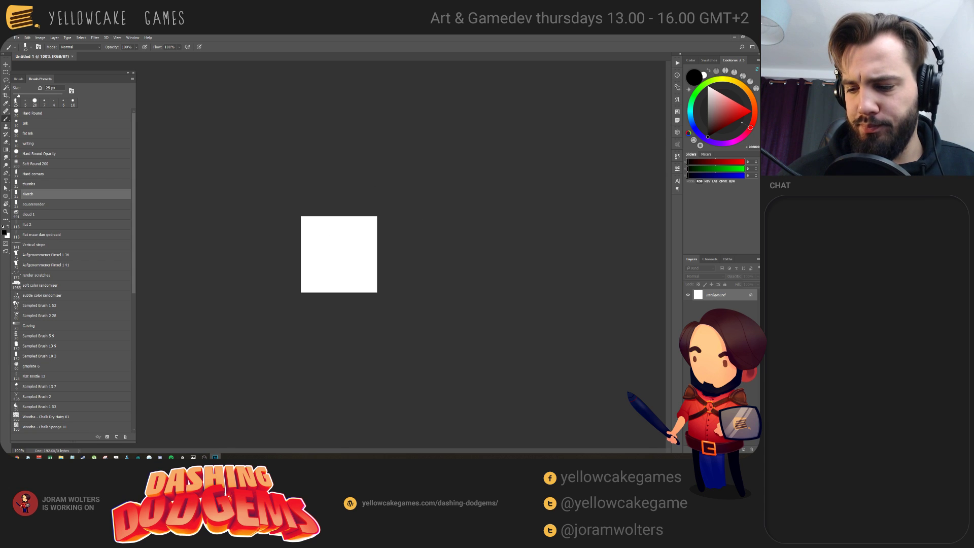
- Switch to the Move tool and start a new document, then cancel it
{"action": "key", "text": "v"}
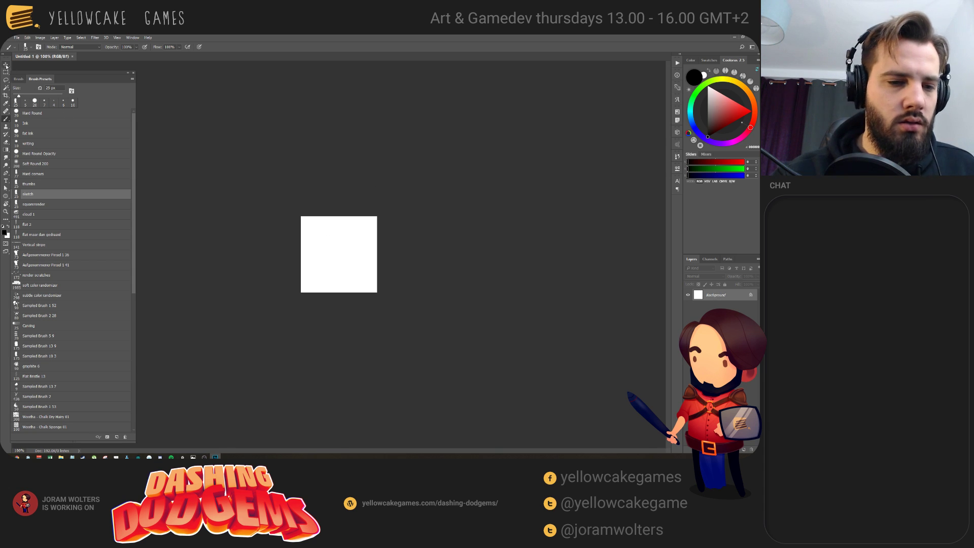
{"action": "left_click", "coordinate": [16, 38]}
{"action": "left_click", "coordinate": [28, 43]}
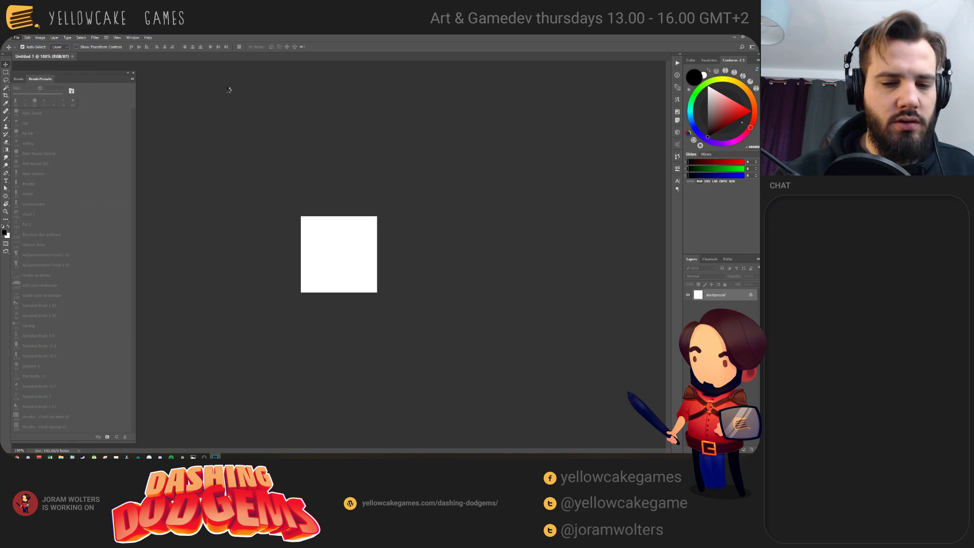
{"action": "left_click", "coordinate": [401, 146]}
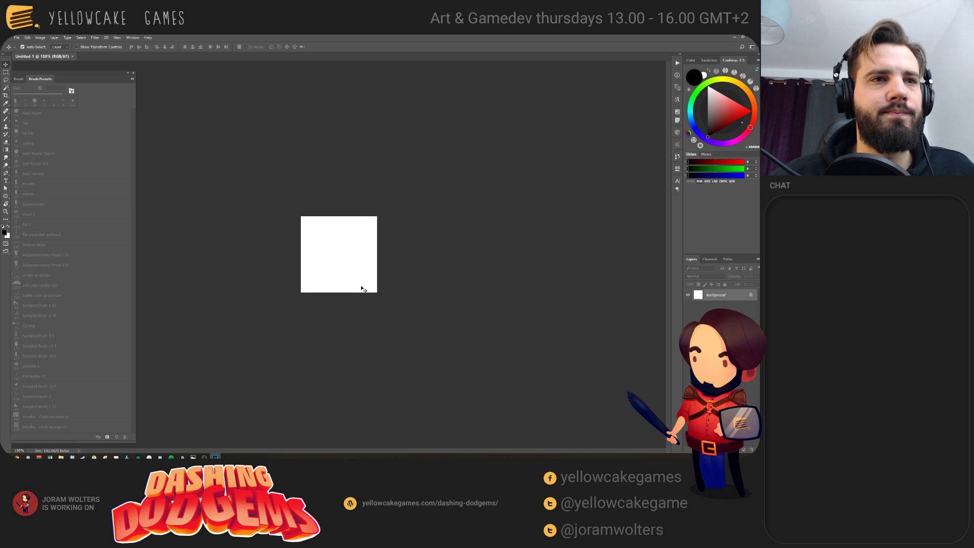
- Create a new document using the 'paint' preset
{"action": "left_click", "coordinate": [17, 38]}
{"action": "left_click", "coordinate": [20, 45]}
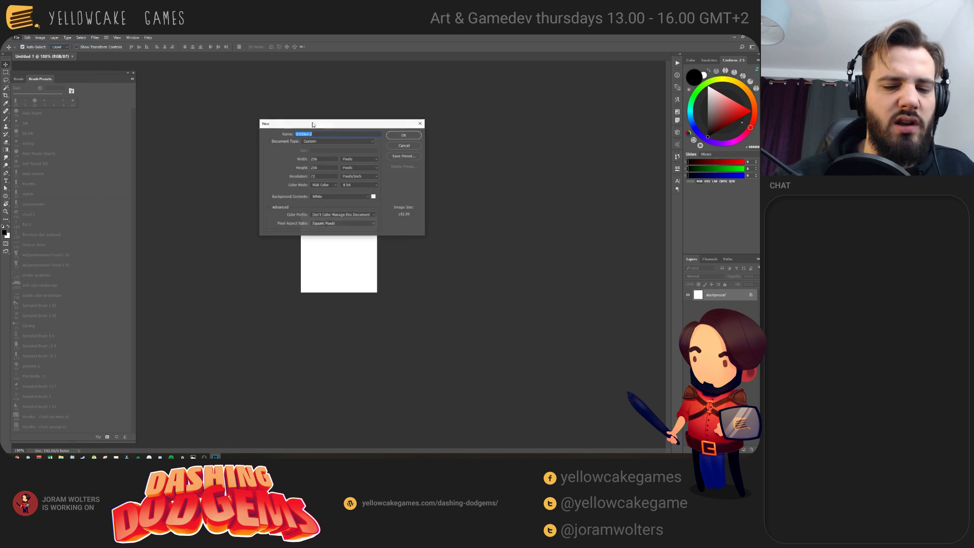
{"action": "double_click", "coordinate": [330, 158]}
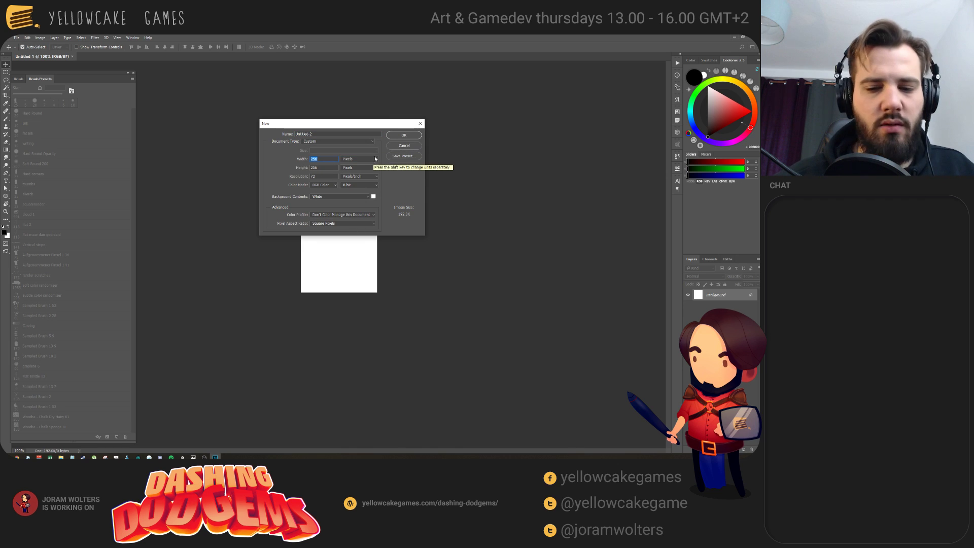
{"action": "left_click", "coordinate": [351, 142]}
{"action": "left_click", "coordinate": [329, 147]}
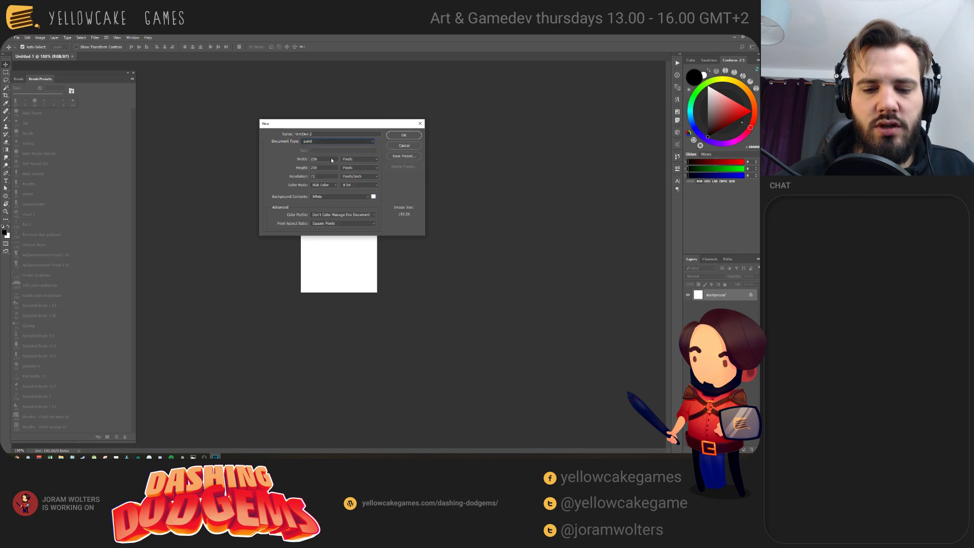
{"action": "left_click", "coordinate": [404, 135]}
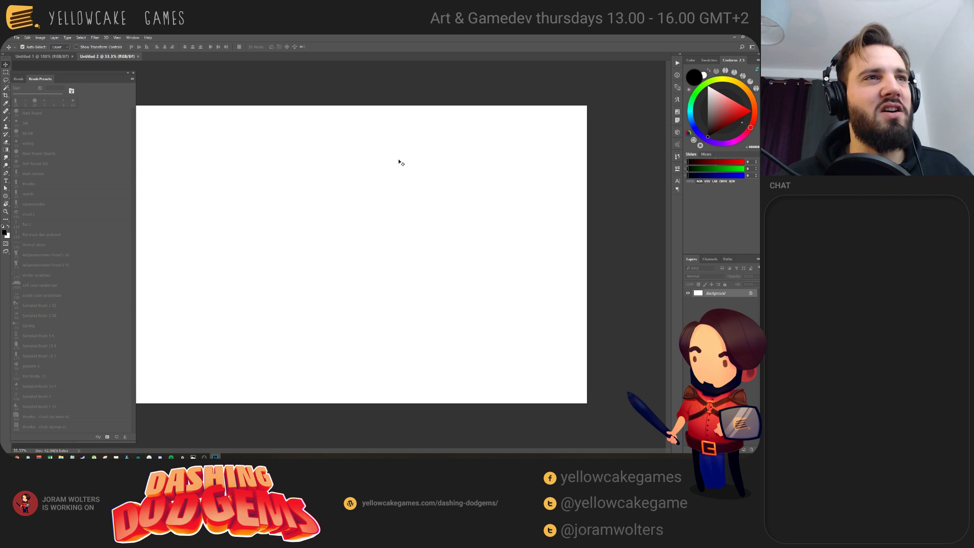
- Check the orange car model in Unity, then return to the Brush tool
{"action": "key", "text": "alt+Tab"}
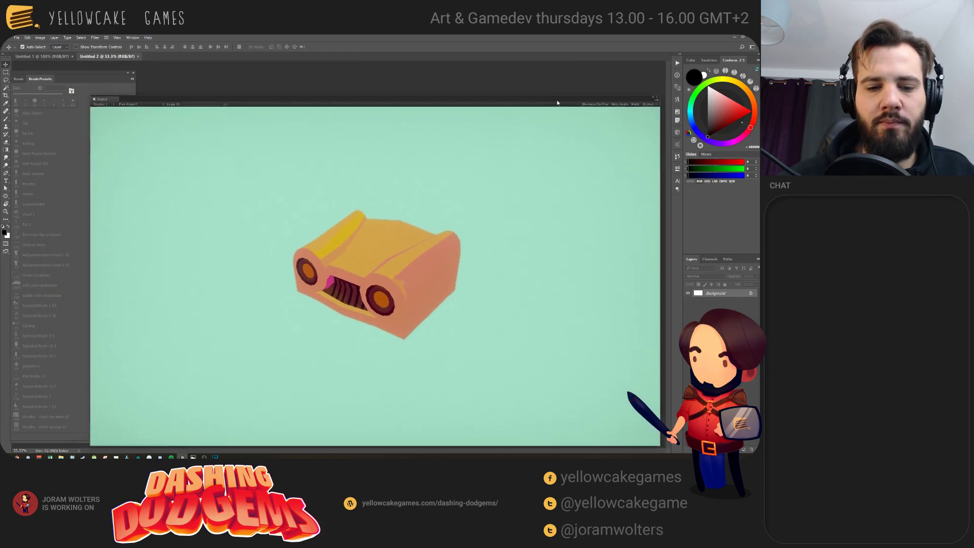
{"action": "key", "text": "alt+Tab"}
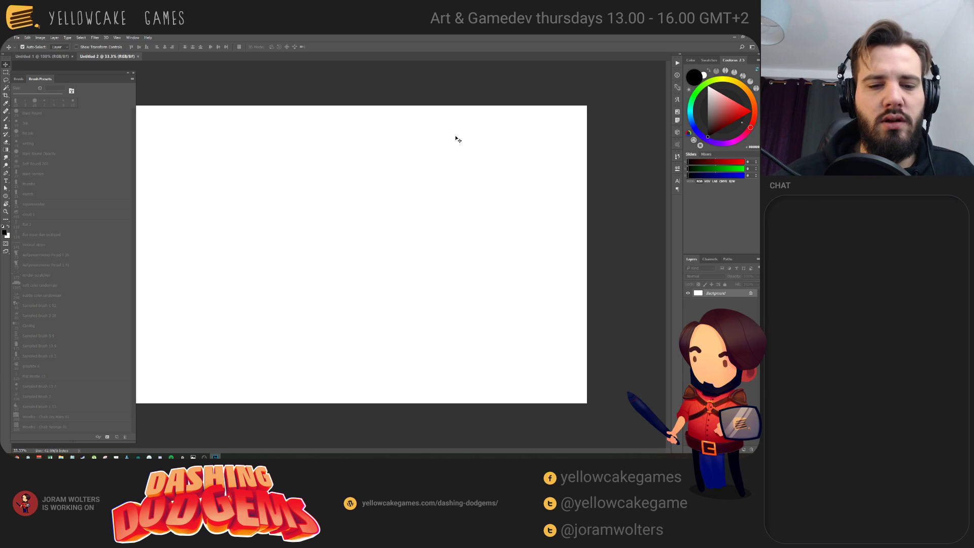
{"action": "key", "text": "b"}
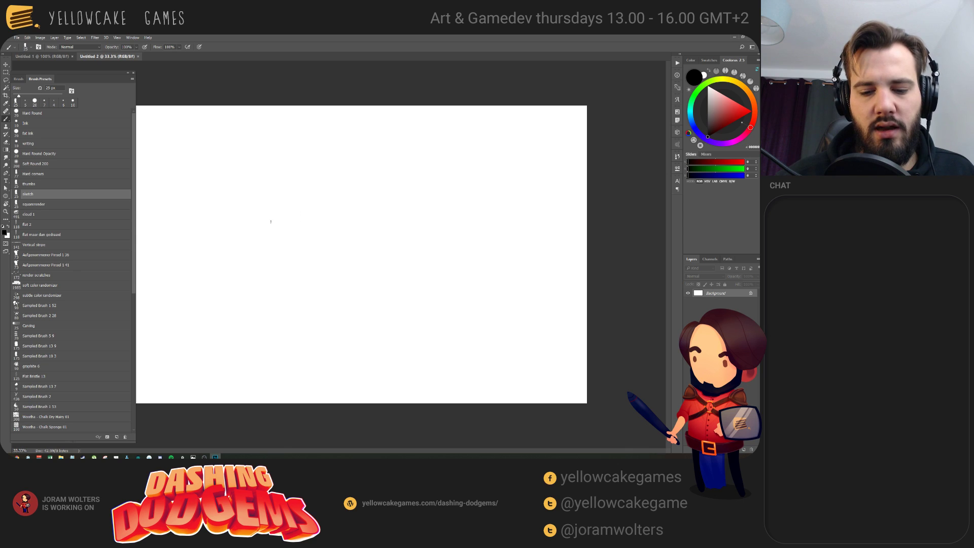
- Sketch the boxy outline of the car front and hatch its right side
{"action": "left_click_drag", "start_coordinate": [236, 224], "coordinate": [302, 268]}
{"action": "mouse_move", "coordinate": [238, 226]}
{"action": "left_mouse_down"}
{"action": "mouse_move", "coordinate": [282, 189]}
{"action": "mouse_move", "coordinate": [242, 218]}
{"action": "left_mouse_up"}
{"action": "mouse_move", "coordinate": [282, 189]}
{"action": "left_mouse_down"}
{"action": "mouse_move", "coordinate": [339, 223]}
{"action": "mouse_move", "coordinate": [305, 268]}
{"action": "left_mouse_up"}
{"action": "mouse_move", "coordinate": [340, 226]}
{"action": "left_mouse_down"}
{"action": "mouse_move", "coordinate": [304, 270]}
{"action": "mouse_move", "coordinate": [315, 263]}
{"action": "left_mouse_up"}
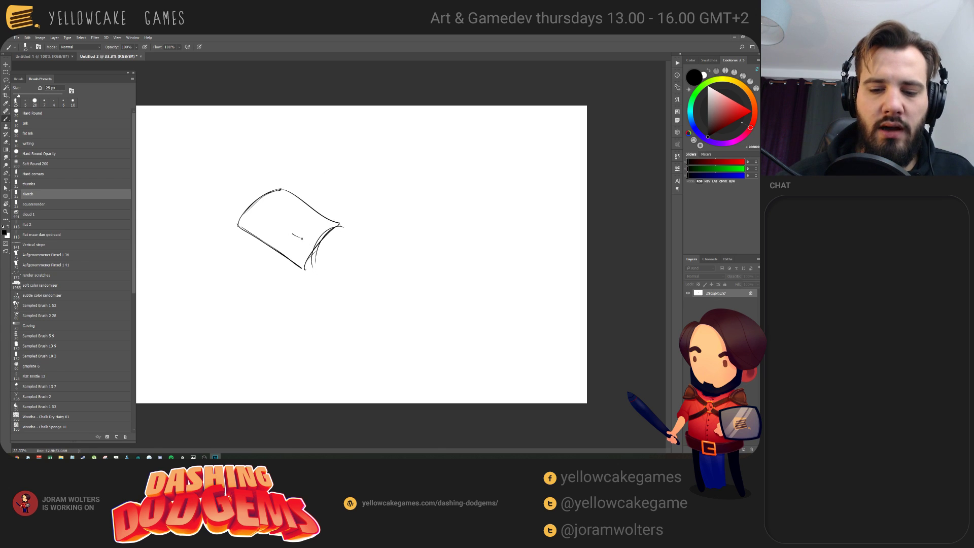
{"action": "left_click_drag", "start_coordinate": [292, 234], "coordinate": [323, 249]}
{"action": "mouse_move", "coordinate": [293, 228]}
{"action": "left_mouse_down"}
{"action": "mouse_move", "coordinate": [328, 235]}
{"action": "mouse_move", "coordinate": [296, 220]}
{"action": "mouse_move", "coordinate": [299, 207]}
{"action": "mouse_move", "coordinate": [271, 209]}
{"action": "mouse_move", "coordinate": [256, 225]}
{"action": "mouse_move", "coordinate": [289, 231]}
{"action": "left_mouse_up"}
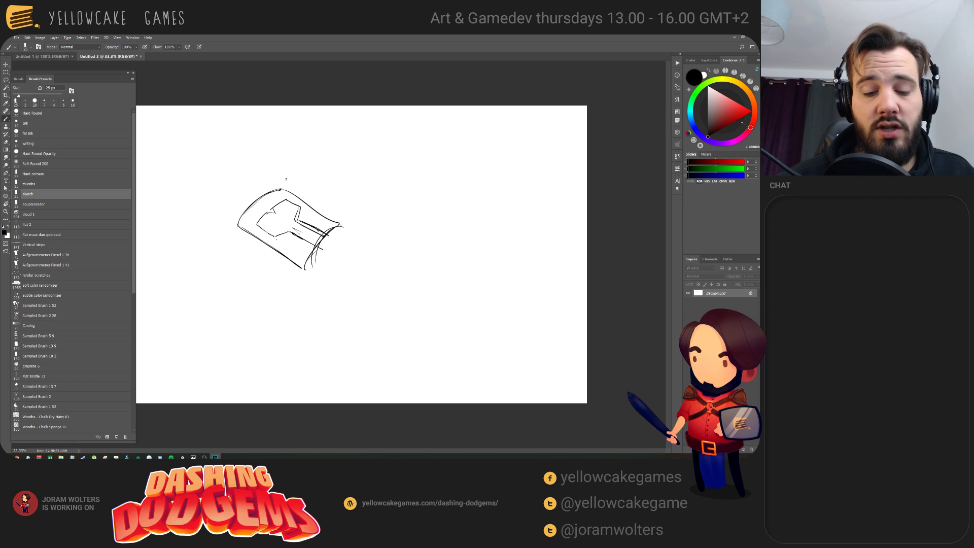
- Erase stray marks with a 60 px eraser, then redraw the box's lower-right edge
{"action": "key", "text": "e"}
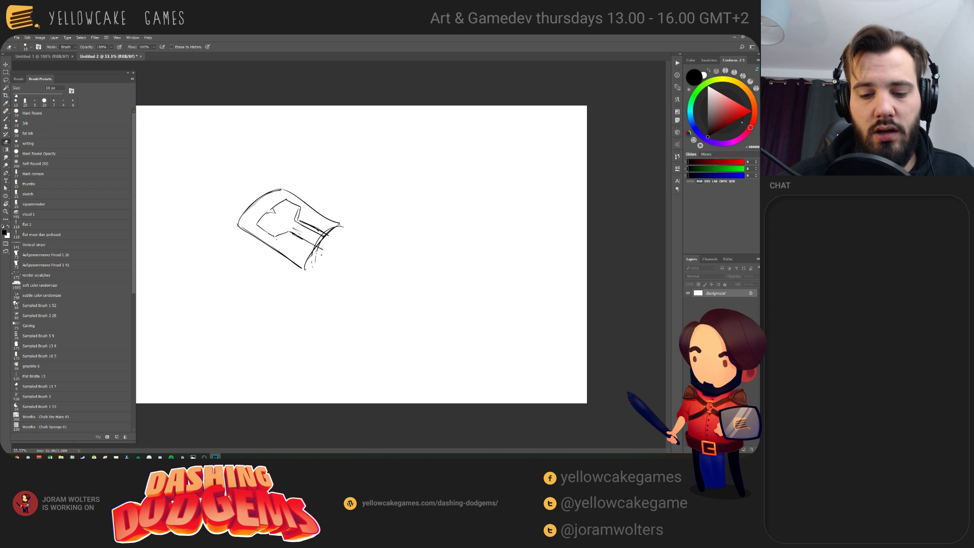
{"action": "key", "text": "bracketright"}
{"action": "key", "text": "bracketright"}
{"action": "key", "text": "bracketright"}
{"action": "key", "text": "bracketright"}
{"action": "mouse_move", "coordinate": [323, 257]}
{"action": "left_mouse_down"}
{"action": "mouse_move", "coordinate": [318, 240]}
{"action": "mouse_move", "coordinate": [345, 228]}
{"action": "mouse_move", "coordinate": [340, 235]}
{"action": "left_mouse_up"}
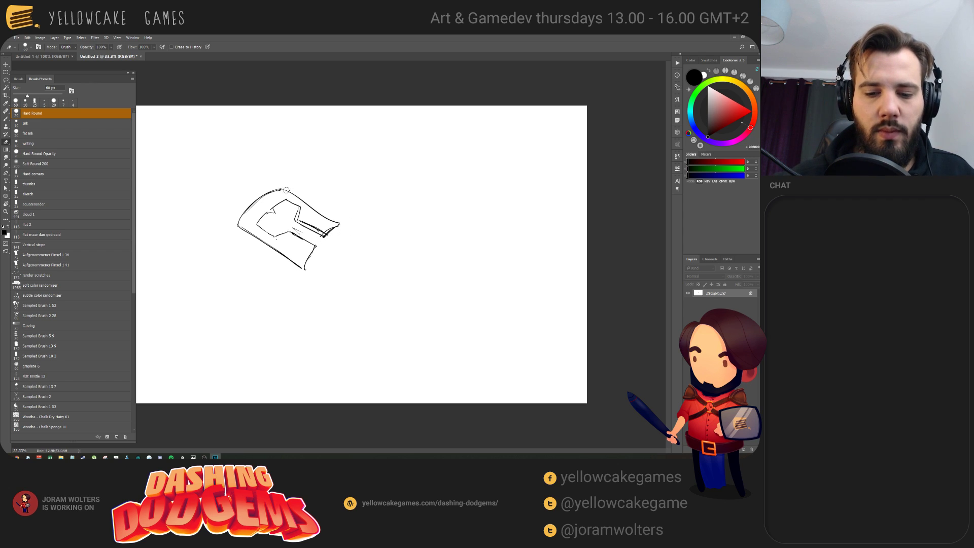
{"action": "mouse_move", "coordinate": [285, 189]}
{"action": "left_mouse_down"}
{"action": "mouse_move", "coordinate": [332, 220]}
{"action": "mouse_move", "coordinate": [308, 207]}
{"action": "mouse_move", "coordinate": [328, 220]}
{"action": "mouse_move", "coordinate": [314, 199]}
{"action": "mouse_move", "coordinate": [311, 219]}
{"action": "left_mouse_up"}
{"action": "key", "text": "b"}
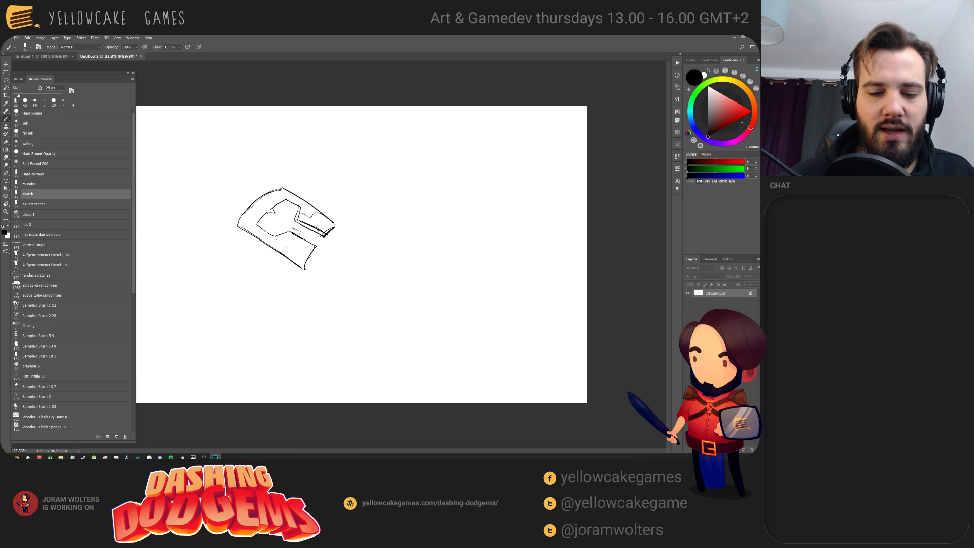
{"action": "left_click_drag", "start_coordinate": [290, 251], "coordinate": [308, 274]}
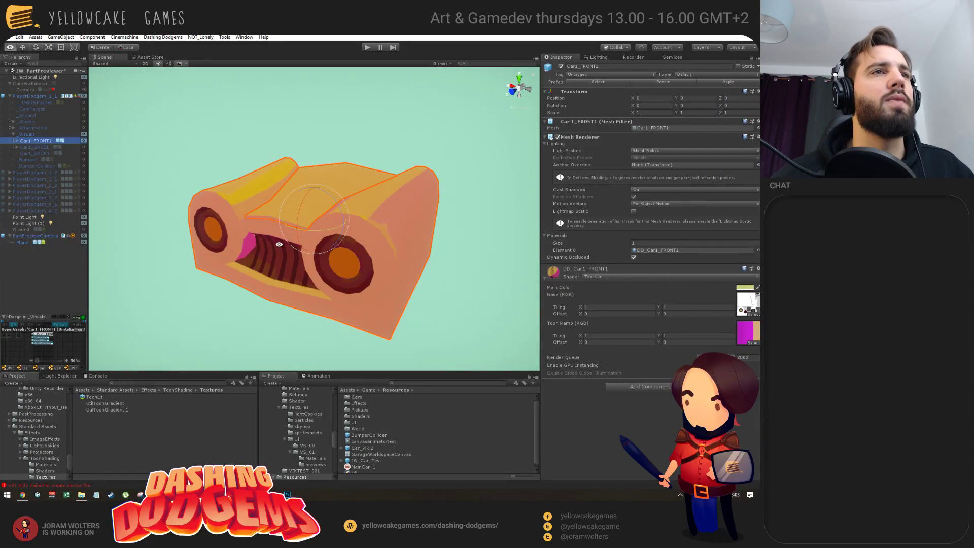
- Activate PlayerDodgem_1_2 and frame its bumper car in the Scene view
{"action": "left_click_drag", "start_coordinate": [279, 244], "coordinate": [463, 250]}
{"action": "scroll", "coordinate": [250, 266], "scroll_direction": "down", "scroll_amount": 5}
{"action": "left_click_drag", "start_coordinate": [250, 265], "coordinate": [392, 261]}
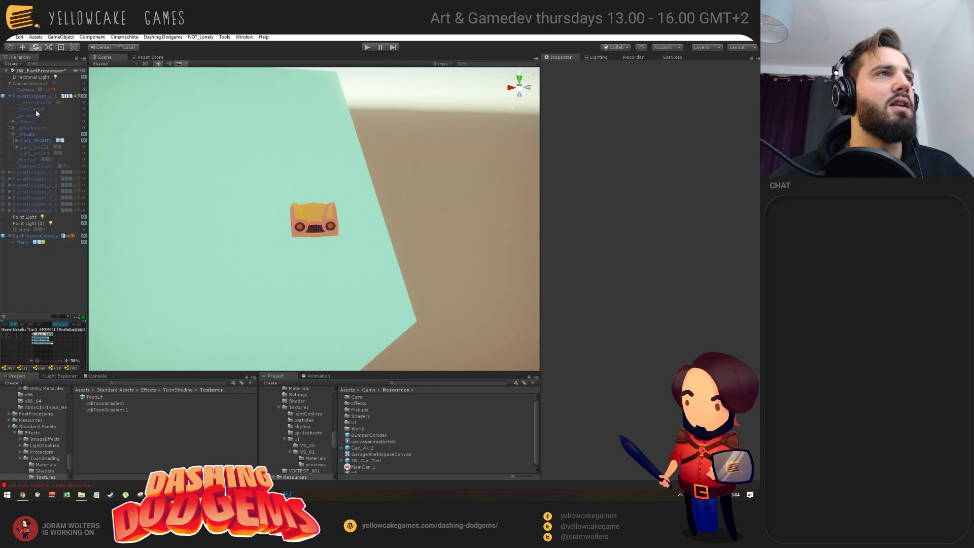
{"action": "left_click", "coordinate": [10, 96]}
{"action": "left_click", "coordinate": [29, 97]}
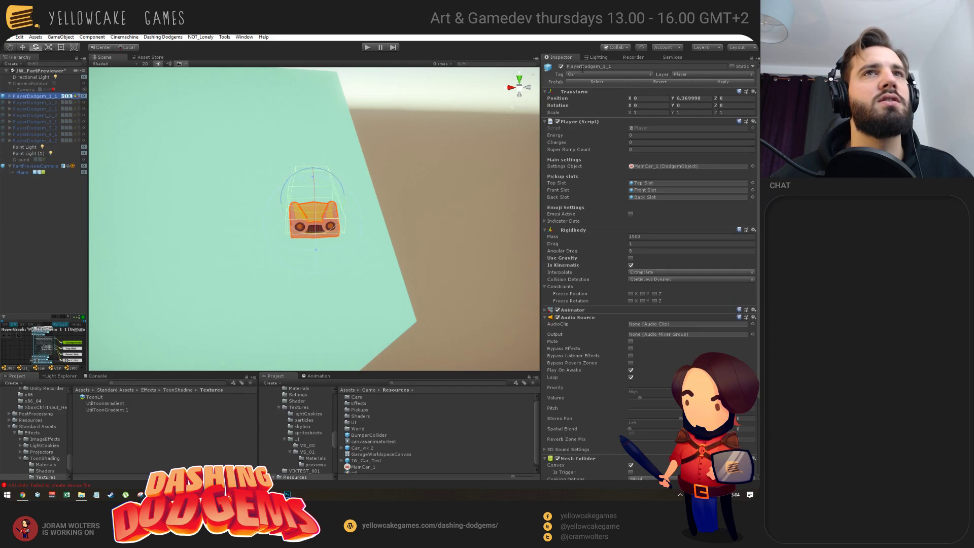
{"action": "left_click", "coordinate": [36, 103]}
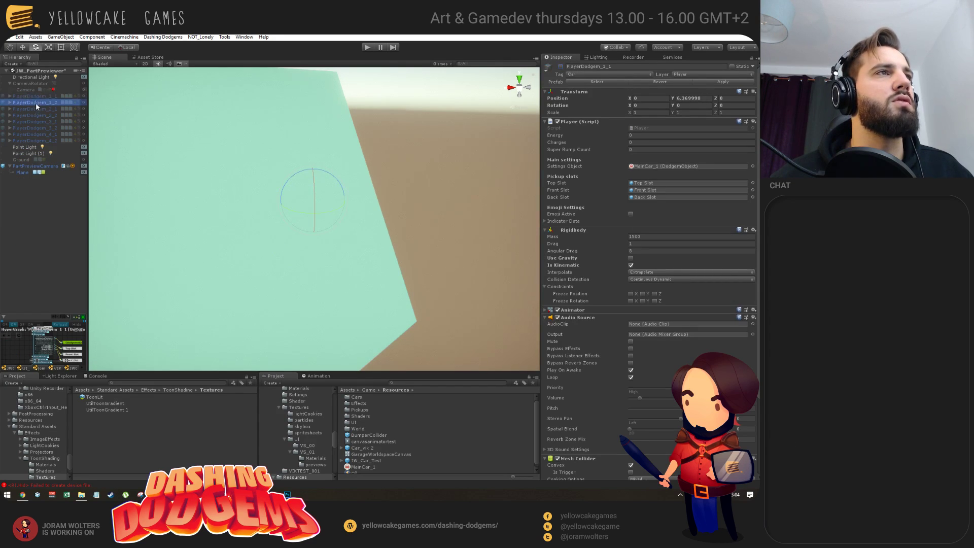
{"action": "left_click", "coordinate": [561, 67]}
{"action": "key", "text": "f"}
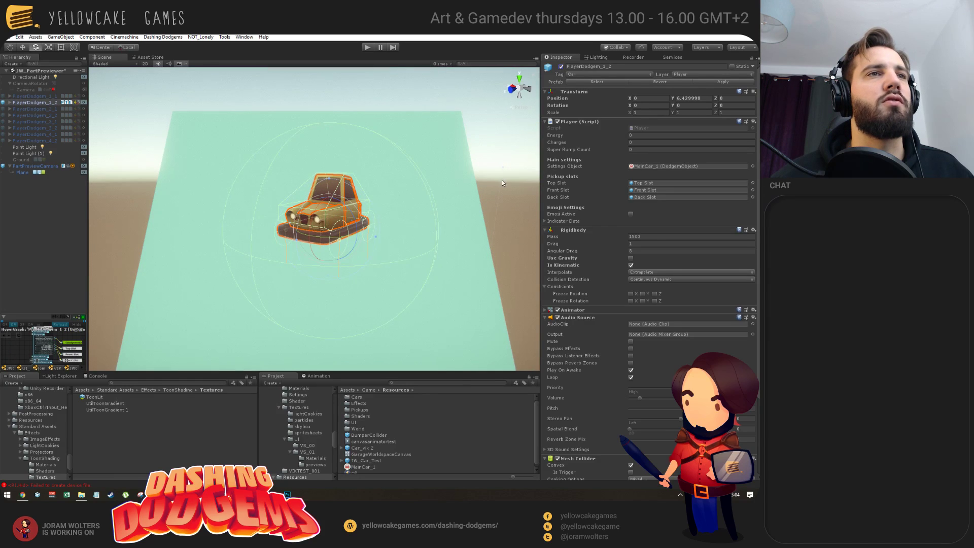
{"action": "left_click_drag", "start_coordinate": [313, 210], "coordinate": [325, 234]}
{"action": "left_click", "coordinate": [320, 231]}
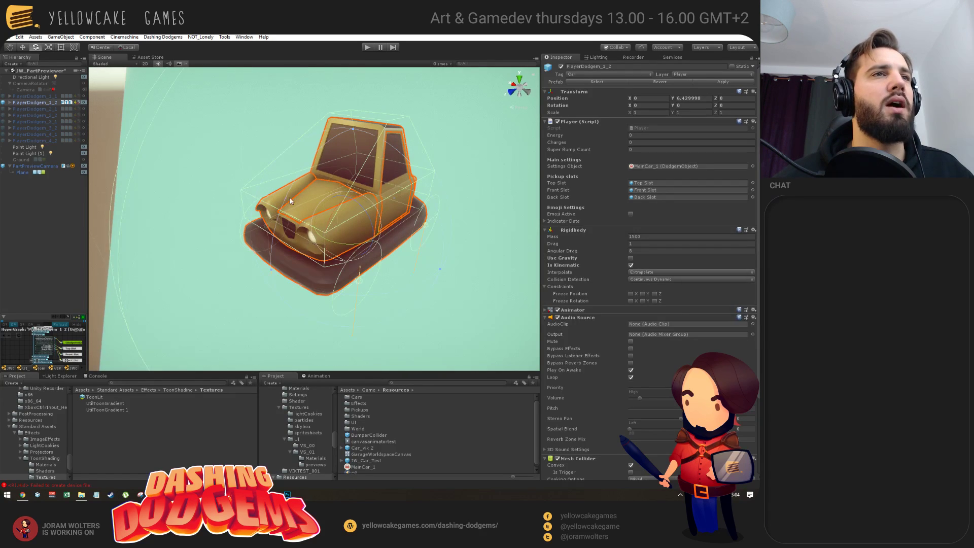
- Test pulling Car1_FRONT2 off the car body in _Visuals, then undo the move
{"action": "left_click", "coordinate": [9, 103]}
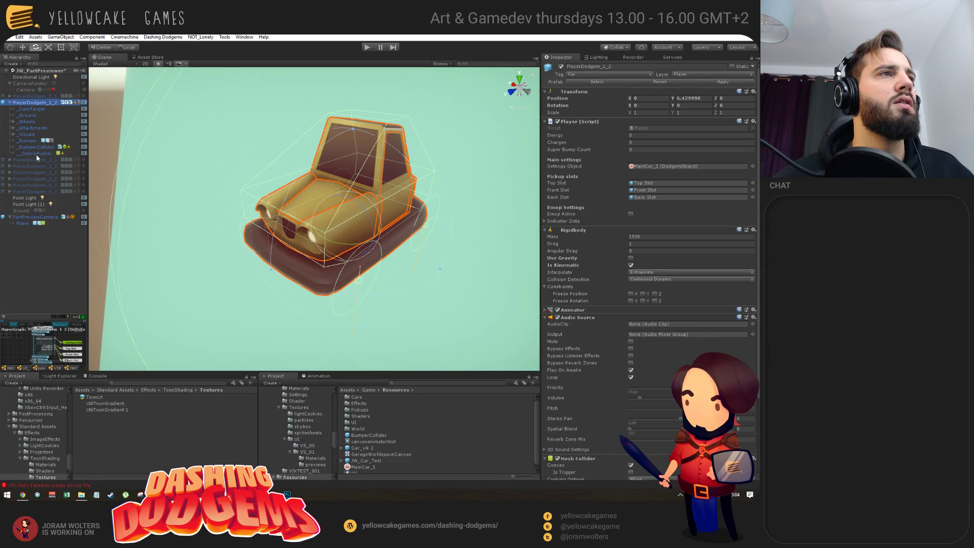
{"action": "left_click", "coordinate": [14, 134]}
{"action": "left_click", "coordinate": [34, 141]}
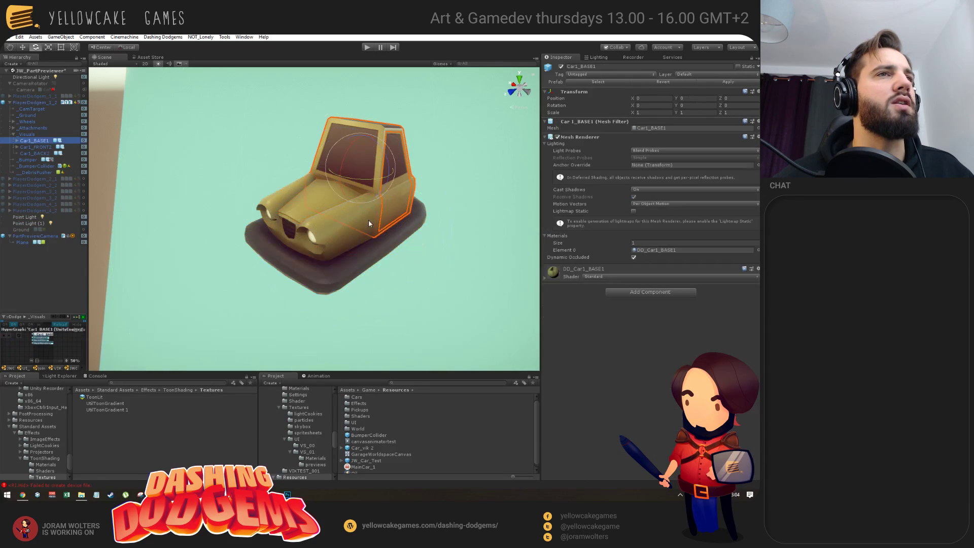
{"action": "key", "text": "w"}
{"action": "left_click", "coordinate": [44, 147]}
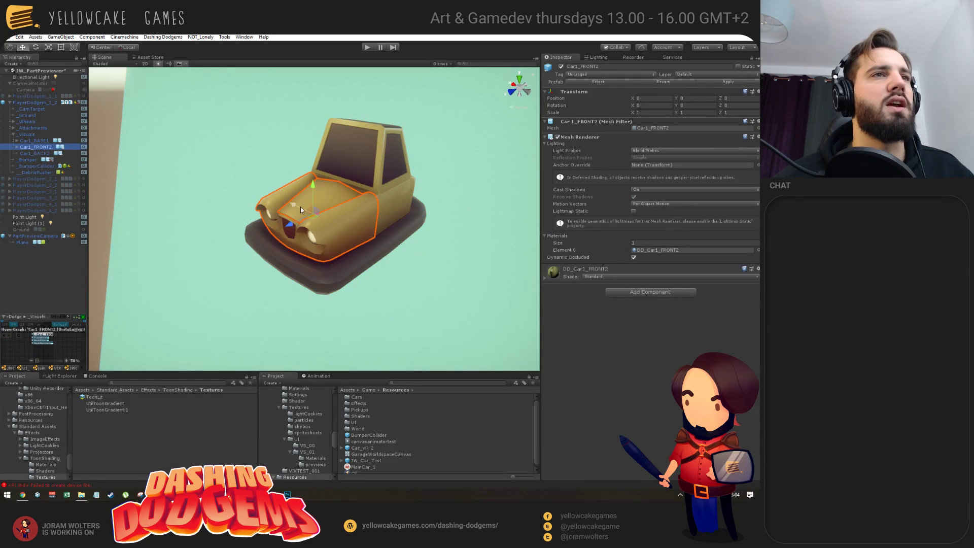
{"action": "left_click_drag", "start_coordinate": [300, 206], "coordinate": [235, 197]}
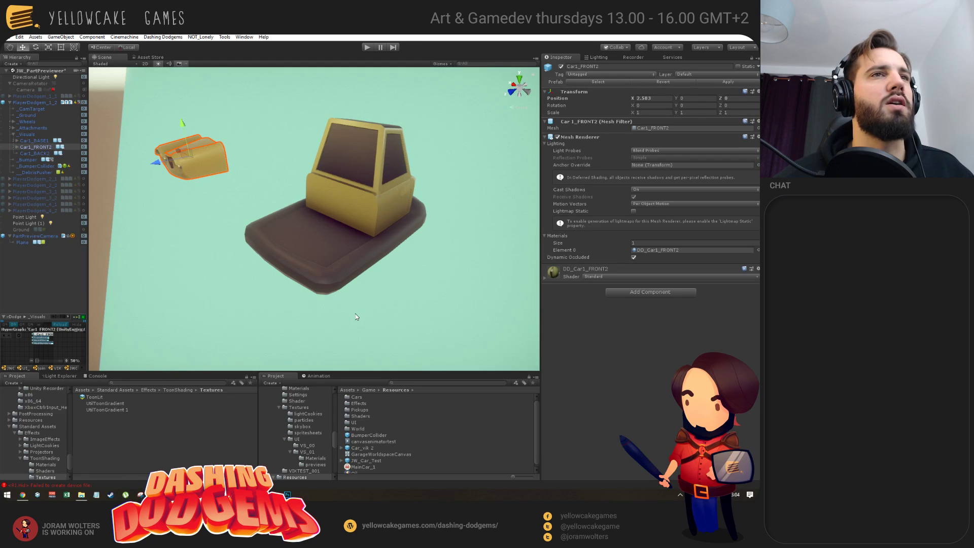
{"action": "key", "text": "ctrl+z"}
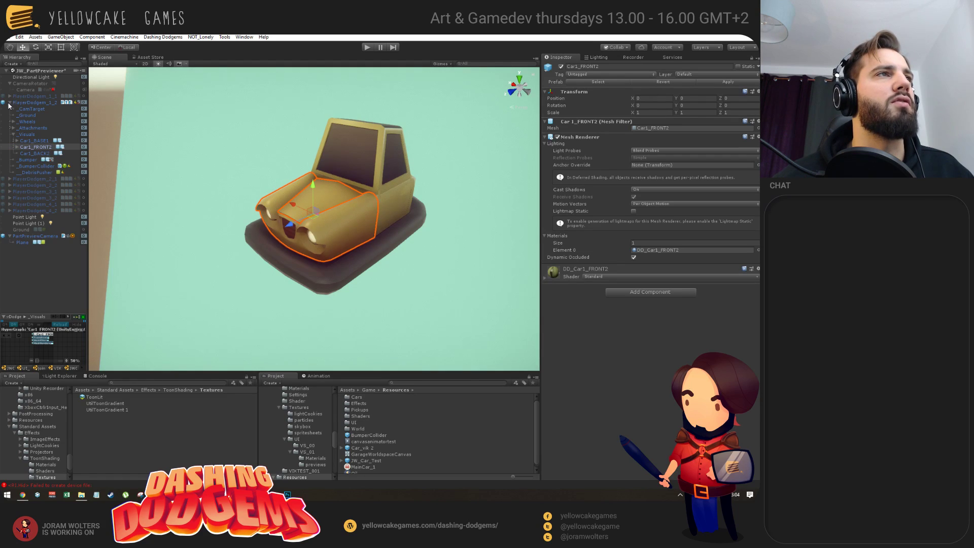
- Deactivate PlayerDodgem_1_2 and activate PlayerDodgem_1_1 instead
{"action": "left_click", "coordinate": [9, 103]}
{"action": "left_click", "coordinate": [20, 102]}
{"action": "left_click", "coordinate": [560, 67]}
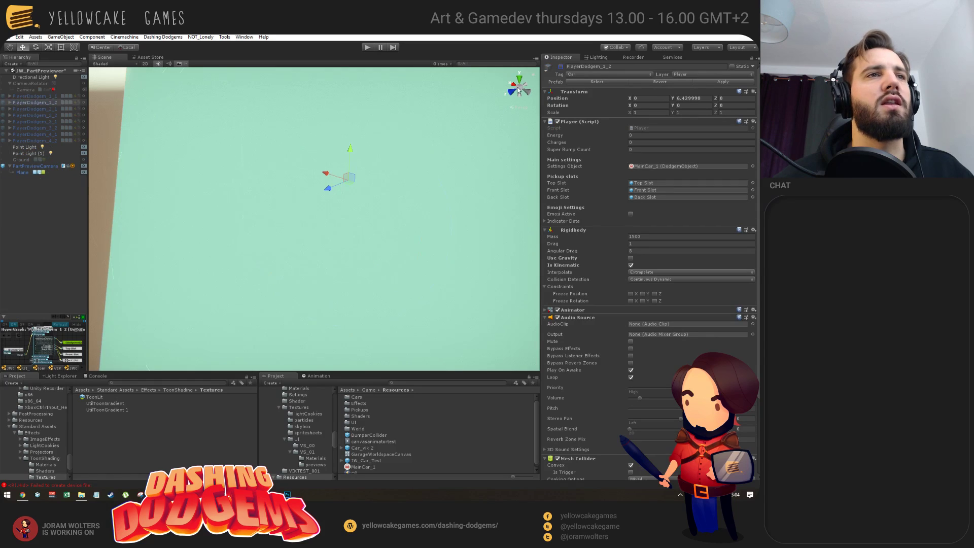
{"action": "key", "text": "Down"}
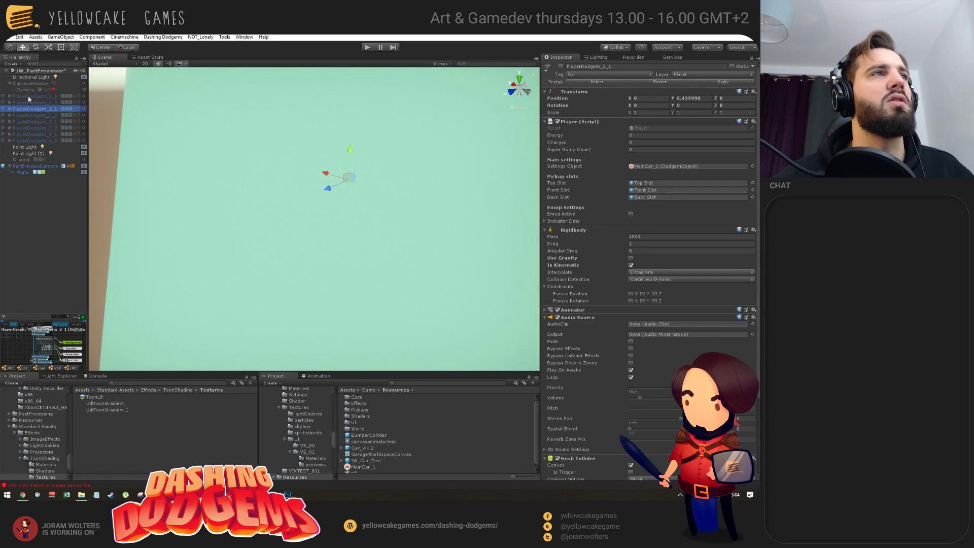
{"action": "key", "text": "Up"}
{"action": "key", "text": "Up"}
{"action": "left_click", "coordinate": [560, 67]}
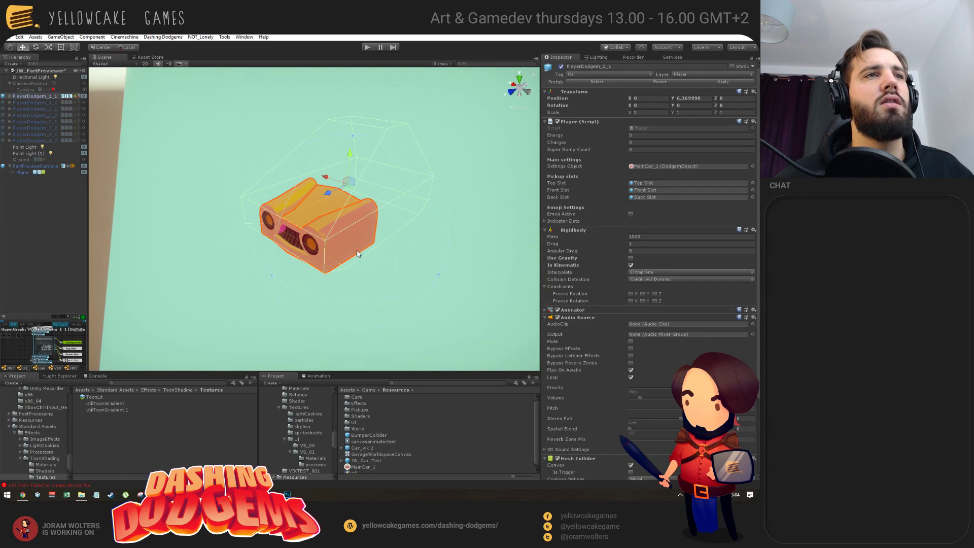
- Orbit around PlayerDodgem_1_1's car and select its front body piece, Car1_FRONT1
{"action": "left_click", "coordinate": [10, 96]}
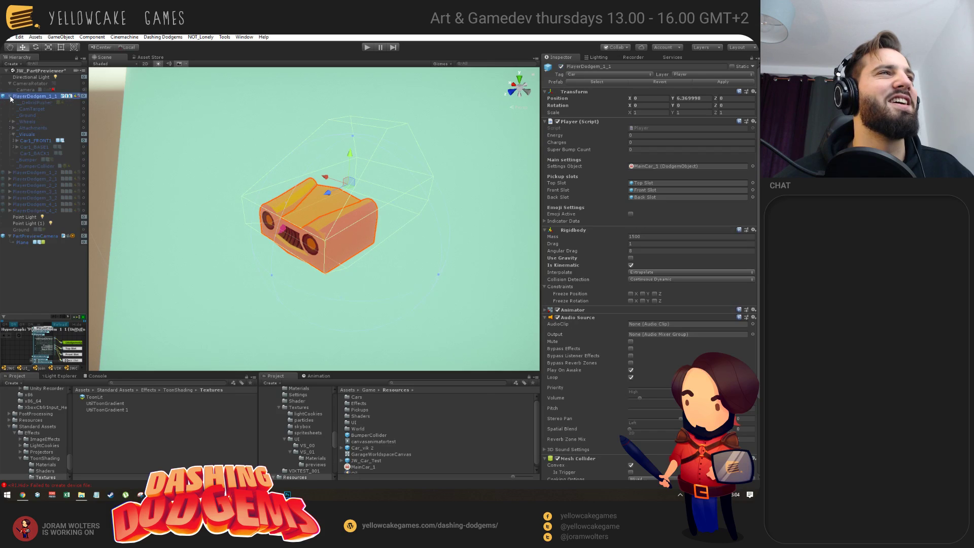
{"action": "left_click", "coordinate": [32, 147]}
{"action": "left_click", "coordinate": [36, 153], "text": "shift"}
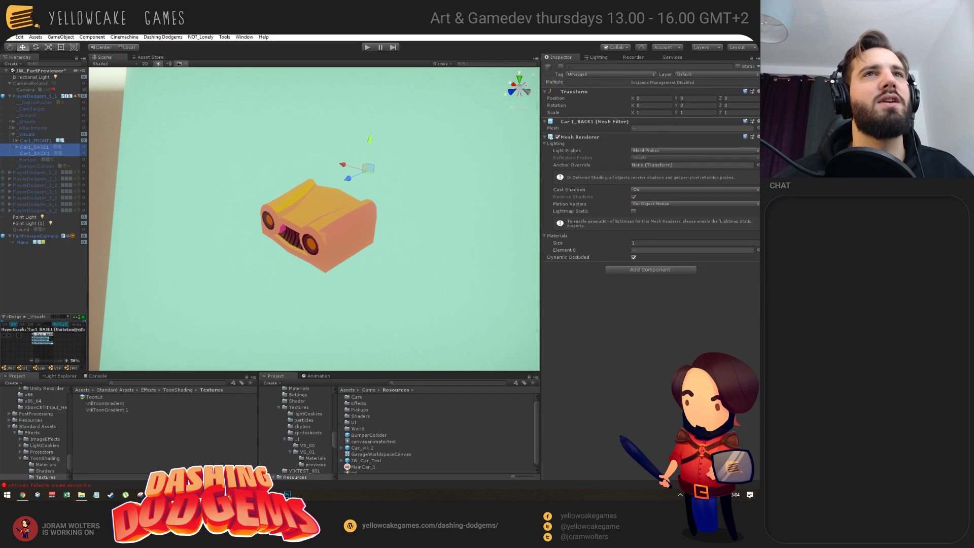
{"action": "left_click", "coordinate": [452, 188]}
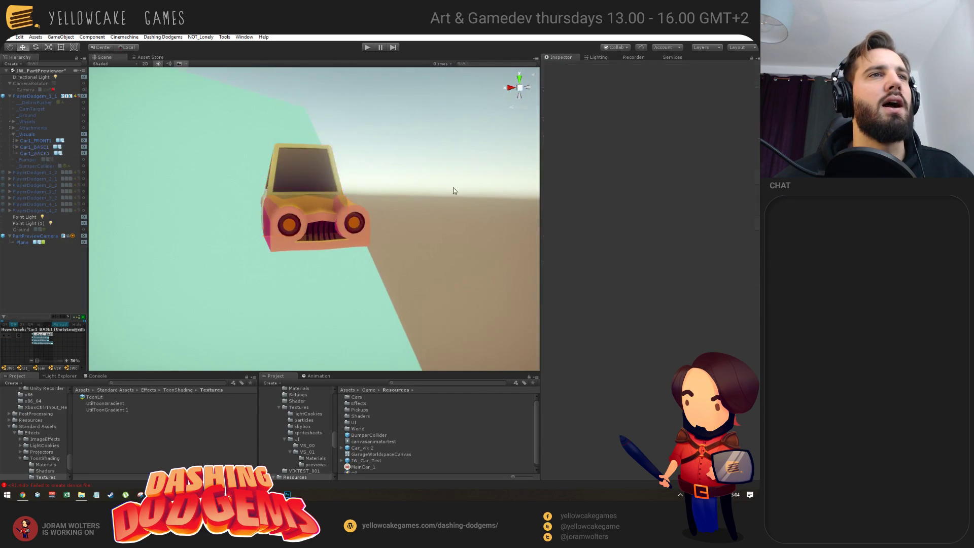
{"action": "left_click_drag", "start_coordinate": [453, 187], "coordinate": [363, 228]}
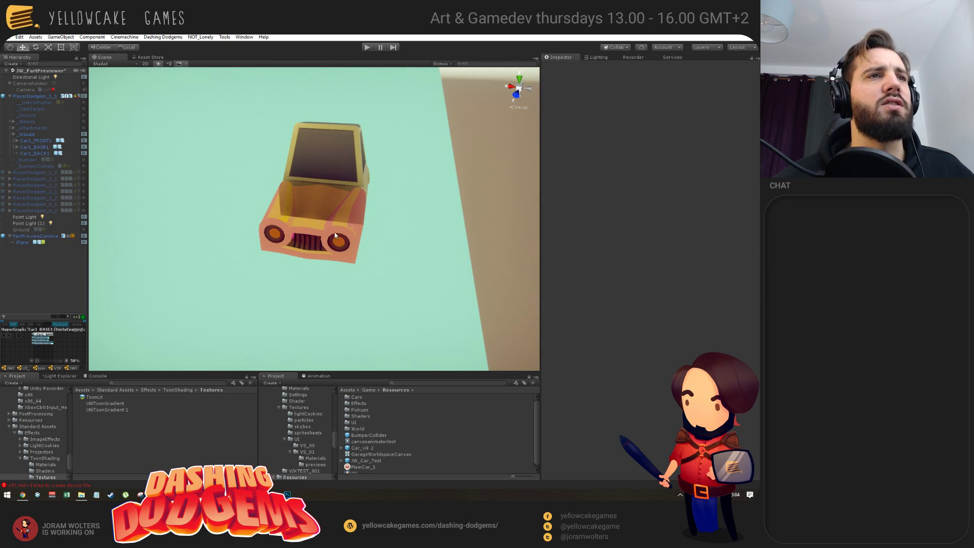
{"action": "left_click_drag", "start_coordinate": [391, 257], "coordinate": [478, 264]}
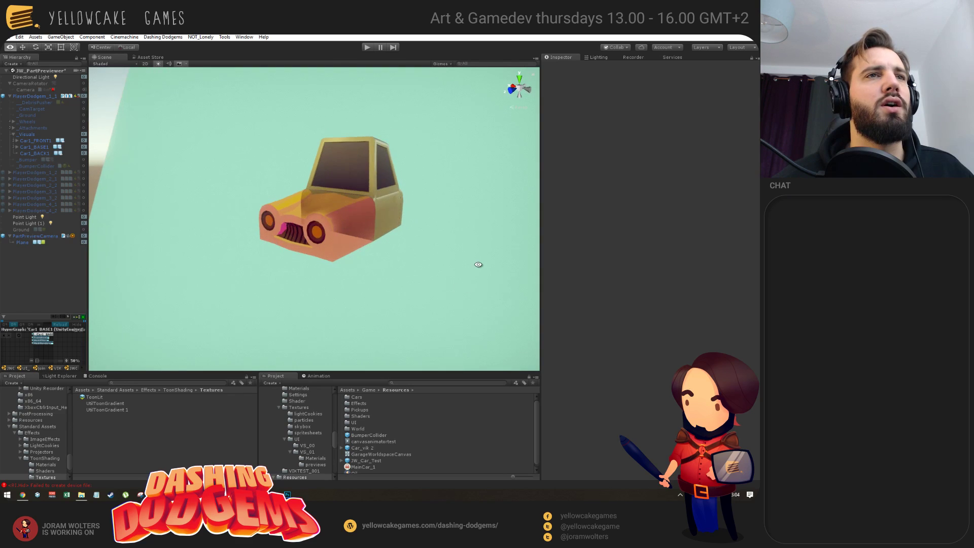
{"action": "left_click", "coordinate": [281, 236]}
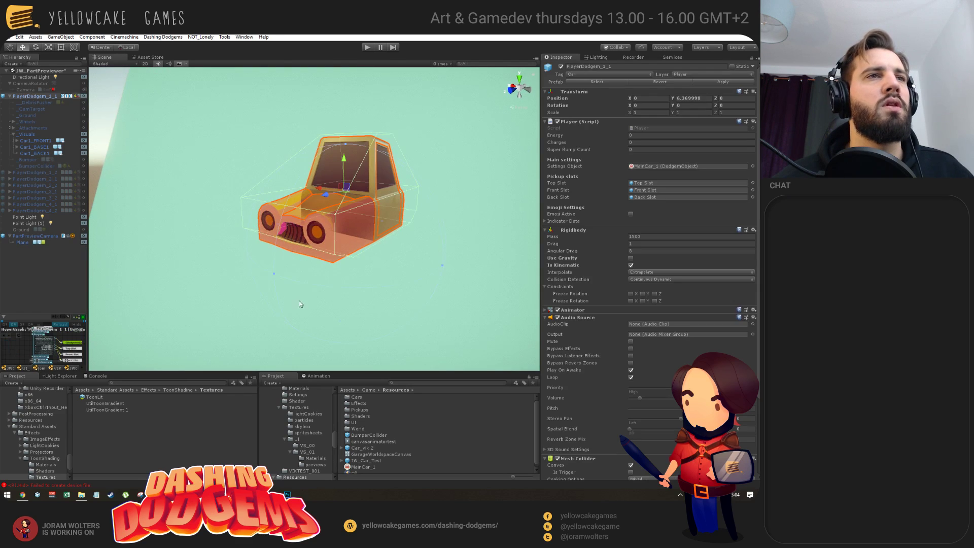
{"action": "left_click", "coordinate": [305, 215]}
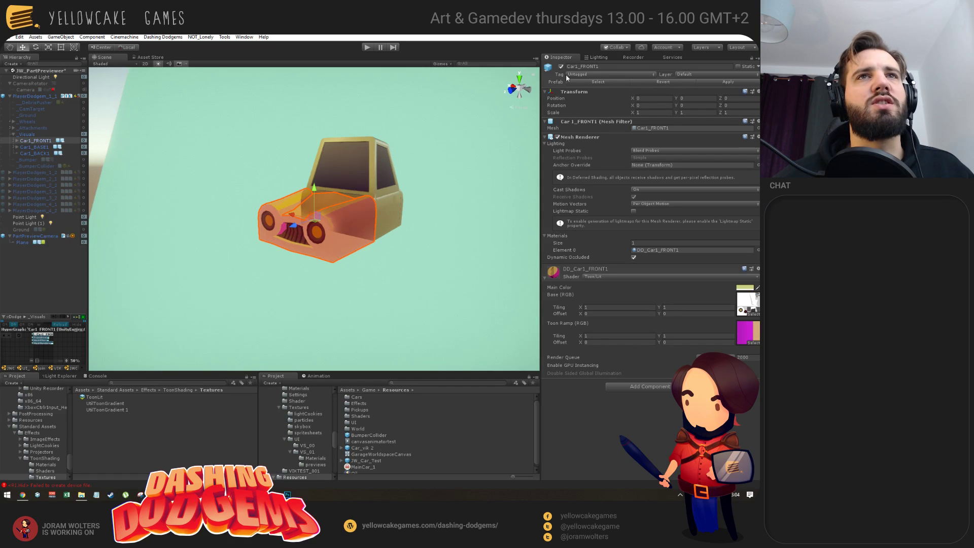
- Switch the Car1_FRONT1 material's shader to Standard
{"action": "left_click", "coordinate": [626, 274]}
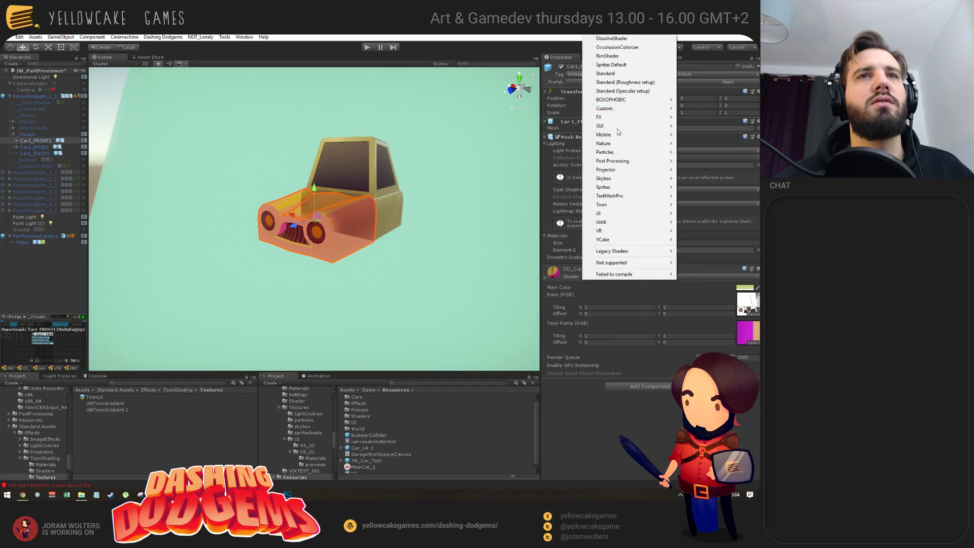
{"action": "left_click", "coordinate": [609, 73]}
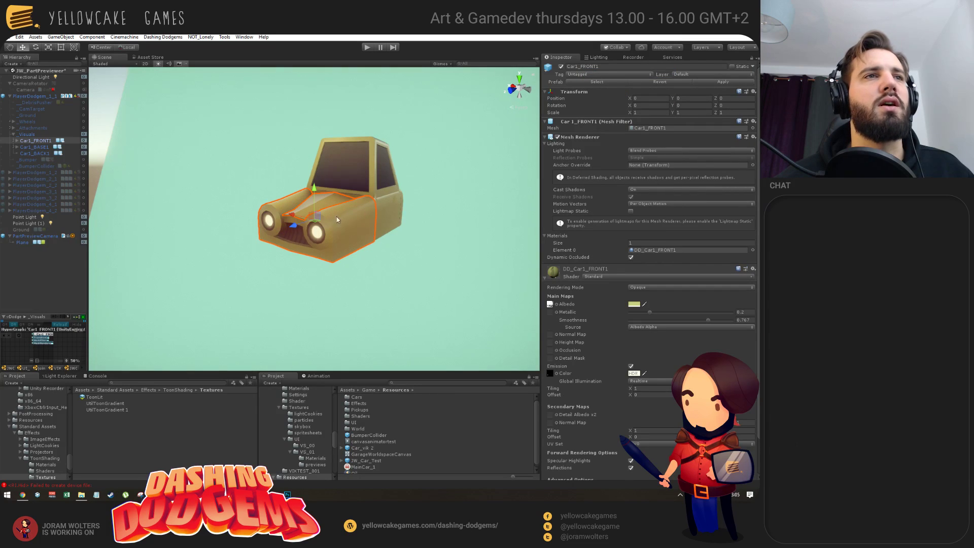
{"action": "left_click_drag", "start_coordinate": [337, 219], "coordinate": [375, 233]}
- Activate _Bumper and _BumperCollider with Alt+Shift+A, then deselect them
{"action": "left_click", "coordinate": [28, 160]}
{"action": "left_click", "coordinate": [35, 166], "text": "shift"}
{"action": "key", "text": "alt+shift+a"}
{"action": "left_click", "coordinate": [445, 157]}
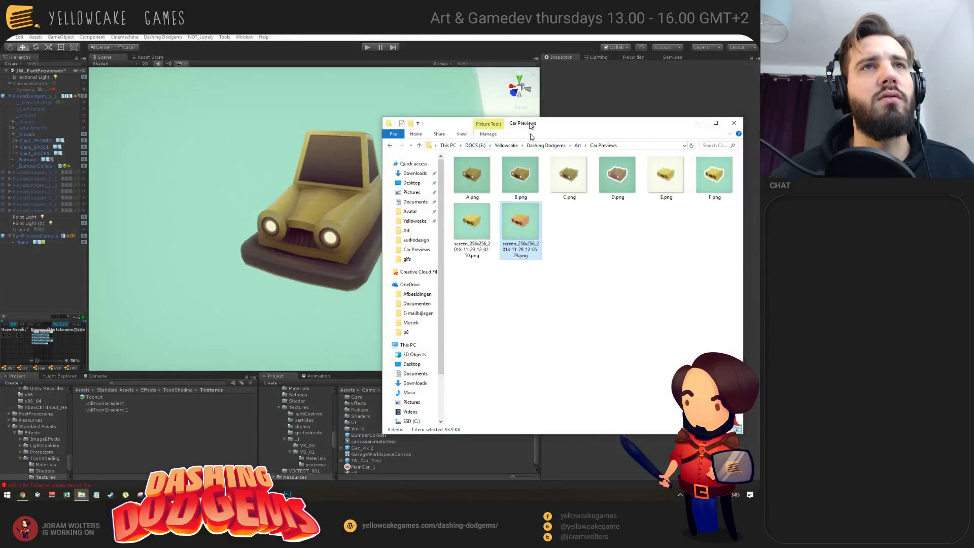
- Maximize the Car Previews folder, view A.png in Photos, then close Photos
{"action": "key", "text": "super+Up"}
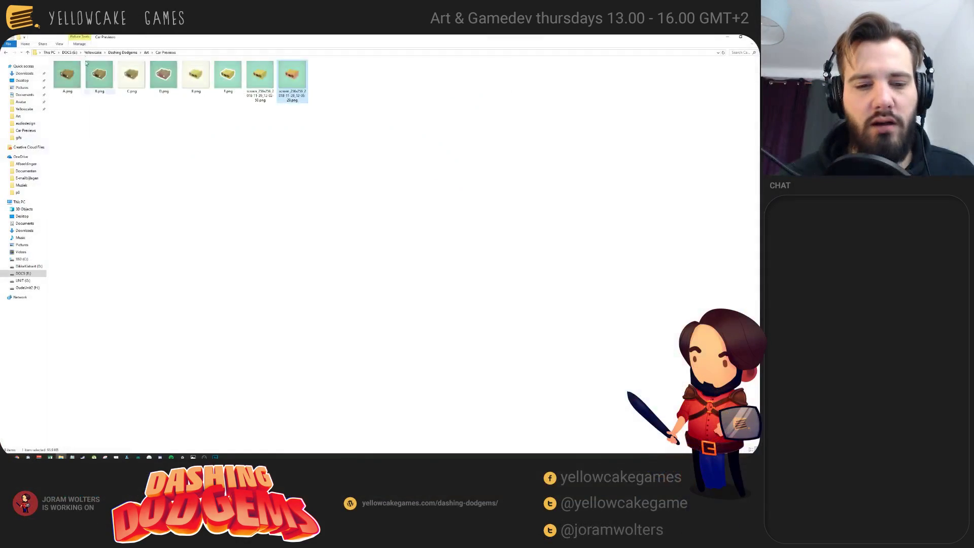
{"action": "double_click", "coordinate": [67, 75]}
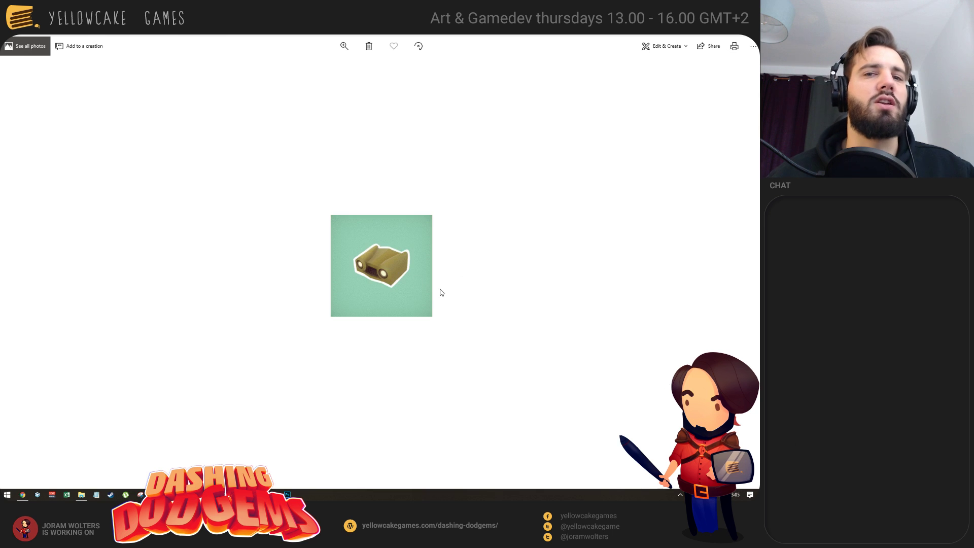
{"action": "left_click", "coordinate": [701, 46]}
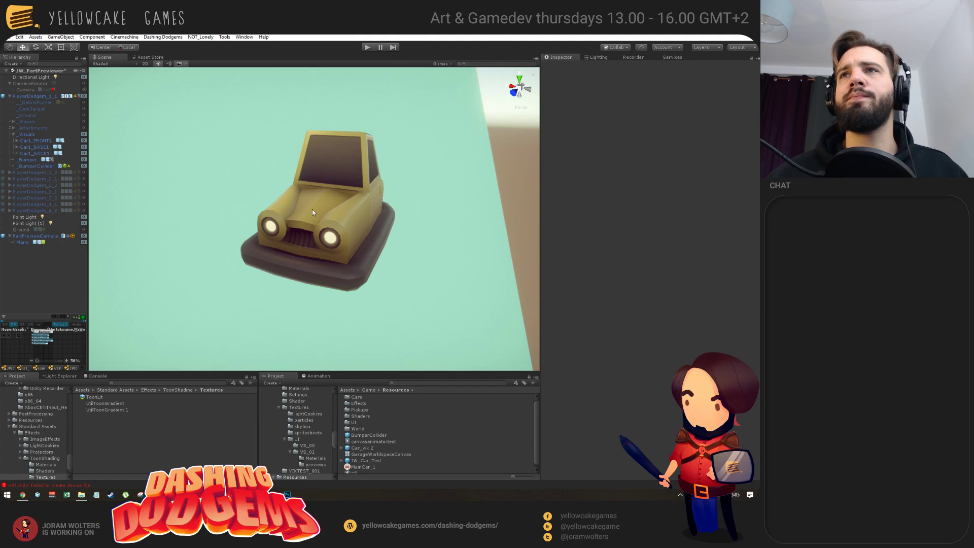
{"action": "key", "text": "alt+Tab"}
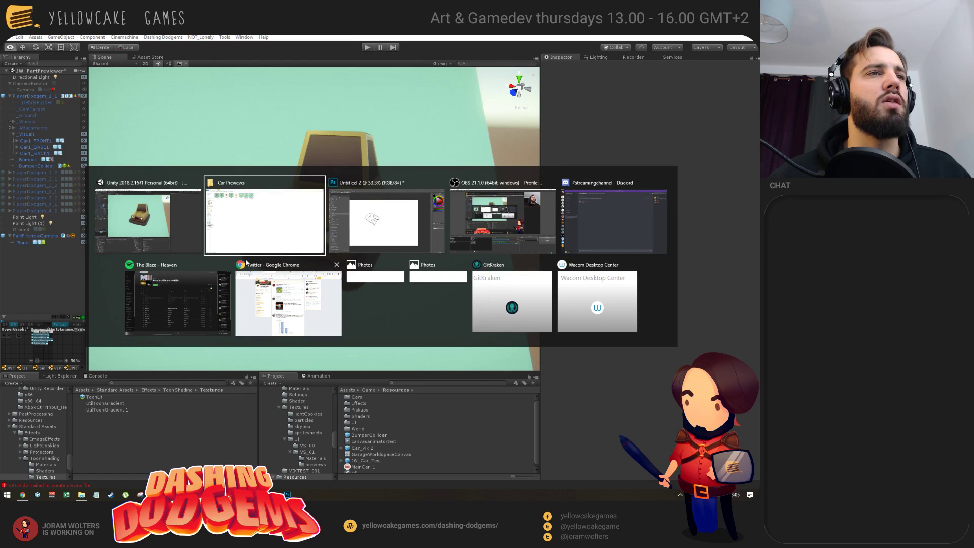
{"action": "left_click", "coordinate": [168, 224]}
{"action": "left_click_drag", "start_coordinate": [168, 223], "coordinate": [385, 223]}
{"action": "key", "text": "alt+Tab"}
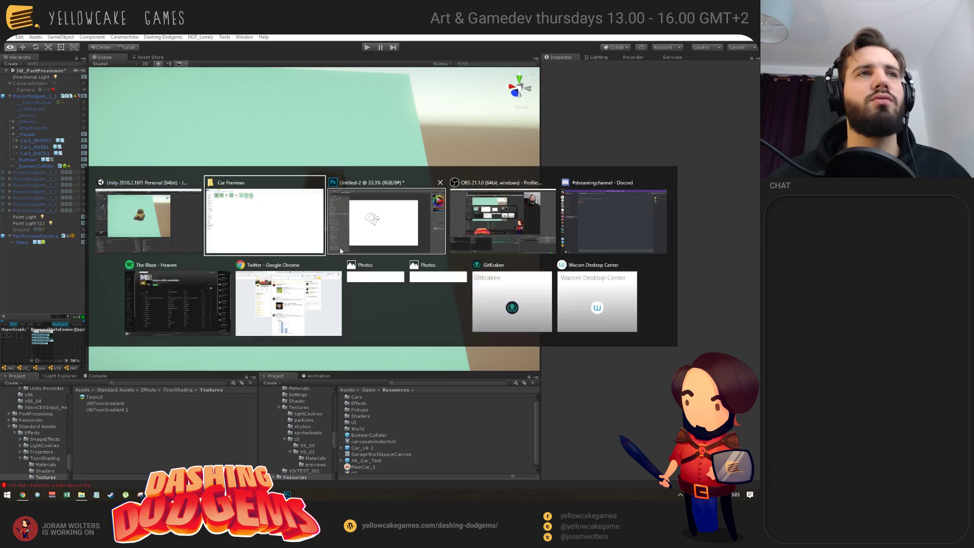
{"action": "key", "text": "Escape"}
- Drag the newest screen_256x256 PNG from Car Previews into Photoshop to open it
{"action": "key", "text": "alt+Tab"}
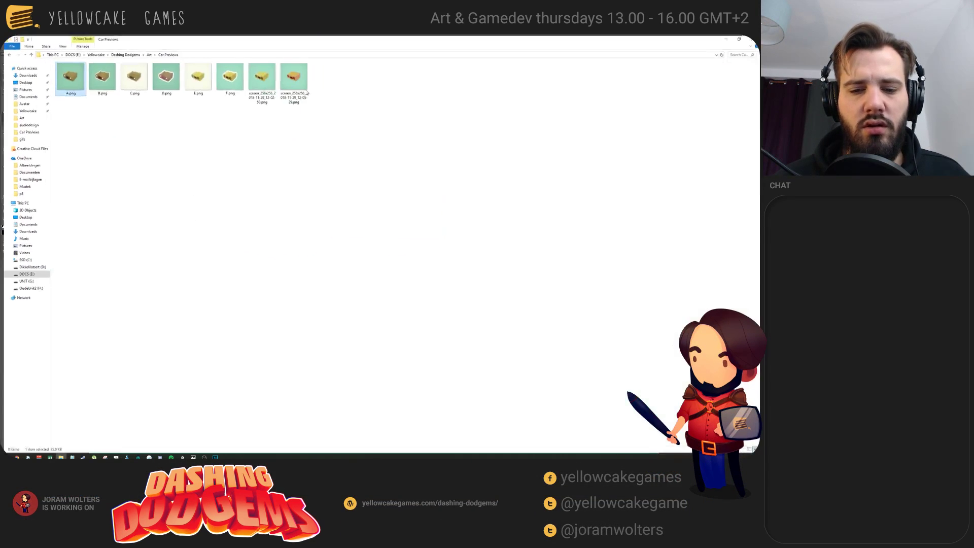
{"action": "left_click", "coordinate": [292, 77]}
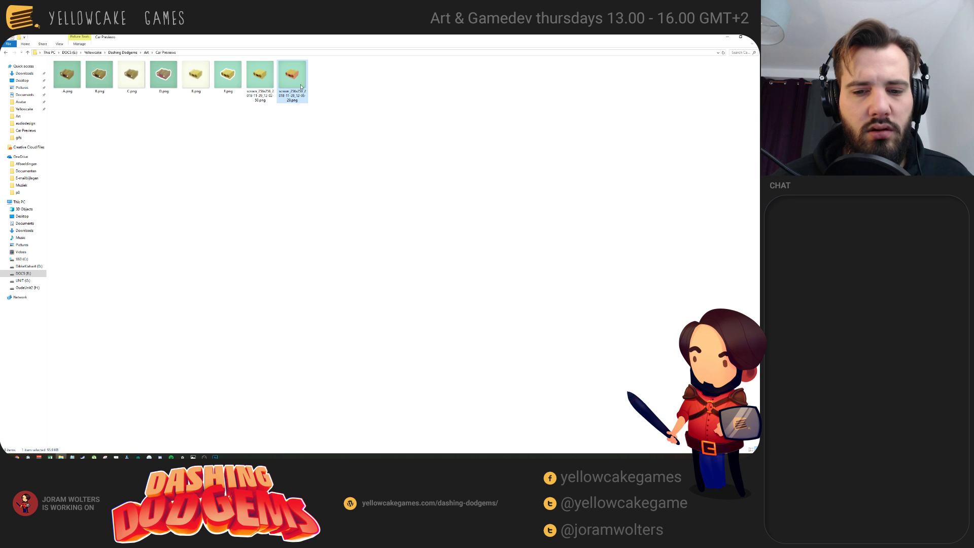
{"action": "left_click_drag", "start_coordinate": [292, 77], "coordinate": [245, 57]}
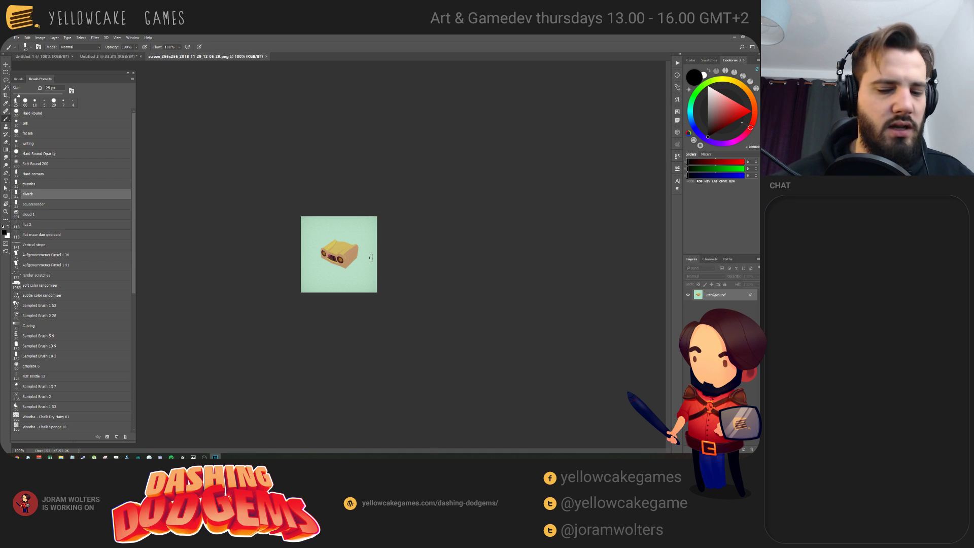
- Magic Wand the mint background, add a layer, invert, and copy the car from Background
{"action": "key", "text": "w"}
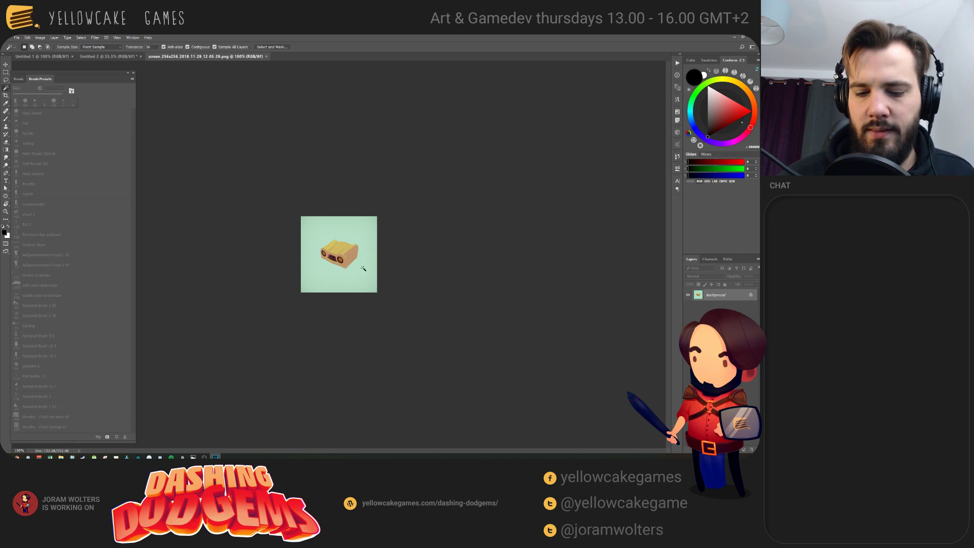
{"action": "left_click", "coordinate": [361, 267]}
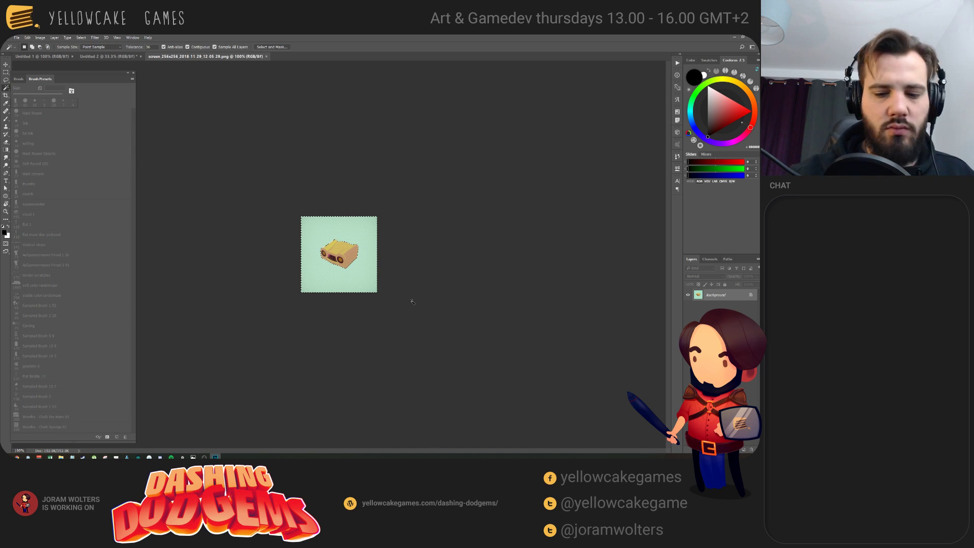
{"action": "key", "text": "ctrl+shift+alt+n"}
{"action": "key", "text": "ctrl+shift+i"}
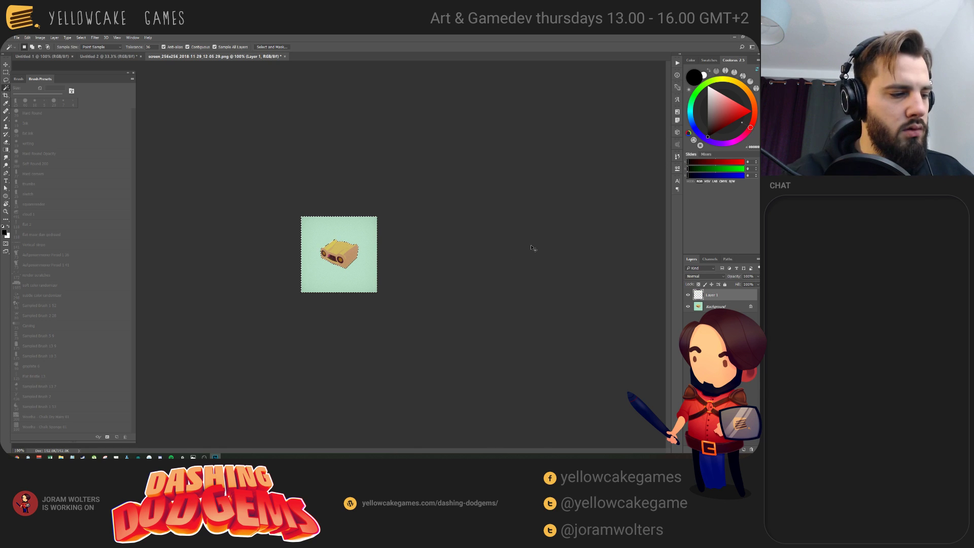
{"action": "key", "text": "alt+bracketleft"}
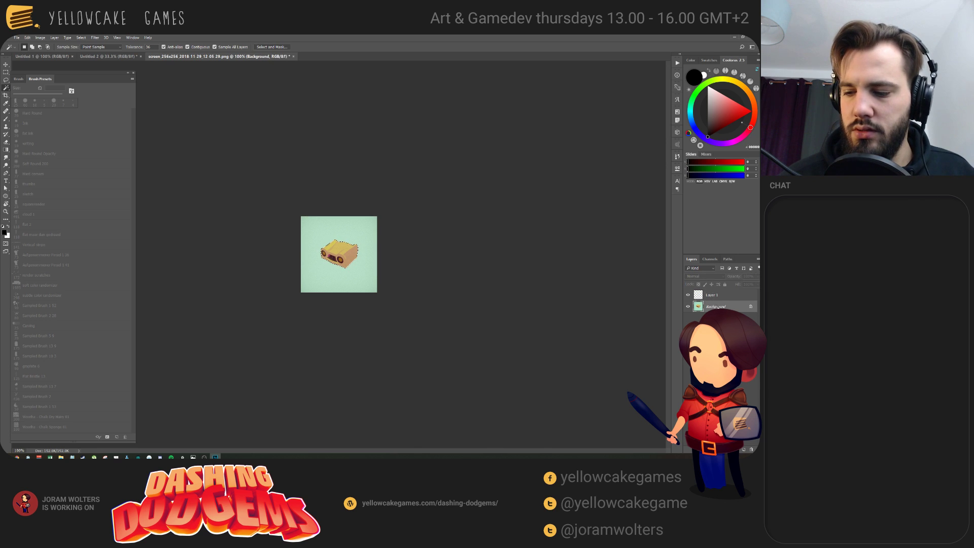
{"action": "key", "text": "ctrl+j"}
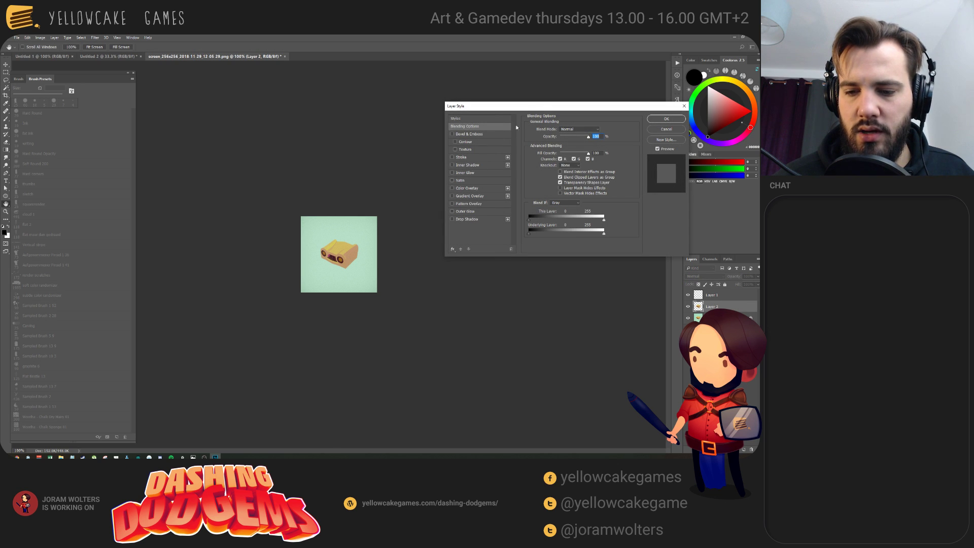
- Set Layer 2's Fill Opacity to 0, add a white Stroke, and apply the style
{"action": "left_click", "coordinate": [572, 154]}
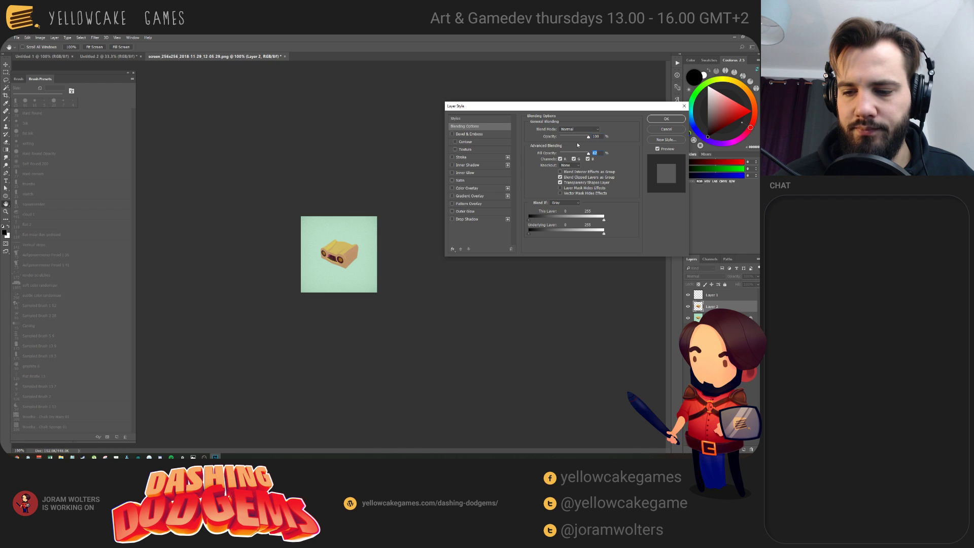
{"action": "left_click_drag", "start_coordinate": [572, 156], "coordinate": [549, 164]}
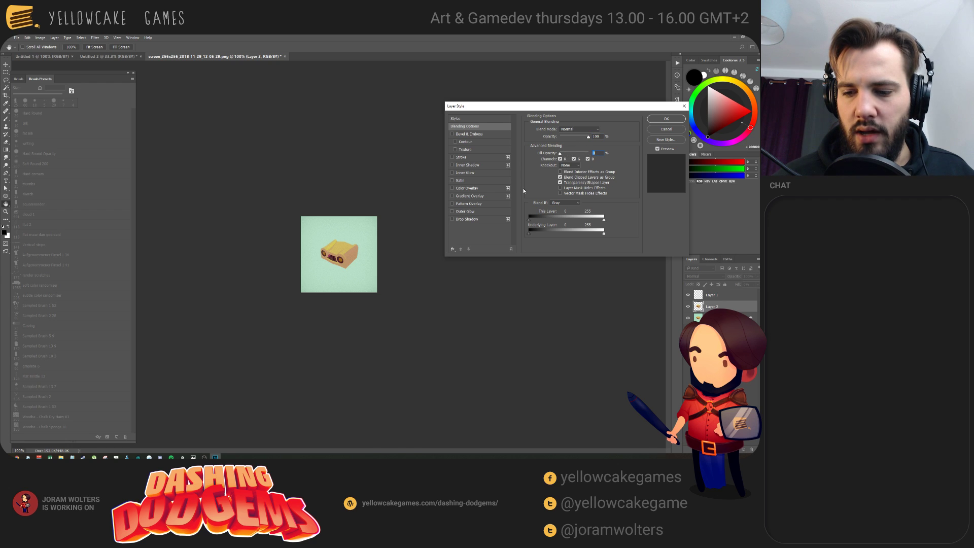
{"action": "left_click", "coordinate": [462, 157]}
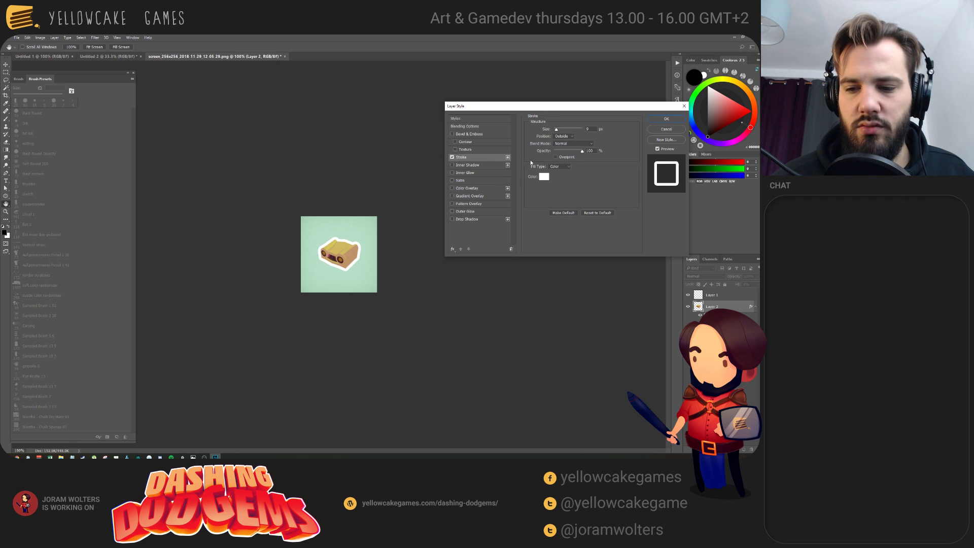
{"action": "left_click", "coordinate": [682, 121]}
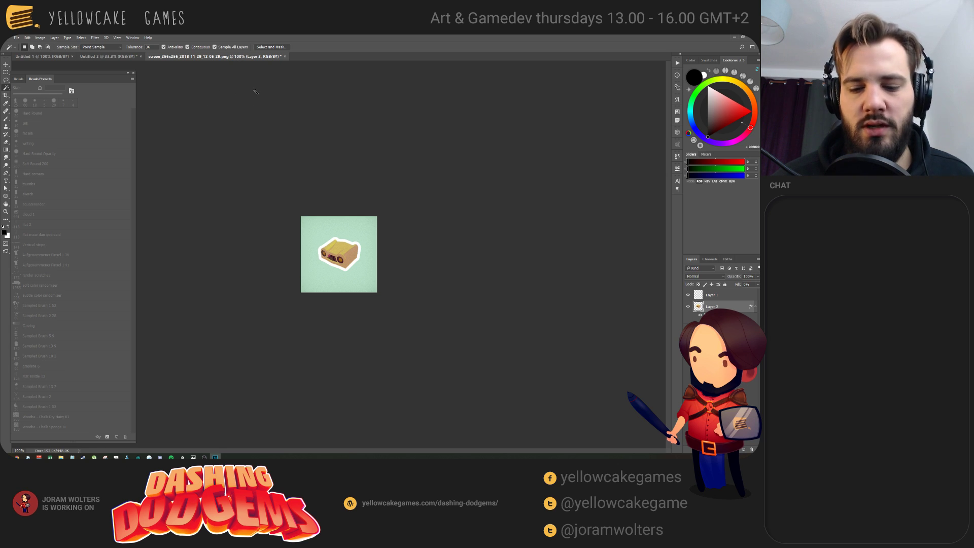
{"action": "key", "text": "ctrl+shift+s"}
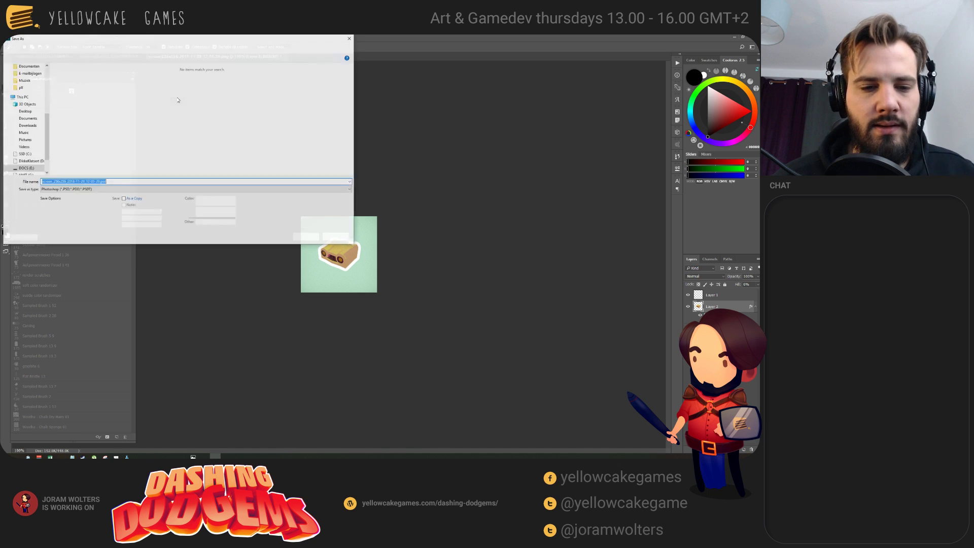
{"action": "left_click", "coordinate": [114, 190]}
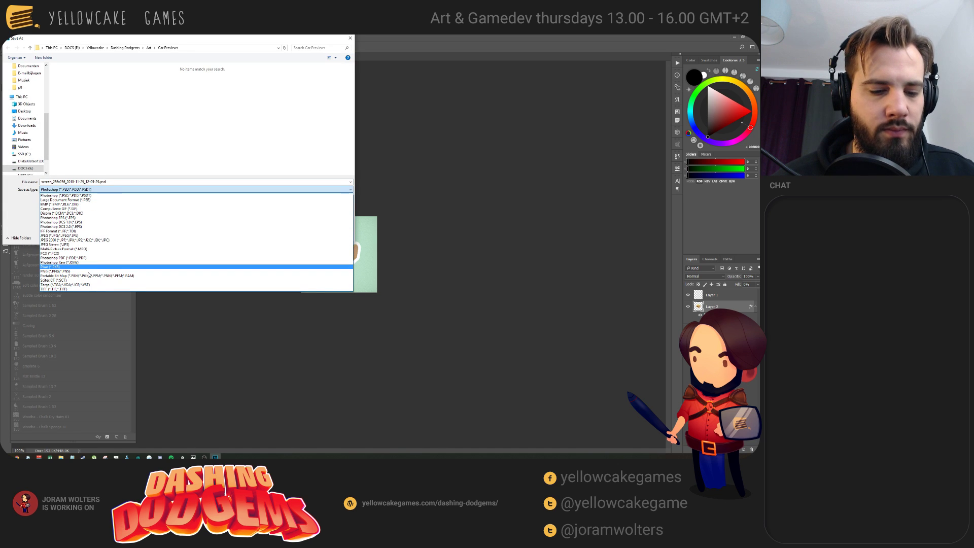
{"action": "left_click", "coordinate": [68, 271]}
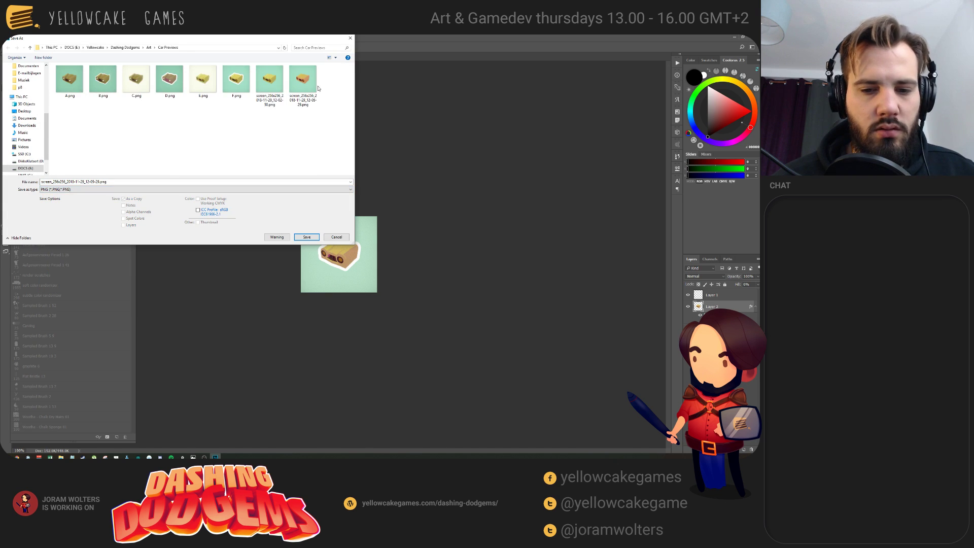
{"action": "left_click", "coordinate": [132, 181]}
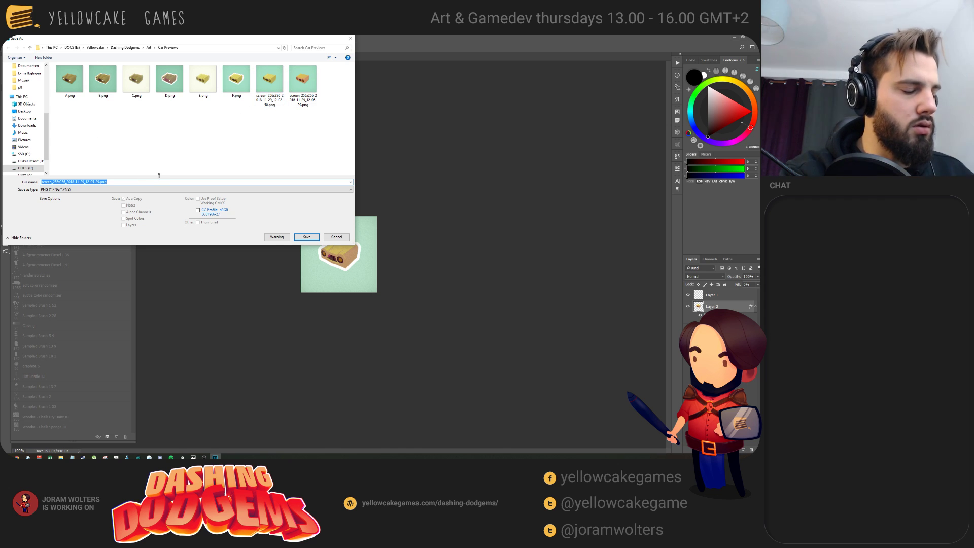
{"action": "key", "text": "BackSpace"}
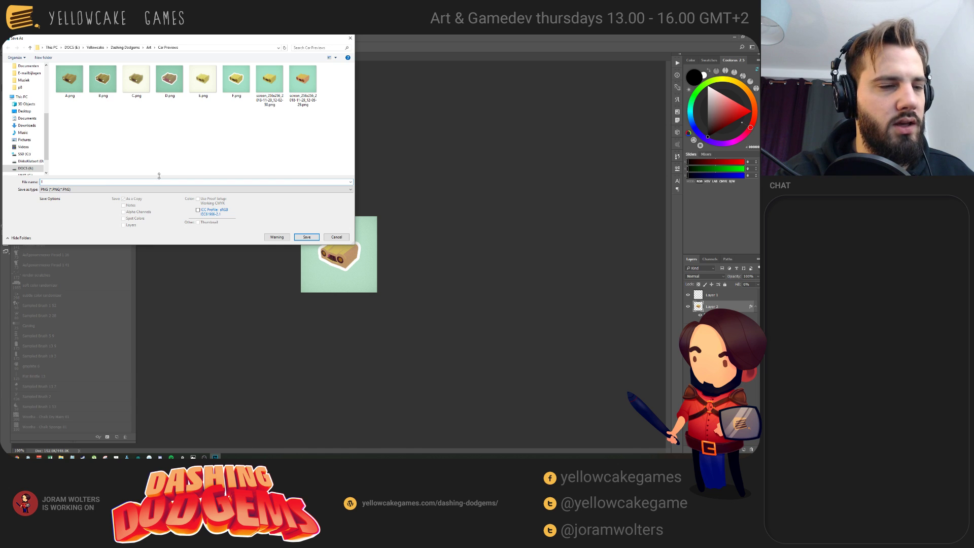
{"action": "key", "text": "Escape"}
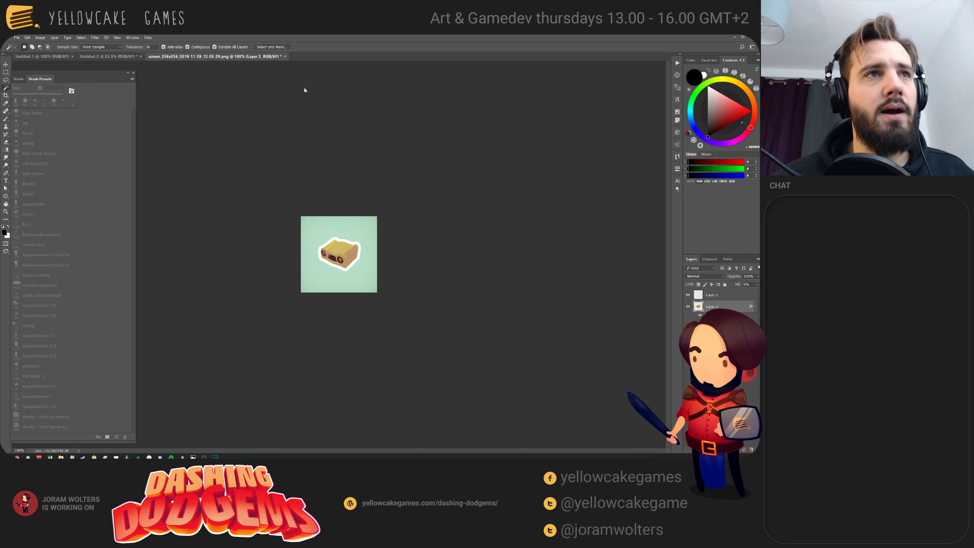
{"action": "key", "text": "alt+Tab"}
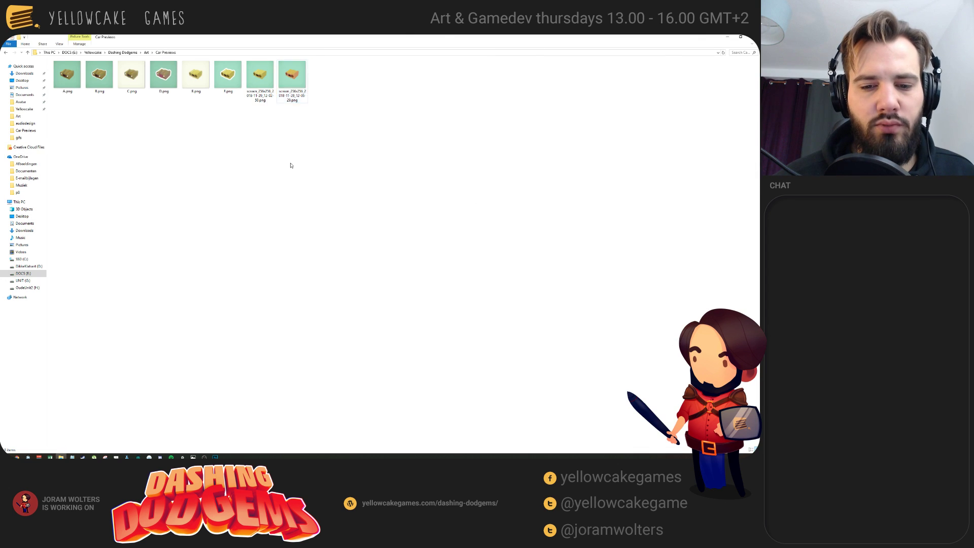
- Rename the two newest screen_256x256 screenshots to G.png and H.png
{"action": "key", "text": "Left"}
{"action": "key", "text": "F2"}
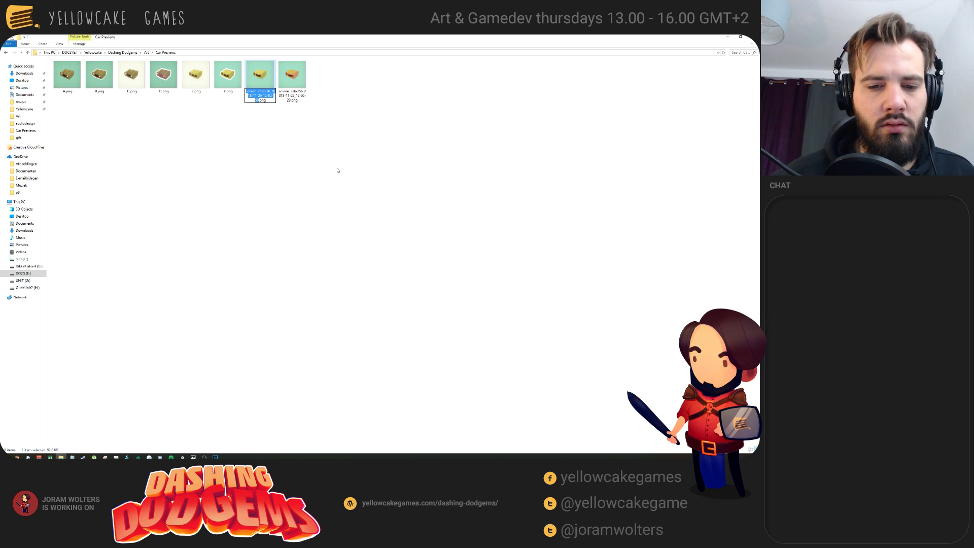
{"action": "type", "text": "G"}
{"action": "key", "text": "Tab"}
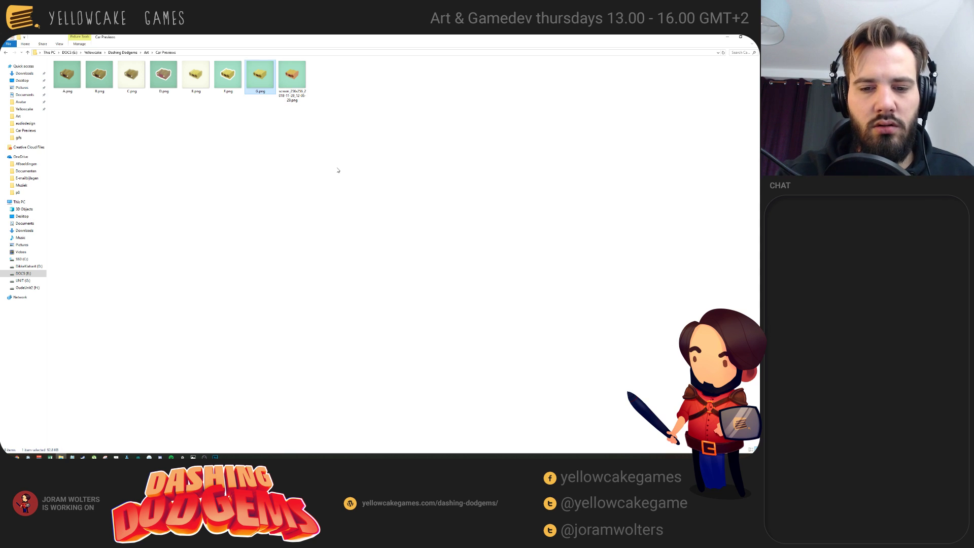
{"action": "type", "text": "H"}
{"action": "key", "text": "Return"}
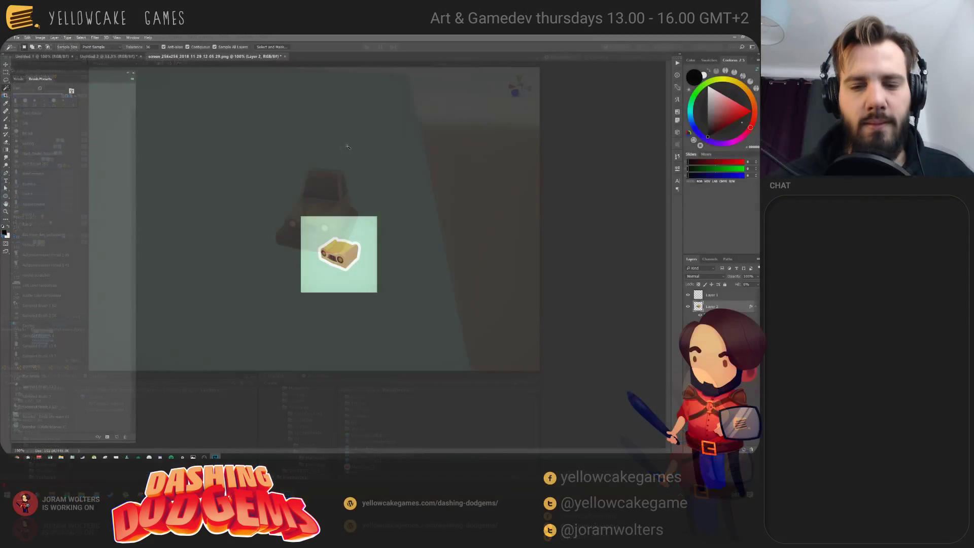
- Return to the Car Previews folder and move its window to the screen centre
{"action": "key", "text": "alt+v"}
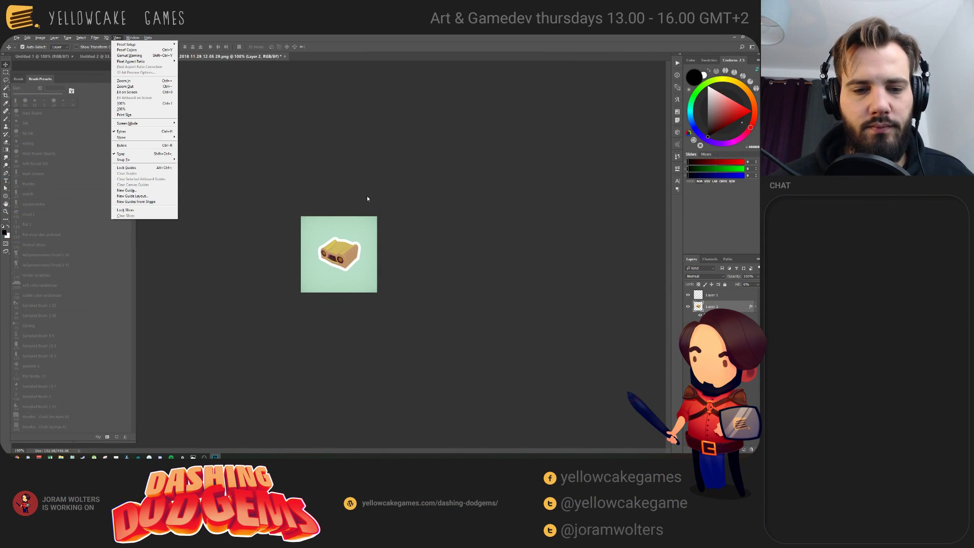
{"action": "key", "text": "Escape"}
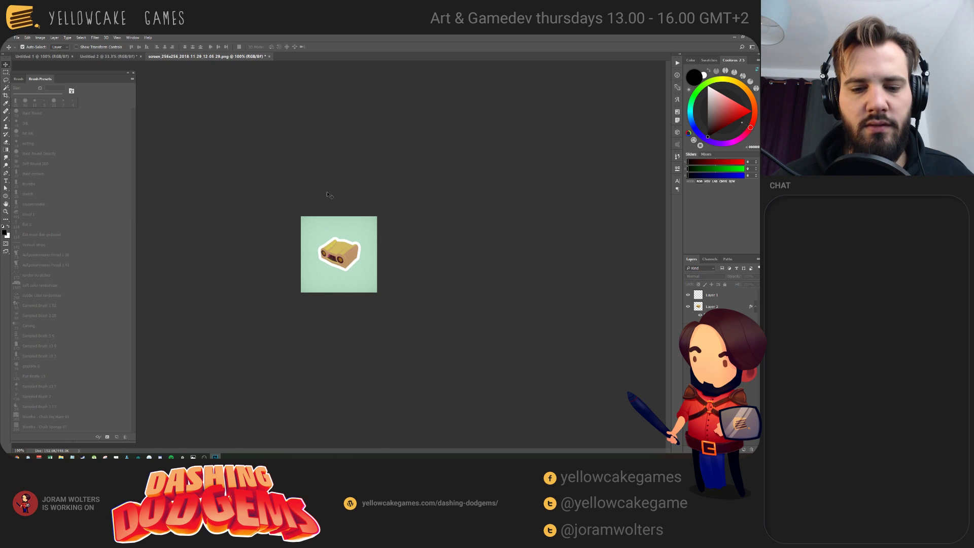
{"action": "key", "text": "alt+Tab"}
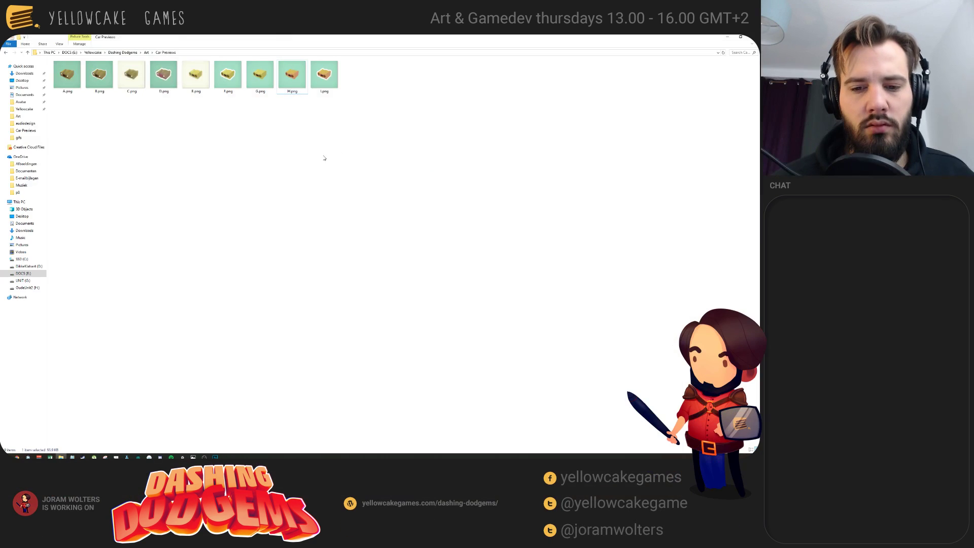
{"action": "left_click_drag", "start_coordinate": [338, 125], "coordinate": [49, 58]}
{"action": "left_click", "coordinate": [167, 169]}
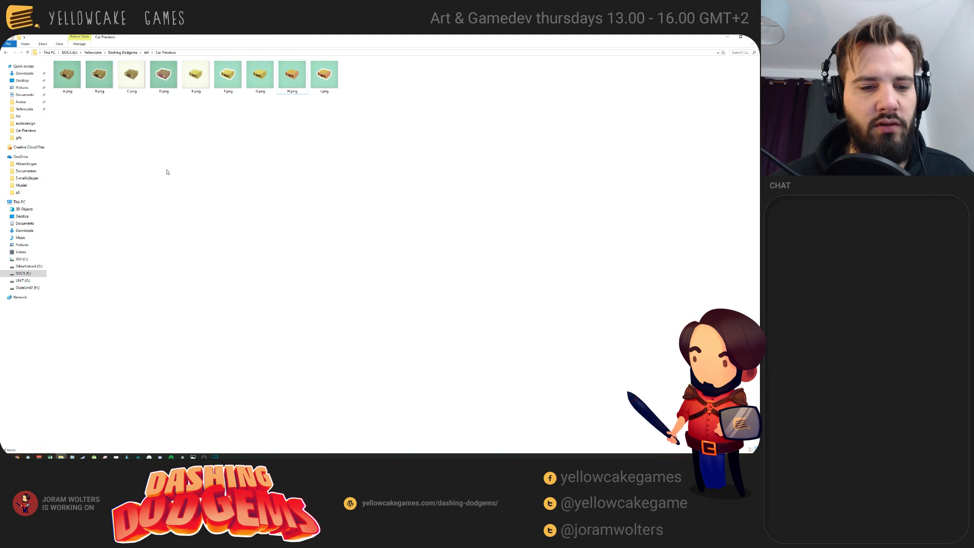
{"action": "left_click_drag", "start_coordinate": [198, 36], "coordinate": [367, 146]}
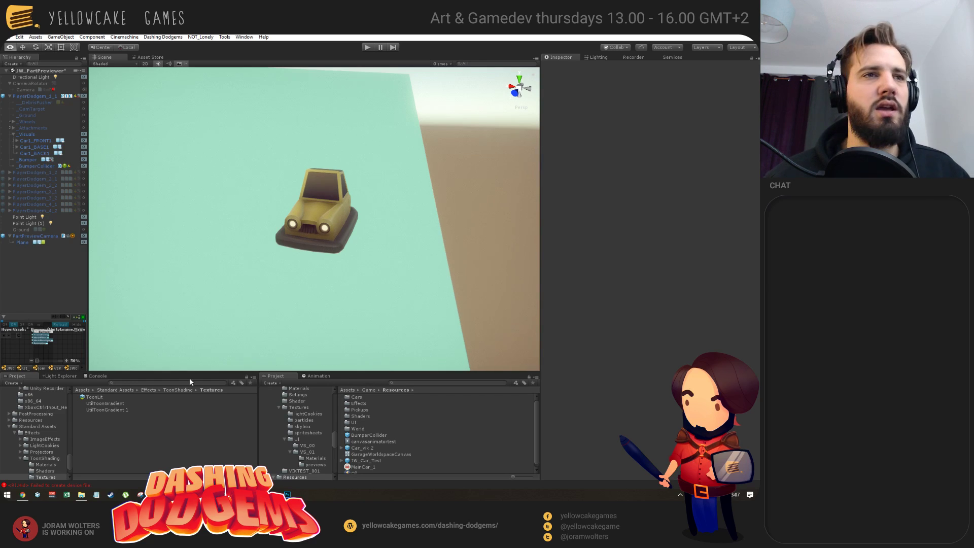
- Orbit the Scene view around the olive-yellow car and pull back over the green plane
{"action": "left_click_drag", "start_coordinate": [311, 240], "coordinate": [382, 298]}
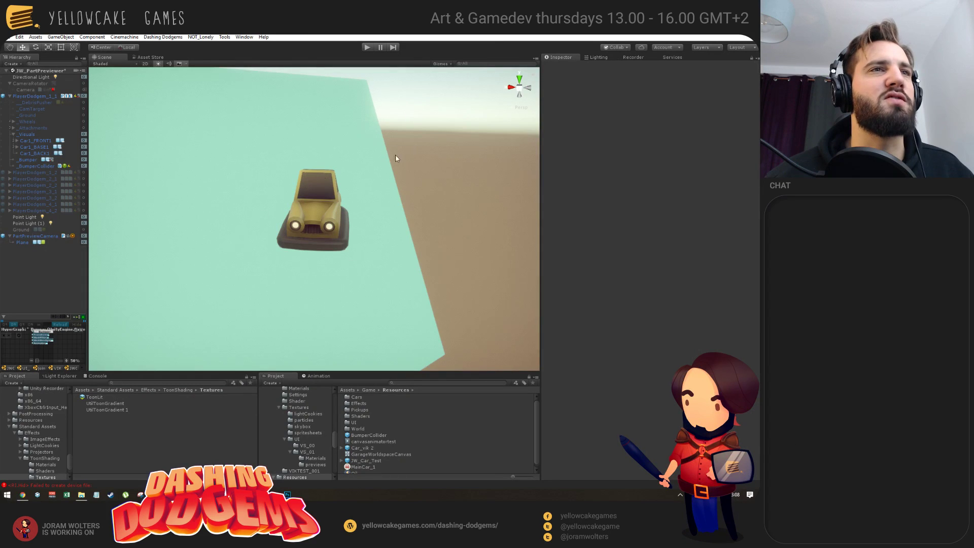
{"action": "left_click_drag", "start_coordinate": [273, 254], "coordinate": [301, 275]}
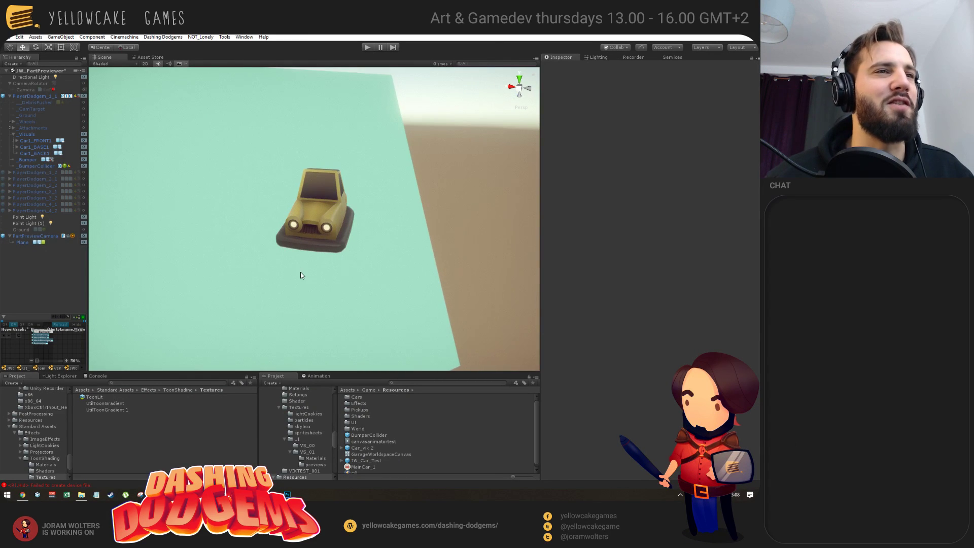
{"action": "left_click_drag", "start_coordinate": [401, 246], "coordinate": [387, 235]}
{"action": "left_click_drag", "start_coordinate": [322, 276], "coordinate": [374, 277]}
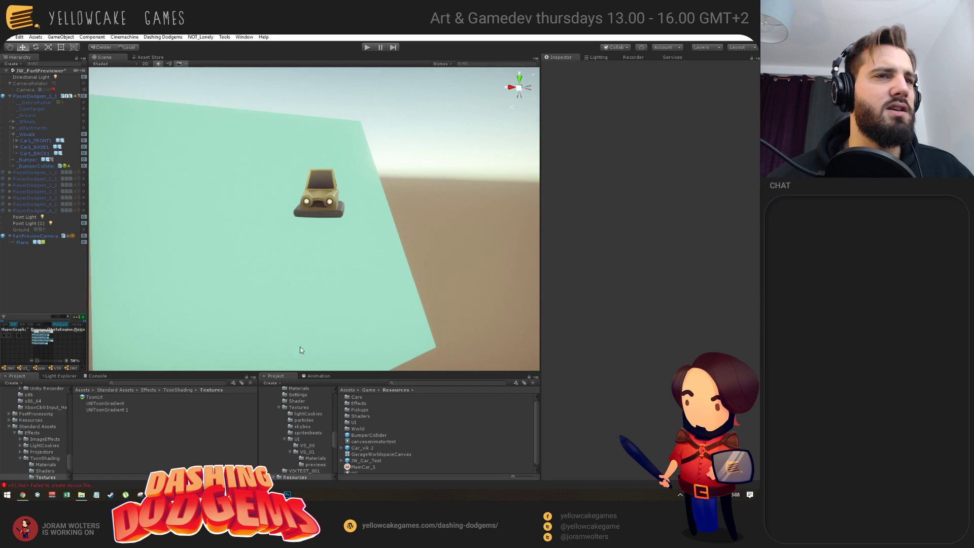
- Browse the Project panel to the Assets/Game/Content/Textures/UI folder
{"action": "left_click", "coordinate": [367, 391]}
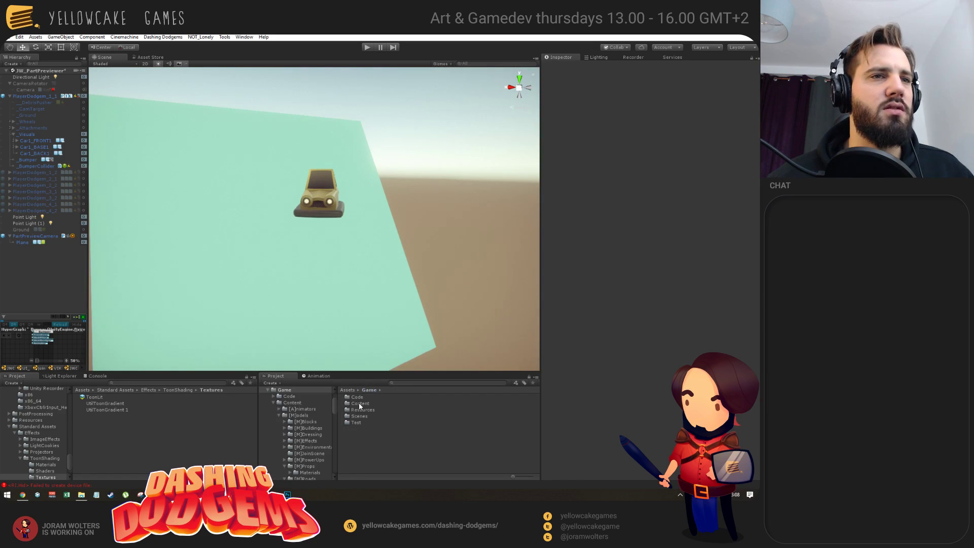
{"action": "double_click", "coordinate": [361, 404]}
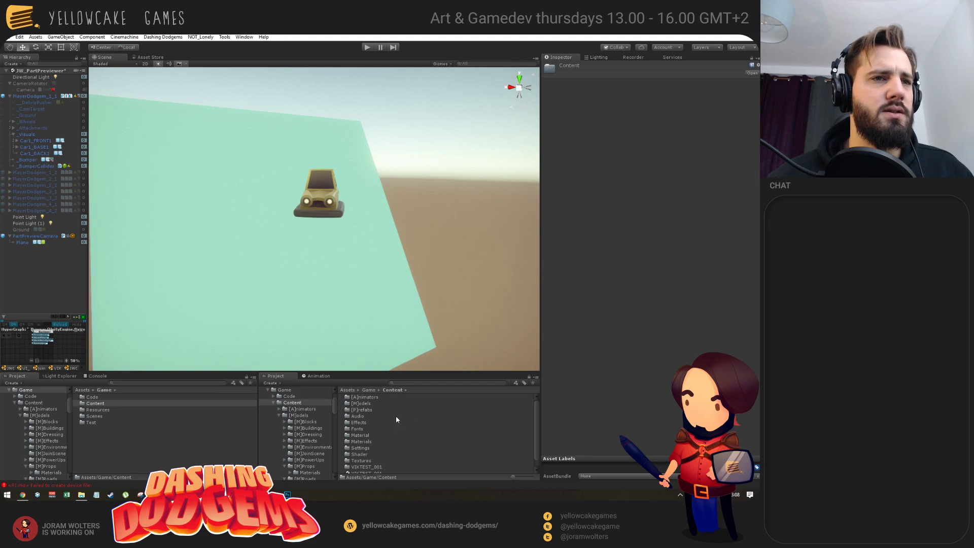
{"action": "double_click", "coordinate": [368, 435]}
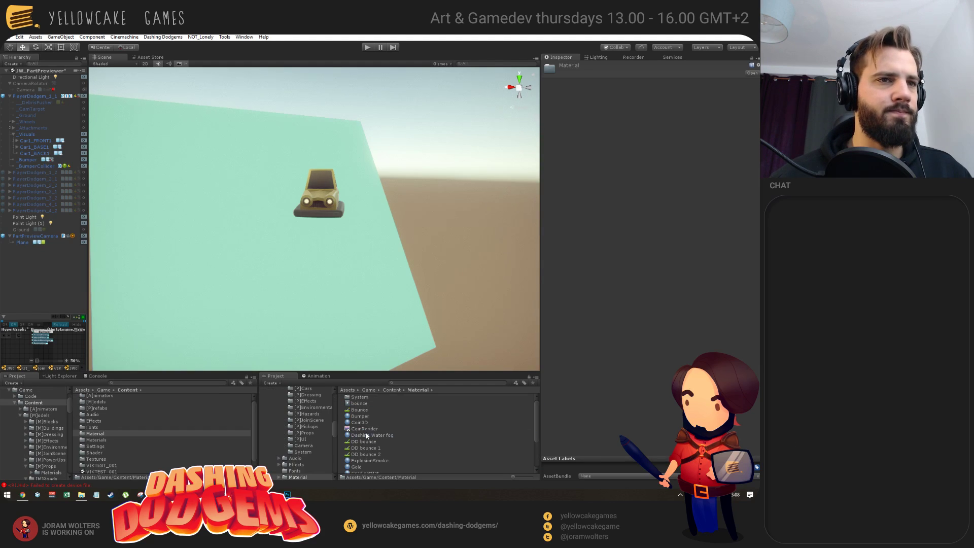
{"action": "left_click", "coordinate": [393, 390]}
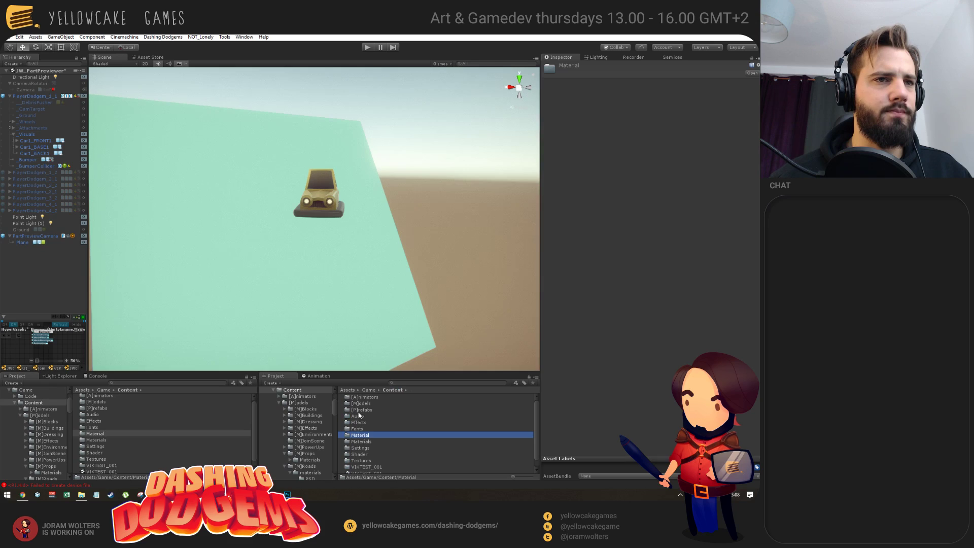
{"action": "double_click", "coordinate": [361, 442]}
{"action": "left_click", "coordinate": [391, 390]}
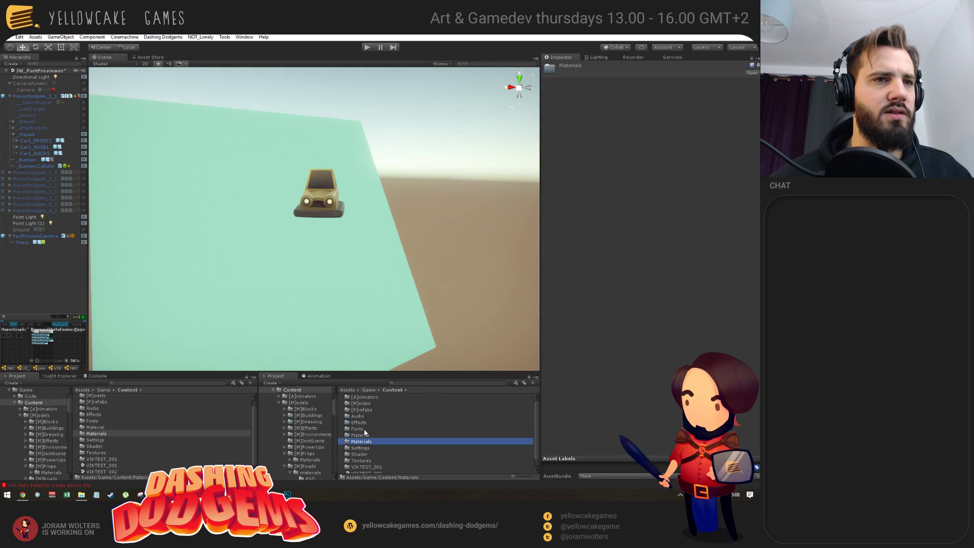
{"action": "double_click", "coordinate": [363, 461]}
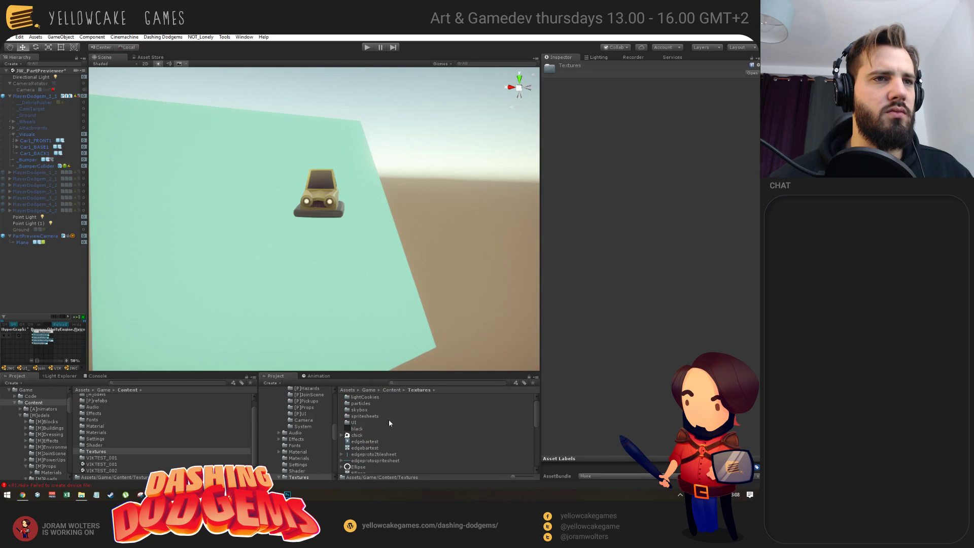
{"action": "double_click", "coordinate": [361, 424]}
- Create a new folder named CarPreviewTest inside the UI folder
{"action": "right_click", "coordinate": [382, 458]}
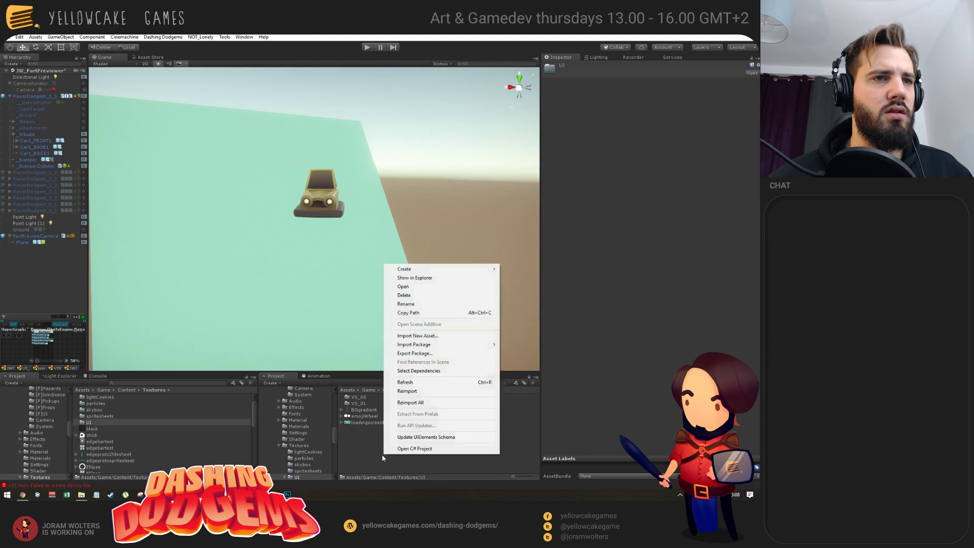
{"action": "mouse_move", "coordinate": [441, 269]}
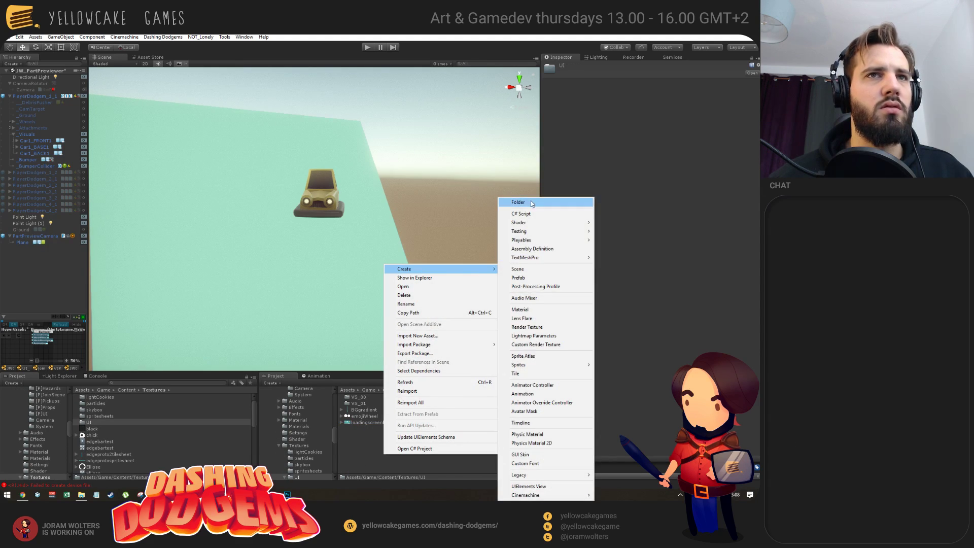
{"action": "left_click", "coordinate": [530, 199]}
{"action": "type", "text": "CarPrevi"}
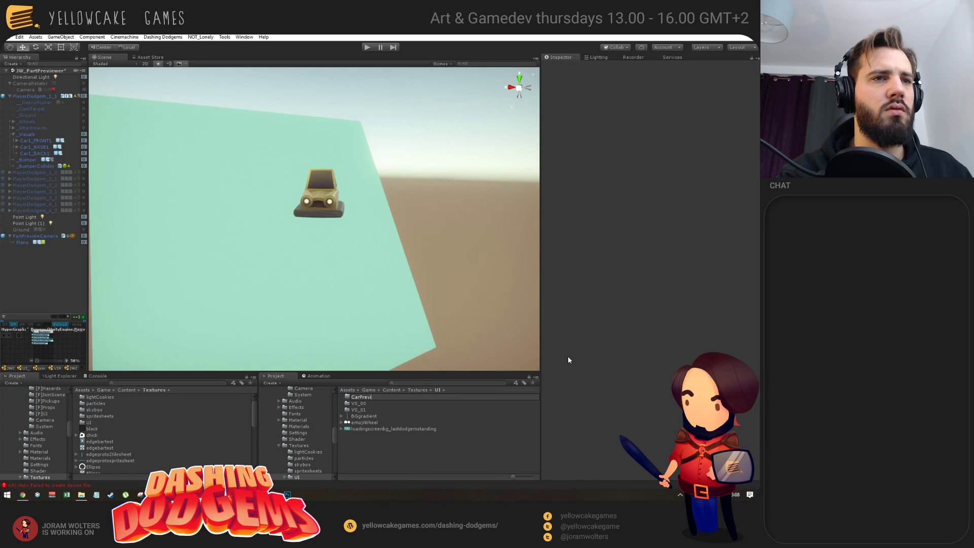
{"action": "type", "text": "ewTest"}
{"action": "key", "text": "Return"}
{"action": "key", "text": "Return"}
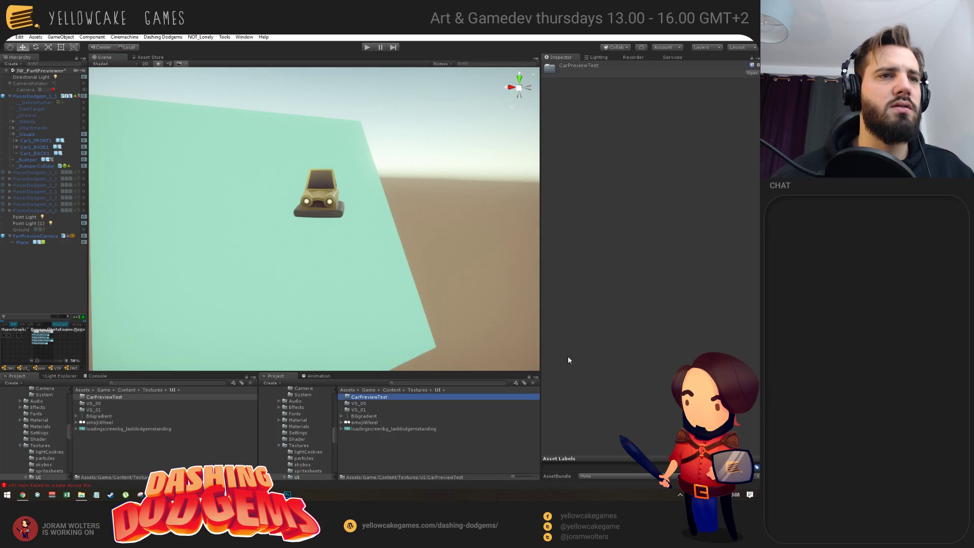
- Drag all nine car preview PNGs from Explorer into Unity's CarPreviewTest folder
{"action": "key", "text": "alt+Tab"}
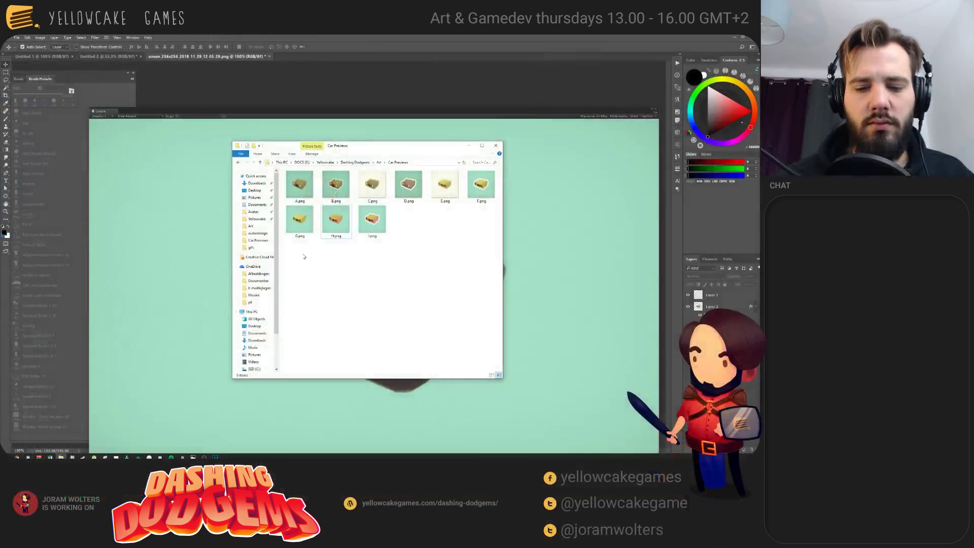
{"action": "left_click_drag", "start_coordinate": [304, 257], "coordinate": [460, 184]}
{"action": "left_click_drag", "start_coordinate": [313, 189], "coordinate": [395, 431]}
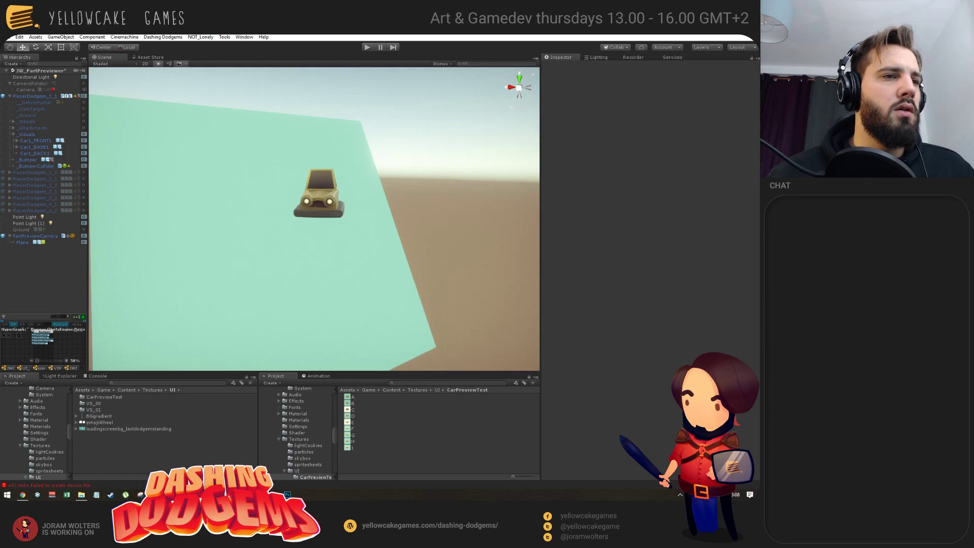
{"action": "key", "text": "alt+Tab"}
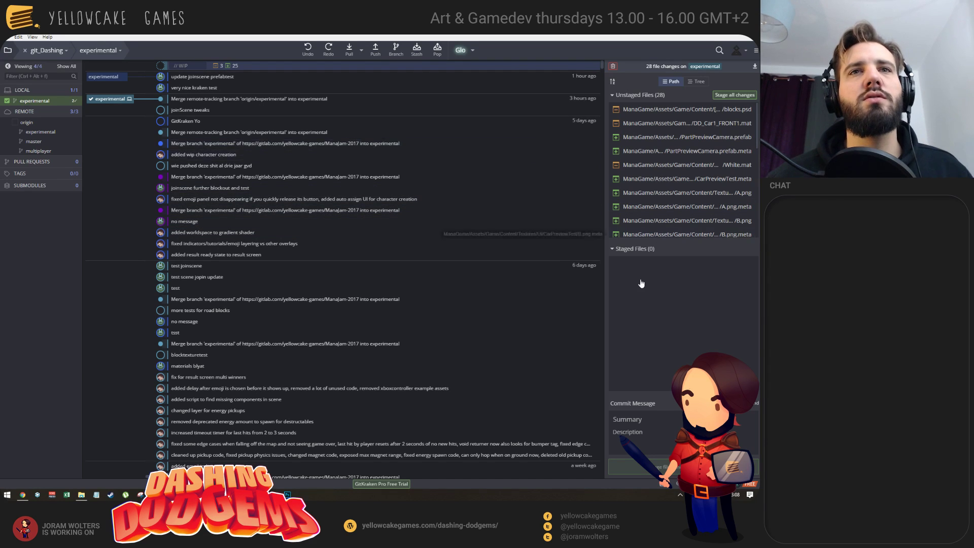
- Widen the changed-files panel and attempt to discard the car material's unstaged changes, dismissing the prompt
{"action": "mouse_move", "coordinate": [603, 261]}
{"action": "left_mouse_down"}
{"action": "mouse_move", "coordinate": [553, 261]}
{"action": "mouse_move", "coordinate": [593, 262]}
{"action": "left_mouse_up"}
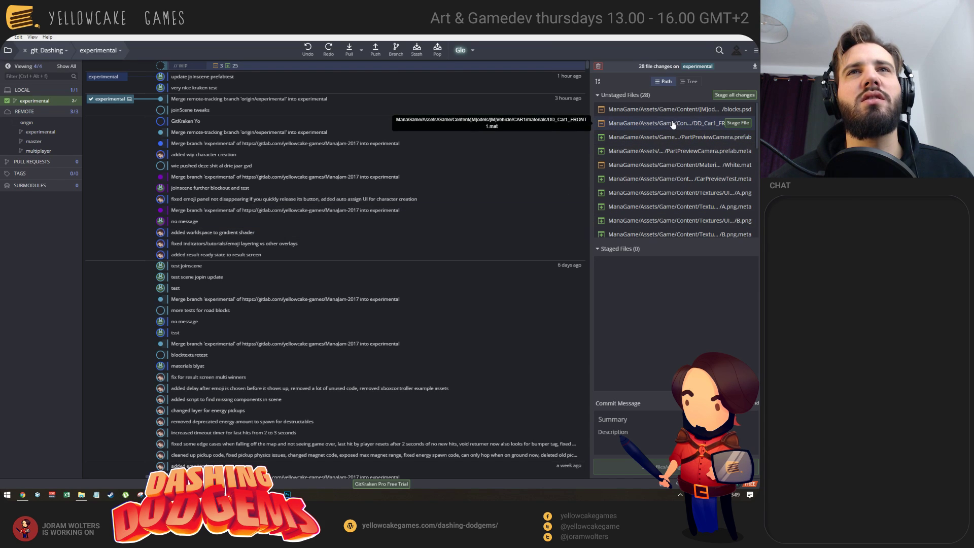
{"action": "key", "text": "alt+Tab"}
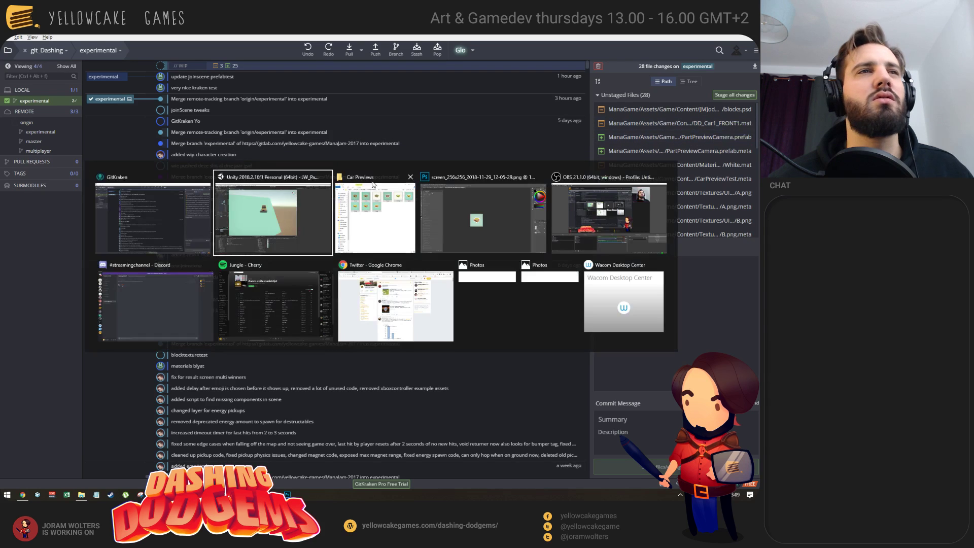
{"action": "key", "text": "Escape"}
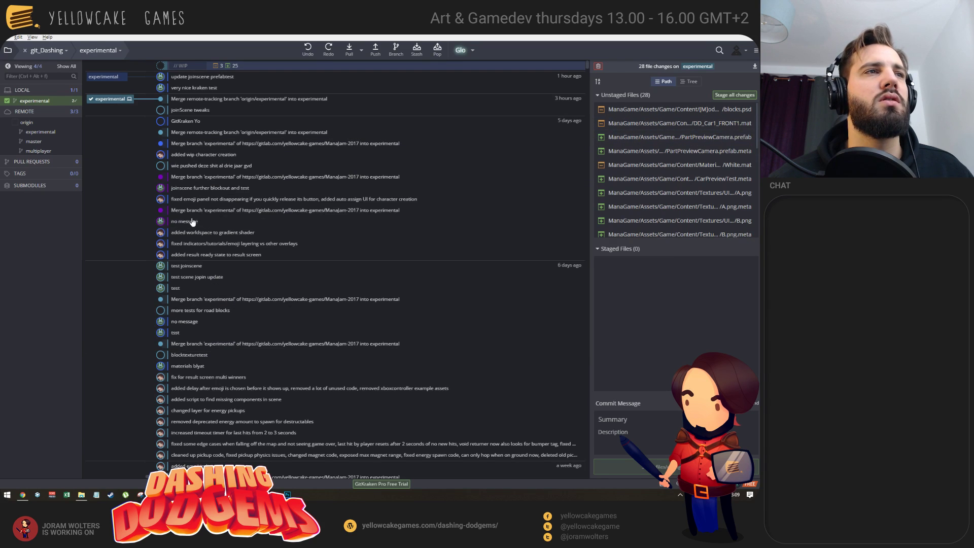
{"action": "right_click", "coordinate": [671, 125]}
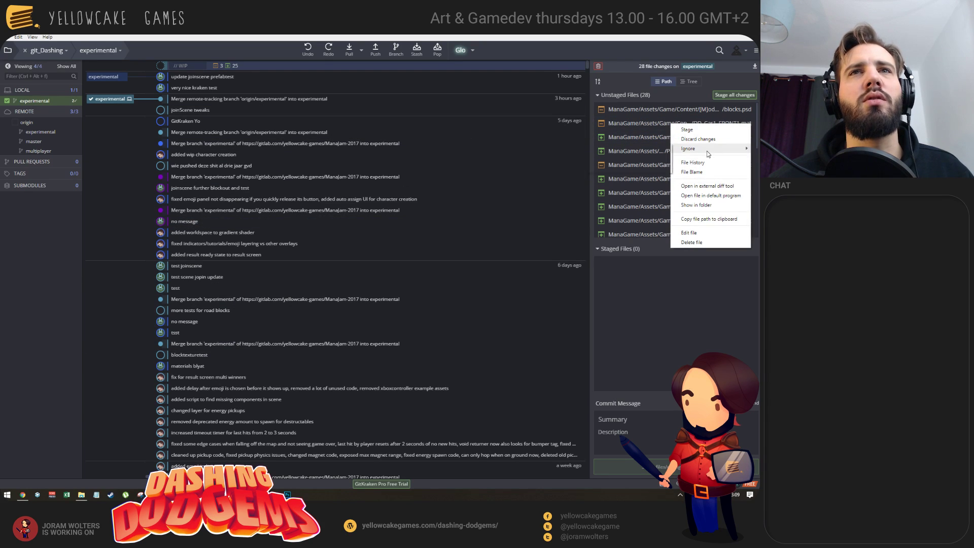
{"action": "left_click", "coordinate": [698, 139]}
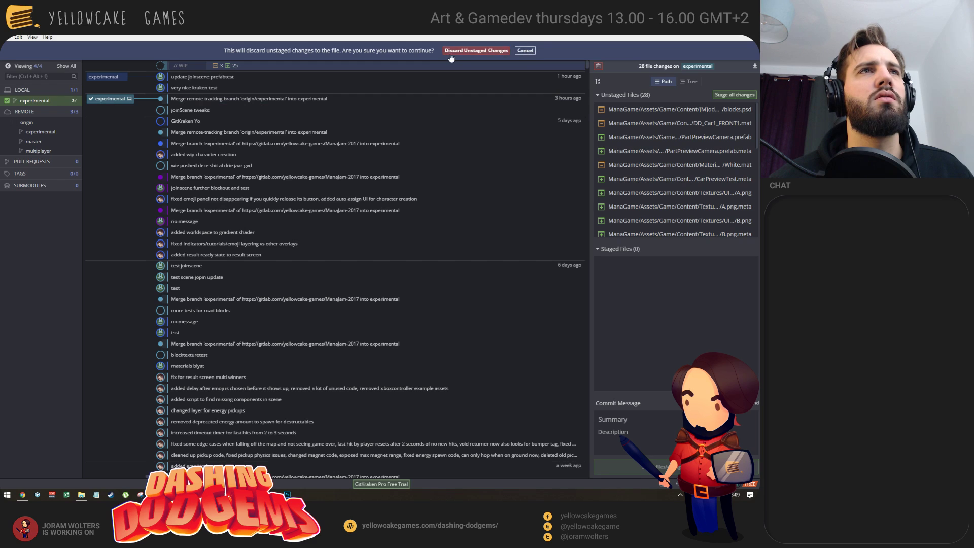
{"action": "left_click", "coordinate": [509, 51]}
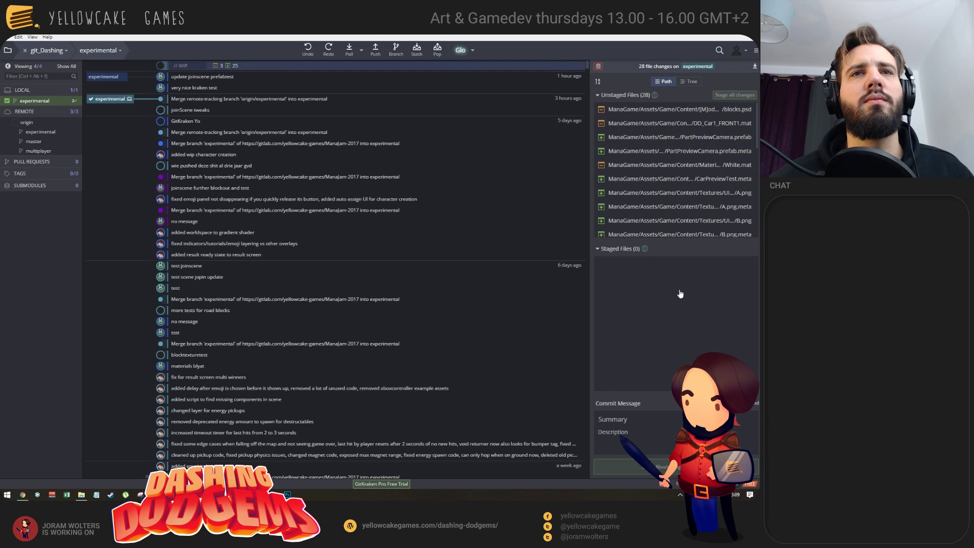
- Stage all 28 changes, then reset DD_Car1_FRONT1.mat so 27 files remain staged
{"action": "key", "text": "ctrl+shift+s"}
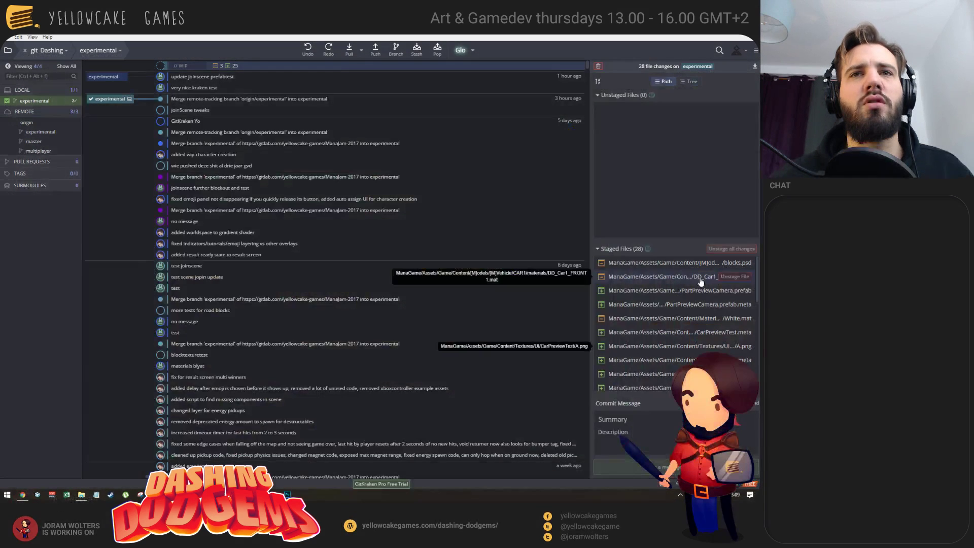
{"action": "right_click", "coordinate": [698, 280]}
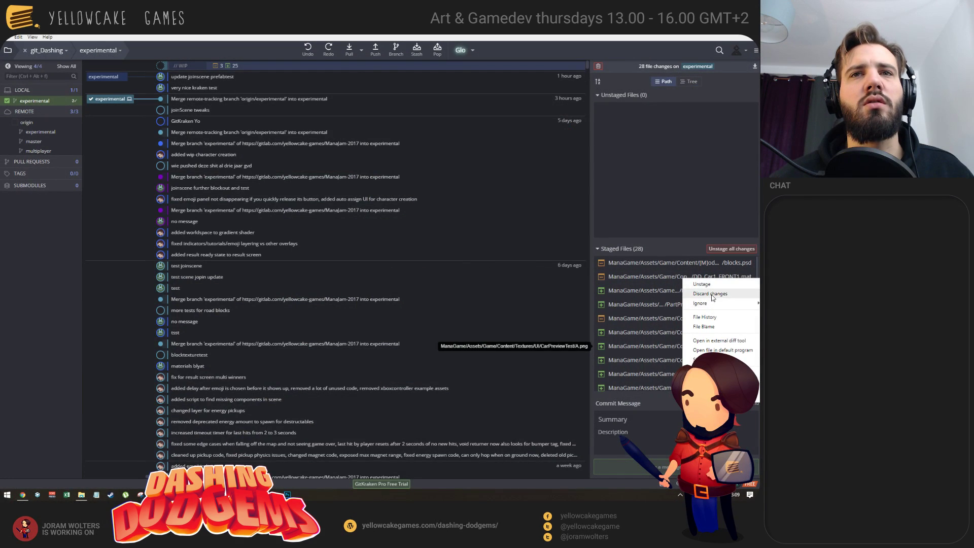
{"action": "left_click", "coordinate": [710, 294]}
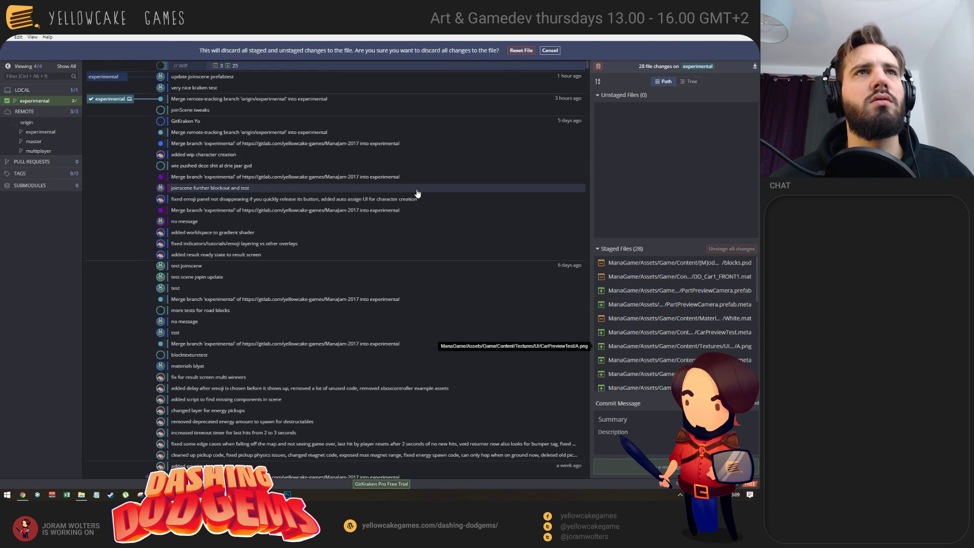
{"action": "left_click", "coordinate": [523, 51]}
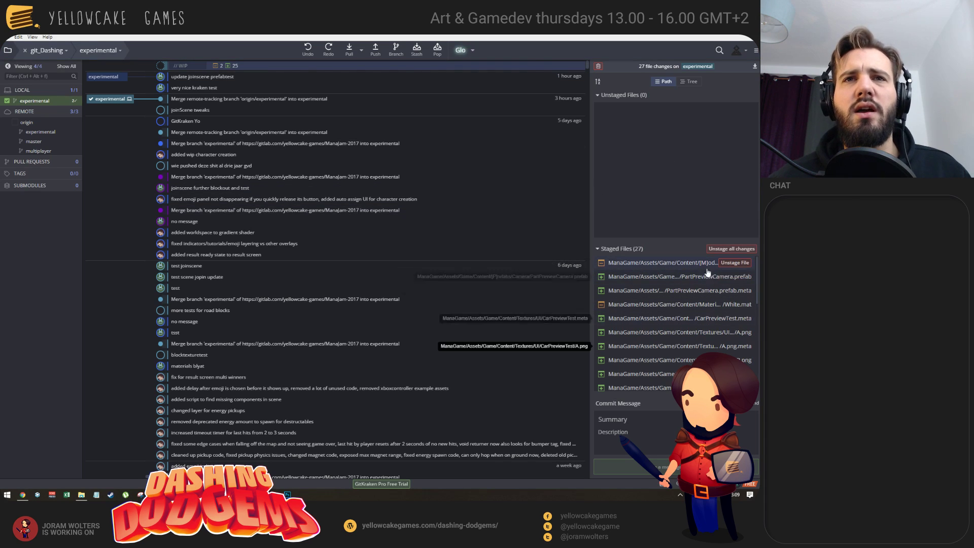
{"action": "mouse_move", "coordinate": [690, 269]}
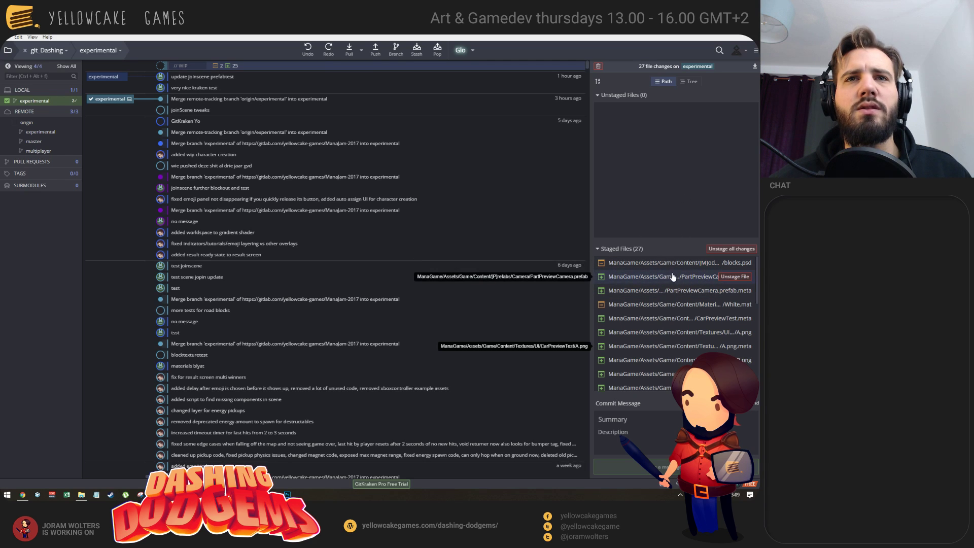
{"action": "mouse_move", "coordinate": [663, 294]}
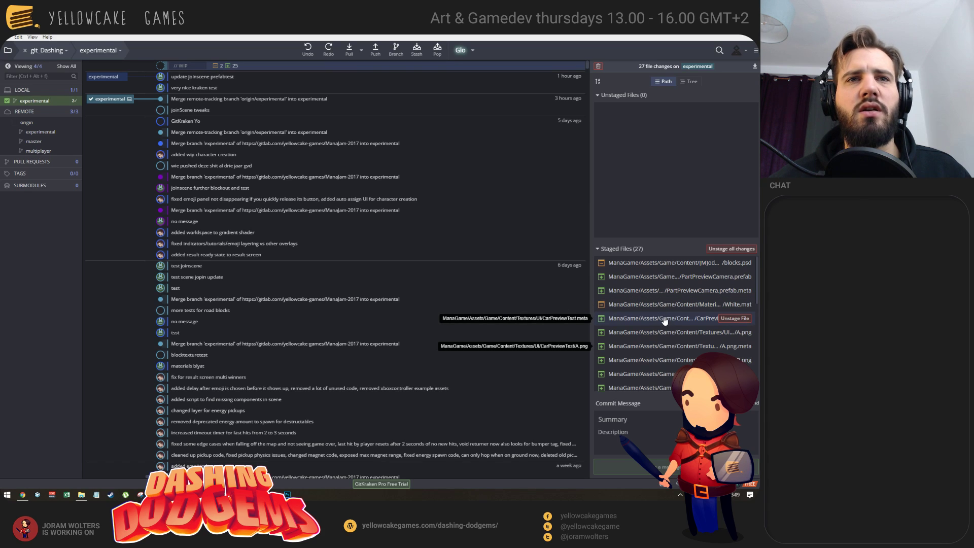
{"action": "scroll", "coordinate": [662, 350], "scroll_direction": "down", "scroll_amount": 5}
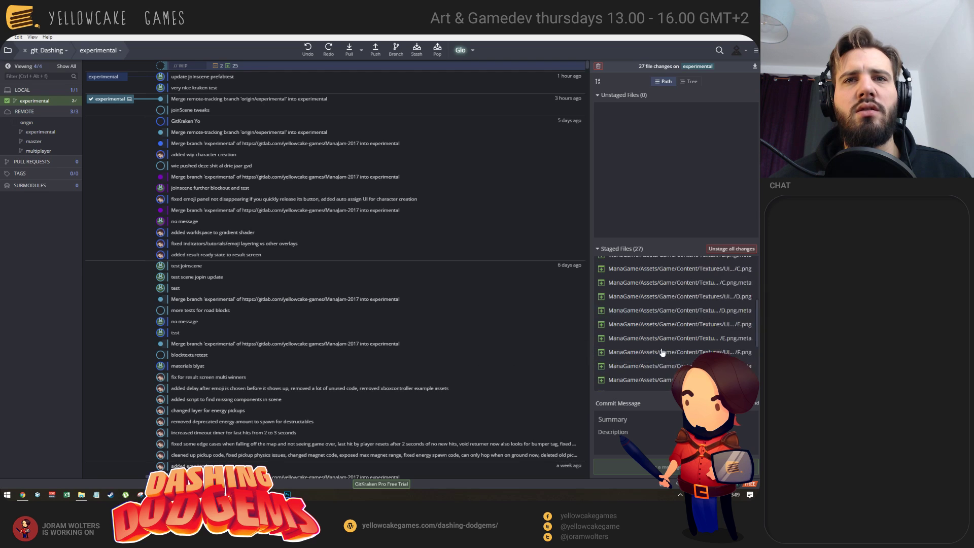
{"action": "mouse_move", "coordinate": [675, 345]}
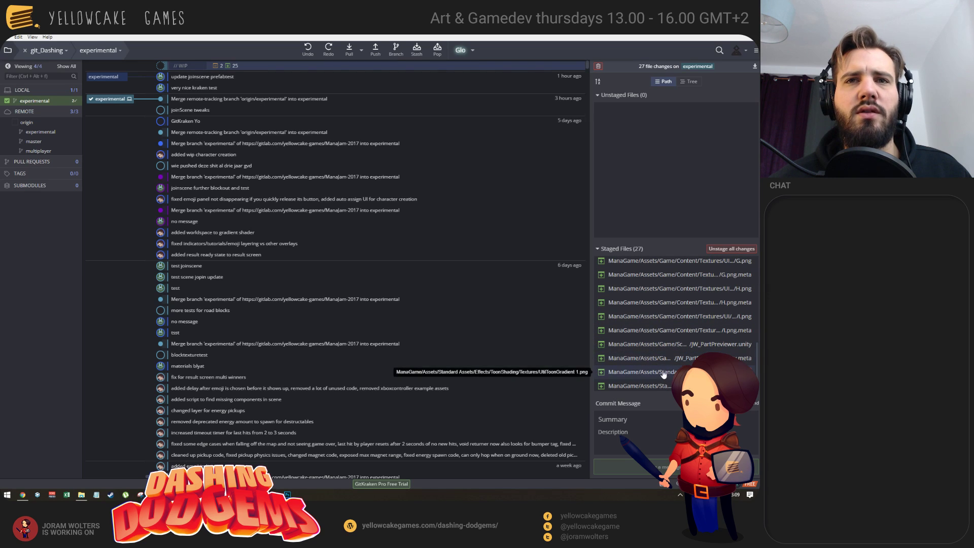
{"action": "scroll", "coordinate": [668, 376], "scroll_direction": "down", "scroll_amount": 1}
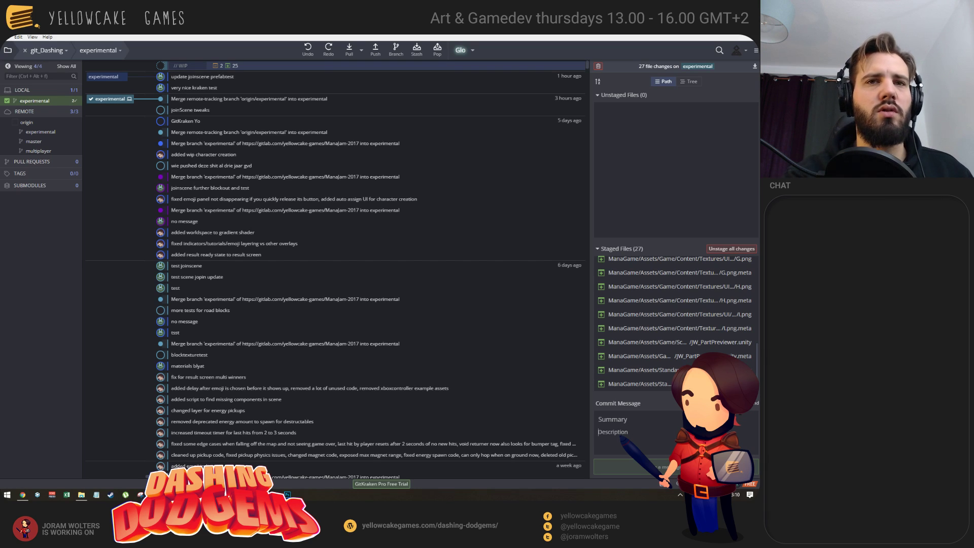
- Commit with summary 'Added Car preview and car preview setup' and a preview-camera description
{"action": "left_click", "coordinate": [642, 424]}
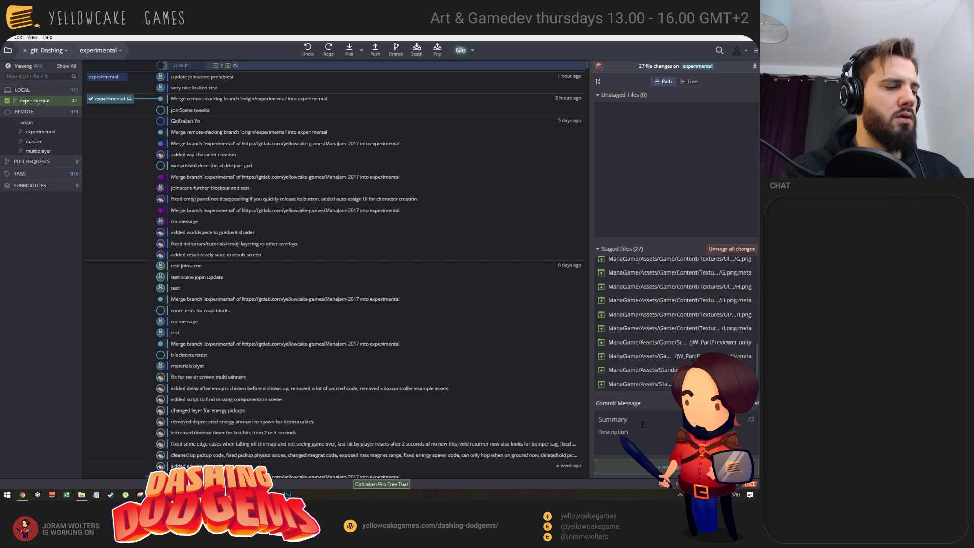
{"action": "type", "text": "Added "}
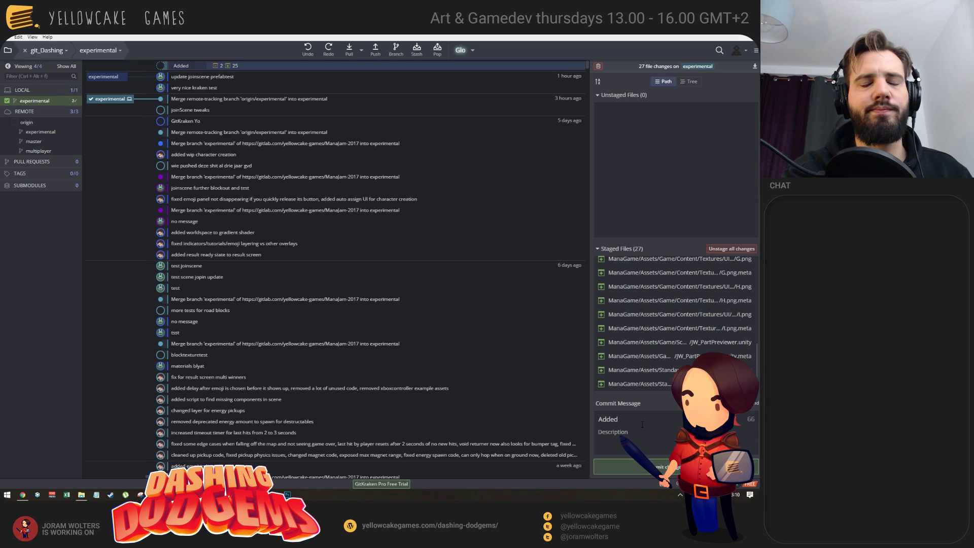
{"action": "type", "text": "Car pr"}
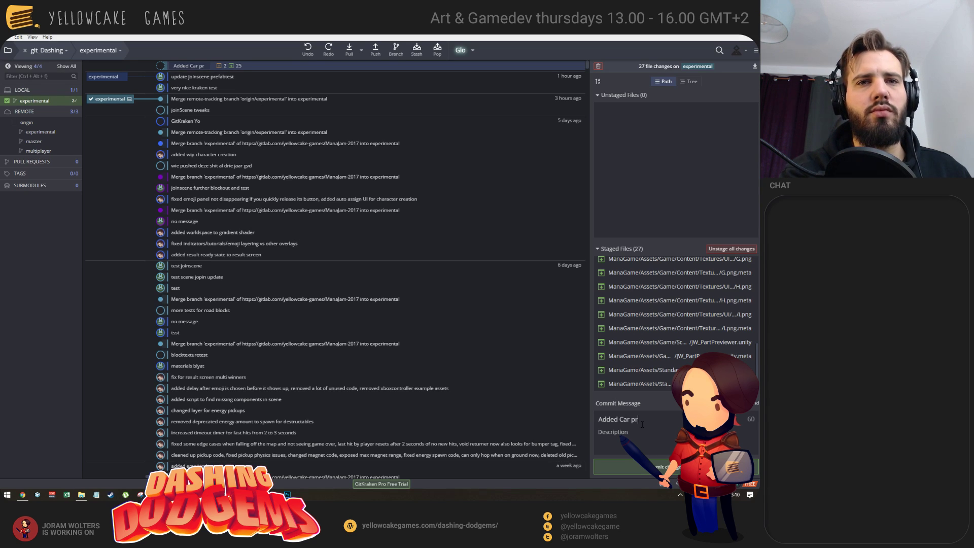
{"action": "type", "text": "eview and car prev"}
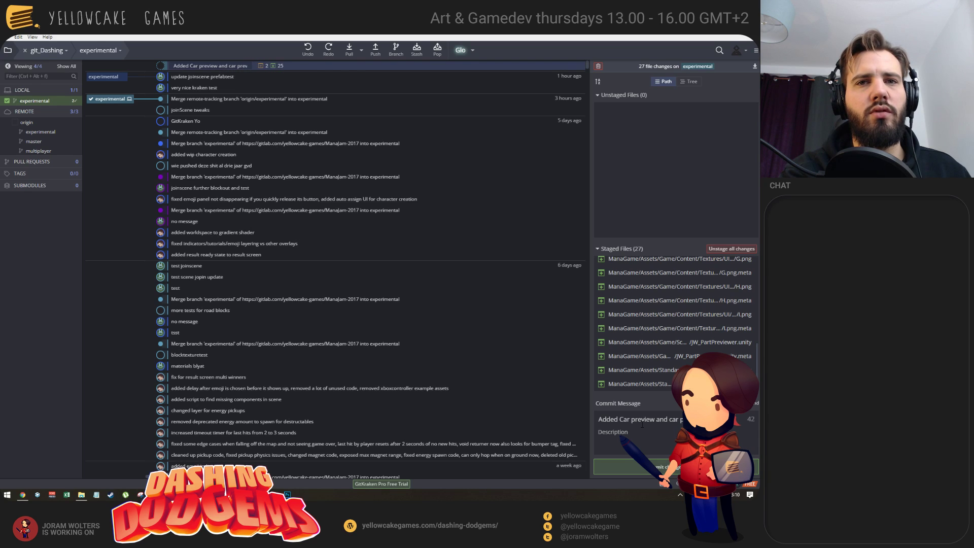
{"action": "type", "text": "iew selup"}
{"action": "key", "text": "Tab"}
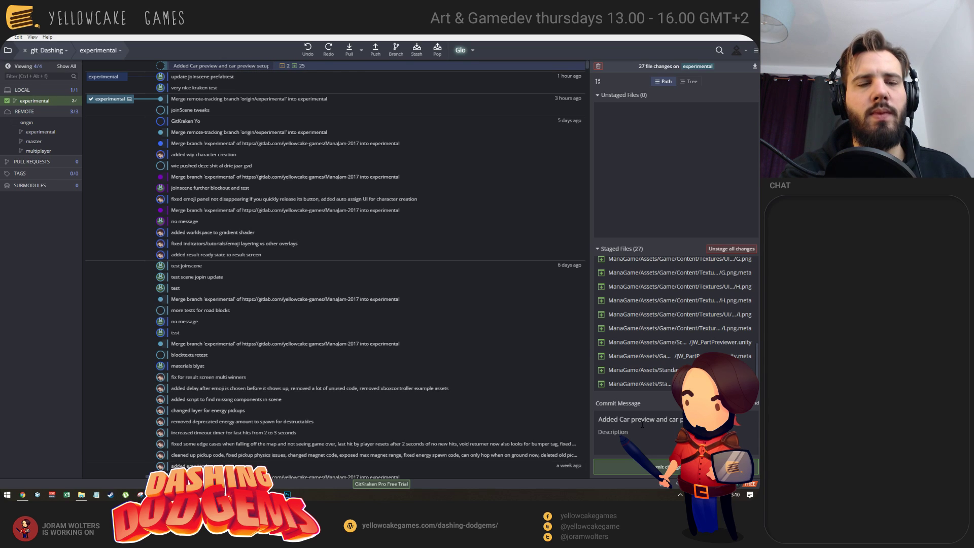
{"action": "type", "text": "Added preview scene"}
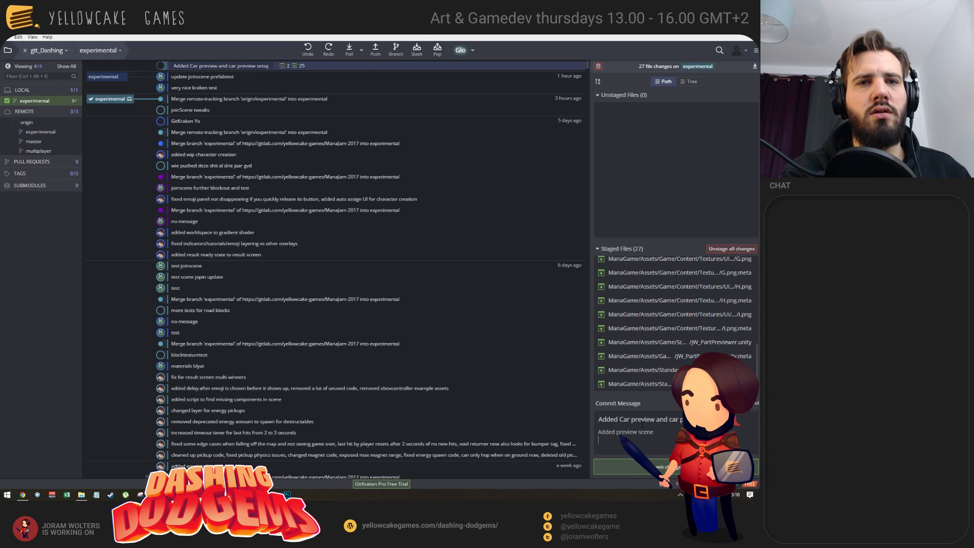
{"action": "type", "text": "dded preview"}
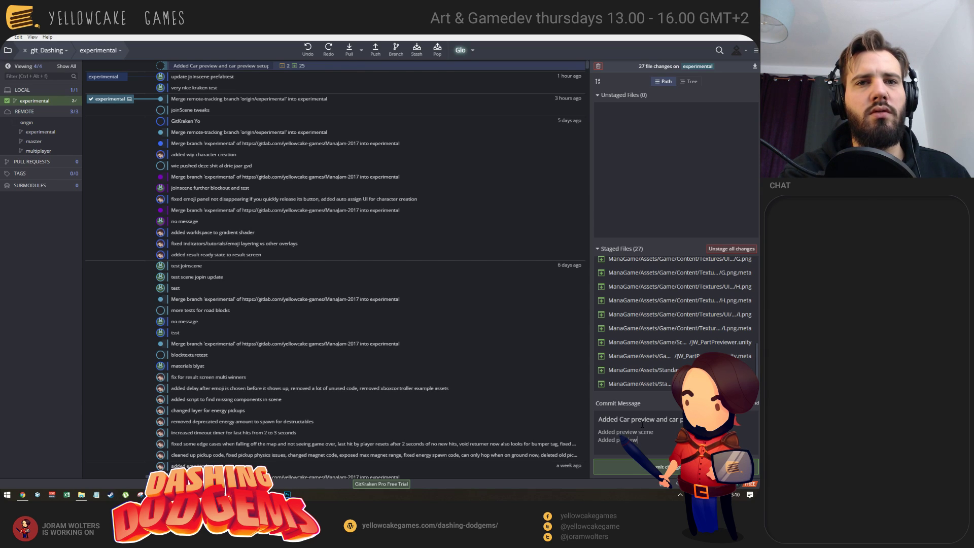
{"action": "type", "text": "camera prefab"}
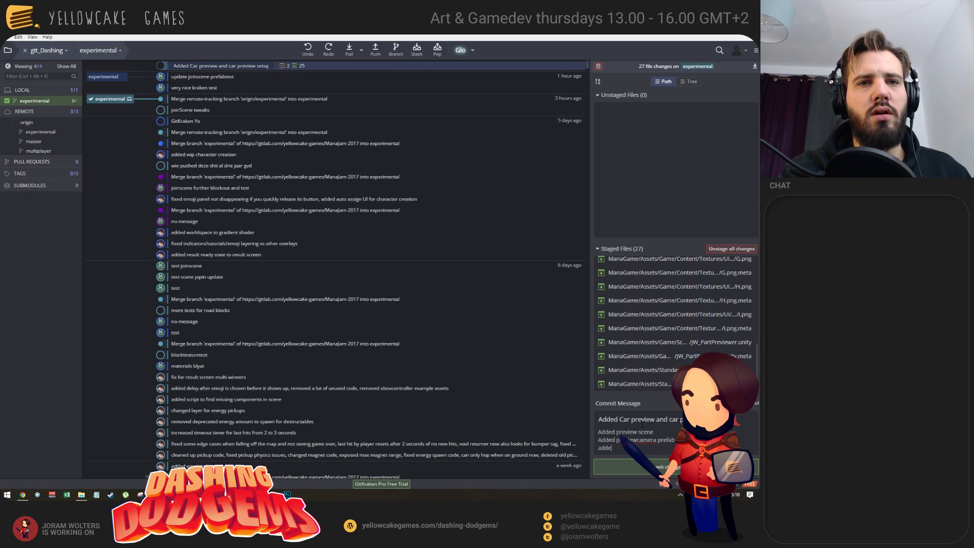
{"action": "type", "text": "d pre"}
{"action": "type", "text": "amg"}
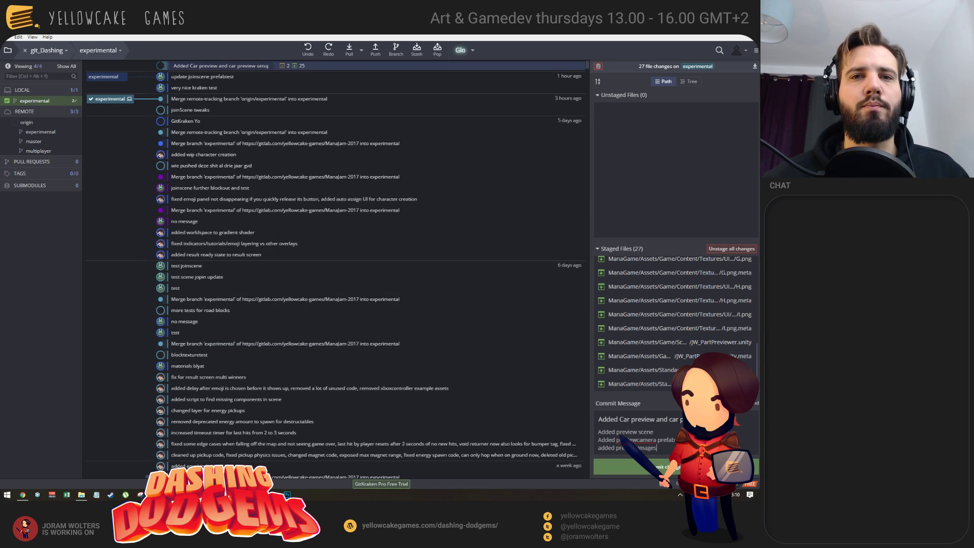
{"action": "left_click", "coordinate": [634, 467]}
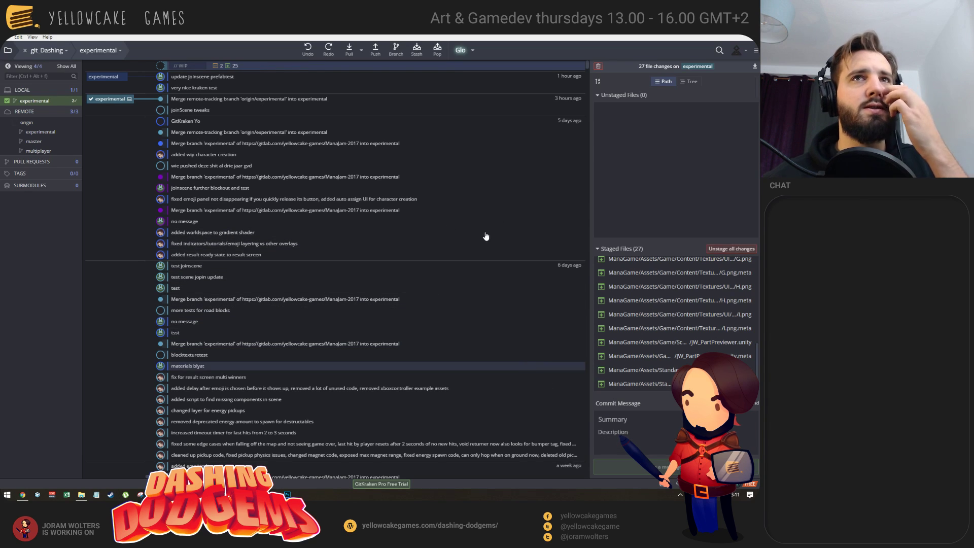
- Pull the latest origin/experimental changes, then push the car preview commit
{"action": "left_click", "coordinate": [348, 51]}
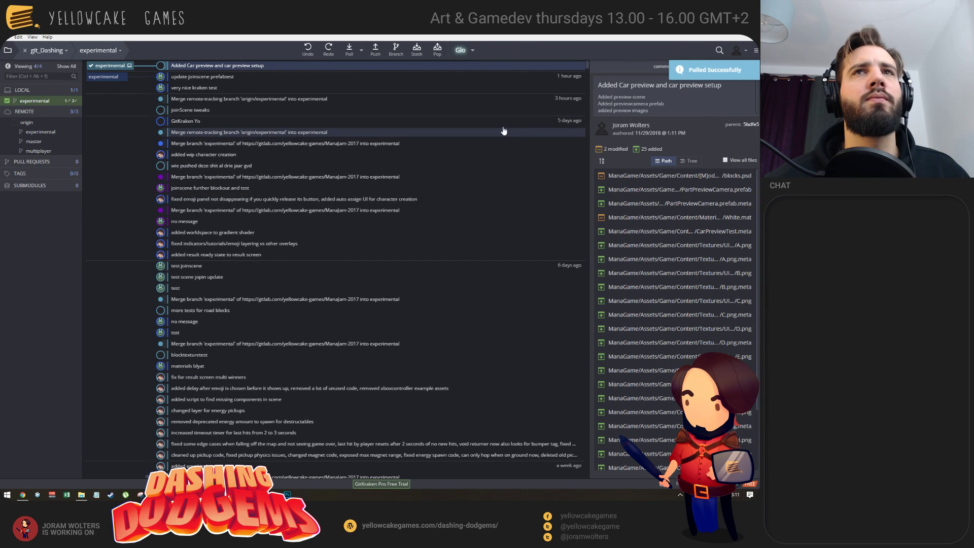
{"action": "left_click", "coordinate": [375, 50]}
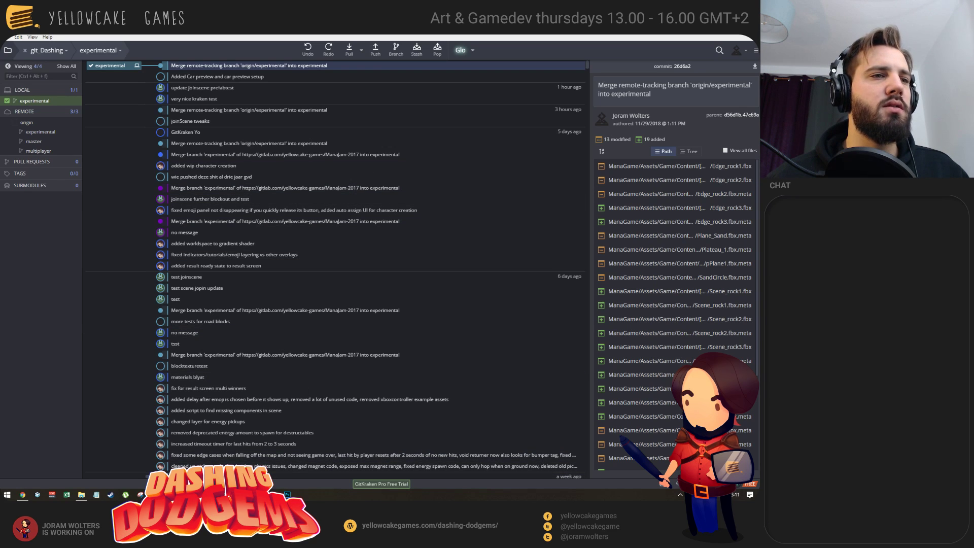
{"action": "mouse_move", "coordinate": [243, 494]}
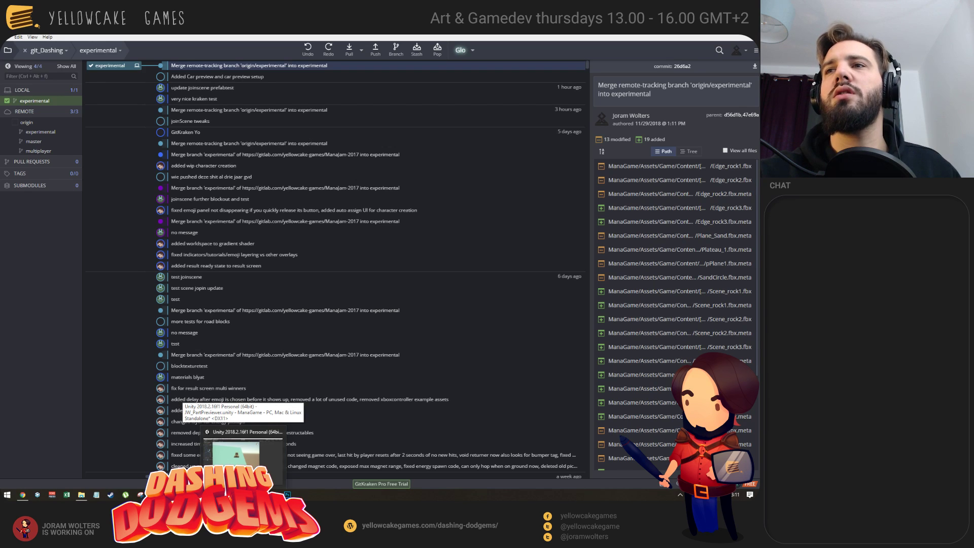
{"action": "key", "text": "alt+Tab"}
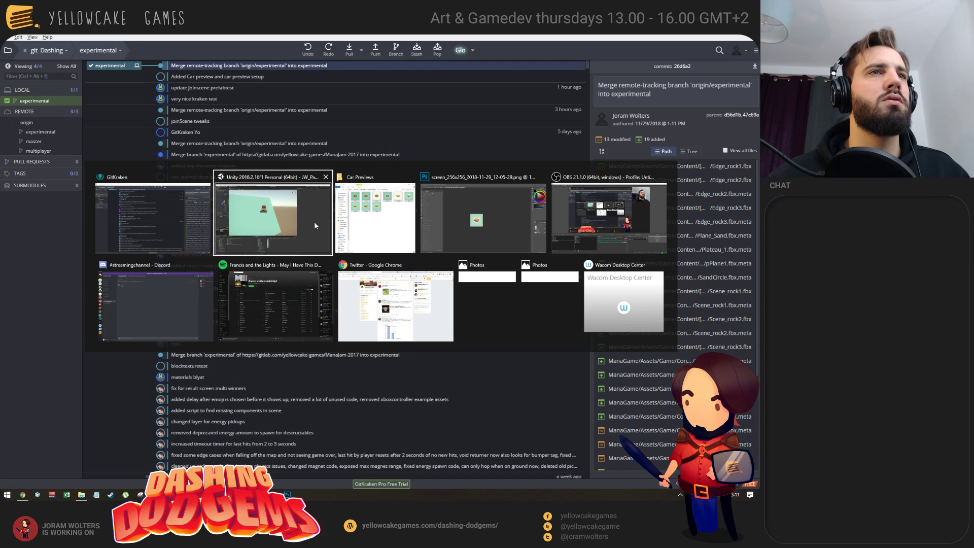
- Check texture B's import settings, then open the CarPreviewTest folder's context menu
{"action": "left_click", "coordinate": [274, 217]}
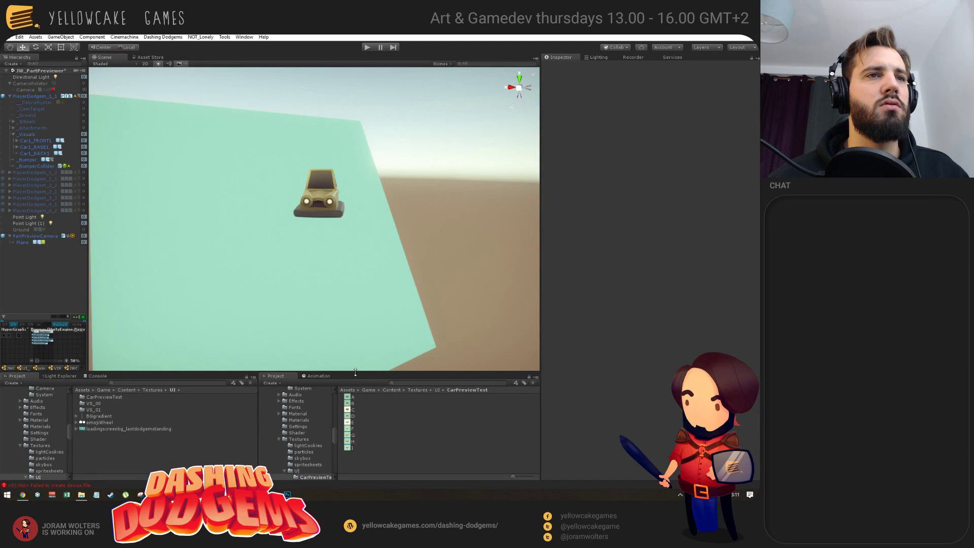
{"action": "left_click", "coordinate": [425, 404]}
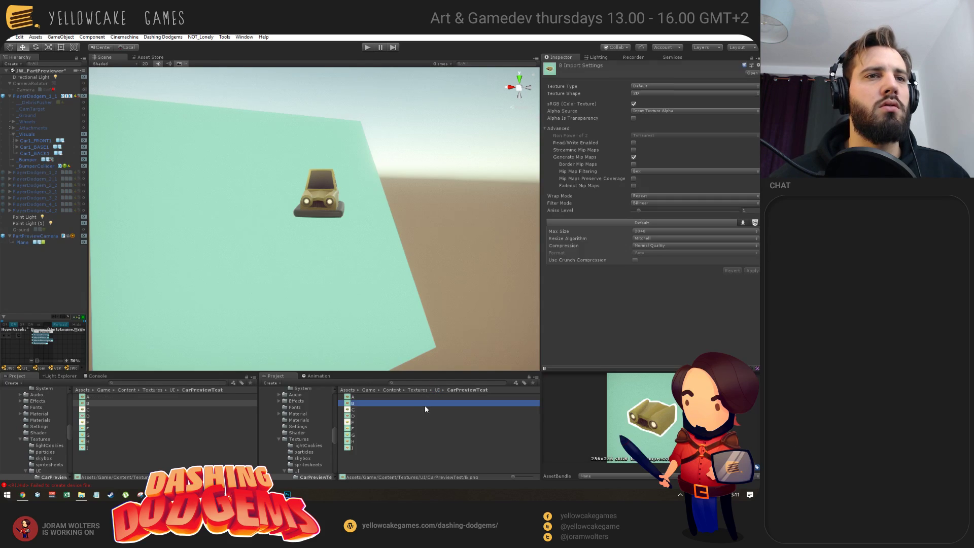
{"action": "left_click", "coordinate": [437, 390]}
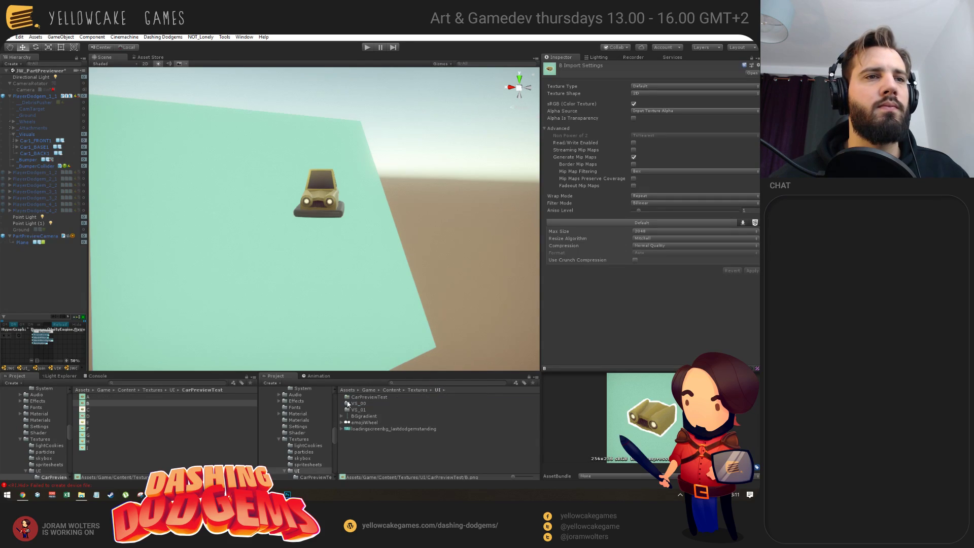
{"action": "double_click", "coordinate": [367, 398]}
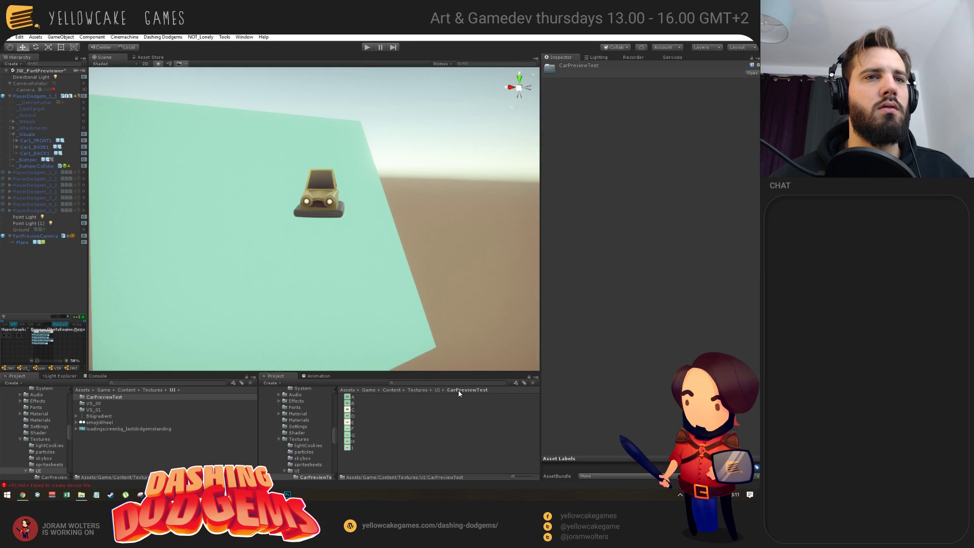
{"action": "left_click", "coordinate": [437, 391]}
{"action": "right_click", "coordinate": [357, 398]}
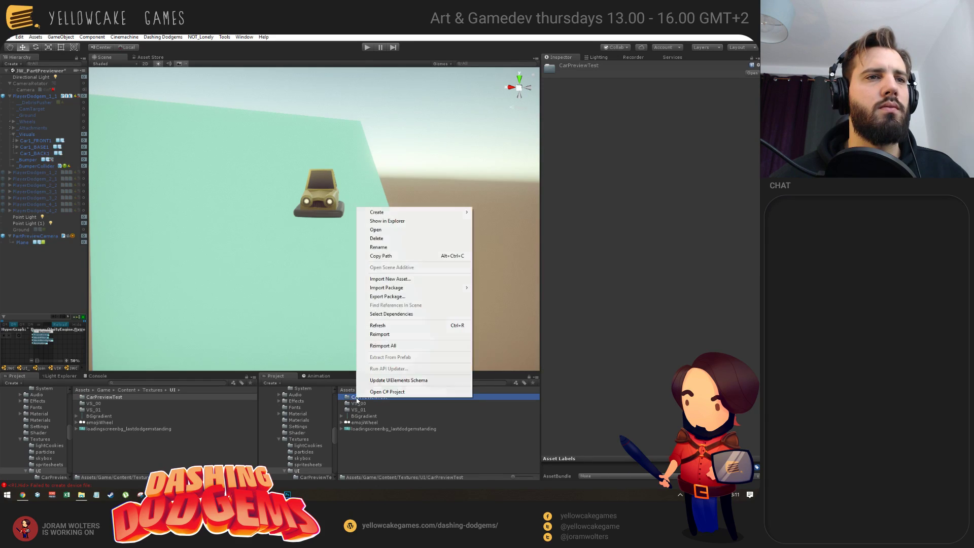
- Copy the CarPreviewTest path and post it in #streamingchannel, mentioning a teammate
{"action": "left_click", "coordinate": [381, 256]}
{"action": "key", "text": "alt+Tab"}
{"action": "left_click", "coordinate": [191, 296]}
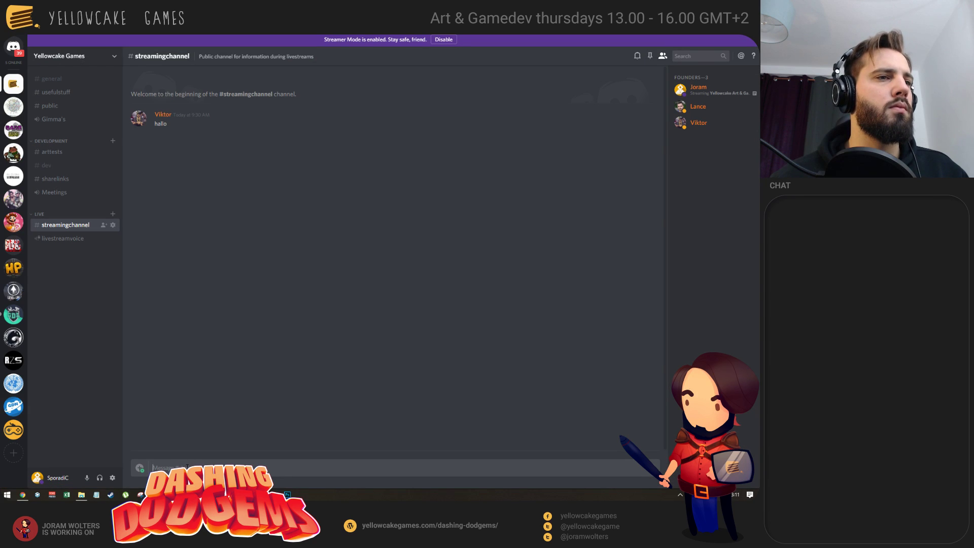
{"action": "type", "text": "@Lancelol"}
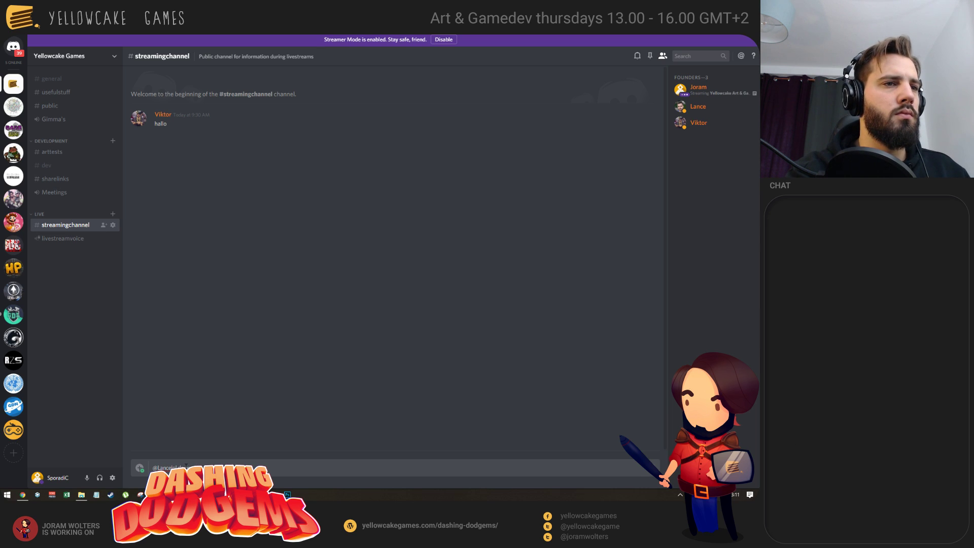
{"action": "type", "text": "Game/Content/Textures/UI/CarPreviewTest"}
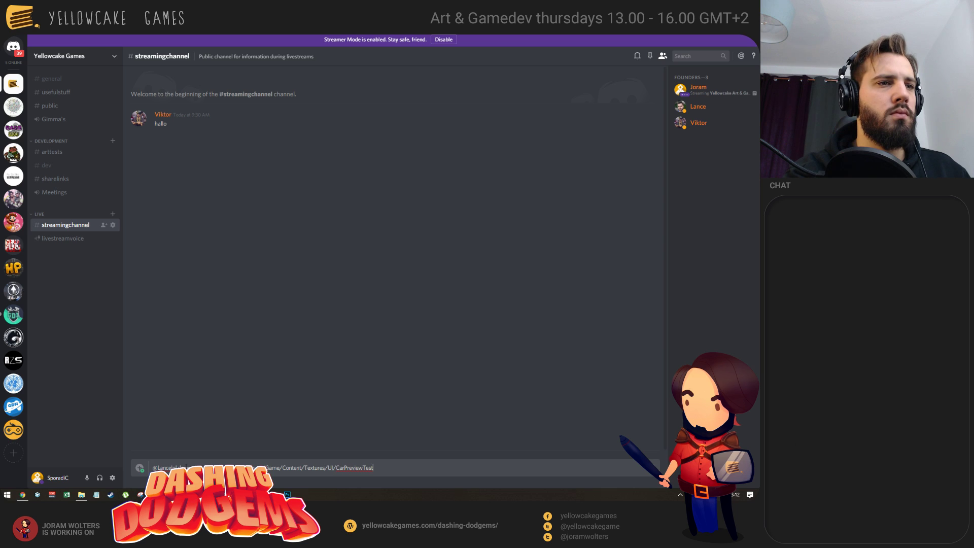
{"action": "key", "text": "Return"}
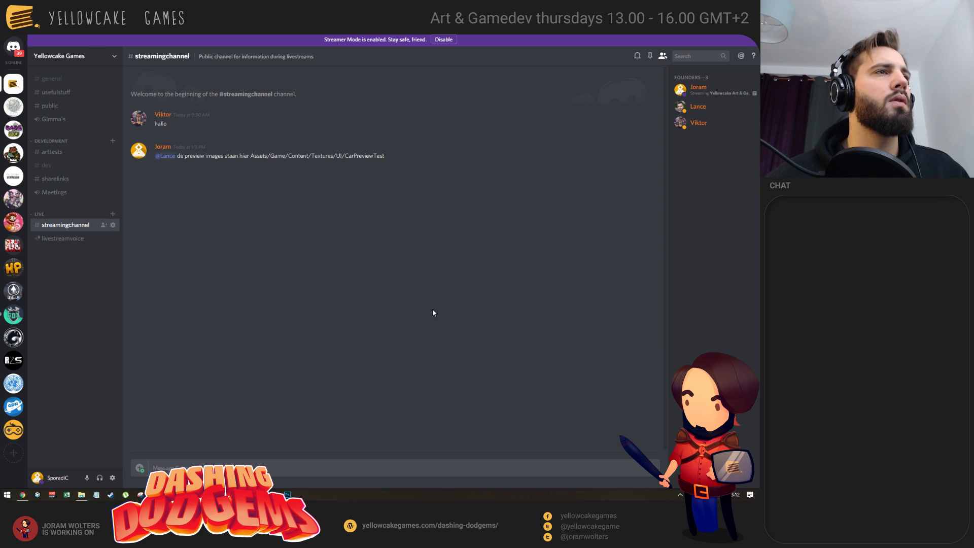
- Return to Unity and orbit the scene view around the car
{"action": "key", "text": "alt+Tab"}
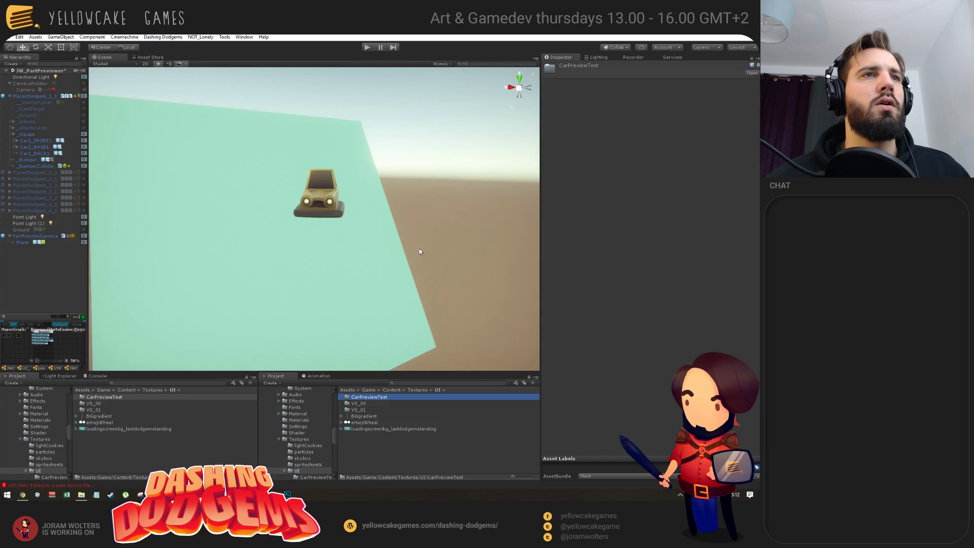
{"action": "left_click_drag", "start_coordinate": [420, 250], "coordinate": [380, 250]}
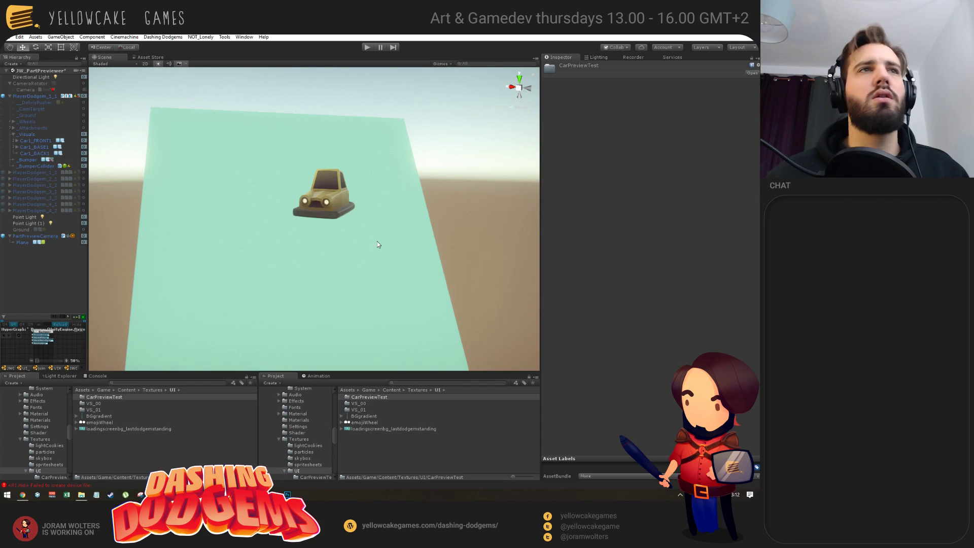
{"action": "key", "text": "alt+Tab"}
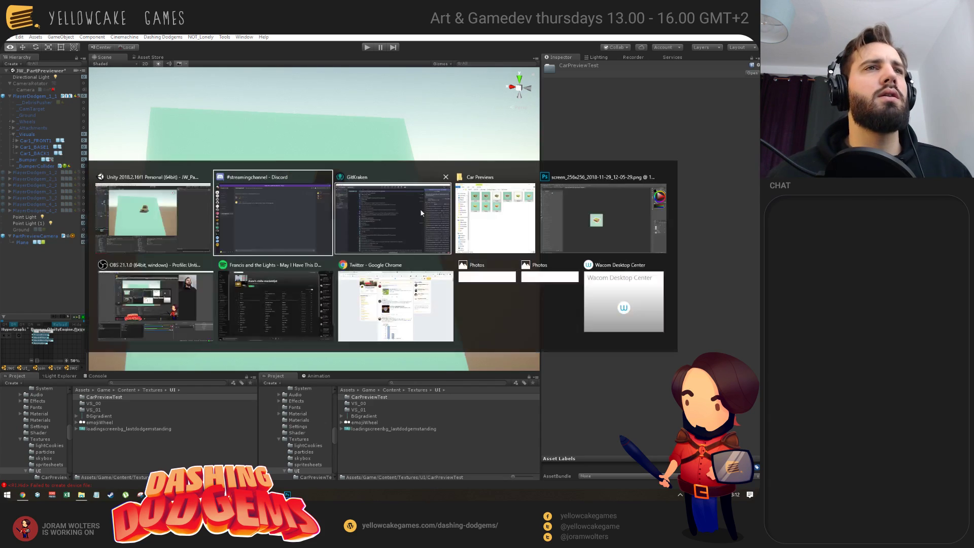
- Open the Build Your Wagon UI issue #131 from the GitLab issue board
{"action": "left_click", "coordinate": [381, 293]}
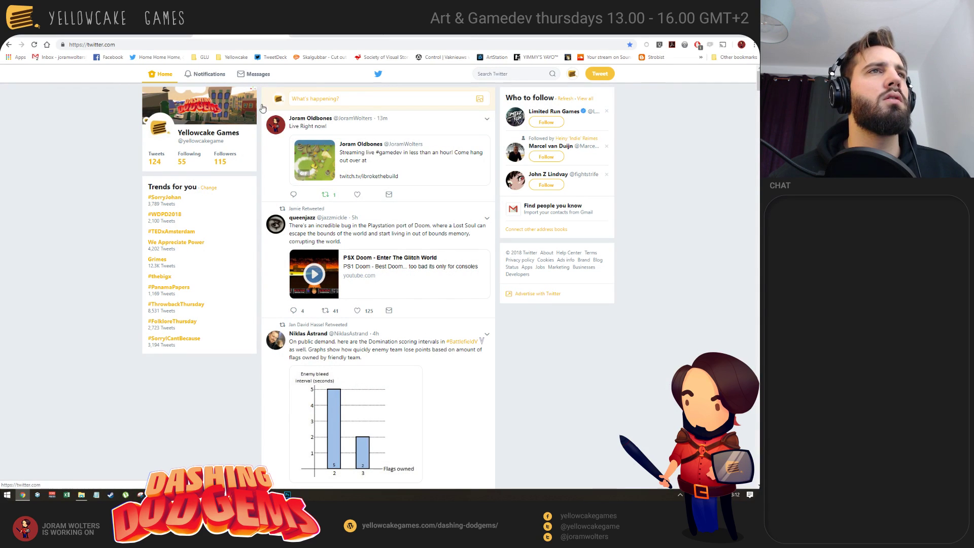
{"action": "key", "text": "ctrl+shift+Tab"}
{"action": "key", "text": "ctrl+shift+Tab"}
{"action": "key", "text": "ctrl+shift+Tab"}
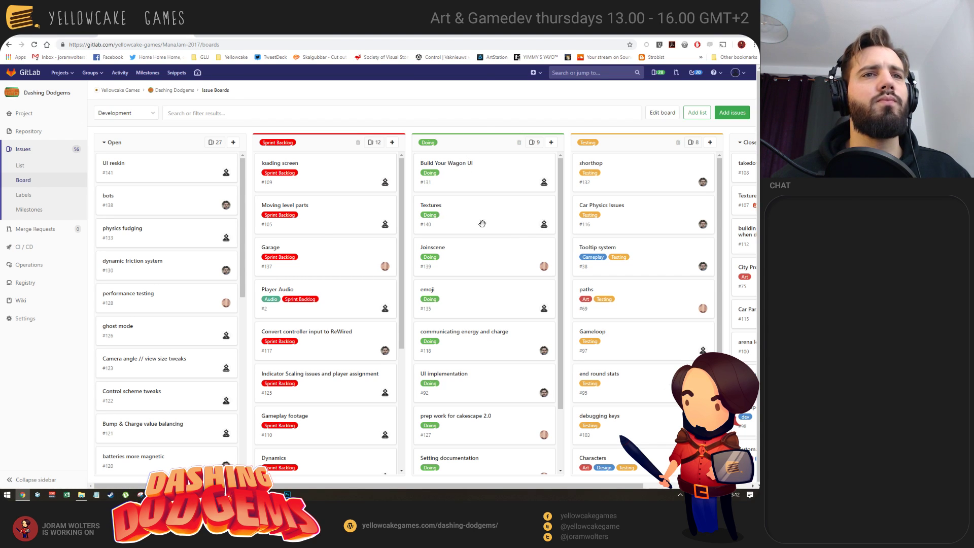
{"action": "scroll", "coordinate": [515, 239], "scroll_direction": "down", "scroll_amount": 1}
{"action": "scroll", "coordinate": [514, 238], "scroll_direction": "down", "scroll_amount": 1}
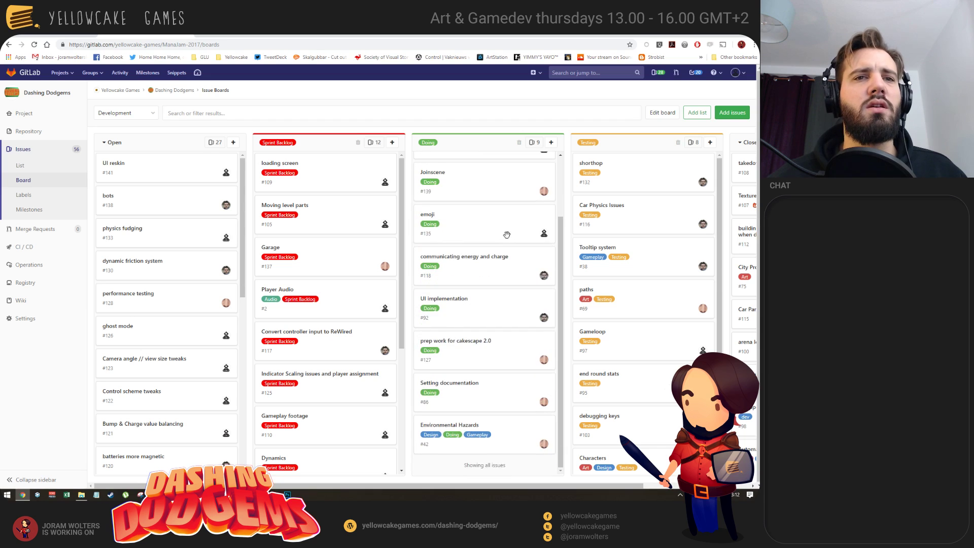
{"action": "scroll", "coordinate": [506, 232], "scroll_direction": "up", "scroll_amount": 2}
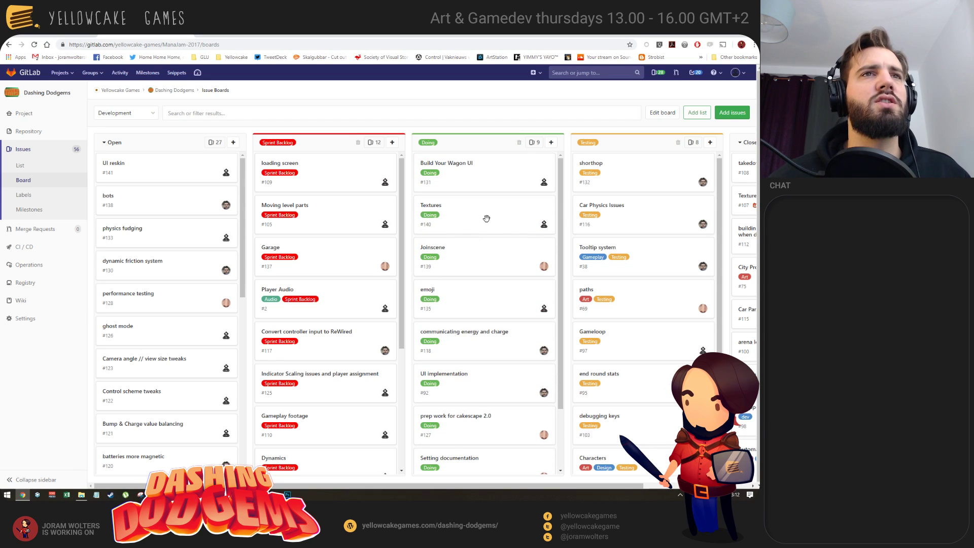
{"action": "left_click", "coordinate": [464, 164]}
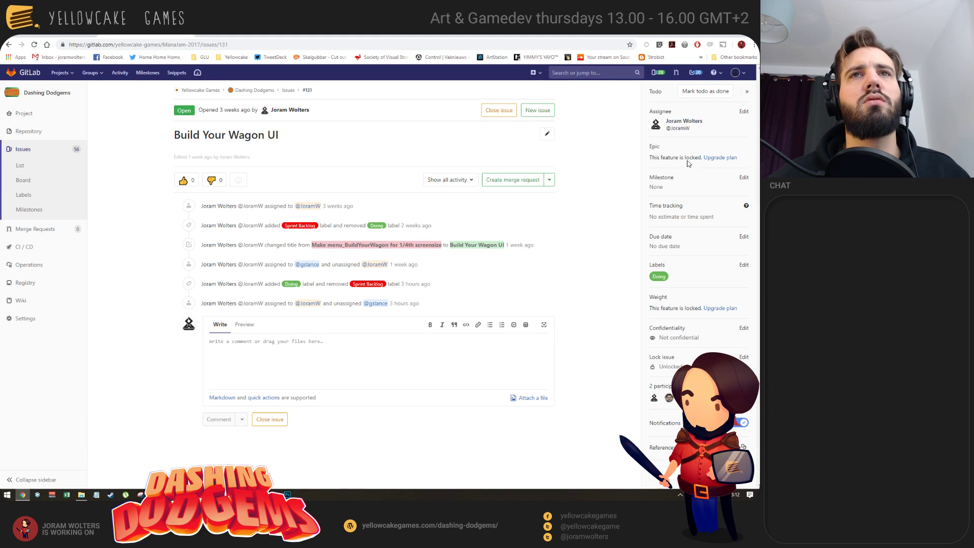
- Assign issue #131 to the teammate and return to the issue board
{"action": "left_click", "coordinate": [744, 111]}
{"action": "scroll", "coordinate": [691, 219], "scroll_direction": "down", "scroll_amount": 1}
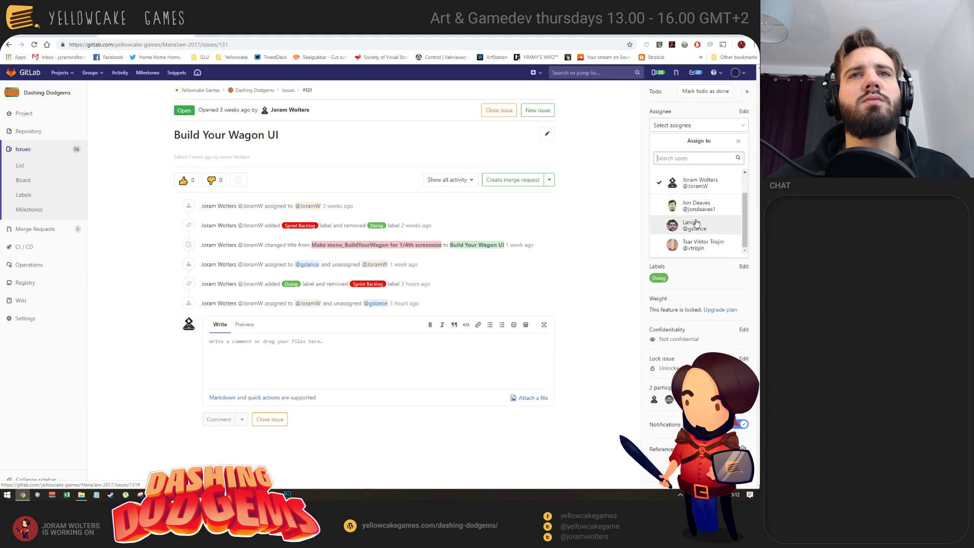
{"action": "left_click", "coordinate": [692, 233]}
{"action": "left_click", "coordinate": [23, 178]}
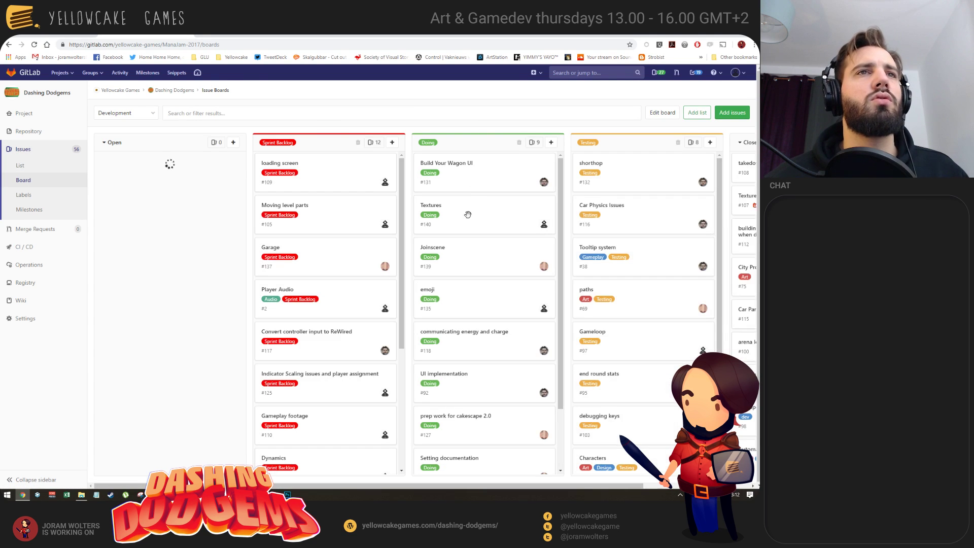
{"action": "key", "text": "alt+Tab"}
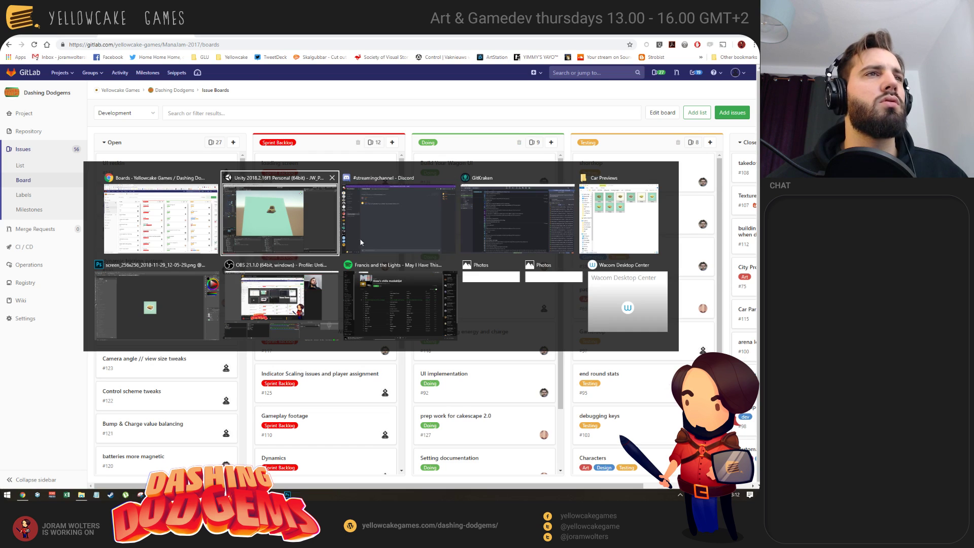
{"action": "left_click", "coordinate": [267, 216]}
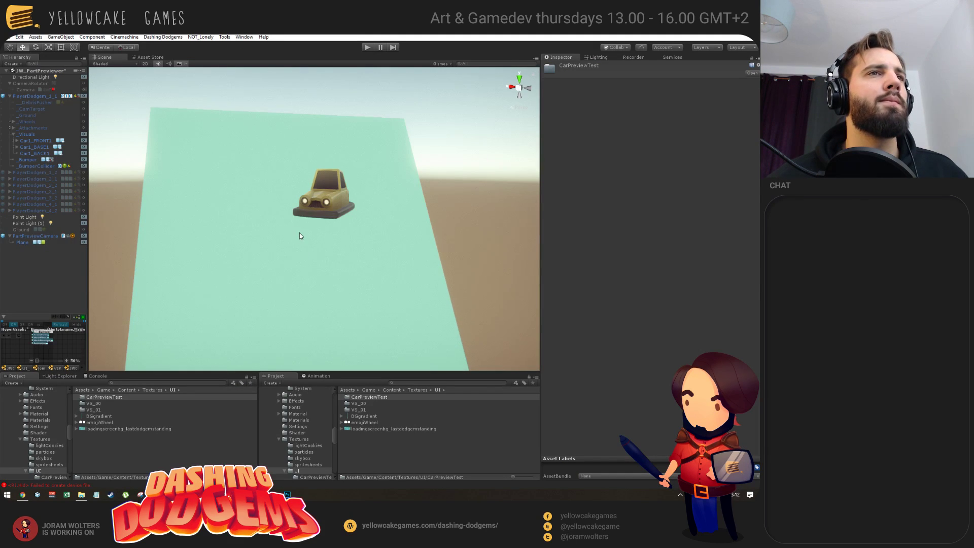
- Orbit the Scene view to see the car from behind, then face the plane straight-on
{"action": "left_click_drag", "start_coordinate": [300, 232], "coordinate": [359, 172]}
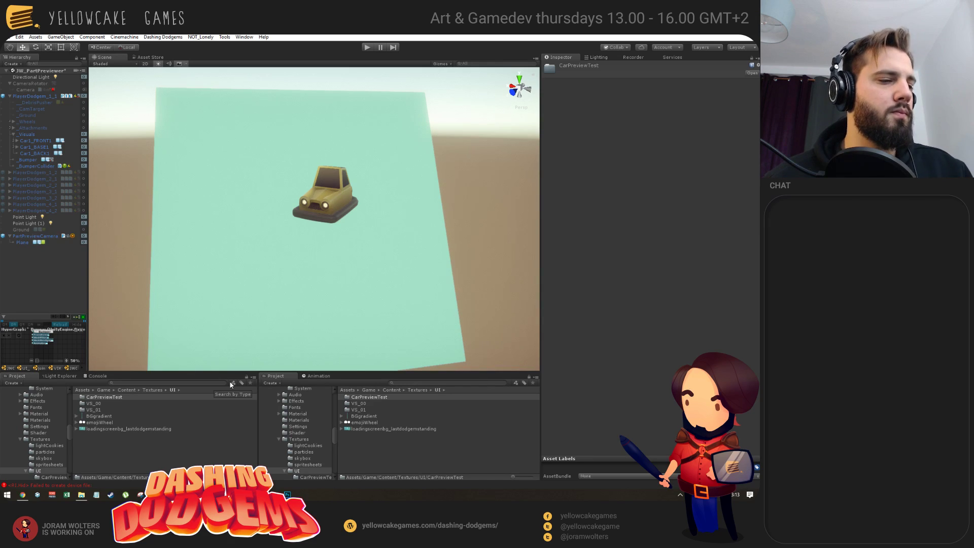
{"action": "key", "text": "XF86AudioLowerVolume"}
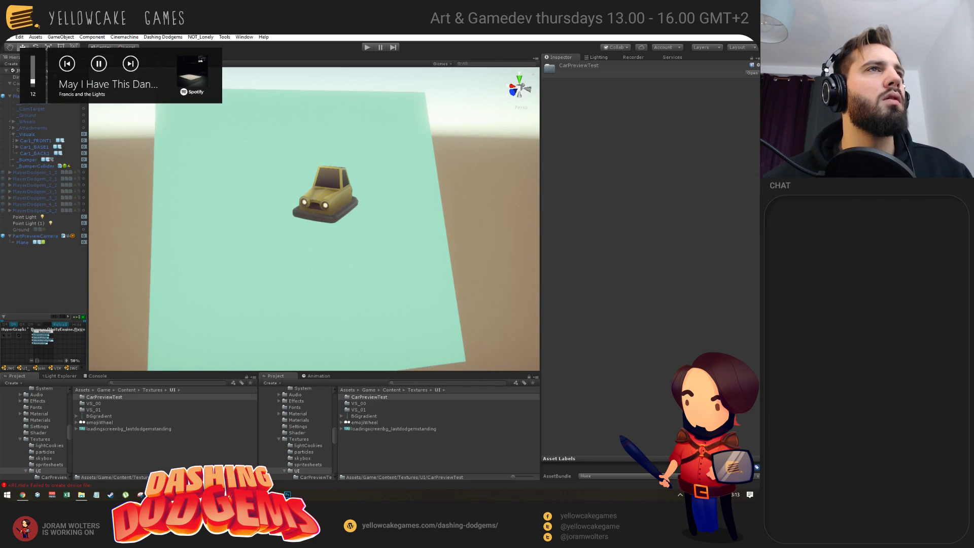
{"action": "left_click_drag", "start_coordinate": [333, 195], "coordinate": [371, 230]}
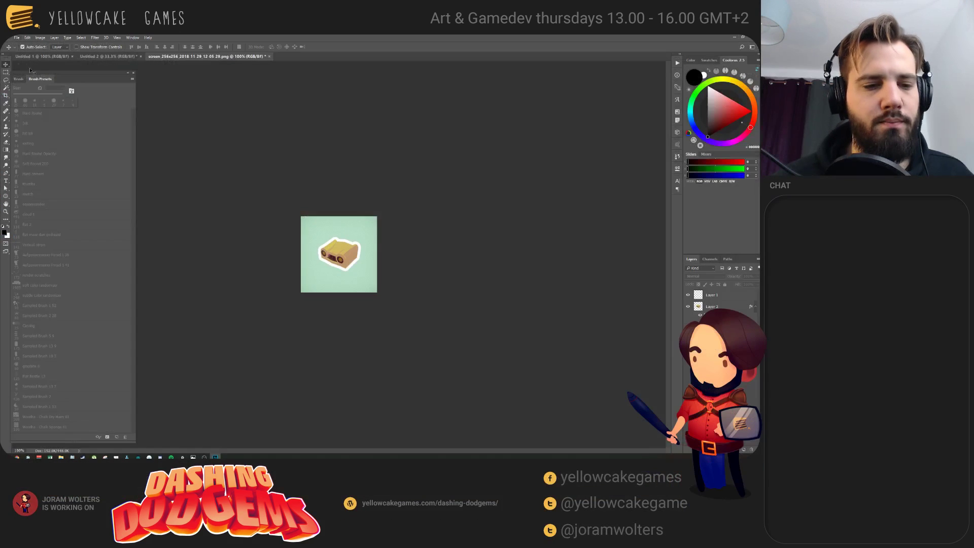
- Open characterexpressions.psd from File > Open Recent
{"action": "left_click", "coordinate": [18, 38]}
{"action": "mouse_move", "coordinate": [36, 76]}
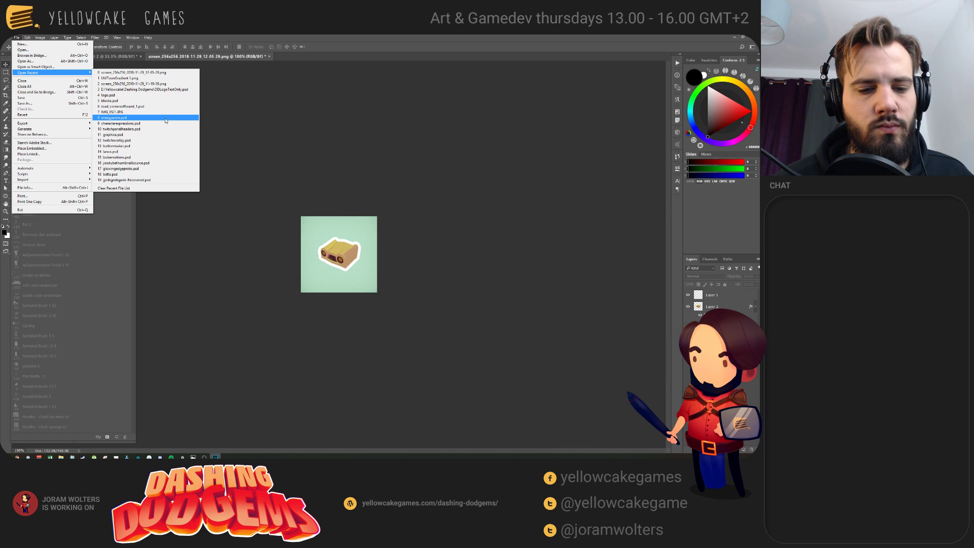
{"action": "left_click", "coordinate": [146, 124]}
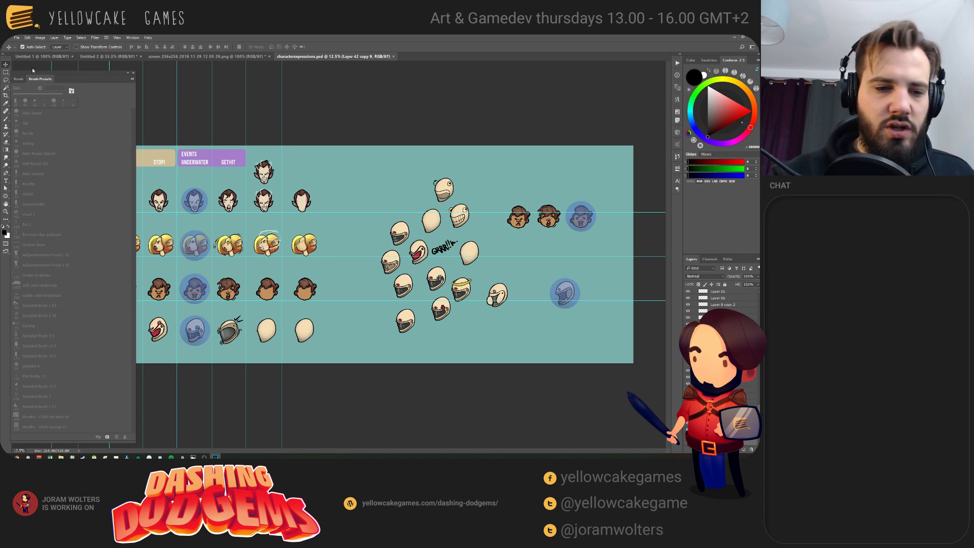
{"action": "left_click", "coordinate": [5, 70]}
{"action": "left_click", "coordinate": [6, 65]}
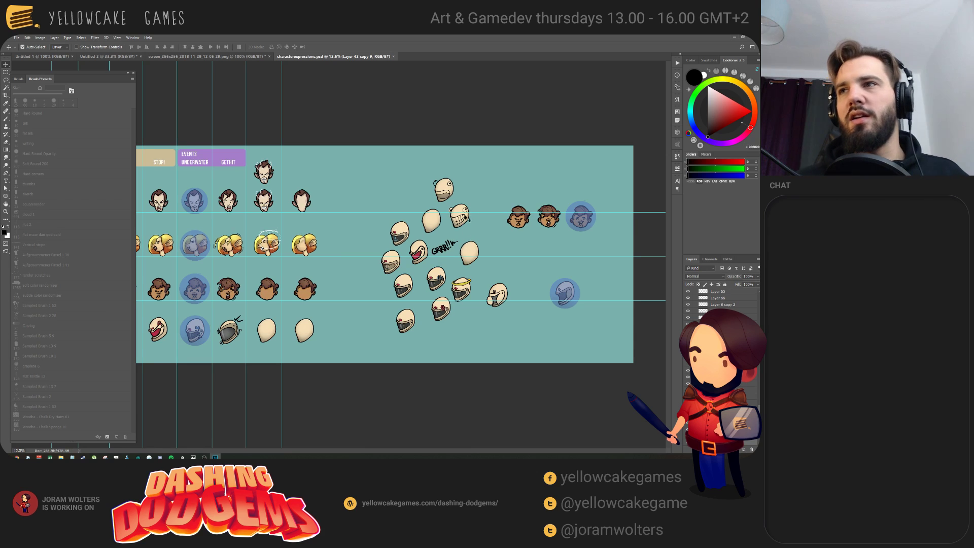
{"action": "left_click", "coordinate": [502, 217]}
{"action": "key", "text": "ctrl+plus"}
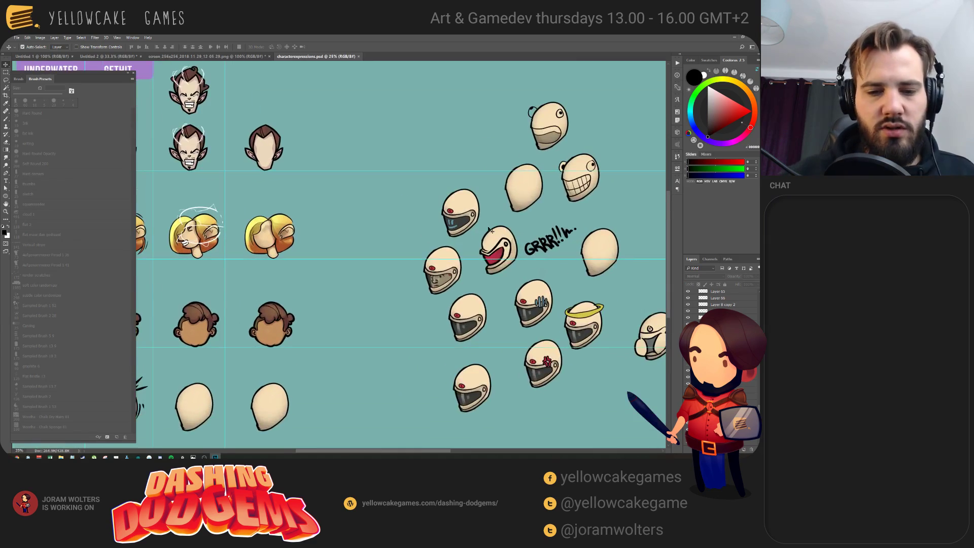
{"action": "scroll", "coordinate": [489, 230], "scroll_direction": "left", "scroll_amount": 15}
{"action": "scroll", "coordinate": [508, 249], "scroll_direction": "up", "scroll_amount": 1}
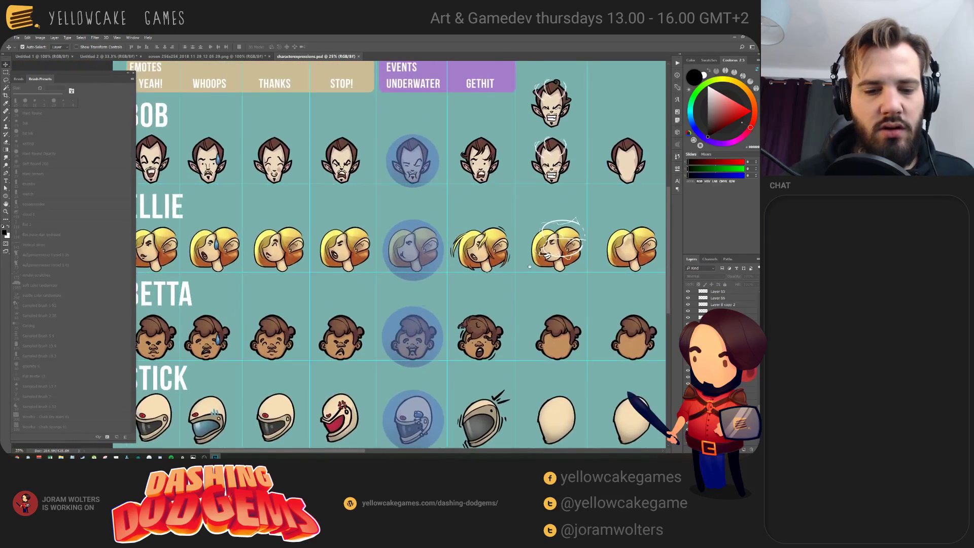
{"action": "key", "text": "Tab"}
{"action": "scroll", "coordinate": [507, 267], "scroll_direction": "right", "scroll_amount": 4}
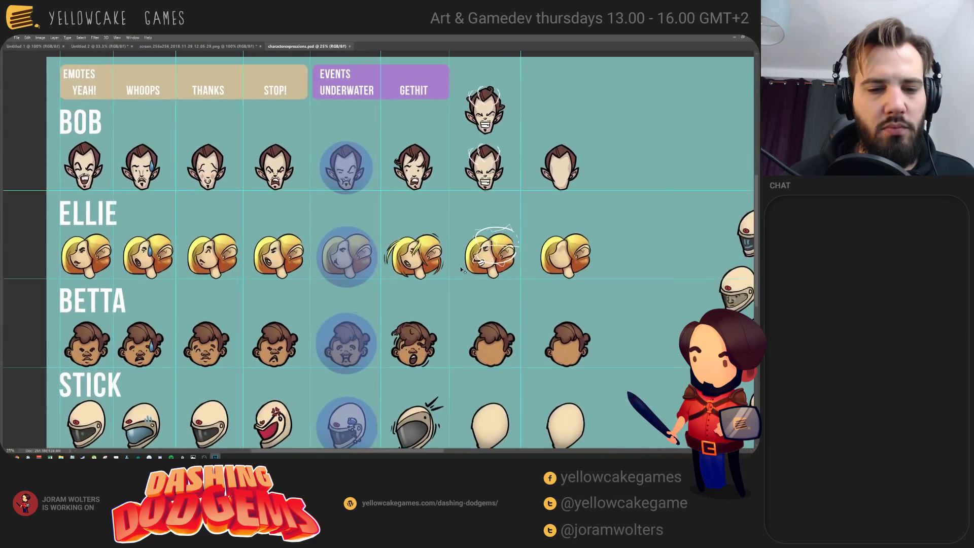
{"action": "key", "text": "f"}
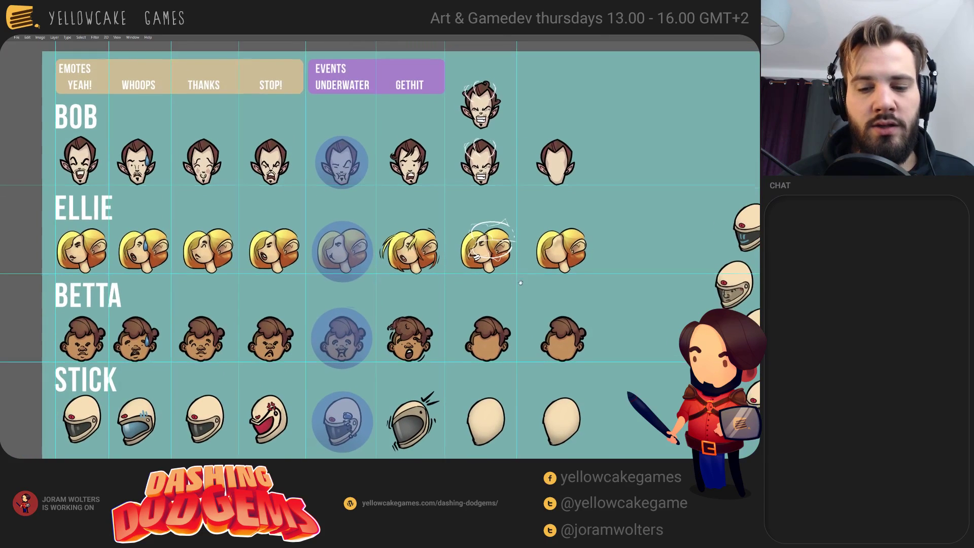
{"action": "scroll", "coordinate": [507, 277], "scroll_direction": "up", "scroll_amount": 1}
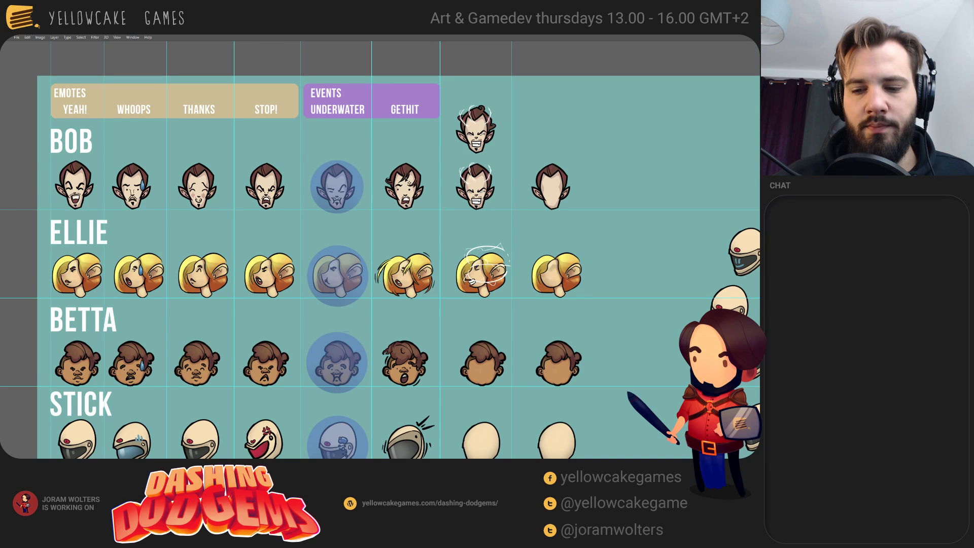
{"action": "scroll", "coordinate": [407, 181], "scroll_direction": "right", "scroll_amount": 3}
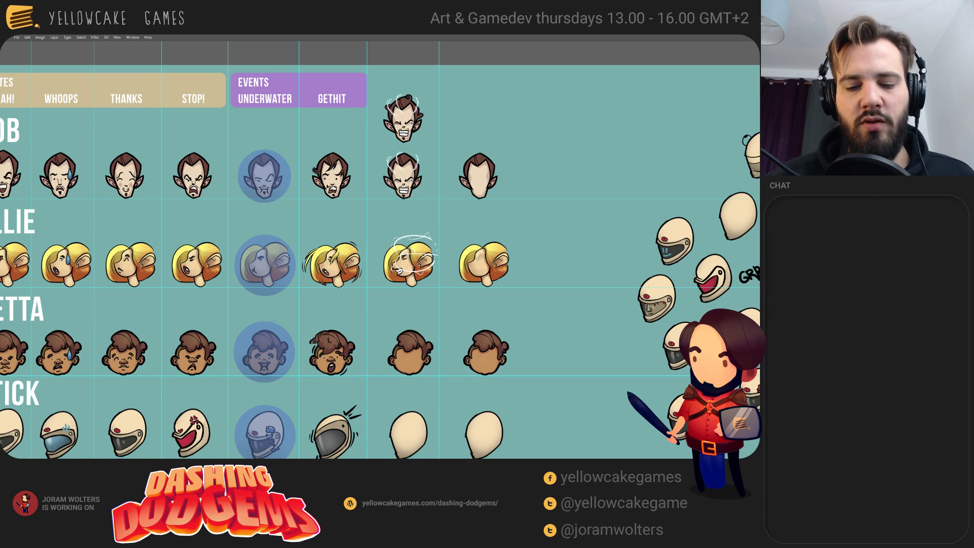
{"action": "scroll", "coordinate": [339, 186], "scroll_direction": "left", "scroll_amount": 5}
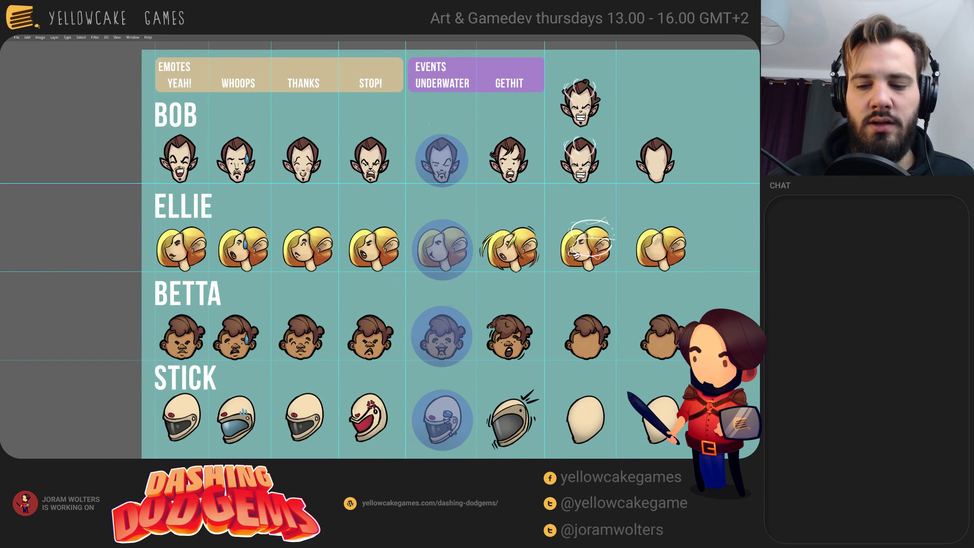
{"action": "left_click_drag", "start_coordinate": [430, 123], "coordinate": [399, 136]}
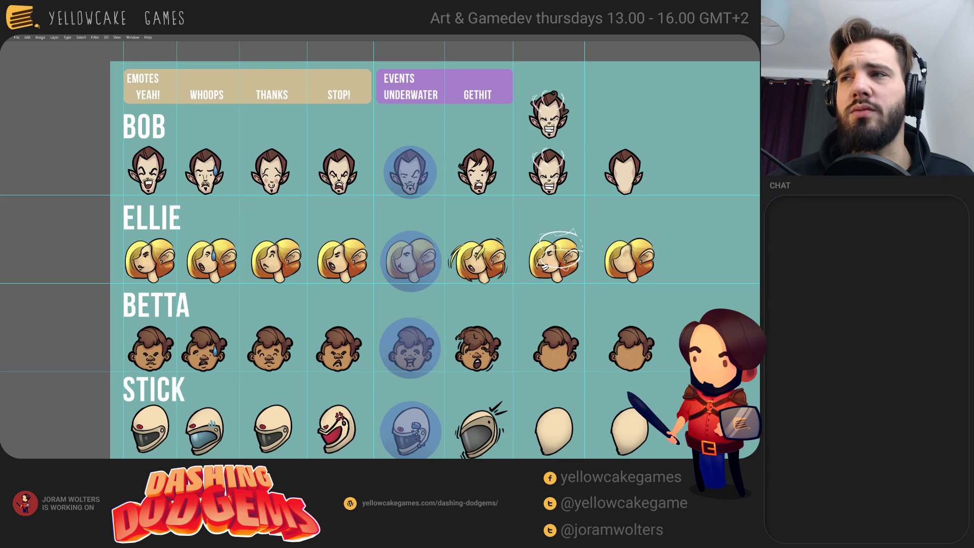
{"action": "left_click_drag", "start_coordinate": [355, 183], "coordinate": [341, 197]}
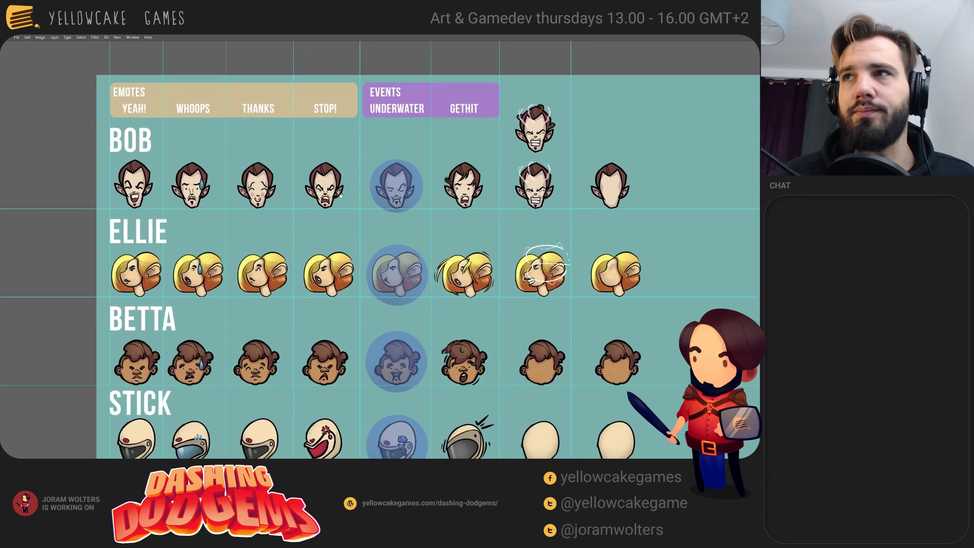
{"action": "scroll", "coordinate": [292, 261], "scroll_direction": "down", "scroll_amount": 3}
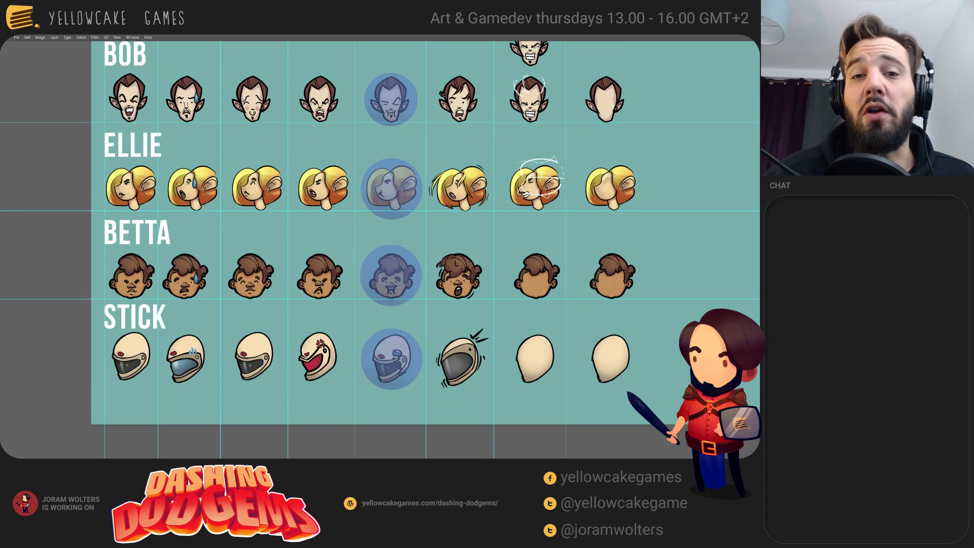
{"action": "left_click_drag", "start_coordinate": [707, 243], "coordinate": [495, 287]}
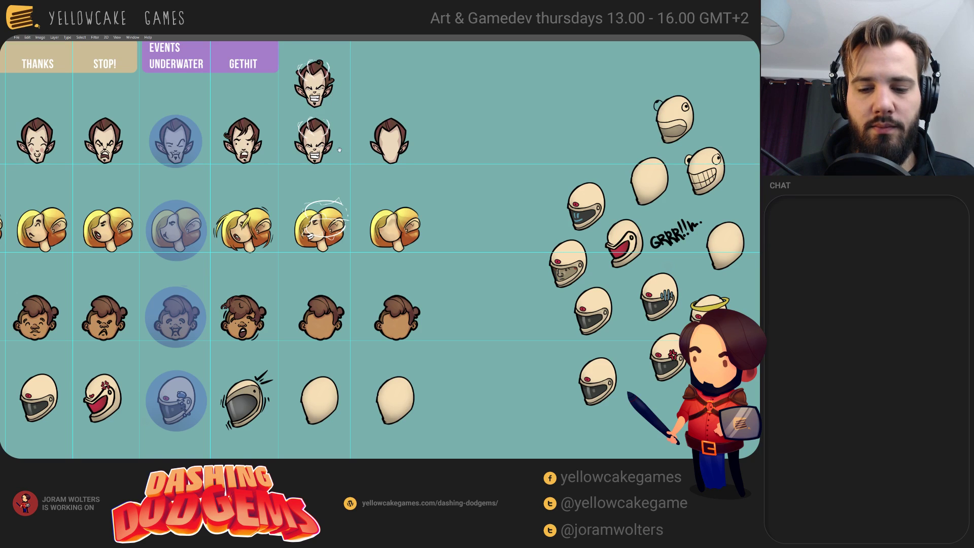
- Undo a stray freehand stroke and two trial moves of the top sketch face
{"action": "left_click_drag", "start_coordinate": [377, 155], "coordinate": [383, 179]}
{"action": "key", "text": "ctrl+z"}
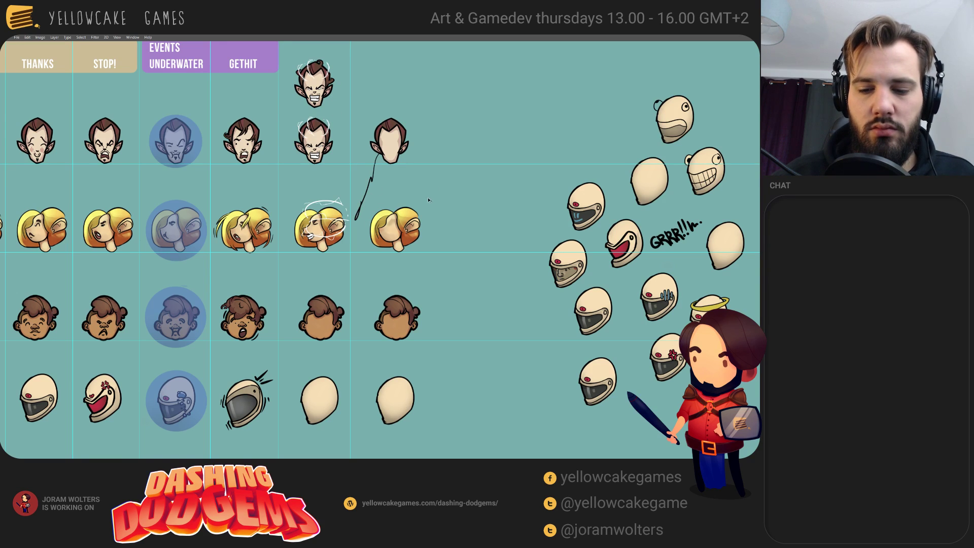
{"action": "key", "text": "ctrl+z"}
{"action": "left_click_drag", "start_coordinate": [429, 201], "coordinate": [438, 273]}
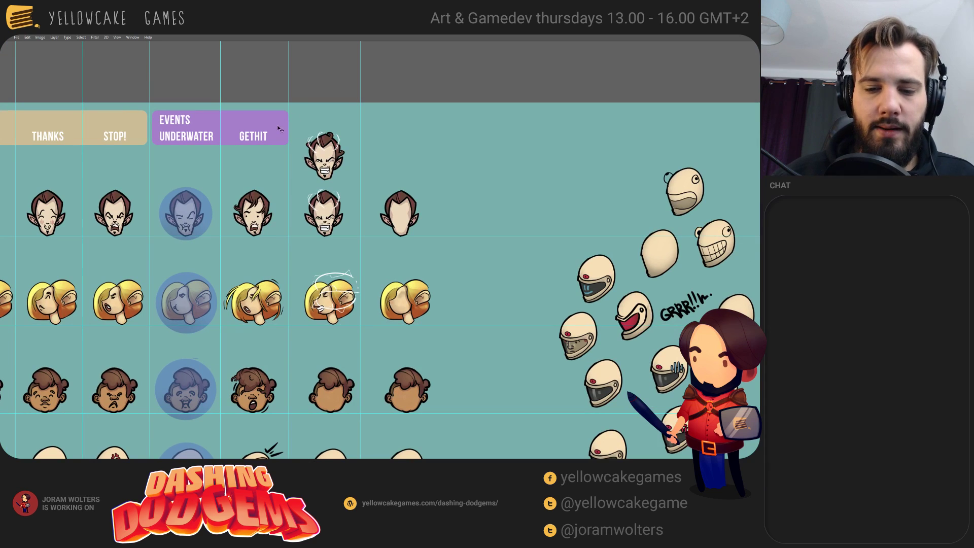
{"action": "left_click_drag", "start_coordinate": [328, 165], "coordinate": [428, 170]}
{"action": "key", "text": "ctrl+z"}
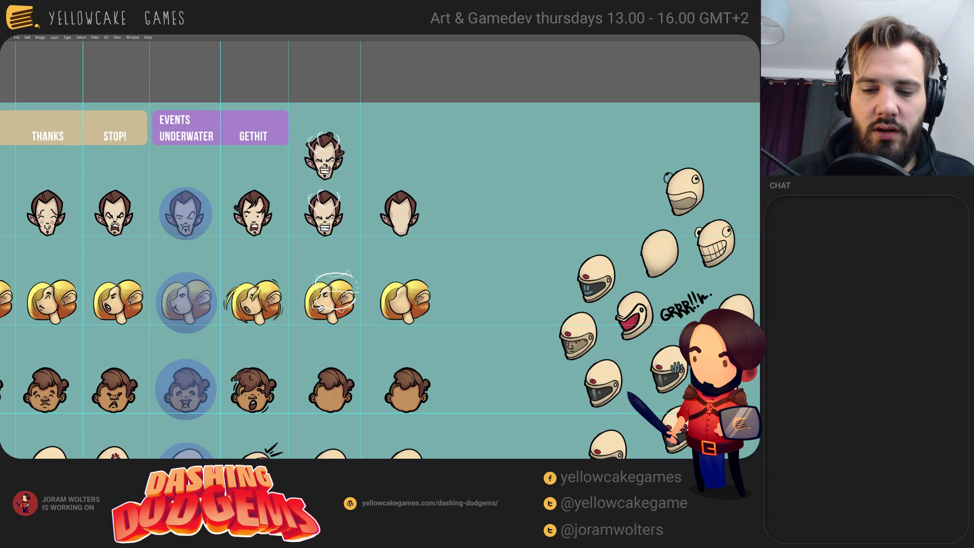
{"action": "left_click_drag", "start_coordinate": [325, 162], "coordinate": [403, 163]}
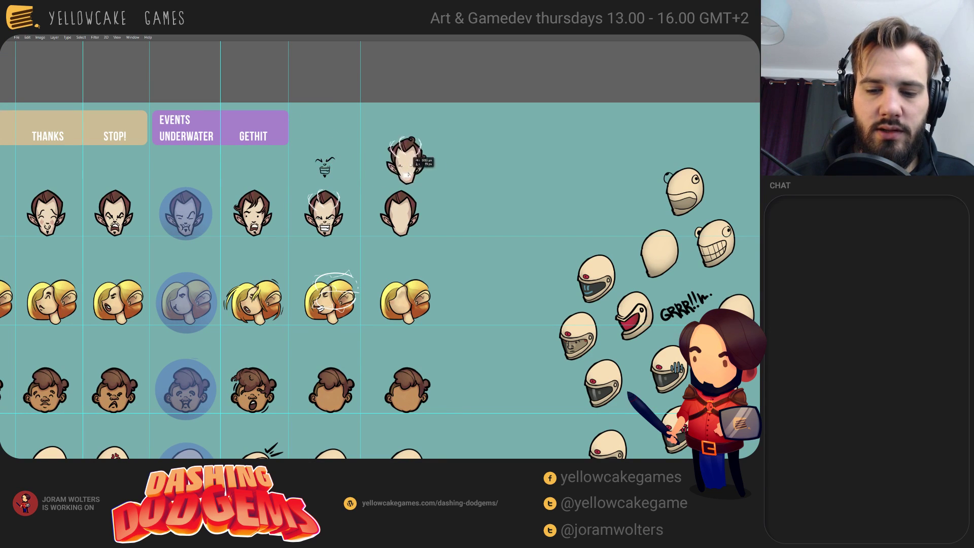
{"action": "key", "text": "ctrl+z"}
- Widen the purple EVENTS banner with Free Transform to reach the next column guide
{"action": "key", "text": "ctrl+plus"}
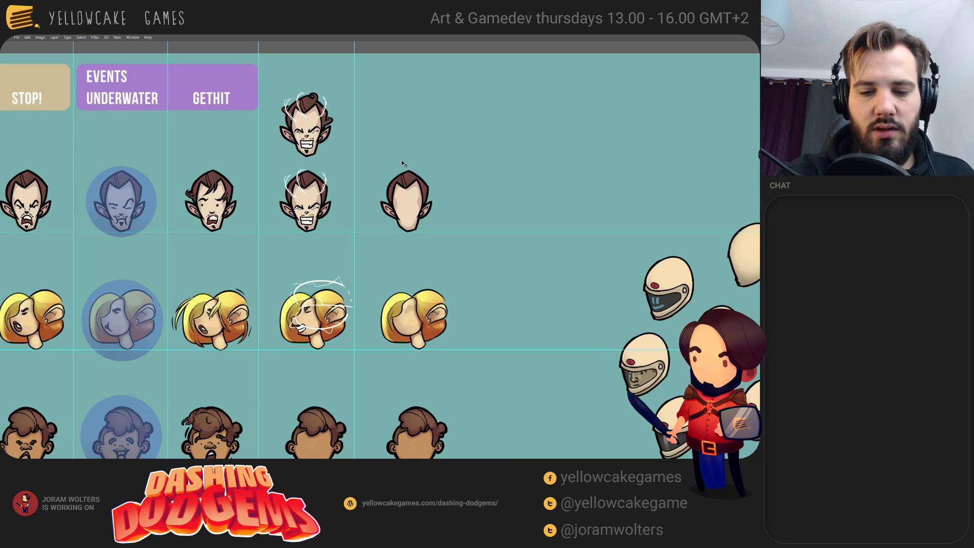
{"action": "mouse_move", "coordinate": [376, 178]}
{"action": "left_mouse_down"}
{"action": "mouse_move", "coordinate": [407, 229]}
{"action": "mouse_move", "coordinate": [540, 233]}
{"action": "mouse_move", "coordinate": [488, 245]}
{"action": "left_mouse_up"}
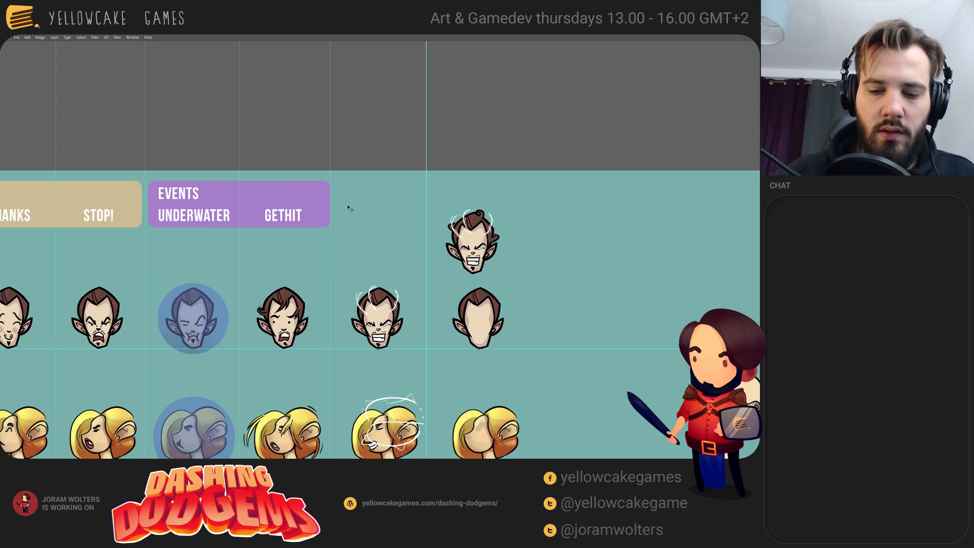
{"action": "key", "text": "ctrl+t"}
{"action": "left_click_drag", "start_coordinate": [330, 204], "coordinate": [425, 204]}
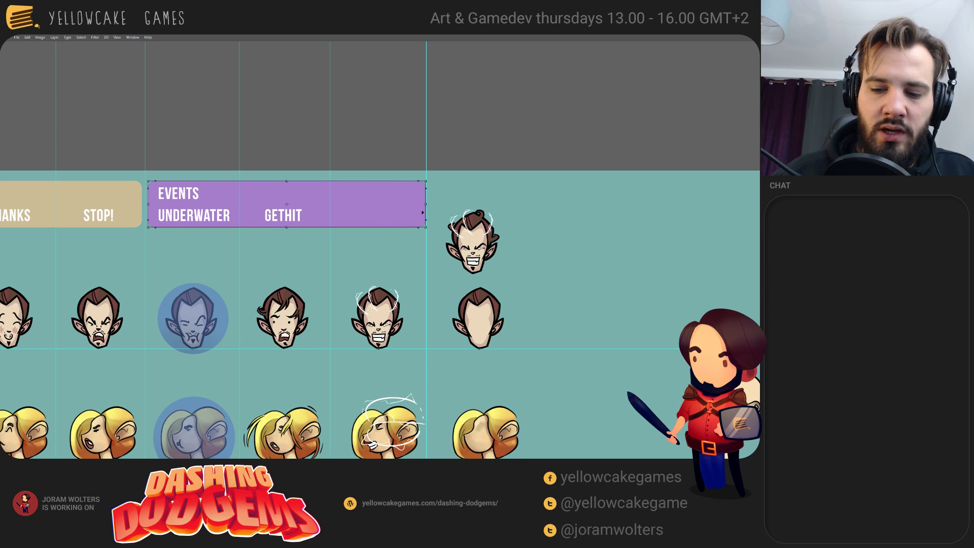
{"action": "key", "text": "Return"}
- Duplicate the GETHIT label into the new column, retype it as ENERGYCHARGE, and centre it
{"action": "left_click_drag", "start_coordinate": [293, 217], "coordinate": [389, 218]}
{"action": "double_click", "coordinate": [380, 217]}
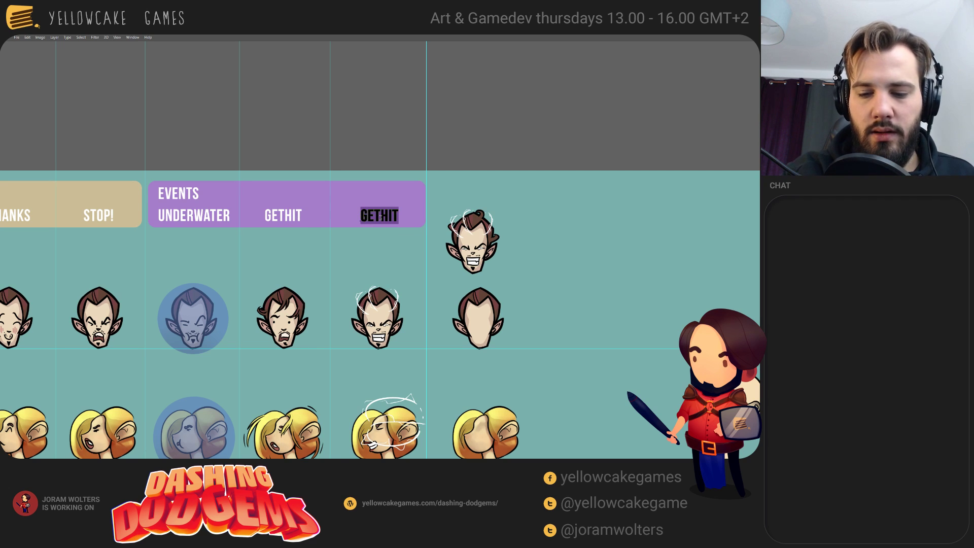
{"action": "type", "text": "ENERGYCHARG"}
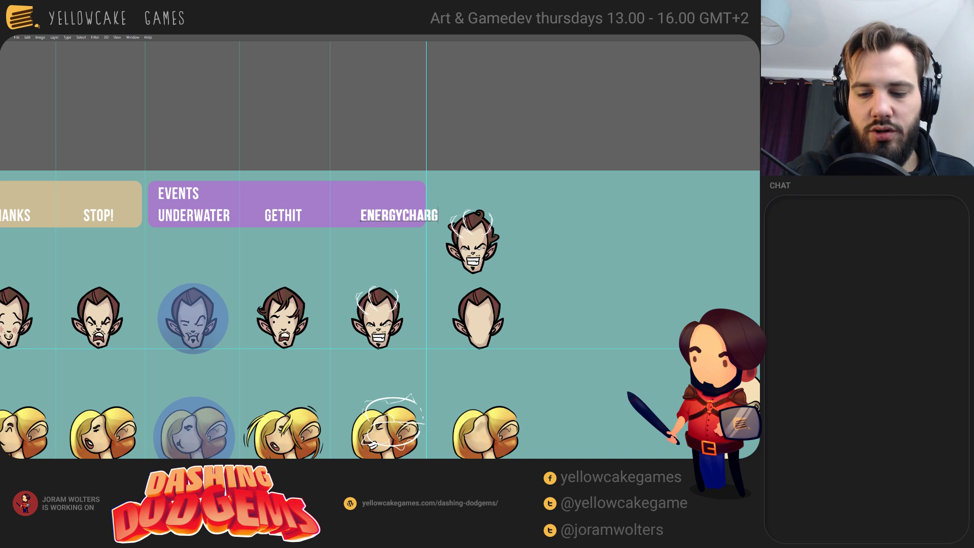
{"action": "type", "text": "E"}
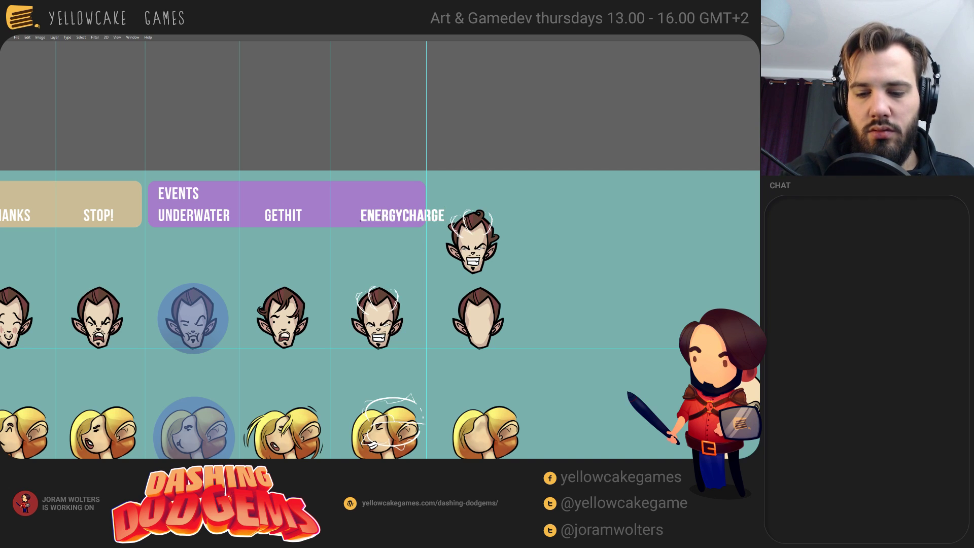
{"action": "key", "text": "ctrl+Return"}
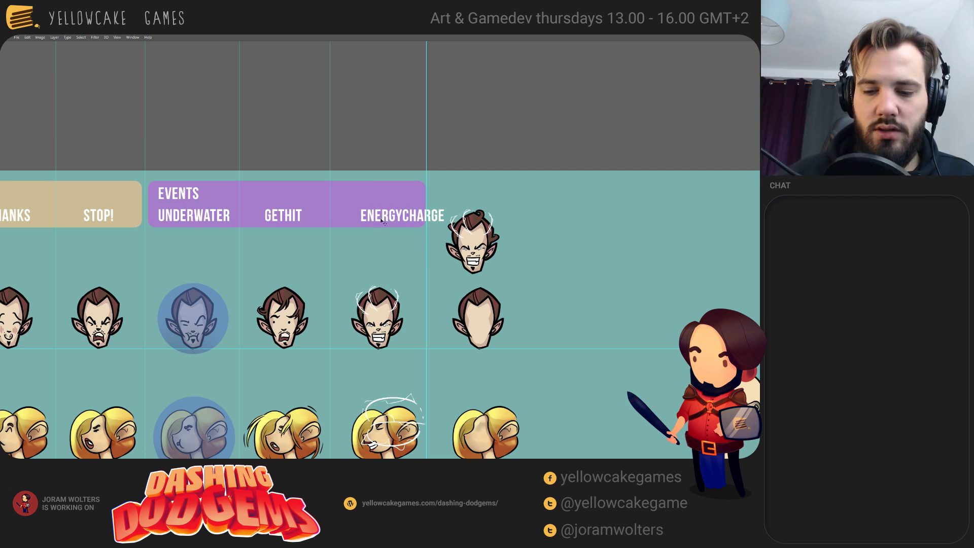
{"action": "left_click_drag", "start_coordinate": [435, 219], "coordinate": [412, 221]}
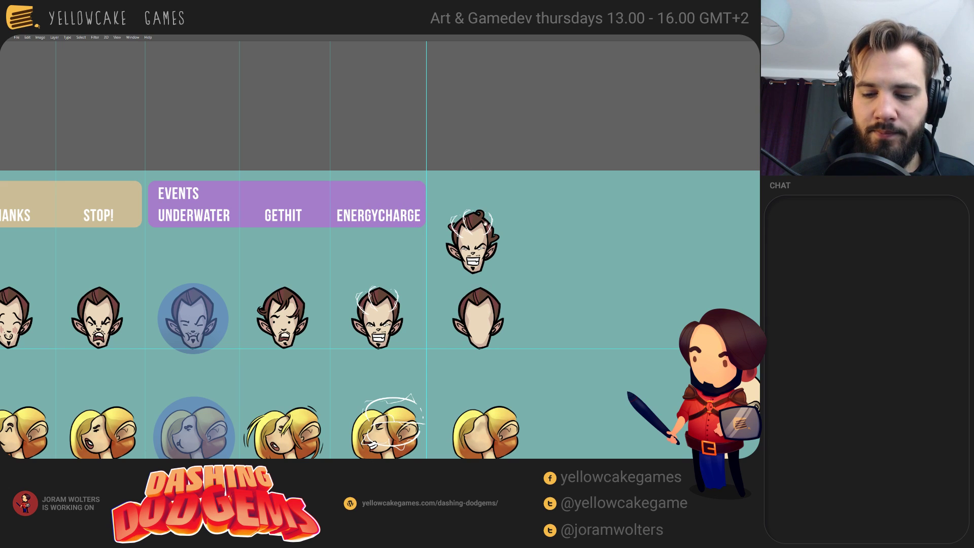
- Open energyanim.psd from Open Recent after a file-not-found error, then restore the hidden panels
{"action": "scroll", "coordinate": [499, 299], "scroll_direction": "down", "scroll_amount": 4}
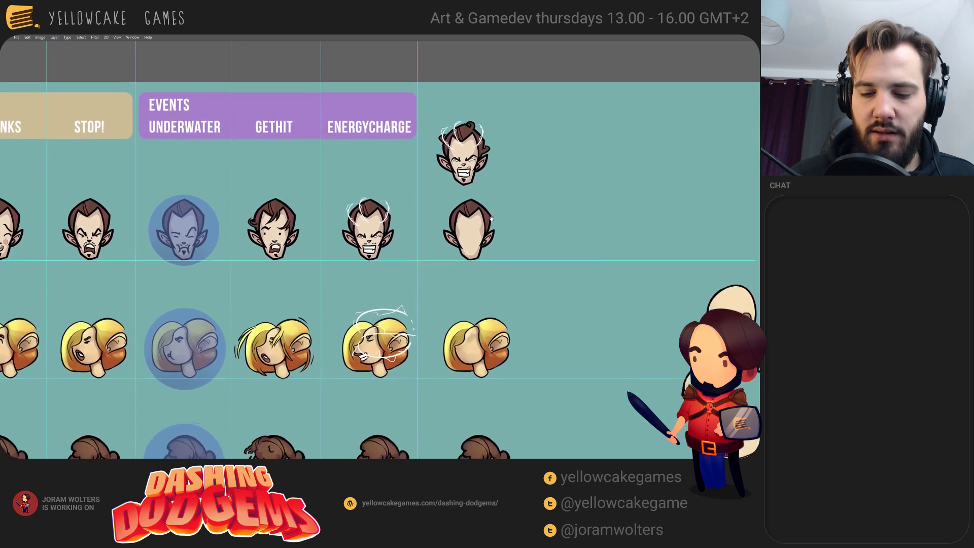
{"action": "scroll", "coordinate": [304, 228], "scroll_direction": "up", "scroll_amount": 1}
{"action": "left_click", "coordinate": [16, 37]}
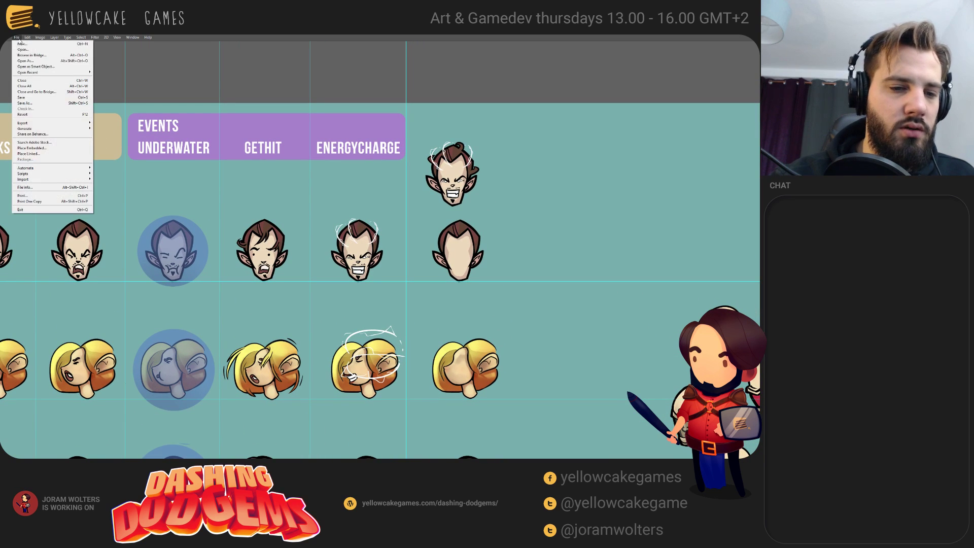
{"action": "mouse_move", "coordinate": [55, 73]}
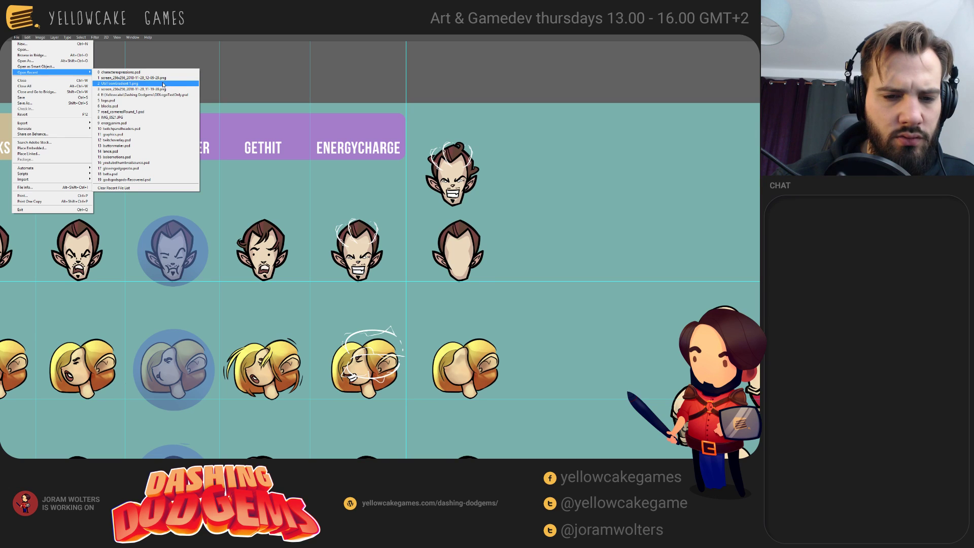
{"action": "left_click", "coordinate": [153, 123]}
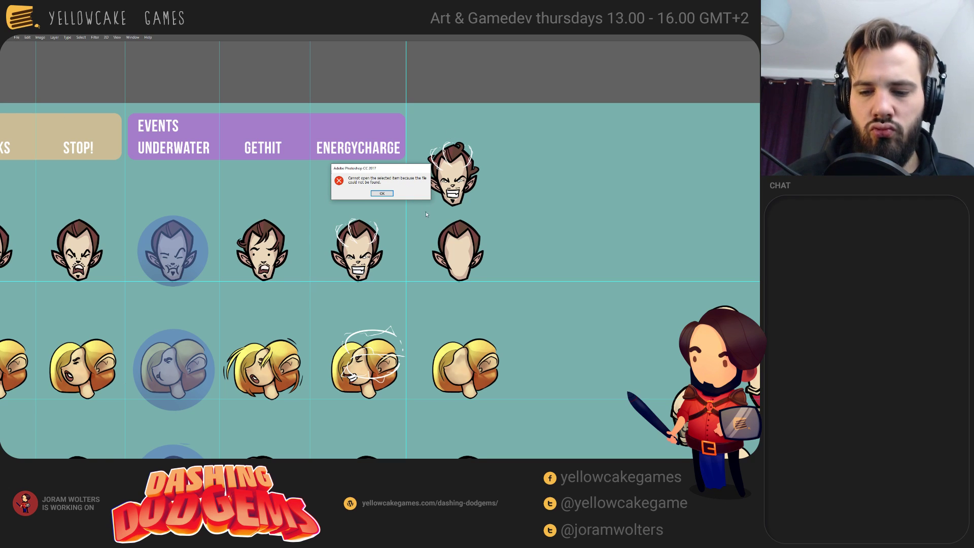
{"action": "left_click", "coordinate": [382, 193]}
{"action": "left_click", "coordinate": [17, 37]}
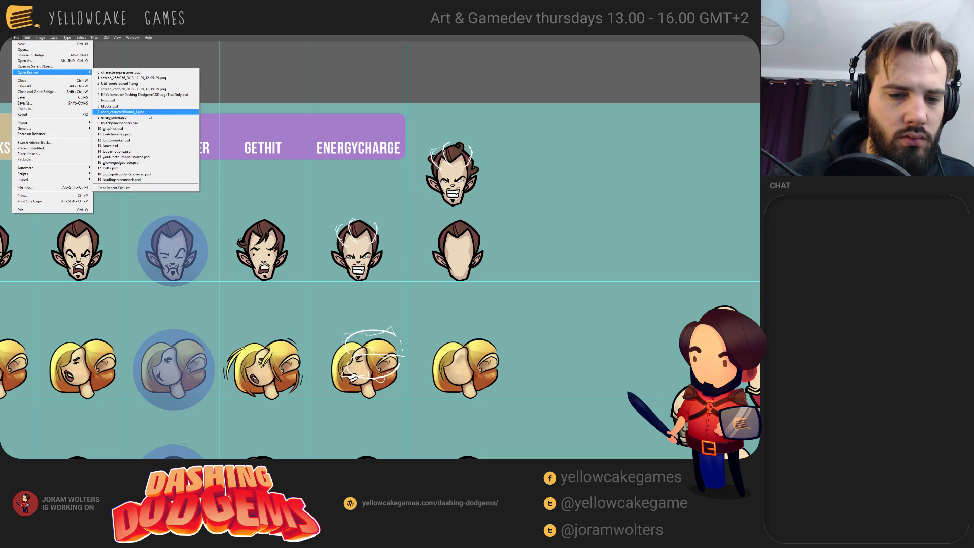
{"action": "left_click", "coordinate": [150, 117]}
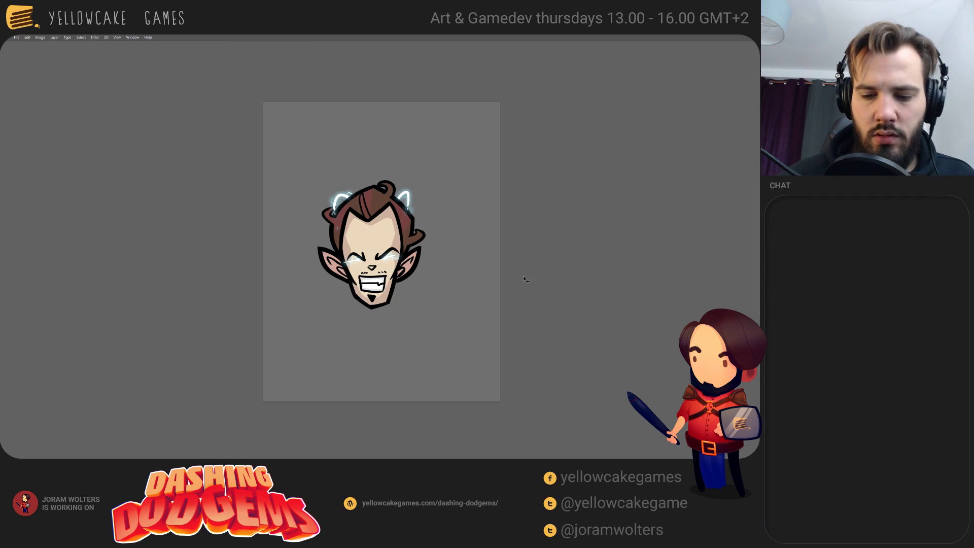
{"action": "key", "text": "Tab"}
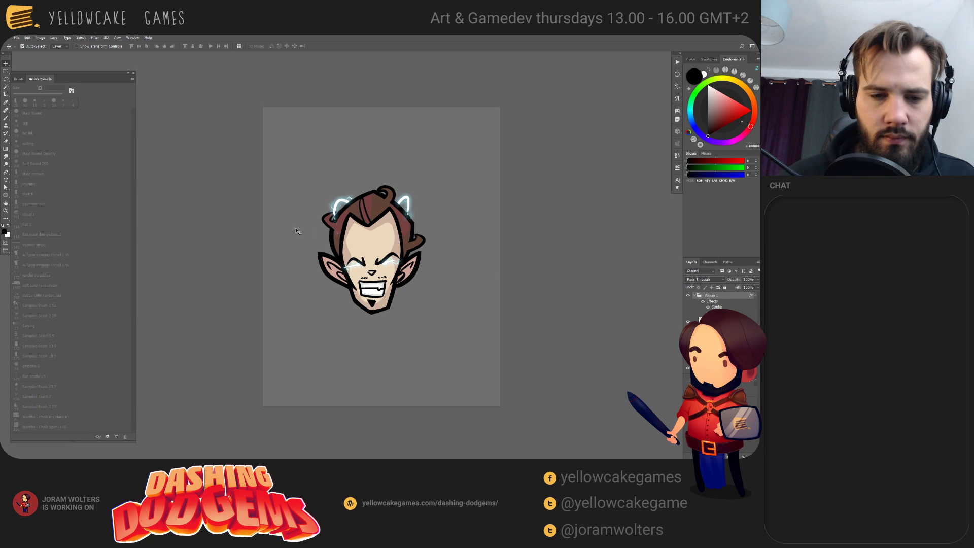
- Show the animation timeline and play the sparkle animation from frame 1 and frame 6
{"action": "left_click", "coordinate": [132, 37]}
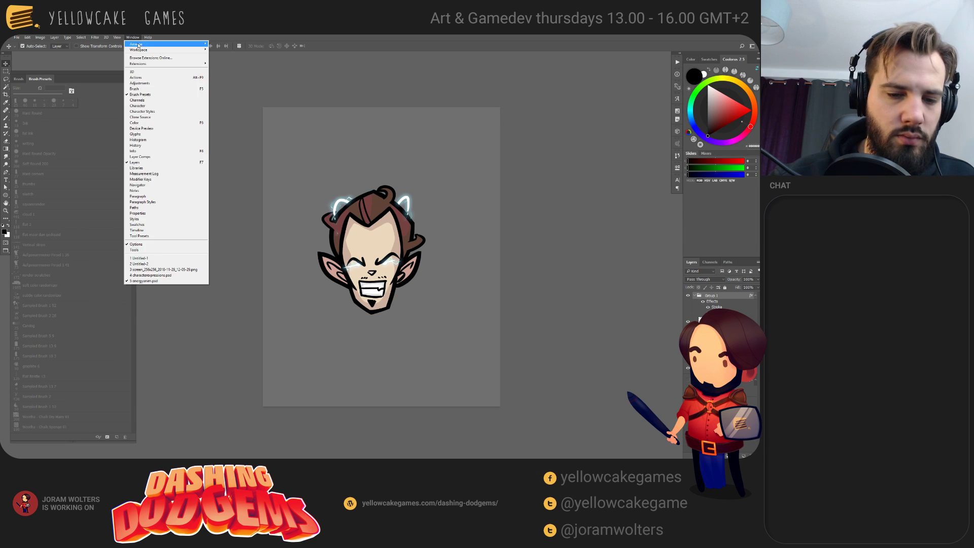
{"action": "left_click", "coordinate": [161, 230]}
{"action": "left_click_drag", "start_coordinate": [233, 368], "coordinate": [205, 390]}
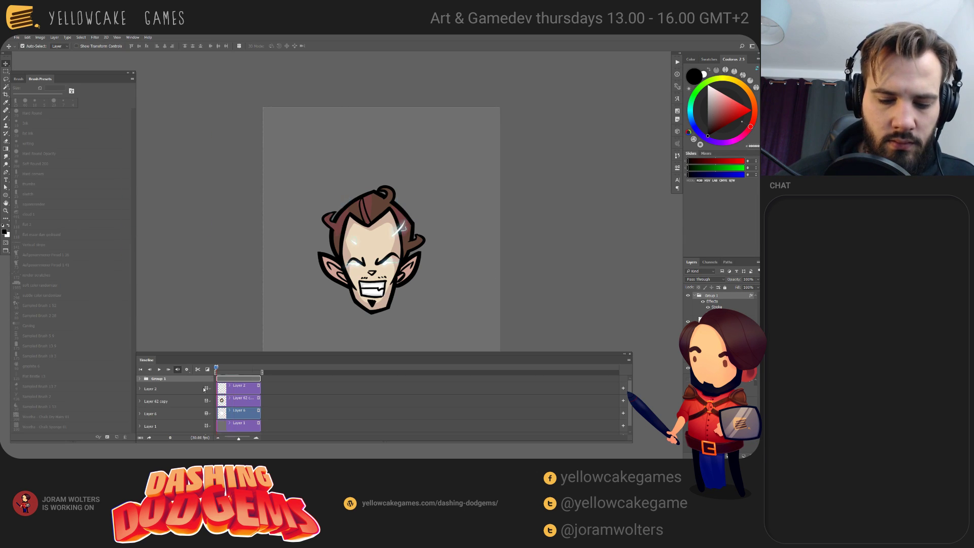
{"action": "key", "text": "space"}
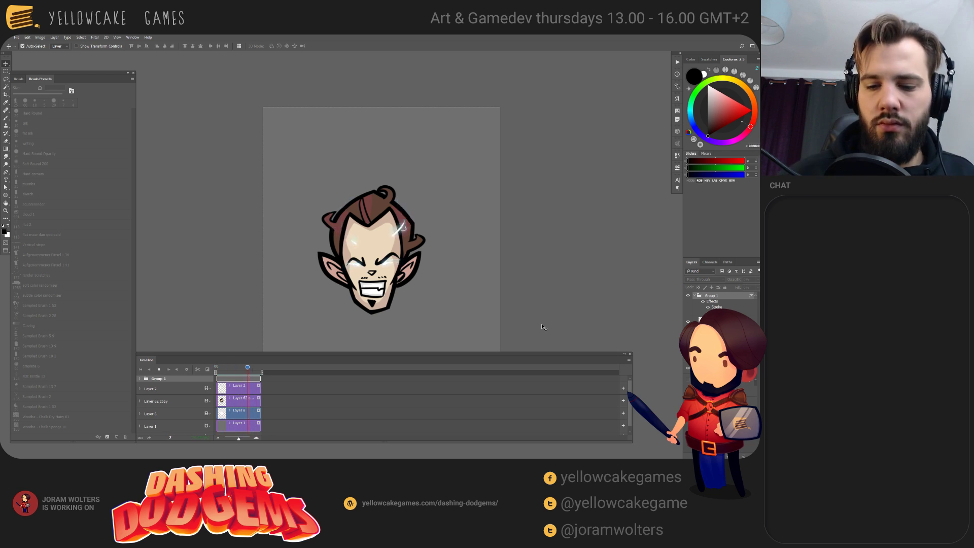
{"action": "key", "text": "space"}
{"action": "scroll", "coordinate": [495, 258], "scroll_direction": "down", "scroll_amount": 2}
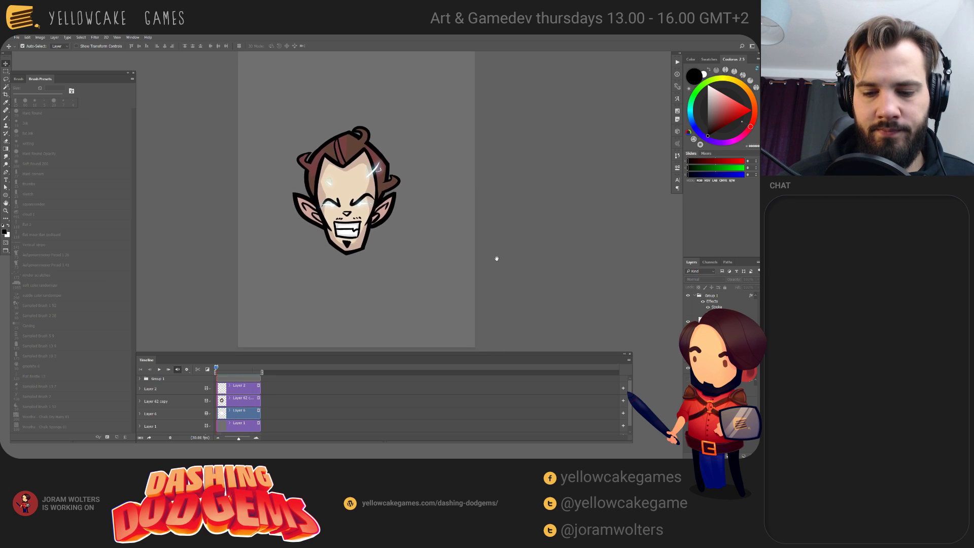
{"action": "mouse_move", "coordinate": [216, 367]}
{"action": "left_mouse_down"}
{"action": "mouse_move", "coordinate": [257, 376]}
{"action": "mouse_move", "coordinate": [206, 373]}
{"action": "left_mouse_up"}
{"action": "key", "text": "space"}
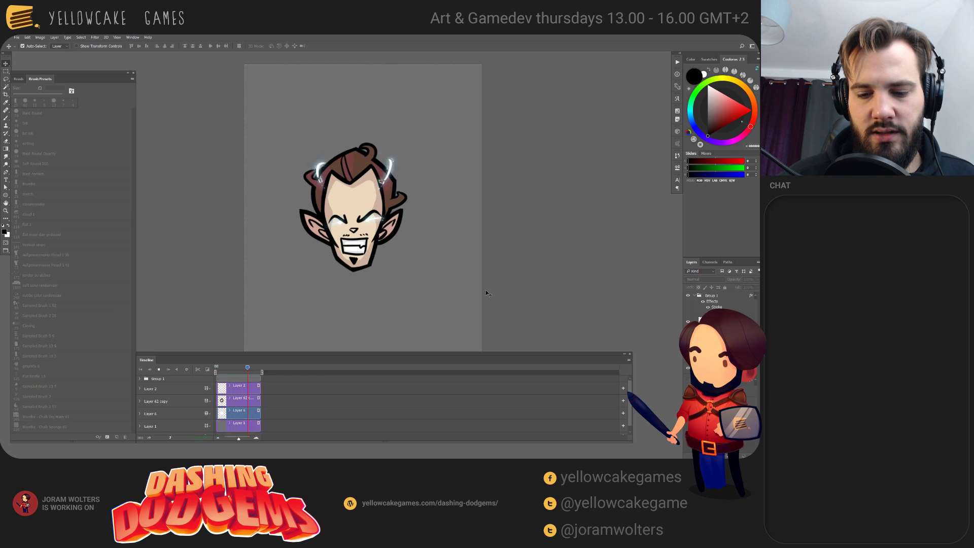
{"action": "key", "text": "space"}
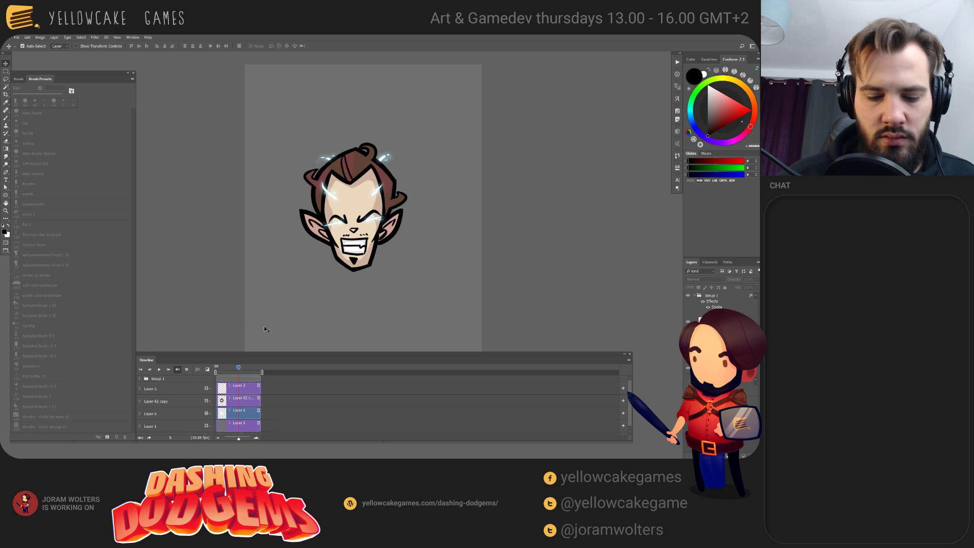
- Select Layer 2, Layer 62 copy and Layer 6, test glow opacity, then create empty Layer 7
{"action": "left_click", "coordinate": [248, 394]}
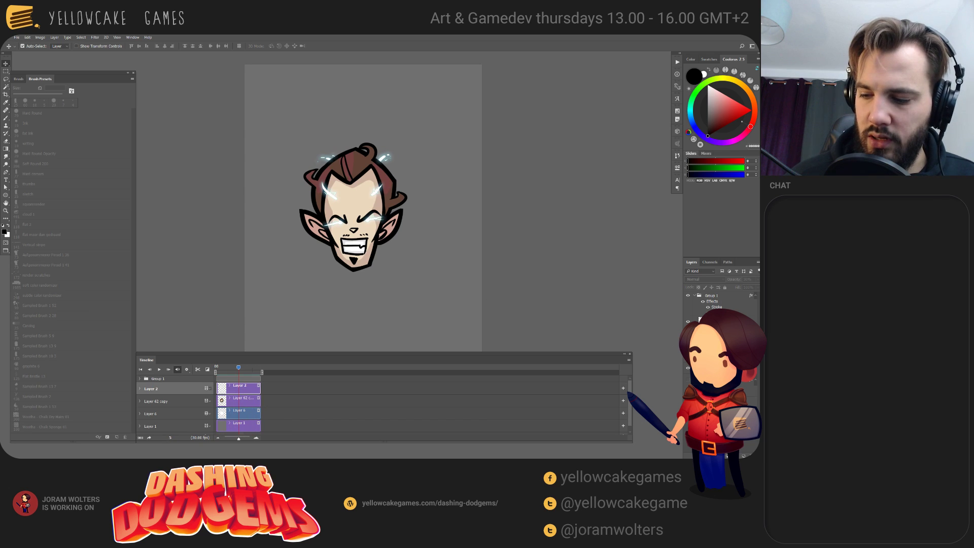
{"action": "left_click", "coordinate": [247, 401]}
{"action": "left_click", "coordinate": [242, 413]}
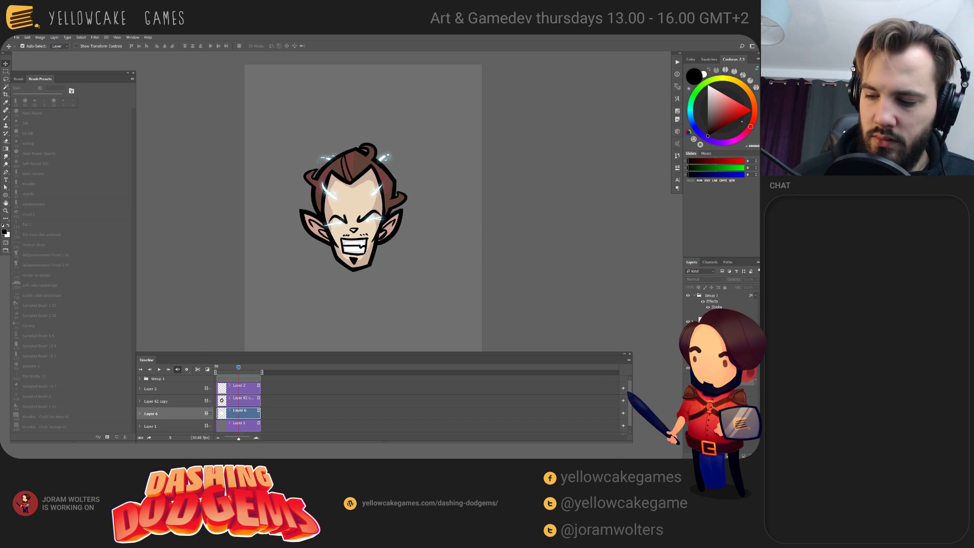
{"action": "key", "text": "5"}
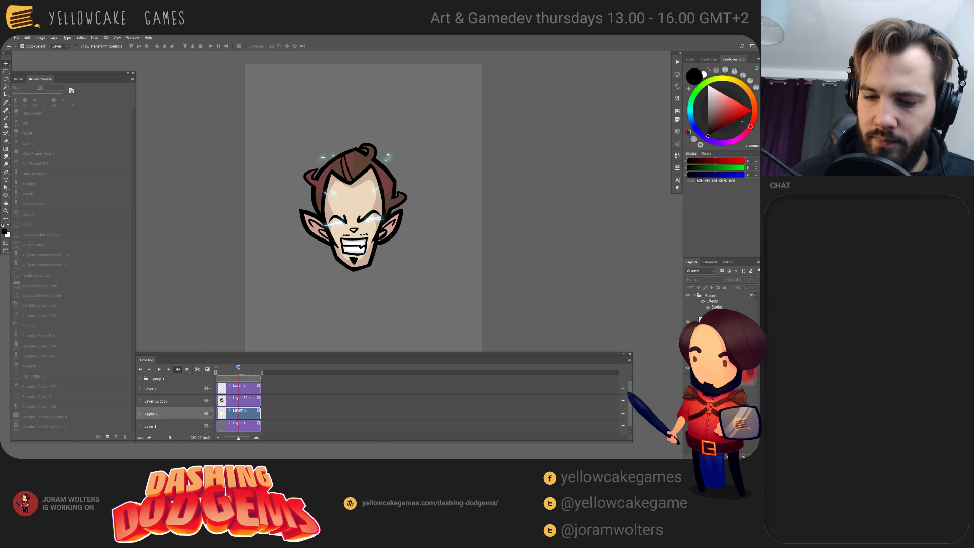
{"action": "key", "text": "0"}
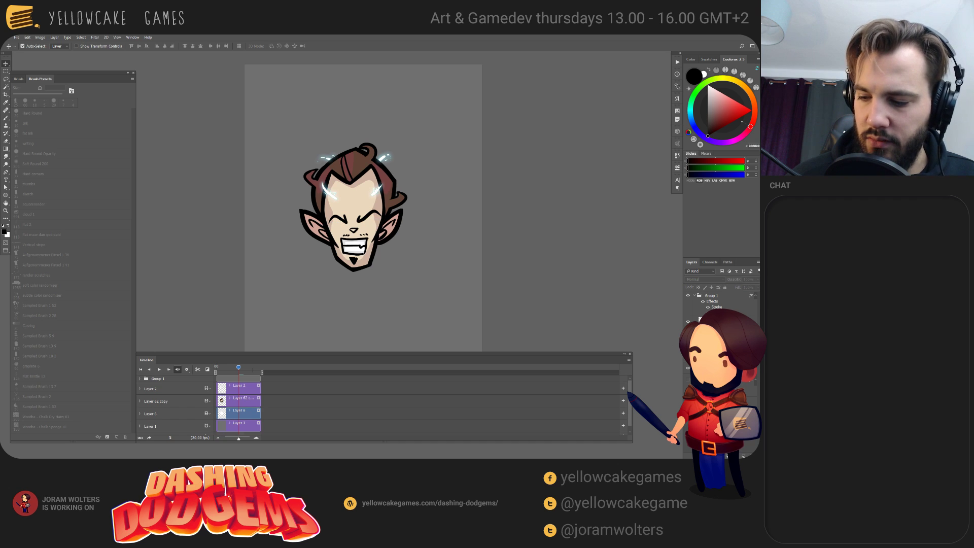
{"action": "key", "text": "ctrl+shift+alt+n"}
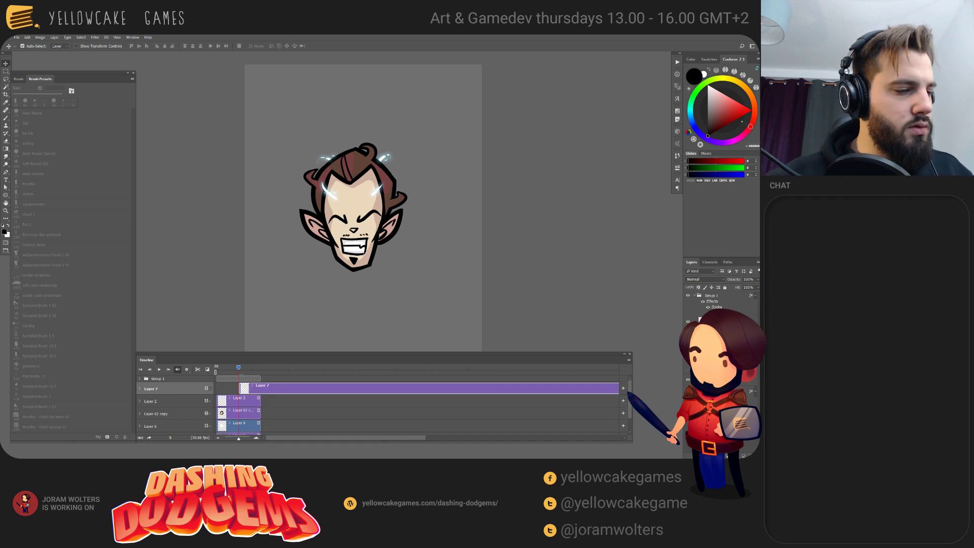
- Zoom in on the vampire head and pick the fat ink brush at 20 px
{"action": "key", "text": "ctrl+plus"}
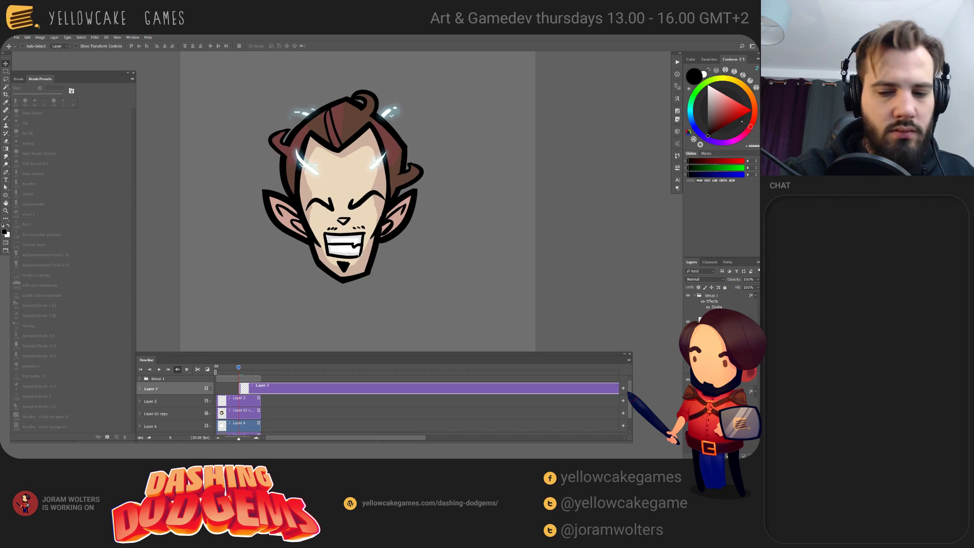
{"action": "key", "text": "ctrl+plus"}
{"action": "key", "text": "ctrl+plus"}
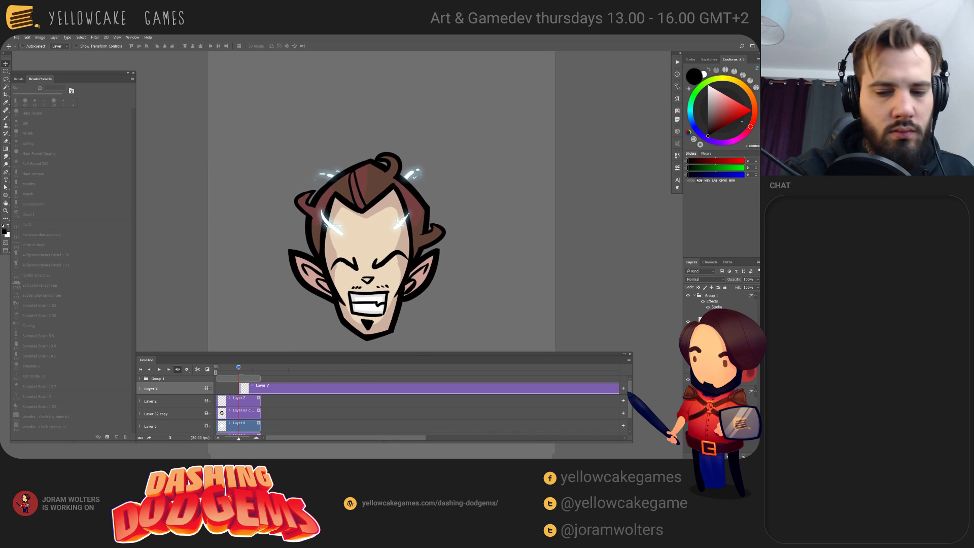
{"action": "scroll", "coordinate": [388, 203], "scroll_direction": "down", "scroll_amount": 5}
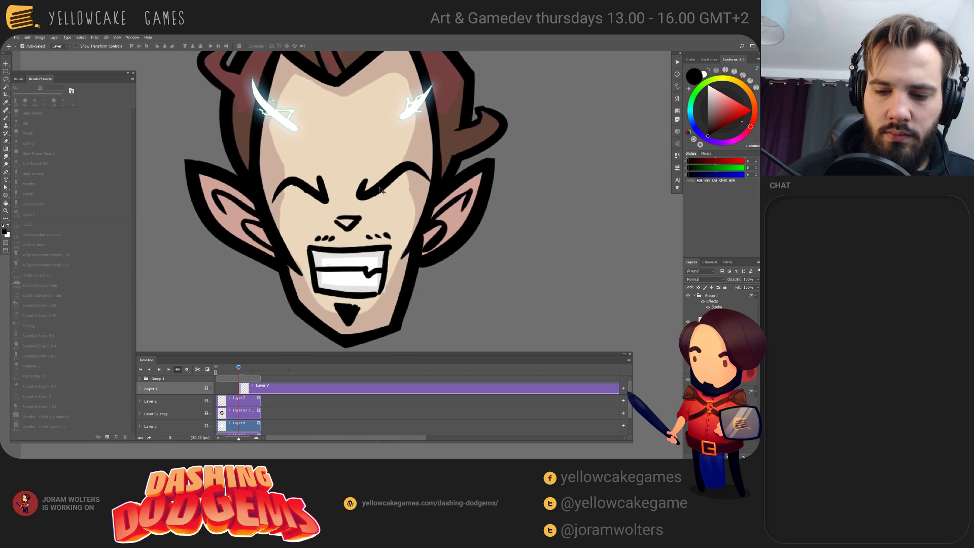
{"action": "key", "text": "b"}
{"action": "left_click", "coordinate": [30, 133]}
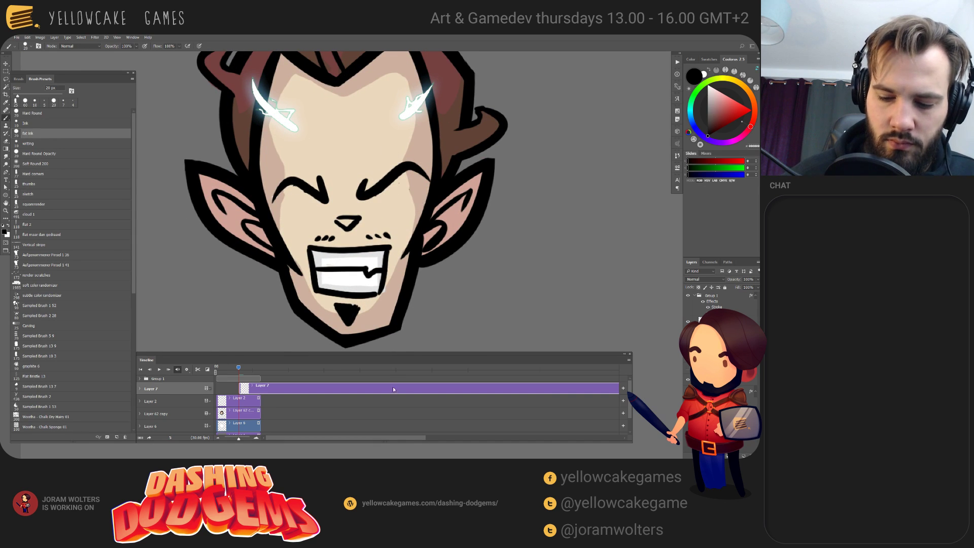
- Move the Layer 7 clip to the timeline start, trim its length to match, and return to frame 1
{"action": "left_click_drag", "start_coordinate": [394, 391], "coordinate": [372, 391]}
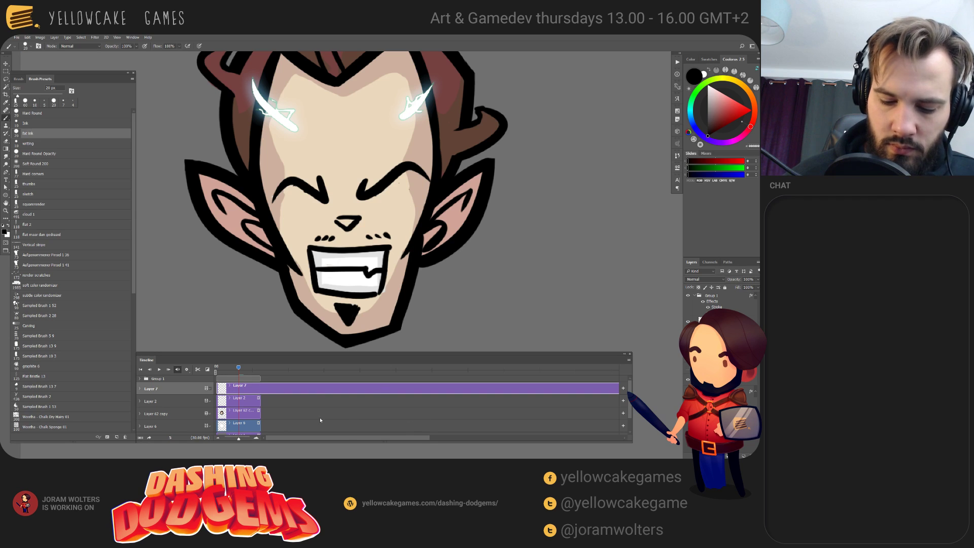
{"action": "left_click_drag", "start_coordinate": [231, 441], "coordinate": [231, 439]}
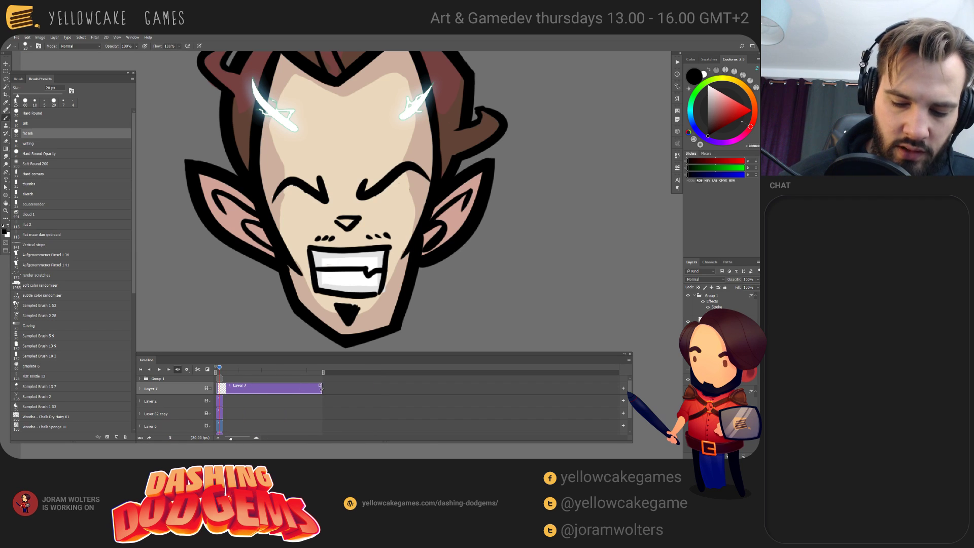
{"action": "left_click", "coordinate": [232, 403]}
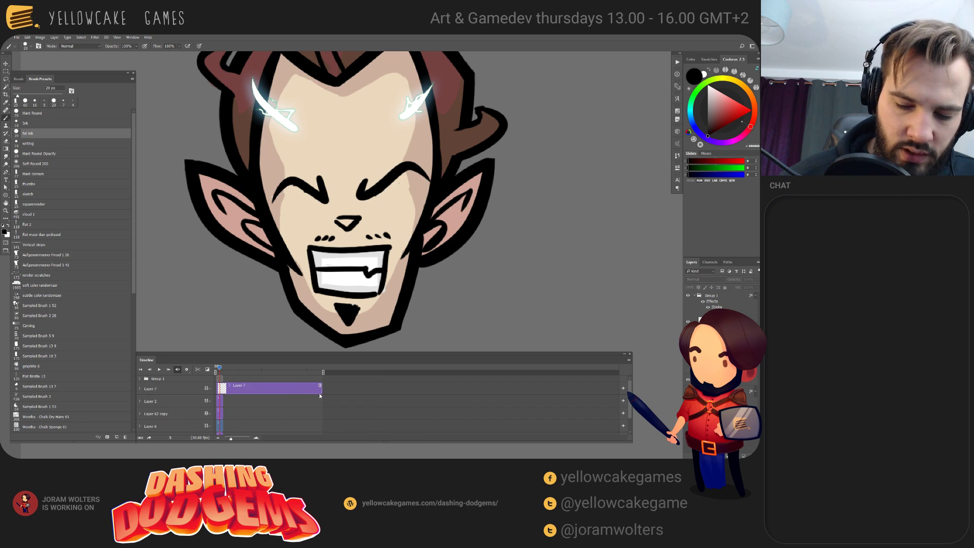
{"action": "left_click_drag", "start_coordinate": [321, 389], "coordinate": [224, 387]}
{"action": "left_click_drag", "start_coordinate": [230, 439], "coordinate": [252, 440]}
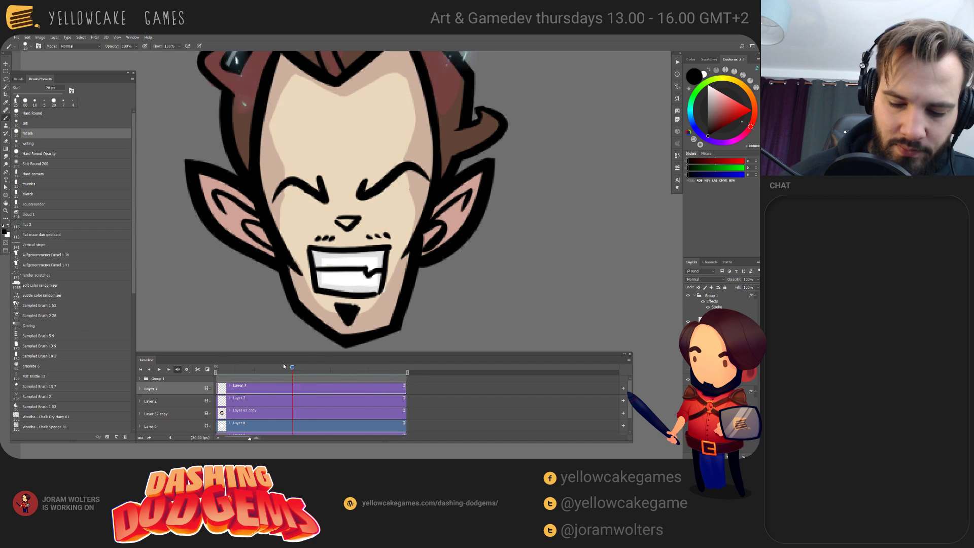
{"action": "left_click", "coordinate": [216, 370]}
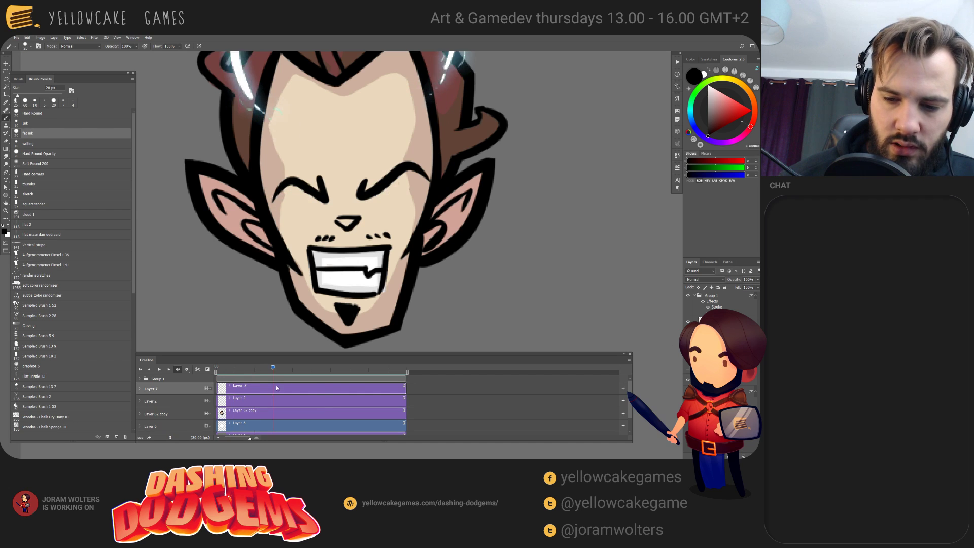
{"action": "left_click", "coordinate": [237, 381]}
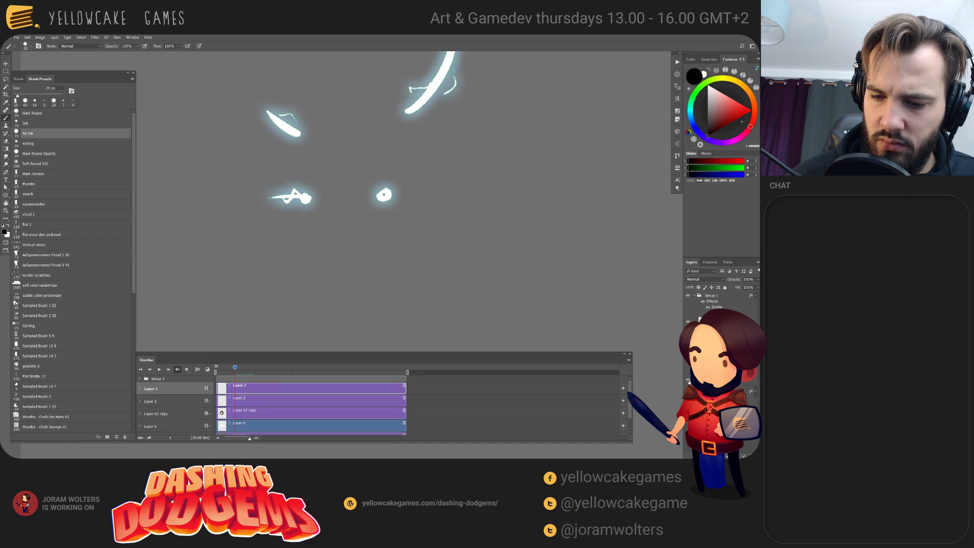
- Erase the glow over the vampire's eyes and scrub frames 1 to 7 to check it
{"action": "key", "text": "v"}
{"action": "left_click_drag", "start_coordinate": [386, 206], "coordinate": [407, 254]}
{"action": "key", "text": "ctrl+z"}
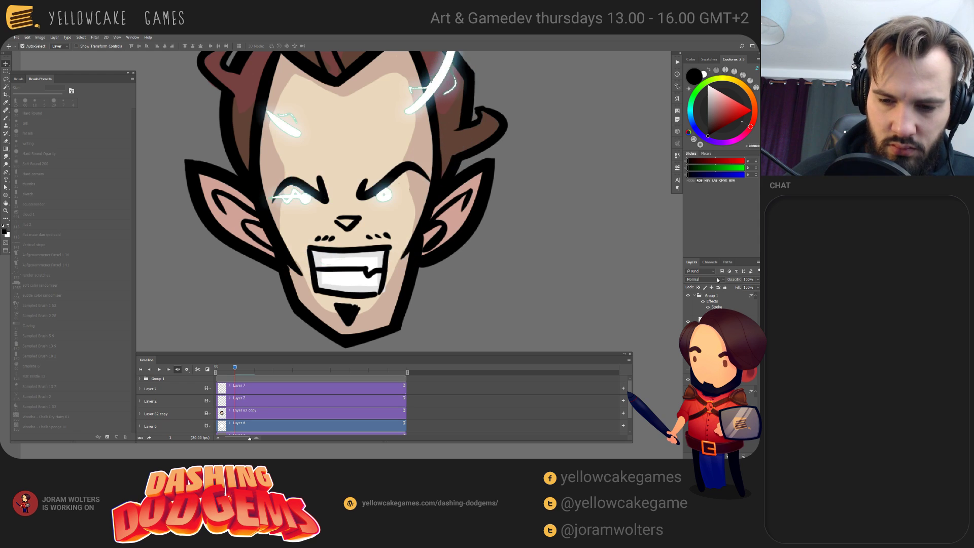
{"action": "key", "text": "e"}
{"action": "mouse_move", "coordinate": [401, 191]}
{"action": "left_mouse_down"}
{"action": "mouse_move", "coordinate": [371, 206]}
{"action": "mouse_move", "coordinate": [304, 201]}
{"action": "left_mouse_up"}
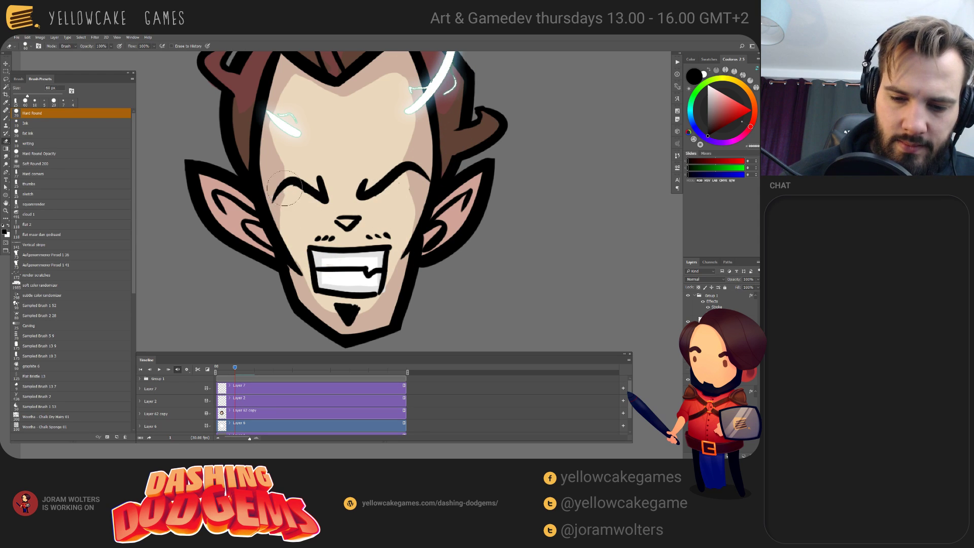
{"action": "mouse_move", "coordinate": [234, 366]}
{"action": "left_mouse_down"}
{"action": "mouse_move", "coordinate": [219, 369]}
{"action": "mouse_move", "coordinate": [388, 378]}
{"action": "mouse_move", "coordinate": [208, 362]}
{"action": "left_mouse_up"}
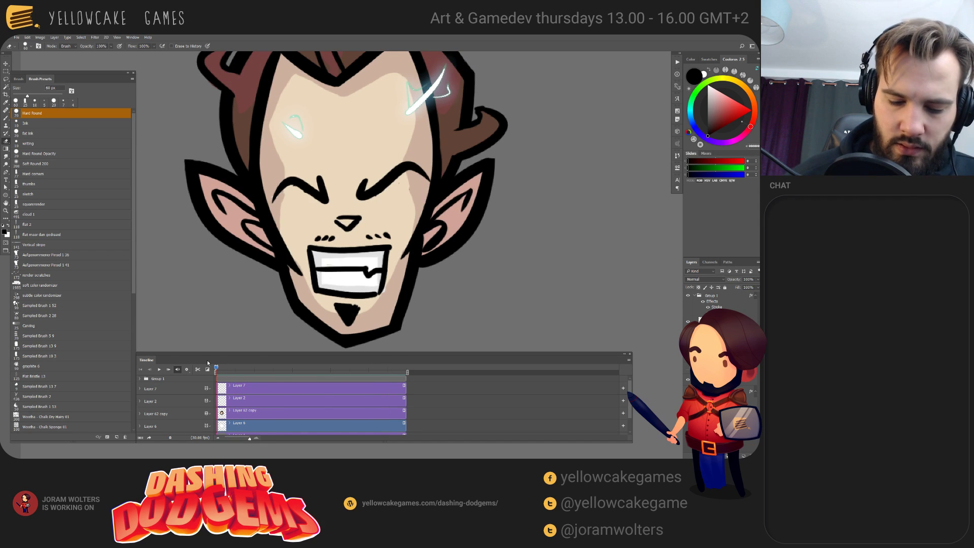
- On Layer 7, paint dark pupils under the right and left brows with the 20 px brush
{"action": "left_click", "coordinate": [151, 388]}
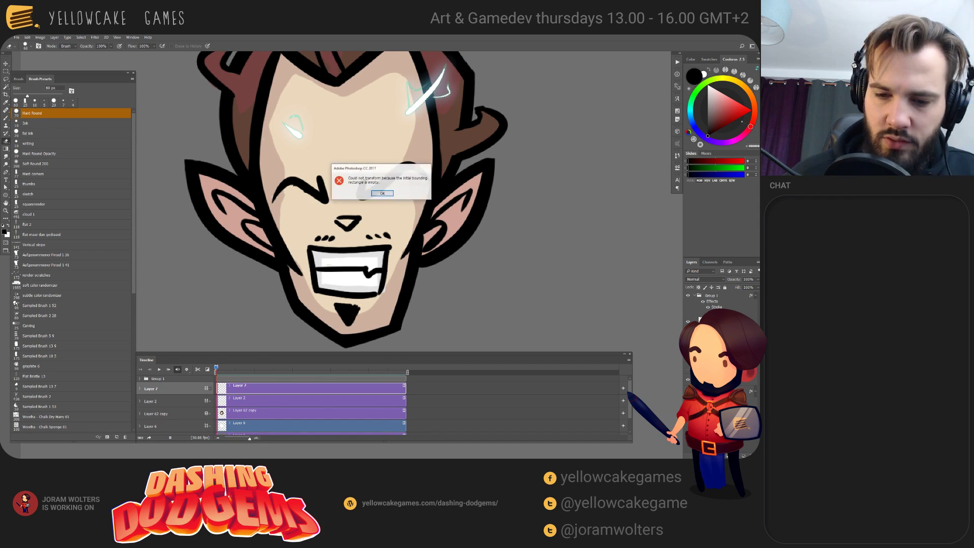
{"action": "key", "text": "Return"}
{"action": "key", "text": "b"}
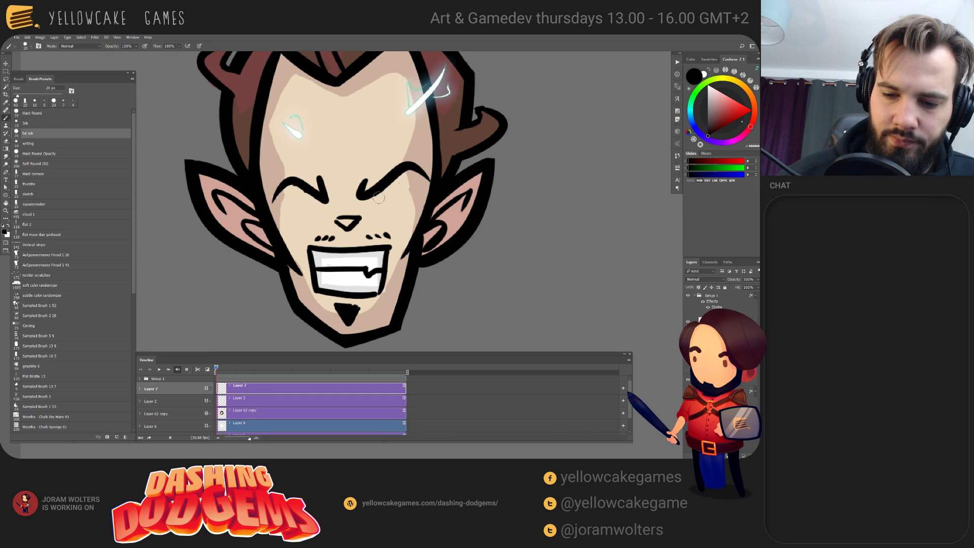
{"action": "left_click_drag", "start_coordinate": [380, 193], "coordinate": [386, 196]}
{"action": "left_click_drag", "start_coordinate": [314, 198], "coordinate": [307, 195]}
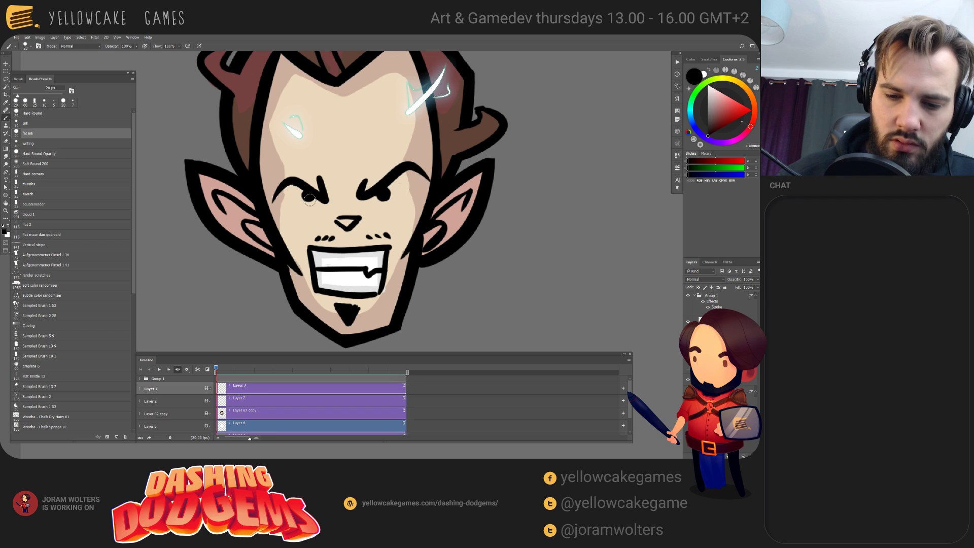
{"action": "scroll", "coordinate": [399, 243], "scroll_direction": "down", "scroll_amount": 3}
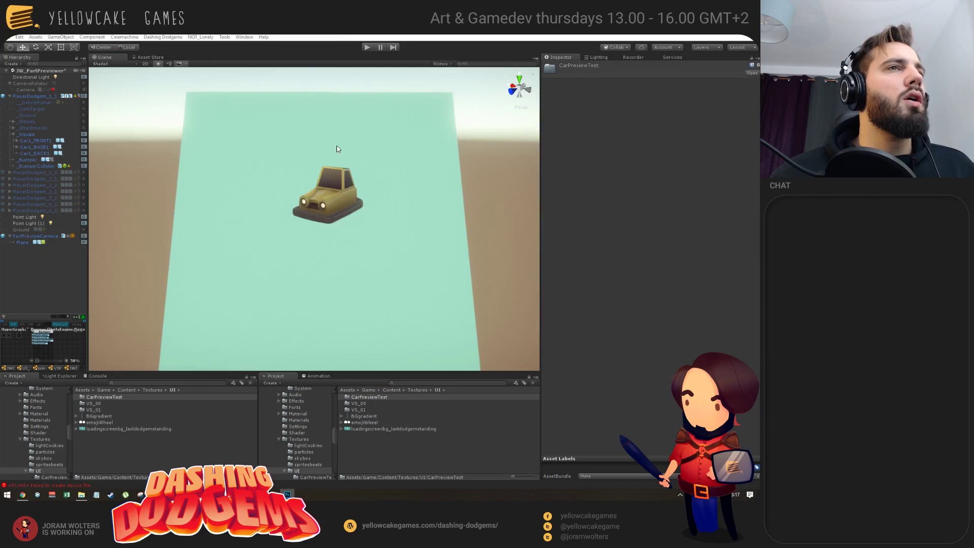
- Orbit the car preview and the loaded arena scene, then enter Play mode with Ctrl+P
{"action": "left_click_drag", "start_coordinate": [254, 134], "coordinate": [311, 220]}
{"action": "scroll", "coordinate": [285, 232], "scroll_direction": "down", "scroll_amount": 5}
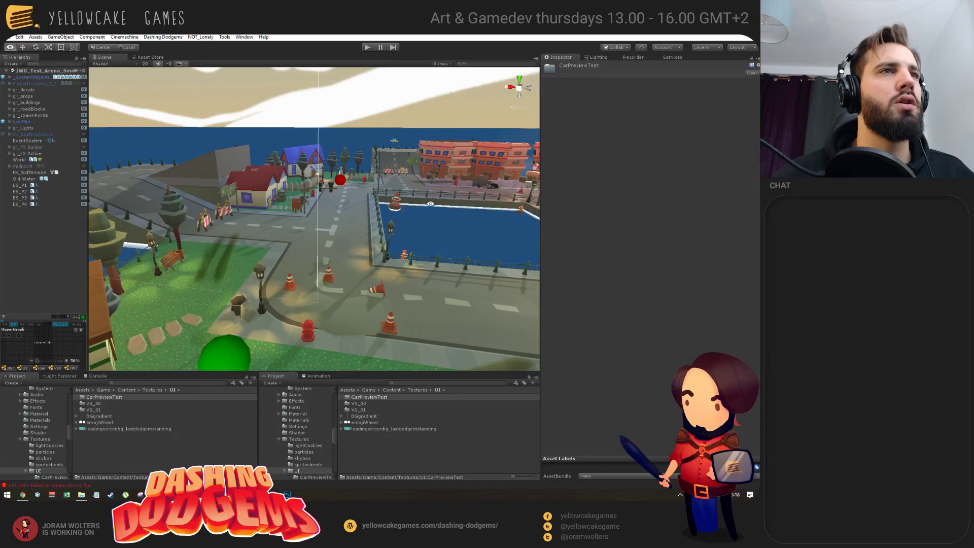
{"action": "left_click_drag", "start_coordinate": [436, 227], "coordinate": [315, 267]}
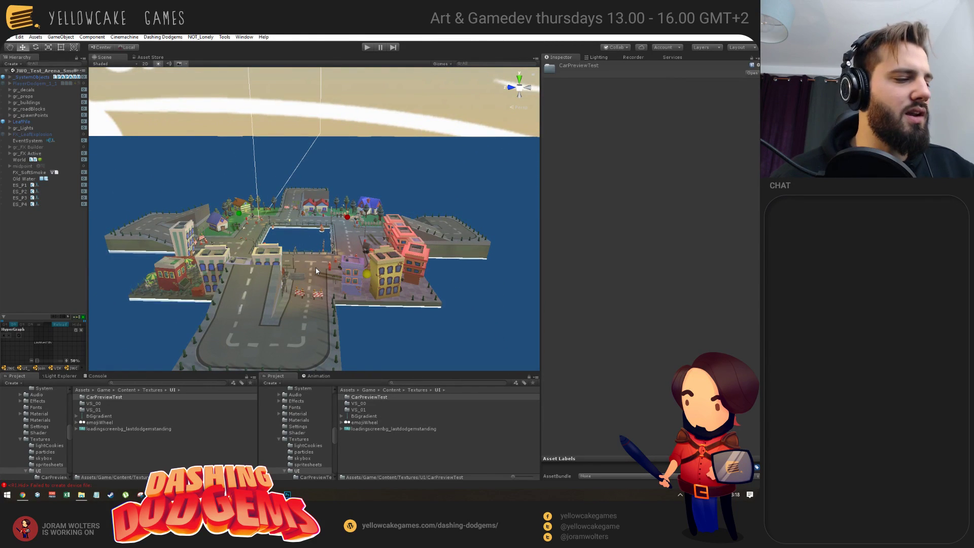
{"action": "key", "text": "ctrl+p"}
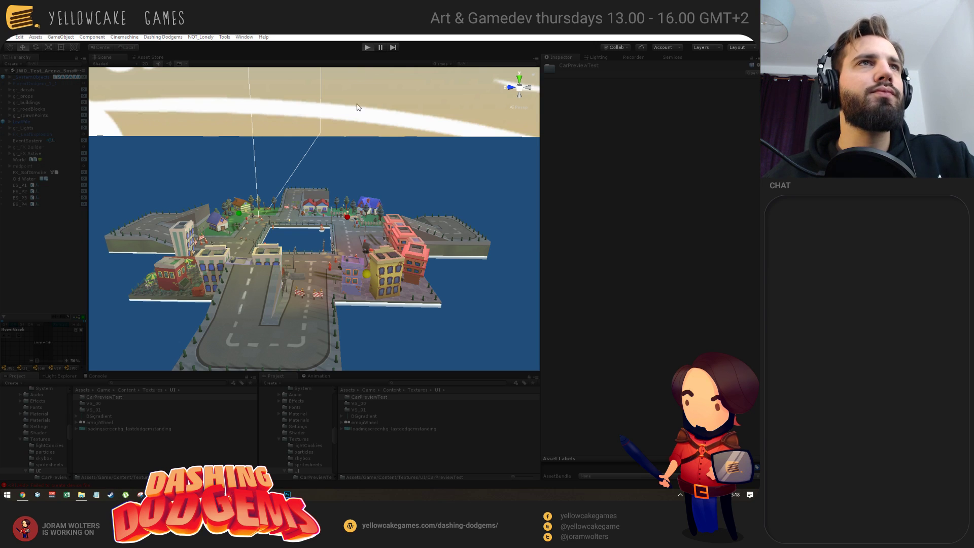
{"action": "key", "text": "ctrl+p"}
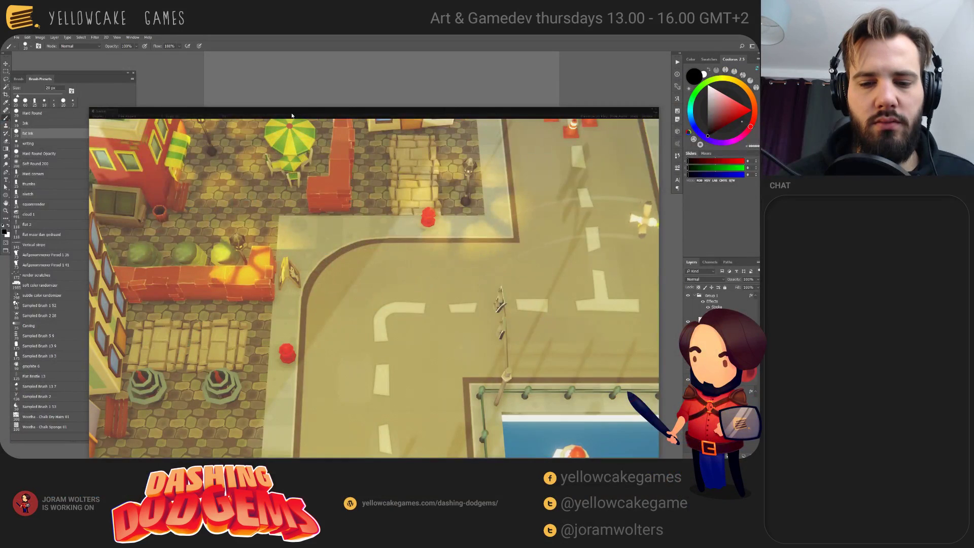
- Move the floating Game window up-left, enlarge it, and orbit the camera around the island
{"action": "left_click_drag", "start_coordinate": [292, 115], "coordinate": [212, 48]}
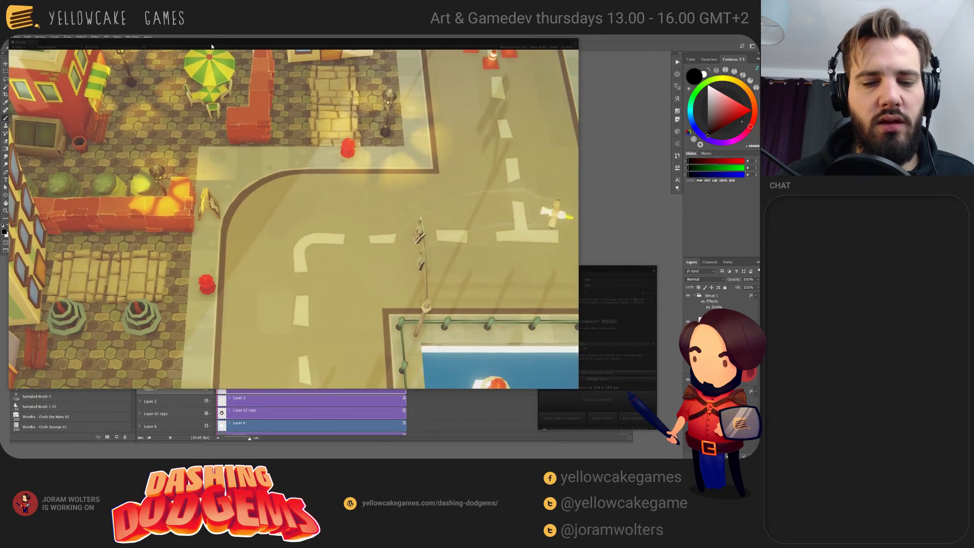
{"action": "left_click_drag", "start_coordinate": [576, 386], "coordinate": [680, 453]}
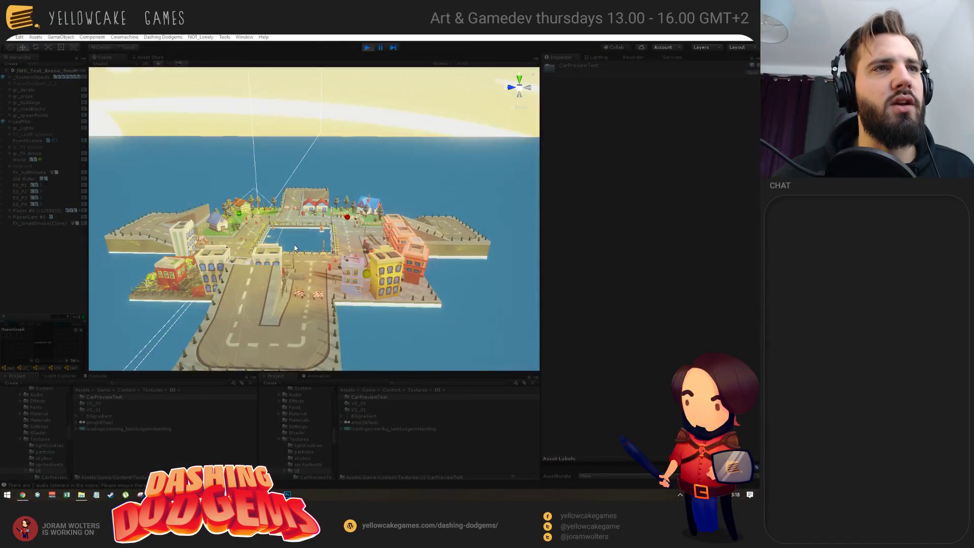
{"action": "left_click_drag", "start_coordinate": [295, 248], "coordinate": [345, 247]}
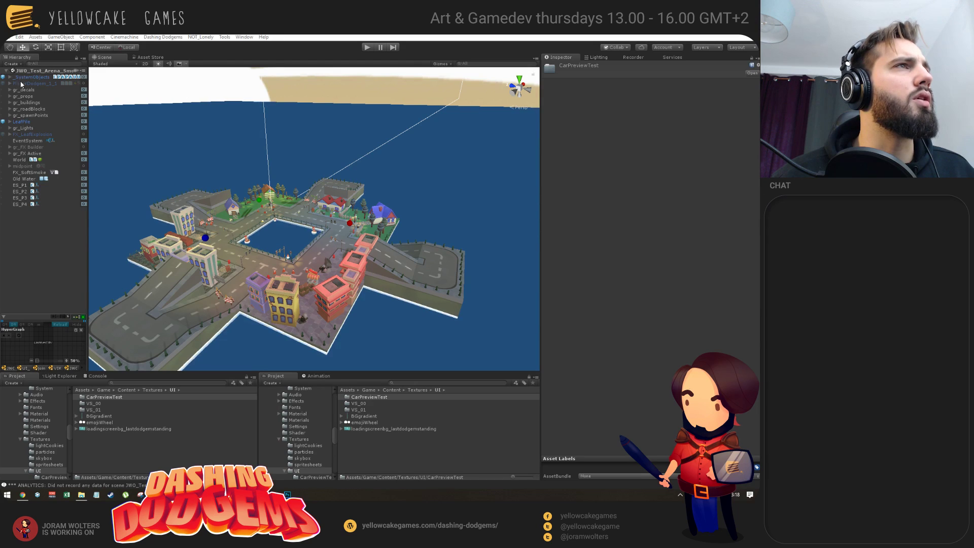
- Inspect _SystemObjects, tilt and zoom out the scene camera, then press Play on the join scene
{"action": "left_click", "coordinate": [31, 77]}
{"action": "scroll", "coordinate": [651, 268], "scroll_direction": "down", "scroll_amount": 2}
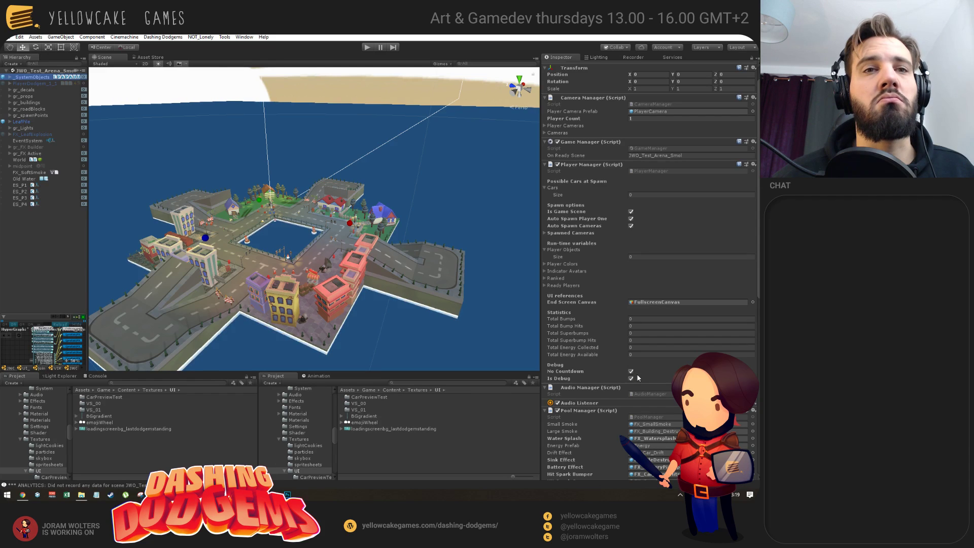
{"action": "left_click_drag", "start_coordinate": [374, 287], "coordinate": [335, 281]}
{"action": "scroll", "coordinate": [307, 289], "scroll_direction": "down", "scroll_amount": 3}
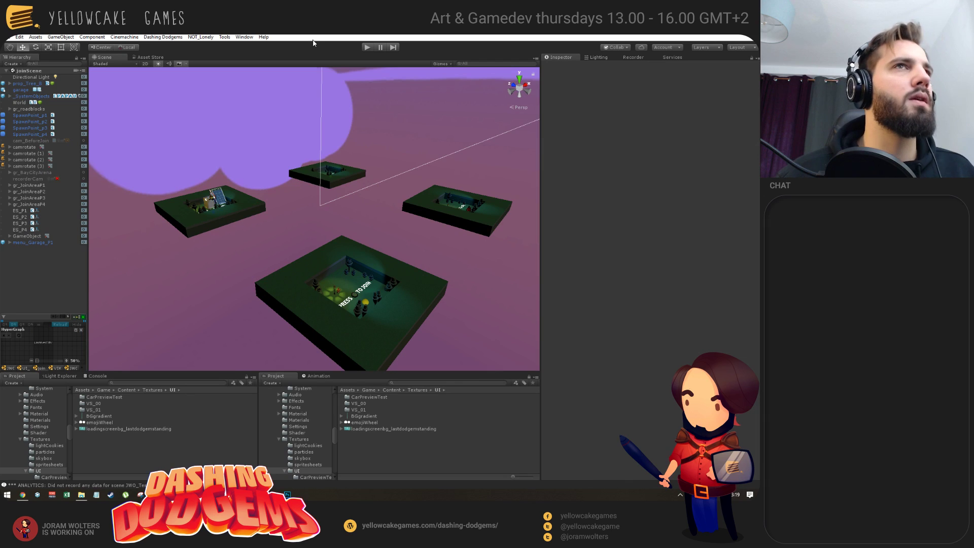
{"action": "left_click", "coordinate": [366, 48]}
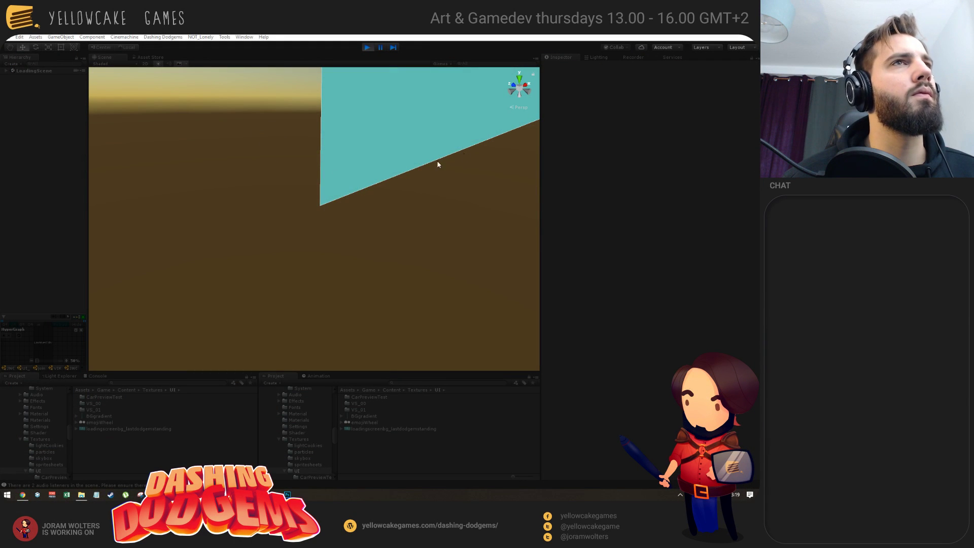
- Stop the join scene preview, play it once more, then stop it again
{"action": "left_click", "coordinate": [368, 48]}
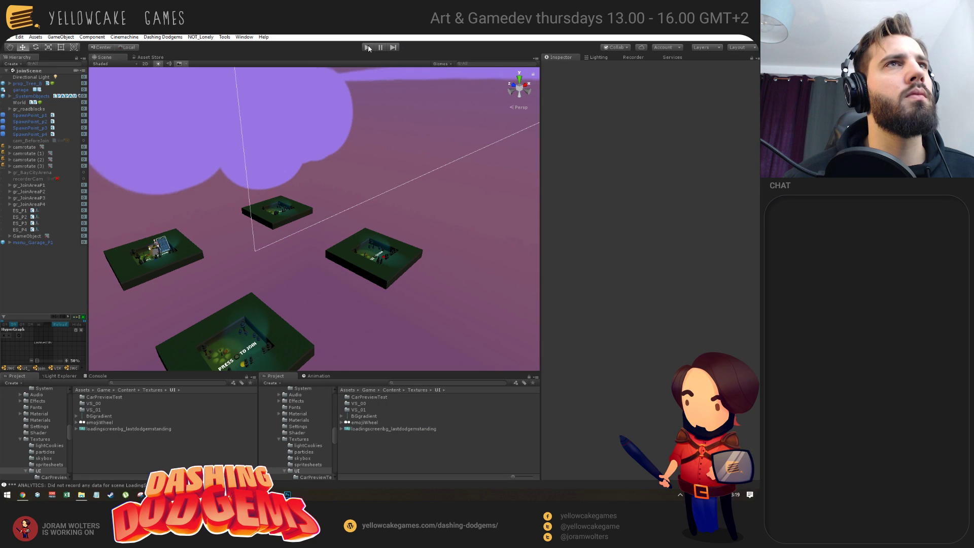
{"action": "left_click", "coordinate": [368, 47]}
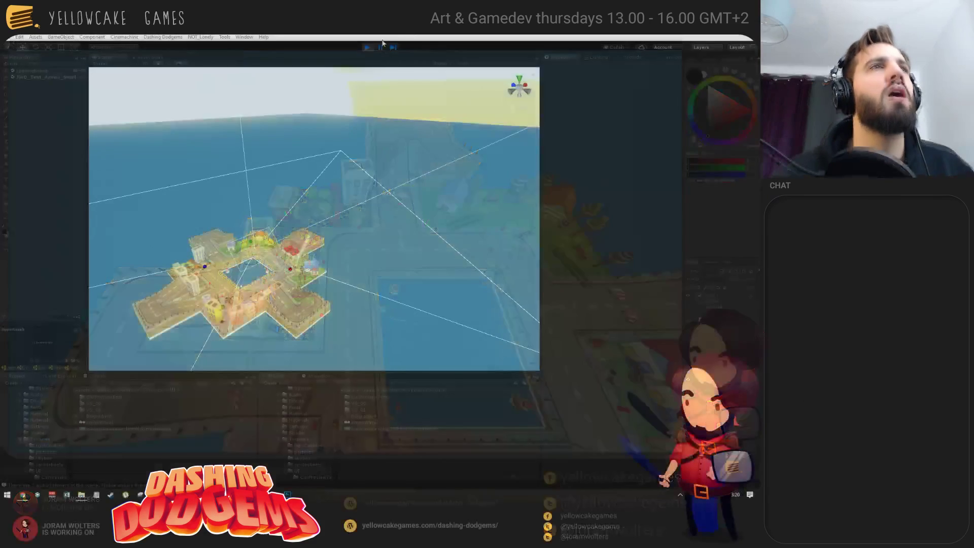
{"action": "left_click", "coordinate": [368, 47]}
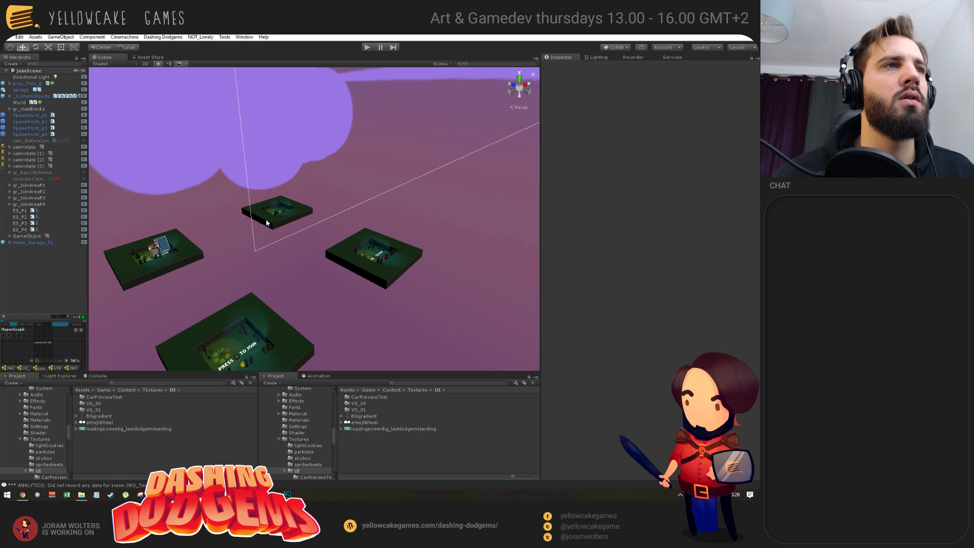
- Pan, zoom and orbit the Scene view down to a low side view of the town arena
{"action": "left_click_drag", "start_coordinate": [376, 218], "coordinate": [334, 260]}
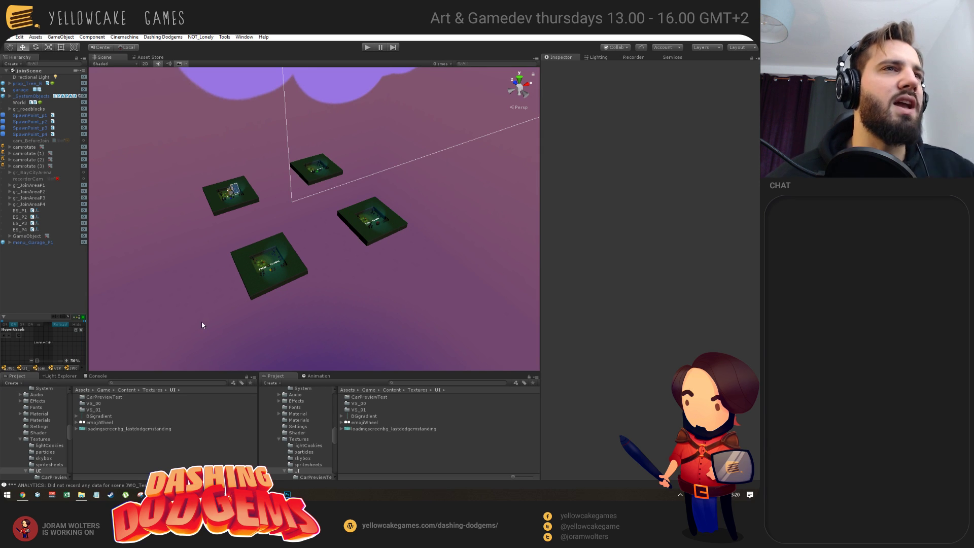
{"action": "scroll", "coordinate": [282, 231], "scroll_direction": "up", "scroll_amount": 3}
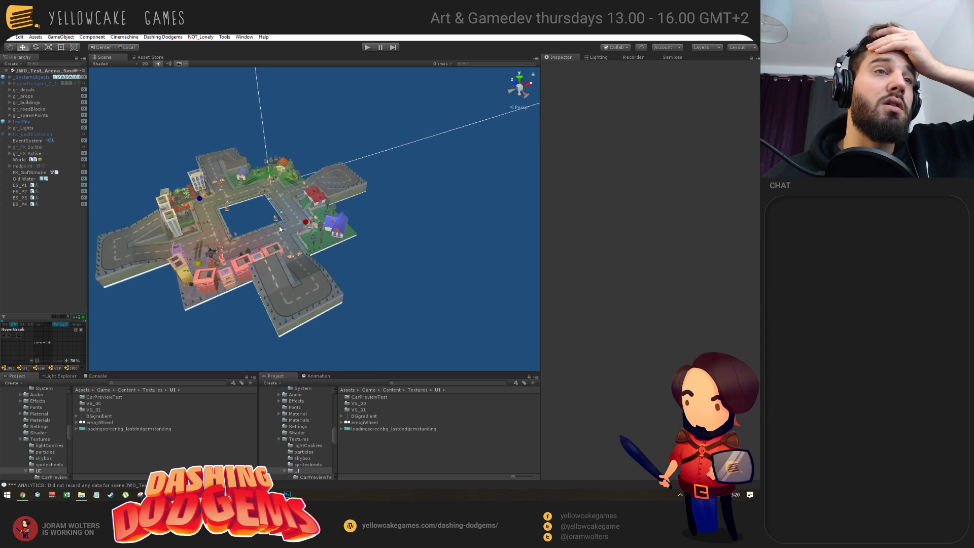
{"action": "left_click_drag", "start_coordinate": [281, 231], "coordinate": [325, 242]}
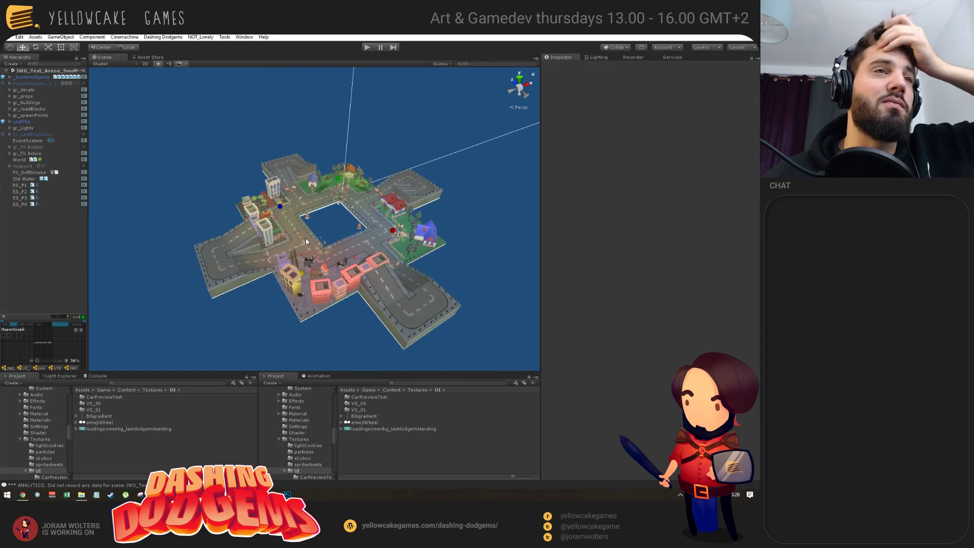
{"action": "left_click_drag", "start_coordinate": [206, 280], "coordinate": [326, 244]}
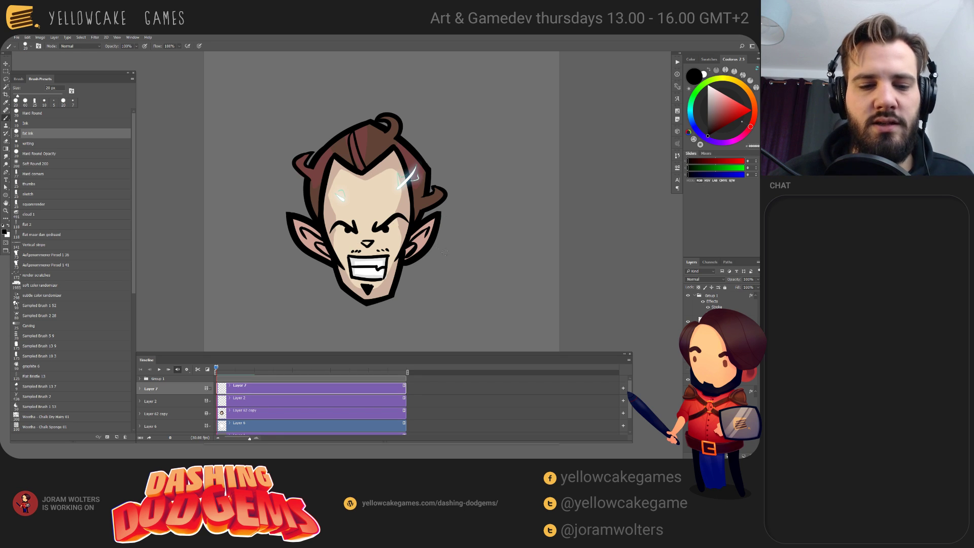
- Cycle through open documents with Ctrl+Tab four times, ending on the car icon document
{"action": "key", "text": "ctrl+Tab"}
{"action": "key", "text": "ctrl+Tab"}
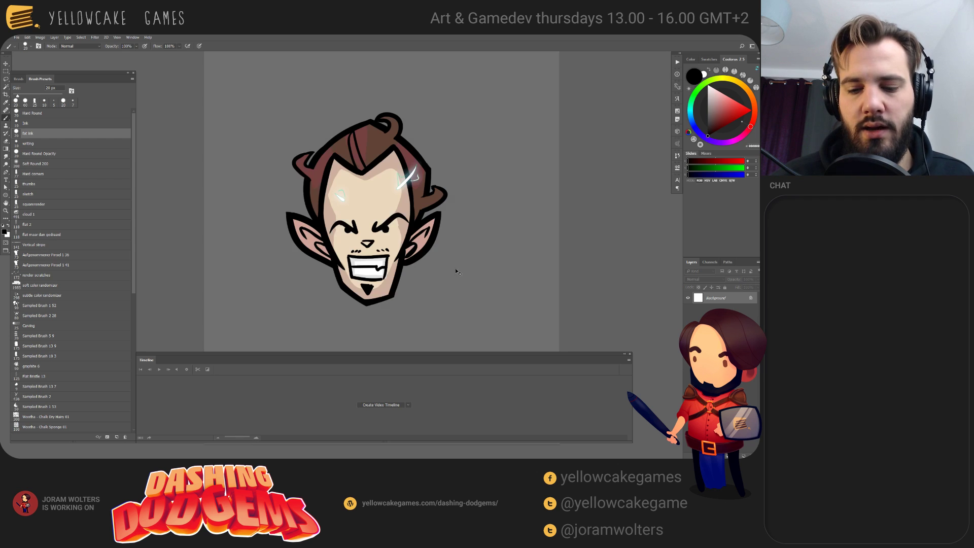
{"action": "key", "text": "ctrl+Tab"}
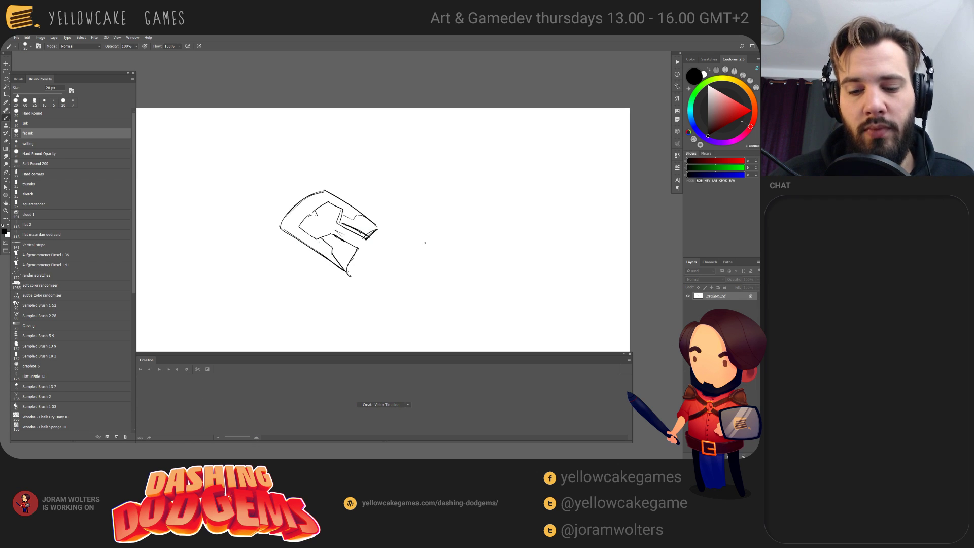
{"action": "key", "text": "ctrl+Tab"}
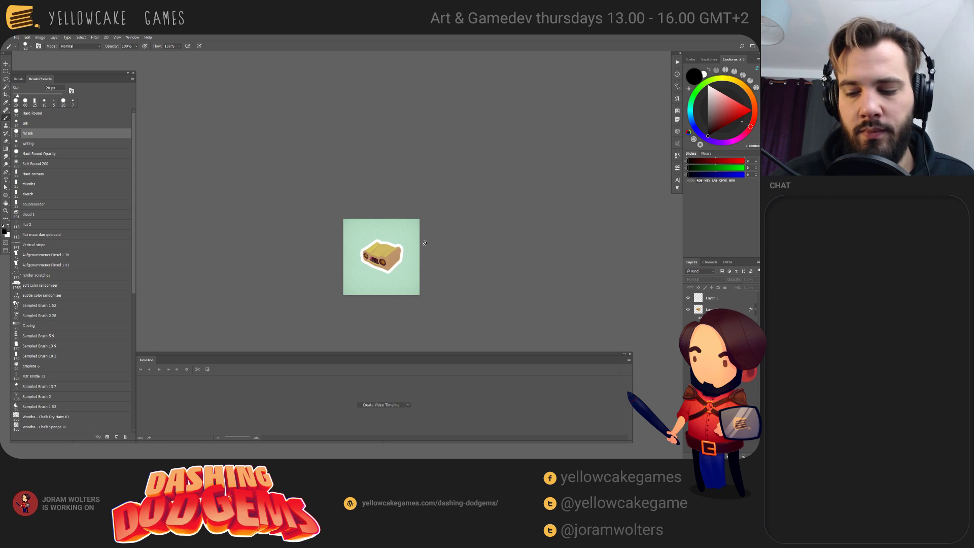
{"action": "key", "text": "ctrl+Tab"}
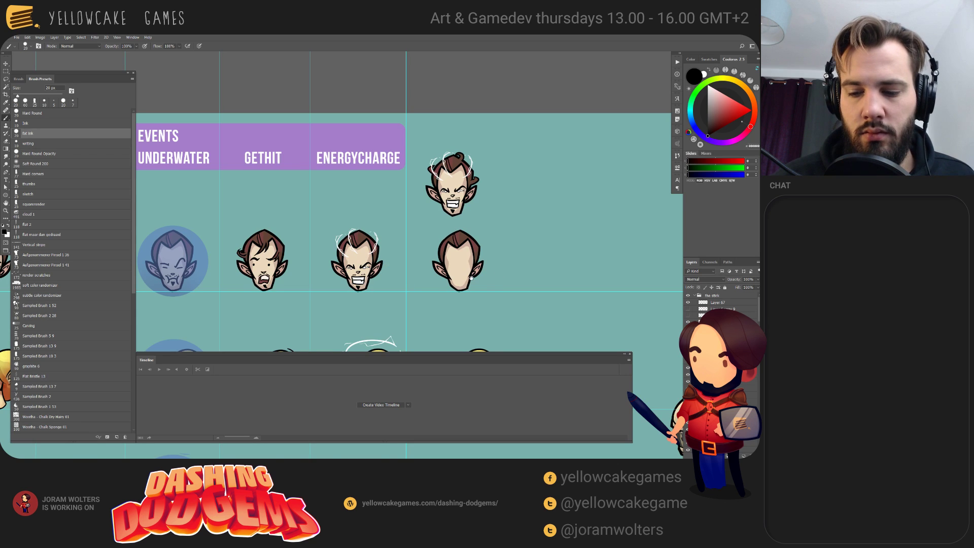
- Collapse the Timeline and scroll the emote sheet to the UNDERWATER, GETHIT and ENERGYCHARGE rows
{"action": "left_click_drag", "start_coordinate": [471, 278], "coordinate": [536, 260]}
{"action": "left_click_drag", "start_coordinate": [579, 357], "coordinate": [578, 407]}
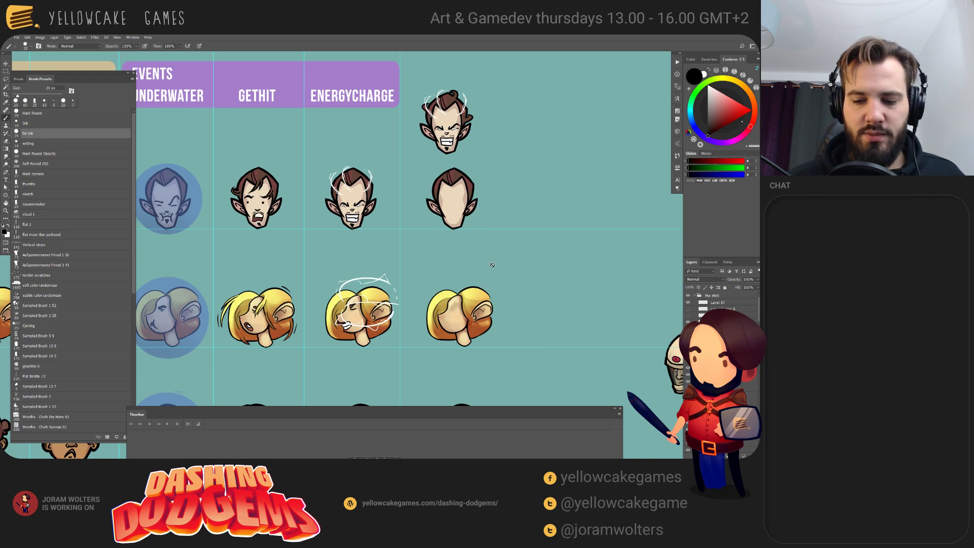
{"action": "mouse_move", "coordinate": [484, 269]}
{"action": "left_mouse_down"}
{"action": "mouse_move", "coordinate": [548, 246]}
{"action": "mouse_move", "coordinate": [481, 254]}
{"action": "left_mouse_up"}
{"action": "double_click", "coordinate": [550, 410]}
{"action": "scroll", "coordinate": [445, 378], "scroll_direction": "up", "scroll_amount": 3}
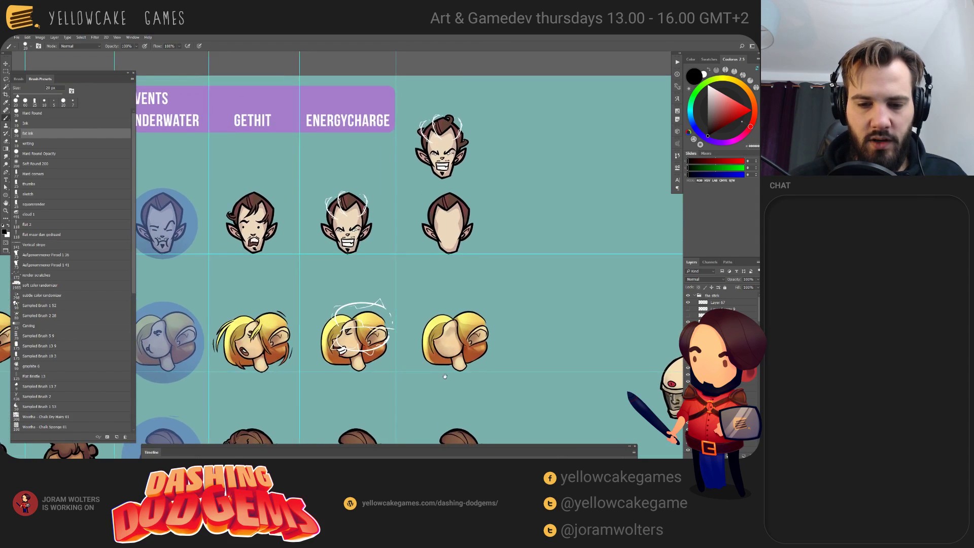
{"action": "scroll", "coordinate": [467, 375], "scroll_direction": "down", "scroll_amount": 10}
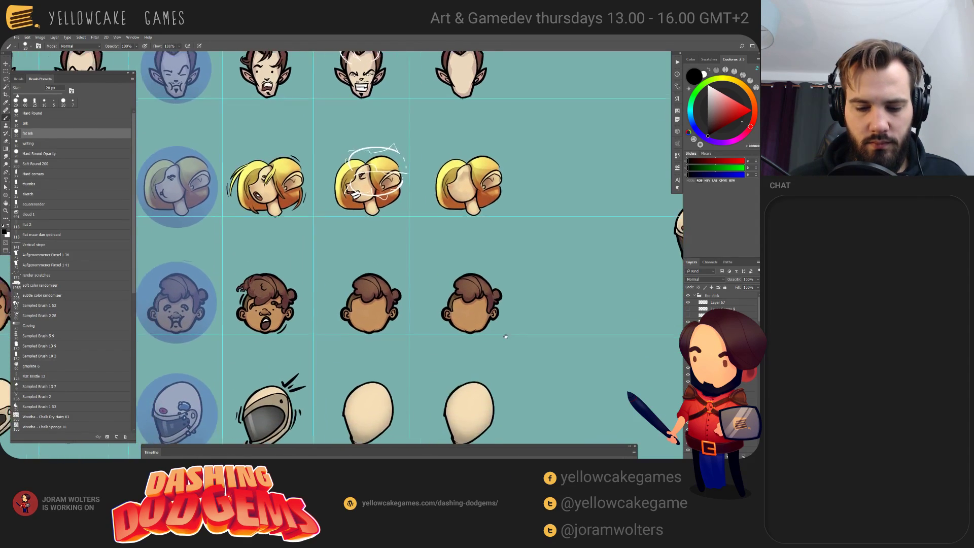
- Switch to energyanim.psd and expand the Timeline to show its layer tracks
{"action": "key", "text": "ctrl+Tab"}
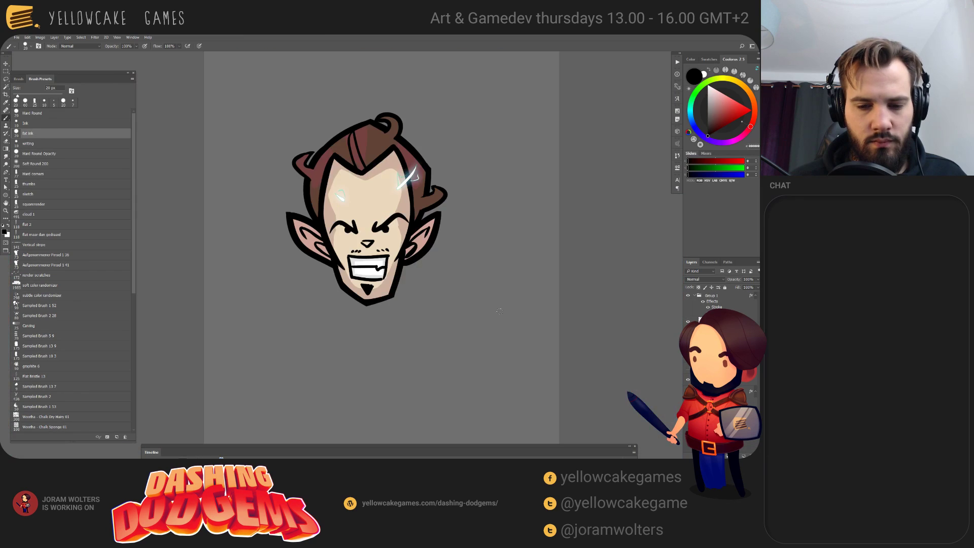
{"action": "left_click_drag", "start_coordinate": [424, 446], "coordinate": [462, 366]}
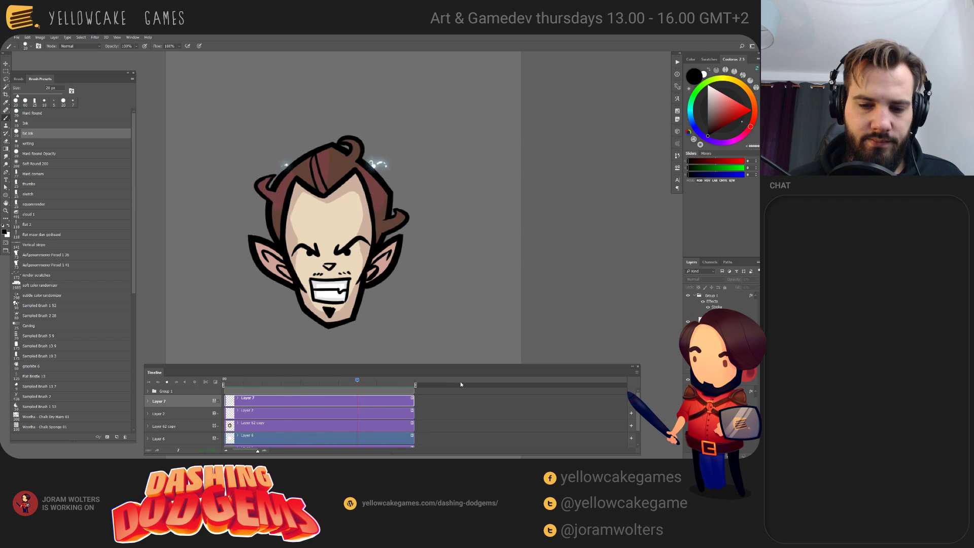
{"action": "key", "text": "space"}
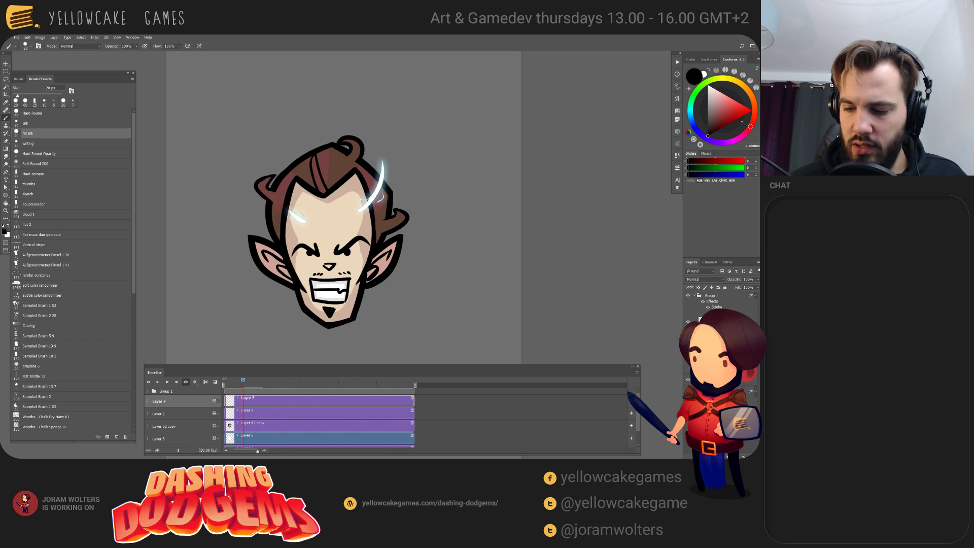
- Select Layer 6, play the lightning animation, then return the playhead to the start
{"action": "left_click", "coordinate": [158, 439]}
{"action": "key", "text": "space"}
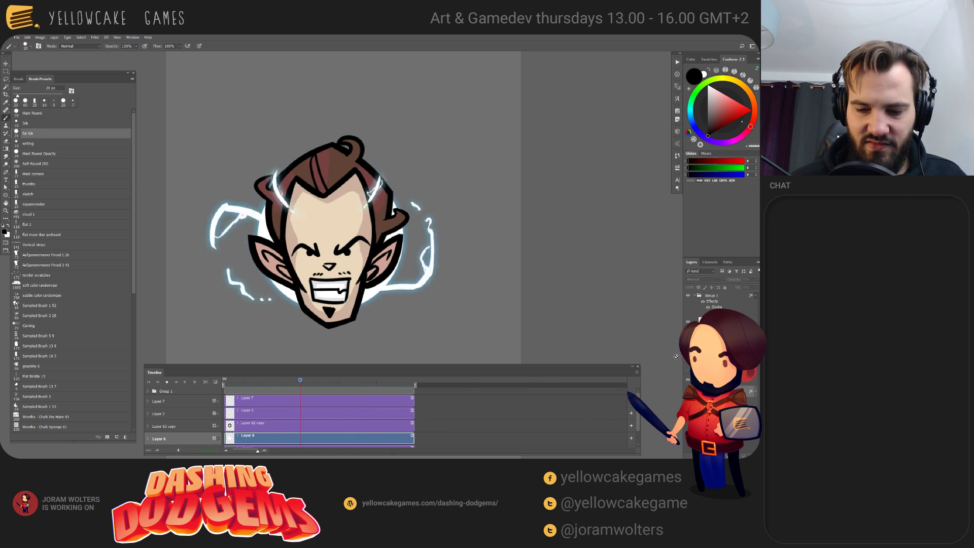
{"action": "key", "text": "space"}
{"action": "key", "text": "Home"}
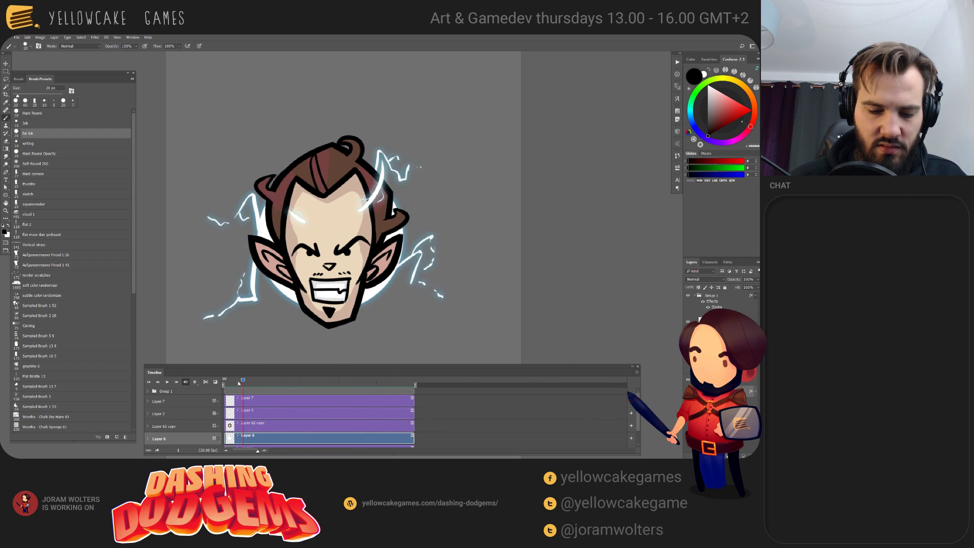
- Erase the old lightning bolts on the left, lower-right and upper-right of the head
{"action": "key", "text": "e"}
{"action": "mouse_move", "coordinate": [248, 197]}
{"action": "left_mouse_down"}
{"action": "mouse_move", "coordinate": [241, 247]}
{"action": "mouse_move", "coordinate": [223, 244]}
{"action": "mouse_move", "coordinate": [221, 262]}
{"action": "mouse_move", "coordinate": [204, 198]}
{"action": "mouse_move", "coordinate": [254, 207]}
{"action": "mouse_move", "coordinate": [244, 306]}
{"action": "mouse_move", "coordinate": [197, 295]}
{"action": "left_mouse_up"}
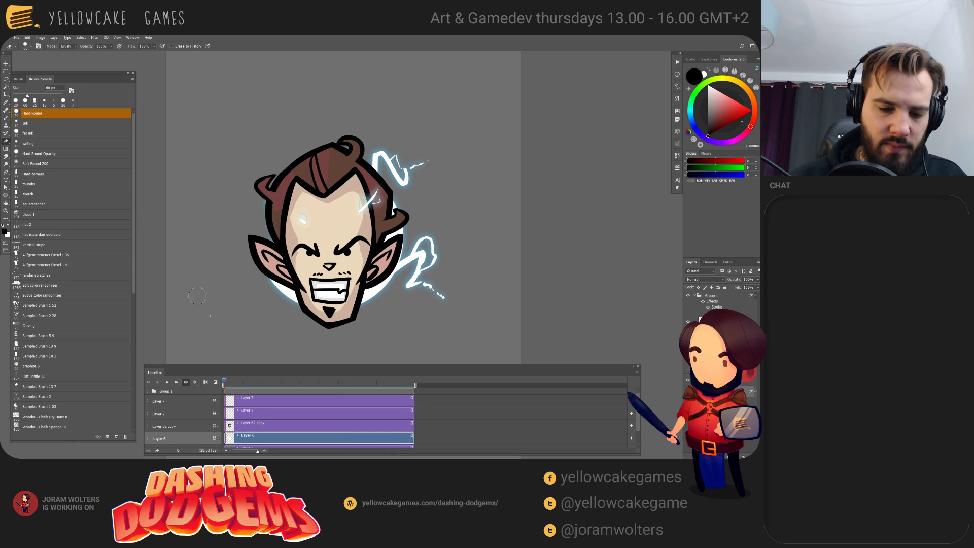
{"action": "key", "text": "ctrl+z"}
{"action": "mouse_move", "coordinate": [253, 208]}
{"action": "left_mouse_down"}
{"action": "mouse_move", "coordinate": [247, 243]}
{"action": "mouse_move", "coordinate": [246, 231]}
{"action": "mouse_move", "coordinate": [224, 246]}
{"action": "mouse_move", "coordinate": [198, 213]}
{"action": "mouse_move", "coordinate": [241, 242]}
{"action": "mouse_move", "coordinate": [238, 250]}
{"action": "mouse_move", "coordinate": [240, 235]}
{"action": "mouse_move", "coordinate": [247, 258]}
{"action": "mouse_move", "coordinate": [245, 283]}
{"action": "mouse_move", "coordinate": [224, 276]}
{"action": "mouse_move", "coordinate": [230, 325]}
{"action": "left_mouse_up"}
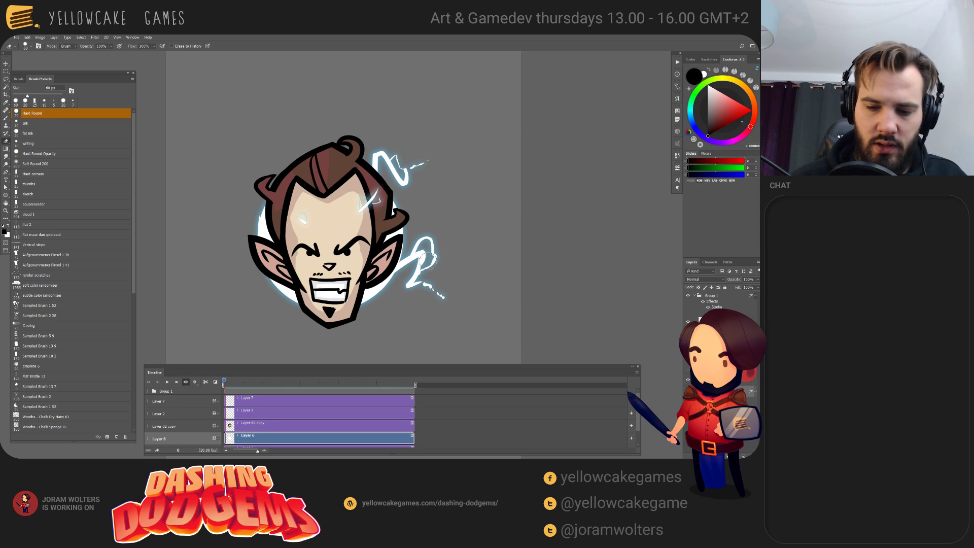
{"action": "mouse_move", "coordinate": [426, 259]}
{"action": "left_mouse_down"}
{"action": "mouse_move", "coordinate": [420, 237]}
{"action": "mouse_move", "coordinate": [410, 300]}
{"action": "mouse_move", "coordinate": [413, 268]}
{"action": "mouse_move", "coordinate": [399, 298]}
{"action": "mouse_move", "coordinate": [405, 268]}
{"action": "mouse_move", "coordinate": [428, 249]}
{"action": "mouse_move", "coordinate": [434, 268]}
{"action": "left_mouse_up"}
{"action": "mouse_move", "coordinate": [391, 162]}
{"action": "left_mouse_down"}
{"action": "mouse_move", "coordinate": [409, 173]}
{"action": "mouse_move", "coordinate": [376, 156]}
{"action": "mouse_move", "coordinate": [376, 165]}
{"action": "left_mouse_up"}
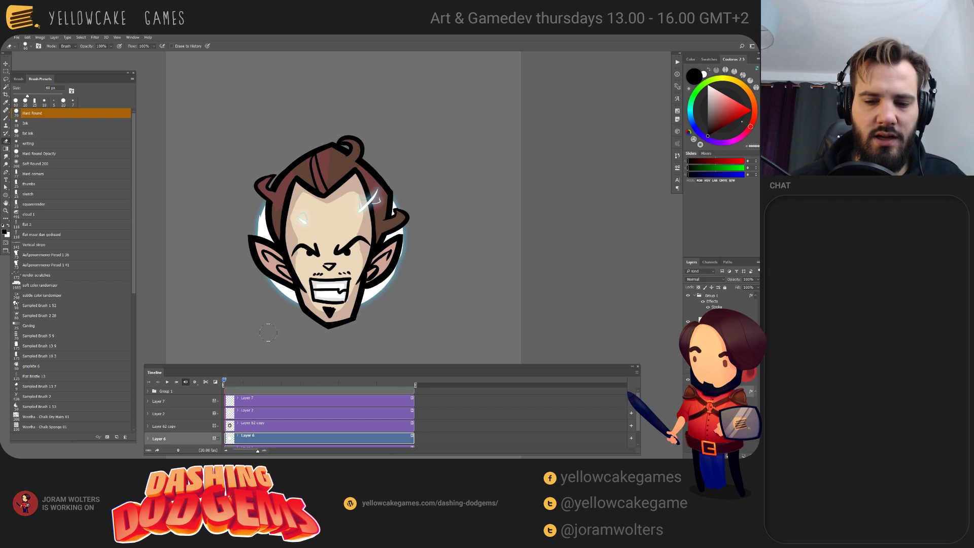
- Paint a new white bolt down the head's right edge with a 35 px brush
{"action": "key", "text": "b"}
{"action": "key", "text": "bracketright"}
{"action": "key", "text": "bracketright"}
{"action": "key", "text": "bracketright"}
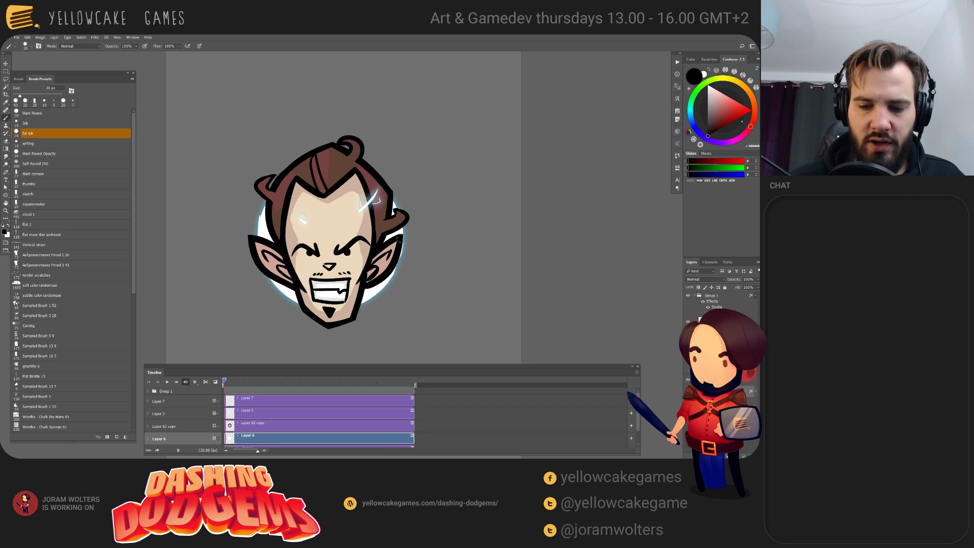
{"action": "key", "text": "x"}
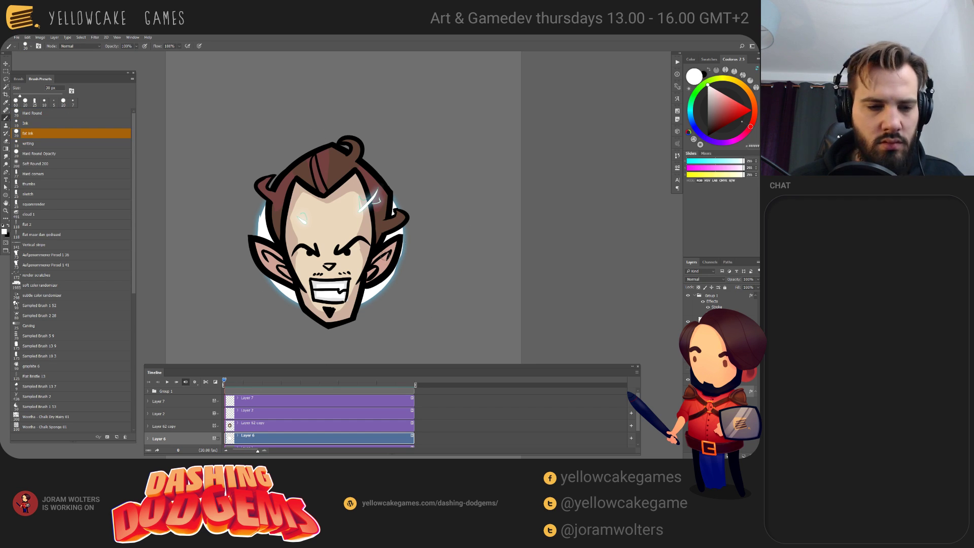
{"action": "mouse_move", "coordinate": [403, 248]}
{"action": "left_mouse_down"}
{"action": "mouse_move", "coordinate": [418, 285]}
{"action": "mouse_move", "coordinate": [368, 317]}
{"action": "mouse_move", "coordinate": [408, 310]}
{"action": "left_mouse_up"}
{"action": "key", "text": "ctrl+z"}
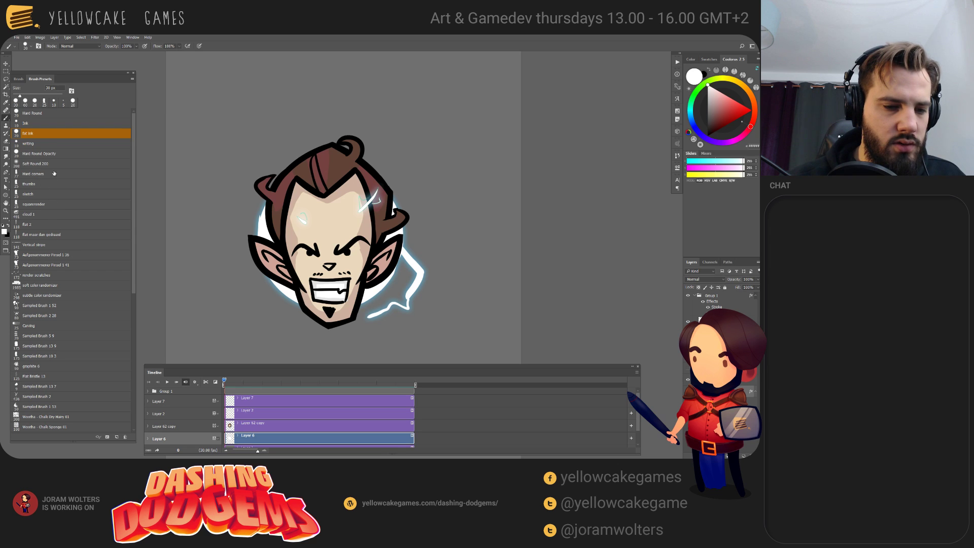
{"action": "left_click", "coordinate": [47, 197]}
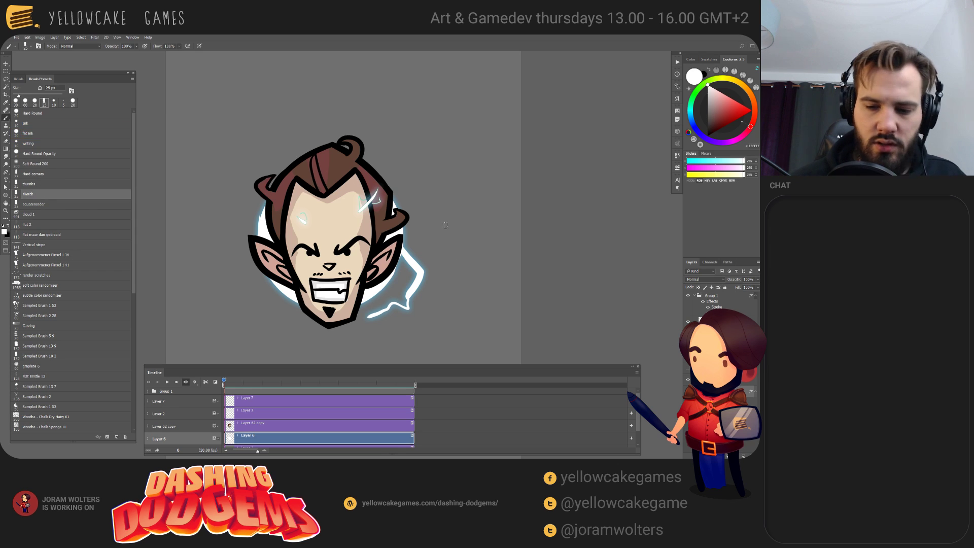
- Discard trial strokes on the right and erase the leftover stroke below-right of the head
{"action": "mouse_move", "coordinate": [445, 224]}
{"action": "left_mouse_down"}
{"action": "mouse_move", "coordinate": [488, 218]}
{"action": "mouse_move", "coordinate": [501, 243]}
{"action": "left_mouse_up"}
{"action": "key", "text": "ctrl+z"}
{"action": "mouse_move", "coordinate": [420, 111]}
{"action": "left_mouse_down"}
{"action": "mouse_move", "coordinate": [467, 147]}
{"action": "mouse_move", "coordinate": [500, 155]}
{"action": "left_mouse_up"}
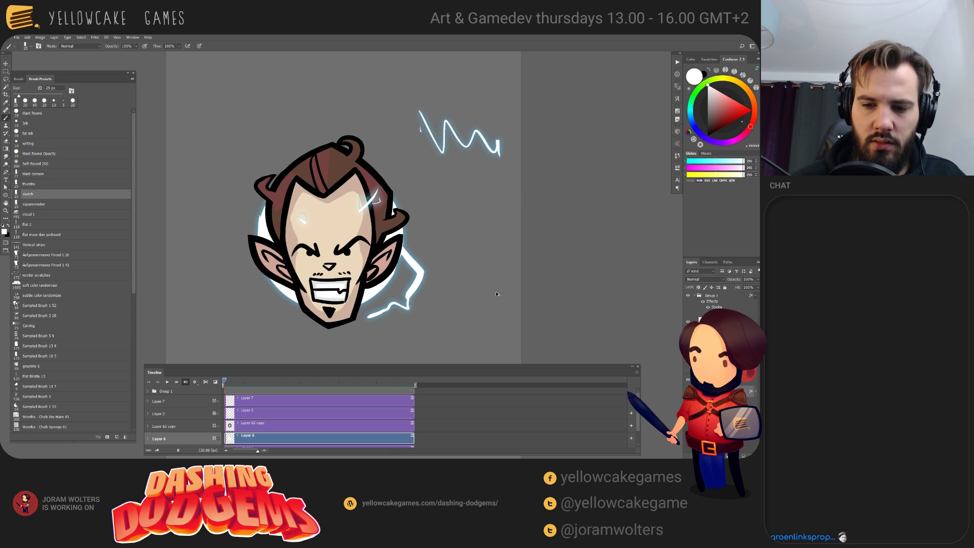
{"action": "key", "text": "ctrl+z"}
{"action": "key", "text": "e"}
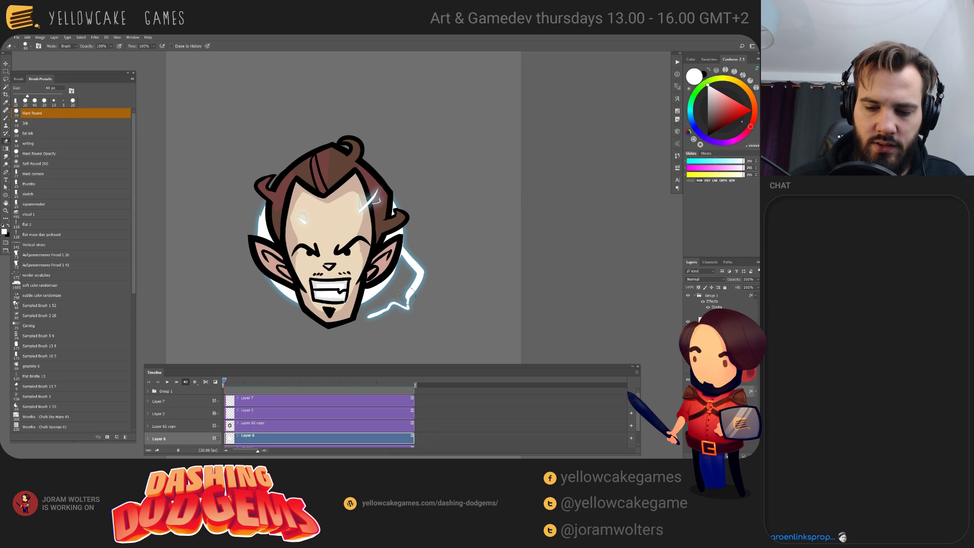
{"action": "key", "text": "b"}
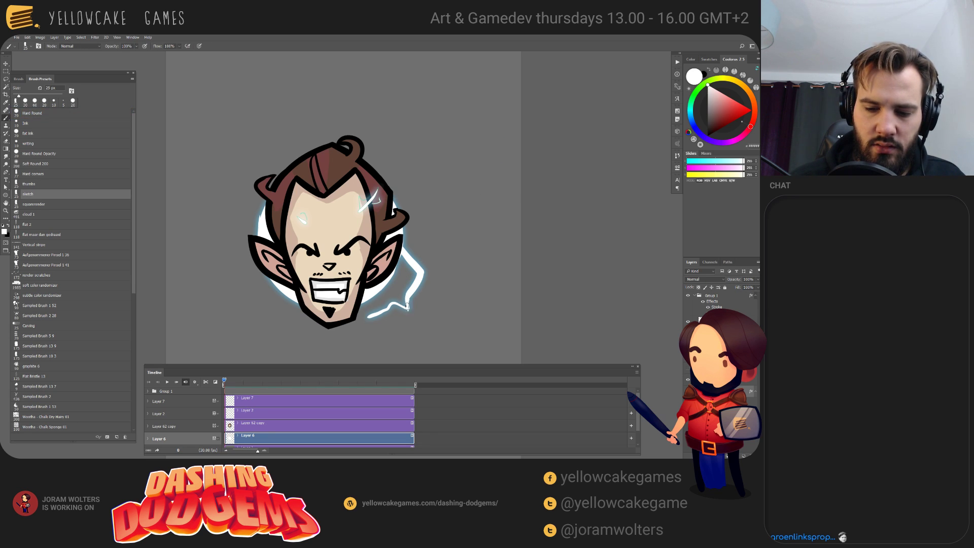
{"action": "key", "text": "e"}
{"action": "mouse_move", "coordinate": [368, 316]}
{"action": "left_mouse_down"}
{"action": "mouse_move", "coordinate": [405, 305]}
{"action": "mouse_move", "coordinate": [416, 266]}
{"action": "mouse_move", "coordinate": [406, 250]}
{"action": "mouse_move", "coordinate": [416, 264]}
{"action": "mouse_move", "coordinate": [388, 321]}
{"action": "left_mouse_up"}
- Repaint a shorter lightning bolt right of the head, adding a 20 px white accent
{"action": "key", "text": "b"}
{"action": "key", "text": "ctrl+z"}
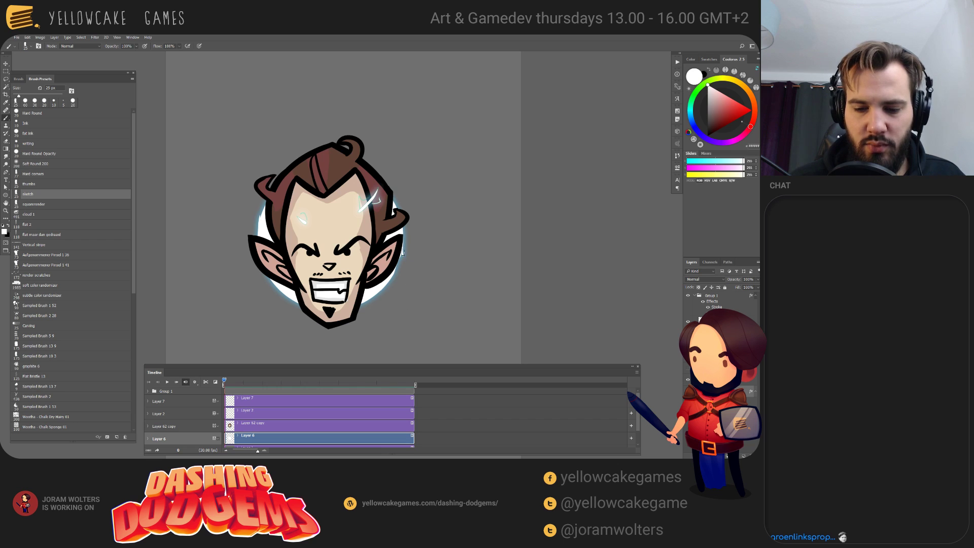
{"action": "mouse_move", "coordinate": [398, 249]}
{"action": "left_mouse_down"}
{"action": "mouse_move", "coordinate": [410, 256]}
{"action": "mouse_move", "coordinate": [411, 284]}
{"action": "mouse_move", "coordinate": [398, 315]}
{"action": "left_mouse_up"}
{"action": "key", "text": "ctrl+z"}
{"action": "key", "text": "bracketleft"}
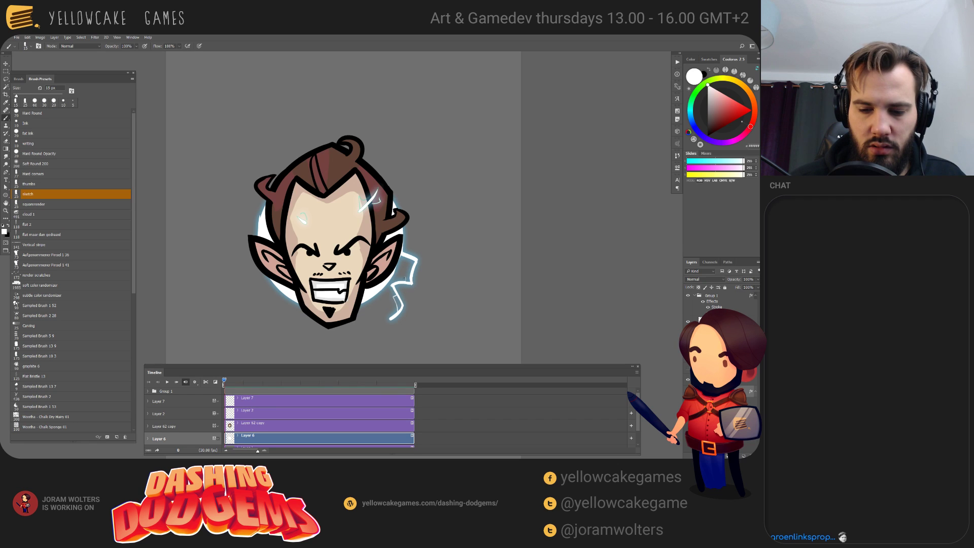
{"action": "left_click_drag", "start_coordinate": [405, 271], "coordinate": [411, 266]}
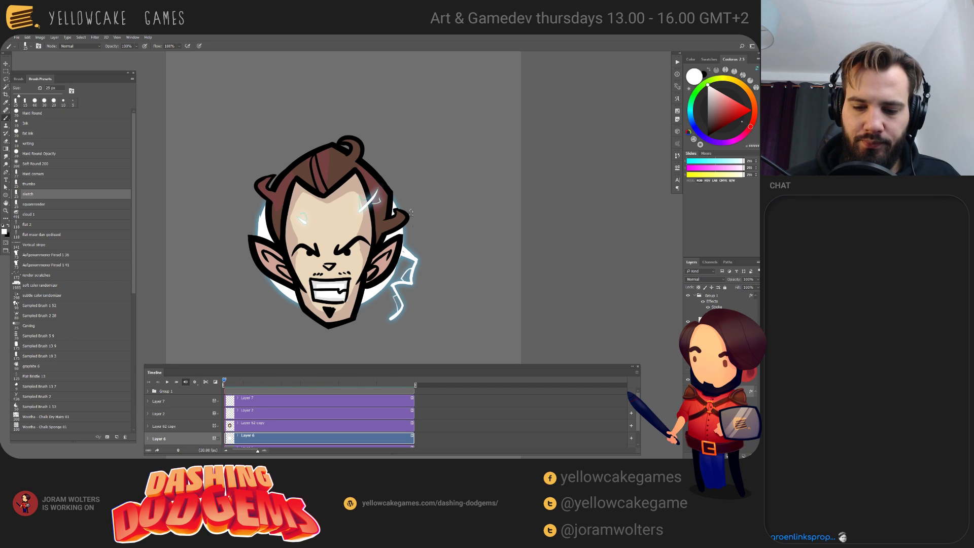
- Paint a white lightning bolt along the head's left side
{"action": "left_click_drag", "start_coordinate": [428, 258], "coordinate": [447, 235]}
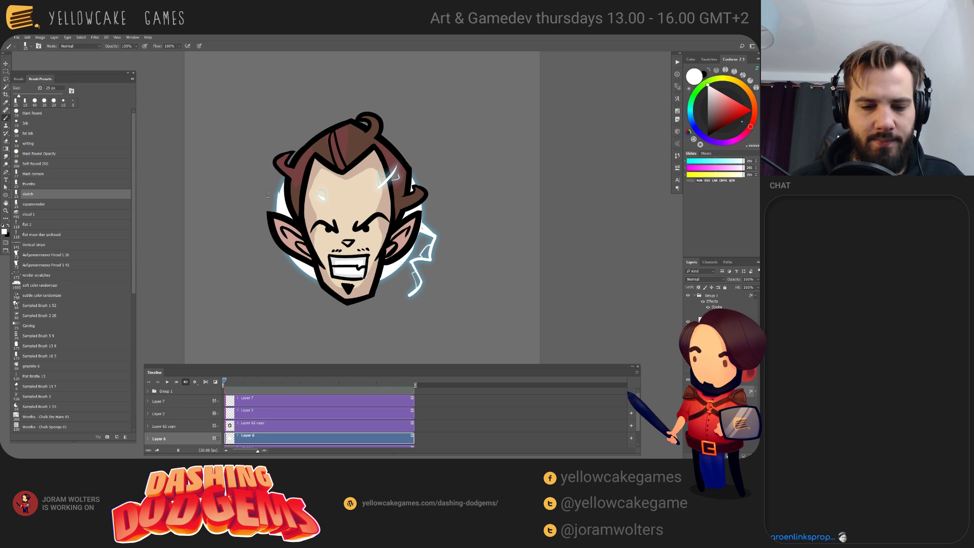
{"action": "mouse_move", "coordinate": [294, 259]}
{"action": "left_mouse_down"}
{"action": "mouse_move", "coordinate": [267, 272]}
{"action": "mouse_move", "coordinate": [244, 237]}
{"action": "mouse_move", "coordinate": [261, 185]}
{"action": "left_mouse_up"}
{"action": "key", "text": "ctrl+z"}
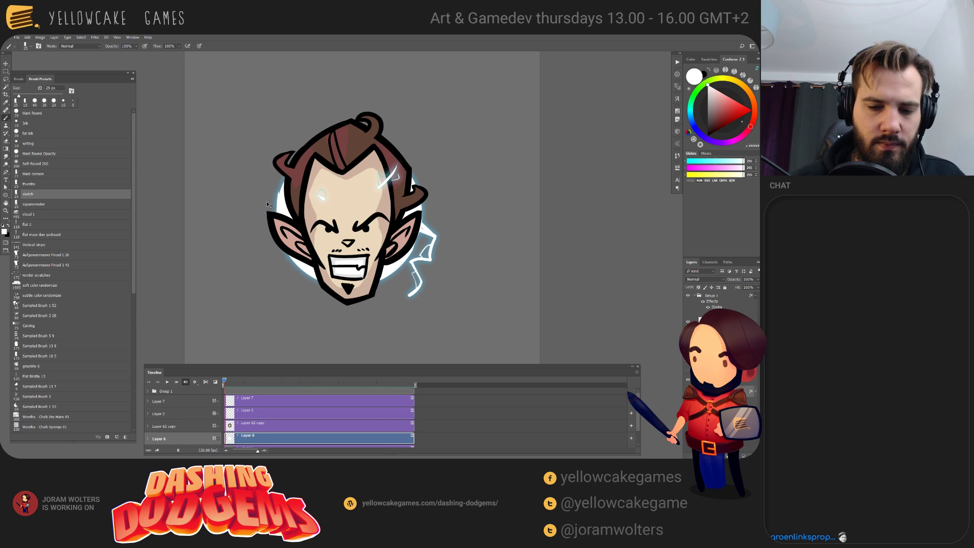
{"action": "mouse_move", "coordinate": [294, 252]}
{"action": "left_mouse_down"}
{"action": "mouse_move", "coordinate": [244, 194]}
{"action": "mouse_move", "coordinate": [263, 179]}
{"action": "mouse_move", "coordinate": [255, 209]}
{"action": "mouse_move", "coordinate": [267, 238]}
{"action": "mouse_move", "coordinate": [250, 207]}
{"action": "mouse_move", "coordinate": [242, 218]}
{"action": "mouse_move", "coordinate": [260, 255]}
{"action": "mouse_move", "coordinate": [255, 248]}
{"action": "mouse_move", "coordinate": [276, 264]}
{"action": "mouse_move", "coordinate": [301, 264]}
{"action": "left_mouse_up"}
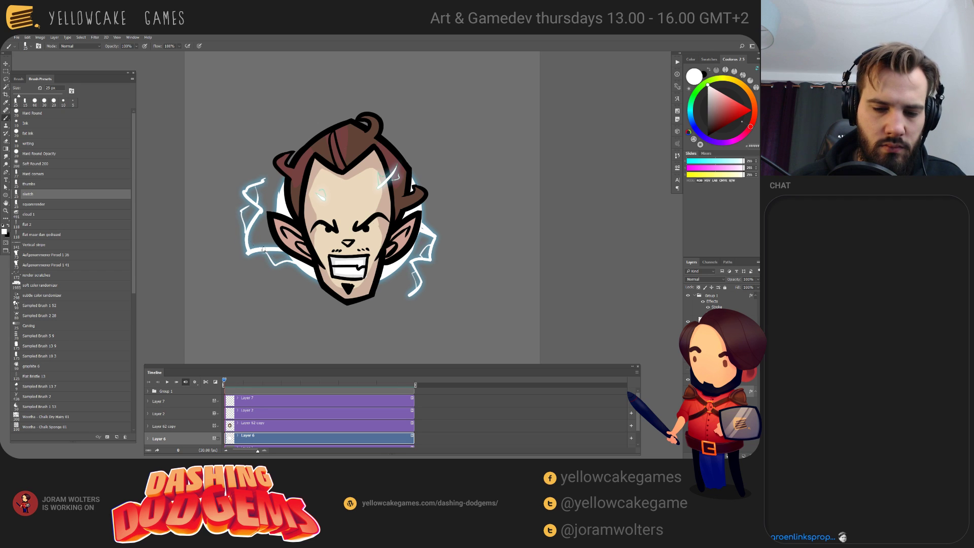
{"action": "left_click_drag", "start_coordinate": [465, 284], "coordinate": [478, 259]}
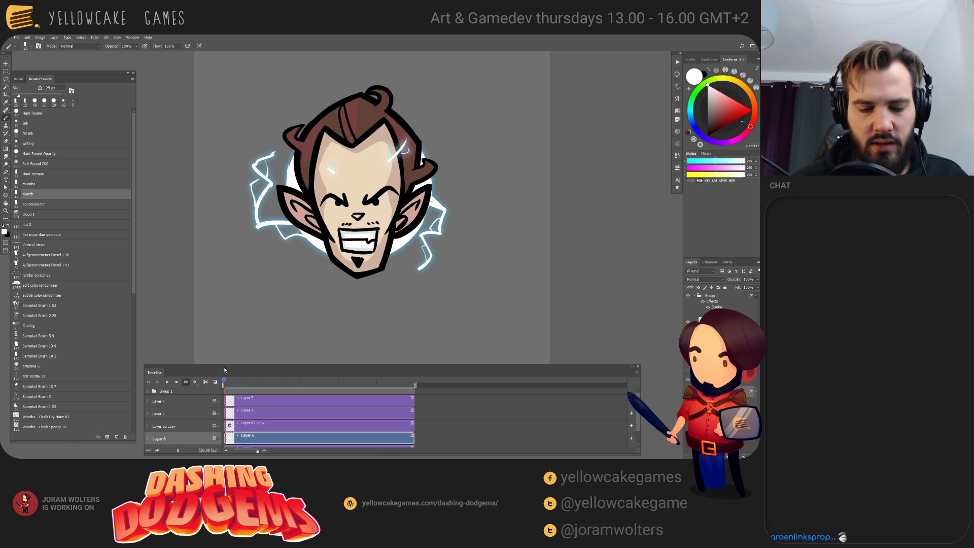
- Advance one frame and erase the lightning right, upper-right, left and below-left of the head
{"action": "left_click", "coordinate": [236, 380]}
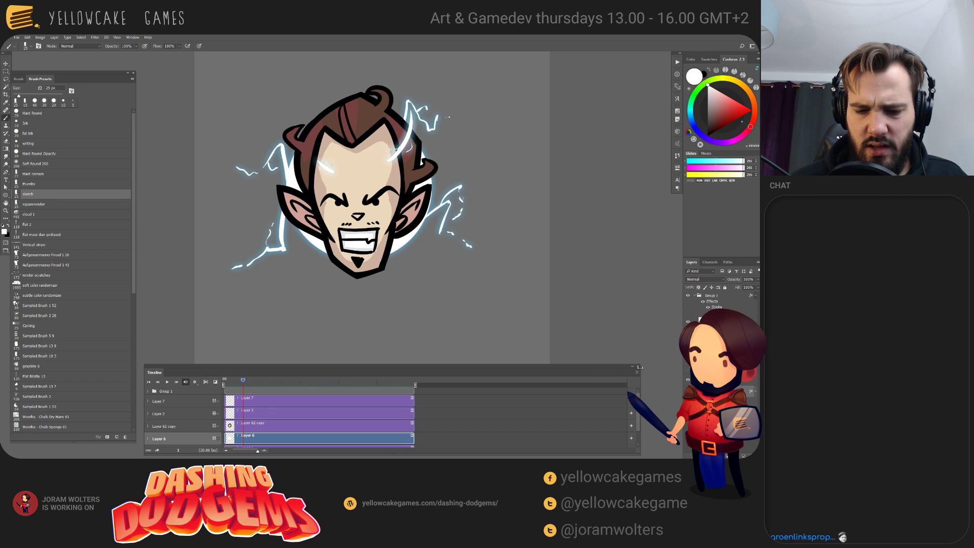
{"action": "key", "text": "e"}
{"action": "mouse_move", "coordinate": [459, 195]}
{"action": "left_mouse_down"}
{"action": "mouse_move", "coordinate": [425, 211]}
{"action": "mouse_move", "coordinate": [469, 245]}
{"action": "left_mouse_up"}
{"action": "left_click_drag", "start_coordinate": [439, 117], "coordinate": [405, 118]}
{"action": "mouse_move", "coordinate": [284, 143]}
{"action": "left_mouse_down"}
{"action": "mouse_move", "coordinate": [266, 194]}
{"action": "mouse_move", "coordinate": [275, 188]}
{"action": "mouse_move", "coordinate": [264, 211]}
{"action": "left_mouse_up"}
{"action": "left_click_drag", "start_coordinate": [237, 167], "coordinate": [254, 175]}
{"action": "left_click_drag", "start_coordinate": [232, 267], "coordinate": [287, 232]}
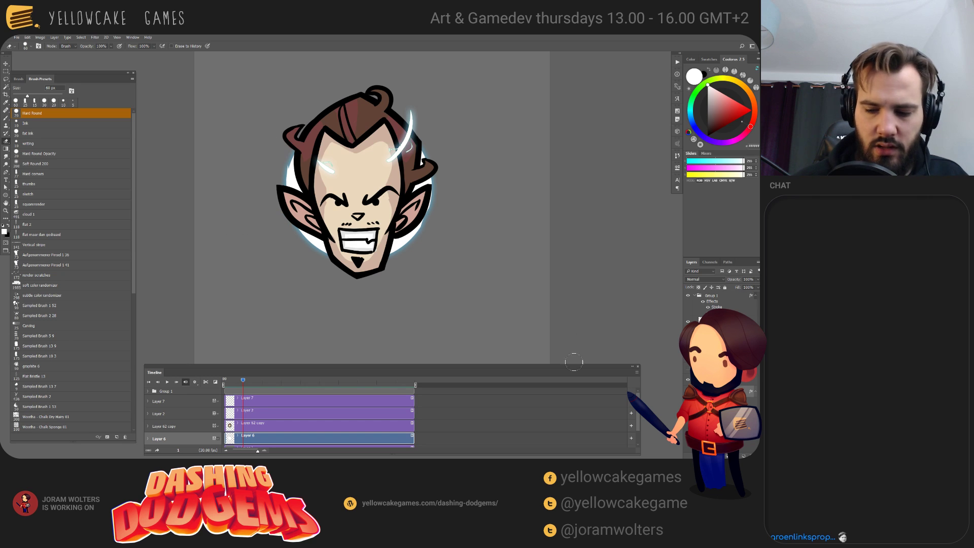
- Enable onion skins and paint a lightning bolt right of the head with the sketch brush
{"action": "left_click", "coordinate": [635, 371]}
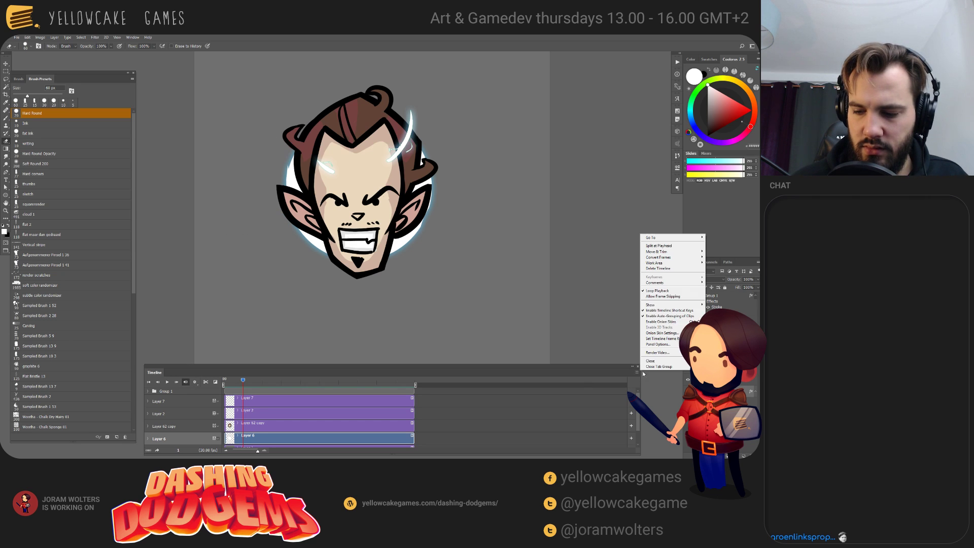
{"action": "left_click", "coordinate": [675, 321]}
{"action": "key", "text": "b"}
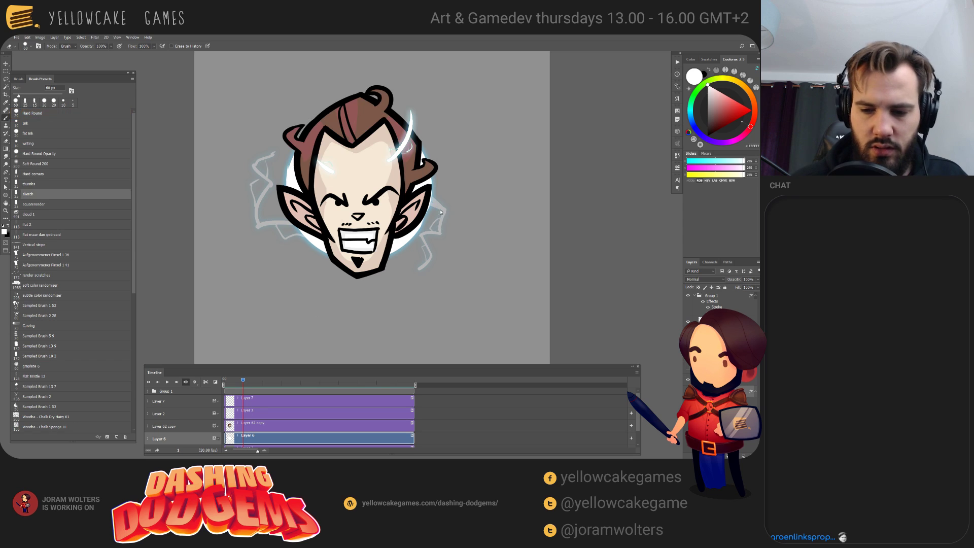
{"action": "mouse_move", "coordinate": [442, 213]}
{"action": "left_mouse_down"}
{"action": "mouse_move", "coordinate": [438, 237]}
{"action": "mouse_move", "coordinate": [398, 257]}
{"action": "mouse_move", "coordinate": [427, 249]}
{"action": "mouse_move", "coordinate": [432, 235]}
{"action": "mouse_move", "coordinate": [431, 285]}
{"action": "mouse_move", "coordinate": [394, 151]}
{"action": "mouse_move", "coordinate": [421, 249]}
{"action": "left_mouse_up"}
{"action": "key", "text": "ctrl+z"}
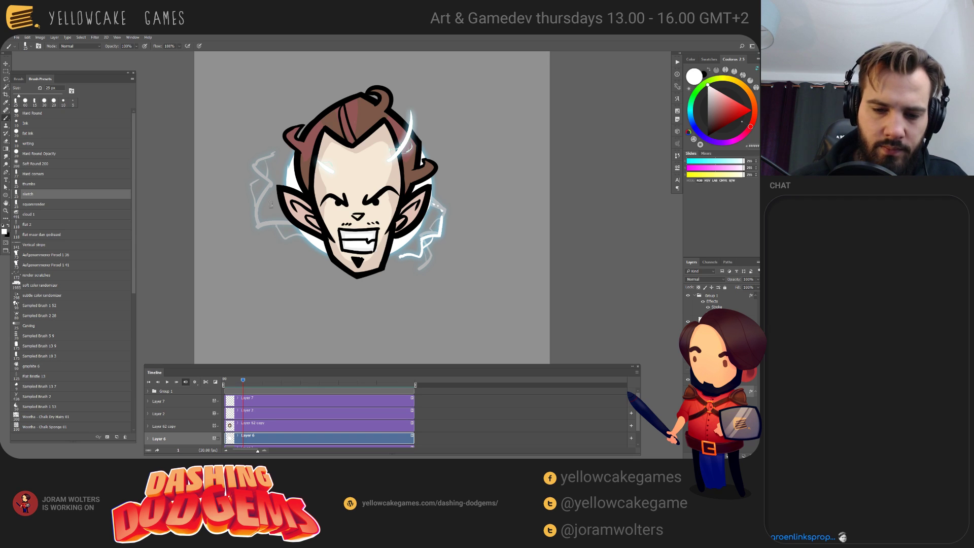
- Paint a white lightning bolt down the head's left side
{"action": "mouse_move", "coordinate": [279, 216]}
{"action": "left_mouse_down"}
{"action": "mouse_move", "coordinate": [261, 224]}
{"action": "mouse_move", "coordinate": [257, 204]}
{"action": "mouse_move", "coordinate": [269, 188]}
{"action": "mouse_move", "coordinate": [262, 170]}
{"action": "mouse_move", "coordinate": [286, 148]}
{"action": "mouse_move", "coordinate": [261, 173]}
{"action": "mouse_move", "coordinate": [274, 213]}
{"action": "left_mouse_up"}
{"action": "key", "text": "ctrl+z"}
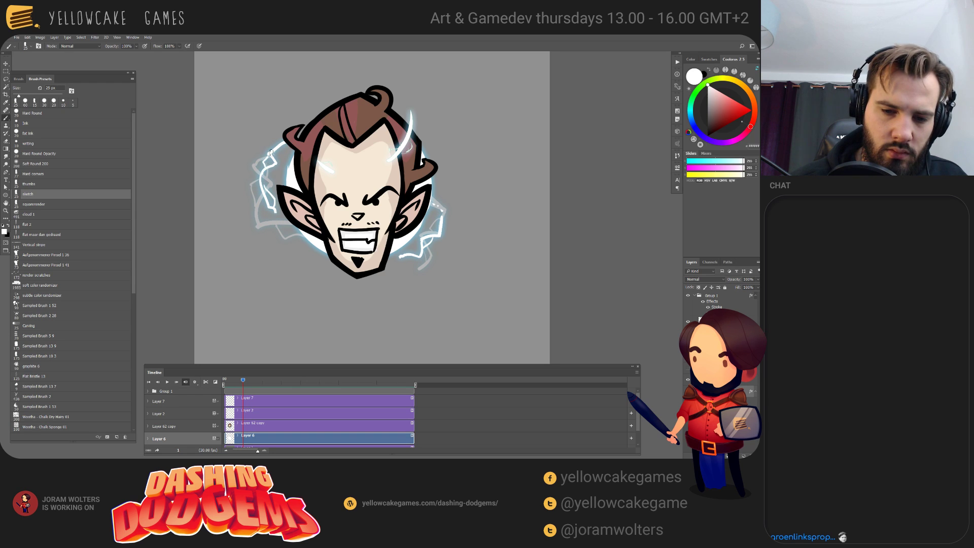
{"action": "left_click_drag", "start_coordinate": [275, 215], "coordinate": [279, 224]}
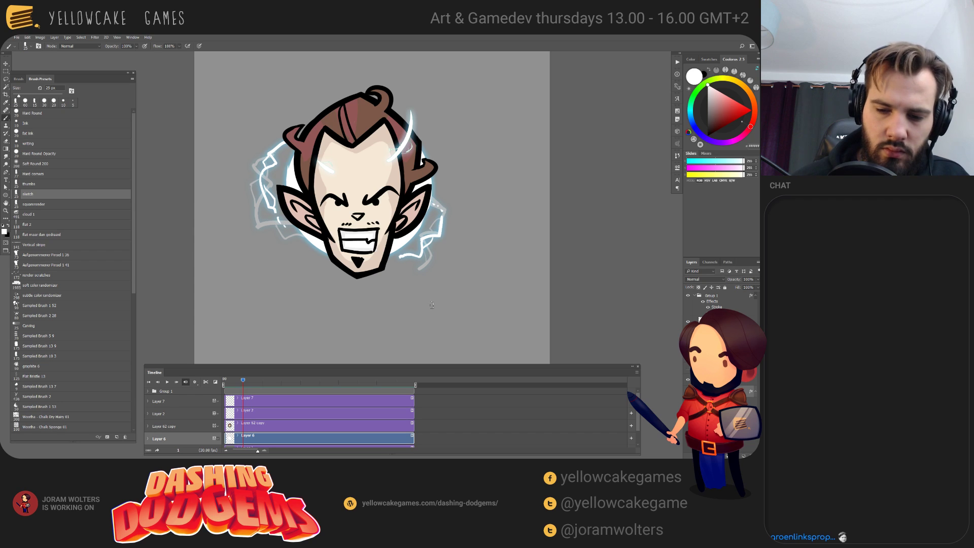
- Advance one frame and erase the lightning beside the hair and lower right
{"action": "left_click", "coordinate": [253, 380]}
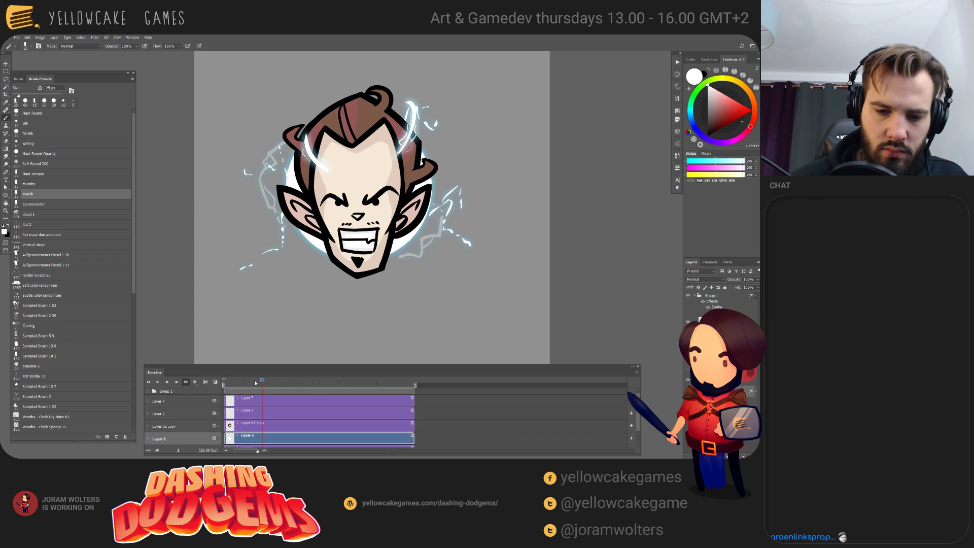
{"action": "key", "text": "e"}
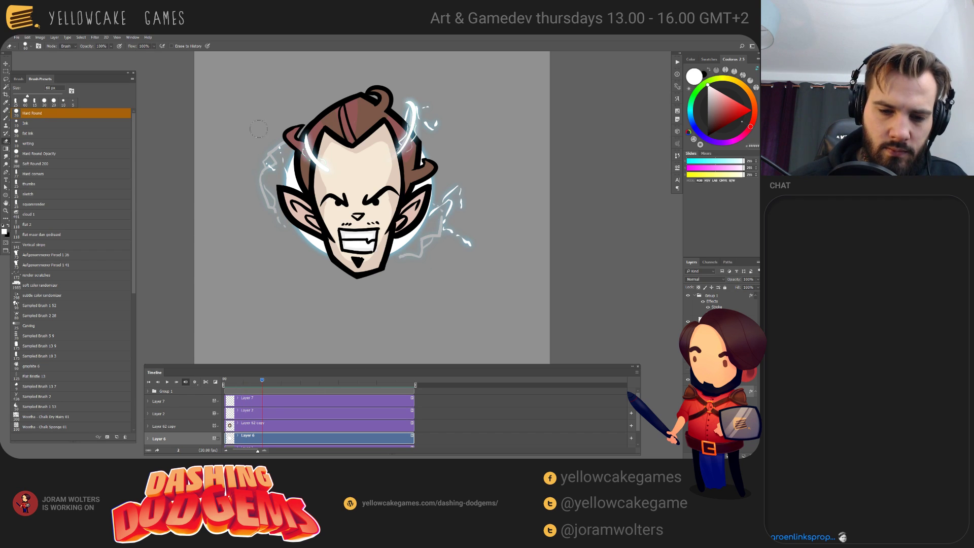
{"action": "left_click_drag", "start_coordinate": [427, 120], "coordinate": [436, 123]}
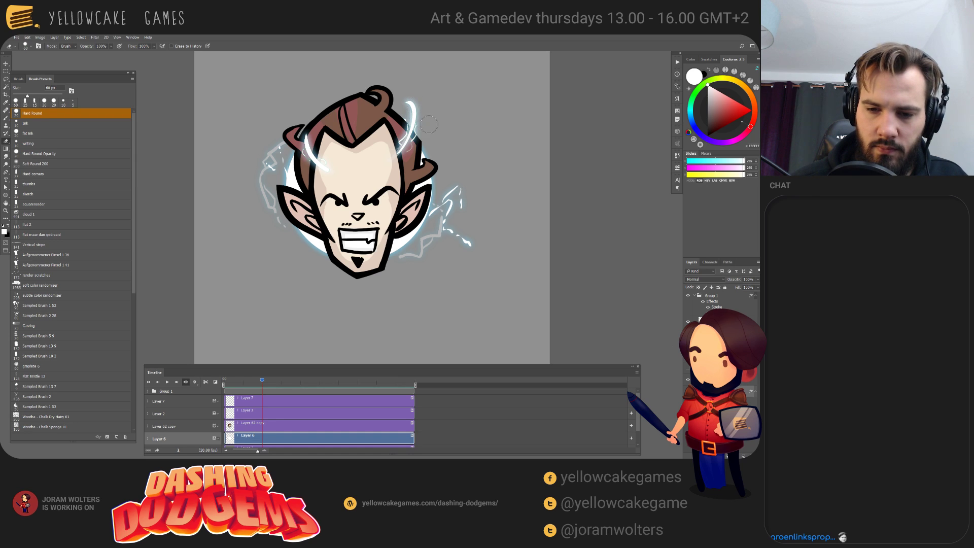
{"action": "mouse_move", "coordinate": [478, 167]}
{"action": "left_mouse_down"}
{"action": "mouse_move", "coordinate": [464, 270]}
{"action": "mouse_move", "coordinate": [449, 165]}
{"action": "left_mouse_up"}
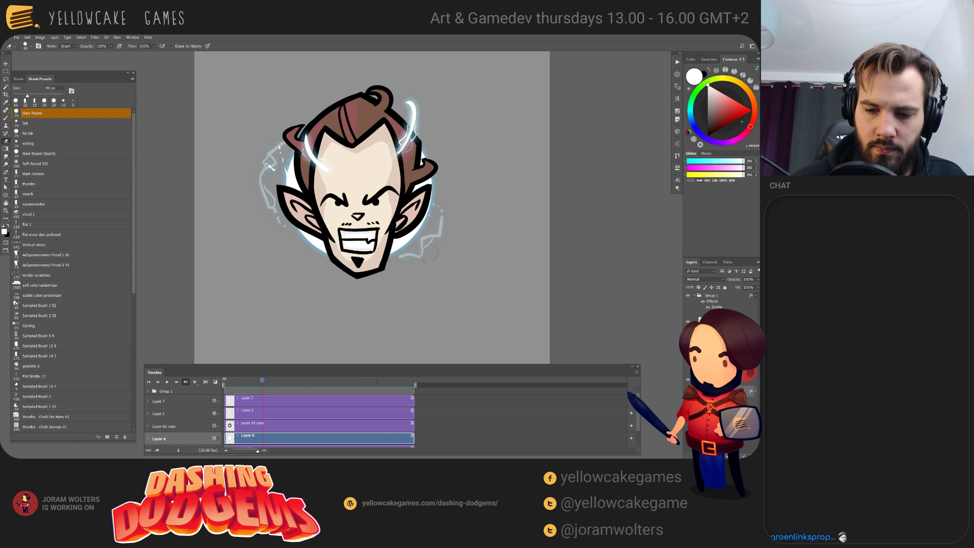
- Repaint lightning at the head's lower right and up its left side
{"action": "key", "text": "b"}
{"action": "mouse_move", "coordinate": [439, 229]}
{"action": "left_mouse_down"}
{"action": "mouse_move", "coordinate": [419, 256]}
{"action": "mouse_move", "coordinate": [400, 258]}
{"action": "mouse_move", "coordinate": [423, 264]}
{"action": "mouse_move", "coordinate": [433, 240]}
{"action": "mouse_move", "coordinate": [417, 246]}
{"action": "mouse_move", "coordinate": [415, 263]}
{"action": "mouse_move", "coordinate": [394, 258]}
{"action": "left_mouse_up"}
{"action": "key", "text": "ctrl+z"}
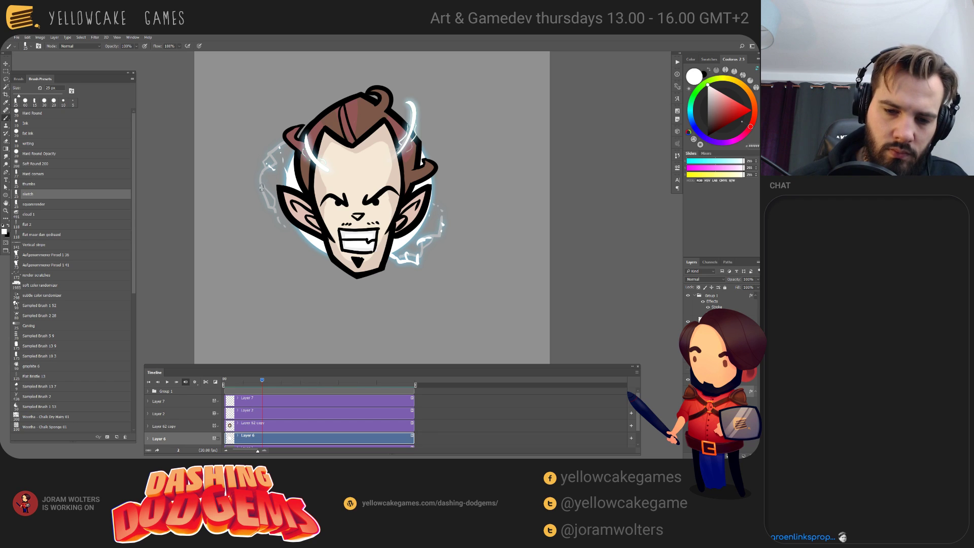
{"action": "mouse_move", "coordinate": [261, 187]}
{"action": "left_mouse_down"}
{"action": "mouse_move", "coordinate": [275, 160]}
{"action": "mouse_move", "coordinate": [276, 140]}
{"action": "mouse_move", "coordinate": [301, 134]}
{"action": "left_mouse_up"}
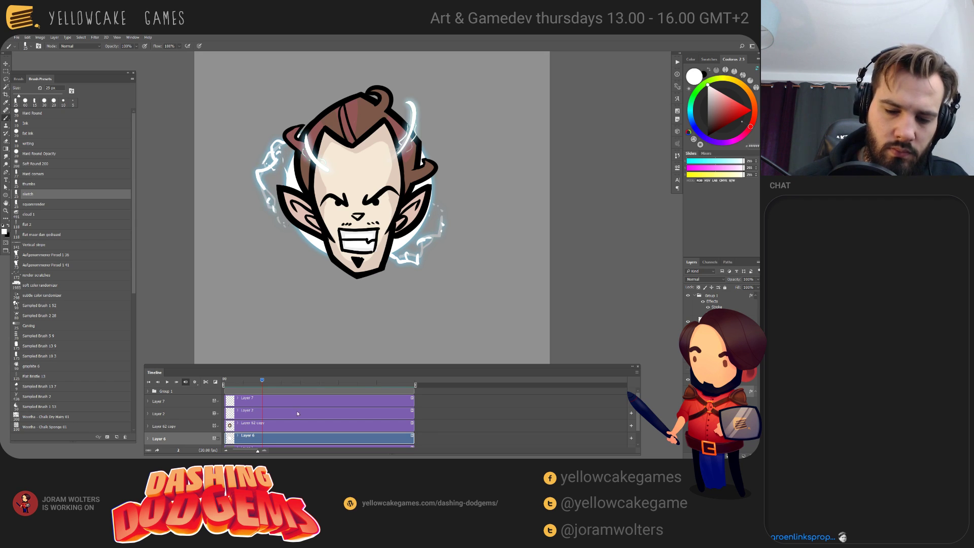
- Step to the next frame and erase the lightning beside both ears and the jaw
{"action": "left_click", "coordinate": [263, 380]}
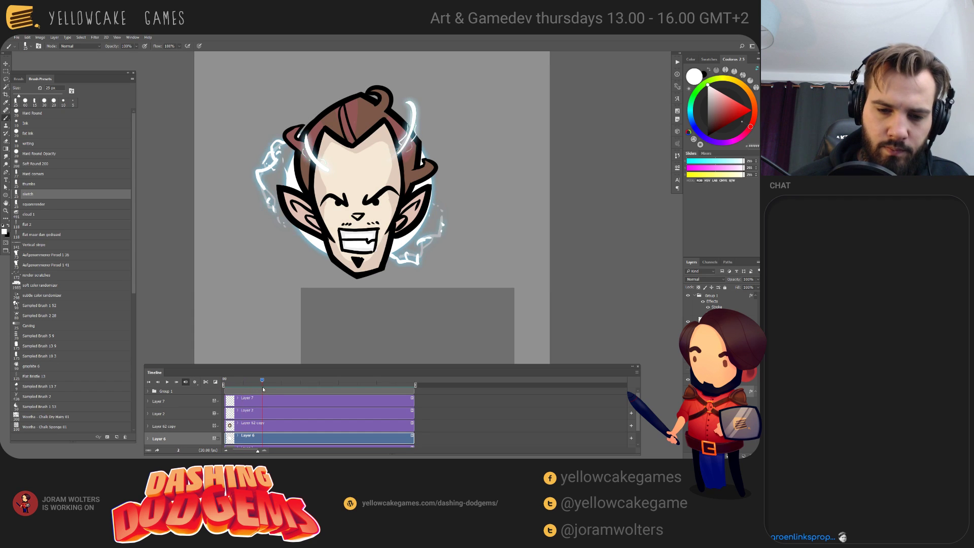
{"action": "left_click", "coordinate": [281, 380]}
{"action": "key", "text": "e"}
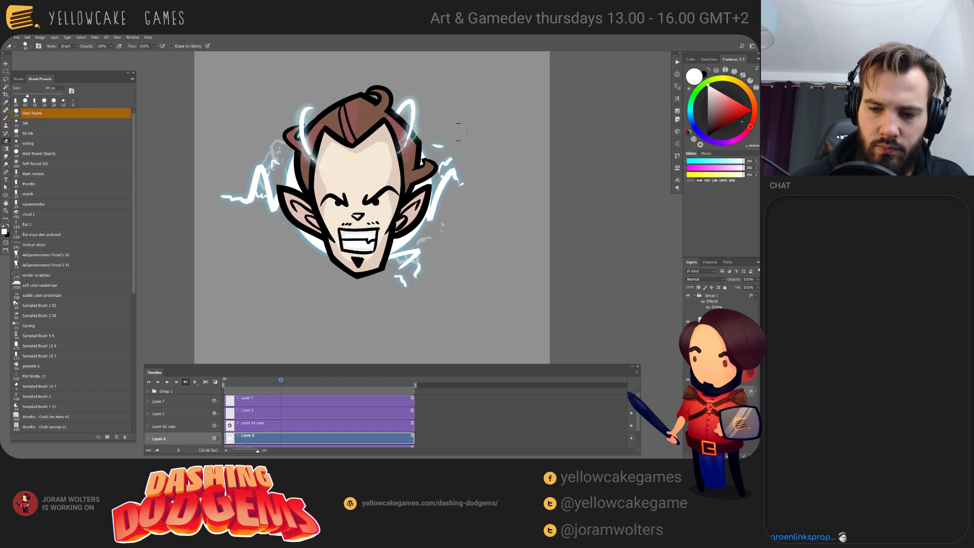
{"action": "mouse_move", "coordinate": [443, 167]}
{"action": "left_mouse_down"}
{"action": "mouse_move", "coordinate": [417, 309]}
{"action": "mouse_move", "coordinate": [424, 250]}
{"action": "mouse_move", "coordinate": [404, 286]}
{"action": "mouse_move", "coordinate": [383, 293]}
{"action": "mouse_move", "coordinate": [381, 279]}
{"action": "mouse_move", "coordinate": [425, 247]}
{"action": "mouse_move", "coordinate": [376, 274]}
{"action": "left_mouse_up"}
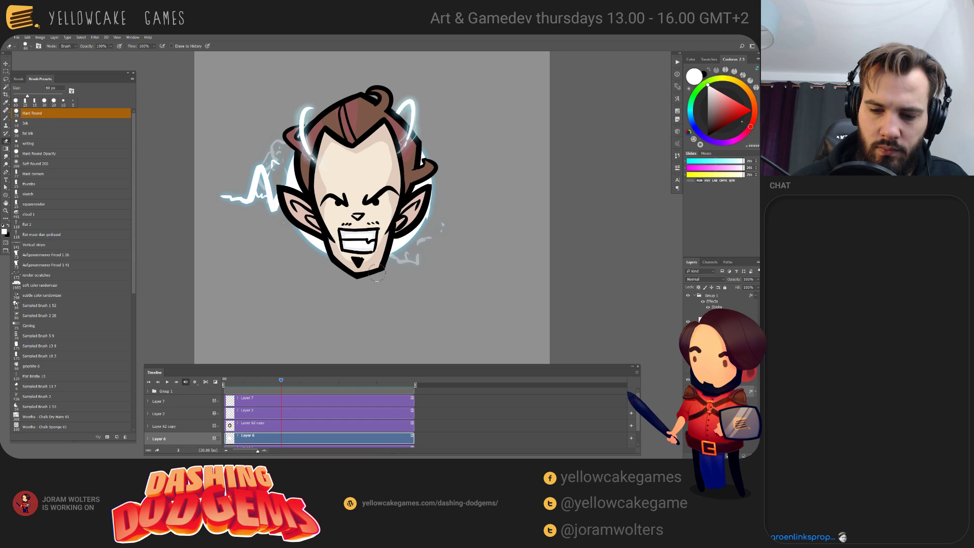
{"action": "mouse_move", "coordinate": [257, 173]}
{"action": "left_mouse_down"}
{"action": "mouse_move", "coordinate": [251, 234]}
{"action": "mouse_move", "coordinate": [230, 161]}
{"action": "mouse_move", "coordinate": [241, 141]}
{"action": "mouse_move", "coordinate": [261, 248]}
{"action": "mouse_move", "coordinate": [258, 176]}
{"action": "mouse_move", "coordinate": [273, 122]}
{"action": "mouse_move", "coordinate": [283, 261]}
{"action": "left_mouse_up"}
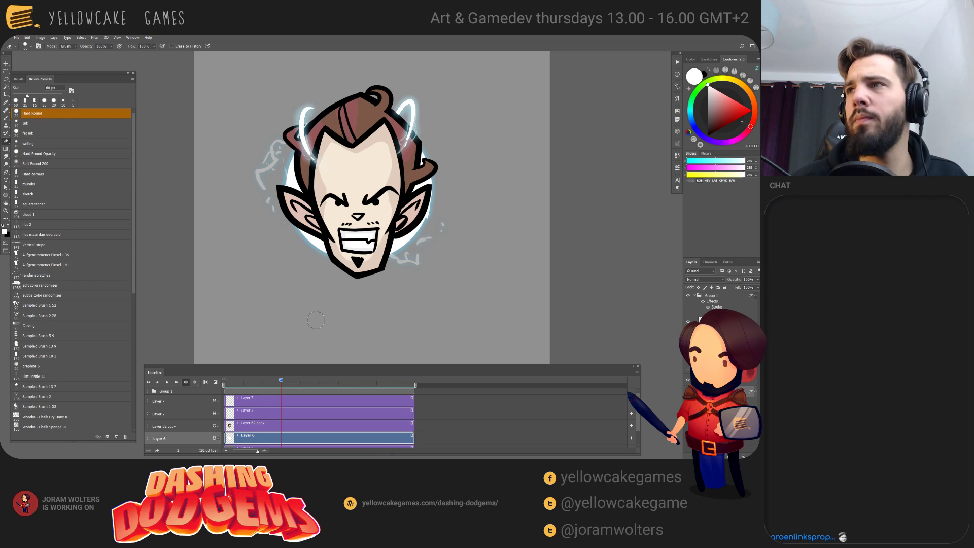
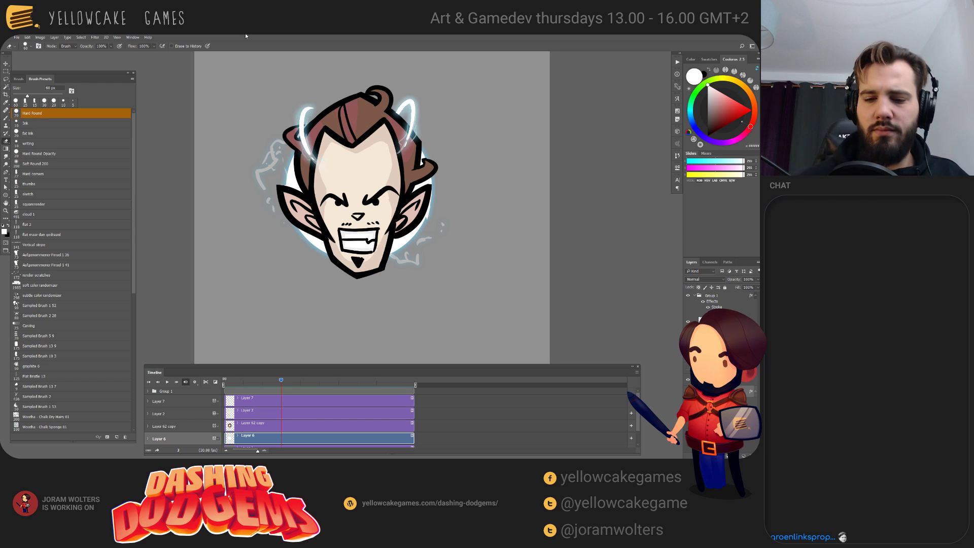
- Paint a thin white stroke left of the vampire's head with the sketch brush
{"action": "mouse_move", "coordinate": [281, 378]}
{"action": "left_mouse_down"}
{"action": "mouse_move", "coordinate": [266, 379]}
{"action": "mouse_move", "coordinate": [275, 380]}
{"action": "left_mouse_up"}
{"action": "key", "text": "b"}
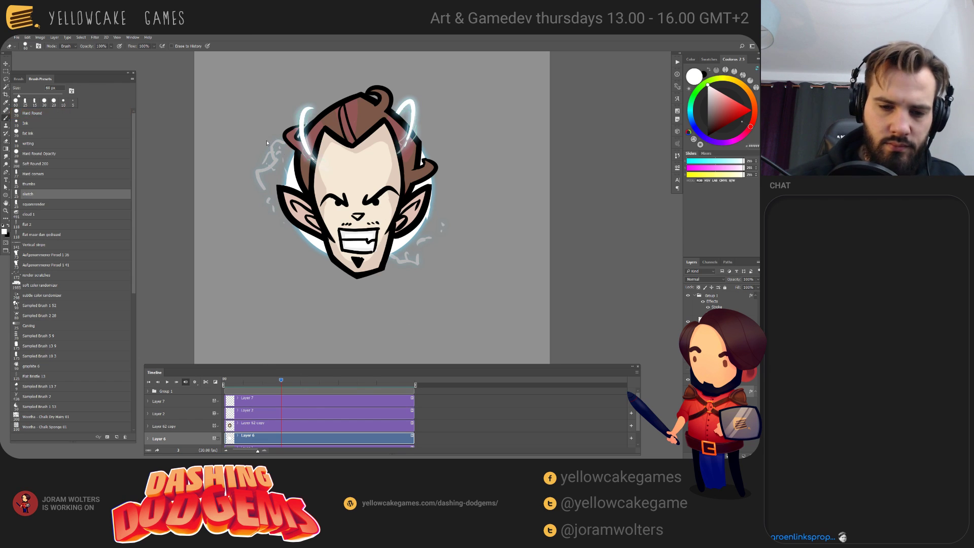
{"action": "left_click_drag", "start_coordinate": [274, 164], "coordinate": [282, 132]}
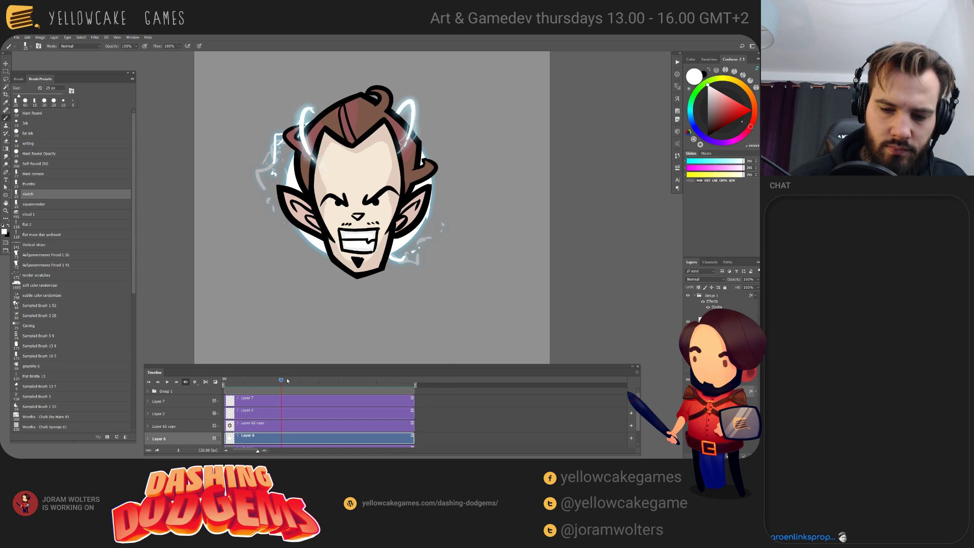
- On frame 4, erase the old lightning left of the hair, right of the head and below the cheek
{"action": "left_click_drag", "start_coordinate": [287, 380], "coordinate": [295, 381]}
{"action": "key", "text": "e"}
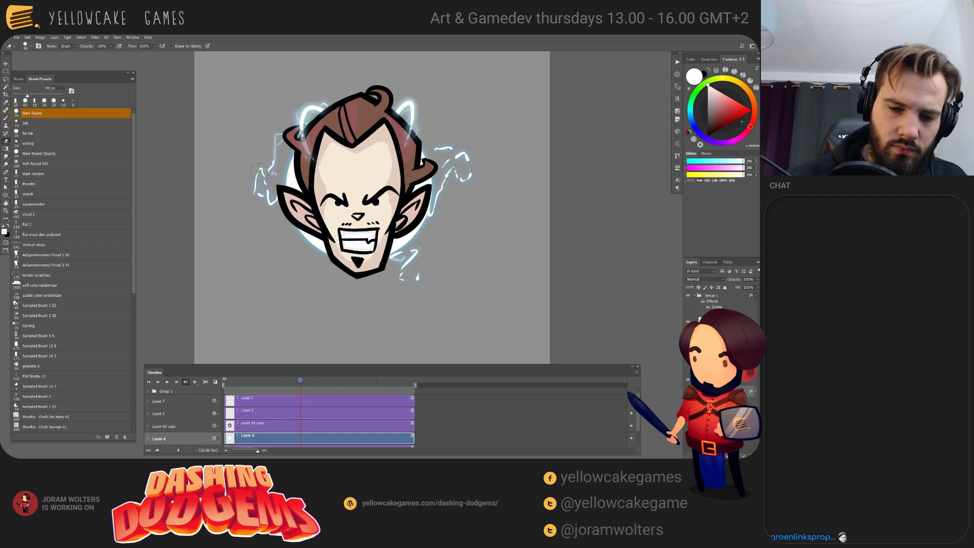
{"action": "left_click_drag", "start_coordinate": [258, 172], "coordinate": [274, 166]}
{"action": "mouse_move", "coordinate": [435, 148]}
{"action": "left_mouse_down"}
{"action": "mouse_move", "coordinate": [449, 150]}
{"action": "mouse_move", "coordinate": [433, 210]}
{"action": "mouse_move", "coordinate": [462, 137]}
{"action": "left_mouse_up"}
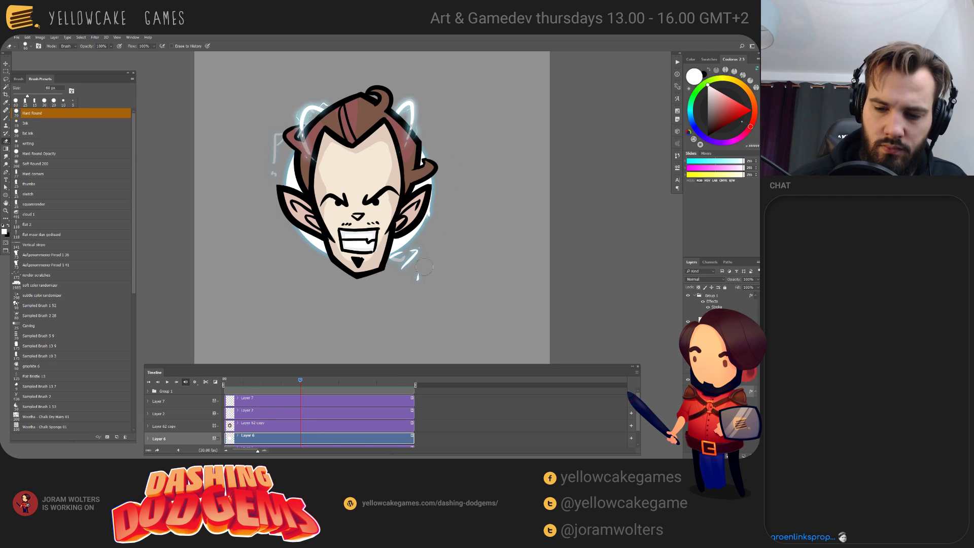
{"action": "mouse_move", "coordinate": [424, 266]}
{"action": "left_mouse_down"}
{"action": "mouse_move", "coordinate": [382, 273]}
{"action": "mouse_move", "coordinate": [432, 248]}
{"action": "left_mouse_up"}
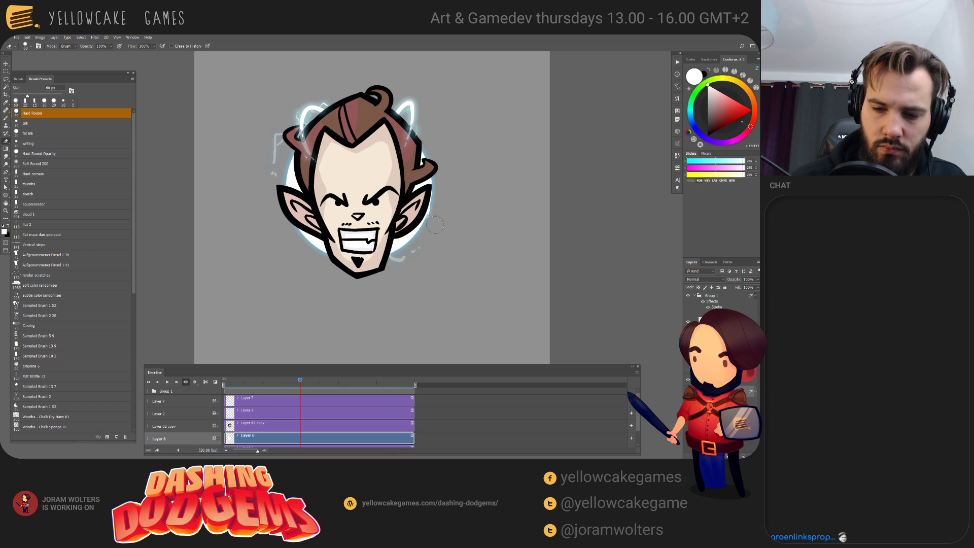
- Try new white glow strokes along the jaw and above the hair, undoing the unwanted ones
{"action": "key", "text": "b"}
{"action": "mouse_move", "coordinate": [334, 253]}
{"action": "left_mouse_down"}
{"action": "mouse_move", "coordinate": [295, 252]}
{"action": "mouse_move", "coordinate": [289, 230]}
{"action": "mouse_move", "coordinate": [301, 227]}
{"action": "mouse_move", "coordinate": [293, 238]}
{"action": "mouse_move", "coordinate": [303, 269]}
{"action": "mouse_move", "coordinate": [340, 248]}
{"action": "mouse_move", "coordinate": [311, 261]}
{"action": "mouse_move", "coordinate": [282, 255]}
{"action": "mouse_move", "coordinate": [309, 245]}
{"action": "mouse_move", "coordinate": [291, 262]}
{"action": "mouse_move", "coordinate": [285, 238]}
{"action": "left_mouse_up"}
{"action": "key", "text": "ctrl+z"}
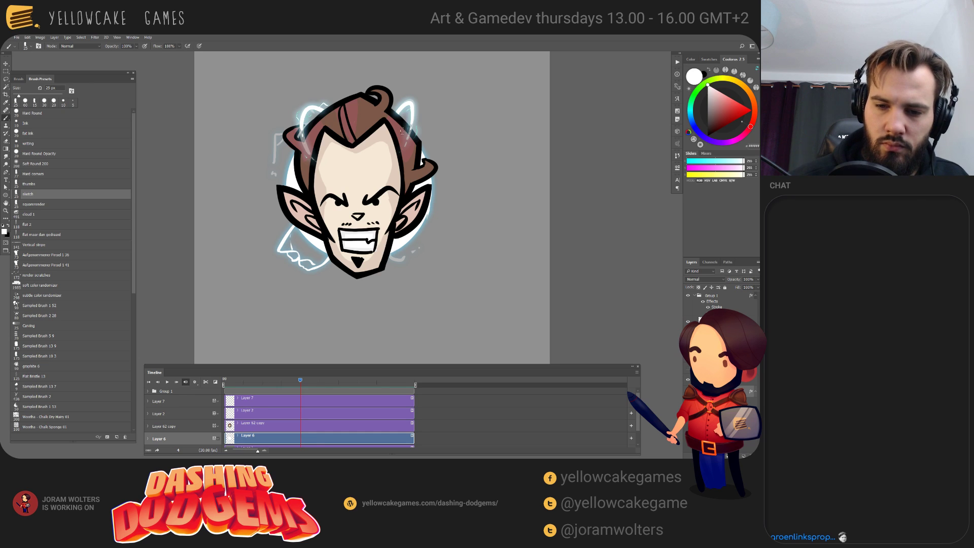
{"action": "mouse_move", "coordinate": [402, 120]}
{"action": "left_mouse_down"}
{"action": "mouse_move", "coordinate": [402, 94]}
{"action": "mouse_move", "coordinate": [448, 102]}
{"action": "left_mouse_up"}
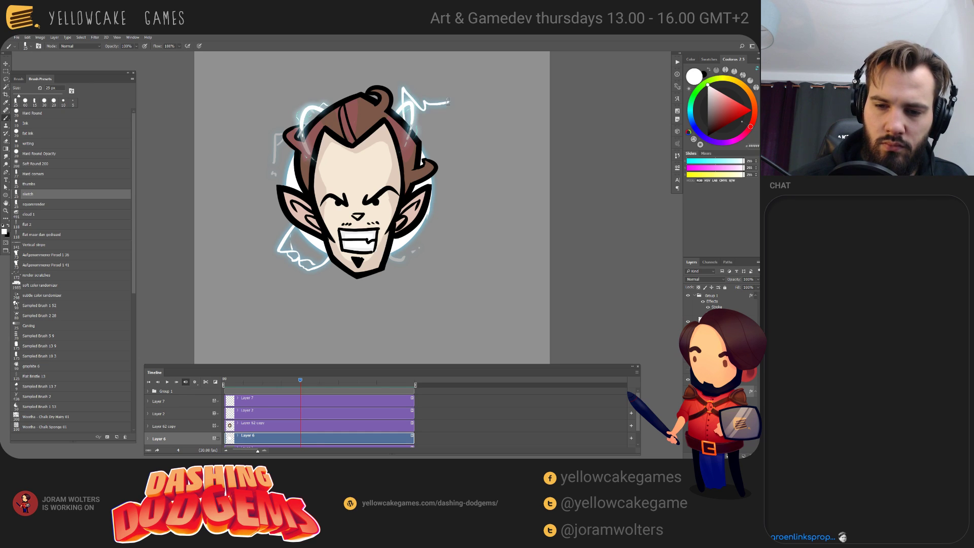
{"action": "key", "text": "ctrl+z"}
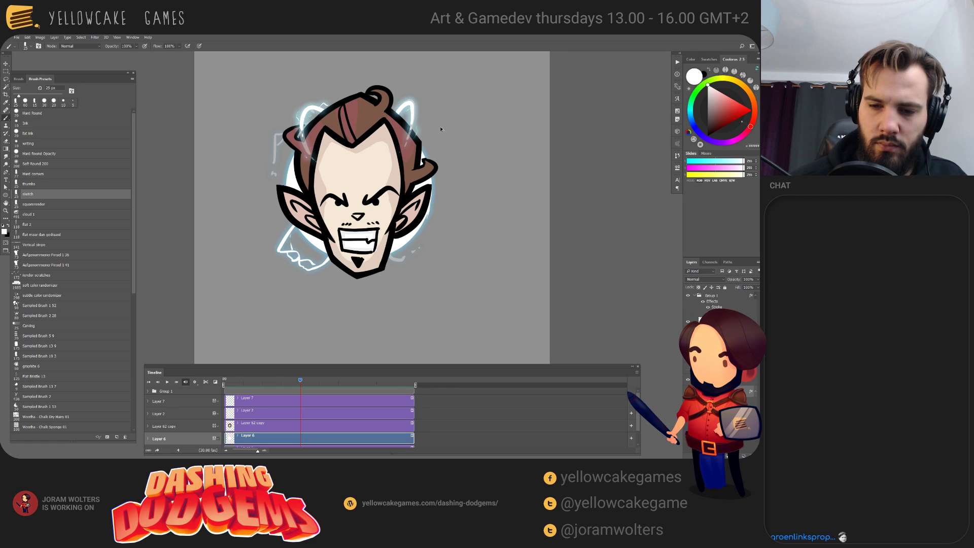
{"action": "mouse_move", "coordinate": [414, 146]}
{"action": "left_mouse_down"}
{"action": "mouse_move", "coordinate": [458, 110]}
{"action": "mouse_move", "coordinate": [472, 143]}
{"action": "mouse_move", "coordinate": [449, 104]}
{"action": "mouse_move", "coordinate": [472, 124]}
{"action": "mouse_move", "coordinate": [440, 133]}
{"action": "mouse_move", "coordinate": [429, 118]}
{"action": "mouse_move", "coordinate": [416, 123]}
{"action": "left_mouse_up"}
{"action": "key", "text": "ctrl+z"}
{"action": "key", "text": "ctrl+z"}
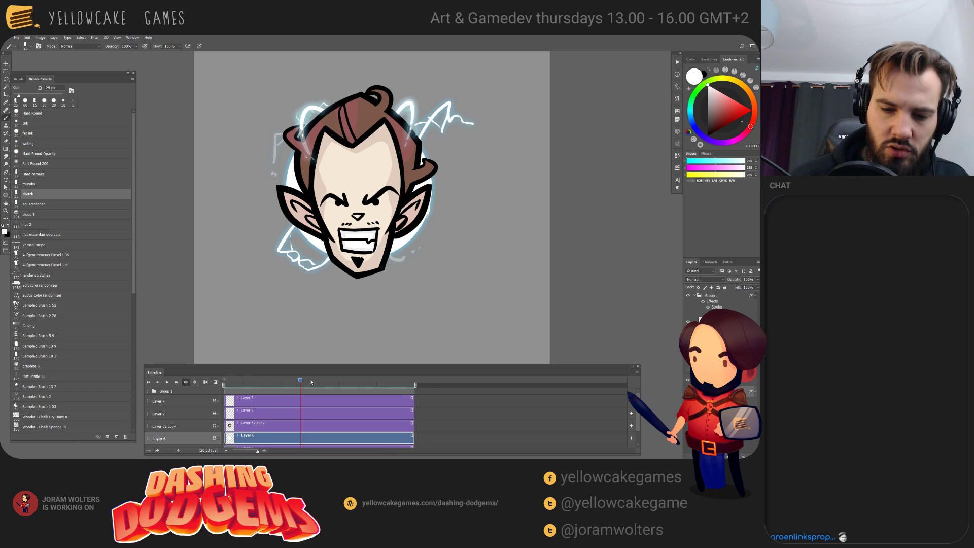
- On frame 5, erase the glow right of the face and chin, then paint strokes left of the chin and above the head
{"action": "left_click", "coordinate": [311, 382]}
{"action": "key", "text": "e"}
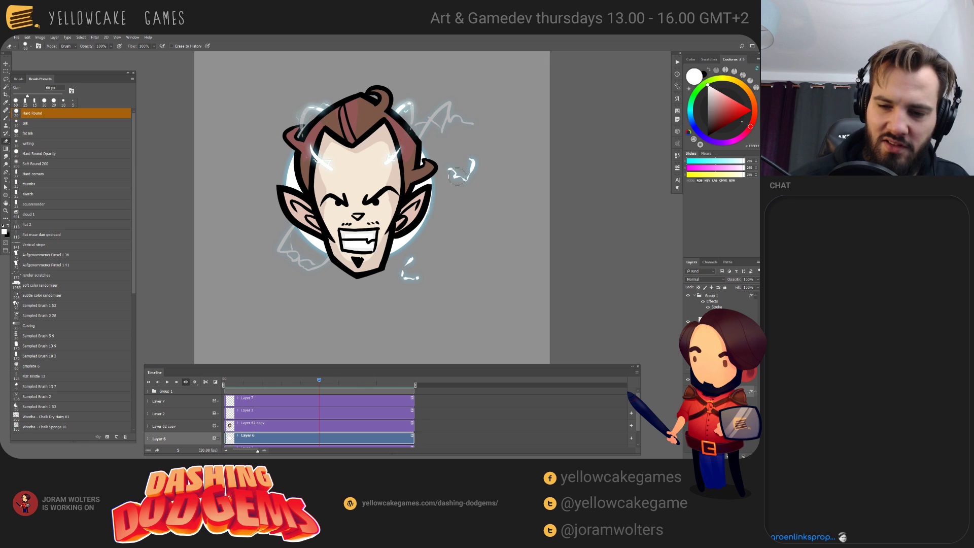
{"action": "left_click_drag", "start_coordinate": [456, 175], "coordinate": [477, 165]}
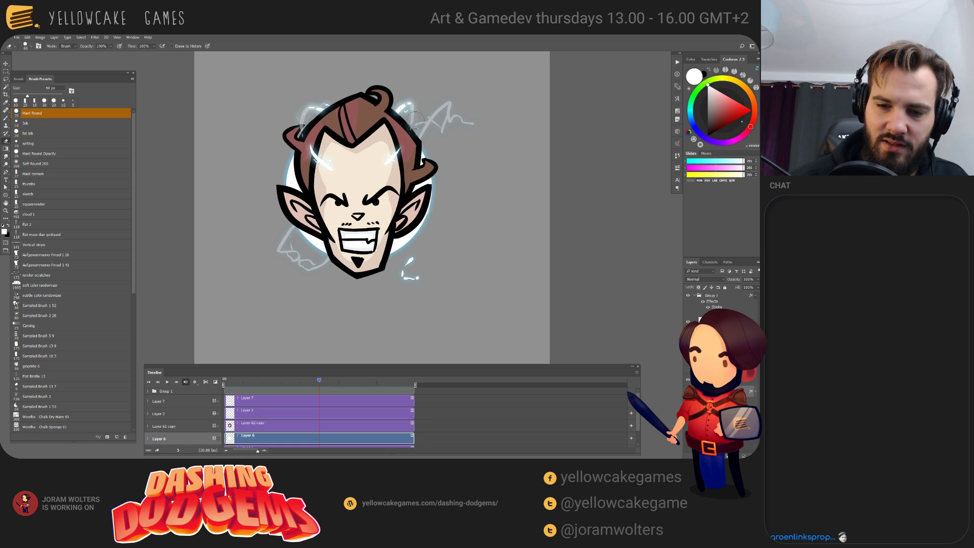
{"action": "mouse_move", "coordinate": [425, 252]}
{"action": "left_mouse_down"}
{"action": "mouse_move", "coordinate": [406, 271]}
{"action": "mouse_move", "coordinate": [416, 278]}
{"action": "left_mouse_up"}
{"action": "key", "text": "b"}
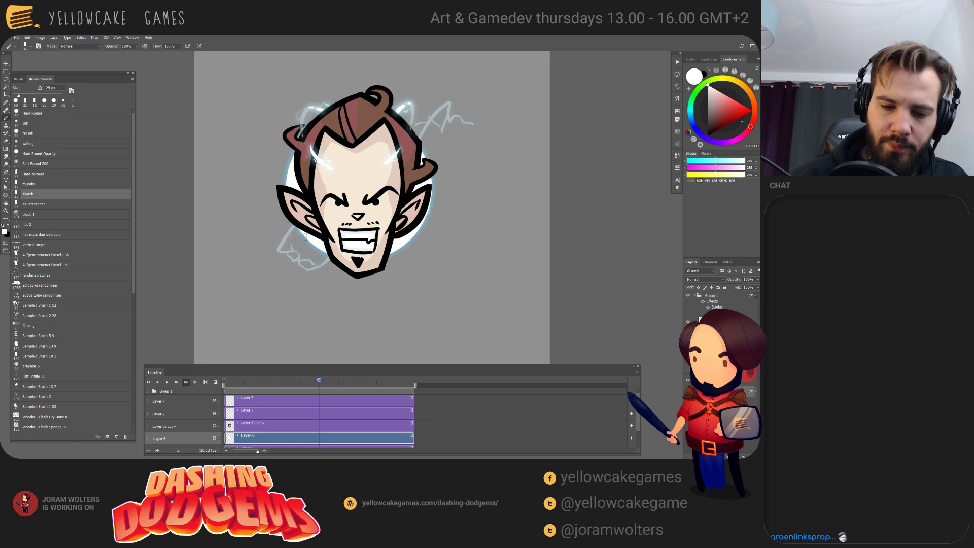
{"action": "mouse_move", "coordinate": [324, 263]}
{"action": "left_mouse_down"}
{"action": "mouse_move", "coordinate": [300, 270]}
{"action": "mouse_move", "coordinate": [284, 256]}
{"action": "mouse_move", "coordinate": [298, 218]}
{"action": "left_mouse_up"}
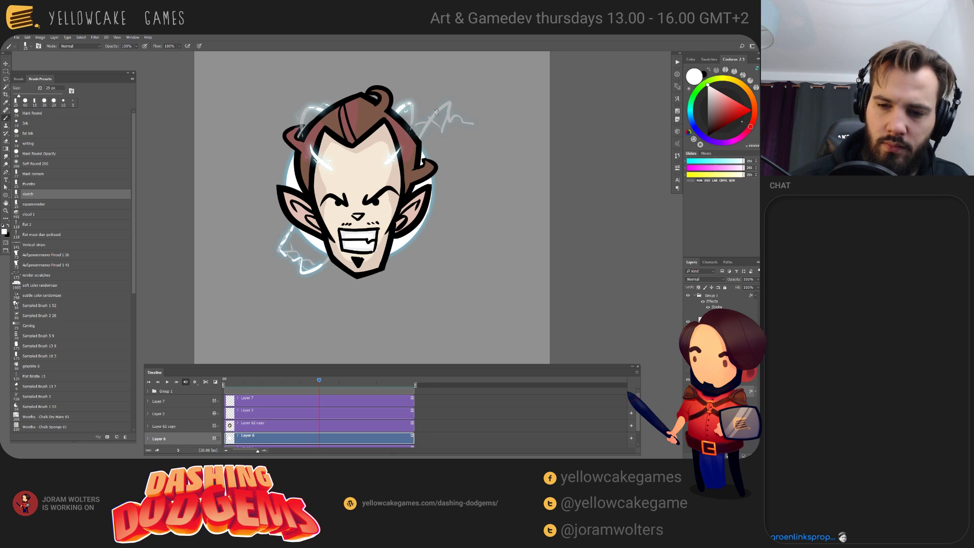
{"action": "mouse_move", "coordinate": [428, 124]}
{"action": "left_mouse_down"}
{"action": "mouse_move", "coordinate": [450, 104]}
{"action": "mouse_move", "coordinate": [467, 122]}
{"action": "mouse_move", "coordinate": [426, 139]}
{"action": "left_mouse_up"}
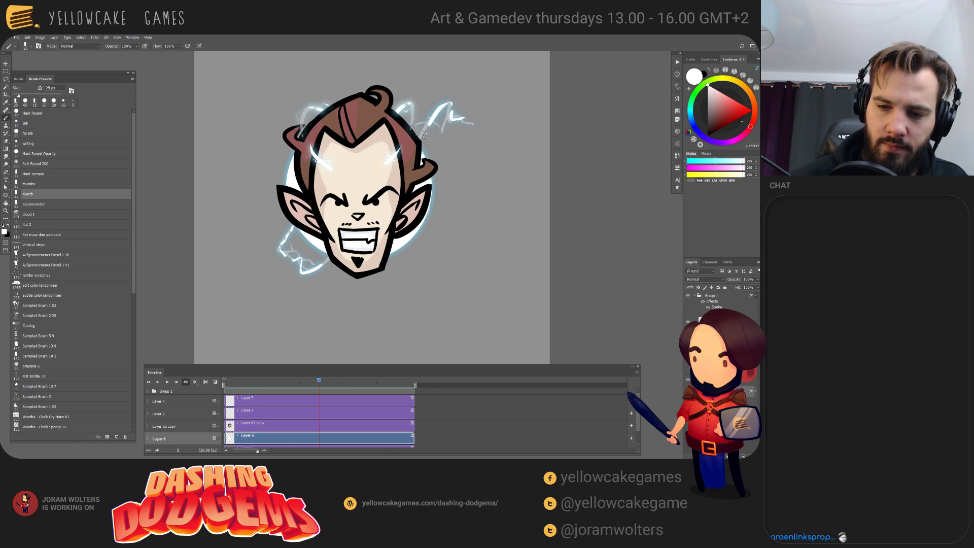
- On frame 6, erase the lightning beside the face and paint glow arcs atop the hair and lower left
{"action": "left_click_drag", "start_coordinate": [322, 378], "coordinate": [338, 379]}
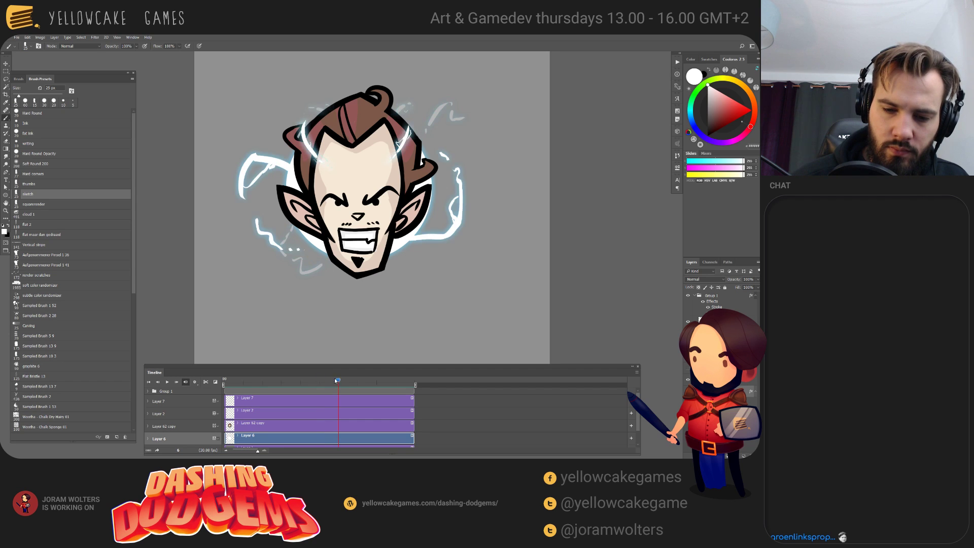
{"action": "key", "text": "e"}
{"action": "mouse_move", "coordinate": [282, 247]}
{"action": "left_mouse_down"}
{"action": "mouse_move", "coordinate": [243, 194]}
{"action": "mouse_move", "coordinate": [255, 148]}
{"action": "mouse_move", "coordinate": [258, 184]}
{"action": "mouse_move", "coordinate": [247, 179]}
{"action": "mouse_move", "coordinate": [272, 176]}
{"action": "left_mouse_up"}
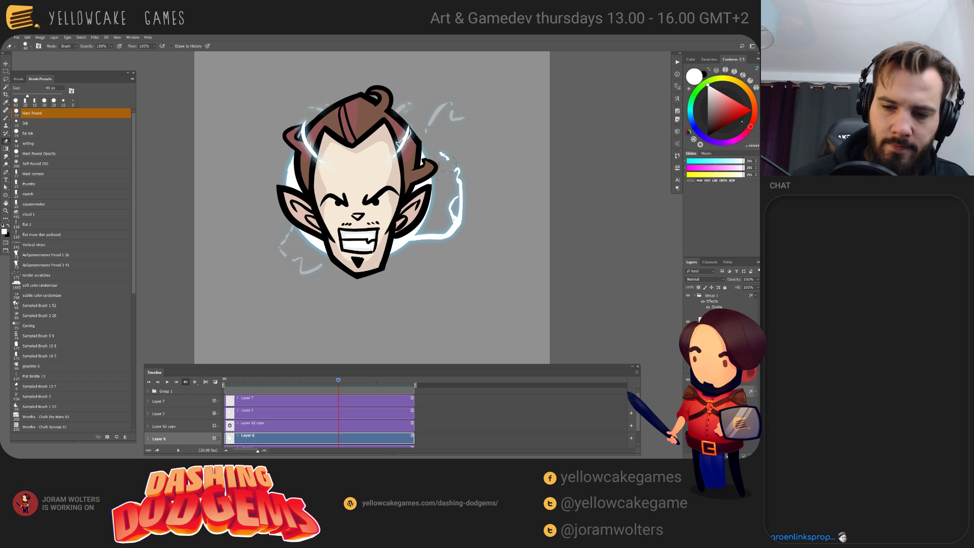
{"action": "mouse_move", "coordinate": [442, 154]}
{"action": "left_mouse_down"}
{"action": "mouse_move", "coordinate": [449, 228]}
{"action": "mouse_move", "coordinate": [454, 188]}
{"action": "mouse_move", "coordinate": [434, 257]}
{"action": "mouse_move", "coordinate": [410, 239]}
{"action": "left_mouse_up"}
{"action": "key", "text": "b"}
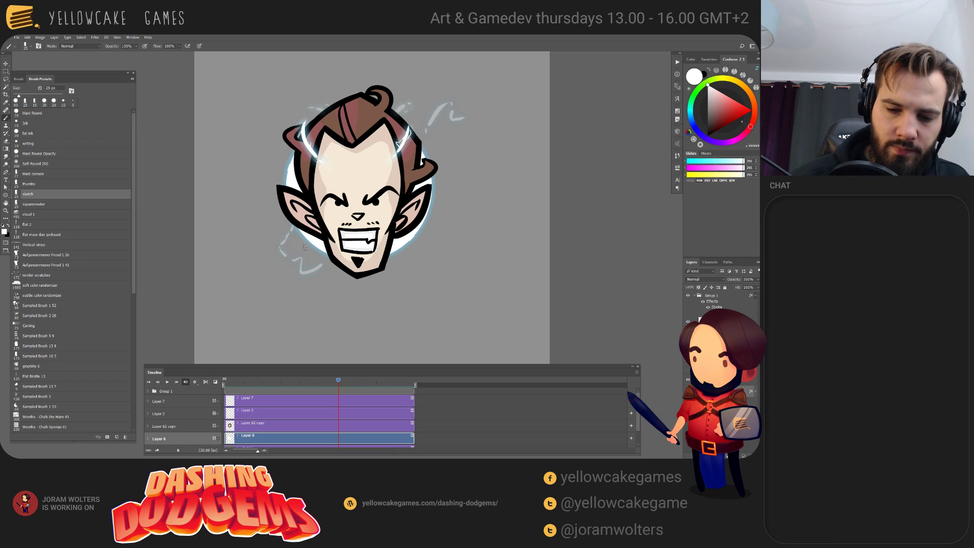
{"action": "mouse_move", "coordinate": [335, 379]}
{"action": "left_mouse_down"}
{"action": "mouse_move", "coordinate": [327, 380]}
{"action": "mouse_move", "coordinate": [335, 379]}
{"action": "left_mouse_up"}
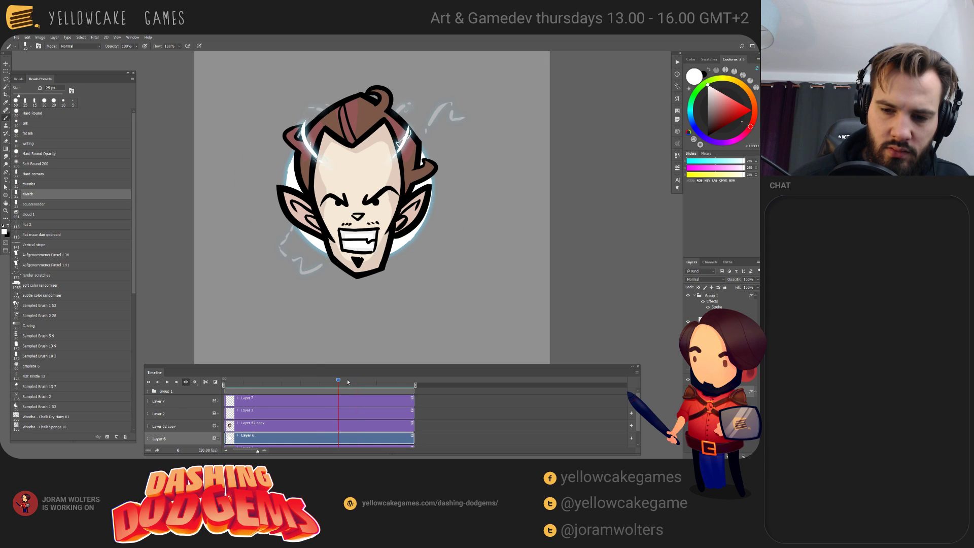
{"action": "left_click_drag", "start_coordinate": [435, 114], "coordinate": [457, 118]}
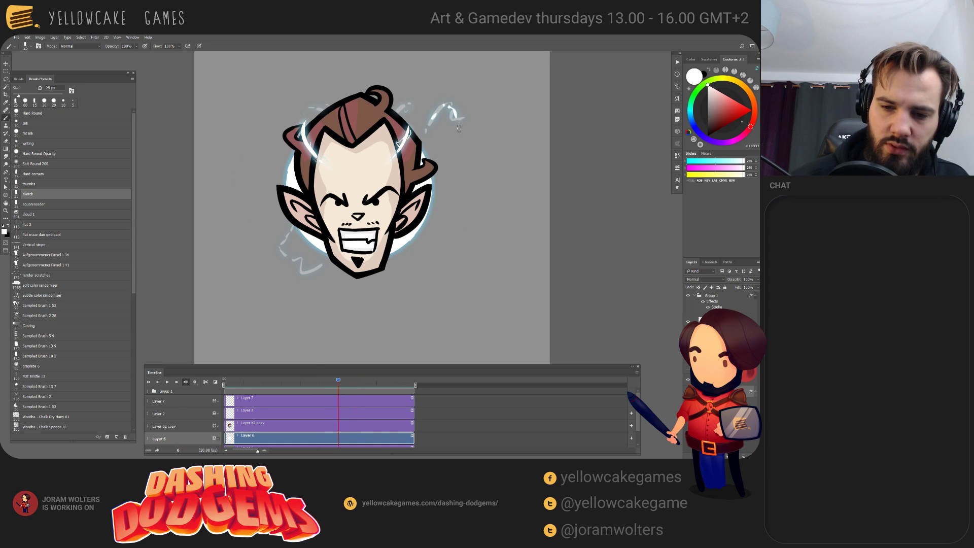
{"action": "mouse_move", "coordinate": [313, 265]}
{"action": "left_mouse_down"}
{"action": "mouse_move", "coordinate": [299, 274]}
{"action": "mouse_move", "coordinate": [290, 262]}
{"action": "left_mouse_up"}
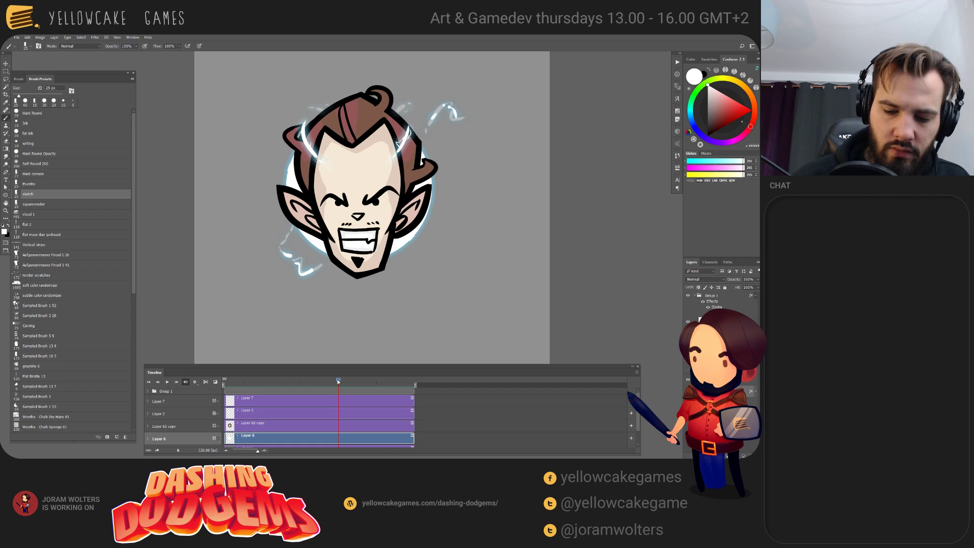
- On frames 7, 8 and 9, erase the stray lightning strokes beside the head
{"action": "left_click_drag", "start_coordinate": [338, 380], "coordinate": [357, 379]}
{"action": "key", "text": "e"}
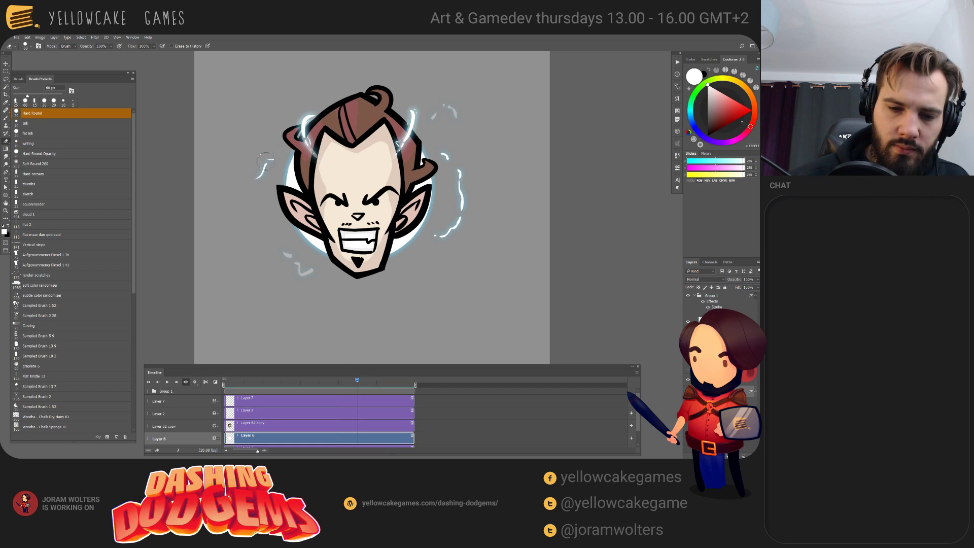
{"action": "left_click_drag", "start_coordinate": [265, 163], "coordinate": [257, 176]}
{"action": "left_click_drag", "start_coordinate": [441, 146], "coordinate": [437, 233]}
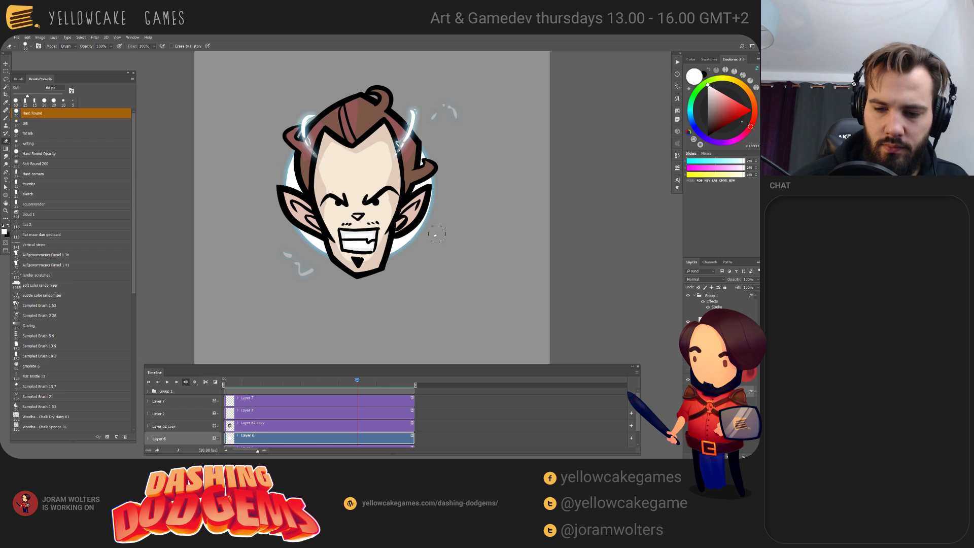
{"action": "left_click", "coordinate": [373, 380]}
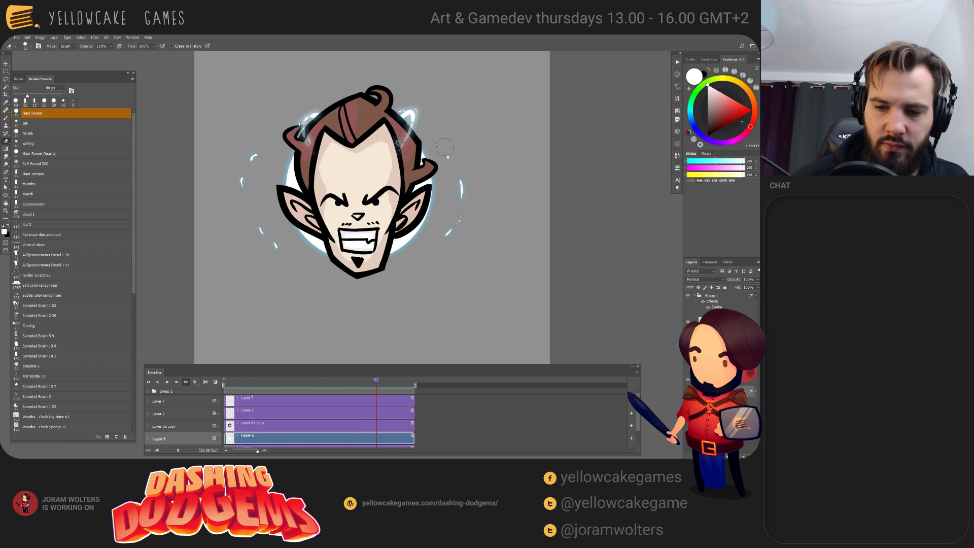
{"action": "left_click_drag", "start_coordinate": [444, 147], "coordinate": [439, 278]}
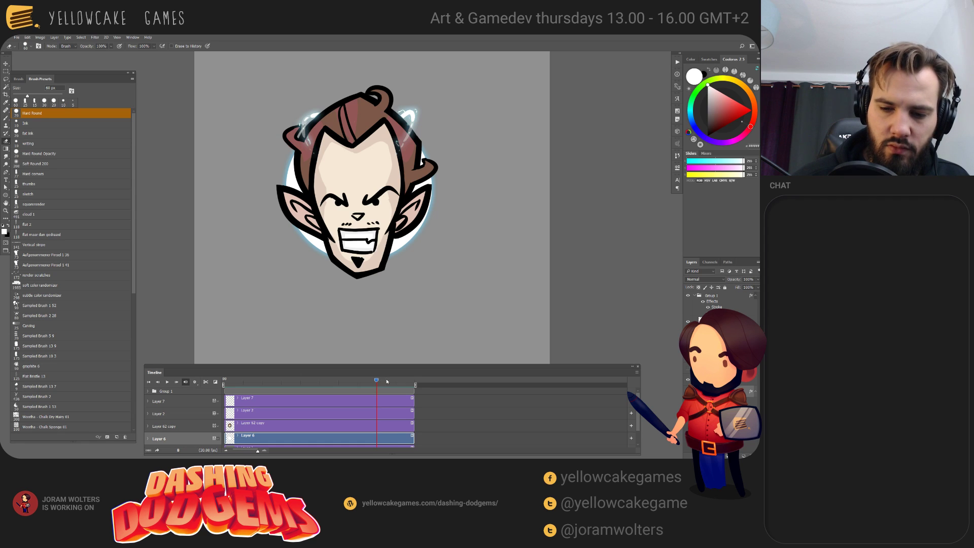
{"action": "left_click", "coordinate": [392, 380]}
{"action": "mouse_move", "coordinate": [433, 83]}
{"action": "left_mouse_down"}
{"action": "mouse_move", "coordinate": [452, 176]}
{"action": "mouse_move", "coordinate": [437, 159]}
{"action": "mouse_move", "coordinate": [448, 178]}
{"action": "mouse_move", "coordinate": [289, 163]}
{"action": "mouse_move", "coordinate": [282, 136]}
{"action": "mouse_move", "coordinate": [278, 150]}
{"action": "mouse_move", "coordinate": [271, 132]}
{"action": "mouse_move", "coordinate": [227, 197]}
{"action": "left_mouse_up"}
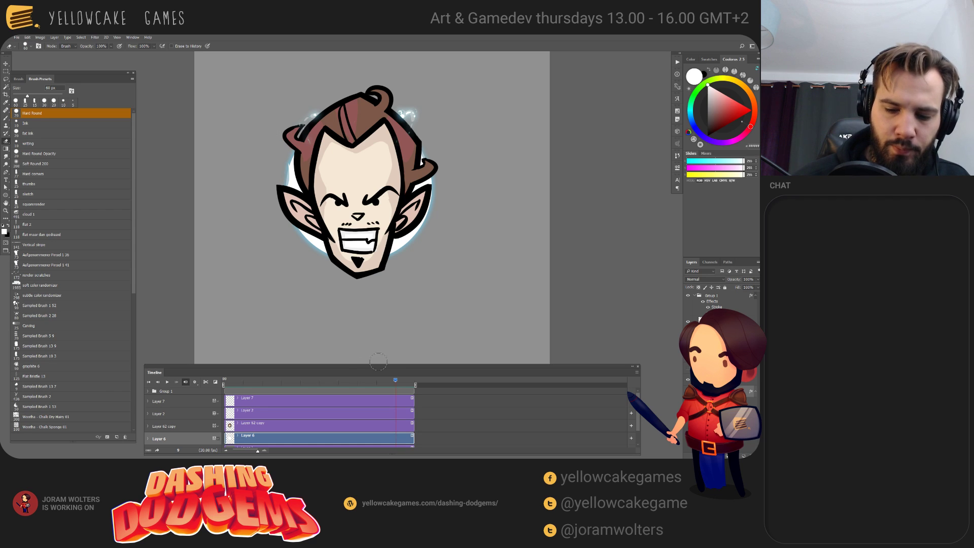
- Play the lightning animation from the first frame to review the flicker, then rewind
{"action": "left_click", "coordinate": [224, 381]}
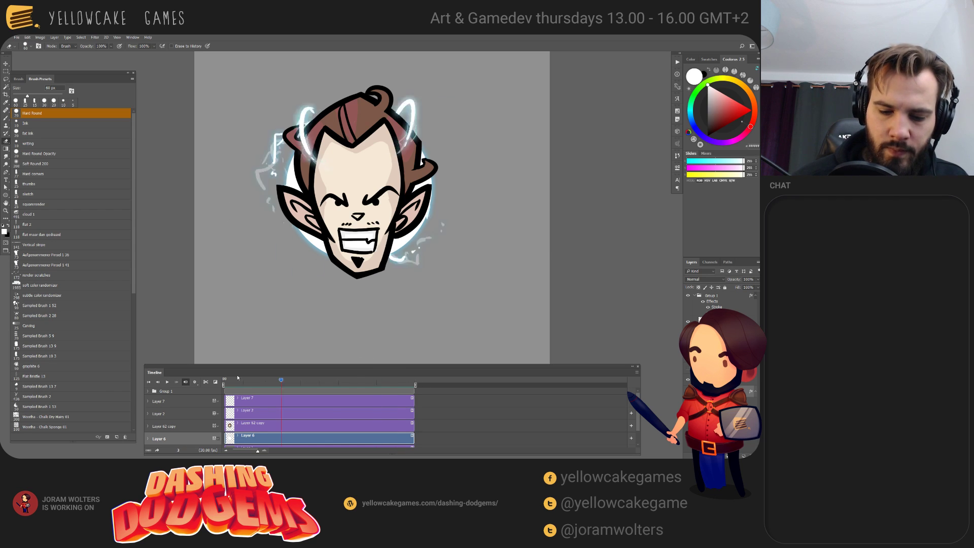
{"action": "left_click", "coordinate": [636, 371]}
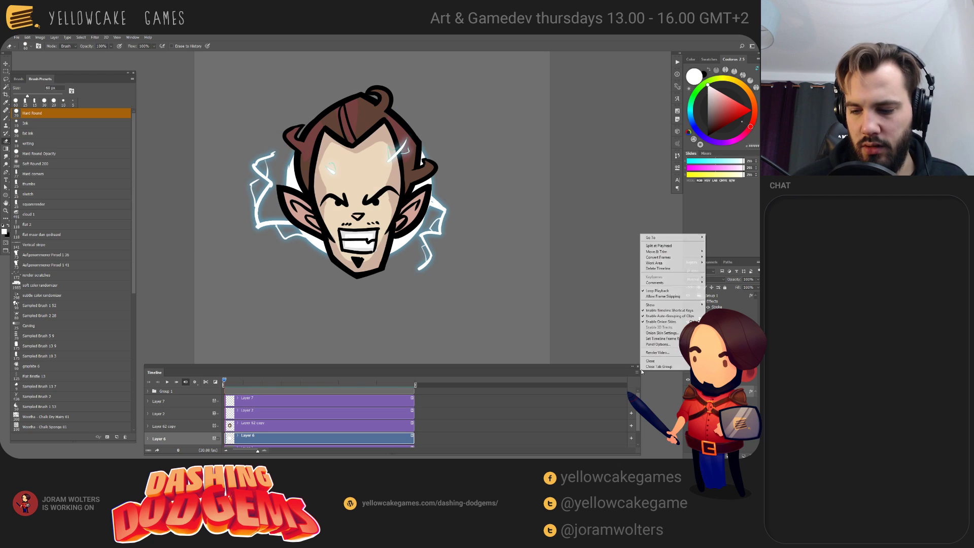
{"action": "left_click", "coordinate": [662, 322]}
{"action": "key", "text": "space"}
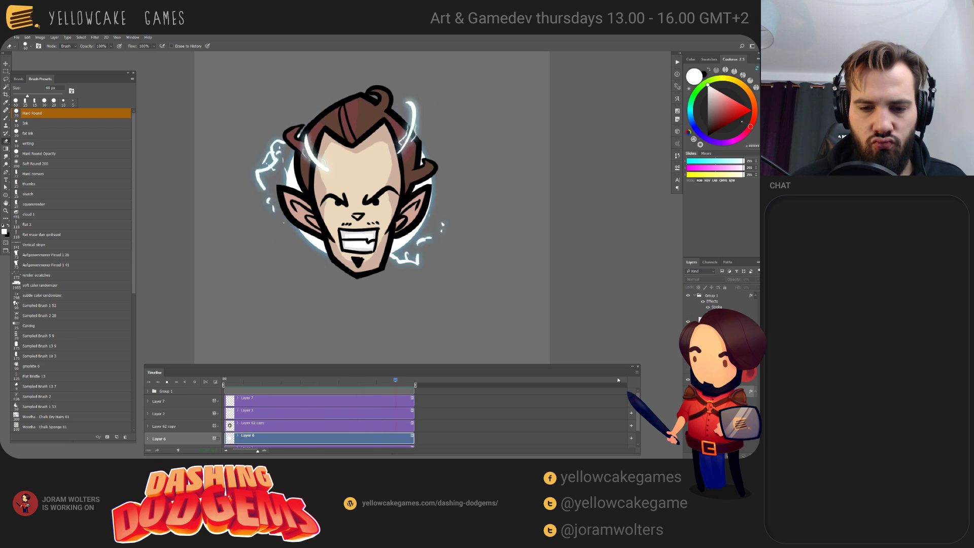
{"action": "key", "text": "space"}
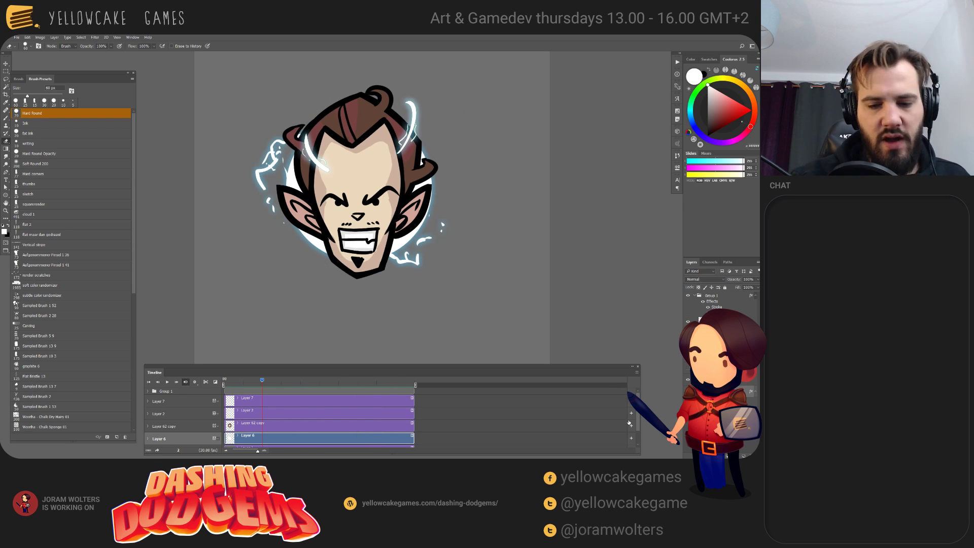
{"action": "left_click_drag", "start_coordinate": [263, 379], "coordinate": [225, 379]}
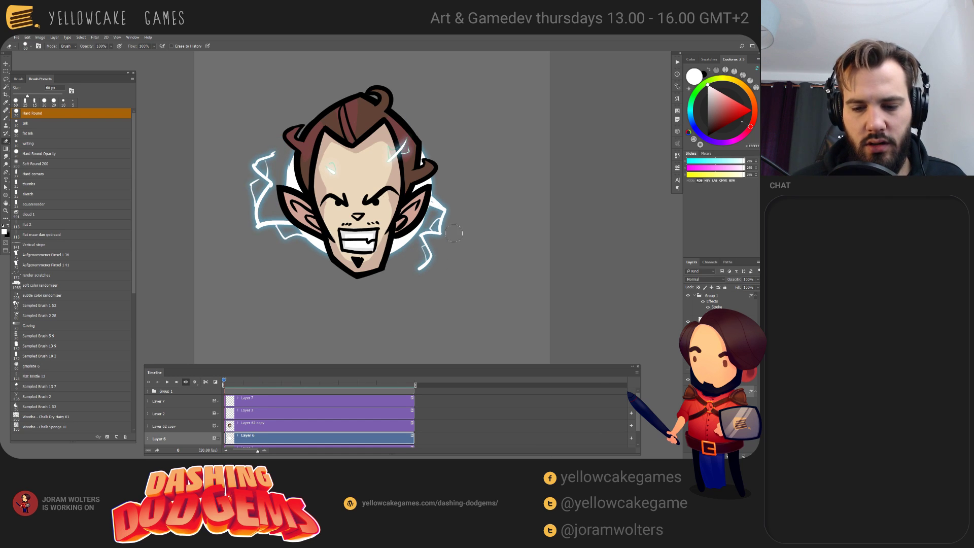
{"action": "left_click_drag", "start_coordinate": [439, 202], "coordinate": [453, 228]}
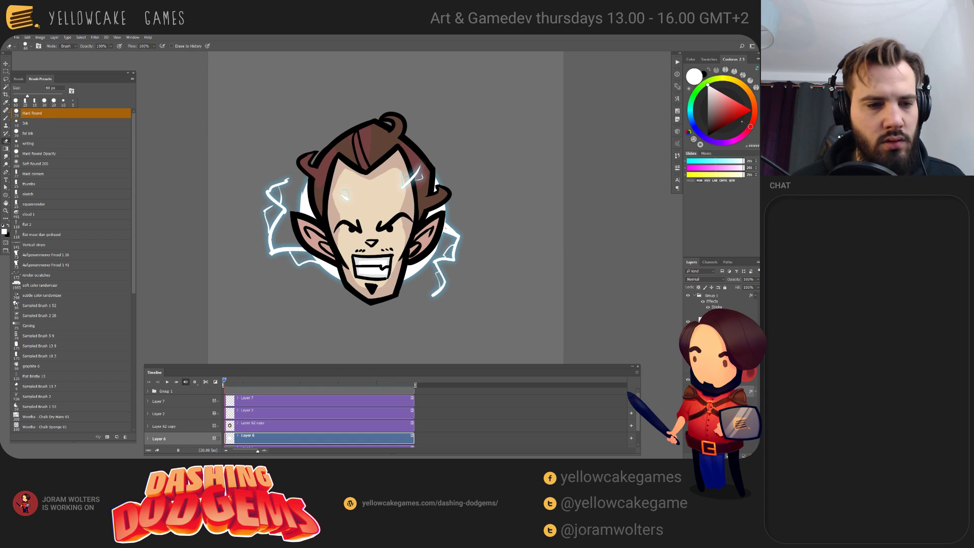
- Open the Render Video dialog via File > Export
{"action": "left_click", "coordinate": [18, 38]}
{"action": "left_click", "coordinate": [670, 343]}
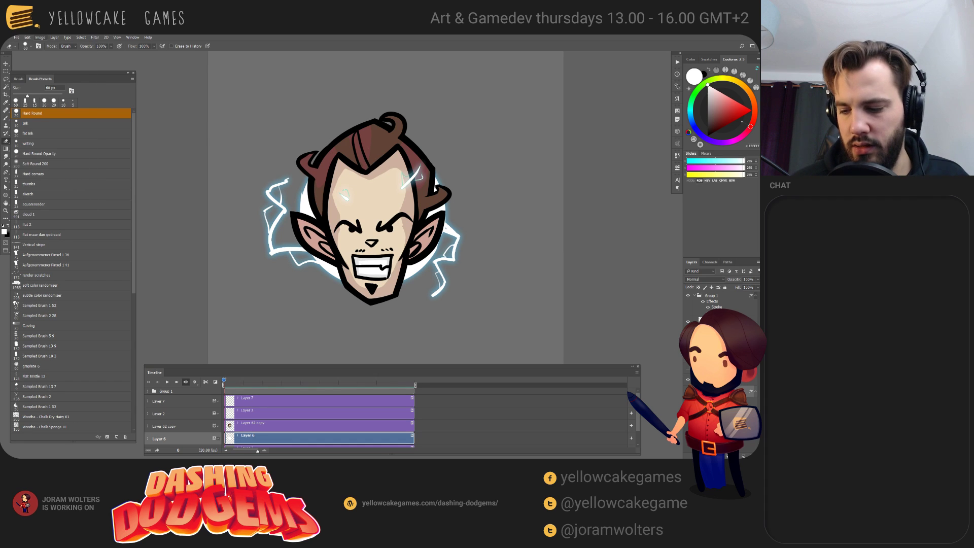
{"action": "left_click", "coordinate": [17, 38]}
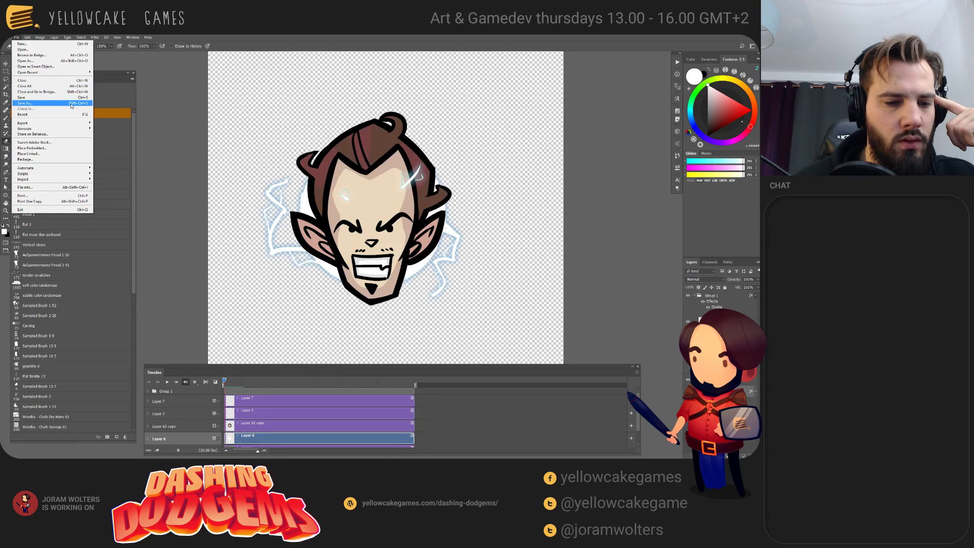
{"action": "mouse_move", "coordinate": [70, 125]}
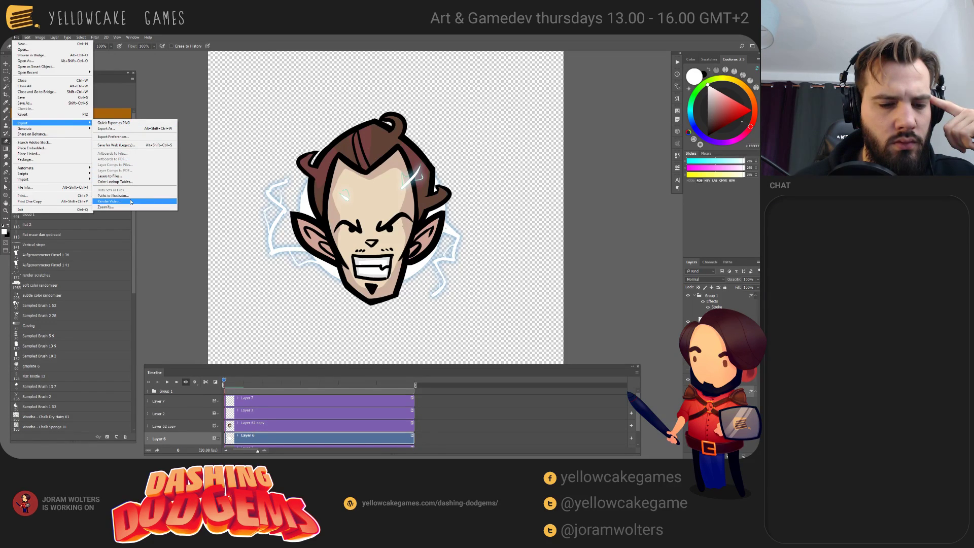
{"action": "left_click", "coordinate": [259, 216]}
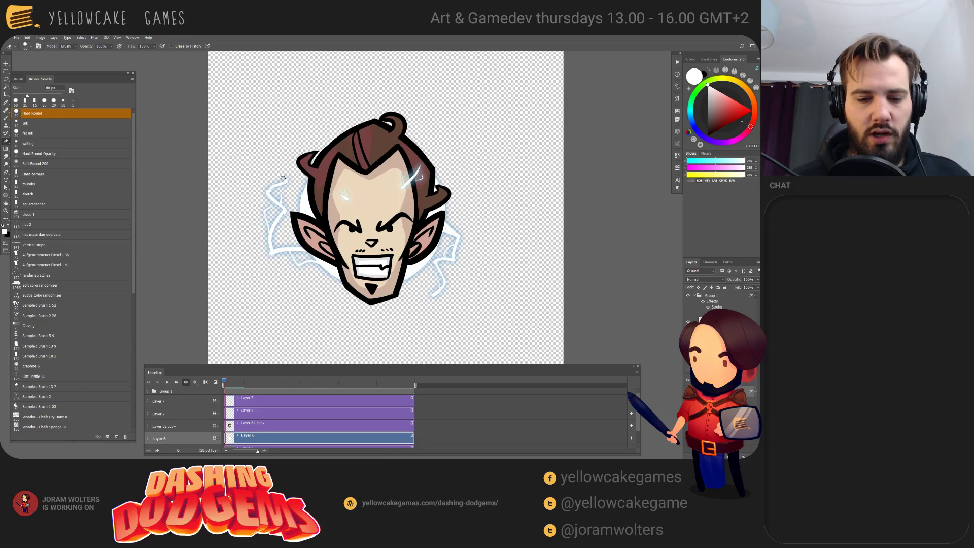
{"action": "key", "text": "ctrl+shift+alt+r"}
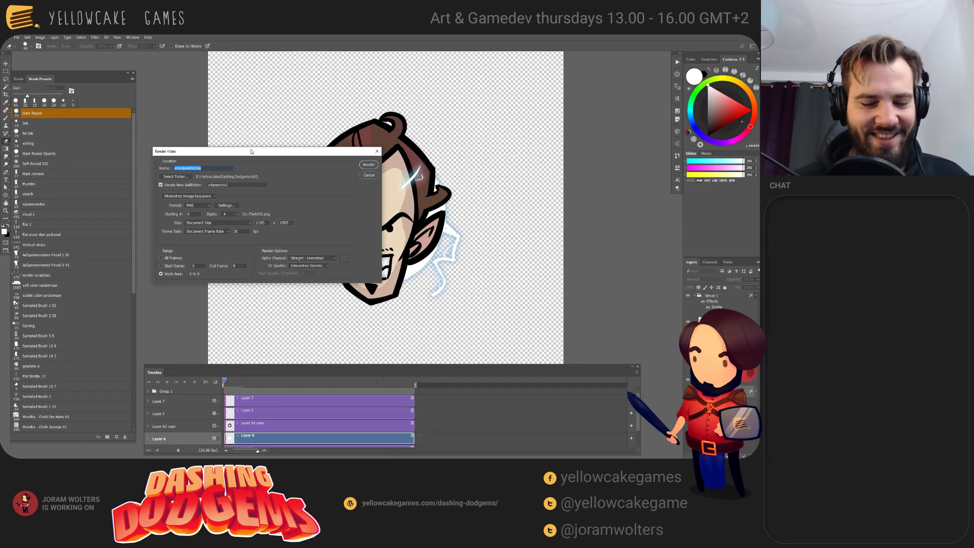
- Render the animation as a PNG image sequence into a new 'lightning' subfolder at document size
{"action": "left_click_drag", "start_coordinate": [252, 150], "coordinate": [244, 191]}
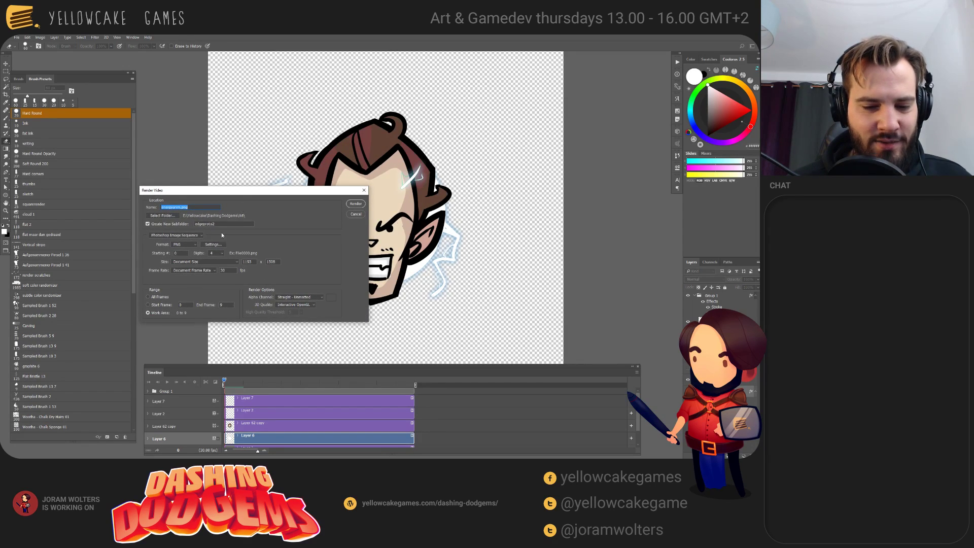
{"action": "double_click", "coordinate": [224, 225]}
{"action": "type", "text": "lightninghead"}
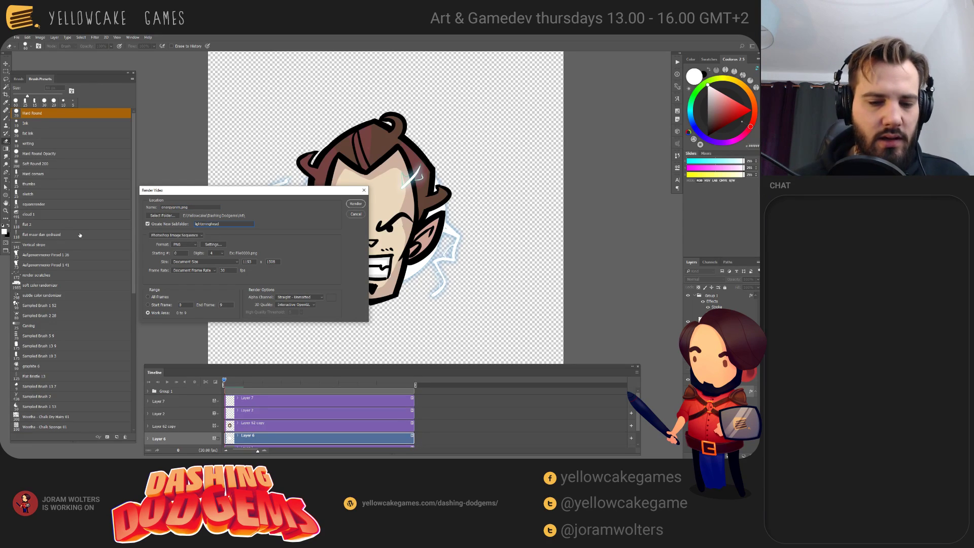
{"action": "left_click_drag", "start_coordinate": [214, 189], "coordinate": [239, 161]}
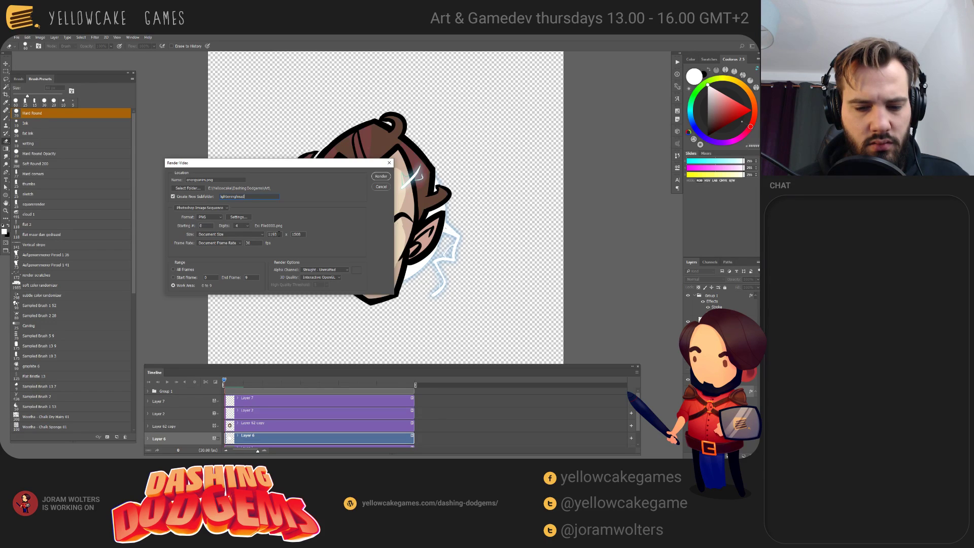
{"action": "key", "text": "Tab"}
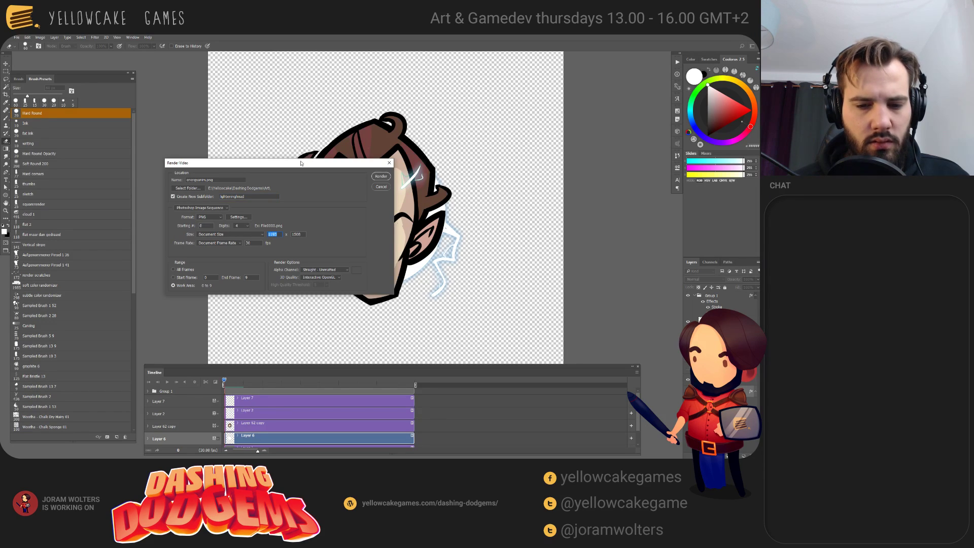
{"action": "left_click_drag", "start_coordinate": [301, 165], "coordinate": [321, 193]}
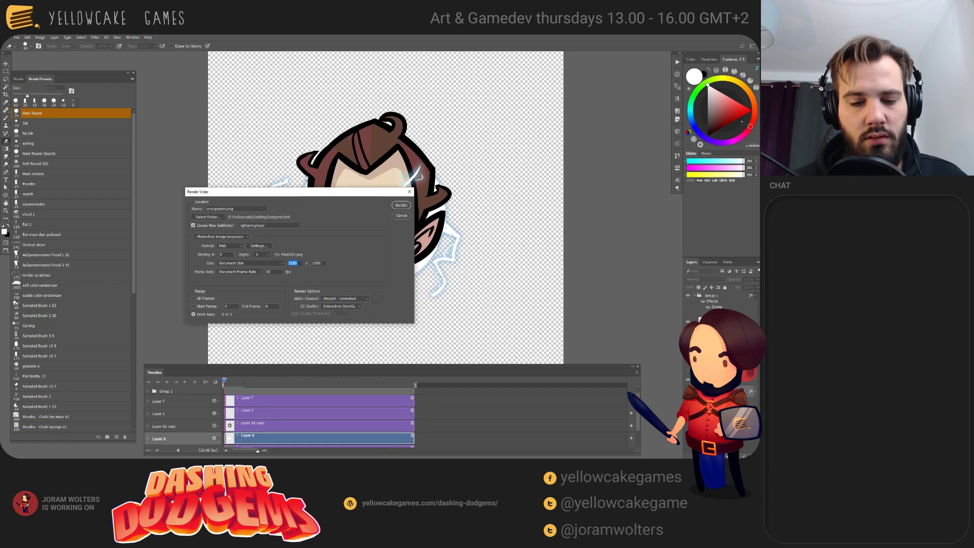
{"action": "mouse_move", "coordinate": [305, 196]}
{"action": "left_mouse_down"}
{"action": "mouse_move", "coordinate": [313, 152]}
{"action": "mouse_move", "coordinate": [311, 196]}
{"action": "left_mouse_up"}
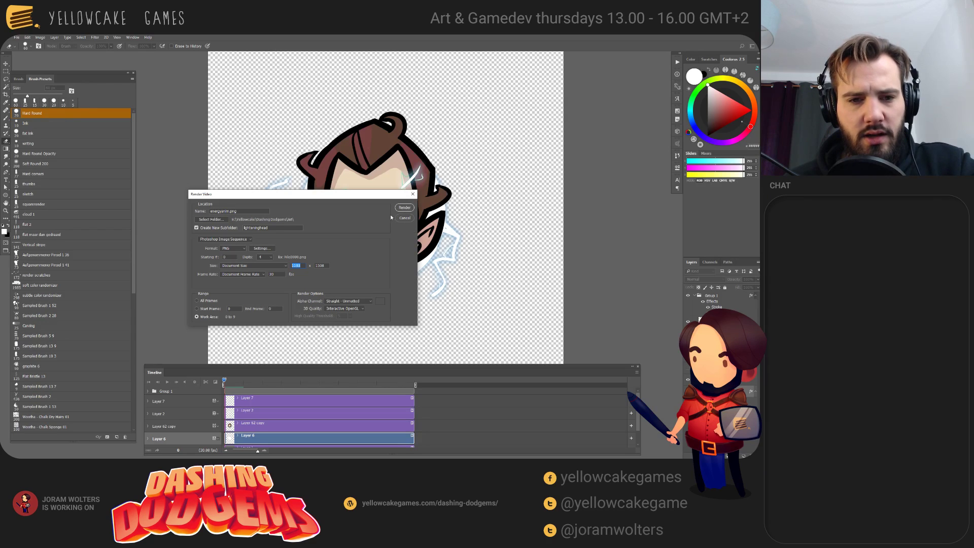
{"action": "left_click", "coordinate": [405, 208]}
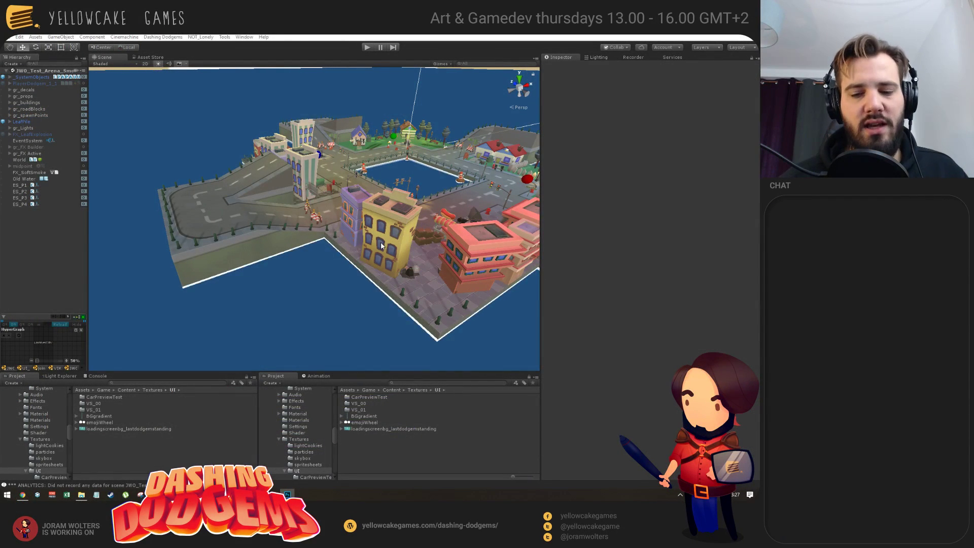
- Launch the GlueIT sprite tool by searching 'glu' in the Start menu
{"action": "key", "text": "super"}
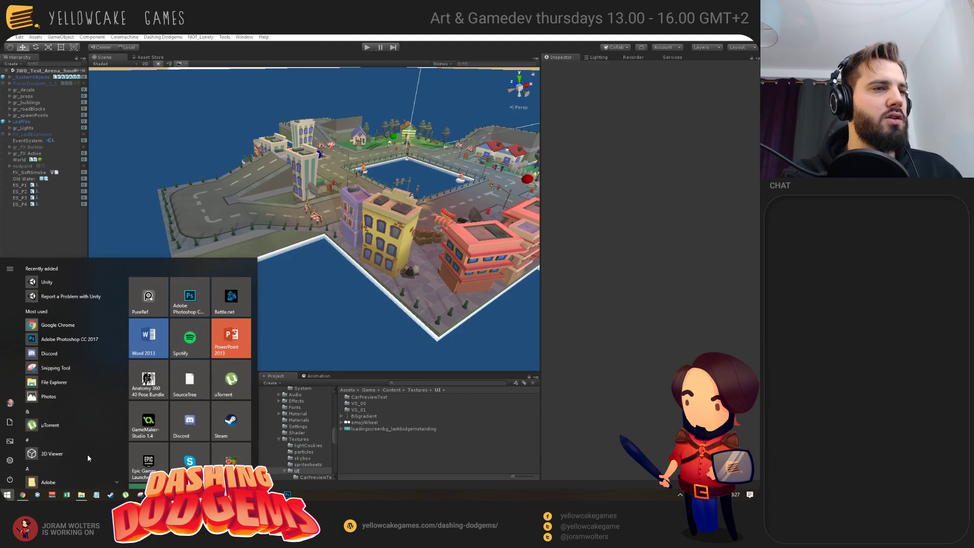
{"action": "type", "text": "glu"}
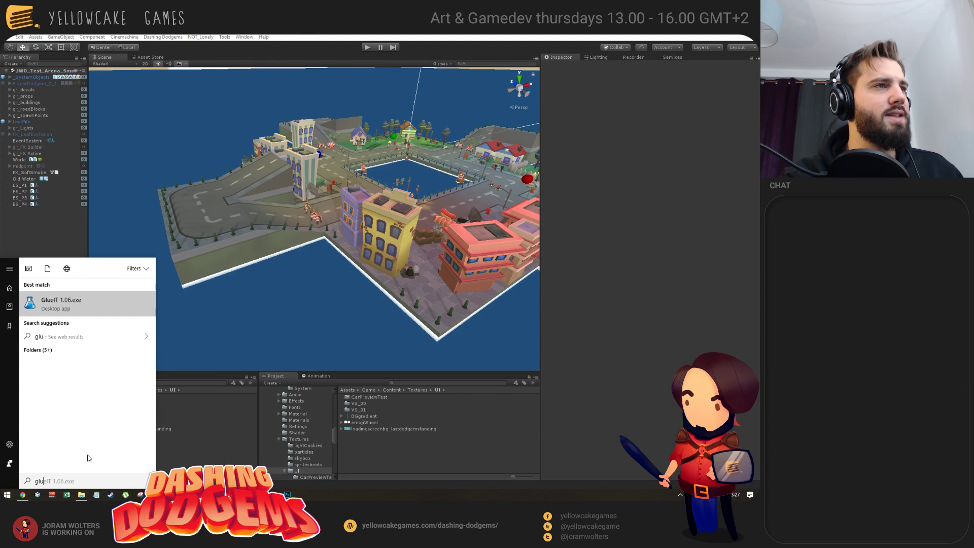
{"action": "left_click", "coordinate": [81, 303]}
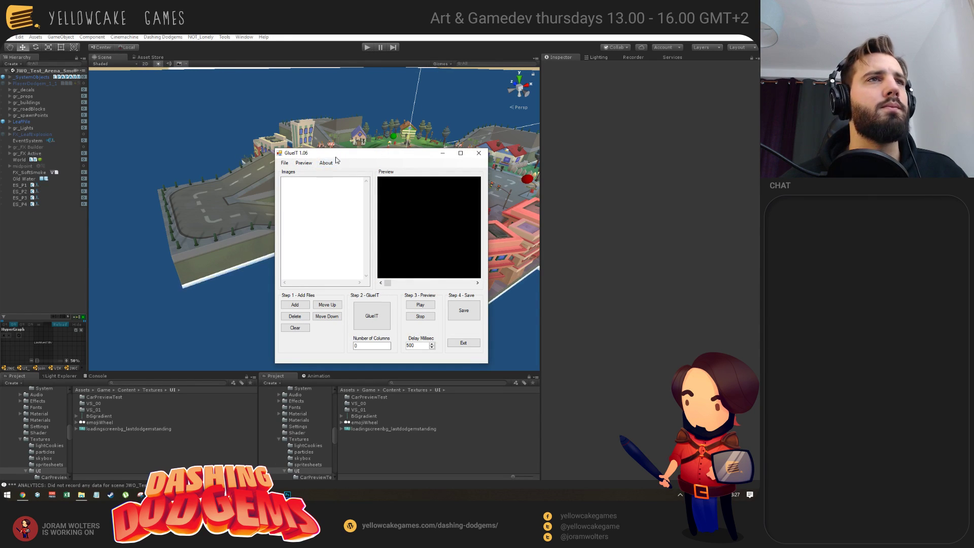
{"action": "left_click_drag", "start_coordinate": [335, 154], "coordinate": [315, 112]}
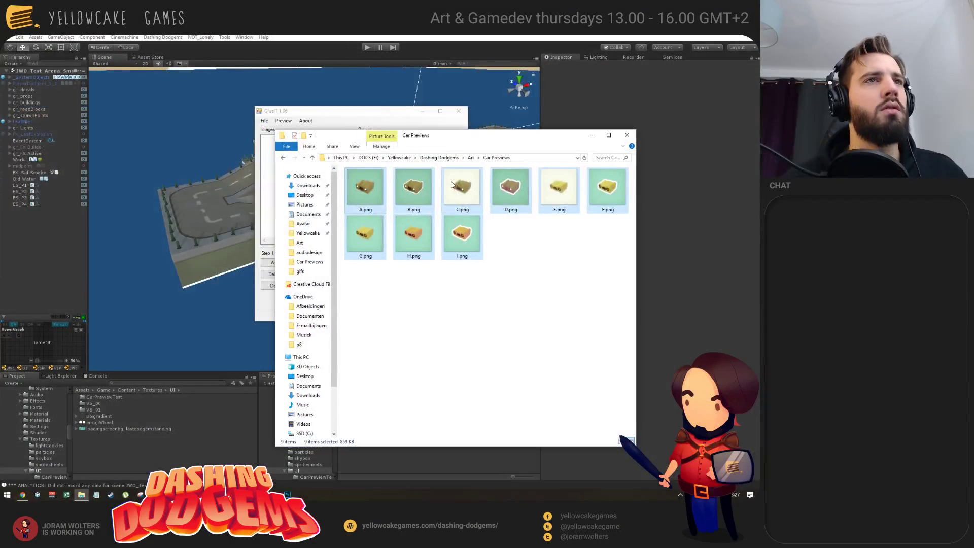
- Open Art > lighteninghead in Explorer and select all ten rendered frames
{"action": "left_click", "coordinate": [471, 158]}
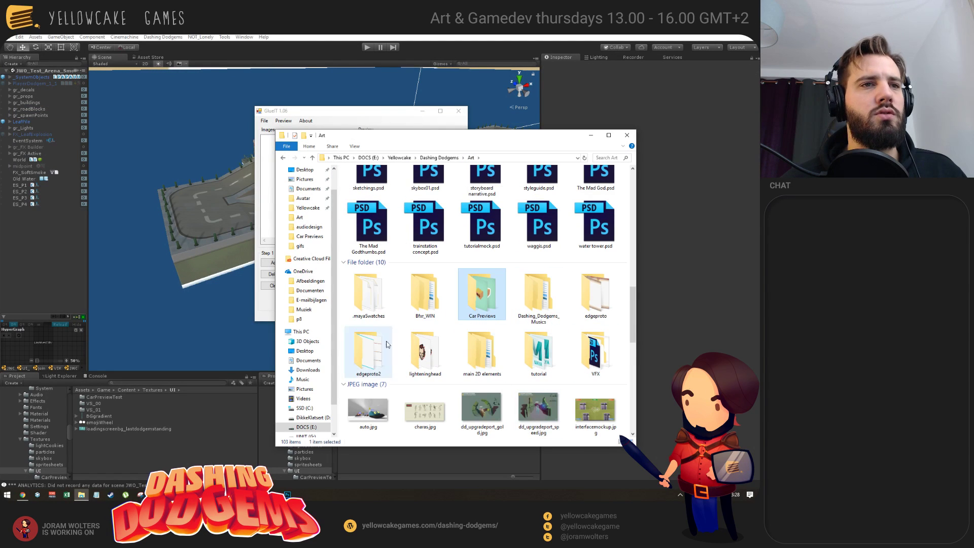
{"action": "double_click", "coordinate": [441, 350]}
{"action": "left_click_drag", "start_coordinate": [404, 142], "coordinate": [562, 101]}
{"action": "left_click", "coordinate": [522, 147]}
{"action": "key", "text": "ctrl+a"}
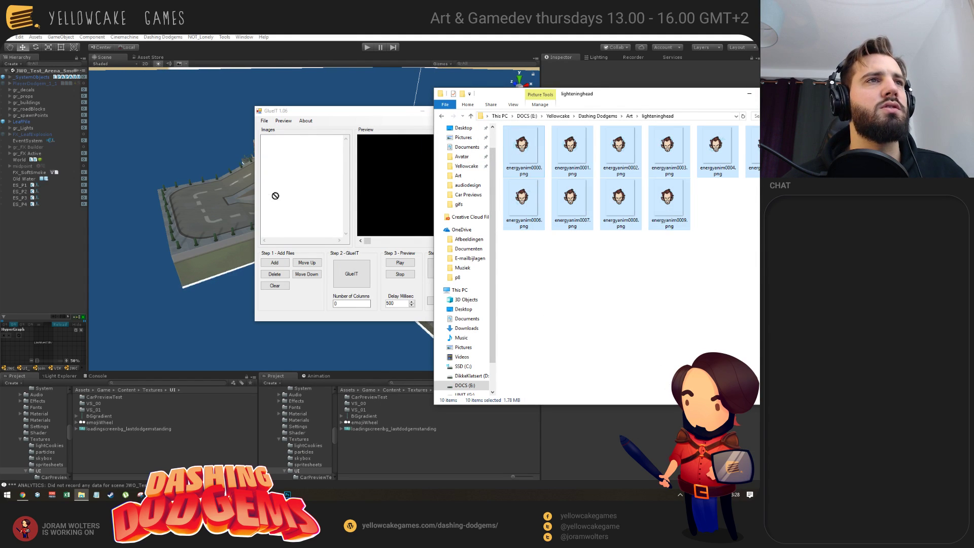
- Add the ten energyanim frames from lighteninghead to GlueIT and glue them into one sheet
{"action": "left_click", "coordinate": [275, 262]}
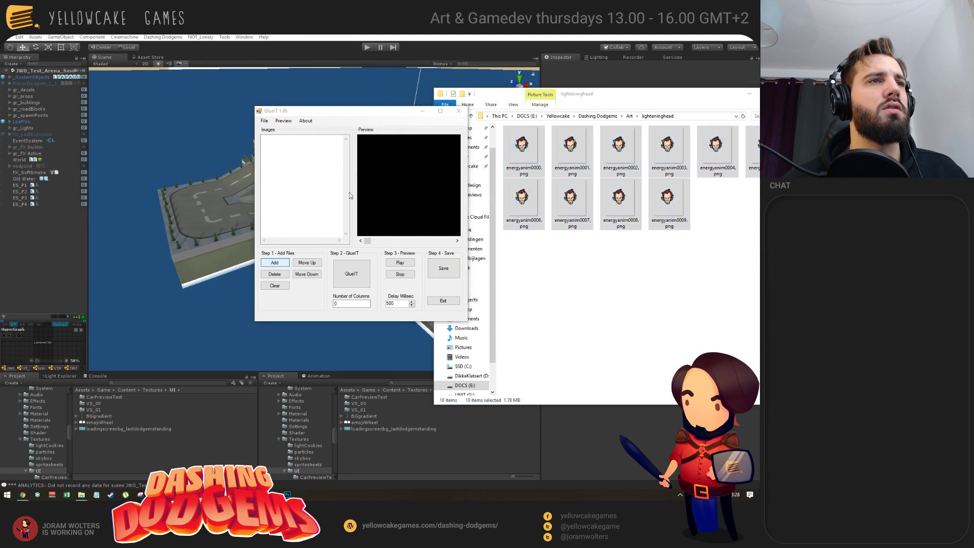
{"action": "left_click", "coordinate": [453, 135]}
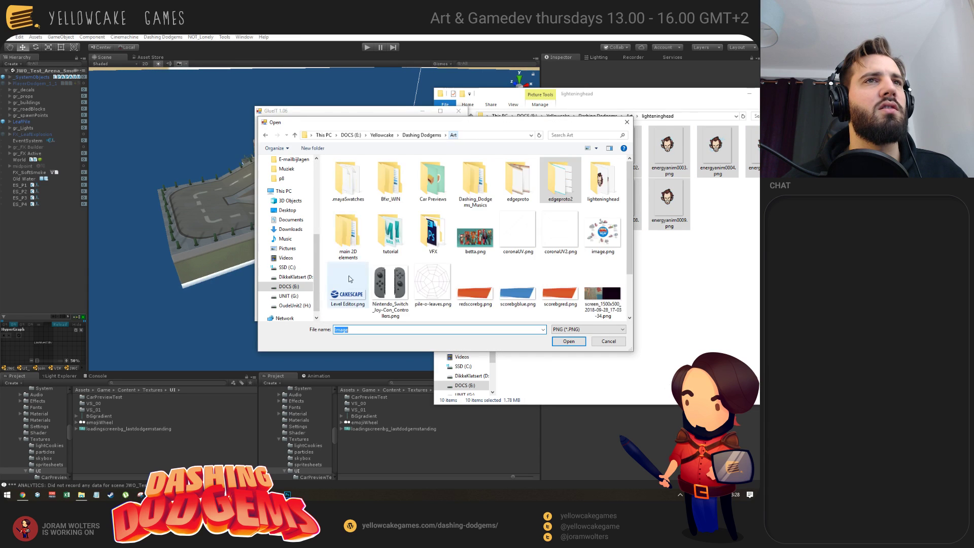
{"action": "double_click", "coordinate": [600, 183]}
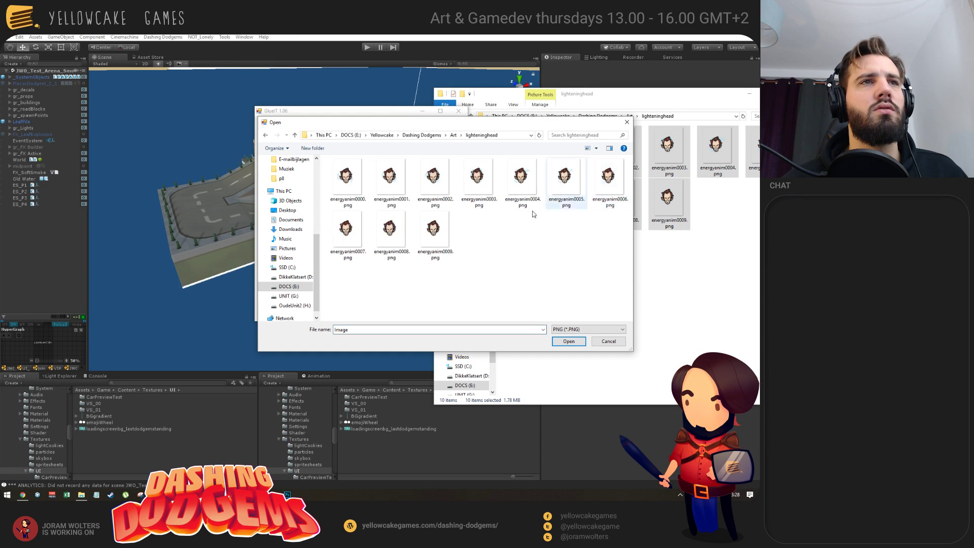
{"action": "left_click", "coordinate": [348, 183]}
{"action": "left_click", "coordinate": [435, 232], "text": "shift"}
{"action": "left_click", "coordinate": [568, 342]}
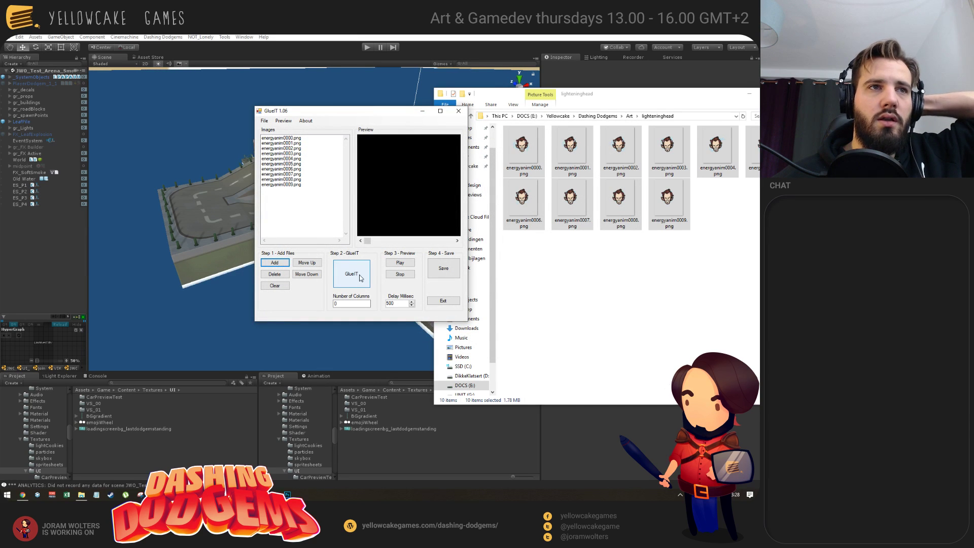
{"action": "left_click", "coordinate": [350, 276]}
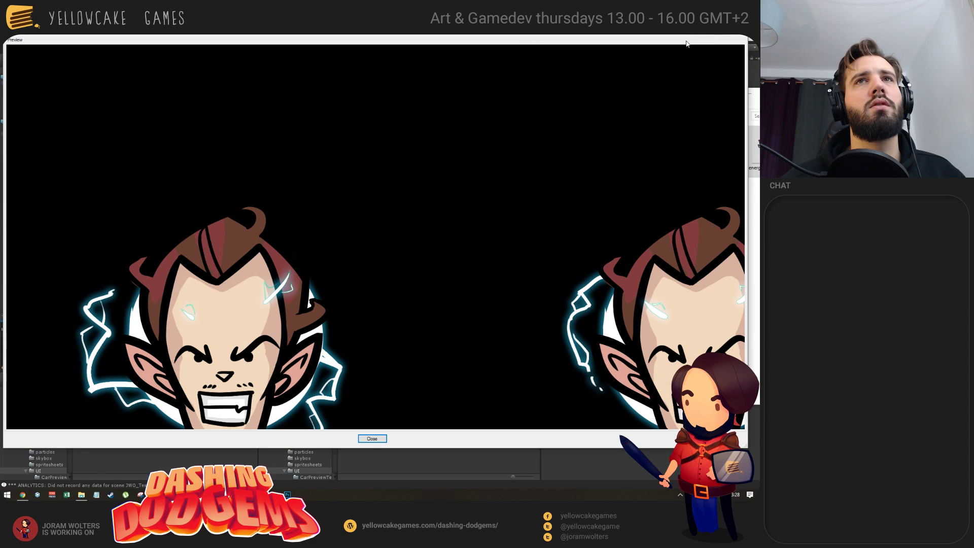
{"action": "left_click_drag", "start_coordinate": [516, 37], "coordinate": [477, 95]}
{"action": "left_click", "coordinate": [700, 89]}
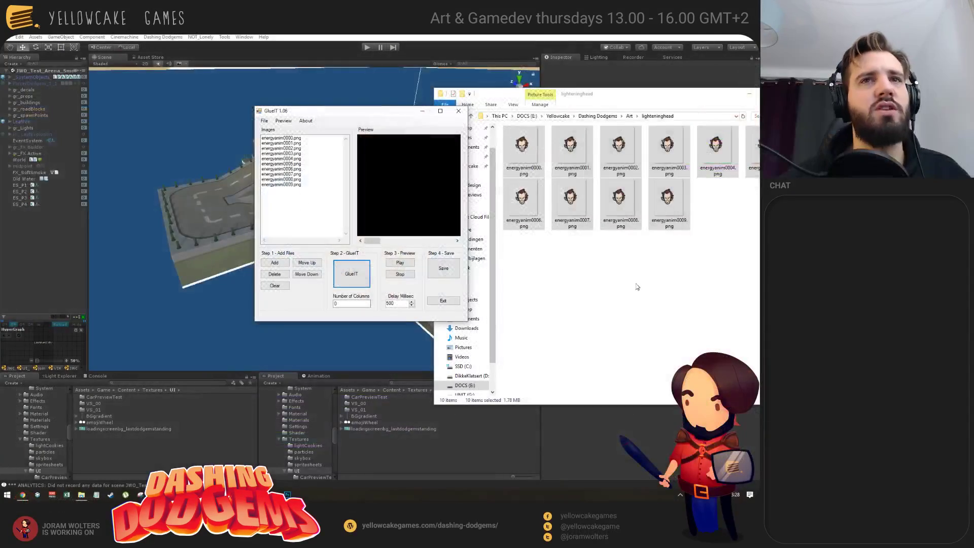
- Save the joined sheet as spritesheet.png
{"action": "left_click_drag", "start_coordinate": [343, 111], "coordinate": [305, 116]}
{"action": "left_click", "coordinate": [406, 274]}
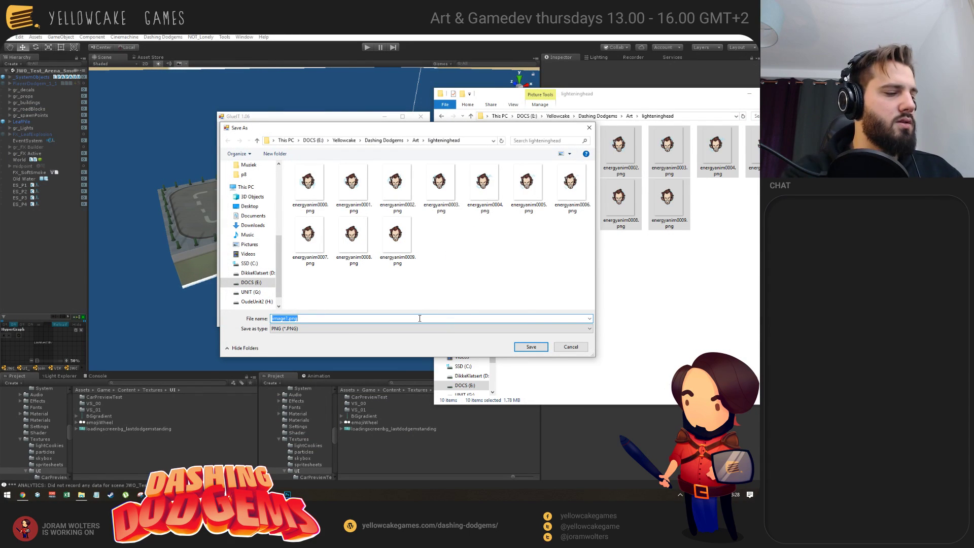
{"action": "type", "text": "spritesheet"}
{"action": "key", "text": "Return"}
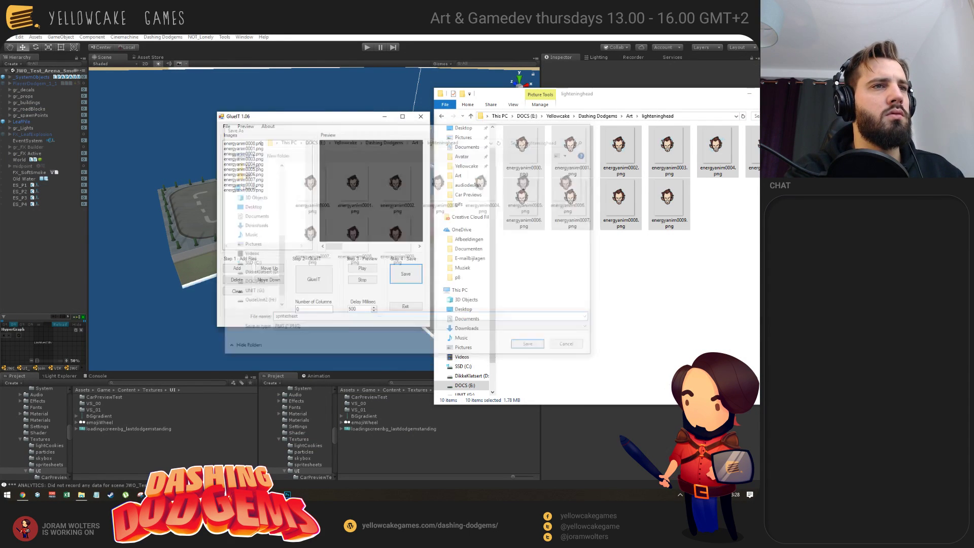
{"action": "left_click", "coordinate": [651, 296]}
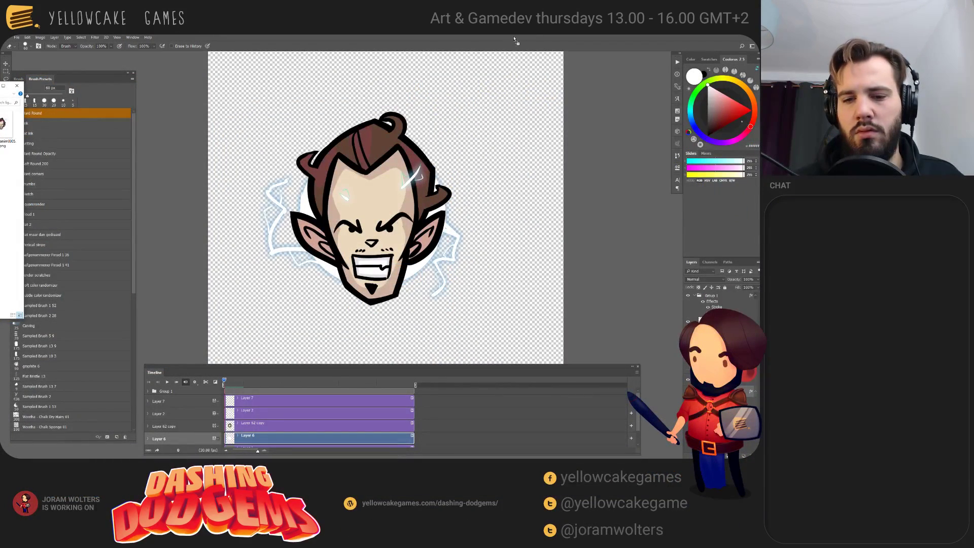
- View spritesheet.png, check its Image mode, and marquee-select the first three heads of the strip
{"action": "key", "text": "ctrl+Tab"}
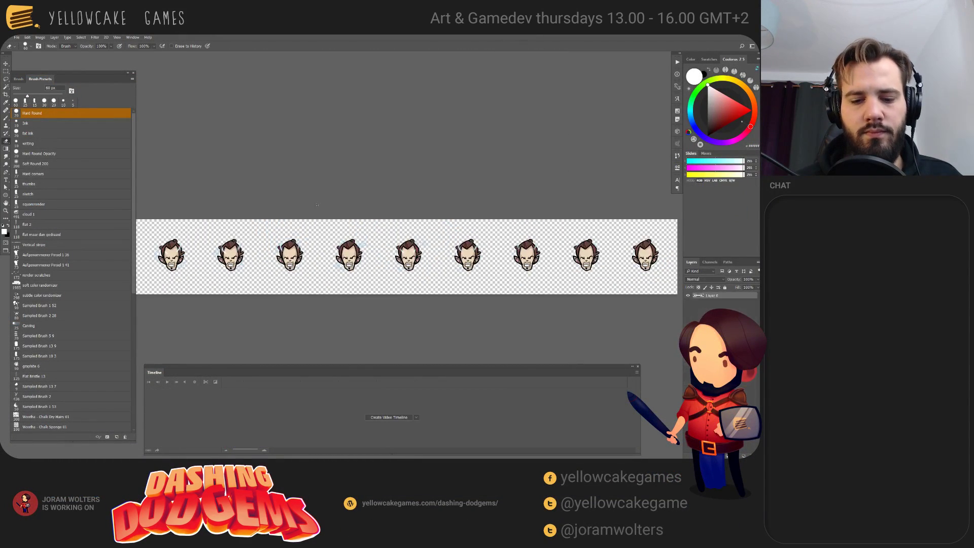
{"action": "left_click", "coordinate": [39, 37]}
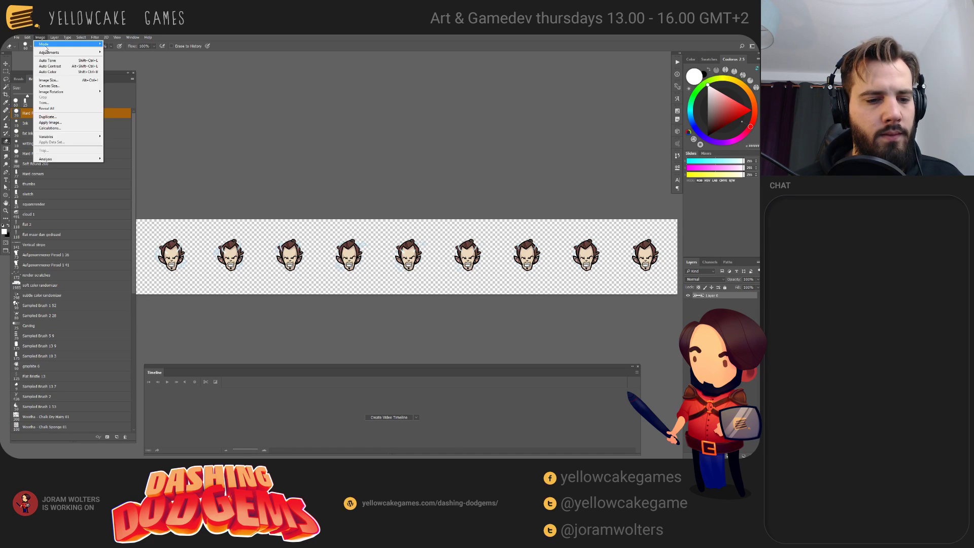
{"action": "left_click", "coordinate": [68, 45]}
{"action": "key", "text": "ctrl+Tab"}
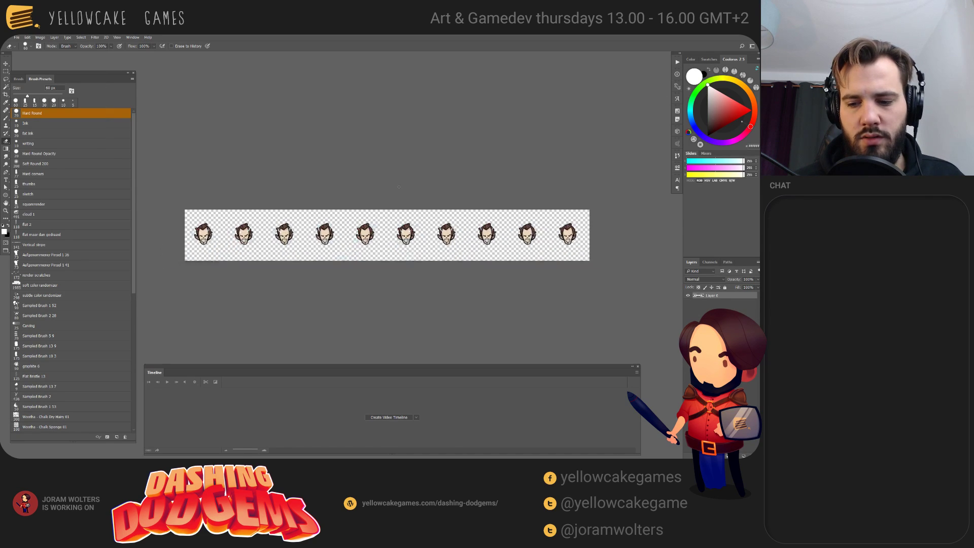
{"action": "key", "text": "m"}
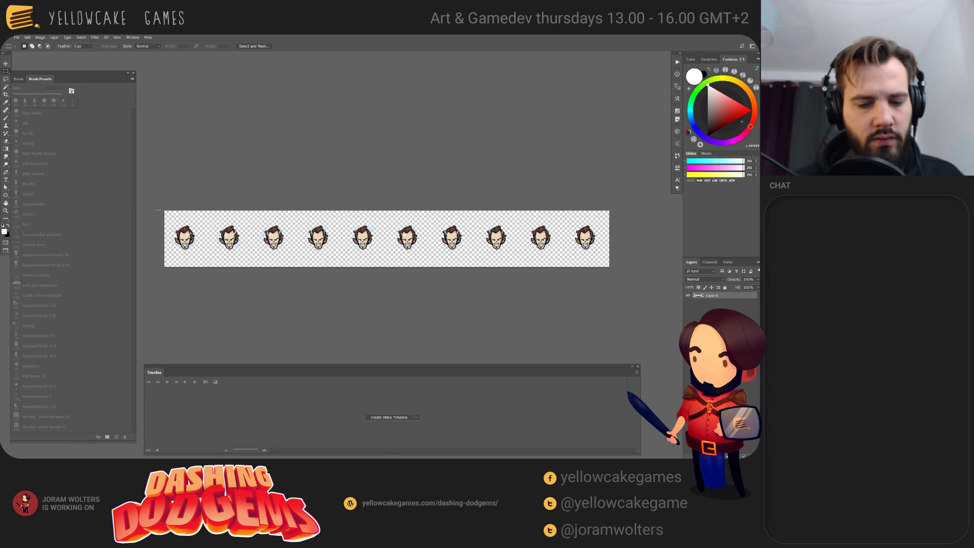
{"action": "left_click_drag", "start_coordinate": [158, 210], "coordinate": [423, 291]}
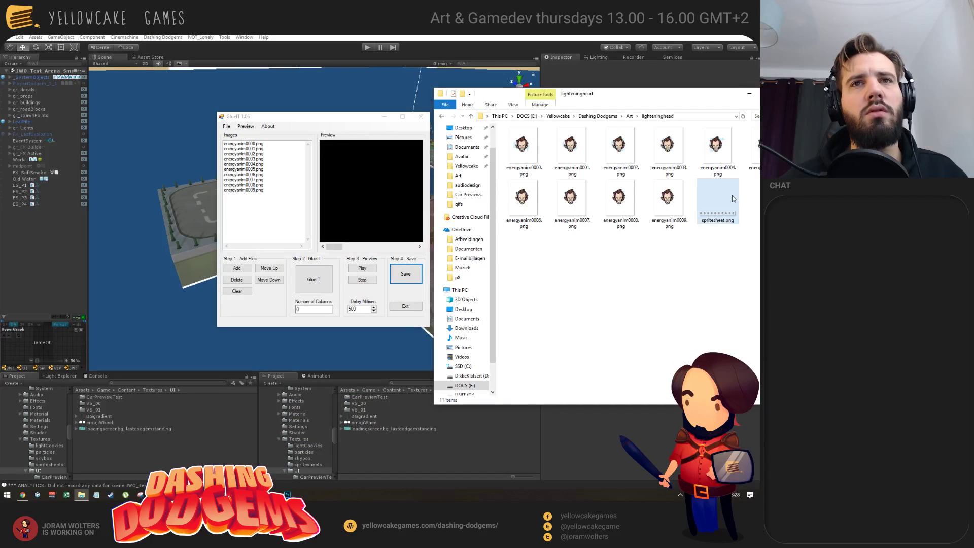
- Delete the old sheet, then glue the frames into 2 columns and save as spritesheet.png
{"action": "key", "text": "shift+Delete"}
{"action": "key", "text": "Return"}
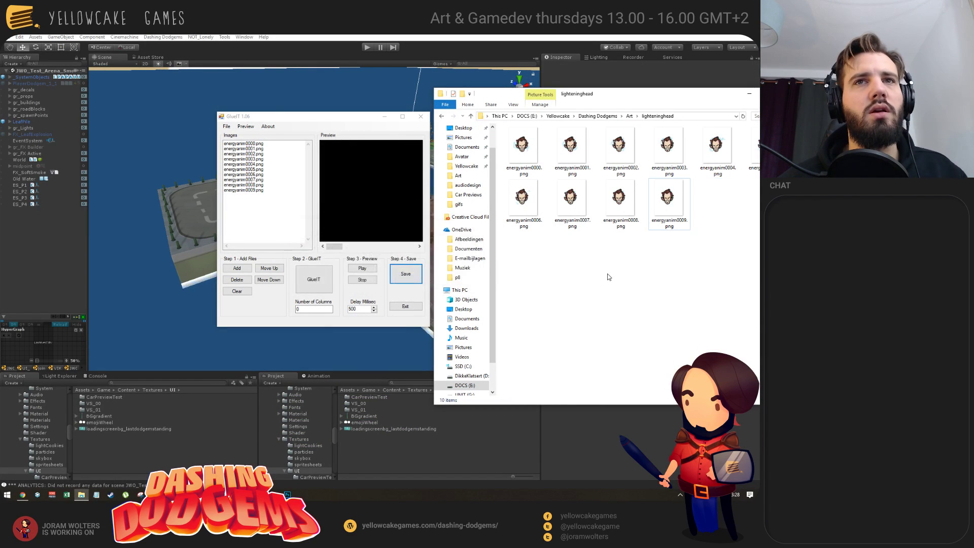
{"action": "left_click", "coordinate": [339, 147]}
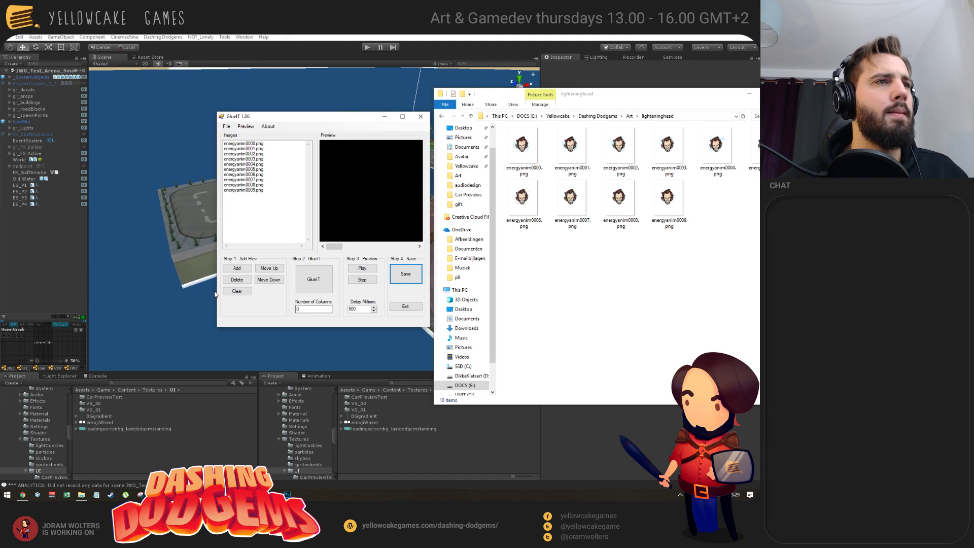
{"action": "key", "text": "Tab"}
{"action": "type", "text": "2"}
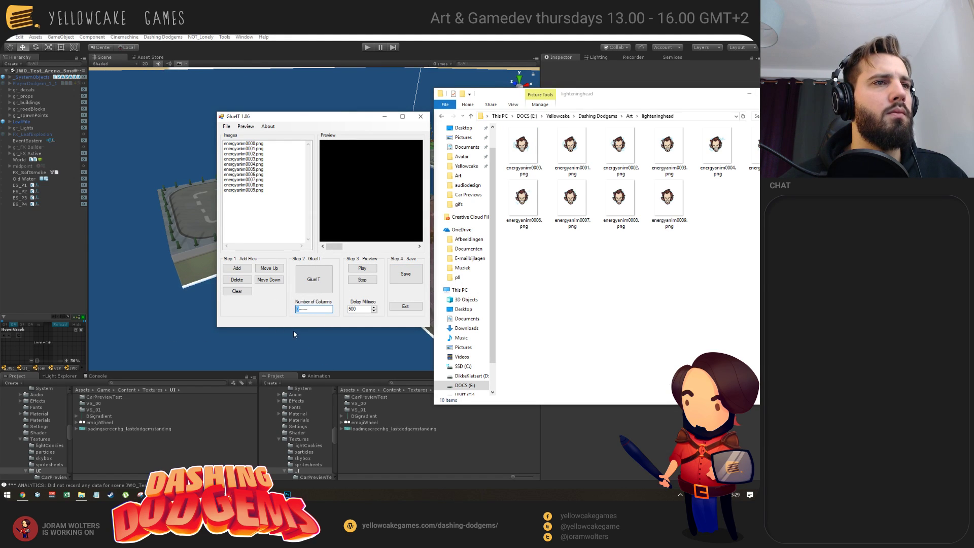
{"action": "left_click", "coordinate": [312, 279]}
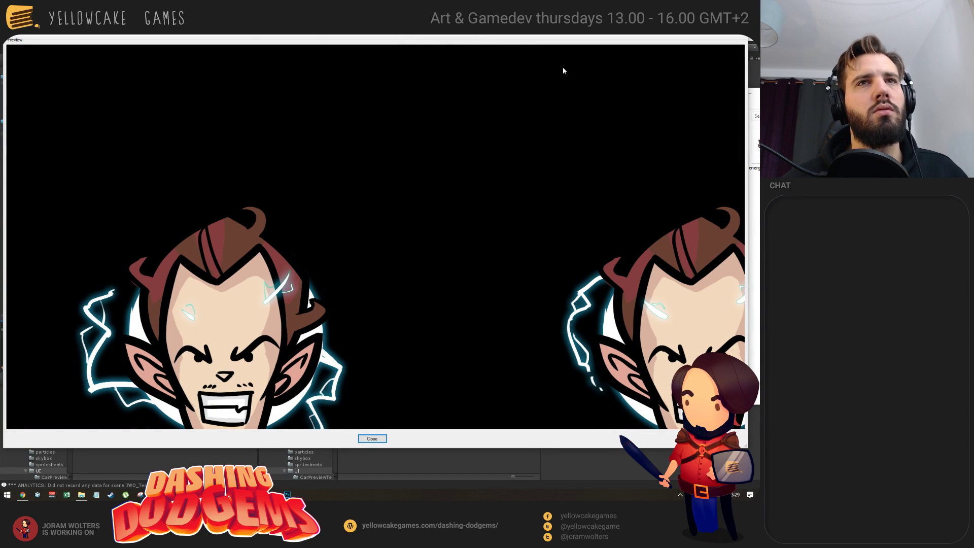
{"action": "left_click", "coordinate": [372, 438]}
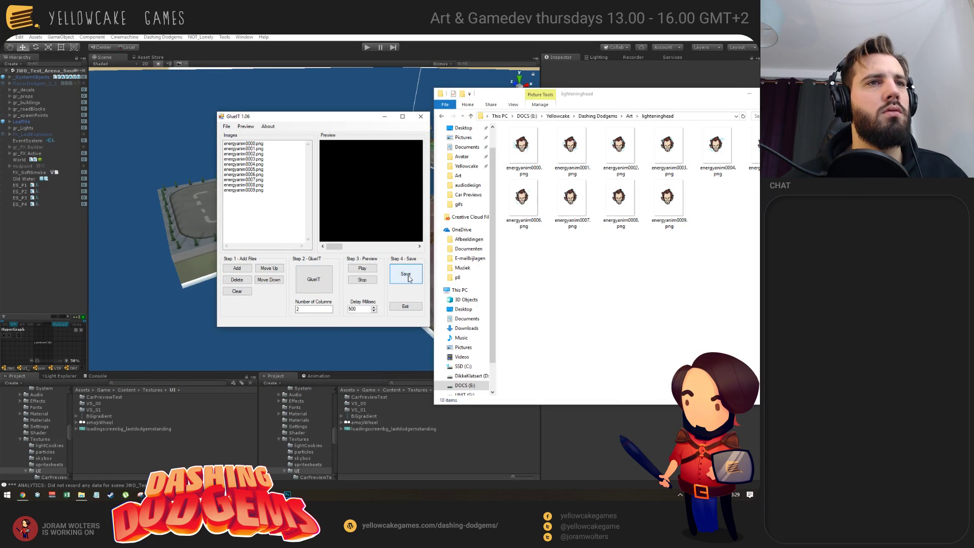
{"action": "left_click", "coordinate": [412, 277]}
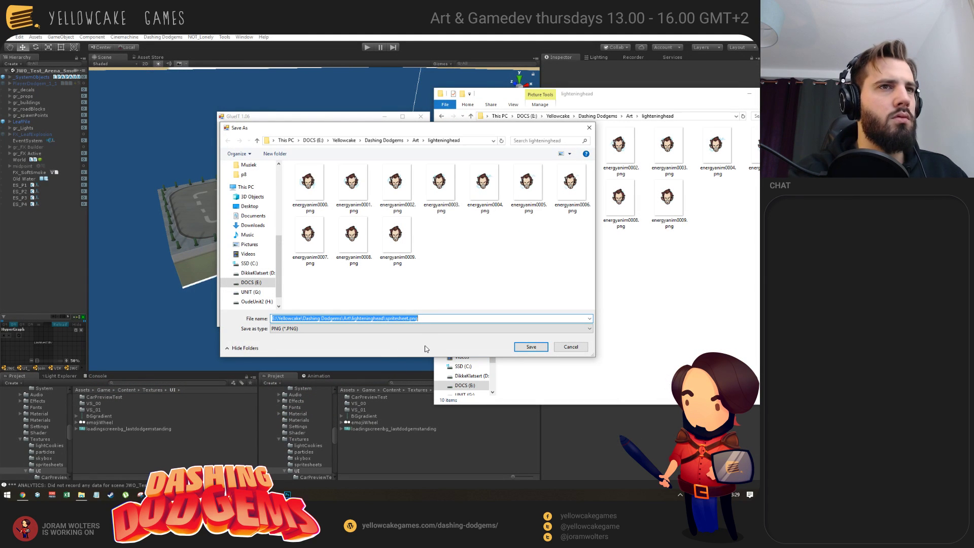
{"action": "key", "text": "Return"}
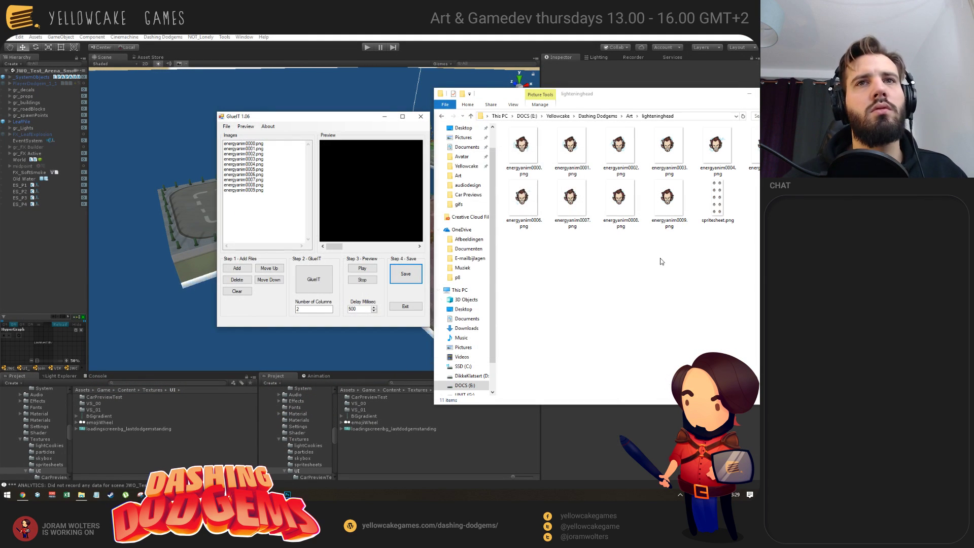
- Delete the two-column sheet, re-glue with 4 columns and save it as spritesheet.png
{"action": "left_click", "coordinate": [721, 200]}
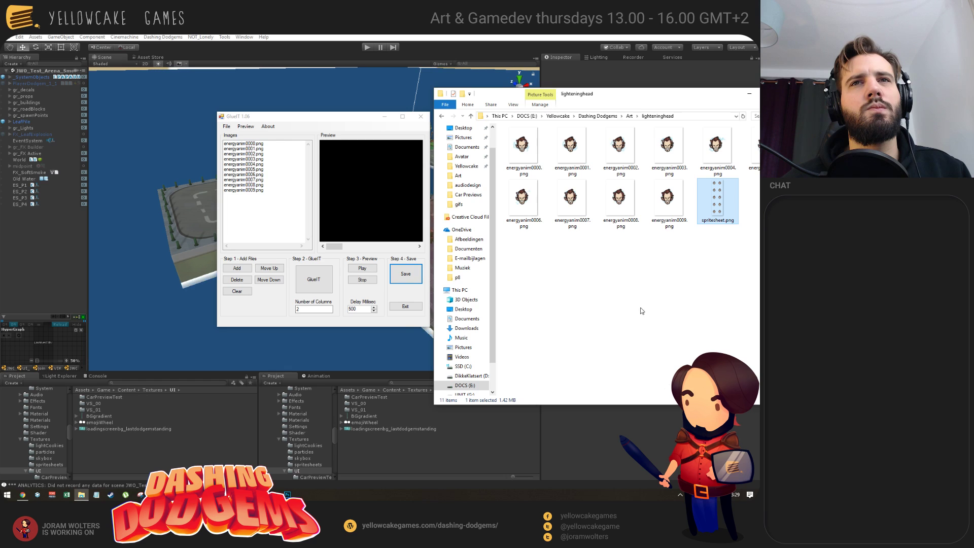
{"action": "key", "text": "Delete"}
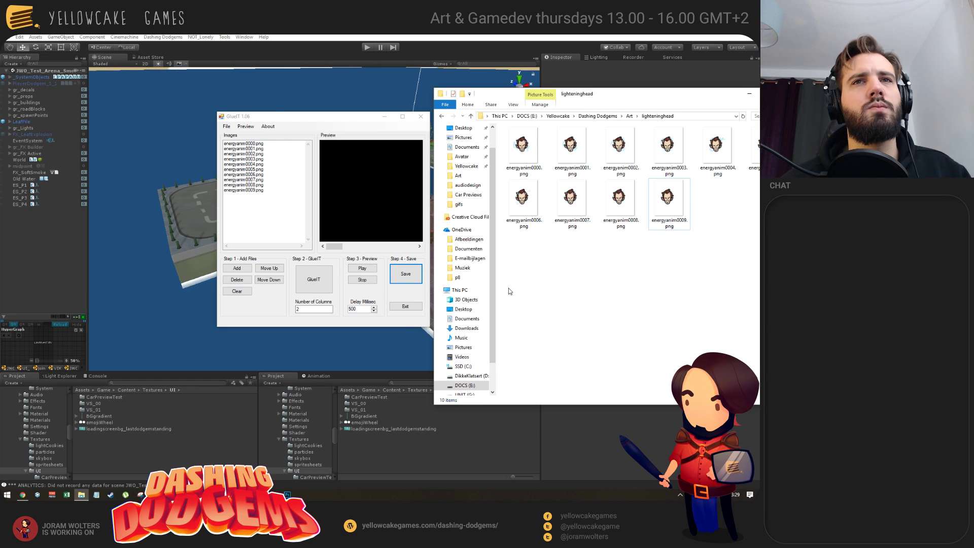
{"action": "left_click", "coordinate": [306, 117]}
{"action": "double_click", "coordinate": [308, 309]}
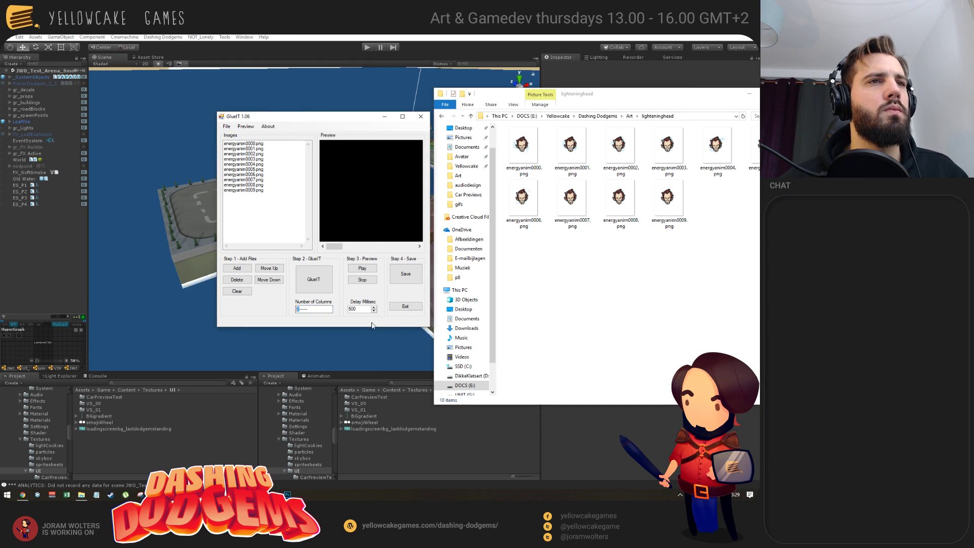
{"action": "type", "text": "5"}
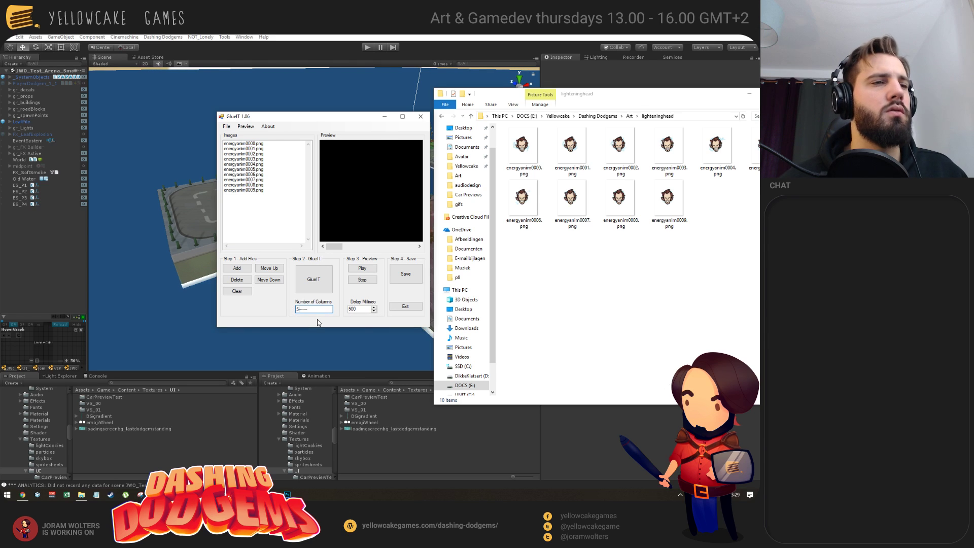
{"action": "key", "text": "BackSpace"}
{"action": "type", "text": "4"}
{"action": "left_click", "coordinate": [314, 279]}
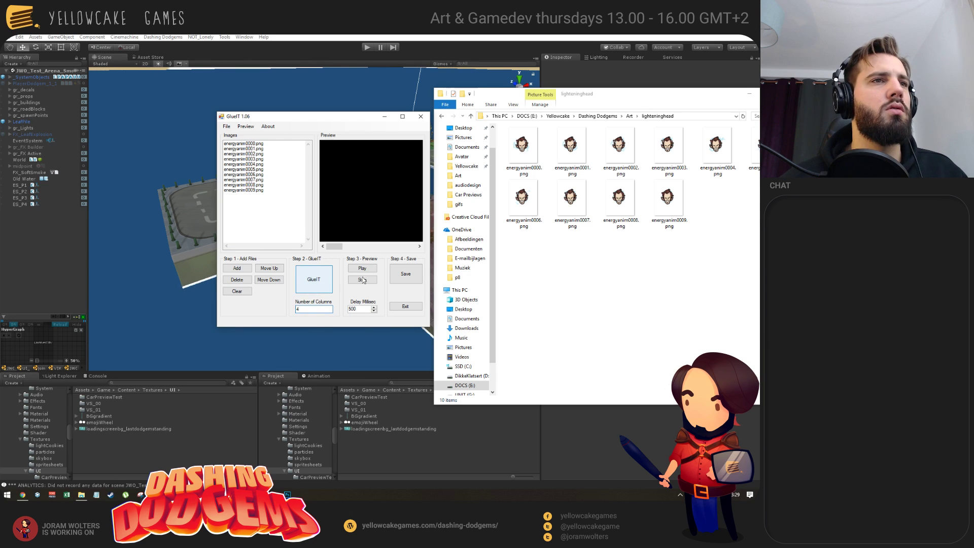
{"action": "key", "text": "Return"}
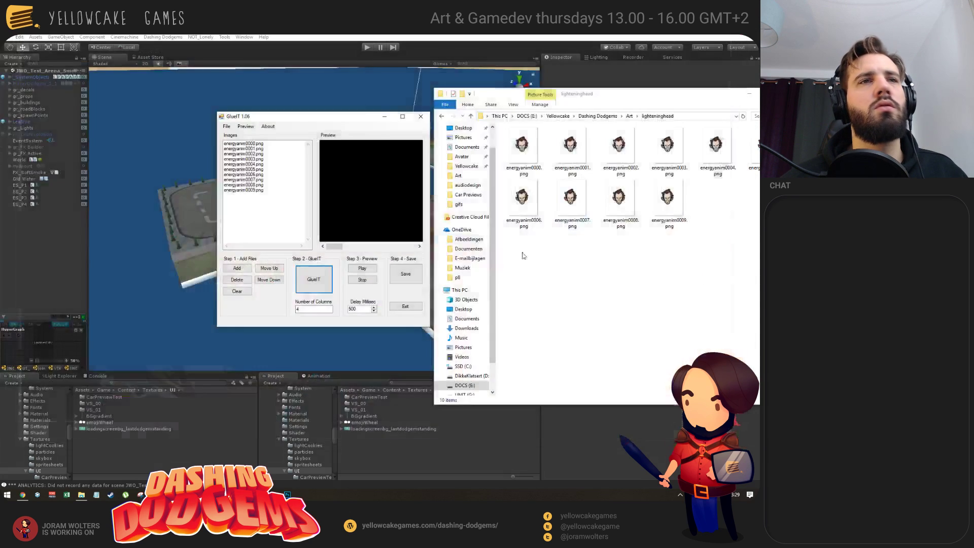
{"action": "left_click", "coordinate": [404, 272]}
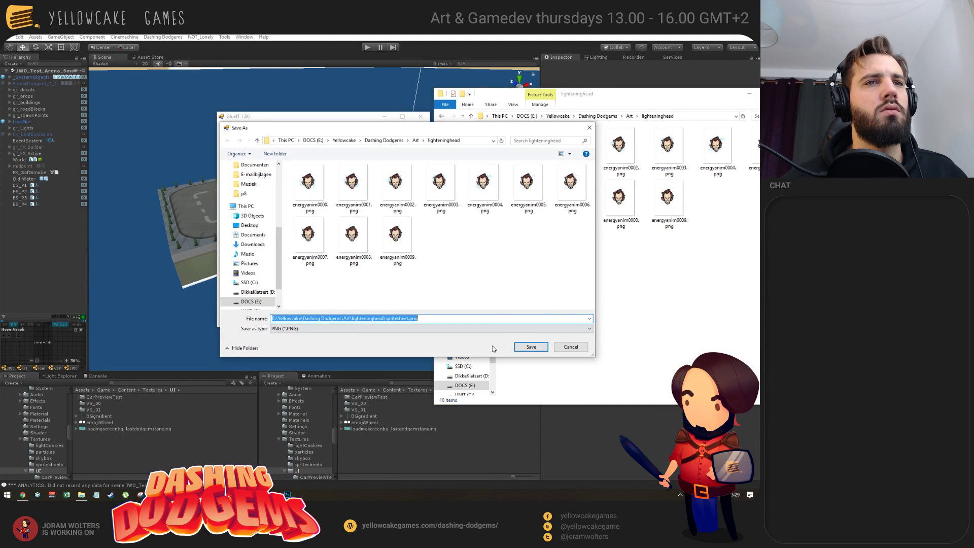
{"action": "left_click", "coordinate": [531, 346]}
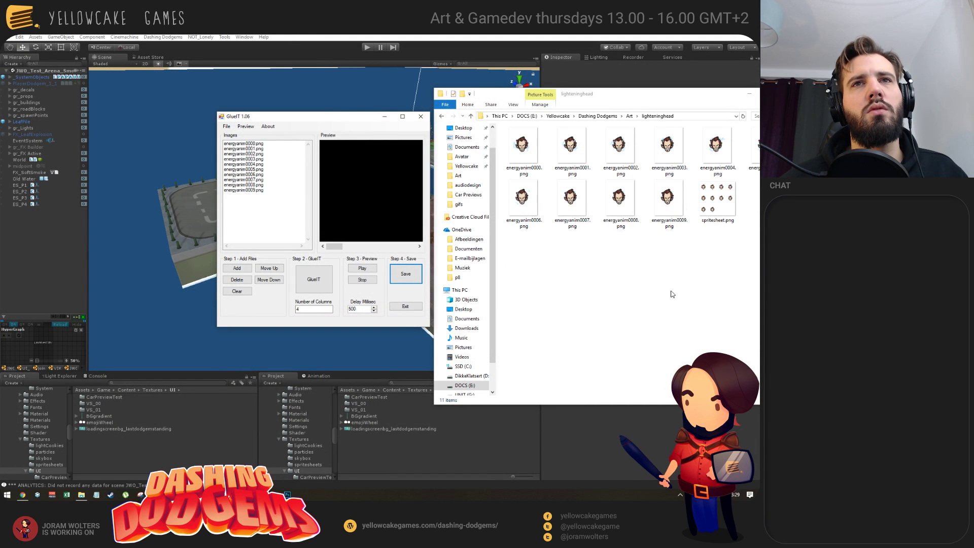
{"action": "left_click", "coordinate": [702, 210]}
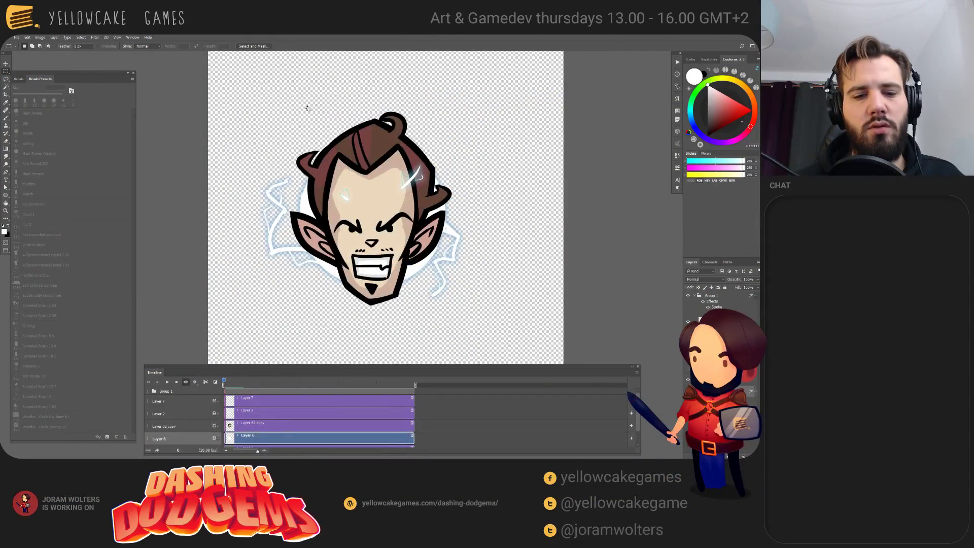
- Resize the sprite sheet to 109 percent in Image Size and zoom in on it
{"action": "left_click", "coordinate": [39, 37]}
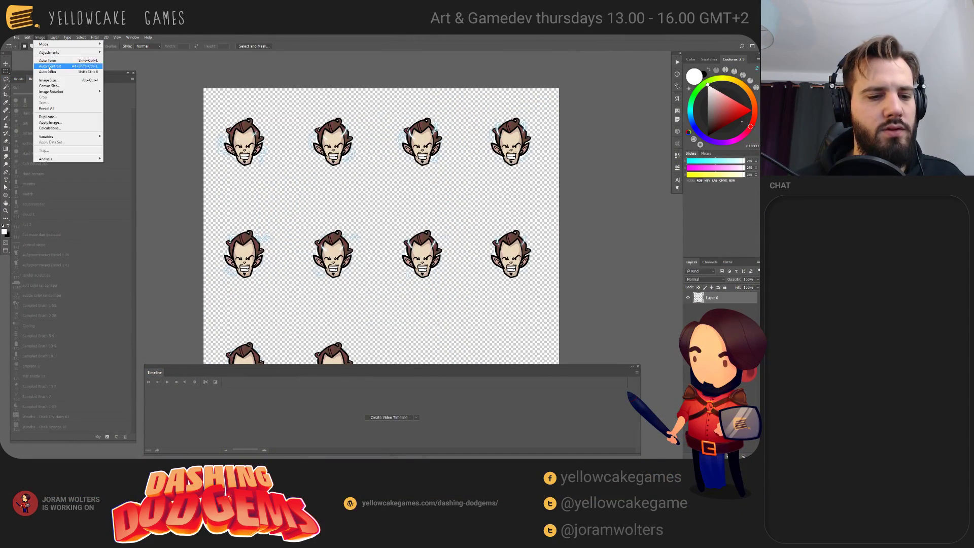
{"action": "left_click", "coordinate": [51, 85]}
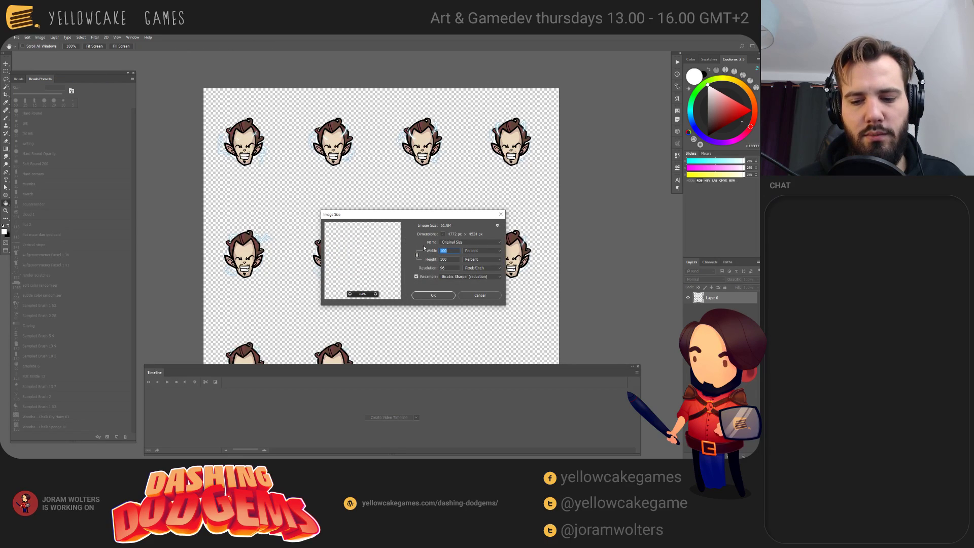
{"action": "left_click", "coordinate": [477, 251]}
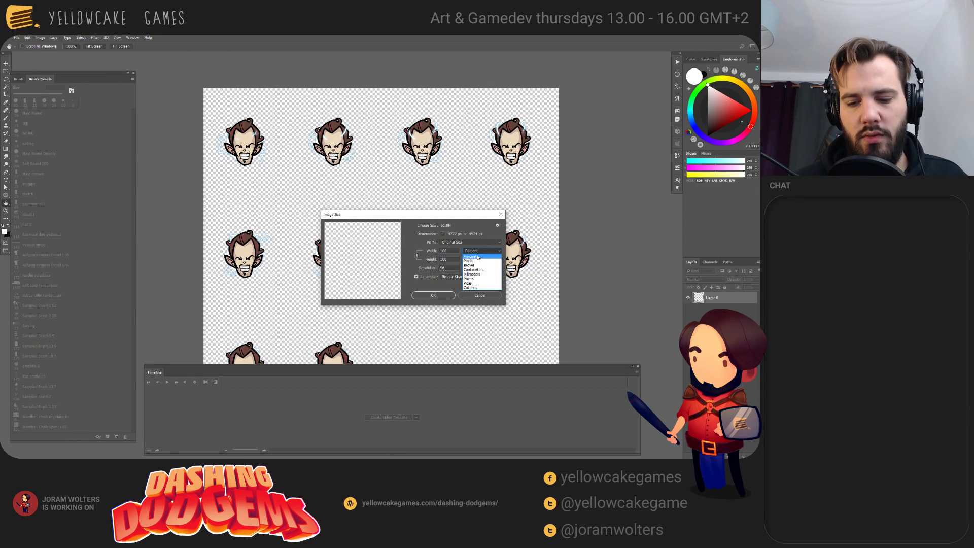
{"action": "left_click", "coordinate": [478, 260]}
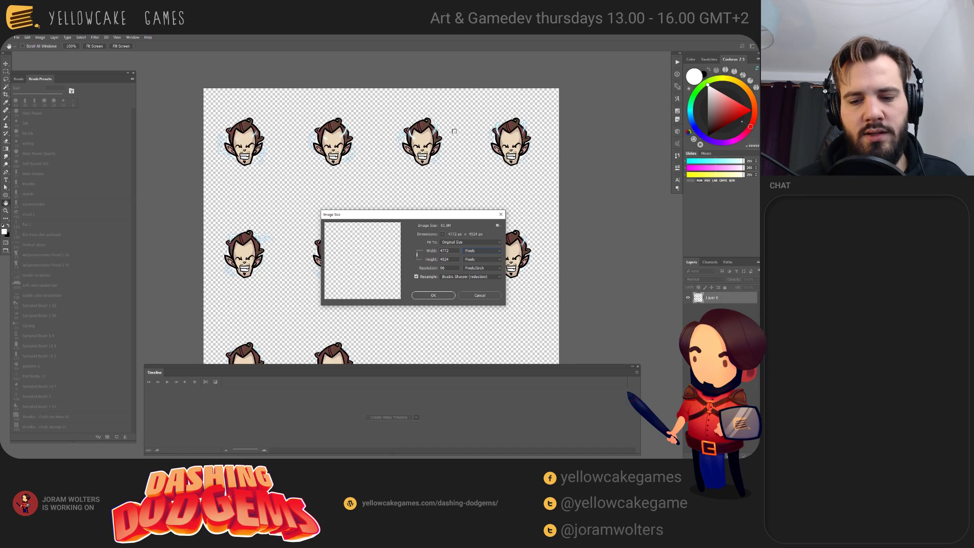
{"action": "left_click_drag", "start_coordinate": [400, 215], "coordinate": [290, 161]}
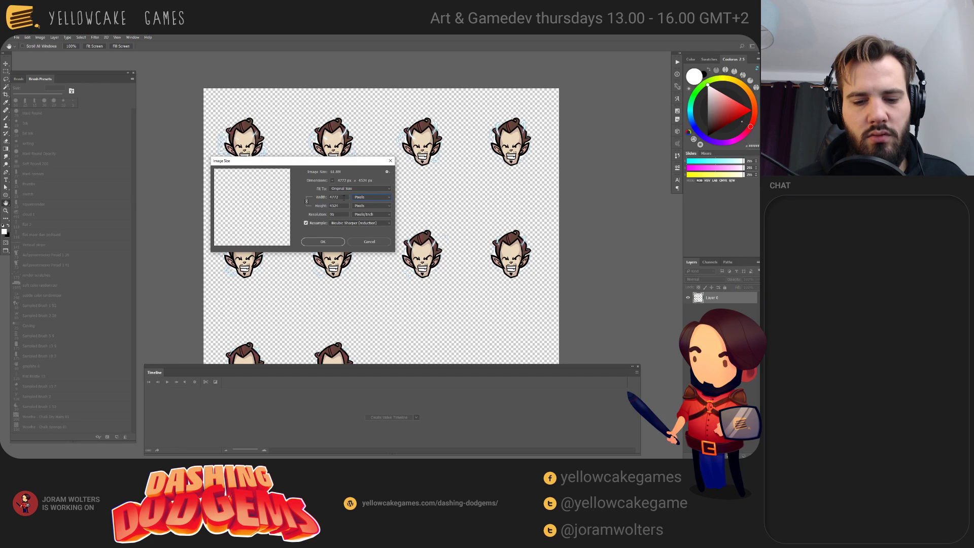
{"action": "left_click", "coordinate": [363, 198]}
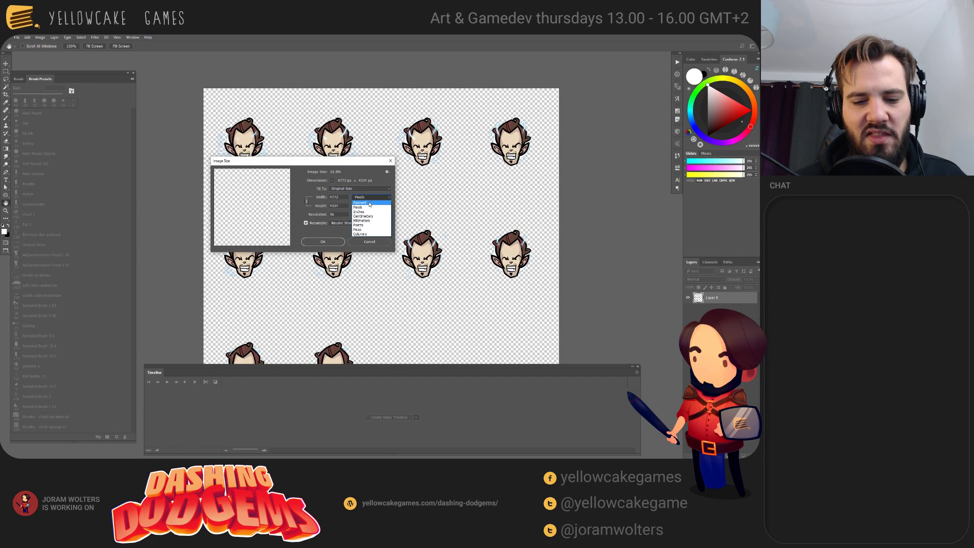
{"action": "left_click", "coordinate": [359, 203]}
{"action": "type", "text": "109"}
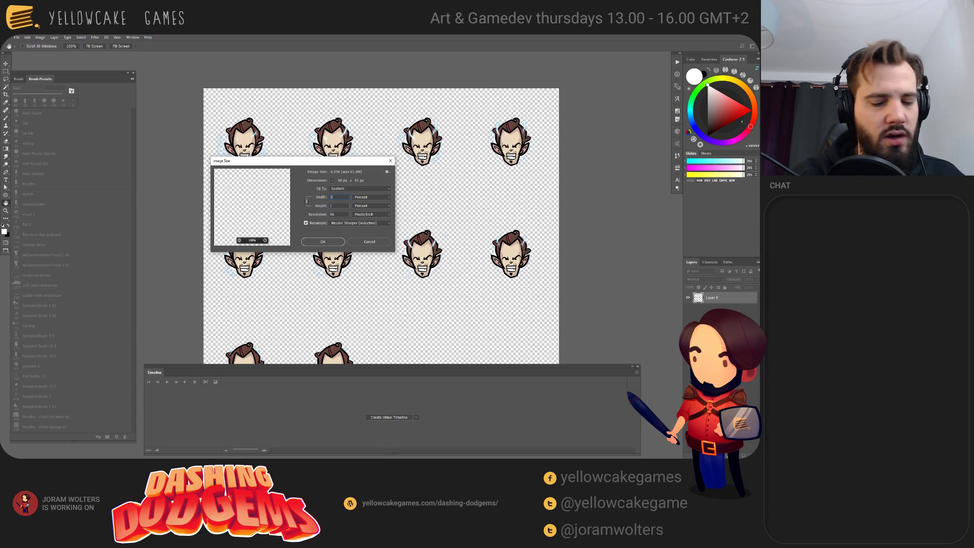
{"action": "key", "text": "Return"}
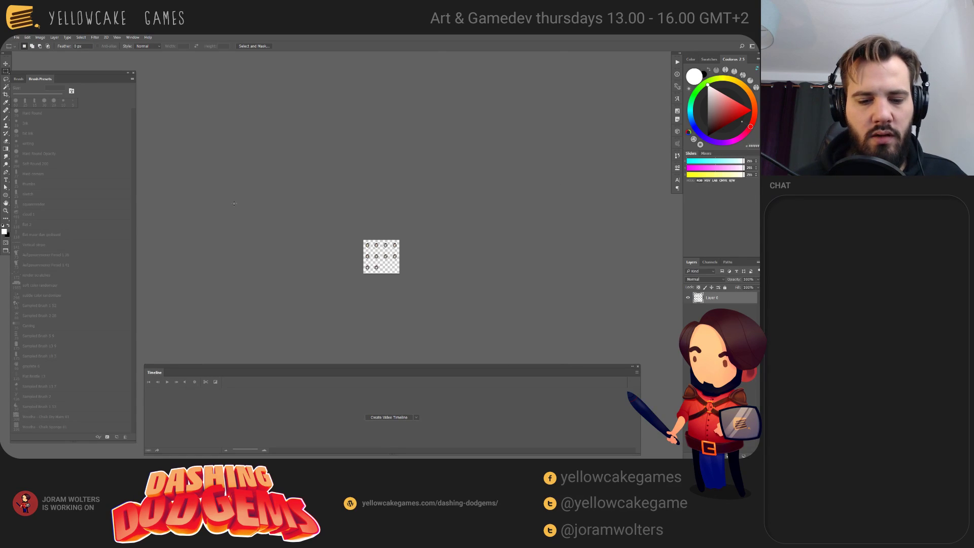
{"action": "key", "text": "ctrl+plus"}
{"action": "key", "text": "ctrl+plus"}
{"action": "key", "text": "ctrl+plus"}
{"action": "key", "text": "ctrl+plus"}
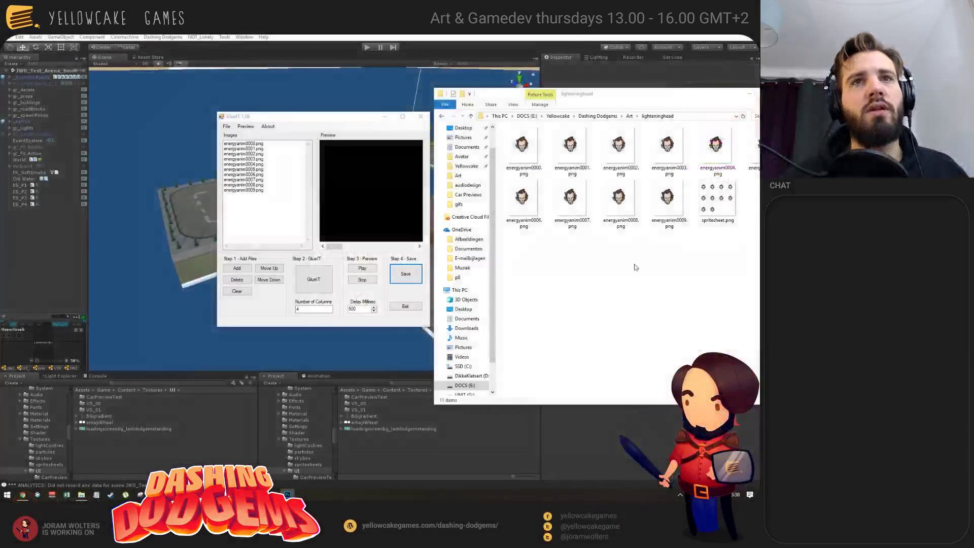
- Drag spritesheet.png into the Unity project assets and open the VS_01 folder
{"action": "left_click", "coordinate": [414, 409]}
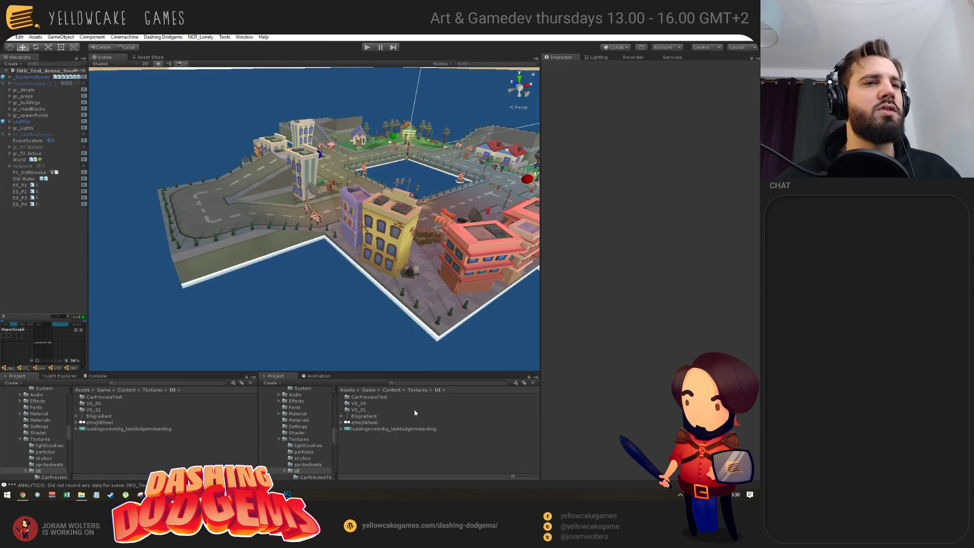
{"action": "key", "text": "alt+Tab"}
{"action": "left_click_drag", "start_coordinate": [717, 201], "coordinate": [341, 495]}
{"action": "left_click_drag", "start_coordinate": [368, 447], "coordinate": [361, 410]}
{"action": "left_click", "coordinate": [361, 410]}
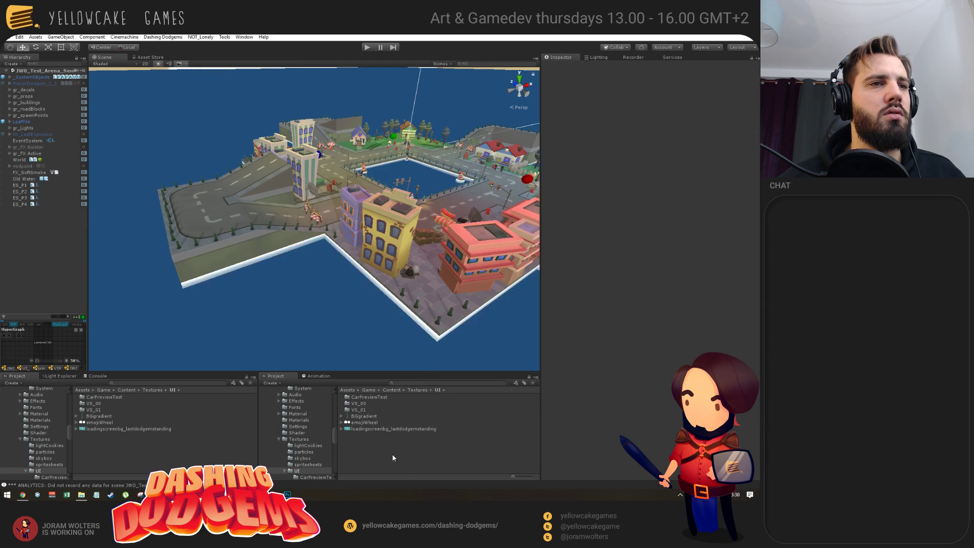
{"action": "double_click", "coordinate": [358, 410]}
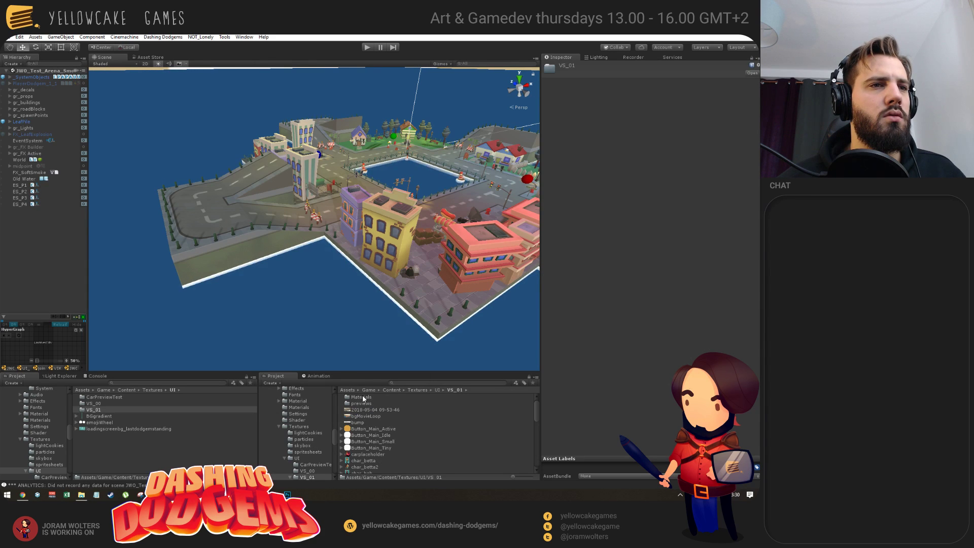
{"action": "scroll", "coordinate": [388, 431], "scroll_direction": "down", "scroll_amount": 5}
{"action": "scroll", "coordinate": [393, 446], "scroll_direction": "down", "scroll_amount": 5}
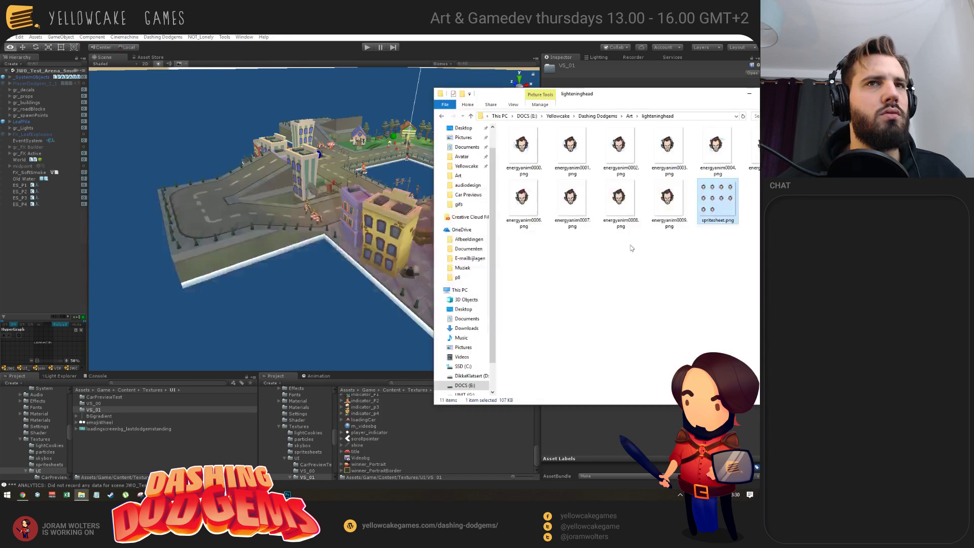
- Rename spritesheet.png in the lighteninghead folder to AnimatedHead
{"action": "key", "text": "alt+Tab"}
{"action": "left_click", "coordinate": [718, 221]}
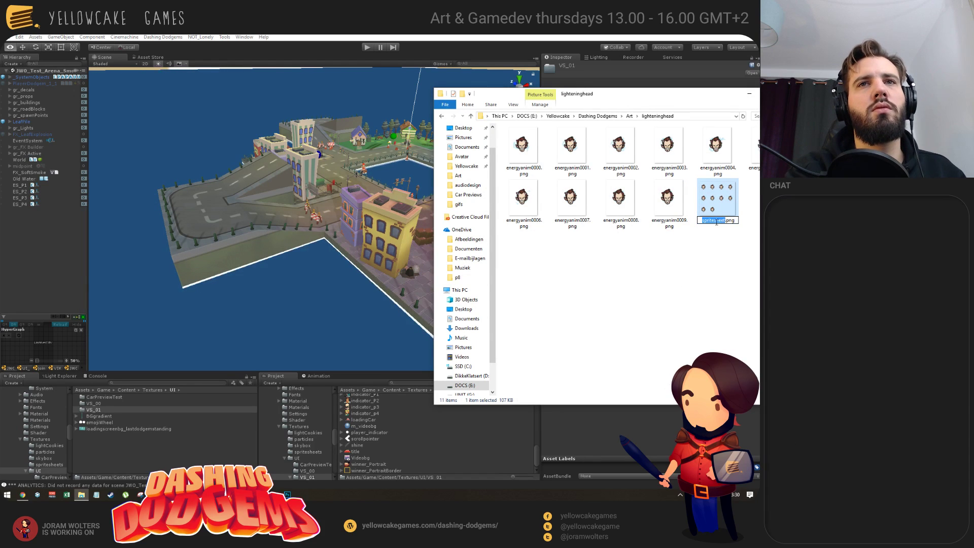
{"action": "type", "text": "AnimatedH"}
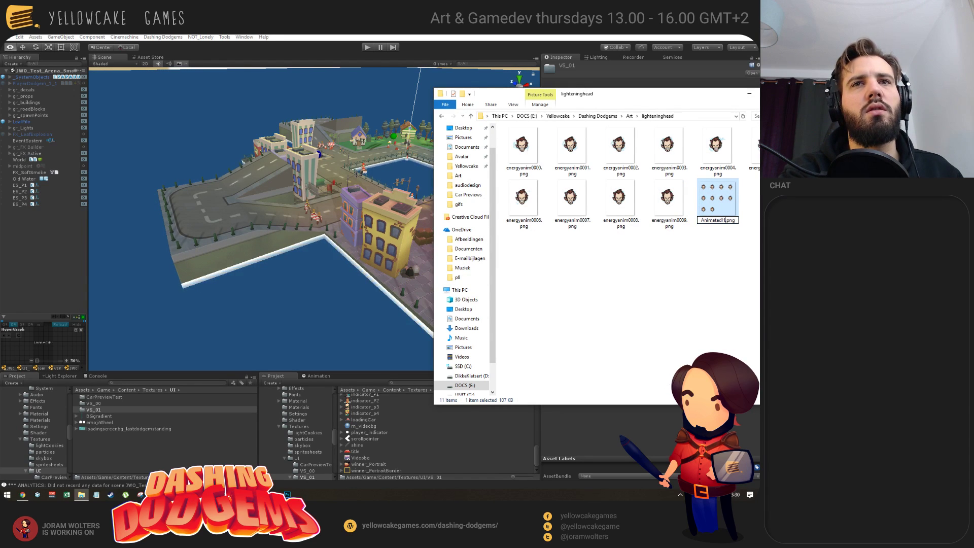
{"action": "type", "text": "eadTest"}
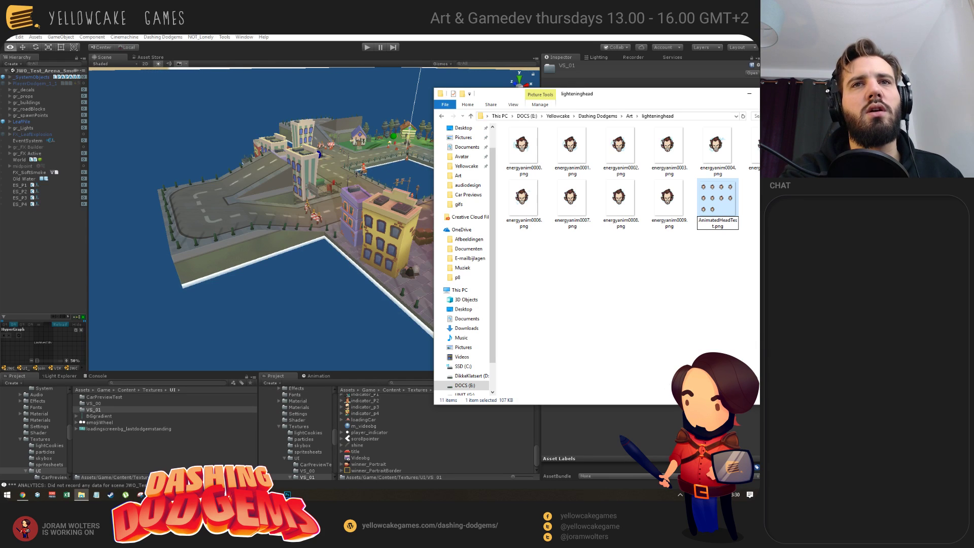
{"action": "key", "text": "Return"}
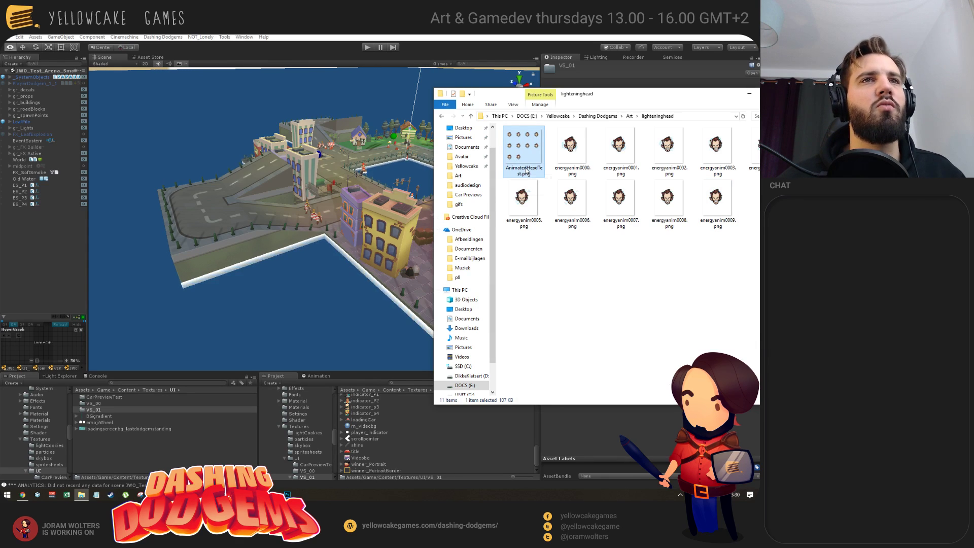
- Search the Unity project for 'test', then clear the search to show VS_01 again
{"action": "left_click", "coordinate": [353, 375]}
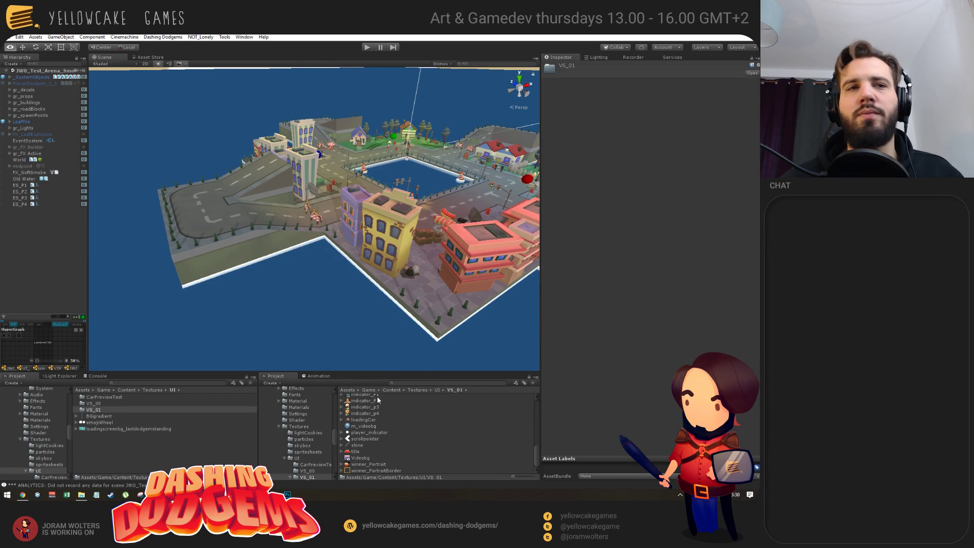
{"action": "left_click", "coordinate": [473, 384]}
{"action": "type", "text": "test"}
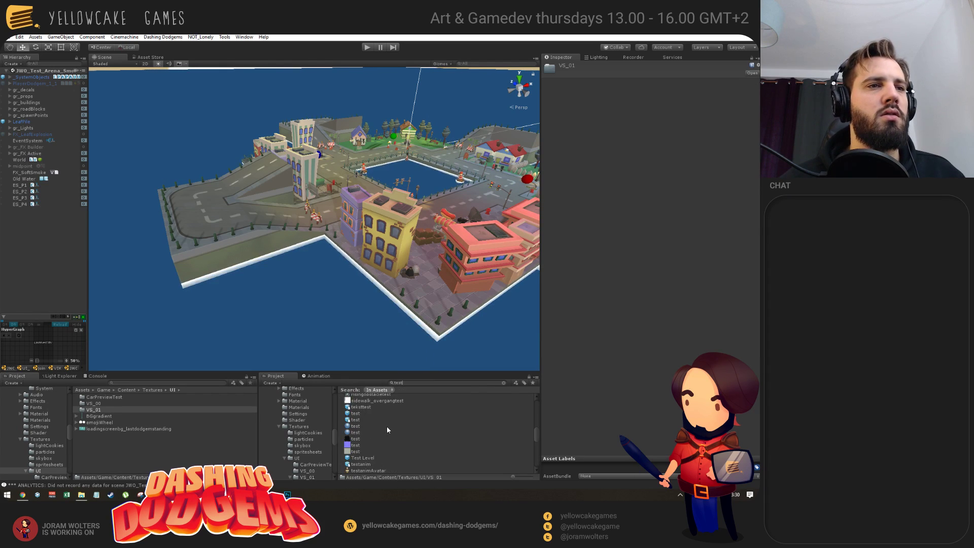
{"action": "left_click_drag", "start_coordinate": [538, 437], "coordinate": [531, 397]}
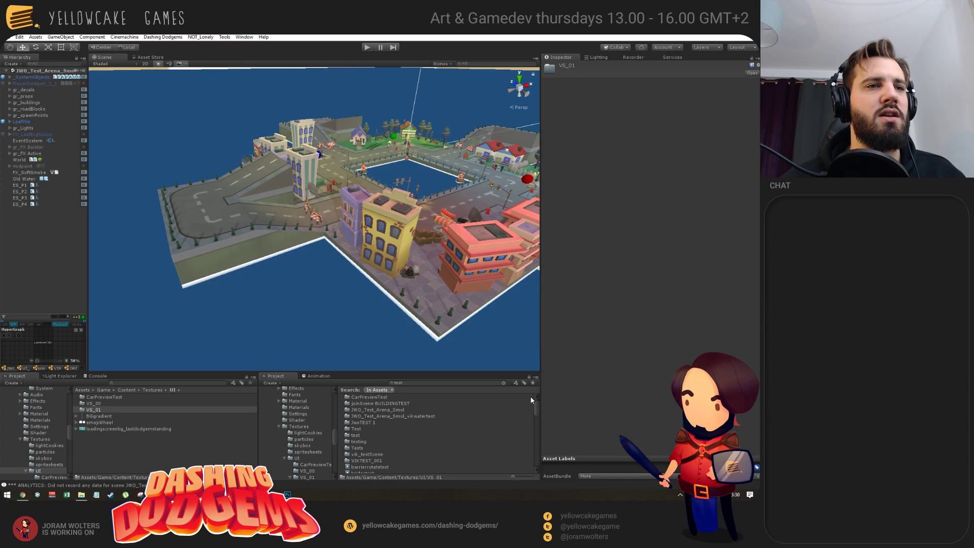
{"action": "left_click", "coordinate": [399, 382]}
{"action": "key", "text": "BackSpace"}
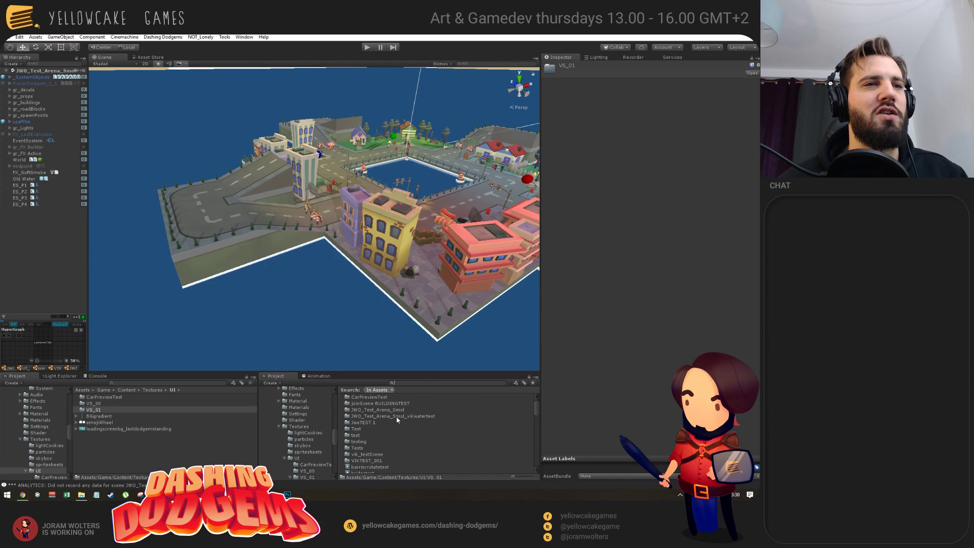
- Import AnimatedHeadTest.png from Explorer into the VS_01 folder
{"action": "double_click", "coordinate": [361, 398]}
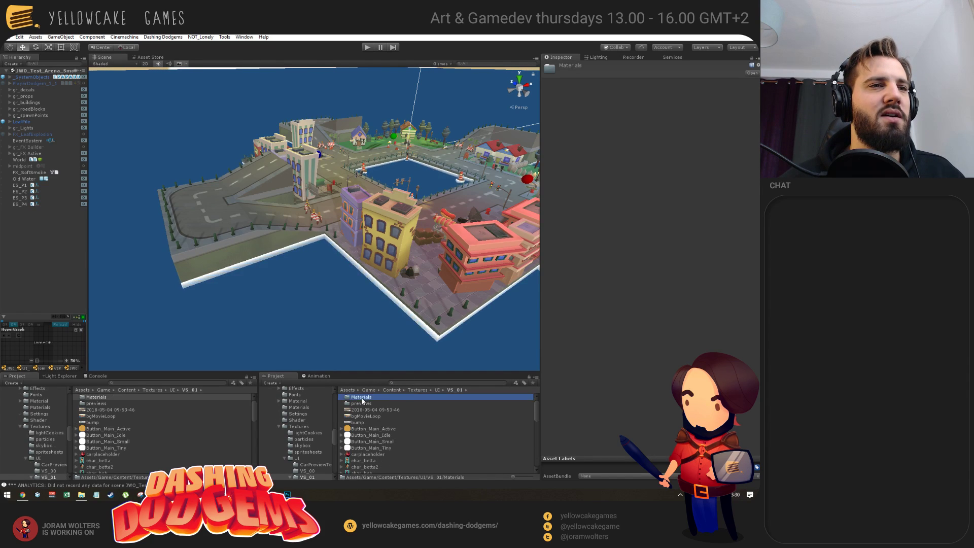
{"action": "left_click", "coordinate": [454, 390]}
{"action": "key", "text": "alt+Tab"}
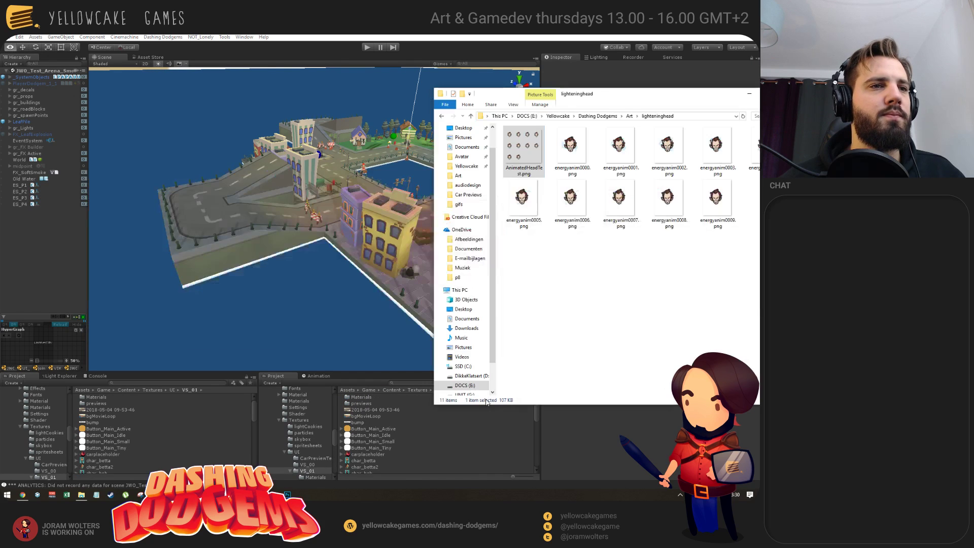
{"action": "left_click_drag", "start_coordinate": [368, 397], "coordinate": [406, 437]}
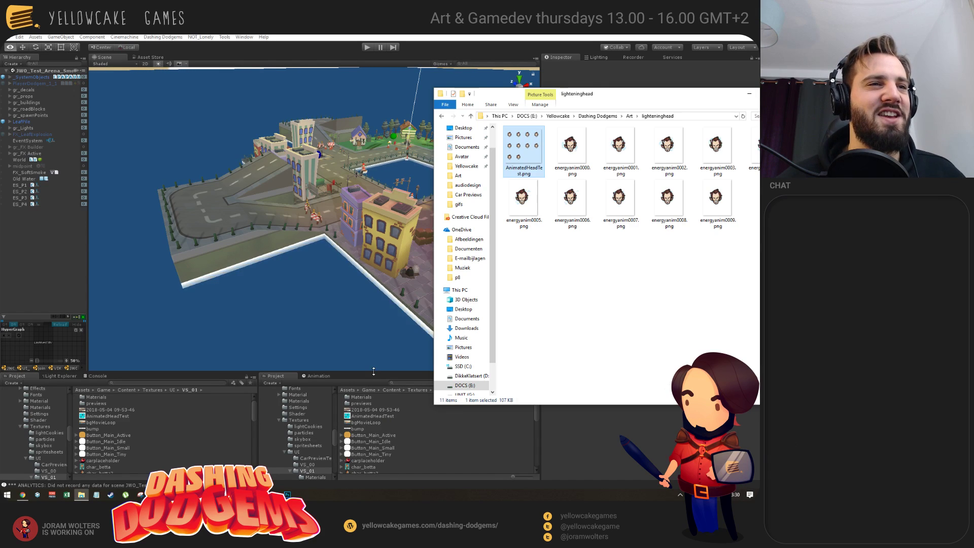
- Set AnimatedHeadTest's Texture Type to Sprite (2D and UI), apply it, and open the Sprite Editor
{"action": "left_click", "coordinate": [514, 410]}
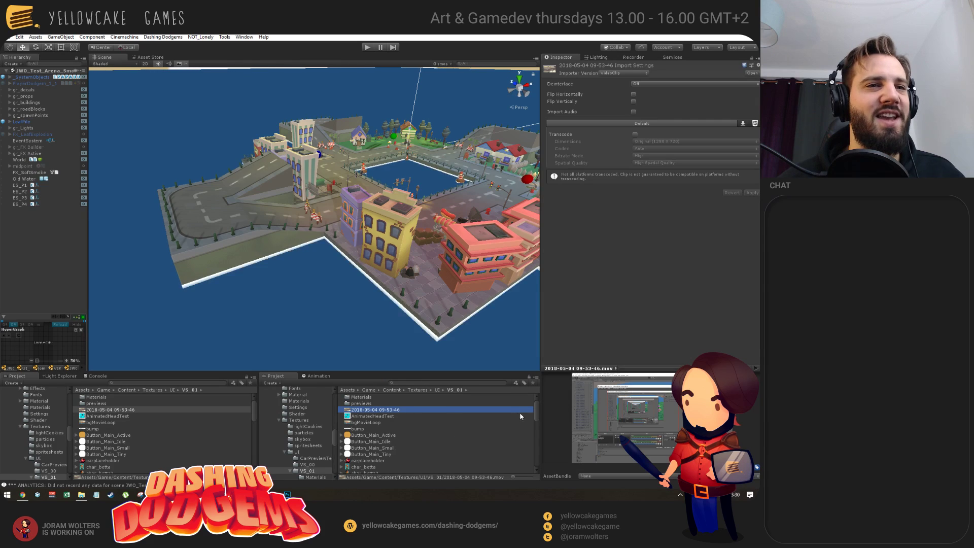
{"action": "mouse_move", "coordinate": [537, 407]}
{"action": "left_mouse_down"}
{"action": "mouse_move", "coordinate": [535, 469]}
{"action": "mouse_move", "coordinate": [539, 407]}
{"action": "left_mouse_up"}
{"action": "left_click", "coordinate": [366, 416]}
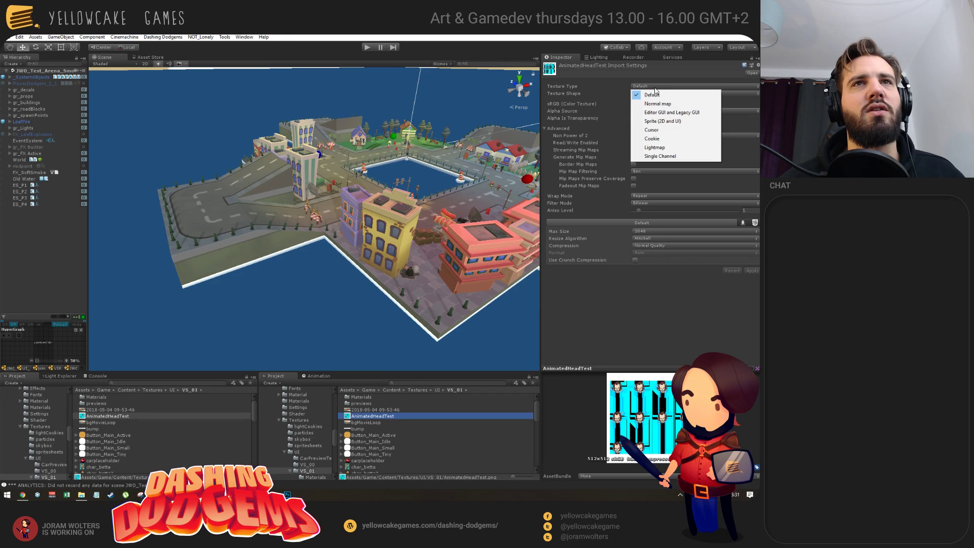
{"action": "left_click", "coordinate": [672, 120]}
{"action": "left_click", "coordinate": [752, 287]}
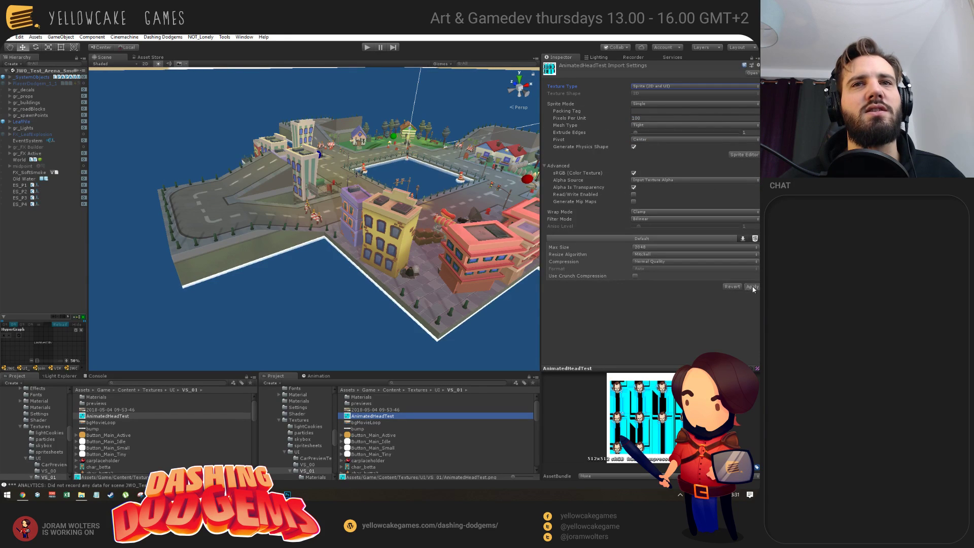
{"action": "left_click", "coordinate": [745, 155]}
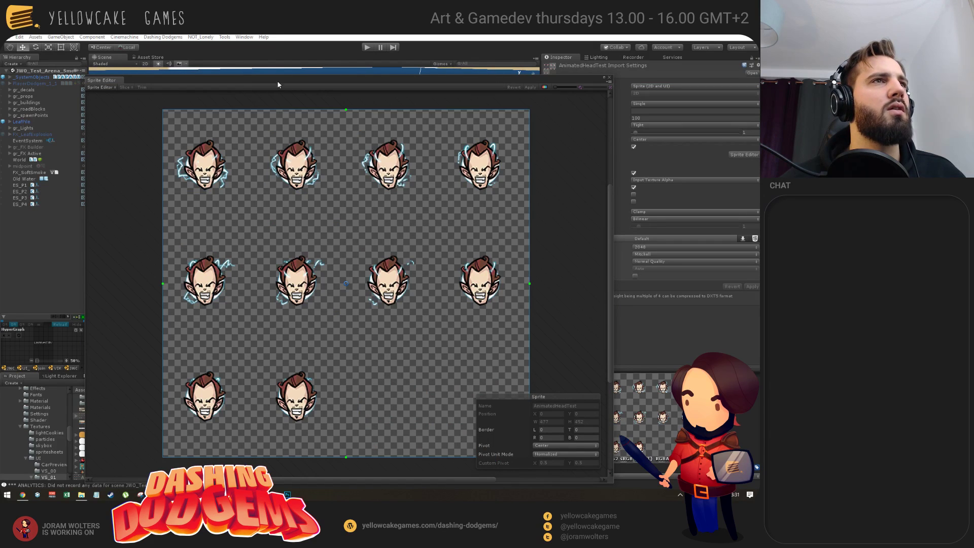
- Move the Sprite Editor aside and apply Multiple as AnimatedHeadTest's Sprite Mode
{"action": "left_click_drag", "start_coordinate": [251, 80], "coordinate": [251, 54]}
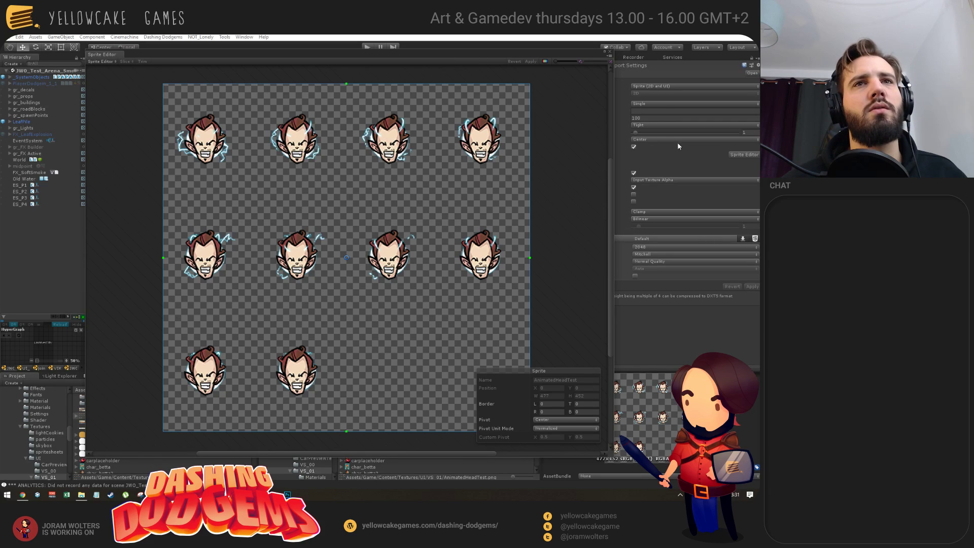
{"action": "left_click", "coordinate": [660, 136]}
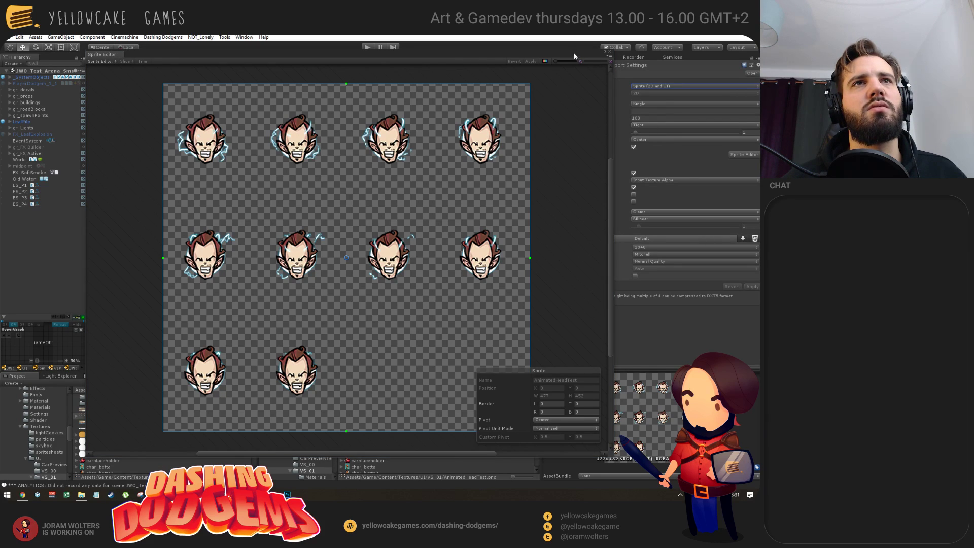
{"action": "left_click_drag", "start_coordinate": [573, 53], "coordinate": [469, 109]}
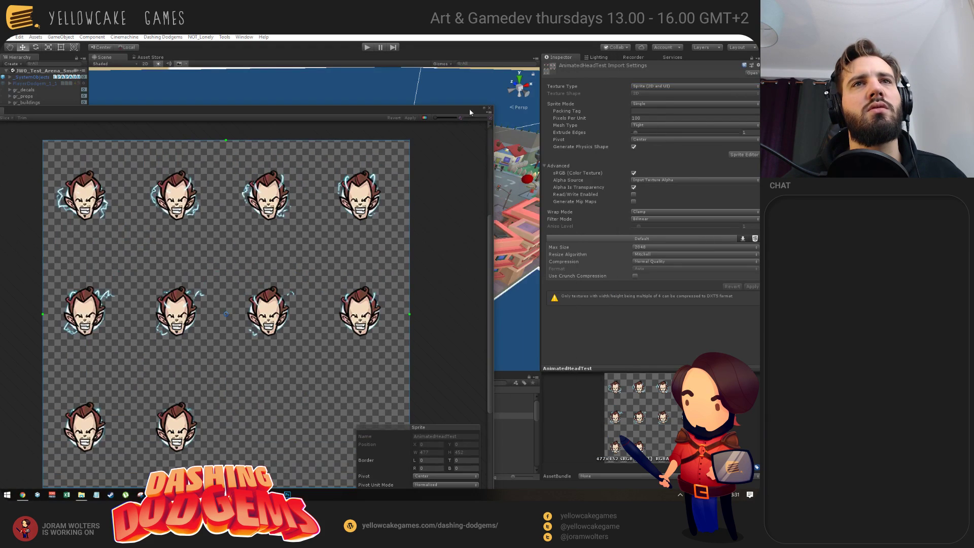
{"action": "left_click", "coordinate": [649, 104]}
{"action": "left_click", "coordinate": [655, 121]}
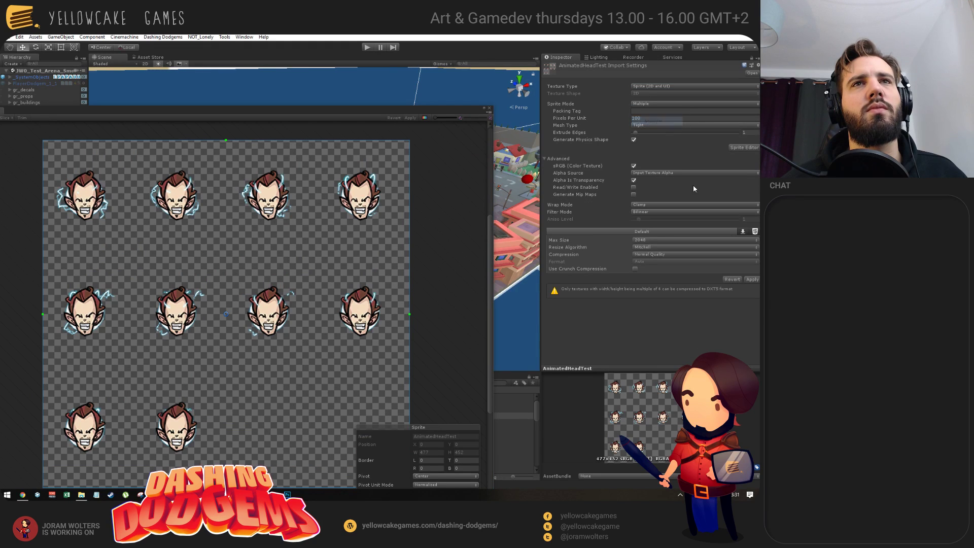
{"action": "left_click", "coordinate": [749, 280]}
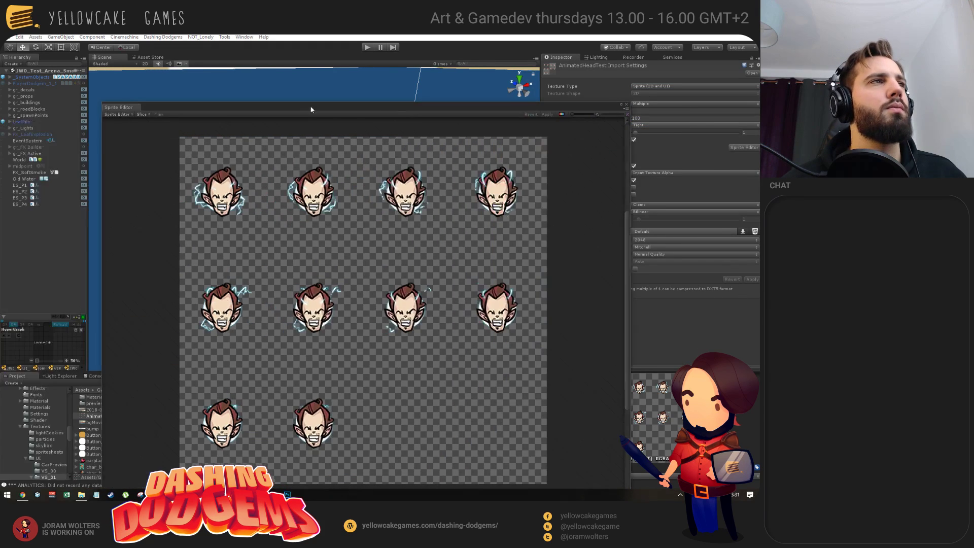
- Slice the sheet with Grid By Cell Count, first using 3 columns
{"action": "left_click", "coordinate": [145, 114]}
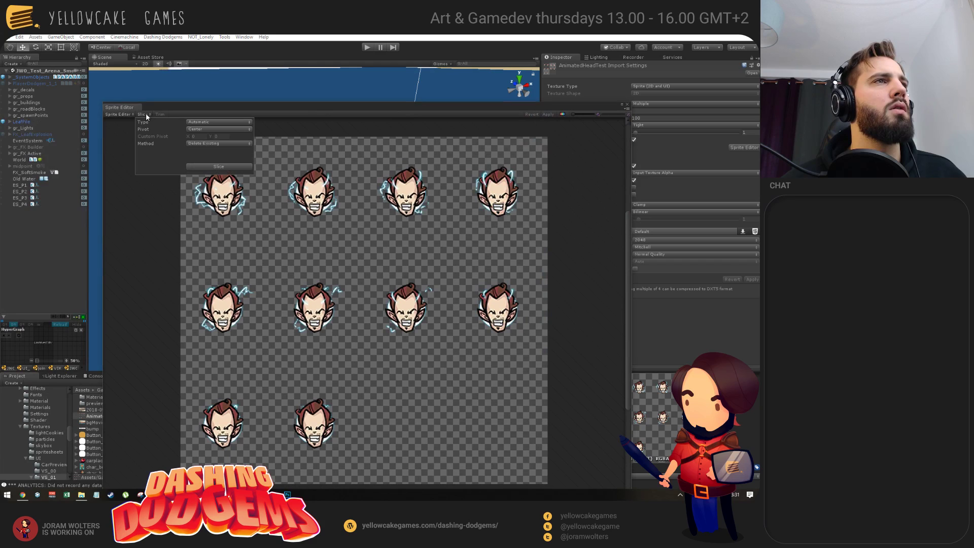
{"action": "left_click", "coordinate": [211, 124]}
{"action": "left_click", "coordinate": [224, 144]}
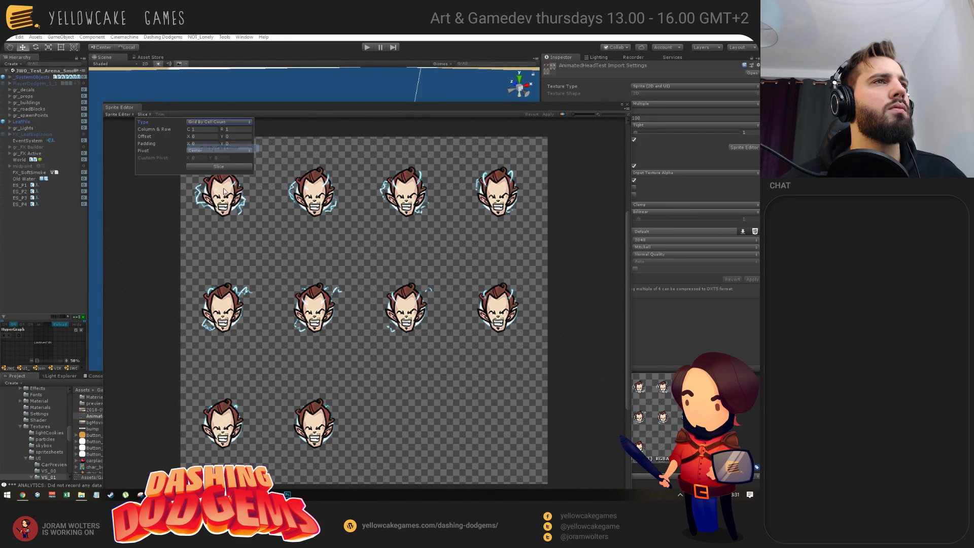
{"action": "left_click", "coordinate": [203, 130]}
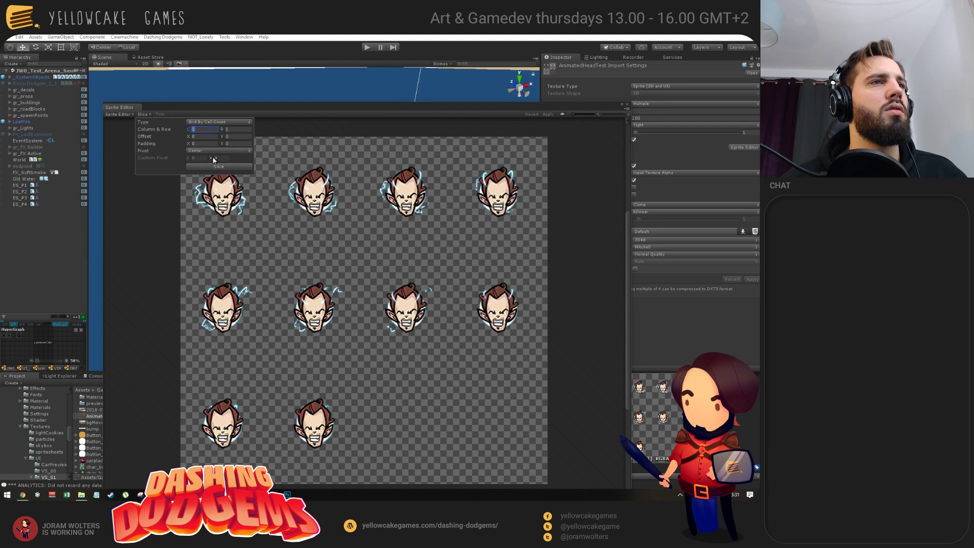
{"action": "type", "text": "3"}
{"action": "key", "text": "Tab"}
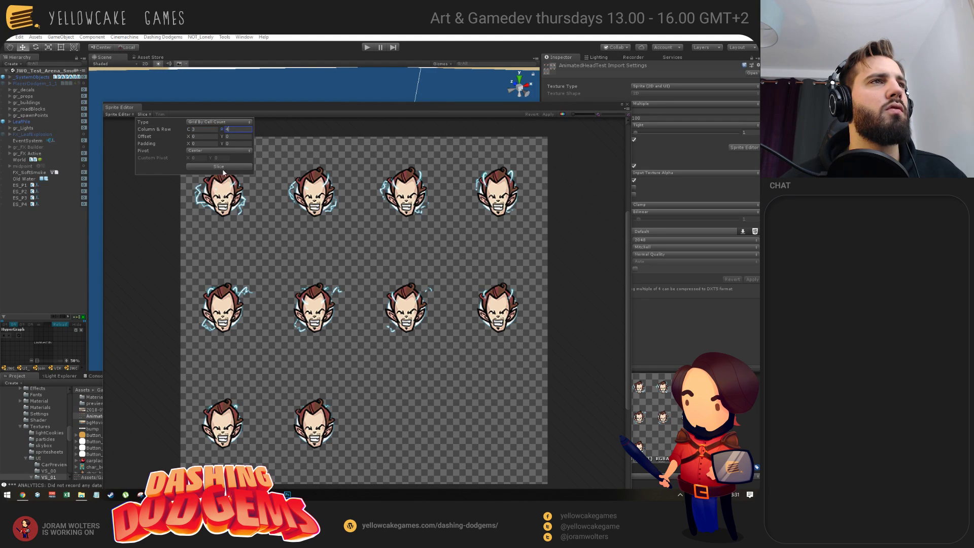
{"action": "left_click", "coordinate": [219, 167]}
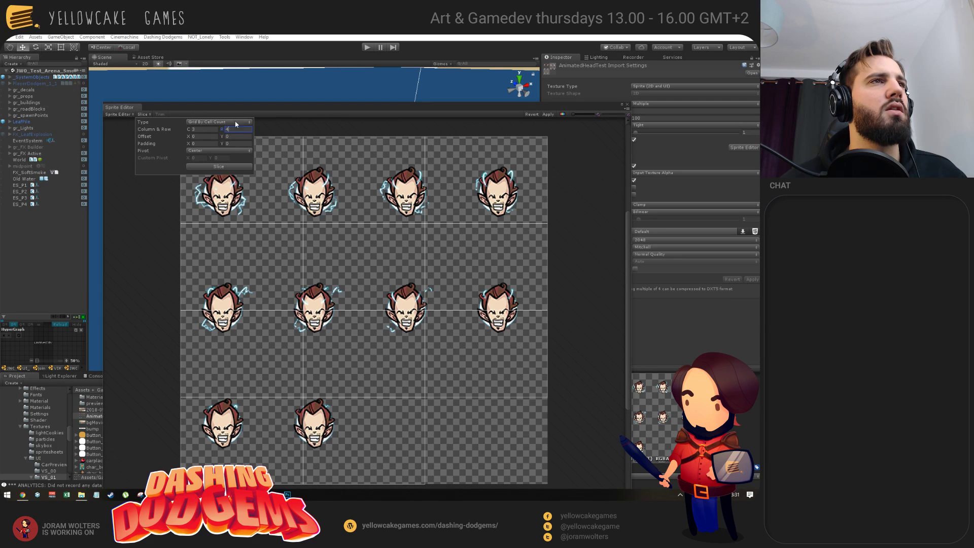
- Re-slice the sheet into 4 columns by 3 rows and close the Sprite Editor
{"action": "left_click", "coordinate": [208, 130]}
{"action": "type", "text": "4"}
{"action": "key", "text": "Tab"}
{"action": "type", "text": "3"}
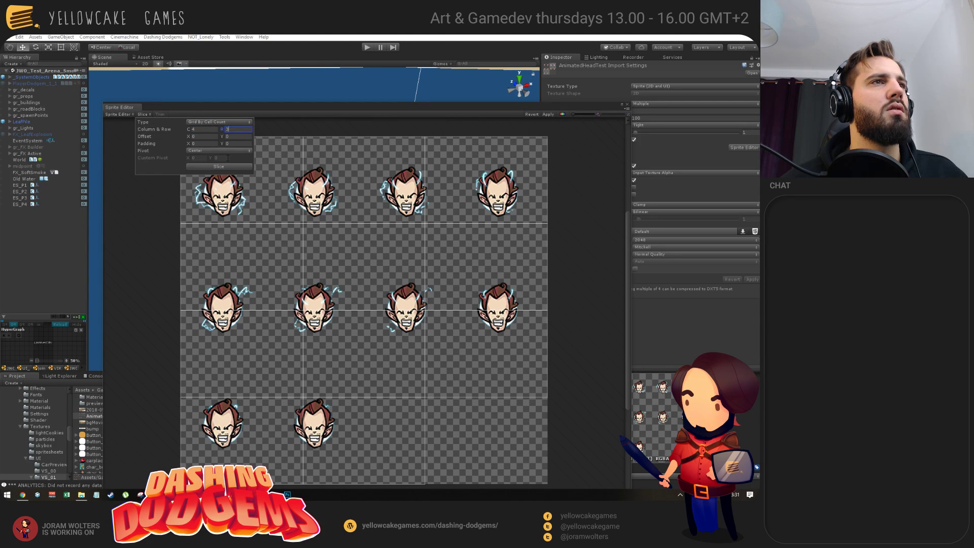
{"action": "left_click", "coordinate": [226, 170]}
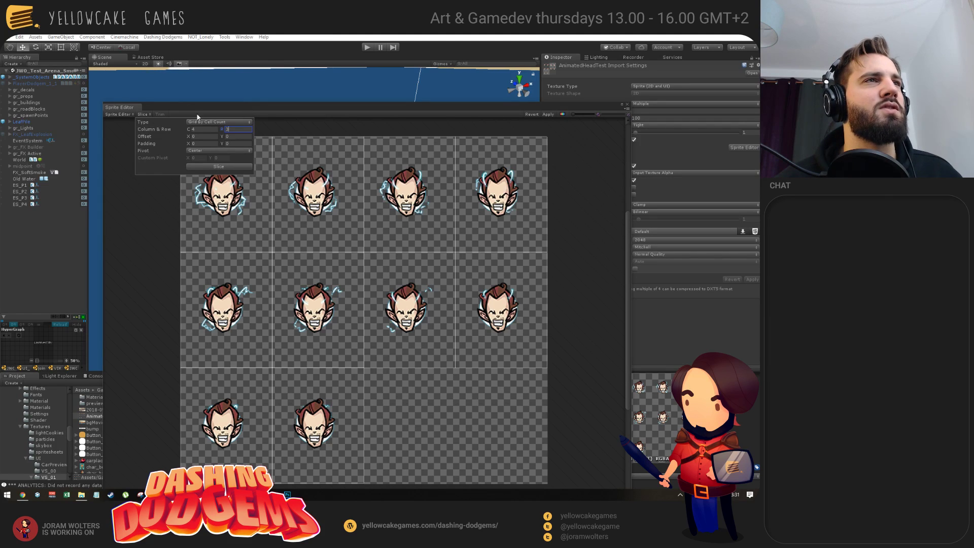
{"action": "key", "text": "Return"}
{"action": "left_click", "coordinate": [547, 122]}
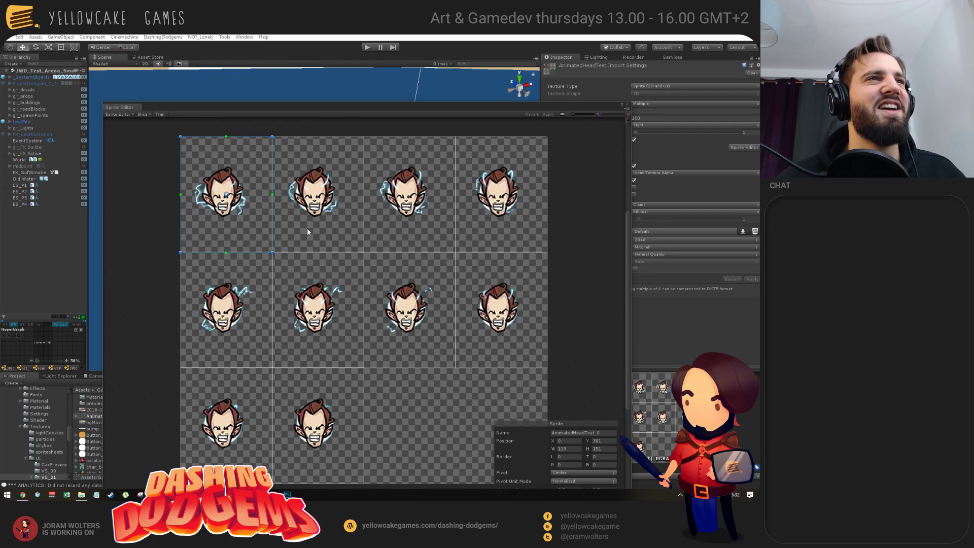
{"action": "left_click", "coordinate": [627, 105]}
{"action": "left_click_drag", "start_coordinate": [264, 264], "coordinate": [326, 357]}
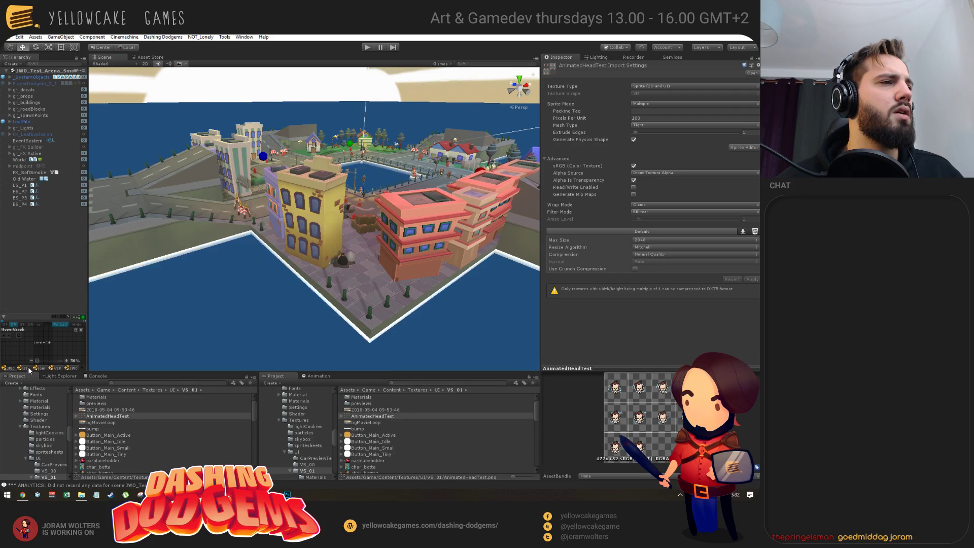
- Discard the unsaved scene changes and bring the canvas outline into view
{"action": "left_click_drag", "start_coordinate": [407, 226], "coordinate": [372, 223]}
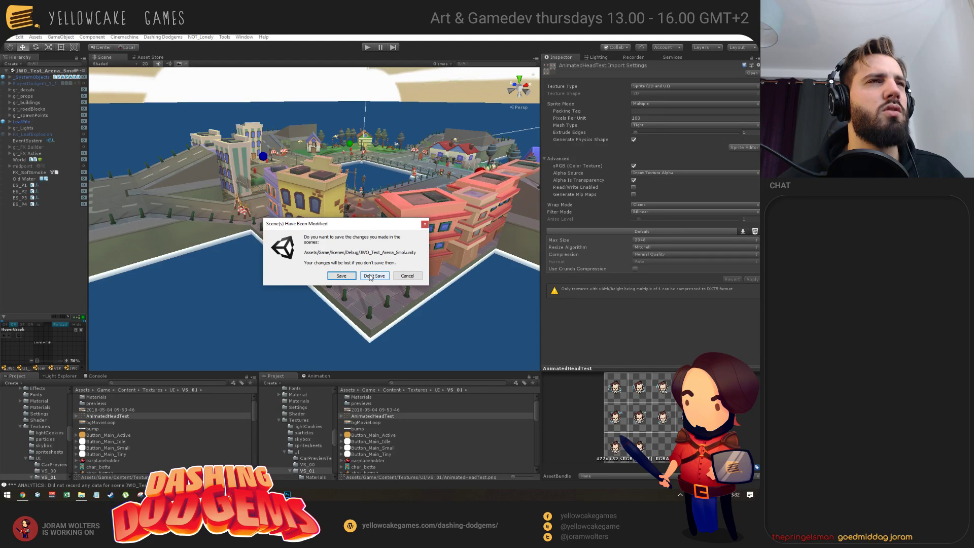
{"action": "left_click", "coordinate": [373, 276]}
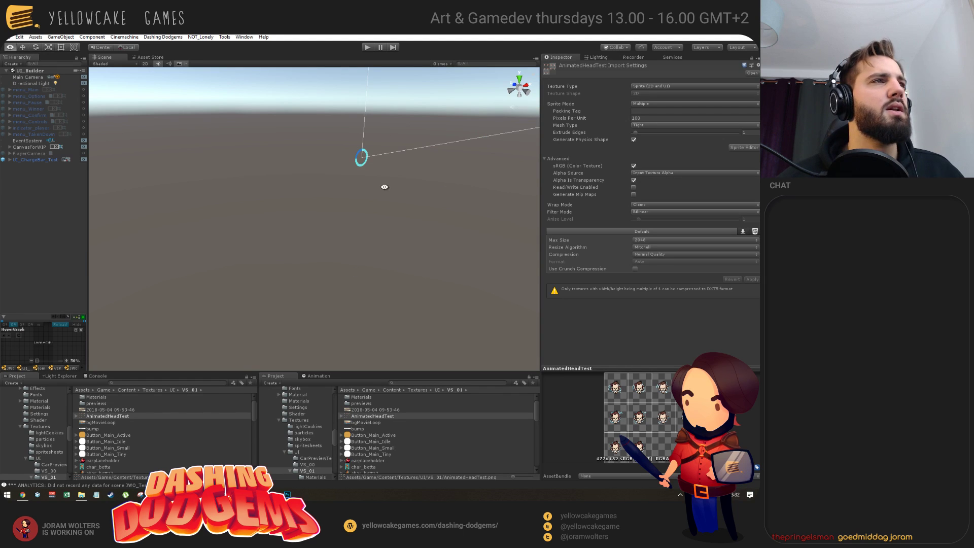
{"action": "left_click_drag", "start_coordinate": [382, 185], "coordinate": [329, 255]}
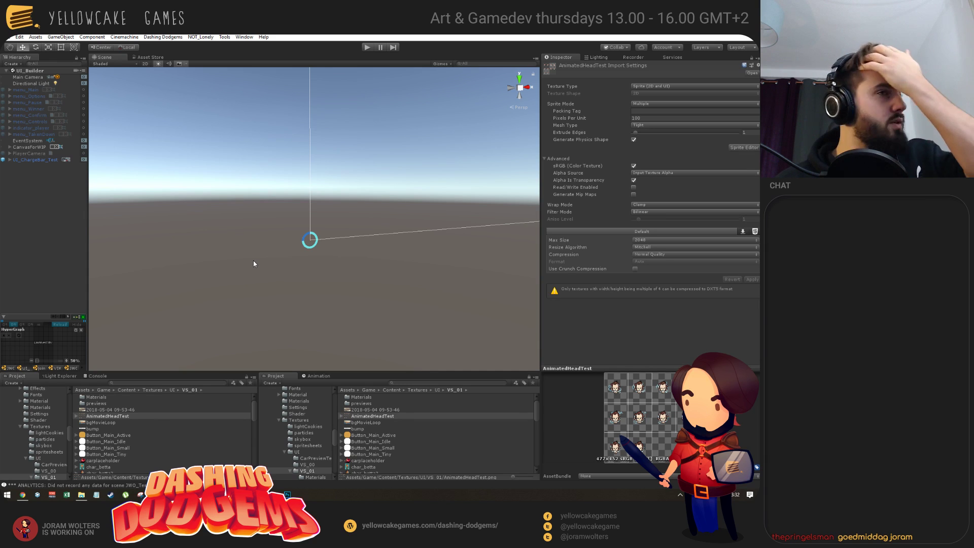
{"action": "left_click", "coordinate": [28, 159]}
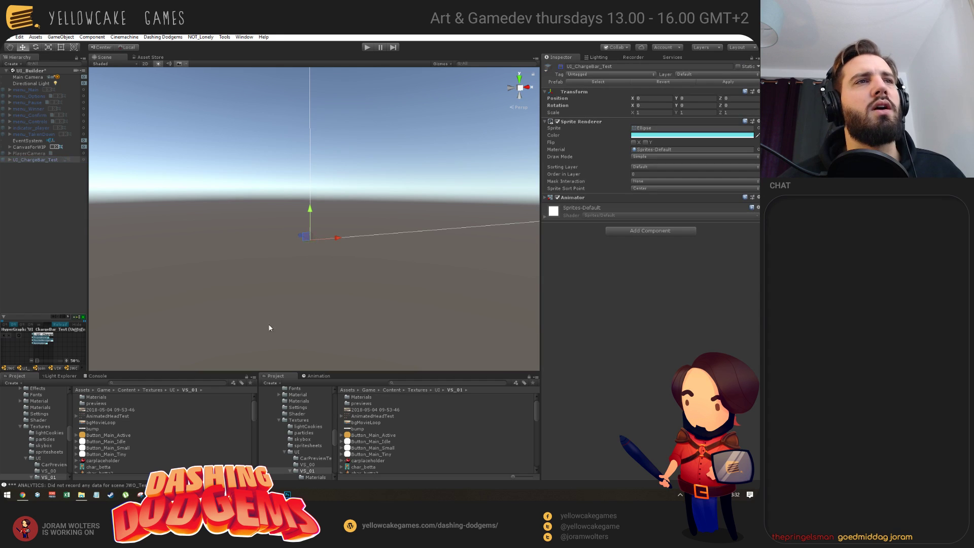
{"action": "left_click", "coordinate": [15, 208]}
{"action": "left_click_drag", "start_coordinate": [275, 292], "coordinate": [300, 289]}
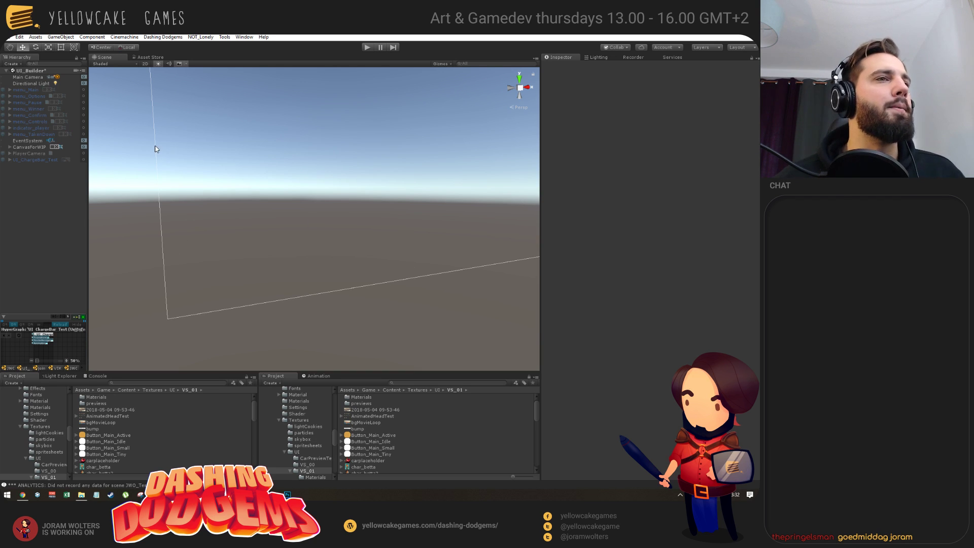
{"action": "left_click_drag", "start_coordinate": [318, 195], "coordinate": [178, 213]}
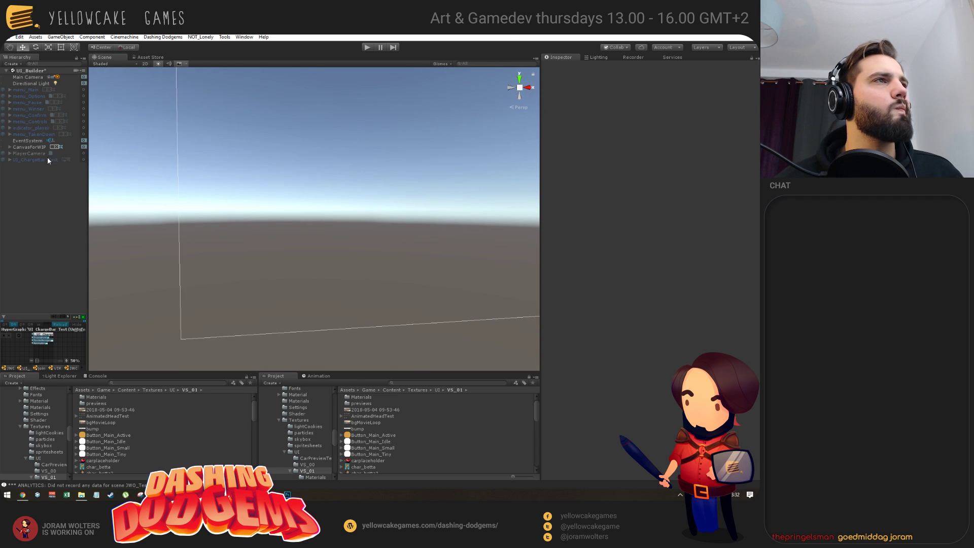
{"action": "left_click_drag", "start_coordinate": [414, 274], "coordinate": [388, 290]}
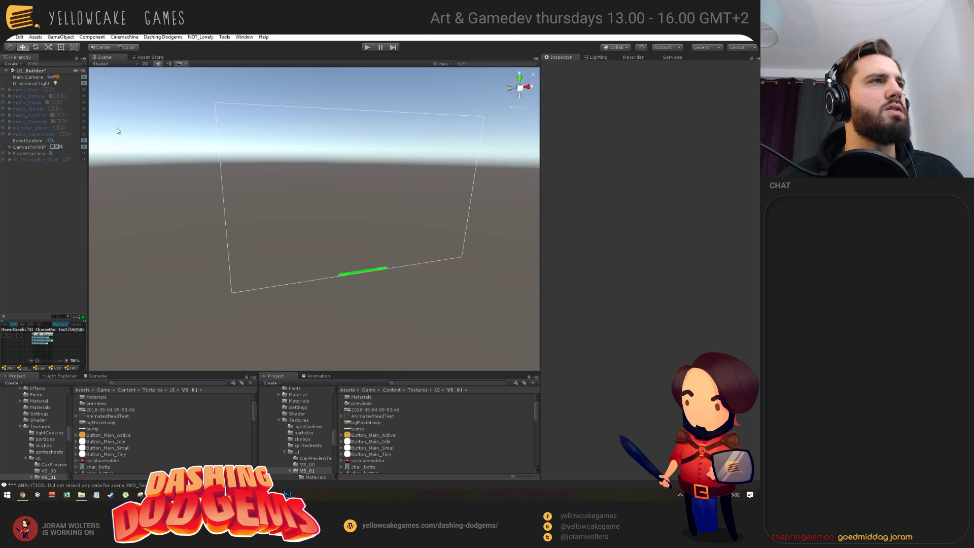
- Deactivate edgebartest under CanvasForWIP to hide the green bar, then select CanvasForWIP
{"action": "left_click", "coordinate": [10, 147]}
{"action": "left_click", "coordinate": [37, 197]}
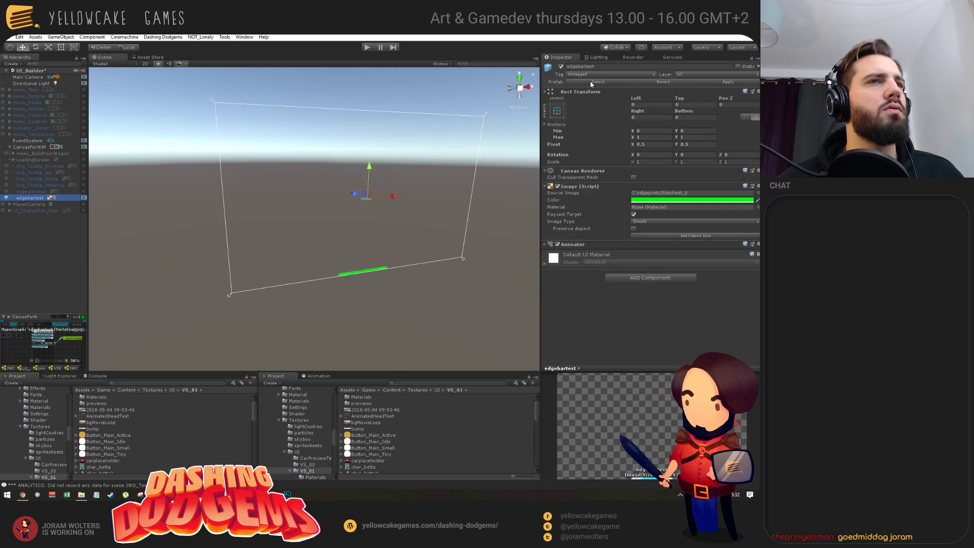
{"action": "left_click", "coordinate": [561, 66]}
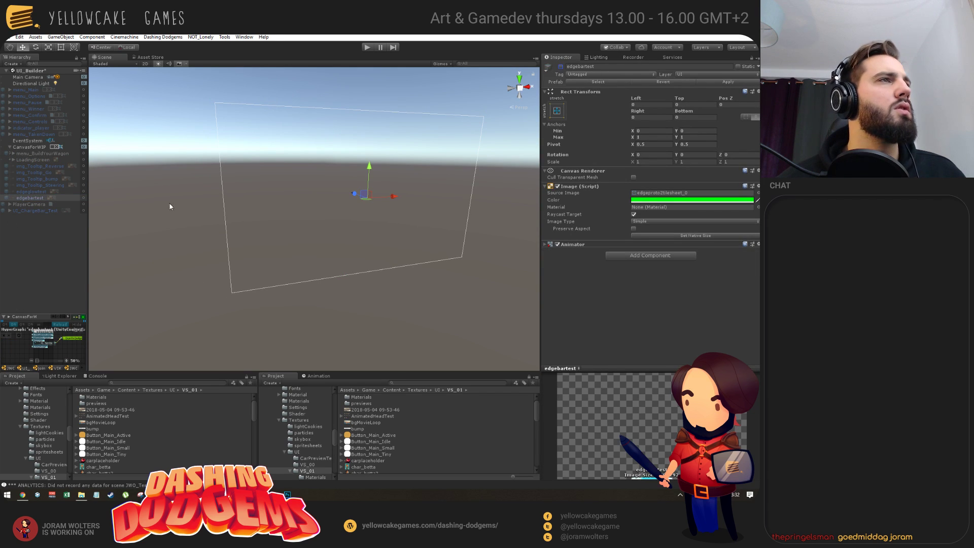
{"action": "left_click", "coordinate": [29, 147]}
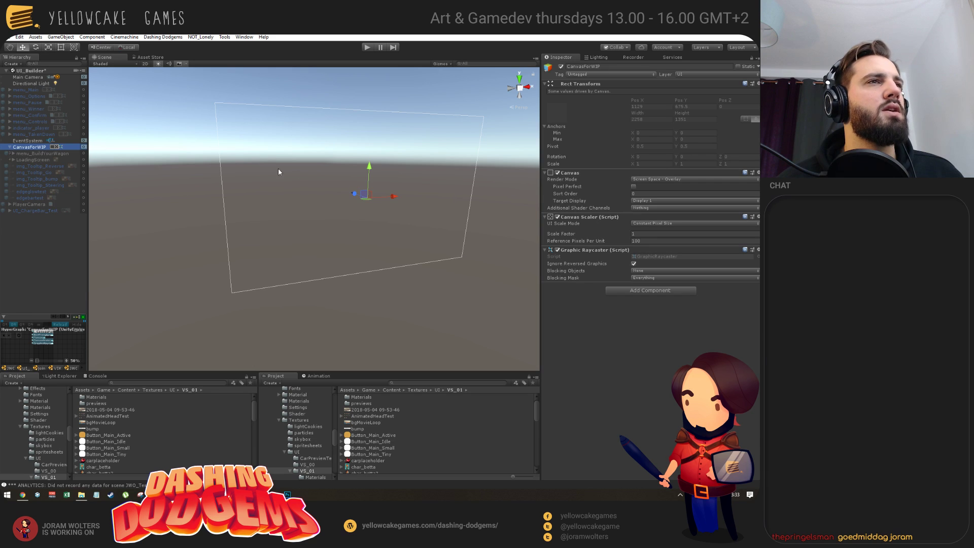
{"action": "left_click_drag", "start_coordinate": [343, 246], "coordinate": [335, 270]}
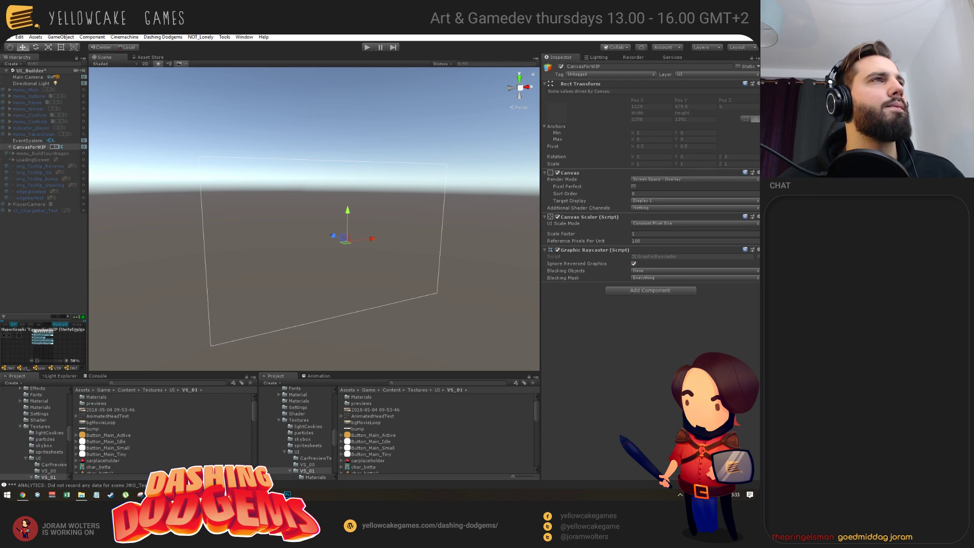
{"action": "left_click", "coordinate": [57, 38]}
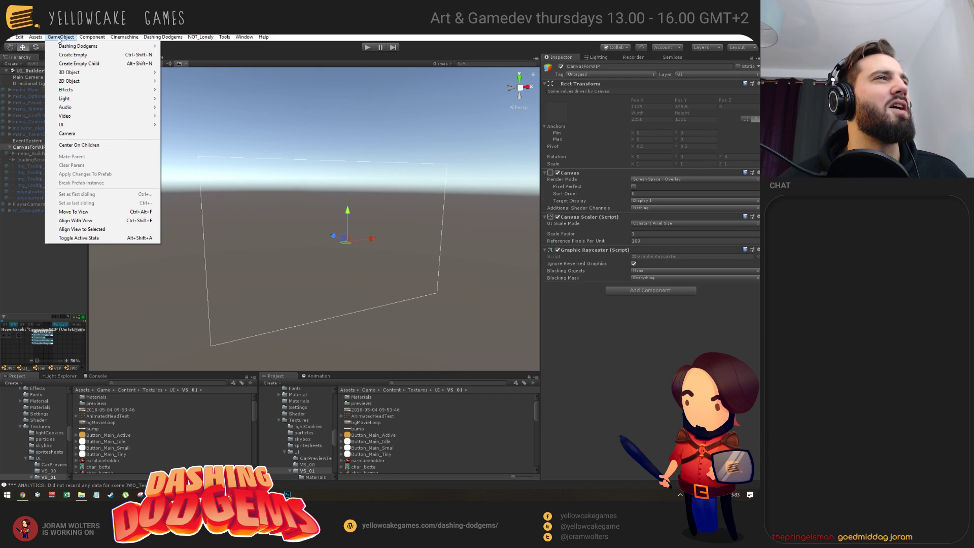
- Create a UI Image under CanvasForWIP with GameObject > UI > Image and frame it
{"action": "mouse_move", "coordinate": [102, 125]}
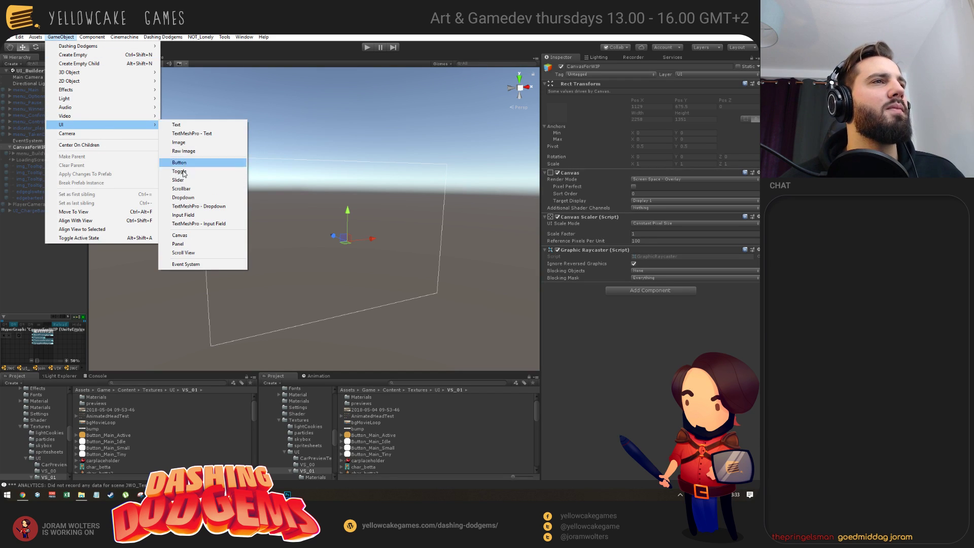
{"action": "left_click", "coordinate": [182, 142]}
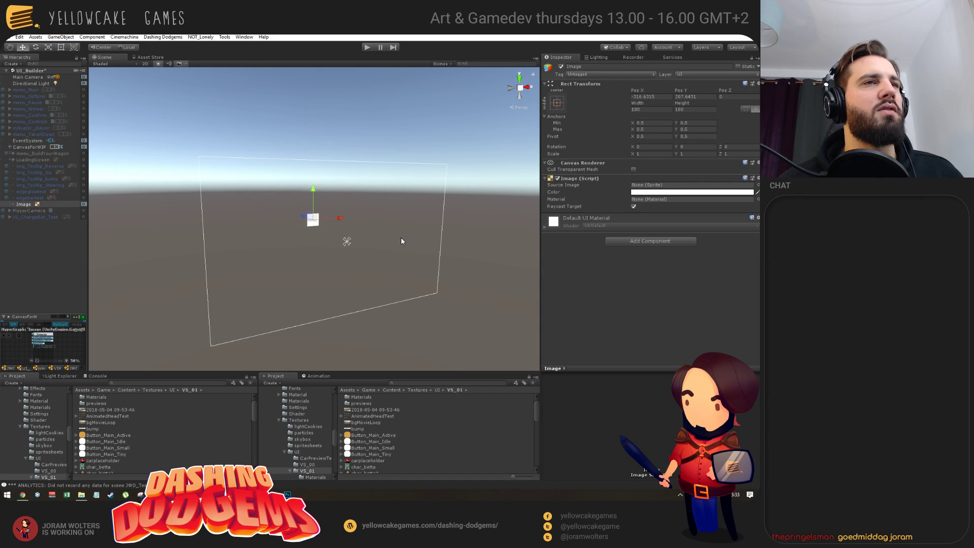
{"action": "left_click_drag", "start_coordinate": [400, 241], "coordinate": [345, 271]}
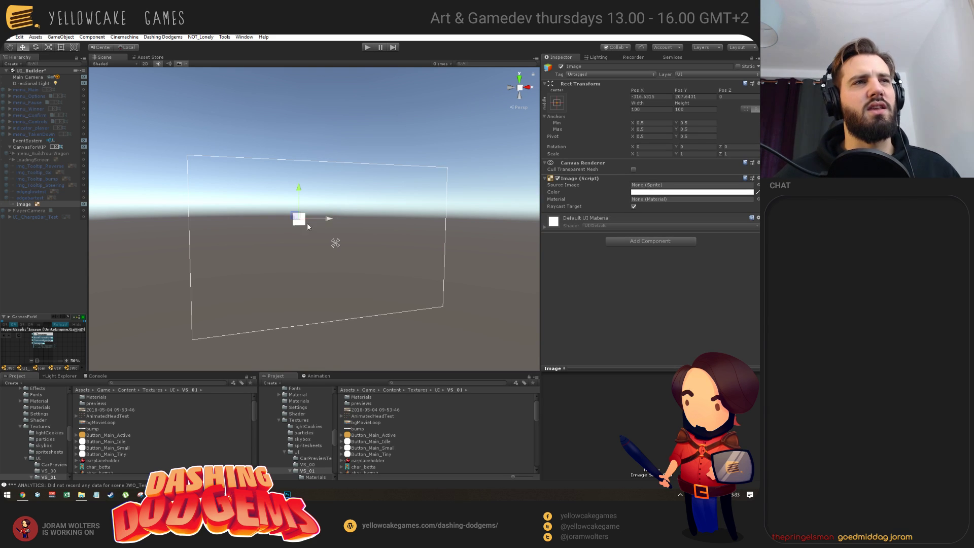
{"action": "key", "text": "f"}
{"action": "mouse_move", "coordinate": [348, 282]}
{"action": "left_mouse_down"}
{"action": "mouse_move", "coordinate": [359, 308]}
{"action": "mouse_move", "coordinate": [383, 272]}
{"action": "mouse_move", "coordinate": [331, 256]}
{"action": "mouse_move", "coordinate": [247, 258]}
{"action": "mouse_move", "coordinate": [333, 264]}
{"action": "mouse_move", "coordinate": [298, 267]}
{"action": "mouse_move", "coordinate": [325, 246]}
{"action": "mouse_move", "coordinate": [339, 265]}
{"action": "left_mouse_up"}
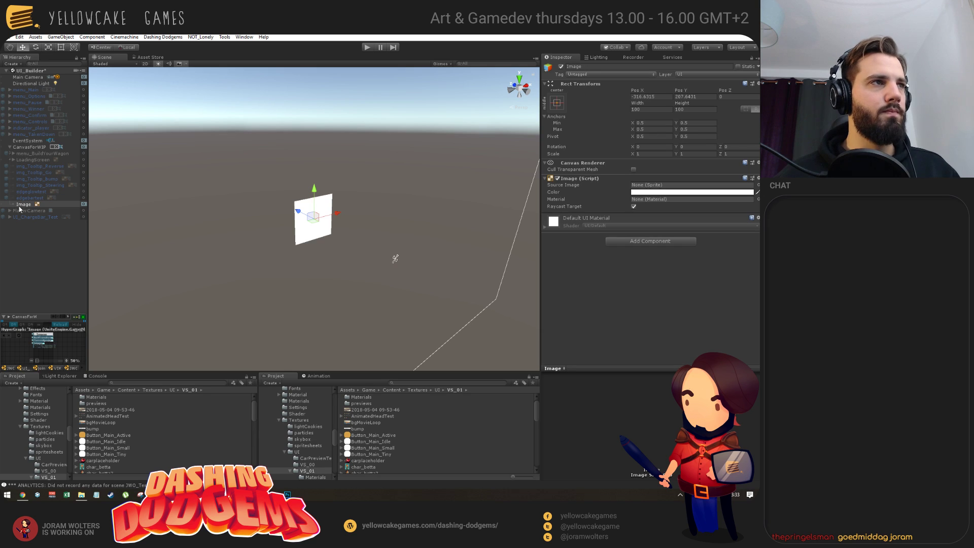
- Rename the new Image to EnergyChargedAnimatedHeadTest
{"action": "key", "text": "F2"}
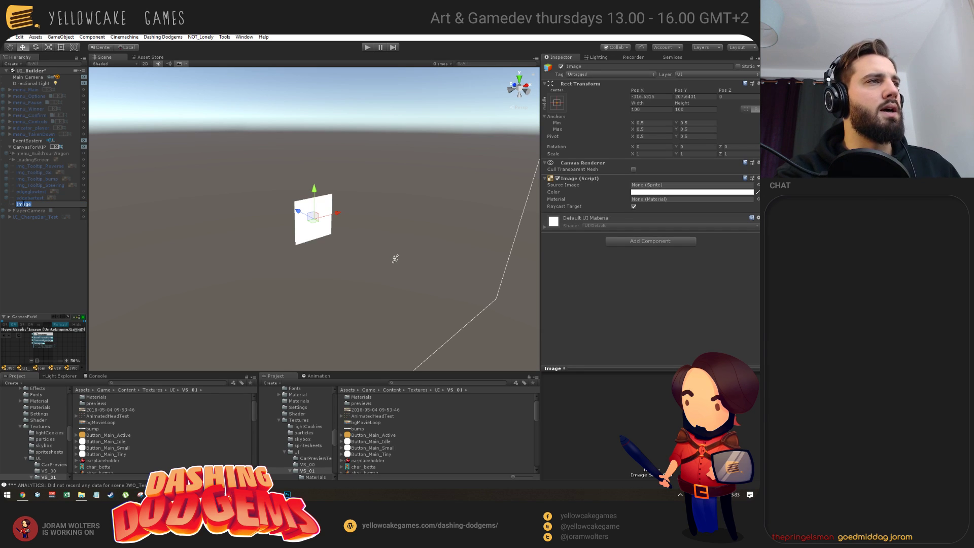
{"action": "type", "text": "Ch"}
{"action": "type", "text": "er"}
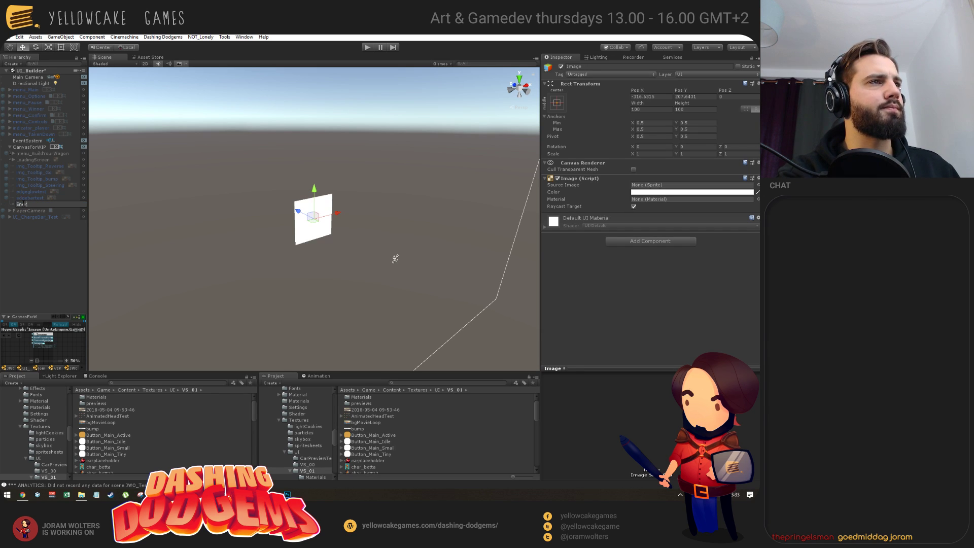
{"action": "type", "text": "gyChargedANim"}
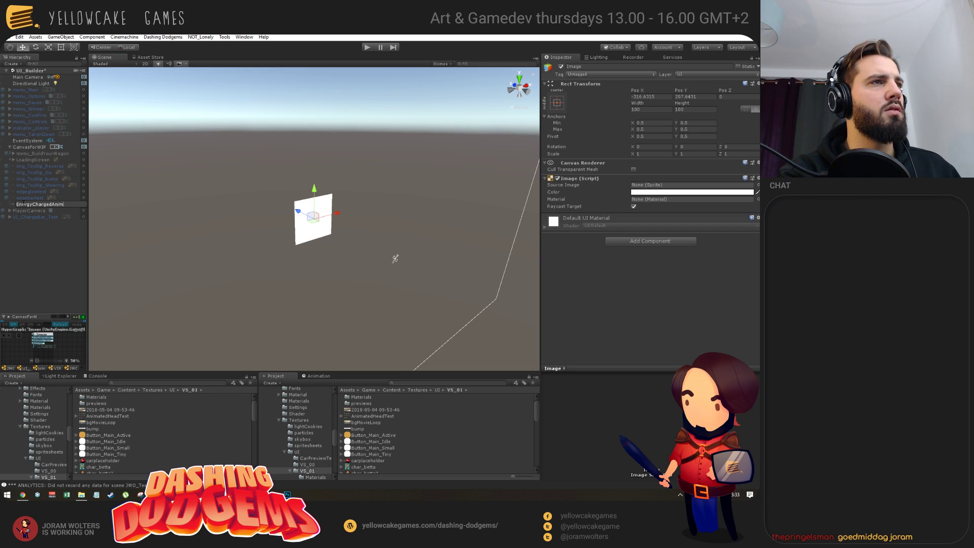
{"action": "type", "text": "atedHe"}
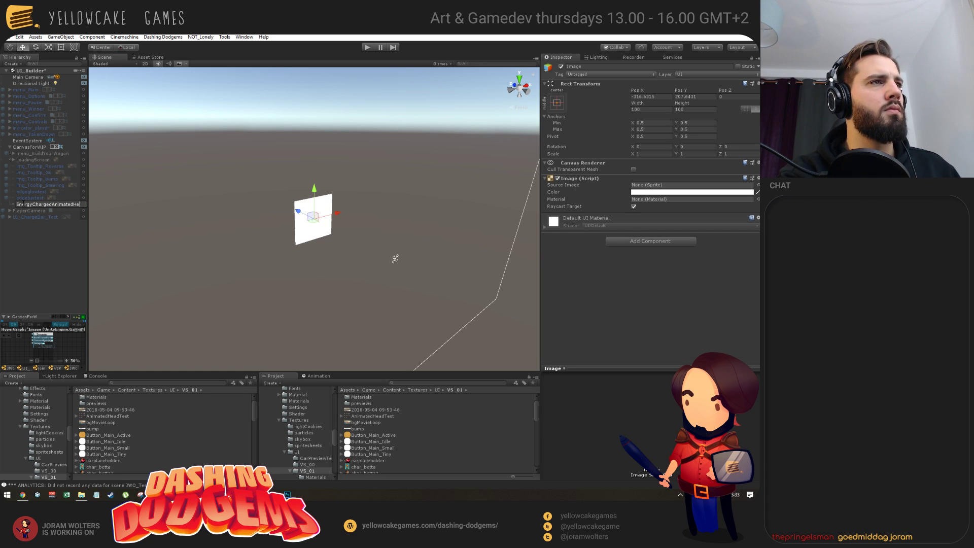
{"action": "type", "text": "adTest"}
{"action": "key", "text": "Return"}
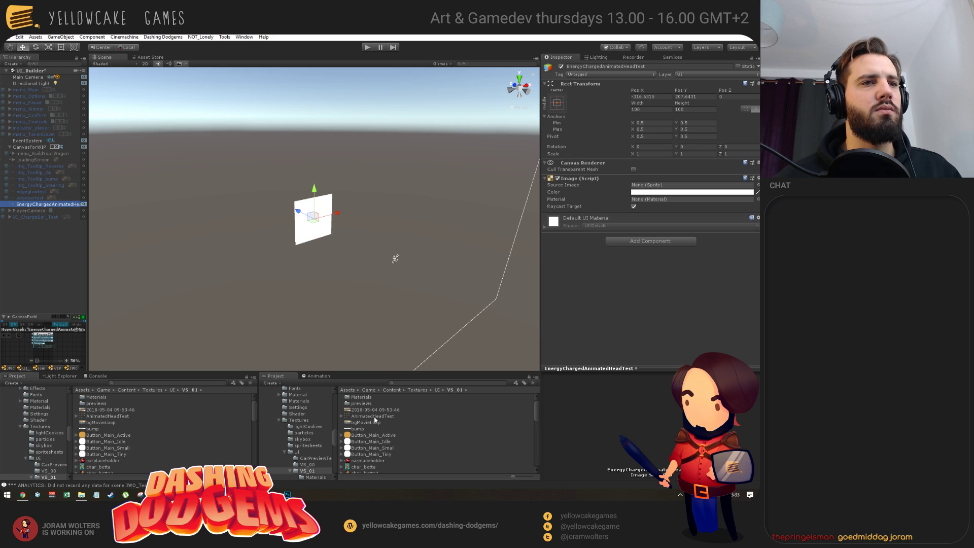
- Assign the AnimatedHeadTest sprite as Source Image and set the image to native size
{"action": "left_click_drag", "start_coordinate": [371, 417], "coordinate": [664, 186]}
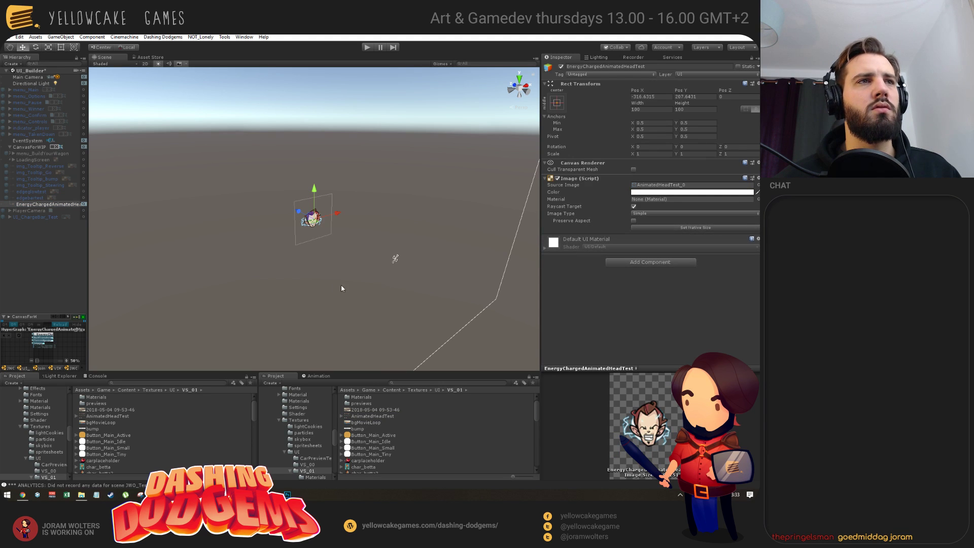
{"action": "left_click_drag", "start_coordinate": [341, 284], "coordinate": [244, 228]}
{"action": "scroll", "coordinate": [287, 274], "scroll_direction": "up", "scroll_amount": 3}
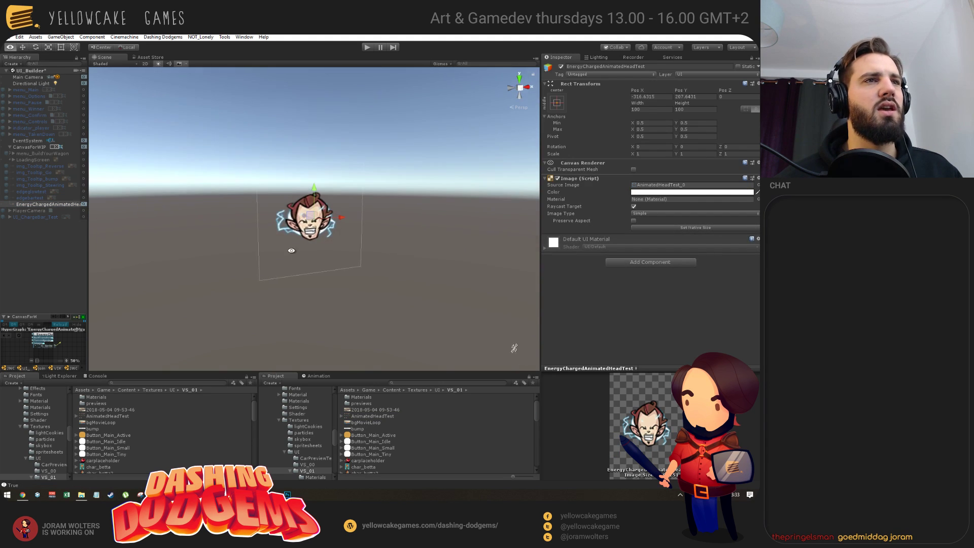
{"action": "left_click", "coordinate": [668, 227]}
{"action": "left_click_drag", "start_coordinate": [384, 294], "coordinate": [437, 304]}
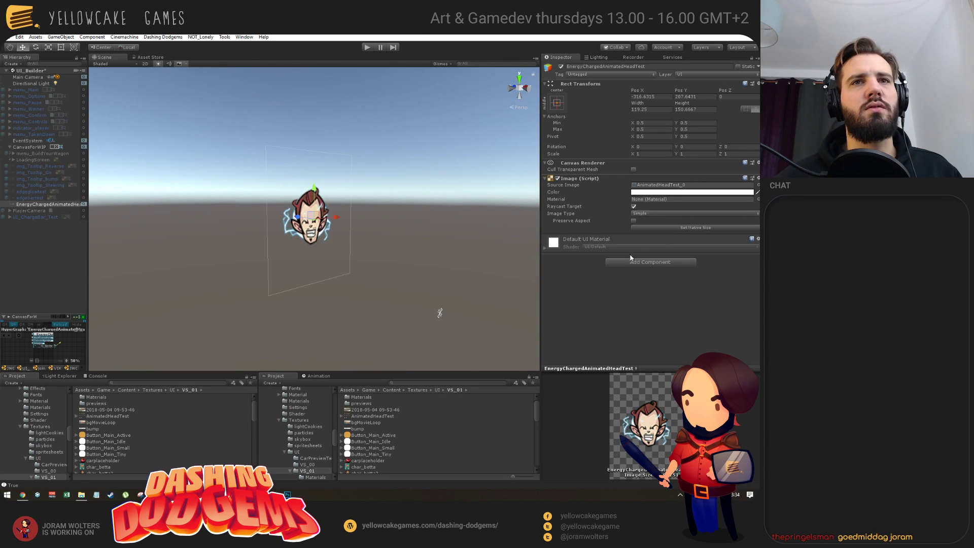
{"action": "left_click", "coordinate": [657, 263]}
{"action": "left_click", "coordinate": [753, 302]}
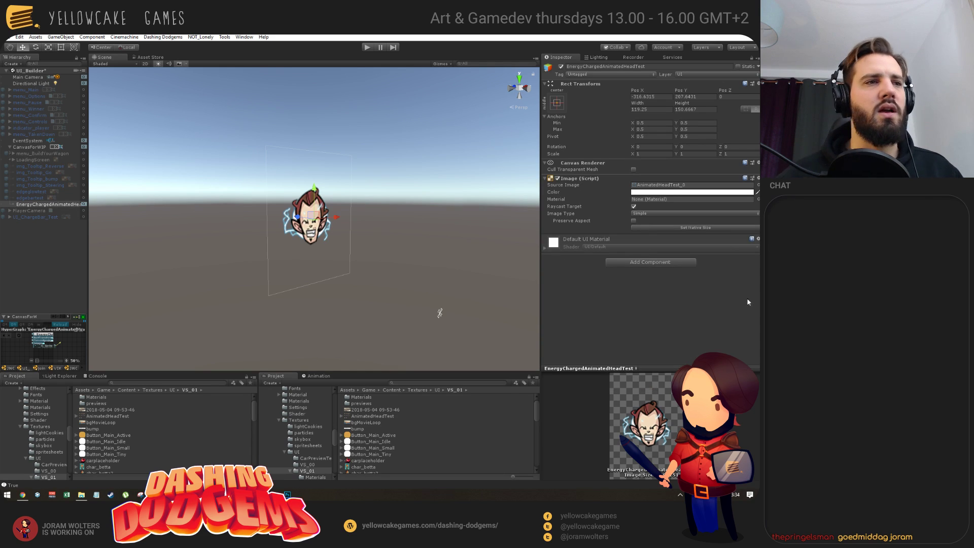
{"action": "left_click", "coordinate": [316, 376]}
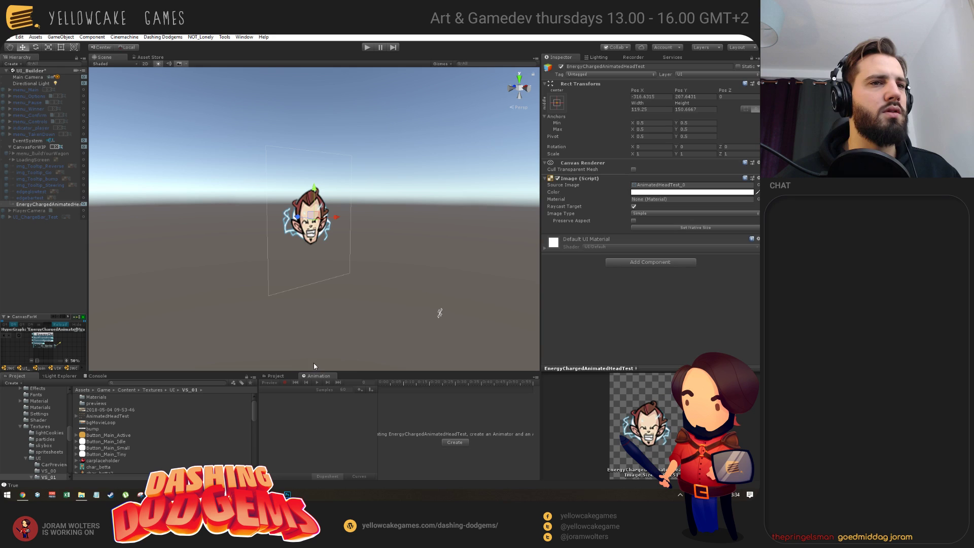
- Create an animation clip named EnergyChargedAnimatedHeadTest in Assets/Game/Content/[A]nimators
{"action": "left_click", "coordinate": [455, 443]}
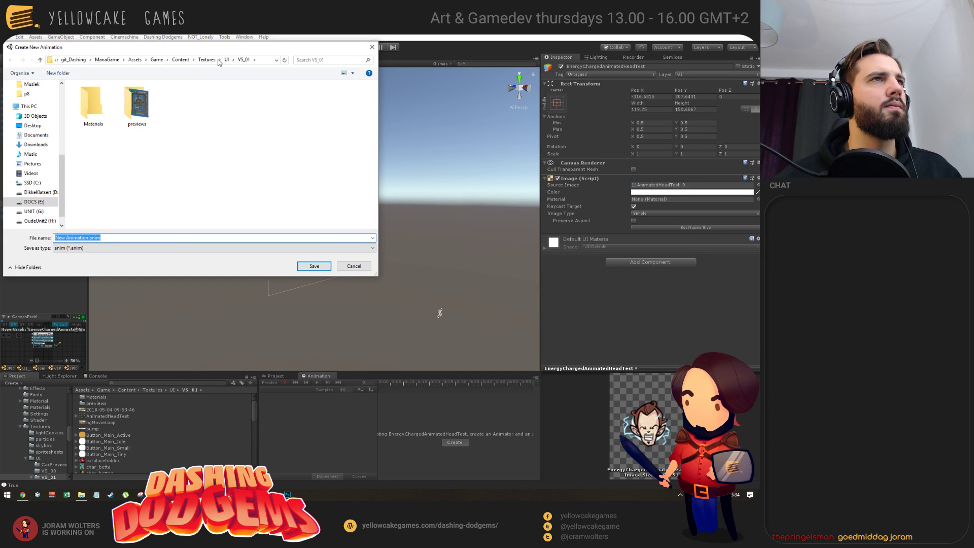
{"action": "left_click", "coordinate": [156, 61]}
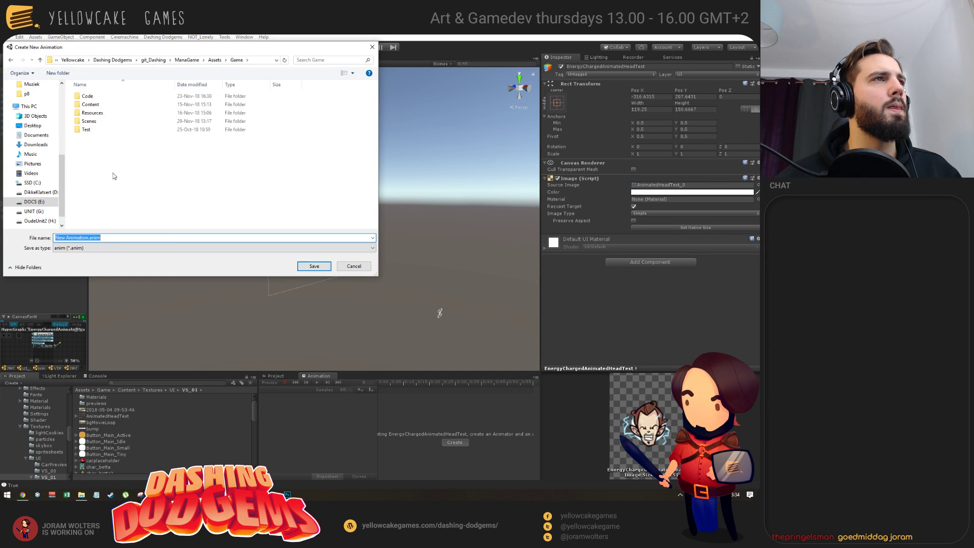
{"action": "double_click", "coordinate": [94, 104]}
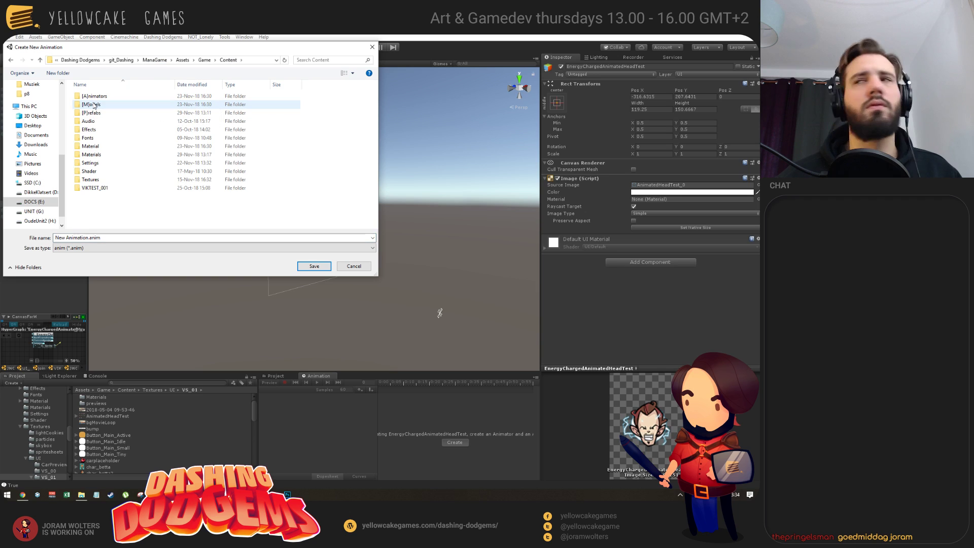
{"action": "double_click", "coordinate": [94, 96]}
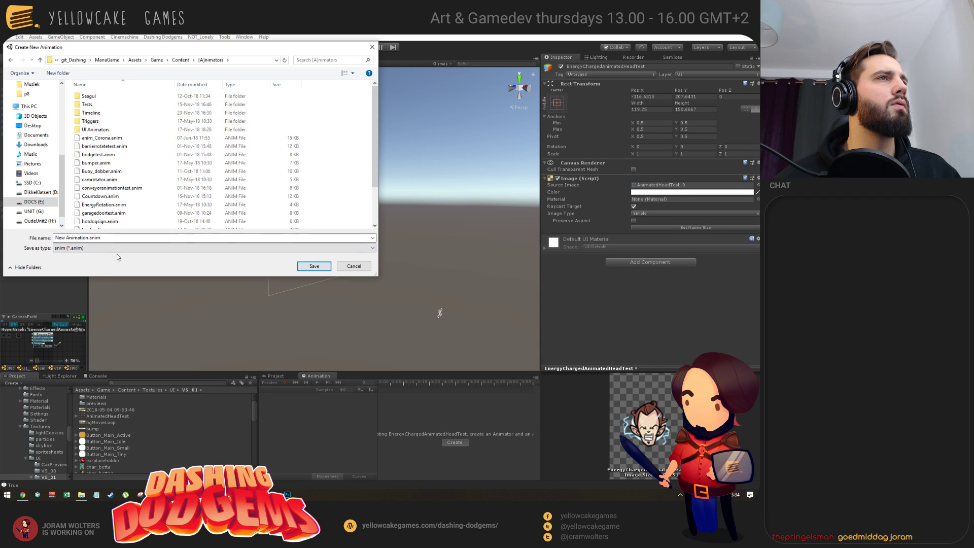
{"action": "left_click", "coordinate": [135, 238]}
{"action": "type", "text": "C"}
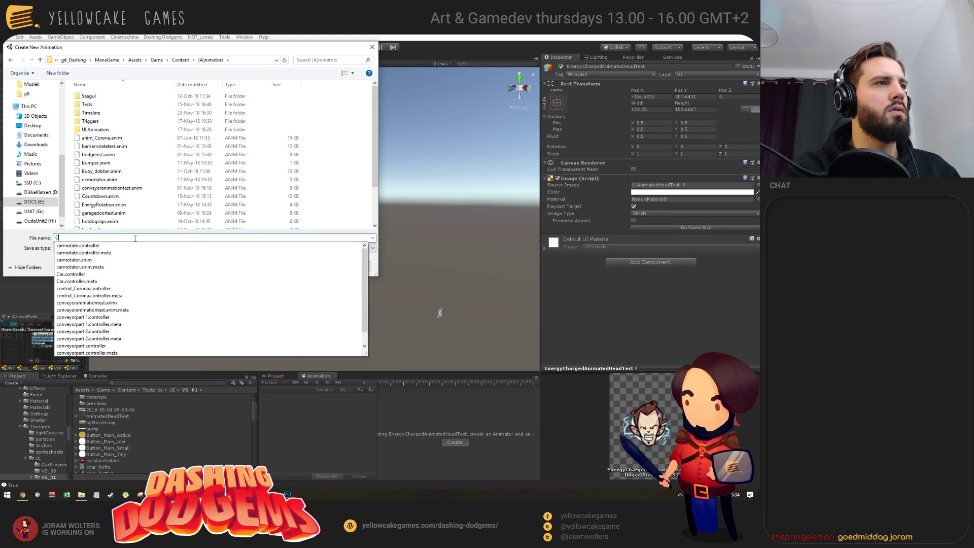
{"action": "key", "text": "BackSpace"}
{"action": "type", "text": "EnergyCharge"}
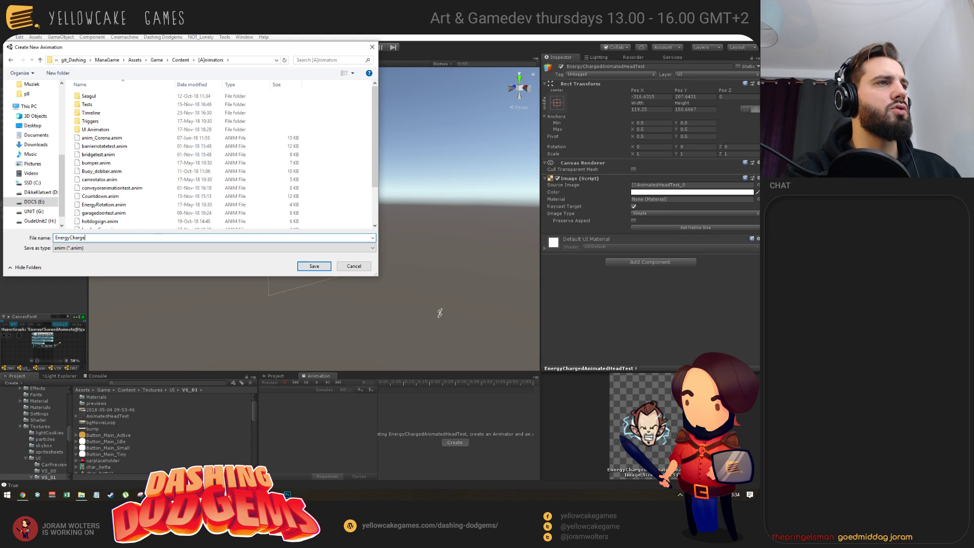
{"action": "type", "text": "dAnimatedHeadT"}
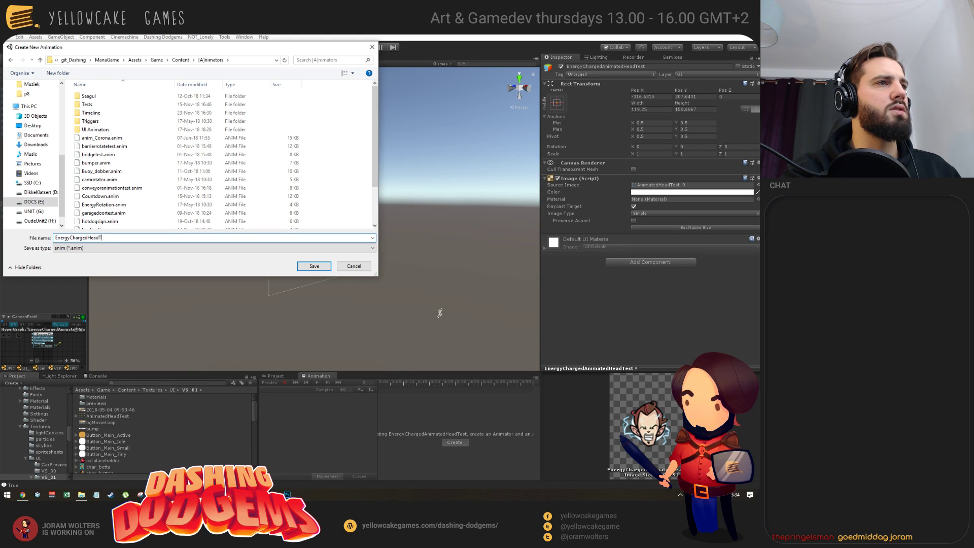
{"action": "type", "text": "est"}
{"action": "key", "text": "Return"}
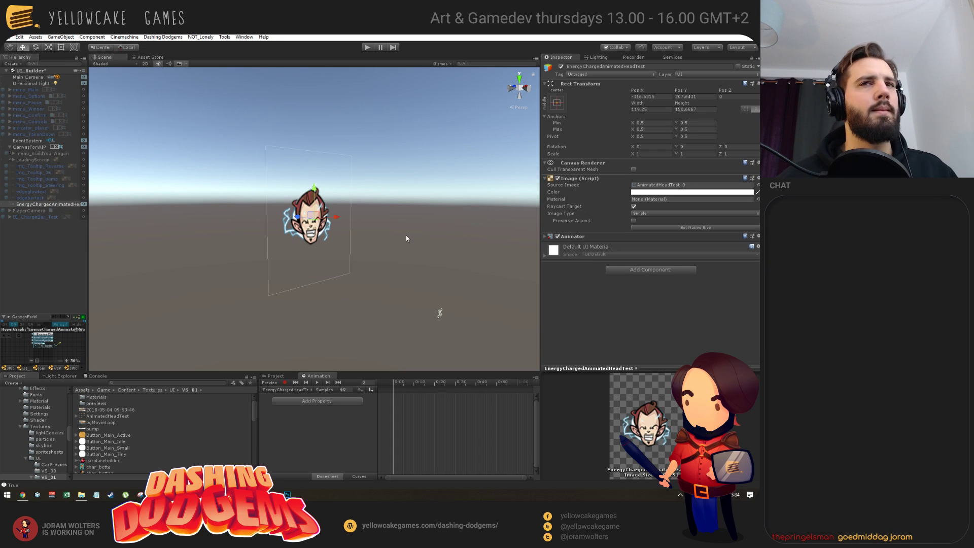
- Add the ten AnimatedHeadTest_0–_9 sprites to the clip as keyframes and preview it
{"action": "left_click_drag", "start_coordinate": [397, 295], "coordinate": [335, 291]}
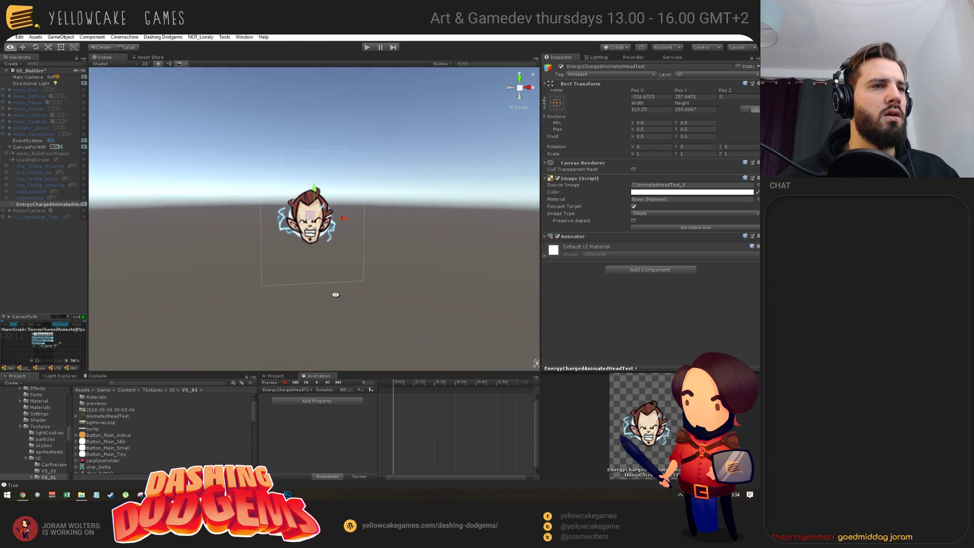
{"action": "left_click", "coordinate": [77, 417]}
{"action": "left_click", "coordinate": [104, 422]}
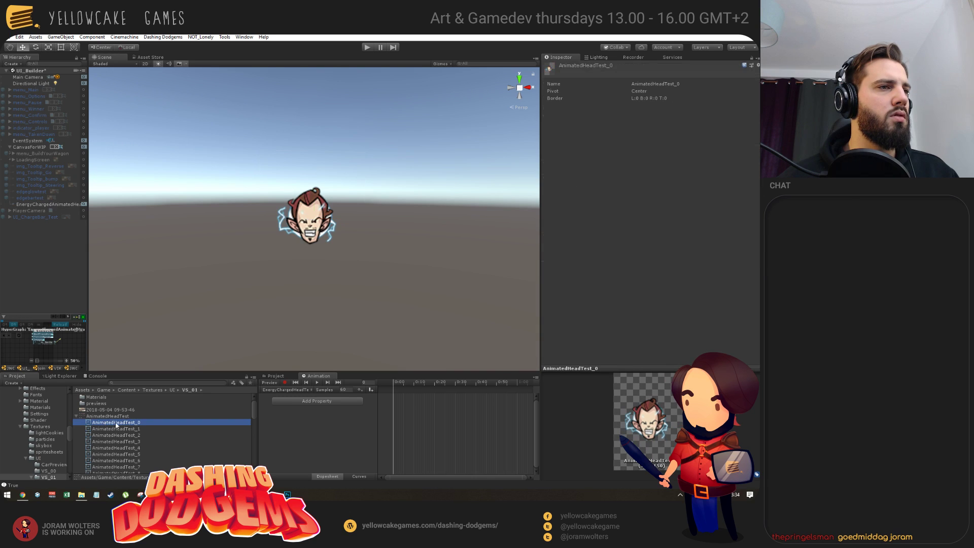
{"action": "scroll", "coordinate": [122, 422], "scroll_direction": "down", "scroll_amount": 3}
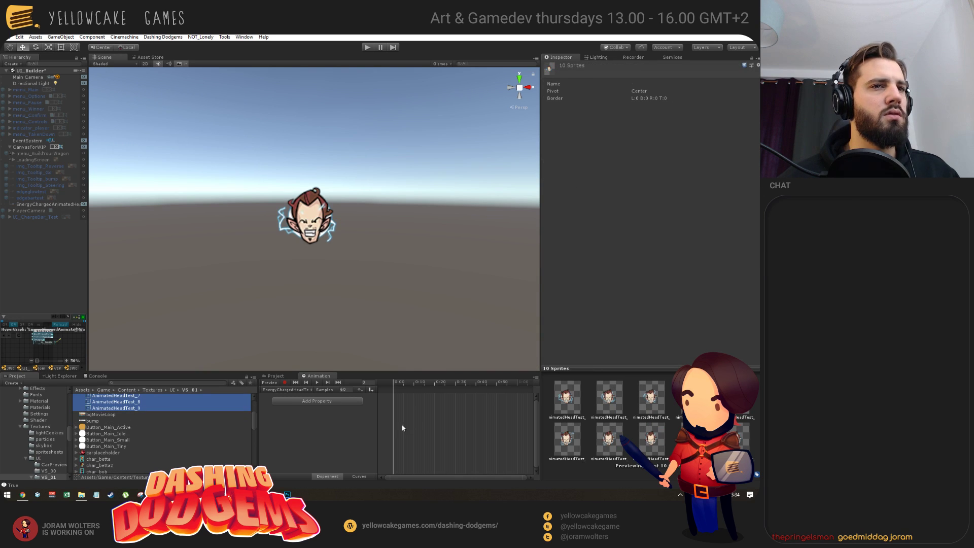
{"action": "scroll", "coordinate": [154, 424], "scroll_direction": "up", "scroll_amount": 3}
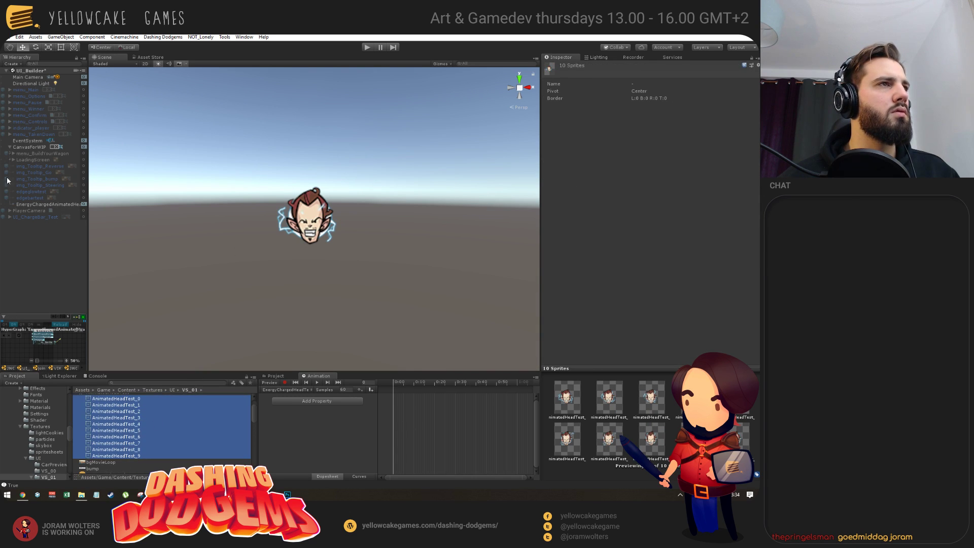
{"action": "left_click", "coordinate": [32, 205]}
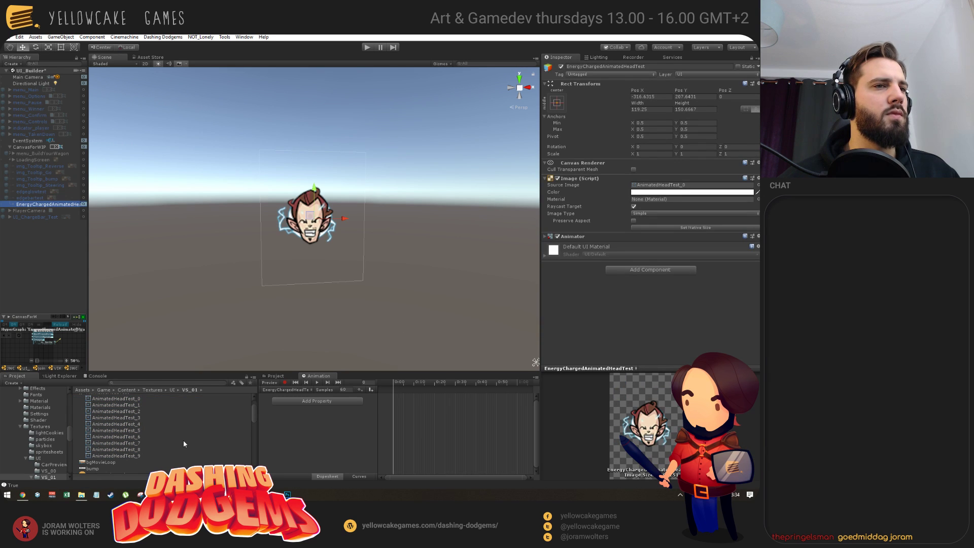
{"action": "left_click_drag", "start_coordinate": [254, 417], "coordinate": [256, 415]}
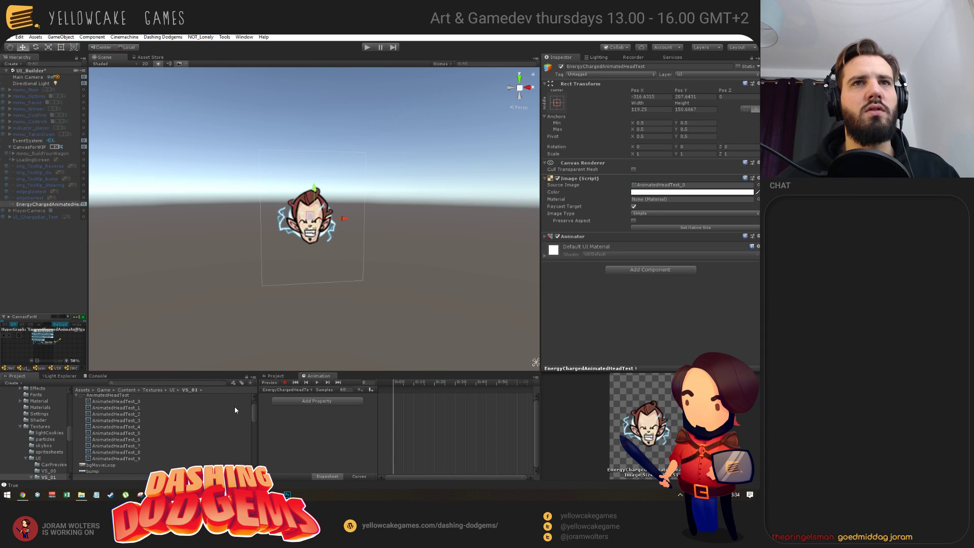
{"action": "left_click", "coordinate": [112, 458]}
{"action": "left_click", "coordinate": [126, 403], "text": "shift"}
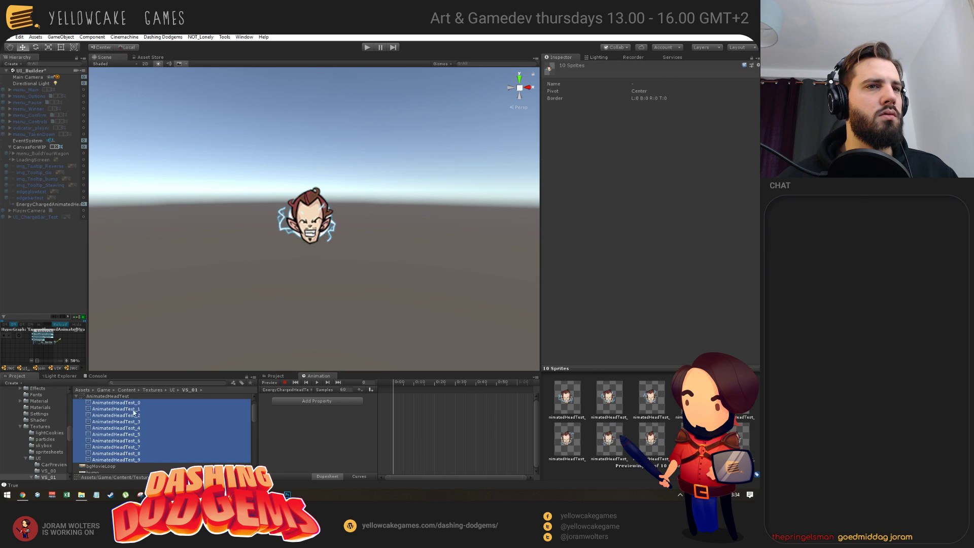
{"action": "left_click_drag", "start_coordinate": [113, 404], "coordinate": [441, 437]}
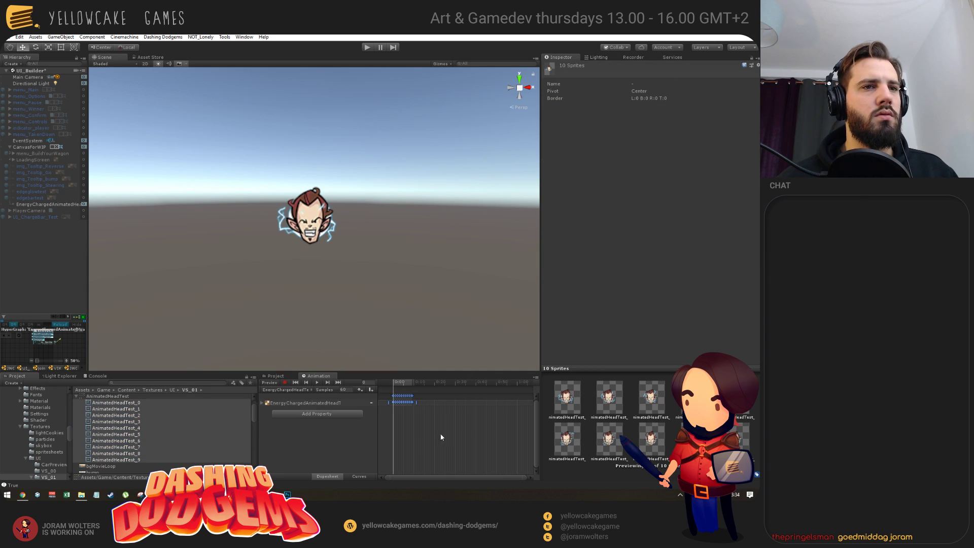
{"action": "key", "text": "space"}
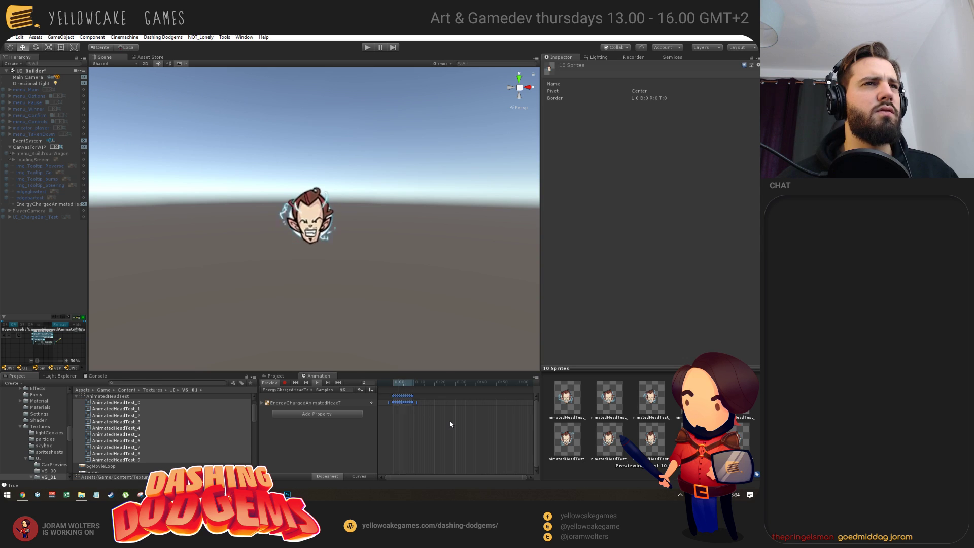
- Scrub through the head animation preview to check the frame changes
{"action": "scroll", "coordinate": [437, 244], "scroll_direction": "up", "scroll_amount": 5}
{"action": "scroll", "coordinate": [380, 272], "scroll_direction": "down", "scroll_amount": 4}
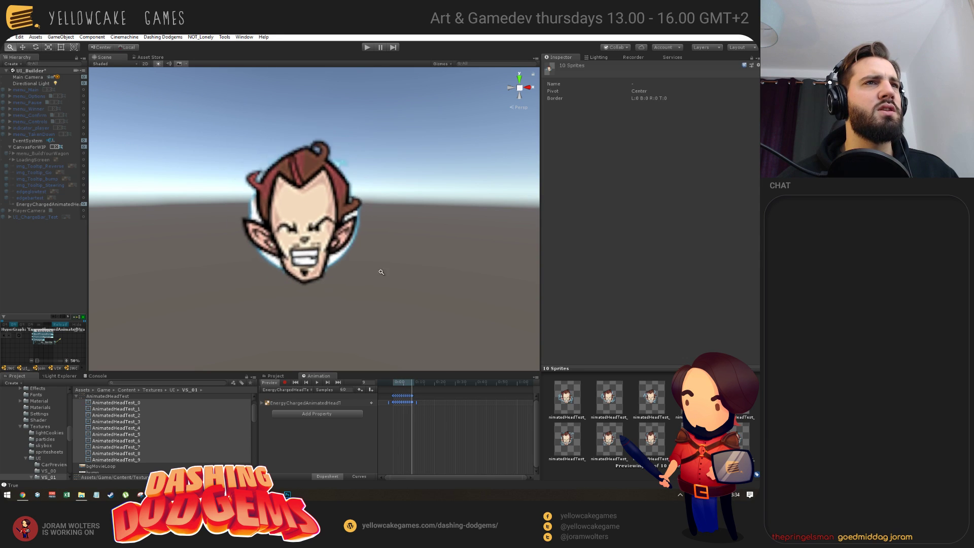
{"action": "scroll", "coordinate": [315, 255], "scroll_direction": "down", "scroll_amount": 5}
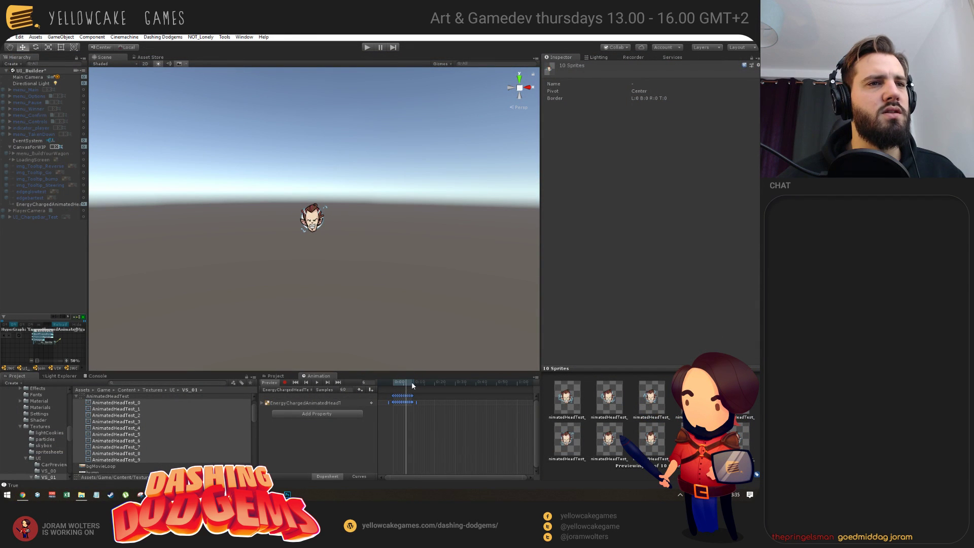
{"action": "left_click", "coordinate": [404, 383]}
{"action": "left_click_drag", "start_coordinate": [403, 384], "coordinate": [363, 389]}
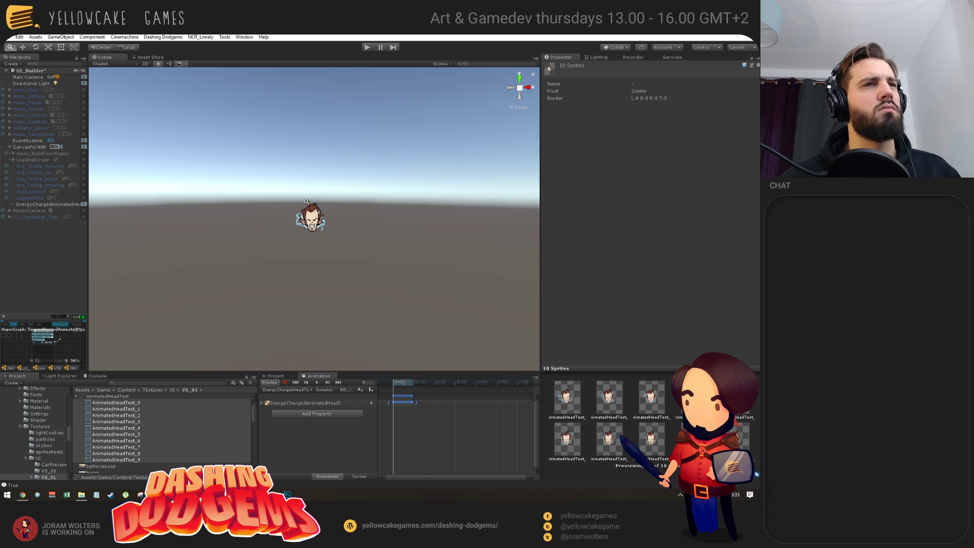
{"action": "scroll", "coordinate": [464, 272], "scroll_direction": "up", "scroll_amount": 5}
{"action": "scroll", "coordinate": [464, 272], "scroll_direction": "down", "scroll_amount": 5}
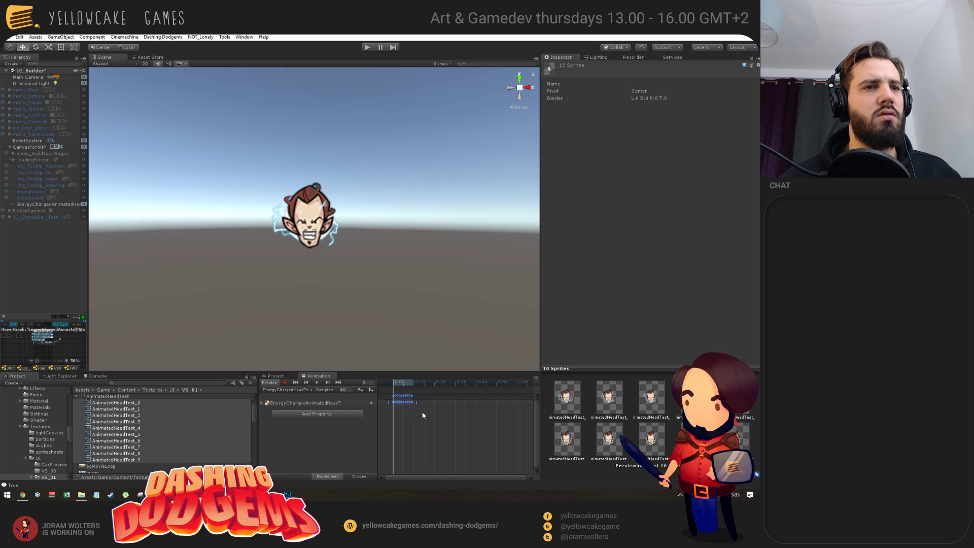
- Stretch the keyframes to end around 1:05 and play back the head animation
{"action": "left_click_drag", "start_coordinate": [417, 401], "coordinate": [522, 408]}
{"action": "scroll", "coordinate": [521, 407], "scroll_direction": "down", "scroll_amount": 2}
{"action": "left_click_drag", "start_coordinate": [457, 402], "coordinate": [522, 411]}
{"action": "left_click", "coordinate": [395, 434]}
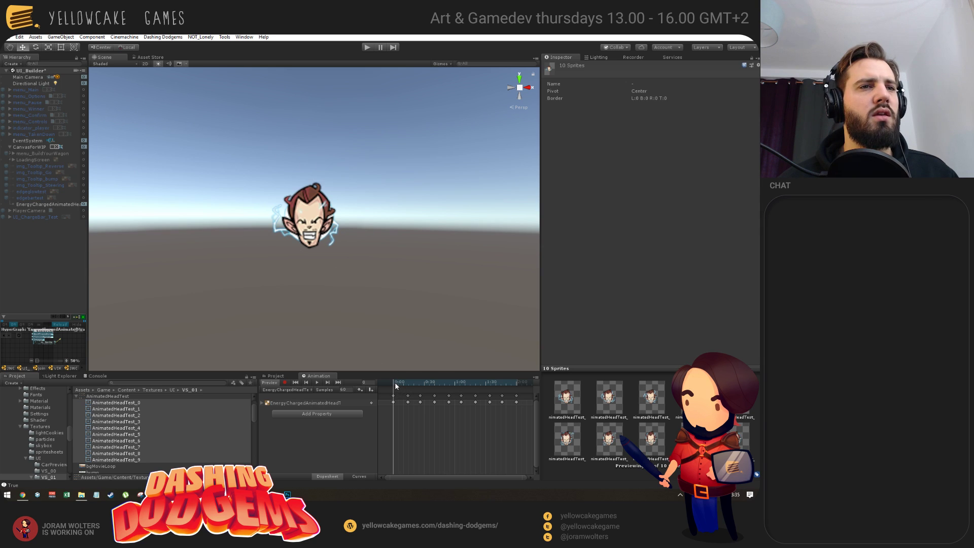
{"action": "left_click_drag", "start_coordinate": [396, 387], "coordinate": [504, 381]}
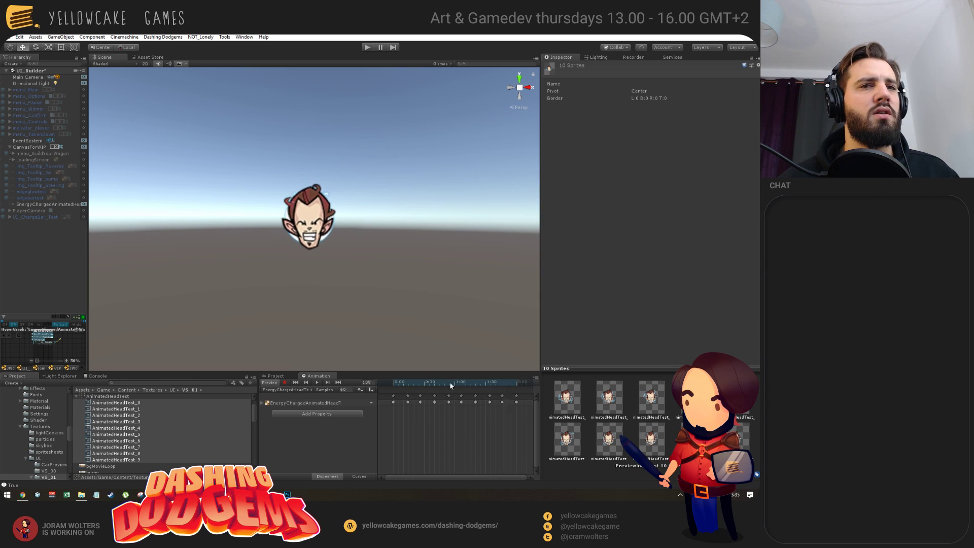
{"action": "key", "text": "space"}
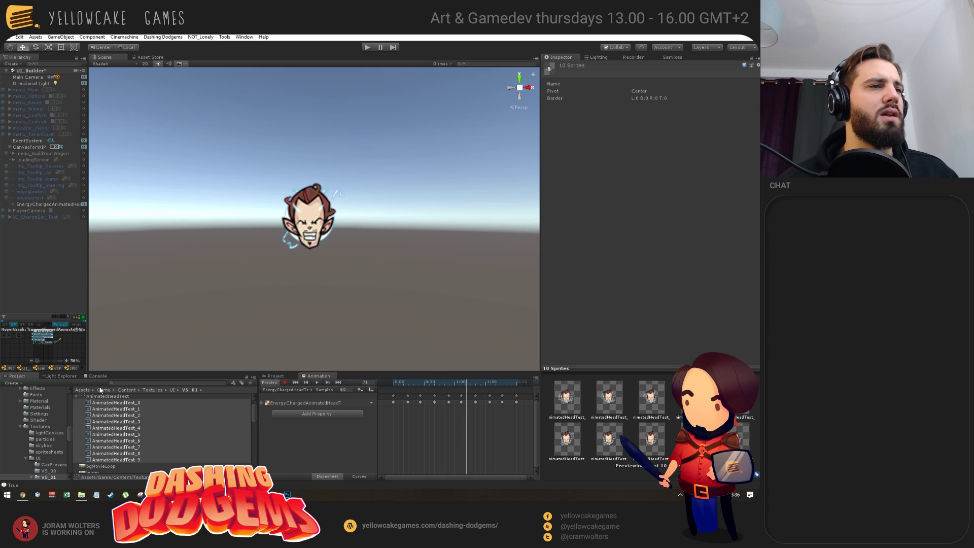
{"action": "scroll", "coordinate": [124, 426], "scroll_direction": "up", "scroll_amount": 2}
- Open the AnimatedHeadTest sheet in a docked Sprite Editor and zoom in on the heads
{"action": "left_click", "coordinate": [104, 416]}
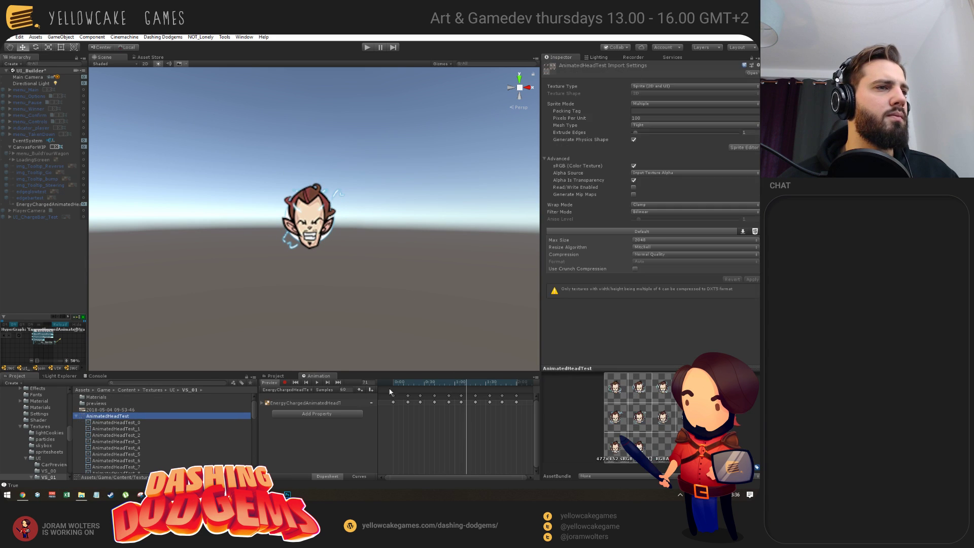
{"action": "left_click", "coordinate": [741, 147]}
{"action": "left_click_drag", "start_coordinate": [261, 95], "coordinate": [233, 57]}
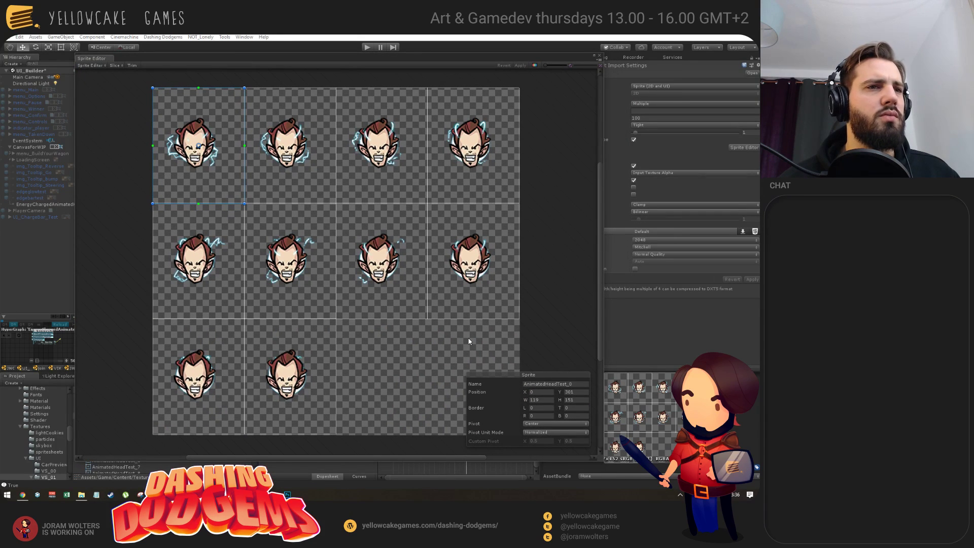
{"action": "left_click", "coordinate": [373, 346]}
{"action": "scroll", "coordinate": [305, 324], "scroll_direction": "up", "scroll_amount": 4}
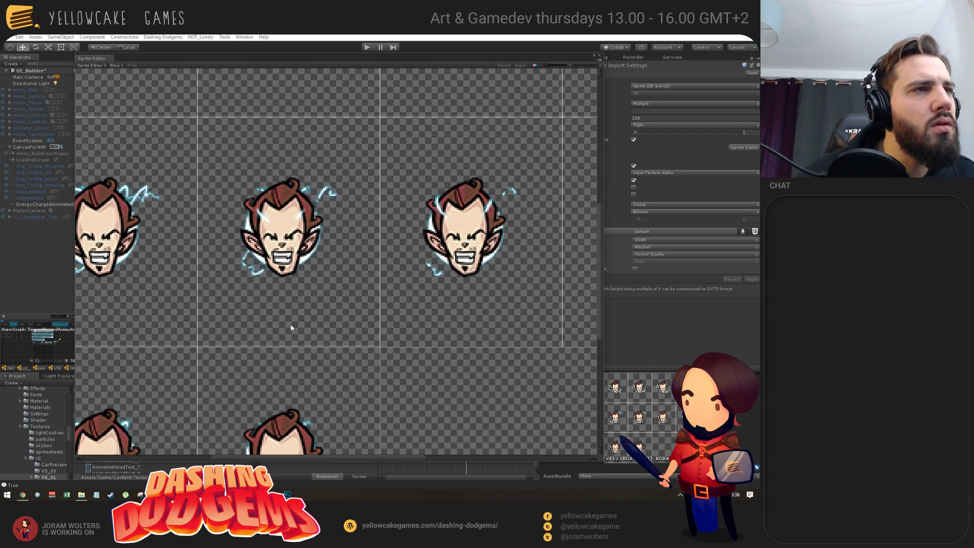
{"action": "scroll", "coordinate": [240, 333], "scroll_direction": "up", "scroll_amount": 1}
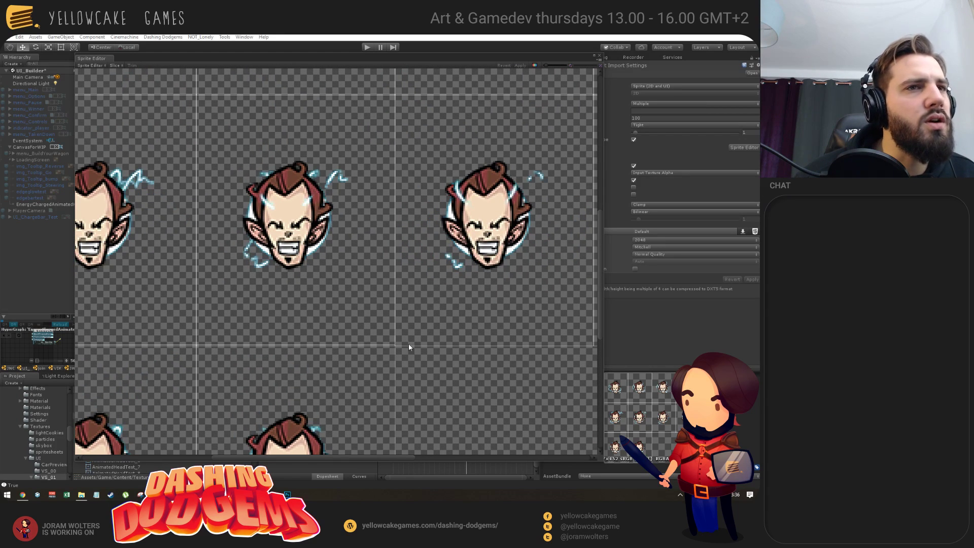
{"action": "scroll", "coordinate": [303, 287], "scroll_direction": "down", "scroll_amount": 4}
{"action": "scroll", "coordinate": [236, 250], "scroll_direction": "up", "scroll_amount": 3}
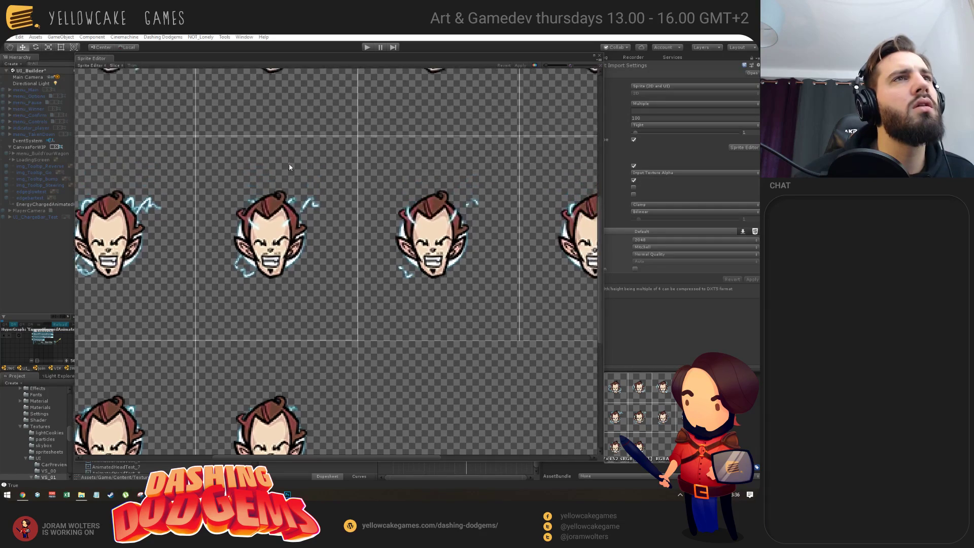
{"action": "scroll", "coordinate": [357, 252], "scroll_direction": "down", "scroll_amount": 3}
{"action": "scroll", "coordinate": [316, 261], "scroll_direction": "up", "scroll_amount": 3}
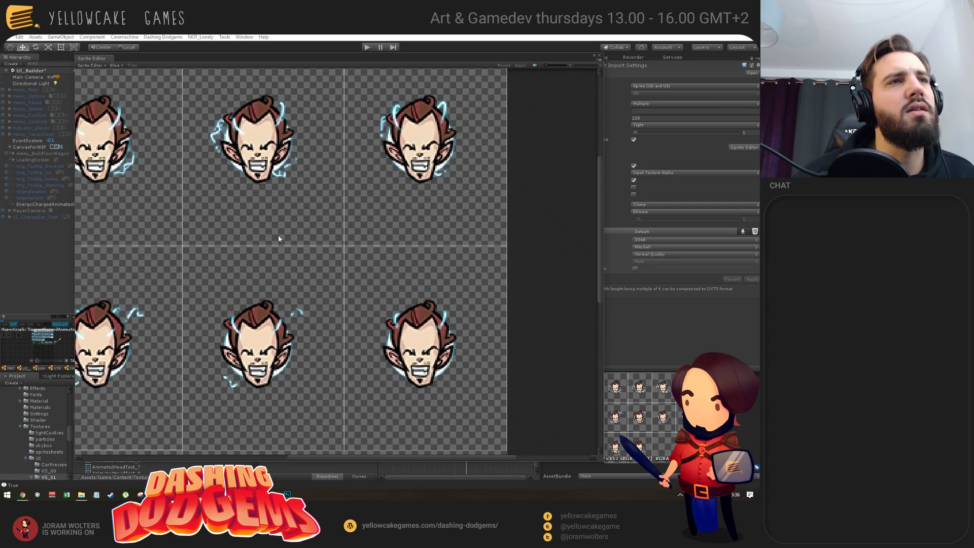
{"action": "scroll", "coordinate": [278, 239], "scroll_direction": "down", "scroll_amount": 2}
{"action": "scroll", "coordinate": [325, 203], "scroll_direction": "up", "scroll_amount": 2}
{"action": "scroll", "coordinate": [359, 158], "scroll_direction": "down", "scroll_amount": 2}
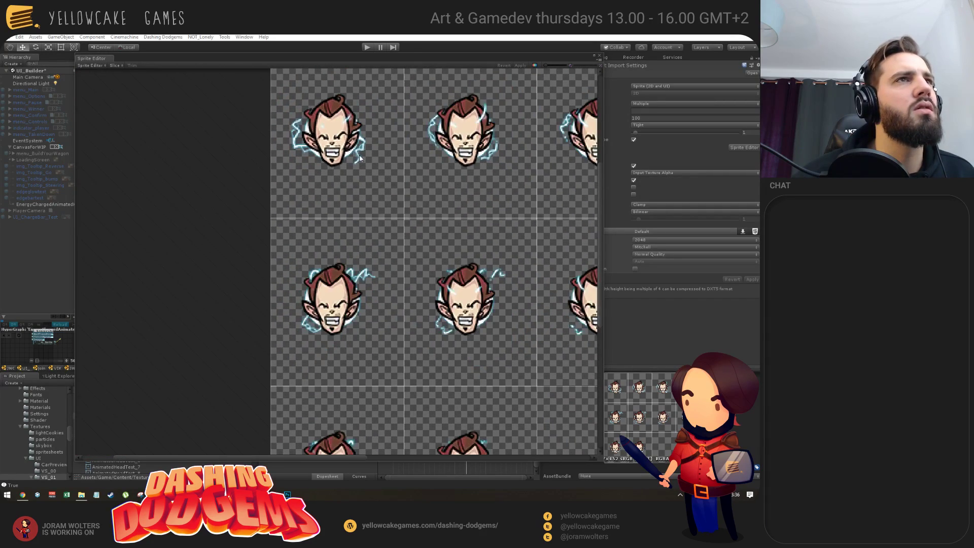
{"action": "scroll", "coordinate": [360, 154], "scroll_direction": "down", "scroll_amount": 1}
- Slice the AnimatedHeadTest sheet by Grid By Cell Count with 3 columns and 4 rows
{"action": "left_click", "coordinate": [115, 66]}
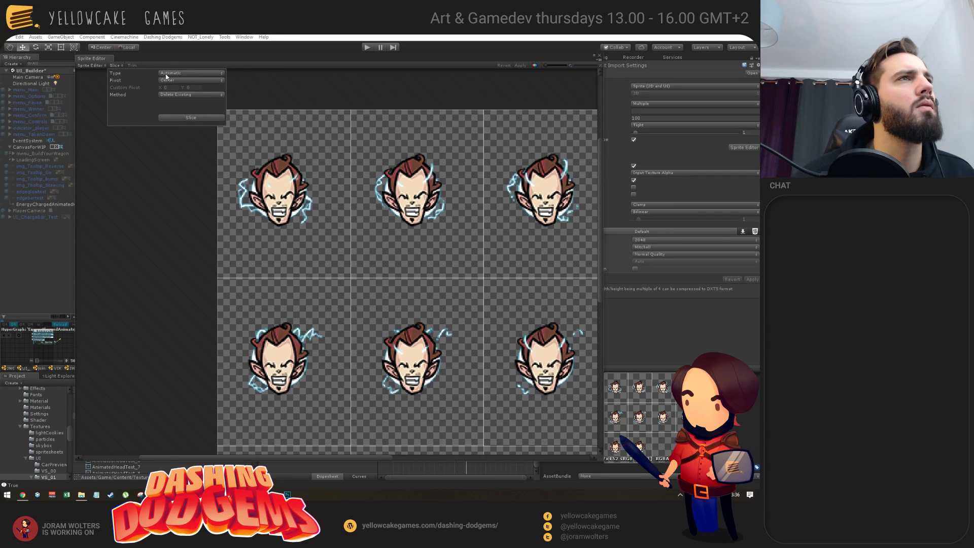
{"action": "left_click", "coordinate": [182, 74]}
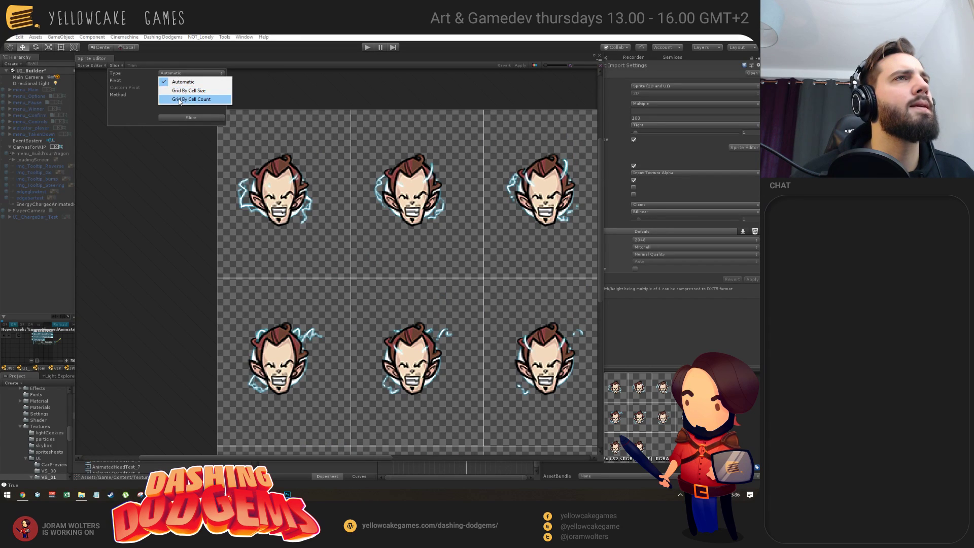
{"action": "left_click", "coordinate": [175, 97]}
{"action": "key", "text": "Tab"}
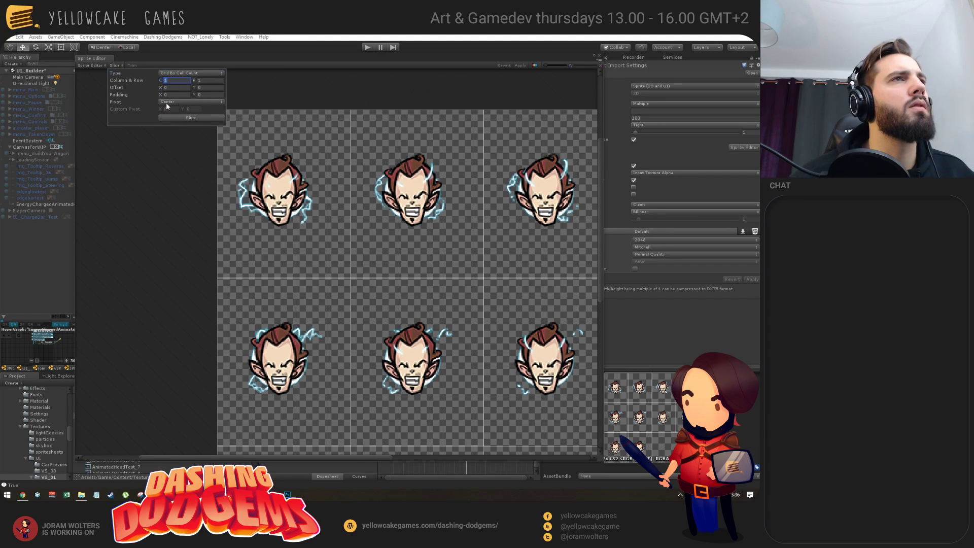
{"action": "type", "text": "3"}
{"action": "key", "text": "Tab"}
{"action": "type", "text": "4"}
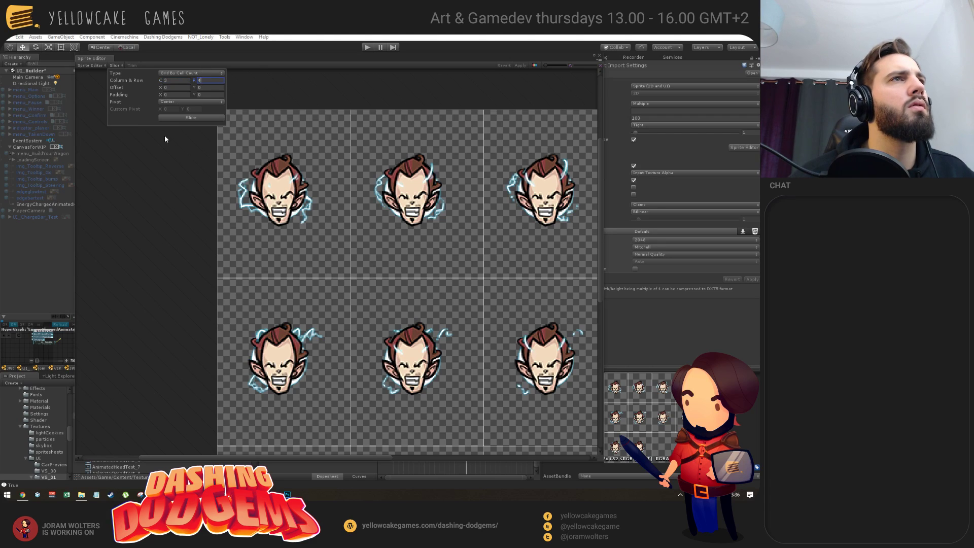
{"action": "left_click", "coordinate": [188, 119]}
- Change the column count to 4 and re-slice the sheet
{"action": "key", "text": "shift+Tab"}
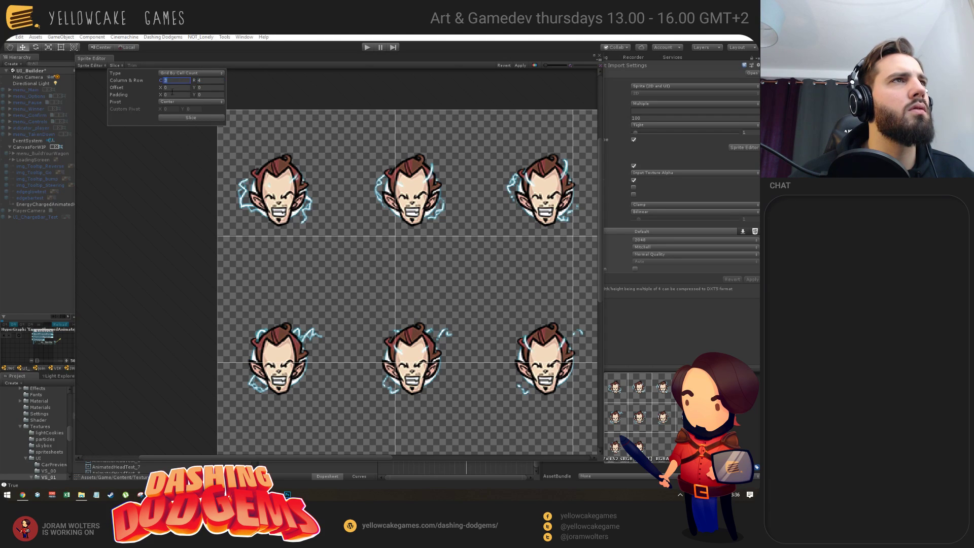
{"action": "type", "text": "4"}
{"action": "left_click", "coordinate": [179, 116]}
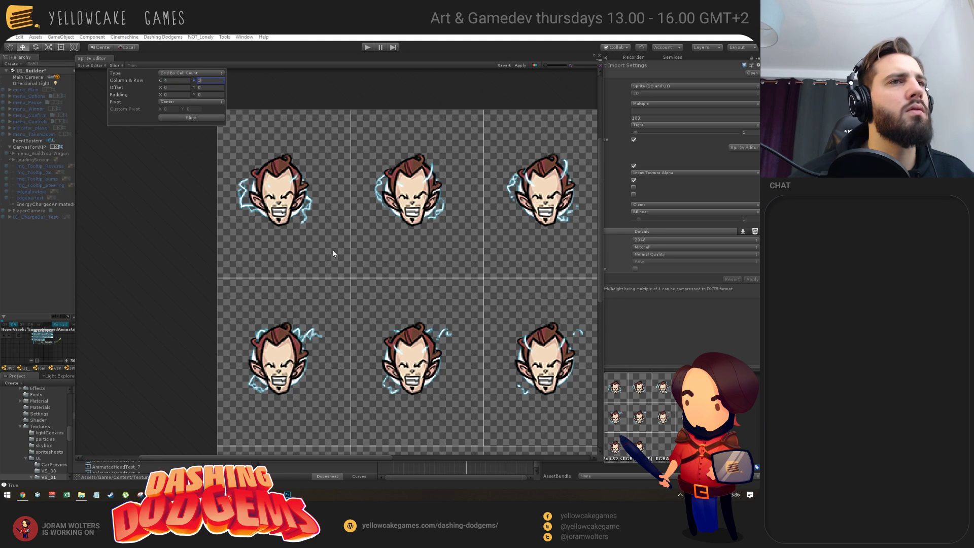
{"action": "scroll", "coordinate": [275, 218], "scroll_direction": "up", "scroll_amount": 2}
{"action": "scroll", "coordinate": [260, 197], "scroll_direction": "up", "scroll_amount": 5}
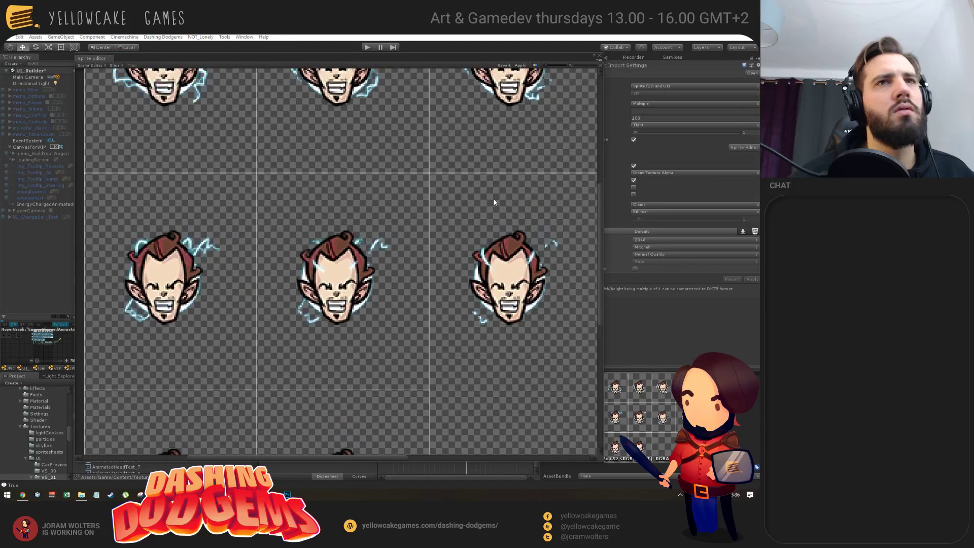
- Check the left head slice's bounds and the sheet's top and bottom edges
{"action": "scroll", "coordinate": [442, 188], "scroll_direction": "up", "scroll_amount": 4}
{"action": "left_click", "coordinate": [246, 203]}
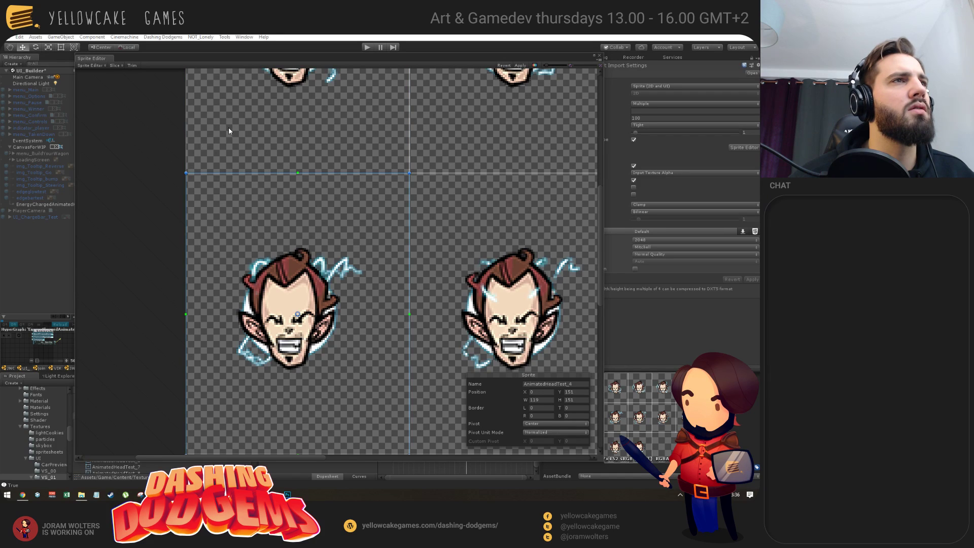
{"action": "left_click", "coordinate": [148, 217]}
{"action": "scroll", "coordinate": [274, 255], "scroll_direction": "down", "scroll_amount": 4}
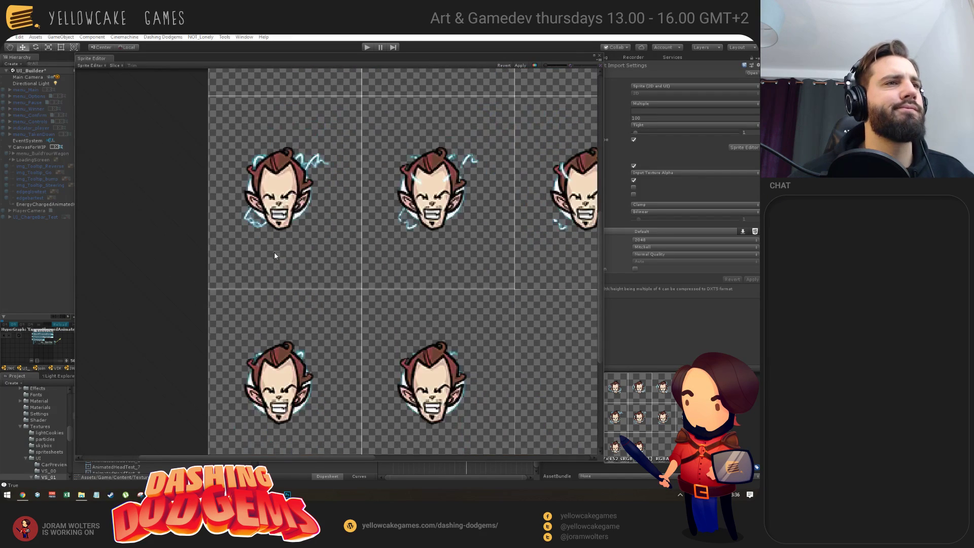
{"action": "left_click_drag", "start_coordinate": [274, 255], "coordinate": [261, 143]}
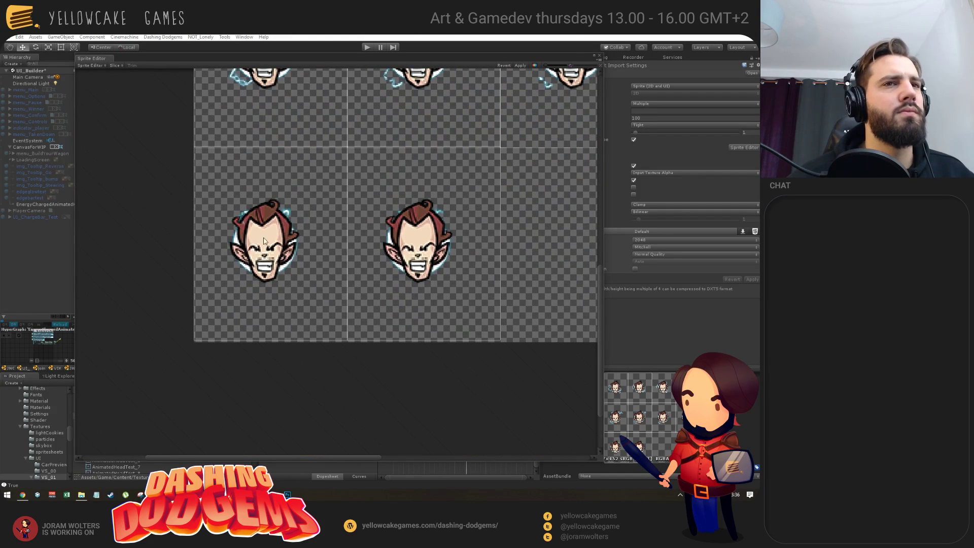
{"action": "scroll", "coordinate": [263, 240], "scroll_direction": "up", "scroll_amount": 6}
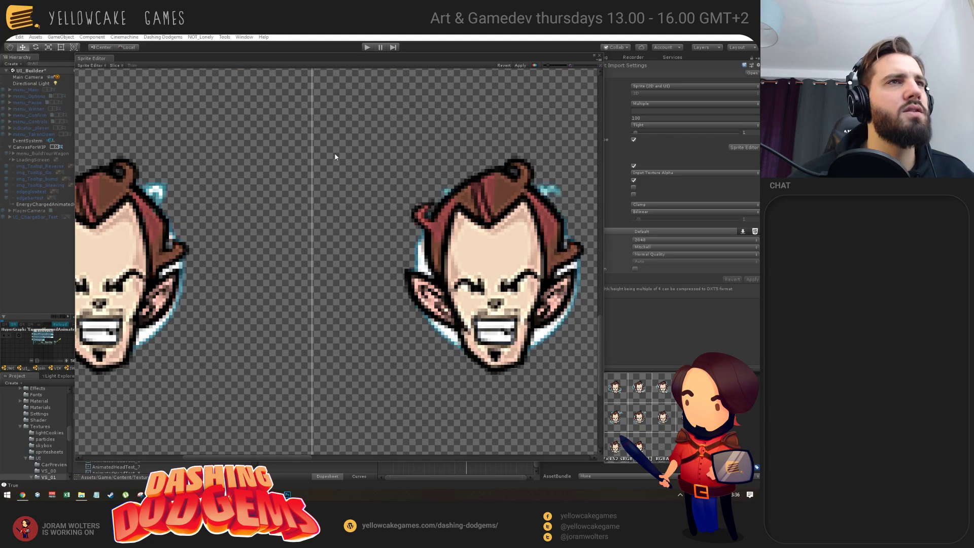
{"action": "left_click_drag", "start_coordinate": [335, 157], "coordinate": [242, 261]}
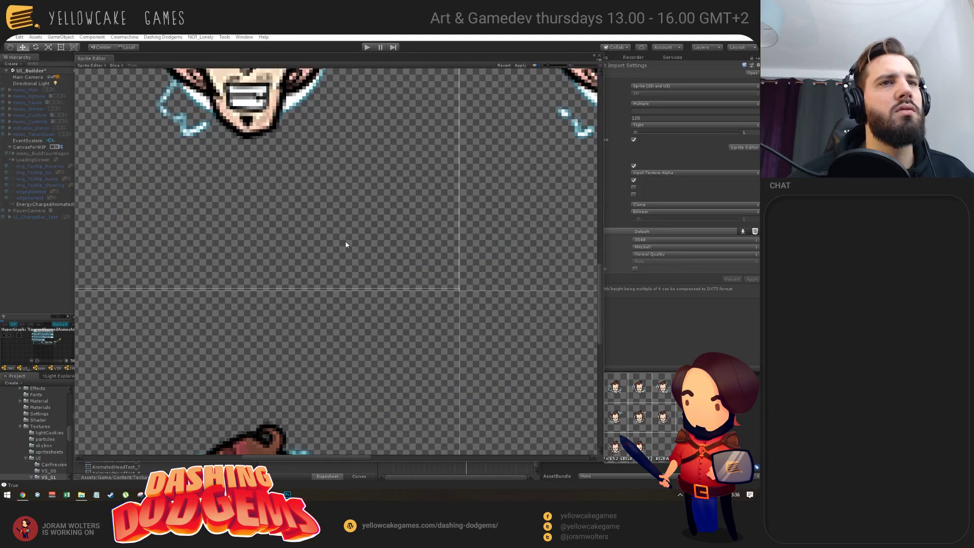
{"action": "left_click_drag", "start_coordinate": [346, 245], "coordinate": [203, 246]}
{"action": "scroll", "coordinate": [417, 278], "scroll_direction": "down", "scroll_amount": 3}
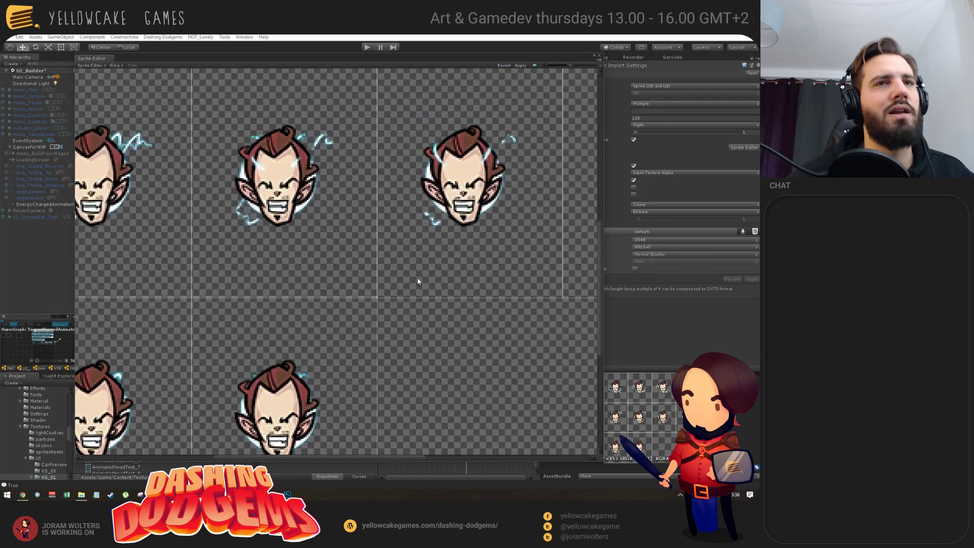
{"action": "scroll", "coordinate": [367, 307], "scroll_direction": "up", "scroll_amount": 6}
{"action": "scroll", "coordinate": [406, 232], "scroll_direction": "up", "scroll_amount": 1}
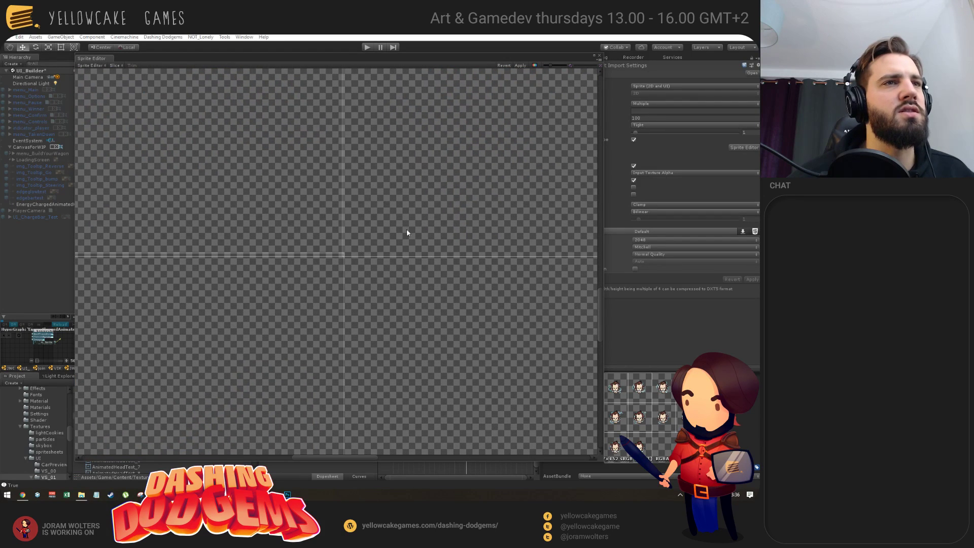
{"action": "scroll", "coordinate": [416, 286], "scroll_direction": "down", "scroll_amount": 2}
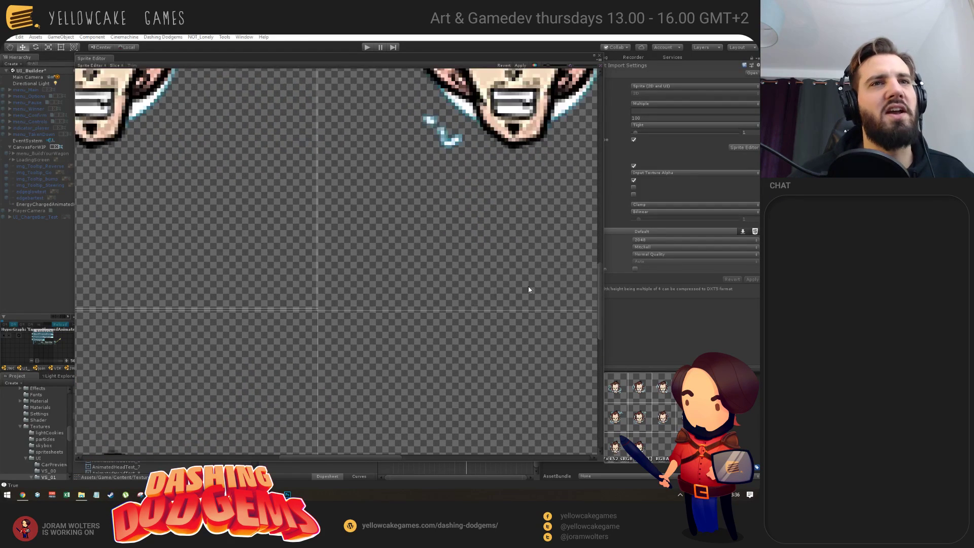
{"action": "scroll", "coordinate": [528, 289], "scroll_direction": "up", "scroll_amount": 1}
{"action": "scroll", "coordinate": [324, 269], "scroll_direction": "up", "scroll_amount": 1}
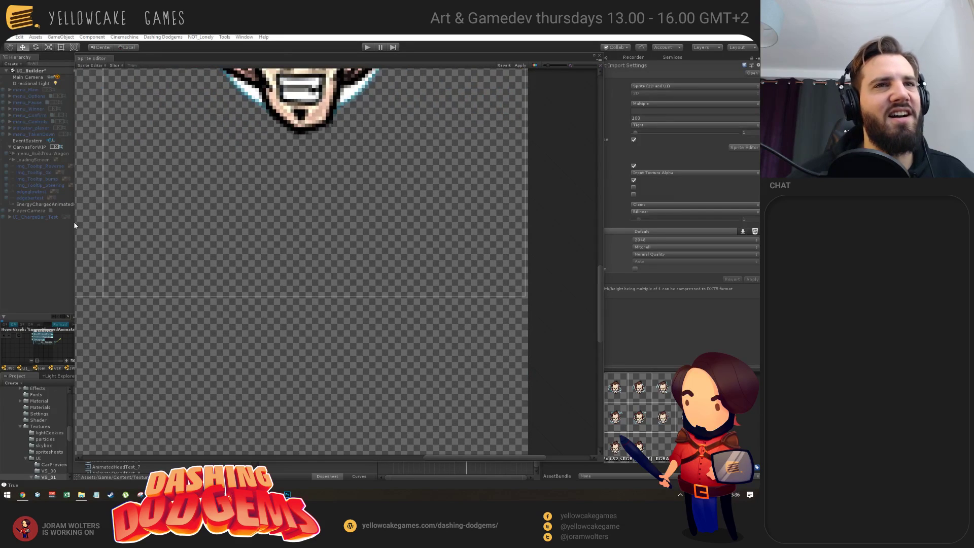
{"action": "scroll", "coordinate": [232, 331], "scroll_direction": "down", "scroll_amount": 1}
{"action": "scroll", "coordinate": [304, 312], "scroll_direction": "up", "scroll_amount": 2}
{"action": "scroll", "coordinate": [304, 312], "scroll_direction": "up", "scroll_amount": 3}
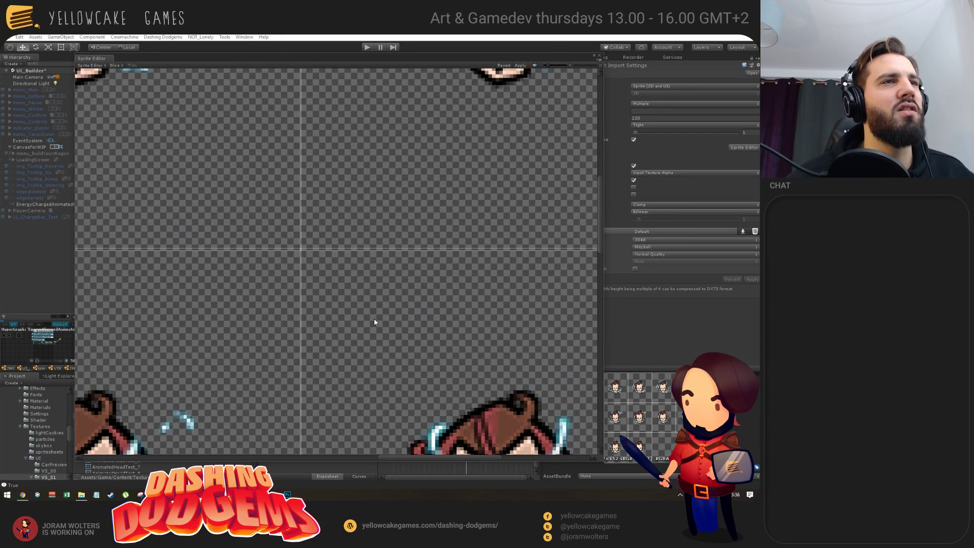
{"action": "scroll", "coordinate": [374, 321], "scroll_direction": "down", "scroll_amount": 3}
{"action": "scroll", "coordinate": [512, 175], "scroll_direction": "up", "scroll_amount": 5}
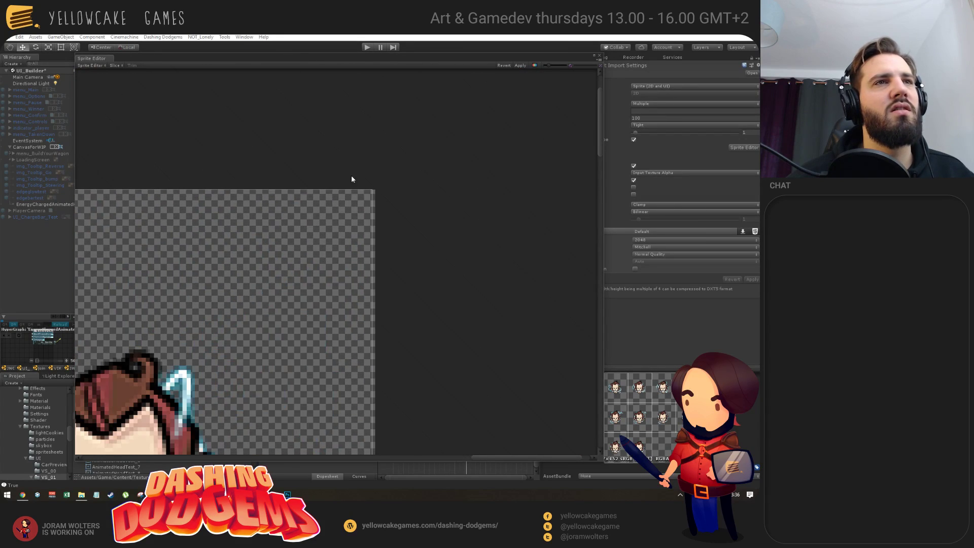
{"action": "scroll", "coordinate": [147, 245], "scroll_direction": "down", "scroll_amount": 2}
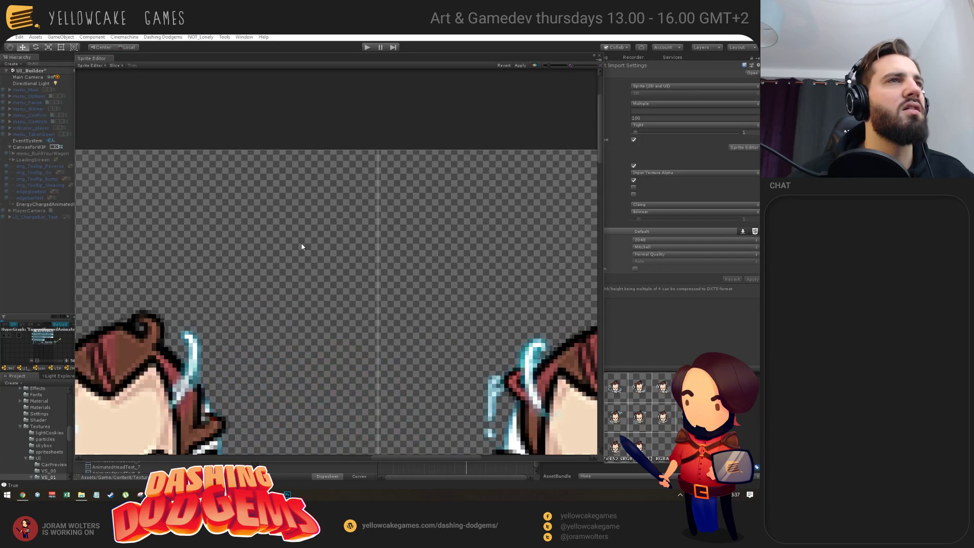
{"action": "scroll", "coordinate": [201, 234], "scroll_direction": "up", "scroll_amount": 3}
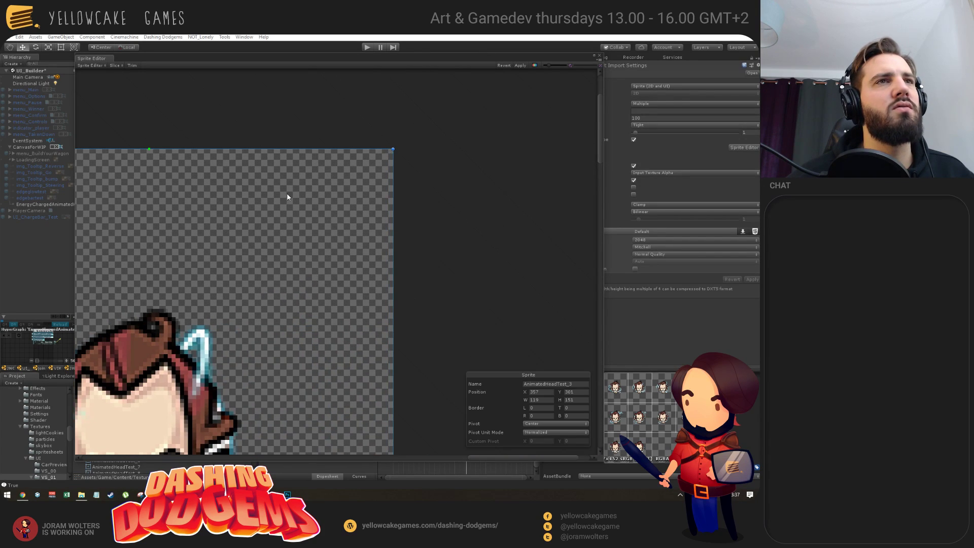
- Inspect the bounds of slices AnimatedHeadTest_3, _2, _1 and _0 around the dividing line
{"action": "left_click", "coordinate": [452, 208]}
{"action": "scroll", "coordinate": [452, 207], "scroll_direction": "down", "scroll_amount": 2}
{"action": "left_click", "coordinate": [209, 192]}
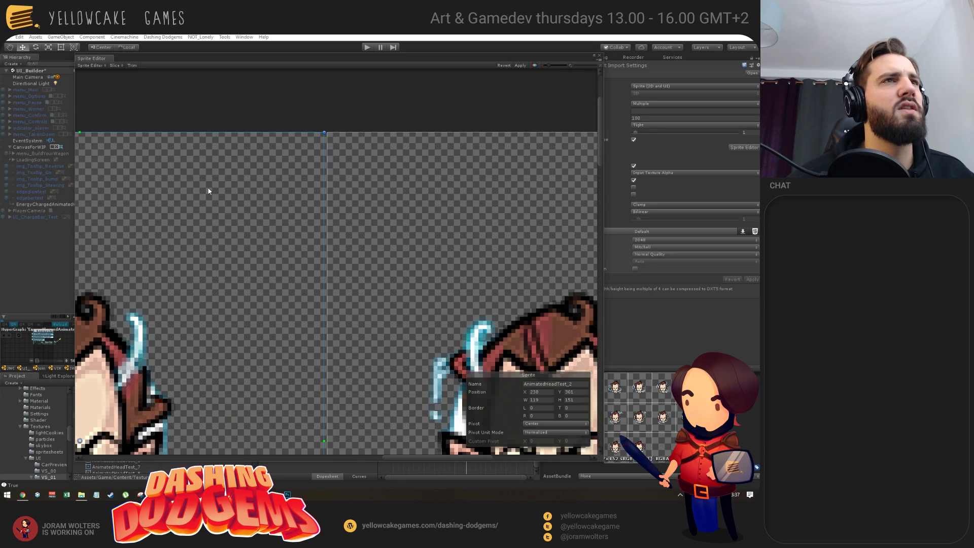
{"action": "scroll", "coordinate": [494, 189], "scroll_direction": "up", "scroll_amount": 2}
{"action": "scroll", "coordinate": [185, 184], "scroll_direction": "down", "scroll_amount": 2}
{"action": "scroll", "coordinate": [280, 185], "scroll_direction": "up", "scroll_amount": 2}
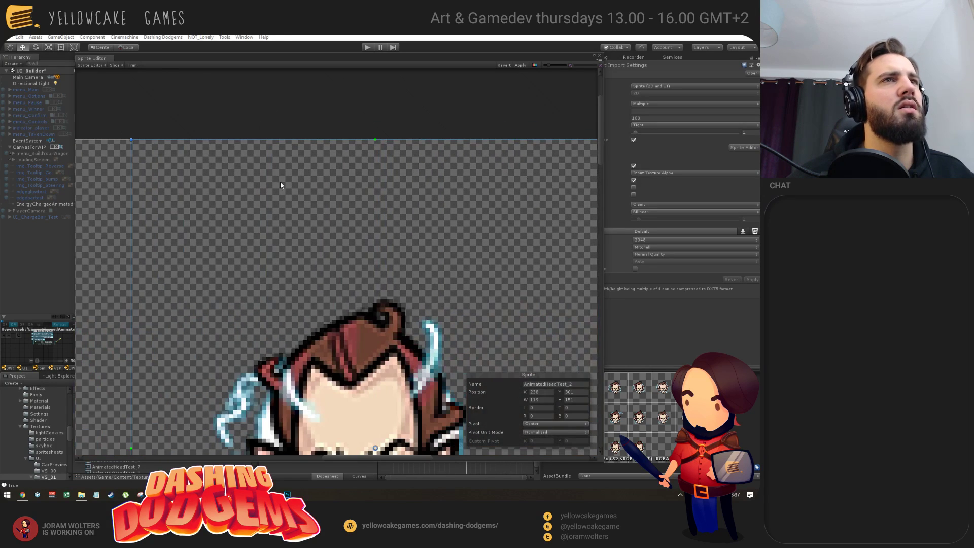
{"action": "scroll", "coordinate": [324, 187], "scroll_direction": "up", "scroll_amount": 1}
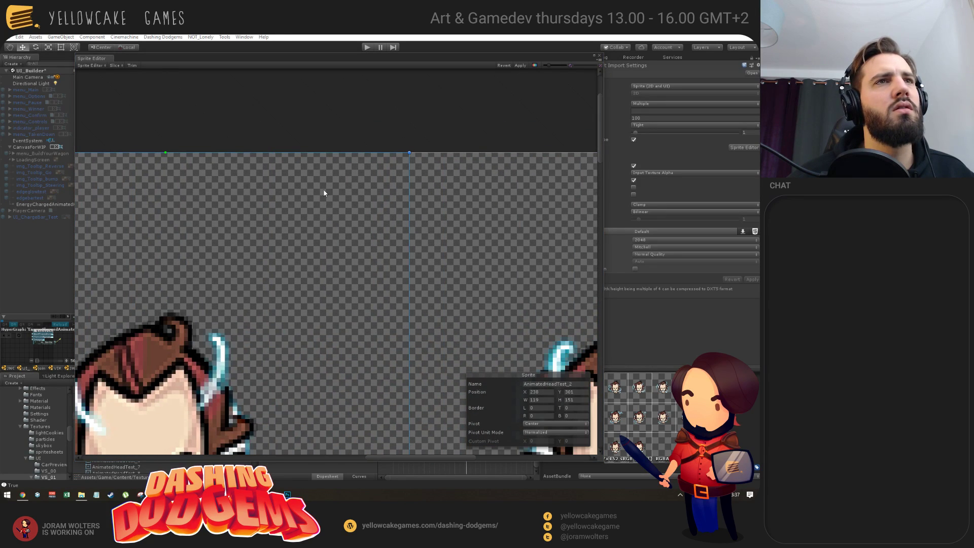
{"action": "scroll", "coordinate": [326, 192], "scroll_direction": "down", "scroll_amount": 2}
{"action": "scroll", "coordinate": [354, 192], "scroll_direction": "up", "scroll_amount": 2}
{"action": "scroll", "coordinate": [259, 188], "scroll_direction": "down", "scroll_amount": 2}
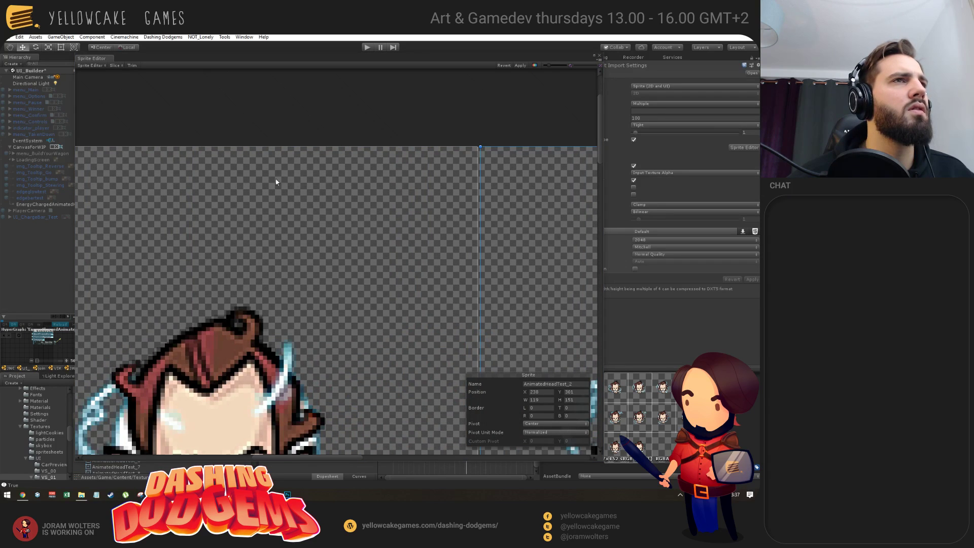
{"action": "scroll", "coordinate": [276, 180], "scroll_direction": "up", "scroll_amount": 2}
{"action": "scroll", "coordinate": [358, 185], "scroll_direction": "down", "scroll_amount": 2}
{"action": "scroll", "coordinate": [380, 185], "scroll_direction": "up", "scroll_amount": 2}
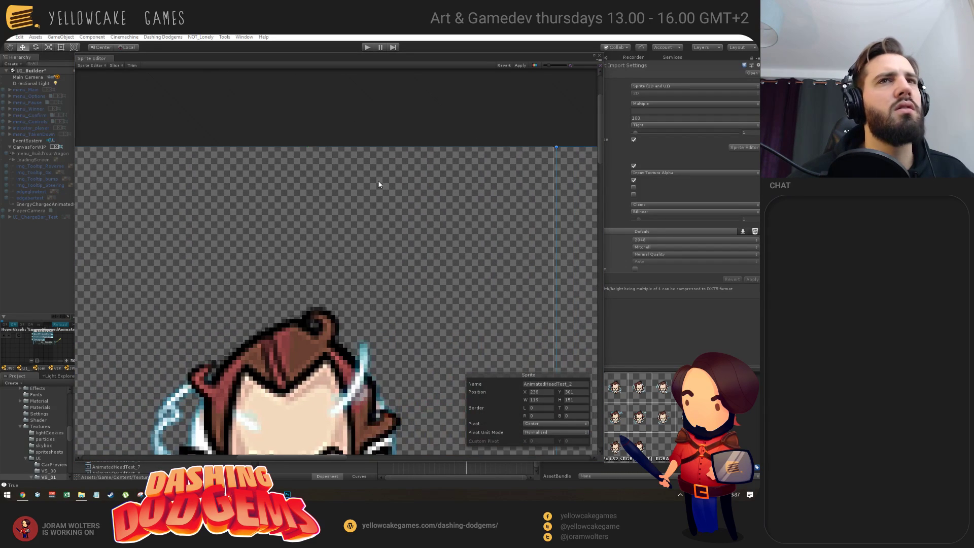
{"action": "left_click", "coordinate": [380, 183]}
{"action": "scroll", "coordinate": [382, 184], "scroll_direction": "down", "scroll_amount": 2}
{"action": "scroll", "coordinate": [245, 187], "scroll_direction": "up", "scroll_amount": 2}
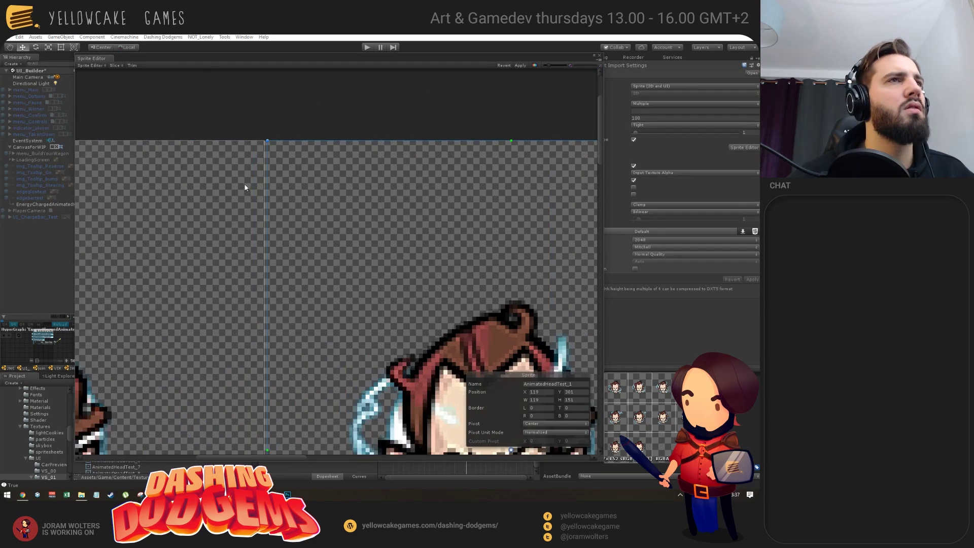
{"action": "scroll", "coordinate": [394, 170], "scroll_direction": "down", "scroll_amount": 3}
{"action": "scroll", "coordinate": [248, 176], "scroll_direction": "up", "scroll_amount": 3}
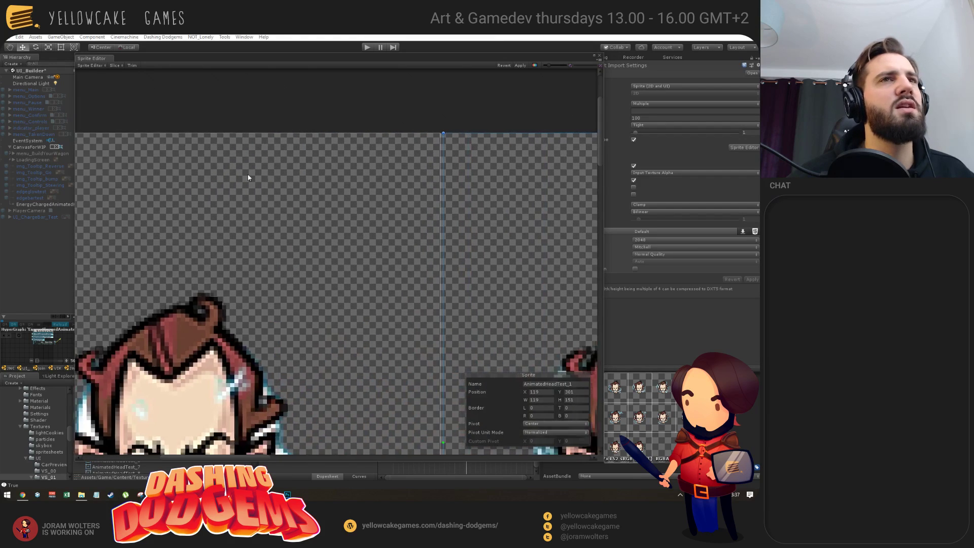
{"action": "left_click", "coordinate": [203, 199]}
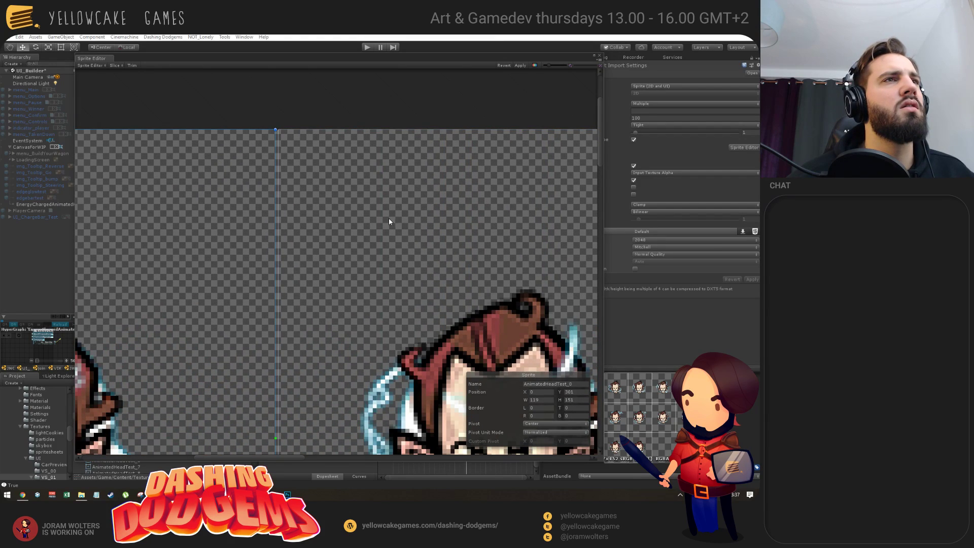
{"action": "left_click", "coordinate": [375, 224]}
{"action": "scroll", "coordinate": [235, 224], "scroll_direction": "down", "scroll_amount": 5}
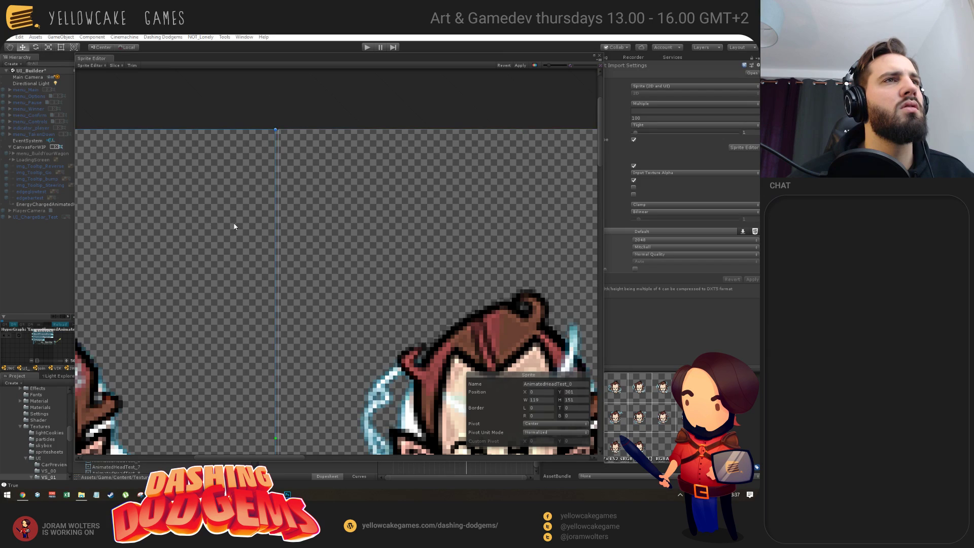
{"action": "left_click", "coordinate": [381, 191]}
{"action": "scroll", "coordinate": [376, 127], "scroll_direction": "down", "scroll_amount": 3}
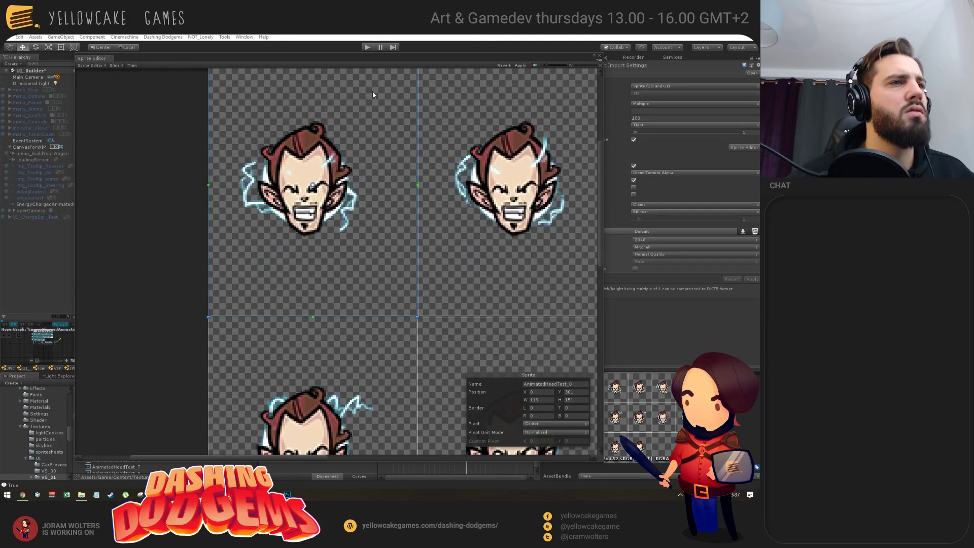
- Pan across the sheet to recheck the AnimatedHeadTest_1 slice and the sheet's top edge
{"action": "left_click_drag", "start_coordinate": [372, 91], "coordinate": [267, 237]}
{"action": "scroll", "coordinate": [355, 267], "scroll_direction": "up", "scroll_amount": 6}
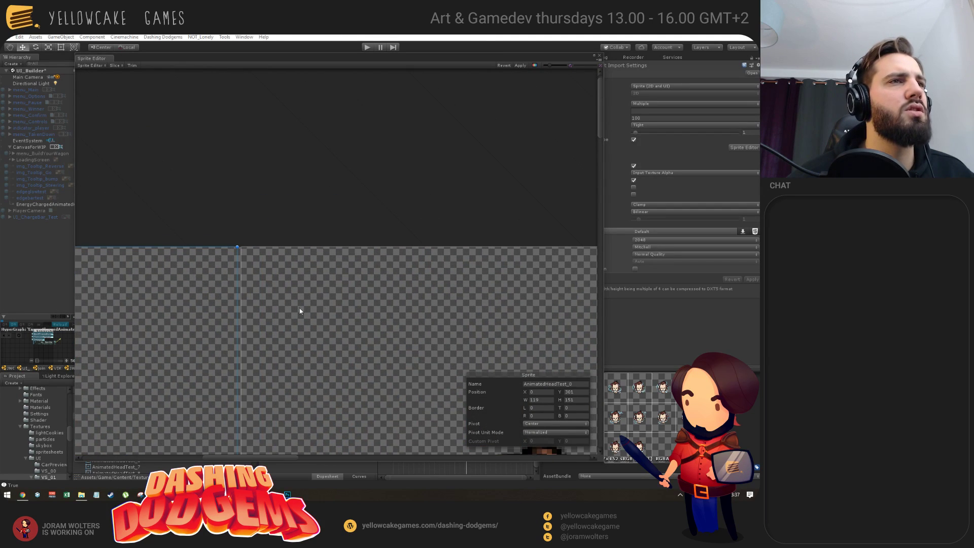
{"action": "scroll", "coordinate": [326, 250], "scroll_direction": "down", "scroll_amount": 2}
{"action": "scroll", "coordinate": [369, 218], "scroll_direction": "down", "scroll_amount": 5}
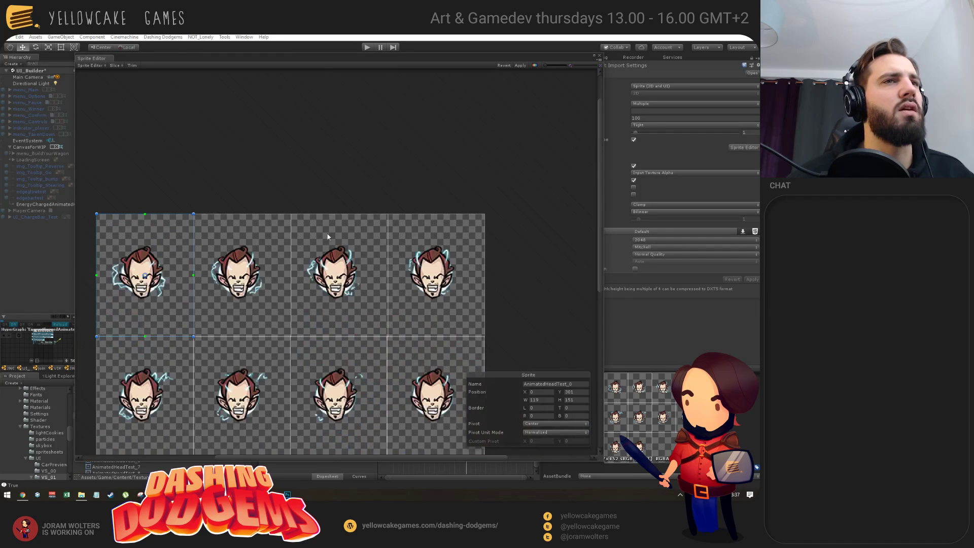
{"action": "scroll", "coordinate": [355, 251], "scroll_direction": "down", "scroll_amount": 1}
{"action": "scroll", "coordinate": [246, 215], "scroll_direction": "up", "scroll_amount": 6}
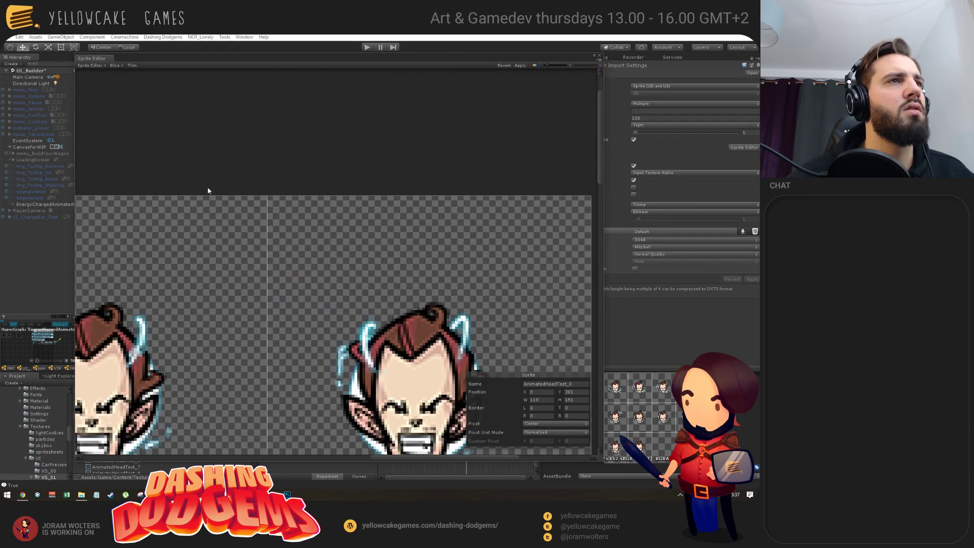
{"action": "scroll", "coordinate": [434, 234], "scroll_direction": "down", "scroll_amount": 3}
{"action": "scroll", "coordinate": [252, 172], "scroll_direction": "up", "scroll_amount": 4}
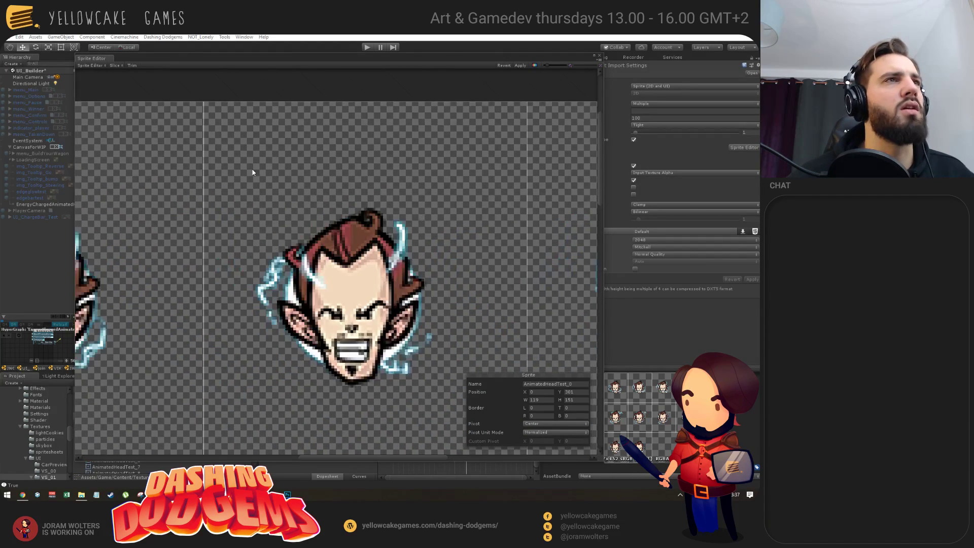
{"action": "scroll", "coordinate": [352, 190], "scroll_direction": "down", "scroll_amount": 3}
{"action": "scroll", "coordinate": [322, 209], "scroll_direction": "up", "scroll_amount": 5}
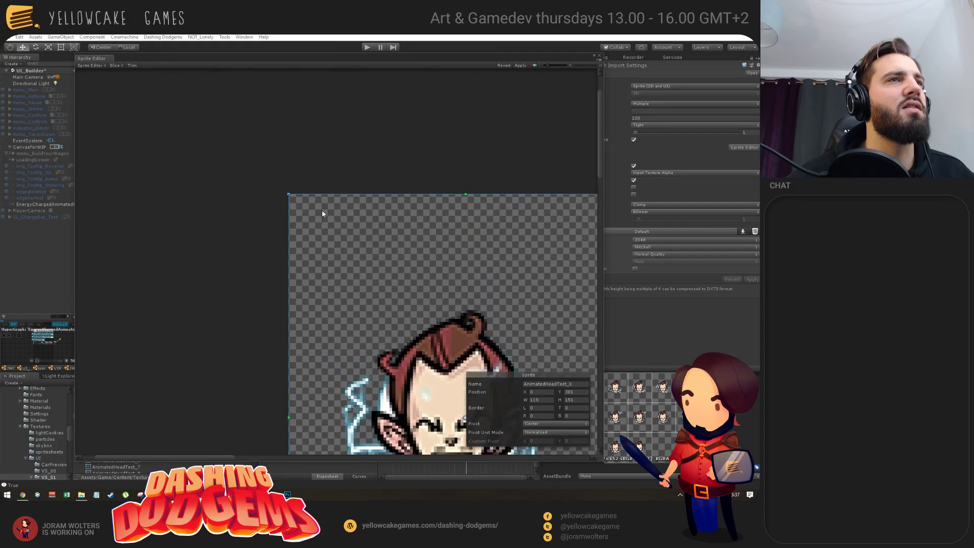
{"action": "left_click_drag", "start_coordinate": [391, 284], "coordinate": [172, 230]}
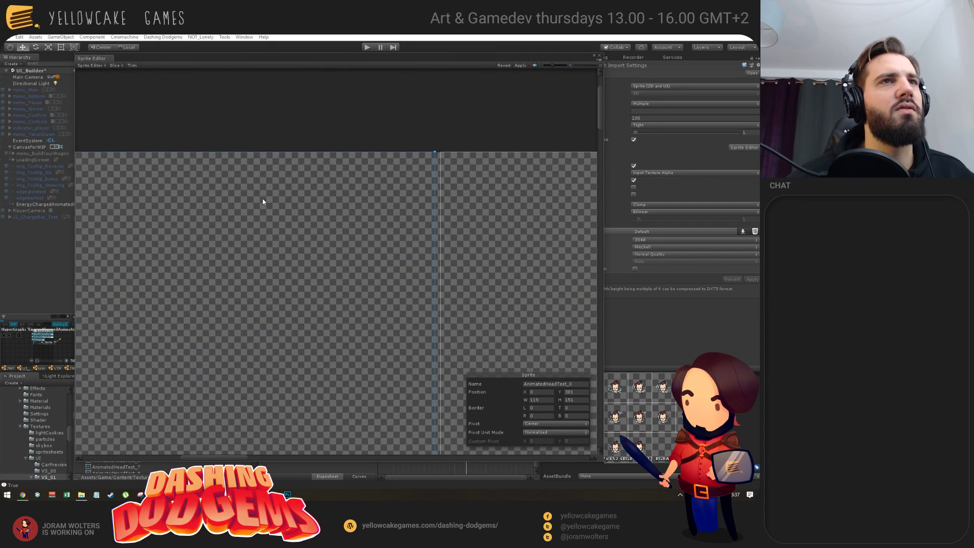
{"action": "left_click", "coordinate": [486, 196]}
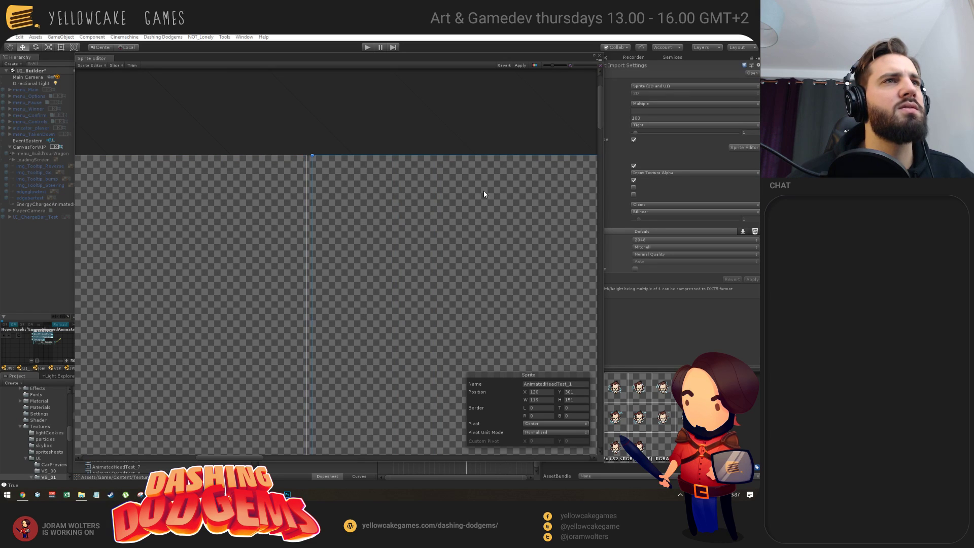
{"action": "scroll", "coordinate": [385, 217], "scroll_direction": "down", "scroll_amount": 3}
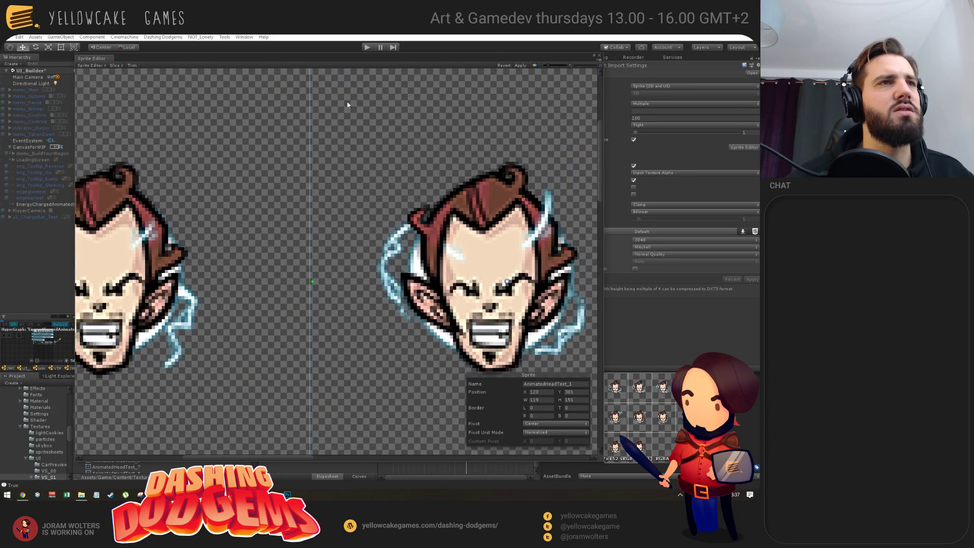
{"action": "left_click_drag", "start_coordinate": [348, 102], "coordinate": [279, 238]}
{"action": "scroll", "coordinate": [292, 184], "scroll_direction": "up", "scroll_amount": 3}
{"action": "left_click_drag", "start_coordinate": [363, 169], "coordinate": [370, 180]}
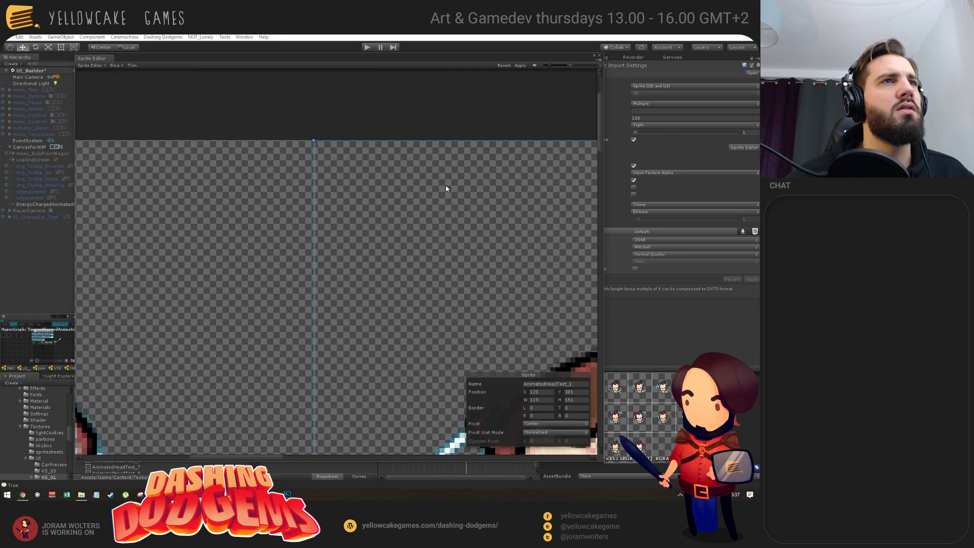
- Switch from Unity to Photoshop's single lightning-head document
{"action": "key", "text": "alt+Tab"}
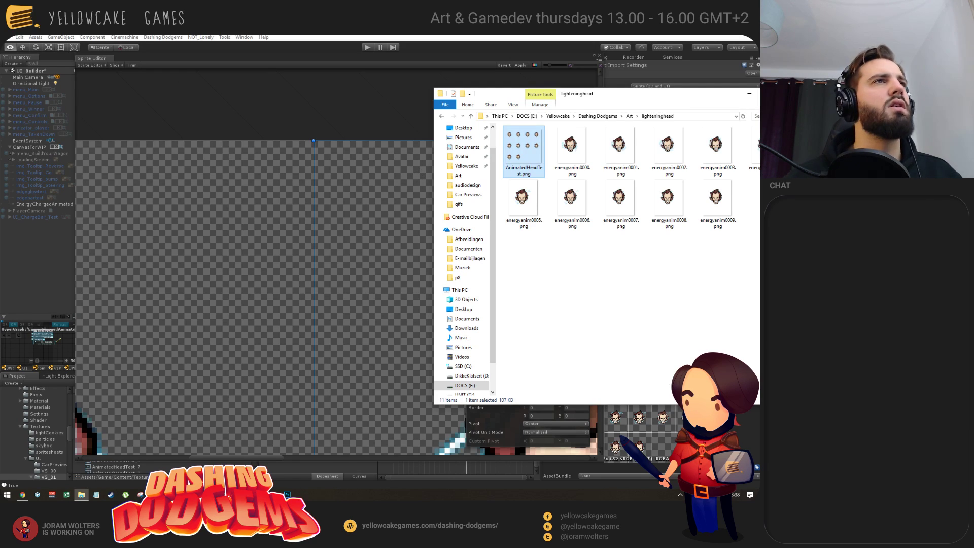
{"action": "left_click", "coordinate": [154, 54]}
{"action": "key", "text": "alt+Tab"}
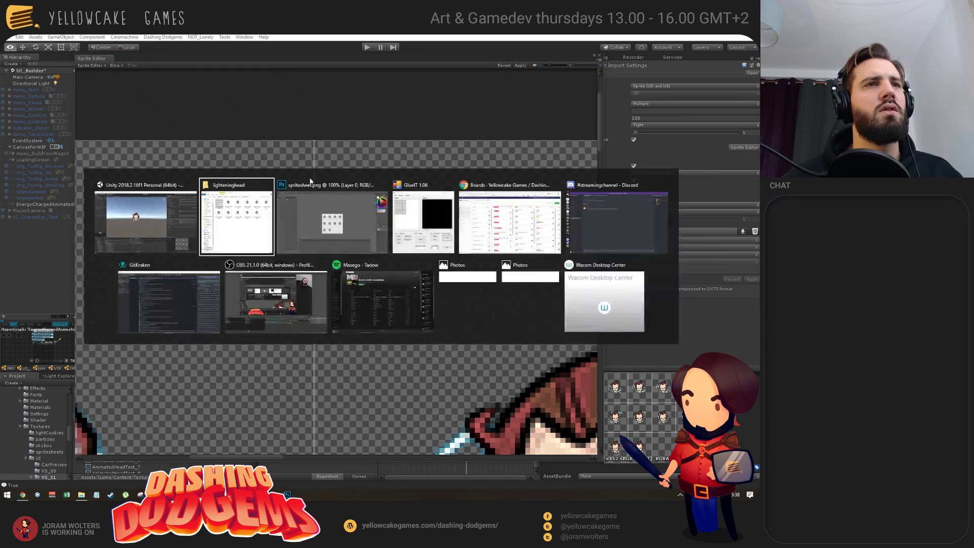
{"action": "left_click", "coordinate": [292, 241]}
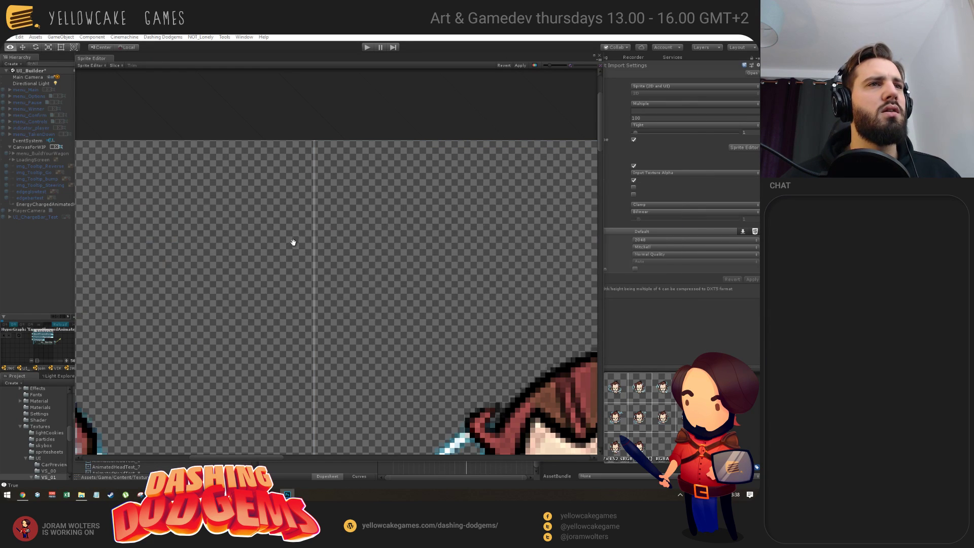
{"action": "key", "text": "ctrl+Tab"}
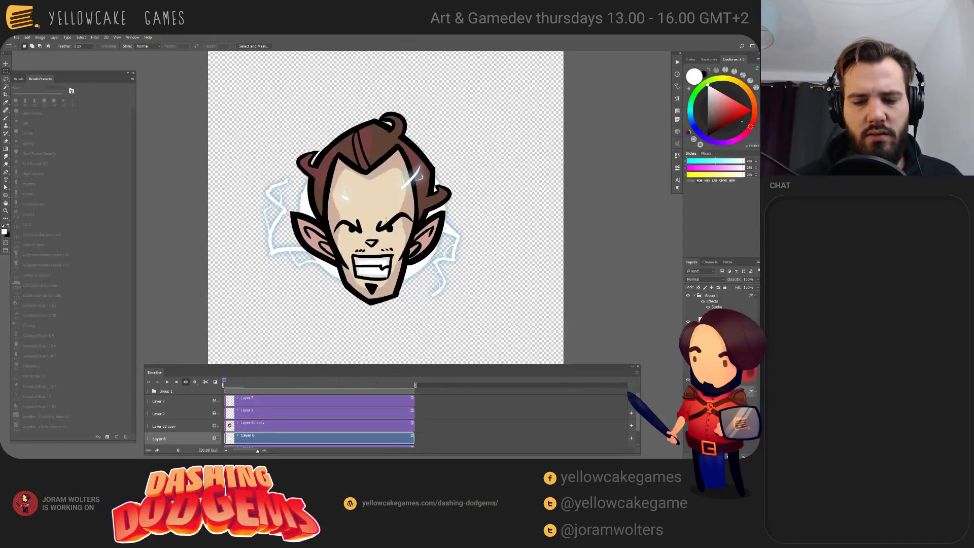
- Crop the canvas to a 1:1 square tightly framing the head
{"action": "key", "text": "ctrl+minus"}
{"action": "key", "text": "ctrl+minus"}
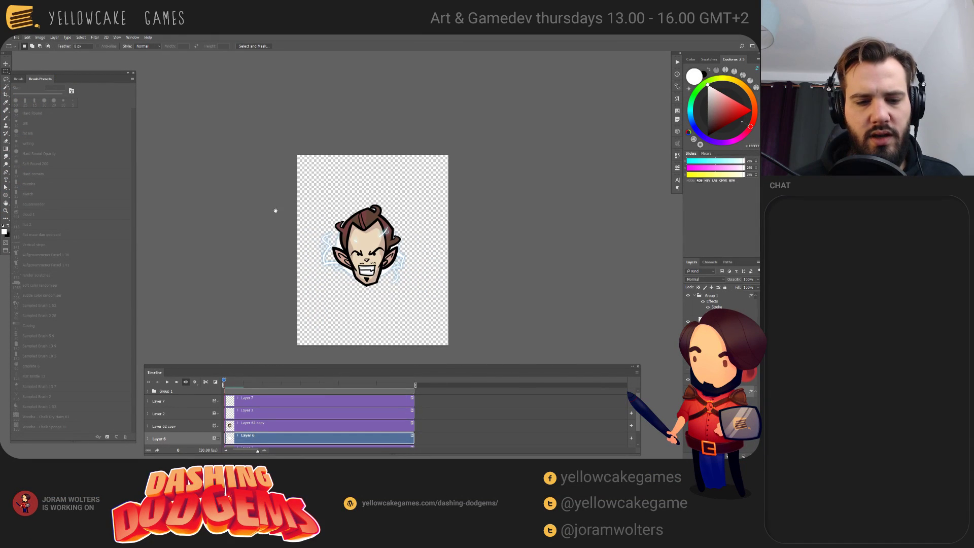
{"action": "left_click", "coordinate": [48, 39]}
{"action": "key", "text": "Escape"}
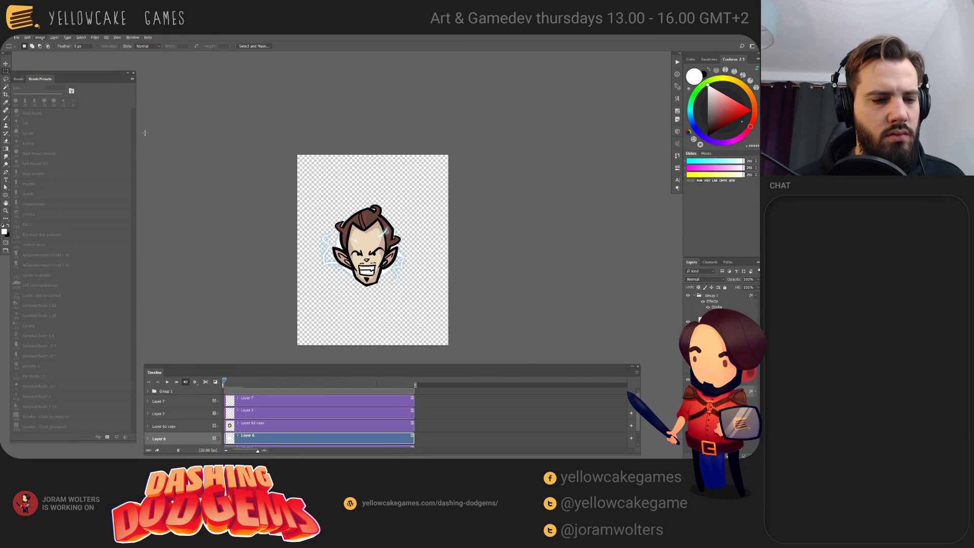
{"action": "key", "text": "c"}
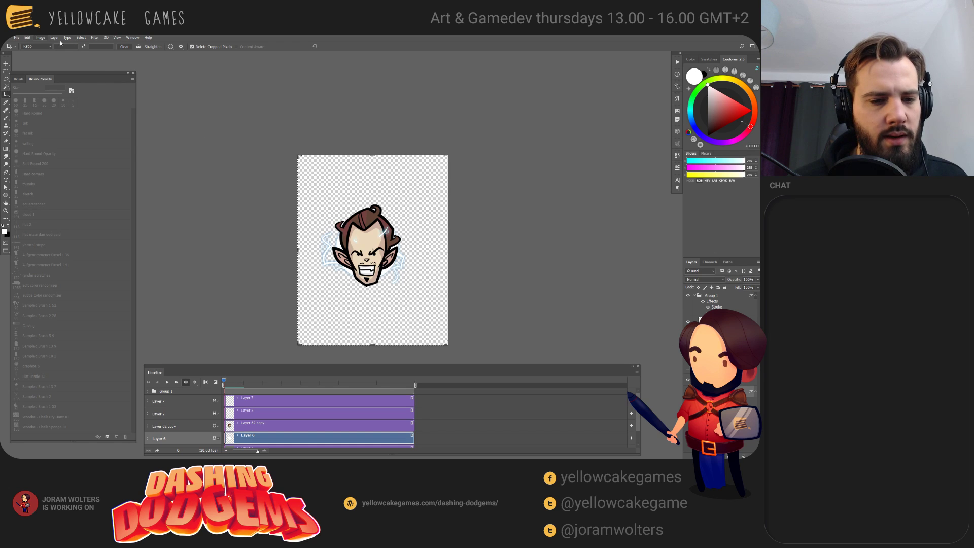
{"action": "left_click", "coordinate": [35, 46]}
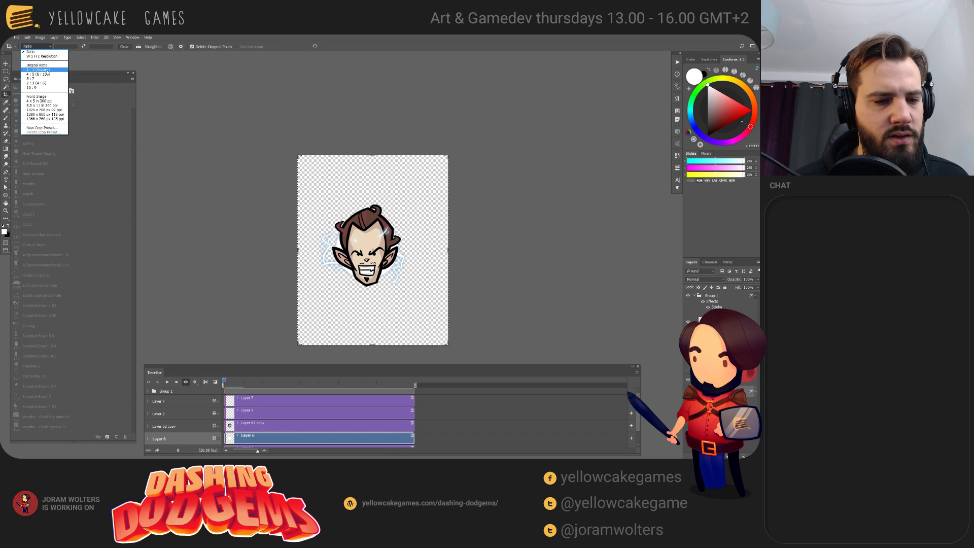
{"action": "left_click", "coordinate": [38, 70]}
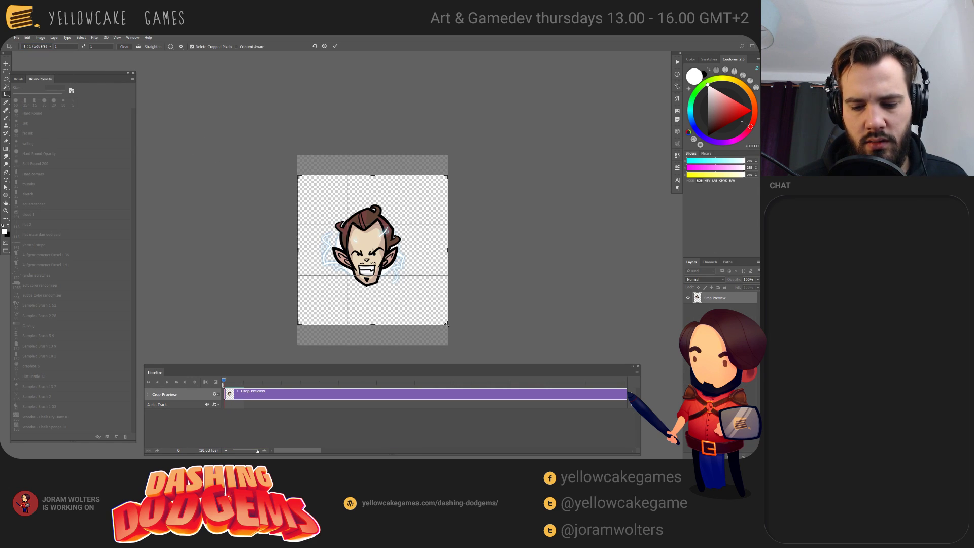
{"action": "left_click_drag", "start_coordinate": [446, 323], "coordinate": [425, 301]}
{"action": "left_click_drag", "start_coordinate": [395, 242], "coordinate": [392, 231]}
{"action": "key", "text": "Return"}
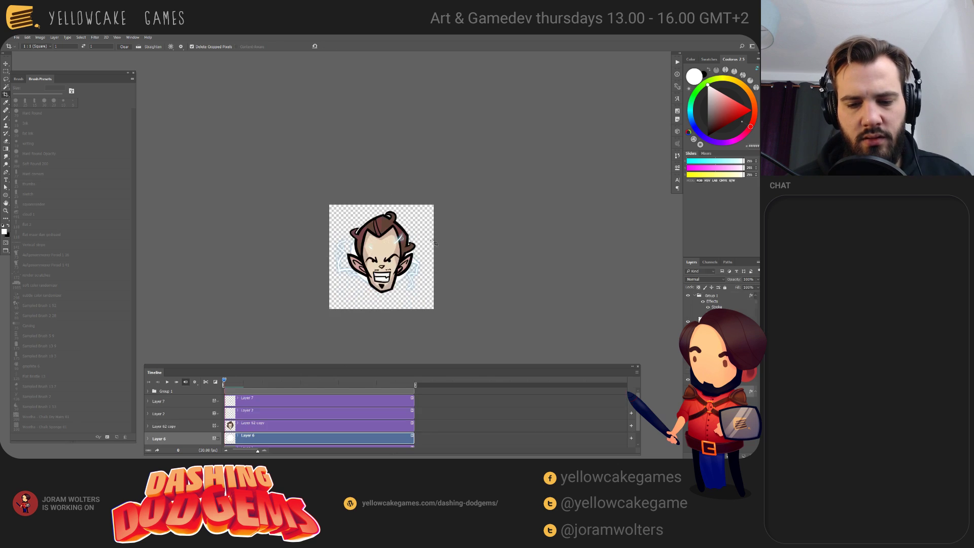
- Play and stop the timeline to preview the square-cropped animation
{"action": "key", "text": "space"}
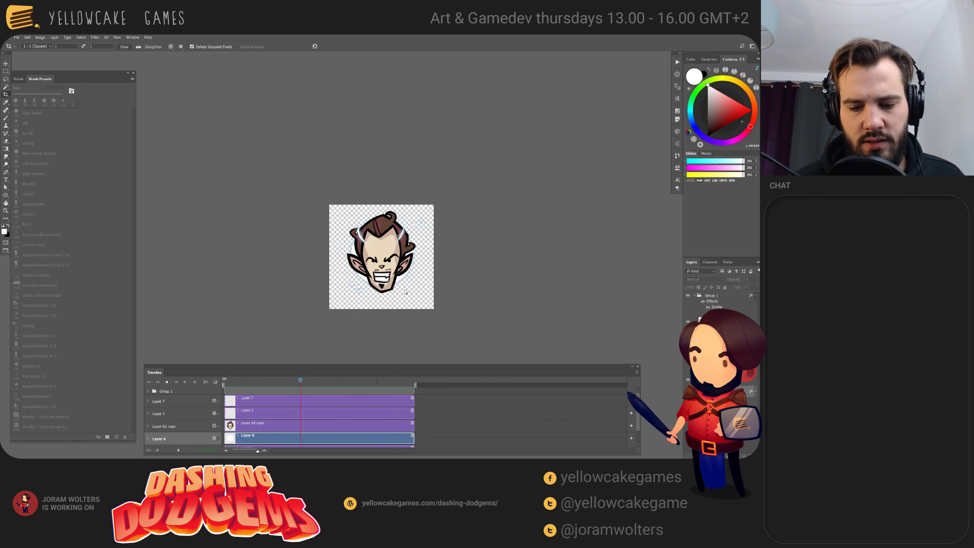
{"action": "key", "text": "space"}
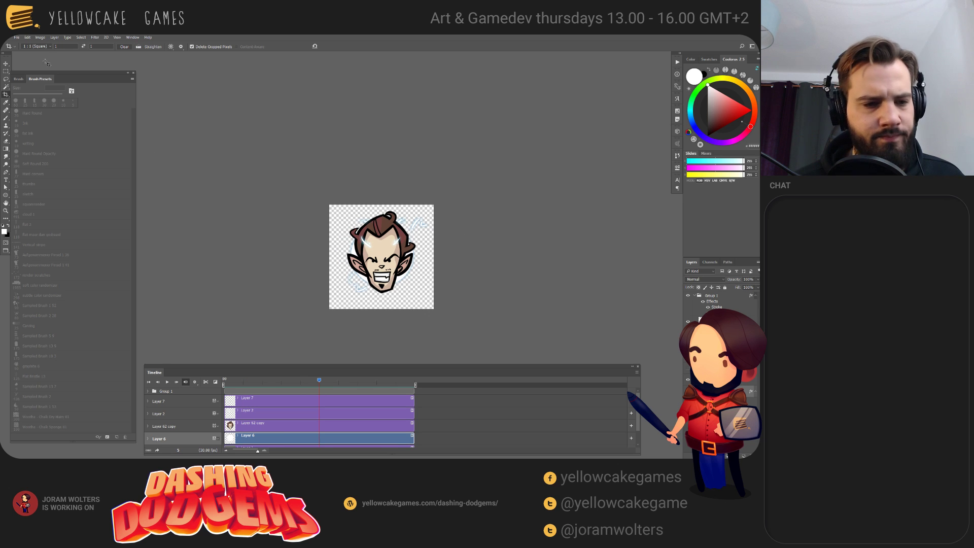
{"action": "left_click_drag", "start_coordinate": [313, 237], "coordinate": [295, 242]}
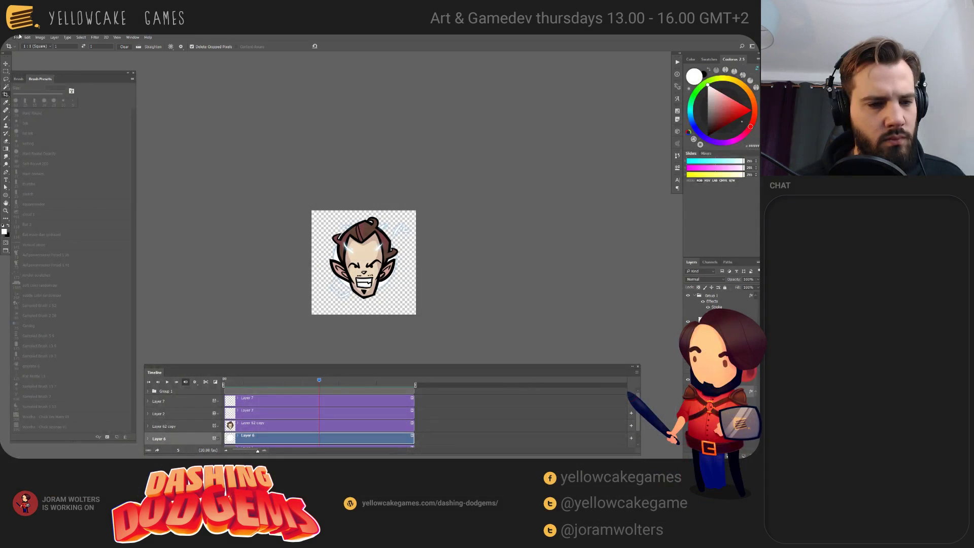
{"action": "left_click", "coordinate": [17, 37]}
{"action": "left_click", "coordinate": [17, 37]}
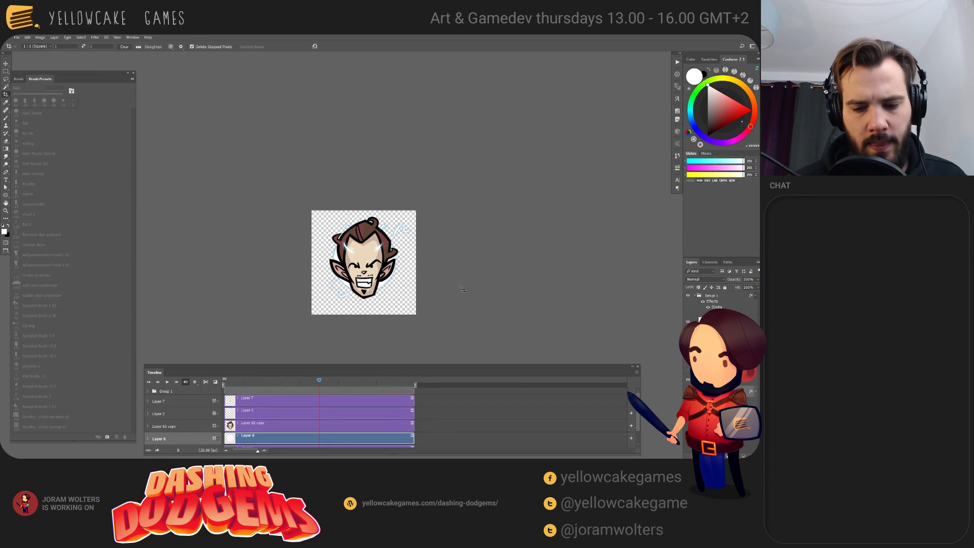
{"action": "left_click", "coordinate": [17, 37]}
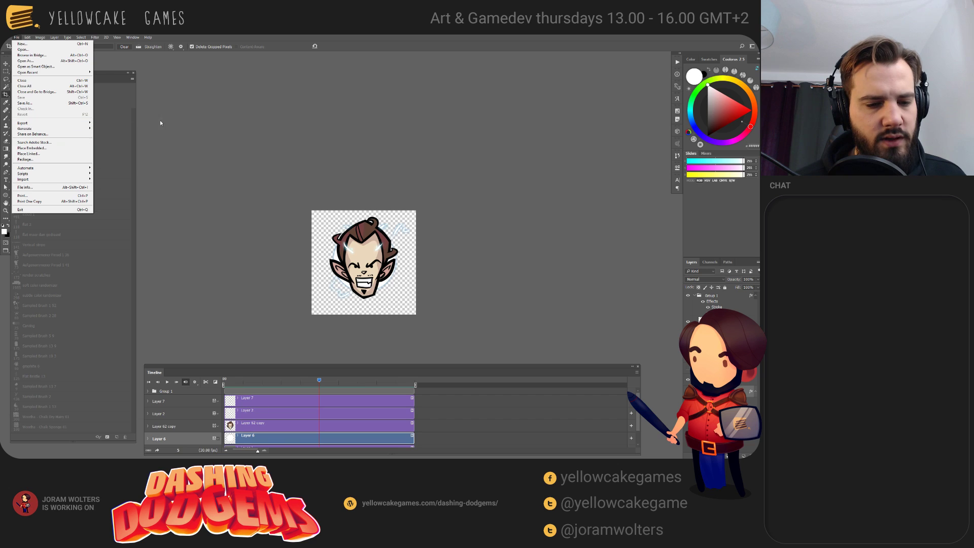
- Render the animation via Render Video as a PNG sequence of energyanim frames
{"action": "mouse_move", "coordinate": [76, 124]}
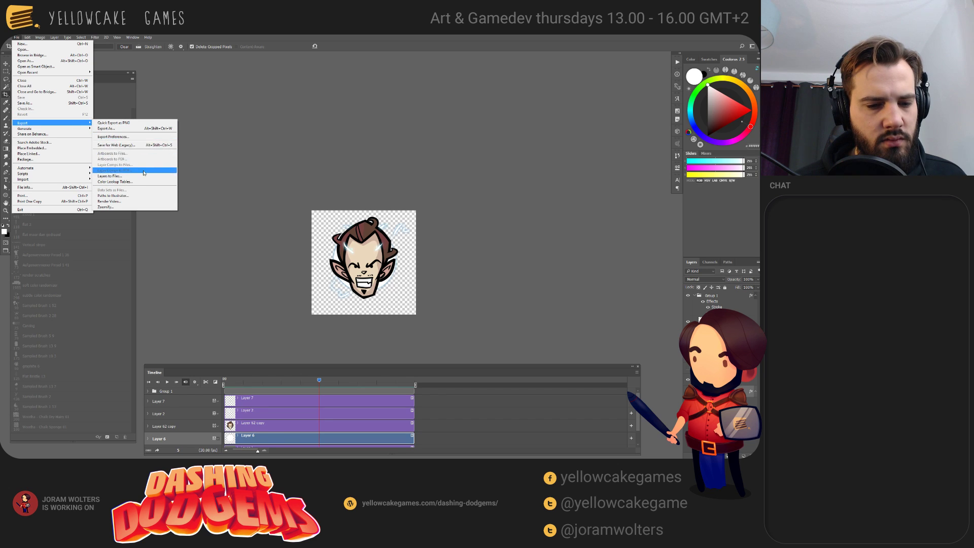
{"action": "left_click", "coordinate": [127, 201]}
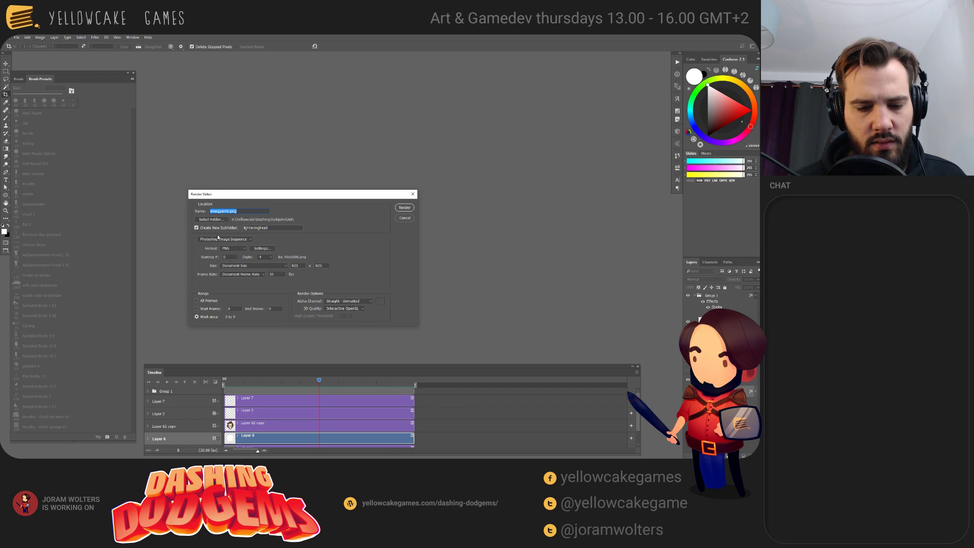
{"action": "key", "text": "Return"}
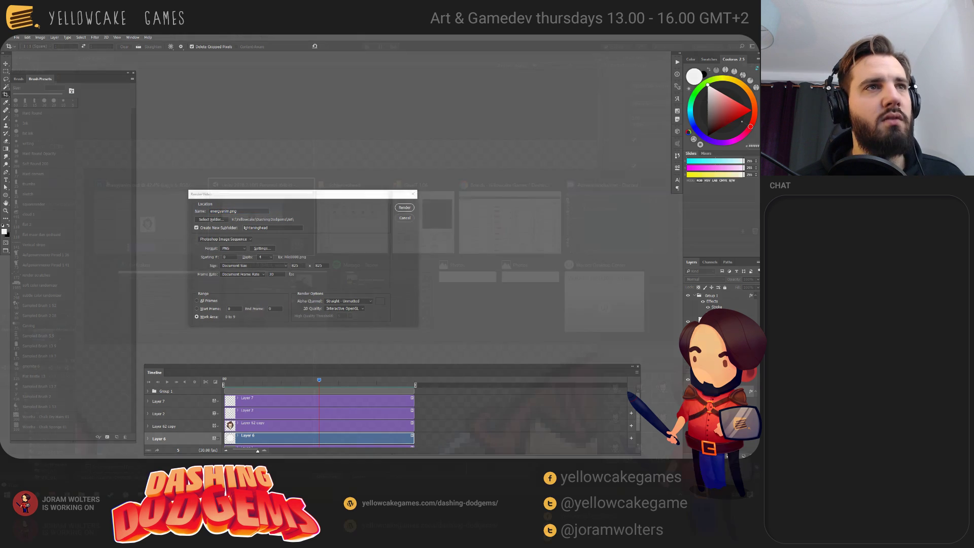
{"action": "key", "text": "alt+Tab"}
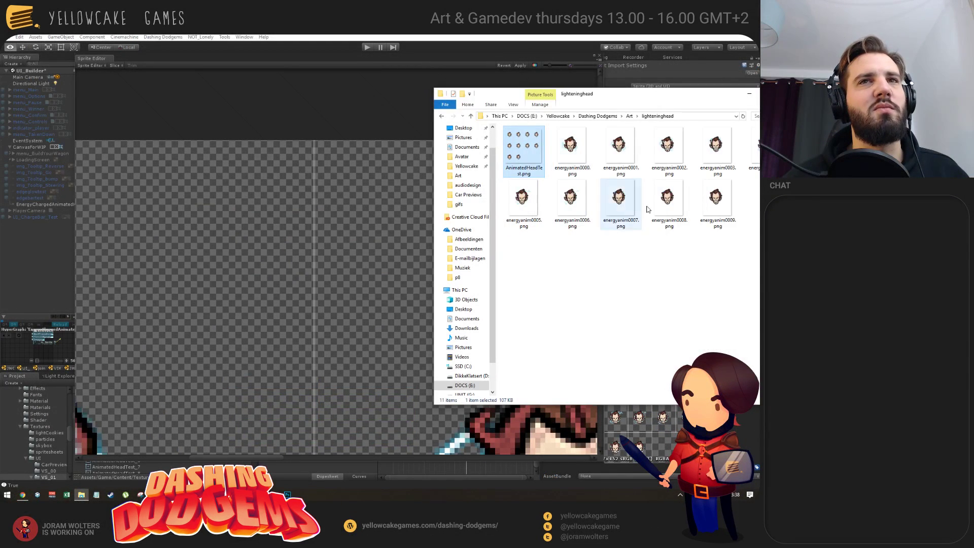
- Delete AnimatedHeadTest.png from the lighteninghead folder, skipping the in-use frame file
{"action": "key", "text": "ctrl+a"}
{"action": "key", "text": "Delete"}
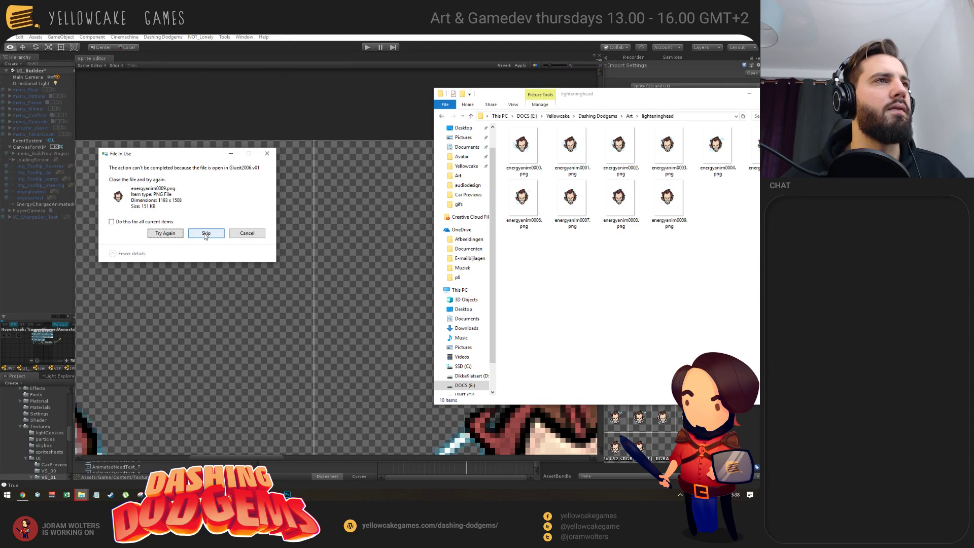
{"action": "left_click", "coordinate": [205, 233]}
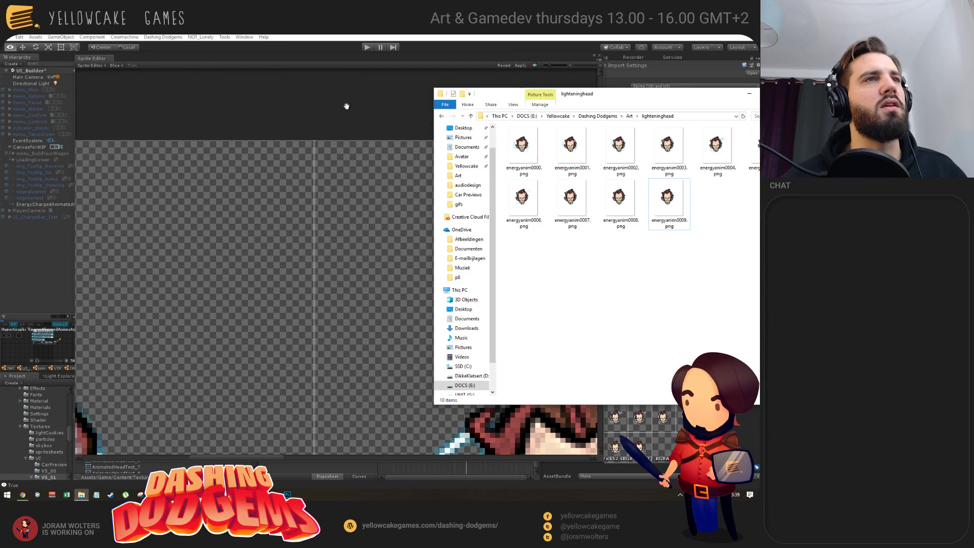
{"action": "left_click", "coordinate": [294, 85]}
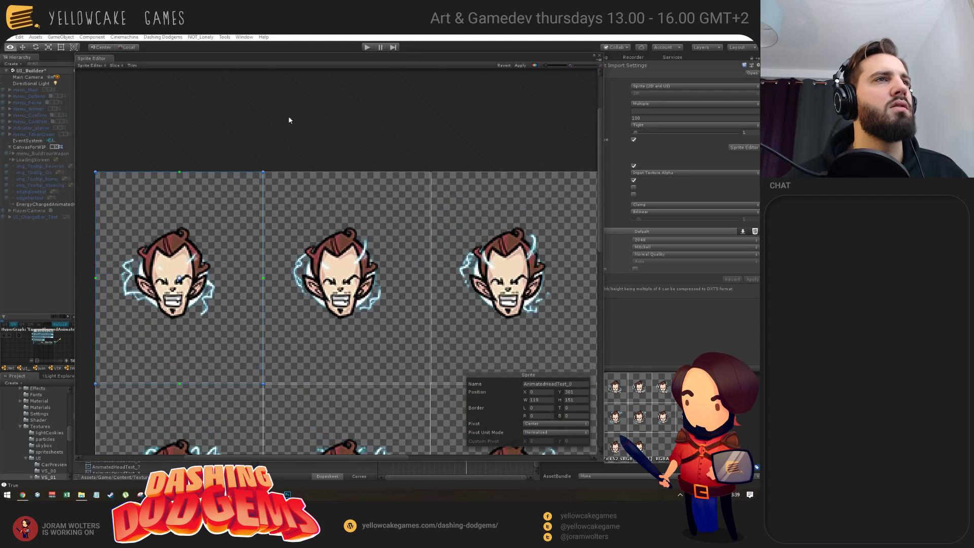
- Try Automatic slicing on the sheet and pan down to check the third row
{"action": "left_click", "coordinate": [114, 65]}
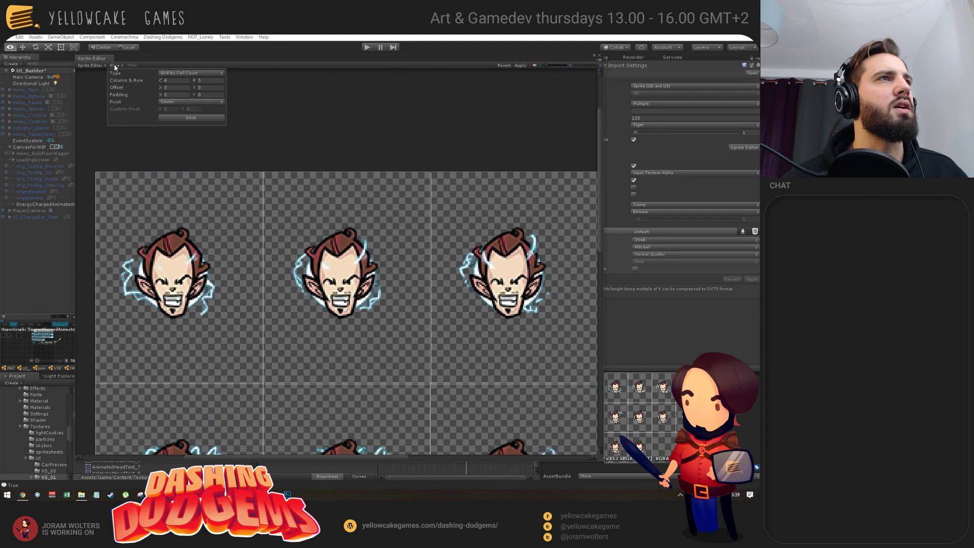
{"action": "left_click", "coordinate": [185, 74]}
{"action": "left_click", "coordinate": [184, 80]}
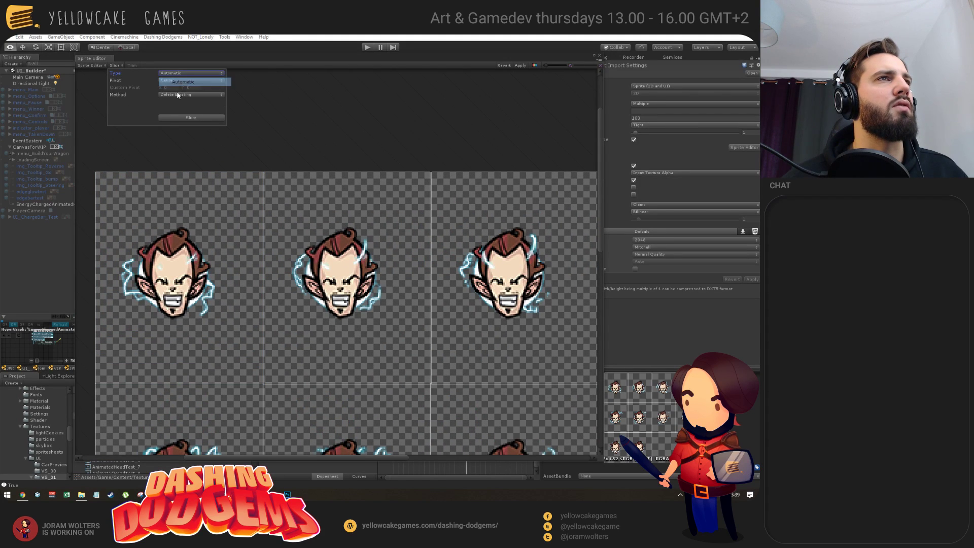
{"action": "left_click", "coordinate": [187, 119]}
{"action": "left_click", "coordinate": [391, 275]}
{"action": "scroll", "coordinate": [375, 285], "scroll_direction": "down", "scroll_amount": 4}
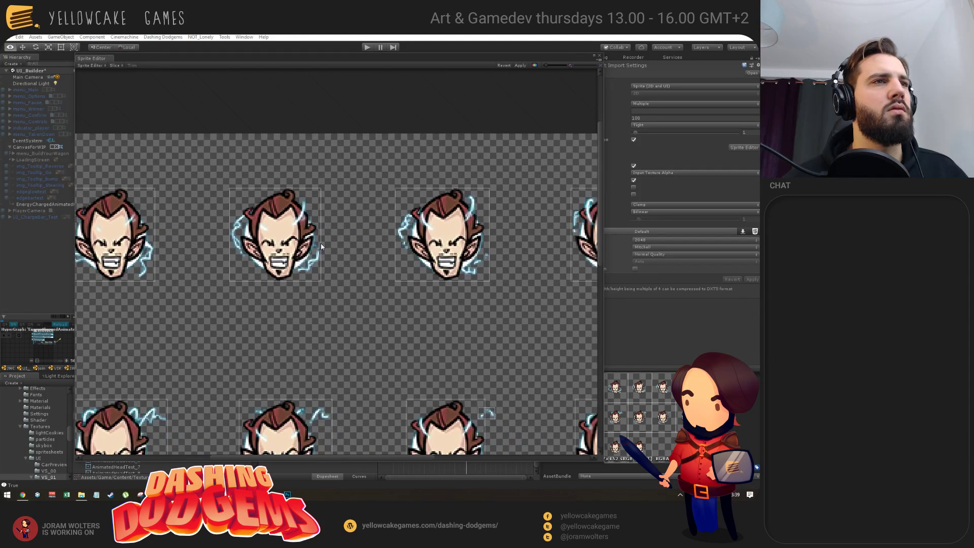
{"action": "scroll", "coordinate": [343, 299], "scroll_direction": "up", "scroll_amount": 2}
{"action": "left_click_drag", "start_coordinate": [342, 300], "coordinate": [353, 185]}
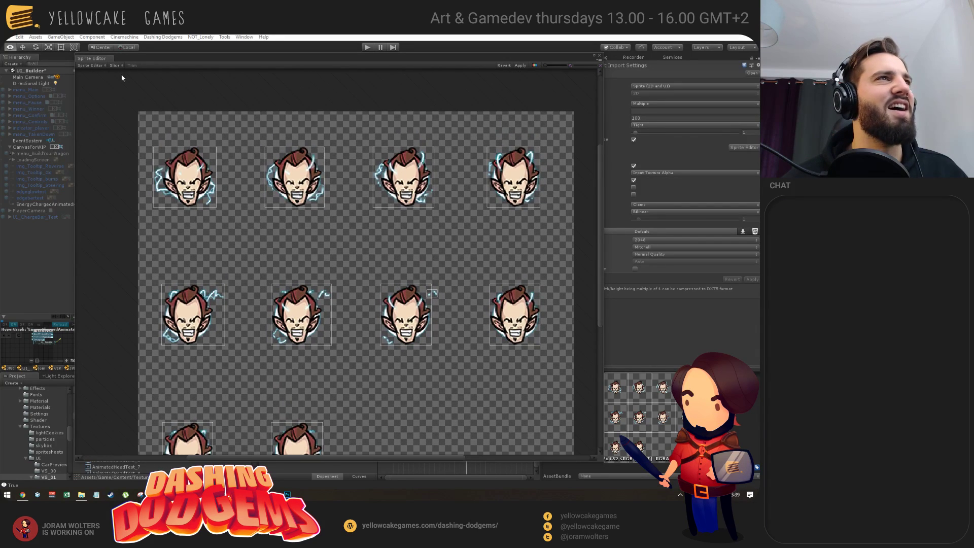
- Re-slice by Grid By Cell Count into 4 columns by 3 rows and close the Sprite Editor
{"action": "left_click", "coordinate": [115, 66]}
{"action": "left_click", "coordinate": [180, 73]}
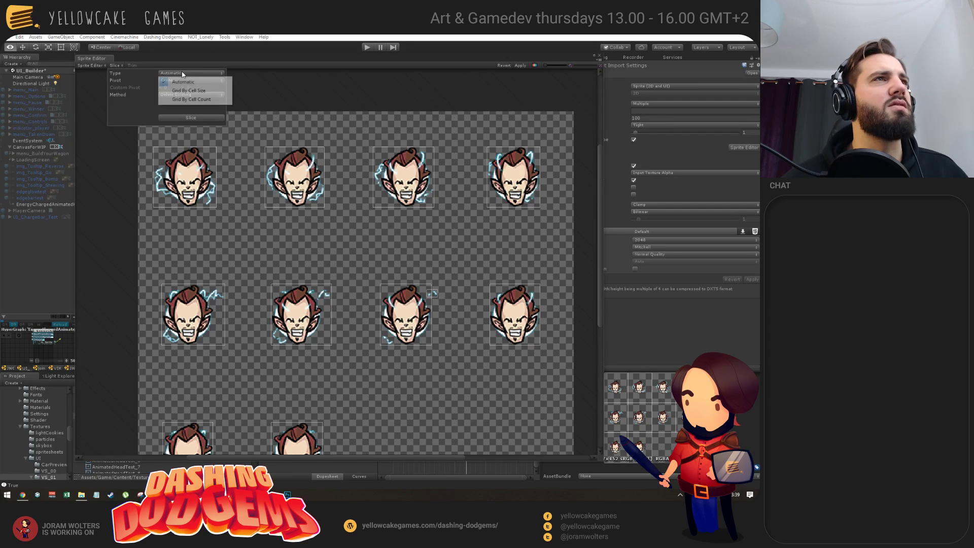
{"action": "left_click", "coordinate": [201, 100]}
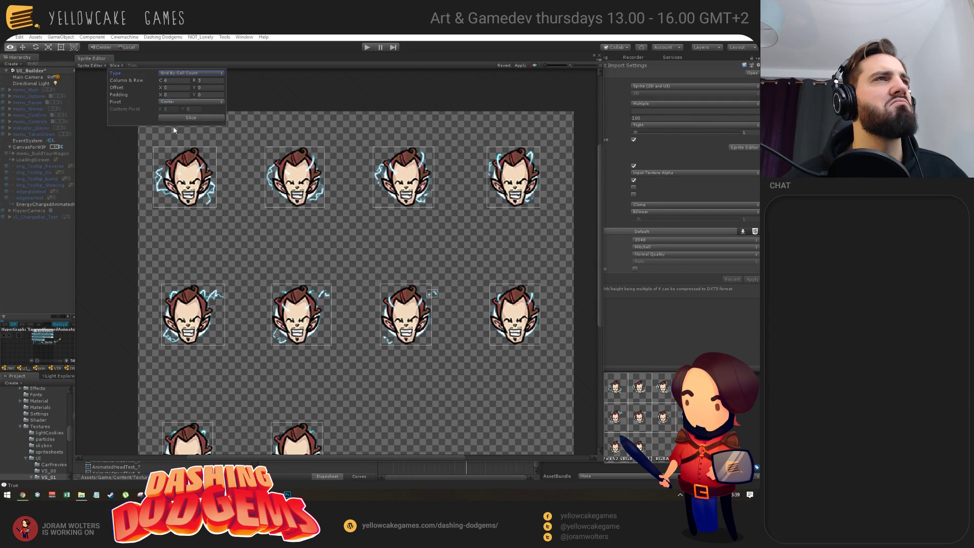
{"action": "left_click", "coordinate": [183, 120]}
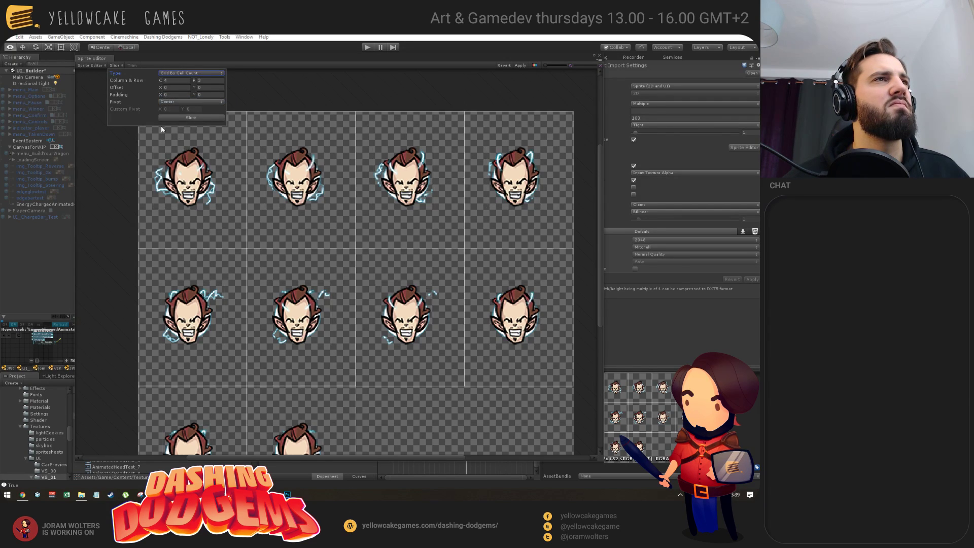
{"action": "scroll", "coordinate": [352, 248], "scroll_direction": "up", "scroll_amount": 6}
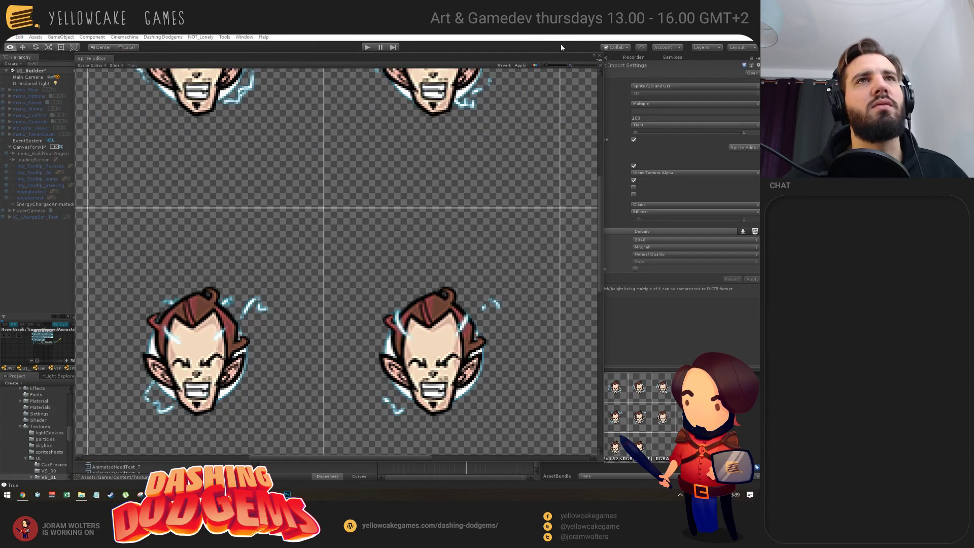
{"action": "left_click", "coordinate": [594, 57]}
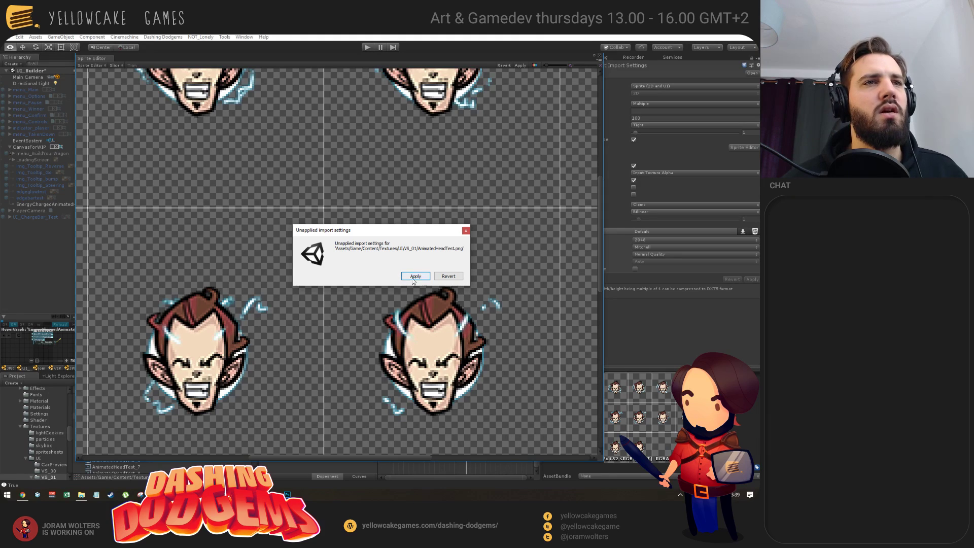
- Apply the pending import settings, then delete the AnimatedHeadTest texture asset from the Project panel
{"action": "left_click", "coordinate": [416, 276]}
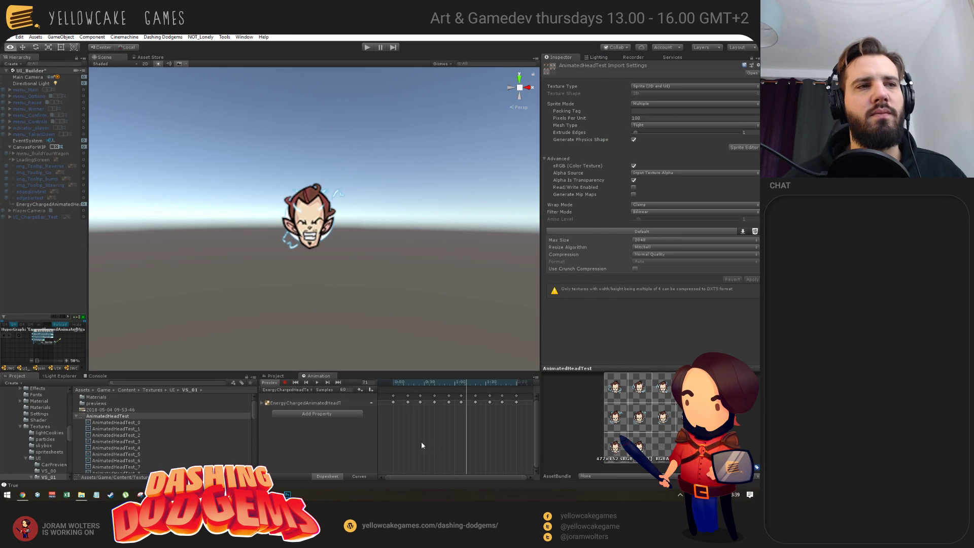
{"action": "left_click", "coordinate": [76, 416]}
{"action": "key", "text": "Delete"}
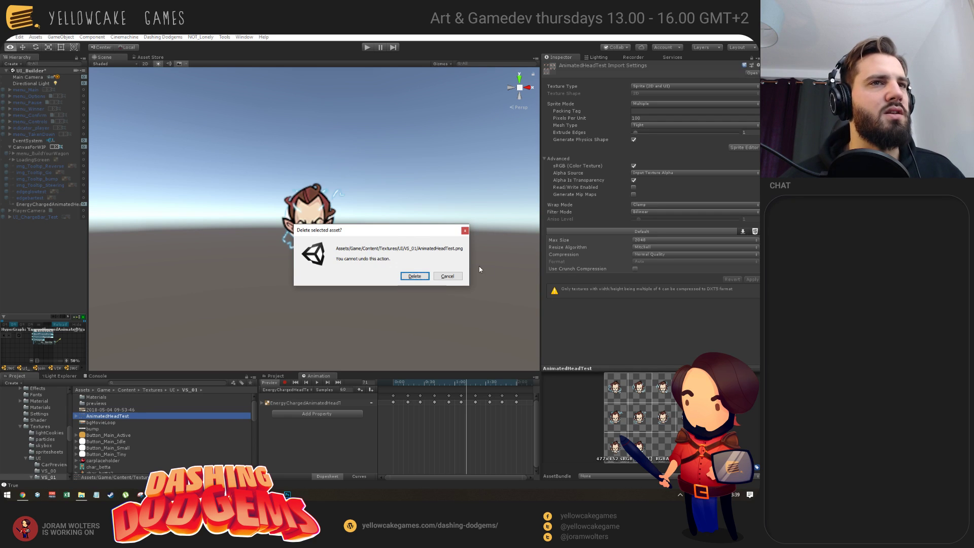
{"action": "left_click", "coordinate": [415, 276]}
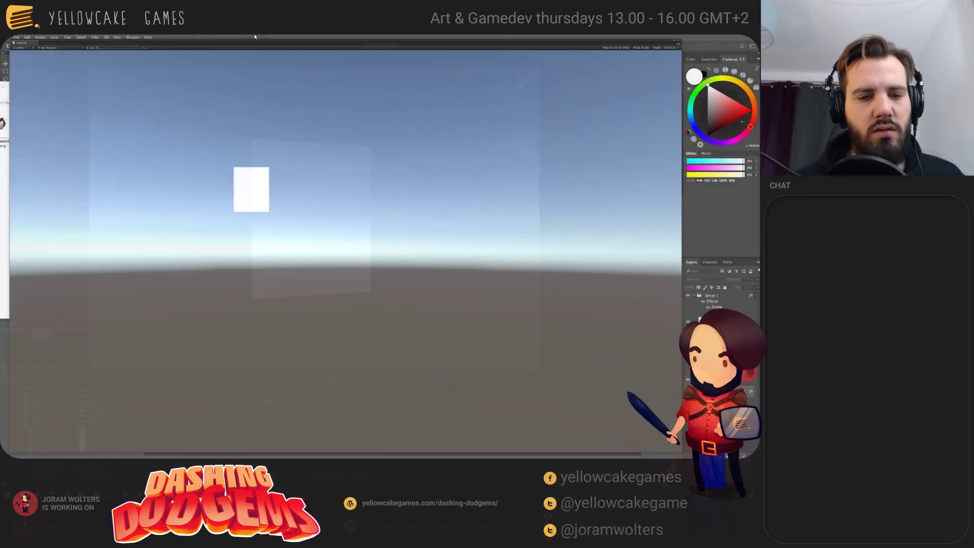
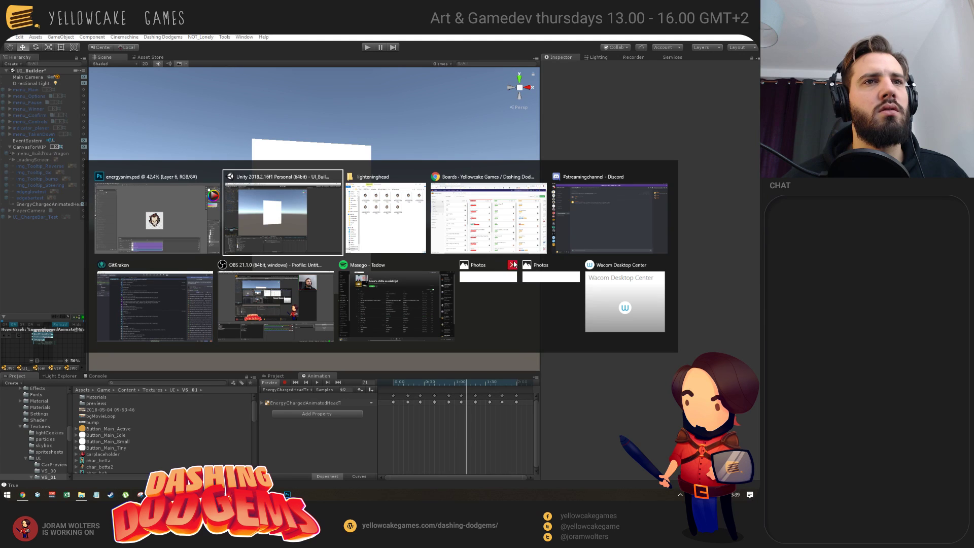
- Switch to the lighteninghead folder window and move it left so its frame thumbnails are visible
{"action": "left_click", "coordinate": [479, 276]}
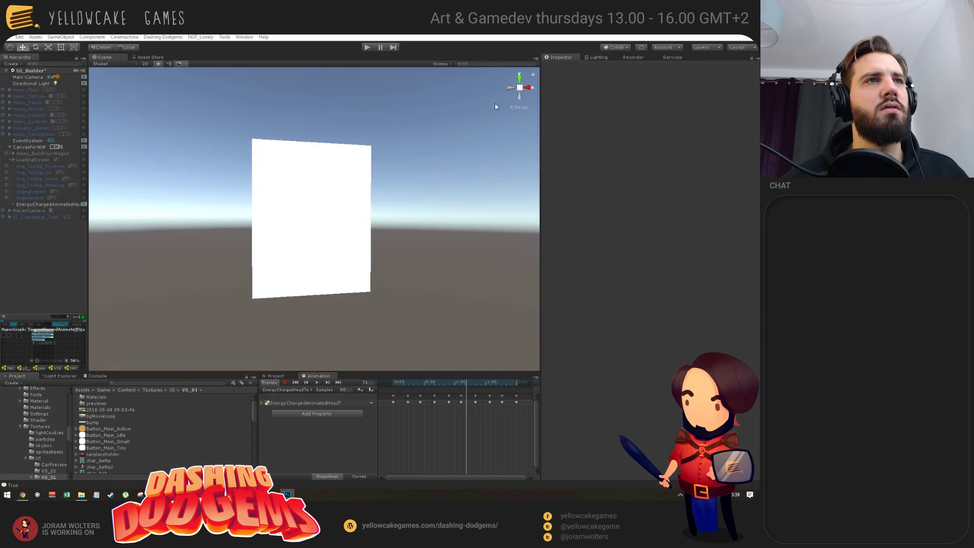
{"action": "key", "text": "alt+Tab"}
{"action": "key", "text": "alt+Tab"}
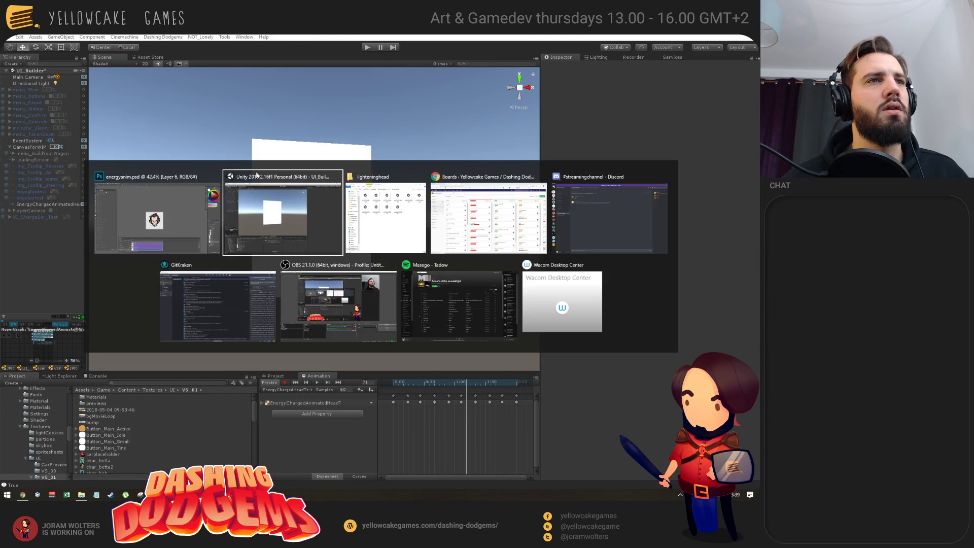
{"action": "left_click", "coordinate": [408, 239]}
{"action": "left_click_drag", "start_coordinate": [514, 242], "coordinate": [726, 127]}
{"action": "left_click_drag", "start_coordinate": [619, 96], "coordinate": [320, 99]}
{"action": "left_click", "coordinate": [222, 279]}
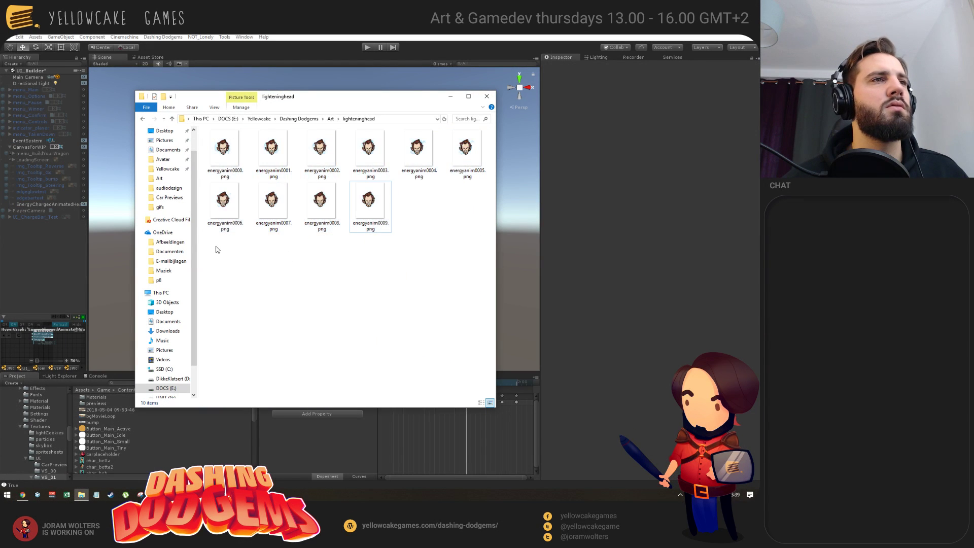
- Delete all ten energyanim PNG frames from the lighteninghead folder
{"action": "left_click_drag", "start_coordinate": [215, 249], "coordinate": [487, 129]}
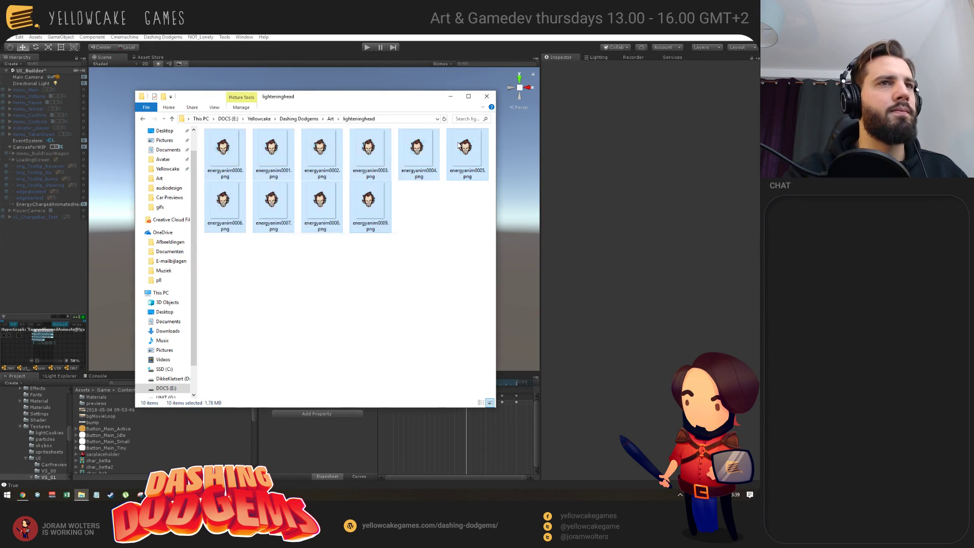
{"action": "key", "text": "Delete"}
{"action": "key", "text": "alt+Tab"}
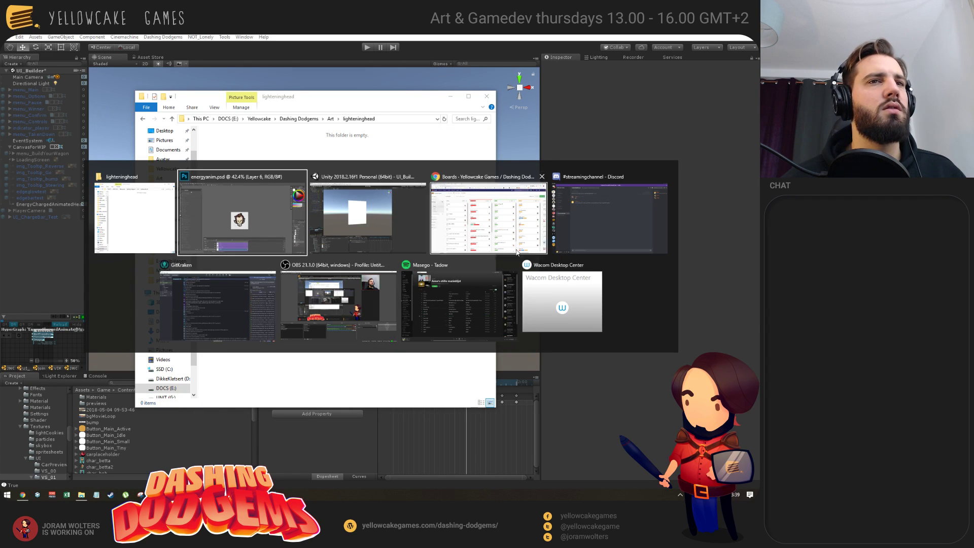
{"action": "key", "text": "Escape"}
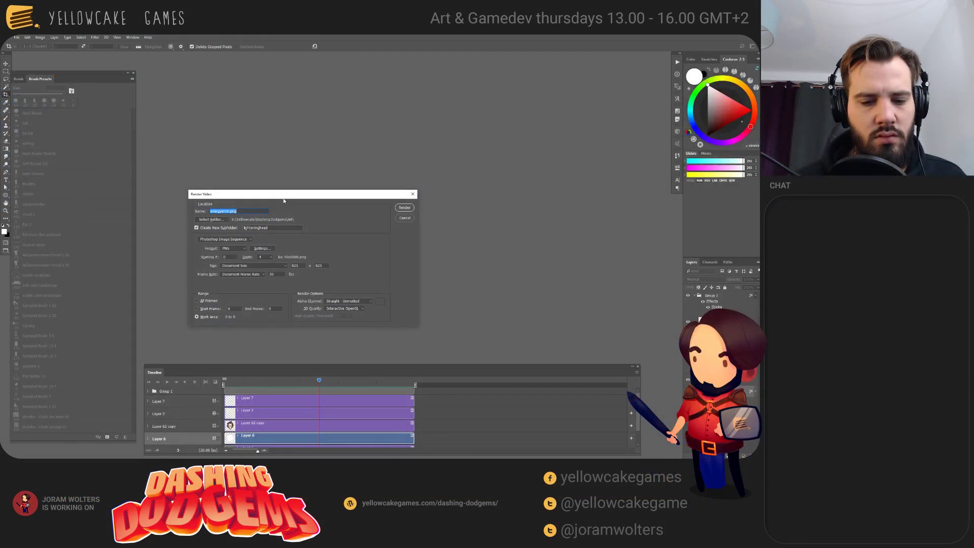
{"action": "left_click_drag", "start_coordinate": [296, 194], "coordinate": [257, 167]}
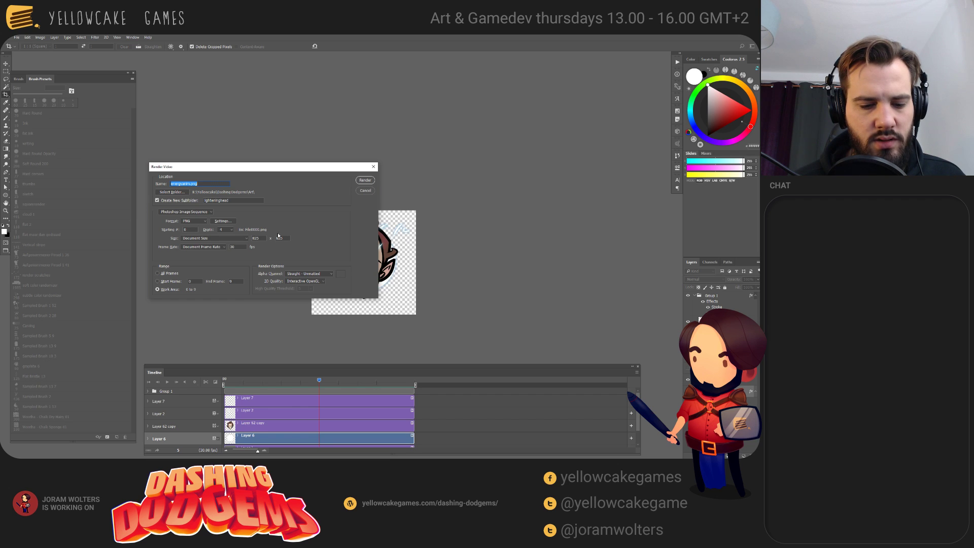
- Render the animation as a PNG image sequence into the lighteninghead folder
{"action": "left_click", "coordinate": [365, 181]}
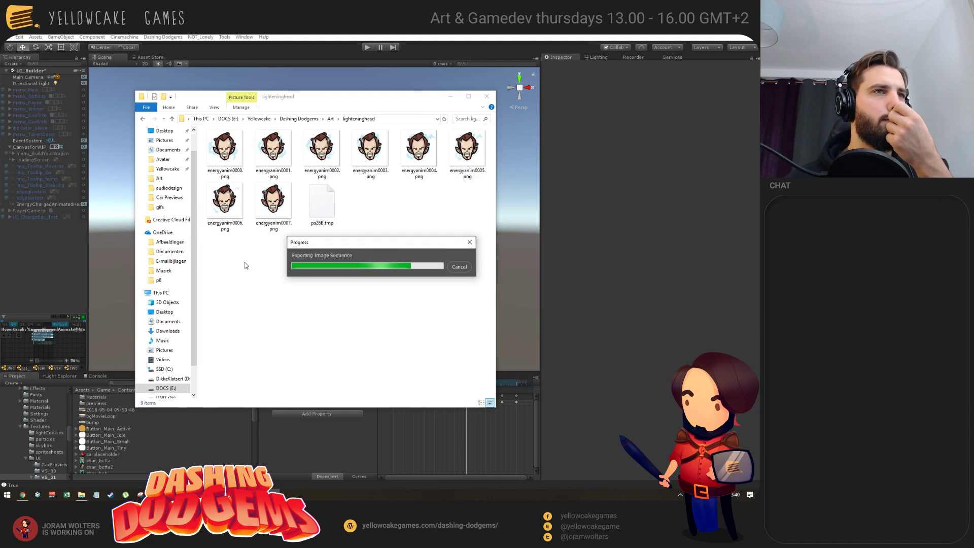
{"action": "left_click", "coordinate": [276, 270]}
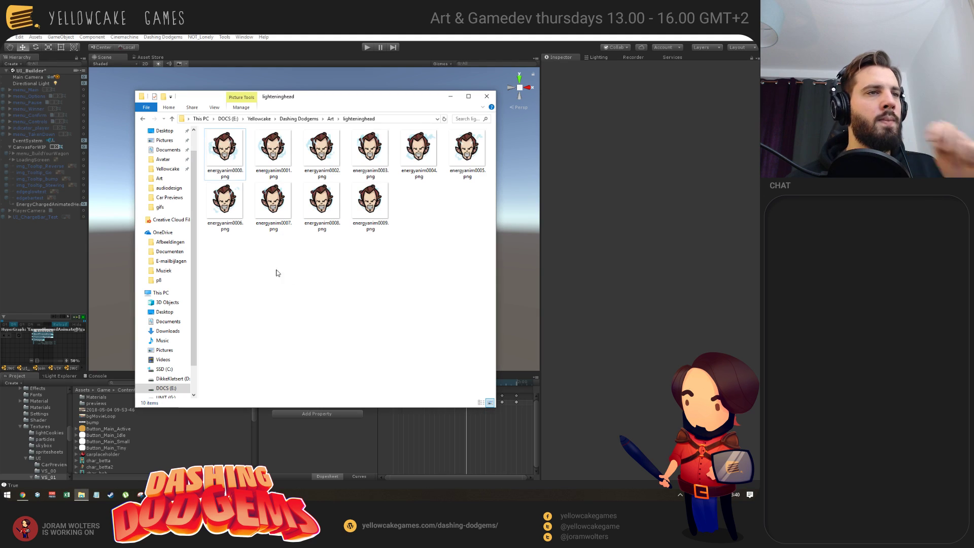
{"action": "left_click", "coordinate": [186, 448]}
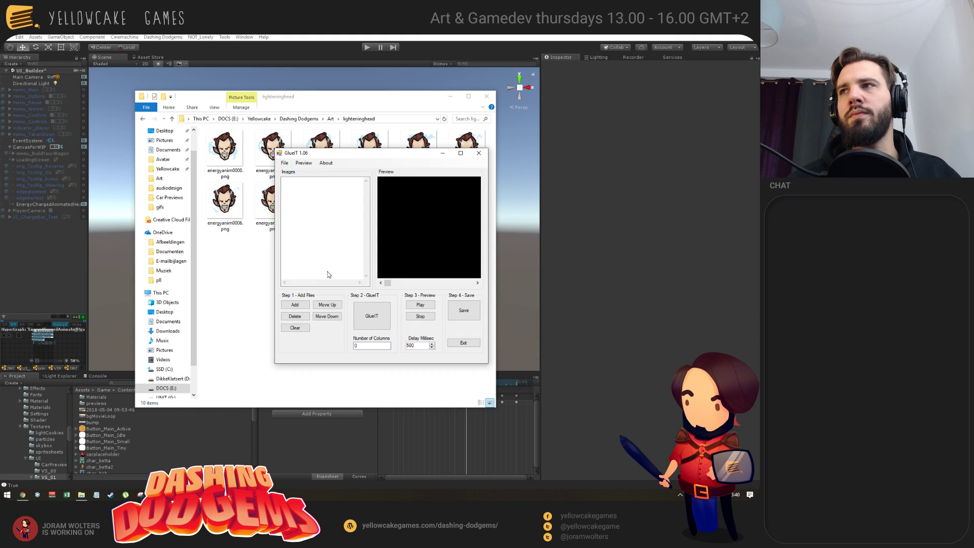
- Add the ten energyanim frames to GlueIT and glue them into one sprite sheet
{"action": "left_click_drag", "start_coordinate": [326, 157], "coordinate": [424, 184]}
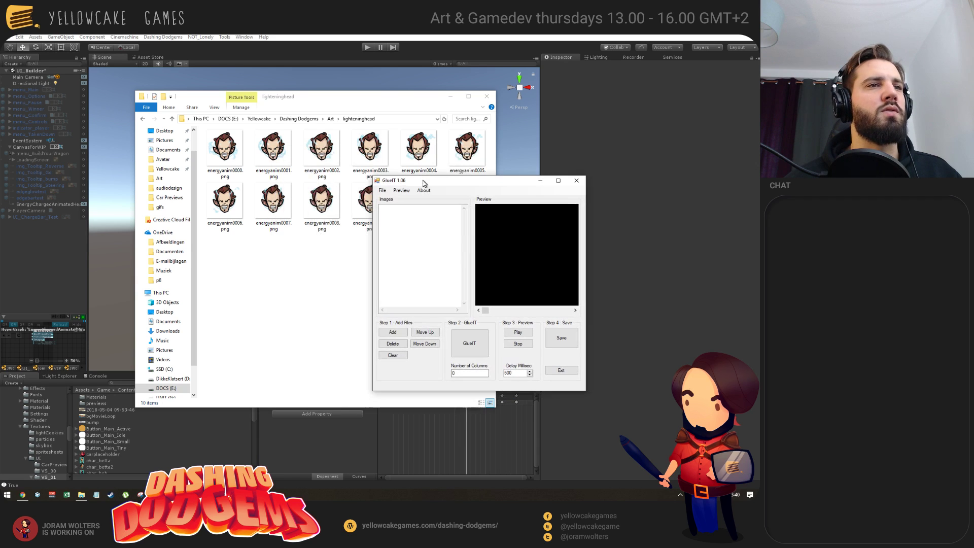
{"action": "left_click", "coordinate": [392, 332]}
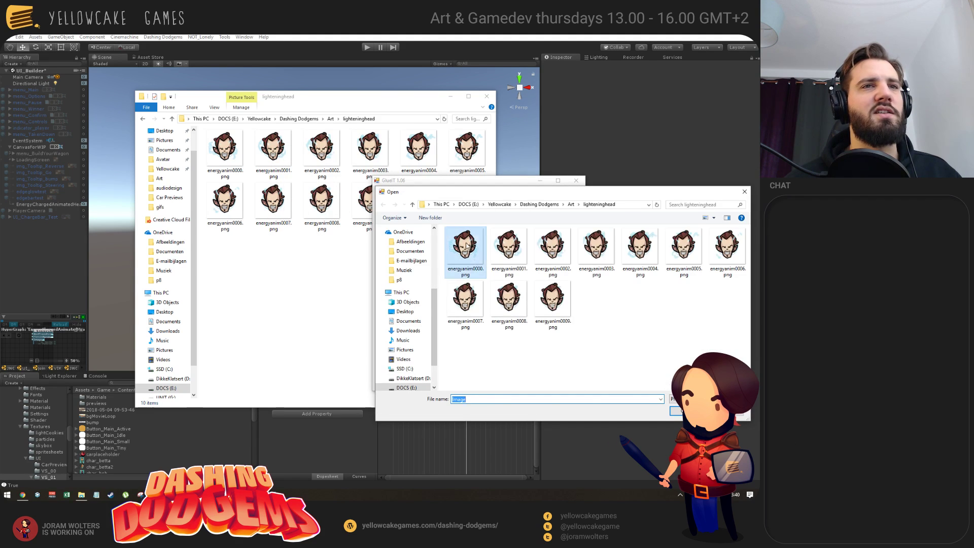
{"action": "left_click", "coordinate": [556, 316], "text": "shift"}
{"action": "left_click", "coordinate": [677, 411]}
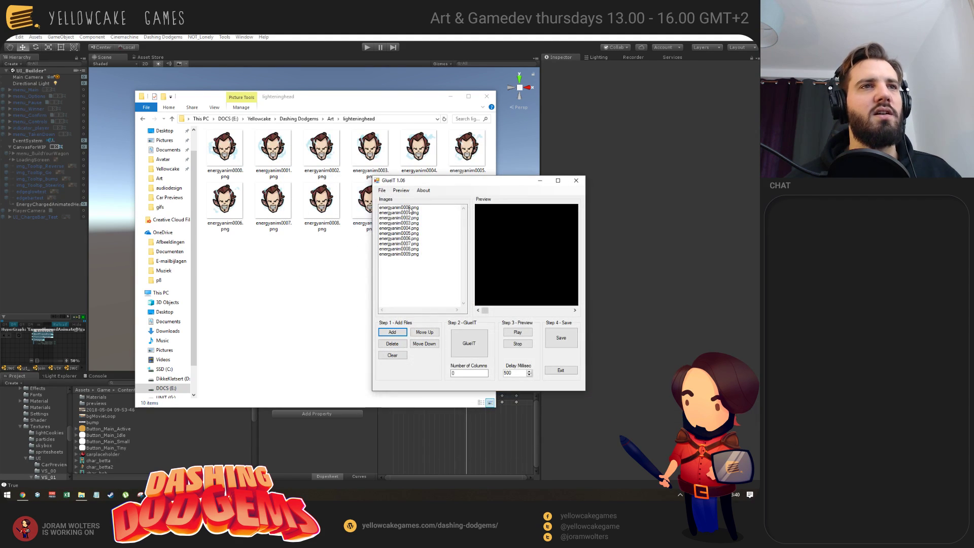
{"action": "left_click_drag", "start_coordinate": [431, 185], "coordinate": [347, 157]}
{"action": "left_click", "coordinate": [399, 323]}
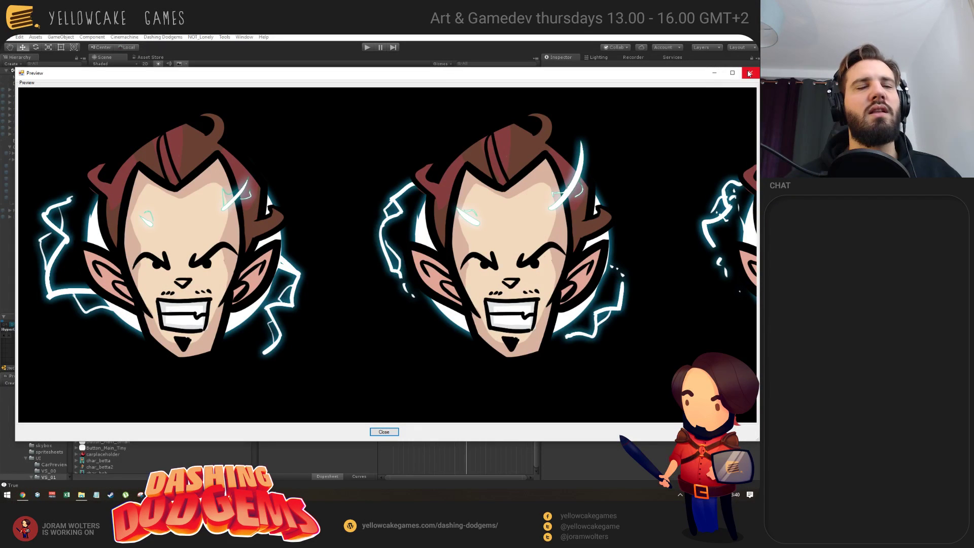
- Close the sprite sheet preview and play the frames as an animation preview
{"action": "left_click", "coordinate": [749, 74]}
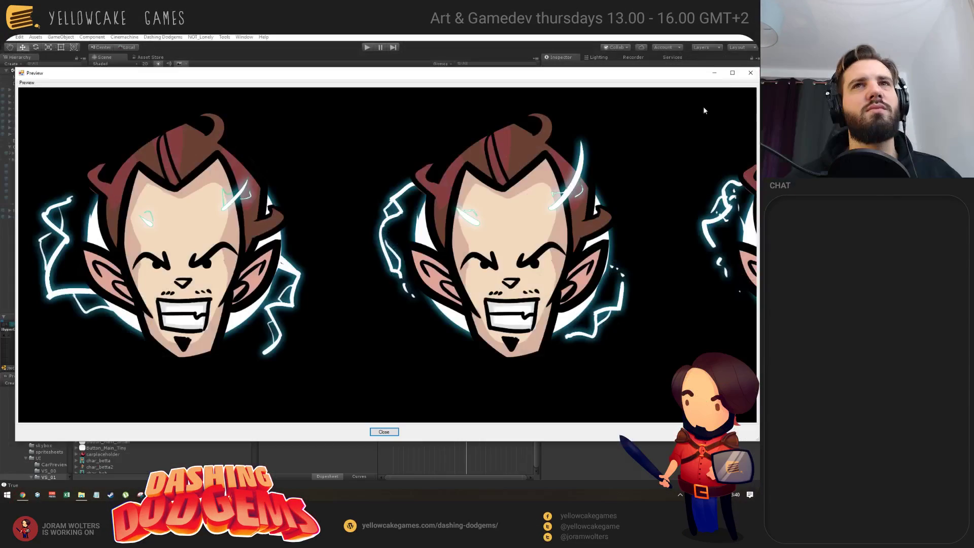
{"action": "left_click", "coordinate": [751, 73]}
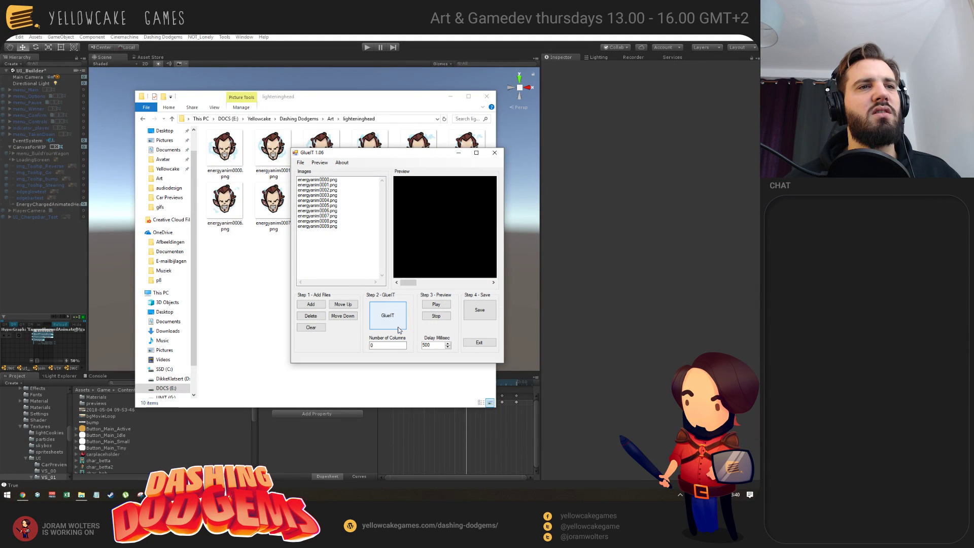
{"action": "left_click", "coordinate": [437, 304]}
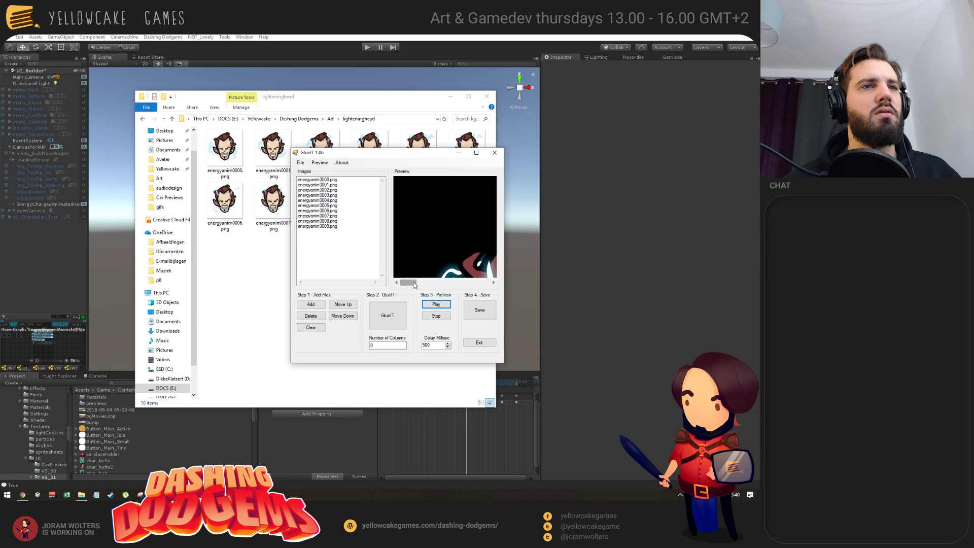
{"action": "left_click_drag", "start_coordinate": [412, 282], "coordinate": [466, 289]}
- Save the glued sprite sheet into the lighteninghead folder and check its file size
{"action": "left_click", "coordinate": [482, 310]}
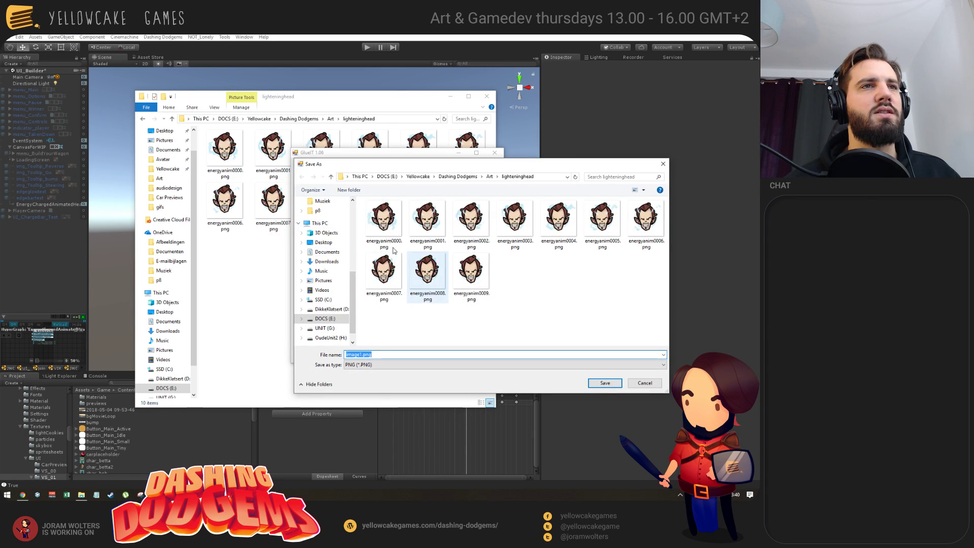
{"action": "type", "text": "energysheet"}
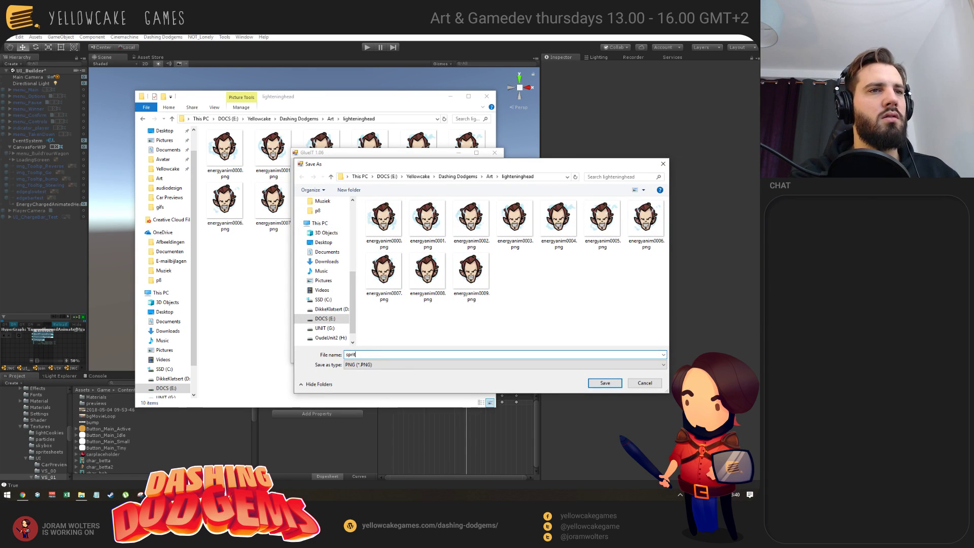
{"action": "key", "text": "Return"}
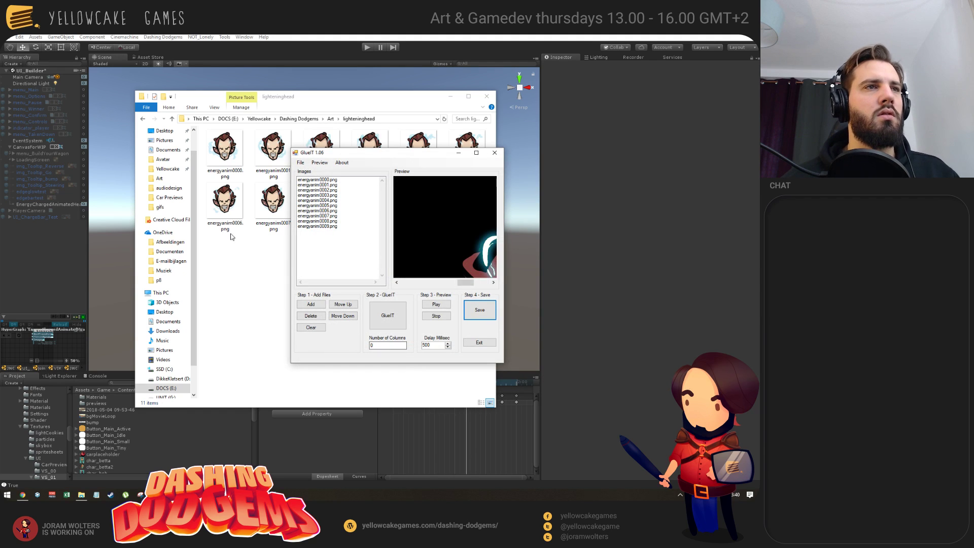
{"action": "left_click", "coordinate": [246, 272]}
{"action": "left_click", "coordinate": [412, 217]}
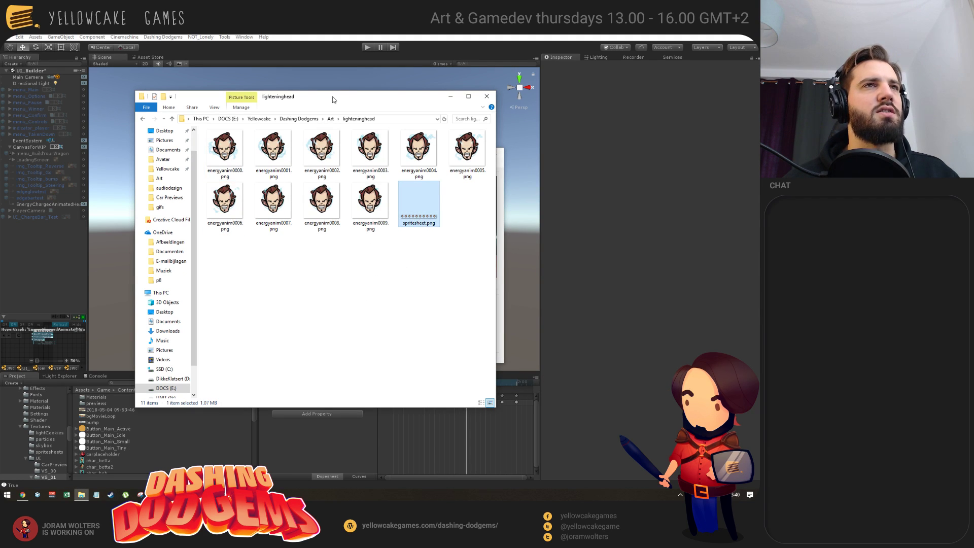
- Open the UI textures folder in Unity's Project panel
{"action": "left_click_drag", "start_coordinate": [333, 97], "coordinate": [707, 45]}
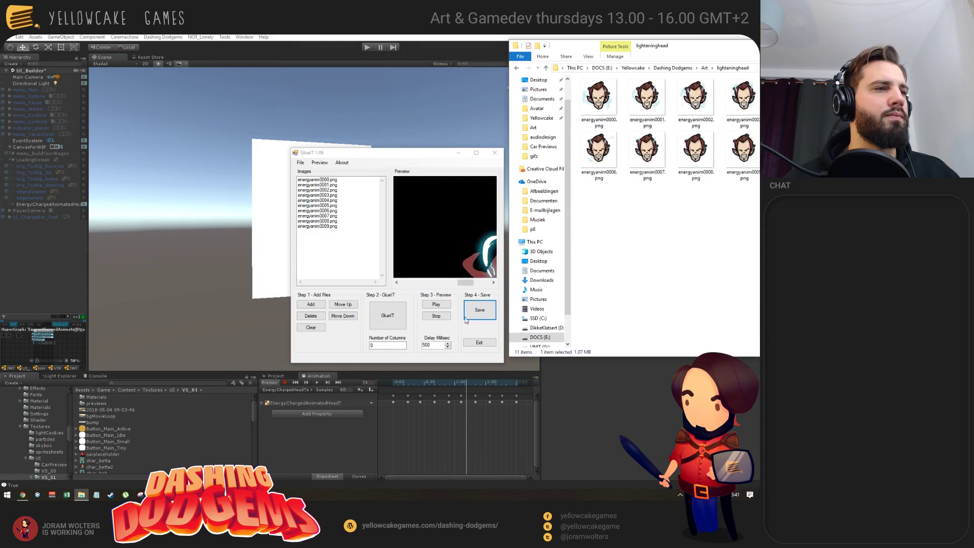
{"action": "scroll", "coordinate": [108, 430], "scroll_direction": "down", "scroll_amount": 3}
{"action": "scroll", "coordinate": [112, 432], "scroll_direction": "down", "scroll_amount": 10}
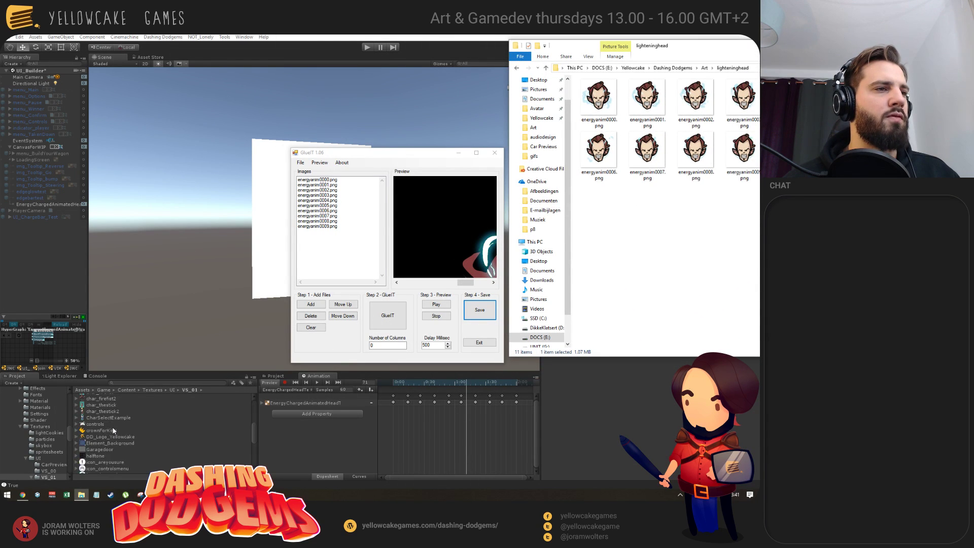
{"action": "scroll", "coordinate": [108, 437], "scroll_direction": "up", "scroll_amount": 2}
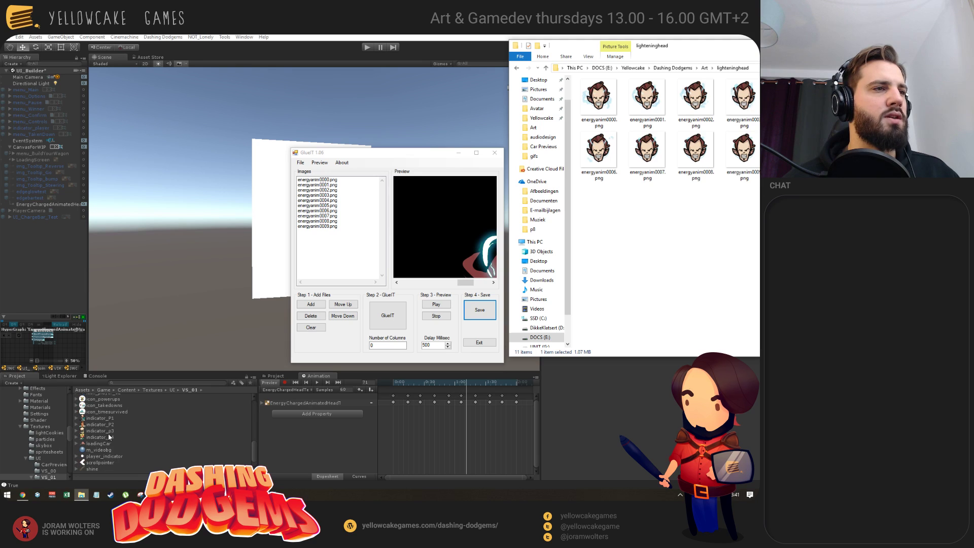
{"action": "scroll", "coordinate": [114, 434], "scroll_direction": "up", "scroll_amount": 10}
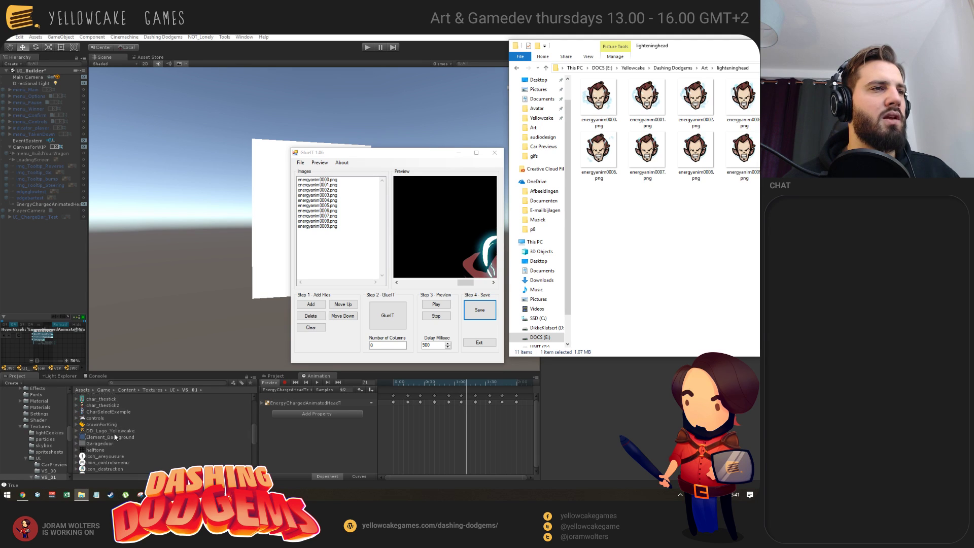
{"action": "scroll", "coordinate": [114, 437], "scroll_direction": "up", "scroll_amount": 3}
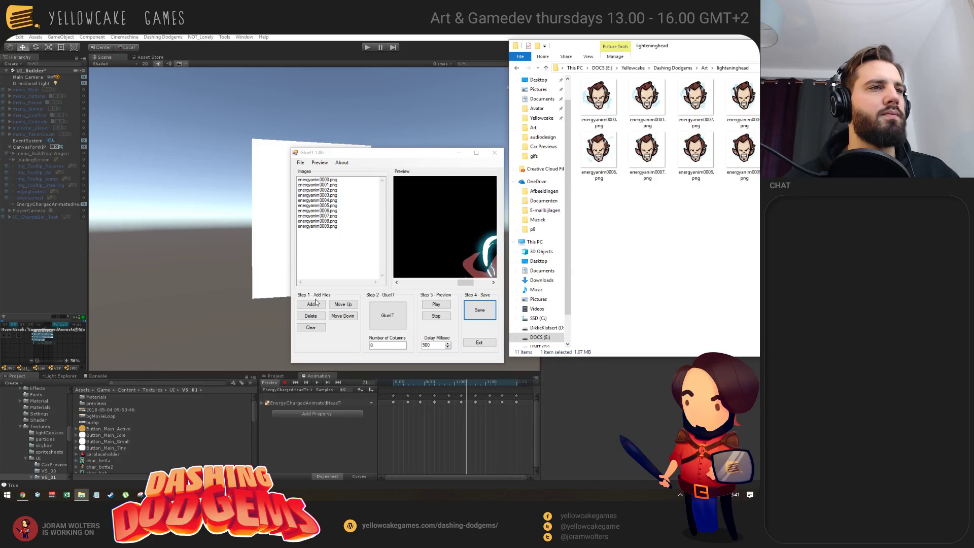
{"action": "left_click", "coordinate": [175, 393]}
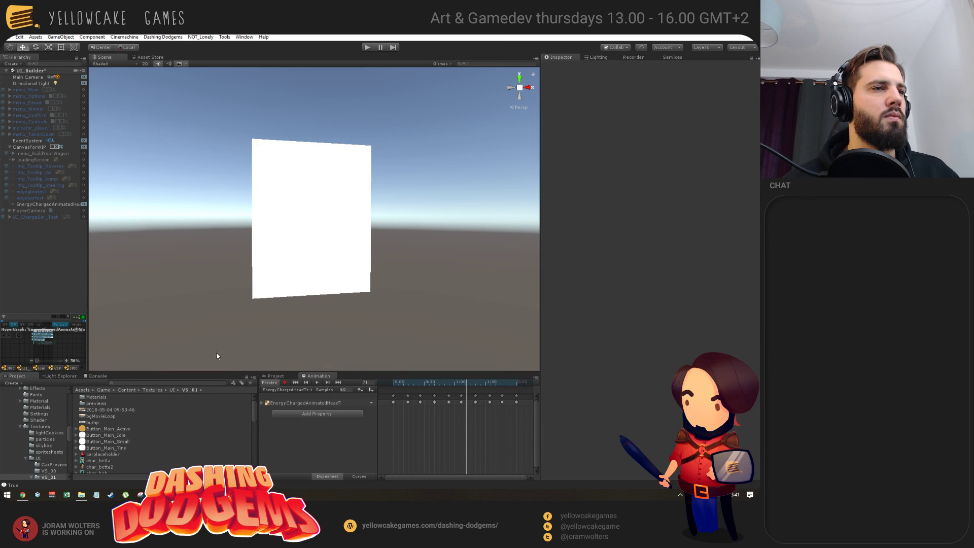
{"action": "left_click", "coordinate": [173, 390]}
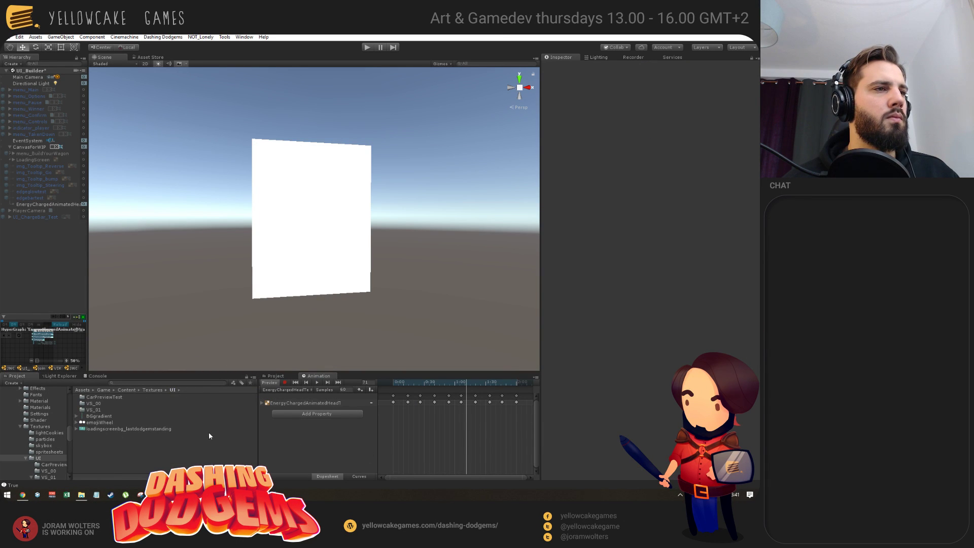
- Rename spritesheet.png to bobEnergyHeadTest and drag it into Unity's UI textures folders
{"action": "left_click", "coordinate": [81, 494]}
{"action": "left_click_drag", "start_coordinate": [631, 49], "coordinate": [431, 68]}
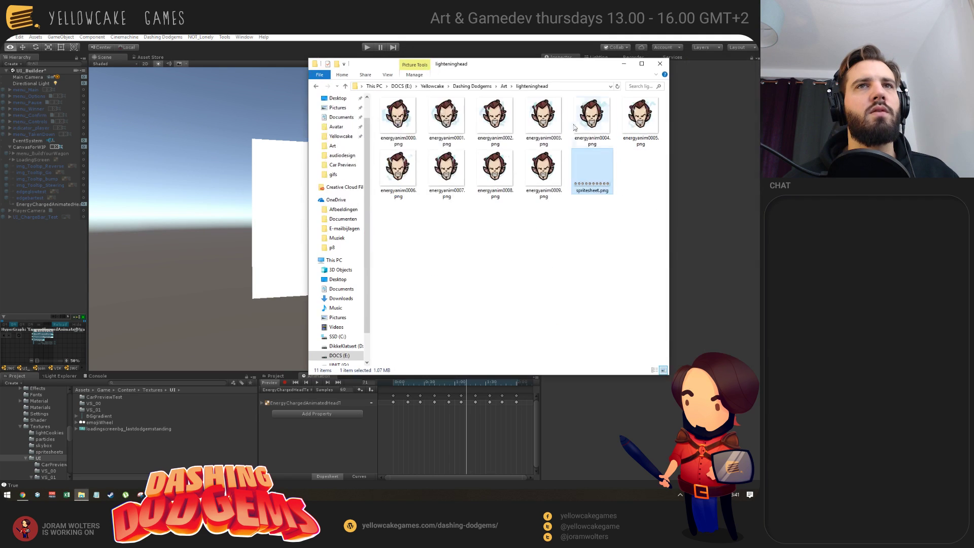
{"action": "left_click", "coordinate": [585, 191]}
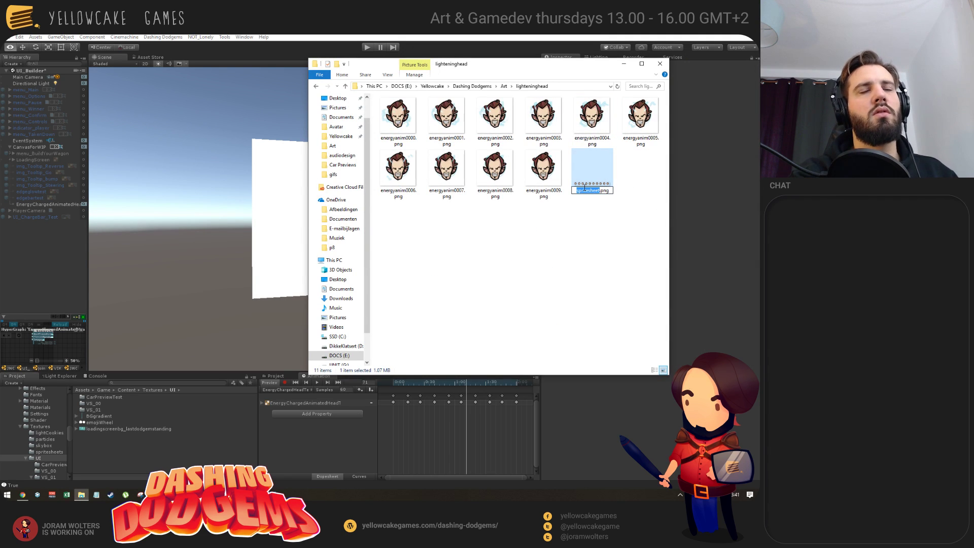
{"action": "type", "text": "bobEnergyHea"}
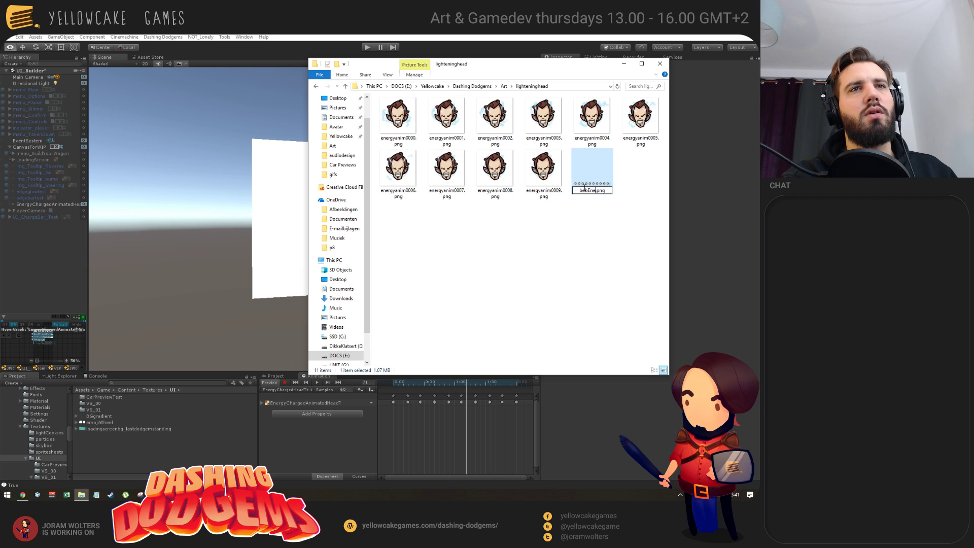
{"action": "type", "text": "d"}
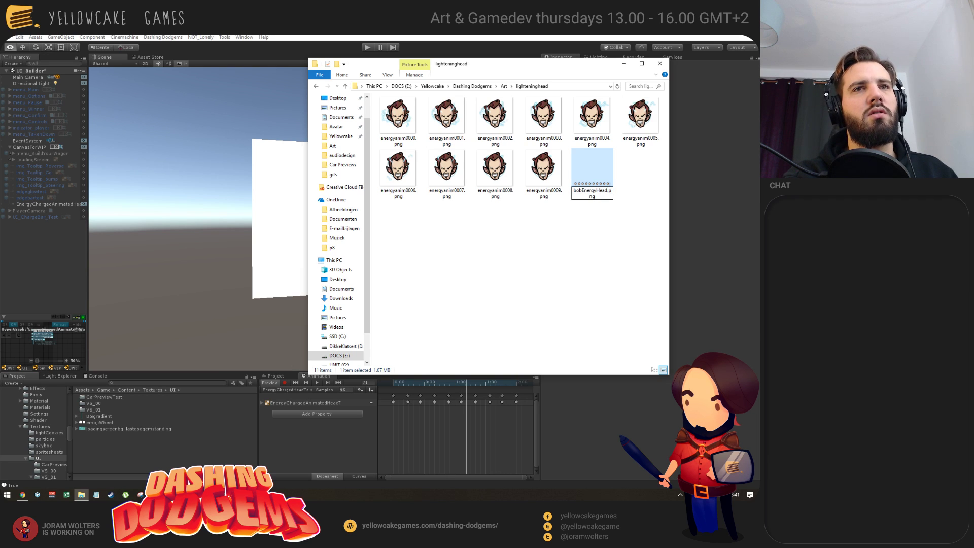
{"action": "type", "text": "Test"}
{"action": "key", "text": "Return"}
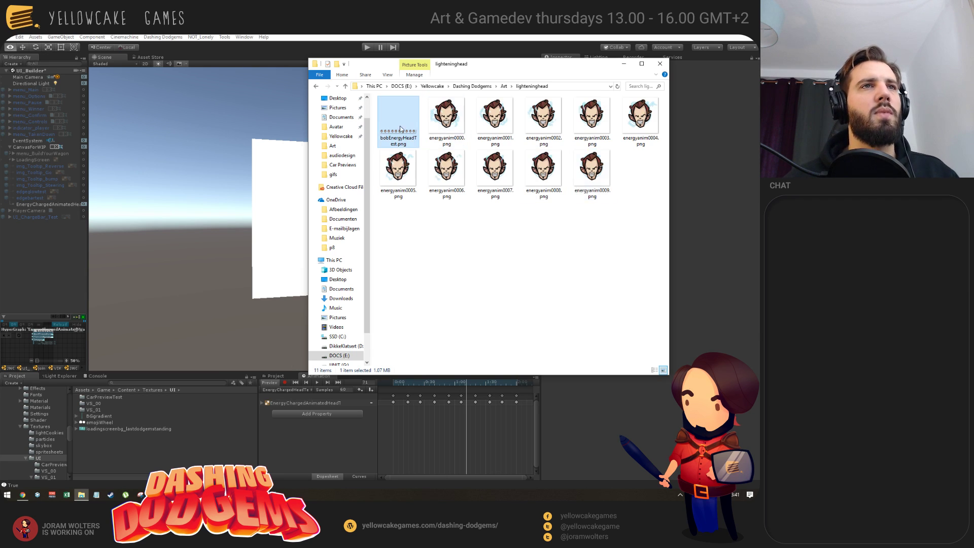
{"action": "left_click_drag", "start_coordinate": [55, 468], "coordinate": [99, 408]}
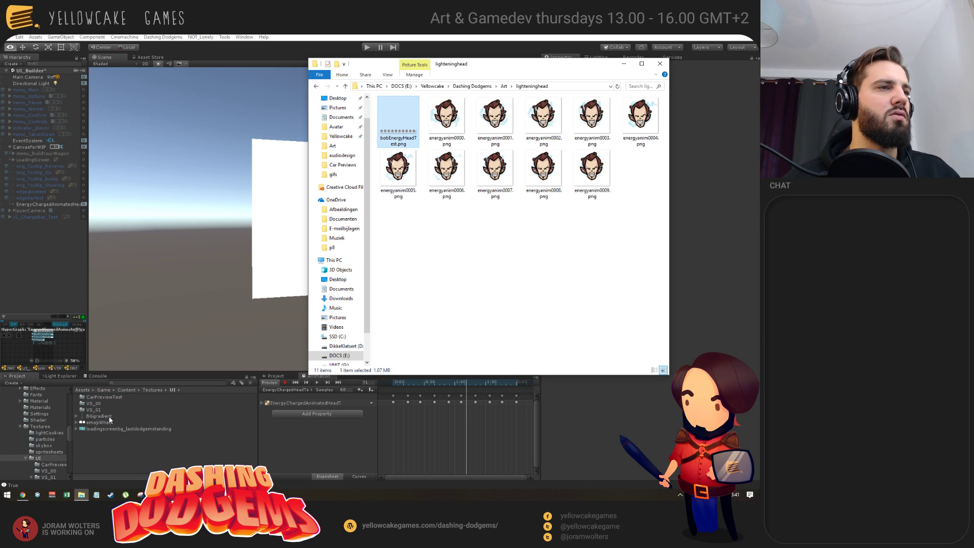
{"action": "left_click_drag", "start_coordinate": [577, 188], "coordinate": [91, 409]}
- Browse VS_01, inspecting Button_Main_Idle and carplaceholder, and search assets for 'bober'
{"action": "double_click", "coordinate": [93, 410]}
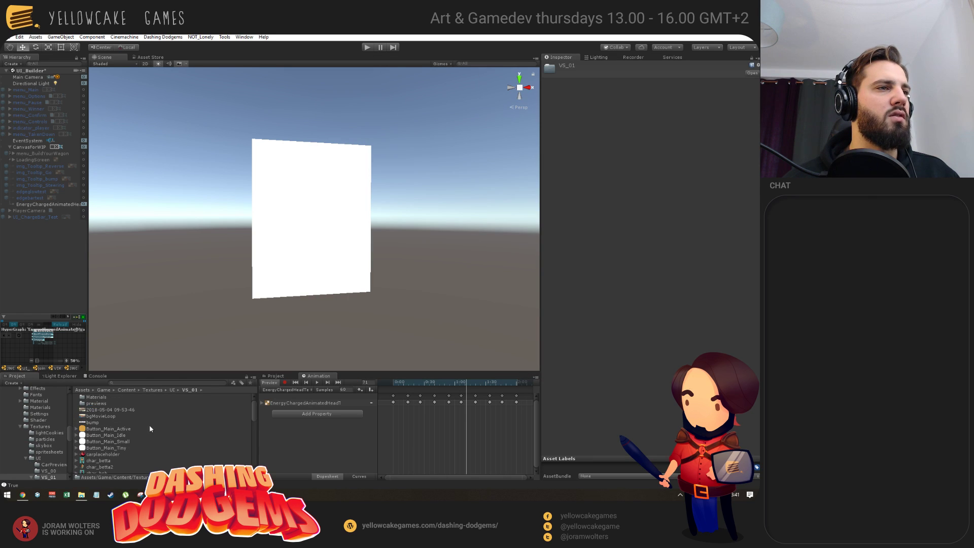
{"action": "left_click", "coordinate": [95, 435]}
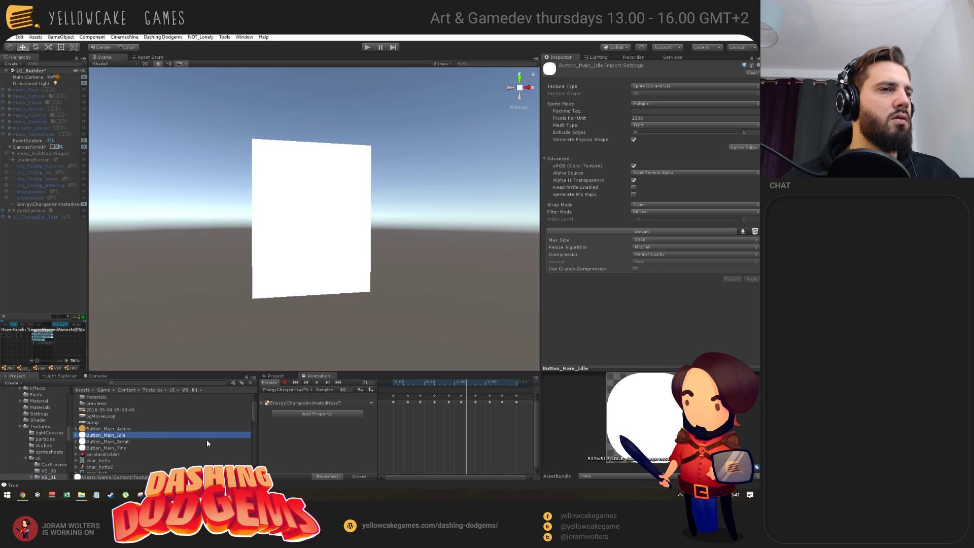
{"action": "mouse_move", "coordinate": [256, 411]}
{"action": "left_mouse_down"}
{"action": "mouse_move", "coordinate": [253, 451]}
{"action": "mouse_move", "coordinate": [261, 416]}
{"action": "left_mouse_up"}
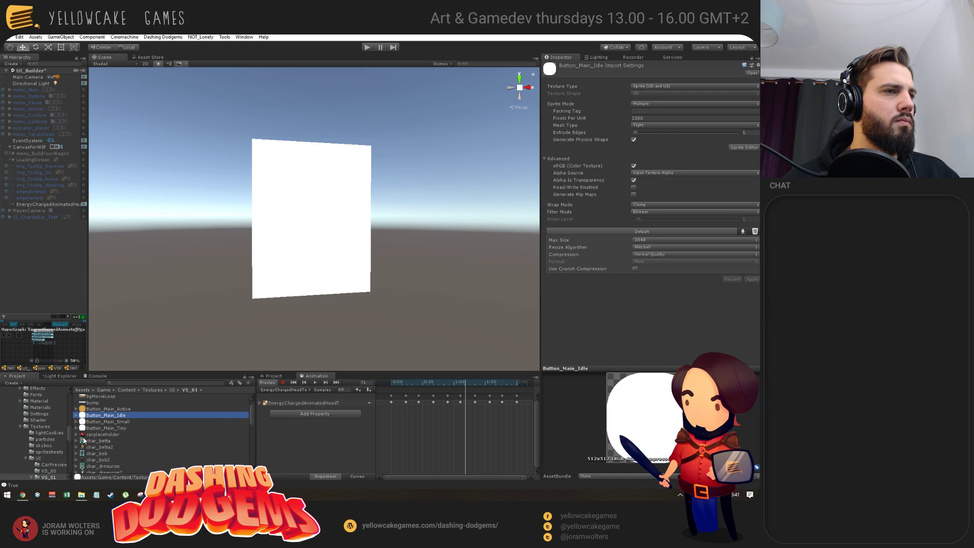
{"action": "left_click", "coordinate": [85, 436]}
{"action": "scroll", "coordinate": [120, 455], "scroll_direction": "down", "scroll_amount": 5}
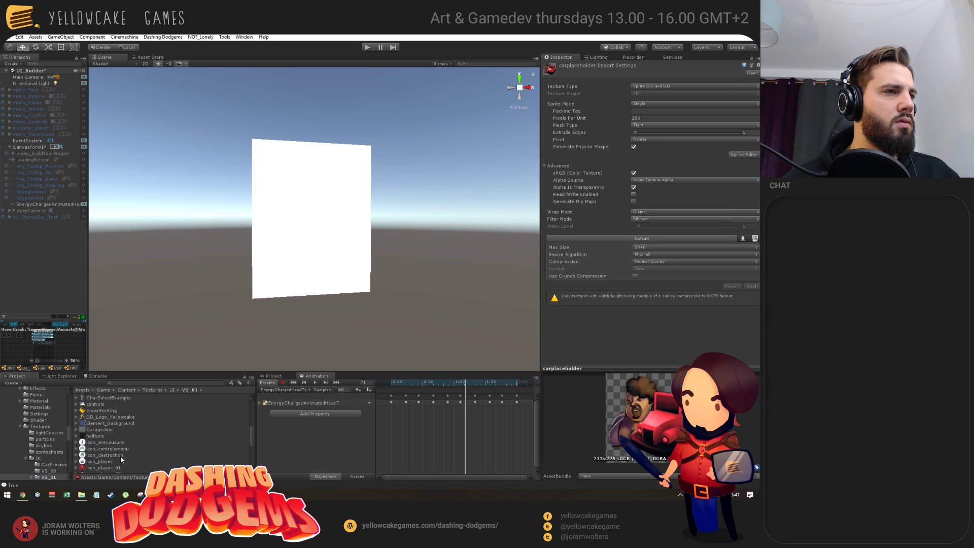
{"action": "scroll", "coordinate": [120, 455], "scroll_direction": "down", "scroll_amount": 5}
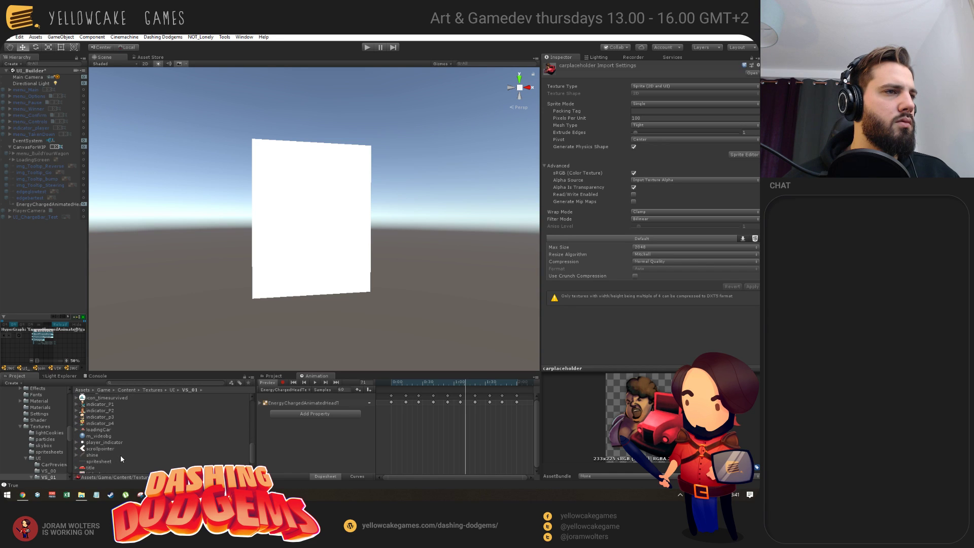
{"action": "scroll", "coordinate": [121, 454], "scroll_direction": "down", "scroll_amount": 2}
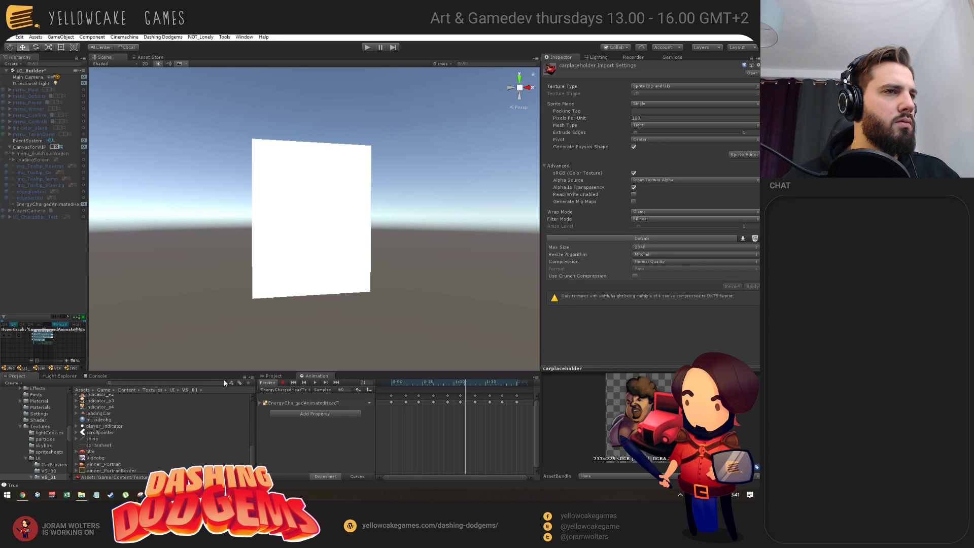
{"action": "type", "text": "bob"}
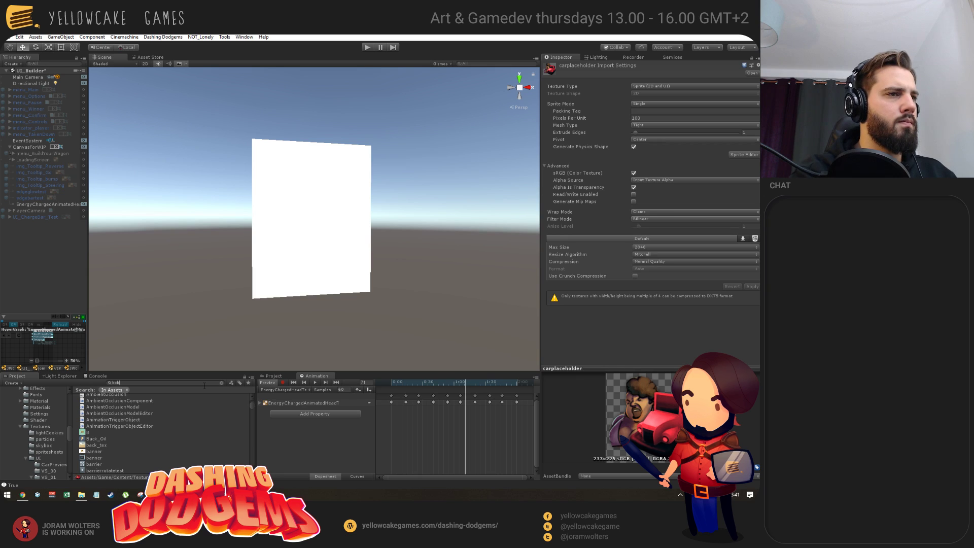
{"action": "type", "text": "er"}
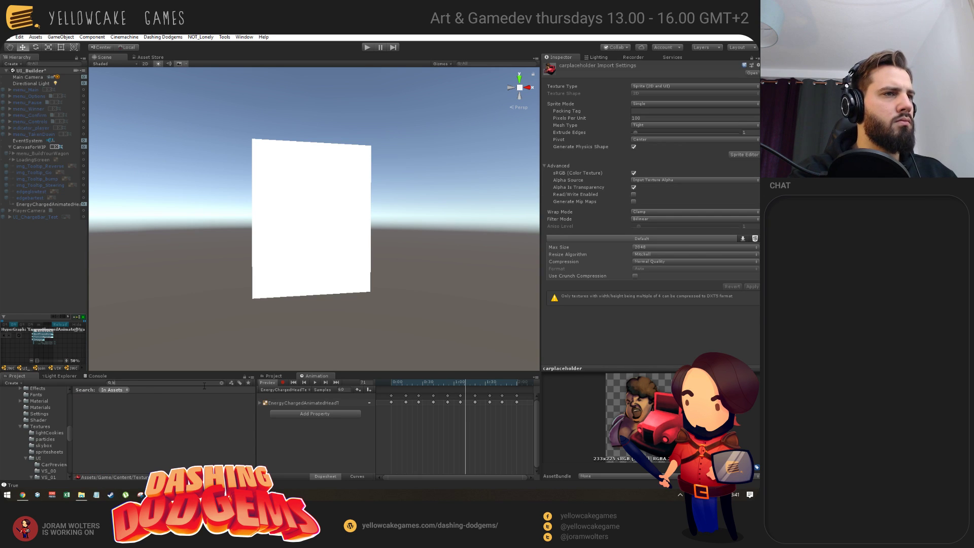
{"action": "key", "text": "BackSpace"}
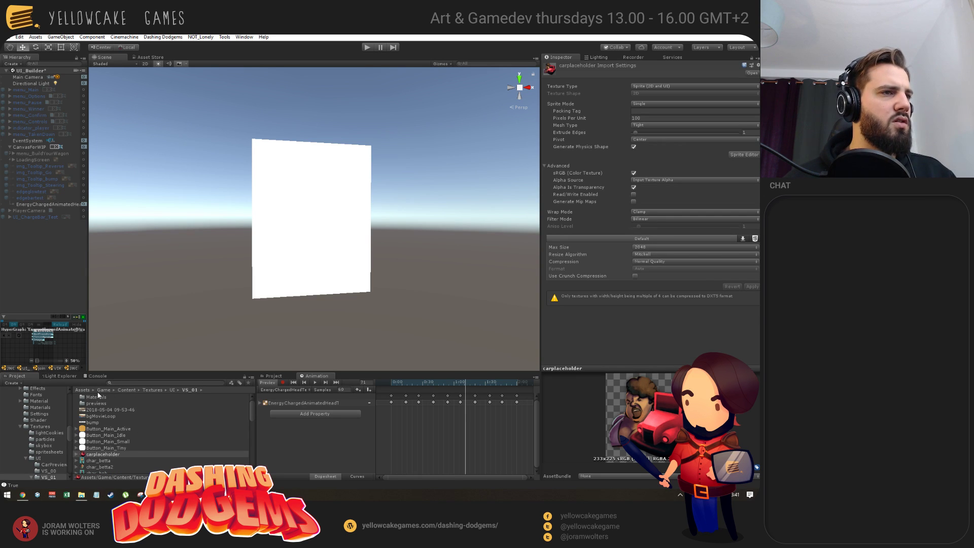
- Open VS_00 and preview the bobEnergyHeadTest image, then close the preview
{"action": "left_click", "coordinate": [178, 389]}
{"action": "left_click", "coordinate": [172, 390]}
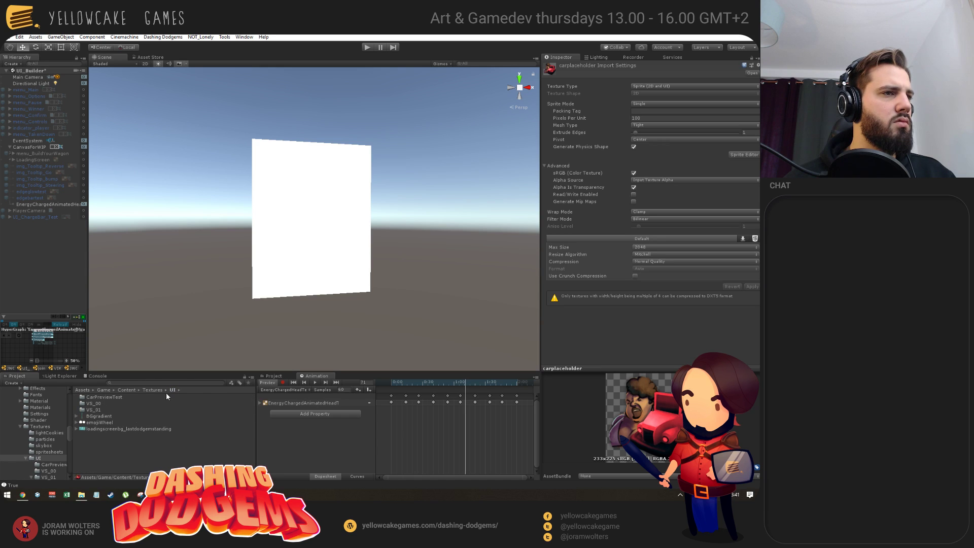
{"action": "left_click", "coordinate": [103, 460]}
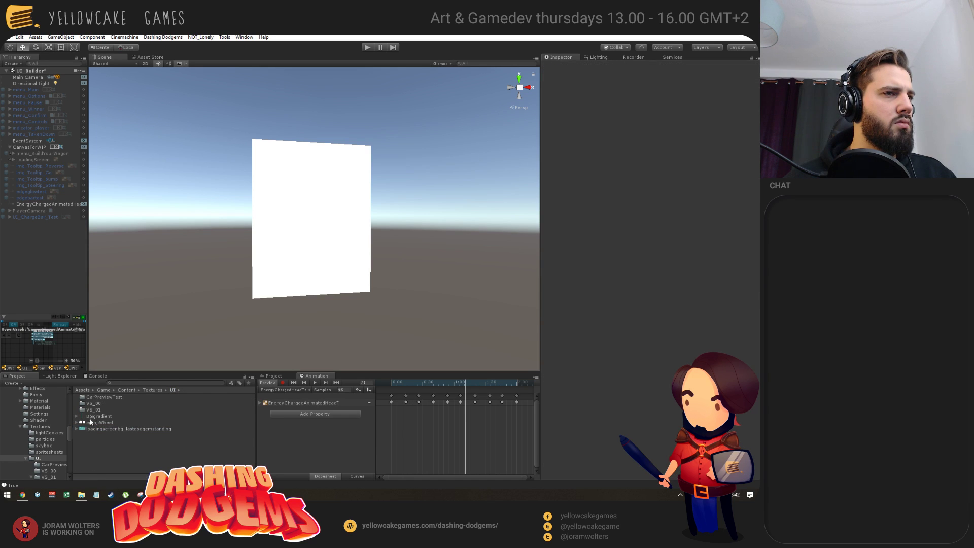
{"action": "double_click", "coordinate": [97, 401]}
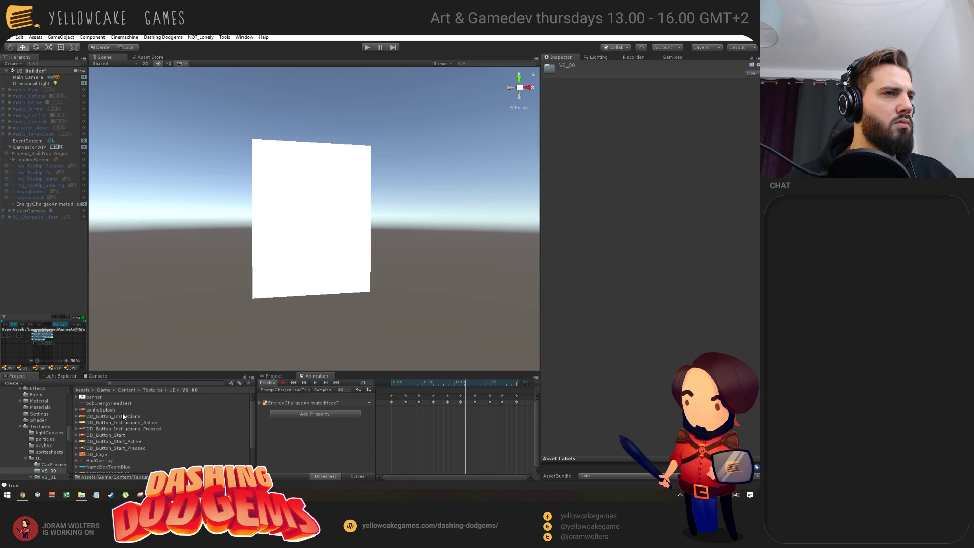
{"action": "double_click", "coordinate": [108, 404]}
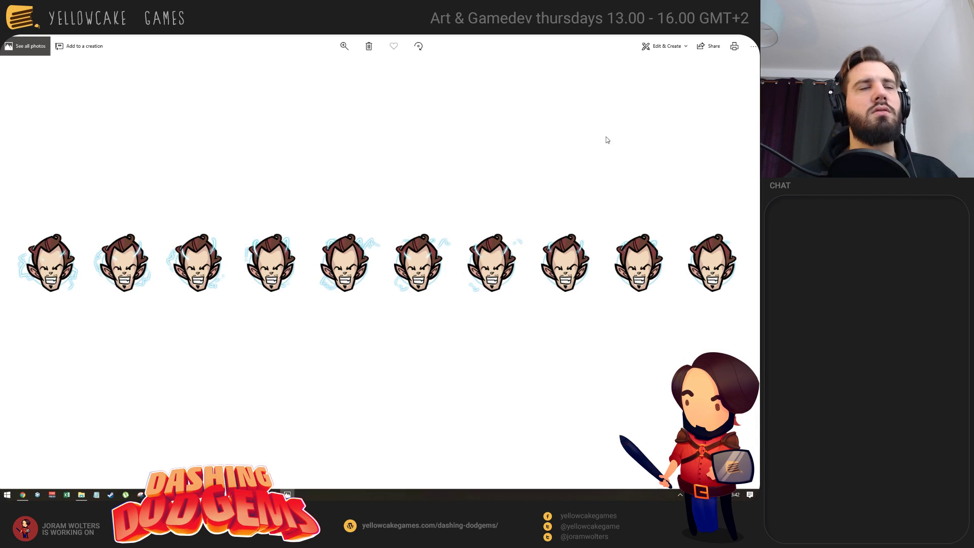
{"action": "key", "text": "alt+F4"}
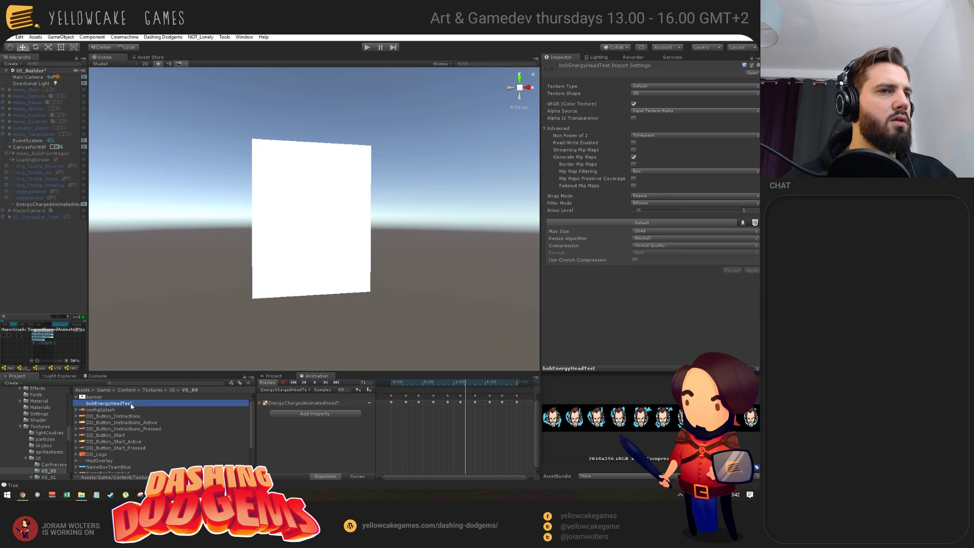
- Move bobEnergyHeadTest into the VS_01 folder and select it
{"action": "left_click", "coordinate": [287, 377]}
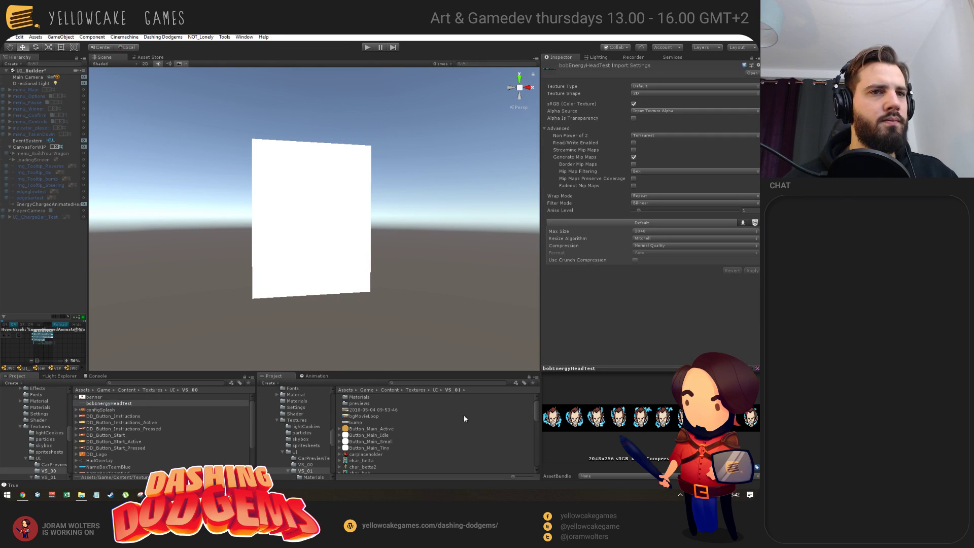
{"action": "left_click_drag", "start_coordinate": [104, 406], "coordinate": [459, 450]}
{"action": "left_click", "coordinate": [380, 424]}
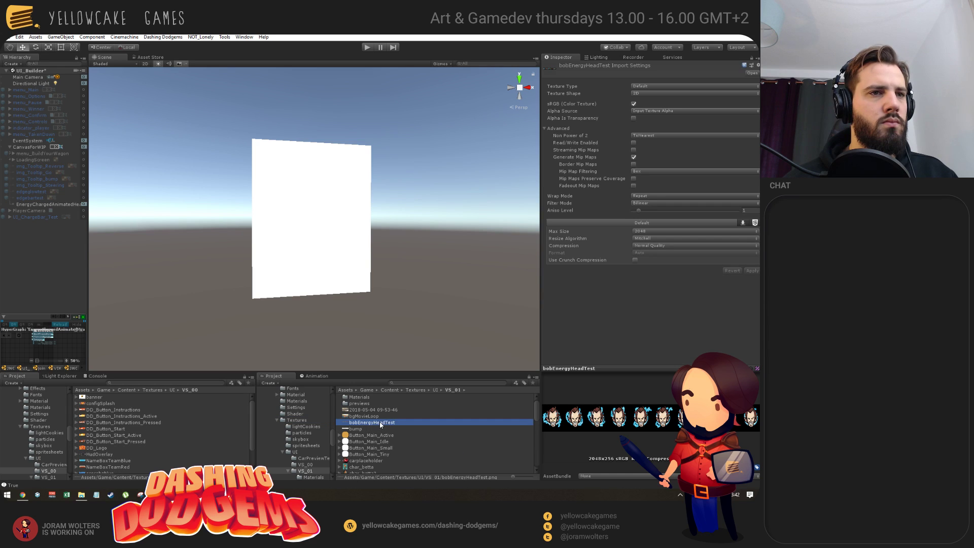
- Import bobEnergyHeadTest as a Sprite (2D and UI) in Multiple sprite mode and apply
{"action": "left_click", "coordinate": [660, 93]}
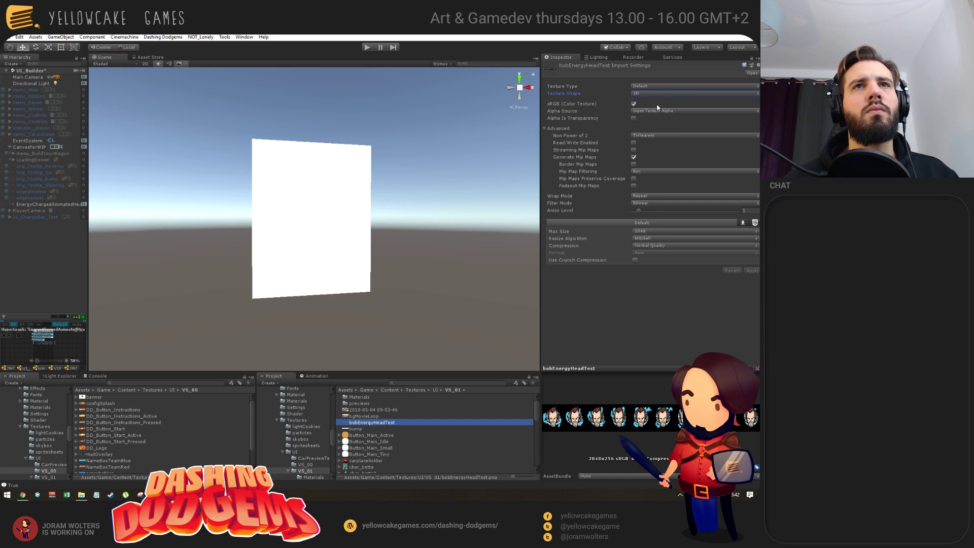
{"action": "left_click", "coordinate": [659, 87]}
{"action": "left_click", "coordinate": [671, 122]}
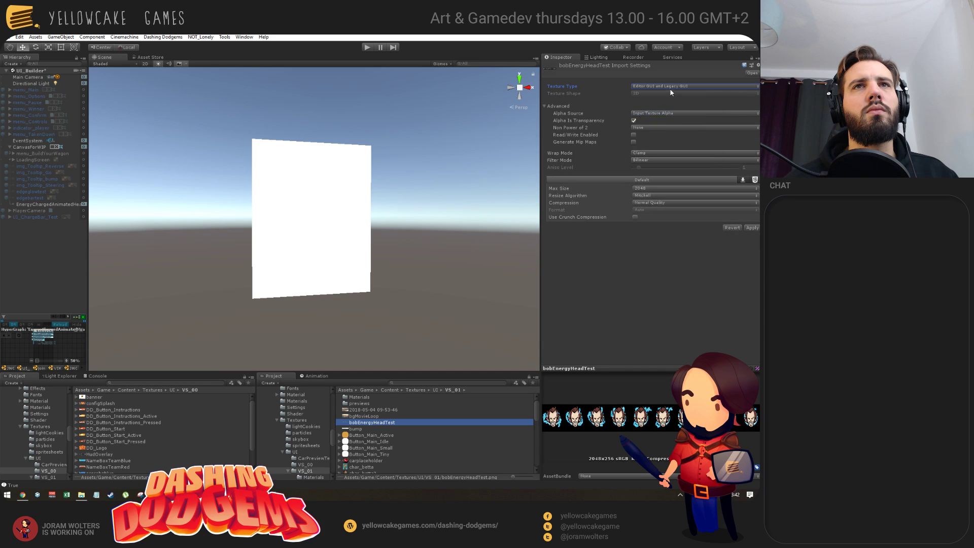
{"action": "left_click", "coordinate": [670, 87]}
{"action": "left_click", "coordinate": [672, 121]}
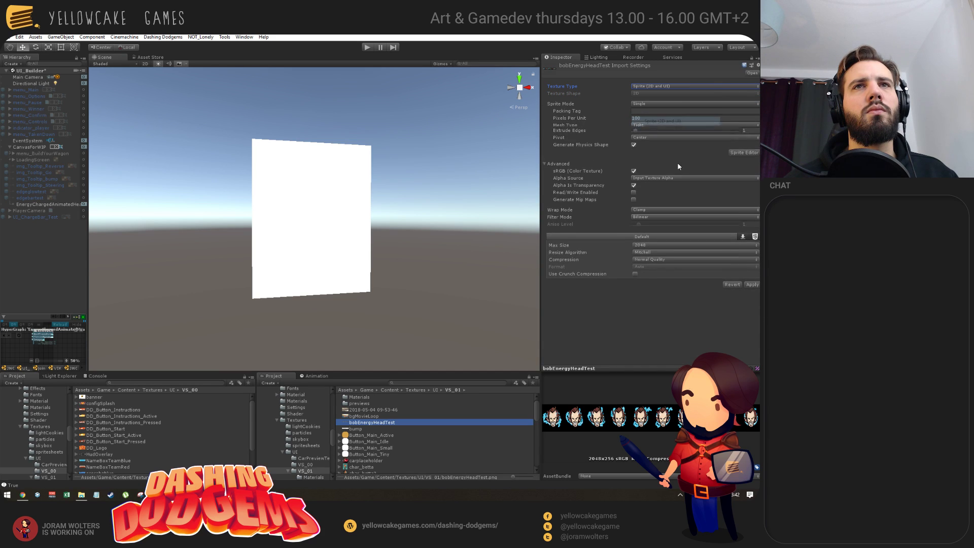
{"action": "left_click", "coordinate": [643, 104]}
{"action": "left_click", "coordinate": [650, 121]}
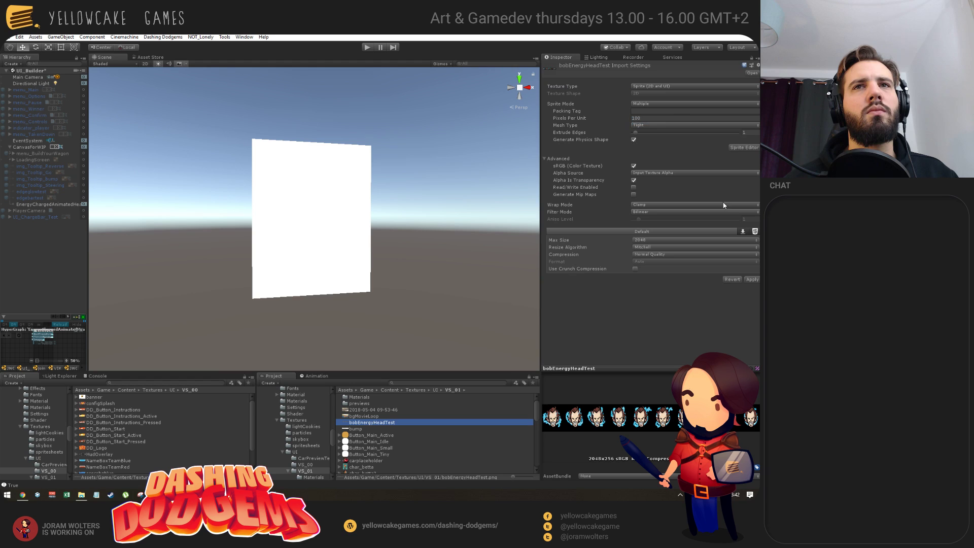
{"action": "left_click", "coordinate": [751, 279]}
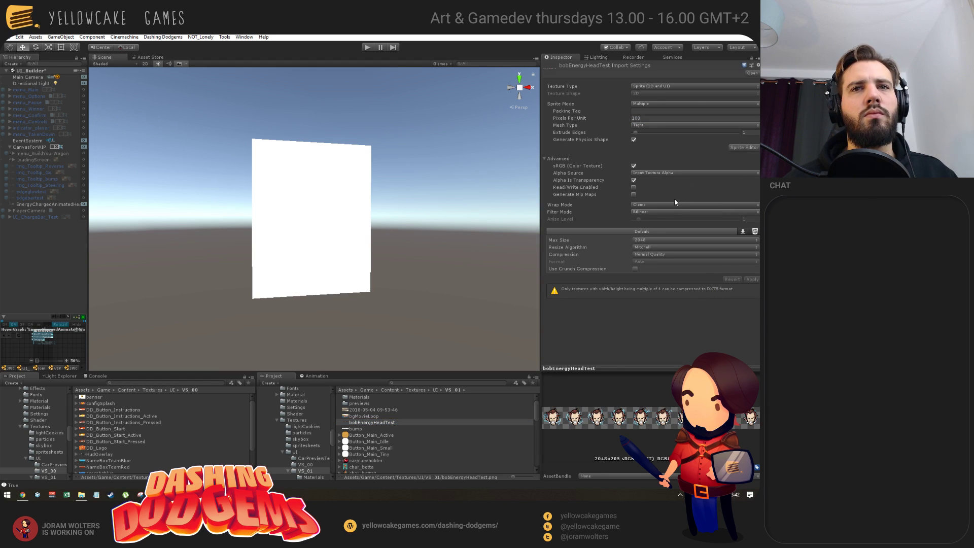
{"action": "left_click", "coordinate": [744, 147]}
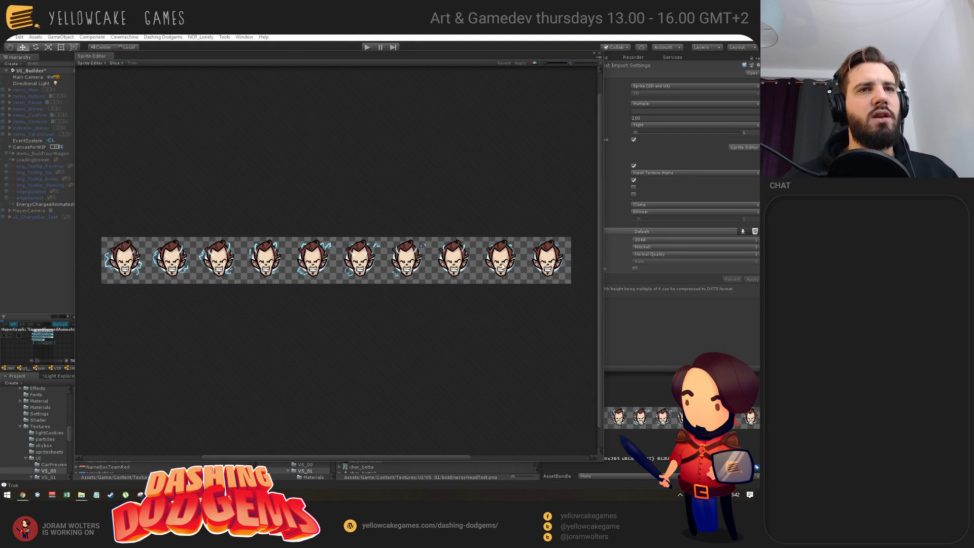
- Slice the sheet by cell count into 10 columns and 1 row
{"action": "left_click", "coordinate": [116, 63]}
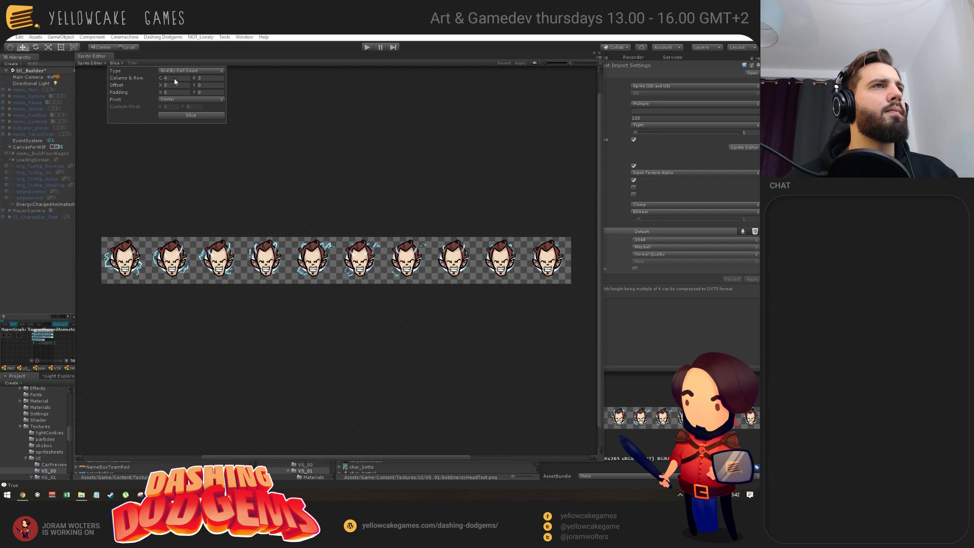
{"action": "type", "text": "10"}
{"action": "key", "text": "Tab"}
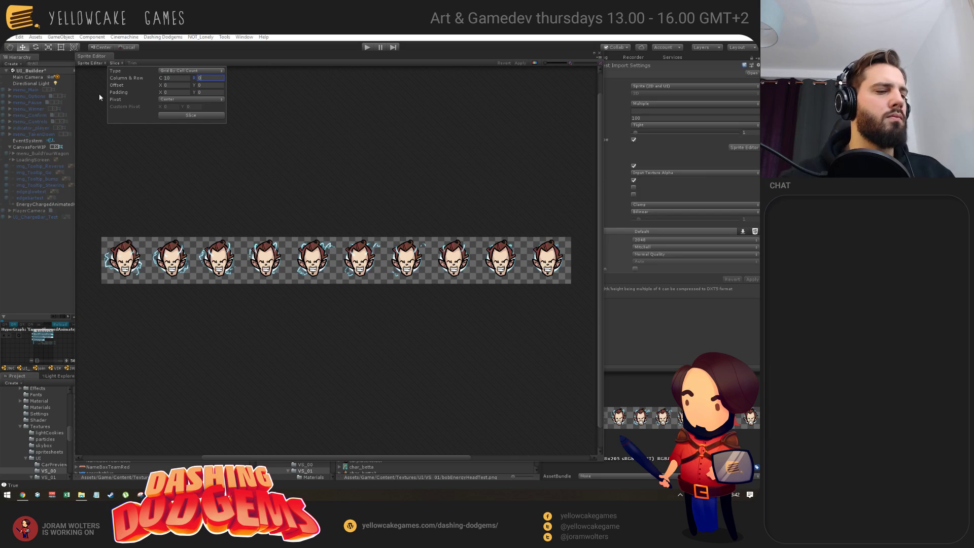
{"action": "type", "text": "1"}
{"action": "left_click", "coordinate": [169, 116]}
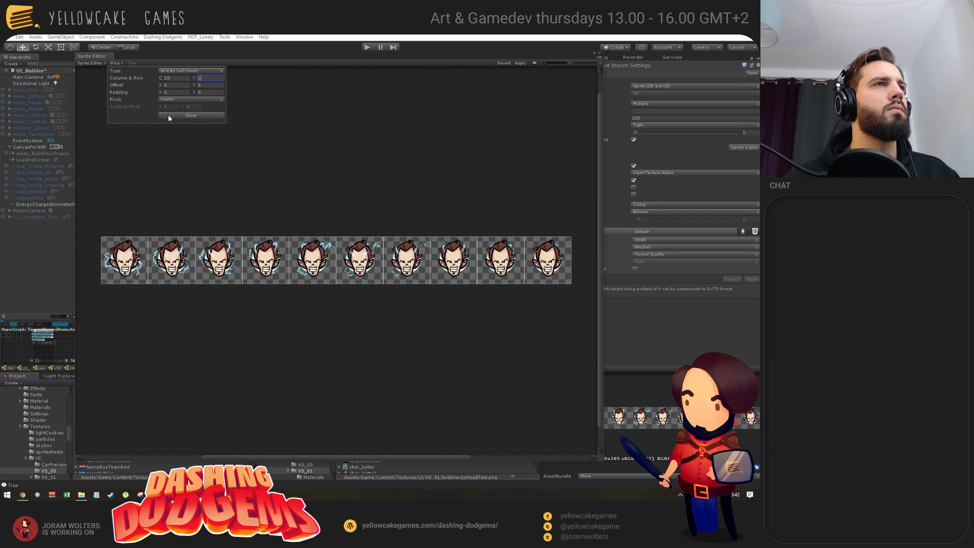
{"action": "left_click", "coordinate": [257, 185]}
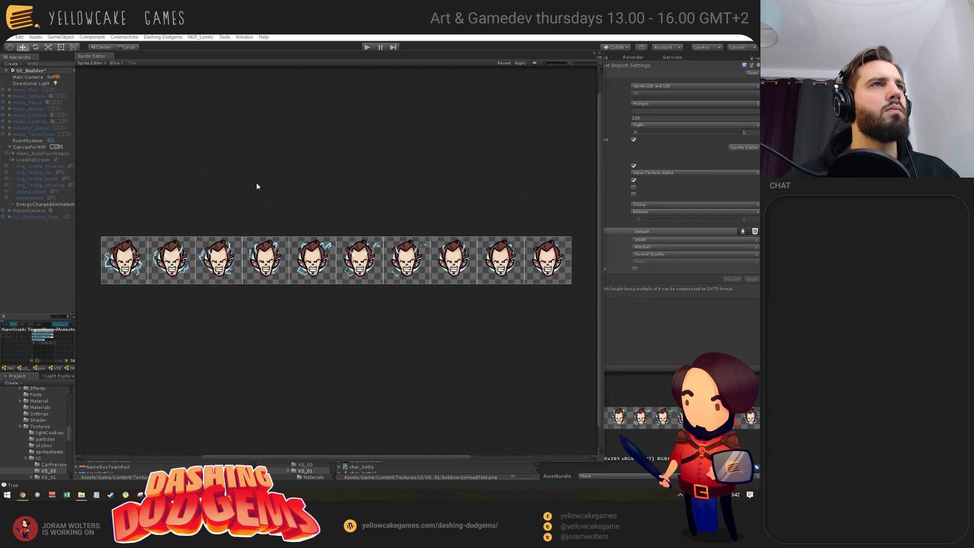
- Check the ten slices, apply the slicing, and close the Sprite Editor
{"action": "scroll", "coordinate": [257, 184], "scroll_direction": "up", "scroll_amount": 8}
{"action": "left_click_drag", "start_coordinate": [406, 202], "coordinate": [185, 207]}
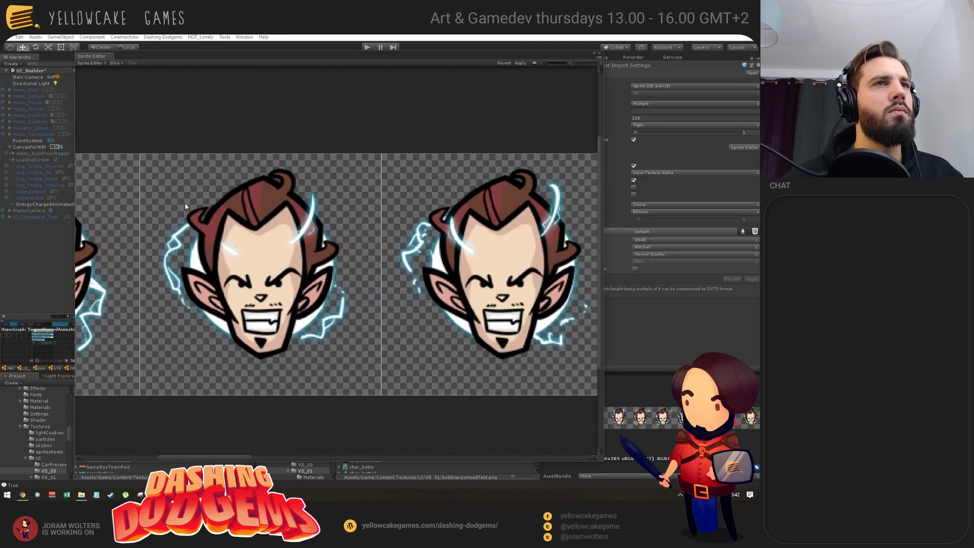
{"action": "left_click_drag", "start_coordinate": [397, 208], "coordinate": [186, 196]}
{"action": "scroll", "coordinate": [374, 192], "scroll_direction": "right", "scroll_amount": 10}
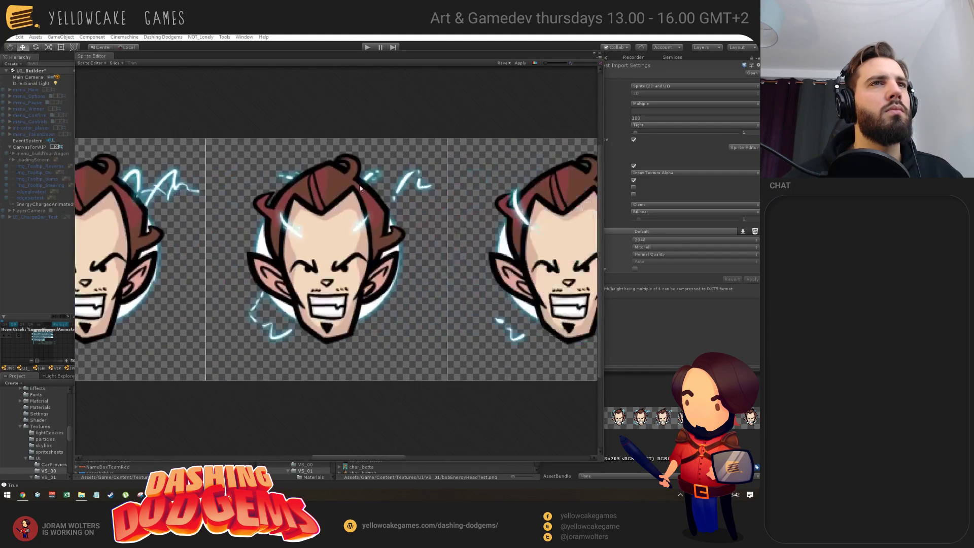
{"action": "scroll", "coordinate": [304, 183], "scroll_direction": "down", "scroll_amount": 4}
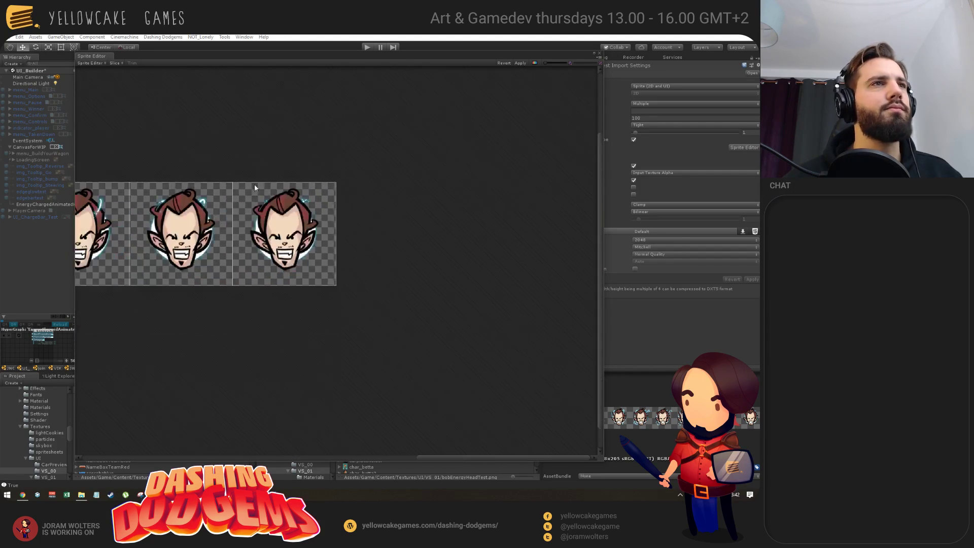
{"action": "left_click", "coordinate": [521, 63]}
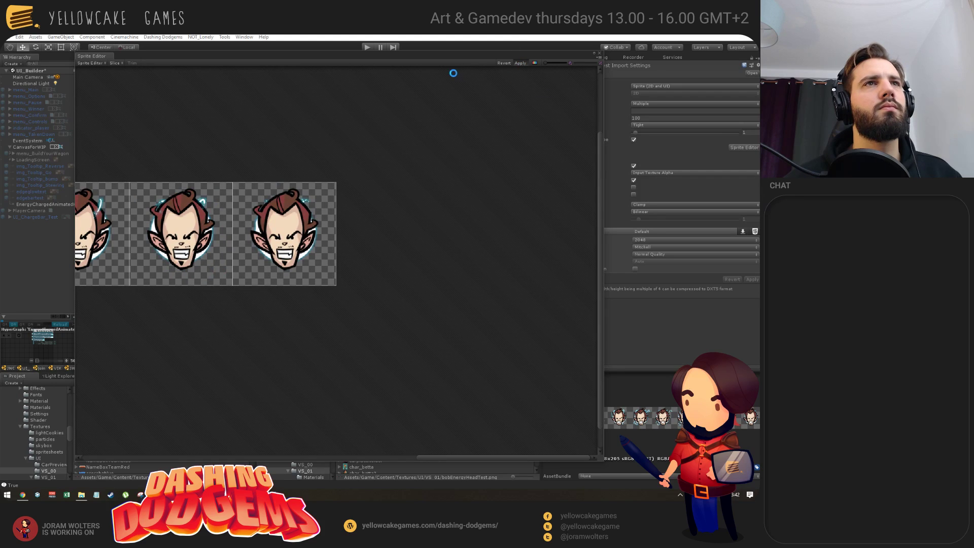
{"action": "left_click_drag", "start_coordinate": [131, 57], "coordinate": [129, 70]}
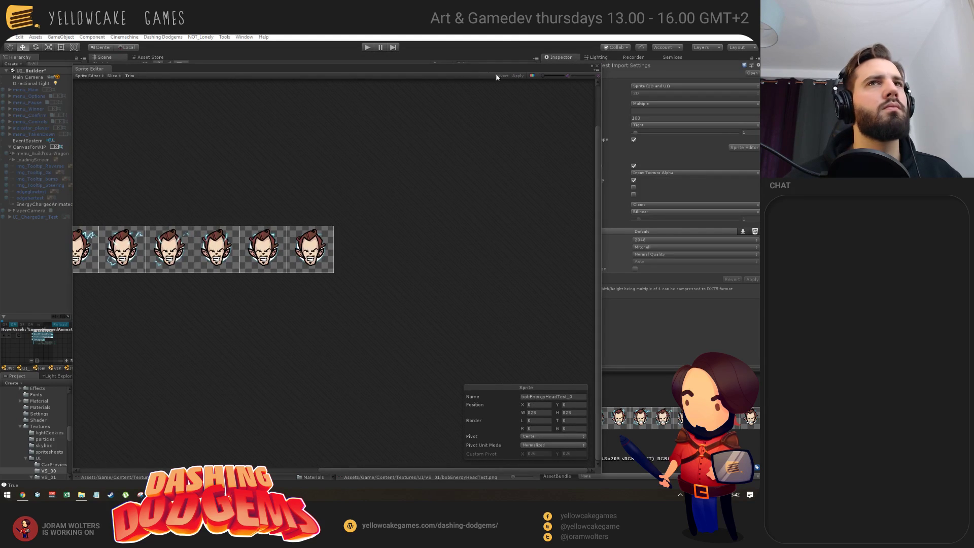
{"action": "left_click", "coordinate": [597, 65]}
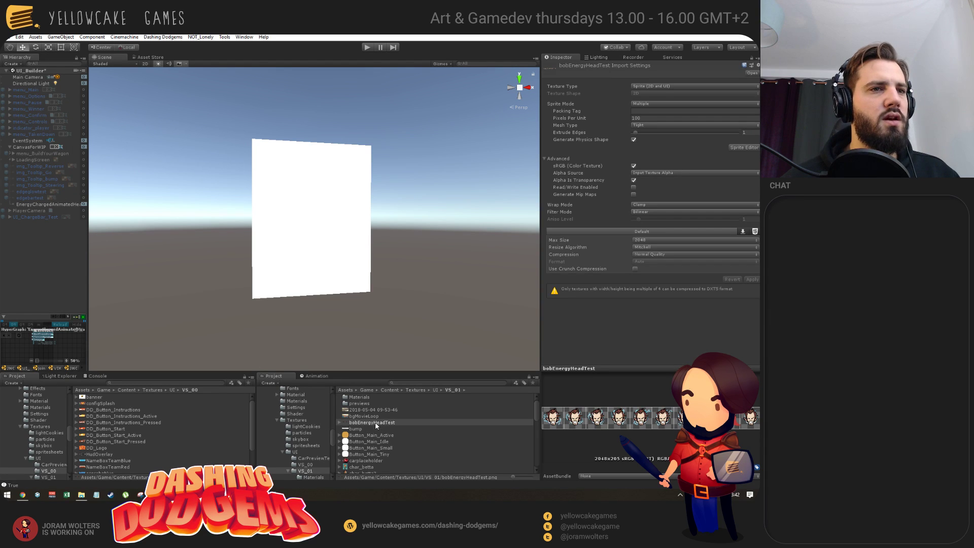
- Assign bobEnergyHeadTest_0 as the head image's Source Image at native size
{"action": "left_click_drag", "start_coordinate": [376, 422], "coordinate": [208, 258]}
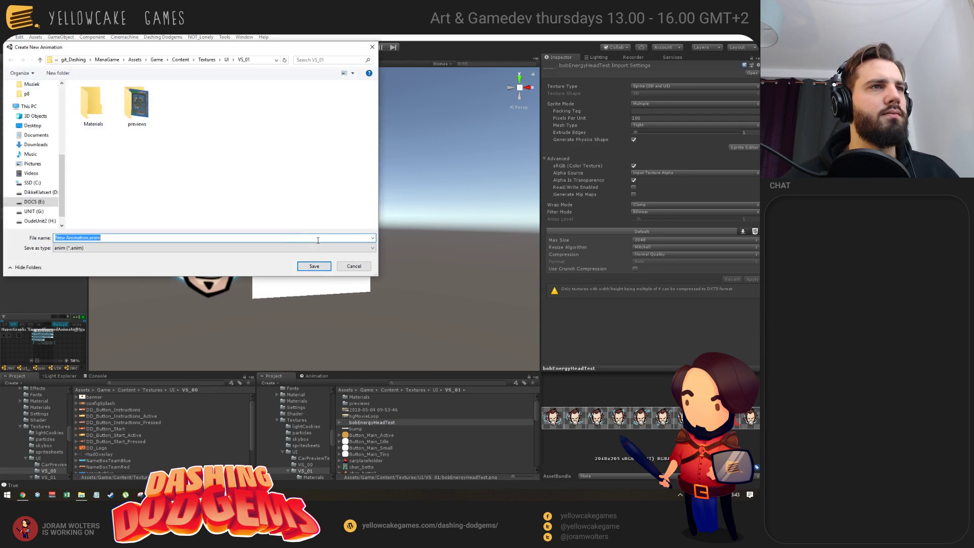
{"action": "left_click", "coordinate": [357, 268]}
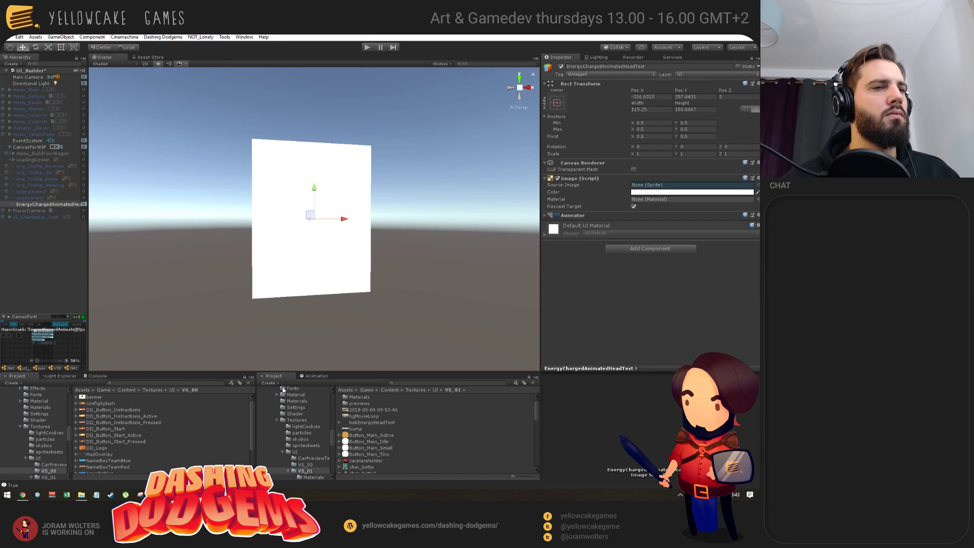
{"action": "left_click_drag", "start_coordinate": [374, 422], "coordinate": [662, 185]}
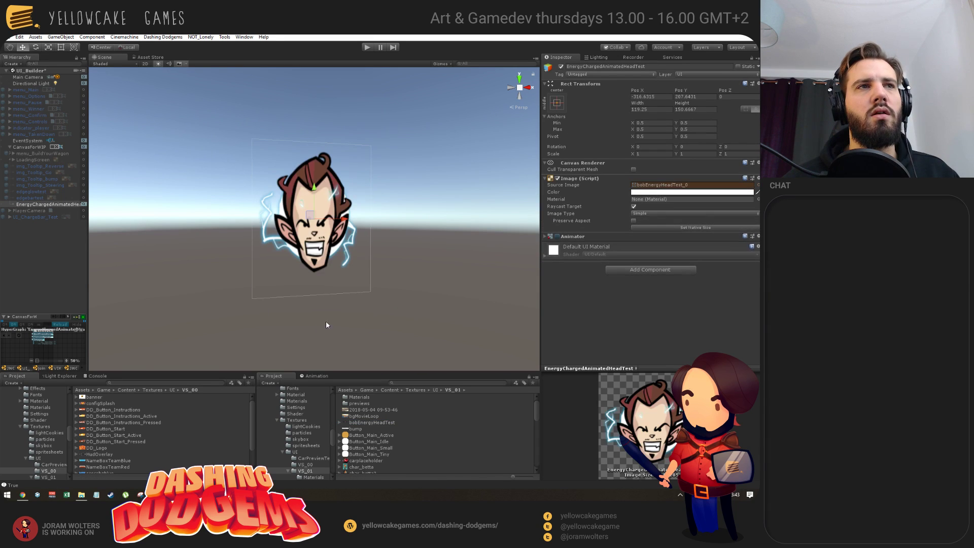
{"action": "left_click", "coordinate": [695, 228]}
{"action": "scroll", "coordinate": [289, 237], "scroll_direction": "down", "scroll_amount": 10}
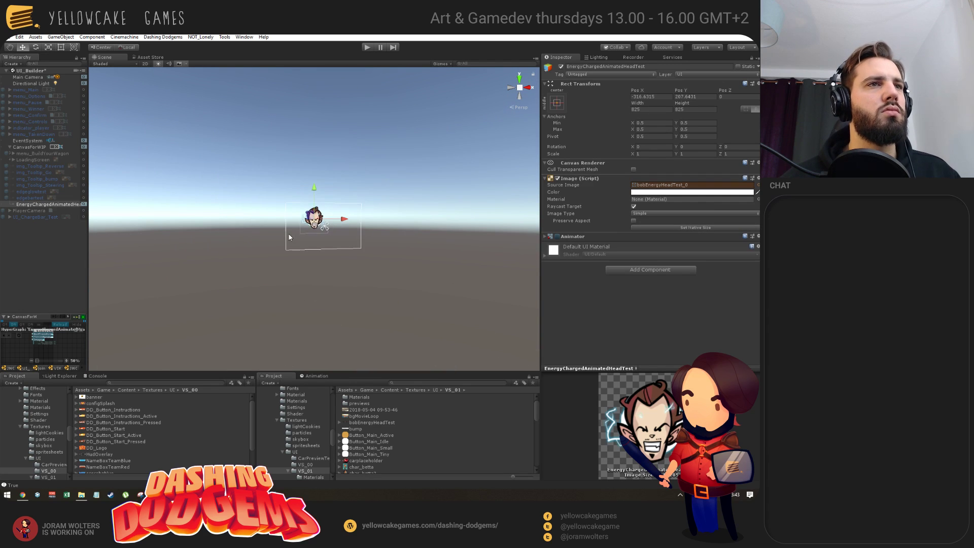
{"action": "scroll", "coordinate": [289, 237], "scroll_direction": "up", "scroll_amount": 10}
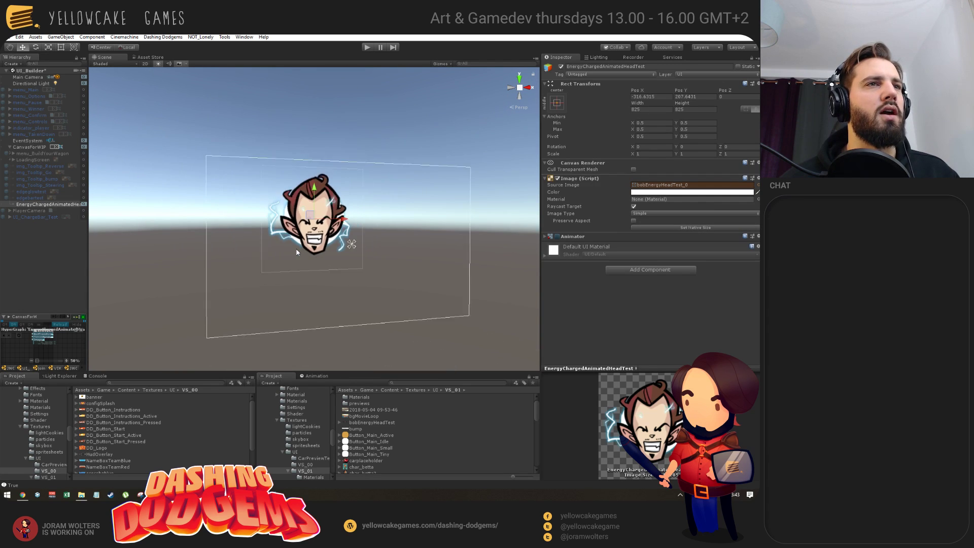
{"action": "scroll", "coordinate": [297, 252], "scroll_direction": "up", "scroll_amount": 3}
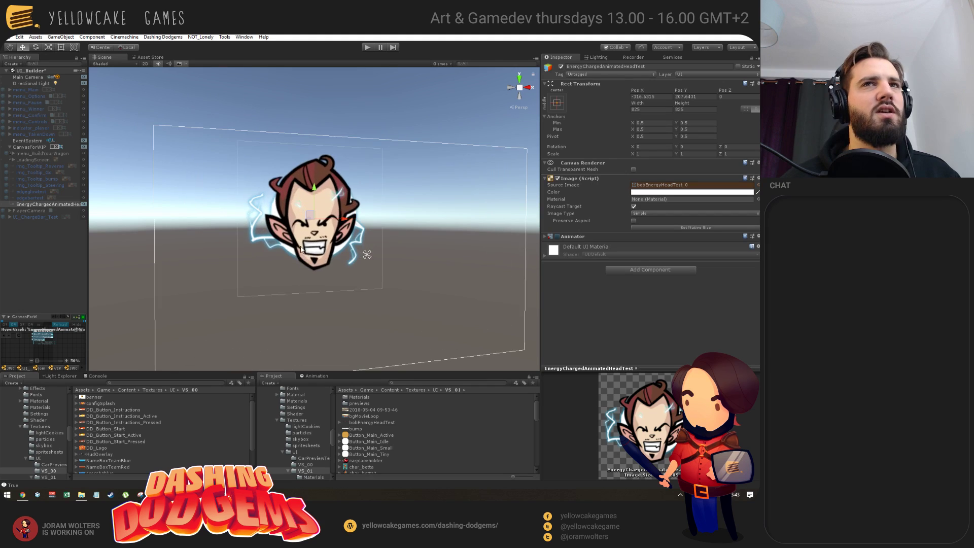
- Set the head image's width and height to 400
{"action": "left_click", "coordinate": [653, 109]}
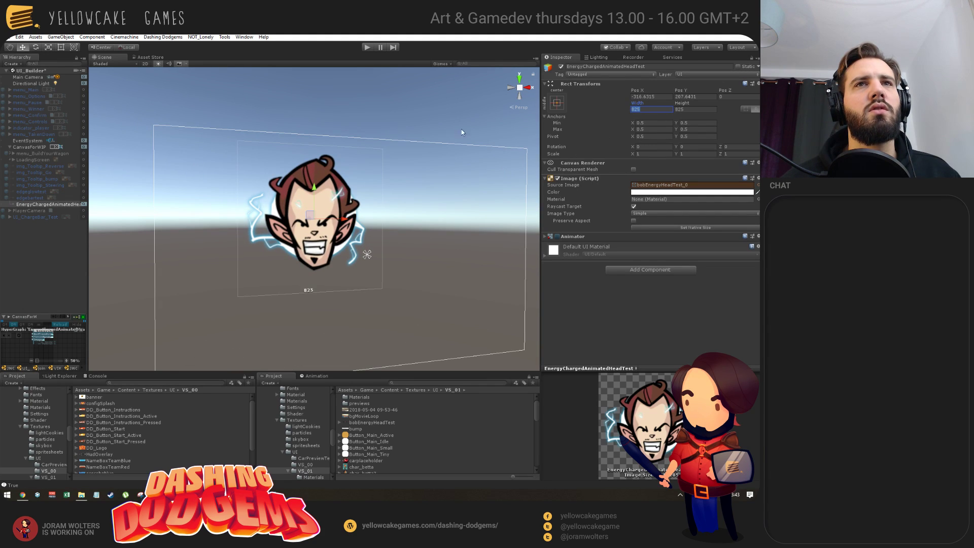
{"action": "type", "text": "400"}
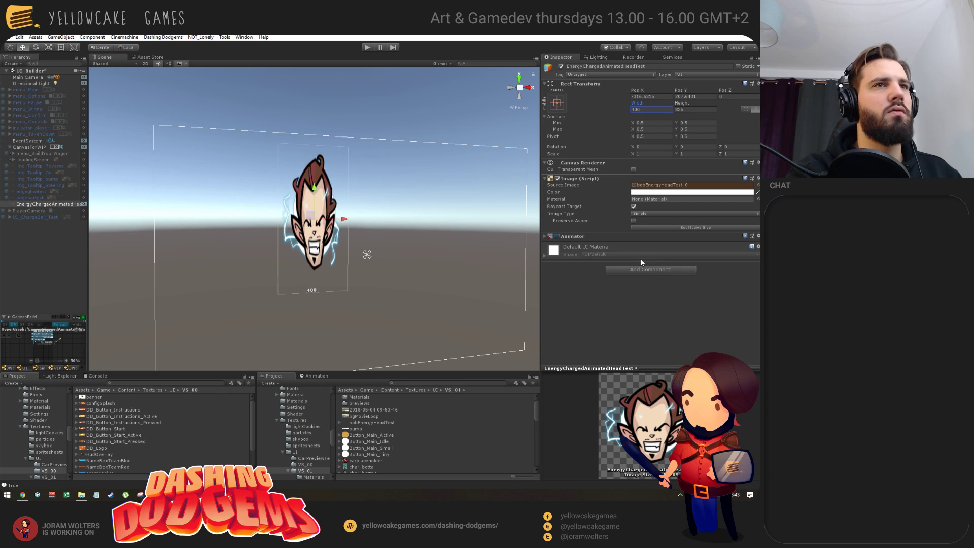
{"action": "key", "text": "Tab"}
{"action": "type", "text": "400"}
{"action": "key", "text": "Return"}
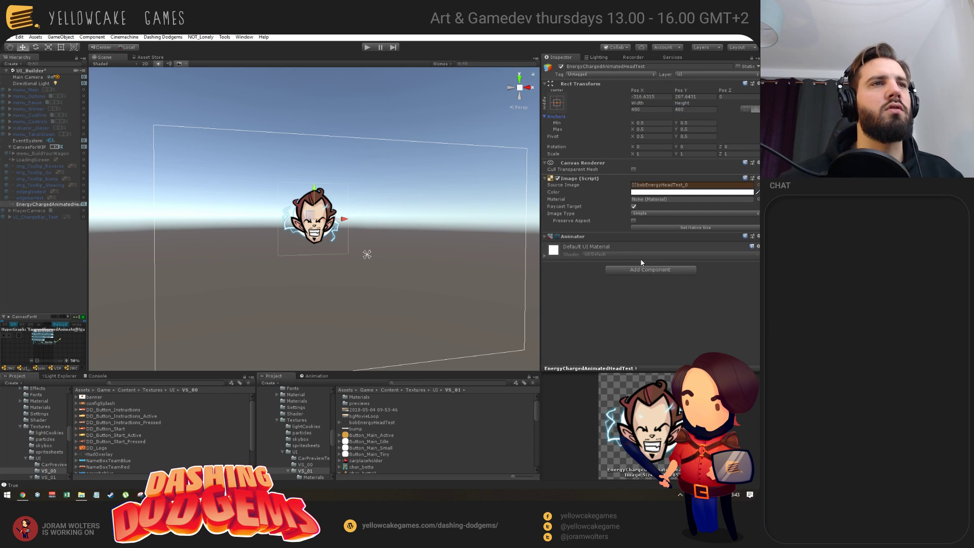
{"action": "scroll", "coordinate": [350, 143], "scroll_direction": "up", "scroll_amount": 6}
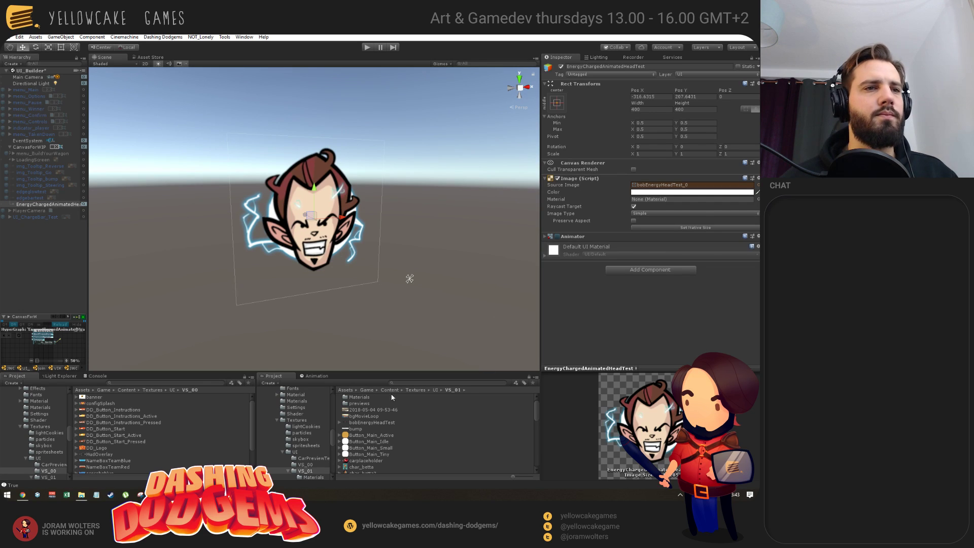
- Delete all existing keyframes in the Animation timeline
{"action": "left_click", "coordinate": [321, 377]}
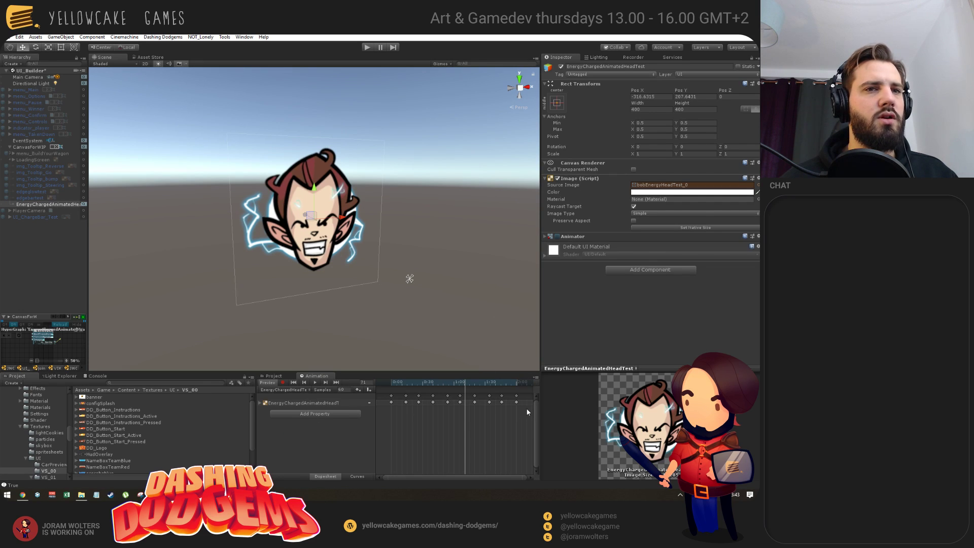
{"action": "left_click_drag", "start_coordinate": [528, 412], "coordinate": [386, 392]}
{"action": "key", "text": "Delete"}
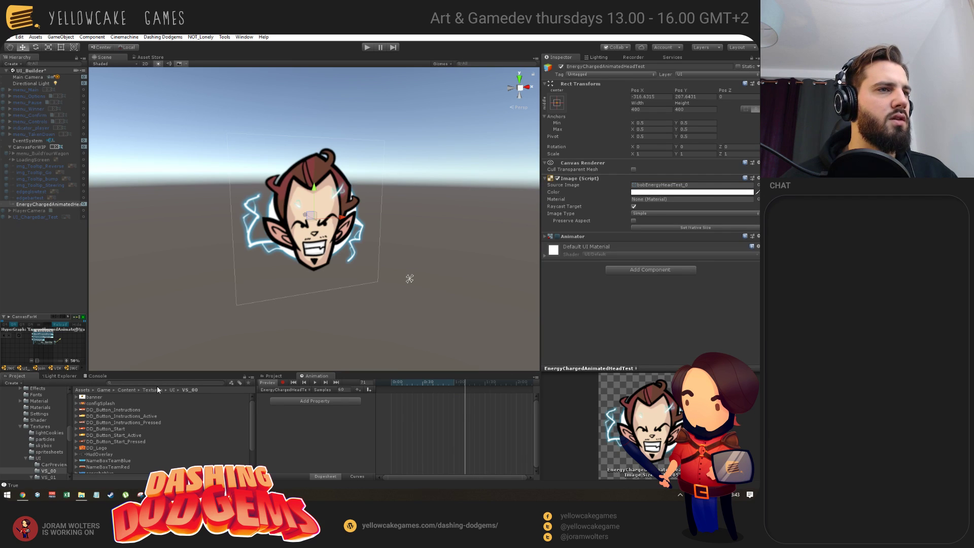
- Add sprites bobEnergyHeadTest_0 through _9 as frames on the animation timeline
{"action": "key", "text": "Down"}
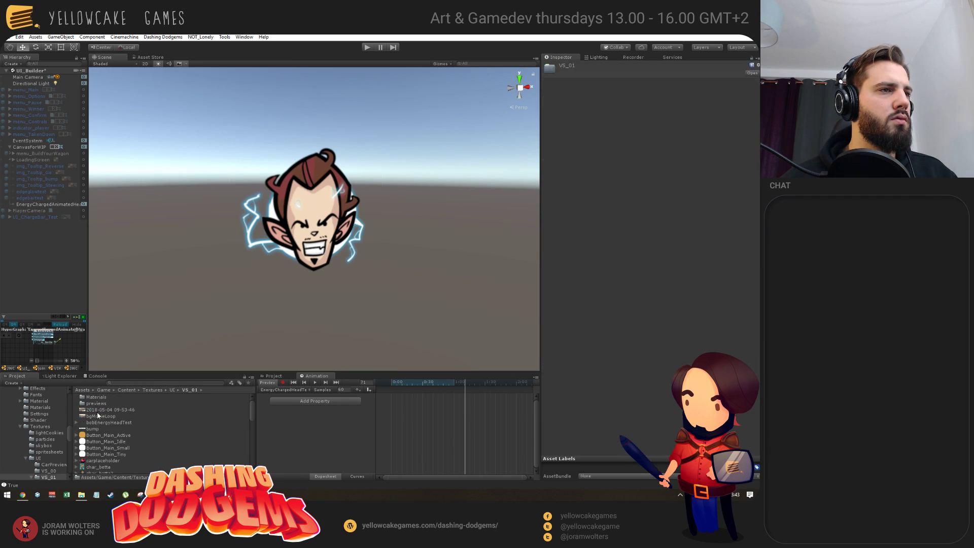
{"action": "left_click", "coordinate": [78, 422]}
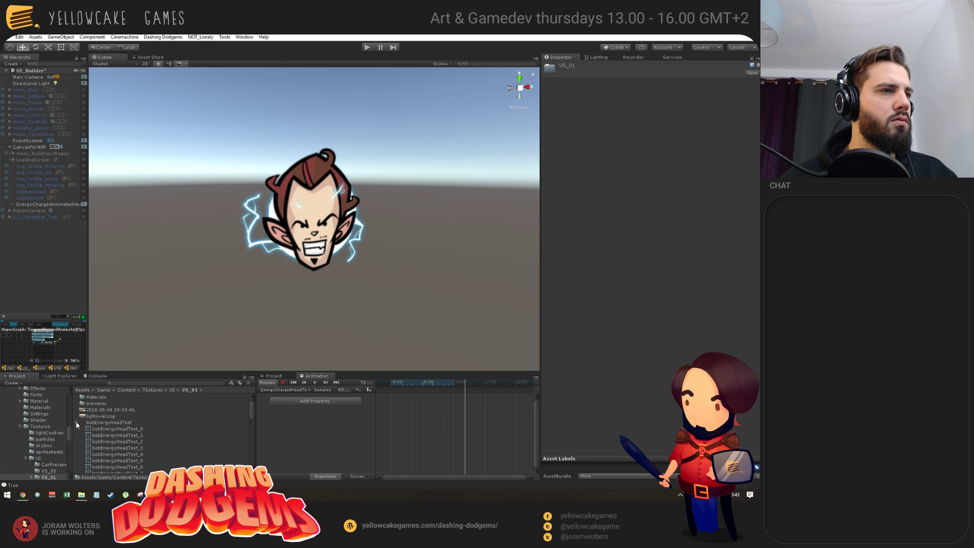
{"action": "left_click", "coordinate": [129, 406]}
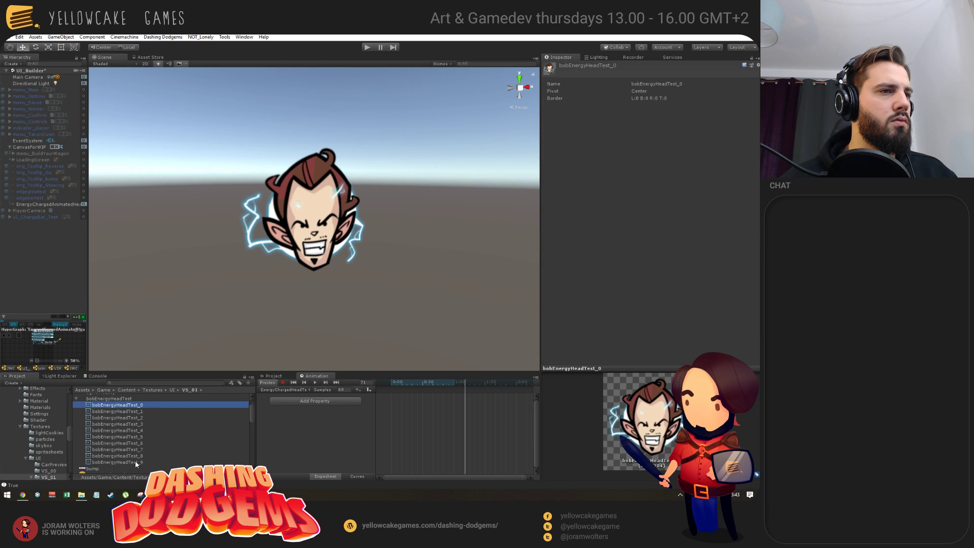
{"action": "left_click", "coordinate": [135, 462], "text": "shift"}
{"action": "left_click_drag", "start_coordinate": [133, 408], "coordinate": [521, 408]}
- Preview and scrub the ten-frame head animation, compressing keyframes to speed it up
{"action": "key", "text": "space"}
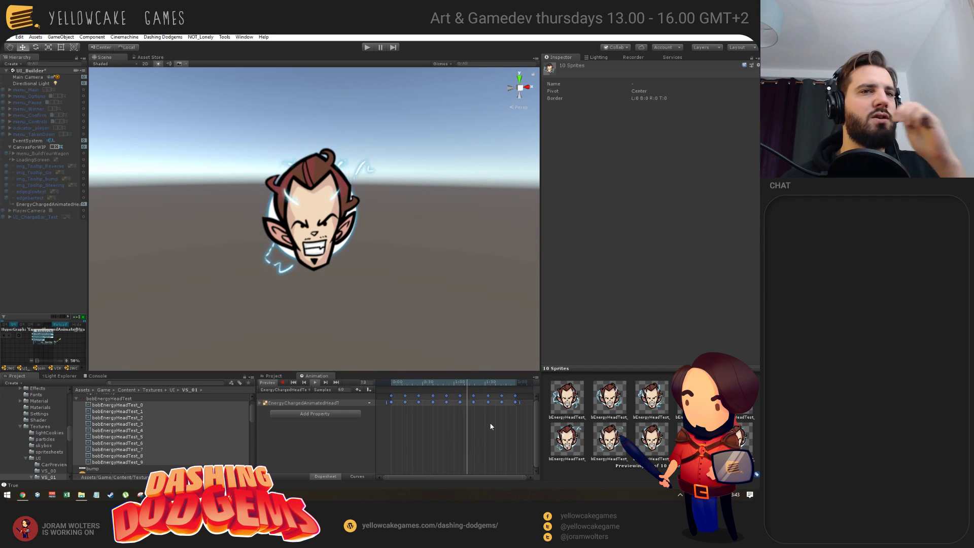
{"action": "key", "text": "space"}
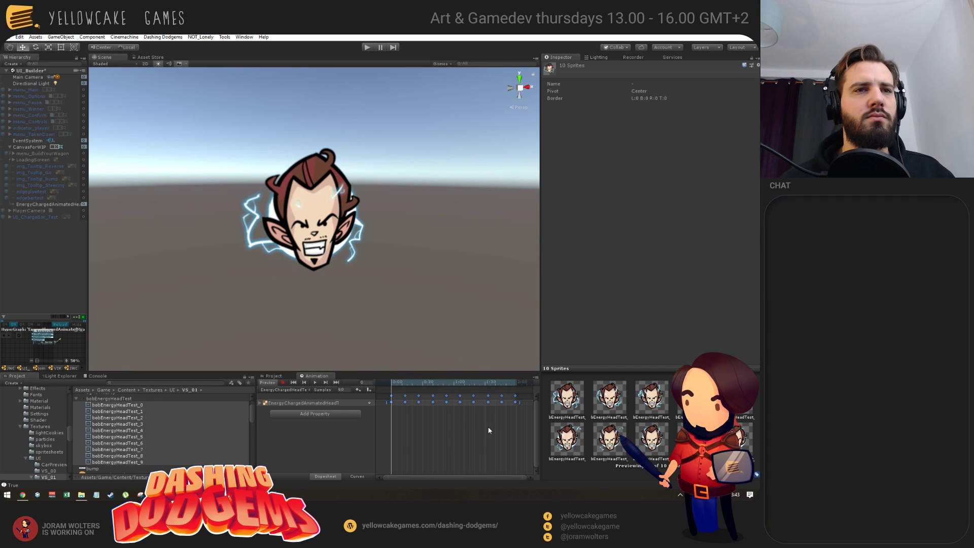
{"action": "left_click", "coordinate": [395, 382]}
{"action": "left_click_drag", "start_coordinate": [400, 381], "coordinate": [427, 382]}
{"action": "key", "text": "space"}
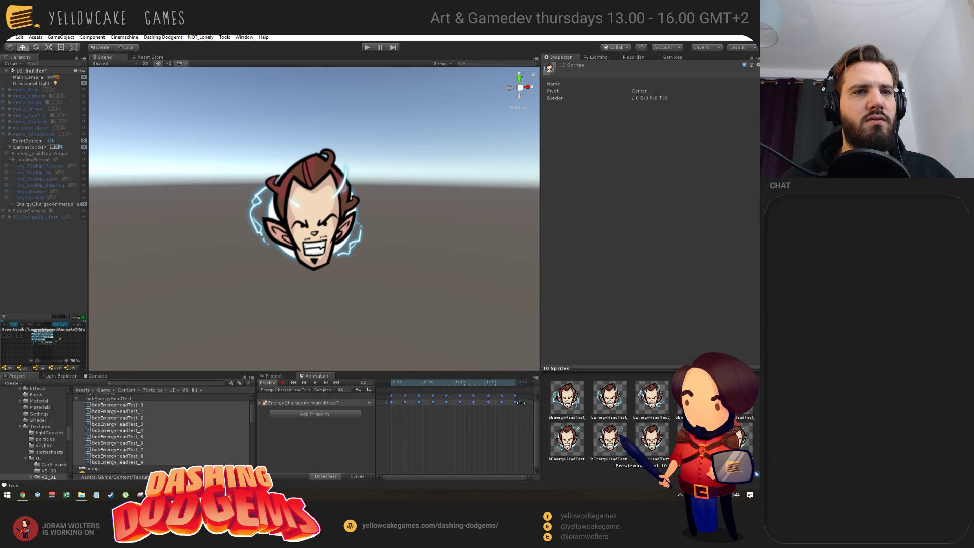
{"action": "left_click_drag", "start_coordinate": [520, 402], "coordinate": [489, 403]}
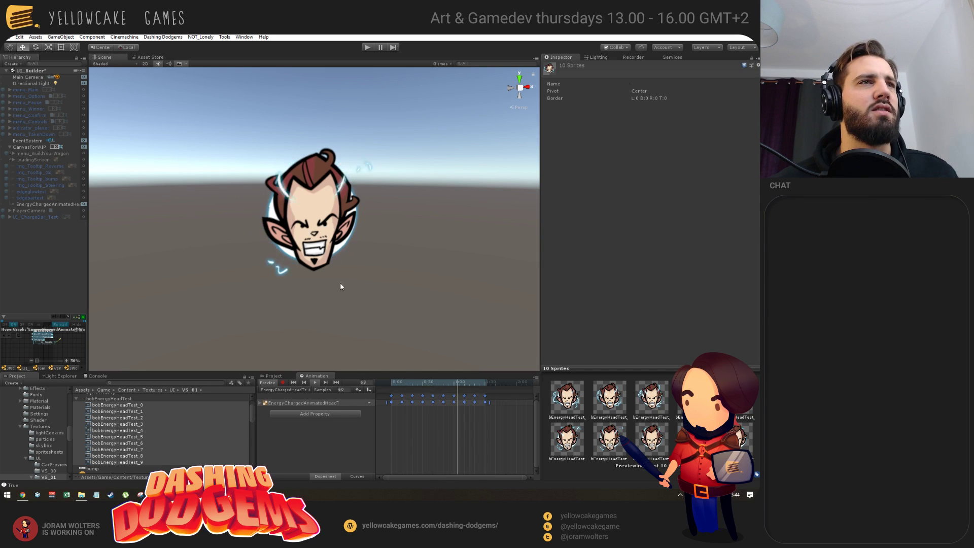
{"action": "left_click_drag", "start_coordinate": [355, 247], "coordinate": [372, 282]}
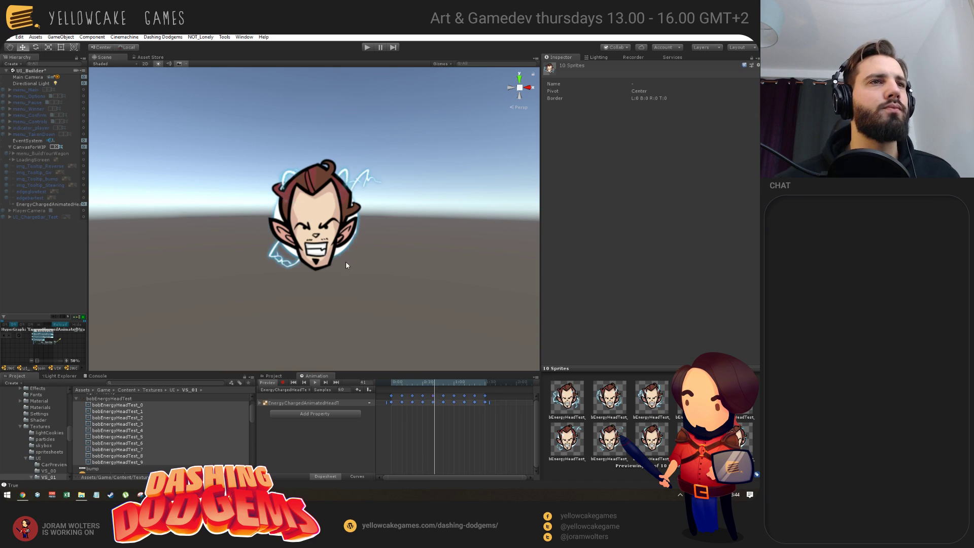
{"action": "mouse_move", "coordinate": [345, 261]}
{"action": "left_mouse_down"}
{"action": "mouse_move", "coordinate": [370, 255]}
{"action": "mouse_move", "coordinate": [185, 243]}
{"action": "mouse_move", "coordinate": [307, 259]}
{"action": "mouse_move", "coordinate": [382, 233]}
{"action": "mouse_move", "coordinate": [276, 239]}
{"action": "mouse_move", "coordinate": [314, 249]}
{"action": "mouse_move", "coordinate": [331, 271]}
{"action": "left_mouse_up"}
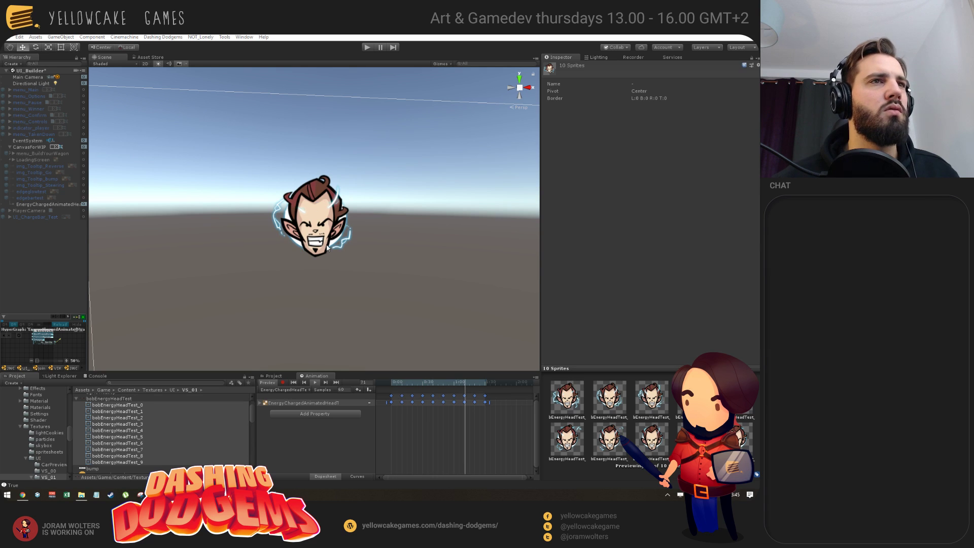
- Frame the animated head in a 350 × 350 ScreenToGif capture area and start recording
{"action": "left_click_drag", "start_coordinate": [429, 83], "coordinate": [317, 124]}
{"action": "left_click_drag", "start_coordinate": [520, 419], "coordinate": [414, 302]}
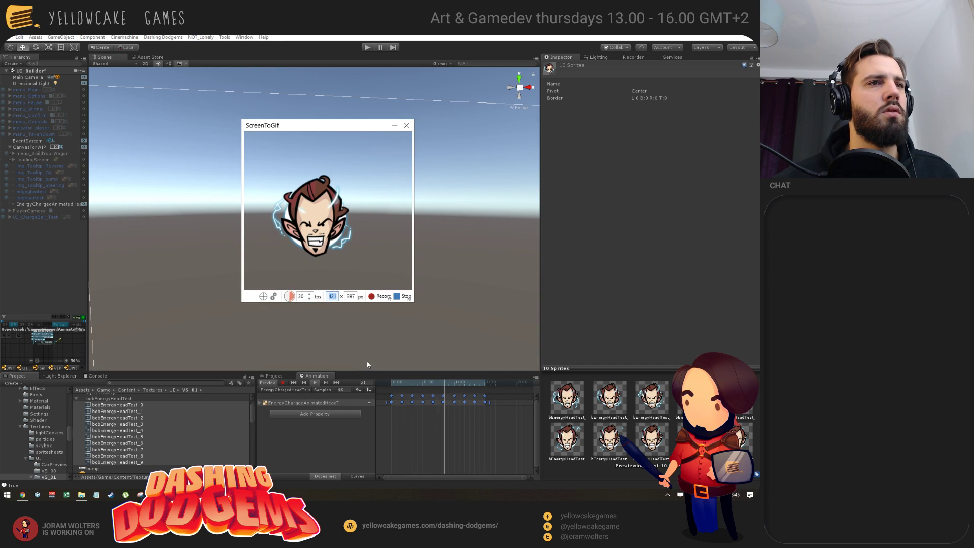
{"action": "type", "text": "350"}
{"action": "key", "text": "Tab"}
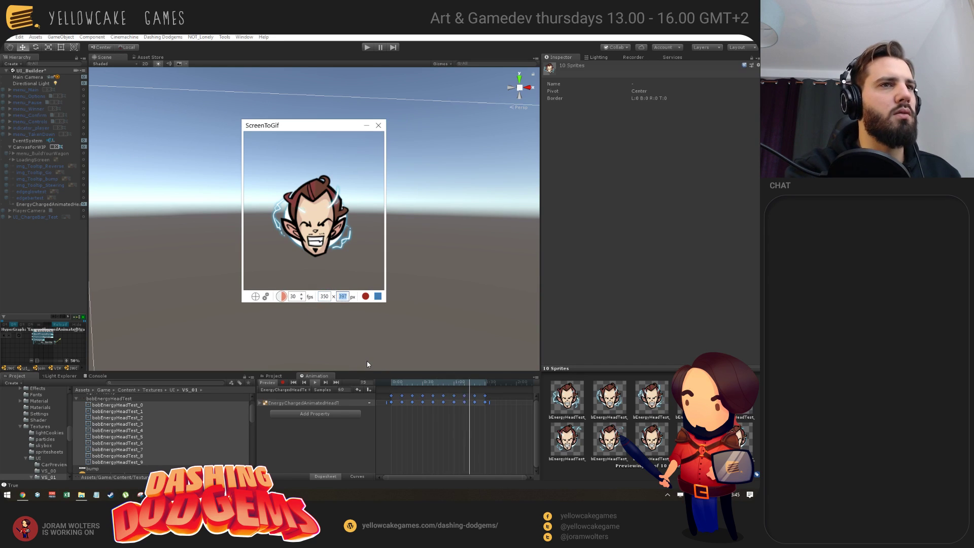
{"action": "type", "text": "350"}
{"action": "key", "text": "Tab"}
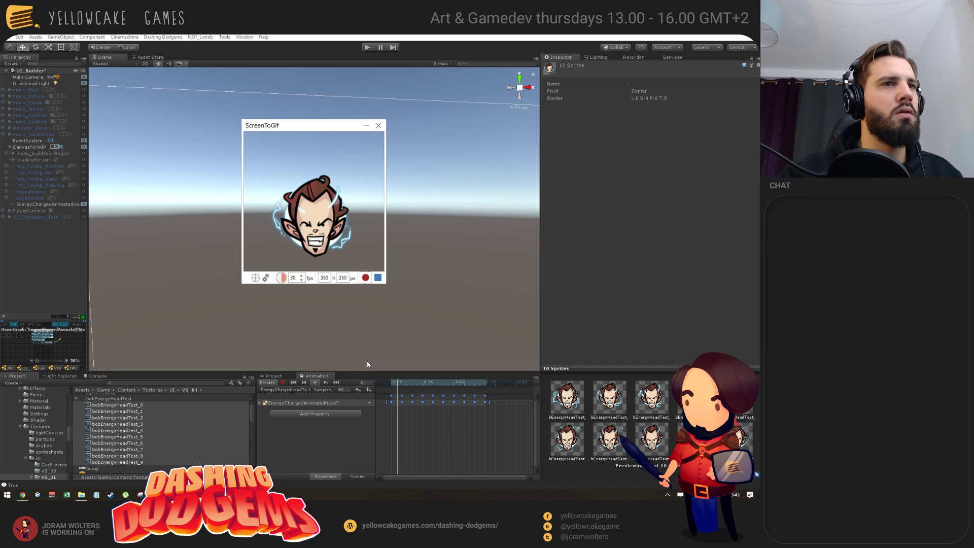
{"action": "left_click_drag", "start_coordinate": [331, 124], "coordinate": [335, 142]}
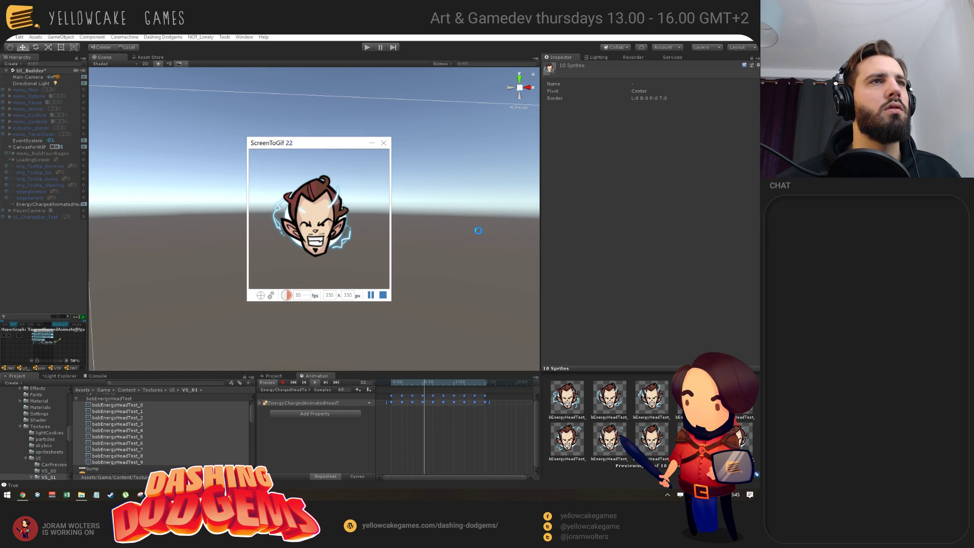
{"action": "left_click", "coordinate": [455, 182]}
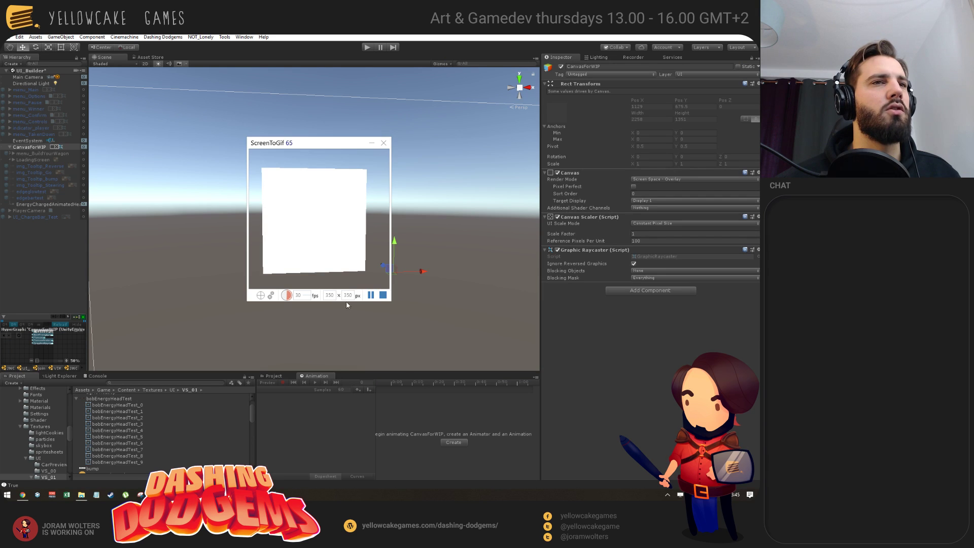
- Stop the head capture, look over the frames, and exit the editor without saving
{"action": "left_click", "coordinate": [383, 295]}
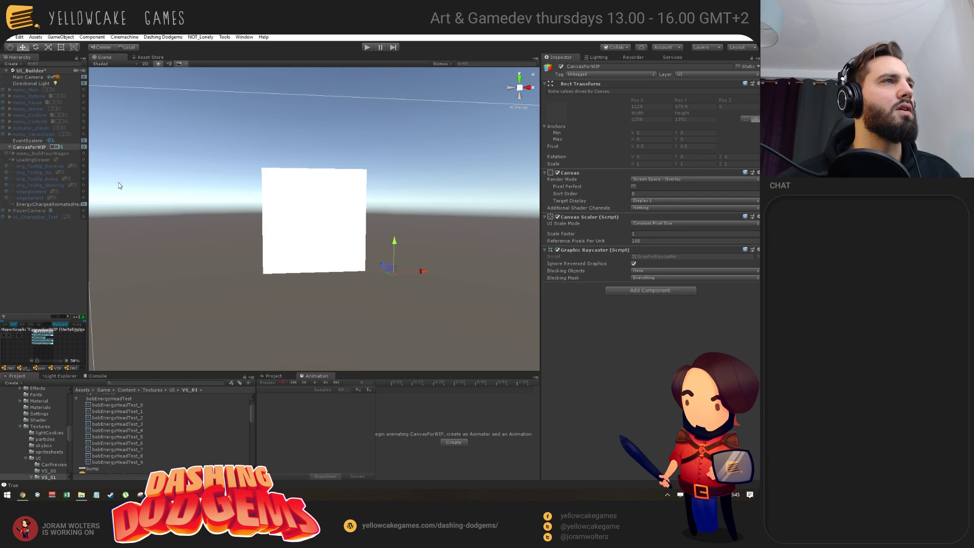
{"action": "left_click", "coordinate": [36, 204]}
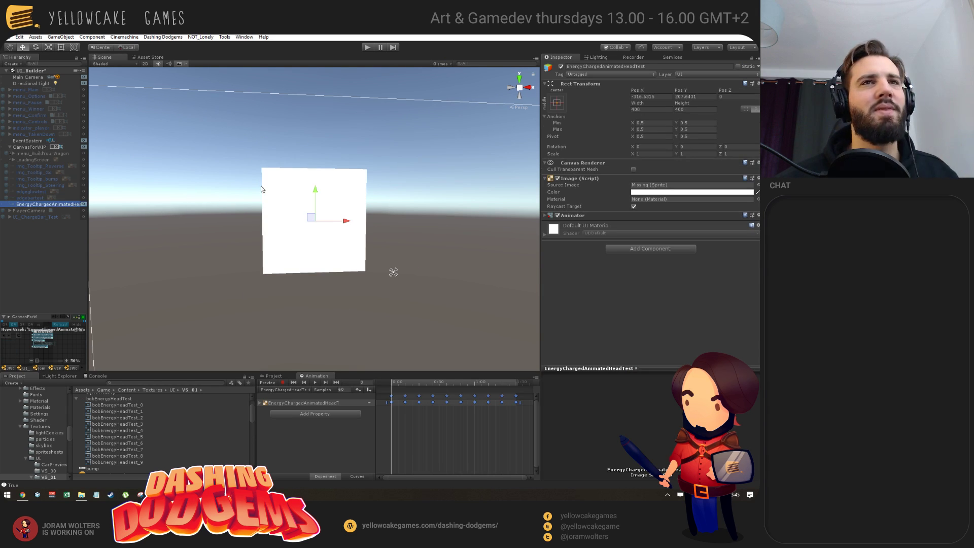
{"action": "left_click_drag", "start_coordinate": [264, 208], "coordinate": [227, 256]}
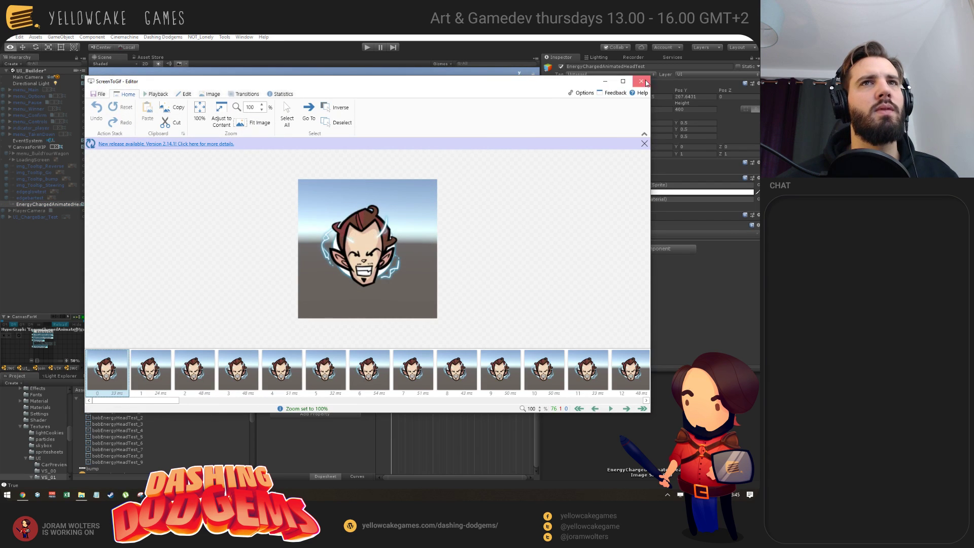
{"action": "left_click", "coordinate": [642, 81]}
{"action": "left_click", "coordinate": [457, 290]}
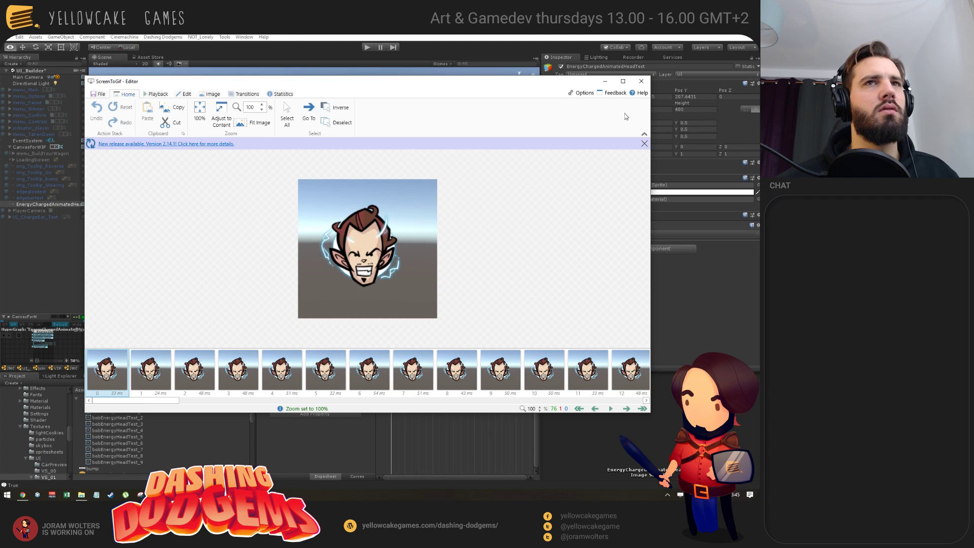
{"action": "left_click", "coordinate": [642, 82]}
{"action": "left_click", "coordinate": [417, 290]}
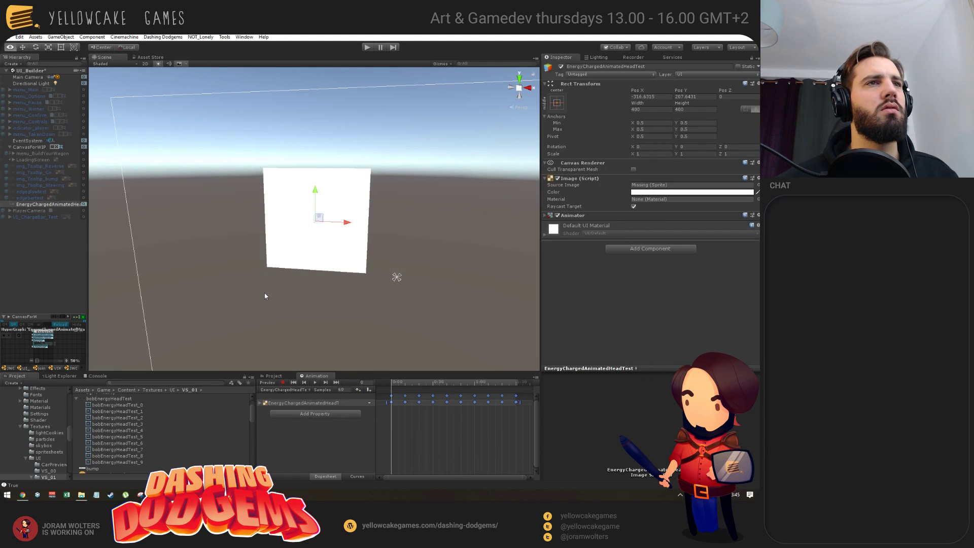
- Assign the bobEnergyHeadTest sprite as the white image's Source Image
{"action": "key", "text": "ctrl+z"}
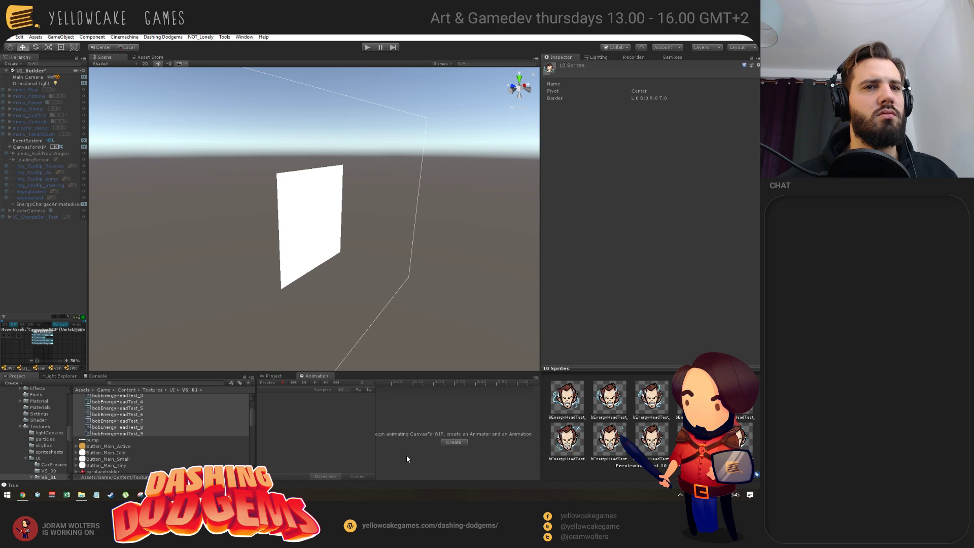
{"action": "left_click_drag", "start_coordinate": [406, 276], "coordinate": [285, 172]}
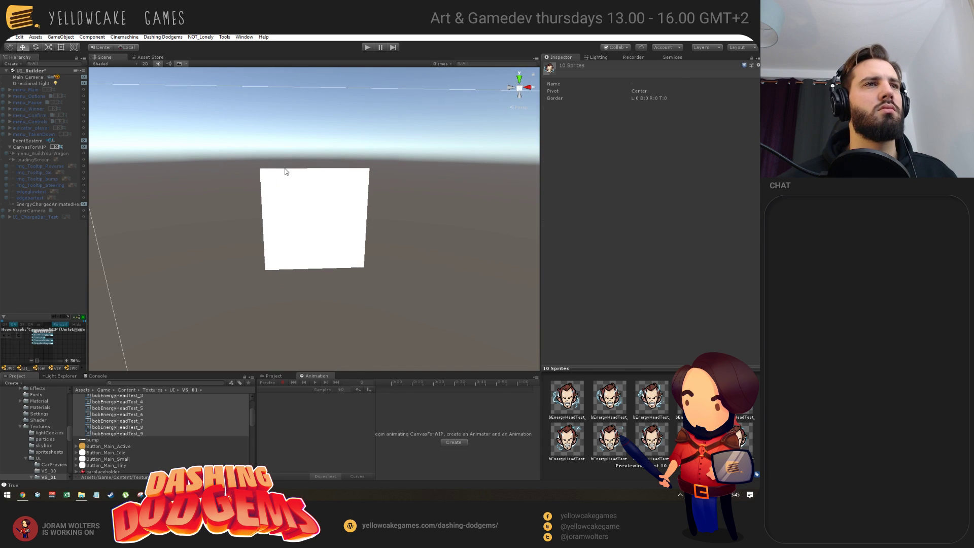
{"action": "left_click", "coordinate": [284, 172]}
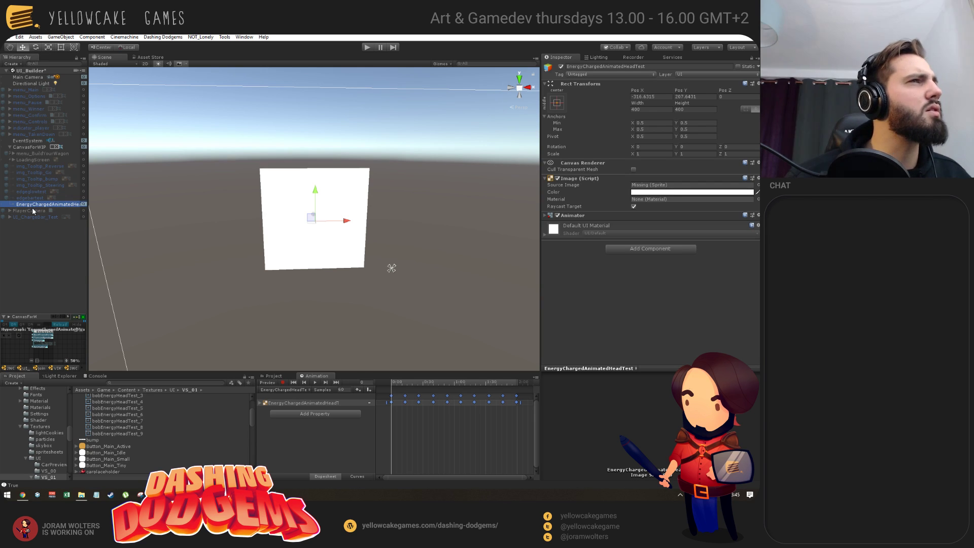
{"action": "scroll", "coordinate": [90, 411], "scroll_direction": "up", "scroll_amount": 5}
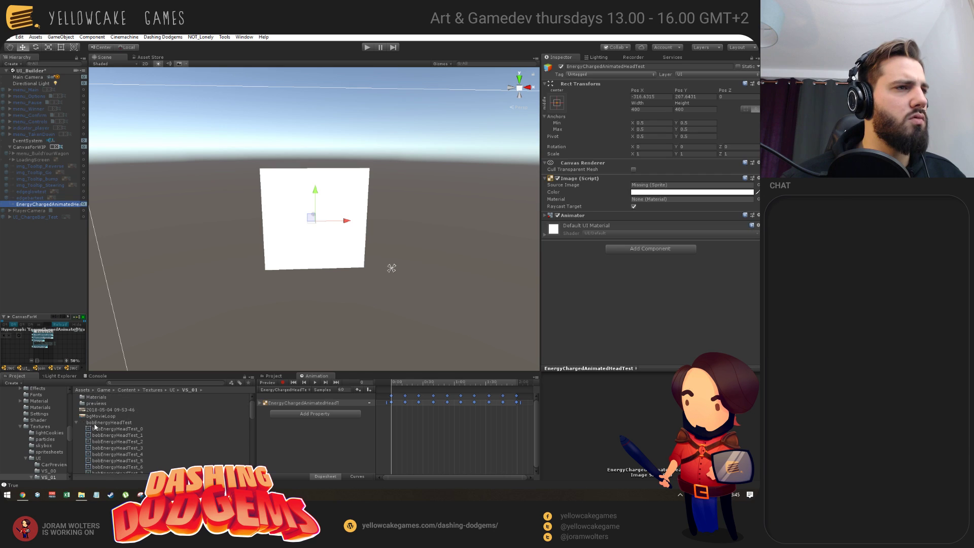
{"action": "left_click_drag", "start_coordinate": [98, 422], "coordinate": [660, 185]}
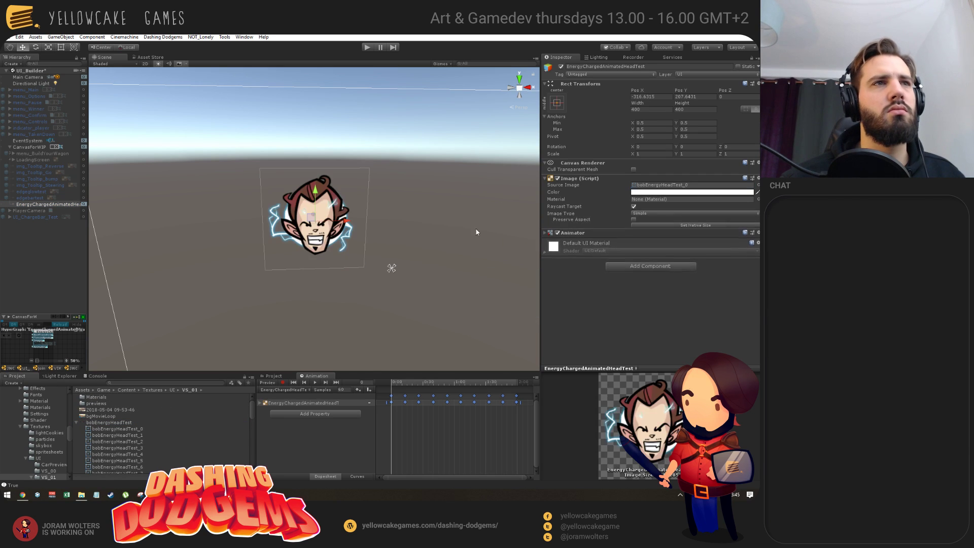
- Preview the head animation, then switch the scene to 2D with the Rect tool
{"action": "left_click_drag", "start_coordinate": [392, 297], "coordinate": [394, 309]}
{"action": "key", "text": "space"}
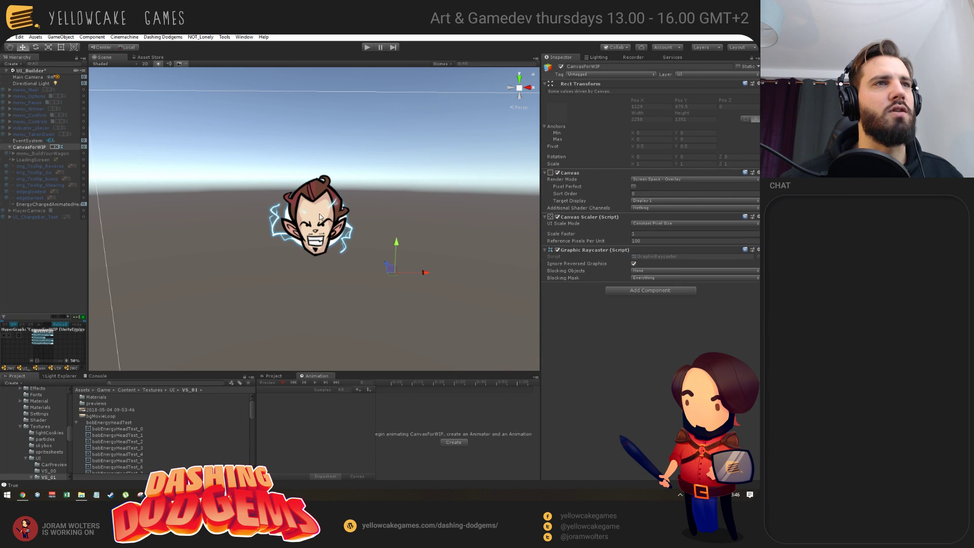
{"action": "key", "text": "space"}
{"action": "mouse_move", "coordinate": [316, 290]}
{"action": "left_mouse_down"}
{"action": "mouse_move", "coordinate": [355, 284]}
{"action": "mouse_move", "coordinate": [342, 289]}
{"action": "mouse_move", "coordinate": [344, 255]}
{"action": "mouse_move", "coordinate": [334, 312]}
{"action": "mouse_move", "coordinate": [325, 289]}
{"action": "left_mouse_up"}
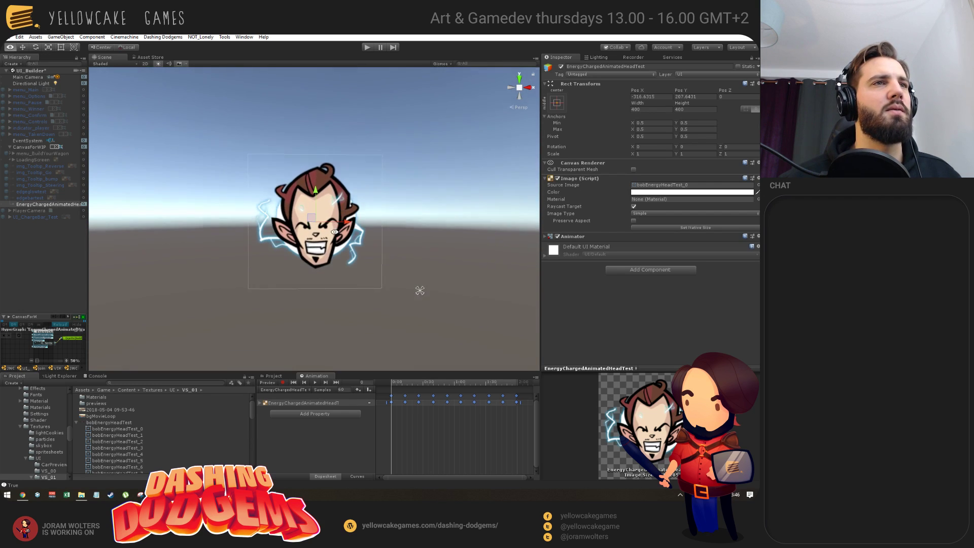
{"action": "left_click", "coordinate": [145, 65]}
{"action": "key", "text": "t"}
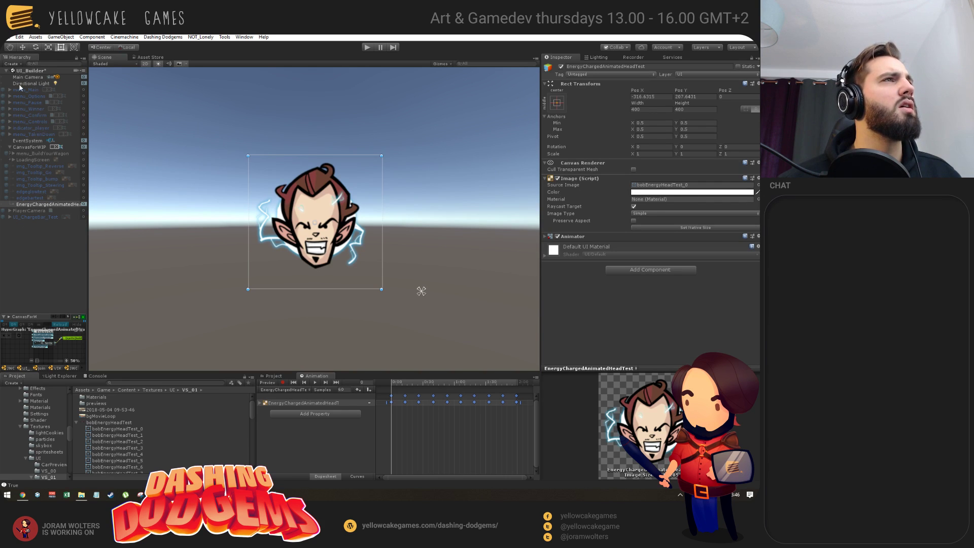
- Set the Lighting Skybox Material to None after trying Sprites-Mask and sky_ArenaMed
{"action": "left_click", "coordinate": [597, 57]}
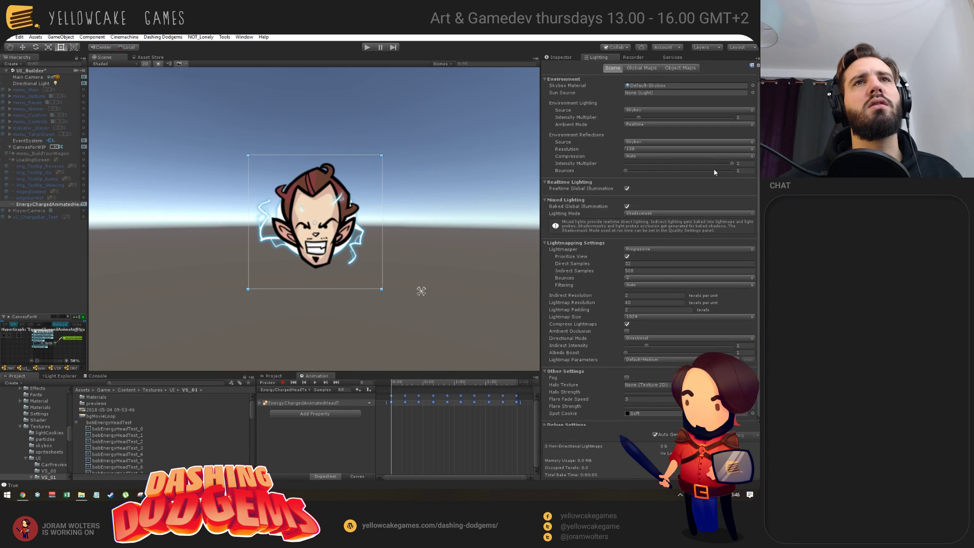
{"action": "left_click", "coordinate": [753, 87]}
{"action": "left_click_drag", "start_coordinate": [549, 179], "coordinate": [495, 108]}
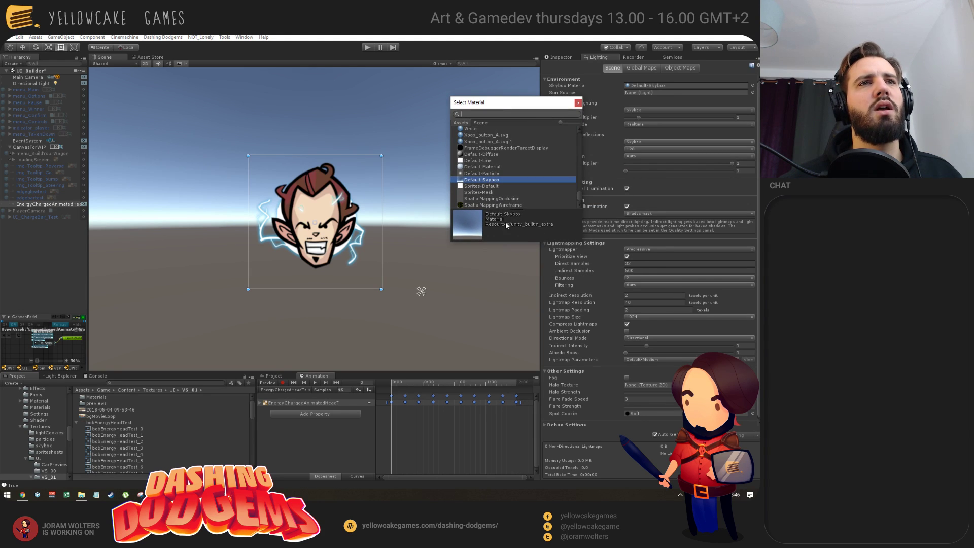
{"action": "left_click", "coordinate": [479, 193]}
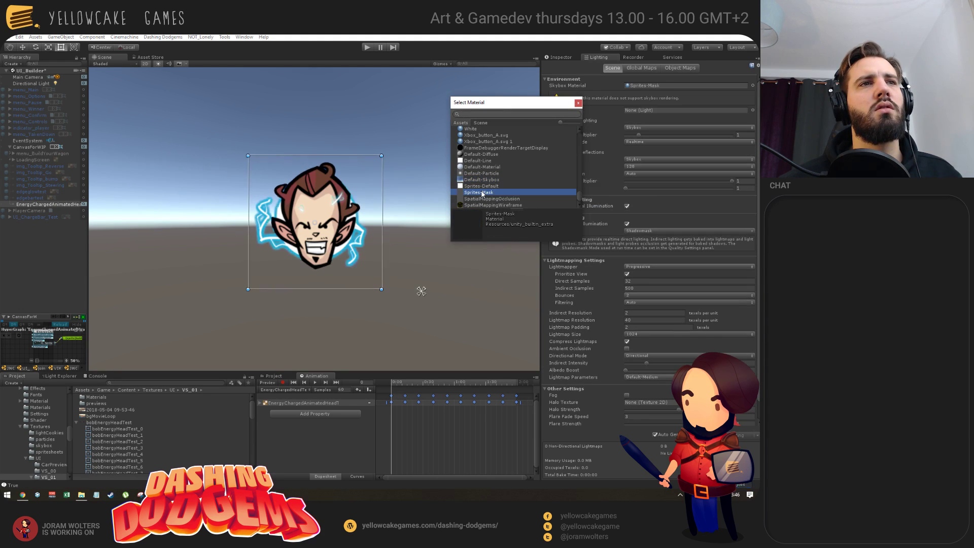
{"action": "scroll", "coordinate": [512, 177], "scroll_direction": "up", "scroll_amount": 3}
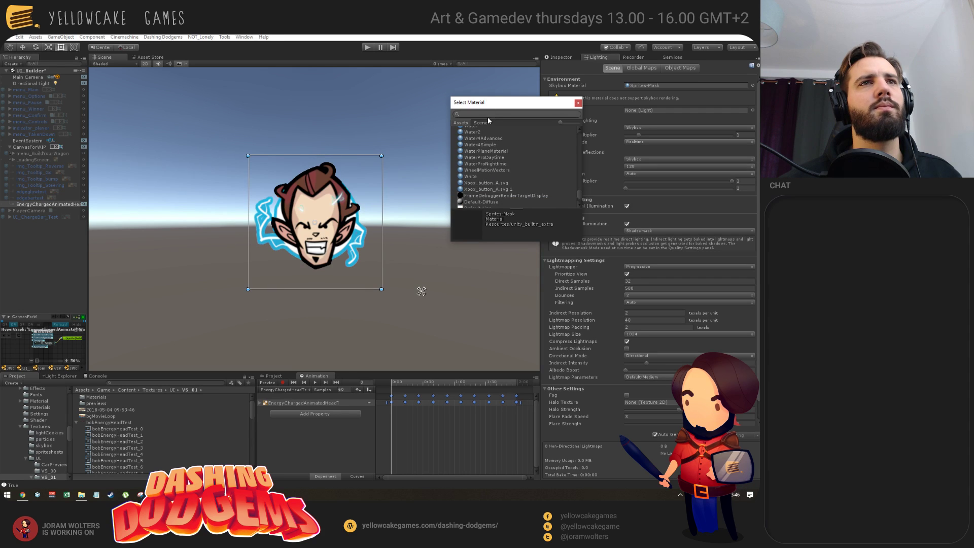
{"action": "type", "text": "sky"}
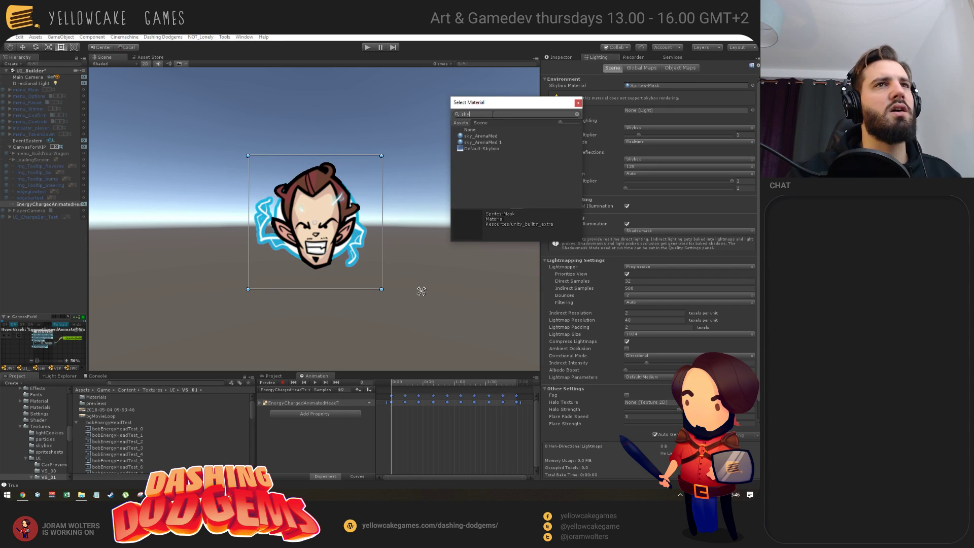
{"action": "left_click", "coordinate": [485, 136]}
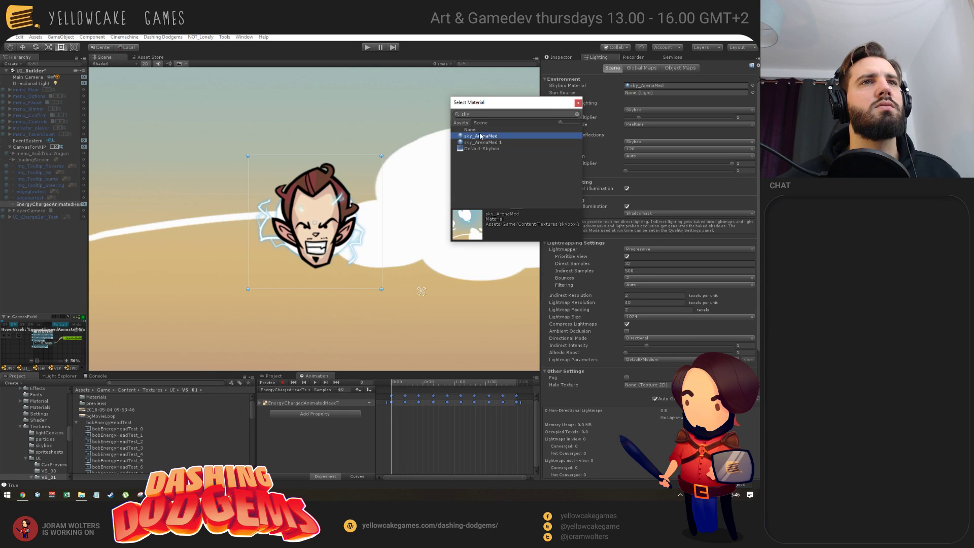
{"action": "left_click", "coordinate": [475, 129]}
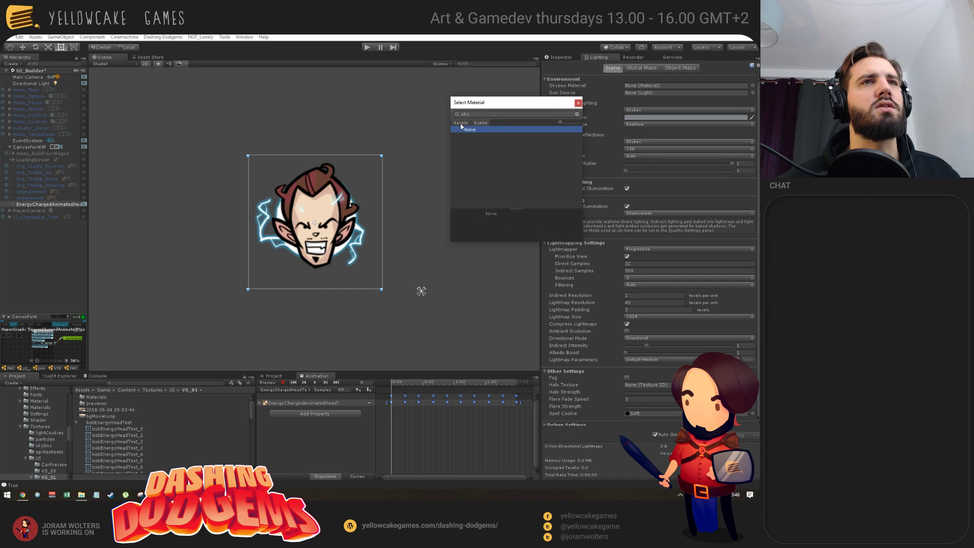
{"action": "key", "text": "Escape"}
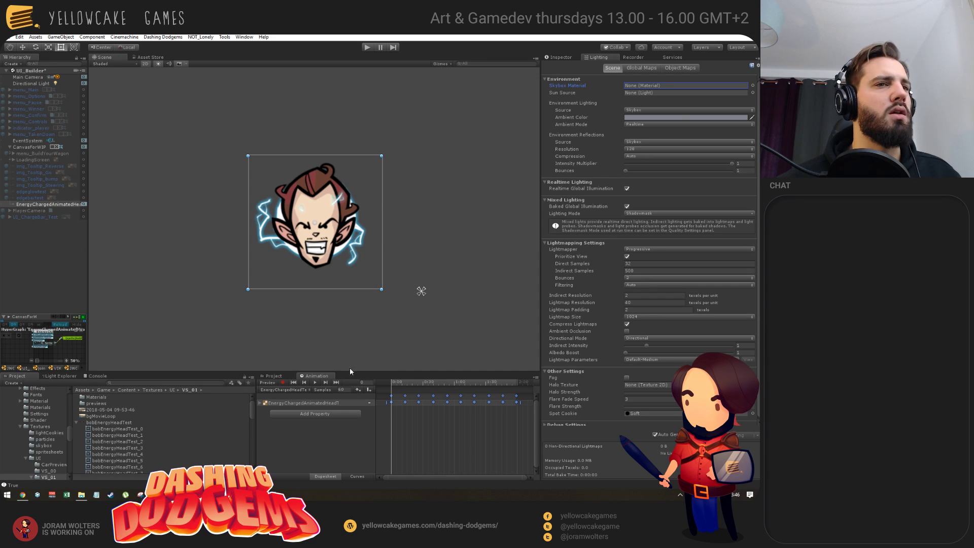
- Play the head animation on loop and capture a fresh ScreenToGif recording of it
{"action": "left_click", "coordinate": [315, 383]}
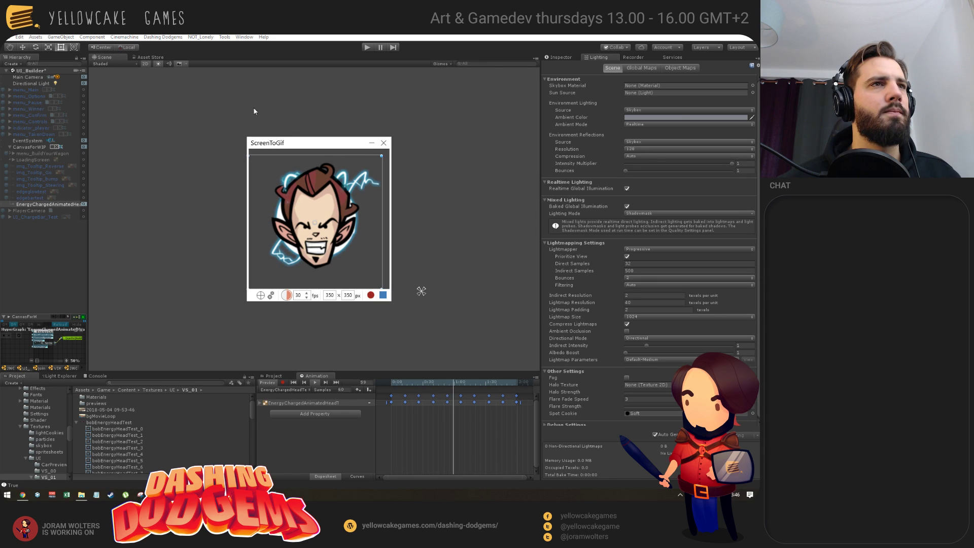
{"action": "left_click_drag", "start_coordinate": [293, 144], "coordinate": [291, 146]}
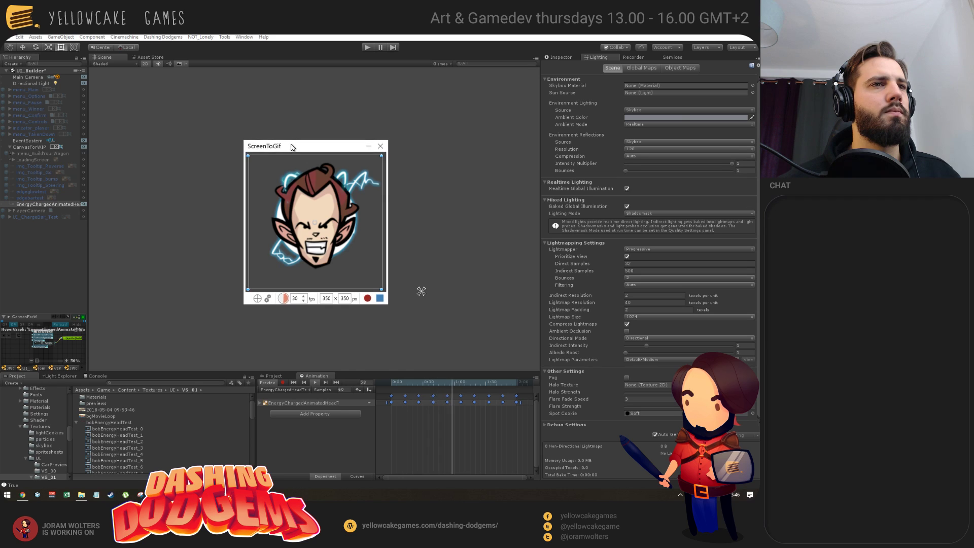
{"action": "left_click", "coordinate": [367, 299]}
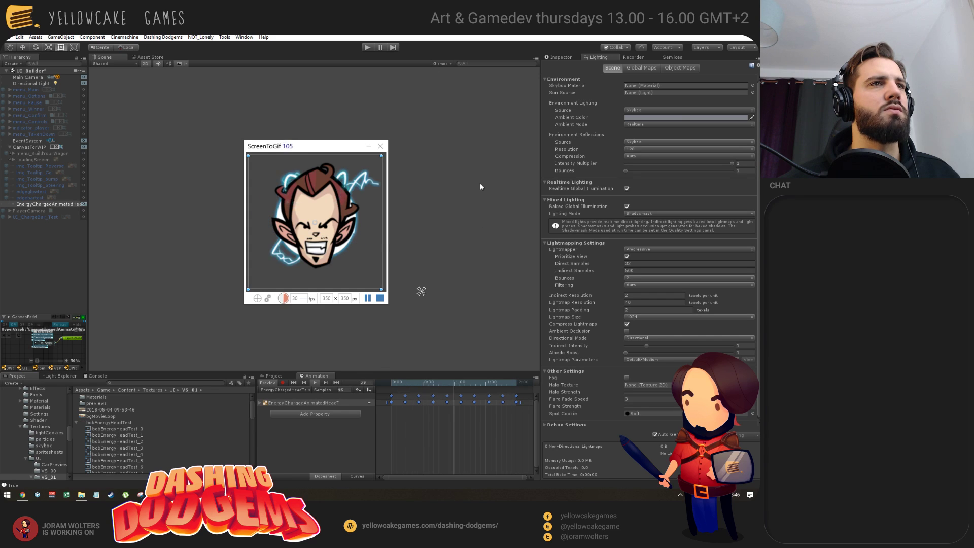
{"action": "left_click", "coordinate": [379, 298]}
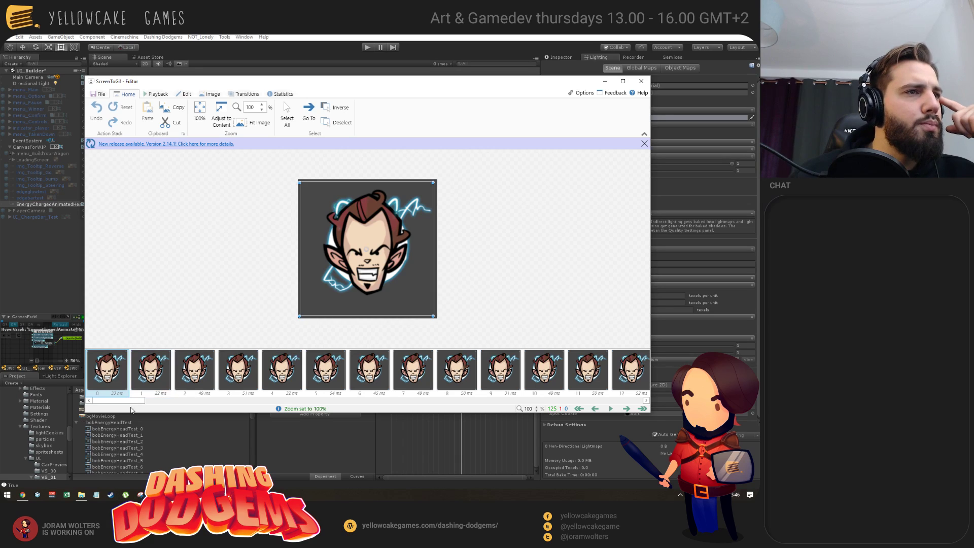
- Scroll the frame timeline to check frame 63 as a possible loop end
{"action": "left_click_drag", "start_coordinate": [128, 402], "coordinate": [388, 415]}
{"action": "left_click", "coordinate": [282, 371]}
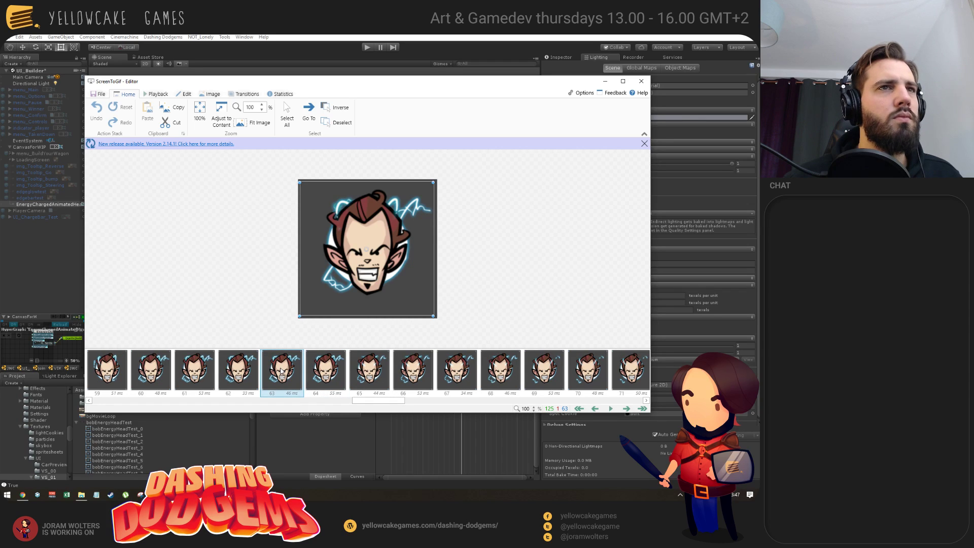
{"action": "left_click_drag", "start_coordinate": [378, 401], "coordinate": [51, 396]}
{"action": "left_click_drag", "start_coordinate": [108, 406], "coordinate": [357, 410]}
{"action": "left_click", "coordinate": [407, 372]}
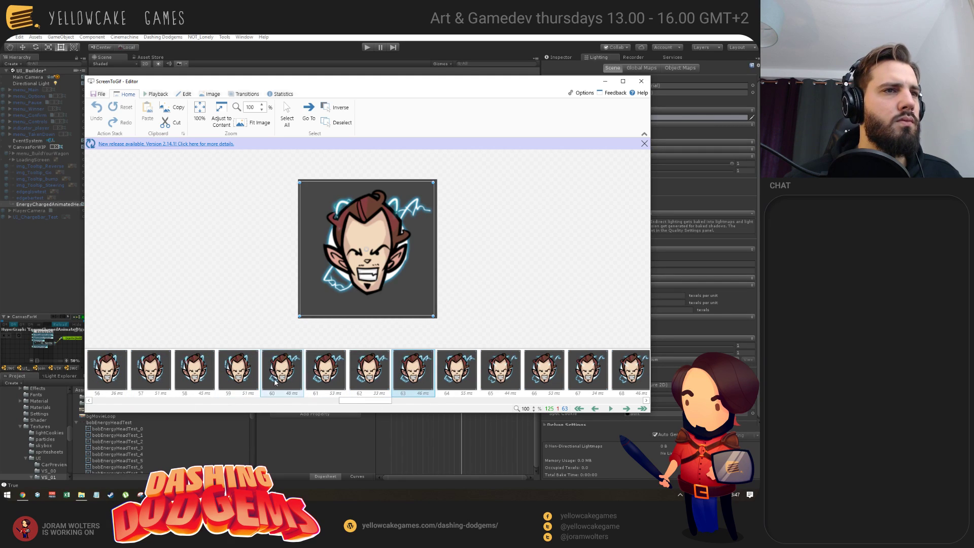
- Select frames 61 through 124 and delete them
{"action": "left_click", "coordinate": [327, 372]}
{"action": "left_click_drag", "start_coordinate": [355, 403], "coordinate": [617, 401]}
{"action": "left_click", "coordinate": [587, 375], "text": "shift"}
{"action": "key", "text": "Delete"}
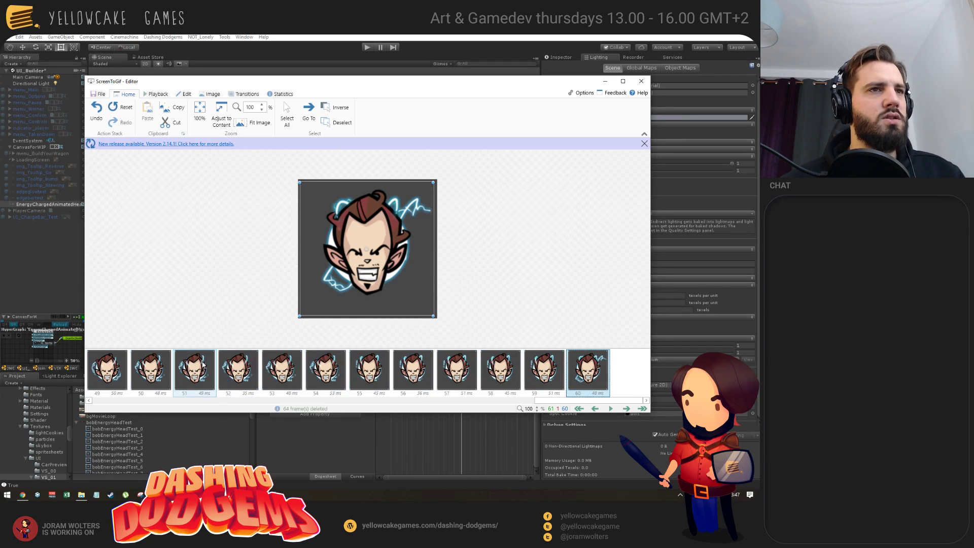
{"action": "left_click_drag", "start_coordinate": [567, 401], "coordinate": [215, 415]}
{"action": "left_click_drag", "start_coordinate": [140, 418], "coordinate": [175, 416]}
{"action": "left_click", "coordinate": [98, 94]}
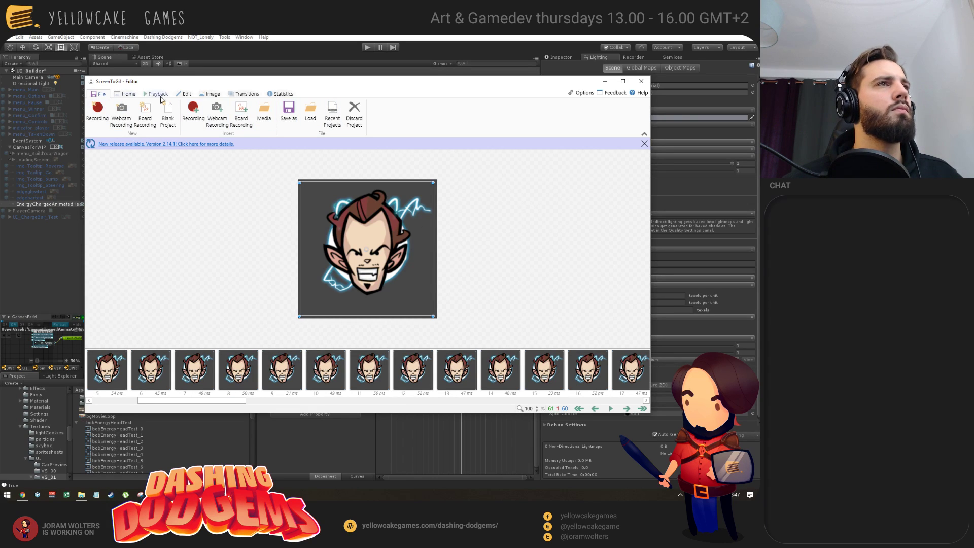
- Save the trimmed loop as GIF named bobPower in the media\gifs folder
{"action": "left_click", "coordinate": [200, 94]}
{"action": "left_click", "coordinate": [93, 95]}
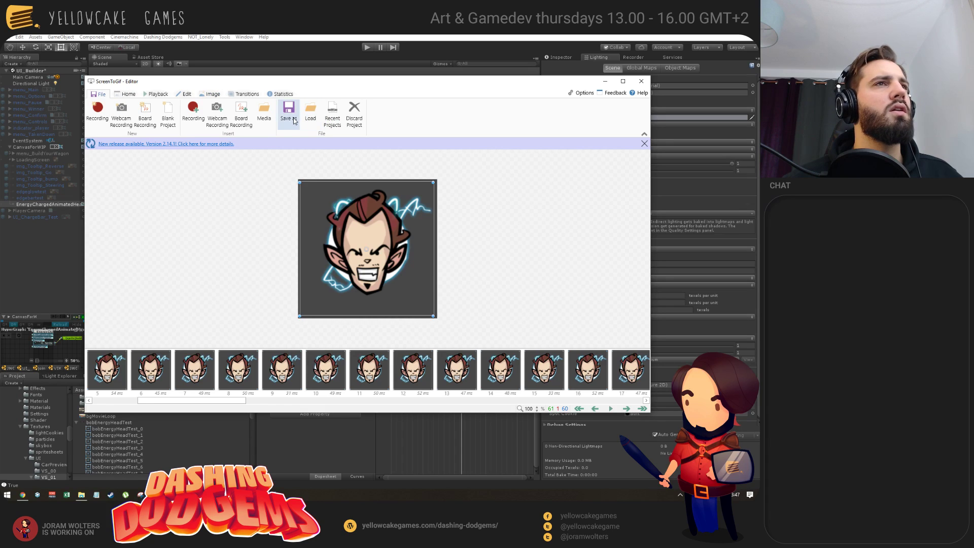
{"action": "left_click", "coordinate": [288, 110]}
{"action": "scroll", "coordinate": [626, 295], "scroll_direction": "down", "scroll_amount": 1}
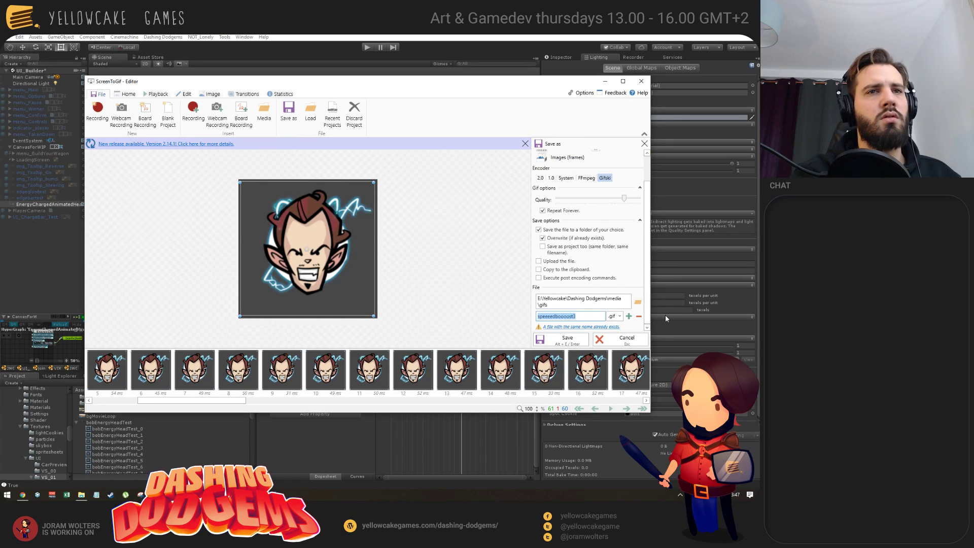
{"action": "type", "text": "bob"}
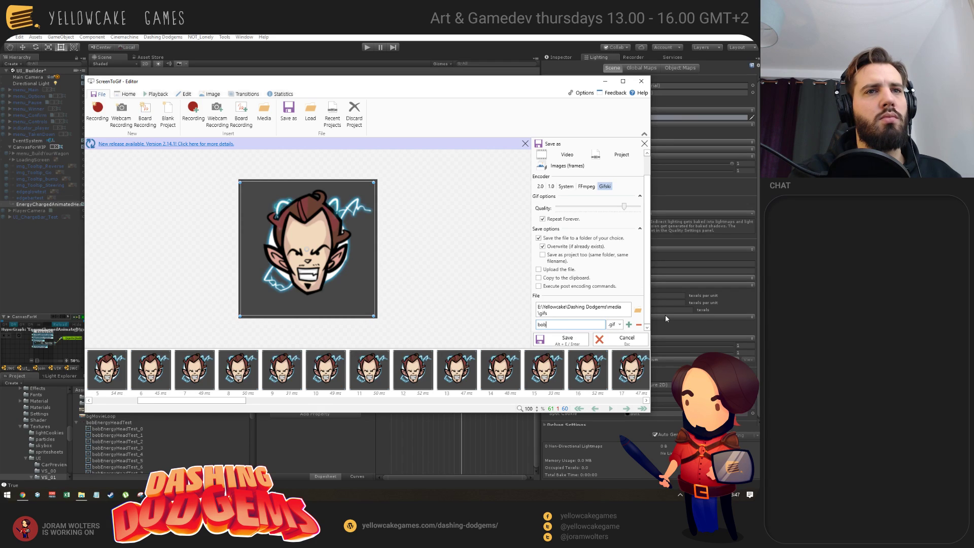
{"action": "type", "text": "Power"}
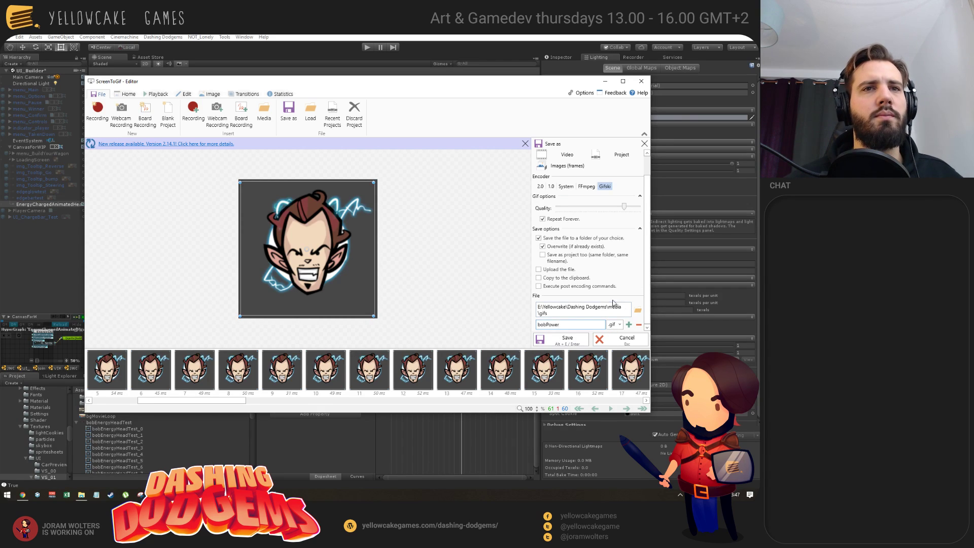
{"action": "left_click", "coordinate": [582, 338]}
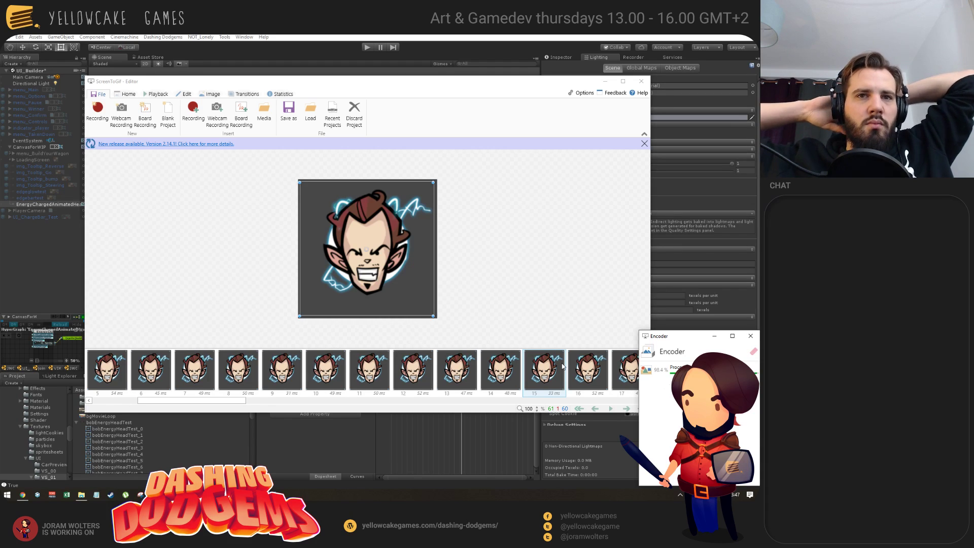
- Bring up the lighteninghead Explorer window, go up to Art, and maximize it
{"action": "key", "text": "alt+Tab"}
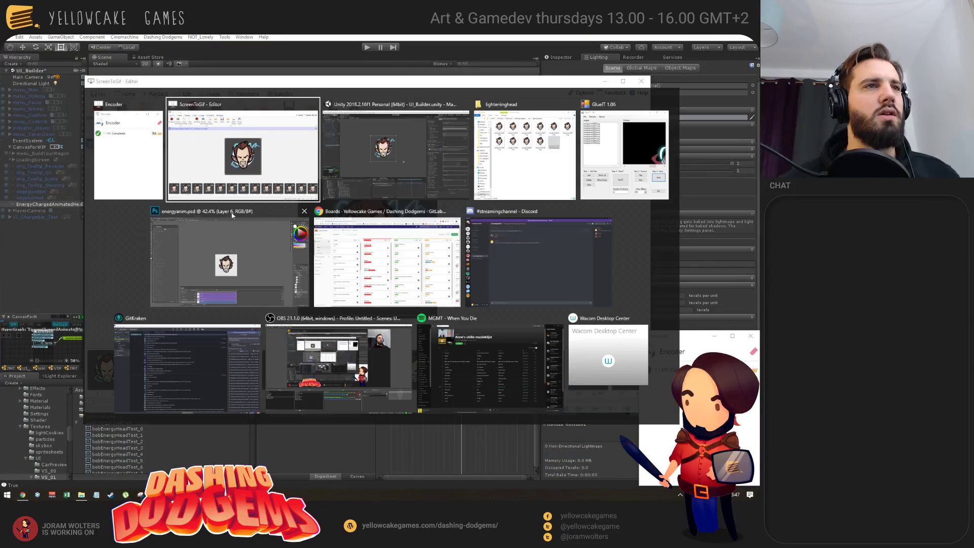
{"action": "left_click", "coordinate": [541, 173]}
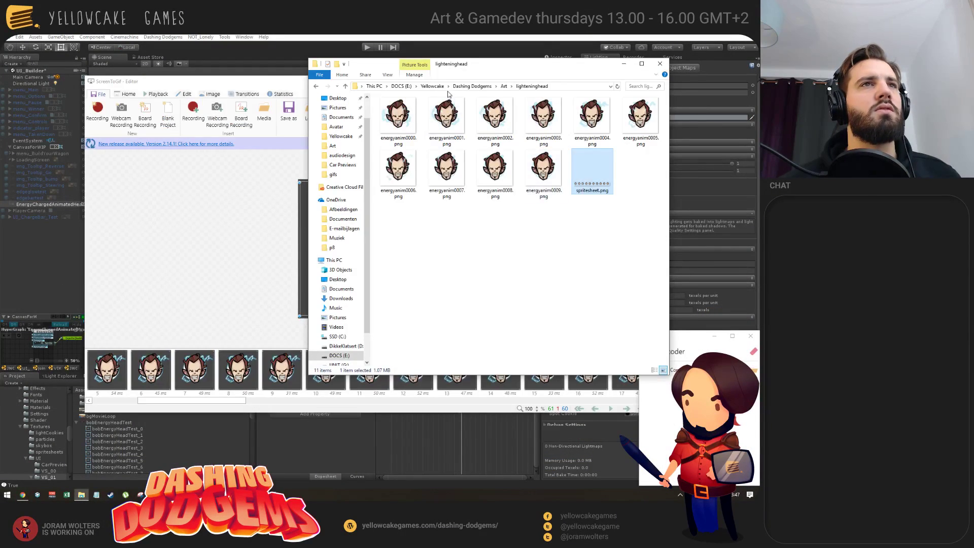
{"action": "left_click", "coordinate": [504, 87]}
{"action": "scroll", "coordinate": [519, 192], "scroll_direction": "up", "scroll_amount": 15}
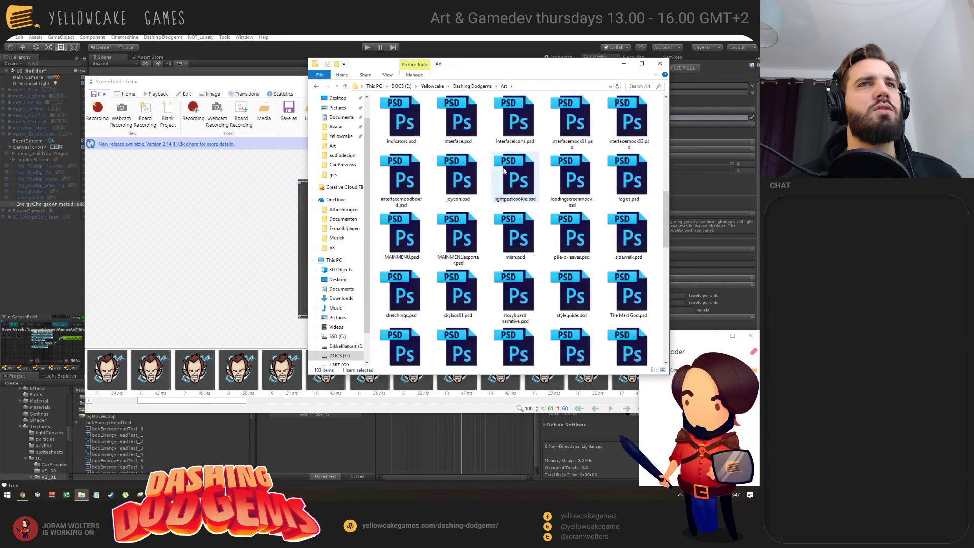
{"action": "scroll", "coordinate": [494, 250], "scroll_direction": "down", "scroll_amount": 5}
{"action": "scroll", "coordinate": [487, 231], "scroll_direction": "up", "scroll_amount": 5}
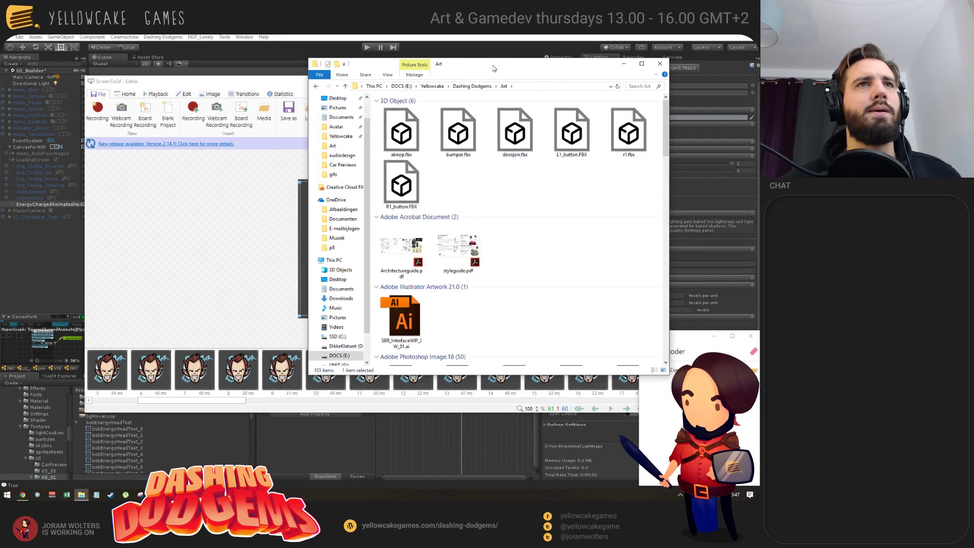
{"action": "double_click", "coordinate": [495, 64]}
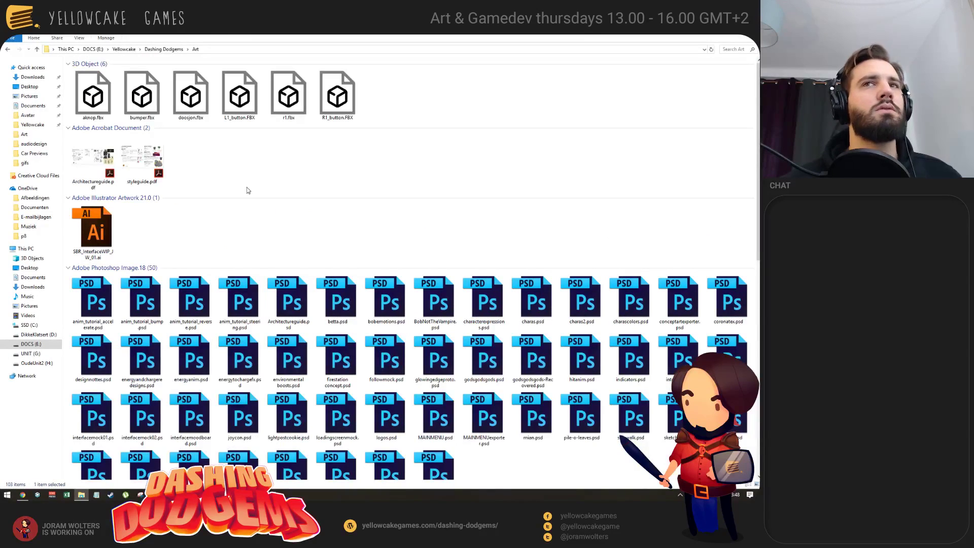
- Navigate to Dashing Dodgems > media > gifs and shrink the Explorer window
{"action": "key", "text": "alt+Up"}
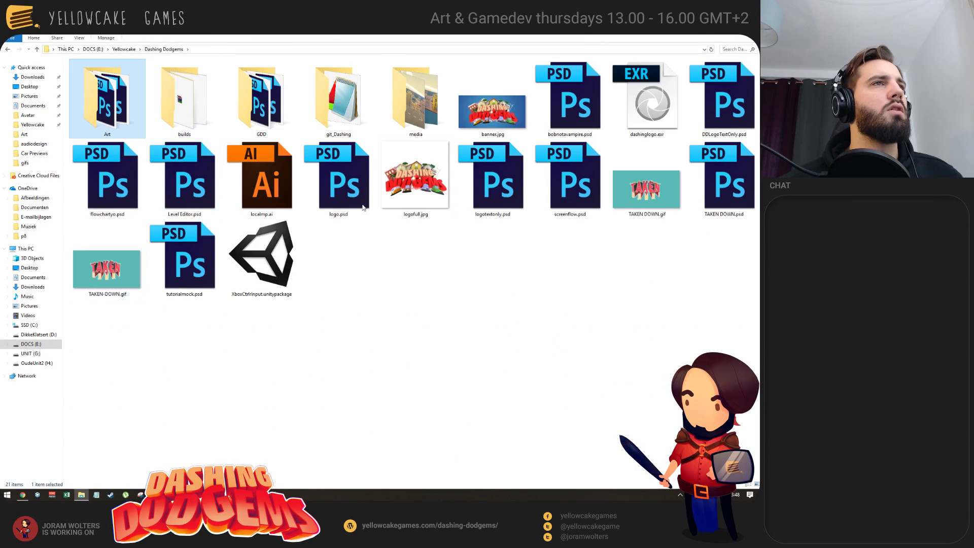
{"action": "double_click", "coordinate": [399, 112]}
{"action": "left_click", "coordinate": [396, 104]}
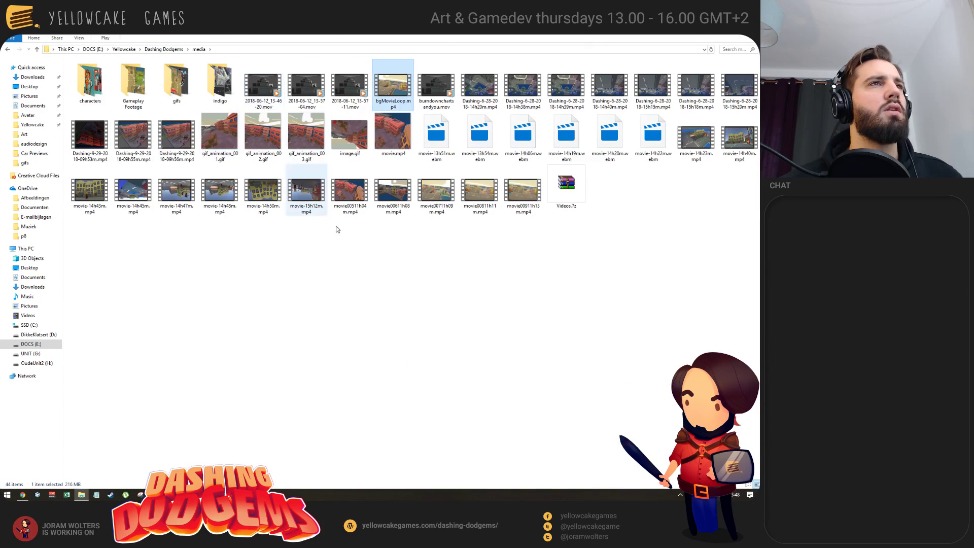
{"action": "key", "text": "Right"}
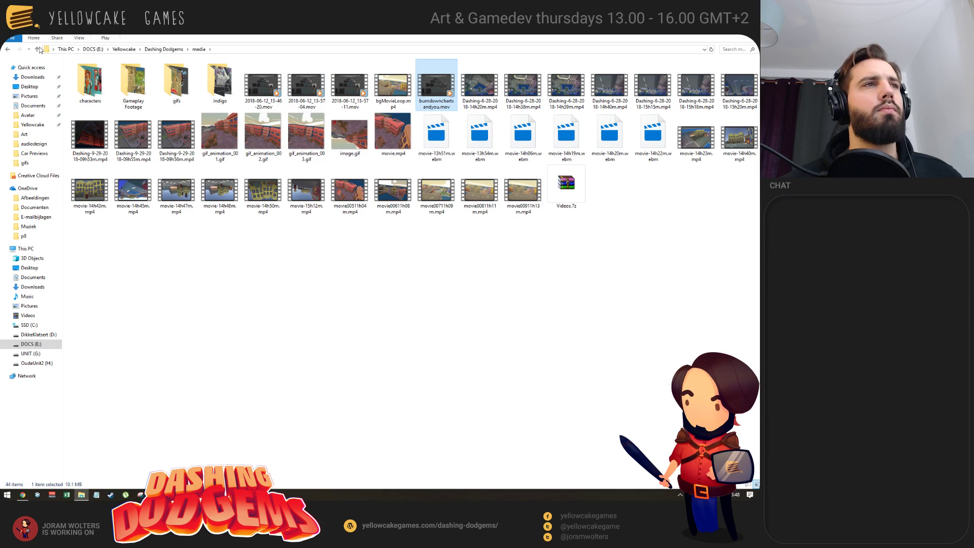
{"action": "double_click", "coordinate": [177, 83]}
{"action": "left_click", "coordinate": [228, 86]}
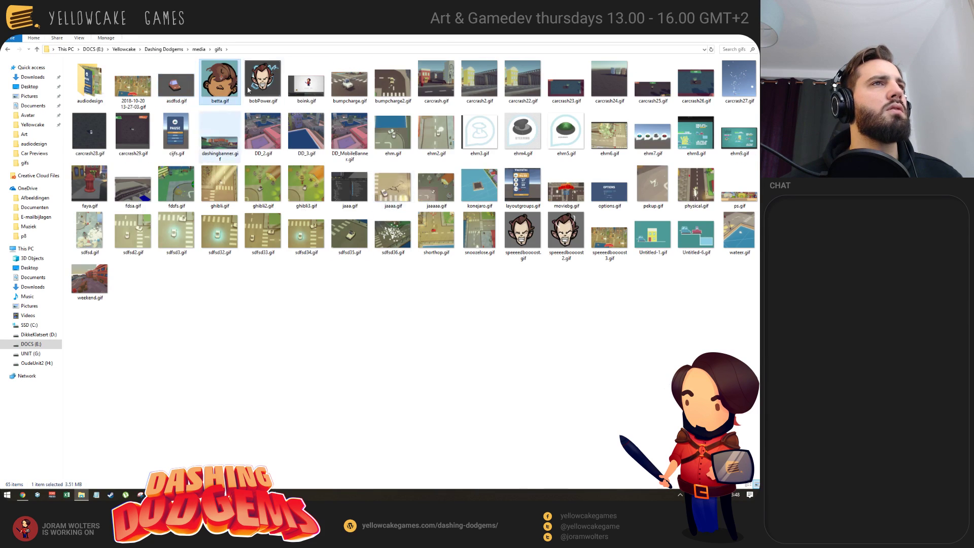
{"action": "left_click_drag", "start_coordinate": [385, 31], "coordinate": [515, 115]}
{"action": "key", "text": "alt+Tab"}
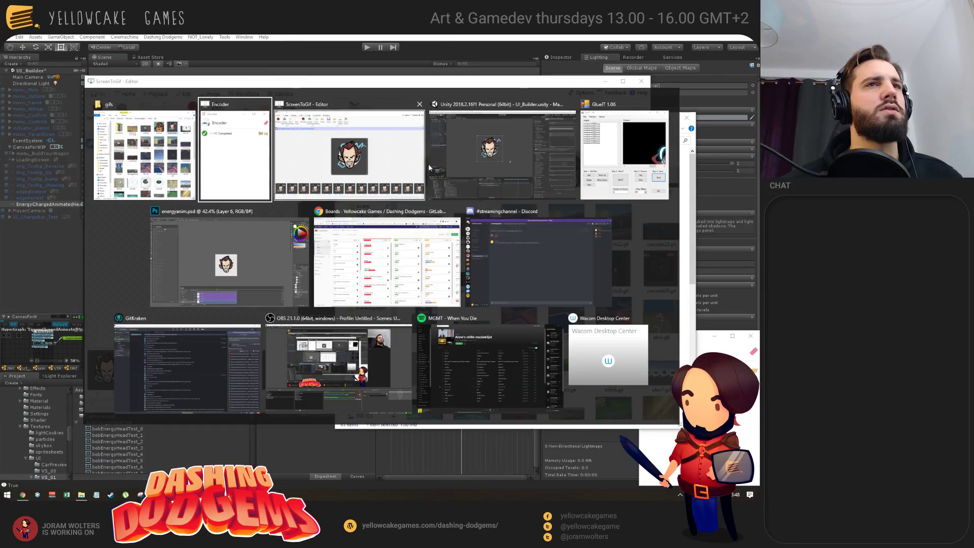
- Upload bobPower.gif to the Discord channel with the comment 'danoontje POOOOWEEEERRR'
{"action": "left_click", "coordinate": [537, 261]}
{"action": "key", "text": "alt+Tab"}
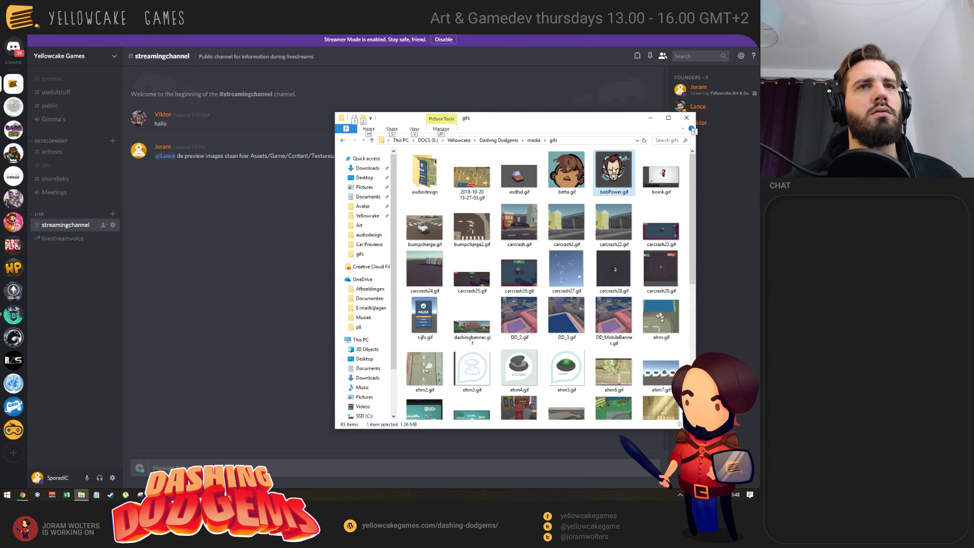
{"action": "left_click_drag", "start_coordinate": [612, 167], "coordinate": [315, 273]}
{"action": "type", "text": "dan"}
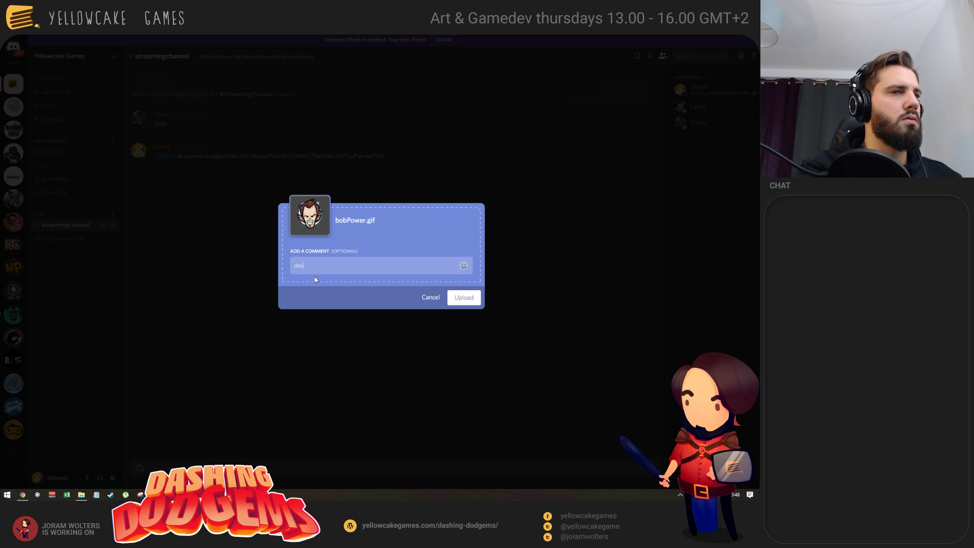
{"action": "type", "text": "oontje POOOOWEEEERRR"}
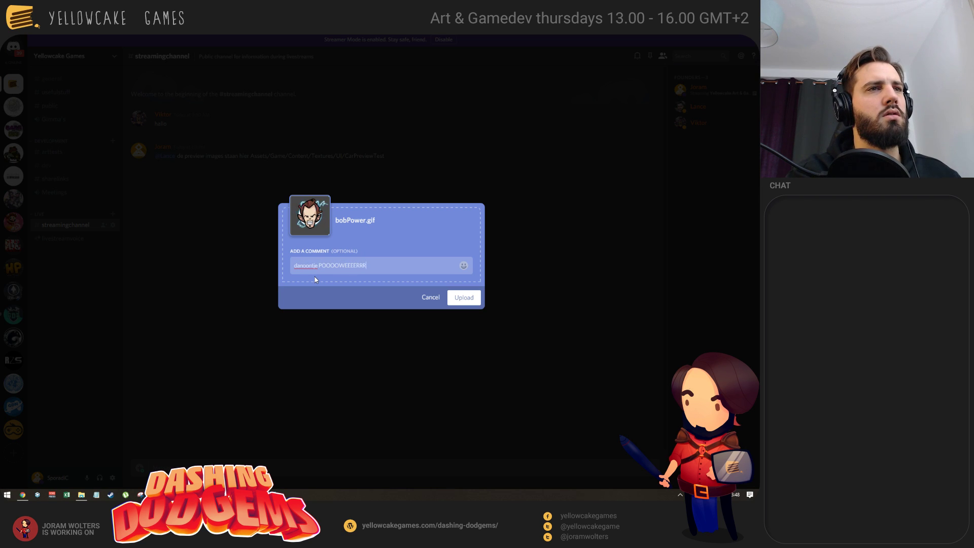
{"action": "key", "text": "Return"}
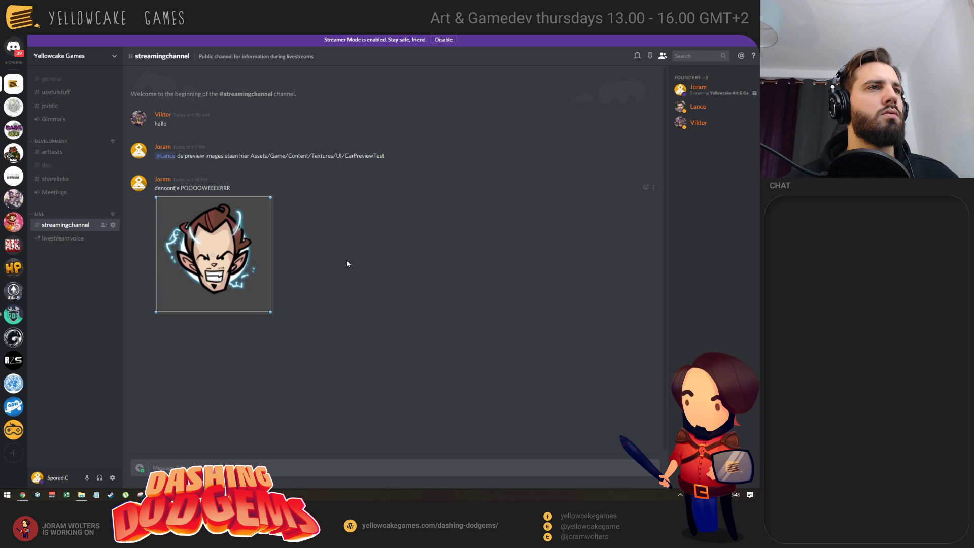
{"action": "key", "text": "alt+Tab"}
{"action": "key", "text": "alt+Tab"}
{"action": "key", "text": "alt+Tab"}
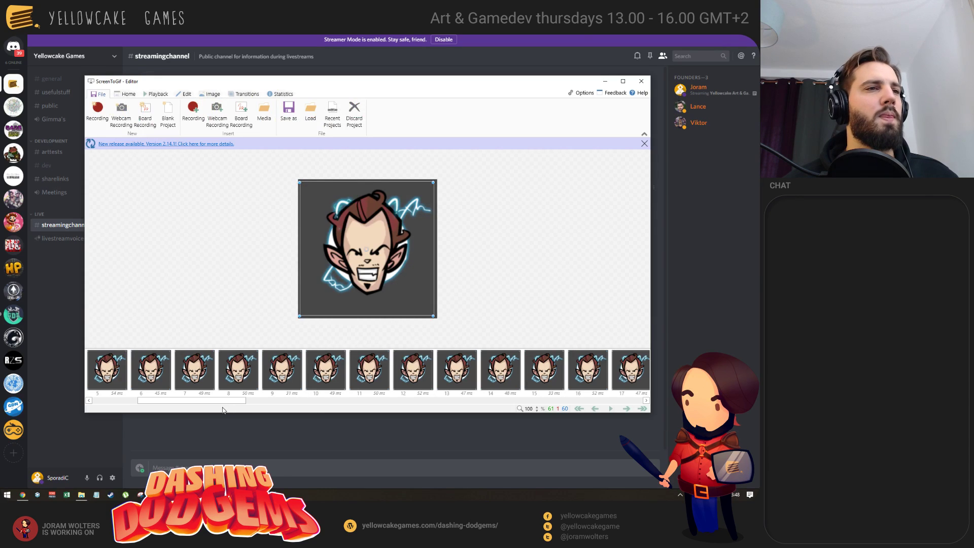
- Play the devil-face animation from frame 0 to review the loop
{"action": "left_click_drag", "start_coordinate": [223, 410], "coordinate": [178, 410]}
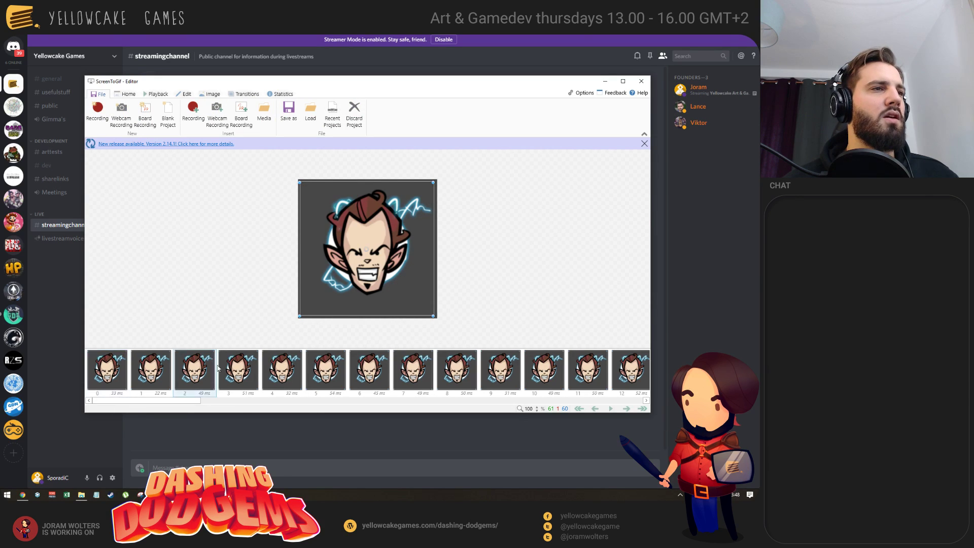
{"action": "left_click", "coordinate": [107, 368]}
{"action": "key", "text": "space"}
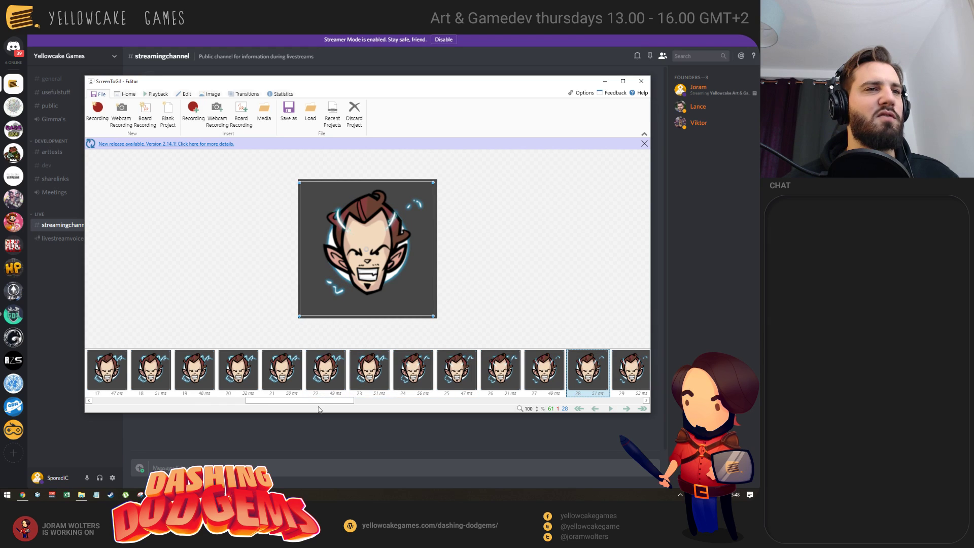
{"action": "mouse_move", "coordinate": [345, 406]}
{"action": "left_mouse_down"}
{"action": "mouse_move", "coordinate": [391, 407]}
{"action": "mouse_move", "coordinate": [327, 409]}
{"action": "left_mouse_up"}
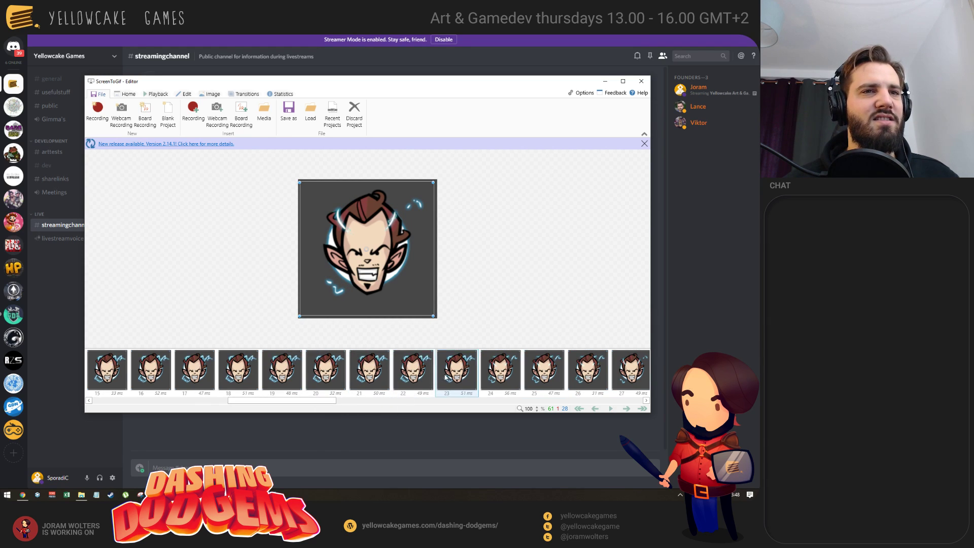
{"action": "left_click", "coordinate": [405, 429]}
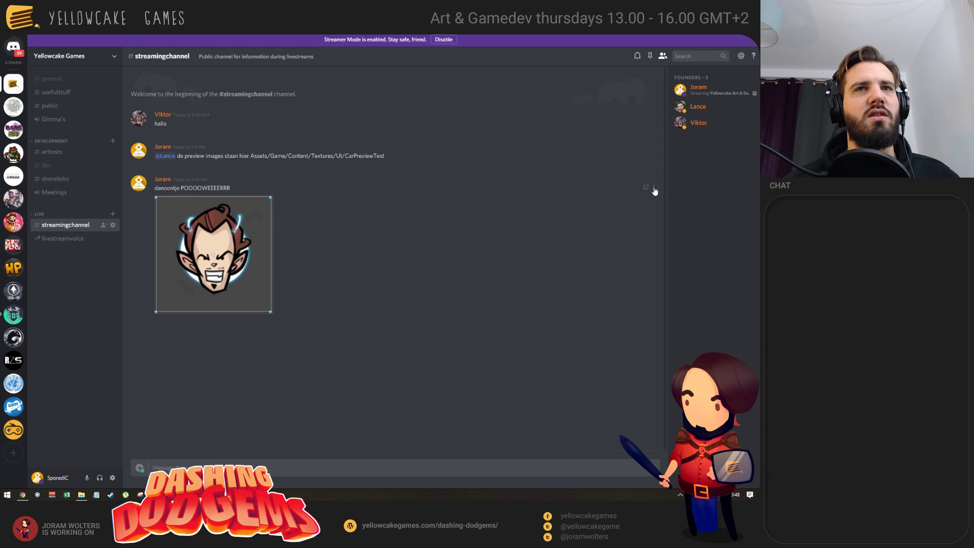
- Delete the old gif message from the Discord channel
{"action": "left_click", "coordinate": [649, 188]}
{"action": "left_click", "coordinate": [654, 210]}
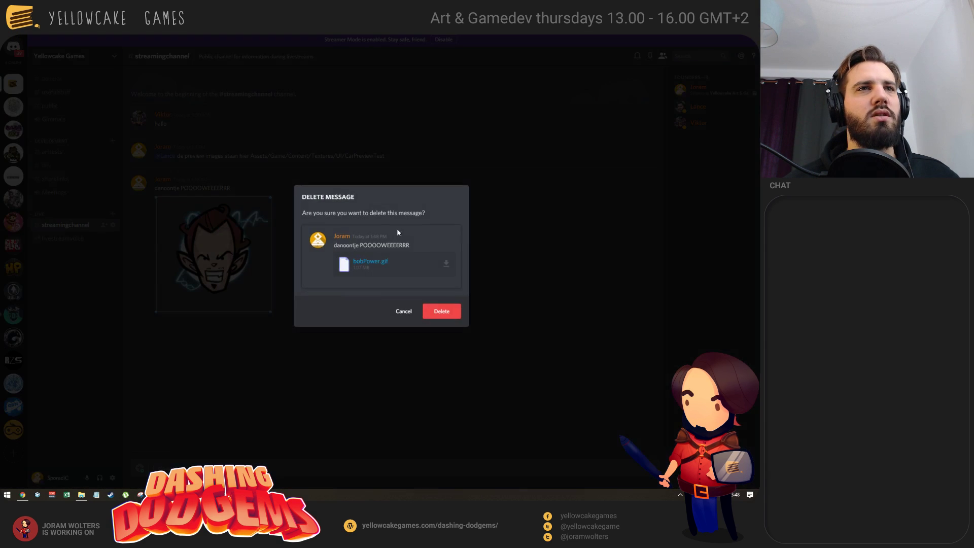
{"action": "left_click", "coordinate": [443, 311]}
{"action": "key", "text": "alt+Tab"}
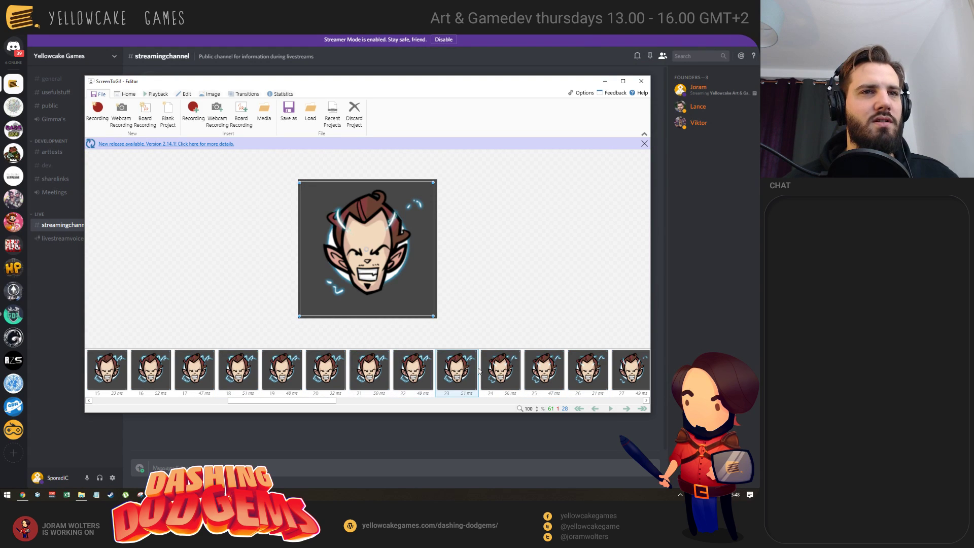
- Select frames 0 through 23 and delete them, leaving 37 frames
{"action": "left_click", "coordinate": [461, 372]}
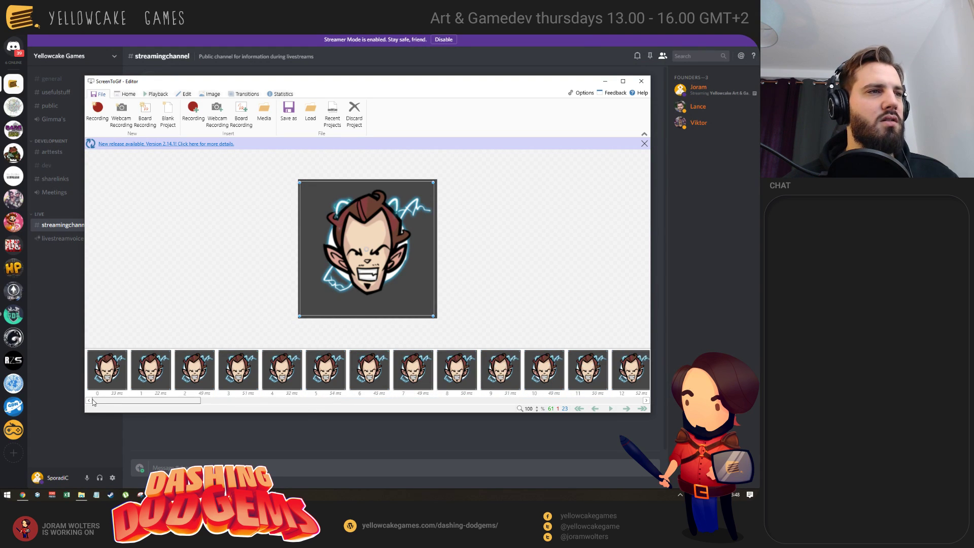
{"action": "left_click_drag", "start_coordinate": [308, 401], "coordinate": [171, 401]}
{"action": "left_click", "coordinate": [117, 372], "text": "shift"}
{"action": "key", "text": "Delete"}
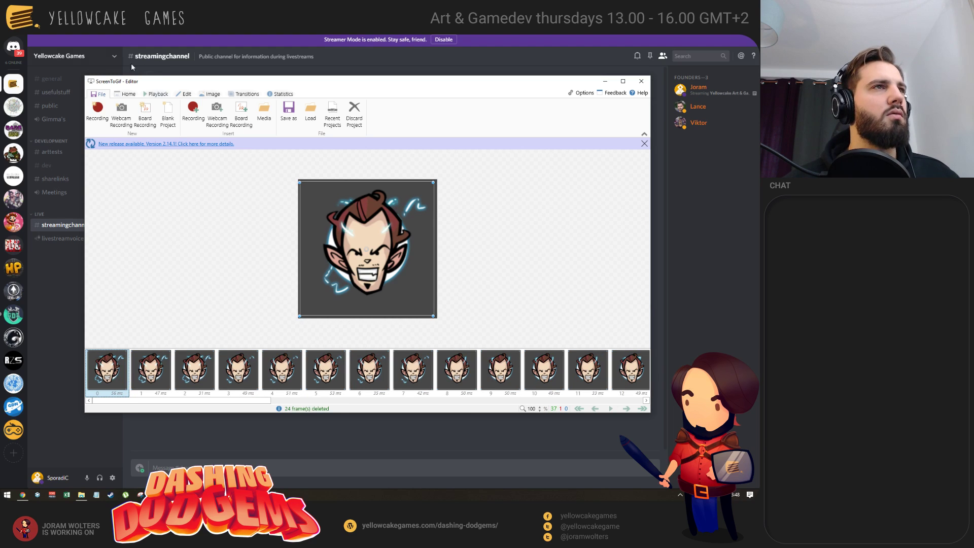
- Save the trimmed animation again as a GIF
{"action": "left_click", "coordinate": [288, 111]}
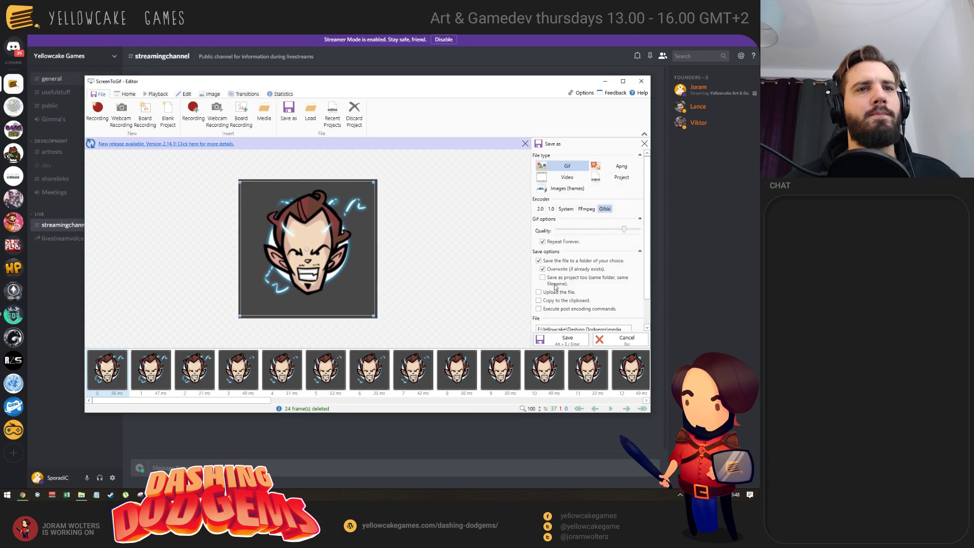
{"action": "scroll", "coordinate": [583, 264], "scroll_direction": "down", "scroll_amount": 1}
{"action": "left_click", "coordinate": [560, 340]}
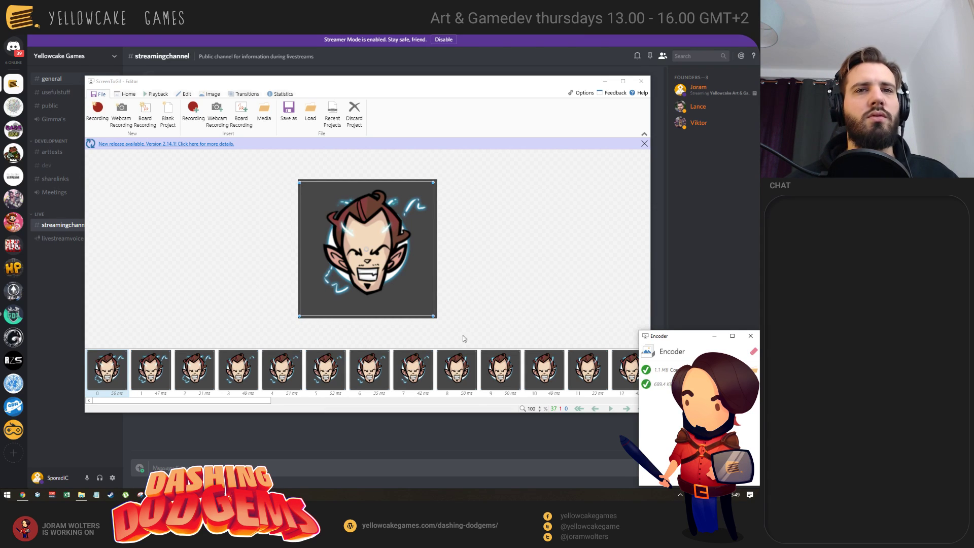
{"action": "key", "text": "super+Tab"}
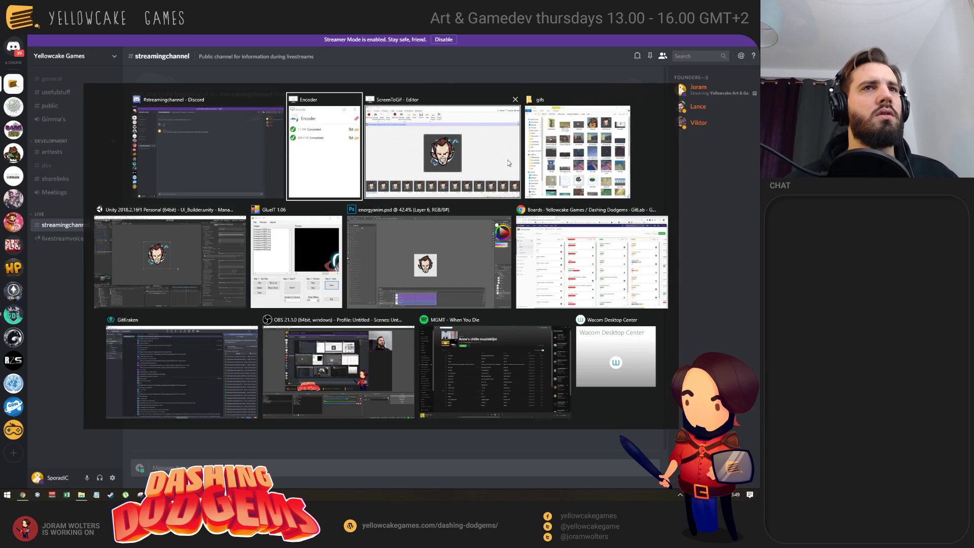
- Post bobPower.gif from the gifs folder to Discord with the comment 'Danoontje Poooweeerrrr', then return to ScreenToGif
{"action": "left_click", "coordinate": [587, 188]}
{"action": "left_click_drag", "start_coordinate": [614, 172], "coordinate": [313, 323]}
{"action": "left_click", "coordinate": [318, 271]}
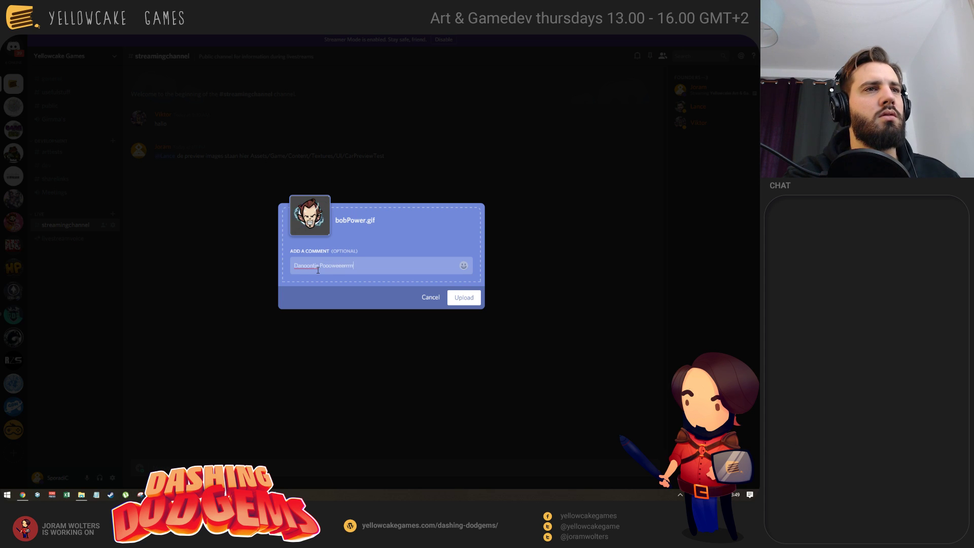
{"action": "type", "text": "Danoontje Poooweeerrrr"}
{"action": "key", "text": "Return"}
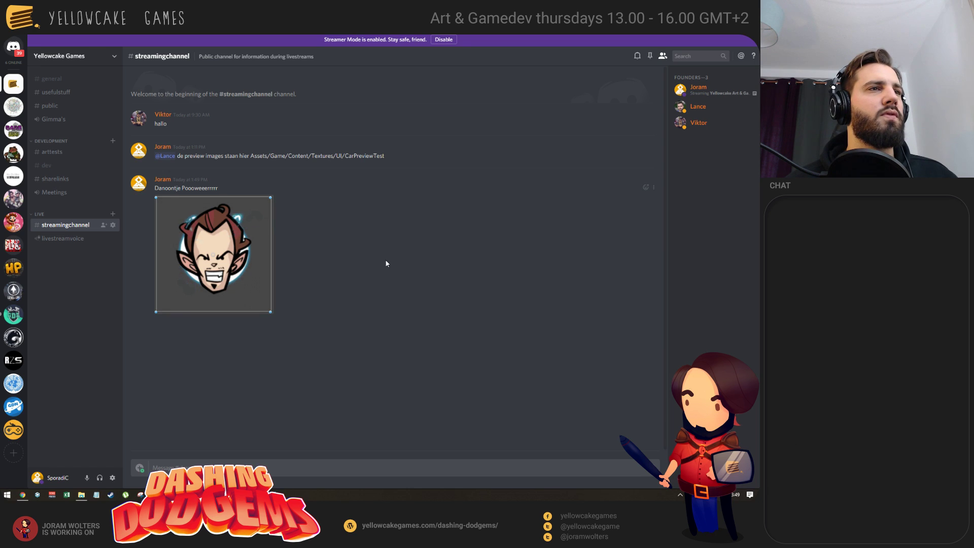
{"action": "key", "text": "alt+Tab"}
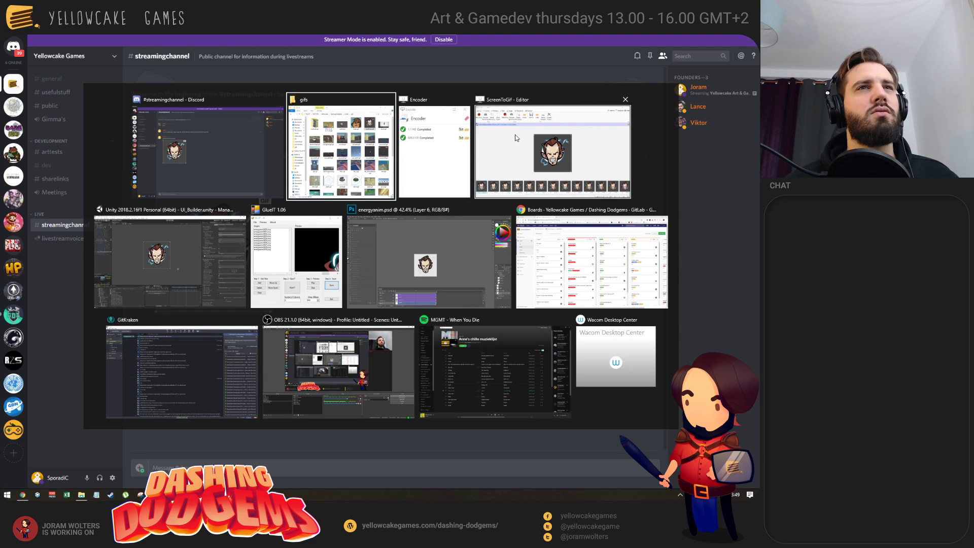
{"action": "left_click", "coordinate": [590, 141]}
- Exit the ScreenToGif editor, close the GlueIT window, and bring the Photoshop devil-face document forward
{"action": "left_click", "coordinate": [642, 81]}
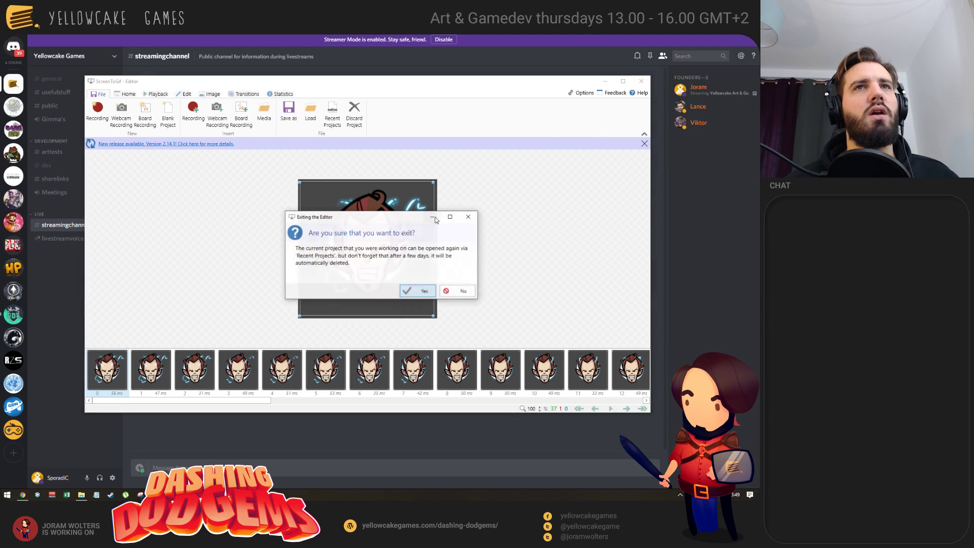
{"action": "left_click", "coordinate": [414, 291]}
{"action": "key", "text": "alt+Tab"}
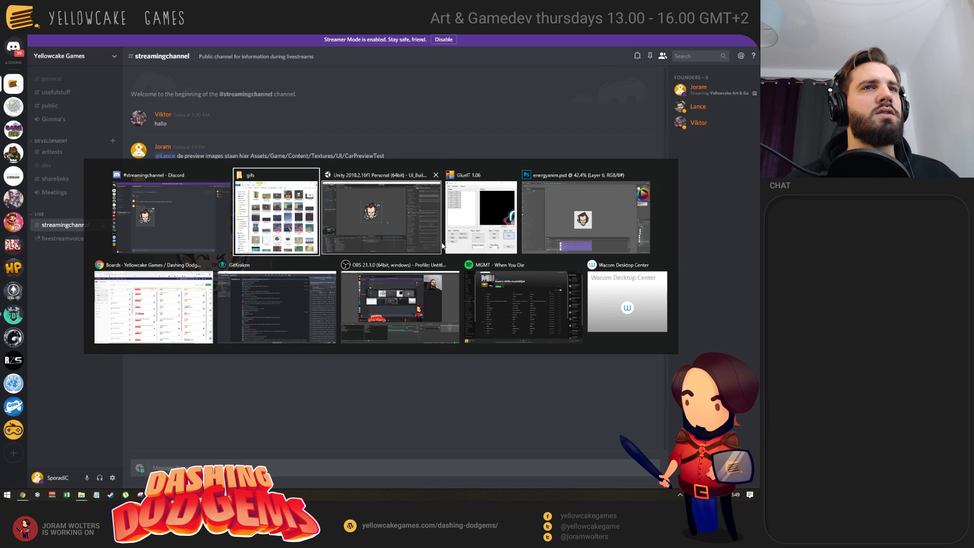
{"action": "left_click", "coordinate": [512, 175]}
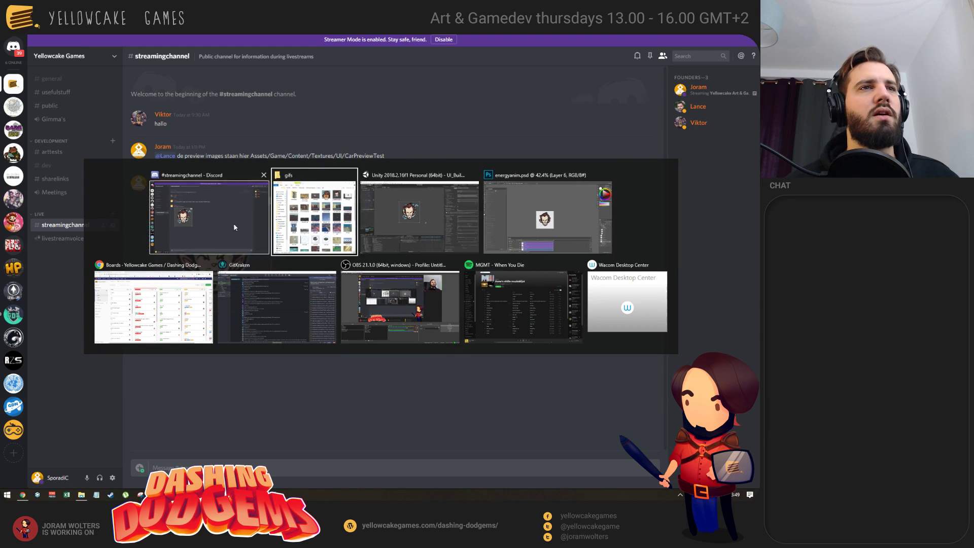
{"action": "key", "text": "Escape"}
{"action": "key", "text": "alt+Tab"}
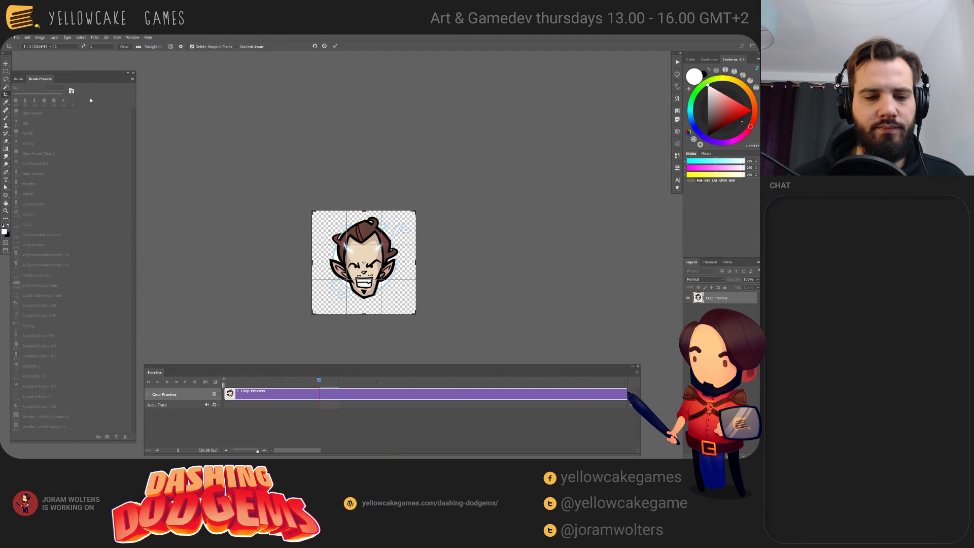
- Discard the pending crop so the devil-face animation stays uncropped, then switch to another document
{"action": "left_click", "coordinate": [6, 64]}
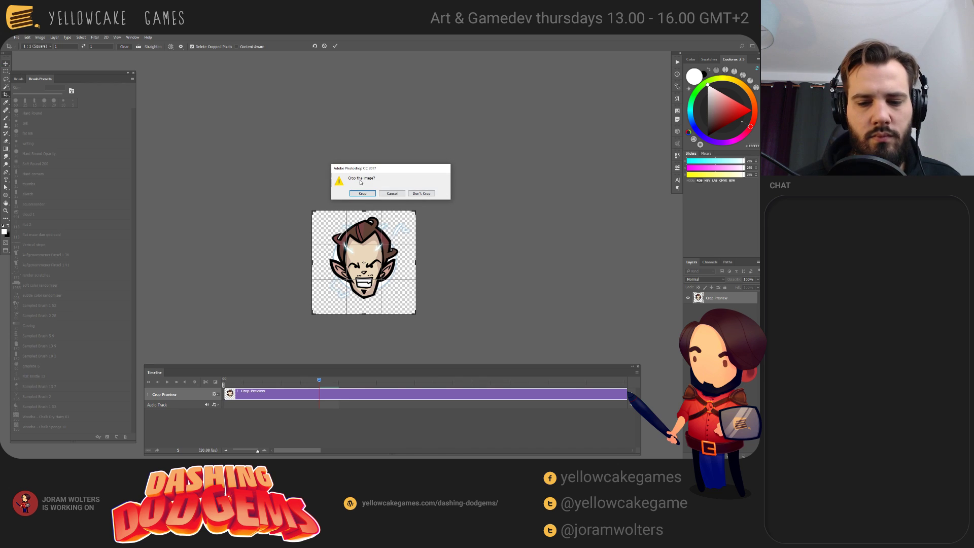
{"action": "left_click", "coordinate": [392, 194]}
{"action": "key", "text": "Escape"}
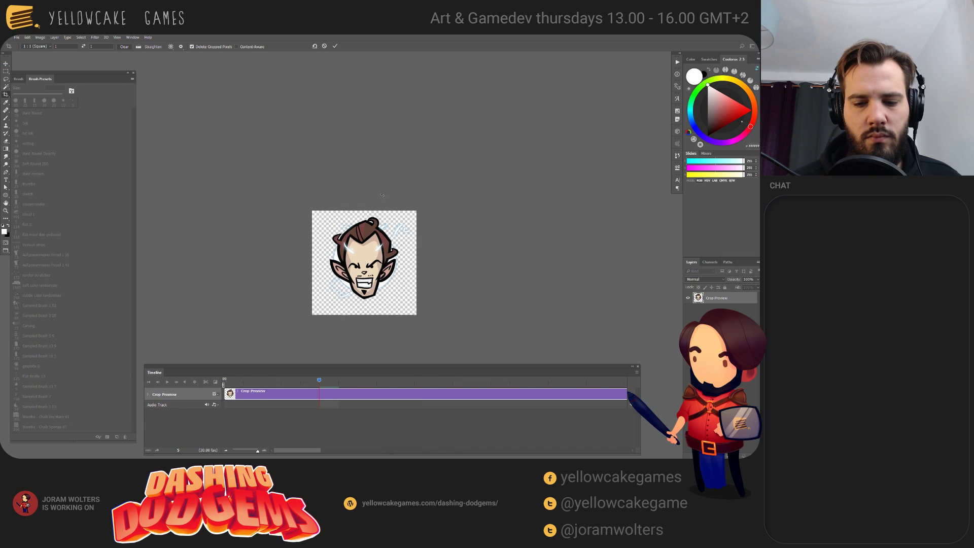
{"action": "key", "text": "ctrl+Tab"}
{"action": "key", "text": "ctrl+Tab"}
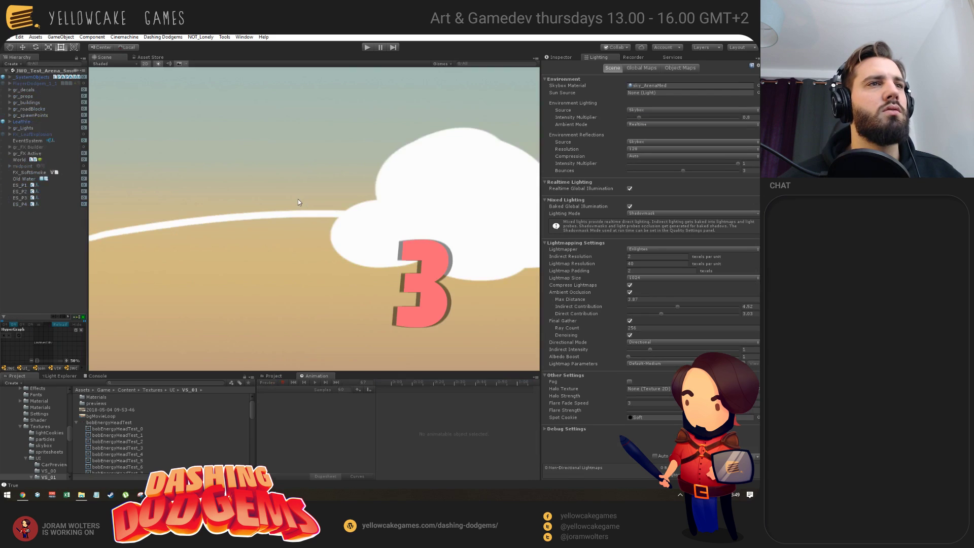
- Turn off 2D mode, orbit into a 3D perspective and frame the midpoint object
{"action": "key", "text": "q"}
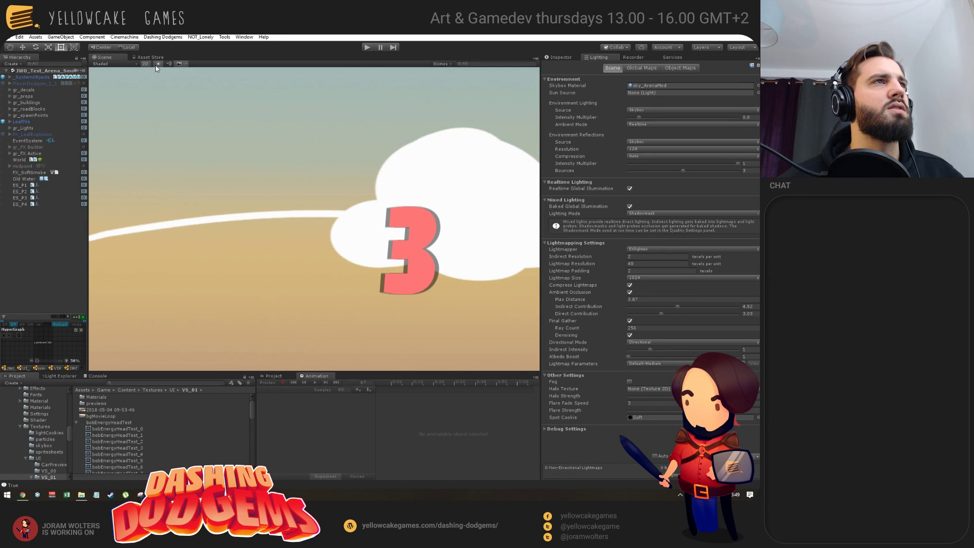
{"action": "left_click", "coordinate": [145, 64]}
{"action": "left_click_drag", "start_coordinate": [300, 232], "coordinate": [274, 208]}
{"action": "key", "text": "w"}
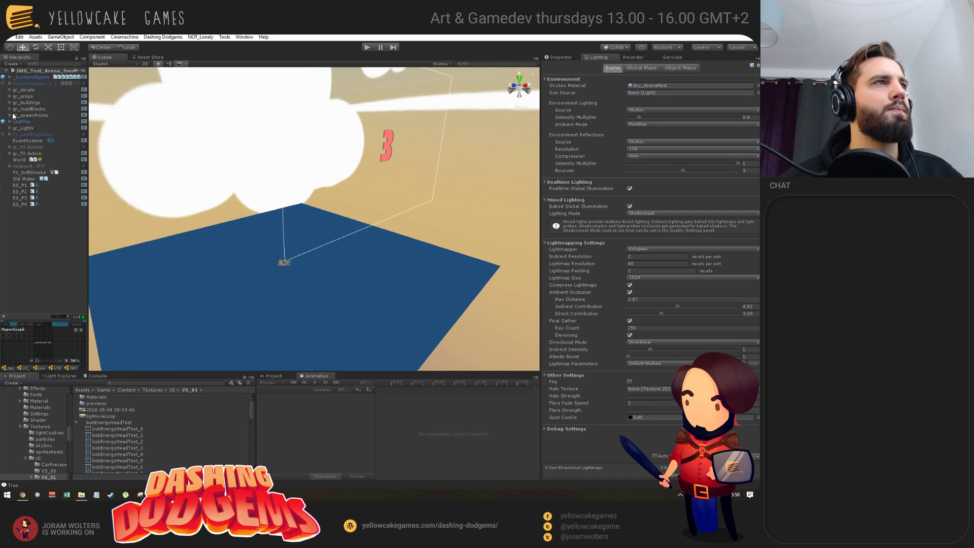
{"action": "double_click", "coordinate": [23, 166]}
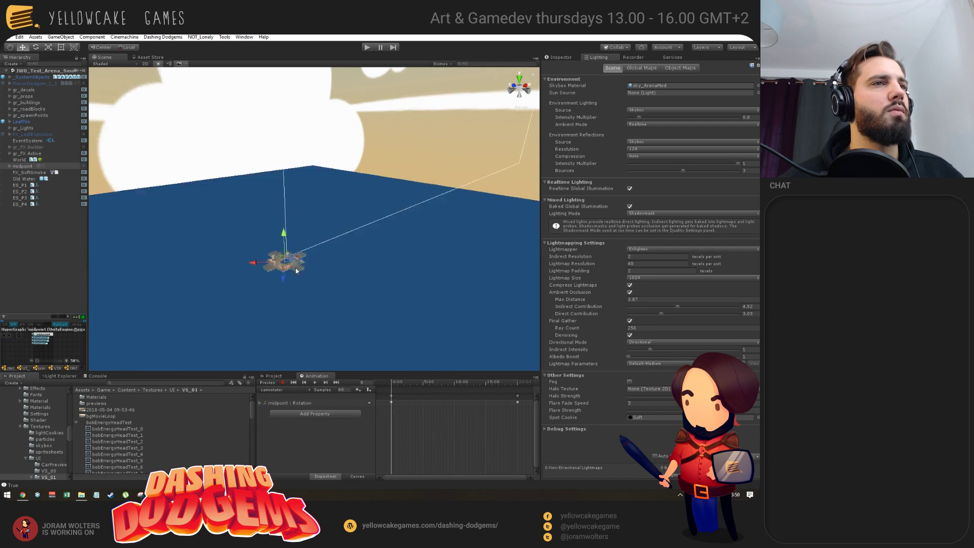
- Orbit and zoom around the arena to see the road ramp, raised block and top-down layout
{"action": "left_click_drag", "start_coordinate": [297, 97], "coordinate": [300, 254]}
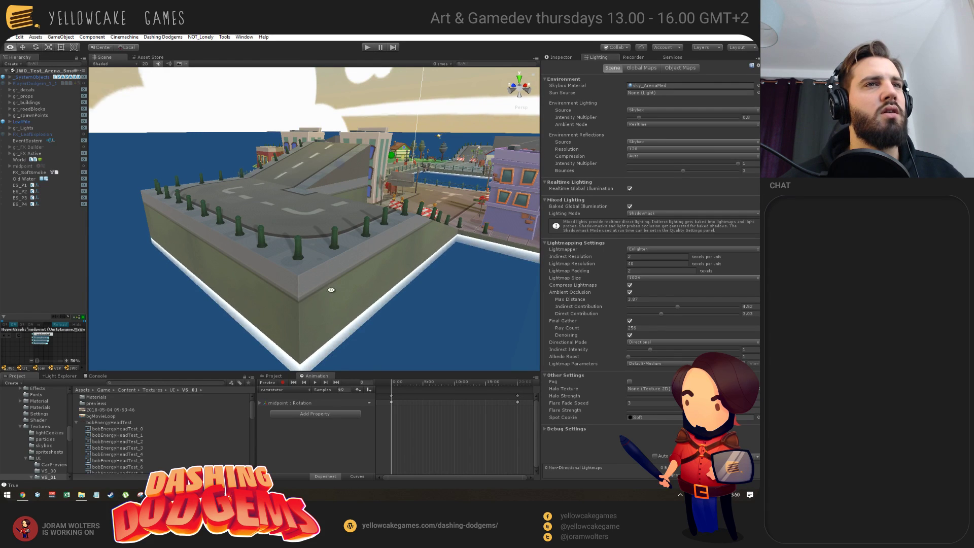
{"action": "left_click_drag", "start_coordinate": [326, 284], "coordinate": [390, 230]}
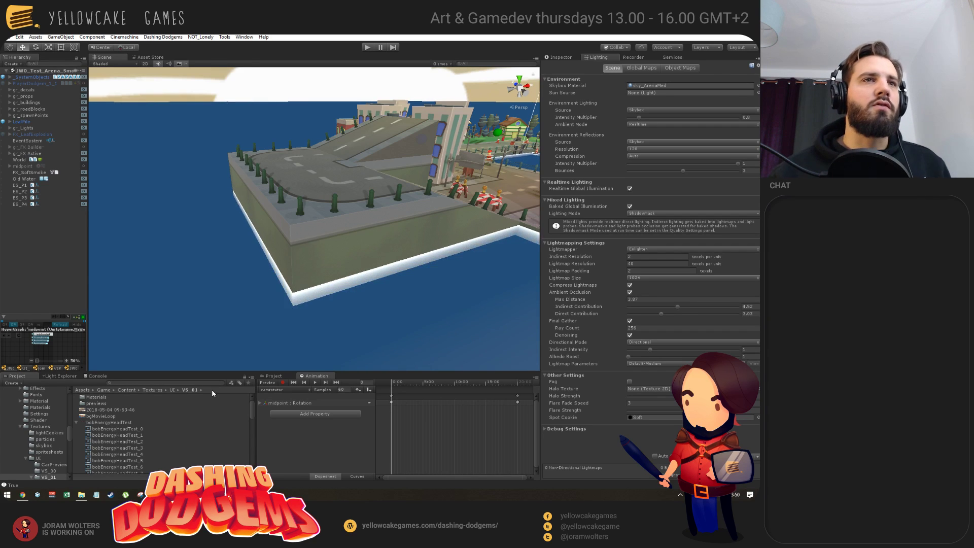
{"action": "left_click_drag", "start_coordinate": [397, 218], "coordinate": [312, 164]}
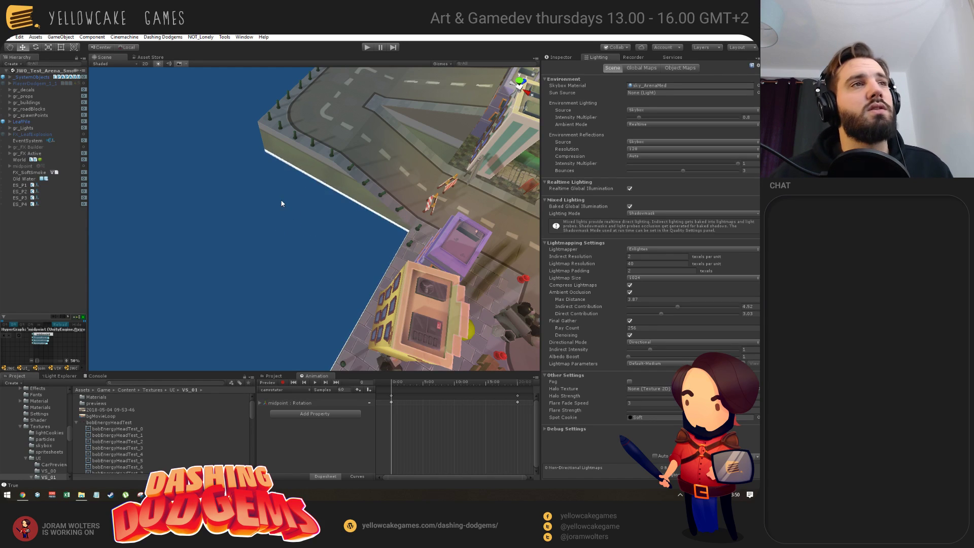
{"action": "scroll", "coordinate": [275, 235], "scroll_direction": "down", "scroll_amount": 5}
{"action": "scroll", "coordinate": [314, 209], "scroll_direction": "up", "scroll_amount": 5}
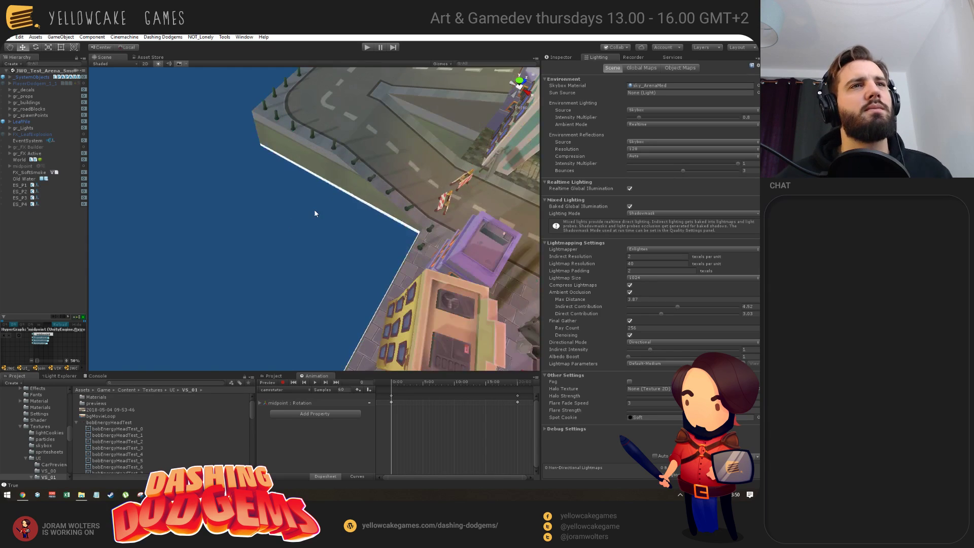
{"action": "left_click_drag", "start_coordinate": [315, 209], "coordinate": [274, 177]}
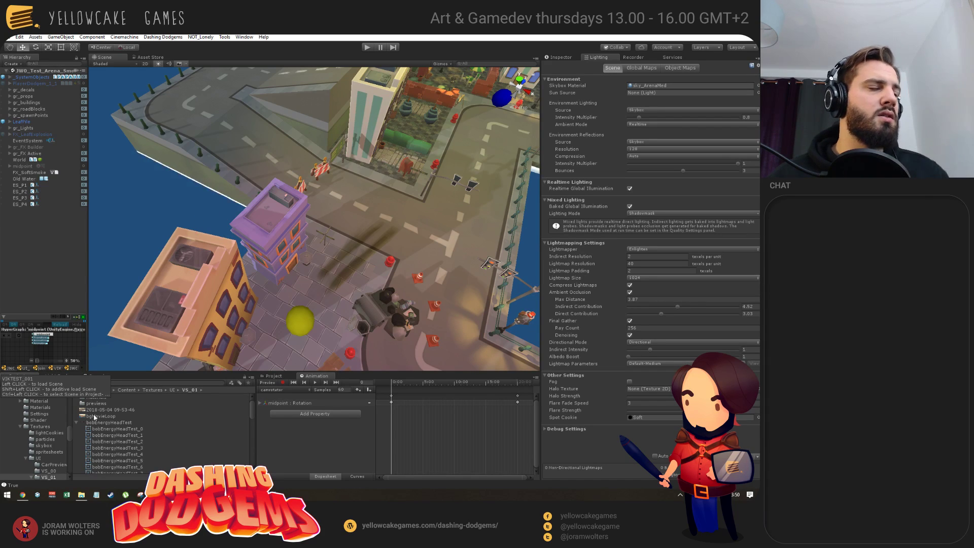
- Browse the Project panel to Assets > Game > Scenes > Debug and open joinScene New (in progress)
{"action": "left_click_drag", "start_coordinate": [71, 432], "coordinate": [79, 387]}
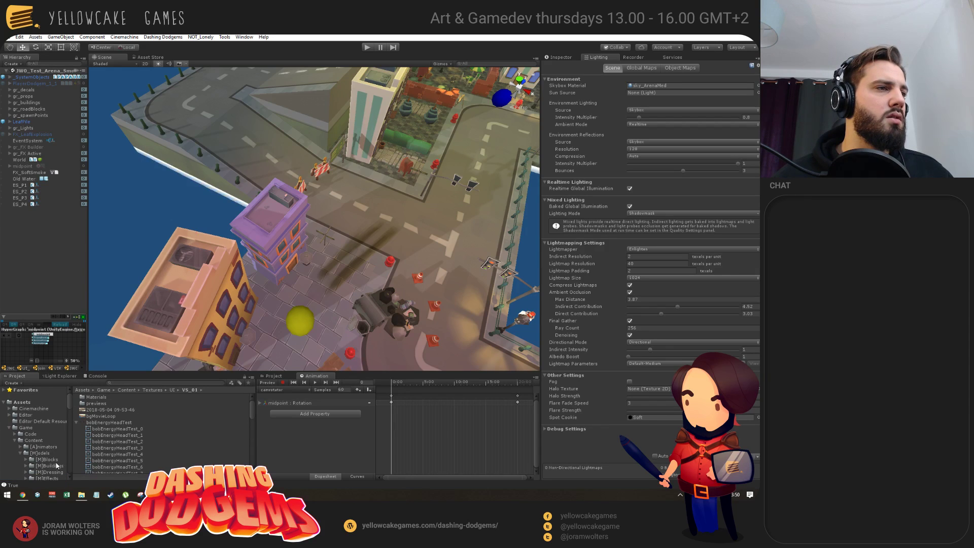
{"action": "scroll", "coordinate": [57, 438], "scroll_direction": "down", "scroll_amount": 6}
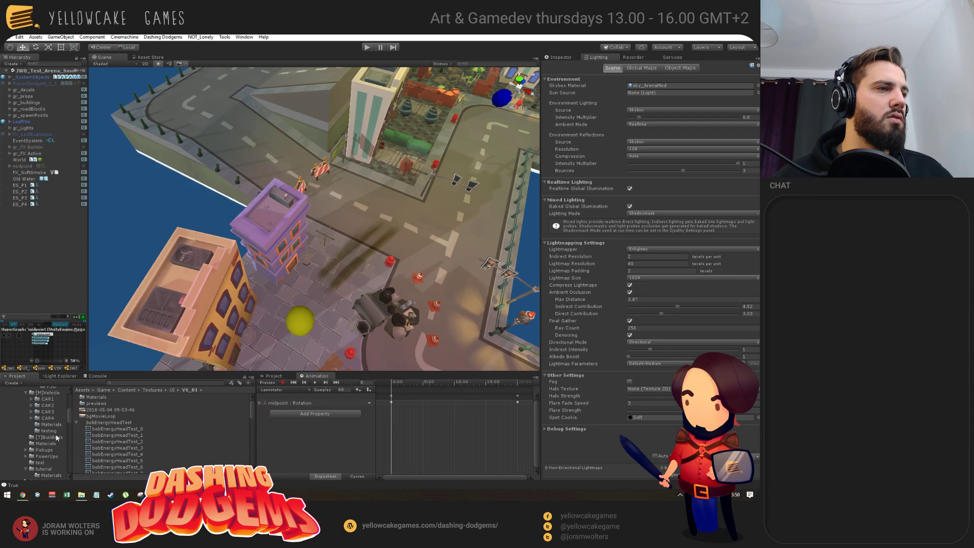
{"action": "scroll", "coordinate": [51, 439], "scroll_direction": "up", "scroll_amount": 6}
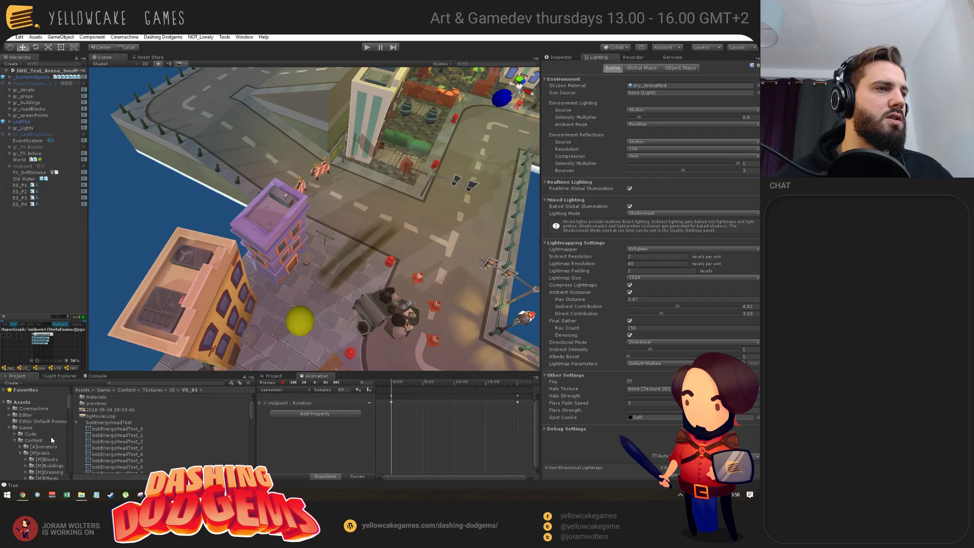
{"action": "left_click", "coordinate": [107, 390]}
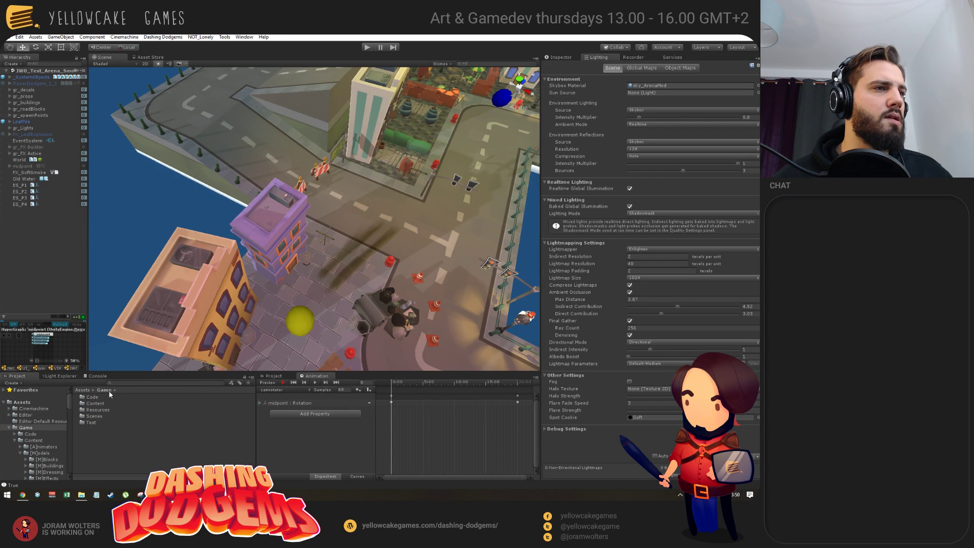
{"action": "double_click", "coordinate": [95, 416]}
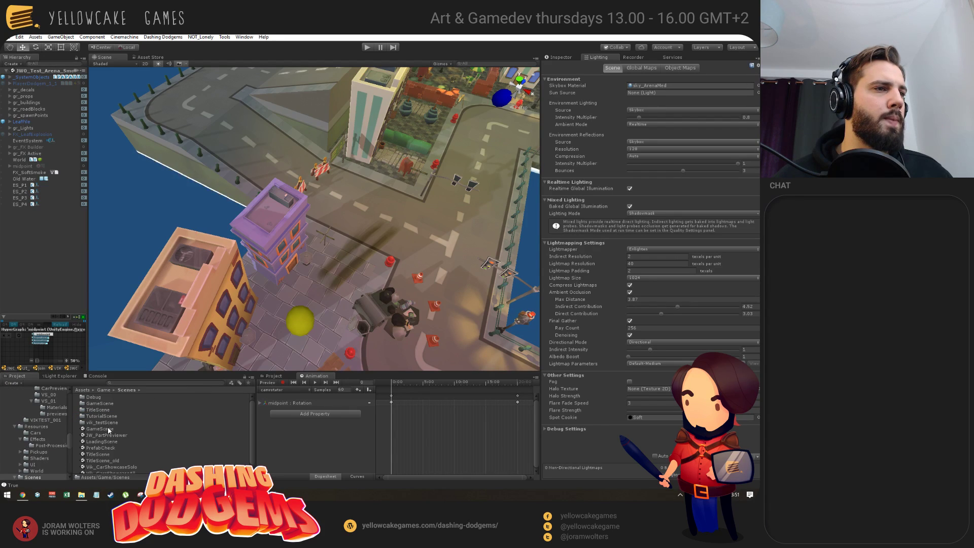
{"action": "scroll", "coordinate": [137, 424], "scroll_direction": "down", "scroll_amount": 1}
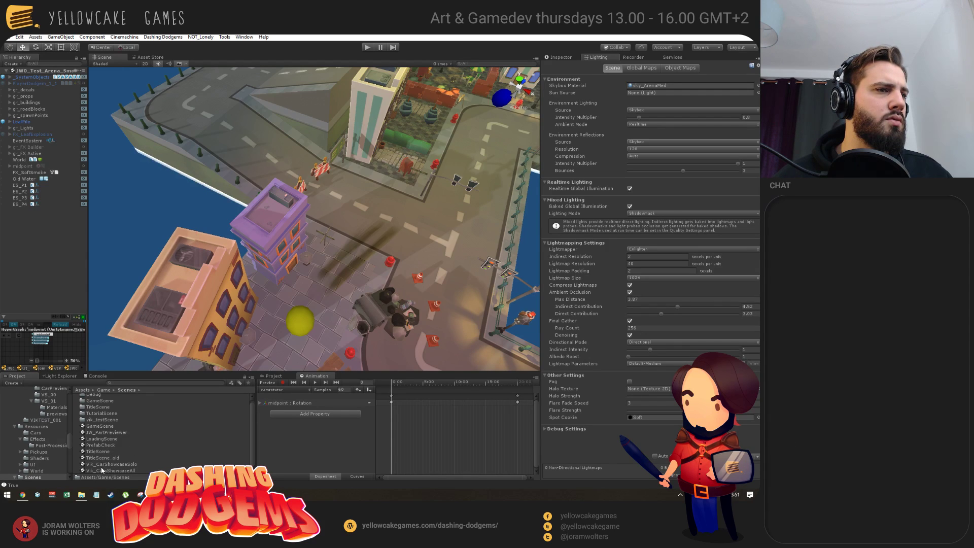
{"action": "scroll", "coordinate": [94, 400], "scroll_direction": "up", "scroll_amount": 1}
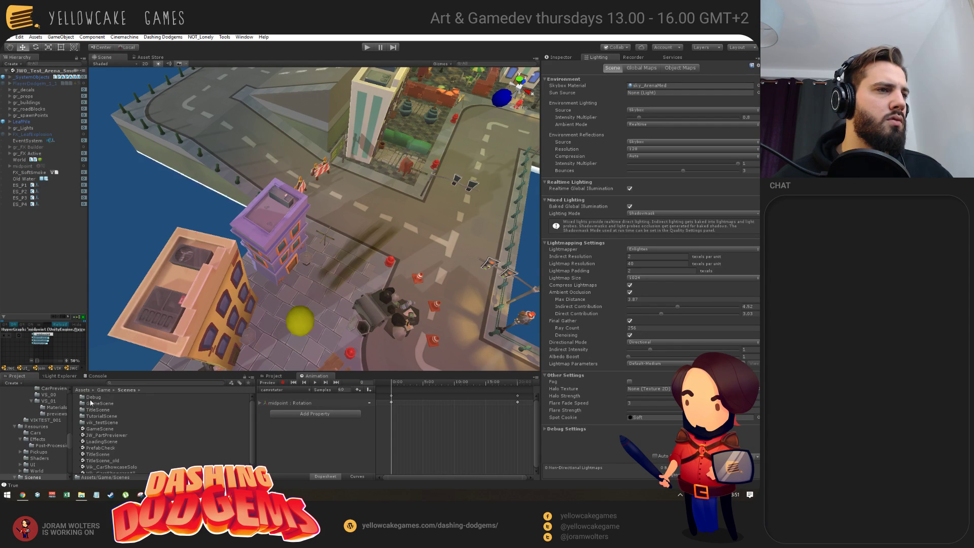
{"action": "double_click", "coordinate": [91, 399]}
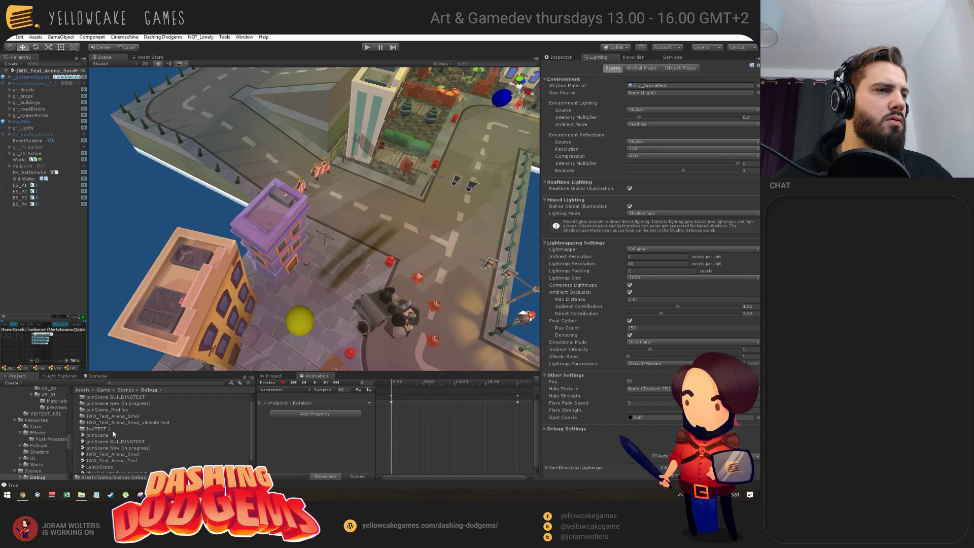
{"action": "left_click", "coordinate": [113, 448]}
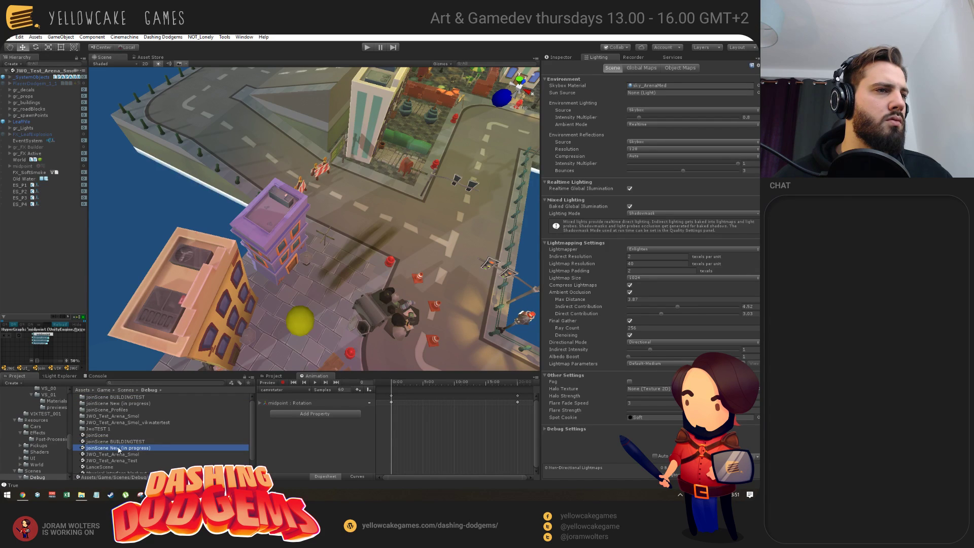
- Orbit and zoom the Scene view around the joinScene arena board
{"action": "scroll", "coordinate": [321, 244], "scroll_direction": "down", "scroll_amount": 10}
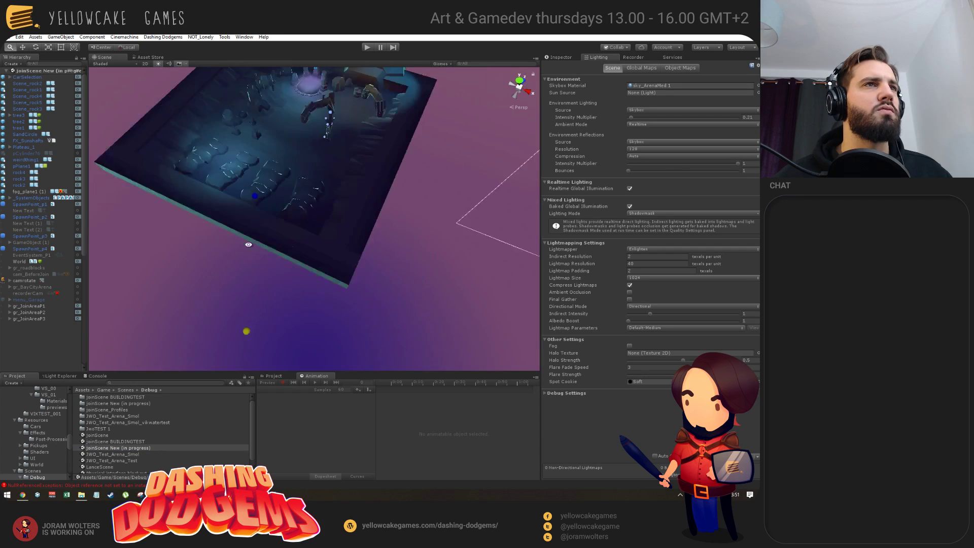
{"action": "mouse_move", "coordinate": [322, 244]}
{"action": "left_mouse_down"}
{"action": "mouse_move", "coordinate": [361, 225]}
{"action": "mouse_move", "coordinate": [364, 243]}
{"action": "mouse_move", "coordinate": [317, 244]}
{"action": "mouse_move", "coordinate": [171, 216]}
{"action": "mouse_move", "coordinate": [345, 252]}
{"action": "mouse_move", "coordinate": [333, 248]}
{"action": "left_mouse_up"}
{"action": "scroll", "coordinate": [364, 246], "scroll_direction": "up", "scroll_amount": 10}
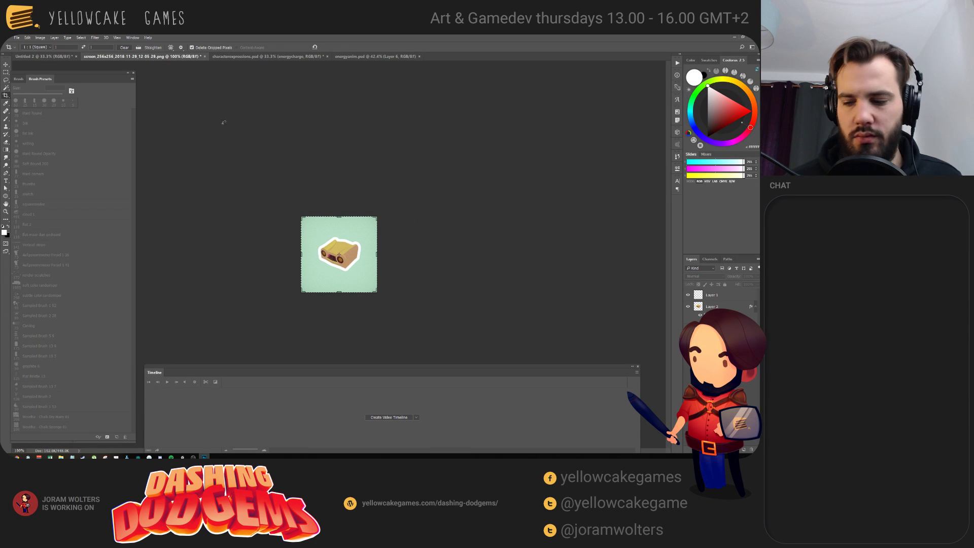
- Close the screen sprite PNG without saving and bring up the character expressions sheet
{"action": "key", "text": "ctrl+w"}
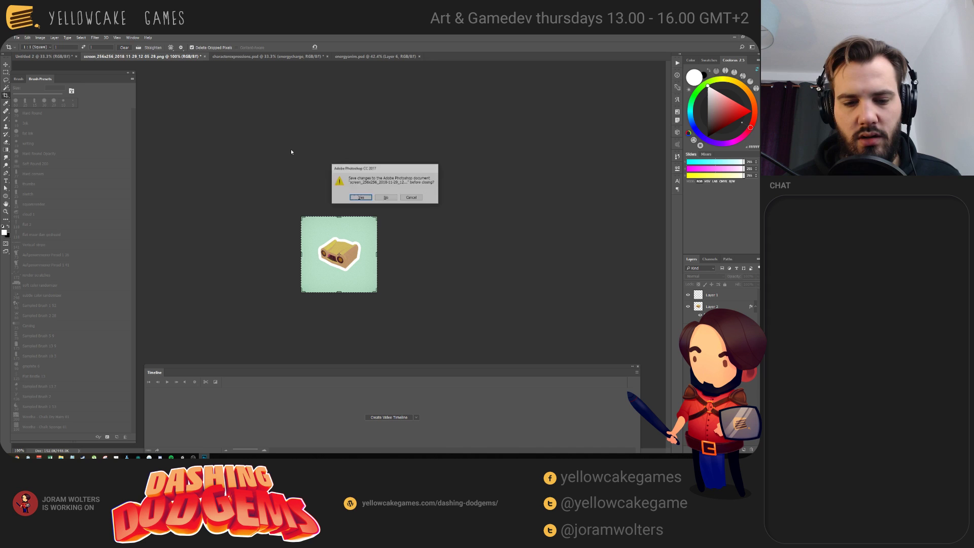
{"action": "left_click", "coordinate": [387, 198]}
{"action": "key", "text": "ctrl+Tab"}
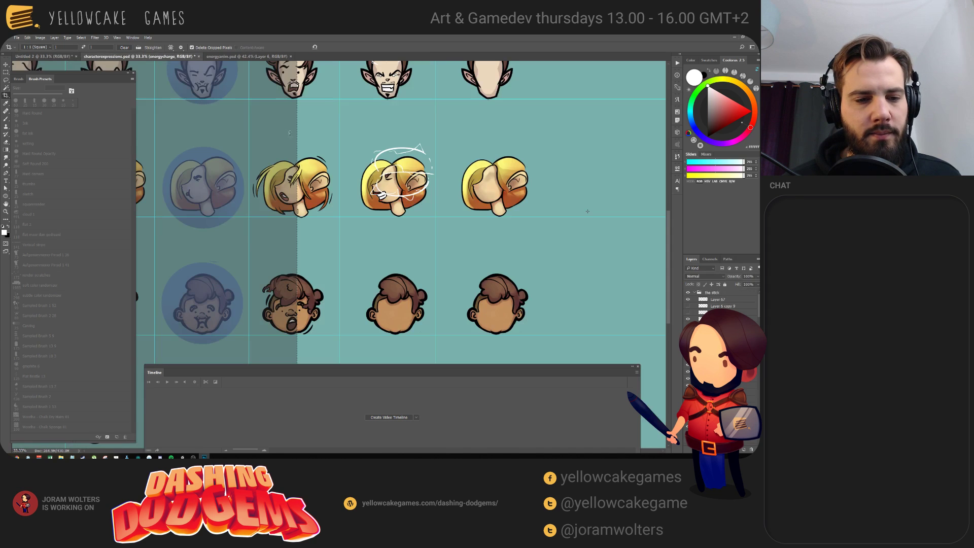
- Cancel its pending crop, view the whole face sheet, then save and close characterexpressions.psd
{"action": "key", "text": "Escape"}
{"action": "key", "text": "v"}
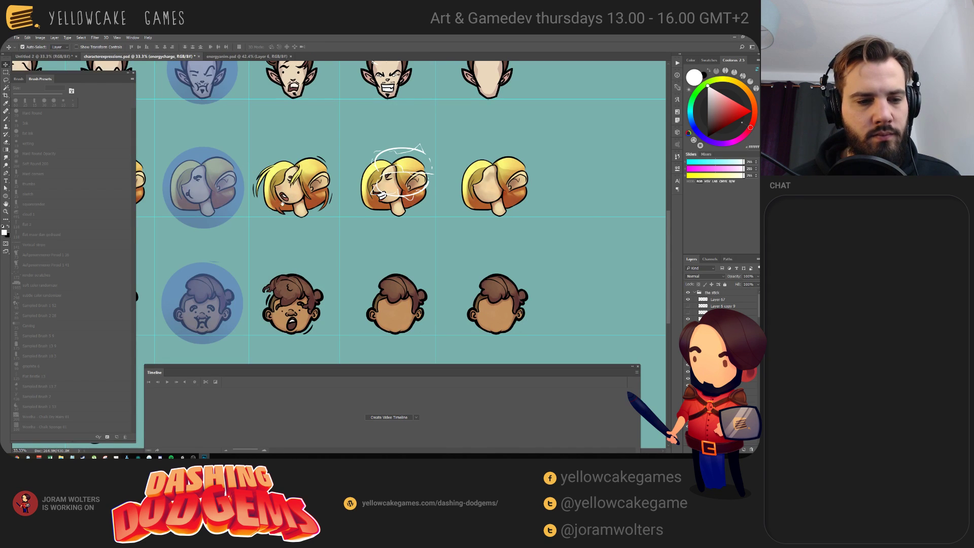
{"action": "left_click_drag", "start_coordinate": [203, 170], "coordinate": [294, 223]}
{"action": "key", "text": "ctrl+0"}
{"action": "key", "text": "ctrl+s"}
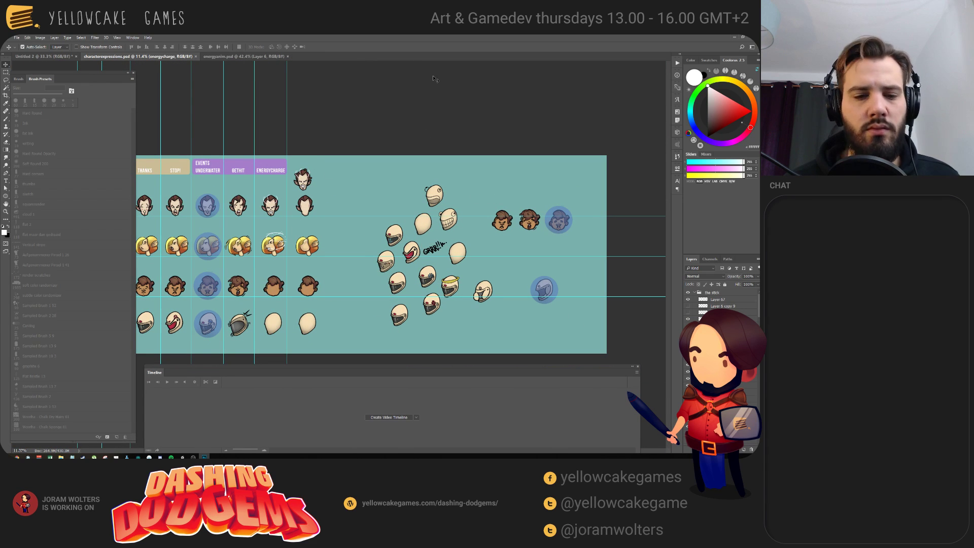
{"action": "left_click", "coordinate": [196, 56]}
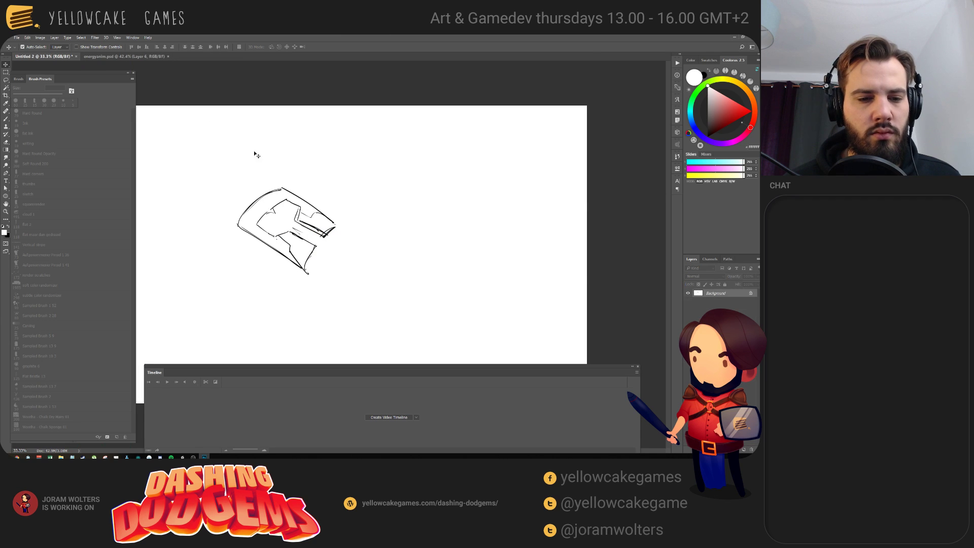
{"action": "key", "text": "ctrl+Tab"}
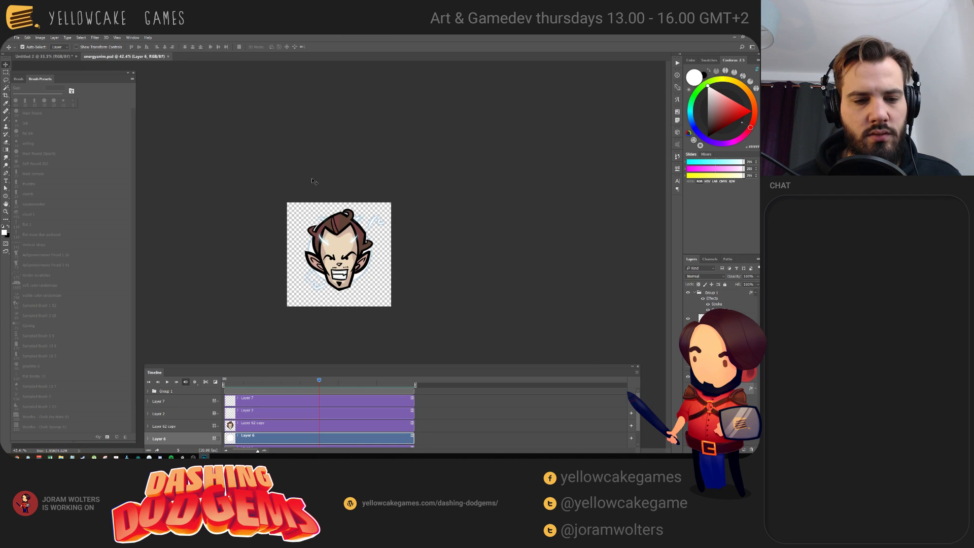
{"action": "key", "text": "ctrl+Tab"}
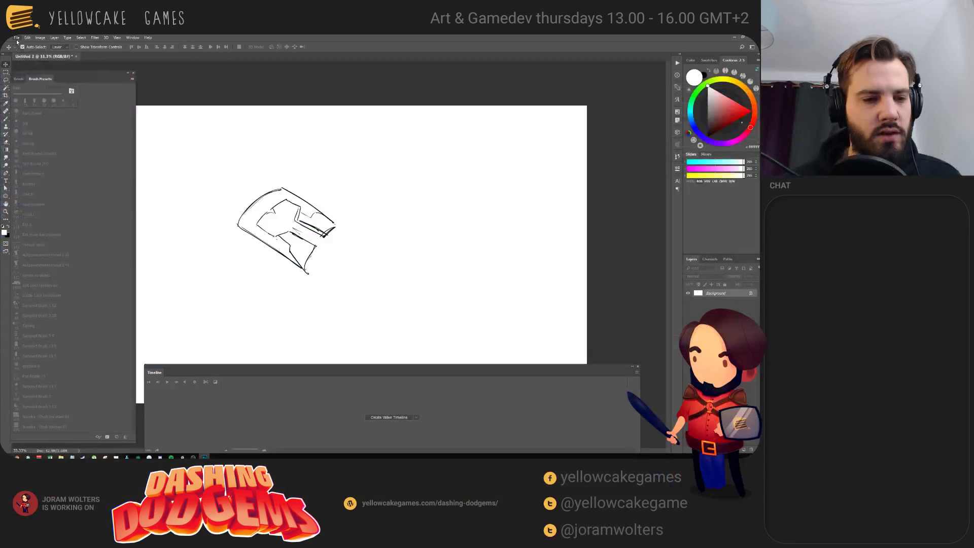
- Open the recovered godogodgods character lineup from File > Open Recent
{"action": "left_click", "coordinate": [17, 38]}
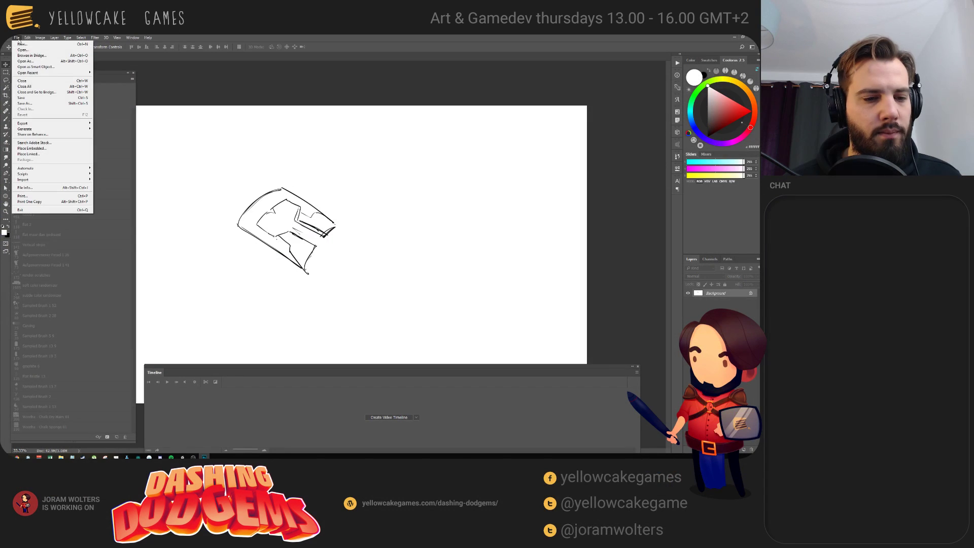
{"action": "mouse_move", "coordinate": [51, 72]}
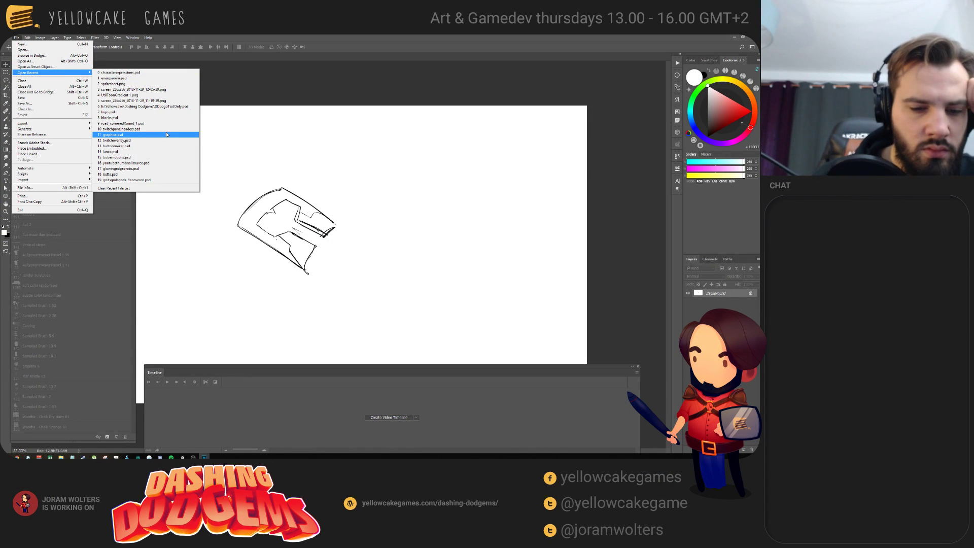
{"action": "left_click", "coordinate": [287, 221]}
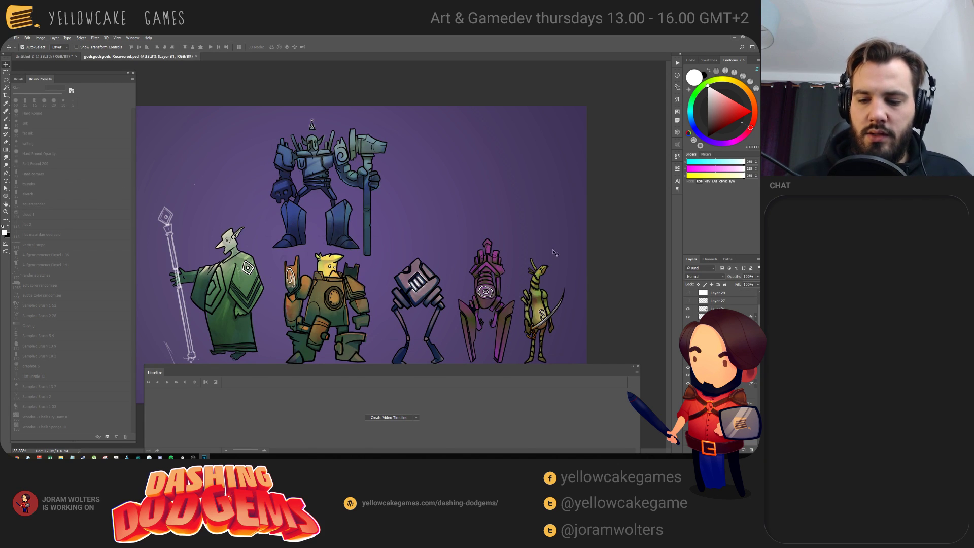
- Deselect all layers, close the Timeline panel and view the lineup in full-screen mode
{"action": "left_click", "coordinate": [577, 291]}
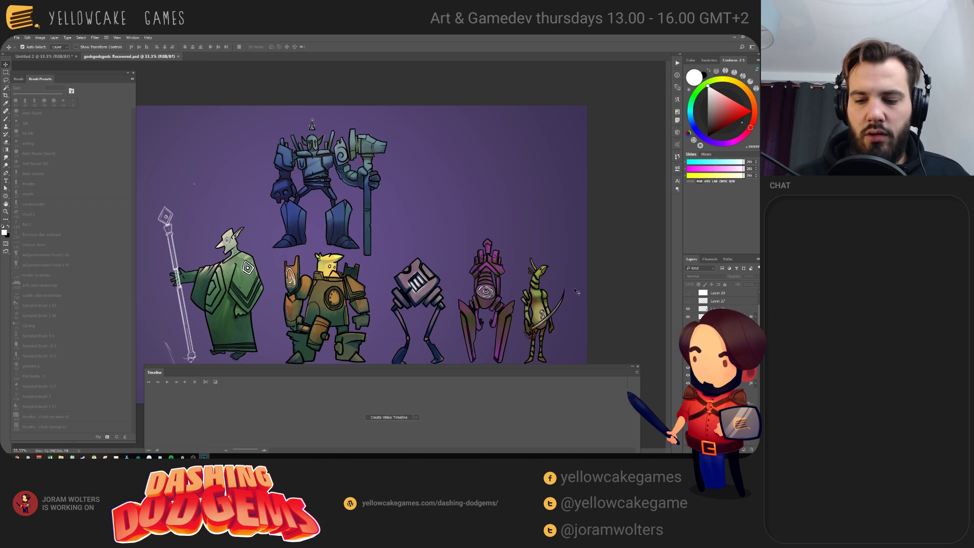
{"action": "left_click_drag", "start_coordinate": [626, 370], "coordinate": [636, 379]}
{"action": "left_click", "coordinate": [635, 376]}
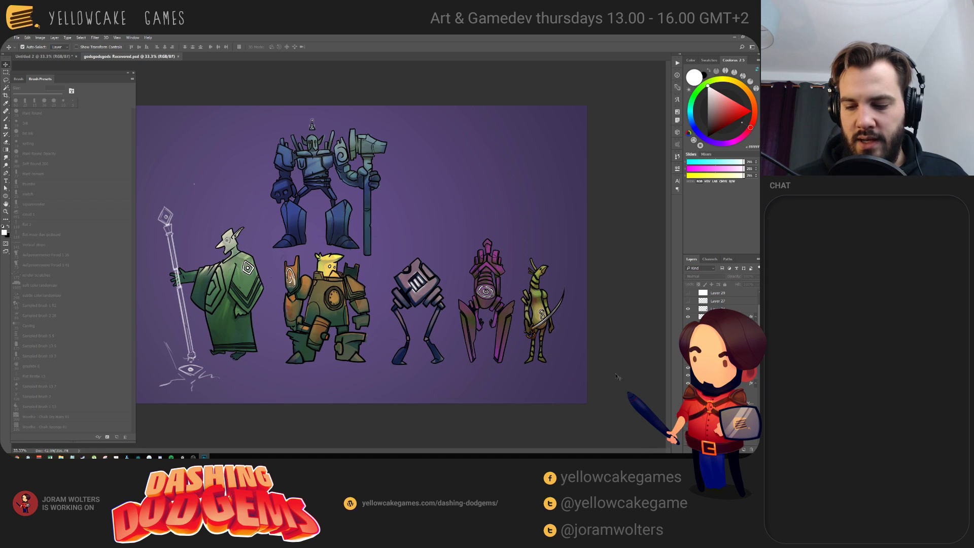
{"action": "key", "text": "f"}
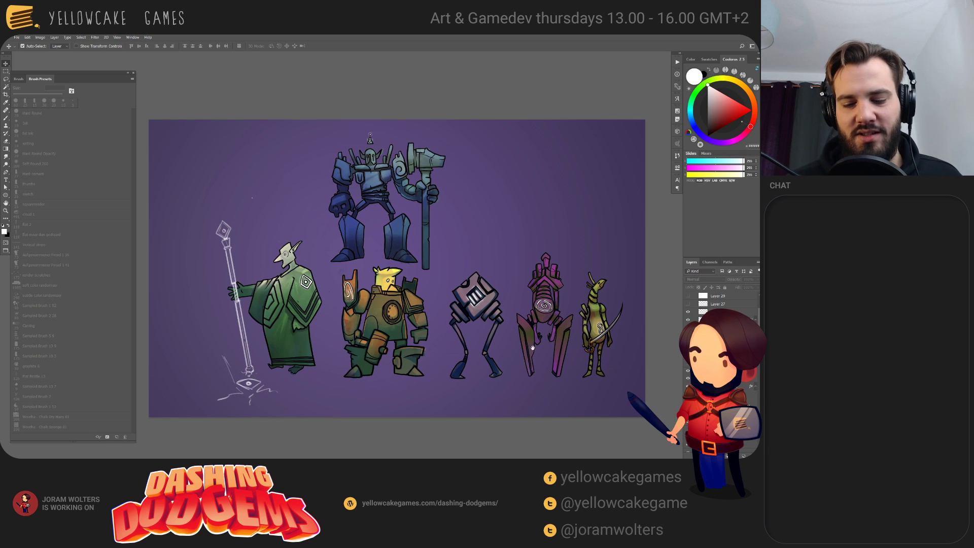
{"action": "left_click_drag", "start_coordinate": [532, 348], "coordinate": [511, 354]}
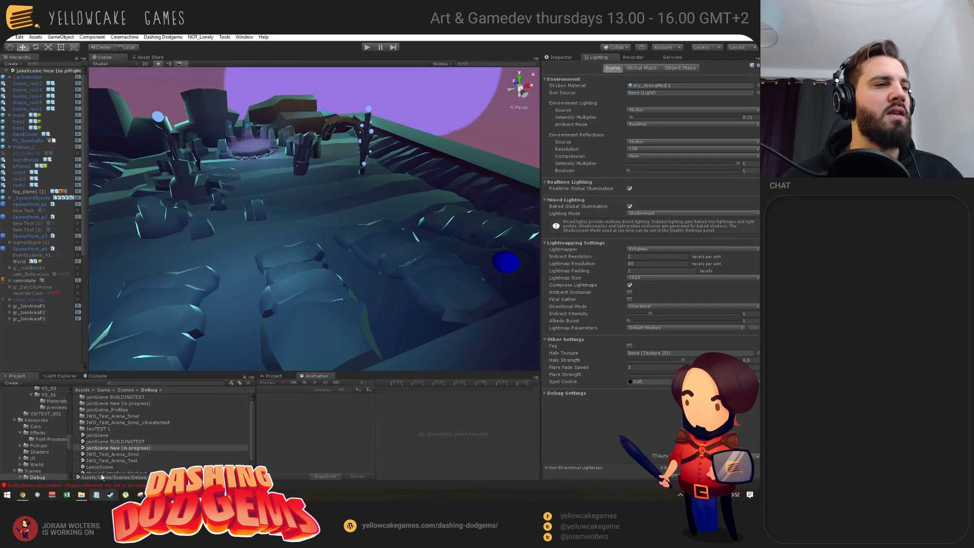
- Maximise File Explorer, go up to Dashing Dodgems, open Art and select dd_upgradeport_gold.jpg
{"action": "left_click", "coordinate": [82, 496]}
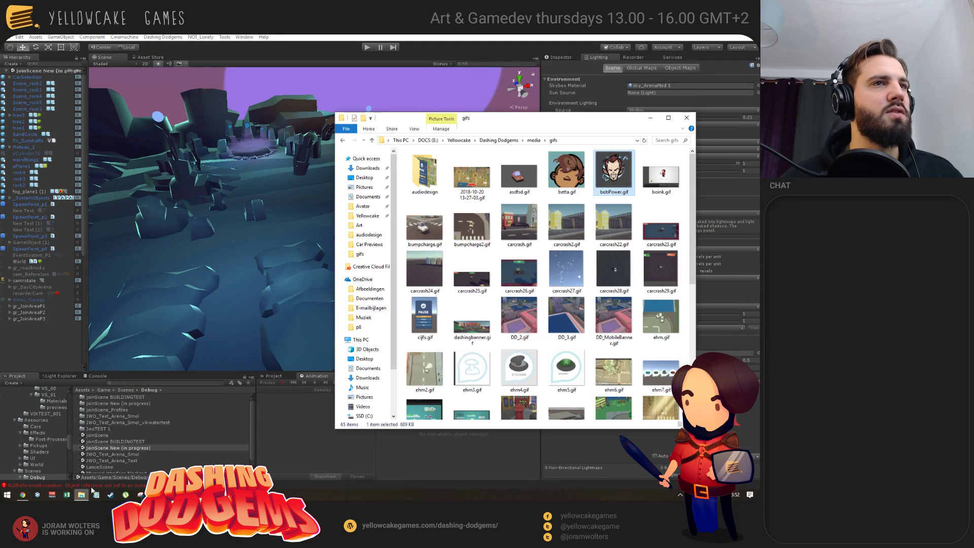
{"action": "key", "text": "super+Up"}
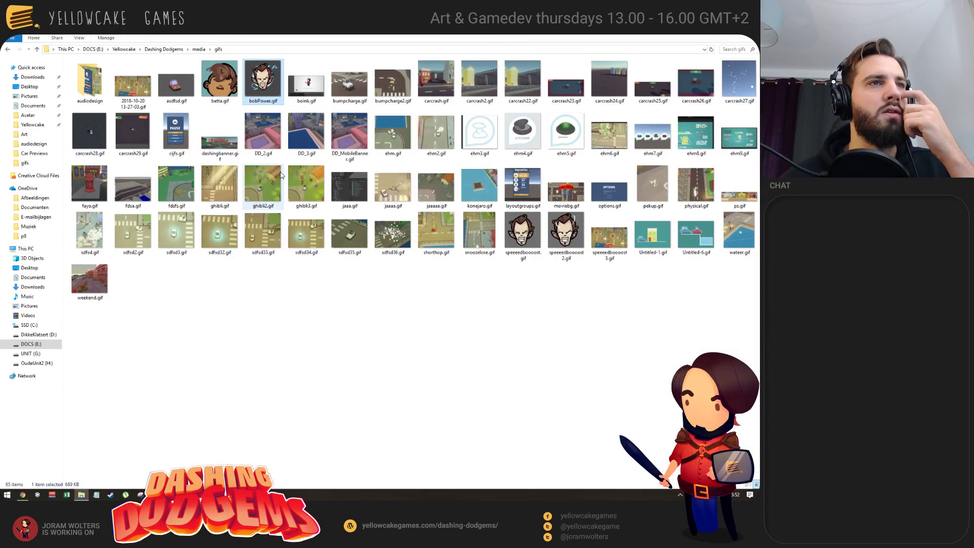
{"action": "left_click", "coordinate": [198, 50]}
{"action": "left_click", "coordinate": [167, 49]}
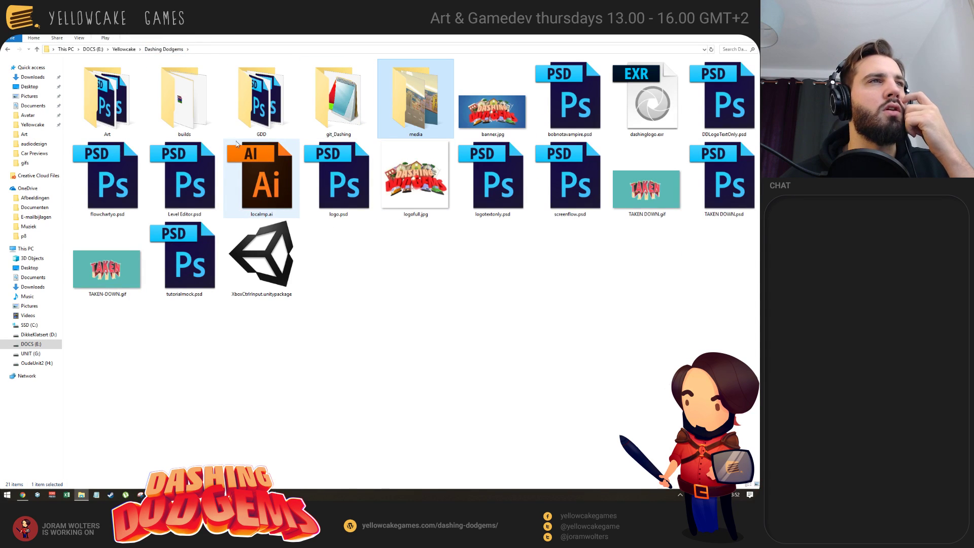
{"action": "double_click", "coordinate": [107, 98]}
{"action": "scroll", "coordinate": [309, 289], "scroll_direction": "down", "scroll_amount": 10}
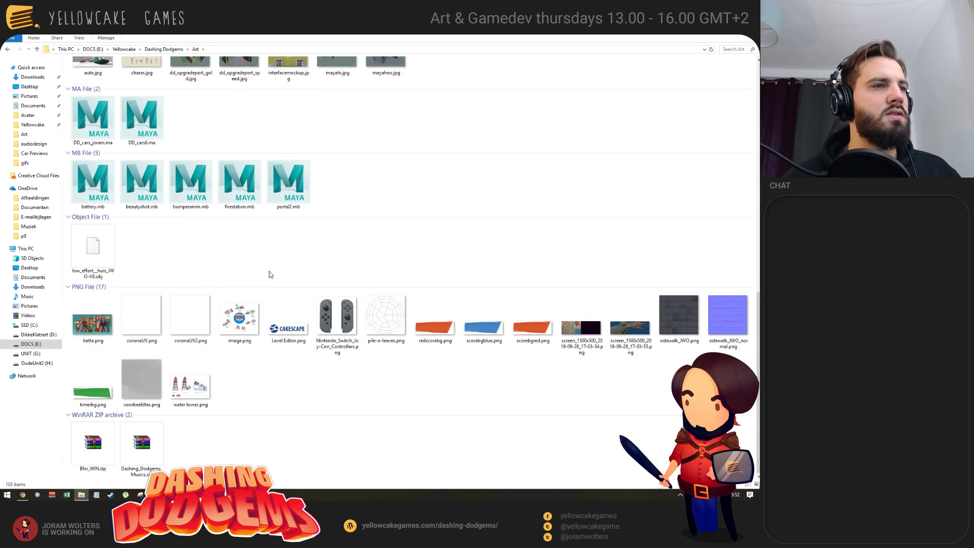
{"action": "scroll", "coordinate": [325, 264], "scroll_direction": "up", "scroll_amount": 7}
{"action": "scroll", "coordinate": [321, 272], "scroll_direction": "down", "scroll_amount": 2}
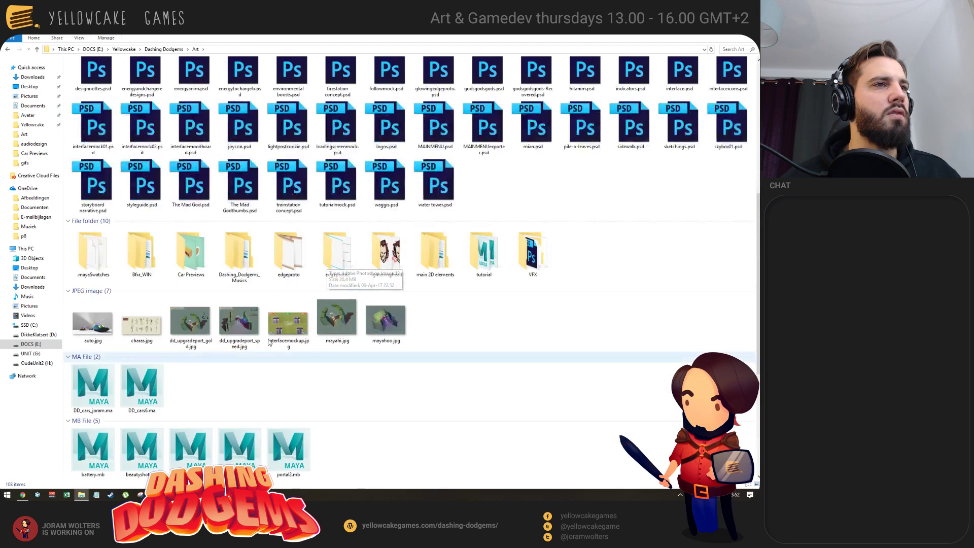
{"action": "left_click", "coordinate": [188, 320]}
- View the gold upgrade port image and browse neighbouring concepts, including the Speed Upgrade Port
{"action": "key", "text": "Return"}
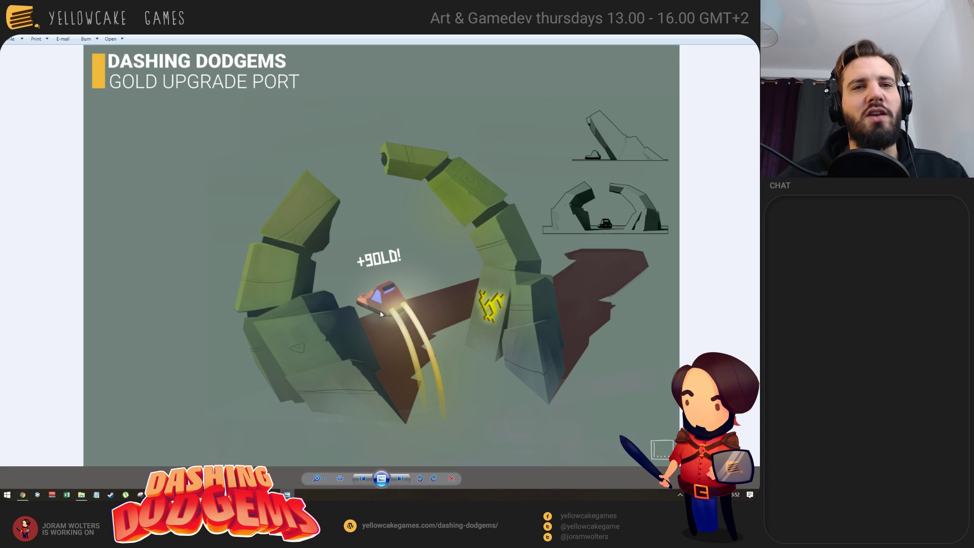
{"action": "key", "text": "Right"}
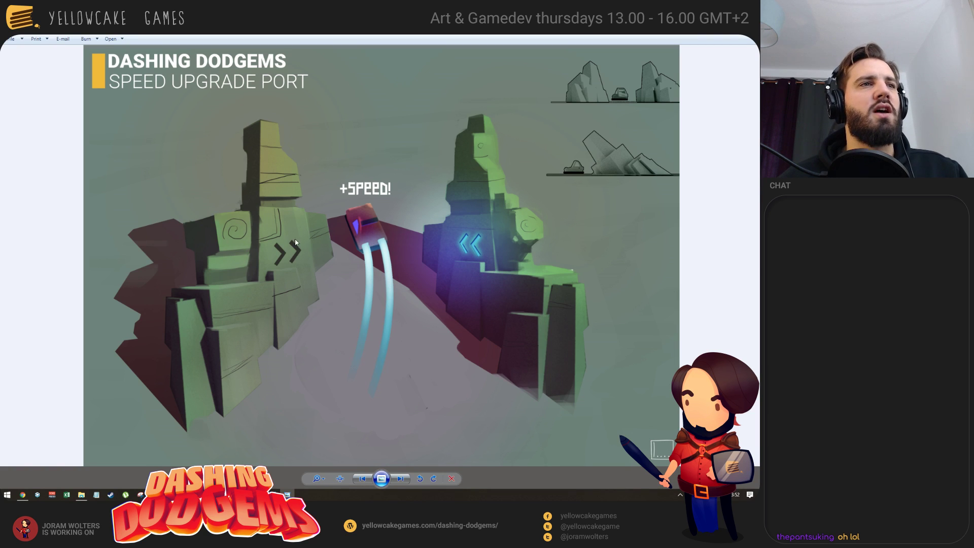
{"action": "key", "text": "Right"}
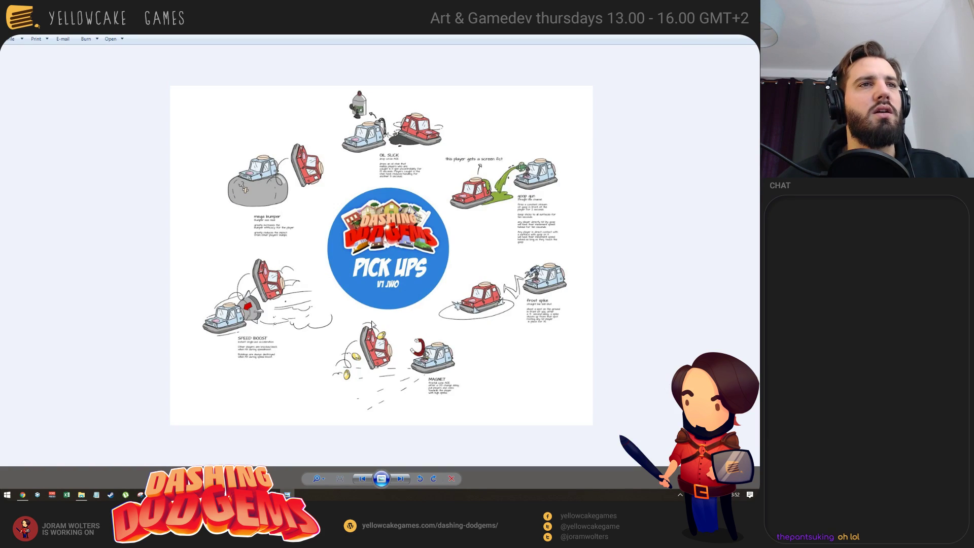
{"action": "key", "text": "Left"}
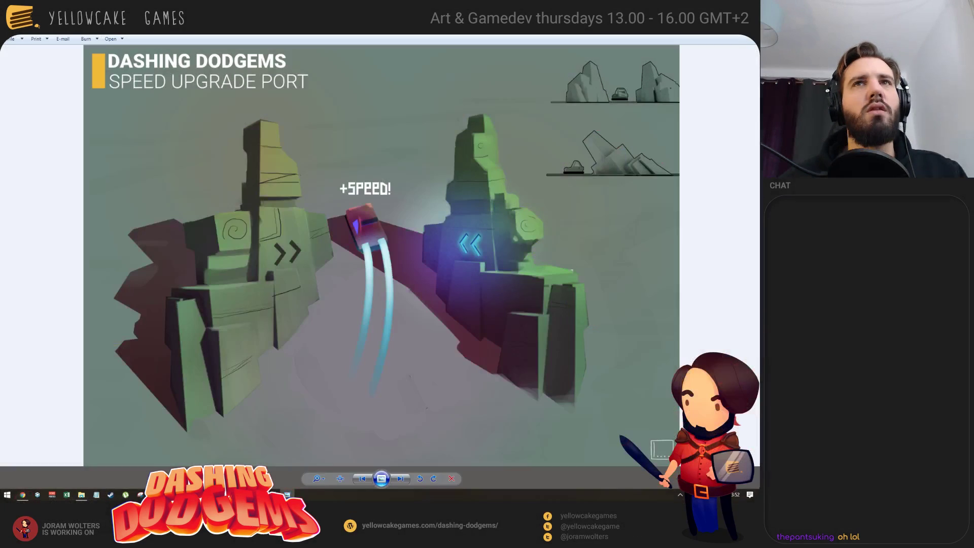
{"action": "key", "text": "Escape"}
- Open mayahi.jpg, advance to mayahoo.jpg, and return to it after orbiting the Unity arena
{"action": "double_click", "coordinate": [340, 325]}
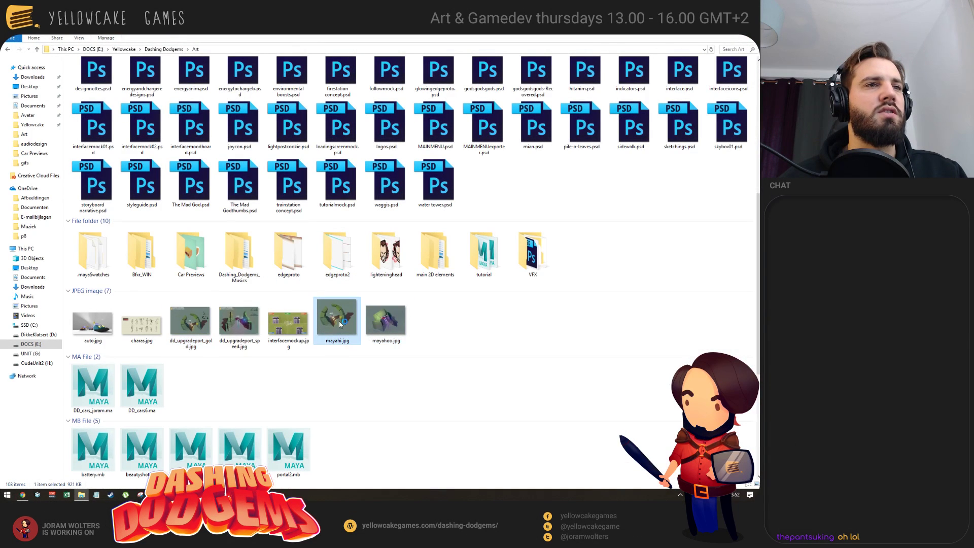
{"action": "key", "text": "Right"}
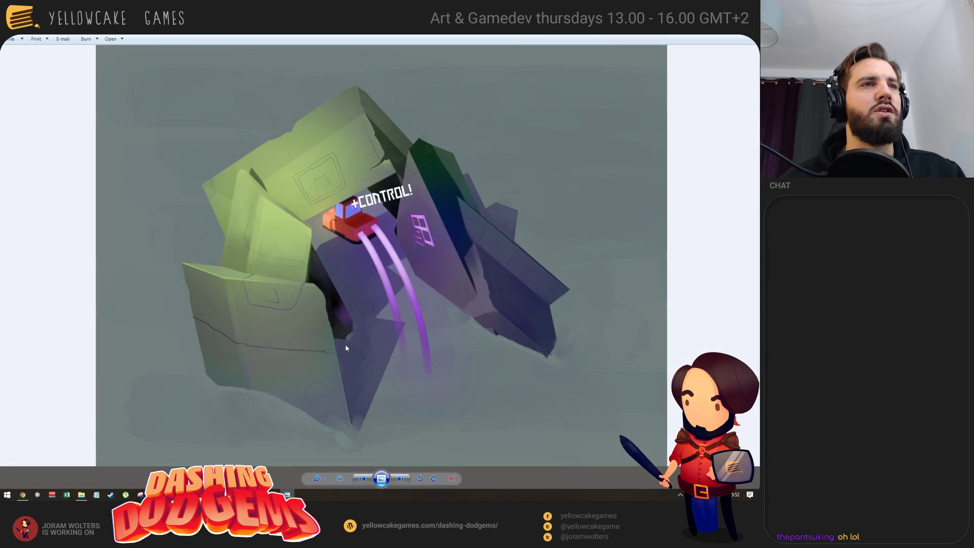
{"action": "key", "text": "alt+Tab"}
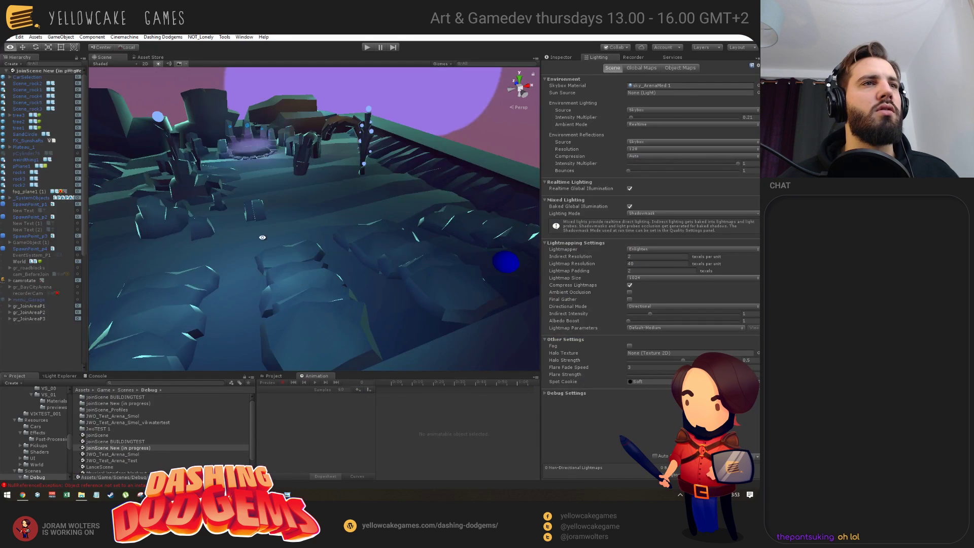
{"action": "left_click_drag", "start_coordinate": [262, 237], "coordinate": [312, 278]}
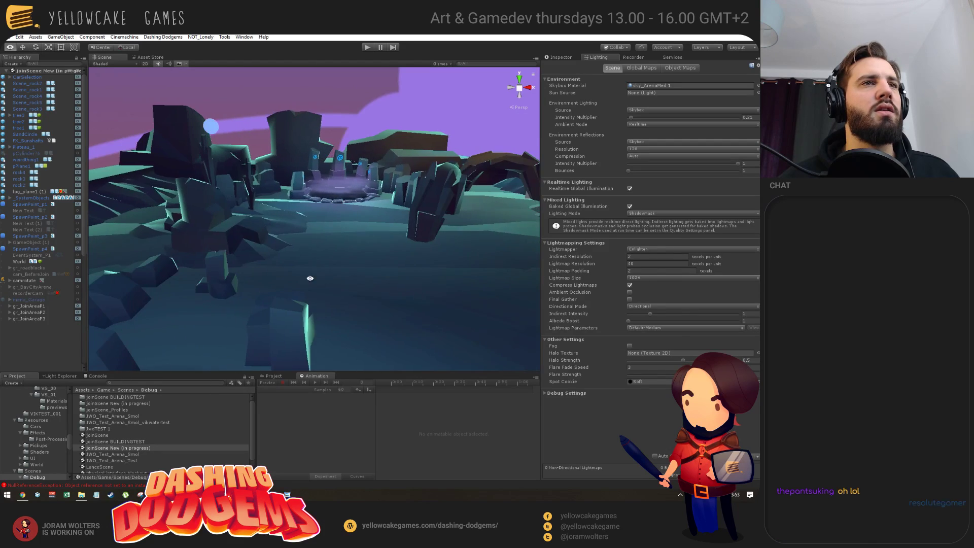
{"action": "key", "text": "alt+Tab"}
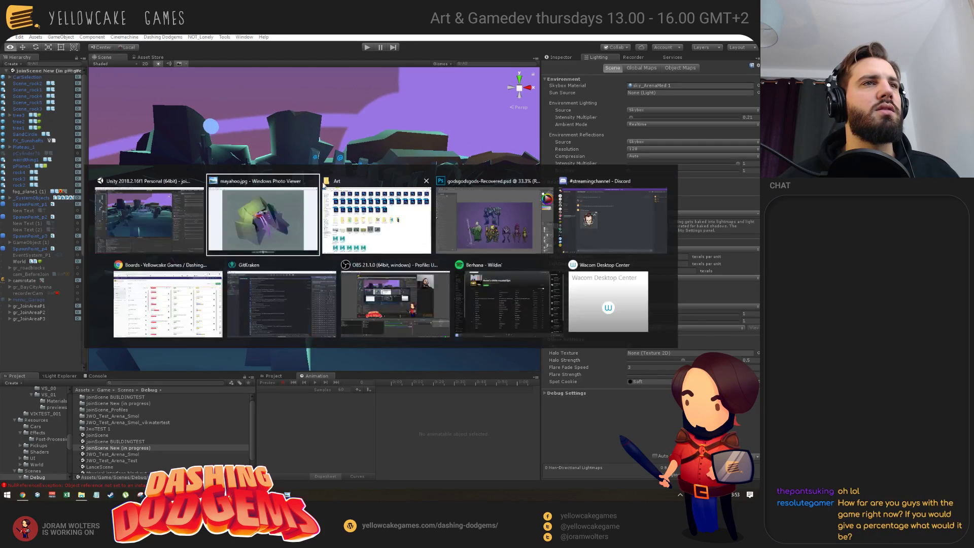
{"action": "left_click", "coordinate": [279, 220]}
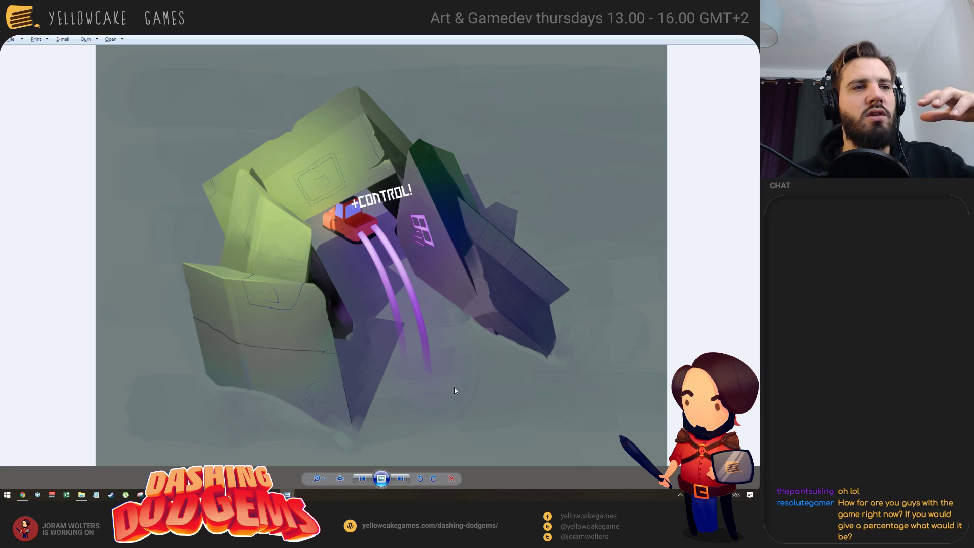
- Select the CarSelection pillar group in Unity, frame it, and orbit down over the pillar ring
{"action": "key", "text": "alt+Tab"}
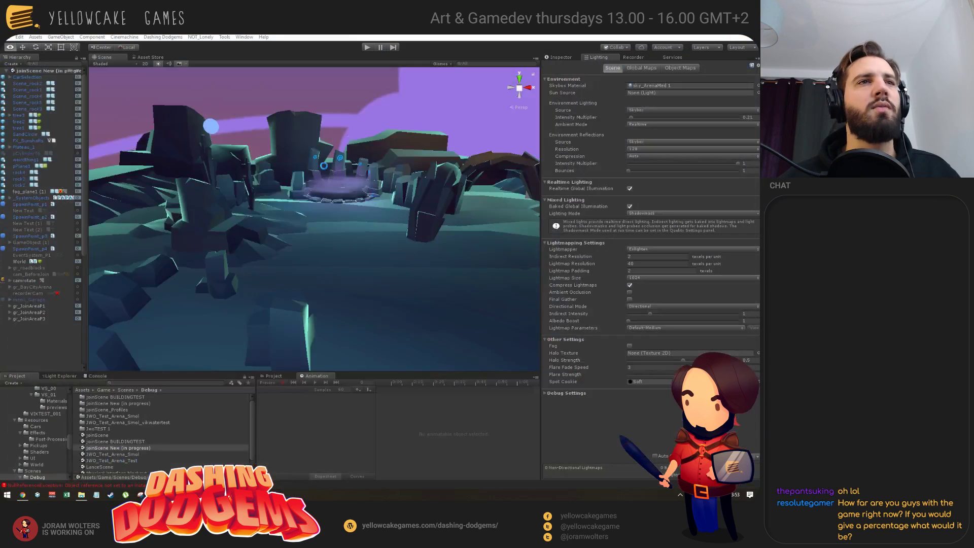
{"action": "left_click_drag", "start_coordinate": [218, 239], "coordinate": [299, 270]}
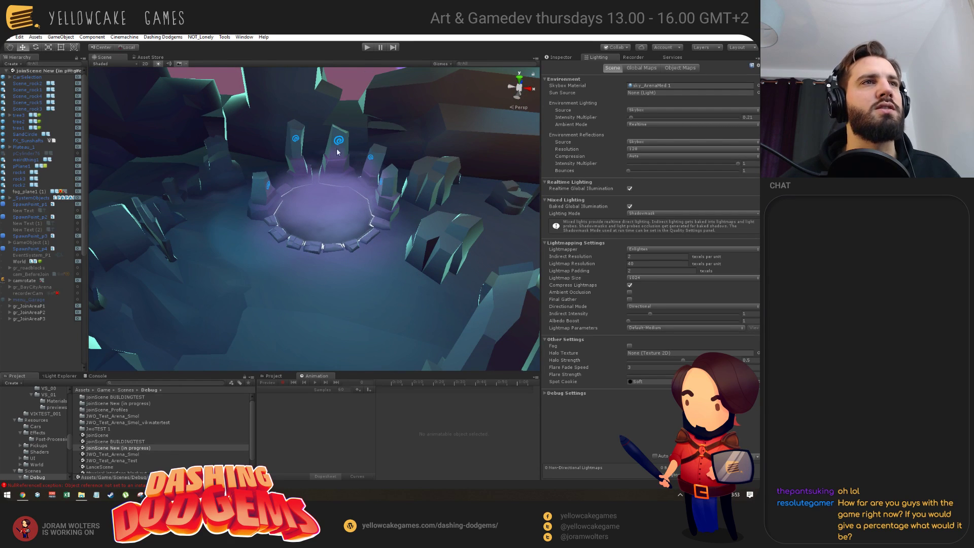
{"action": "left_click", "coordinate": [295, 142]}
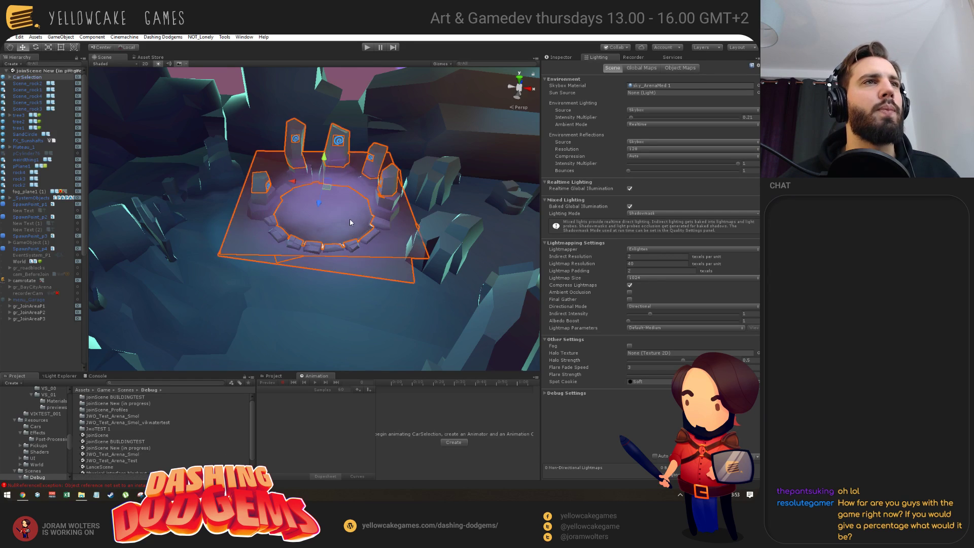
{"action": "key", "text": "f"}
{"action": "left_click_drag", "start_coordinate": [333, 265], "coordinate": [338, 129]}
{"action": "key", "text": "alt+Tab"}
{"action": "key", "text": "alt+Tab"}
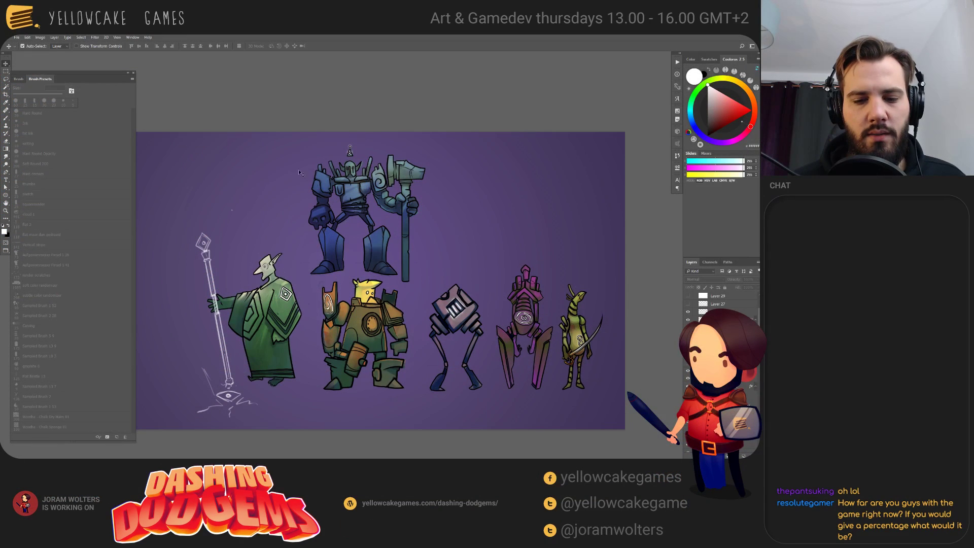
- Zoom into and pan across the Photoshop character lineup to inspect the robot and creature designs
{"action": "scroll", "coordinate": [292, 285], "scroll_direction": "up", "scroll_amount": 2}
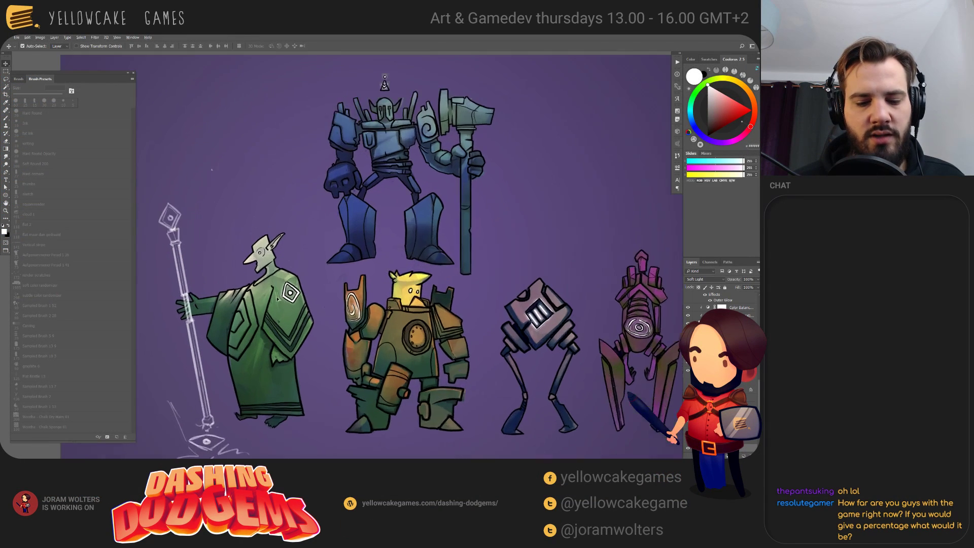
{"action": "scroll", "coordinate": [277, 264], "scroll_direction": "up", "scroll_amount": 2}
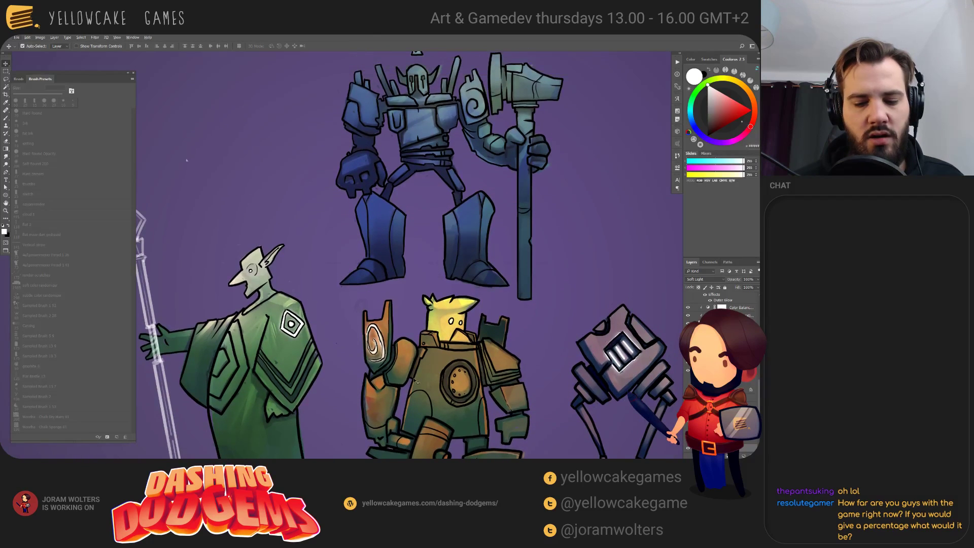
{"action": "scroll", "coordinate": [186, 160], "scroll_direction": "right", "scroll_amount": 5}
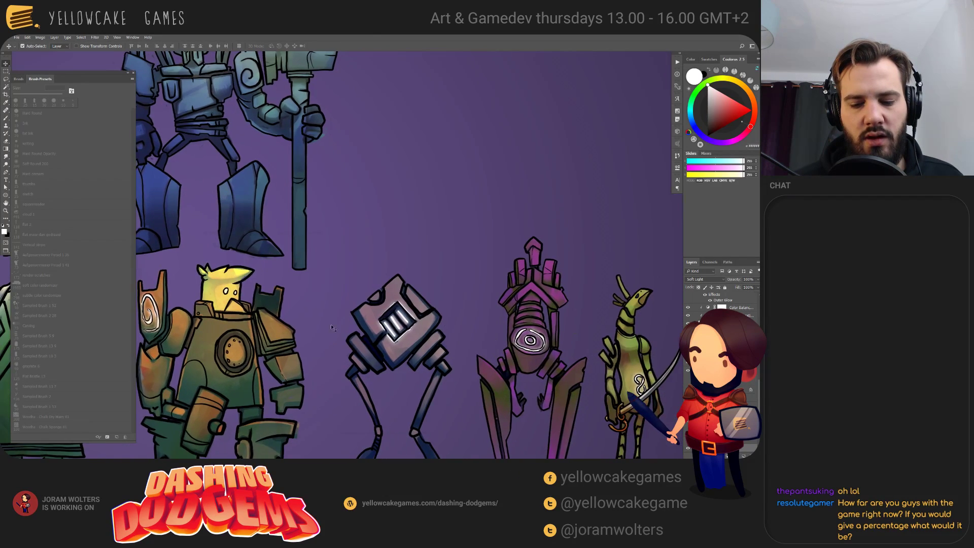
{"action": "scroll", "coordinate": [308, 294], "scroll_direction": "right", "scroll_amount": 2}
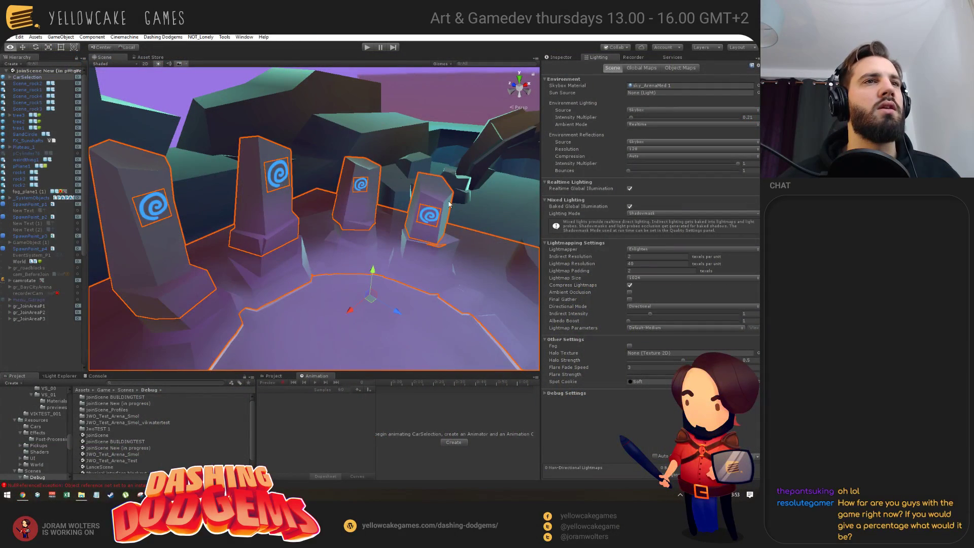
- Deselect CarSelection and orbit out to view the whole crater arena and its pillar ring
{"action": "left_click_drag", "start_coordinate": [480, 259], "coordinate": [207, 268]}
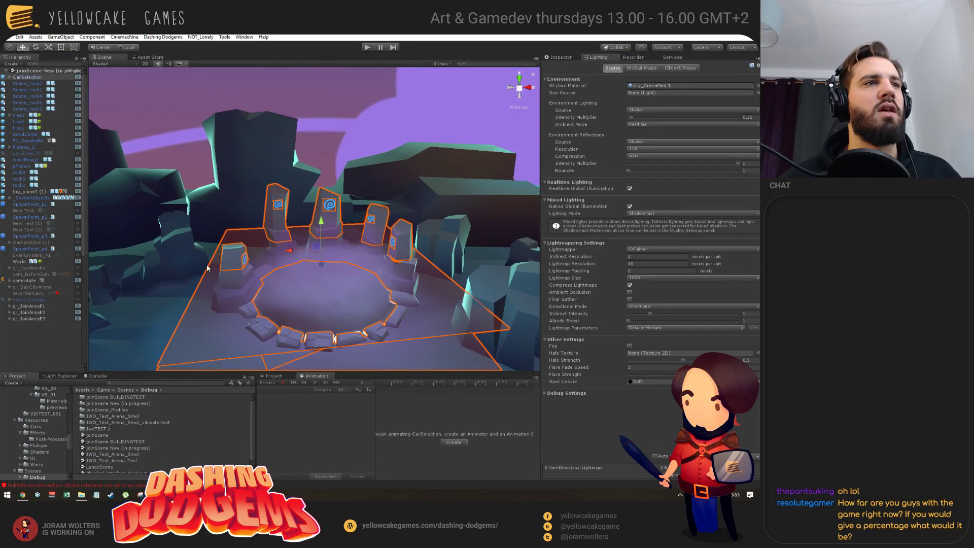
{"action": "left_click", "coordinate": [331, 115]}
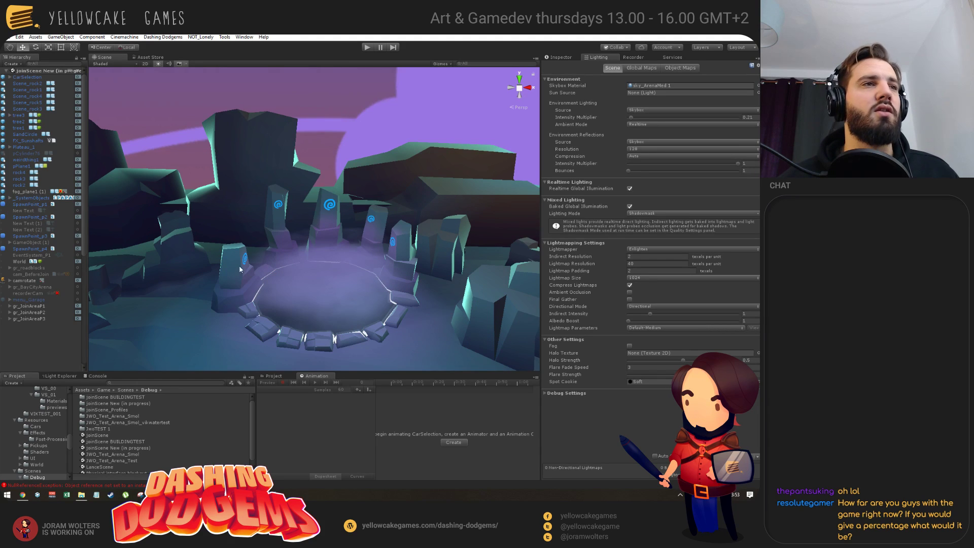
{"action": "left_click_drag", "start_coordinate": [402, 266], "coordinate": [344, 278]}
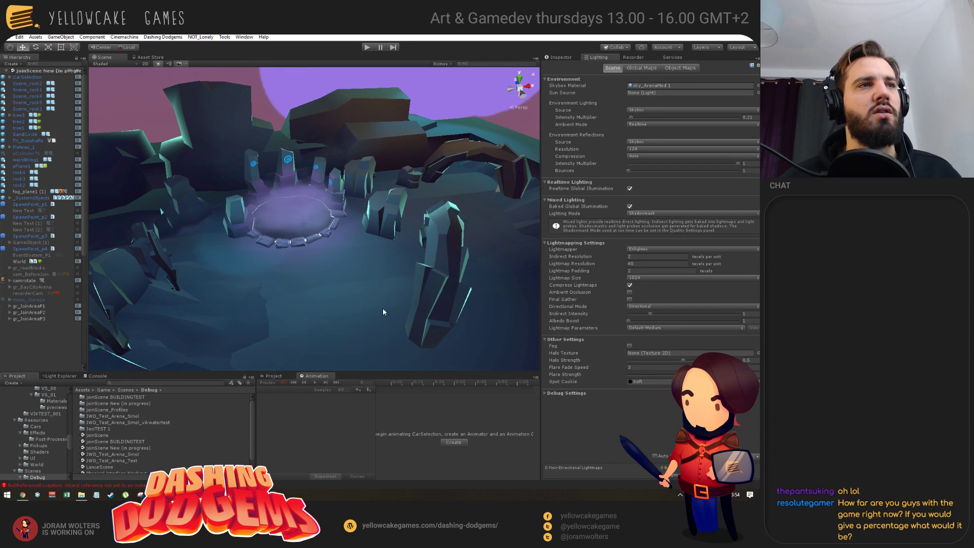
{"action": "mouse_move", "coordinate": [348, 274]}
{"action": "left_mouse_down"}
{"action": "mouse_move", "coordinate": [392, 233]}
{"action": "mouse_move", "coordinate": [307, 250]}
{"action": "mouse_move", "coordinate": [324, 291]}
{"action": "mouse_move", "coordinate": [298, 265]}
{"action": "mouse_move", "coordinate": [482, 227]}
{"action": "mouse_move", "coordinate": [304, 287]}
{"action": "mouse_move", "coordinate": [332, 280]}
{"action": "left_mouse_up"}
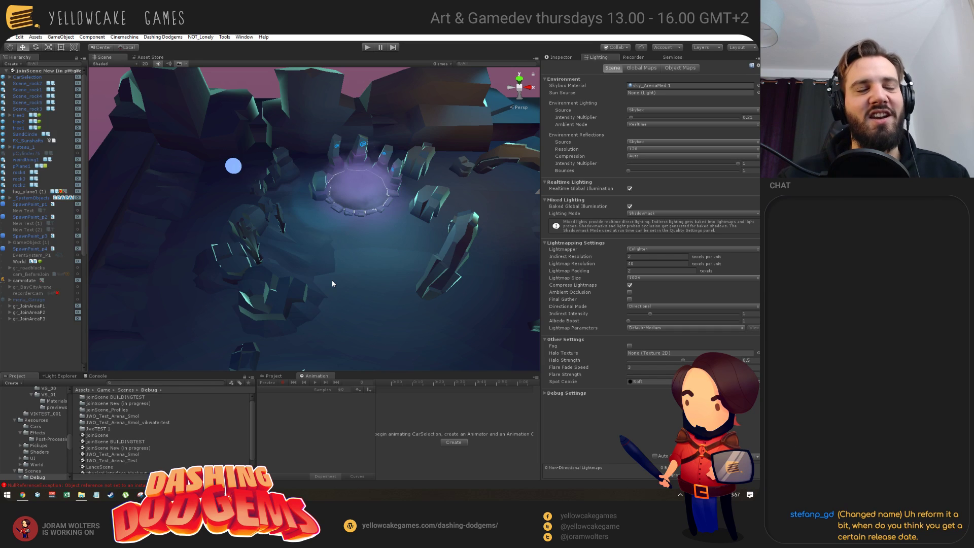
- Show the Dashing Dodgems GitLab issue board in Chrome and scroll across its lists
{"action": "left_click", "coordinate": [23, 495]}
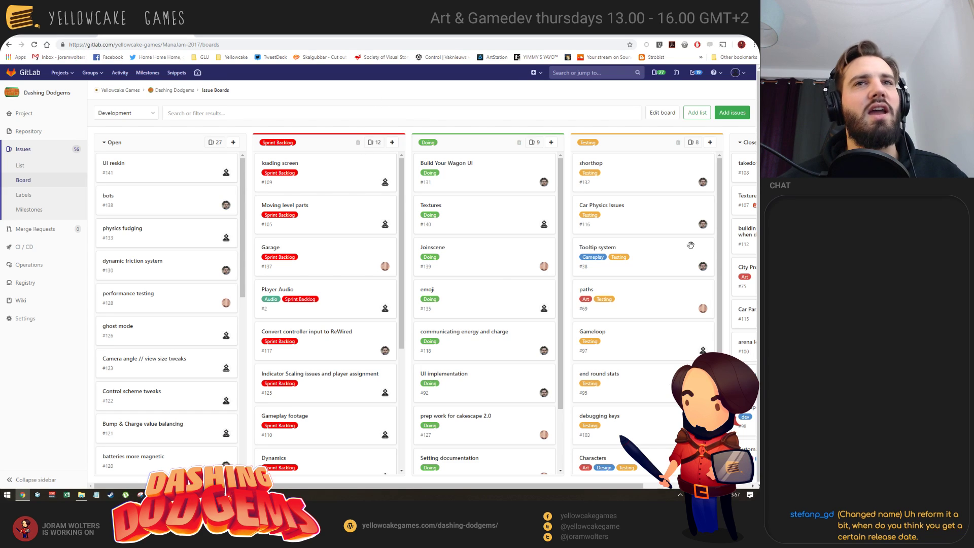
{"action": "scroll", "coordinate": [416, 486], "scroll_direction": "right", "scroll_amount": 3}
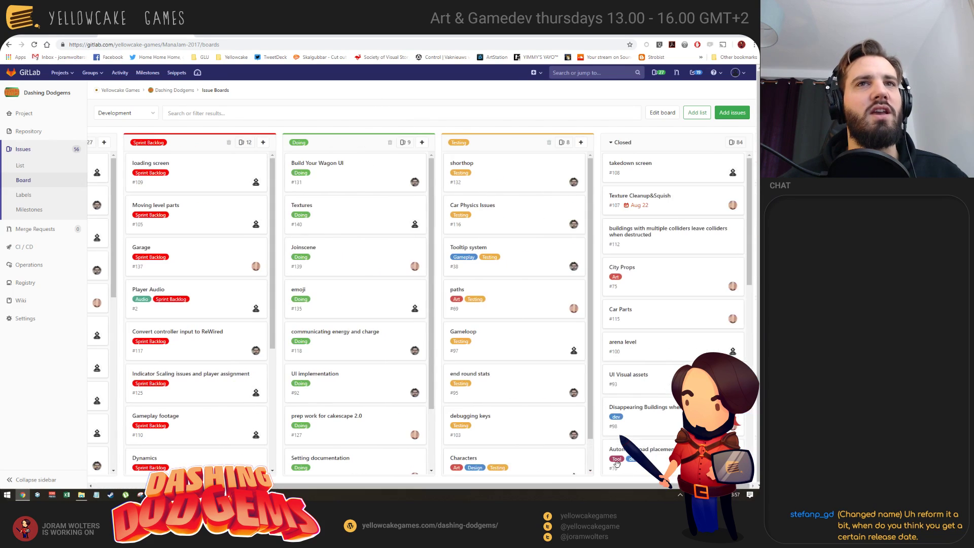
{"action": "left_click_drag", "start_coordinate": [749, 223], "coordinate": [760, 399]}
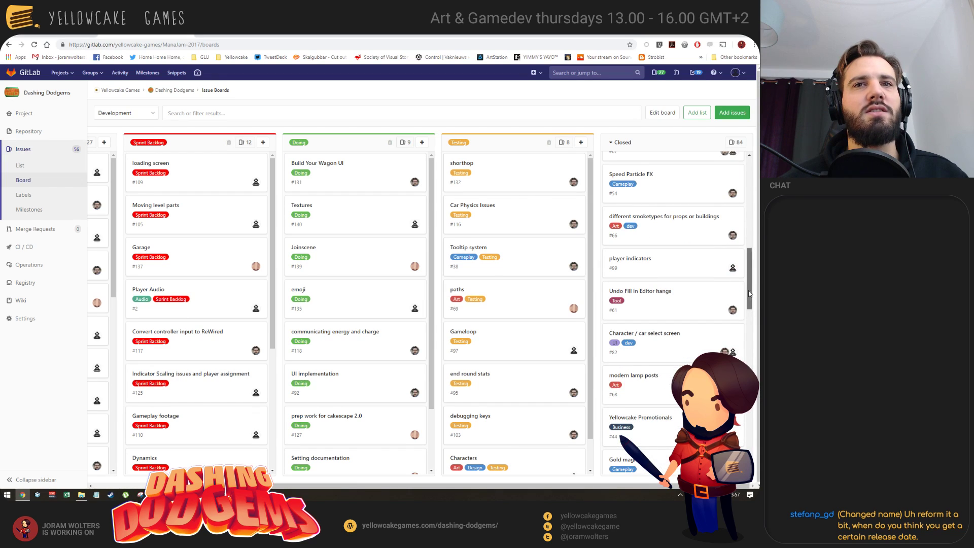
{"action": "scroll", "coordinate": [673, 315], "scroll_direction": "up", "scroll_amount": 10}
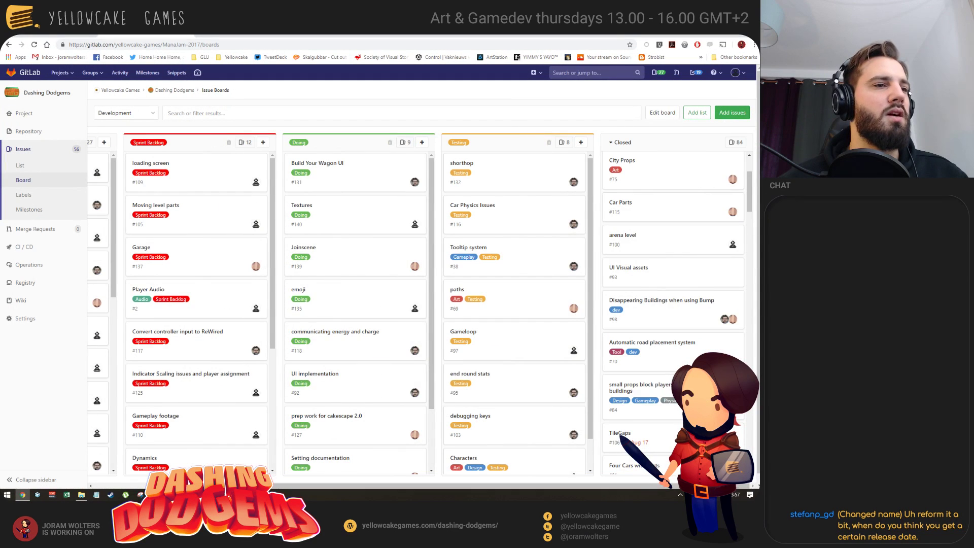
- Bring the Open list fully into view, scroll through the other lists, and nudge the UI reskin issue
{"action": "left_click", "coordinate": [130, 487]}
{"action": "left_click_drag", "start_coordinate": [130, 487], "coordinate": [70, 485]}
{"action": "left_click", "coordinate": [69, 485]}
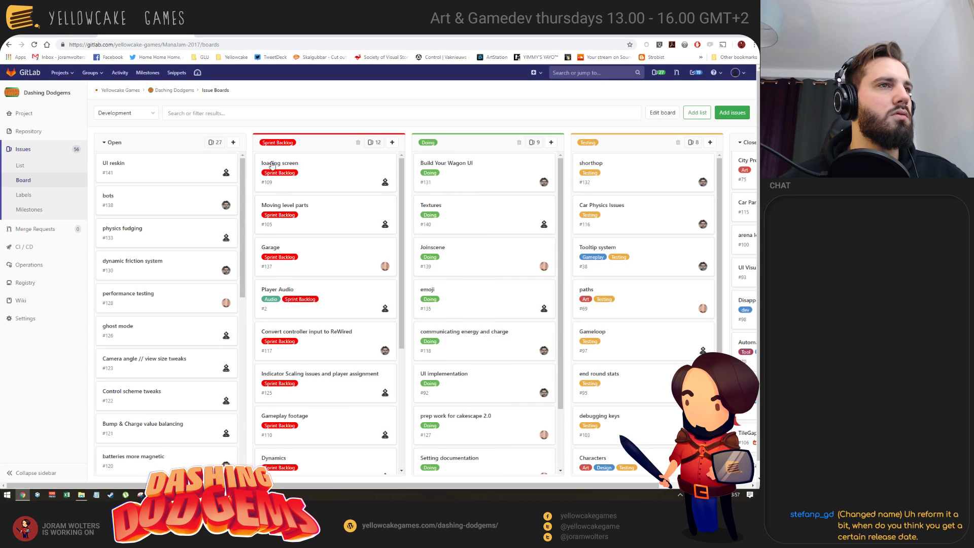
{"action": "left_click_drag", "start_coordinate": [242, 189], "coordinate": [236, 257]}
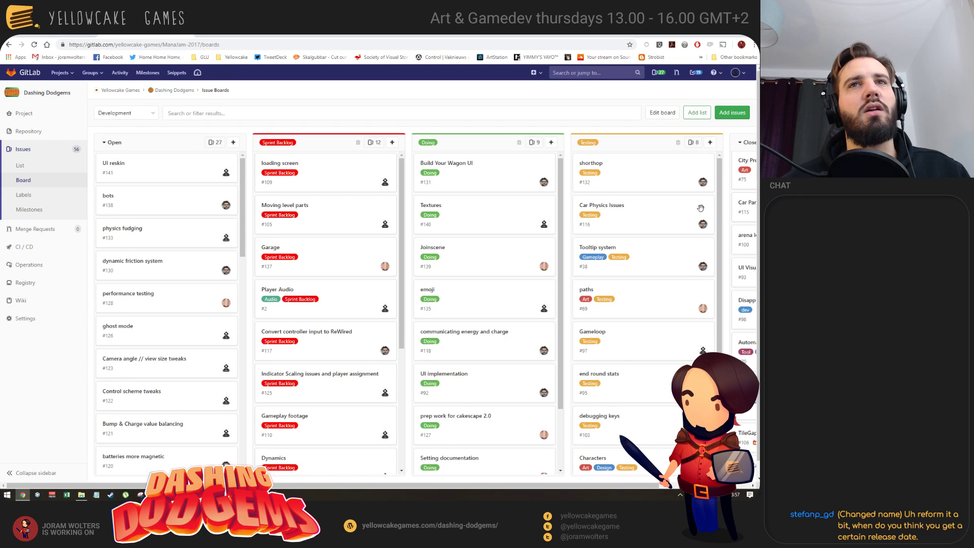
{"action": "scroll", "coordinate": [594, 269], "scroll_direction": "right", "scroll_amount": 2}
{"action": "scroll", "coordinate": [595, 269], "scroll_direction": "right", "scroll_amount": 5}
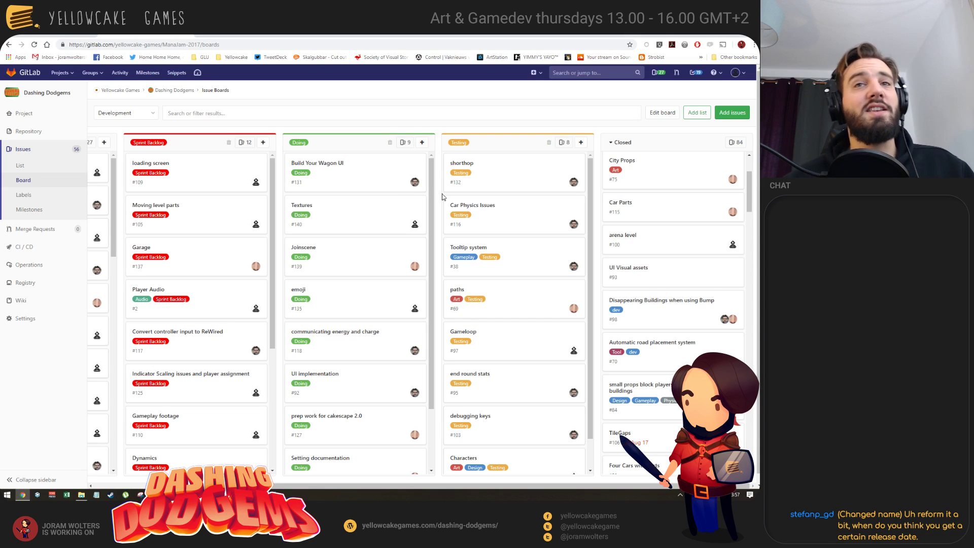
{"action": "scroll", "coordinate": [442, 197], "scroll_direction": "left", "scroll_amount": 4}
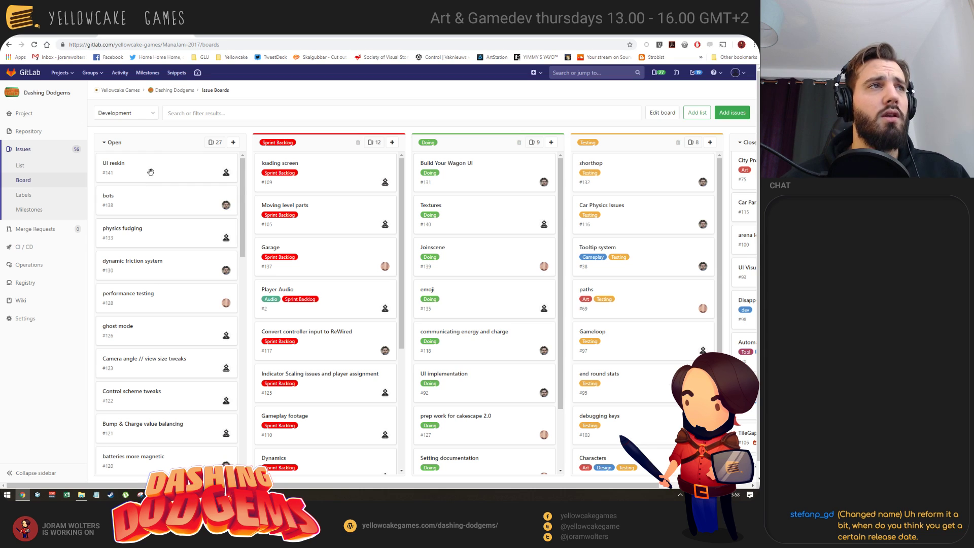
{"action": "mouse_move", "coordinate": [151, 169]}
{"action": "left_mouse_down"}
{"action": "mouse_move", "coordinate": [406, 228]}
{"action": "mouse_move", "coordinate": [228, 224]}
{"action": "mouse_move", "coordinate": [125, 169]}
{"action": "mouse_move", "coordinate": [152, 175]}
{"action": "left_mouse_up"}
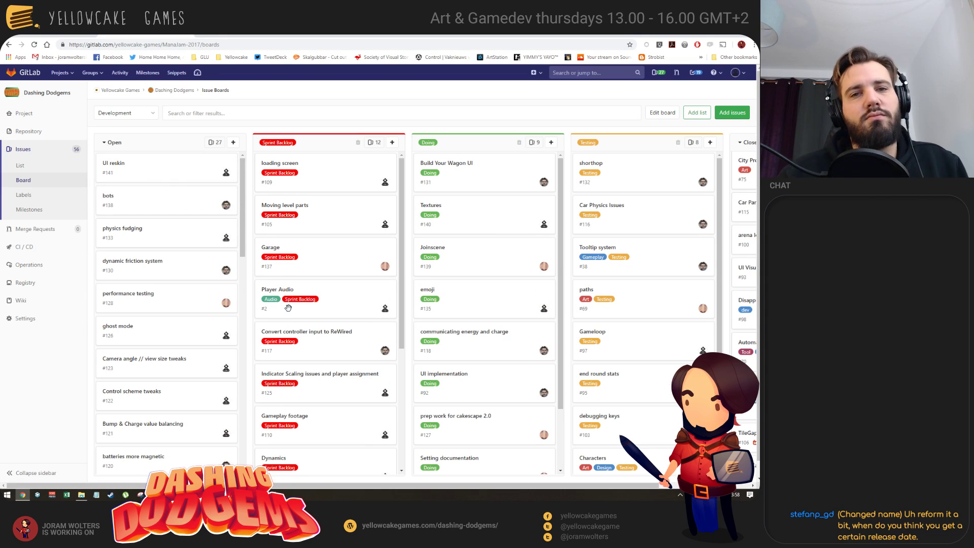
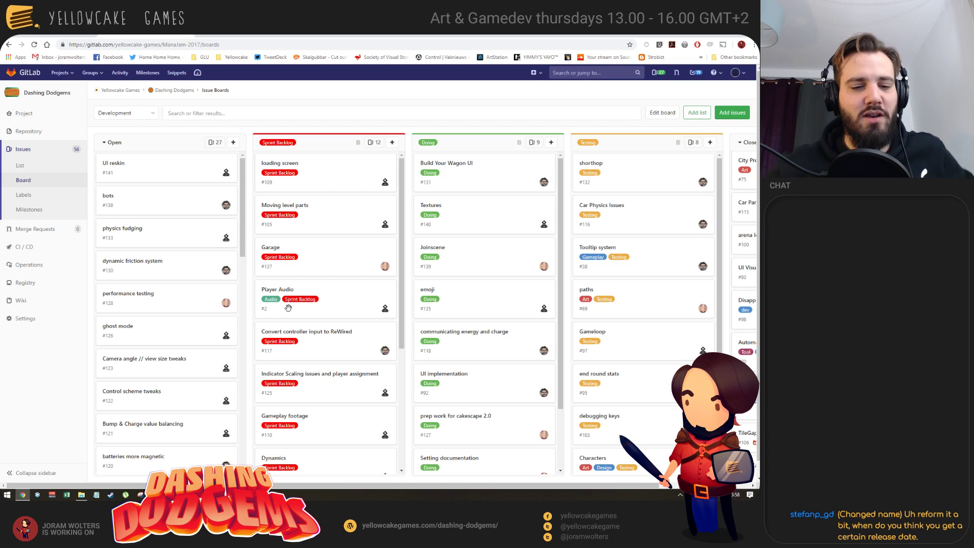
- Switch from the GitLab issue board to the Photoshop character lineup artwork
{"action": "key", "text": "alt+Tab"}
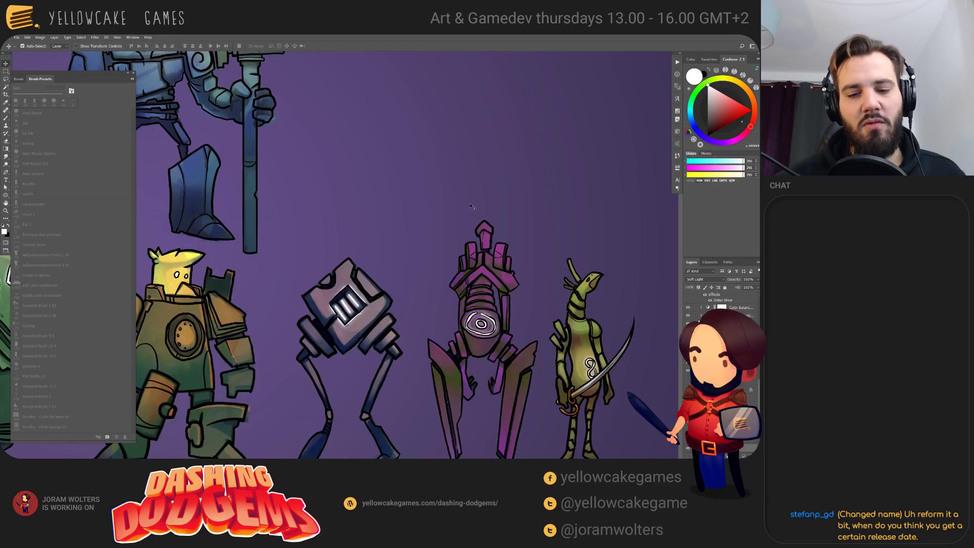
- Pan and zoom out over the whole character lineup in full-screen mode
{"action": "left_click_drag", "start_coordinate": [471, 205], "coordinate": [497, 257]}
{"action": "scroll", "coordinate": [495, 250], "scroll_direction": "down", "scroll_amount": 3}
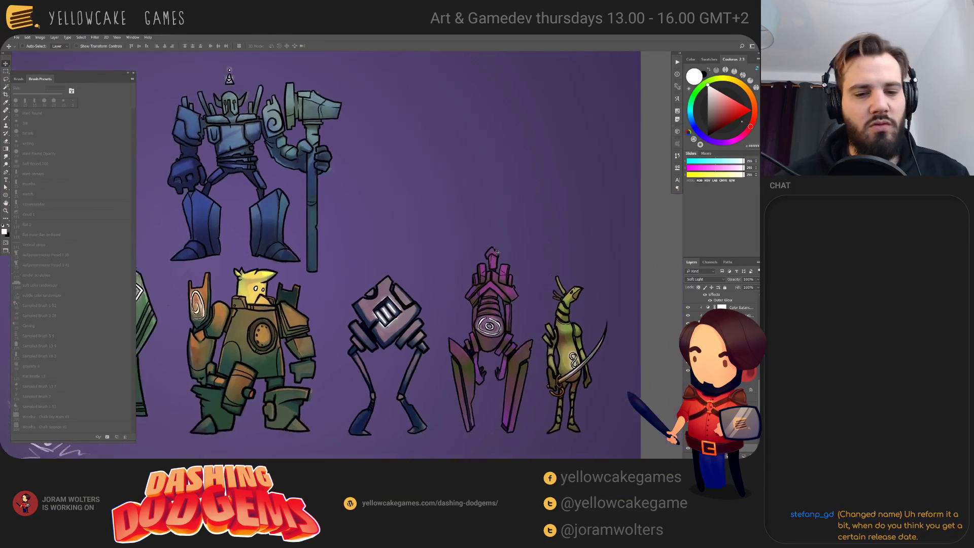
{"action": "left_click_drag", "start_coordinate": [451, 236], "coordinate": [502, 239]}
{"action": "key", "text": "f"}
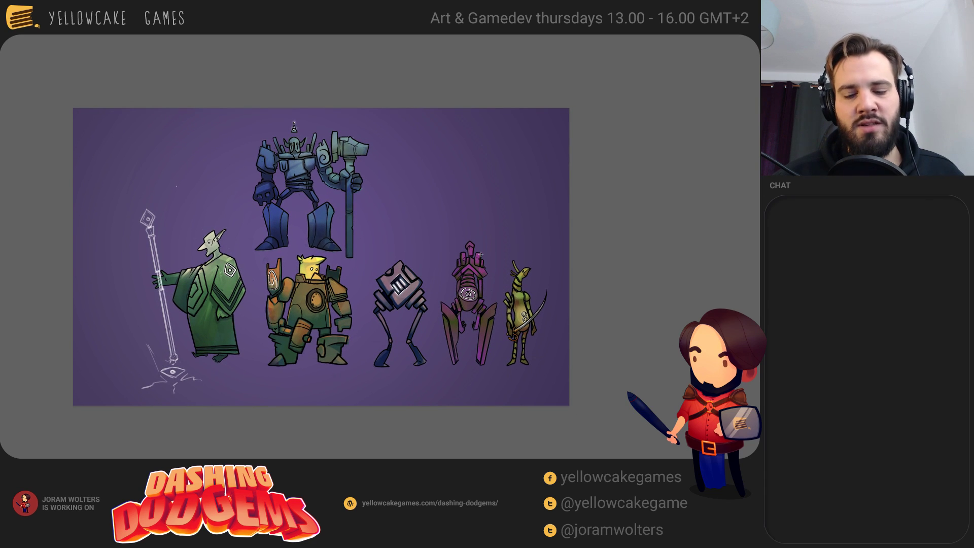
{"action": "mouse_move", "coordinate": [476, 242]}
{"action": "left_mouse_down"}
{"action": "mouse_move", "coordinate": [477, 257]}
{"action": "mouse_move", "coordinate": [486, 255]}
{"action": "left_mouse_up"}
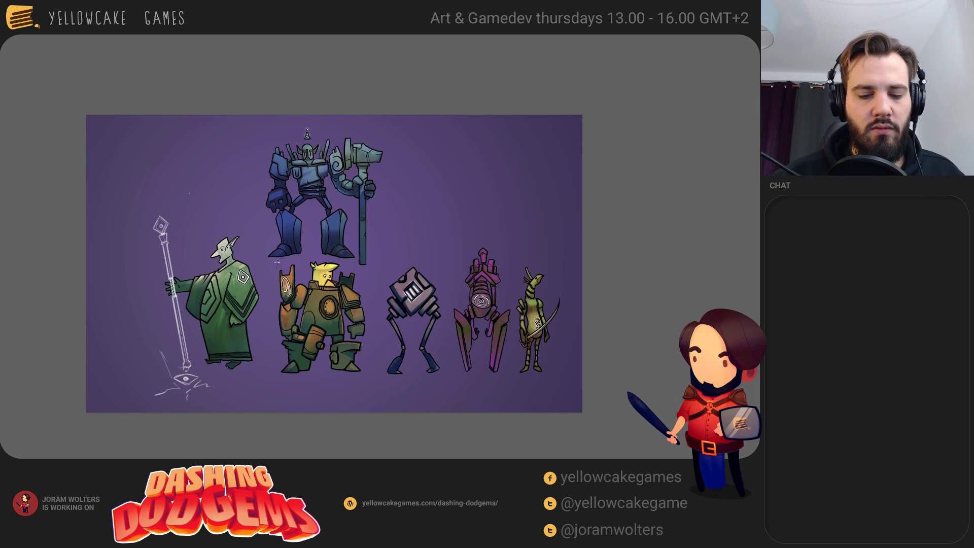
- Select the yellow-haired armoured character and switch to the white sketch document
{"action": "left_click_drag", "start_coordinate": [275, 261], "coordinate": [370, 372]}
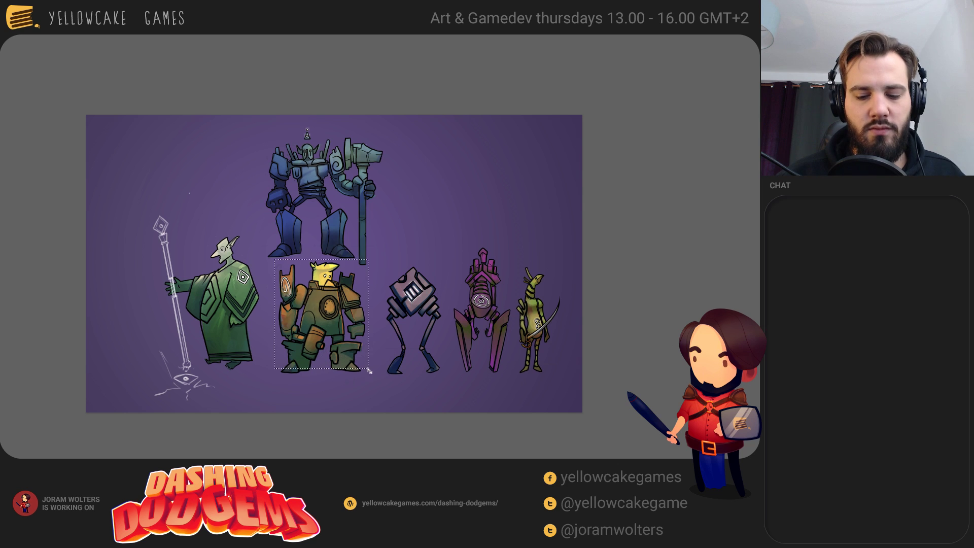
{"action": "key", "text": "v"}
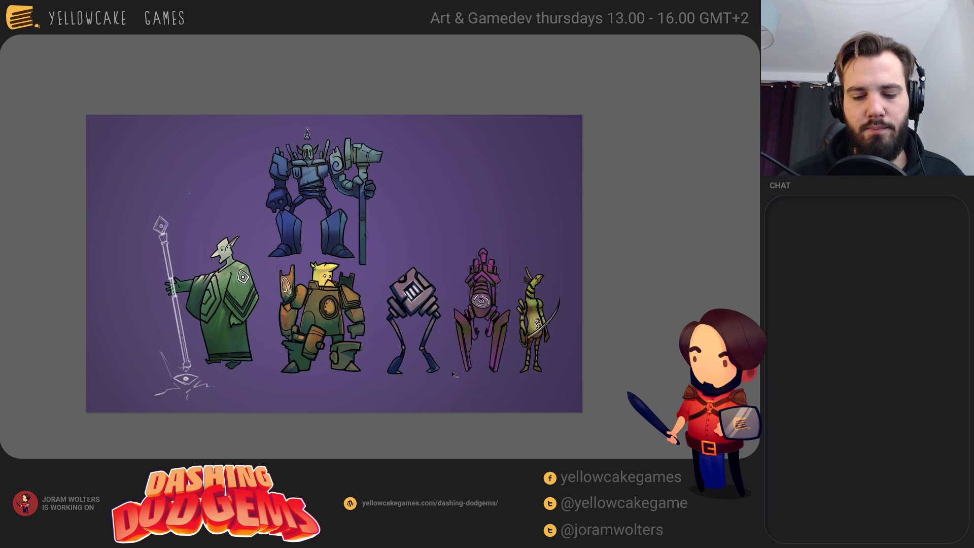
{"action": "key", "text": "ctrl+Tab"}
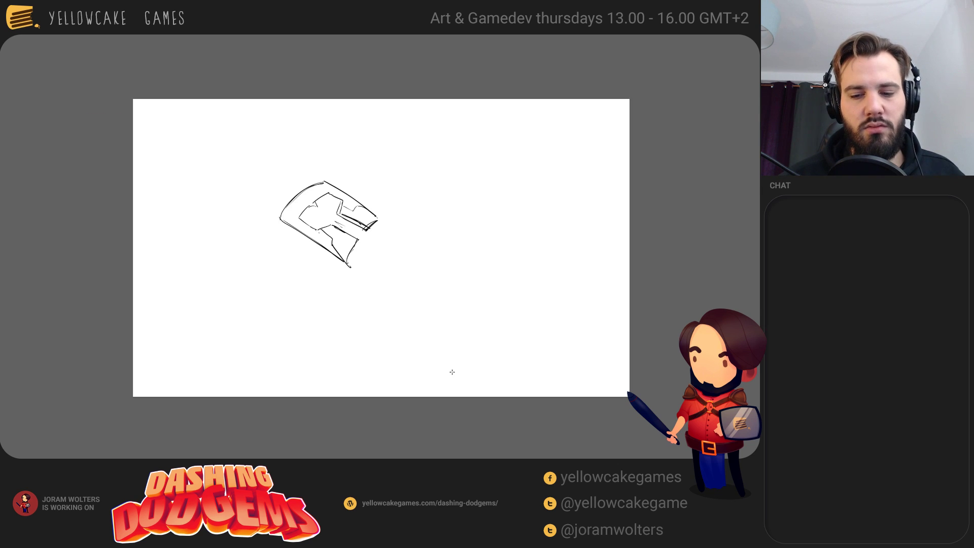
- Paste the lineup and shrink it into the sketch page's top-right corner
{"action": "key", "text": "ctrl+Tab"}
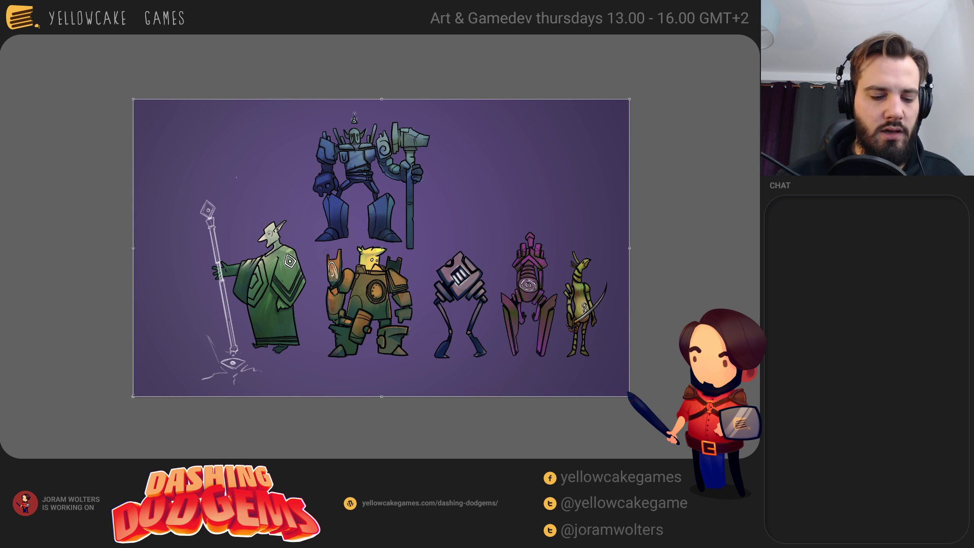
{"action": "mouse_move", "coordinate": [147, 390]}
{"action": "left_mouse_down"}
{"action": "mouse_move", "coordinate": [535, 191]}
{"action": "mouse_move", "coordinate": [471, 233]}
{"action": "mouse_move", "coordinate": [494, 222]}
{"action": "left_mouse_up"}
{"action": "key", "text": "Return"}
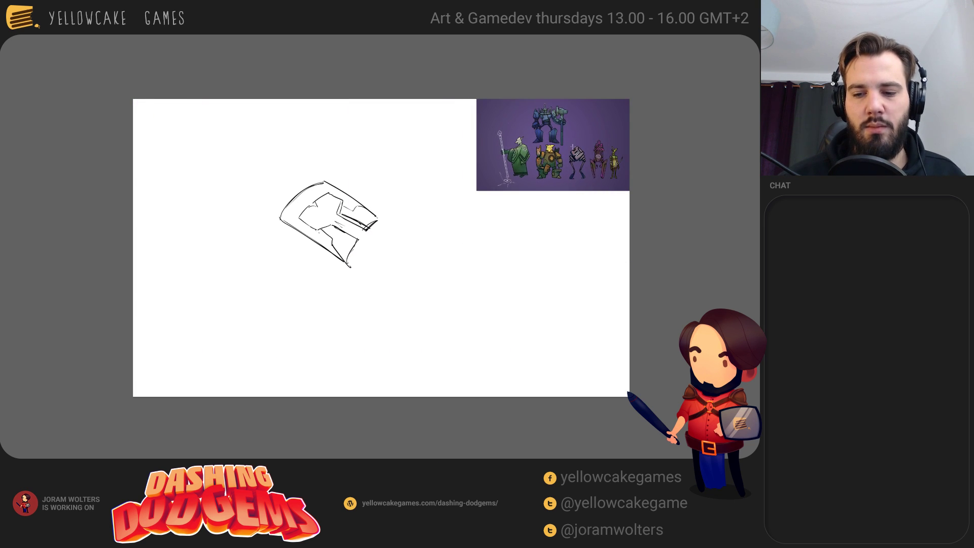
{"action": "left_click_drag", "start_coordinate": [575, 169], "coordinate": [570, 175]}
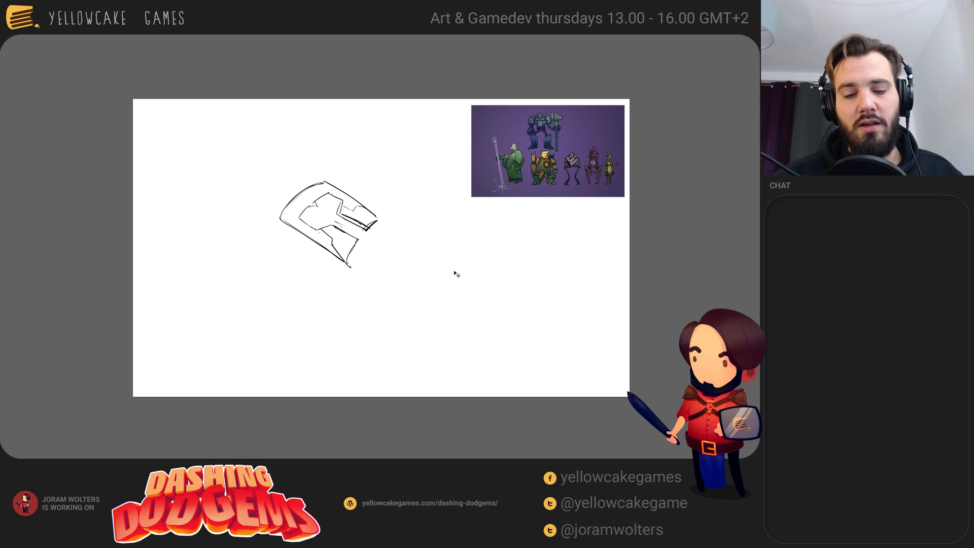
{"action": "left_click_drag", "start_coordinate": [460, 259], "coordinate": [444, 287]}
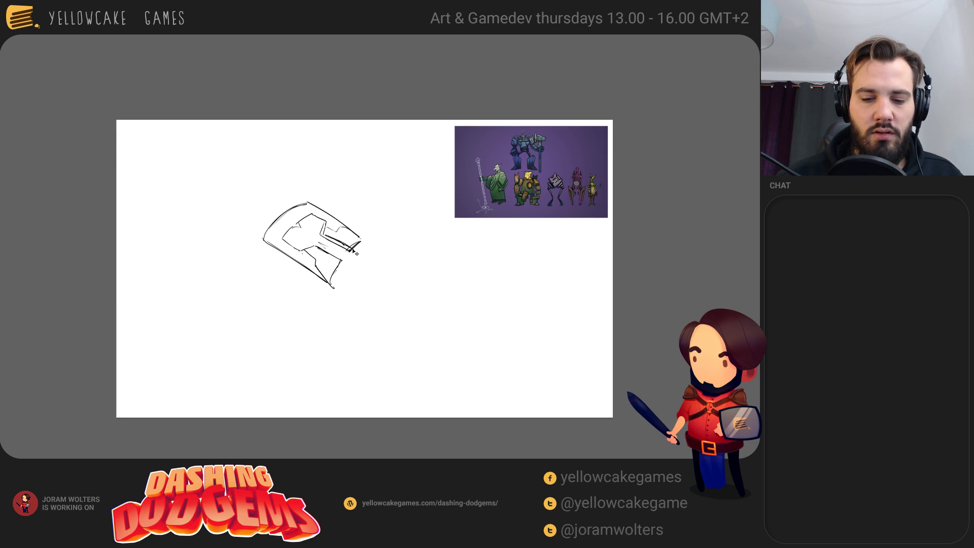
{"action": "mouse_move", "coordinate": [356, 253]}
{"action": "left_mouse_down"}
{"action": "mouse_move", "coordinate": [346, 237]}
{"action": "mouse_move", "coordinate": [351, 259]}
{"action": "mouse_move", "coordinate": [377, 265]}
{"action": "mouse_move", "coordinate": [360, 250]}
{"action": "left_mouse_up"}
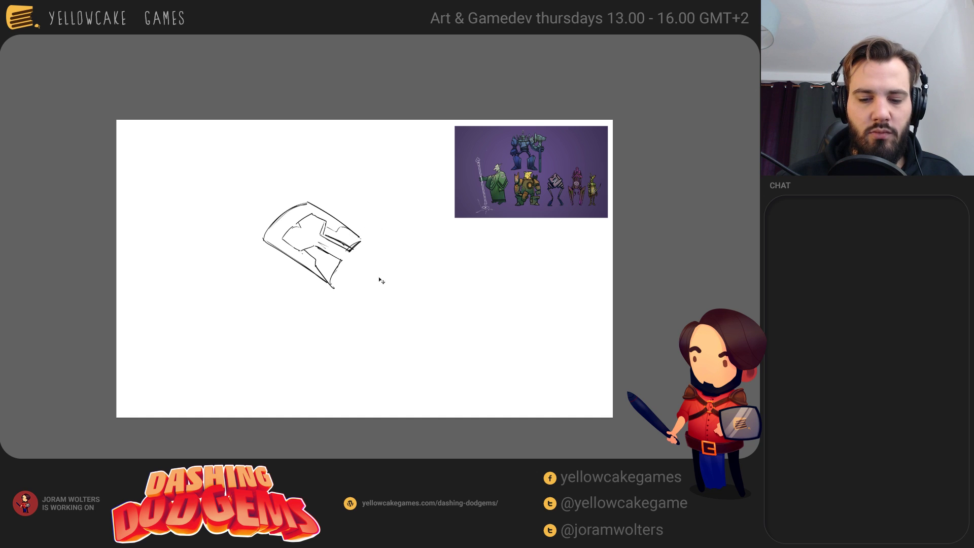
{"action": "key", "text": "f"}
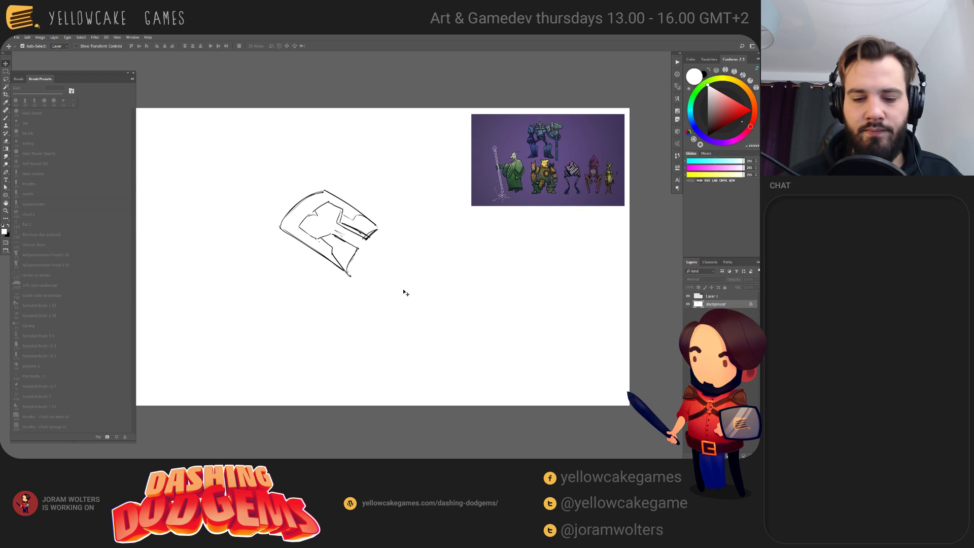
- Wipe the old sketch off the page with a 500 px eraser
{"action": "key", "text": "b"}
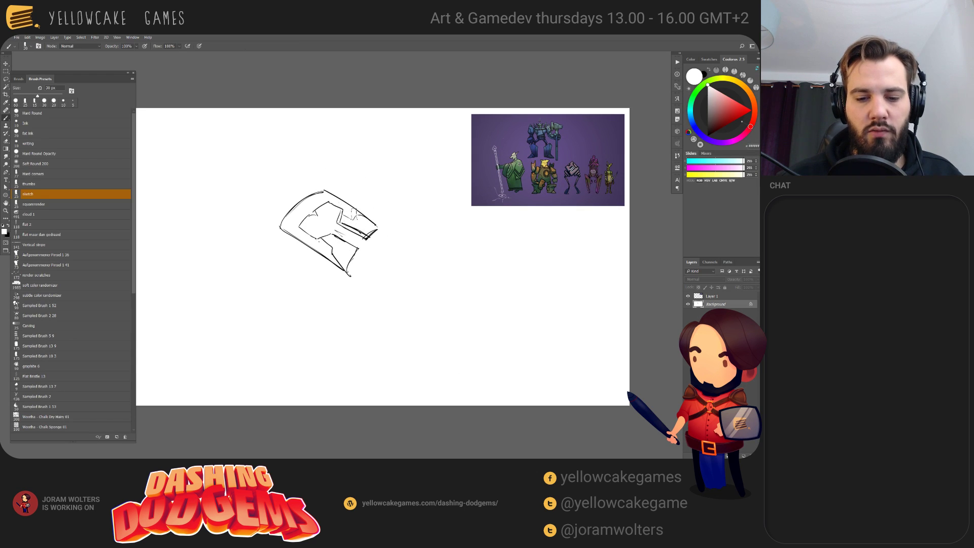
{"action": "key", "text": "e"}
{"action": "mouse_move", "coordinate": [375, 238]}
{"action": "left_mouse_down"}
{"action": "mouse_move", "coordinate": [356, 213]}
{"action": "mouse_move", "coordinate": [375, 208]}
{"action": "left_mouse_up"}
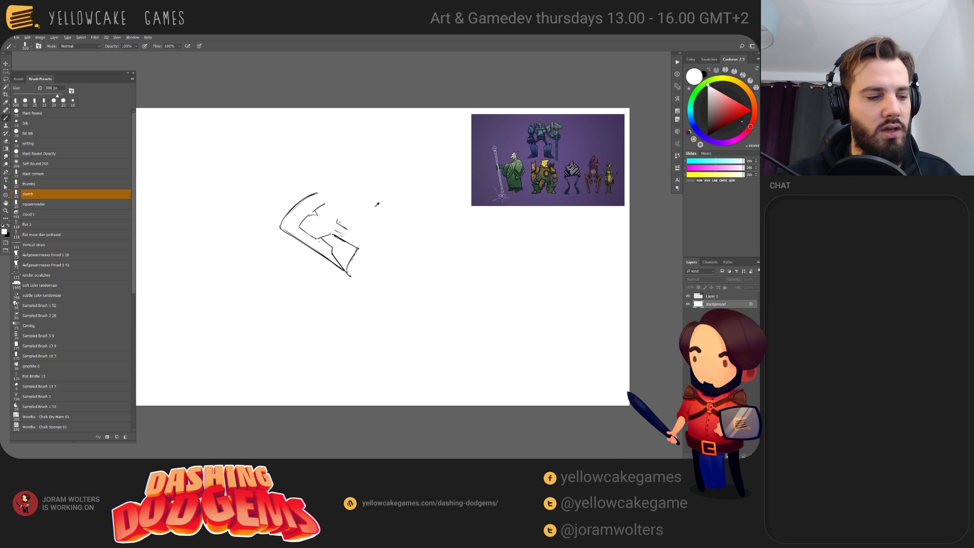
{"action": "key", "text": "Delete"}
{"action": "left_click", "coordinate": [695, 95]}
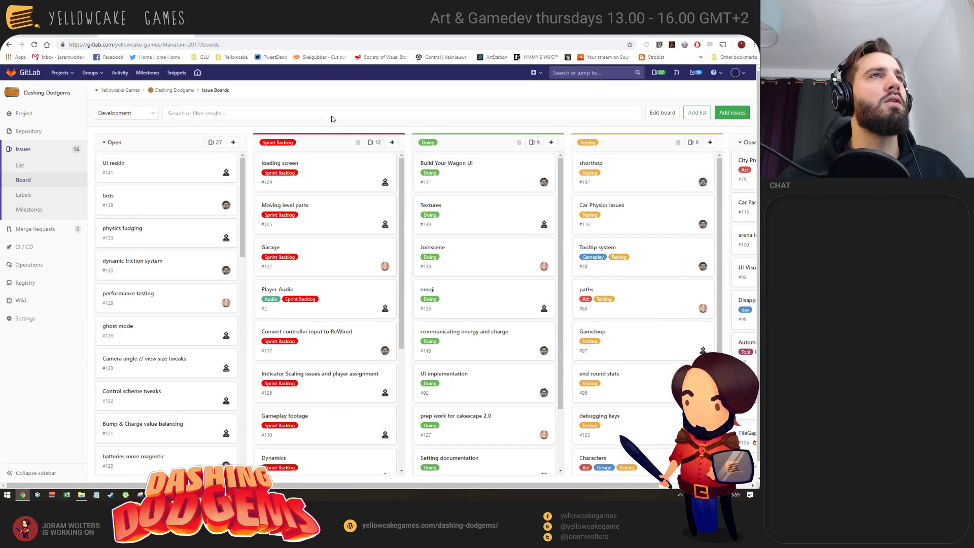
- Orbit Unity's Scene view to frame the arena and glowing plant from above, then launch Snipping Tool
{"action": "key", "text": "alt+Tab"}
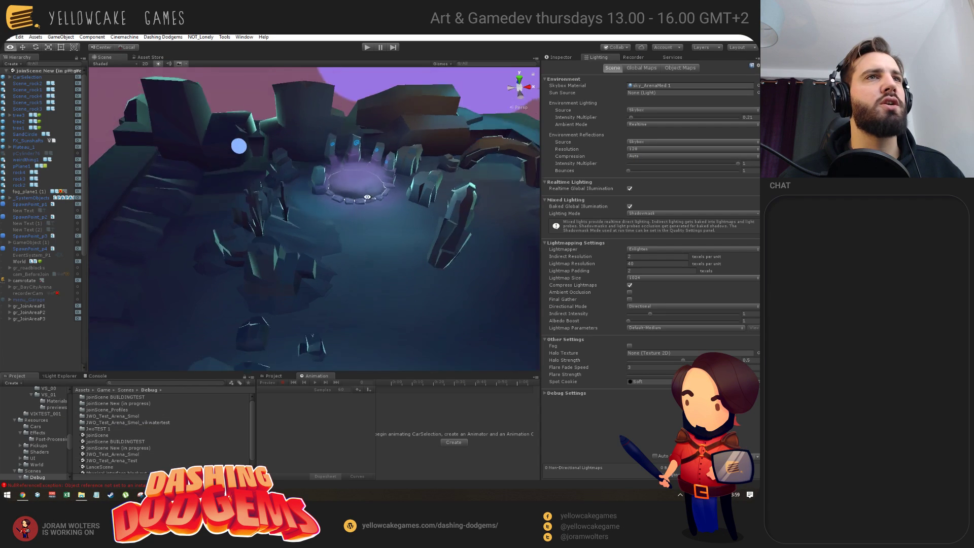
{"action": "left_click_drag", "start_coordinate": [367, 197], "coordinate": [379, 262]}
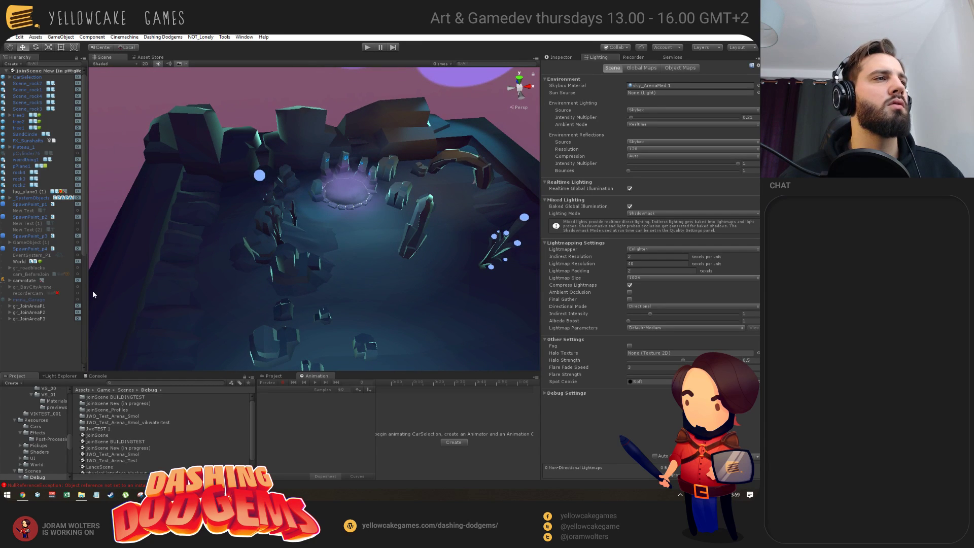
{"action": "left_click_drag", "start_coordinate": [184, 272], "coordinate": [224, 384]}
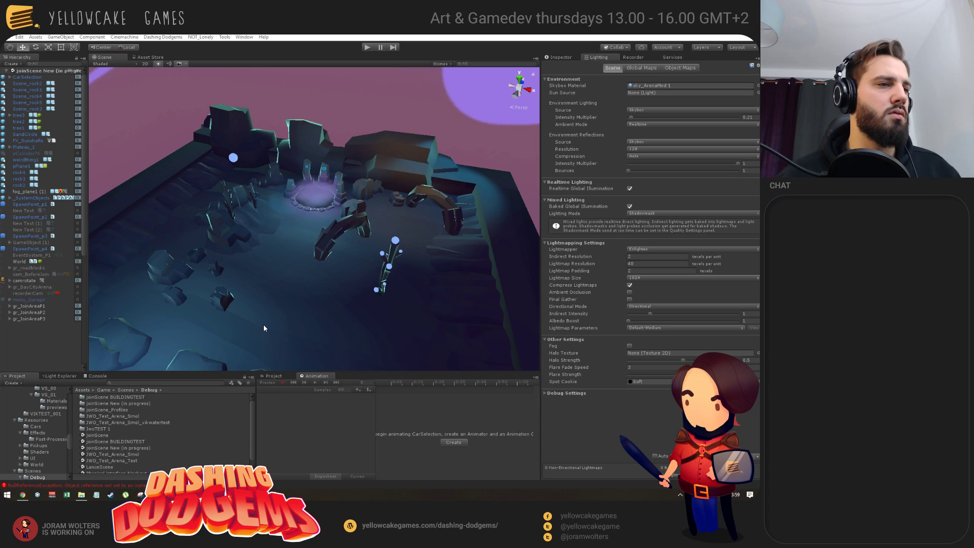
{"action": "key", "text": "Print"}
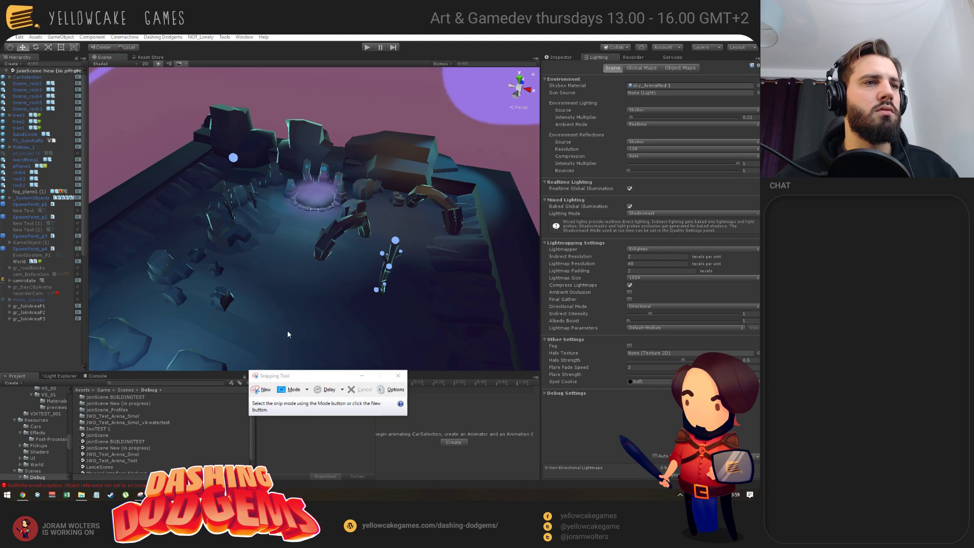
- Snip the arena Scene view and paste it onto the Photoshop sketch page
{"action": "left_click", "coordinate": [265, 389]}
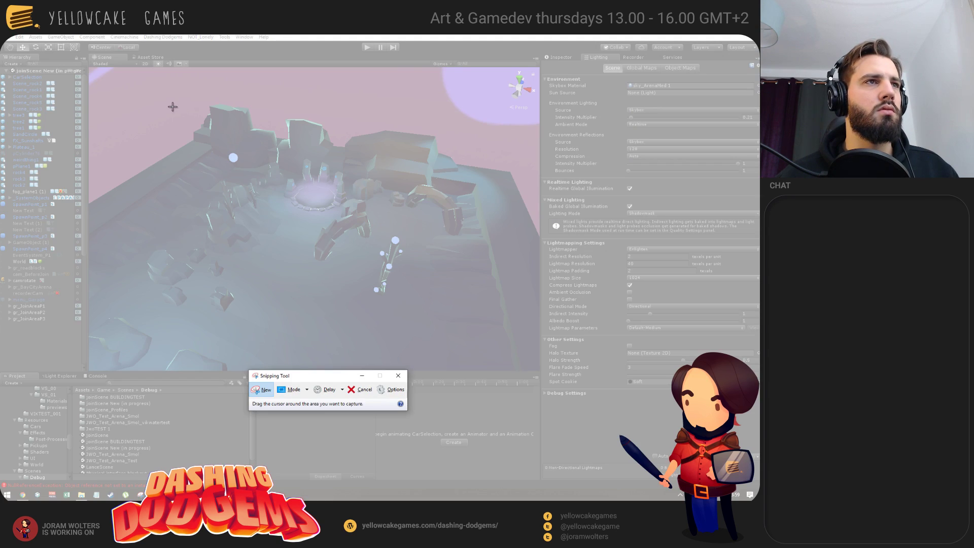
{"action": "mouse_move", "coordinate": [160, 105]}
{"action": "left_mouse_down"}
{"action": "mouse_move", "coordinate": [464, 312]}
{"action": "mouse_move", "coordinate": [513, 328]}
{"action": "left_mouse_up"}
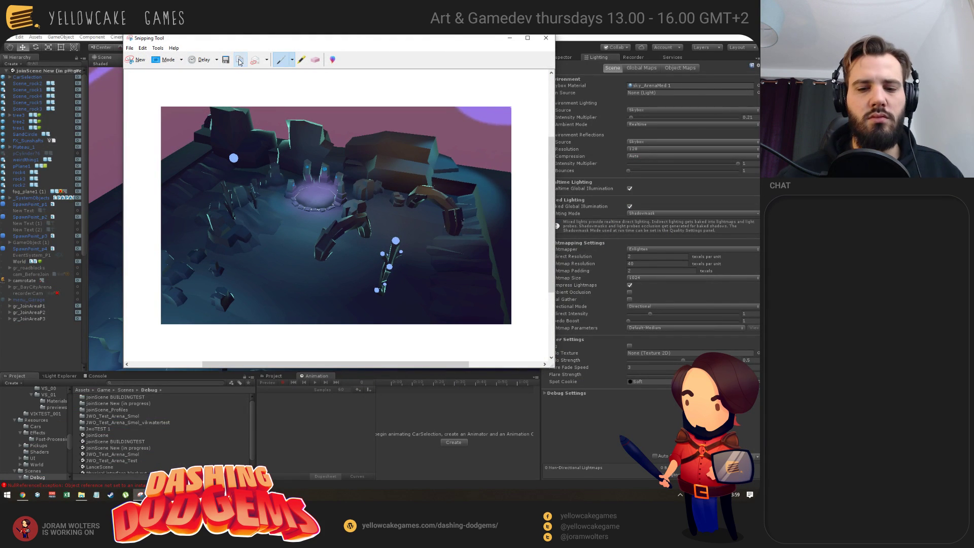
{"action": "left_click", "coordinate": [239, 61]}
{"action": "key", "text": "alt+Tab"}
{"action": "key", "text": "ctrl+v"}
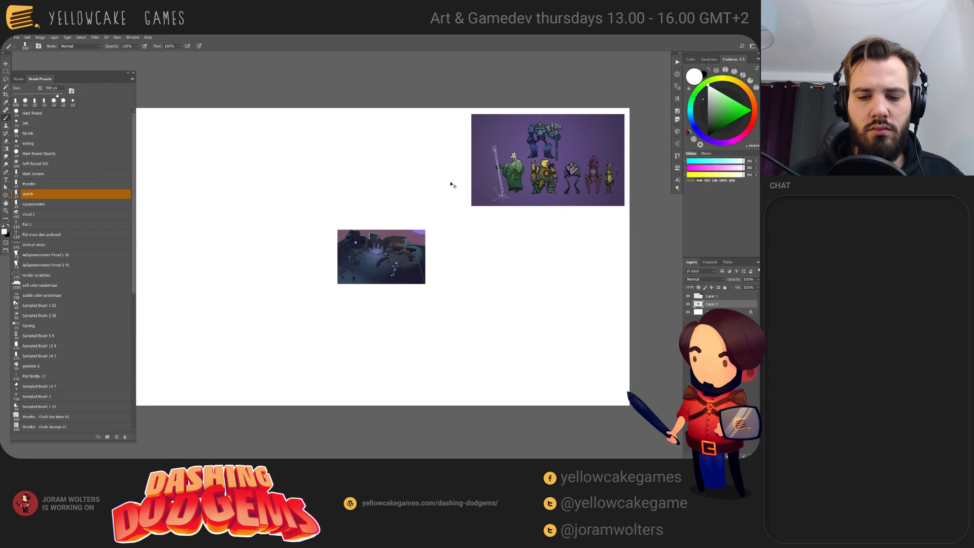
- Paste a larger arena screenshot, move it upper left, and place duplicate copies
{"action": "key", "text": "ctrl+v"}
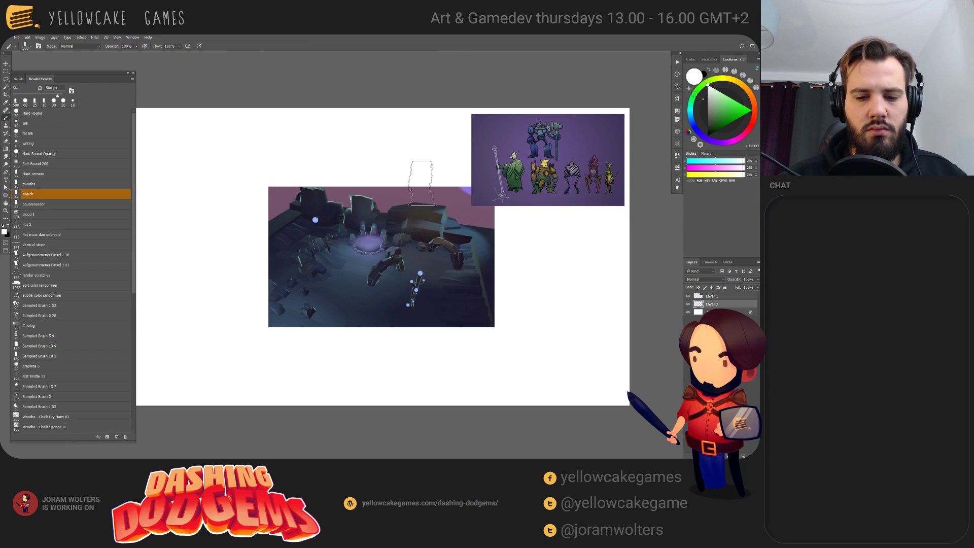
{"action": "key", "text": "v"}
{"action": "mouse_move", "coordinate": [436, 277]}
{"action": "left_mouse_down"}
{"action": "mouse_move", "coordinate": [302, 203]}
{"action": "mouse_move", "coordinate": [312, 207]}
{"action": "mouse_move", "coordinate": [324, 350]}
{"action": "mouse_move", "coordinate": [517, 343]}
{"action": "mouse_move", "coordinate": [498, 342]}
{"action": "left_mouse_up"}
{"action": "key", "text": "Tab"}
{"action": "left_click_drag", "start_coordinate": [433, 297], "coordinate": [466, 319]}
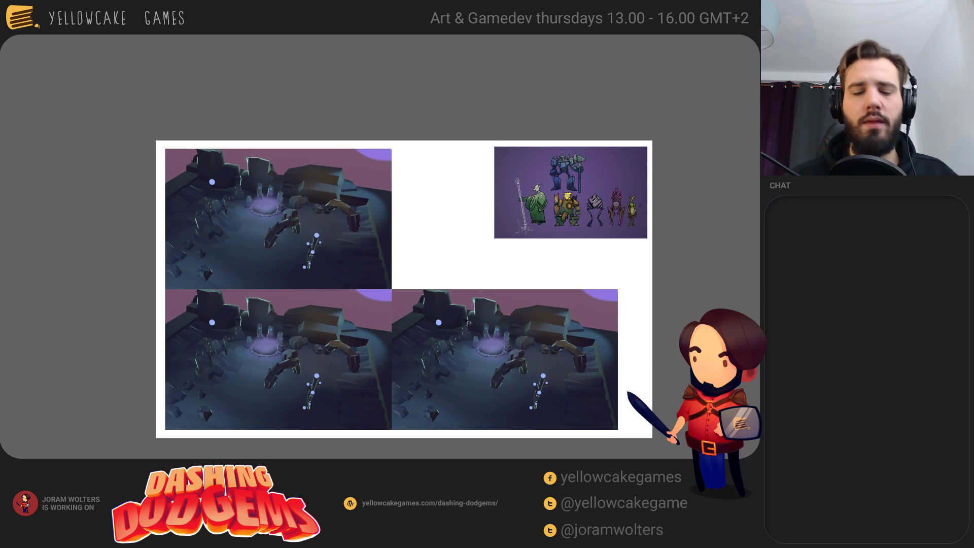
- Lasso the glowing plant on the top-left copy and content-aware fill it away
{"action": "scroll", "coordinate": [414, 290], "scroll_direction": "up", "scroll_amount": 5}
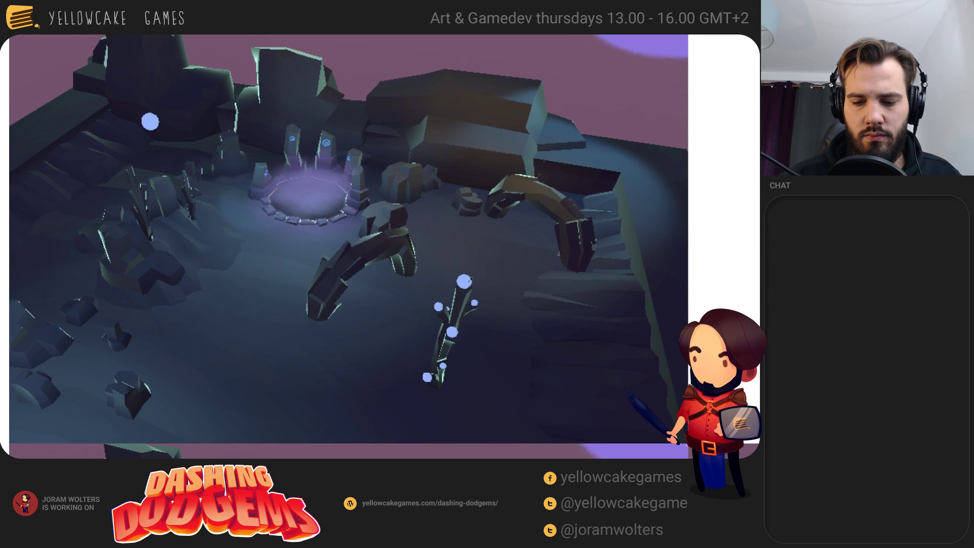
{"action": "mouse_move", "coordinate": [489, 278]}
{"action": "left_mouse_down"}
{"action": "mouse_move", "coordinate": [471, 316]}
{"action": "mouse_move", "coordinate": [471, 304]}
{"action": "mouse_move", "coordinate": [438, 299]}
{"action": "mouse_move", "coordinate": [475, 300]}
{"action": "mouse_move", "coordinate": [443, 363]}
{"action": "mouse_move", "coordinate": [484, 348]}
{"action": "mouse_move", "coordinate": [472, 269]}
{"action": "mouse_move", "coordinate": [458, 279]}
{"action": "mouse_move", "coordinate": [476, 284]}
{"action": "mouse_move", "coordinate": [453, 279]}
{"action": "mouse_move", "coordinate": [439, 321]}
{"action": "mouse_move", "coordinate": [449, 312]}
{"action": "mouse_move", "coordinate": [434, 316]}
{"action": "mouse_move", "coordinate": [437, 341]}
{"action": "mouse_move", "coordinate": [460, 363]}
{"action": "mouse_move", "coordinate": [408, 381]}
{"action": "left_mouse_up"}
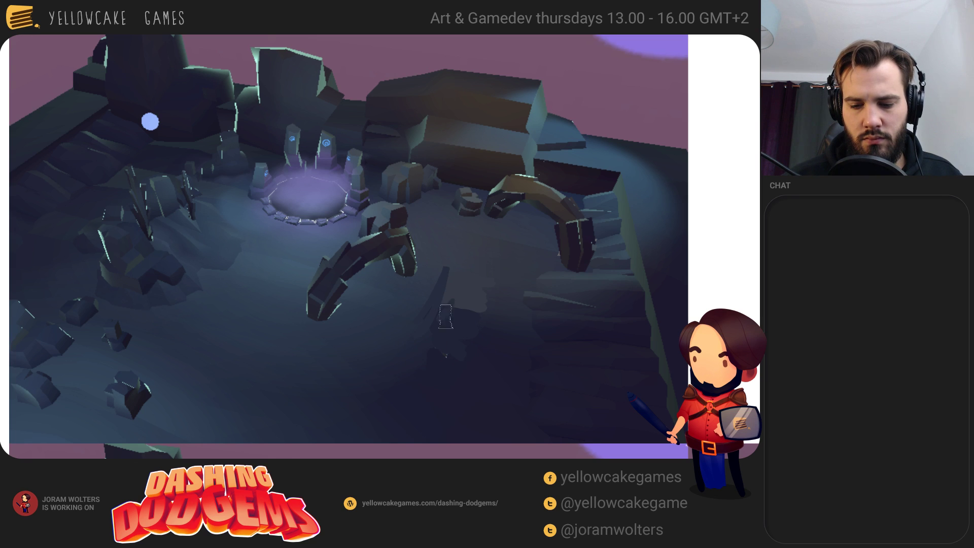
{"action": "left_click_drag", "start_coordinate": [563, 331], "coordinate": [525, 342]}
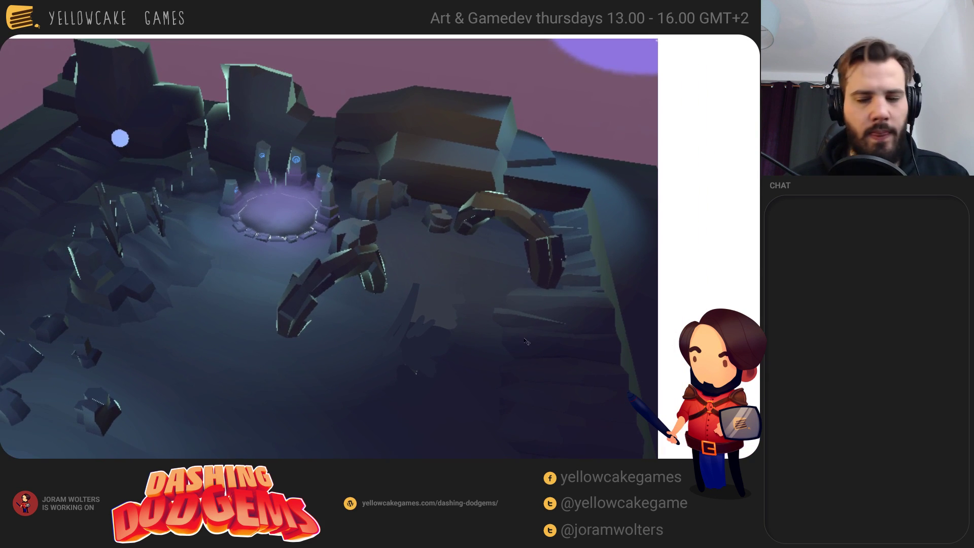
{"action": "key", "text": "ctrl+minus"}
{"action": "left_click_drag", "start_coordinate": [578, 304], "coordinate": [446, 332]}
- Fill the document background with neutral grey 7A7A7A
{"action": "key", "text": "Tab"}
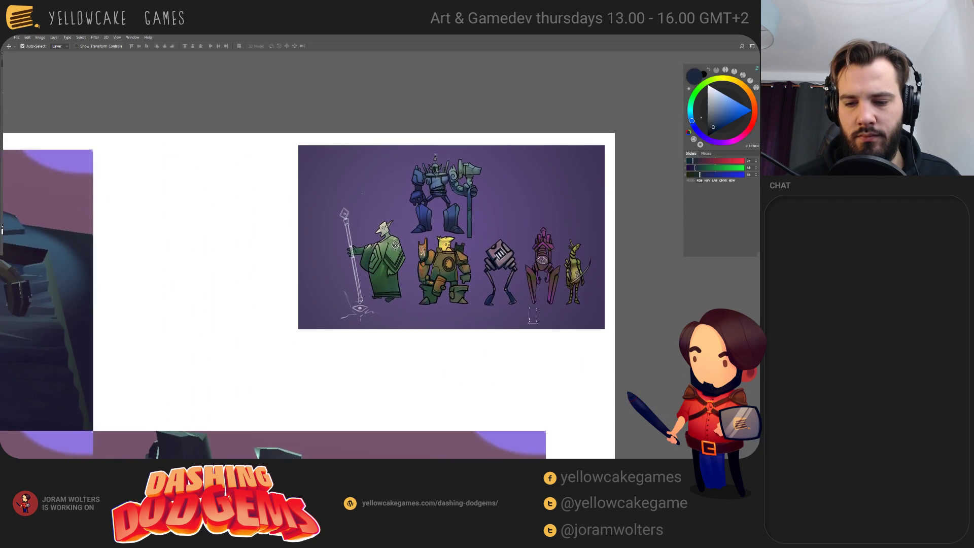
{"action": "key", "text": "Tab"}
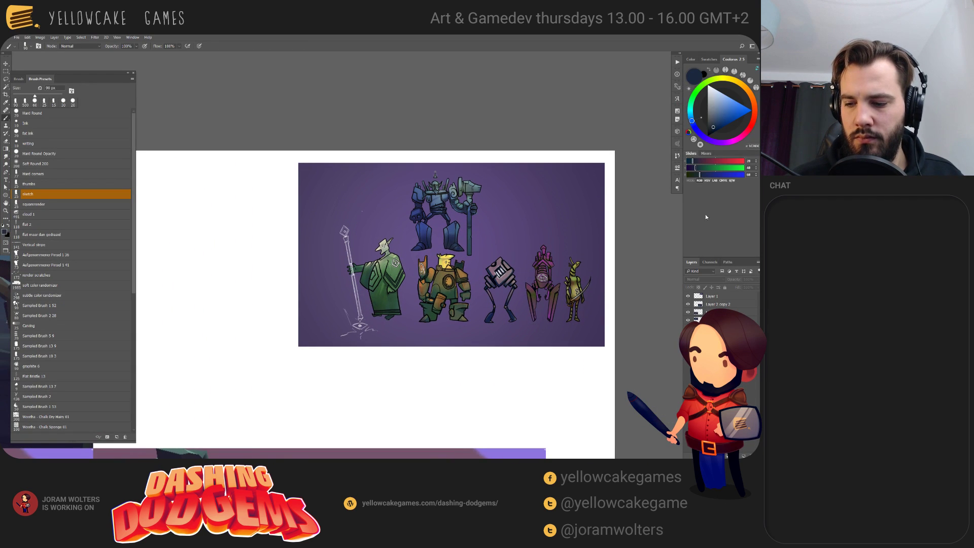
{"action": "left_click_drag", "start_coordinate": [717, 103], "coordinate": [705, 117]}
{"action": "key", "text": "alt+BackSpace"}
{"action": "key", "text": "alt+BackSpace"}
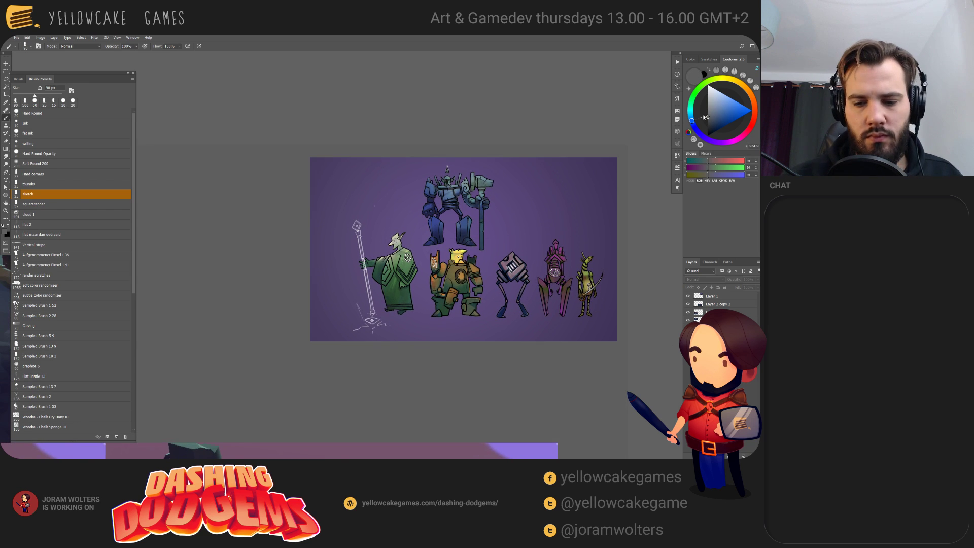
- Pick red, select Layer 1, and brush a red X over the rightmost character
{"action": "left_click_drag", "start_coordinate": [530, 354], "coordinate": [539, 359]}
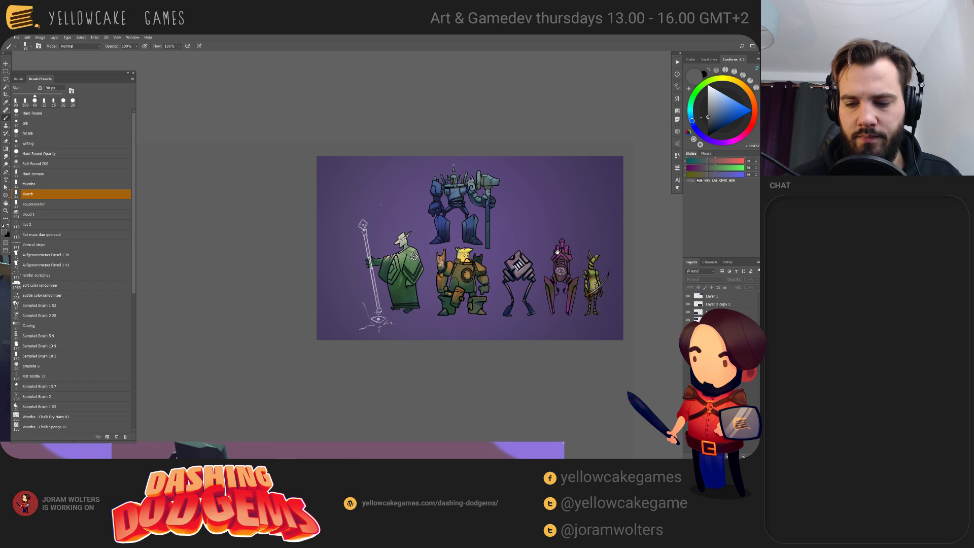
{"action": "left_click_drag", "start_coordinate": [557, 252], "coordinate": [568, 280]}
{"action": "key", "text": "x"}
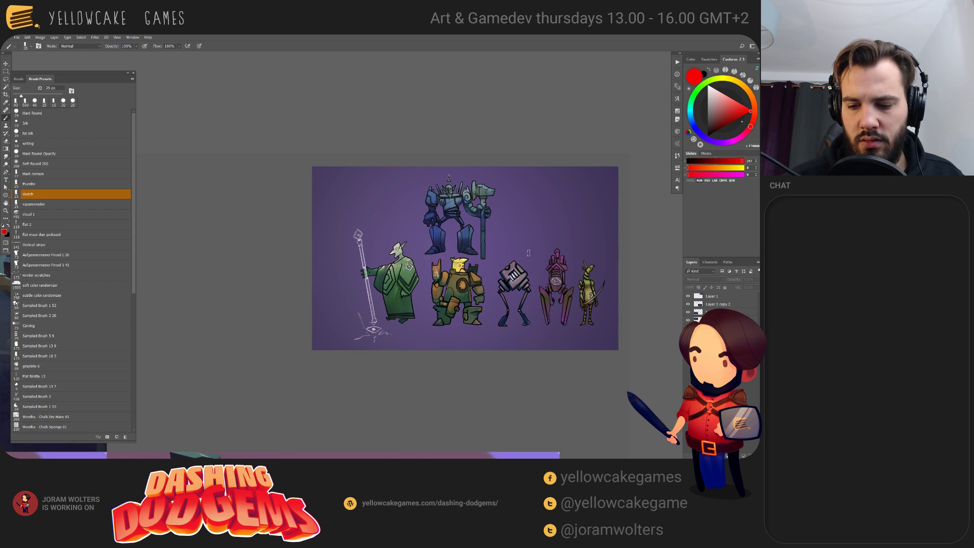
{"action": "left_click", "coordinate": [724, 299]}
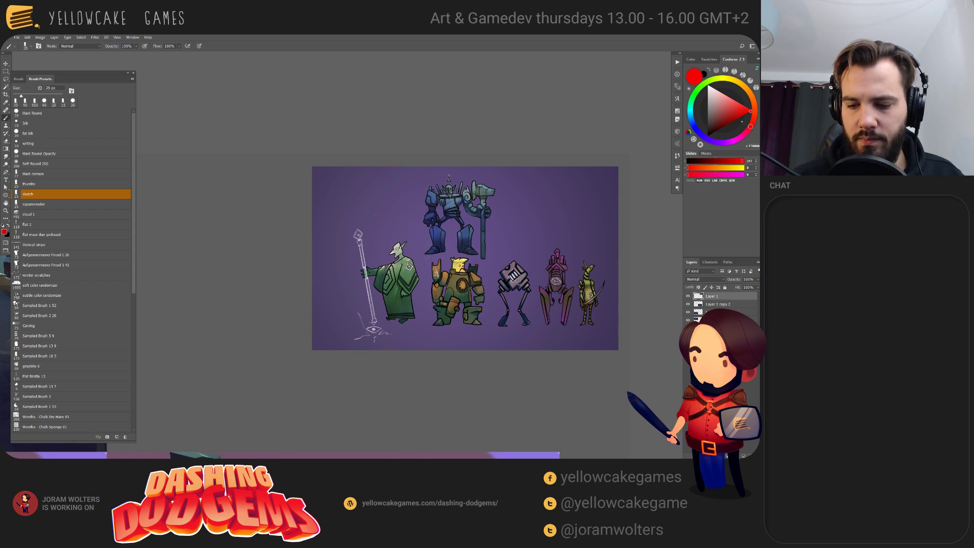
{"action": "mouse_move", "coordinate": [515, 237]}
{"action": "left_mouse_down"}
{"action": "mouse_move", "coordinate": [535, 279]}
{"action": "mouse_move", "coordinate": [518, 238]}
{"action": "left_mouse_up"}
{"action": "mouse_move", "coordinate": [466, 156]}
{"action": "left_mouse_down"}
{"action": "mouse_move", "coordinate": [485, 230]}
{"action": "mouse_move", "coordinate": [477, 154]}
{"action": "left_mouse_up"}
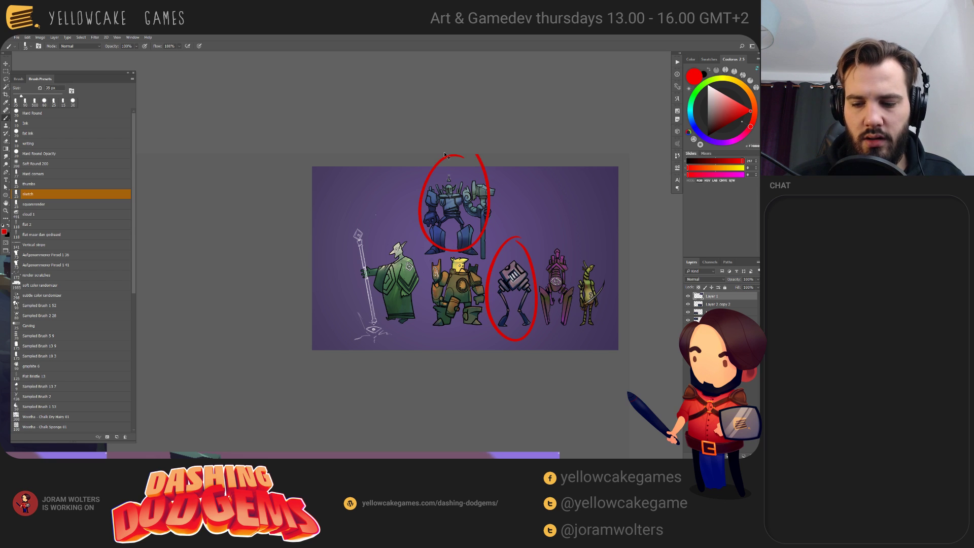
{"action": "key", "text": "ctrl+z"}
{"action": "key", "text": "ctrl+z"}
{"action": "key", "text": "ctrl+z"}
{"action": "key", "text": "ctrl+z"}
{"action": "left_click_drag", "start_coordinate": [583, 264], "coordinate": [590, 284]}
{"action": "left_click_drag", "start_coordinate": [600, 262], "coordinate": [578, 318]}
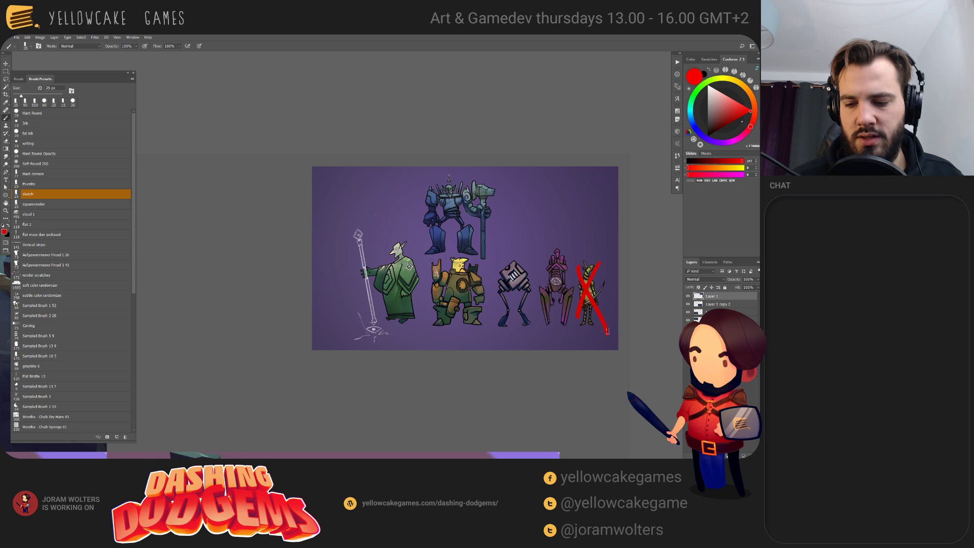
- Try a red loop on the game scene, then undo it
{"action": "scroll", "coordinate": [601, 281], "scroll_direction": "right", "scroll_amount": 1}
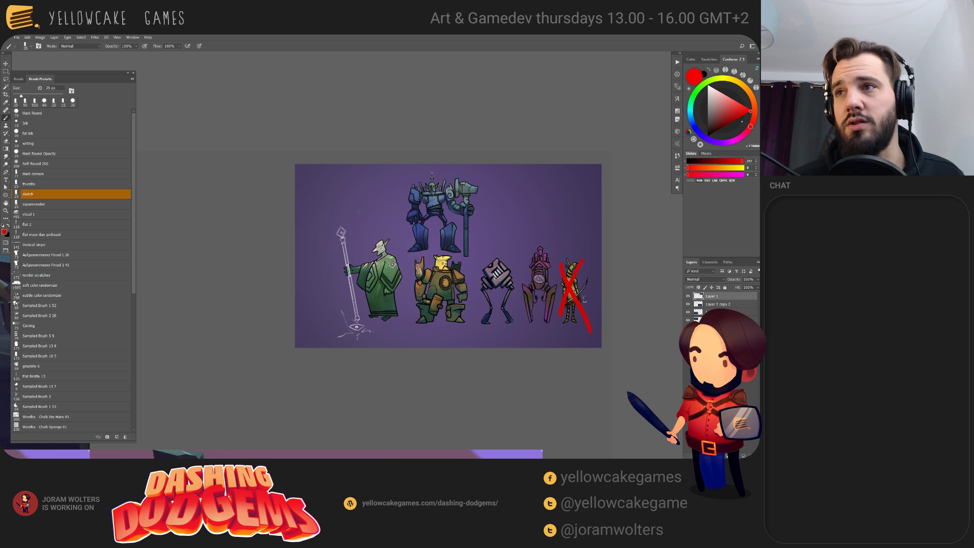
{"action": "scroll", "coordinate": [578, 298], "scroll_direction": "right", "scroll_amount": 1}
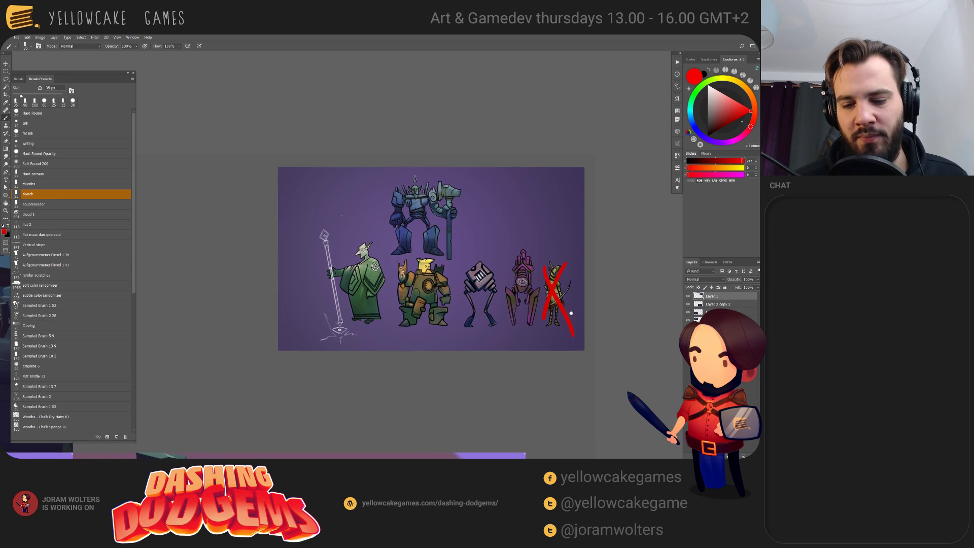
{"action": "left_click_drag", "start_coordinate": [590, 306], "coordinate": [589, 269]}
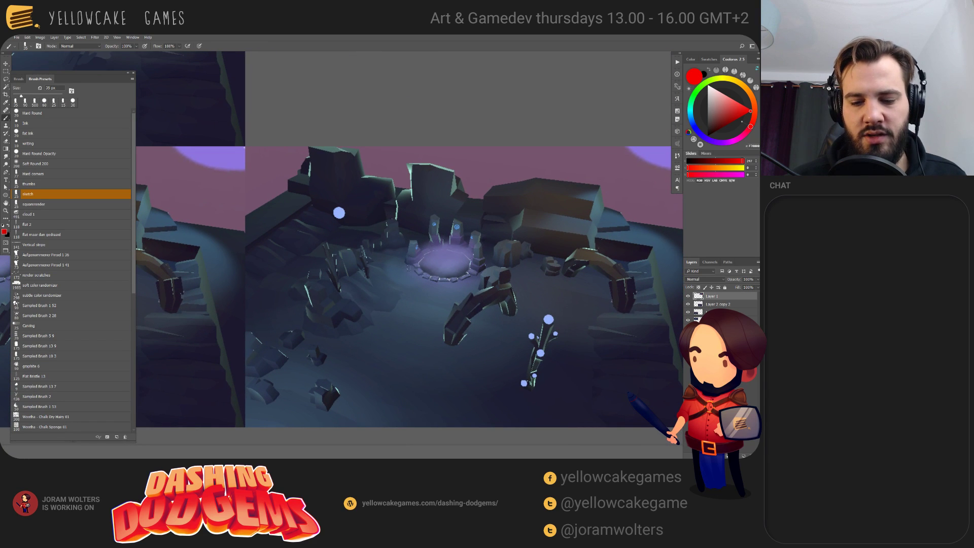
{"action": "mouse_move", "coordinate": [410, 263]}
{"action": "left_mouse_down"}
{"action": "mouse_move", "coordinate": [424, 293]}
{"action": "mouse_move", "coordinate": [423, 255]}
{"action": "mouse_move", "coordinate": [429, 287]}
{"action": "mouse_move", "coordinate": [441, 263]}
{"action": "mouse_move", "coordinate": [433, 269]}
{"action": "mouse_move", "coordinate": [444, 244]}
{"action": "left_mouse_up"}
{"action": "key", "text": "ctrl+z"}
{"action": "key", "text": "ctrl+z"}
{"action": "scroll", "coordinate": [629, 297], "scroll_direction": "up", "scroll_amount": 10}
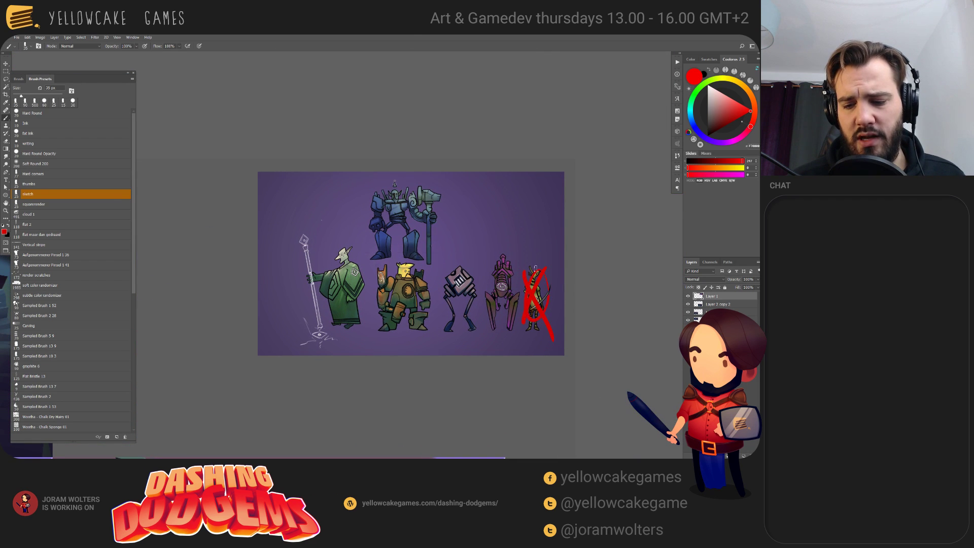
- Erase the red cross and zoom in on the character lineup
{"action": "key", "text": "e"}
{"action": "mouse_move", "coordinate": [526, 275]}
{"action": "left_mouse_down"}
{"action": "mouse_move", "coordinate": [552, 339]}
{"action": "mouse_move", "coordinate": [526, 321]}
{"action": "left_mouse_up"}
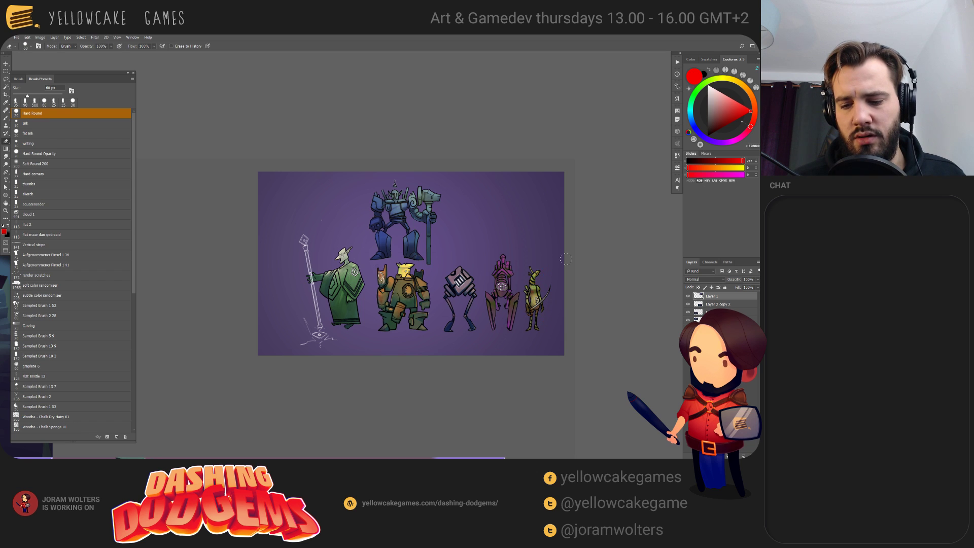
{"action": "scroll", "coordinate": [537, 305], "scroll_direction": "down", "scroll_amount": 1}
{"action": "key", "text": "ctrl+plus"}
{"action": "left_click_drag", "start_coordinate": [614, 209], "coordinate": [564, 229]}
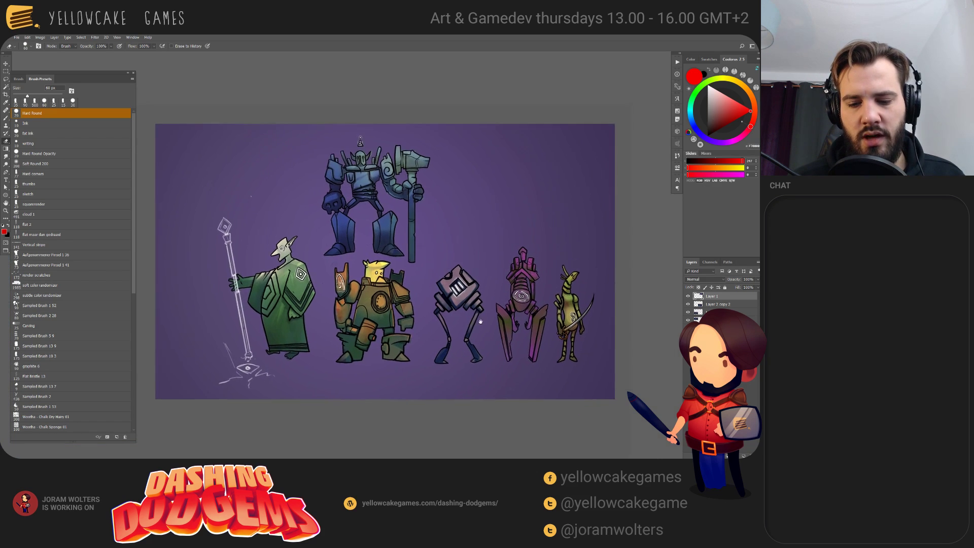
- Cover the rightmost green character with solid red brush scribbles, undoing trial strokes
{"action": "key", "text": "b"}
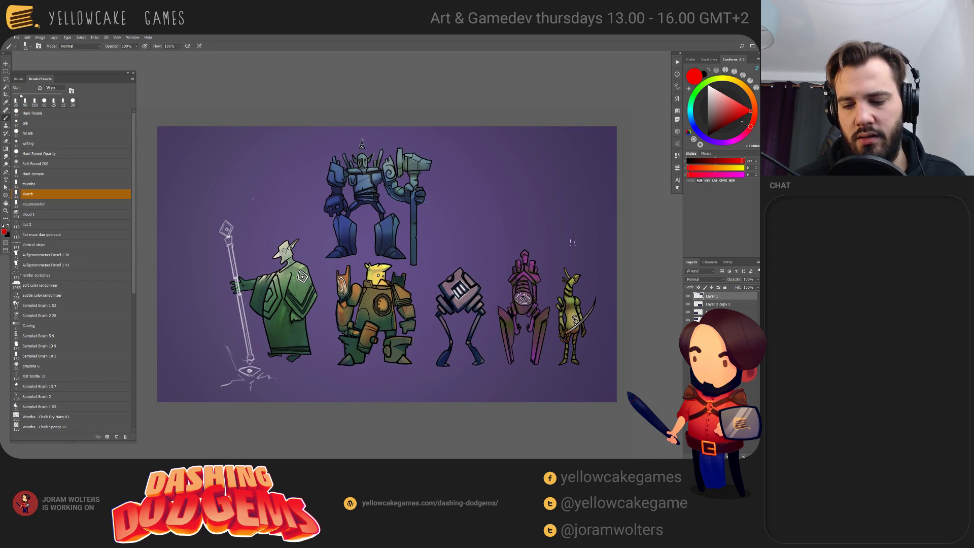
{"action": "mouse_move", "coordinate": [560, 364]}
{"action": "left_mouse_down"}
{"action": "mouse_move", "coordinate": [571, 279]}
{"action": "mouse_move", "coordinate": [568, 350]}
{"action": "left_mouse_up"}
{"action": "key", "text": "ctrl+z"}
{"action": "key", "text": "ctrl+z"}
{"action": "key", "text": "ctrl+z"}
{"action": "left_click_drag", "start_coordinate": [575, 275], "coordinate": [572, 363]}
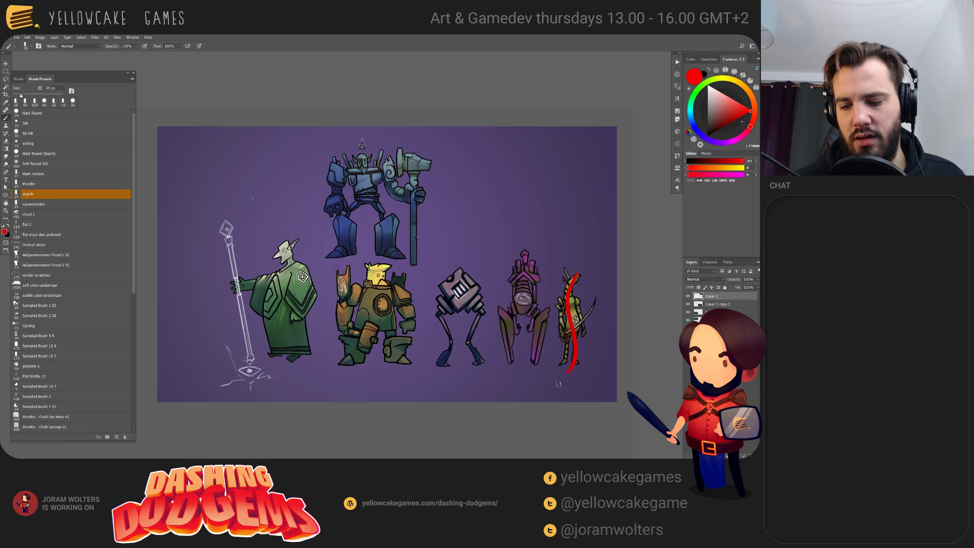
{"action": "key", "text": "ctrl+z"}
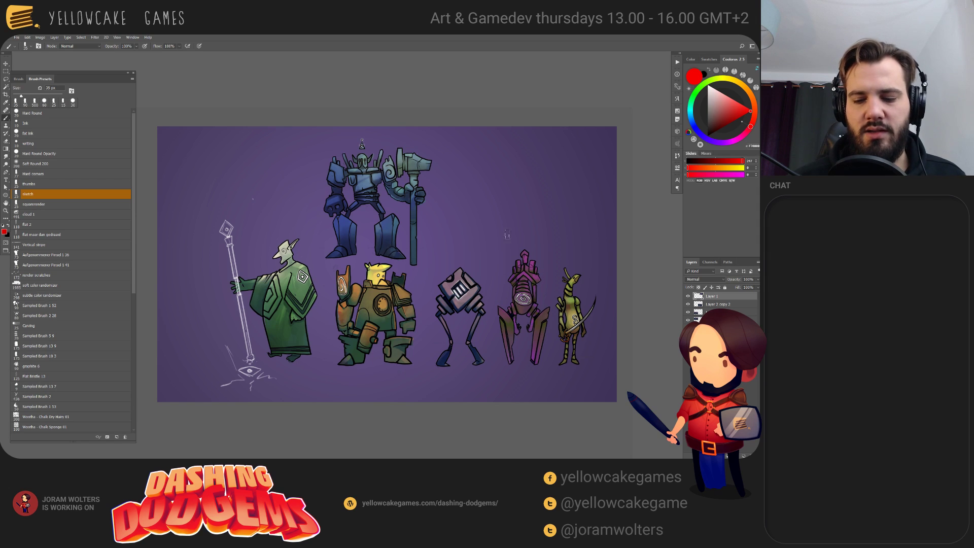
{"action": "mouse_move", "coordinate": [517, 210]}
{"action": "left_mouse_down"}
{"action": "mouse_move", "coordinate": [524, 242]}
{"action": "mouse_move", "coordinate": [528, 228]}
{"action": "left_mouse_up"}
{"action": "key", "text": "ctrl+z"}
{"action": "key", "text": "ctrl+z"}
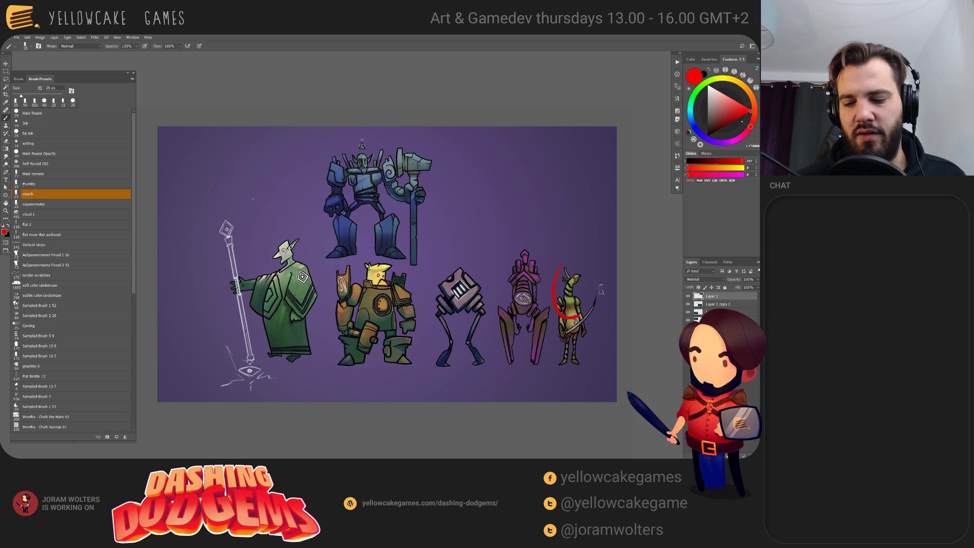
{"action": "left_click_drag", "start_coordinate": [601, 290], "coordinate": [593, 305]}
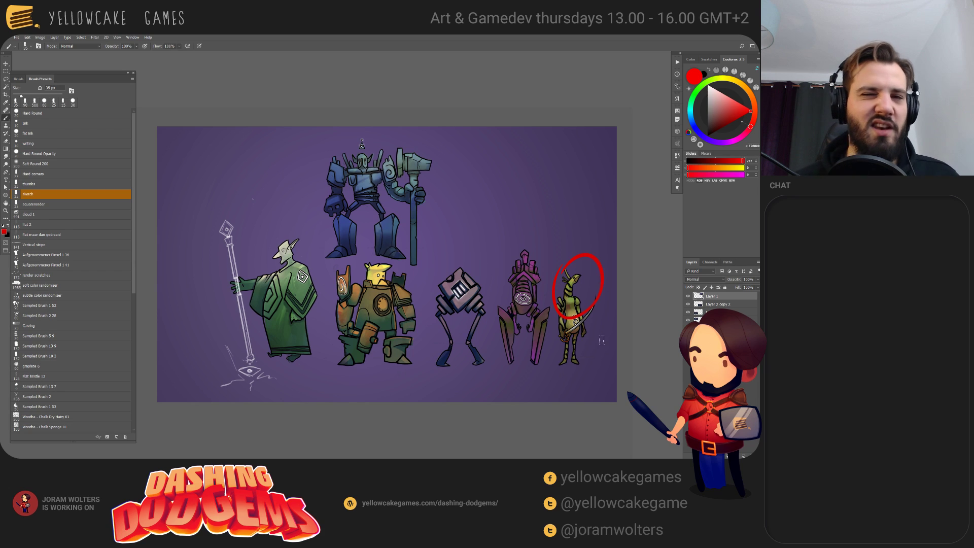
{"action": "key", "text": "ctrl+z"}
{"action": "mouse_move", "coordinate": [579, 276]}
{"action": "left_mouse_down"}
{"action": "mouse_move", "coordinate": [562, 304]}
{"action": "mouse_move", "coordinate": [573, 365]}
{"action": "left_mouse_up"}
{"action": "mouse_move", "coordinate": [587, 319]}
{"action": "left_mouse_down"}
{"action": "mouse_move", "coordinate": [572, 289]}
{"action": "mouse_move", "coordinate": [573, 374]}
{"action": "mouse_move", "coordinate": [588, 325]}
{"action": "mouse_move", "coordinate": [564, 344]}
{"action": "left_mouse_up"}
- Test red marks on the blue robot and yellow-headed character, undoing each
{"action": "left_click_drag", "start_coordinate": [434, 294], "coordinate": [484, 288]}
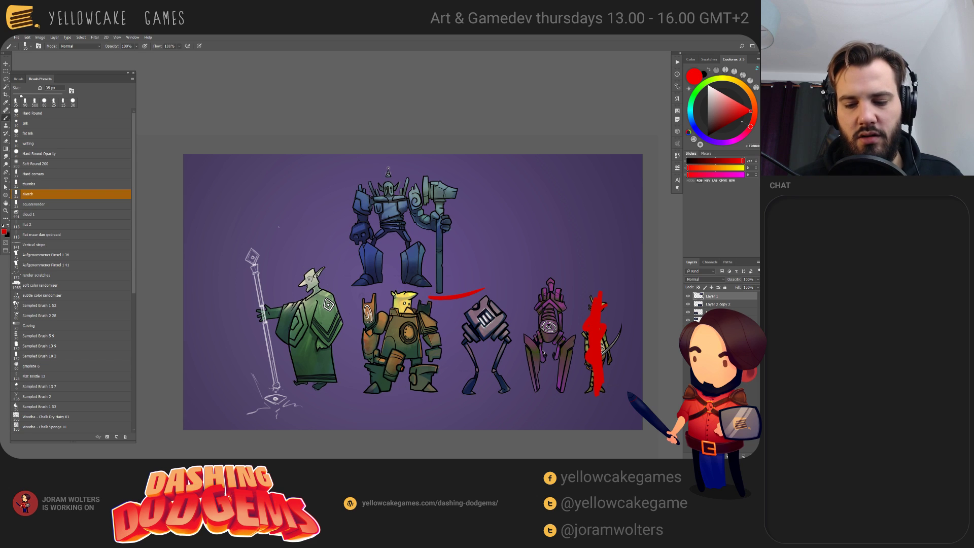
{"action": "key", "text": "ctrl+z"}
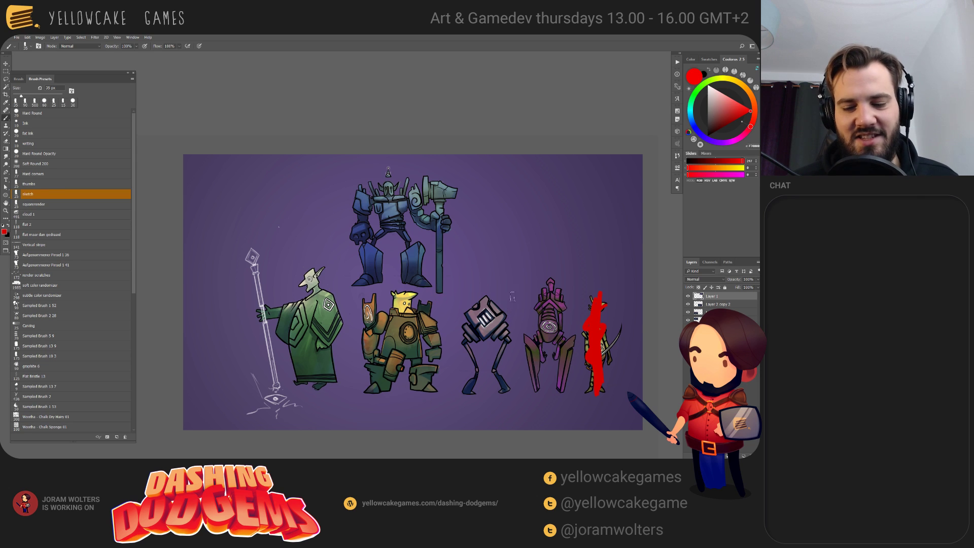
{"action": "left_click_drag", "start_coordinate": [512, 297], "coordinate": [502, 337]}
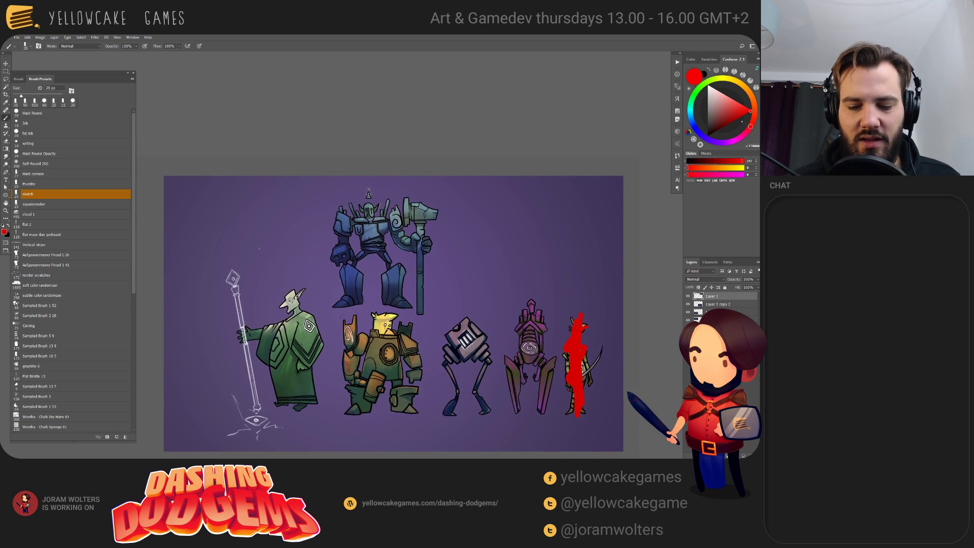
{"action": "mouse_move", "coordinate": [392, 304]}
{"action": "left_mouse_down"}
{"action": "mouse_move", "coordinate": [378, 308]}
{"action": "mouse_move", "coordinate": [408, 333]}
{"action": "mouse_move", "coordinate": [369, 324]}
{"action": "left_mouse_up"}
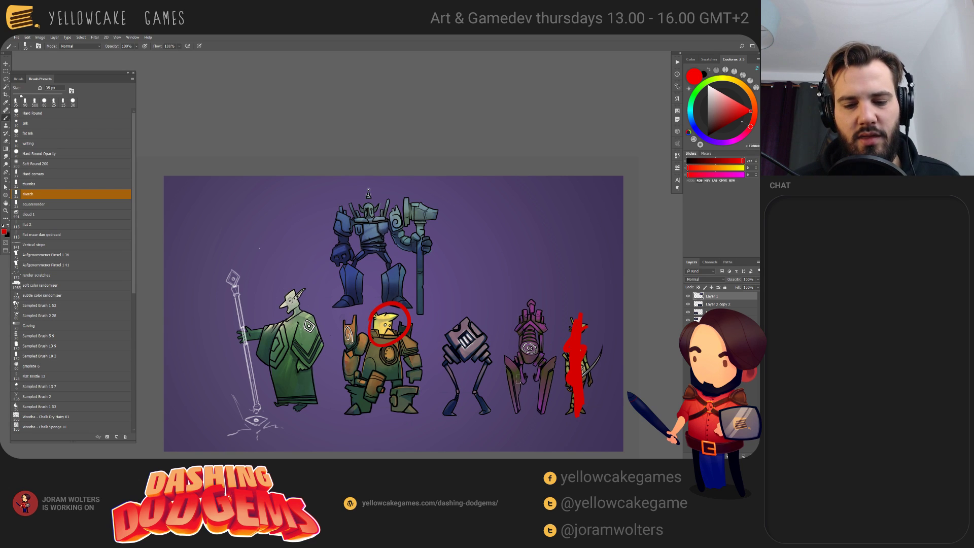
{"action": "key", "text": "ctrl+z"}
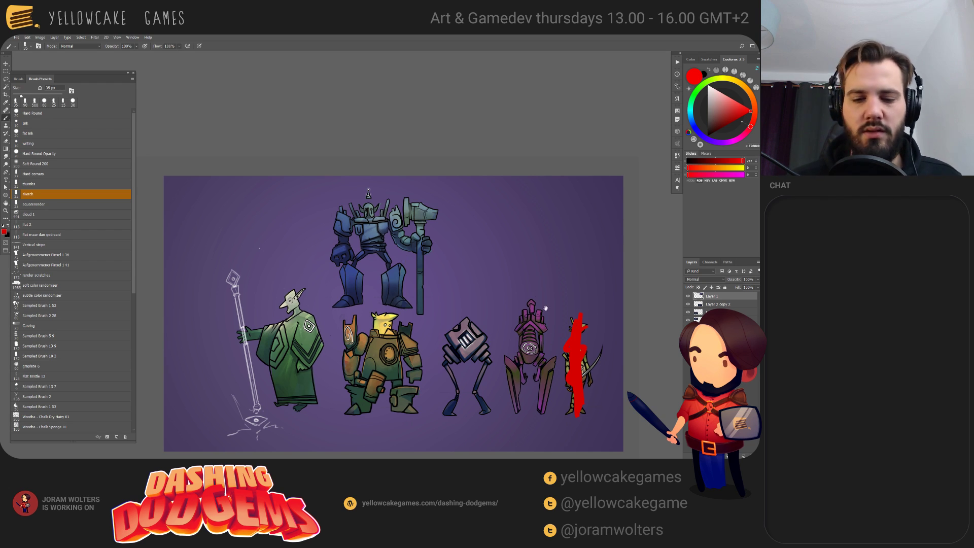
{"action": "scroll", "coordinate": [545, 308], "scroll_direction": "down", "scroll_amount": 3}
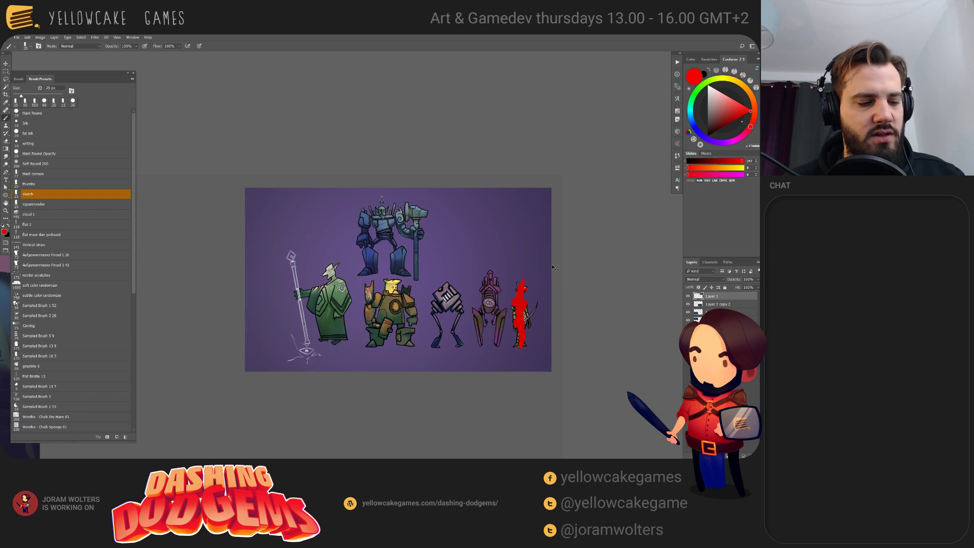
{"action": "key", "text": "ctrl+plus"}
{"action": "scroll", "coordinate": [551, 307], "scroll_direction": "up", "scroll_amount": 2}
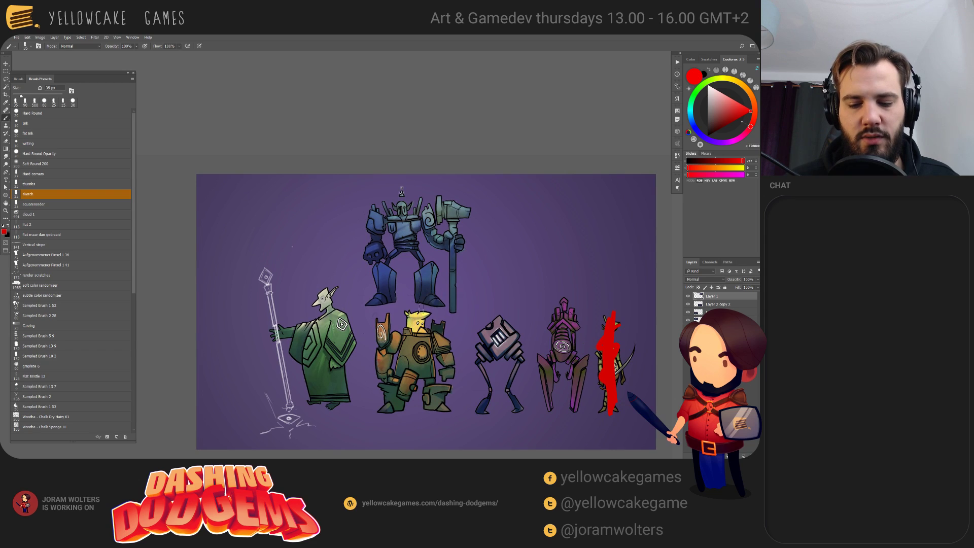
{"action": "mouse_move", "coordinate": [416, 313]}
{"action": "left_mouse_down"}
{"action": "mouse_move", "coordinate": [418, 330]}
{"action": "mouse_move", "coordinate": [435, 334]}
{"action": "left_mouse_up"}
{"action": "key", "text": "ctrl+z"}
{"action": "key", "text": "ctrl+z"}
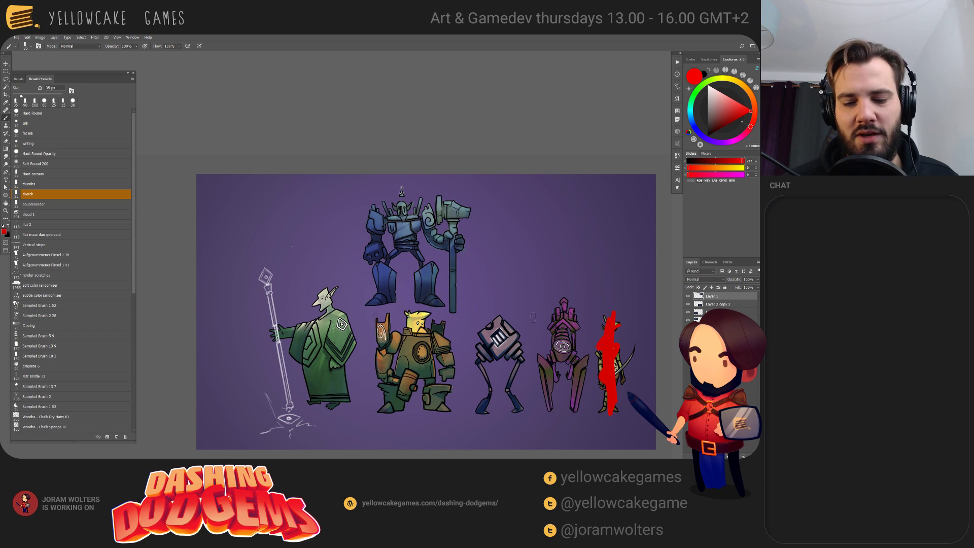
- Pan across the lineup artwork to review the red fill
{"action": "scroll", "coordinate": [515, 353], "scroll_direction": "right", "scroll_amount": 1}
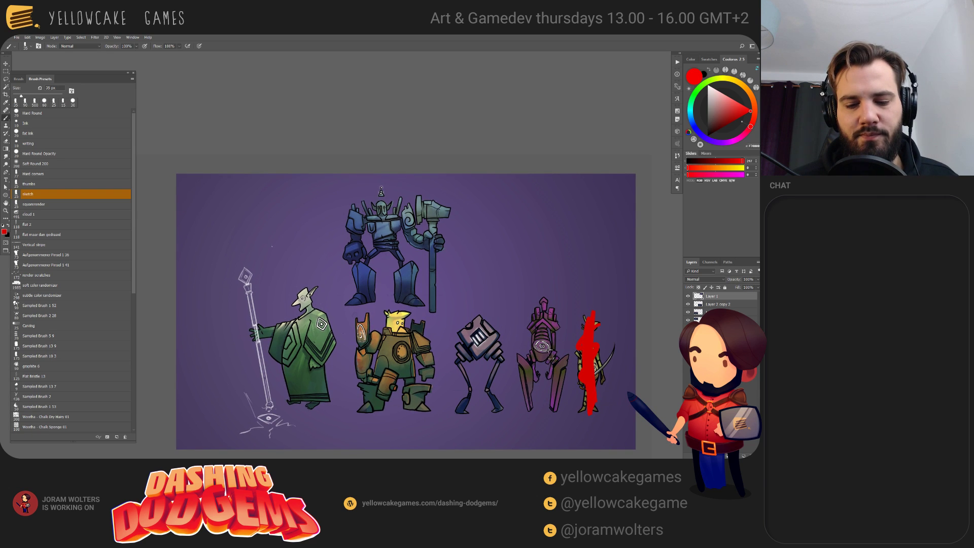
{"action": "left_click_drag", "start_coordinate": [496, 347], "coordinate": [477, 328]}
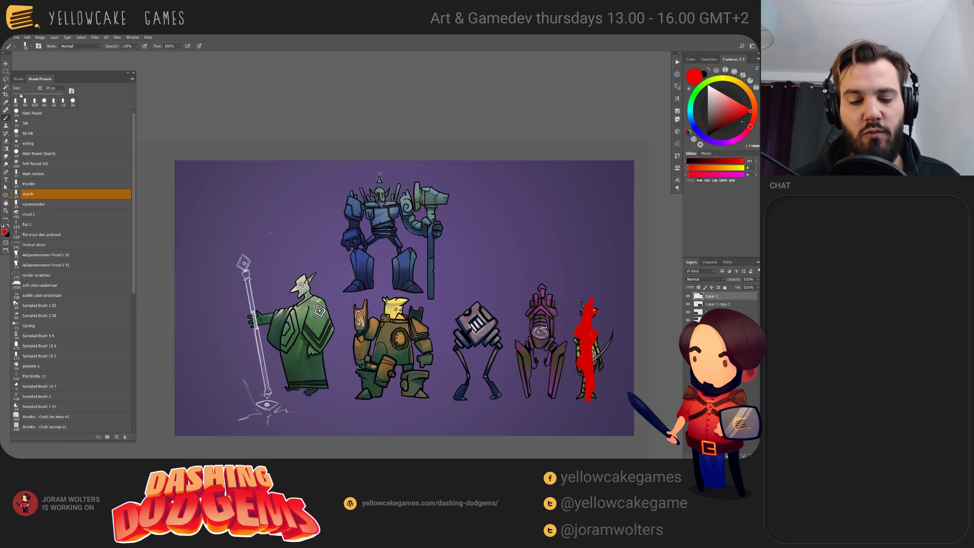
{"action": "left_click_drag", "start_coordinate": [612, 358], "coordinate": [545, 346]}
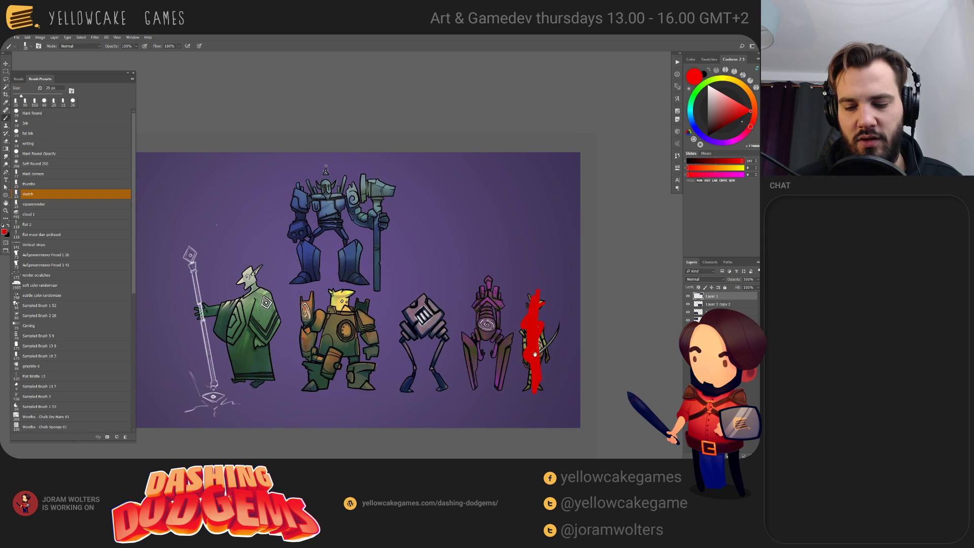
{"action": "left_click_drag", "start_coordinate": [469, 352], "coordinate": [549, 353]}
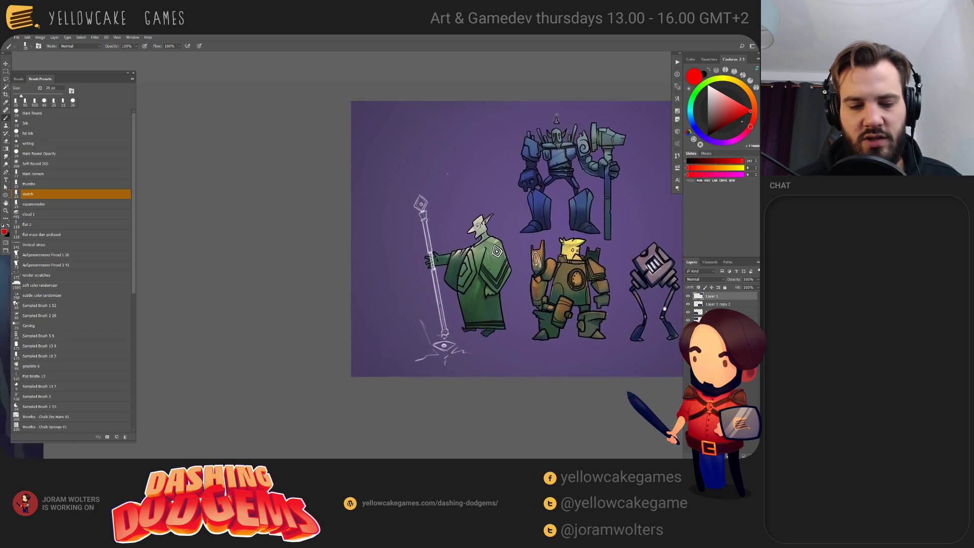
- Switch to the arena screenshot document, add a new layer, and bring up Levels
{"action": "key", "text": "ctrl+Tab"}
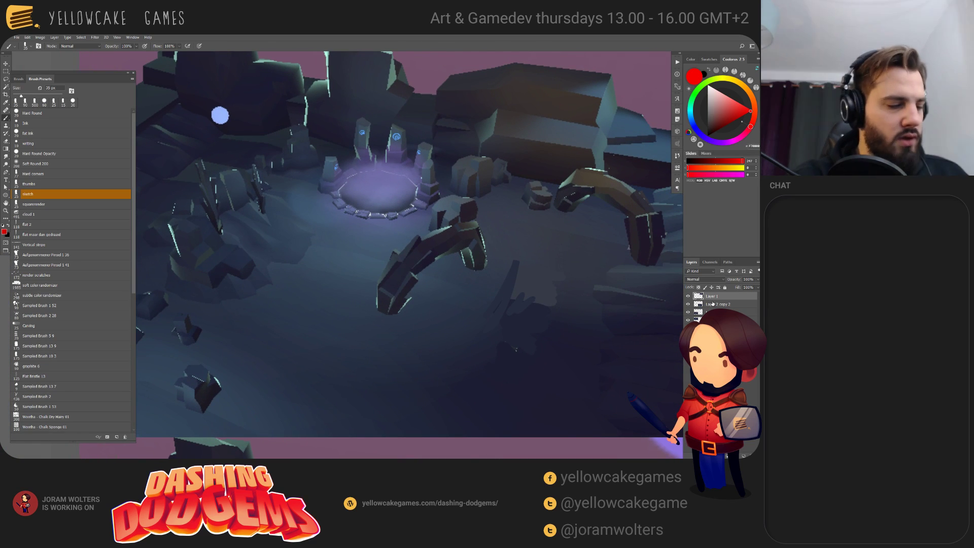
{"action": "key", "text": "ctrl+shift+alt+n"}
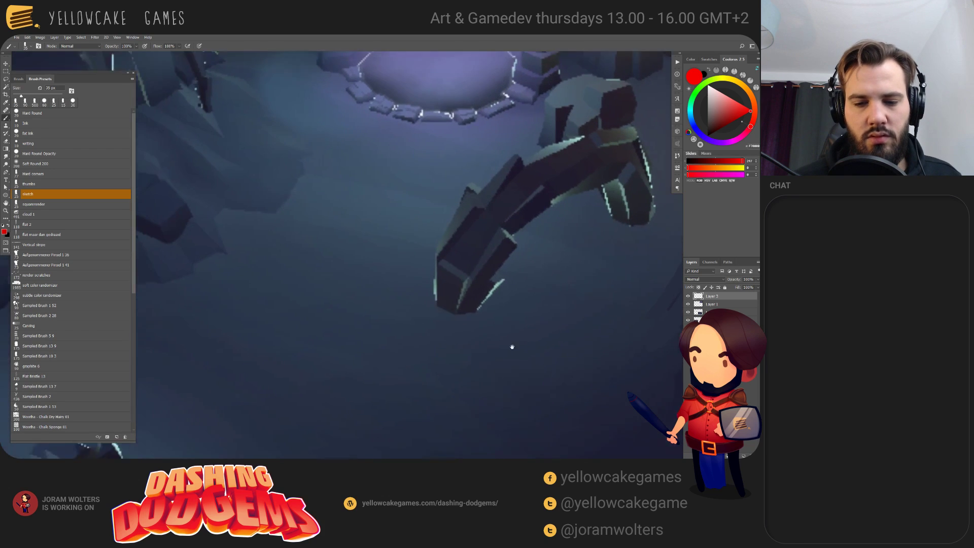
{"action": "key", "text": "f"}
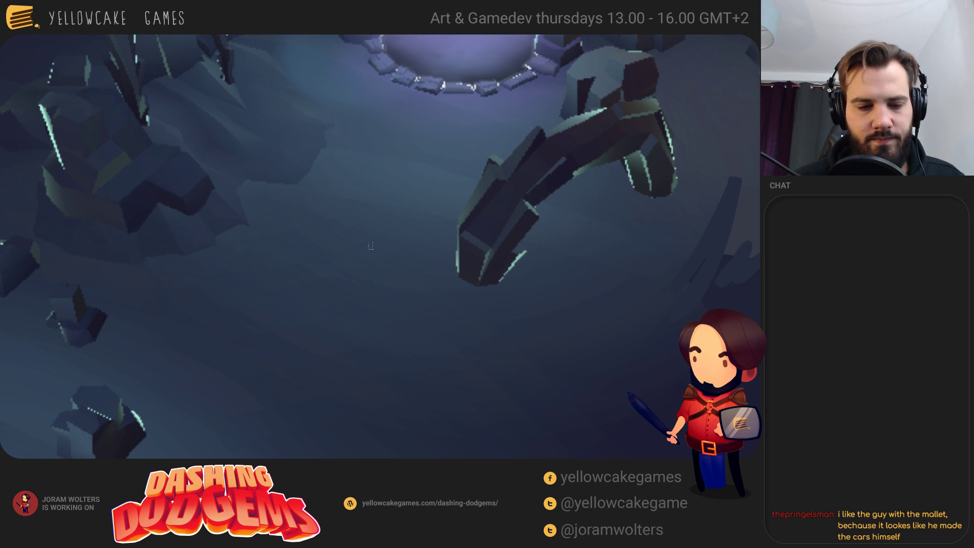
{"action": "key", "text": "Escape"}
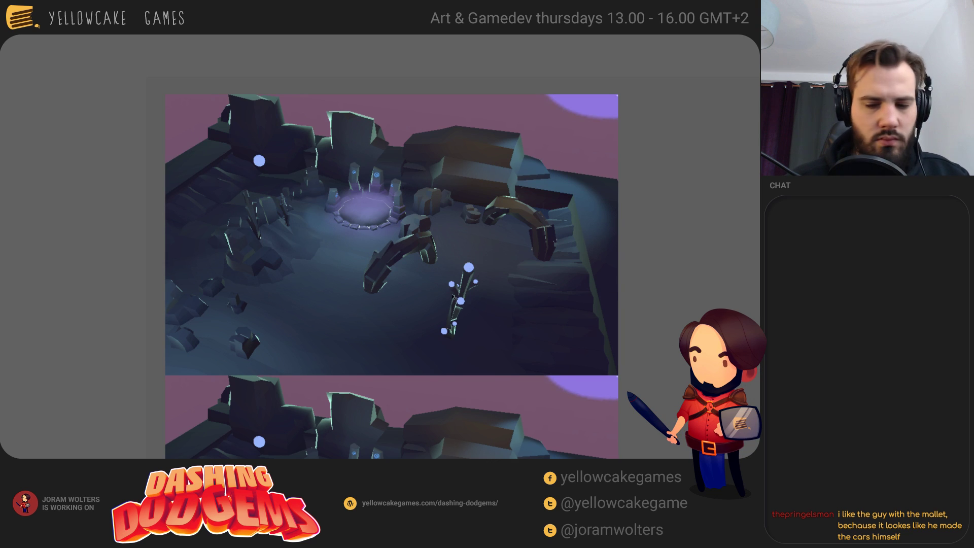
{"action": "key", "text": "ctrl+u"}
{"action": "key", "text": "Escape"}
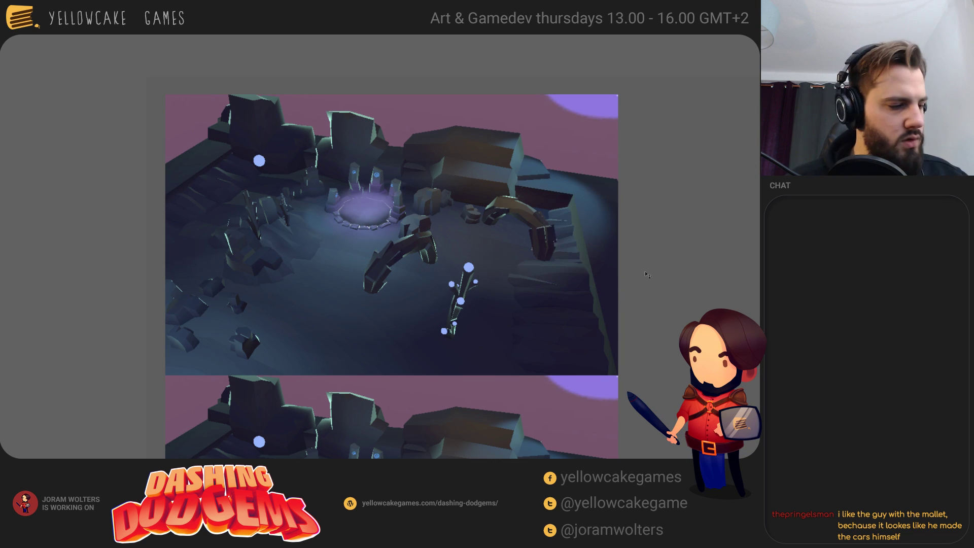
{"action": "key", "text": "ctrl+l"}
- Set the Levels white input to 148 and Hue/Saturation saturation to +17
{"action": "left_click_drag", "start_coordinate": [605, 297], "coordinate": [551, 299]}
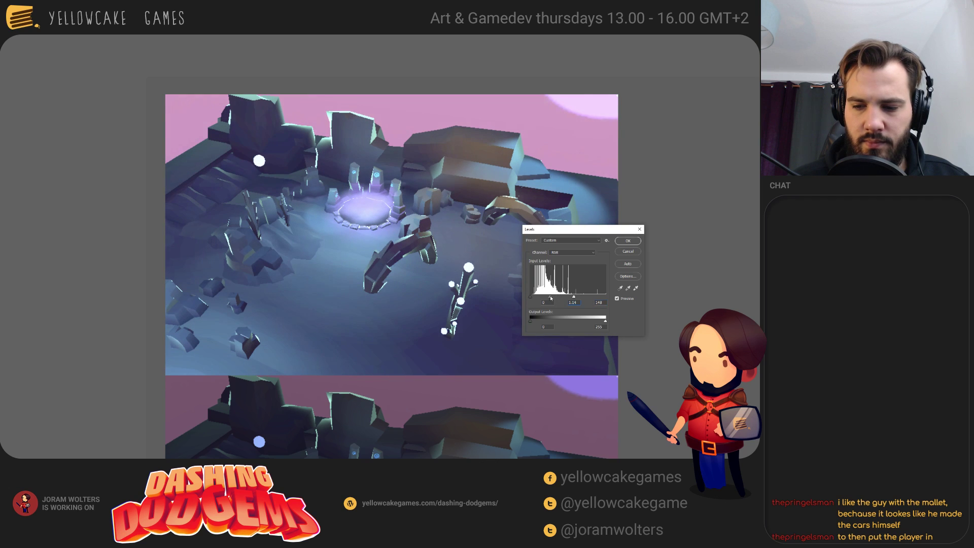
{"action": "left_click", "coordinate": [628, 241]}
{"action": "key", "text": "ctrl+u"}
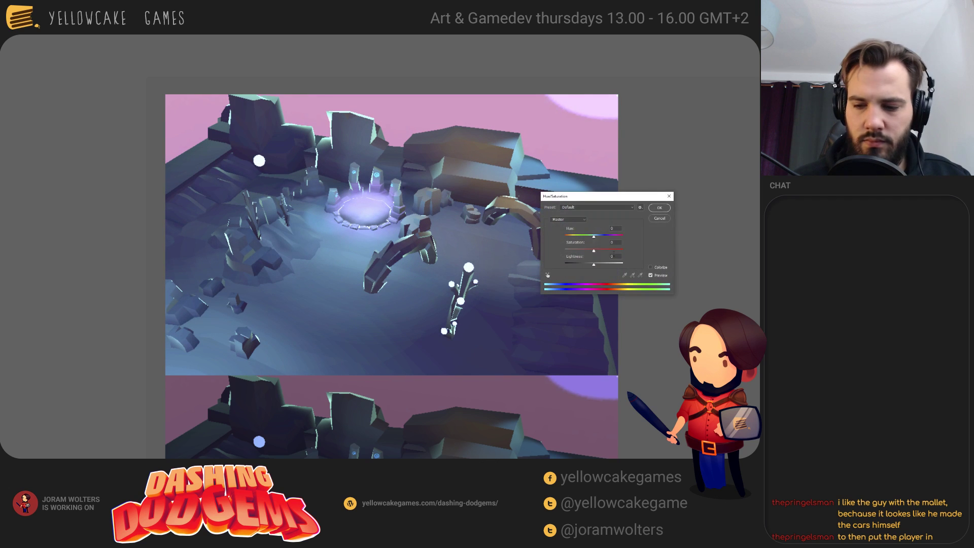
{"action": "mouse_move", "coordinate": [593, 249]}
{"action": "left_mouse_down"}
{"action": "mouse_move", "coordinate": [600, 239]}
{"action": "mouse_move", "coordinate": [593, 241]}
{"action": "left_mouse_up"}
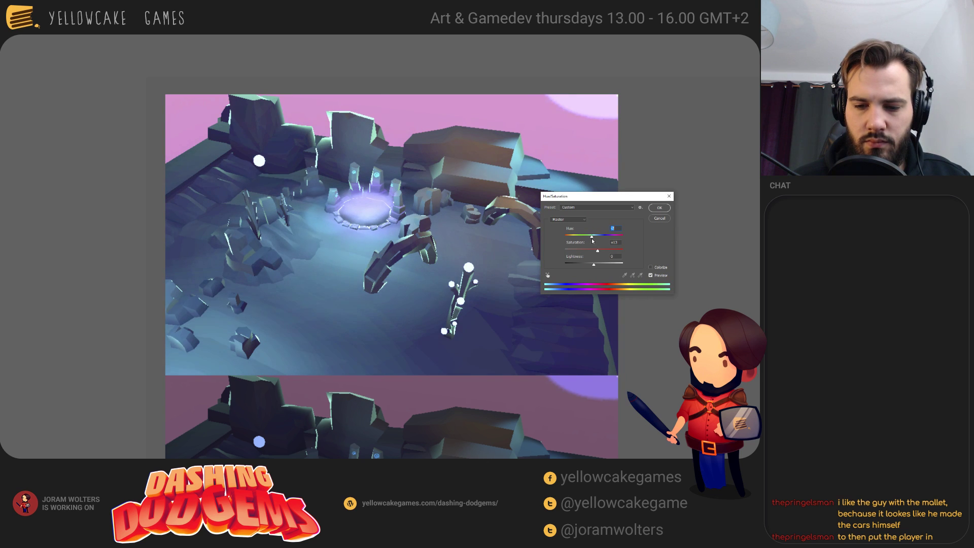
{"action": "left_click", "coordinate": [659, 207]}
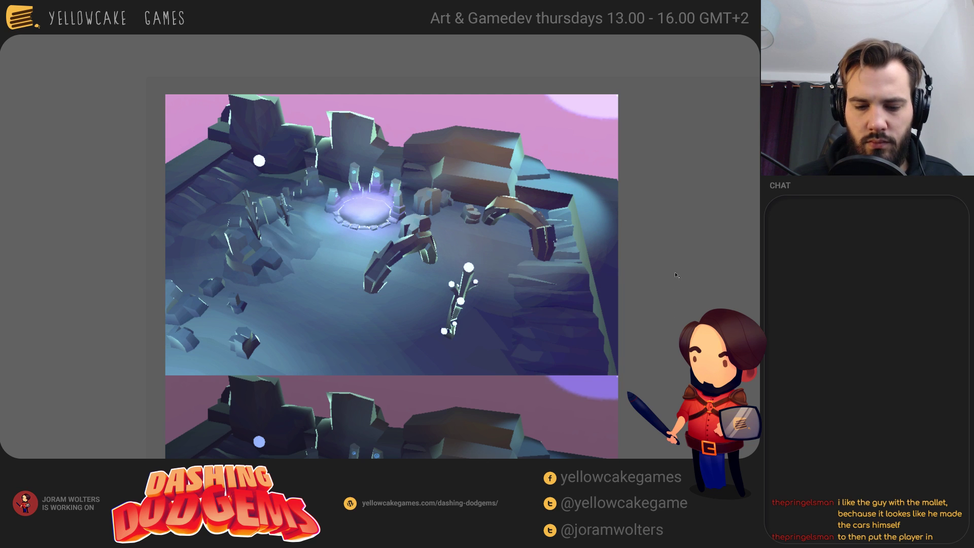
{"action": "mouse_move", "coordinate": [577, 297]}
{"action": "left_mouse_down"}
{"action": "mouse_move", "coordinate": [609, 294]}
{"action": "mouse_move", "coordinate": [614, 283]}
{"action": "mouse_move", "coordinate": [603, 288]}
{"action": "mouse_move", "coordinate": [632, 326]}
{"action": "mouse_move", "coordinate": [654, 314]}
{"action": "mouse_move", "coordinate": [574, 287]}
{"action": "left_mouse_up"}
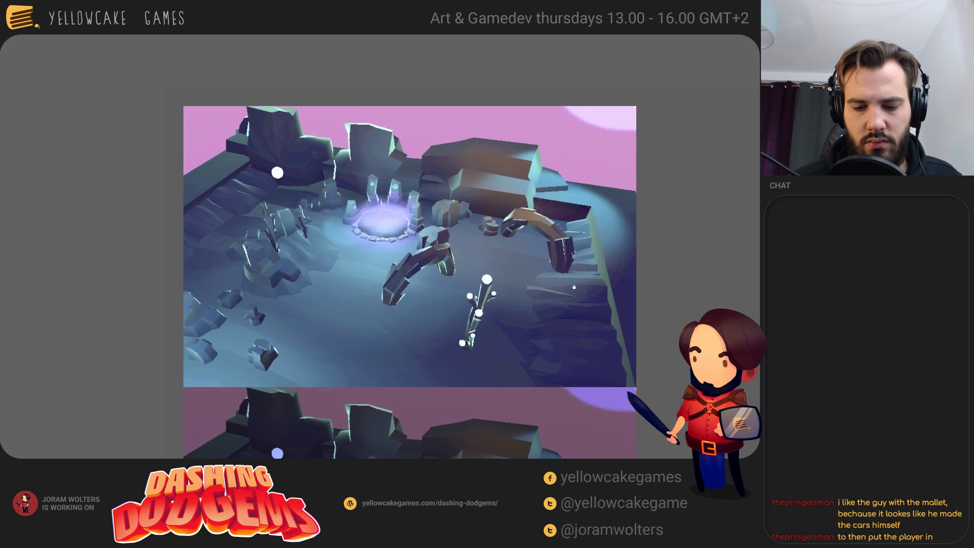
- Zoom in, compare with the character lineup artwork, then show the brightened arena screenshot full-screen
{"action": "scroll", "coordinate": [570, 282], "scroll_direction": "up", "scroll_amount": 5}
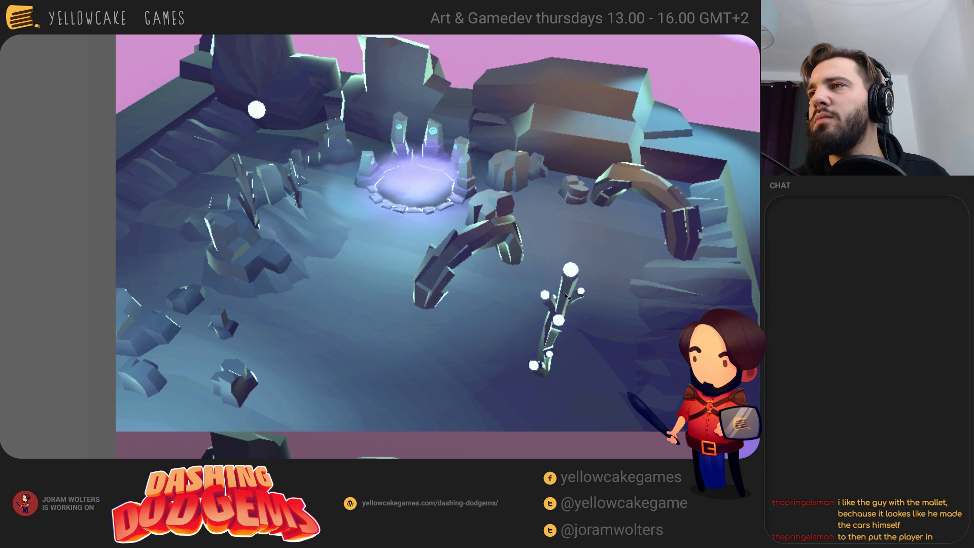
{"action": "key", "text": "Right"}
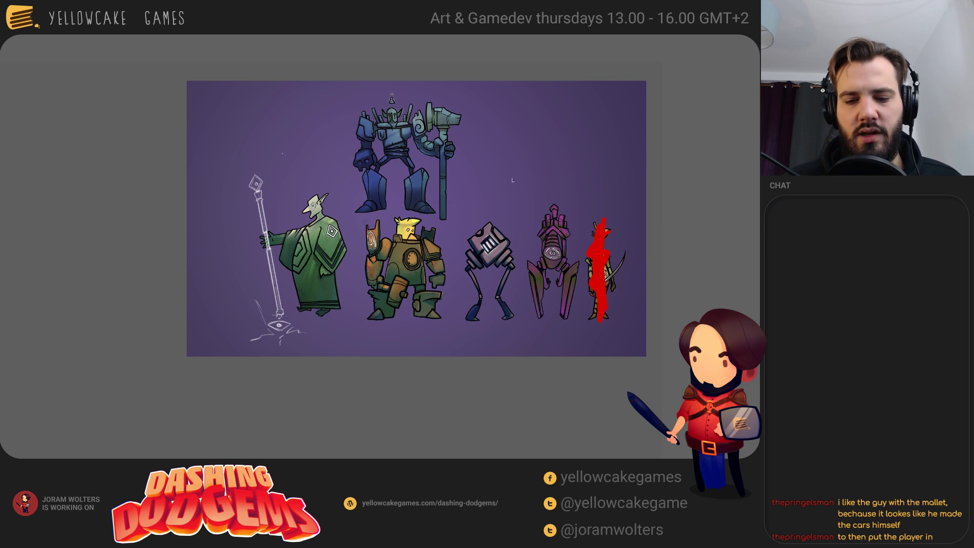
{"action": "key", "text": "Left"}
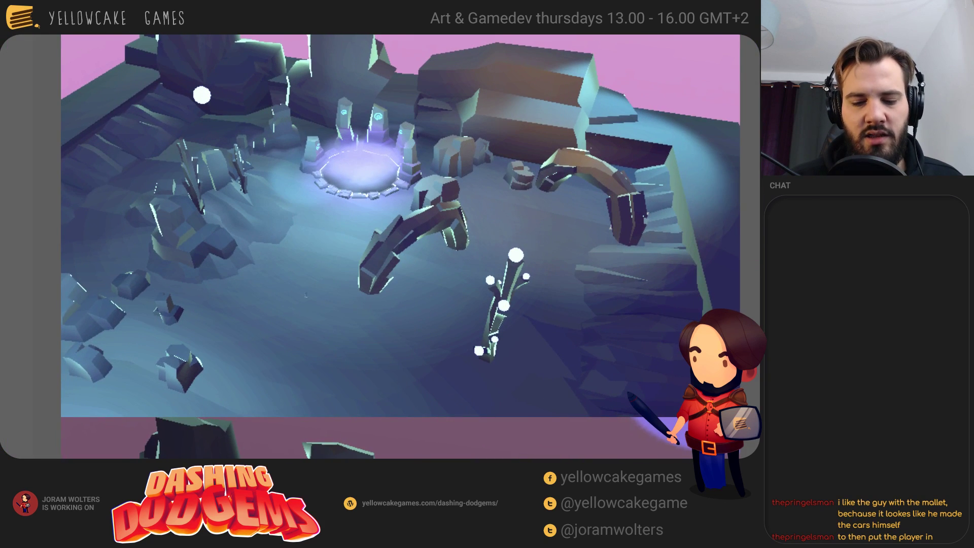
{"action": "key", "text": "Escape"}
{"action": "key", "text": "alt+Tab"}
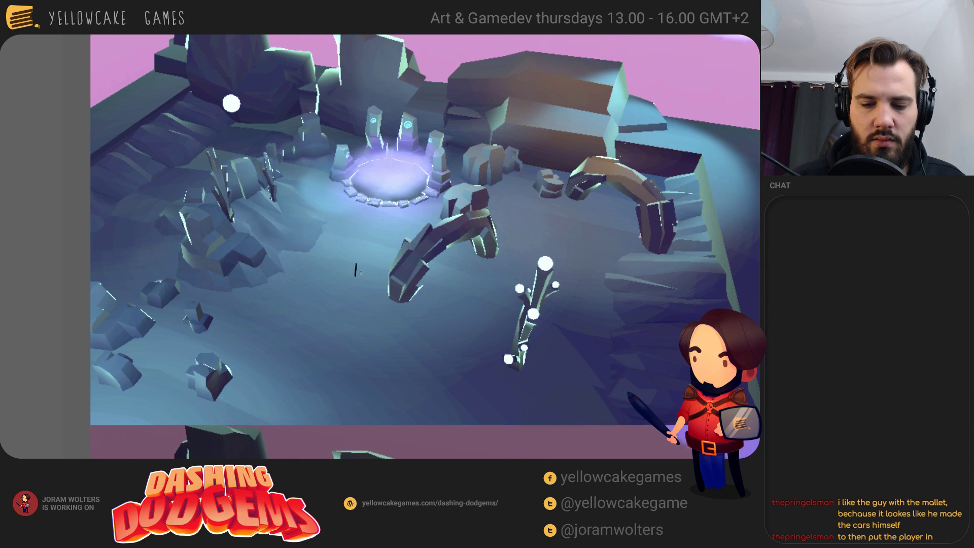
- Brush rough ink strokes on the arena floor left of the arch, undoing the first doodles
{"action": "mouse_move", "coordinate": [364, 264]}
{"action": "left_mouse_down"}
{"action": "mouse_move", "coordinate": [363, 277]}
{"action": "mouse_move", "coordinate": [362, 263]}
{"action": "left_mouse_up"}
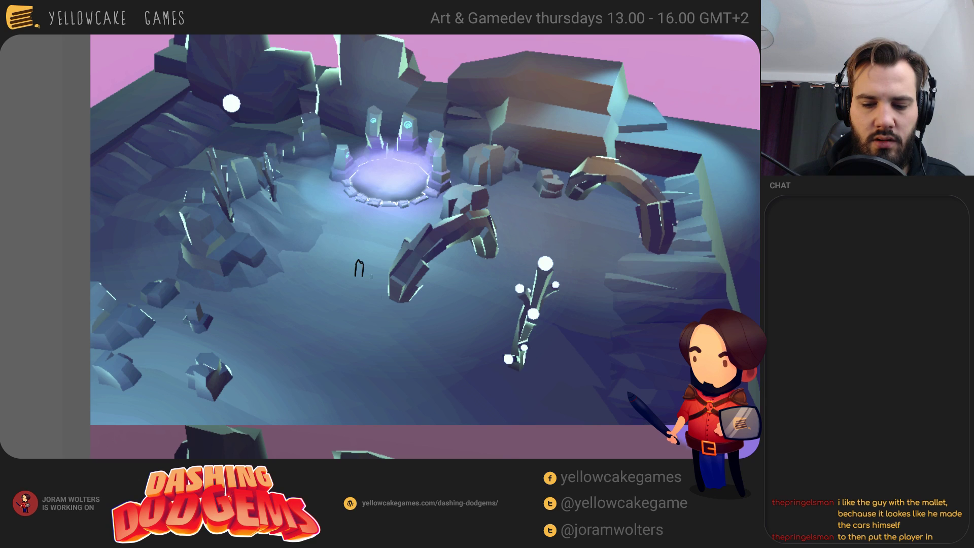
{"action": "mouse_move", "coordinate": [356, 268]}
{"action": "left_mouse_down"}
{"action": "mouse_move", "coordinate": [353, 278]}
{"action": "mouse_move", "coordinate": [362, 275]}
{"action": "left_mouse_up"}
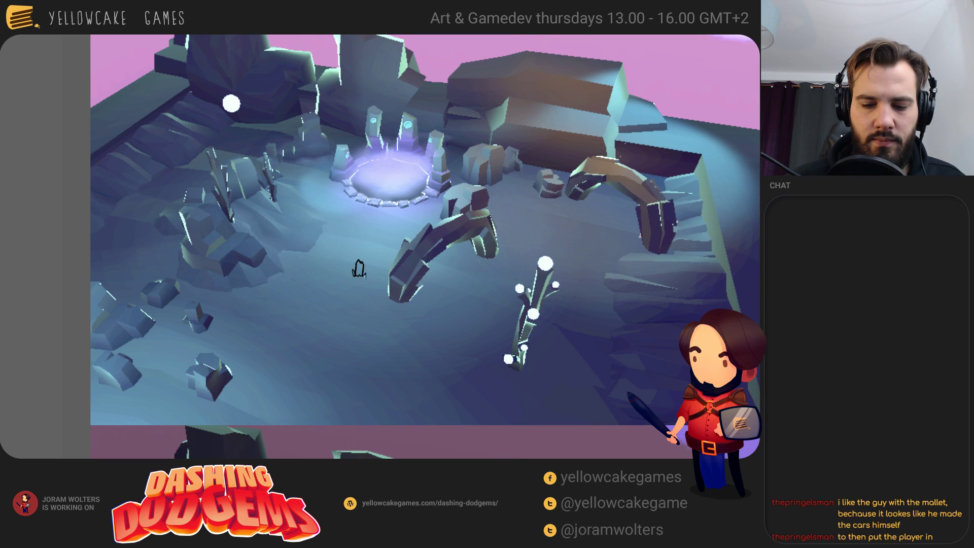
{"action": "scroll", "coordinate": [375, 279], "scroll_direction": "up", "scroll_amount": 1}
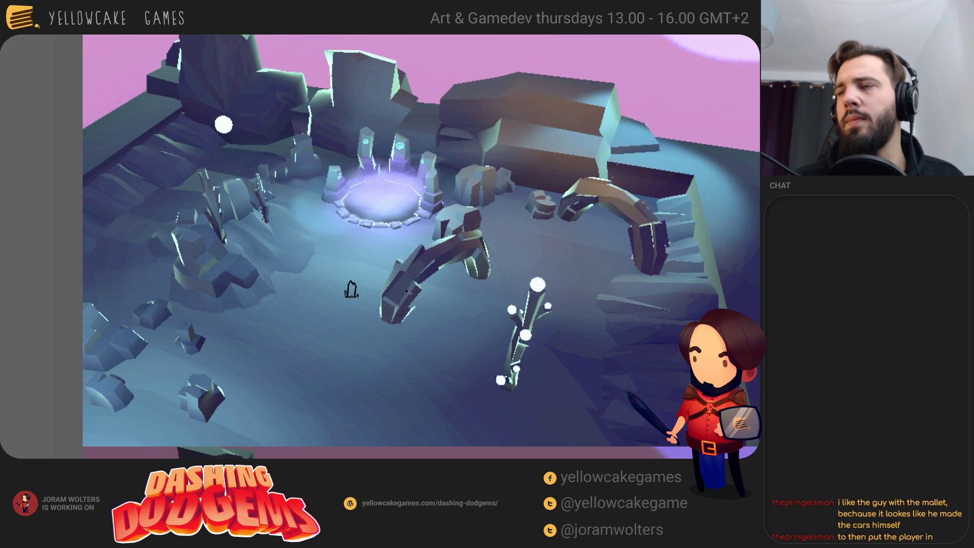
{"action": "scroll", "coordinate": [405, 291], "scroll_direction": "up", "scroll_amount": 1}
{"action": "scroll", "coordinate": [405, 288], "scroll_direction": "up", "scroll_amount": 1}
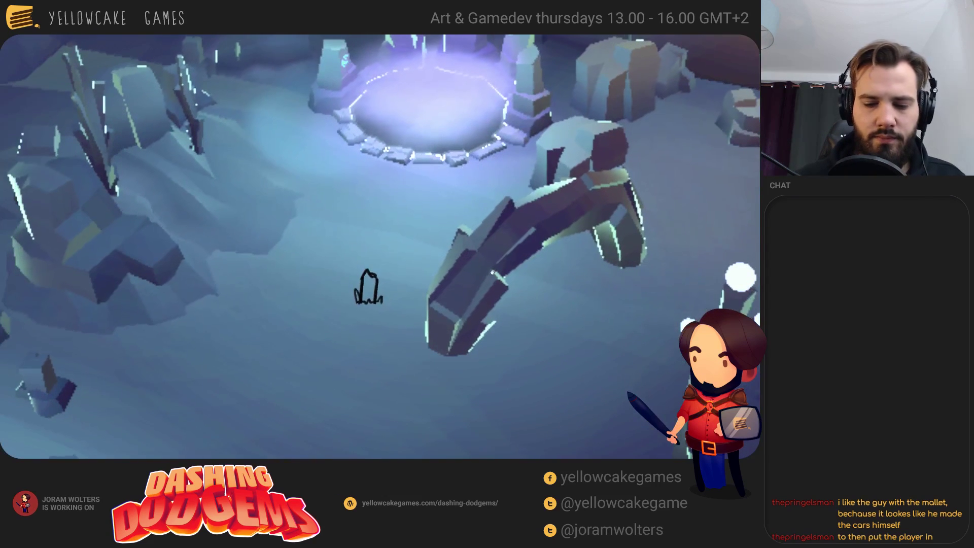
{"action": "key", "text": "ctrl+z"}
{"action": "key", "text": "ctrl+z"}
{"action": "mouse_move", "coordinate": [371, 248]}
{"action": "left_mouse_down"}
{"action": "mouse_move", "coordinate": [369, 299]}
{"action": "mouse_move", "coordinate": [385, 269]}
{"action": "mouse_move", "coordinate": [386, 302]}
{"action": "left_mouse_up"}
{"action": "key", "text": "ctrl+z"}
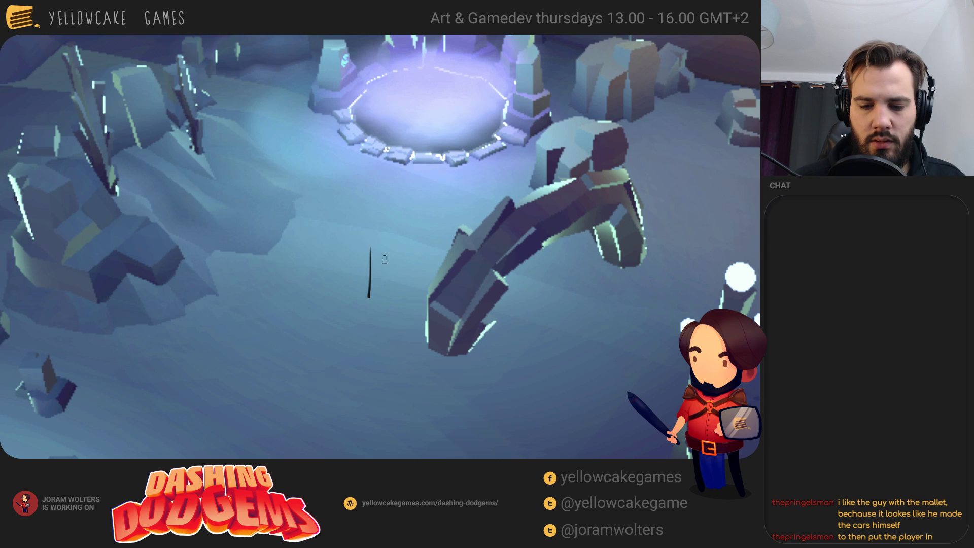
- Complete the small ink figure with its second side, top join, head and side details
{"action": "left_click_drag", "start_coordinate": [384, 248], "coordinate": [385, 296]}
{"action": "left_click_drag", "start_coordinate": [371, 250], "coordinate": [386, 250]}
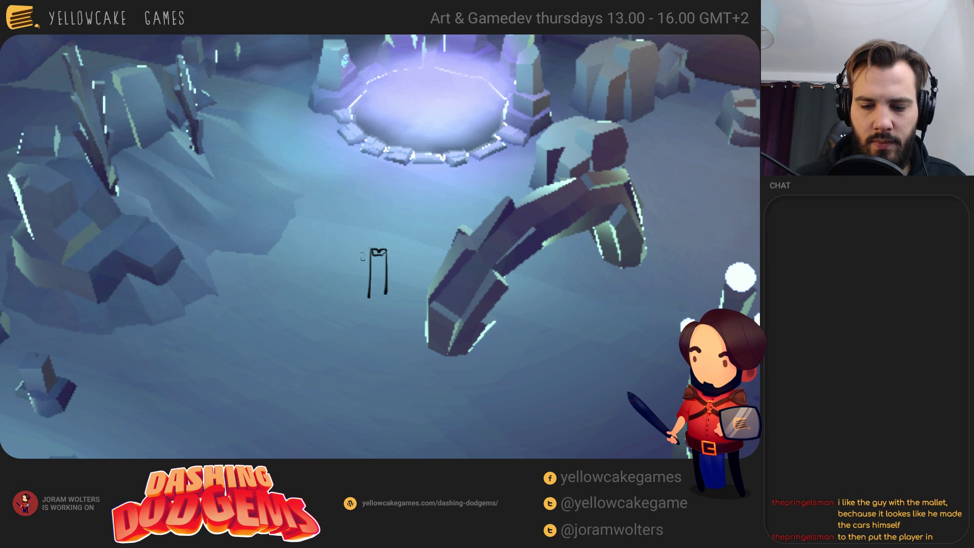
{"action": "mouse_move", "coordinate": [370, 274]}
{"action": "left_mouse_down"}
{"action": "mouse_move", "coordinate": [388, 270]}
{"action": "mouse_move", "coordinate": [373, 299]}
{"action": "mouse_move", "coordinate": [390, 303]}
{"action": "left_mouse_up"}
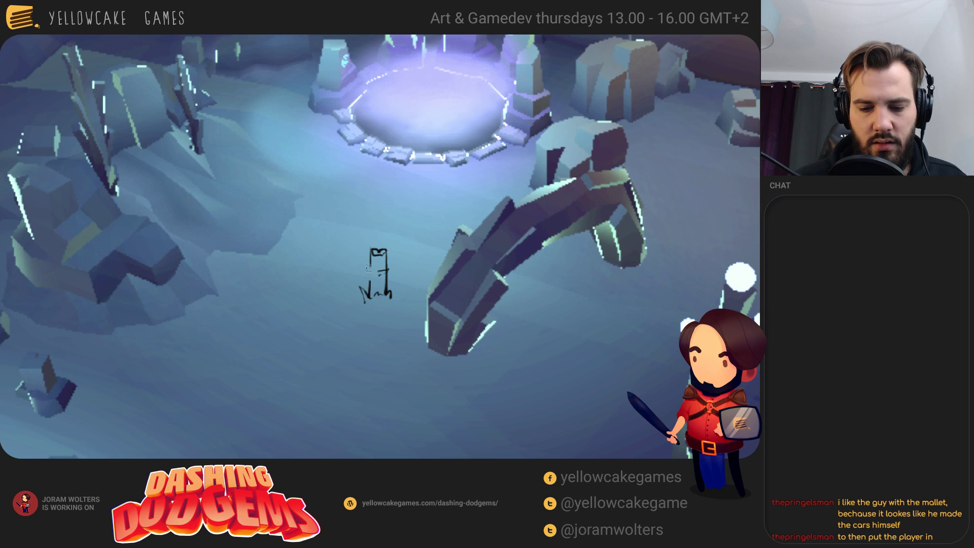
{"action": "left_click_drag", "start_coordinate": [366, 281], "coordinate": [362, 265]}
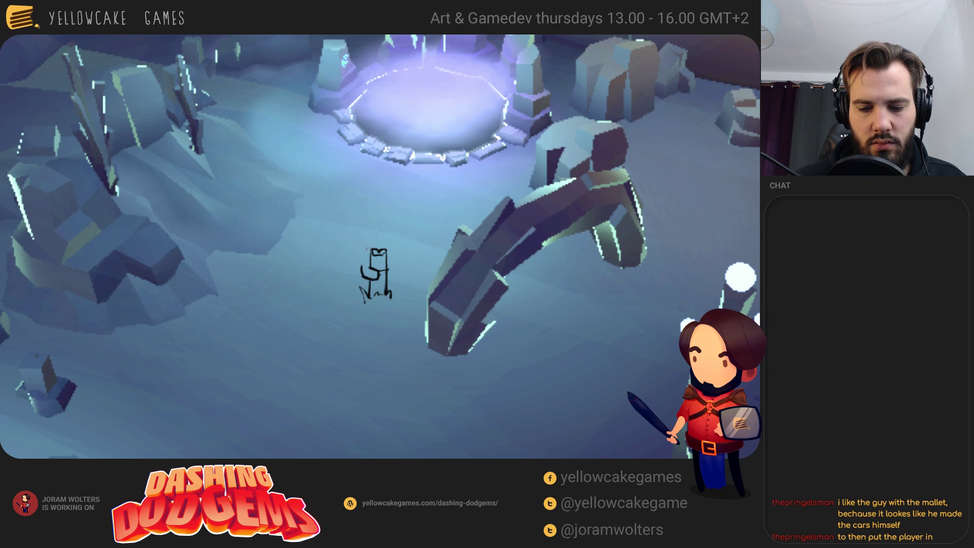
{"action": "left_click", "coordinate": [365, 259]}
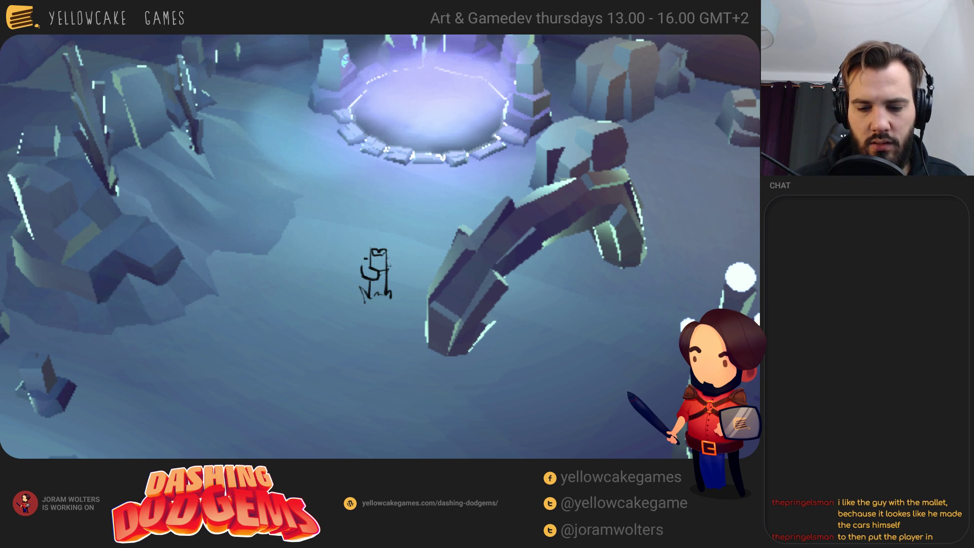
{"action": "mouse_move", "coordinate": [387, 263]}
{"action": "left_mouse_down"}
{"action": "mouse_move", "coordinate": [384, 285]}
{"action": "mouse_move", "coordinate": [382, 269]}
{"action": "left_mouse_up"}
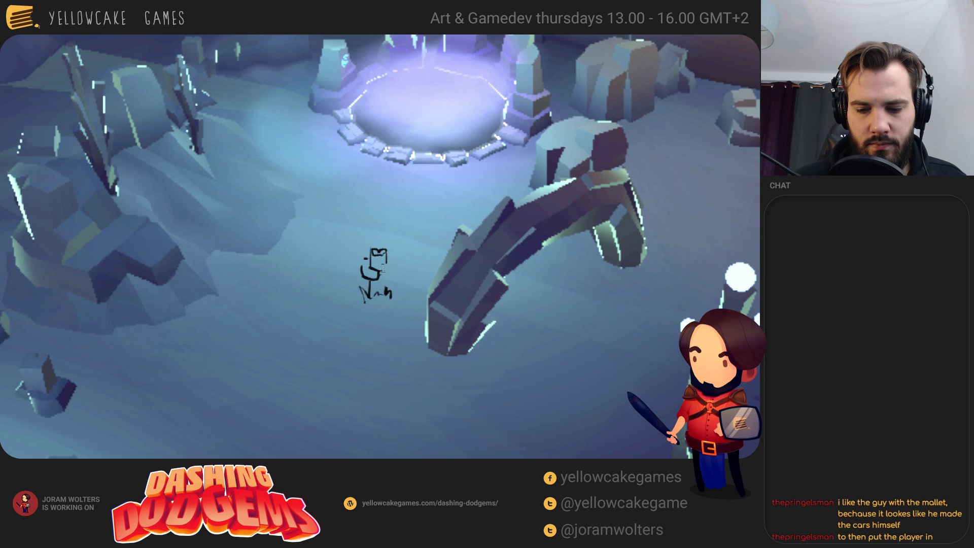
{"action": "mouse_move", "coordinate": [387, 262]}
{"action": "left_mouse_down"}
{"action": "mouse_move", "coordinate": [404, 249]}
{"action": "mouse_move", "coordinate": [385, 251]}
{"action": "mouse_move", "coordinate": [393, 288]}
{"action": "left_mouse_up"}
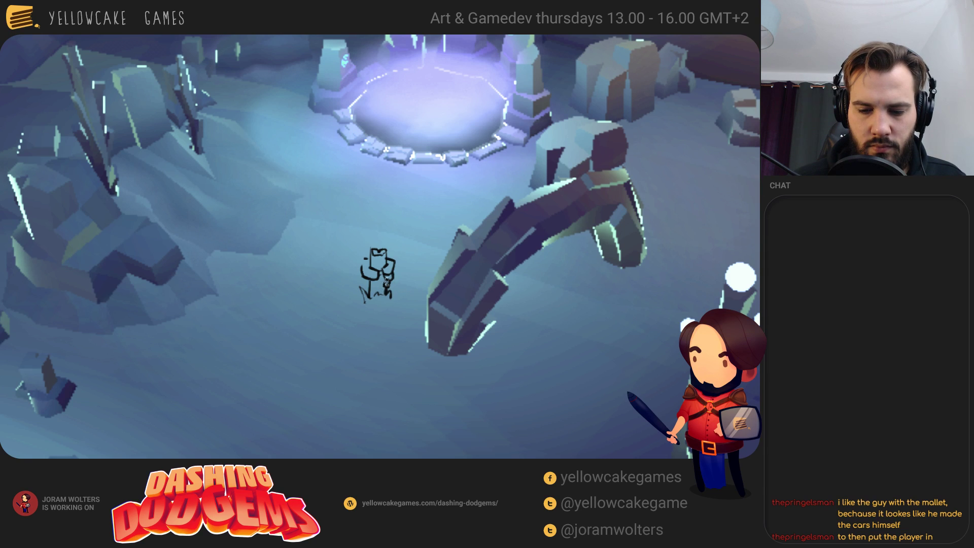
{"action": "left_click_drag", "start_coordinate": [404, 309], "coordinate": [416, 330]}
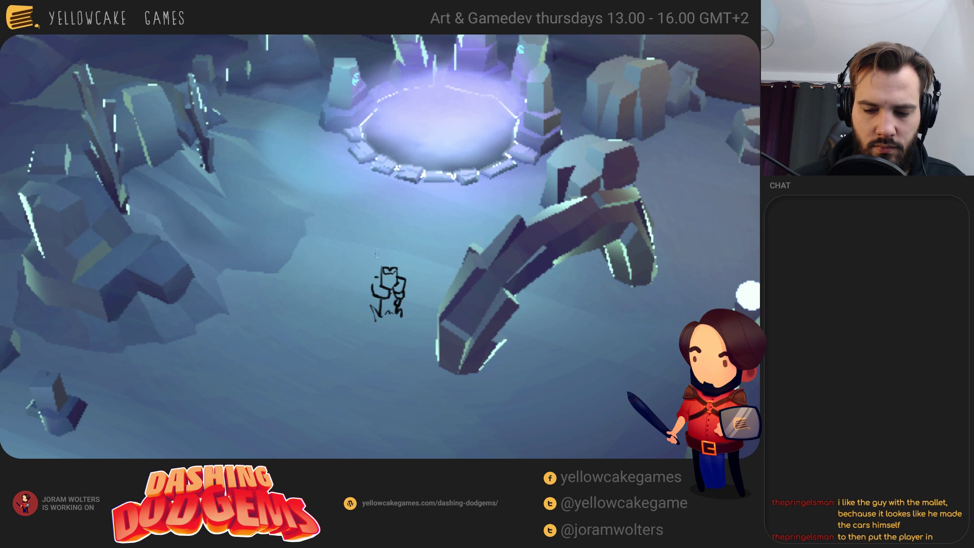
{"action": "mouse_move", "coordinate": [406, 269]}
{"action": "left_mouse_down"}
{"action": "mouse_move", "coordinate": [396, 248]}
{"action": "mouse_move", "coordinate": [349, 279]}
{"action": "mouse_move", "coordinate": [343, 331]}
{"action": "mouse_move", "coordinate": [374, 345]}
{"action": "mouse_move", "coordinate": [412, 308]}
{"action": "left_mouse_up"}
{"action": "key", "text": "ctrl+z"}
{"action": "key", "text": "ctrl+z"}
{"action": "key", "text": "ctrl+z"}
{"action": "key", "text": "ctrl+z"}
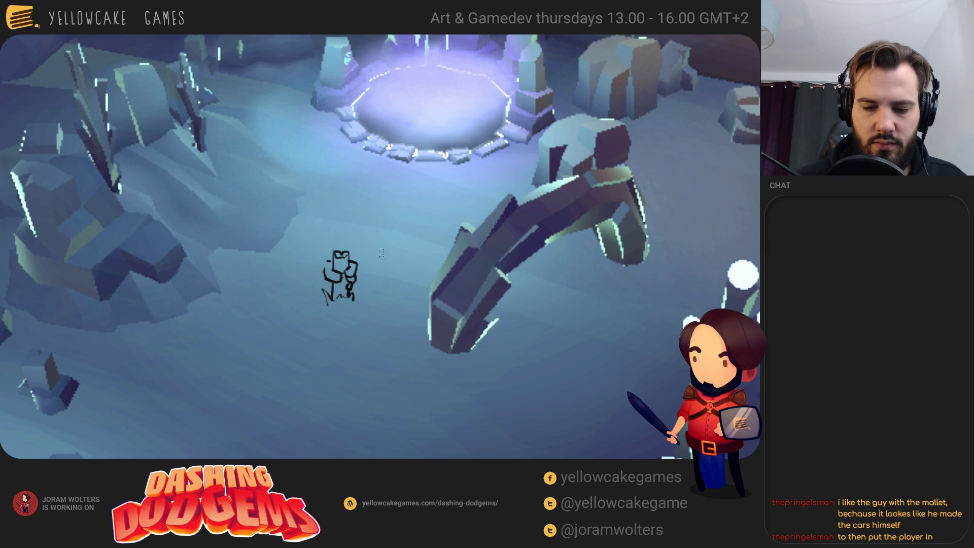
- Sketch a boxy cart with its top and closing edges beside the ink figure
{"action": "mouse_move", "coordinate": [390, 265]}
{"action": "left_mouse_down"}
{"action": "mouse_move", "coordinate": [398, 268]}
{"action": "mouse_move", "coordinate": [376, 251]}
{"action": "mouse_move", "coordinate": [376, 231]}
{"action": "mouse_move", "coordinate": [402, 223]}
{"action": "mouse_move", "coordinate": [439, 249]}
{"action": "left_mouse_up"}
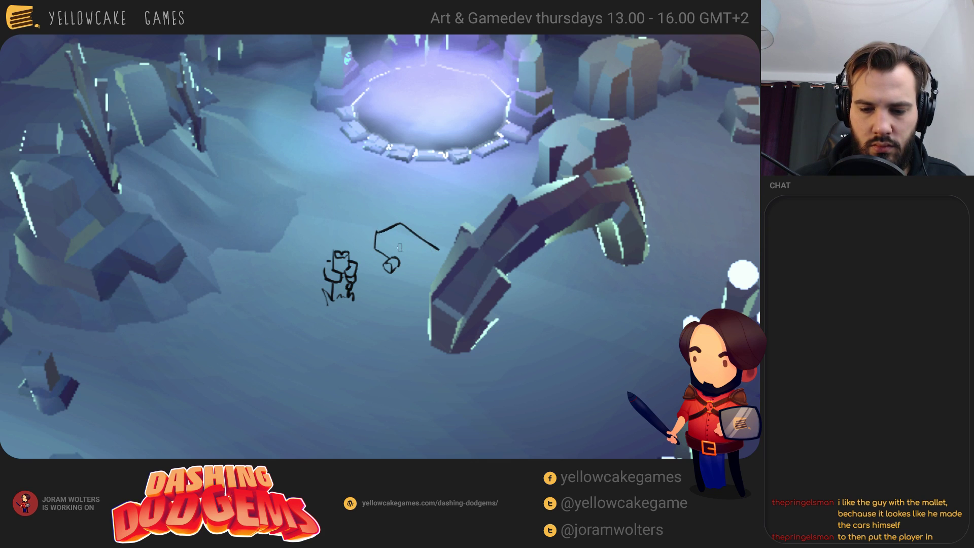
{"action": "mouse_move", "coordinate": [378, 233]}
{"action": "left_mouse_down"}
{"action": "mouse_move", "coordinate": [421, 263]}
{"action": "mouse_move", "coordinate": [624, 307]}
{"action": "mouse_move", "coordinate": [289, 348]}
{"action": "mouse_move", "coordinate": [294, 321]}
{"action": "mouse_move", "coordinate": [133, 327]}
{"action": "mouse_move", "coordinate": [735, 293]}
{"action": "mouse_move", "coordinate": [628, 266]}
{"action": "mouse_move", "coordinate": [486, 251]}
{"action": "mouse_move", "coordinate": [492, 259]}
{"action": "left_mouse_up"}
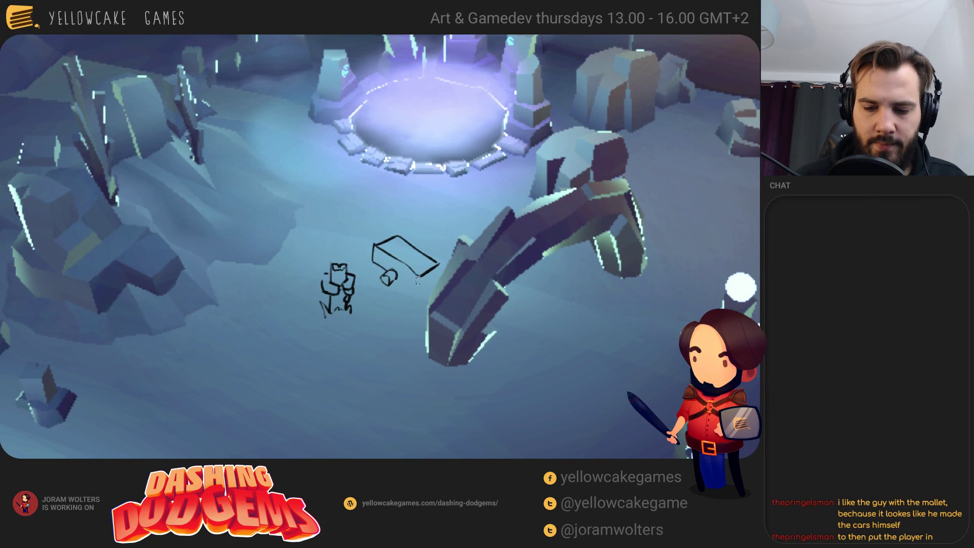
{"action": "mouse_move", "coordinate": [417, 276]}
{"action": "left_mouse_down"}
{"action": "mouse_move", "coordinate": [397, 283]}
{"action": "mouse_move", "coordinate": [418, 292]}
{"action": "mouse_move", "coordinate": [435, 284]}
{"action": "left_mouse_up"}
- Draw a curved arc over the cart, undoing and redrawing it several times
{"action": "left_click_drag", "start_coordinate": [379, 236], "coordinate": [399, 239]}
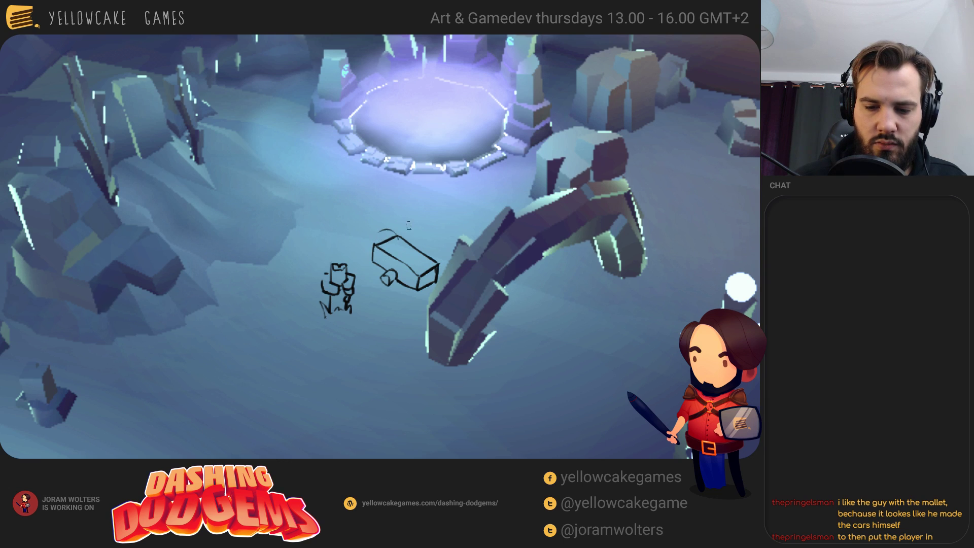
{"action": "key", "text": "ctrl+z"}
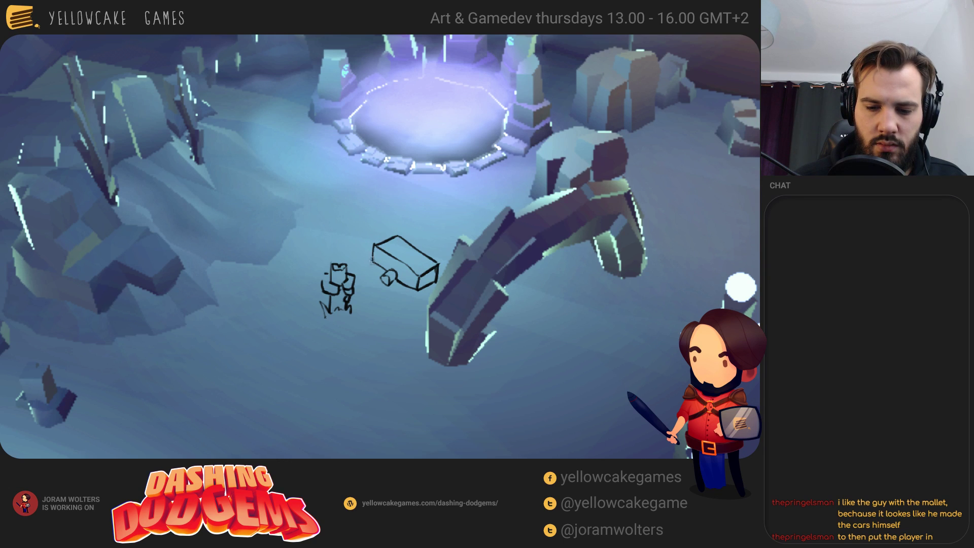
{"action": "left_click_drag", "start_coordinate": [366, 256], "coordinate": [410, 232]}
{"action": "key", "text": "ctrl+z"}
{"action": "left_click_drag", "start_coordinate": [366, 256], "coordinate": [410, 232]}
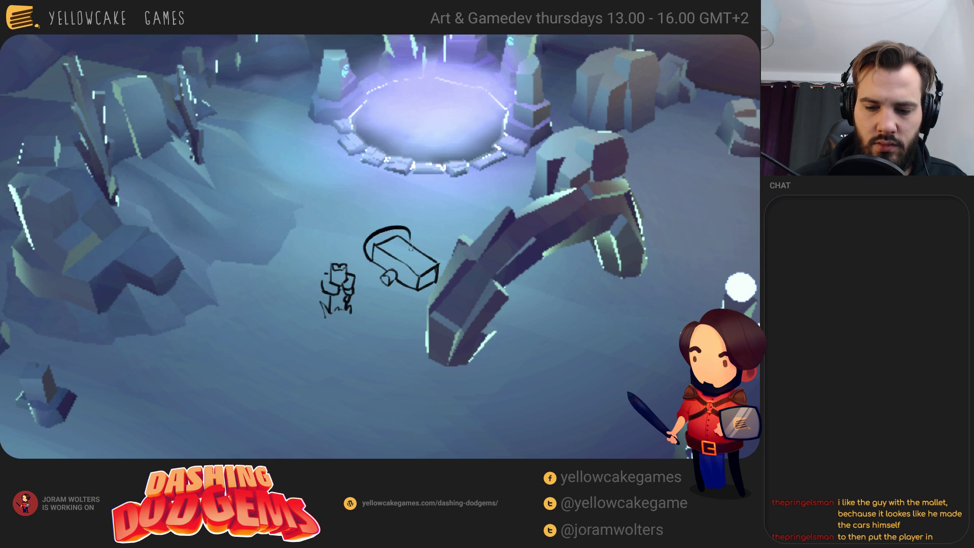
{"action": "key", "text": "ctrl+z"}
{"action": "mouse_move", "coordinate": [363, 261]}
{"action": "left_mouse_down"}
{"action": "mouse_move", "coordinate": [407, 230]}
{"action": "mouse_move", "coordinate": [414, 244]}
{"action": "mouse_move", "coordinate": [385, 251]}
{"action": "left_mouse_up"}
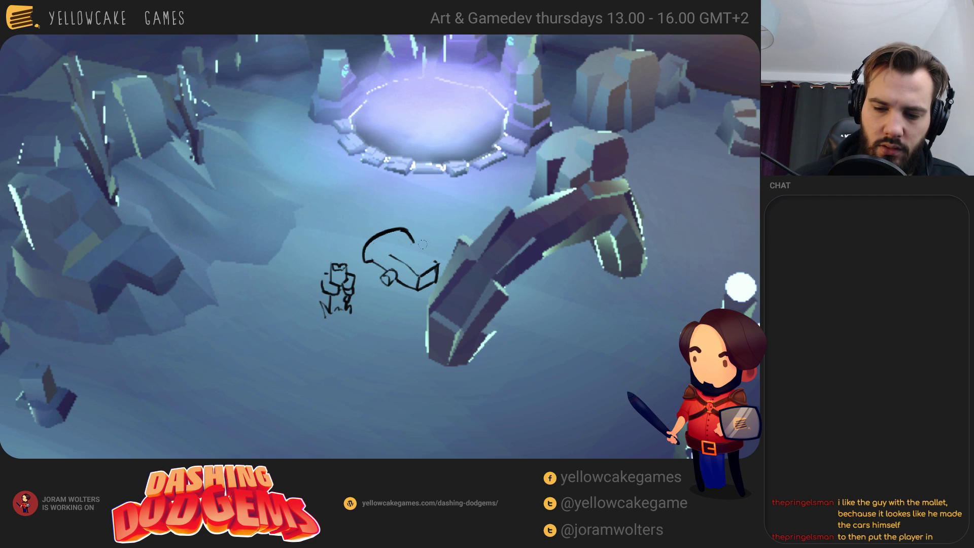
{"action": "left_click_drag", "start_coordinate": [409, 234], "coordinate": [438, 269]}
{"action": "key", "text": "ctrl+z"}
{"action": "key", "text": "ctrl+z"}
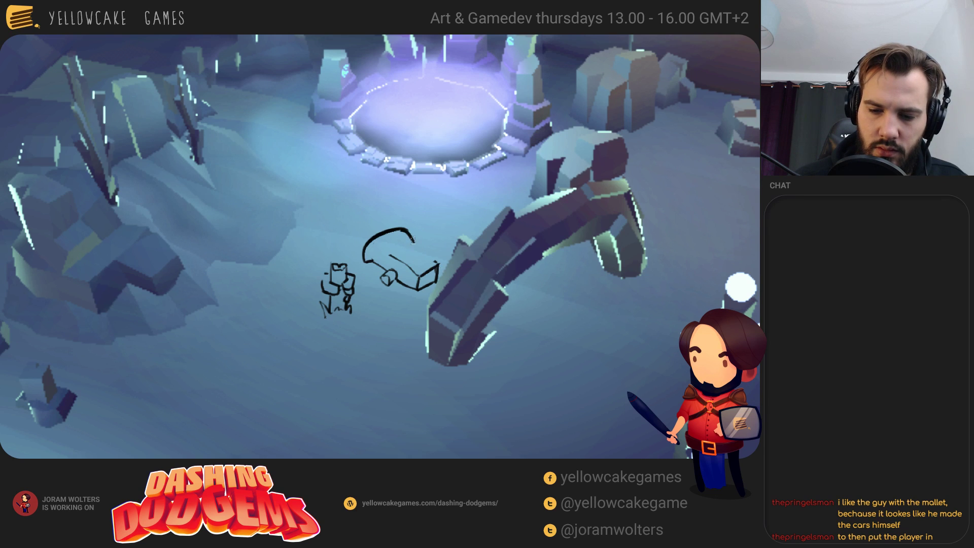
{"action": "mouse_move", "coordinate": [413, 237]}
{"action": "left_mouse_down"}
{"action": "mouse_move", "coordinate": [440, 268]}
{"action": "mouse_move", "coordinate": [152, 305]}
{"action": "left_mouse_up"}
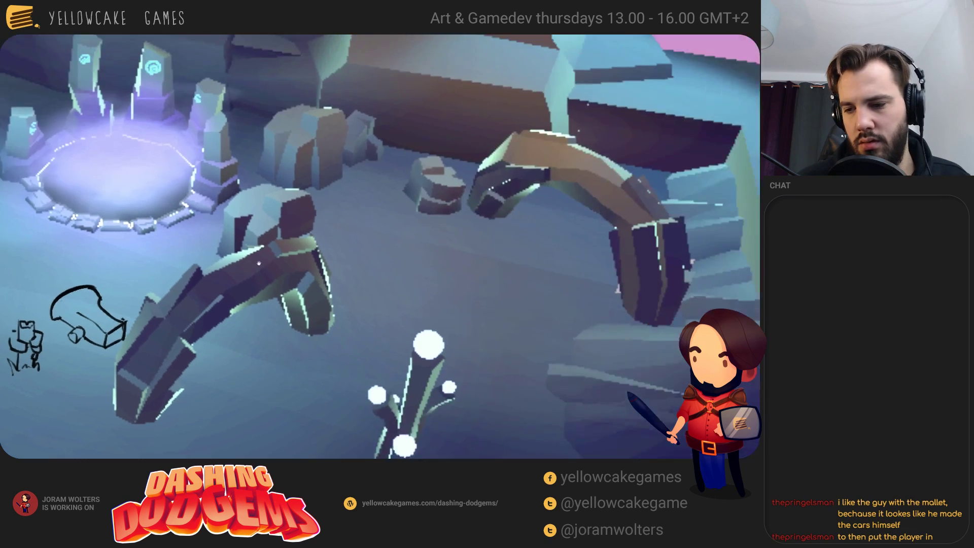
- Browse PureRef's references to the robot knight artwork and dismiss its update notice
{"action": "left_click_drag", "start_coordinate": [605, 266], "coordinate": [481, 242]}
{"action": "scroll", "coordinate": [465, 321], "scroll_direction": "down", "scroll_amount": 3}
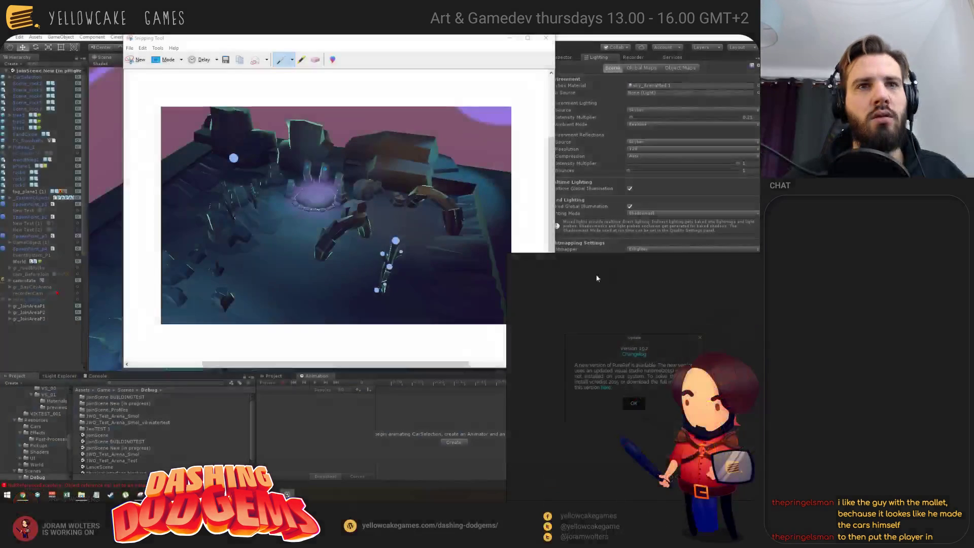
{"action": "left_click", "coordinate": [634, 403]}
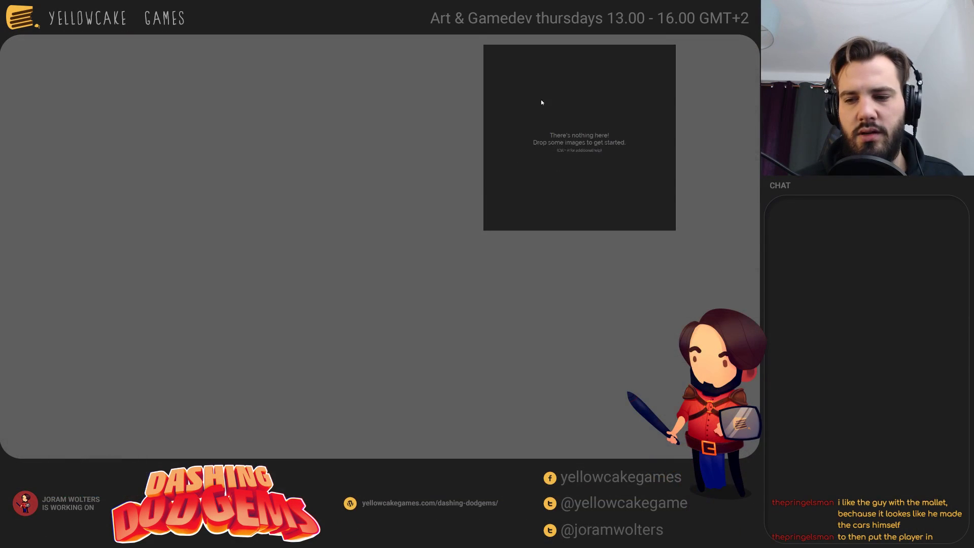
- Move and shrink the PureRef board, then paste the character concept-art lineup into it
{"action": "left_click_drag", "start_coordinate": [541, 102], "coordinate": [617, 98]}
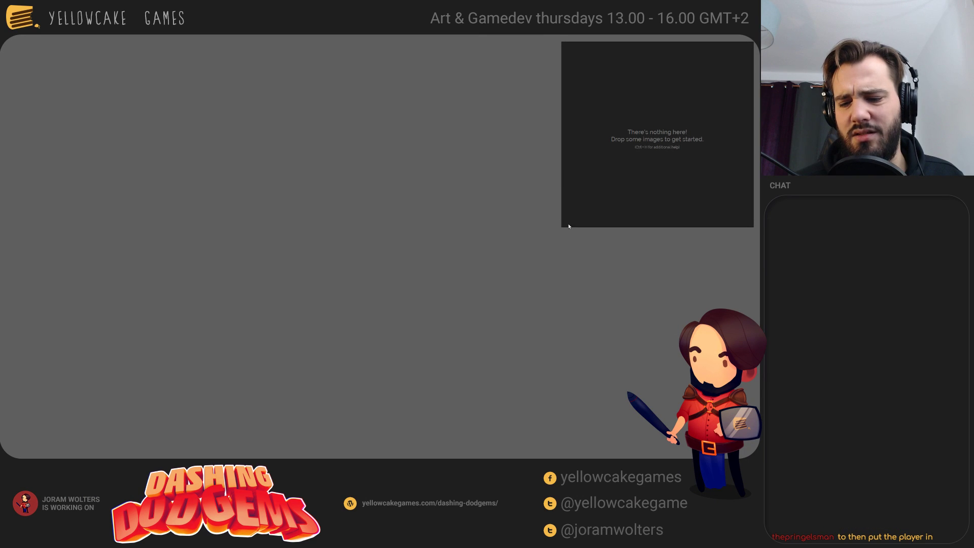
{"action": "left_click_drag", "start_coordinate": [569, 226], "coordinate": [597, 176]}
{"action": "key", "text": "ctrl+v"}
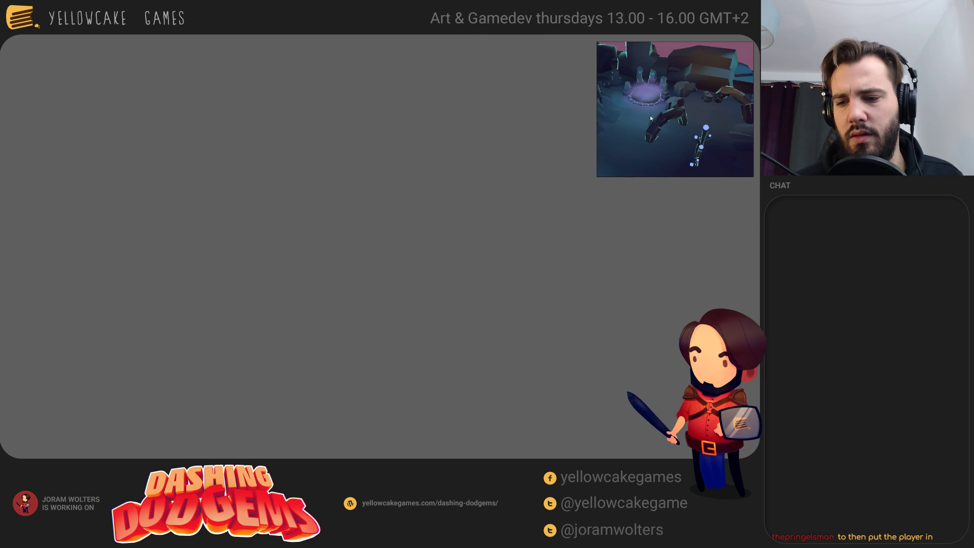
{"action": "key", "text": "Delete"}
{"action": "key", "text": "ctrl+v"}
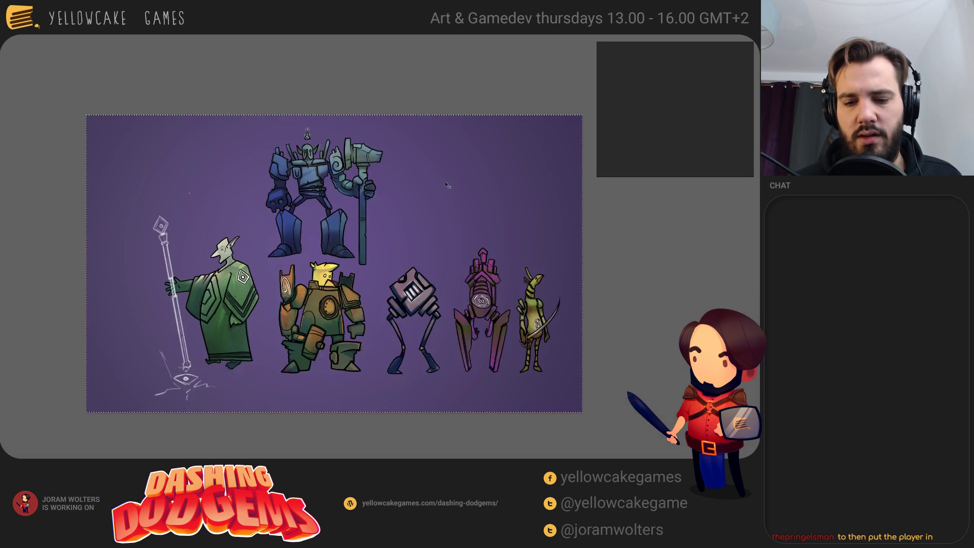
{"action": "left_click", "coordinate": [621, 124]}
{"action": "key", "text": "ctrl+v"}
{"action": "scroll", "coordinate": [664, 122], "scroll_direction": "down", "scroll_amount": 6}
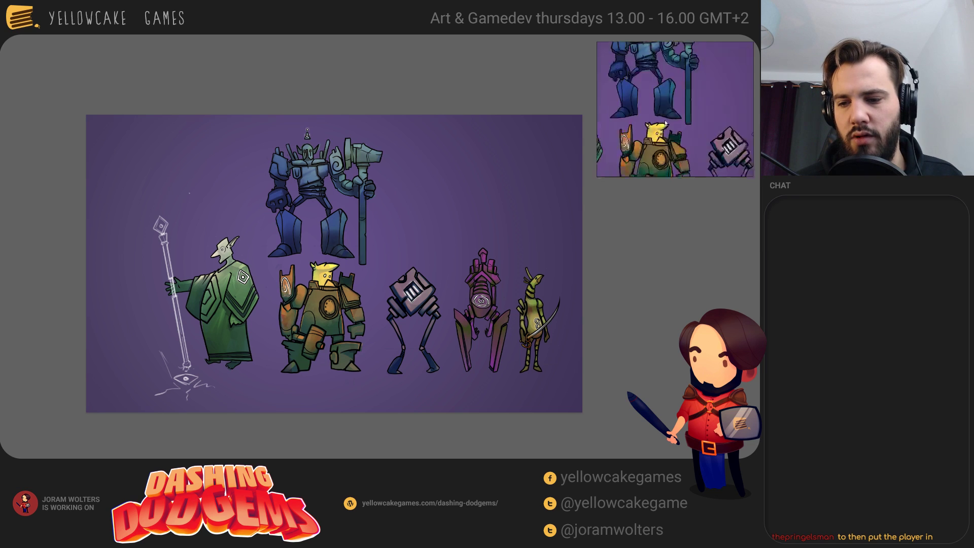
{"action": "scroll", "coordinate": [692, 95], "scroll_direction": "up", "scroll_amount": 3}
{"action": "left_click_drag", "start_coordinate": [692, 94], "coordinate": [688, 86]}
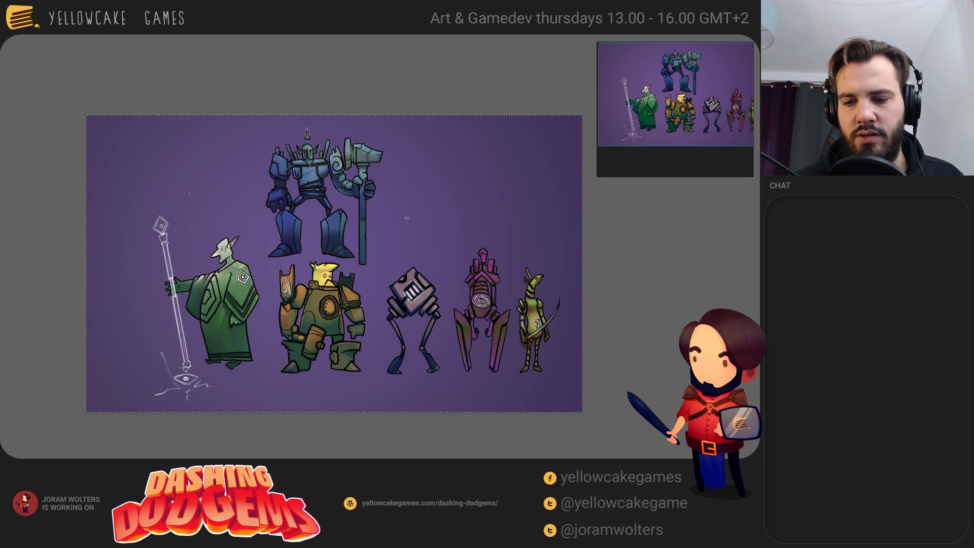
- Restore the arena screenshot on the Photoshop canvas, undoing the extra concept-art paste
{"action": "key", "text": "Delete"}
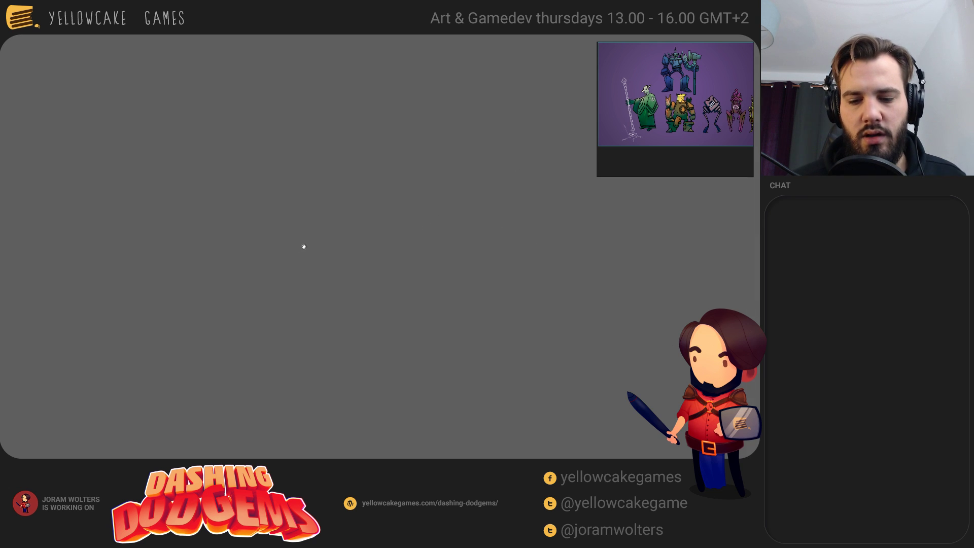
{"action": "key", "text": "ctrl+v"}
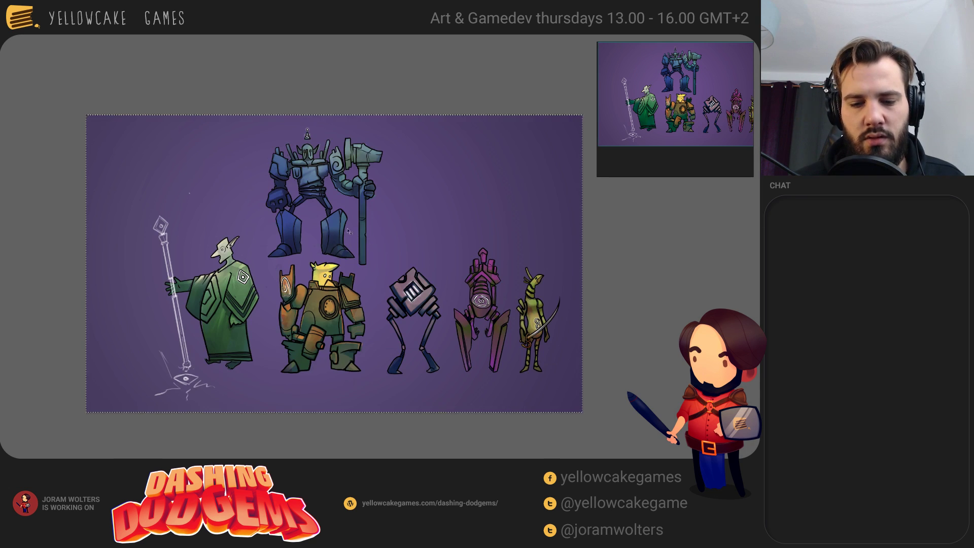
{"action": "key", "text": "ctrl+z"}
{"action": "key", "text": "ctrl+v"}
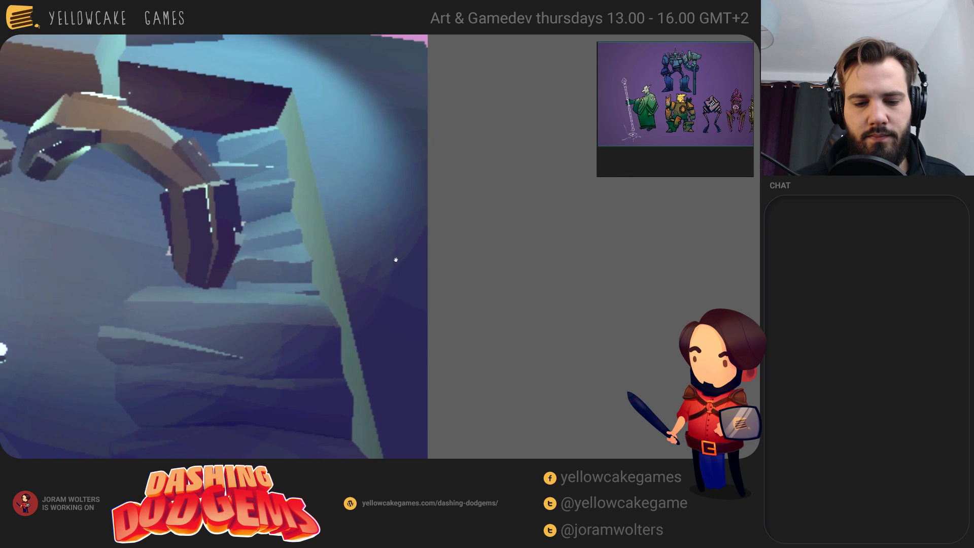
- Pan and zoom the Photoshop canvas to centre on the sketched character
{"action": "left_click_drag", "start_coordinate": [217, 260], "coordinate": [426, 295]}
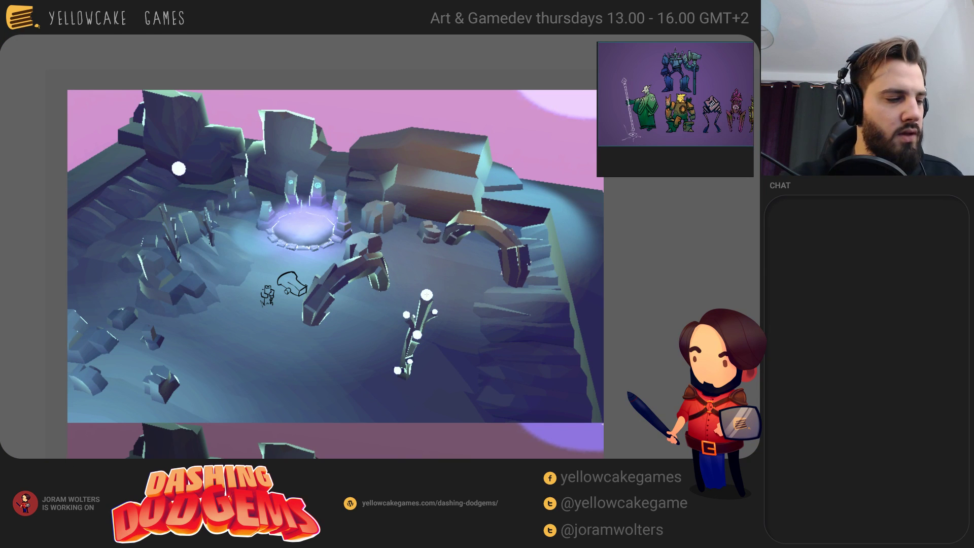
{"action": "mouse_move", "coordinate": [360, 307]}
{"action": "left_mouse_down"}
{"action": "mouse_move", "coordinate": [370, 301]}
{"action": "mouse_move", "coordinate": [364, 324]}
{"action": "left_mouse_up"}
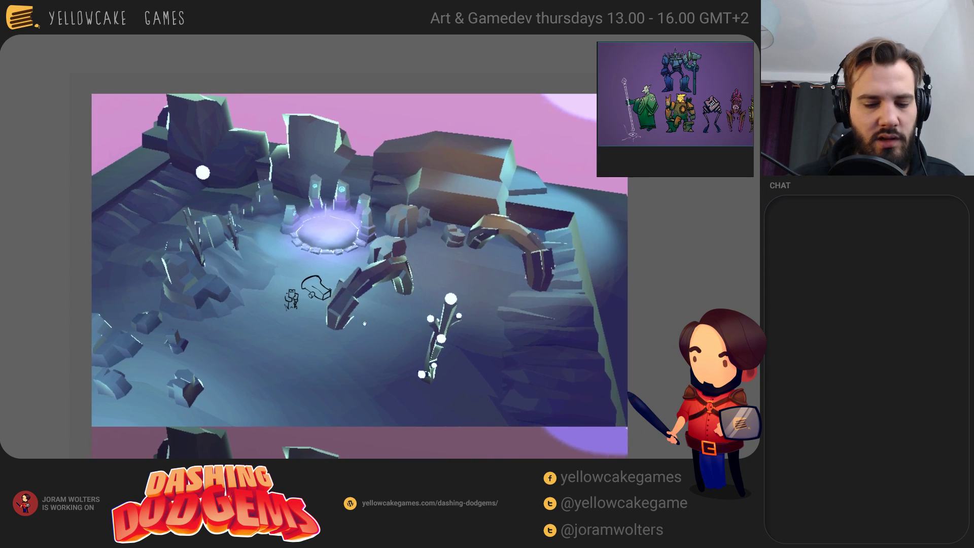
{"action": "scroll", "coordinate": [364, 326], "scroll_direction": "up", "scroll_amount": 5}
{"action": "scroll", "coordinate": [393, 298], "scroll_direction": "down", "scroll_amount": 3}
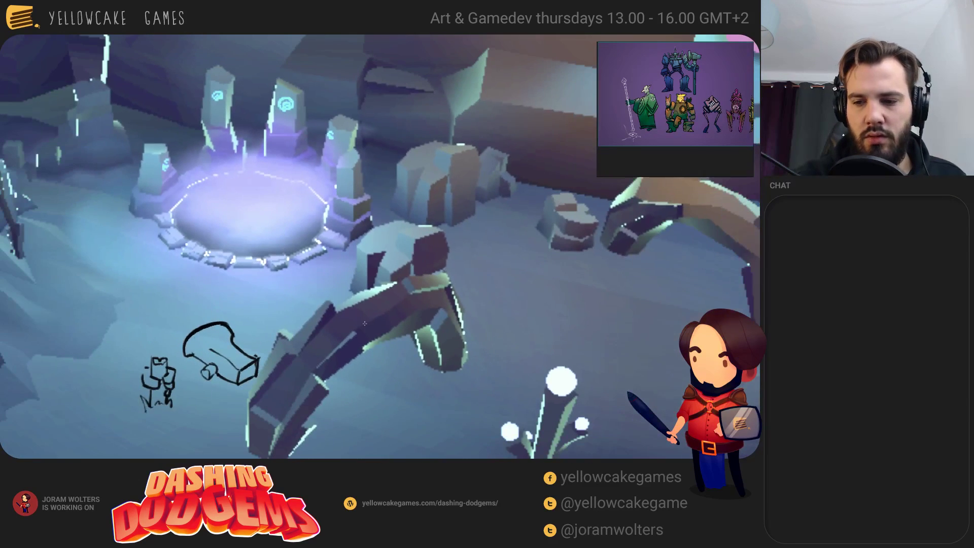
{"action": "left_click_drag", "start_coordinate": [394, 297], "coordinate": [398, 293]}
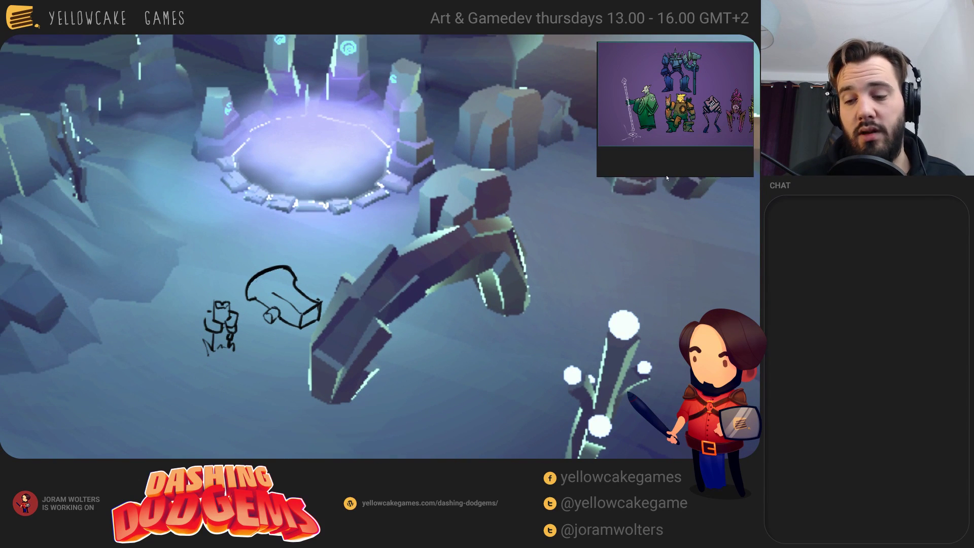
- Resize the PureRef board and zoom its image onto the blue staff-wielding robot
{"action": "left_click_drag", "start_coordinate": [625, 177], "coordinate": [624, 342]}
{"action": "left_click_drag", "start_coordinate": [597, 224], "coordinate": [489, 242]}
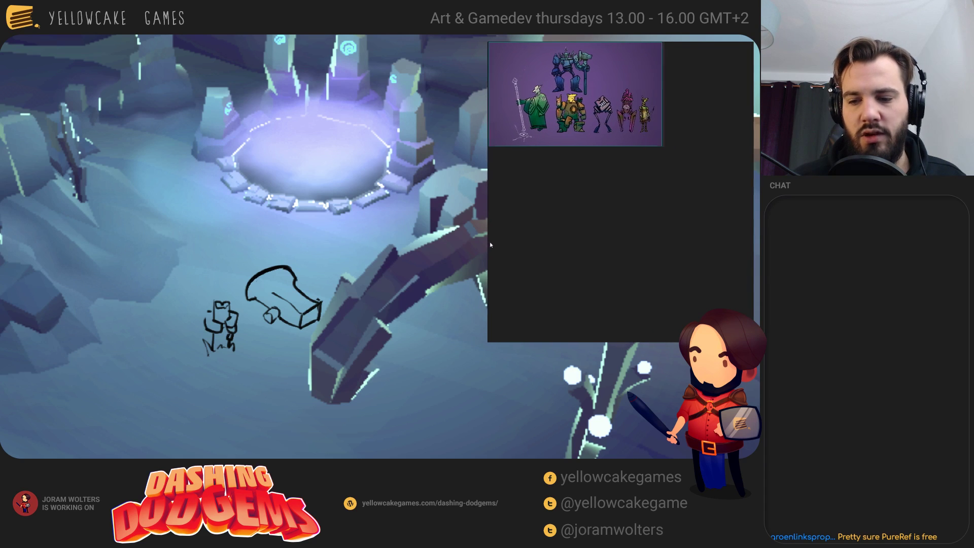
{"action": "left_click_drag", "start_coordinate": [605, 219], "coordinate": [576, 228]}
{"action": "double_click", "coordinate": [685, 160]}
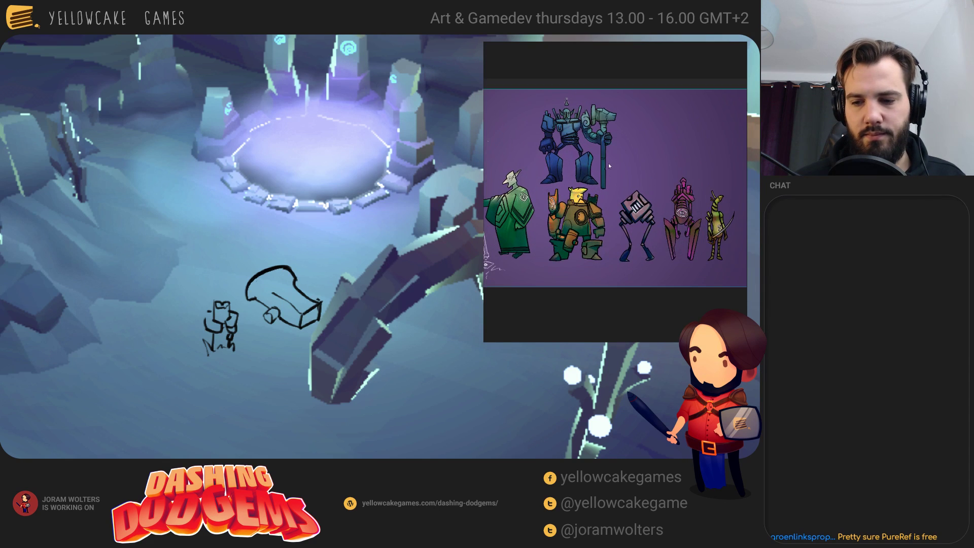
{"action": "scroll", "coordinate": [628, 166], "scroll_direction": "up", "scroll_amount": 5}
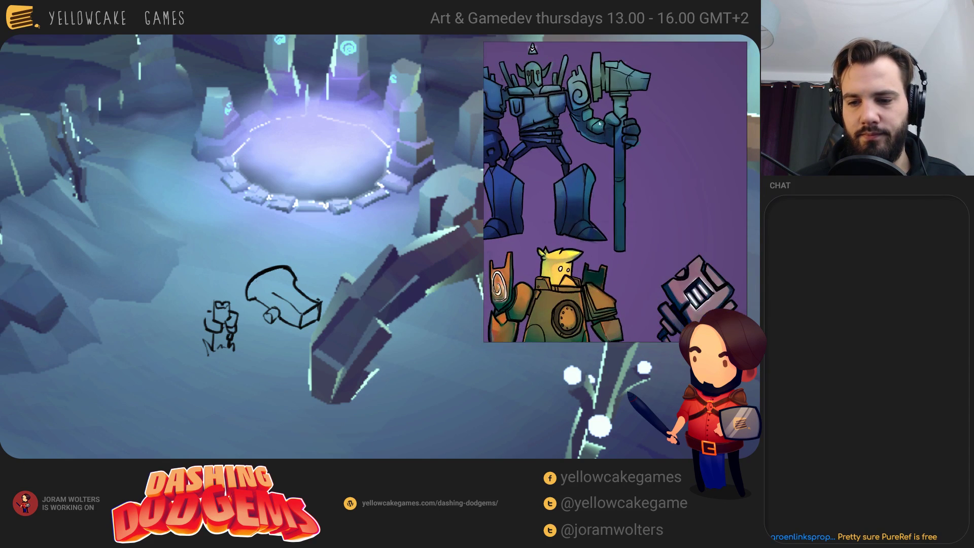
{"action": "left_click_drag", "start_coordinate": [670, 165], "coordinate": [658, 147]}
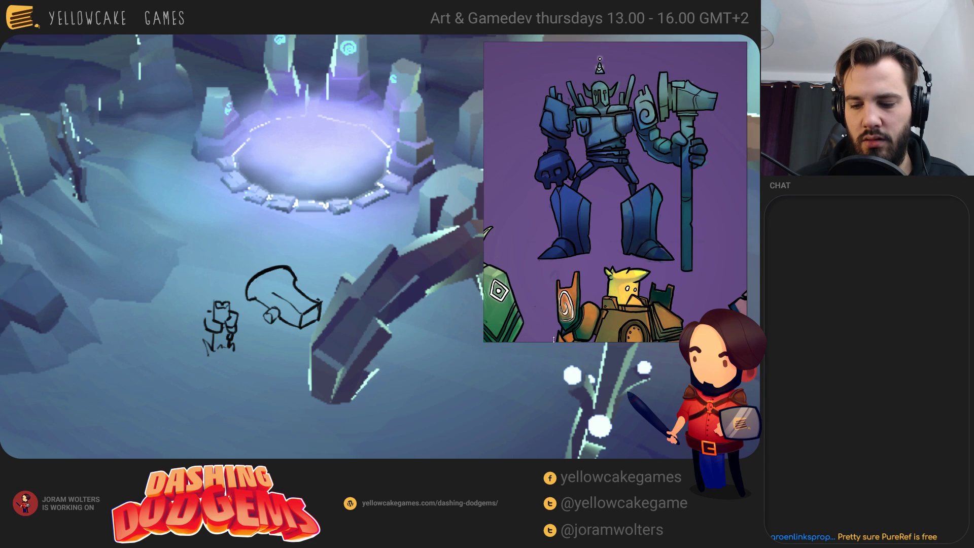
{"action": "left_click_drag", "start_coordinate": [554, 340], "coordinate": [554, 278]}
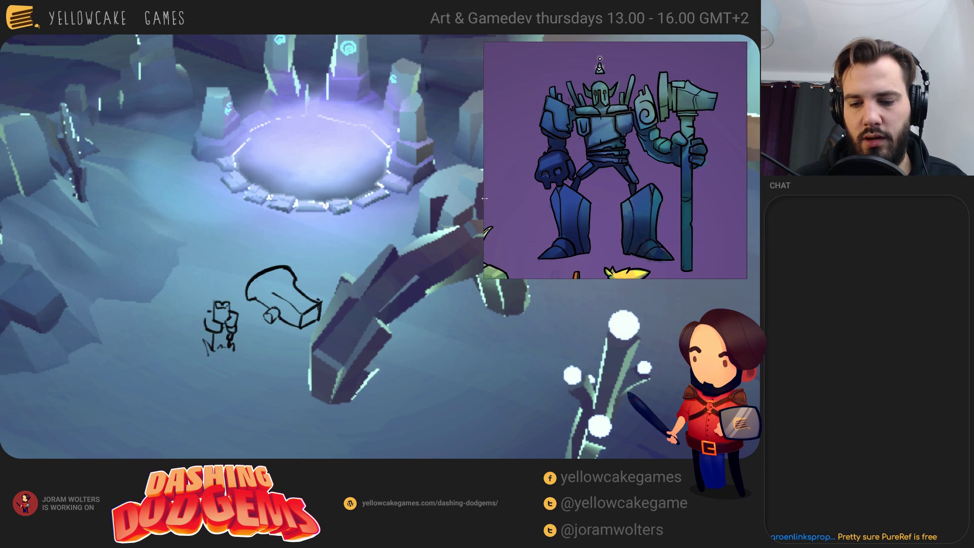
{"action": "left_click_drag", "start_coordinate": [485, 198], "coordinate": [510, 200]}
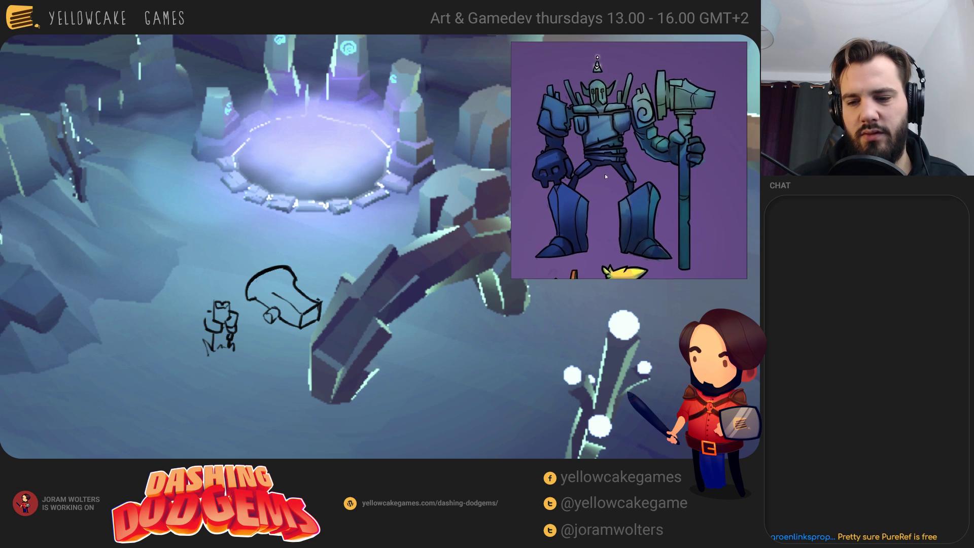
{"action": "left_click_drag", "start_coordinate": [604, 175], "coordinate": [615, 171]}
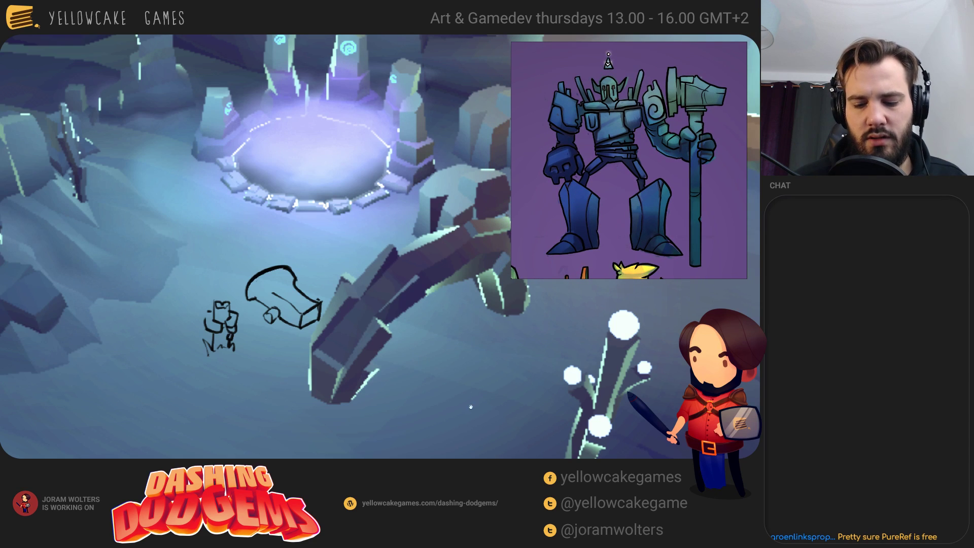
{"action": "left_click_drag", "start_coordinate": [471, 407], "coordinate": [443, 412]}
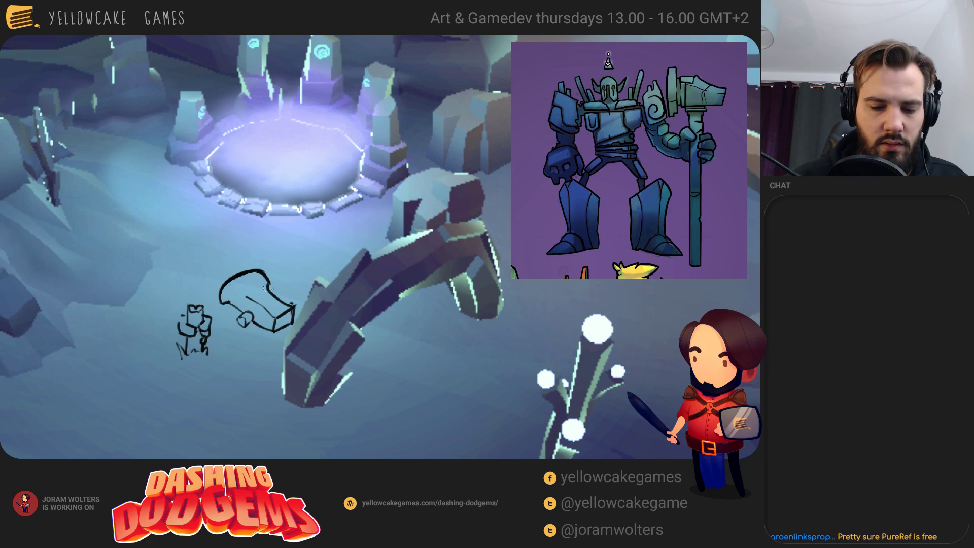
- Erase the prop's curved outline and arc, brush new boxy edges, and restore the panels
{"action": "mouse_move", "coordinate": [265, 288]}
{"action": "left_mouse_down"}
{"action": "mouse_move", "coordinate": [289, 304]}
{"action": "mouse_move", "coordinate": [306, 300]}
{"action": "left_mouse_up"}
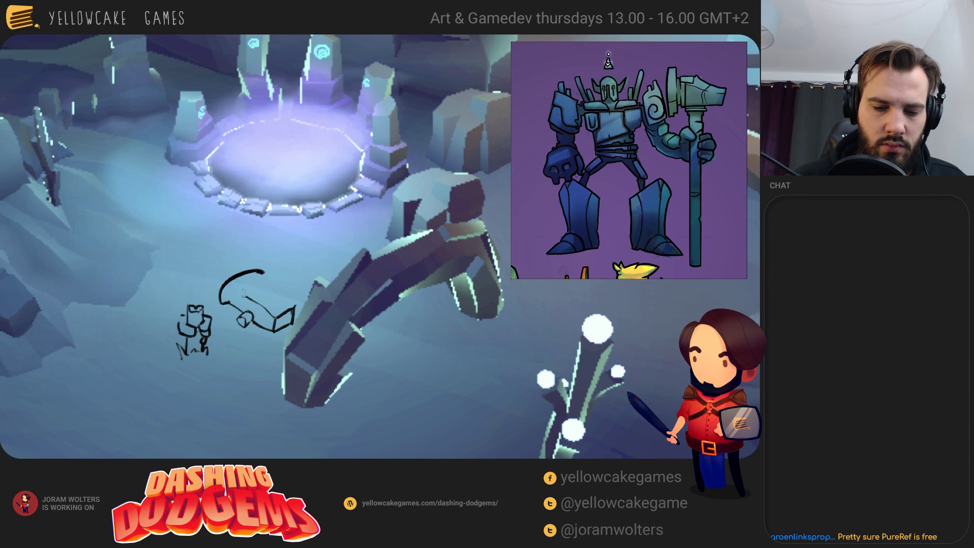
{"action": "mouse_move", "coordinate": [243, 293]}
{"action": "left_mouse_down"}
{"action": "mouse_move", "coordinate": [267, 282]}
{"action": "mouse_move", "coordinate": [276, 293]}
{"action": "left_mouse_up"}
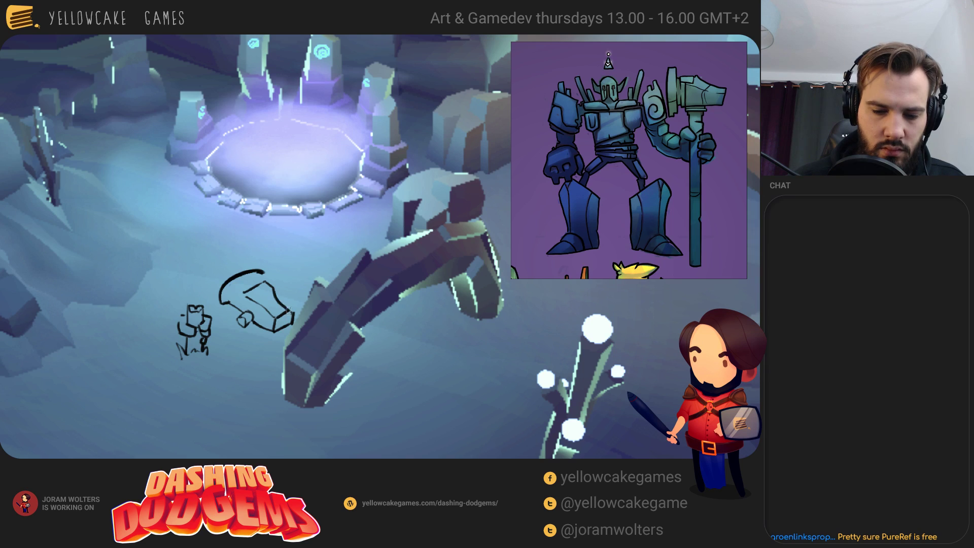
{"action": "mouse_move", "coordinate": [274, 291]}
{"action": "left_mouse_down"}
{"action": "mouse_move", "coordinate": [294, 320]}
{"action": "mouse_move", "coordinate": [270, 335]}
{"action": "mouse_move", "coordinate": [289, 325]}
{"action": "left_mouse_up"}
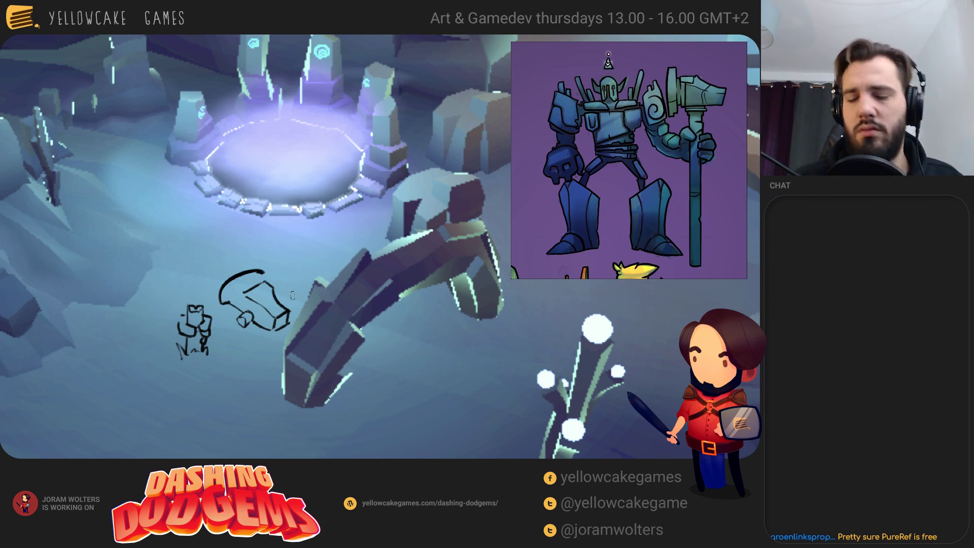
{"action": "scroll", "coordinate": [330, 304], "scroll_direction": "up", "scroll_amount": 2}
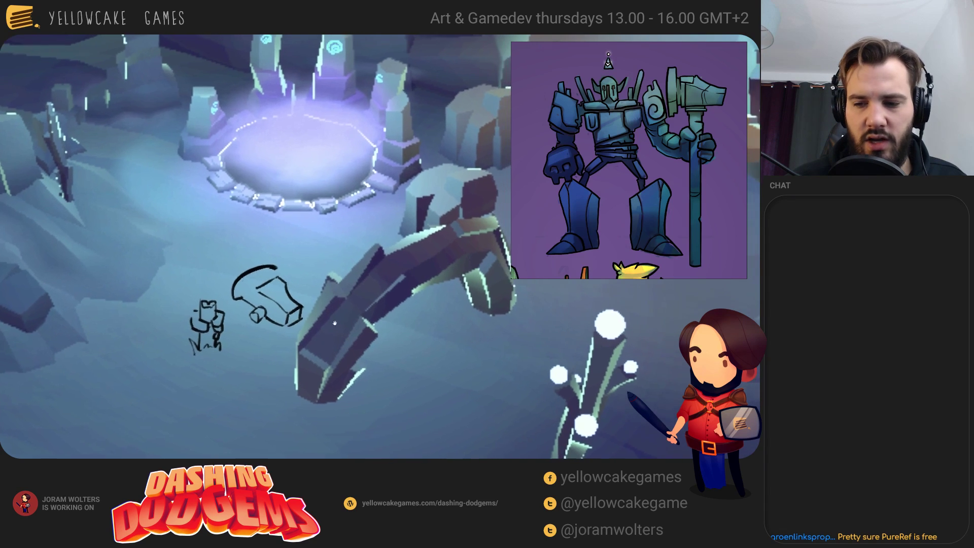
{"action": "mouse_move", "coordinate": [266, 283]}
{"action": "left_mouse_down"}
{"action": "mouse_move", "coordinate": [234, 286]}
{"action": "mouse_move", "coordinate": [218, 312]}
{"action": "mouse_move", "coordinate": [223, 299]}
{"action": "left_mouse_up"}
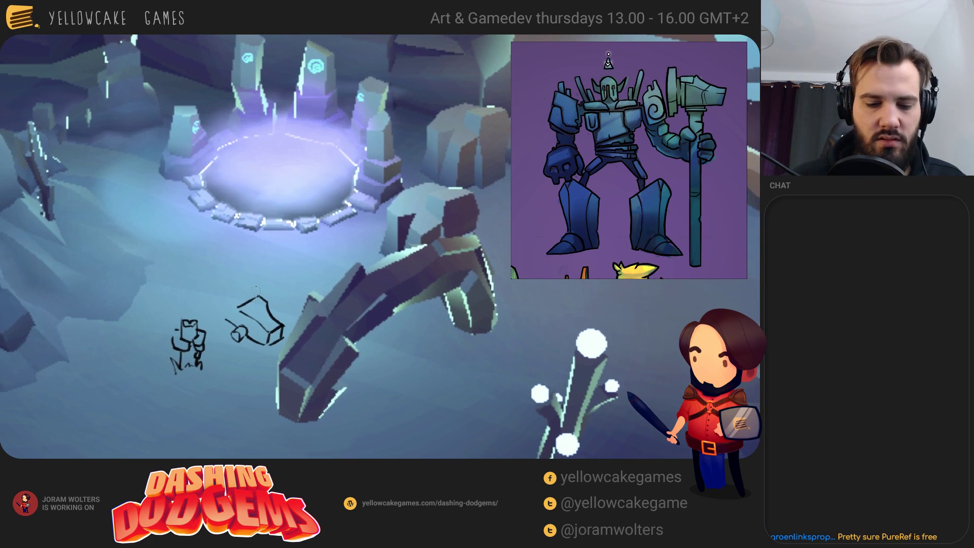
{"action": "left_click_drag", "start_coordinate": [257, 289], "coordinate": [242, 307]}
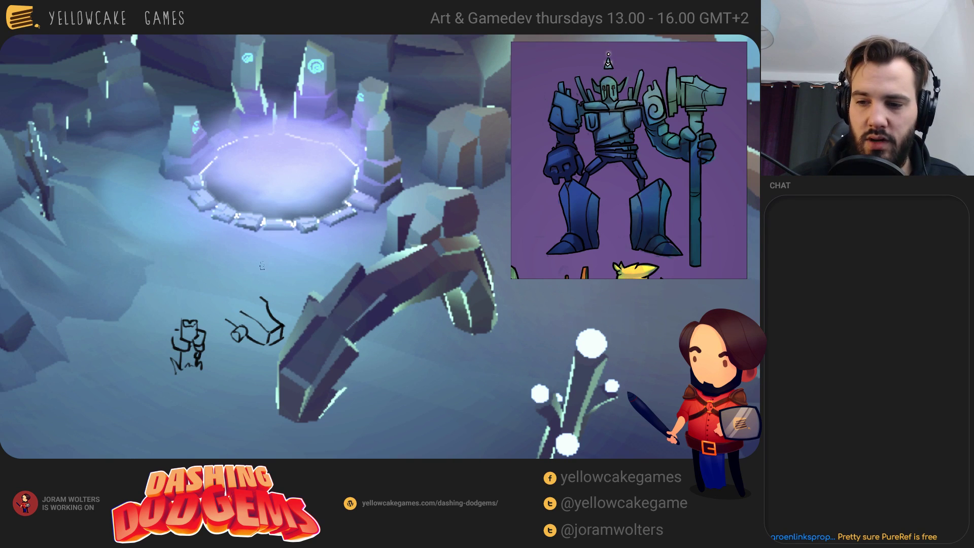
{"action": "left_click_drag", "start_coordinate": [243, 310], "coordinate": [260, 297]}
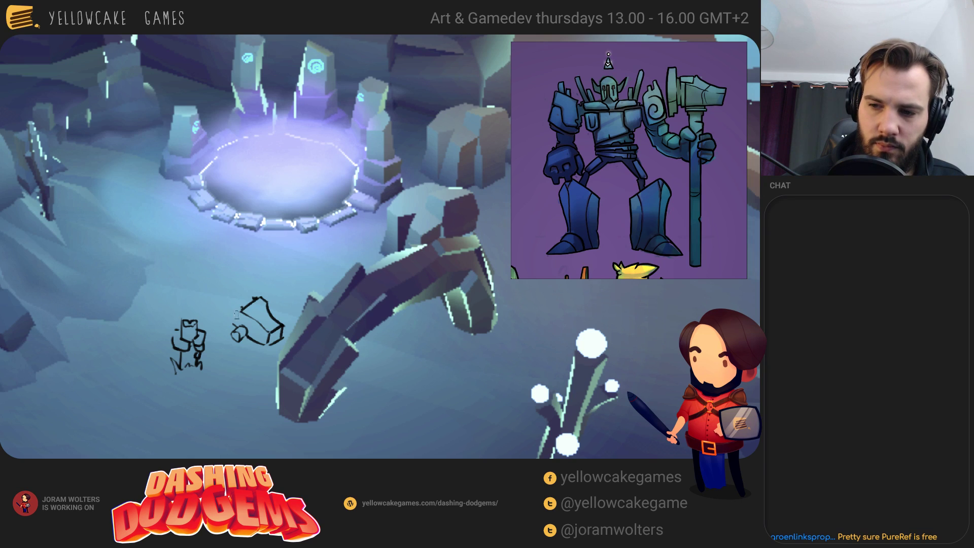
{"action": "mouse_move", "coordinate": [237, 310]}
{"action": "left_mouse_down"}
{"action": "mouse_move", "coordinate": [235, 329]}
{"action": "mouse_move", "coordinate": [253, 297]}
{"action": "mouse_move", "coordinate": [232, 326]}
{"action": "left_mouse_up"}
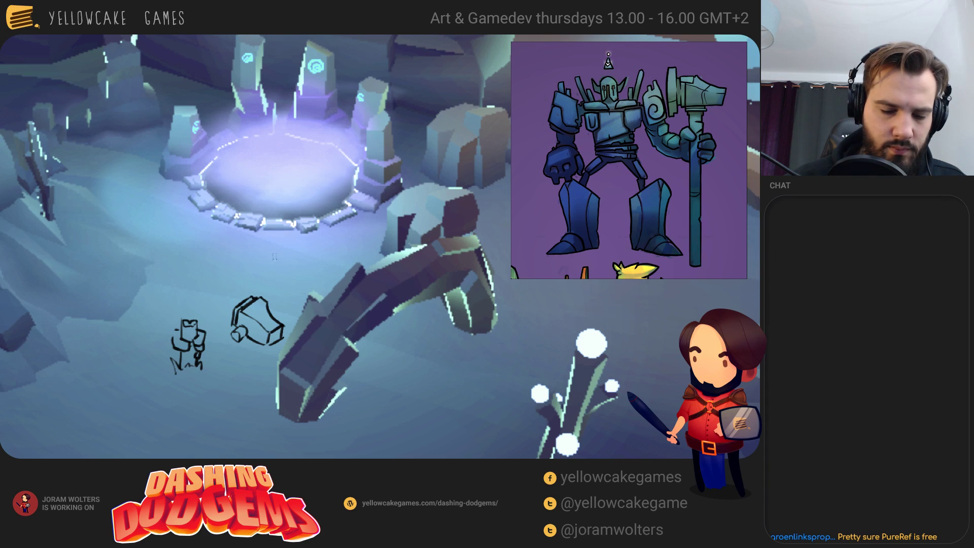
{"action": "key", "text": "Tab"}
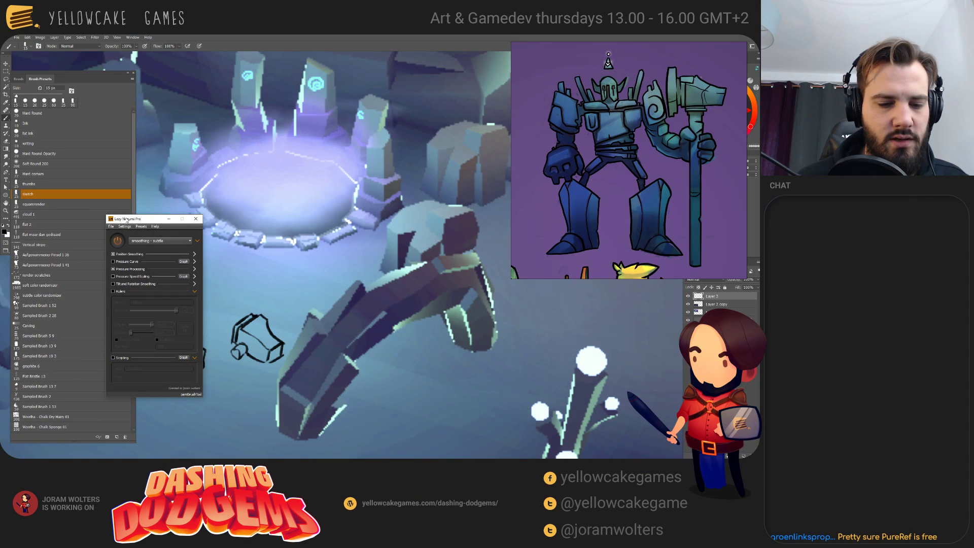
- Choose Lazy Nezumi Pro's 'ruler - ellipse' preset and toggle Box Mode on, then off
{"action": "left_click_drag", "start_coordinate": [126, 221], "coordinate": [102, 231]}
{"action": "left_click", "coordinate": [128, 252]}
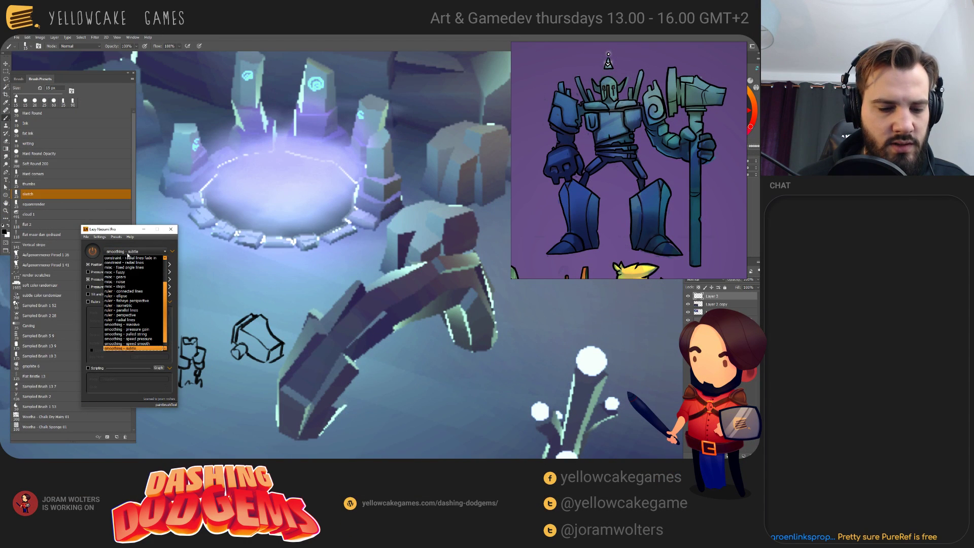
{"action": "scroll", "coordinate": [146, 274], "scroll_direction": "up", "scroll_amount": 1}
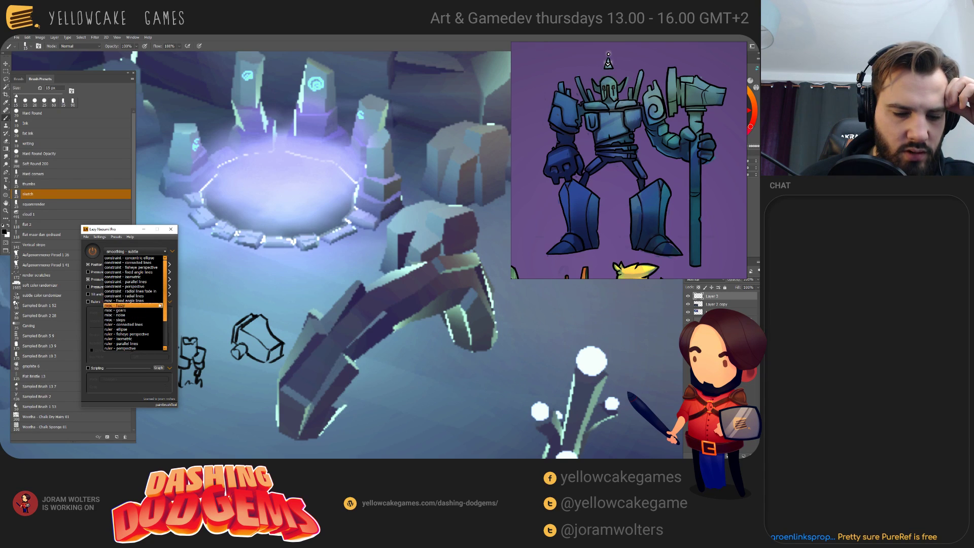
{"action": "left_click", "coordinate": [130, 330]}
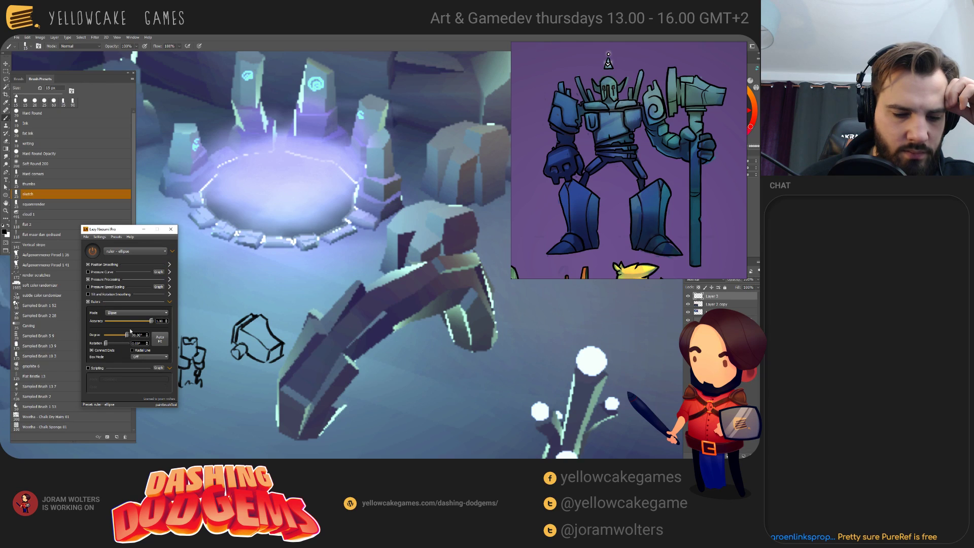
{"action": "left_click", "coordinate": [246, 304]}
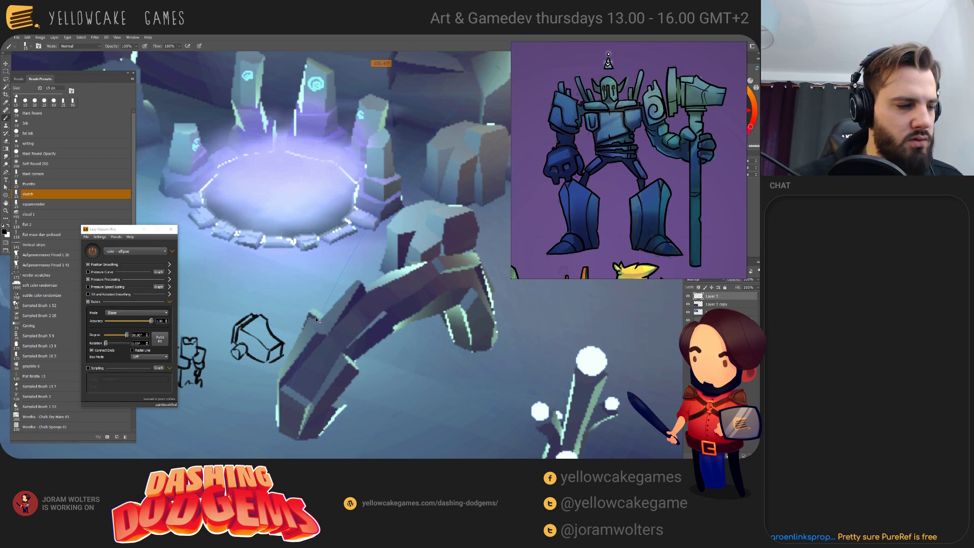
{"action": "scroll", "coordinate": [317, 319], "scroll_direction": "down", "scroll_amount": 5}
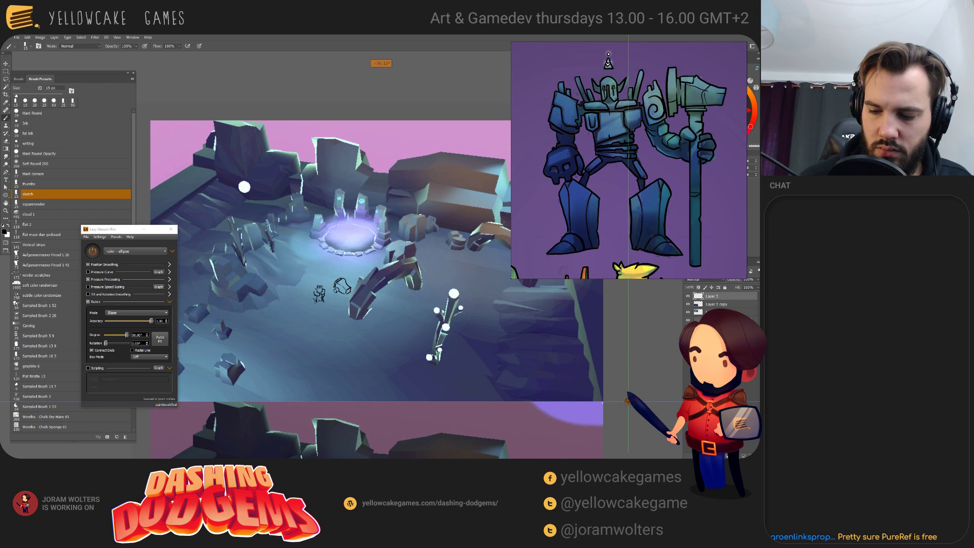
{"action": "key", "text": "v"}
{"action": "key", "text": "b"}
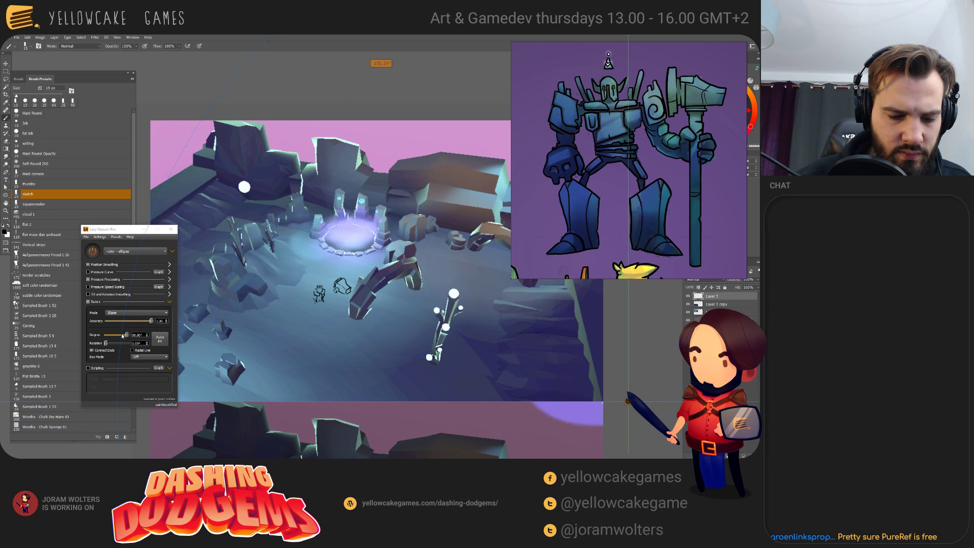
{"action": "left_click", "coordinate": [142, 357]}
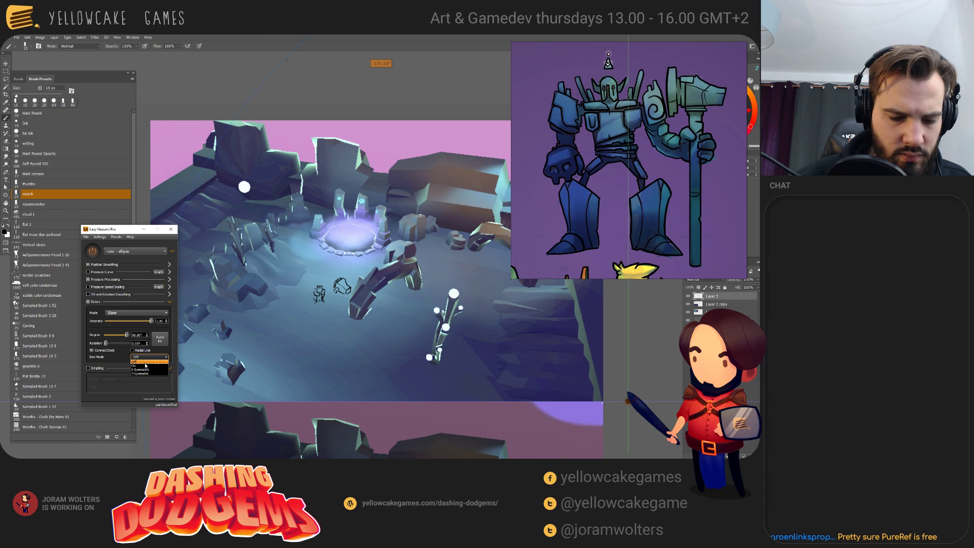
{"action": "left_click", "coordinate": [145, 365]}
{"action": "left_click", "coordinate": [147, 363]}
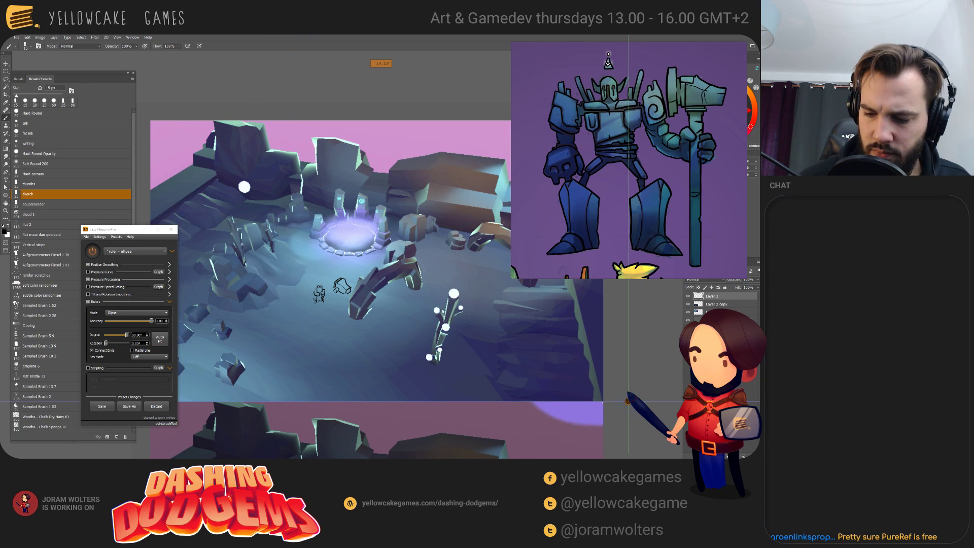
- Shift the screenshot and place an ellipse ruler guide rotated to 180° on the canvas
{"action": "left_click_drag", "start_coordinate": [628, 401], "coordinate": [504, 361]}
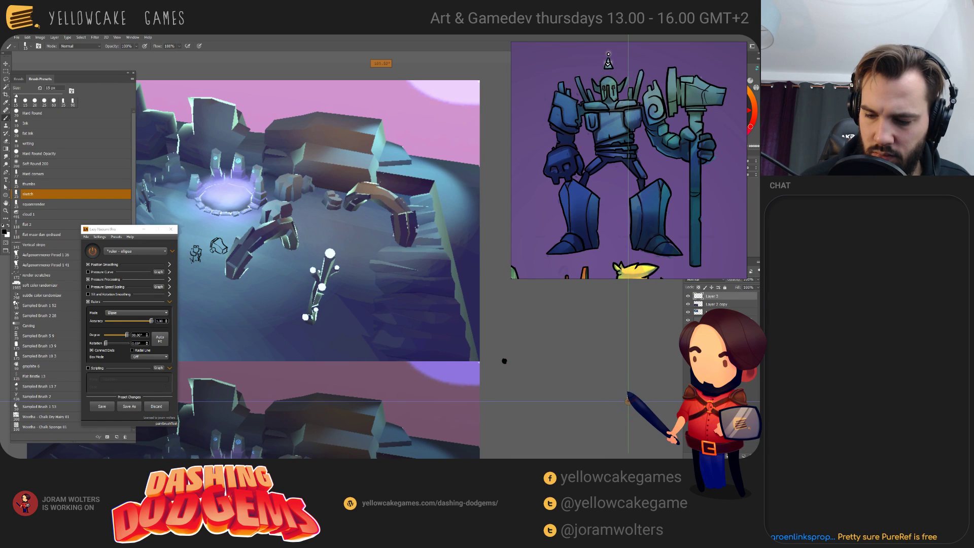
{"action": "mouse_move", "coordinate": [617, 379]}
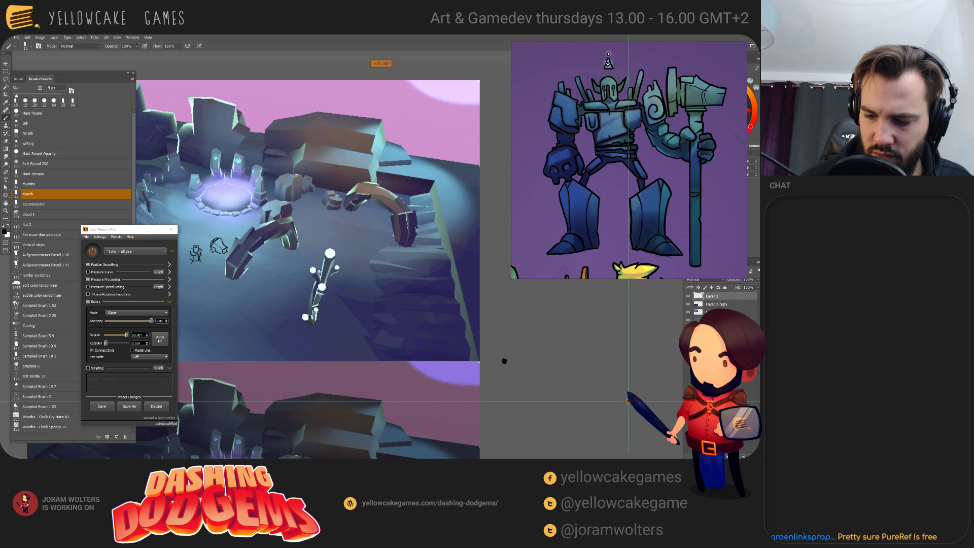
{"action": "key", "text": "e"}
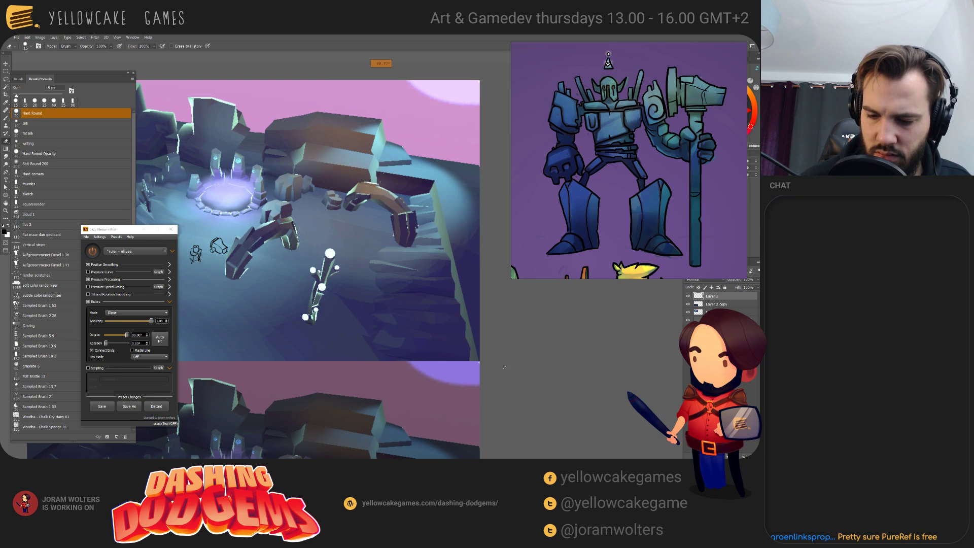
{"action": "key", "text": "b"}
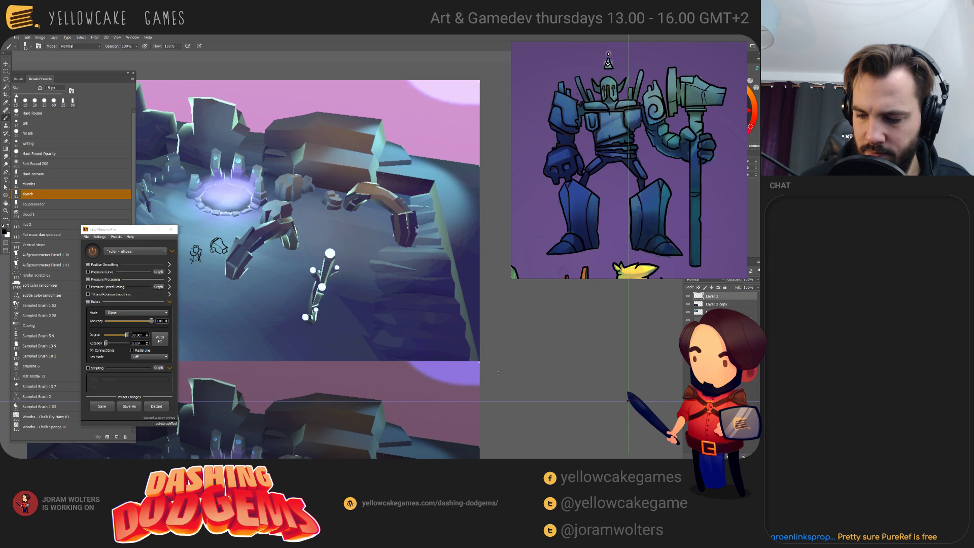
{"action": "left_click_drag", "start_coordinate": [628, 402], "coordinate": [628, 355]}
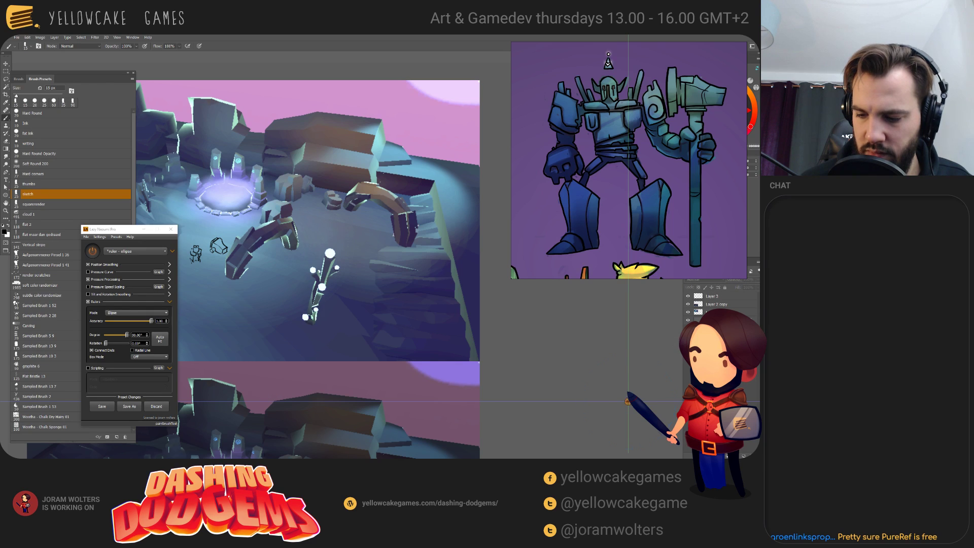
{"action": "left_click_drag", "start_coordinate": [628, 401], "coordinate": [625, 410]}
- Close the Lazy Nezumi Pro window and check the hidden system tray icons
{"action": "left_click", "coordinate": [171, 229]}
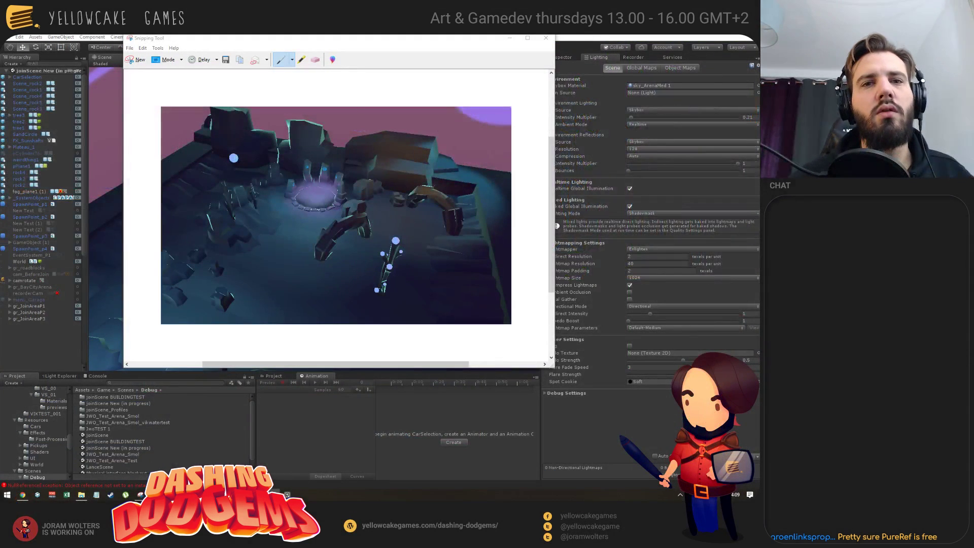
{"action": "left_click", "coordinate": [680, 494]}
{"action": "left_click", "coordinate": [672, 448]}
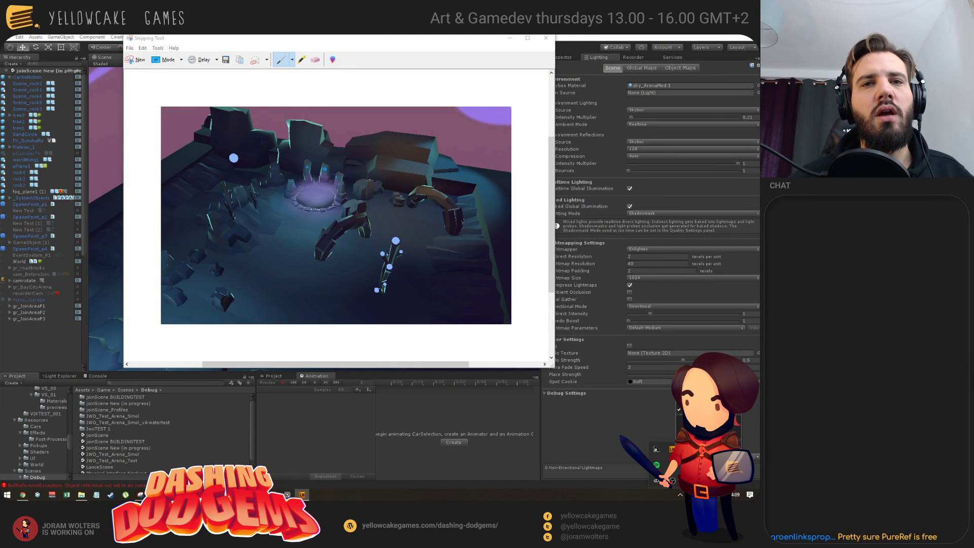
- Relaunch Lazy Nezumi Pro from Start search 'lazy', then bring Unity and Photoshop forward
{"action": "key", "text": "super"}
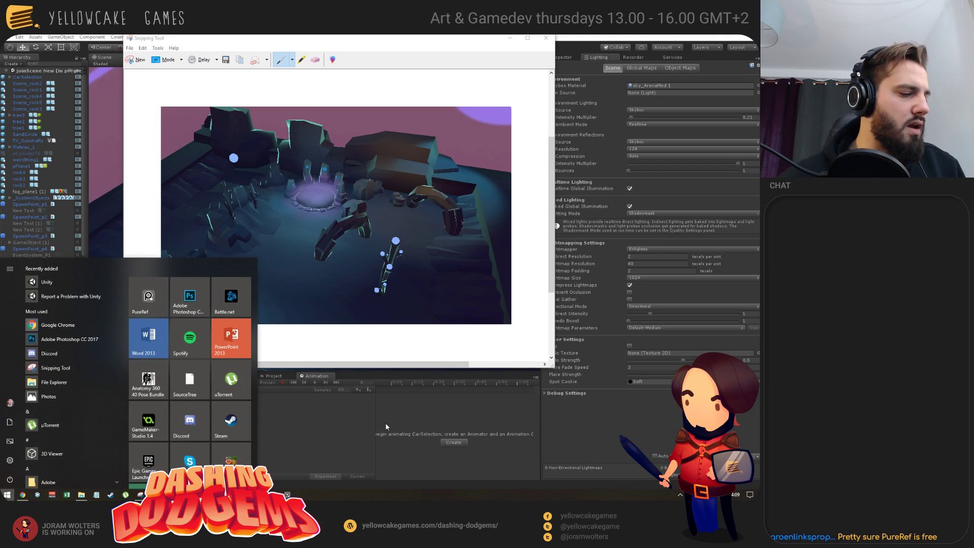
{"action": "type", "text": "lazy"}
{"action": "left_click", "coordinate": [50, 304]}
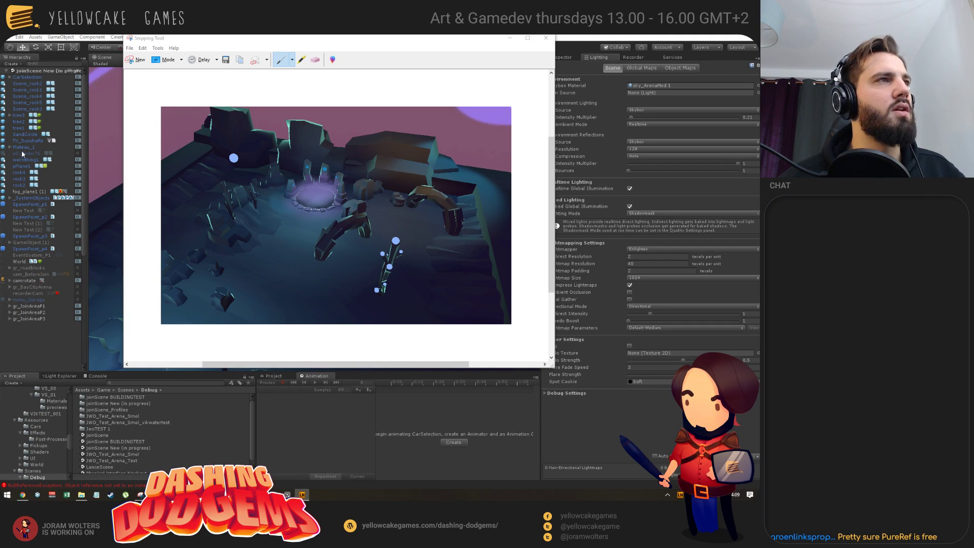
{"action": "left_click", "coordinate": [27, 333]}
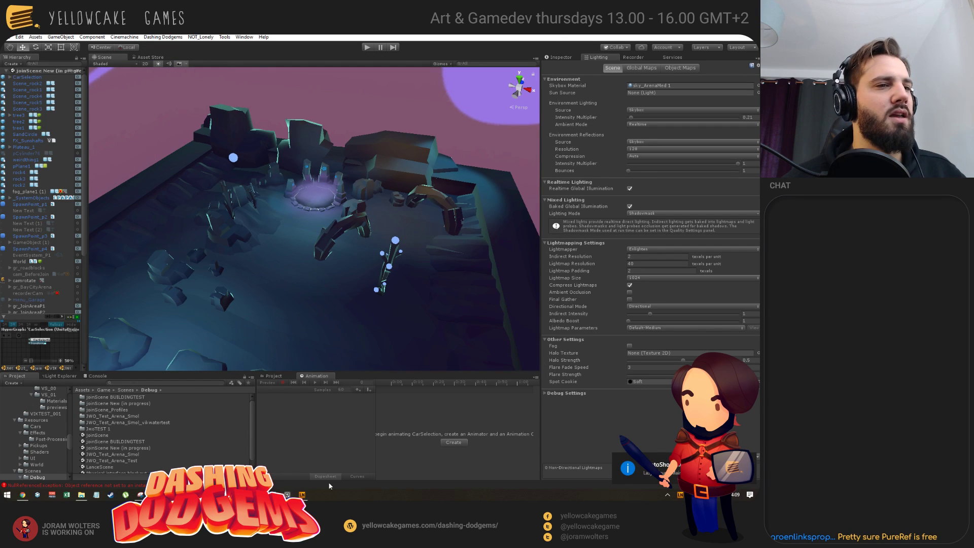
{"action": "left_click", "coordinate": [302, 495]}
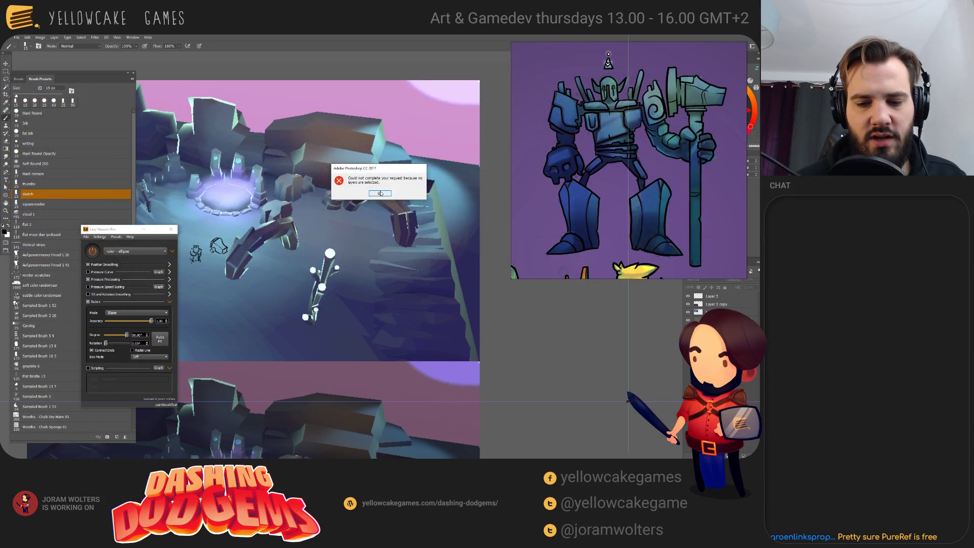
- Dismiss Photoshop's no-layers-selected error and try working on the canvas again
{"action": "key", "text": "Return"}
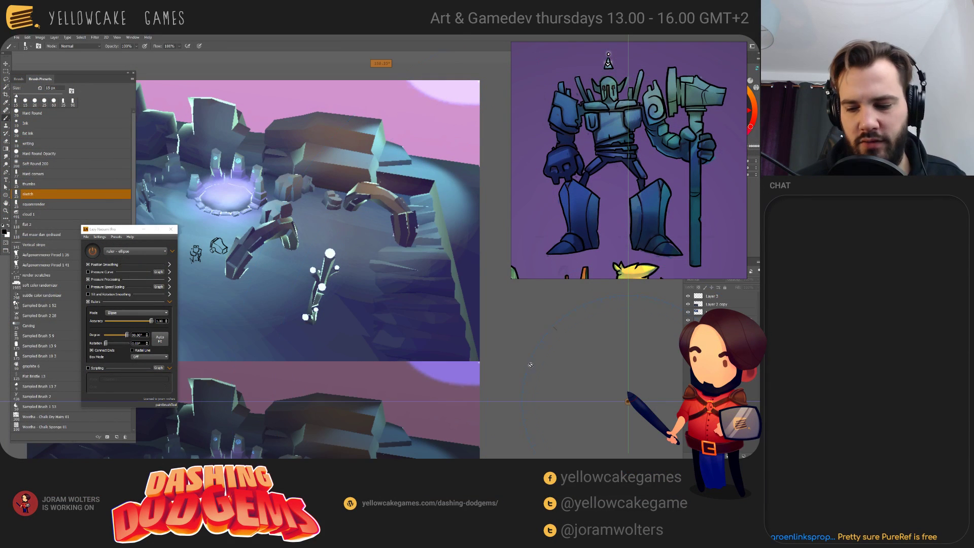
{"action": "left_click", "coordinate": [628, 401]}
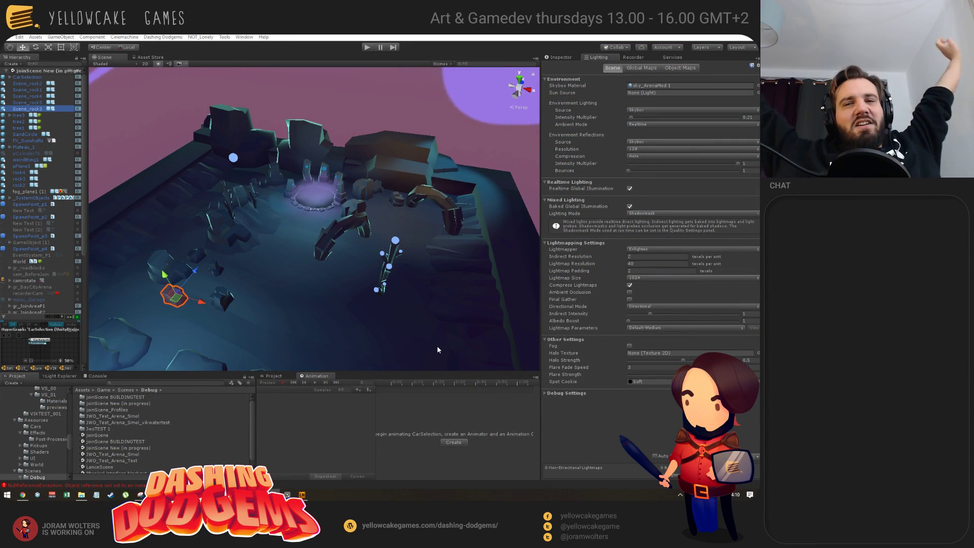
- Reply 'Hmm?' to the mention in Discord's streamingchannel
{"action": "key", "text": "alt+Tab"}
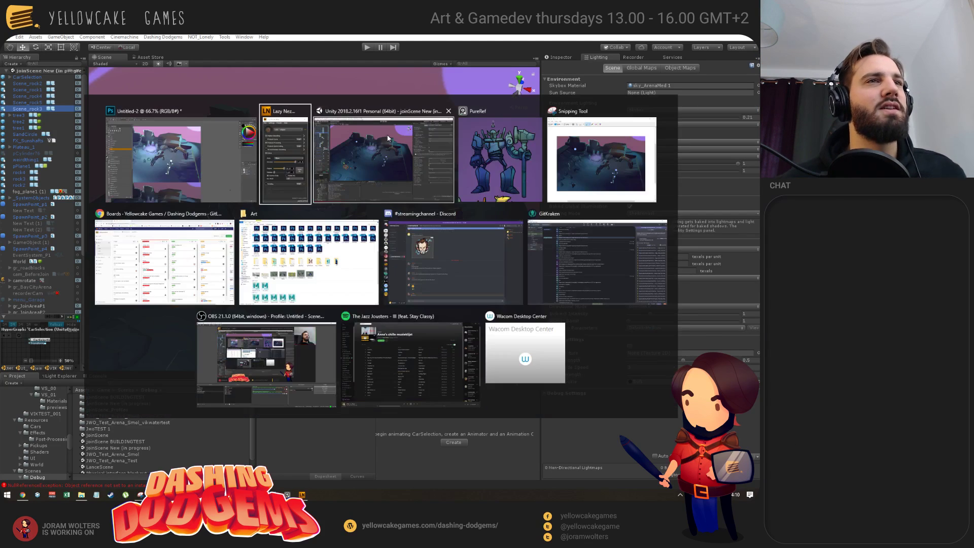
{"action": "left_click", "coordinate": [456, 264]}
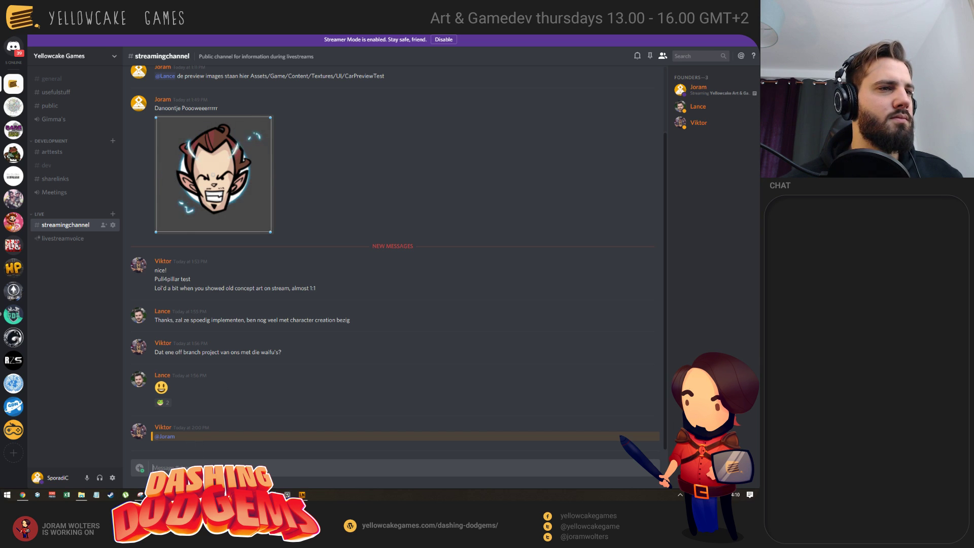
{"action": "key", "text": "alt+Tab"}
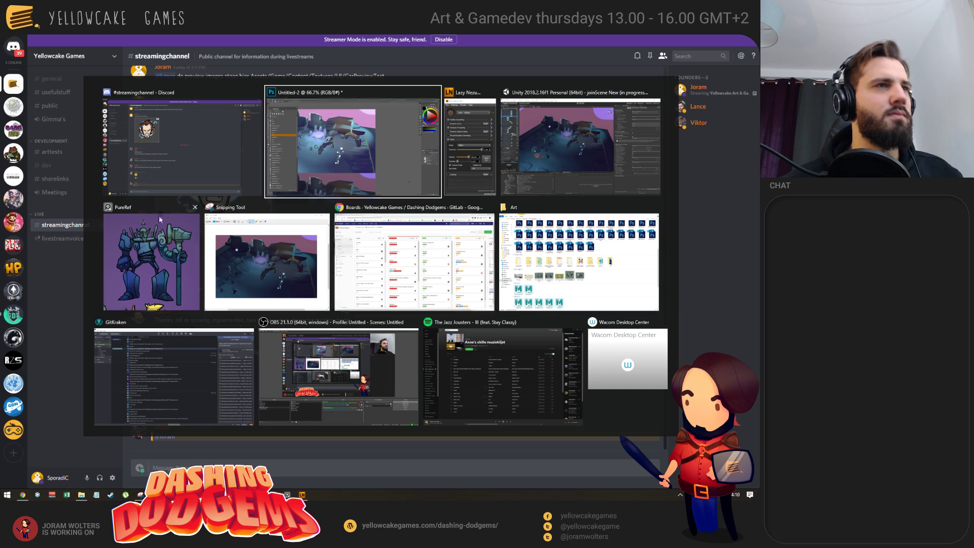
{"action": "left_click", "coordinate": [191, 169]}
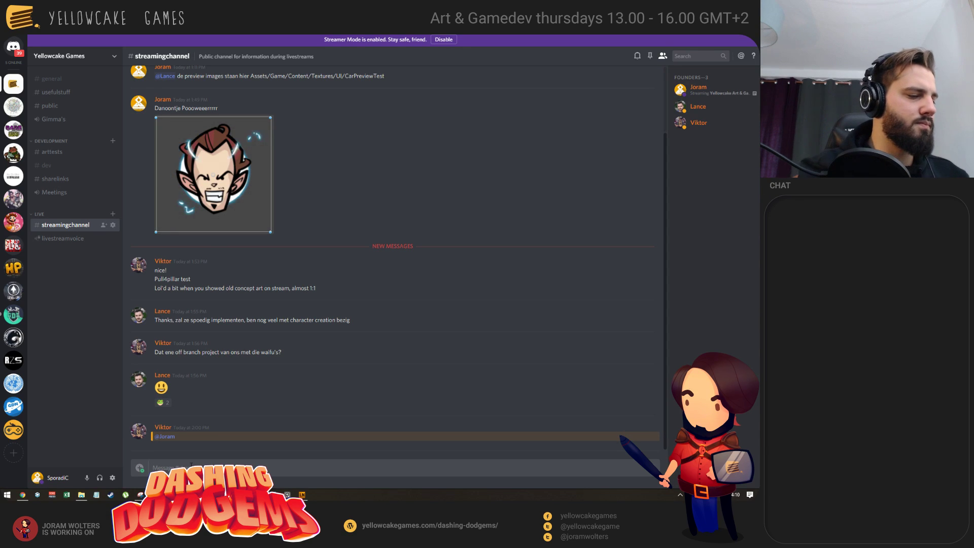
{"action": "type", "text": "Hmm?"}
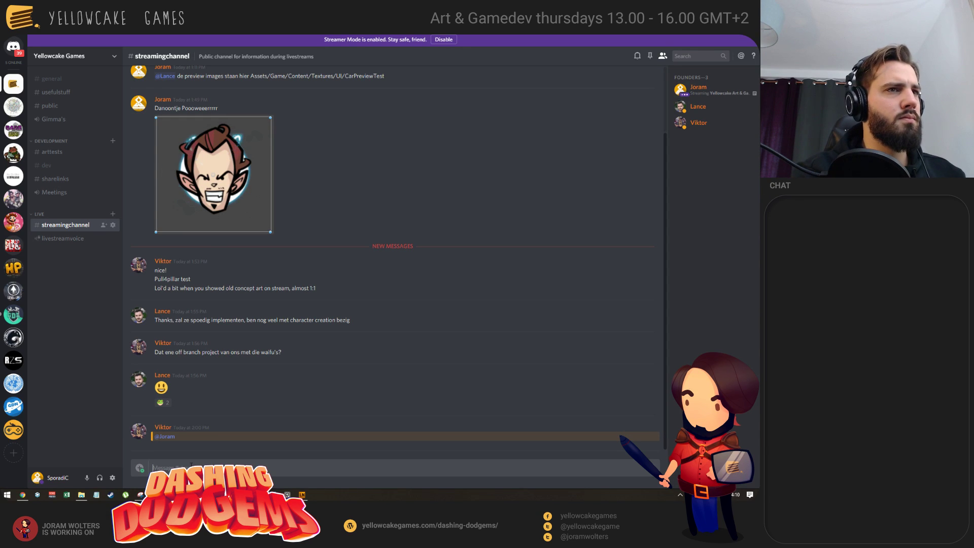
{"action": "key", "text": "Return"}
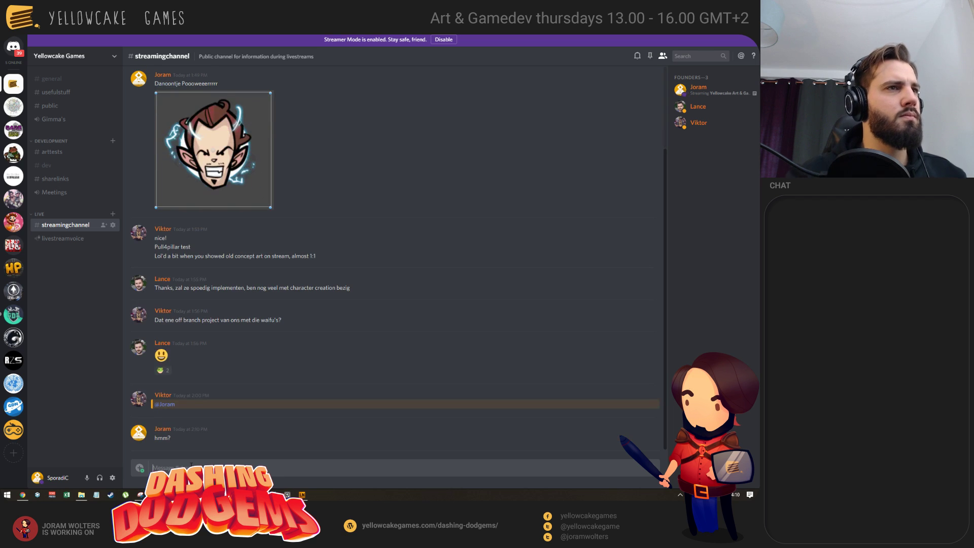
- Return to Photoshop and dismiss its no-layers-selected error
{"action": "key", "text": "alt+Tab"}
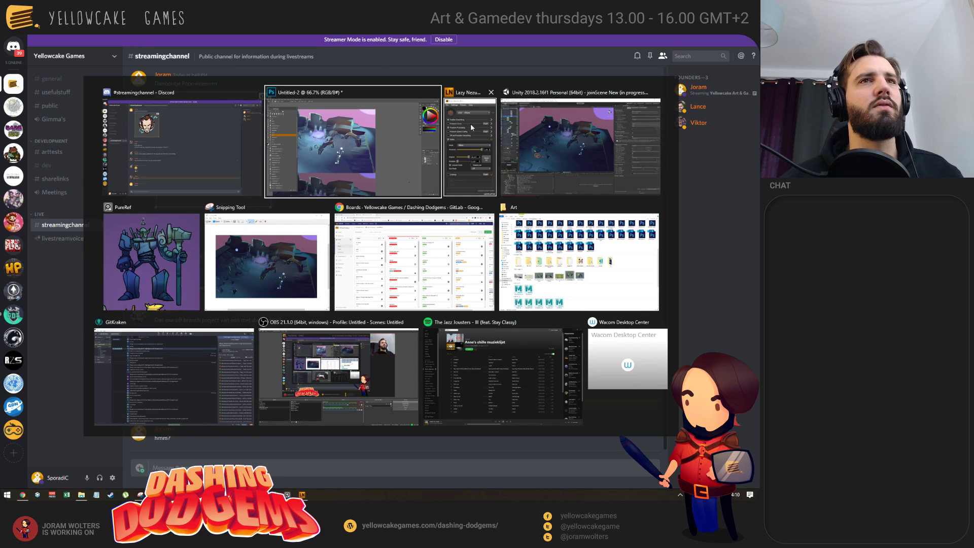
{"action": "key", "text": "Escape"}
{"action": "key", "text": "alt+Tab"}
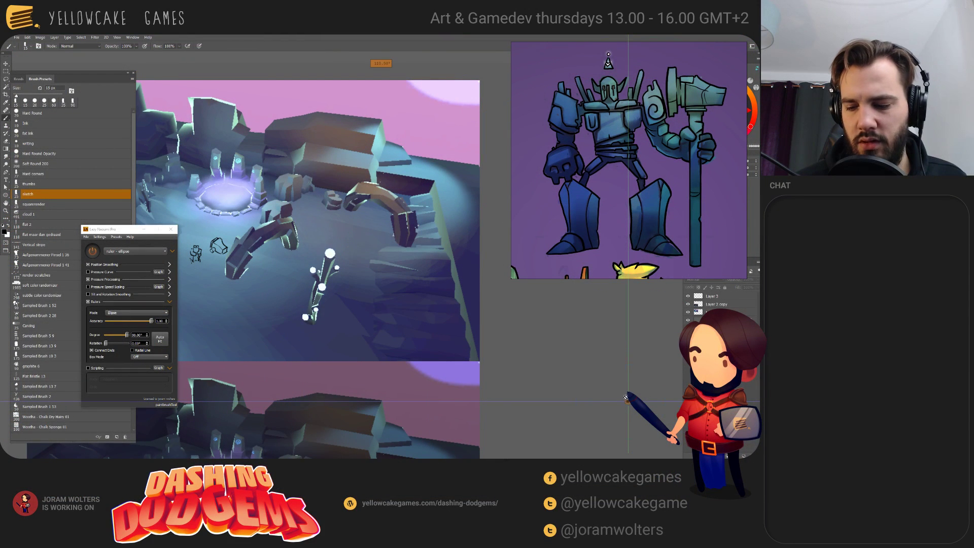
{"action": "left_click", "coordinate": [626, 397]}
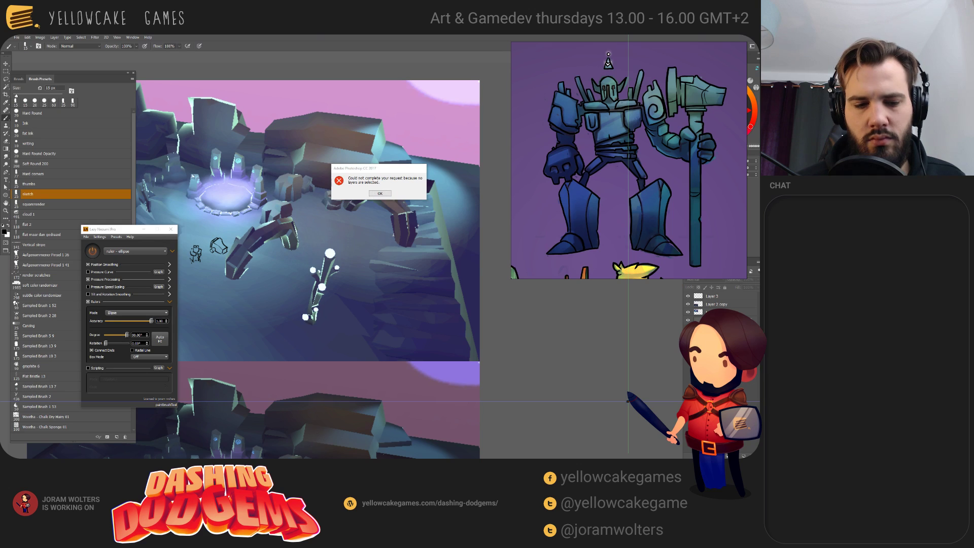
{"action": "key", "text": "alt+Tab"}
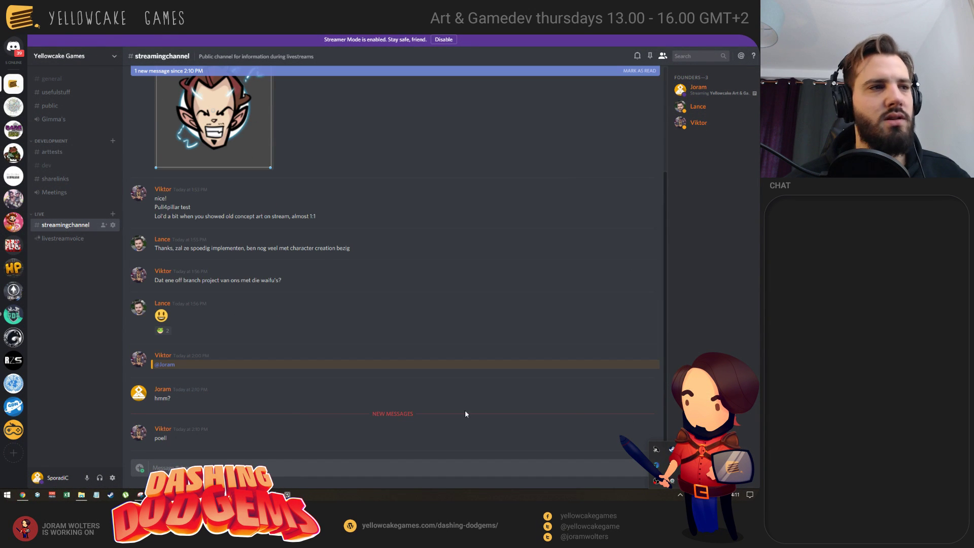
{"action": "key", "text": "alt+Tab"}
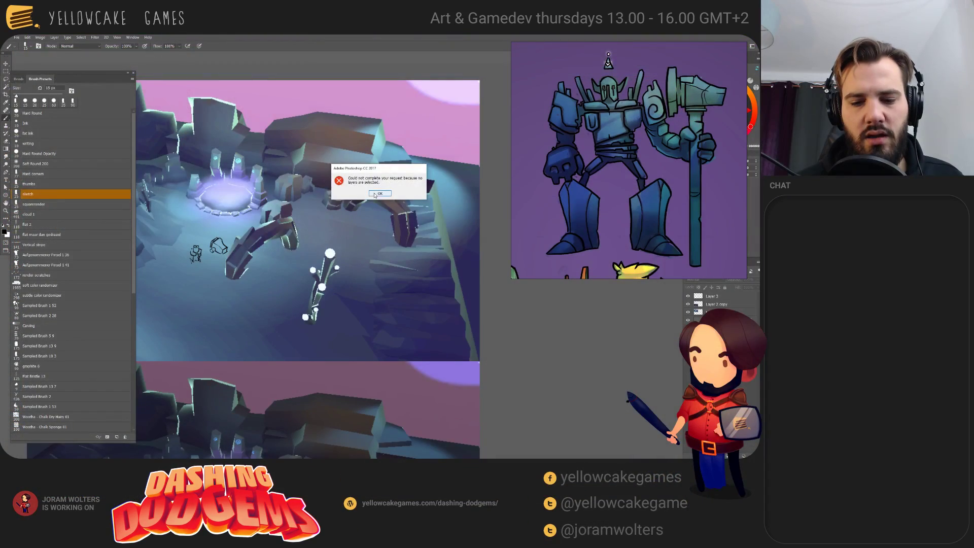
{"action": "key", "text": "Return"}
{"action": "key", "text": "alt+Tab"}
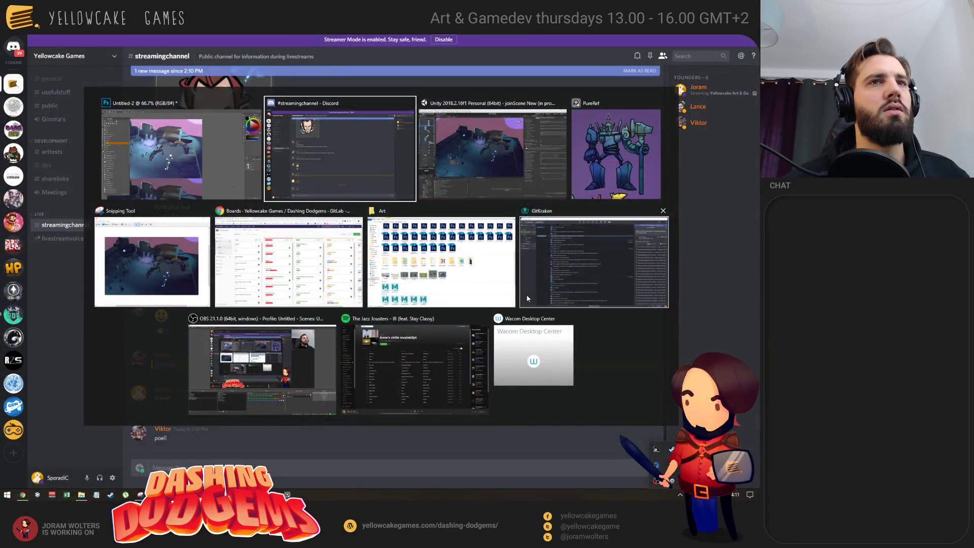
- Bring GitKraken forward and widen the changed-files list to show full file paths
{"action": "left_click", "coordinate": [527, 299]}
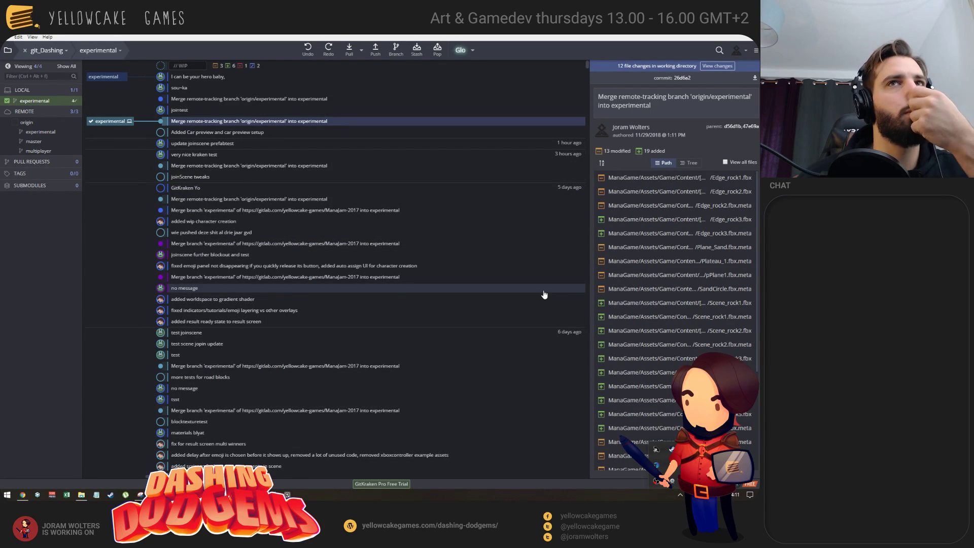
{"action": "left_click", "coordinate": [679, 497]}
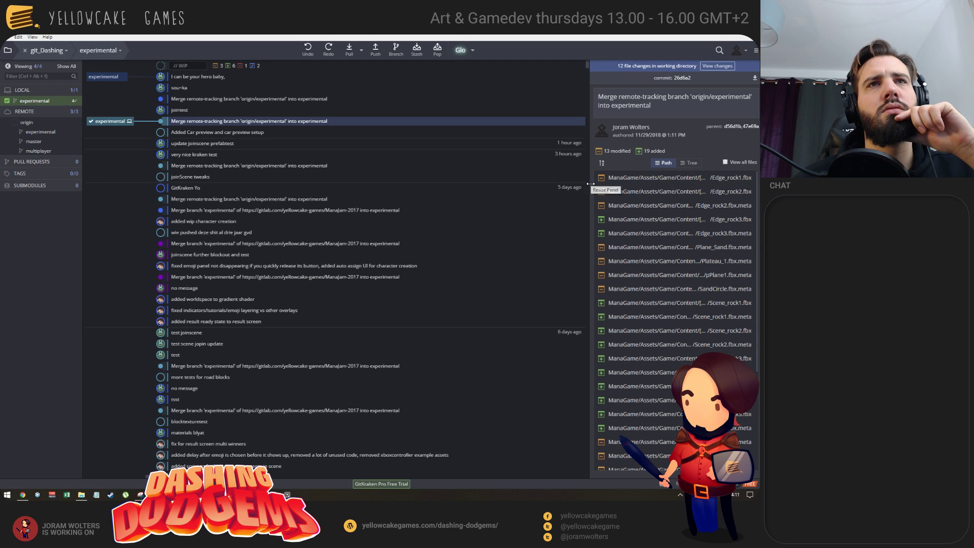
{"action": "left_click_drag", "start_coordinate": [590, 184], "coordinate": [522, 187]}
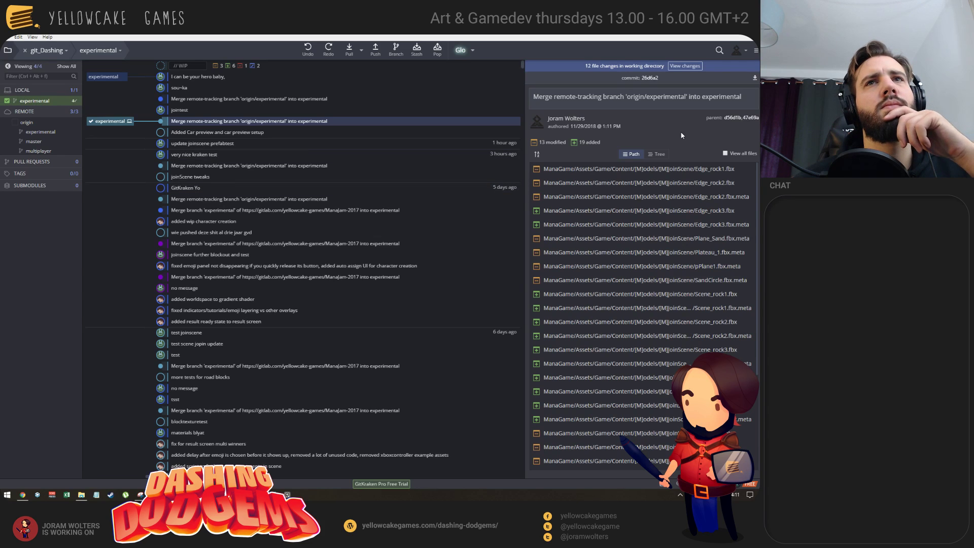
{"action": "scroll", "coordinate": [756, 244], "scroll_direction": "down", "scroll_amount": 3}
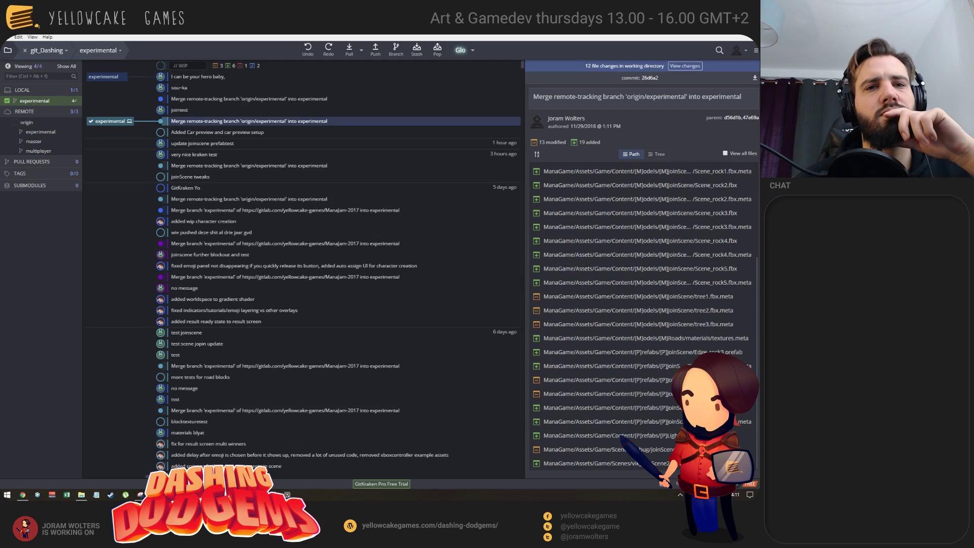
{"action": "scroll", "coordinate": [751, 253], "scroll_direction": "up", "scroll_amount": 3}
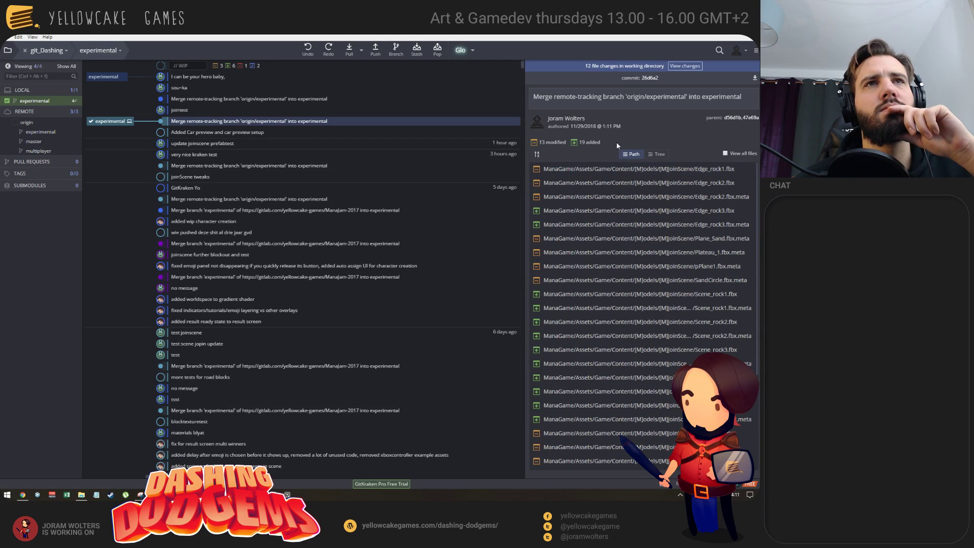
- Cancel the commit-message edit and show the 12 uncommitted working-directory changes
{"action": "left_click", "coordinate": [659, 97]}
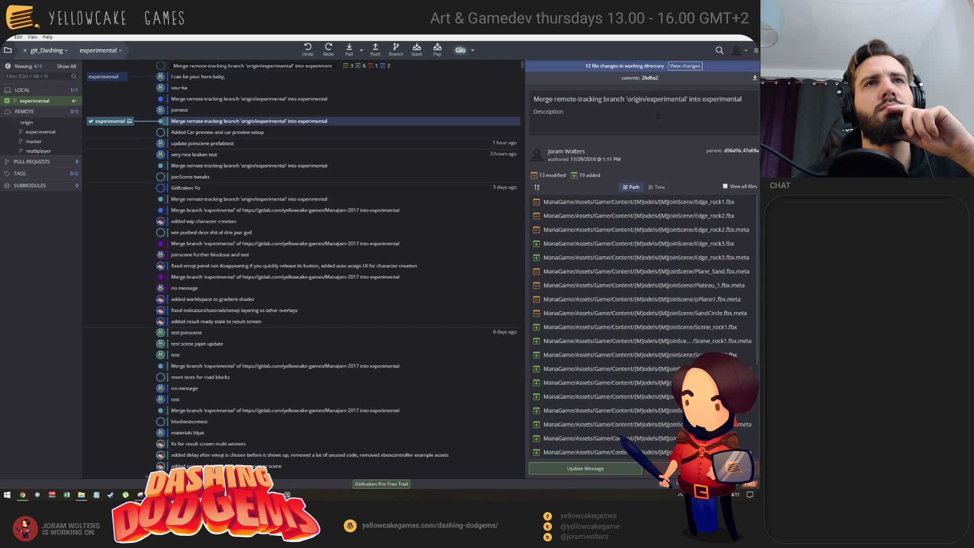
{"action": "scroll", "coordinate": [685, 287], "scroll_direction": "down", "scroll_amount": 3}
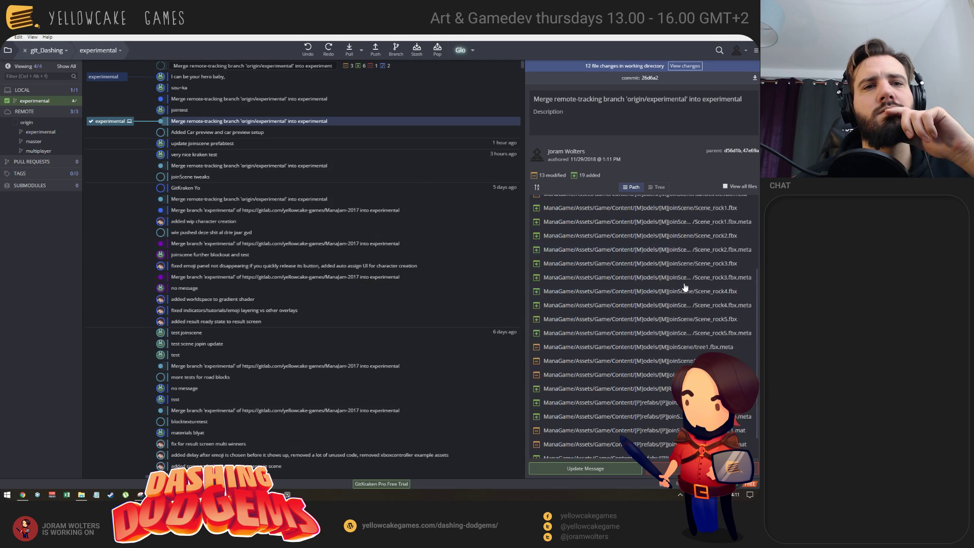
{"action": "scroll", "coordinate": [684, 287], "scroll_direction": "up", "scroll_amount": 3}
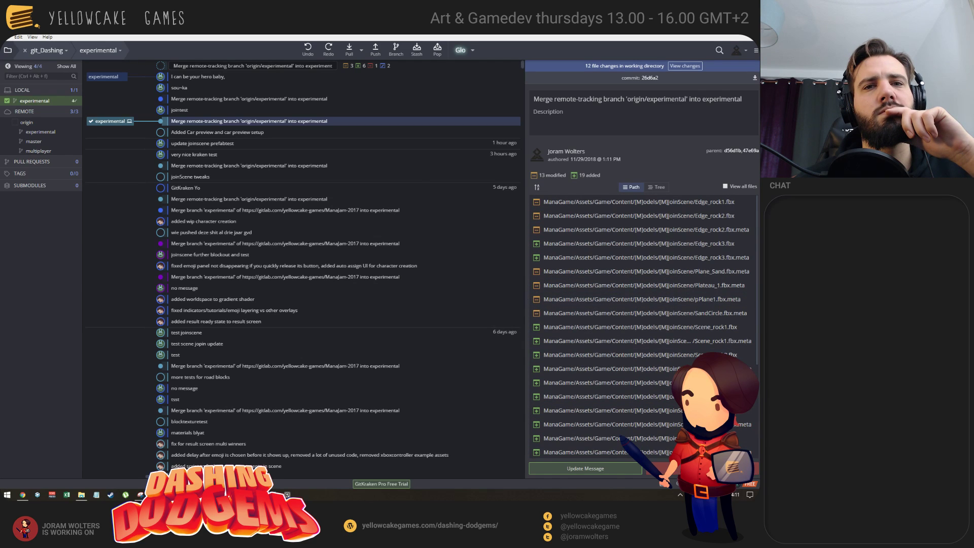
{"action": "key", "text": "Escape"}
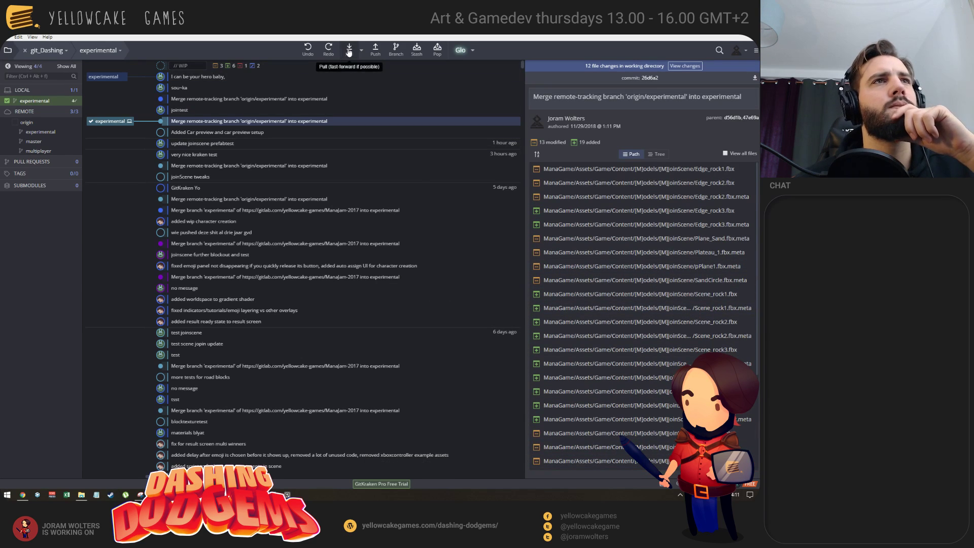
{"action": "left_click", "coordinate": [685, 66]}
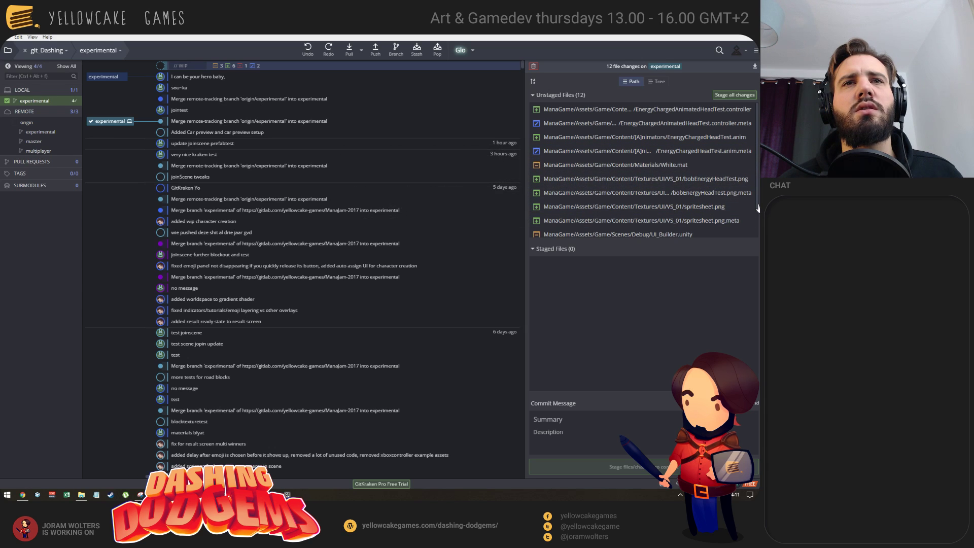
- Stage and commit all 12 files as 'BobEnergyHead tests', pull experimental, and switch to Unity
{"action": "scroll", "coordinate": [755, 228], "scroll_direction": "down", "scroll_amount": 2}
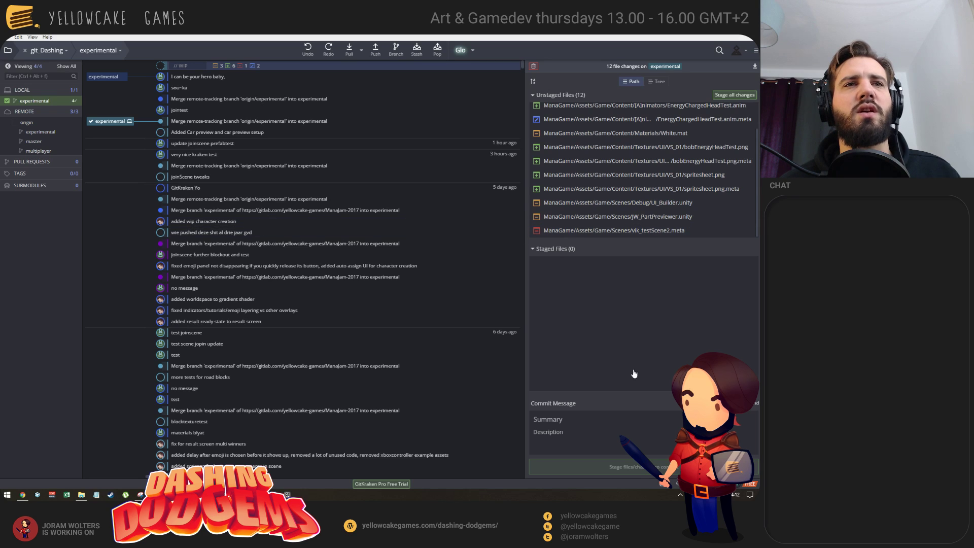
{"action": "left_click", "coordinate": [736, 95]}
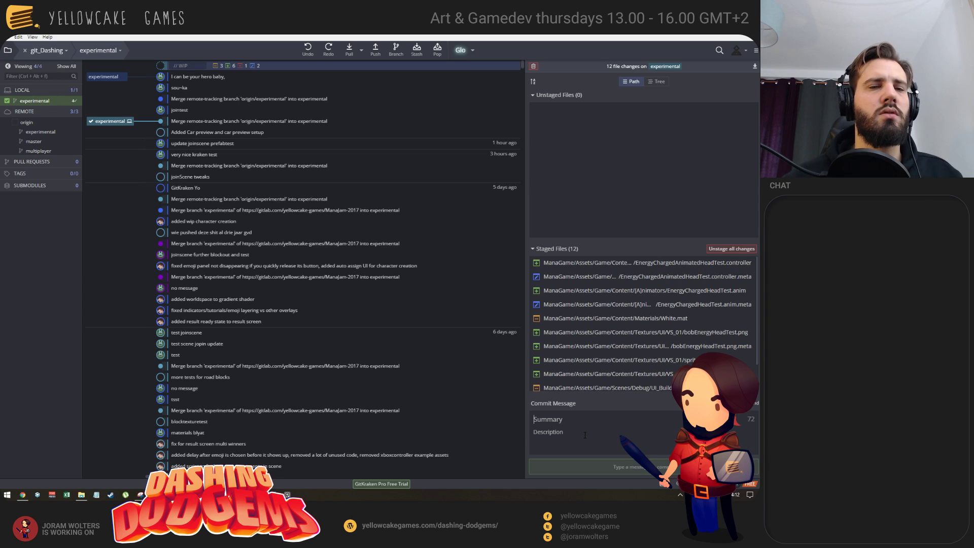
{"action": "type", "text": "BobEnergyHead tests"}
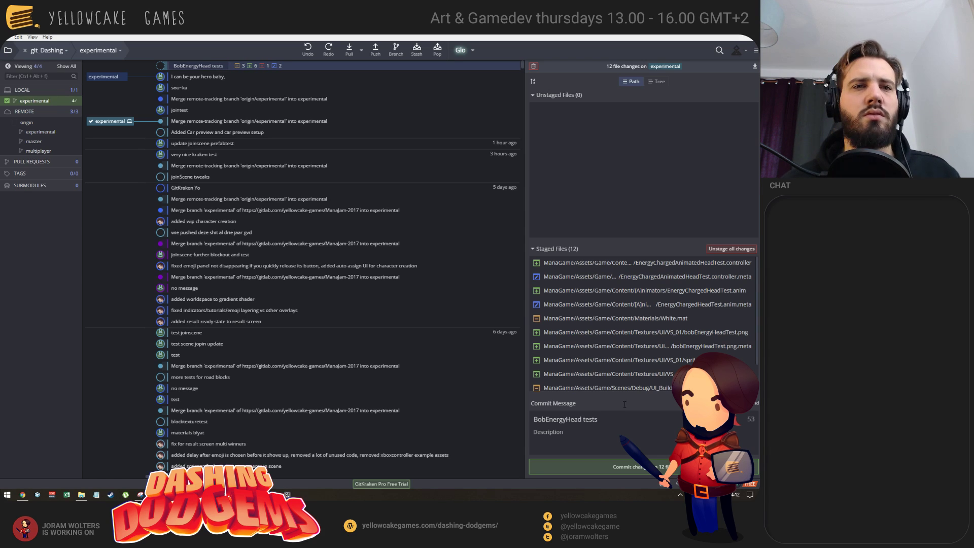
{"action": "left_click", "coordinate": [631, 465]}
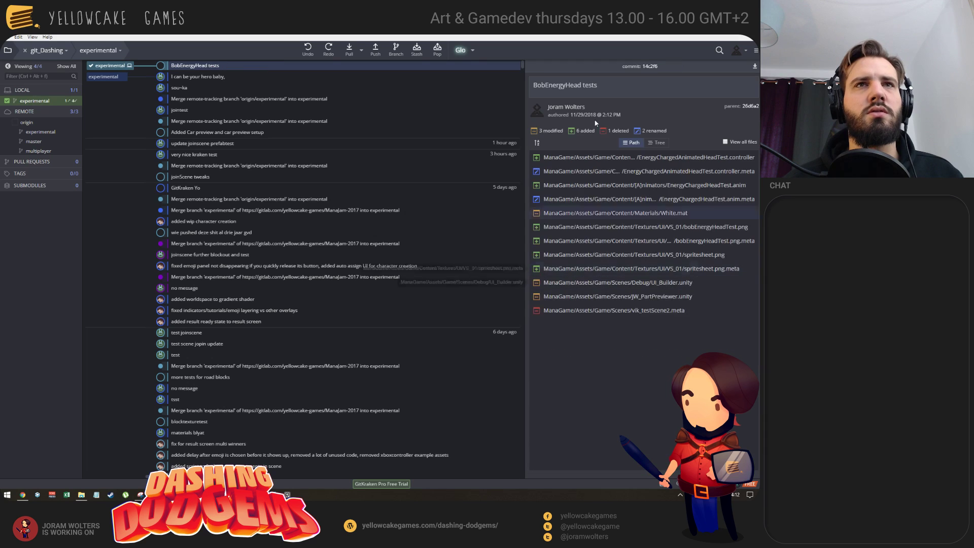
{"action": "left_click", "coordinate": [350, 51]}
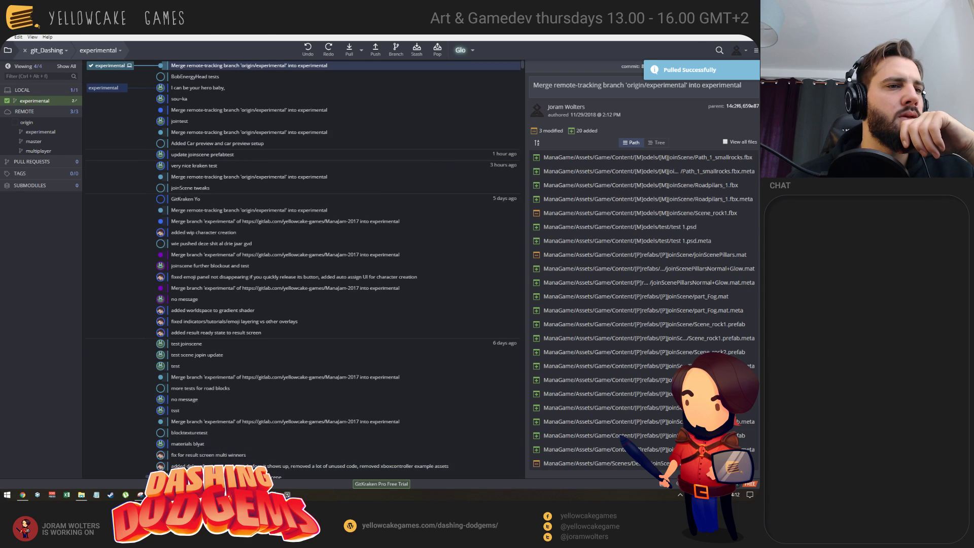
{"action": "key", "text": "alt+Tab"}
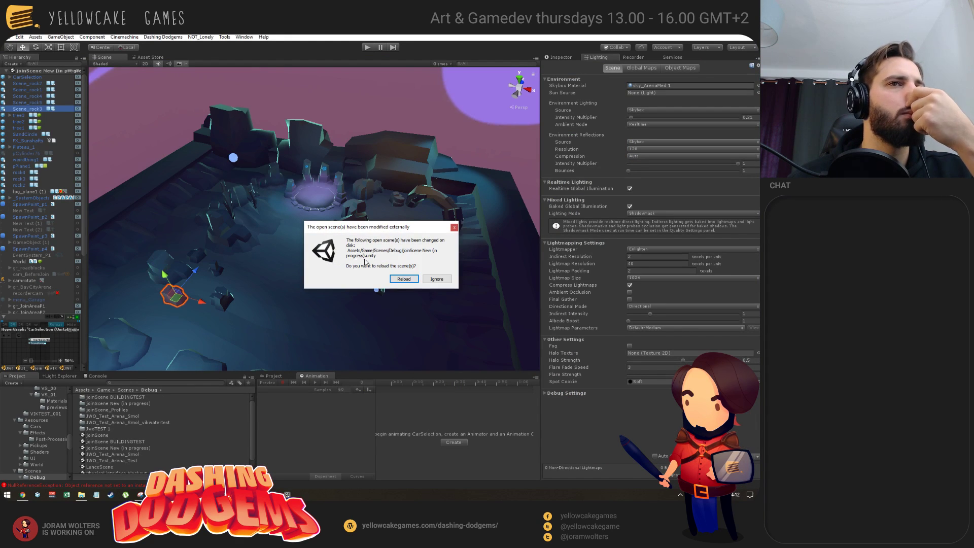
- Reload the changed arena scene and orbit in close around its arches and spiral pillar
{"action": "left_click", "coordinate": [403, 279]}
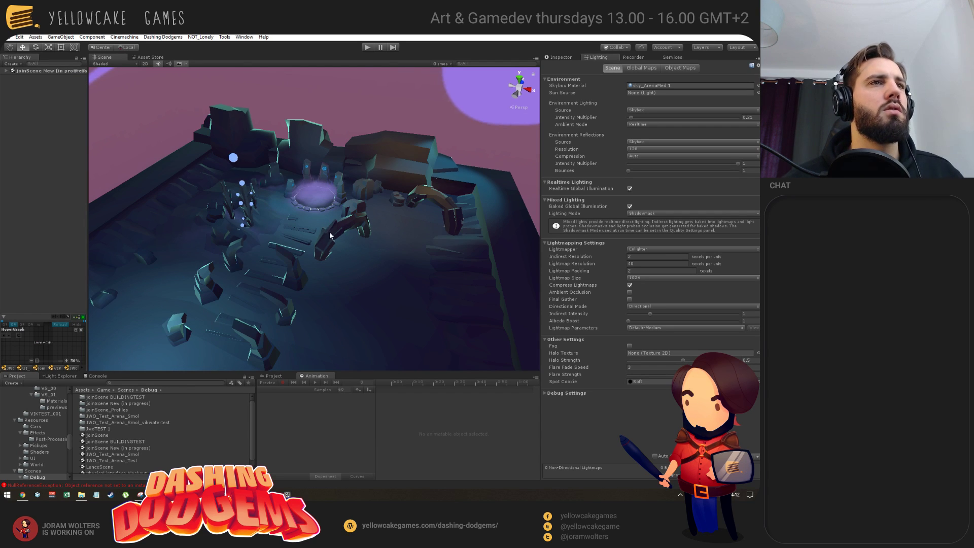
{"action": "scroll", "coordinate": [300, 288], "scroll_direction": "up", "scroll_amount": 10}
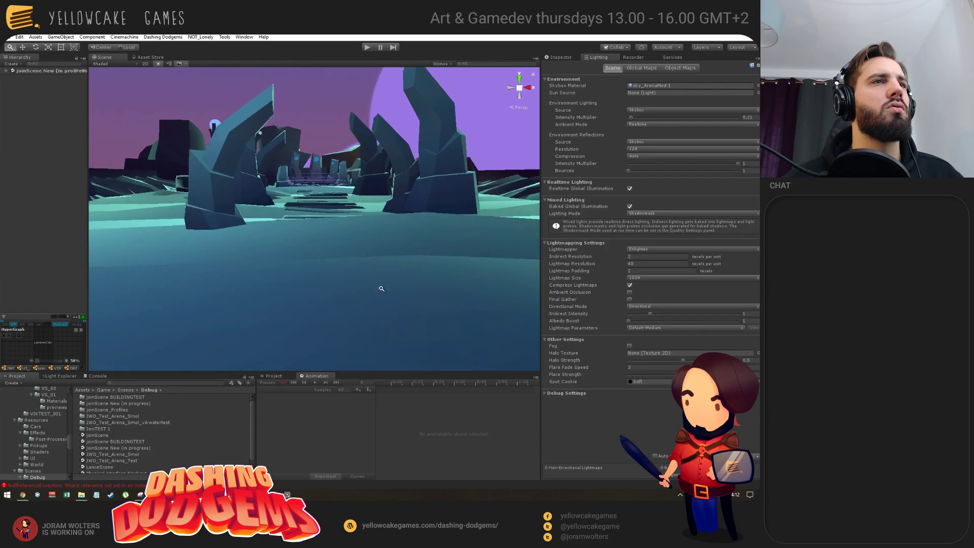
{"action": "left_click_drag", "start_coordinate": [381, 289], "coordinate": [324, 237]}
{"action": "scroll", "coordinate": [324, 237], "scroll_direction": "down", "scroll_amount": 6}
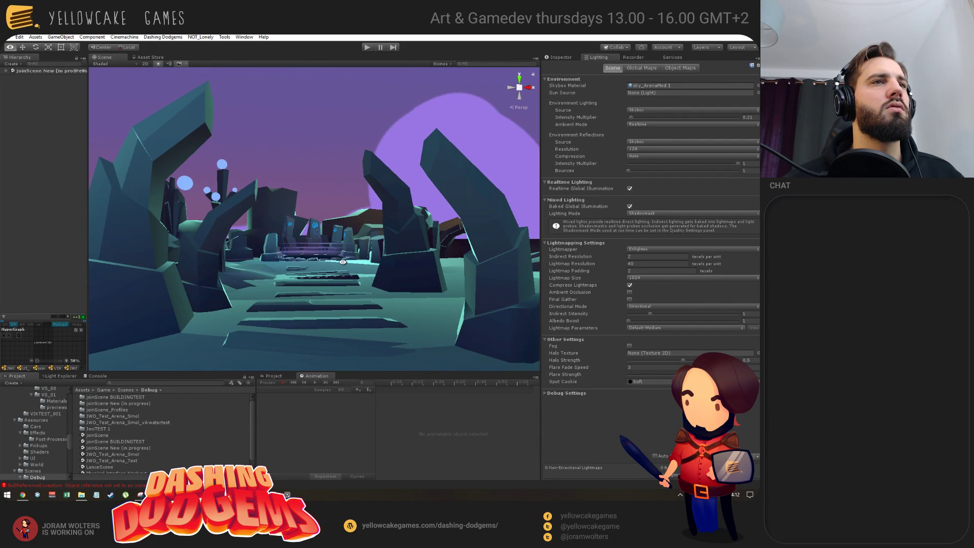
{"action": "scroll", "coordinate": [274, 235], "scroll_direction": "up", "scroll_amount": 10}
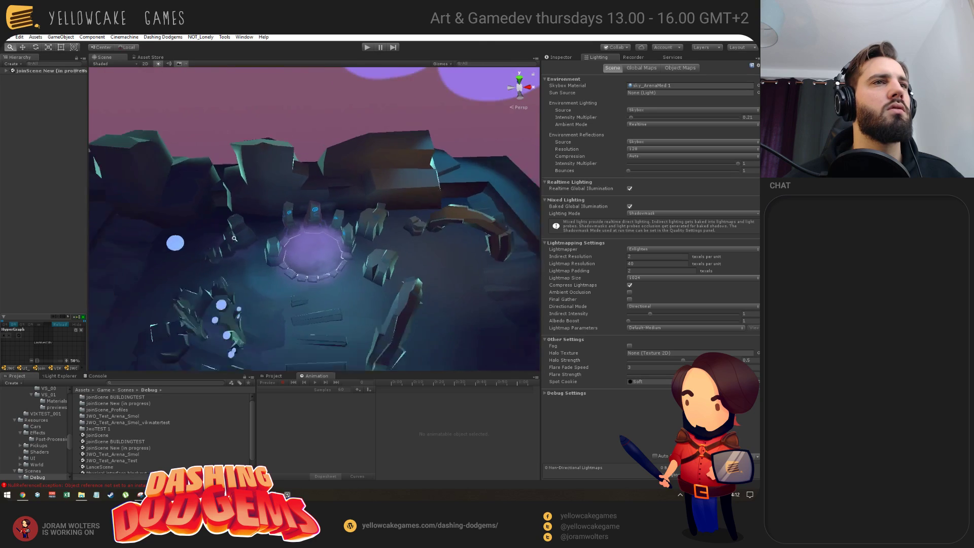
{"action": "left_click_drag", "start_coordinate": [471, 295], "coordinate": [46, 242]}
{"action": "left_click_drag", "start_coordinate": [320, 283], "coordinate": [395, 258]}
{"action": "scroll", "coordinate": [395, 257], "scroll_direction": "down", "scroll_amount": 5}
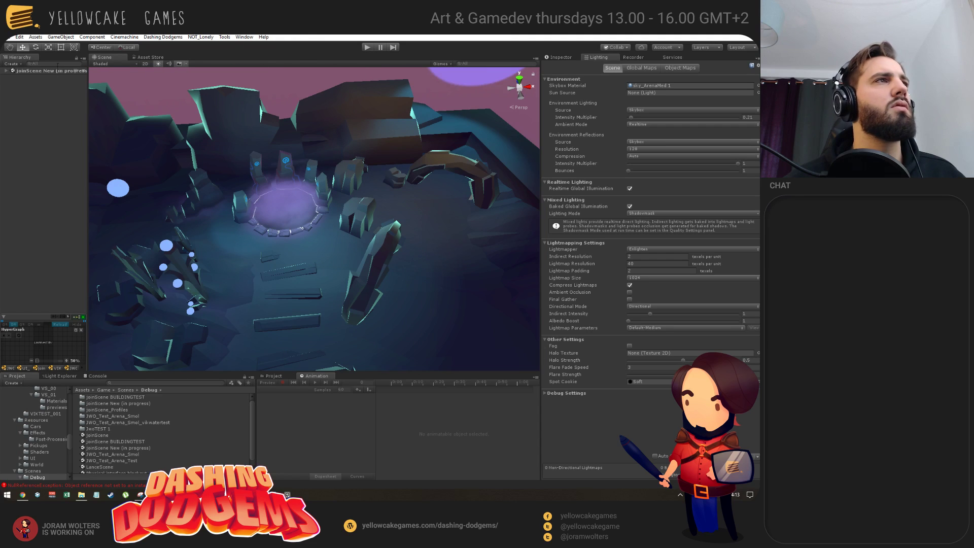
- Select _SystemObjects in the Hierarchy, show its Inspector properties, and enter Play mode
{"action": "left_click", "coordinate": [9, 72]}
{"action": "left_click", "coordinate": [6, 71]}
{"action": "left_click", "coordinate": [28, 77]}
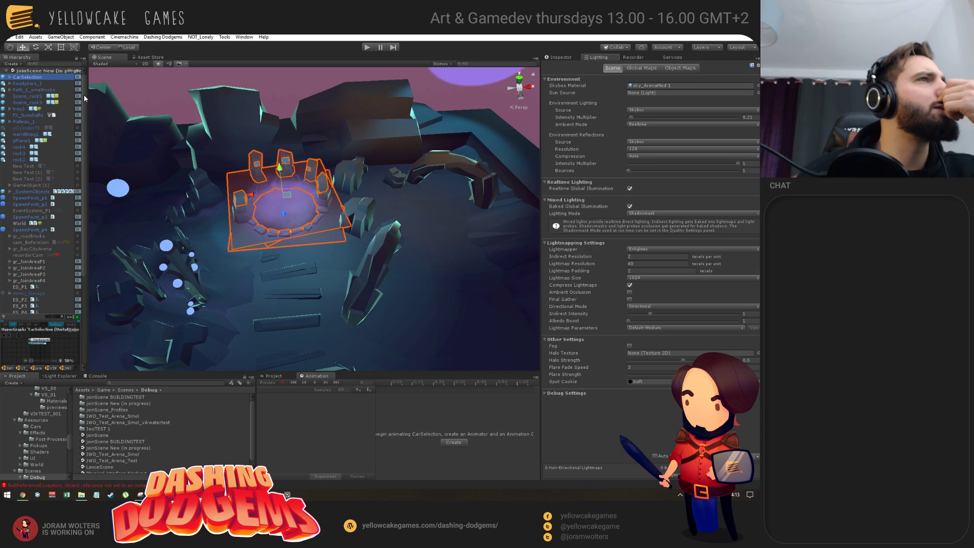
{"action": "left_click", "coordinate": [31, 191]}
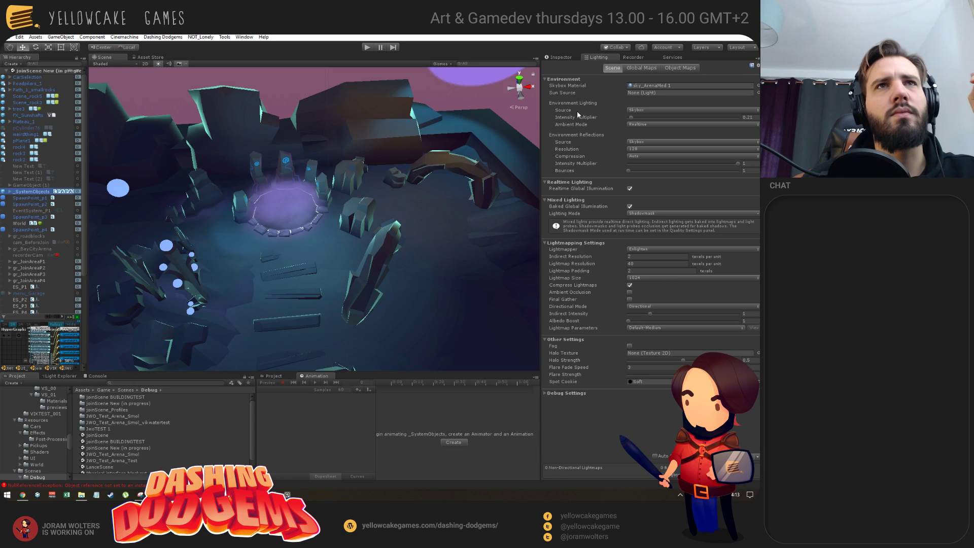
{"action": "left_click", "coordinate": [558, 57]}
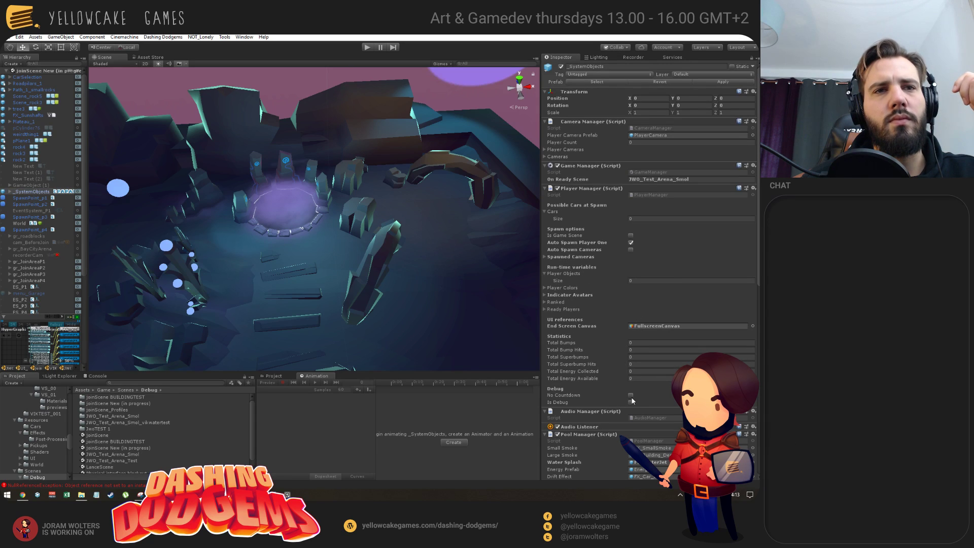
{"action": "left_click", "coordinate": [367, 47]}
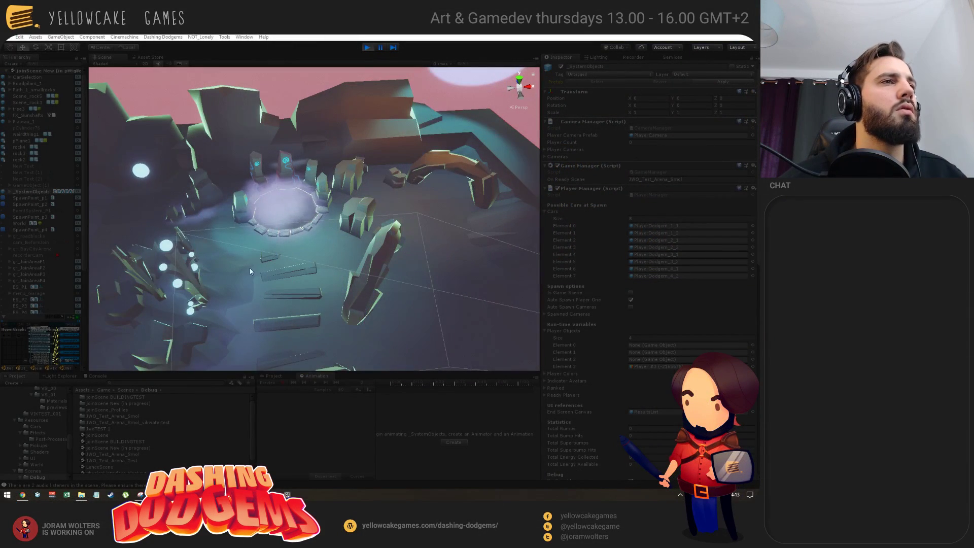
- Orbit the running arena and select the small glowing sphere to inspect it
{"action": "left_click_drag", "start_coordinate": [250, 268], "coordinate": [215, 228]}
{"action": "left_click", "coordinate": [150, 208]}
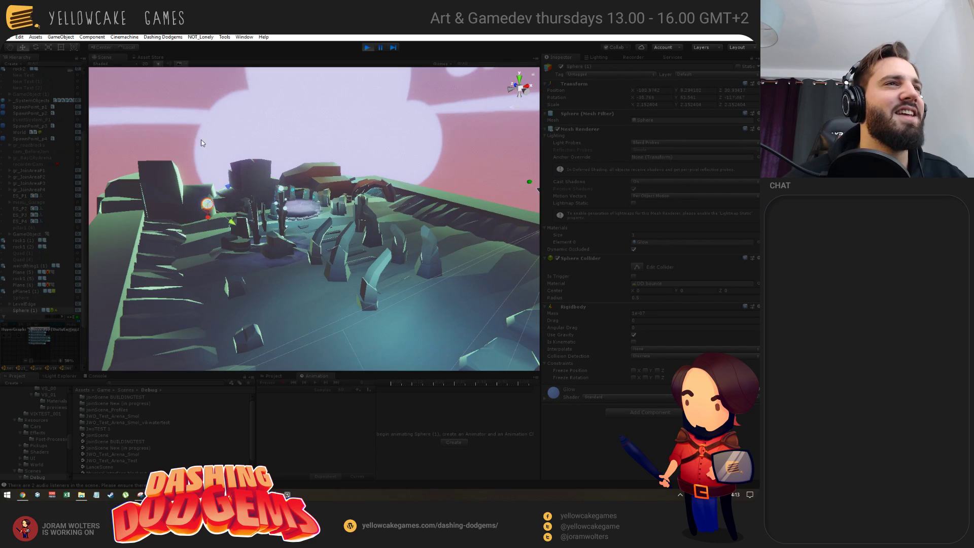
{"action": "left_click_drag", "start_coordinate": [298, 188], "coordinate": [334, 236]}
{"action": "left_click", "coordinate": [417, 138]}
- Stop Play mode, frame SpawnPoint_p1, and orbit and fly over the level
{"action": "left_click", "coordinate": [368, 47]}
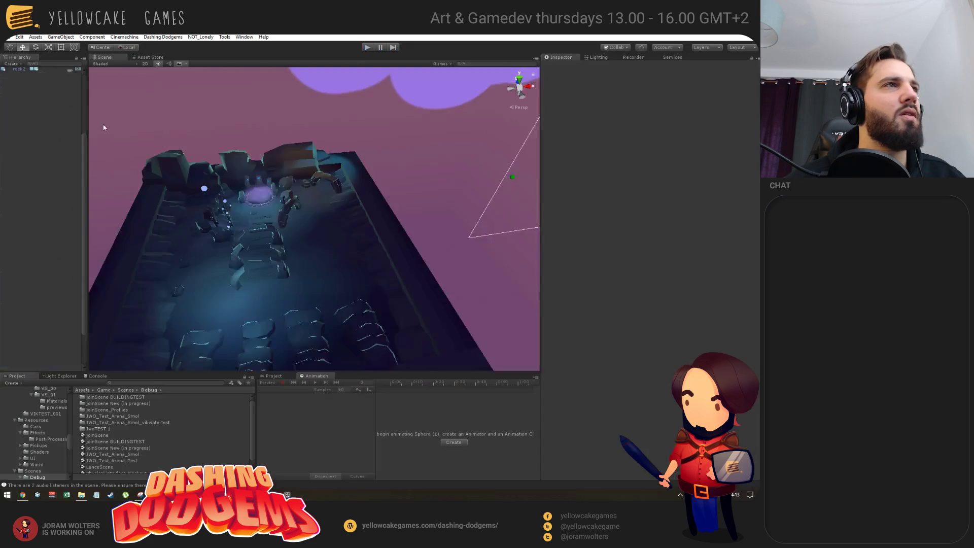
{"action": "double_click", "coordinate": [41, 108]}
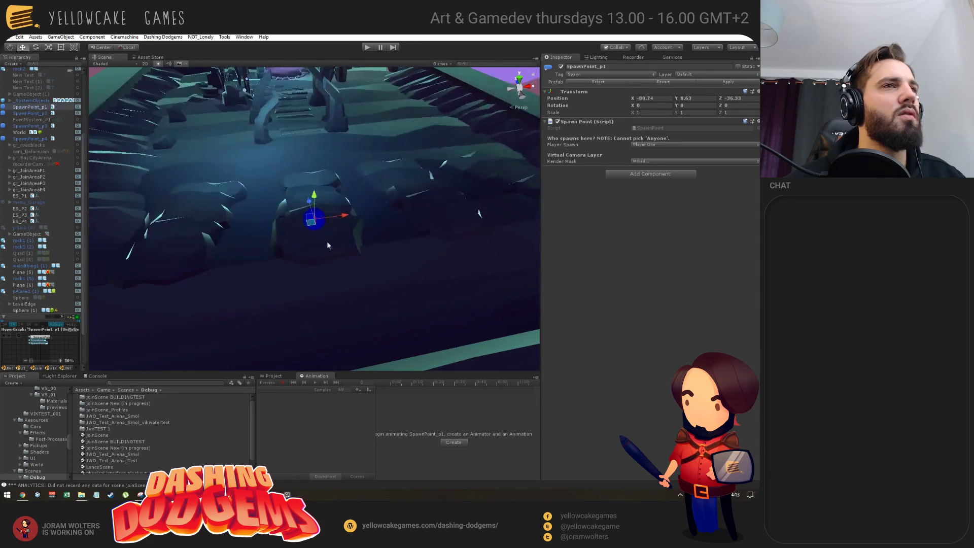
{"action": "left_click_drag", "start_coordinate": [327, 242], "coordinate": [467, 229]}
{"action": "key", "text": "ctrl+z"}
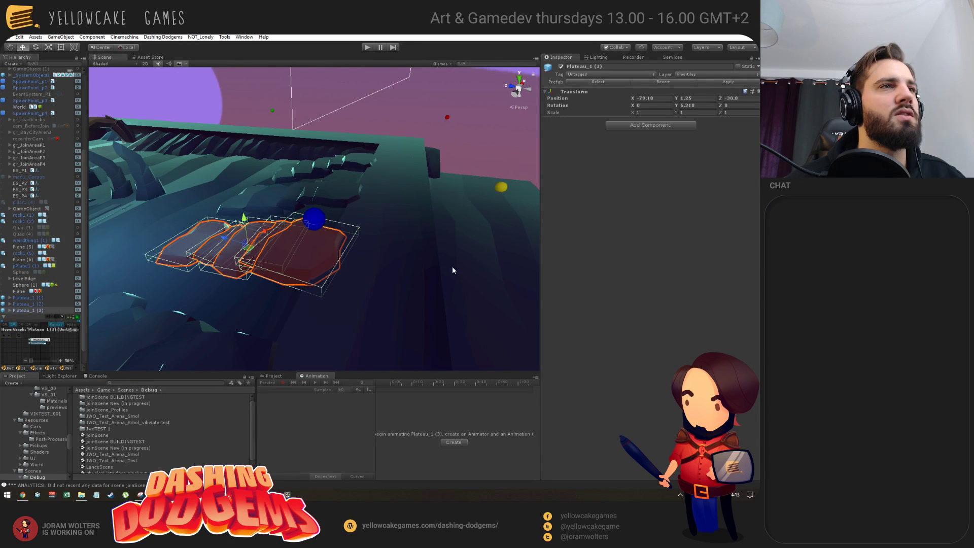
{"action": "left_click", "coordinate": [393, 189]}
{"action": "left_click_drag", "start_coordinate": [284, 325], "coordinate": [341, 298]}
{"action": "left_click", "coordinate": [407, 178]}
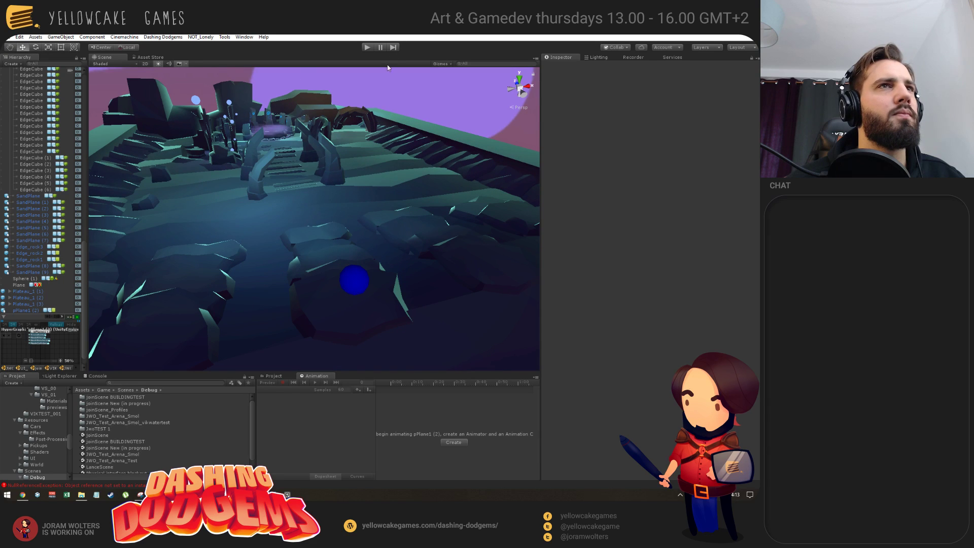
{"action": "left_click_drag", "start_coordinate": [298, 177], "coordinate": [293, 243]}
{"action": "left_click_drag", "start_coordinate": [216, 223], "coordinate": [334, 145]}
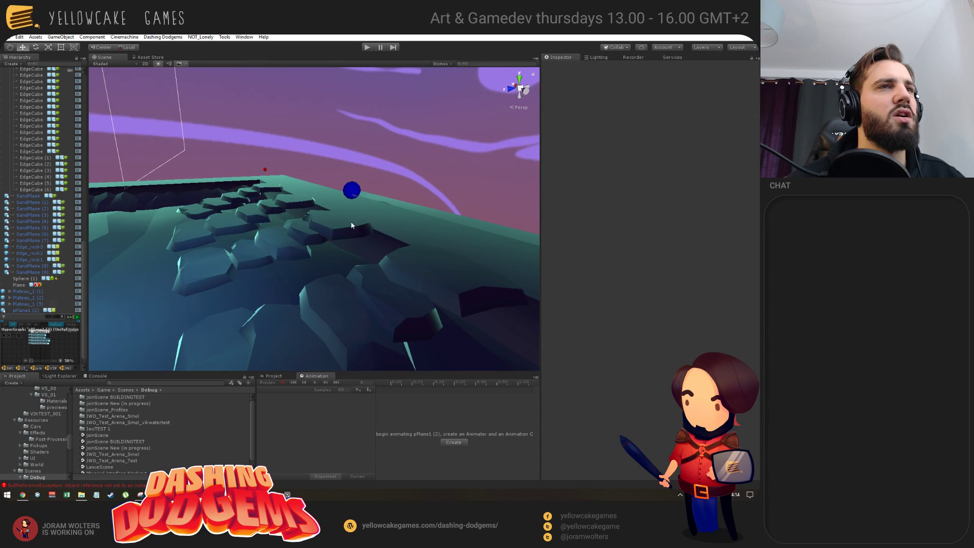
- Select plateau1–plateau5 and test their joinScenePillars _RimPower slider, restoring the original value
{"action": "key", "text": "ctrl+z"}
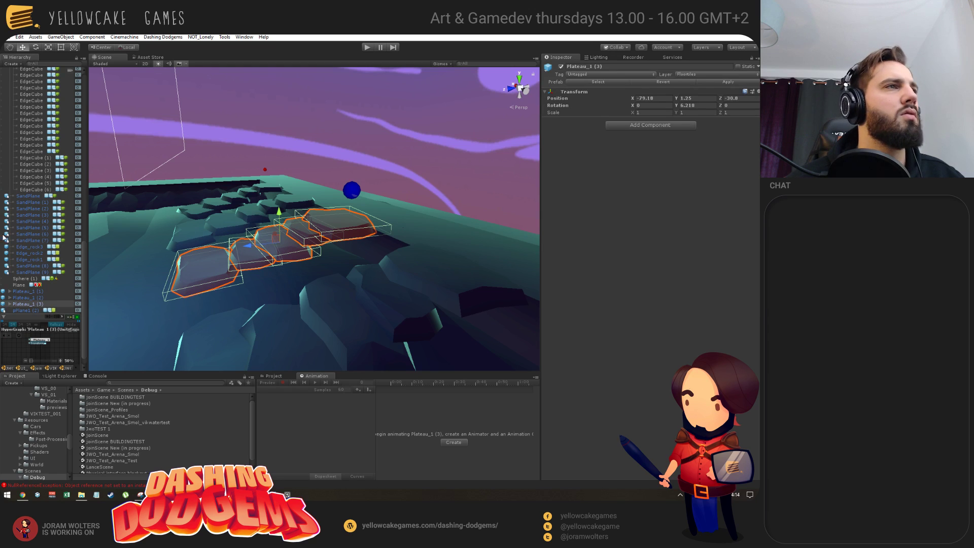
{"action": "scroll", "coordinate": [36, 285], "scroll_direction": "down", "scroll_amount": 1}
{"action": "left_click", "coordinate": [10, 291]}
{"action": "left_click", "coordinate": [28, 298]}
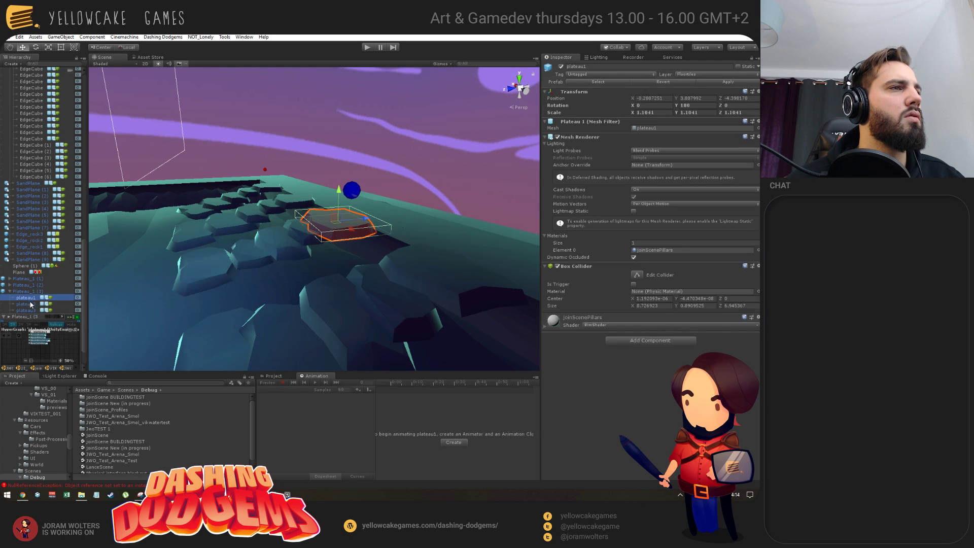
{"action": "scroll", "coordinate": [32, 297], "scroll_direction": "down", "scroll_amount": 3}
{"action": "left_click", "coordinate": [32, 292], "text": "shift"}
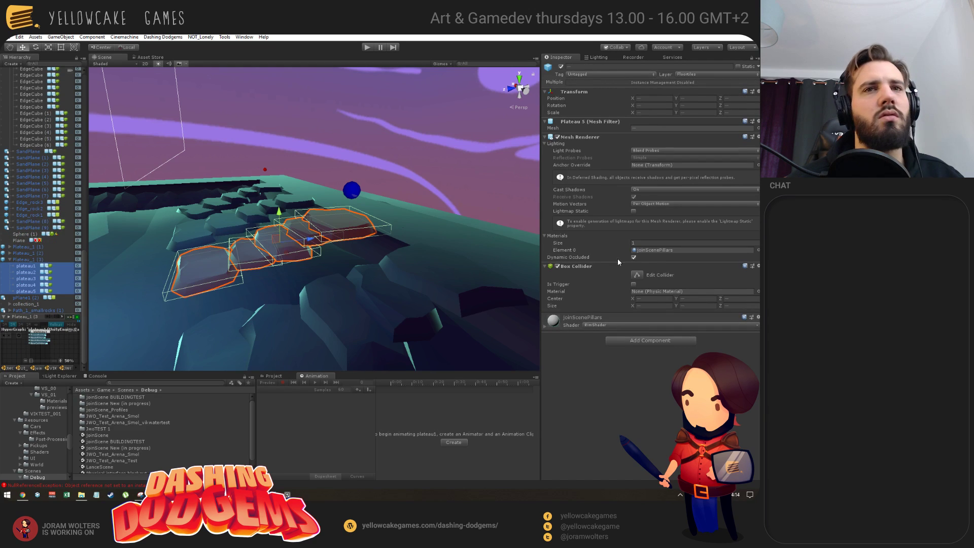
{"action": "left_click", "coordinate": [544, 327]}
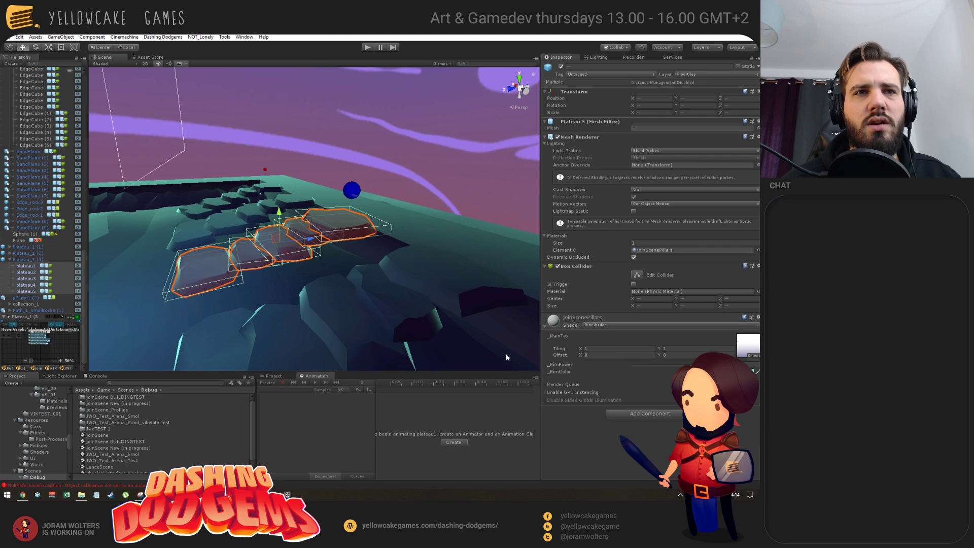
{"action": "mouse_move", "coordinate": [744, 364]}
{"action": "left_mouse_down"}
{"action": "mouse_move", "coordinate": [634, 369]}
{"action": "mouse_move", "coordinate": [744, 364]}
{"action": "left_mouse_up"}
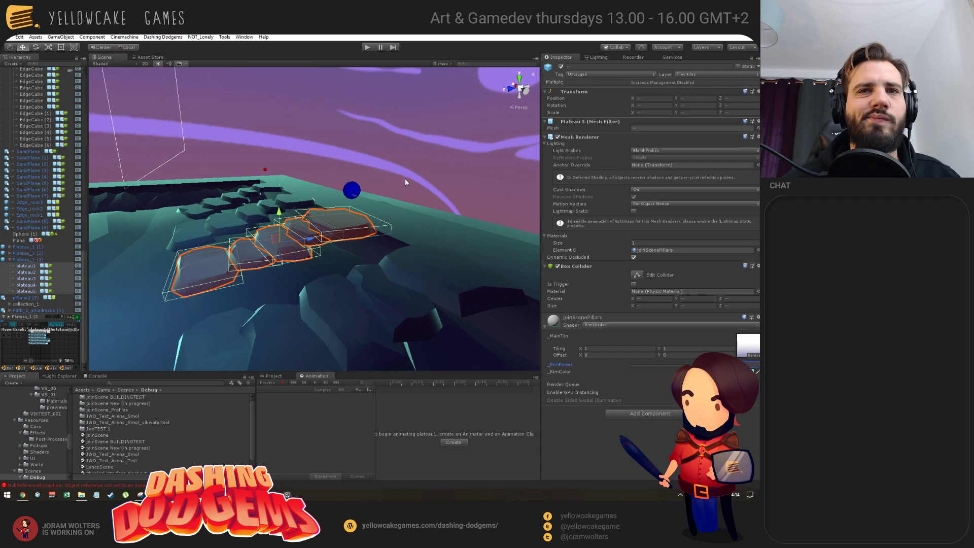
- Clear the plateau selection and fly the Scene camera toward the portal stairway
{"action": "left_click_drag", "start_coordinate": [405, 182], "coordinate": [220, 231]}
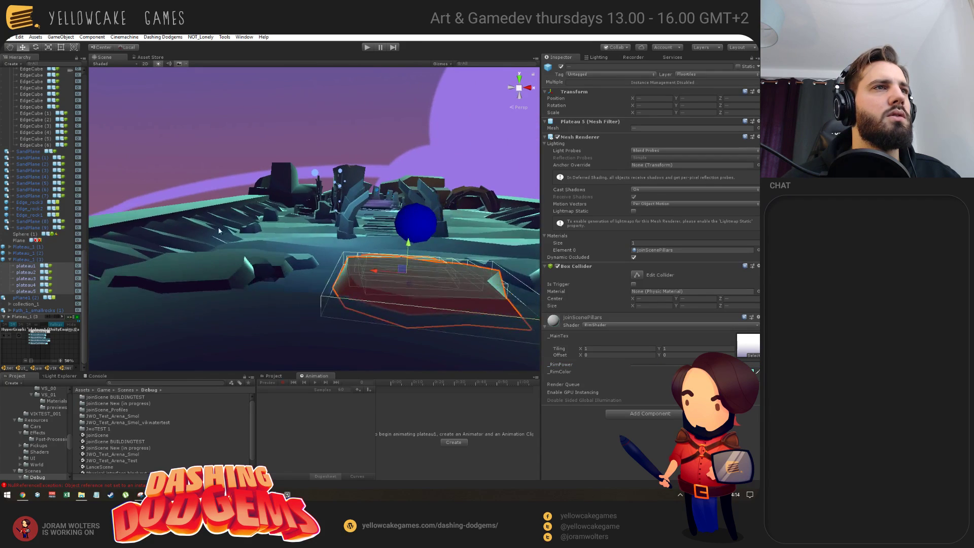
{"action": "left_click", "coordinate": [137, 129]}
{"action": "left_click_drag", "start_coordinate": [137, 129], "coordinate": [308, 282]}
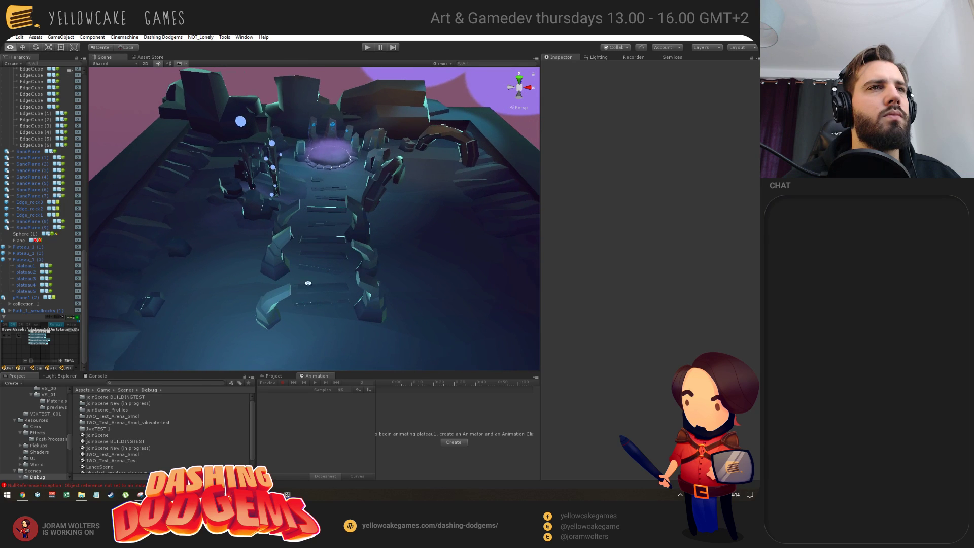
- Frame weirdthing1 with F, then fly in close to the rune pillar ring around the portal
{"action": "left_click", "coordinate": [391, 186]}
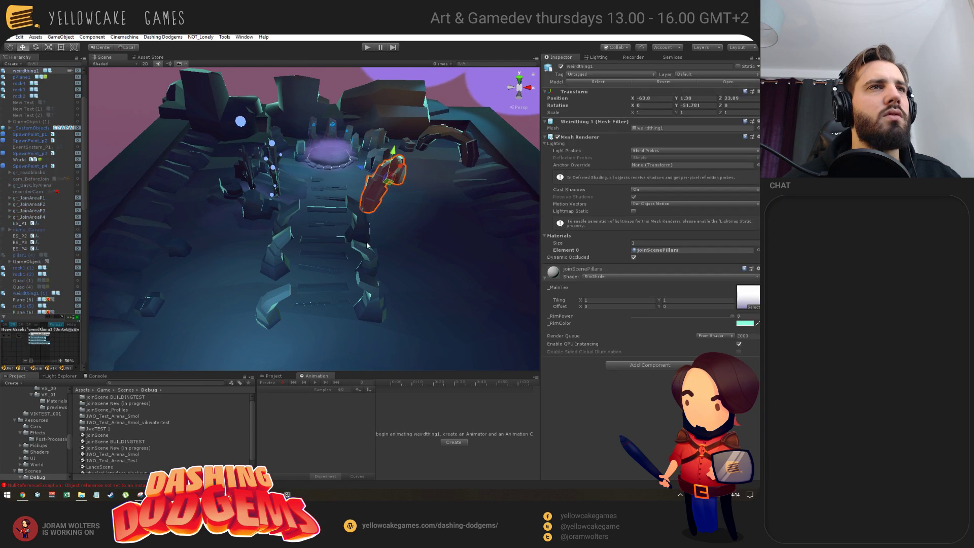
{"action": "key", "text": "f"}
{"action": "left_click_drag", "start_coordinate": [284, 254], "coordinate": [299, 200]}
{"action": "left_click_drag", "start_coordinate": [296, 275], "coordinate": [296, 275]}
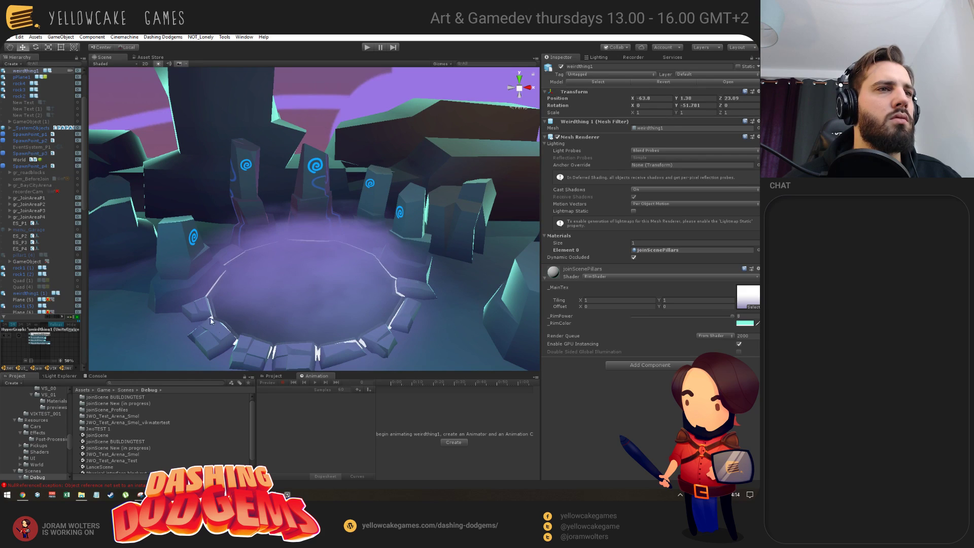
{"action": "left_click_drag", "start_coordinate": [421, 345], "coordinate": [398, 274]}
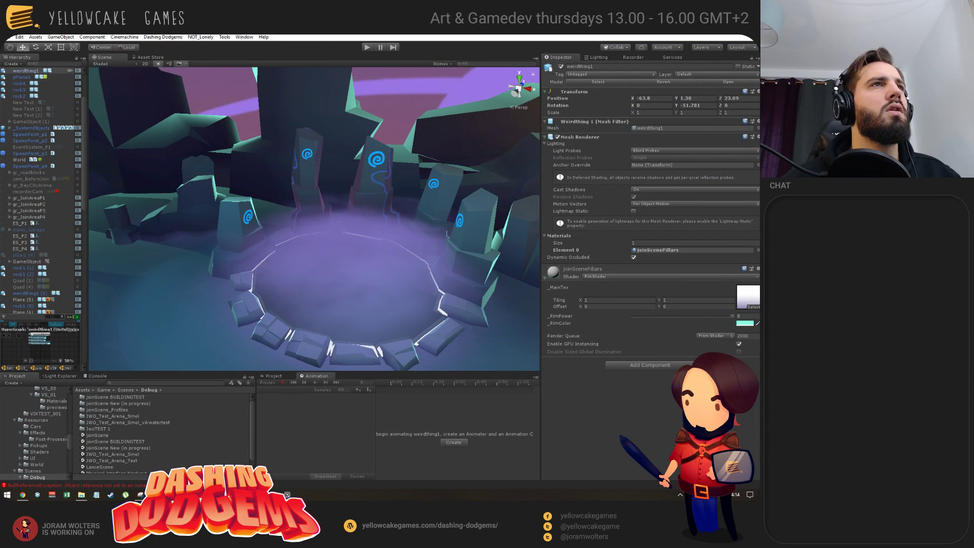
{"action": "left_click_drag", "start_coordinate": [487, 152], "coordinate": [346, 216]}
- Select pillar3 and expand its joinScenePillarsNormal+Glow material in the Inspector
{"action": "left_click", "coordinate": [449, 142]}
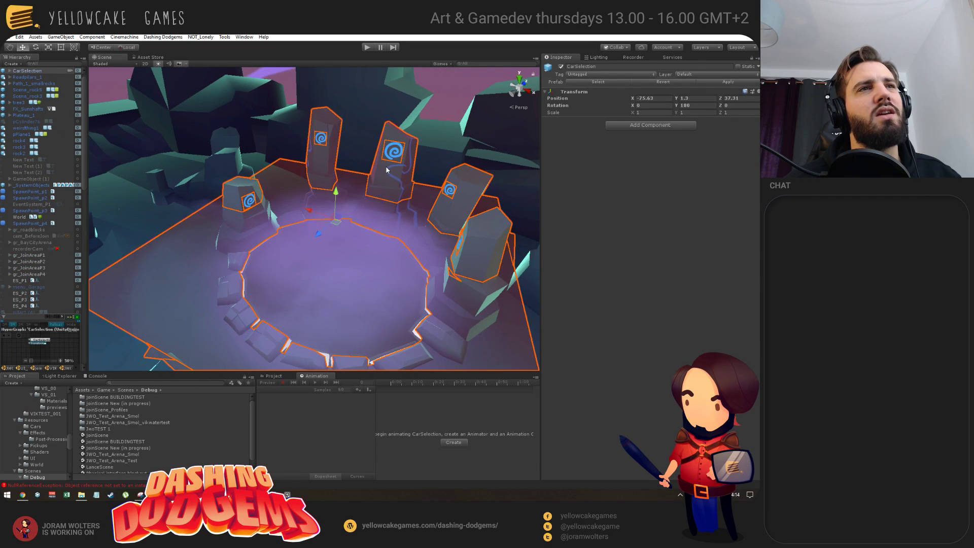
{"action": "left_click", "coordinate": [400, 152]}
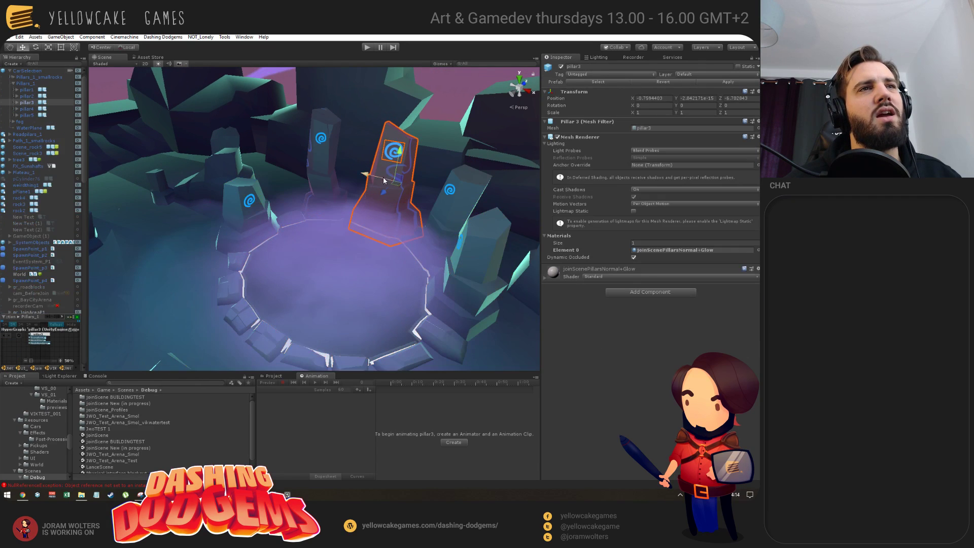
{"action": "left_click", "coordinate": [544, 278]}
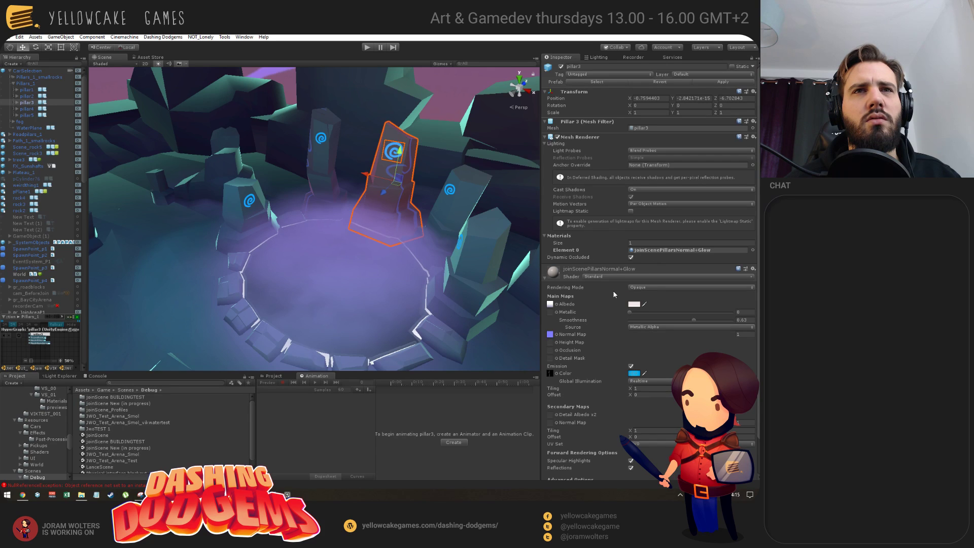
{"action": "scroll", "coordinate": [613, 293], "scroll_direction": "down", "scroll_amount": 3}
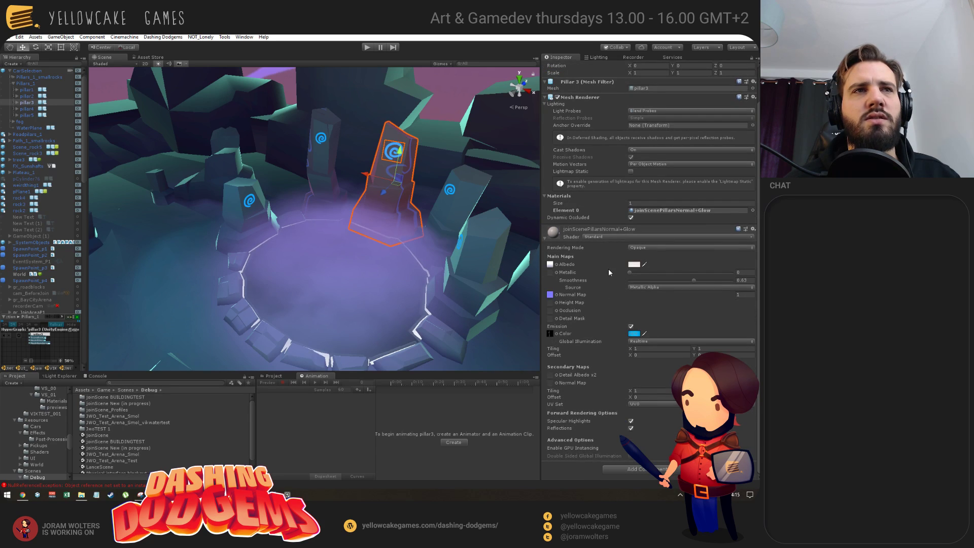
- Select pillar4 to compare its joinScenePillars material, reselect pillar3, and bring up the window list
{"action": "left_click", "coordinate": [468, 183]}
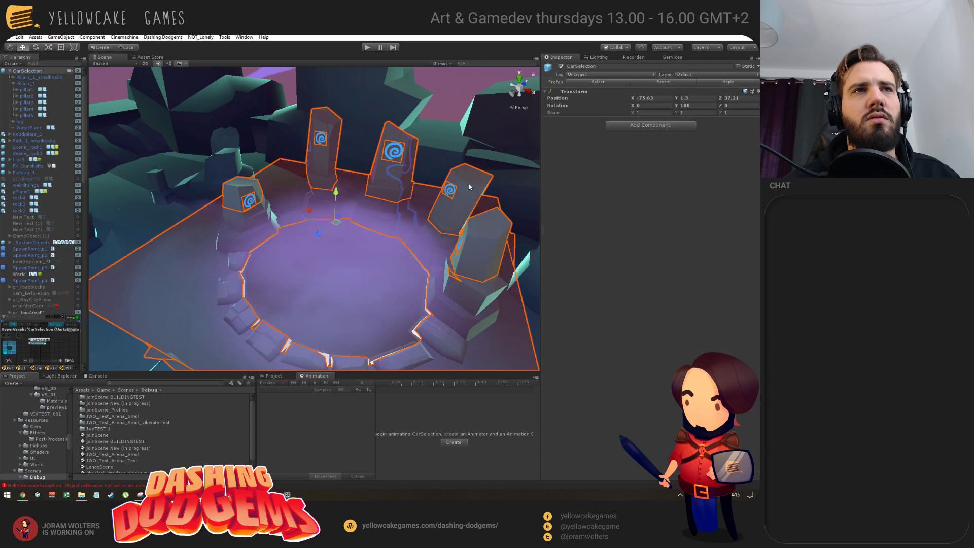
{"action": "left_click", "coordinate": [469, 186]}
{"action": "left_click_drag", "start_coordinate": [469, 187], "coordinate": [361, 173]}
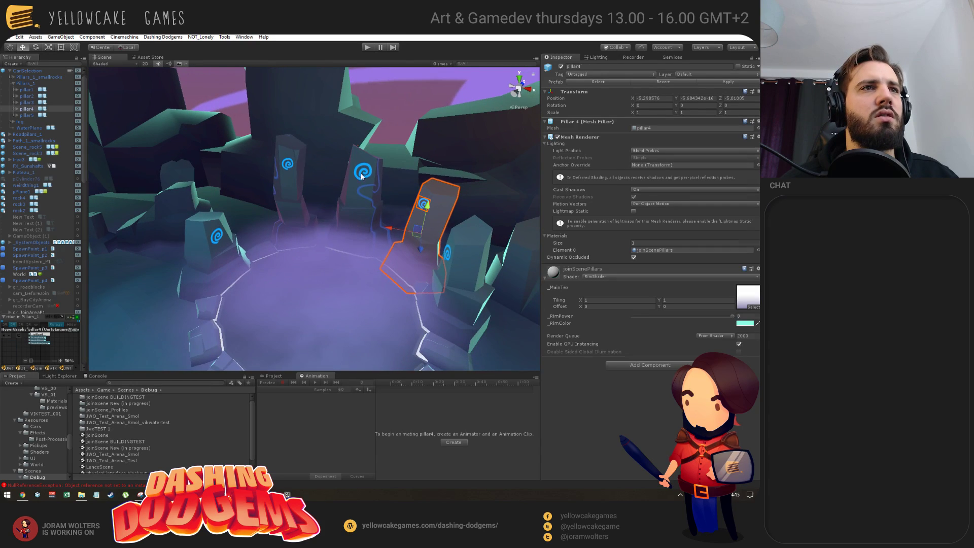
{"action": "left_click", "coordinate": [361, 173]}
{"action": "left_click", "coordinate": [364, 241]}
{"action": "left_click_drag", "start_coordinate": [363, 241], "coordinate": [414, 234]}
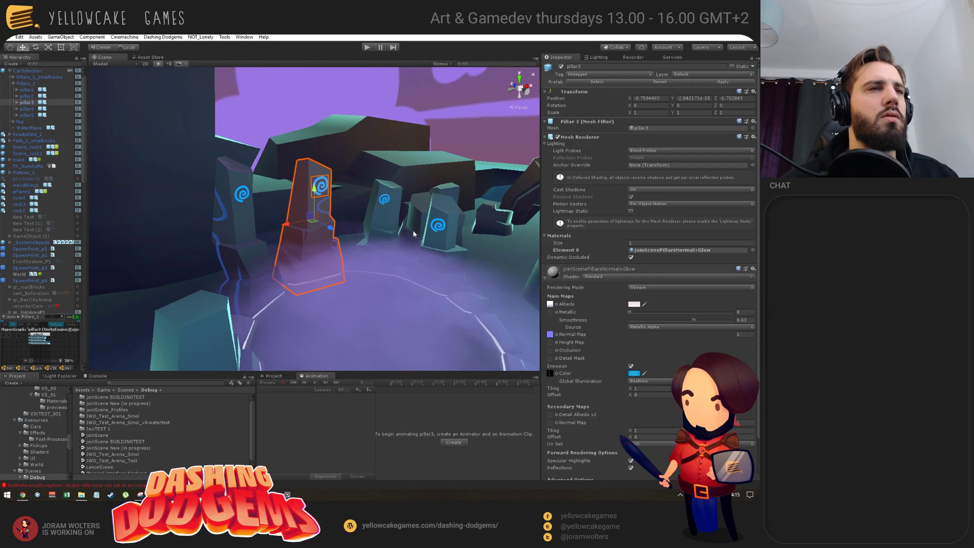
{"action": "key", "text": "alt"}
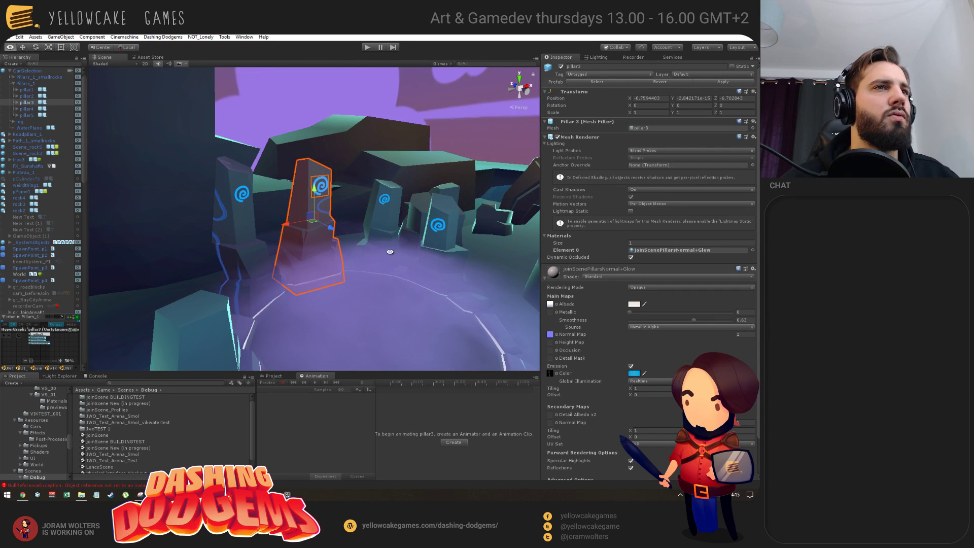
{"action": "key", "text": "alt+Tab"}
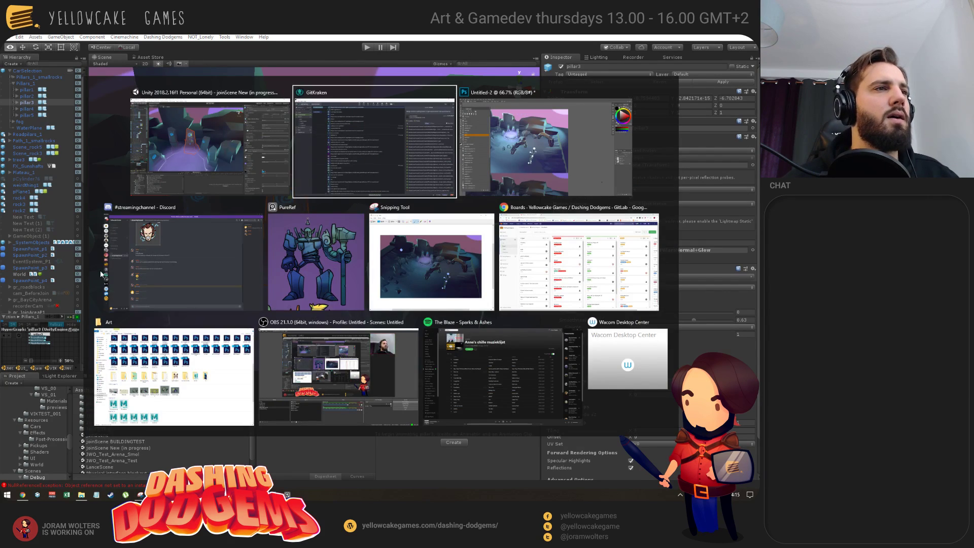
- Return to Photoshop, dismiss the no-layers-selected warning, and zoom in on the sketches
{"action": "key", "text": "Escape"}
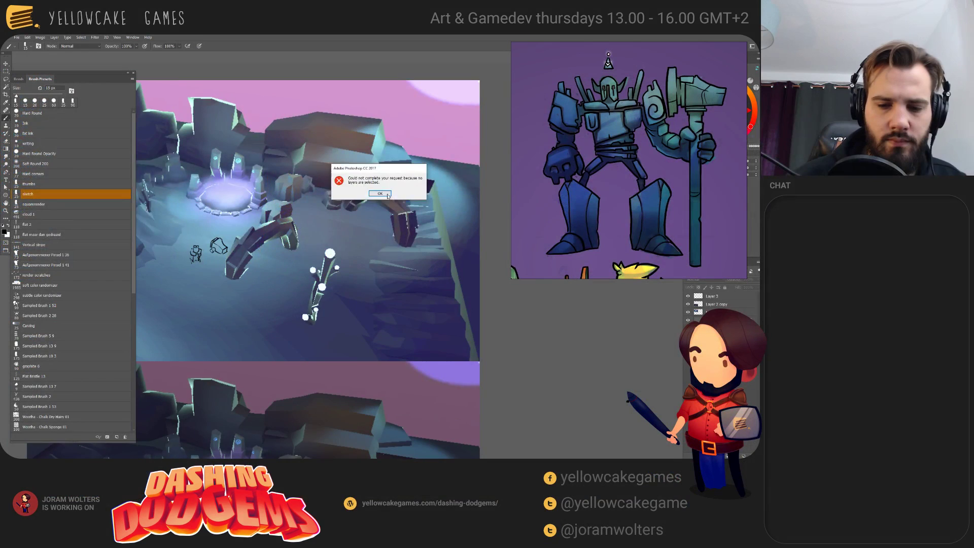
{"action": "left_click", "coordinate": [380, 194]}
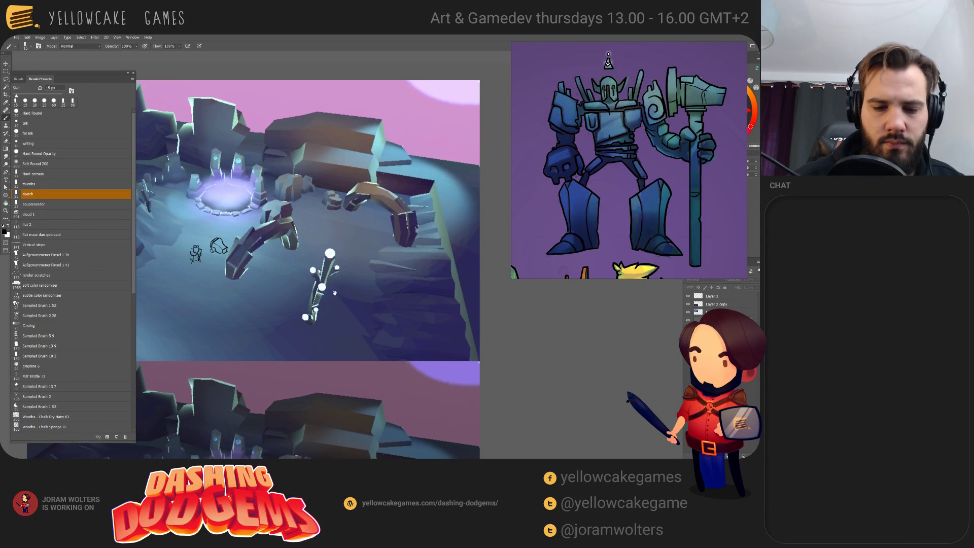
{"action": "scroll", "coordinate": [355, 338], "scroll_direction": "up", "scroll_amount": 3}
{"action": "scroll", "coordinate": [354, 338], "scroll_direction": "up", "scroll_amount": 4}
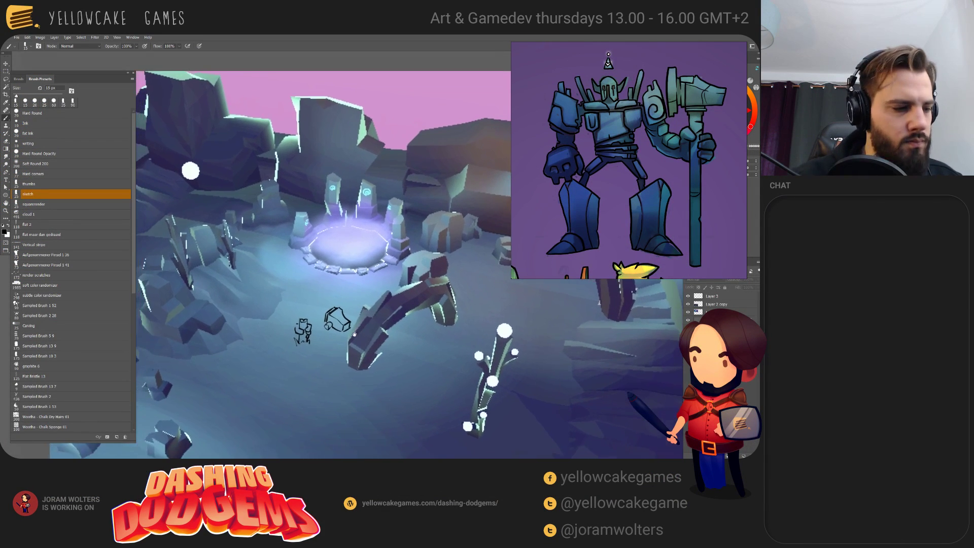
{"action": "scroll", "coordinate": [355, 338], "scroll_direction": "down", "scroll_amount": 4}
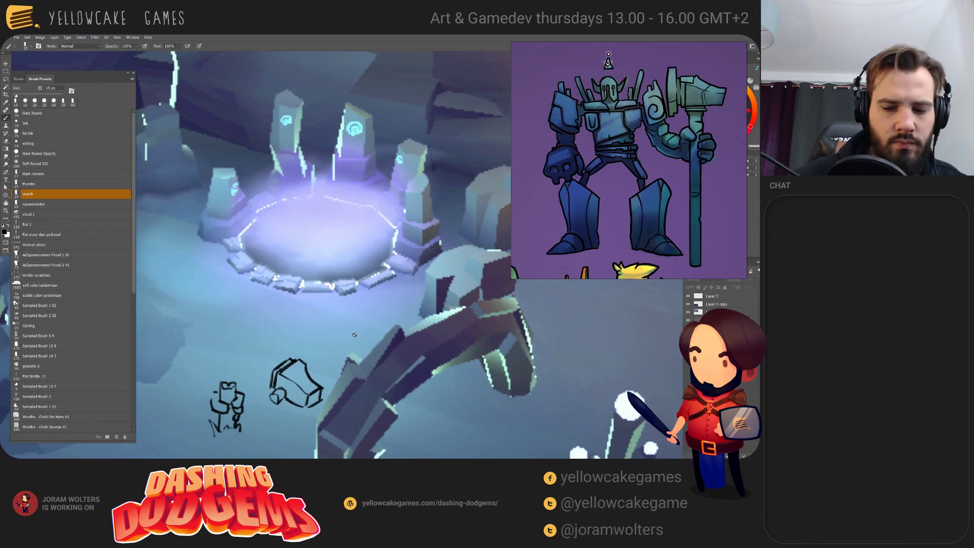
{"action": "scroll", "coordinate": [449, 338], "scroll_direction": "up", "scroll_amount": 2}
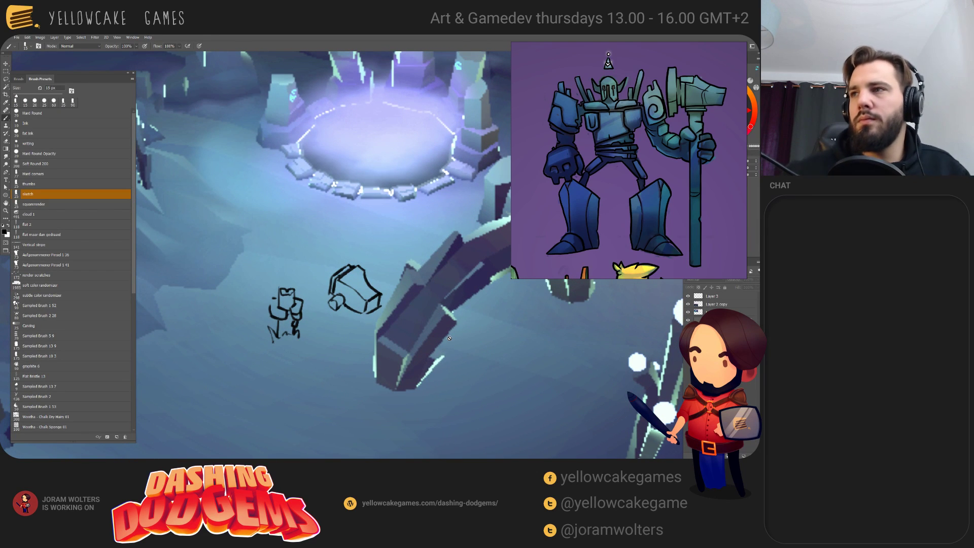
{"action": "scroll", "coordinate": [334, 269], "scroll_direction": "right", "scroll_amount": 4}
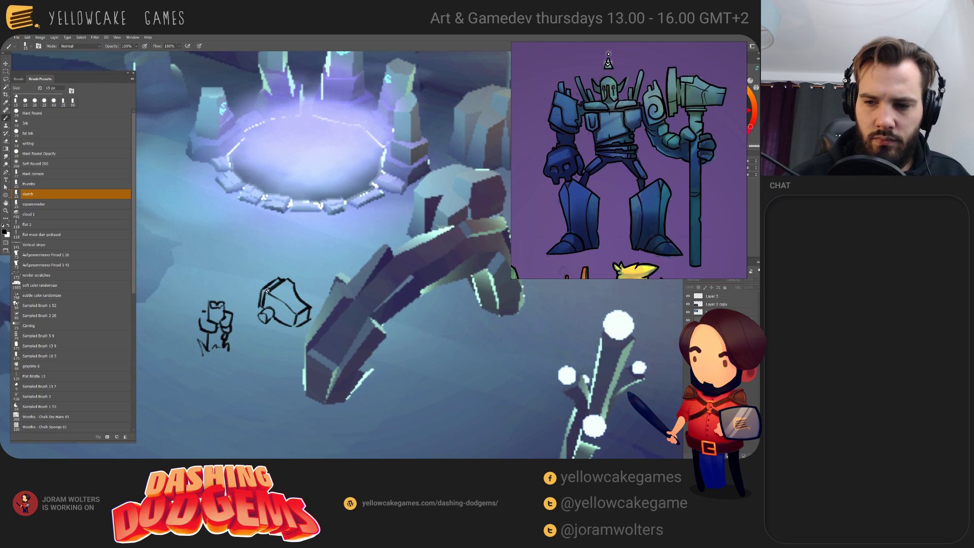
- Undo an accidental sketch-layer shift, return to the Brush, and open Lazy Nezumi Pro with Ctrl+Alt+L
{"action": "key", "text": "v"}
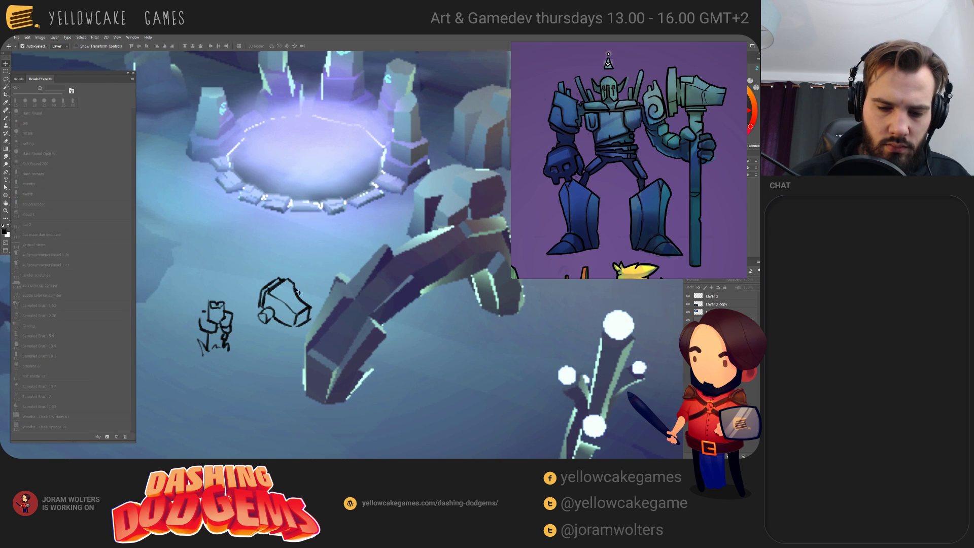
{"action": "left_click_drag", "start_coordinate": [309, 278], "coordinate": [325, 272]}
{"action": "key", "text": "ctrl+z"}
{"action": "key", "text": "b"}
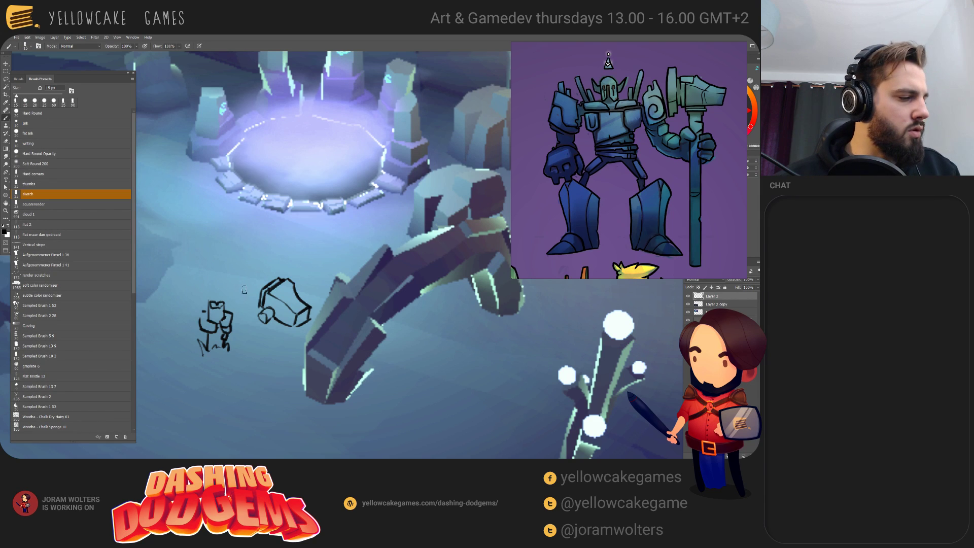
{"action": "key", "text": "ctrl+alt+l"}
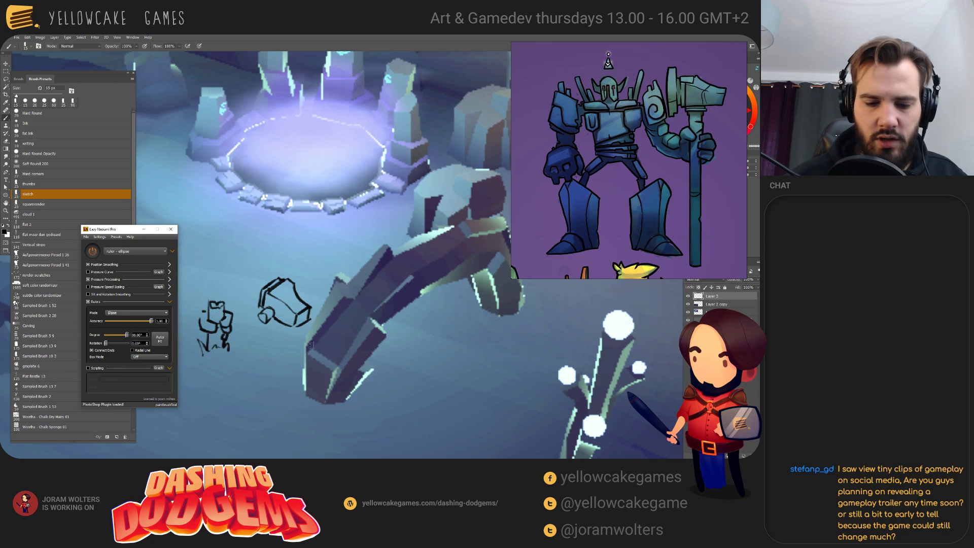
- Keep the 'ruler - ellipse' preset and draw a test ellipse stroke, then undo it
{"action": "left_click", "coordinate": [139, 254]}
{"action": "left_click", "coordinate": [240, 300]}
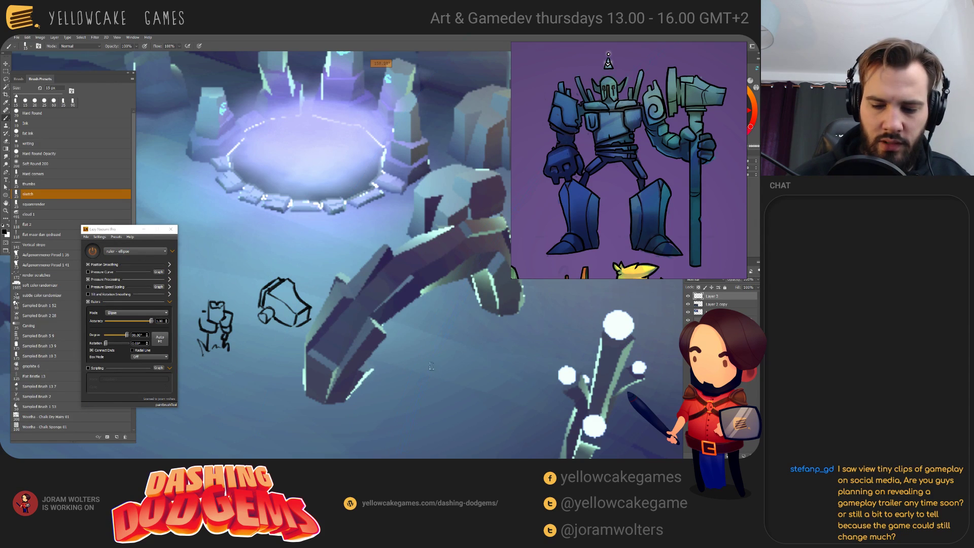
{"action": "scroll", "coordinate": [483, 367], "scroll_direction": "down", "scroll_amount": 5}
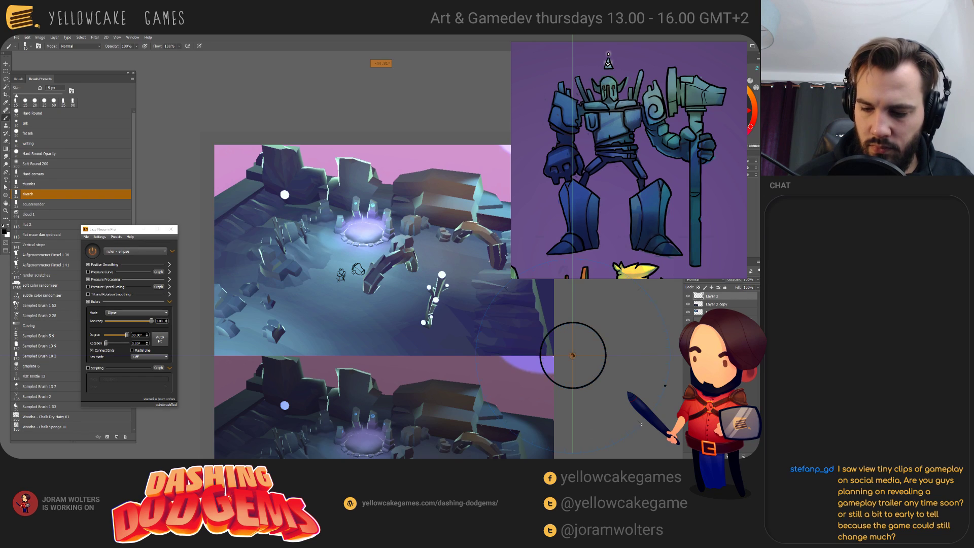
{"action": "mouse_move", "coordinate": [501, 381]}
{"action": "left_mouse_down"}
{"action": "mouse_move", "coordinate": [648, 285]}
{"action": "mouse_move", "coordinate": [563, 446]}
{"action": "mouse_move", "coordinate": [644, 322]}
{"action": "left_mouse_up"}
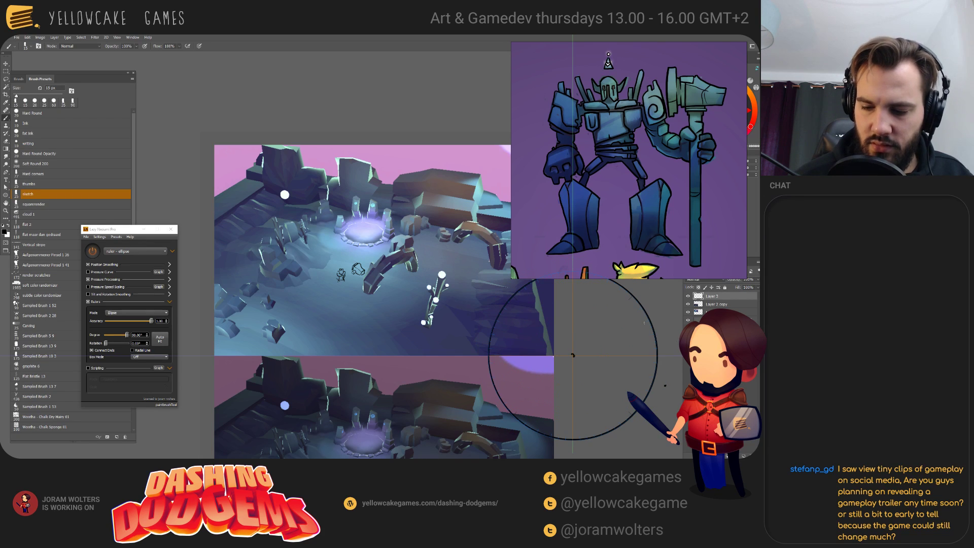
{"action": "key", "text": "ctrl+z"}
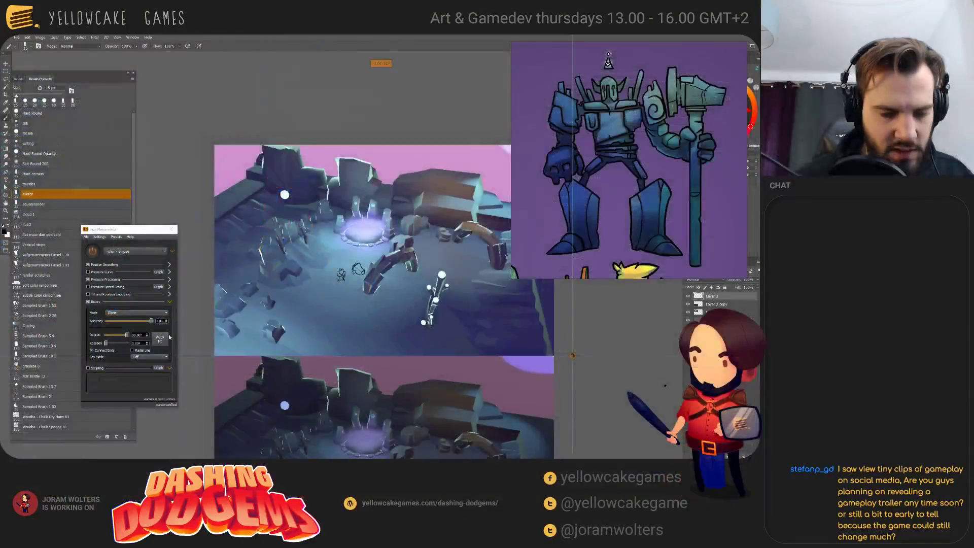
- Close the File and Settings menus and choose 'smoothing - subtle' from the preset dropdown
{"action": "left_click", "coordinate": [86, 237]}
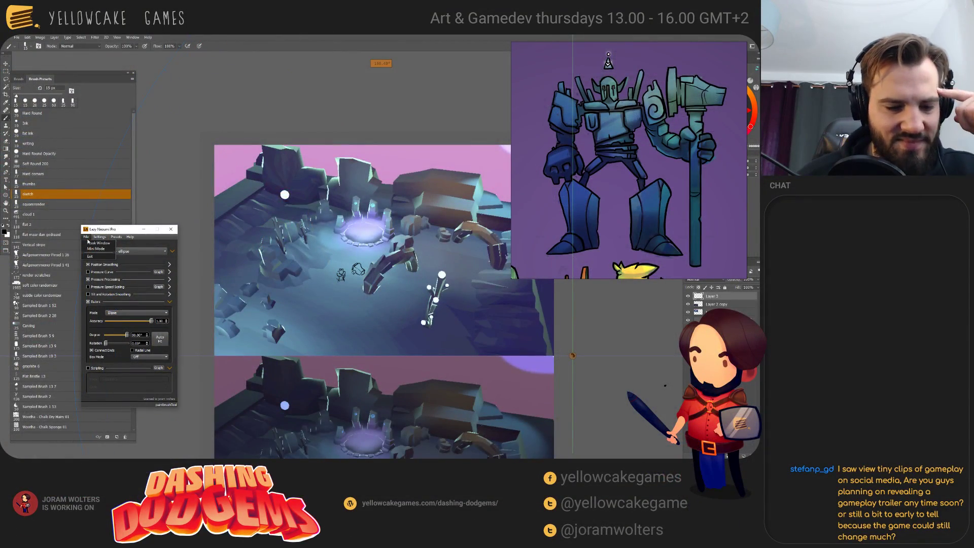
{"action": "left_click", "coordinate": [99, 237]}
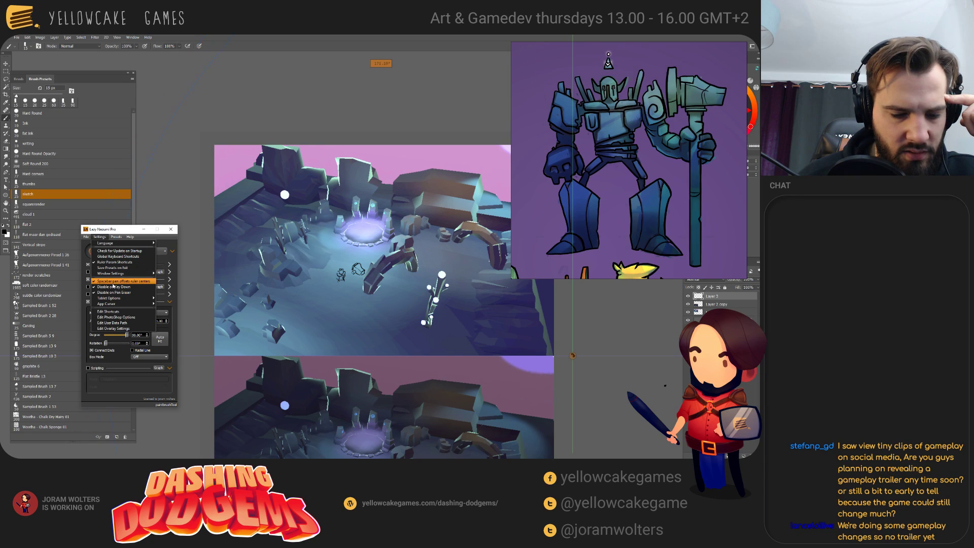
{"action": "mouse_move", "coordinate": [113, 299]}
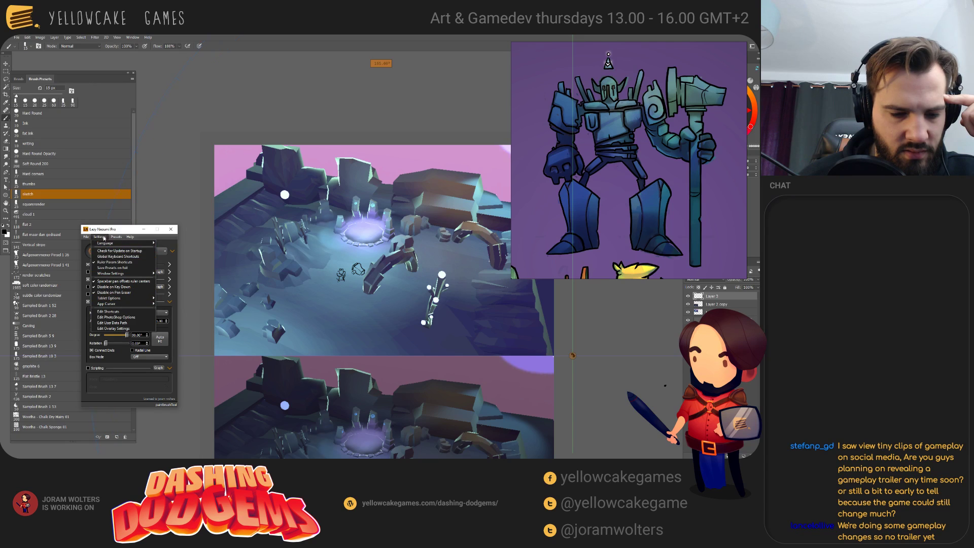
{"action": "left_click", "coordinate": [172, 304]}
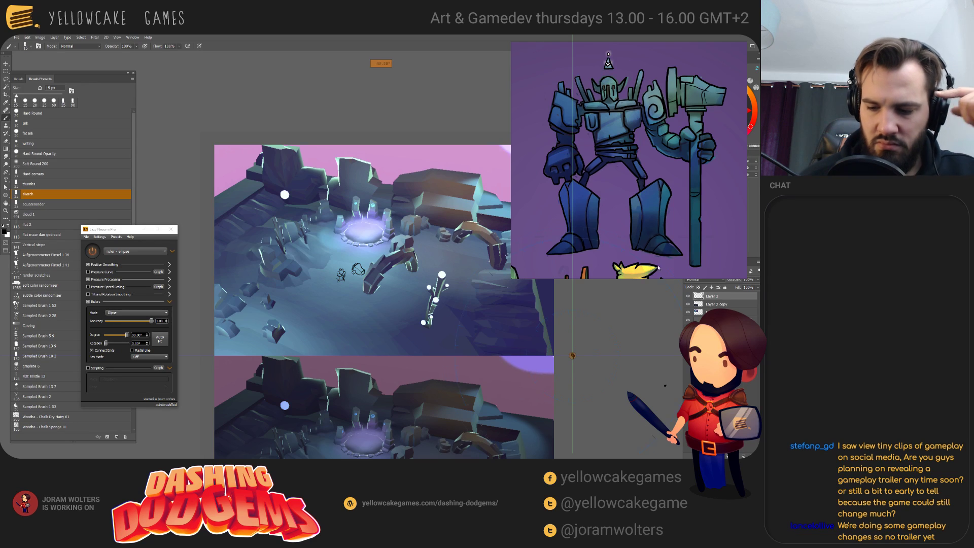
{"action": "left_click", "coordinate": [164, 252]}
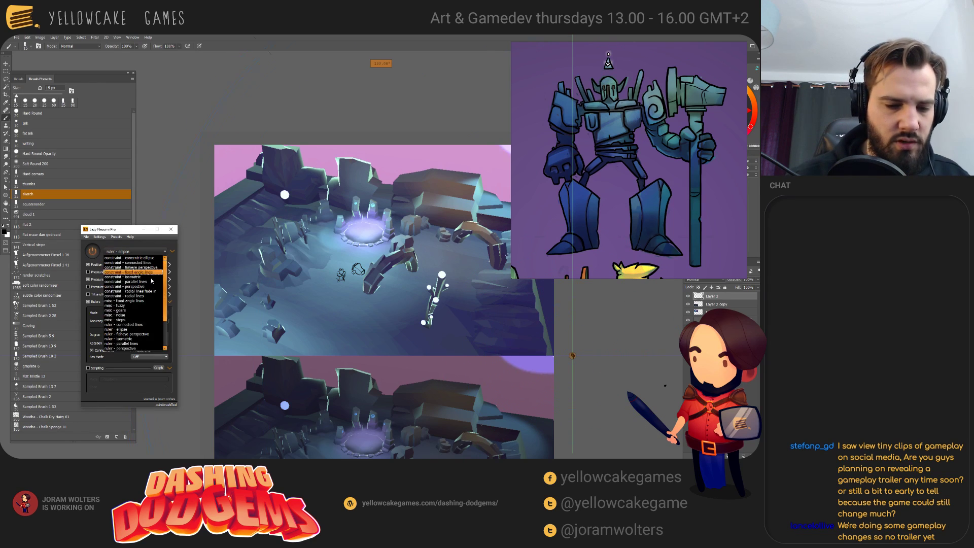
{"action": "scroll", "coordinate": [134, 304], "scroll_direction": "down", "scroll_amount": 5}
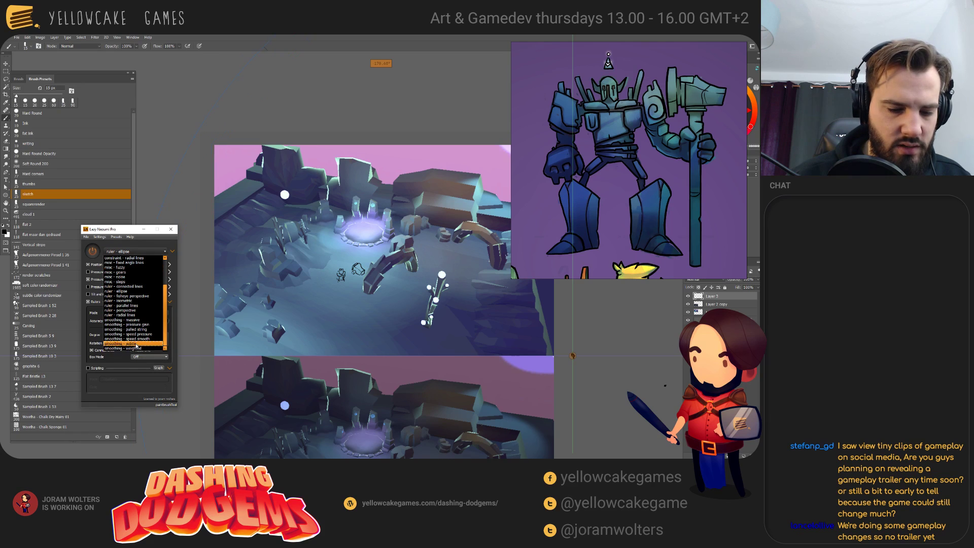
{"action": "left_click", "coordinate": [122, 340]}
{"action": "mouse_move", "coordinate": [356, 294]}
{"action": "left_mouse_down"}
{"action": "mouse_move", "coordinate": [383, 353]}
{"action": "mouse_move", "coordinate": [327, 315]}
{"action": "mouse_move", "coordinate": [251, 293]}
{"action": "left_mouse_up"}
{"action": "key", "text": "e"}
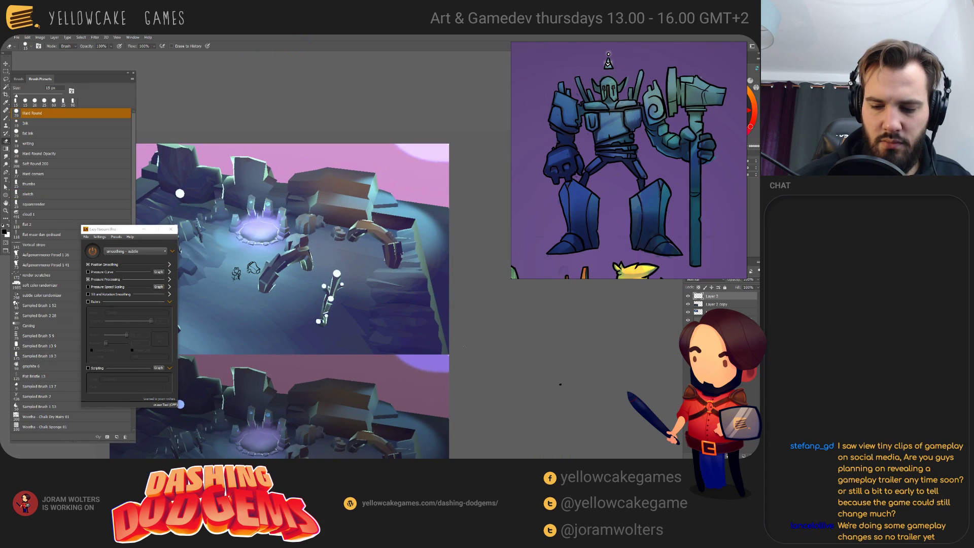
- Zoom in and try several brush arcs over the boxy prop, undoing each attempt
{"action": "scroll", "coordinate": [437, 331], "scroll_direction": "up", "scroll_amount": 4}
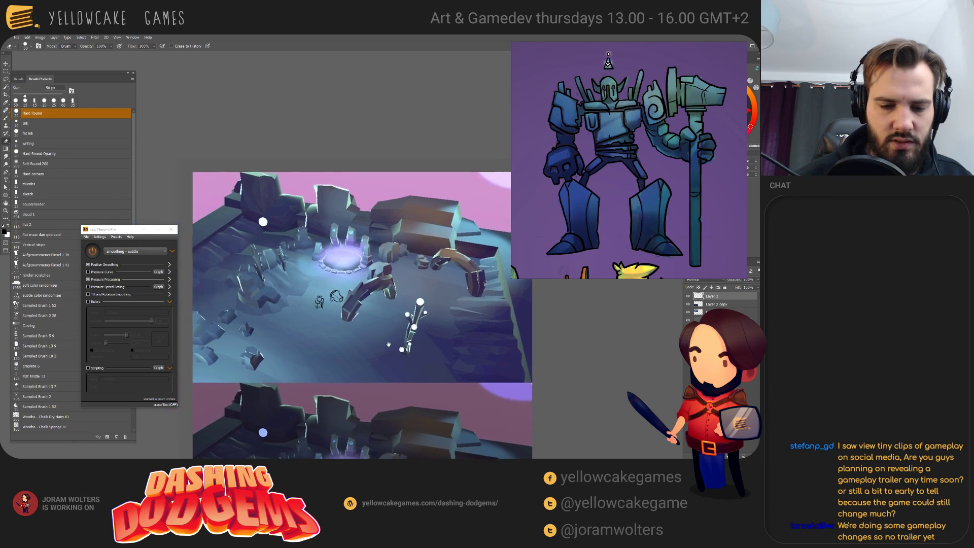
{"action": "scroll", "coordinate": [381, 303], "scroll_direction": "up", "scroll_amount": 5}
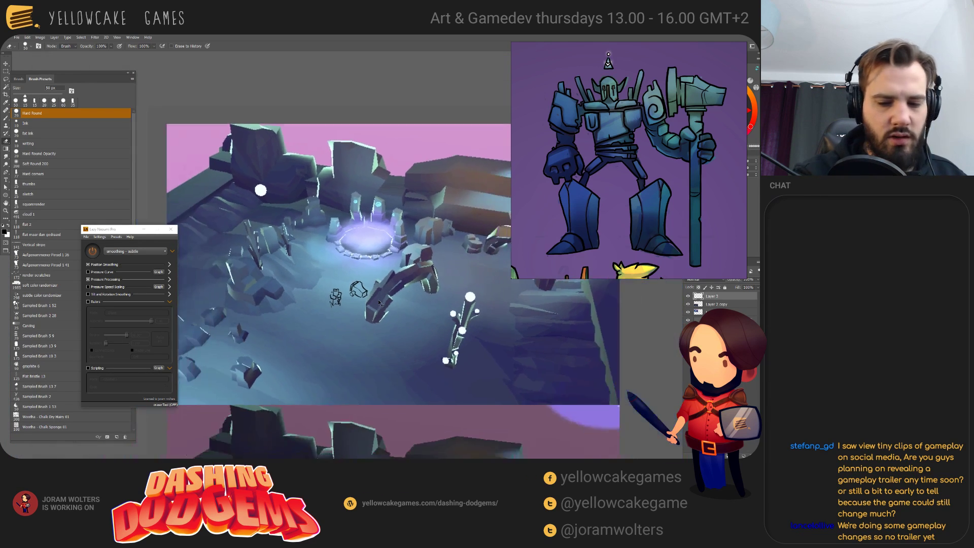
{"action": "key", "text": "b"}
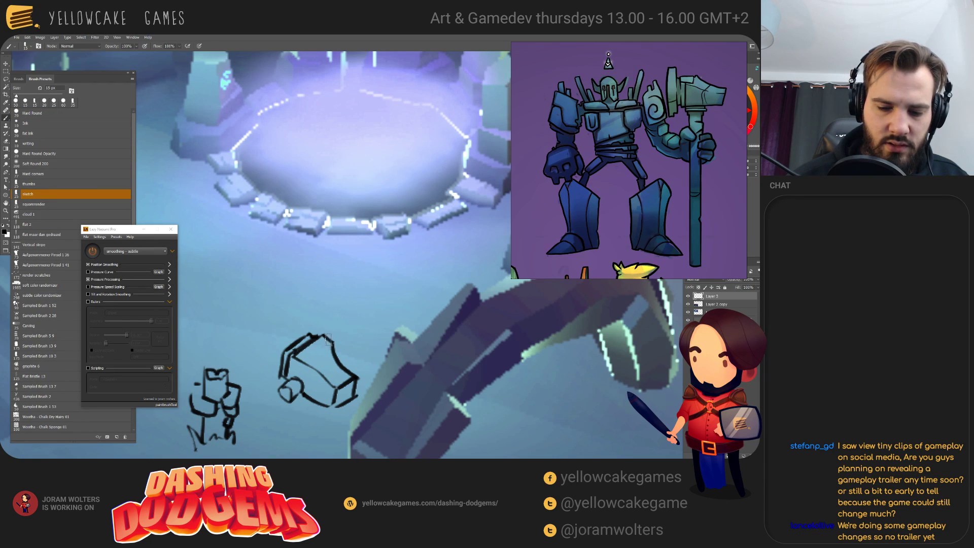
{"action": "mouse_move", "coordinate": [329, 289]}
{"action": "left_mouse_down"}
{"action": "mouse_move", "coordinate": [284, 309]}
{"action": "mouse_move", "coordinate": [261, 388]}
{"action": "left_mouse_up"}
{"action": "key", "text": "ctrl+z"}
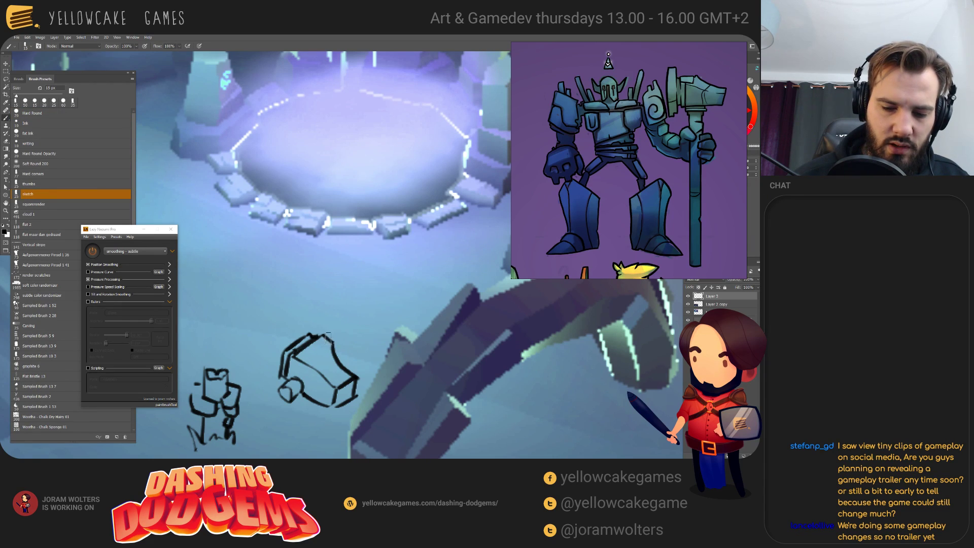
{"action": "left_click_drag", "start_coordinate": [327, 336], "coordinate": [277, 396]}
{"action": "key", "text": "ctrl+z"}
{"action": "left_click_drag", "start_coordinate": [327, 335], "coordinate": [274, 386]}
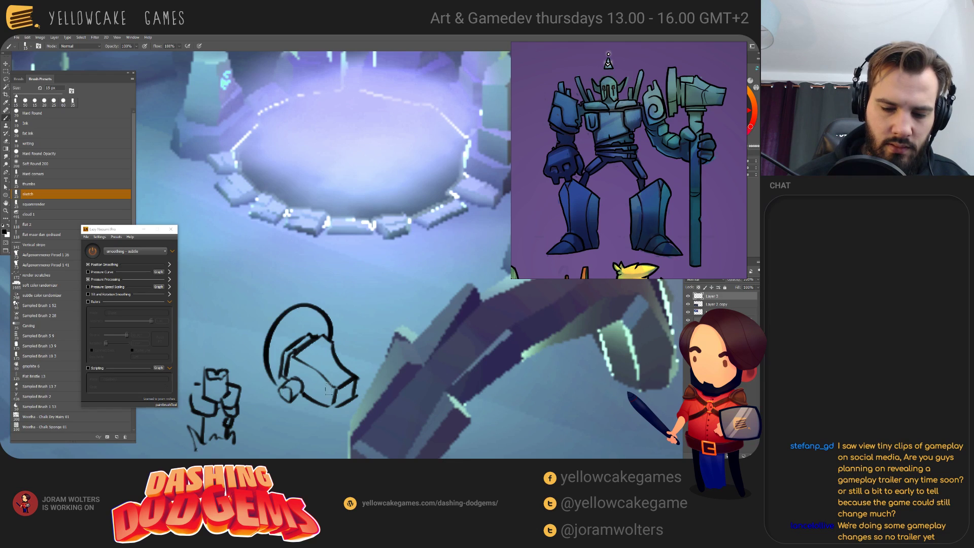
{"action": "key", "text": "ctrl+z"}
{"action": "mouse_move", "coordinate": [329, 341]}
{"action": "left_mouse_down"}
{"action": "mouse_move", "coordinate": [271, 332]}
{"action": "mouse_move", "coordinate": [271, 393]}
{"action": "mouse_move", "coordinate": [301, 362]}
{"action": "mouse_move", "coordinate": [278, 379]}
{"action": "left_mouse_up"}
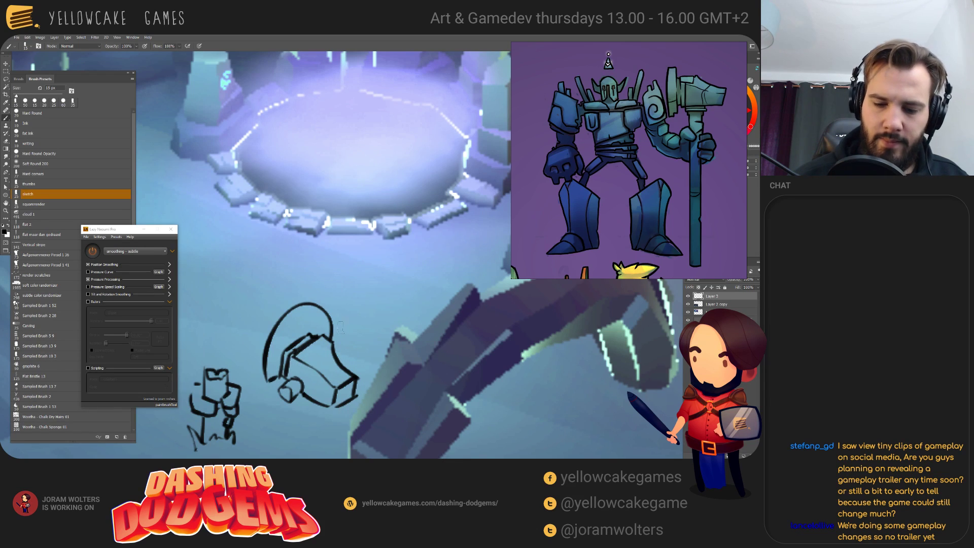
{"action": "key", "text": "ctrl+z"}
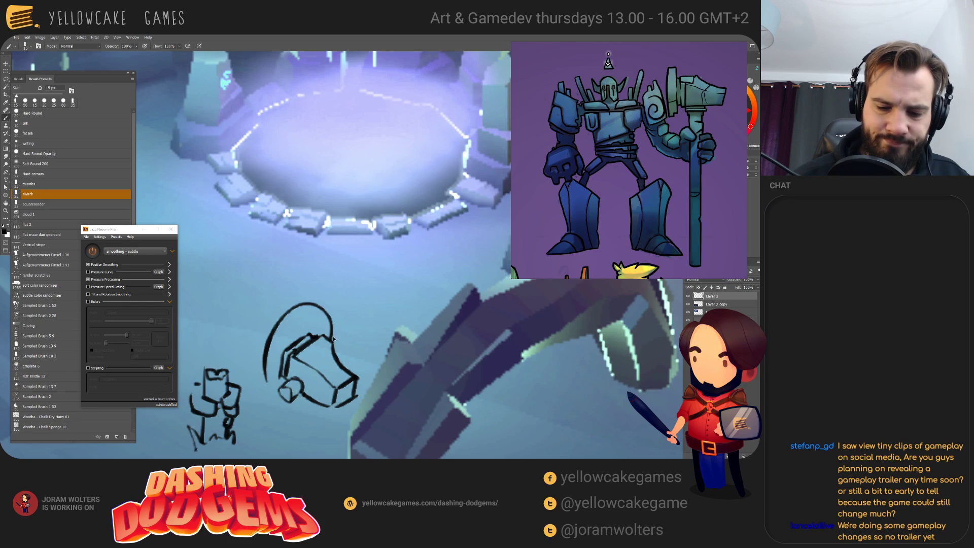
{"action": "key", "text": "ctrl+z"}
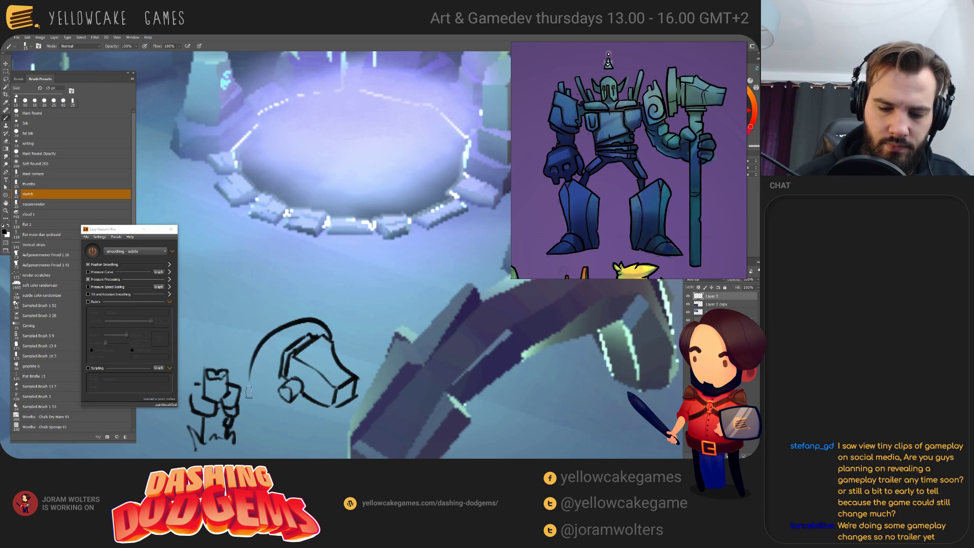
{"action": "left_click_drag", "start_coordinate": [278, 374], "coordinate": [307, 329]}
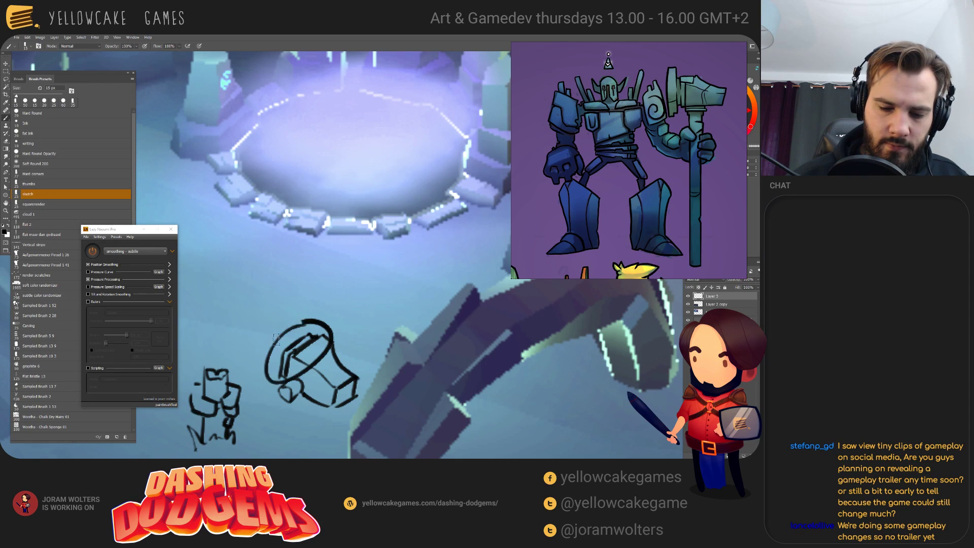
{"action": "key", "text": "ctrl+z"}
- On new Layer 4, ink an arc over the cube's top and erase where it crosses the cube
{"action": "key", "text": "Return"}
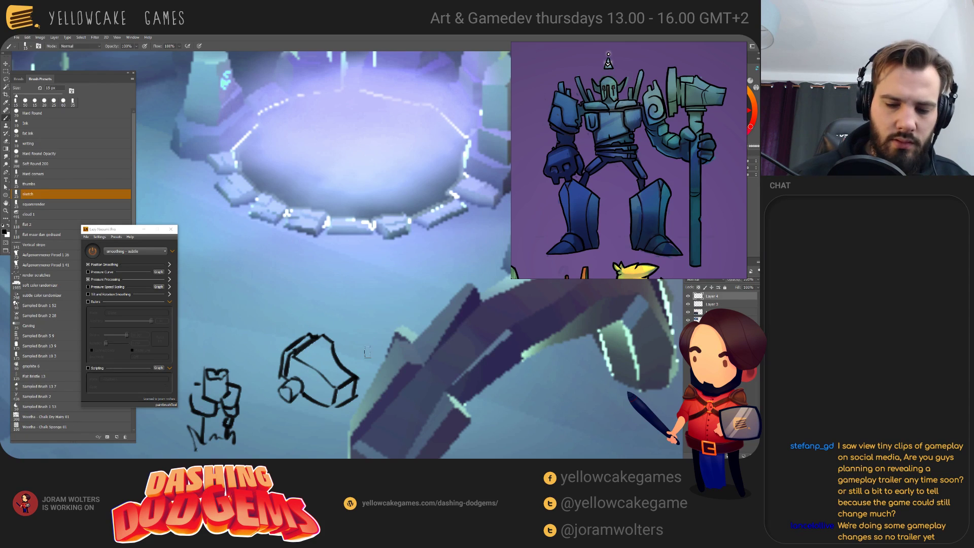
{"action": "mouse_move", "coordinate": [275, 345]}
{"action": "left_mouse_down"}
{"action": "mouse_move", "coordinate": [313, 352]}
{"action": "mouse_move", "coordinate": [273, 398]}
{"action": "mouse_move", "coordinate": [332, 322]}
{"action": "mouse_move", "coordinate": [281, 370]}
{"action": "mouse_move", "coordinate": [320, 333]}
{"action": "mouse_move", "coordinate": [269, 389]}
{"action": "left_mouse_up"}
{"action": "key", "text": "ctrl+z"}
{"action": "key", "text": "ctrl+z"}
{"action": "key", "text": "ctrl+z"}
{"action": "mouse_move", "coordinate": [300, 323]}
{"action": "left_mouse_down"}
{"action": "mouse_move", "coordinate": [266, 373]}
{"action": "mouse_move", "coordinate": [304, 321]}
{"action": "left_mouse_up"}
{"action": "key", "text": "e"}
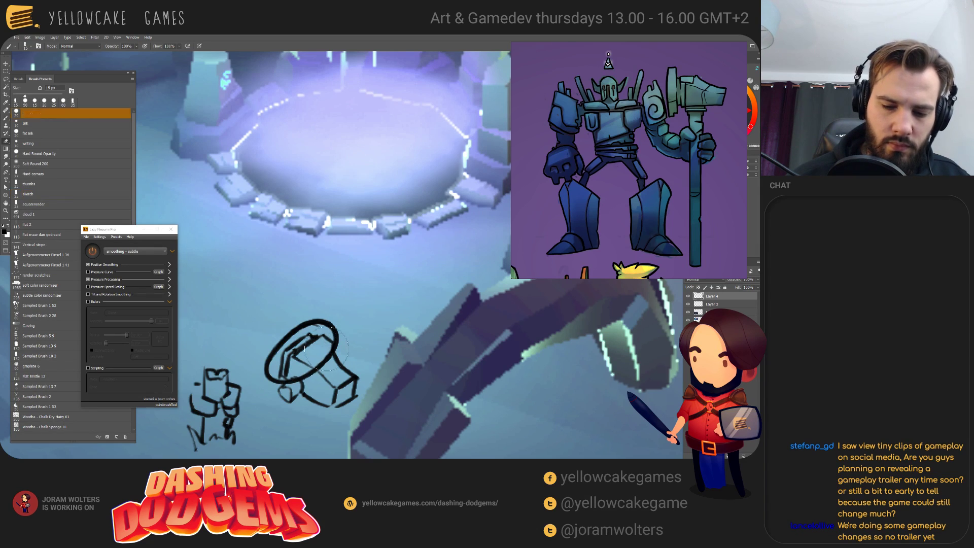
{"action": "mouse_move", "coordinate": [325, 376]}
{"action": "left_mouse_down"}
{"action": "mouse_move", "coordinate": [320, 352]}
{"action": "mouse_move", "coordinate": [299, 378]}
{"action": "mouse_move", "coordinate": [320, 365]}
{"action": "mouse_move", "coordinate": [274, 381]}
{"action": "left_mouse_up"}
{"action": "key", "text": "b"}
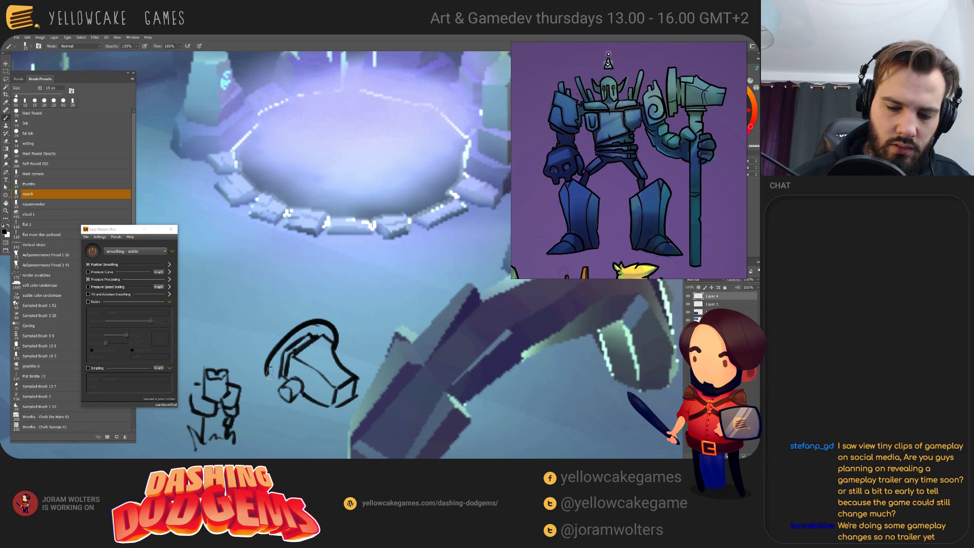
{"action": "left_click_drag", "start_coordinate": [268, 366], "coordinate": [263, 378]}
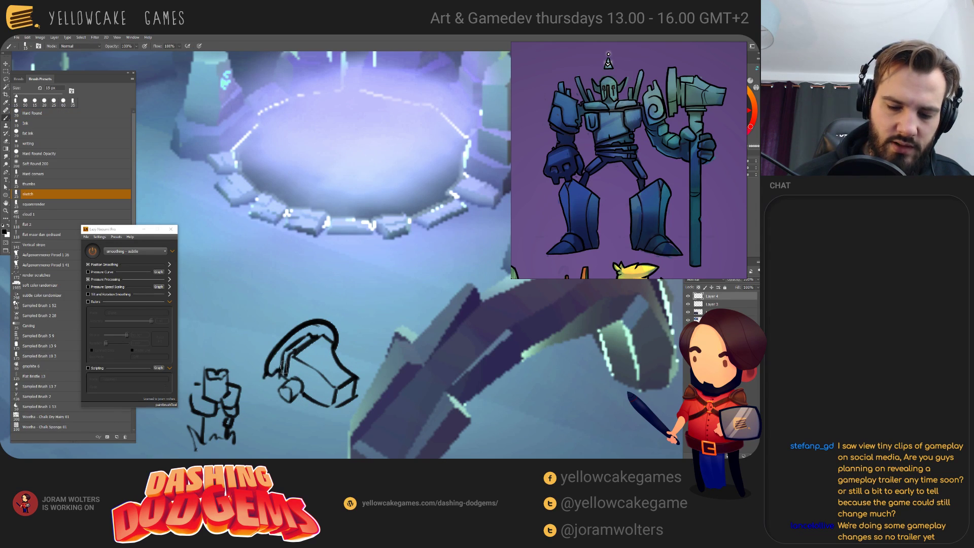
- Offset a copy of the arc up and left and add lines along the helmet's left edge
{"action": "key", "text": "v"}
{"action": "left_click_drag", "start_coordinate": [333, 335], "coordinate": [319, 332]}
{"action": "key", "text": "e"}
{"action": "key", "text": "bracketleft"}
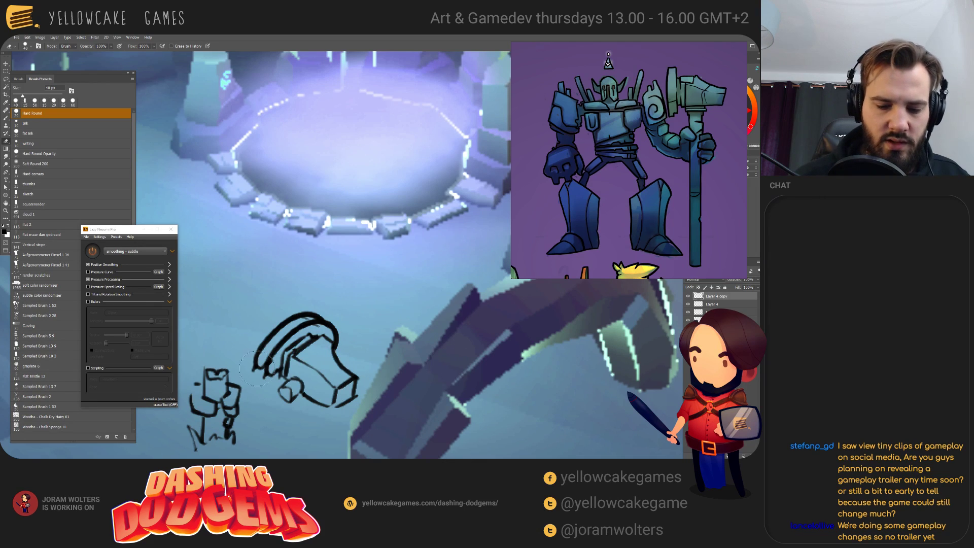
{"action": "key", "text": "b"}
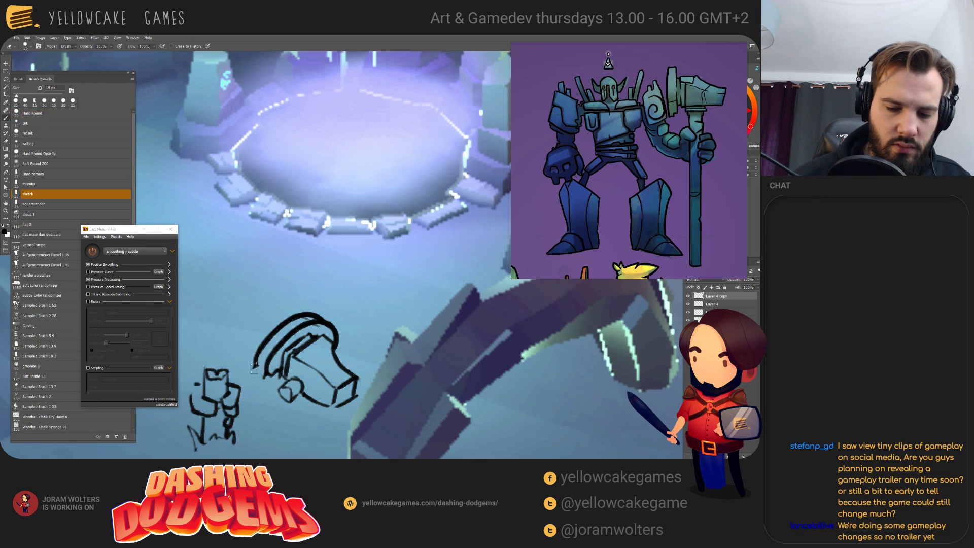
{"action": "key", "text": "e"}
{"action": "key", "text": "b"}
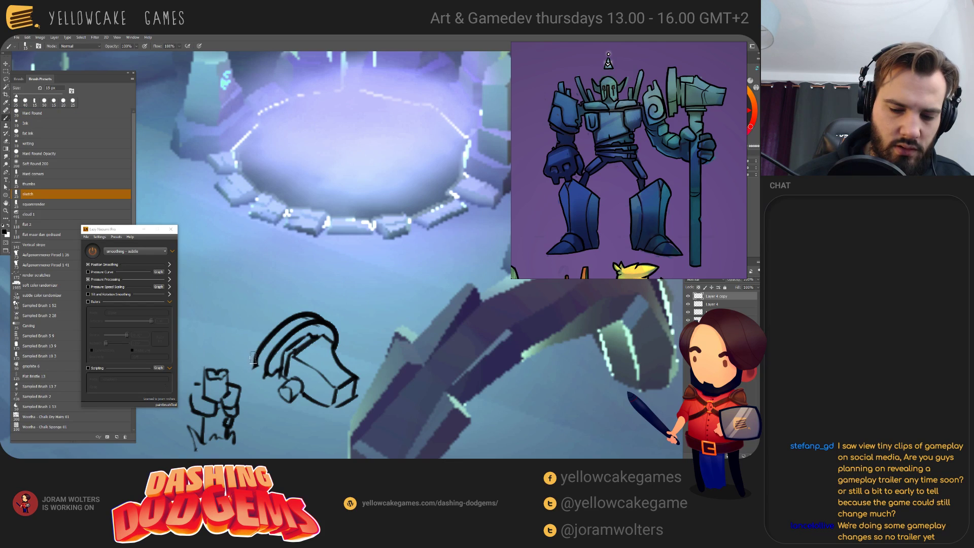
{"action": "left_click_drag", "start_coordinate": [252, 359], "coordinate": [266, 378]}
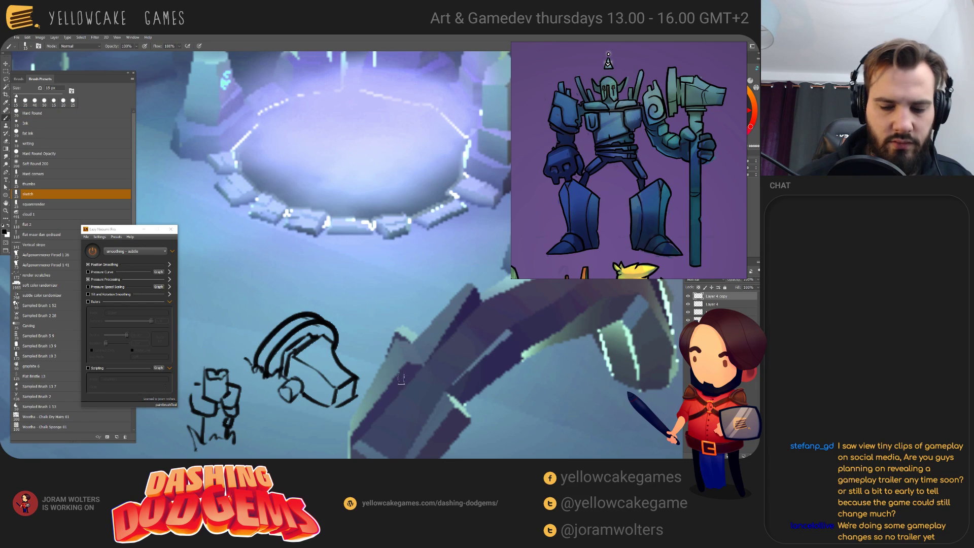
- Select Layer 4 and pan the view around the arc sketch
{"action": "key", "text": "v"}
{"action": "left_click", "coordinate": [311, 352]}
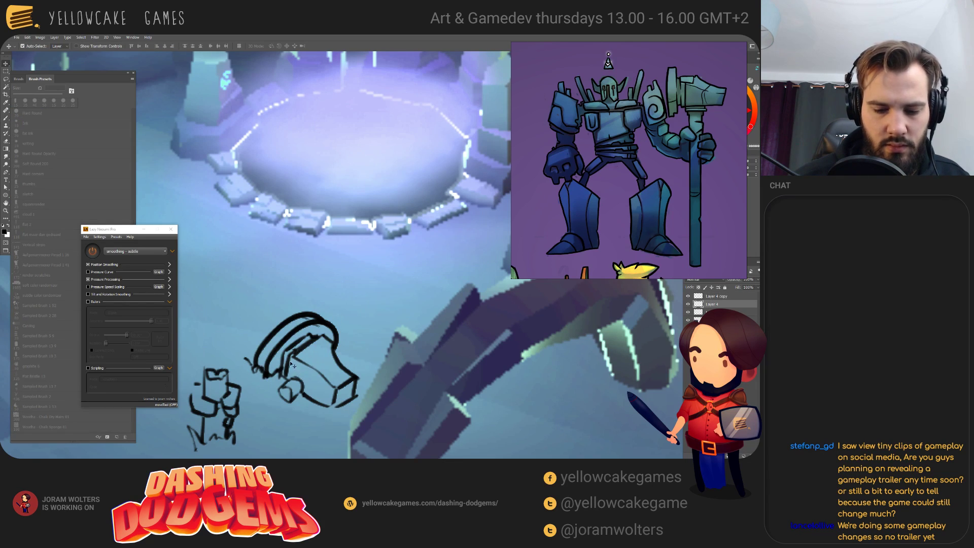
{"action": "left_click_drag", "start_coordinate": [329, 346], "coordinate": [320, 350]}
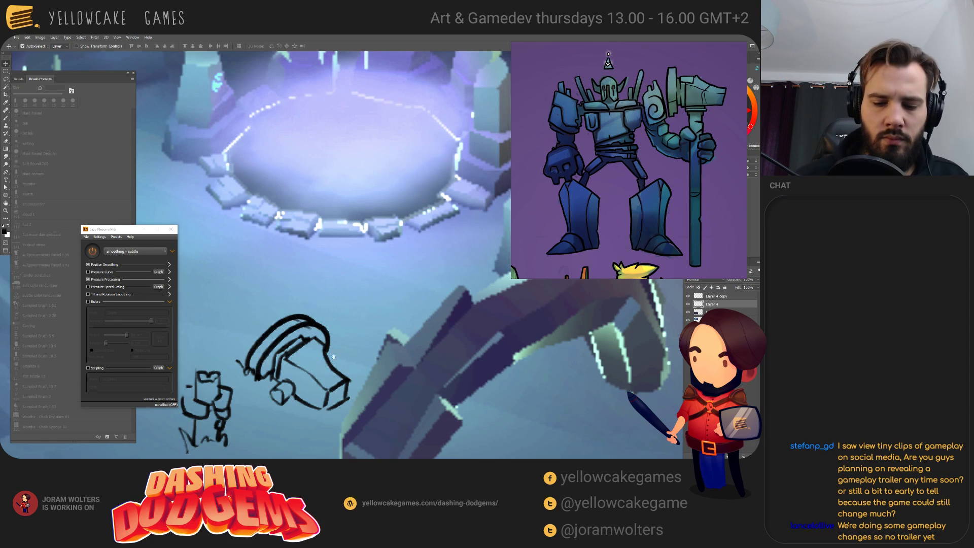
{"action": "left_click_drag", "start_coordinate": [335, 361], "coordinate": [333, 343]}
{"action": "key", "text": "e"}
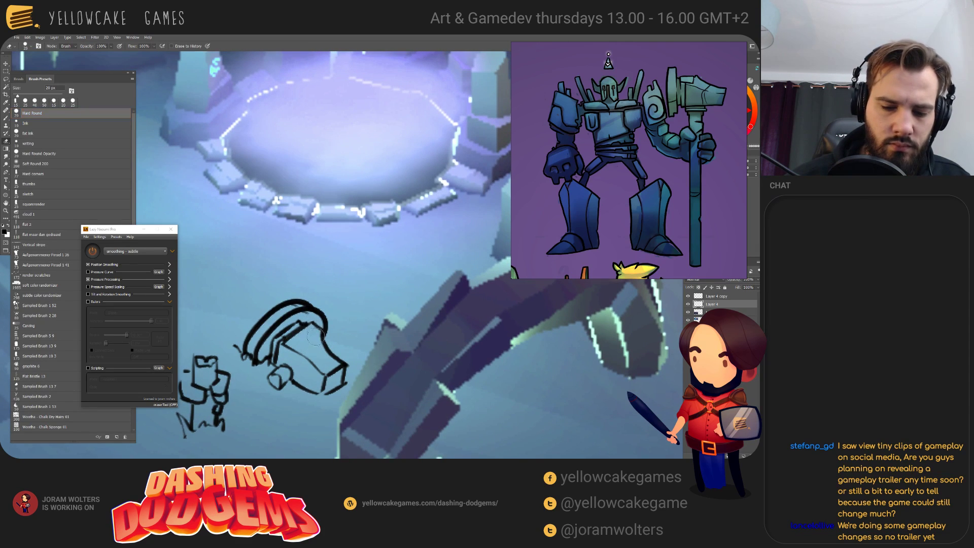
{"action": "key", "text": "b"}
{"action": "left_click_drag", "start_coordinate": [327, 306], "coordinate": [374, 346]}
{"action": "key", "text": "l"}
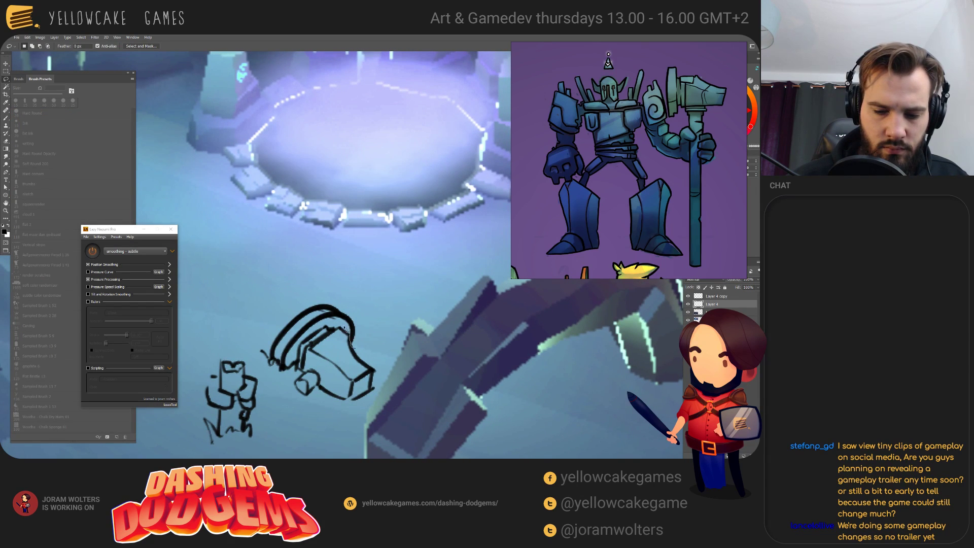
- Lasso and nudge the arc strokes, then toggle Layer 4 to compare it with its copy
{"action": "mouse_move", "coordinate": [327, 323]}
{"action": "left_mouse_down"}
{"action": "mouse_move", "coordinate": [296, 365]}
{"action": "mouse_move", "coordinate": [251, 350]}
{"action": "mouse_move", "coordinate": [355, 290]}
{"action": "mouse_move", "coordinate": [370, 350]}
{"action": "mouse_move", "coordinate": [349, 333]}
{"action": "mouse_move", "coordinate": [345, 341]}
{"action": "left_mouse_up"}
{"action": "key", "text": "v"}
{"action": "key", "text": "ctrl+d"}
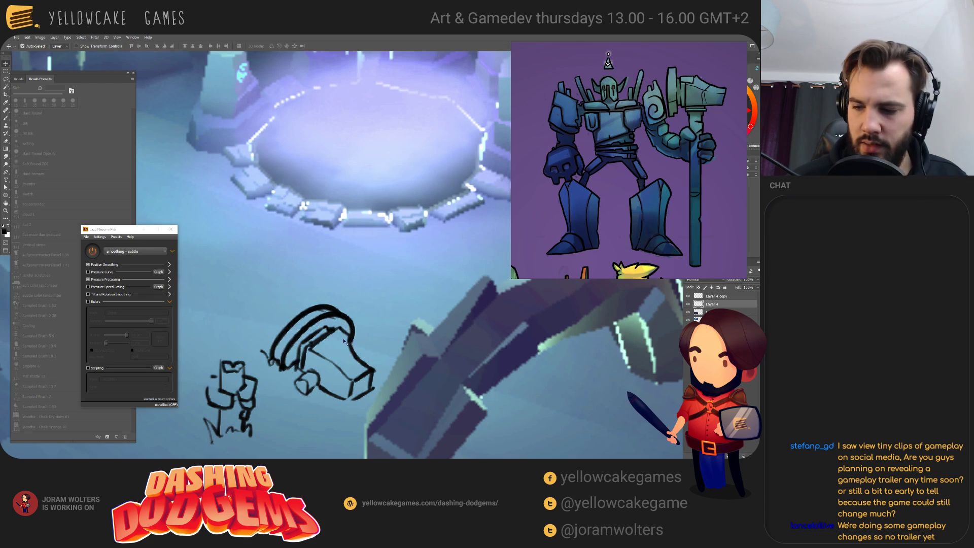
{"action": "left_click", "coordinate": [334, 361]}
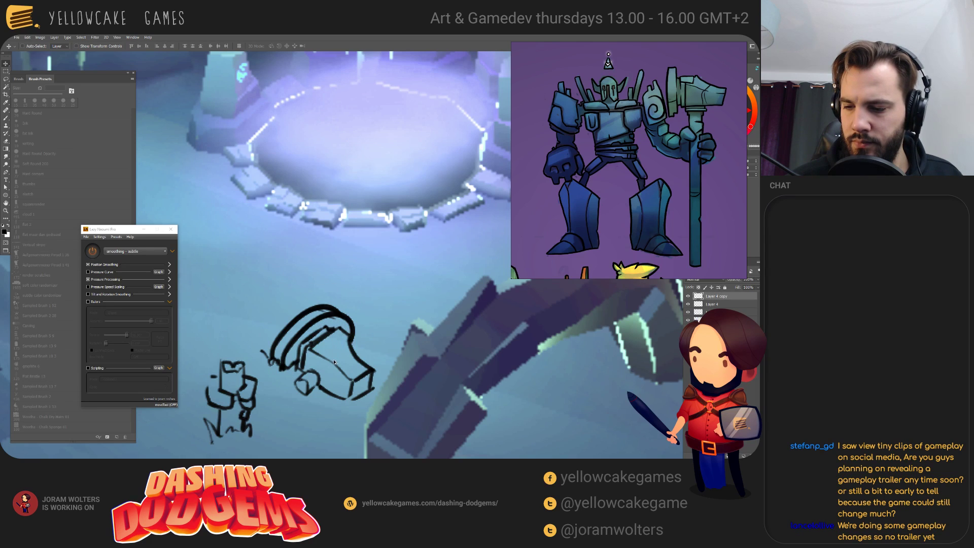
{"action": "left_click", "coordinate": [727, 304]}
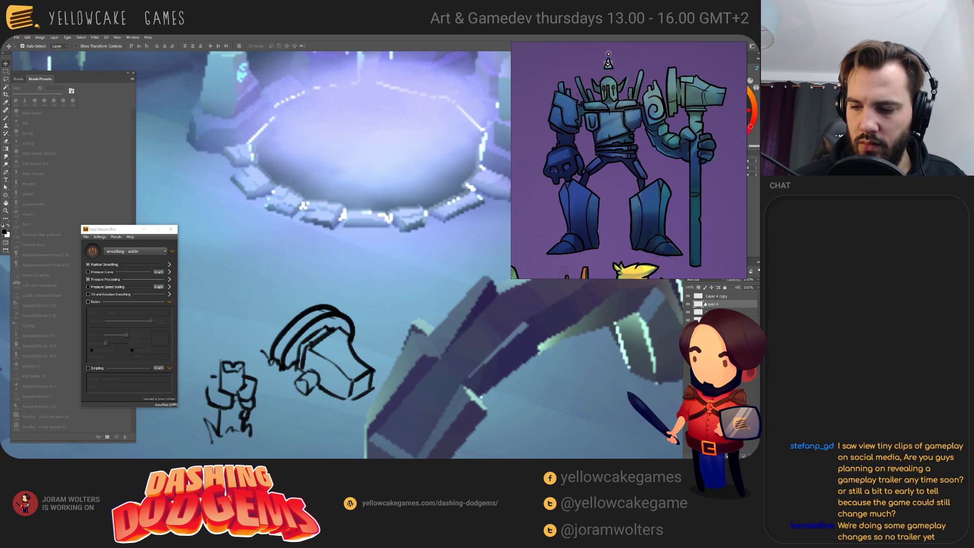
{"action": "left_click", "coordinate": [688, 305]}
{"action": "left_click", "coordinate": [688, 304]}
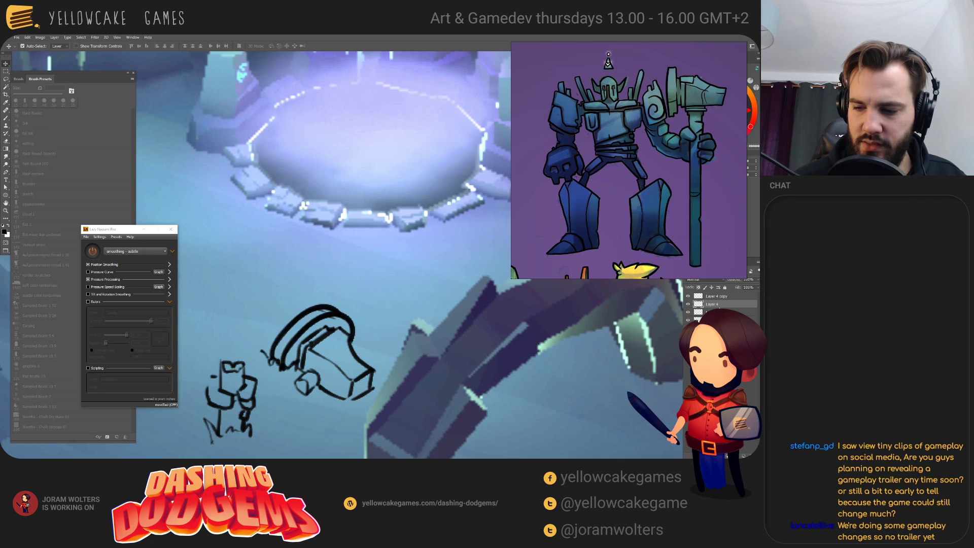
{"action": "left_click", "coordinate": [720, 298]}
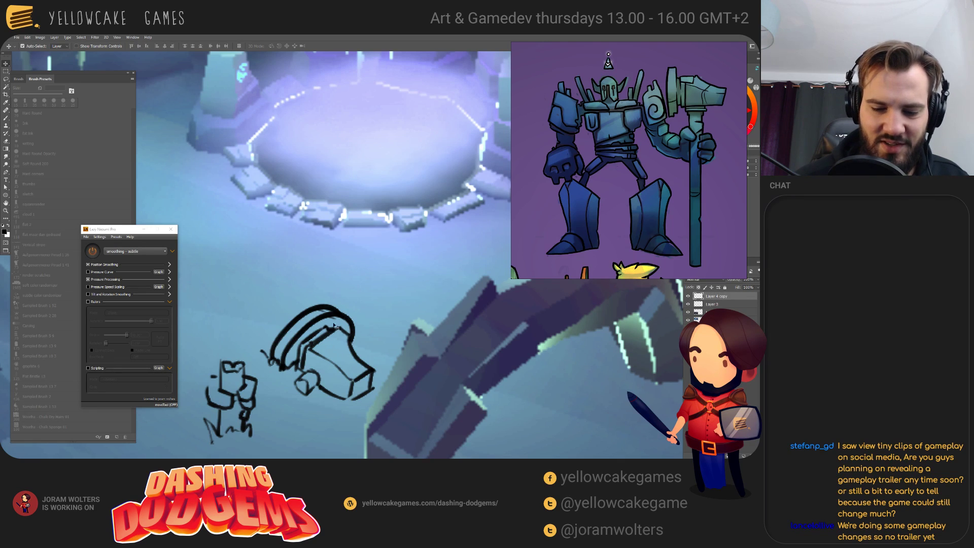
- Lighten the helmet's inner arc with the eraser and re-ink it with the sketch preset
{"action": "key", "text": "e"}
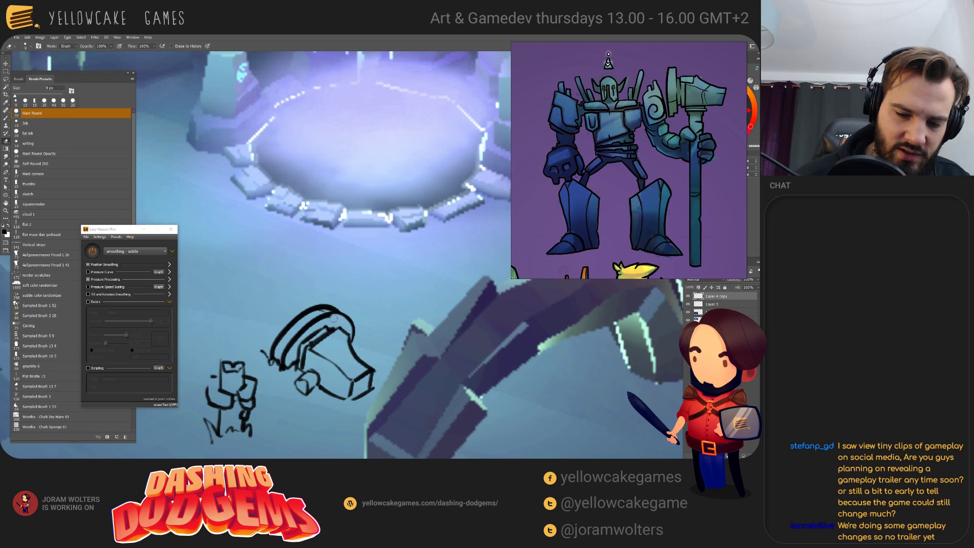
{"action": "mouse_move", "coordinate": [334, 317]}
{"action": "left_mouse_down"}
{"action": "mouse_move", "coordinate": [292, 352]}
{"action": "mouse_move", "coordinate": [303, 337]}
{"action": "mouse_move", "coordinate": [289, 355]}
{"action": "left_mouse_up"}
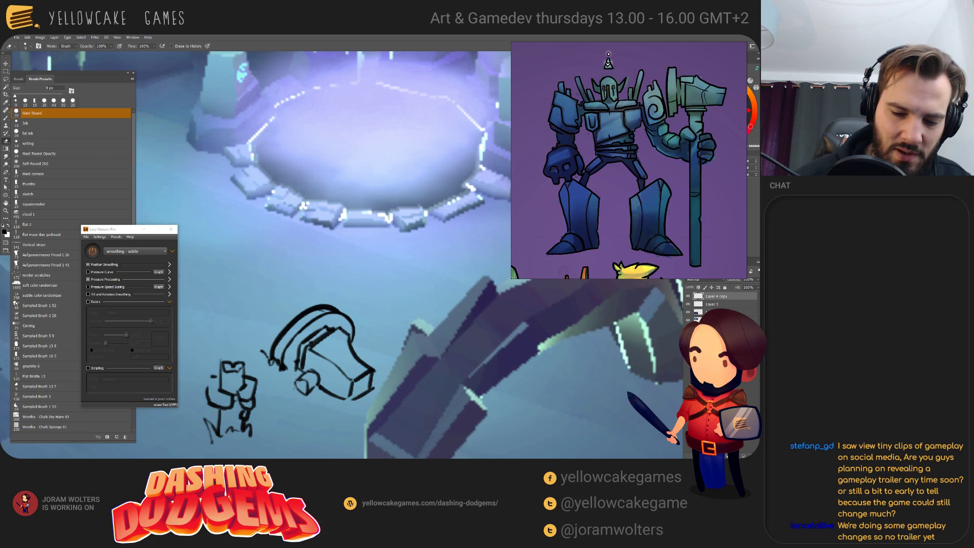
{"action": "key", "text": "b"}
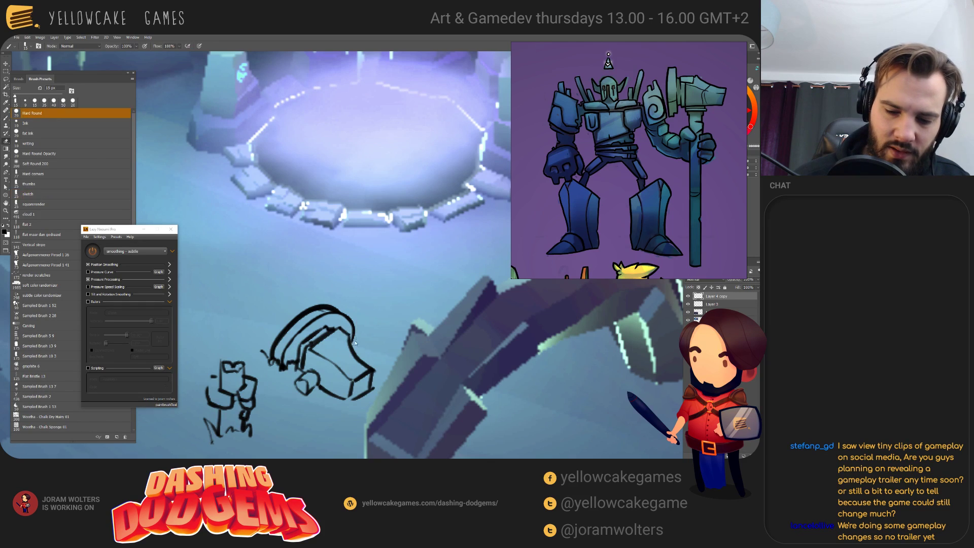
{"action": "key", "text": "period"}
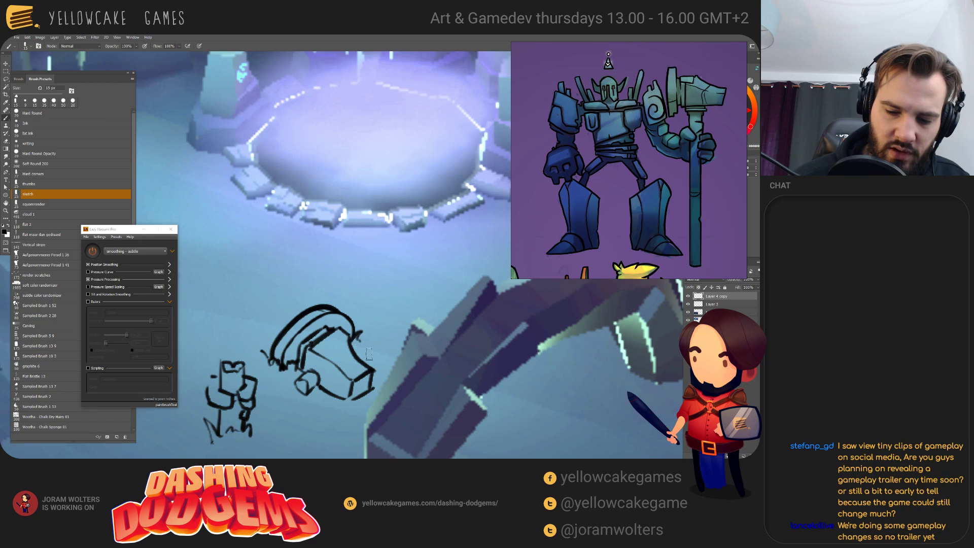
{"action": "left_click_drag", "start_coordinate": [321, 284], "coordinate": [335, 292]}
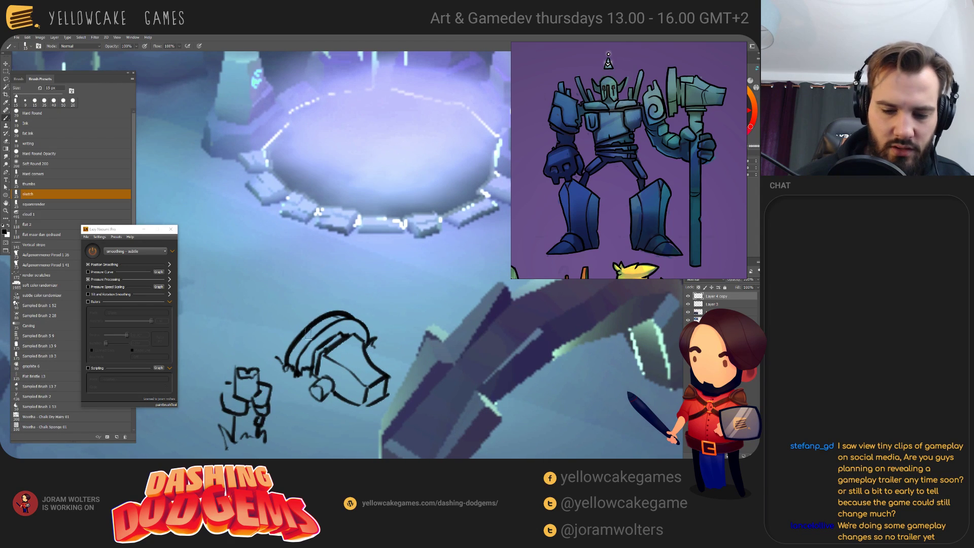
{"action": "mouse_move", "coordinate": [306, 333]}
{"action": "left_mouse_down"}
{"action": "mouse_move", "coordinate": [310, 339]}
{"action": "mouse_move", "coordinate": [314, 329]}
{"action": "left_mouse_up"}
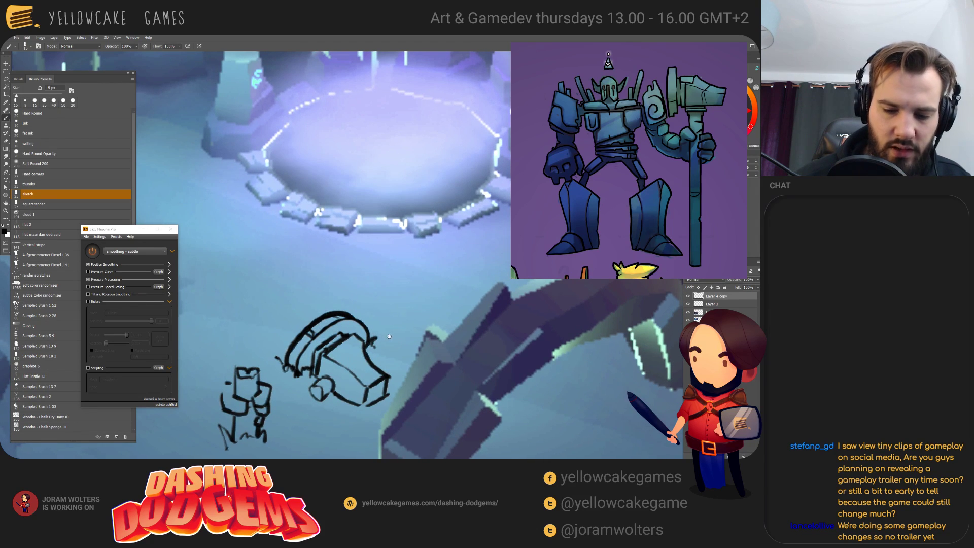
- Erase stray marks on the helmet's right edge, redraw that edge, and enter free transform
{"action": "key", "text": "e"}
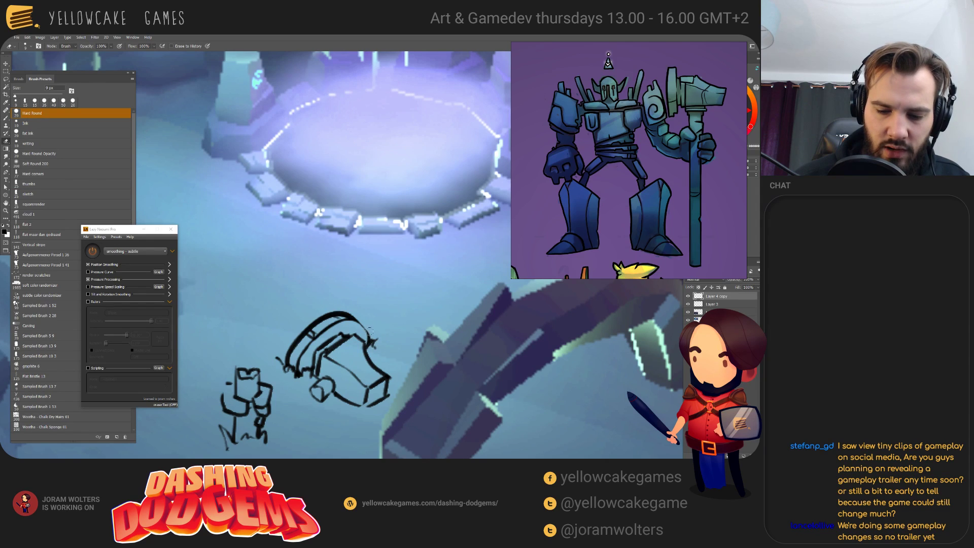
{"action": "left_click_drag", "start_coordinate": [369, 330], "coordinate": [373, 347]}
{"action": "key", "text": "b"}
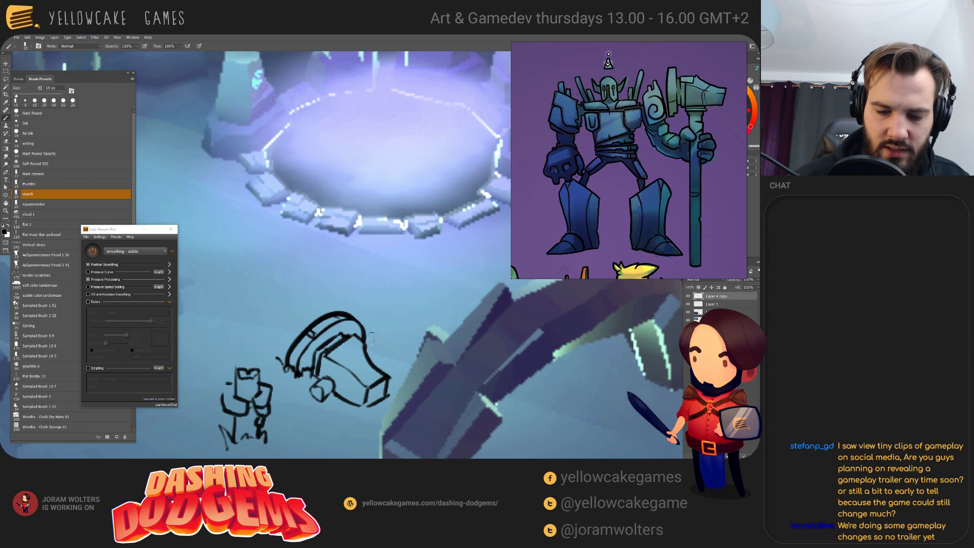
{"action": "left_click_drag", "start_coordinate": [363, 325], "coordinate": [368, 341]}
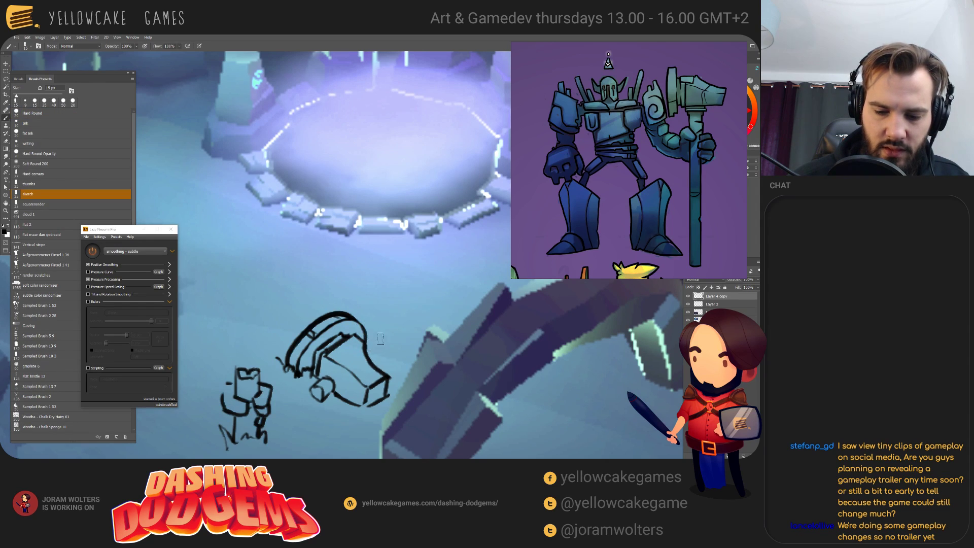
{"action": "key", "text": "ctrl+t"}
- Warp the helmet sketch so it bends up and to the left, and commit
{"action": "right_click", "coordinate": [323, 323]}
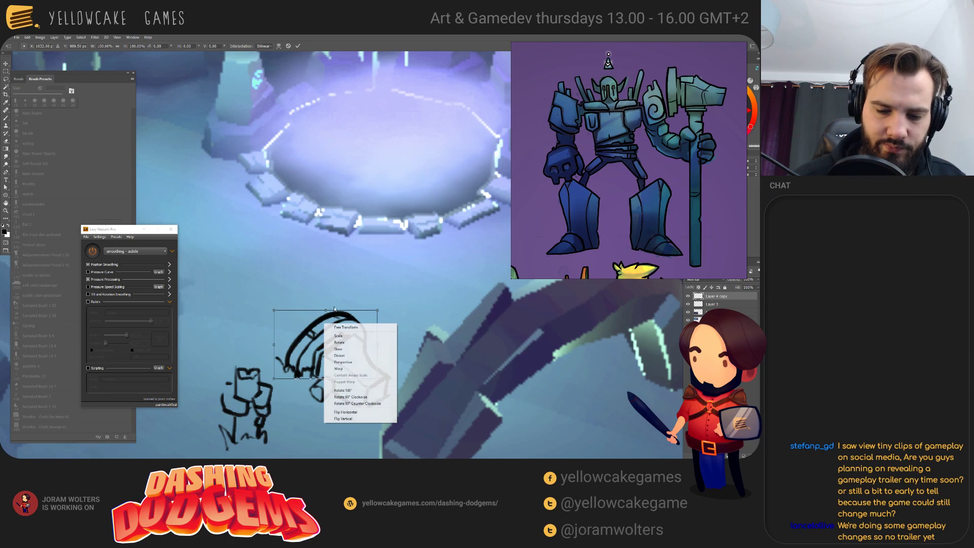
{"action": "left_click", "coordinate": [345, 366]}
{"action": "left_click_drag", "start_coordinate": [330, 340], "coordinate": [321, 317]}
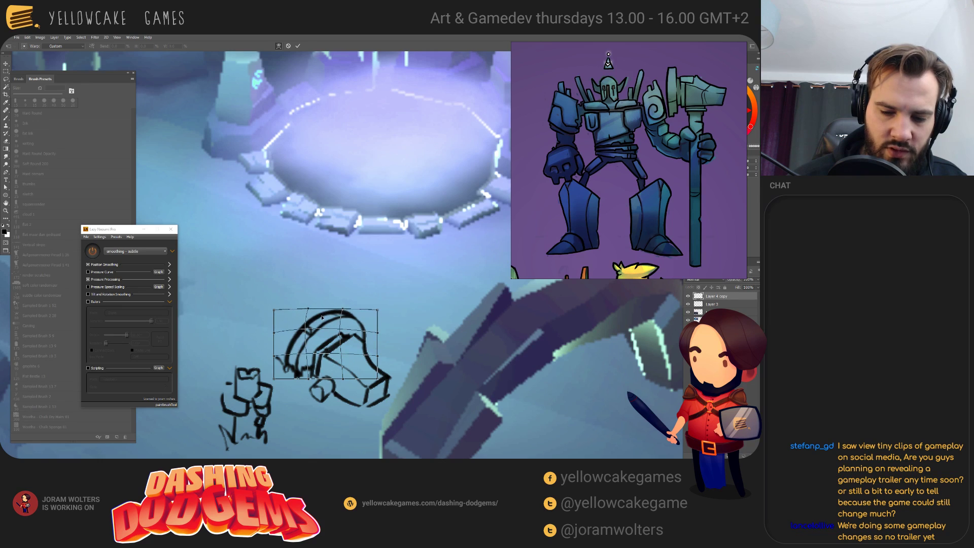
{"action": "key", "text": "Return"}
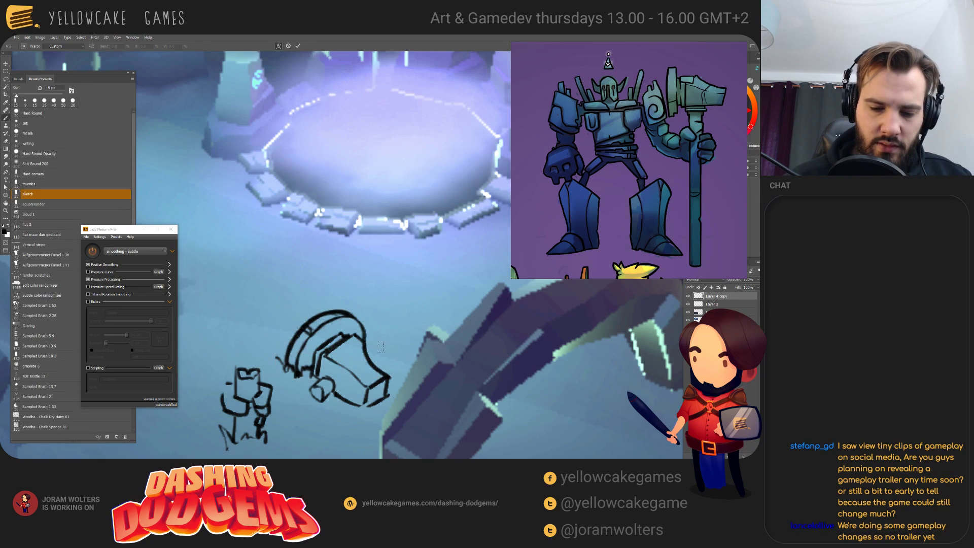
- Shift the warped helmet sketch slightly downward into place
{"action": "key", "text": "v"}
{"action": "left_click_drag", "start_coordinate": [365, 333], "coordinate": [363, 329]}
{"action": "key", "text": "e"}
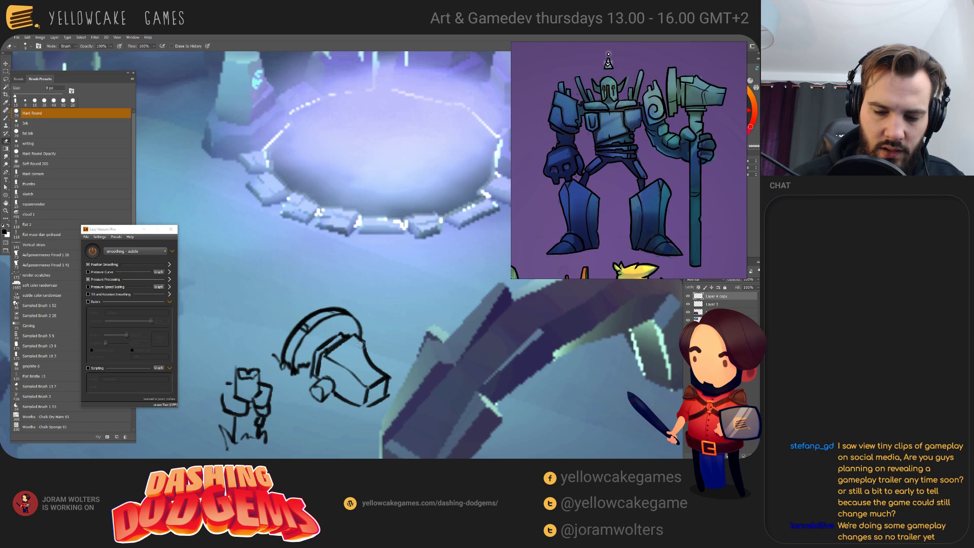
{"action": "key", "text": "ctrl+z"}
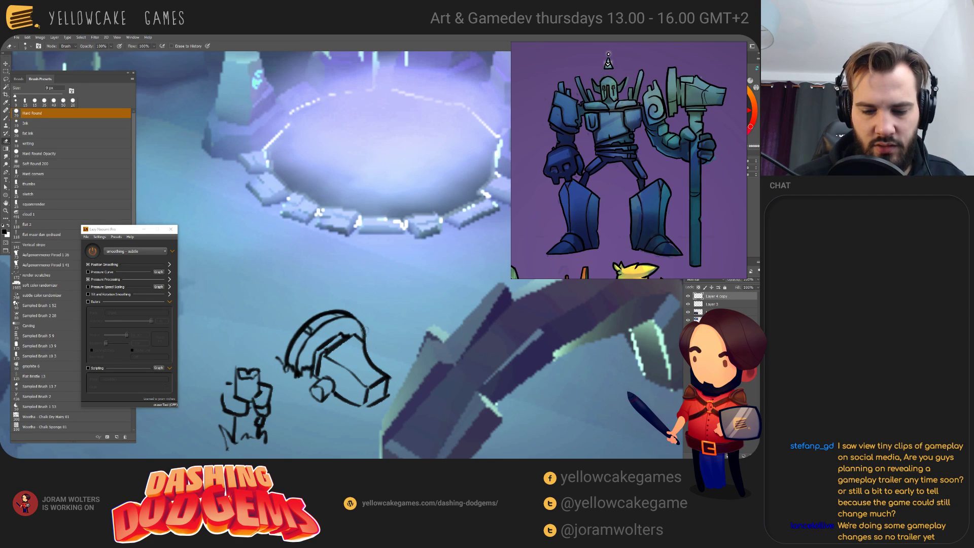
{"action": "key", "text": "v"}
{"action": "left_click_drag", "start_coordinate": [367, 336], "coordinate": [367, 339]}
{"action": "scroll", "coordinate": [375, 328], "scroll_direction": "up", "scroll_amount": 1}
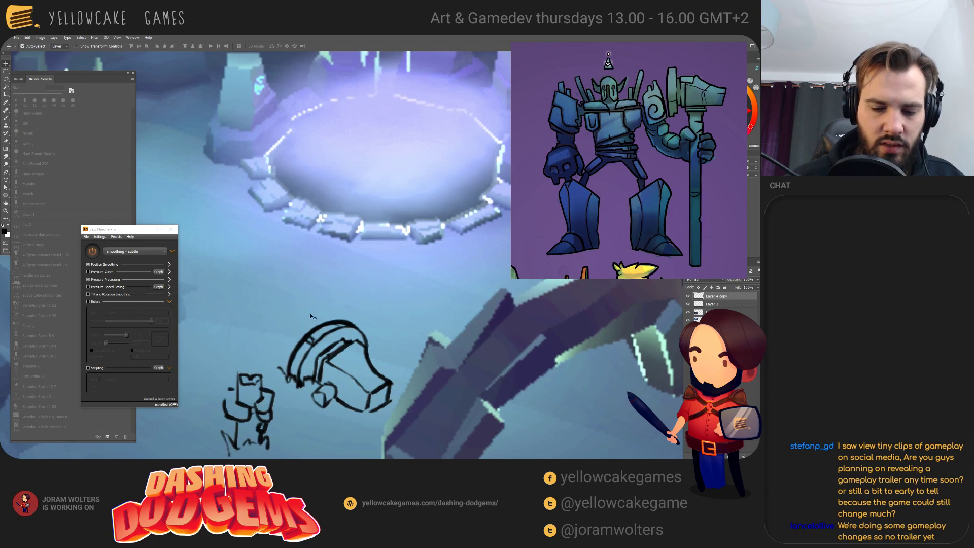
- Draw a box shape left of the figure and hatch shading inside it
{"action": "key", "text": "b"}
{"action": "key", "text": "e"}
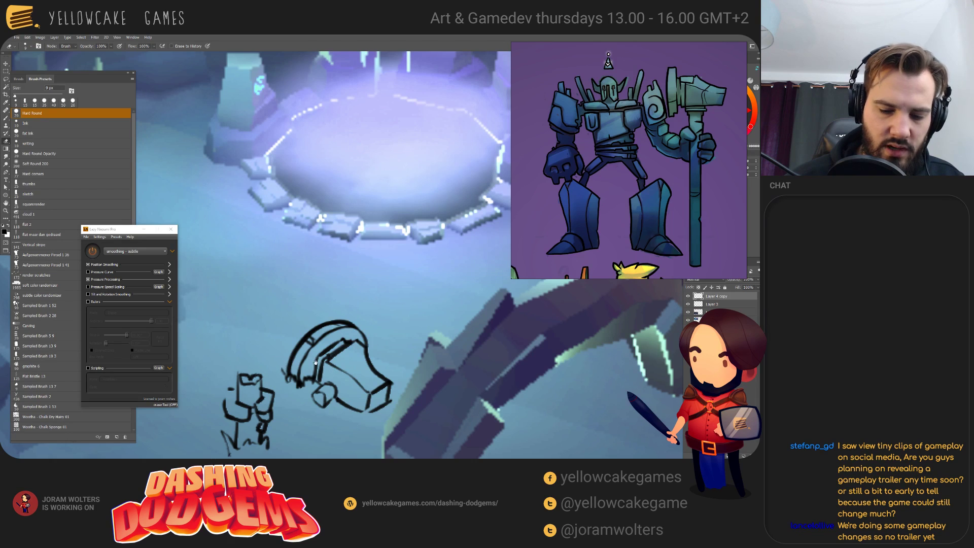
{"action": "left_click_drag", "start_coordinate": [315, 362], "coordinate": [386, 301]}
{"action": "key", "text": "b"}
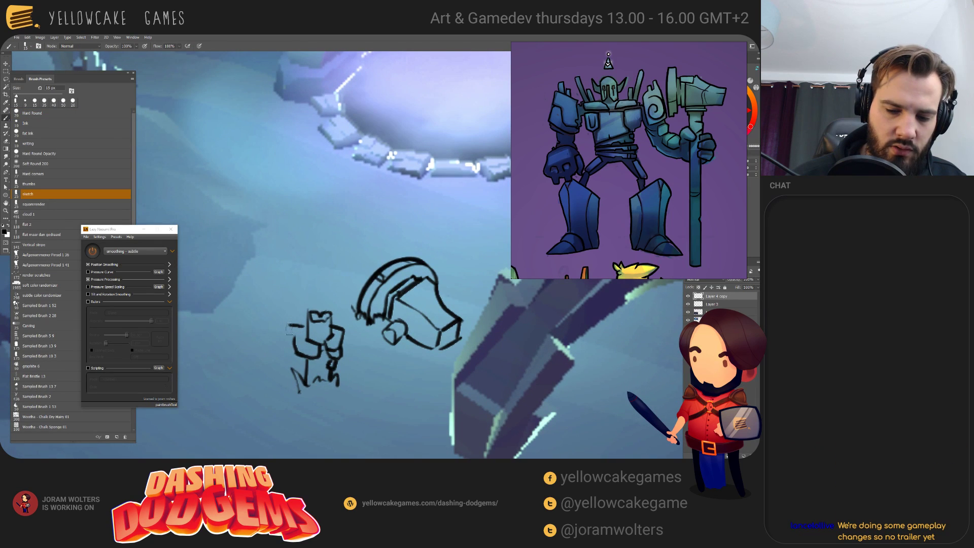
{"action": "mouse_move", "coordinate": [290, 325]}
{"action": "left_mouse_down"}
{"action": "mouse_move", "coordinate": [293, 350]}
{"action": "mouse_move", "coordinate": [325, 367]}
{"action": "mouse_move", "coordinate": [286, 315]}
{"action": "mouse_move", "coordinate": [234, 361]}
{"action": "mouse_move", "coordinate": [251, 383]}
{"action": "mouse_move", "coordinate": [296, 351]}
{"action": "mouse_move", "coordinate": [268, 377]}
{"action": "left_mouse_up"}
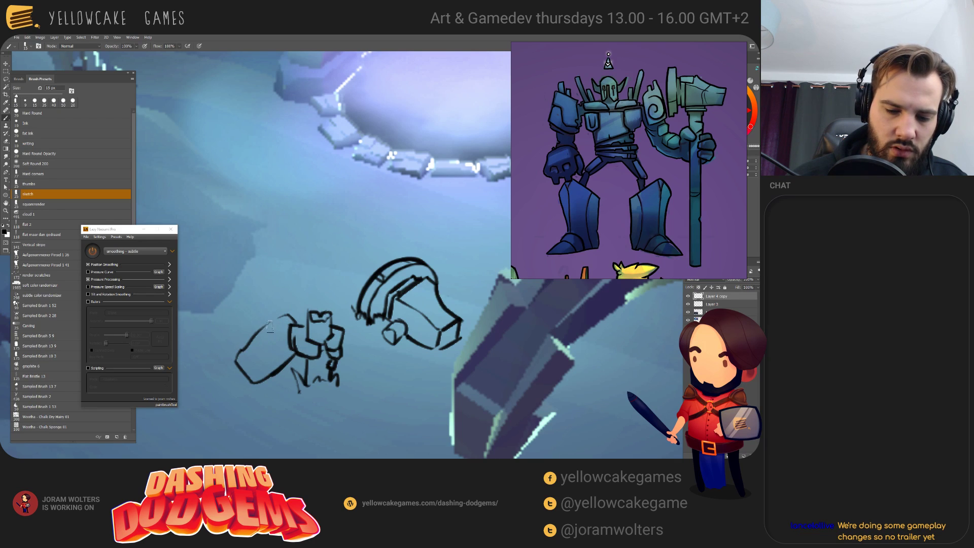
{"action": "mouse_move", "coordinate": [270, 327]}
{"action": "left_mouse_down"}
{"action": "mouse_move", "coordinate": [261, 382]}
{"action": "mouse_move", "coordinate": [255, 352]}
{"action": "mouse_move", "coordinate": [288, 317]}
{"action": "left_mouse_up"}
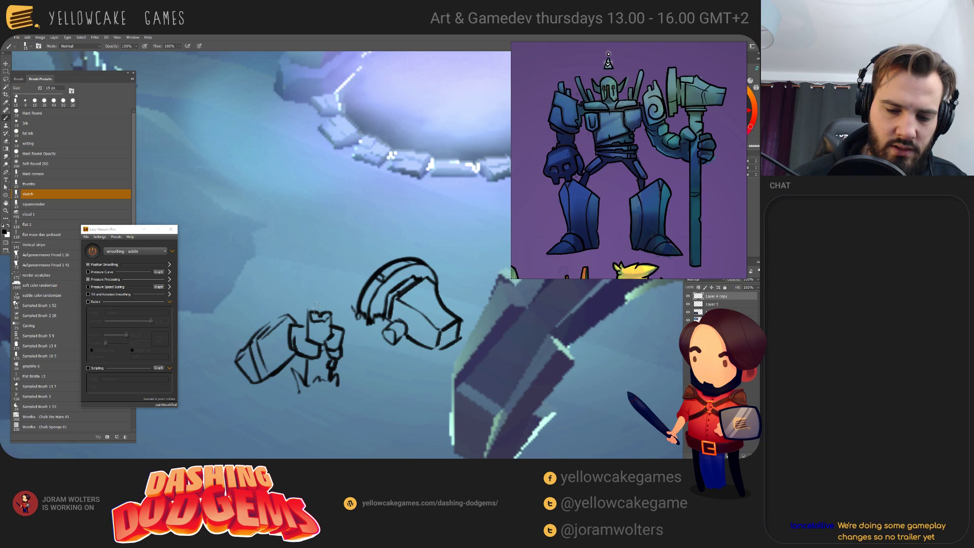
{"action": "left_click_drag", "start_coordinate": [413, 315], "coordinate": [431, 323]}
{"action": "mouse_move", "coordinate": [321, 316]}
{"action": "left_mouse_down"}
{"action": "mouse_move", "coordinate": [317, 342]}
{"action": "mouse_move", "coordinate": [309, 317]}
{"action": "mouse_move", "coordinate": [317, 343]}
{"action": "mouse_move", "coordinate": [298, 330]}
{"action": "mouse_move", "coordinate": [316, 344]}
{"action": "mouse_move", "coordinate": [310, 322]}
{"action": "mouse_move", "coordinate": [300, 326]}
{"action": "mouse_move", "coordinate": [313, 314]}
{"action": "mouse_move", "coordinate": [299, 325]}
{"action": "mouse_move", "coordinate": [323, 312]}
{"action": "left_mouse_up"}
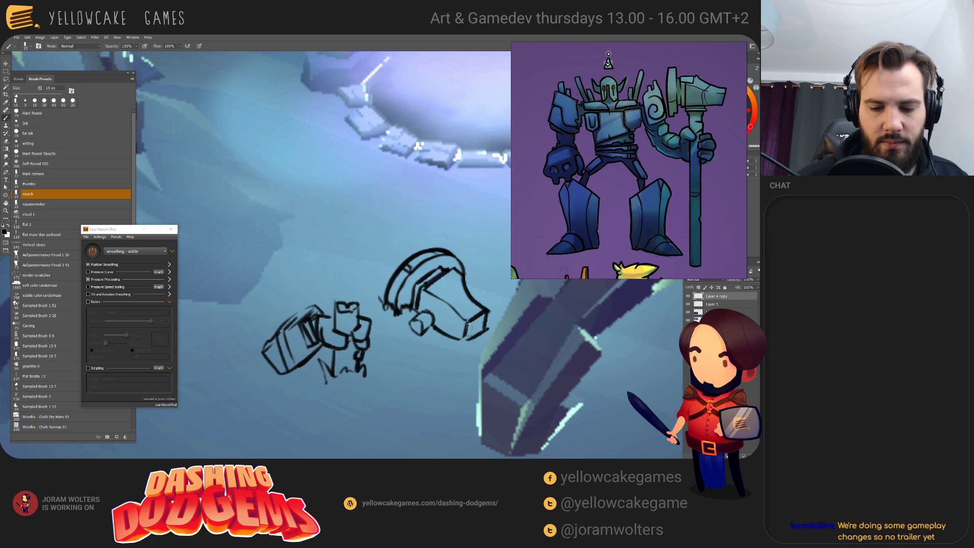
- Add detail strokes to the figure's right side, arm and head, undoing the last one
{"action": "left_click_drag", "start_coordinate": [473, 369], "coordinate": [464, 361]}
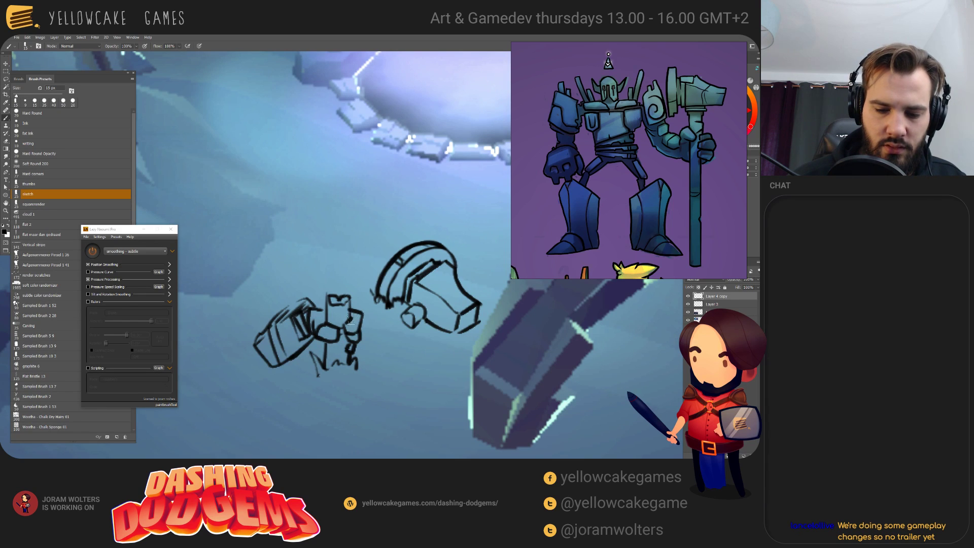
{"action": "mouse_move", "coordinate": [353, 321]}
{"action": "left_mouse_down"}
{"action": "mouse_move", "coordinate": [357, 337]}
{"action": "mouse_move", "coordinate": [362, 322]}
{"action": "left_mouse_up"}
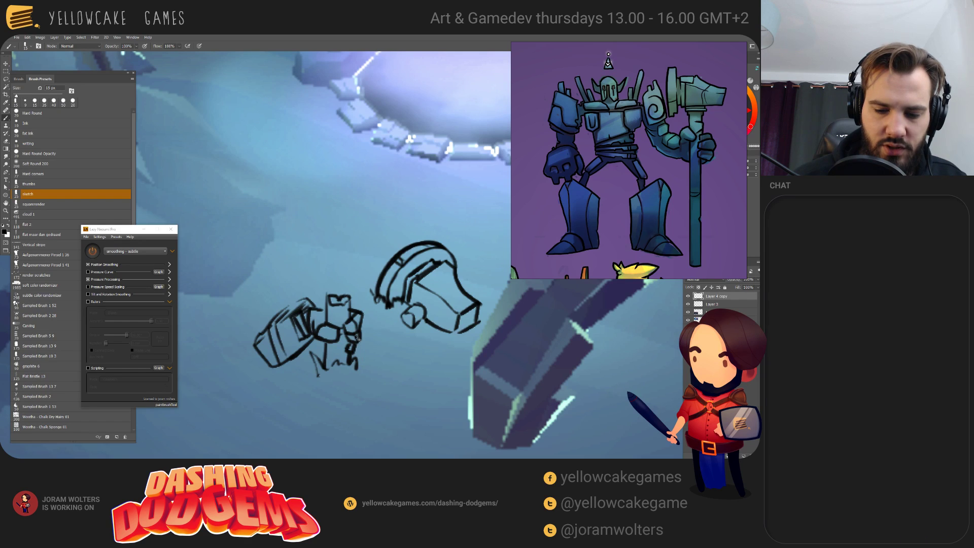
{"action": "mouse_move", "coordinate": [353, 333]}
{"action": "left_mouse_down"}
{"action": "mouse_move", "coordinate": [384, 403]}
{"action": "mouse_move", "coordinate": [342, 332]}
{"action": "mouse_move", "coordinate": [335, 353]}
{"action": "mouse_move", "coordinate": [325, 349]}
{"action": "mouse_move", "coordinate": [334, 358]}
{"action": "mouse_move", "coordinate": [353, 353]}
{"action": "left_mouse_up"}
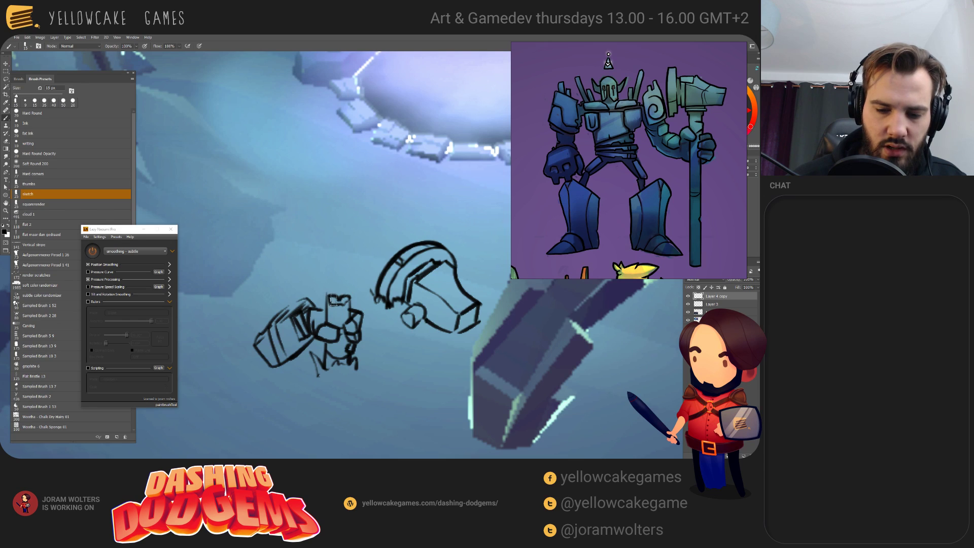
{"action": "left_click_drag", "start_coordinate": [329, 298], "coordinate": [334, 304]}
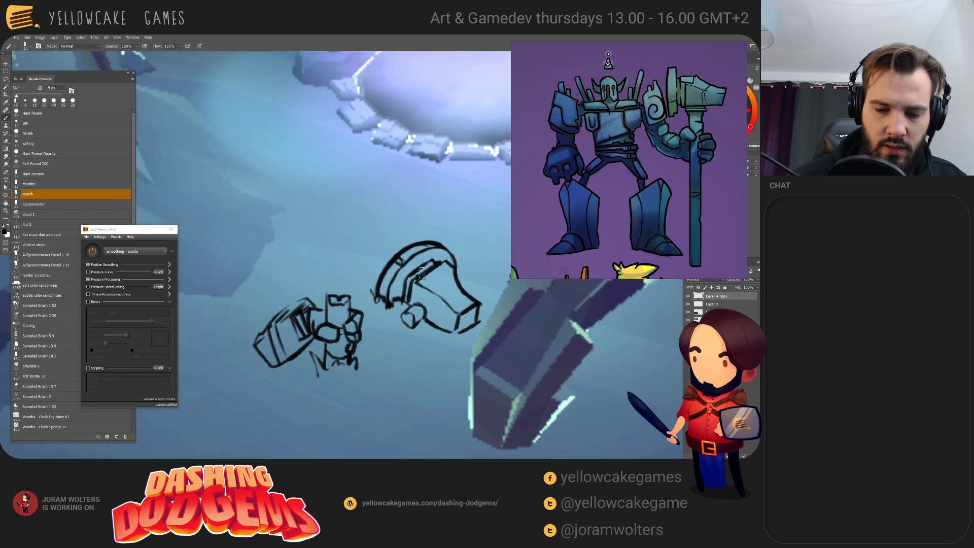
{"action": "mouse_move", "coordinate": [421, 272]}
{"action": "left_mouse_down"}
{"action": "mouse_move", "coordinate": [347, 312]}
{"action": "mouse_move", "coordinate": [354, 341]}
{"action": "left_mouse_up"}
{"action": "key", "text": "ctrl+z"}
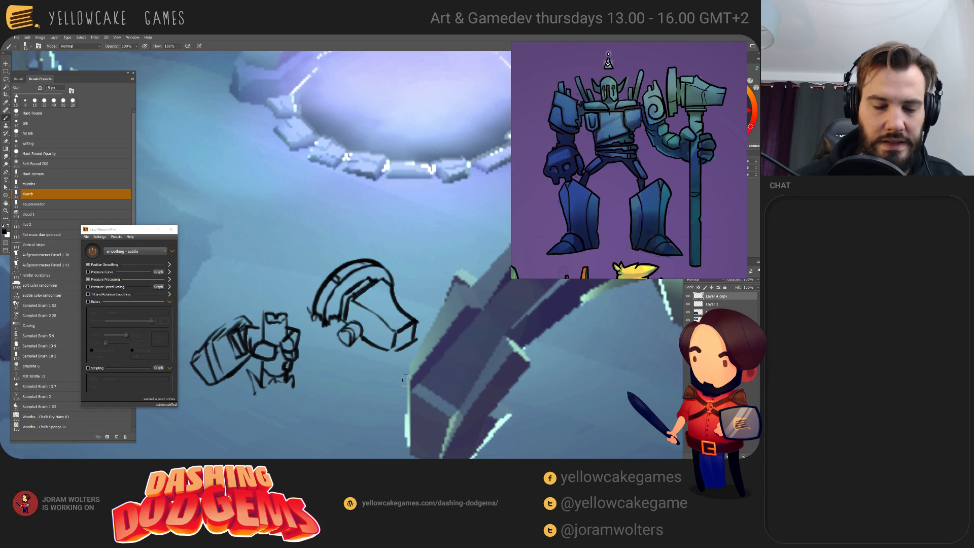
- Switch to Chrome and reload the Dashing Dodgems GitLab issue board
{"action": "key", "text": "super+Tab"}
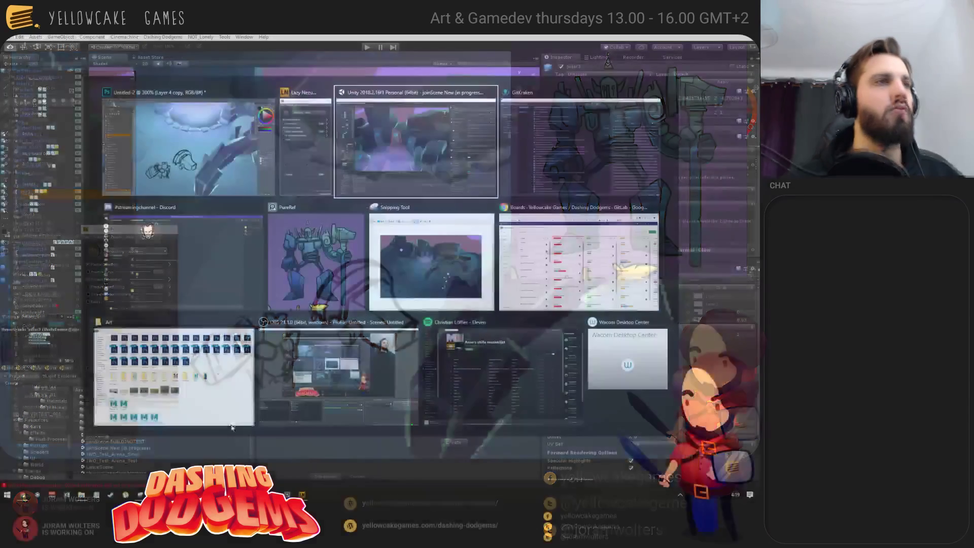
{"action": "left_click", "coordinate": [581, 262]}
{"action": "key", "text": "ctrl+l"}
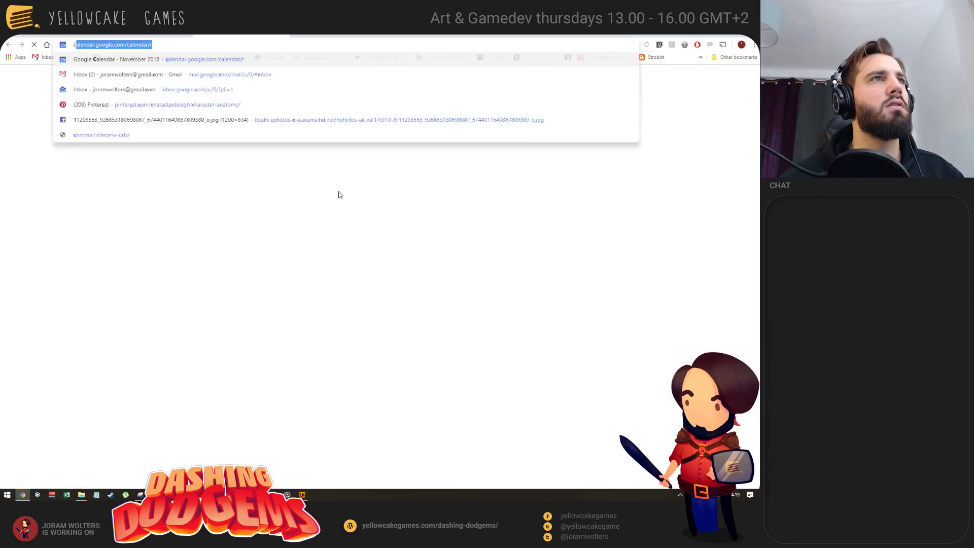
{"action": "key", "text": "Return"}
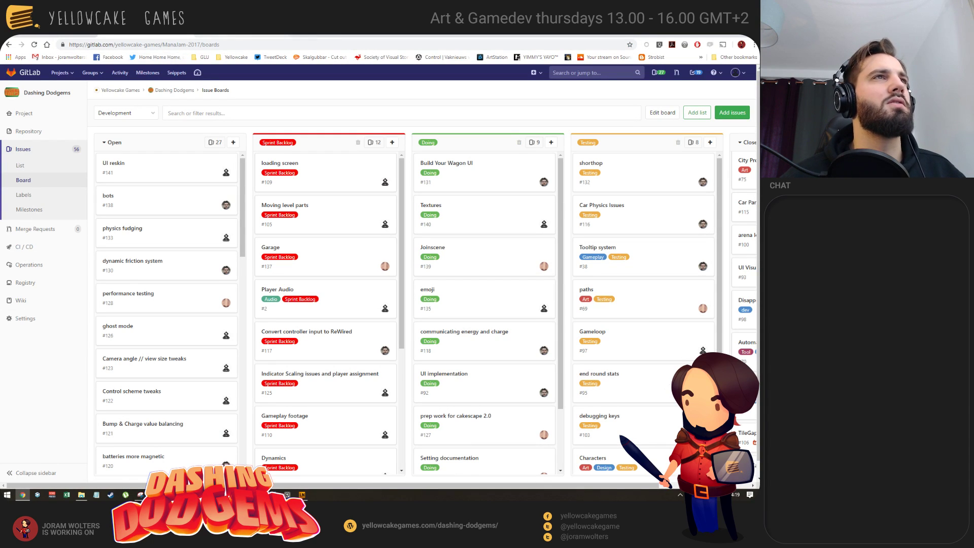
- Hide the personal calendar, view December 2018, then return to Unity
{"action": "left_click", "coordinate": [228, 31]}
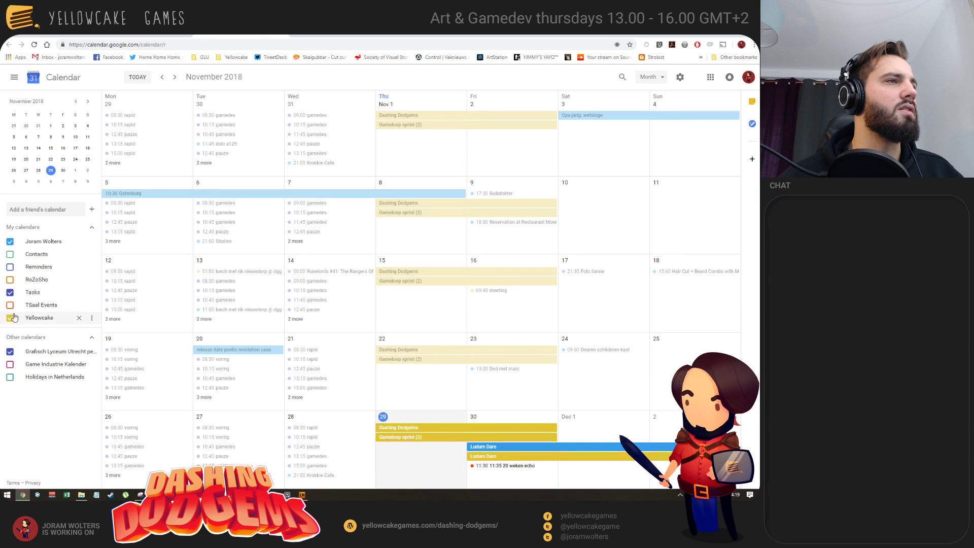
{"action": "left_click", "coordinate": [9, 241]}
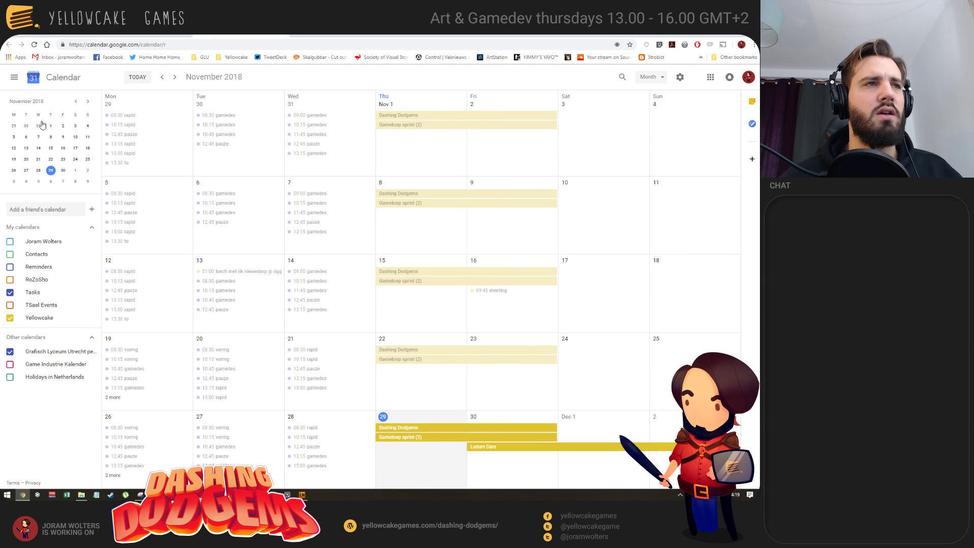
{"action": "left_click", "coordinate": [174, 77]}
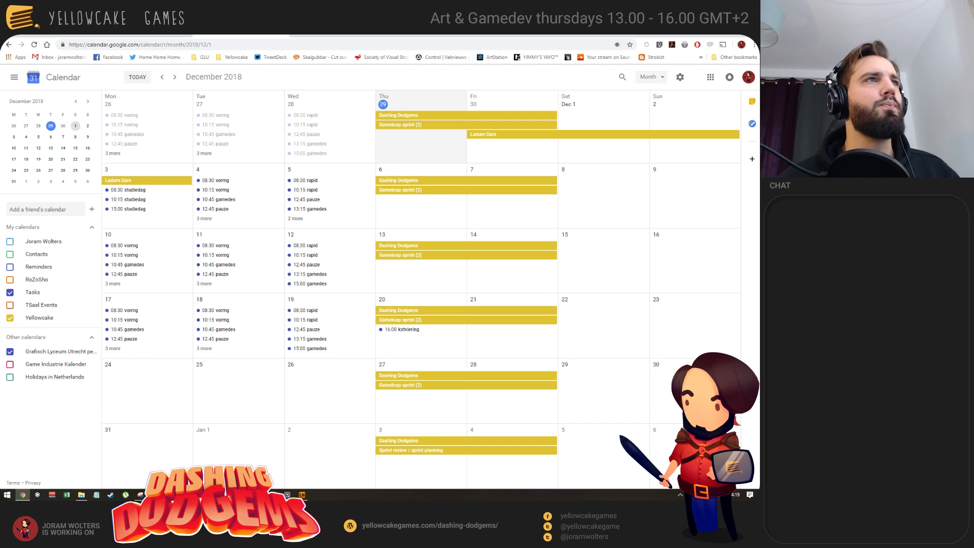
{"action": "left_click", "coordinate": [287, 39]}
{"action": "key", "text": "alt+Tab"}
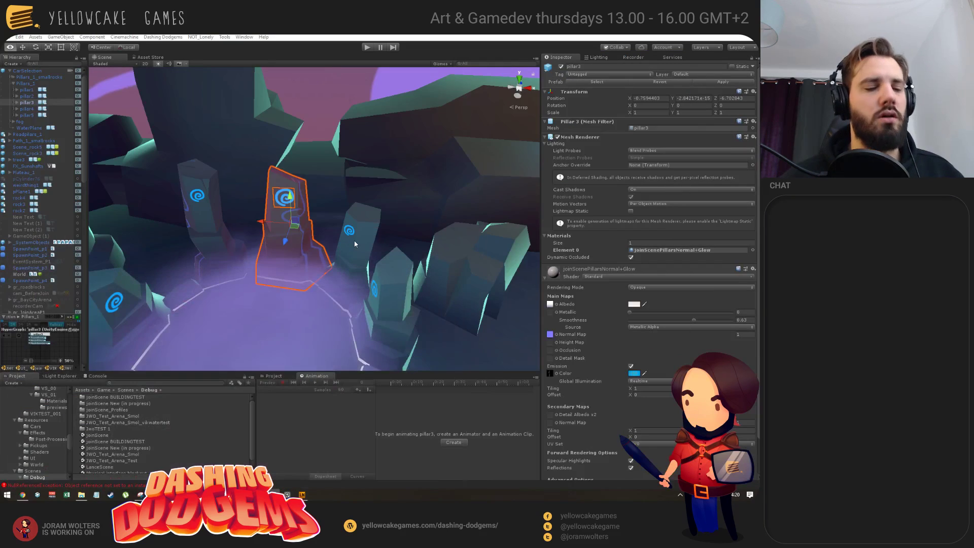
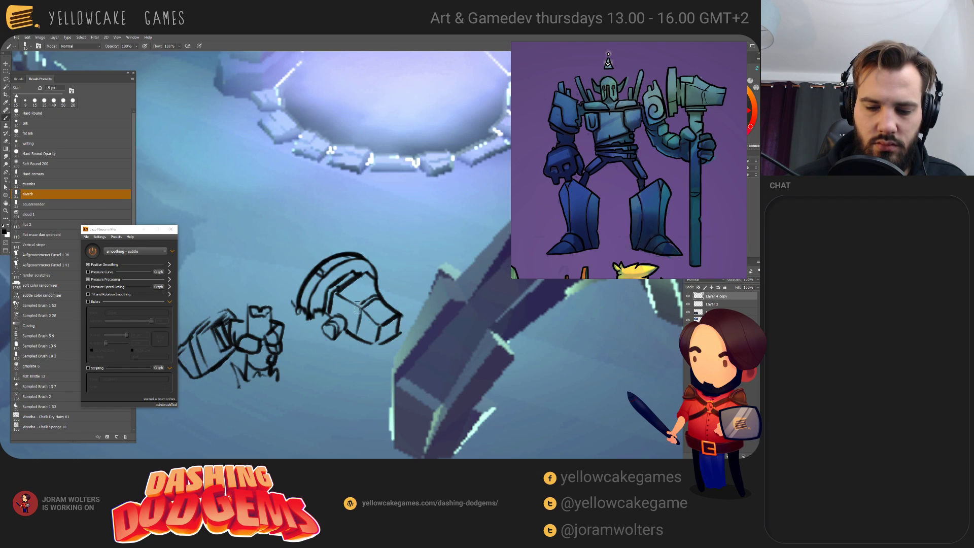
- Erase the stray line at the helmet's corner on Layer 3, then move Layer 3 in the stack
{"action": "key", "text": "e"}
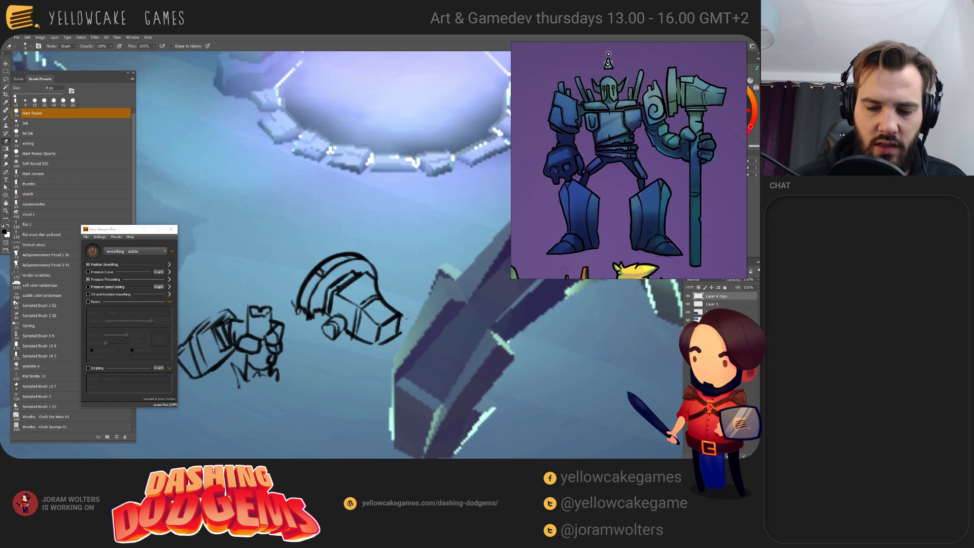
{"action": "key", "text": "alt+bracketleft"}
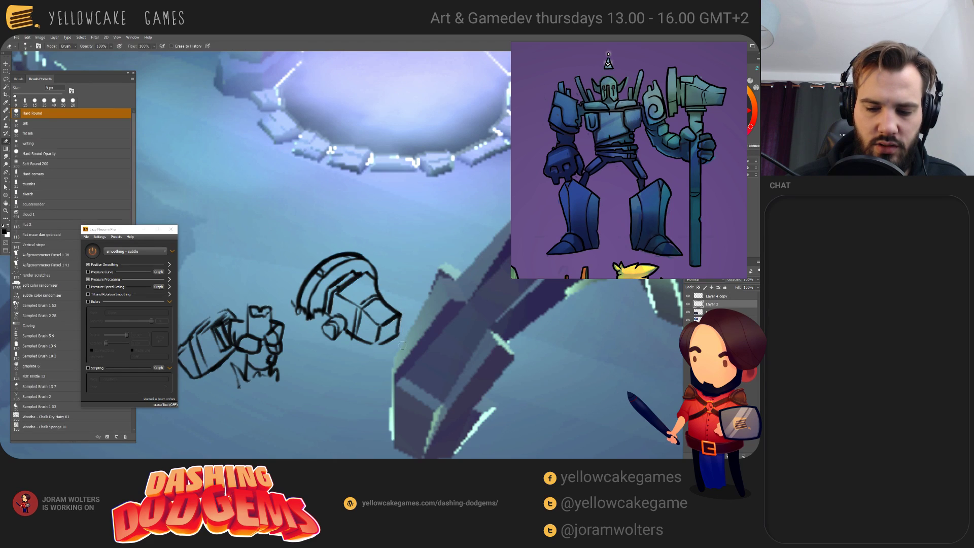
{"action": "left_click_drag", "start_coordinate": [401, 314], "coordinate": [401, 334]}
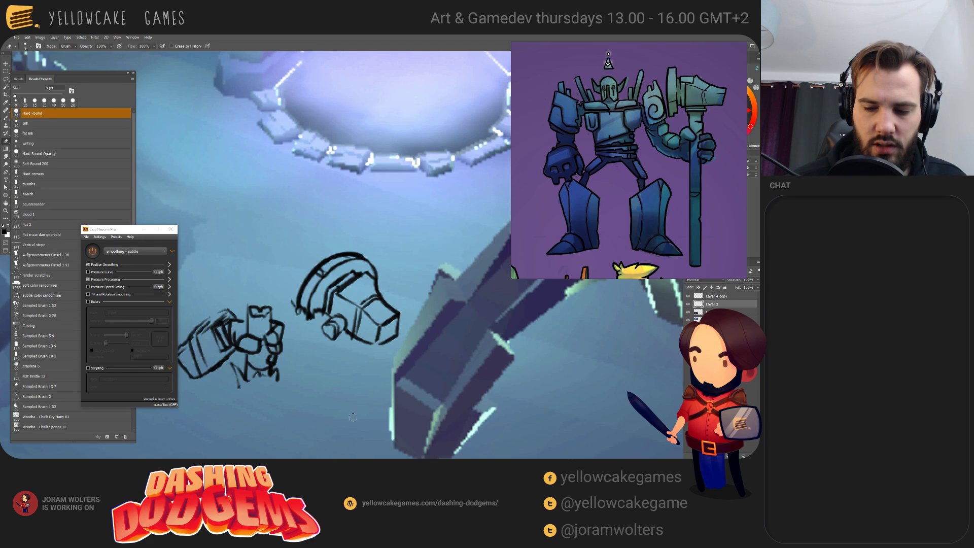
{"action": "left_click", "coordinate": [726, 298]}
{"action": "left_click", "coordinate": [688, 303]}
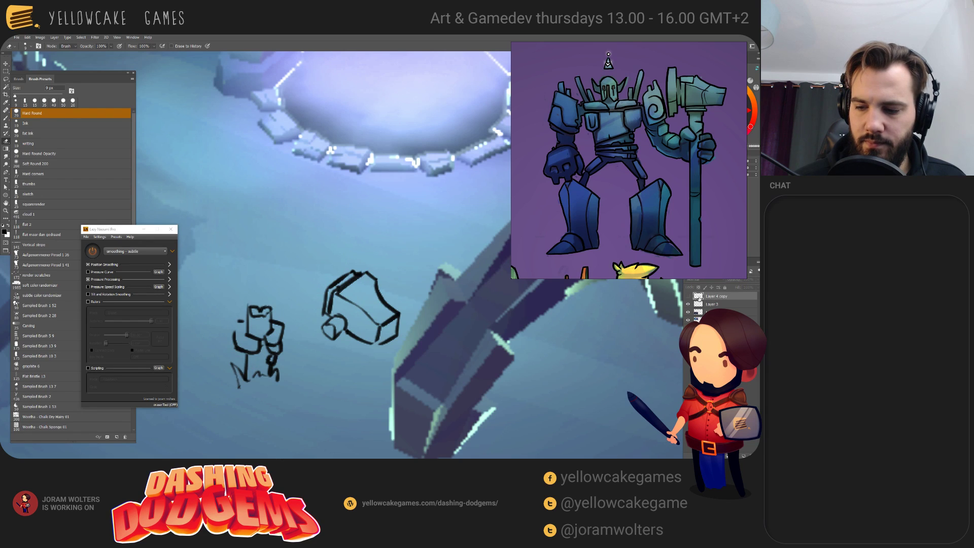
{"action": "left_click", "coordinate": [688, 297]}
{"action": "left_click_drag", "start_coordinate": [717, 303], "coordinate": [744, 456]}
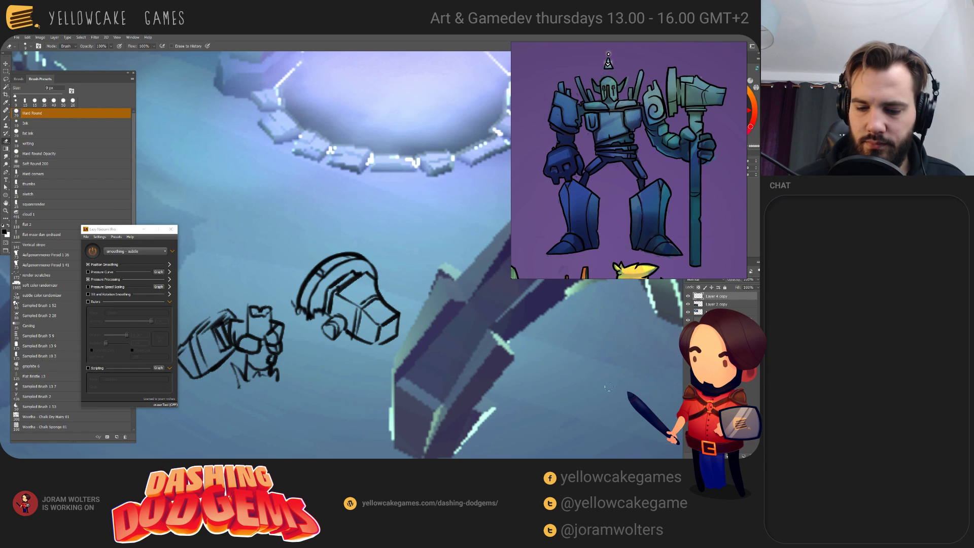
{"action": "scroll", "coordinate": [346, 365], "scroll_direction": "up", "scroll_amount": 2}
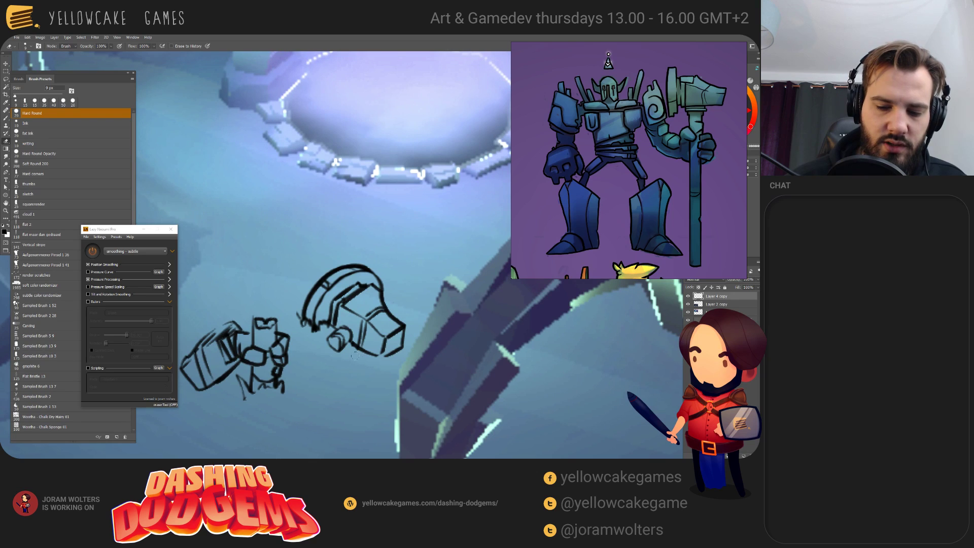
- Erase the stray lines at the helmet's lower right and undo a misdrawn stroke
{"action": "key", "text": "b"}
{"action": "key", "text": "e"}
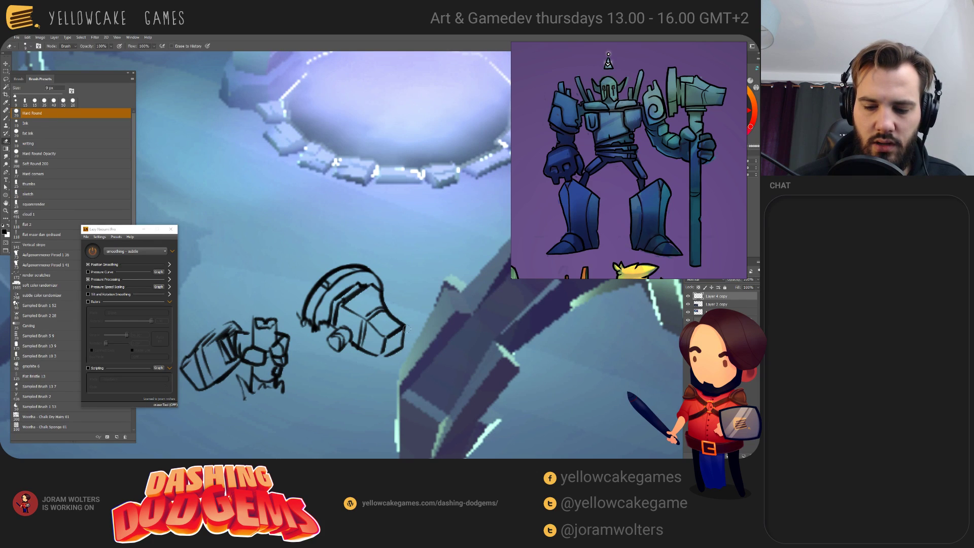
{"action": "mouse_move", "coordinate": [406, 327]}
{"action": "left_mouse_down"}
{"action": "mouse_move", "coordinate": [378, 354]}
{"action": "mouse_move", "coordinate": [406, 342]}
{"action": "mouse_move", "coordinate": [378, 358]}
{"action": "mouse_move", "coordinate": [404, 339]}
{"action": "mouse_move", "coordinate": [400, 347]}
{"action": "mouse_move", "coordinate": [405, 330]}
{"action": "mouse_move", "coordinate": [398, 353]}
{"action": "mouse_move", "coordinate": [408, 348]}
{"action": "left_mouse_up"}
{"action": "key", "text": "b"}
{"action": "key", "text": "ctrl+z"}
{"action": "key", "text": "ctrl+z"}
{"action": "key", "text": "ctrl+z"}
- Add a short stroke and a small round stroke near the visor with the 15 px sketch brush
{"action": "key", "text": "e"}
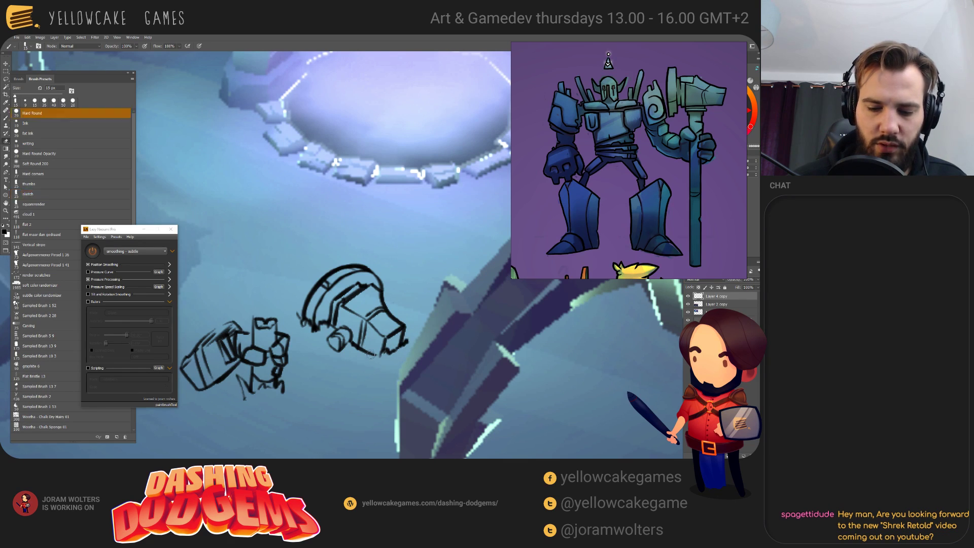
{"action": "key", "text": "b"}
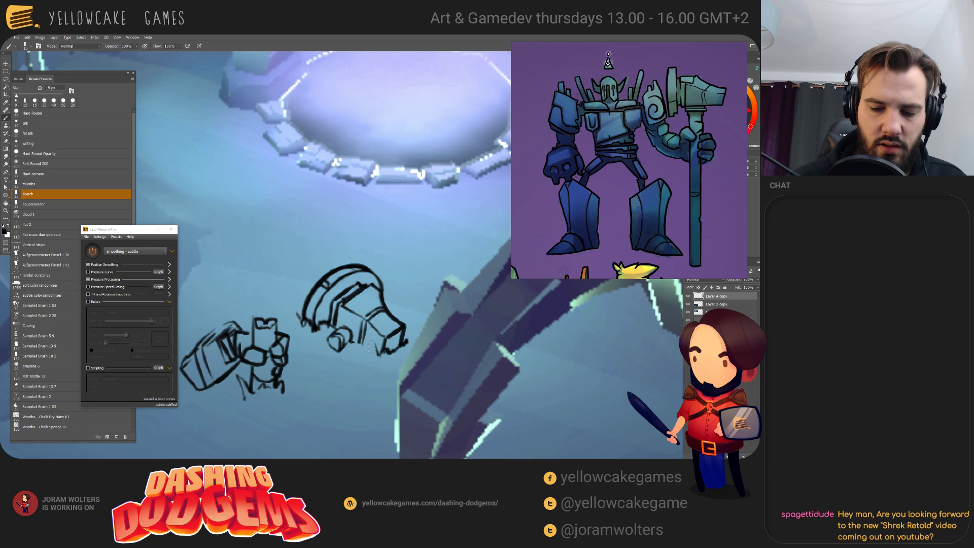
{"action": "left_click_drag", "start_coordinate": [361, 346], "coordinate": [350, 336]}
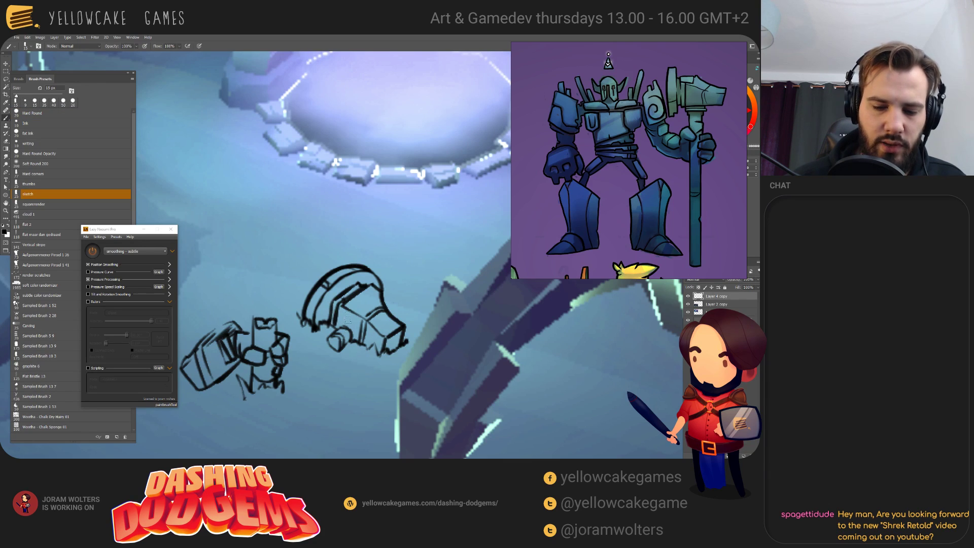
{"action": "key", "text": "e"}
{"action": "key", "text": "b"}
{"action": "mouse_move", "coordinate": [331, 337]}
{"action": "left_mouse_down"}
{"action": "mouse_move", "coordinate": [327, 348]}
{"action": "mouse_move", "coordinate": [343, 350]}
{"action": "left_mouse_up"}
{"action": "left_click_drag", "start_coordinate": [418, 370], "coordinate": [408, 398]}
{"action": "left_click_drag", "start_coordinate": [404, 310], "coordinate": [429, 349]}
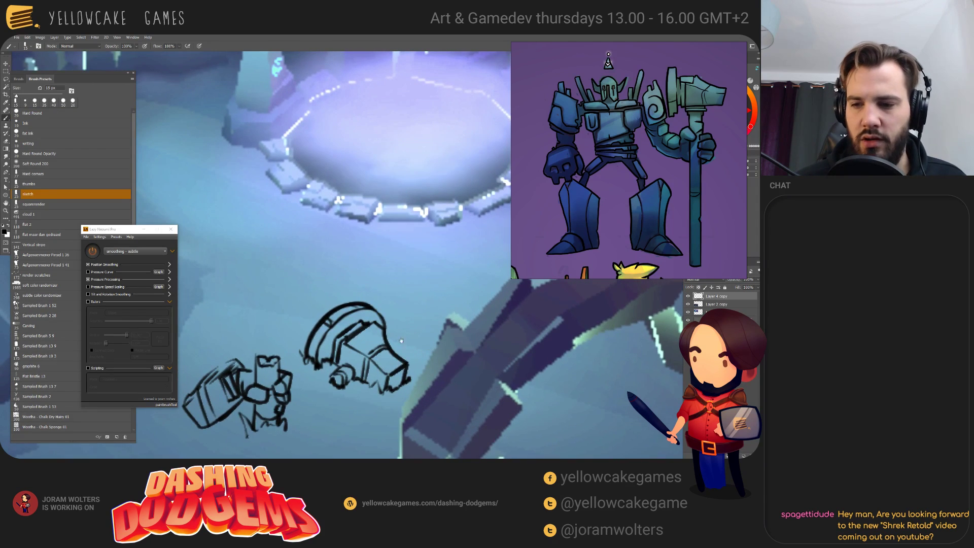
{"action": "left_click_drag", "start_coordinate": [412, 382], "coordinate": [396, 374]}
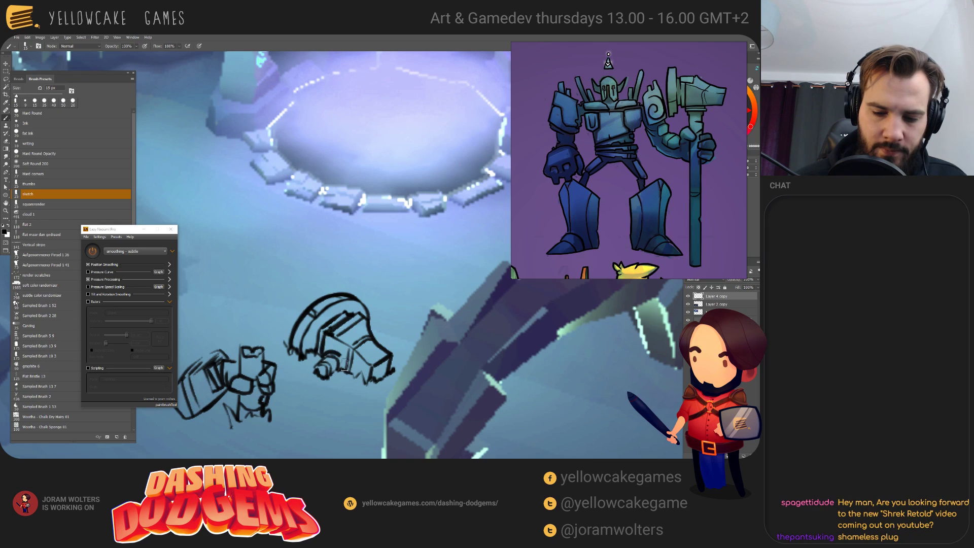
- Zoom out to check the whole cave screenshot, then zoom back in on the sketch
{"action": "key", "text": "ctrl+minus"}
{"action": "key", "text": "ctrl+minus"}
{"action": "key", "text": "ctrl+minus"}
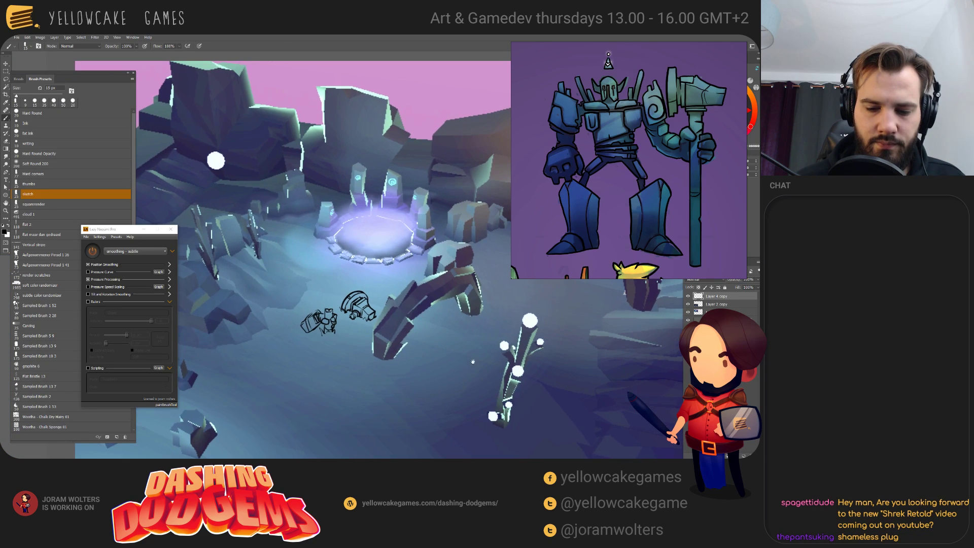
{"action": "key", "text": "ctrl+minus"}
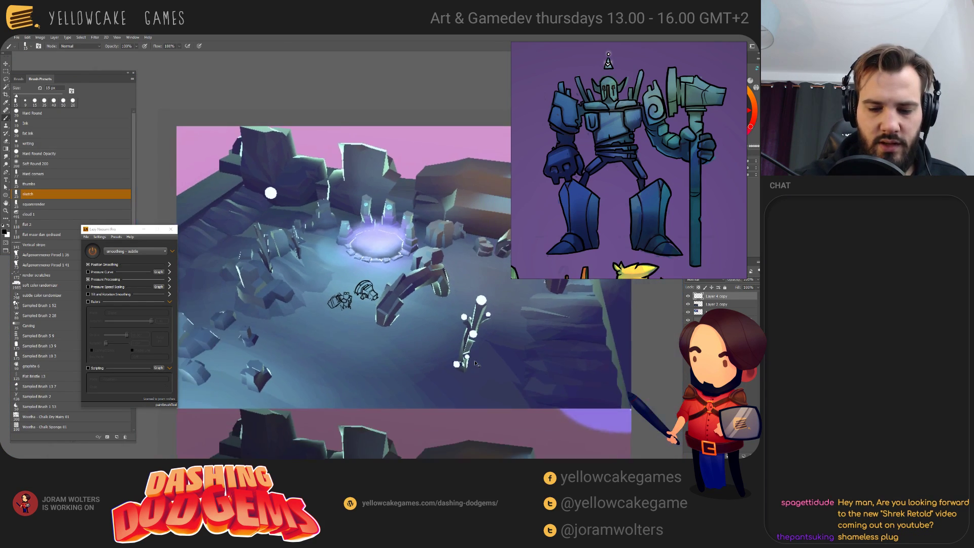
{"action": "key", "text": "ctrl+plus"}
{"action": "key", "text": "ctrl+plus"}
{"action": "key", "text": "ctrl+plus"}
{"action": "left_click_drag", "start_coordinate": [475, 361], "coordinate": [520, 374]}
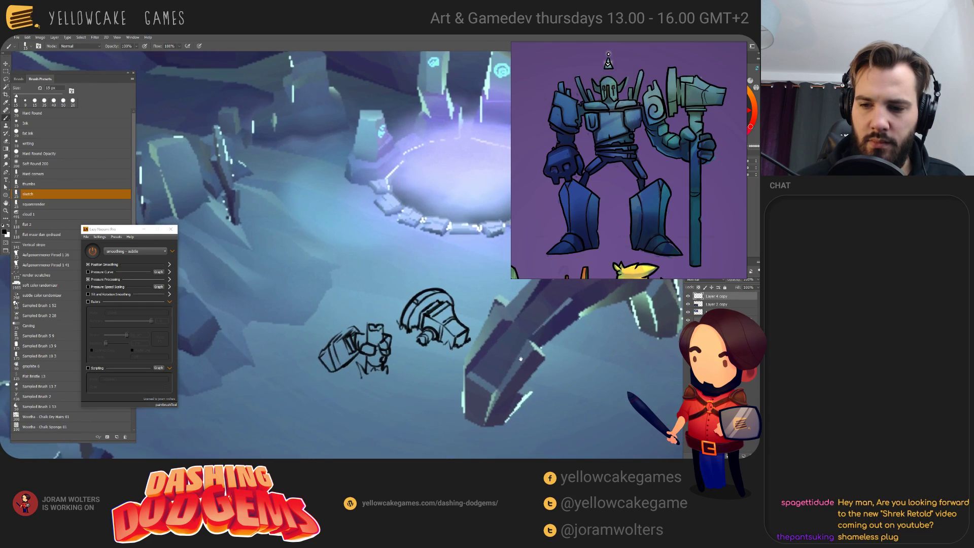
{"action": "left_click_drag", "start_coordinate": [515, 346], "coordinate": [522, 357]}
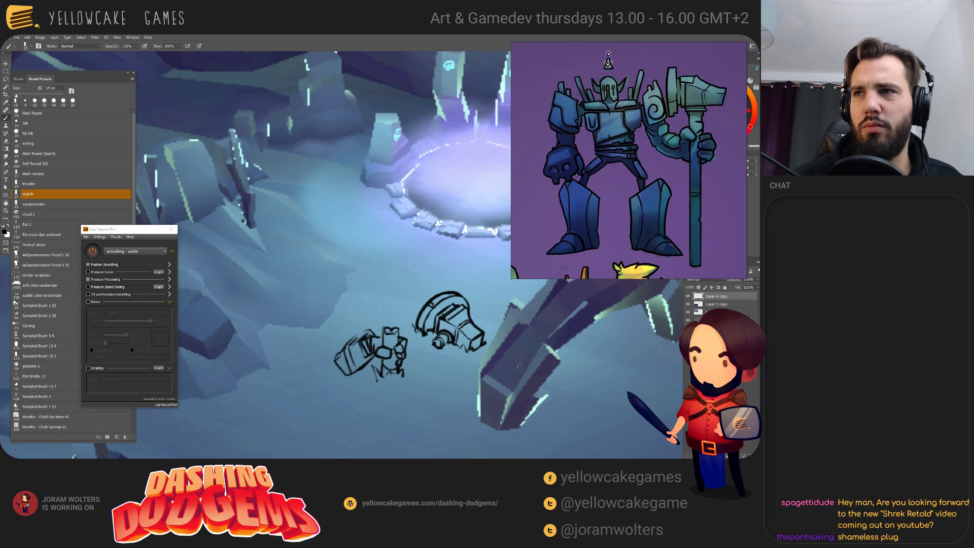
{"action": "mouse_move", "coordinate": [451, 344]}
{"action": "left_mouse_down"}
{"action": "mouse_move", "coordinate": [413, 327]}
{"action": "mouse_move", "coordinate": [396, 339]}
{"action": "left_mouse_up"}
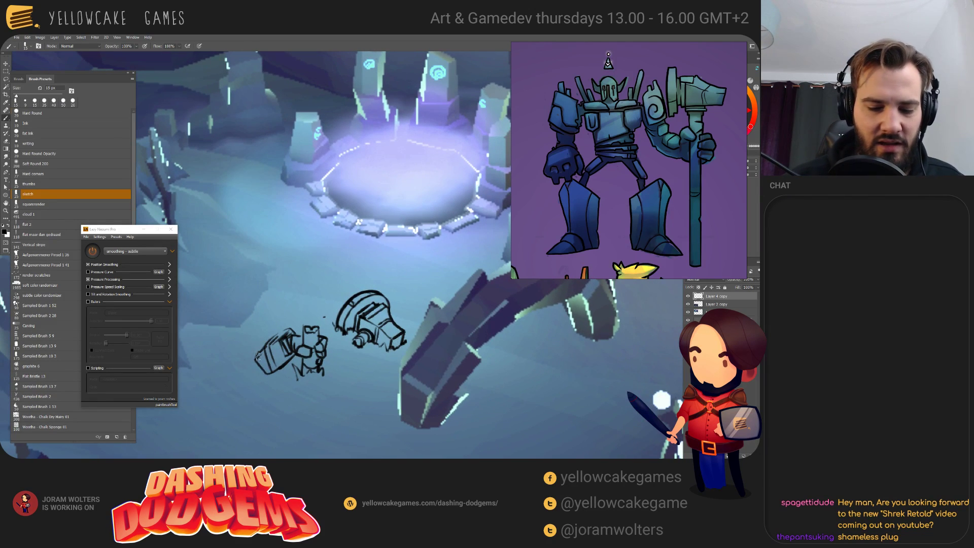
{"action": "key", "text": "e"}
{"action": "key", "text": "b"}
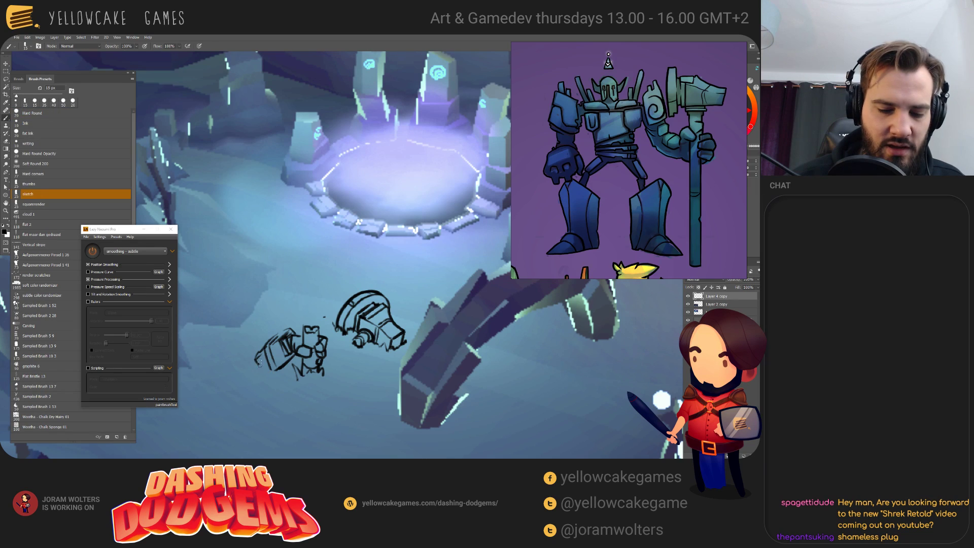
- Hatch along the robot sketch's left edge and add small marks at its lower right
{"action": "mouse_move", "coordinate": [258, 364]}
{"action": "left_mouse_down"}
{"action": "mouse_move", "coordinate": [269, 371]}
{"action": "mouse_move", "coordinate": [282, 361]}
{"action": "left_mouse_up"}
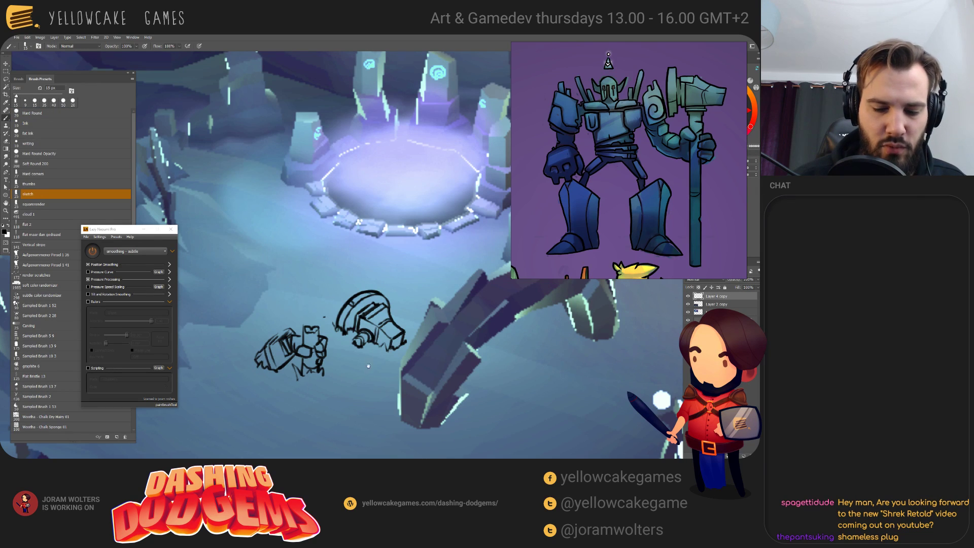
{"action": "scroll", "coordinate": [368, 366], "scroll_direction": "up", "scroll_amount": 1}
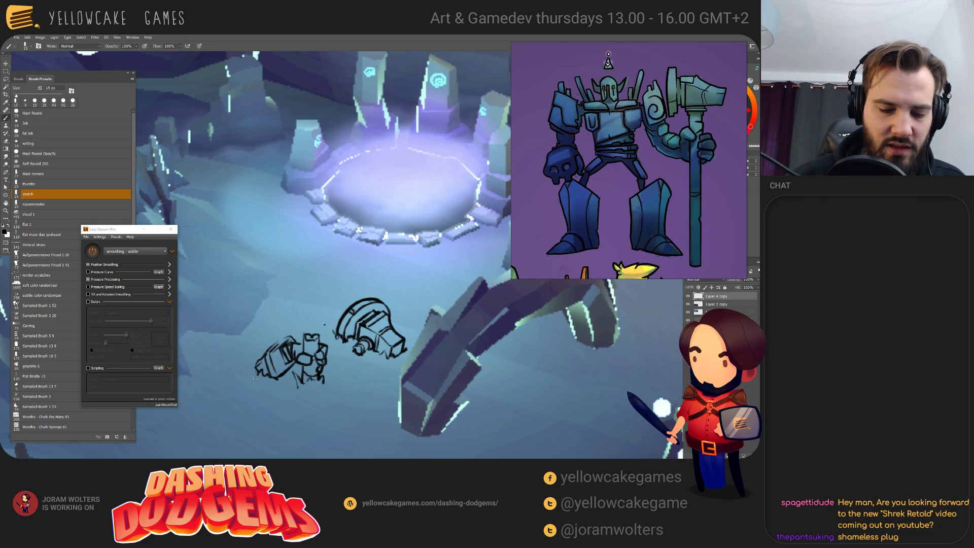
{"action": "left_click_drag", "start_coordinate": [256, 376], "coordinate": [264, 376]}
{"action": "scroll", "coordinate": [362, 358], "scroll_direction": "up", "scroll_amount": 2}
{"action": "scroll", "coordinate": [363, 358], "scroll_direction": "right", "scroll_amount": 2}
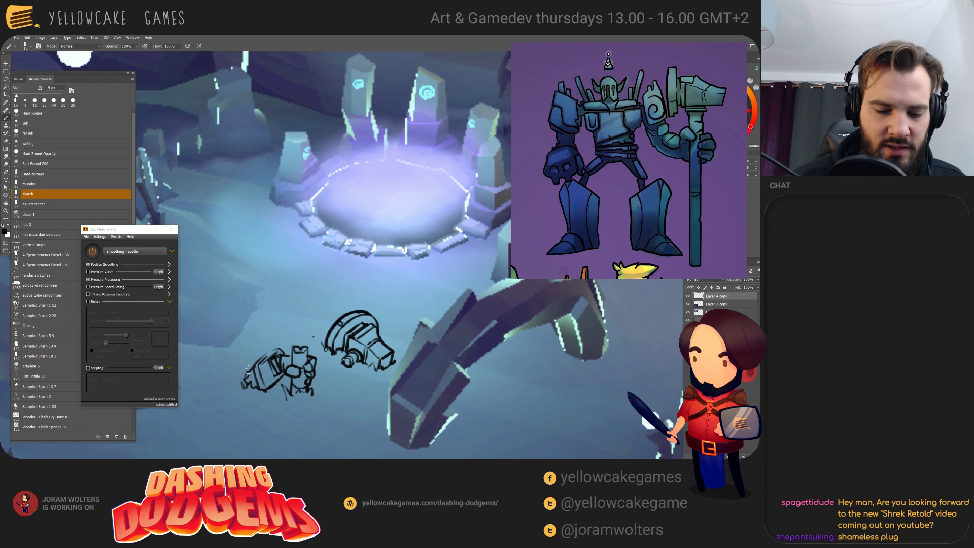
{"action": "left_click_drag", "start_coordinate": [248, 369], "coordinate": [254, 353]}
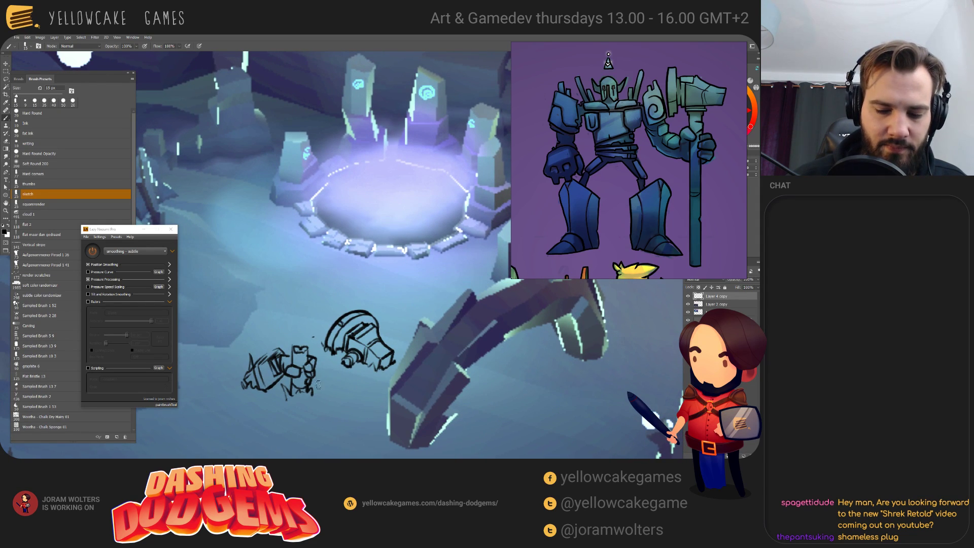
{"action": "mouse_move", "coordinate": [313, 383]}
{"action": "left_mouse_down"}
{"action": "mouse_move", "coordinate": [294, 361]}
{"action": "mouse_move", "coordinate": [311, 342]}
{"action": "mouse_move", "coordinate": [292, 364]}
{"action": "mouse_move", "coordinate": [306, 369]}
{"action": "mouse_move", "coordinate": [295, 371]}
{"action": "mouse_move", "coordinate": [304, 336]}
{"action": "mouse_move", "coordinate": [321, 354]}
{"action": "left_mouse_up"}
- Undo the last stroke and draw a small round head above the robot
{"action": "key", "text": "ctrl+z"}
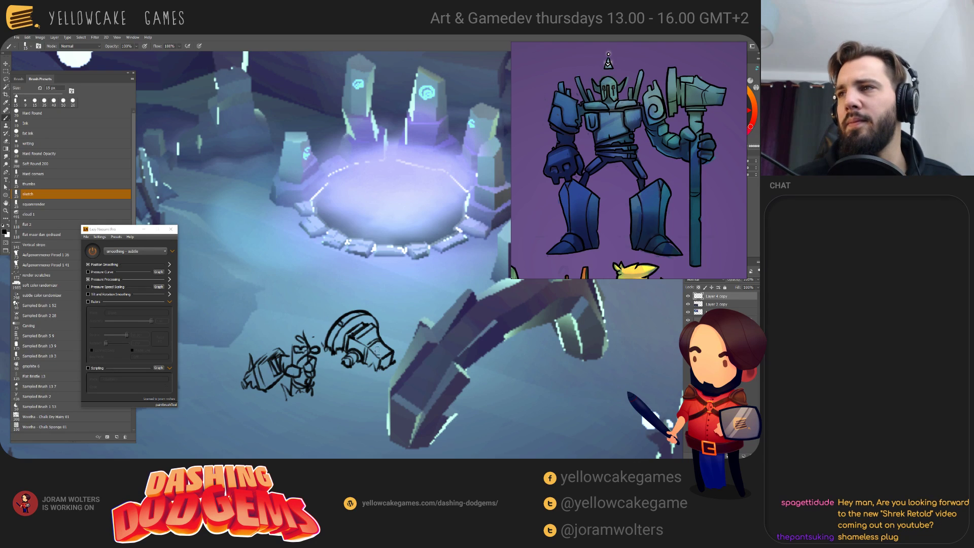
{"action": "mouse_move", "coordinate": [372, 335]}
{"action": "left_mouse_down"}
{"action": "mouse_move", "coordinate": [379, 325]}
{"action": "mouse_move", "coordinate": [383, 334]}
{"action": "mouse_move", "coordinate": [382, 300]}
{"action": "mouse_move", "coordinate": [398, 302]}
{"action": "mouse_move", "coordinate": [366, 319]}
{"action": "left_mouse_up"}
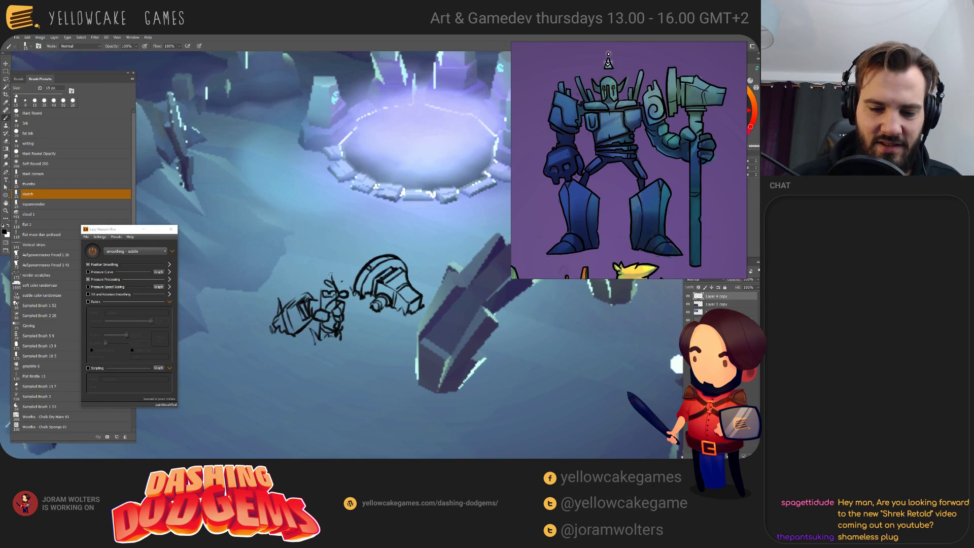
{"action": "left_click_drag", "start_coordinate": [330, 274], "coordinate": [332, 279]}
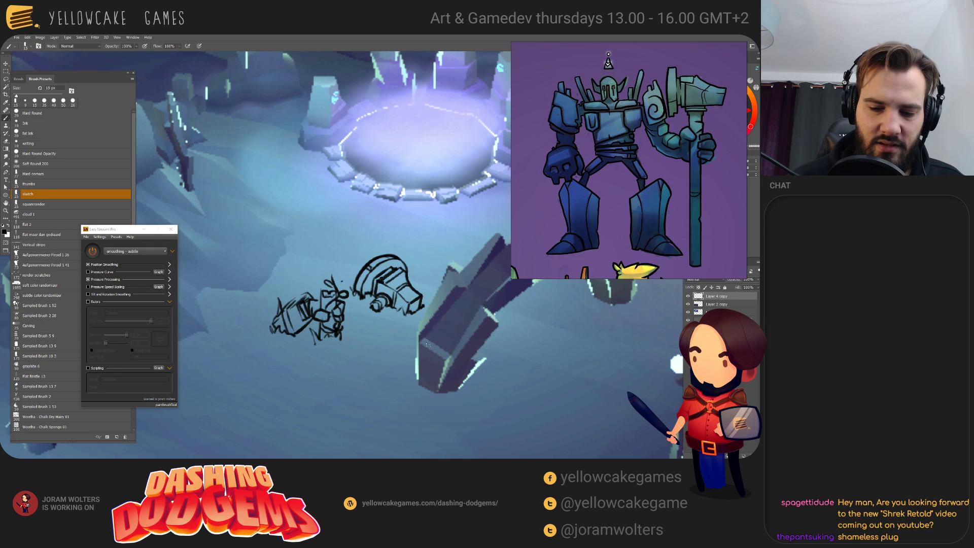
{"action": "mouse_move", "coordinate": [385, 331]}
{"action": "left_mouse_down"}
{"action": "mouse_move", "coordinate": [373, 337]}
{"action": "mouse_move", "coordinate": [402, 361]}
{"action": "mouse_move", "coordinate": [400, 379]}
{"action": "mouse_move", "coordinate": [285, 387]}
{"action": "mouse_move", "coordinate": [371, 378]}
{"action": "left_mouse_up"}
- Scale the whole sketch down to about 57 percent with Free Transform
{"action": "key", "text": "ctrl+t"}
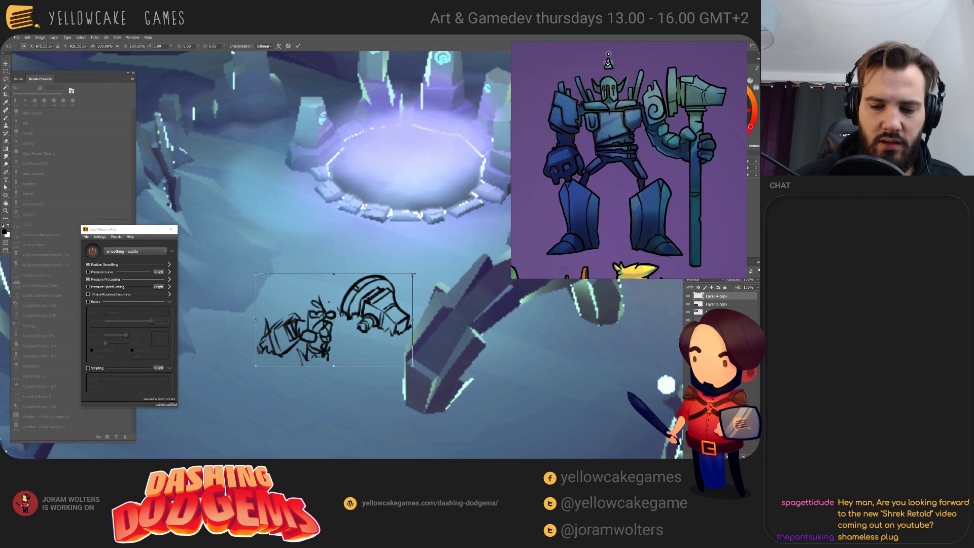
{"action": "left_click_drag", "start_coordinate": [415, 274], "coordinate": [363, 320]}
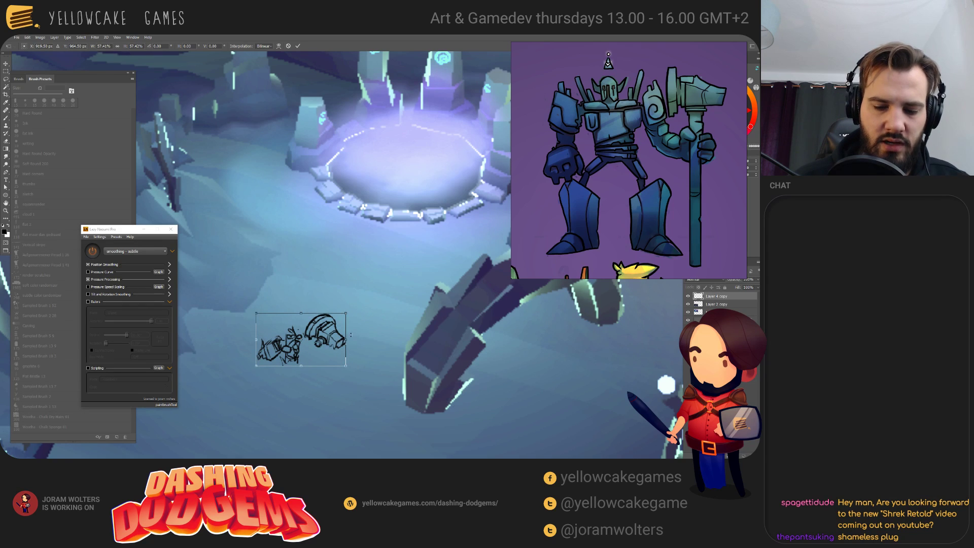
{"action": "key", "text": "Return"}
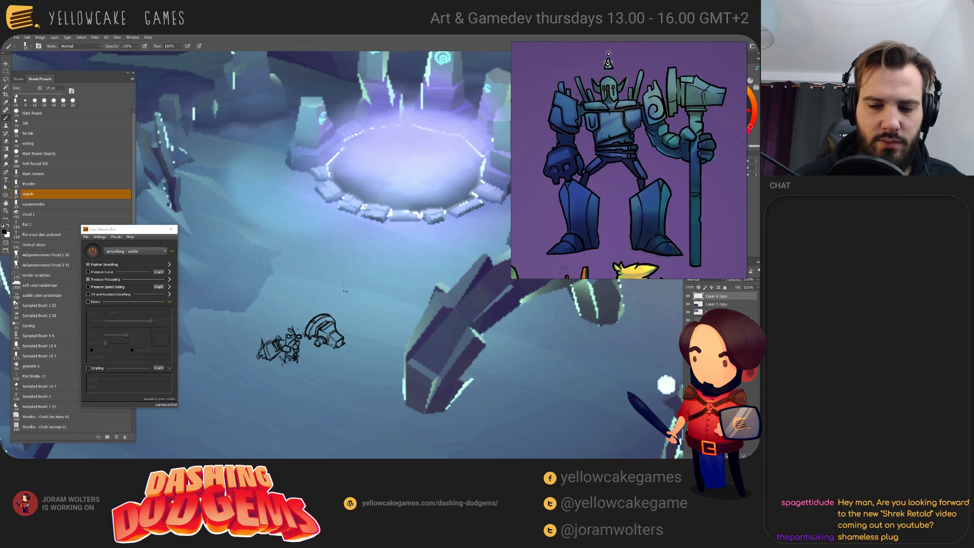
- Reposition the sketch with the Move tool, then try moving the little figure and undo that move
{"action": "key", "text": "v"}
{"action": "mouse_move", "coordinate": [328, 315]}
{"action": "left_mouse_down"}
{"action": "mouse_move", "coordinate": [387, 305]}
{"action": "mouse_move", "coordinate": [258, 356]}
{"action": "left_mouse_up"}
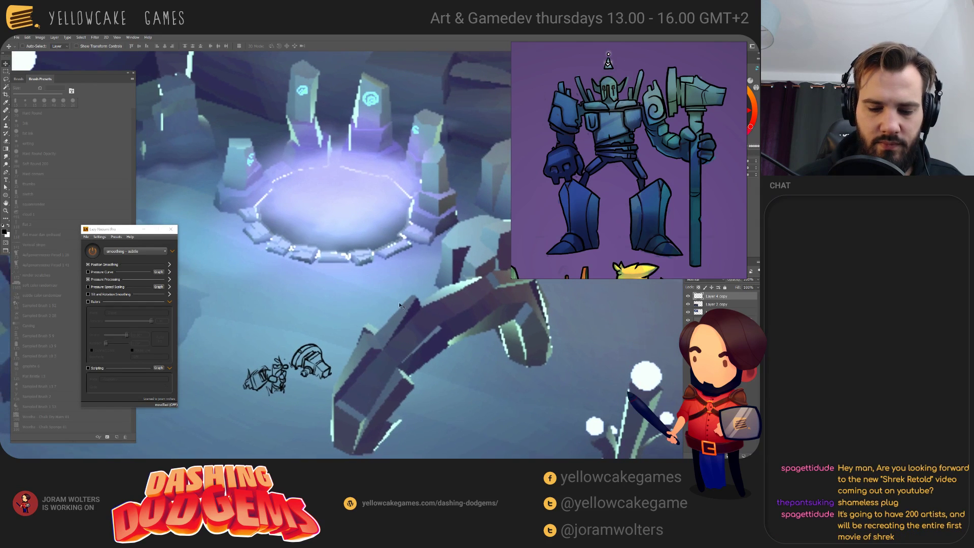
{"action": "scroll", "coordinate": [375, 356], "scroll_direction": "up", "scroll_amount": 2}
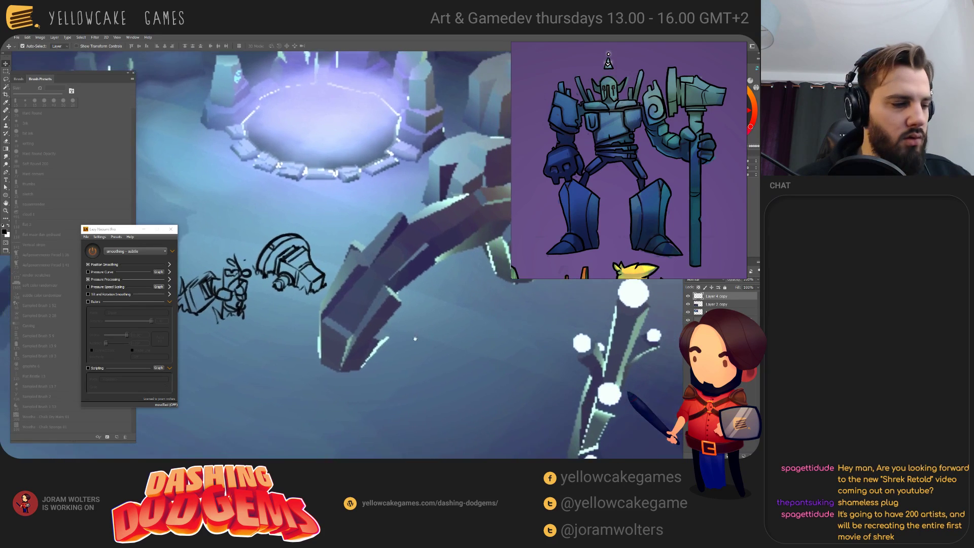
{"action": "key", "text": "ctrl+minus"}
{"action": "key", "text": "ctrl+minus"}
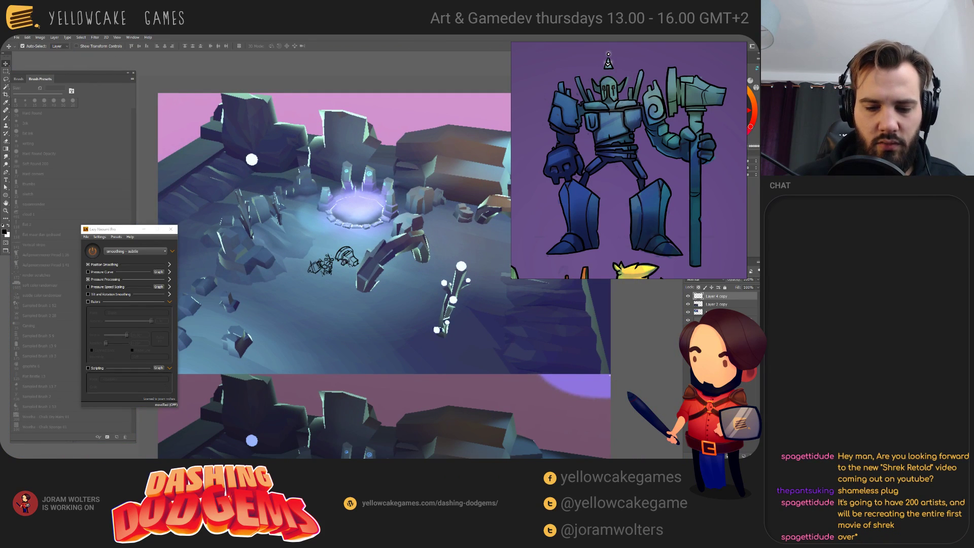
{"action": "mouse_move", "coordinate": [348, 263]}
{"action": "left_mouse_down"}
{"action": "mouse_move", "coordinate": [409, 297]}
{"action": "mouse_move", "coordinate": [410, 314]}
{"action": "left_mouse_up"}
{"action": "key", "text": "ctrl+z"}
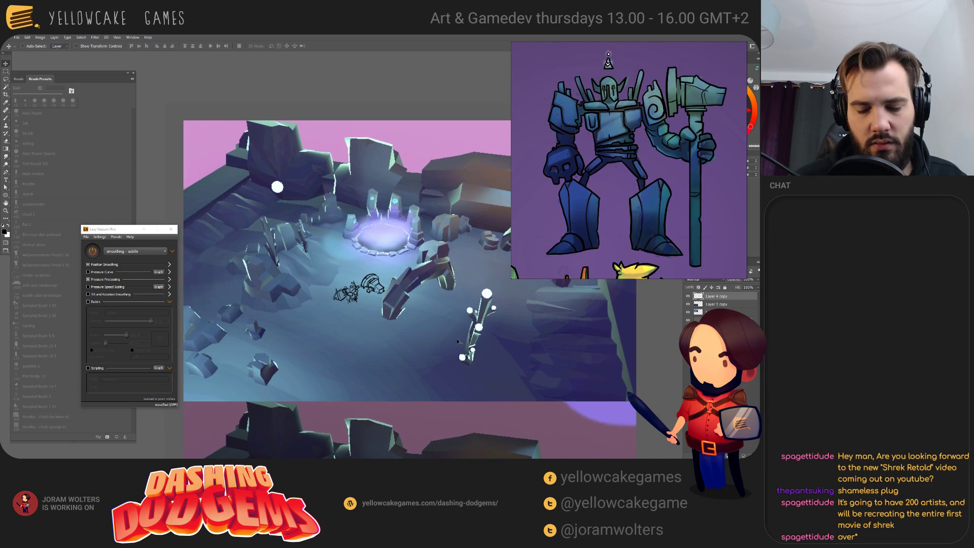
{"action": "key", "text": "ctrl+plus"}
{"action": "key", "text": "ctrl+plus"}
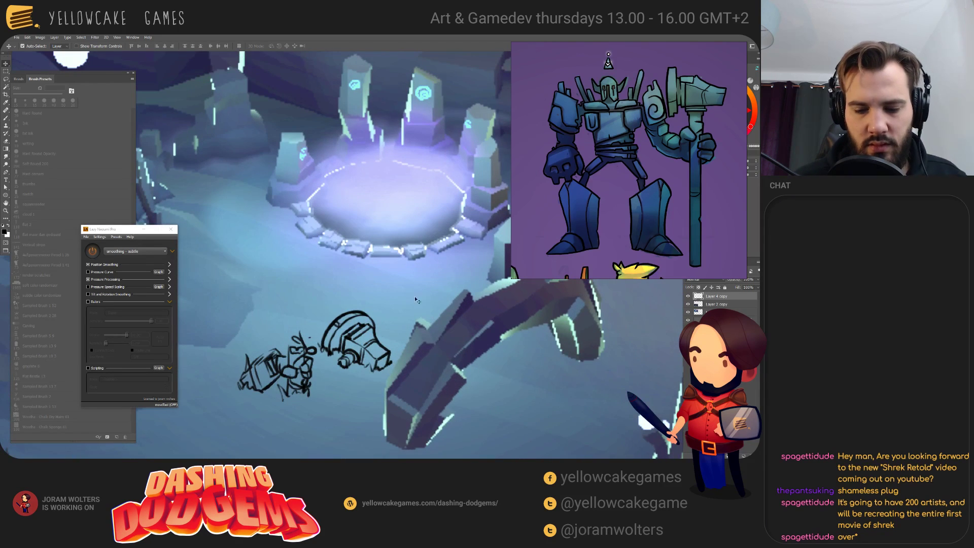
{"action": "scroll", "coordinate": [415, 300], "scroll_direction": "left", "scroll_amount": 5}
- Rough in the blocky golem outline, redrawing a misplaced diagonal and adding a loop inside
{"action": "key", "text": "b"}
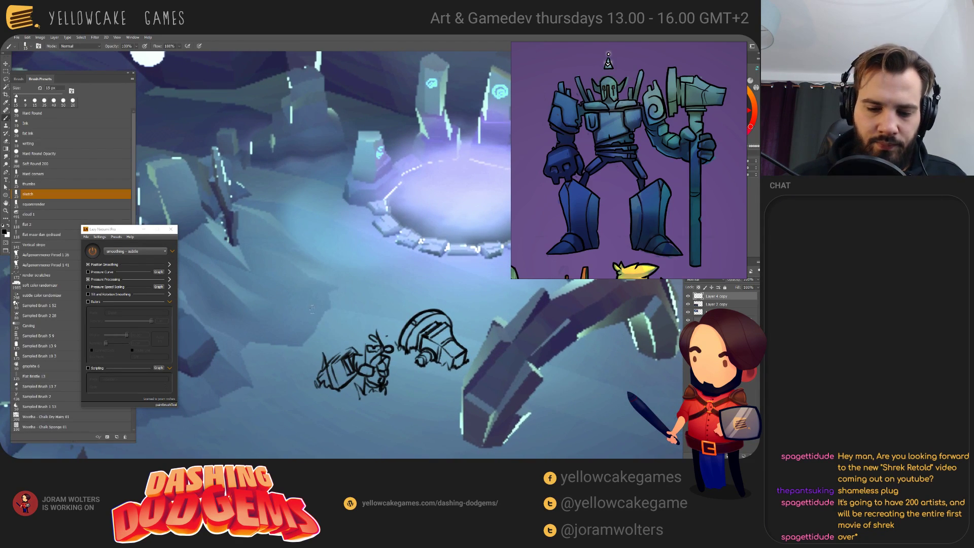
{"action": "mouse_move", "coordinate": [295, 333]}
{"action": "left_mouse_down"}
{"action": "mouse_move", "coordinate": [345, 275]}
{"action": "mouse_move", "coordinate": [370, 294]}
{"action": "mouse_move", "coordinate": [321, 348]}
{"action": "left_mouse_up"}
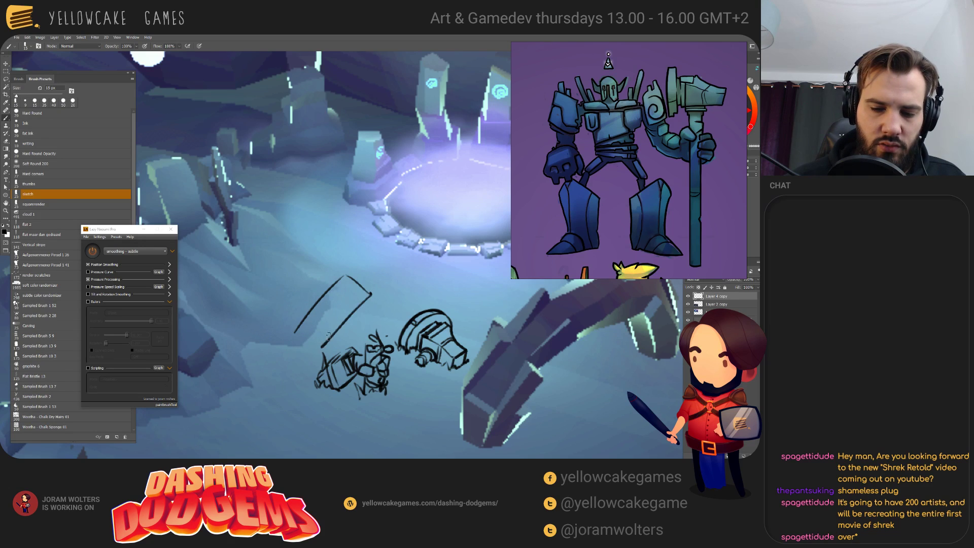
{"action": "left_click_drag", "start_coordinate": [370, 293], "coordinate": [377, 313]}
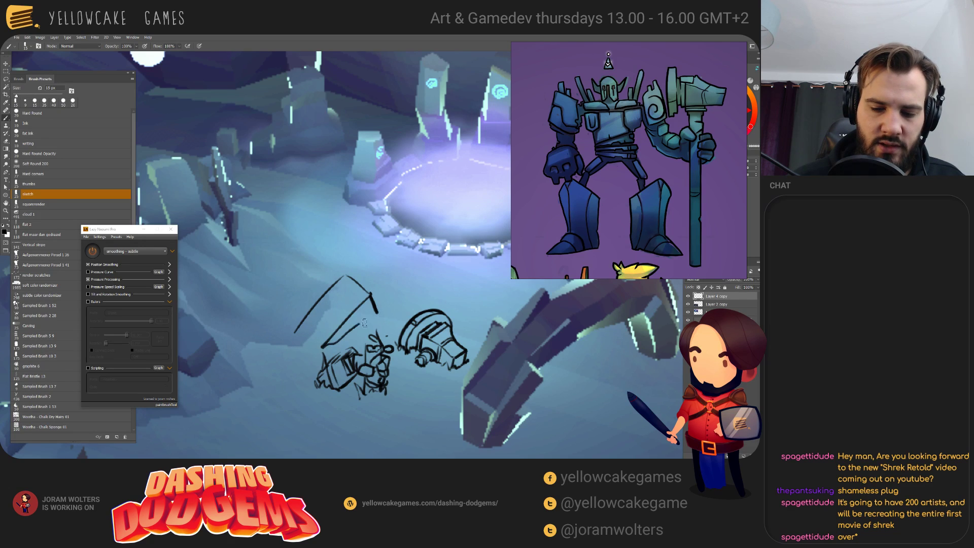
{"action": "key", "text": "ctrl+z"}
{"action": "mouse_move", "coordinate": [325, 346]}
{"action": "left_mouse_down"}
{"action": "mouse_move", "coordinate": [374, 315]}
{"action": "mouse_move", "coordinate": [383, 304]}
{"action": "mouse_move", "coordinate": [371, 296]}
{"action": "left_mouse_up"}
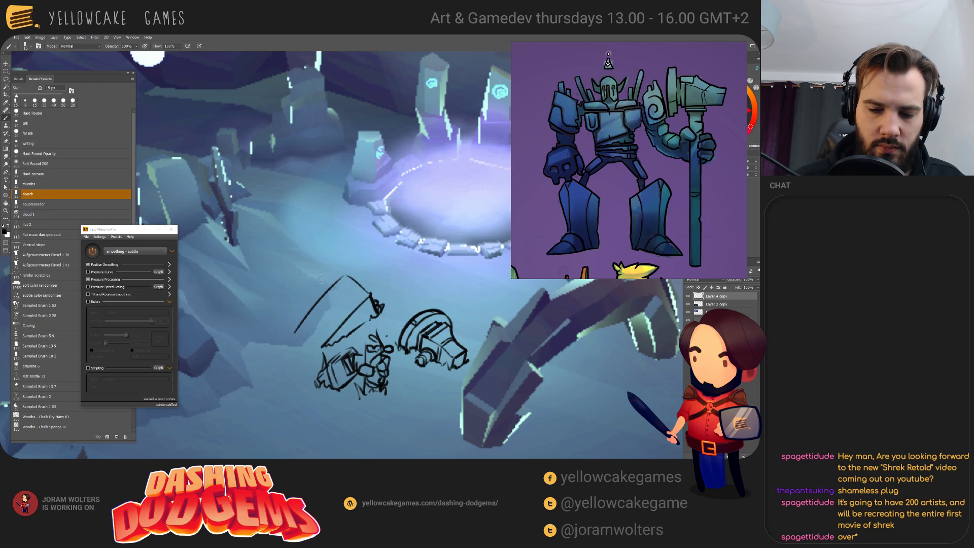
{"action": "left_click_drag", "start_coordinate": [294, 329], "coordinate": [324, 347]}
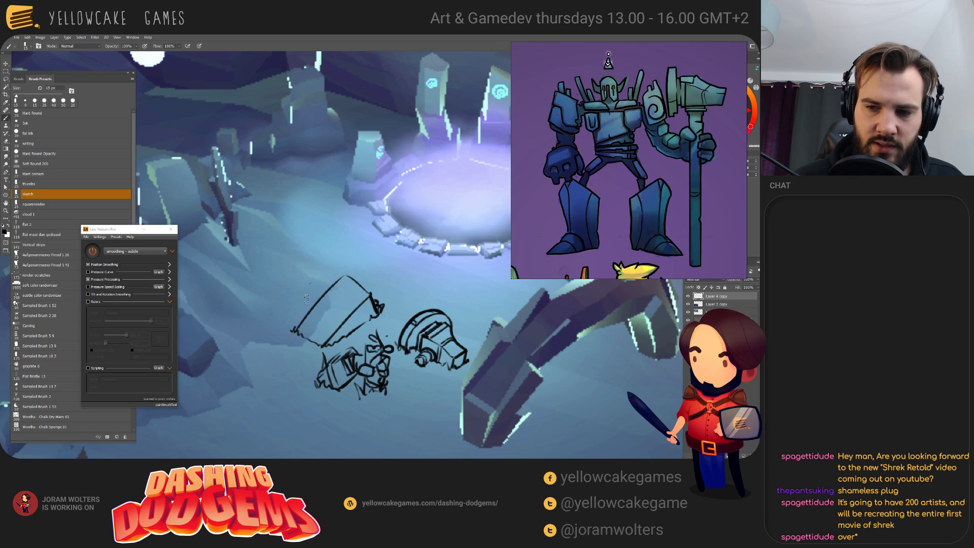
{"action": "mouse_move", "coordinate": [320, 292]}
{"action": "left_mouse_down"}
{"action": "mouse_move", "coordinate": [304, 307]}
{"action": "mouse_move", "coordinate": [338, 288]}
{"action": "mouse_move", "coordinate": [327, 322]}
{"action": "mouse_move", "coordinate": [341, 300]}
{"action": "left_mouse_up"}
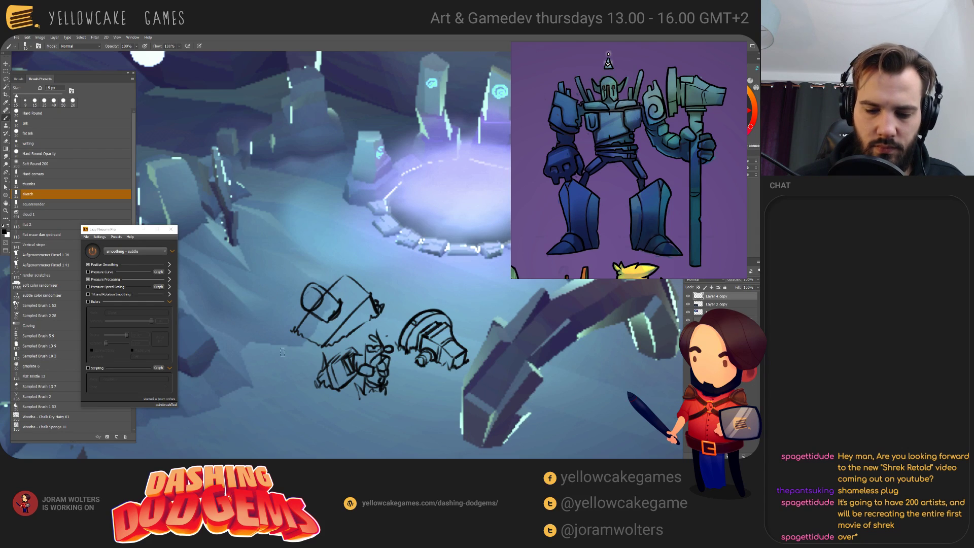
- Add extra strokes around the golem and draw a small arch shape above the sketches
{"action": "mouse_move", "coordinate": [276, 350]}
{"action": "left_mouse_down"}
{"action": "mouse_move", "coordinate": [286, 350]}
{"action": "mouse_move", "coordinate": [272, 367]}
{"action": "mouse_move", "coordinate": [287, 364]}
{"action": "left_mouse_up"}
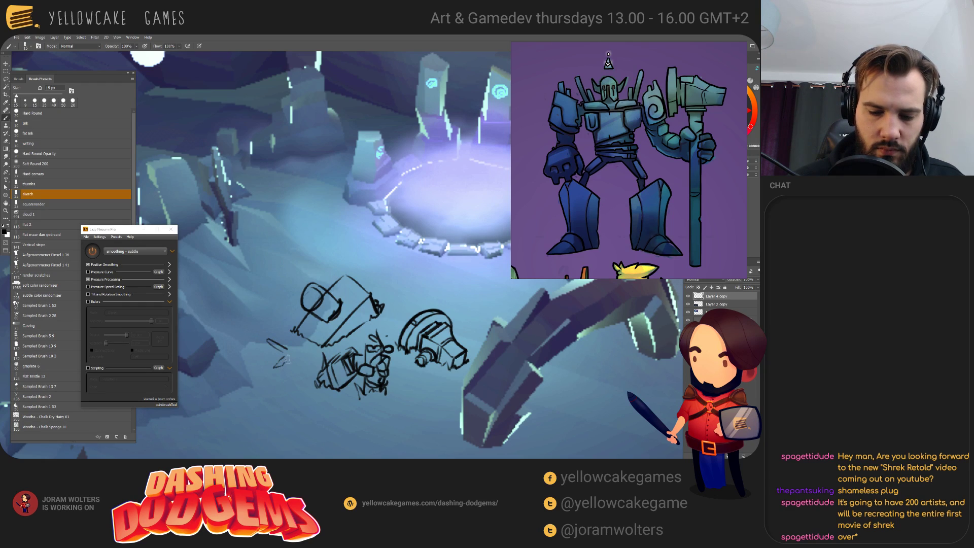
{"action": "mouse_move", "coordinate": [419, 273]}
{"action": "left_mouse_down"}
{"action": "mouse_move", "coordinate": [379, 309]}
{"action": "mouse_move", "coordinate": [392, 296]}
{"action": "mouse_move", "coordinate": [385, 310]}
{"action": "mouse_move", "coordinate": [395, 318]}
{"action": "mouse_move", "coordinate": [381, 312]}
{"action": "mouse_move", "coordinate": [391, 318]}
{"action": "left_mouse_up"}
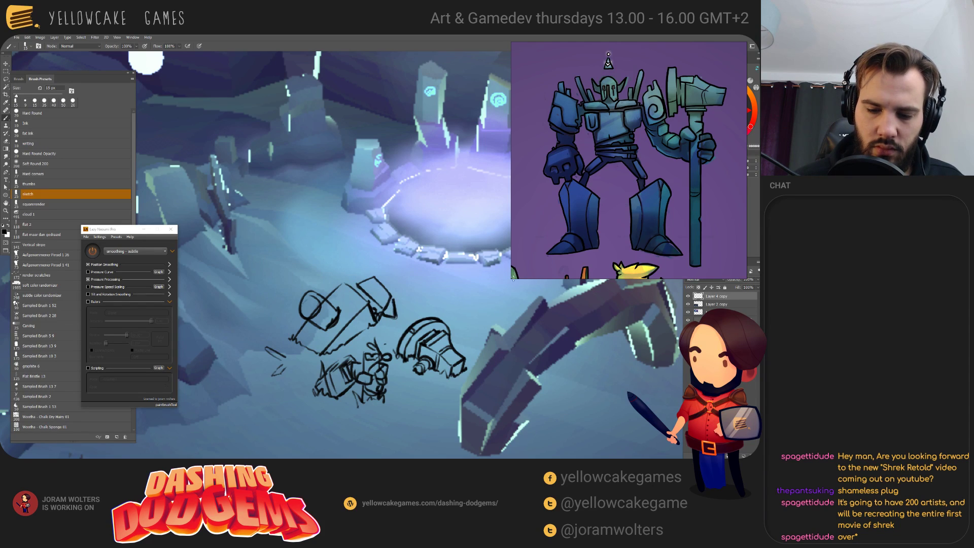
{"action": "left_click_drag", "start_coordinate": [541, 409], "coordinate": [525, 392]}
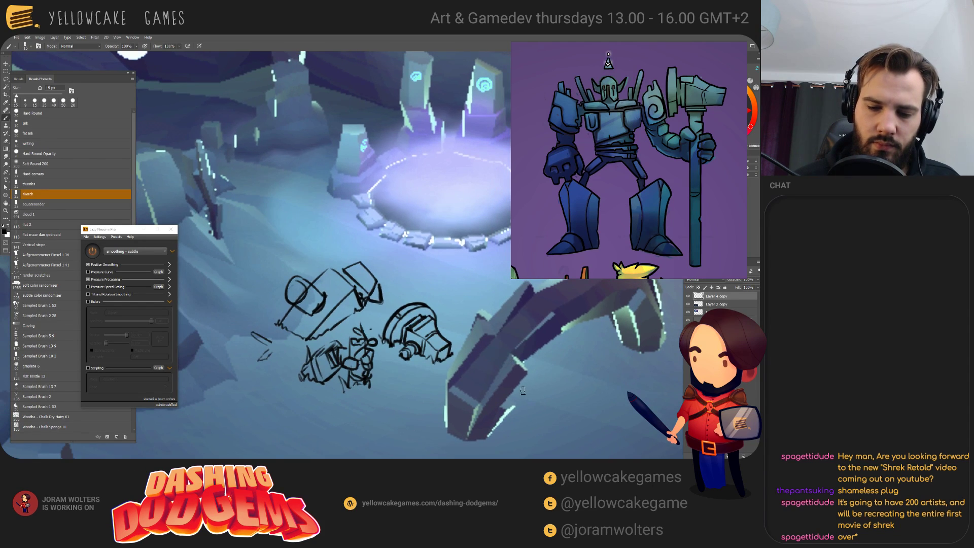
{"action": "left_click_drag", "start_coordinate": [428, 343], "coordinate": [240, 256]}
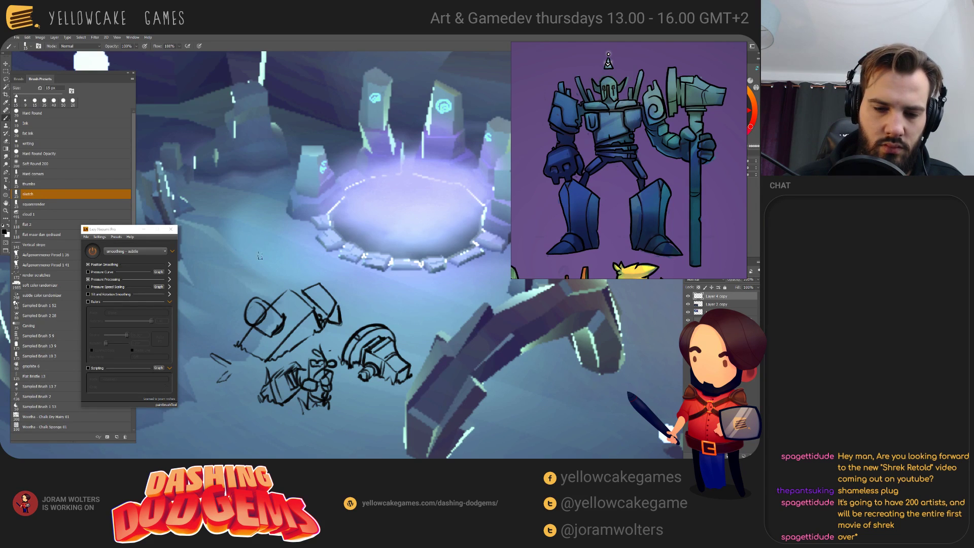
{"action": "left_click_drag", "start_coordinate": [246, 251], "coordinate": [255, 265]}
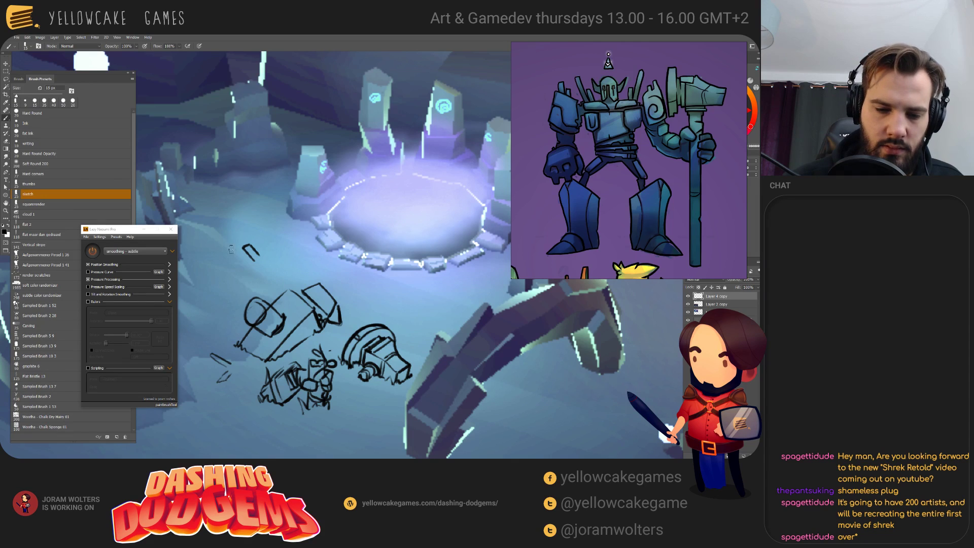
{"action": "mouse_move", "coordinate": [225, 243]}
{"action": "left_mouse_down"}
{"action": "mouse_move", "coordinate": [261, 259]}
{"action": "mouse_move", "coordinate": [225, 245]}
{"action": "mouse_move", "coordinate": [229, 230]}
{"action": "mouse_move", "coordinate": [266, 239]}
{"action": "mouse_move", "coordinate": [272, 253]}
{"action": "mouse_move", "coordinate": [238, 231]}
{"action": "mouse_move", "coordinate": [248, 224]}
{"action": "mouse_move", "coordinate": [267, 252]}
{"action": "left_mouse_up"}
{"action": "key", "text": "ctrl+z"}
{"action": "key", "text": "ctrl+z"}
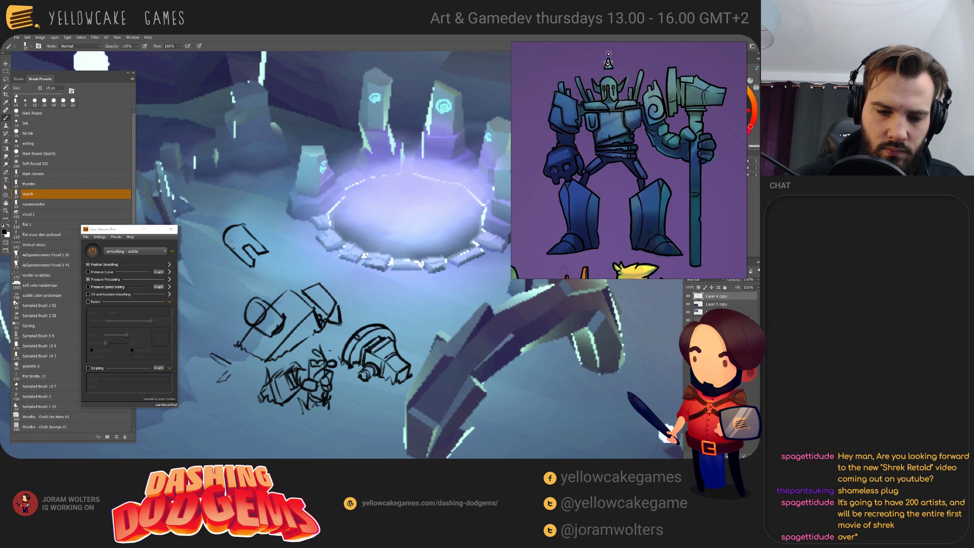
- Add a small loop and side strokes to the small upper sketch
{"action": "mouse_move", "coordinate": [232, 244]}
{"action": "left_mouse_down"}
{"action": "mouse_move", "coordinate": [256, 240]}
{"action": "mouse_move", "coordinate": [251, 255]}
{"action": "left_mouse_up"}
{"action": "key", "text": "e"}
{"action": "key", "text": "b"}
{"action": "key", "text": "e"}
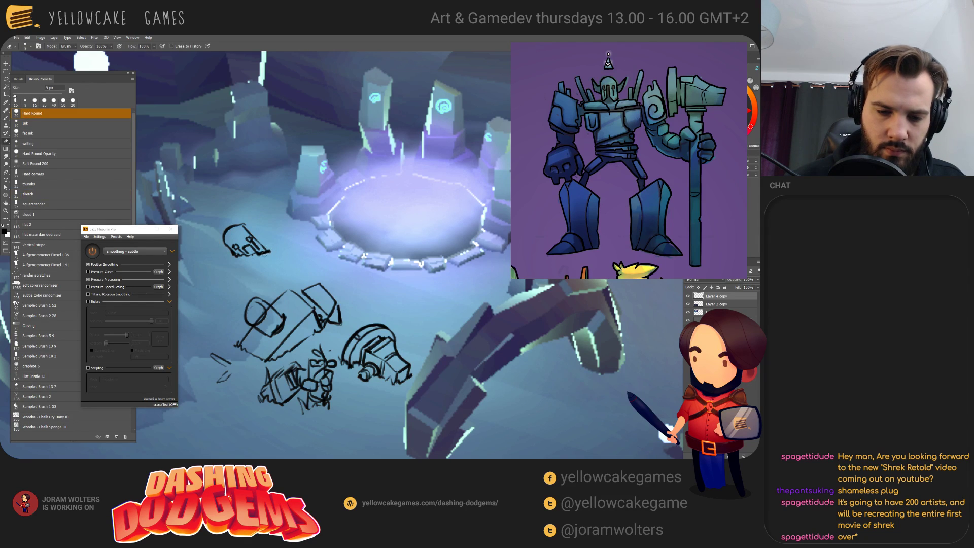
{"action": "key", "text": "b"}
{"action": "mouse_move", "coordinate": [260, 238]}
{"action": "left_mouse_down"}
{"action": "mouse_move", "coordinate": [266, 255]}
{"action": "mouse_move", "coordinate": [277, 247]}
{"action": "left_mouse_up"}
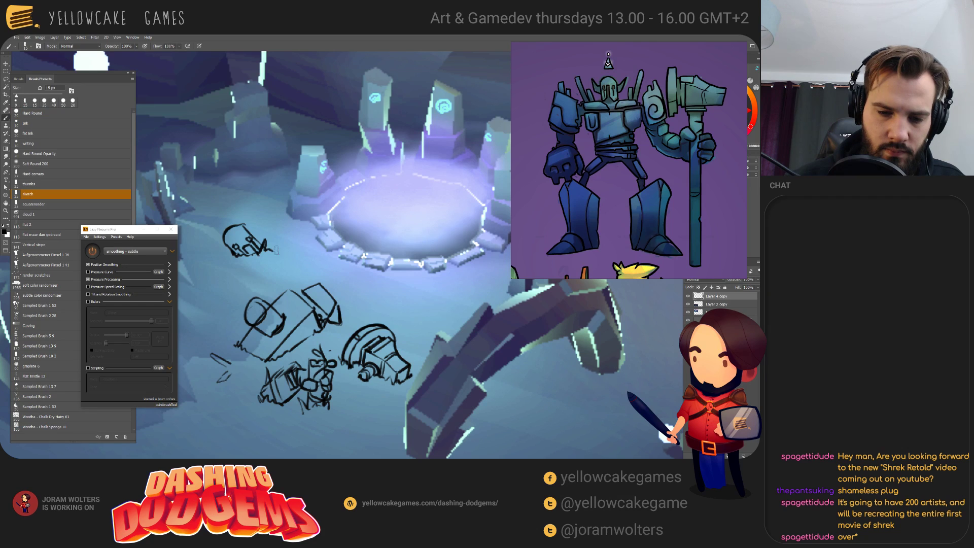
{"action": "key", "text": "e"}
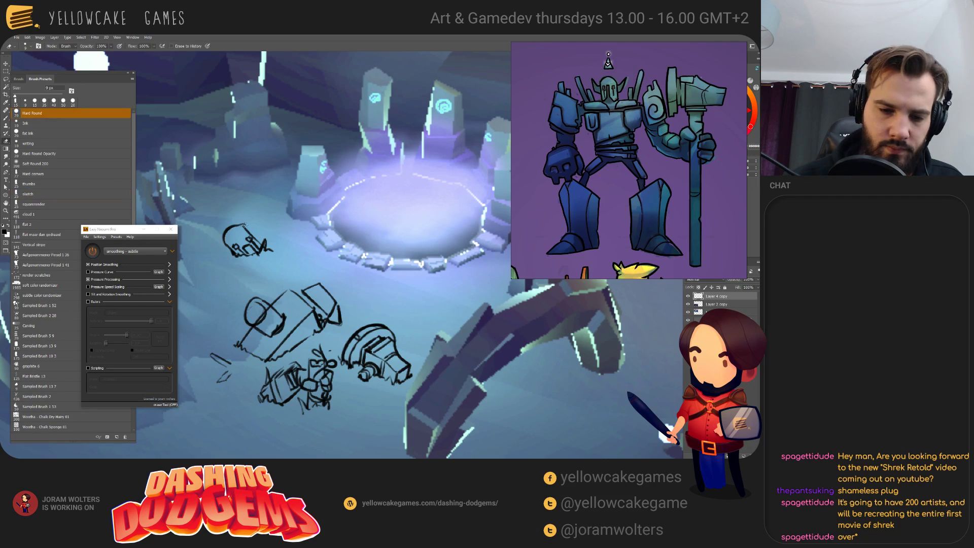
{"action": "key", "text": "b"}
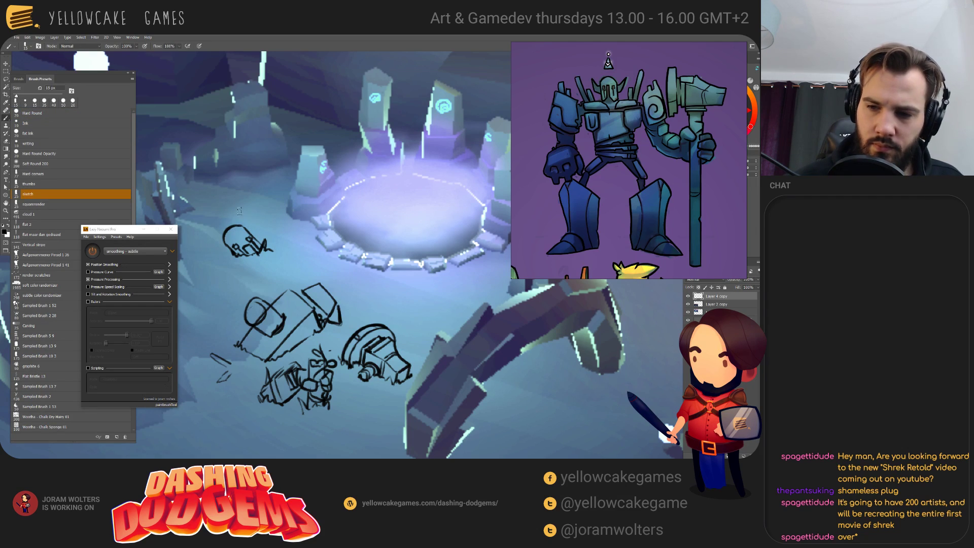
- Draw an ear on top of the small creature, then switch over to the Unity cave scene
{"action": "mouse_move", "coordinate": [242, 212]}
{"action": "left_mouse_down"}
{"action": "mouse_move", "coordinate": [253, 240]}
{"action": "mouse_move", "coordinate": [204, 235]}
{"action": "left_mouse_up"}
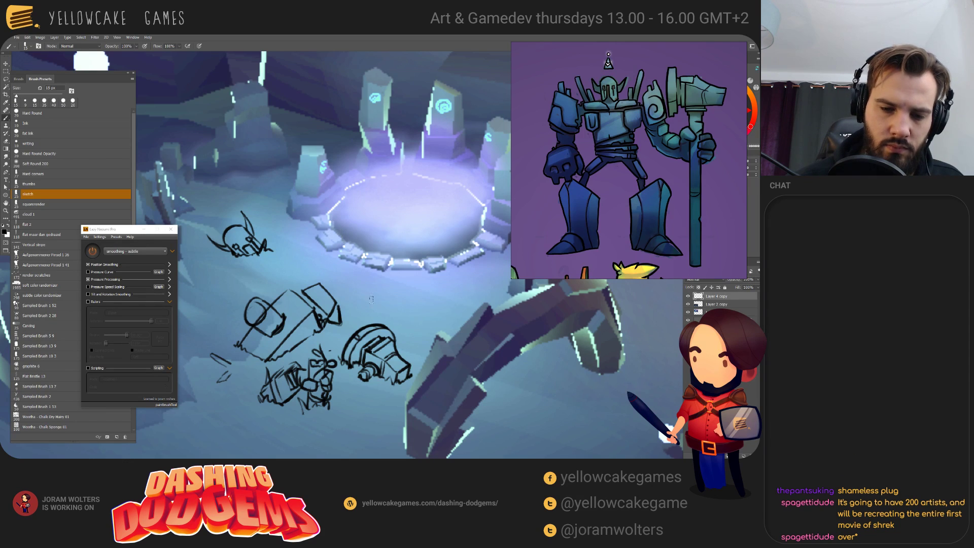
{"action": "left_click_drag", "start_coordinate": [488, 332], "coordinate": [469, 334]}
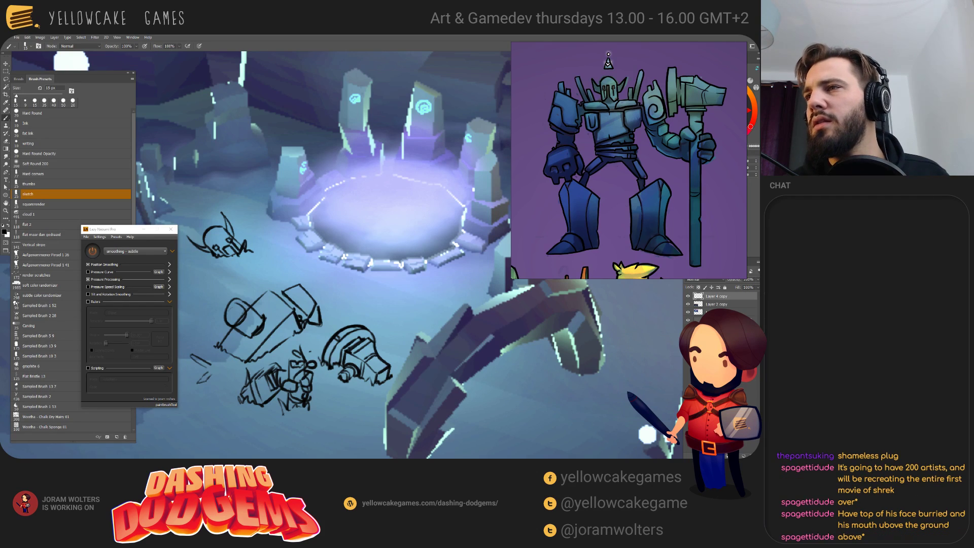
{"action": "key", "text": "alt+Tab"}
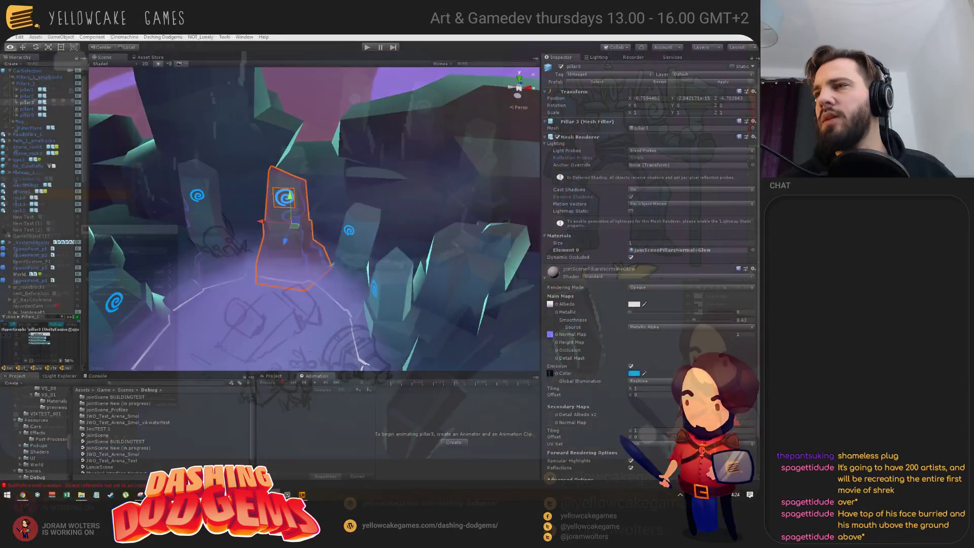
{"action": "key", "text": "alt+Tab"}
{"action": "key", "text": "alt+Tab"}
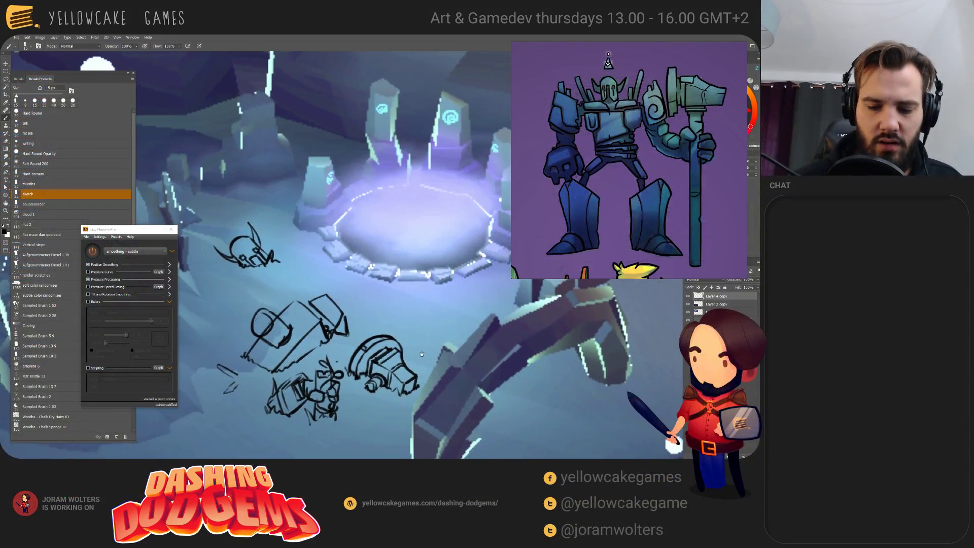
{"action": "left_click_drag", "start_coordinate": [421, 354], "coordinate": [436, 352]}
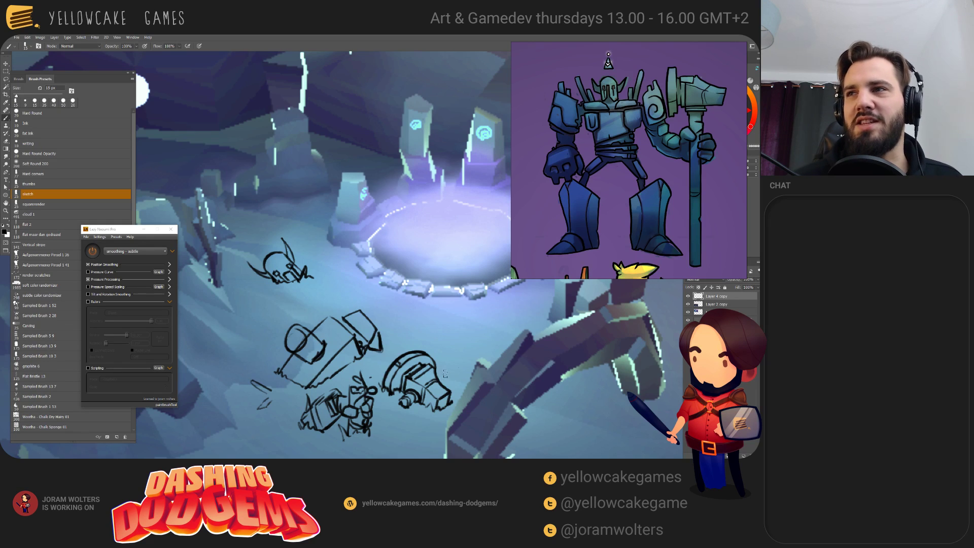
- Add a short vertical line inside the blocky golem sketch
{"action": "left_click_drag", "start_coordinate": [445, 344], "coordinate": [450, 337]}
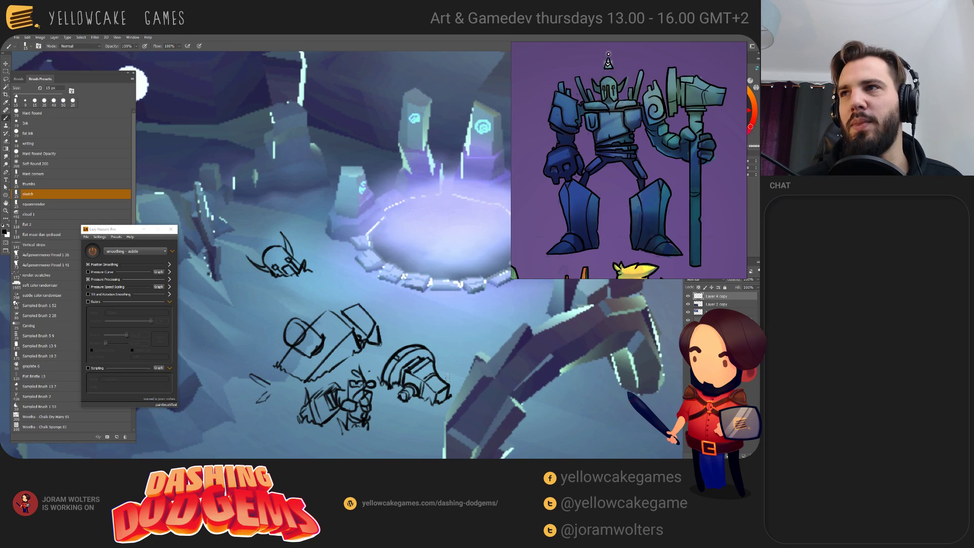
{"action": "mouse_move", "coordinate": [433, 345]}
{"action": "left_mouse_down"}
{"action": "mouse_move", "coordinate": [436, 362]}
{"action": "mouse_move", "coordinate": [426, 345]}
{"action": "left_mouse_up"}
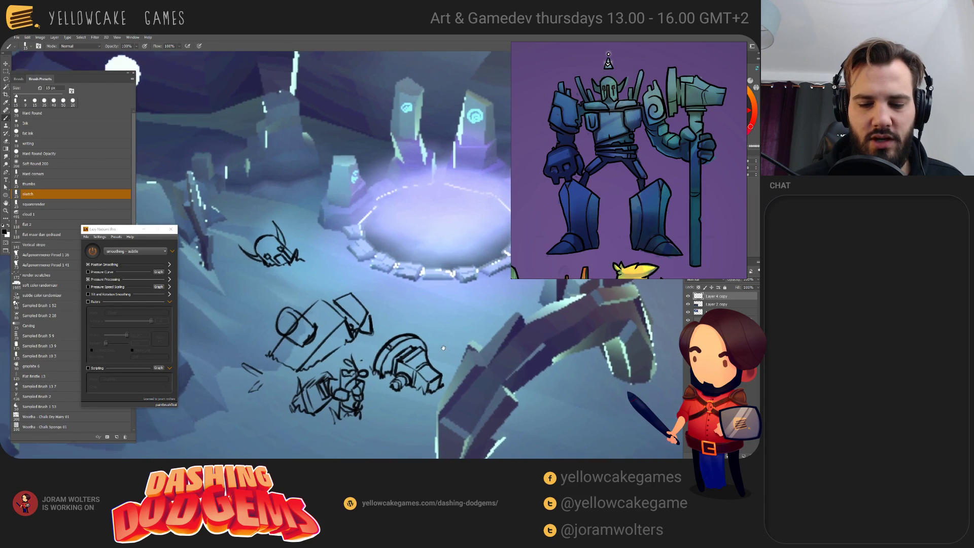
{"action": "key", "text": "e"}
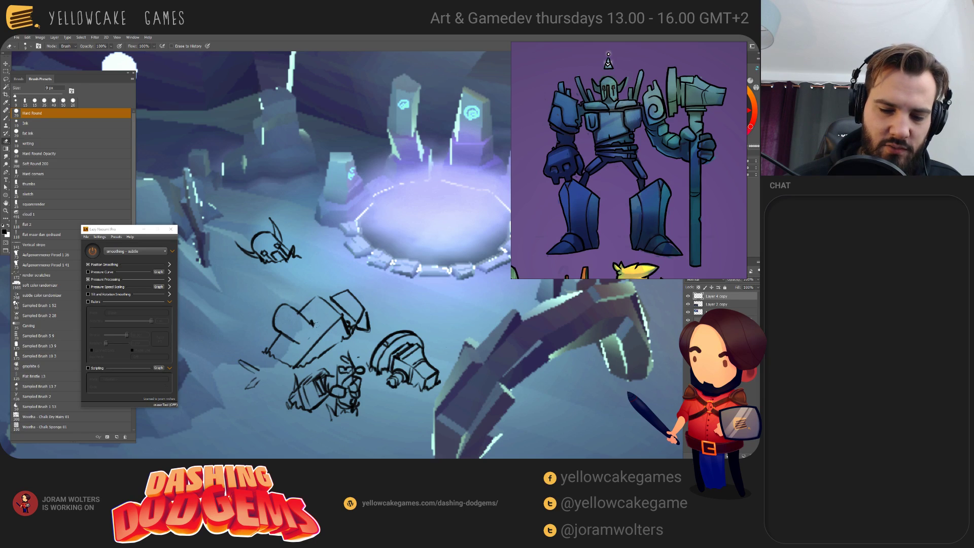
{"action": "key", "text": "b"}
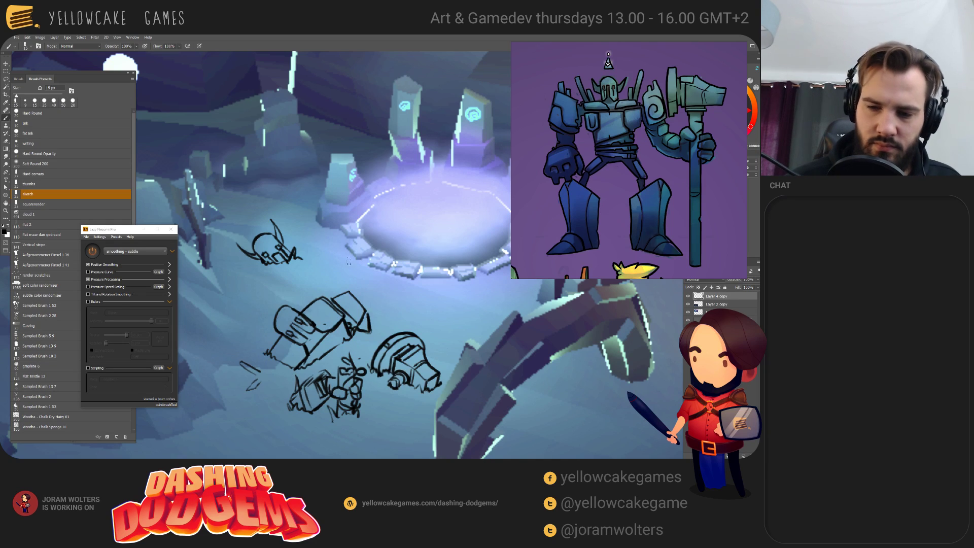
{"action": "left_click_drag", "start_coordinate": [331, 336], "coordinate": [332, 352]}
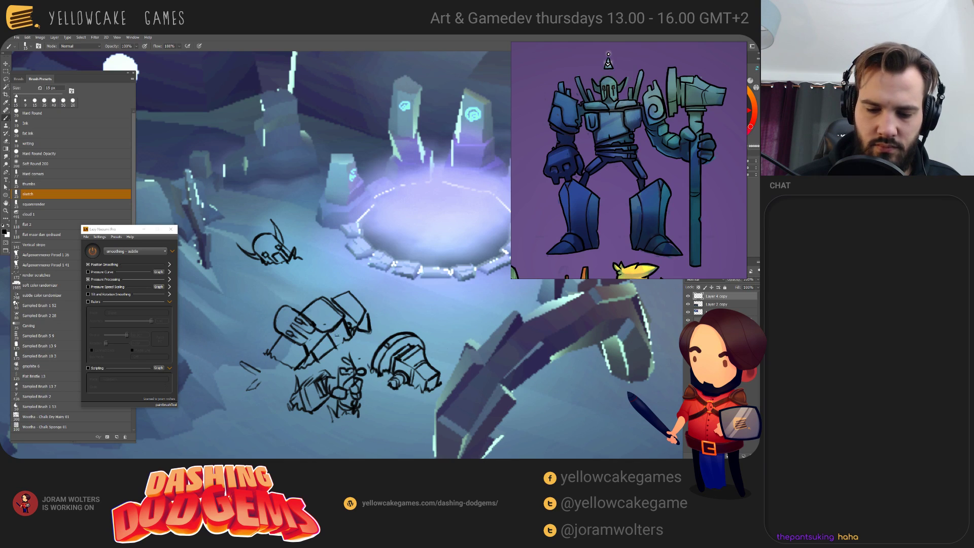
{"action": "key", "text": "e"}
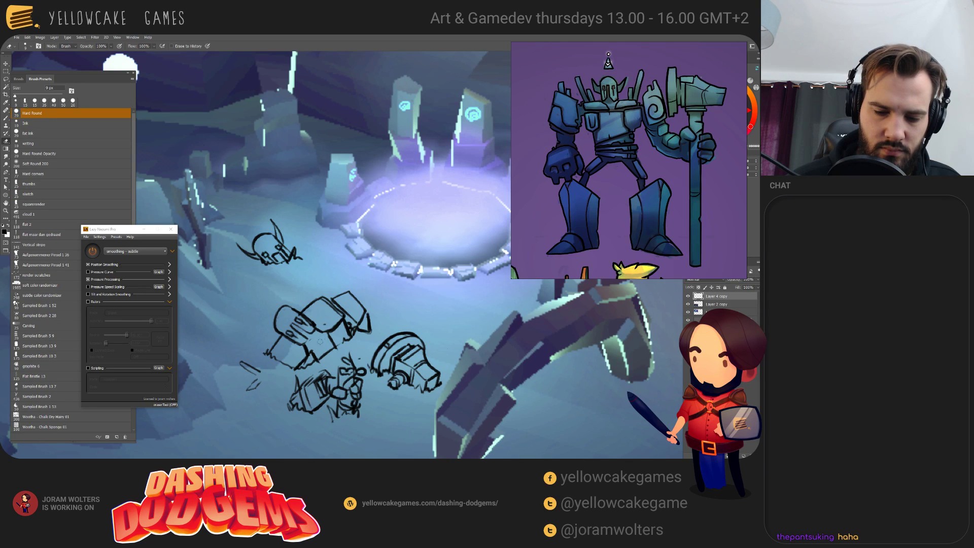
{"action": "key", "text": "b"}
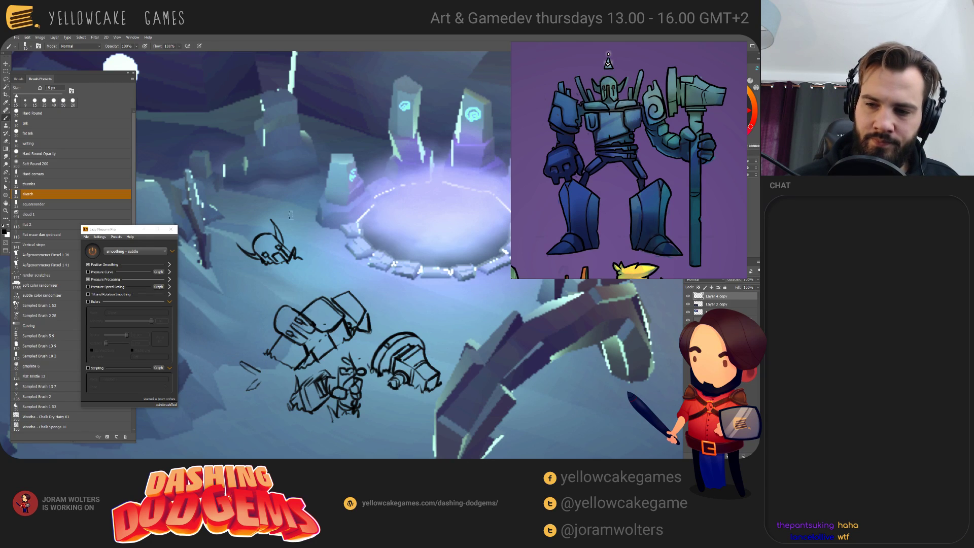
- Erase stray lines on the golem sketch and parts of the small creature sketch
{"action": "key", "text": "e"}
{"action": "key", "text": "b"}
{"action": "key", "text": "e"}
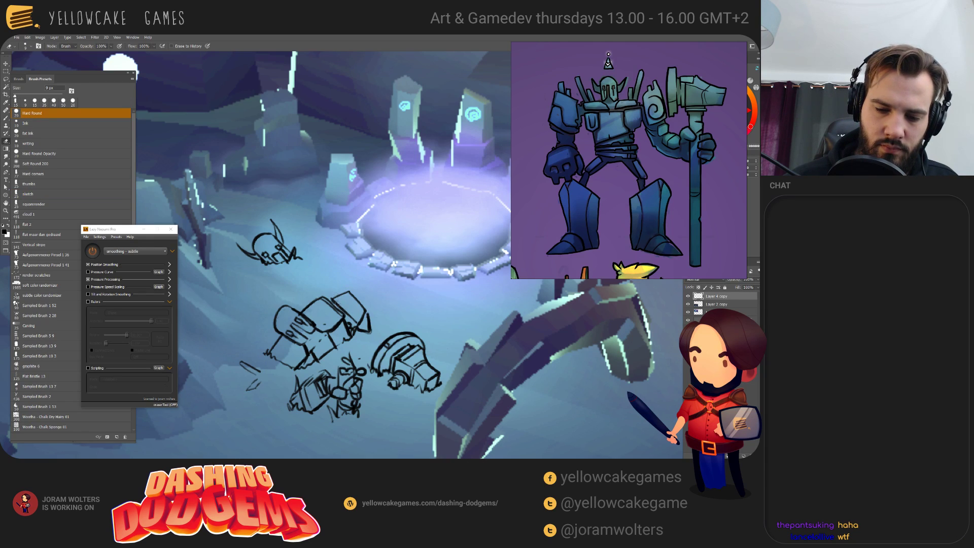
{"action": "mouse_move", "coordinate": [332, 298]}
{"action": "left_mouse_down"}
{"action": "mouse_move", "coordinate": [358, 322]}
{"action": "mouse_move", "coordinate": [370, 317]}
{"action": "mouse_move", "coordinate": [371, 333]}
{"action": "left_mouse_up"}
{"action": "key", "text": "b"}
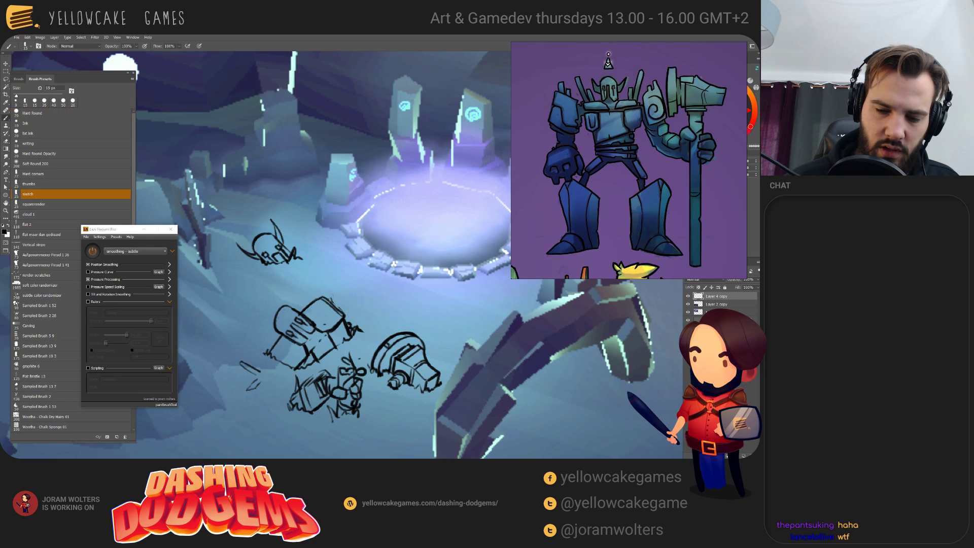
{"action": "key", "text": "e"}
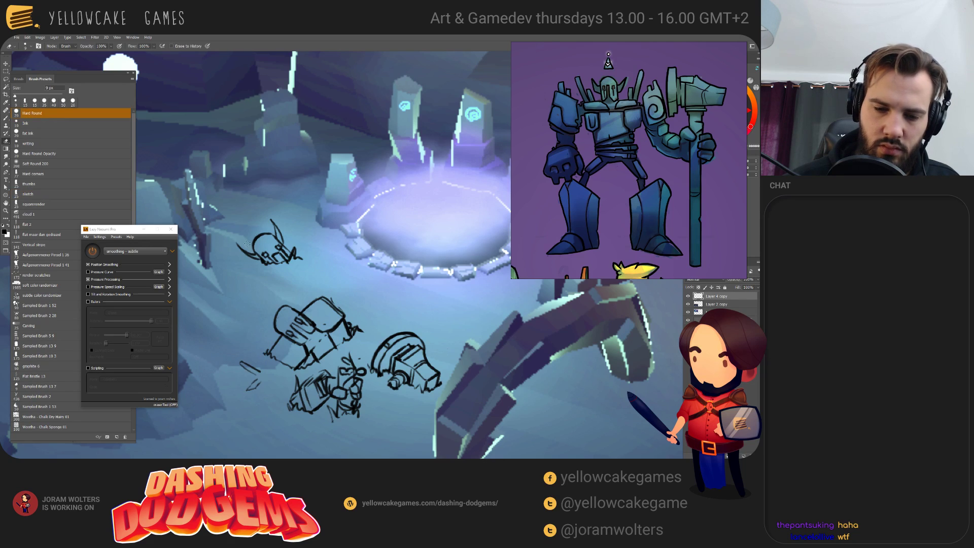
{"action": "mouse_move", "coordinate": [269, 237]}
{"action": "left_mouse_down"}
{"action": "mouse_move", "coordinate": [267, 269]}
{"action": "mouse_move", "coordinate": [302, 256]}
{"action": "left_mouse_up"}
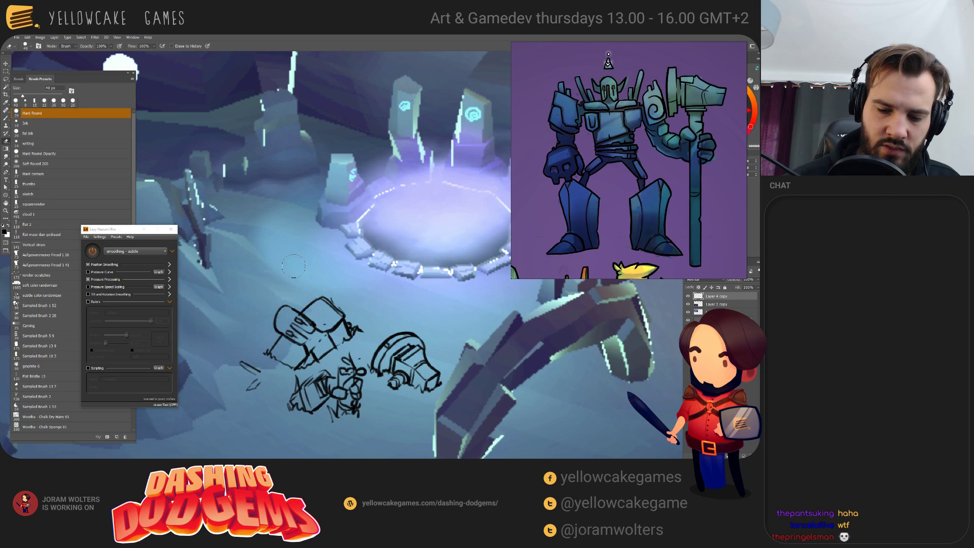
{"action": "key", "text": "b"}
- Lasso-select the top boxy sketch so it can be moved down-left
{"action": "left_click_drag", "start_coordinate": [405, 345], "coordinate": [460, 279]}
{"action": "key", "text": "l"}
{"action": "mouse_move", "coordinate": [409, 225]}
{"action": "left_mouse_down"}
{"action": "mouse_move", "coordinate": [429, 267]}
{"action": "mouse_move", "coordinate": [424, 280]}
{"action": "mouse_move", "coordinate": [371, 310]}
{"action": "mouse_move", "coordinate": [350, 312]}
{"action": "mouse_move", "coordinate": [322, 292]}
{"action": "mouse_move", "coordinate": [340, 239]}
{"action": "mouse_move", "coordinate": [392, 214]}
{"action": "mouse_move", "coordinate": [414, 227]}
{"action": "mouse_move", "coordinate": [345, 294]}
{"action": "mouse_move", "coordinate": [334, 336]}
{"action": "left_mouse_up"}
{"action": "key", "text": "v"}
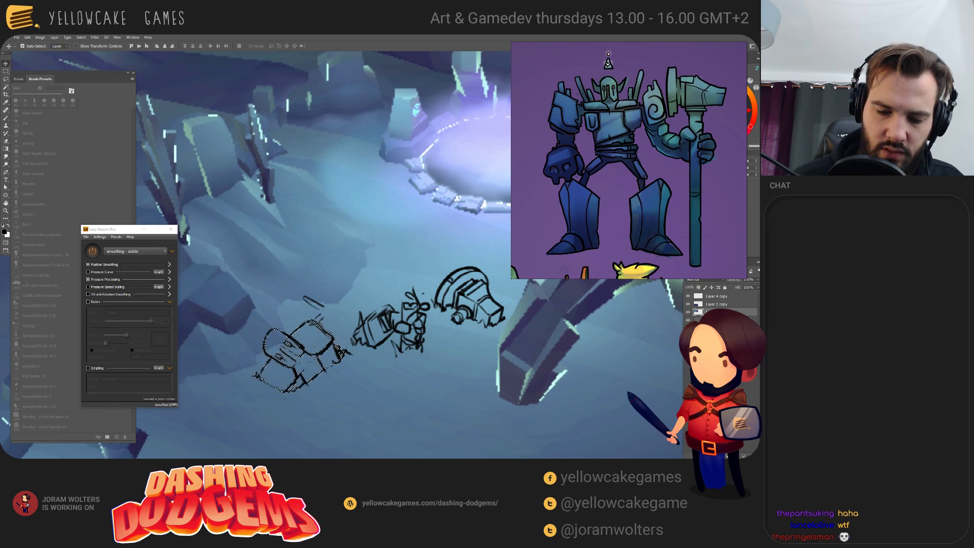
- Drag the selected golem sketch up above the small creature and shift the reference image left
{"action": "mouse_move", "coordinate": [334, 336]}
{"action": "left_mouse_down"}
{"action": "mouse_move", "coordinate": [328, 273]}
{"action": "mouse_move", "coordinate": [369, 228]}
{"action": "left_mouse_up"}
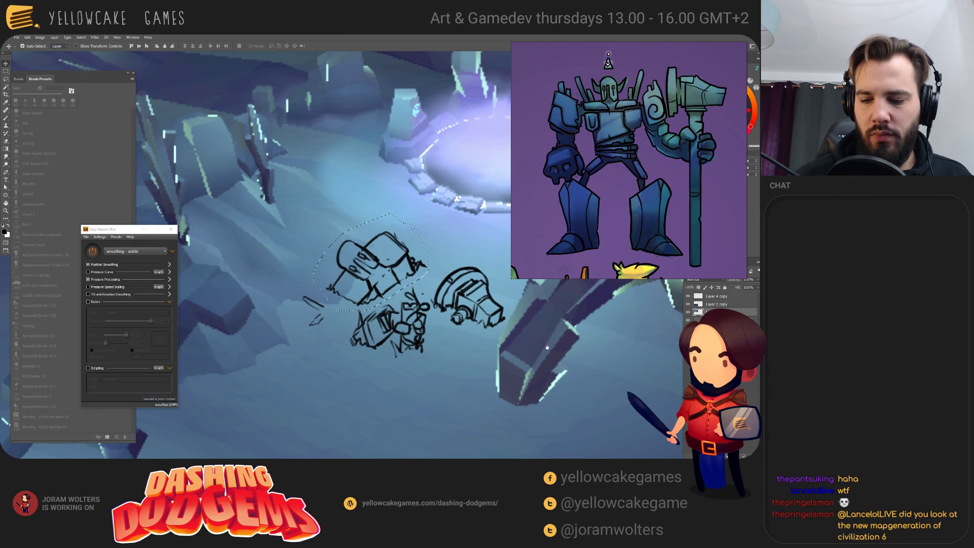
{"action": "left_click_drag", "start_coordinate": [567, 352], "coordinate": [453, 378]}
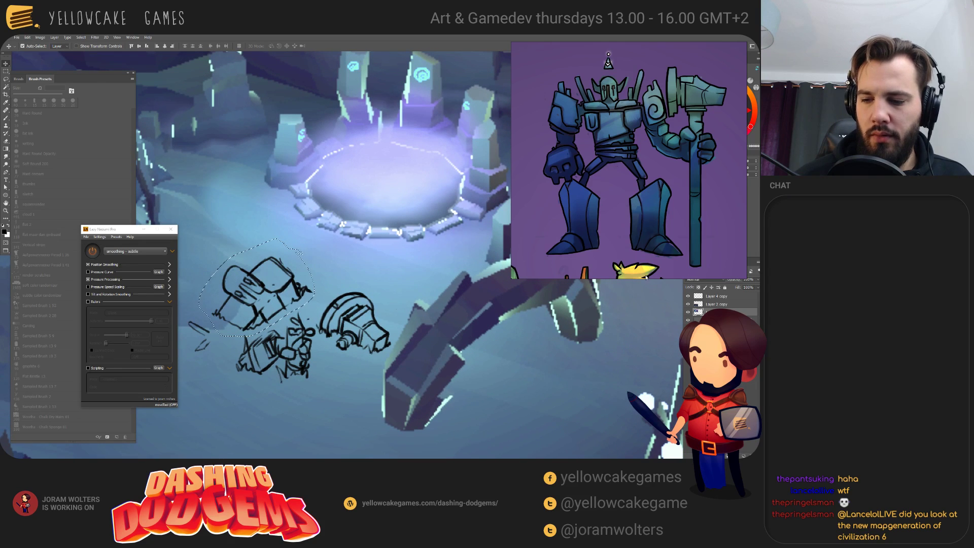
{"action": "mouse_move", "coordinate": [655, 225]}
{"action": "left_mouse_down"}
{"action": "mouse_move", "coordinate": [592, 226]}
{"action": "mouse_move", "coordinate": [659, 220]}
{"action": "mouse_move", "coordinate": [559, 207]}
{"action": "mouse_move", "coordinate": [596, 208]}
{"action": "left_mouse_up"}
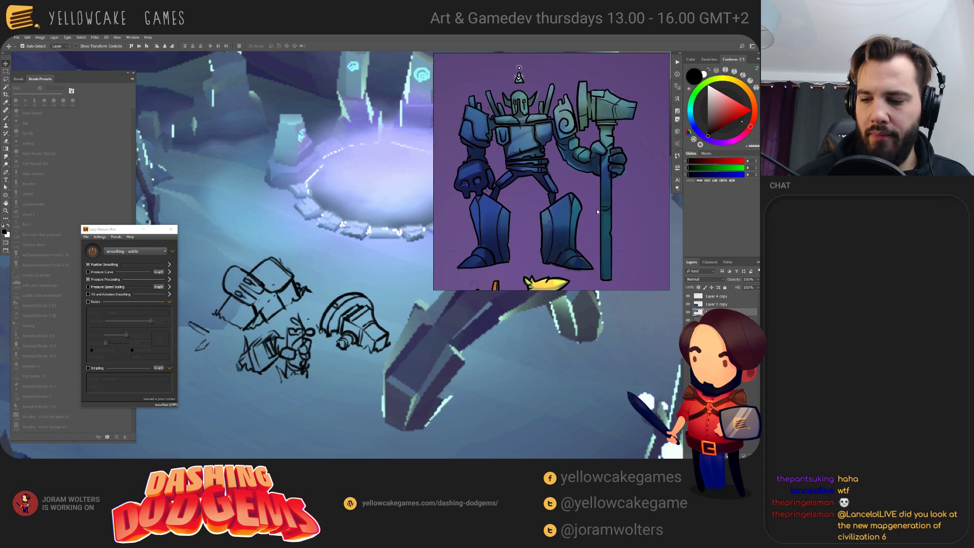
- On Layer 4 copy, move the selected sketch down-left and nudge it into place
{"action": "left_click", "coordinate": [715, 299]}
{"action": "left_click_drag", "start_coordinate": [444, 329], "coordinate": [493, 330]}
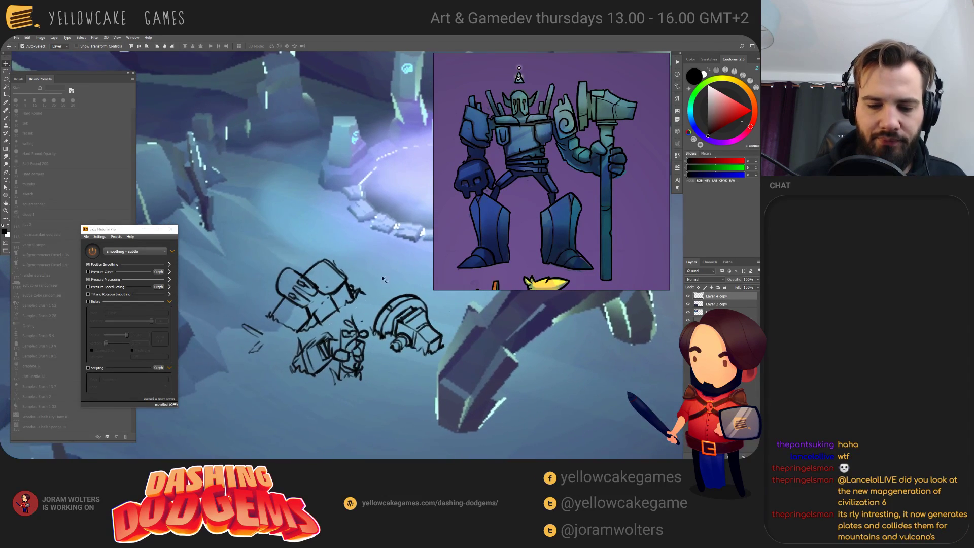
{"action": "left_click_drag", "start_coordinate": [336, 268], "coordinate": [251, 362]}
{"action": "key", "text": "ctrl+d"}
{"action": "left_click_drag", "start_coordinate": [427, 364], "coordinate": [427, 351]}
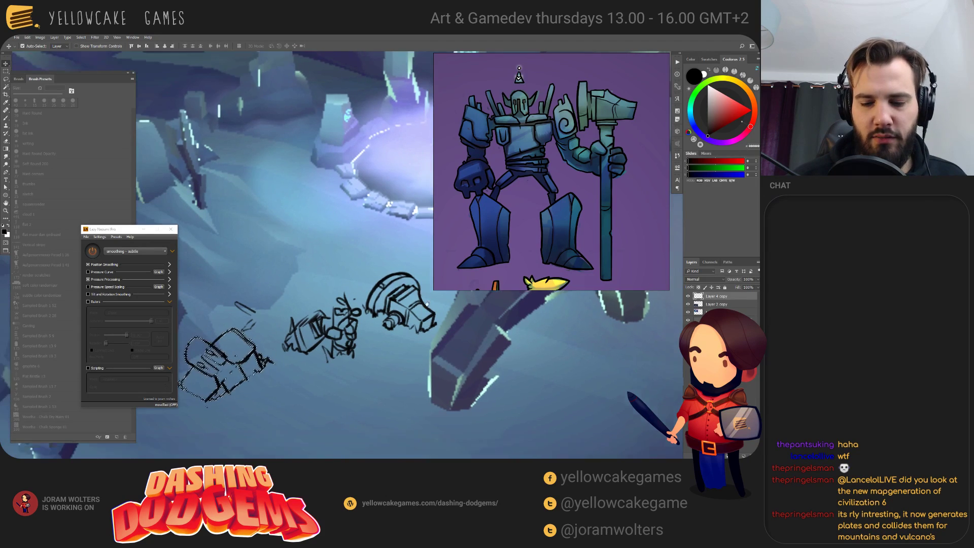
{"action": "left_click_drag", "start_coordinate": [274, 350], "coordinate": [259, 365]}
{"action": "key", "text": "ctrl+d"}
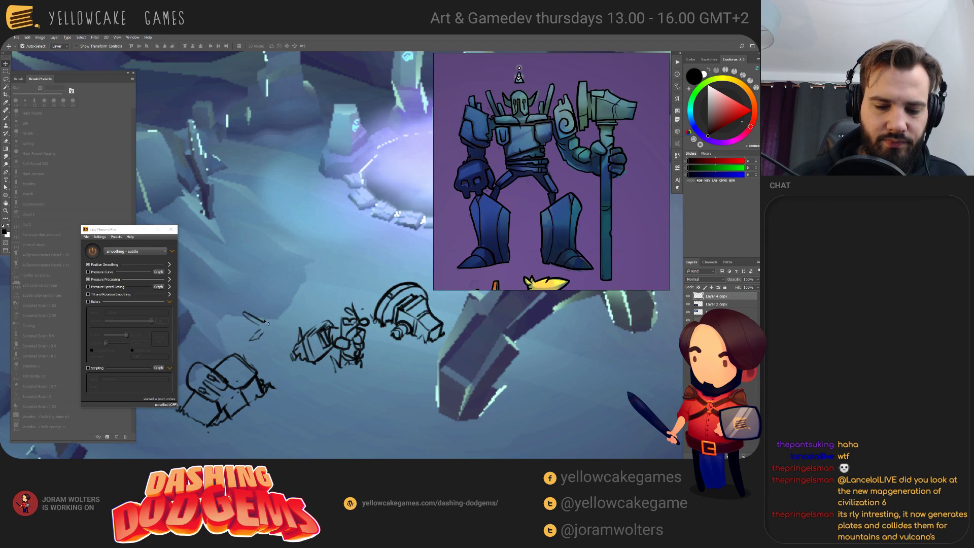
- Lasso the left sketch and move it up about 85 px
{"action": "key", "text": "e"}
{"action": "left_click_drag", "start_coordinate": [268, 330], "coordinate": [329, 294]}
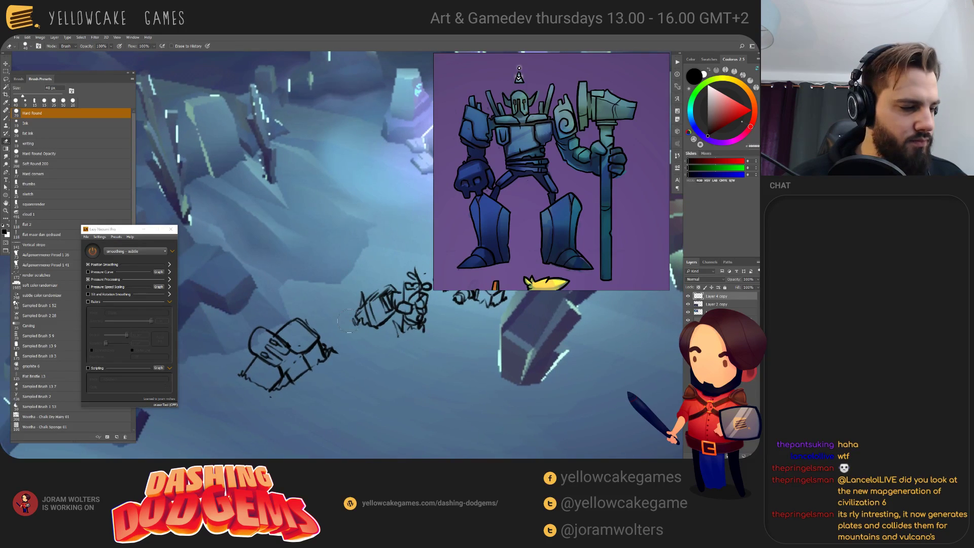
{"action": "key", "text": "l"}
{"action": "mouse_move", "coordinate": [242, 404]}
{"action": "left_mouse_down"}
{"action": "mouse_move", "coordinate": [343, 324]}
{"action": "mouse_move", "coordinate": [293, 303]}
{"action": "left_mouse_up"}
{"action": "key", "text": "v"}
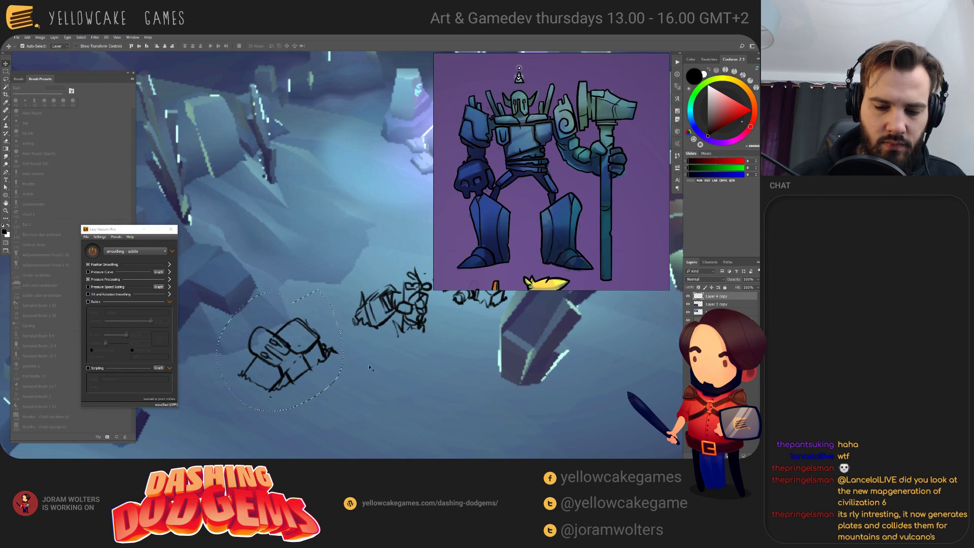
{"action": "left_click_drag", "start_coordinate": [378, 373], "coordinate": [317, 401]}
{"action": "left_click_drag", "start_coordinate": [260, 379], "coordinate": [261, 336]}
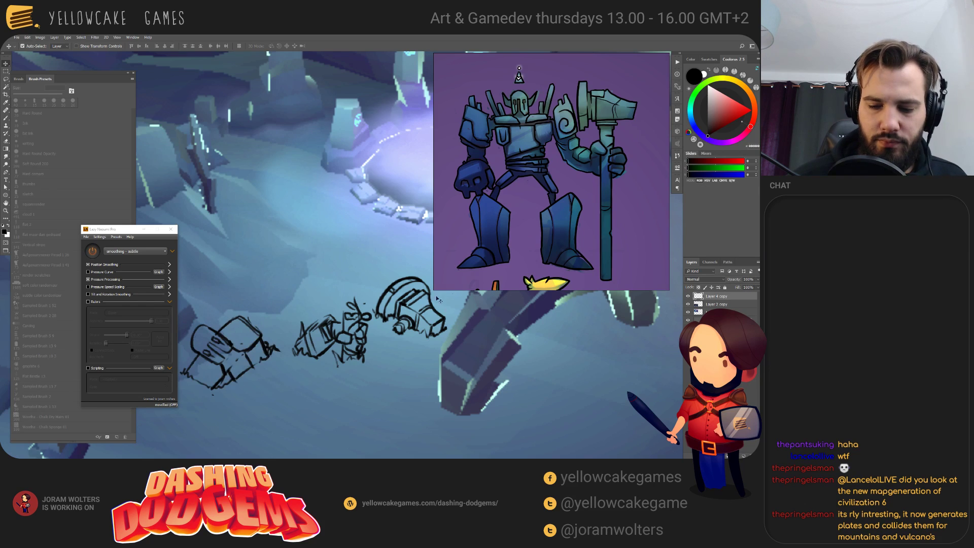
{"action": "key", "text": "ctrl+d"}
- Move the sketch layer down-right and nudge it slightly to complete the row
{"action": "mouse_move", "coordinate": [495, 332]}
{"action": "left_mouse_down"}
{"action": "mouse_move", "coordinate": [540, 388]}
{"action": "mouse_move", "coordinate": [490, 301]}
{"action": "left_mouse_up"}
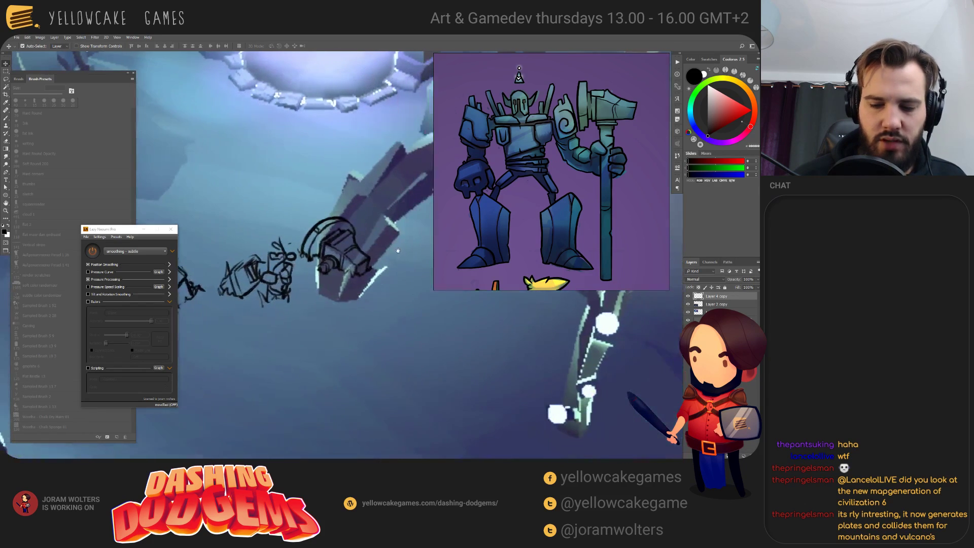
{"action": "mouse_move", "coordinate": [415, 282]}
{"action": "left_mouse_down"}
{"action": "mouse_move", "coordinate": [474, 366]}
{"action": "mouse_move", "coordinate": [525, 329]}
{"action": "mouse_move", "coordinate": [258, 359]}
{"action": "left_mouse_up"}
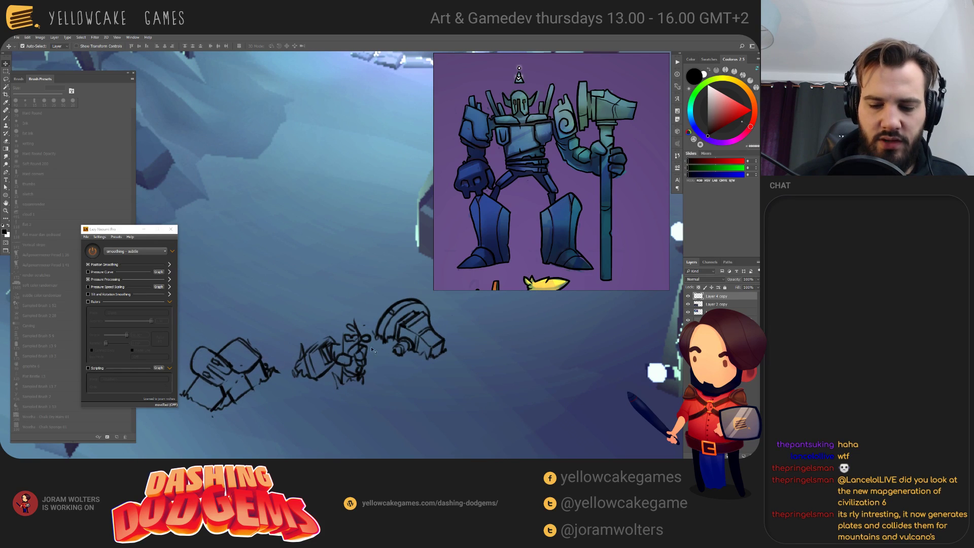
{"action": "left_click_drag", "start_coordinate": [400, 357], "coordinate": [391, 354]}
- Redraw the left sketch's top outline, erase the old top line and a stray stroke, and add strokes beside it
{"action": "key", "text": "b"}
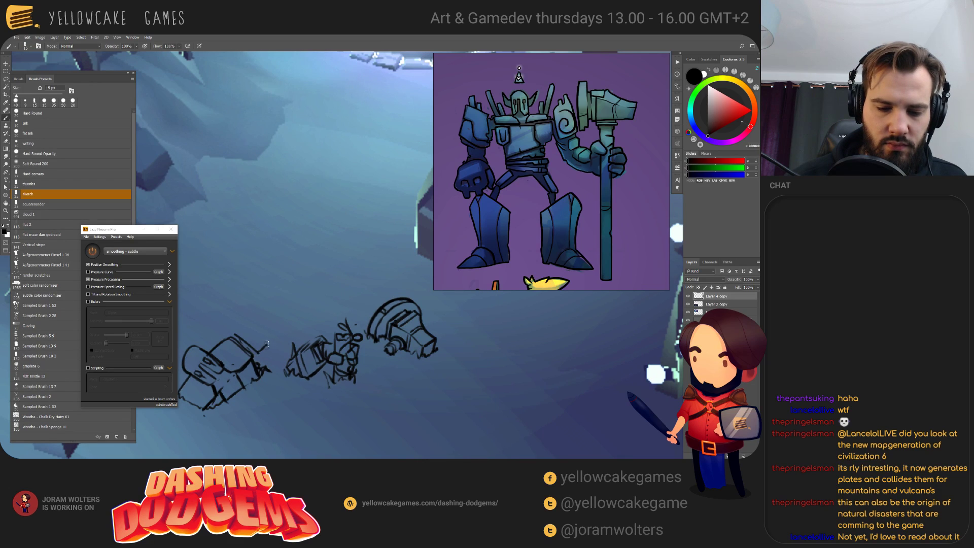
{"action": "mouse_move", "coordinate": [266, 344]}
{"action": "left_mouse_down"}
{"action": "mouse_move", "coordinate": [253, 326]}
{"action": "mouse_move", "coordinate": [241, 329]}
{"action": "left_mouse_up"}
{"action": "key", "text": "e"}
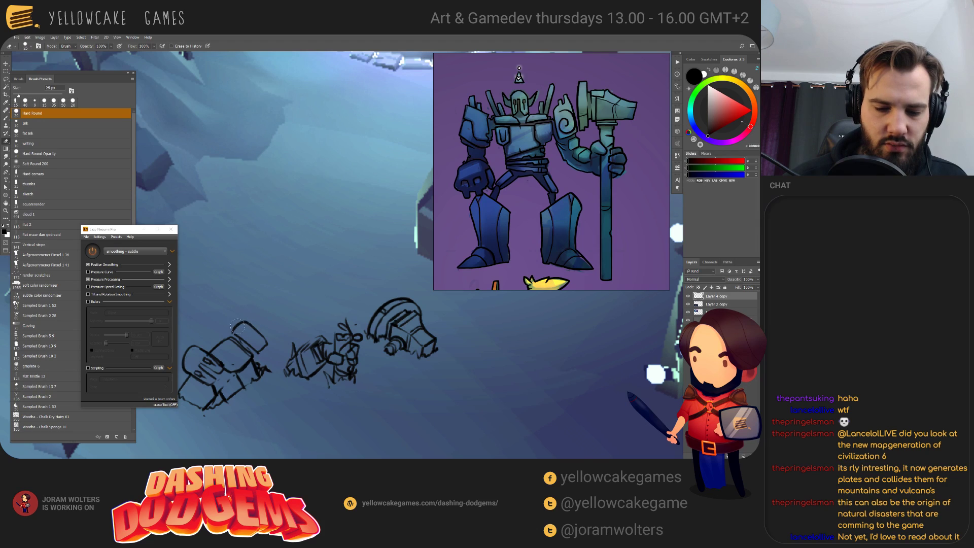
{"action": "left_click_drag", "start_coordinate": [238, 326], "coordinate": [258, 349]}
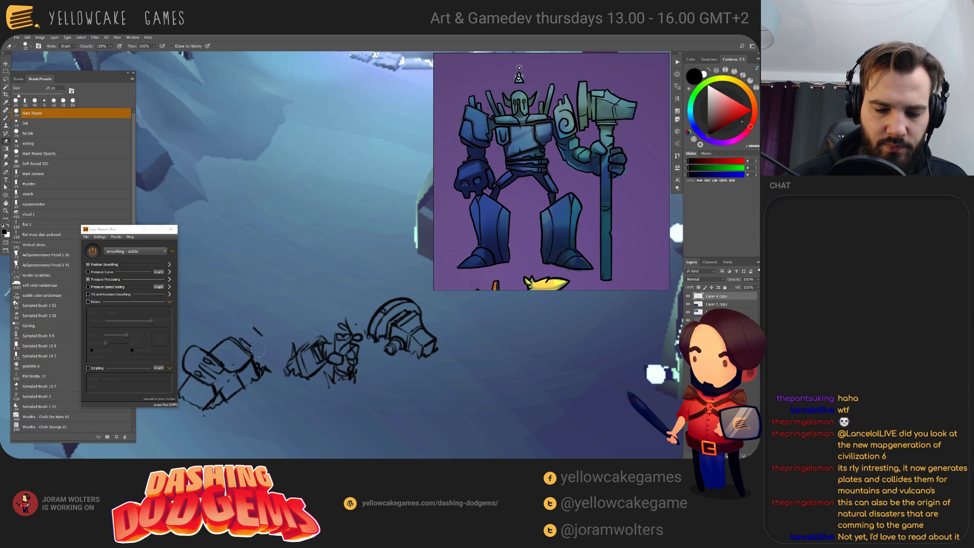
{"action": "key", "text": "b"}
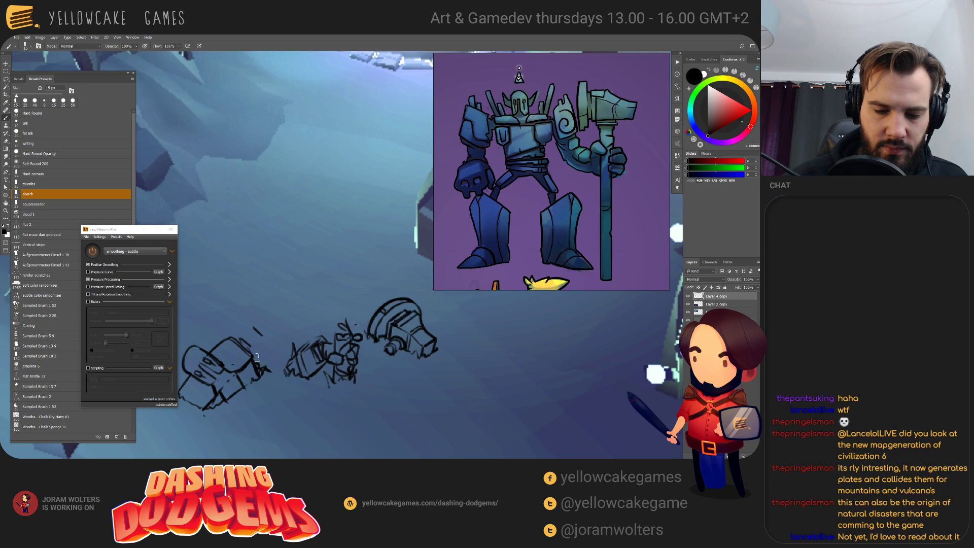
{"action": "mouse_move", "coordinate": [256, 356]}
{"action": "left_mouse_down"}
{"action": "mouse_move", "coordinate": [274, 342]}
{"action": "mouse_move", "coordinate": [282, 367]}
{"action": "left_mouse_up"}
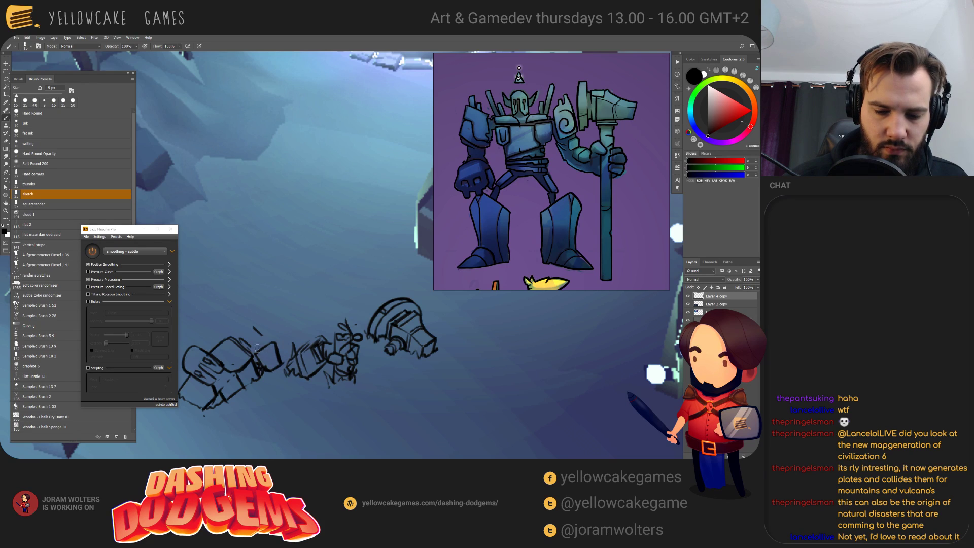
{"action": "key", "text": "e"}
{"action": "left_click_drag", "start_coordinate": [253, 336], "coordinate": [262, 327]}
- Add a curly spiral detail to the left golem sketch
{"action": "key", "text": "b"}
{"action": "key", "text": "e"}
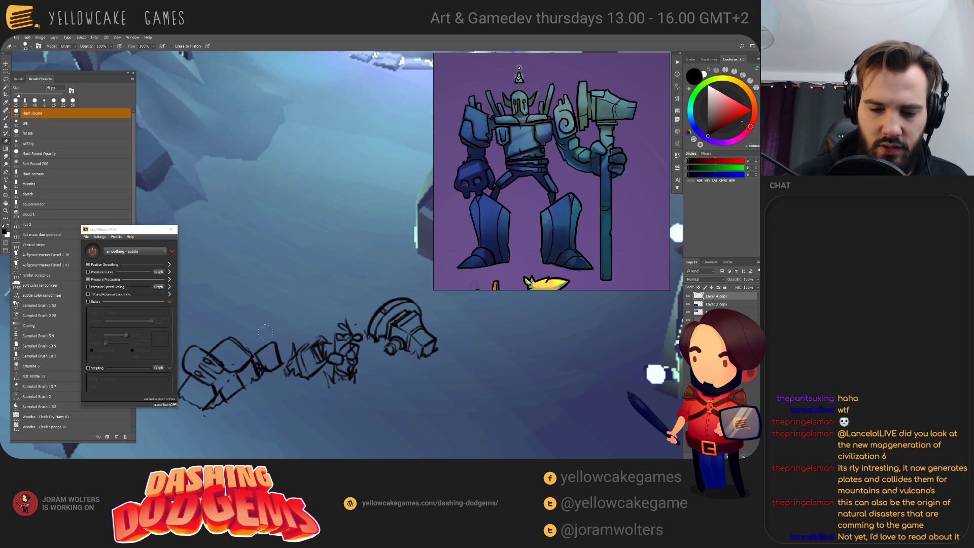
{"action": "key", "text": "b"}
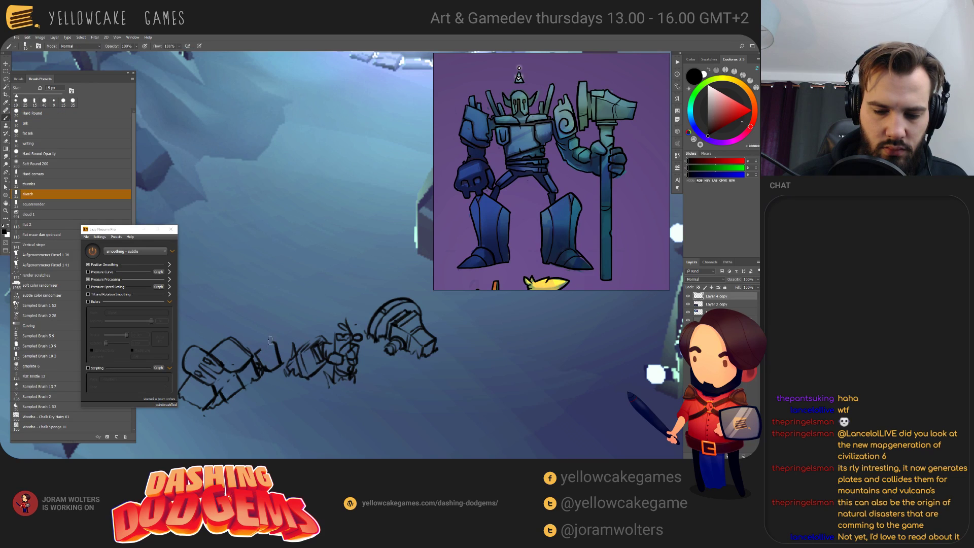
{"action": "mouse_move", "coordinate": [267, 332]}
{"action": "left_mouse_down"}
{"action": "mouse_move", "coordinate": [307, 337]}
{"action": "mouse_move", "coordinate": [310, 306]}
{"action": "mouse_move", "coordinate": [323, 320]}
{"action": "mouse_move", "coordinate": [320, 352]}
{"action": "left_mouse_up"}
{"action": "key", "text": "ctrl+z"}
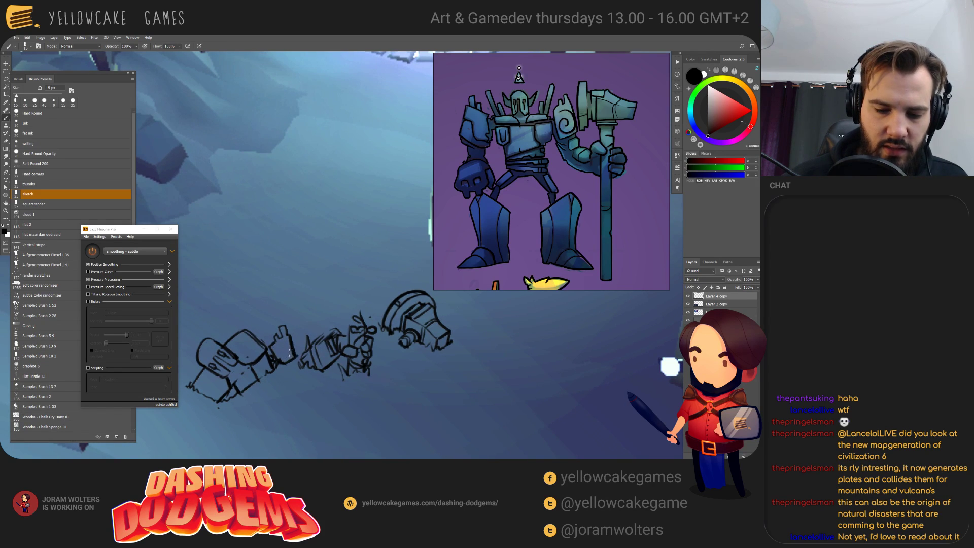
{"action": "mouse_move", "coordinate": [283, 350]}
{"action": "left_mouse_down"}
{"action": "mouse_move", "coordinate": [269, 341]}
{"action": "mouse_move", "coordinate": [283, 321]}
{"action": "mouse_move", "coordinate": [326, 307]}
{"action": "left_mouse_up"}
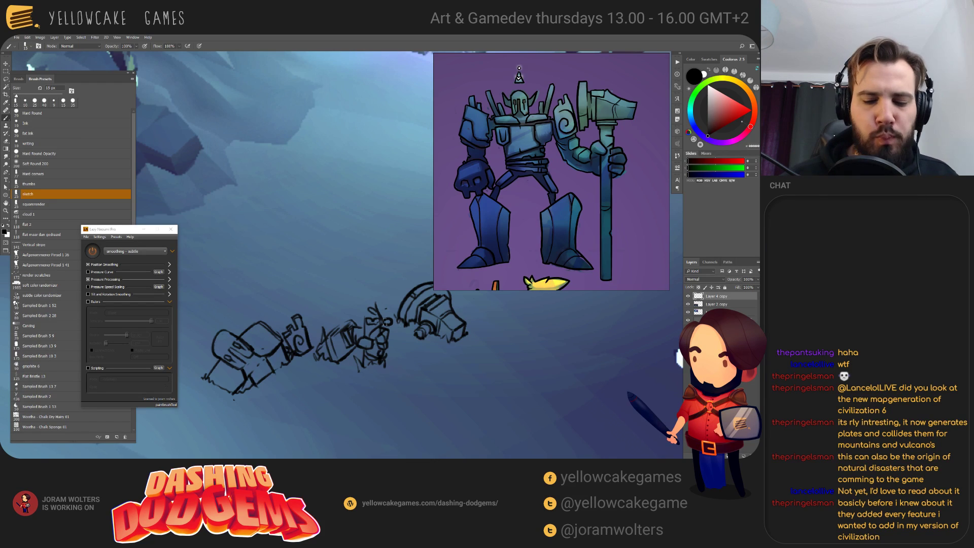
{"action": "mouse_move", "coordinate": [385, 322]}
{"action": "left_mouse_down"}
{"action": "mouse_move", "coordinate": [403, 374]}
{"action": "mouse_move", "coordinate": [387, 382]}
{"action": "mouse_move", "coordinate": [399, 384]}
{"action": "left_mouse_up"}
- Erase the box sketch's lower-left corner and draw a new line down its left side
{"action": "key", "text": "e"}
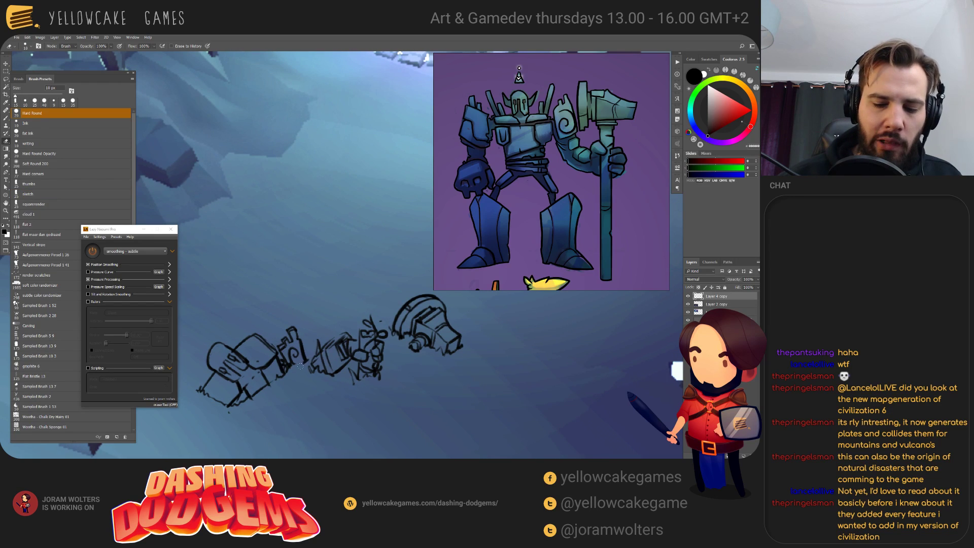
{"action": "key", "text": "b"}
{"action": "mouse_move", "coordinate": [306, 359]}
{"action": "left_mouse_down"}
{"action": "mouse_move", "coordinate": [308, 333]}
{"action": "mouse_move", "coordinate": [277, 349]}
{"action": "mouse_move", "coordinate": [326, 322]}
{"action": "left_mouse_up"}
{"action": "key", "text": "ctrl+z"}
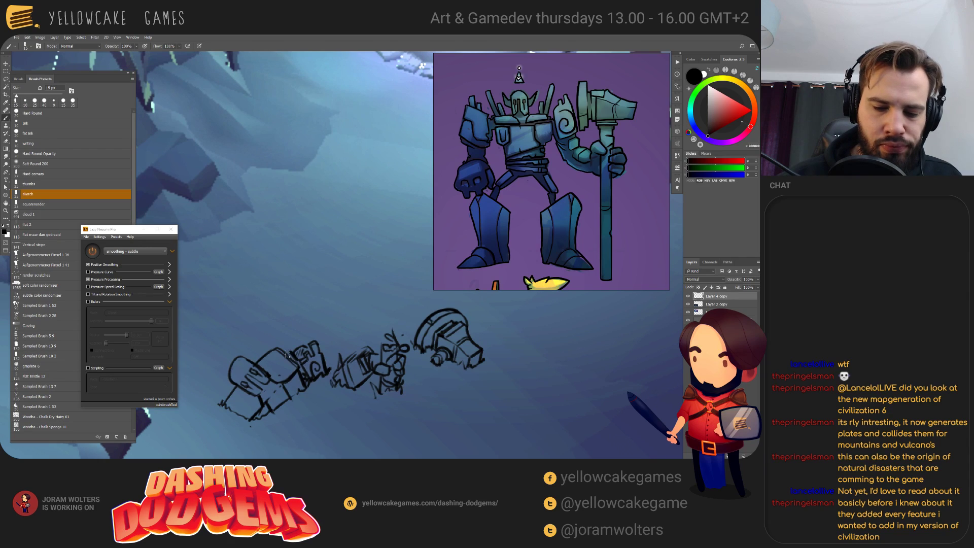
{"action": "mouse_move", "coordinate": [296, 361]}
{"action": "left_mouse_down"}
{"action": "mouse_move", "coordinate": [264, 358]}
{"action": "mouse_move", "coordinate": [274, 351]}
{"action": "left_mouse_up"}
{"action": "key", "text": "e"}
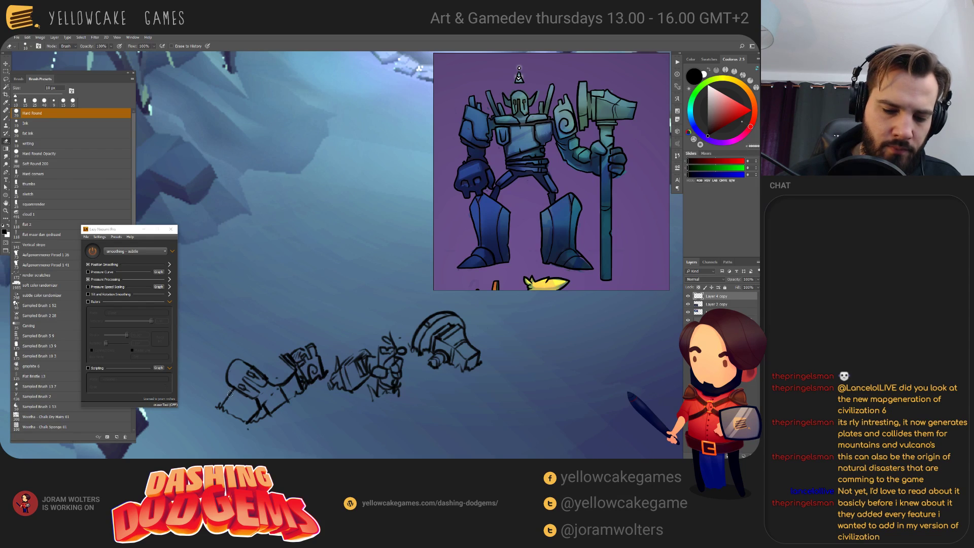
{"action": "mouse_move", "coordinate": [230, 393]}
{"action": "left_mouse_down"}
{"action": "mouse_move", "coordinate": [219, 408]}
{"action": "mouse_move", "coordinate": [226, 414]}
{"action": "mouse_move", "coordinate": [242, 389]}
{"action": "mouse_move", "coordinate": [228, 420]}
{"action": "mouse_move", "coordinate": [241, 418]}
{"action": "mouse_move", "coordinate": [256, 372]}
{"action": "mouse_move", "coordinate": [275, 358]}
{"action": "left_mouse_up"}
{"action": "key", "text": "b"}
{"action": "key", "text": "ctrl+z"}
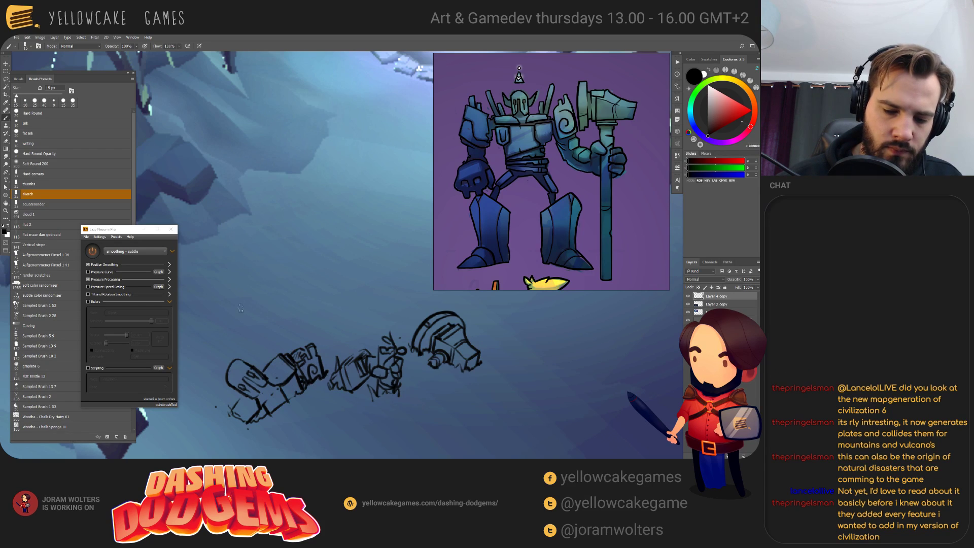
{"action": "mouse_move", "coordinate": [246, 342]}
{"action": "left_mouse_down"}
{"action": "mouse_move", "coordinate": [258, 372]}
{"action": "mouse_move", "coordinate": [251, 398]}
{"action": "mouse_move", "coordinate": [232, 393]}
{"action": "mouse_move", "coordinate": [249, 386]}
{"action": "mouse_move", "coordinate": [215, 386]}
{"action": "mouse_move", "coordinate": [242, 395]}
{"action": "mouse_move", "coordinate": [257, 375]}
{"action": "mouse_move", "coordinate": [218, 385]}
{"action": "mouse_move", "coordinate": [259, 371]}
{"action": "mouse_move", "coordinate": [217, 388]}
{"action": "mouse_move", "coordinate": [250, 386]}
{"action": "left_mouse_up"}
{"action": "key", "text": "ctrl+z"}
{"action": "key", "text": "ctrl+z"}
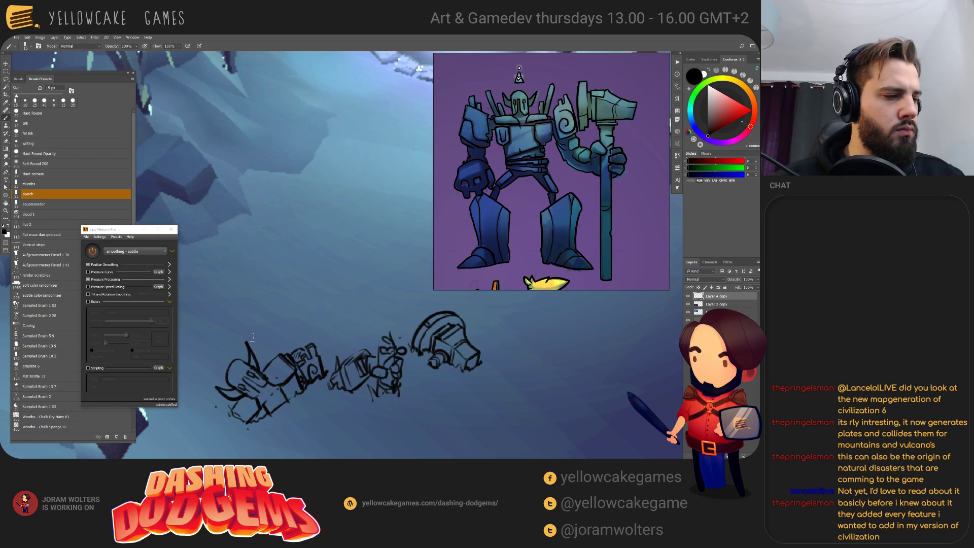
- Add more black sketch lines to the golem figures, undoing a stray frame stroke and cross line
{"action": "left_click_drag", "start_coordinate": [362, 349], "coordinate": [361, 341]}
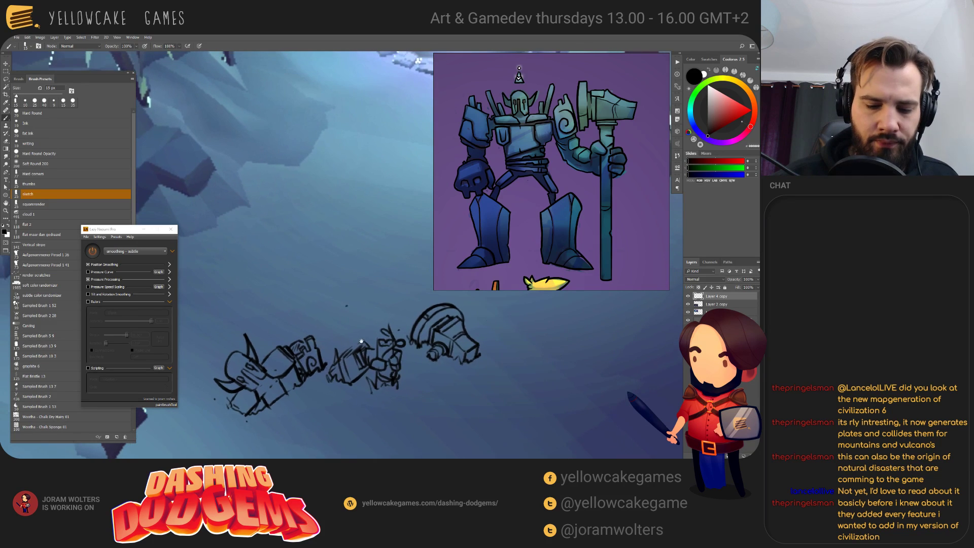
{"action": "mouse_move", "coordinate": [490, 388]}
{"action": "left_mouse_down"}
{"action": "mouse_move", "coordinate": [466, 397]}
{"action": "mouse_move", "coordinate": [476, 369]}
{"action": "left_mouse_up"}
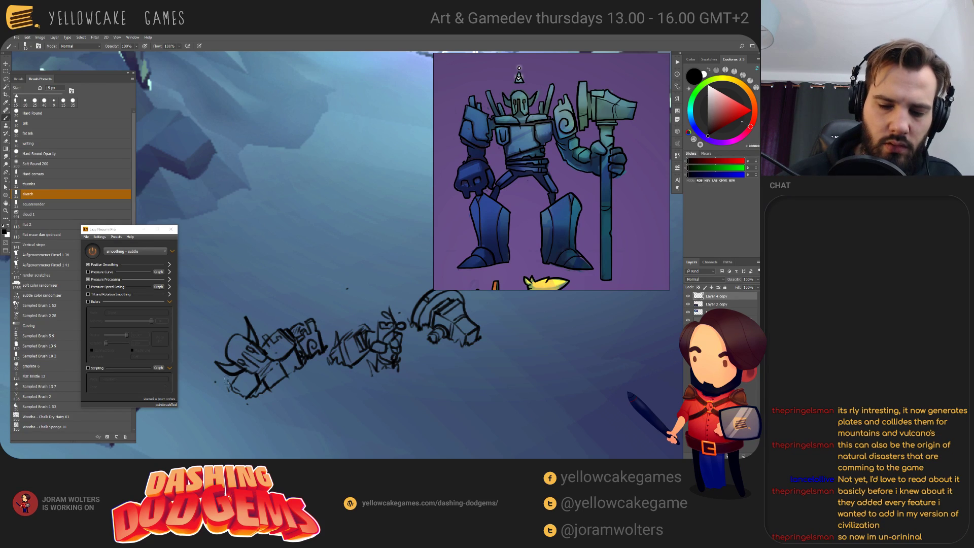
{"action": "mouse_move", "coordinate": [187, 411]}
{"action": "left_mouse_down"}
{"action": "mouse_move", "coordinate": [436, 391]}
{"action": "mouse_move", "coordinate": [401, 276]}
{"action": "mouse_move", "coordinate": [199, 401]}
{"action": "left_mouse_up"}
{"action": "key", "text": "ctrl+z"}
{"action": "mouse_move", "coordinate": [264, 446]}
{"action": "left_mouse_down"}
{"action": "mouse_move", "coordinate": [241, 375]}
{"action": "mouse_move", "coordinate": [436, 335]}
{"action": "left_mouse_up"}
{"action": "key", "text": "ctrl+z"}
{"action": "key", "text": "e"}
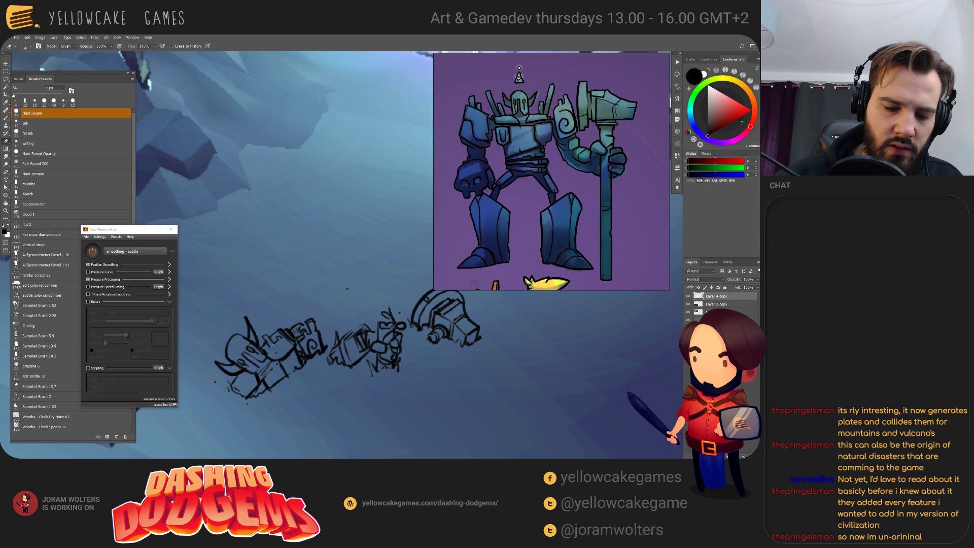
{"action": "key", "text": "b"}
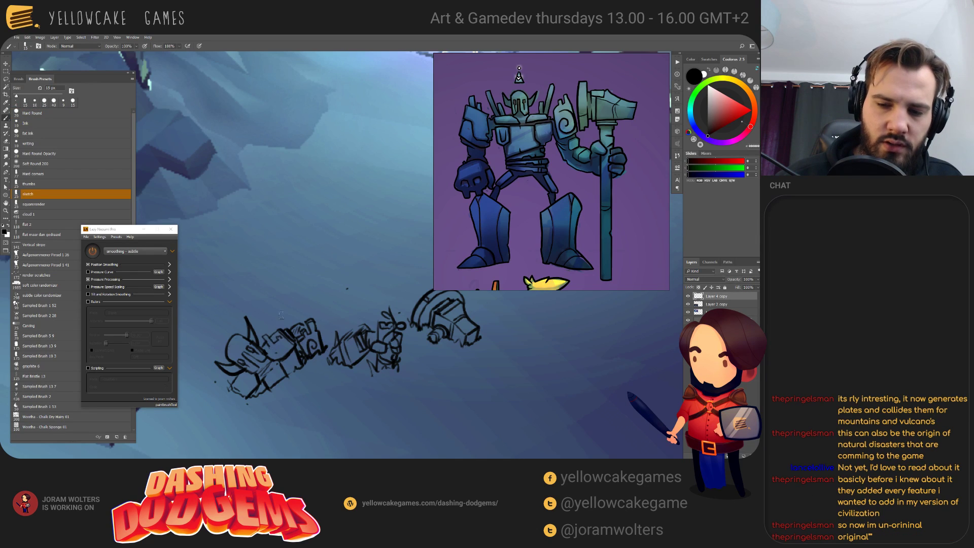
{"action": "key", "text": "e"}
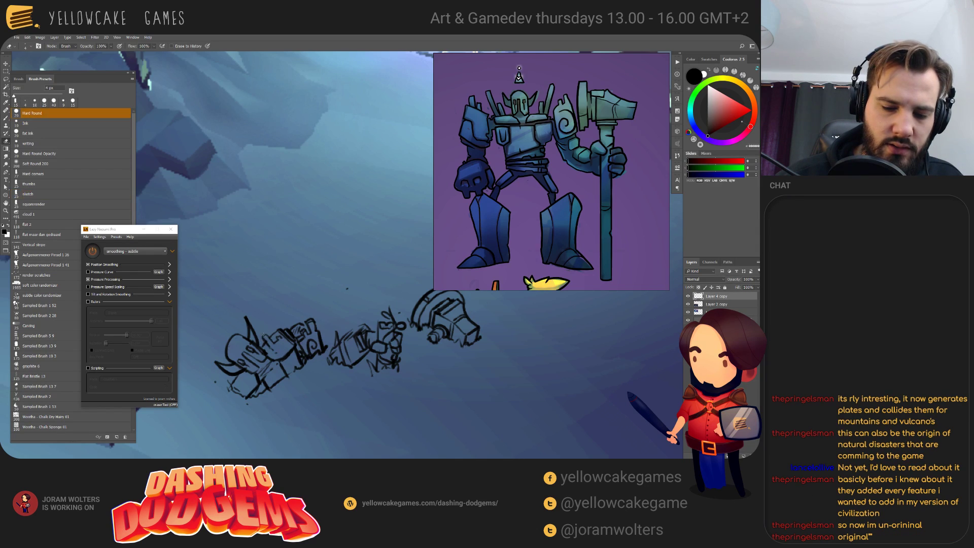
{"action": "key", "text": "b"}
{"action": "left_click_drag", "start_coordinate": [264, 336], "coordinate": [288, 345]}
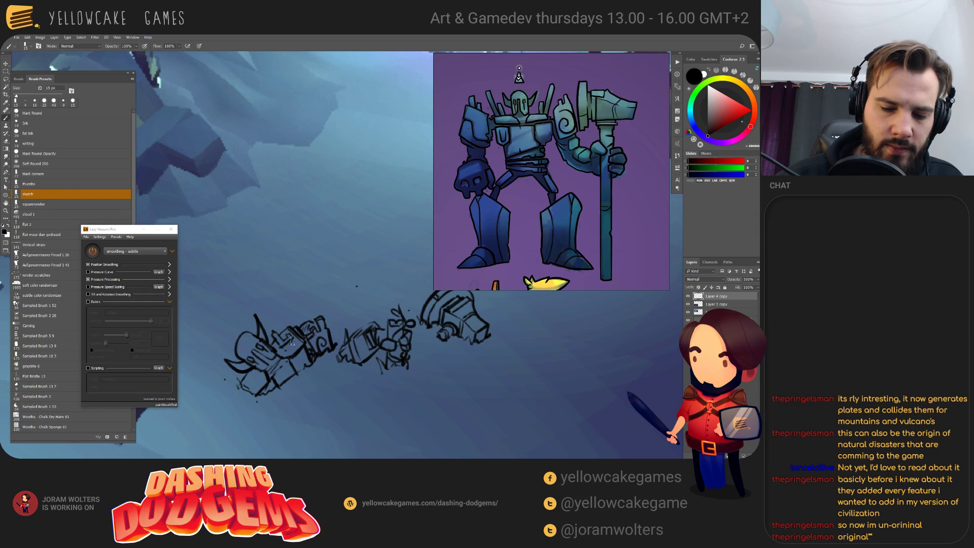
- Lasso-select the leftmost golem sketch
{"action": "mouse_move", "coordinate": [325, 292]}
{"action": "left_mouse_down"}
{"action": "mouse_move", "coordinate": [402, 369]}
{"action": "mouse_move", "coordinate": [457, 374]}
{"action": "mouse_move", "coordinate": [481, 361]}
{"action": "left_mouse_up"}
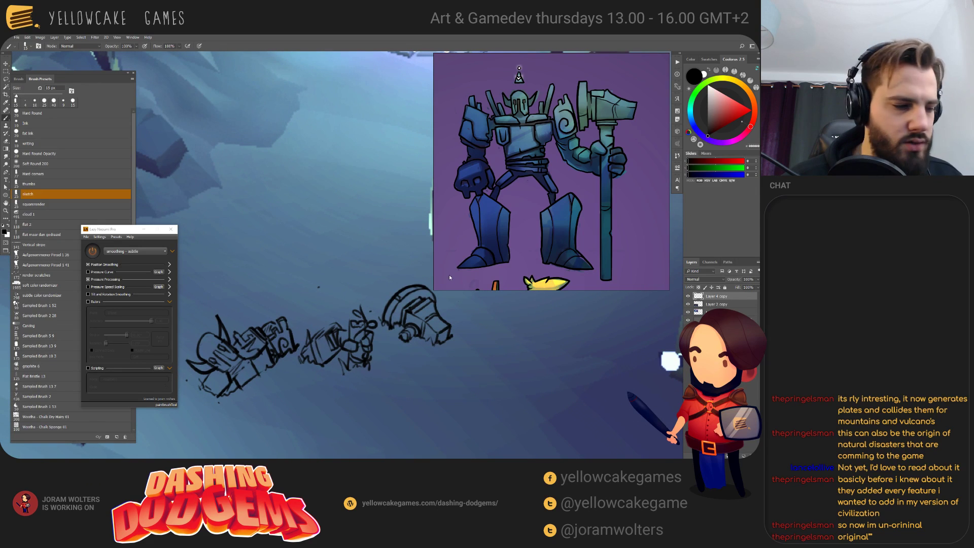
{"action": "key", "text": "l"}
{"action": "mouse_move", "coordinate": [303, 330]}
{"action": "left_mouse_down"}
{"action": "mouse_move", "coordinate": [405, 282]}
{"action": "mouse_move", "coordinate": [327, 396]}
{"action": "mouse_move", "coordinate": [386, 262]}
{"action": "left_mouse_up"}
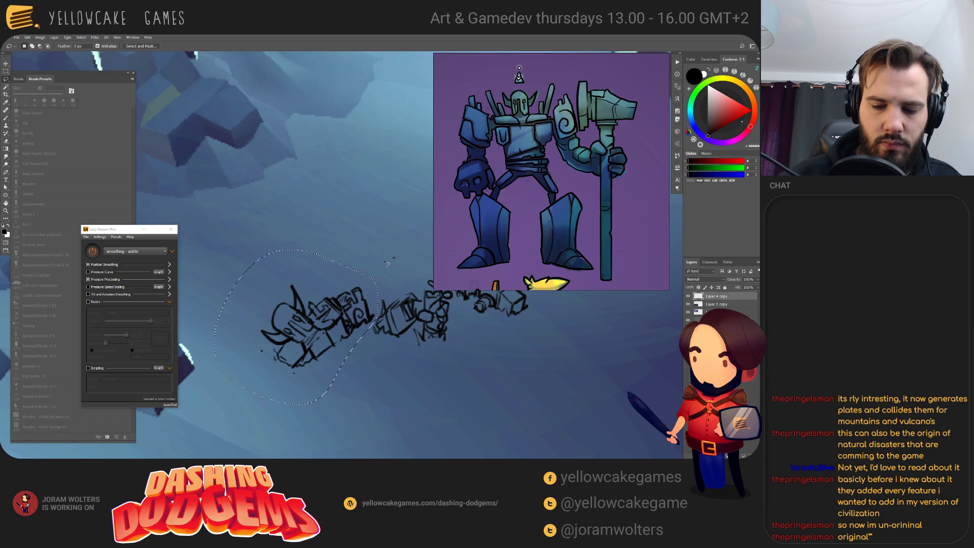
- Scale the selected left golem sketch up to about 115% with Free Transform, then deselect
{"action": "key", "text": "ctrl+t"}
{"action": "left_click_drag", "start_coordinate": [214, 248], "coordinate": [191, 222]}
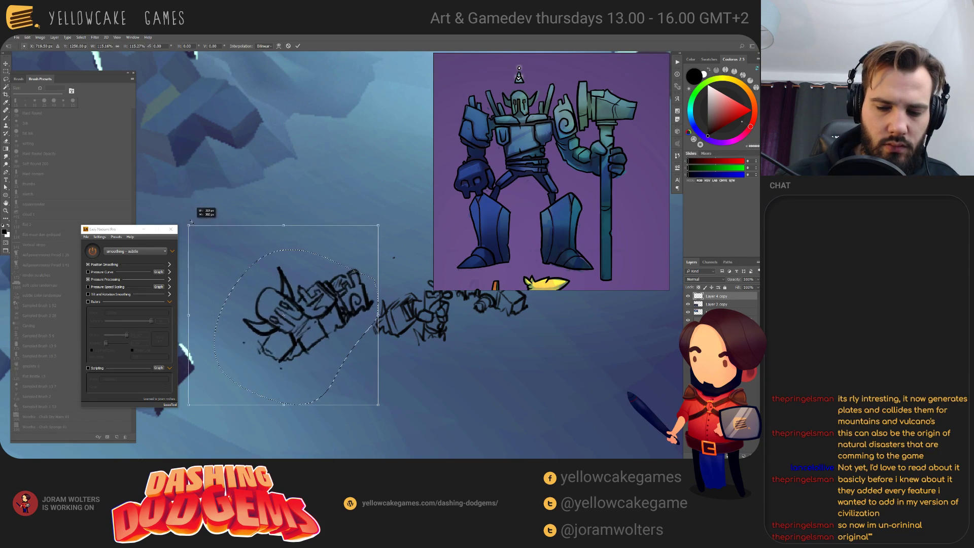
{"action": "key", "text": "Return"}
{"action": "key", "text": "v"}
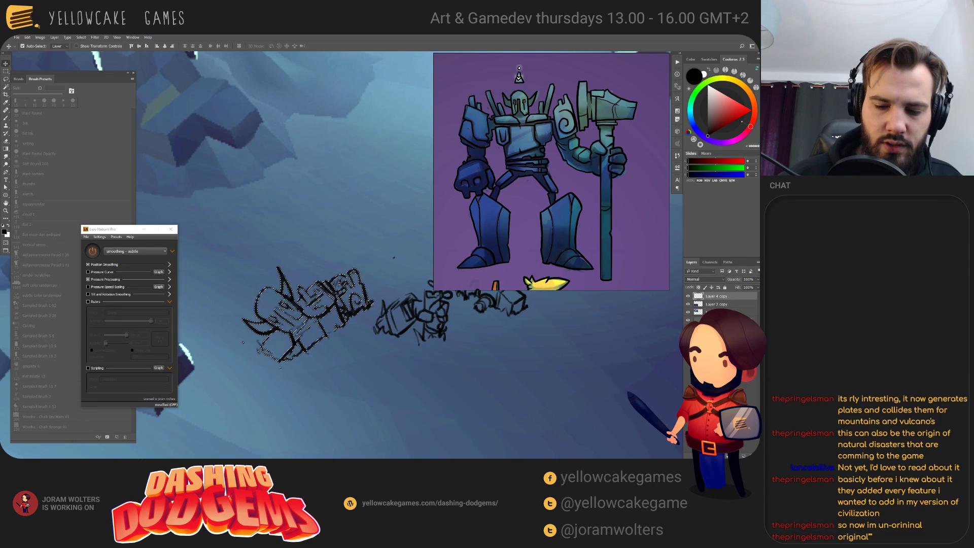
{"action": "key", "text": "ctrl+d"}
{"action": "left_click_drag", "start_coordinate": [383, 382], "coordinate": [327, 410]}
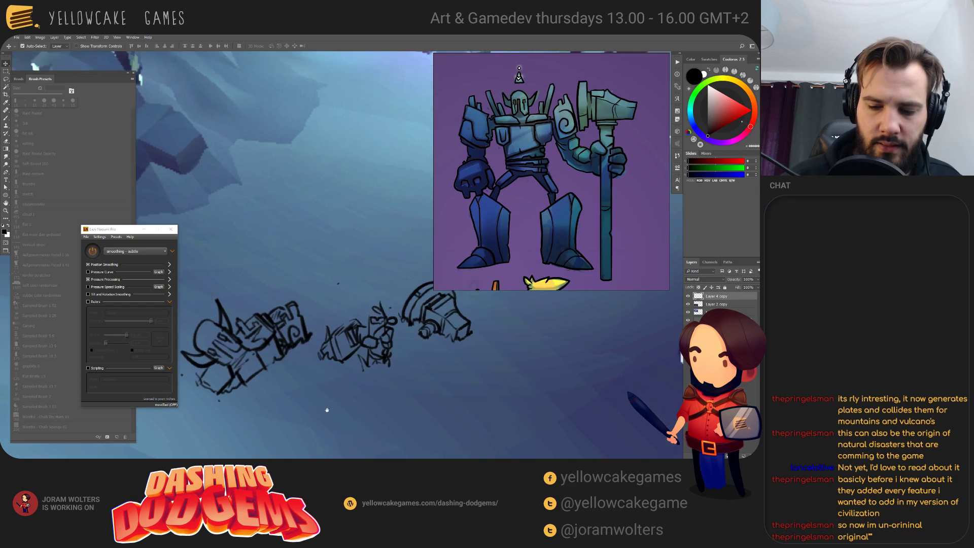
{"action": "mouse_move", "coordinate": [474, 361]}
{"action": "left_mouse_down"}
{"action": "mouse_move", "coordinate": [511, 350]}
{"action": "mouse_move", "coordinate": [488, 354]}
{"action": "mouse_move", "coordinate": [484, 305]}
{"action": "mouse_move", "coordinate": [482, 336]}
{"action": "mouse_move", "coordinate": [454, 332]}
{"action": "left_mouse_up"}
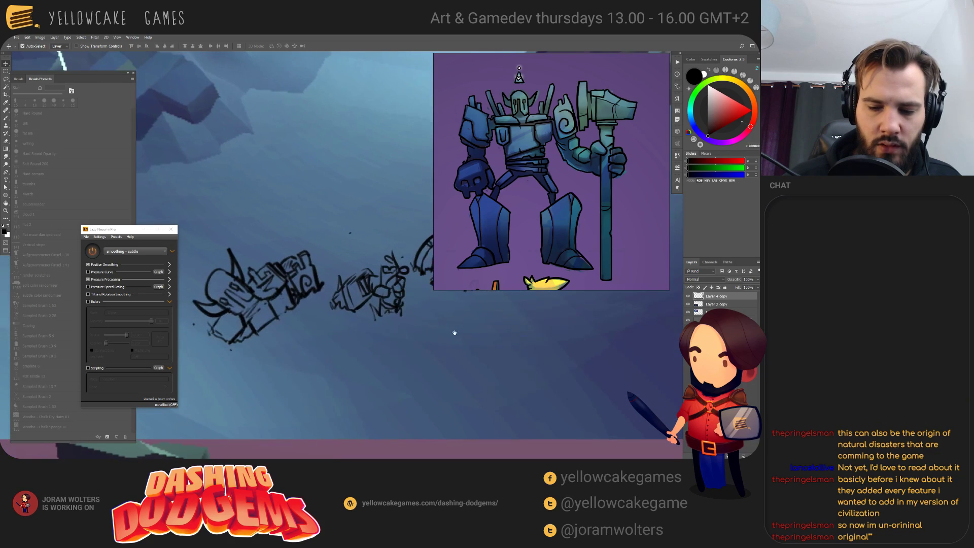
{"action": "key", "text": "a"}
{"action": "left_click_drag", "start_coordinate": [393, 372], "coordinate": [412, 380]}
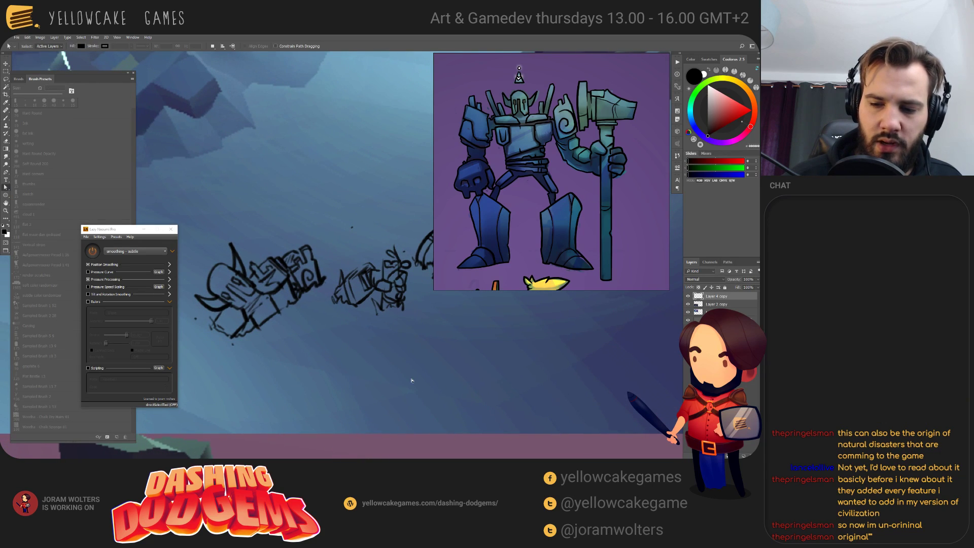
{"action": "key", "text": "b"}
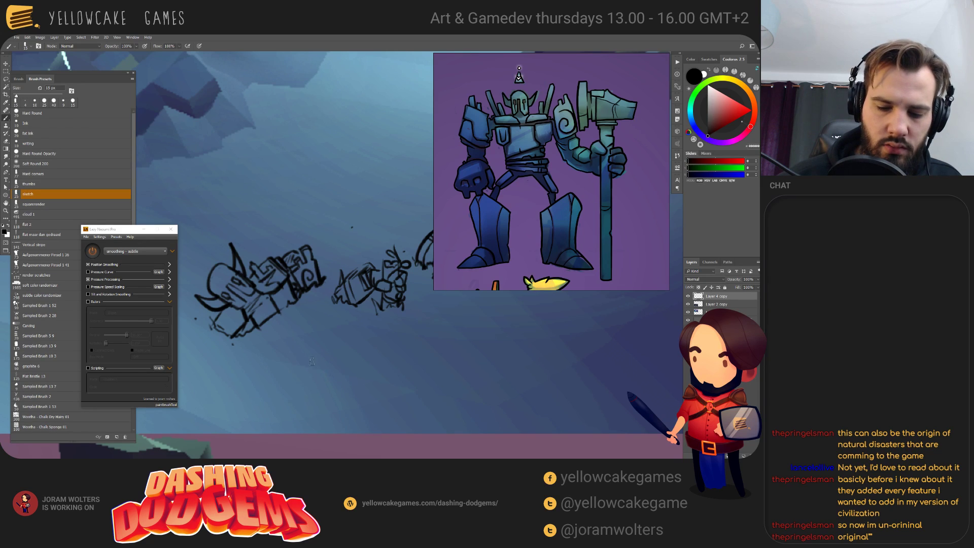
- Draw the kite shape's top line and a diagonal line running down-right from its tip
{"action": "left_click_drag", "start_coordinate": [305, 347], "coordinate": [335, 378]}
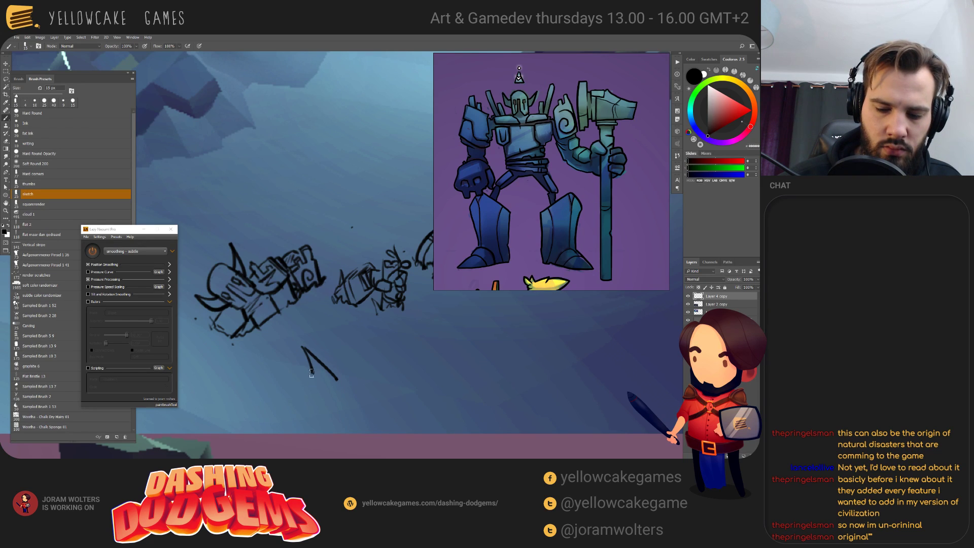
{"action": "mouse_move", "coordinate": [304, 346]}
{"action": "left_mouse_down"}
{"action": "mouse_move", "coordinate": [347, 387]}
{"action": "mouse_move", "coordinate": [346, 361]}
{"action": "left_mouse_up"}
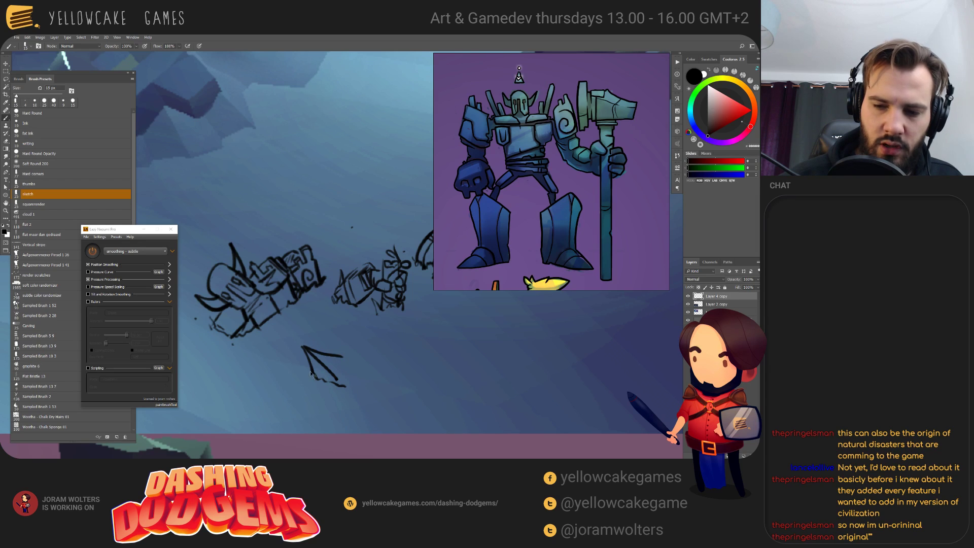
{"action": "key", "text": "ctrl+z"}
{"action": "key", "text": "e"}
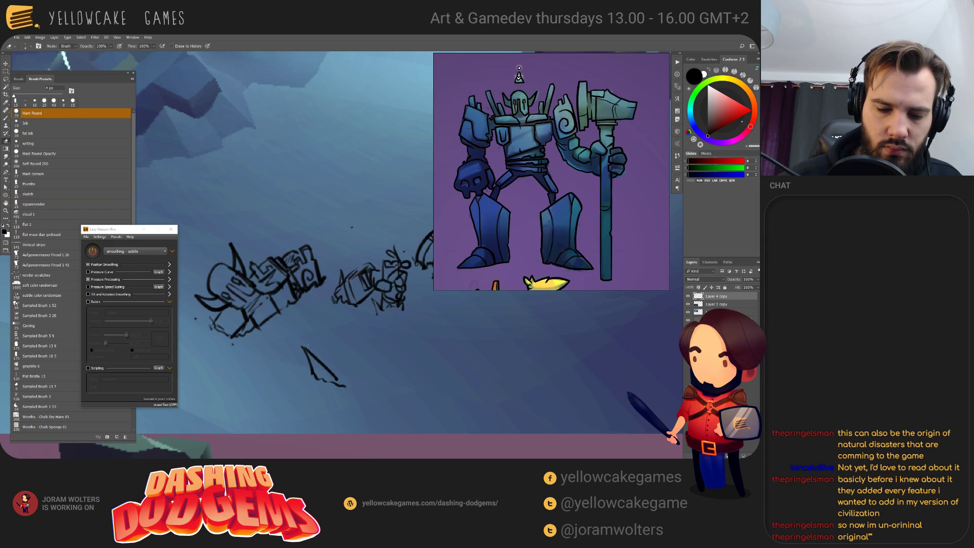
{"action": "key", "text": "b"}
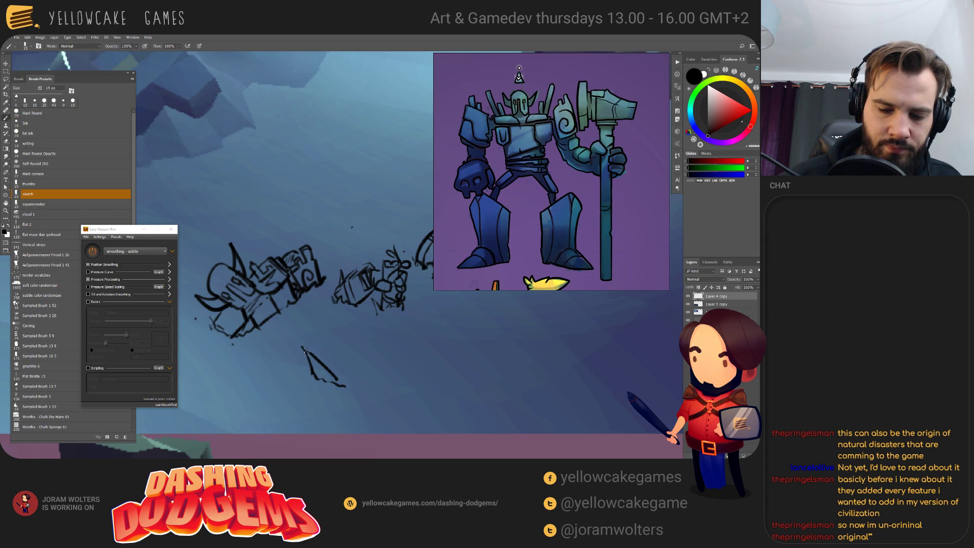
{"action": "mouse_move", "coordinate": [302, 345]}
{"action": "left_mouse_down"}
{"action": "mouse_move", "coordinate": [357, 356]}
{"action": "mouse_move", "coordinate": [345, 346]}
{"action": "left_mouse_up"}
{"action": "key", "text": "ctrl+z"}
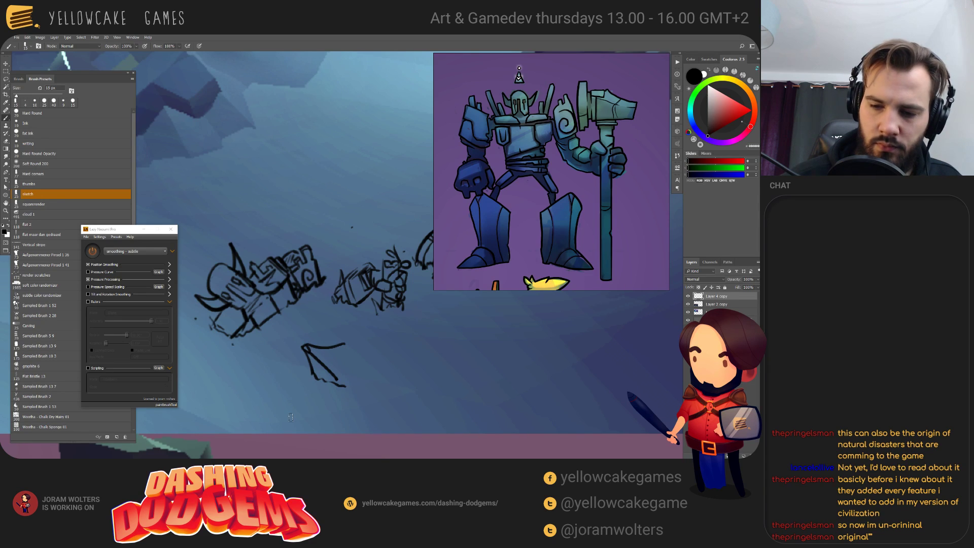
{"action": "key", "text": "ctrl+z"}
{"action": "left_click_drag", "start_coordinate": [306, 347], "coordinate": [339, 348]}
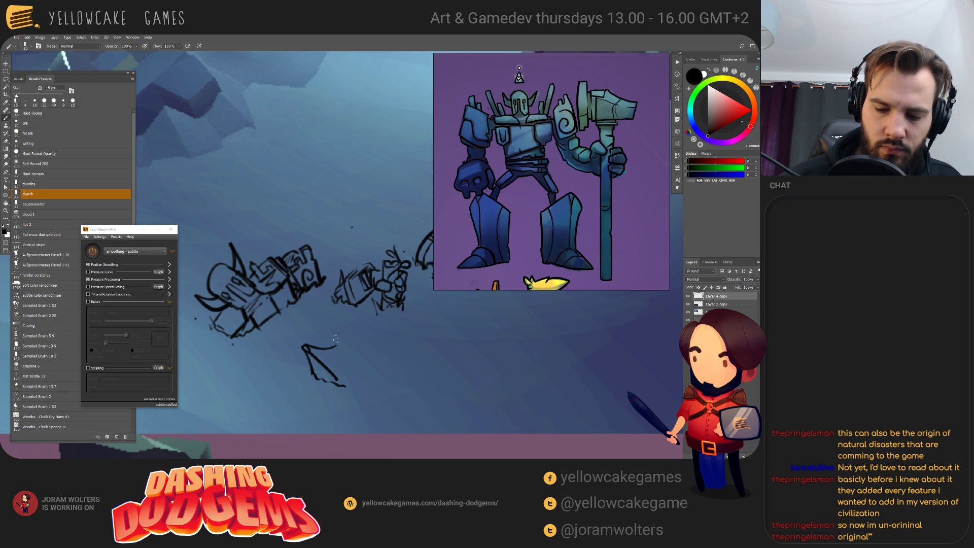
{"action": "left_click_drag", "start_coordinate": [337, 346], "coordinate": [369, 385]}
{"action": "key", "text": "ctrl+z"}
{"action": "mouse_move", "coordinate": [337, 345]}
{"action": "left_mouse_down"}
{"action": "mouse_move", "coordinate": [370, 386]}
{"action": "mouse_move", "coordinate": [338, 382]}
{"action": "mouse_move", "coordinate": [380, 391]}
{"action": "left_mouse_up"}
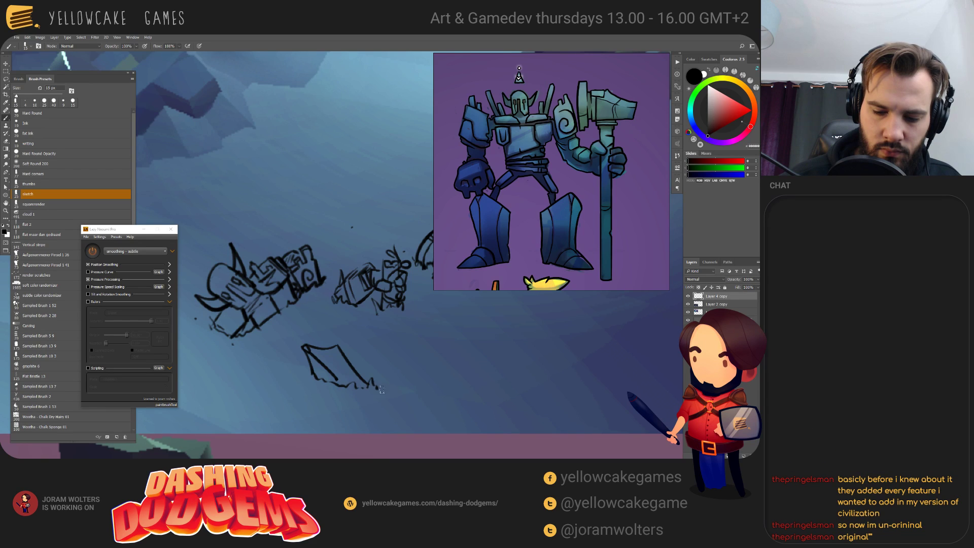
{"action": "left_click_drag", "start_coordinate": [446, 375], "coordinate": [409, 357]}
- Sketch a small curved rock below the kite shape and a looping line on top of it
{"action": "left_click_drag", "start_coordinate": [325, 375], "coordinate": [329, 379]}
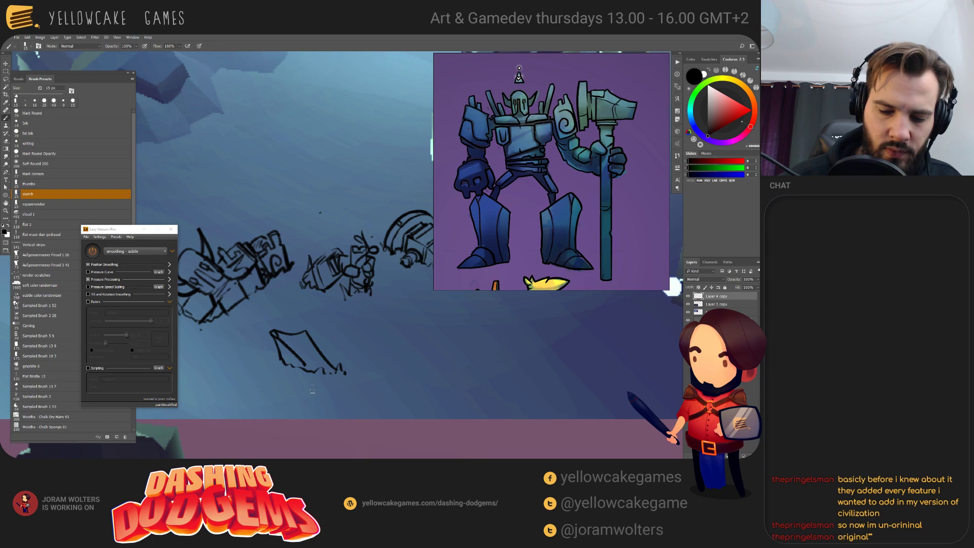
{"action": "mouse_move", "coordinate": [317, 389]}
{"action": "left_mouse_down"}
{"action": "mouse_move", "coordinate": [295, 405]}
{"action": "mouse_move", "coordinate": [324, 399]}
{"action": "left_mouse_up"}
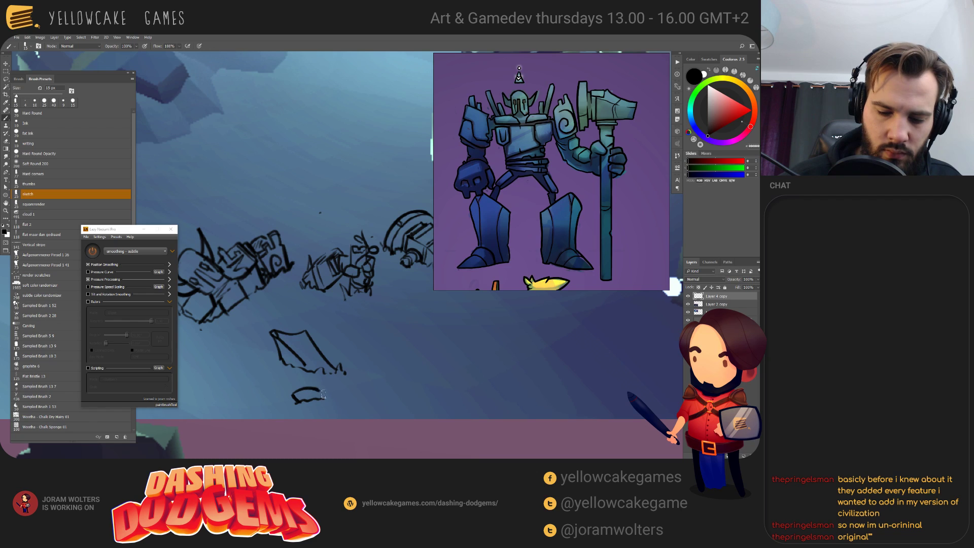
{"action": "key", "text": "e"}
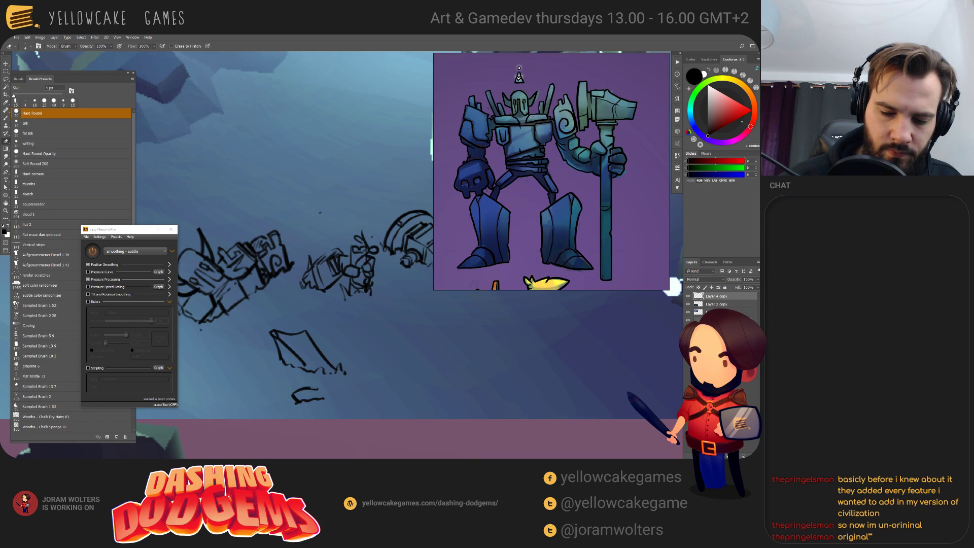
{"action": "mouse_move", "coordinate": [314, 390]}
{"action": "left_mouse_down"}
{"action": "mouse_move", "coordinate": [297, 388]}
{"action": "mouse_move", "coordinate": [294, 397]}
{"action": "mouse_move", "coordinate": [291, 389]}
{"action": "mouse_move", "coordinate": [324, 398]}
{"action": "mouse_move", "coordinate": [310, 401]}
{"action": "mouse_move", "coordinate": [320, 392]}
{"action": "left_mouse_up"}
{"action": "key", "text": "b"}
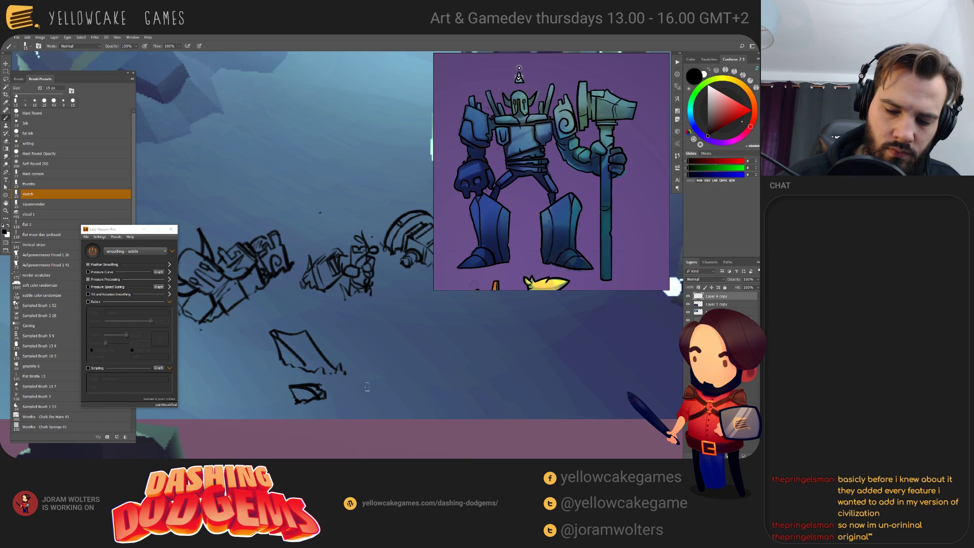
{"action": "key", "text": "e"}
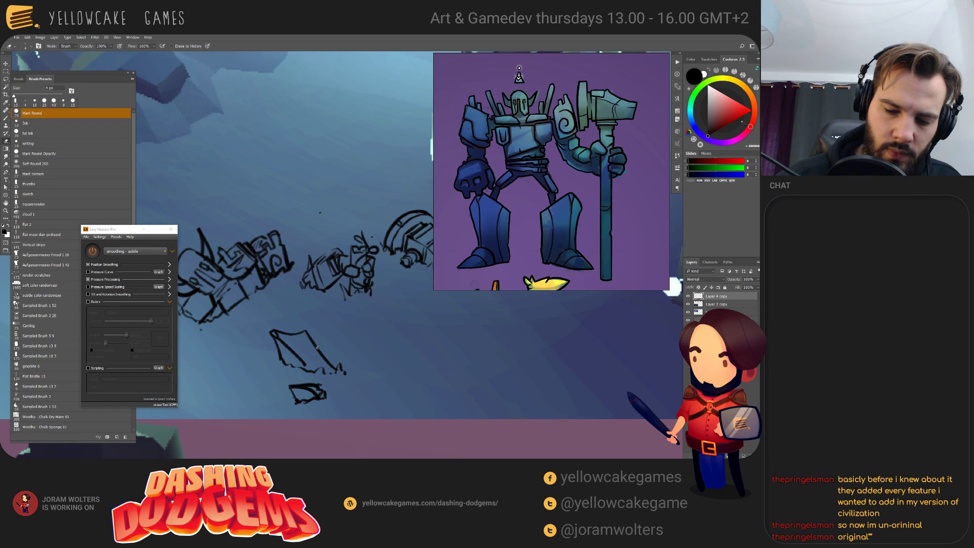
{"action": "key", "text": "b"}
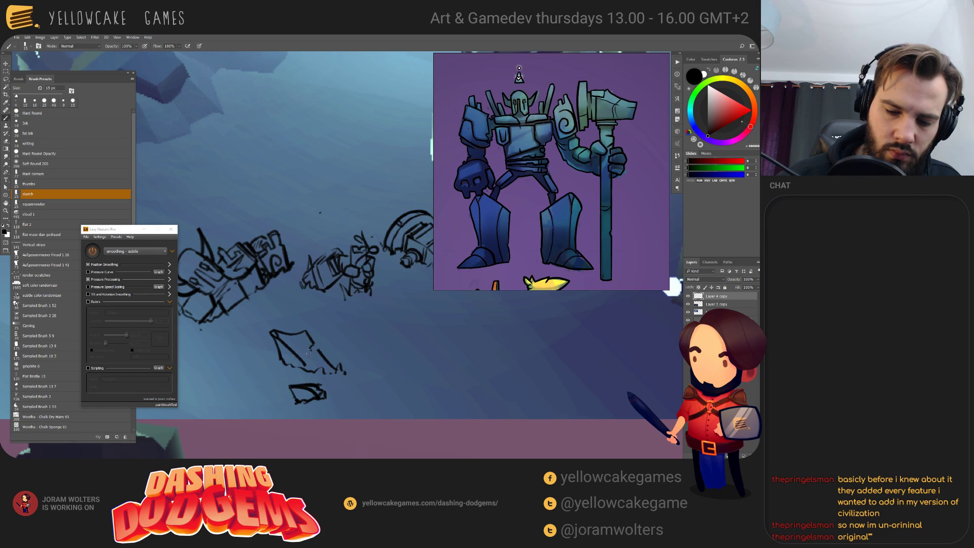
{"action": "mouse_move", "coordinate": [316, 347]}
{"action": "left_mouse_down"}
{"action": "mouse_move", "coordinate": [312, 335]}
{"action": "mouse_move", "coordinate": [324, 337]}
{"action": "left_mouse_up"}
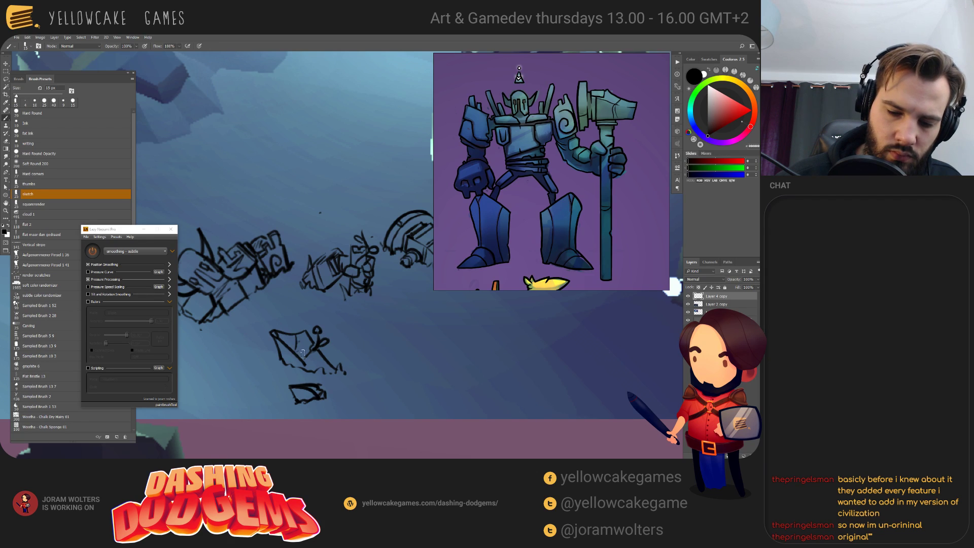
{"action": "key", "text": "e"}
{"action": "key", "text": "b"}
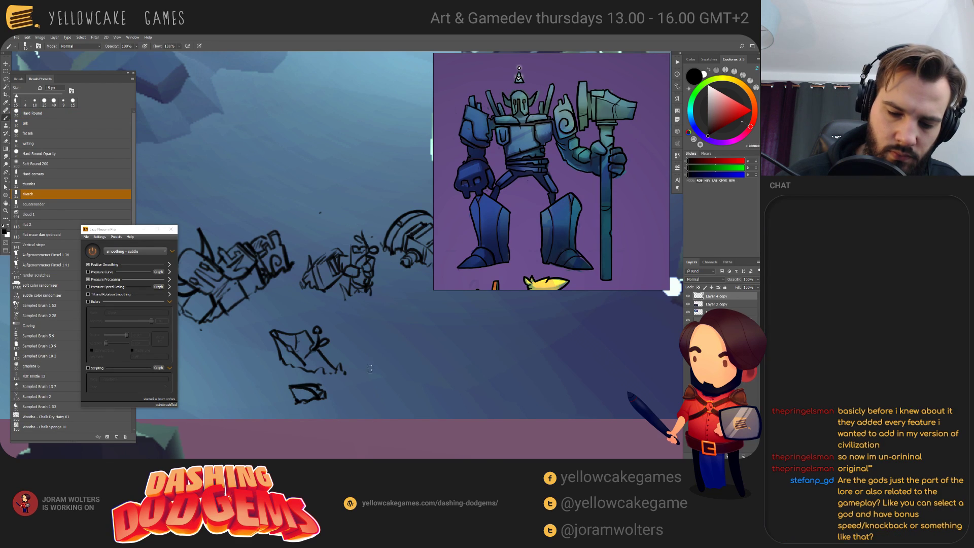
- Add new dark lines to the golem sketches, touching up with the fine 3 px eraser
{"action": "mouse_move", "coordinate": [370, 368]}
{"action": "left_mouse_down"}
{"action": "mouse_move", "coordinate": [330, 322]}
{"action": "mouse_move", "coordinate": [336, 364]}
{"action": "mouse_move", "coordinate": [327, 315]}
{"action": "left_mouse_up"}
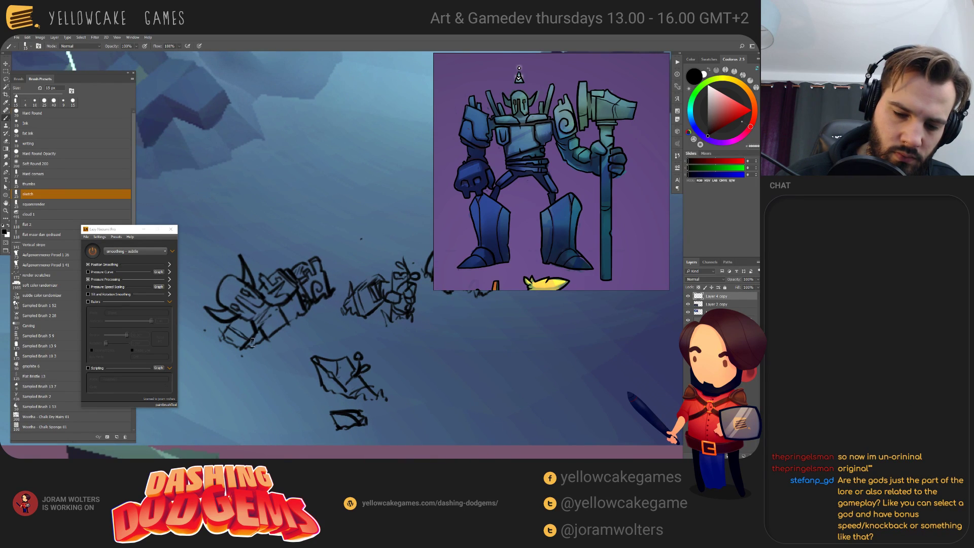
{"action": "key", "text": "e"}
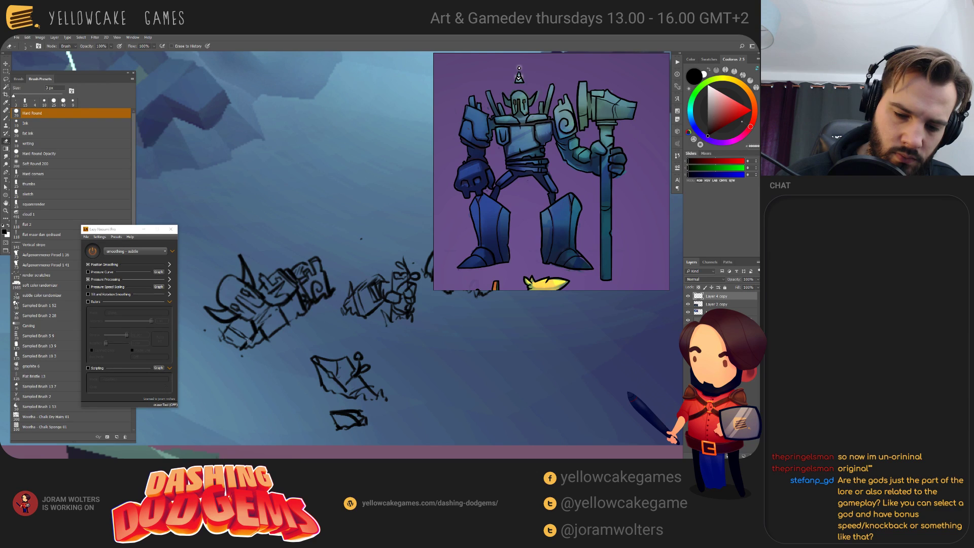
{"action": "key", "text": "b"}
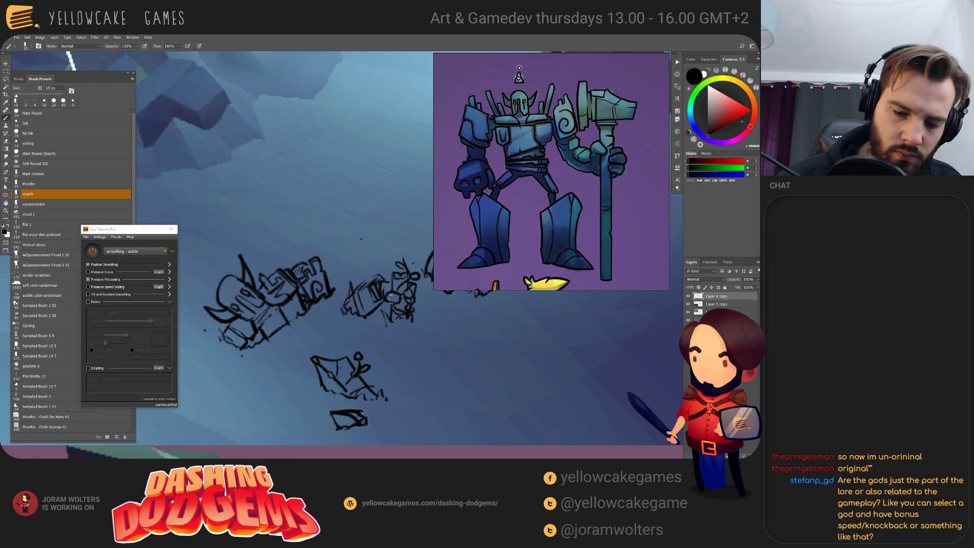
{"action": "left_click_drag", "start_coordinate": [390, 298], "coordinate": [385, 305]}
{"action": "key", "text": "e"}
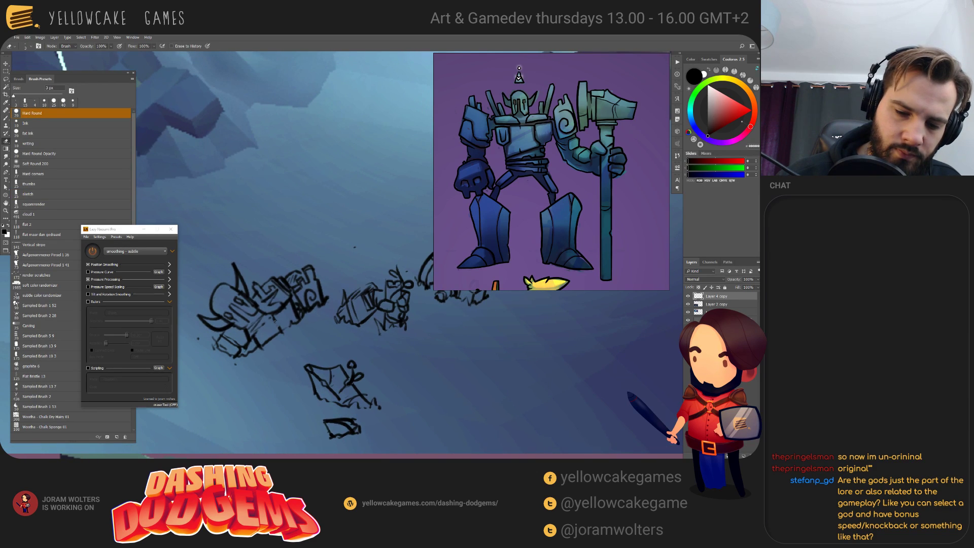
{"action": "key", "text": "b"}
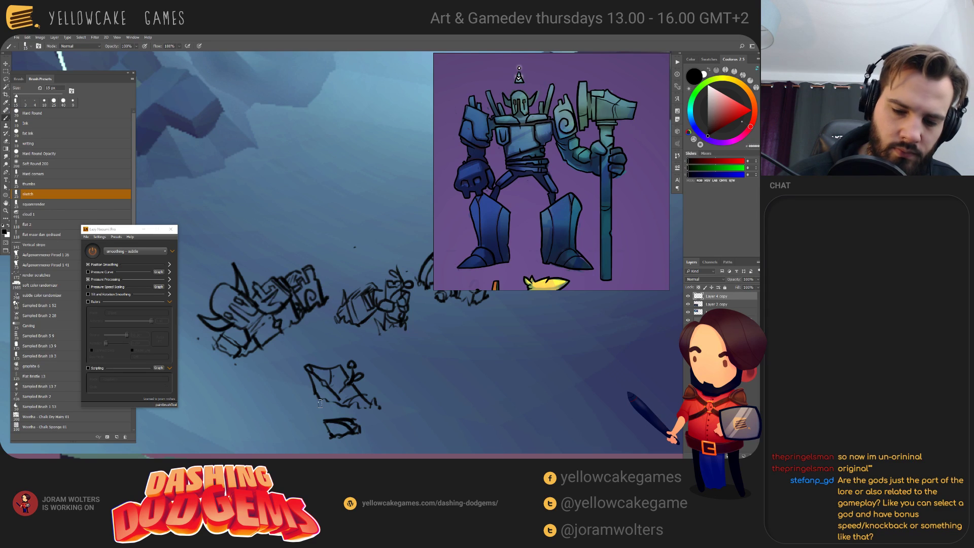
{"action": "left_click_drag", "start_coordinate": [373, 315], "coordinate": [376, 316]}
{"action": "key", "text": "e"}
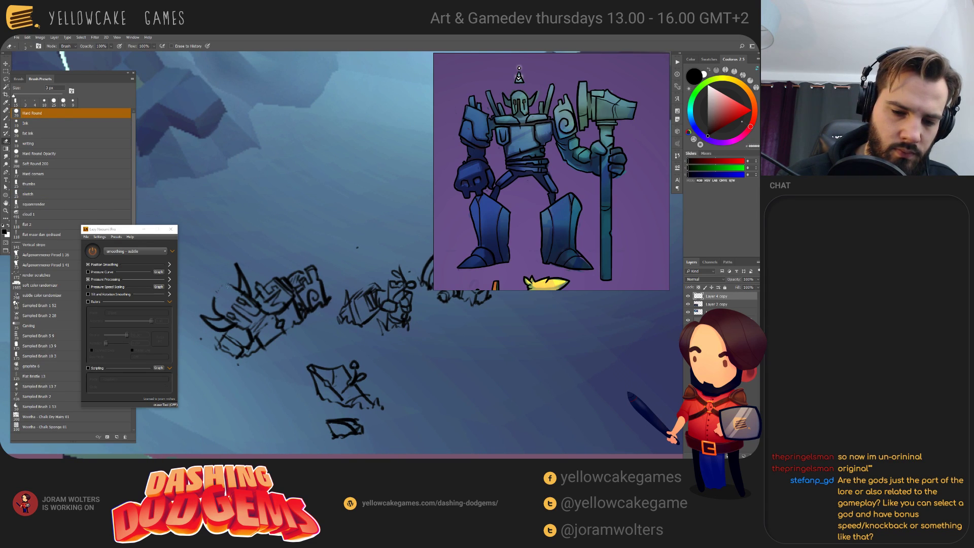
{"action": "key", "text": "b"}
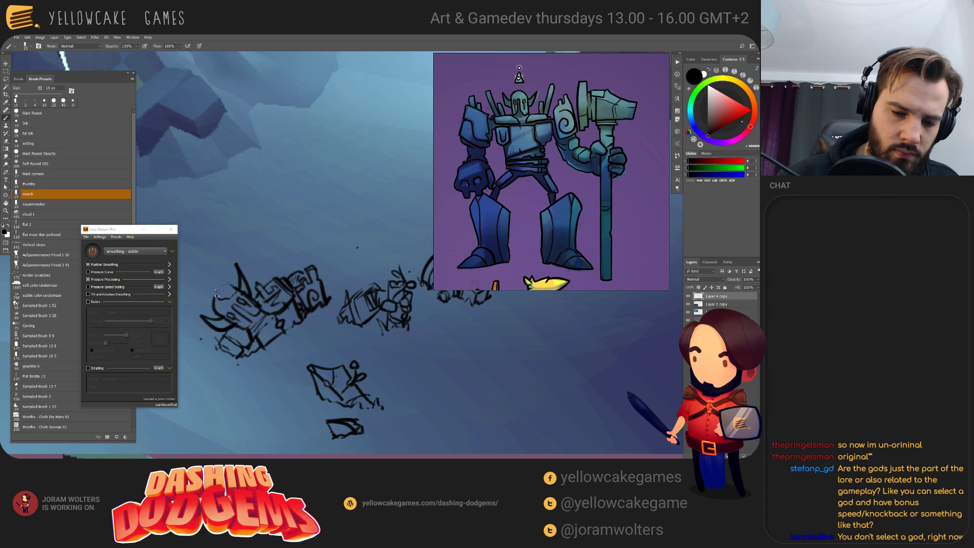
{"action": "mouse_move", "coordinate": [216, 293]}
{"action": "left_mouse_down"}
{"action": "mouse_move", "coordinate": [235, 287]}
{"action": "mouse_move", "coordinate": [222, 297]}
{"action": "left_mouse_up"}
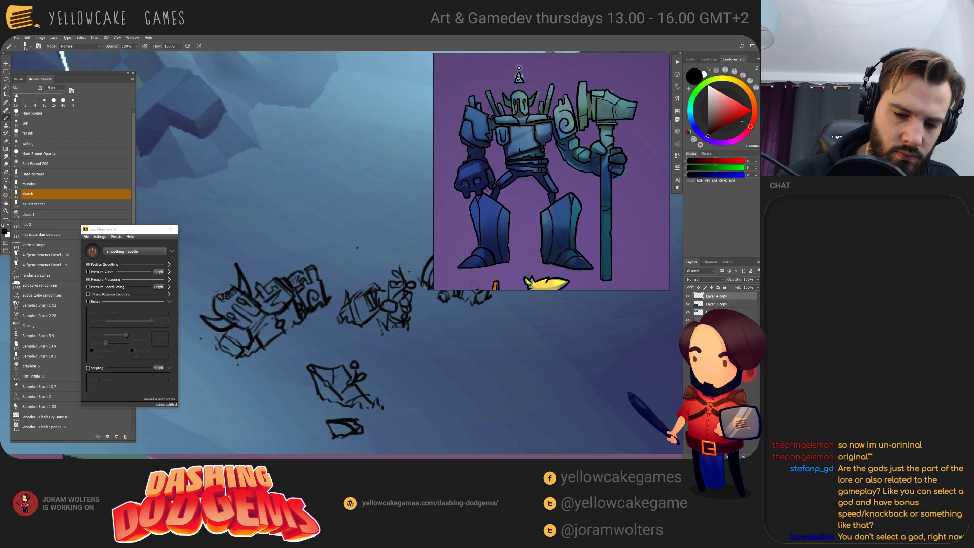
{"action": "left_click_drag", "start_coordinate": [431, 330], "coordinate": [420, 337]}
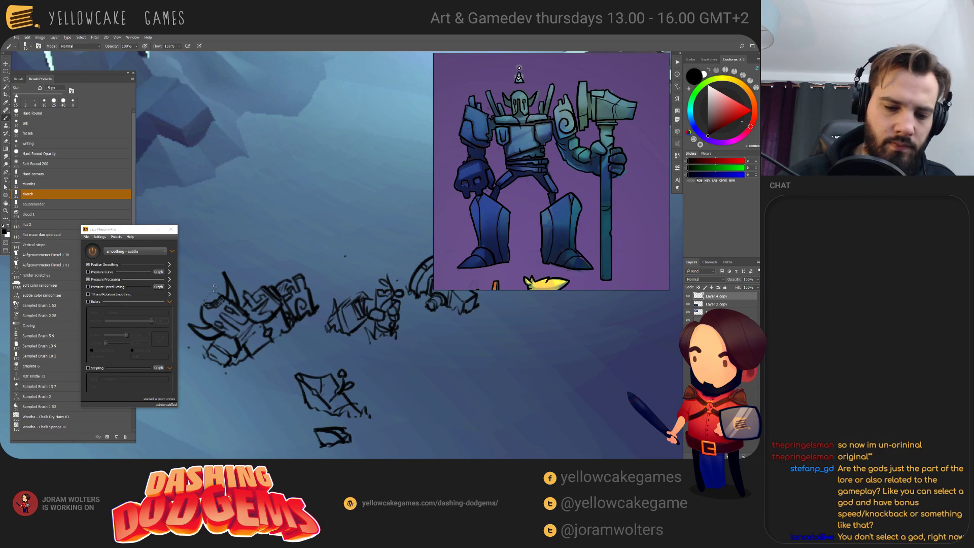
{"action": "key", "text": "e"}
{"action": "key", "text": "b"}
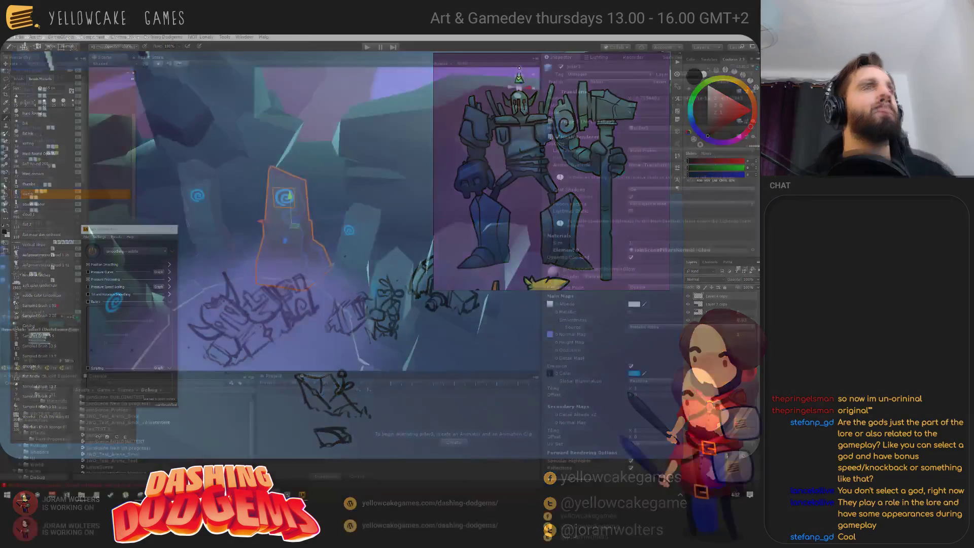
- Dismiss the dialog and frame the midpoint object in an overhead view of the arena
{"action": "key", "text": "s"}
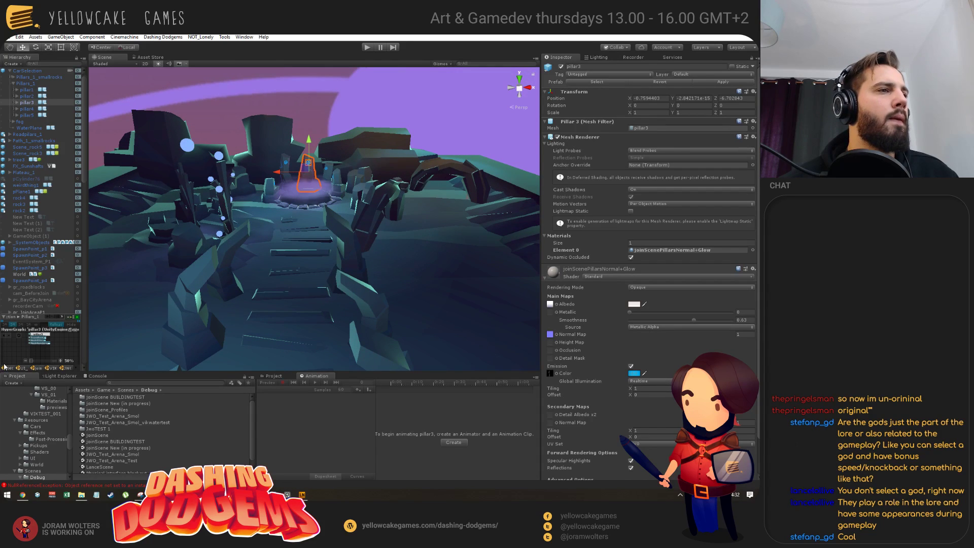
{"action": "left_click", "coordinate": [400, 283]}
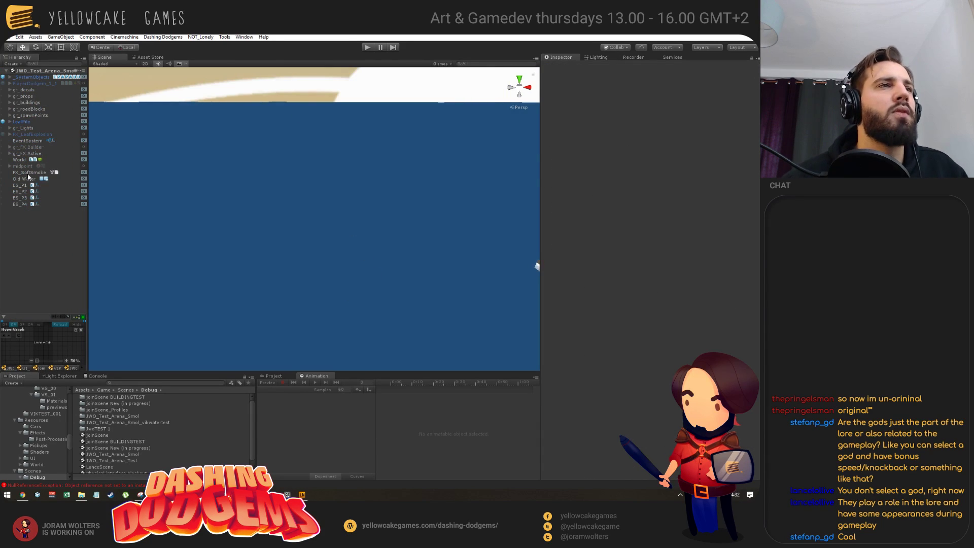
{"action": "double_click", "coordinate": [22, 166]}
{"action": "left_click_drag", "start_coordinate": [336, 264], "coordinate": [371, 251]}
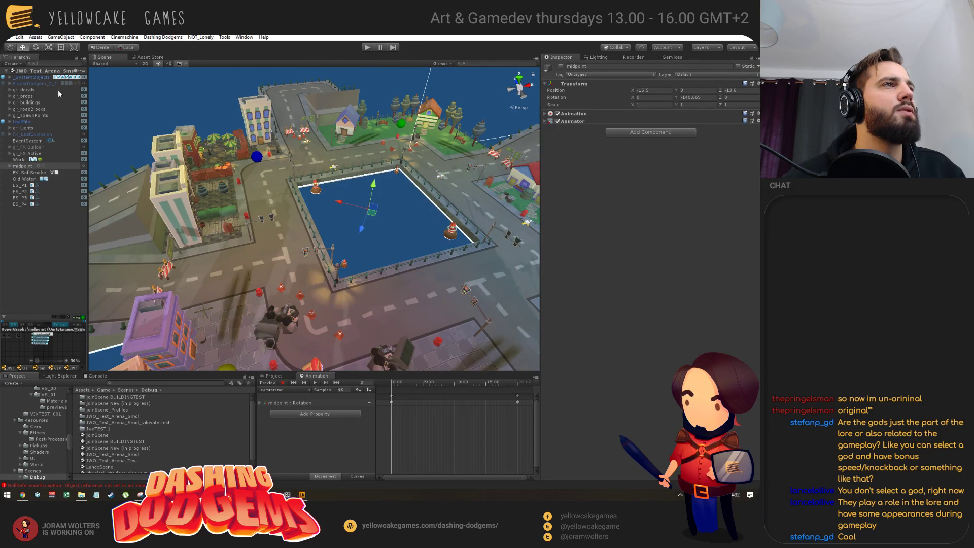
- Frame lvl0_pavement_1 from the road blocks group, lower it below ground, then undo back to Y 0
{"action": "left_click", "coordinate": [9, 109]}
{"action": "double_click", "coordinate": [23, 117]}
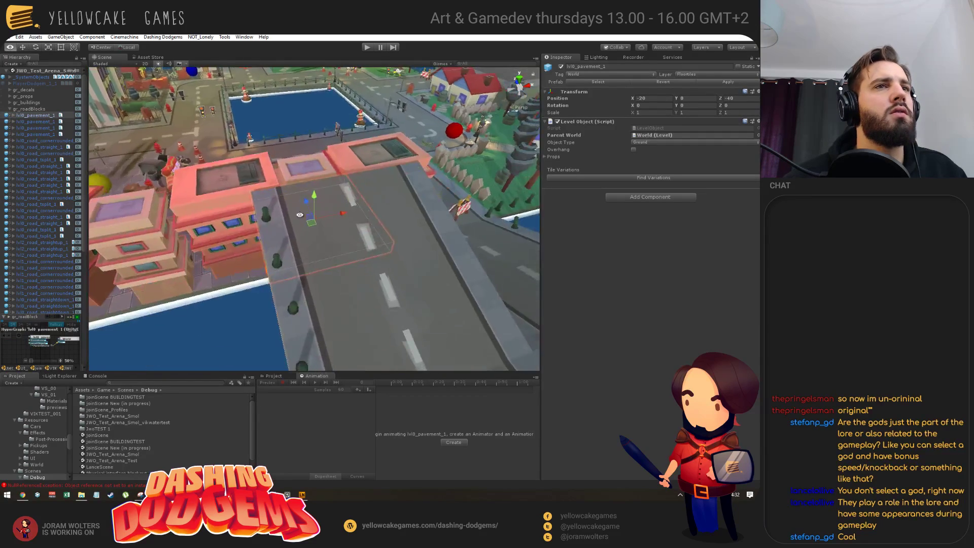
{"action": "left_click_drag", "start_coordinate": [247, 219], "coordinate": [403, 262]}
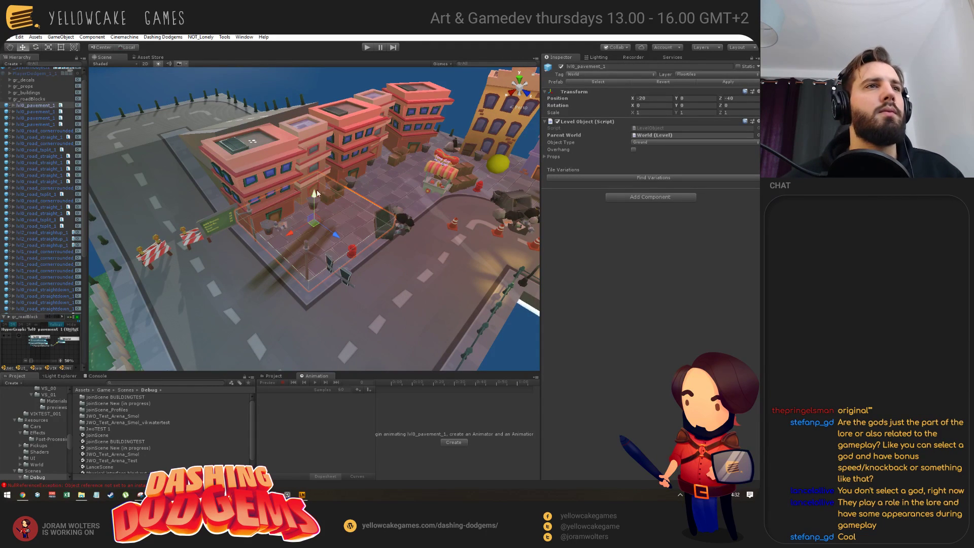
{"action": "left_click_drag", "start_coordinate": [313, 195], "coordinate": [295, 294]}
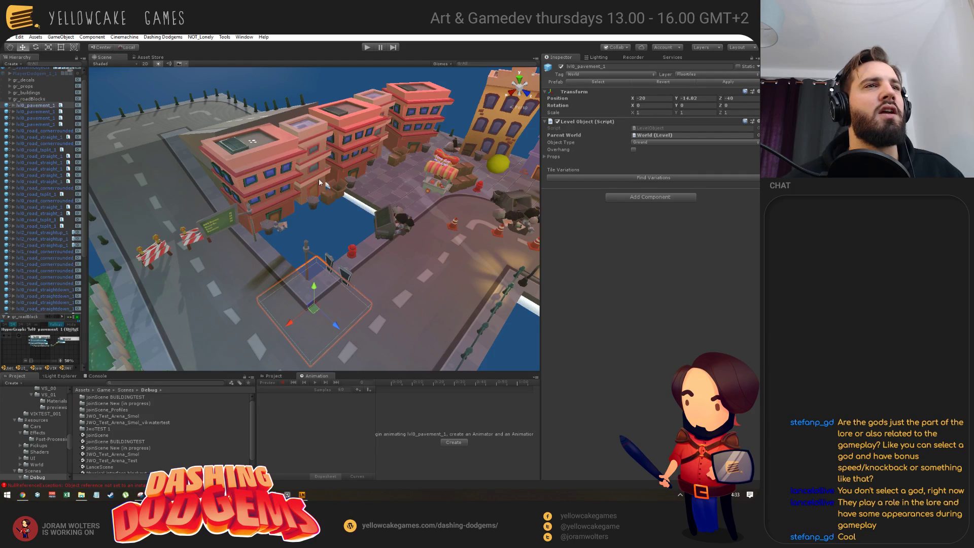
{"action": "key", "text": "ctrl+z"}
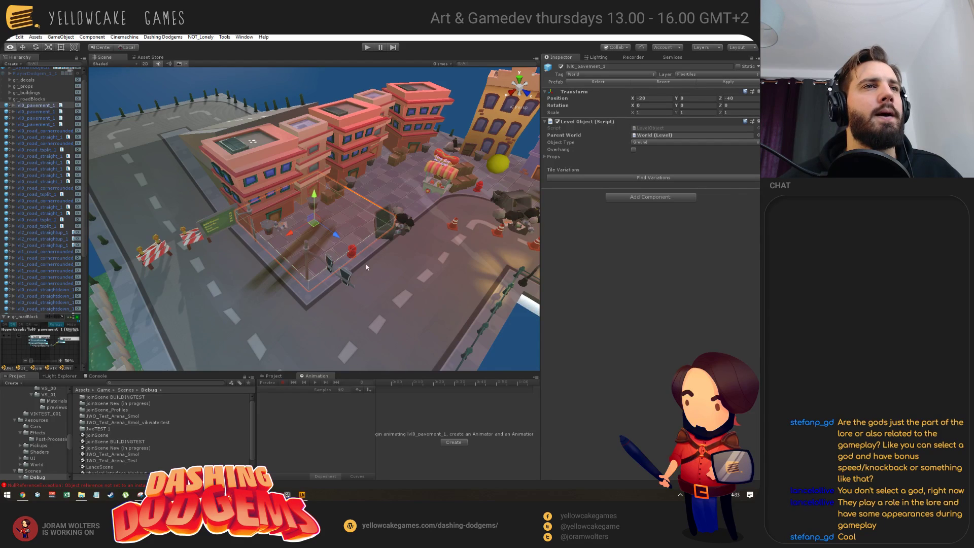
{"action": "left_click_drag", "start_coordinate": [320, 190], "coordinate": [269, 238], "text": "alt"}
- Switch back to the Photoshop window and set the hard round eraser to 25 px
{"action": "key", "text": "super+Tab"}
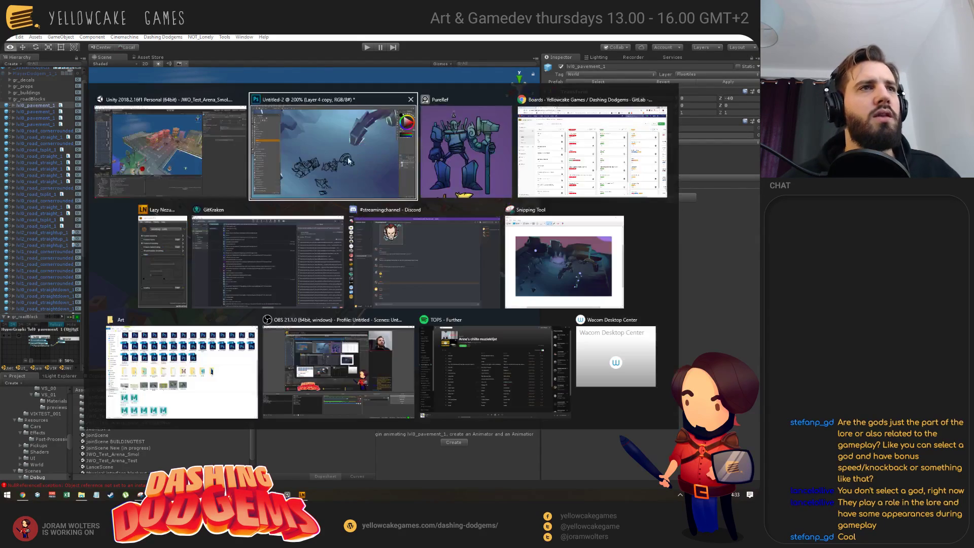
{"action": "left_click", "coordinate": [378, 166]}
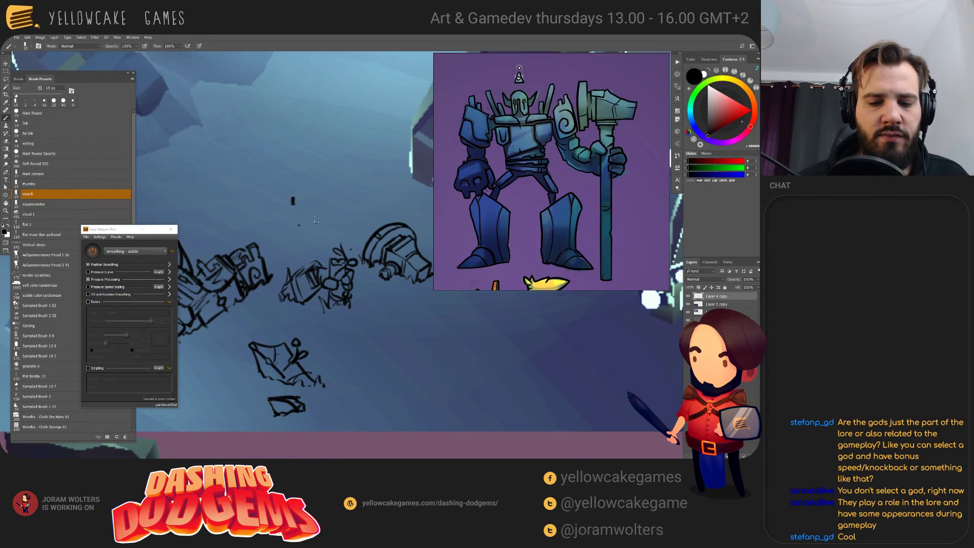
{"action": "key", "text": "e"}
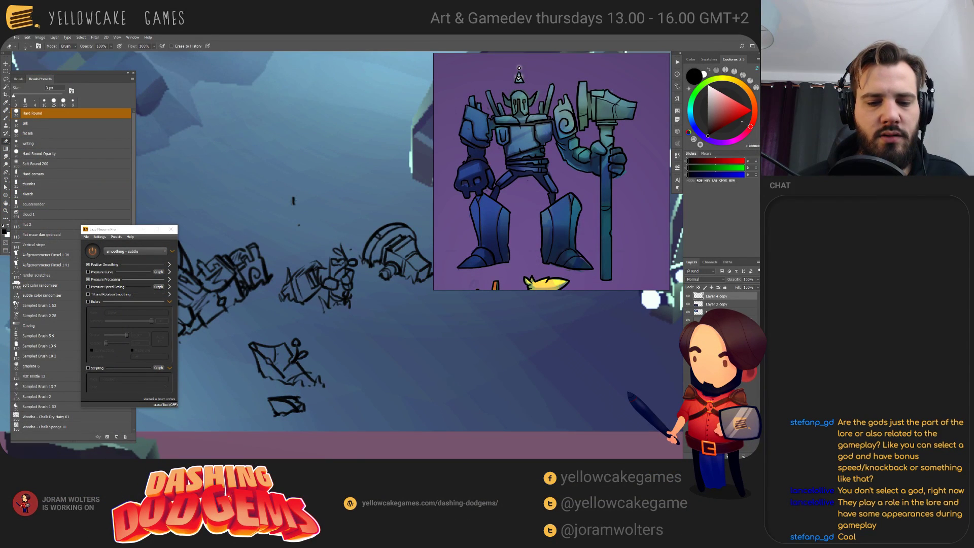
{"action": "key", "text": "bracketright"}
{"action": "key", "text": "bracketright"}
{"action": "key", "text": "bracketright"}
{"action": "key", "text": "bracketright"}
{"action": "key", "text": "bracketright"}
{"action": "key", "text": "bracketright"}
{"action": "key", "text": "bracketright"}
{"action": "key", "text": "bracketright"}
{"action": "key", "text": "bracketright"}
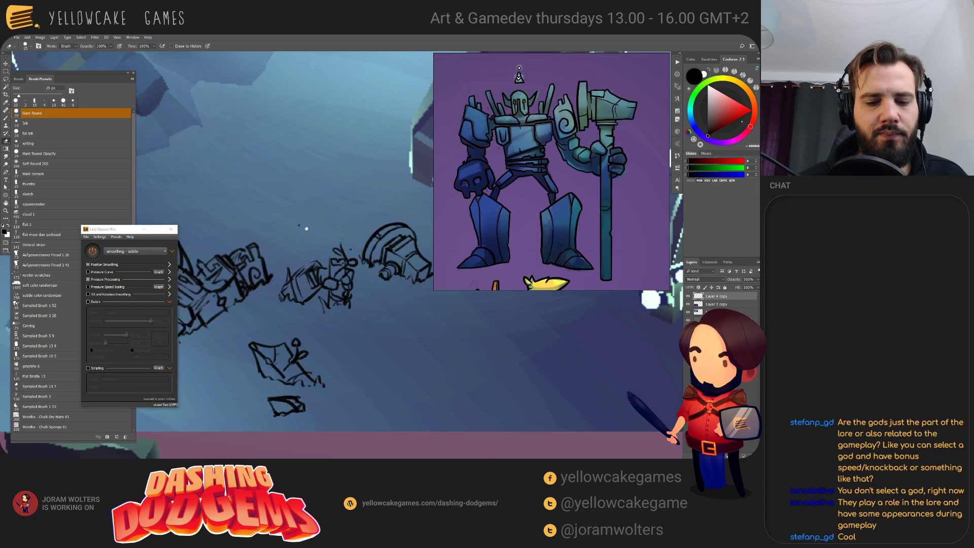
{"action": "left_click_drag", "start_coordinate": [301, 227], "coordinate": [340, 202]}
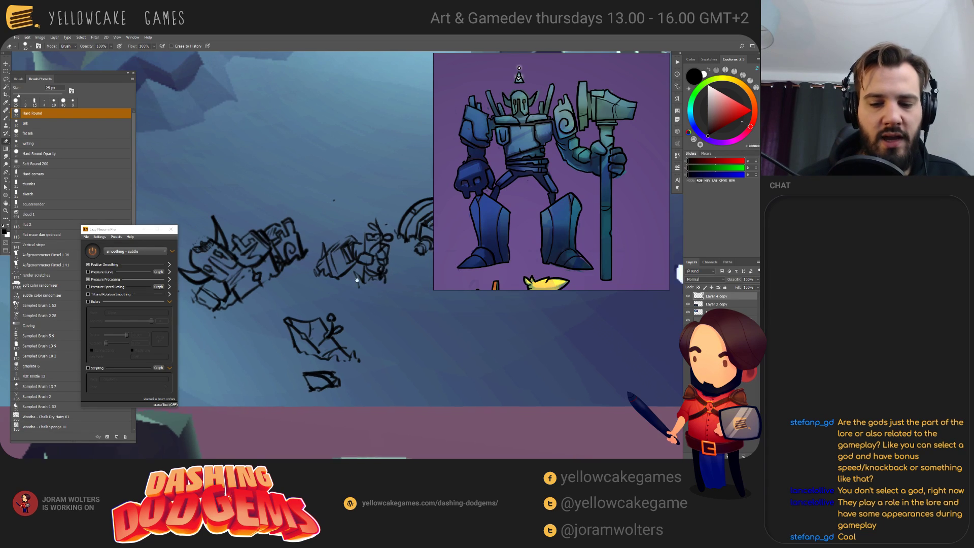
{"action": "left_click_drag", "start_coordinate": [450, 227], "coordinate": [360, 214]}
- Pan around the purple character lineup, then return to the cave sketch document with Ctrl+Tab
{"action": "scroll", "coordinate": [344, 231], "scroll_direction": "down", "scroll_amount": 5}
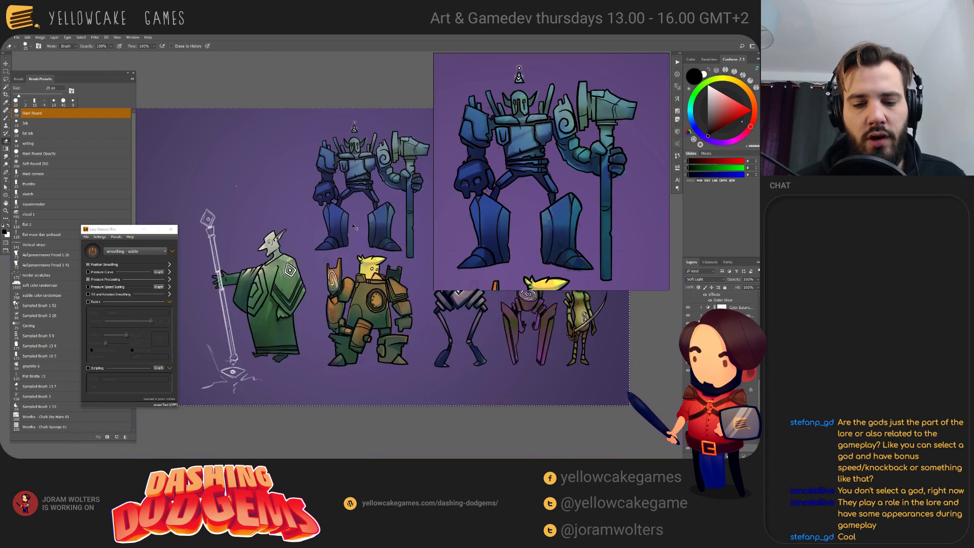
{"action": "left_click_drag", "start_coordinate": [349, 260], "coordinate": [382, 404]}
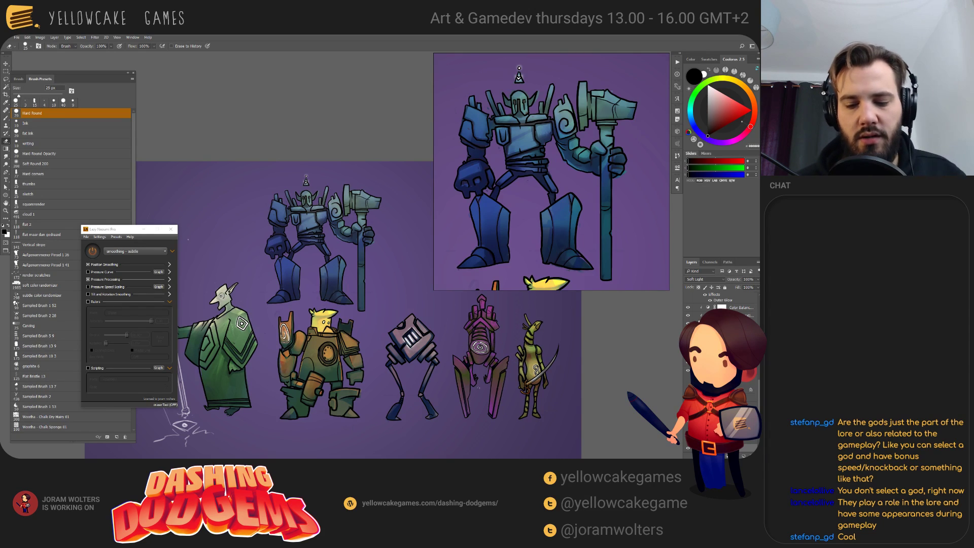
{"action": "left_click_drag", "start_coordinate": [391, 342], "coordinate": [497, 304]}
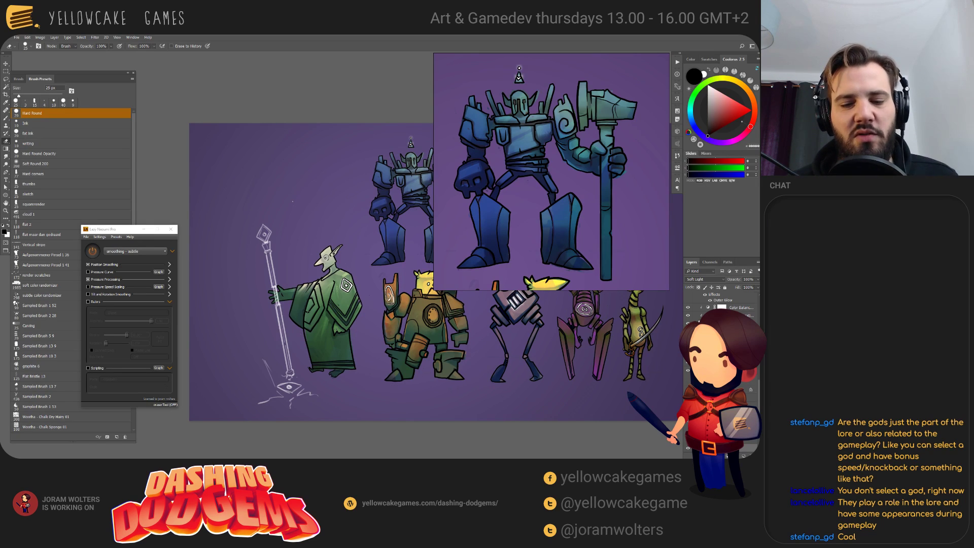
{"action": "key", "text": "ctrl+Tab"}
{"action": "left_click_drag", "start_coordinate": [339, 247], "coordinate": [355, 256]}
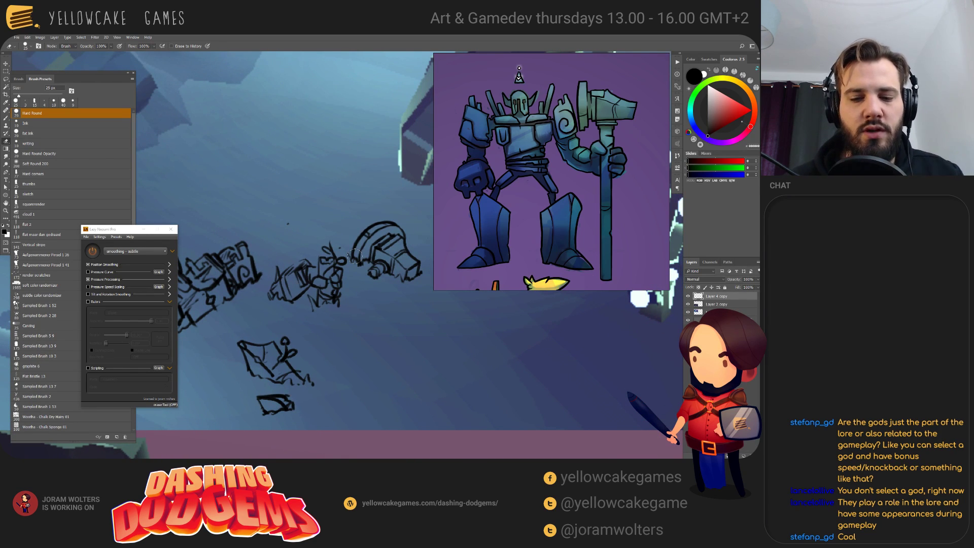
- Shrink the floating reference image window and pan to the robot close-up inside it
{"action": "mouse_move", "coordinate": [404, 348]}
{"action": "left_mouse_down"}
{"action": "mouse_move", "coordinate": [428, 354]}
{"action": "mouse_move", "coordinate": [420, 362]}
{"action": "left_mouse_up"}
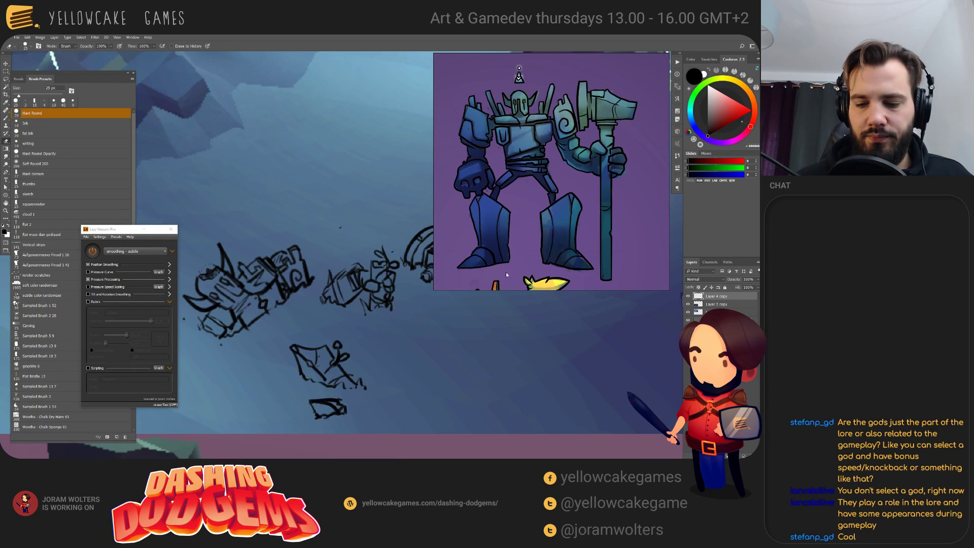
{"action": "scroll", "coordinate": [433, 289], "scroll_direction": "down", "scroll_amount": 3}
{"action": "left_click_drag", "start_coordinate": [434, 290], "coordinate": [495, 244]}
{"action": "scroll", "coordinate": [608, 152], "scroll_direction": "up", "scroll_amount": 5}
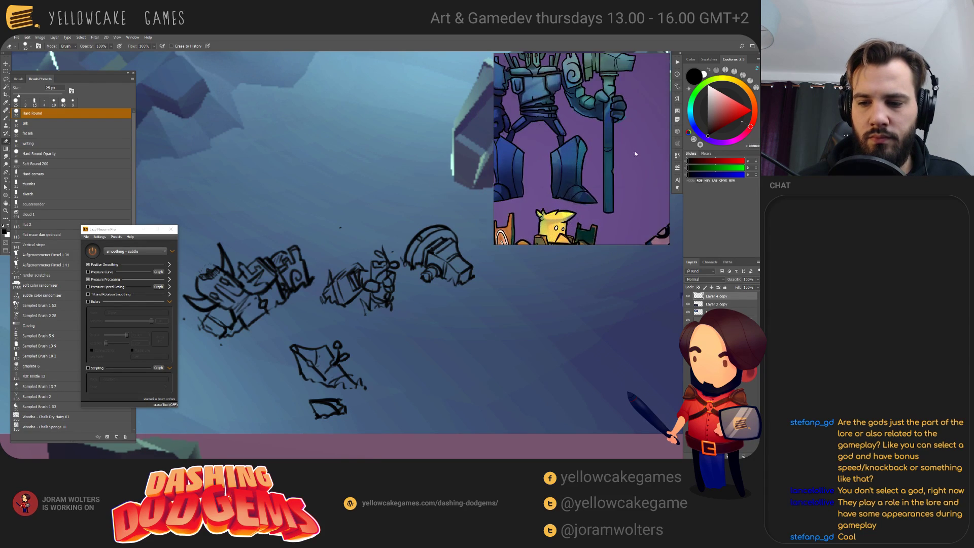
{"action": "left_click_drag", "start_coordinate": [593, 165], "coordinate": [585, 167]}
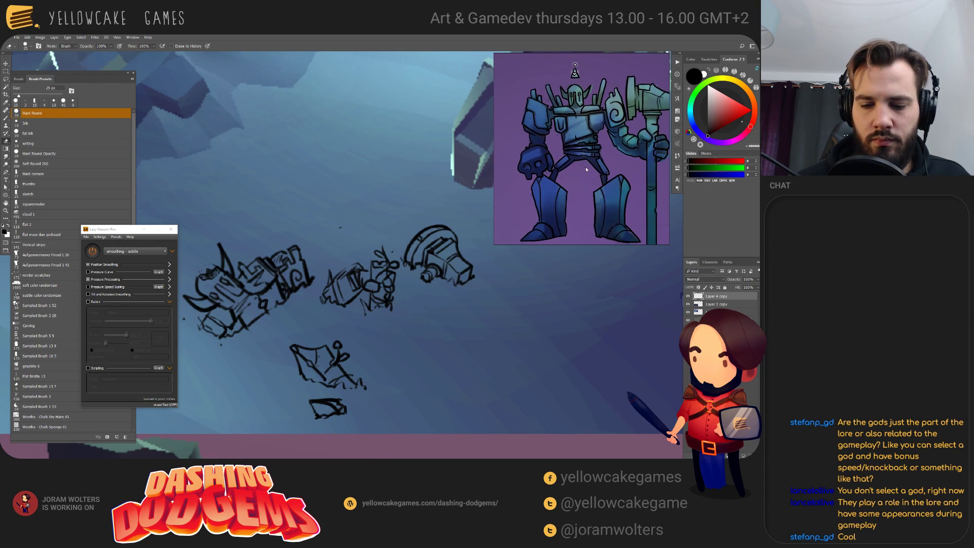
{"action": "mouse_move", "coordinate": [461, 376]}
{"action": "left_mouse_down"}
{"action": "mouse_move", "coordinate": [465, 337]}
{"action": "mouse_move", "coordinate": [496, 338]}
{"action": "mouse_move", "coordinate": [446, 353]}
{"action": "left_mouse_up"}
- Move all the sketches up over the cave and reposition the lasso-selected helmet sketch
{"action": "key", "text": "l"}
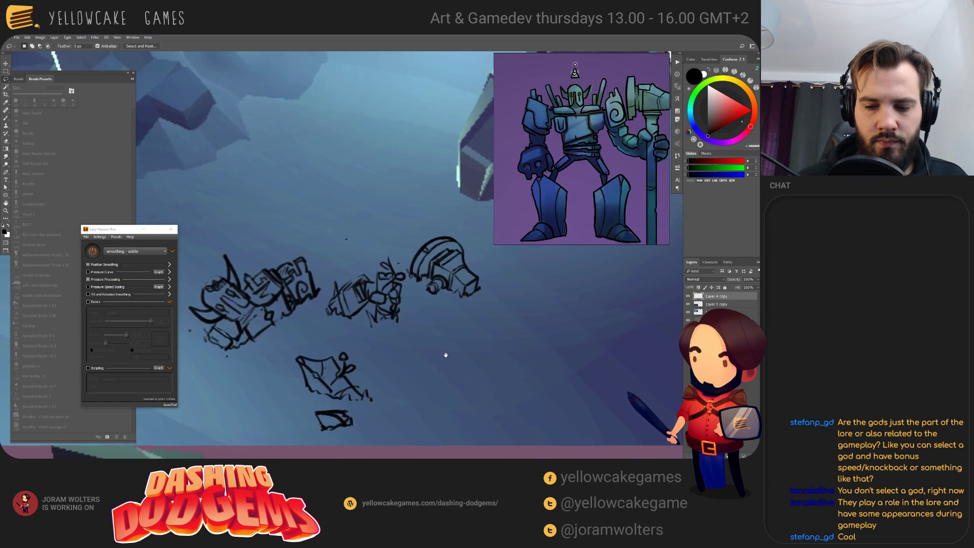
{"action": "key", "text": "ctrl+minus"}
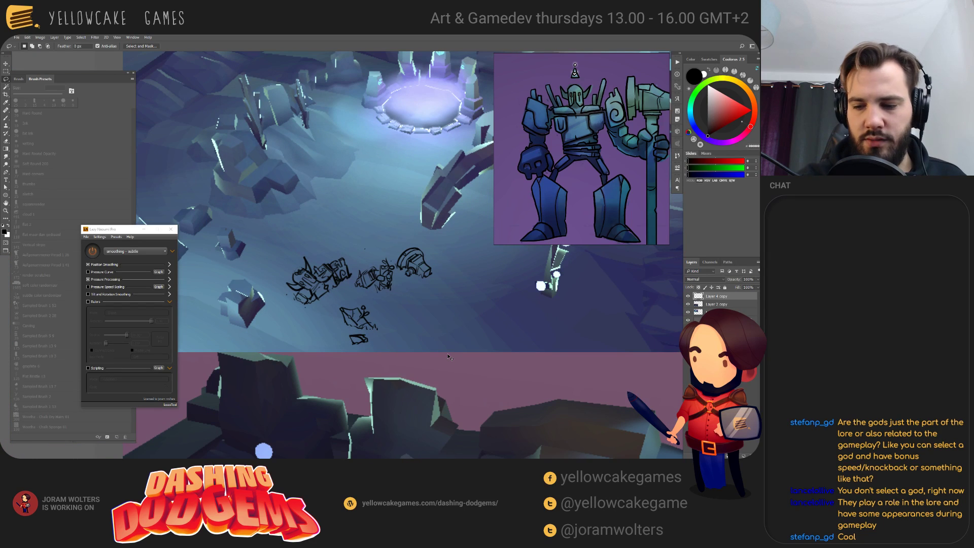
{"action": "key", "text": "v"}
{"action": "mouse_move", "coordinate": [350, 283]}
{"action": "left_mouse_down"}
{"action": "mouse_move", "coordinate": [352, 231]}
{"action": "mouse_move", "coordinate": [385, 257]}
{"action": "left_mouse_up"}
{"action": "key", "text": "l"}
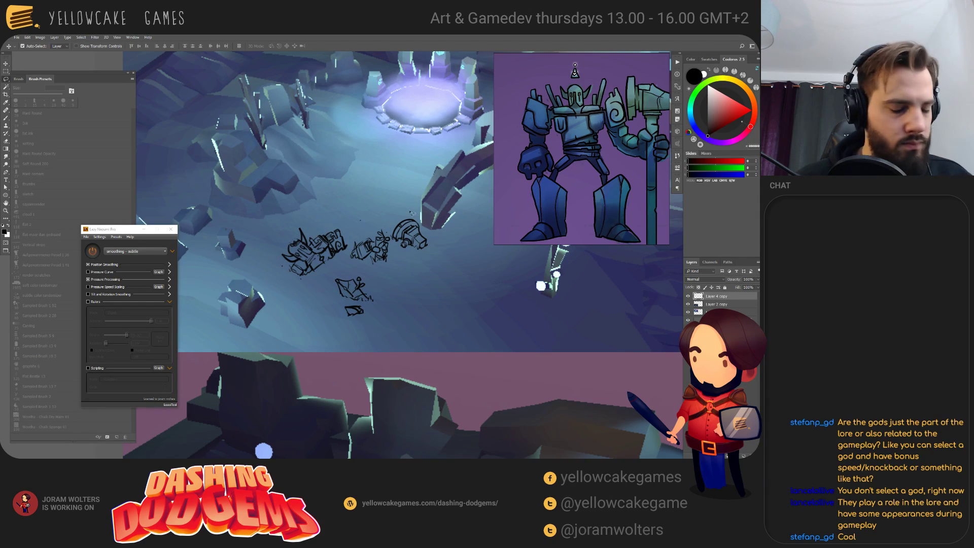
{"action": "mouse_move", "coordinate": [409, 217]}
{"action": "left_mouse_down"}
{"action": "mouse_move", "coordinate": [401, 216]}
{"action": "mouse_move", "coordinate": [395, 248]}
{"action": "mouse_move", "coordinate": [429, 253]}
{"action": "mouse_move", "coordinate": [433, 233]}
{"action": "mouse_move", "coordinate": [409, 218]}
{"action": "mouse_move", "coordinate": [410, 269]}
{"action": "mouse_move", "coordinate": [381, 208]}
{"action": "left_mouse_up"}
{"action": "key", "text": "v"}
{"action": "left_click_drag", "start_coordinate": [373, 222], "coordinate": [370, 218]}
- Select Layer 4 copy and Free Transform its small sketch down and right, then commit
{"action": "left_click_drag", "start_coordinate": [476, 302], "coordinate": [460, 311]}
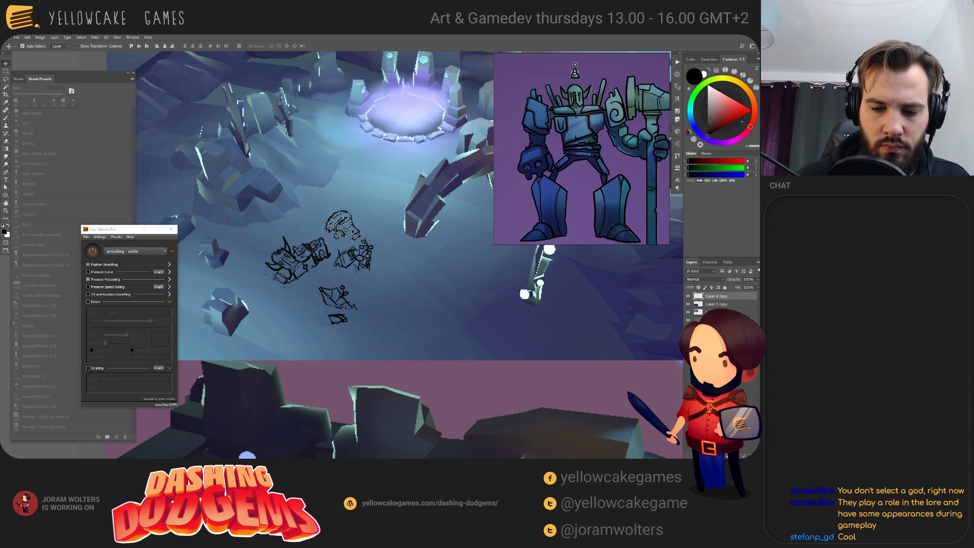
{"action": "left_click", "coordinate": [413, 275]}
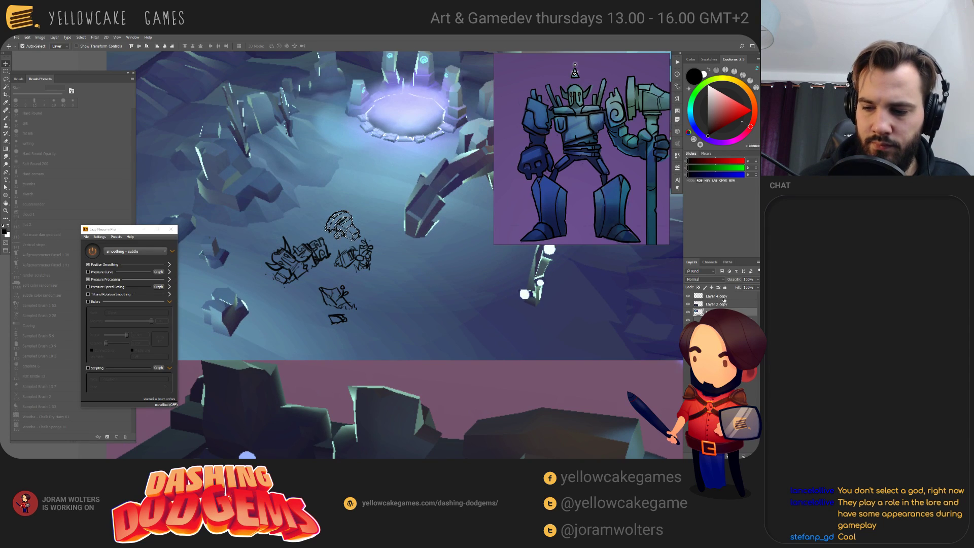
{"action": "left_click", "coordinate": [716, 296]}
{"action": "key", "text": "ctrl+t"}
{"action": "mouse_move", "coordinate": [362, 213]}
{"action": "left_mouse_down"}
{"action": "mouse_move", "coordinate": [411, 250]}
{"action": "mouse_move", "coordinate": [399, 215]}
{"action": "mouse_move", "coordinate": [394, 233]}
{"action": "mouse_move", "coordinate": [381, 231]}
{"action": "left_mouse_up"}
{"action": "key", "text": "Return"}
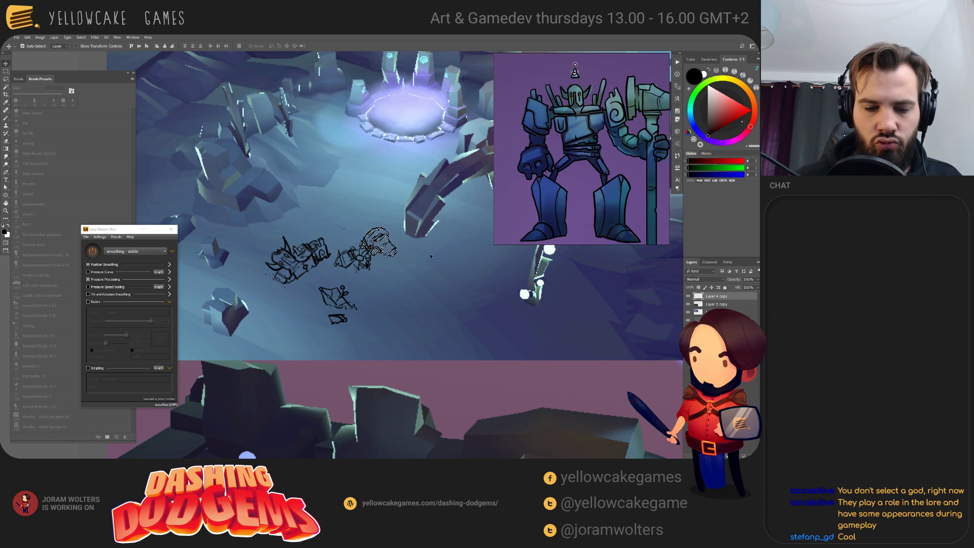
{"action": "scroll", "coordinate": [431, 256], "scroll_direction": "up", "scroll_amount": 5}
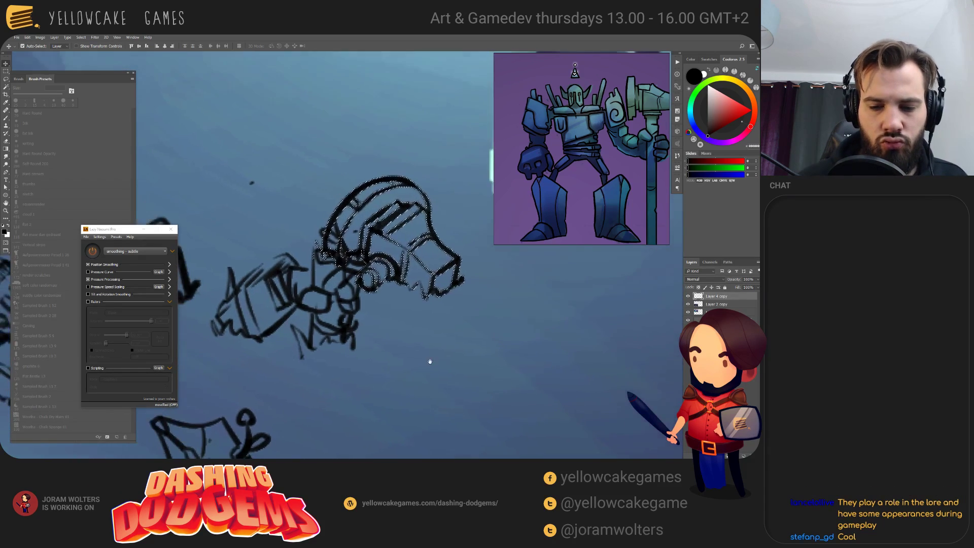
- Move the helmet sketch to the right of the robot sketch and deselect it
{"action": "mouse_move", "coordinate": [430, 361]}
{"action": "left_mouse_down"}
{"action": "mouse_move", "coordinate": [365, 409]}
{"action": "mouse_move", "coordinate": [334, 304]}
{"action": "mouse_move", "coordinate": [451, 326]}
{"action": "left_mouse_up"}
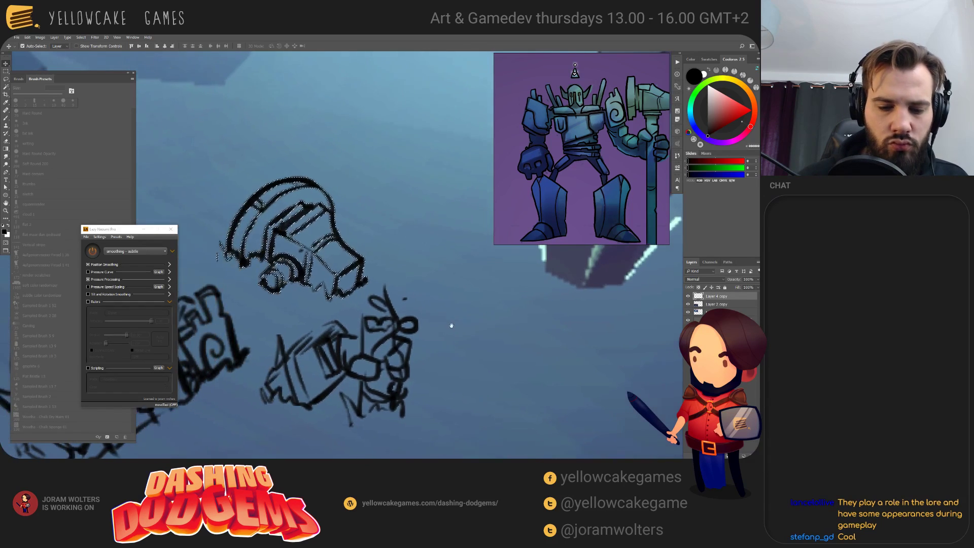
{"action": "left_click_drag", "start_coordinate": [301, 256], "coordinate": [473, 311]}
{"action": "key", "text": "ctrl+d"}
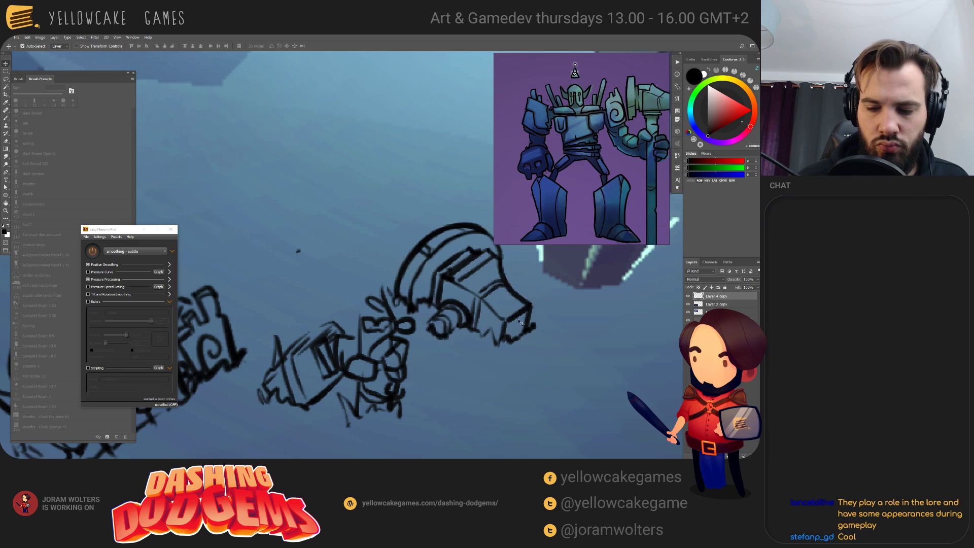
{"action": "left_click_drag", "start_coordinate": [497, 352], "coordinate": [413, 372]}
- Hide the panels, reposition the reference window, and compare the canvas with the lineup document
{"action": "key", "text": "Tab"}
{"action": "left_click_drag", "start_coordinate": [559, 206], "coordinate": [635, 193]}
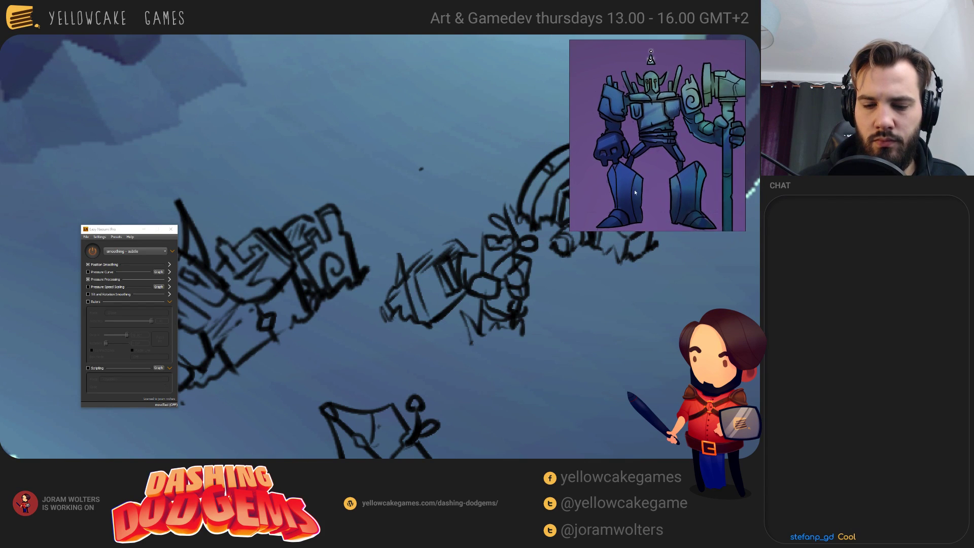
{"action": "scroll", "coordinate": [635, 193], "scroll_direction": "down", "scroll_amount": 5}
{"action": "left_click_drag", "start_coordinate": [474, 339], "coordinate": [486, 339]}
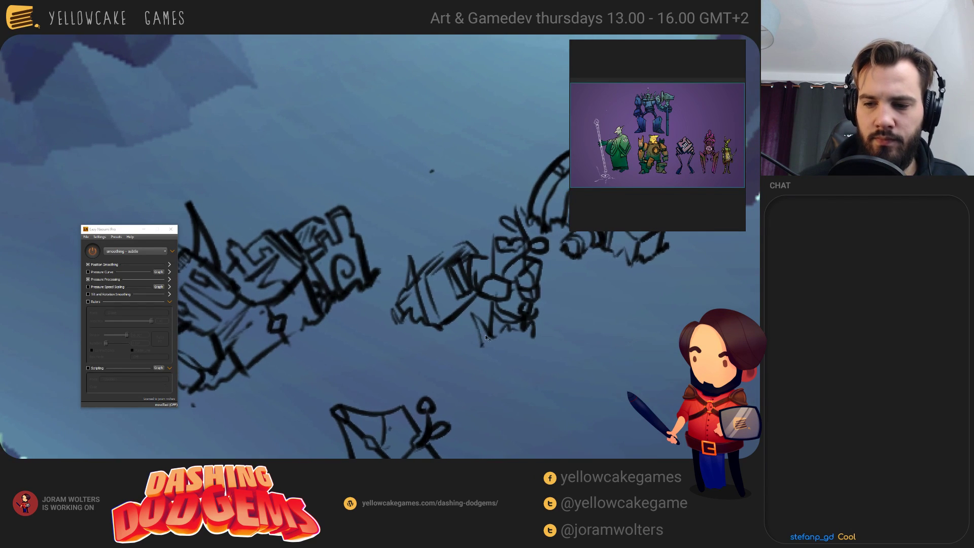
{"action": "scroll", "coordinate": [618, 113], "scroll_direction": "up", "scroll_amount": 5}
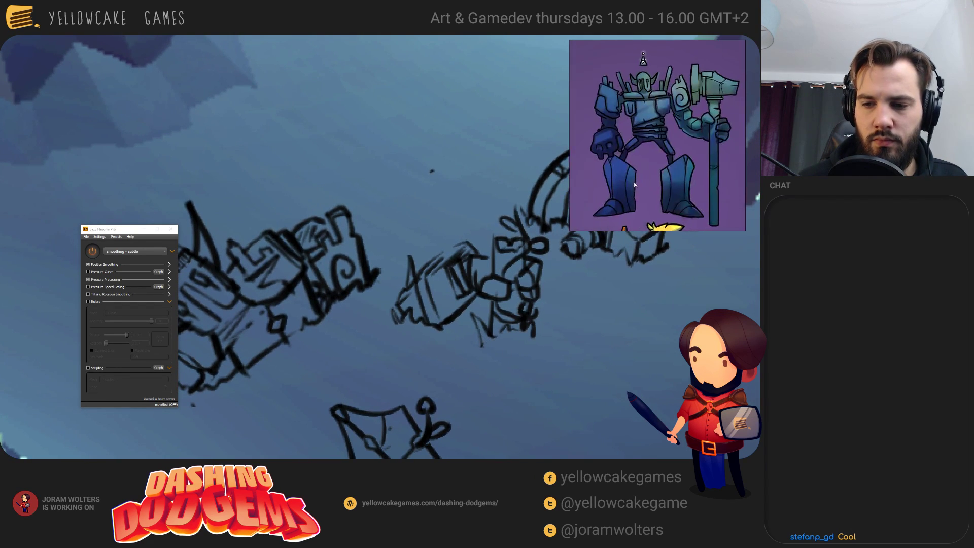
{"action": "scroll", "coordinate": [636, 185], "scroll_direction": "up", "scroll_amount": 3}
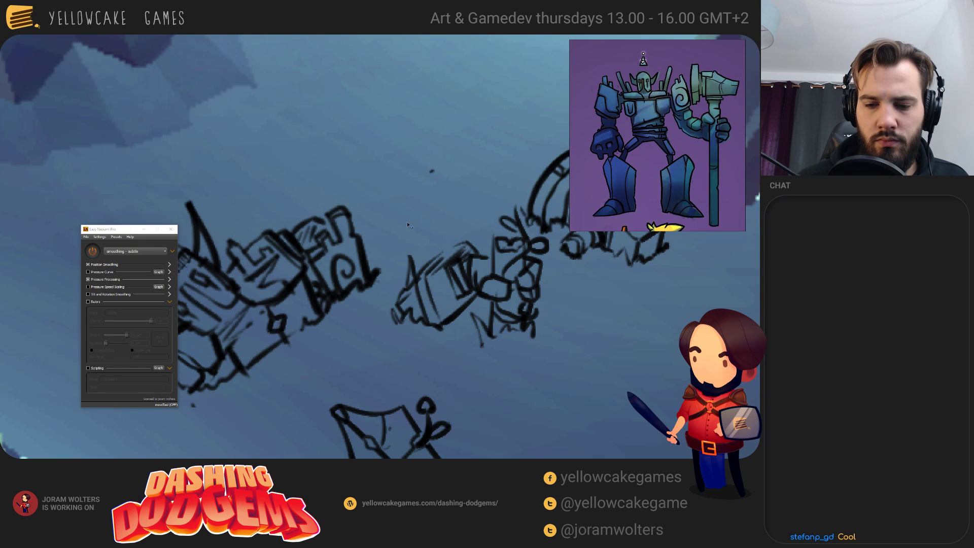
{"action": "key", "text": "ctrl+Tab"}
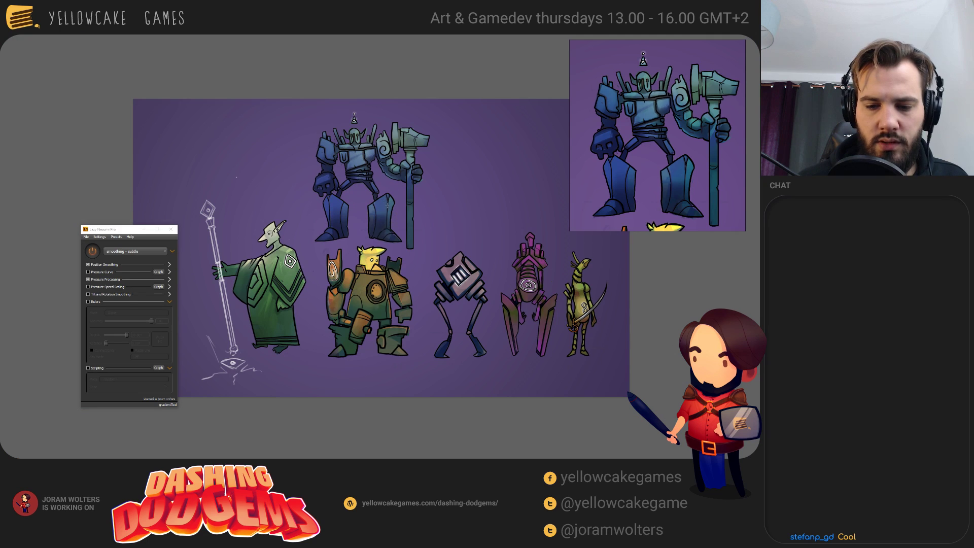
{"action": "key", "text": "ctrl+Tab"}
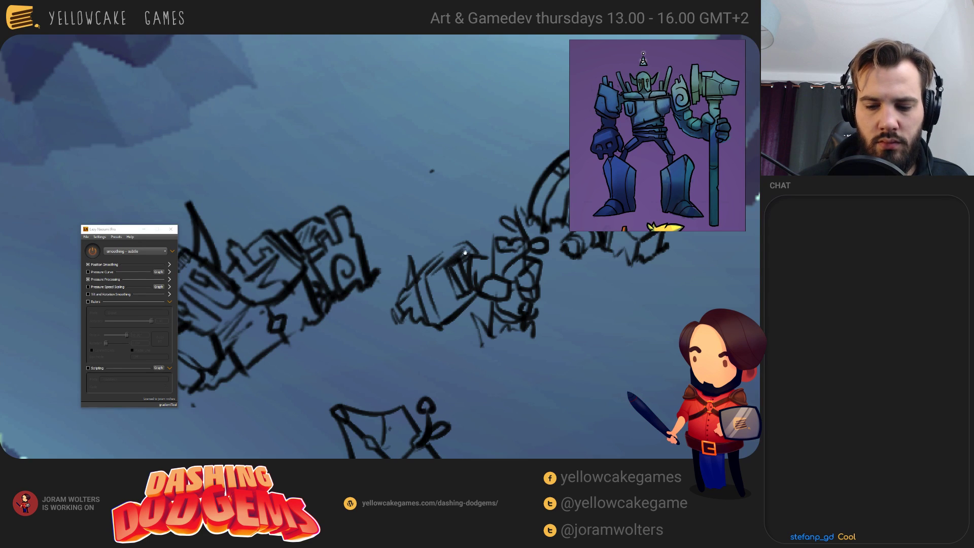
- Show the panels again, select Layer 2 copy and pick the sketch brush in dark blue
{"action": "key", "text": "Tab"}
{"action": "left_click", "coordinate": [722, 305]}
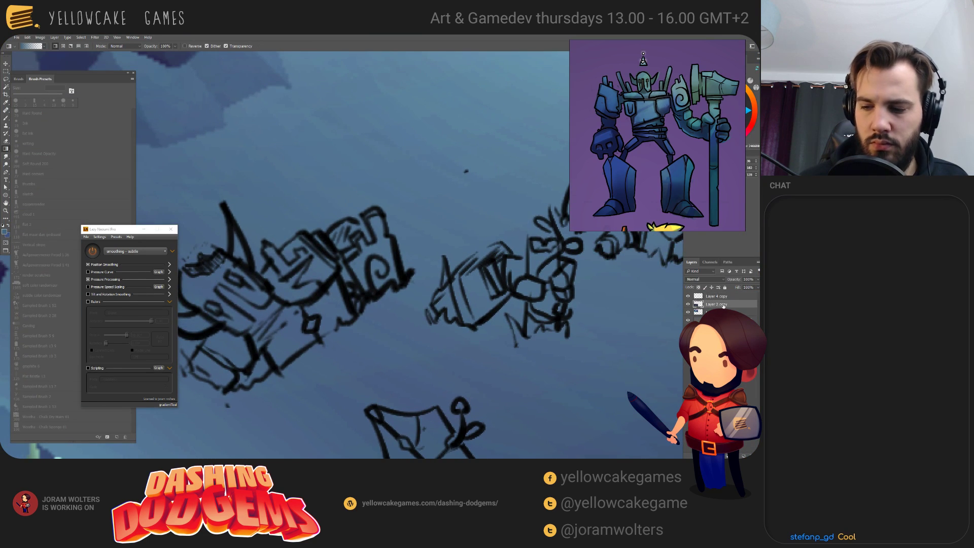
{"action": "scroll", "coordinate": [326, 306], "scroll_direction": "up", "scroll_amount": 3}
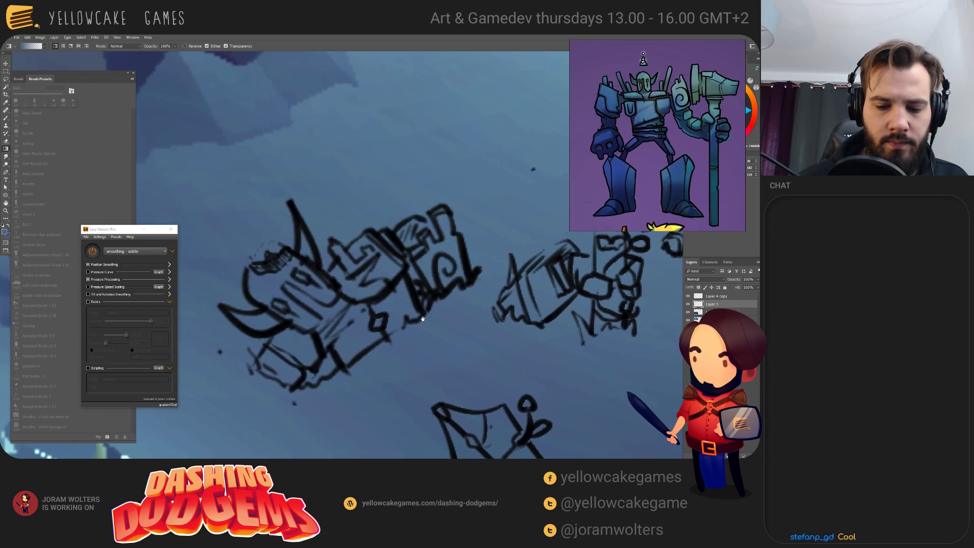
{"action": "key", "text": "b"}
{"action": "left_click", "coordinate": [302, 305], "text": "alt"}
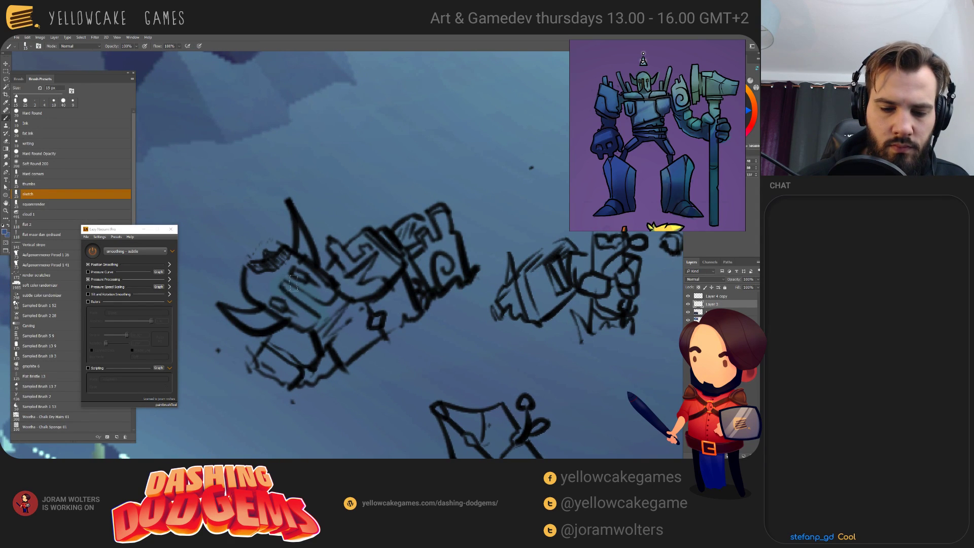
- Paint dark blue over the left golem with a 25 px brush, undoing a stray test stroke
{"action": "mouse_move", "coordinate": [276, 271]}
{"action": "left_mouse_down"}
{"action": "mouse_move", "coordinate": [276, 298]}
{"action": "mouse_move", "coordinate": [325, 284]}
{"action": "mouse_move", "coordinate": [309, 323]}
{"action": "left_mouse_up"}
{"action": "key", "text": "bracketright"}
{"action": "key", "text": "bracketright"}
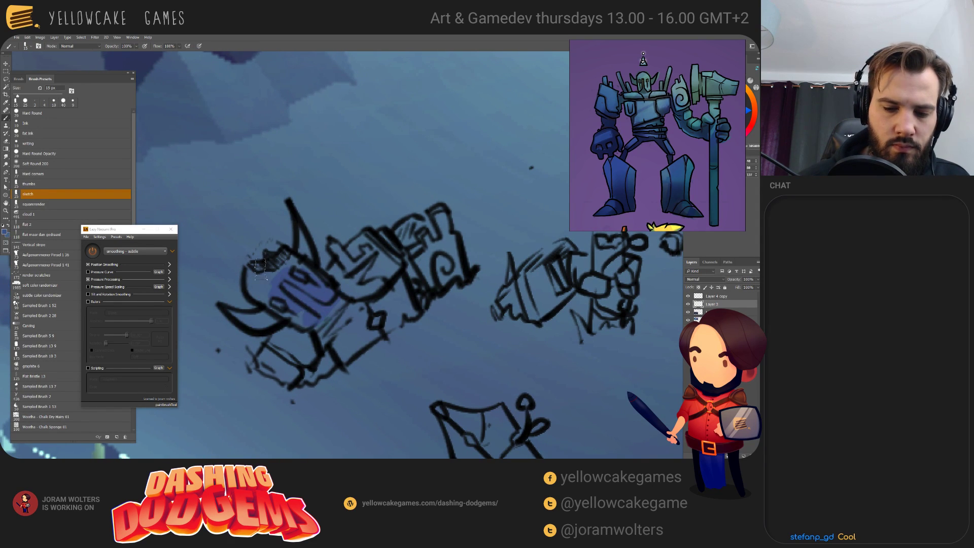
{"action": "mouse_move", "coordinate": [291, 277]}
{"action": "left_mouse_down"}
{"action": "mouse_move", "coordinate": [257, 278]}
{"action": "mouse_move", "coordinate": [280, 310]}
{"action": "mouse_move", "coordinate": [272, 318]}
{"action": "mouse_move", "coordinate": [281, 314]}
{"action": "mouse_move", "coordinate": [230, 312]}
{"action": "mouse_move", "coordinate": [247, 320]}
{"action": "mouse_move", "coordinate": [337, 278]}
{"action": "mouse_move", "coordinate": [294, 311]}
{"action": "mouse_move", "coordinate": [295, 345]}
{"action": "mouse_move", "coordinate": [281, 343]}
{"action": "mouse_move", "coordinate": [312, 328]}
{"action": "mouse_move", "coordinate": [291, 372]}
{"action": "mouse_move", "coordinate": [333, 356]}
{"action": "mouse_move", "coordinate": [381, 300]}
{"action": "mouse_move", "coordinate": [335, 337]}
{"action": "mouse_move", "coordinate": [322, 310]}
{"action": "mouse_move", "coordinate": [345, 266]}
{"action": "left_mouse_up"}
{"action": "mouse_move", "coordinate": [404, 134]}
{"action": "left_mouse_down"}
{"action": "mouse_move", "coordinate": [446, 167]}
{"action": "mouse_move", "coordinate": [487, 173]}
{"action": "left_mouse_up"}
{"action": "key", "text": "ctrl+z"}
{"action": "key", "text": "ctrl+minus"}
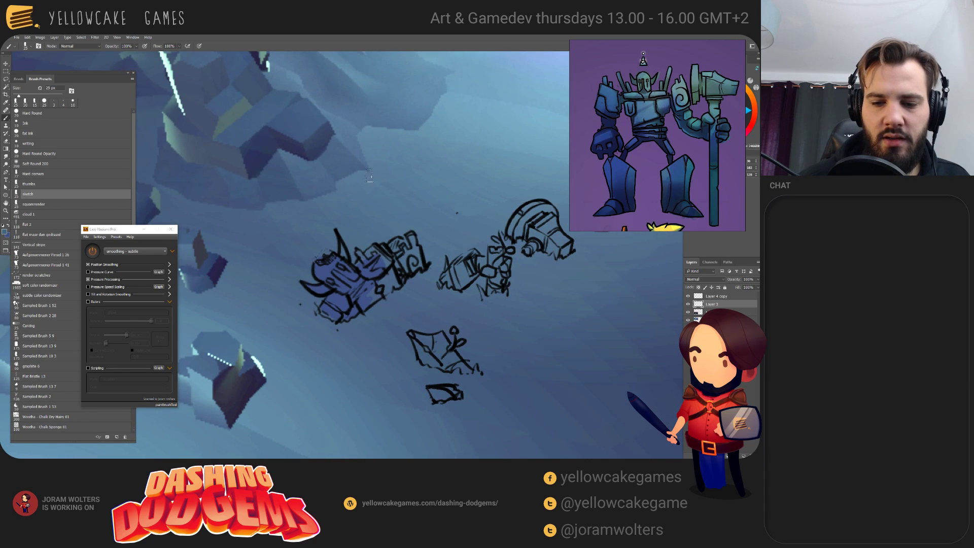
- Undo the teal and blue test scribbles and pan across the arena scene
{"action": "mouse_move", "coordinate": [381, 180]}
{"action": "left_mouse_down"}
{"action": "mouse_move", "coordinate": [431, 170]}
{"action": "mouse_move", "coordinate": [482, 178]}
{"action": "left_mouse_up"}
{"action": "left_click_drag", "start_coordinate": [532, 213], "coordinate": [419, 307]}
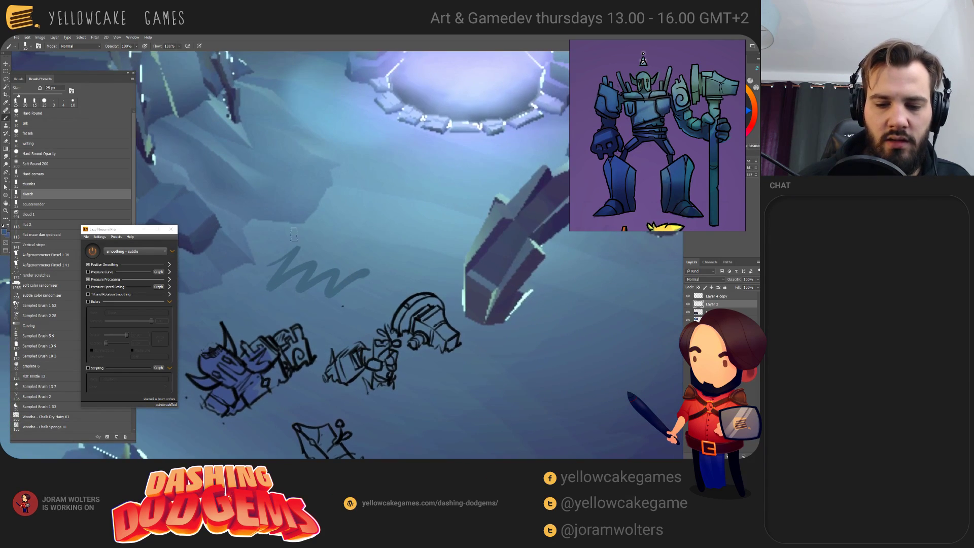
{"action": "mouse_move", "coordinate": [278, 250]}
{"action": "left_mouse_down"}
{"action": "mouse_move", "coordinate": [323, 239]}
{"action": "mouse_move", "coordinate": [368, 256]}
{"action": "mouse_move", "coordinate": [378, 279]}
{"action": "left_mouse_up"}
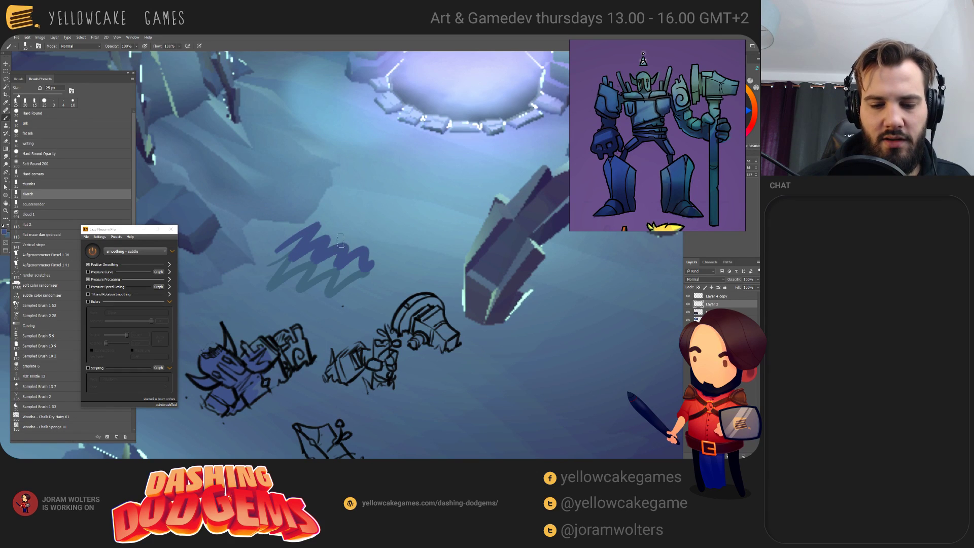
{"action": "key", "text": "ctrl+z"}
{"action": "key", "text": "ctrl+z"}
{"action": "left_click_drag", "start_coordinate": [271, 298], "coordinate": [387, 262]}
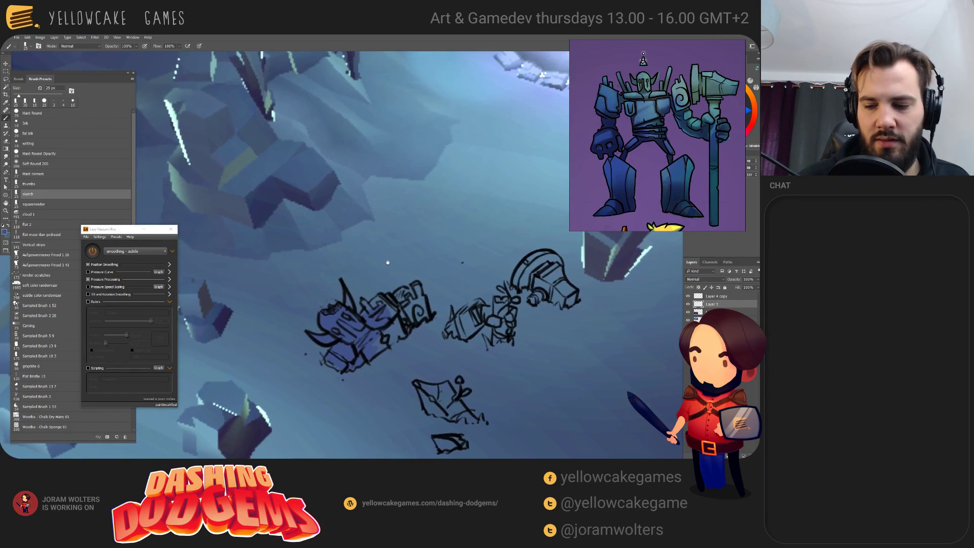
{"action": "scroll", "coordinate": [388, 262], "scroll_direction": "down", "scroll_amount": 15}
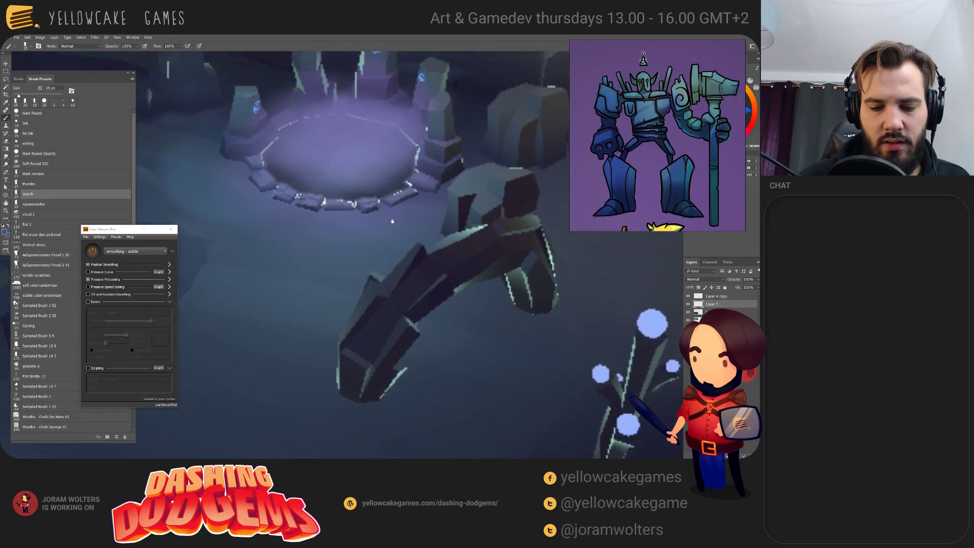
{"action": "left_click_drag", "start_coordinate": [393, 221], "coordinate": [478, 235]}
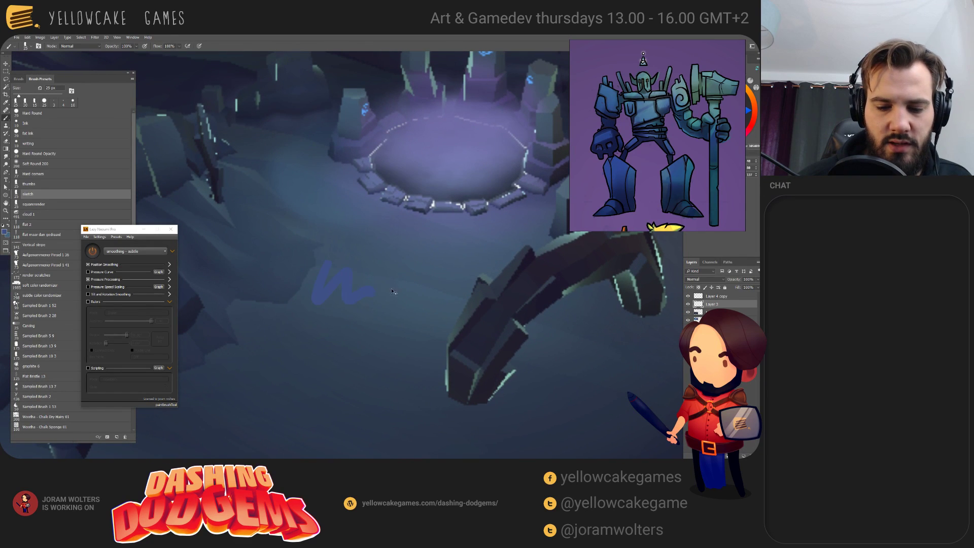
- Undo two more blue test strokes while panning back to the sketches
{"action": "left_click_drag", "start_coordinate": [356, 260], "coordinate": [414, 277]}
{"action": "key", "text": "ctrl+z"}
{"action": "scroll", "coordinate": [356, 284], "scroll_direction": "up", "scroll_amount": 10}
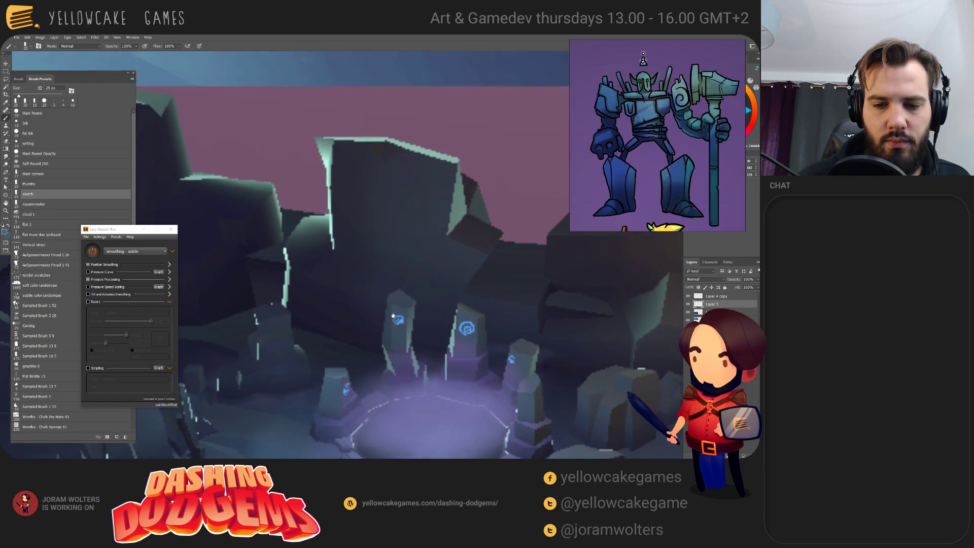
{"action": "scroll", "coordinate": [356, 302], "scroll_direction": "up", "scroll_amount": 5}
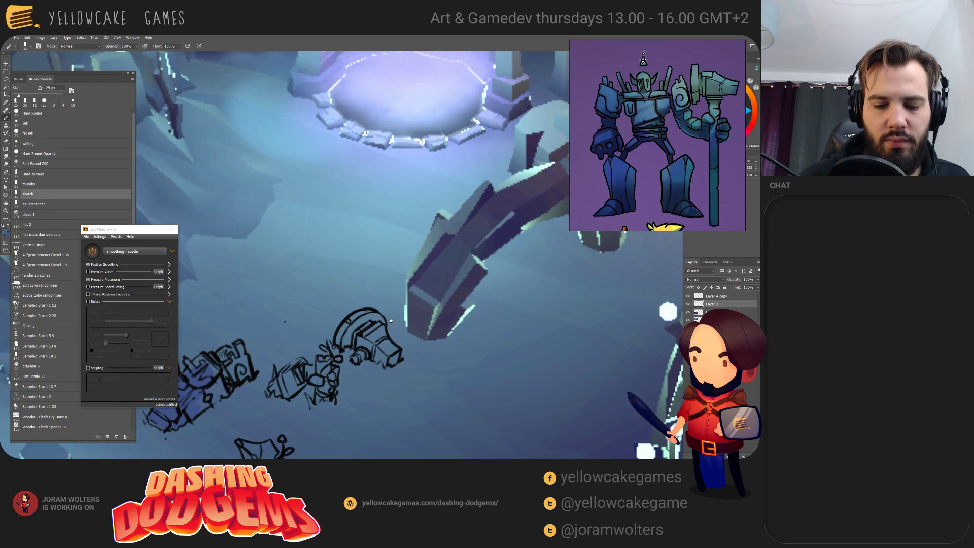
{"action": "left_click_drag", "start_coordinate": [390, 320], "coordinate": [489, 224]}
{"action": "mouse_move", "coordinate": [355, 167]}
{"action": "left_mouse_down"}
{"action": "mouse_move", "coordinate": [406, 224]}
{"action": "mouse_move", "coordinate": [431, 229]}
{"action": "left_mouse_up"}
{"action": "key", "text": "ctrl+z"}
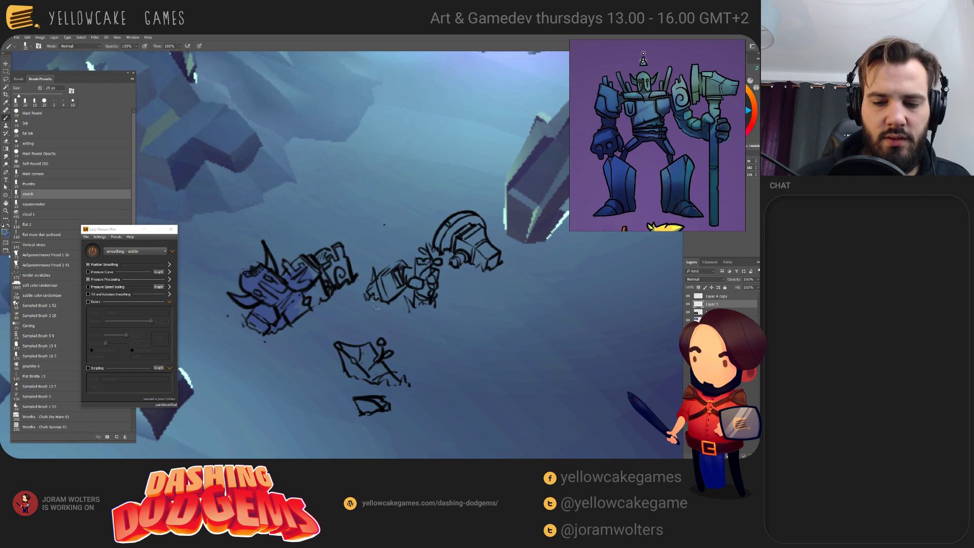
- Eyedrop the golem blue for the left golem's gap and middle robot; paint lower rocks in 246688
{"action": "left_click", "coordinate": [299, 274], "text": "alt"}
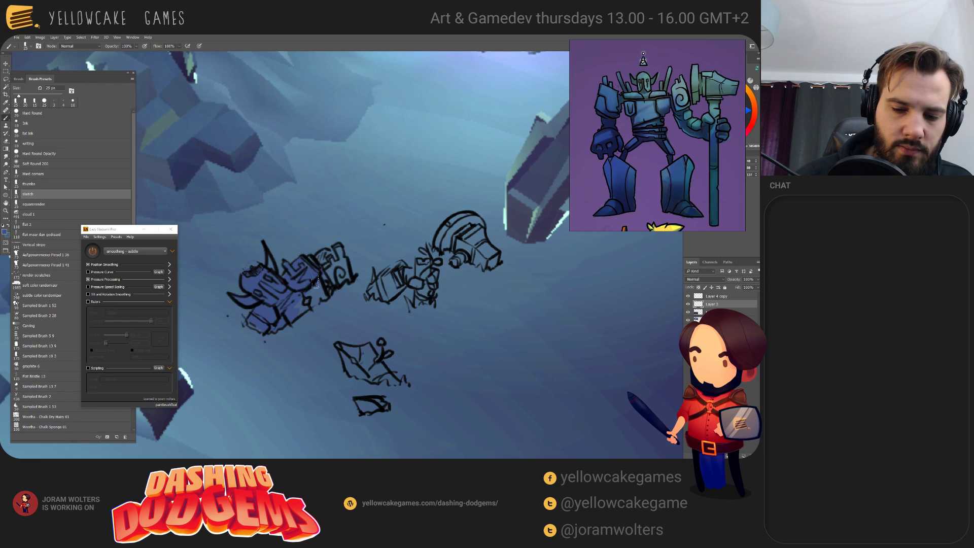
{"action": "mouse_move", "coordinate": [314, 282]}
{"action": "left_mouse_down"}
{"action": "mouse_move", "coordinate": [299, 306]}
{"action": "mouse_move", "coordinate": [337, 289]}
{"action": "mouse_move", "coordinate": [326, 284]}
{"action": "mouse_move", "coordinate": [328, 260]}
{"action": "mouse_move", "coordinate": [343, 265]}
{"action": "mouse_move", "coordinate": [339, 251]}
{"action": "mouse_move", "coordinate": [348, 268]}
{"action": "mouse_move", "coordinate": [335, 276]}
{"action": "mouse_move", "coordinate": [344, 279]}
{"action": "mouse_move", "coordinate": [333, 280]}
{"action": "mouse_move", "coordinate": [318, 258]}
{"action": "left_mouse_up"}
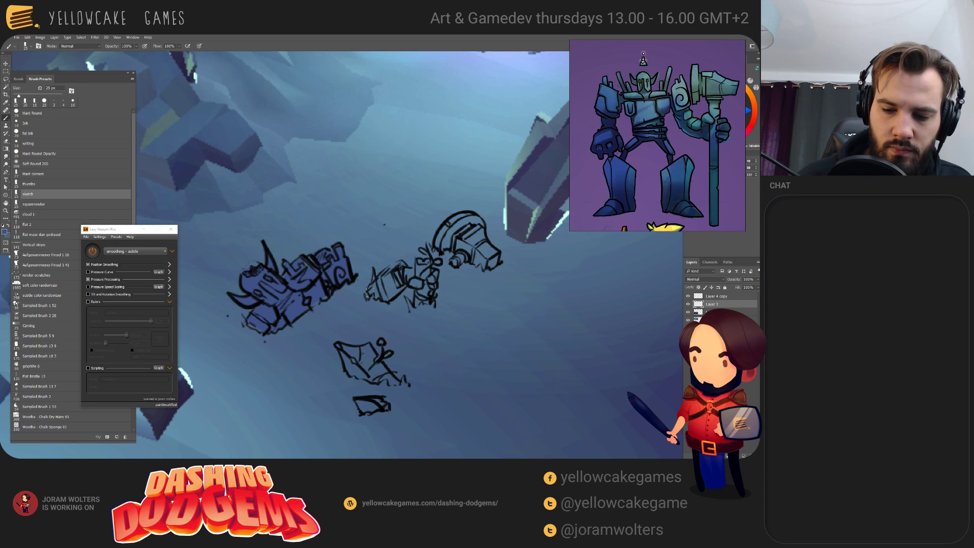
{"action": "mouse_move", "coordinate": [367, 293]}
{"action": "left_mouse_down"}
{"action": "mouse_move", "coordinate": [392, 296]}
{"action": "mouse_move", "coordinate": [427, 263]}
{"action": "mouse_move", "coordinate": [427, 296]}
{"action": "mouse_move", "coordinate": [418, 274]}
{"action": "mouse_move", "coordinate": [415, 295]}
{"action": "mouse_move", "coordinate": [427, 302]}
{"action": "mouse_move", "coordinate": [410, 282]}
{"action": "mouse_move", "coordinate": [434, 272]}
{"action": "mouse_move", "coordinate": [432, 289]}
{"action": "mouse_move", "coordinate": [432, 278]}
{"action": "mouse_move", "coordinate": [415, 274]}
{"action": "mouse_move", "coordinate": [451, 254]}
{"action": "mouse_move", "coordinate": [437, 243]}
{"action": "mouse_move", "coordinate": [466, 218]}
{"action": "mouse_move", "coordinate": [466, 234]}
{"action": "mouse_move", "coordinate": [481, 226]}
{"action": "mouse_move", "coordinate": [462, 235]}
{"action": "mouse_move", "coordinate": [466, 251]}
{"action": "mouse_move", "coordinate": [496, 259]}
{"action": "mouse_move", "coordinate": [454, 262]}
{"action": "mouse_move", "coordinate": [463, 257]}
{"action": "mouse_move", "coordinate": [459, 236]}
{"action": "mouse_move", "coordinate": [438, 238]}
{"action": "mouse_move", "coordinate": [474, 245]}
{"action": "mouse_move", "coordinate": [423, 265]}
{"action": "left_mouse_up"}
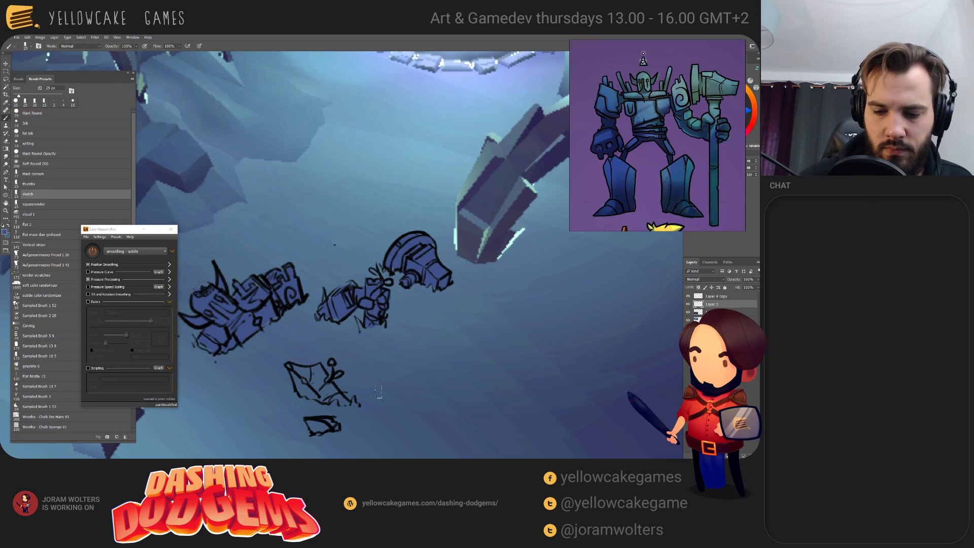
{"action": "left_click", "coordinate": [293, 374], "text": "alt"}
{"action": "mouse_move", "coordinate": [294, 378]}
{"action": "left_mouse_down"}
{"action": "mouse_move", "coordinate": [304, 393]}
{"action": "mouse_move", "coordinate": [304, 370]}
{"action": "left_mouse_up"}
{"action": "left_click", "coordinate": [329, 389], "text": "alt"}
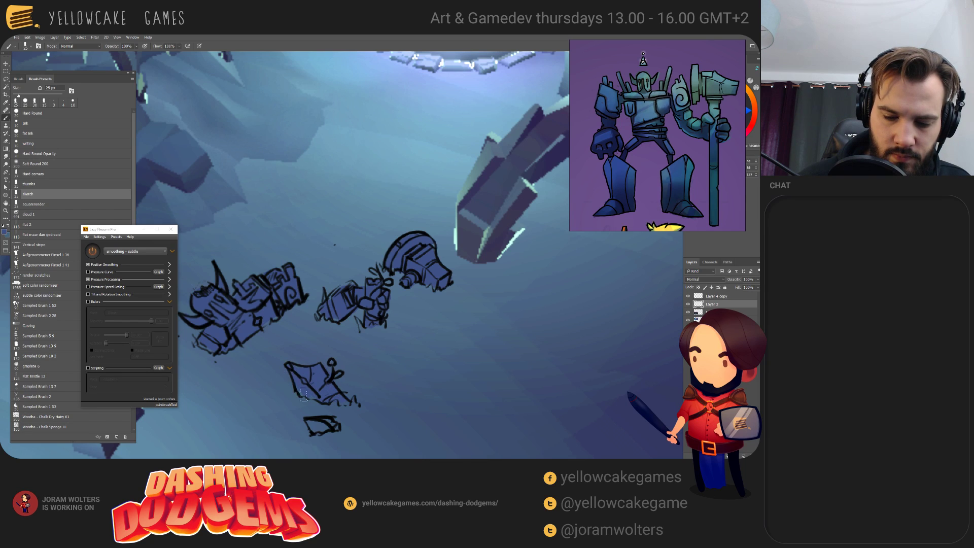
{"action": "mouse_move", "coordinate": [324, 420]}
{"action": "left_mouse_down"}
{"action": "mouse_move", "coordinate": [310, 426]}
{"action": "mouse_move", "coordinate": [328, 422]}
{"action": "left_mouse_up"}
- Select Layer 4 copy and pick a darker blue, 1F3762, in the Coolorus wheel
{"action": "left_click_drag", "start_coordinate": [391, 370], "coordinate": [405, 373]}
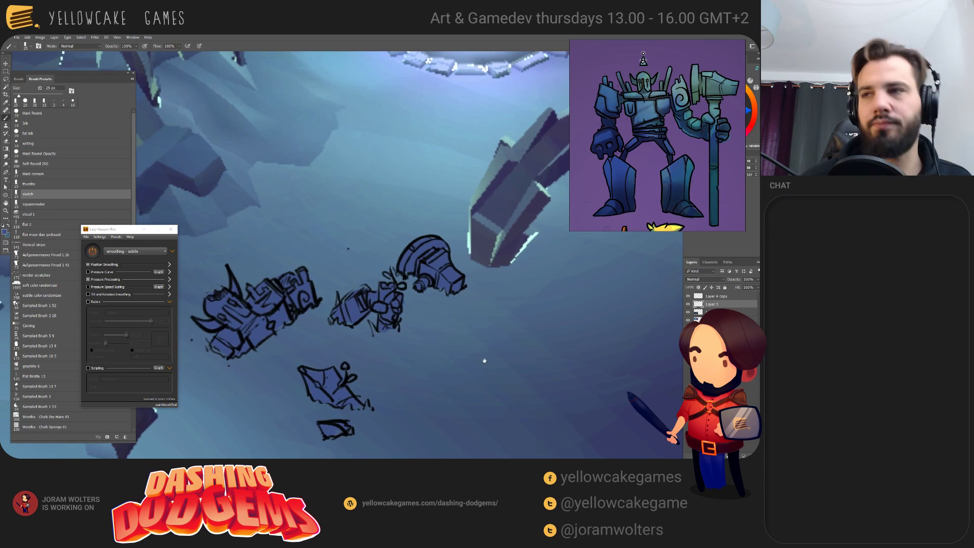
{"action": "mouse_move", "coordinate": [465, 354]}
{"action": "left_mouse_down"}
{"action": "mouse_move", "coordinate": [456, 343]}
{"action": "mouse_move", "coordinate": [469, 347]}
{"action": "left_mouse_up"}
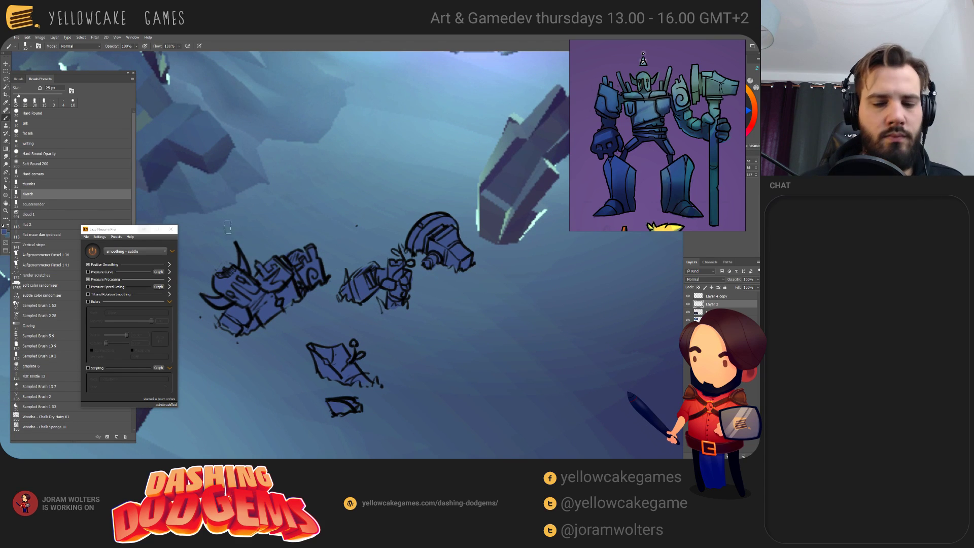
{"action": "scroll", "coordinate": [386, 279], "scroll_direction": "up", "scroll_amount": 2}
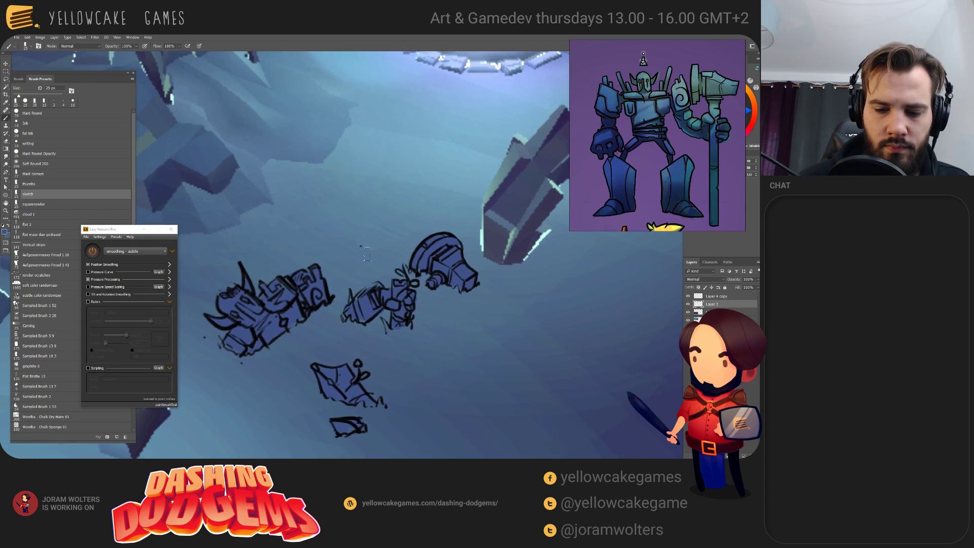
{"action": "left_click_drag", "start_coordinate": [578, 350], "coordinate": [580, 350]}
{"action": "left_click", "coordinate": [714, 297]}
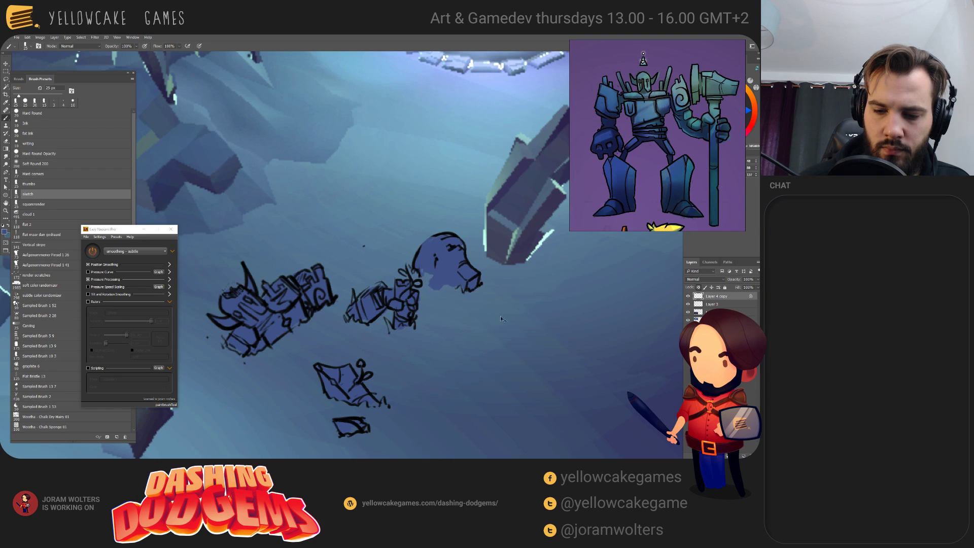
{"action": "left_click_drag", "start_coordinate": [687, 128], "coordinate": [599, 156]}
{"action": "left_click_drag", "start_coordinate": [722, 116], "coordinate": [719, 122]}
{"action": "left_click_drag", "start_coordinate": [457, 321], "coordinate": [414, 339]}
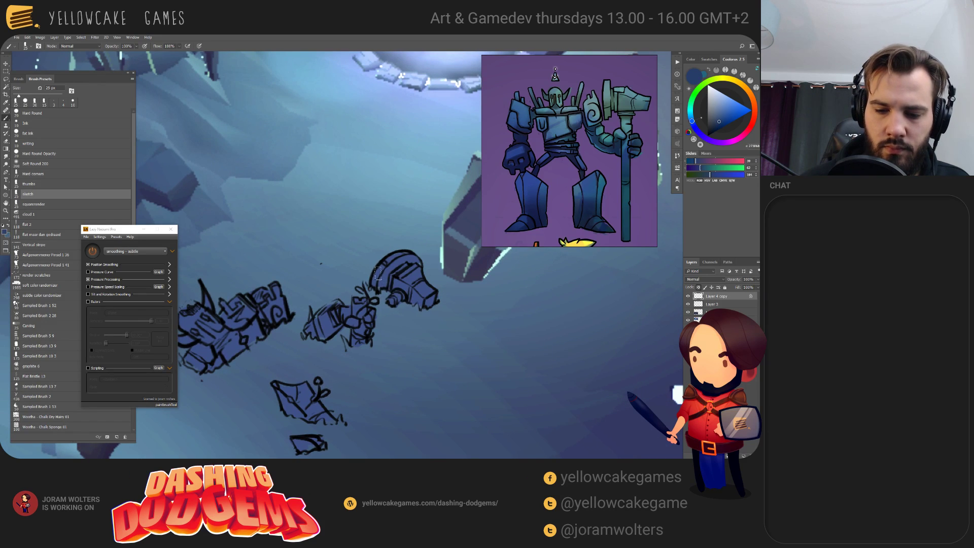
- Fill the head, small figure, large left sketch and two small bottom sketches with flat blue
{"action": "mouse_move", "coordinate": [378, 274]}
{"action": "left_mouse_down"}
{"action": "mouse_move", "coordinate": [381, 303]}
{"action": "mouse_move", "coordinate": [378, 246]}
{"action": "mouse_move", "coordinate": [429, 312]}
{"action": "mouse_move", "coordinate": [415, 241]}
{"action": "mouse_move", "coordinate": [439, 293]}
{"action": "left_mouse_up"}
{"action": "left_click_drag", "start_coordinate": [360, 293], "coordinate": [350, 285]}
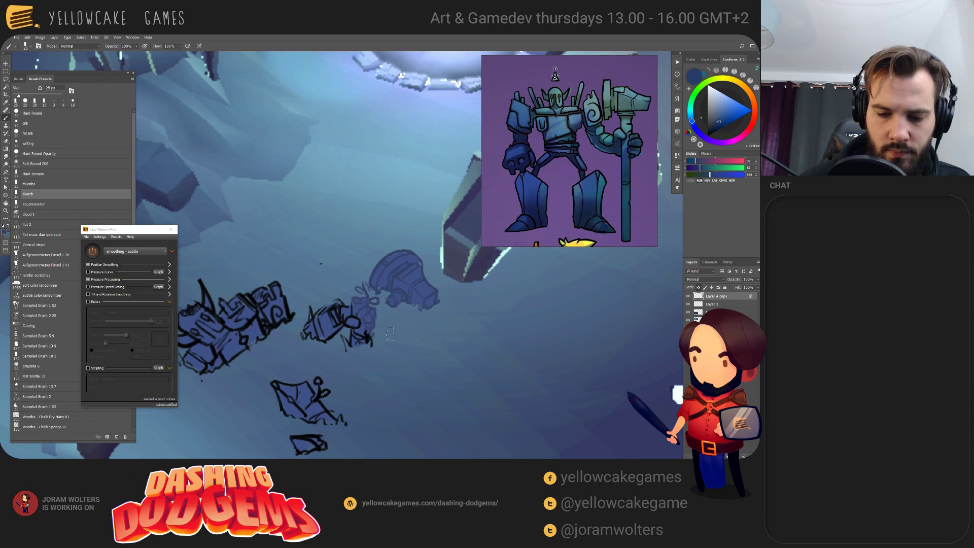
{"action": "mouse_move", "coordinate": [390, 334]}
{"action": "left_mouse_down"}
{"action": "mouse_move", "coordinate": [345, 302]}
{"action": "mouse_move", "coordinate": [361, 341]}
{"action": "mouse_move", "coordinate": [311, 279]}
{"action": "mouse_move", "coordinate": [339, 343]}
{"action": "mouse_move", "coordinate": [320, 321]}
{"action": "mouse_move", "coordinate": [307, 336]}
{"action": "left_mouse_up"}
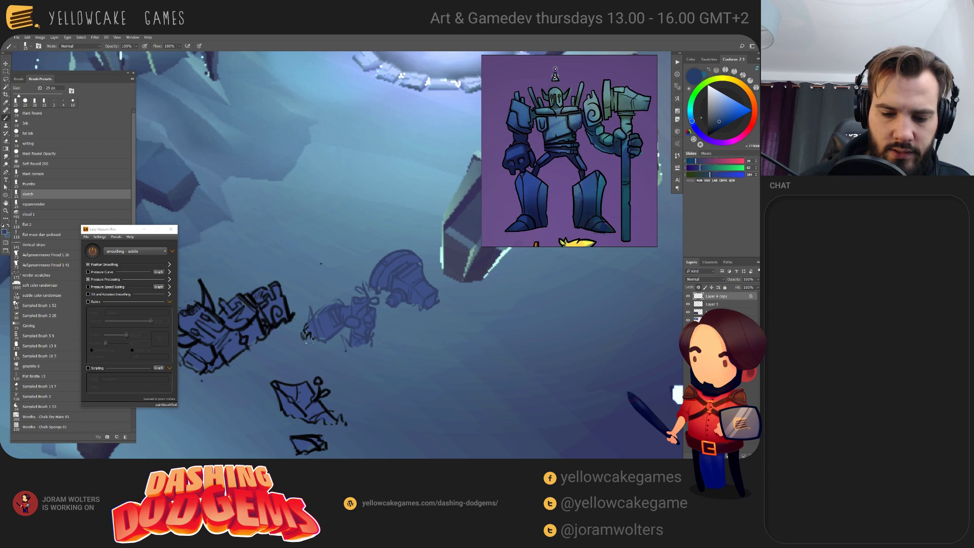
{"action": "mouse_move", "coordinate": [292, 284]}
{"action": "left_mouse_down"}
{"action": "mouse_move", "coordinate": [274, 315]}
{"action": "mouse_move", "coordinate": [284, 300]}
{"action": "mouse_move", "coordinate": [276, 341]}
{"action": "mouse_move", "coordinate": [251, 305]}
{"action": "mouse_move", "coordinate": [238, 345]}
{"action": "mouse_move", "coordinate": [291, 338]}
{"action": "left_mouse_up"}
{"action": "mouse_move", "coordinate": [281, 302]}
{"action": "left_mouse_down"}
{"action": "mouse_move", "coordinate": [295, 349]}
{"action": "mouse_move", "coordinate": [255, 272]}
{"action": "mouse_move", "coordinate": [274, 358]}
{"action": "mouse_move", "coordinate": [231, 289]}
{"action": "mouse_move", "coordinate": [251, 367]}
{"action": "mouse_move", "coordinate": [216, 313]}
{"action": "left_mouse_up"}
{"action": "mouse_move", "coordinate": [349, 428]}
{"action": "left_mouse_down"}
{"action": "mouse_move", "coordinate": [325, 371]}
{"action": "mouse_move", "coordinate": [336, 359]}
{"action": "mouse_move", "coordinate": [378, 439]}
{"action": "mouse_move", "coordinate": [378, 375]}
{"action": "left_mouse_up"}
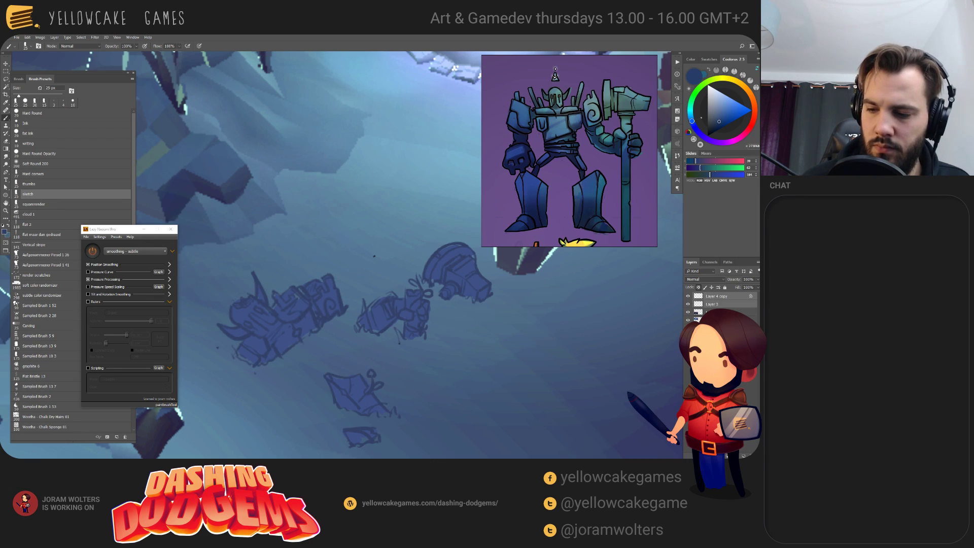
- Bring the crystal and scenery into view and move the smoothing plugin window aside
{"action": "mouse_move", "coordinate": [649, 302]}
{"action": "left_mouse_down"}
{"action": "mouse_move", "coordinate": [595, 305]}
{"action": "mouse_move", "coordinate": [482, 355]}
{"action": "left_mouse_up"}
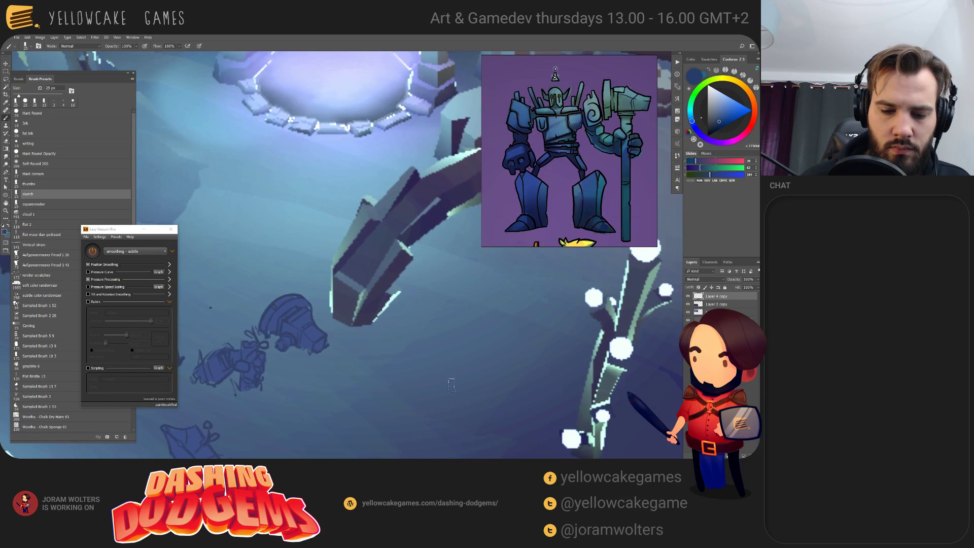
{"action": "left_click_drag", "start_coordinate": [126, 230], "coordinate": [56, 289]}
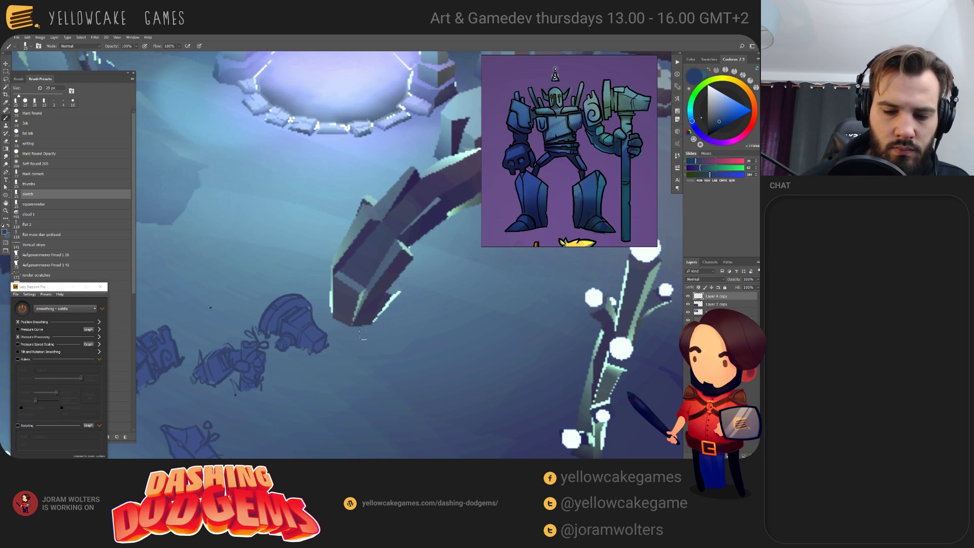
{"action": "scroll", "coordinate": [363, 333], "scroll_direction": "down", "scroll_amount": 5}
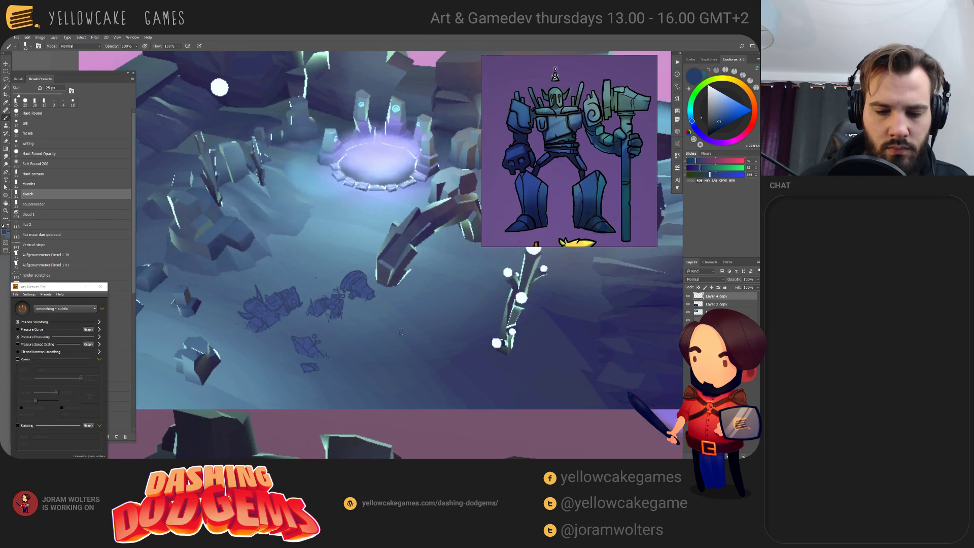
{"action": "scroll", "coordinate": [399, 311], "scroll_direction": "up", "scroll_amount": 4}
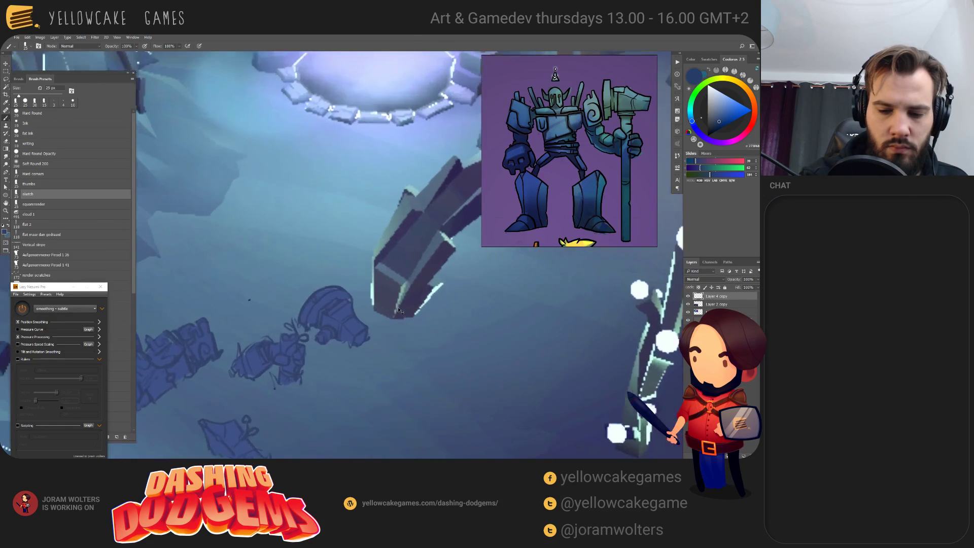
{"action": "scroll", "coordinate": [399, 312], "scroll_direction": "up", "scroll_amount": 1}
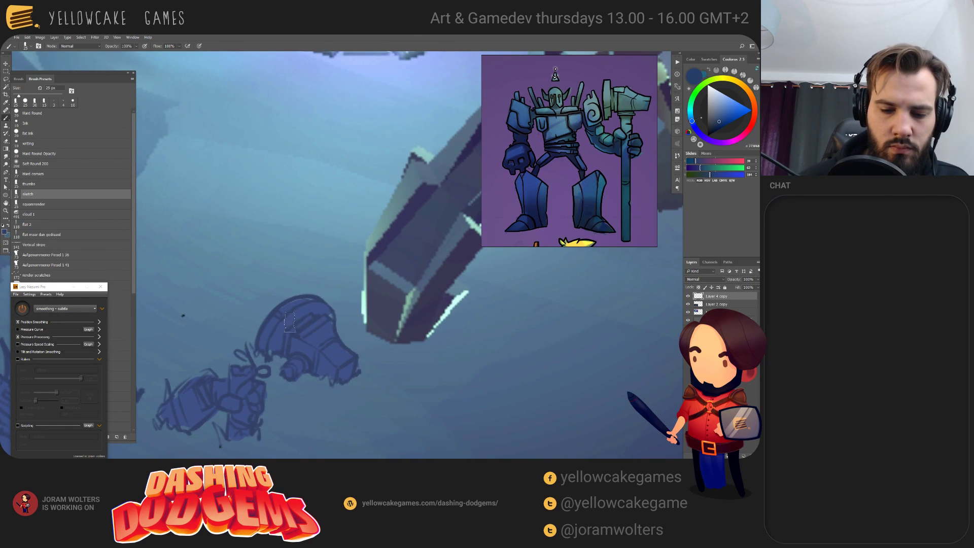
- Switch to the squarerender brush at 7 px and frame the helmet
{"action": "key", "text": "d"}
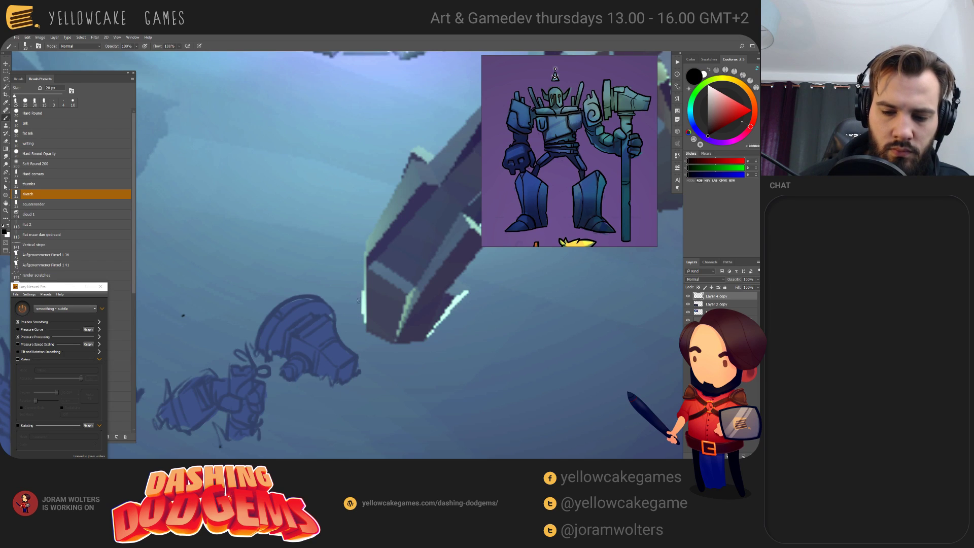
{"action": "key", "text": "bracketleft"}
{"action": "key", "text": "bracketleft"}
{"action": "key", "text": "bracketleft"}
{"action": "key", "text": "bracketleft"}
{"action": "left_click", "coordinate": [364, 307], "text": "alt"}
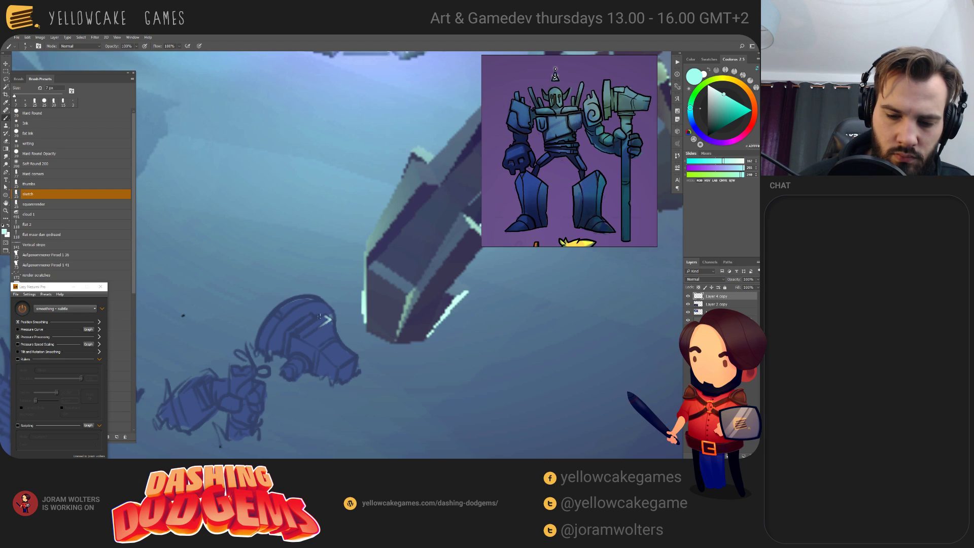
{"action": "left_click", "coordinate": [37, 204]}
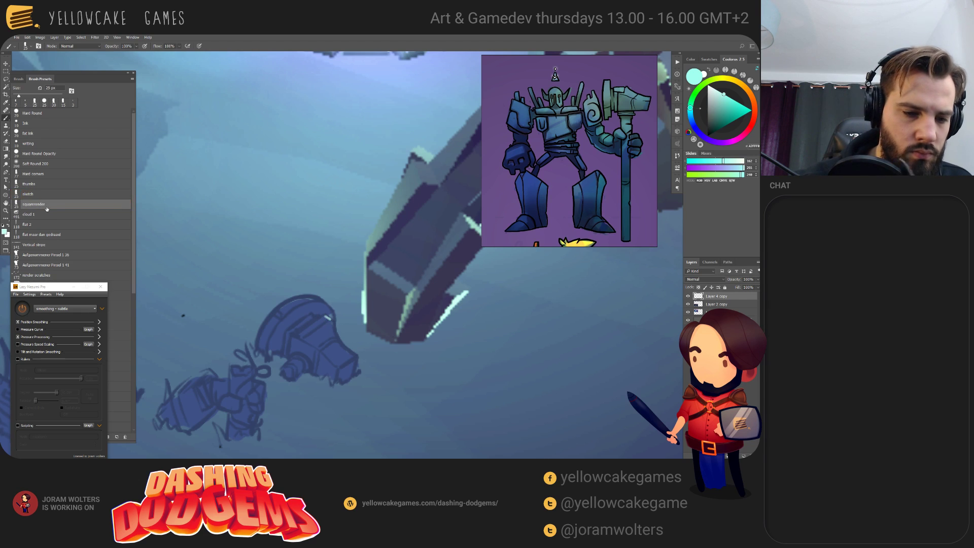
{"action": "left_click_drag", "start_coordinate": [403, 371], "coordinate": [411, 377]}
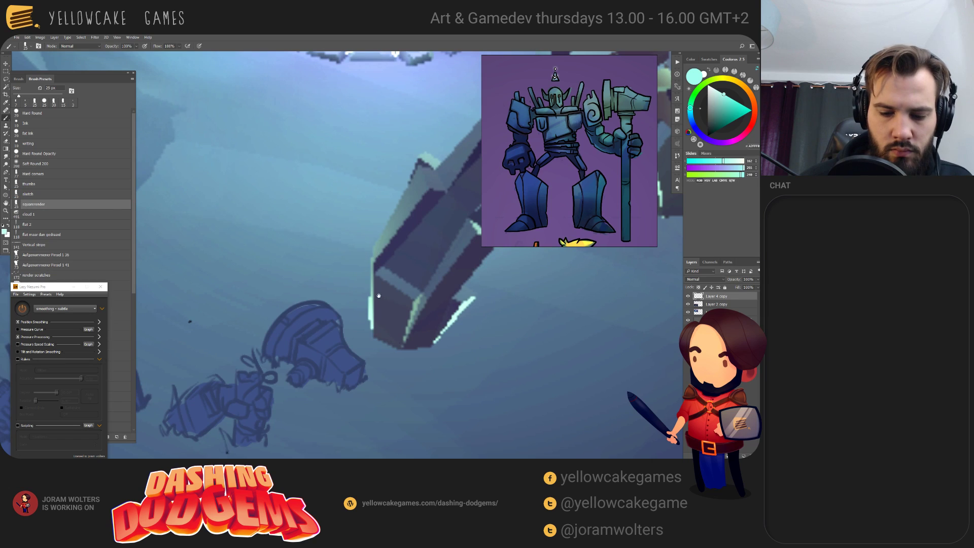
{"action": "left_click_drag", "start_coordinate": [379, 295], "coordinate": [382, 299]}
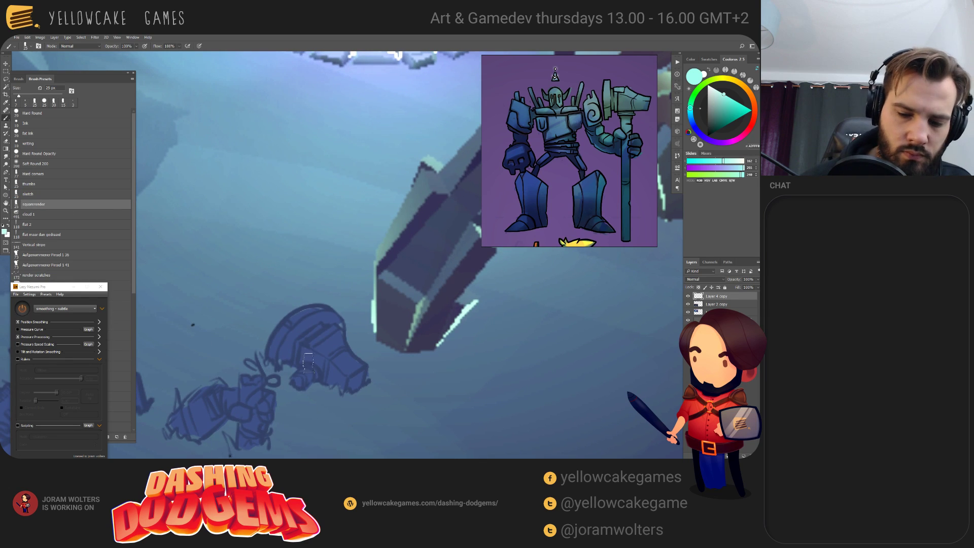
- Paint a dark blue plane on the helmet and a 9 px light-blue edge along its top
{"action": "left_click", "coordinate": [313, 339], "text": "alt"}
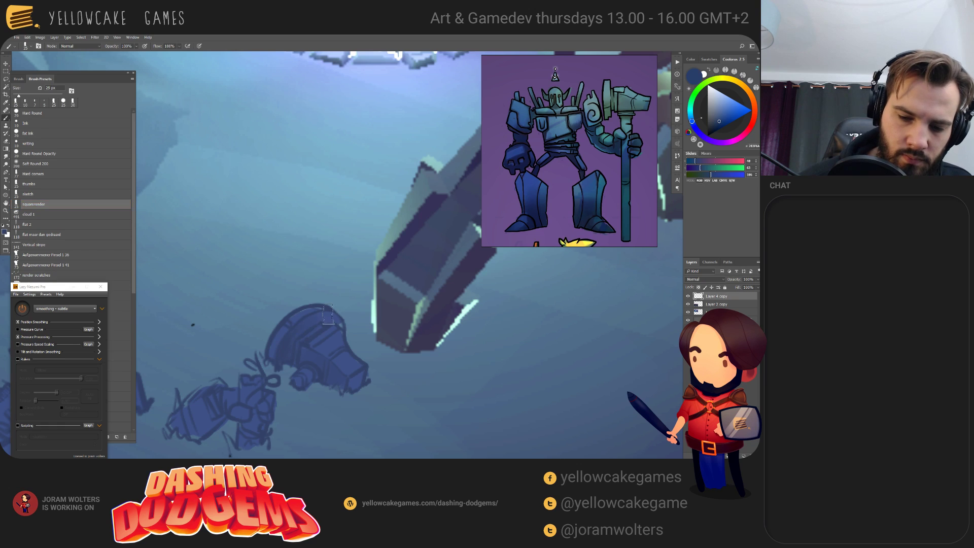
{"action": "left_click_drag", "start_coordinate": [291, 341], "coordinate": [323, 313]}
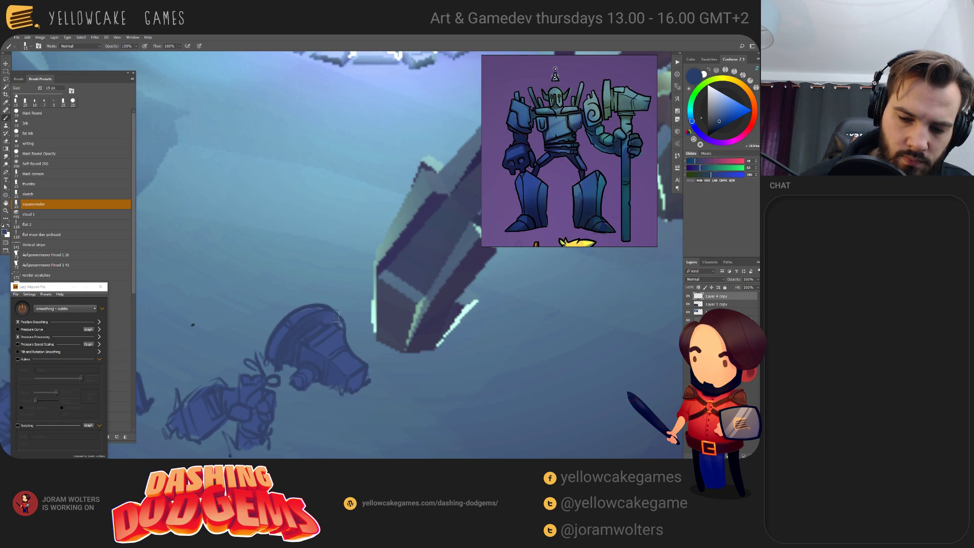
{"action": "key", "text": "bracketleft"}
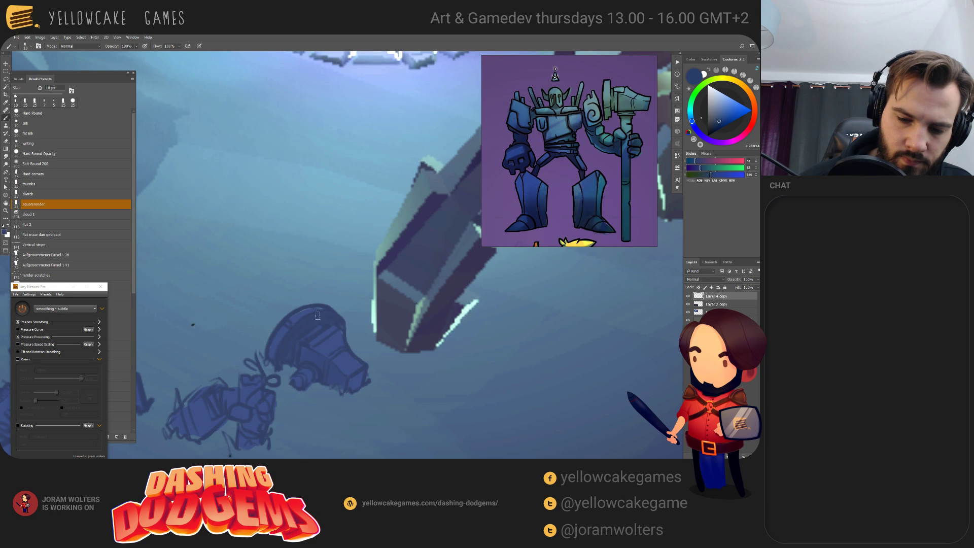
{"action": "left_click", "coordinate": [375, 196], "text": "alt"}
{"action": "key", "text": "bracketleft"}
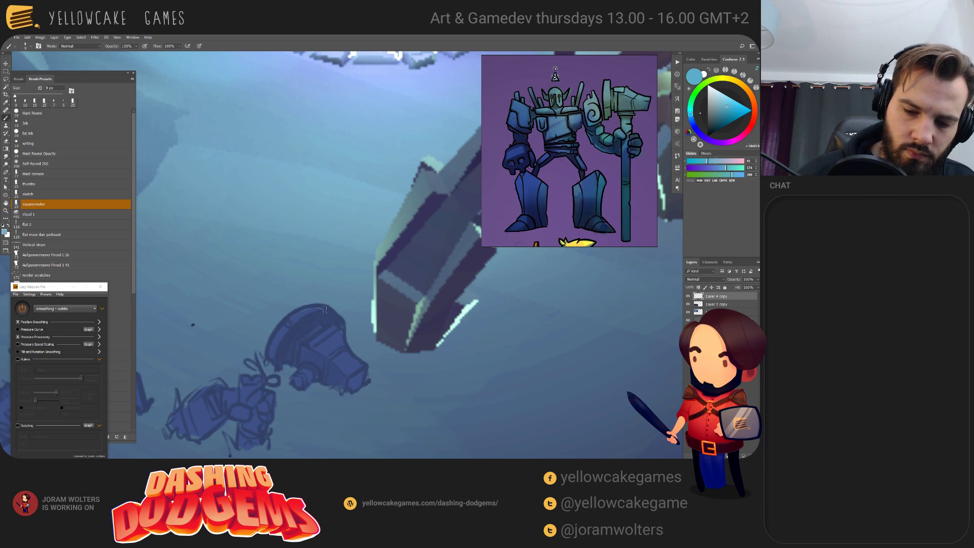
{"action": "left_click_drag", "start_coordinate": [301, 308], "coordinate": [323, 307]}
- Resample the helmet's dark blue and pick a more saturated dark blue at 15 px
{"action": "key", "text": "bracketright"}
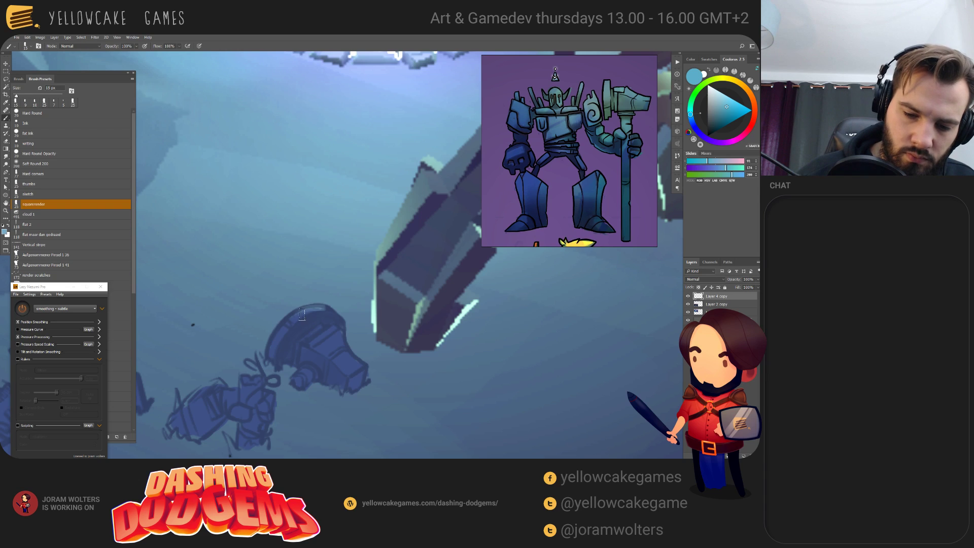
{"action": "left_click", "coordinate": [298, 316], "text": "alt"}
{"action": "key", "text": "bracketleft"}
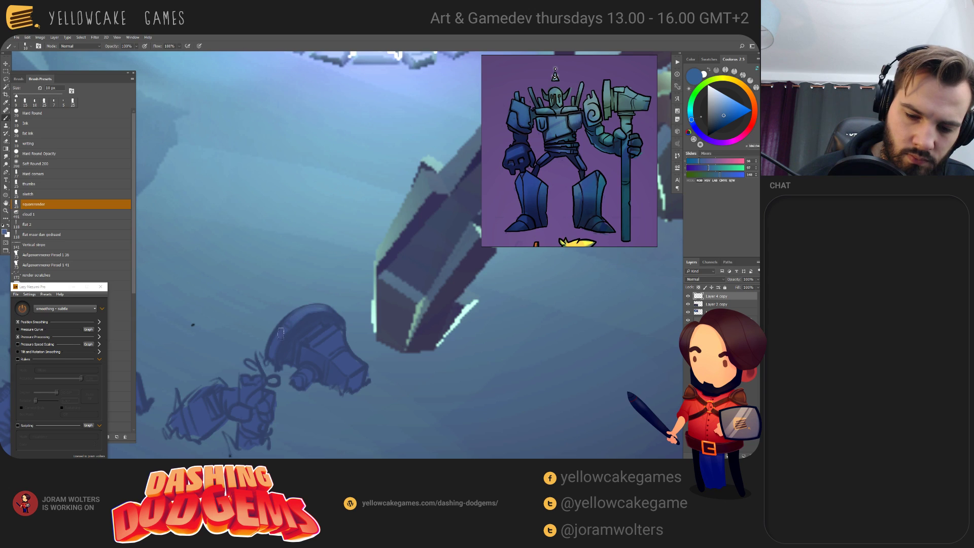
{"action": "key", "text": "bracketright"}
{"action": "key", "text": "bracketright"}
{"action": "left_click", "coordinate": [270, 359], "text": "alt"}
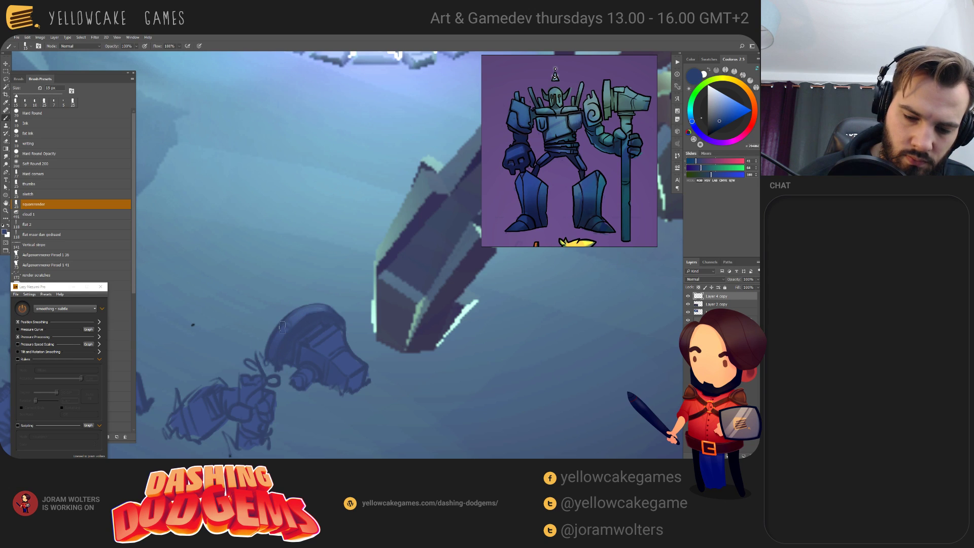
{"action": "left_click_drag", "start_coordinate": [299, 307], "coordinate": [290, 287]}
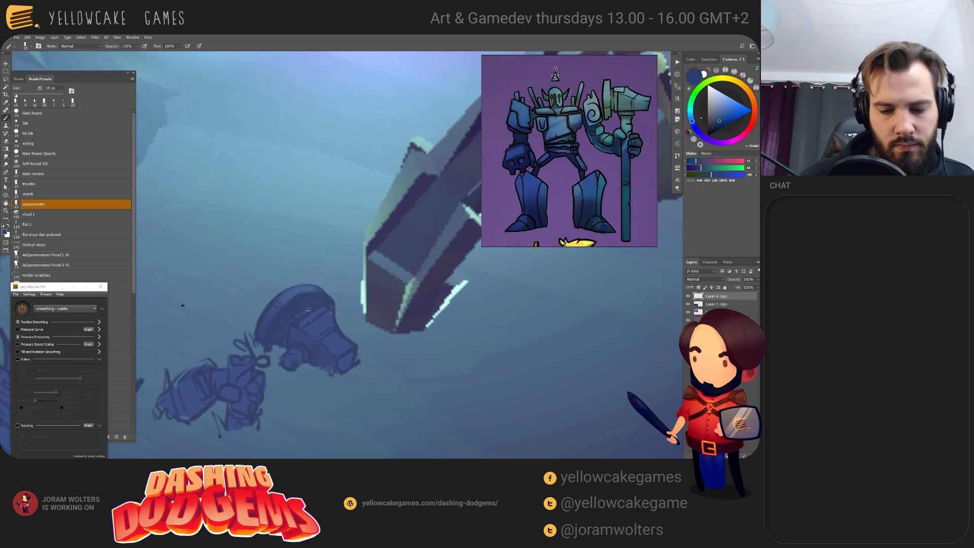
- Sample greyer and darker helmet blues, then pick a new blue with a 9 px brush
{"action": "left_click", "coordinate": [312, 287], "text": "alt"}
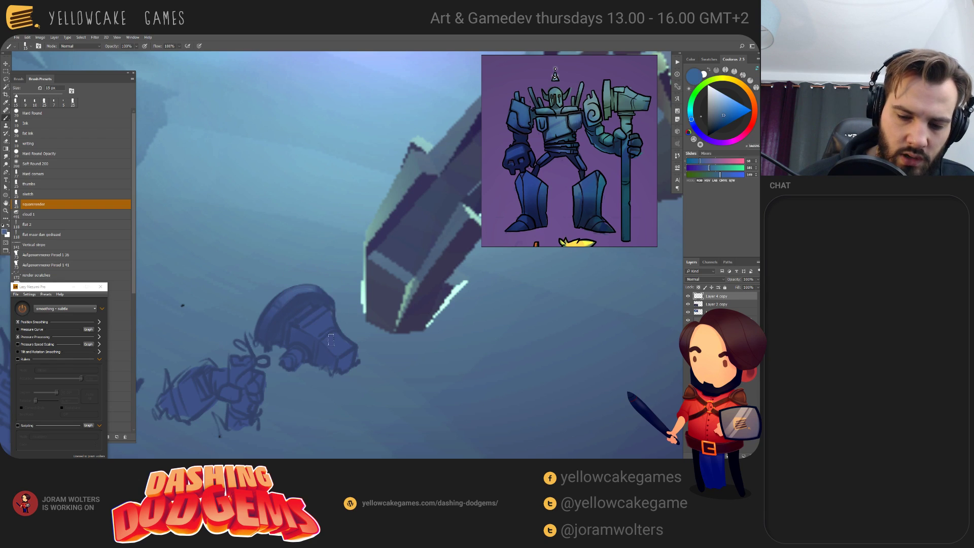
{"action": "key", "text": "bracketleft"}
{"action": "key", "text": "bracketright"}
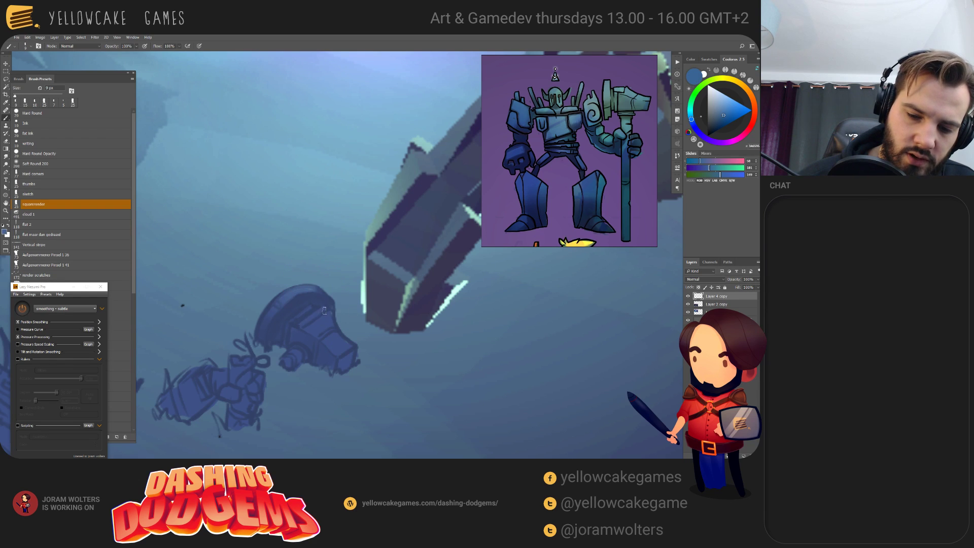
{"action": "left_click", "coordinate": [299, 335], "text": "alt"}
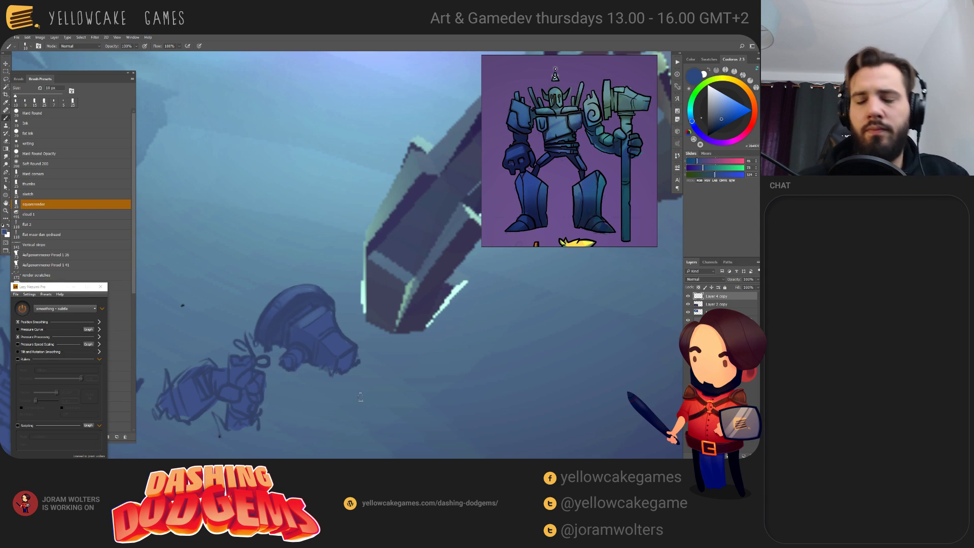
{"action": "left_click_drag", "start_coordinate": [318, 310], "coordinate": [304, 304]}
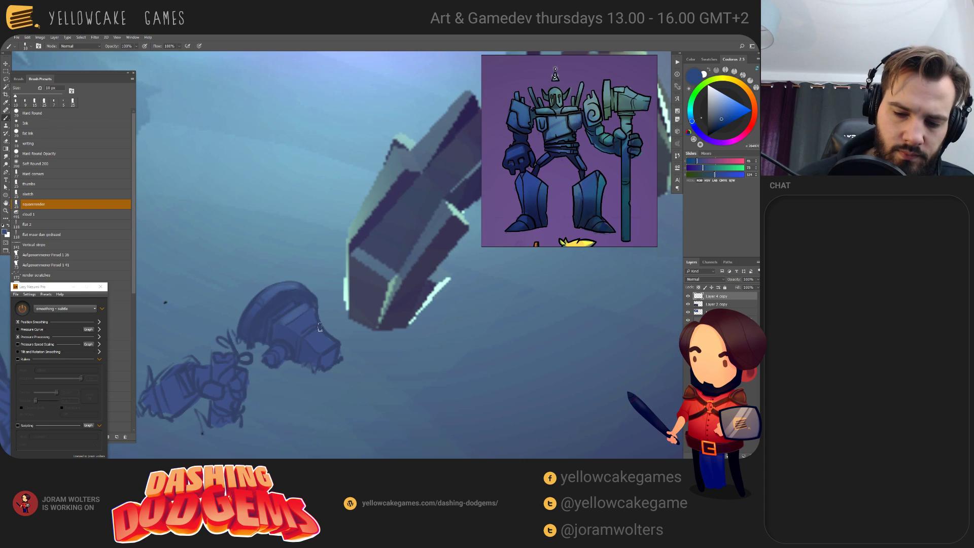
{"action": "left_click", "coordinate": [258, 321], "text": "alt"}
{"action": "key", "text": "bracketright"}
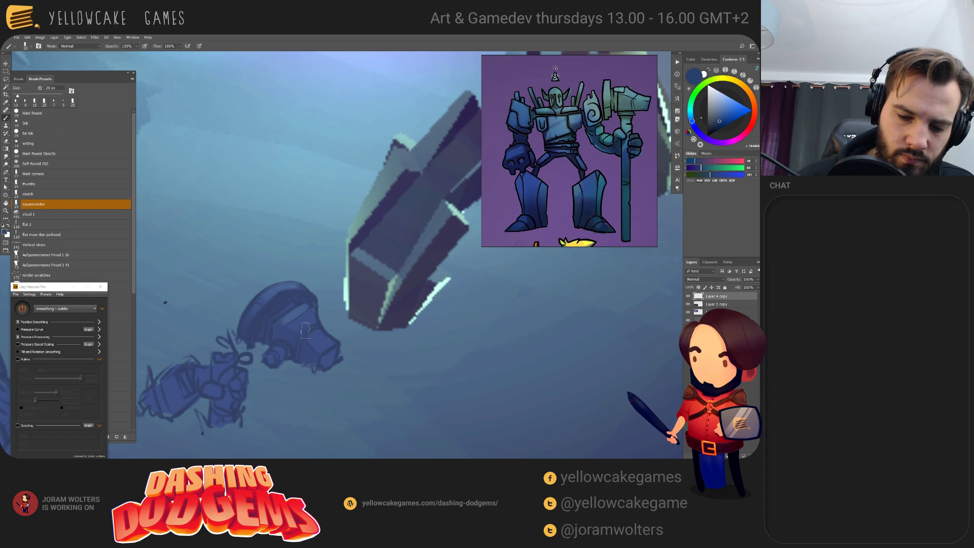
{"action": "key", "text": "bracketleft"}
{"action": "key", "text": "bracketleft"}
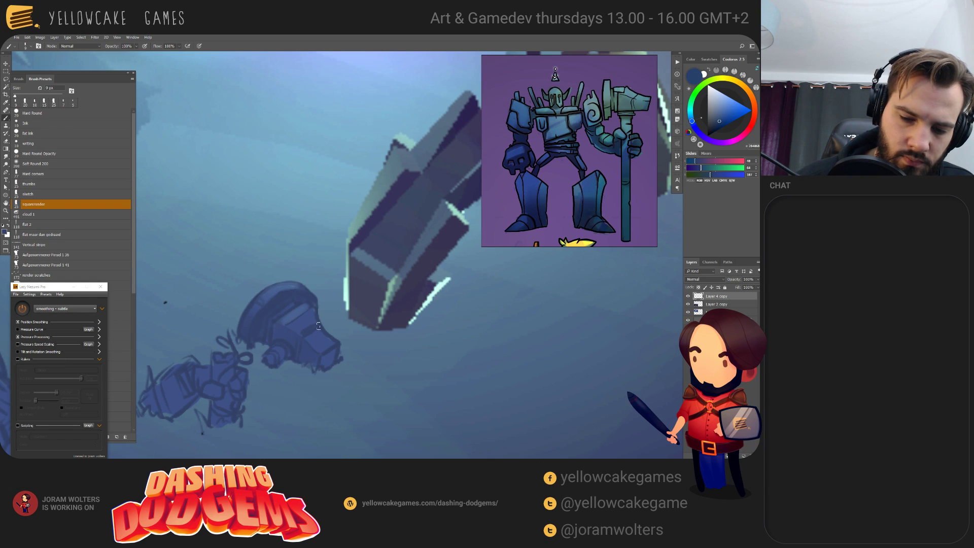
{"action": "scroll", "coordinate": [318, 326], "scroll_direction": "up", "scroll_amount": 2}
- Sample the helmet blue, a lighter blue, the cyan highlight and the robot-head blue at 5 px
{"action": "left_click_drag", "start_coordinate": [318, 325], "coordinate": [408, 330]}
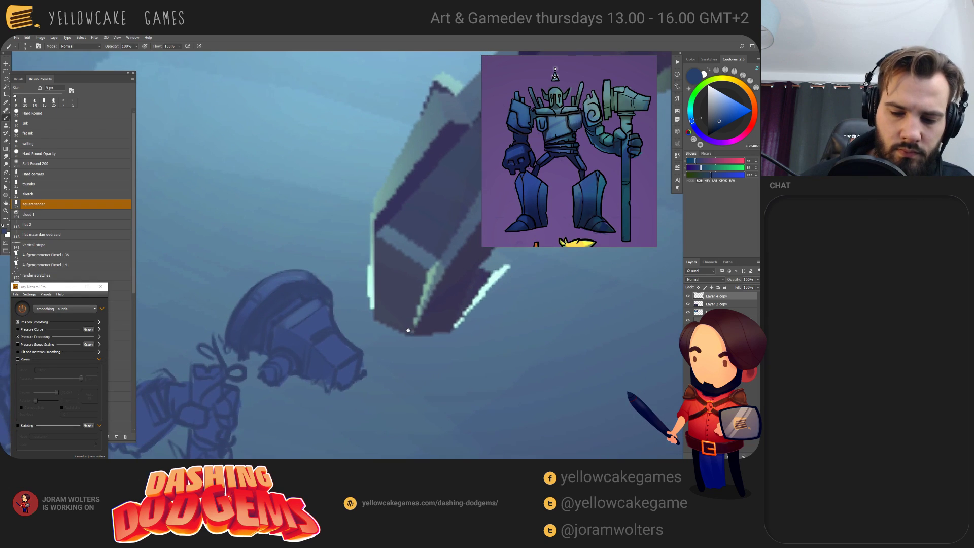
{"action": "key", "text": "bracketleft"}
{"action": "key", "text": "bracketleft"}
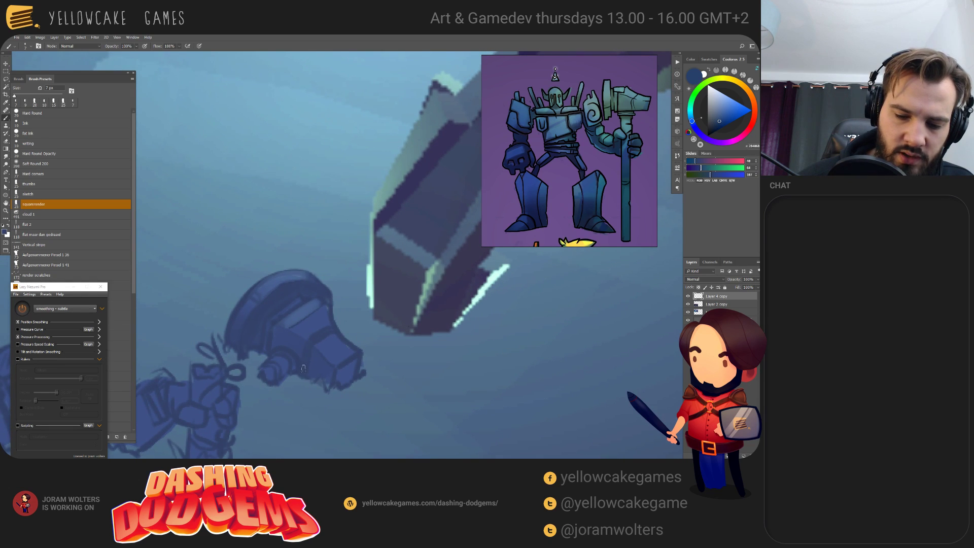
{"action": "left_click", "coordinate": [305, 331], "text": "alt"}
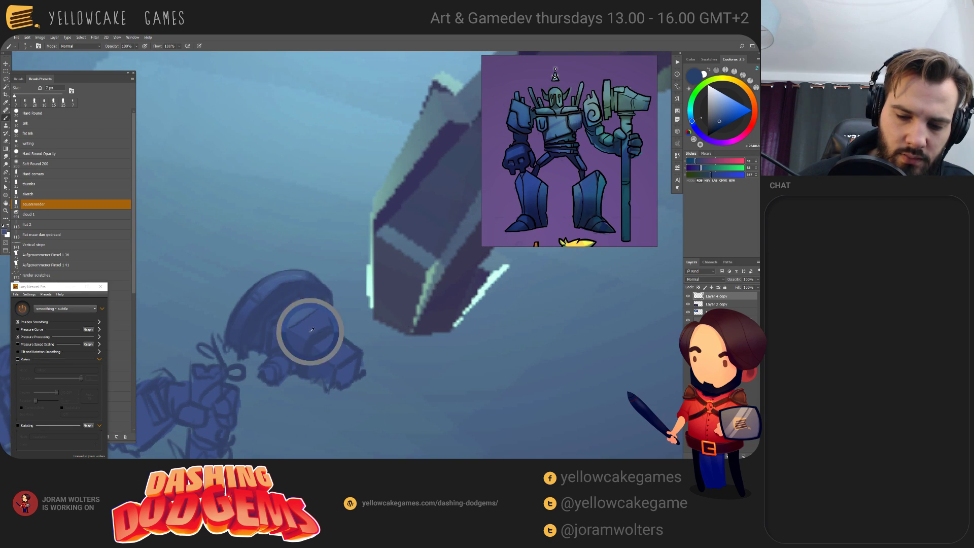
{"action": "key", "text": "bracketleft"}
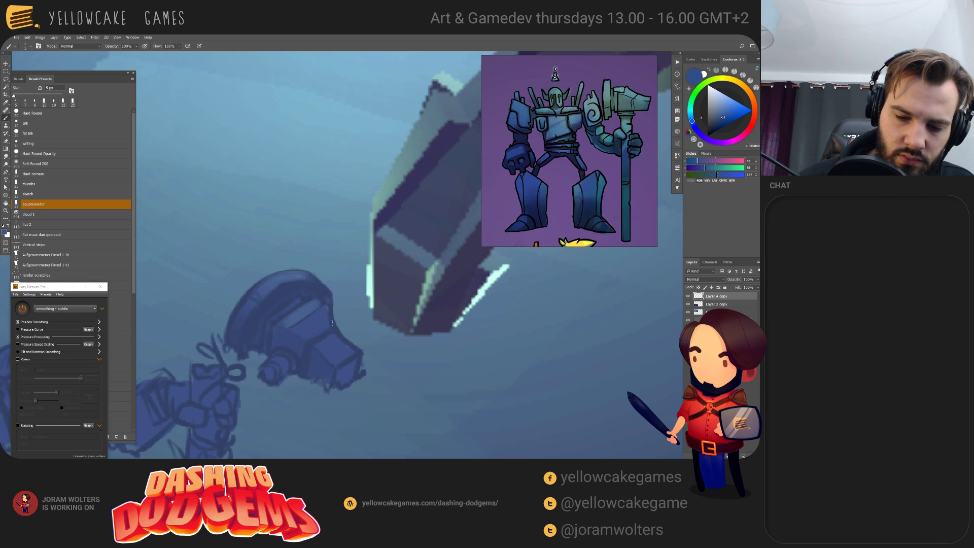
{"action": "left_click", "coordinate": [330, 299], "text": "alt"}
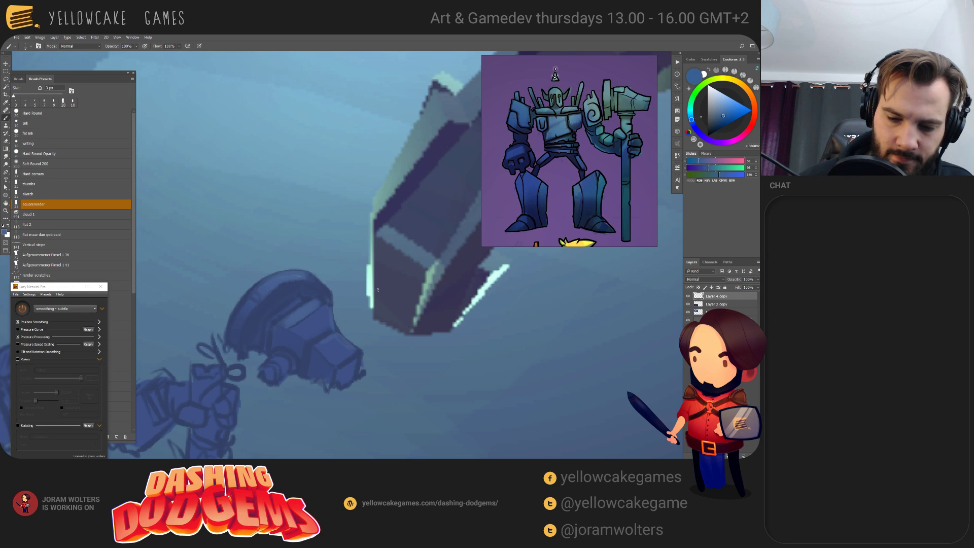
{"action": "left_click", "coordinate": [369, 303], "text": "alt"}
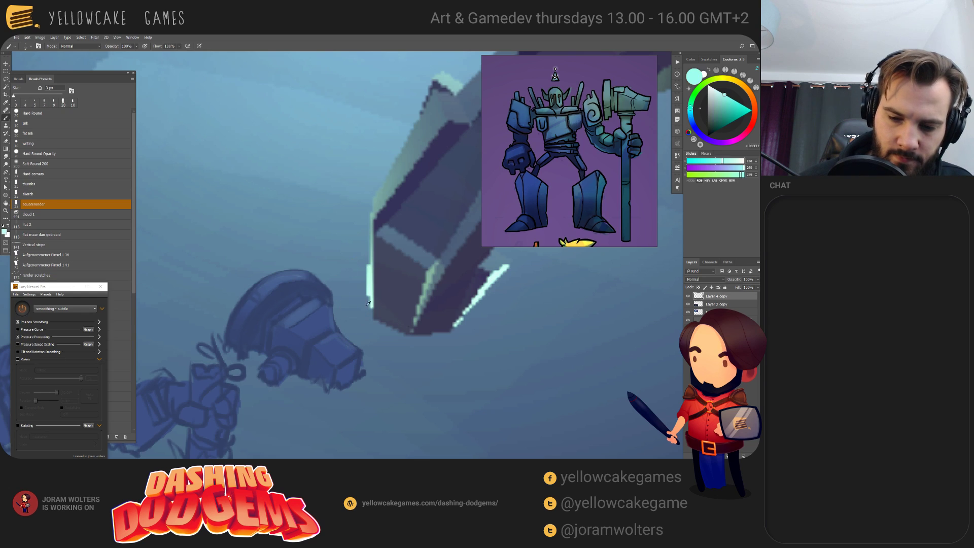
{"action": "left_click", "coordinate": [333, 329], "text": "alt"}
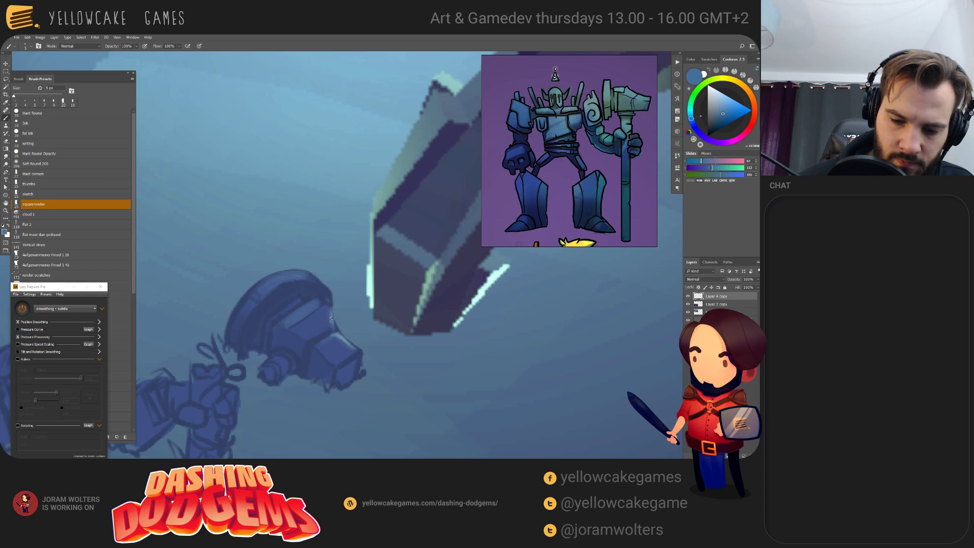
- Set the brush to 7 px, tilt the view around the helmet and sample the platform's lavender
{"action": "key", "text": "bracketright"}
{"action": "key", "text": "bracketright"}
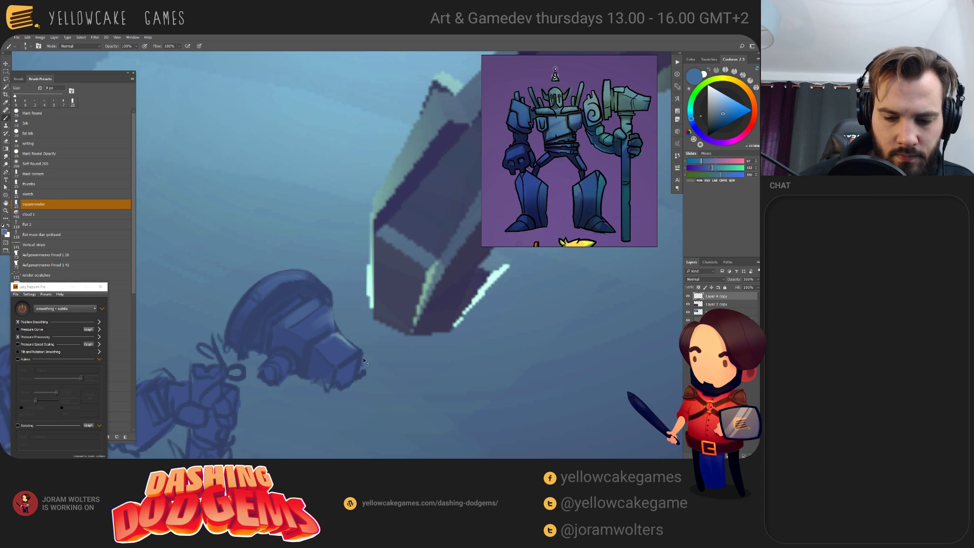
{"action": "key", "text": "bracketright"}
{"action": "key", "text": "bracketright"}
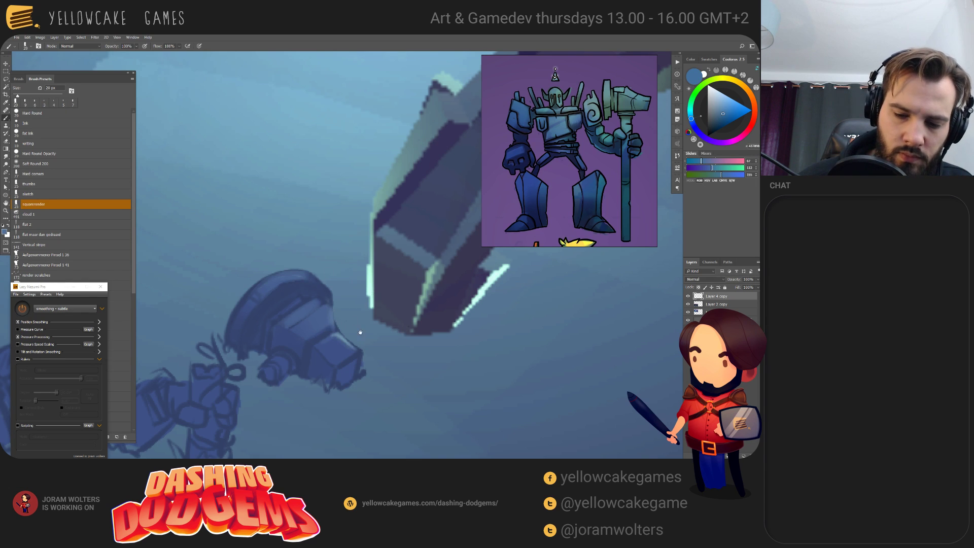
{"action": "left_click_drag", "start_coordinate": [360, 332], "coordinate": [365, 319]}
{"action": "key", "text": "bracketleft"}
{"action": "key", "text": "bracketleft"}
{"action": "key", "text": "bracketleft"}
{"action": "key", "text": "bracketleft"}
{"action": "key", "text": "bracketleft"}
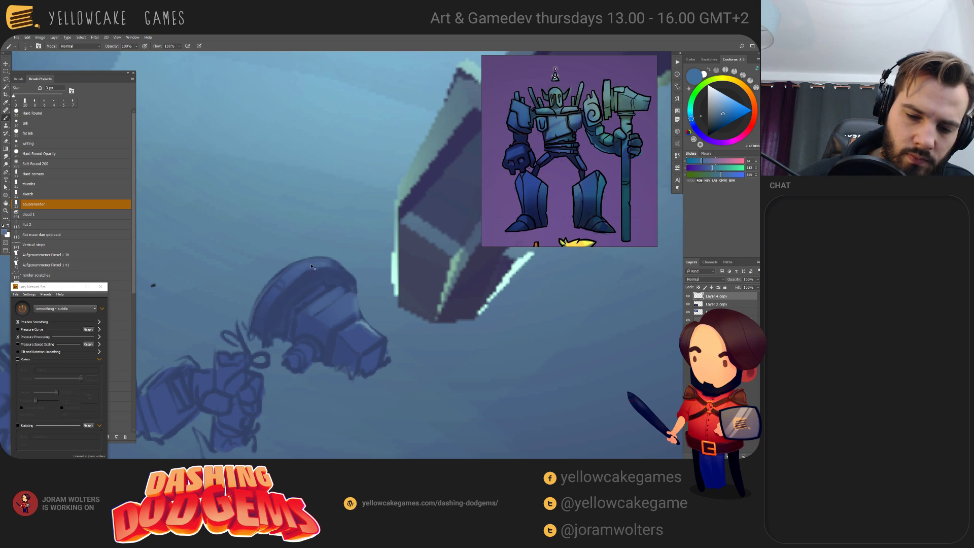
{"action": "mouse_move", "coordinate": [252, 311]}
{"action": "left_mouse_down"}
{"action": "mouse_move", "coordinate": [374, 229]}
{"action": "mouse_move", "coordinate": [387, 114]}
{"action": "mouse_move", "coordinate": [355, 203]}
{"action": "mouse_move", "coordinate": [347, 290]}
{"action": "mouse_move", "coordinate": [332, 282]}
{"action": "left_mouse_up"}
{"action": "left_click", "coordinate": [387, 115], "text": "alt"}
{"action": "key", "text": "r"}
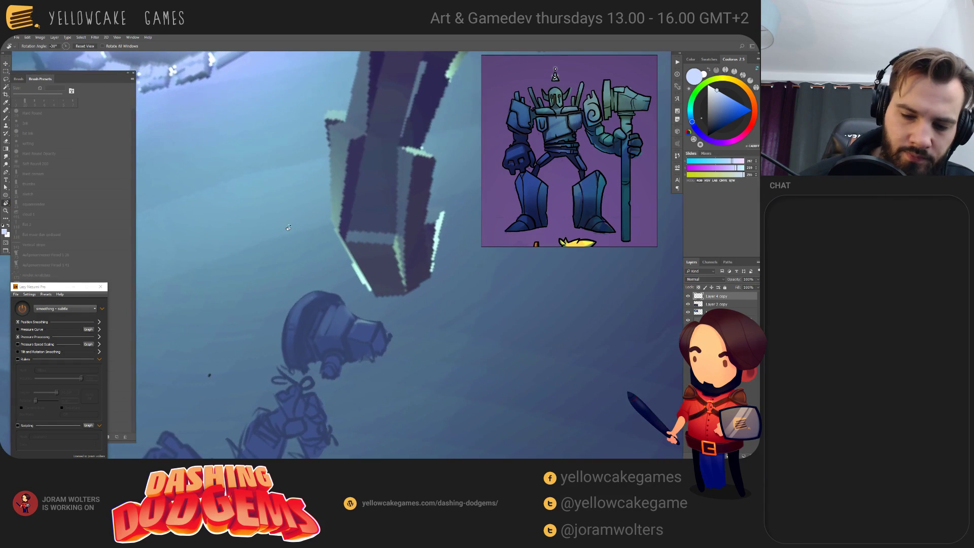
- Paint 3 px pale highlights along the helmet's left and top edges with the squarerender brush
{"action": "key", "text": "b"}
{"action": "key", "text": "e"}
{"action": "key", "text": "bracketleft"}
{"action": "key", "text": "bracketleft"}
{"action": "key", "text": "bracketleft"}
{"action": "key", "text": "bracketleft"}
{"action": "key", "text": "bracketleft"}
{"action": "key", "text": "bracketleft"}
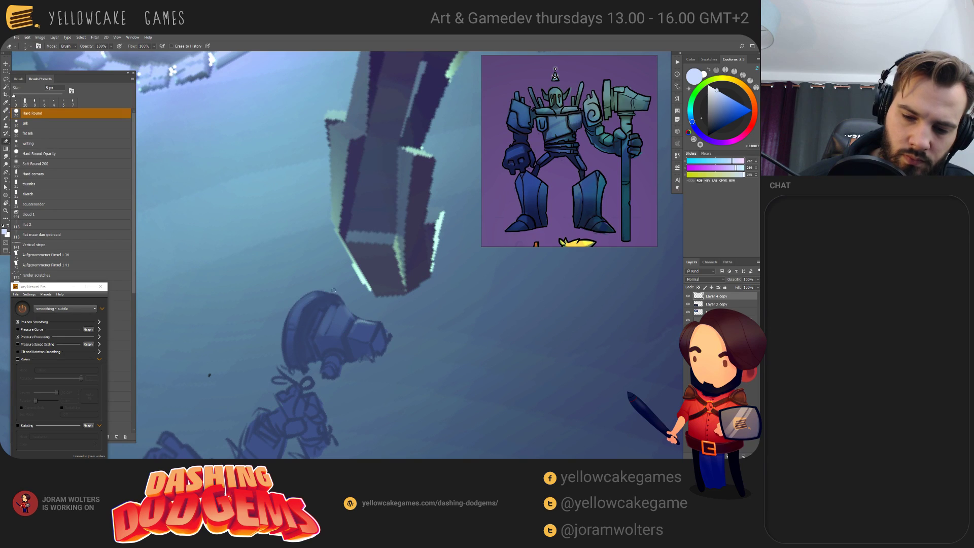
{"action": "key", "text": "b"}
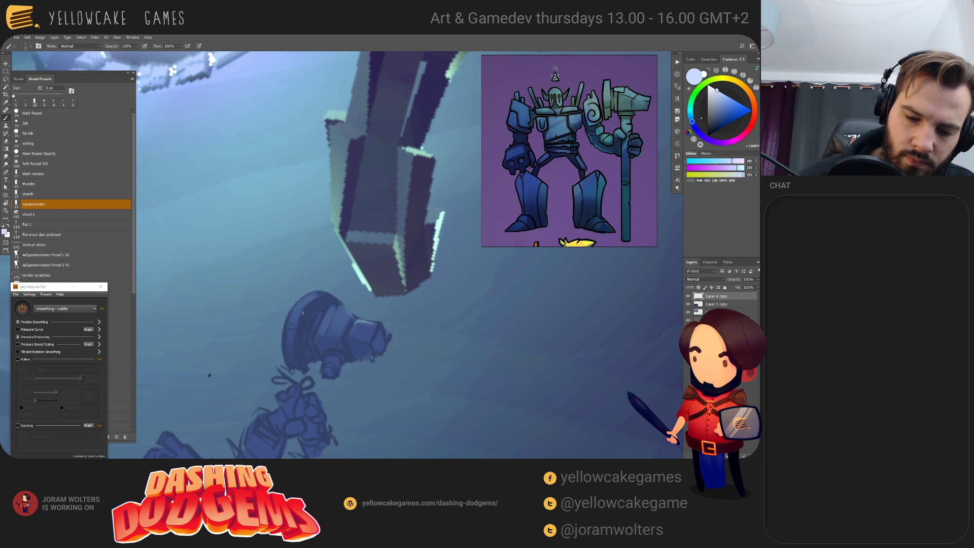
{"action": "key", "text": "bracketright"}
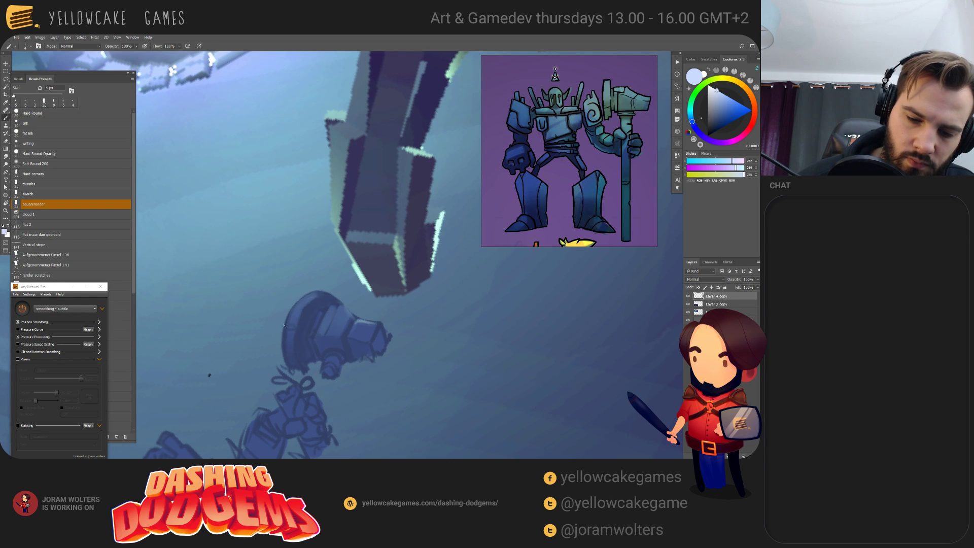
{"action": "key", "text": "bracketleft"}
{"action": "left_click_drag", "start_coordinate": [284, 326], "coordinate": [314, 291]}
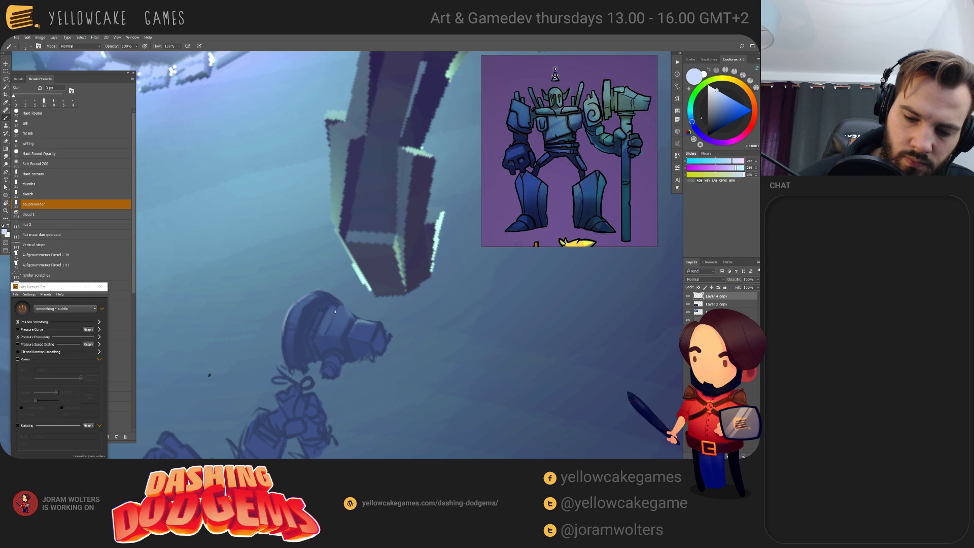
- Sample the helmet's dark and grey-blues, then erase stray bits along the robot head's edge
{"action": "left_click_drag", "start_coordinate": [392, 294], "coordinate": [316, 288]}
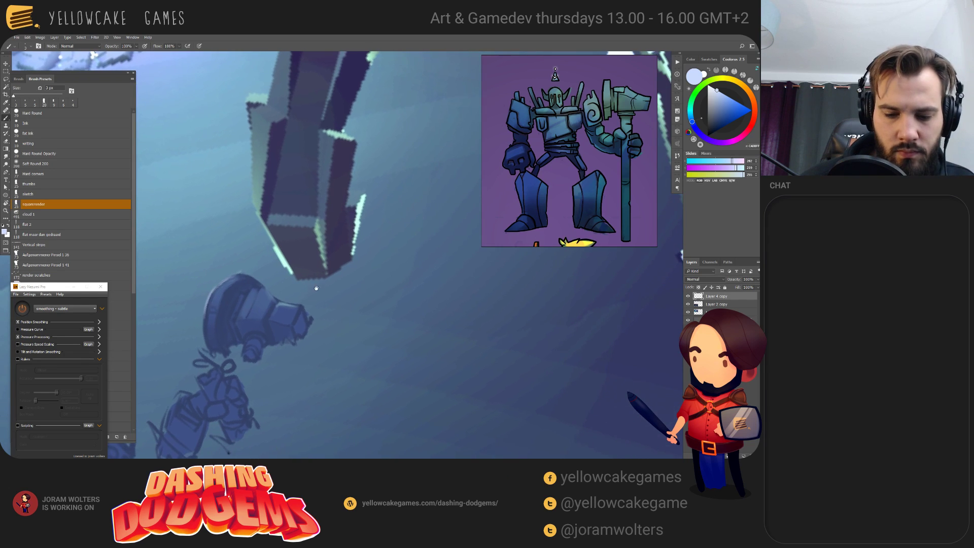
{"action": "left_click", "coordinate": [277, 325], "text": "alt"}
{"action": "key", "text": "bracketright"}
{"action": "key", "text": "bracketright"}
{"action": "key", "text": "bracketright"}
{"action": "key", "text": "bracketright"}
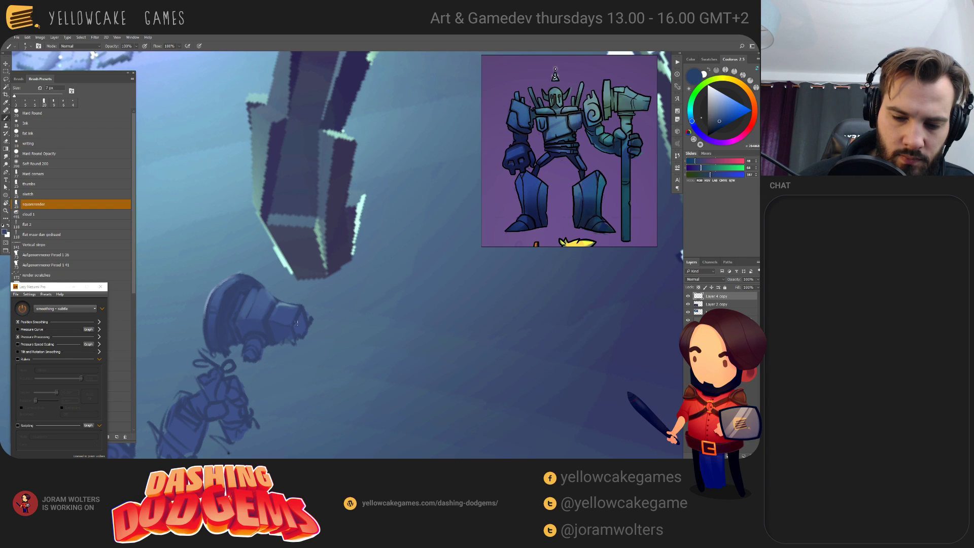
{"action": "left_click", "coordinate": [344, 267], "text": "alt"}
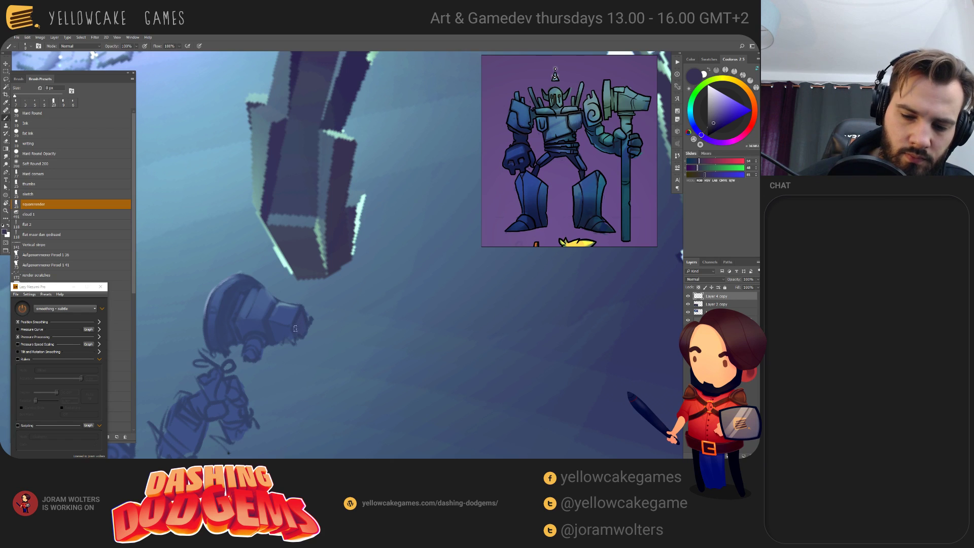
{"action": "key", "text": "bracketright"}
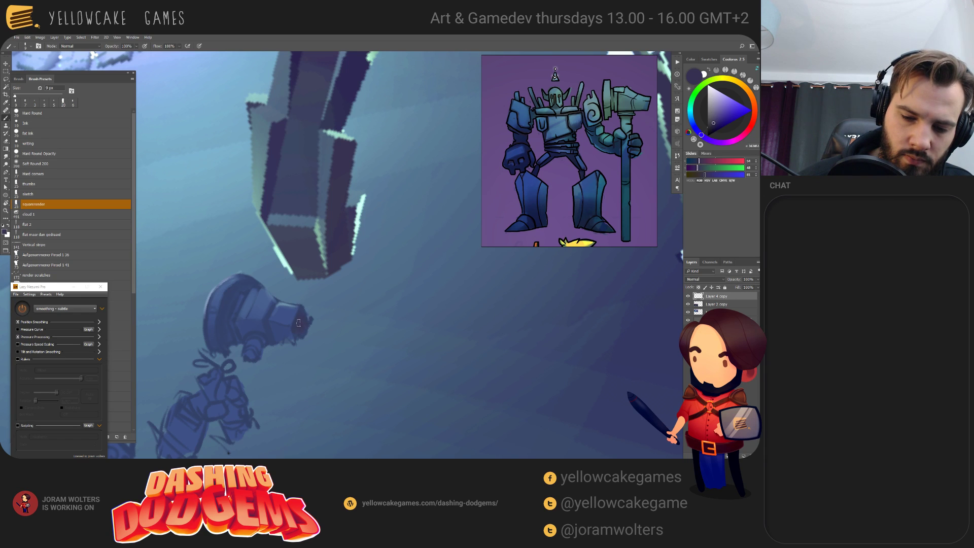
{"action": "key", "text": "e"}
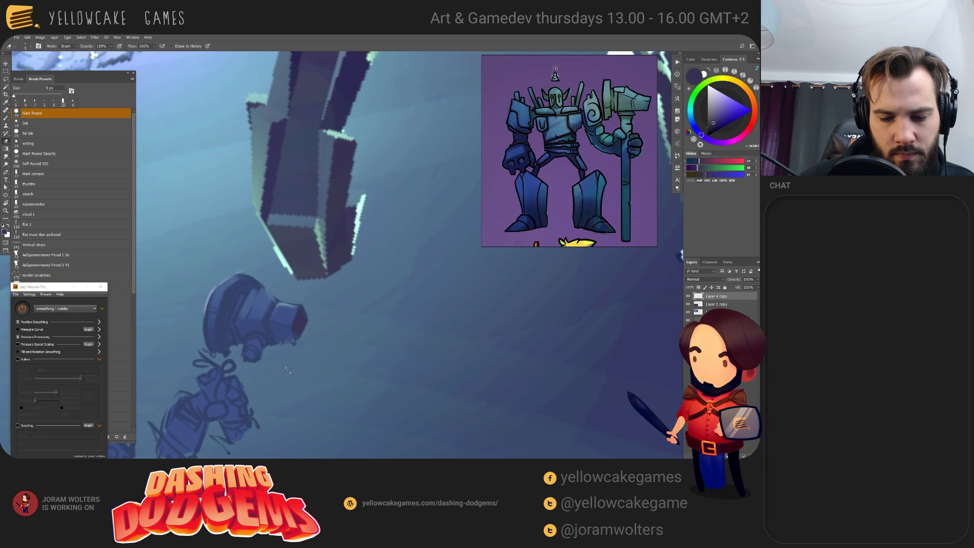
{"action": "key", "text": "b"}
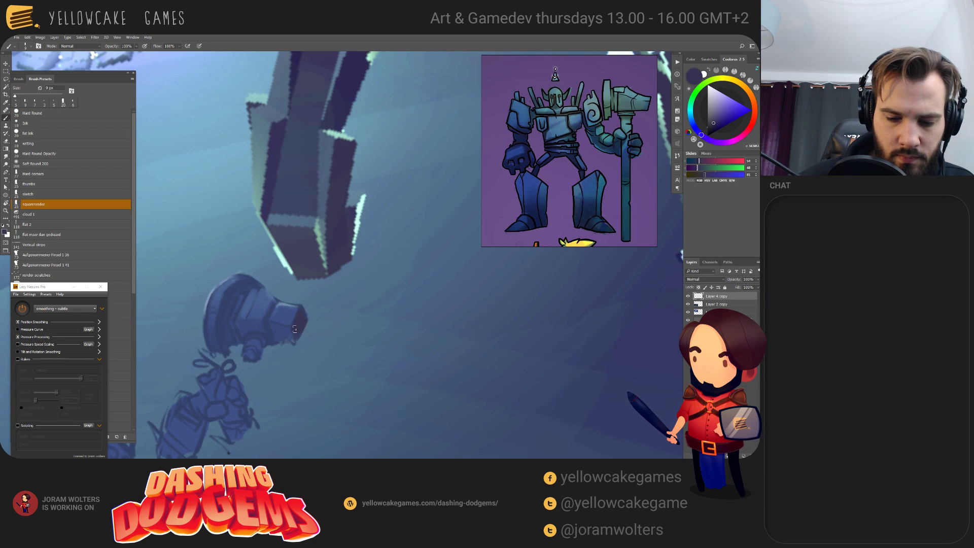
{"action": "key", "text": "e"}
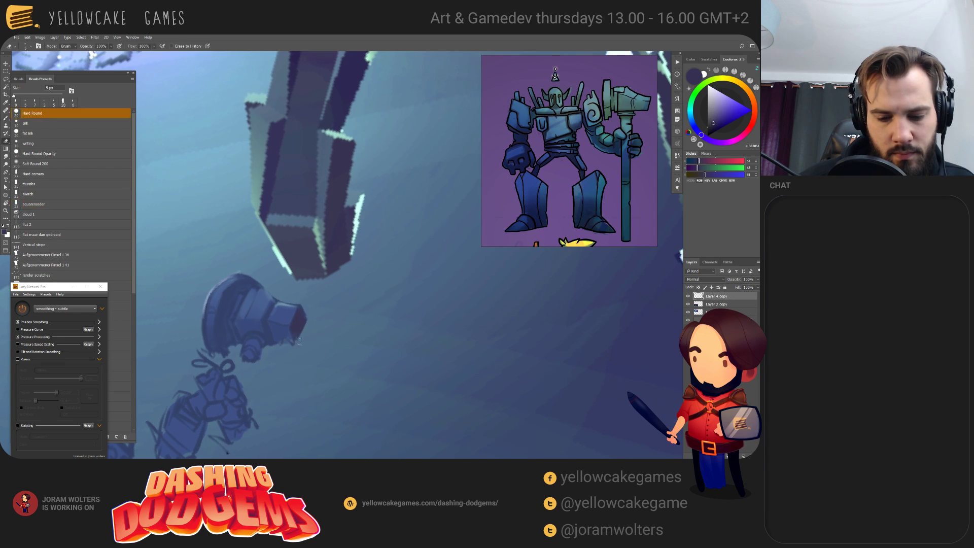
{"action": "left_click_drag", "start_coordinate": [294, 326], "coordinate": [301, 343]}
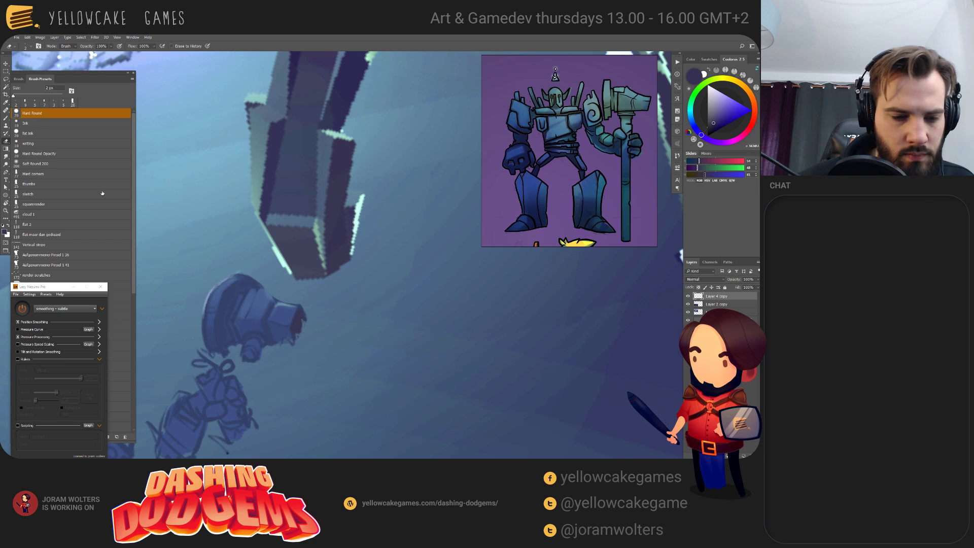
- Touch up the robot head's edge with the fat ink brush at 8 px
{"action": "left_click", "coordinate": [66, 133]}
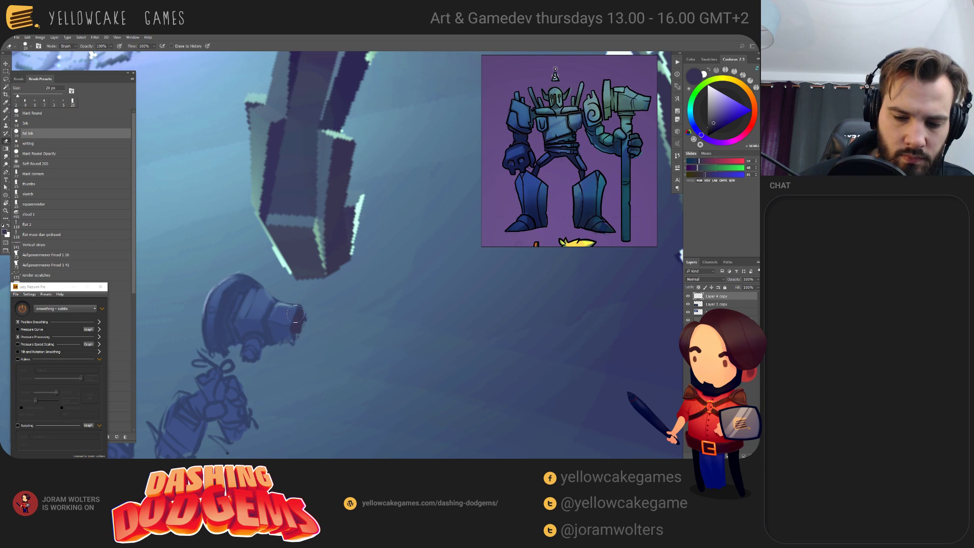
{"action": "key", "text": "bracketleft"}
{"action": "key", "text": "bracketleft"}
{"action": "key", "text": "bracketleft"}
{"action": "mouse_move", "coordinate": [297, 326]}
{"action": "left_mouse_down"}
{"action": "mouse_move", "coordinate": [300, 343]}
{"action": "mouse_move", "coordinate": [302, 330]}
{"action": "left_mouse_up"}
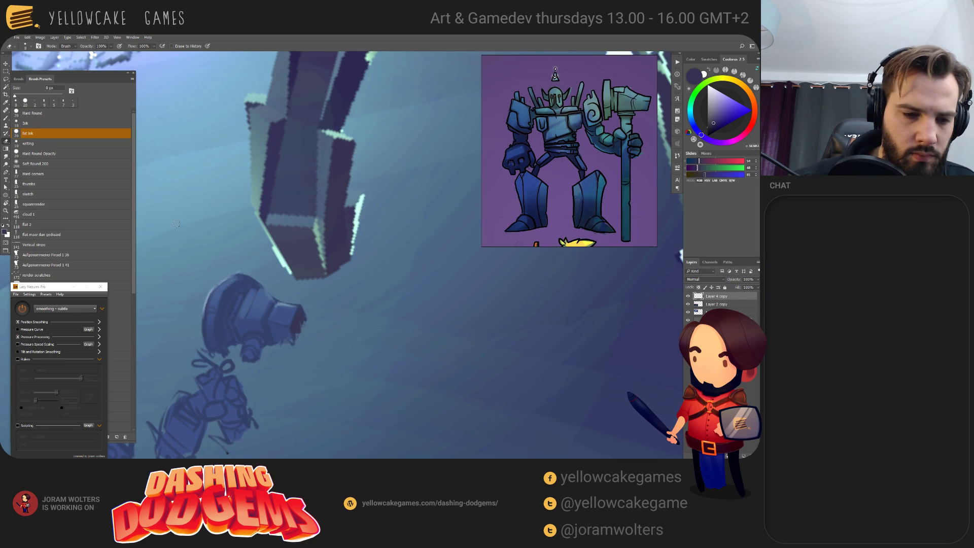
{"action": "left_click_drag", "start_coordinate": [53, 288], "coordinate": [199, 372]}
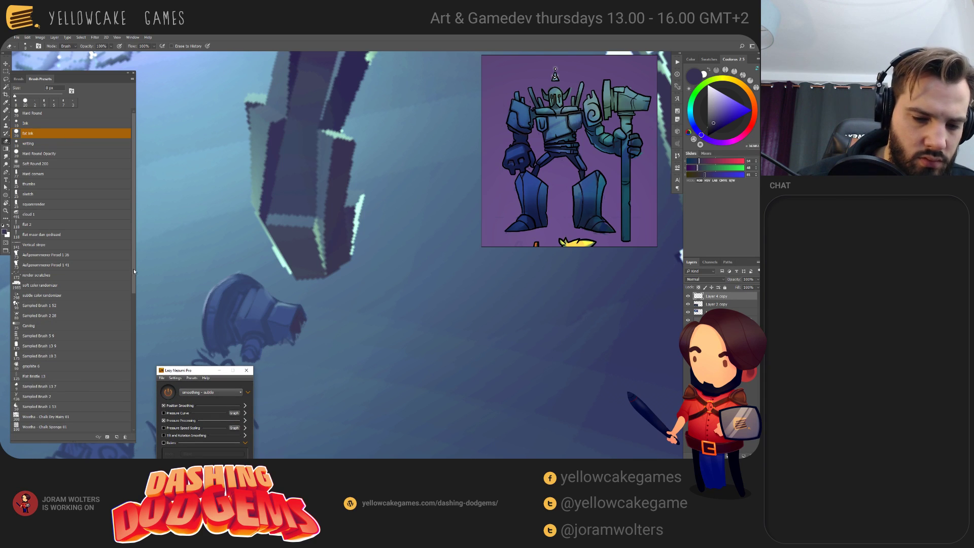
- Scroll the Brush Presets list and choose Sampled Brush 2 for the Brush tool
{"action": "left_click_drag", "start_coordinate": [133, 313], "coordinate": [133, 427]}
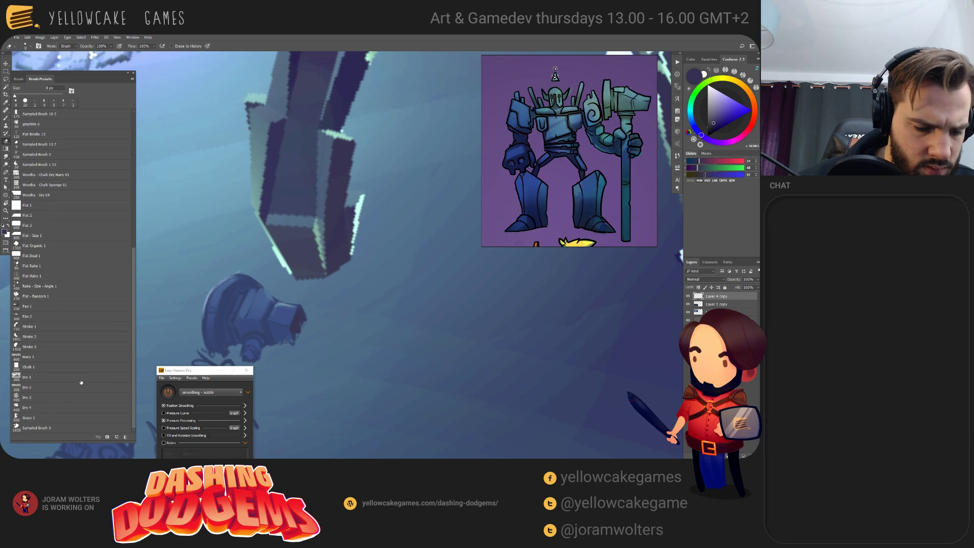
{"action": "key", "text": "b"}
{"action": "left_click_drag", "start_coordinate": [135, 263], "coordinate": [133, 401]}
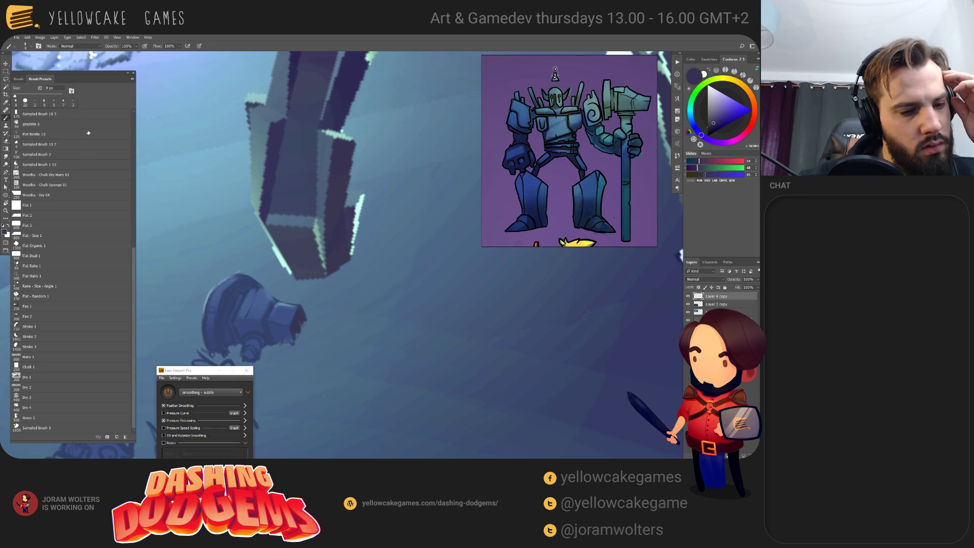
{"action": "left_click", "coordinate": [41, 156]}
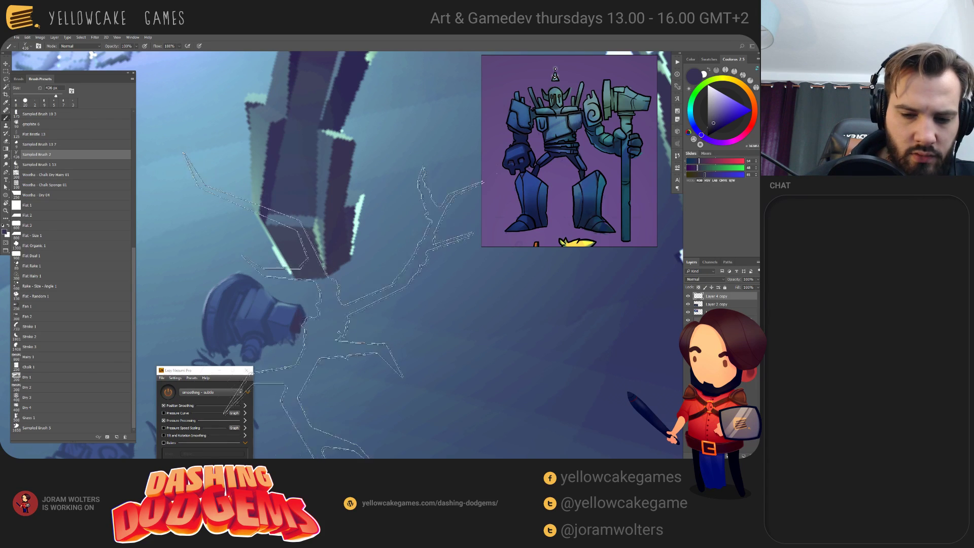
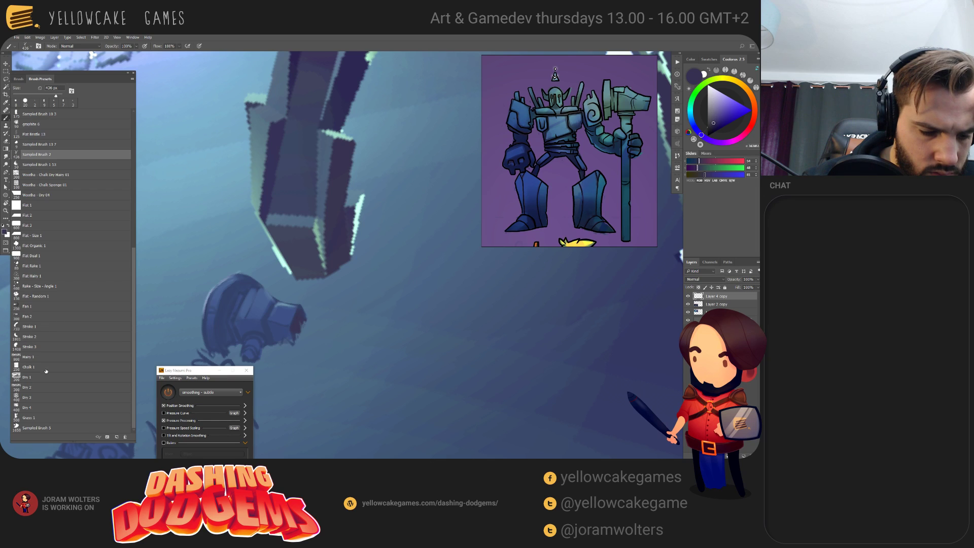
- Test the Grass 1 brush with dark strokes across the lower canvas, then undo them
{"action": "left_click", "coordinate": [43, 417]}
{"action": "mouse_move", "coordinate": [325, 342]}
{"action": "left_mouse_down"}
{"action": "mouse_move", "coordinate": [335, 304]}
{"action": "mouse_move", "coordinate": [573, 285]}
{"action": "left_mouse_up"}
{"action": "key", "text": "ctrl+z"}
{"action": "key", "text": "ctrl+z"}
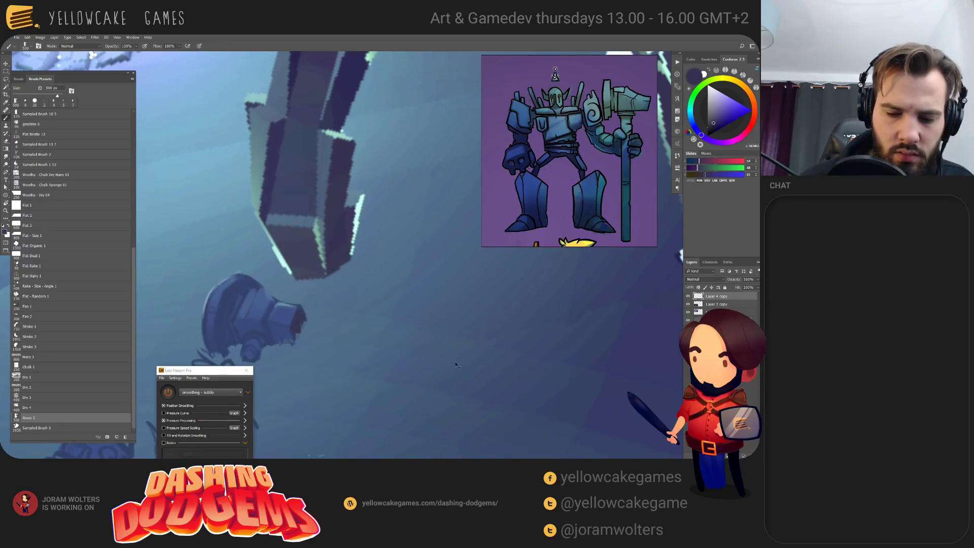
- Shrink the Grass 1 brush to 30 px and check it in the brush preset picker
{"action": "key", "text": "bracketleft"}
{"action": "key", "text": "bracketleft"}
{"action": "key", "text": "bracketleft"}
{"action": "key", "text": "bracketleft"}
{"action": "key", "text": "bracketleft"}
{"action": "key", "text": "bracketleft"}
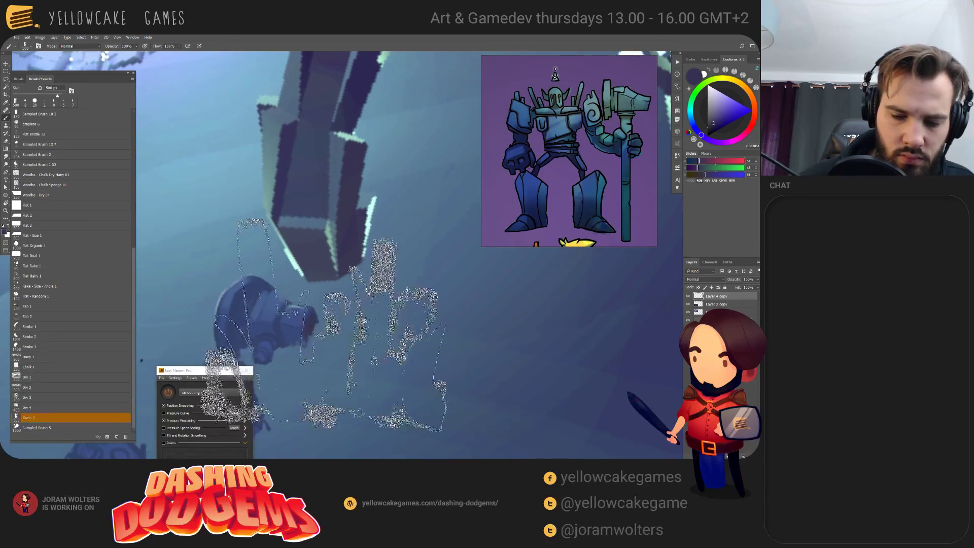
{"action": "key", "text": "bracketleft"}
{"action": "key", "text": "bracketleft"}
{"action": "key", "text": "bracketleft"}
{"action": "key", "text": "bracketleft"}
{"action": "key", "text": "bracketleft"}
{"action": "key", "text": "bracketleft"}
{"action": "key", "text": "bracketleft"}
{"action": "key", "text": "bracketleft"}
{"action": "key", "text": "bracketleft"}
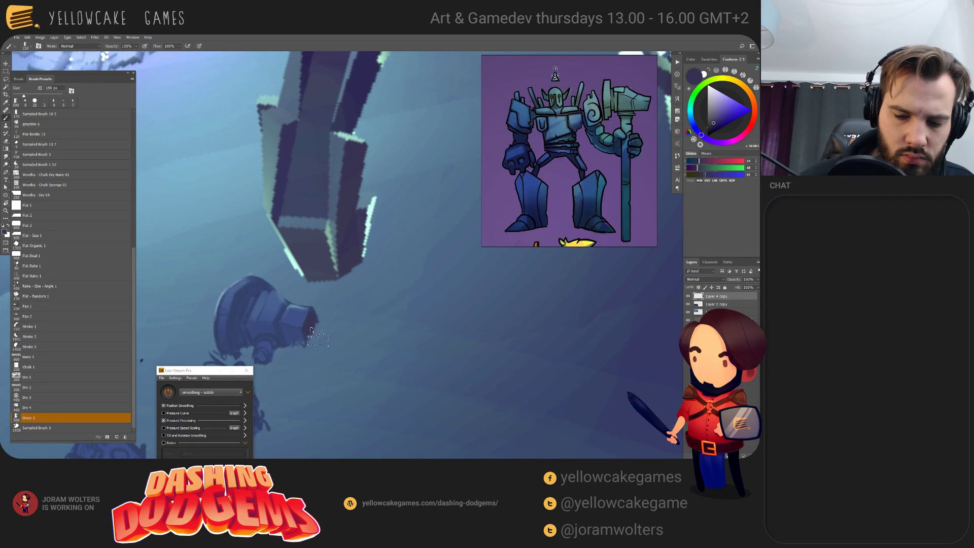
{"action": "right_click", "coordinate": [338, 331]}
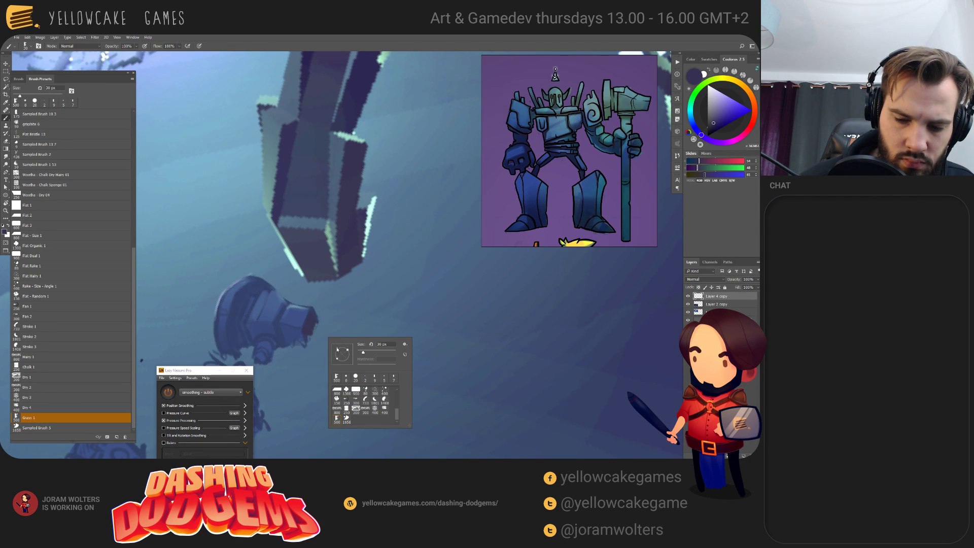
{"action": "left_click", "coordinate": [332, 328]}
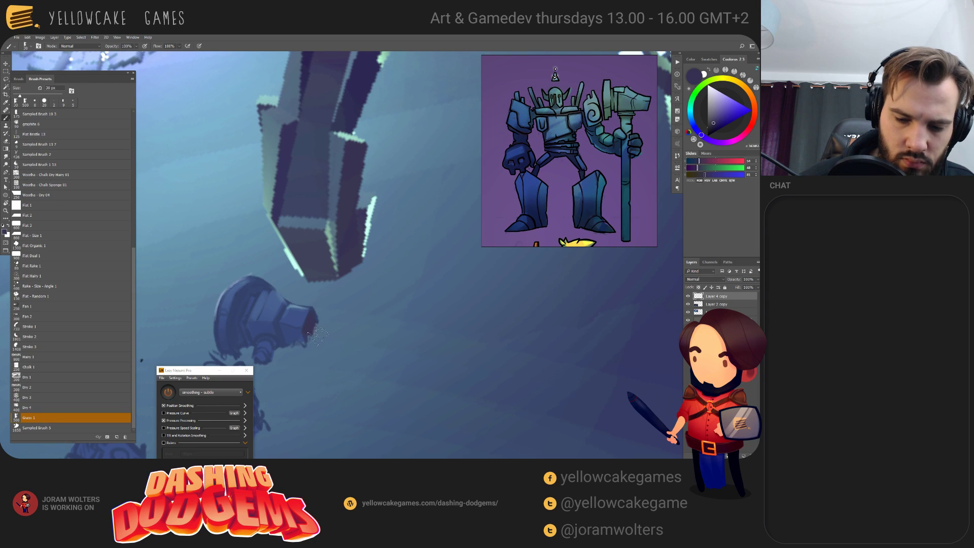
- Enable Color Dynamics with 32% hue jitter and 7% brightness jitter, undoing the test stroke
{"action": "left_click", "coordinate": [18, 79]}
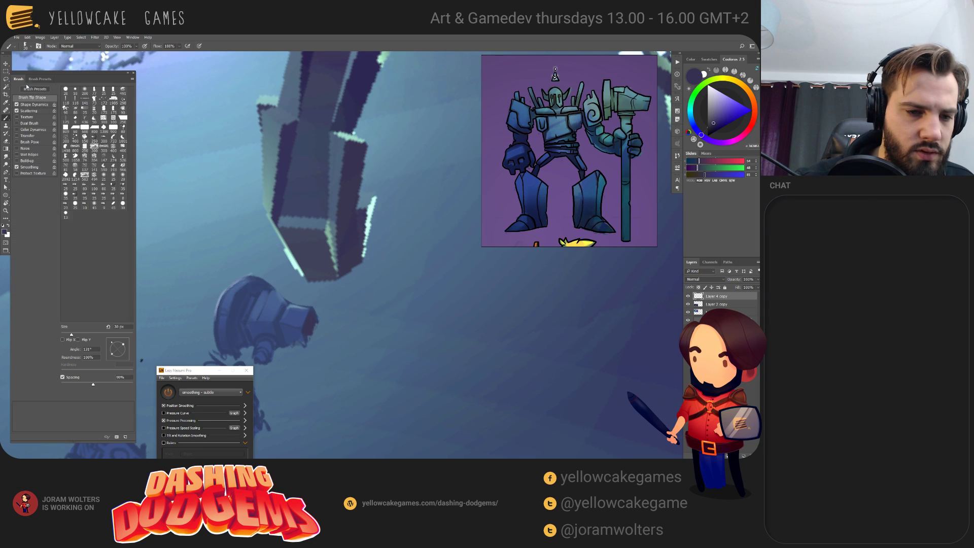
{"action": "left_click", "coordinate": [39, 131]}
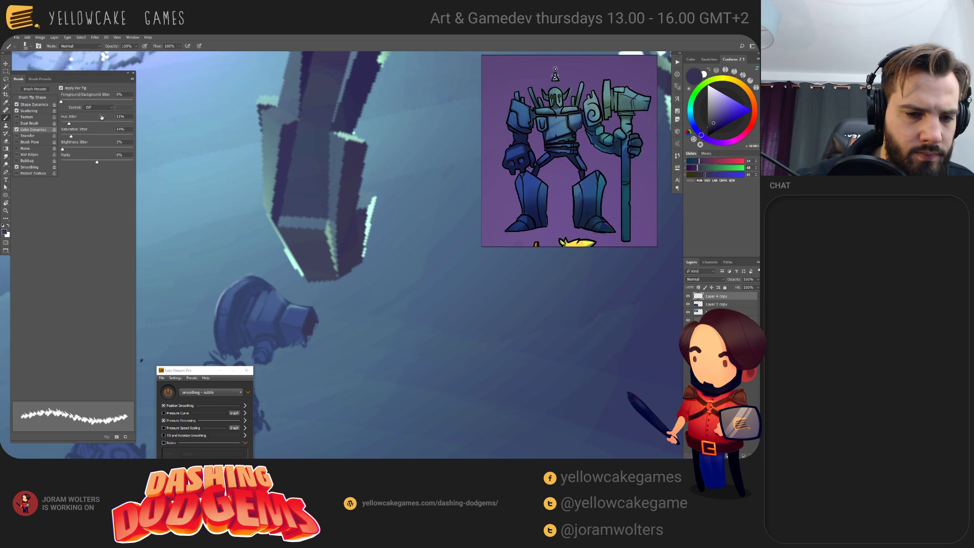
{"action": "mouse_move", "coordinate": [73, 123]}
{"action": "left_mouse_down"}
{"action": "mouse_move", "coordinate": [84, 124]}
{"action": "mouse_move", "coordinate": [66, 148]}
{"action": "left_mouse_up"}
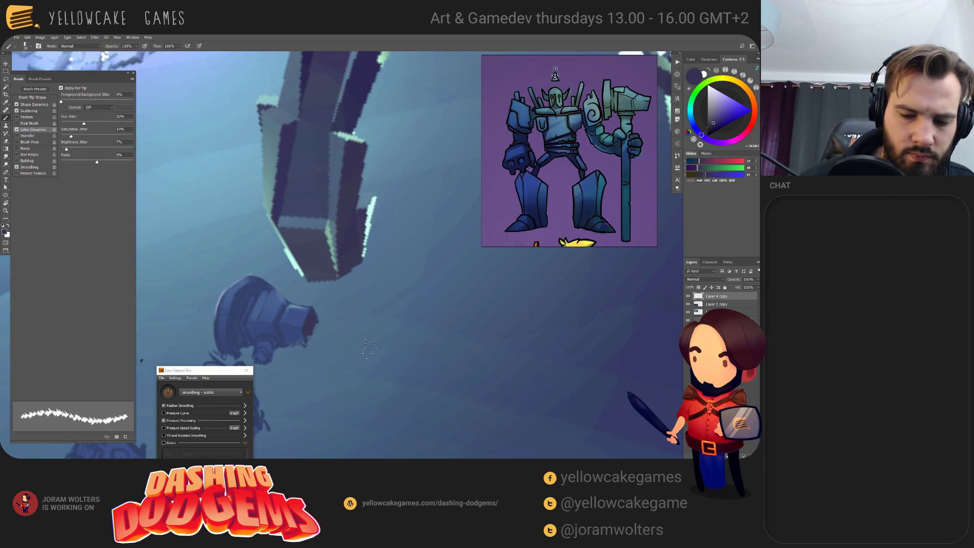
{"action": "left_click_drag", "start_coordinate": [357, 346], "coordinate": [540, 380]}
{"action": "key", "text": "ctrl+z"}
- Dab small dark marks on the robot's head with the brush reduced to about 25 px
{"action": "mouse_move", "coordinate": [303, 349]}
{"action": "left_mouse_down"}
{"action": "mouse_move", "coordinate": [323, 330]}
{"action": "mouse_move", "coordinate": [319, 315]}
{"action": "mouse_move", "coordinate": [301, 350]}
{"action": "left_mouse_up"}
{"action": "right_click", "coordinate": [348, 355]}
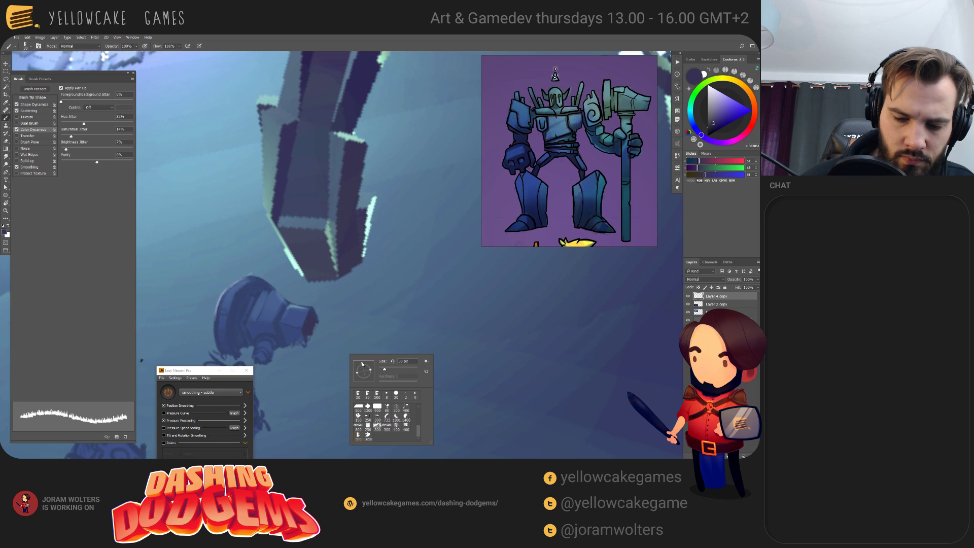
{"action": "left_click", "coordinate": [307, 341]}
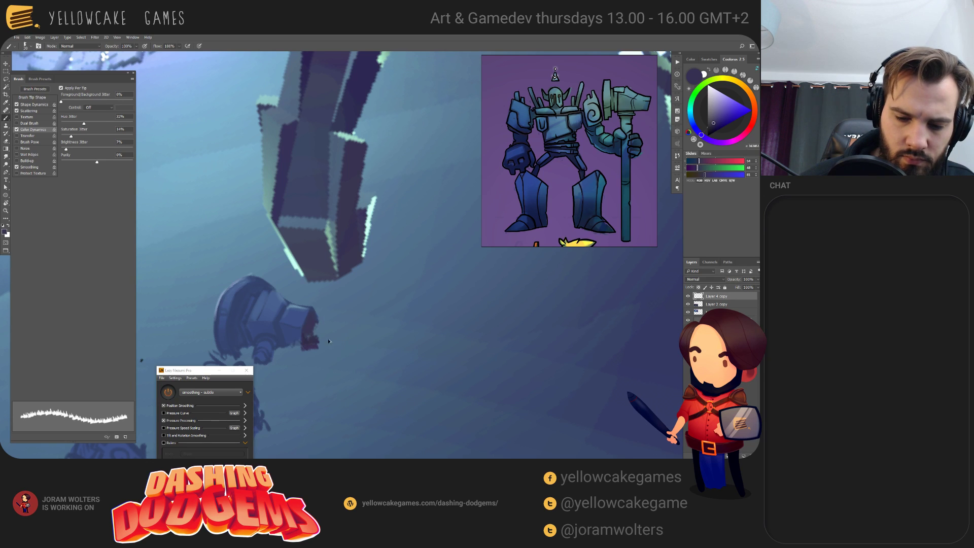
{"action": "key", "text": "bracketleft"}
{"action": "left_click", "coordinate": [310, 338]}
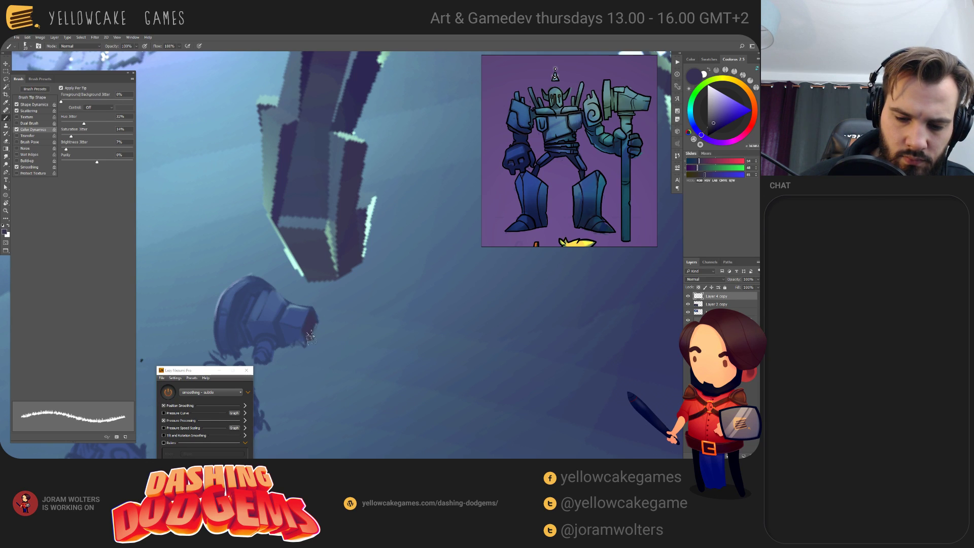
{"action": "left_click", "coordinate": [313, 334]}
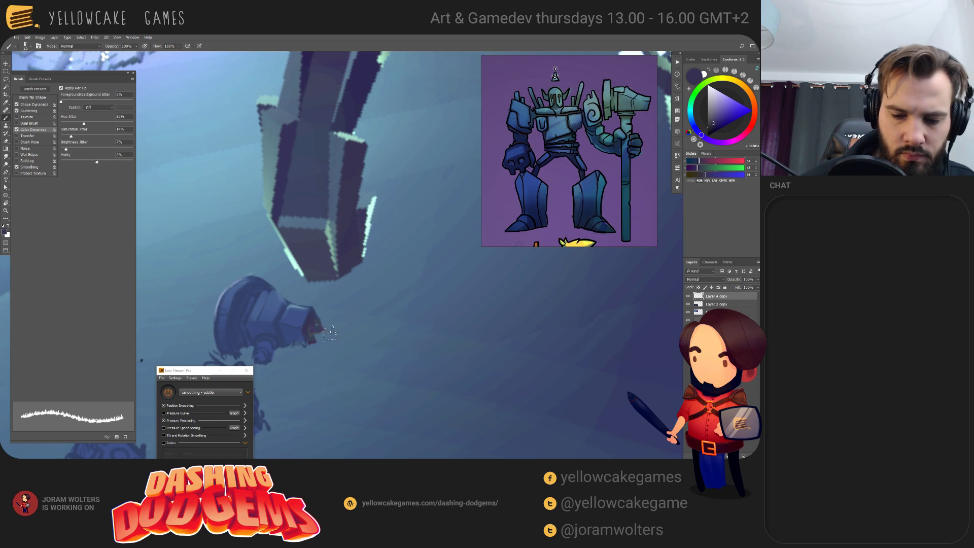
{"action": "left_click_drag", "start_coordinate": [286, 346], "coordinate": [314, 331]}
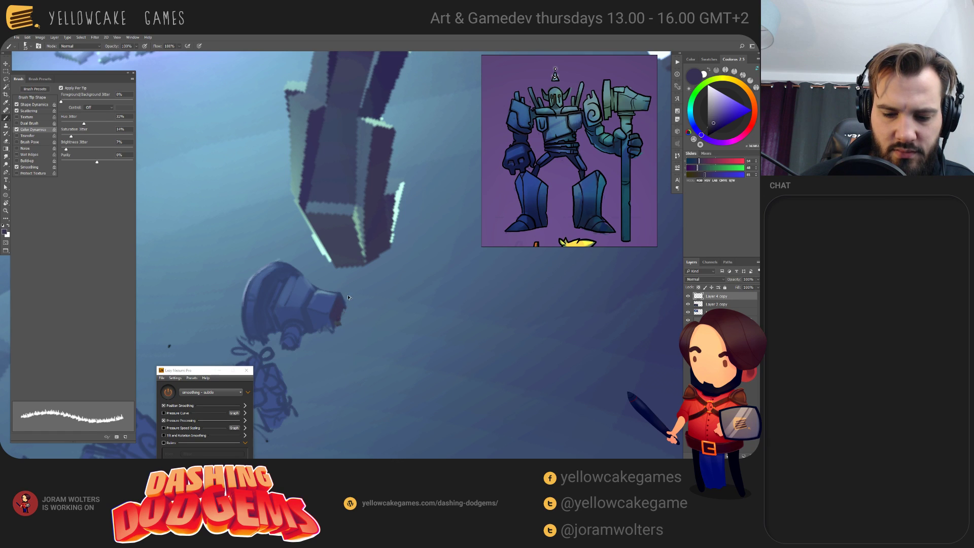
- Choose the squarerender brush from the Brush Presets list
{"action": "left_click", "coordinate": [48, 88]}
{"action": "left_click_drag", "start_coordinate": [135, 269], "coordinate": [115, 129]}
{"action": "left_click", "coordinate": [50, 177]}
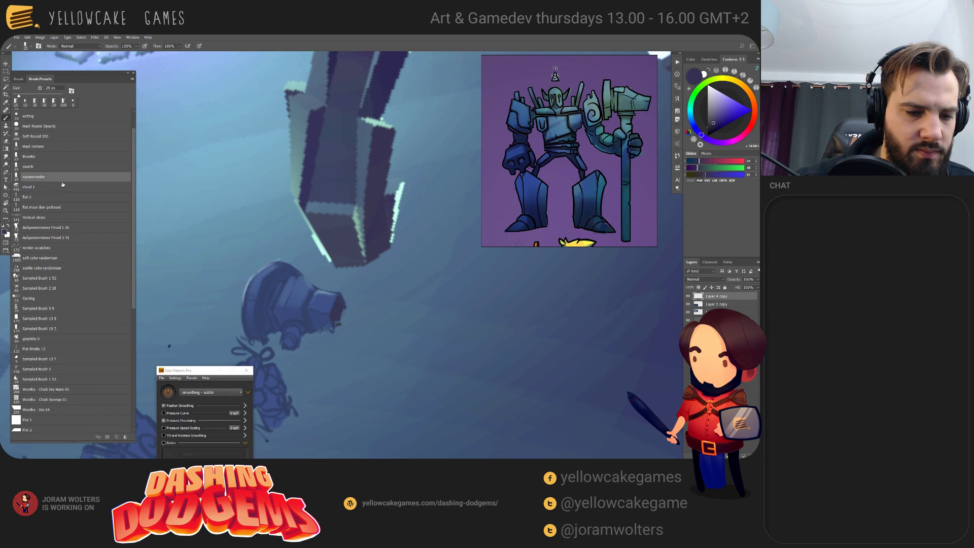
- Paint a short stroke on the robot in a dark violet-blue
{"action": "left_click_drag", "start_coordinate": [387, 308], "coordinate": [381, 327]}
{"action": "left_click", "coordinate": [356, 318], "text": "alt"}
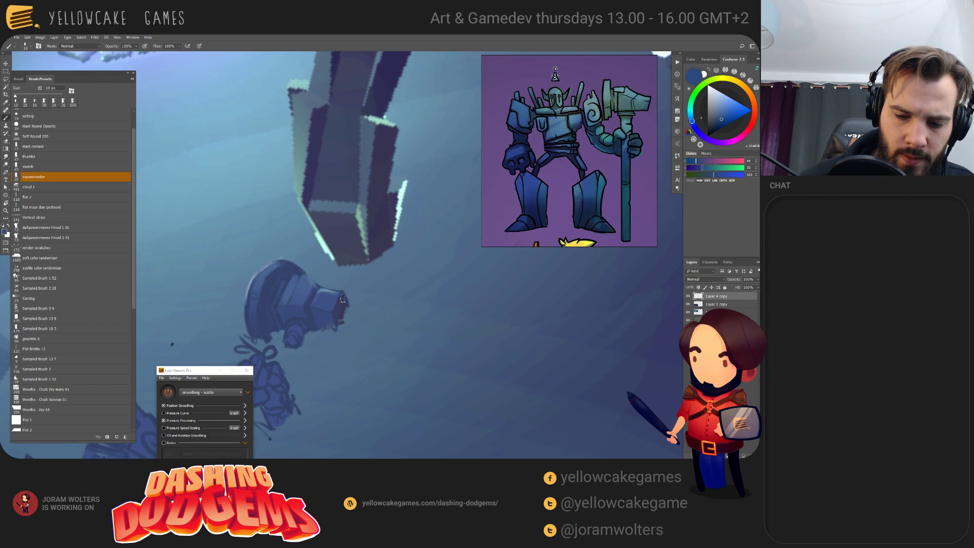
{"action": "left_click", "coordinate": [315, 315], "text": "alt"}
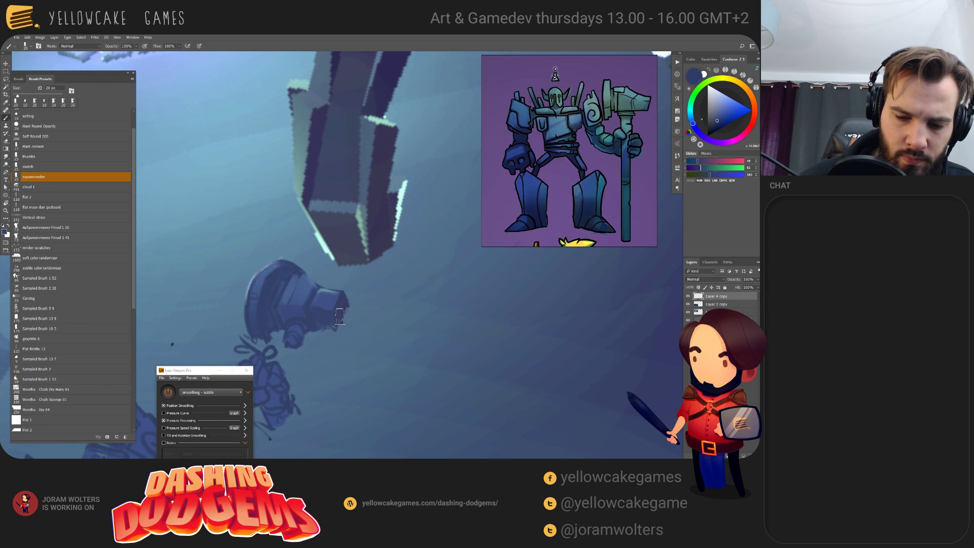
{"action": "left_click_drag", "start_coordinate": [317, 315], "coordinate": [327, 315]}
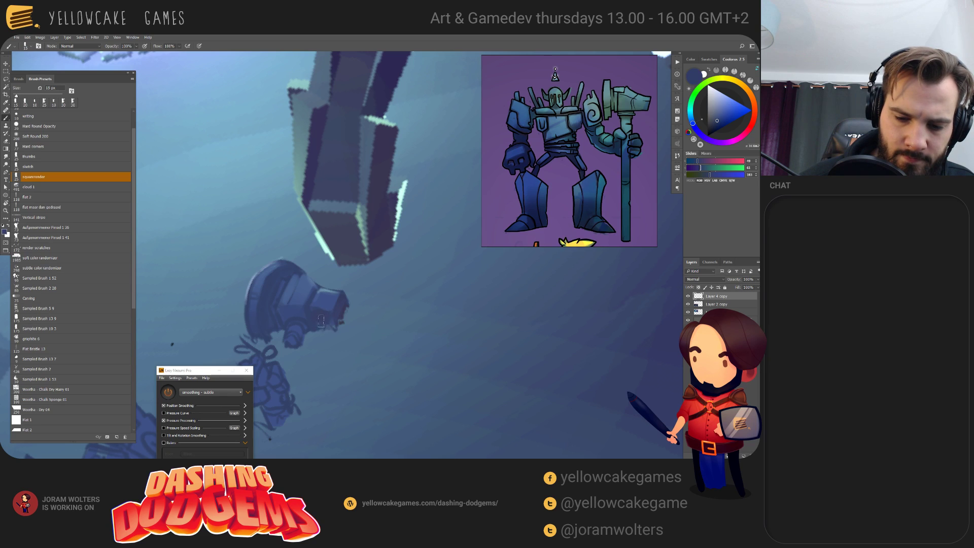
{"action": "key", "text": "e"}
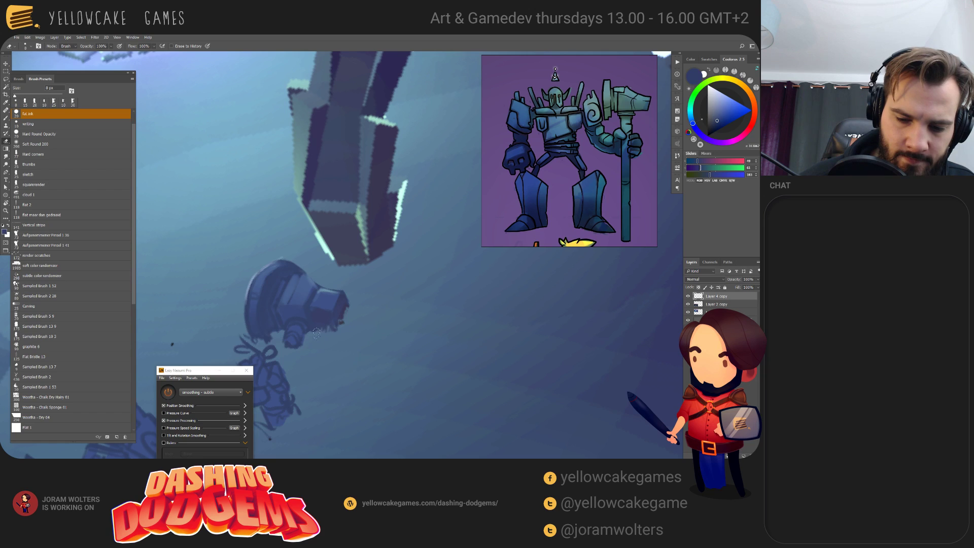
- Zoom in and paint a thin detail stroke on the robot's head with a 4 px squarerender brush
{"action": "left_click_drag", "start_coordinate": [358, 304], "coordinate": [363, 312]}
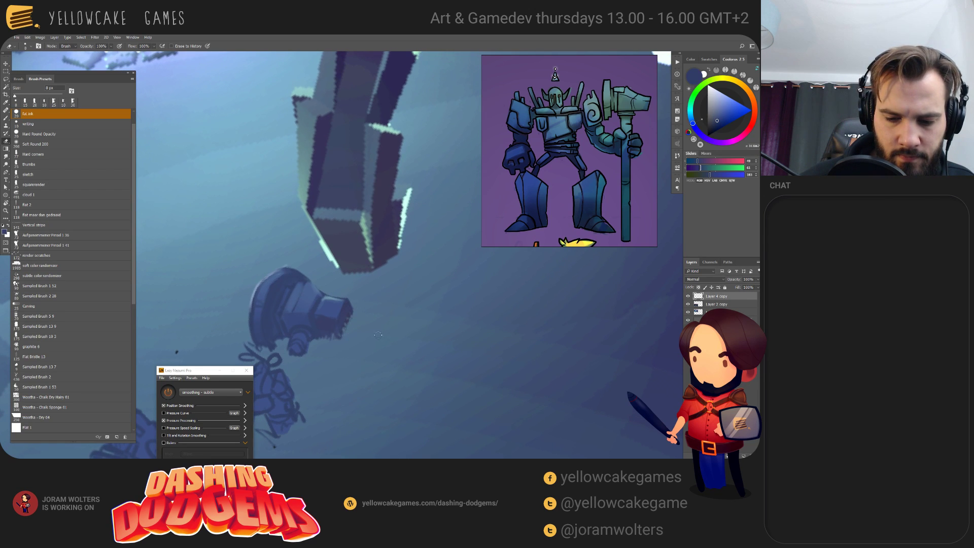
{"action": "left_click_drag", "start_coordinate": [378, 334], "coordinate": [383, 338]}
{"action": "key", "text": "b"}
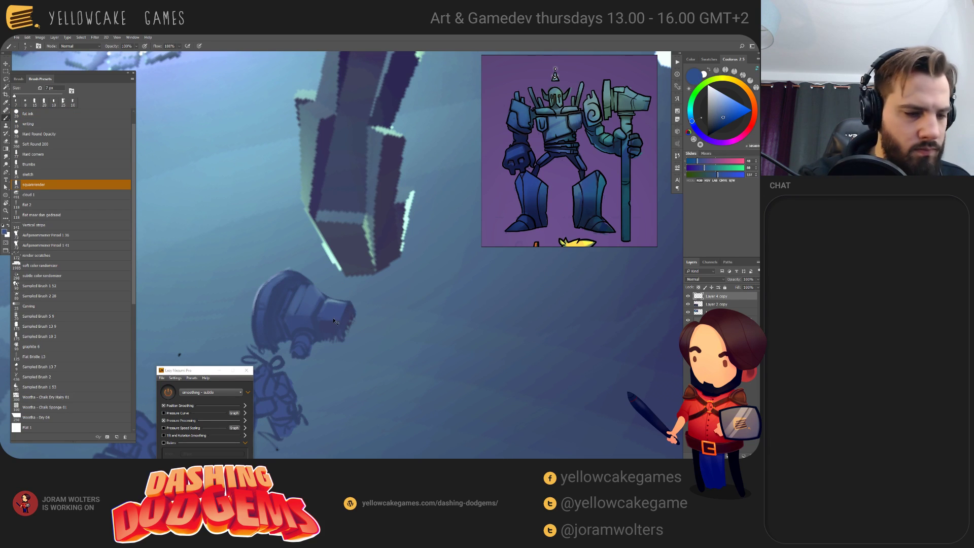
{"action": "scroll", "coordinate": [333, 318], "scroll_direction": "up", "scroll_amount": 3}
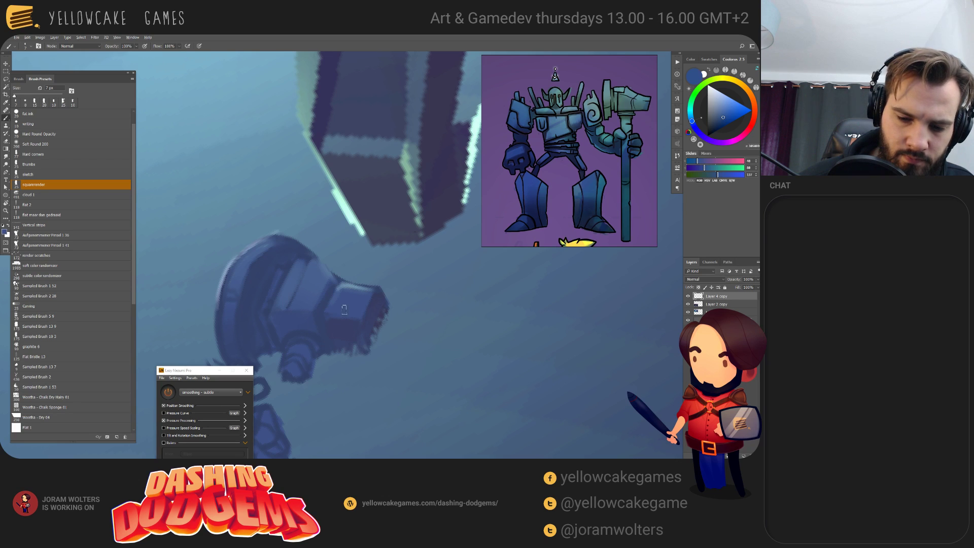
{"action": "key", "text": "bracketleft"}
{"action": "key", "text": "bracketleft"}
{"action": "key", "text": "bracketleft"}
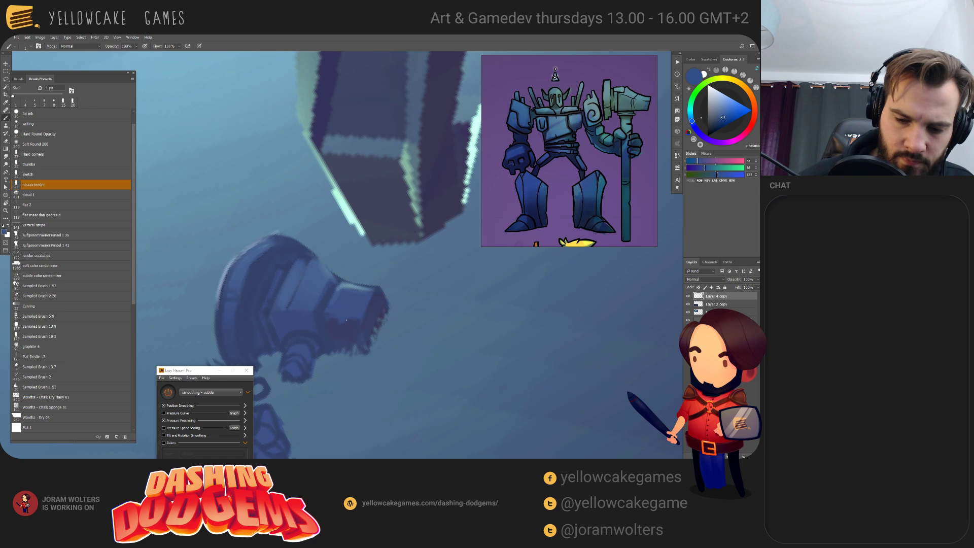
{"action": "left_click", "coordinate": [340, 321], "text": "alt"}
{"action": "left_click_drag", "start_coordinate": [347, 337], "coordinate": [339, 313]}
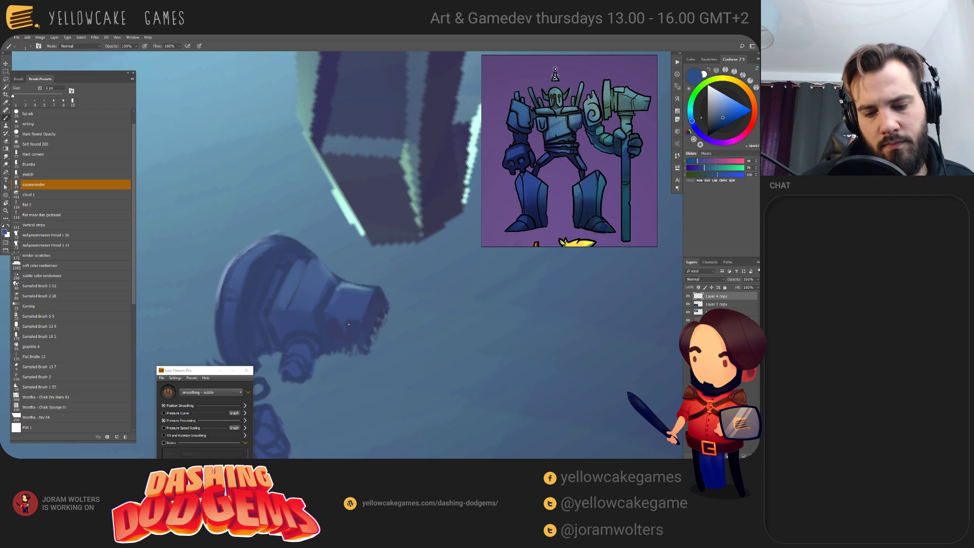
- Sample brighter, mid and darker blues at 4 px for the head's edge highlights
{"action": "left_click", "coordinate": [342, 326], "text": "alt"}
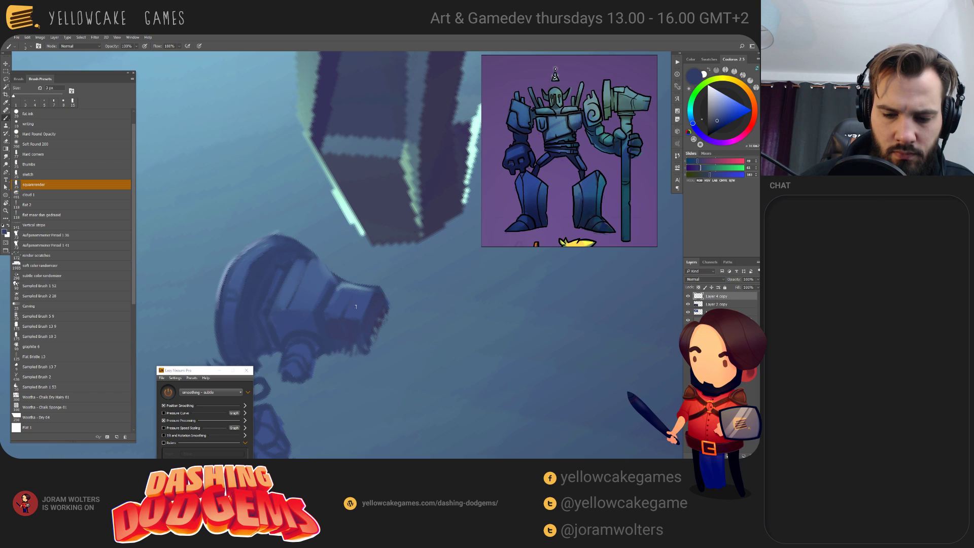
{"action": "key", "text": "bracketright"}
{"action": "key", "text": "bracketright"}
{"action": "key", "text": "bracketright"}
{"action": "left_click_drag", "start_coordinate": [380, 291], "coordinate": [385, 315]}
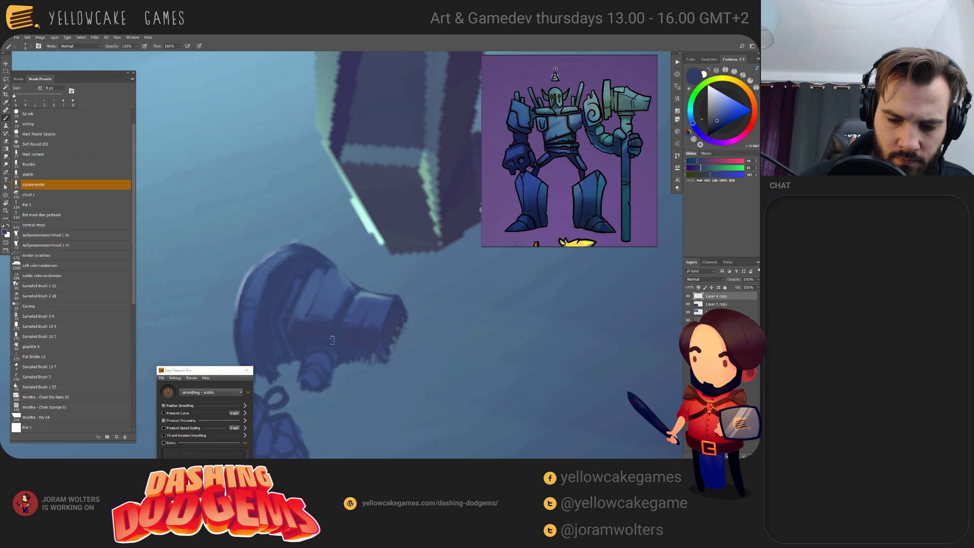
{"action": "left_click", "coordinate": [319, 314], "text": "alt"}
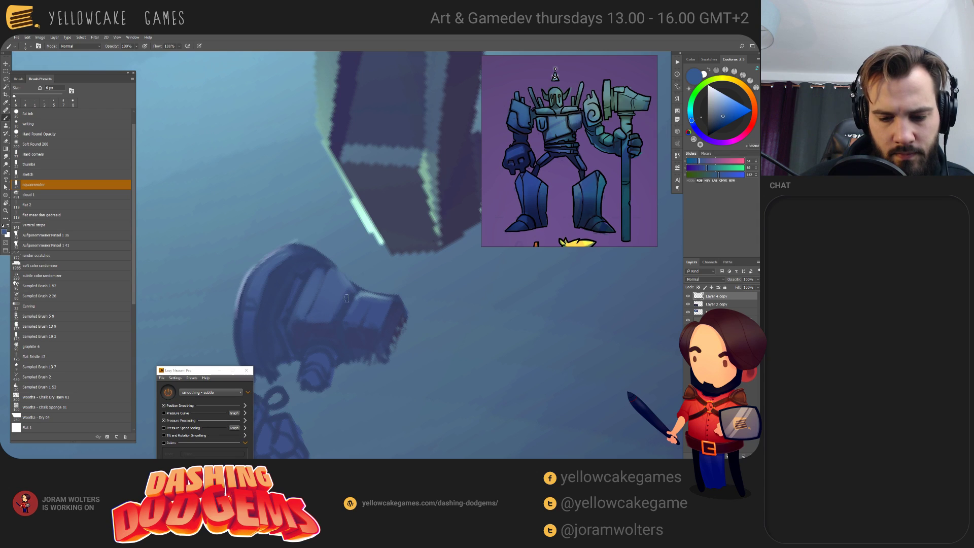
{"action": "left_click", "coordinate": [345, 310], "text": "alt"}
{"action": "key", "text": "bracketleft"}
{"action": "key", "text": "bracketleft"}
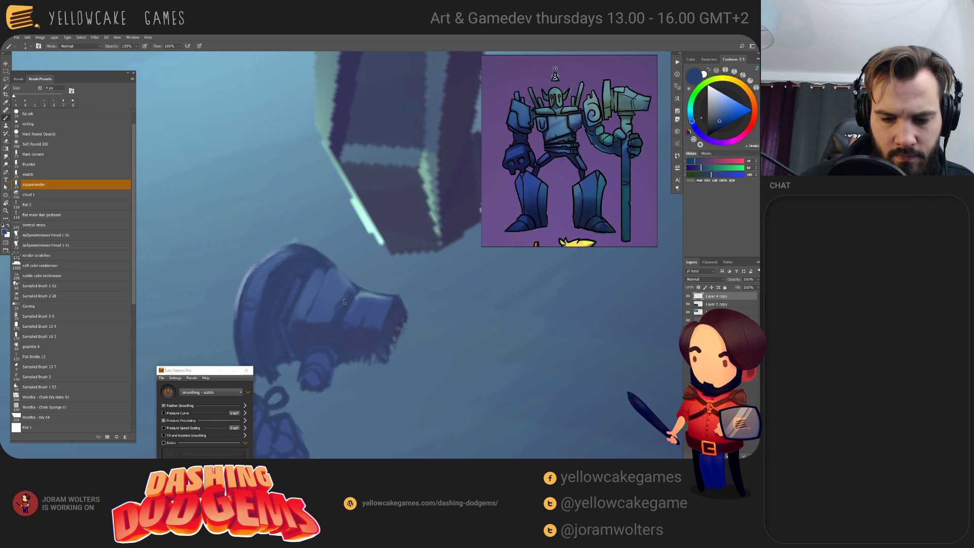
{"action": "left_click", "coordinate": [338, 307], "text": "alt"}
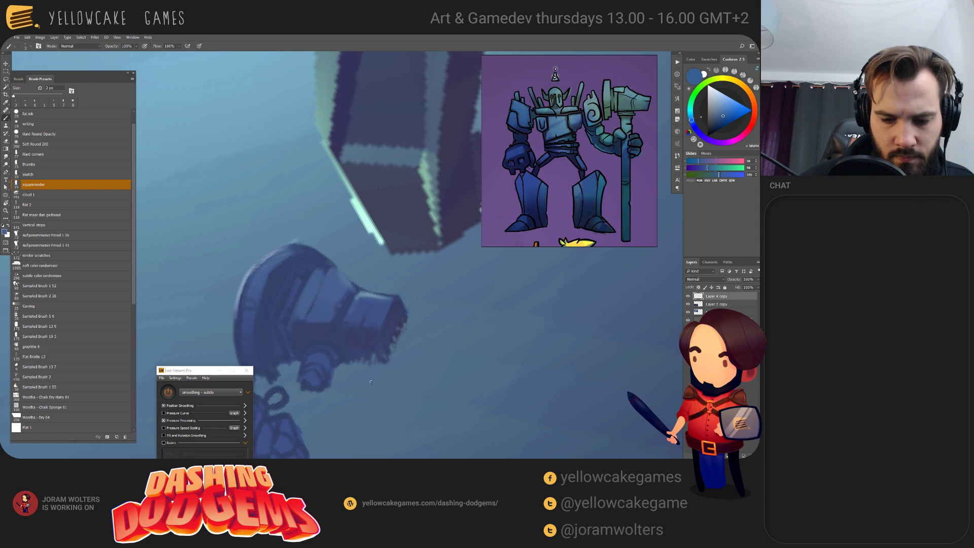
- Shade the flashlight with deep and purplish blues, resizing the brush from 7 px down to 2 px
{"action": "left_click_drag", "start_coordinate": [387, 253], "coordinate": [402, 267]}
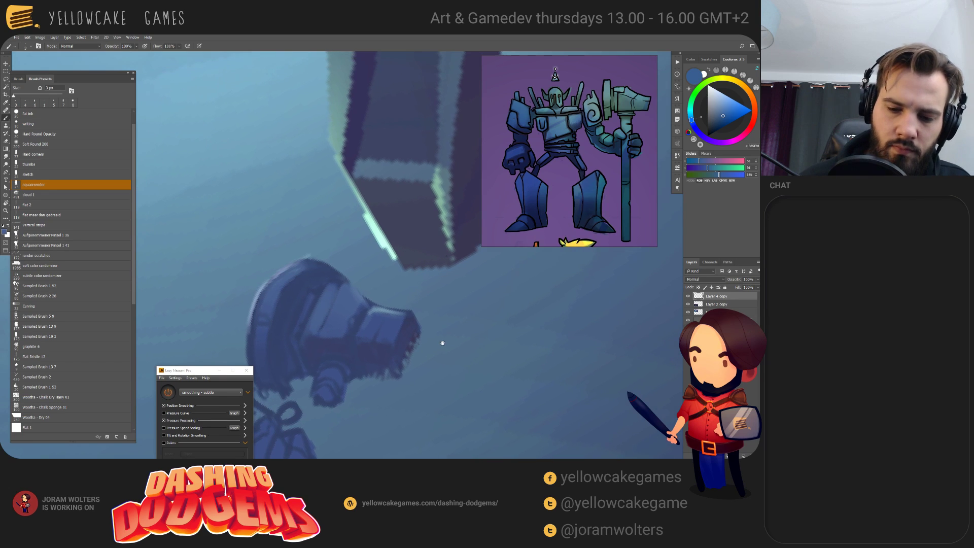
{"action": "left_click", "coordinate": [326, 334], "text": "alt"}
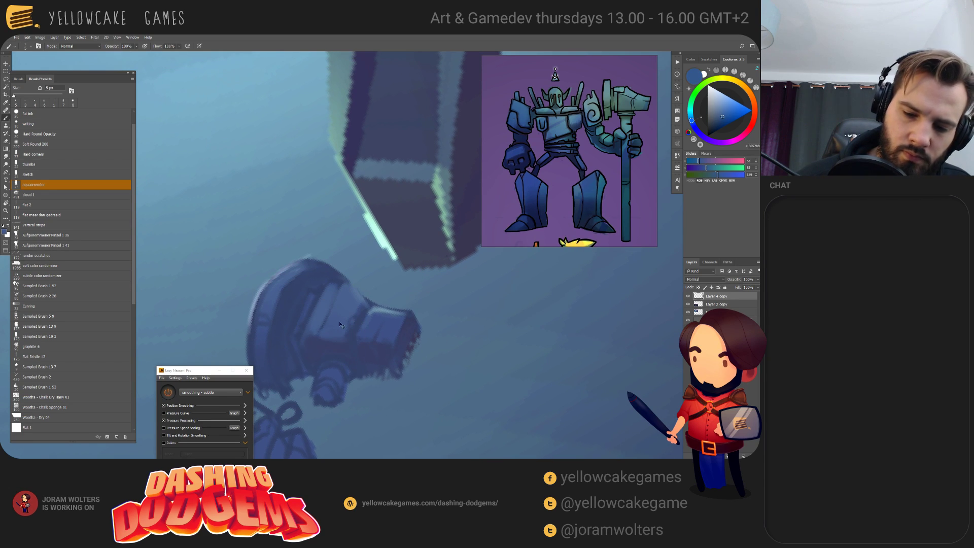
{"action": "key", "text": "bracketright"}
{"action": "left_click", "coordinate": [349, 339], "text": "alt"}
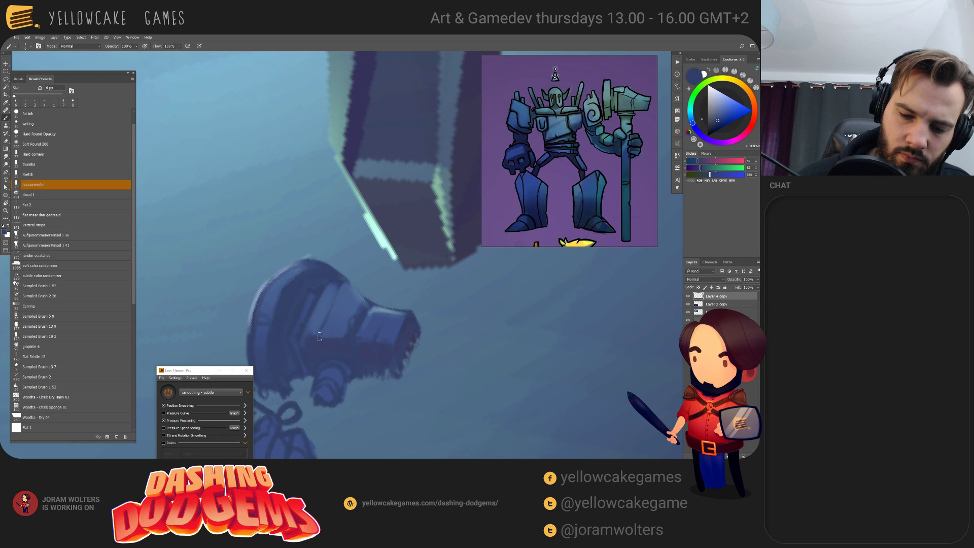
{"action": "left_click_drag", "start_coordinate": [392, 307], "coordinate": [444, 305]}
{"action": "key", "text": "bracketright"}
{"action": "left_click", "coordinate": [340, 301], "text": "alt"}
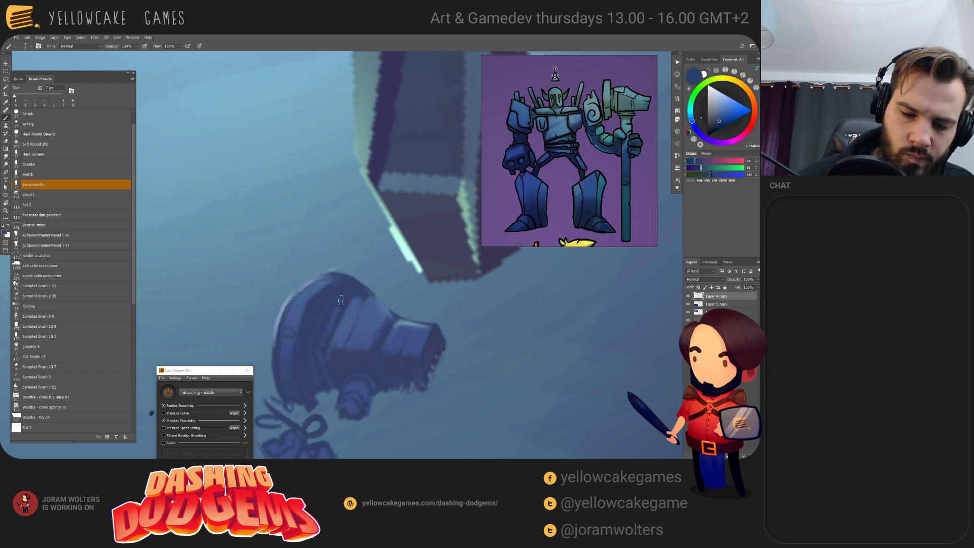
{"action": "left_click", "coordinate": [331, 375], "text": "alt"}
{"action": "key", "text": "bracketleft"}
{"action": "key", "text": "bracketleft"}
{"action": "key", "text": "bracketleft"}
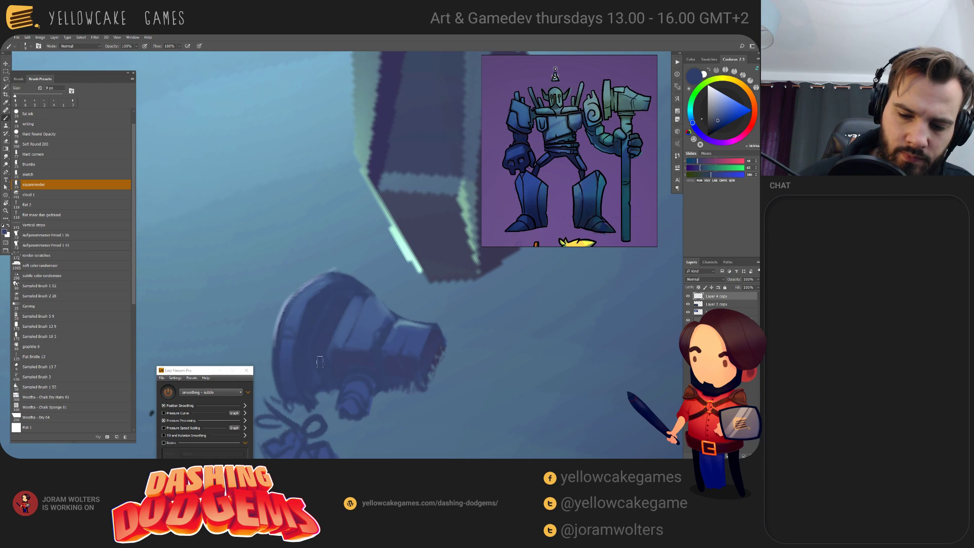
{"action": "left_click", "coordinate": [339, 300], "text": "alt"}
{"action": "key", "text": "bracketleft"}
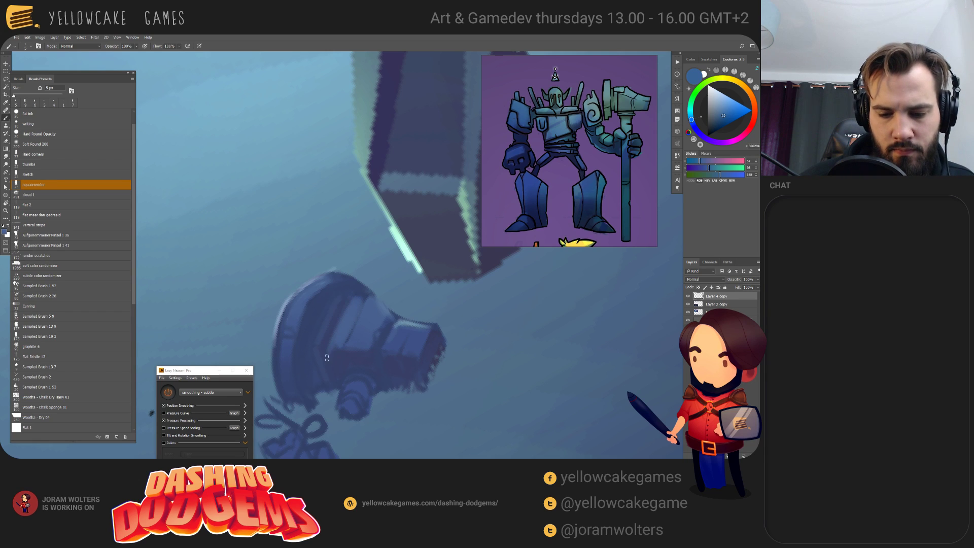
{"action": "key", "text": "bracketleft"}
{"action": "key", "text": "bracketleft"}
{"action": "key", "text": "bracketleft"}
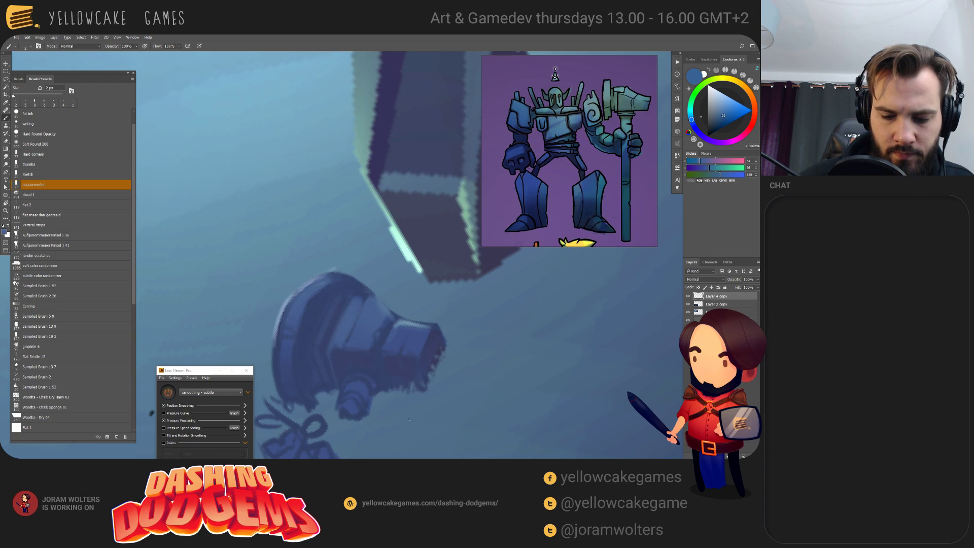
- Add darker and lighter blues to the flashlight with the brush at 5–8 px
{"action": "left_click_drag", "start_coordinate": [398, 368], "coordinate": [391, 358]}
{"action": "left_click", "coordinate": [359, 354], "text": "alt"}
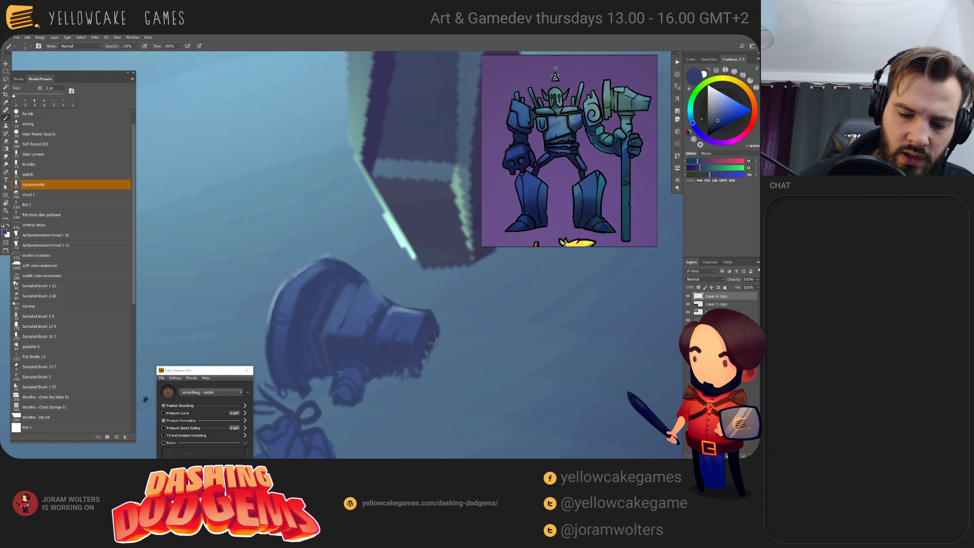
{"action": "key", "text": "bracketright"}
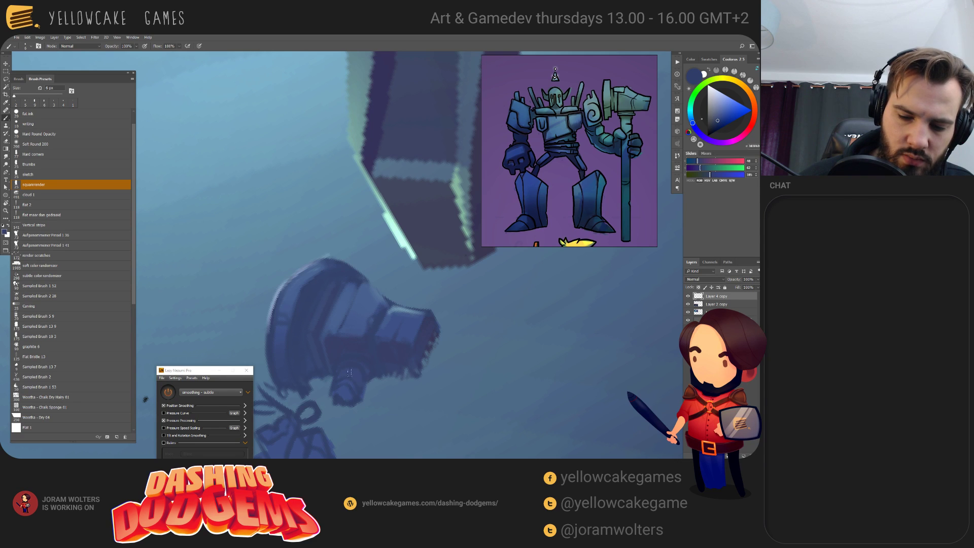
{"action": "left_click", "coordinate": [347, 392], "text": "alt"}
{"action": "key", "text": "bracketright"}
{"action": "key", "text": "bracketright"}
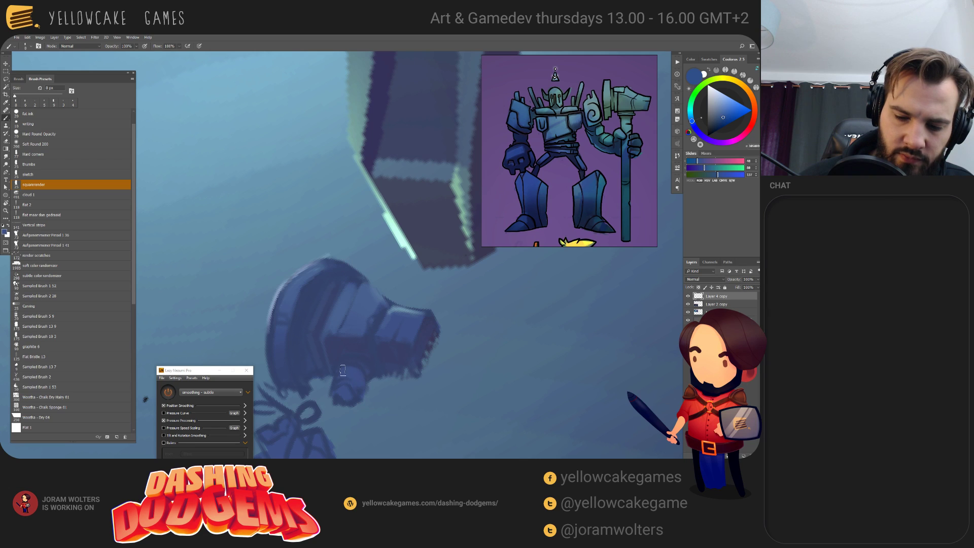
{"action": "left_click", "coordinate": [350, 351], "text": "alt"}
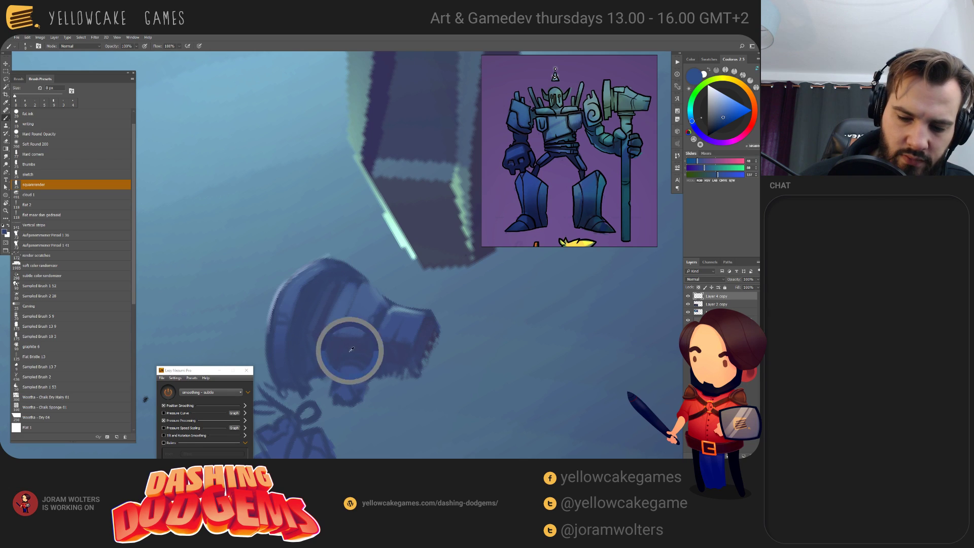
{"action": "key", "text": "bracketleft"}
{"action": "key", "text": "bracketleft"}
{"action": "key", "text": "bracketleft"}
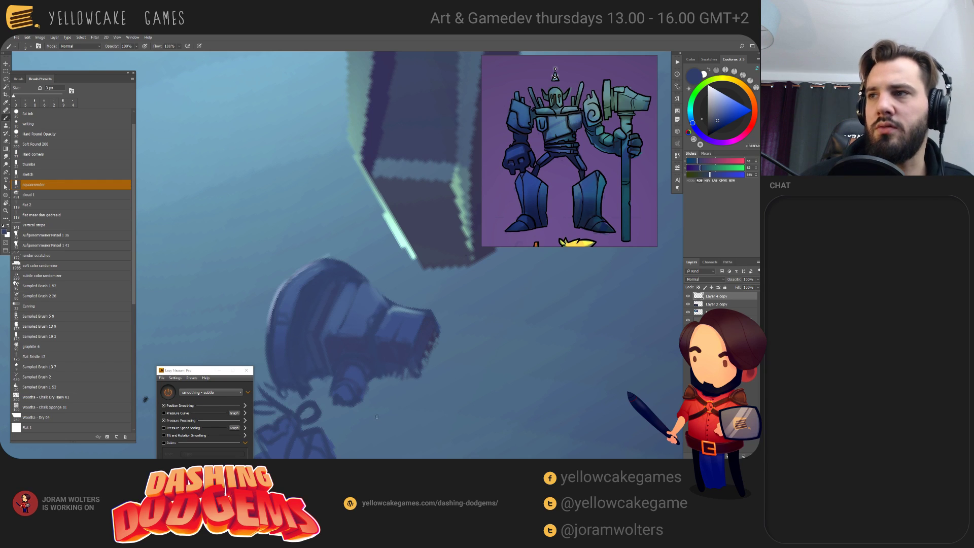
{"action": "left_click_drag", "start_coordinate": [395, 376], "coordinate": [379, 380]}
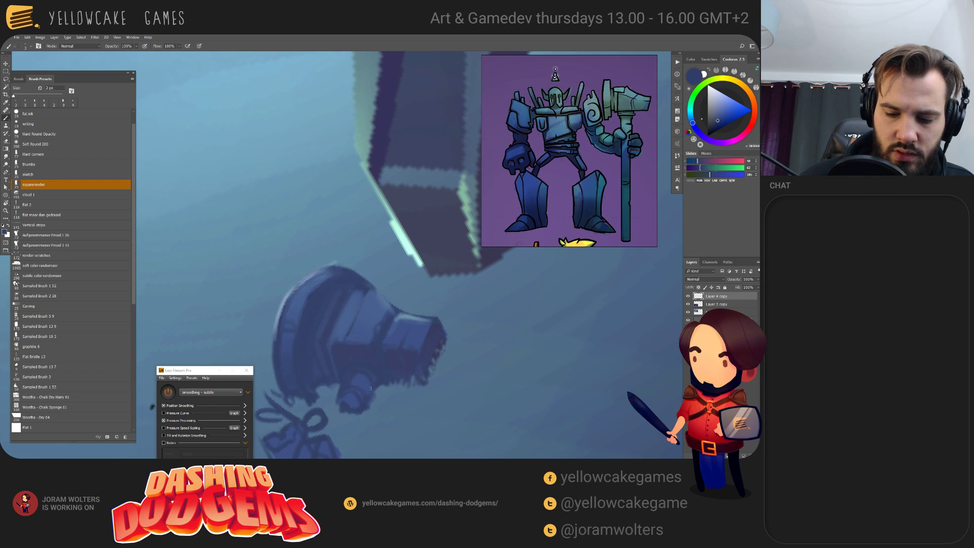
- Erase to lighten the flashlight's dark end and clean up its top edge
{"action": "key", "text": "e"}
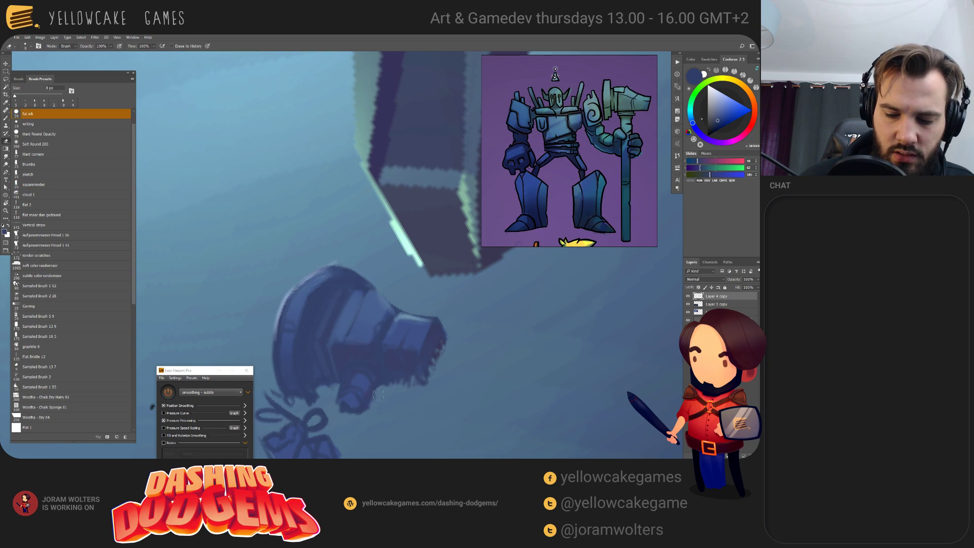
{"action": "mouse_move", "coordinate": [373, 386]}
{"action": "left_mouse_down"}
{"action": "mouse_move", "coordinate": [370, 413]}
{"action": "mouse_move", "coordinate": [378, 386]}
{"action": "mouse_move", "coordinate": [361, 415]}
{"action": "mouse_move", "coordinate": [333, 386]}
{"action": "left_mouse_up"}
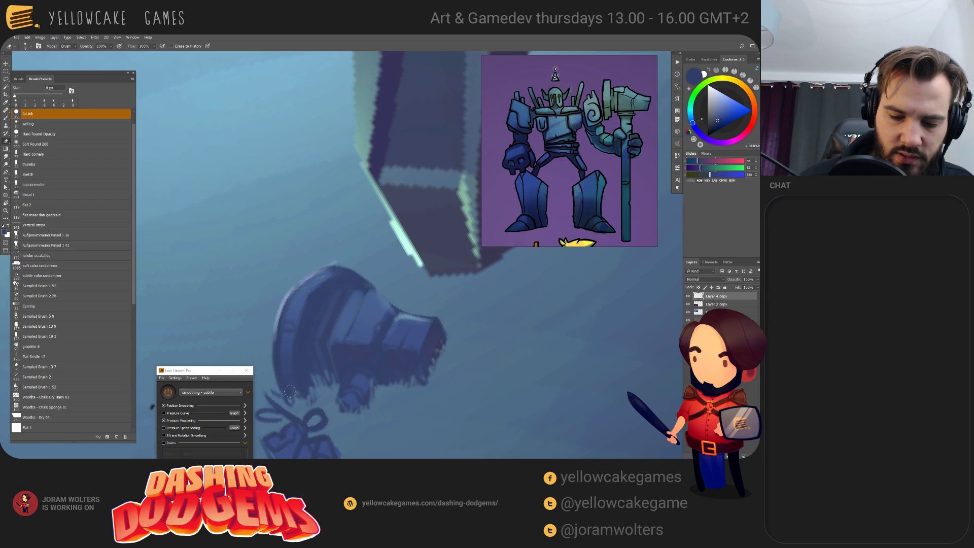
{"action": "left_click_drag", "start_coordinate": [290, 391], "coordinate": [273, 380]}
{"action": "left_click_drag", "start_coordinate": [390, 325], "coordinate": [433, 342]}
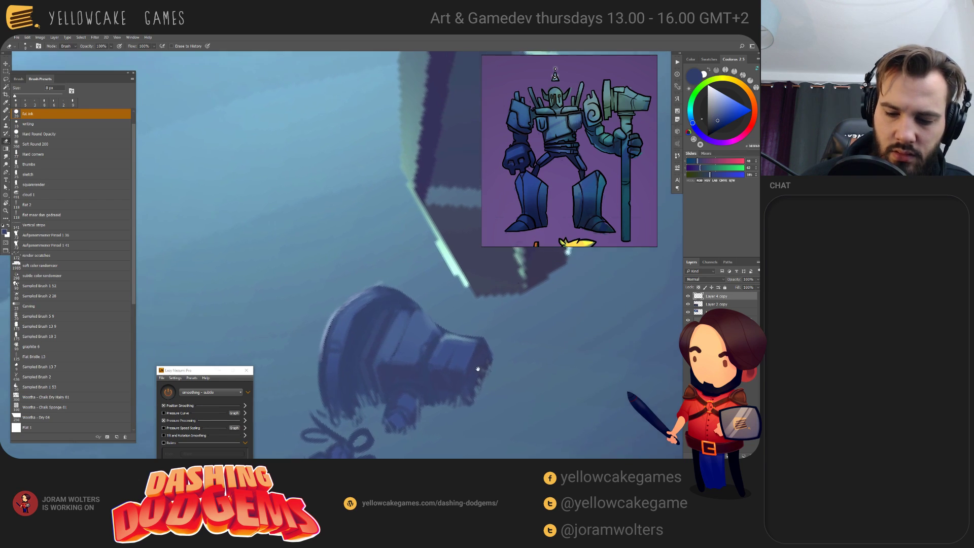
{"action": "key", "text": "b"}
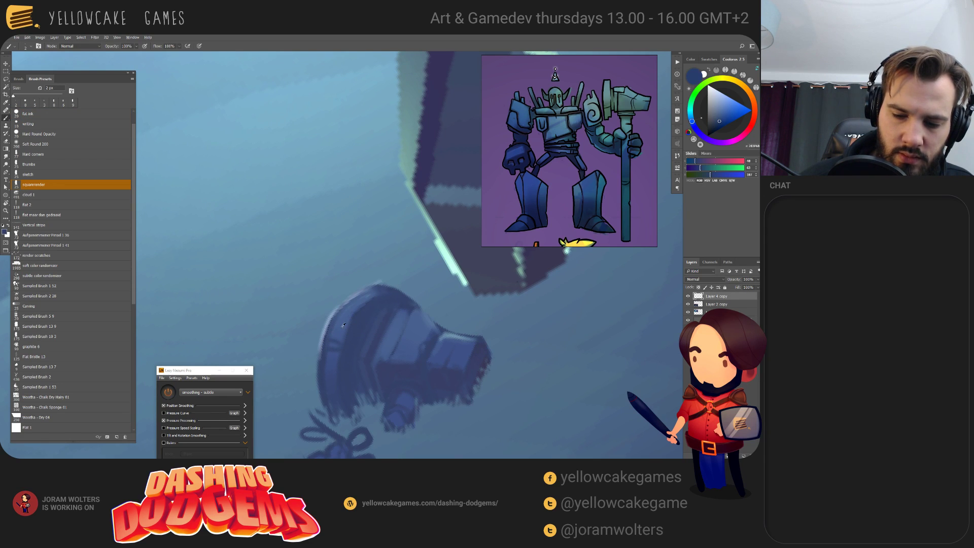
{"action": "left_click", "coordinate": [344, 351], "text": "alt"}
{"action": "key", "text": "bracketright"}
{"action": "key", "text": "bracketright"}
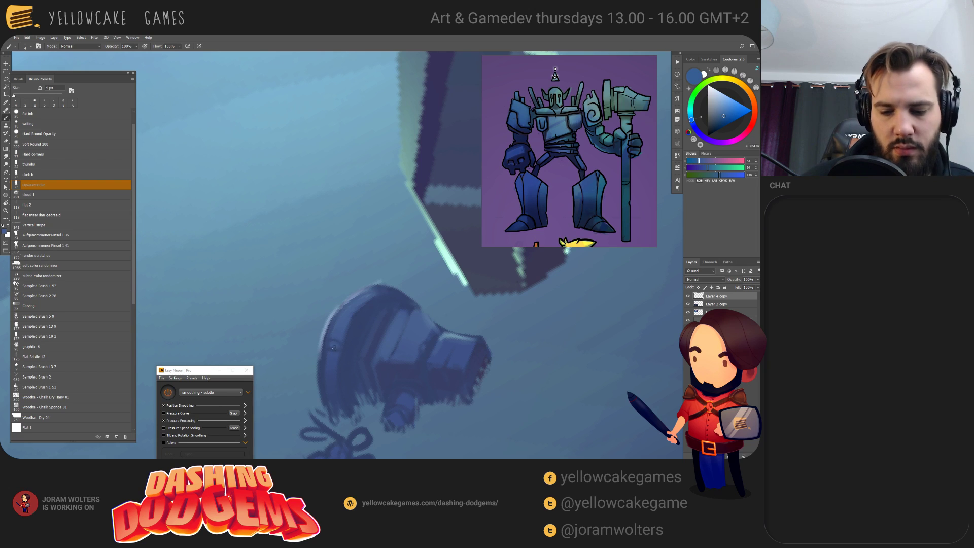
{"action": "key", "text": "e"}
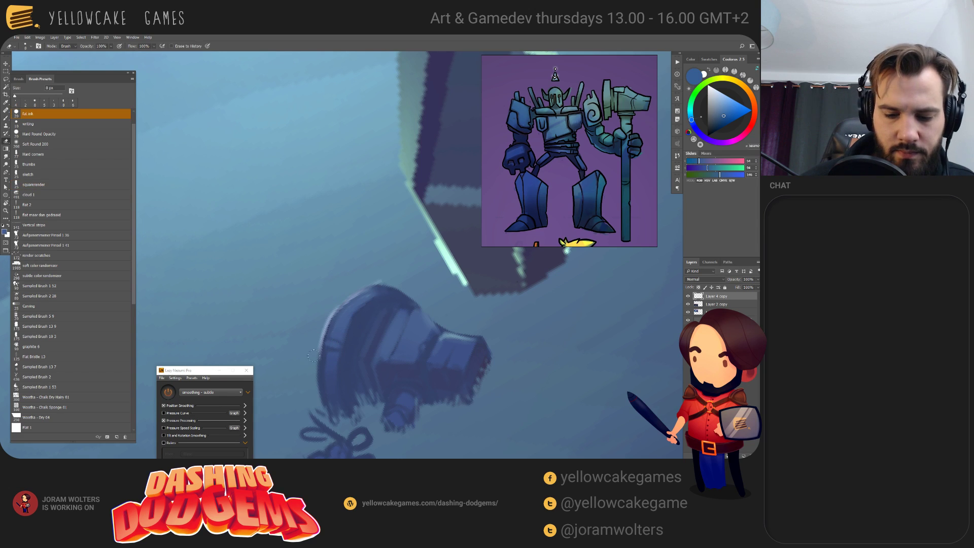
{"action": "mouse_move", "coordinate": [313, 338]}
{"action": "left_mouse_down"}
{"action": "mouse_move", "coordinate": [375, 287]}
{"action": "mouse_move", "coordinate": [412, 281]}
{"action": "left_mouse_up"}
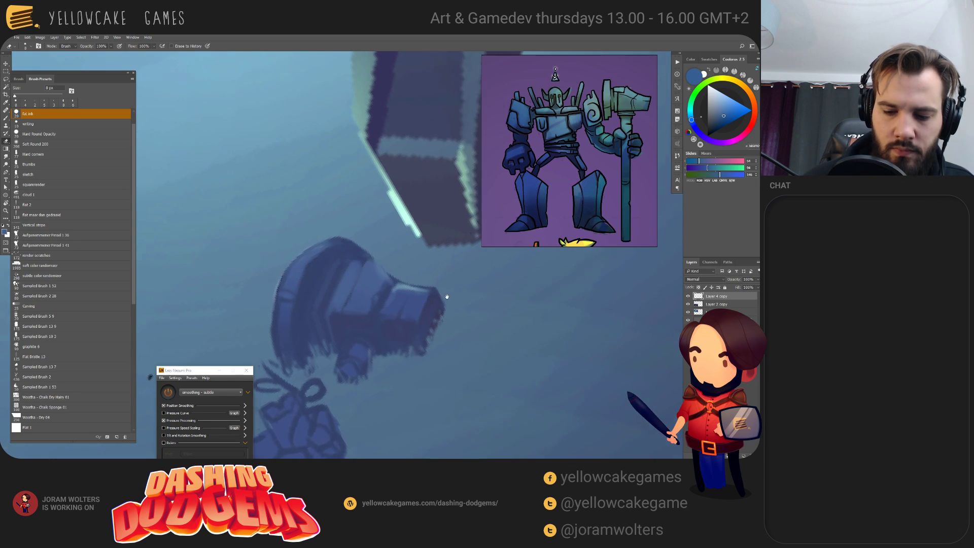
- Zoom out and reset the canvas view rotation to 0°
{"action": "scroll", "coordinate": [416, 287], "scroll_direction": "down", "scroll_amount": 5}
{"action": "key", "text": "r"}
{"action": "left_click_drag", "start_coordinate": [493, 354], "coordinate": [453, 339]}
{"action": "key", "text": "Escape"}
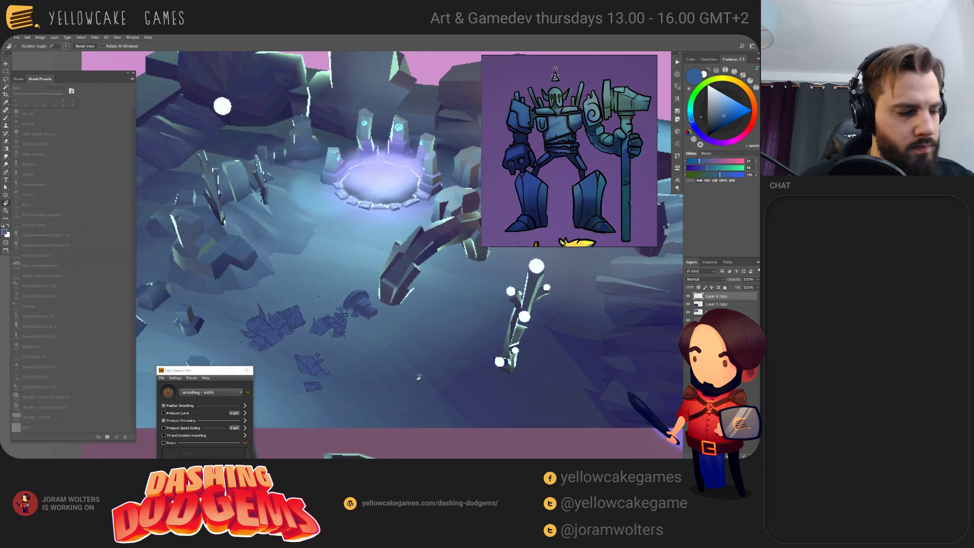
- Apply a Levels adjustment with the midtone value raised to 1.06
{"action": "key", "text": "ctrl+l"}
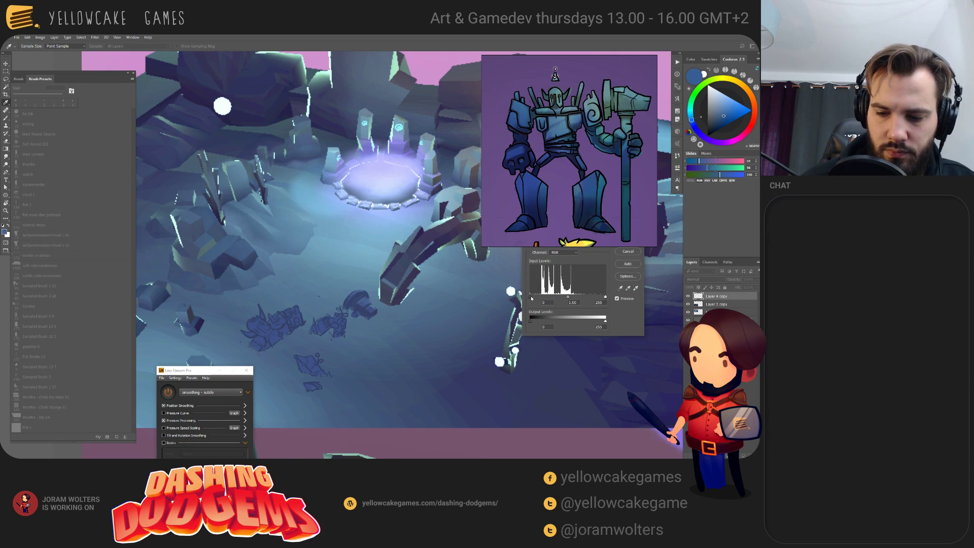
{"action": "left_click", "coordinate": [543, 303]}
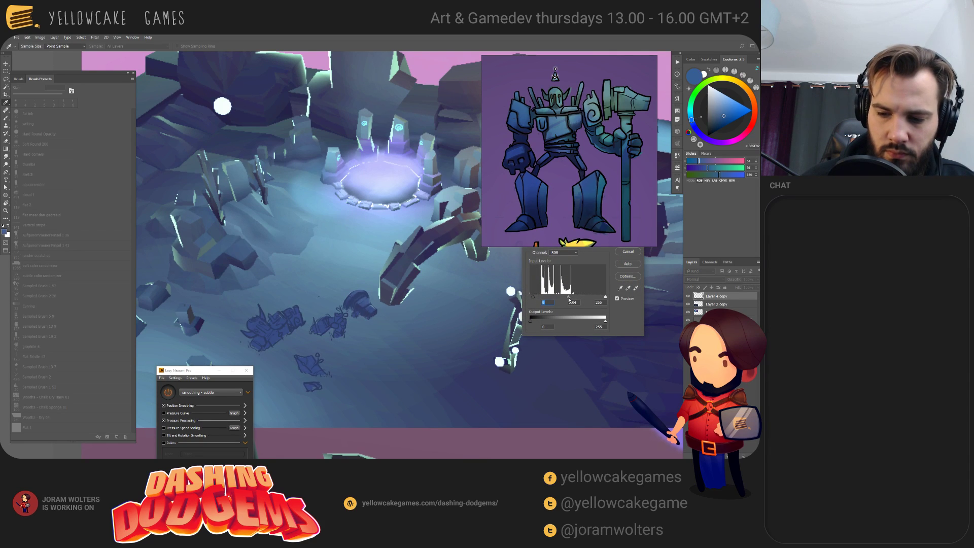
{"action": "left_click_drag", "start_coordinate": [569, 297], "coordinate": [603, 298]}
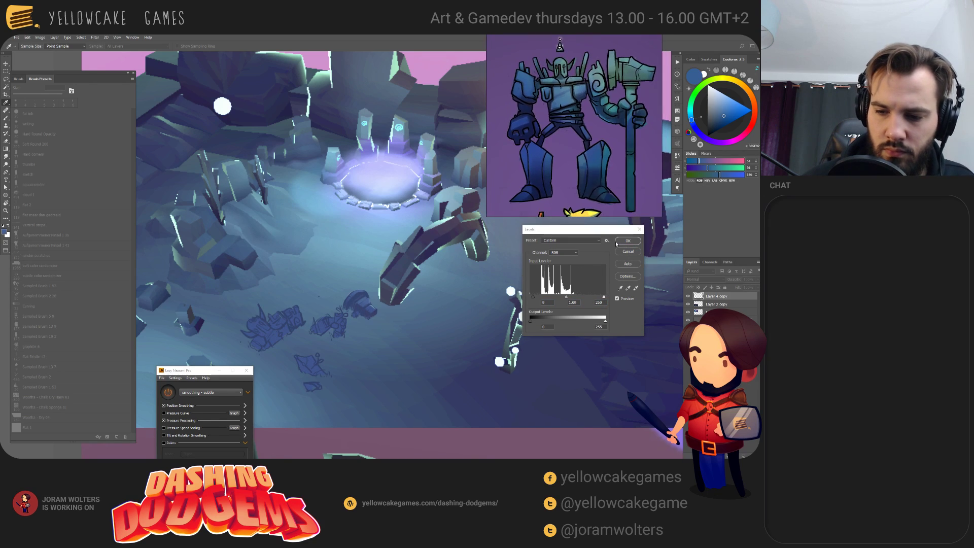
{"action": "left_click", "coordinate": [629, 243]}
{"action": "key", "text": "r"}
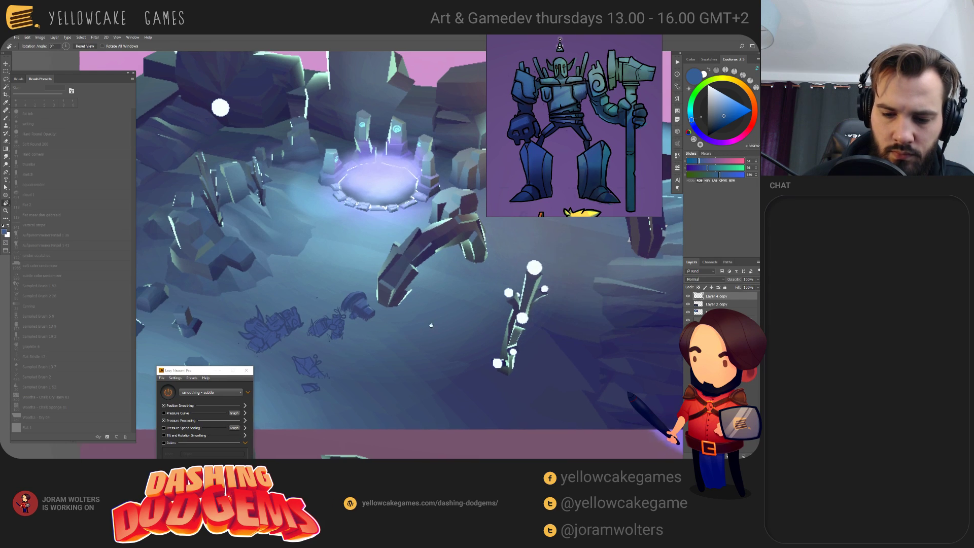
{"action": "left_click_drag", "start_coordinate": [438, 319], "coordinate": [442, 334]}
- Sample dark and light blues from the machine with the brush between 3 and 5 px
{"action": "scroll", "coordinate": [432, 339], "scroll_direction": "up", "scroll_amount": 3}
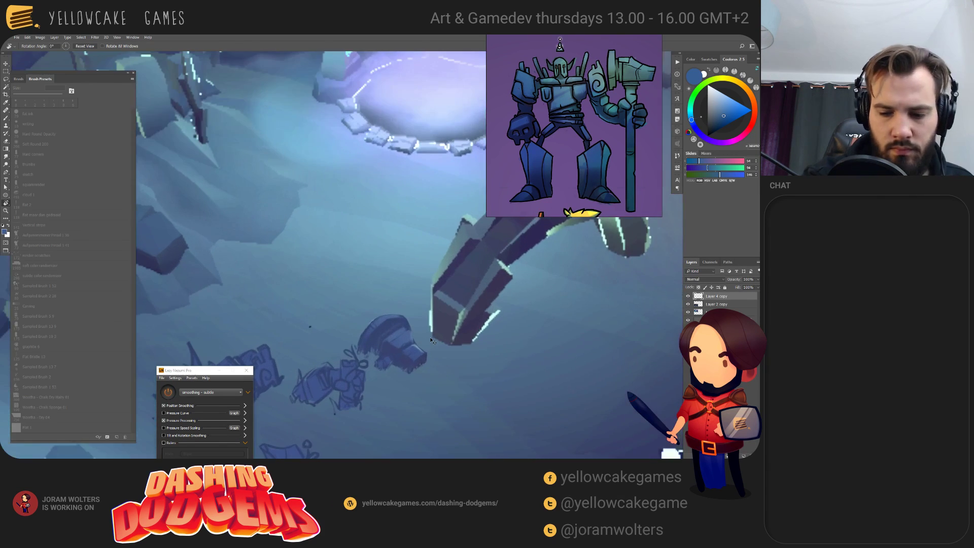
{"action": "left_click_drag", "start_coordinate": [432, 340], "coordinate": [414, 335]}
{"action": "key", "text": "b"}
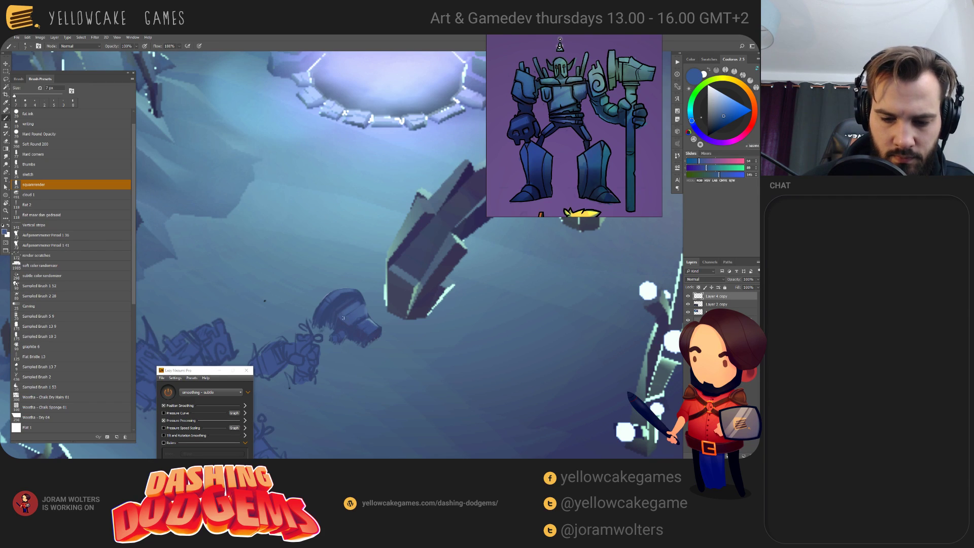
{"action": "left_click", "coordinate": [350, 311], "text": "alt"}
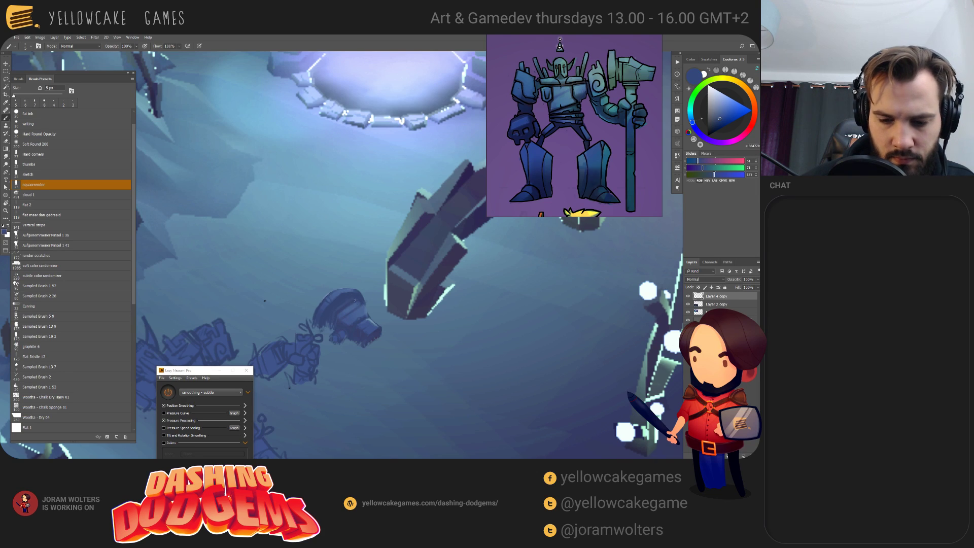
{"action": "left_click", "coordinate": [371, 315], "text": "alt"}
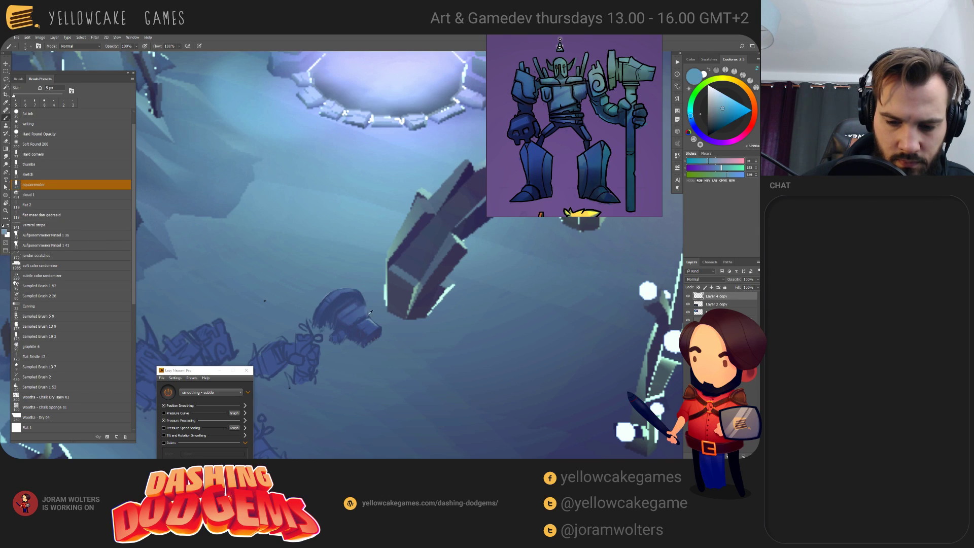
{"action": "key", "text": "bracketleft"}
{"action": "key", "text": "bracketleft"}
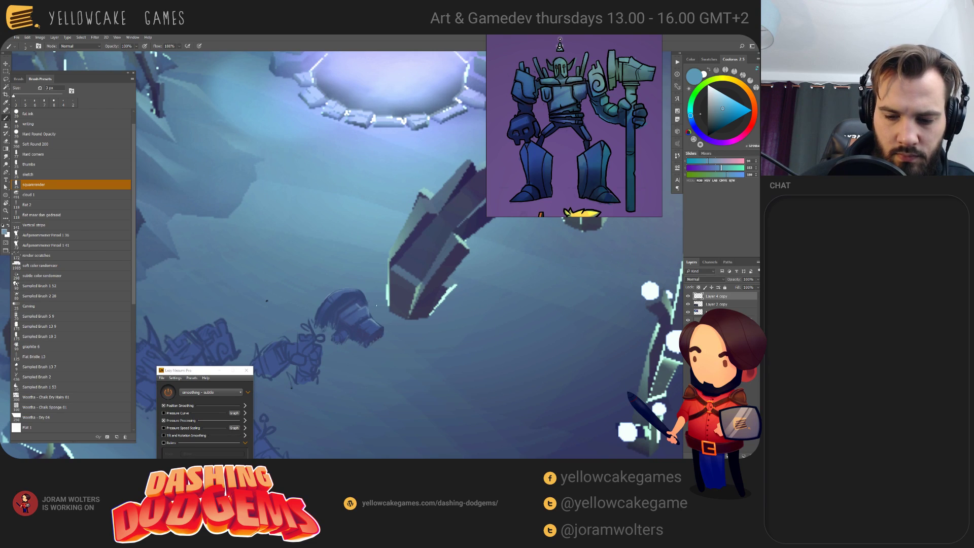
{"action": "left_click", "coordinate": [381, 329], "text": "alt"}
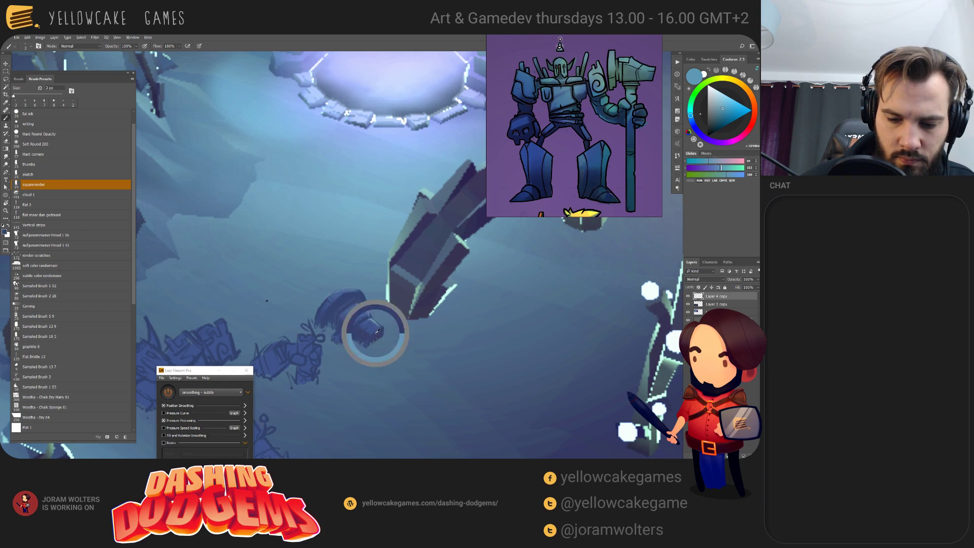
{"action": "key", "text": "bracketright"}
{"action": "key", "text": "bracketright"}
- Erase a bit of the wreck sketch's edge and zoom in on it
{"action": "key", "text": "e"}
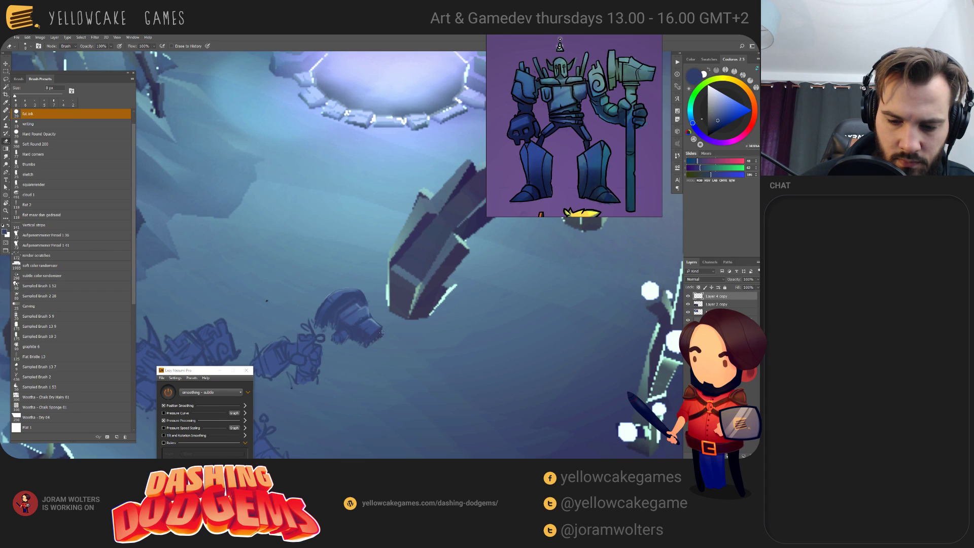
{"action": "left_click_drag", "start_coordinate": [381, 337], "coordinate": [384, 324]}
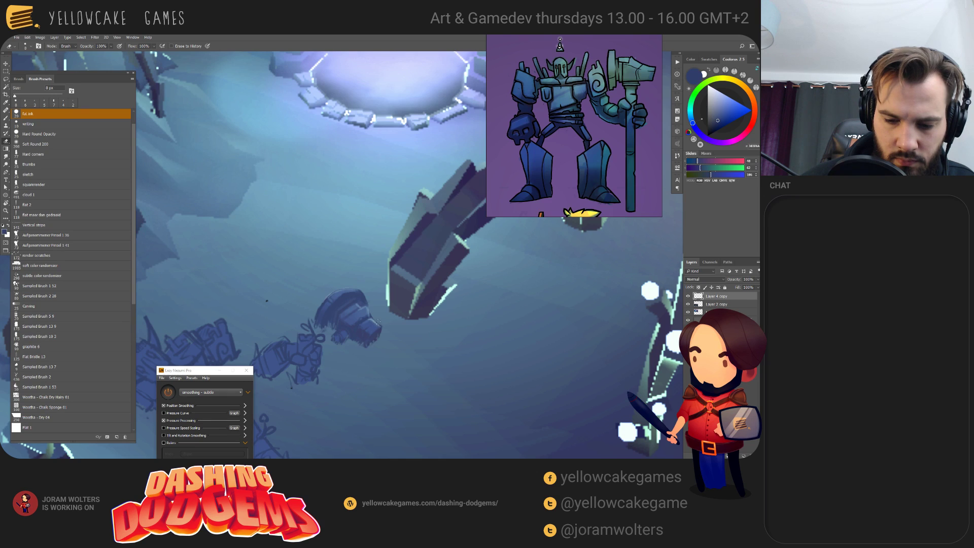
{"action": "left_click_drag", "start_coordinate": [400, 336], "coordinate": [414, 343]}
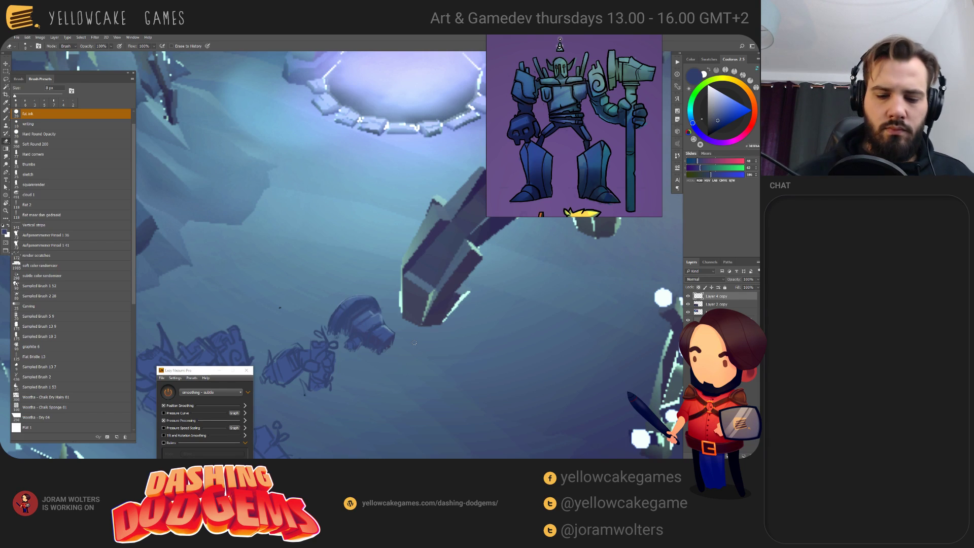
{"action": "left_click_drag", "start_coordinate": [389, 402], "coordinate": [428, 381]}
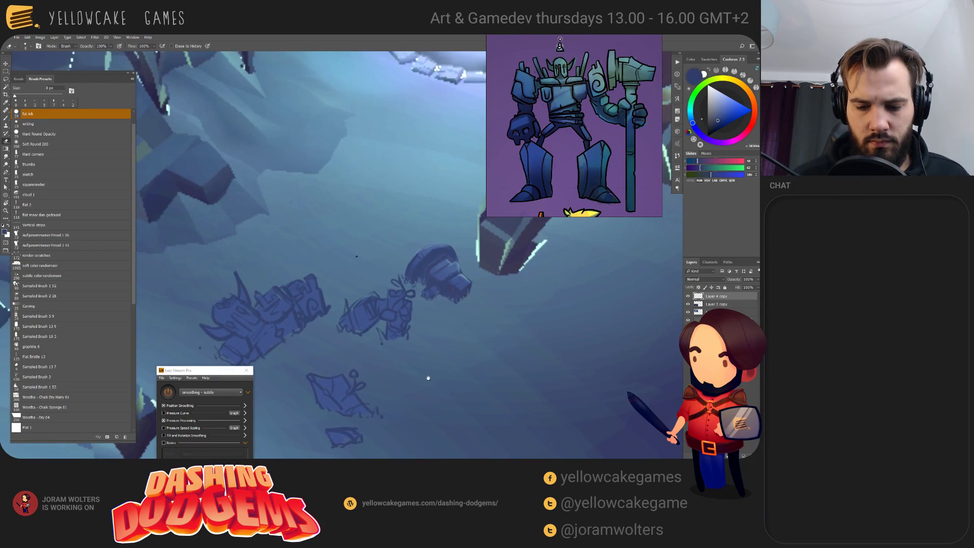
- Paint a small dark mark and a short stroke down the wreck sketch in the helmet's blue
{"action": "key", "text": "b"}
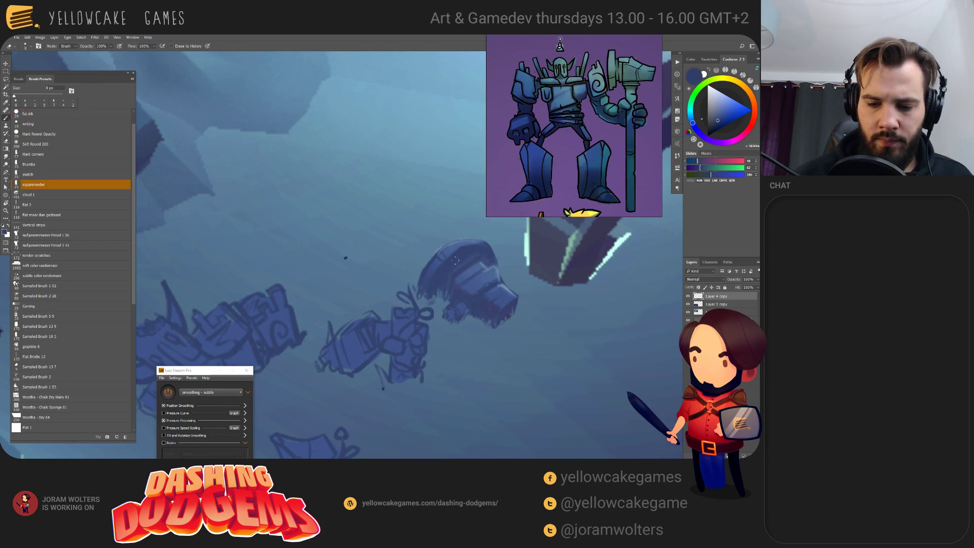
{"action": "left_click", "coordinate": [454, 275], "text": "alt"}
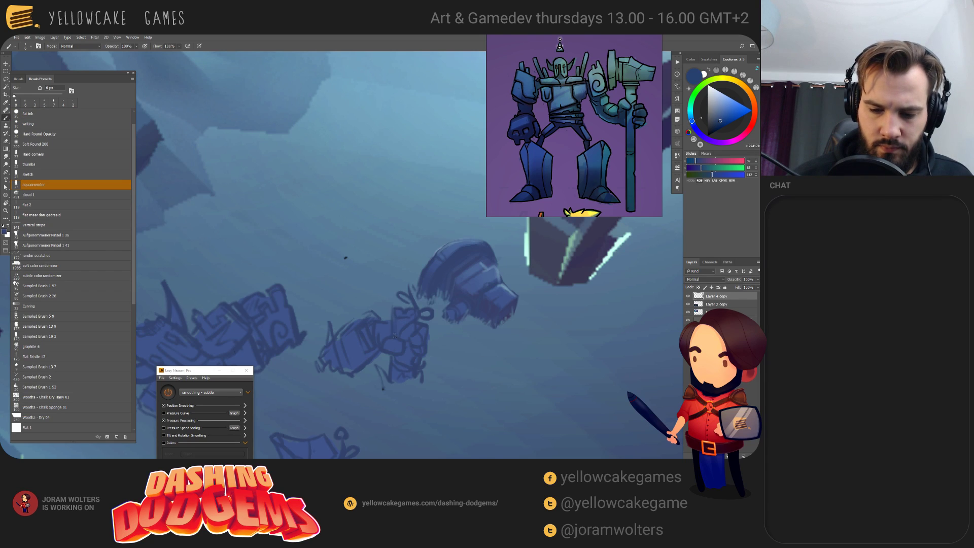
{"action": "left_click_drag", "start_coordinate": [409, 327], "coordinate": [411, 334]}
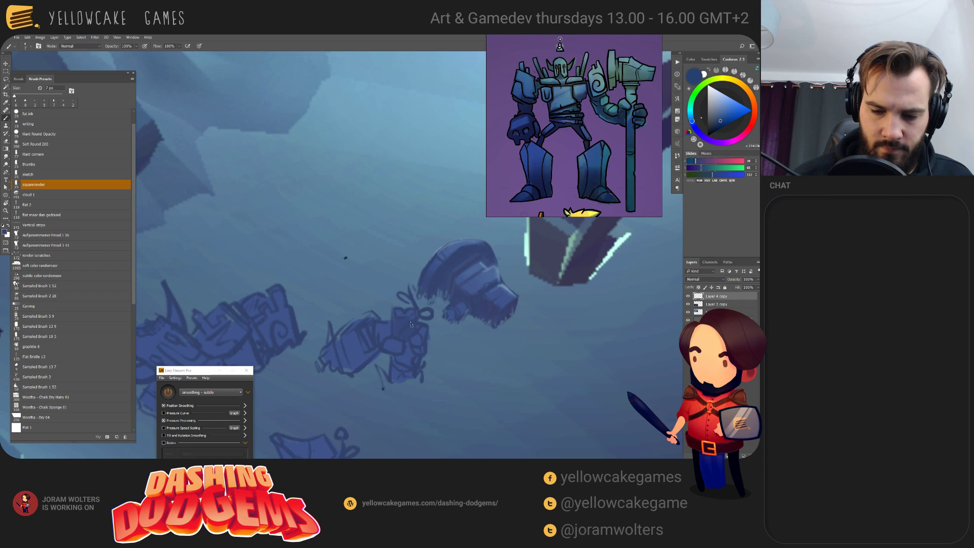
{"action": "mouse_move", "coordinate": [402, 336]}
{"action": "left_mouse_down"}
{"action": "mouse_move", "coordinate": [407, 357]}
{"action": "mouse_move", "coordinate": [396, 358]}
{"action": "mouse_move", "coordinate": [394, 377]}
{"action": "mouse_move", "coordinate": [410, 350]}
{"action": "mouse_move", "coordinate": [398, 375]}
{"action": "left_mouse_up"}
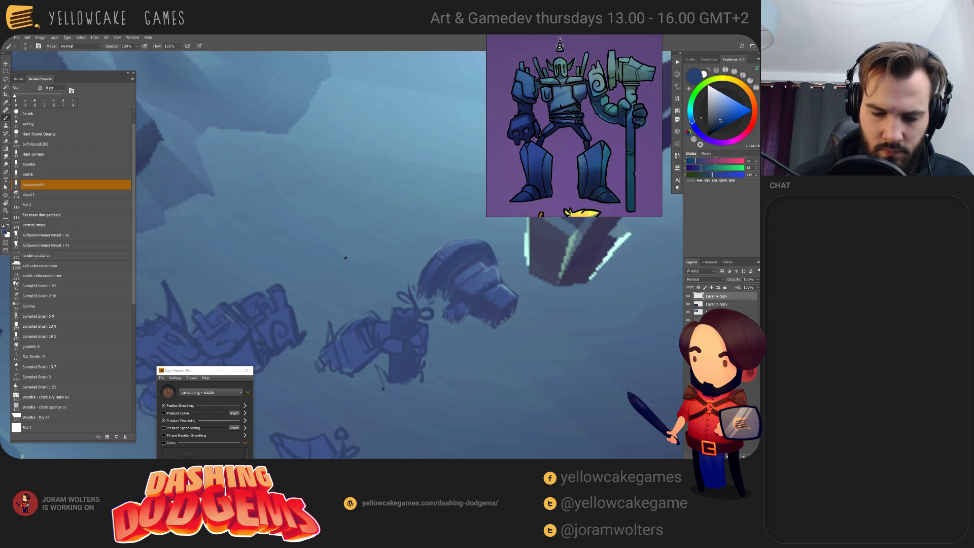
- Zoom and pan across the scene, sampling lighter, darker and mid blues from the sketch
{"action": "scroll", "coordinate": [429, 367], "scroll_direction": "down", "scroll_amount": 5}
{"action": "scroll", "coordinate": [431, 369], "scroll_direction": "up", "scroll_amount": 2}
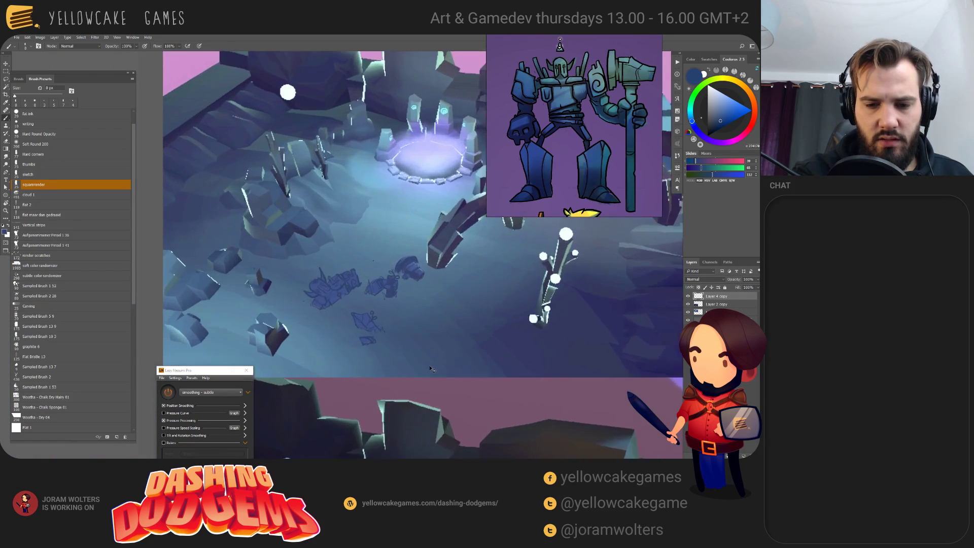
{"action": "scroll", "coordinate": [430, 369], "scroll_direction": "up", "scroll_amount": 2}
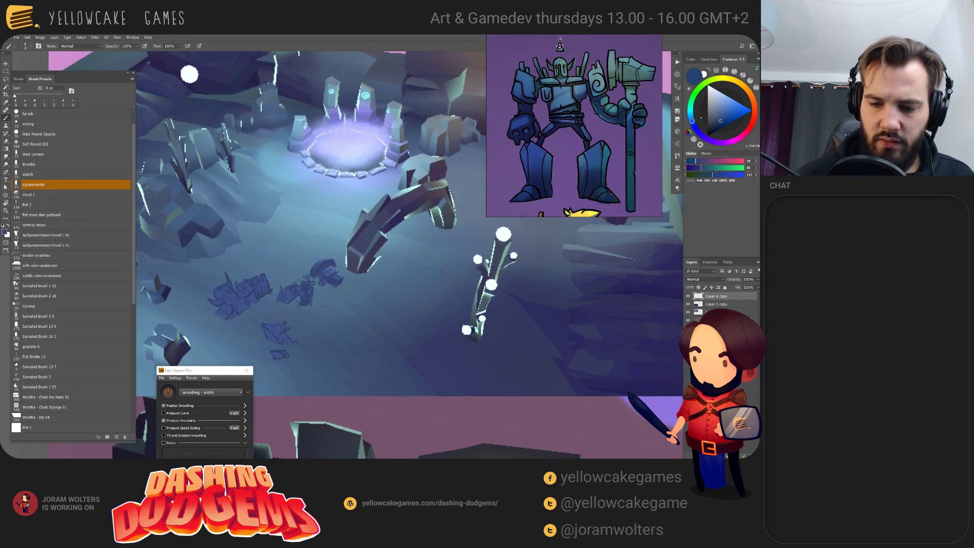
{"action": "scroll", "coordinate": [446, 265], "scroll_direction": "up", "scroll_amount": 2}
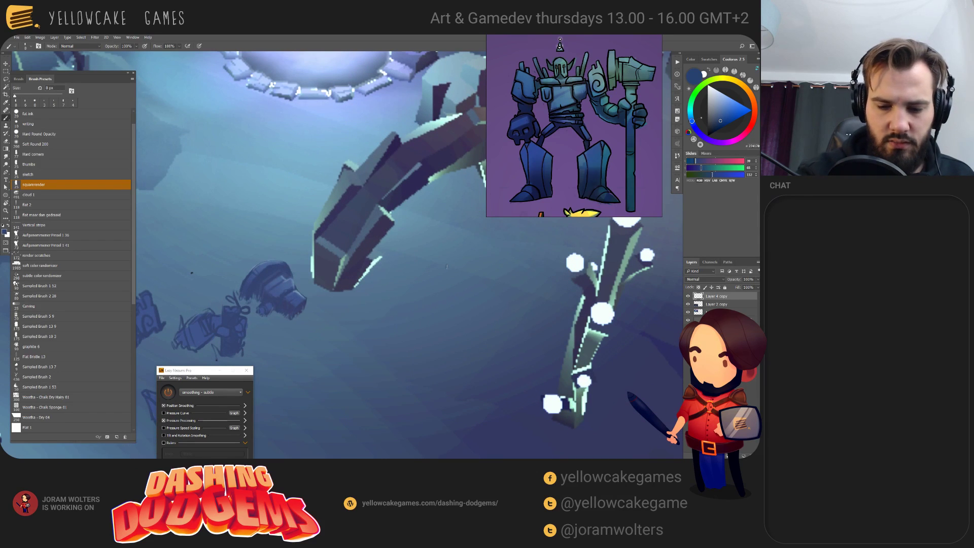
{"action": "left_click_drag", "start_coordinate": [380, 306], "coordinate": [502, 323]}
{"action": "scroll", "coordinate": [402, 305], "scroll_direction": "up", "scroll_amount": 1}
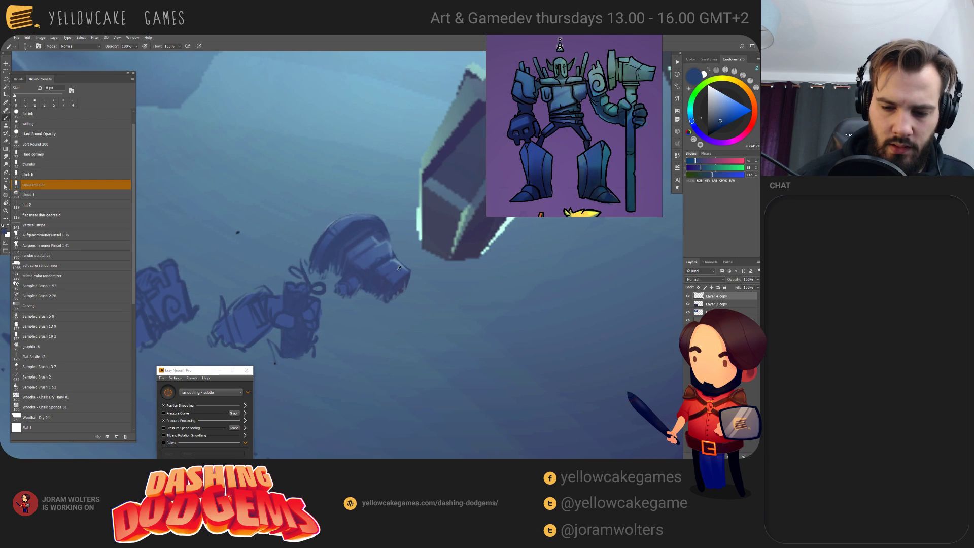
{"action": "left_click", "coordinate": [309, 305], "text": "alt"}
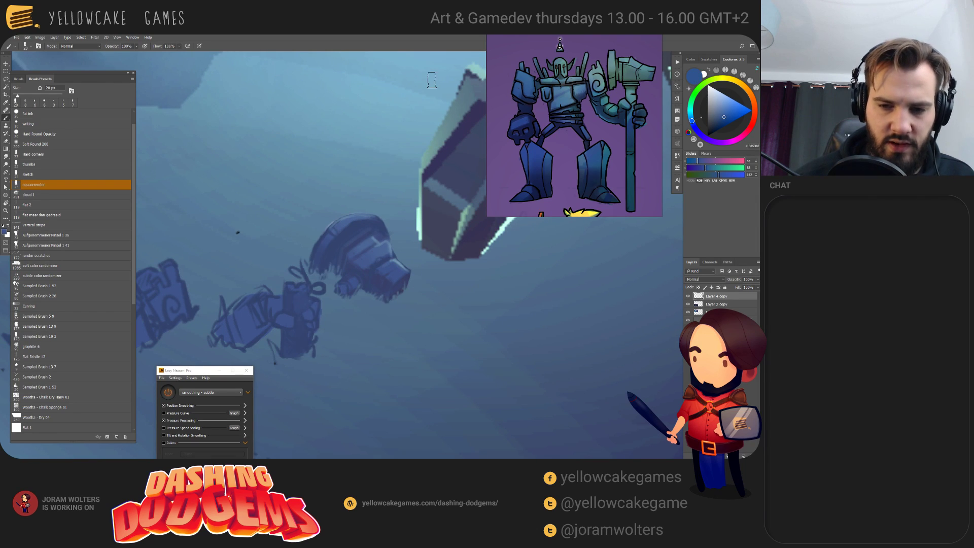
{"action": "left_click", "coordinate": [299, 301], "text": "alt"}
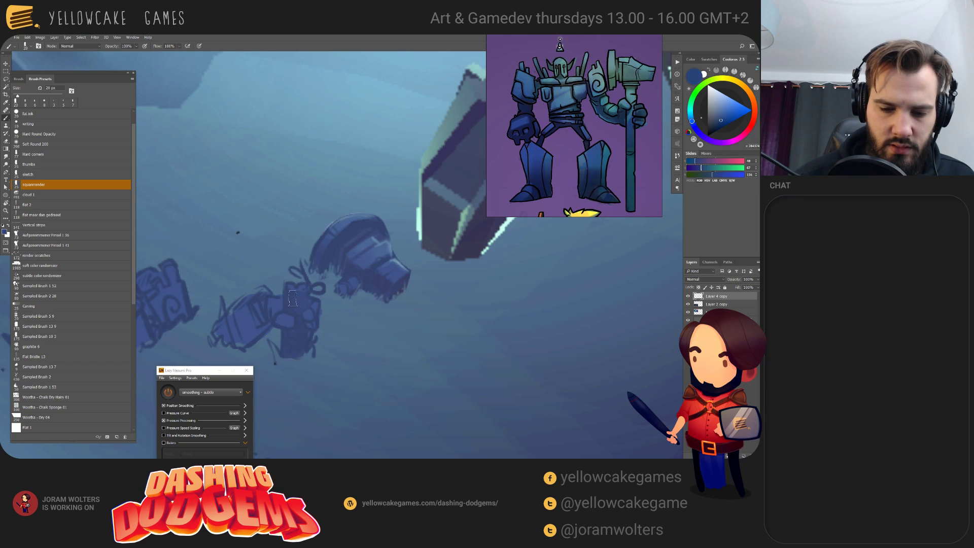
{"action": "left_click", "coordinate": [318, 327], "text": "alt"}
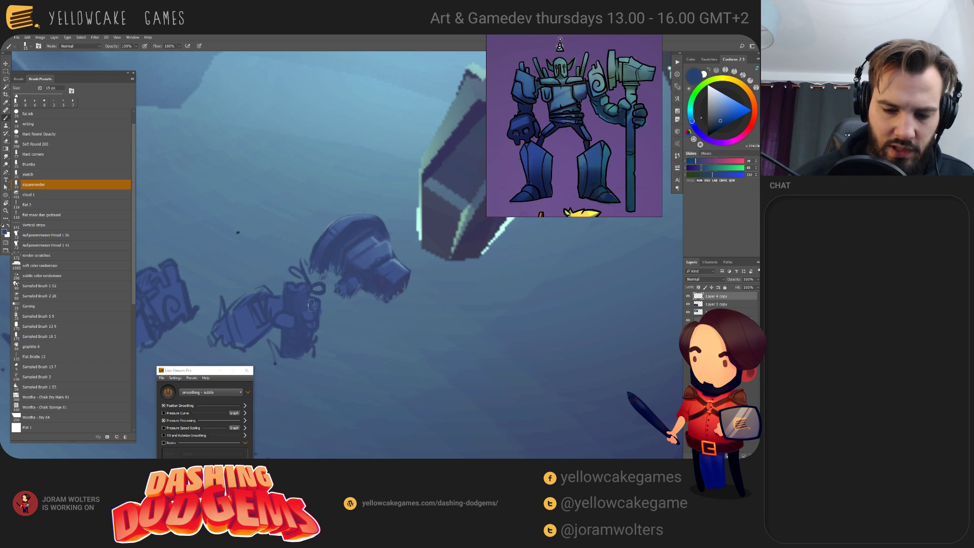
- Paint tiny detail strokes on the wreck at about 6–7 px, sampling blues between strokes
{"action": "key", "text": "bracketleft"}
{"action": "key", "text": "bracketleft"}
{"action": "key", "text": "bracketleft"}
{"action": "key", "text": "bracketleft"}
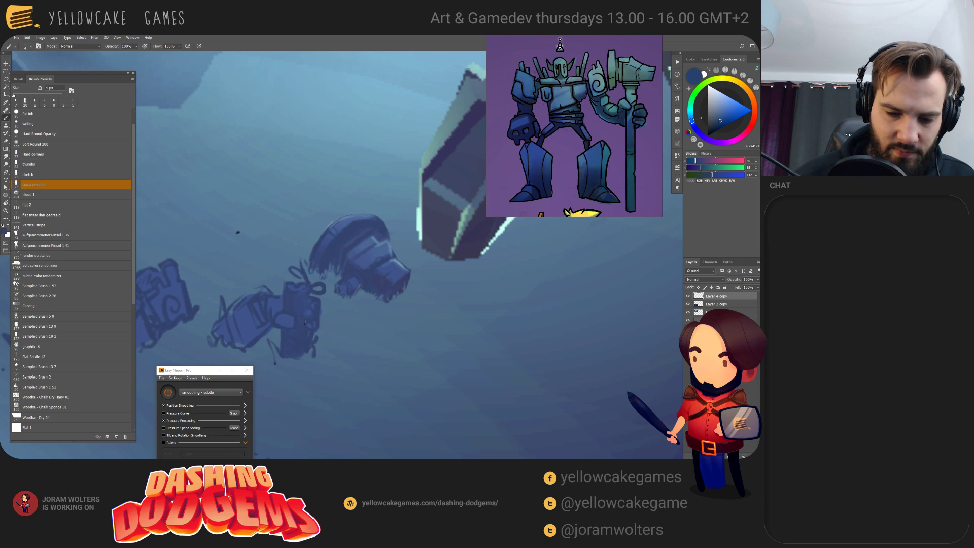
{"action": "left_click_drag", "start_coordinate": [306, 323], "coordinate": [313, 309]}
{"action": "key", "text": "bracketright"}
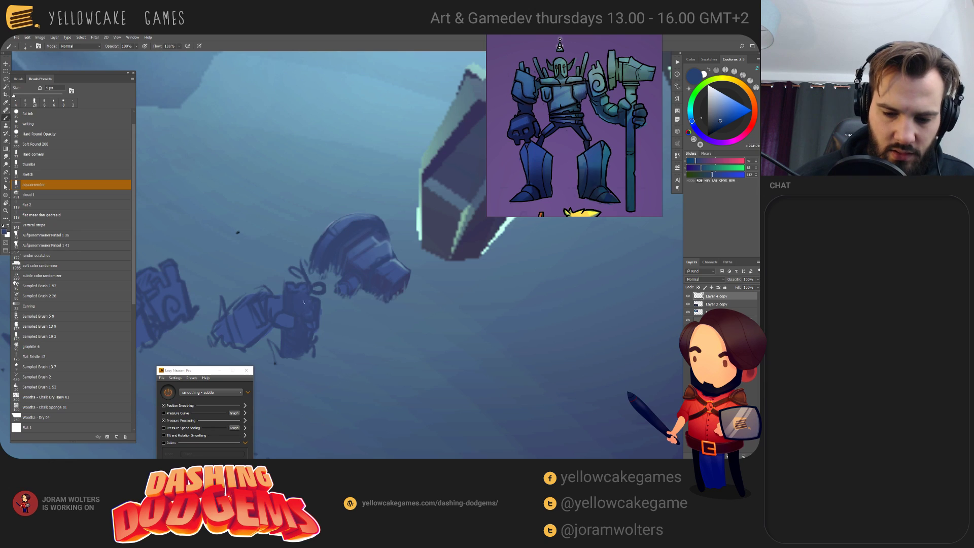
{"action": "left_click", "coordinate": [311, 302], "text": "alt"}
{"action": "left_click_drag", "start_coordinate": [310, 303], "coordinate": [312, 310]}
{"action": "key", "text": "bracketright"}
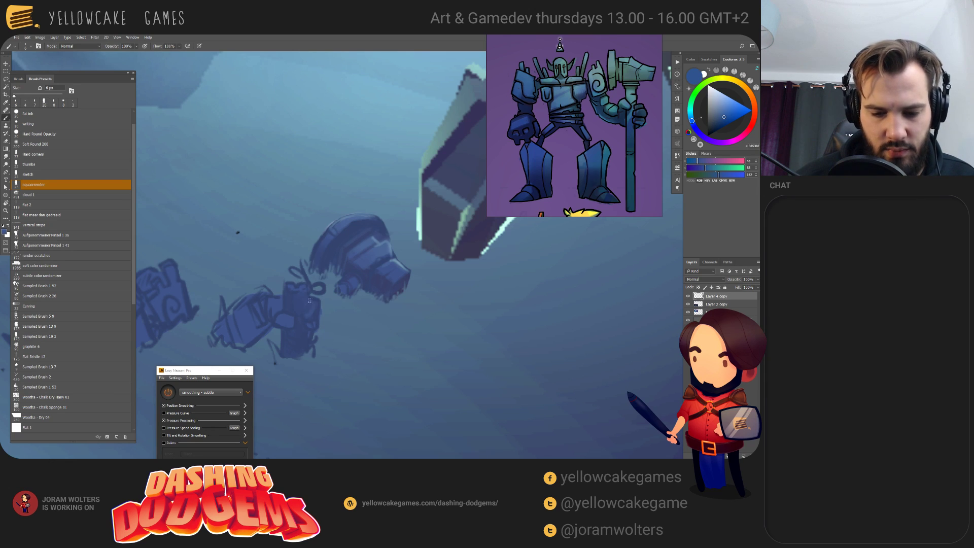
{"action": "left_click", "coordinate": [307, 295], "text": "alt"}
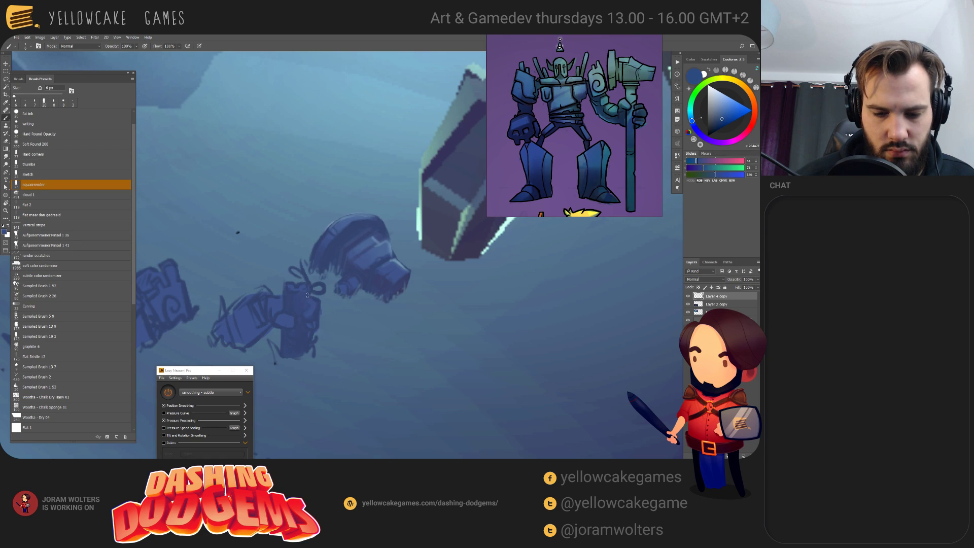
{"action": "left_click", "coordinate": [322, 289], "text": "alt"}
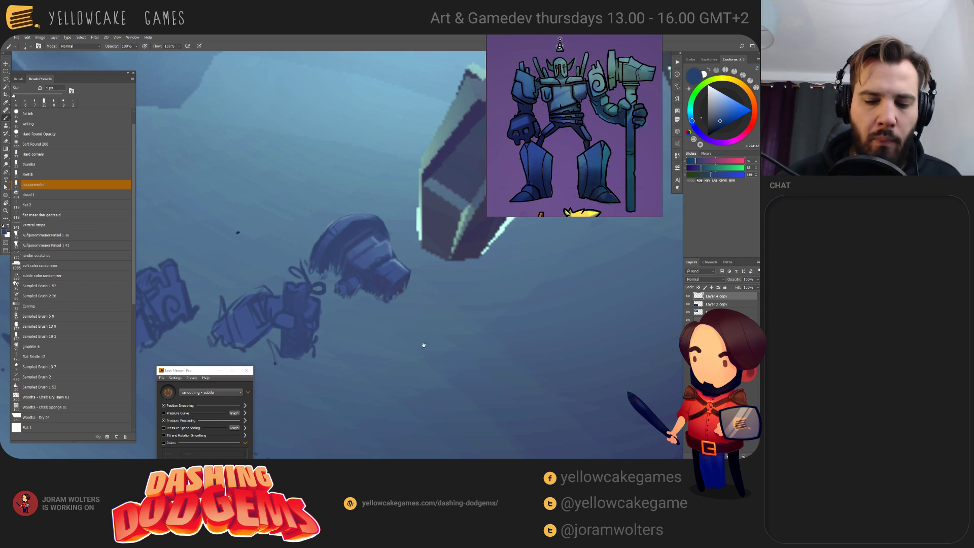
- Sample a light blue and the near-white of the sprout bulbs from the scene
{"action": "left_click_drag", "start_coordinate": [397, 342], "coordinate": [444, 350]}
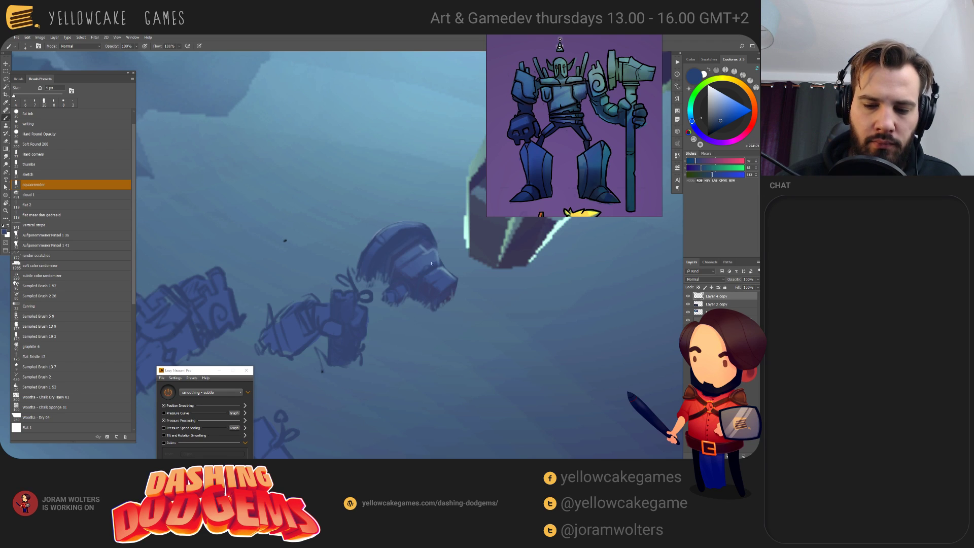
{"action": "left_click", "coordinate": [446, 273], "text": "alt"}
{"action": "left_click_drag", "start_coordinate": [419, 344], "coordinate": [513, 326]}
{"action": "left_click", "coordinate": [391, 297], "text": "alt"}
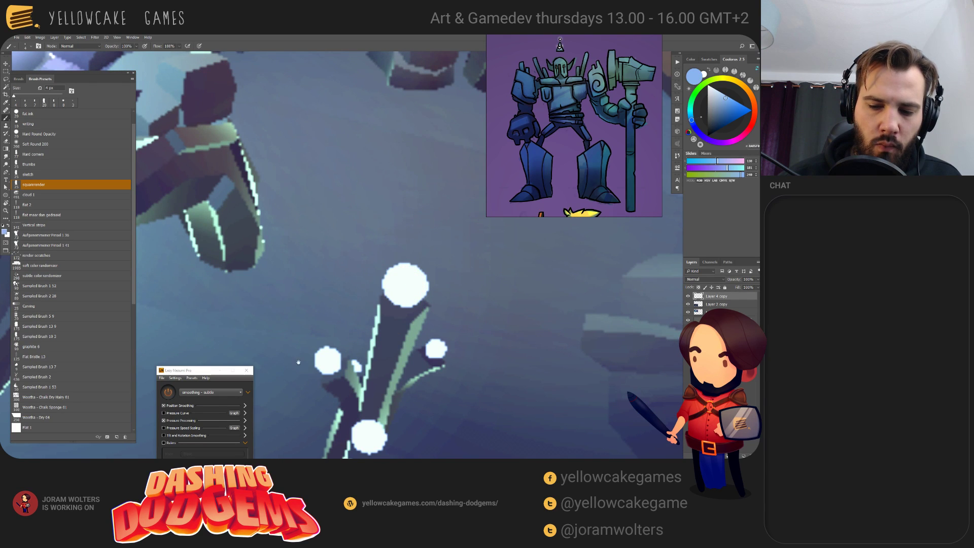
{"action": "left_click_drag", "start_coordinate": [391, 297], "coordinate": [526, 265]}
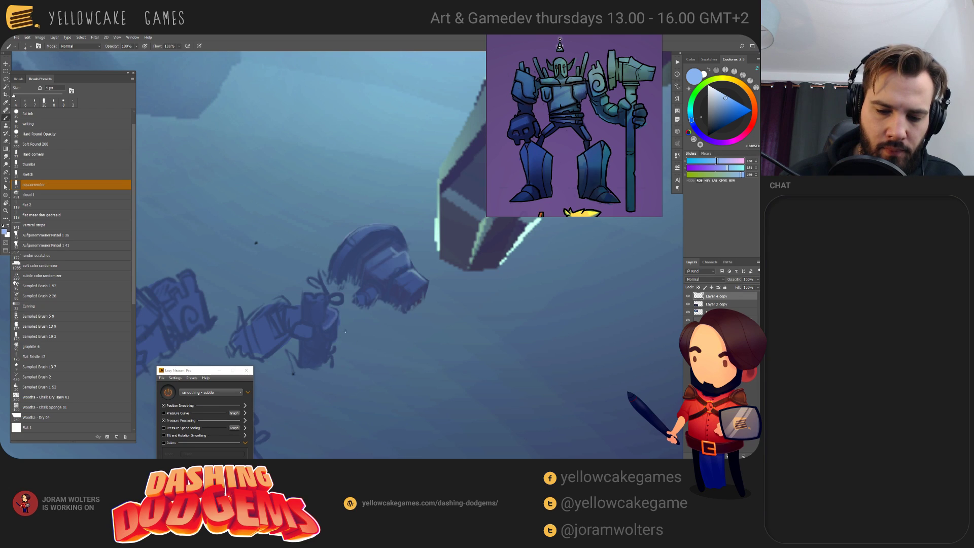
- Paint a small dark blue stroke on the wreck sketch
{"action": "left_click_drag", "start_coordinate": [334, 308], "coordinate": [326, 330]}
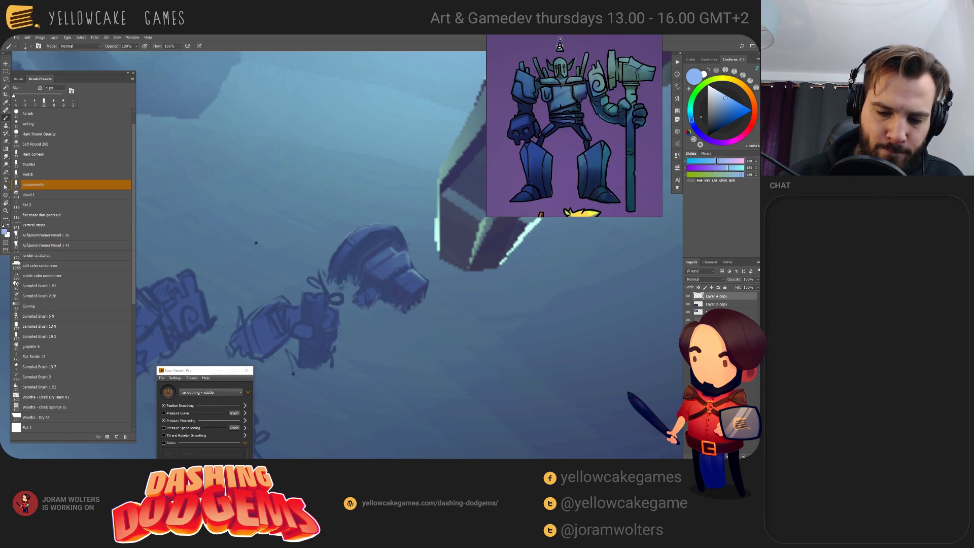
{"action": "mouse_move", "coordinate": [322, 347]}
{"action": "left_mouse_down"}
{"action": "mouse_move", "coordinate": [354, 365]}
{"action": "mouse_move", "coordinate": [366, 387]}
{"action": "mouse_move", "coordinate": [354, 366]}
{"action": "mouse_move", "coordinate": [430, 352]}
{"action": "mouse_move", "coordinate": [388, 371]}
{"action": "left_mouse_up"}
{"action": "key", "text": "e"}
{"action": "key", "text": "e"}
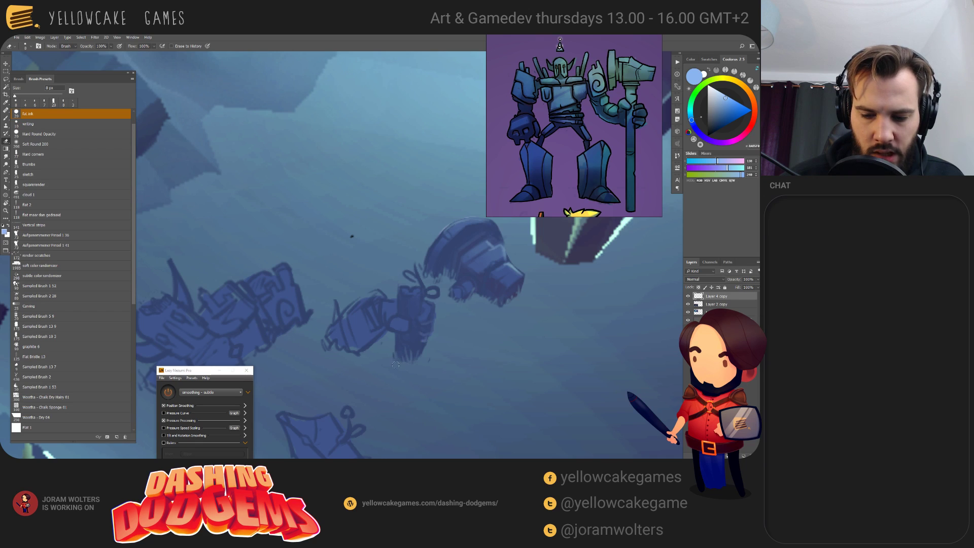
{"action": "mouse_move", "coordinate": [461, 341]}
{"action": "left_mouse_down"}
{"action": "mouse_move", "coordinate": [474, 359]}
{"action": "mouse_move", "coordinate": [496, 355]}
{"action": "left_mouse_up"}
{"action": "key", "text": "b"}
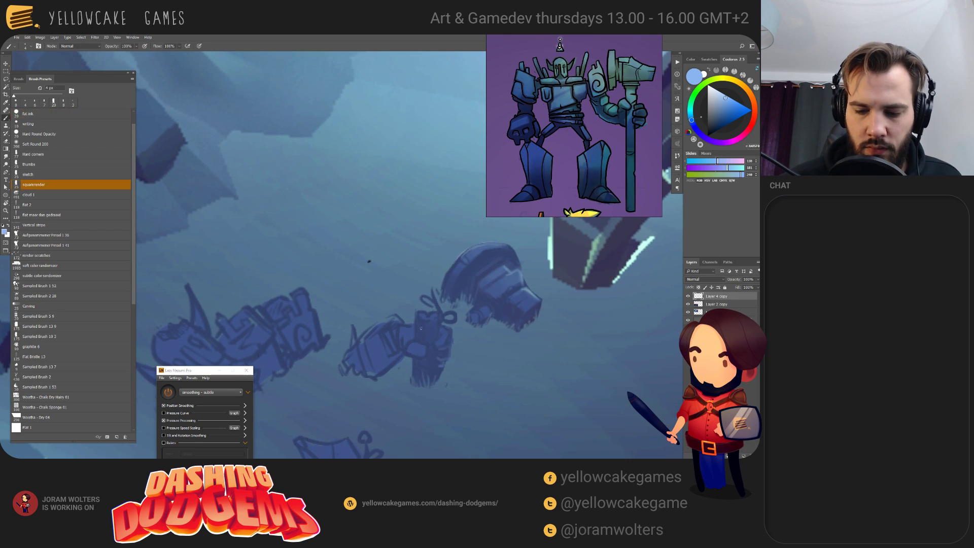
- Sample the wreck's dark blue, enlarge the brush to 8 px and paint a faint lighter stroke
{"action": "left_click", "coordinate": [423, 354], "text": "alt"}
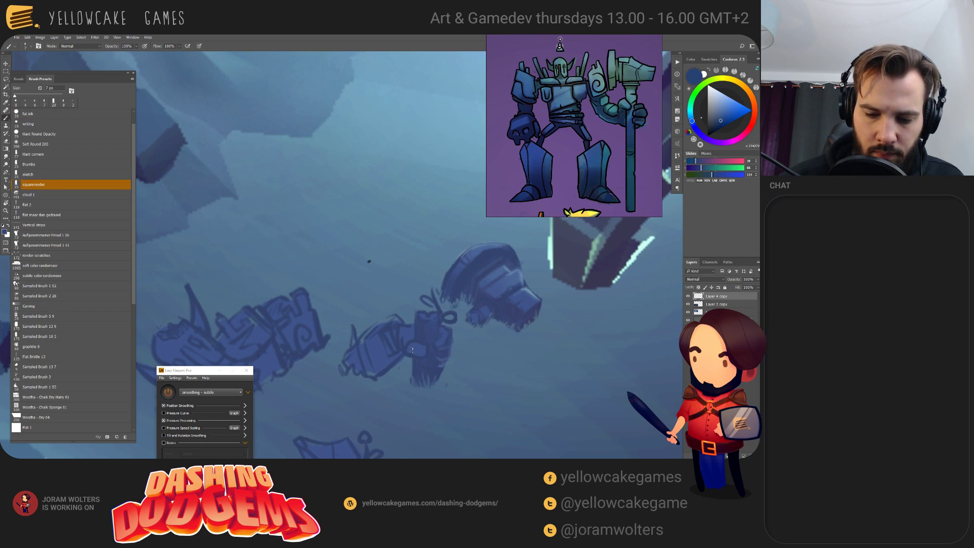
{"action": "key", "text": "bracketright"}
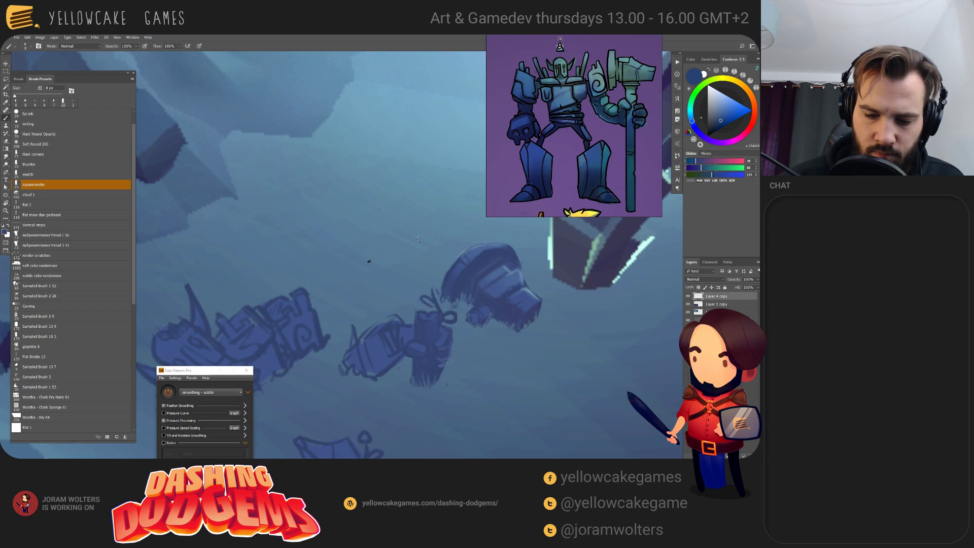
{"action": "left_click_drag", "start_coordinate": [419, 317], "coordinate": [386, 335]}
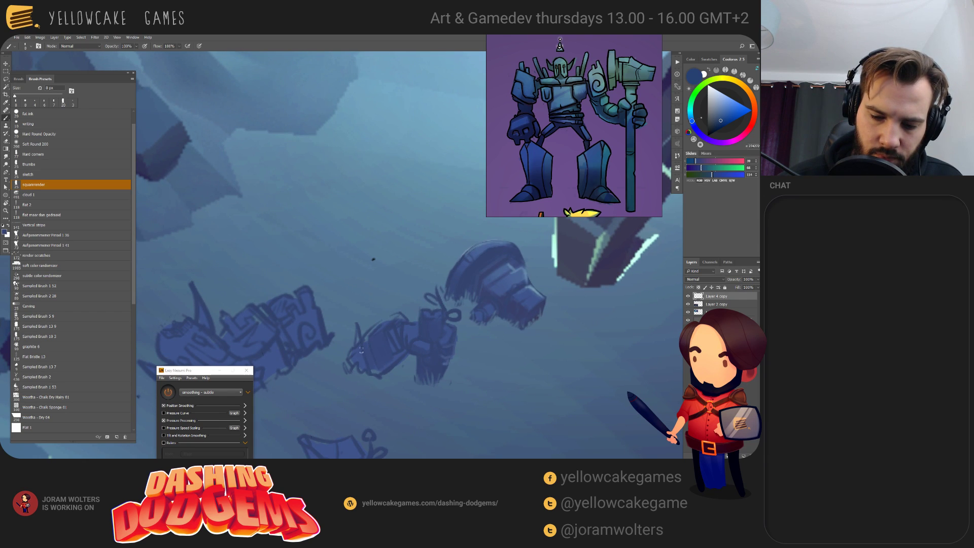
{"action": "left_click", "coordinate": [385, 368], "text": "alt"}
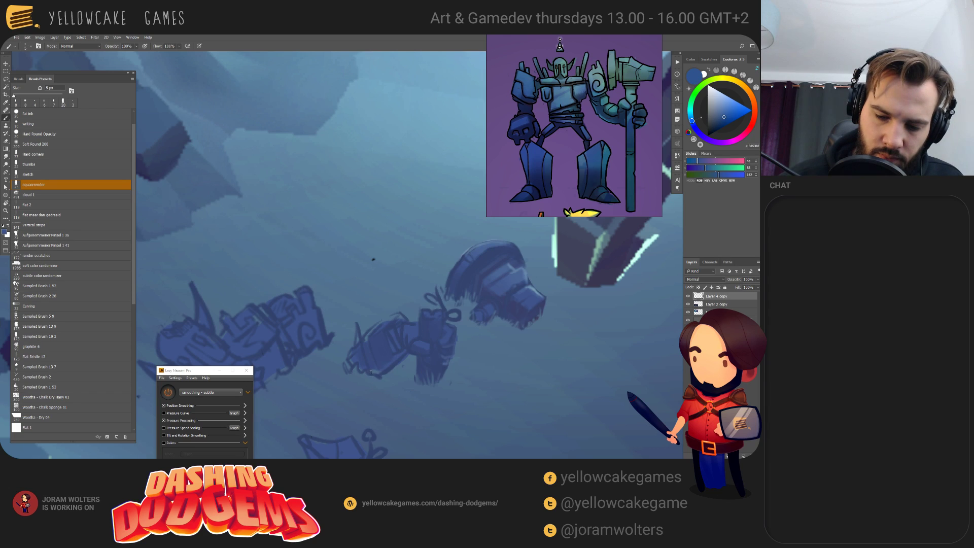
{"action": "left_click_drag", "start_coordinate": [371, 372], "coordinate": [382, 368]}
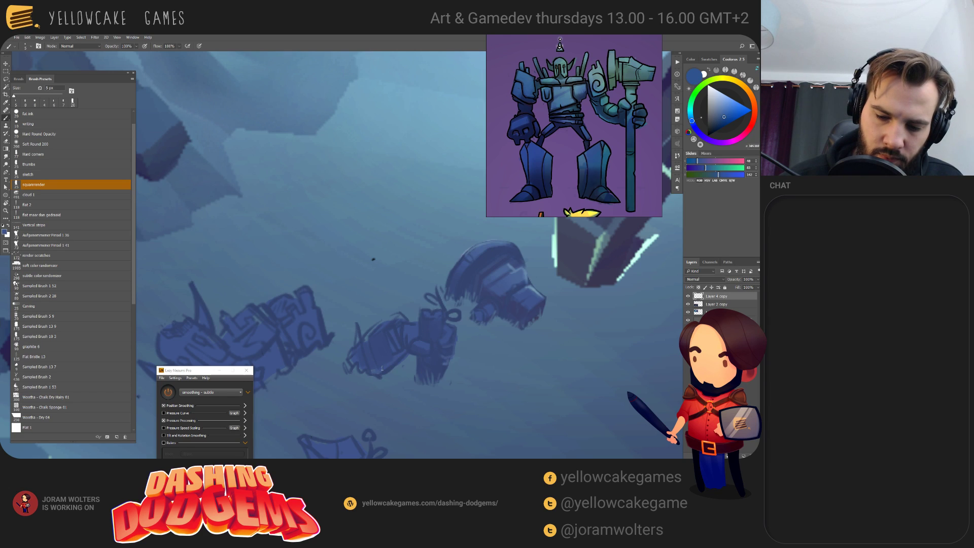
- Pick darker and lighter blues from the sketch and fine-tune the brush size
{"action": "left_click", "coordinate": [391, 335], "text": "alt"}
{"action": "key", "text": "bracketright"}
{"action": "key", "text": "bracketright"}
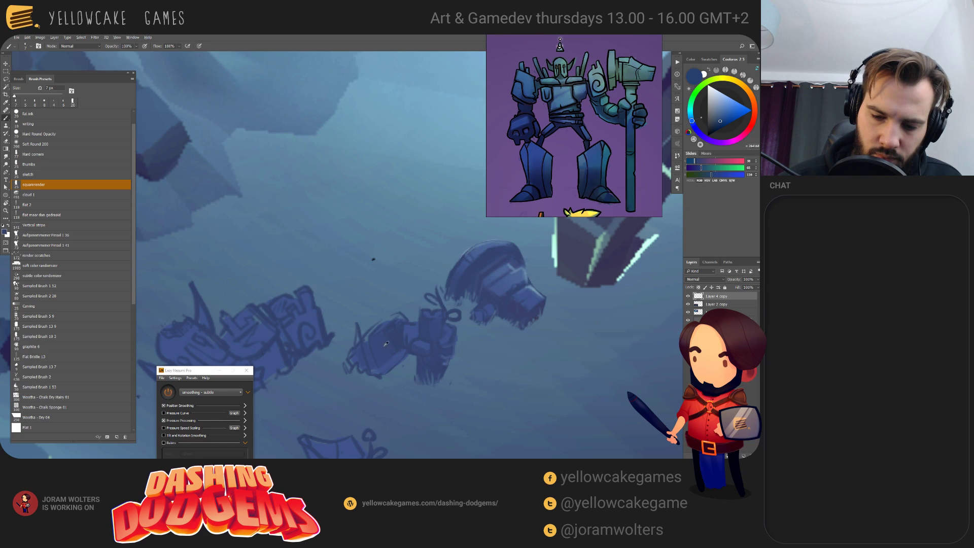
{"action": "left_click", "coordinate": [393, 328], "text": "alt"}
{"action": "left_click", "coordinate": [375, 332], "text": "alt"}
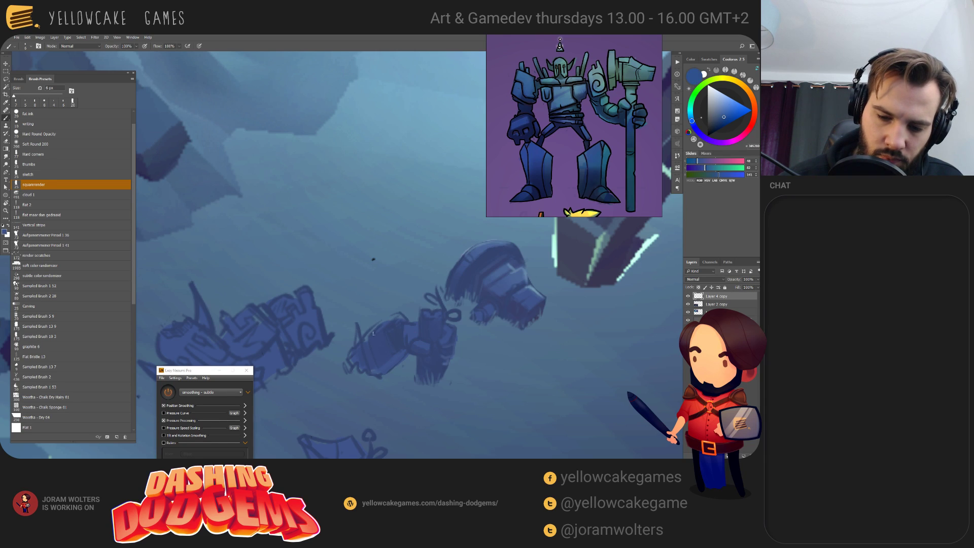
{"action": "key", "text": "bracketleft"}
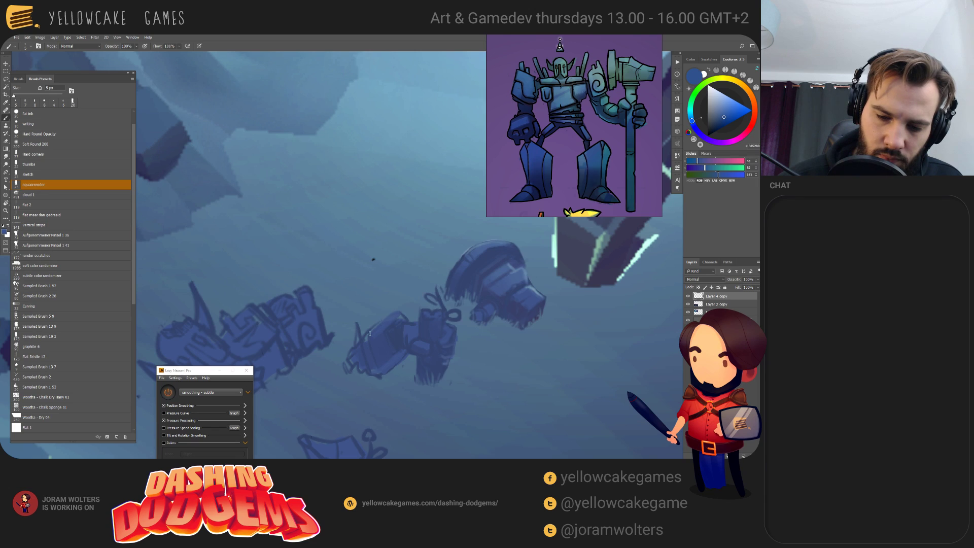
- Erase the stray dark strokes along the wreck's lower-left edge
{"action": "key", "text": "e"}
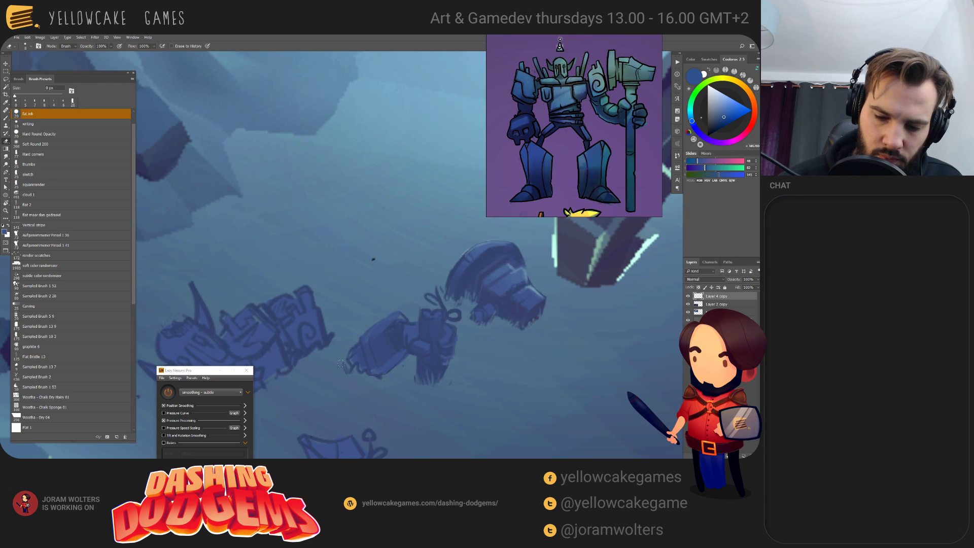
{"action": "mouse_move", "coordinate": [350, 363]}
{"action": "left_mouse_down"}
{"action": "mouse_move", "coordinate": [392, 381]}
{"action": "mouse_move", "coordinate": [365, 349]}
{"action": "mouse_move", "coordinate": [382, 377]}
{"action": "mouse_move", "coordinate": [379, 349]}
{"action": "mouse_move", "coordinate": [369, 373]}
{"action": "mouse_move", "coordinate": [359, 341]}
{"action": "mouse_move", "coordinate": [360, 351]}
{"action": "mouse_move", "coordinate": [373, 331]}
{"action": "mouse_move", "coordinate": [359, 348]}
{"action": "left_mouse_up"}
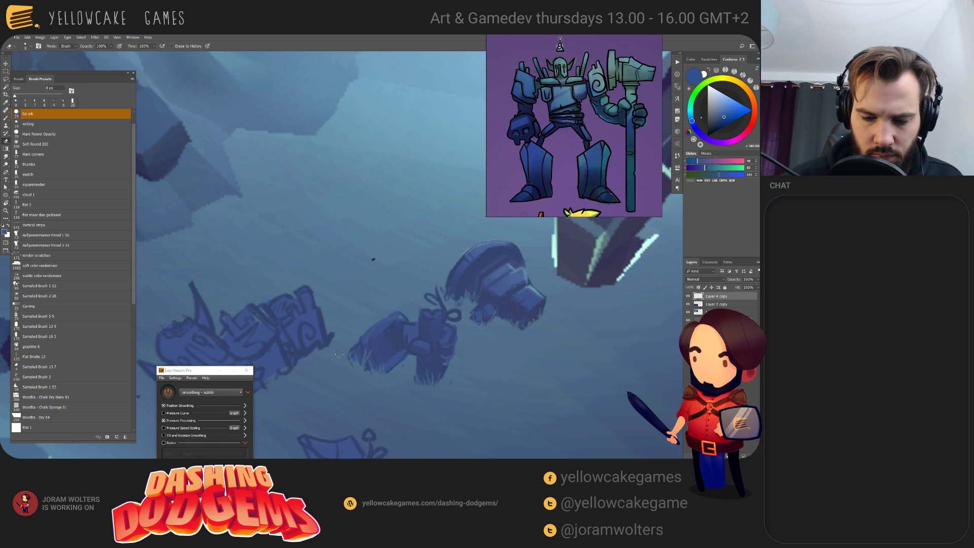
{"action": "left_click_drag", "start_coordinate": [339, 355], "coordinate": [334, 357]}
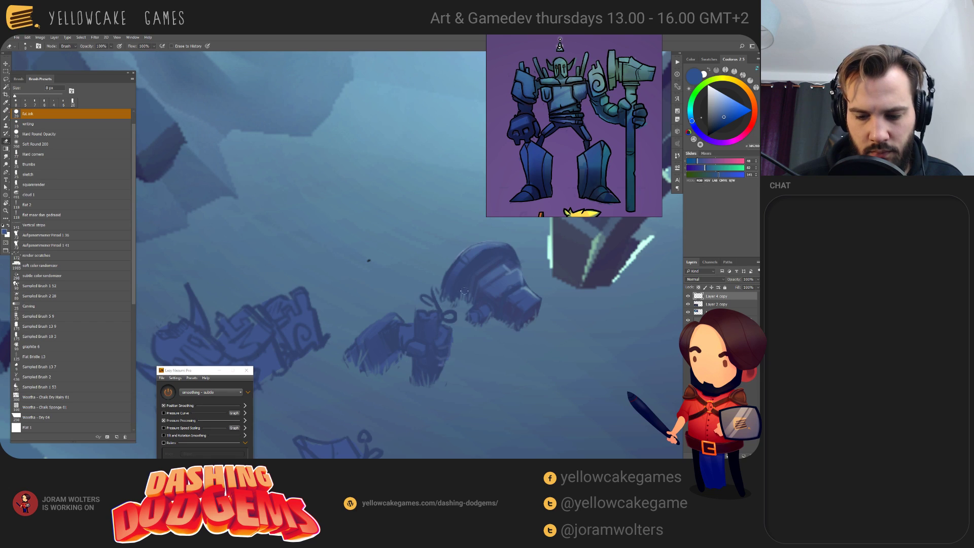
{"action": "left_click_drag", "start_coordinate": [425, 304], "coordinate": [429, 305]}
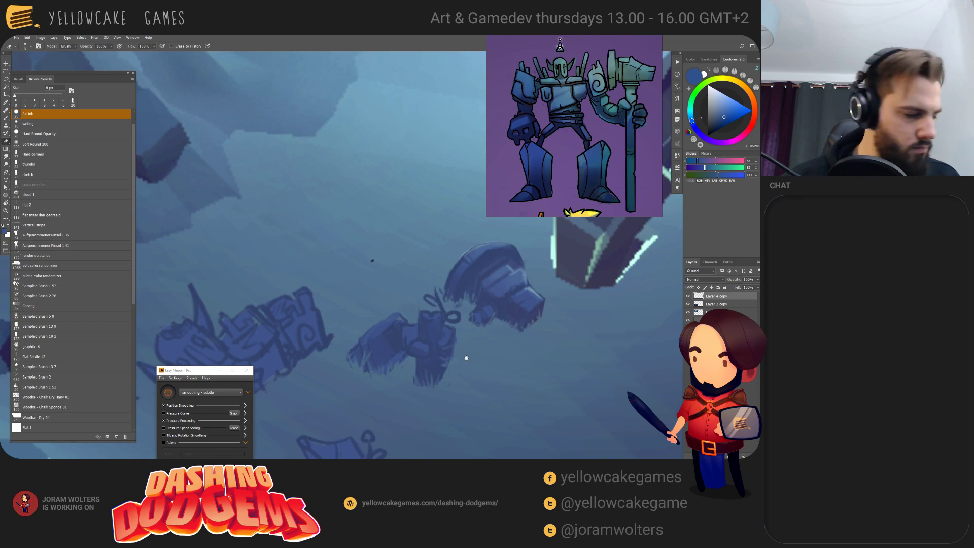
- Return to the squarerender brush and bring the area beside the robot's hand into view
{"action": "key", "text": "period"}
{"action": "key", "text": "b"}
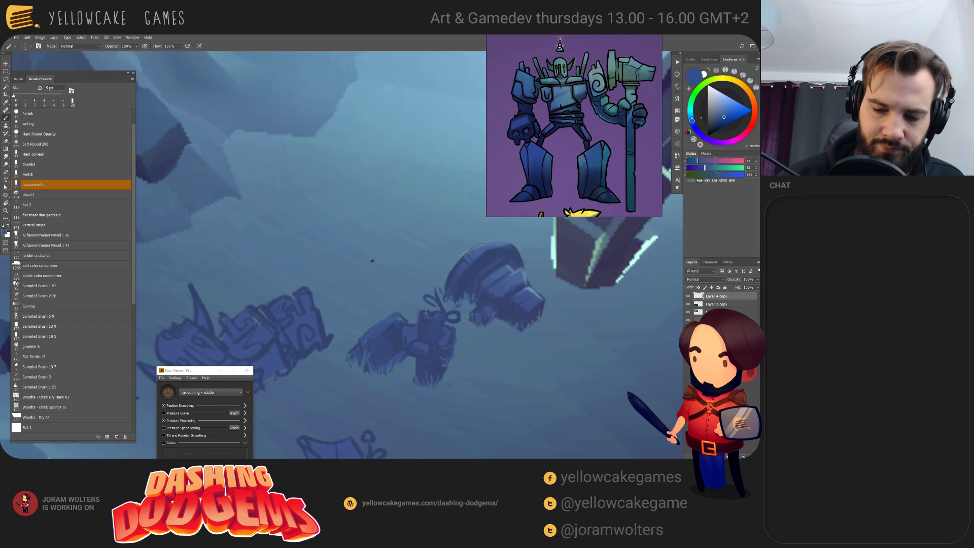
{"action": "left_click_drag", "start_coordinate": [426, 311], "coordinate": [380, 336]}
{"action": "left_click_drag", "start_coordinate": [526, 264], "coordinate": [437, 278]}
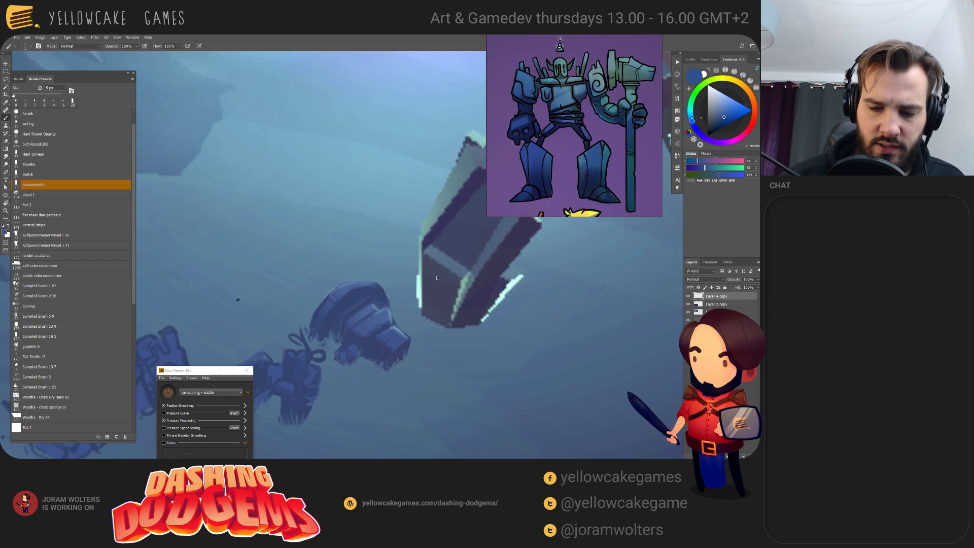
- Dab a light teal bud and paint a dark teal stem near the robot's hand
{"action": "left_click", "coordinate": [421, 283], "text": "alt"}
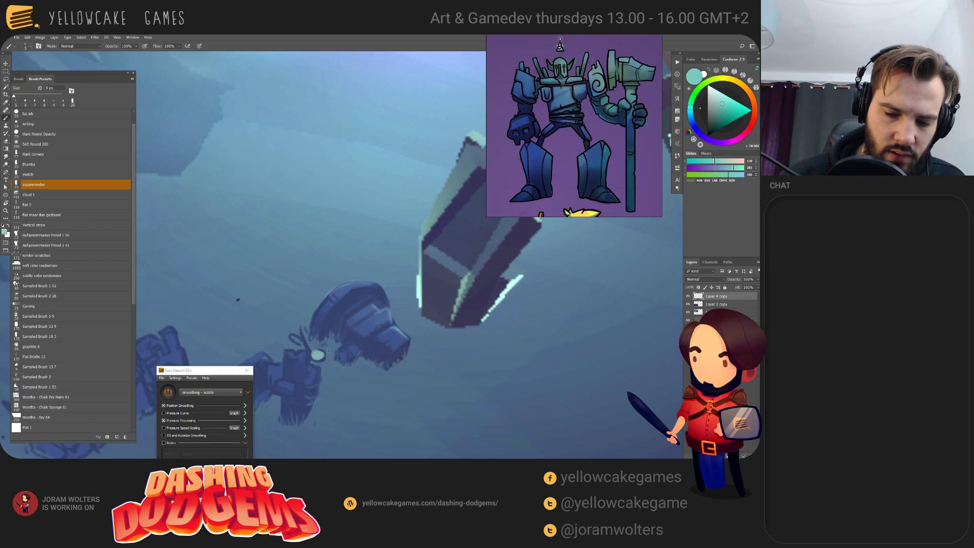
{"action": "mouse_move", "coordinate": [320, 355]}
{"action": "left_mouse_down"}
{"action": "mouse_move", "coordinate": [294, 340]}
{"action": "mouse_move", "coordinate": [308, 343]}
{"action": "left_mouse_up"}
{"action": "left_click", "coordinate": [314, 349], "text": "alt"}
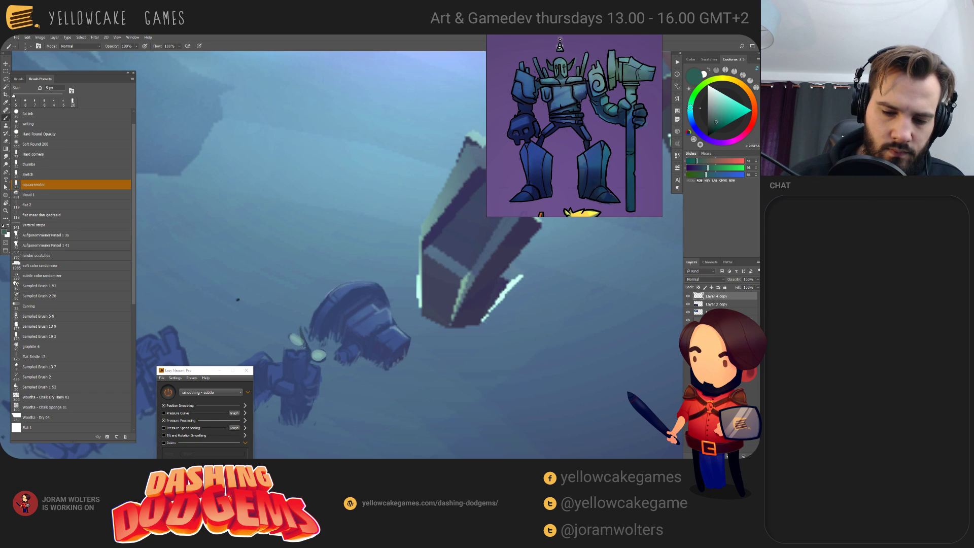
{"action": "left_click_drag", "start_coordinate": [301, 326], "coordinate": [307, 341]}
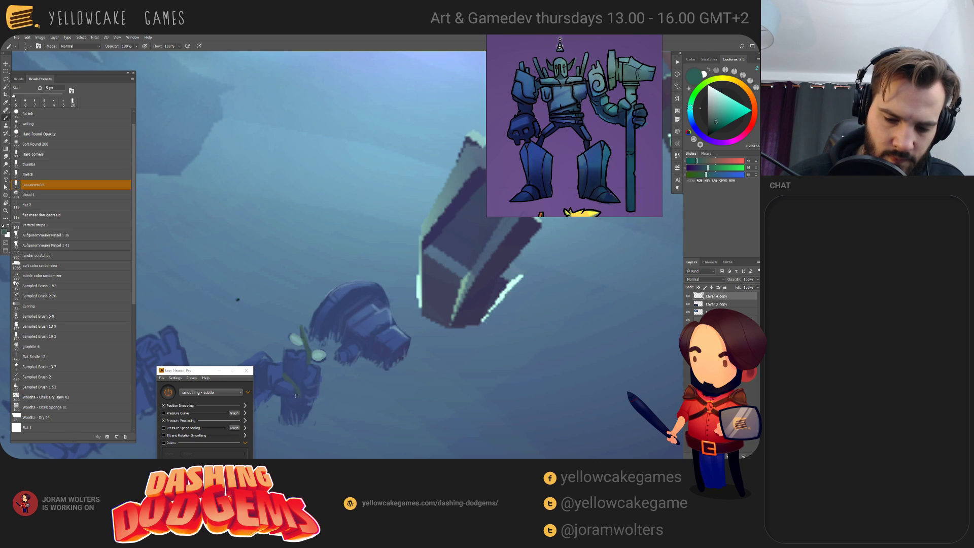
- Try darkening the sprout stem with dark teal, then undo those strokes
{"action": "left_click", "coordinate": [302, 426], "text": "alt"}
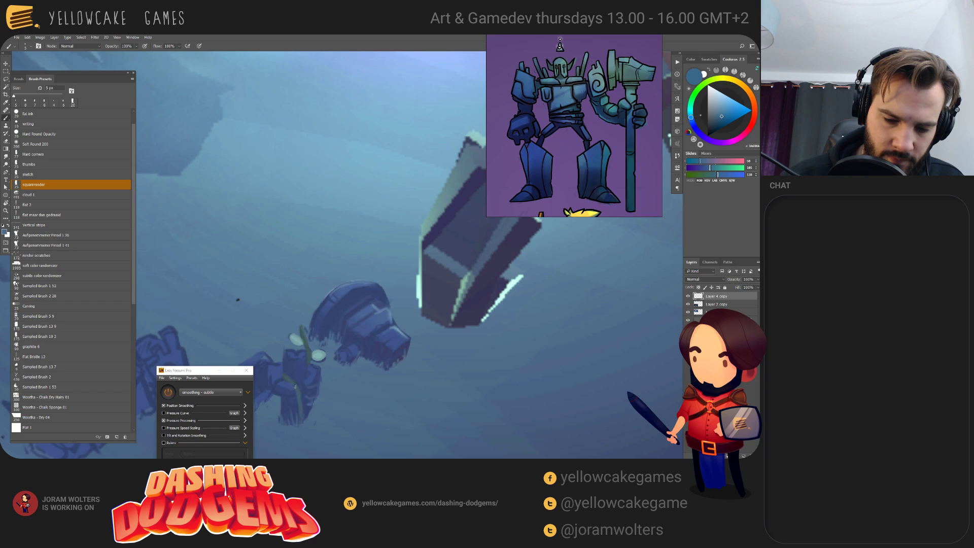
{"action": "left_click", "coordinate": [308, 352], "text": "alt"}
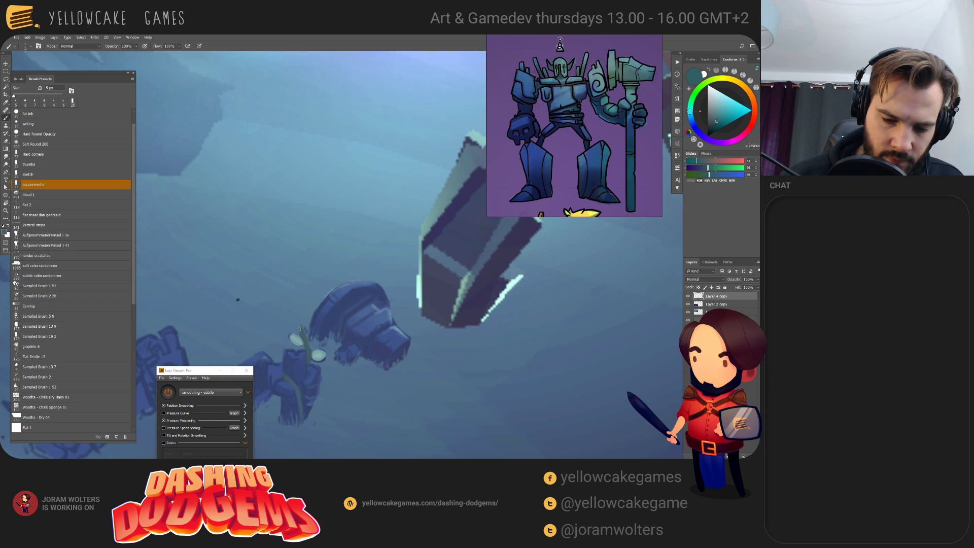
{"action": "left_click_drag", "start_coordinate": [303, 345], "coordinate": [297, 336]}
{"action": "key", "text": "ctrl+z"}
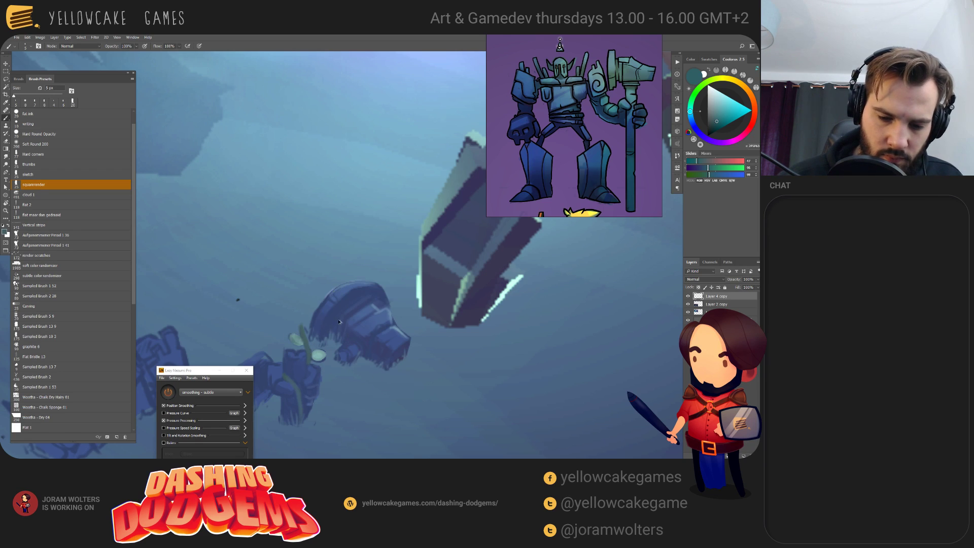
- Add near-white glowing highlights to the sprout's tip
{"action": "mouse_move", "coordinate": [469, 351]}
{"action": "left_mouse_down"}
{"action": "mouse_move", "coordinate": [172, 128]}
{"action": "mouse_move", "coordinate": [386, 329]}
{"action": "mouse_move", "coordinate": [435, 287]}
{"action": "left_mouse_up"}
{"action": "left_click", "coordinate": [171, 129], "text": "alt"}
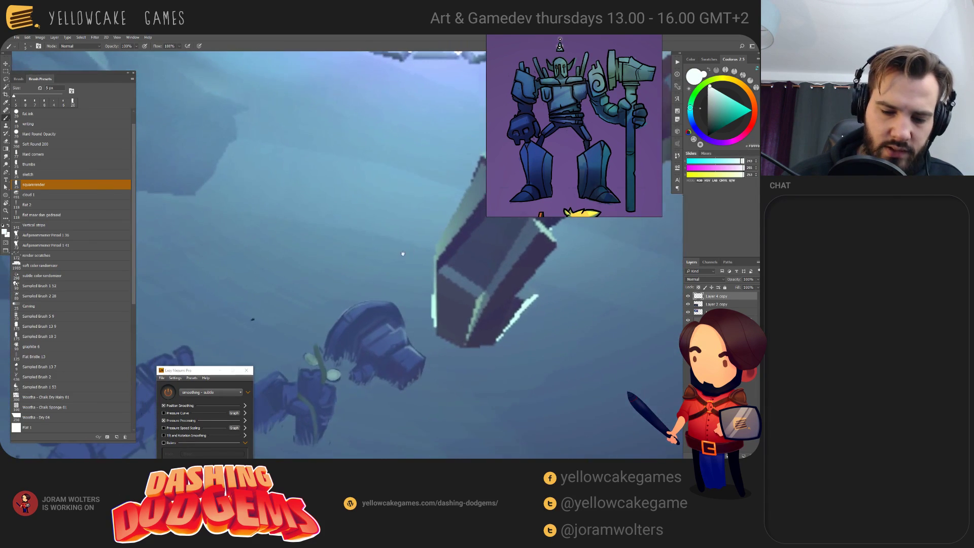
{"action": "left_click_drag", "start_coordinate": [310, 345], "coordinate": [314, 338]}
- Sample the glow colour from an existing sprout and set the brush to 3 px
{"action": "scroll", "coordinate": [504, 309], "scroll_direction": "up", "scroll_amount": 3}
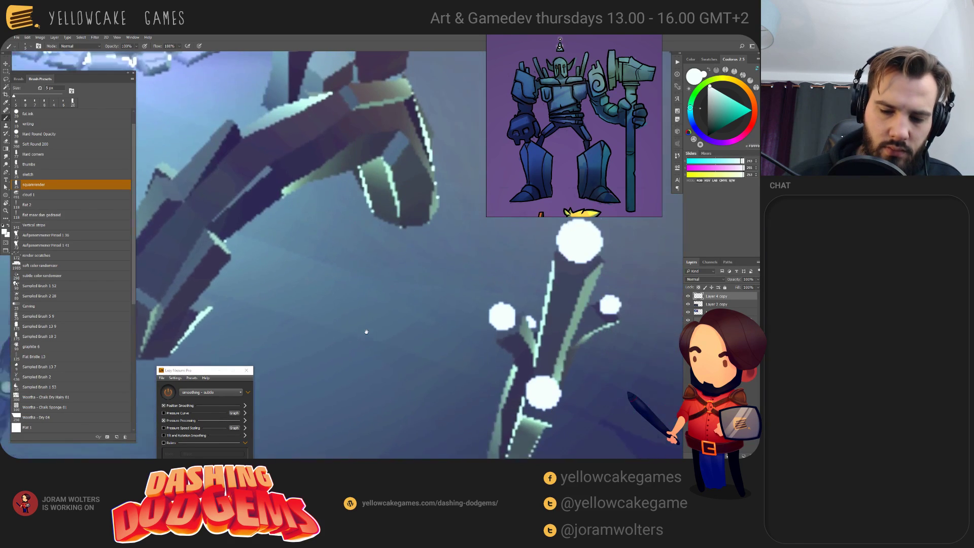
{"action": "left_click_drag", "start_coordinate": [558, 194], "coordinate": [449, 248]}
{"action": "left_click", "coordinate": [449, 249], "text": "alt"}
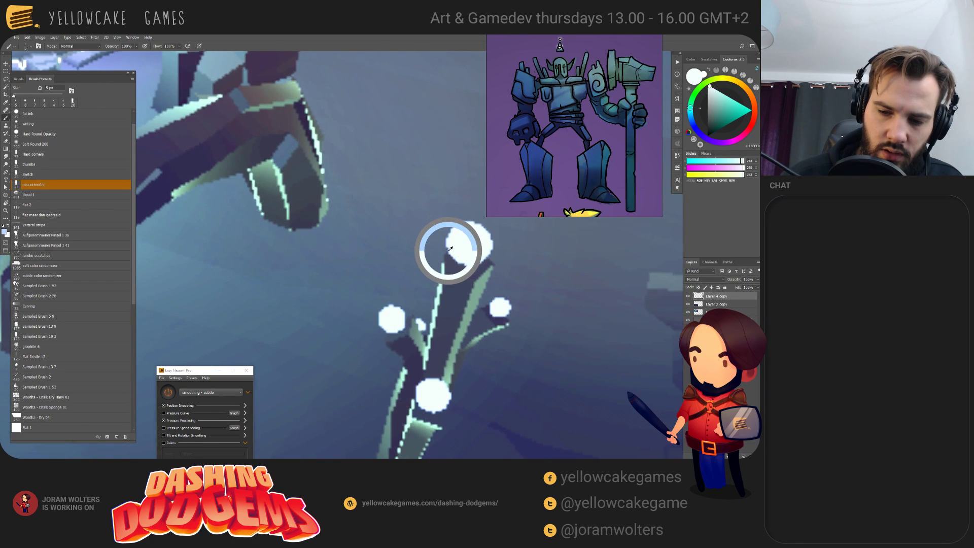
{"action": "scroll", "coordinate": [526, 288], "scroll_direction": "down", "scroll_amount": 5}
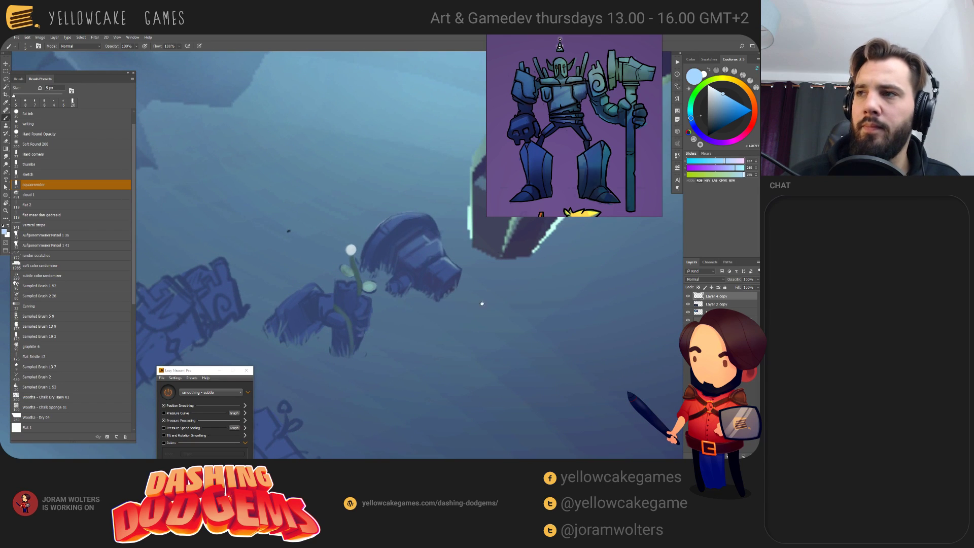
{"action": "left_click_drag", "start_coordinate": [482, 303], "coordinate": [505, 322]}
{"action": "key", "text": "bracketleft"}
{"action": "key", "text": "bracketleft"}
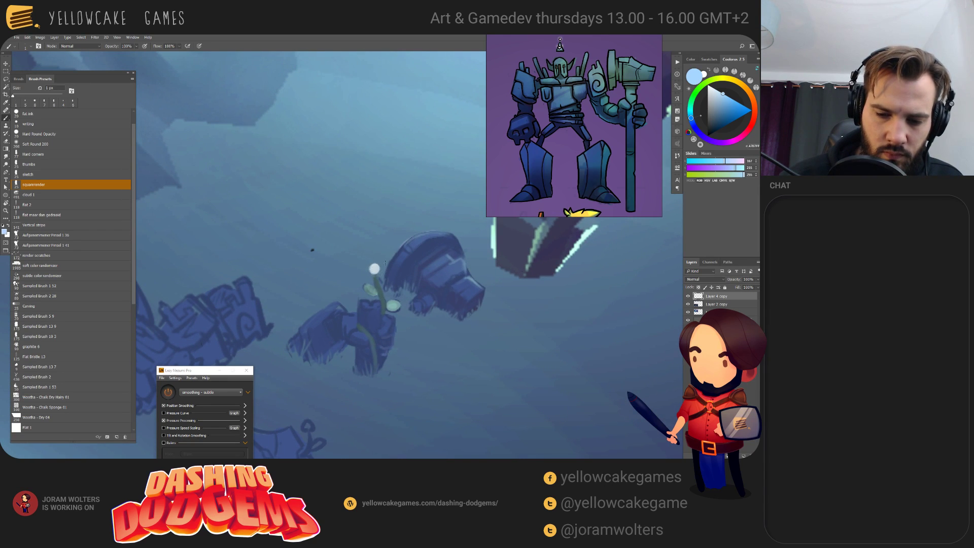
{"action": "scroll", "coordinate": [384, 274], "scroll_direction": "down", "scroll_amount": 5}
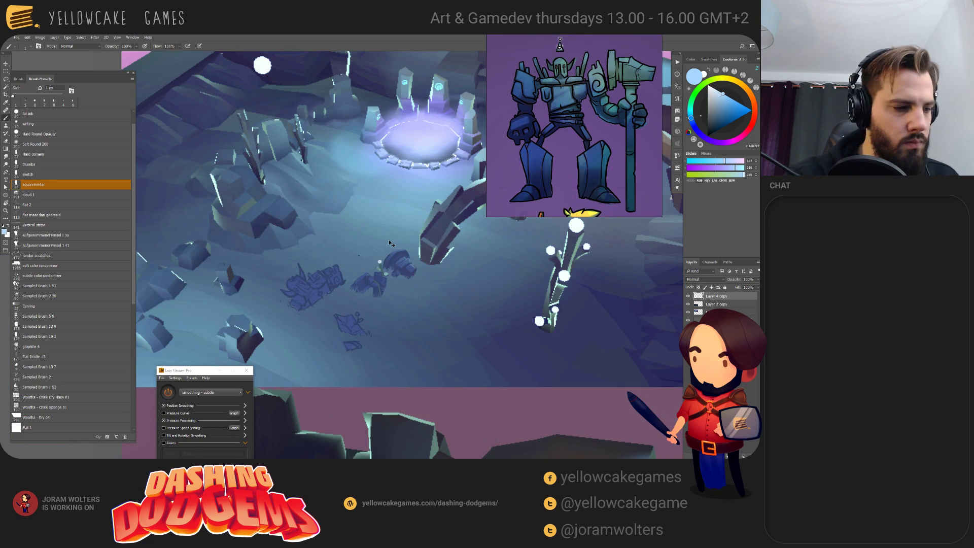
{"action": "scroll", "coordinate": [388, 240], "scroll_direction": "up", "scroll_amount": 5}
{"action": "left_click_drag", "start_coordinate": [389, 240], "coordinate": [367, 260]}
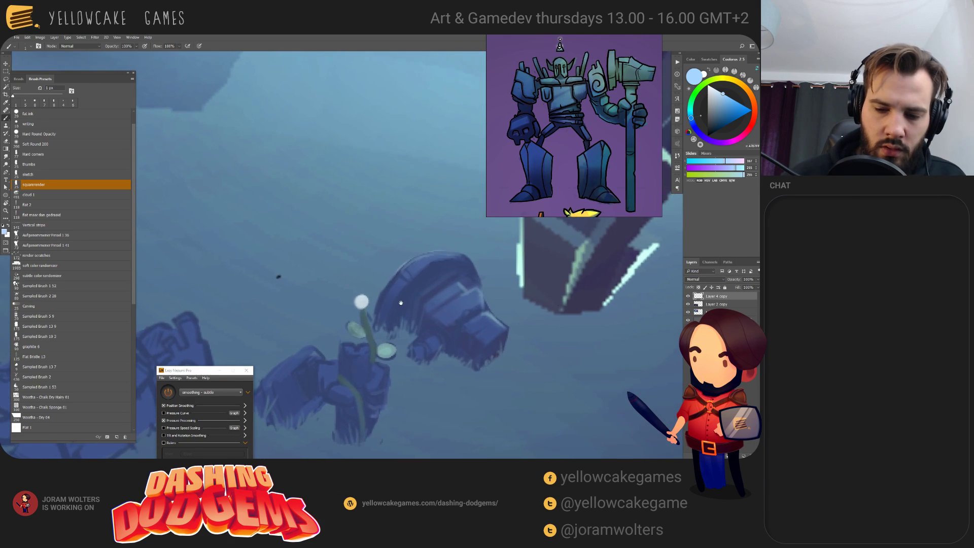
{"action": "key", "text": "bracketright"}
{"action": "key", "text": "bracketright"}
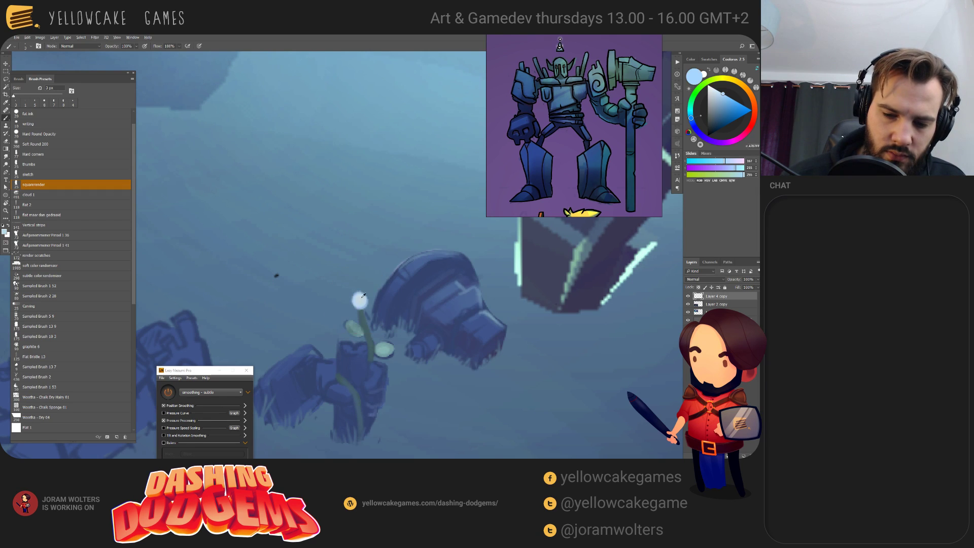
- Add pale sky-blue highlight strokes to the bloom with a 4 px brush
{"action": "left_click", "coordinate": [360, 301], "text": "alt"}
{"action": "left_click", "coordinate": [359, 300], "text": "alt"}
{"action": "left_click_drag", "start_coordinate": [345, 347], "coordinate": [354, 336]}
{"action": "key", "text": "bracketright"}
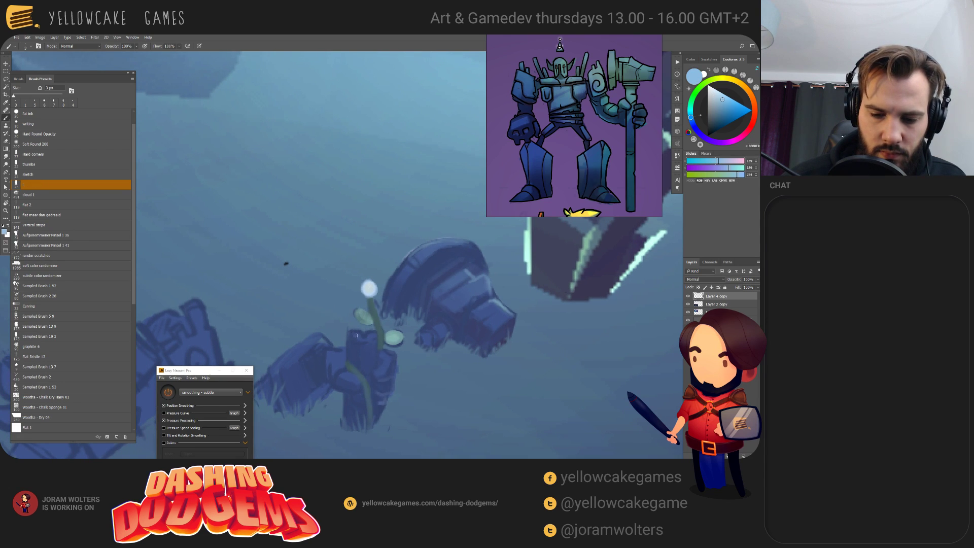
{"action": "mouse_move", "coordinate": [351, 337]}
{"action": "left_mouse_down"}
{"action": "mouse_move", "coordinate": [373, 333]}
{"action": "mouse_move", "coordinate": [351, 336]}
{"action": "mouse_move", "coordinate": [361, 336]}
{"action": "left_mouse_up"}
{"action": "key", "text": "bracketright"}
{"action": "left_click", "coordinate": [357, 340], "text": "alt"}
{"action": "key", "text": "bracketleft"}
{"action": "key", "text": "bracketleft"}
{"action": "key", "text": "bracketleft"}
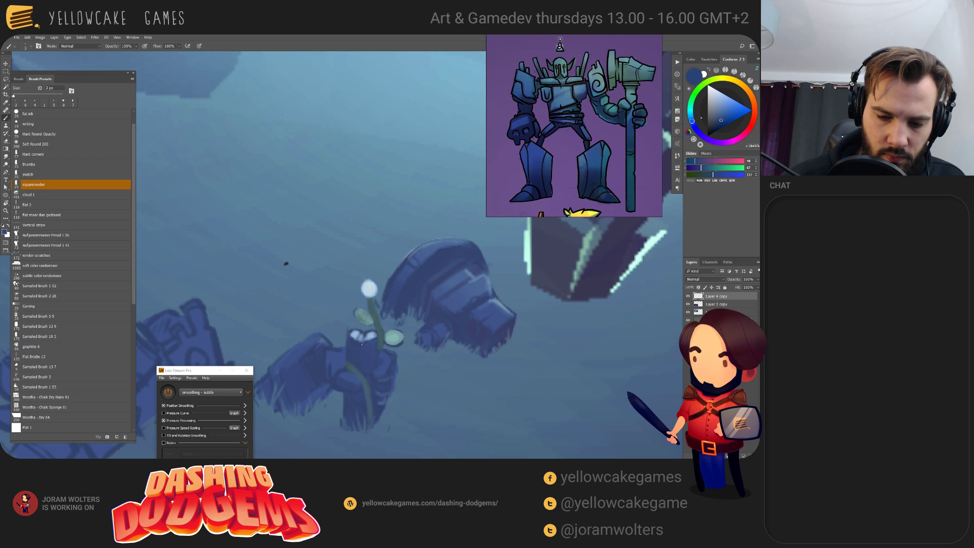
- Paint lighter teal strokes over the sprout's left leaf with a 4-6 px brush
{"action": "left_click_drag", "start_coordinate": [433, 341], "coordinate": [437, 337]}
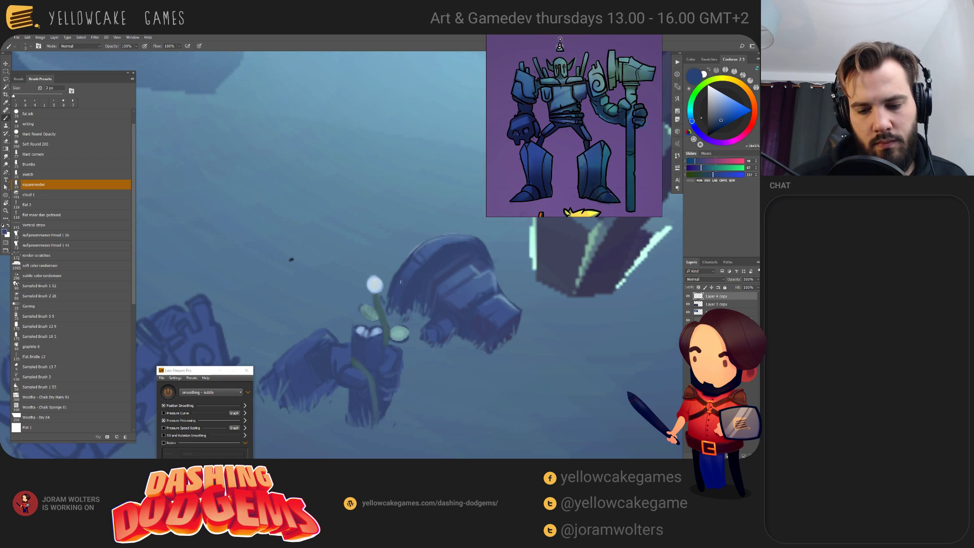
{"action": "left_click", "coordinate": [376, 284], "text": "alt"}
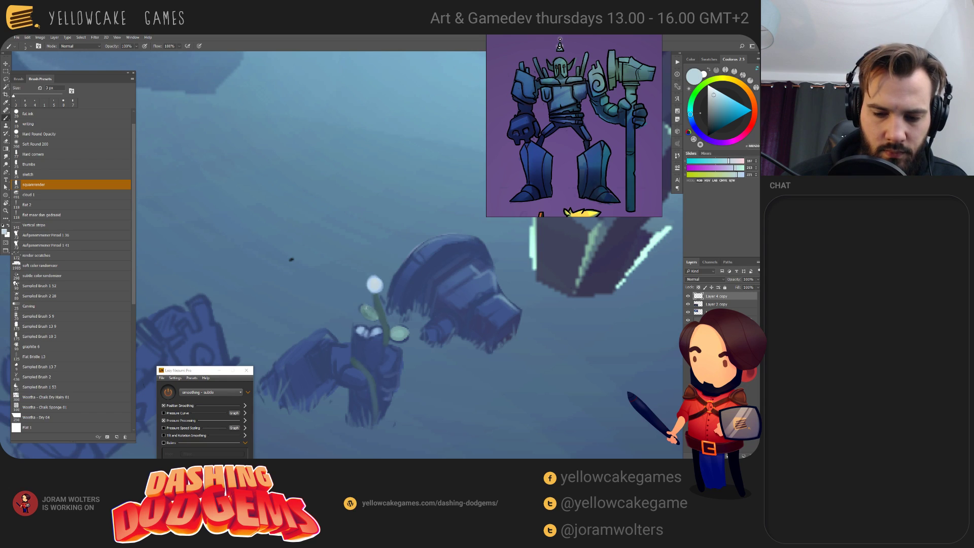
{"action": "left_click", "coordinate": [367, 309], "text": "alt"}
{"action": "key", "text": "bracketright"}
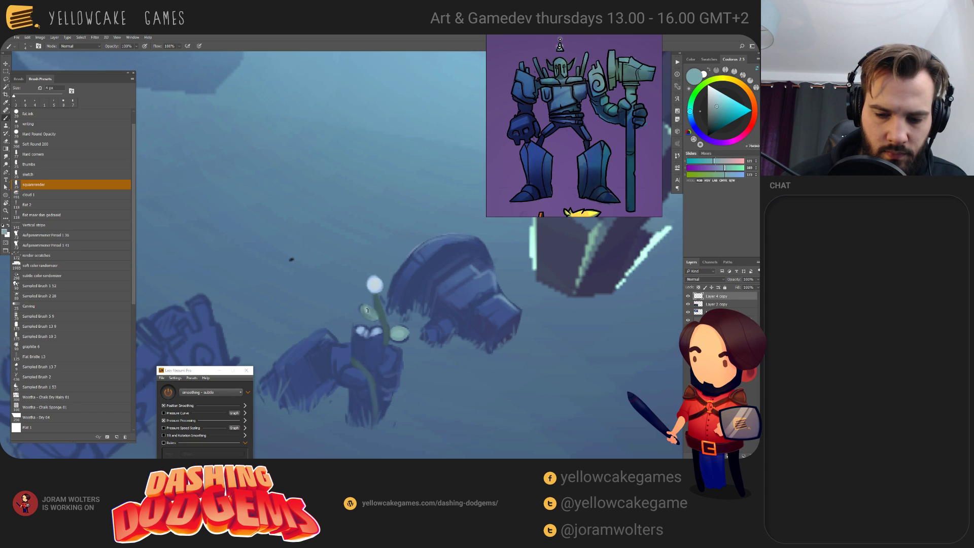
{"action": "left_click_drag", "start_coordinate": [367, 311], "coordinate": [372, 316]}
{"action": "key", "text": "bracketright"}
{"action": "key", "text": "bracketright"}
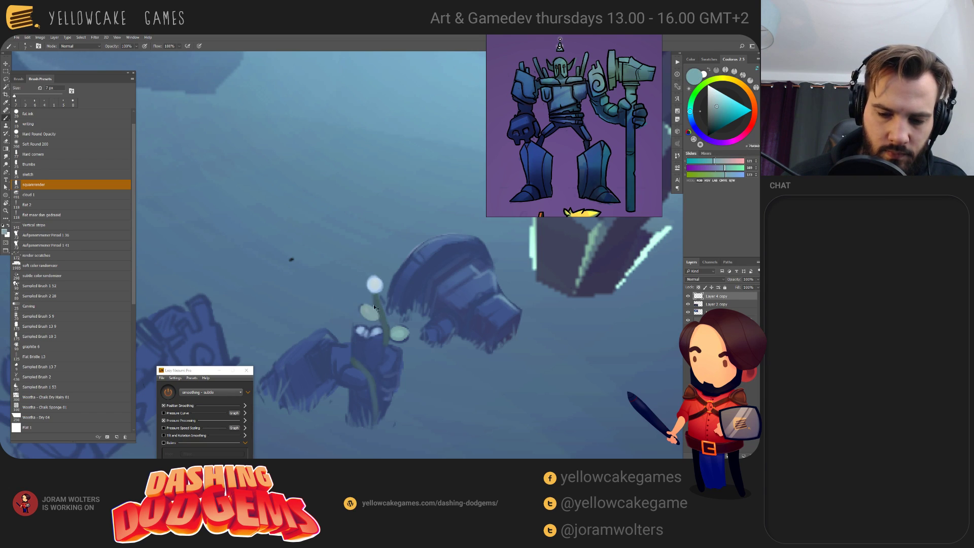
{"action": "key", "text": "bracketright"}
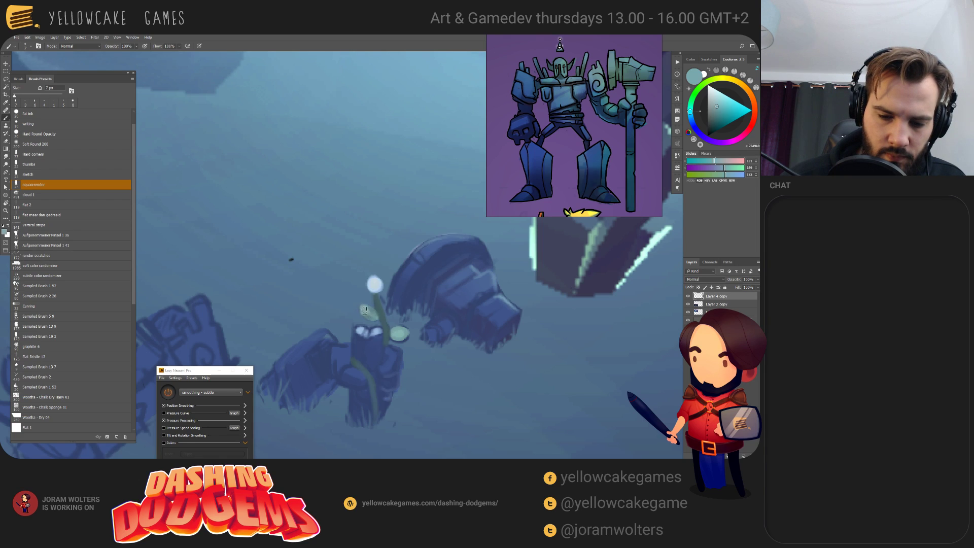
{"action": "left_click_drag", "start_coordinate": [368, 311], "coordinate": [364, 314]}
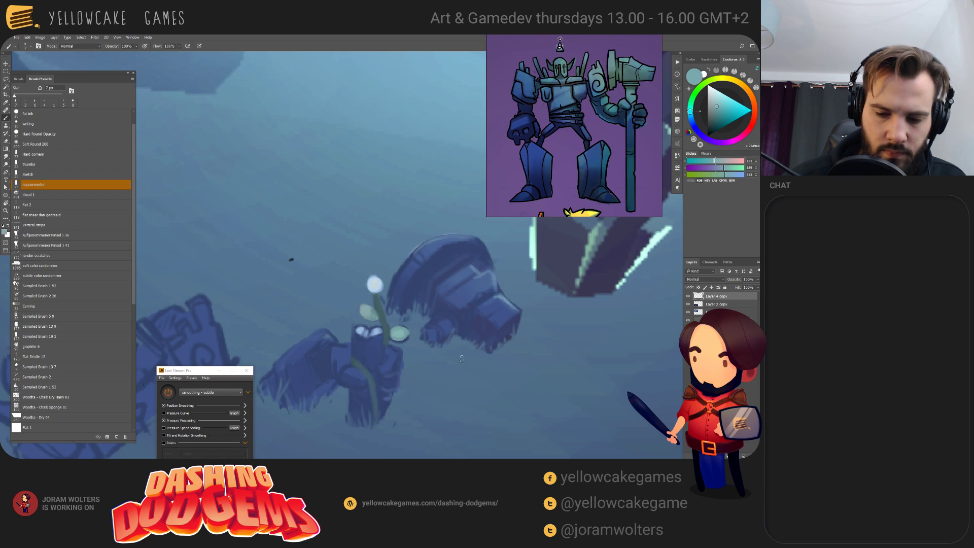
- Erase stray bits around the flower, then select the blue rock shapes
{"action": "key", "text": "e"}
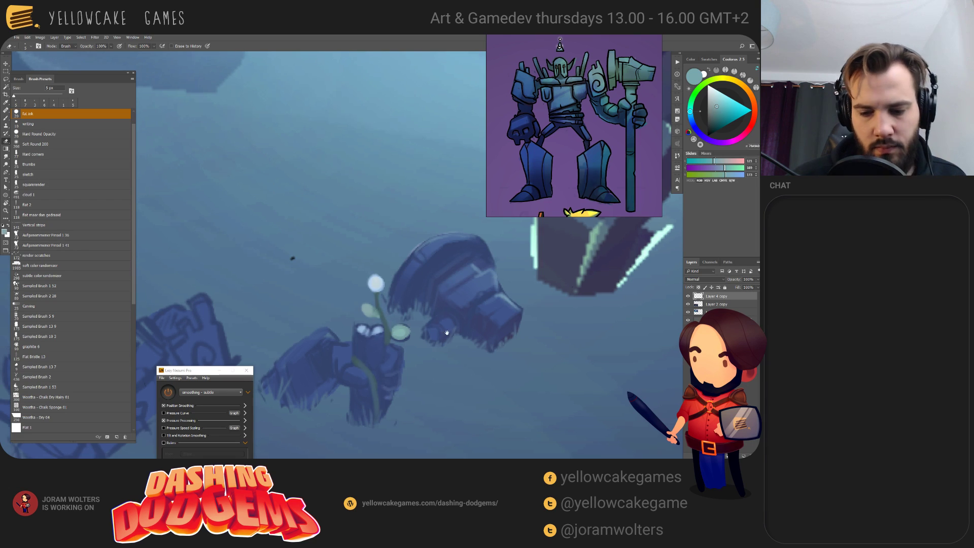
{"action": "left_click_drag", "start_coordinate": [380, 314], "coordinate": [384, 312]}
{"action": "key", "text": "b"}
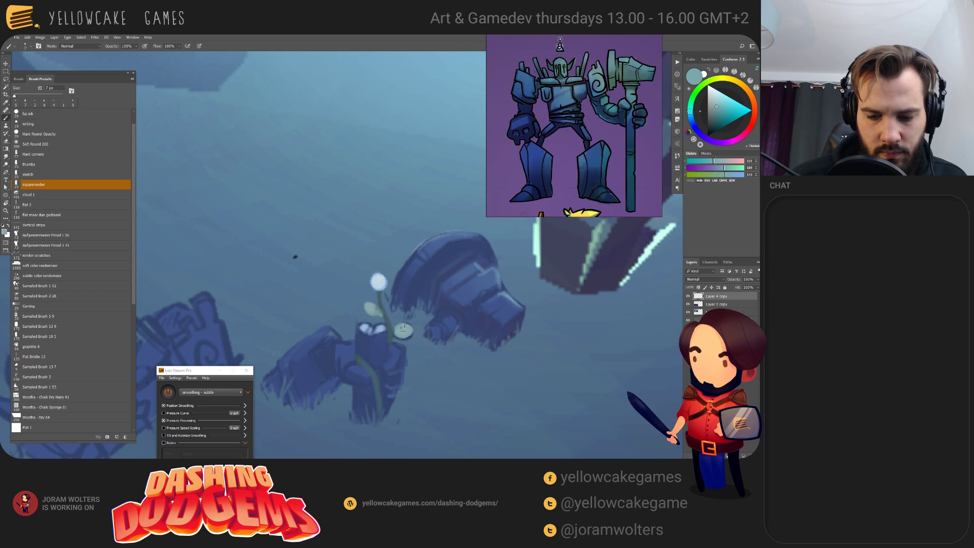
{"action": "left_click", "coordinate": [402, 331], "text": "alt"}
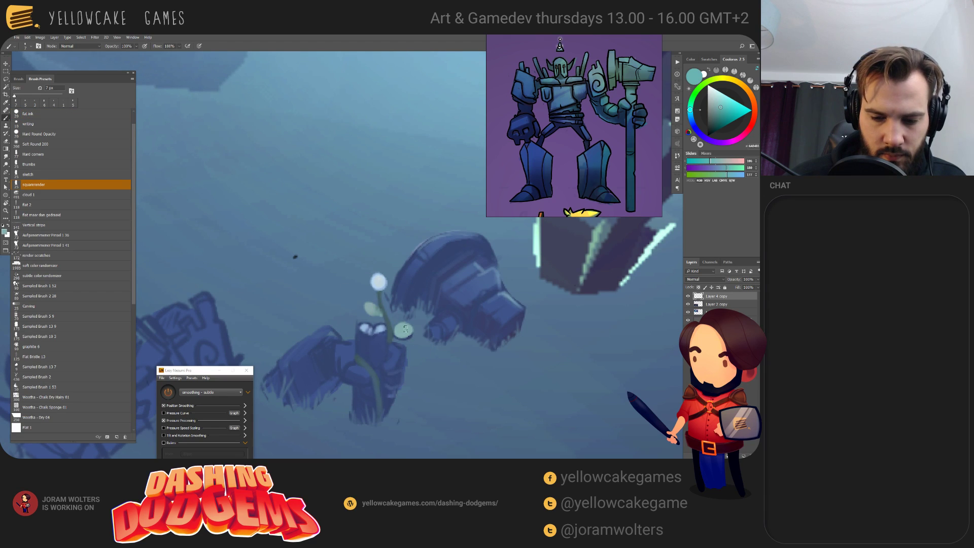
{"action": "key", "text": "e"}
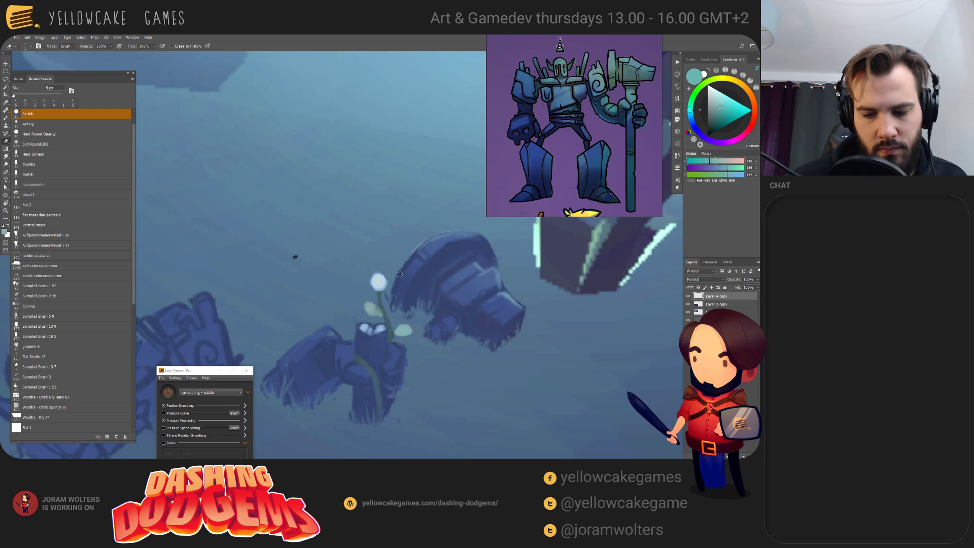
{"action": "key", "text": "b"}
{"action": "key", "text": "ctrl+h"}
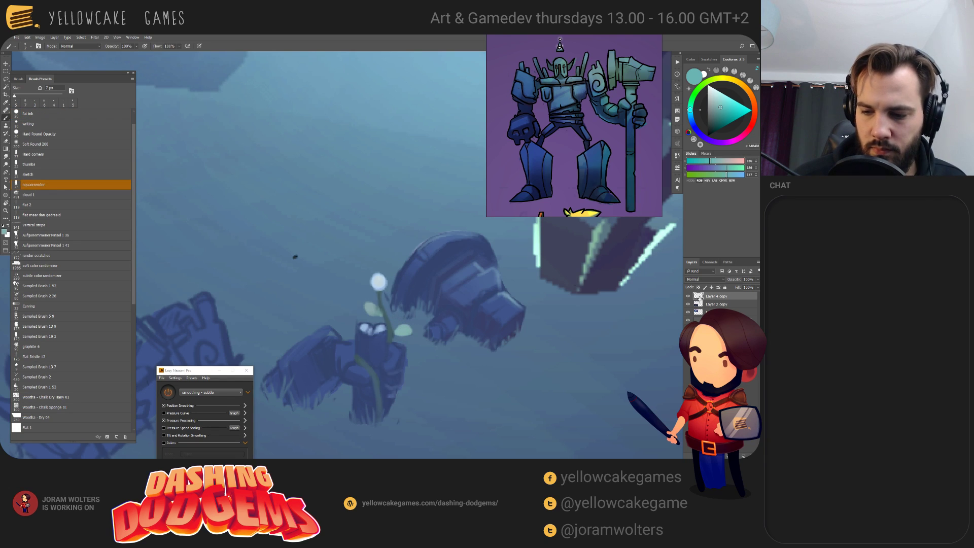
- Choose the Soft Round 200 brush and sample a dark blue from the rock
{"action": "left_click", "coordinate": [41, 145]}
{"action": "key", "text": "d"}
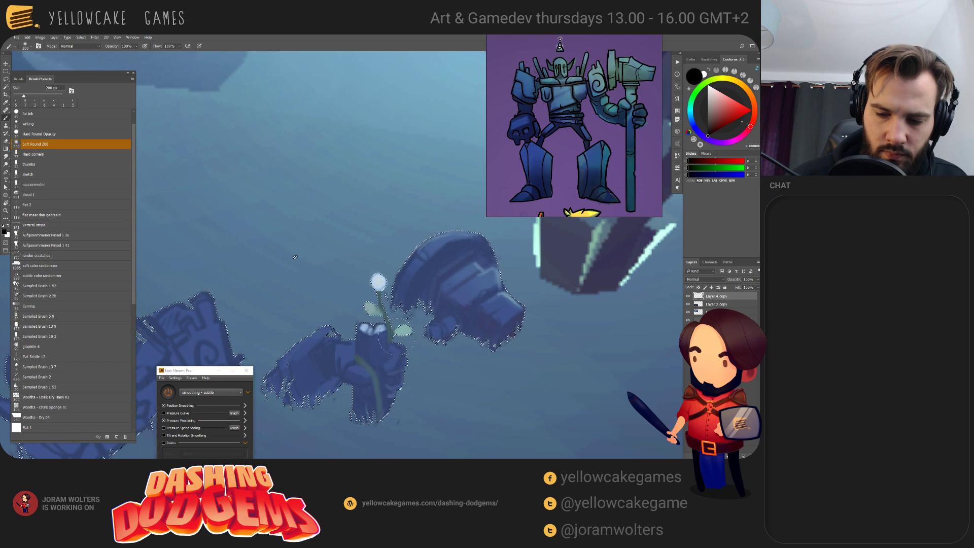
{"action": "left_click", "coordinate": [294, 257], "text": "alt"}
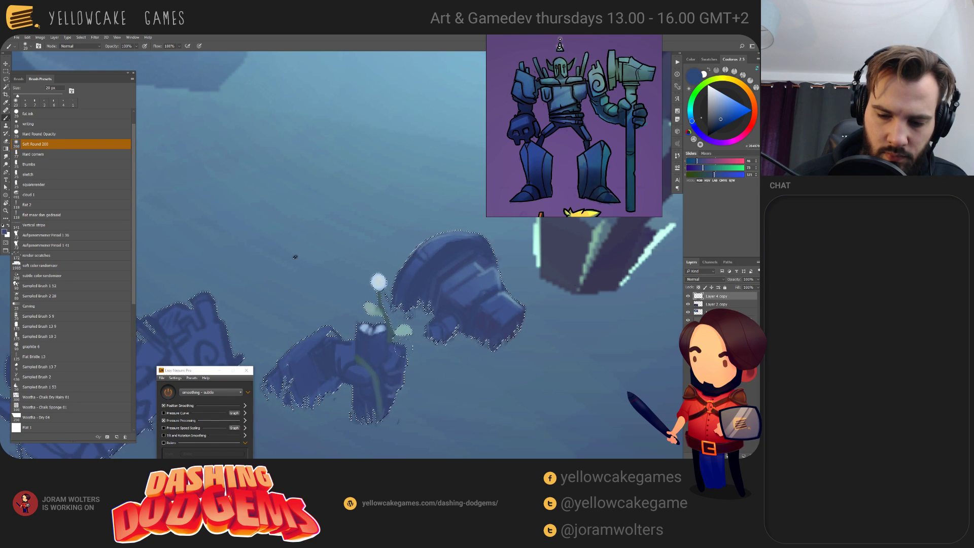
{"action": "key", "text": "d"}
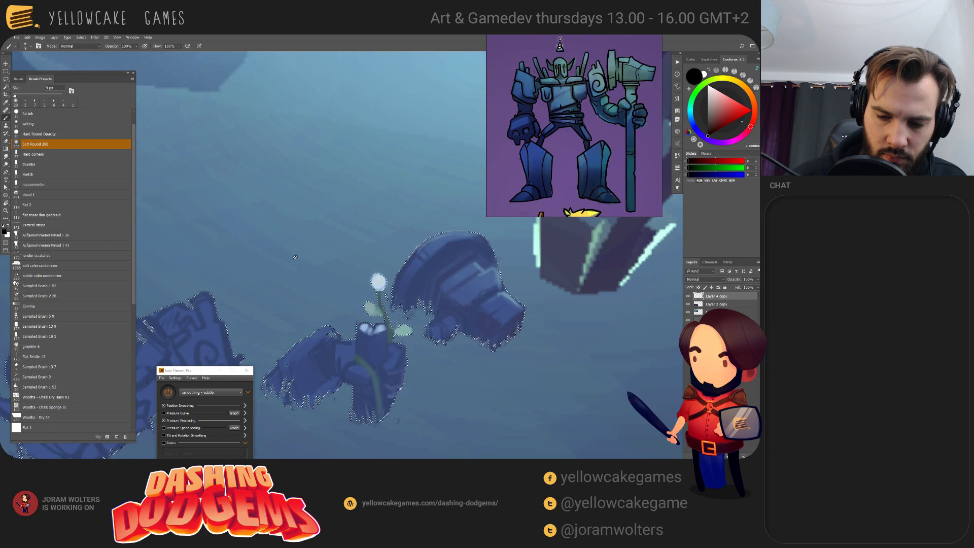
{"action": "left_click", "coordinate": [295, 257], "text": "alt"}
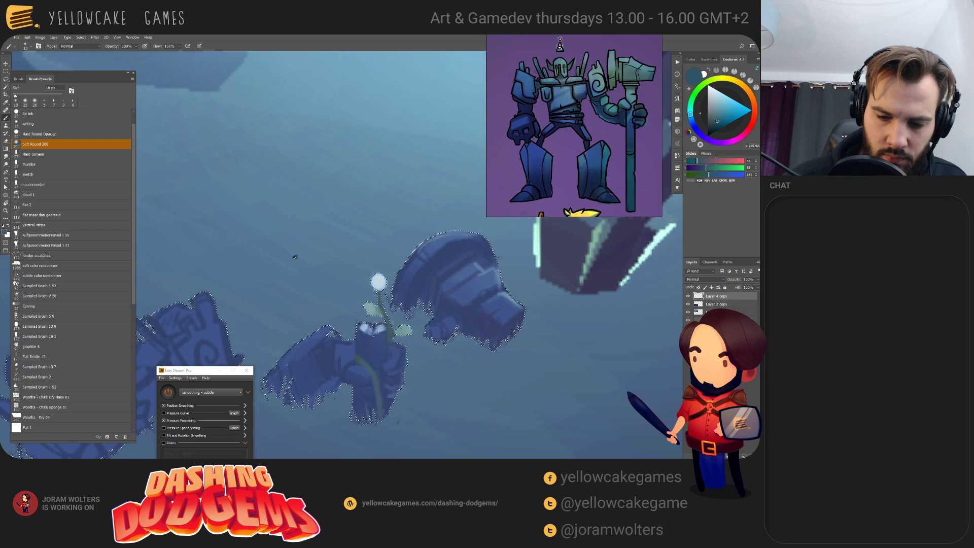
- Switch to a 20 px squarerender brush, swap back to dark blue, and deselect
{"action": "left_click", "coordinate": [56, 186]}
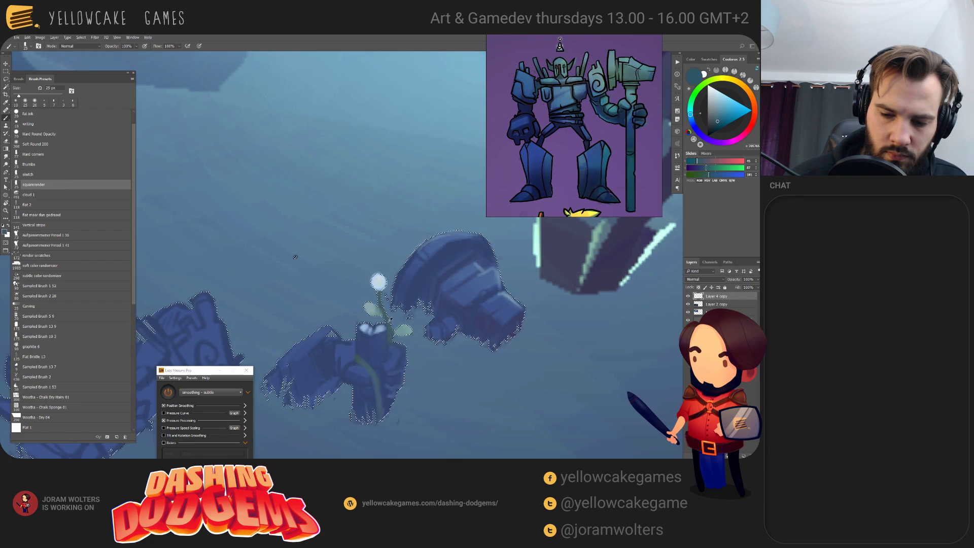
{"action": "key", "text": "bracketleft"}
{"action": "left_click", "coordinate": [295, 258], "text": "alt"}
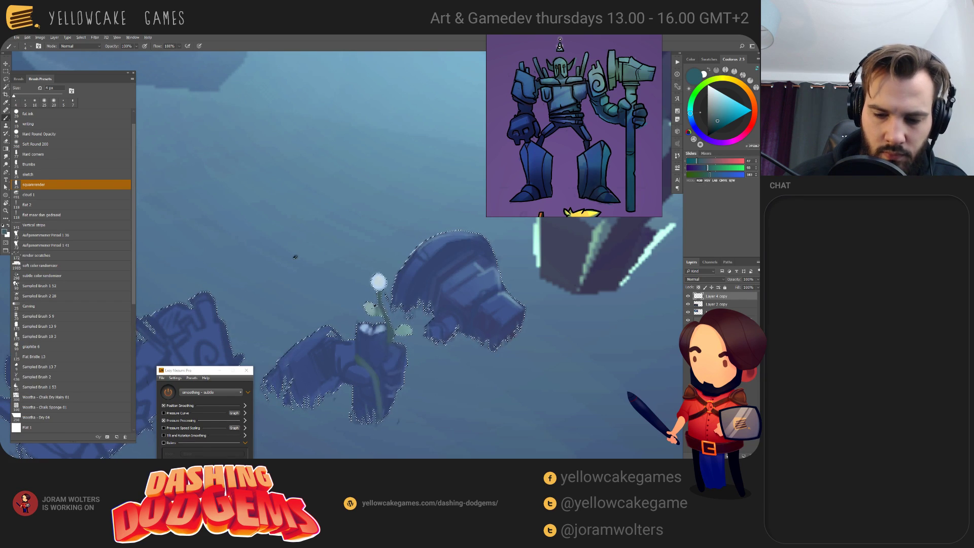
{"action": "left_click", "coordinate": [295, 257], "text": "alt"}
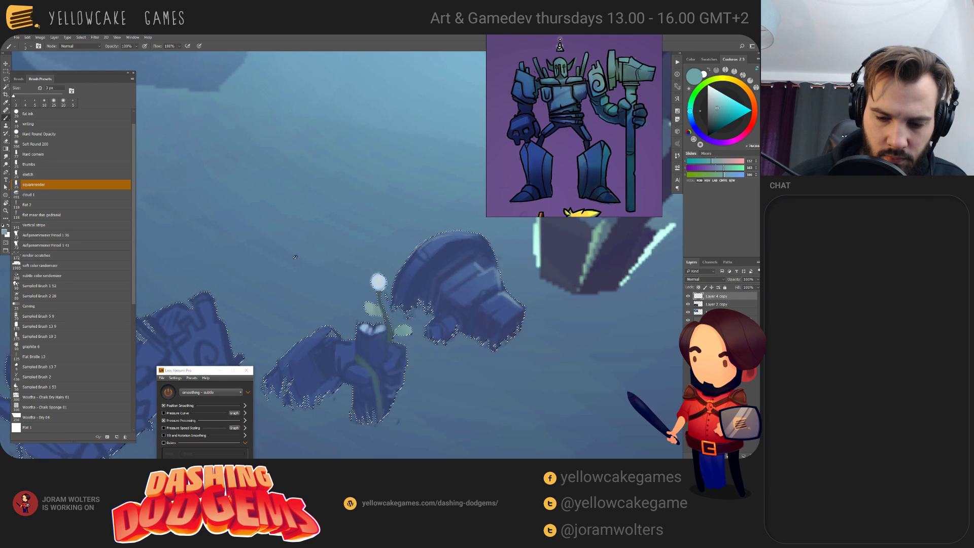
{"action": "key", "text": "x"}
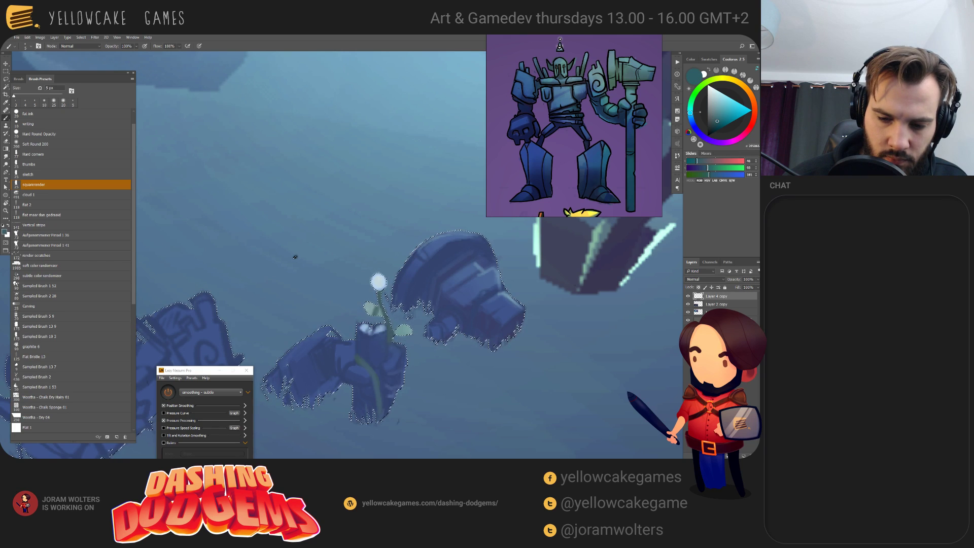
{"action": "key", "text": "bracketright"}
{"action": "key", "text": "ctrl+d"}
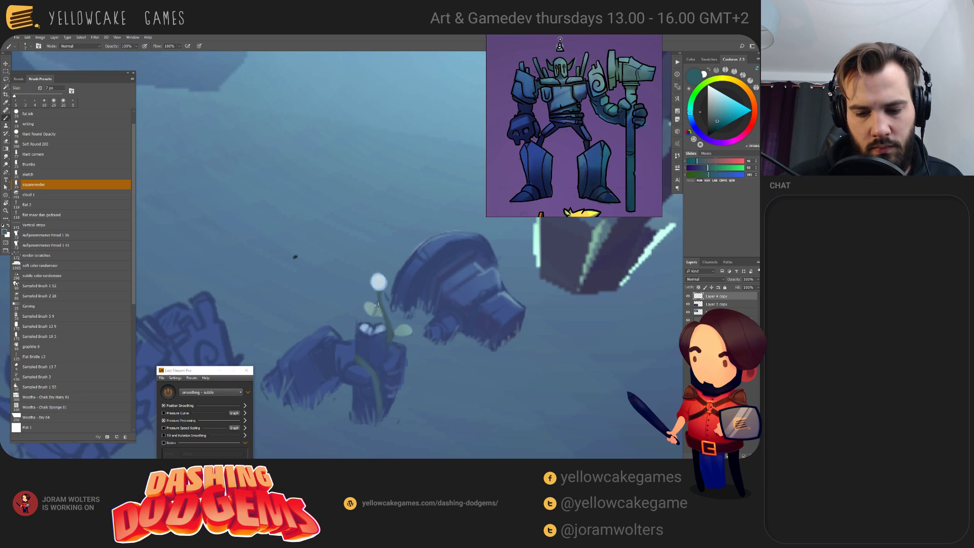
- Shrink the brush to 2 px and paint a thin line along the flower stem
{"action": "key", "text": "bracketright"}
{"action": "key", "text": "bracketright"}
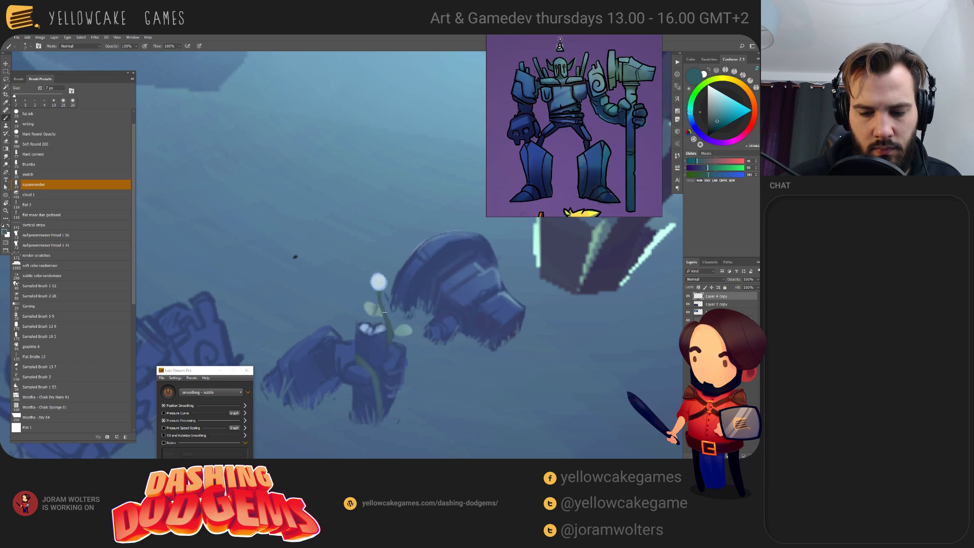
{"action": "key", "text": "bracketleft"}
{"action": "key", "text": "bracketleft"}
{"action": "key", "text": "bracketleft"}
{"action": "key", "text": "bracketleft"}
{"action": "key", "text": "bracketleft"}
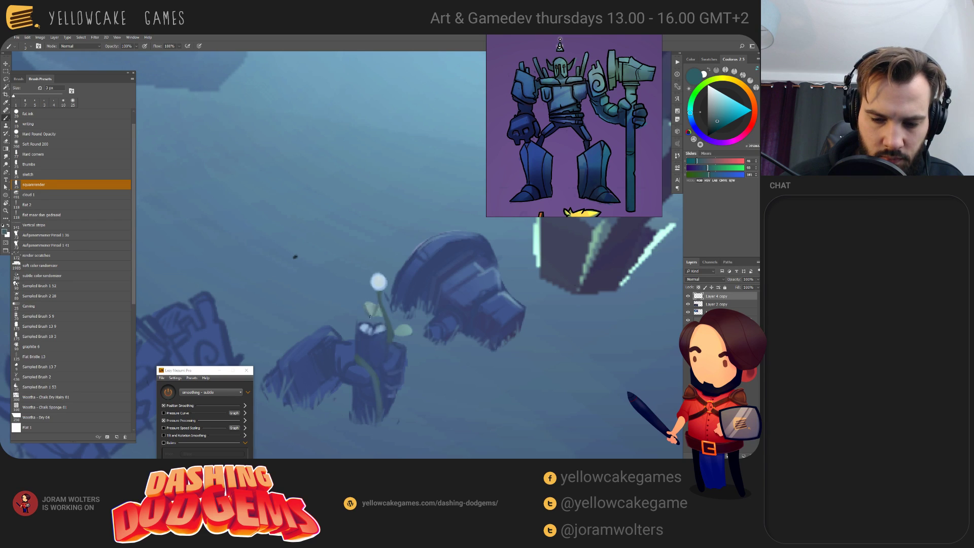
{"action": "key", "text": "bracketleft"}
{"action": "left_click_drag", "start_coordinate": [373, 317], "coordinate": [387, 315]}
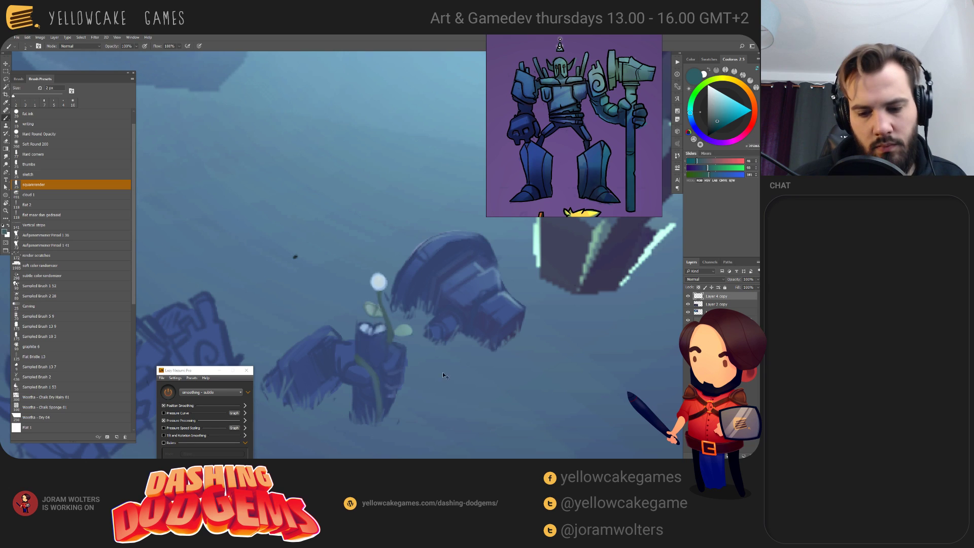
{"action": "left_click_drag", "start_coordinate": [405, 325], "coordinate": [410, 329]}
{"action": "scroll", "coordinate": [410, 329], "scroll_direction": "down", "scroll_amount": 3}
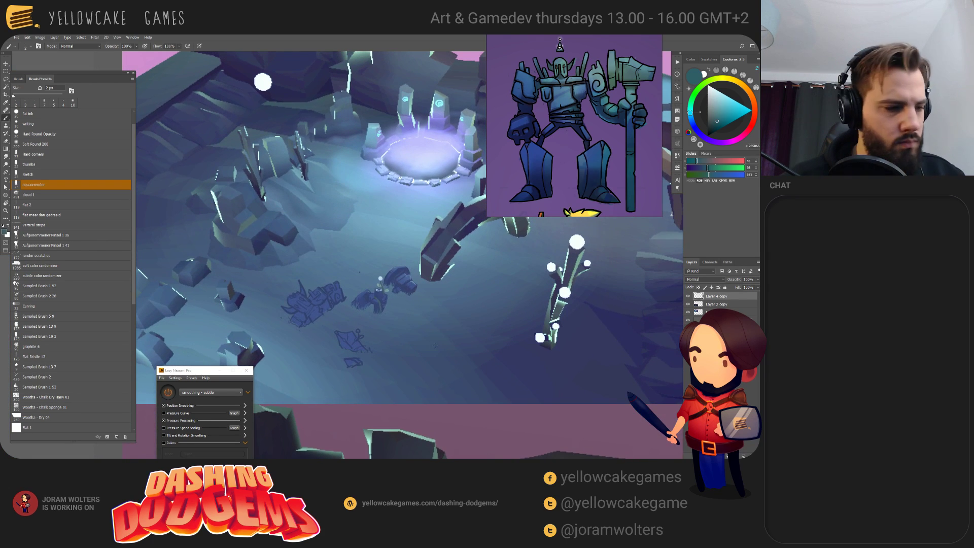
{"action": "scroll", "coordinate": [435, 345], "scroll_direction": "up", "scroll_amount": 3}
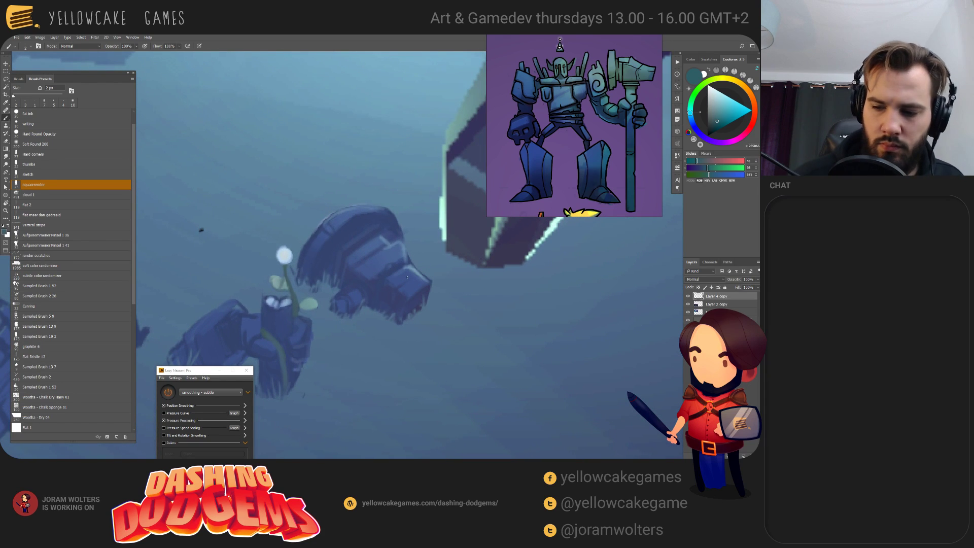
- Select the layer's rock and flower pixels and sample the glow's light blue with a 60 px soft brush
{"action": "left_click", "coordinate": [700, 298], "text": "ctrl"}
{"action": "key", "text": "a"}
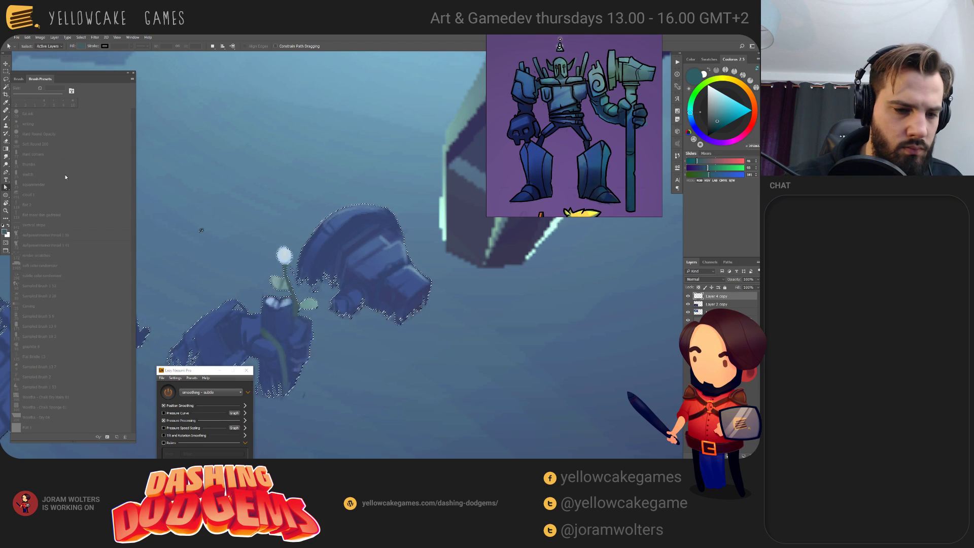
{"action": "key", "text": "b"}
{"action": "left_click", "coordinate": [51, 144]}
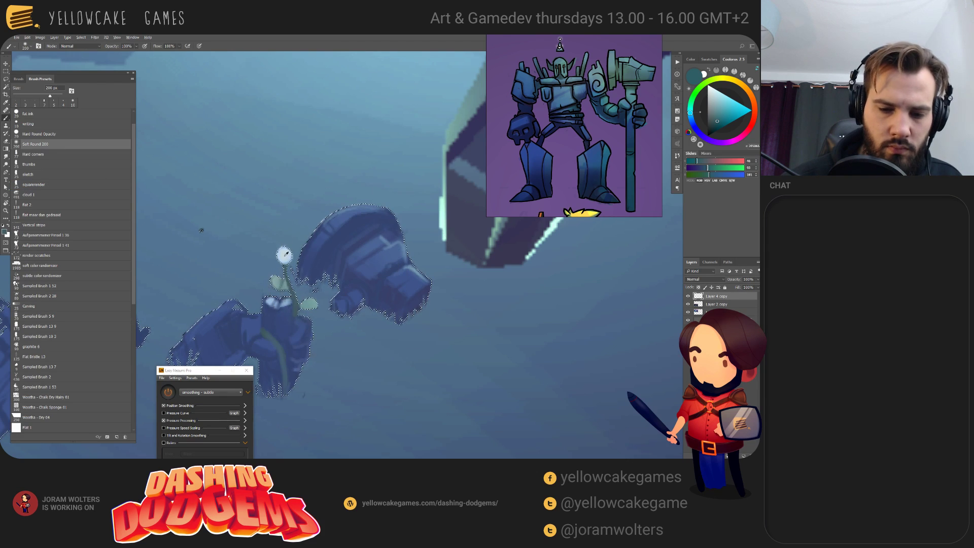
{"action": "left_click", "coordinate": [286, 254], "text": "alt"}
{"action": "key", "text": "bracketleft"}
{"action": "key", "text": "bracketleft"}
{"action": "key", "text": "bracketleft"}
{"action": "key", "text": "bracketleft"}
{"action": "key", "text": "bracketleft"}
{"action": "key", "text": "bracketleft"}
{"action": "key", "text": "bracketleft"}
{"action": "key", "text": "bracketleft"}
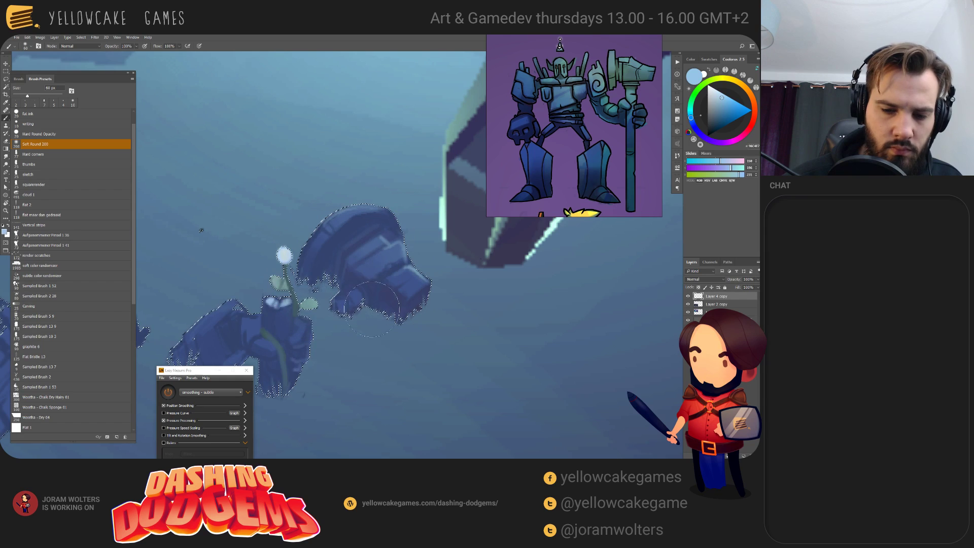
- Clear the selection and lock transparent pixels on Layer 4 copy
{"action": "key", "text": "m"}
{"action": "key", "text": "ctrl+d"}
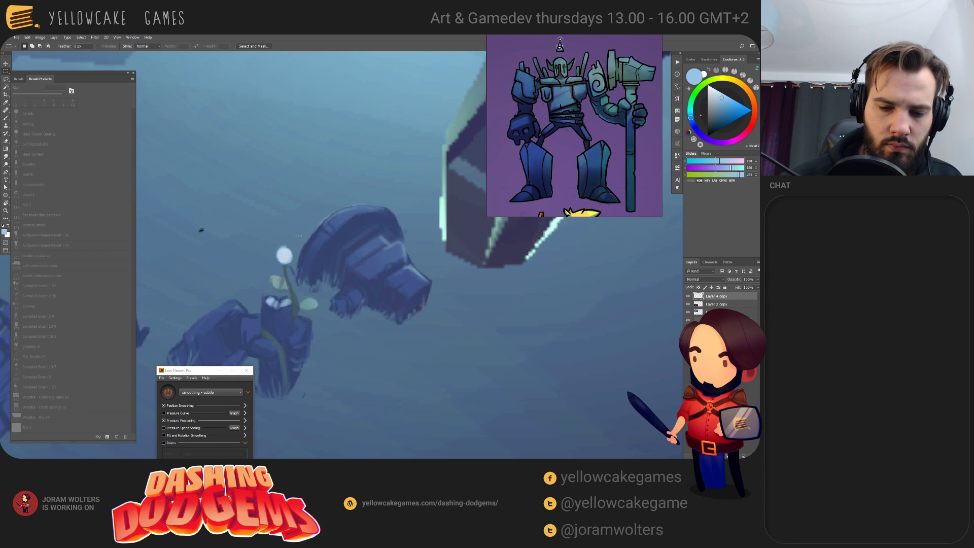
{"action": "key", "text": "slash"}
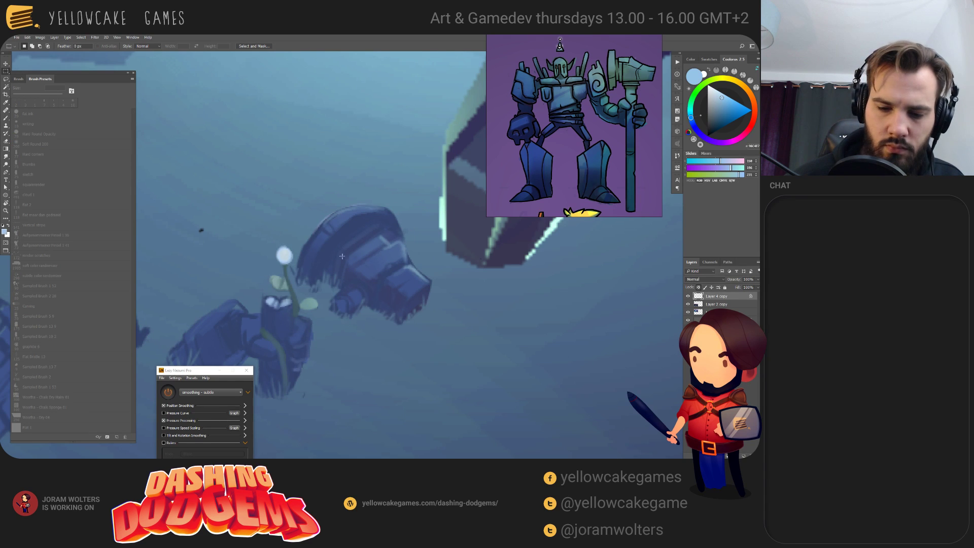
{"action": "key", "text": "shift+m"}
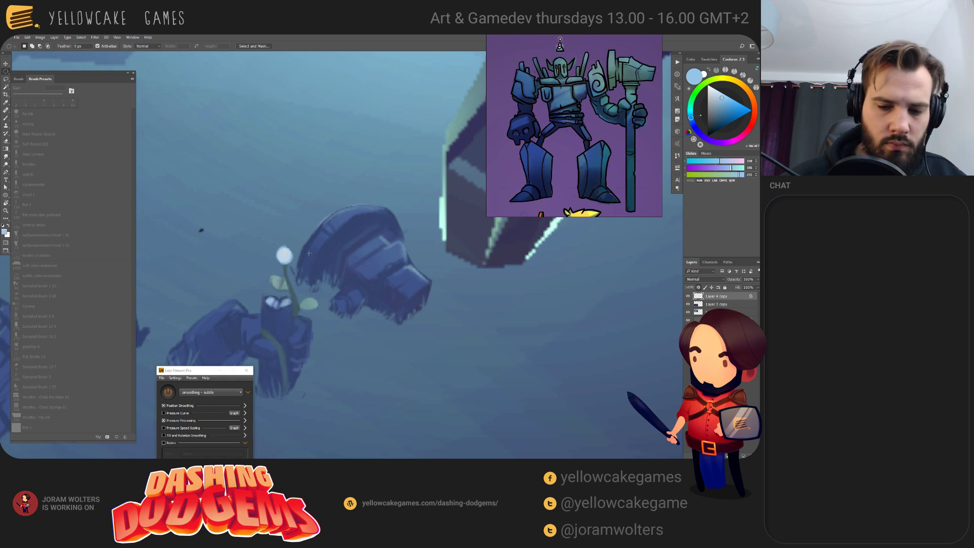
- Draw an oval selection over the dark rock shape and set Feather to 9.2 px
{"action": "left_click_drag", "start_coordinate": [388, 316], "coordinate": [416, 326]}
{"action": "right_click", "coordinate": [387, 279]}
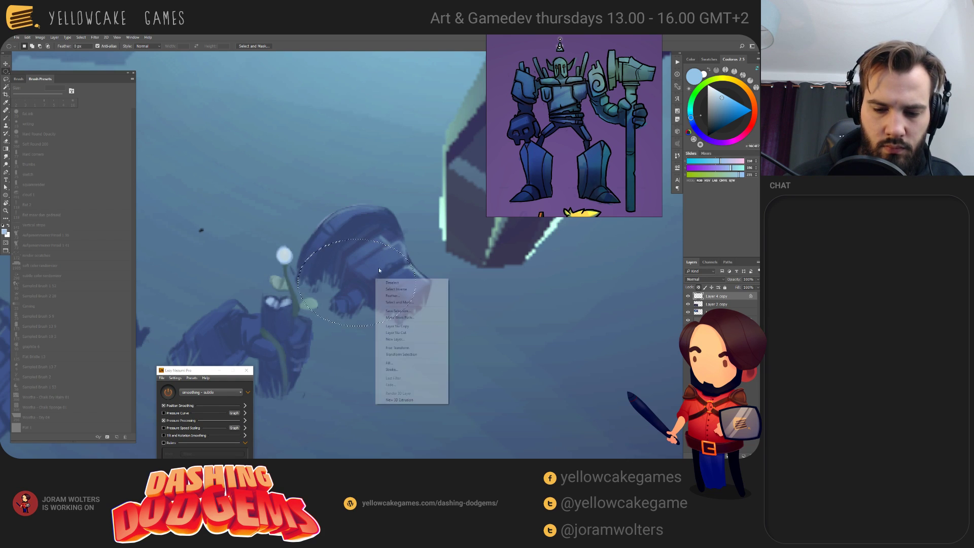
{"action": "key", "text": "Escape"}
{"action": "right_click", "coordinate": [334, 273]}
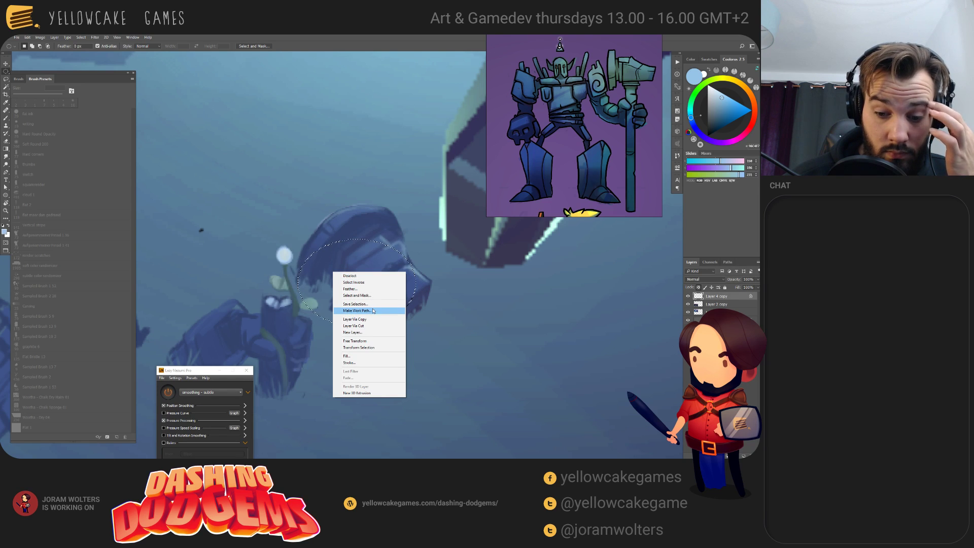
{"action": "key", "text": "Escape"}
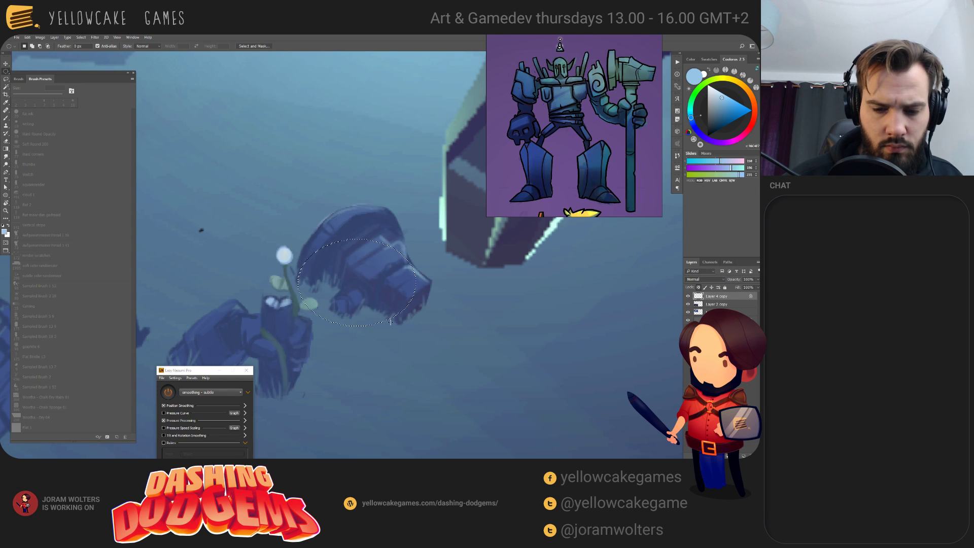
{"action": "left_click", "coordinate": [77, 47]}
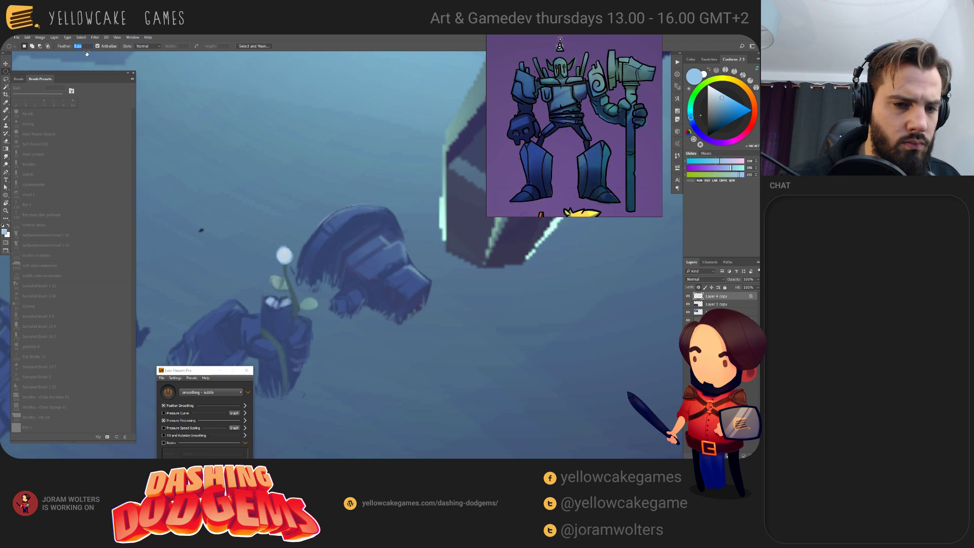
{"action": "type", "text": "9.2"}
- Transform the selection, skewing it to follow the wrecked machine's tilted head, and commit
{"action": "right_click", "coordinate": [375, 285]}
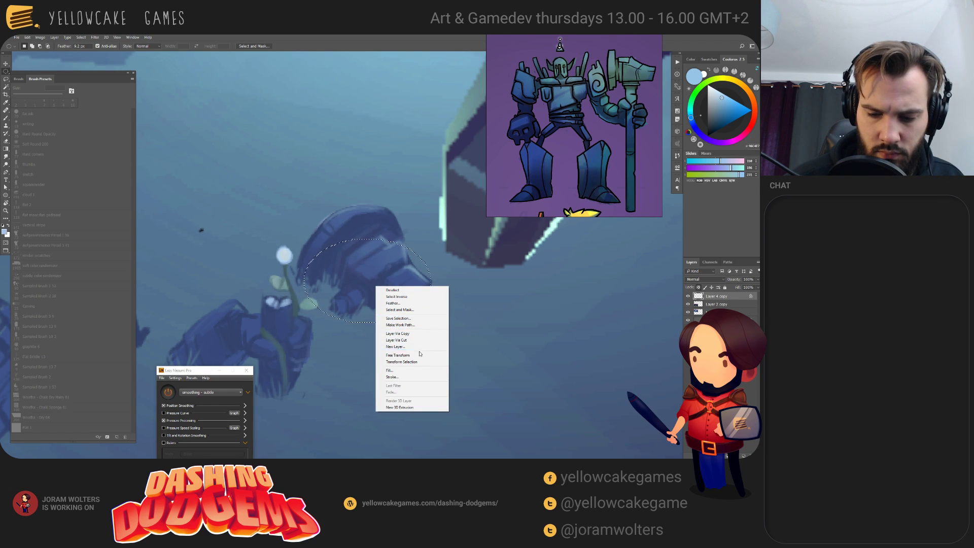
{"action": "left_click", "coordinate": [440, 361]}
{"action": "left_click_drag", "start_coordinate": [461, 283], "coordinate": [428, 332]}
{"action": "left_click_drag", "start_coordinate": [276, 283], "coordinate": [289, 241]}
{"action": "left_click_drag", "start_coordinate": [388, 312], "coordinate": [383, 298]}
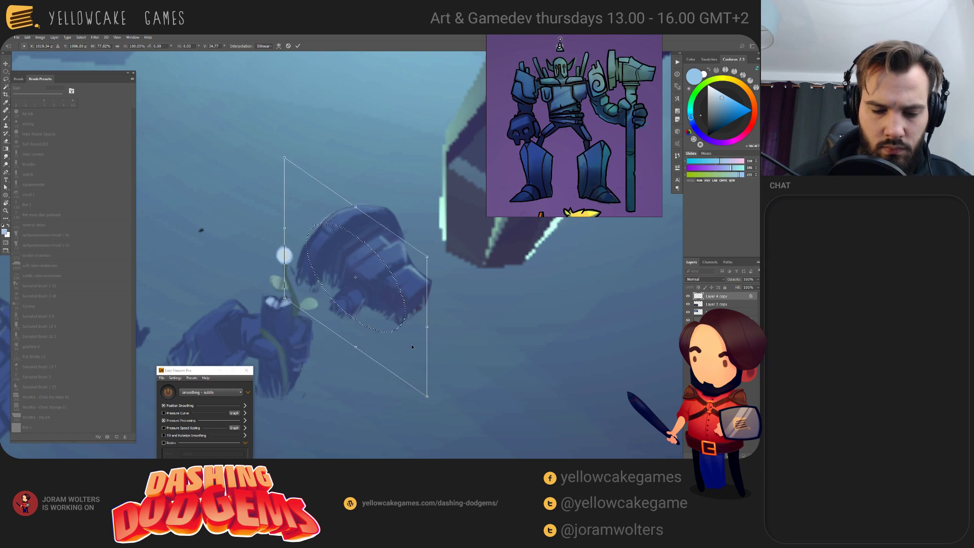
{"action": "key", "text": "Return"}
{"action": "key", "text": "b"}
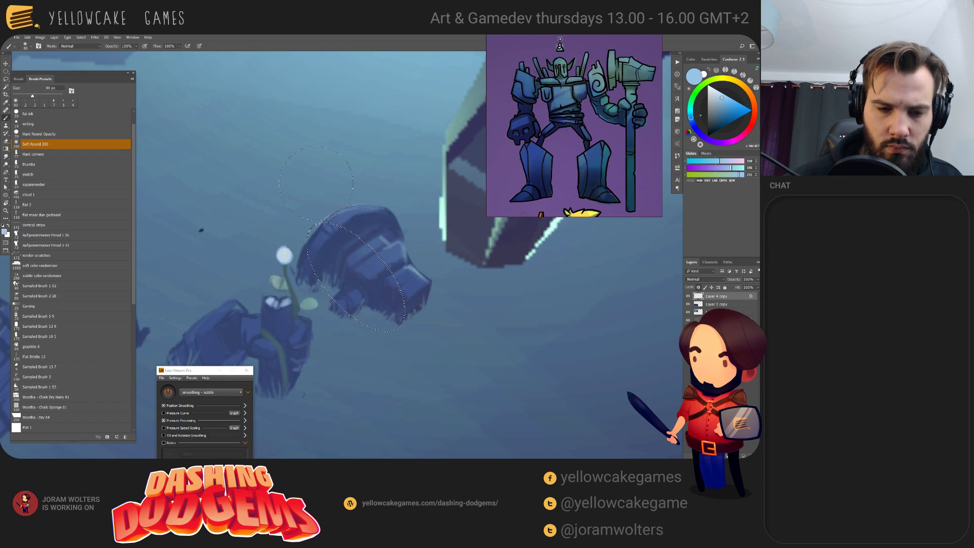
- Switch the brush to Soft Light mode, lighten the head's shading inside the selection, then deselect
{"action": "left_click", "coordinate": [74, 48]}
{"action": "left_click", "coordinate": [76, 136]}
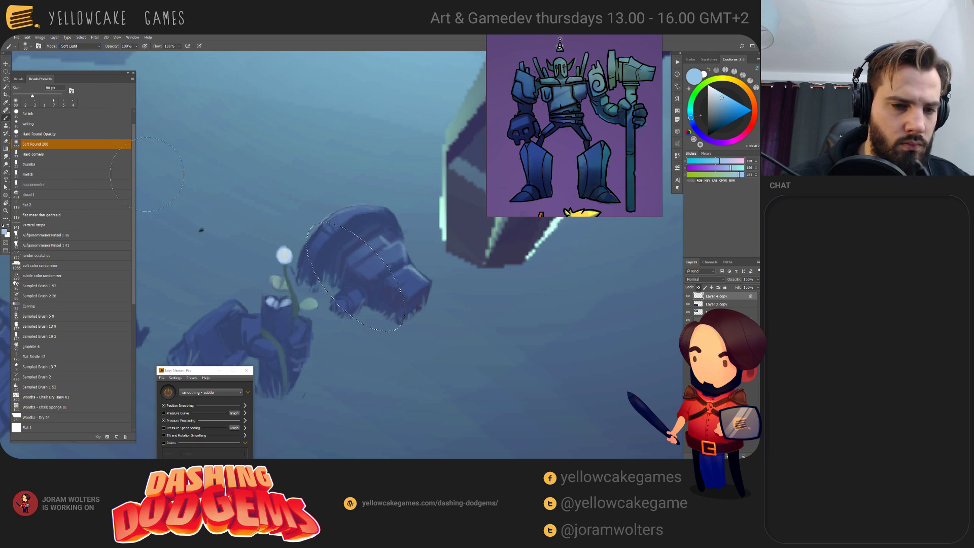
{"action": "left_click_drag", "start_coordinate": [346, 249], "coordinate": [358, 287]}
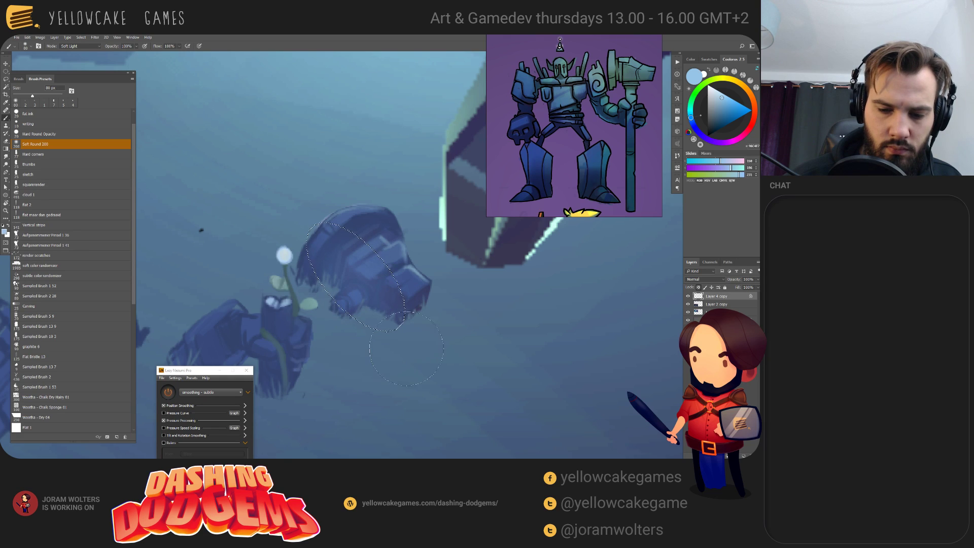
{"action": "key", "text": "ctrl+d"}
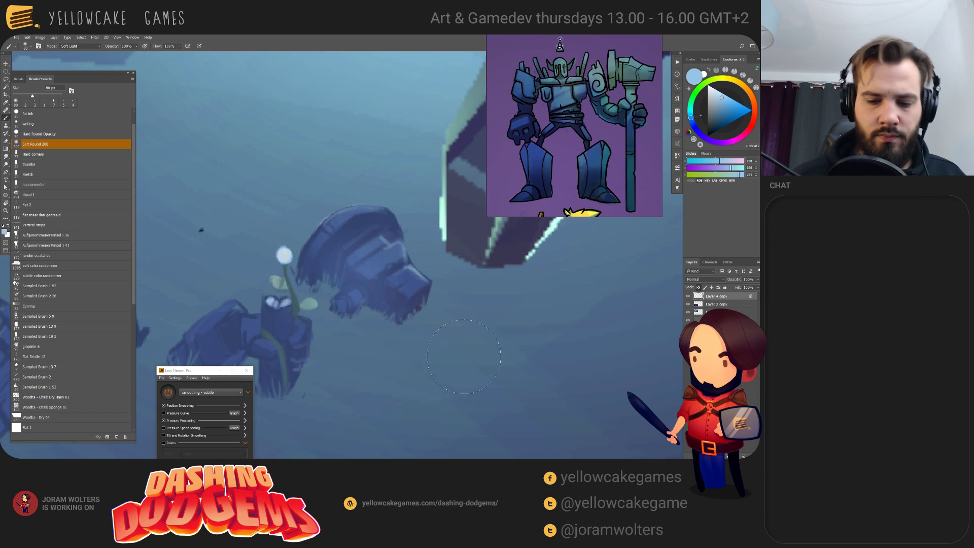
- Darken the head's left side and lightly brighten near the flower stem with a 4–8 px brush
{"action": "left_click_drag", "start_coordinate": [463, 356], "coordinate": [485, 336]}
{"action": "key", "text": "ctrl+d"}
{"action": "key", "text": "bracketleft"}
{"action": "left_click_drag", "start_coordinate": [385, 268], "coordinate": [350, 226]}
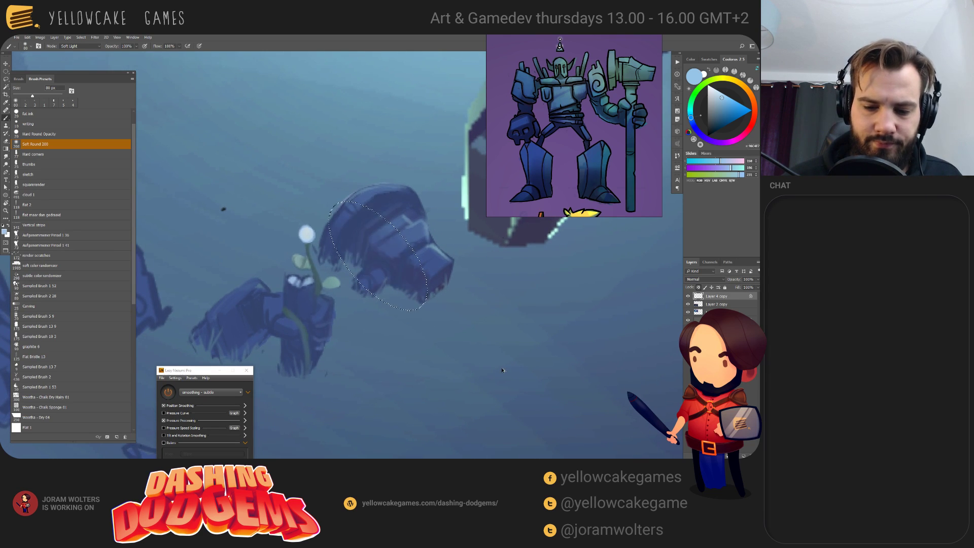
{"action": "key", "text": "bracketleft"}
{"action": "key", "text": "bracketleft"}
{"action": "key", "text": "bracketleft"}
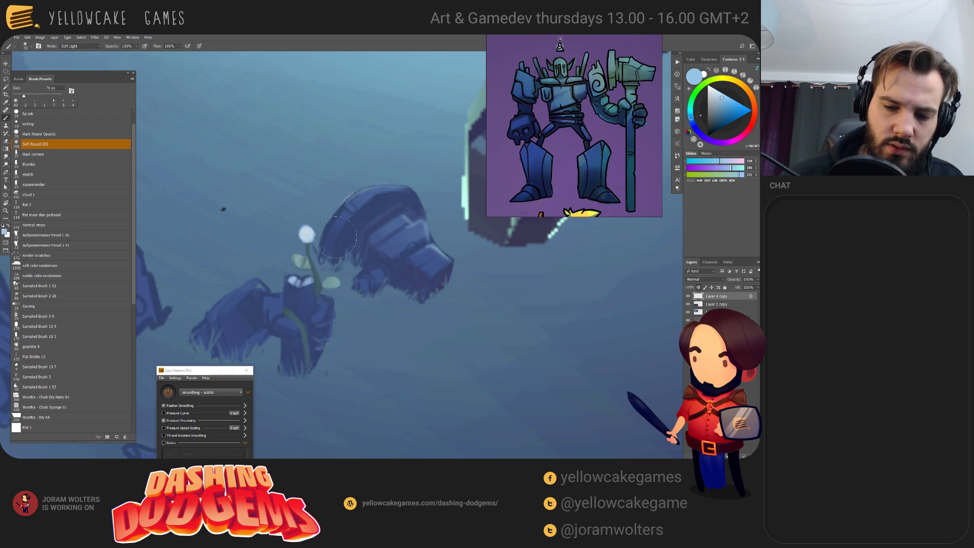
{"action": "key", "text": "bracketleft"}
{"action": "key", "text": "bracketleft"}
{"action": "key", "text": "bracketleft"}
{"action": "key", "text": "bracketleft"}
{"action": "key", "text": "bracketleft"}
{"action": "key", "text": "bracketleft"}
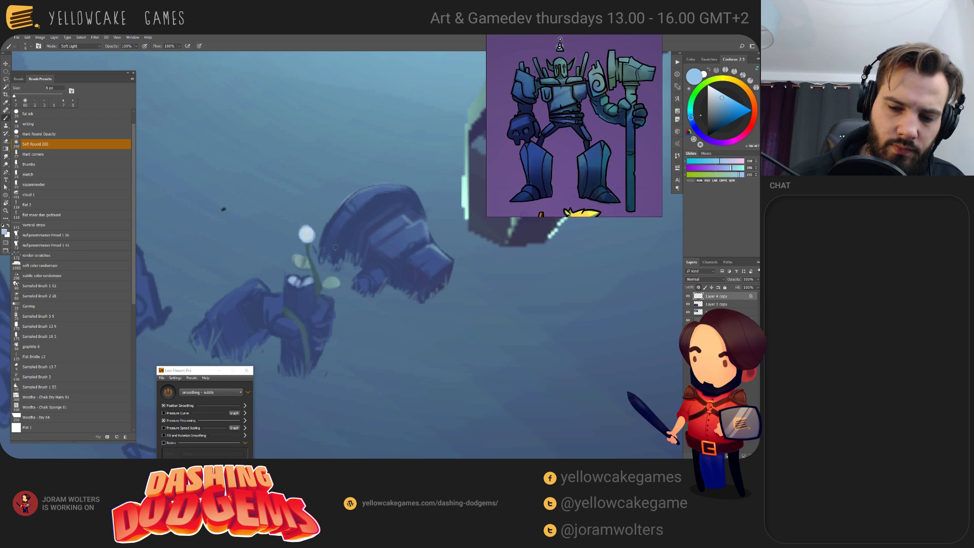
{"action": "key", "text": "bracketright"}
{"action": "key", "text": "bracketright"}
{"action": "key", "text": "bracketright"}
{"action": "key", "text": "bracketright"}
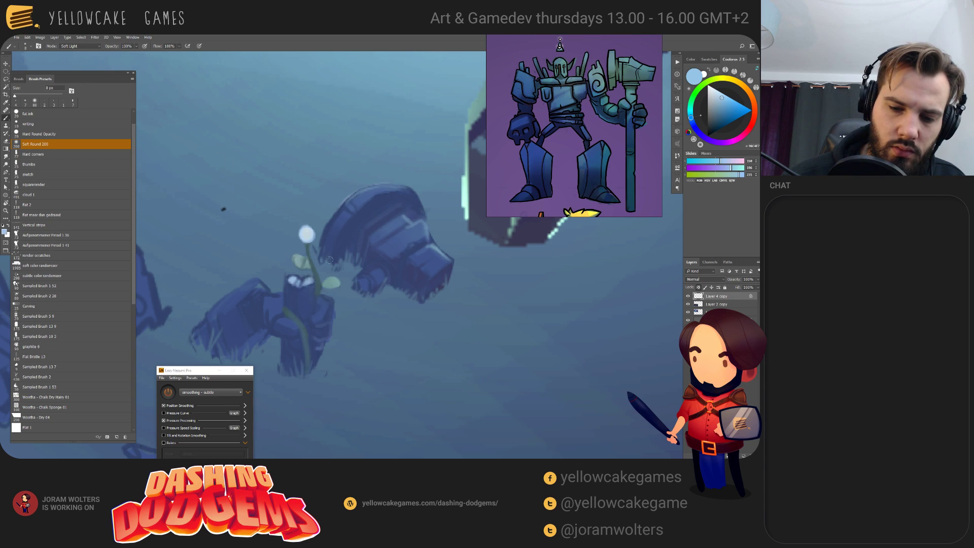
{"action": "left_click_drag", "start_coordinate": [329, 269], "coordinate": [328, 254]}
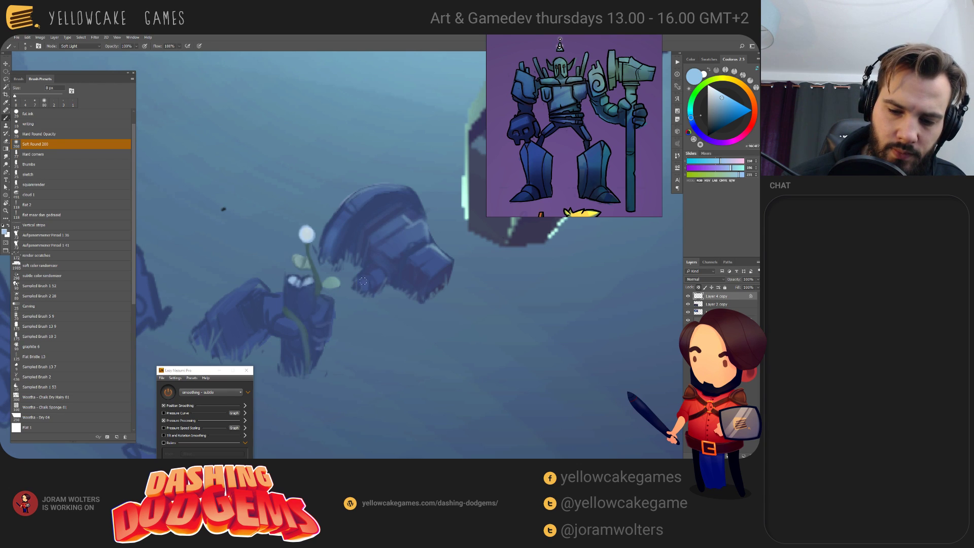
- Add small detail strokes and soft highlights along the machine's head and the rock's lower edge
{"action": "key", "text": "bracketleft"}
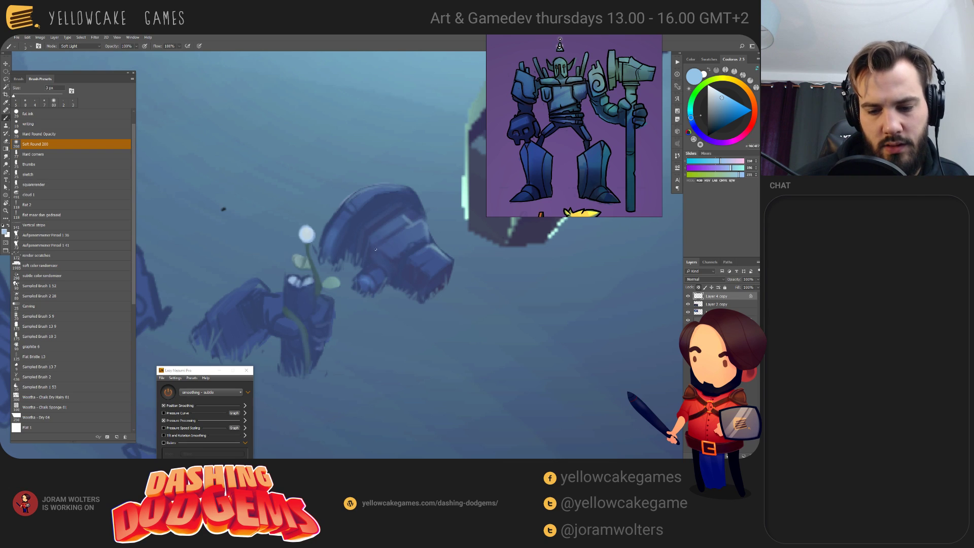
{"action": "mouse_move", "coordinate": [375, 249]}
{"action": "left_mouse_down"}
{"action": "mouse_move", "coordinate": [402, 266]}
{"action": "mouse_move", "coordinate": [393, 260]}
{"action": "left_mouse_up"}
{"action": "key", "text": "bracketright"}
{"action": "key", "text": "bracketright"}
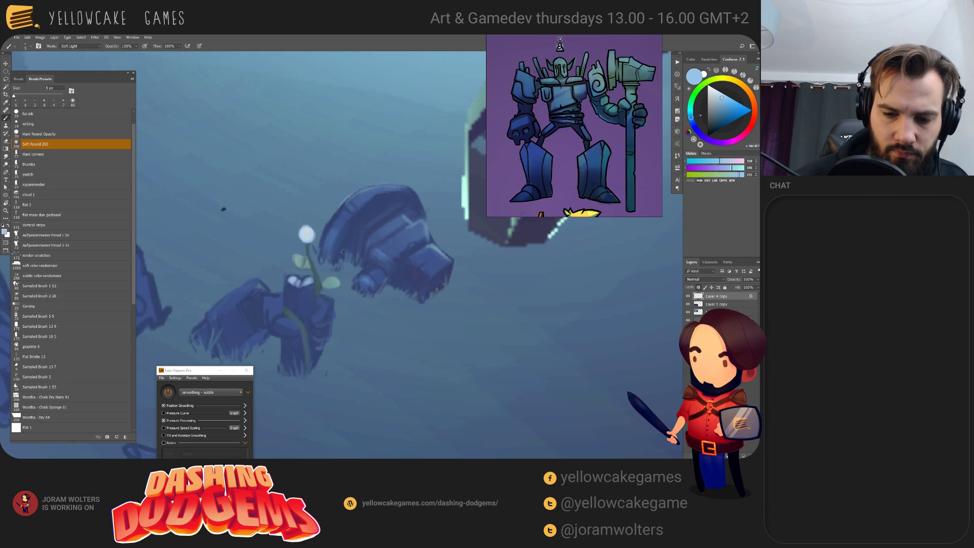
{"action": "key", "text": "bracketright"}
{"action": "key", "text": "bracketright"}
{"action": "key", "text": "bracketright"}
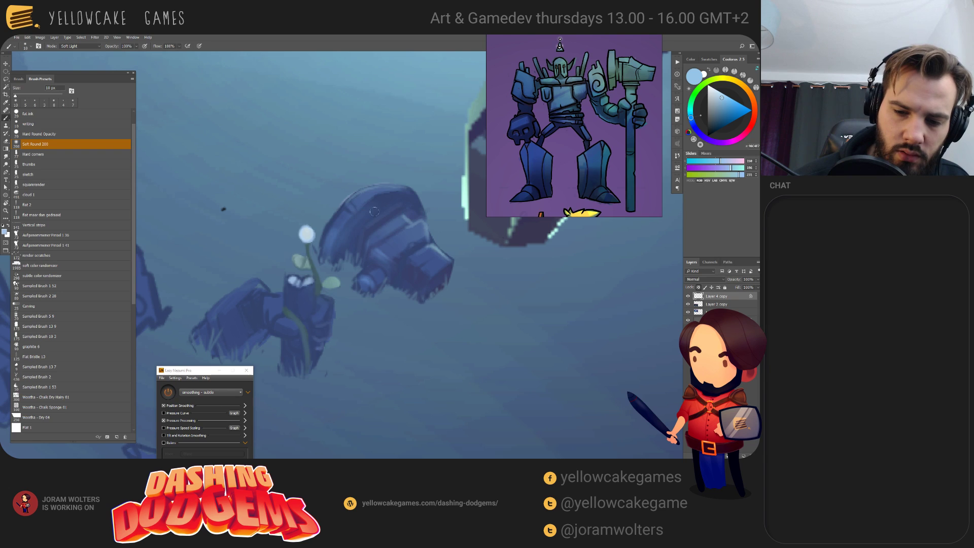
{"action": "left_click_drag", "start_coordinate": [355, 239], "coordinate": [433, 305]}
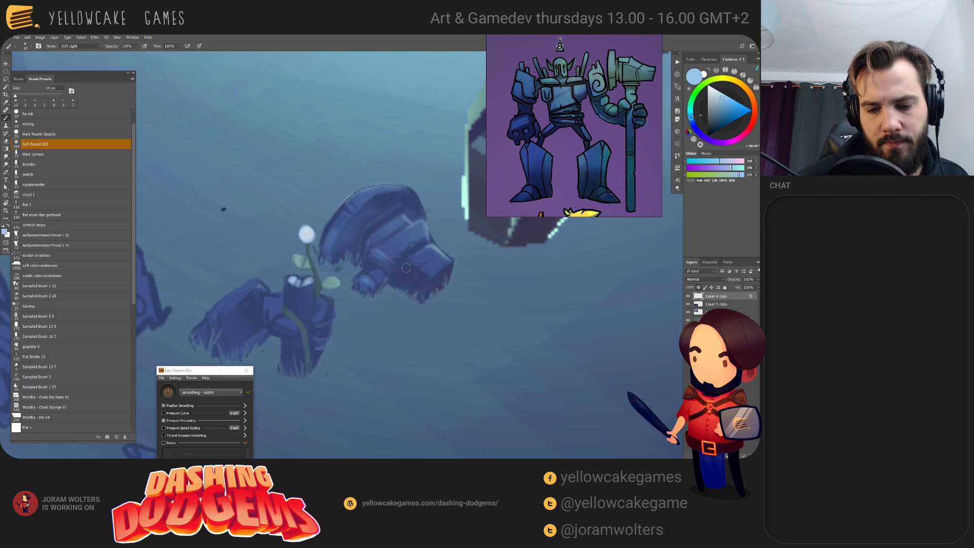
{"action": "left_click_drag", "start_coordinate": [411, 274], "coordinate": [419, 287]}
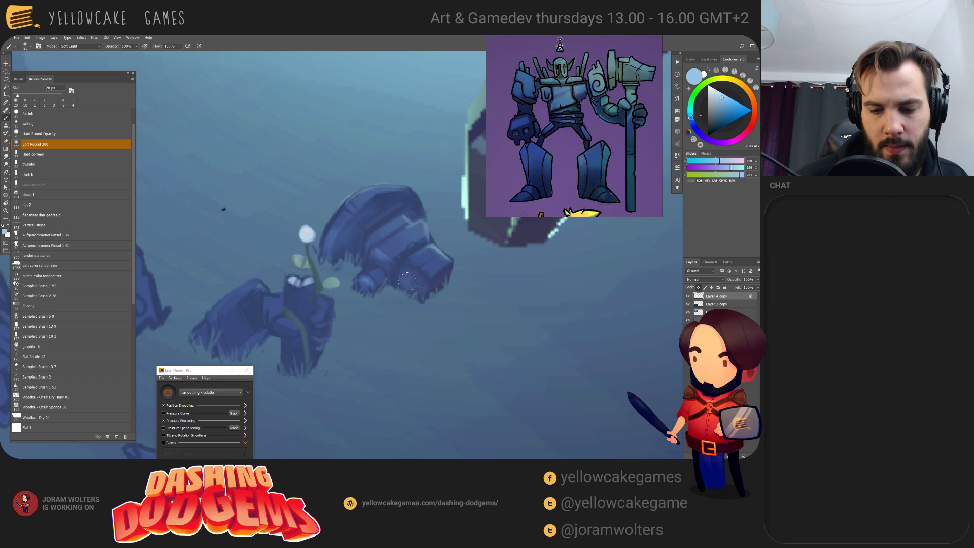
{"action": "key", "text": "bracketleft"}
{"action": "key", "text": "bracketleft"}
{"action": "key", "text": "bracketleft"}
{"action": "key", "text": "bracketleft"}
{"action": "key", "text": "bracketleft"}
{"action": "key", "text": "bracketleft"}
{"action": "key", "text": "bracketleft"}
{"action": "key", "text": "bracketleft"}
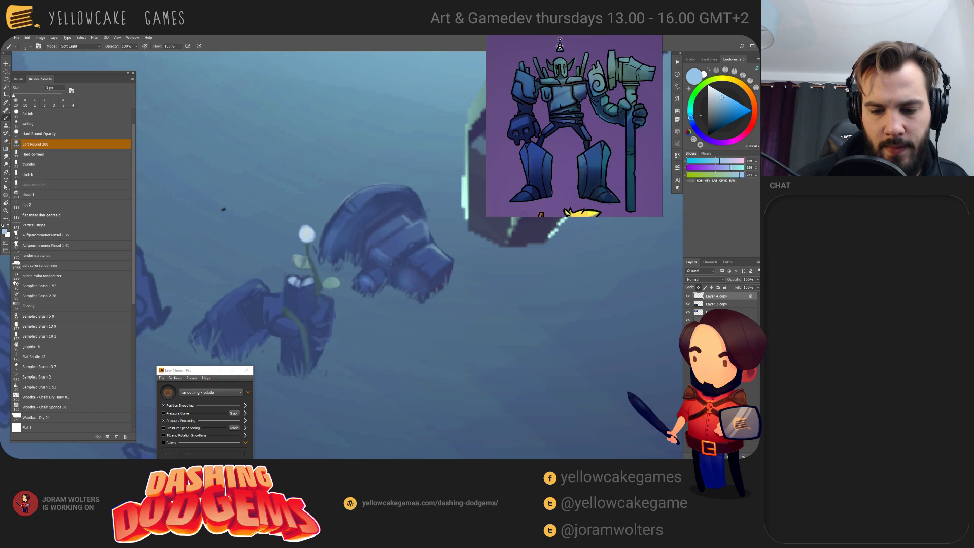
{"action": "key", "text": "bracketright"}
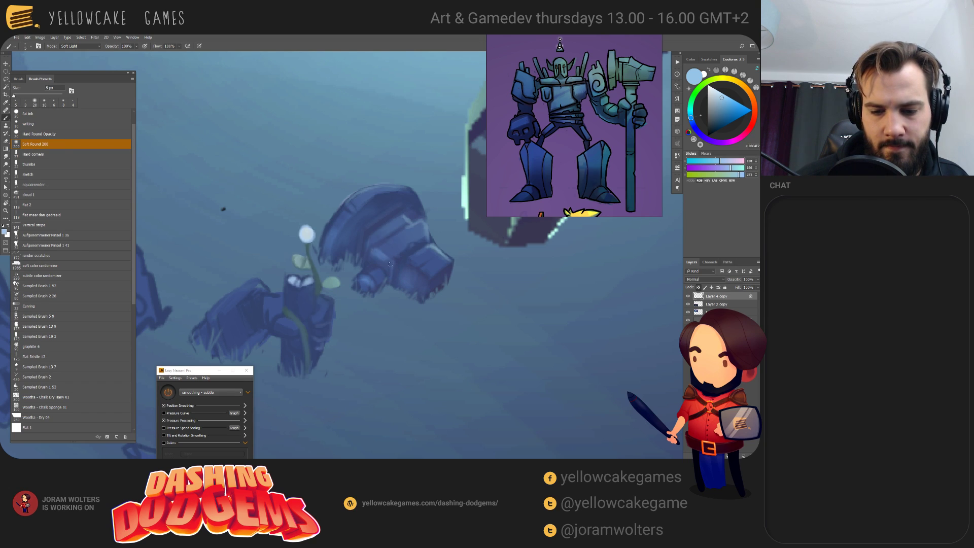
- Check the whole scene, reframe the rock close-up, and brighten a spot with a 7 px stroke
{"action": "key", "text": "ctrl+0"}
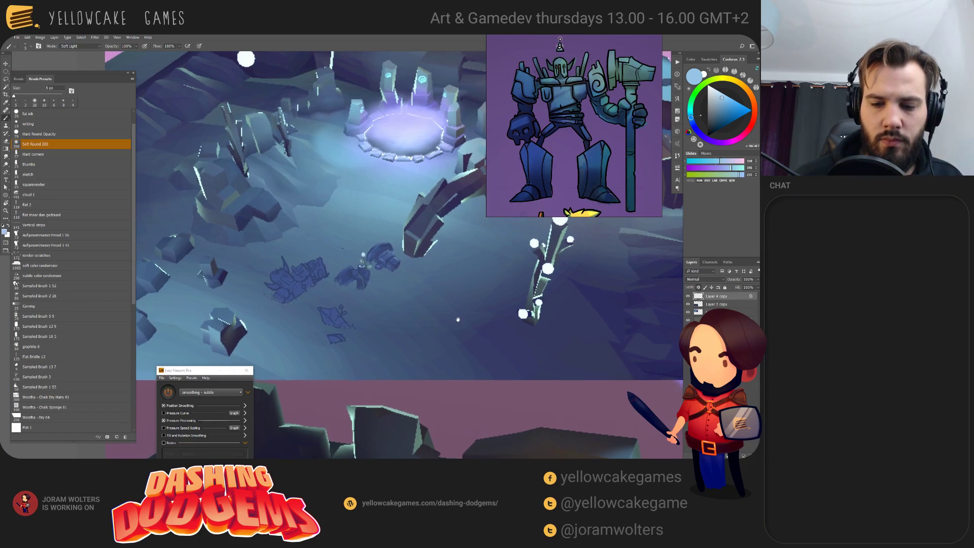
{"action": "scroll", "coordinate": [375, 263], "scroll_direction": "up", "scroll_amount": 5}
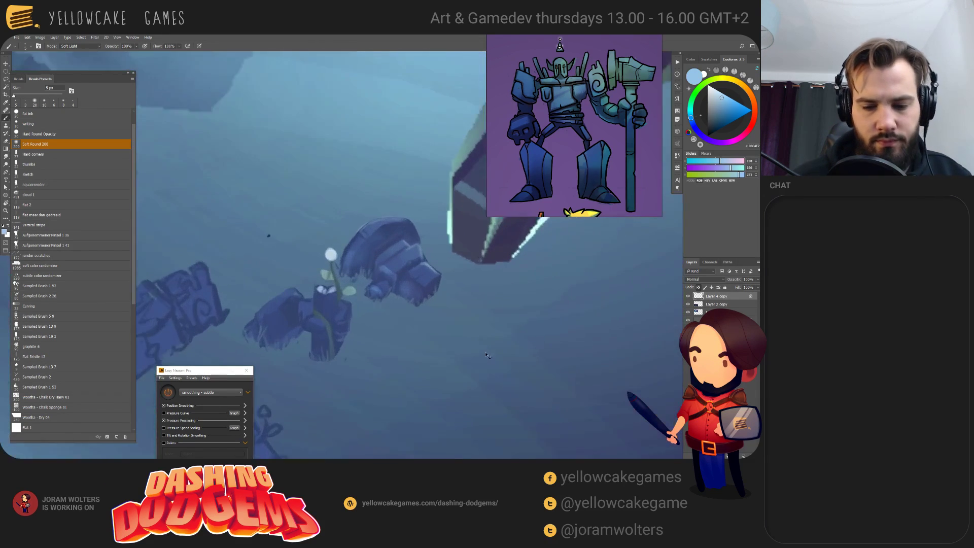
{"action": "mouse_move", "coordinate": [476, 325]}
{"action": "left_mouse_down"}
{"action": "mouse_move", "coordinate": [539, 296]}
{"action": "mouse_move", "coordinate": [538, 278]}
{"action": "left_mouse_up"}
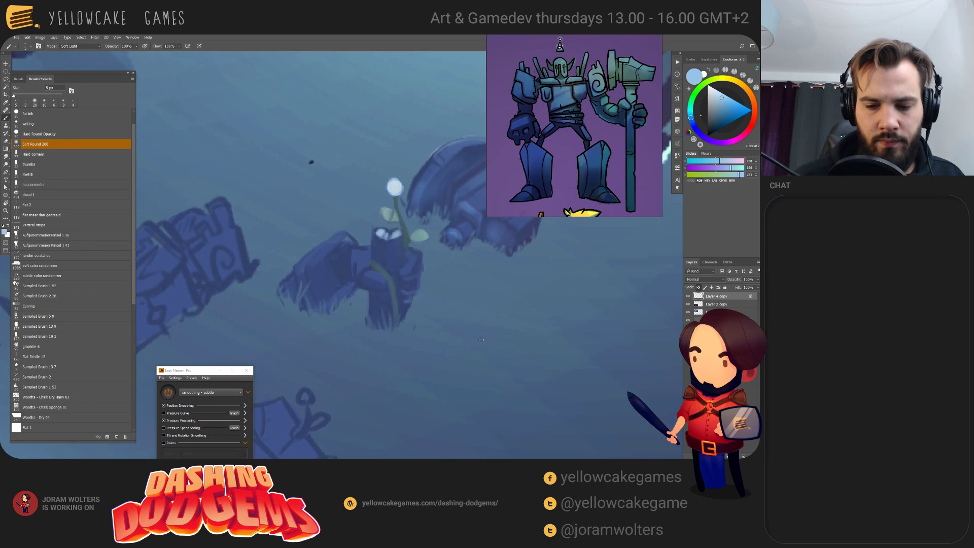
{"action": "key", "text": "bracketright"}
{"action": "key", "text": "bracketright"}
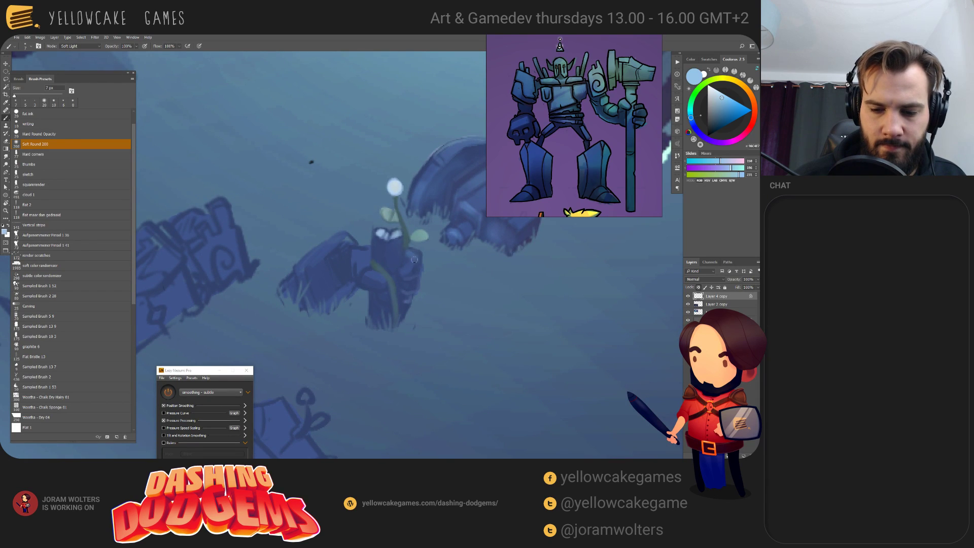
{"action": "left_click_drag", "start_coordinate": [418, 257], "coordinate": [413, 251]}
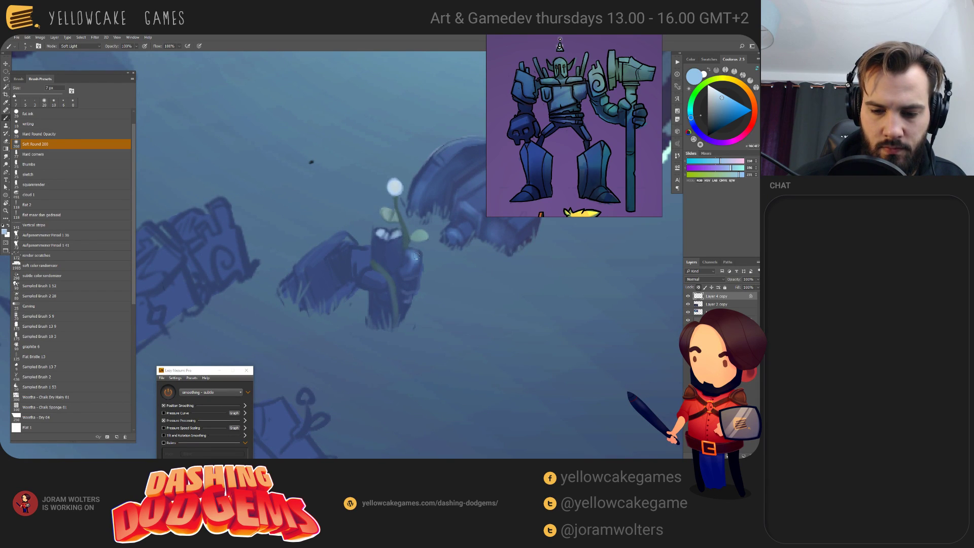
{"action": "left_click", "coordinate": [53, 184]}
- Return the brush to Normal mode and paint a short dark-blue stroke on the robot
{"action": "left_click", "coordinate": [77, 46]}
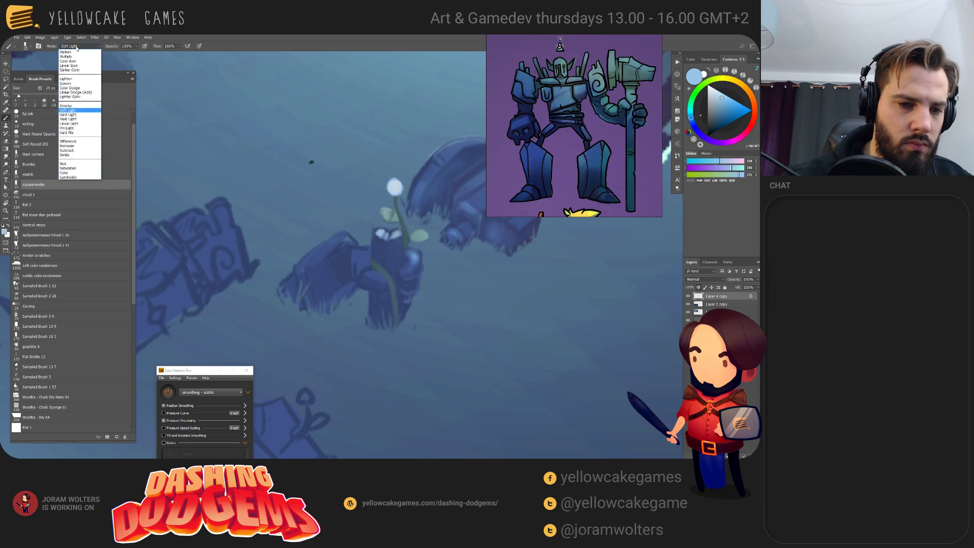
{"action": "left_click", "coordinate": [71, 52]}
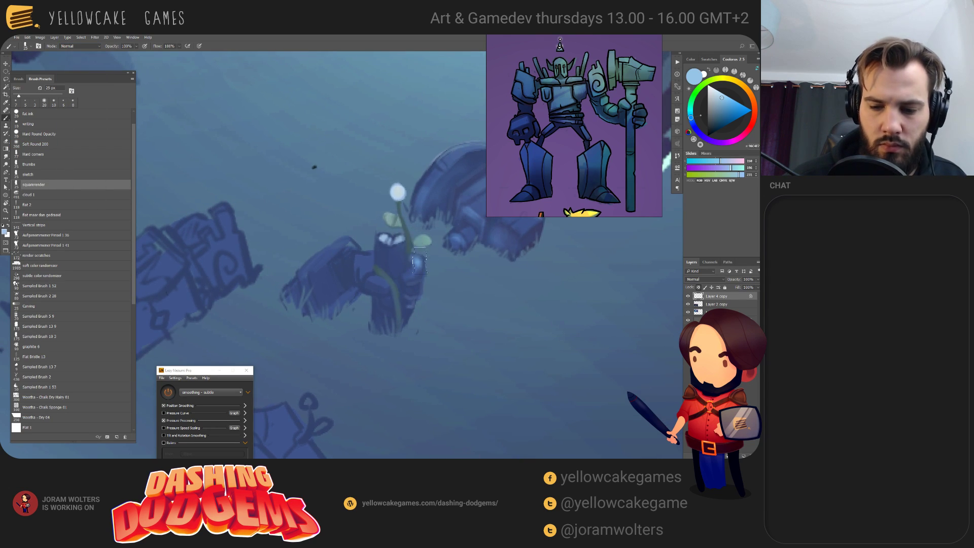
{"action": "left_click", "coordinate": [424, 289], "text": "alt"}
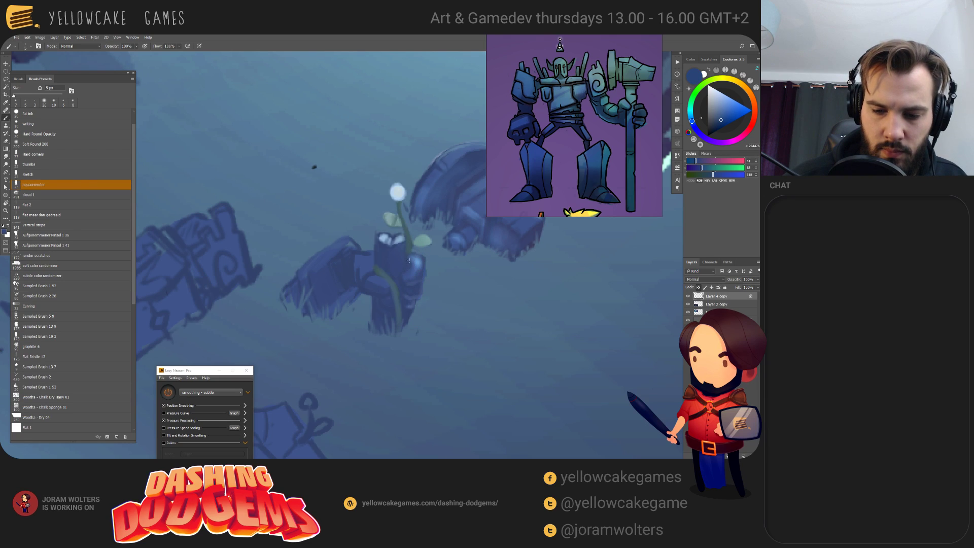
{"action": "left_click_drag", "start_coordinate": [408, 260], "coordinate": [411, 264]}
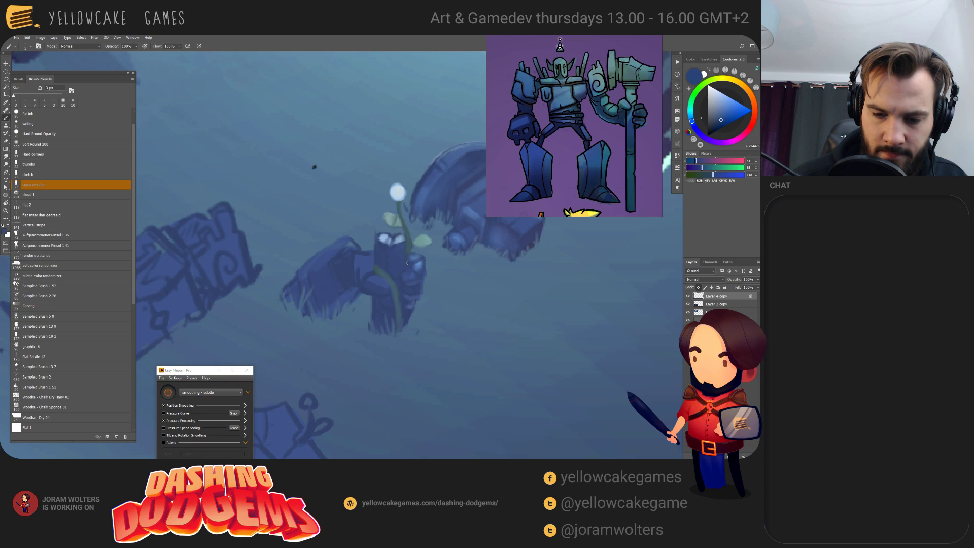
- Sample blues from the painting, pick a light teal, and paint a curved leaf on the sprout
{"action": "scroll", "coordinate": [430, 203], "scroll_direction": "up", "scroll_amount": 2}
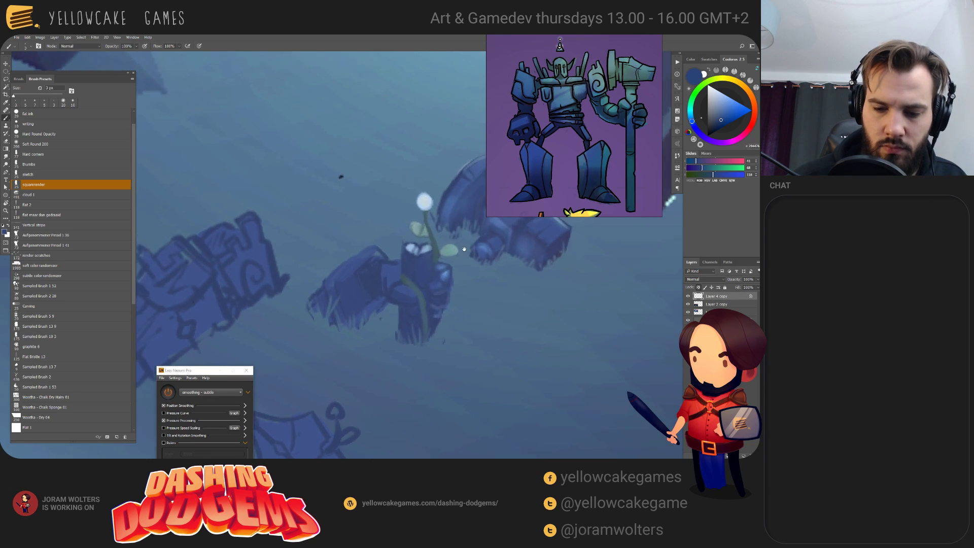
{"action": "left_click", "coordinate": [429, 203], "text": "alt"}
{"action": "mouse_move", "coordinate": [434, 208]}
{"action": "left_mouse_down"}
{"action": "mouse_move", "coordinate": [426, 252]}
{"action": "mouse_move", "coordinate": [390, 279]}
{"action": "left_mouse_up"}
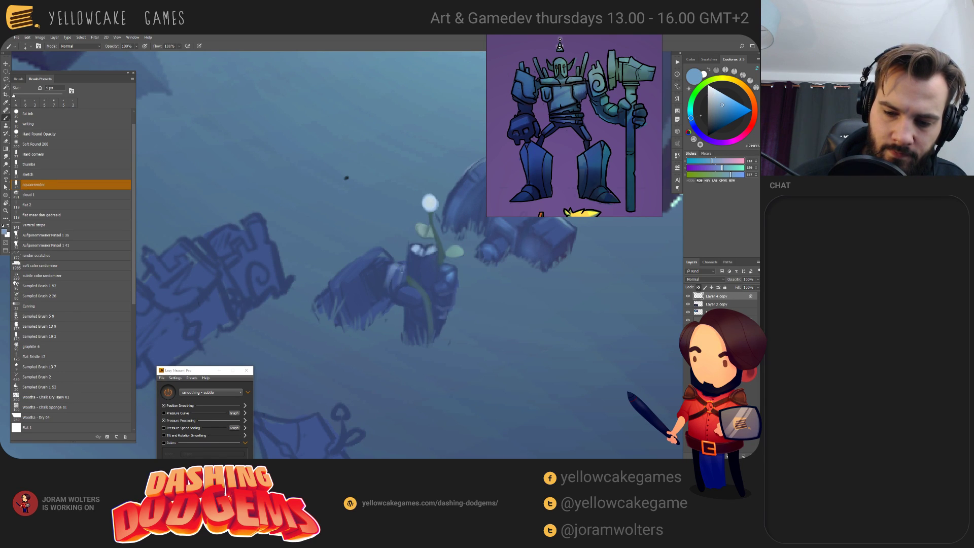
{"action": "left_click", "coordinate": [394, 272], "text": "alt"}
{"action": "key", "text": "bracketright"}
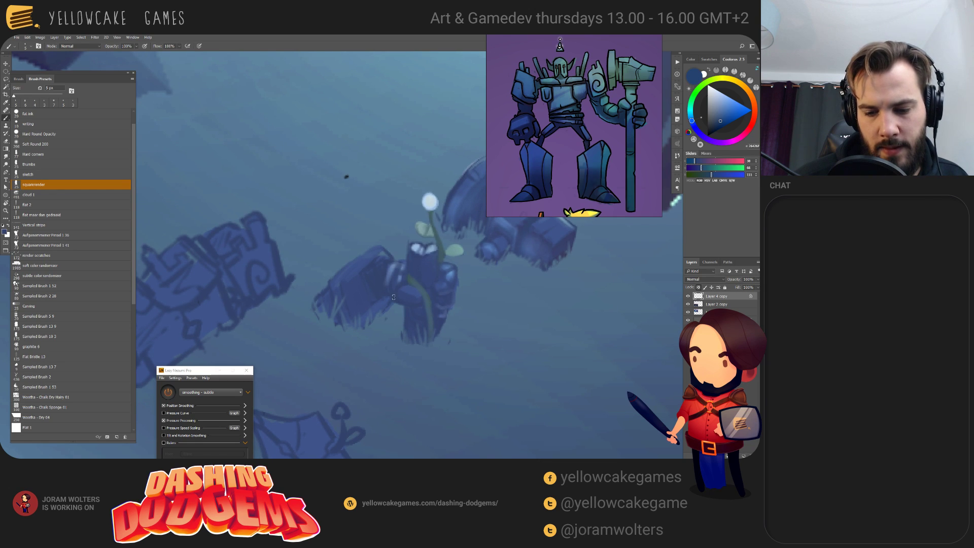
{"action": "left_click", "coordinate": [390, 272], "text": "alt"}
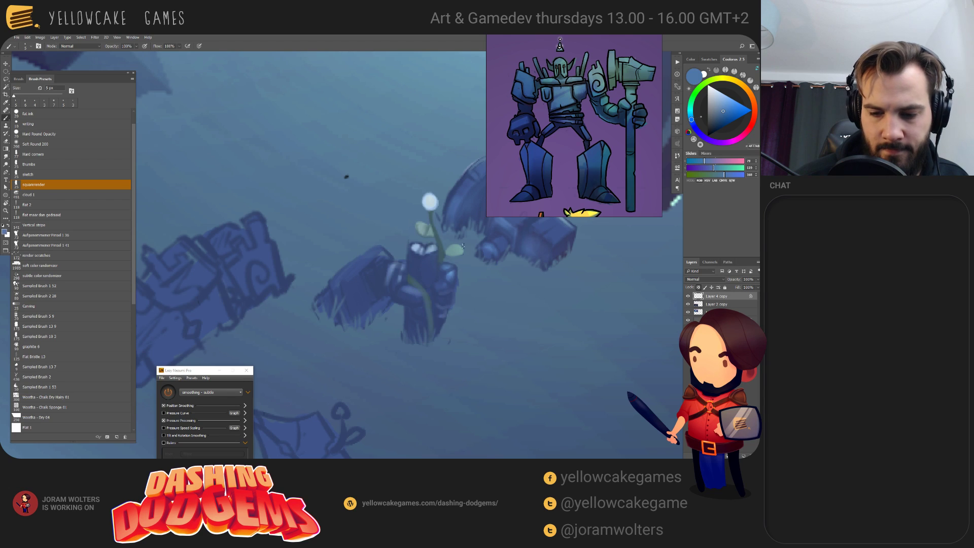
{"action": "left_click", "coordinate": [459, 249], "text": "alt"}
{"action": "mouse_move", "coordinate": [420, 280]}
{"action": "left_mouse_down"}
{"action": "mouse_move", "coordinate": [436, 269]}
{"action": "mouse_move", "coordinate": [425, 269]}
{"action": "left_mouse_up"}
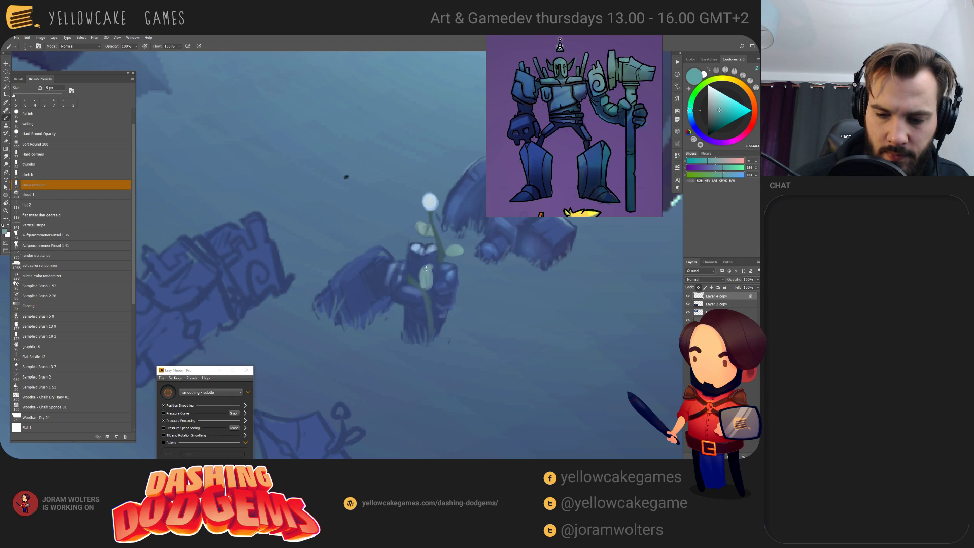
- Switch to dark blue and zoom out and back in to review the sketched figure
{"action": "left_click", "coordinate": [425, 323], "text": "alt"}
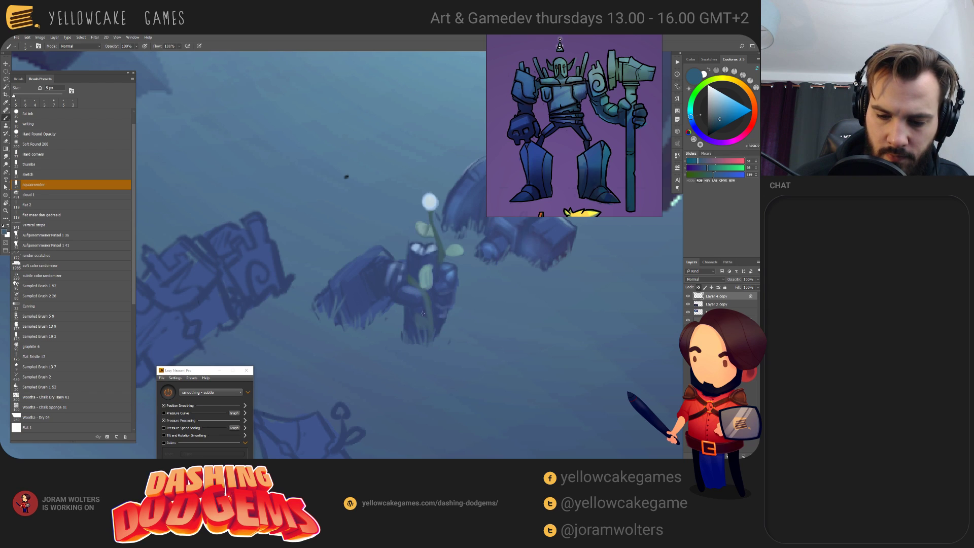
{"action": "key", "text": "ctrl+minus"}
{"action": "key", "text": "ctrl+minus"}
{"action": "key", "text": "ctrl+minus"}
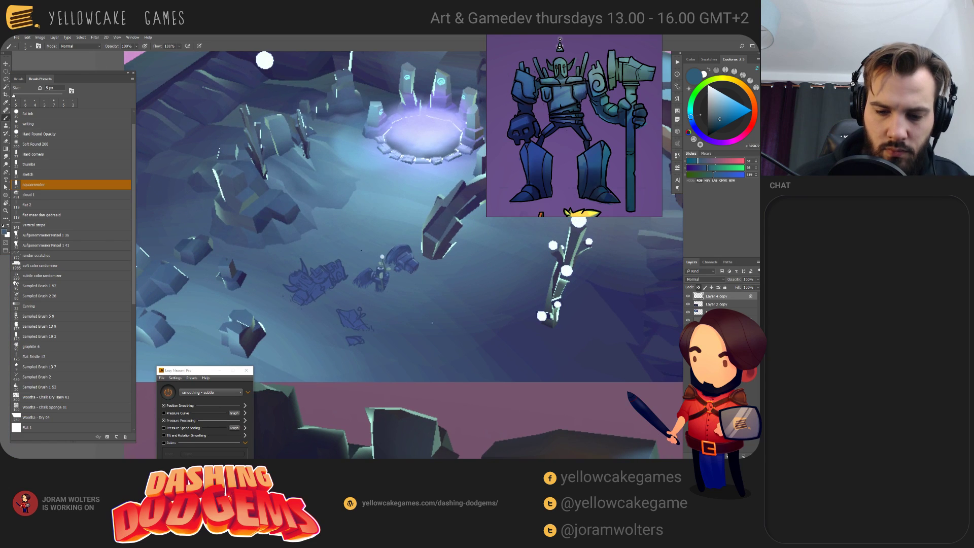
{"action": "key", "text": "ctrl+plus"}
{"action": "key", "text": "ctrl+plus"}
{"action": "key", "text": "ctrl+plus"}
{"action": "key", "text": "ctrl+plus"}
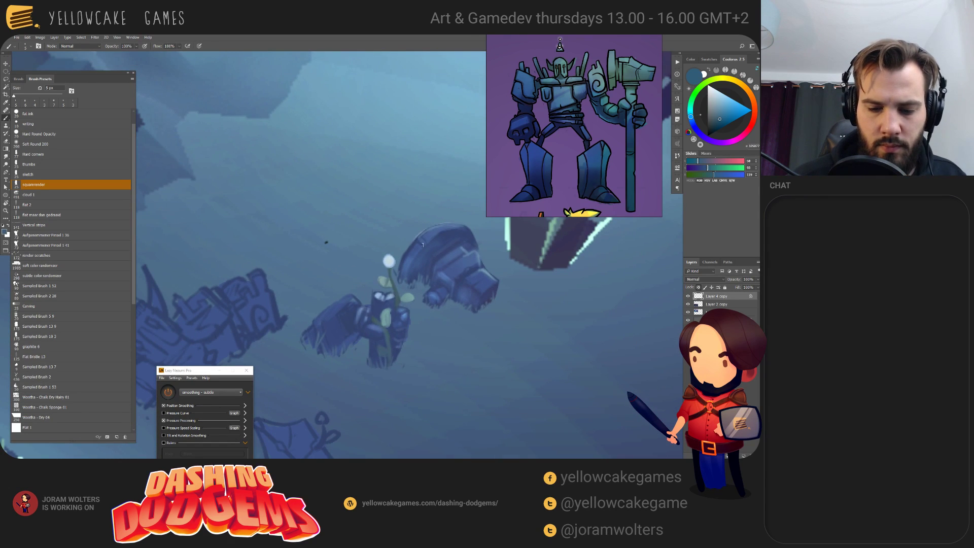
{"action": "key", "text": "ctrl+plus"}
{"action": "key", "text": "ctrl+plus"}
{"action": "key", "text": "ctrl+minus"}
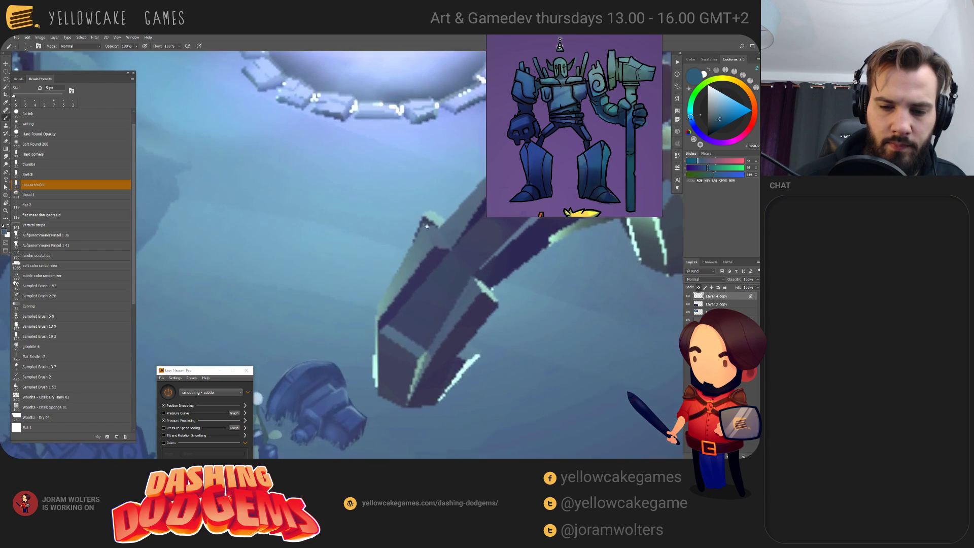
- Sample the figure's blues and paint a small light-cyan stroke on its arm with a 3 px brush
{"action": "left_click", "coordinate": [500, 301], "text": "alt"}
{"action": "key", "text": "ctrl+minus"}
{"action": "left_click_drag", "start_coordinate": [501, 301], "coordinate": [332, 326]}
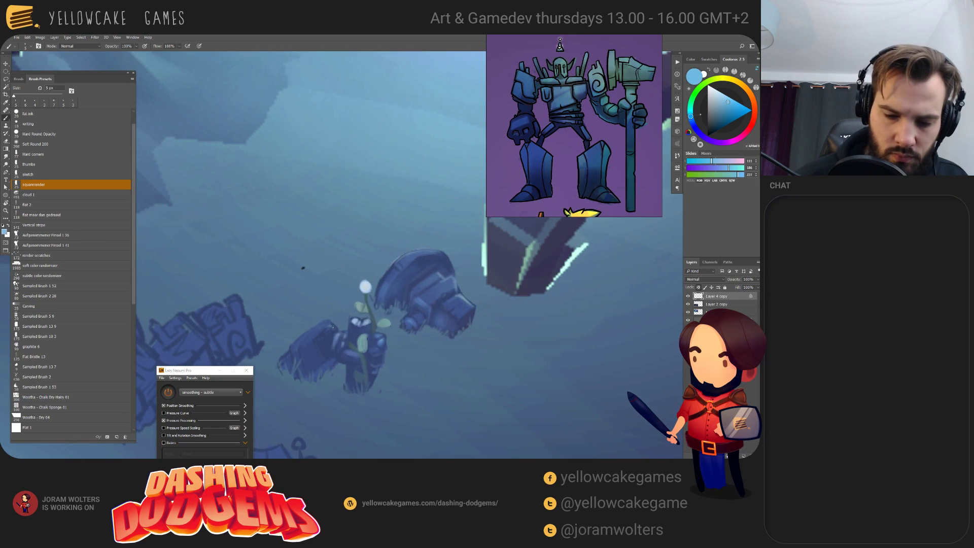
{"action": "left_click", "coordinate": [330, 326], "text": "alt"}
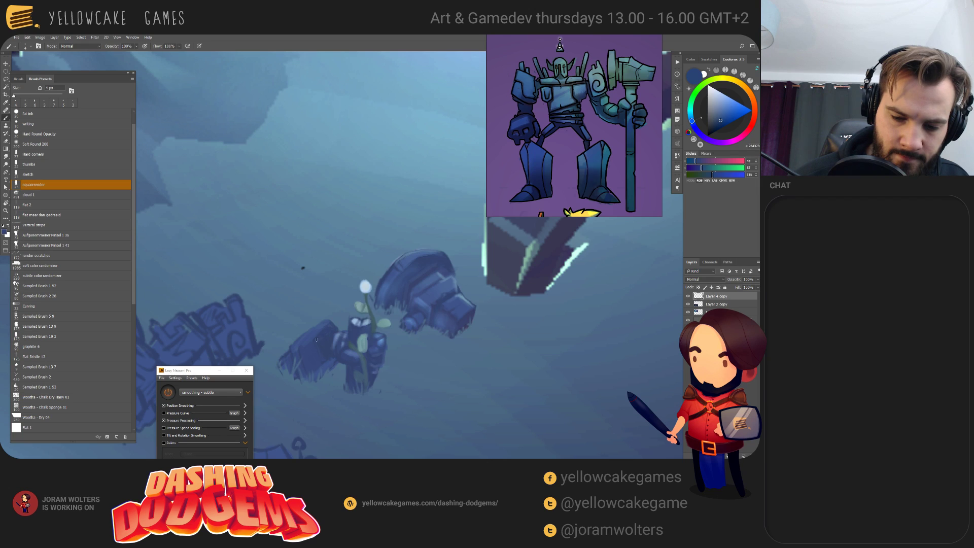
{"action": "left_click_drag", "start_coordinate": [327, 344], "coordinate": [322, 355]}
{"action": "left_click", "coordinate": [321, 356], "text": "alt"}
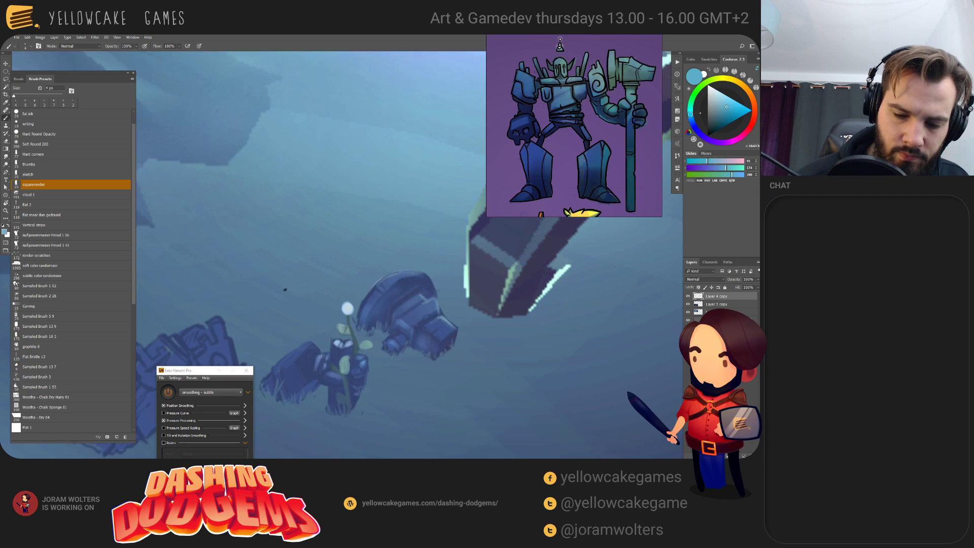
{"action": "key", "text": "bracketleft"}
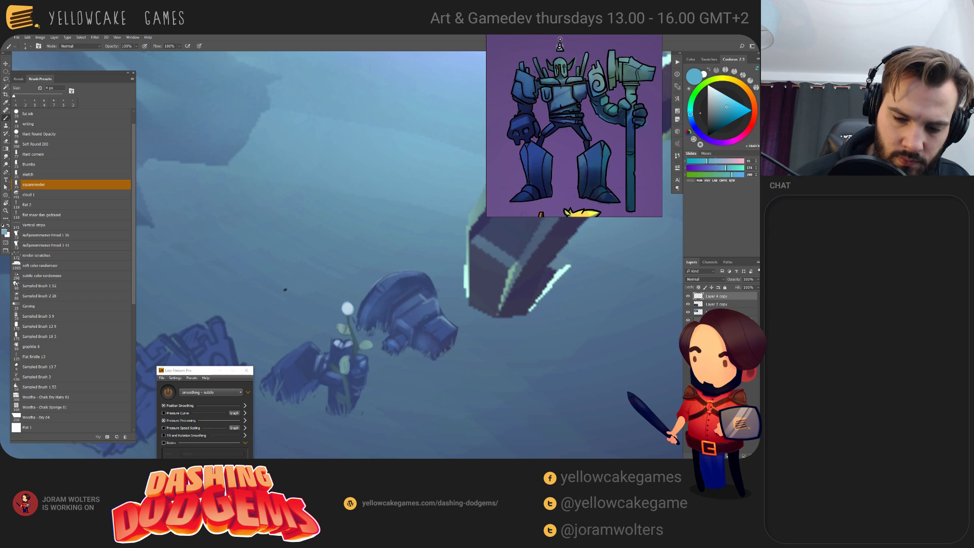
{"action": "left_click_drag", "start_coordinate": [302, 361], "coordinate": [313, 346]}
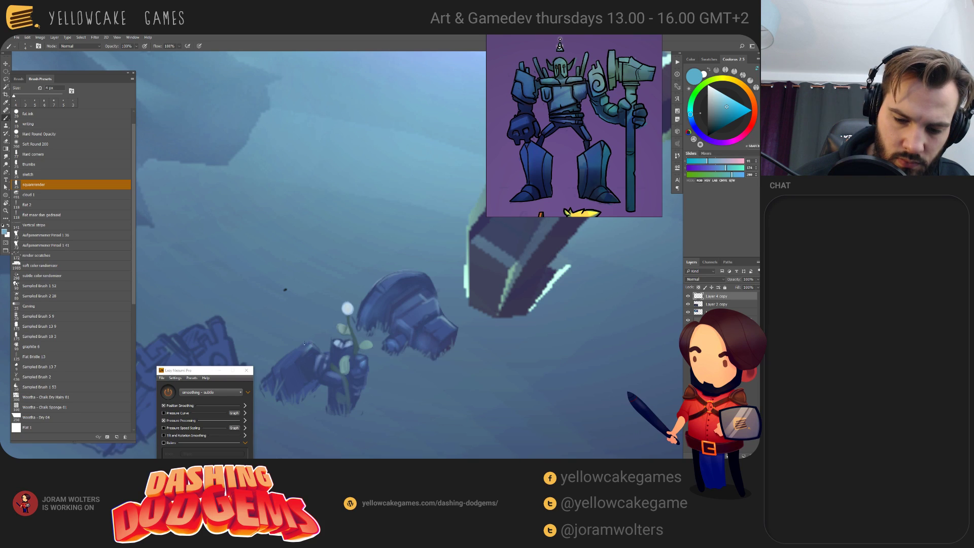
- Shrink the brush to 2 px, alternate dark blue and teal-blue, and pan to the debris and figure
{"action": "key", "text": "bracketleft"}
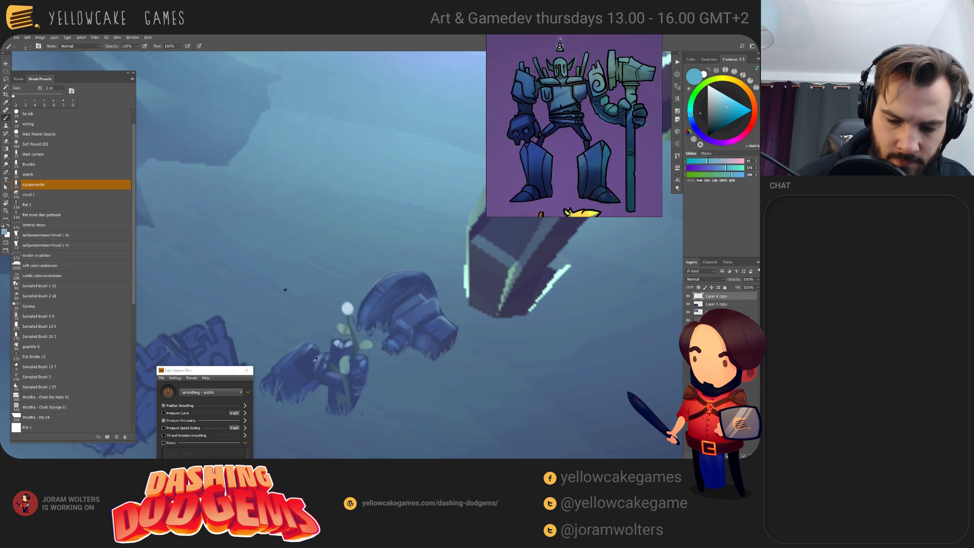
{"action": "left_click", "coordinate": [297, 363], "text": "alt"}
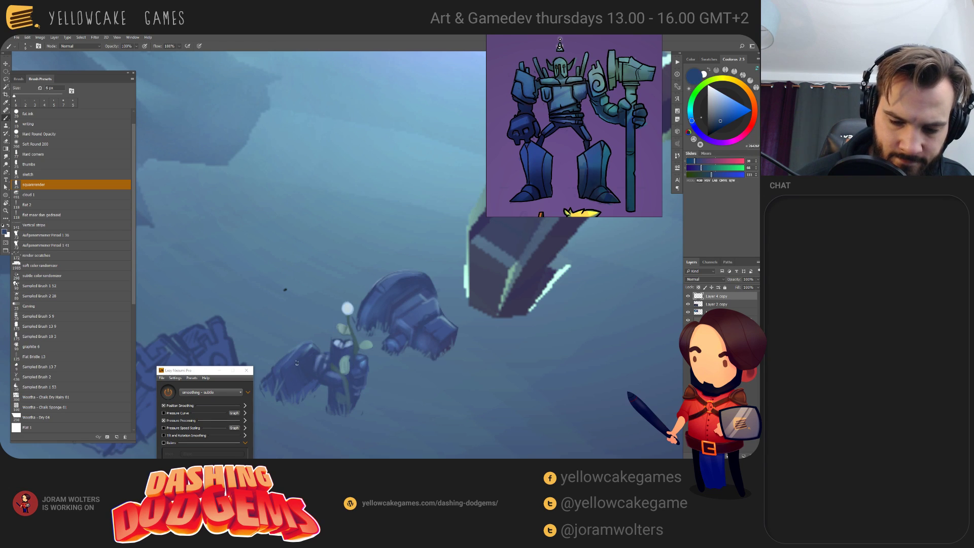
{"action": "left_click", "coordinate": [320, 399], "text": "alt"}
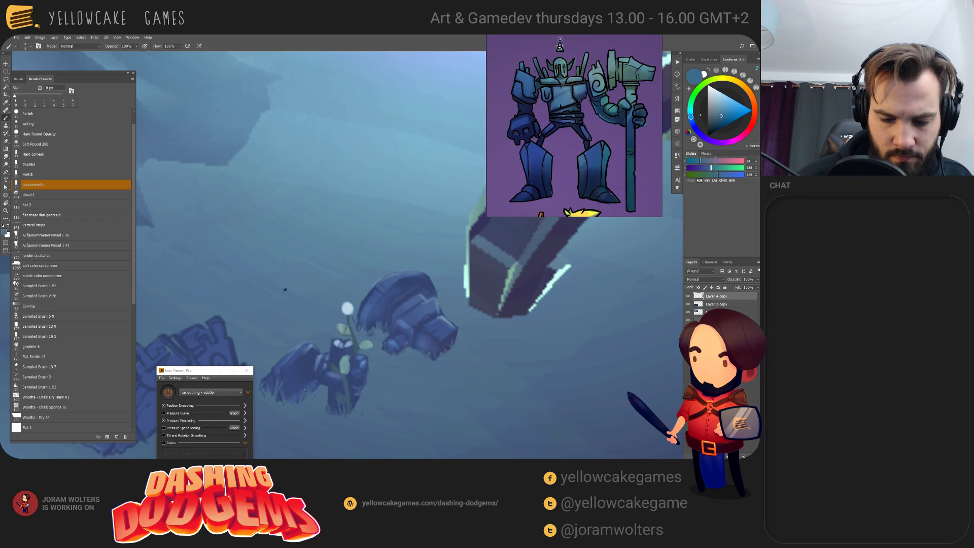
{"action": "left_click", "coordinate": [311, 379], "text": "alt"}
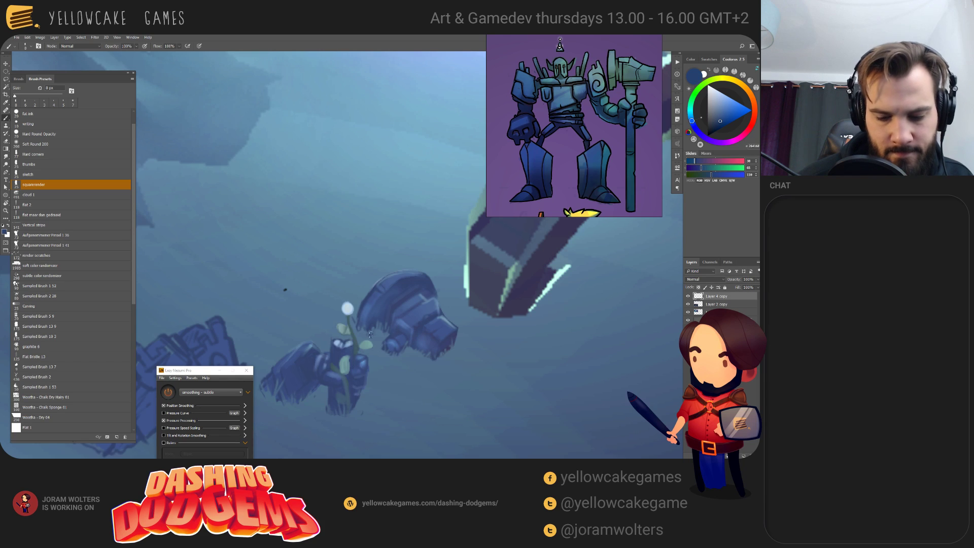
{"action": "left_click_drag", "start_coordinate": [370, 335], "coordinate": [402, 317]}
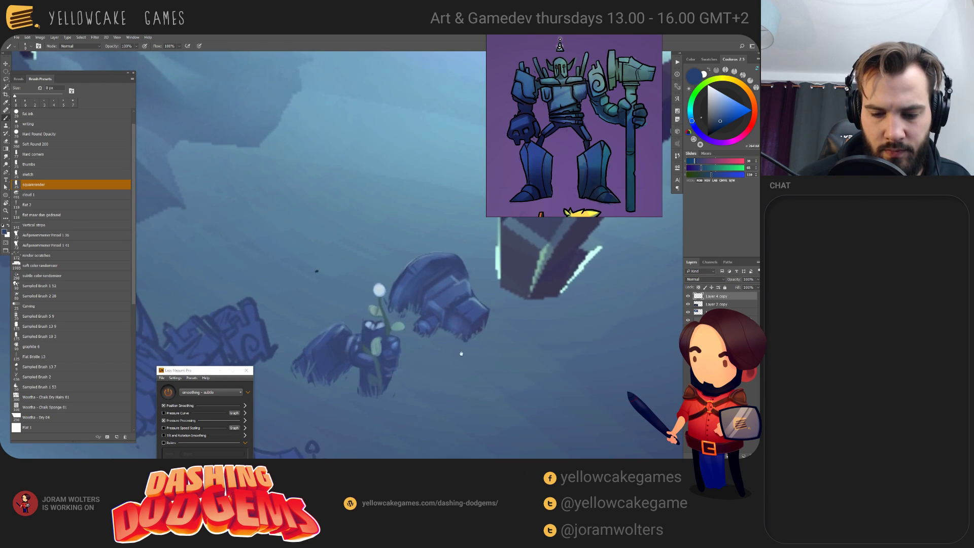
{"action": "left_click_drag", "start_coordinate": [461, 354], "coordinate": [467, 359]}
{"action": "mouse_move", "coordinate": [350, 367]}
{"action": "left_mouse_down"}
{"action": "mouse_move", "coordinate": [360, 353]}
{"action": "mouse_move", "coordinate": [483, 327]}
{"action": "mouse_move", "coordinate": [458, 358]}
{"action": "mouse_move", "coordinate": [452, 348]}
{"action": "mouse_move", "coordinate": [495, 344]}
{"action": "left_mouse_up"}
{"action": "left_click_drag", "start_coordinate": [374, 277], "coordinate": [430, 246]}
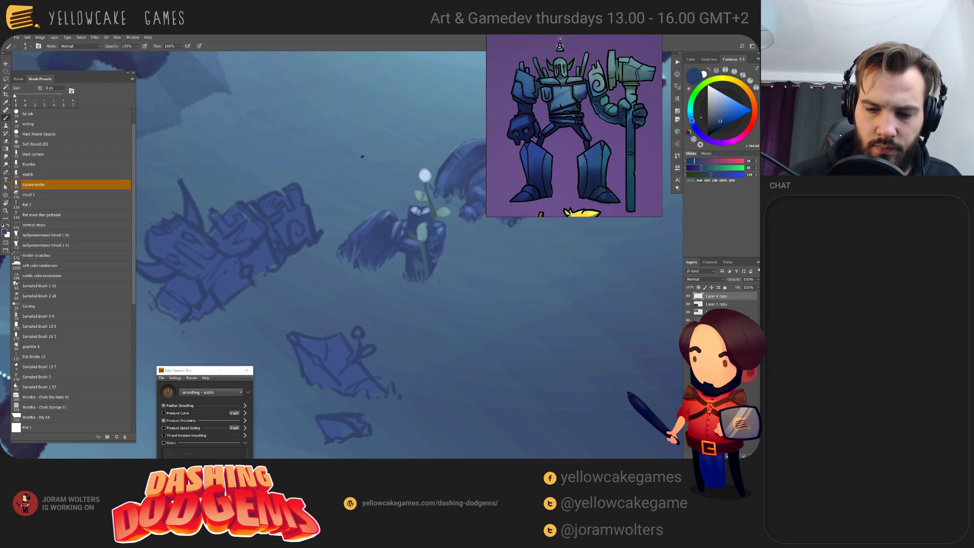
- Sample a lighter dark blue and light cyan at 3 px and reframe the rendered scene
{"action": "left_click", "coordinate": [418, 223], "text": "alt"}
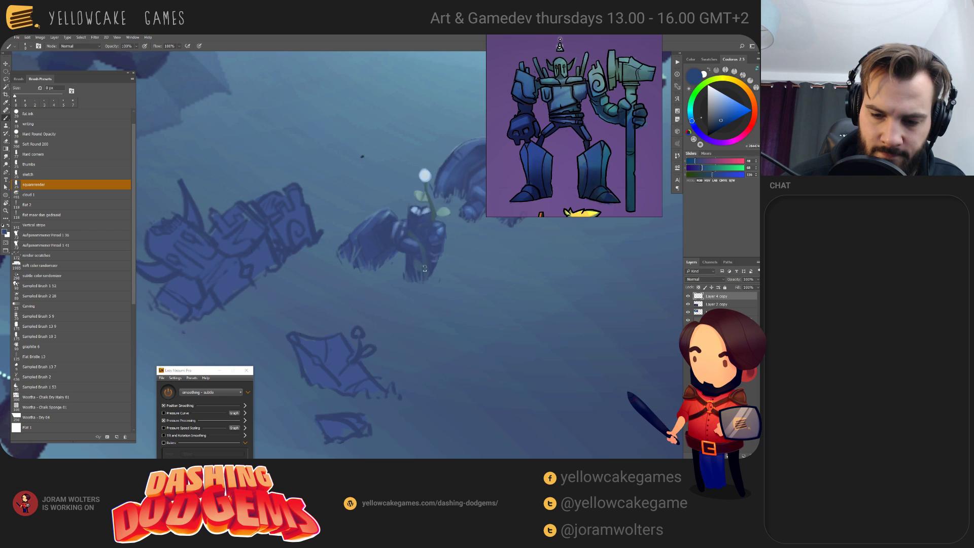
{"action": "left_click", "coordinate": [422, 211], "text": "alt"}
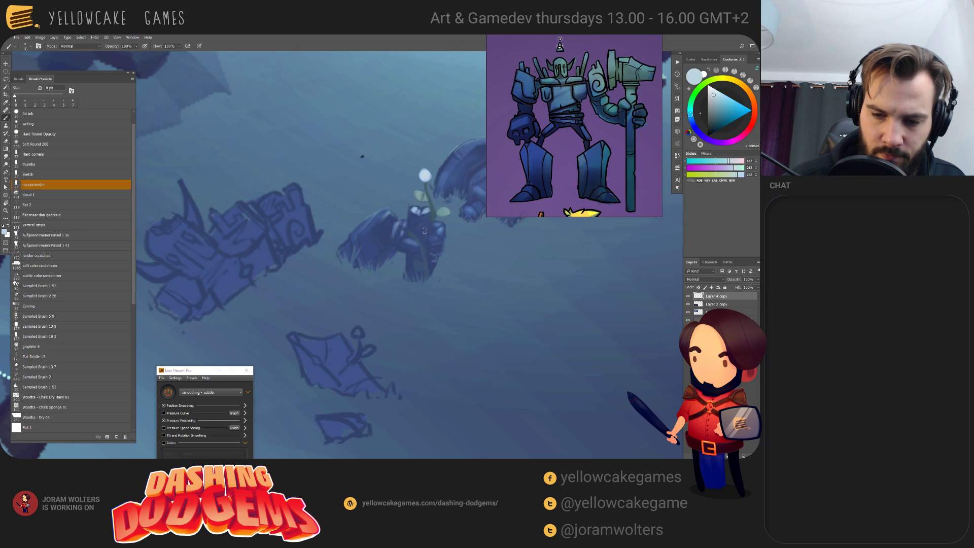
{"action": "key", "text": "bracketleft"}
{"action": "key", "text": "bracketleft"}
{"action": "key", "text": "bracketleft"}
{"action": "key", "text": "bracketleft"}
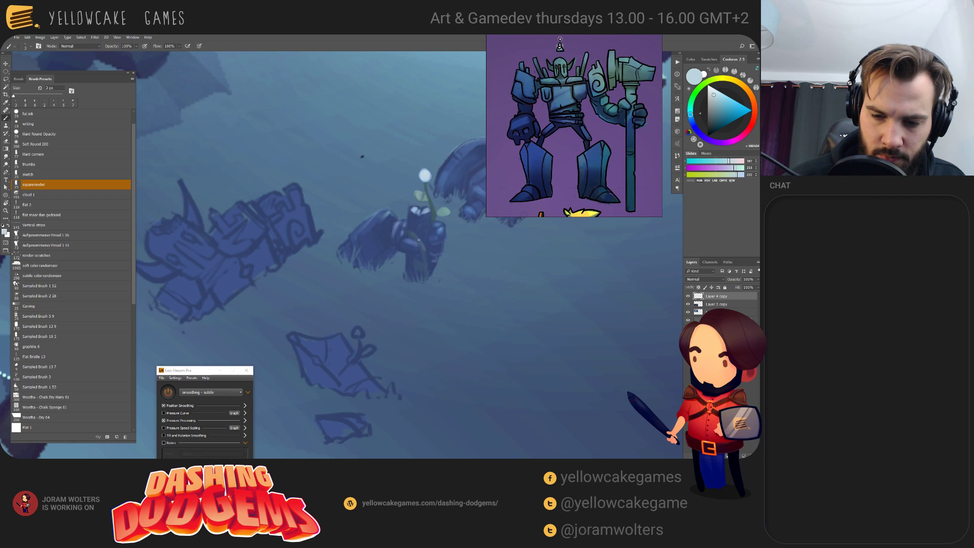
{"action": "scroll", "coordinate": [491, 307], "scroll_direction": "down", "scroll_amount": 5}
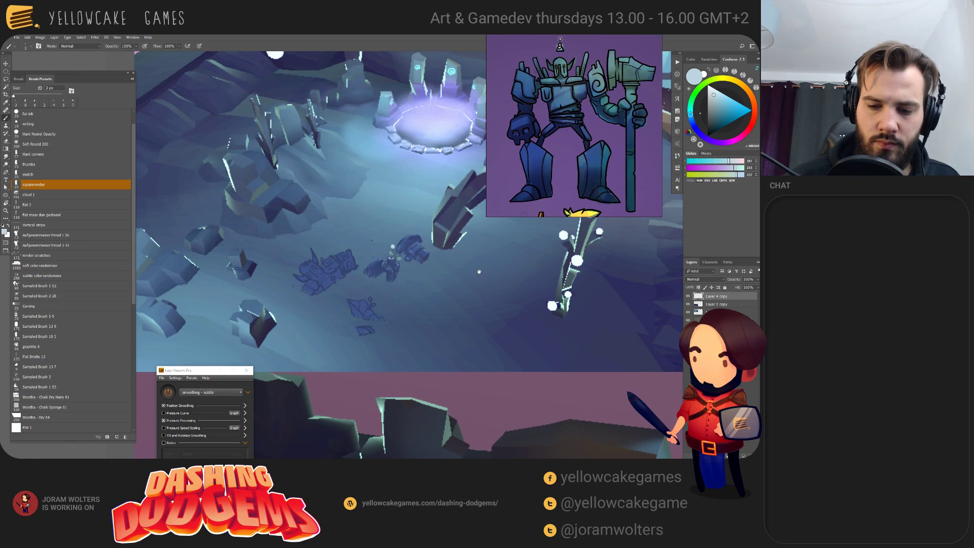
{"action": "left_click_drag", "start_coordinate": [479, 272], "coordinate": [469, 264]}
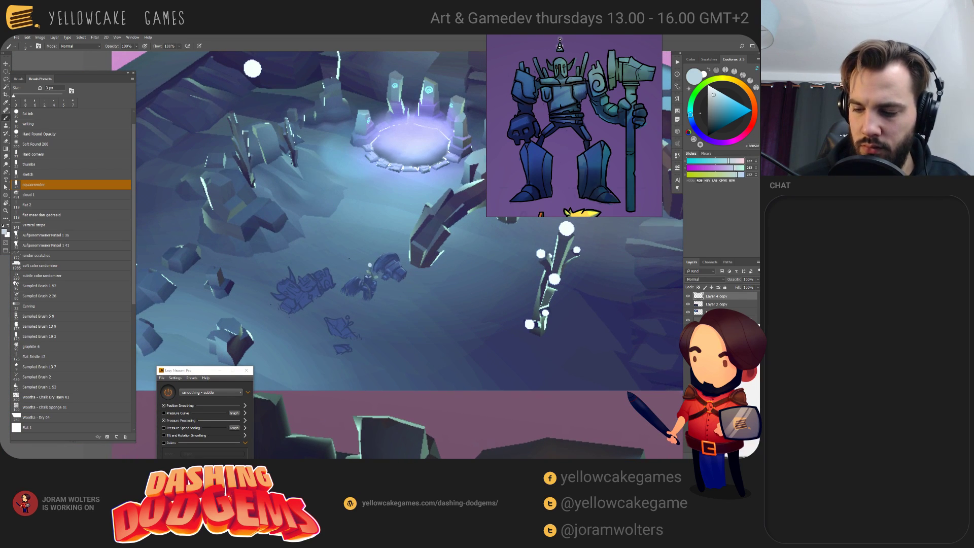
- Add a Color Balance clipped to Layer 4 copy, shifting the highlights toward yellow
{"action": "key", "text": "ctrl+b"}
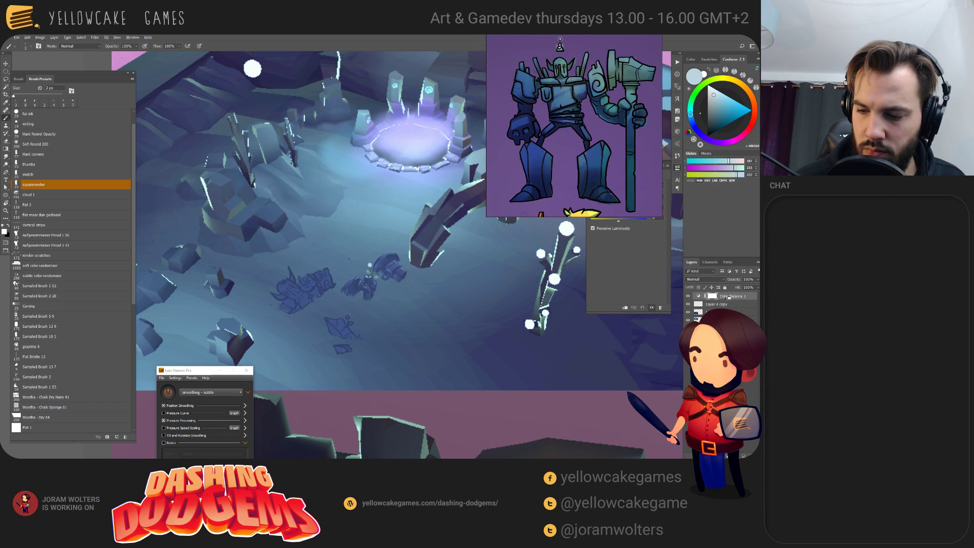
{"action": "left_click", "coordinate": [721, 300], "text": "alt"}
{"action": "left_click_drag", "start_coordinate": [604, 208], "coordinate": [506, 228]}
{"action": "left_click", "coordinate": [614, 185]}
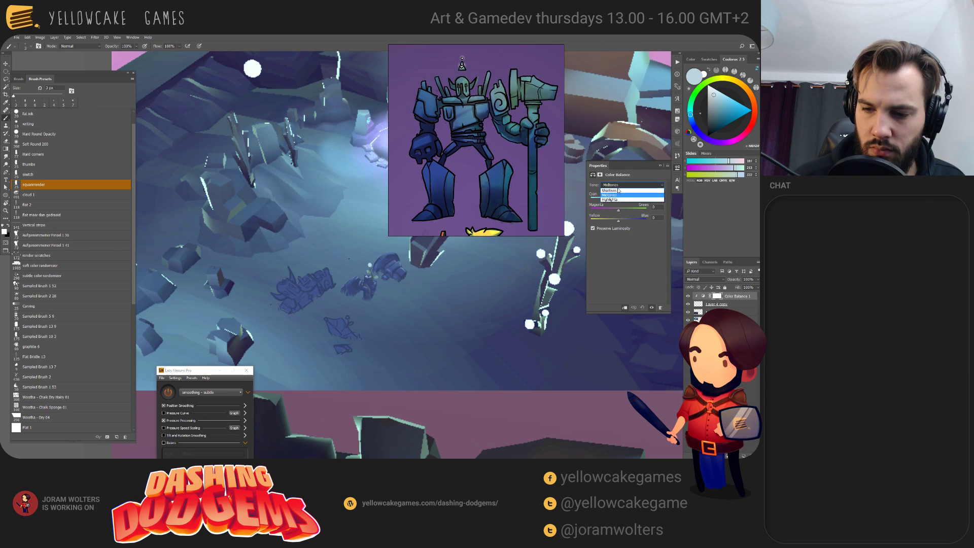
{"action": "left_click", "coordinate": [615, 192]}
{"action": "left_click", "coordinate": [618, 185]}
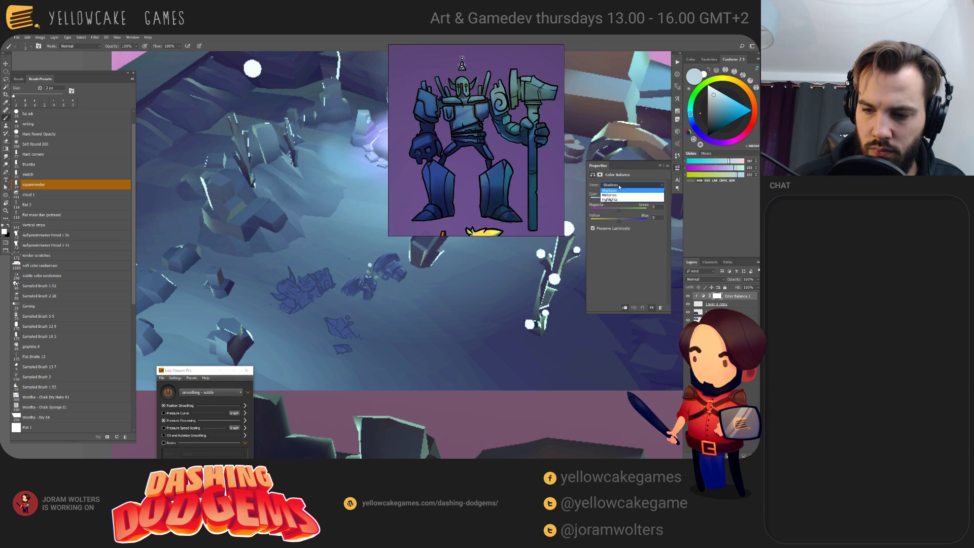
{"action": "left_click", "coordinate": [618, 199]}
{"action": "left_click_drag", "start_coordinate": [617, 222], "coordinate": [627, 202]}
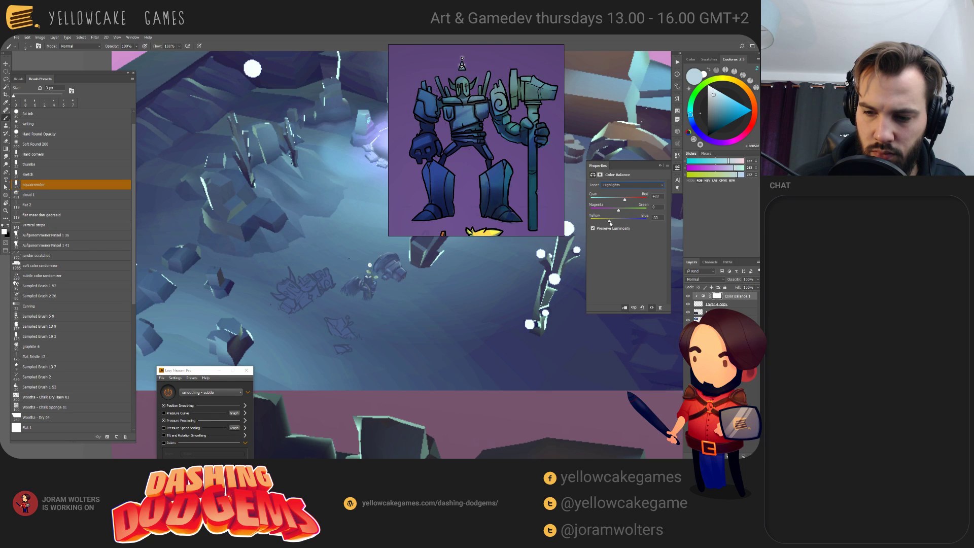
- Merge the Color Balance adjustment down into Layer 4 copy
{"action": "key", "text": "alt+bracketleft"}
{"action": "key", "text": "ctrl+e"}
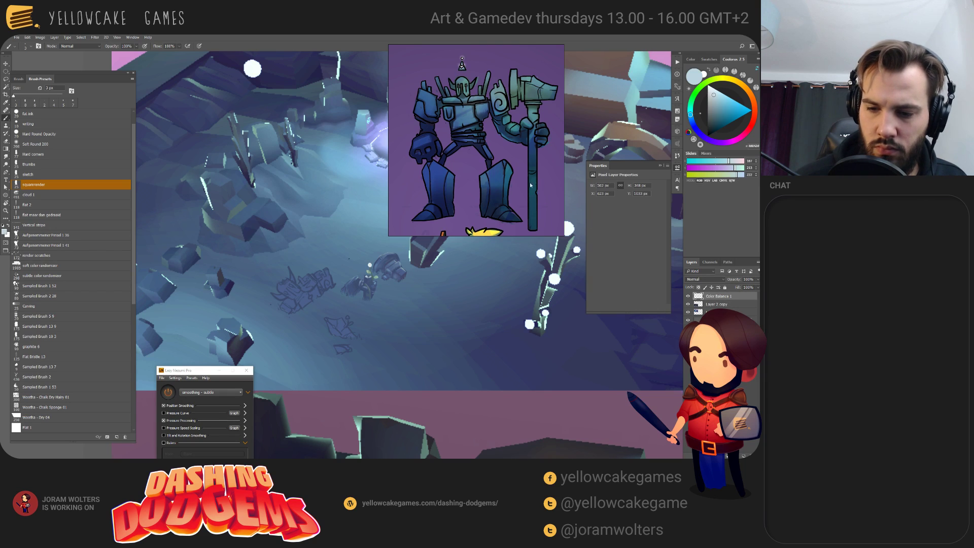
{"action": "left_click_drag", "start_coordinate": [531, 186], "coordinate": [597, 202]}
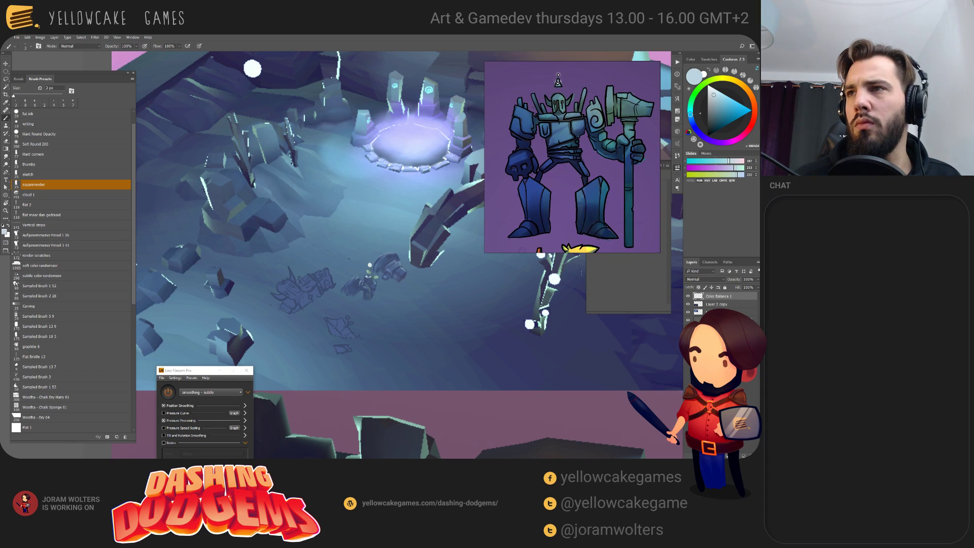
{"action": "left_click_drag", "start_coordinate": [454, 317], "coordinate": [424, 342]}
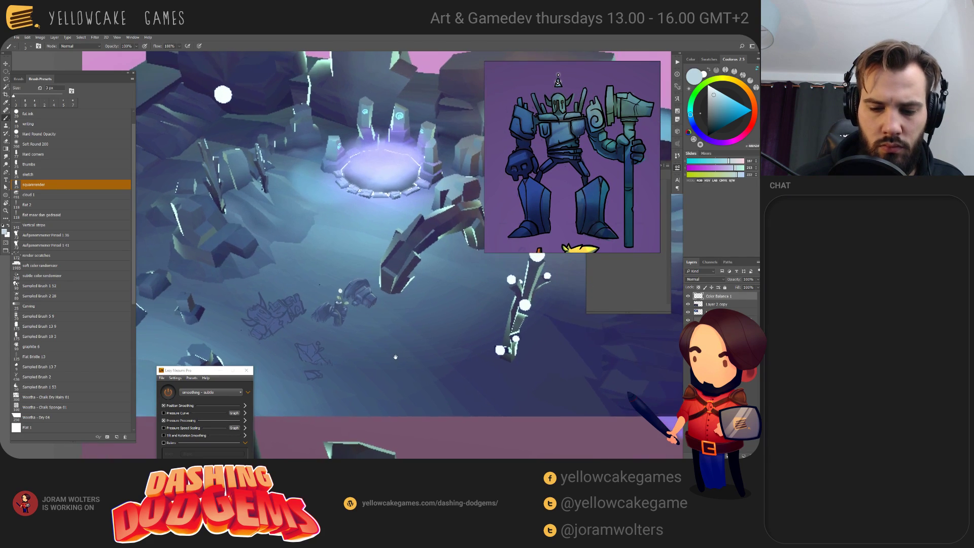
- Apply Levels with the black input raised to 27
{"action": "key", "text": "ctrl+l"}
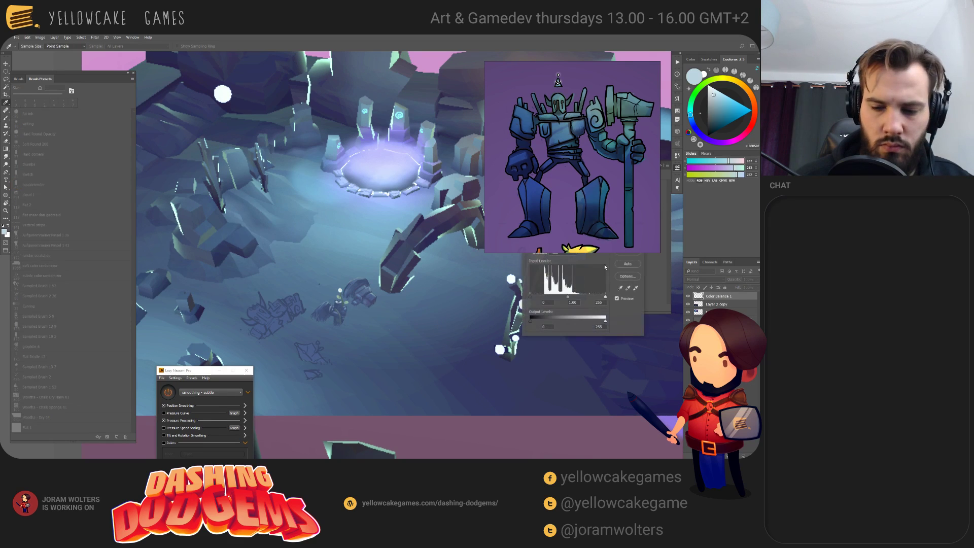
{"action": "left_click_drag", "start_coordinate": [531, 299], "coordinate": [539, 300]}
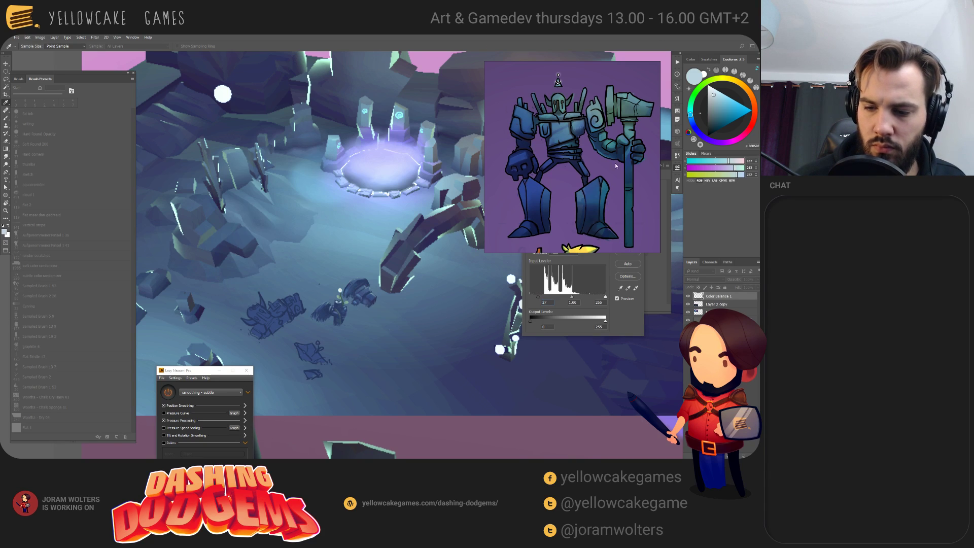
{"action": "left_click_drag", "start_coordinate": [617, 245], "coordinate": [593, 238]}
{"action": "left_click", "coordinate": [639, 250]}
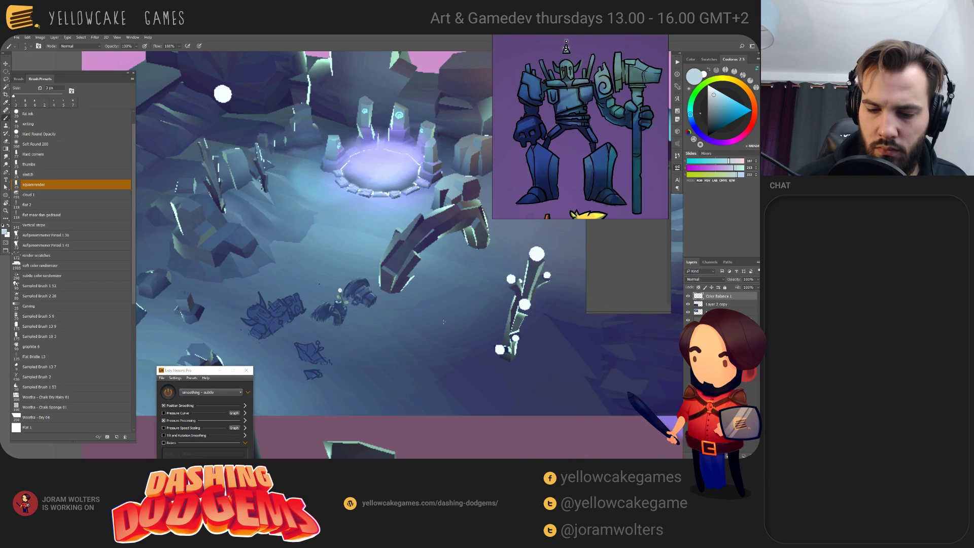
{"action": "left_click_drag", "start_coordinate": [390, 369], "coordinate": [467, 357]}
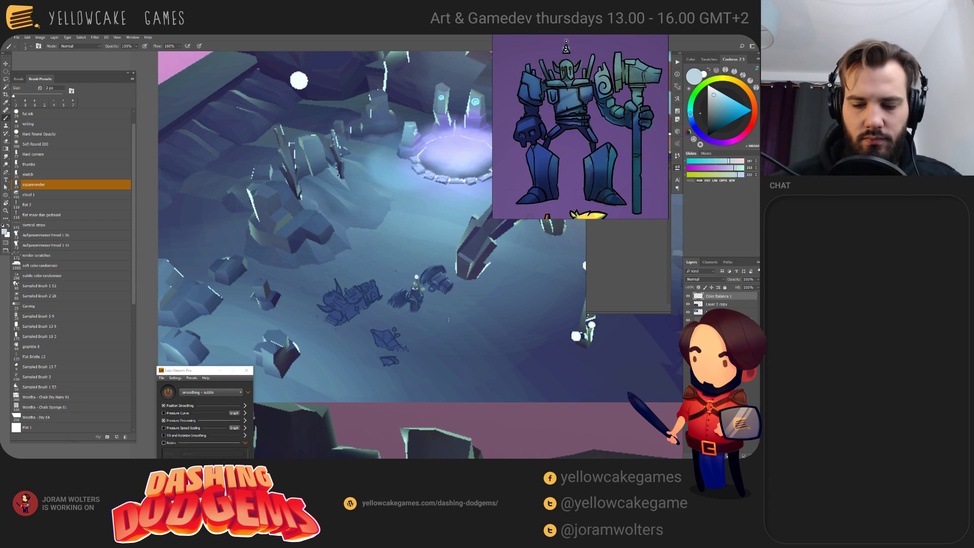
{"action": "mouse_move", "coordinate": [492, 356]}
{"action": "left_mouse_down"}
{"action": "mouse_move", "coordinate": [506, 370]}
{"action": "mouse_move", "coordinate": [495, 352]}
{"action": "mouse_move", "coordinate": [535, 341]}
{"action": "mouse_move", "coordinate": [385, 318]}
{"action": "left_mouse_up"}
{"action": "key", "text": "e"}
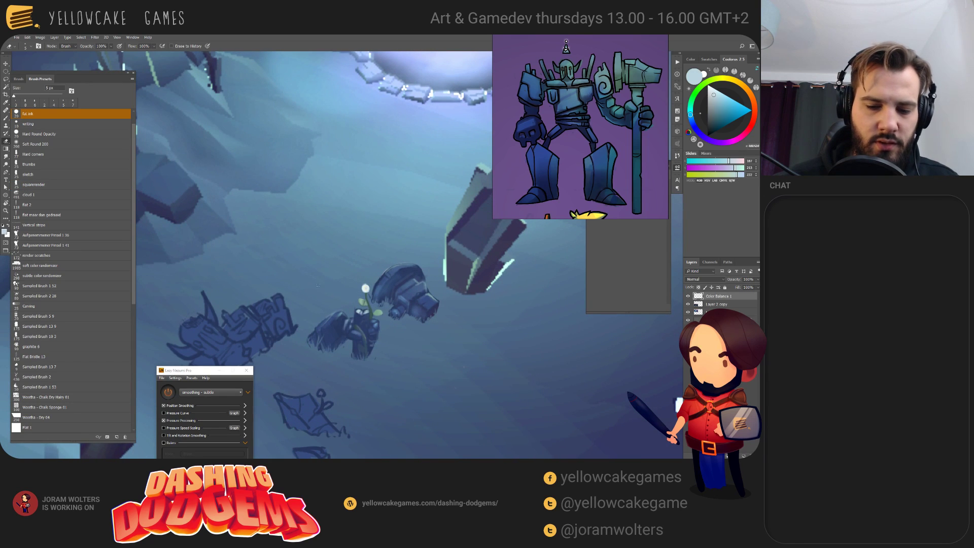
{"action": "left_click_drag", "start_coordinate": [334, 271], "coordinate": [321, 256]}
{"action": "left_click_drag", "start_coordinate": [431, 345], "coordinate": [440, 355]}
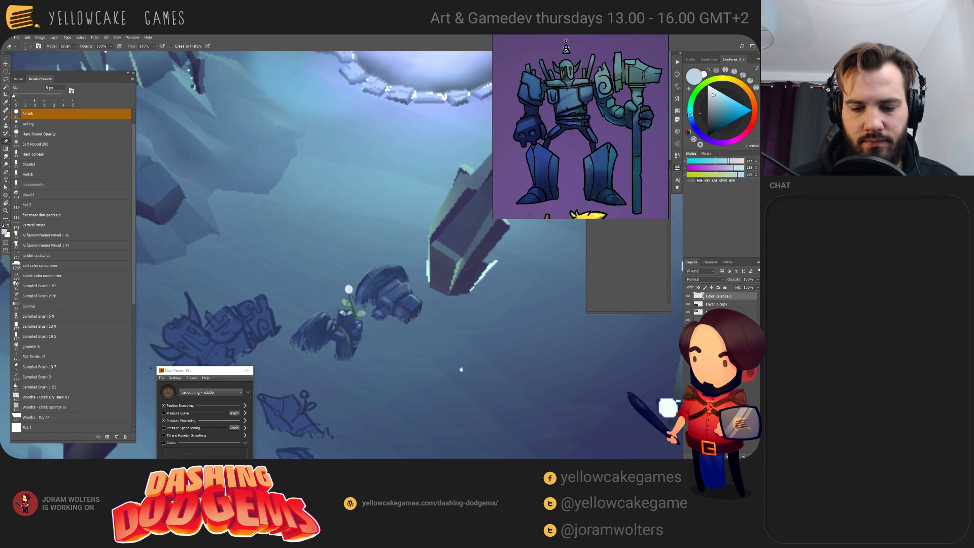
- On Layer 3, sample dark blue and brush shadow touches behind the helmet at 30–40 px
{"action": "left_click_drag", "start_coordinate": [472, 391], "coordinate": [479, 397]}
{"action": "key", "text": "b"}
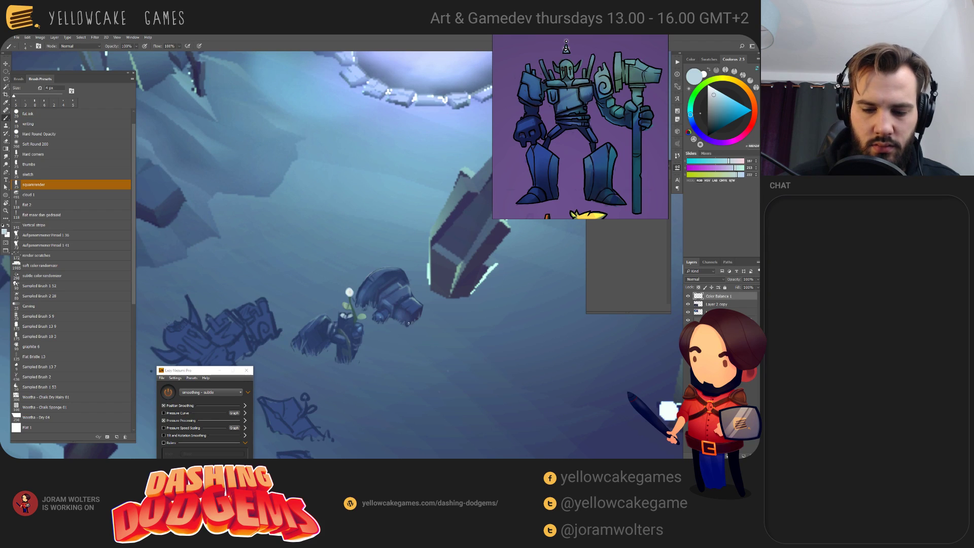
{"action": "key", "text": "bracketright"}
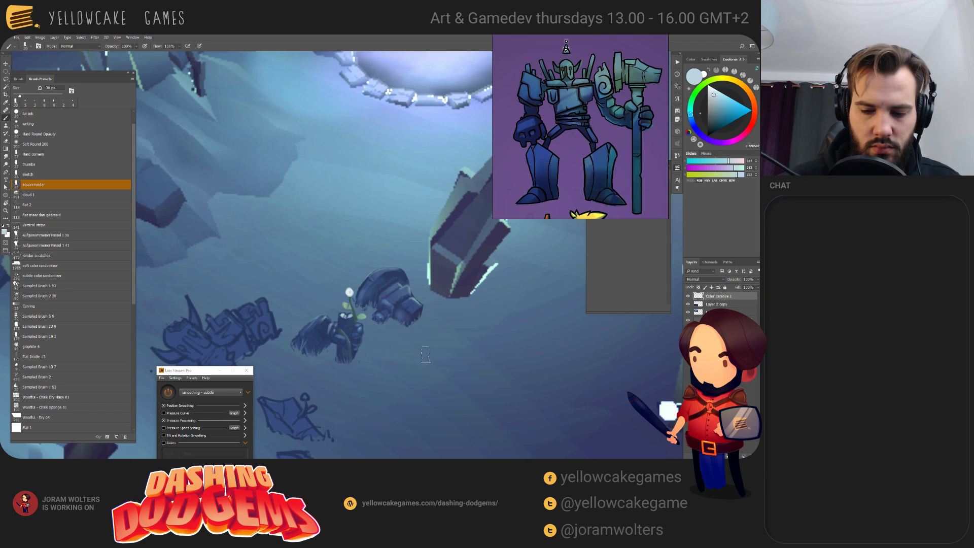
{"action": "left_click", "coordinate": [715, 305]}
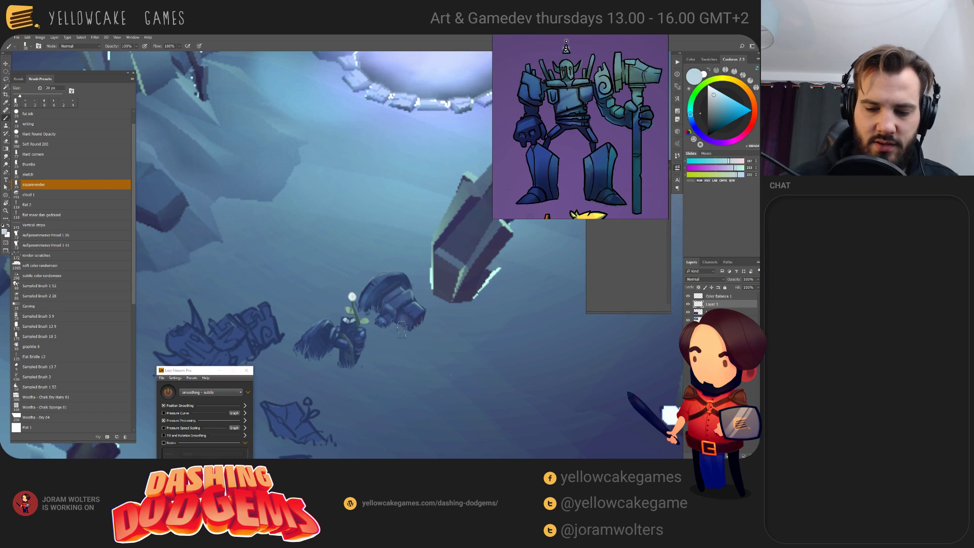
{"action": "key", "text": "d"}
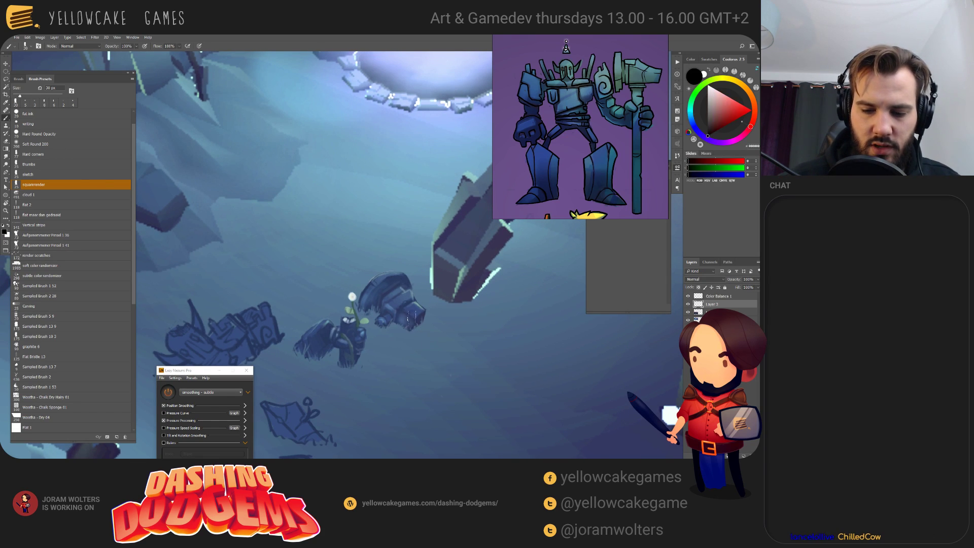
{"action": "left_click", "coordinate": [401, 282], "text": "alt"}
{"action": "left_click", "coordinate": [450, 229], "text": "alt"}
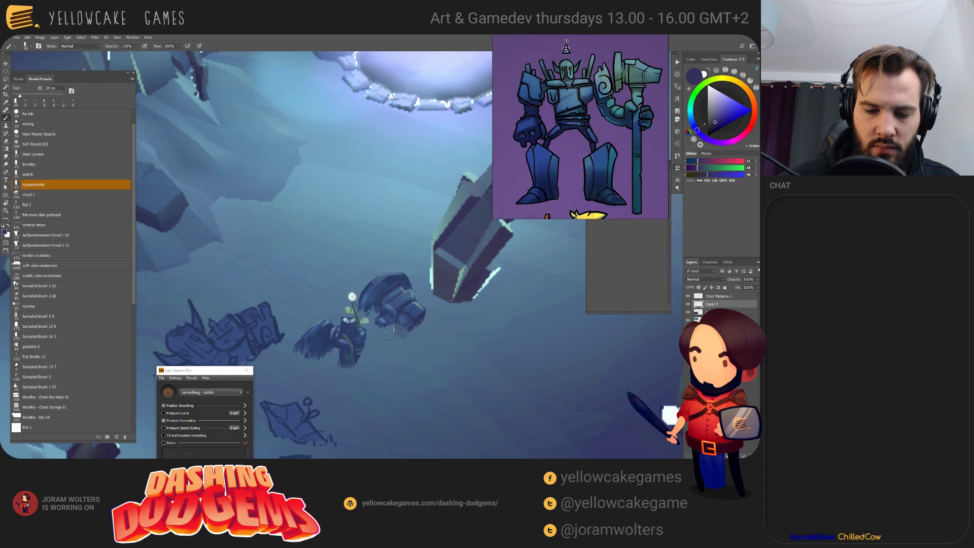
{"action": "mouse_move", "coordinate": [375, 304]}
{"action": "left_mouse_down"}
{"action": "mouse_move", "coordinate": [412, 329]}
{"action": "mouse_move", "coordinate": [418, 322]}
{"action": "mouse_move", "coordinate": [466, 388]}
{"action": "mouse_move", "coordinate": [417, 317]}
{"action": "mouse_move", "coordinate": [416, 377]}
{"action": "mouse_move", "coordinate": [410, 316]}
{"action": "mouse_move", "coordinate": [392, 382]}
{"action": "mouse_move", "coordinate": [400, 315]}
{"action": "mouse_move", "coordinate": [379, 351]}
{"action": "mouse_move", "coordinate": [370, 327]}
{"action": "mouse_move", "coordinate": [360, 334]}
{"action": "mouse_move", "coordinate": [369, 304]}
{"action": "mouse_move", "coordinate": [381, 317]}
{"action": "mouse_move", "coordinate": [377, 299]}
{"action": "mouse_move", "coordinate": [398, 315]}
{"action": "left_mouse_up"}
{"action": "key", "text": "bracketright"}
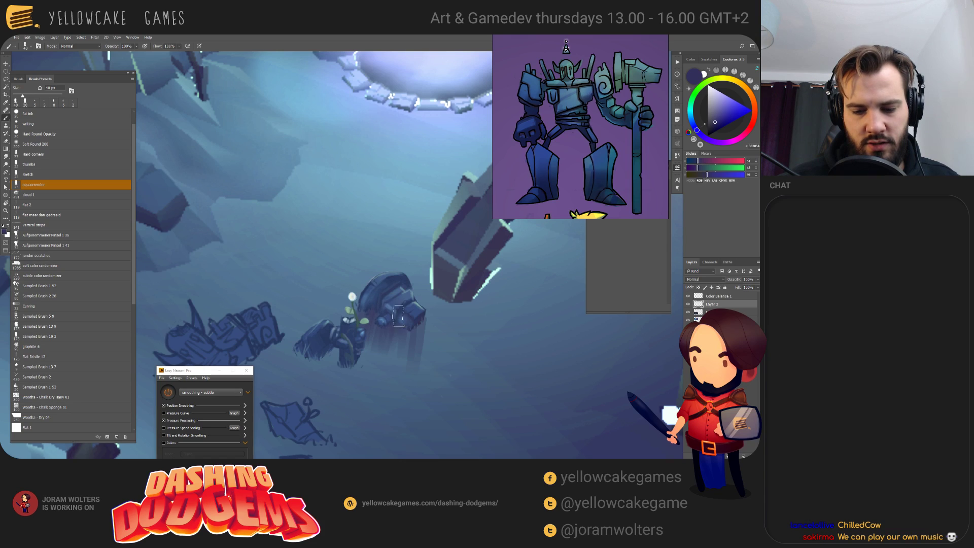
- Set up the cloud 1 eraser at 60–80 px to soften the shadow's edges
{"action": "key", "text": "e"}
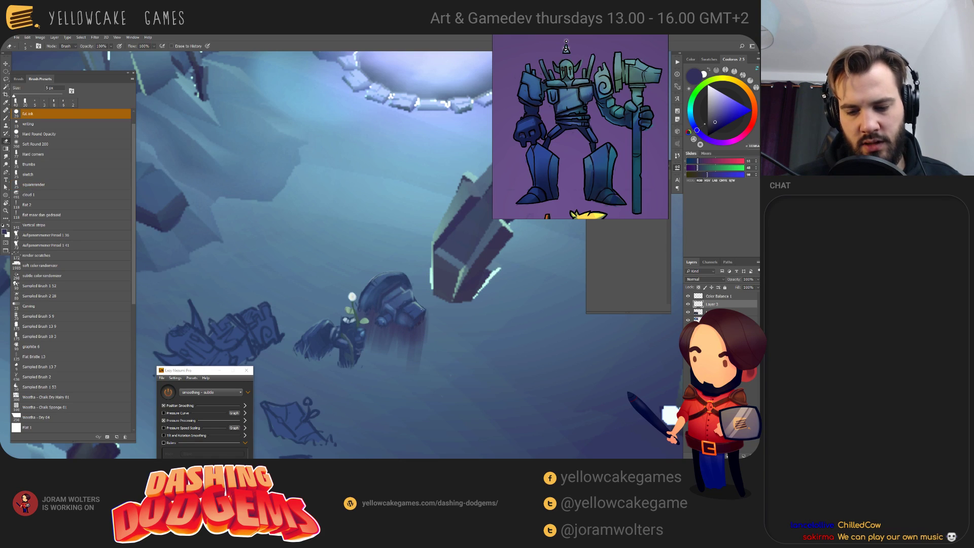
{"action": "left_click", "coordinate": [43, 145]}
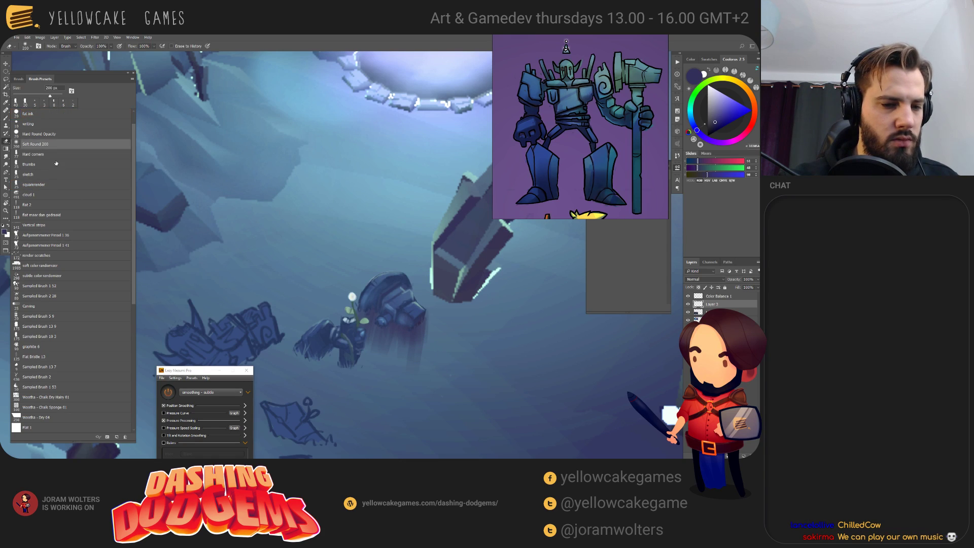
{"action": "left_click", "coordinate": [41, 195]}
{"action": "key", "text": "bracketleft"}
{"action": "key", "text": "bracketleft"}
{"action": "key", "text": "bracketleft"}
{"action": "key", "text": "bracketleft"}
{"action": "key", "text": "bracketleft"}
{"action": "key", "text": "bracketleft"}
{"action": "key", "text": "bracketleft"}
{"action": "key", "text": "bracketleft"}
{"action": "key", "text": "bracketleft"}
{"action": "key", "text": "bracketleft"}
{"action": "key", "text": "bracketleft"}
{"action": "key", "text": "bracketleft"}
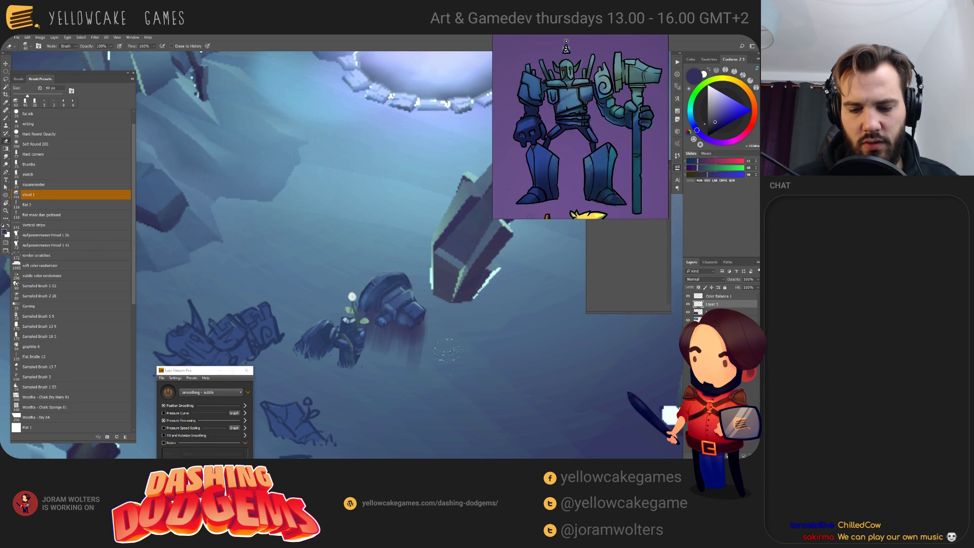
{"action": "key", "text": "bracketright"}
{"action": "key", "text": "bracketright"}
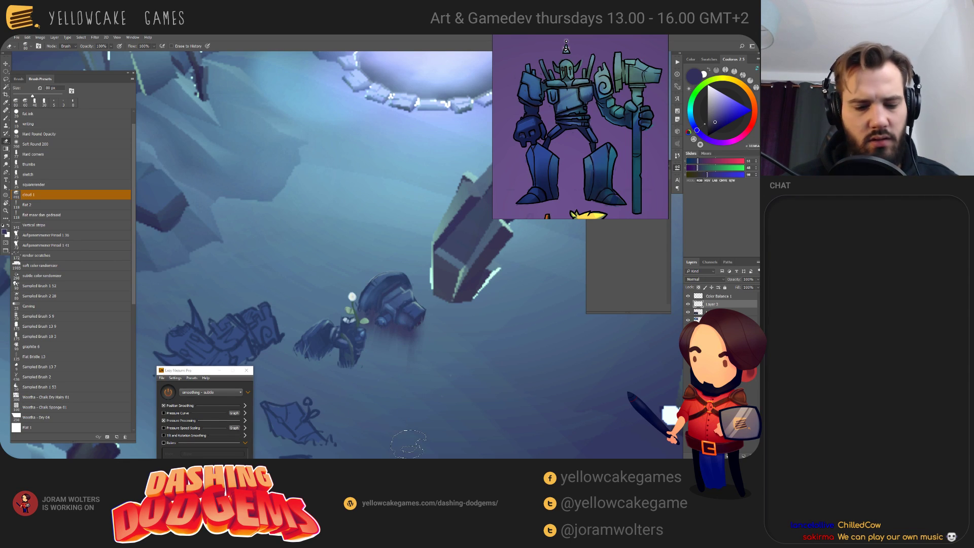
{"action": "key", "text": "ctrl+u"}
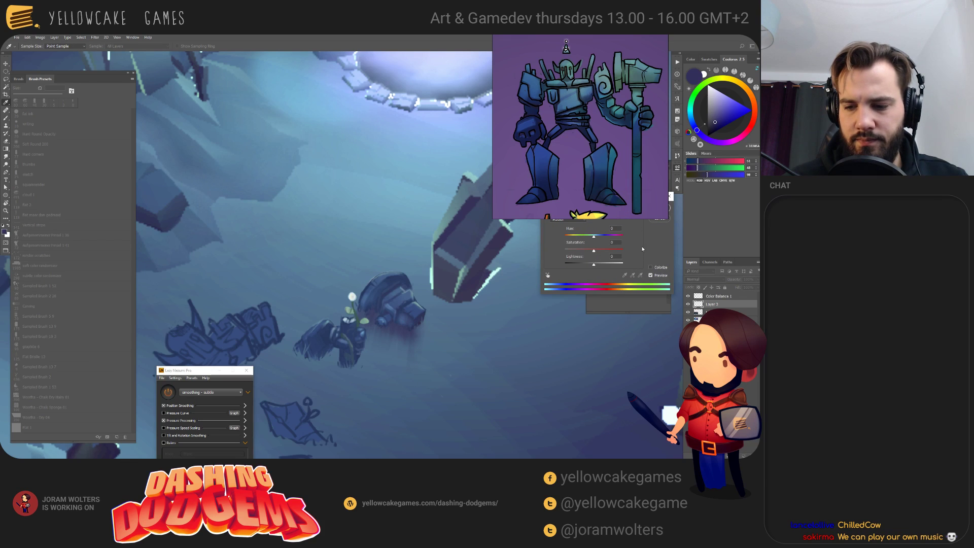
- Nudge Layer 3's hue slightly and raise saturation to +19, then apply
{"action": "scroll", "coordinate": [629, 188], "scroll_direction": "down", "scroll_amount": 2}
{"action": "left_click_drag", "start_coordinate": [660, 199], "coordinate": [643, 259]}
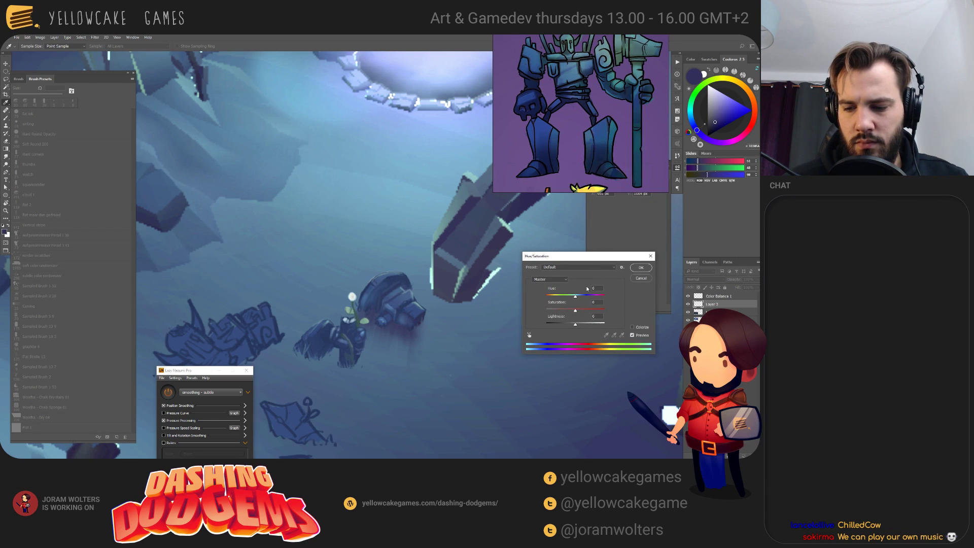
{"action": "left_click_drag", "start_coordinate": [576, 299], "coordinate": [574, 329]}
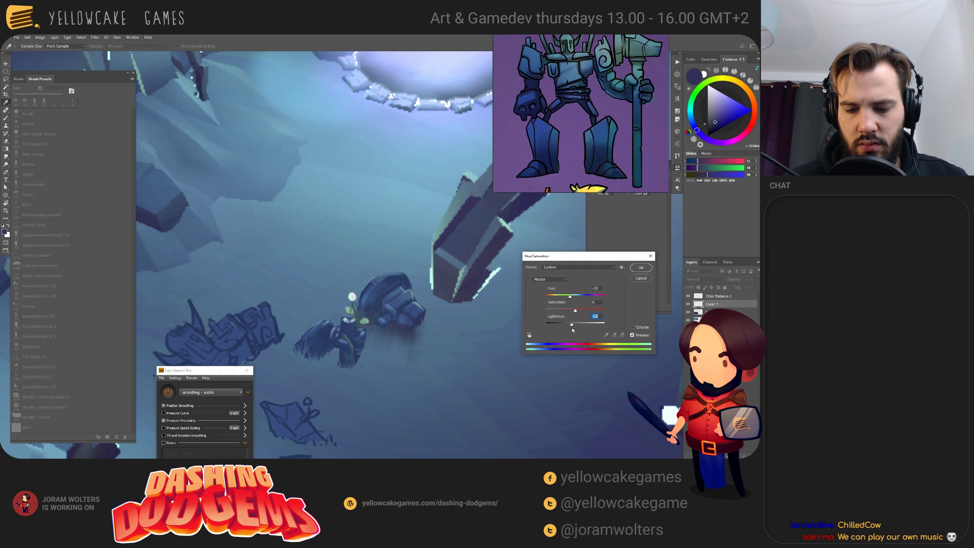
{"action": "left_click_drag", "start_coordinate": [576, 310], "coordinate": [582, 310]}
{"action": "left_click", "coordinate": [642, 269]}
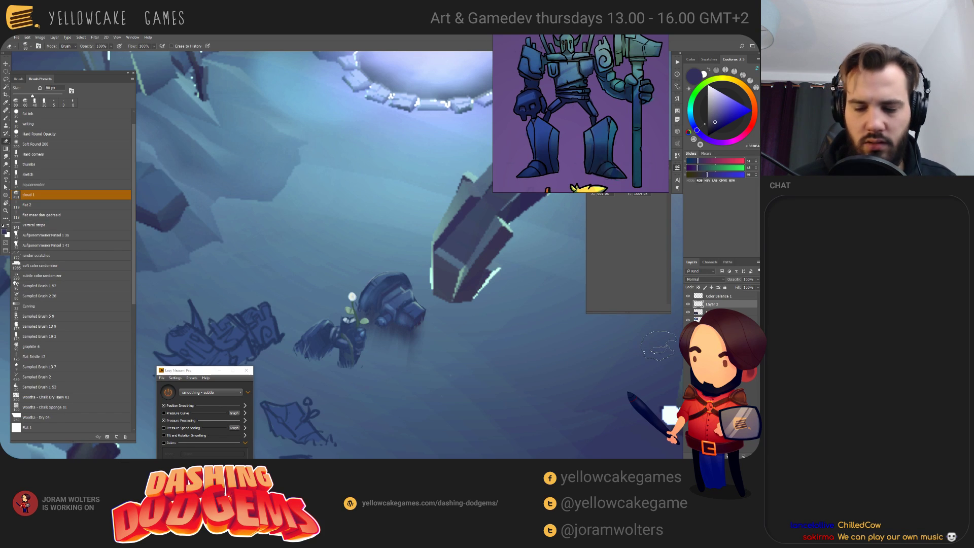
- Set Layer 3's opacity to 60% after trying 34% and 87%, and reframe the machine
{"action": "key", "text": "3"}
{"action": "key", "text": "4"}
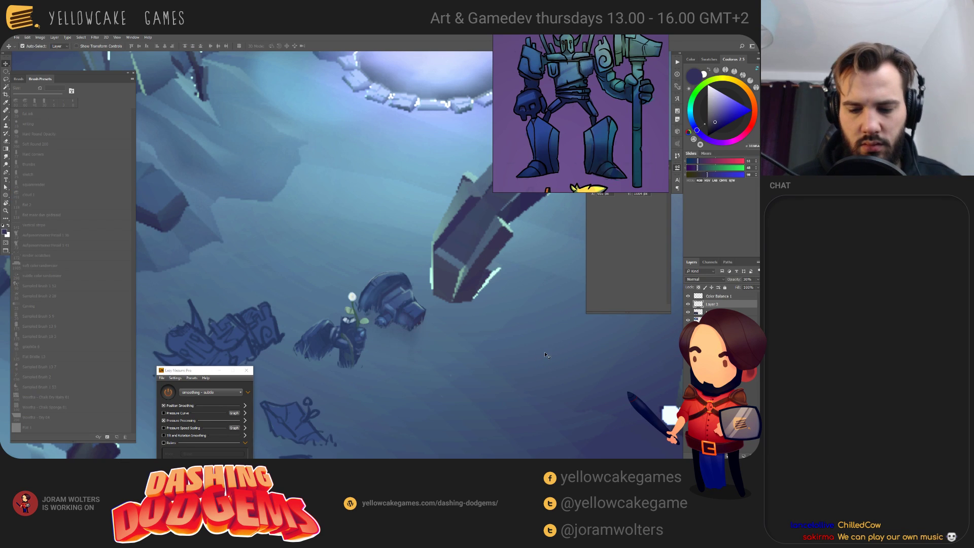
{"action": "key", "text": "8"}
{"action": "key", "text": "7"}
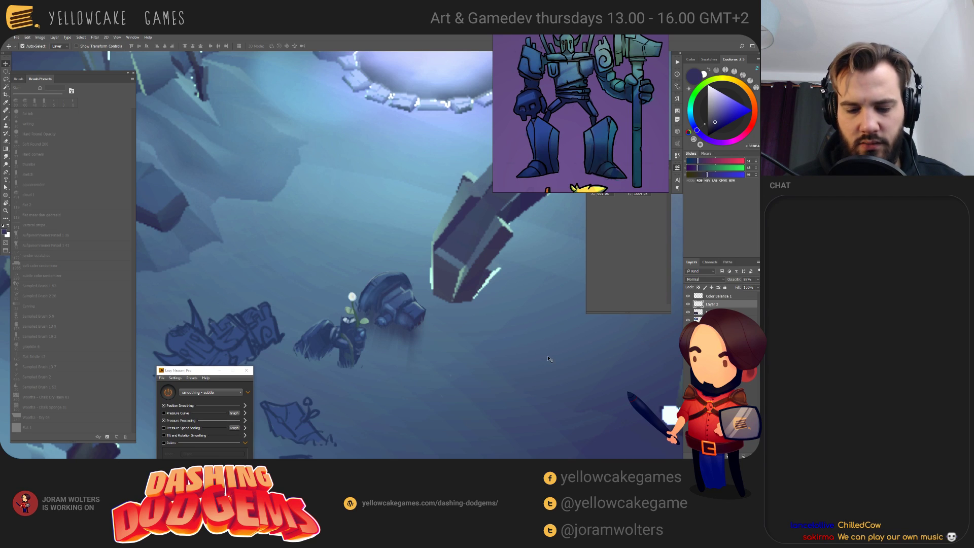
{"action": "key", "text": "6"}
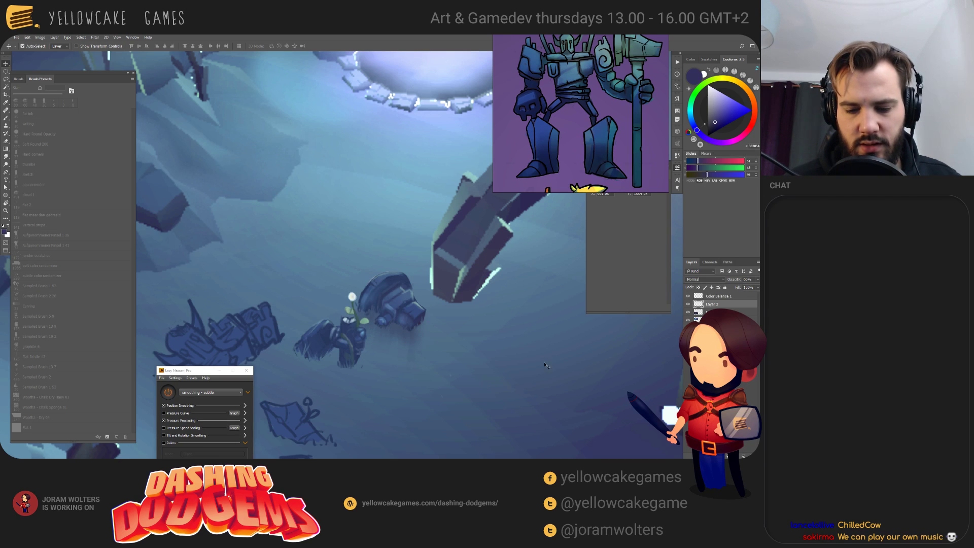
{"action": "left_click_drag", "start_coordinate": [525, 355], "coordinate": [492, 370]}
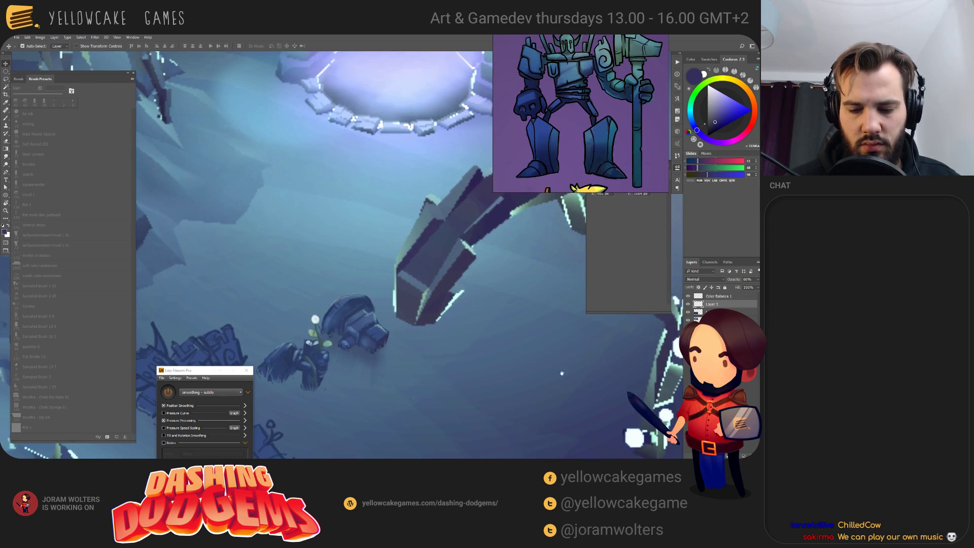
- Shrink the brush to 30 px and the eraser to 70 px while shifting the view
{"action": "key", "text": "b"}
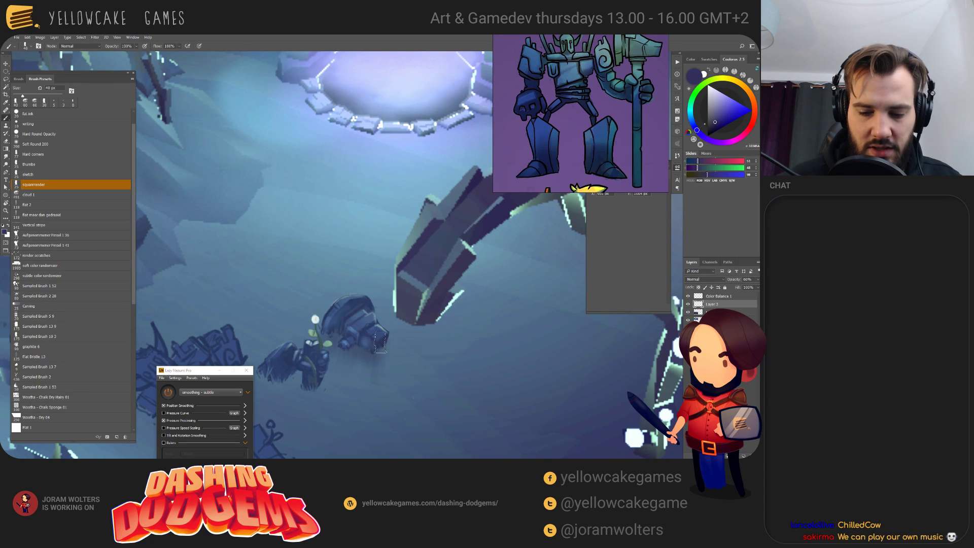
{"action": "key", "text": "bracketleft"}
{"action": "key", "text": "e"}
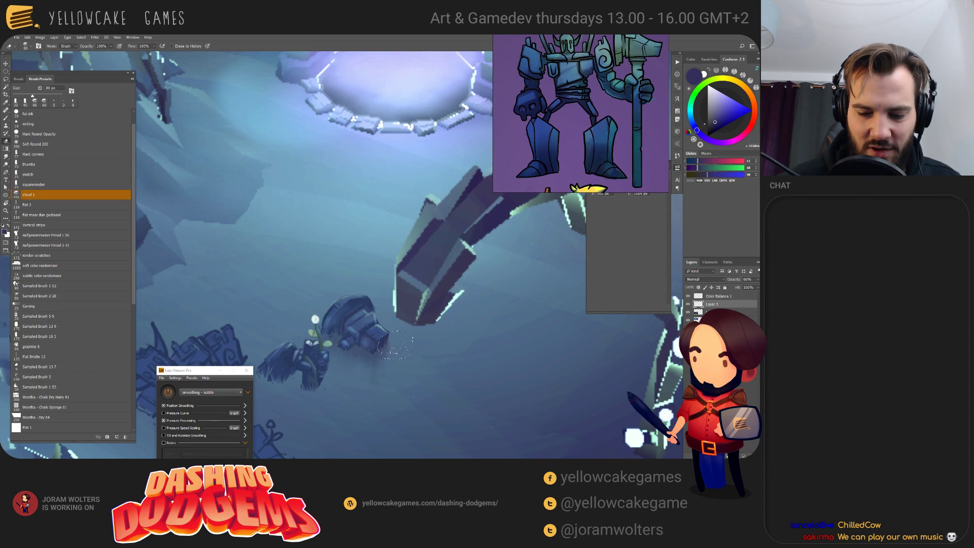
{"action": "mouse_move", "coordinate": [461, 371]}
{"action": "left_mouse_down"}
{"action": "mouse_move", "coordinate": [490, 343]}
{"action": "mouse_move", "coordinate": [546, 339]}
{"action": "left_mouse_up"}
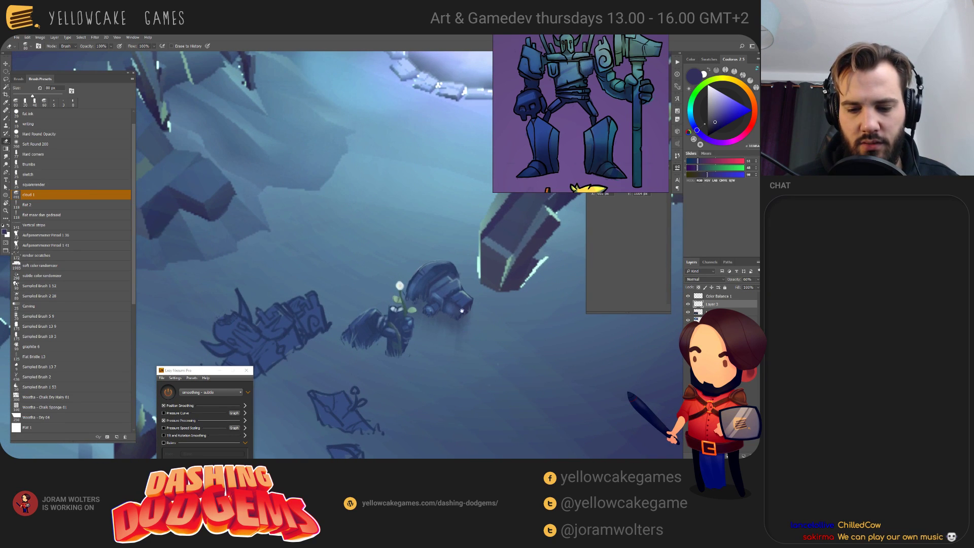
{"action": "left_click_drag", "start_coordinate": [462, 310], "coordinate": [460, 312]}
{"action": "key", "text": "bracketleft"}
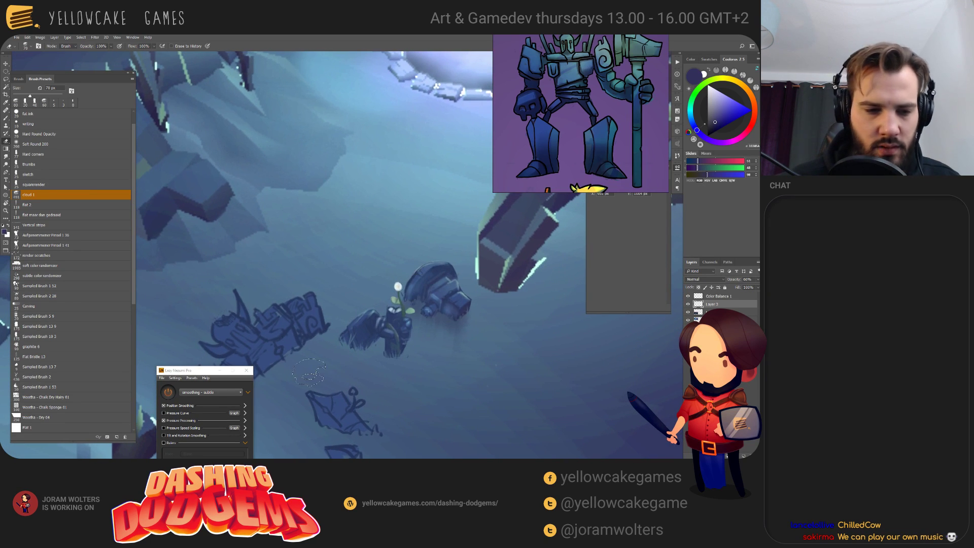
- Try the writing and Hard Round Opacity presets, settle on the fat ink brush, and zoom in
{"action": "left_click", "coordinate": [73, 124]}
{"action": "left_click", "coordinate": [73, 134]}
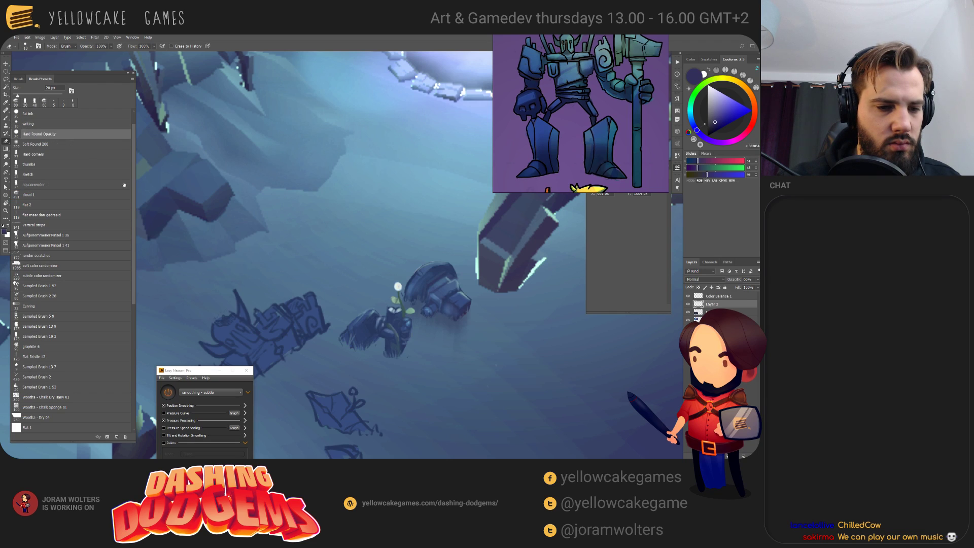
{"action": "left_click", "coordinate": [49, 116]}
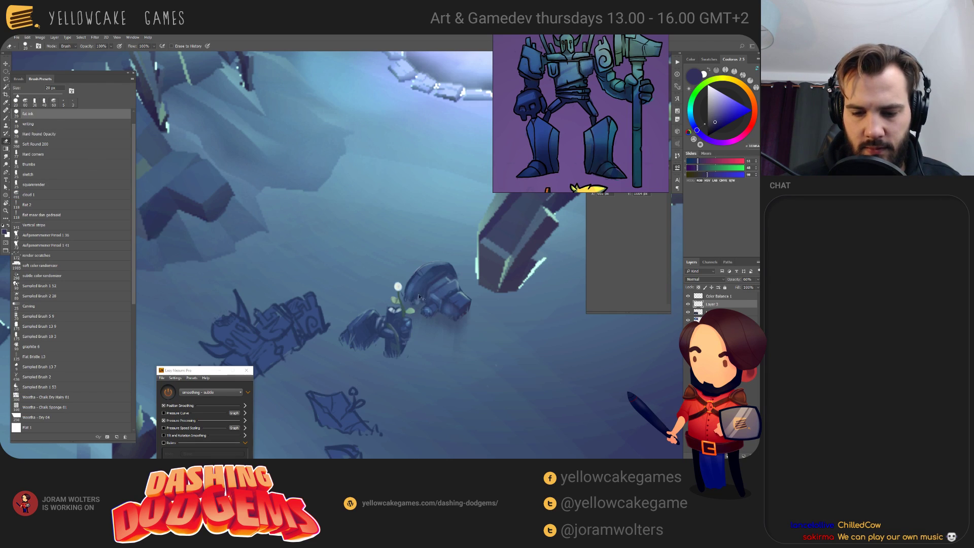
{"action": "scroll", "coordinate": [419, 297], "scroll_direction": "down", "scroll_amount": 2}
{"action": "scroll", "coordinate": [431, 287], "scroll_direction": "up", "scroll_amount": 1}
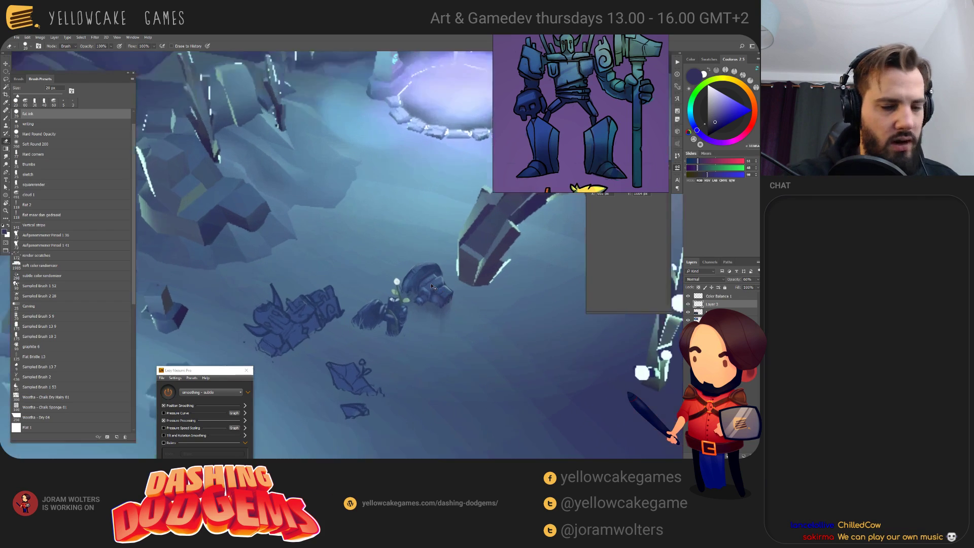
{"action": "scroll", "coordinate": [431, 287], "scroll_direction": "up", "scroll_amount": 3}
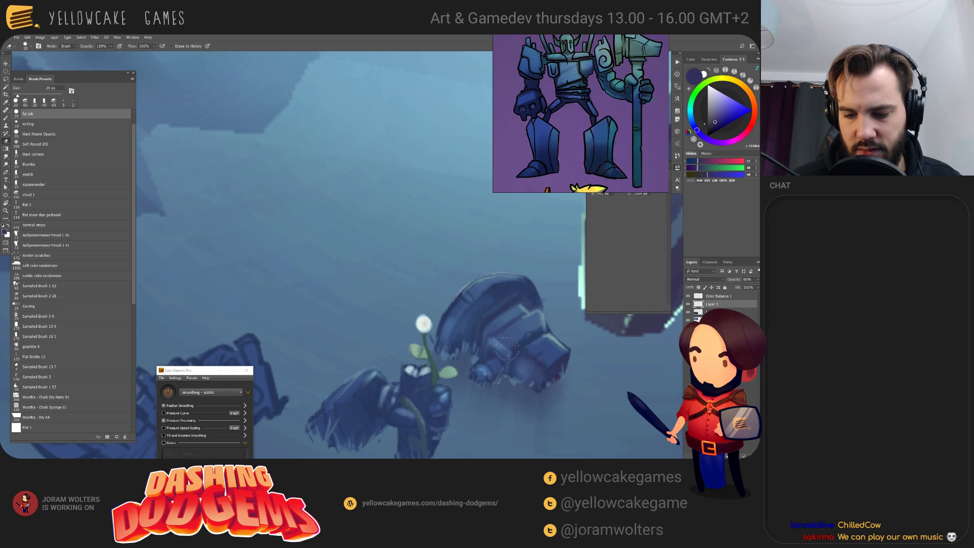
- Paint a dark blue shadow patch under the rock with a 10 px brush
{"action": "left_click_drag", "start_coordinate": [442, 329], "coordinate": [458, 319]}
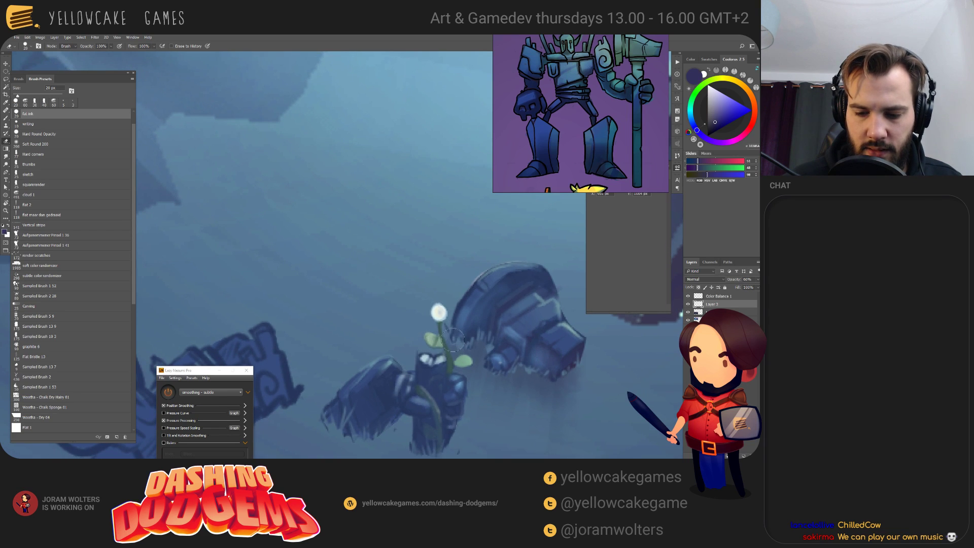
{"action": "mouse_move", "coordinate": [549, 406]}
{"action": "left_mouse_down"}
{"action": "mouse_move", "coordinate": [490, 372]}
{"action": "mouse_move", "coordinate": [446, 292]}
{"action": "mouse_move", "coordinate": [549, 341]}
{"action": "mouse_move", "coordinate": [495, 364]}
{"action": "mouse_move", "coordinate": [401, 371]}
{"action": "left_mouse_up"}
{"action": "key", "text": "b"}
{"action": "left_click", "coordinate": [480, 294], "text": "alt"}
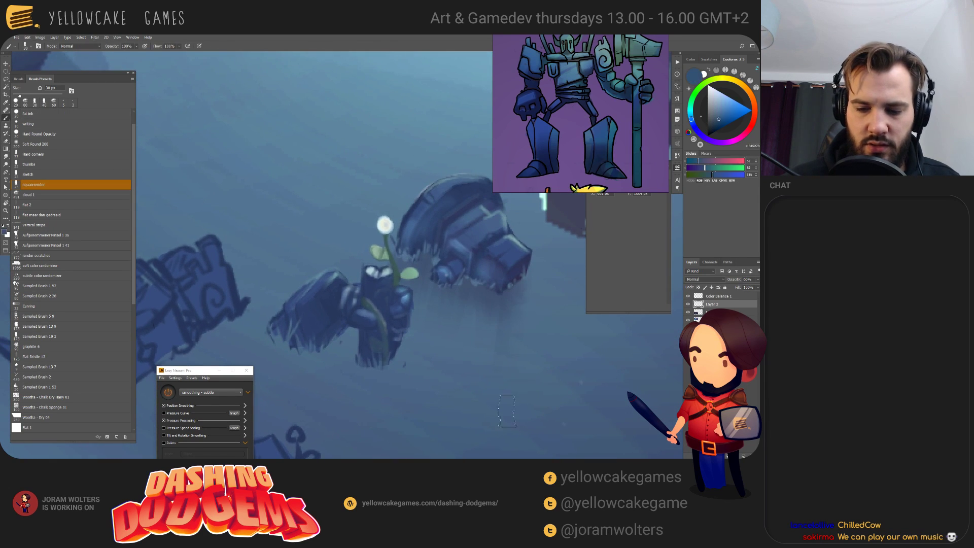
{"action": "key", "text": "bracketleft"}
{"action": "key", "text": "bracketleft"}
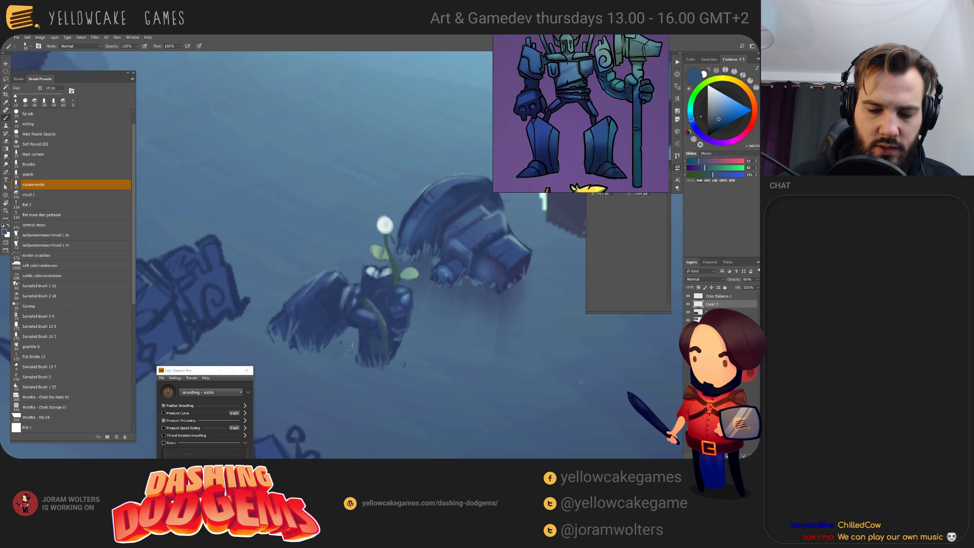
{"action": "left_click_drag", "start_coordinate": [336, 358], "coordinate": [329, 365]}
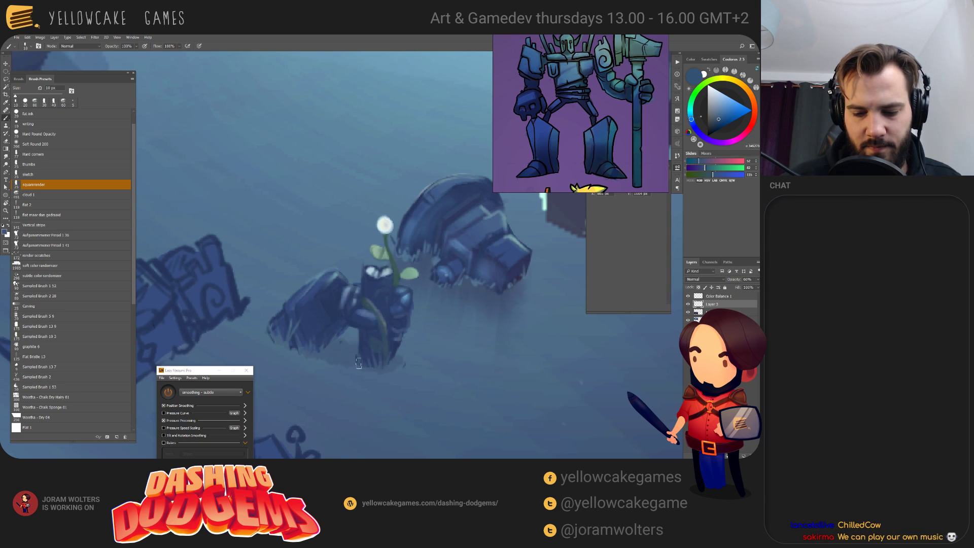
- Set the Eraser to Erase to History with the Soft Round tip, sized down to 25 px
{"action": "key", "text": "bracketright"}
{"action": "key", "text": "bracketright"}
{"action": "key", "text": "bracketright"}
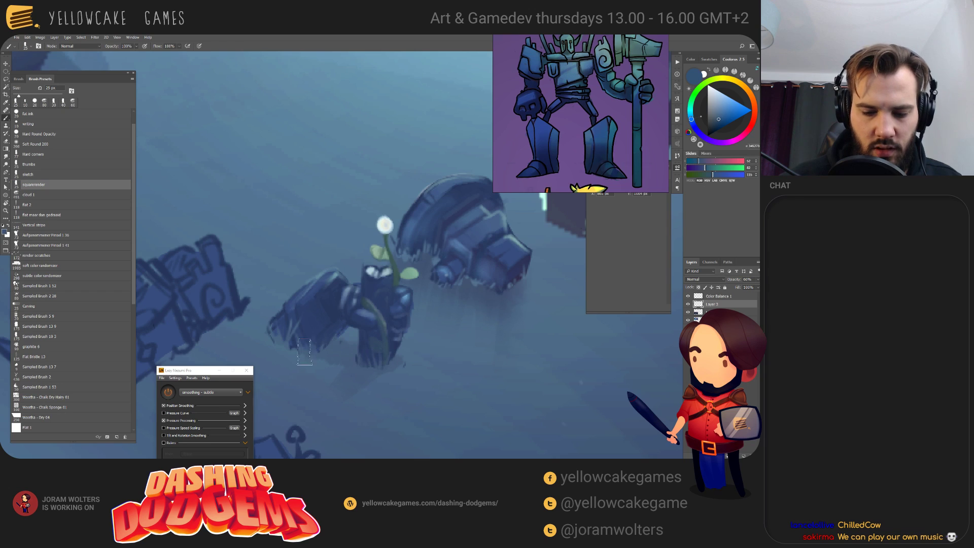
{"action": "left_click_drag", "start_coordinate": [271, 307], "coordinate": [310, 300]}
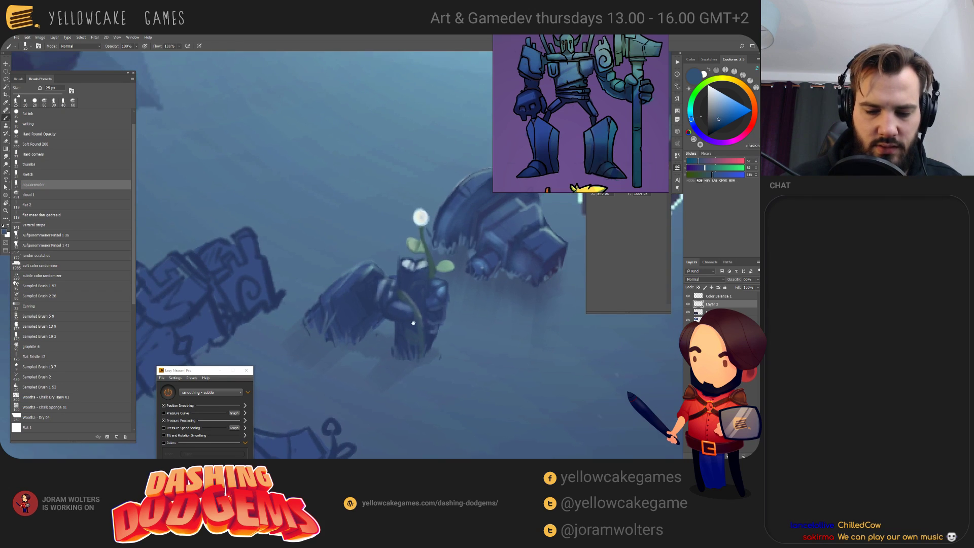
{"action": "key", "text": "e"}
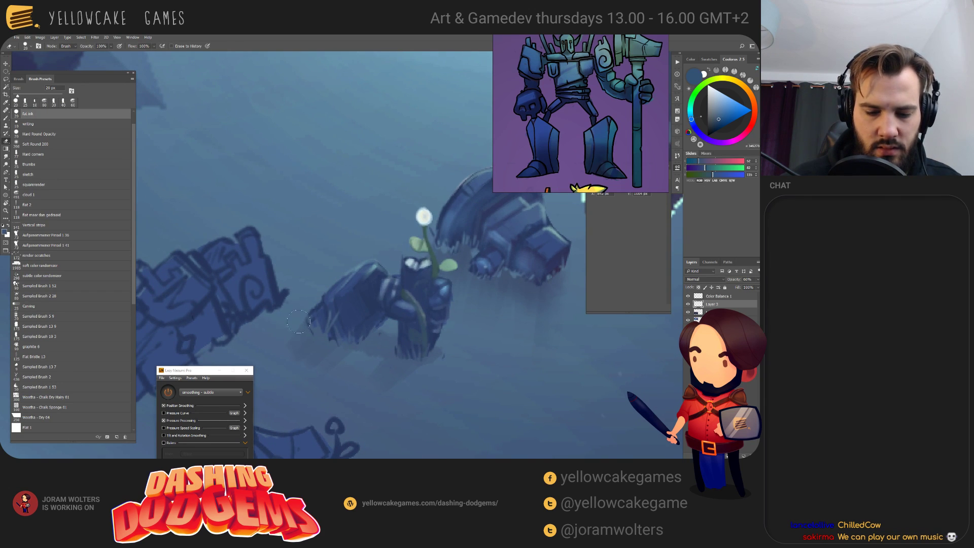
{"action": "left_click", "coordinate": [53, 144]}
{"action": "scroll", "coordinate": [407, 294], "scroll_direction": "up", "scroll_amount": 1}
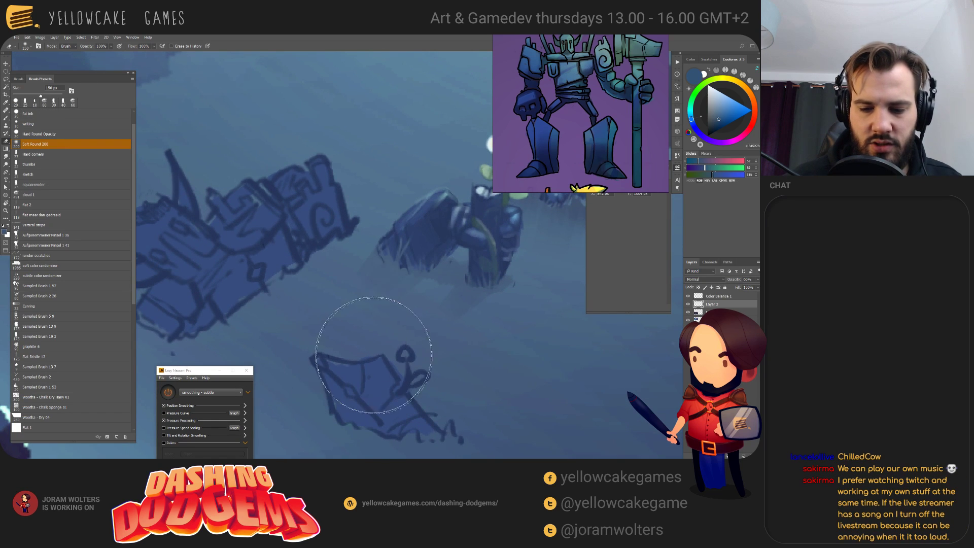
{"action": "key", "text": "bracketleft"}
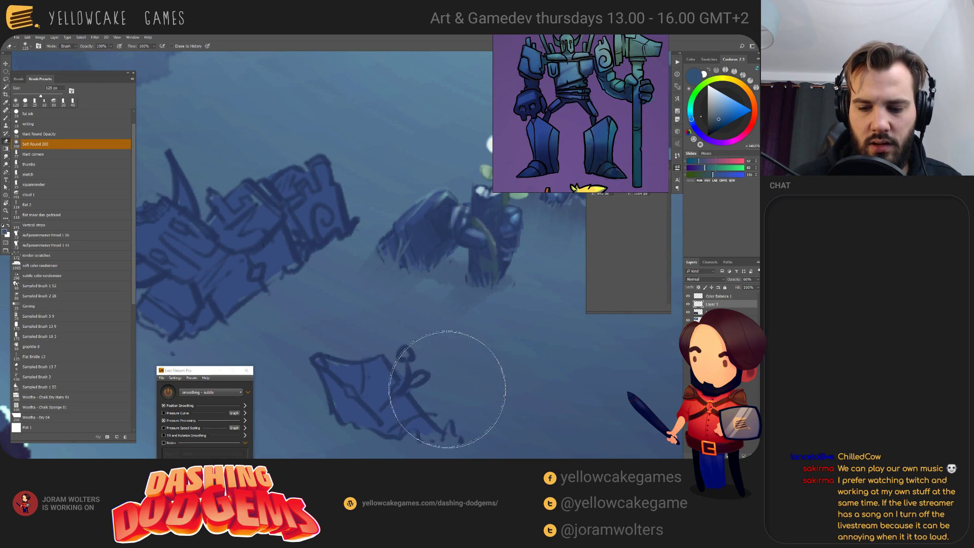
{"action": "left_click_drag", "start_coordinate": [545, 285], "coordinate": [463, 345]}
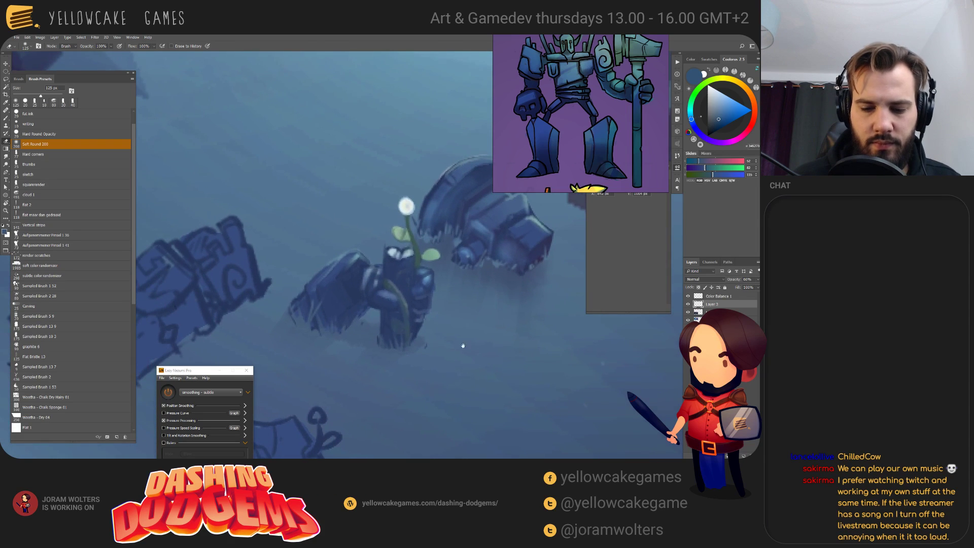
{"action": "key", "text": "bracketleft"}
{"action": "key", "text": "bracketleft"}
{"action": "key", "text": "bracketleft"}
{"action": "key", "text": "bracketleft"}
{"action": "key", "text": "bracketleft"}
{"action": "key", "text": "bracketleft"}
{"action": "key", "text": "bracketleft"}
{"action": "key", "text": "bracketleft"}
{"action": "key", "text": "bracketleft"}
{"action": "key", "text": "bracketleft"}
{"action": "key", "text": "bracketleft"}
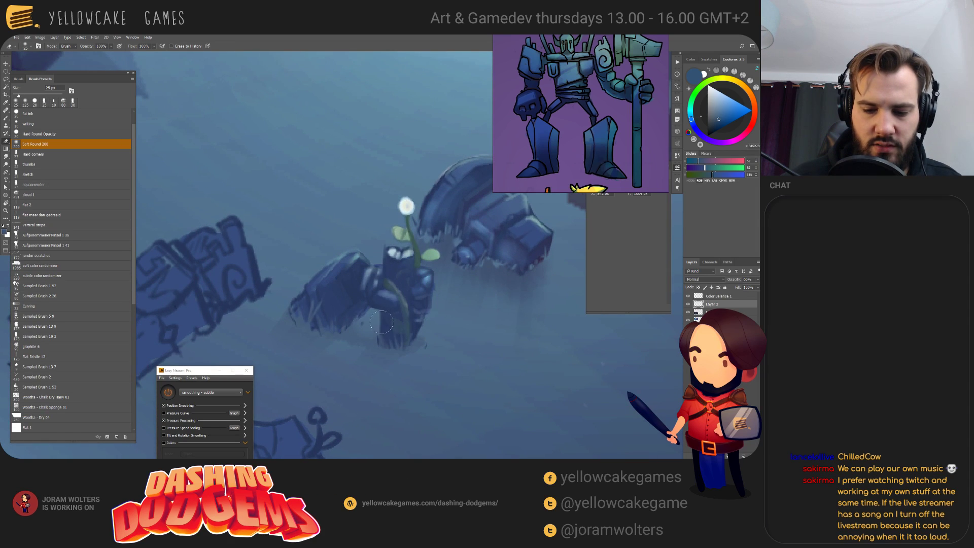
- Zoom back in on the crystal and rocks and reduce the eraser to 20 px
{"action": "key", "text": "b"}
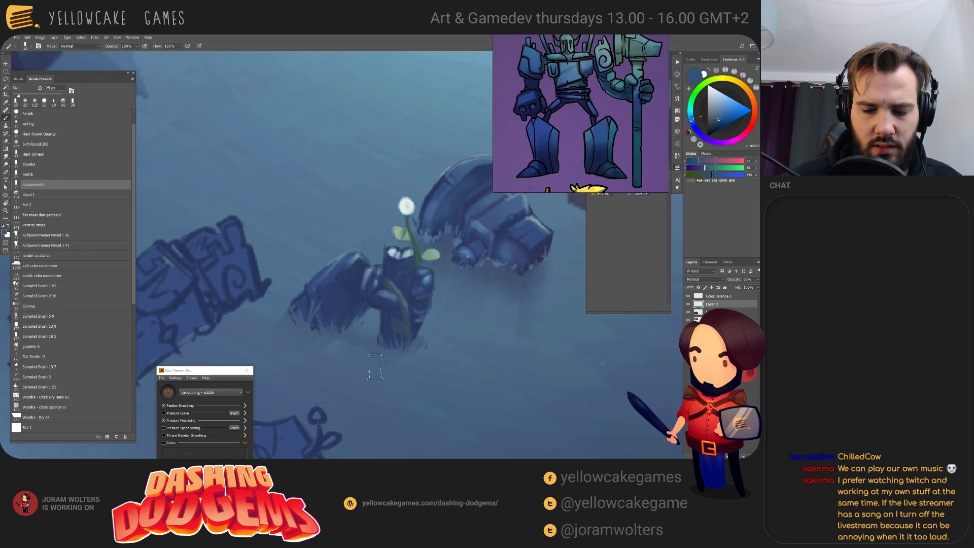
{"action": "key", "text": "e"}
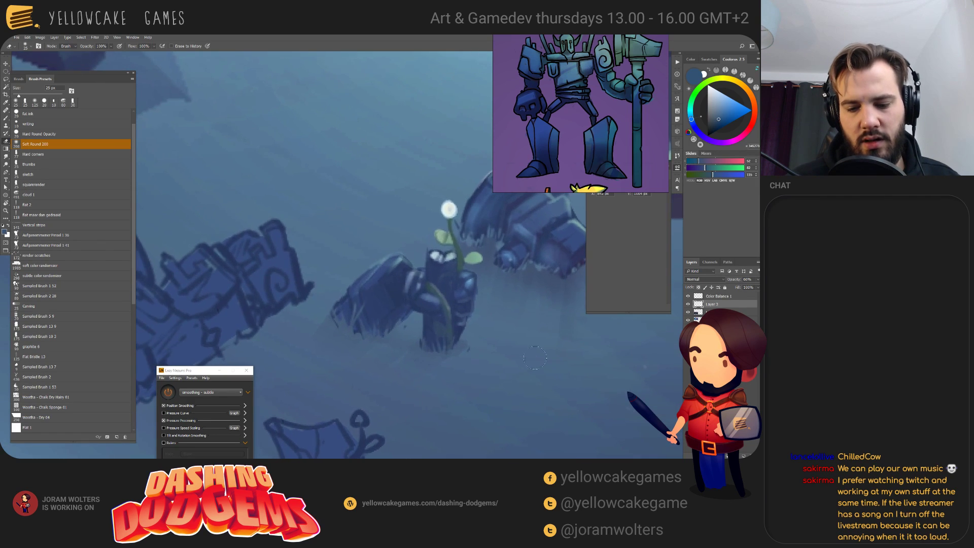
{"action": "scroll", "coordinate": [495, 350], "scroll_direction": "down", "scroll_amount": 3}
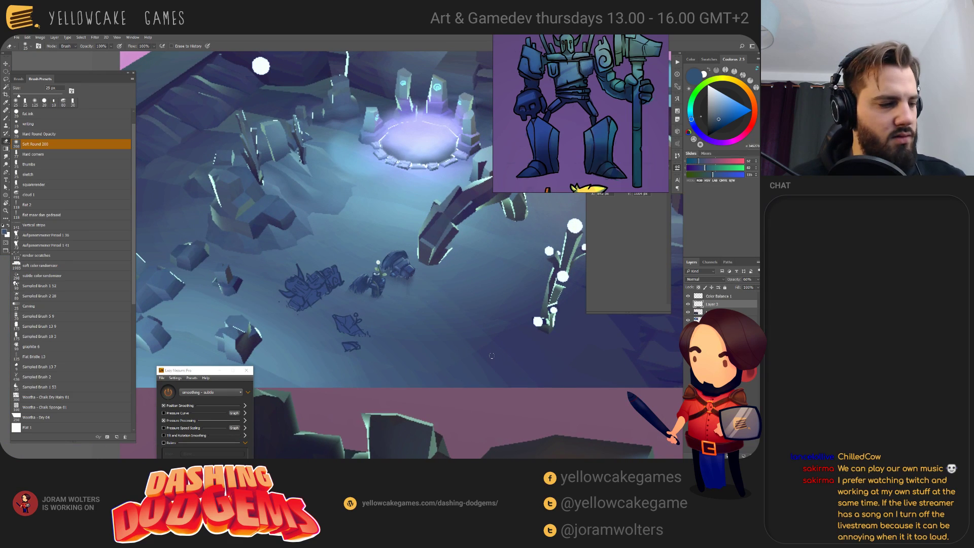
{"action": "key", "text": "ctrl+plus"}
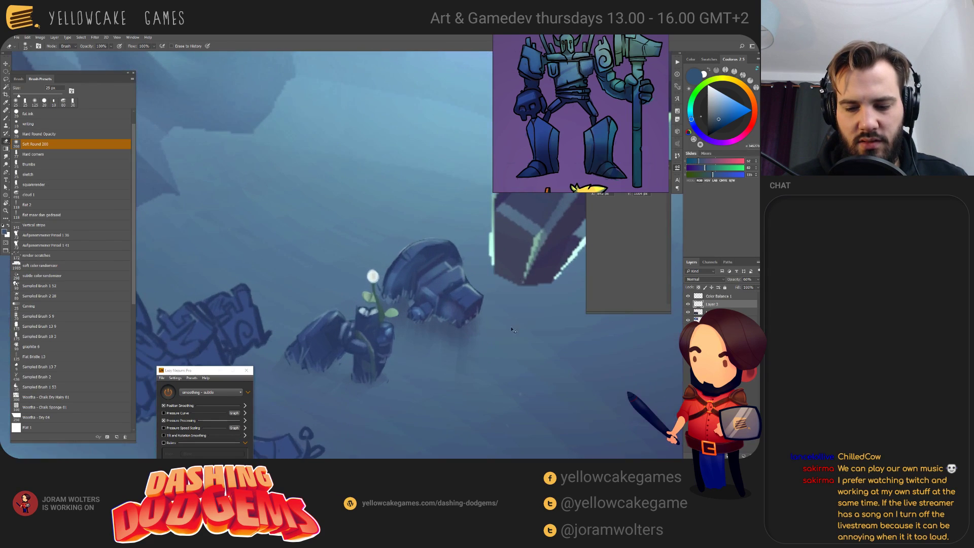
{"action": "left_click_drag", "start_coordinate": [471, 287], "coordinate": [448, 308]}
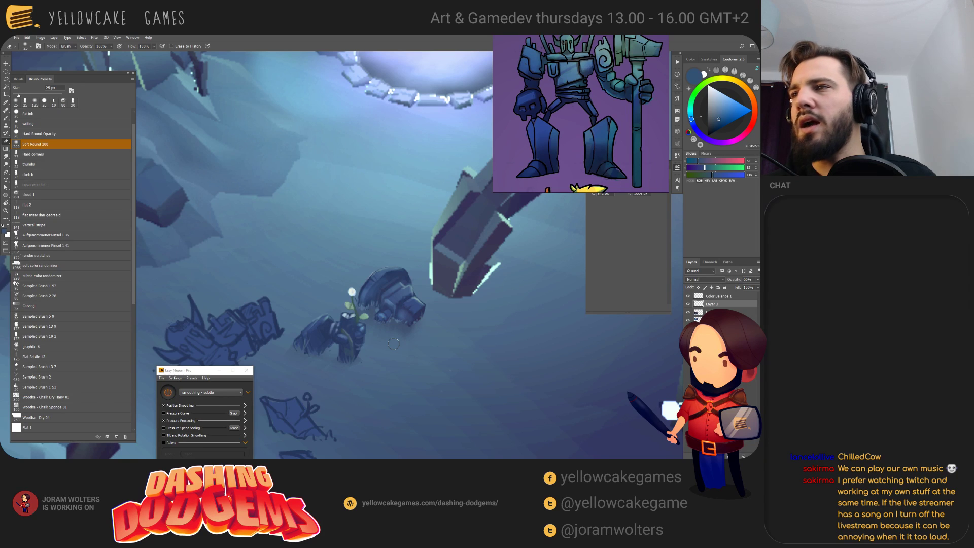
{"action": "mouse_move", "coordinate": [442, 338]}
{"action": "left_mouse_down"}
{"action": "mouse_move", "coordinate": [487, 320]}
{"action": "mouse_move", "coordinate": [439, 322]}
{"action": "left_mouse_up"}
{"action": "scroll", "coordinate": [440, 322], "scroll_direction": "up", "scroll_amount": 3}
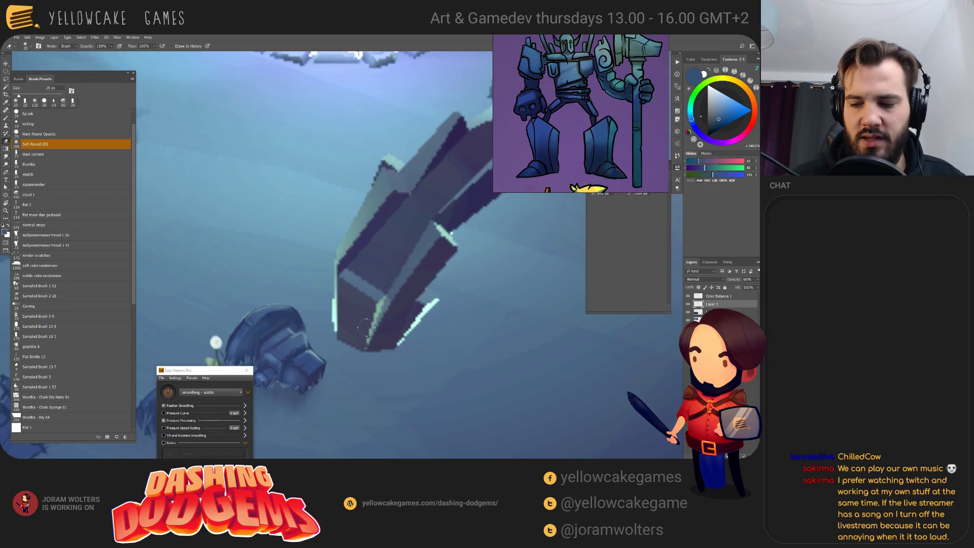
{"action": "left_click_drag", "start_coordinate": [364, 327], "coordinate": [476, 276]}
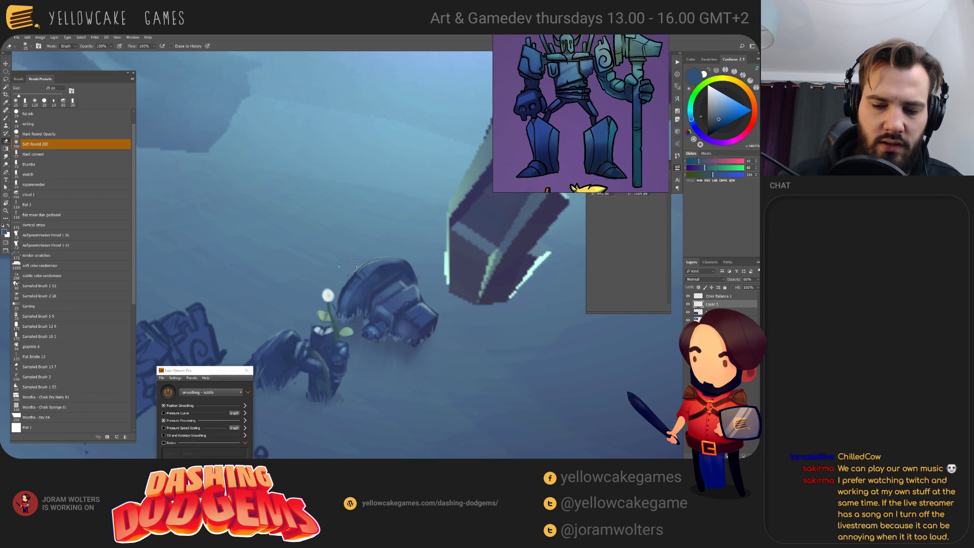
{"action": "key", "text": "bracketleft"}
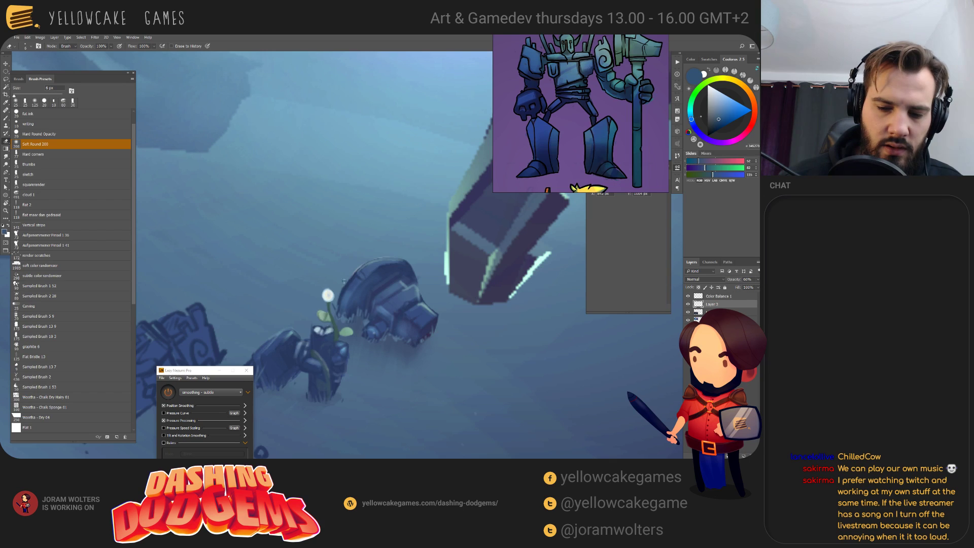
{"action": "left_click", "coordinate": [333, 294]}
- Hide the third layer and make Color Balance 1 the working layer for erasing
{"action": "key", "text": "v"}
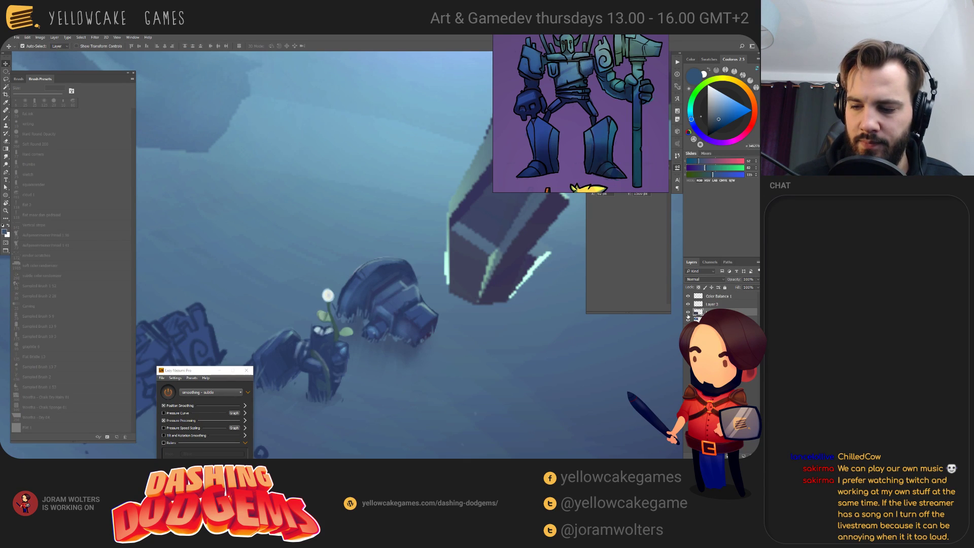
{"action": "left_click", "coordinate": [688, 311]}
{"action": "left_click", "coordinate": [720, 296]}
{"action": "key", "text": "e"}
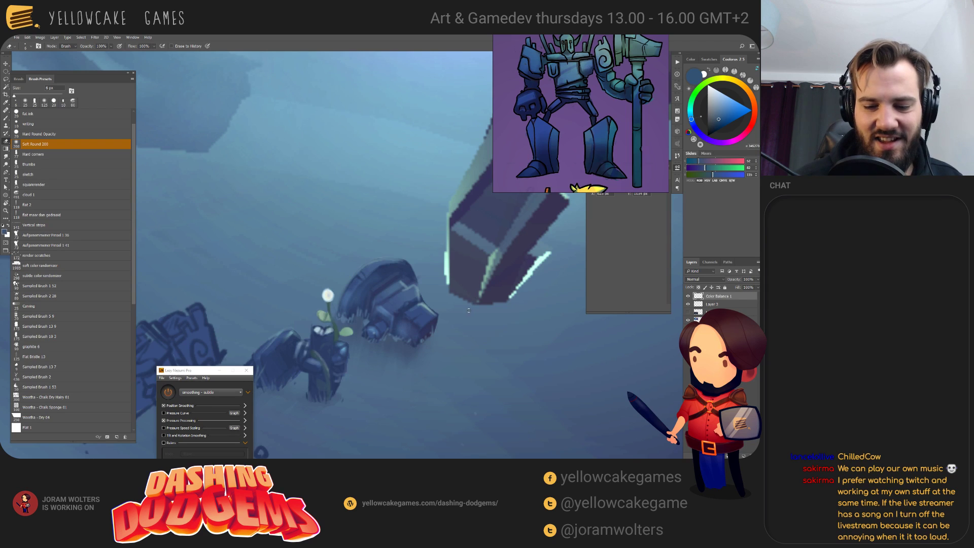
- Sample darker blues with the squarerender brush and paint a small stroke on the helmet
{"action": "mouse_move", "coordinate": [446, 403]}
{"action": "left_mouse_down"}
{"action": "mouse_move", "coordinate": [477, 374]}
{"action": "mouse_move", "coordinate": [476, 388]}
{"action": "left_mouse_up"}
{"action": "key", "text": "b"}
{"action": "left_click", "coordinate": [376, 282], "text": "alt"}
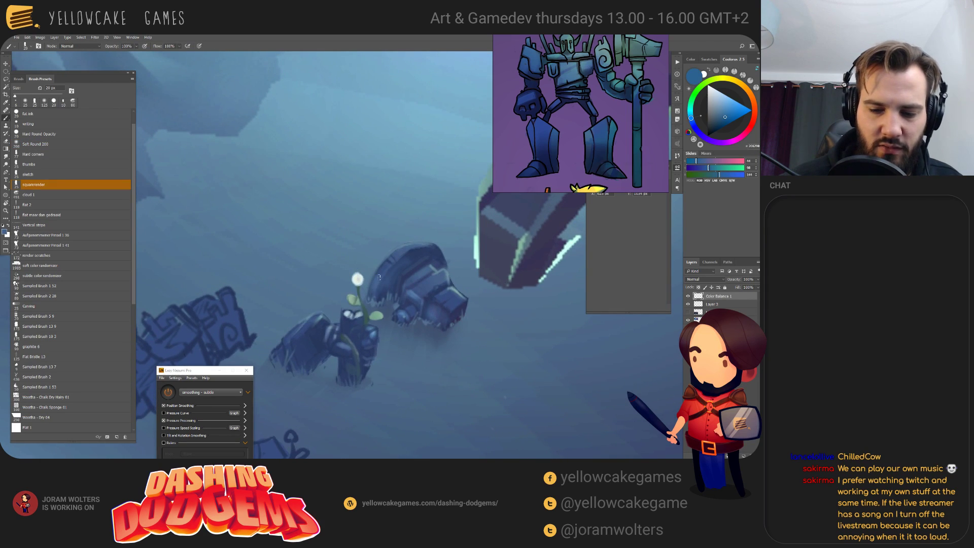
{"action": "left_click", "coordinate": [383, 270], "text": "alt"}
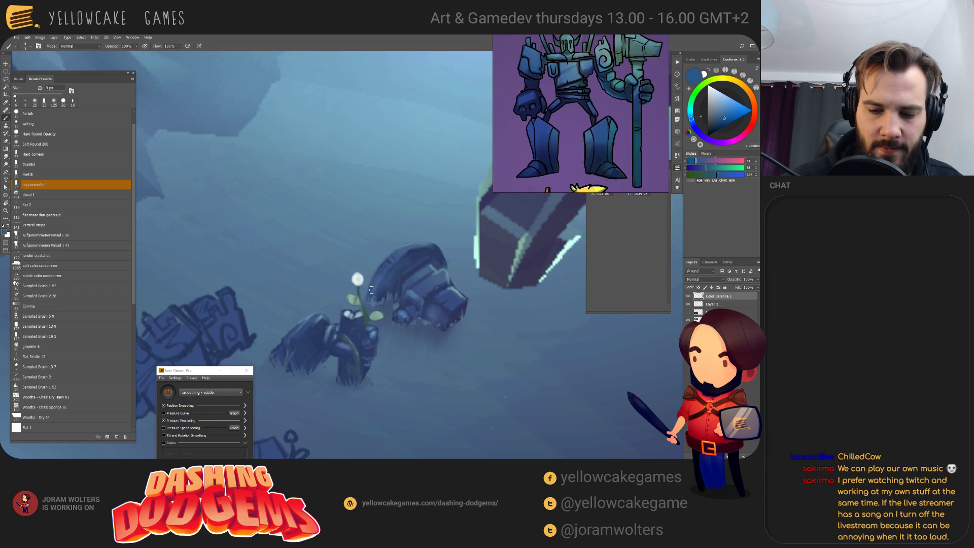
{"action": "left_click_drag", "start_coordinate": [371, 290], "coordinate": [384, 276]}
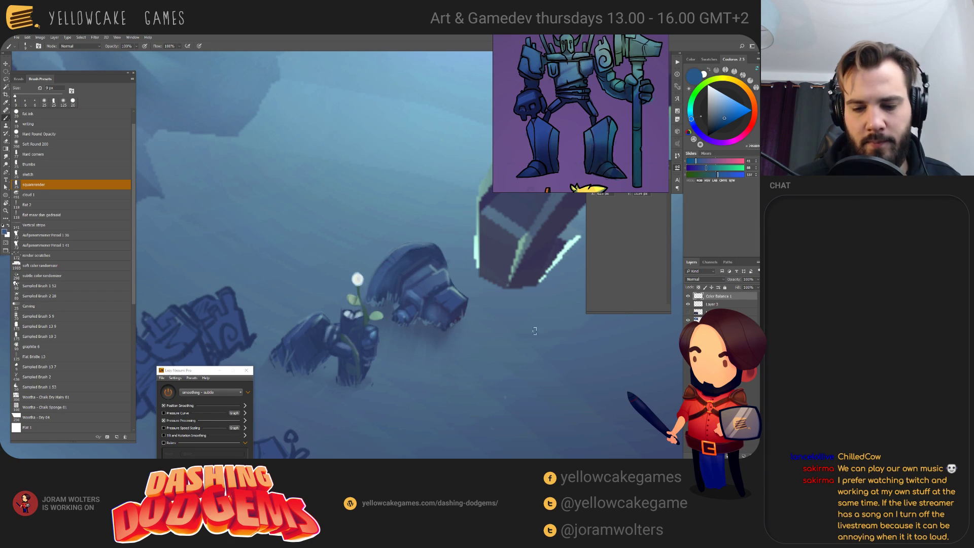
{"action": "left_click_drag", "start_coordinate": [423, 320], "coordinate": [566, 307]}
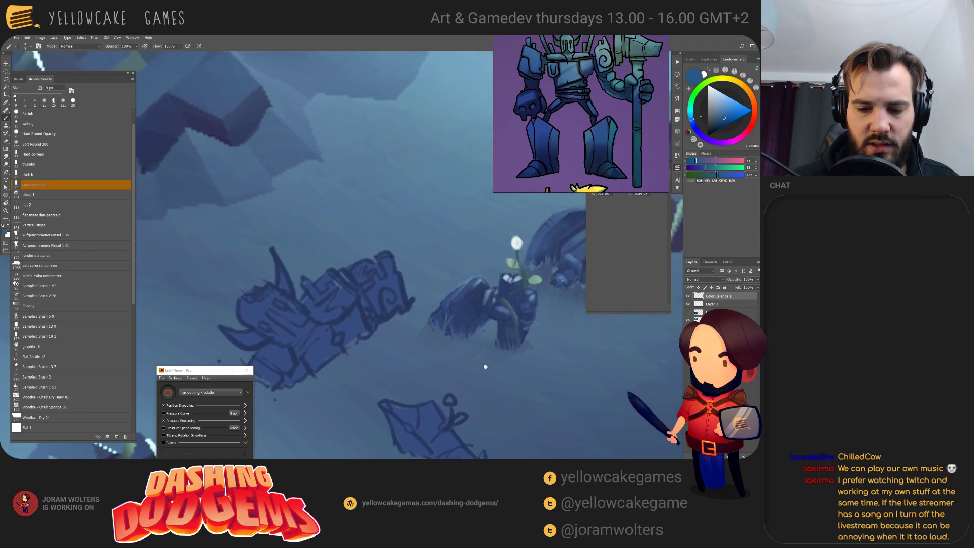
- Sample deep blues for the wreck, undoing a trial black stroke, with a 30 px brush
{"action": "left_click", "coordinate": [388, 340], "text": "alt"}
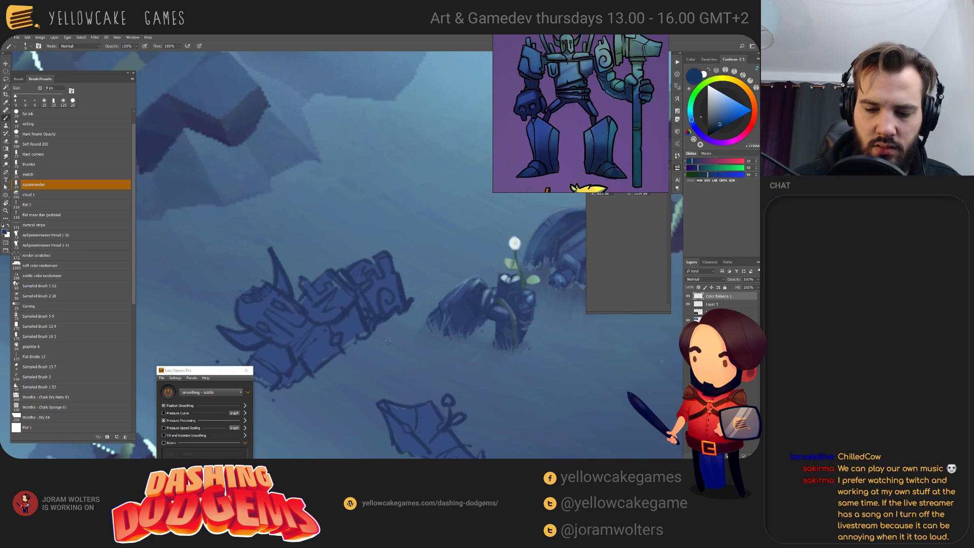
{"action": "key", "text": "bracketleft"}
{"action": "key", "text": "d"}
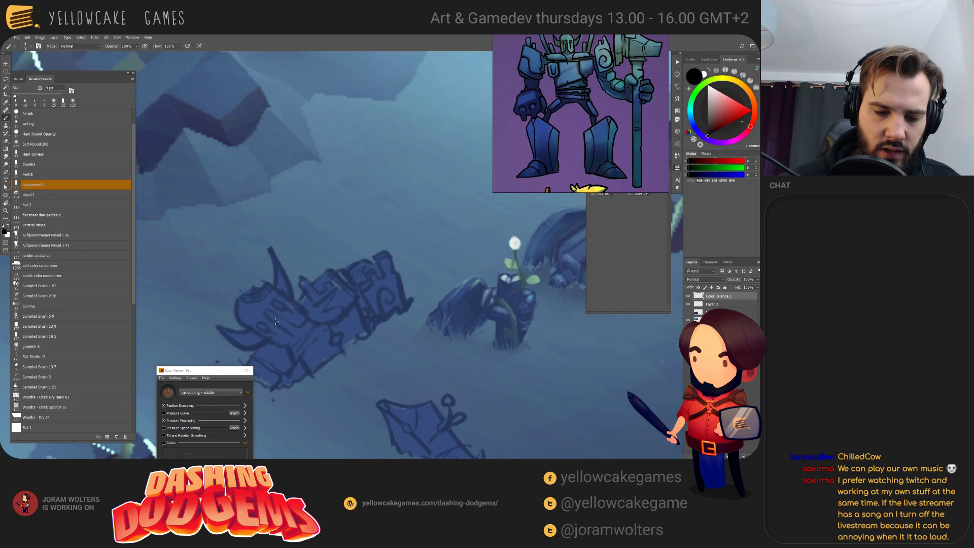
{"action": "left_click_drag", "start_coordinate": [268, 310], "coordinate": [306, 338]}
{"action": "key", "text": "ctrl+z"}
{"action": "left_click", "coordinate": [277, 319], "text": "alt"}
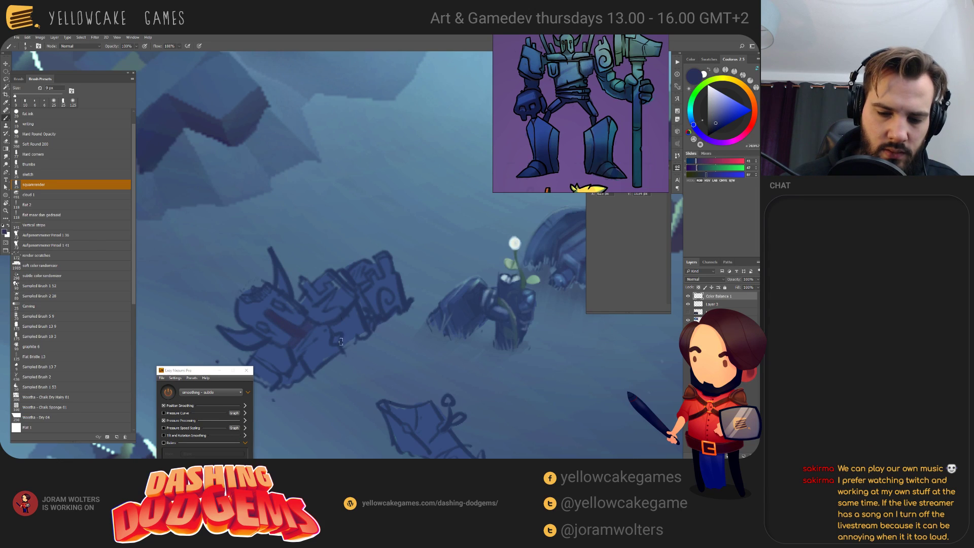
{"action": "left_click_drag", "start_coordinate": [285, 317], "coordinate": [314, 290]}
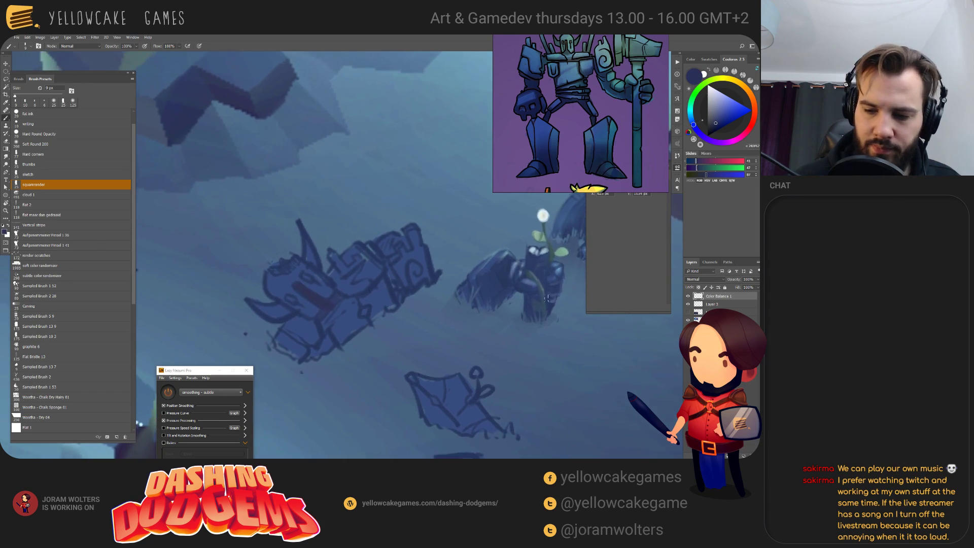
{"action": "left_click", "coordinate": [507, 266], "text": "alt"}
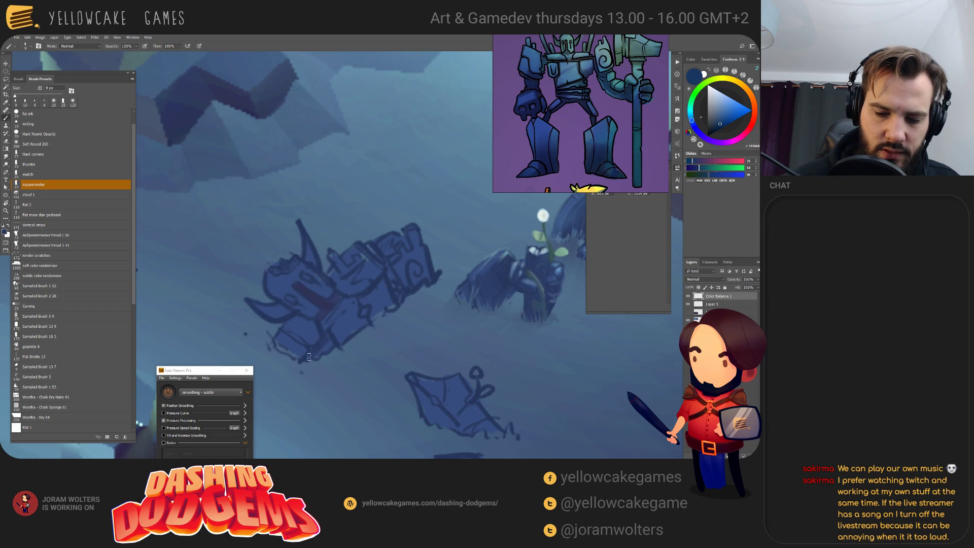
{"action": "key", "text": "bracketright"}
{"action": "key", "text": "bracketright"}
{"action": "key", "text": "bracketright"}
{"action": "key", "text": "bracketright"}
{"action": "key", "text": "bracketright"}
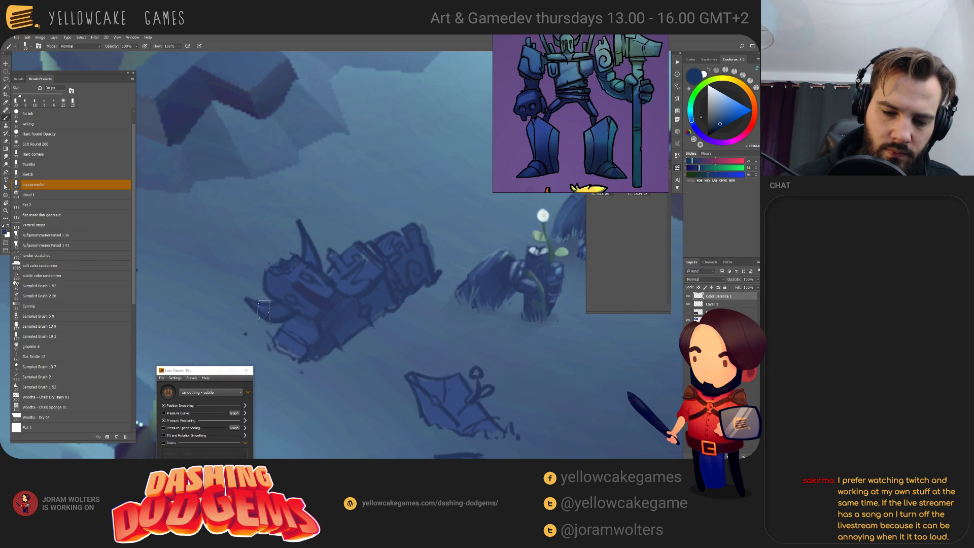
- Erase the stray sketch lines on the wreck
{"action": "key", "text": "e"}
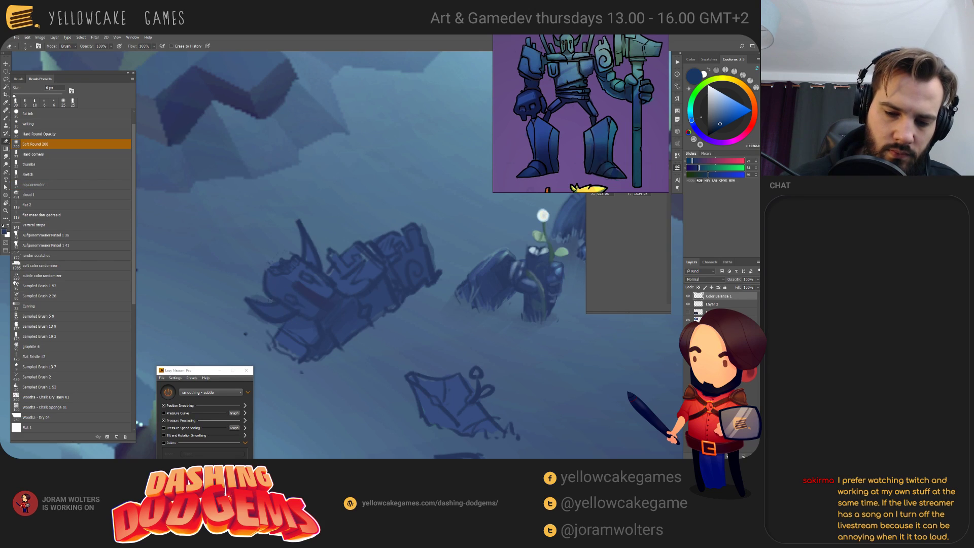
{"action": "left_click_drag", "start_coordinate": [268, 300], "coordinate": [250, 300]}
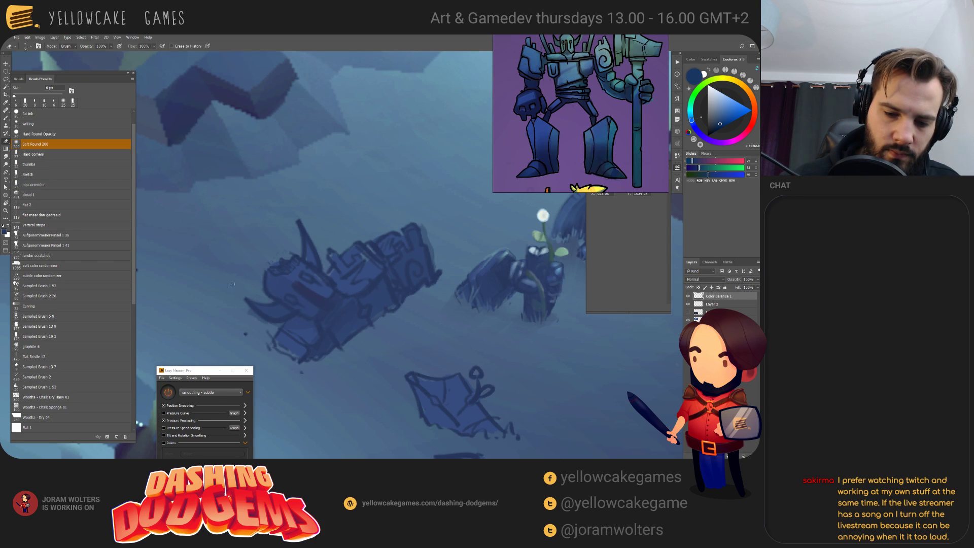
{"action": "left_click_drag", "start_coordinate": [242, 299], "coordinate": [256, 314]}
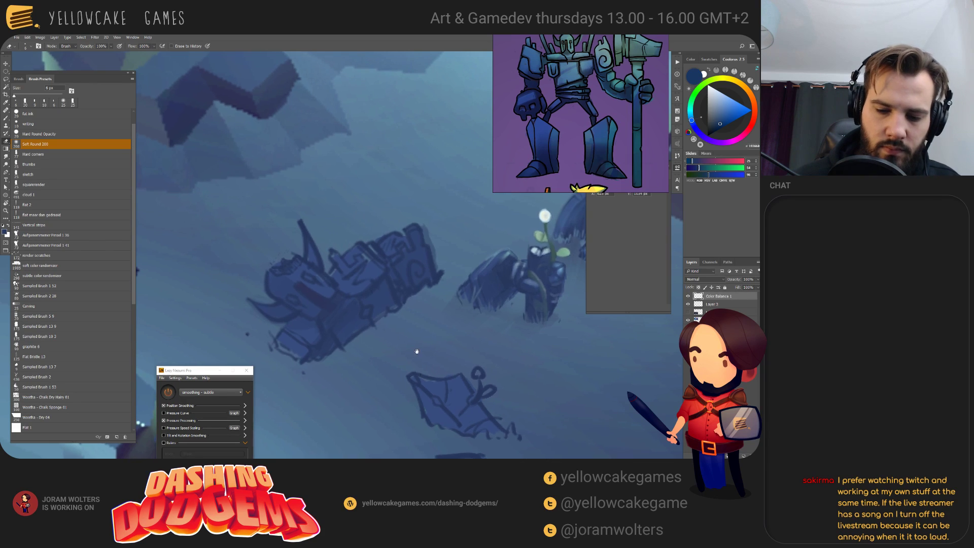
{"action": "key", "text": "b"}
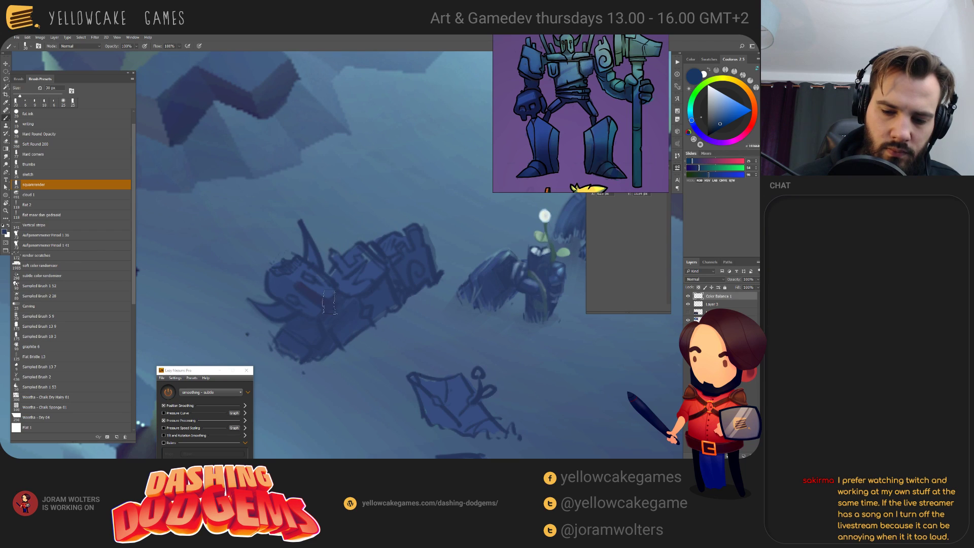
- Sample dark and mid blues from the painting, setting the brush to 15 px
{"action": "left_click", "coordinate": [313, 328], "text": "alt"}
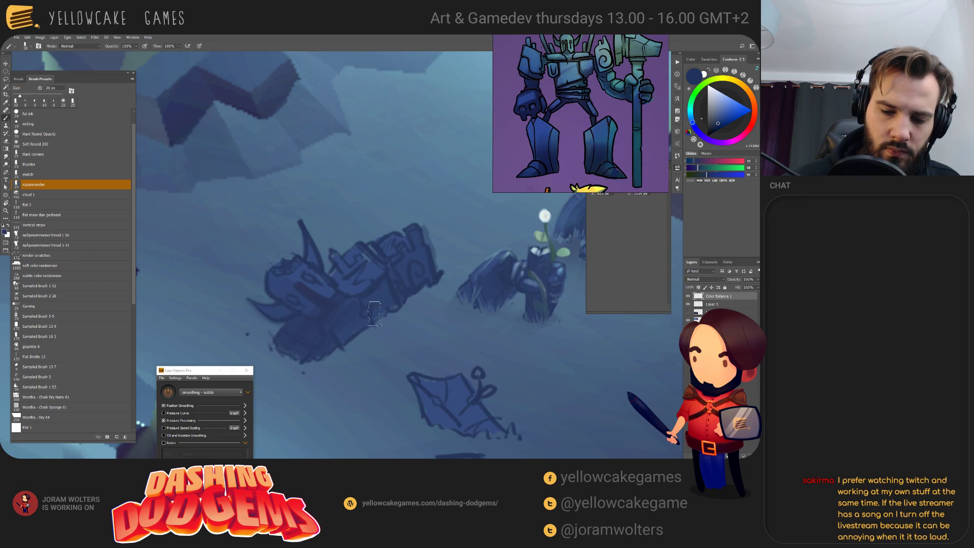
{"action": "left_click", "coordinate": [350, 326], "text": "alt"}
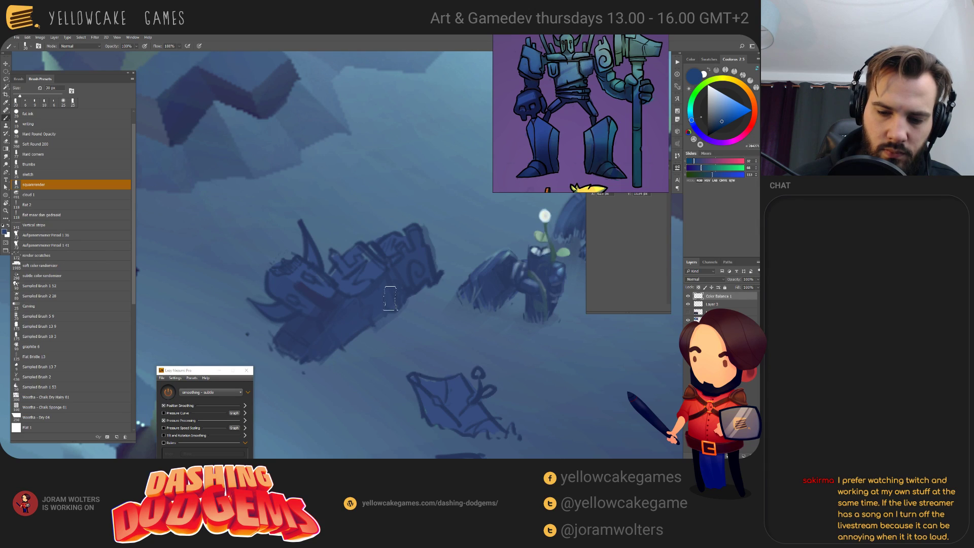
{"action": "left_click", "coordinate": [319, 299], "text": "alt"}
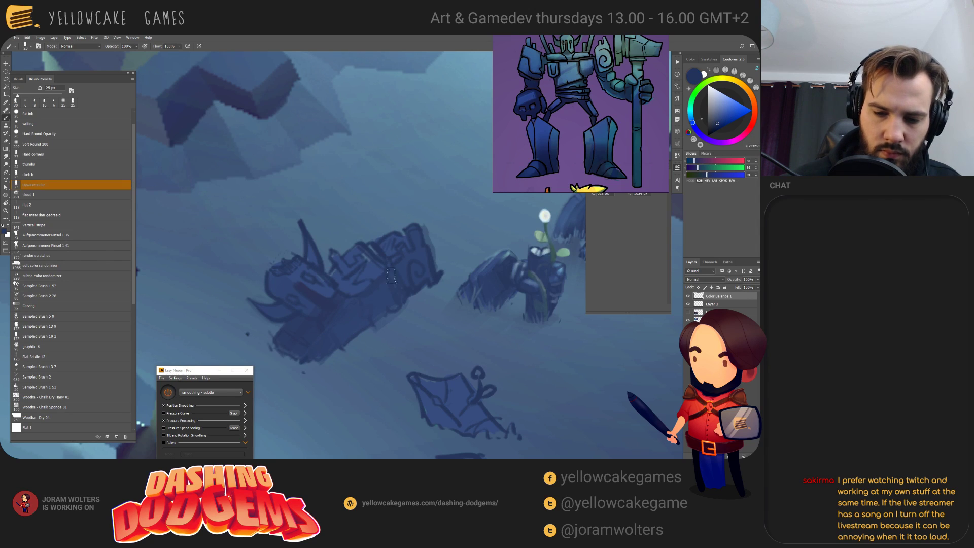
{"action": "key", "text": "bracketleft"}
{"action": "key", "text": "bracketleft"}
{"action": "key", "text": "bracketleft"}
{"action": "key", "text": "bracketleft"}
{"action": "key", "text": "bracketleft"}
{"action": "key", "text": "bracketleft"}
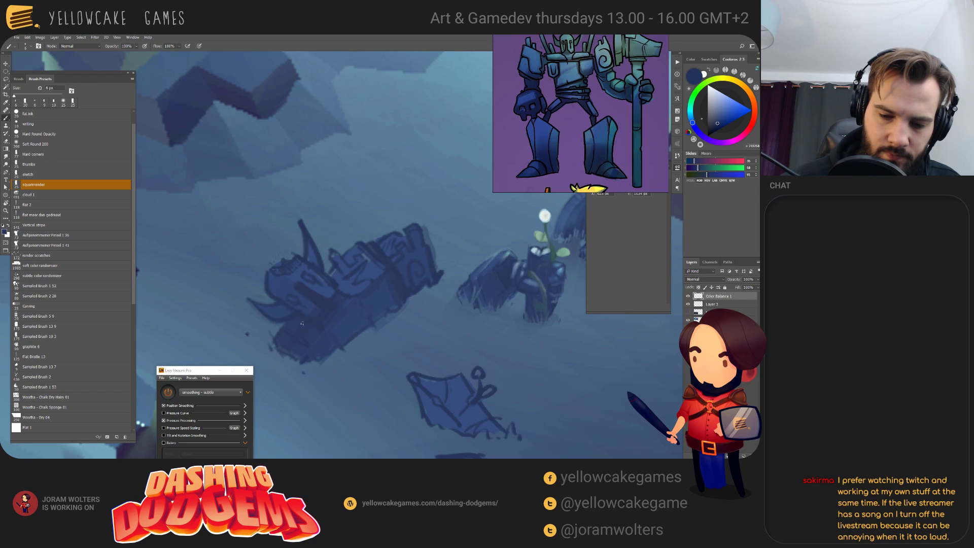
{"action": "left_click", "coordinate": [354, 325], "text": "alt"}
{"action": "key", "text": "bracketright"}
{"action": "key", "text": "bracketright"}
{"action": "key", "text": "bracketright"}
{"action": "key", "text": "bracketright"}
{"action": "key", "text": "bracketright"}
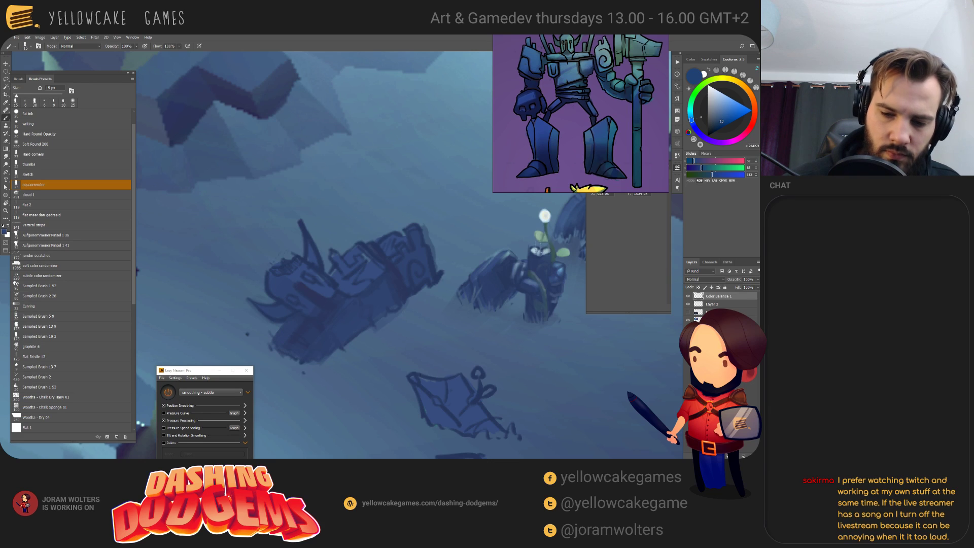
- Paint a small light highlight mark on the wreck with a 5 px brush
{"action": "left_click_drag", "start_coordinate": [519, 264], "coordinate": [504, 267]}
{"action": "left_click", "coordinate": [312, 325], "text": "alt"}
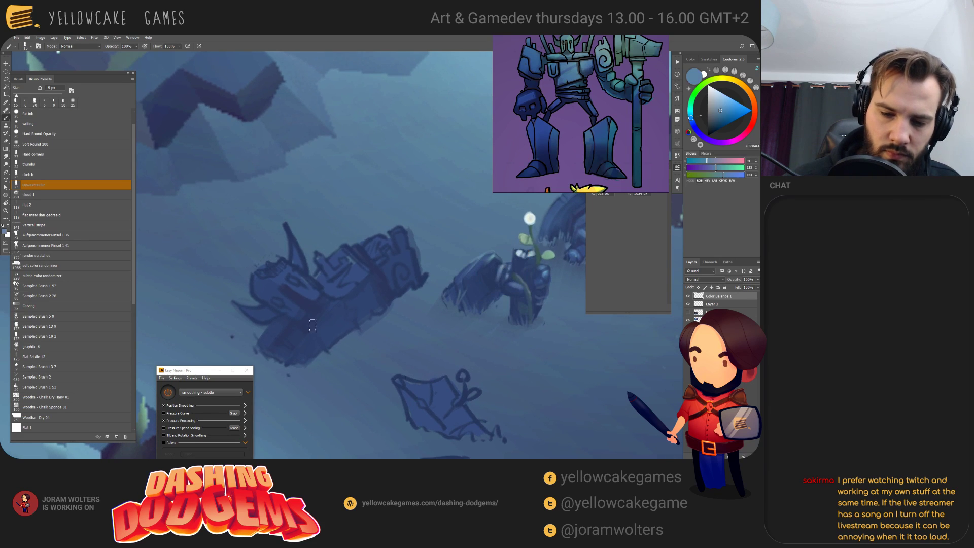
{"action": "key", "text": "bracketleft"}
{"action": "key", "text": "bracketleft"}
{"action": "key", "text": "bracketleft"}
{"action": "key", "text": "bracketleft"}
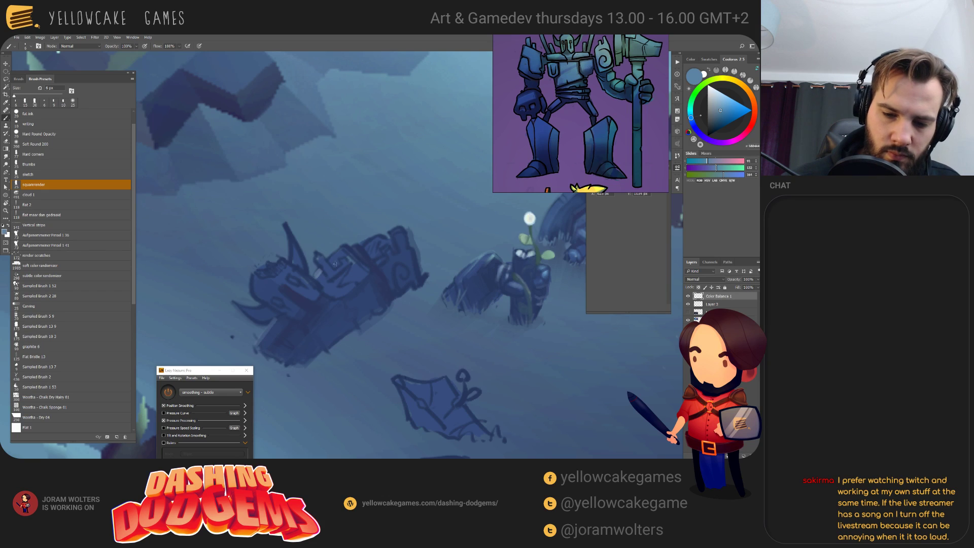
{"action": "key", "text": "bracketleft"}
{"action": "mouse_move", "coordinate": [319, 253]}
{"action": "left_mouse_down"}
{"action": "mouse_move", "coordinate": [337, 272]}
{"action": "mouse_move", "coordinate": [319, 257]}
{"action": "mouse_move", "coordinate": [358, 242]}
{"action": "mouse_move", "coordinate": [344, 245]}
{"action": "mouse_move", "coordinate": [390, 282]}
{"action": "mouse_move", "coordinate": [370, 246]}
{"action": "mouse_move", "coordinate": [349, 249]}
{"action": "mouse_move", "coordinate": [357, 243]}
{"action": "mouse_move", "coordinate": [375, 262]}
{"action": "mouse_move", "coordinate": [370, 246]}
{"action": "mouse_move", "coordinate": [388, 230]}
{"action": "mouse_move", "coordinate": [366, 242]}
{"action": "mouse_move", "coordinate": [399, 230]}
{"action": "left_mouse_up"}
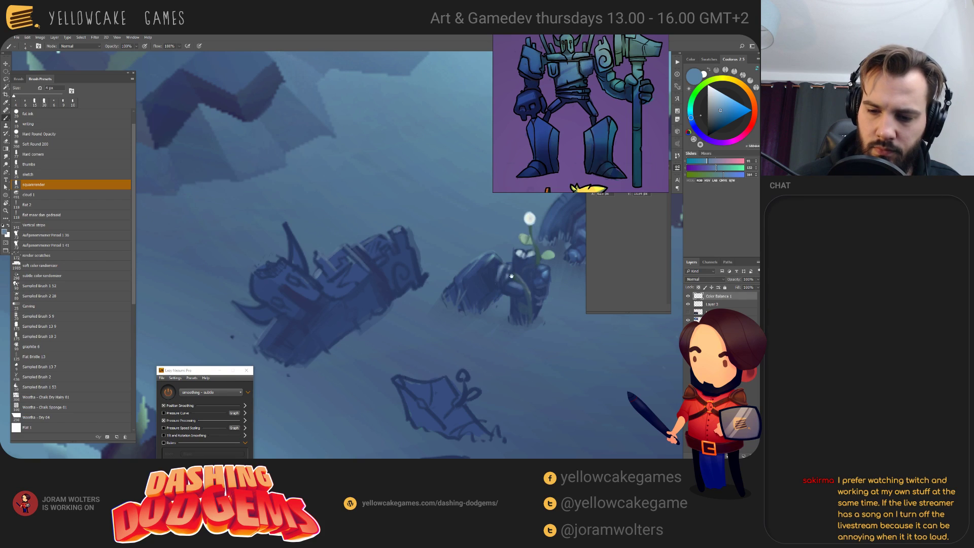
{"action": "left_click", "coordinate": [543, 278], "text": "alt"}
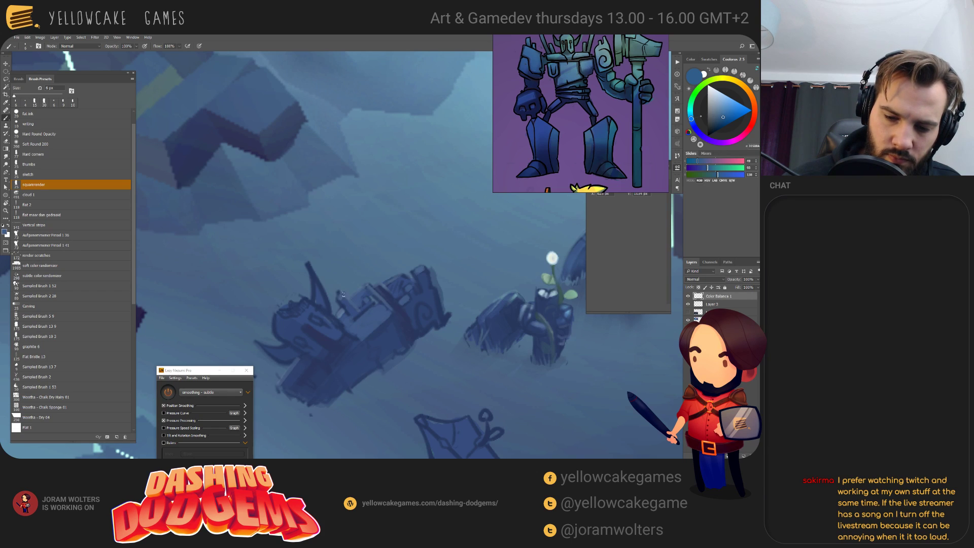
- Lighten the dark spike on the wreck with a sampled lighter blue
{"action": "left_click", "coordinate": [315, 365], "text": "alt"}
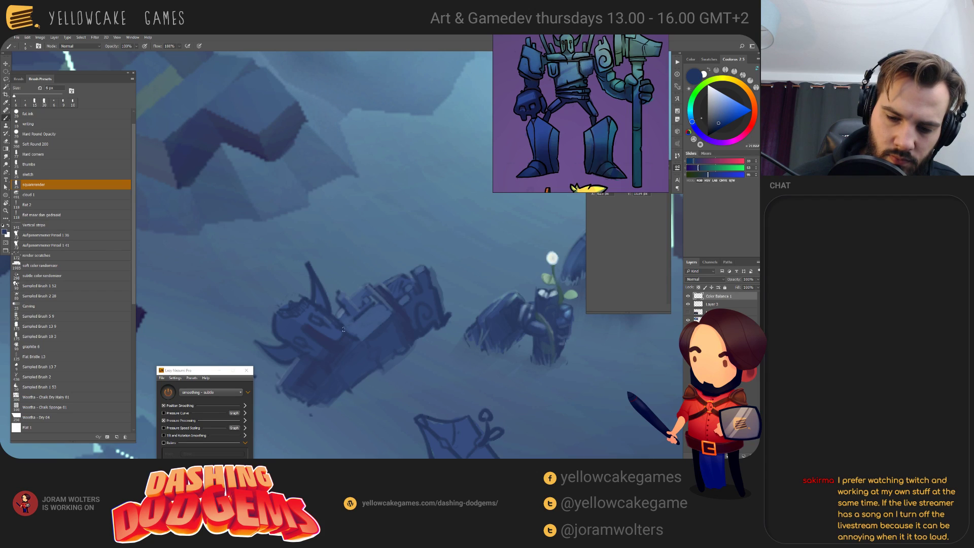
{"action": "left_click", "coordinate": [409, 291], "text": "alt"}
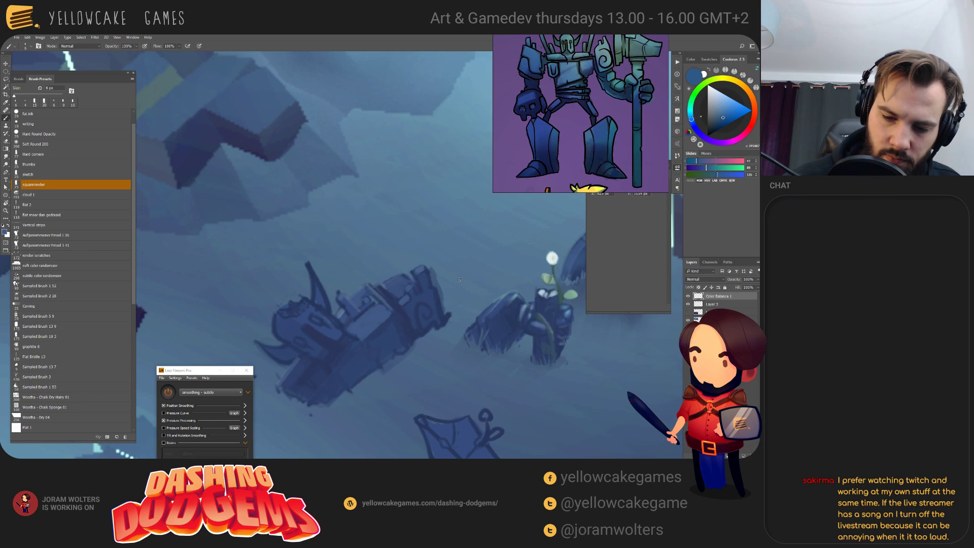
{"action": "left_click_drag", "start_coordinate": [450, 308], "coordinate": [481, 291]}
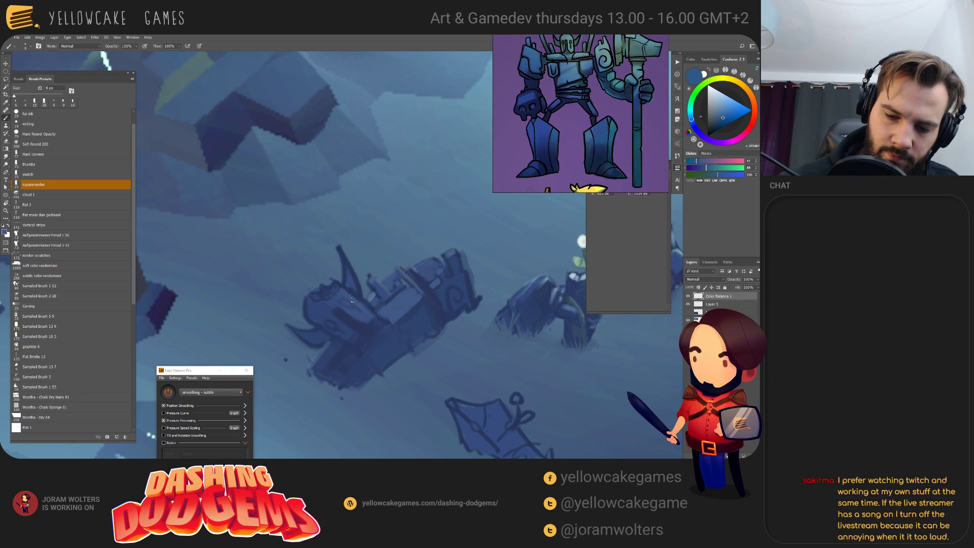
{"action": "left_click_drag", "start_coordinate": [338, 248], "coordinate": [361, 292]}
- Add a light 3 px stroke on the wreck's hull
{"action": "left_click", "coordinate": [371, 291], "text": "alt"}
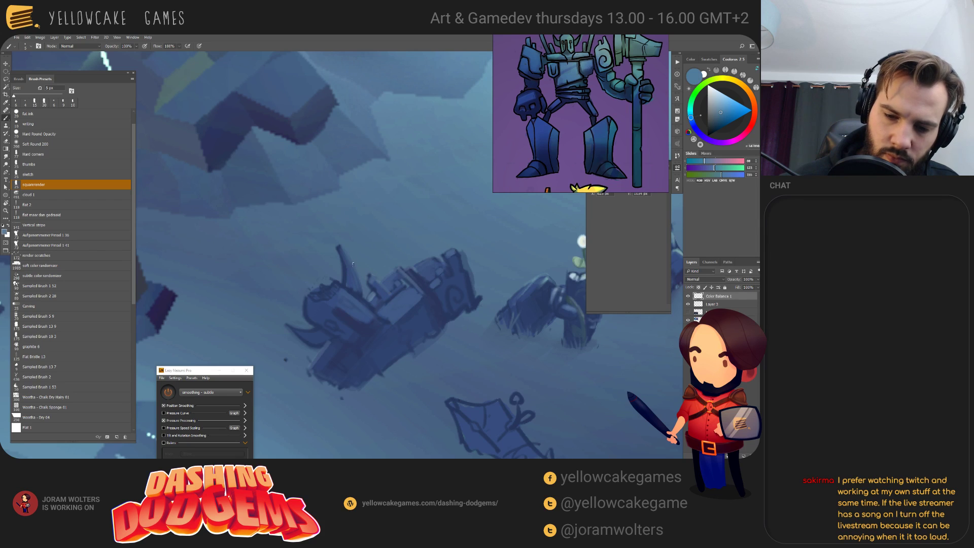
{"action": "key", "text": "bracketleft"}
{"action": "key", "text": "bracketleft"}
{"action": "key", "text": "bracketleft"}
{"action": "key", "text": "w"}
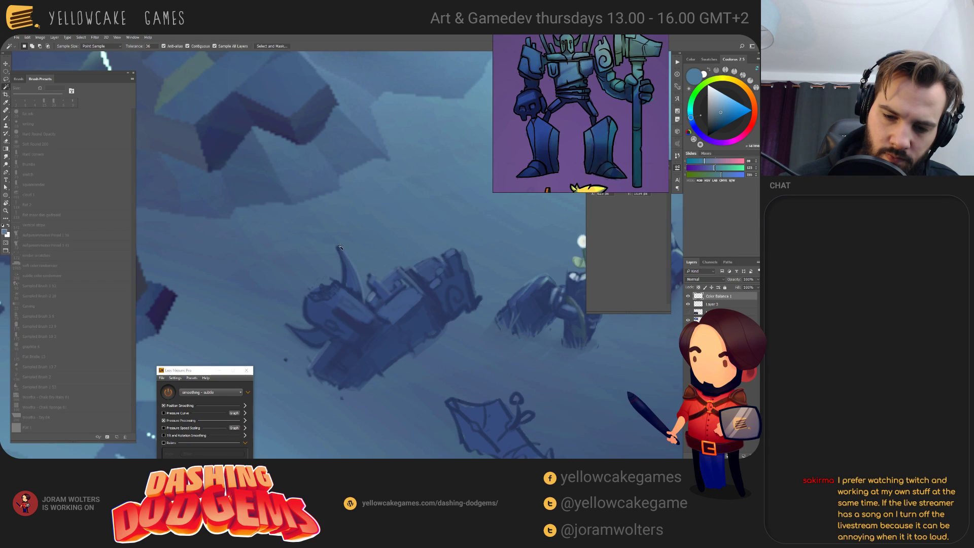
{"action": "key", "text": "b"}
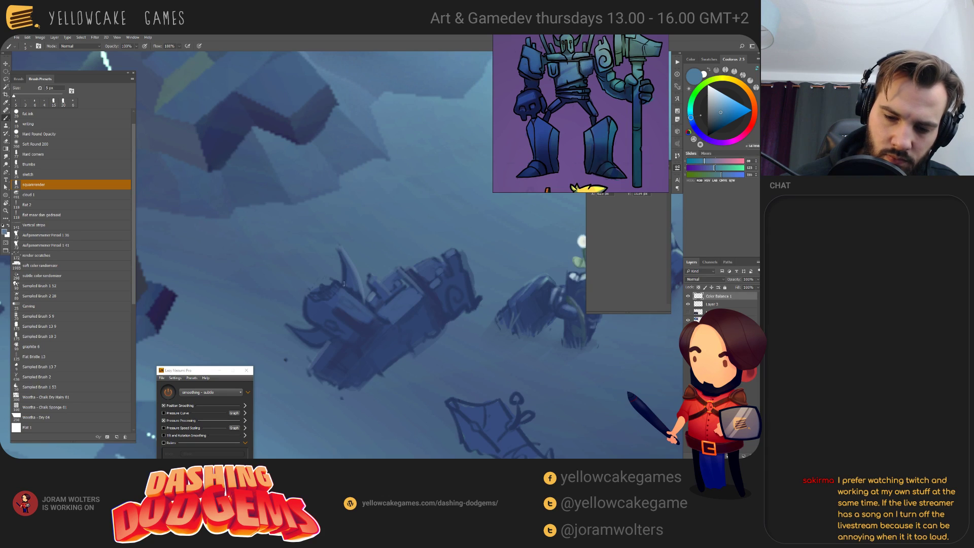
{"action": "left_click_drag", "start_coordinate": [334, 293], "coordinate": [338, 285]}
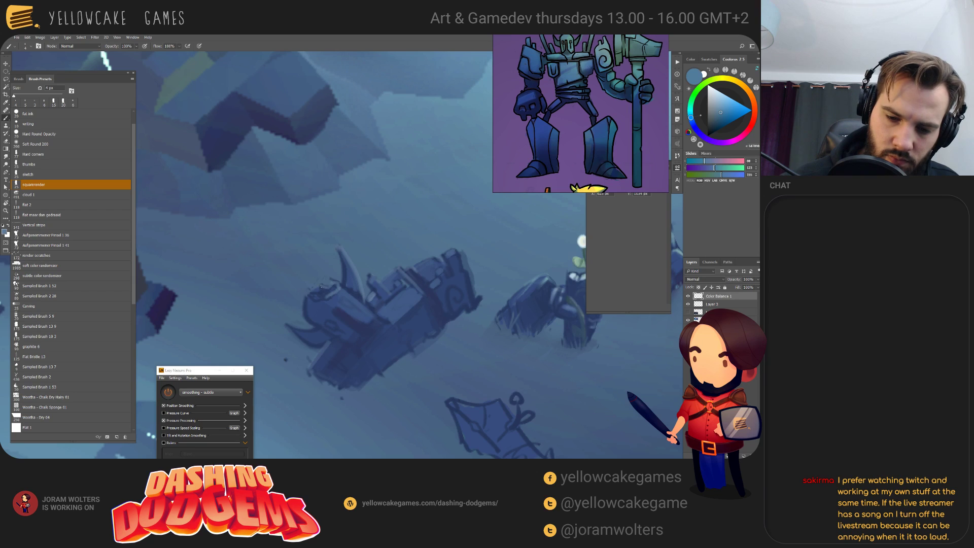
- Paint a dark 7 px shadow stroke along the hull and zoom in on the wreck
{"action": "left_click", "coordinate": [359, 304], "text": "alt"}
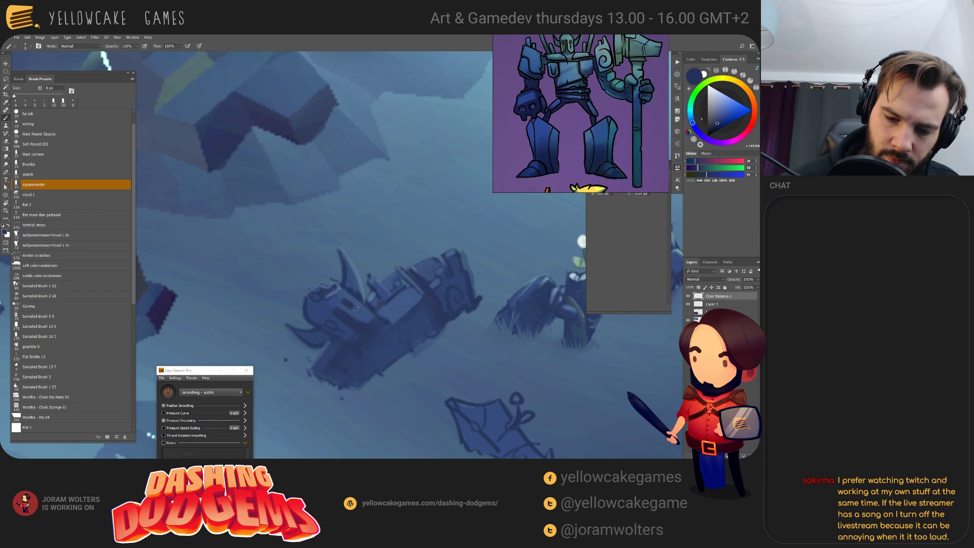
{"action": "key", "text": "bracketright"}
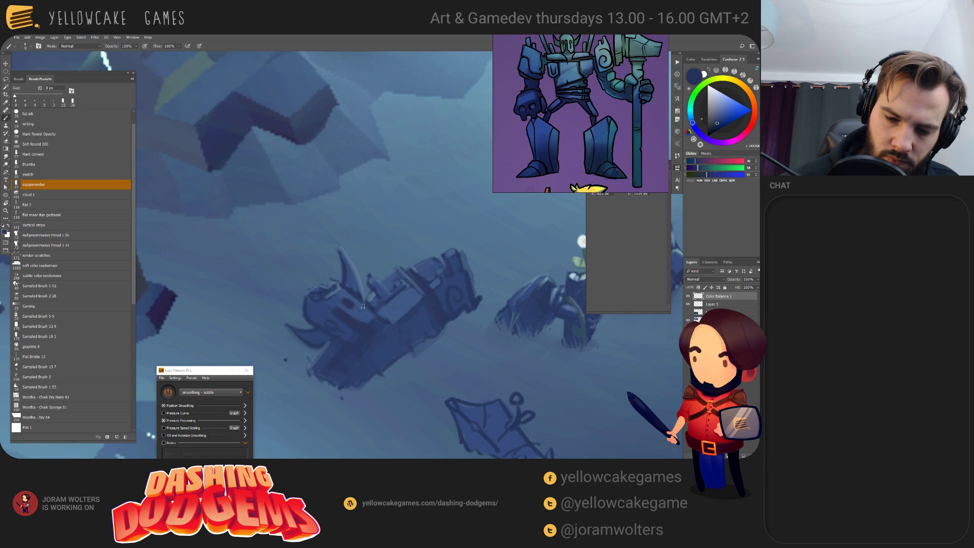
{"action": "left_click_drag", "start_coordinate": [352, 305], "coordinate": [369, 320]}
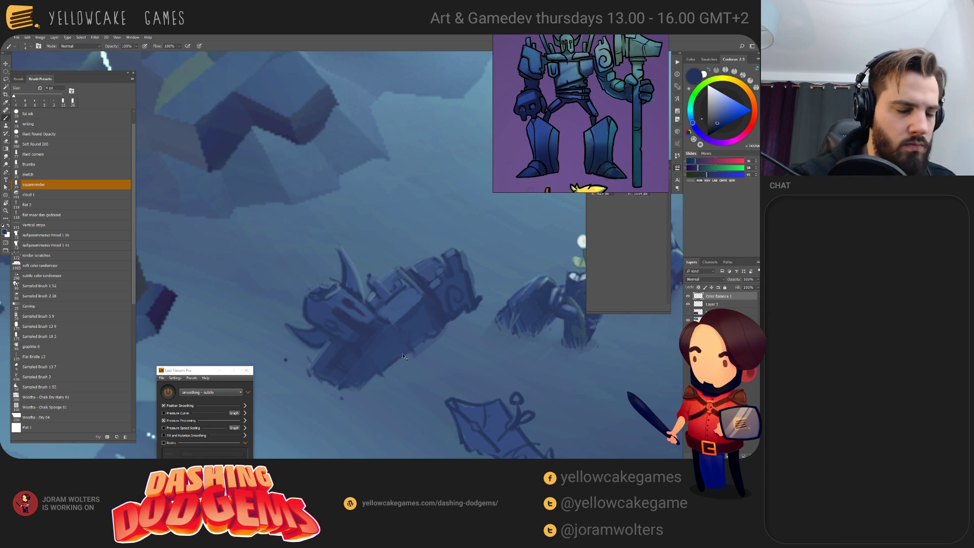
{"action": "key", "text": "ctrl+plus"}
{"action": "left_click", "coordinate": [384, 374], "text": "alt"}
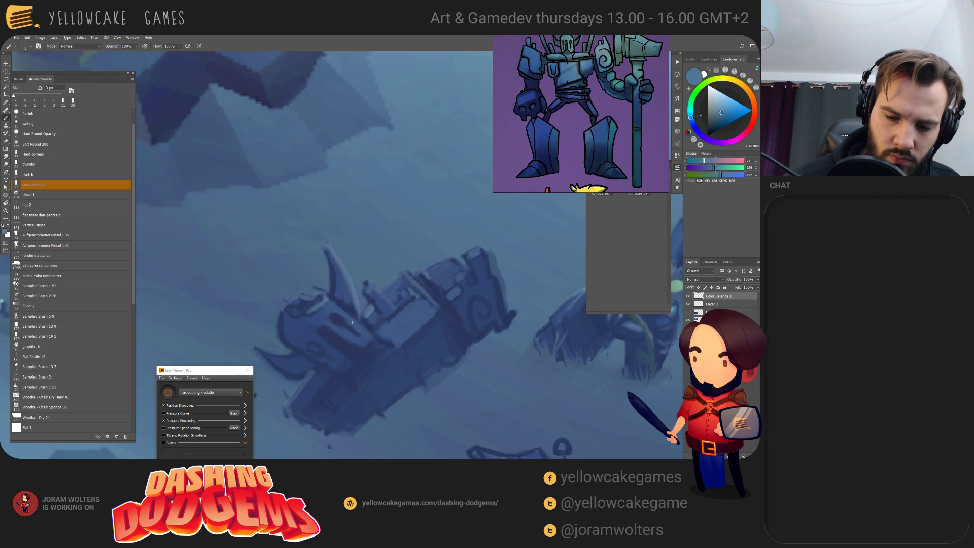
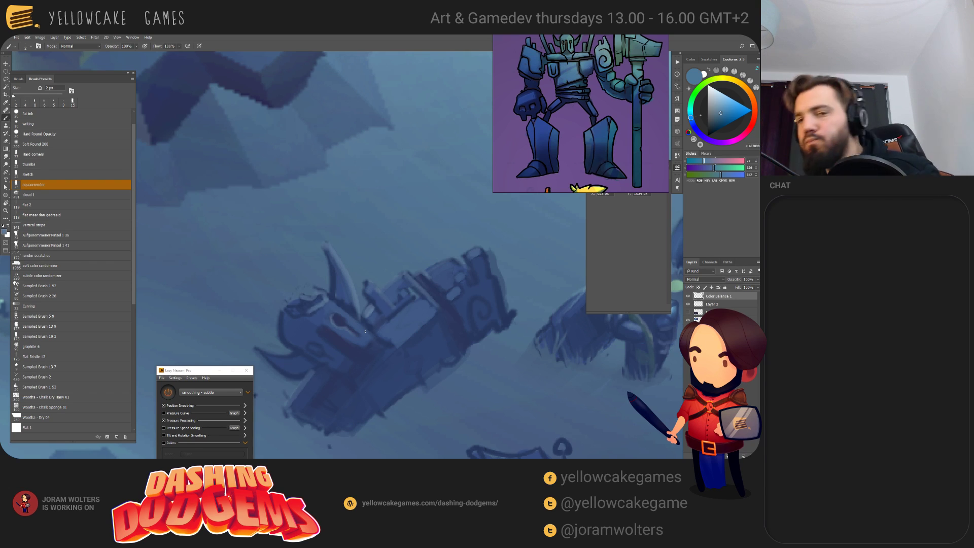
- Switch from the Photoshop wreck painting to the Discord streamingchannel conversation using Task View
{"action": "key", "text": "super+Tab"}
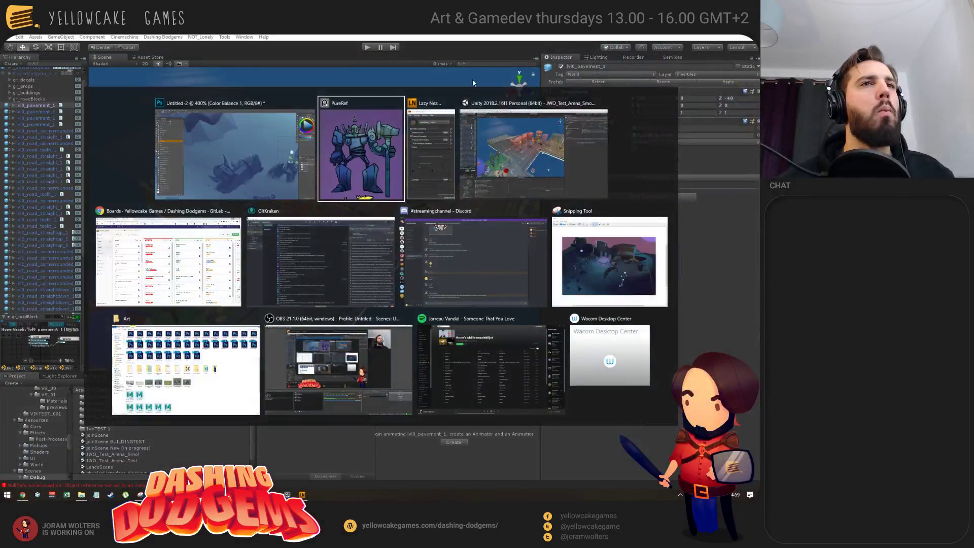
{"action": "left_click", "coordinate": [486, 280]}
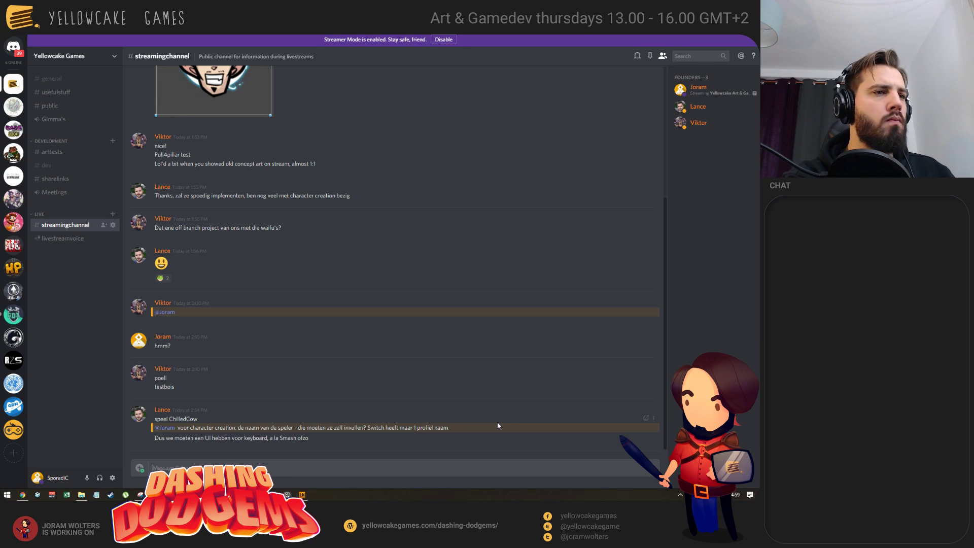
- Send replies suggesting the profile name be used, a short follow-up, and 'yeh'
{"action": "type", "text": "Dat"}
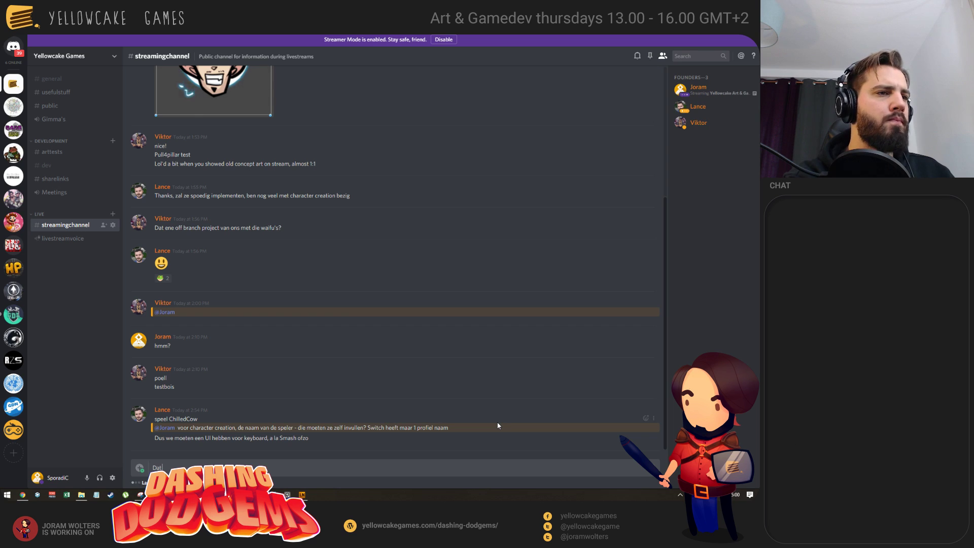
{"action": "type", "text": " ka"}
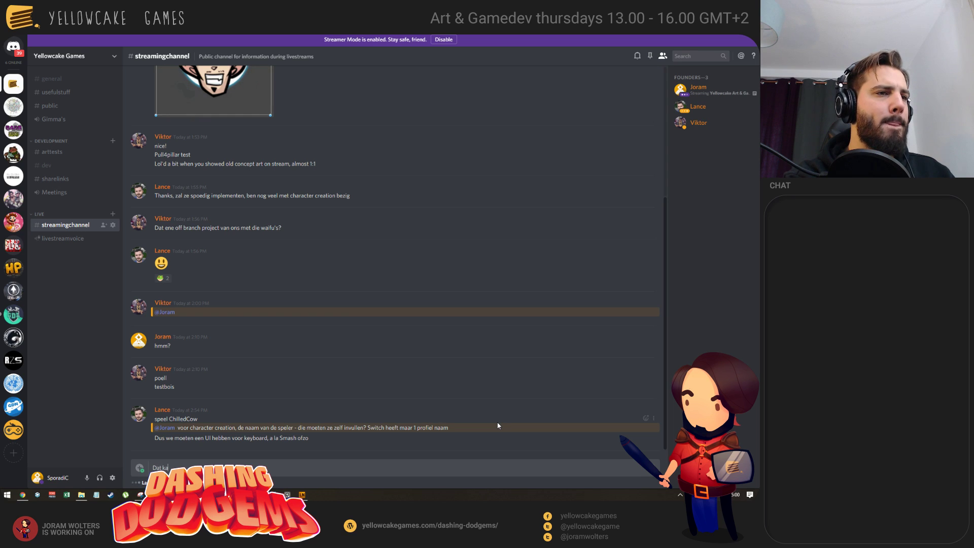
{"action": "type", "text": "n"}
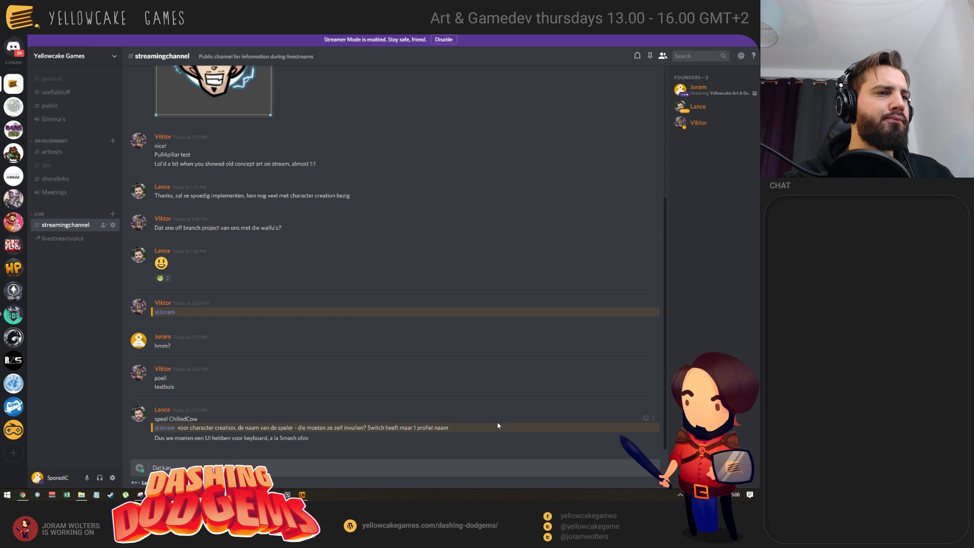
{"action": "type", "text": ", maar w"}
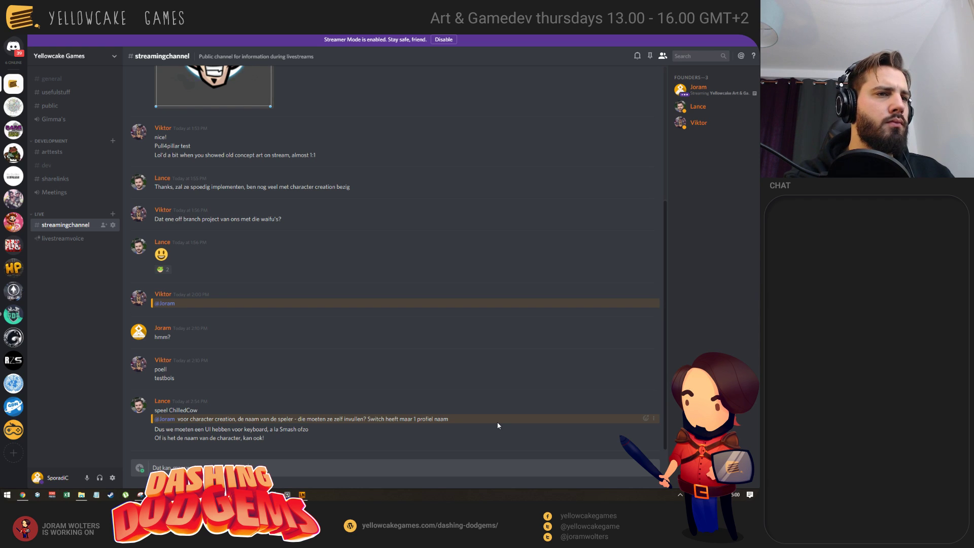
{"action": "type", "text": "e kunnen gewoon de naam van het profiel gebrui"}
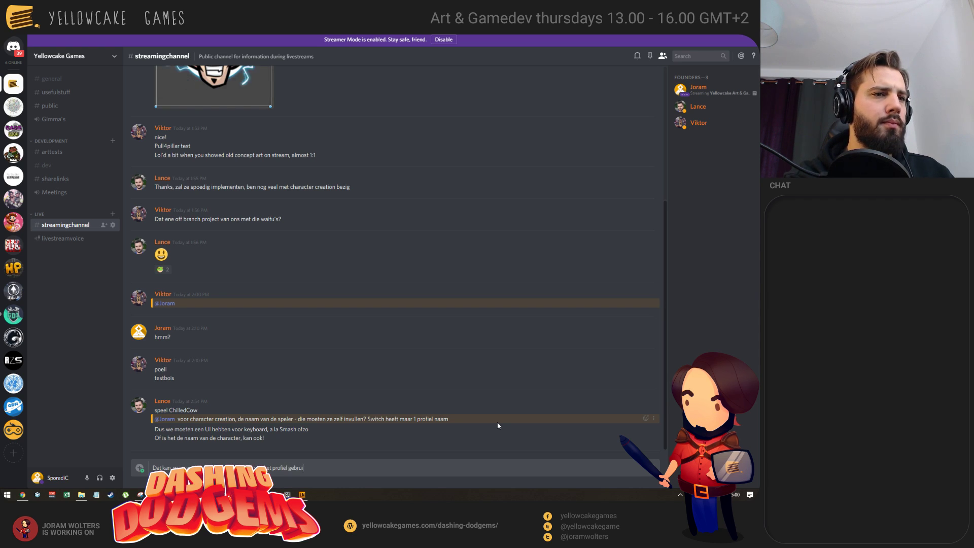
{"action": "type", "text": "ken toch?"}
{"action": "key", "text": "Return"}
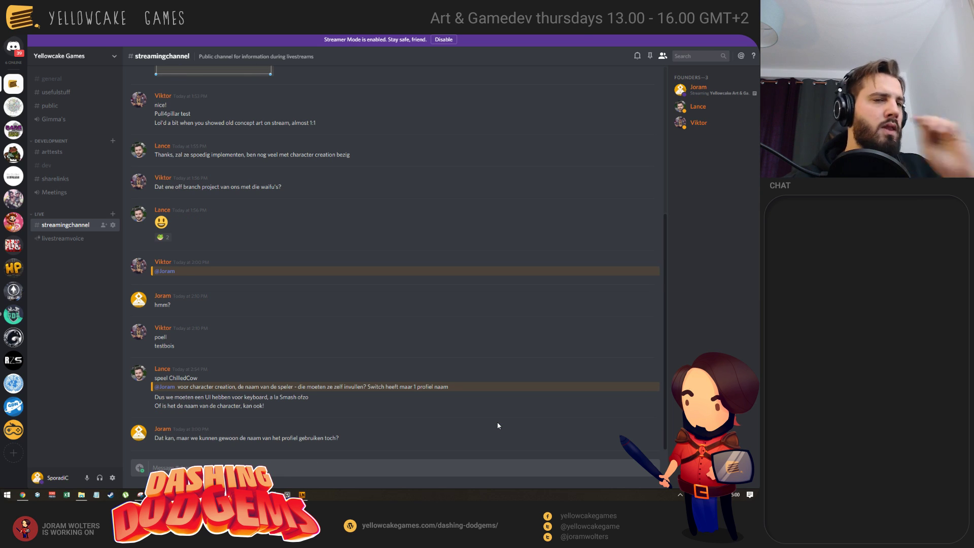
{"action": "type", "text": "of voor de"}
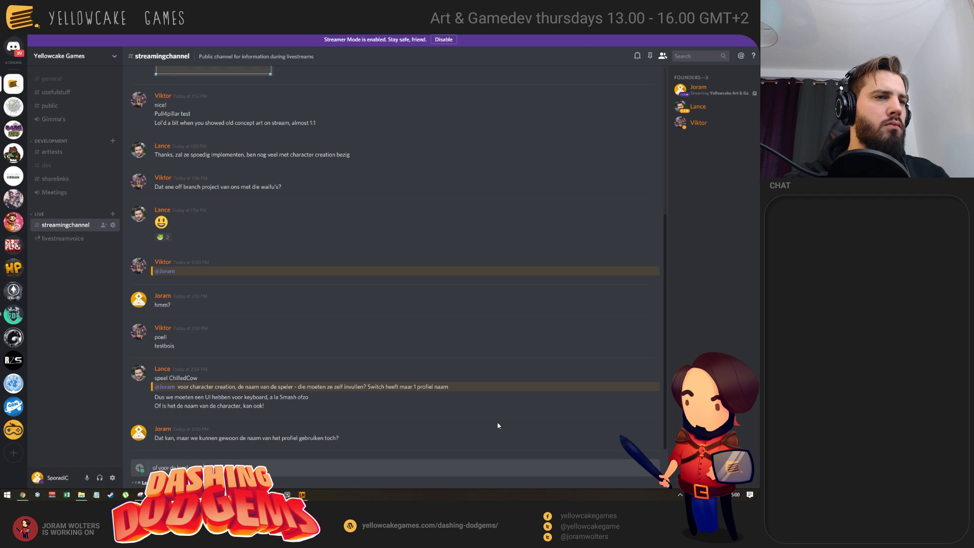
{"action": "key", "text": "Return"}
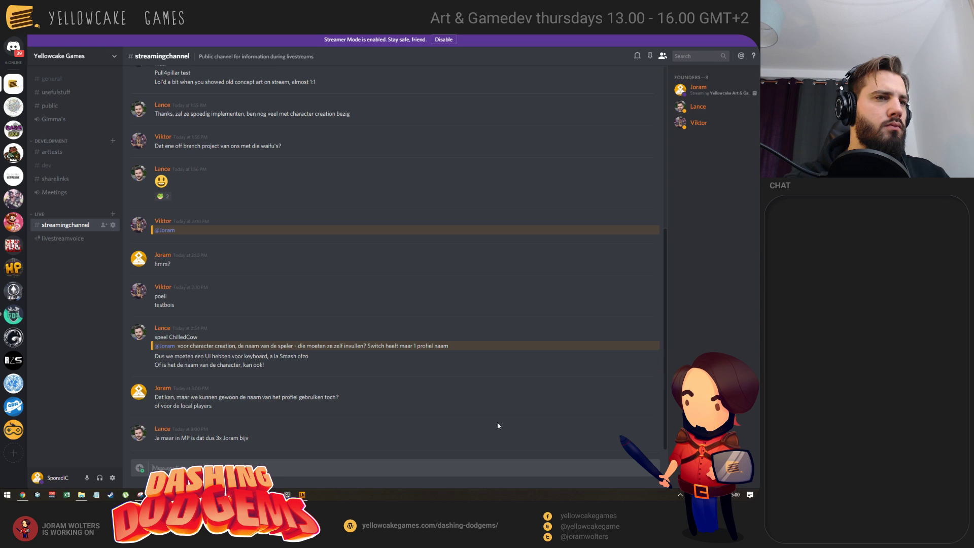
{"action": "type", "text": "yeh"}
{"action": "key", "text": "Return"}
- Discard a half-written draft and ask whether local players also create profiles on Switch
{"action": "type", "text": "d"}
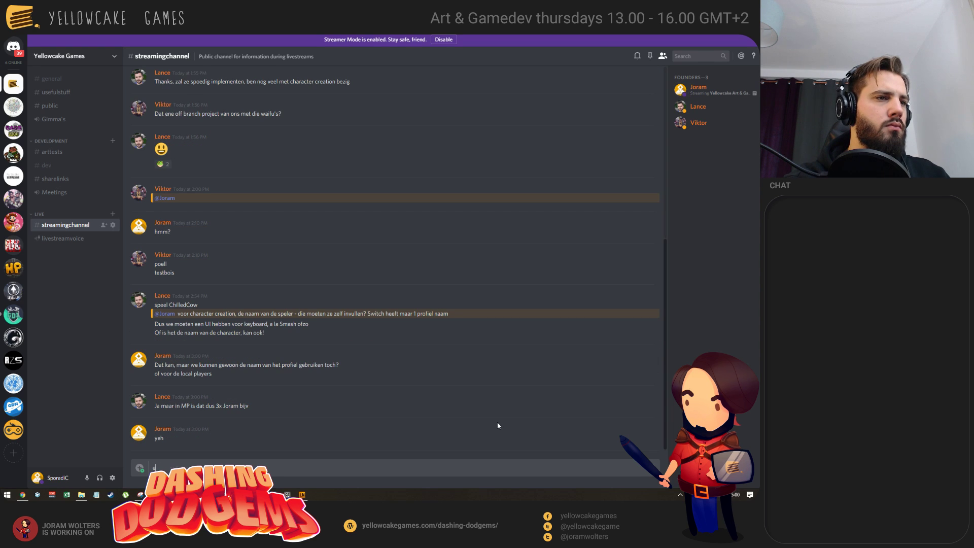
{"action": "key", "text": "BackSpace"}
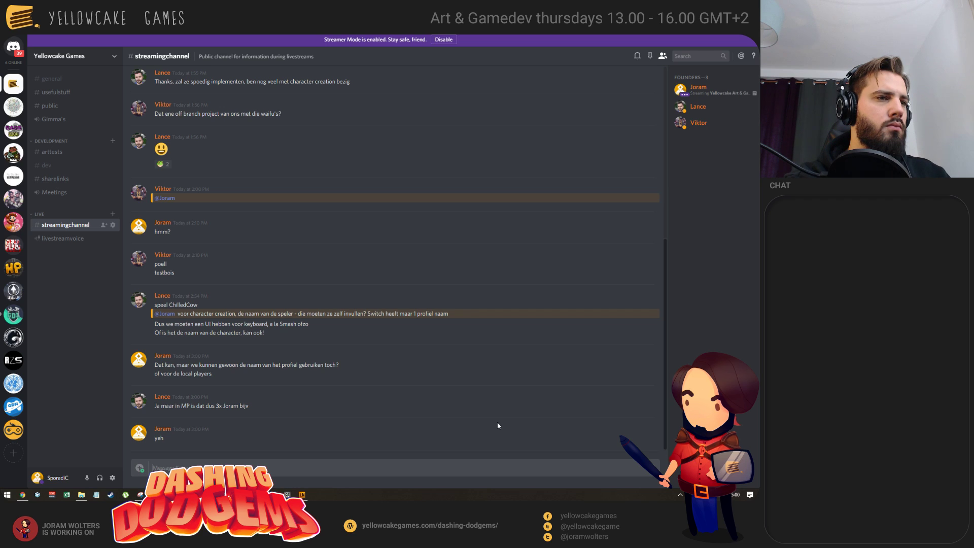
{"action": "type", "text": "volgens mij"}
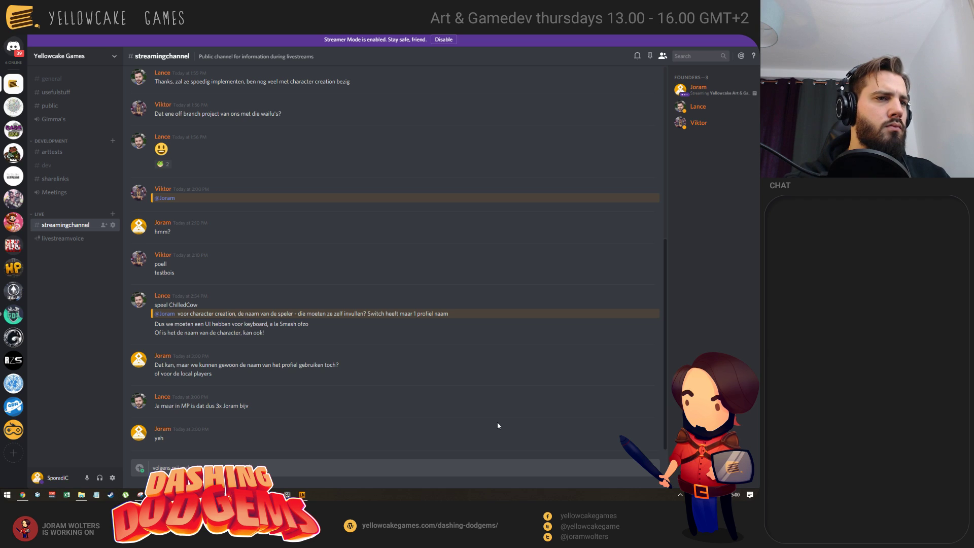
{"action": "key", "text": "ctrl+a"}
{"action": "key", "text": "BackSpace"}
{"action": "type", "text": "maken local"}
{"action": "type", "text": "players niet ook profiel aan op switch?"}
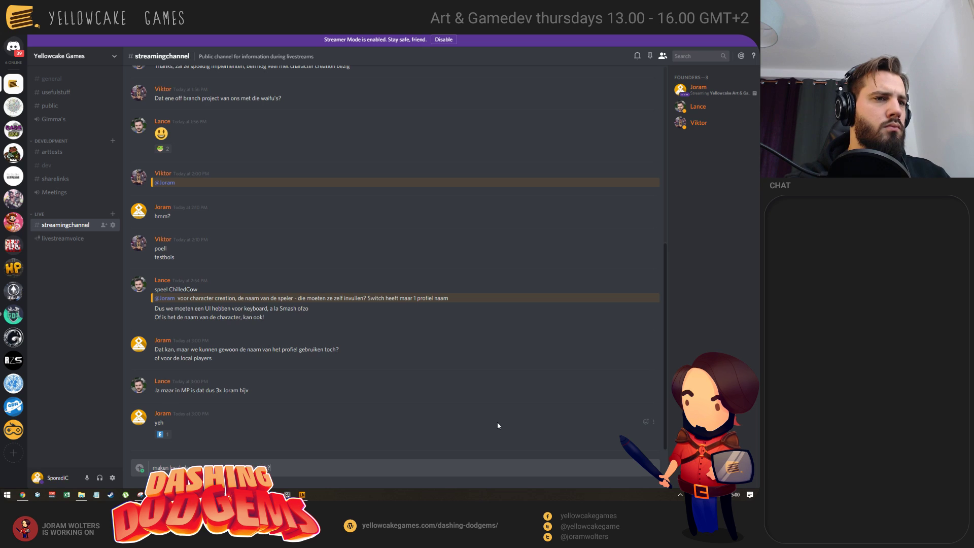
{"action": "key", "text": "Return"}
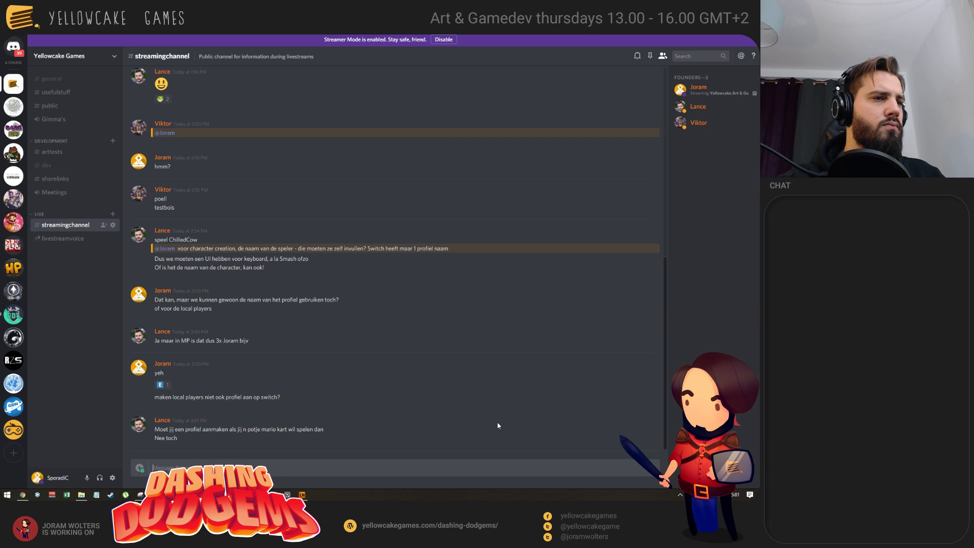
- Send 'Nee I guess not' and a reply about having an own profile
{"action": "type", "text": "Nee"}
{"action": "key", "text": "BackSpace"}
{"action": "key", "text": "BackSpace"}
{"action": "key", "text": "BackSpace"}
{"action": "key", "text": "BackSpace"}
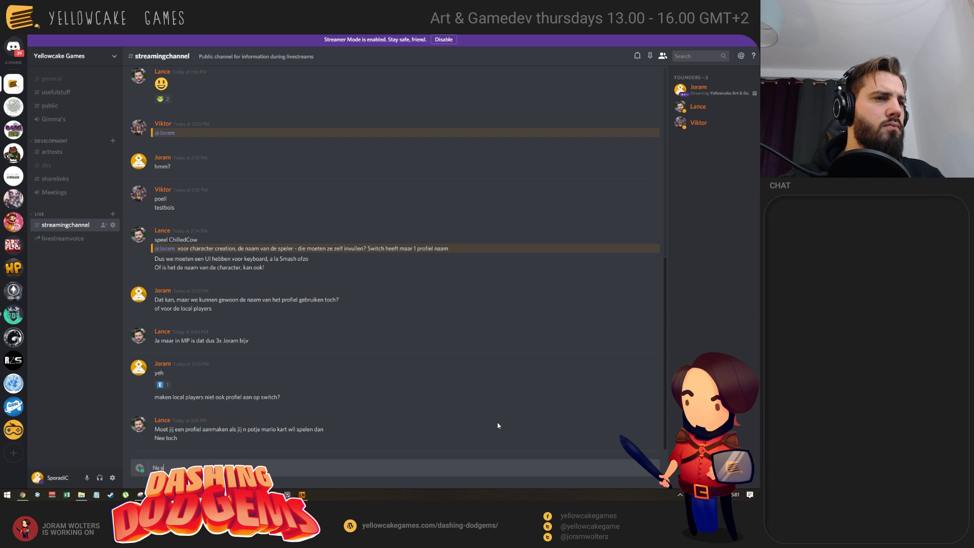
{"action": "type", "text": "gue"}
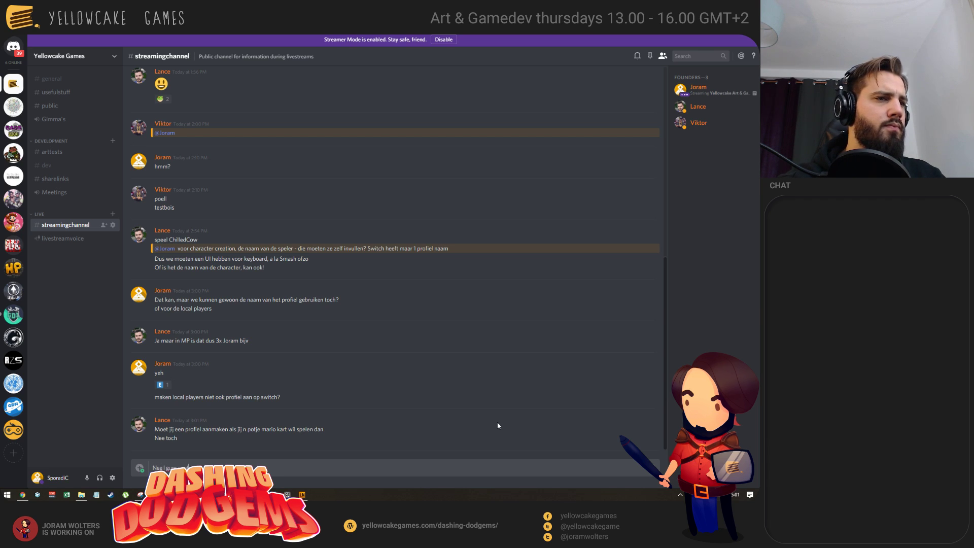
{"action": "type", "text": "ss not"}
{"action": "key", "text": "Return"}
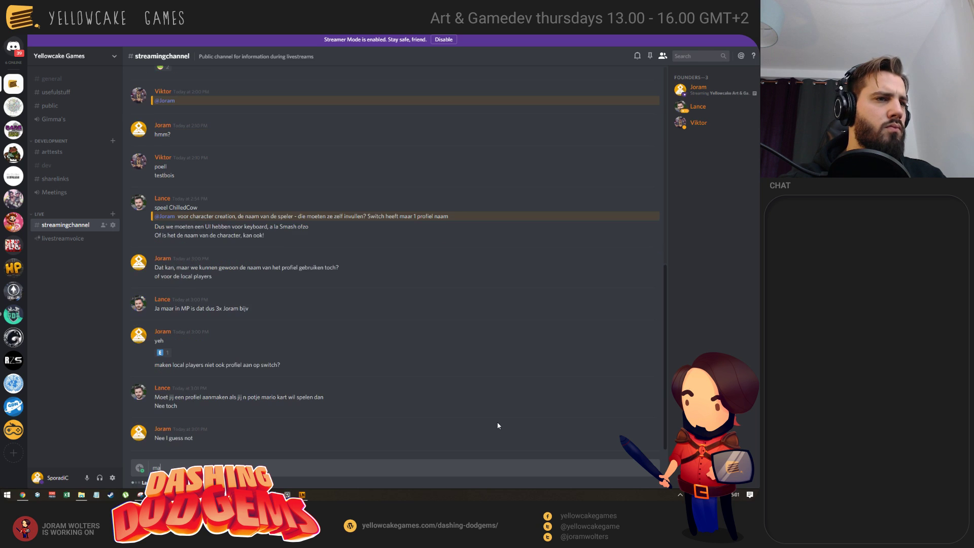
{"action": "type", "text": "omdat"}
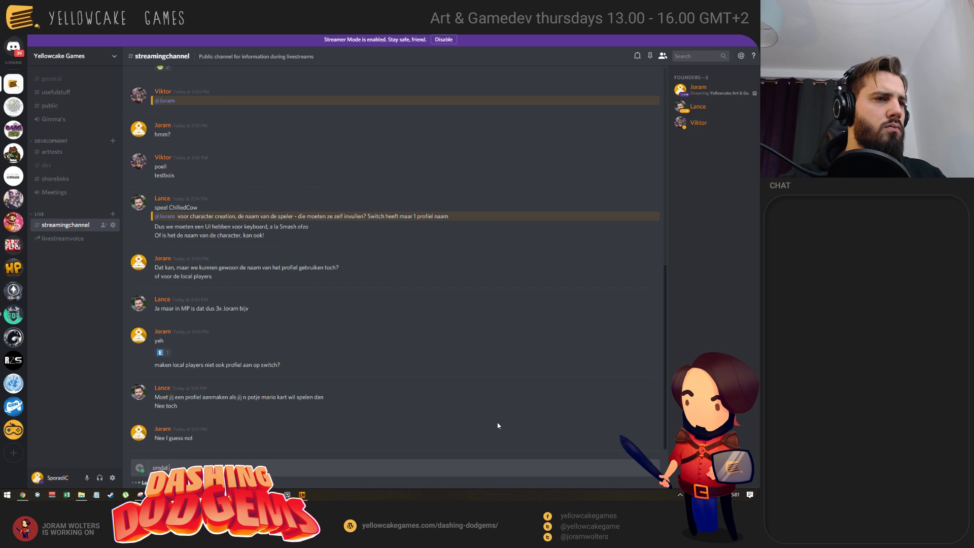
{"action": "type", "text": " andere"}
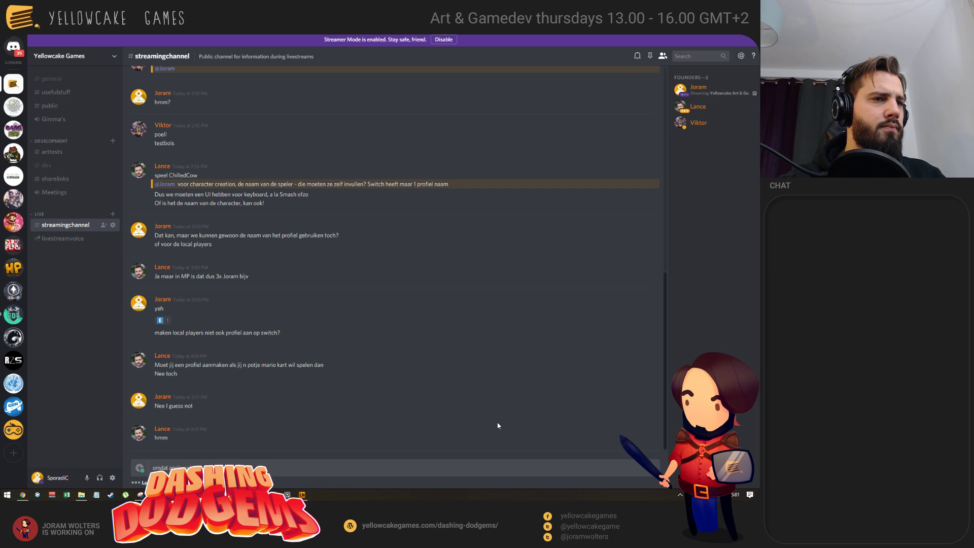
{"action": "type", "text": "t ff"}
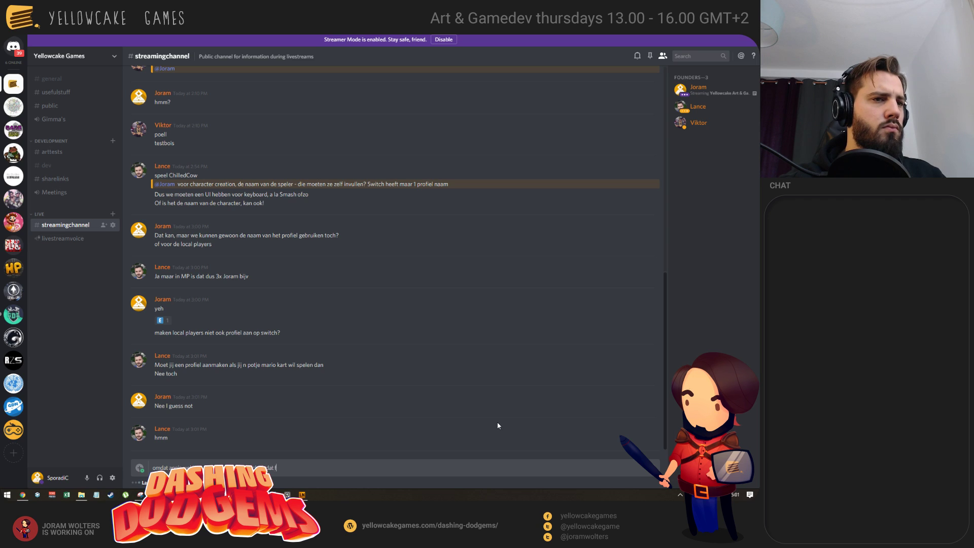
{"action": "key", "text": "Return"}
- Clear the 'wacht fout' draft, then send 'oh ja' and 'ff kijken hoe kart dat doet'
{"action": "type", "text": "wacht f"}
{"action": "type", "text": "out"}
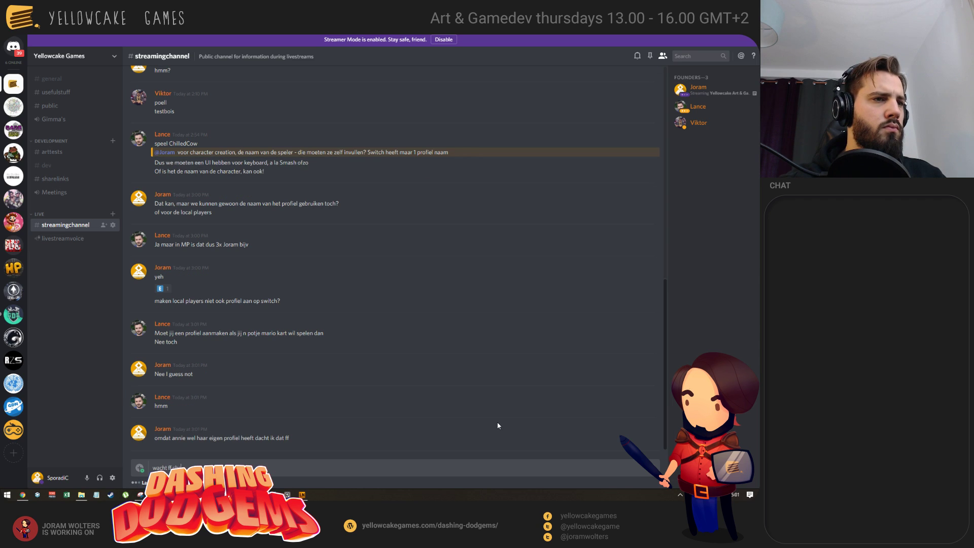
{"action": "key", "text": "ctrl+a"}
{"action": "key", "text": "BackSpace"}
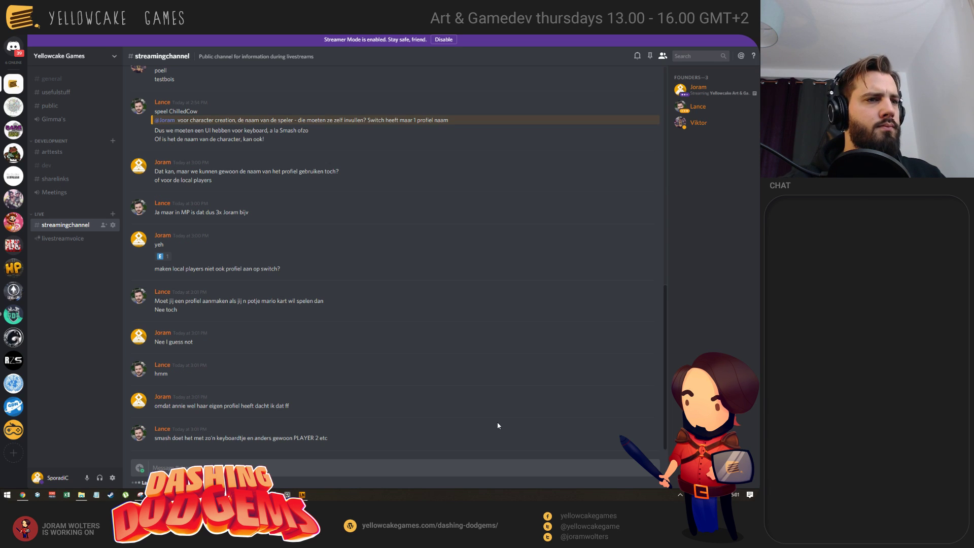
{"action": "type", "text": "d"}
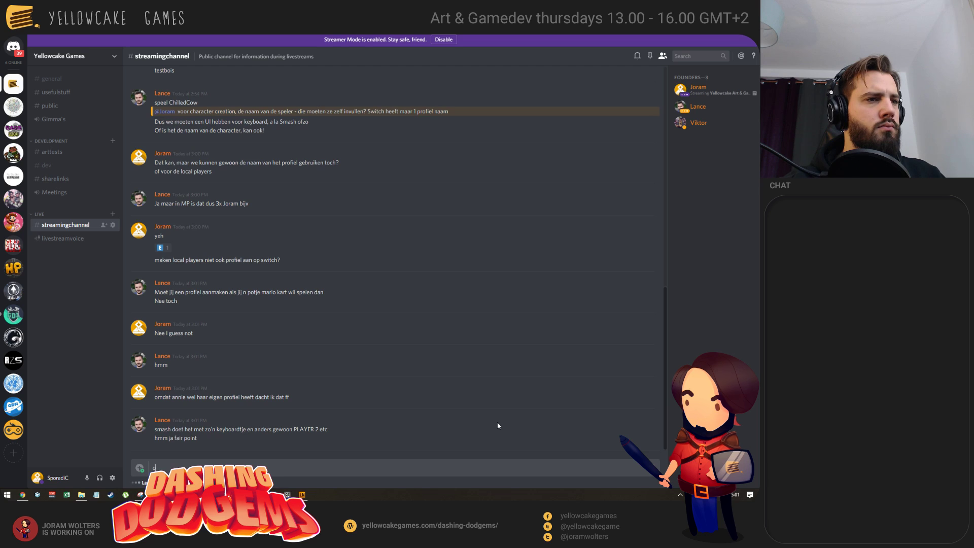
{"action": "type", "text": "h ja"}
{"action": "key", "text": "Return"}
{"action": "type", "text": "ff kij"}
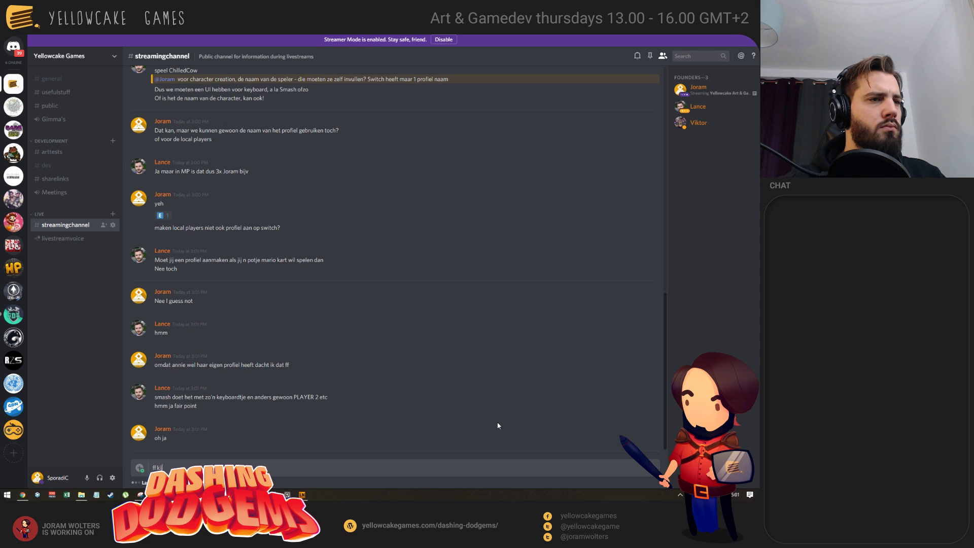
{"action": "type", "text": "ken hoe kart dat doet"}
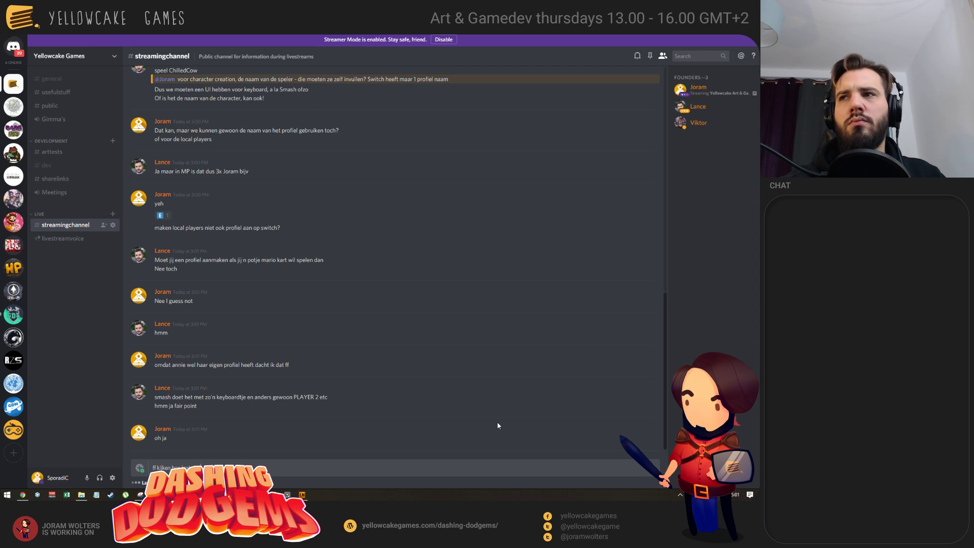
{"action": "key", "text": "Return"}
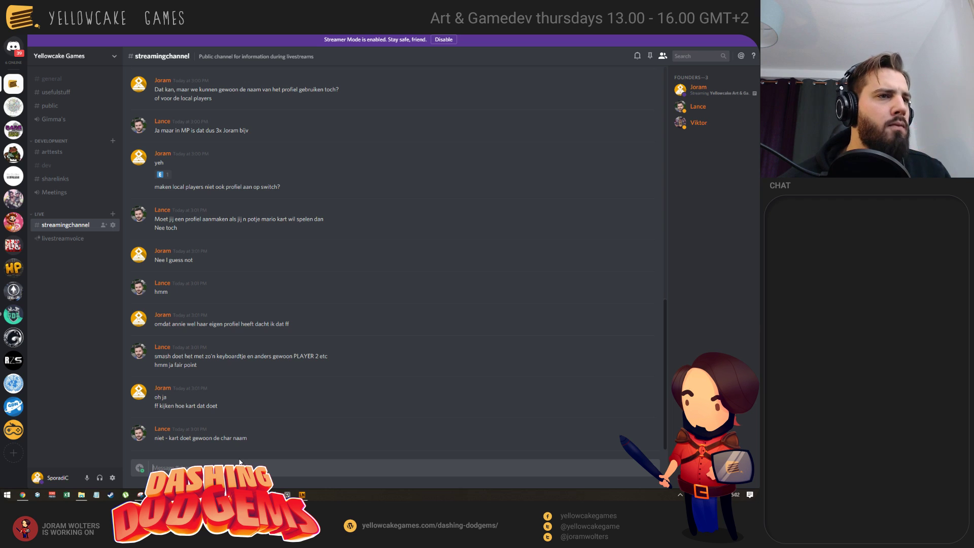
- Send another 'oh ja', then put the OBS stream on the Be Right Back scene
{"action": "type", "text": "oh ja"}
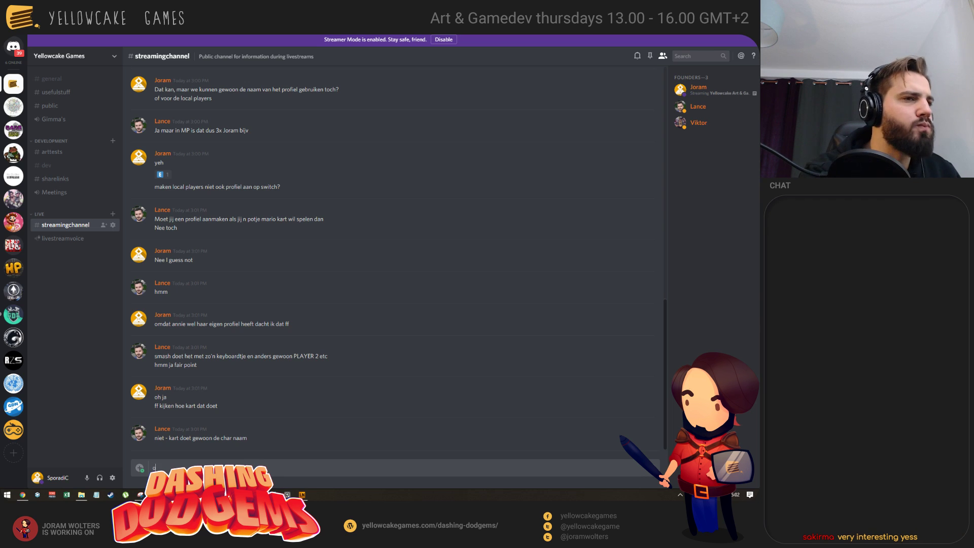
{"action": "key", "text": "Return"}
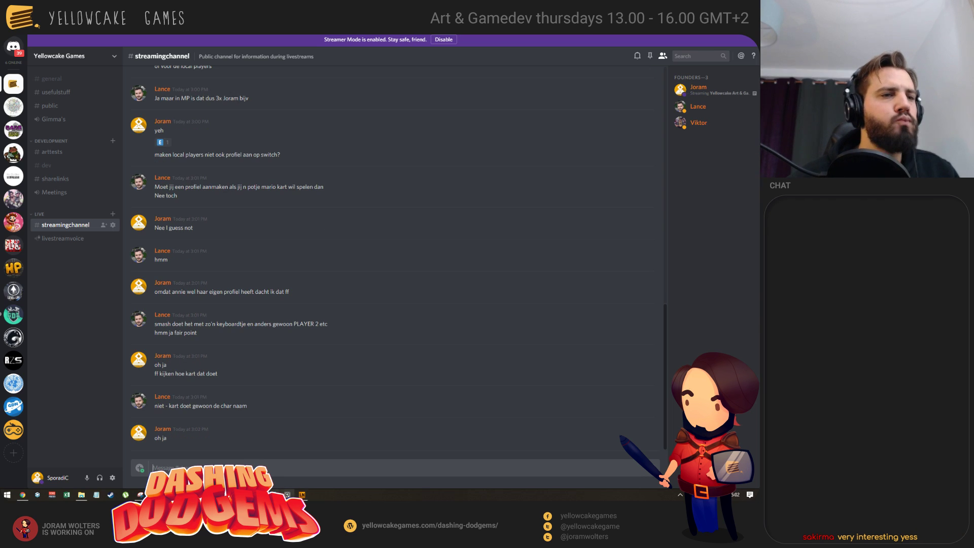
{"action": "left_click", "coordinate": [172, 495]}
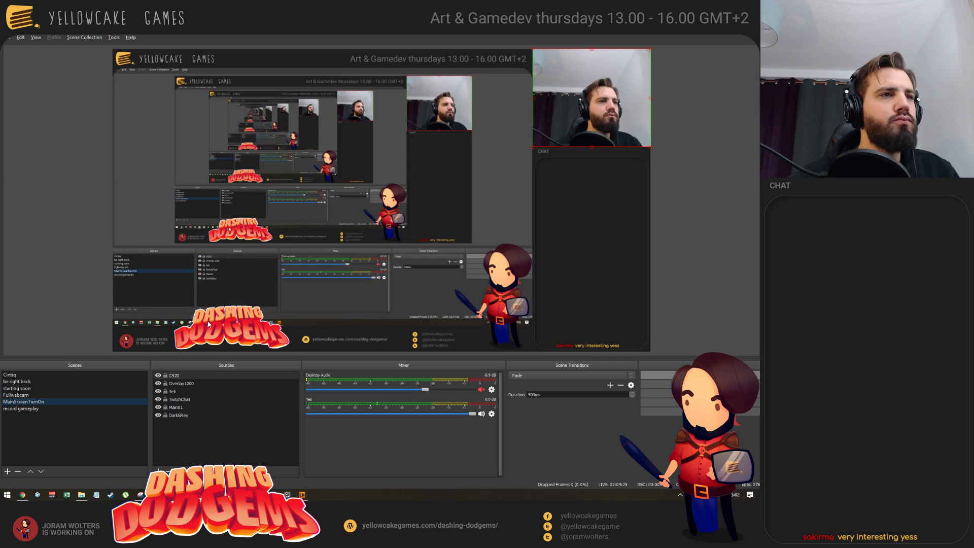
{"action": "left_click", "coordinate": [18, 382]}
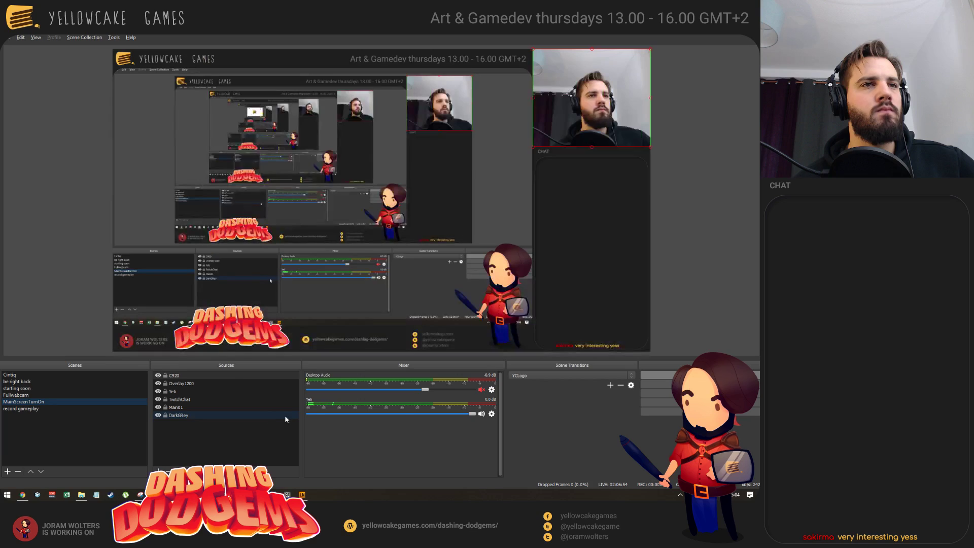
- Return the stream from Be Right Back to the Photoshop screen-capture scene
{"action": "key", "text": "alt+Tab"}
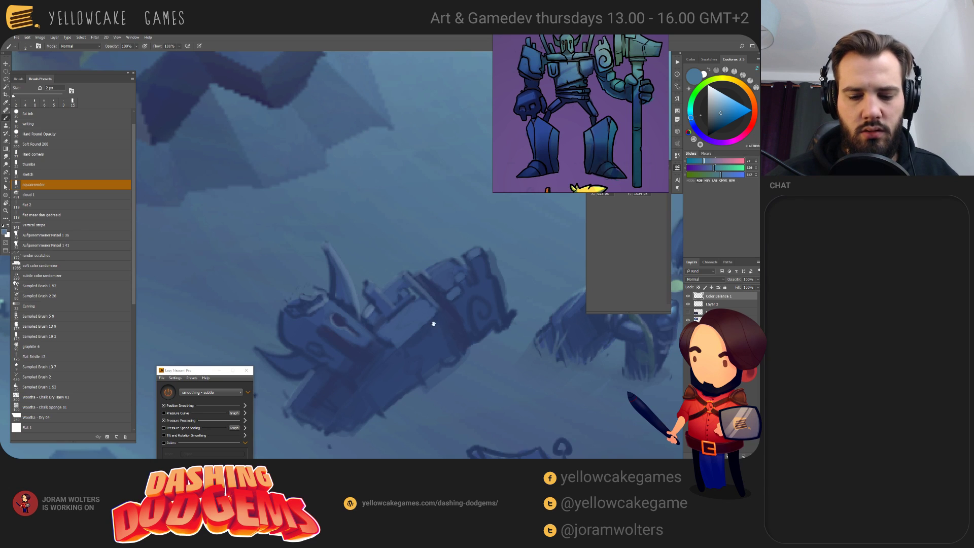
- Sample light blue from the flower bloom and paint highlight strokes along the wreck's edges
{"action": "mouse_move", "coordinate": [539, 378]}
{"action": "left_mouse_down"}
{"action": "mouse_move", "coordinate": [453, 399]}
{"action": "mouse_move", "coordinate": [519, 332]}
{"action": "mouse_move", "coordinate": [387, 337]}
{"action": "mouse_move", "coordinate": [493, 339]}
{"action": "mouse_move", "coordinate": [634, 365]}
{"action": "mouse_move", "coordinate": [680, 289]}
{"action": "mouse_move", "coordinate": [660, 300]}
{"action": "left_mouse_up"}
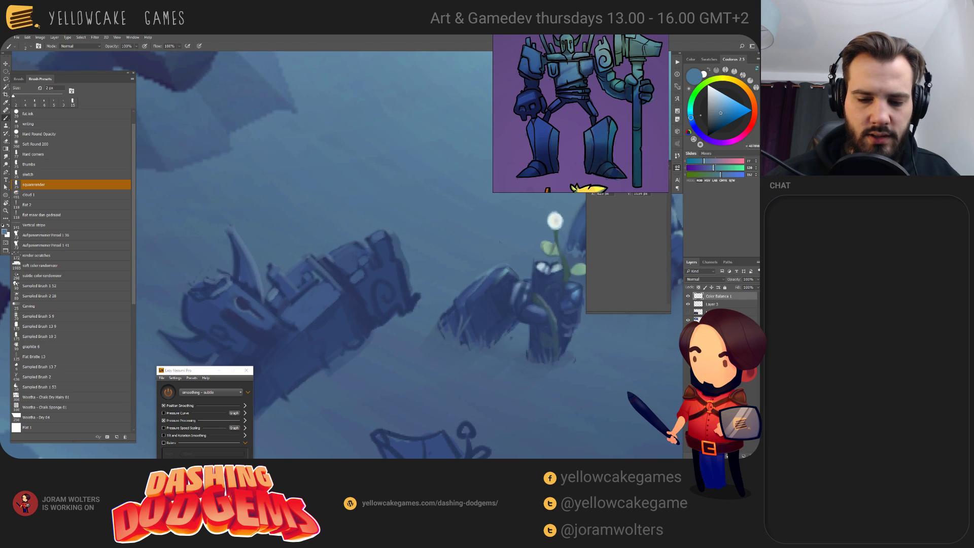
{"action": "left_click", "coordinate": [555, 221], "text": "alt"}
{"action": "left_click_drag", "start_coordinate": [351, 336], "coordinate": [371, 340]}
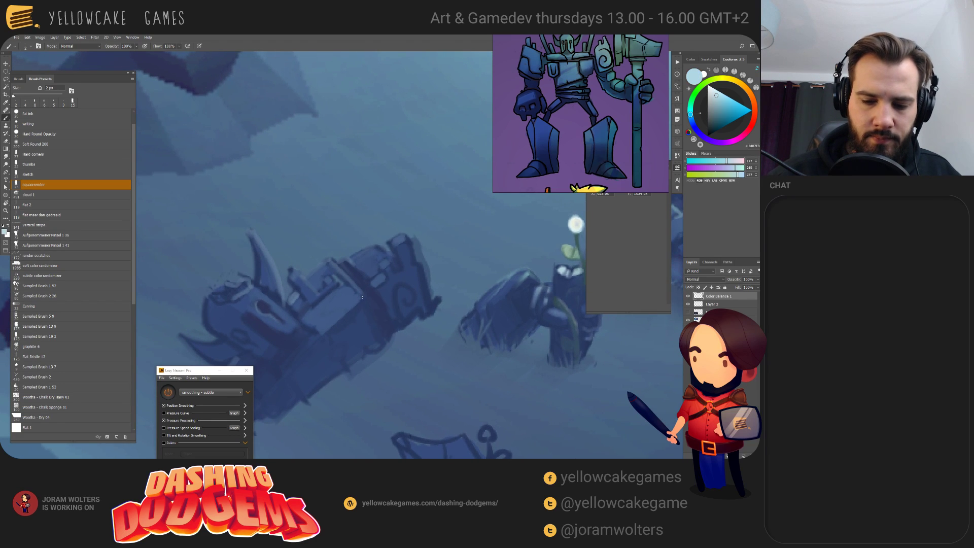
{"action": "mouse_move", "coordinate": [363, 297]}
{"action": "left_mouse_down"}
{"action": "mouse_move", "coordinate": [325, 335]}
{"action": "mouse_move", "coordinate": [355, 309]}
{"action": "mouse_move", "coordinate": [358, 302]}
{"action": "left_mouse_up"}
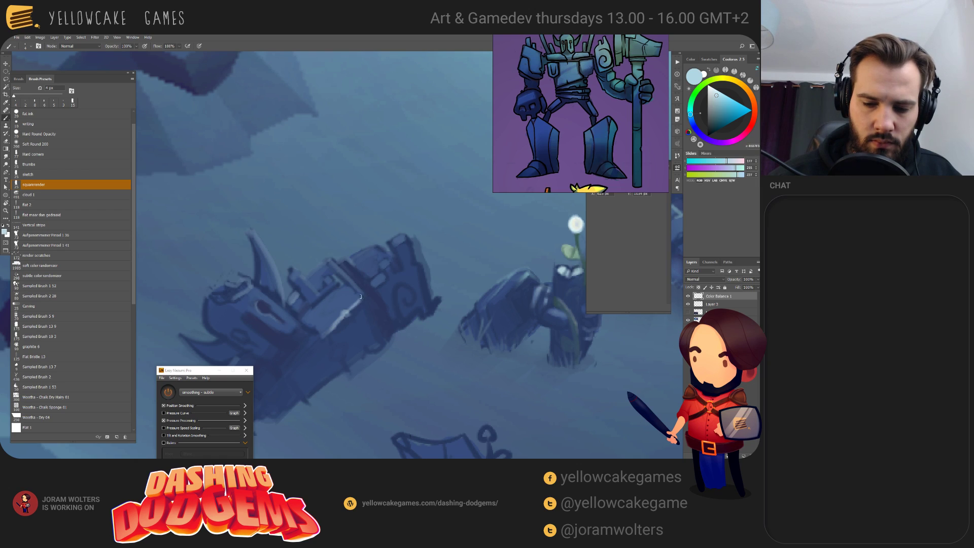
{"action": "left_click_drag", "start_coordinate": [362, 303], "coordinate": [362, 320]}
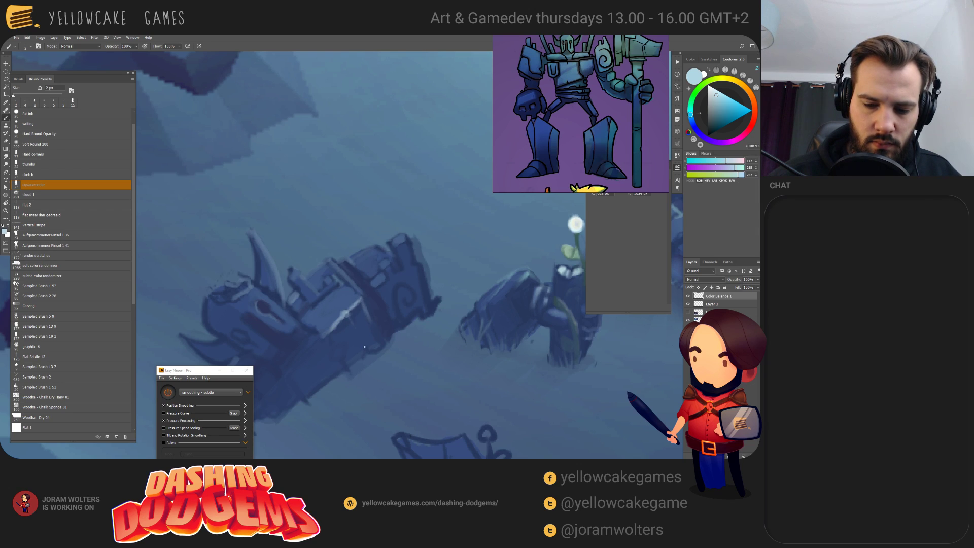
{"action": "left_click", "coordinate": [355, 311], "text": "alt"}
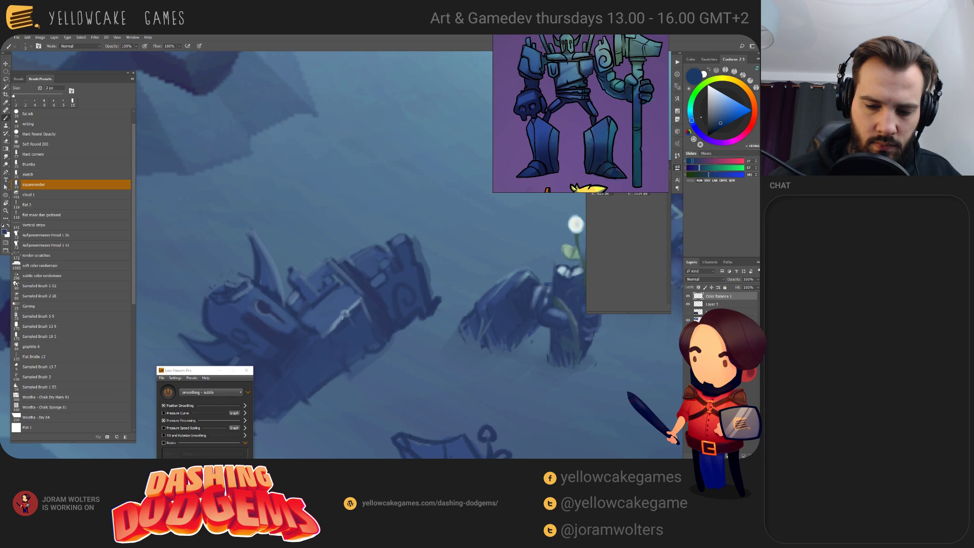
{"action": "left_click_drag", "start_coordinate": [387, 285], "coordinate": [397, 295]}
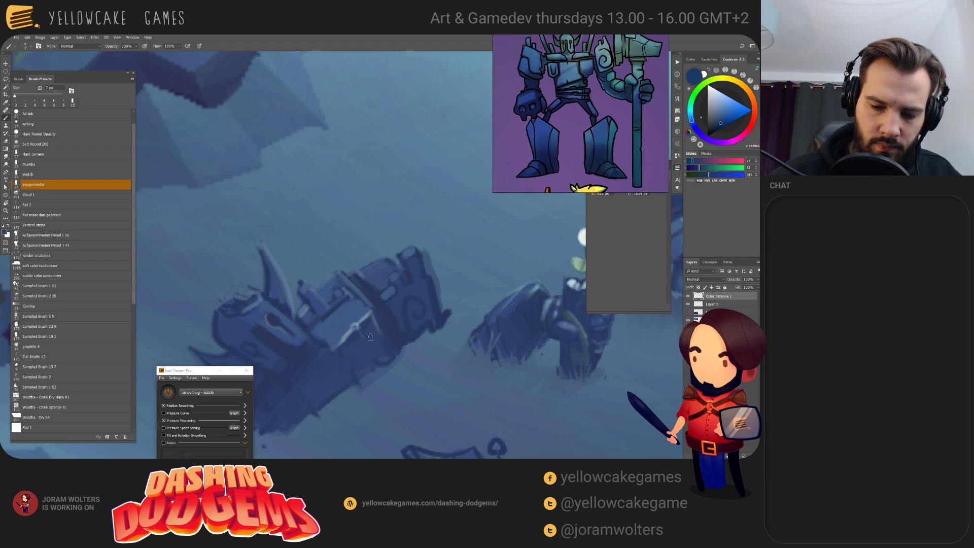
{"action": "key", "text": "bracketright"}
{"action": "key", "text": "bracketright"}
{"action": "key", "text": "bracketright"}
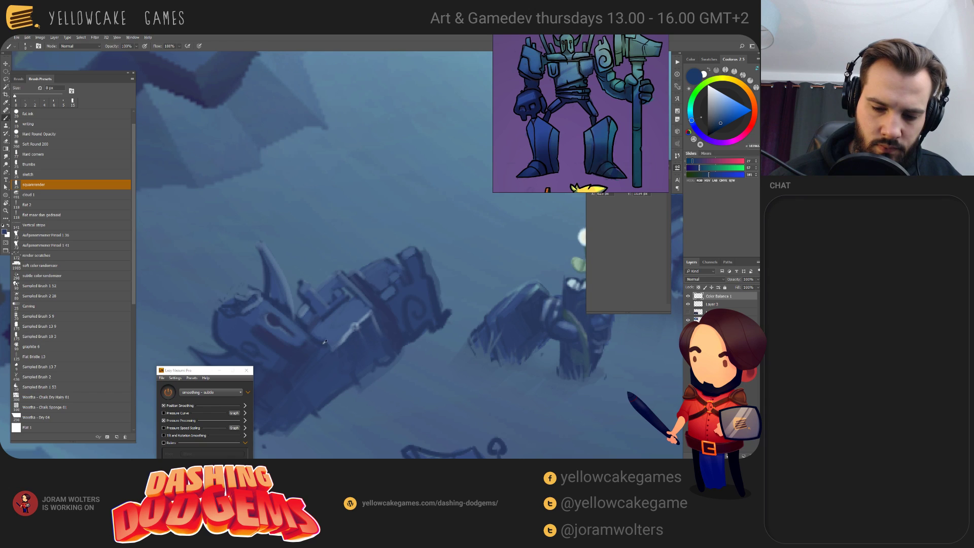
{"action": "key", "text": "bracketleft"}
{"action": "key", "text": "bracketleft"}
{"action": "key", "text": "bracketleft"}
{"action": "key", "text": "bracketleft"}
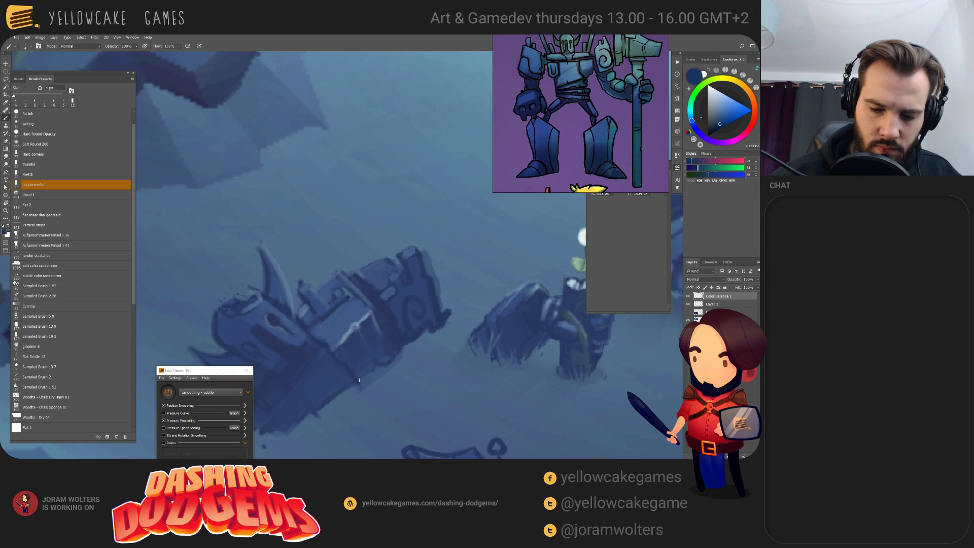
- Sample a light cyan and try a light stroke on the ship's top edge, then undo it
{"action": "scroll", "coordinate": [359, 379], "scroll_direction": "left", "scroll_amount": 2}
{"action": "key", "text": "bracketright"}
{"action": "key", "text": "bracketright"}
{"action": "key", "text": "bracketright"}
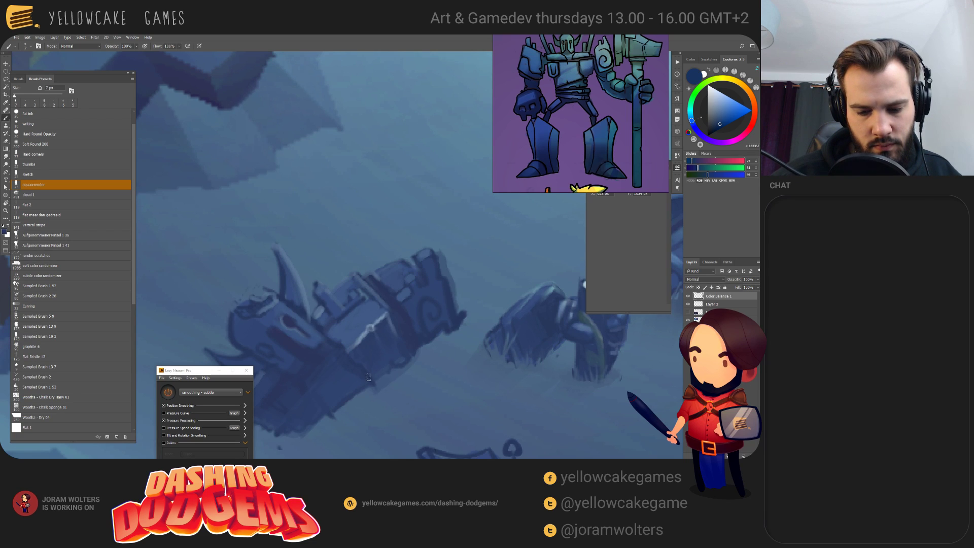
{"action": "scroll", "coordinate": [483, 341], "scroll_direction": "up", "scroll_amount": 2}
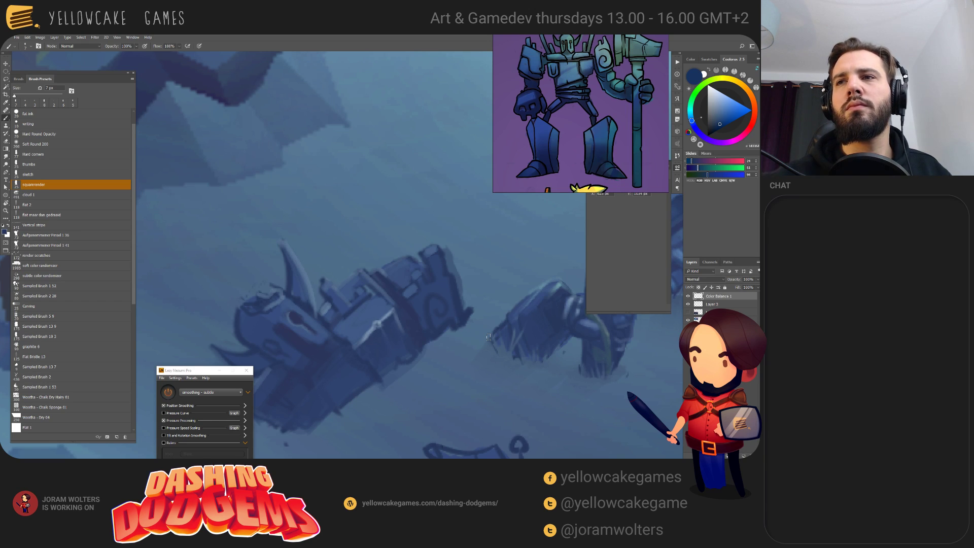
{"action": "left_click_drag", "start_coordinate": [443, 310], "coordinate": [325, 261]}
{"action": "left_click", "coordinate": [463, 247], "text": "alt"}
{"action": "left_click_drag", "start_coordinate": [463, 247], "coordinate": [523, 284]}
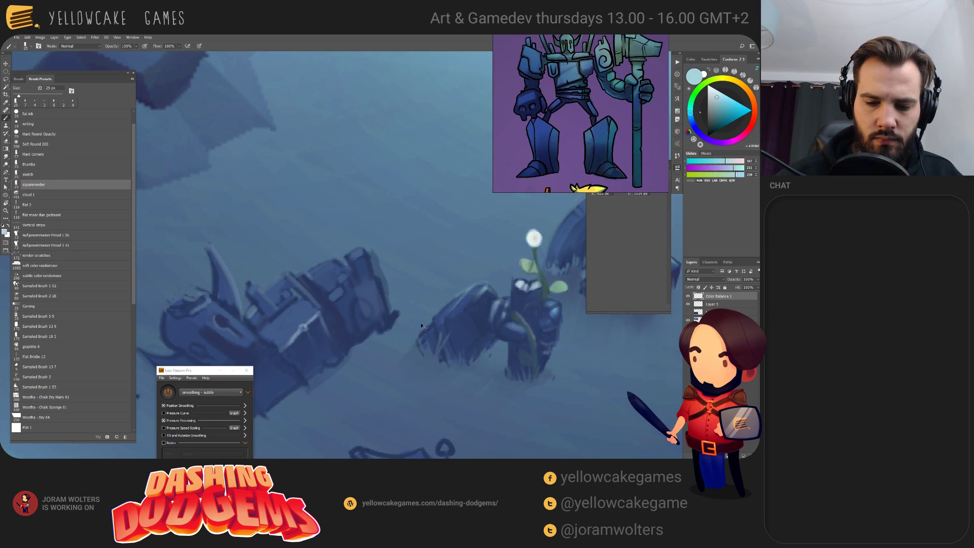
{"action": "key", "text": "bracketleft"}
{"action": "key", "text": "bracketleft"}
{"action": "left_click_drag", "start_coordinate": [365, 283], "coordinate": [364, 264]}
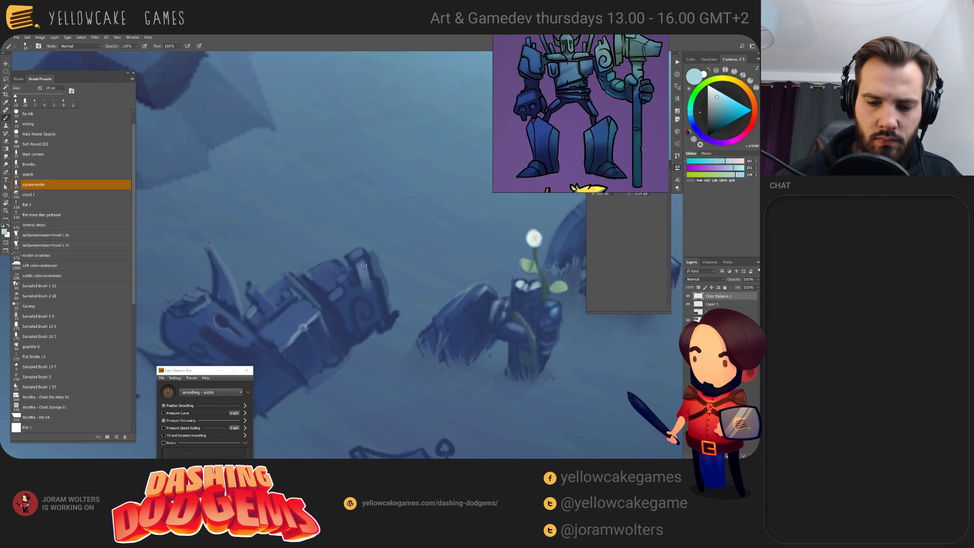
{"action": "key", "text": "ctrl+z"}
- Paint progressively darker blue strokes along the ship's top edge, growing the brush to 15 px
{"action": "key", "text": "bracketleft"}
{"action": "key", "text": "bracketleft"}
{"action": "key", "text": "bracketleft"}
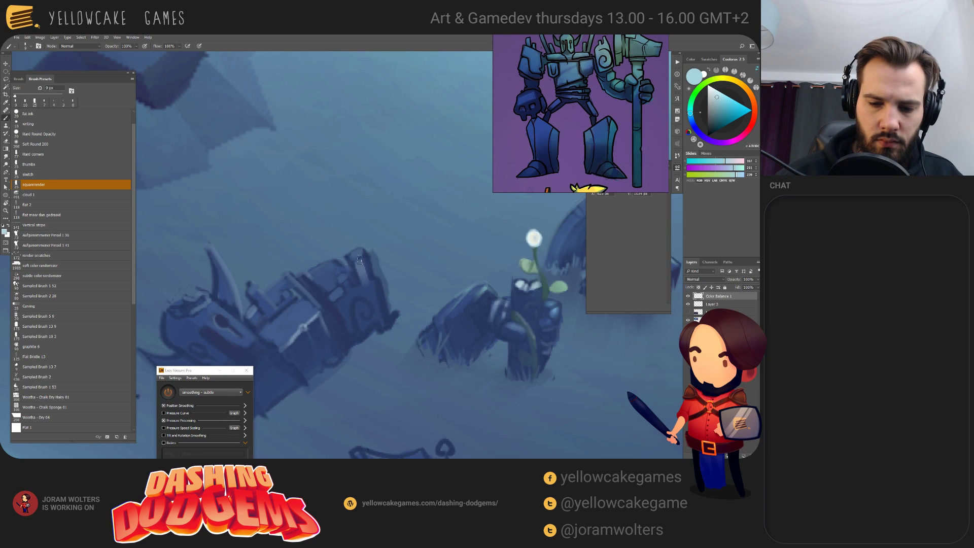
{"action": "left_click", "coordinate": [368, 282], "text": "alt"}
{"action": "left_click_drag", "start_coordinate": [368, 282], "coordinate": [365, 258]}
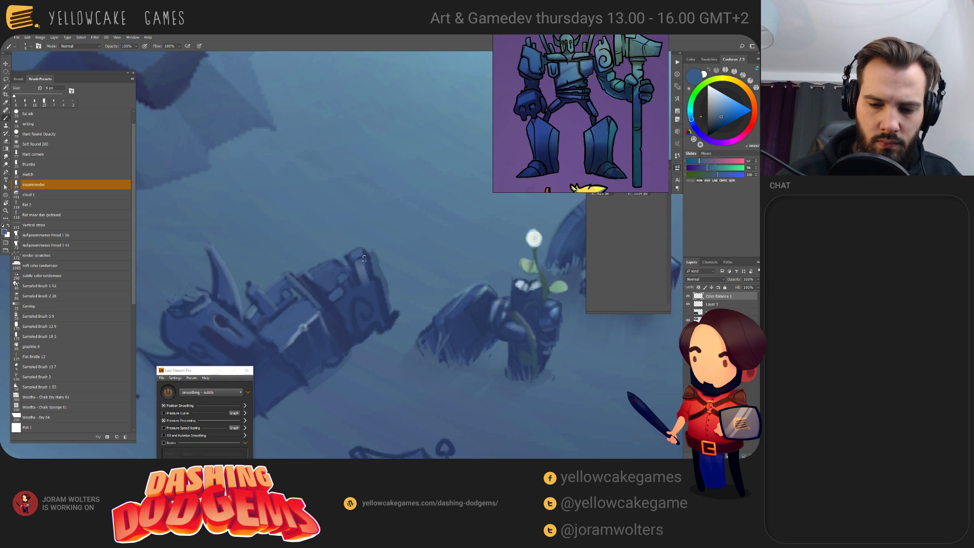
{"action": "key", "text": "bracketright"}
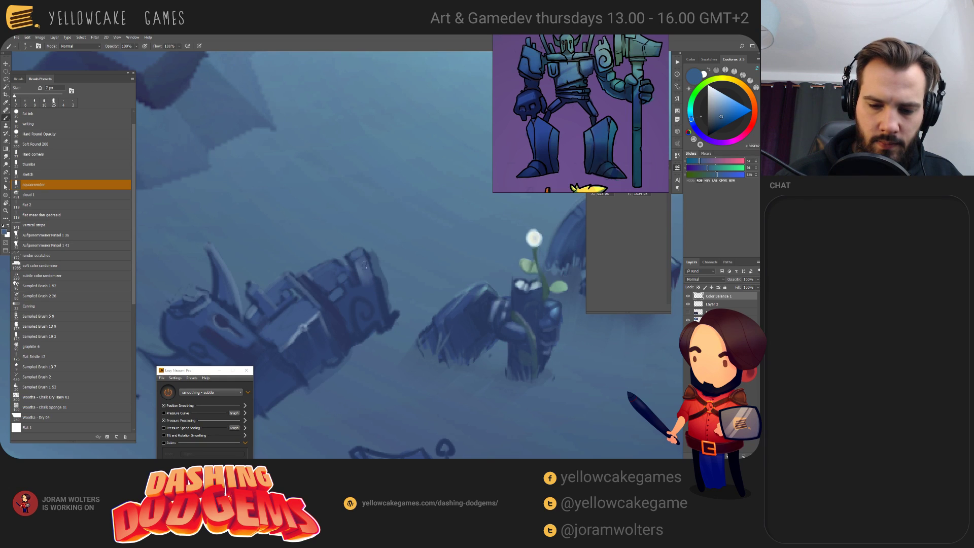
{"action": "left_click", "coordinate": [372, 296], "text": "alt"}
{"action": "key", "text": "bracketright"}
{"action": "key", "text": "bracketright"}
{"action": "left_click_drag", "start_coordinate": [365, 286], "coordinate": [359, 260]}
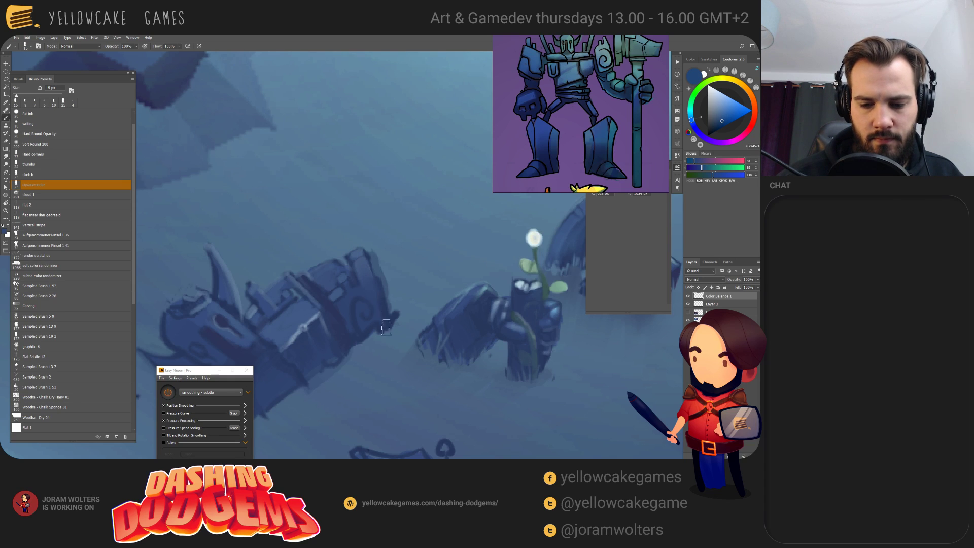
{"action": "left_click_drag", "start_coordinate": [364, 282], "coordinate": [358, 290]}
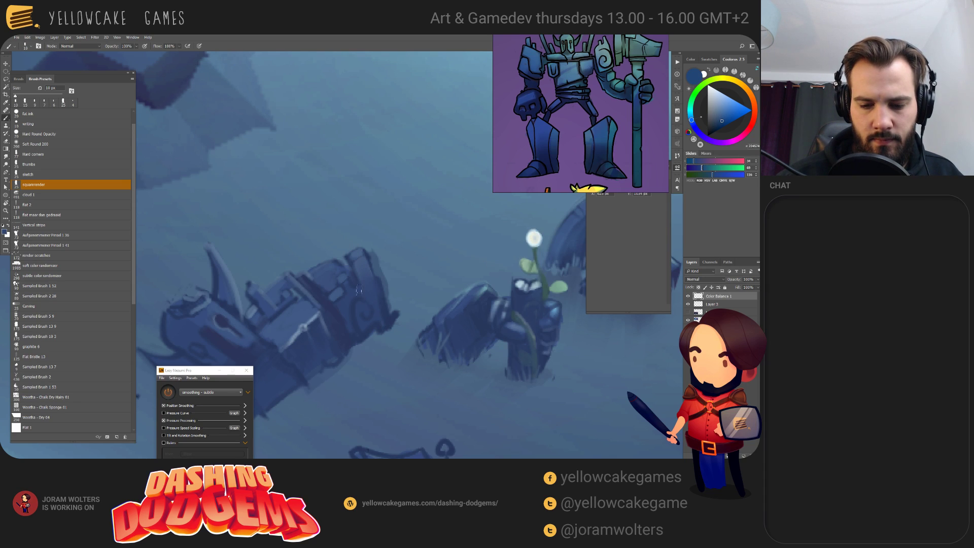
{"action": "left_click", "coordinate": [364, 334], "text": "alt"}
{"action": "key", "text": "bracketright"}
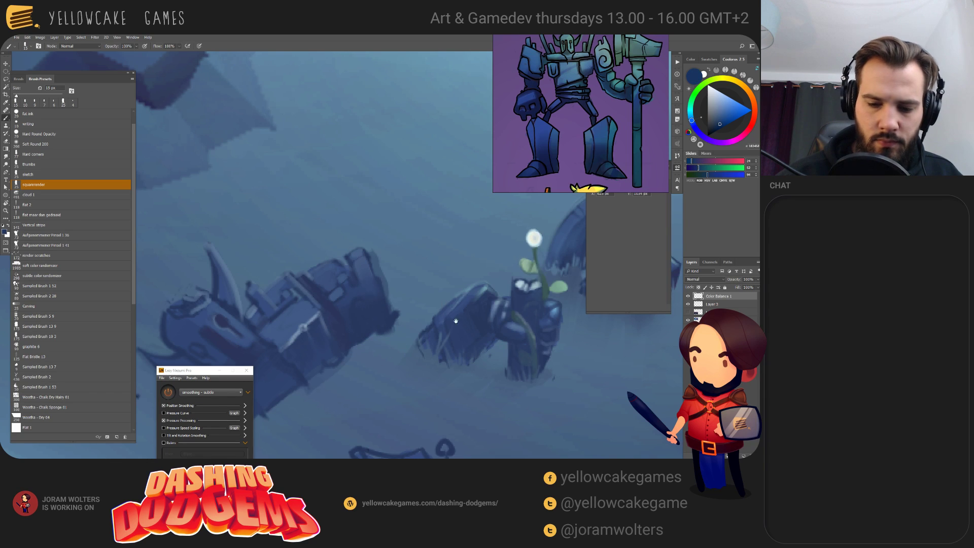
{"action": "mouse_move", "coordinate": [455, 320]}
{"action": "left_mouse_down"}
{"action": "mouse_move", "coordinate": [444, 335]}
{"action": "mouse_move", "coordinate": [501, 300]}
{"action": "left_mouse_up"}
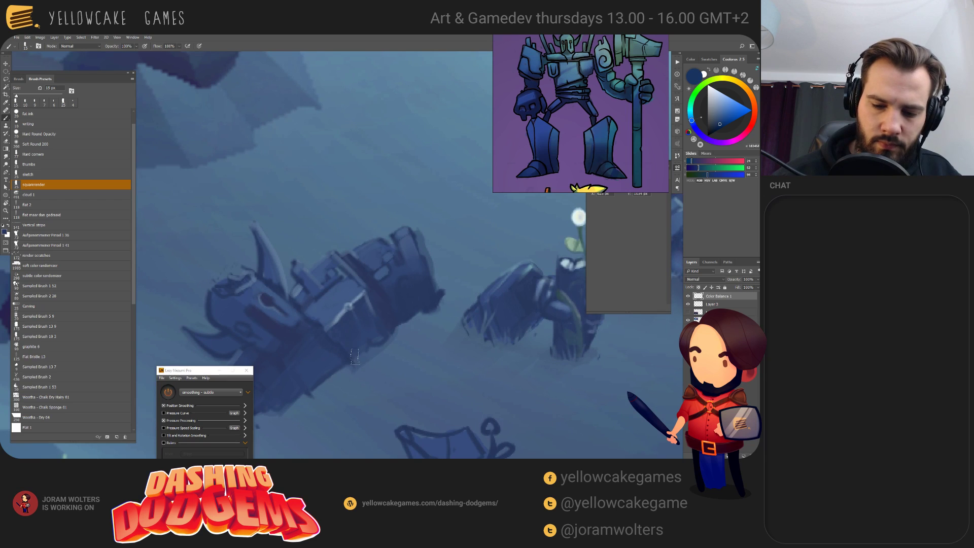
- Erase marks along the wreck's lower edge with the fat ink preset, reducing to 15 px
{"action": "key", "text": "e"}
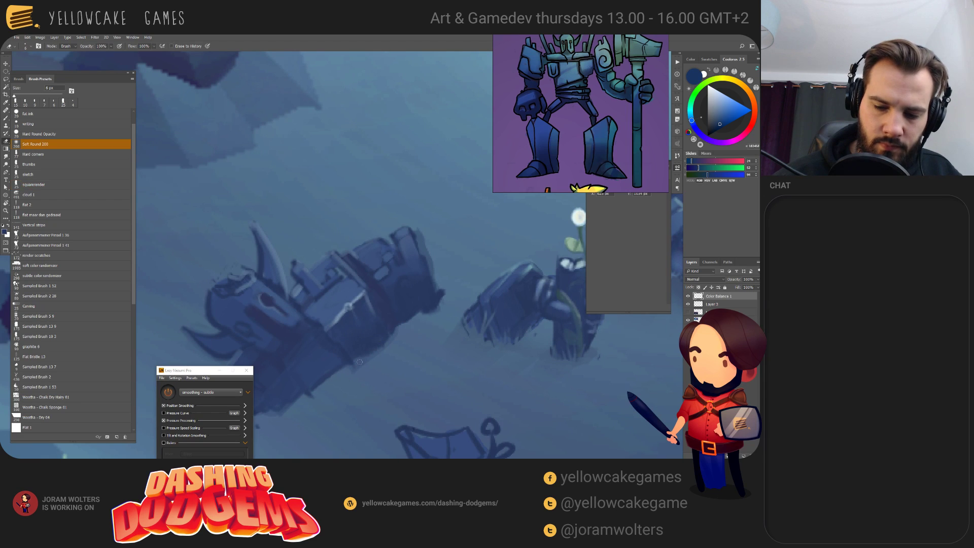
{"action": "left_click", "coordinate": [359, 362]}
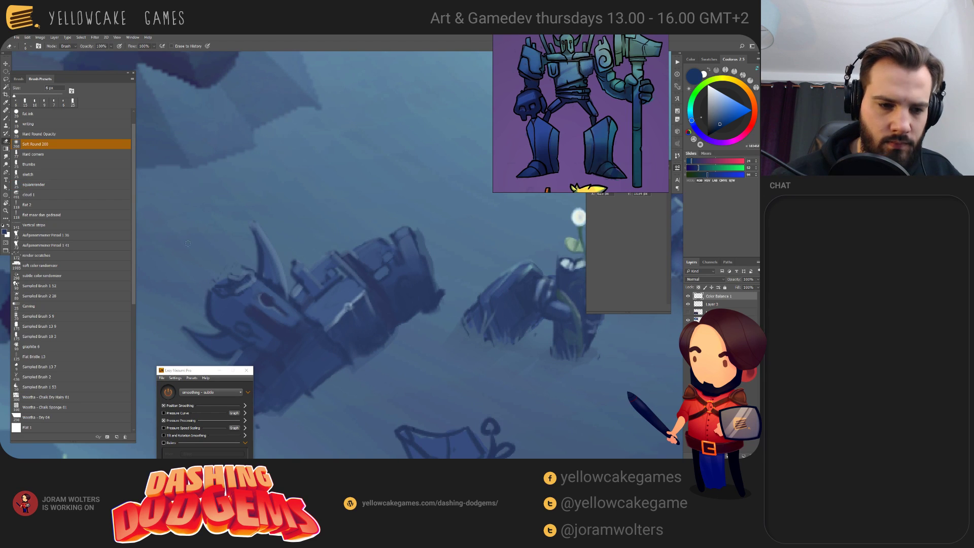
{"action": "left_click", "coordinate": [51, 114]}
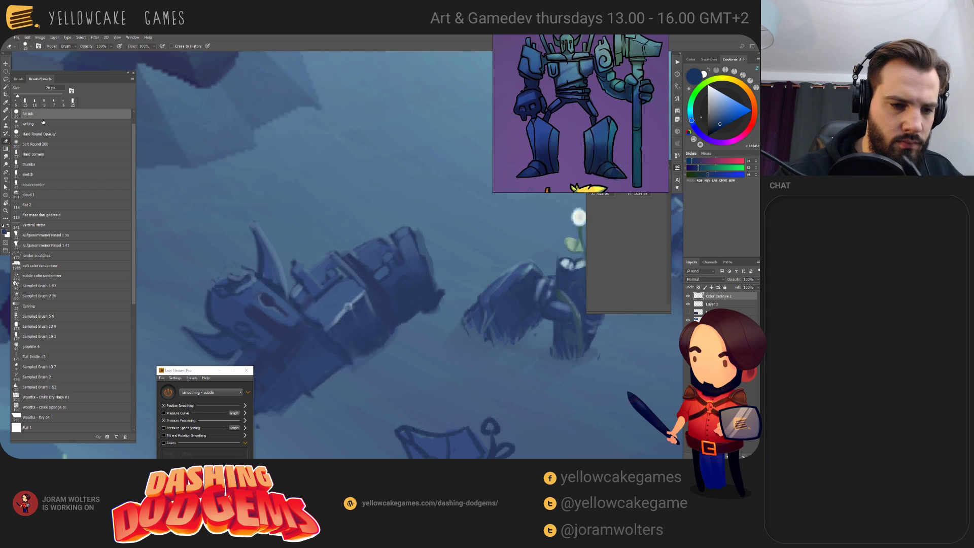
{"action": "scroll", "coordinate": [133, 159], "scroll_direction": "up", "scroll_amount": 2}
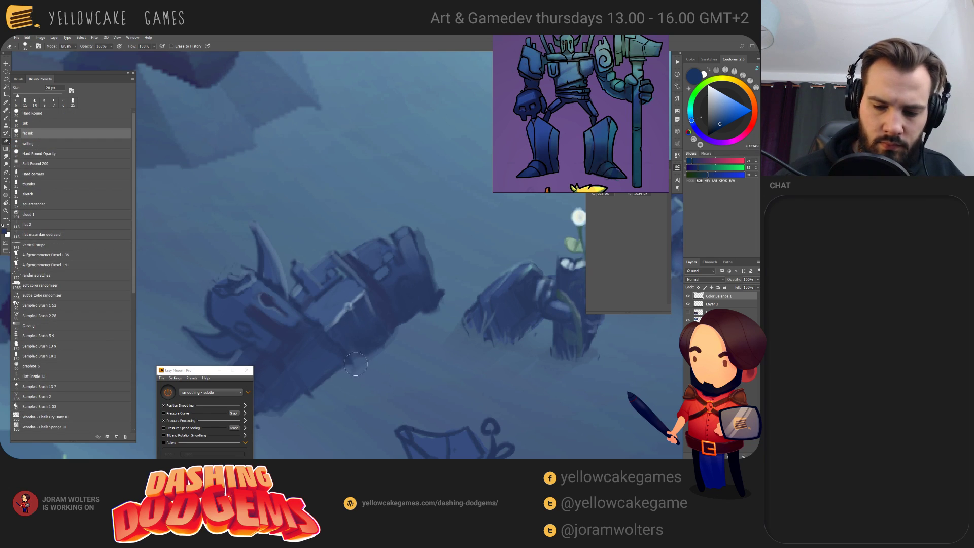
{"action": "mouse_move", "coordinate": [356, 358]}
{"action": "left_mouse_down"}
{"action": "mouse_move", "coordinate": [413, 362]}
{"action": "mouse_move", "coordinate": [377, 354]}
{"action": "mouse_move", "coordinate": [374, 370]}
{"action": "mouse_move", "coordinate": [375, 328]}
{"action": "mouse_move", "coordinate": [382, 362]}
{"action": "mouse_move", "coordinate": [369, 324]}
{"action": "mouse_move", "coordinate": [378, 349]}
{"action": "mouse_move", "coordinate": [395, 321]}
{"action": "mouse_move", "coordinate": [391, 353]}
{"action": "mouse_move", "coordinate": [378, 311]}
{"action": "mouse_move", "coordinate": [386, 367]}
{"action": "mouse_move", "coordinate": [382, 291]}
{"action": "mouse_move", "coordinate": [389, 354]}
{"action": "mouse_move", "coordinate": [400, 313]}
{"action": "mouse_move", "coordinate": [414, 331]}
{"action": "mouse_move", "coordinate": [416, 301]}
{"action": "mouse_move", "coordinate": [415, 323]}
{"action": "mouse_move", "coordinate": [417, 310]}
{"action": "mouse_move", "coordinate": [436, 311]}
{"action": "mouse_move", "coordinate": [429, 323]}
{"action": "mouse_move", "coordinate": [443, 273]}
{"action": "mouse_move", "coordinate": [445, 320]}
{"action": "mouse_move", "coordinate": [441, 289]}
{"action": "mouse_move", "coordinate": [430, 323]}
{"action": "mouse_move", "coordinate": [422, 299]}
{"action": "mouse_move", "coordinate": [423, 325]}
{"action": "mouse_move", "coordinate": [421, 298]}
{"action": "left_mouse_up"}
{"action": "key", "text": "bracketleft"}
{"action": "mouse_move", "coordinate": [494, 365]}
{"action": "left_mouse_down"}
{"action": "mouse_move", "coordinate": [504, 348]}
{"action": "mouse_move", "coordinate": [509, 360]}
{"action": "left_mouse_up"}
- With the squarerender brush at 9 px, paint light and darker blue detail strokes on the hull
{"action": "key", "text": "b"}
{"action": "key", "text": "b"}
{"action": "left_click", "coordinate": [352, 316], "text": "alt"}
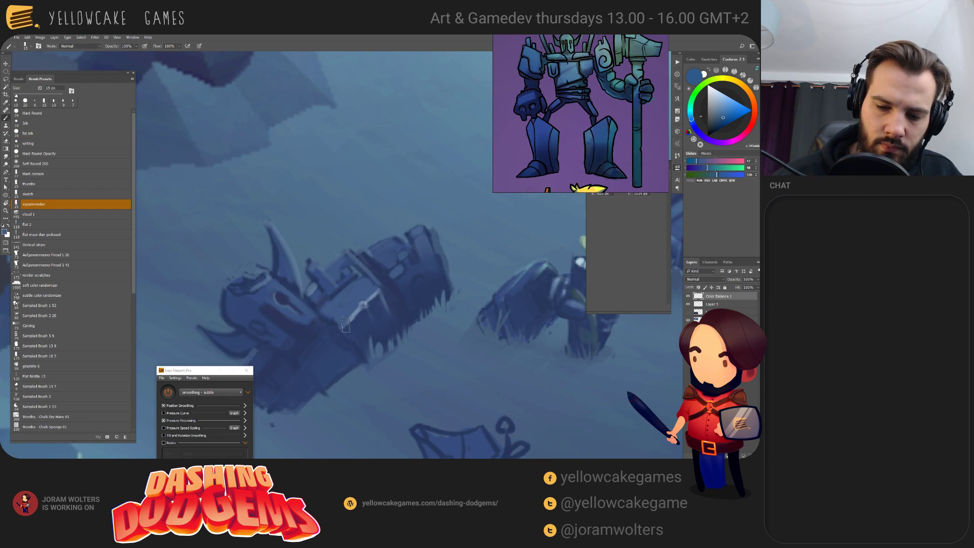
{"action": "key", "text": "bracketleft"}
{"action": "key", "text": "bracketleft"}
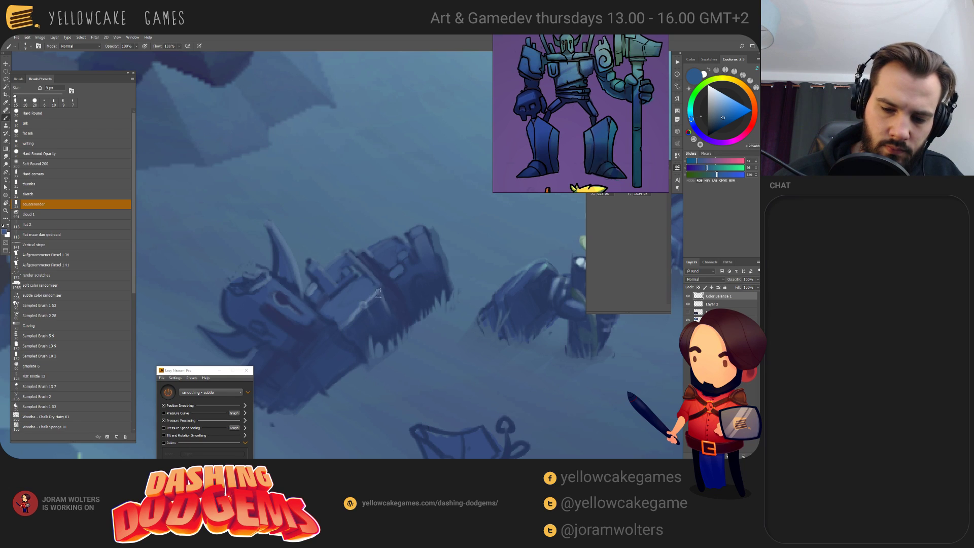
{"action": "left_click_drag", "start_coordinate": [378, 292], "coordinate": [414, 350]}
{"action": "left_click", "coordinate": [383, 312], "text": "alt"}
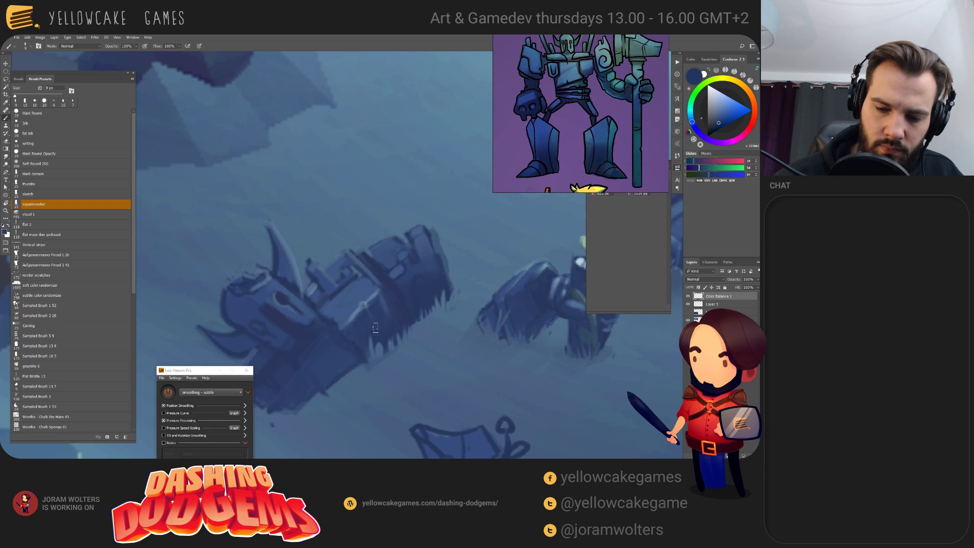
{"action": "left_click", "coordinate": [372, 307], "text": "alt"}
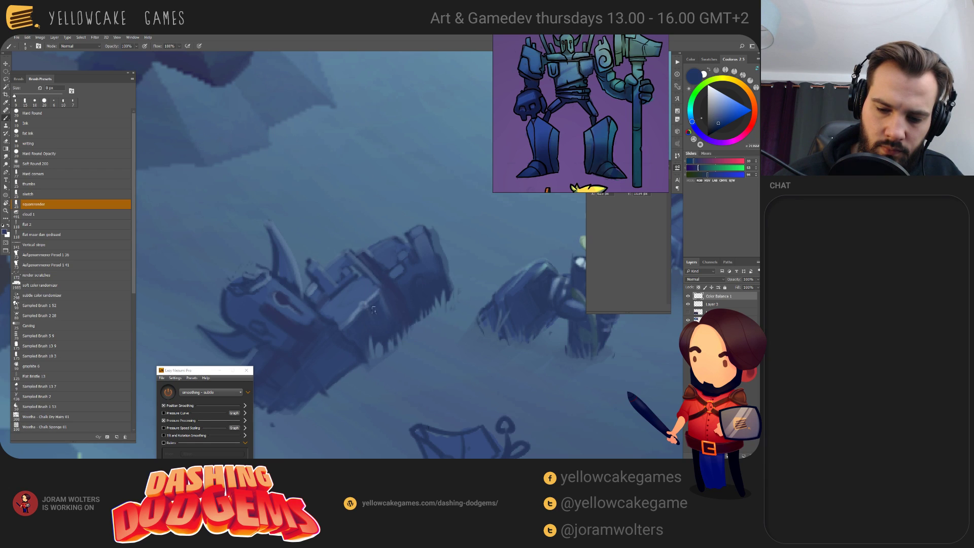
{"action": "left_click_drag", "start_coordinate": [366, 308], "coordinate": [368, 313]}
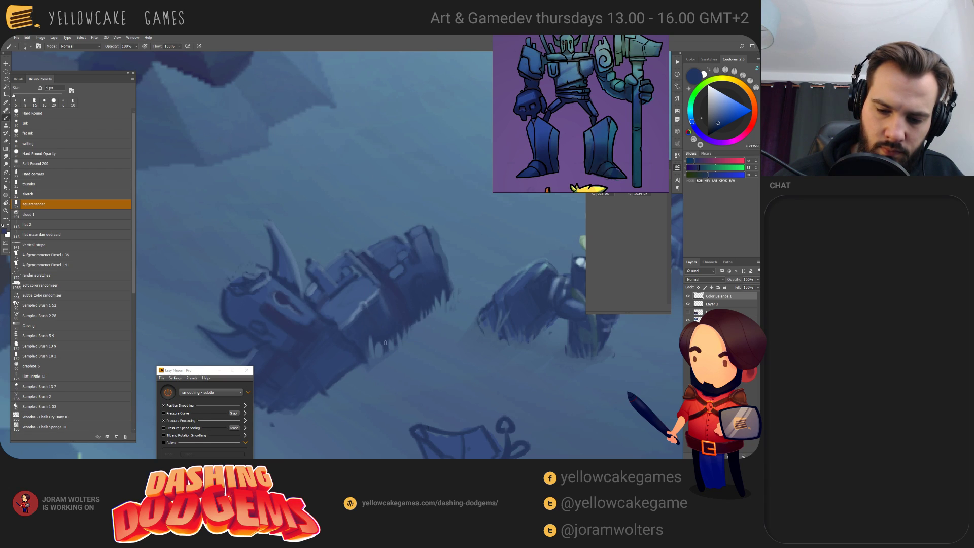
- Zoom out to check the wreck against the whole cave scene, then zoom back in
{"action": "scroll", "coordinate": [385, 343], "scroll_direction": "down", "scroll_amount": 5}
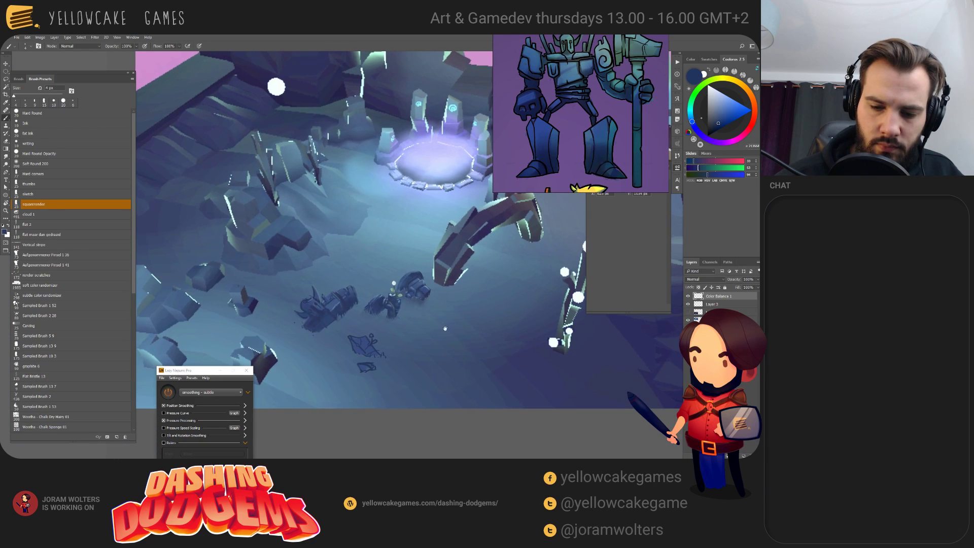
{"action": "scroll", "coordinate": [465, 309], "scroll_direction": "down", "scroll_amount": 2}
{"action": "scroll", "coordinate": [465, 309], "scroll_direction": "up", "scroll_amount": 2}
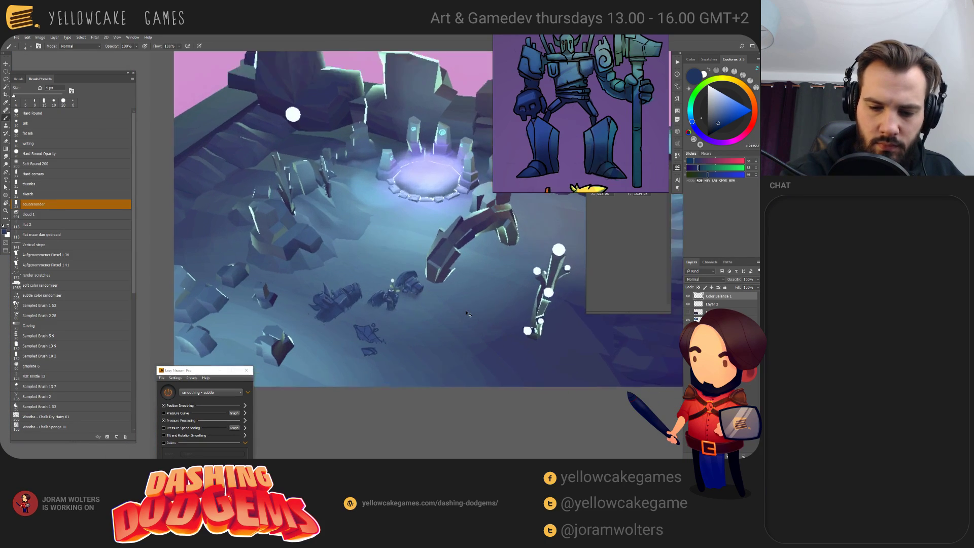
{"action": "scroll", "coordinate": [465, 309], "scroll_direction": "up", "scroll_amount": 2}
{"action": "scroll", "coordinate": [464, 309], "scroll_direction": "up", "scroll_amount": 1}
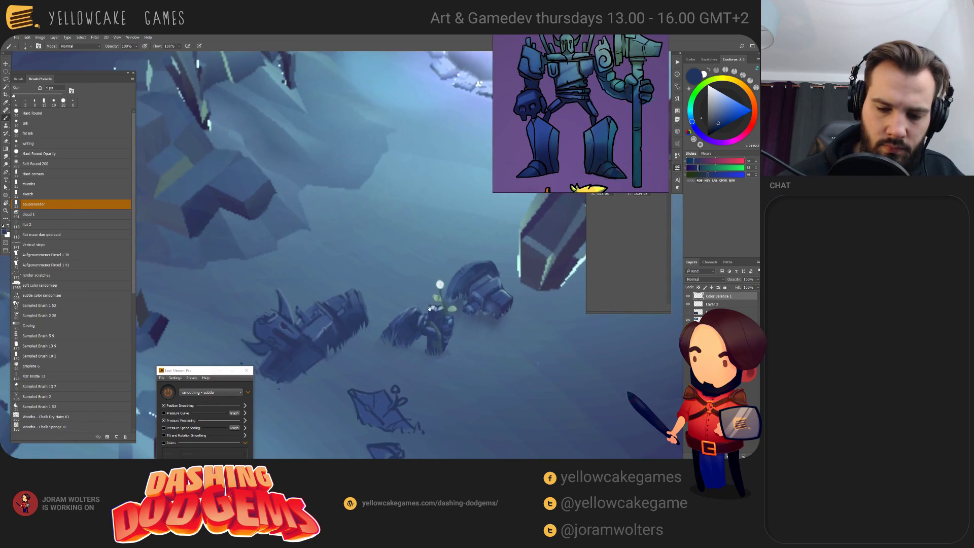
- Switch to the History Eraser, make it slightly smaller, and adjust the zoom on the wreck
{"action": "key", "text": "e"}
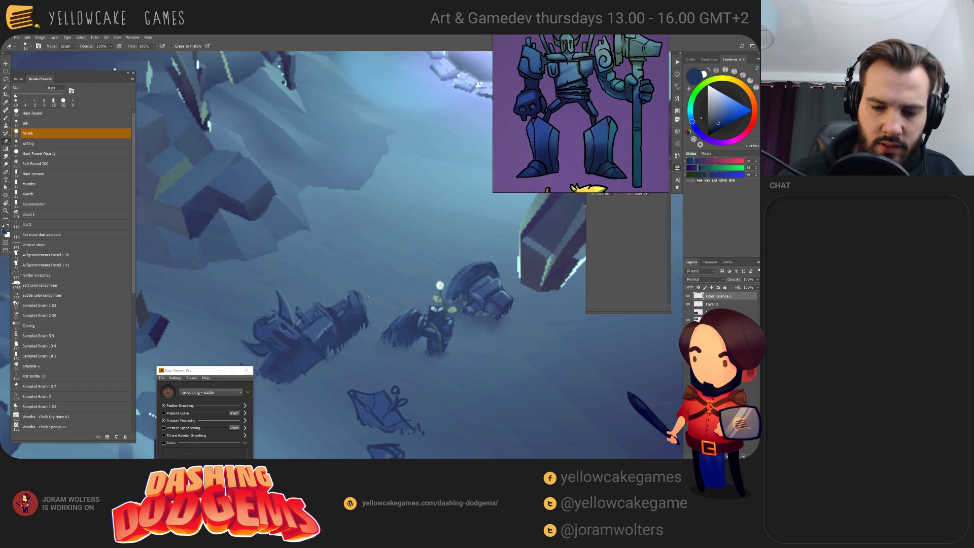
{"action": "key", "text": "bracketleft"}
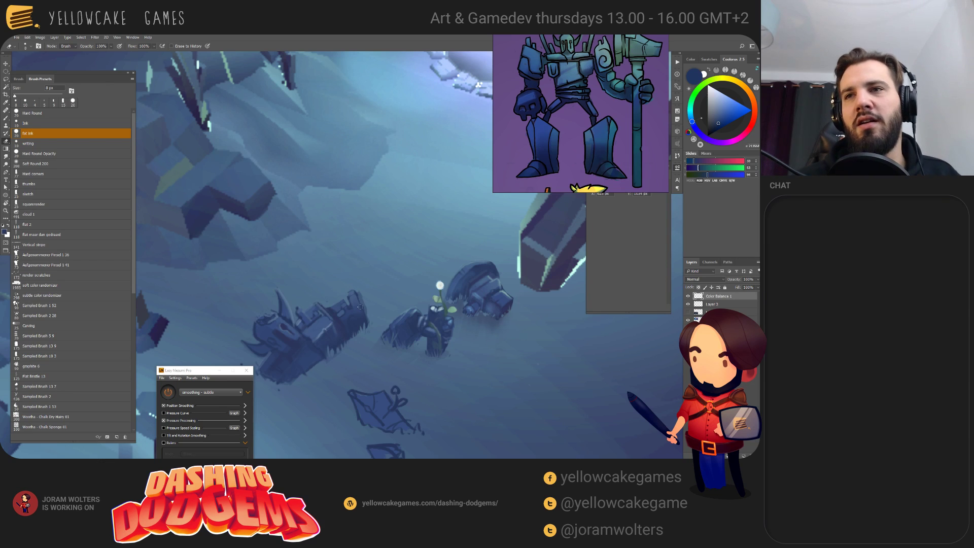
{"action": "scroll", "coordinate": [376, 293], "scroll_direction": "down", "scroll_amount": 1}
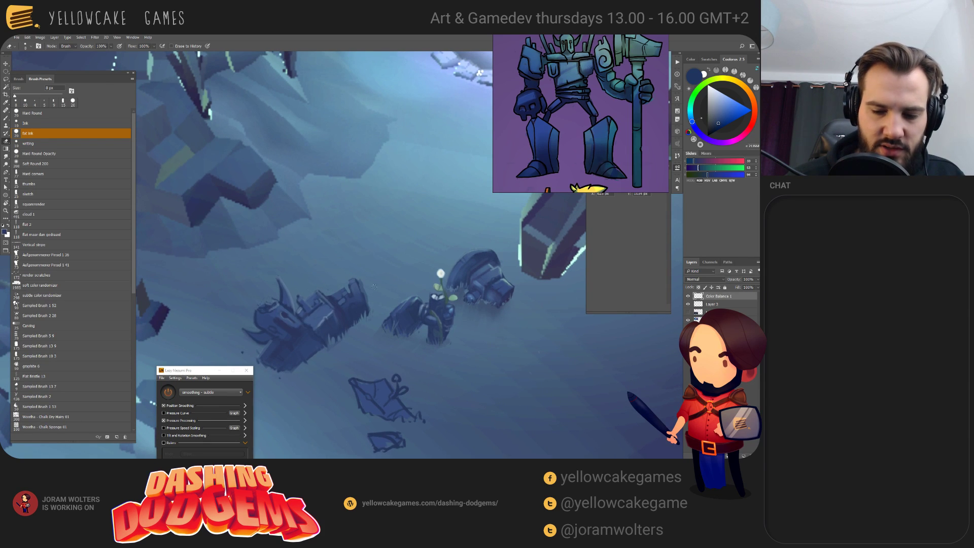
{"action": "scroll", "coordinate": [351, 323], "scroll_direction": "down", "scroll_amount": 1}
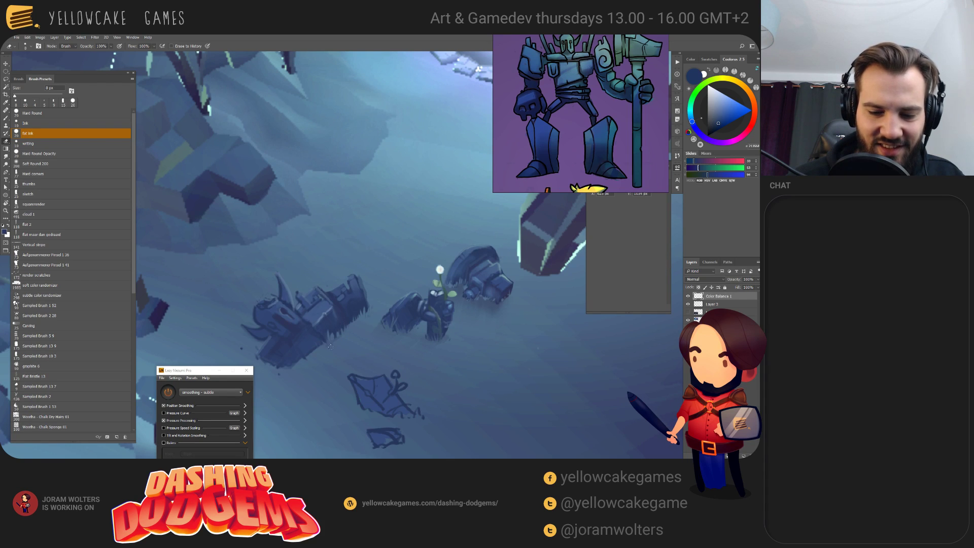
{"action": "scroll", "coordinate": [381, 288], "scroll_direction": "up", "scroll_amount": 1}
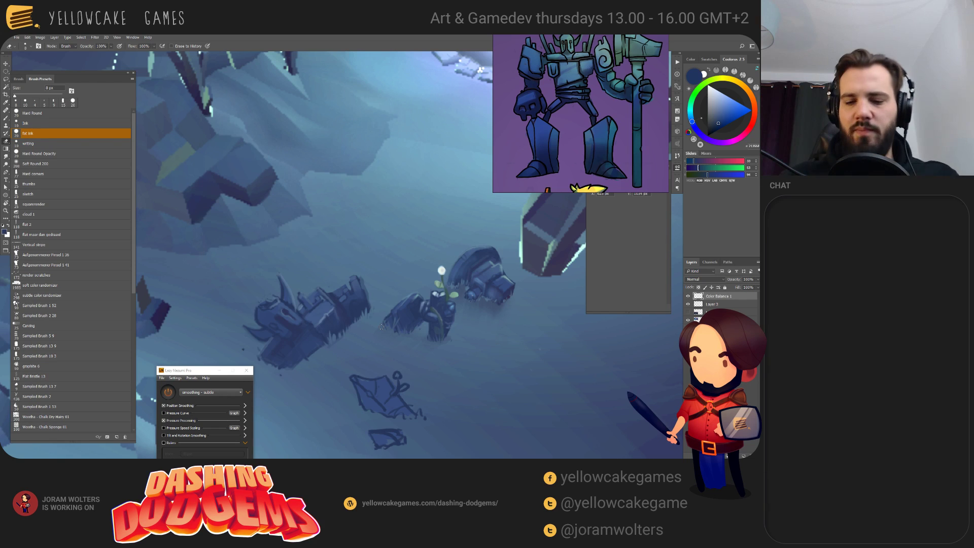
- Frame the wreck and sample progressively darker blues with the squarerender brush at 20 px
{"action": "left_click_drag", "start_coordinate": [426, 355], "coordinate": [468, 363]}
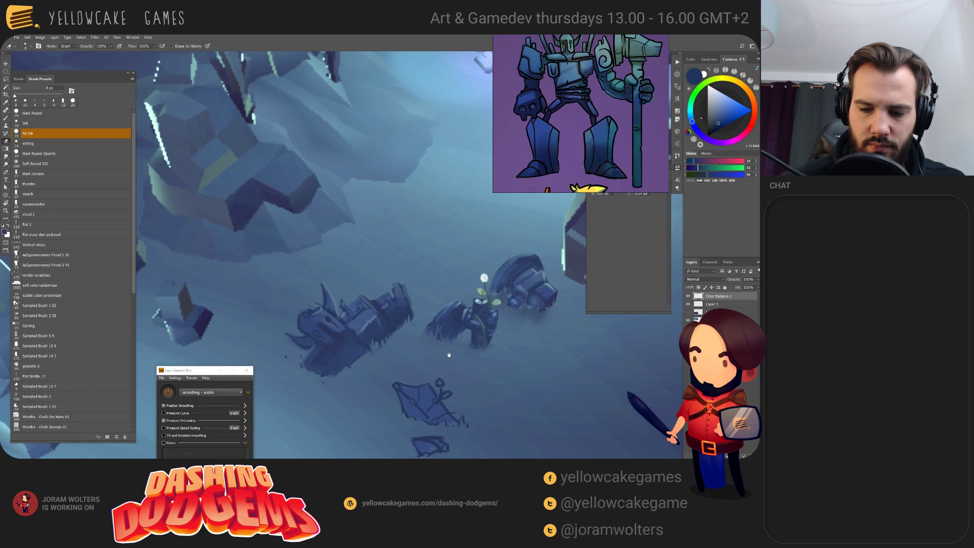
{"action": "left_click_drag", "start_coordinate": [491, 404], "coordinate": [495, 406]}
{"action": "left_click", "coordinate": [33, 204]}
{"action": "left_click", "coordinate": [485, 277], "text": "alt"}
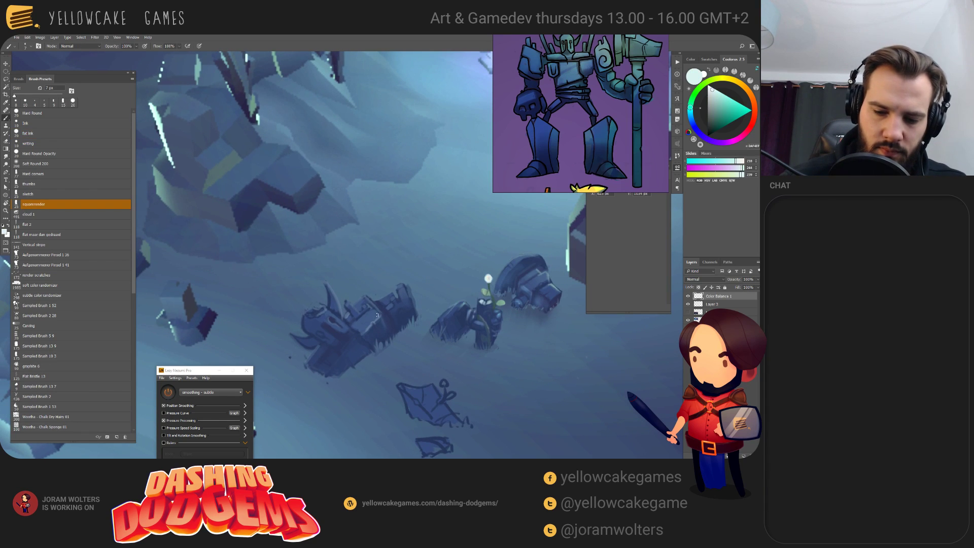
{"action": "key", "text": "bracketright"}
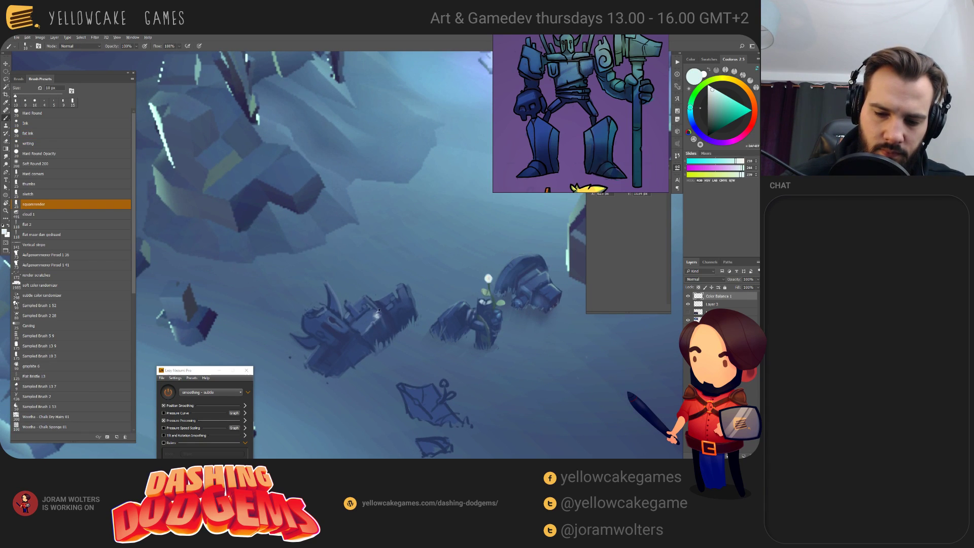
{"action": "left_click", "coordinate": [378, 315], "text": "alt"}
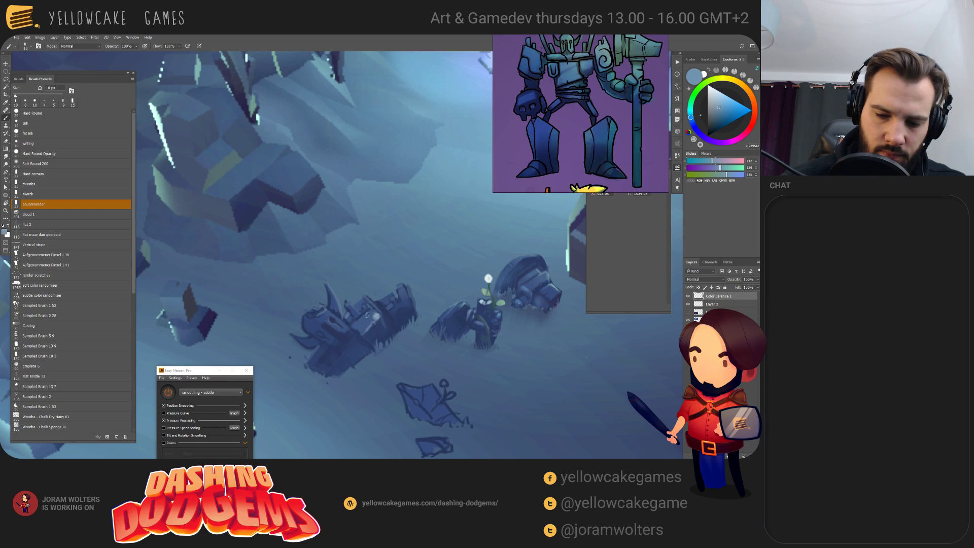
{"action": "key", "text": "bracketright"}
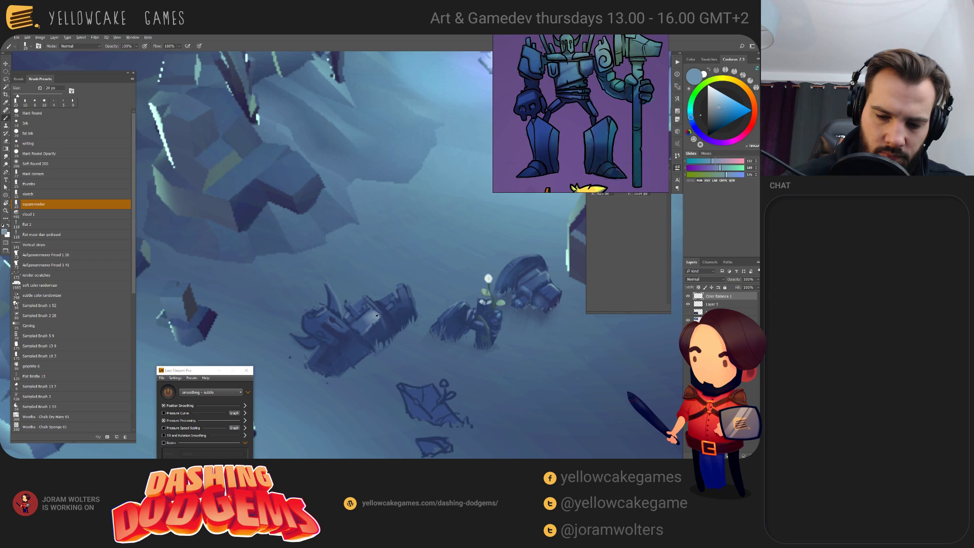
{"action": "left_click", "coordinate": [365, 320], "text": "alt"}
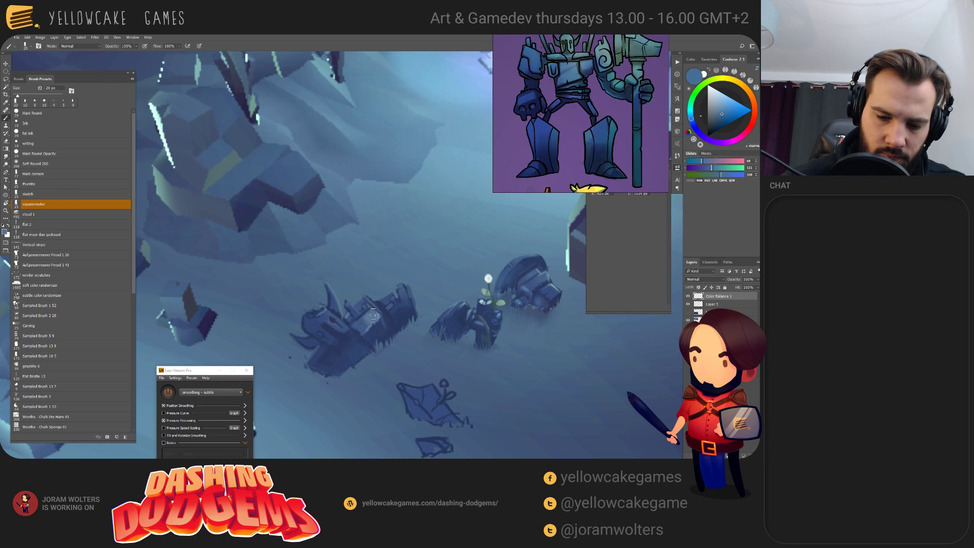
{"action": "left_click", "coordinate": [369, 320], "text": "alt"}
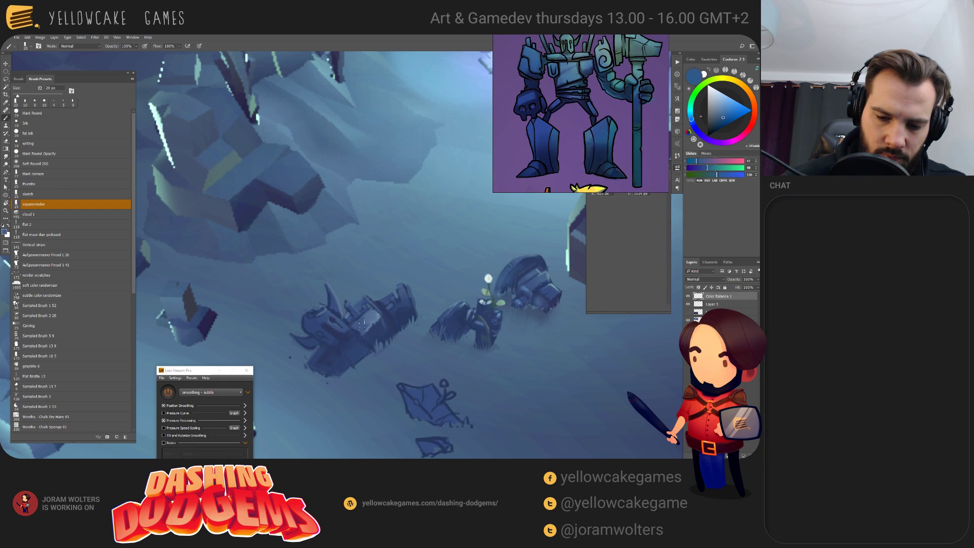
- Set the brush to 15 px, switch to the History Eraser, and zoom out to the whole scene
{"action": "left_click_drag", "start_coordinate": [460, 395], "coordinate": [446, 396]}
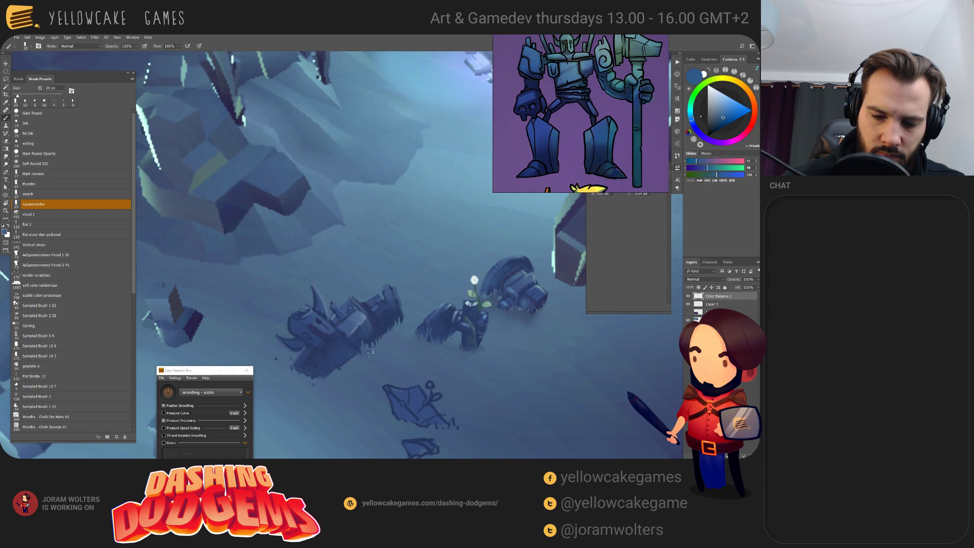
{"action": "left_click_drag", "start_coordinate": [438, 313], "coordinate": [416, 326]}
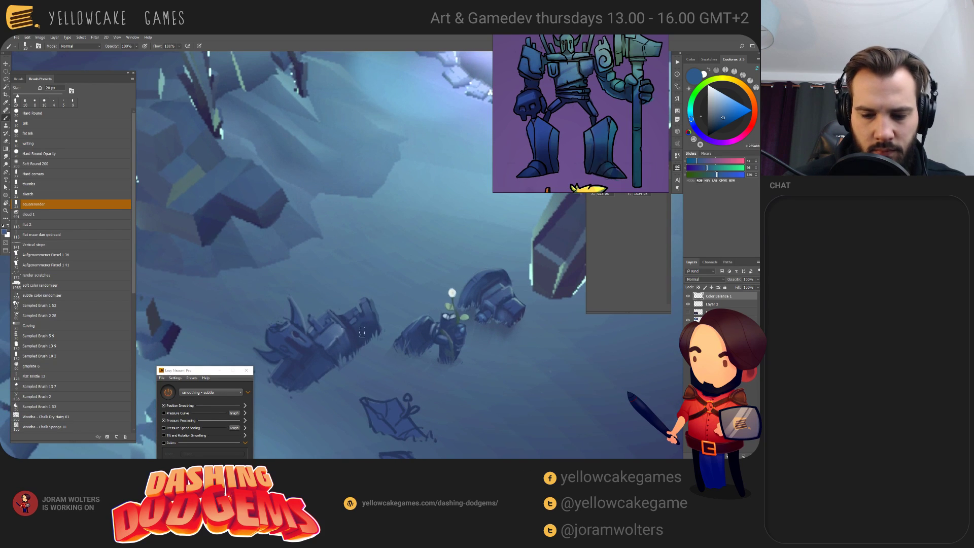
{"action": "key", "text": "bracketleft"}
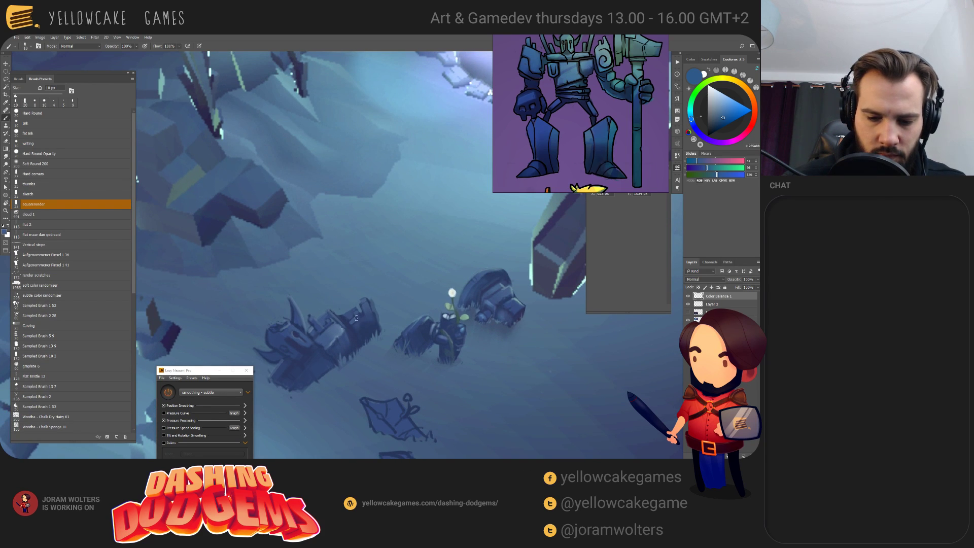
{"action": "key", "text": "bracketright"}
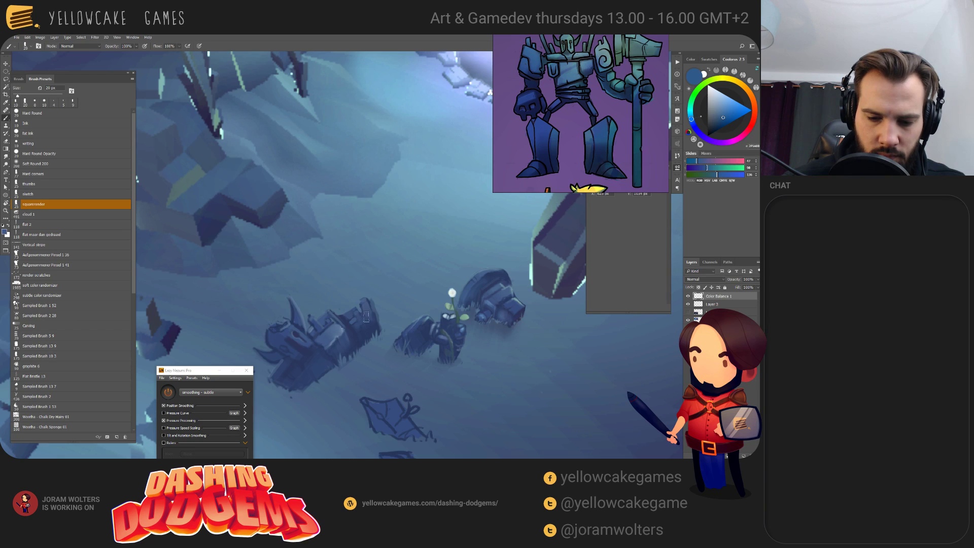
{"action": "key", "text": "e"}
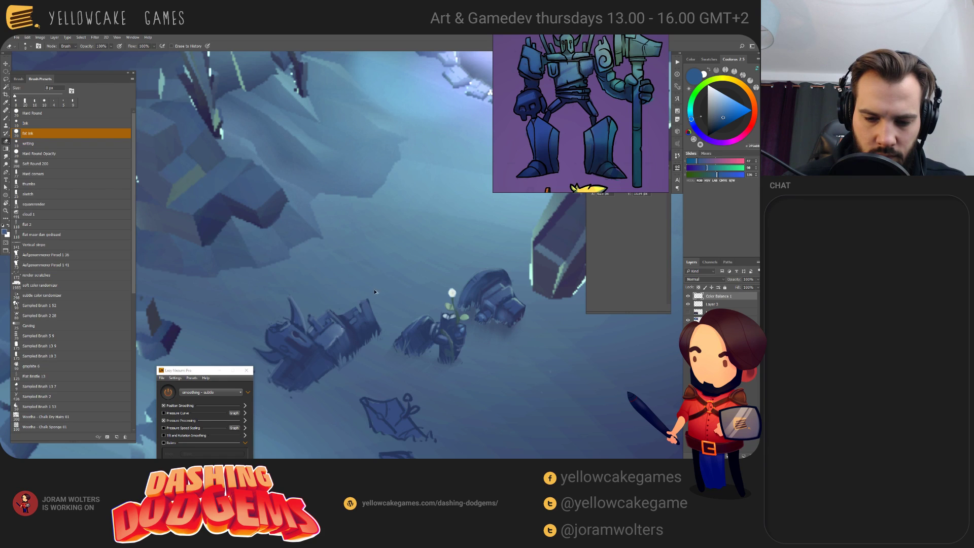
{"action": "key", "text": "ctrl+minus"}
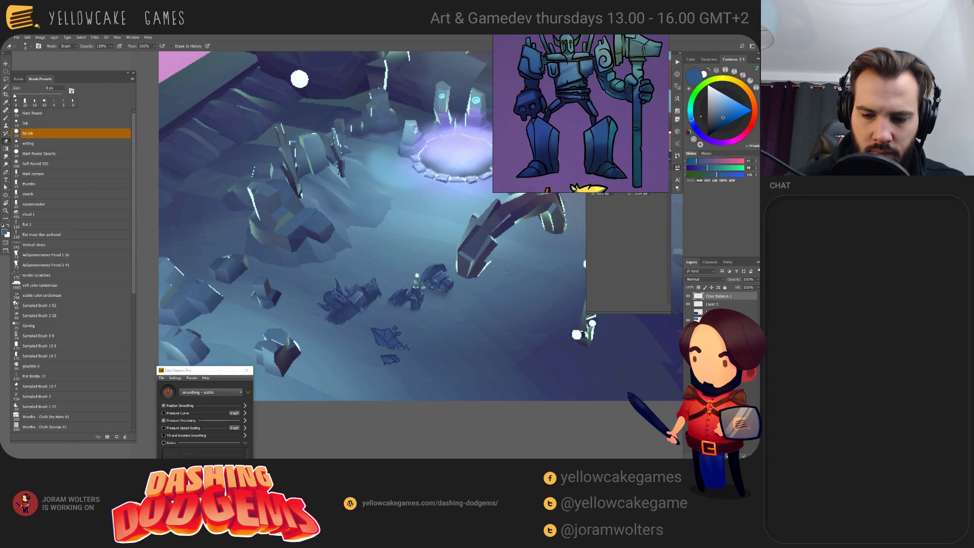
- Reframe the wreck and rocks, then sample deep navy blues with a 15–30 px brush
{"action": "left_click_drag", "start_coordinate": [464, 304], "coordinate": [458, 312]}
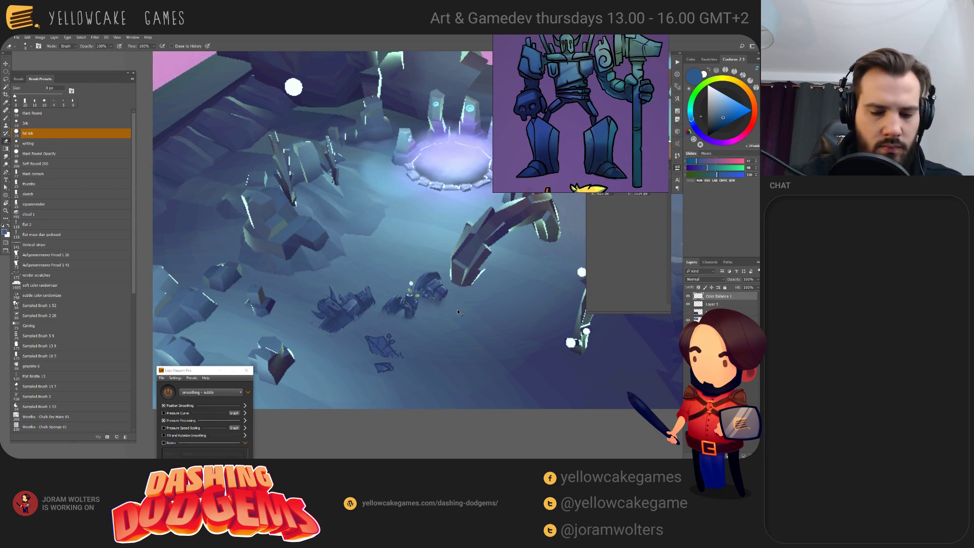
{"action": "key", "text": "ctrl+plus"}
{"action": "key", "text": "ctrl+plus"}
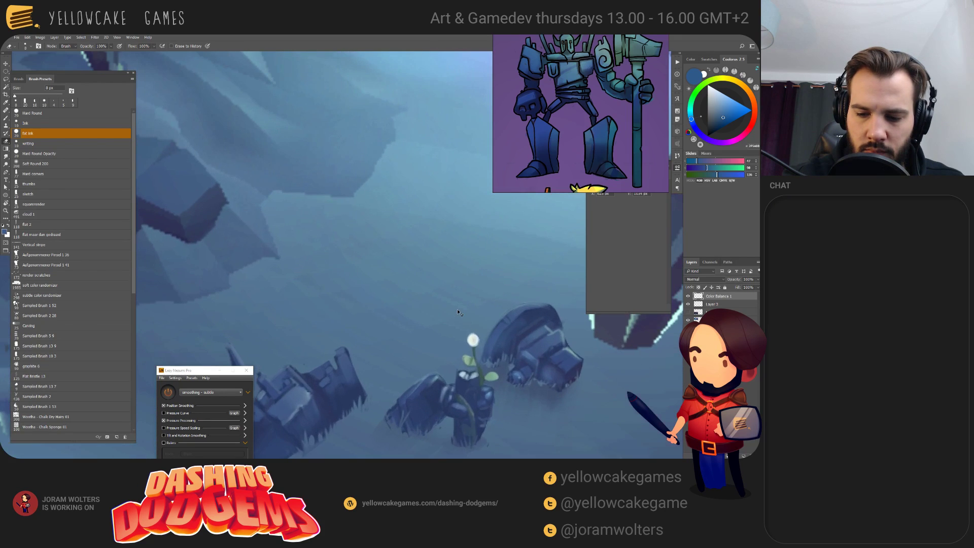
{"action": "key", "text": "ctrl+minus"}
{"action": "mouse_move", "coordinate": [457, 310]}
{"action": "left_mouse_down"}
{"action": "mouse_move", "coordinate": [525, 258]}
{"action": "mouse_move", "coordinate": [530, 243]}
{"action": "left_mouse_up"}
{"action": "key", "text": "b"}
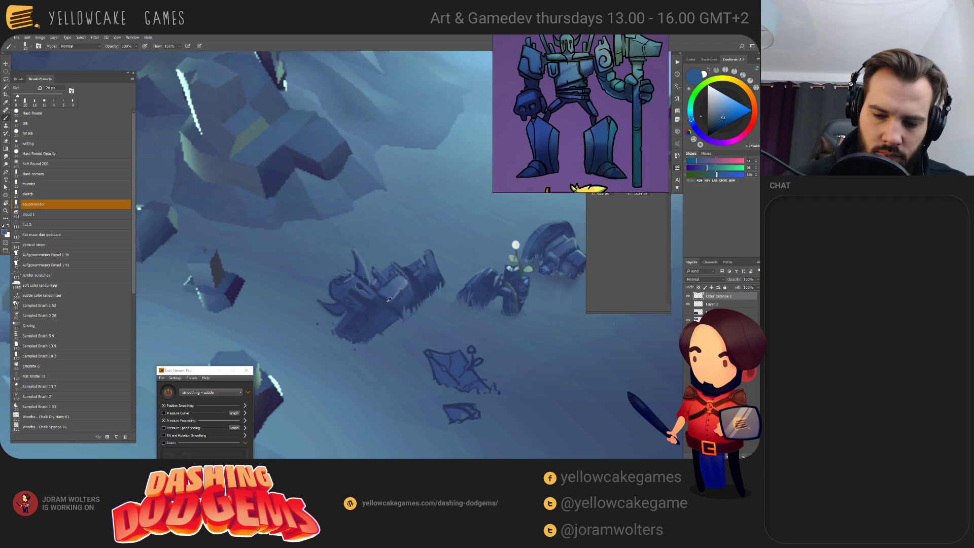
{"action": "left_click", "coordinate": [389, 300], "text": "alt"}
{"action": "key", "text": "bracketright"}
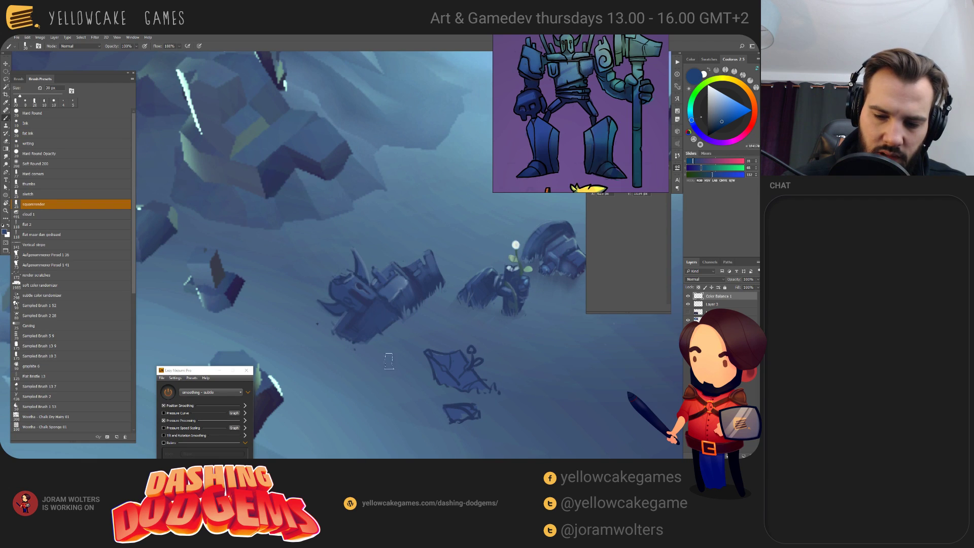
{"action": "key", "text": "bracketleft"}
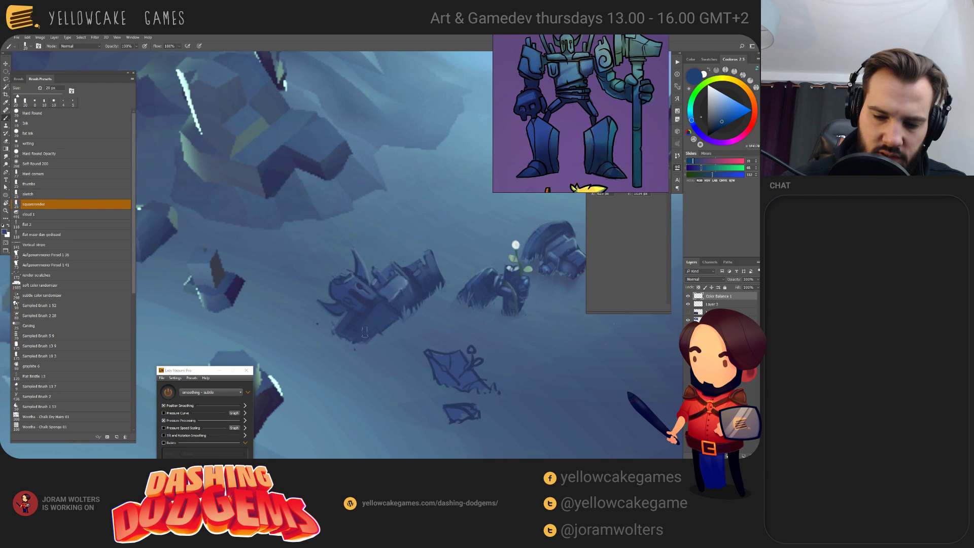
{"action": "left_click", "coordinate": [370, 305], "text": "alt"}
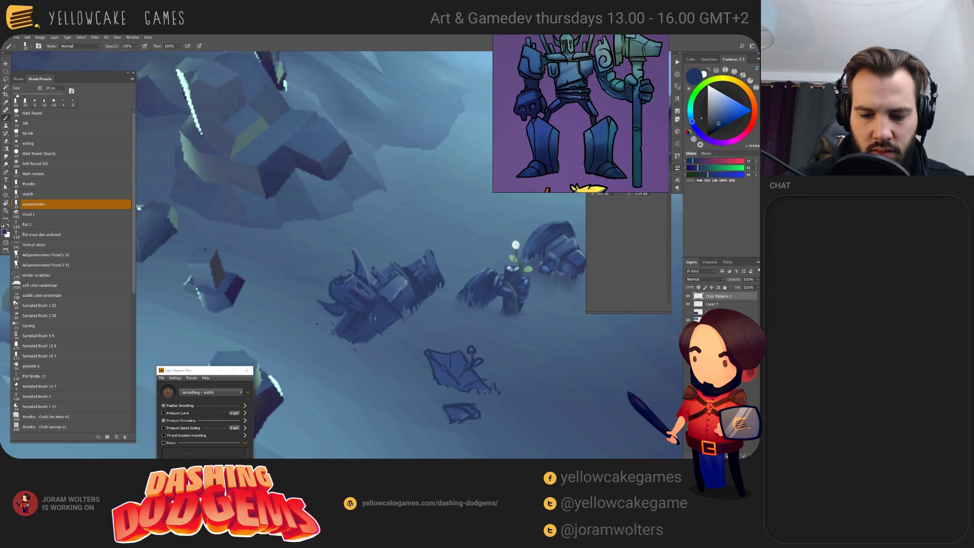
{"action": "key", "text": "bracketleft"}
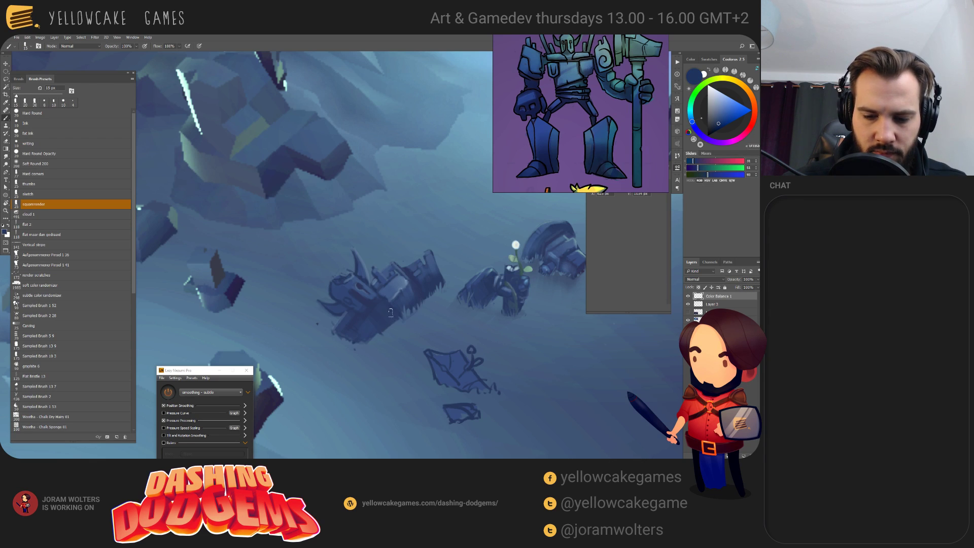
- Alternate between the History Eraser and brush while zooming and rotating the view
{"action": "key", "text": "e"}
{"action": "scroll", "coordinate": [397, 297], "scroll_direction": "up", "scroll_amount": 2}
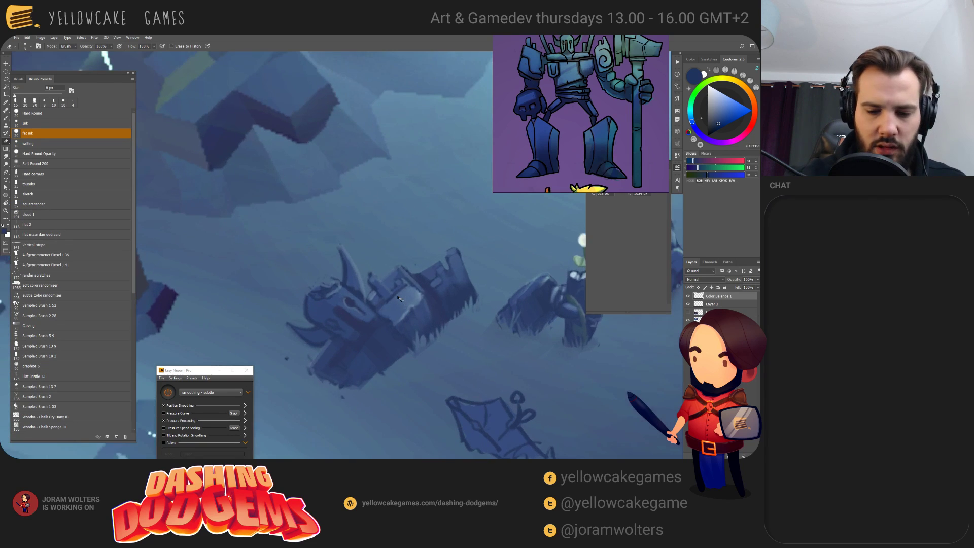
{"action": "scroll", "coordinate": [474, 361], "scroll_direction": "up", "scroll_amount": 2}
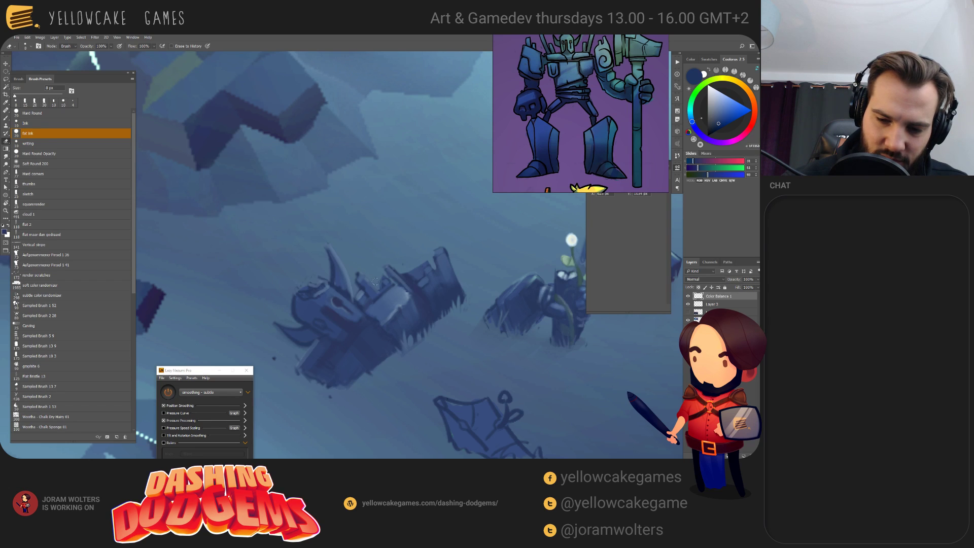
{"action": "key", "text": "b"}
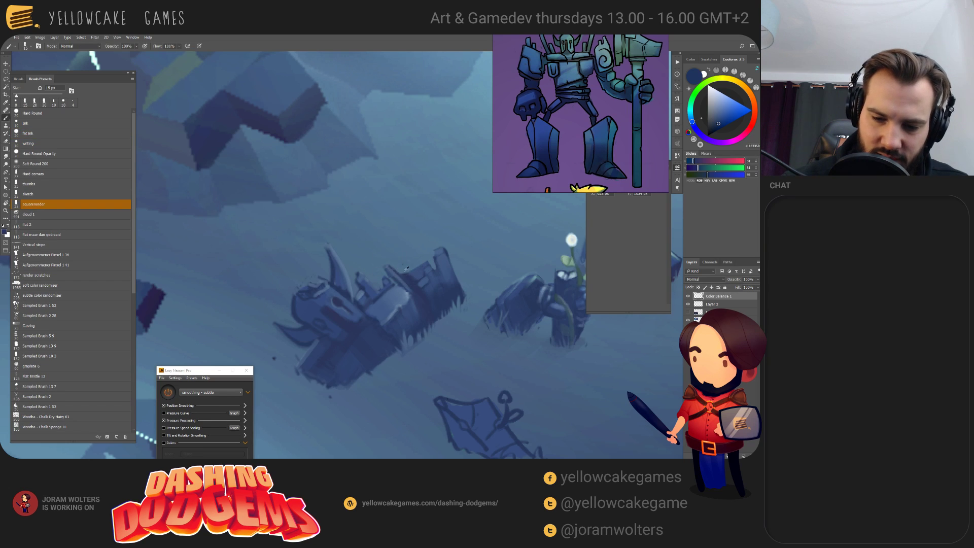
{"action": "key", "text": "e"}
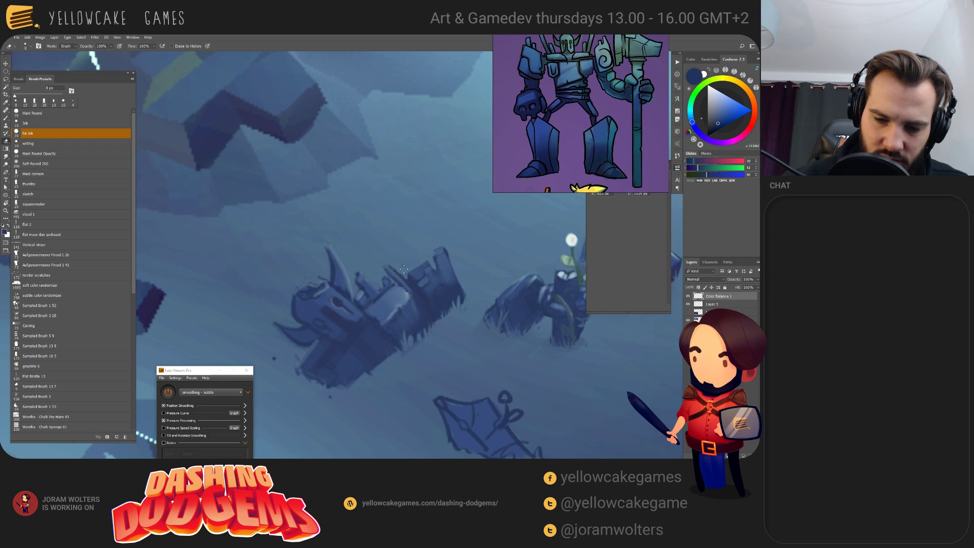
{"action": "left_click_drag", "start_coordinate": [408, 281], "coordinate": [399, 201]}
{"action": "key", "text": "b"}
- Sample pale blues and paint highlights on the rock's right edge and the wreck's top edge
{"action": "left_click", "coordinate": [417, 283], "text": "alt"}
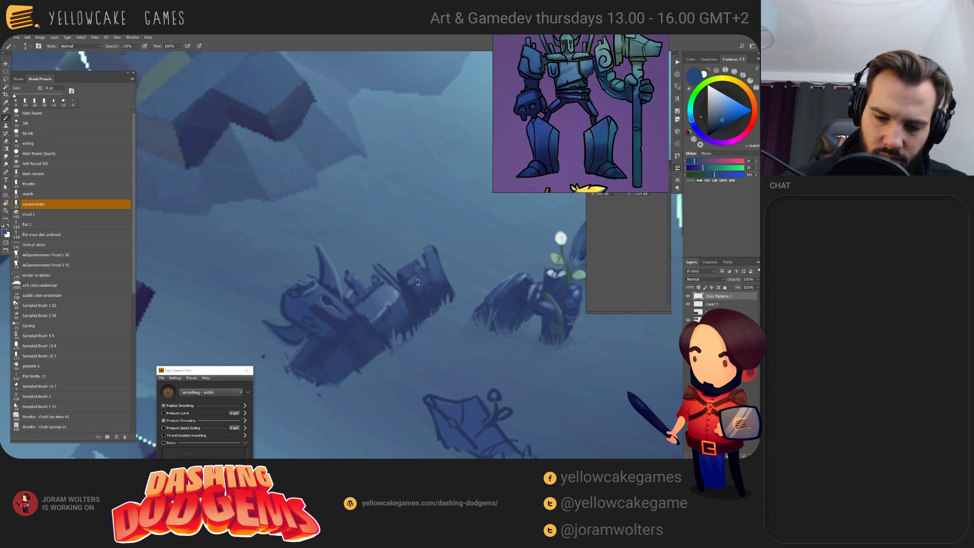
{"action": "key", "text": "bracketleft"}
{"action": "key", "text": "bracketleft"}
{"action": "left_click", "coordinate": [383, 310], "text": "alt"}
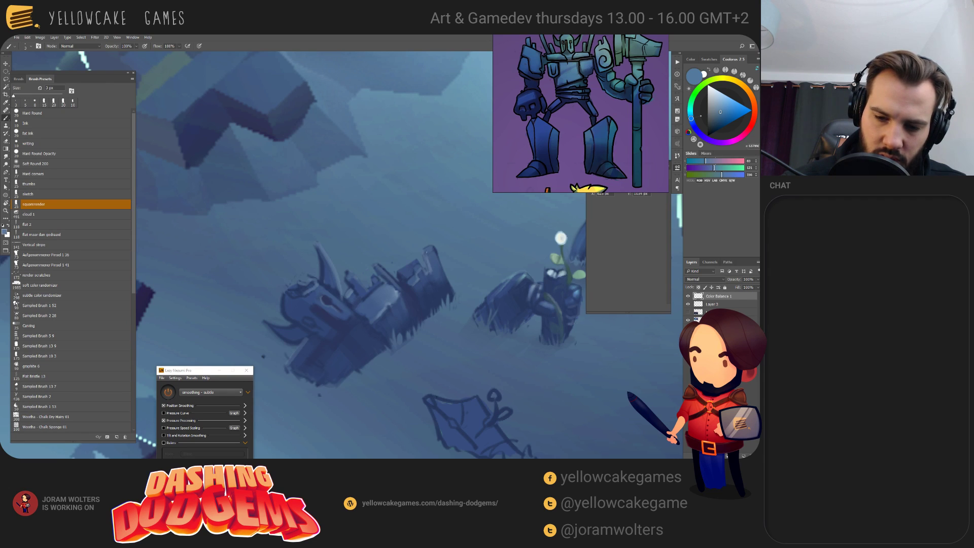
{"action": "mouse_move", "coordinate": [434, 252]}
{"action": "left_mouse_down"}
{"action": "mouse_move", "coordinate": [455, 296]}
{"action": "mouse_move", "coordinate": [444, 275]}
{"action": "left_mouse_up"}
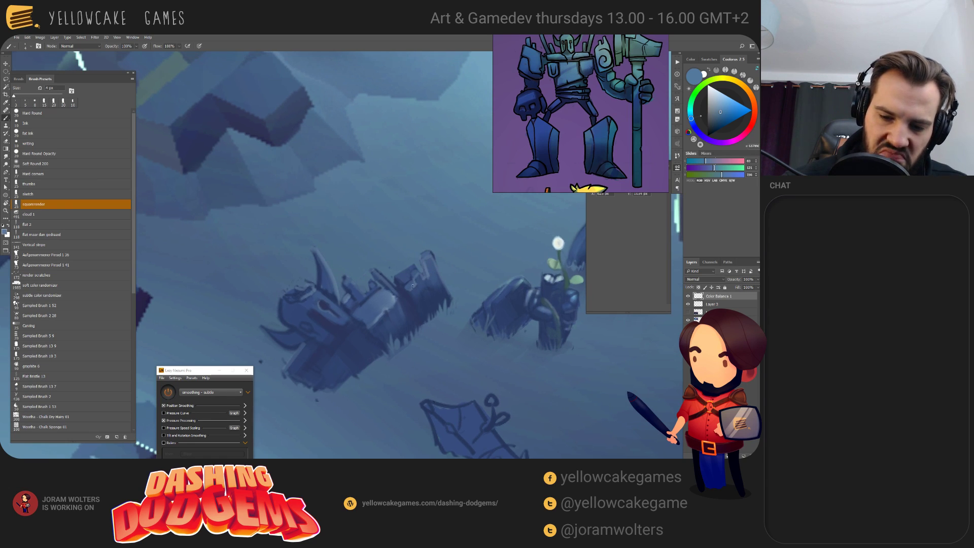
{"action": "key", "text": "bracketright"}
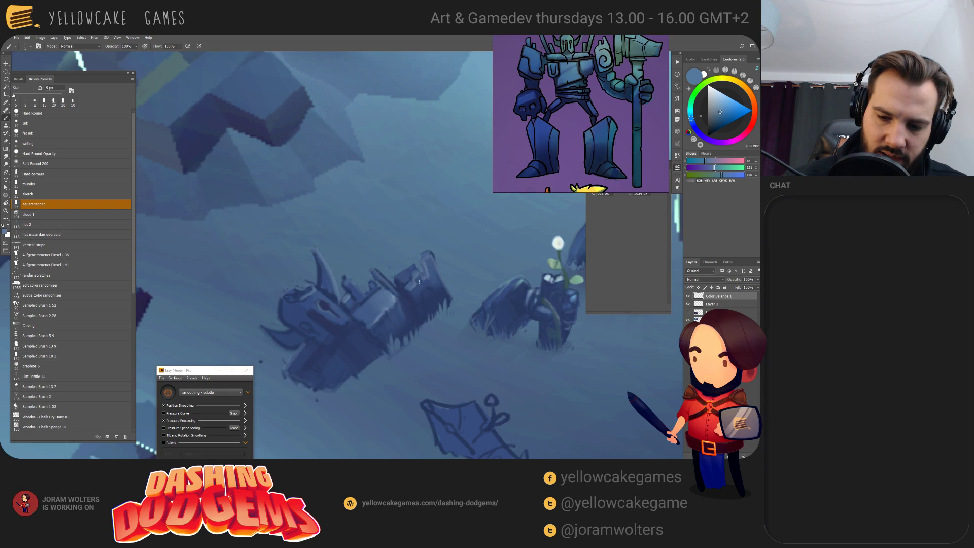
{"action": "key", "text": "e"}
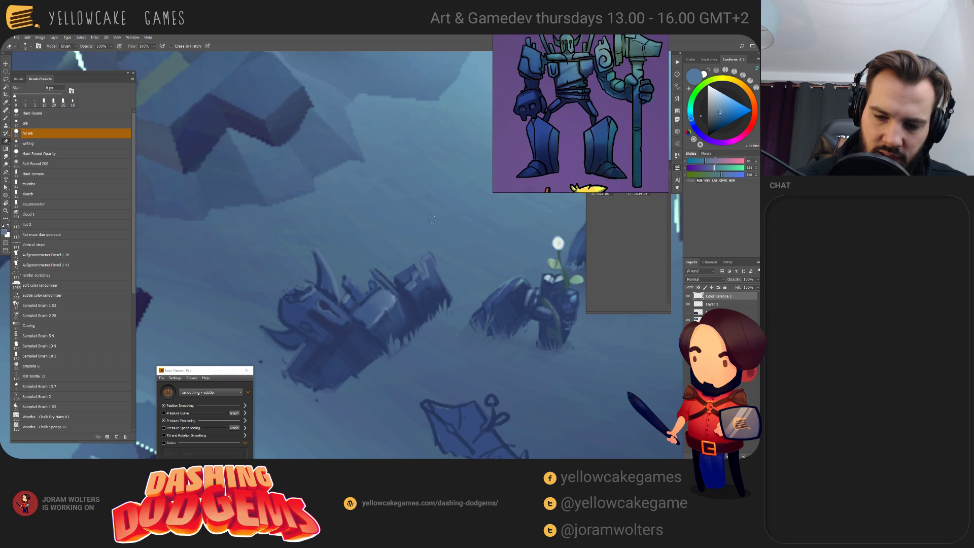
{"action": "key", "text": "b"}
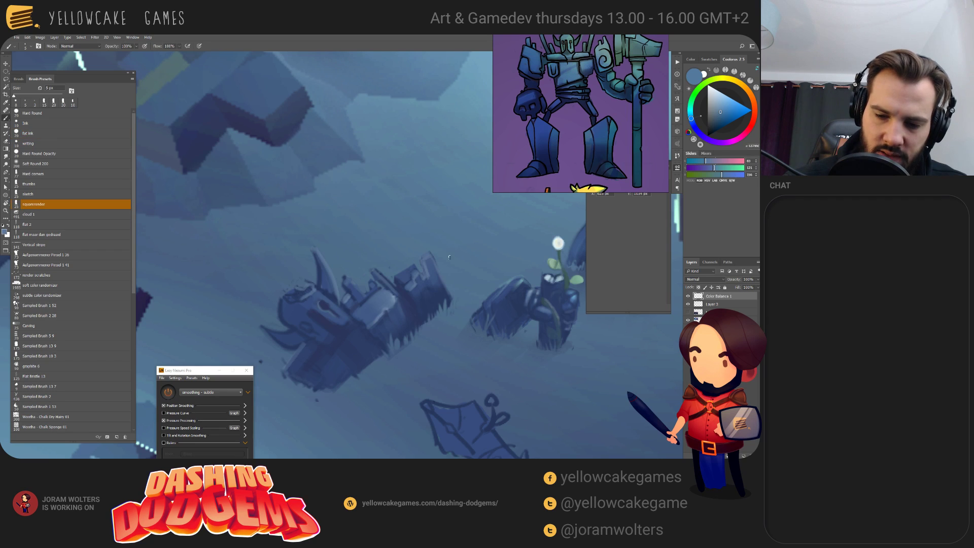
{"action": "left_click", "coordinate": [530, 289], "text": "alt"}
{"action": "left_click_drag", "start_coordinate": [428, 254], "coordinate": [415, 272]}
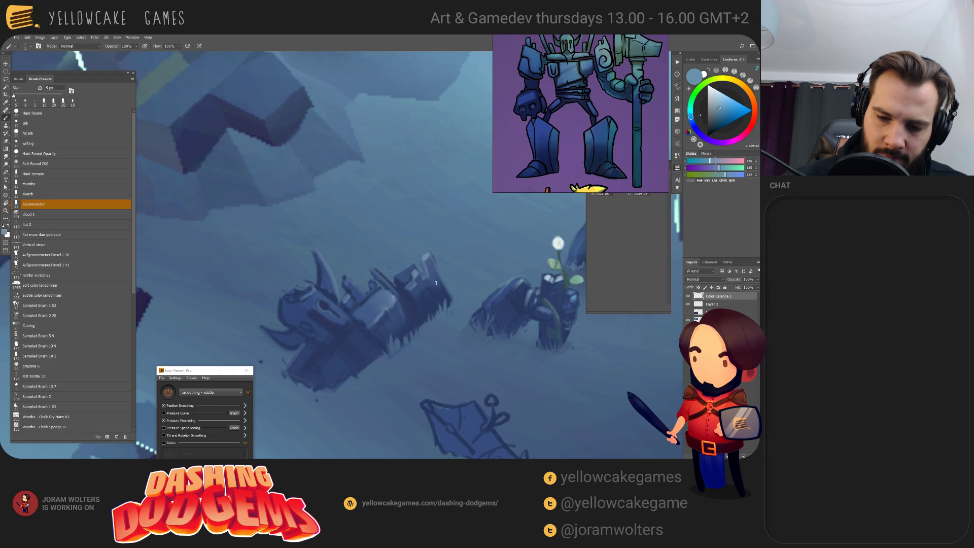
- Sample blues from the wreck and paint a light blue stroke down the rock
{"action": "left_click", "coordinate": [423, 272], "text": "alt"}
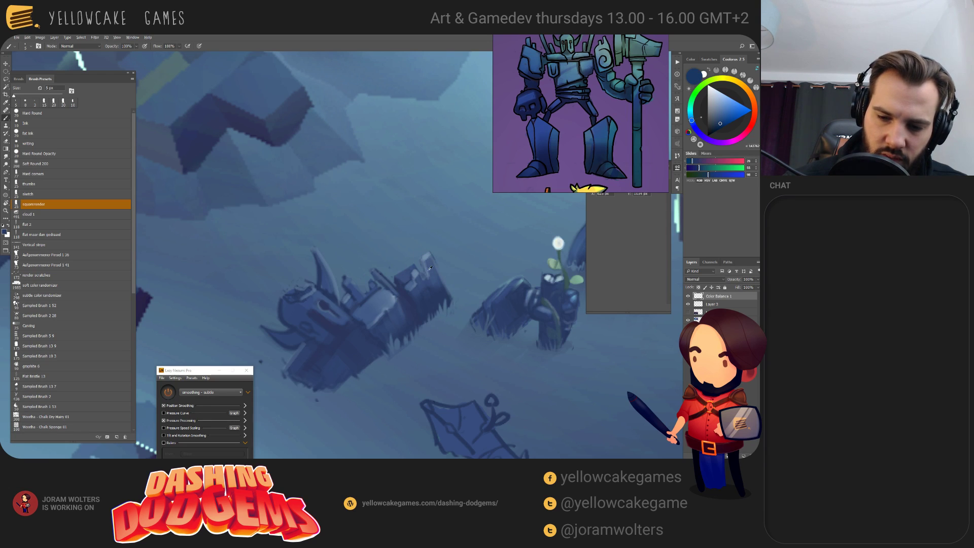
{"action": "left_click", "coordinate": [425, 262], "text": "alt"}
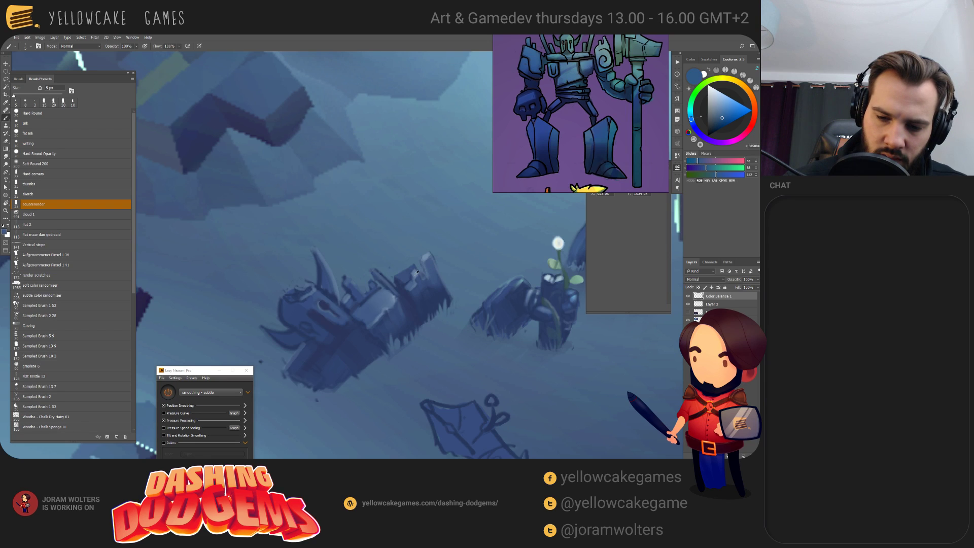
{"action": "left_click", "coordinate": [416, 274], "text": "alt"}
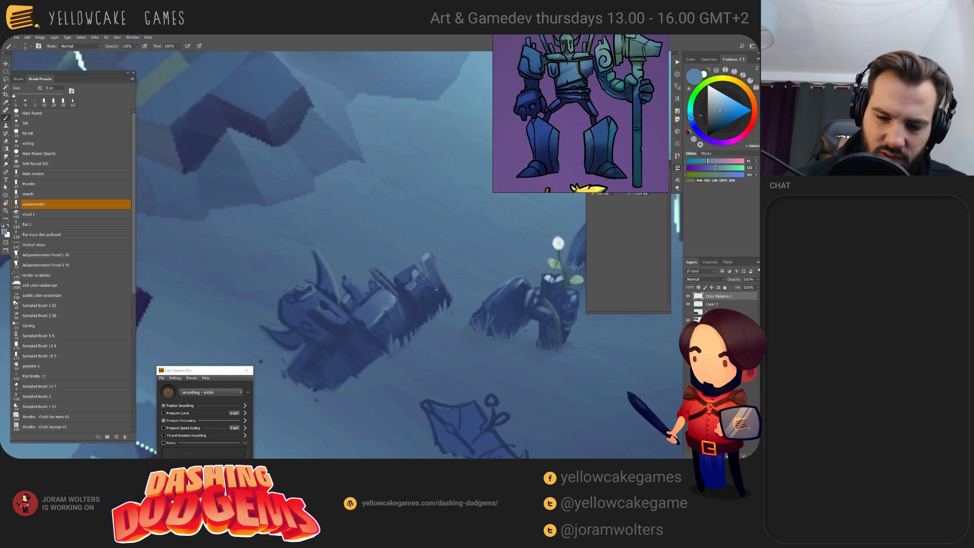
{"action": "mouse_move", "coordinate": [436, 287]}
{"action": "left_mouse_down"}
{"action": "mouse_move", "coordinate": [422, 301]}
{"action": "mouse_move", "coordinate": [429, 312]}
{"action": "left_mouse_up"}
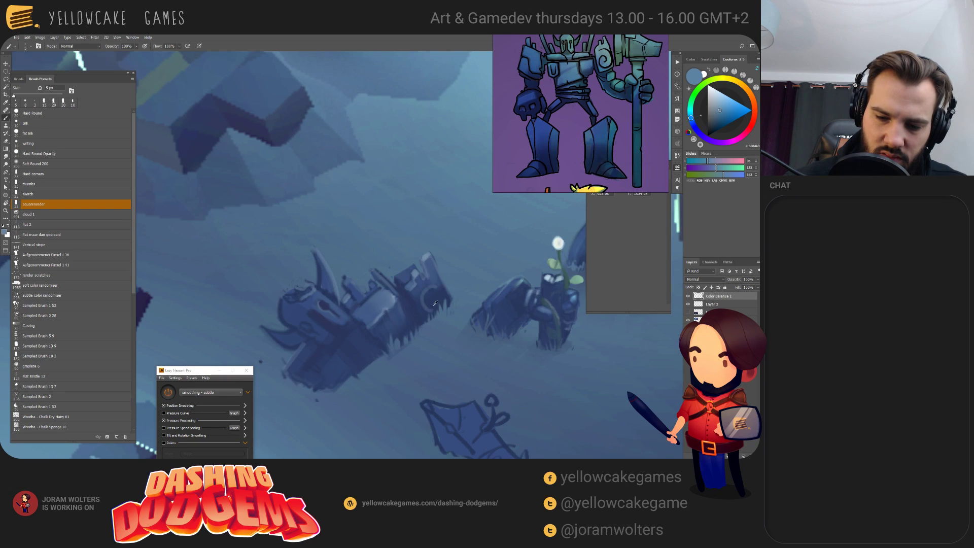
{"action": "left_click", "coordinate": [431, 307], "text": "alt"}
{"action": "key", "text": "bracketright"}
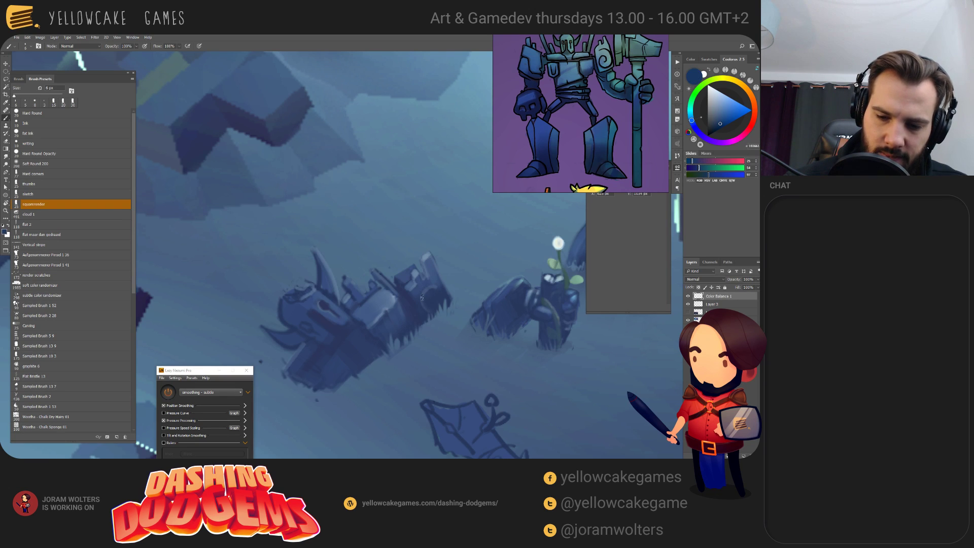
{"action": "left_click", "coordinate": [430, 285], "text": "alt"}
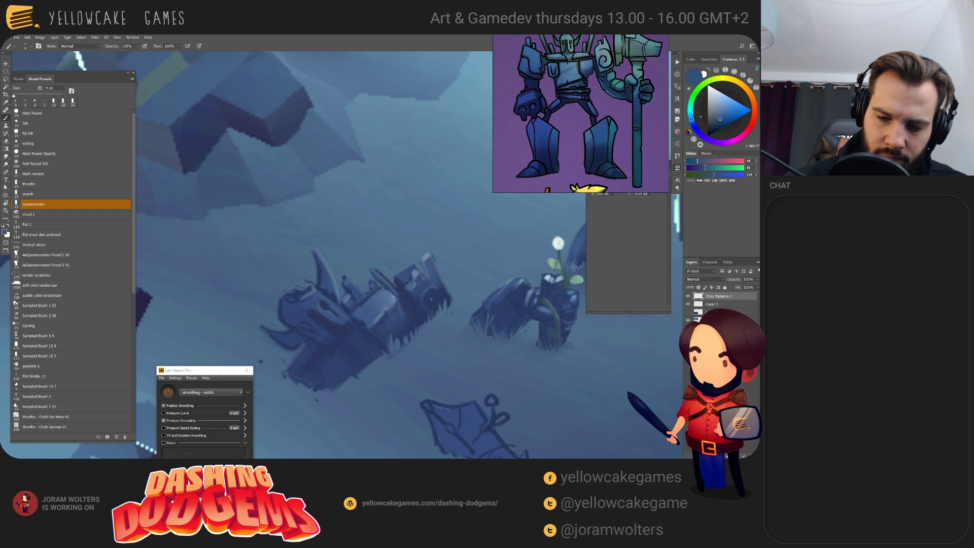
{"action": "key", "text": "bracketleft"}
{"action": "key", "text": "bracketleft"}
{"action": "left_click_drag", "start_coordinate": [506, 258], "coordinate": [476, 261]}
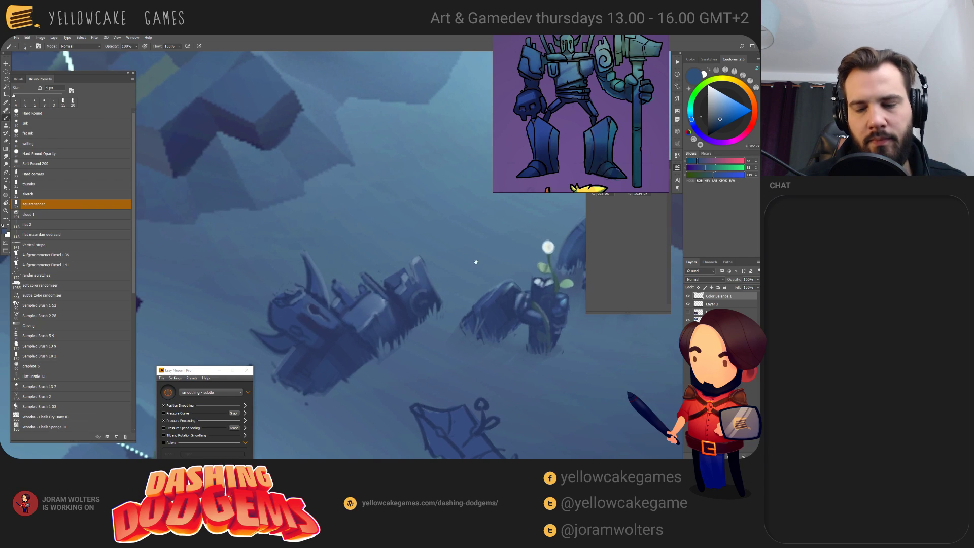
- Sample saturated, mid and dark blues from the wreck and fine-tune the brush size
{"action": "left_click_drag", "start_coordinate": [446, 293], "coordinate": [450, 274]}
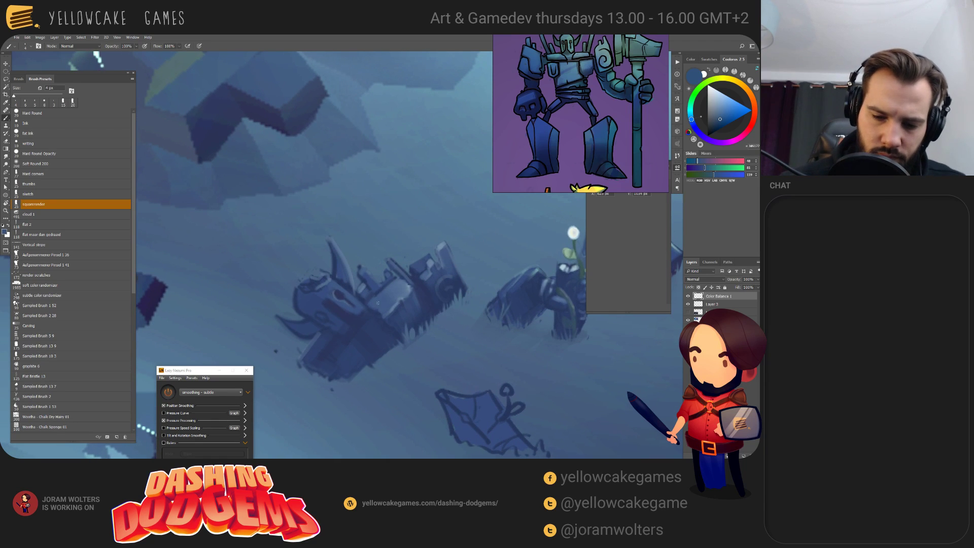
{"action": "left_click", "coordinate": [383, 316], "text": "alt"}
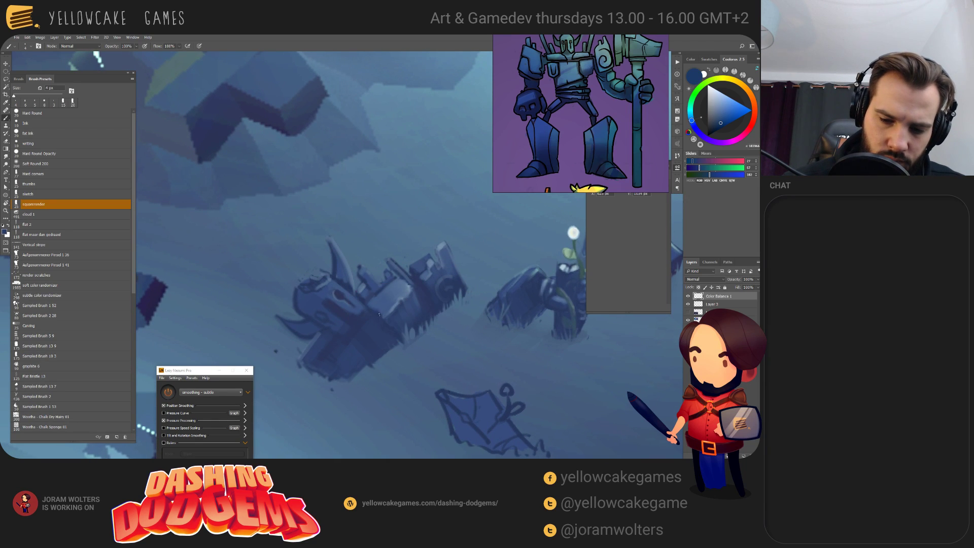
{"action": "left_click", "coordinate": [369, 283], "text": "alt"}
{"action": "key", "text": "bracketright"}
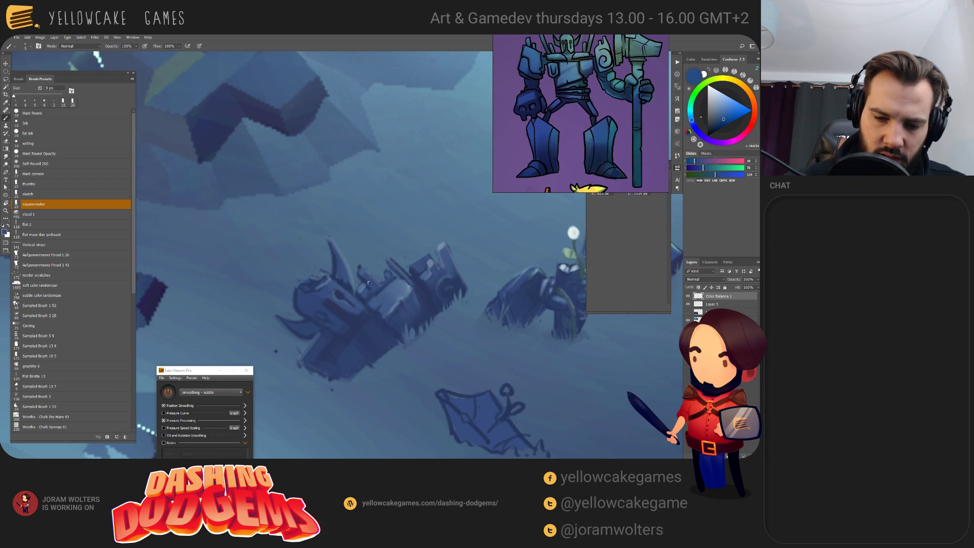
{"action": "key", "text": "bracketright"}
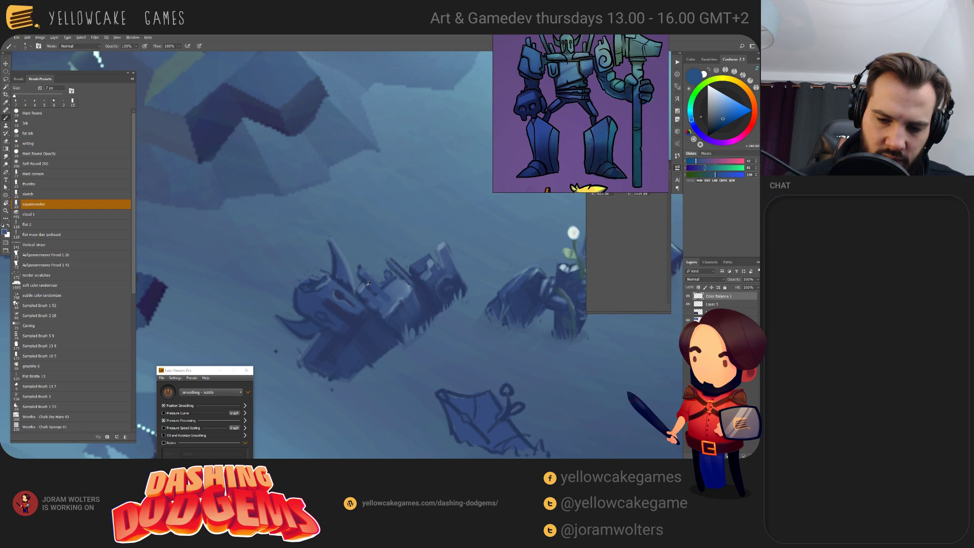
{"action": "left_click", "coordinate": [369, 288], "text": "alt"}
{"action": "key", "text": "bracketleft"}
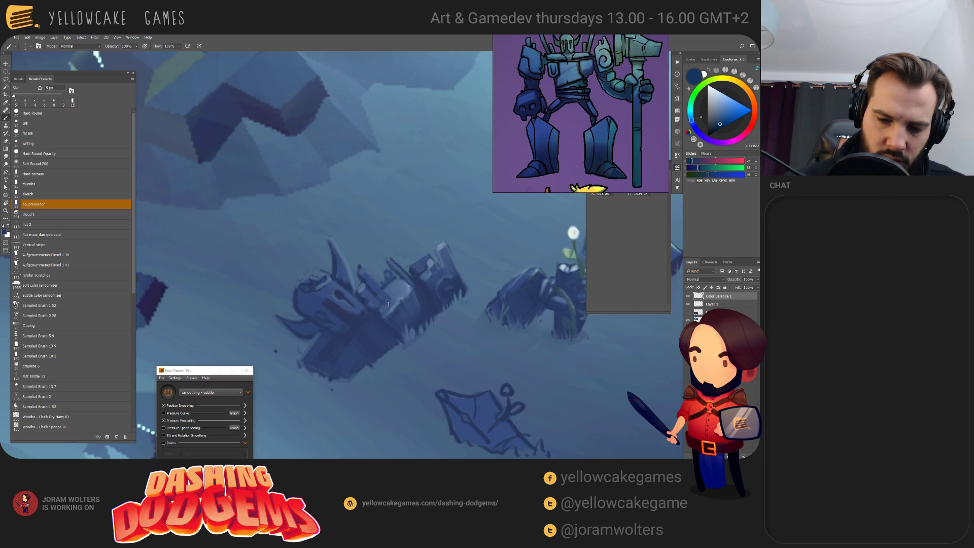
- Alternate painting dark blue hull details with erasing to history to clean the wreck's edges
{"action": "key", "text": "e"}
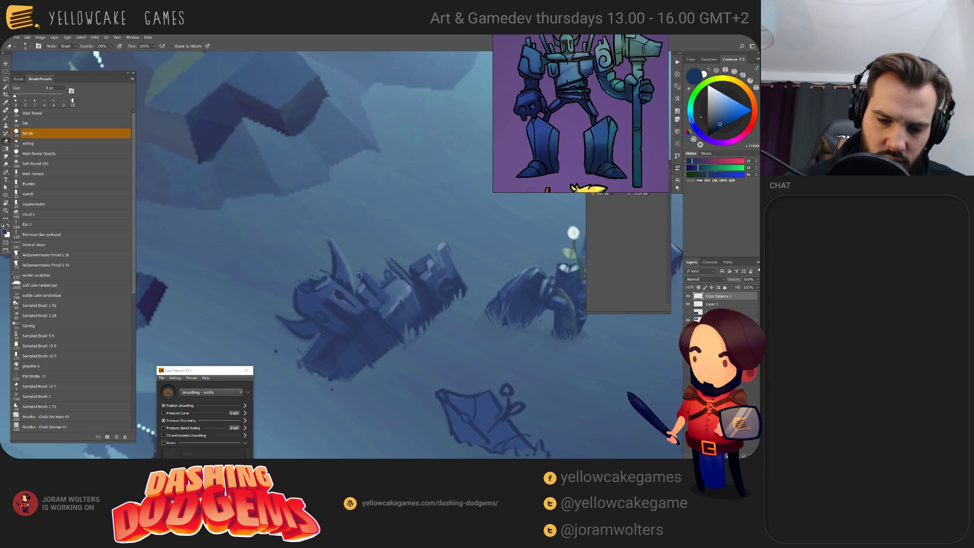
{"action": "key", "text": "b"}
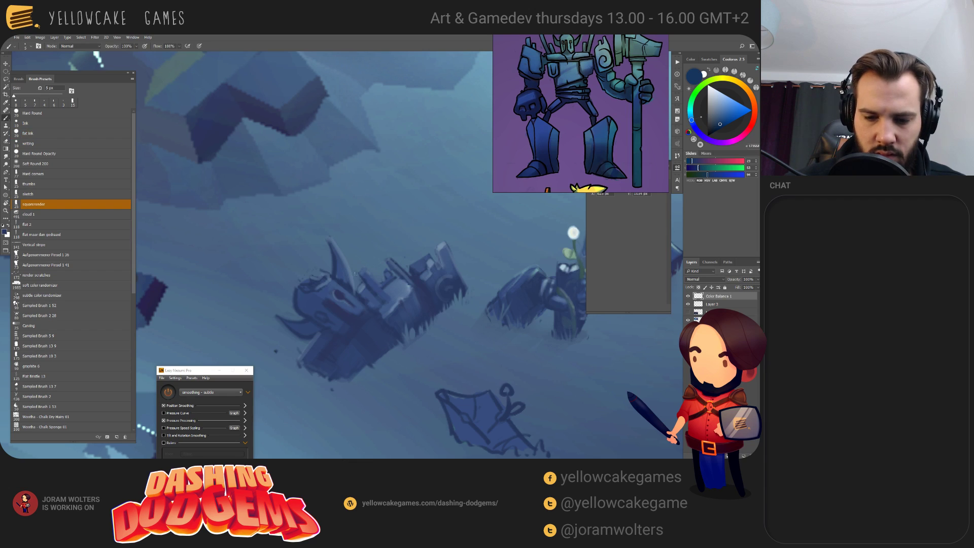
{"action": "key", "text": "e"}
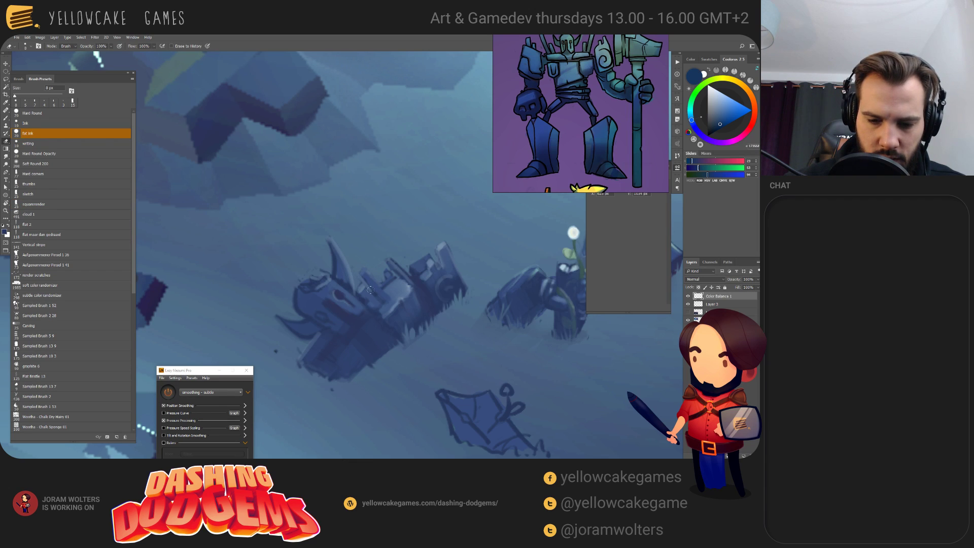
{"action": "key", "text": "b"}
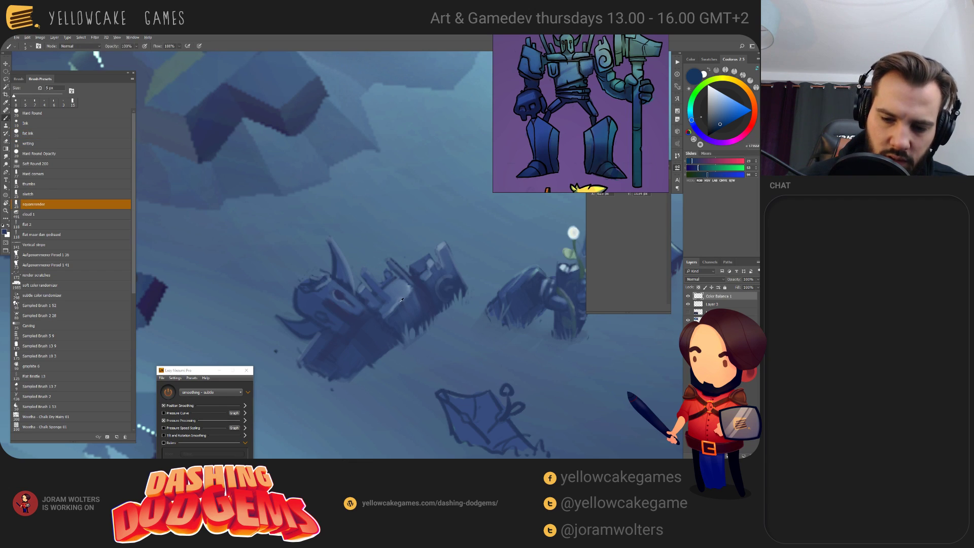
{"action": "left_click", "coordinate": [395, 304], "text": "alt"}
{"action": "key", "text": "bracketleft"}
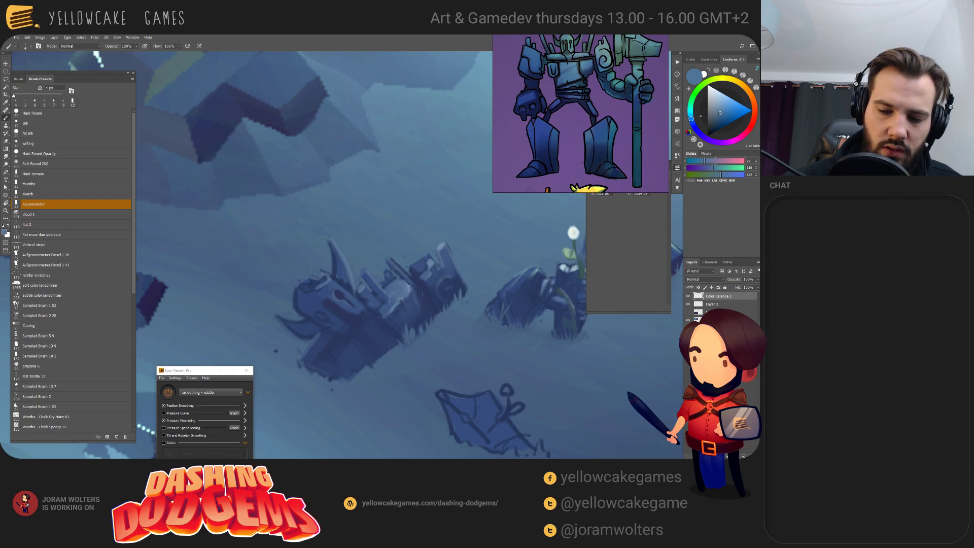
{"action": "left_click", "coordinate": [402, 259], "text": "alt"}
{"action": "key", "text": "e"}
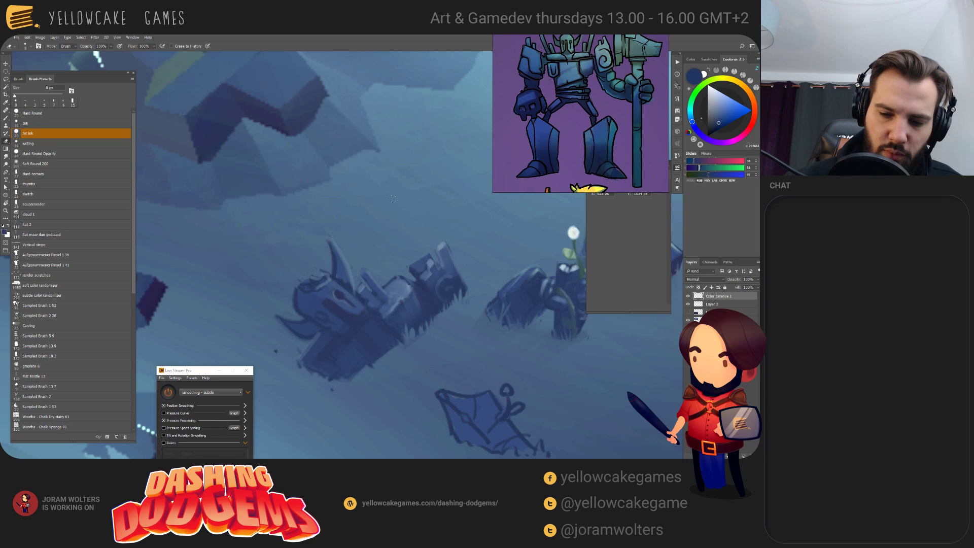
{"action": "key", "text": "b"}
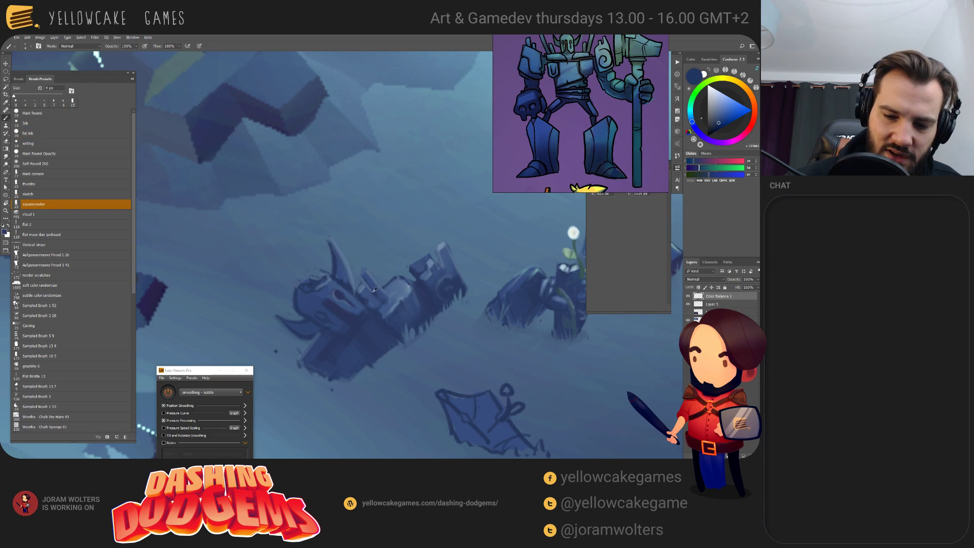
{"action": "left_click", "coordinate": [377, 287], "text": "alt"}
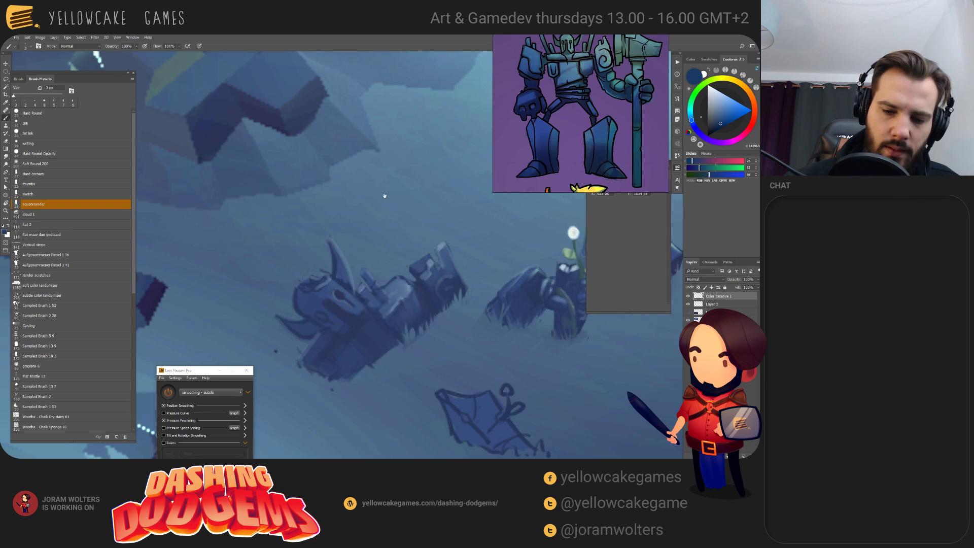
{"action": "key", "text": "e"}
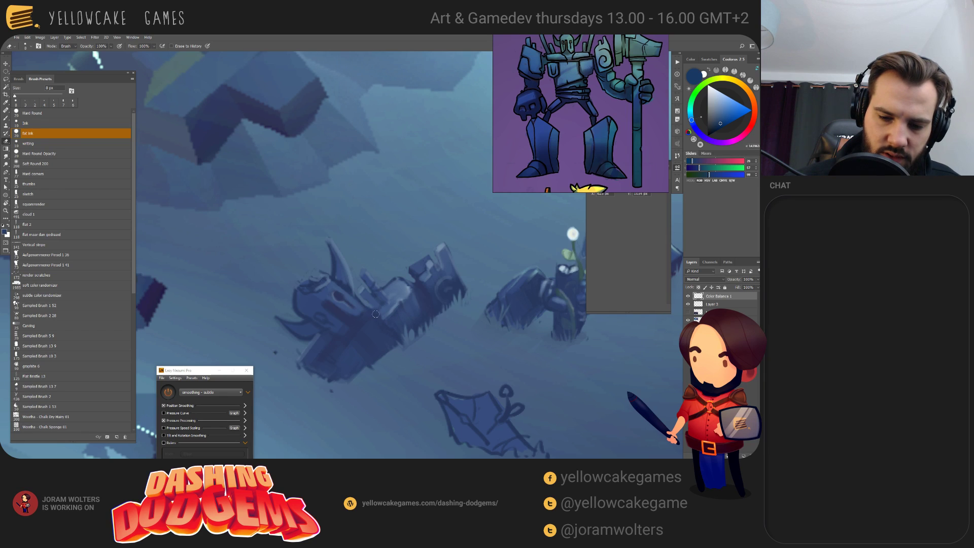
- Erase part of the tall dark spike atop the wreck with the fat ink eraser
{"action": "key", "text": "b"}
{"action": "key", "text": "e"}
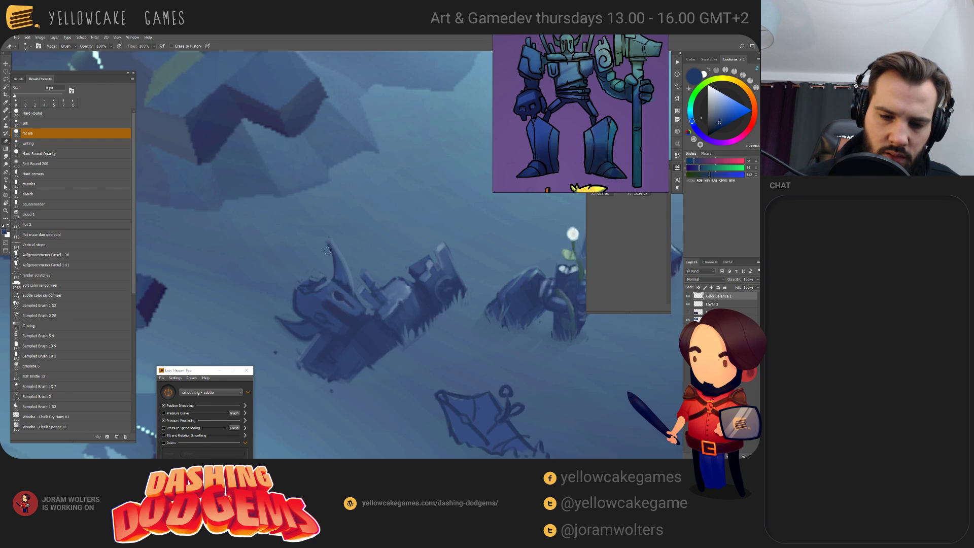
{"action": "left_click_drag", "start_coordinate": [327, 254], "coordinate": [342, 264]}
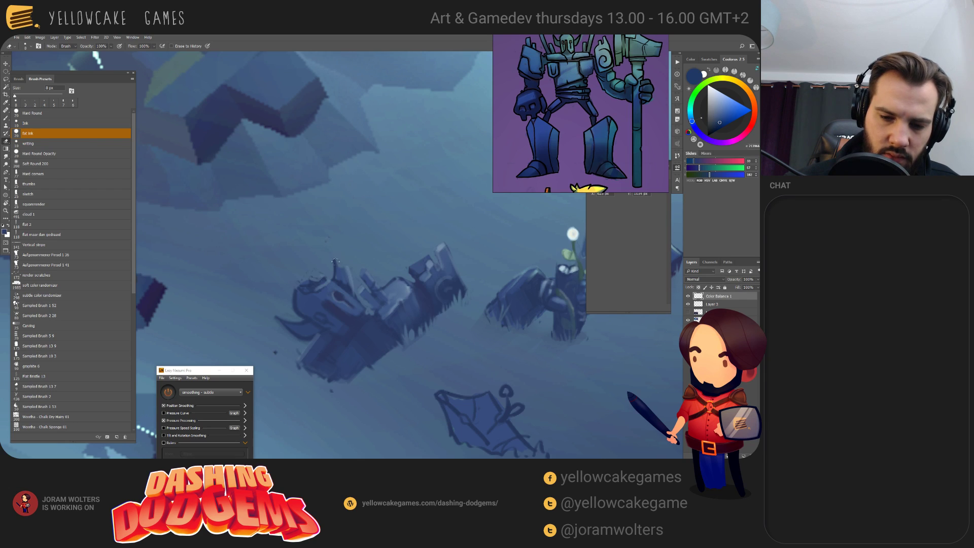
{"action": "key", "text": "b"}
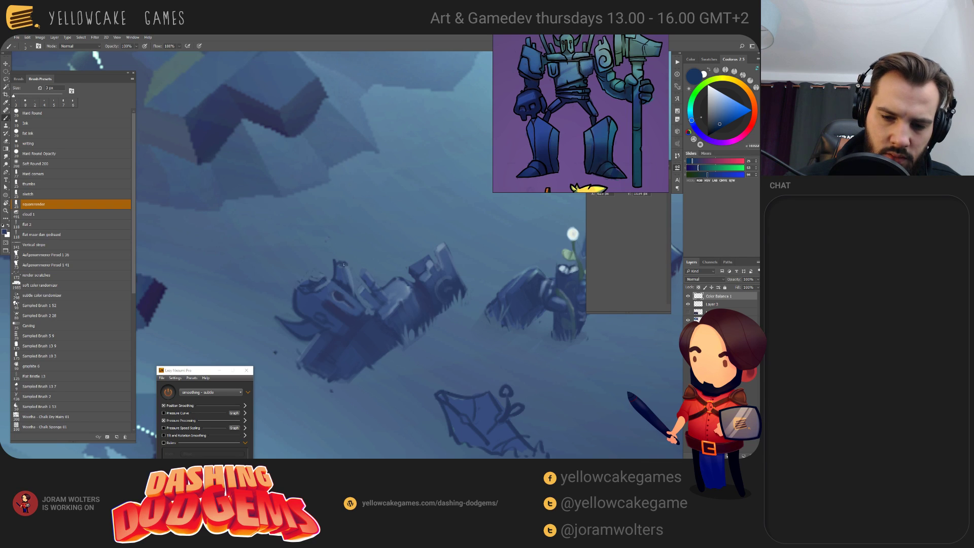
{"action": "key", "text": "e"}
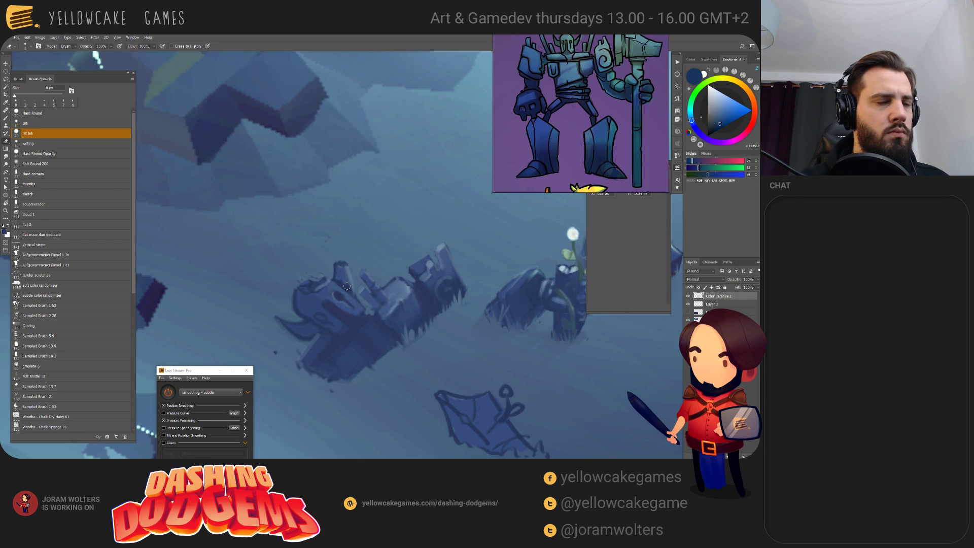
{"action": "left_click_drag", "start_coordinate": [374, 278], "coordinate": [344, 291]}
{"action": "key", "text": "b"}
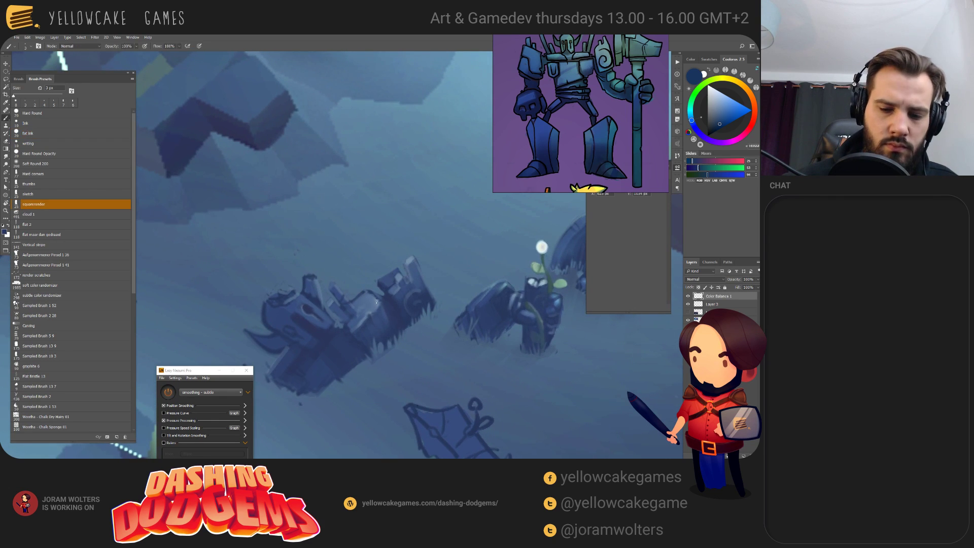
- Reset the square brush to its default size and frame the two torn cloth shapes
{"action": "left_click", "coordinate": [50, 206]}
{"action": "left_click_drag", "start_coordinate": [392, 296], "coordinate": [435, 267]}
{"action": "left_click_drag", "start_coordinate": [675, 346], "coordinate": [510, 309]}
{"action": "mouse_move", "coordinate": [461, 405]}
{"action": "left_mouse_down"}
{"action": "mouse_move", "coordinate": [497, 325]}
{"action": "mouse_move", "coordinate": [505, 348]}
{"action": "mouse_move", "coordinate": [507, 324]}
{"action": "left_mouse_up"}
- Lasso both cloth shapes, move them up and left, deselect, and zoom out
{"action": "key", "text": "l"}
{"action": "mouse_move", "coordinate": [402, 325]}
{"action": "left_mouse_down"}
{"action": "mouse_move", "coordinate": [310, 277]}
{"action": "mouse_move", "coordinate": [299, 431]}
{"action": "mouse_move", "coordinate": [436, 421]}
{"action": "mouse_move", "coordinate": [406, 335]}
{"action": "left_mouse_up"}
{"action": "key", "text": "v"}
{"action": "left_click_drag", "start_coordinate": [386, 340], "coordinate": [381, 326]}
{"action": "key", "text": "ctrl+d"}
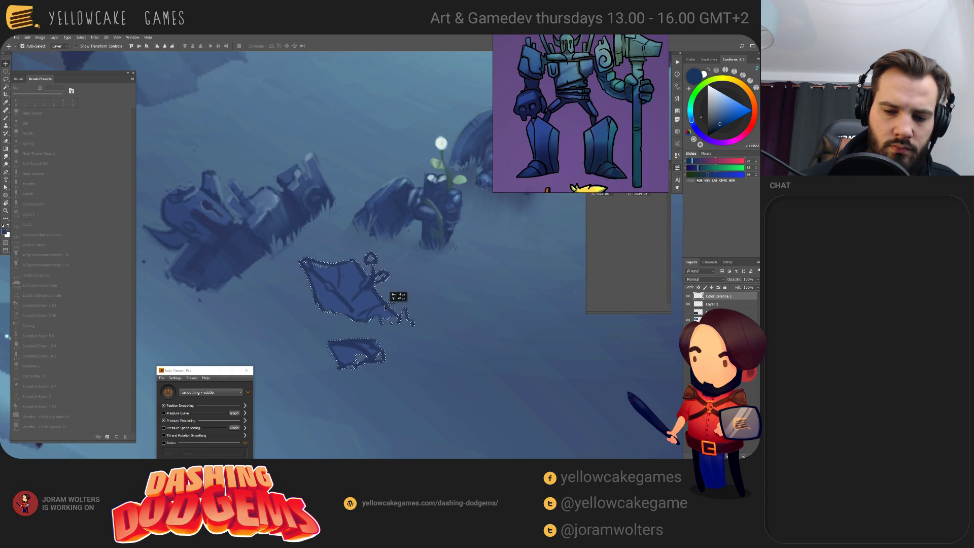
{"action": "mouse_move", "coordinate": [492, 301]}
{"action": "left_mouse_down"}
{"action": "mouse_move", "coordinate": [486, 364]}
{"action": "mouse_move", "coordinate": [400, 389]}
{"action": "left_mouse_up"}
{"action": "scroll", "coordinate": [399, 388], "scroll_direction": "down", "scroll_amount": 5}
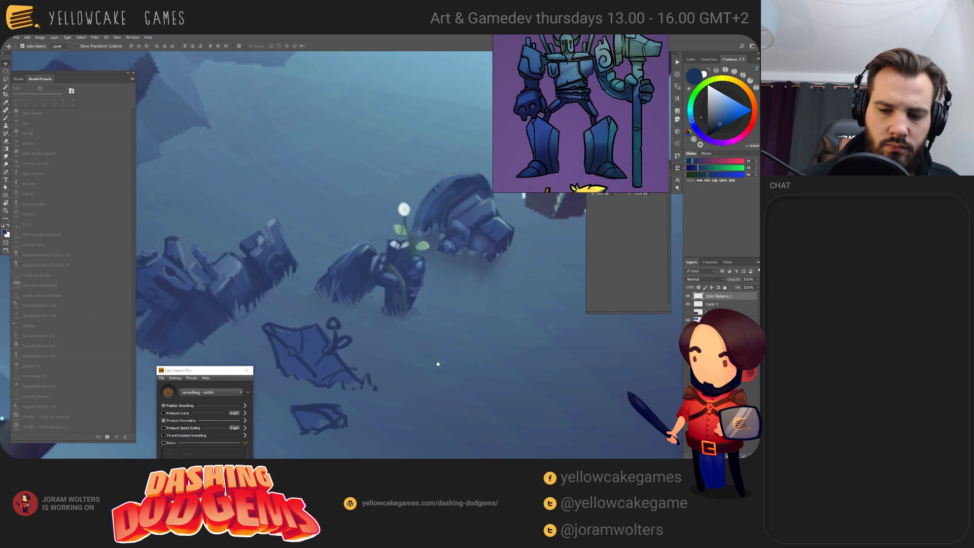
{"action": "key", "text": "l"}
{"action": "left_click_drag", "start_coordinate": [449, 360], "coordinate": [418, 344]}
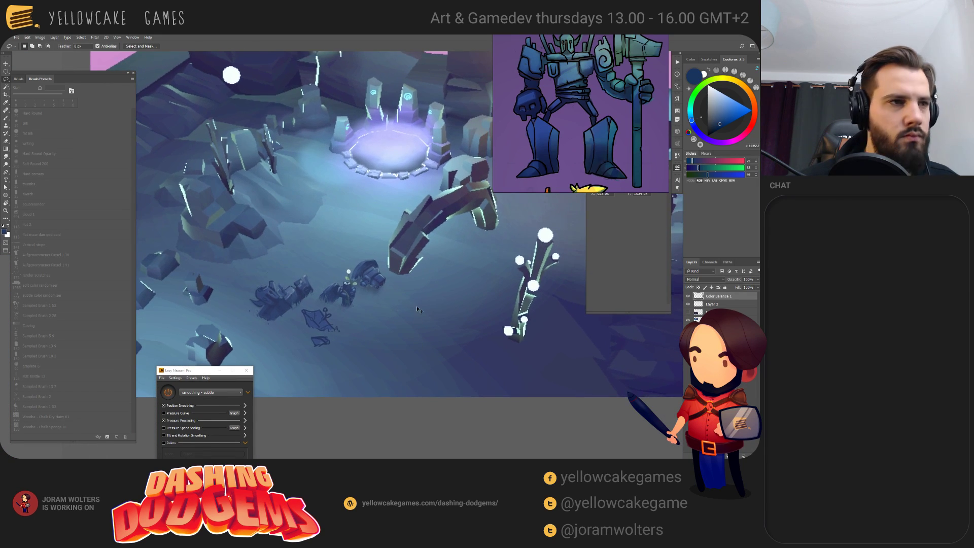
- Zoom in and pan to frame the wreck beside the flowering stump with the cloth pieces below
{"action": "scroll", "coordinate": [417, 309], "scroll_direction": "up", "scroll_amount": 2}
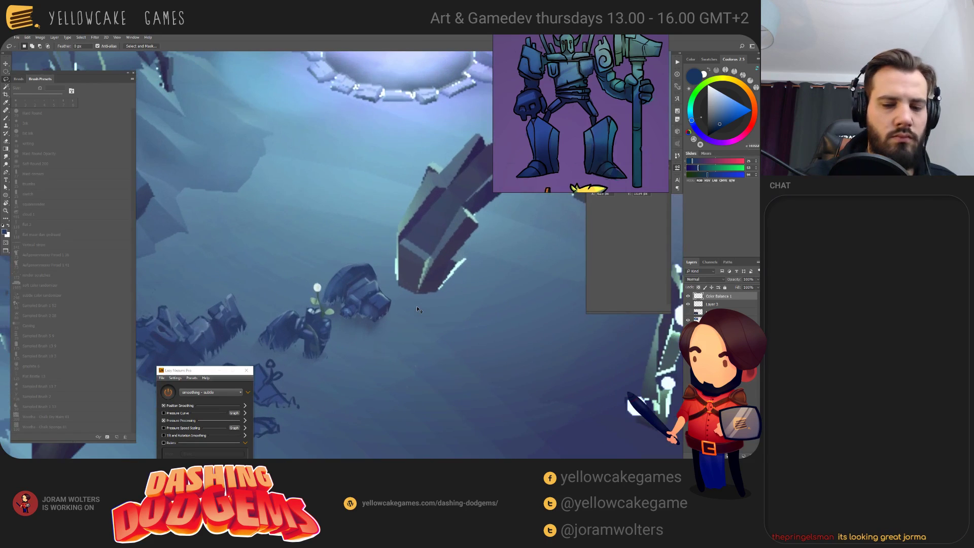
{"action": "left_click_drag", "start_coordinate": [418, 321], "coordinate": [454, 270]}
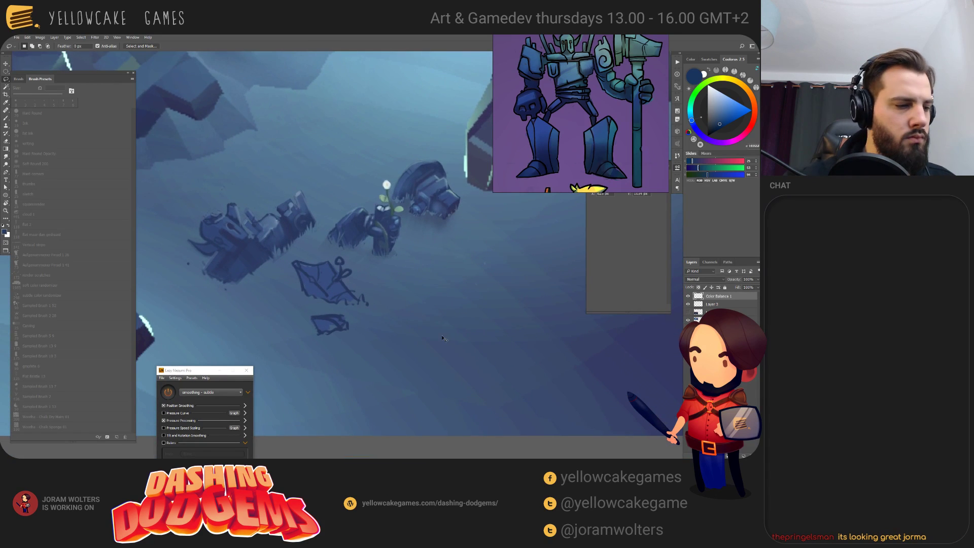
{"action": "scroll", "coordinate": [383, 286], "scroll_direction": "up", "scroll_amount": 2}
{"action": "left_click_drag", "start_coordinate": [383, 285], "coordinate": [422, 296]}
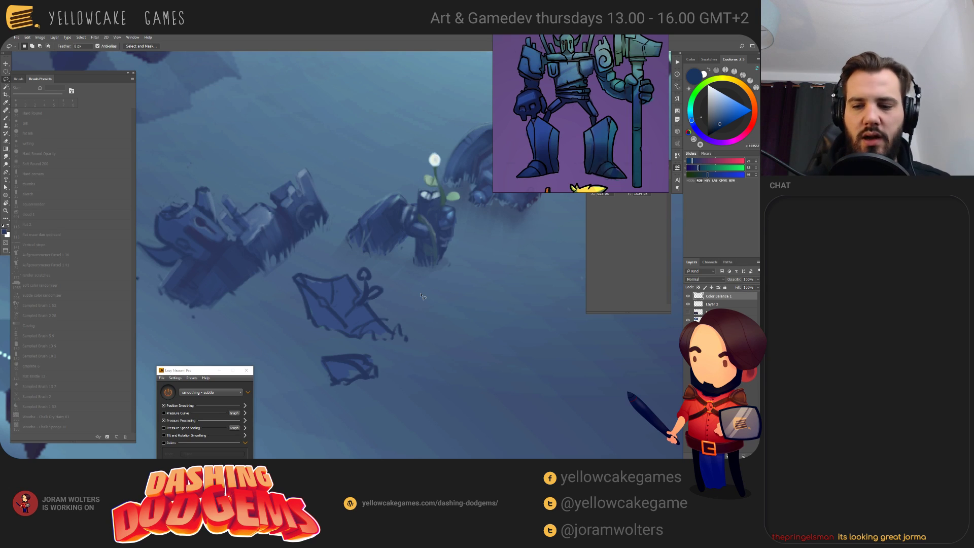
{"action": "left_click_drag", "start_coordinate": [437, 306], "coordinate": [446, 316]}
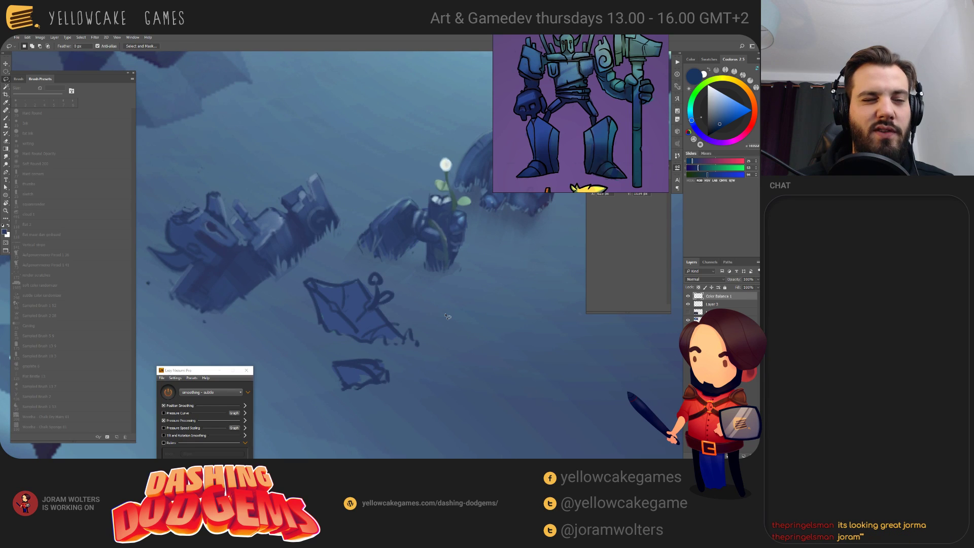
{"action": "left_click_drag", "start_coordinate": [435, 298], "coordinate": [449, 305]}
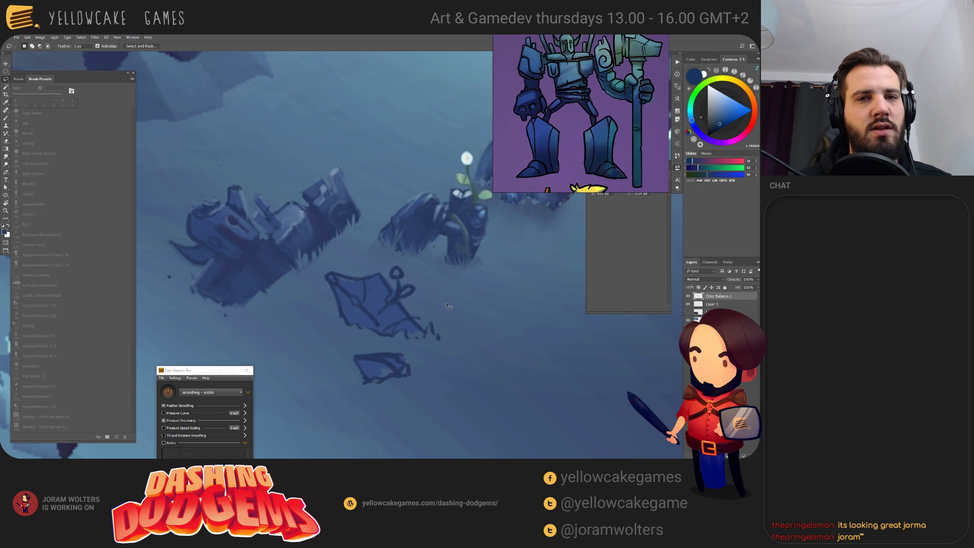
{"action": "mouse_move", "coordinate": [446, 306]}
{"action": "left_mouse_down"}
{"action": "mouse_move", "coordinate": [411, 256]}
{"action": "mouse_move", "coordinate": [432, 313]}
{"action": "mouse_move", "coordinate": [546, 384]}
{"action": "left_mouse_up"}
{"action": "key", "text": "e"}
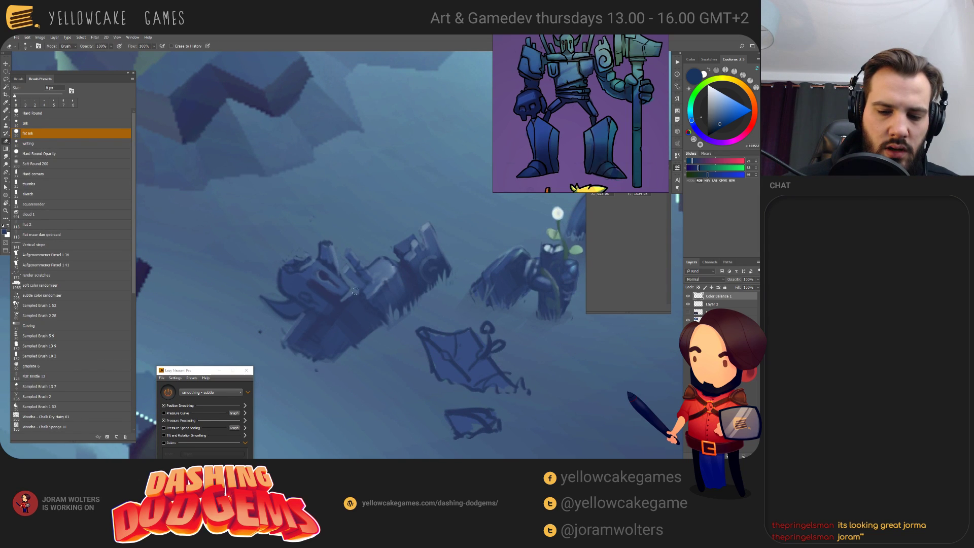
{"action": "key", "text": "b"}
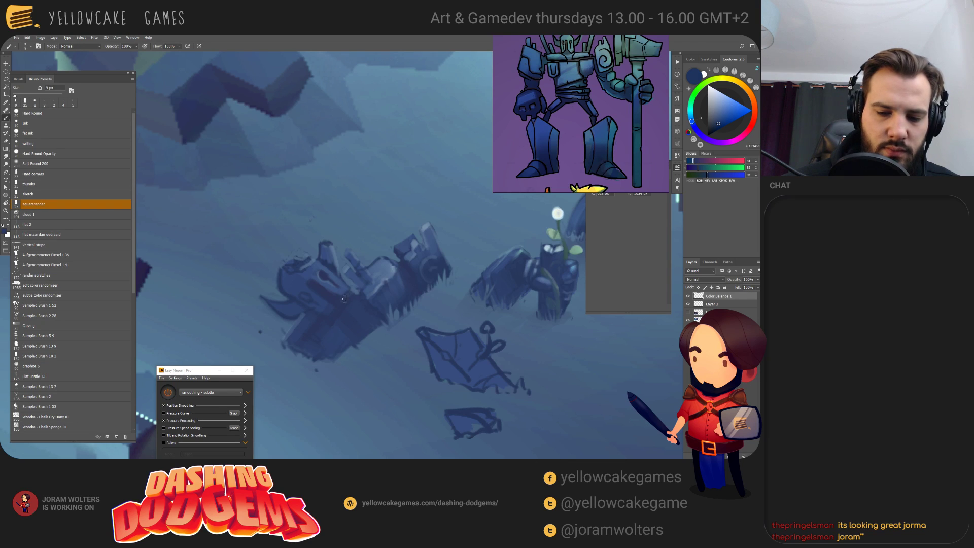
- Paint a small dark mark on the wreck's hull with a slightly smaller square brush
{"action": "key", "text": "e"}
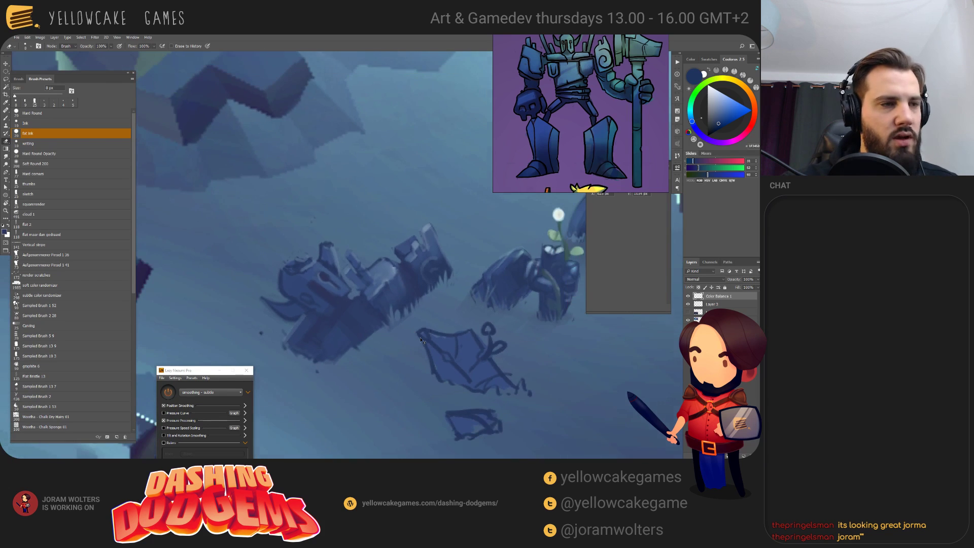
{"action": "key", "text": "b"}
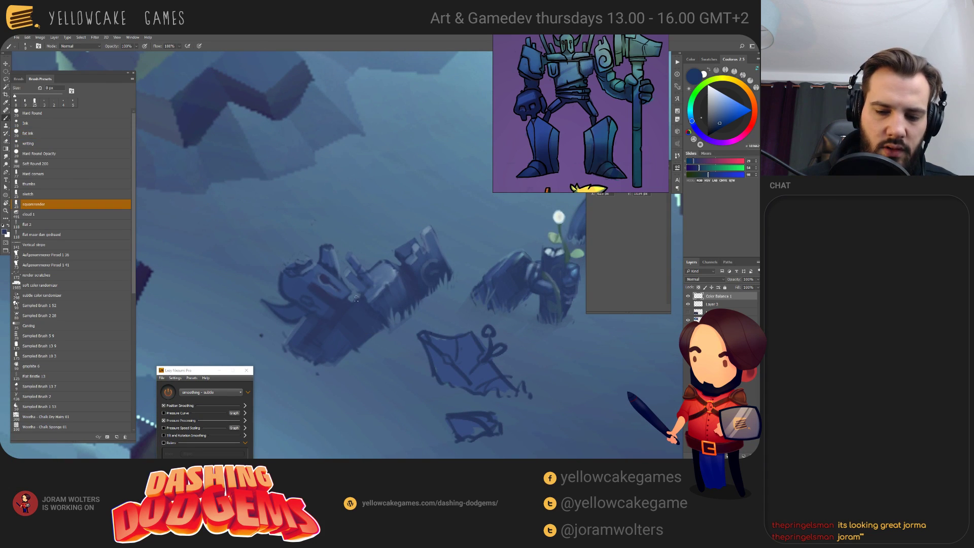
{"action": "key", "text": "bracketleft"}
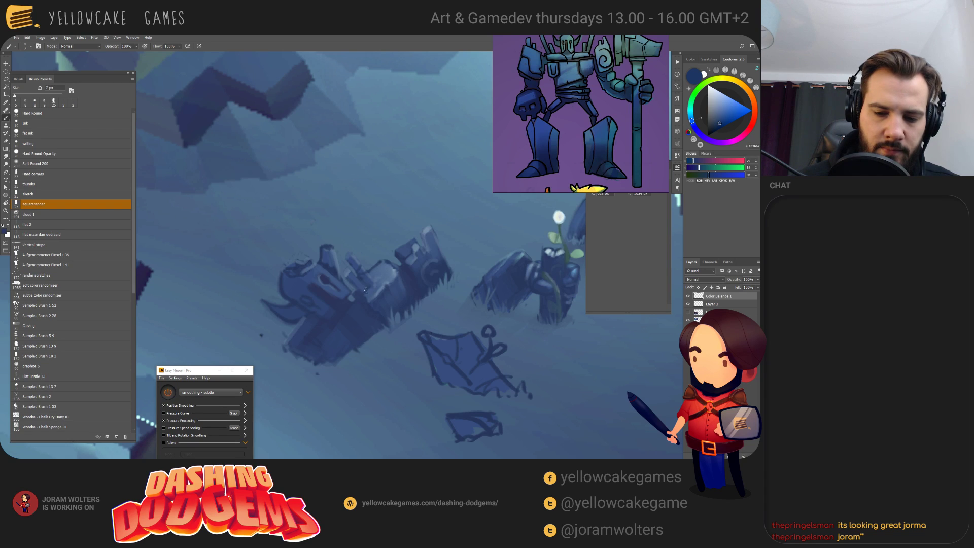
{"action": "left_click_drag", "start_coordinate": [357, 281], "coordinate": [366, 291]}
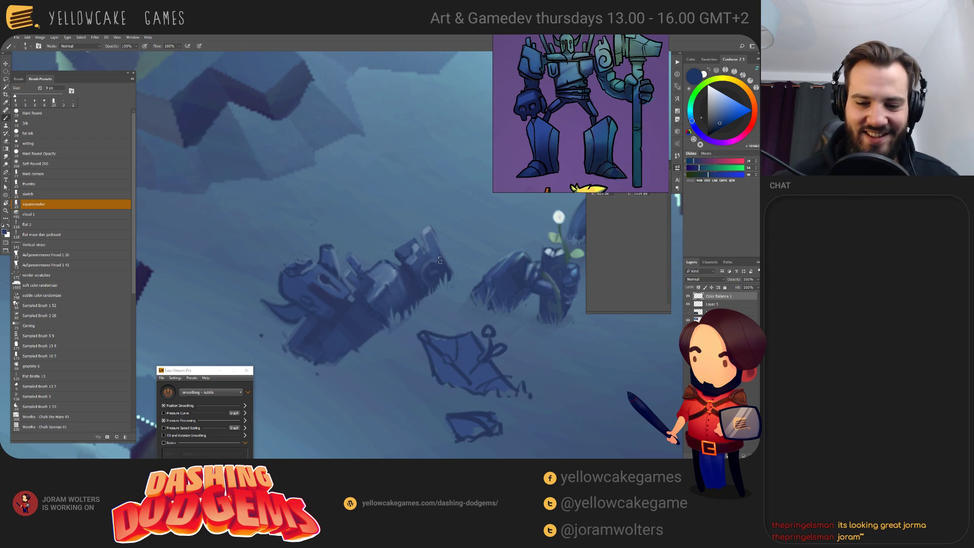
{"action": "key", "text": "e"}
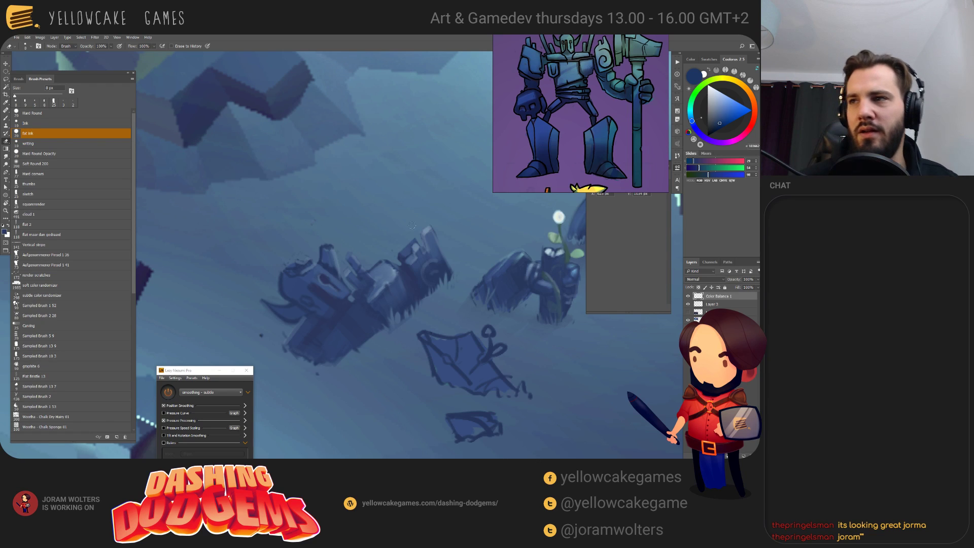
{"action": "scroll", "coordinate": [412, 251], "scroll_direction": "down", "scroll_amount": 1}
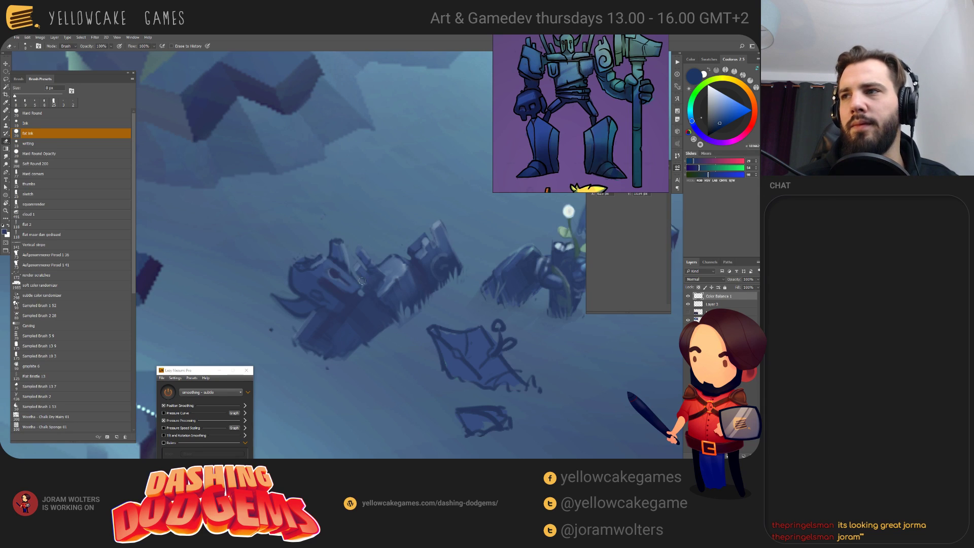
- Sample a darker blue from the painting and shrink the square brush to 8 px
{"action": "left_click_drag", "start_coordinate": [367, 317], "coordinate": [355, 308]}
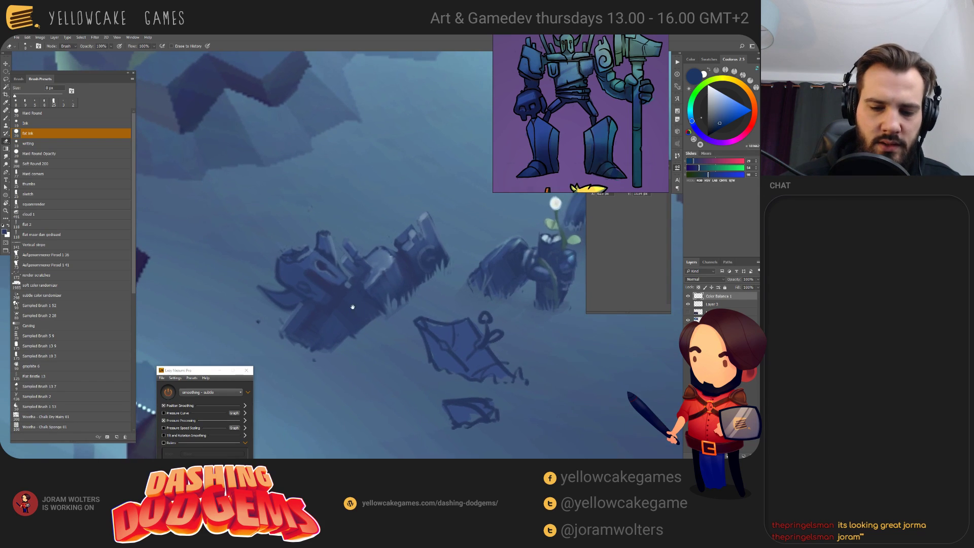
{"action": "key", "text": "b"}
{"action": "left_click", "coordinate": [324, 300], "text": "alt"}
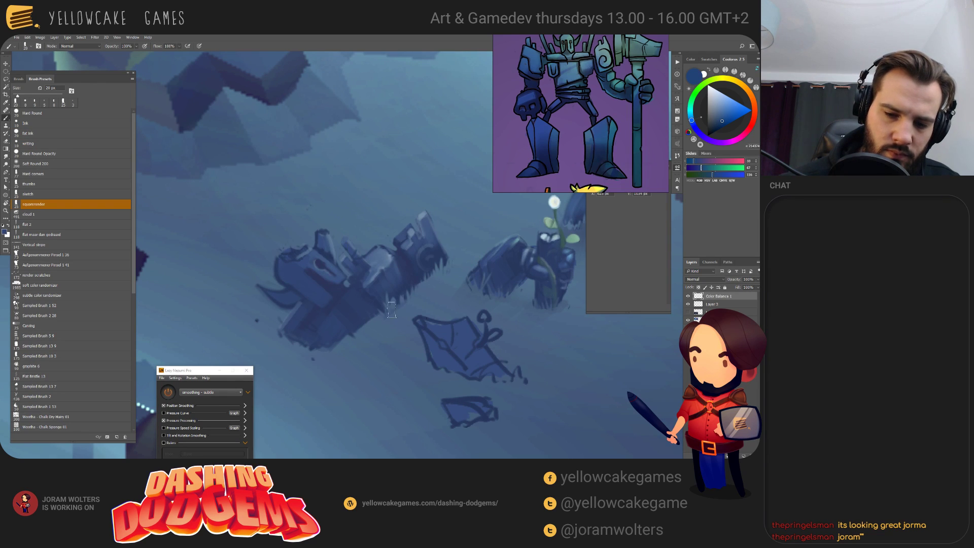
{"action": "key", "text": "e"}
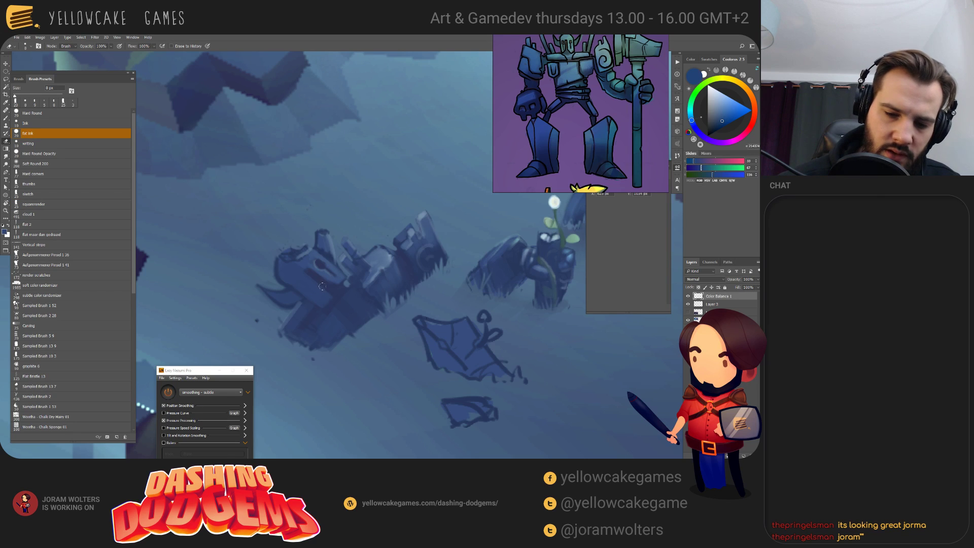
{"action": "key", "text": "b"}
{"action": "left_click", "coordinate": [326, 284], "text": "alt"}
{"action": "key", "text": "bracketleft"}
{"action": "key", "text": "bracketleft"}
{"action": "key", "text": "bracketleft"}
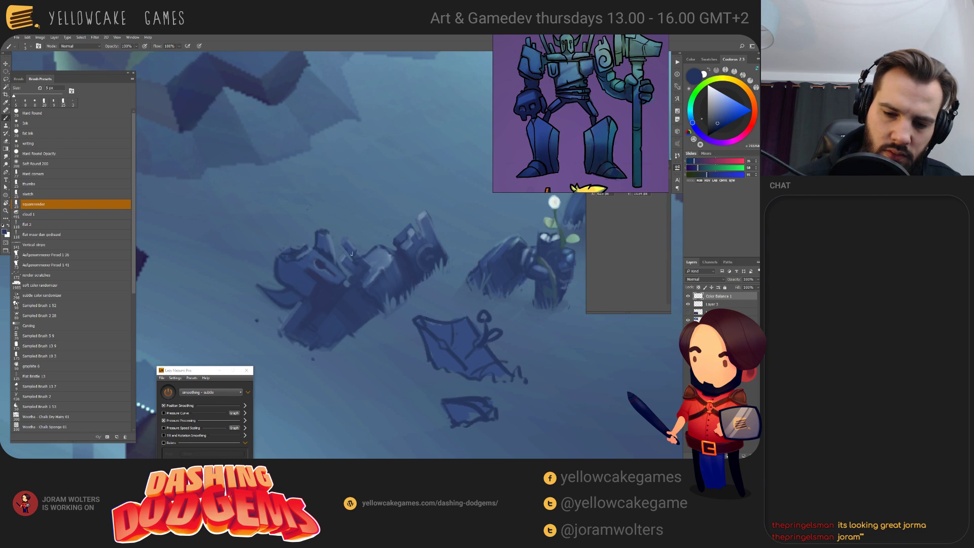
- Try other blues and sizes from 3 to 20 px, settling on 8 px navy blue
{"action": "left_click", "coordinate": [378, 273], "text": "alt"}
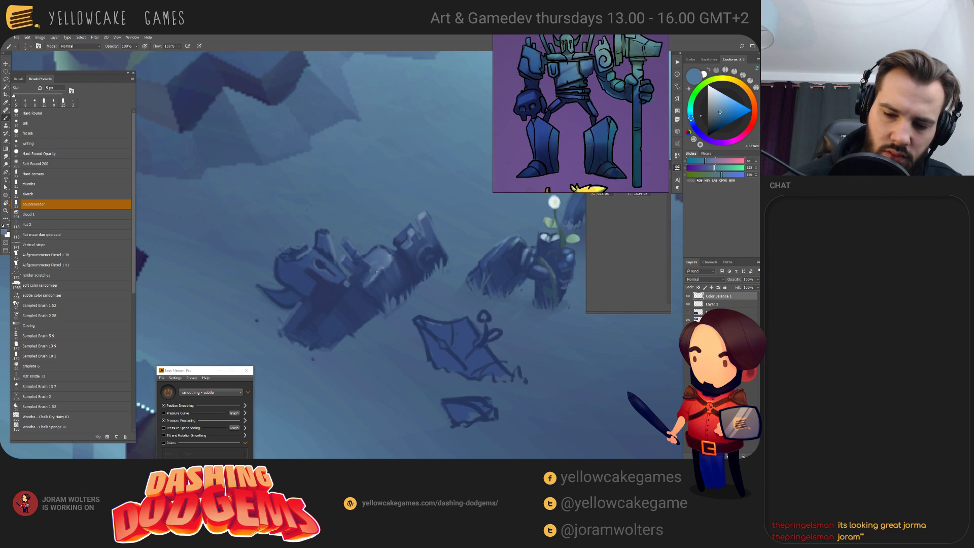
{"action": "left_click_drag", "start_coordinate": [514, 316], "coordinate": [508, 322]}
{"action": "key", "text": "bracketleft"}
{"action": "key", "text": "bracketleft"}
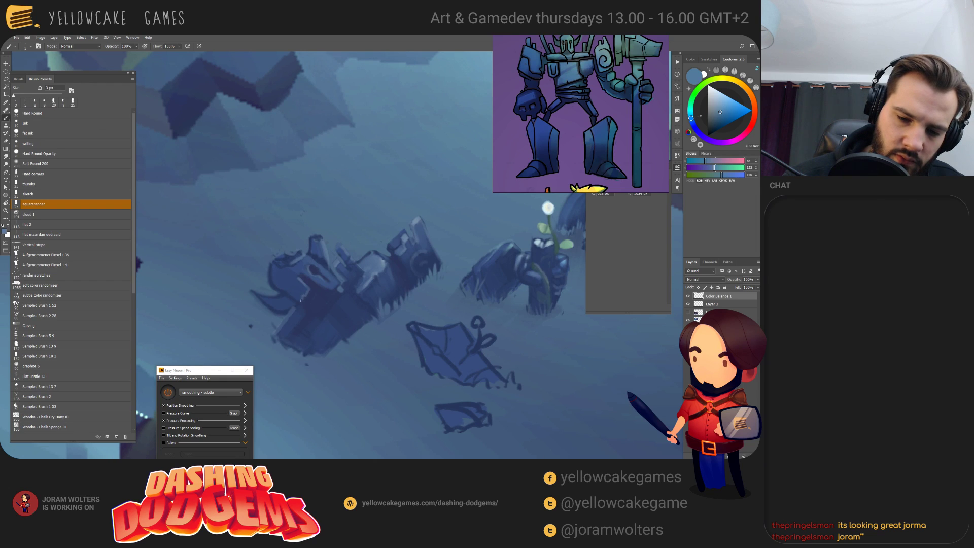
{"action": "left_click_drag", "start_coordinate": [343, 261], "coordinate": [311, 278]}
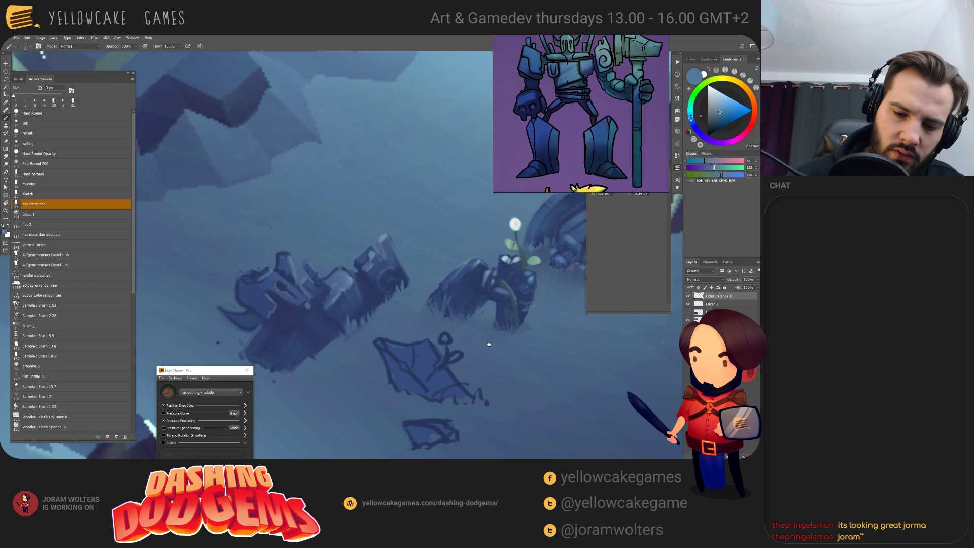
{"action": "left_click", "coordinate": [293, 300], "text": "alt"}
{"action": "key", "text": "bracketright"}
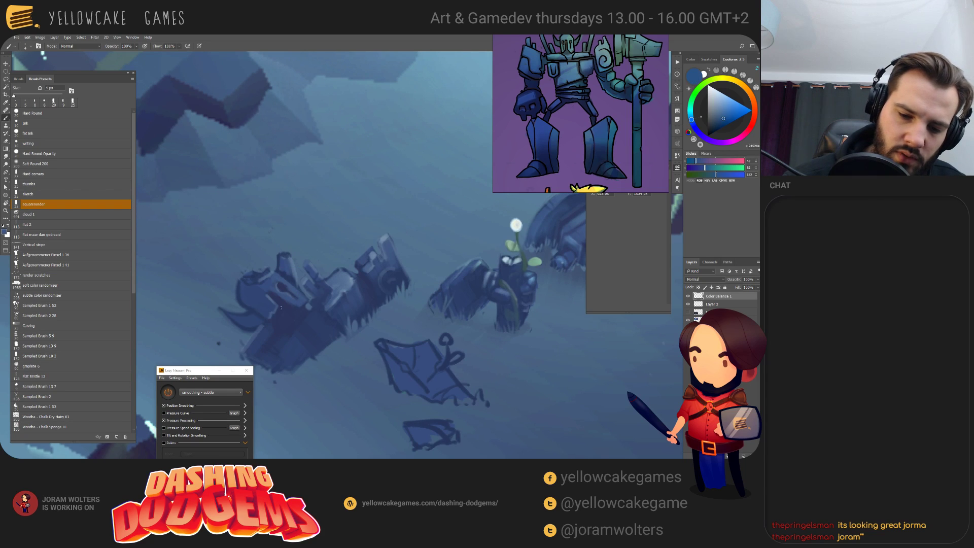
{"action": "key", "text": "bracketright"}
{"action": "key", "text": "bracketright"}
{"action": "key", "text": "bracketright"}
{"action": "key", "text": "bracketright"}
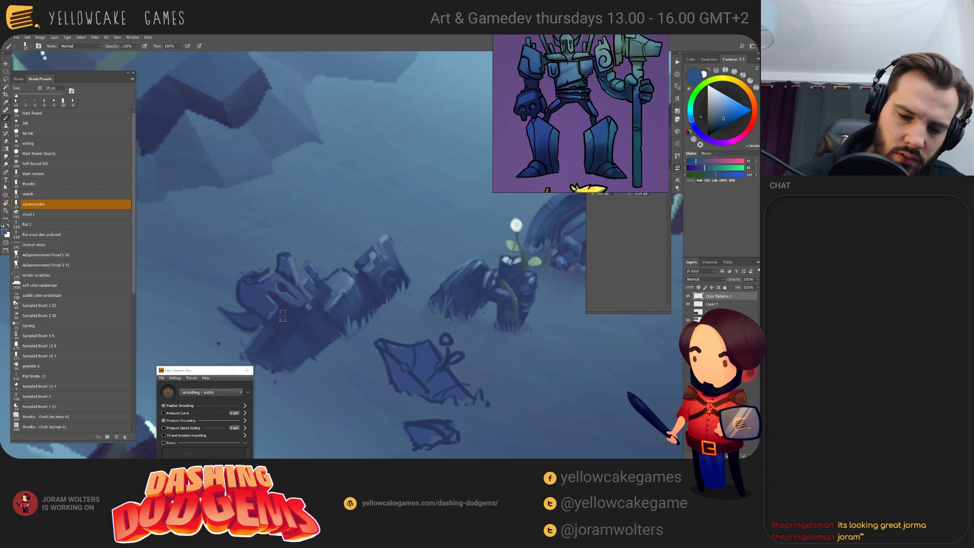
{"action": "key", "text": "bracketleft"}
{"action": "key", "text": "bracketleft"}
{"action": "key", "text": "bracketleft"}
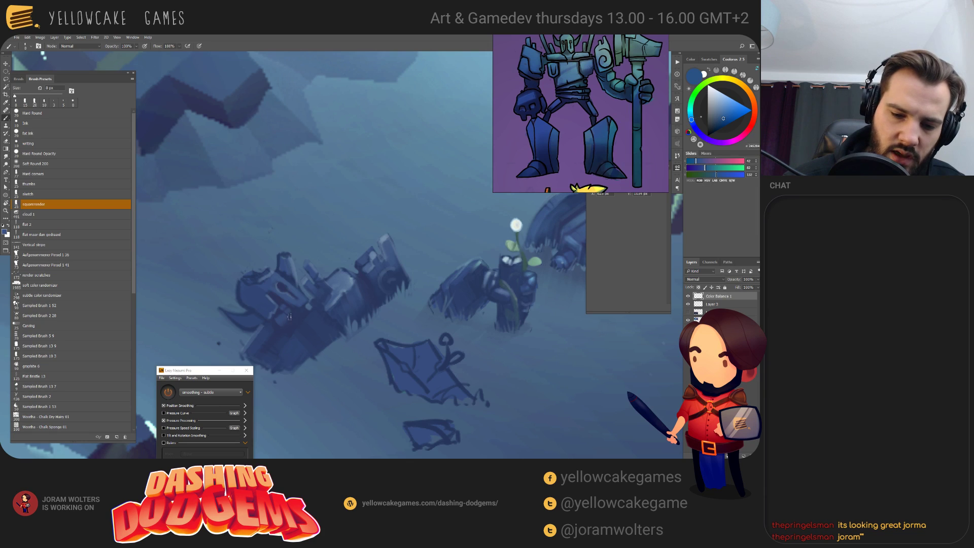
{"action": "left_click", "coordinate": [285, 321], "text": "alt"}
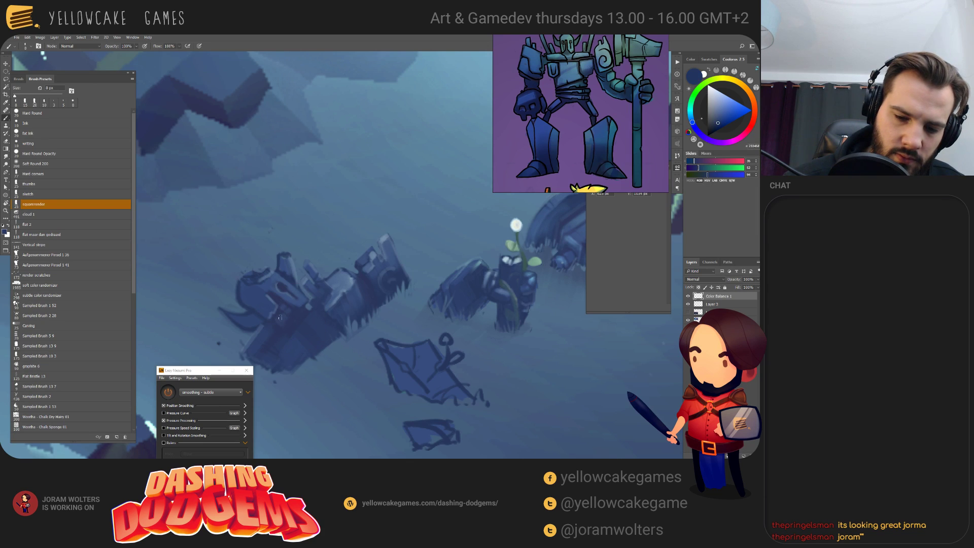
{"action": "left_click_drag", "start_coordinate": [383, 326], "coordinate": [350, 314]}
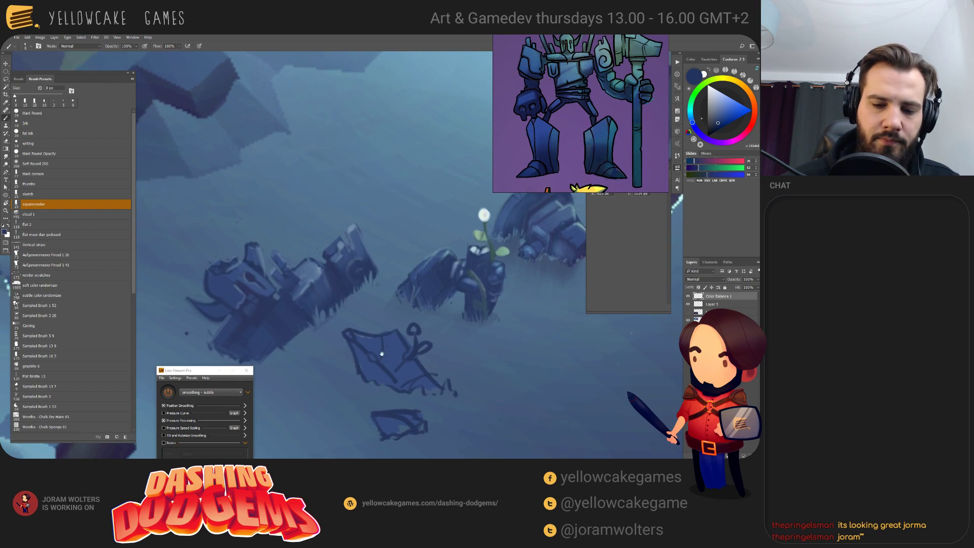
- Sample a lighter blue from the wreck and shrink the brush to 2 px
{"action": "mouse_move", "coordinate": [427, 375]}
{"action": "left_mouse_down"}
{"action": "mouse_move", "coordinate": [358, 373]}
{"action": "mouse_move", "coordinate": [417, 372]}
{"action": "mouse_move", "coordinate": [400, 381]}
{"action": "left_mouse_up"}
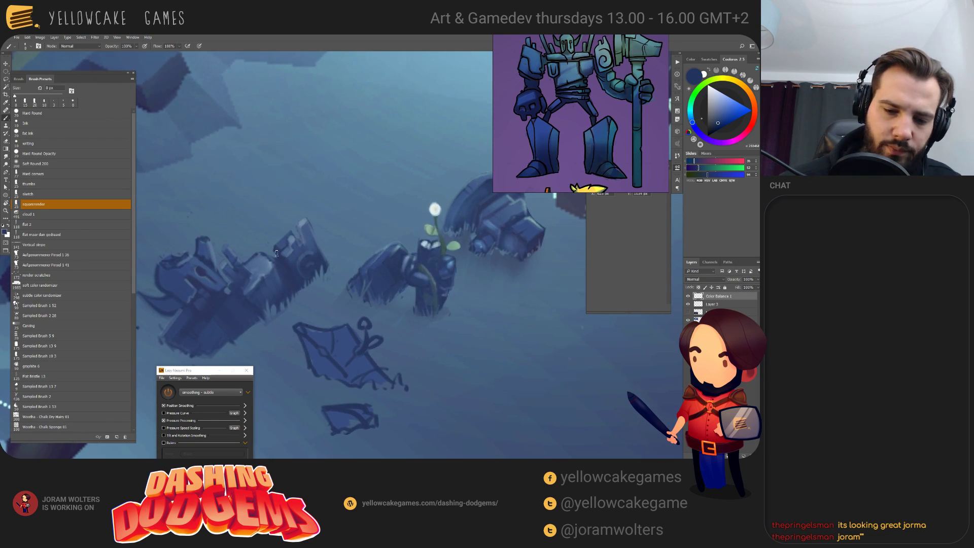
{"action": "left_click", "coordinate": [259, 276], "text": "alt"}
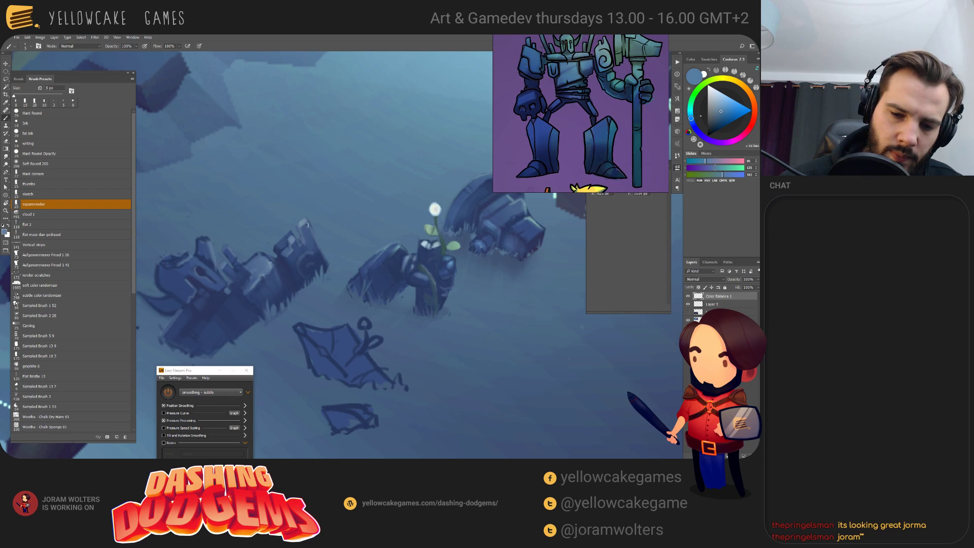
{"action": "key", "text": "e"}
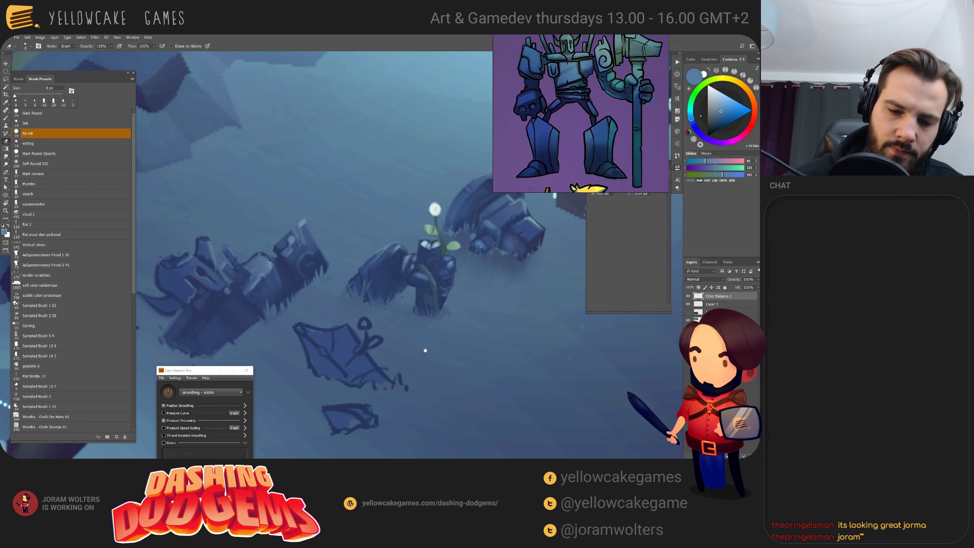
{"action": "left_click_drag", "start_coordinate": [426, 348], "coordinate": [423, 349]}
{"action": "key", "text": "b"}
{"action": "key", "text": "bracketleft"}
{"action": "key", "text": "bracketleft"}
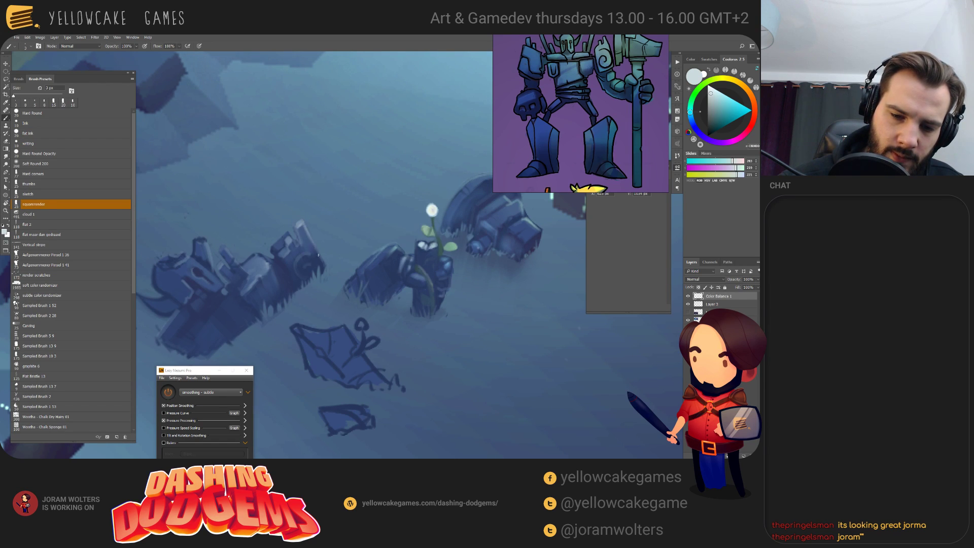
- Switch to the Soft Round 200 brush preset and enlarge it to 250 px
{"action": "left_click_drag", "start_coordinate": [449, 268], "coordinate": [484, 269]}
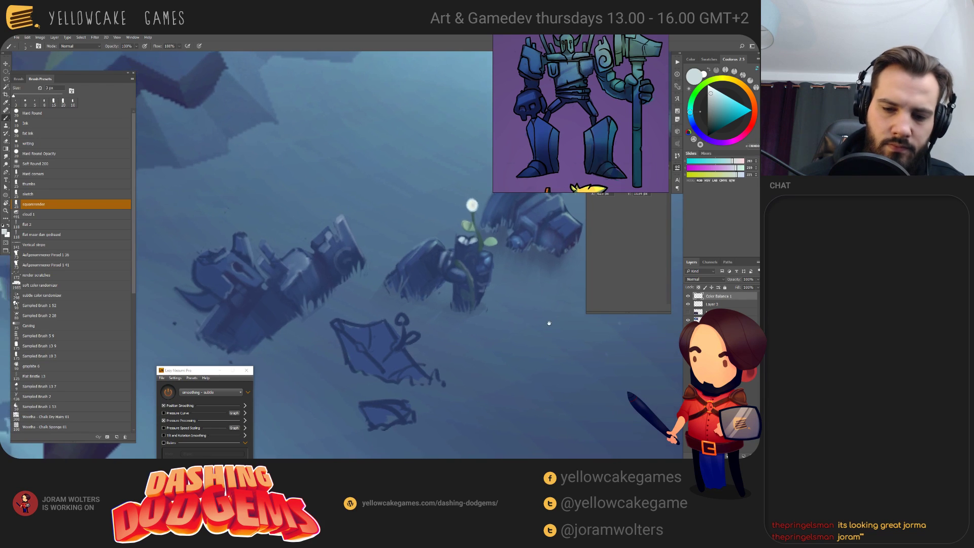
{"action": "mouse_move", "coordinate": [606, 345]}
{"action": "left_mouse_down"}
{"action": "mouse_move", "coordinate": [533, 339]}
{"action": "mouse_move", "coordinate": [504, 348]}
{"action": "mouse_move", "coordinate": [544, 326]}
{"action": "mouse_move", "coordinate": [524, 349]}
{"action": "left_mouse_up"}
{"action": "left_click", "coordinate": [38, 165]}
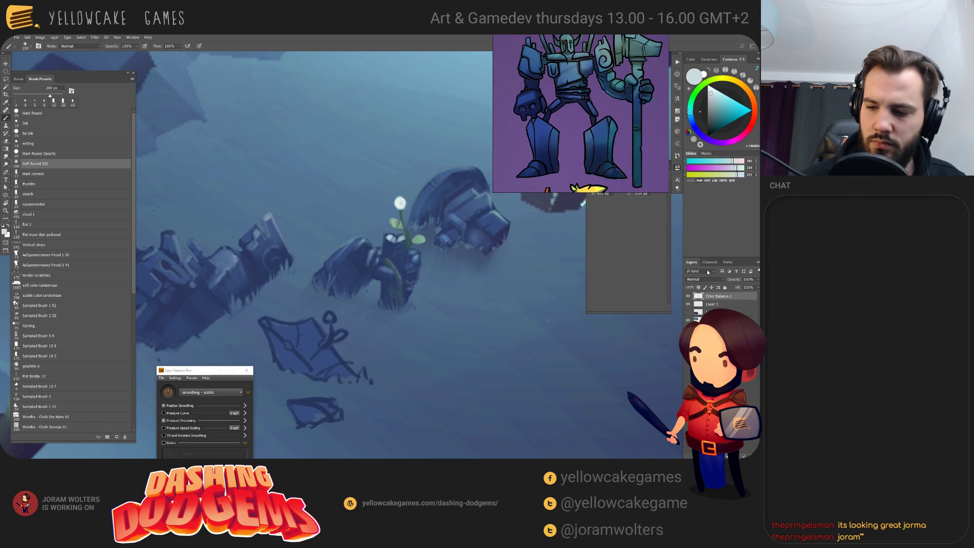
{"action": "key", "text": "bracketright"}
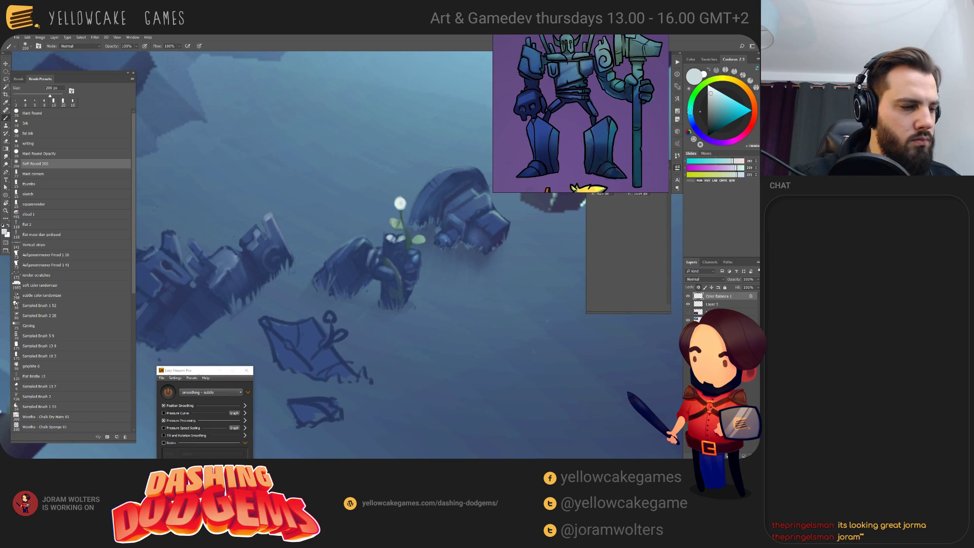
{"action": "scroll", "coordinate": [385, 260], "scroll_direction": "down", "scroll_amount": 1}
- Set the soft brush to Soft Light mode and lighten the rock tops beside the plant
{"action": "key", "text": "bracketright"}
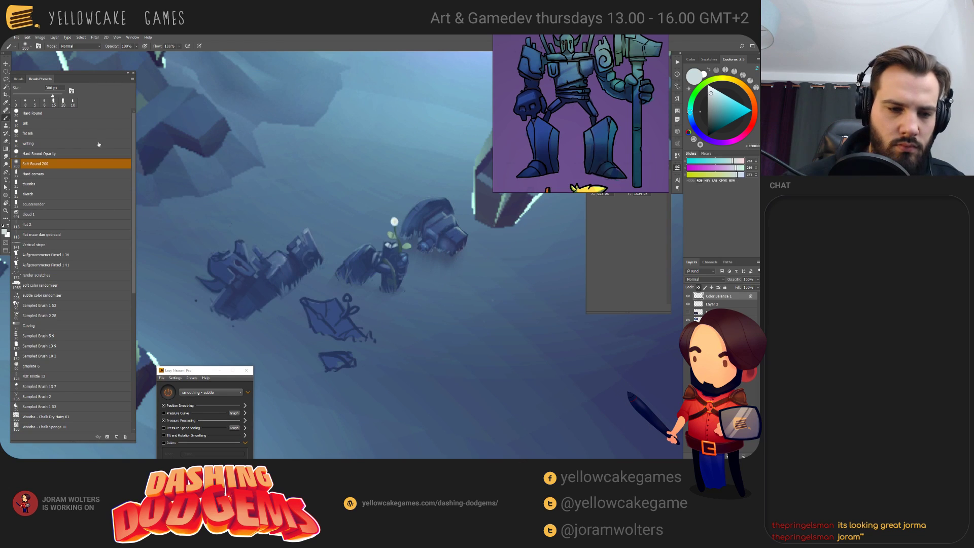
{"action": "left_click", "coordinate": [78, 46]}
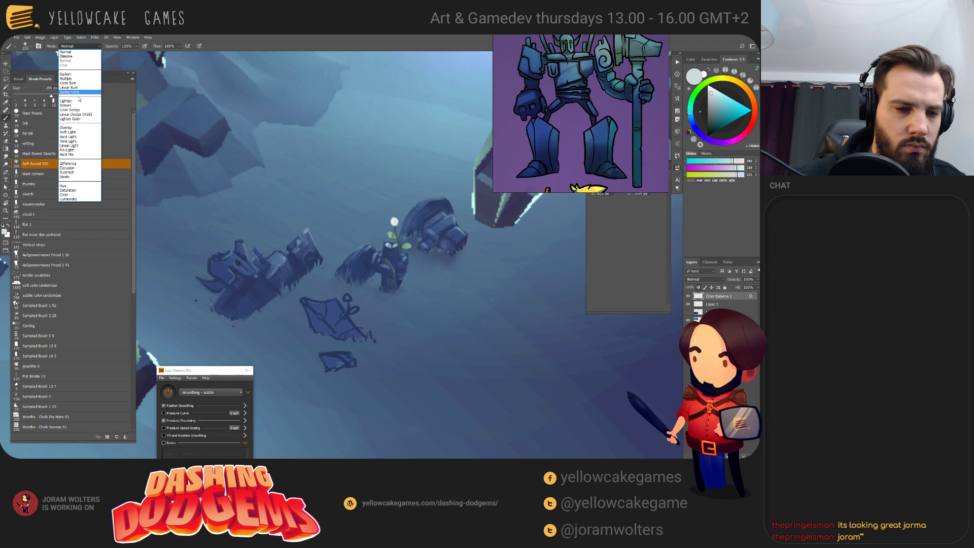
{"action": "left_click", "coordinate": [68, 131]}
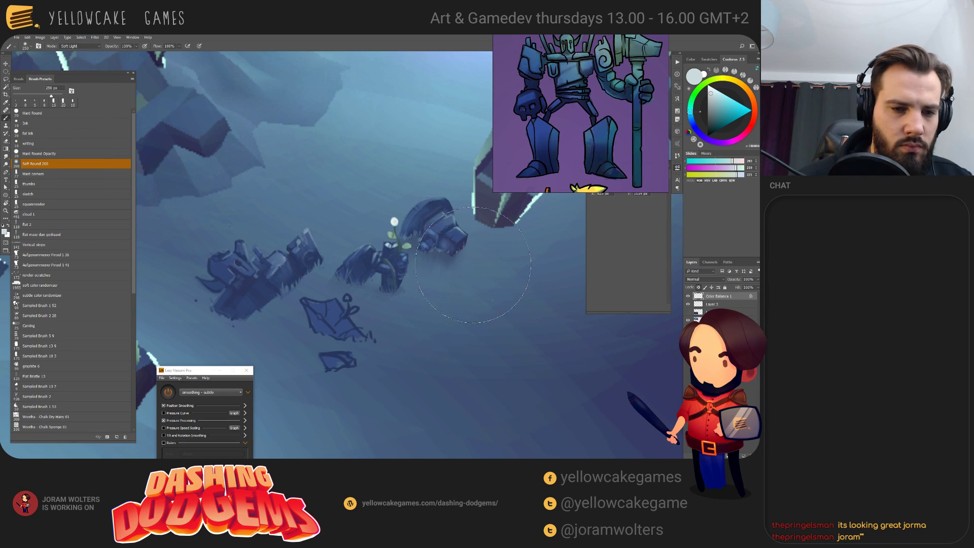
{"action": "key", "text": "bracketleft"}
{"action": "key", "text": "bracketleft"}
{"action": "key", "text": "bracketleft"}
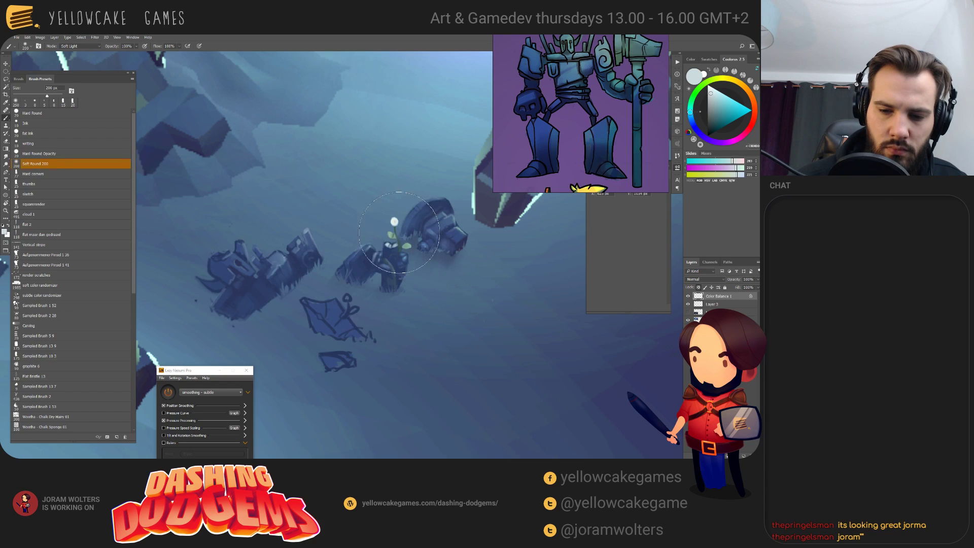
{"action": "left_click", "coordinate": [393, 222]}
{"action": "key", "text": "bracketleft"}
{"action": "left_click", "coordinate": [400, 221]}
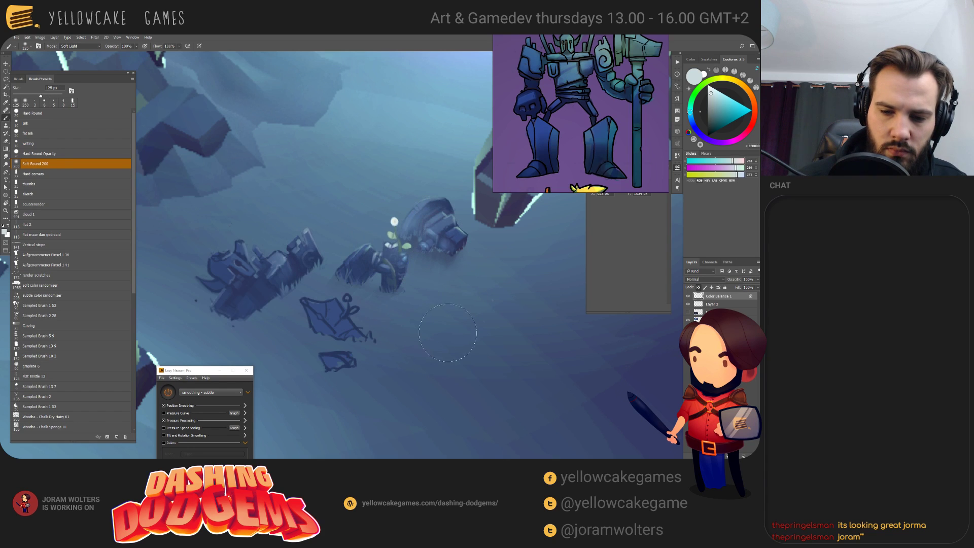
{"action": "mouse_move", "coordinate": [308, 239]}
{"action": "left_mouse_down"}
{"action": "mouse_move", "coordinate": [304, 266]}
{"action": "mouse_move", "coordinate": [325, 301]}
{"action": "mouse_move", "coordinate": [313, 270]}
{"action": "left_mouse_up"}
- Darken the debris and lower-right rock in black, then sample the flower's pale cyan
{"action": "key", "text": "d"}
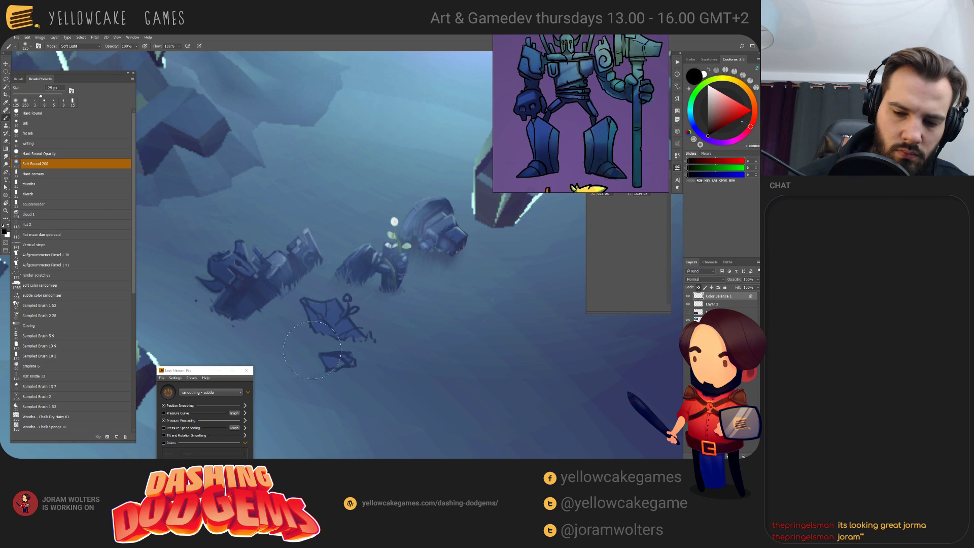
{"action": "left_click_drag", "start_coordinate": [312, 350], "coordinate": [328, 323]}
{"action": "key", "text": "bracketleft"}
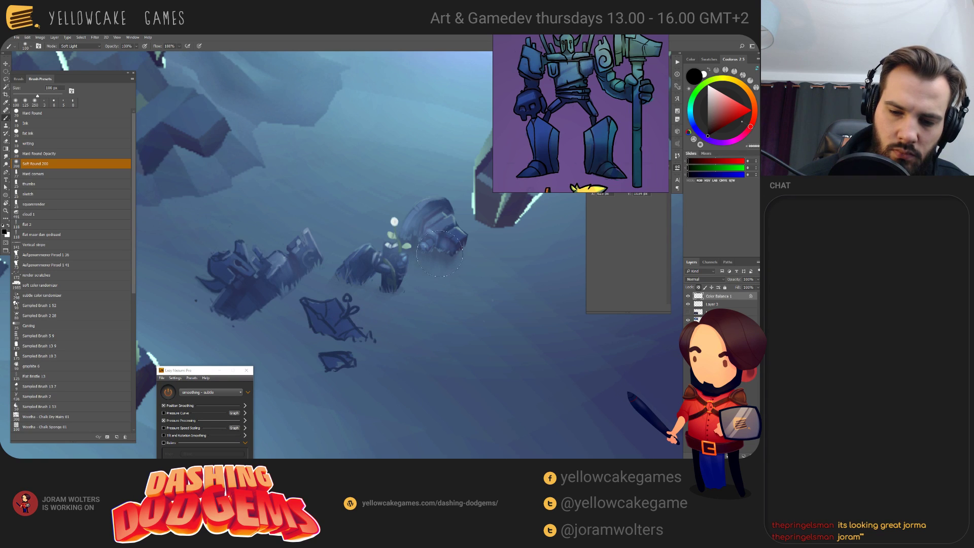
{"action": "left_click_drag", "start_coordinate": [445, 247], "coordinate": [459, 244]}
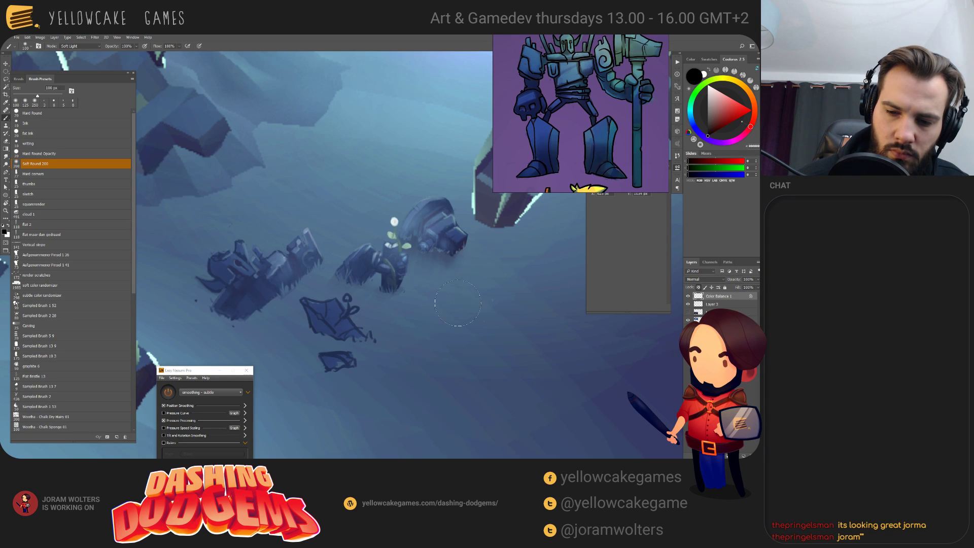
{"action": "left_click_drag", "start_coordinate": [489, 321], "coordinate": [450, 337]}
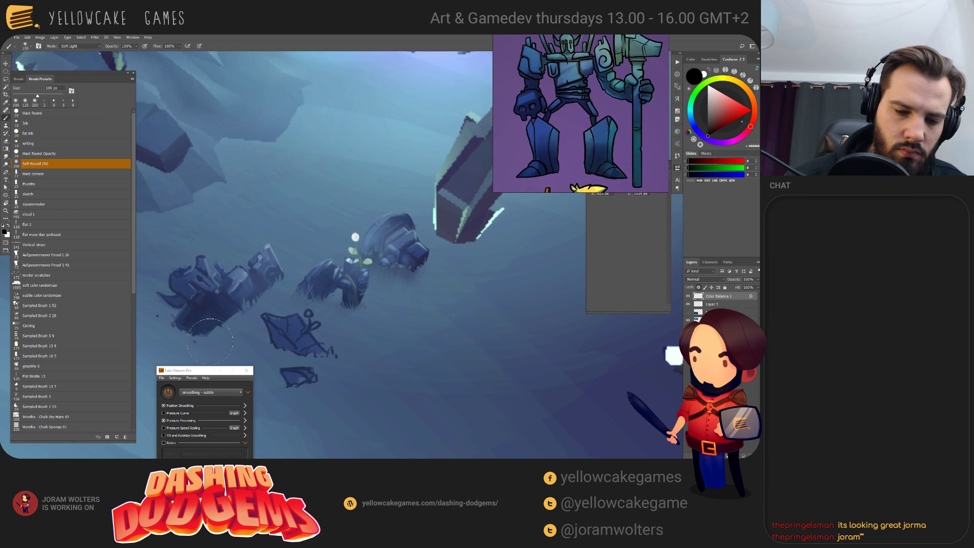
{"action": "left_click_drag", "start_coordinate": [375, 310], "coordinate": [379, 308]}
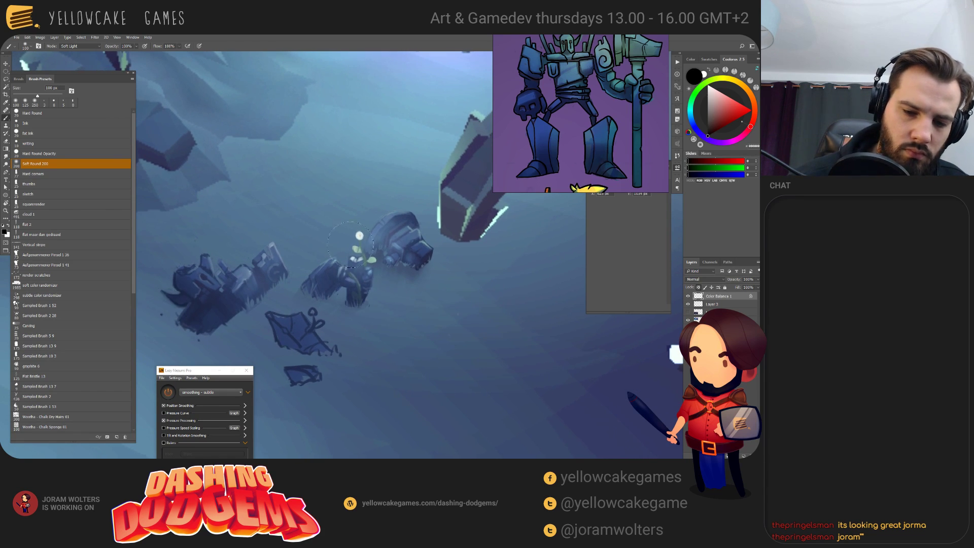
{"action": "key", "text": "x"}
{"action": "left_click", "coordinate": [359, 234], "text": "alt"}
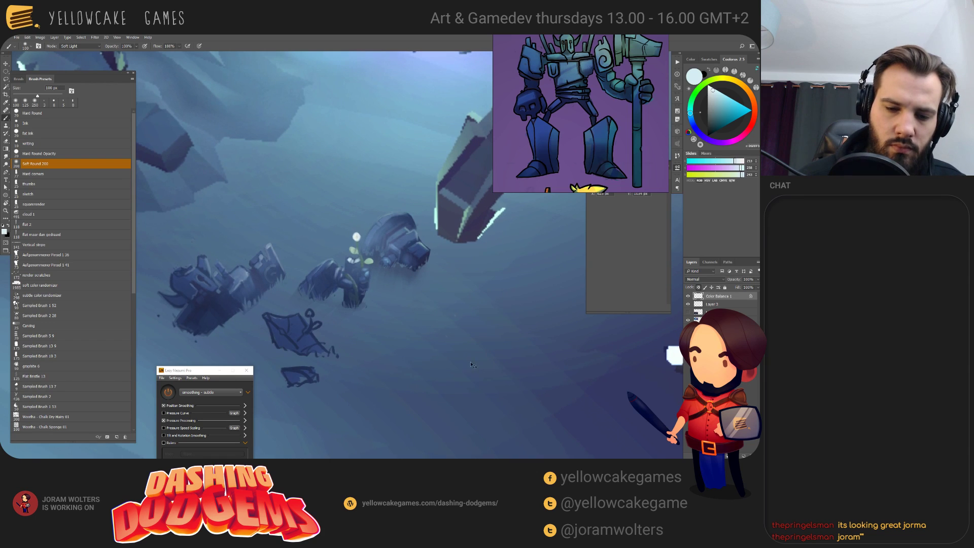
{"action": "mouse_move", "coordinate": [468, 344]}
{"action": "left_mouse_down"}
{"action": "mouse_move", "coordinate": [495, 330]}
{"action": "mouse_move", "coordinate": [476, 354]}
{"action": "mouse_move", "coordinate": [505, 356]}
{"action": "left_mouse_up"}
{"action": "mouse_move", "coordinate": [449, 372]}
{"action": "left_mouse_down"}
{"action": "mouse_move", "coordinate": [485, 386]}
{"action": "mouse_move", "coordinate": [479, 373]}
{"action": "left_mouse_up"}
- Apply Levels with the black input raised and the white input lowered
{"action": "key", "text": "ctrl+l"}
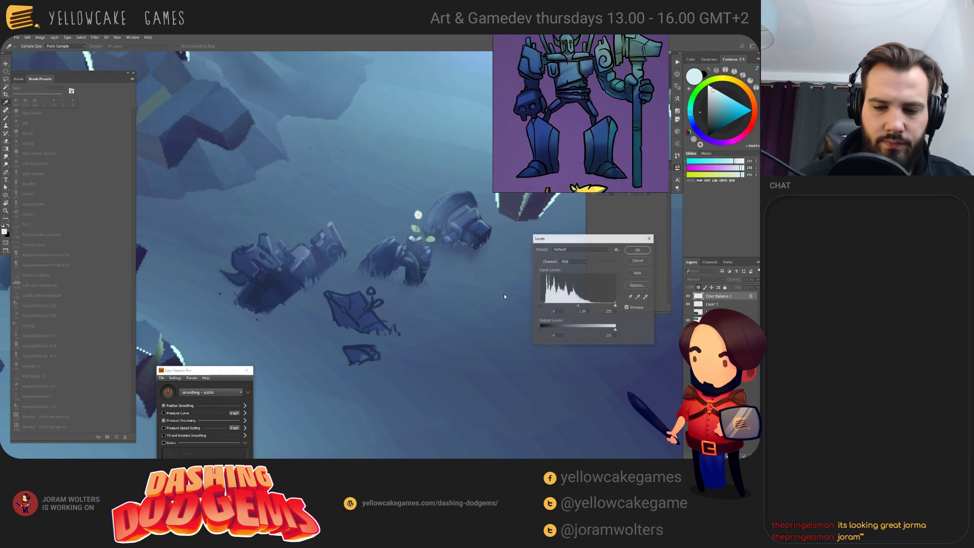
{"action": "left_click_drag", "start_coordinate": [541, 306], "coordinate": [546, 309]}
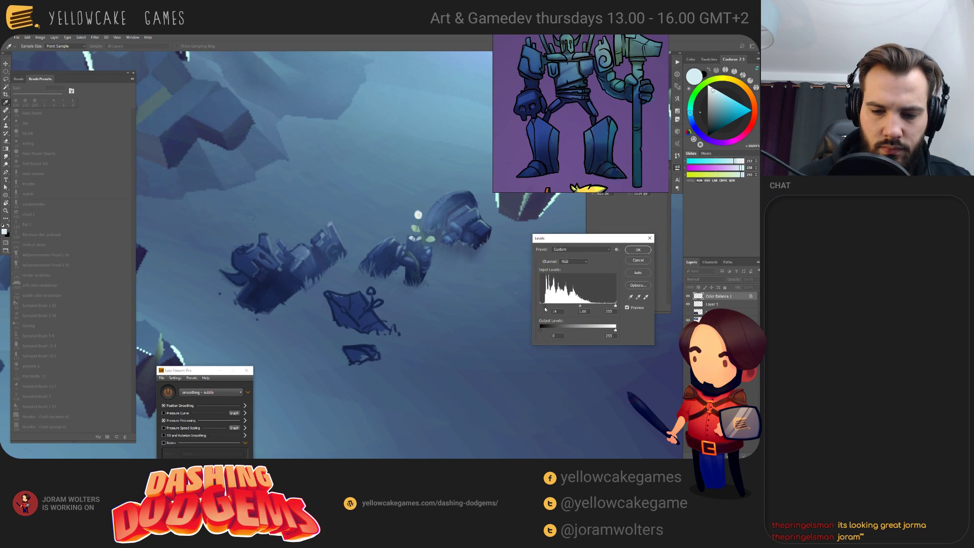
{"action": "left_click_drag", "start_coordinate": [615, 306], "coordinate": [581, 307]}
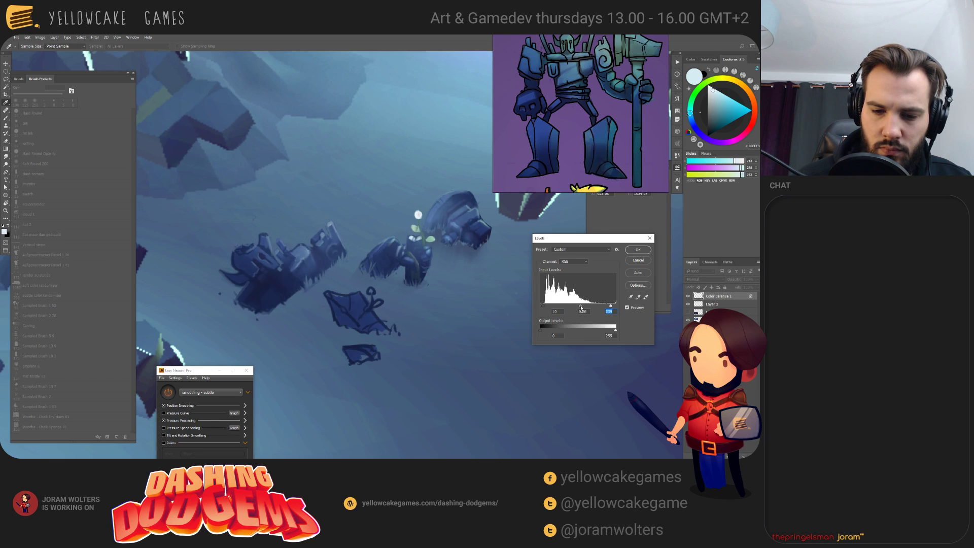
{"action": "left_click", "coordinate": [637, 250]}
{"action": "key", "text": "b"}
{"action": "mouse_move", "coordinate": [509, 312]}
{"action": "left_mouse_down"}
{"action": "mouse_move", "coordinate": [482, 342]}
{"action": "mouse_move", "coordinate": [477, 328]}
{"action": "mouse_move", "coordinate": [486, 358]}
{"action": "left_mouse_up"}
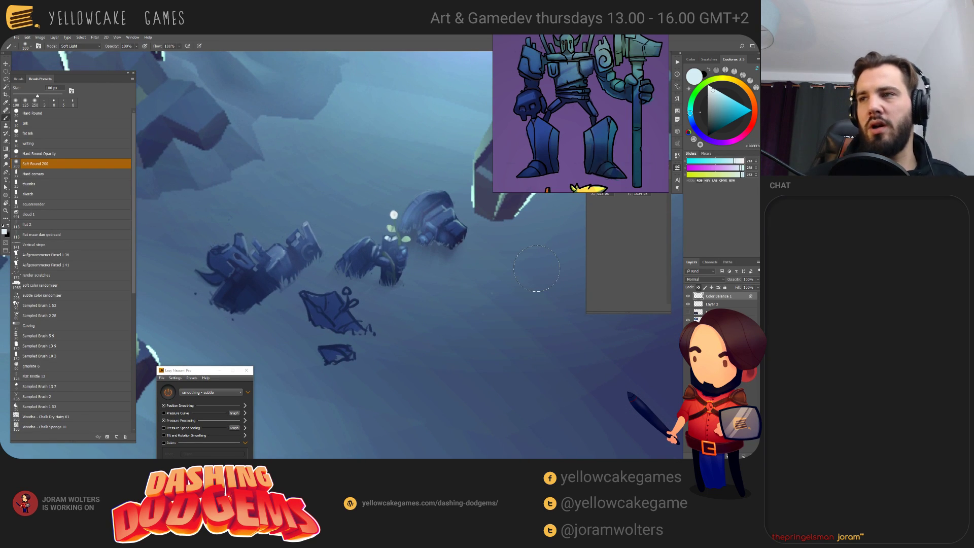
- Zoom out, drag the robot reference window lower and slightly left, then zoom back in
{"action": "mouse_move", "coordinate": [518, 305]}
{"action": "left_mouse_down"}
{"action": "mouse_move", "coordinate": [474, 354]}
{"action": "mouse_move", "coordinate": [478, 374]}
{"action": "mouse_move", "coordinate": [511, 351]}
{"action": "mouse_move", "coordinate": [467, 368]}
{"action": "left_mouse_up"}
{"action": "scroll", "coordinate": [511, 351], "scroll_direction": "down", "scroll_amount": 5}
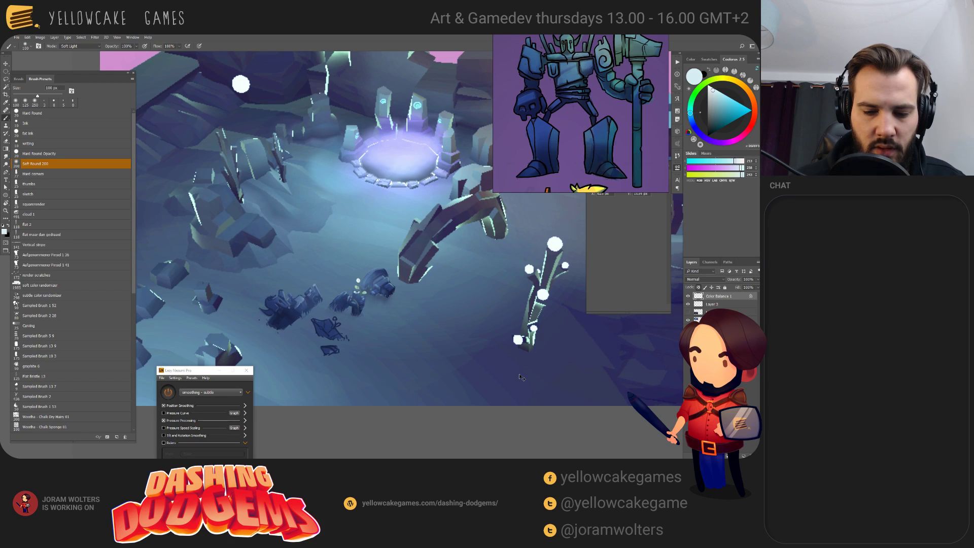
{"action": "mouse_move", "coordinate": [628, 41]}
{"action": "left_mouse_down"}
{"action": "mouse_move", "coordinate": [549, 45]}
{"action": "mouse_move", "coordinate": [624, 49]}
{"action": "left_mouse_up"}
{"action": "left_click_drag", "start_coordinate": [575, 128], "coordinate": [537, 121]}
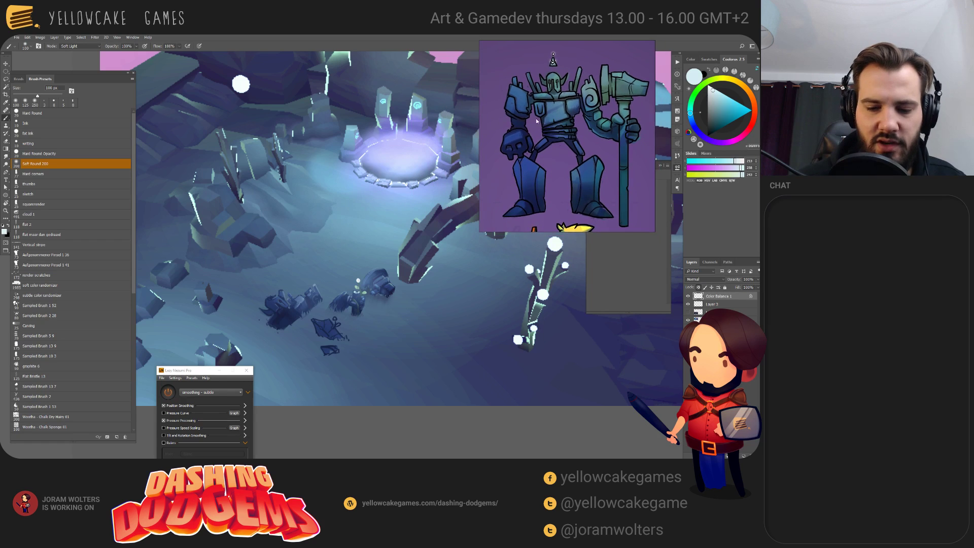
{"action": "left_click_drag", "start_coordinate": [371, 330], "coordinate": [432, 359]}
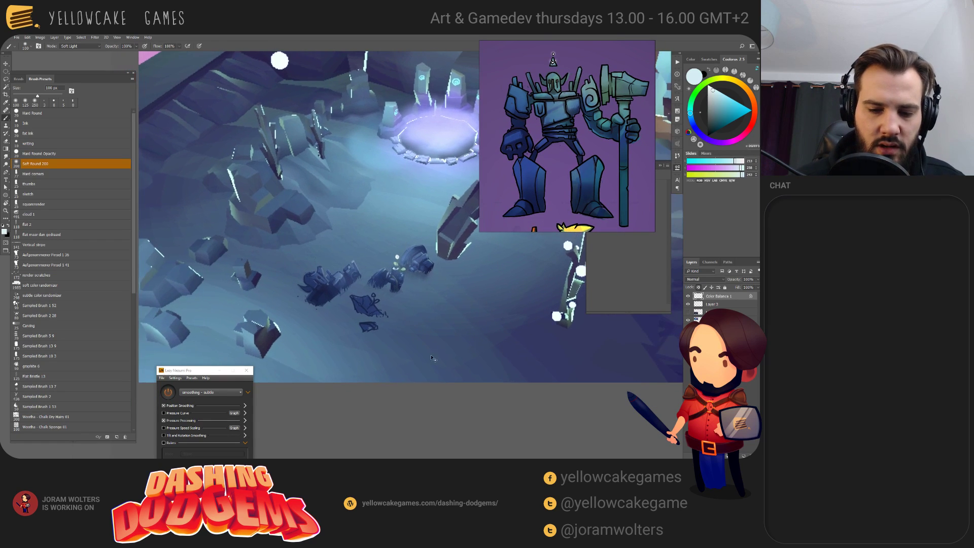
{"action": "scroll", "coordinate": [377, 319], "scroll_direction": "up", "scroll_amount": 3}
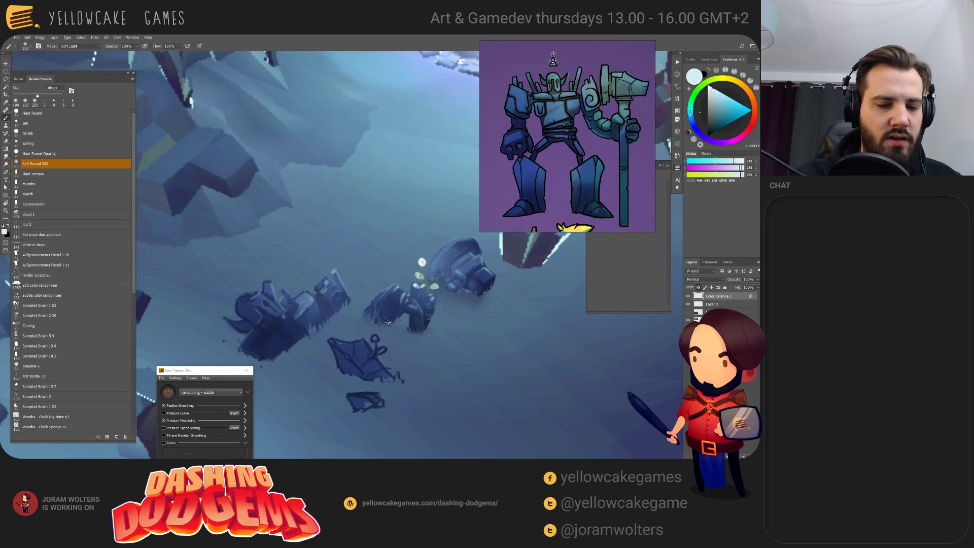
{"action": "scroll", "coordinate": [384, 318], "scroll_direction": "up", "scroll_amount": 2}
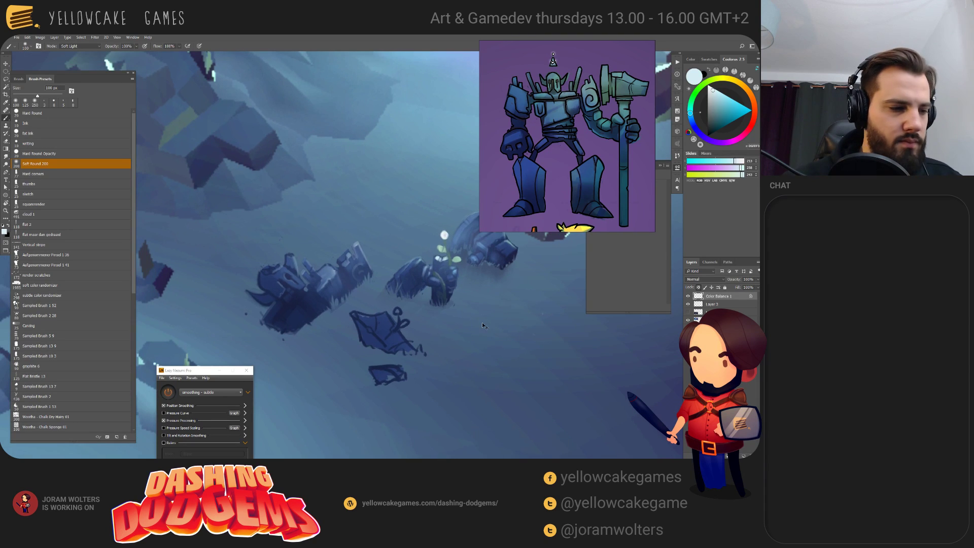
{"action": "left_click_drag", "start_coordinate": [438, 317], "coordinate": [471, 287]}
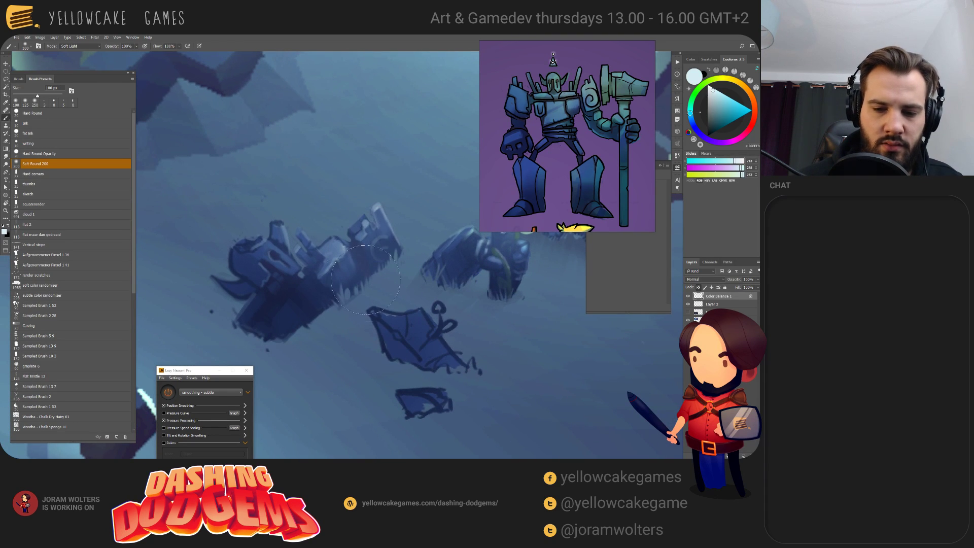
{"action": "key", "text": "e"}
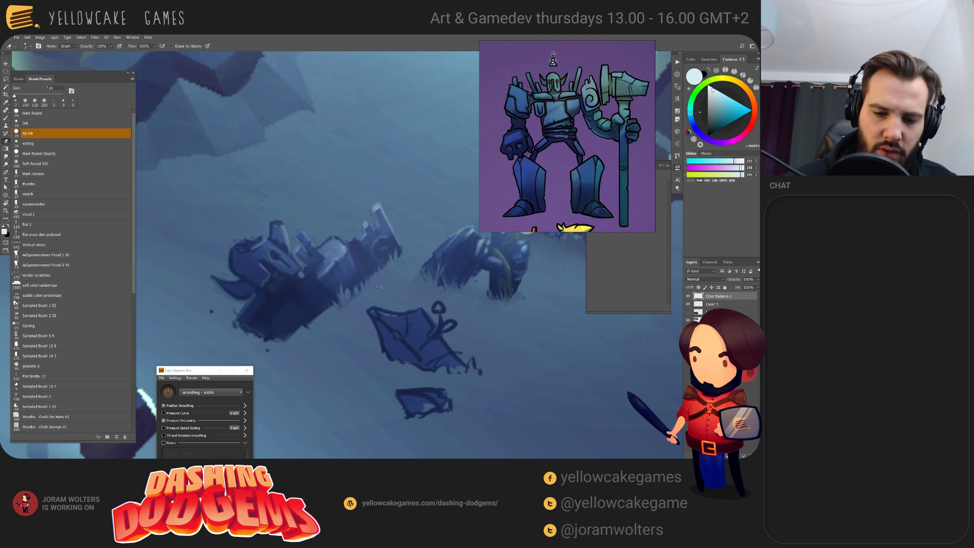
{"action": "left_click_drag", "start_coordinate": [381, 315], "coordinate": [376, 323]}
{"action": "left_click", "coordinate": [36, 163]}
{"action": "key", "text": "b"}
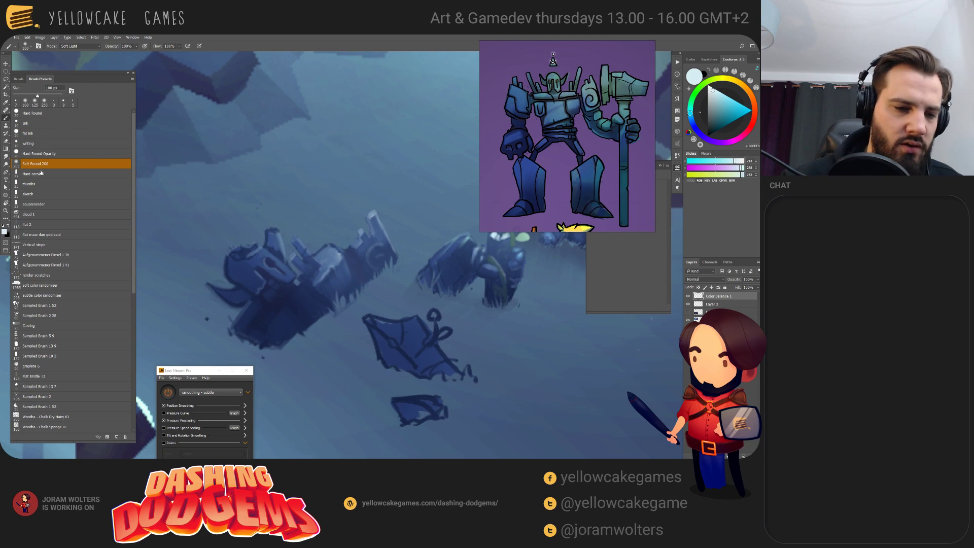
{"action": "left_click", "coordinate": [56, 204]}
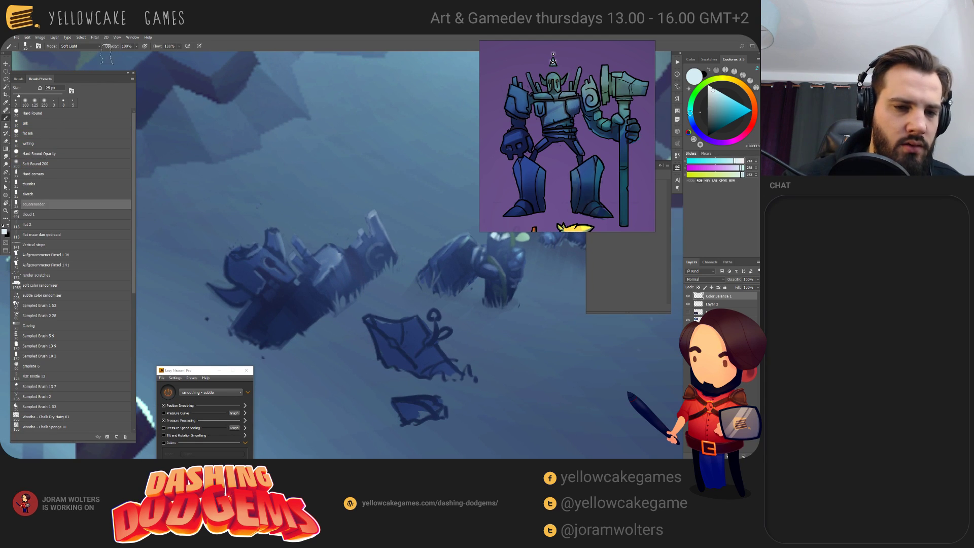
{"action": "left_click", "coordinate": [87, 44]}
{"action": "left_click", "coordinate": [71, 49]}
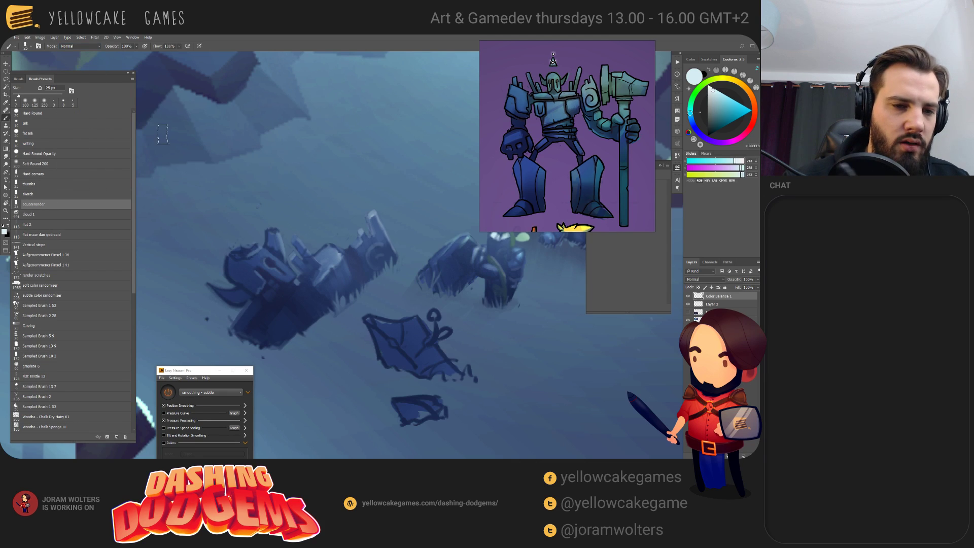
{"action": "left_click", "coordinate": [261, 306], "text": "alt"}
{"action": "key", "text": "bracketright"}
{"action": "key", "text": "bracketright"}
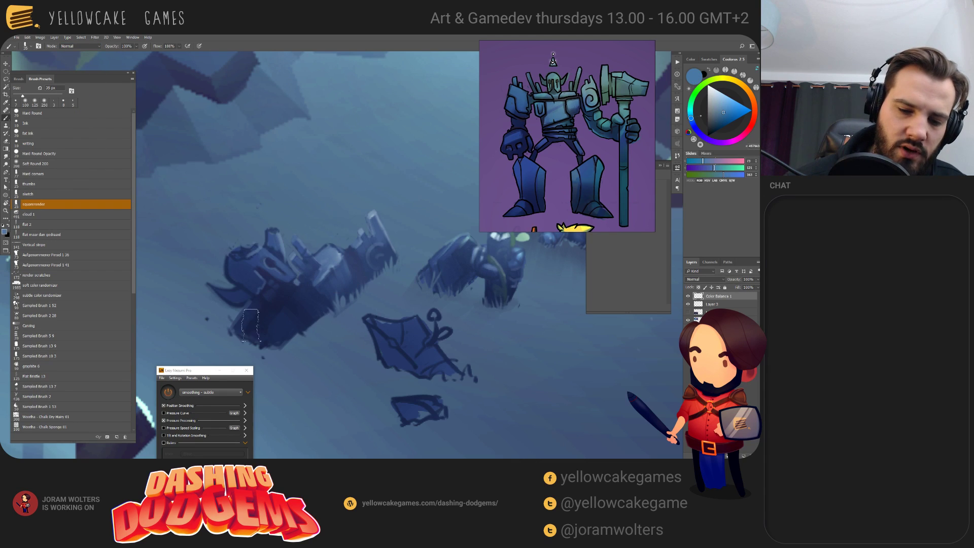
{"action": "left_click_drag", "start_coordinate": [246, 332], "coordinate": [384, 217]}
{"action": "key", "text": "ctrl+z"}
{"action": "left_click_drag", "start_coordinate": [242, 332], "coordinate": [356, 213]}
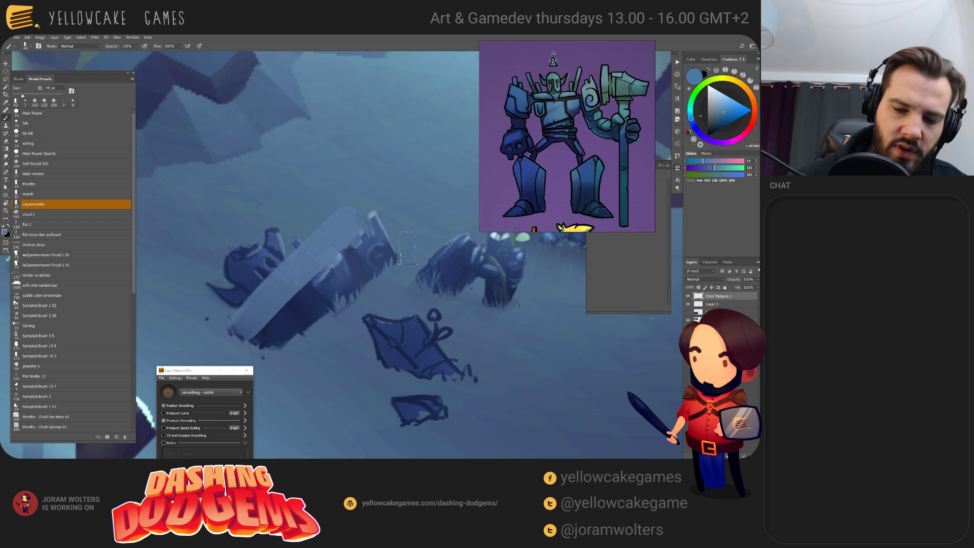
{"action": "left_click", "coordinate": [297, 316], "text": "alt"}
{"action": "left_click_drag", "start_coordinate": [263, 349], "coordinate": [395, 244]}
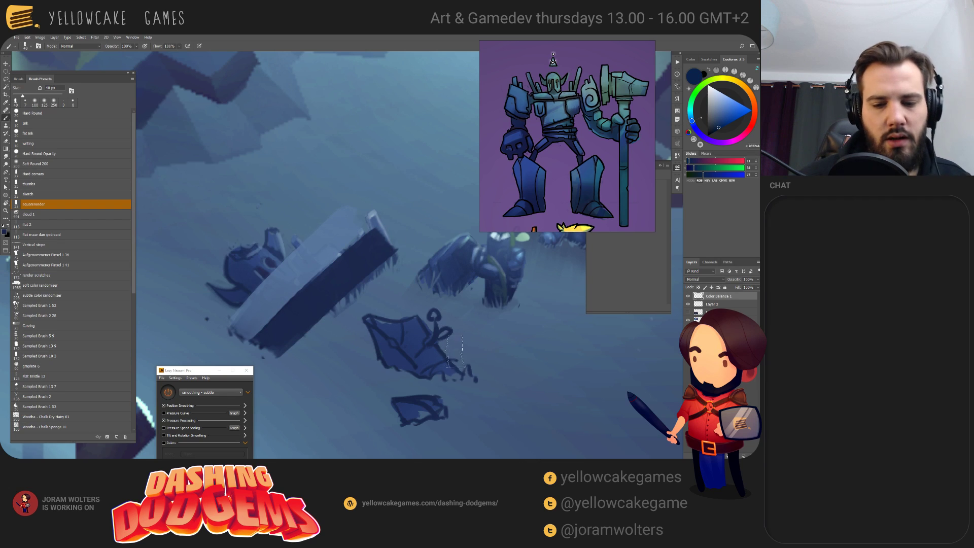
{"action": "key", "text": "ctrl+z"}
{"action": "key", "text": "ctrl+z"}
{"action": "left_click_drag", "start_coordinate": [424, 288], "coordinate": [416, 277]}
{"action": "left_click_drag", "start_coordinate": [430, 329], "coordinate": [270, 211]}
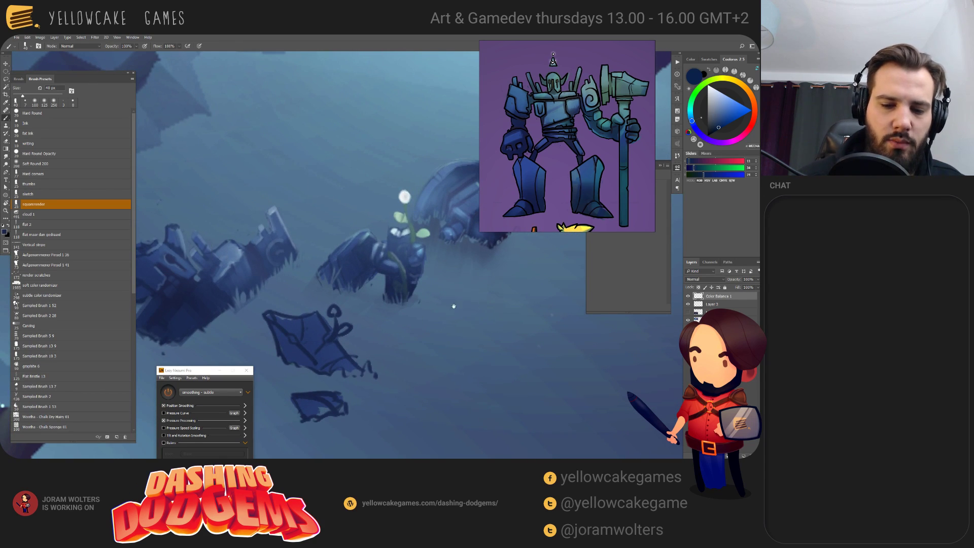
- Lighten spots on the wreck's block with the Eraser set to erase to history
{"action": "left_click_drag", "start_coordinate": [242, 297], "coordinate": [278, 307]}
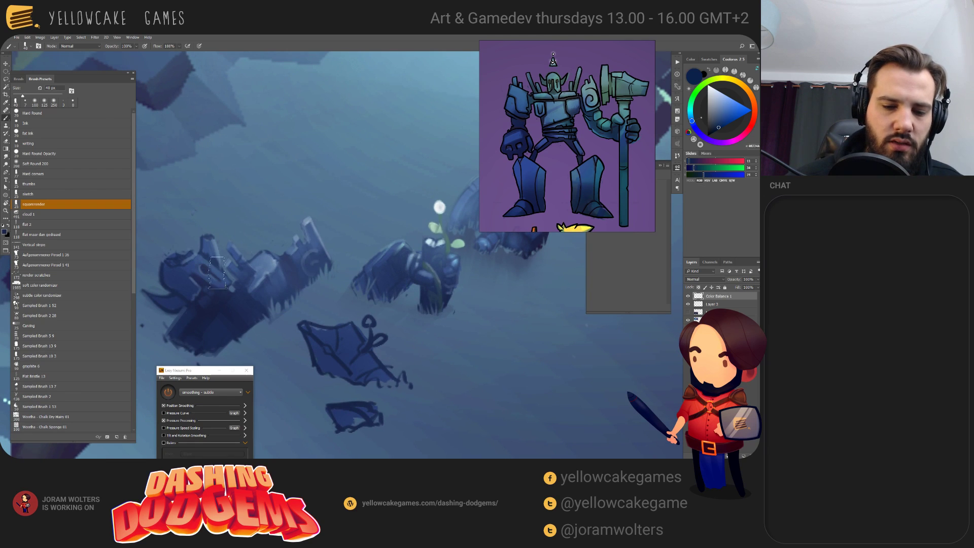
{"action": "left_click_drag", "start_coordinate": [352, 256], "coordinate": [360, 263]}
{"action": "key", "text": "e"}
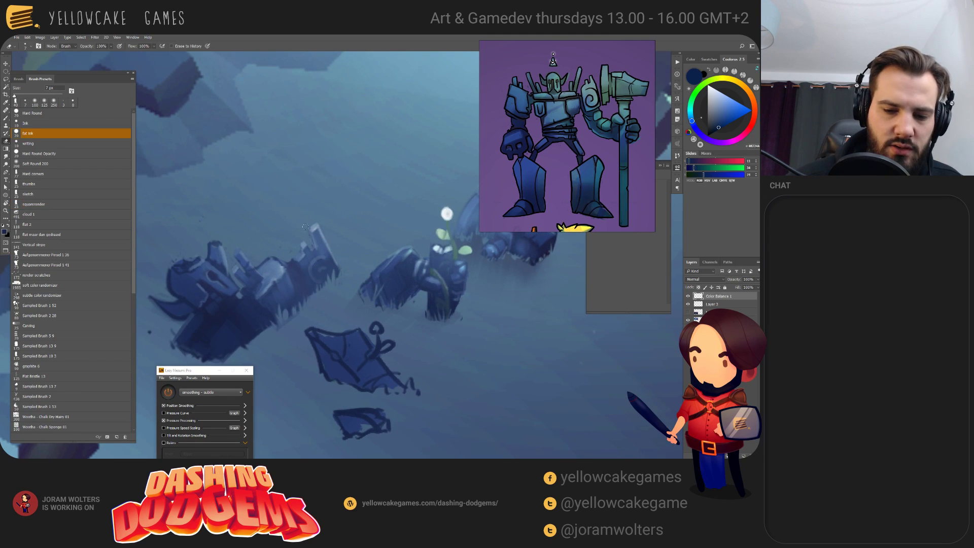
{"action": "left_click_drag", "start_coordinate": [282, 266], "coordinate": [310, 245]}
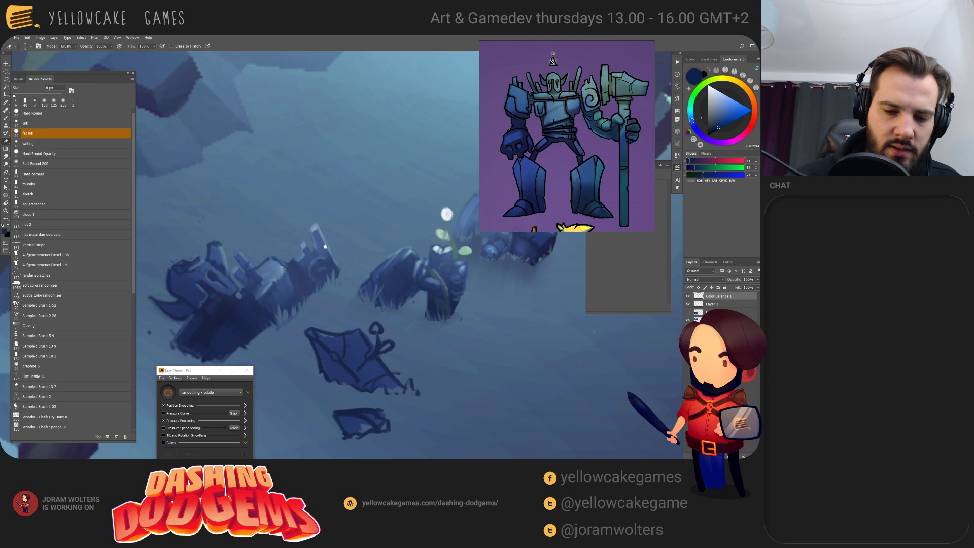
{"action": "left_click_drag", "start_coordinate": [271, 242], "coordinate": [273, 251]}
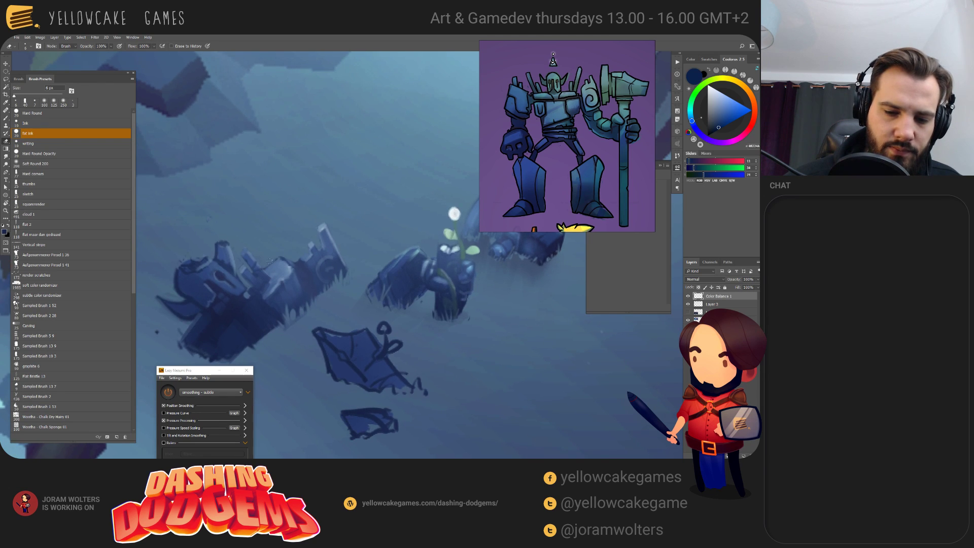
{"action": "left_click_drag", "start_coordinate": [270, 261], "coordinate": [292, 256]}
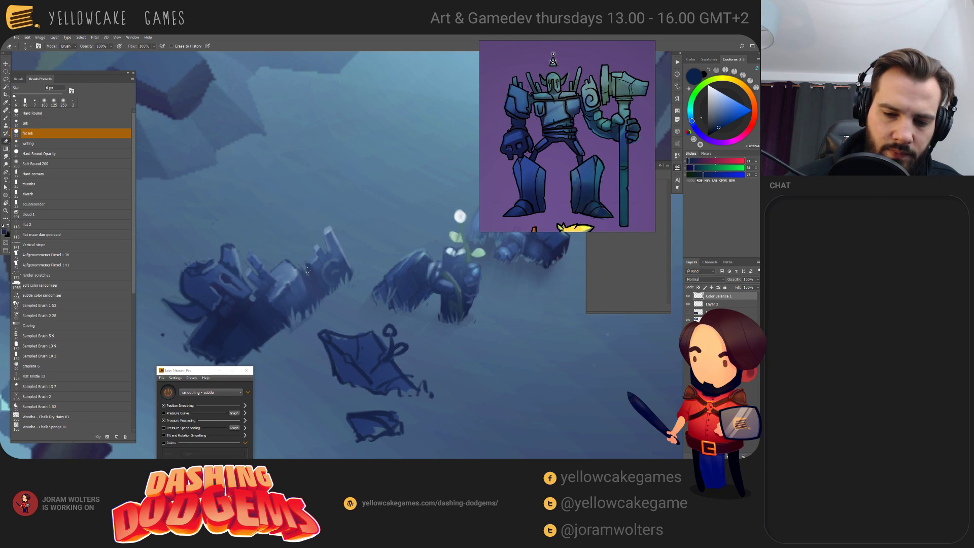
- Return to the brush, sample mid and lighter blues from the wreck, and adjust brush size
{"action": "key", "text": "b"}
{"action": "left_click", "coordinate": [313, 267], "text": "alt"}
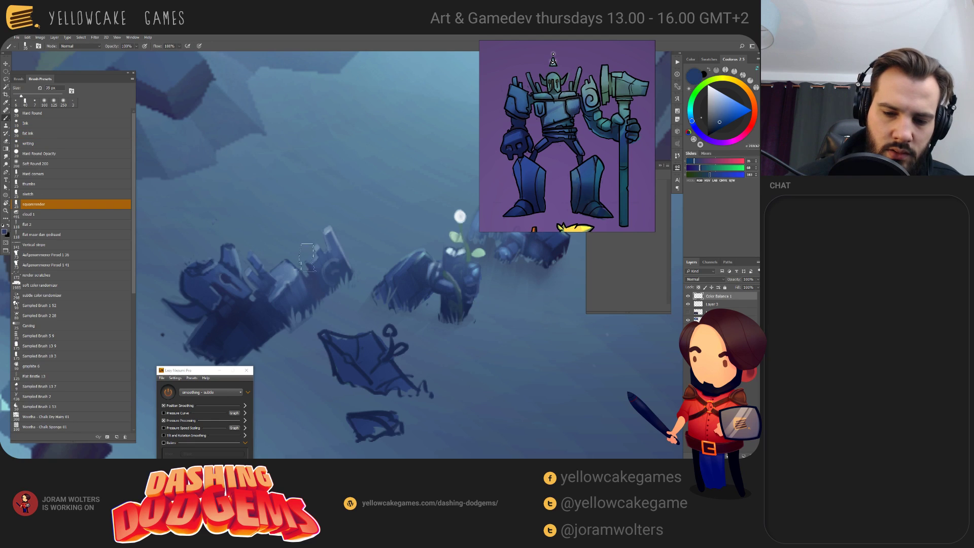
{"action": "left_click", "coordinate": [316, 257], "text": "alt"}
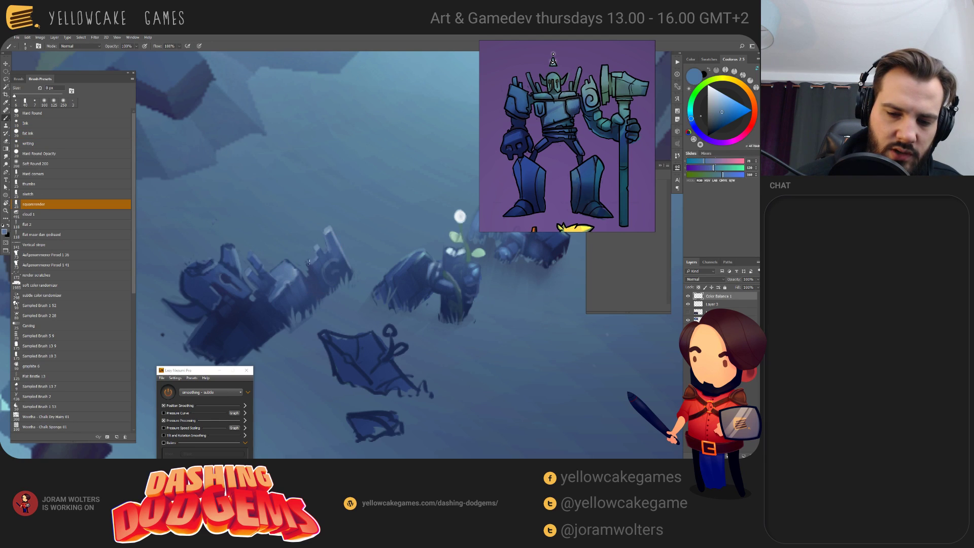
{"action": "key", "text": "bracketleft"}
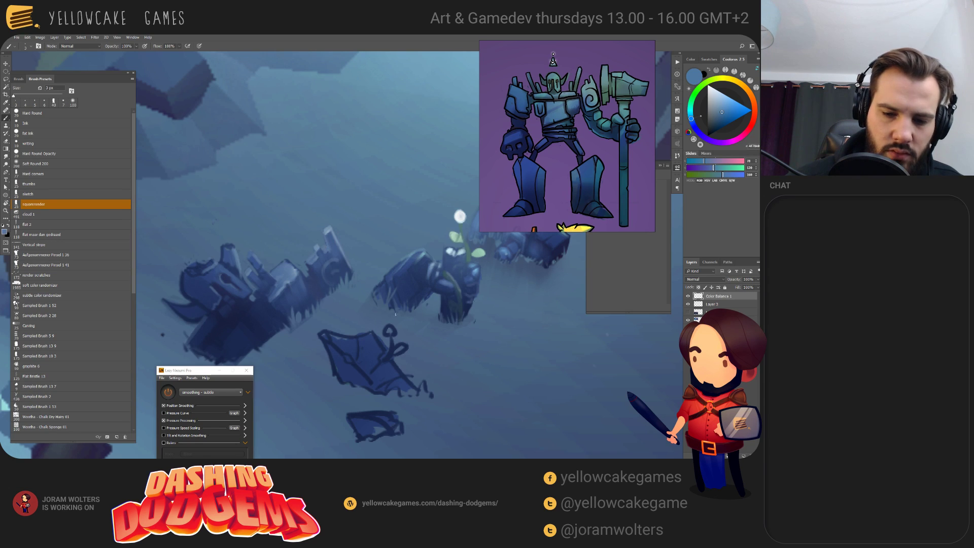
{"action": "left_click_drag", "start_coordinate": [463, 365], "coordinate": [465, 367]}
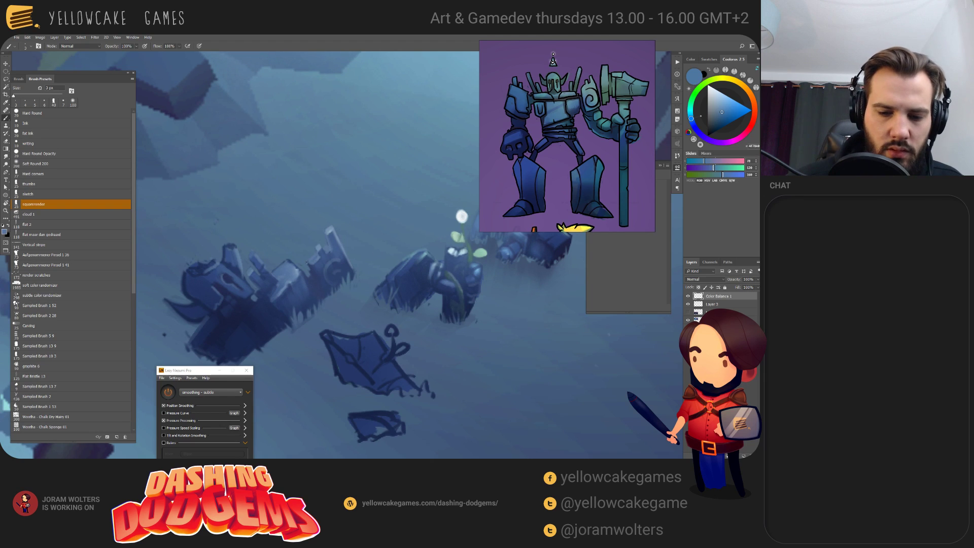
{"action": "key", "text": "bracketright"}
{"action": "key", "text": "bracketright"}
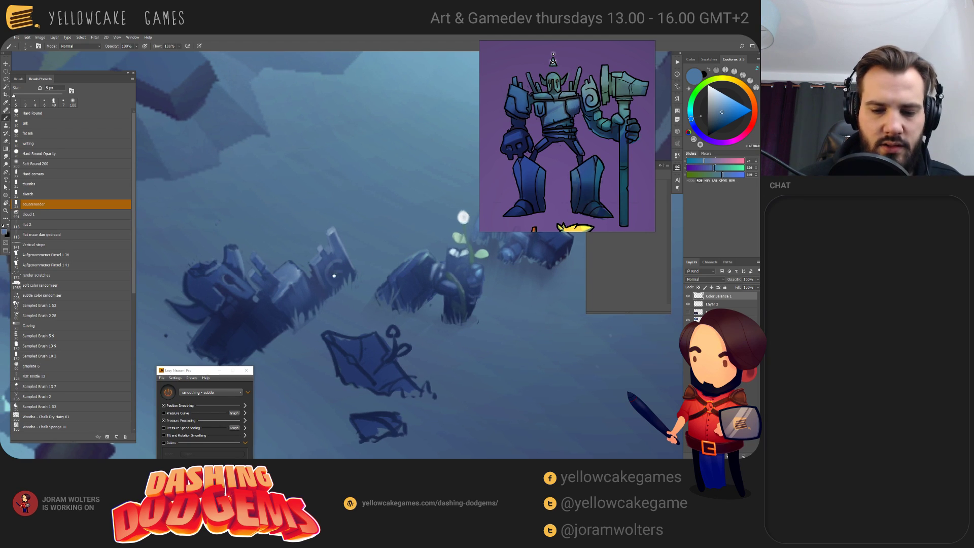
- Sample the rock's dark blue and lighter blues at a 2 px brush, then return to the history eraser
{"action": "left_click", "coordinate": [321, 291], "text": "alt"}
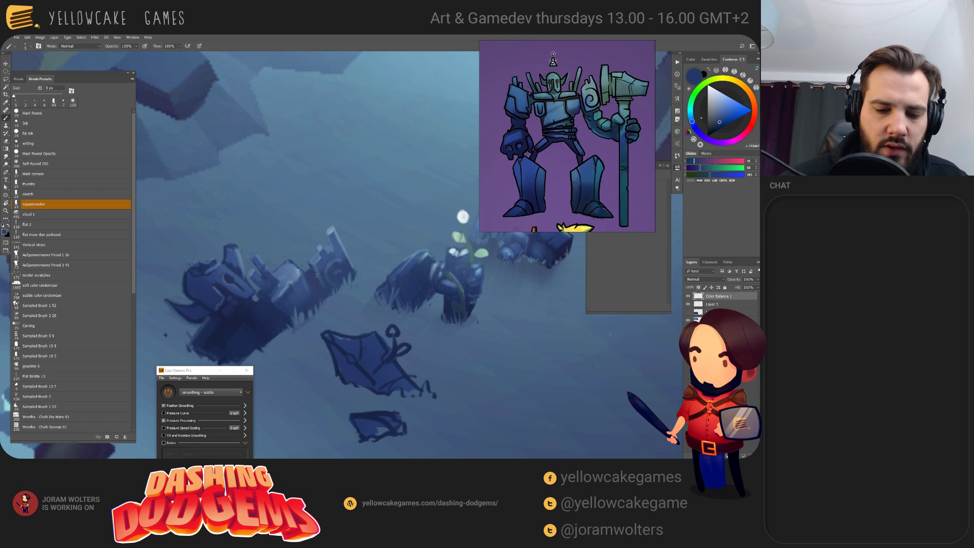
{"action": "left_click", "coordinate": [284, 290], "text": "alt"}
{"action": "key", "text": "bracketleft"}
{"action": "key", "text": "bracketleft"}
{"action": "key", "text": "bracketleft"}
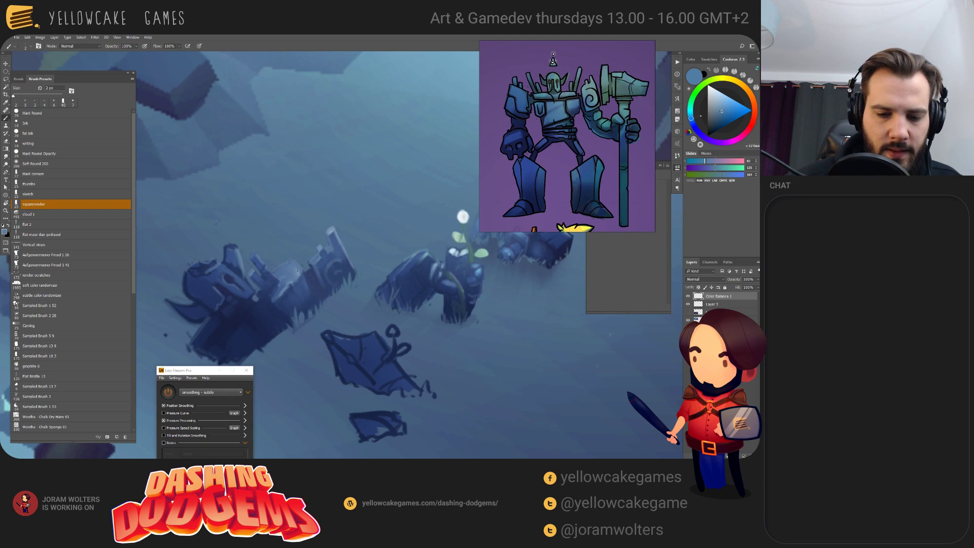
{"action": "left_click", "coordinate": [295, 270], "text": "alt"}
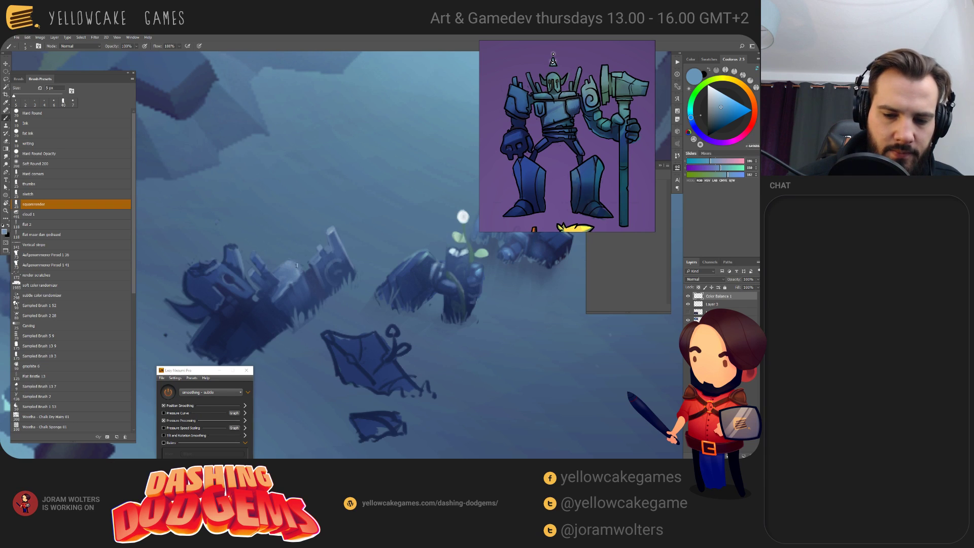
{"action": "key", "text": "e"}
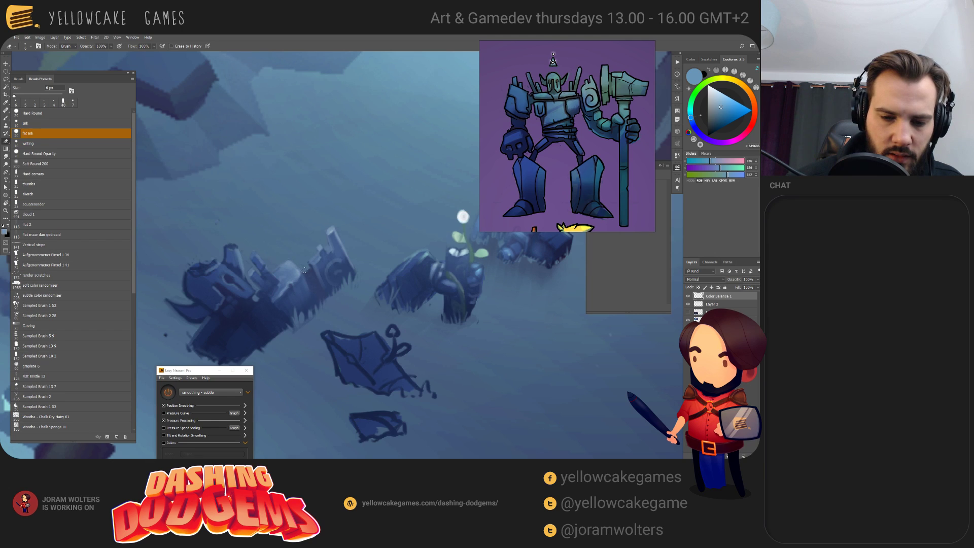
{"action": "left_click_drag", "start_coordinate": [484, 396], "coordinate": [500, 400]}
{"action": "left_click_drag", "start_coordinate": [448, 313], "coordinate": [428, 320]}
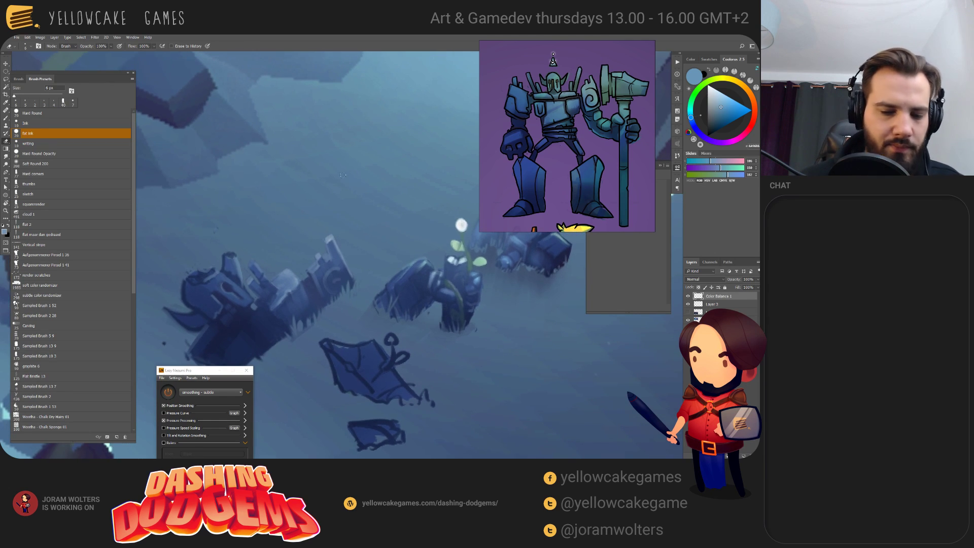
- Lasso the wreck's raised end and distort it, stretching the top up and the bottom down-left
{"action": "key", "text": "l"}
{"action": "mouse_move", "coordinate": [353, 258]}
{"action": "left_mouse_down"}
{"action": "mouse_move", "coordinate": [305, 257]}
{"action": "mouse_move", "coordinate": [308, 280]}
{"action": "mouse_move", "coordinate": [355, 308]}
{"action": "mouse_move", "coordinate": [370, 273]}
{"action": "left_mouse_up"}
{"action": "key", "text": "ctrl+t"}
{"action": "right_click", "coordinate": [336, 246]}
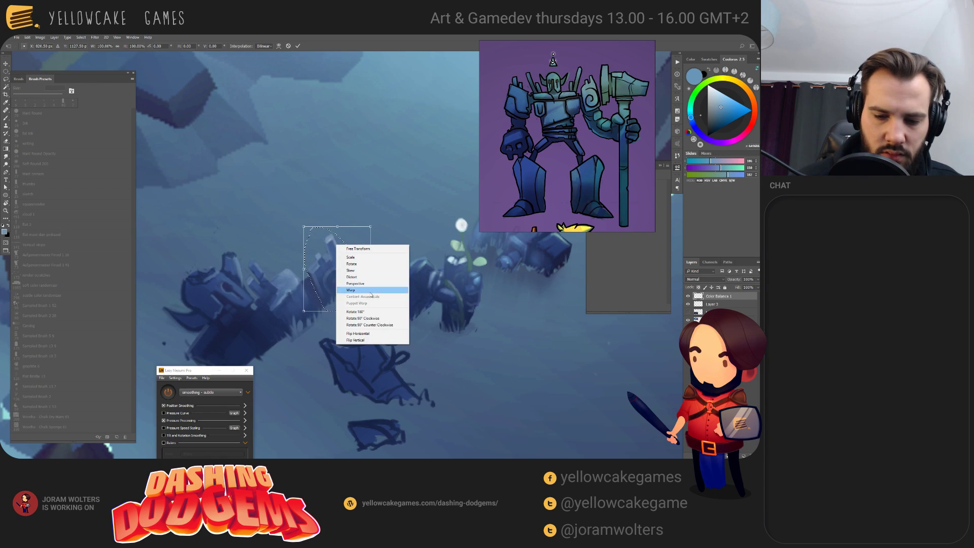
{"action": "left_click", "coordinate": [363, 277]}
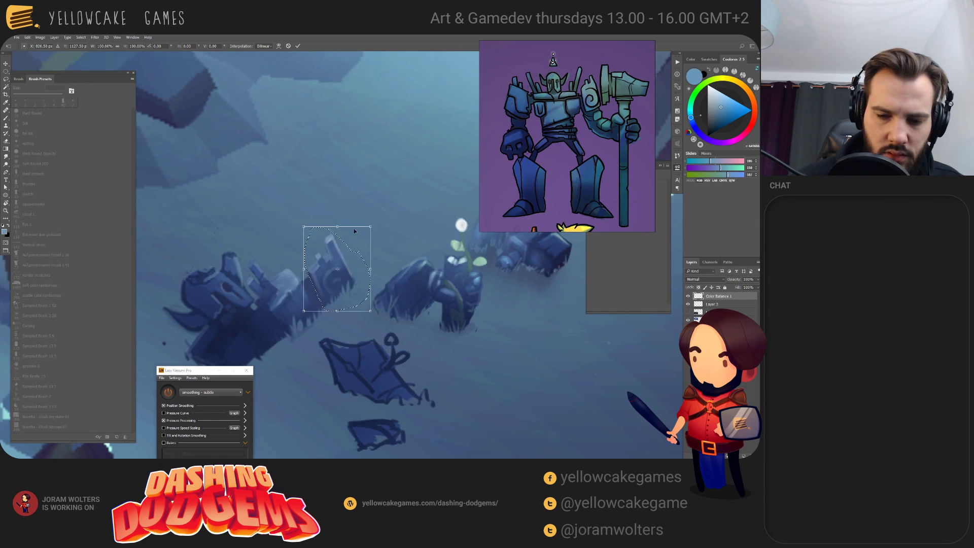
{"action": "left_click_drag", "start_coordinate": [337, 226], "coordinate": [350, 215]}
{"action": "left_click_drag", "start_coordinate": [336, 312], "coordinate": [333, 315]}
{"action": "key", "text": "Return"}
{"action": "key", "text": "ctrl+d"}
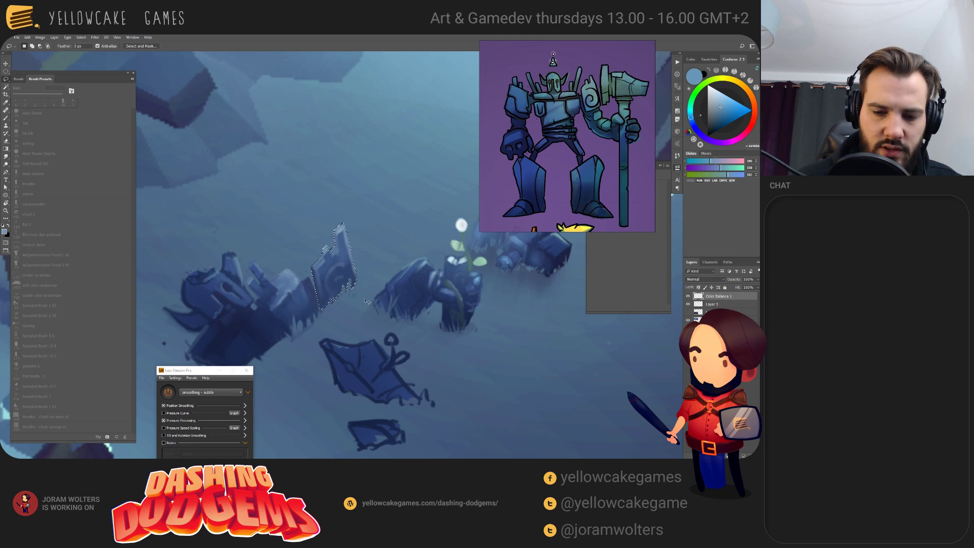
- Paint a short dark blue stroke on the rock, then undo it
{"action": "key", "text": "b"}
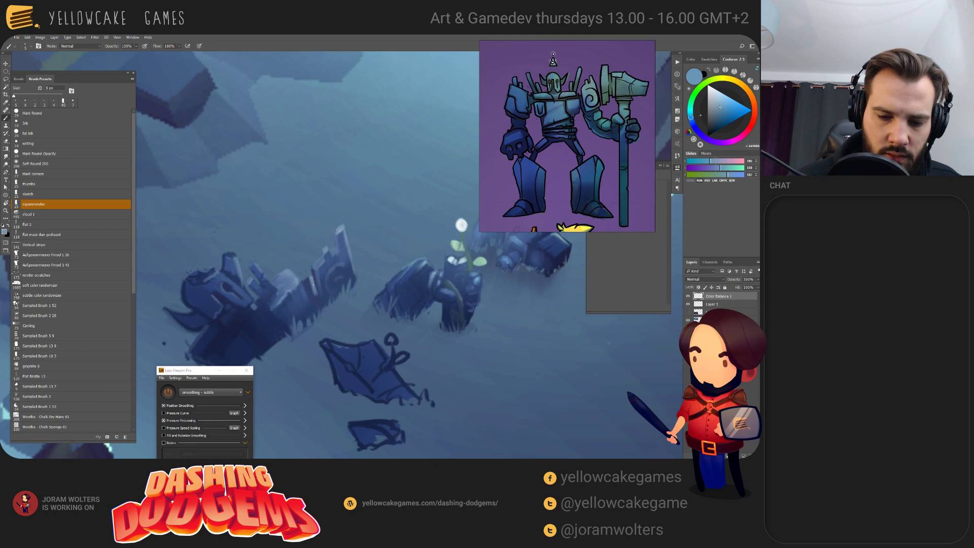
{"action": "left_click", "coordinate": [311, 277], "text": "alt"}
{"action": "left_click_drag", "start_coordinate": [310, 277], "coordinate": [315, 294]}
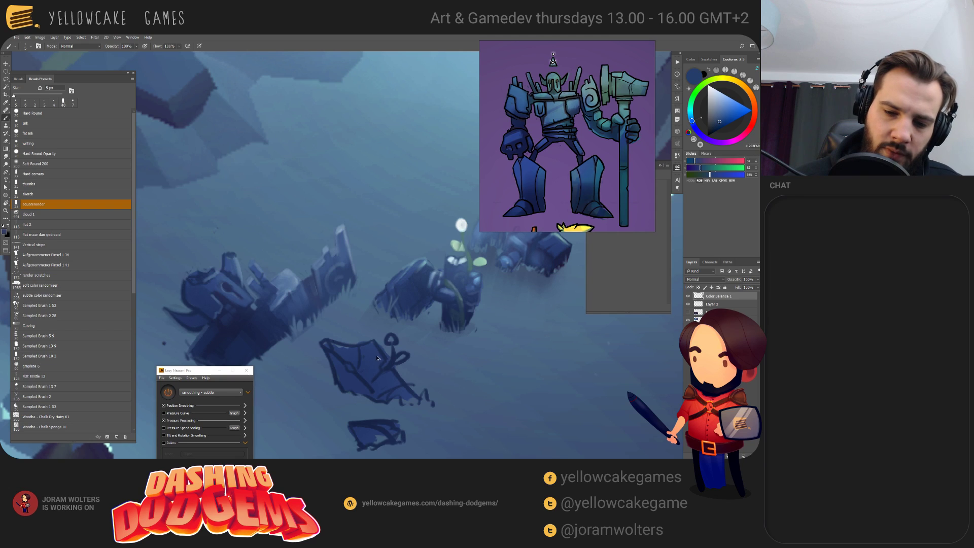
{"action": "key", "text": "ctrl+z"}
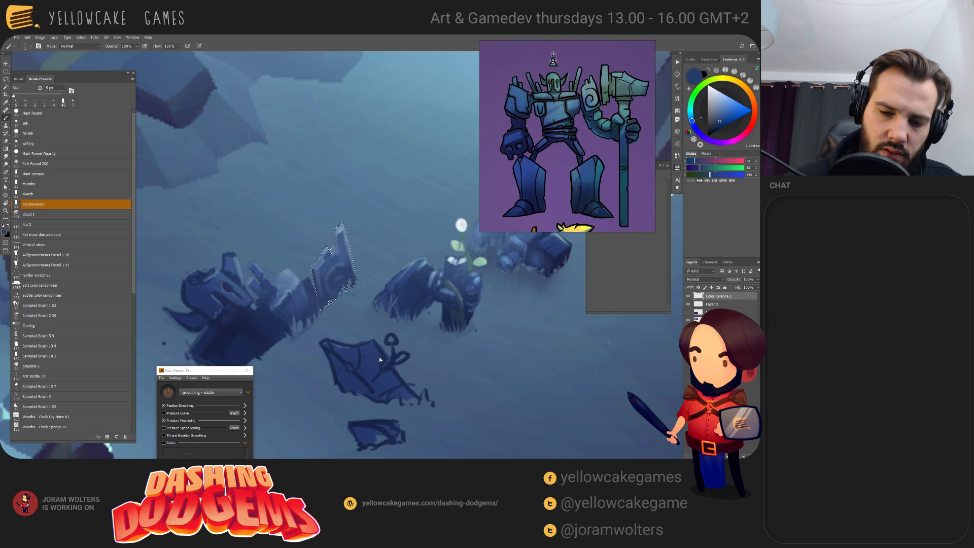
- Reselect the broken plate piece and rotate it about 20 degrees, applying the transform
{"action": "key", "text": "ctrl+shift+d"}
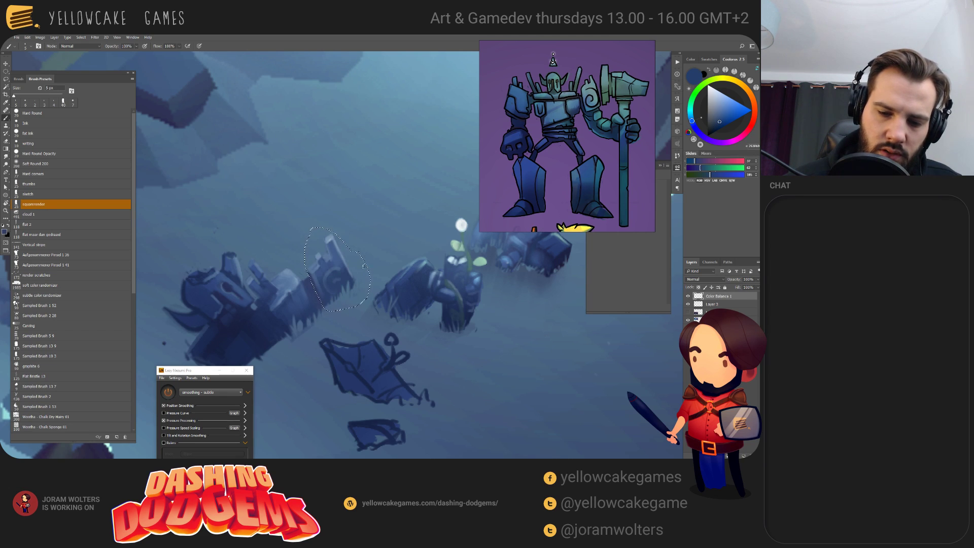
{"action": "key", "text": "ctrl+t"}
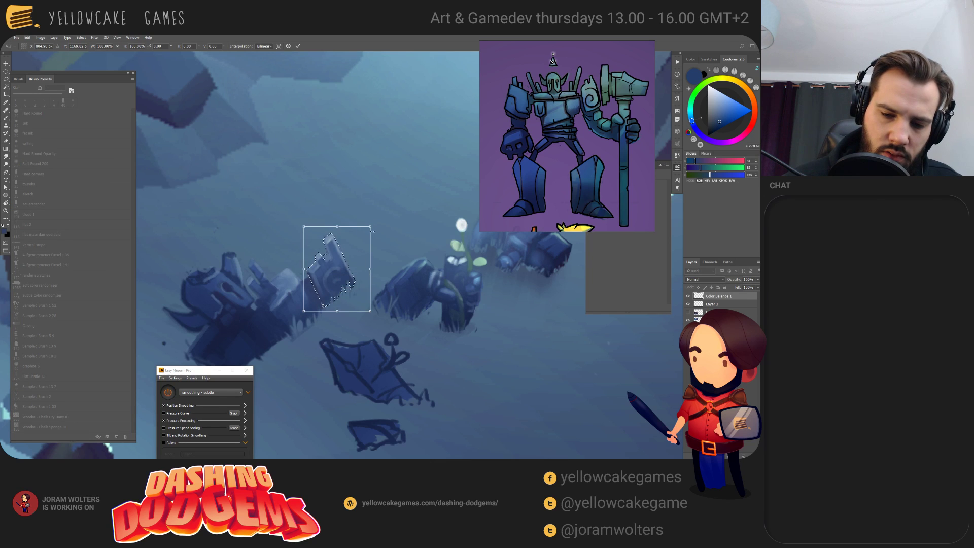
{"action": "left_click_drag", "start_coordinate": [388, 226], "coordinate": [392, 234]}
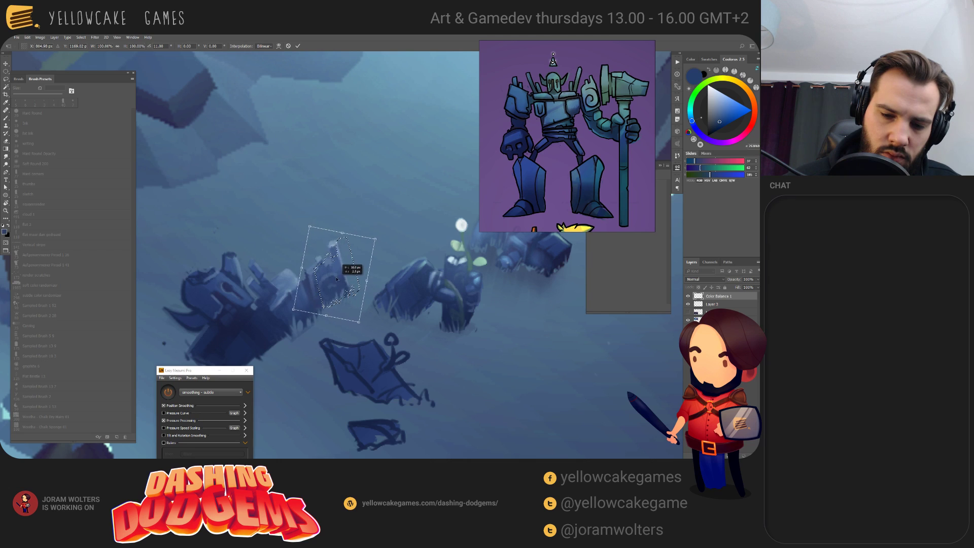
{"action": "left_click_drag", "start_coordinate": [336, 279], "coordinate": [337, 278]}
{"action": "mouse_move", "coordinate": [380, 237]}
{"action": "left_mouse_down"}
{"action": "mouse_move", "coordinate": [385, 230]}
{"action": "mouse_move", "coordinate": [389, 239]}
{"action": "left_mouse_up"}
{"action": "left_click_drag", "start_coordinate": [340, 278], "coordinate": [341, 279]}
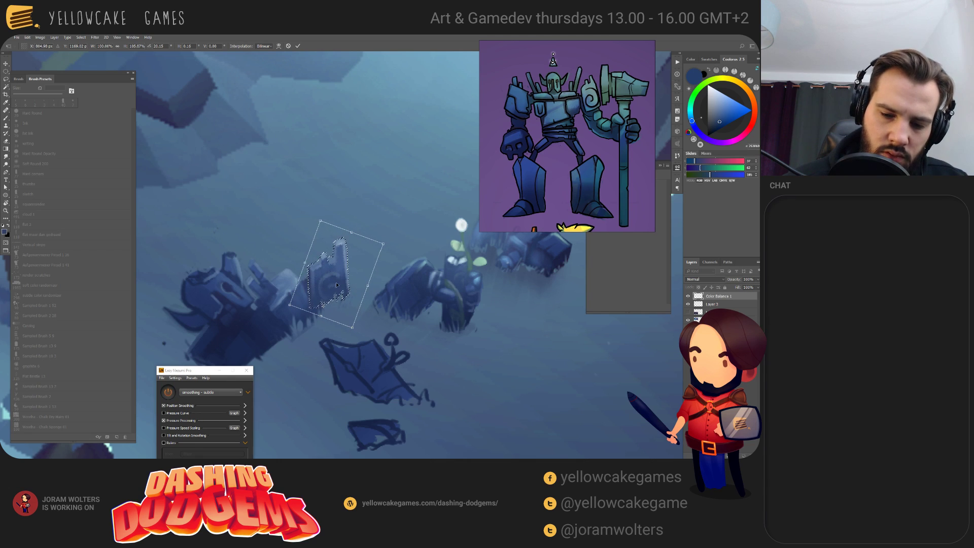
{"action": "key", "text": "b"}
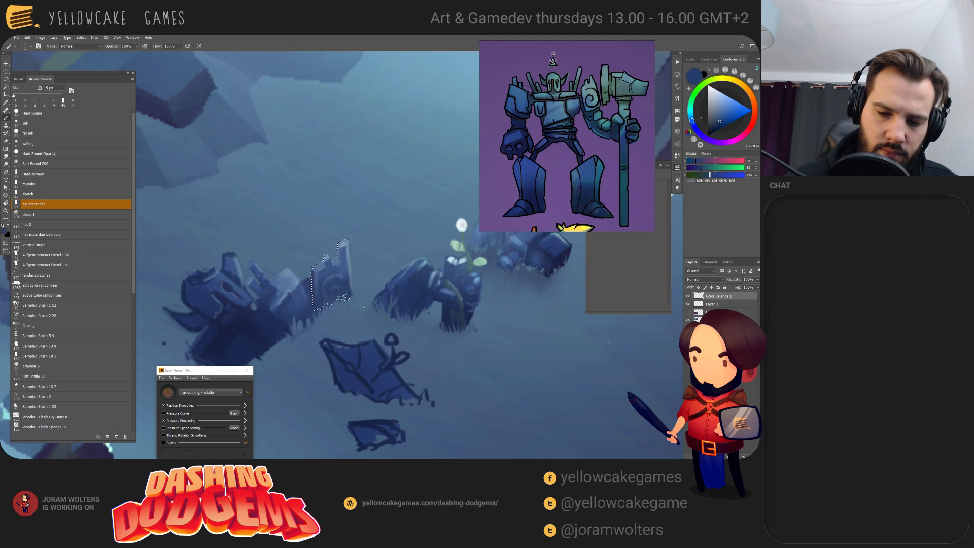
{"action": "left_click_drag", "start_coordinate": [428, 263], "coordinate": [409, 254]}
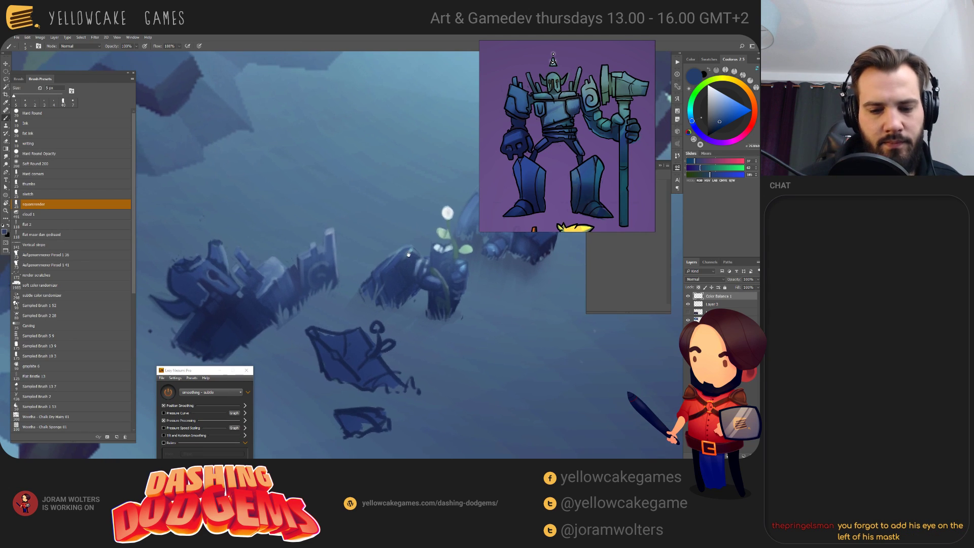
- Sample mid, dark and lighter blues from the ruin and shrink the brush to 3 px
{"action": "left_click", "coordinate": [294, 282], "text": "alt"}
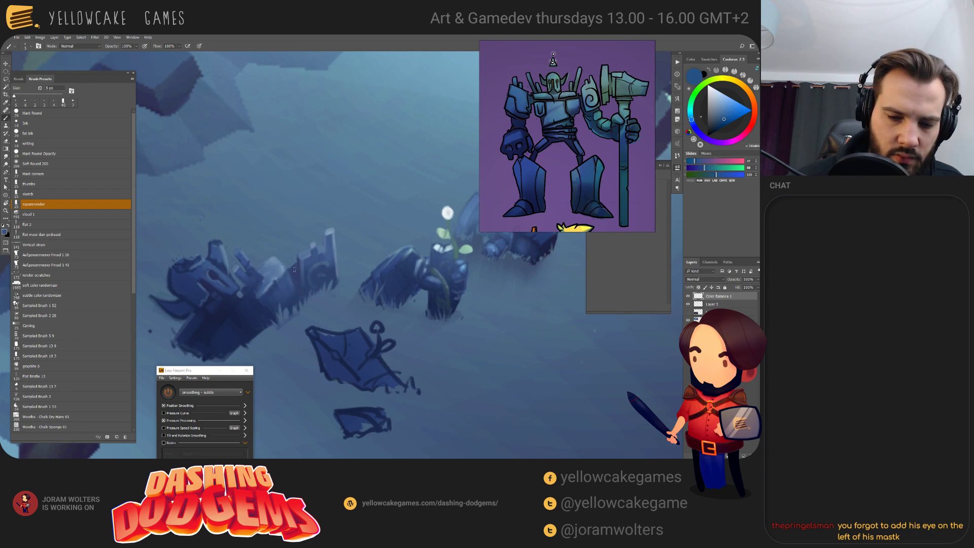
{"action": "key", "text": "bracketleft"}
{"action": "key", "text": "bracketleft"}
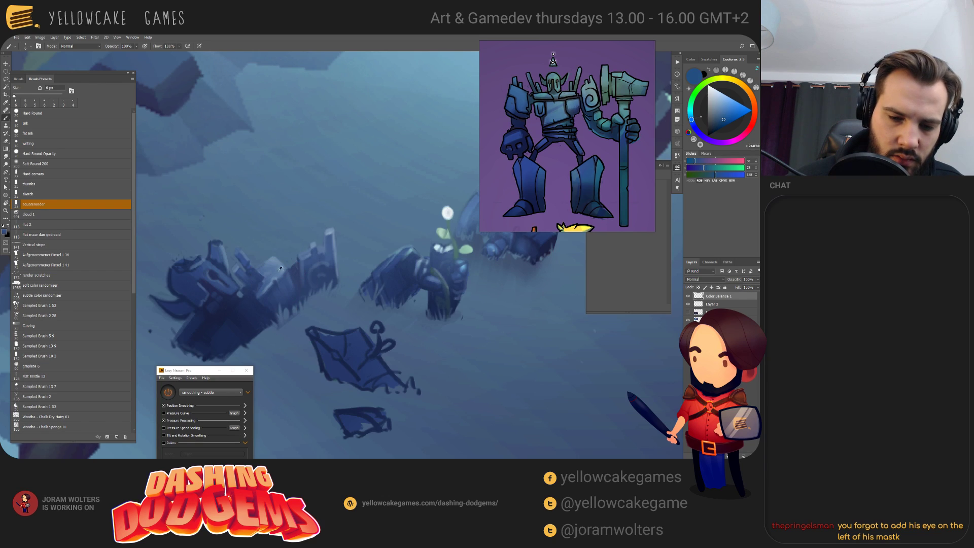
{"action": "left_click", "coordinate": [254, 286], "text": "alt"}
{"action": "left_click", "coordinate": [297, 284], "text": "alt"}
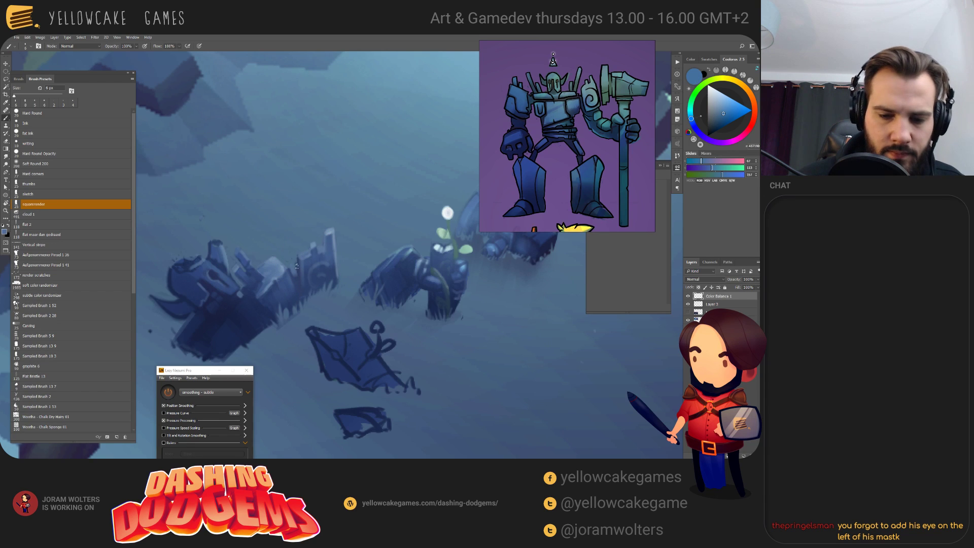
{"action": "left_click", "coordinate": [297, 272], "text": "alt"}
{"action": "key", "text": "bracketleft"}
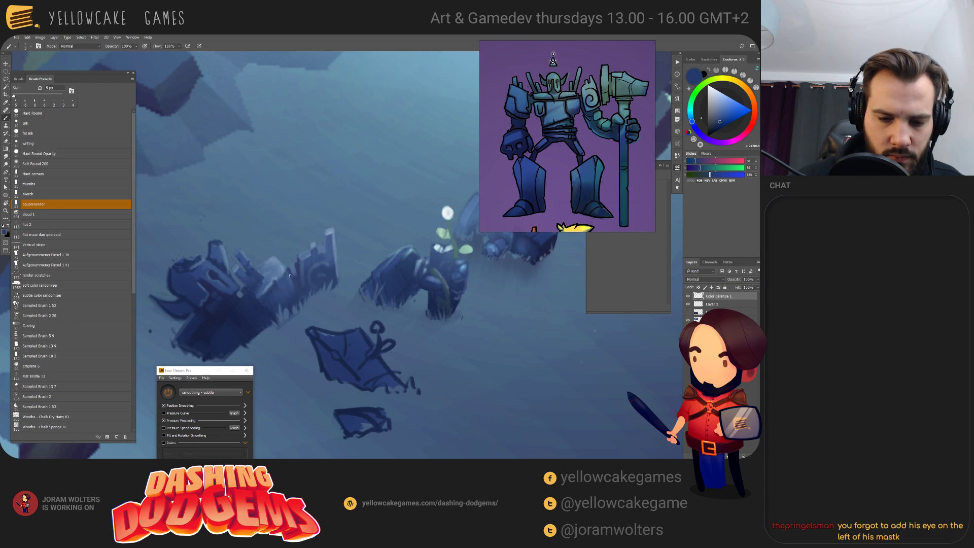
{"action": "key", "text": "bracketleft"}
{"action": "key", "text": "bracketleft"}
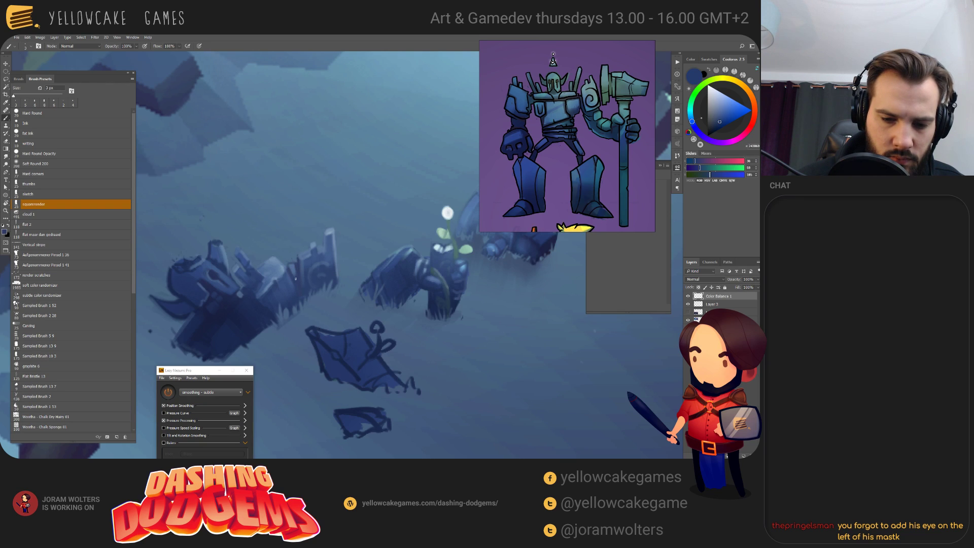
- Zoom and rotate the view on the wreck, sampling navy, teal and deep shadow blues
{"action": "left_click_drag", "start_coordinate": [448, 305], "coordinate": [466, 359]}
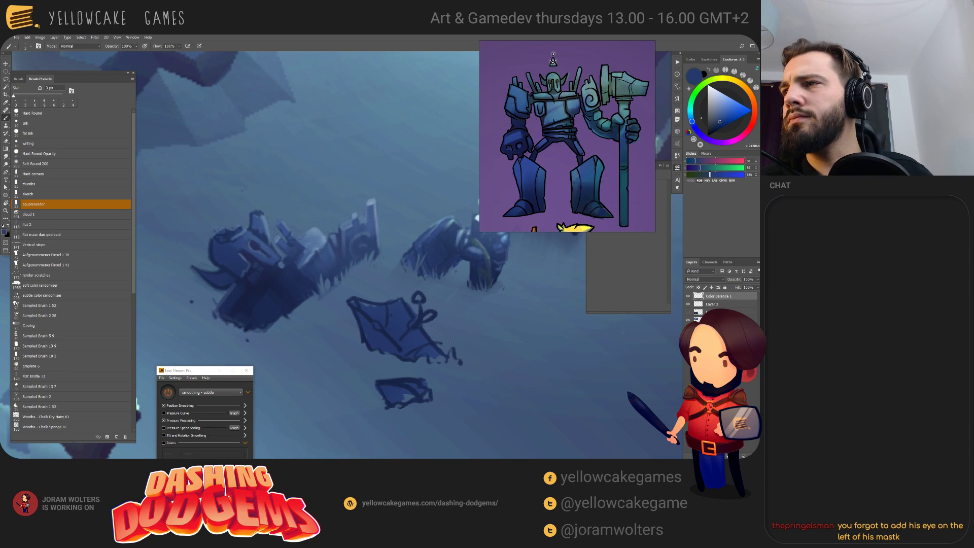
{"action": "mouse_move", "coordinate": [383, 313]}
{"action": "left_mouse_down"}
{"action": "mouse_move", "coordinate": [417, 322]}
{"action": "mouse_move", "coordinate": [406, 323]}
{"action": "mouse_move", "coordinate": [410, 334]}
{"action": "left_mouse_up"}
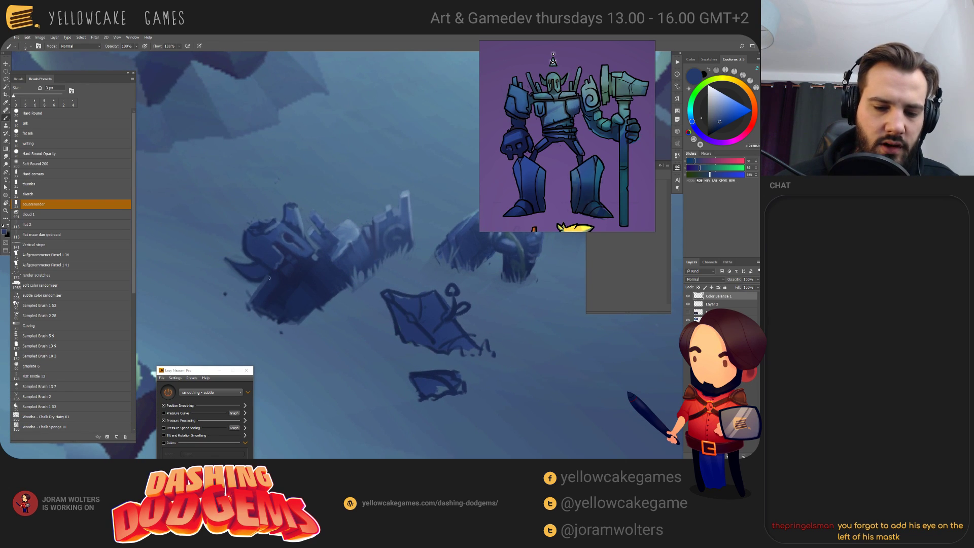
{"action": "left_click_drag", "start_coordinate": [358, 320], "coordinate": [378, 279]}
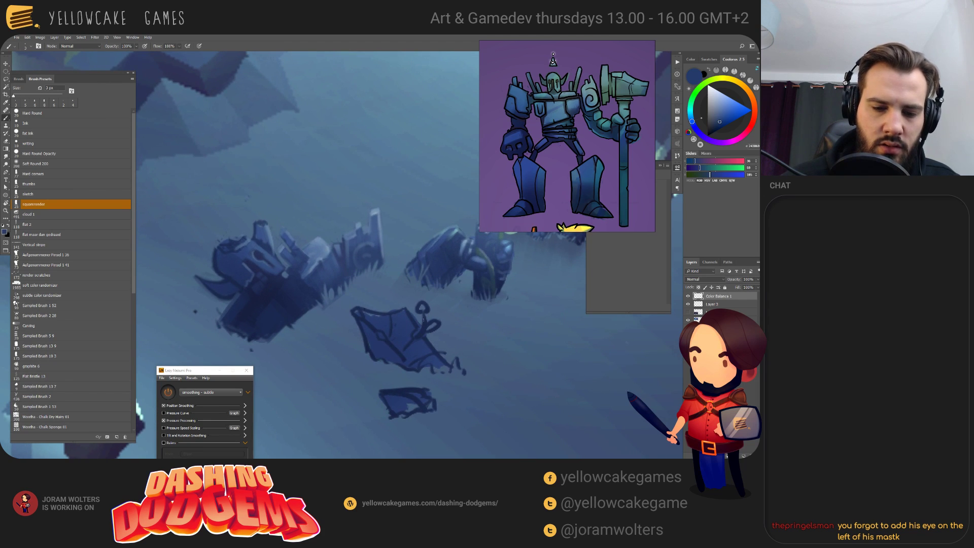
{"action": "mouse_move", "coordinate": [449, 323]}
{"action": "left_mouse_down"}
{"action": "mouse_move", "coordinate": [429, 327]}
{"action": "mouse_move", "coordinate": [446, 329]}
{"action": "mouse_move", "coordinate": [426, 318]}
{"action": "left_mouse_up"}
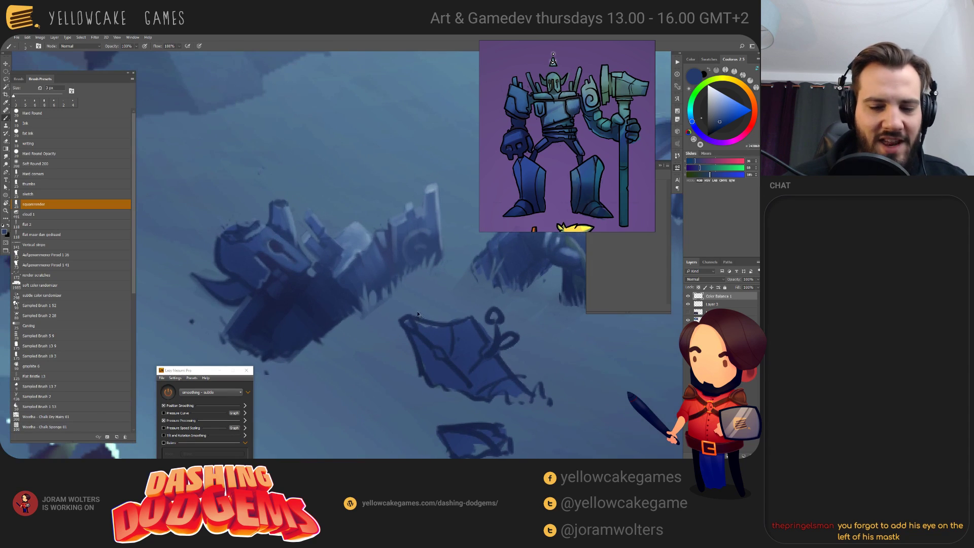
{"action": "scroll", "coordinate": [323, 279], "scroll_direction": "up", "scroll_amount": 2}
{"action": "left_click", "coordinate": [320, 282], "text": "alt"}
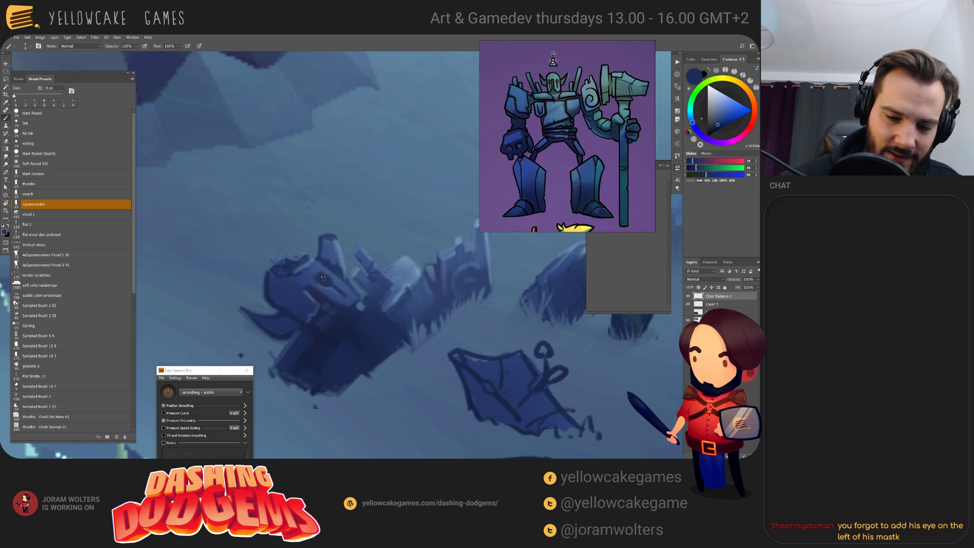
{"action": "left_click", "coordinate": [354, 276], "text": "alt"}
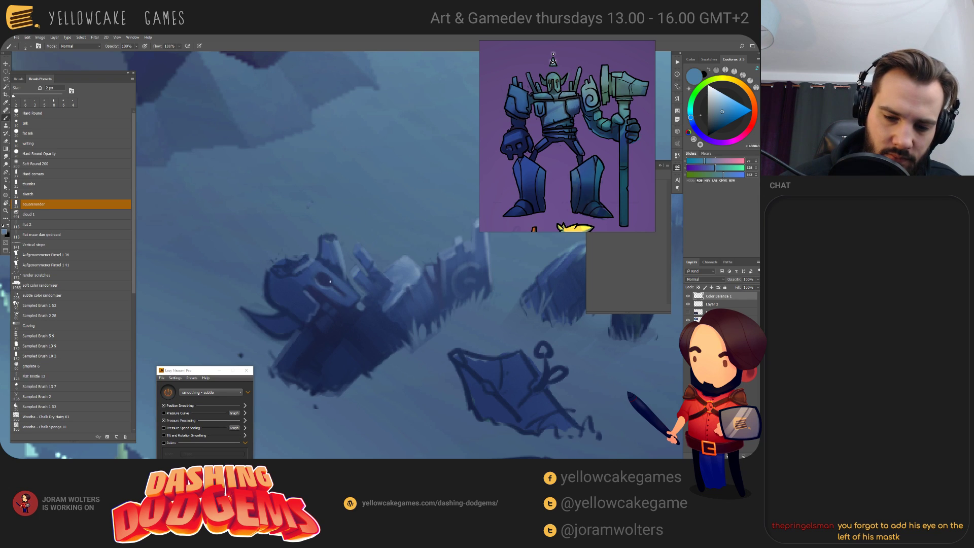
{"action": "left_click", "coordinate": [322, 274], "text": "alt"}
{"action": "left_click", "coordinate": [322, 276], "text": "alt"}
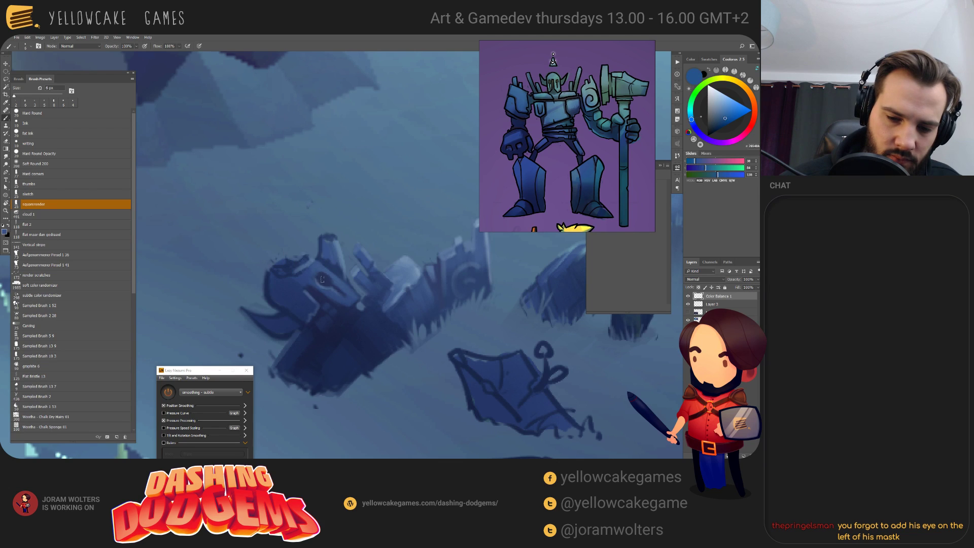
{"action": "left_click", "coordinate": [321, 275], "text": "alt"}
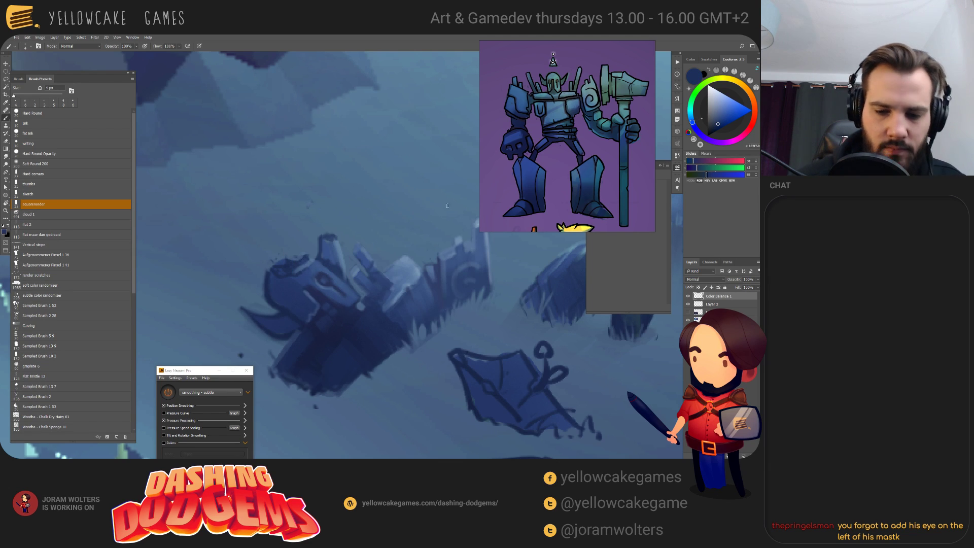
- Frame the wreck and touch it up, alternating eraser and brush with darker and lighter sampled blues
{"action": "left_click_drag", "start_coordinate": [447, 205], "coordinate": [320, 230]}
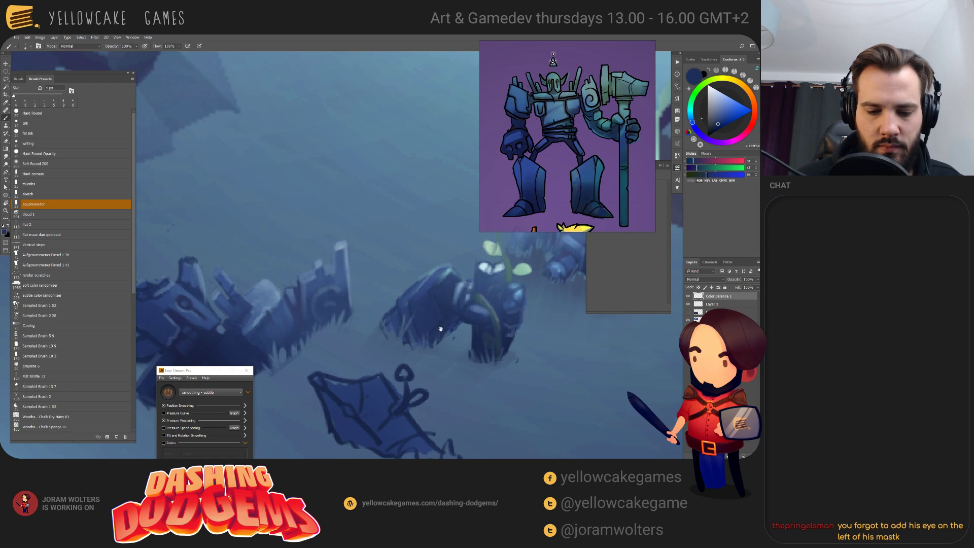
{"action": "left_click_drag", "start_coordinate": [440, 329], "coordinate": [516, 309]}
{"action": "left_click_drag", "start_coordinate": [421, 343], "coordinate": [453, 361]}
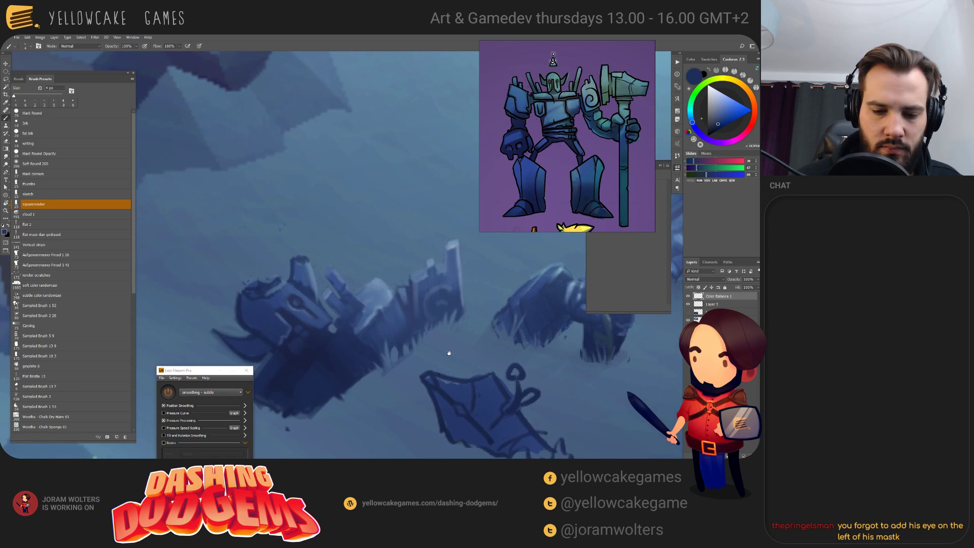
{"action": "left_click", "coordinate": [256, 298], "text": "alt"}
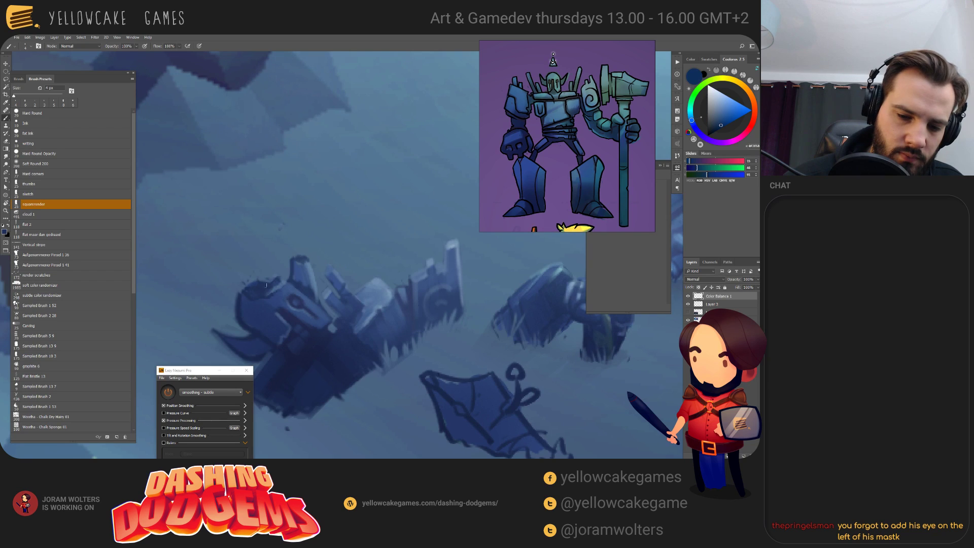
{"action": "key", "text": "e"}
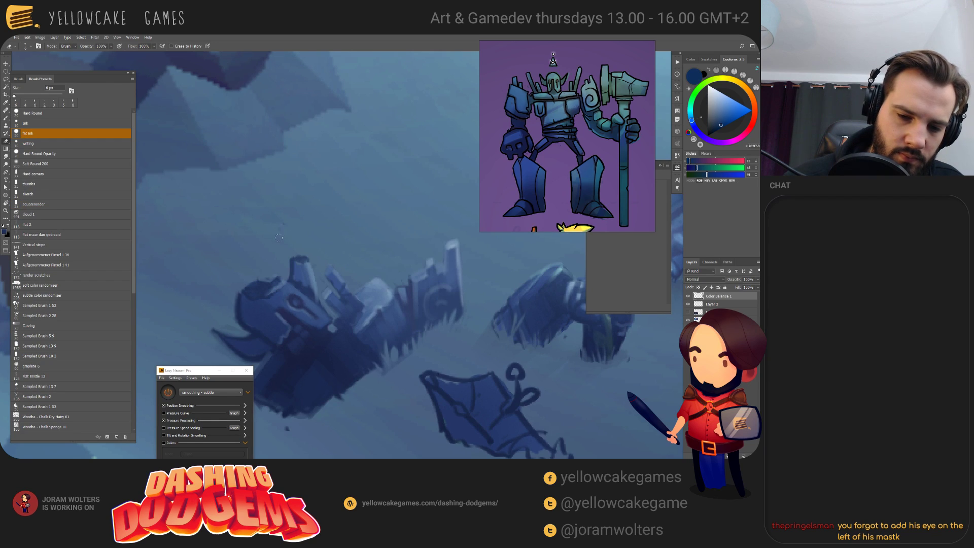
{"action": "key", "text": "b"}
{"action": "left_click", "coordinate": [256, 275], "text": "alt"}
{"action": "key", "text": "e"}
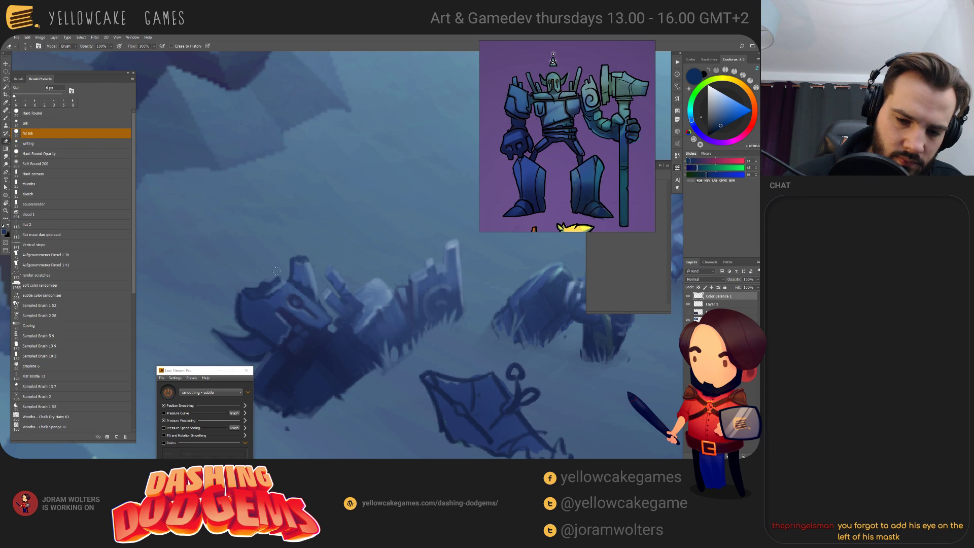
{"action": "key", "text": "b"}
{"action": "left_click", "coordinate": [279, 279], "text": "alt"}
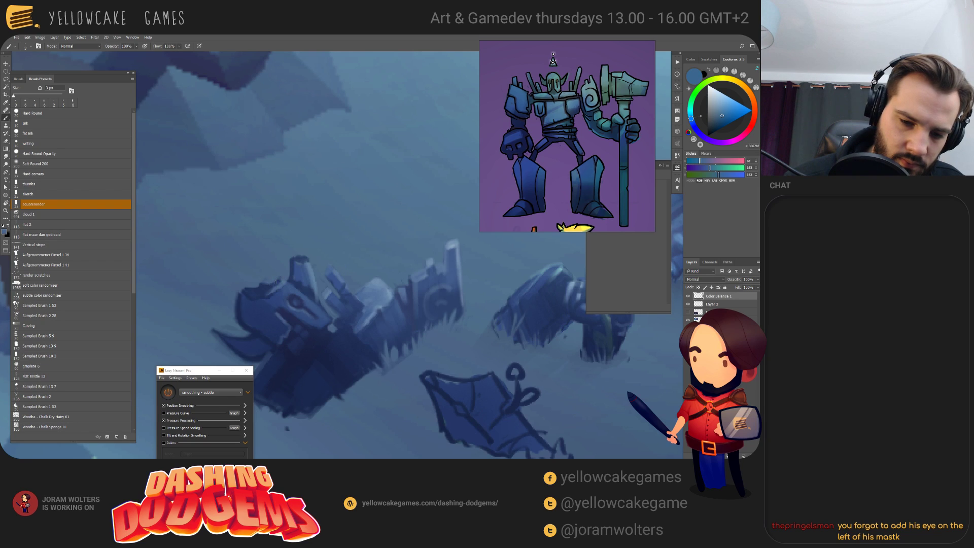
- Enlarge the brush to 8 px and paint dark strokes onto the wreck's hull
{"action": "key", "text": "e"}
{"action": "key", "text": "b"}
{"action": "left_click", "coordinate": [271, 284], "text": "alt"}
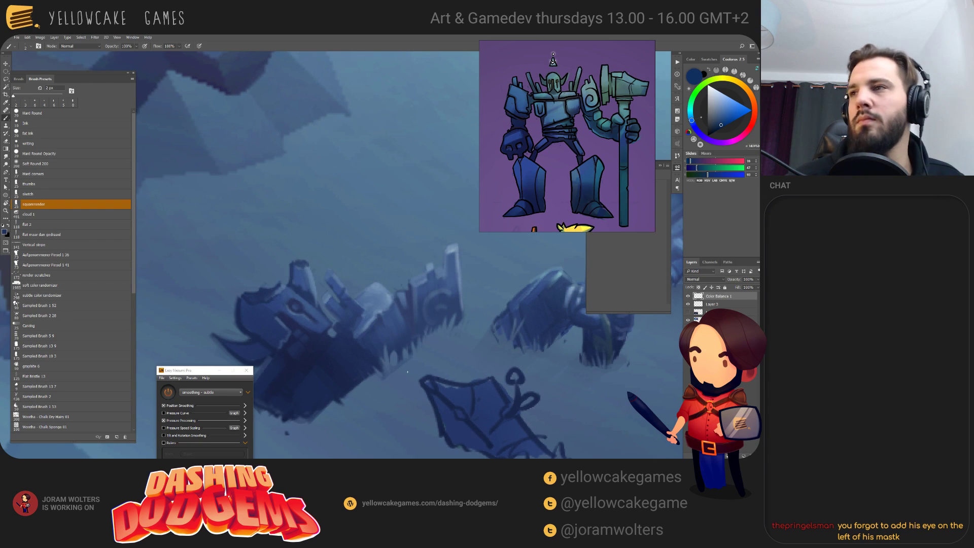
{"action": "left_click", "coordinate": [309, 296], "text": "alt"}
{"action": "key", "text": "bracketright"}
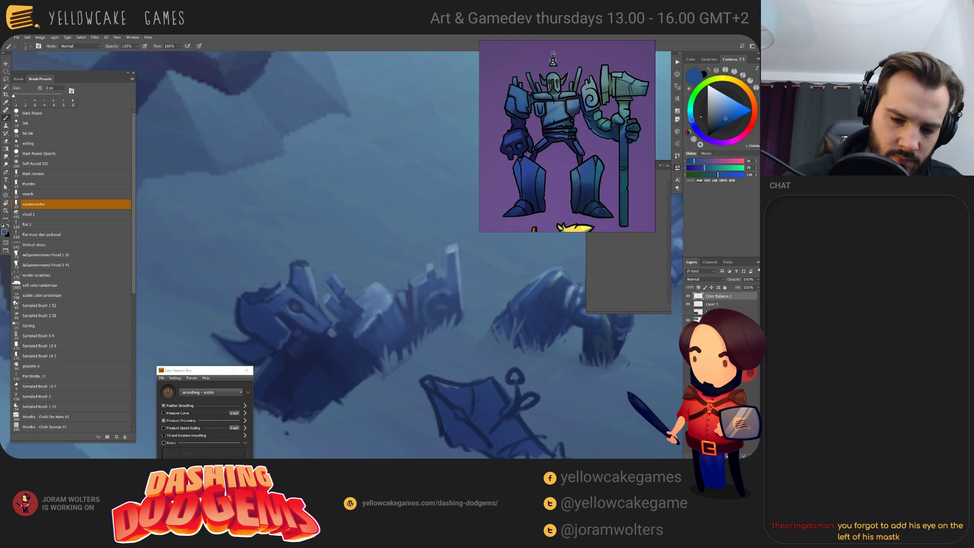
{"action": "left_click", "coordinate": [293, 280], "text": "alt"}
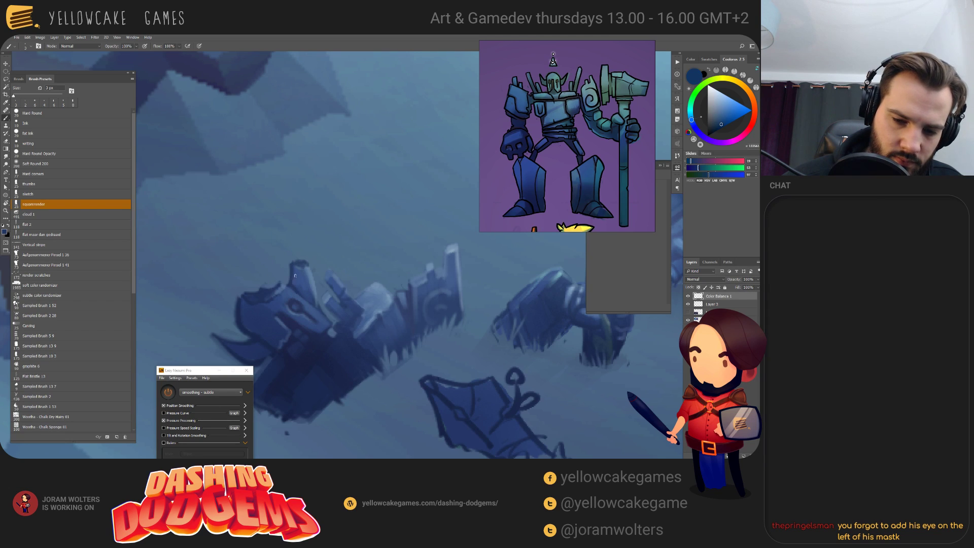
{"action": "key", "text": "bracketright"}
{"action": "left_click", "coordinate": [299, 272], "text": "alt"}
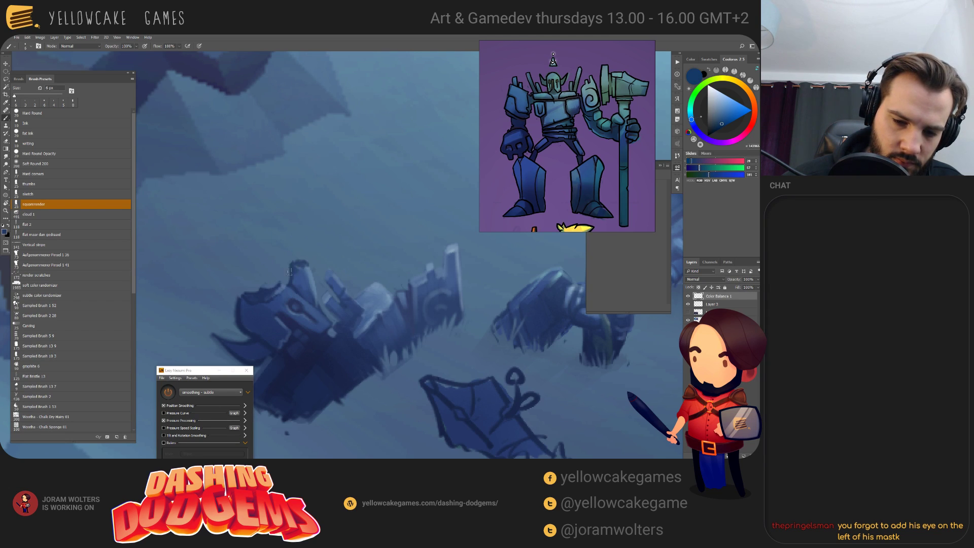
{"action": "key", "text": "bracketright"}
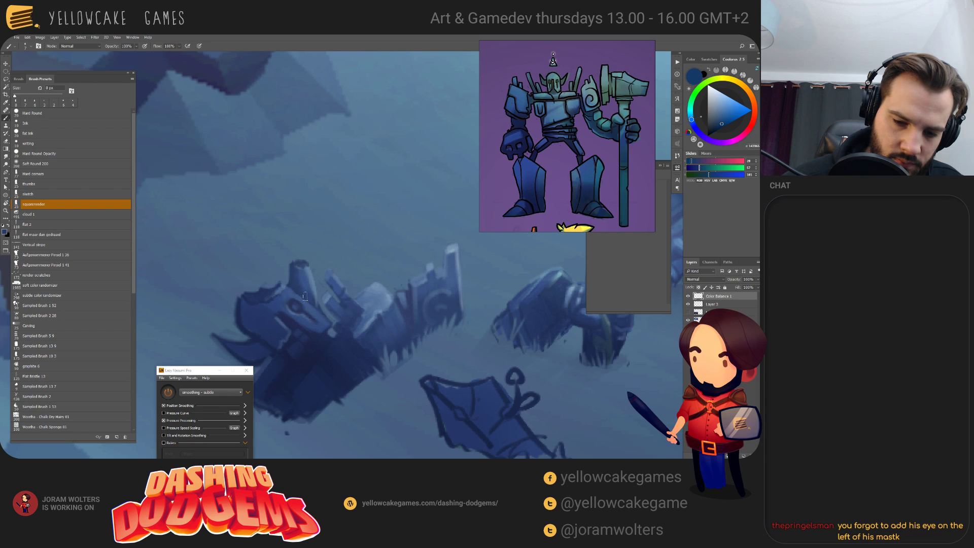
{"action": "left_click_drag", "start_coordinate": [295, 285], "coordinate": [290, 280]}
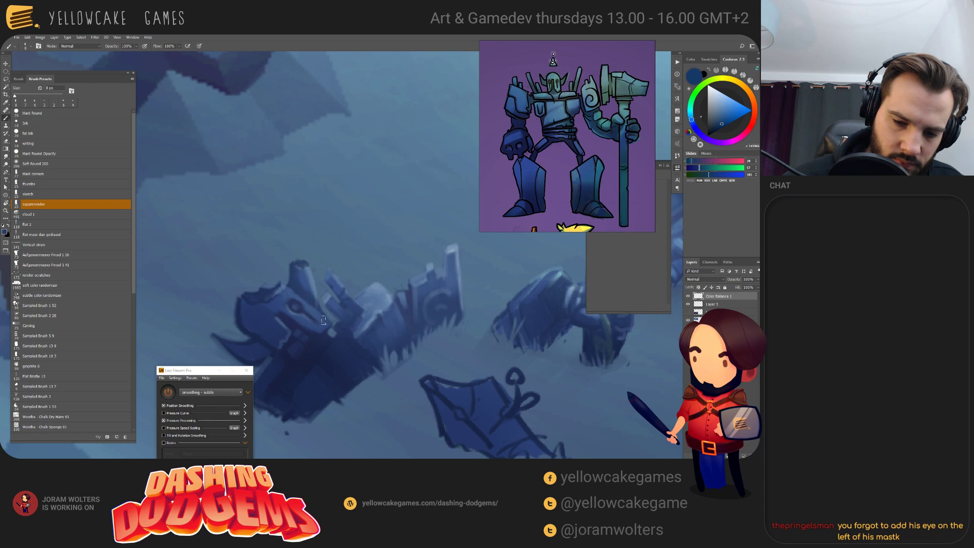
- Paint a fine light blue highlight on the wreck, then enlarge the brush to 9 px
{"action": "left_click", "coordinate": [307, 277], "text": "alt"}
{"action": "key", "text": "bracketleft"}
{"action": "key", "text": "bracketleft"}
{"action": "key", "text": "bracketleft"}
{"action": "key", "text": "bracketleft"}
{"action": "key", "text": "bracketleft"}
{"action": "key", "text": "bracketleft"}
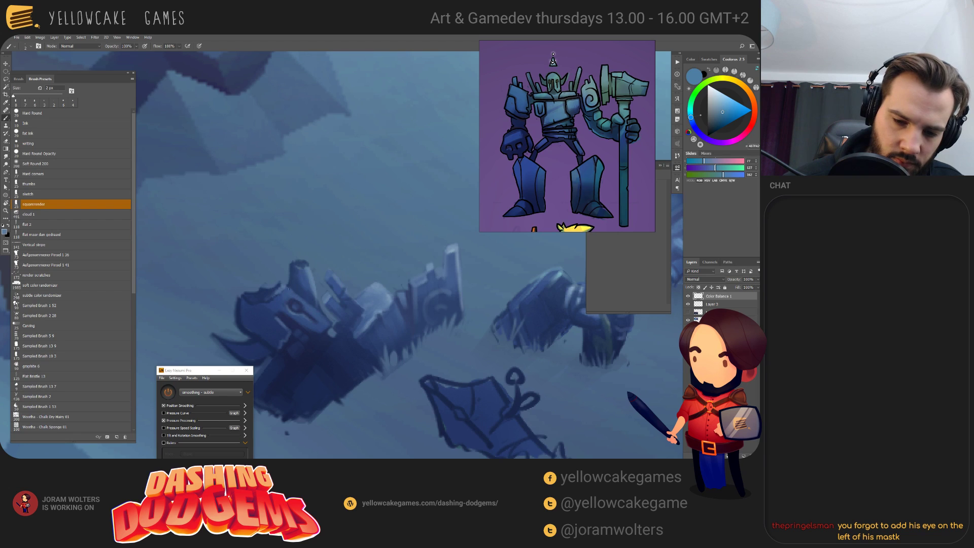
{"action": "left_click_drag", "start_coordinate": [314, 307], "coordinate": [295, 291]}
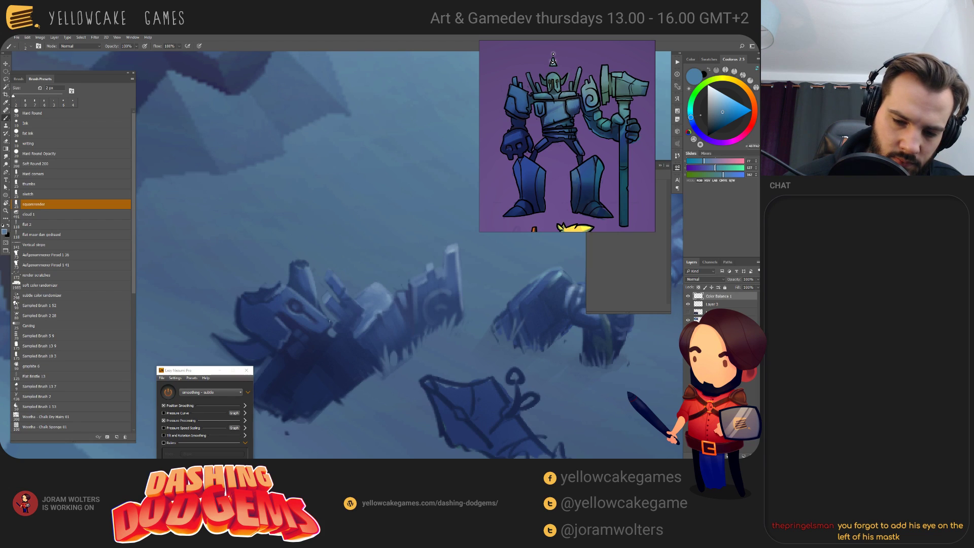
{"action": "key", "text": "bracketright"}
{"action": "key", "text": "bracketright"}
{"action": "key", "text": "bracketright"}
{"action": "key", "text": "bracketright"}
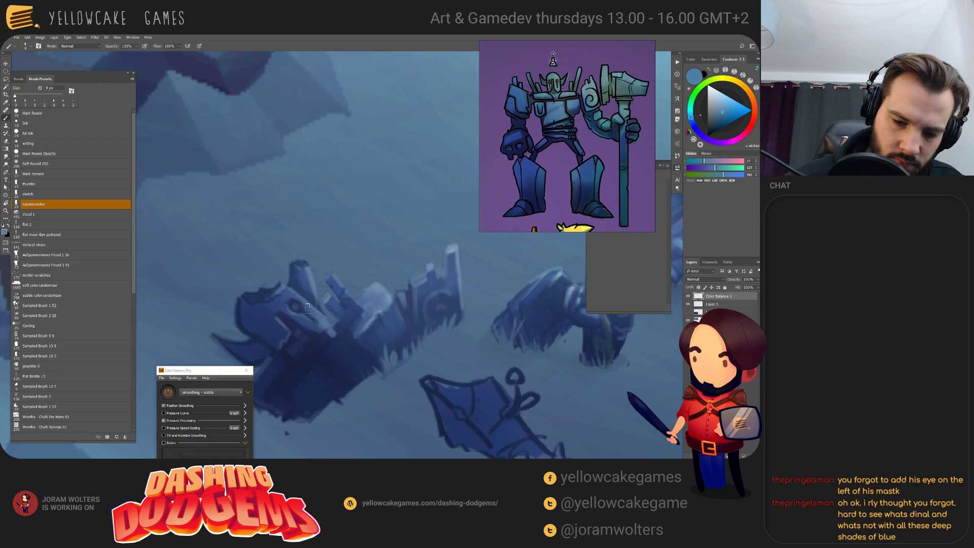
{"action": "key", "text": "bracketright"}
{"action": "key", "text": "bracketright"}
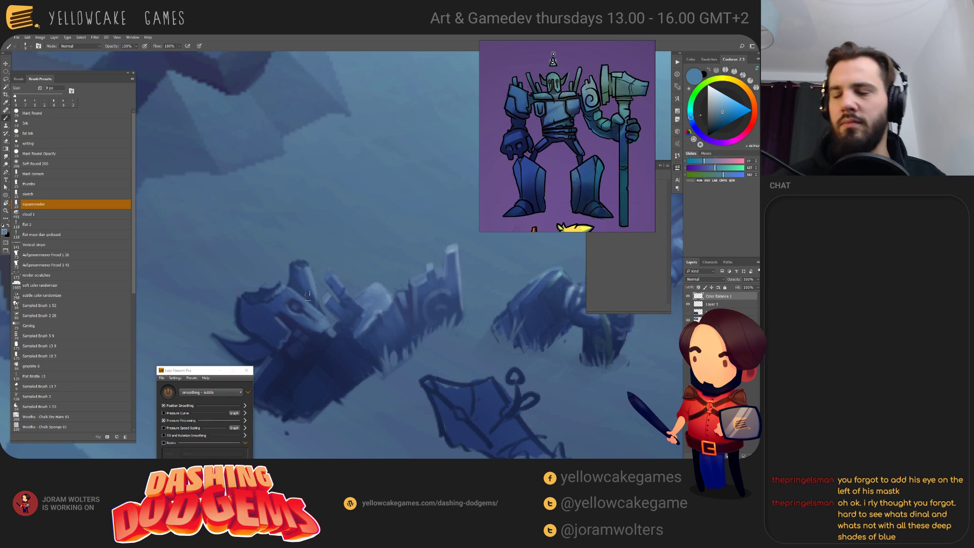
{"action": "mouse_move", "coordinate": [435, 386]}
{"action": "left_mouse_down"}
{"action": "mouse_move", "coordinate": [388, 310]}
{"action": "mouse_move", "coordinate": [431, 322]}
{"action": "mouse_move", "coordinate": [373, 327]}
{"action": "mouse_move", "coordinate": [395, 331]}
{"action": "mouse_move", "coordinate": [391, 344]}
{"action": "left_mouse_up"}
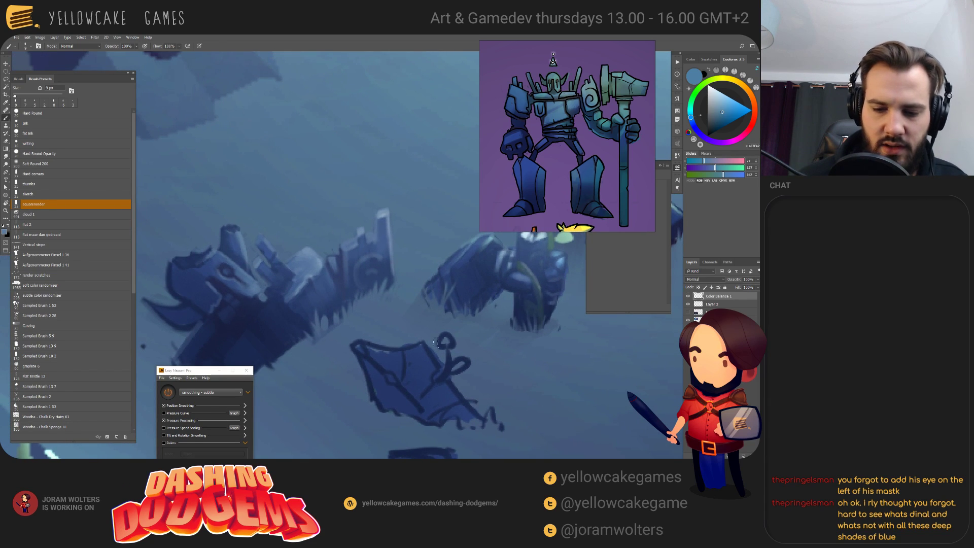
- Load the sketch shapes' selection and darken around them with black Soft Light Soft Round 200 at 60 px
{"action": "left_click", "coordinate": [698, 296], "text": "ctrl"}
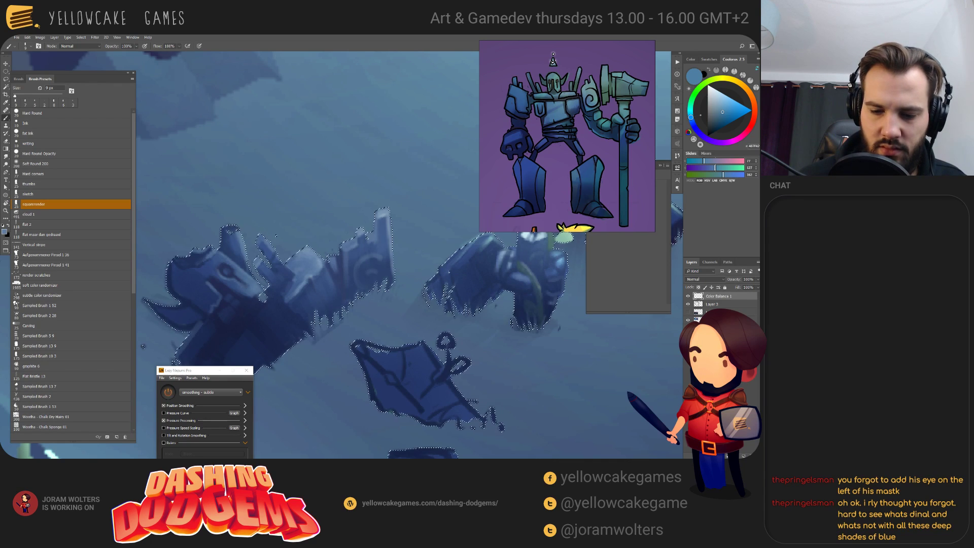
{"action": "left_click", "coordinate": [80, 46]}
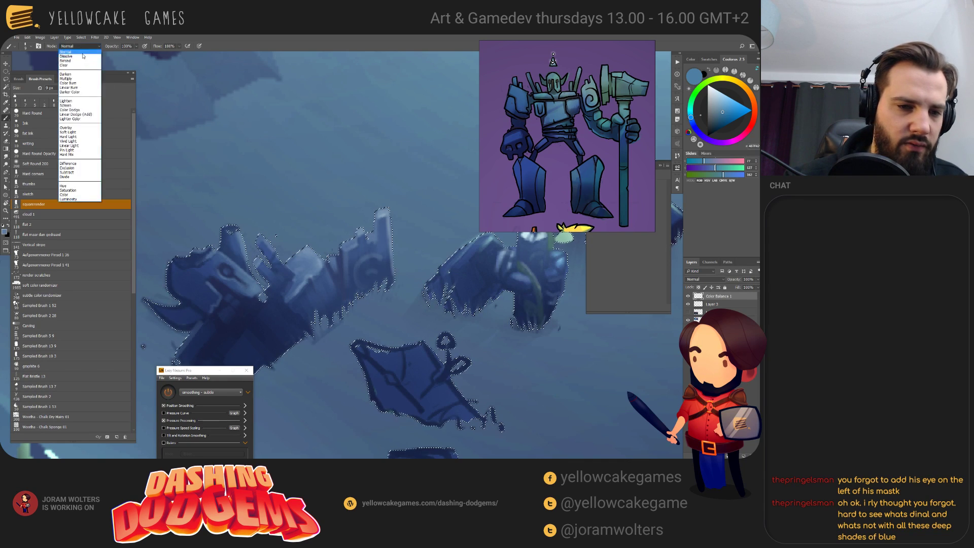
{"action": "left_click", "coordinate": [76, 133]}
{"action": "key", "text": "d"}
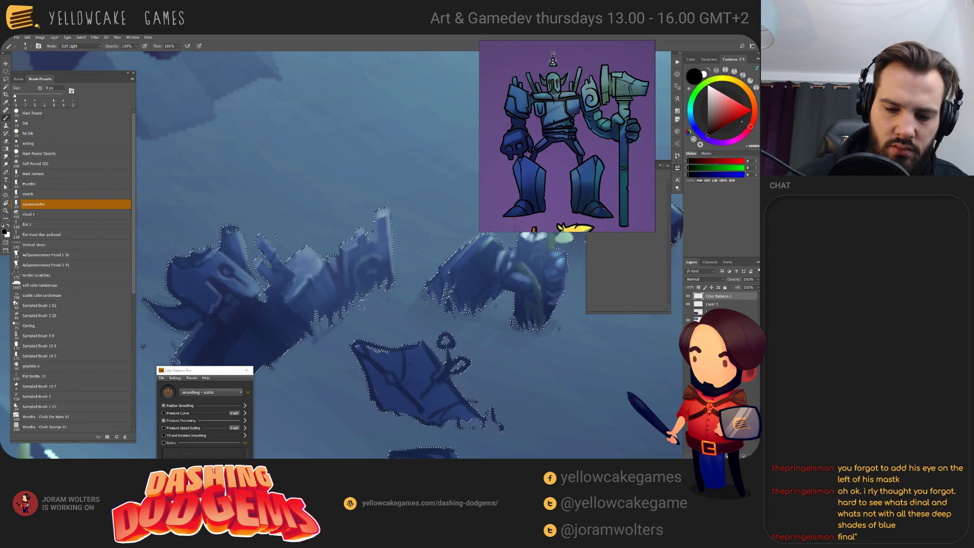
{"action": "left_click", "coordinate": [41, 164]}
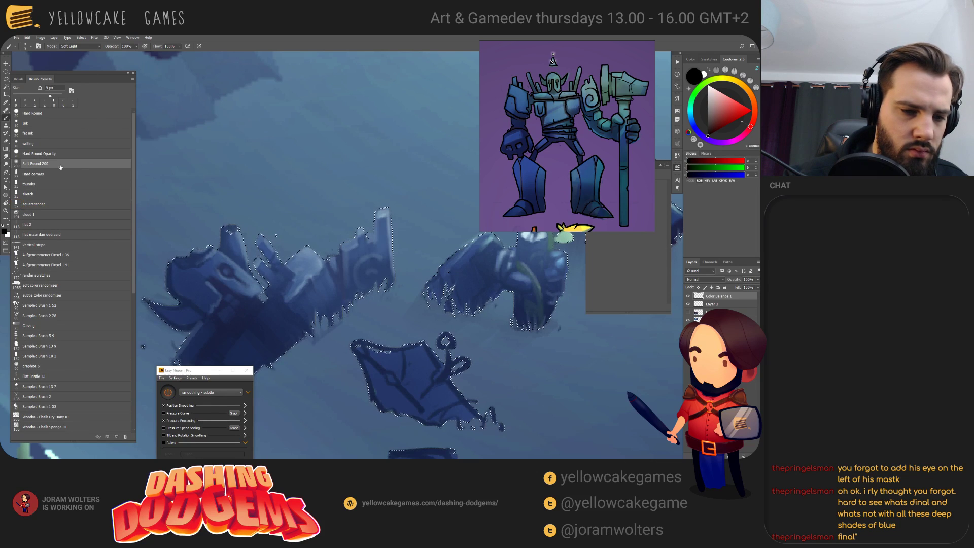
{"action": "key", "text": "bracketleft"}
{"action": "key", "text": "bracketleft"}
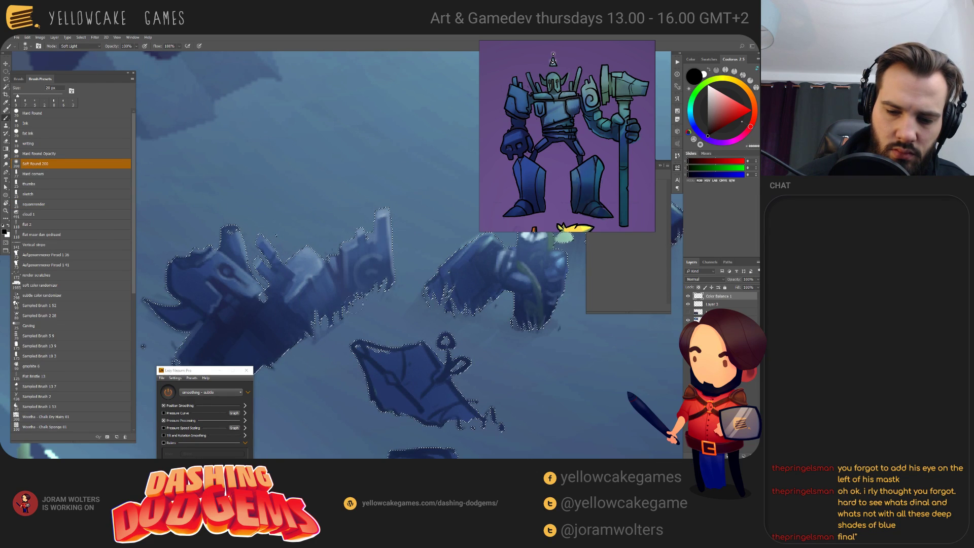
{"action": "key", "text": "bracketright"}
{"action": "key", "text": "bracketright"}
{"action": "key", "text": "bracketright"}
{"action": "key", "text": "bracketright"}
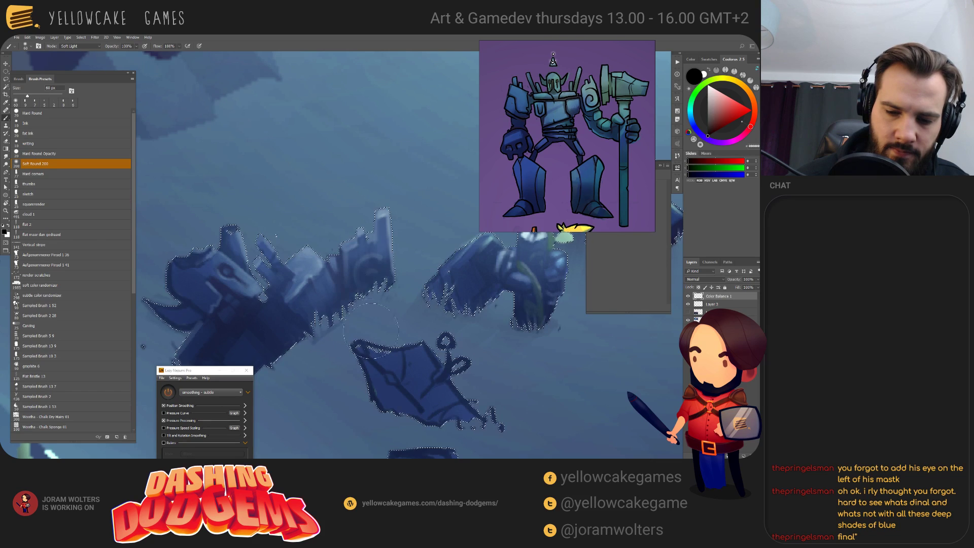
{"action": "left_click_drag", "start_coordinate": [355, 312], "coordinate": [329, 338]}
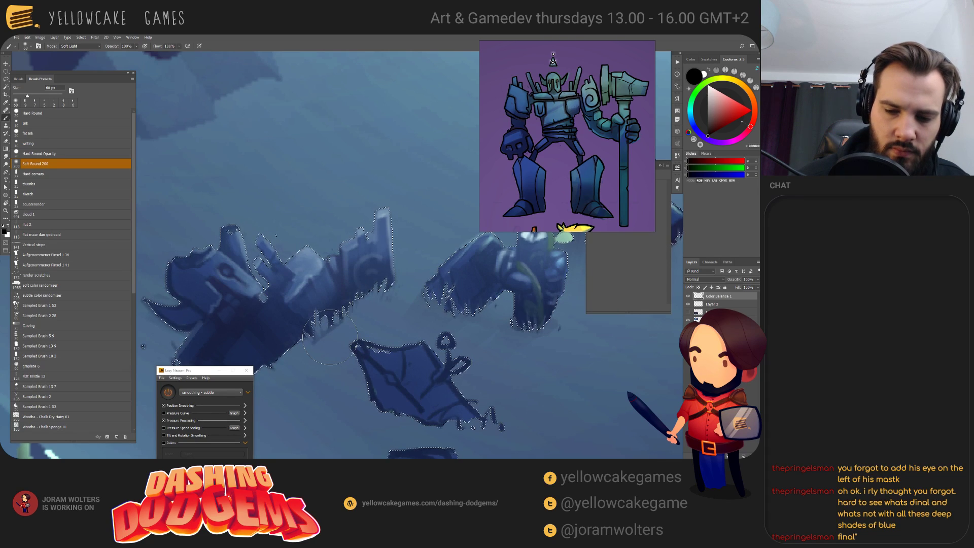
- Deselect, then undo a stray darkening stroke painted over the kite sketch
{"action": "key", "text": "ctrl+d"}
{"action": "left_click_drag", "start_coordinate": [441, 339], "coordinate": [488, 335]}
{"action": "scroll", "coordinate": [497, 376], "scroll_direction": "down", "scroll_amount": 6}
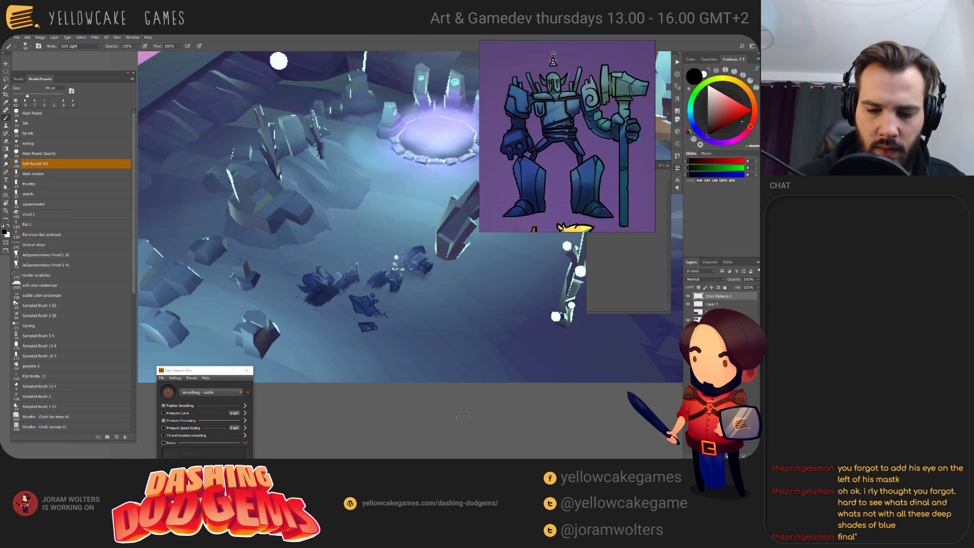
{"action": "scroll", "coordinate": [461, 411], "scroll_direction": "up", "scroll_amount": 5}
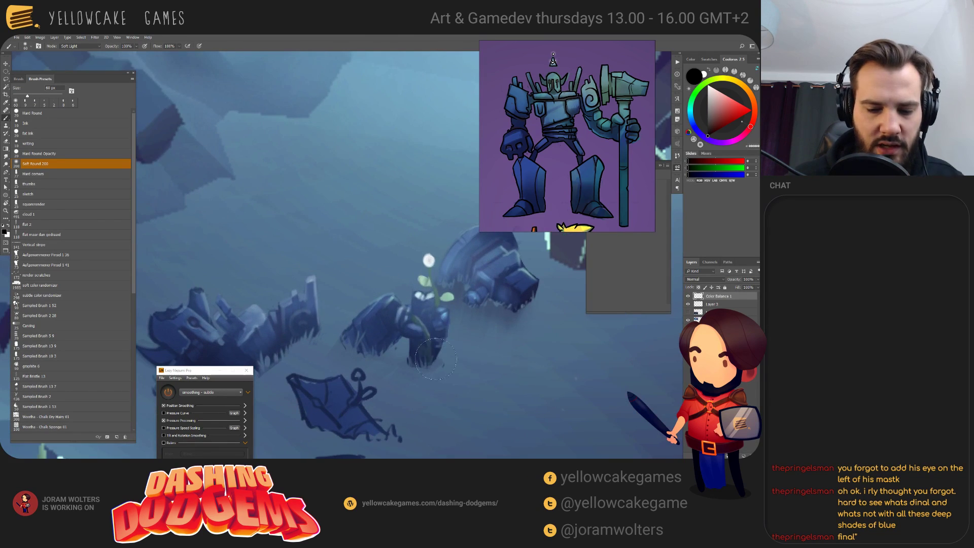
{"action": "left_click_drag", "start_coordinate": [473, 352], "coordinate": [467, 347]}
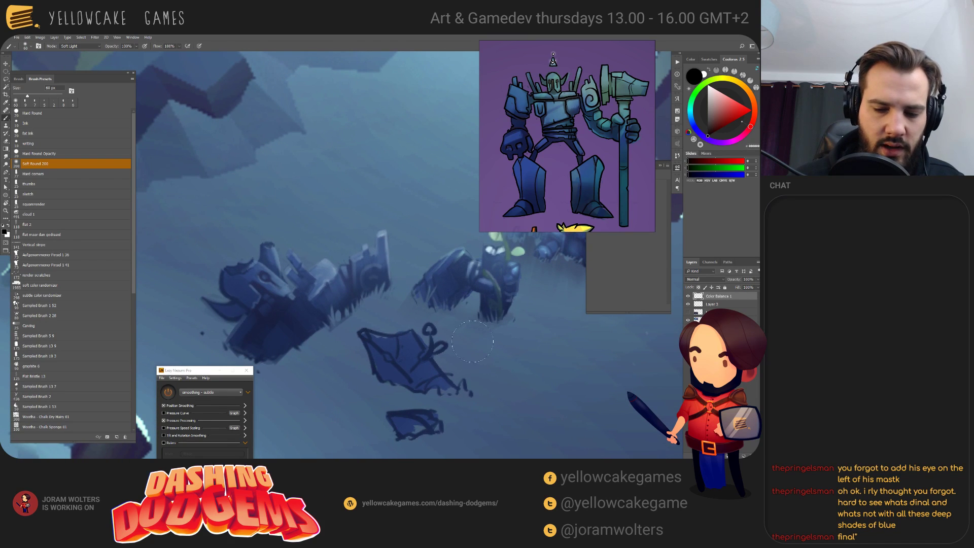
{"action": "mouse_move", "coordinate": [410, 373]}
{"action": "left_mouse_down"}
{"action": "mouse_move", "coordinate": [405, 366]}
{"action": "mouse_move", "coordinate": [469, 427]}
{"action": "left_mouse_up"}
{"action": "key", "text": "ctrl+z"}
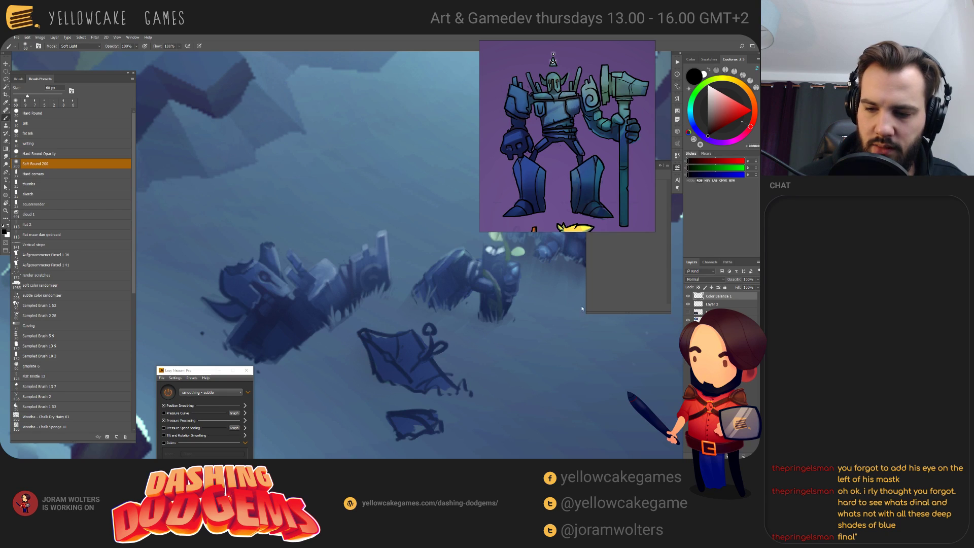
{"action": "left_click", "coordinate": [81, 46]}
- Return the brush mode to Normal and choose the squarerender brush preset
{"action": "left_click", "coordinate": [76, 53]}
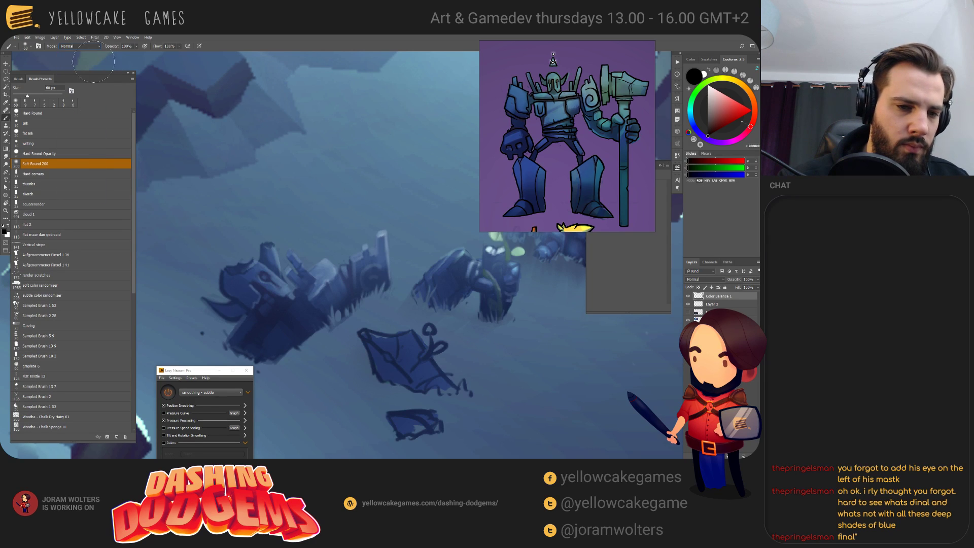
{"action": "scroll", "coordinate": [404, 369], "scroll_direction": "up", "scroll_amount": 2}
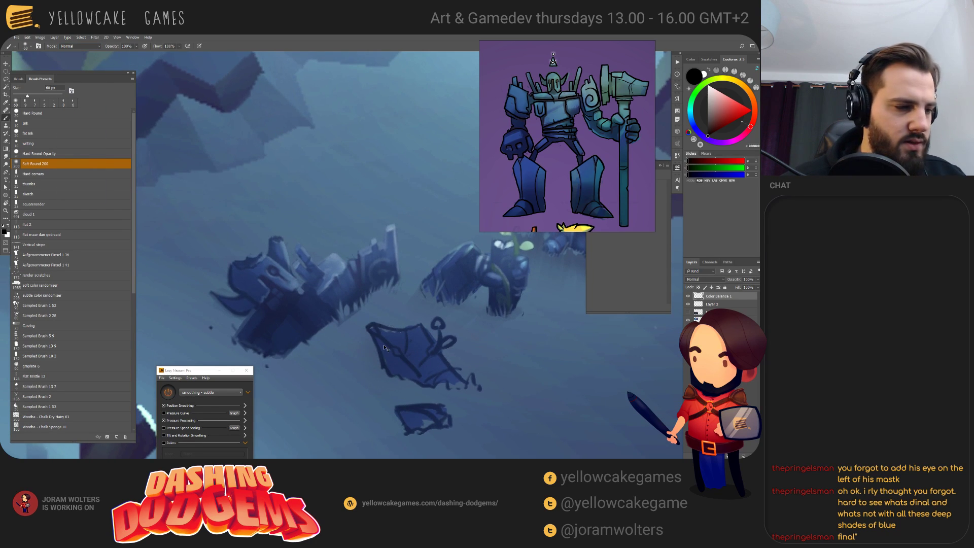
{"action": "left_click_drag", "start_coordinate": [254, 342], "coordinate": [335, 302]}
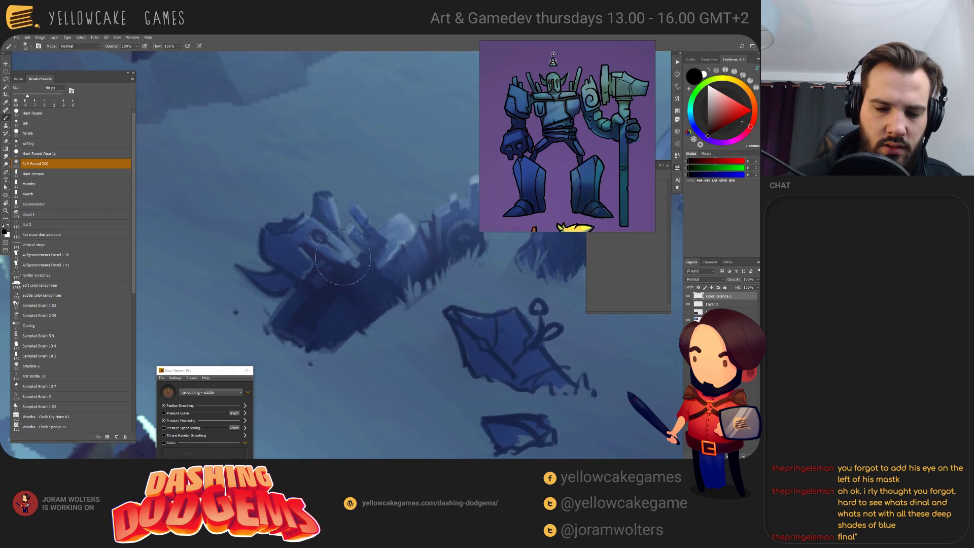
{"action": "left_click", "coordinate": [48, 203]}
- Sample dark blues from the wreck and shrink the squarerender brush to 3 px
{"action": "left_click_drag", "start_coordinate": [378, 290], "coordinate": [386, 278]}
{"action": "left_click", "coordinate": [332, 225], "text": "alt"}
{"action": "key", "text": "bracketleft"}
{"action": "key", "text": "bracketleft"}
{"action": "key", "text": "bracketleft"}
{"action": "key", "text": "bracketleft"}
{"action": "key", "text": "bracketleft"}
{"action": "key", "text": "bracketleft"}
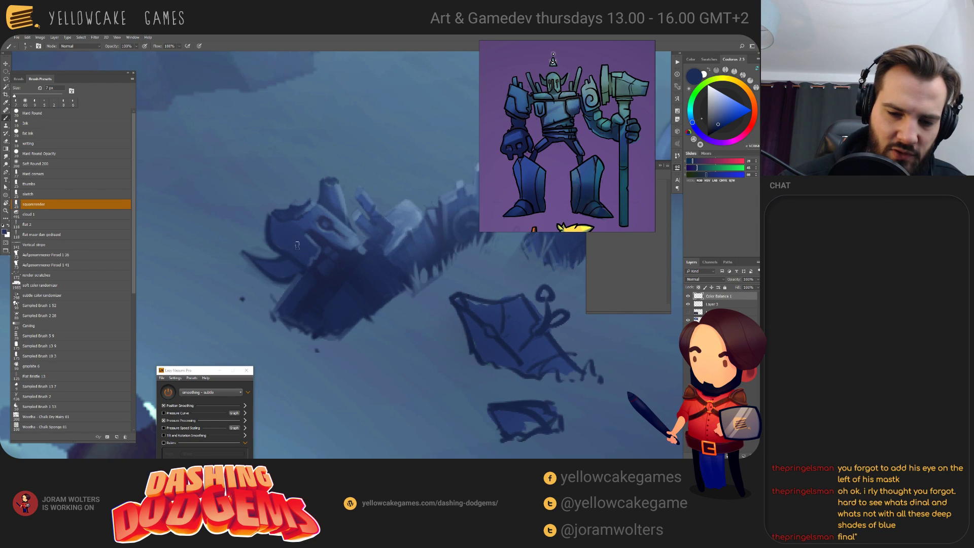
{"action": "left_click", "coordinate": [322, 283], "text": "alt"}
{"action": "key", "text": "bracketright"}
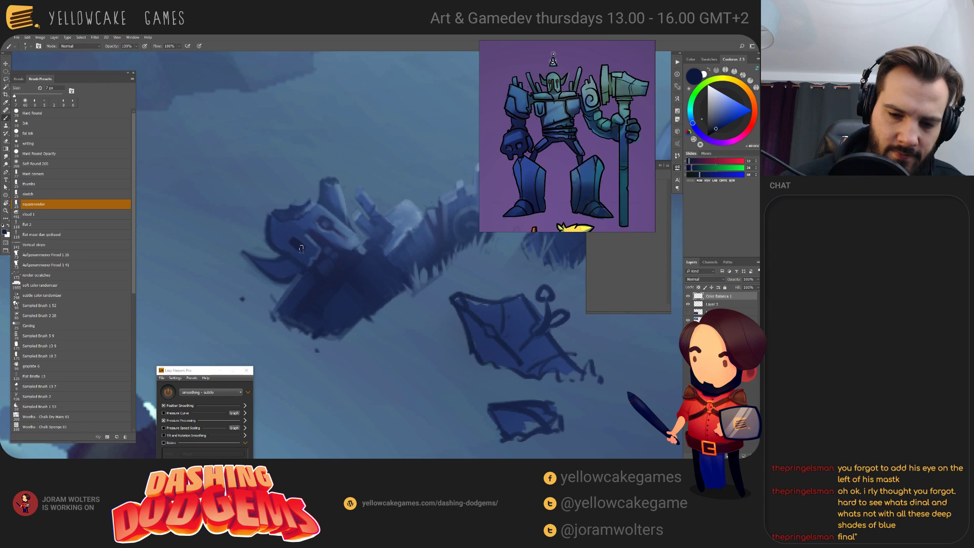
{"action": "key", "text": "bracketleft"}
{"action": "key", "text": "bracketleft"}
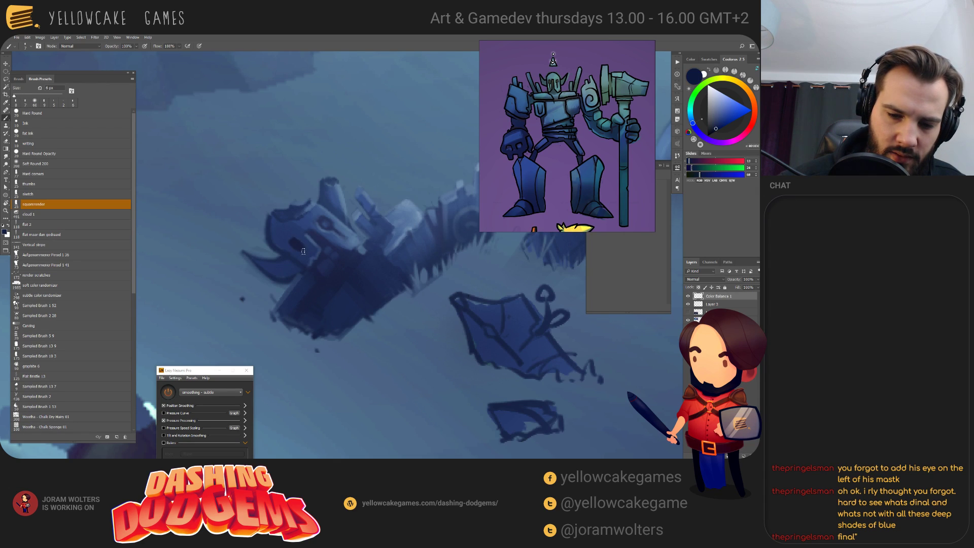
{"action": "key", "text": "bracketleft"}
{"action": "key", "text": "bracketleft"}
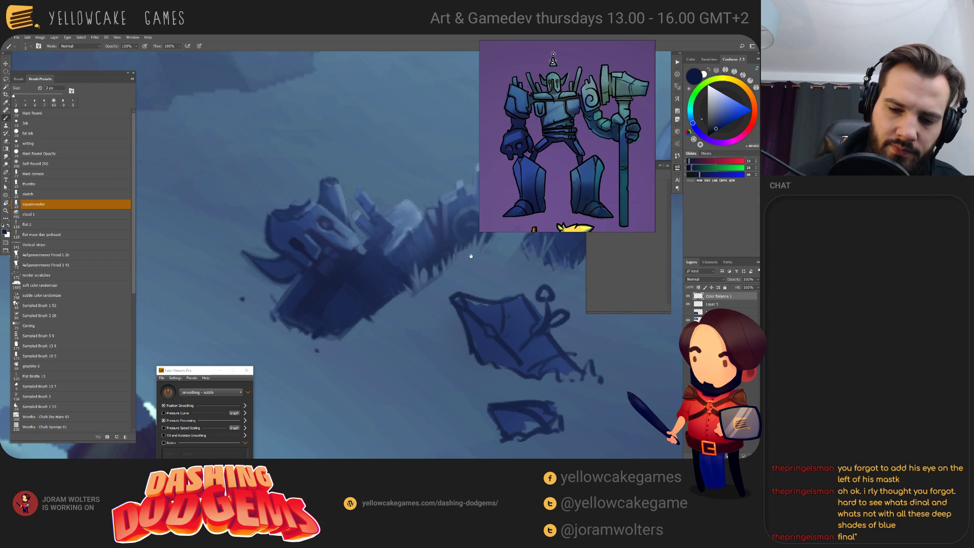
{"action": "left_click_drag", "start_coordinate": [471, 256], "coordinate": [447, 282]}
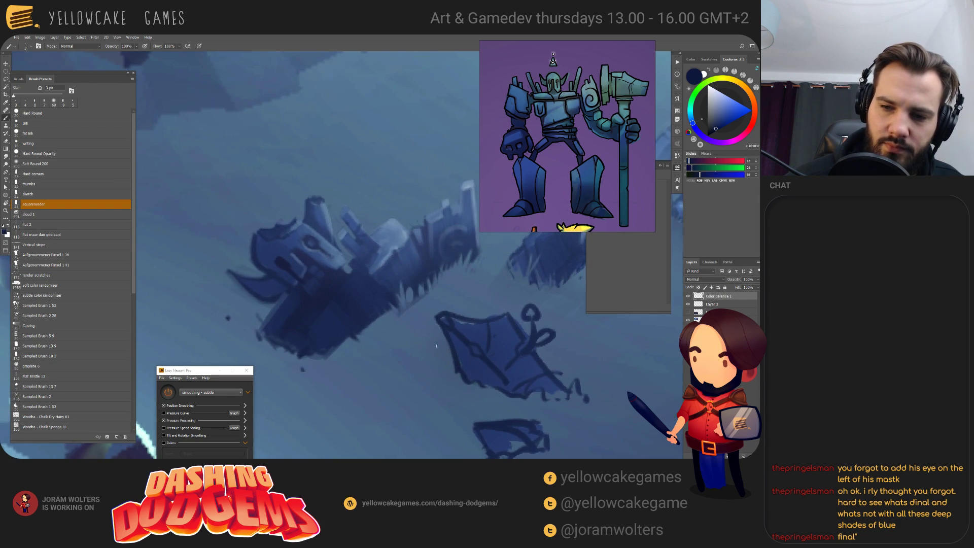
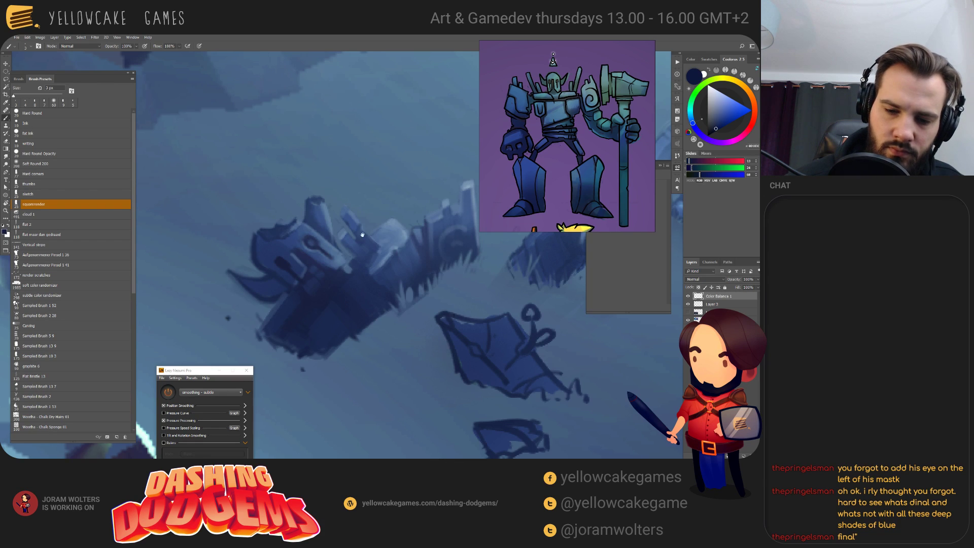
- Sample mid, deep, light and shadow blues from the ruin, resizing the brush to 7–8 px
{"action": "left_click_drag", "start_coordinate": [362, 234], "coordinate": [354, 239]}
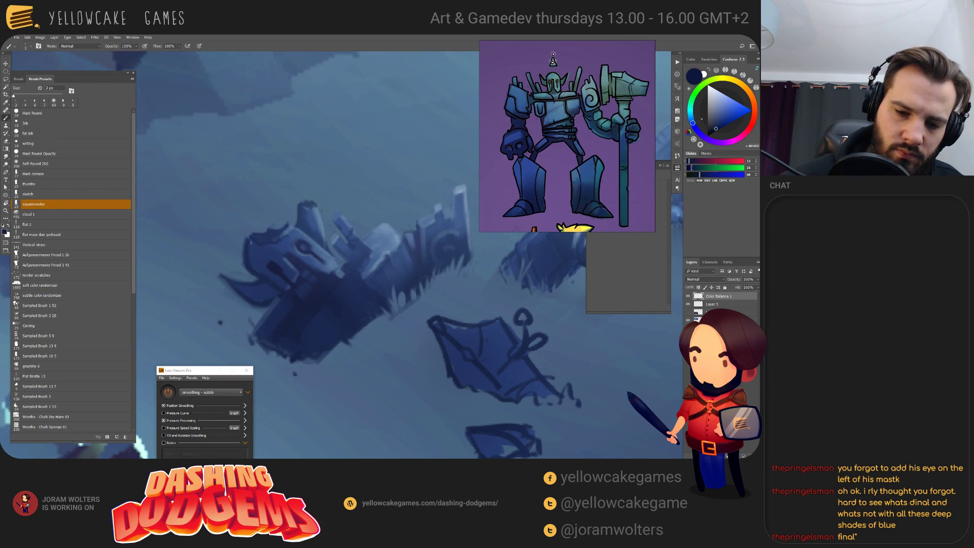
{"action": "key", "text": "bracketright"}
{"action": "key", "text": "bracketright"}
{"action": "key", "text": "bracketright"}
{"action": "key", "text": "bracketright"}
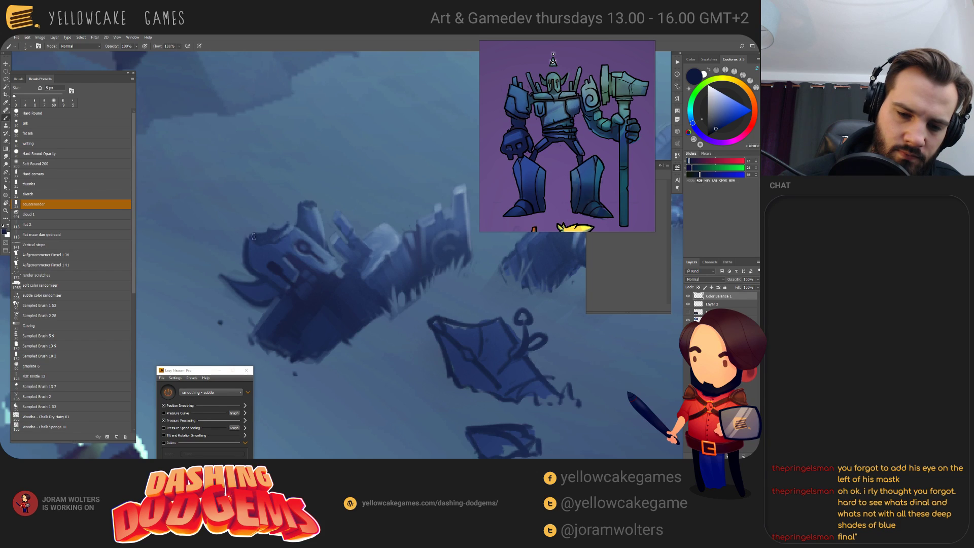
{"action": "left_click", "coordinate": [304, 231], "text": "alt"}
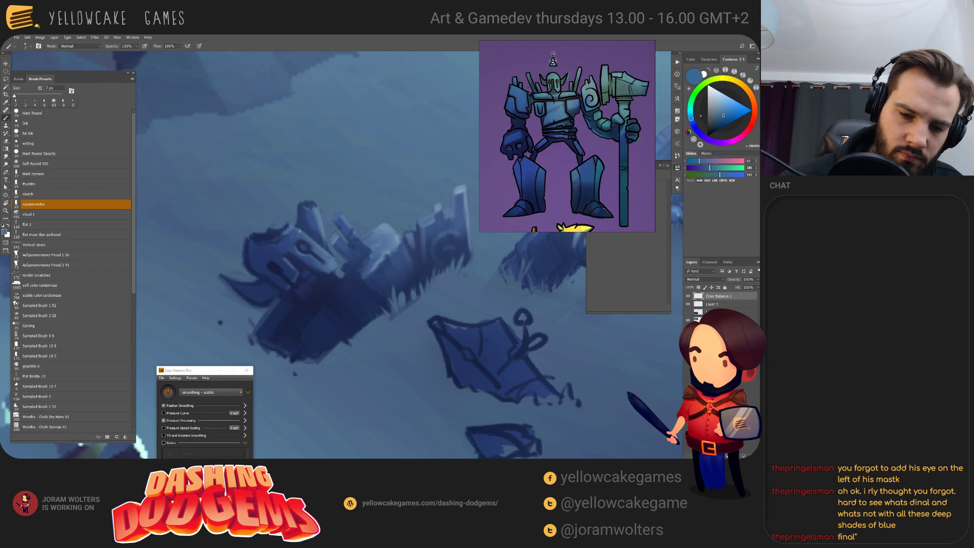
{"action": "key", "text": "bracketleft"}
{"action": "key", "text": "bracketleft"}
{"action": "key", "text": "bracketleft"}
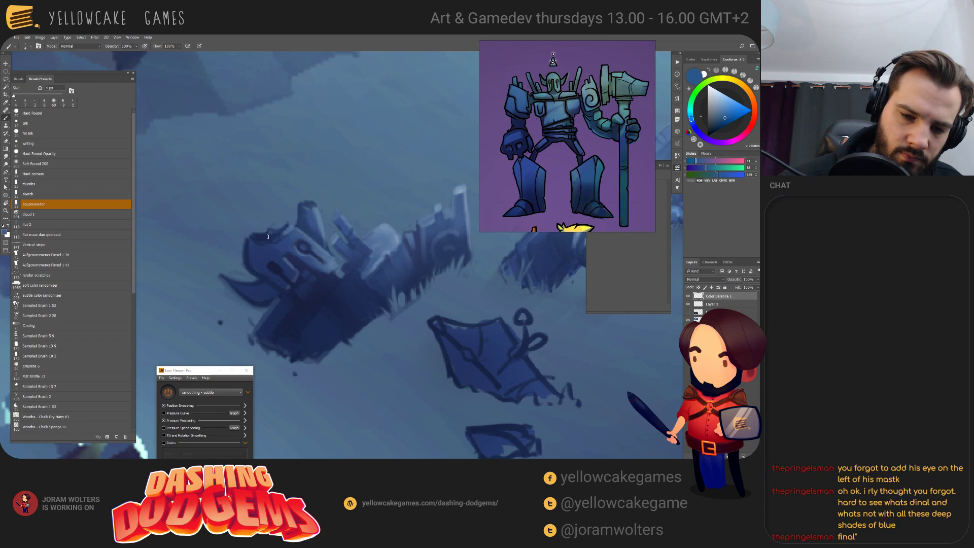
{"action": "key", "text": "bracketright"}
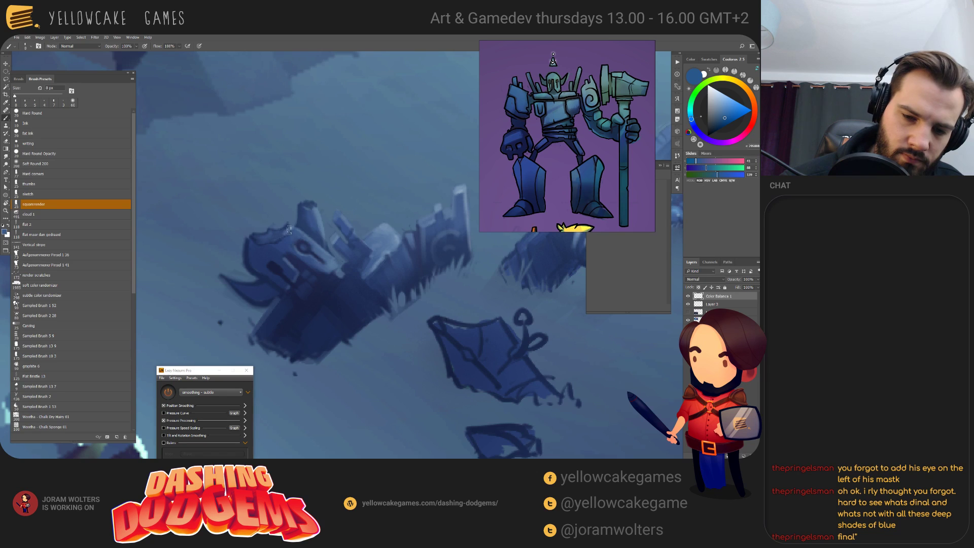
{"action": "left_click", "coordinate": [264, 234], "text": "alt"}
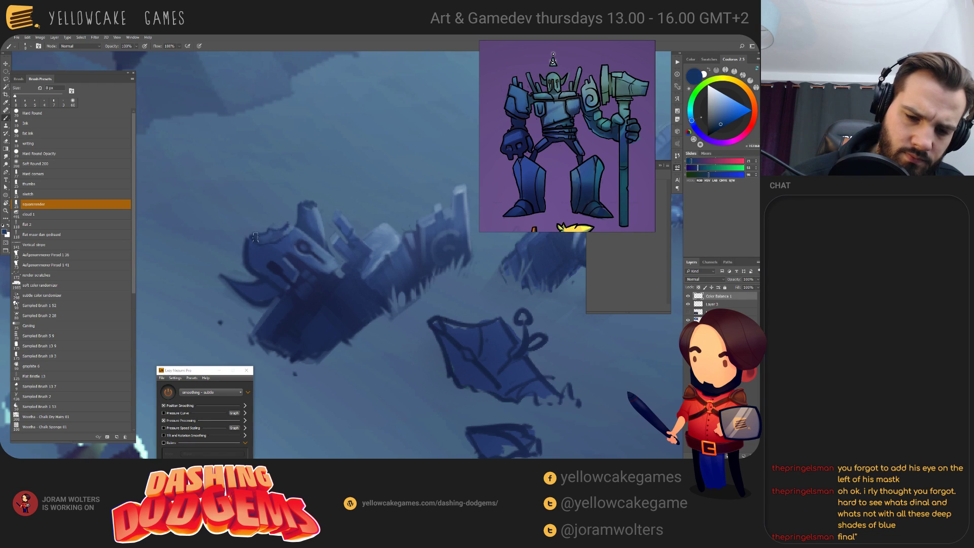
{"action": "key", "text": "bracketright"}
{"action": "key", "text": "bracketright"}
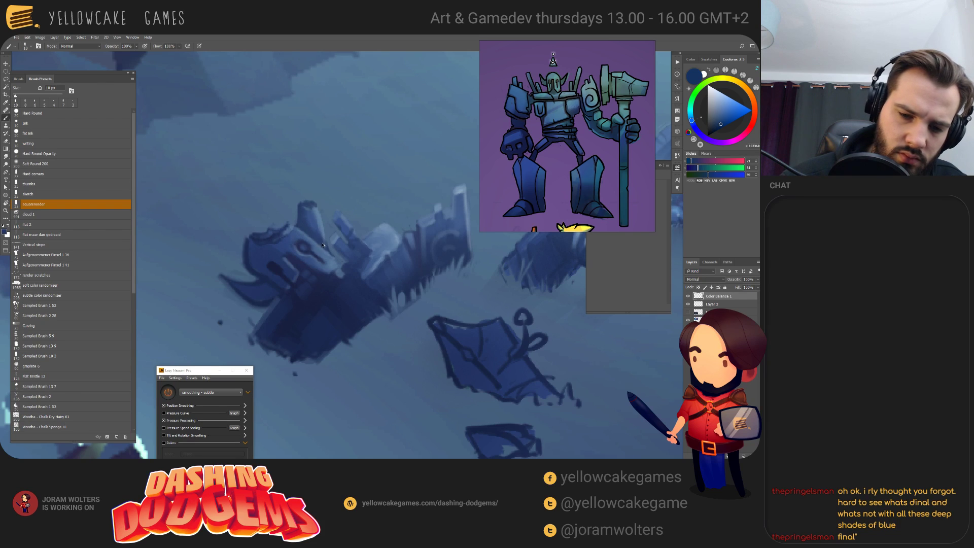
{"action": "left_click", "coordinate": [290, 234], "text": "alt"}
{"action": "key", "text": "bracketleft"}
{"action": "key", "text": "bracketleft"}
{"action": "key", "text": "bracketleft"}
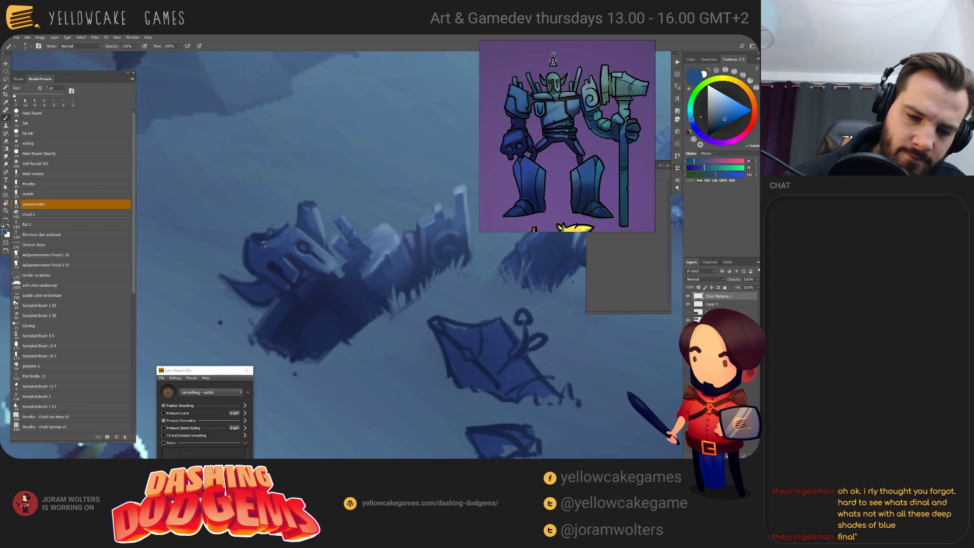
{"action": "key", "text": "bracketright"}
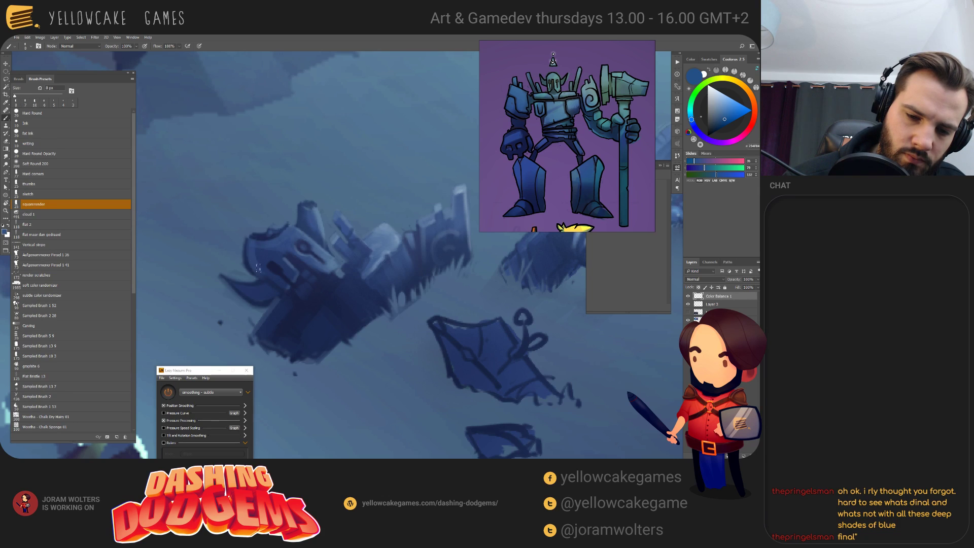
{"action": "left_click", "coordinate": [256, 249], "text": "alt"}
{"action": "key", "text": "bracketright"}
{"action": "key", "text": "bracketright"}
{"action": "key", "text": "bracketright"}
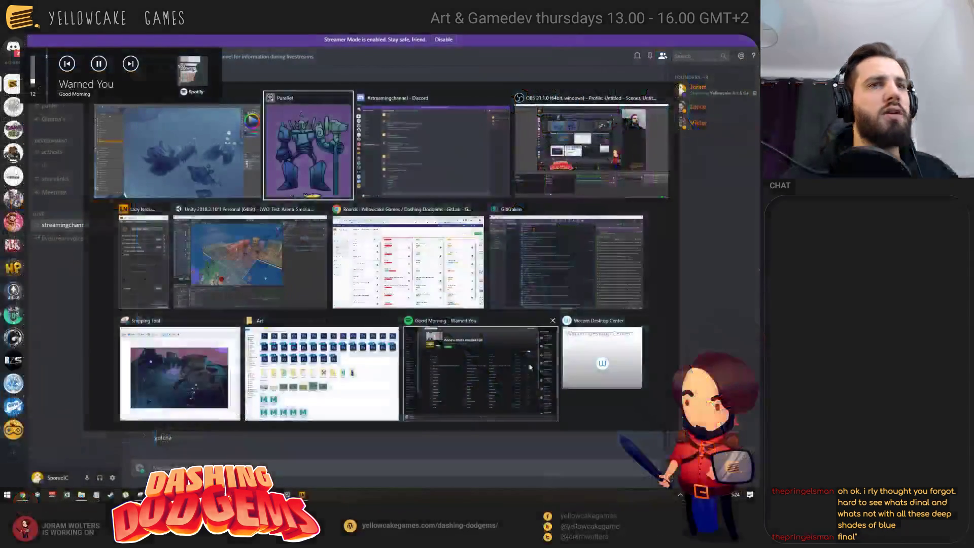
- Start the Liefuh chill lijst playlist in Spotify, then move on to Discord
{"action": "key", "text": "alt+Tab"}
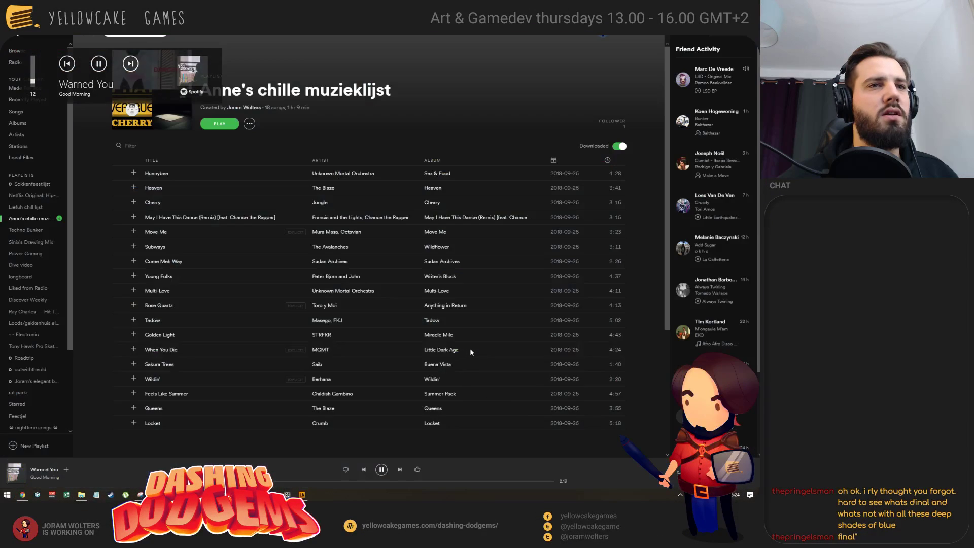
{"action": "scroll", "coordinate": [260, 333], "scroll_direction": "down", "scroll_amount": 5}
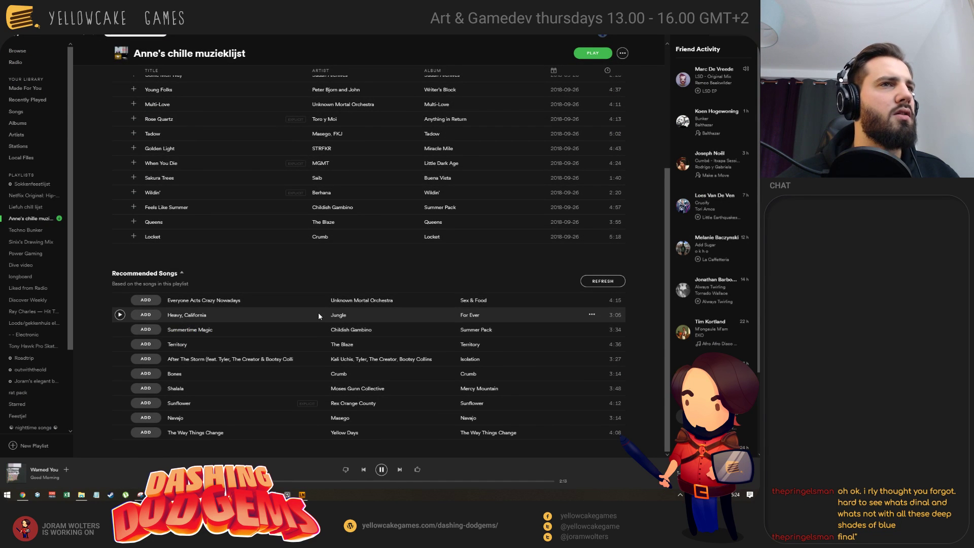
{"action": "scroll", "coordinate": [318, 312], "scroll_direction": "up", "scroll_amount": 5}
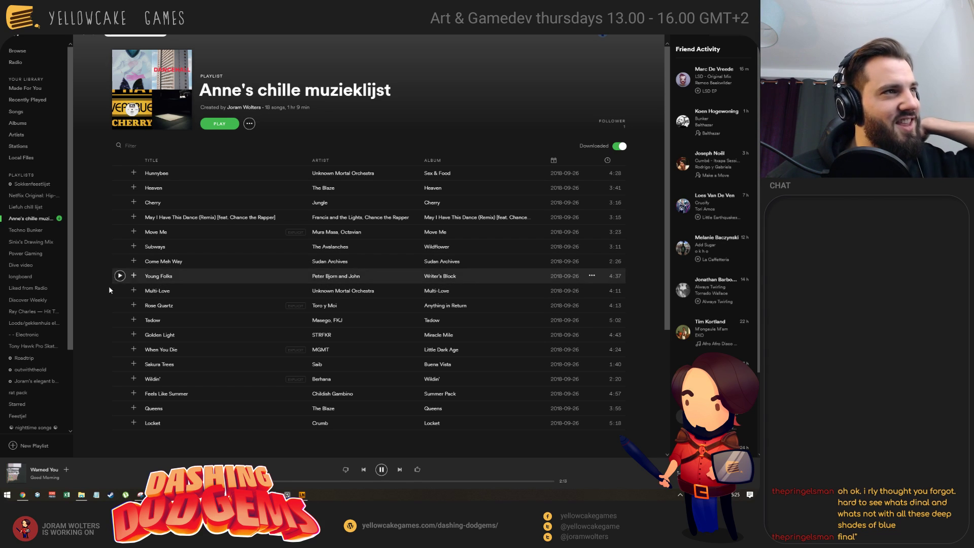
{"action": "left_click", "coordinate": [34, 208]}
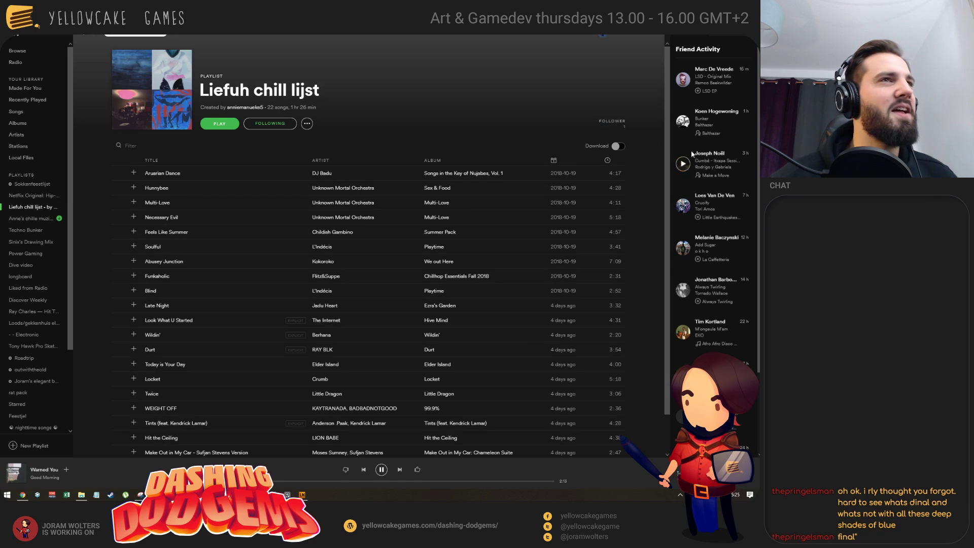
{"action": "key", "text": "alt+Tab"}
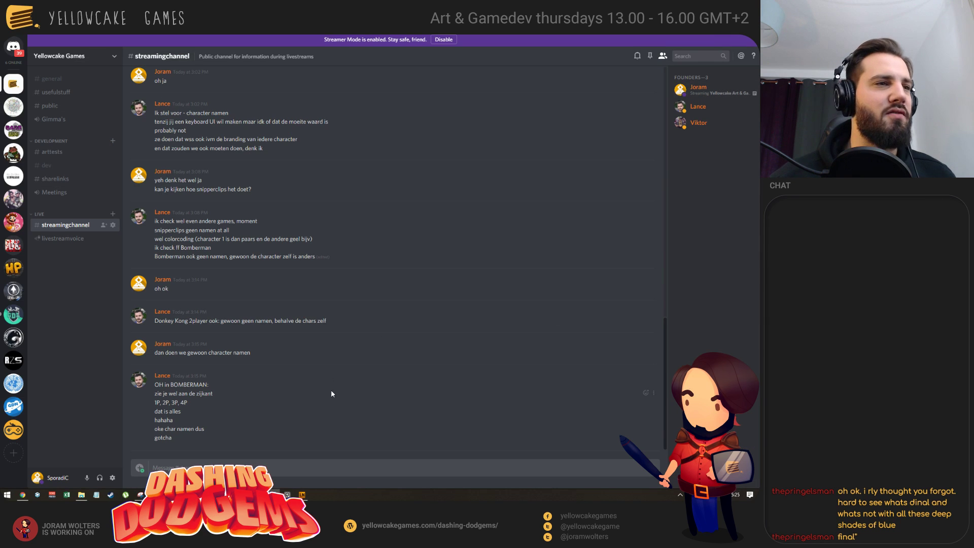
- Return from Discord to the Photoshop paint-over via the window switcher
{"action": "key", "text": "alt+Tab"}
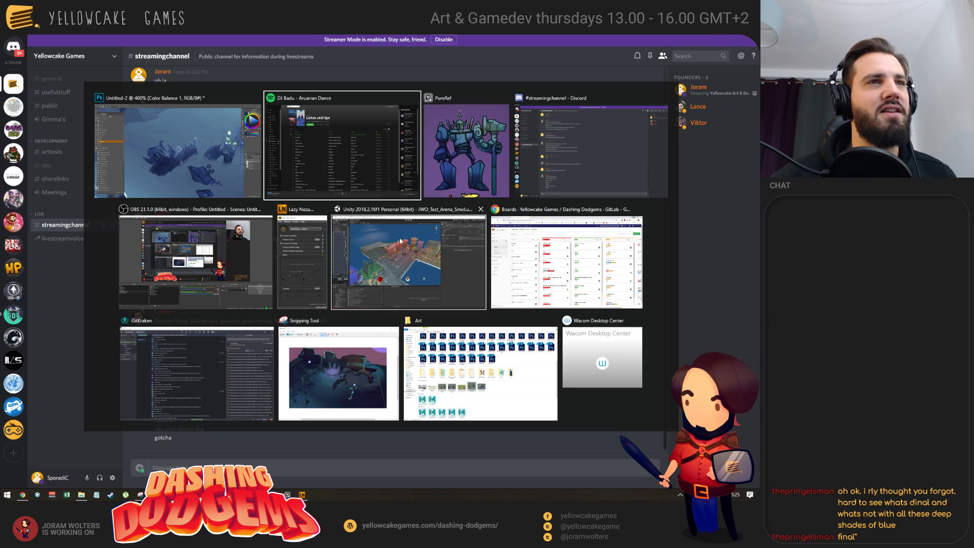
{"action": "left_click", "coordinate": [230, 117]}
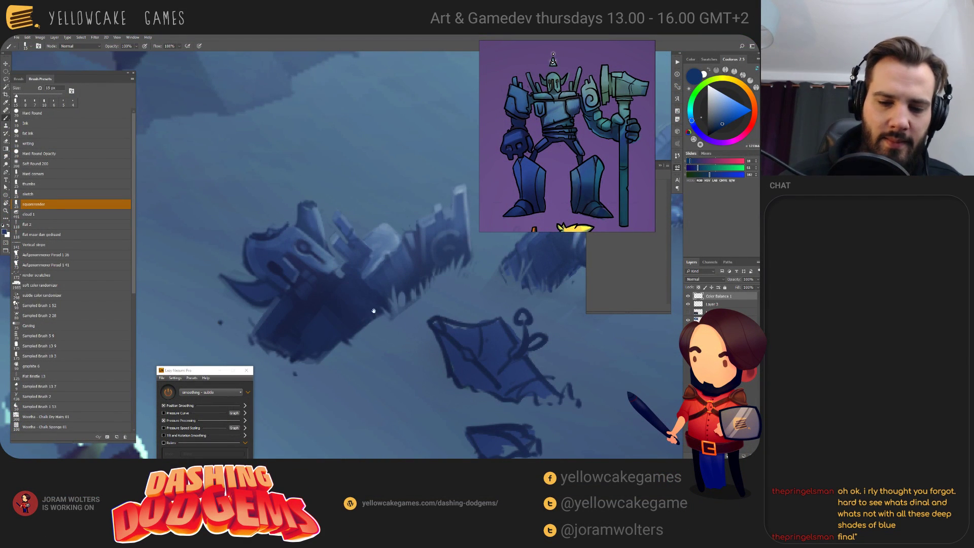
- Darken the stone head's outline with short strokes in a sampled dark blue
{"action": "left_click_drag", "start_coordinate": [356, 292], "coordinate": [327, 310]}
{"action": "left_click", "coordinate": [236, 254], "text": "alt"}
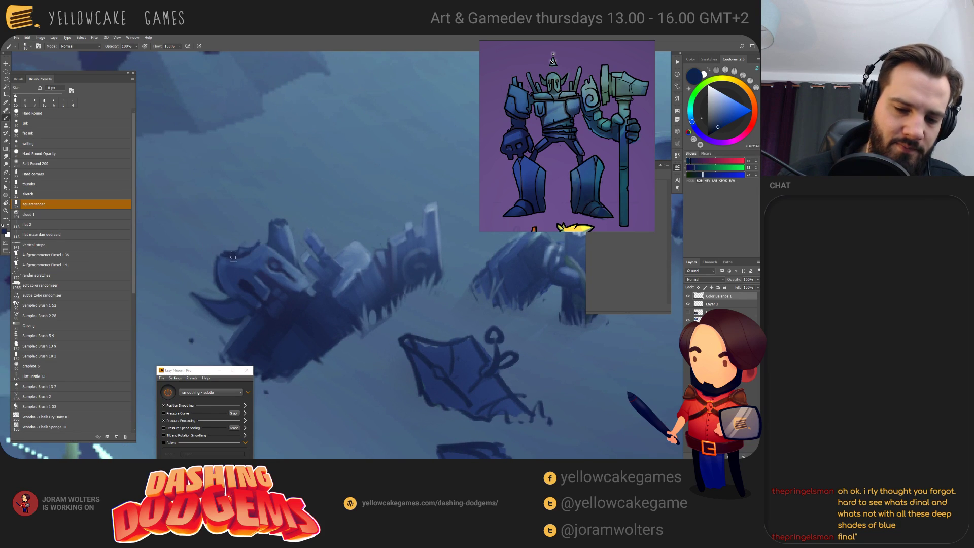
{"action": "key", "text": "bracketleft"}
{"action": "key", "text": "bracketleft"}
{"action": "key", "text": "bracketleft"}
{"action": "key", "text": "bracketleft"}
{"action": "key", "text": "bracketleft"}
{"action": "key", "text": "bracketleft"}
{"action": "key", "text": "bracketleft"}
{"action": "left_click_drag", "start_coordinate": [237, 261], "coordinate": [250, 256]}
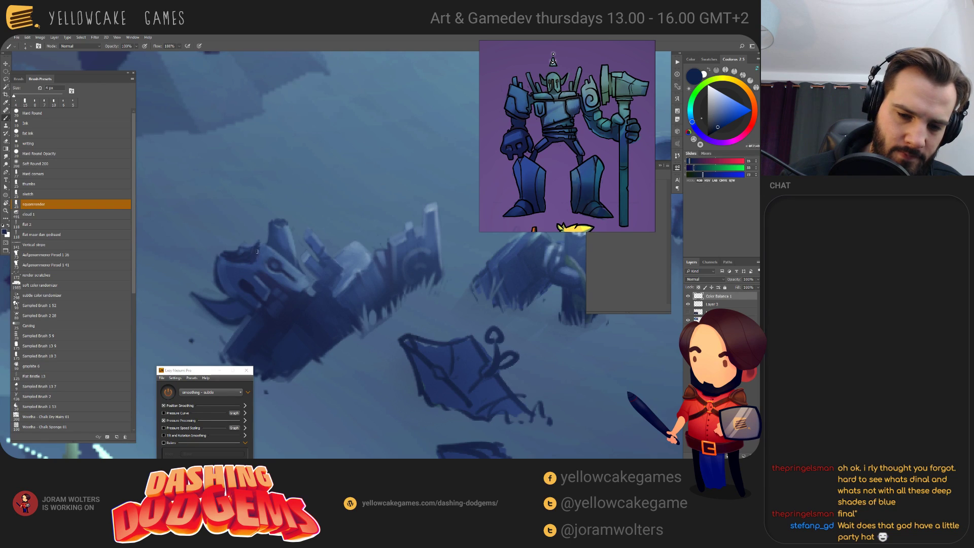
- Erase back a patch, then draw a fine 1 px light blue highlight line on the ruin
{"action": "left_click", "coordinate": [295, 240], "text": "alt"}
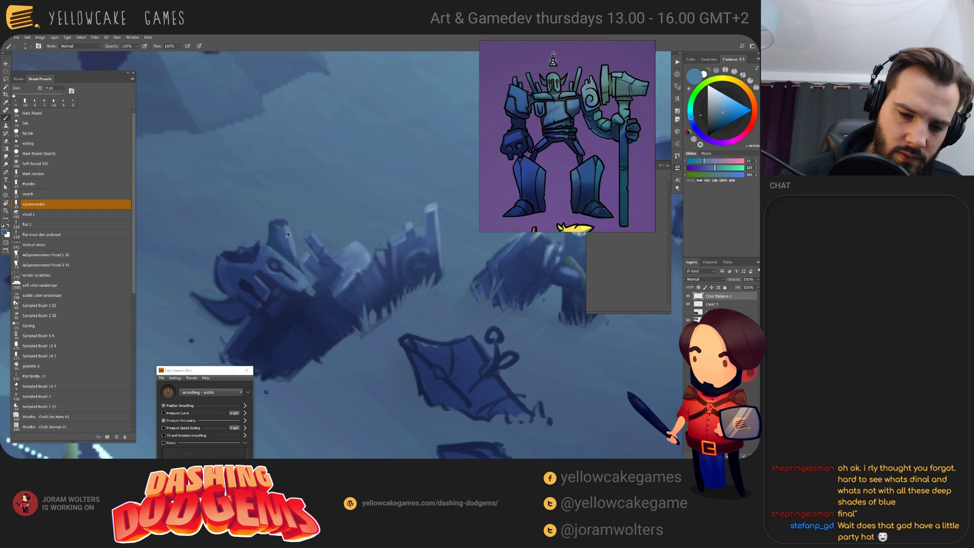
{"action": "left_click", "coordinate": [288, 236], "text": "alt"}
{"action": "key", "text": "bracketright"}
{"action": "key", "text": "bracketright"}
{"action": "key", "text": "bracketright"}
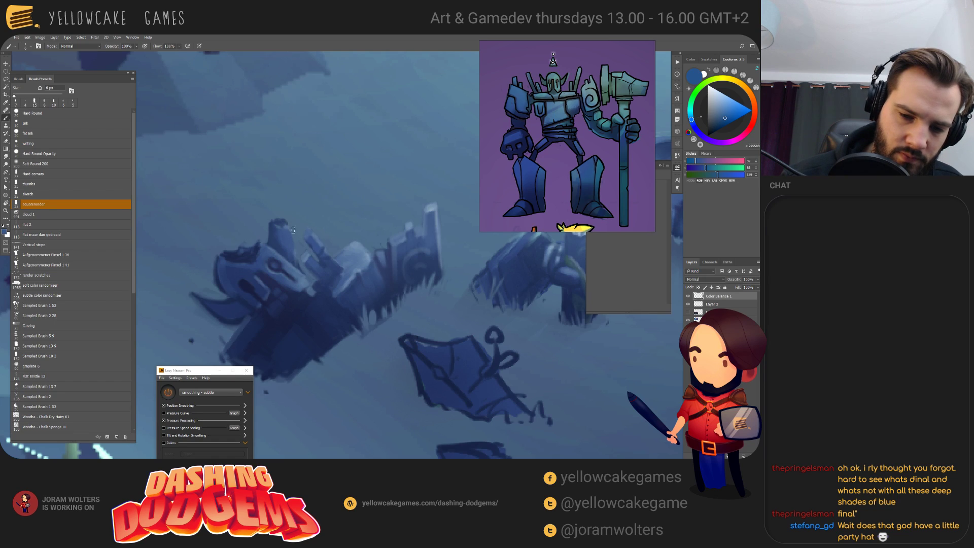
{"action": "key", "text": "e"}
{"action": "left_click_drag", "start_coordinate": [289, 219], "coordinate": [299, 260]}
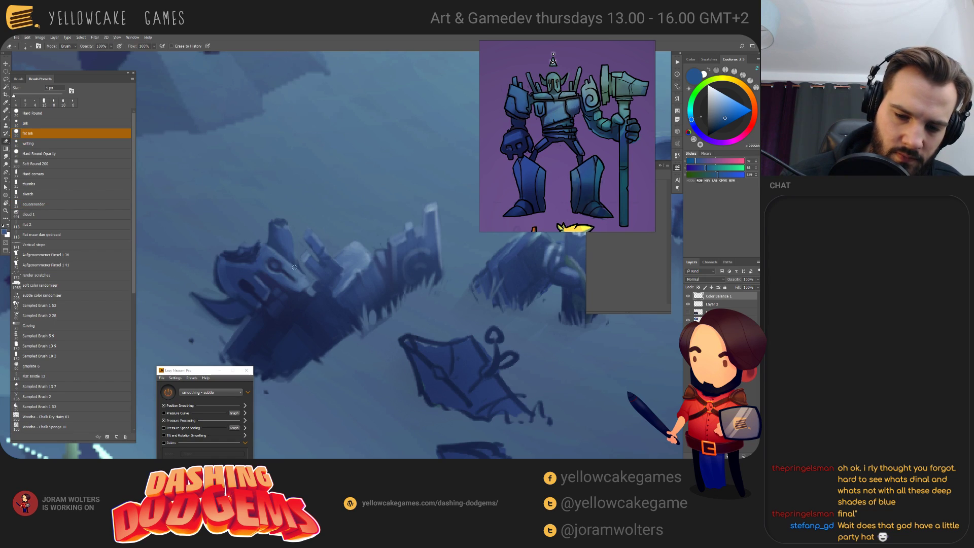
{"action": "key", "text": "b"}
{"action": "left_click", "coordinate": [294, 261], "text": "alt"}
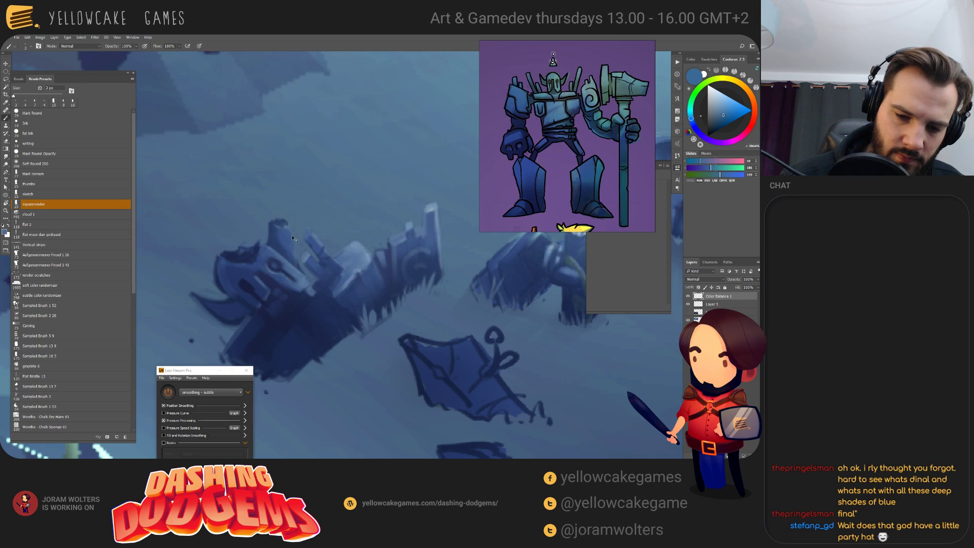
{"action": "key", "text": "bracketleft"}
{"action": "key", "text": "bracketleft"}
{"action": "mouse_move", "coordinate": [293, 239]}
{"action": "left_mouse_down"}
{"action": "mouse_move", "coordinate": [290, 254]}
{"action": "mouse_move", "coordinate": [285, 221]}
{"action": "mouse_move", "coordinate": [268, 228]}
{"action": "left_mouse_up"}
- Paint a light blue edge highlight on the stone head with a 4 px brush
{"action": "key", "text": "bracketright"}
{"action": "key", "text": "bracketright"}
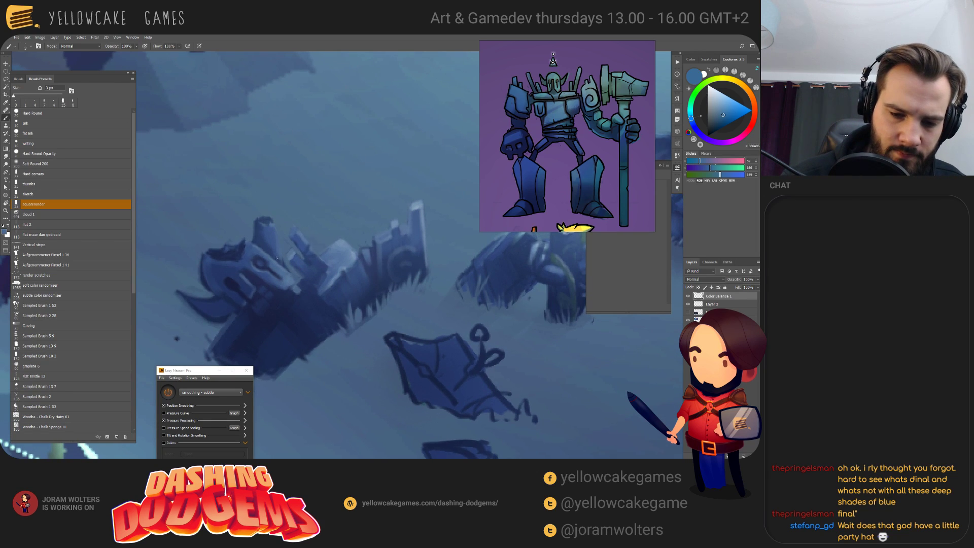
{"action": "key", "text": "bracketright"}
{"action": "key", "text": "bracketright"}
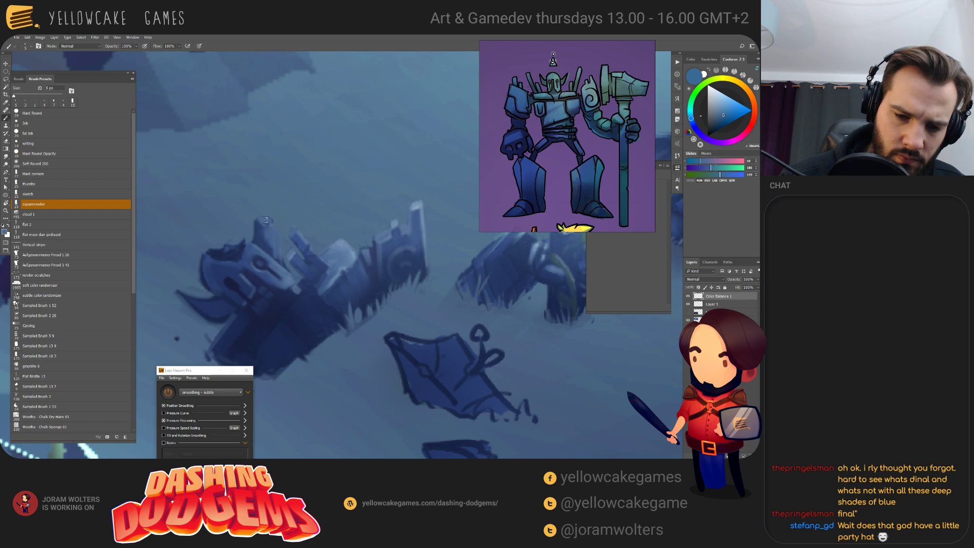
{"action": "scroll", "coordinate": [312, 191], "scroll_direction": "up", "scroll_amount": 2}
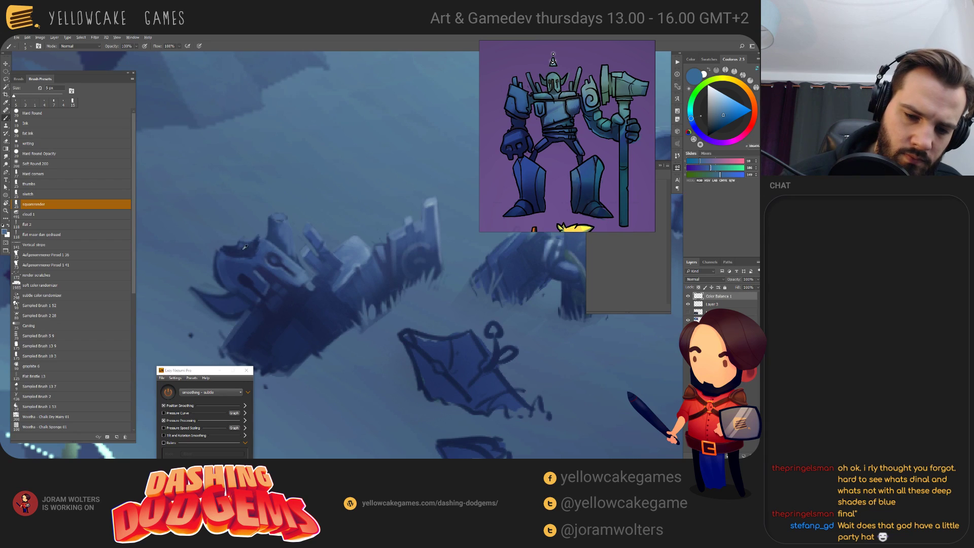
{"action": "left_click", "coordinate": [301, 273], "text": "alt"}
{"action": "key", "text": "bracketleft"}
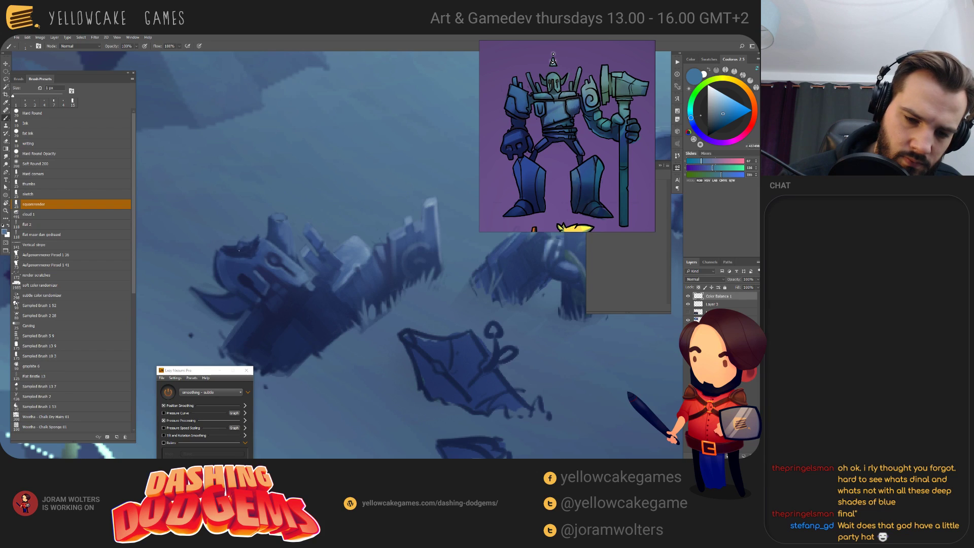
{"action": "key", "text": "bracketright"}
{"action": "key", "text": "bracketright"}
{"action": "key", "text": "bracketright"}
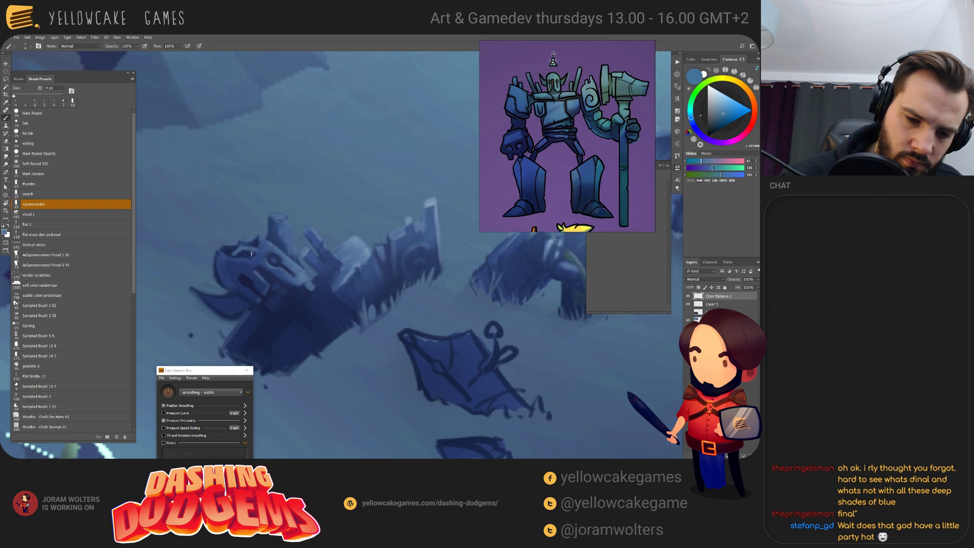
{"action": "left_click_drag", "start_coordinate": [251, 254], "coordinate": [234, 254]}
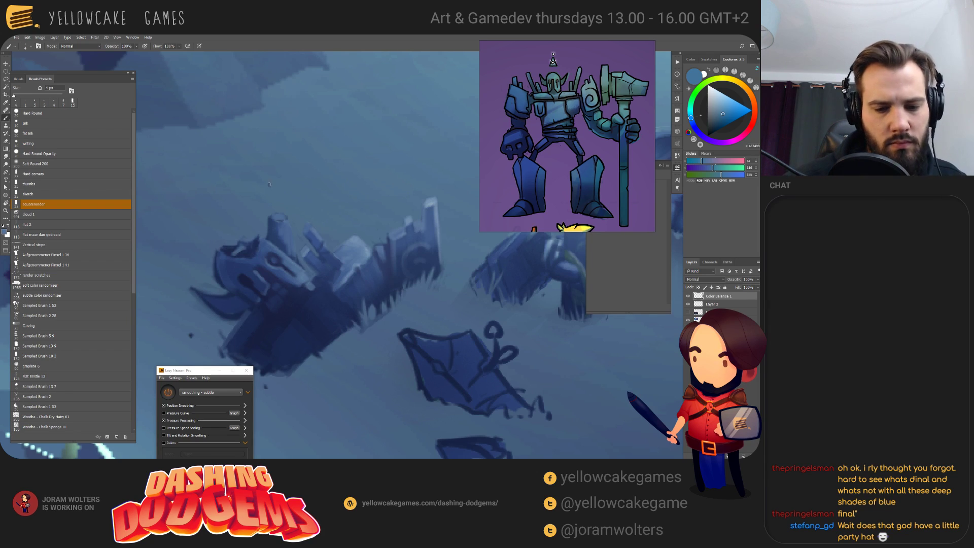
- Sample darker, mid, navy and very dark shadow blues, ending on a 5 px brush
{"action": "left_click", "coordinate": [273, 257], "text": "alt"}
{"action": "key", "text": "bracketright"}
{"action": "key", "text": "bracketright"}
{"action": "key", "text": "bracketright"}
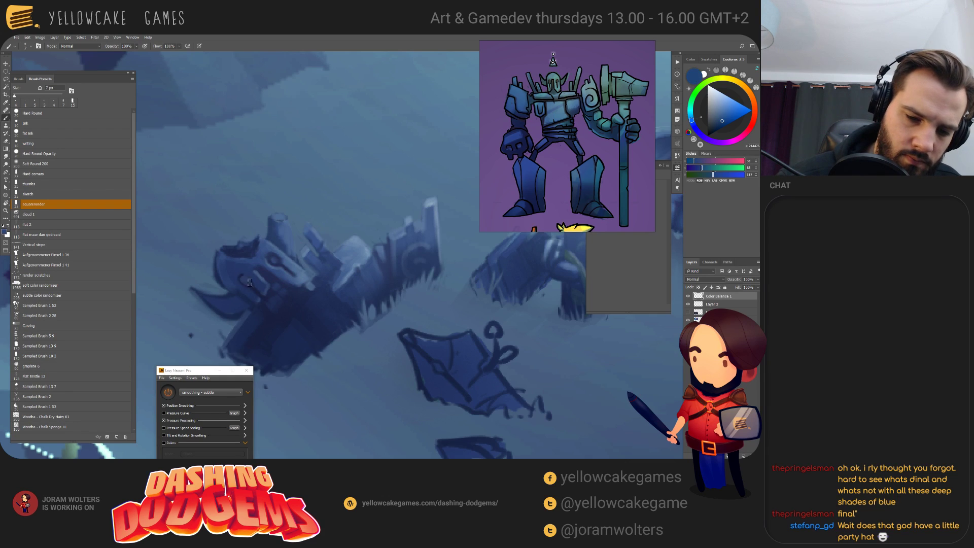
{"action": "key", "text": "bracketleft"}
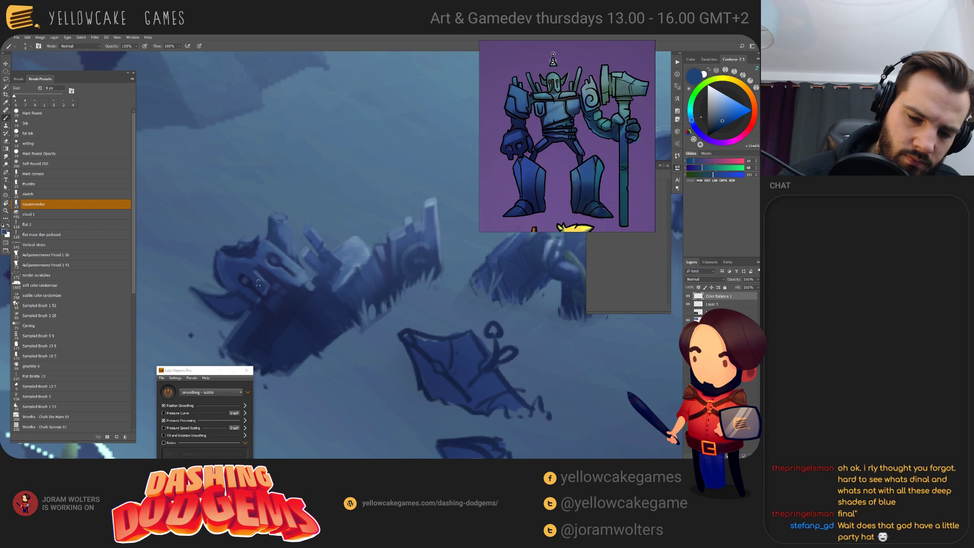
{"action": "left_click", "coordinate": [258, 275], "text": "alt"}
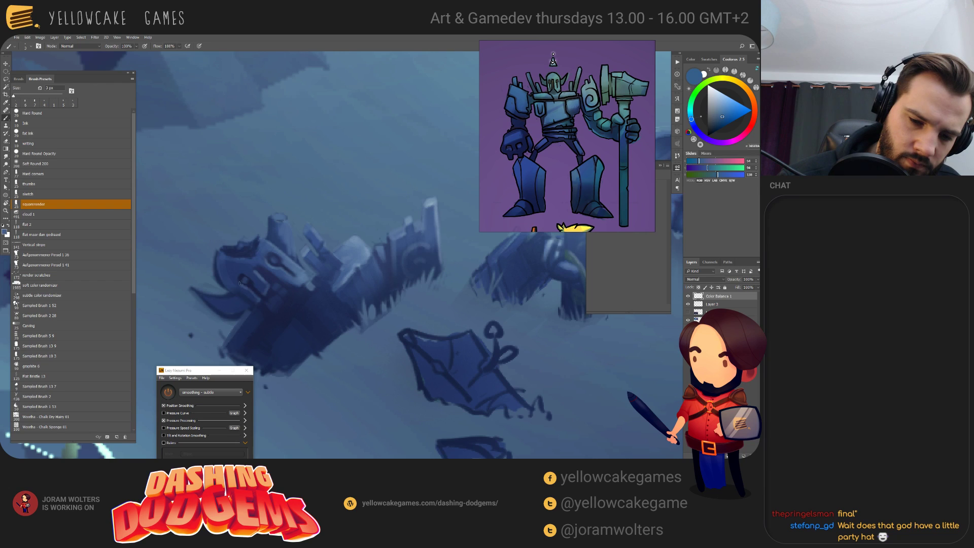
{"action": "key", "text": "bracketright"}
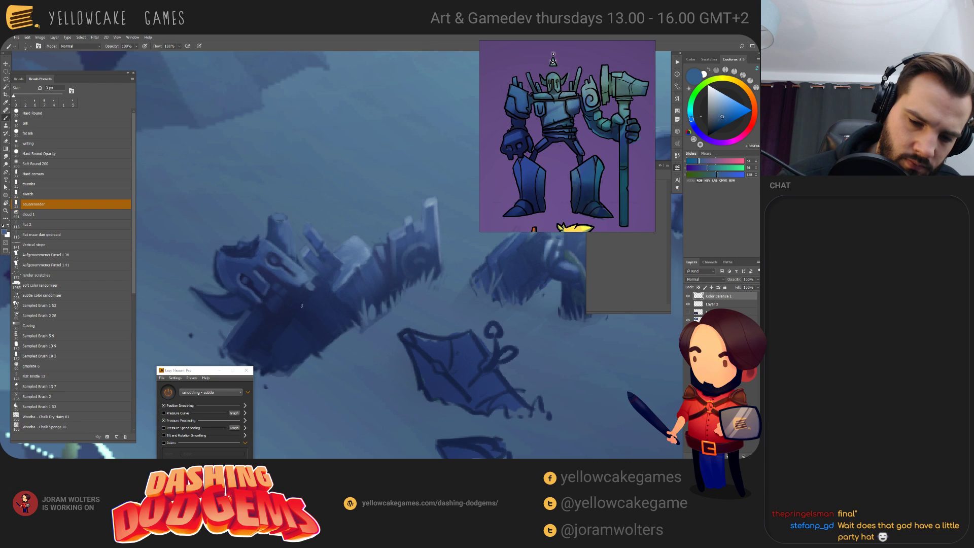
{"action": "left_click", "coordinate": [234, 273], "text": "alt"}
{"action": "key", "text": "bracketright"}
{"action": "key", "text": "bracketright"}
{"action": "key", "text": "bracketright"}
{"action": "key", "text": "bracketright"}
{"action": "key", "text": "bracketright"}
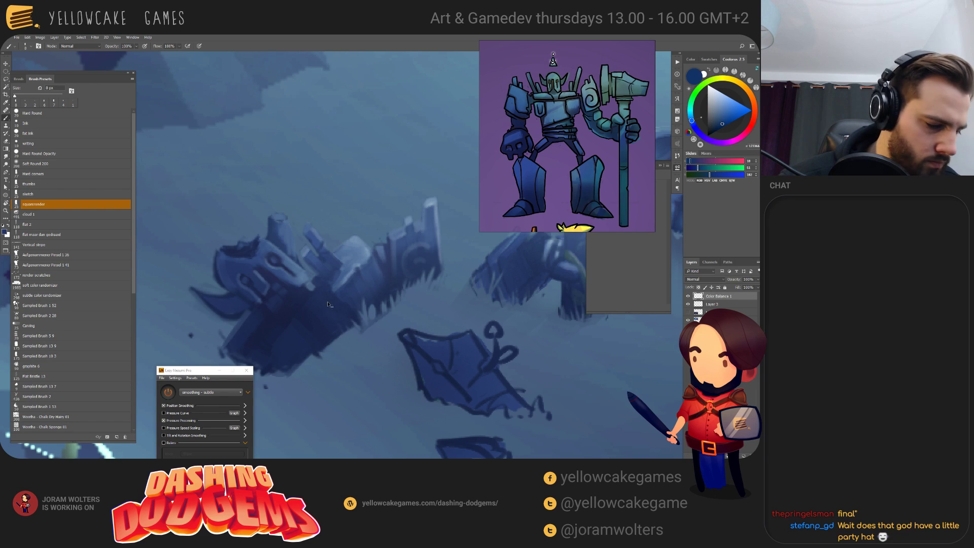
{"action": "left_click", "coordinate": [269, 331], "text": "alt"}
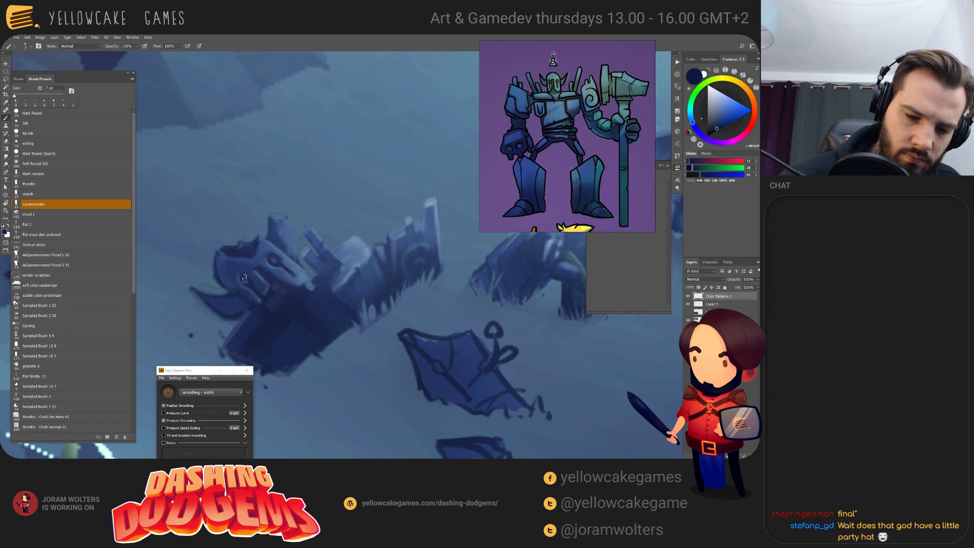
{"action": "key", "text": "bracketleft"}
{"action": "key", "text": "bracketleft"}
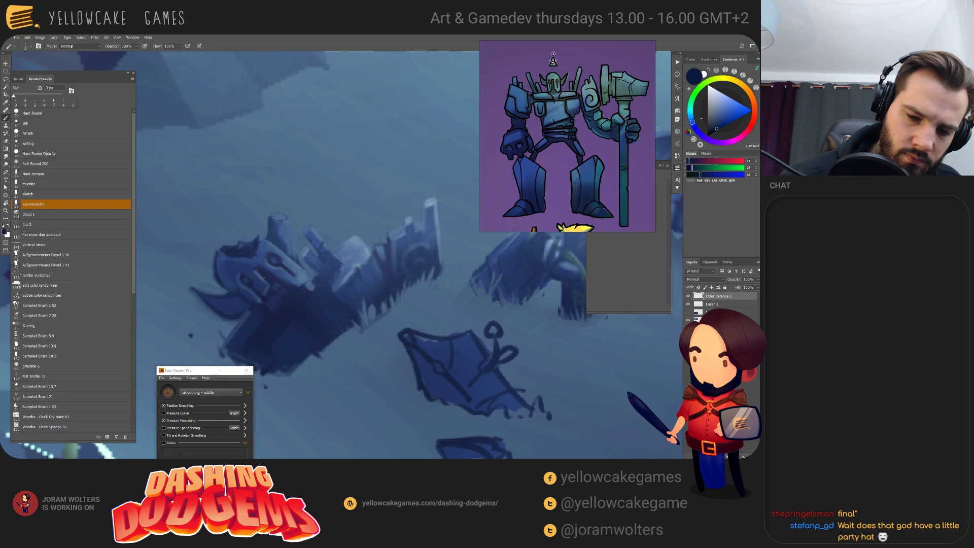
- Zoom out to view the portal and crystals, then zoom back onto the ruins and sample a blue
{"action": "scroll", "coordinate": [313, 299], "scroll_direction": "down", "scroll_amount": 5}
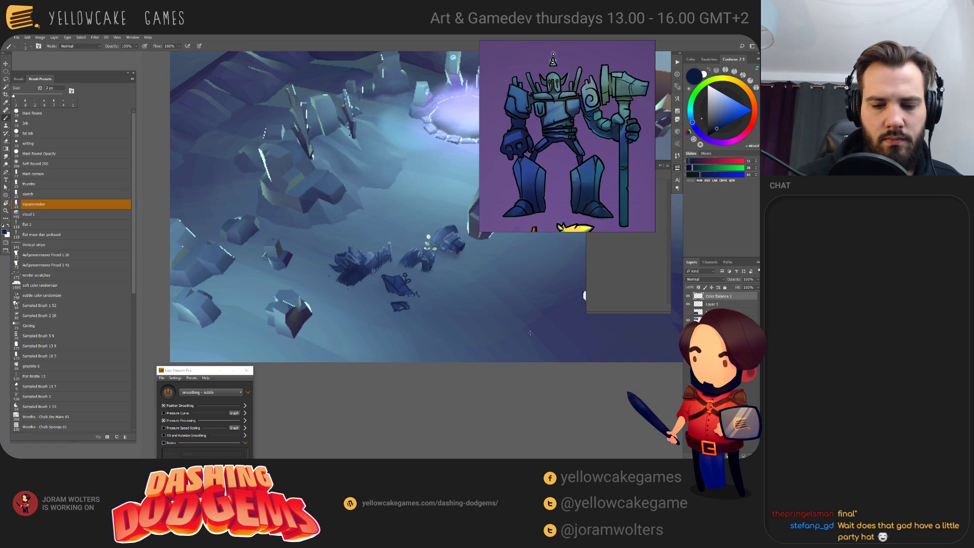
{"action": "left_click_drag", "start_coordinate": [530, 333], "coordinate": [459, 341]}
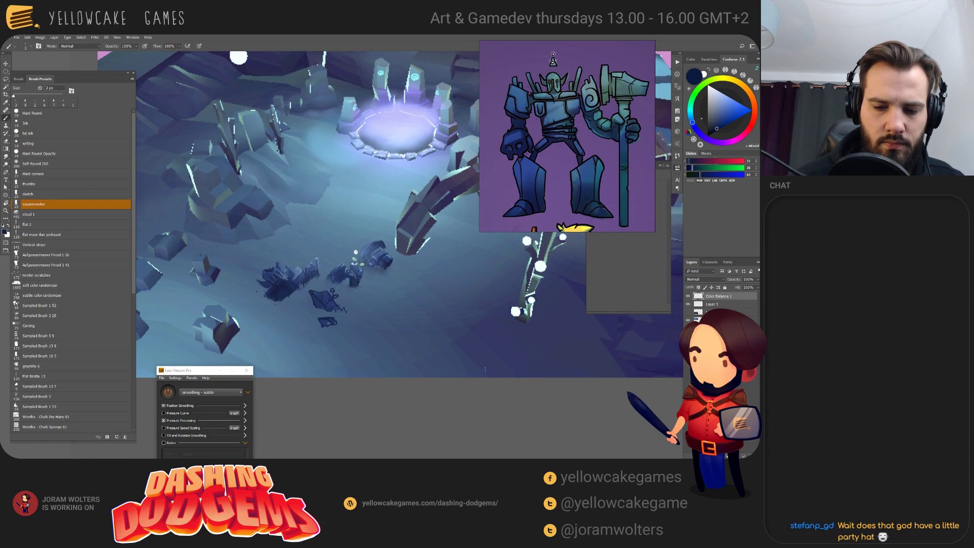
{"action": "key", "text": "ctrl+plus"}
{"action": "key", "text": "ctrl+plus"}
{"action": "key", "text": "ctrl+plus"}
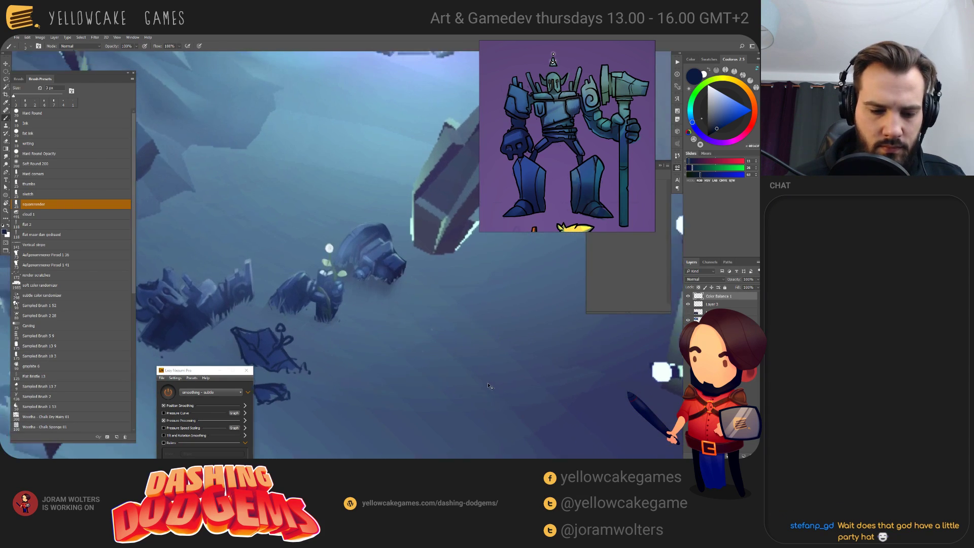
{"action": "left_click_drag", "start_coordinate": [501, 318], "coordinate": [618, 287]}
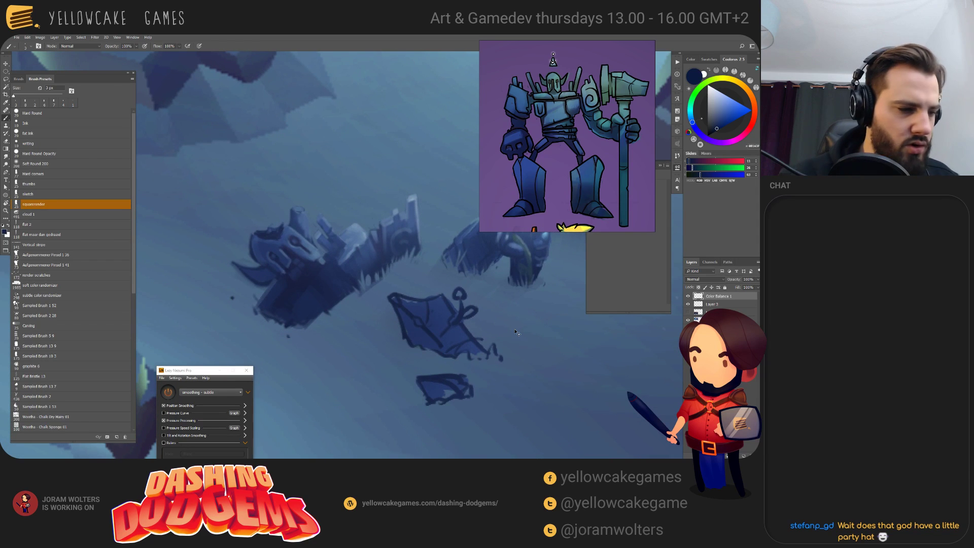
{"action": "key", "text": "ctrl+plus"}
{"action": "left_click_drag", "start_coordinate": [271, 216], "coordinate": [286, 208]}
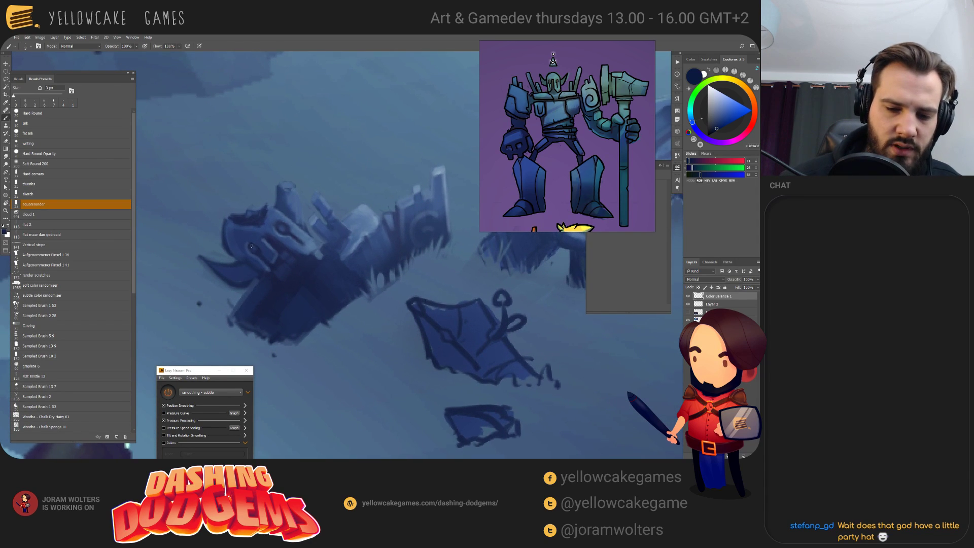
{"action": "left_click", "coordinate": [298, 224], "text": "alt"}
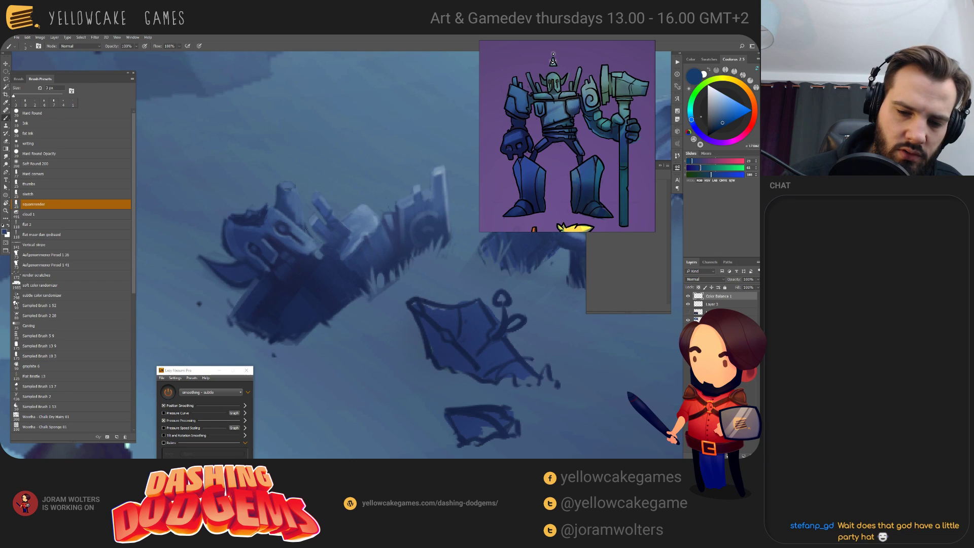
{"action": "left_click", "coordinate": [306, 226], "text": "alt"}
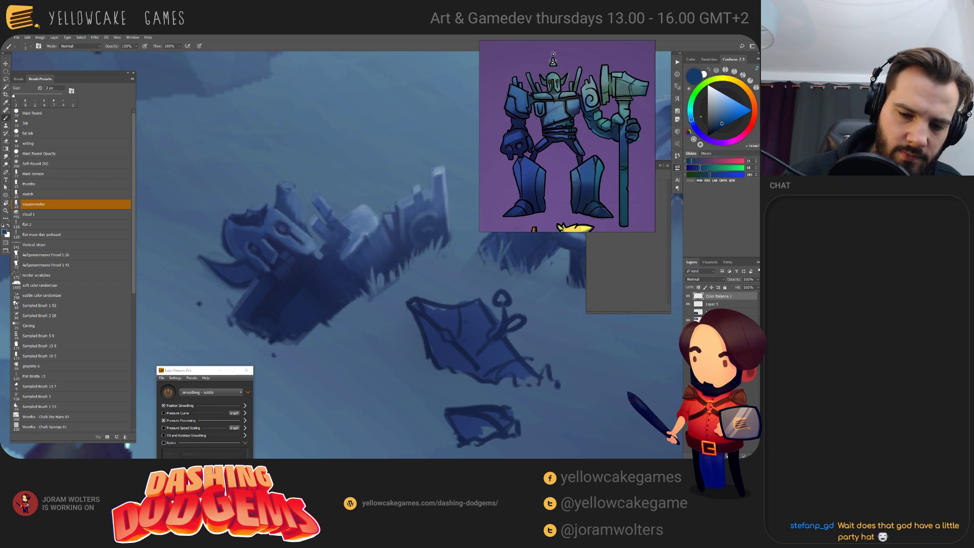
- Lighten the dark paint at the helmet's left edge with a 7 px Erase to History stroke
{"action": "key", "text": "e"}
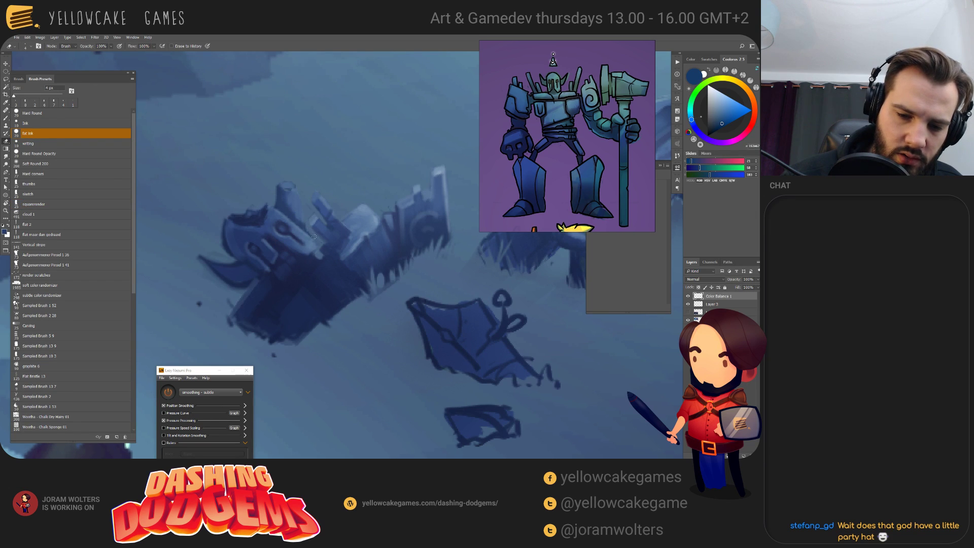
{"action": "left_click_drag", "start_coordinate": [291, 205], "coordinate": [298, 200]}
{"action": "key", "text": "b"}
{"action": "left_click", "coordinate": [232, 226], "text": "alt"}
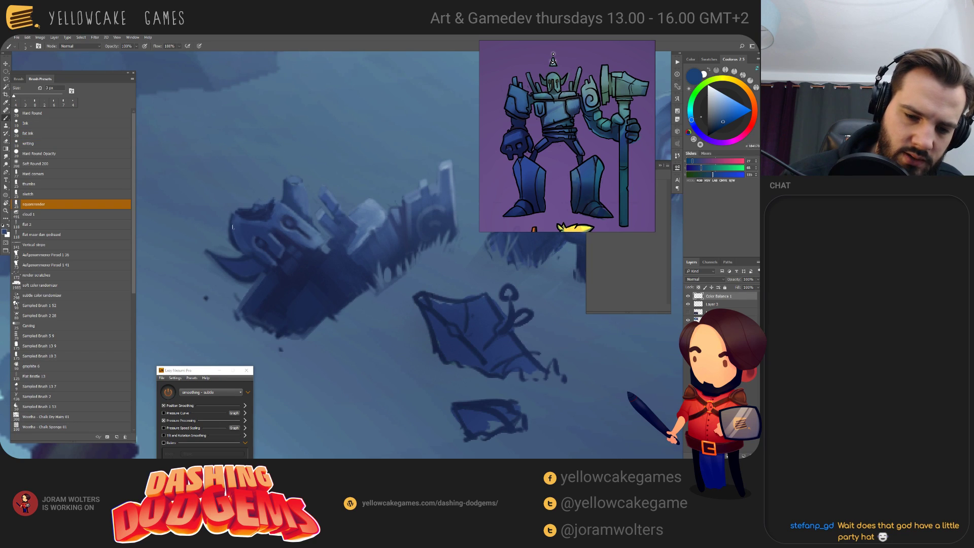
{"action": "key", "text": "bracketright"}
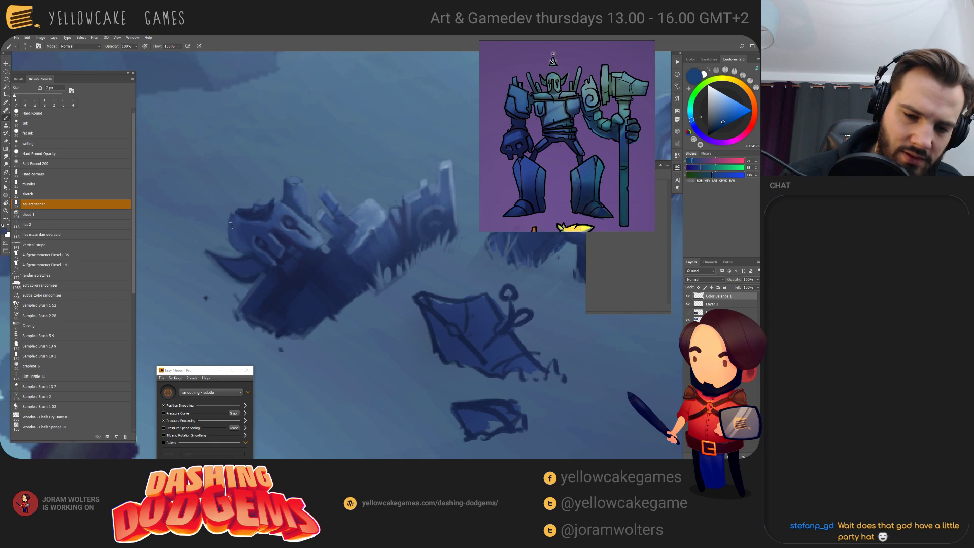
{"action": "key", "text": "e"}
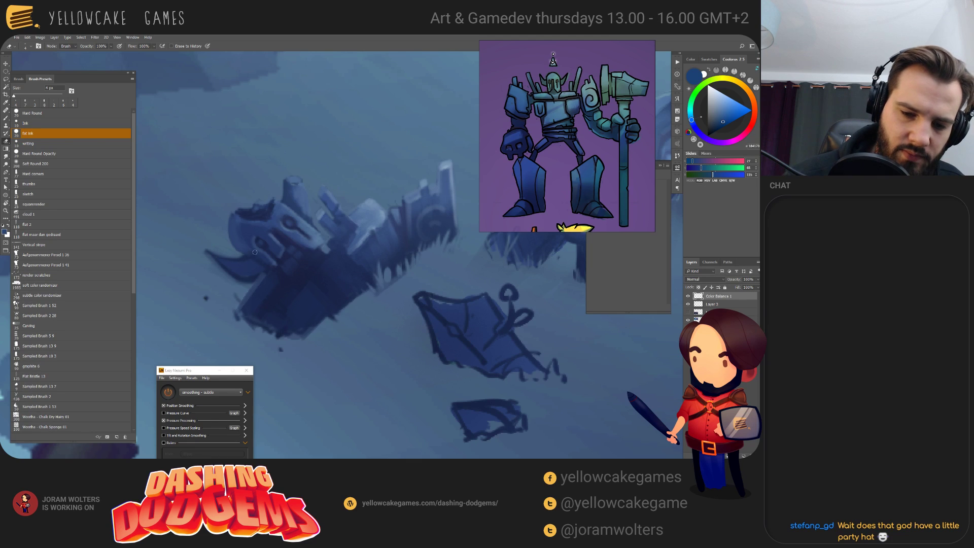
{"action": "left_click_drag", "start_coordinate": [246, 242], "coordinate": [232, 256]}
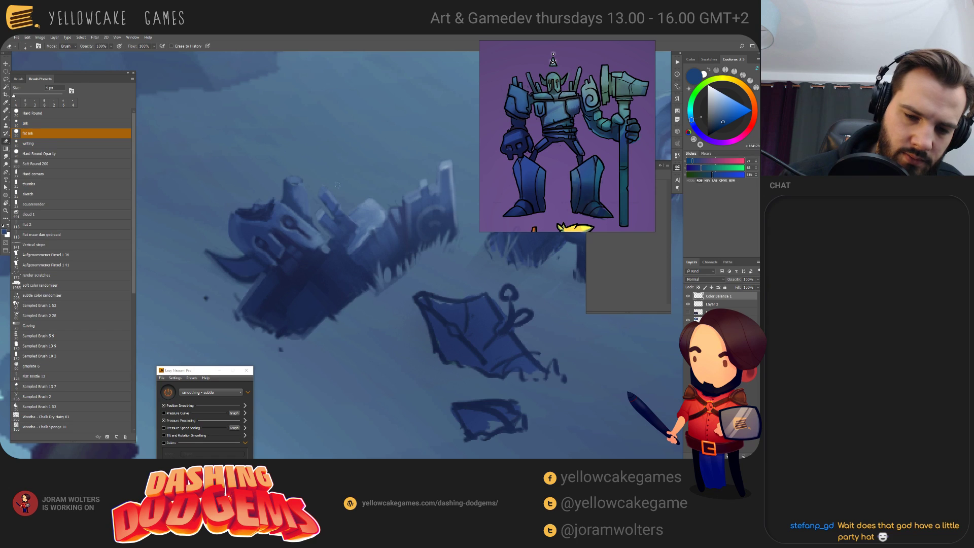
{"action": "left_click", "coordinate": [33, 204]}
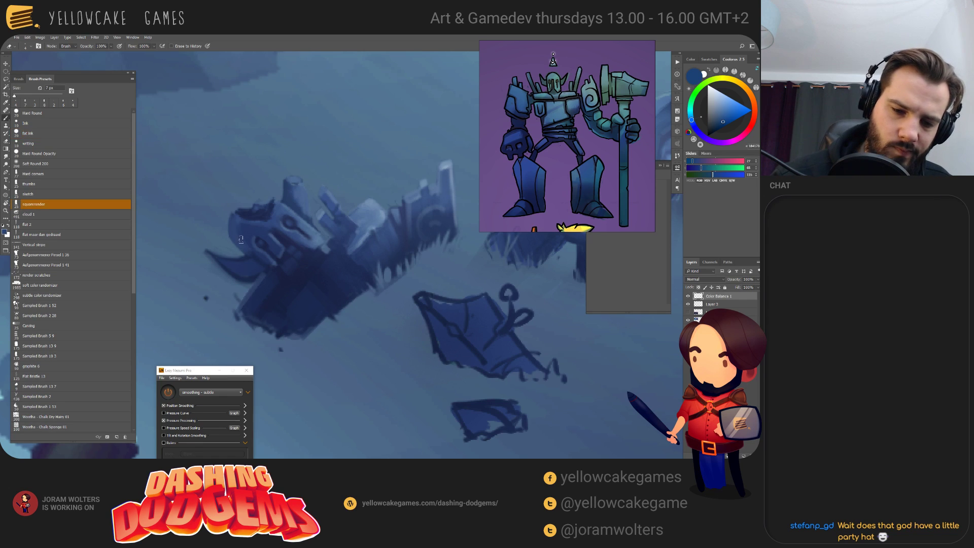
{"action": "key", "text": "b"}
- Compare lighter and navy blues, try erasing the hull's left side, undo it, and sample a mid blue
{"action": "left_click", "coordinate": [291, 288], "text": "alt"}
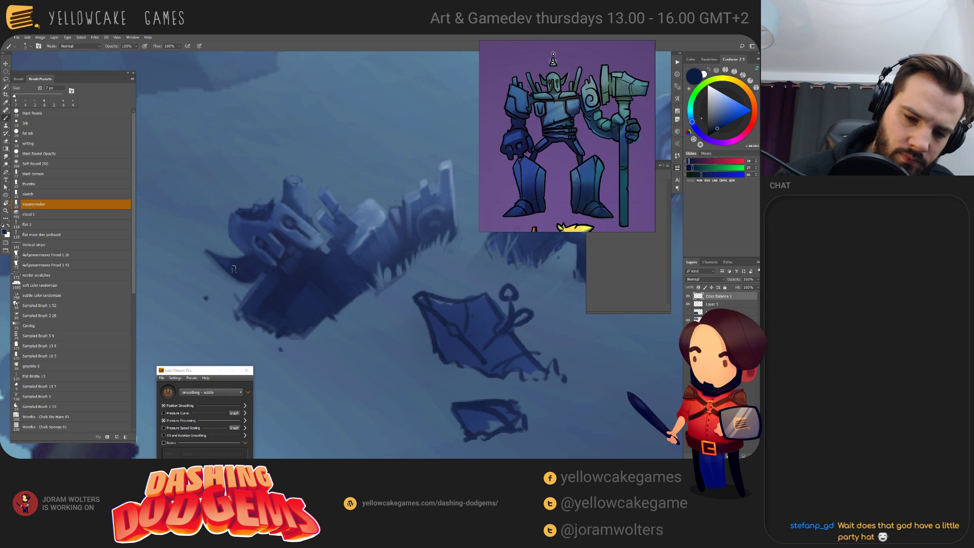
{"action": "left_click", "coordinate": [228, 262], "text": "alt"}
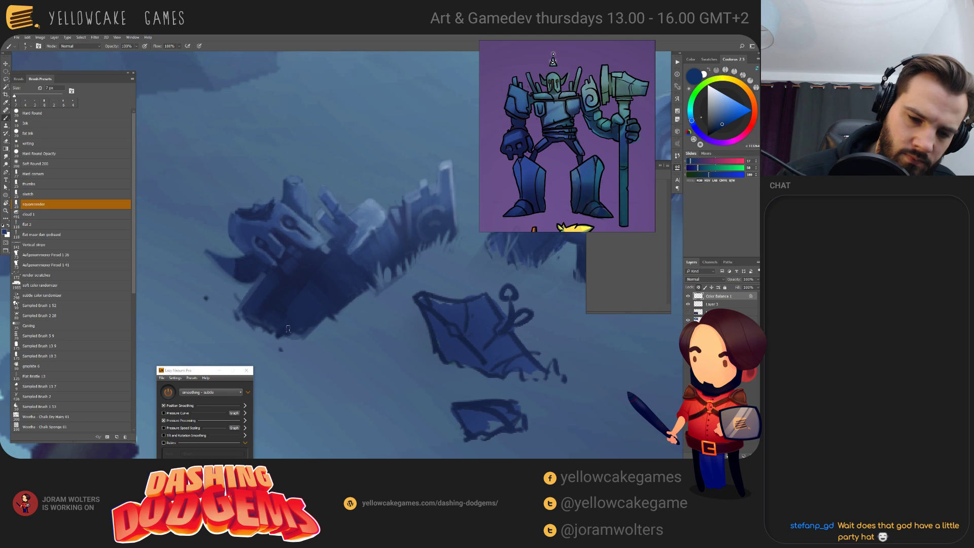
{"action": "left_click", "coordinate": [241, 265], "text": "alt"}
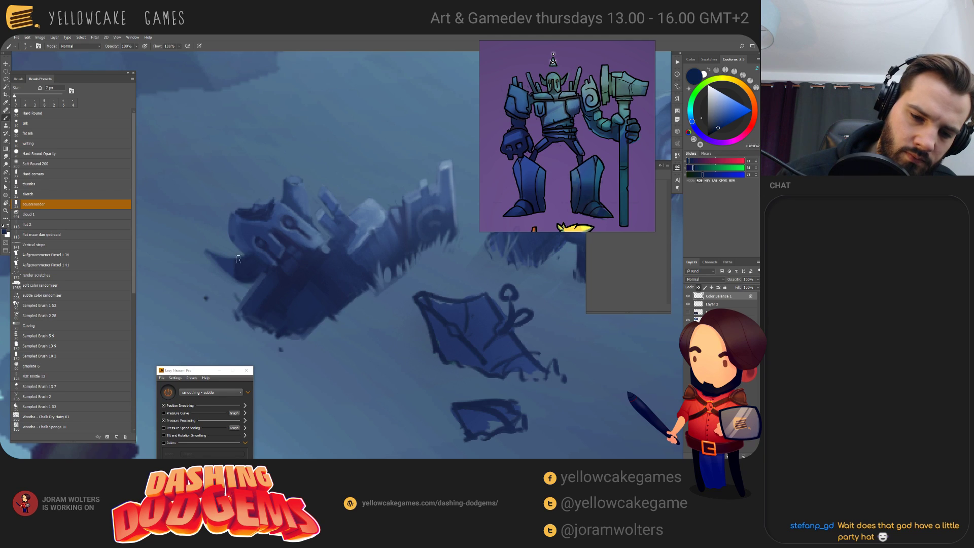
{"action": "left_click", "coordinate": [237, 291], "text": "alt"}
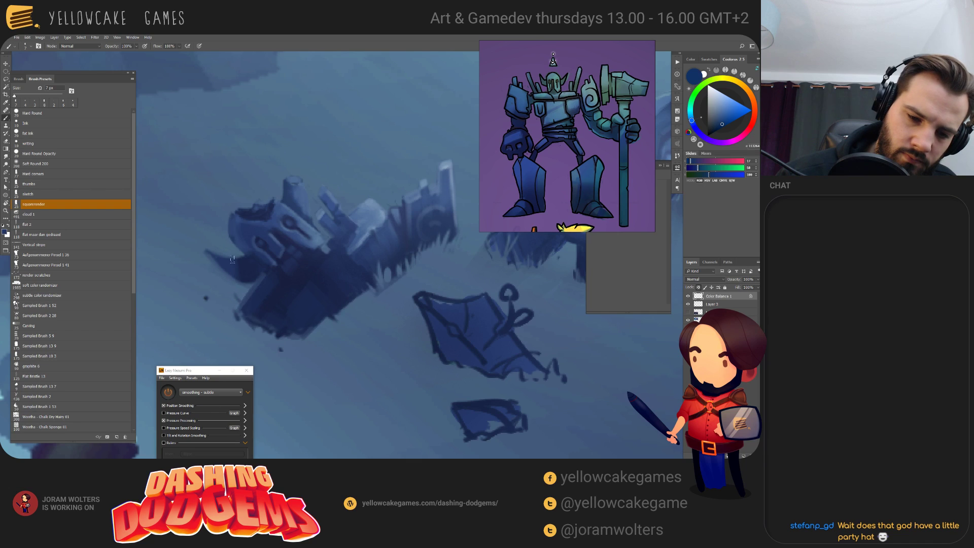
{"action": "left_click", "coordinate": [246, 269], "text": "alt"}
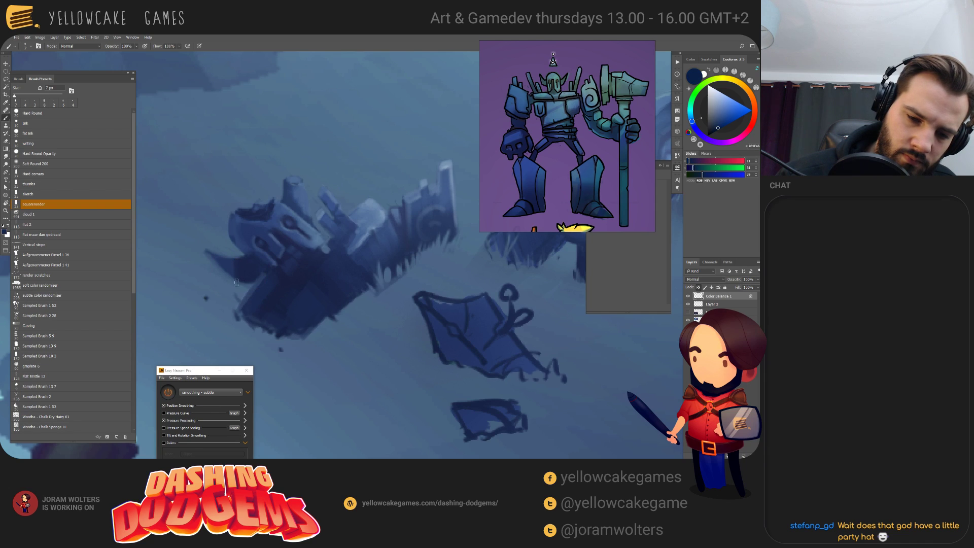
{"action": "key", "text": "e"}
{"action": "left_click_drag", "start_coordinate": [205, 250], "coordinate": [232, 285]}
{"action": "key", "text": "ctrl+z"}
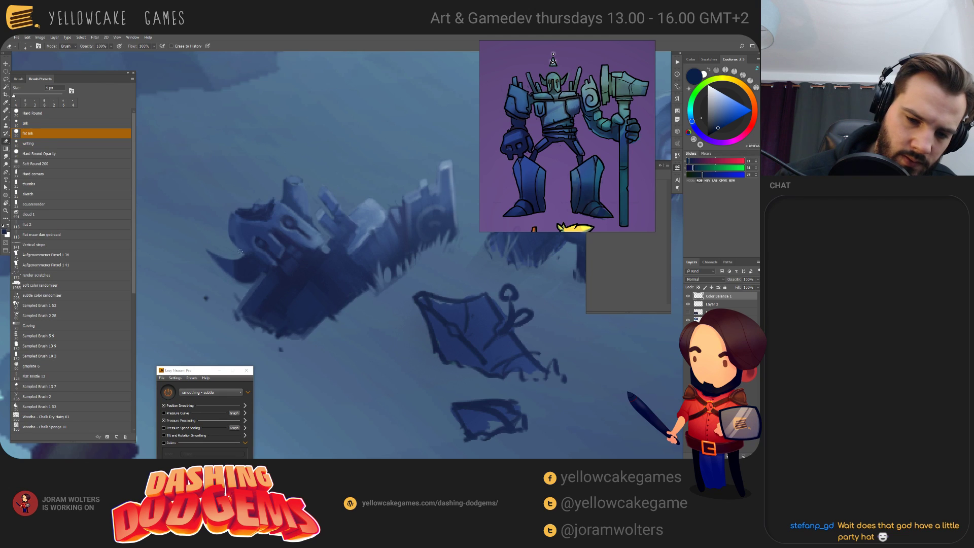
{"action": "key", "text": "b"}
{"action": "left_click", "coordinate": [231, 236], "text": "alt"}
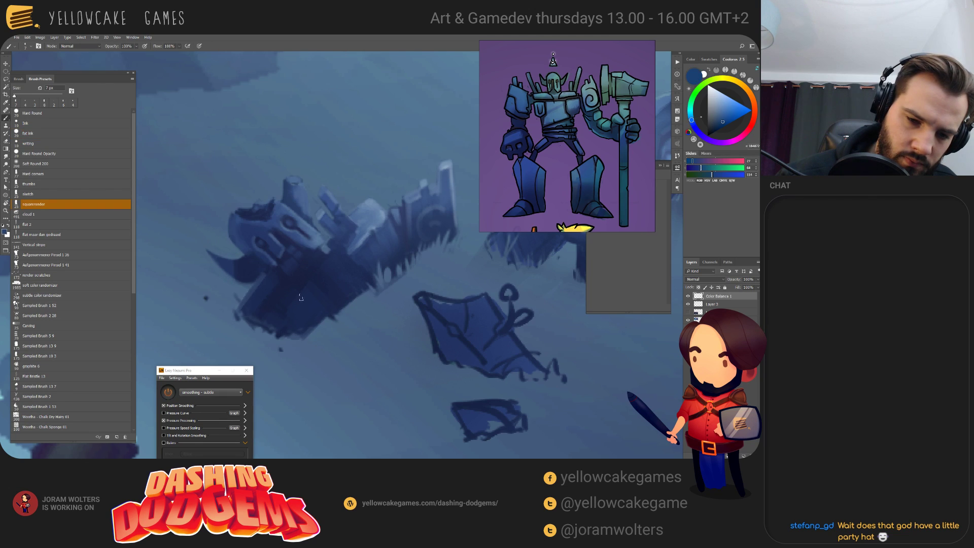
{"action": "left_click_drag", "start_coordinate": [301, 297], "coordinate": [287, 312]}
- Firm up the hull's left edge in dark blue with a 3 px brush
{"action": "left_click", "coordinate": [232, 257], "text": "alt"}
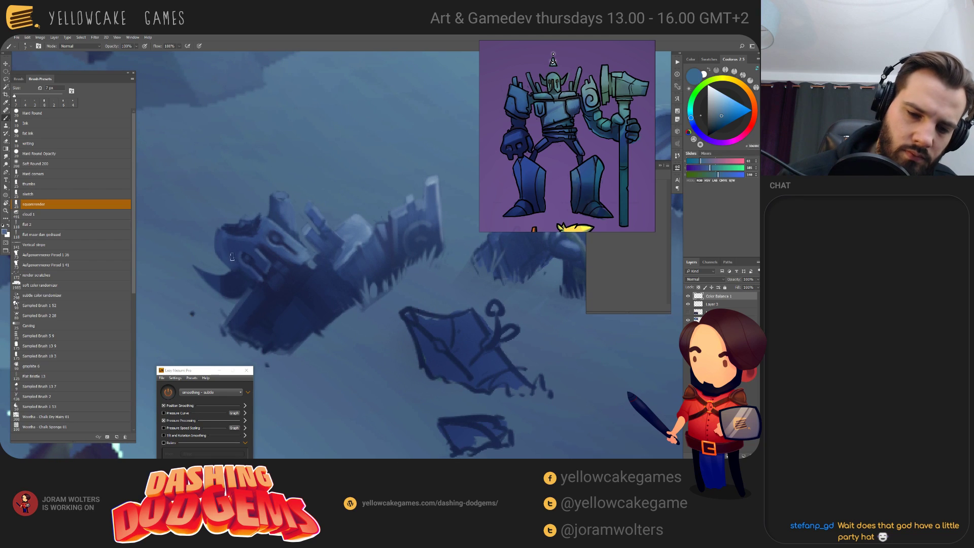
{"action": "key", "text": "bracketleft"}
{"action": "key", "text": "bracketleft"}
{"action": "key", "text": "bracketleft"}
{"action": "key", "text": "bracketleft"}
{"action": "left_click_drag", "start_coordinate": [216, 240], "coordinate": [218, 260]}
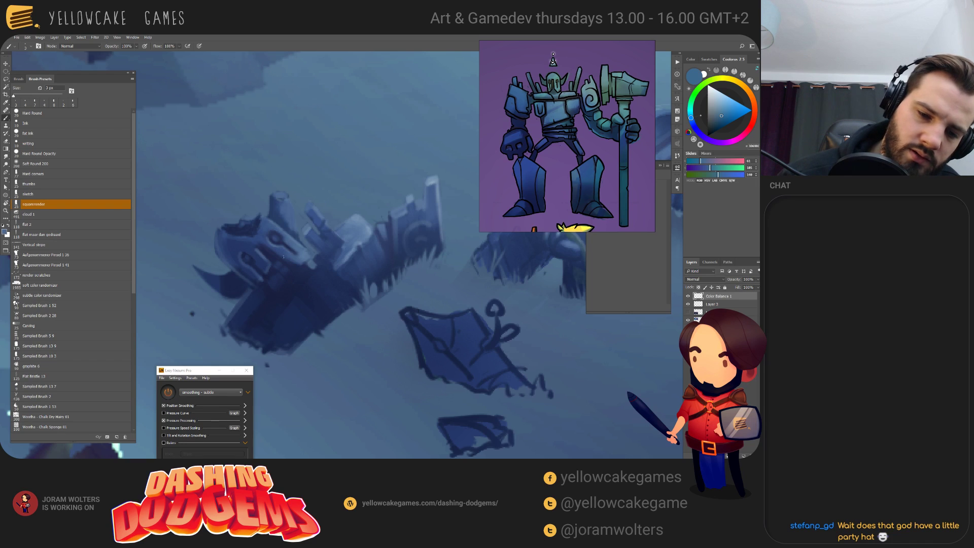
{"action": "left_click", "coordinate": [242, 269], "text": "alt"}
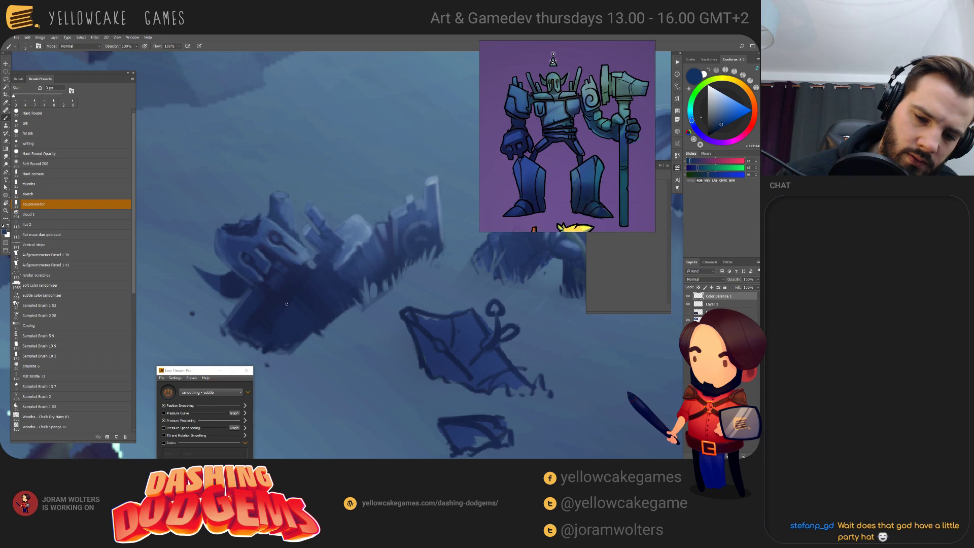
{"action": "left_click", "coordinate": [219, 251], "text": "alt"}
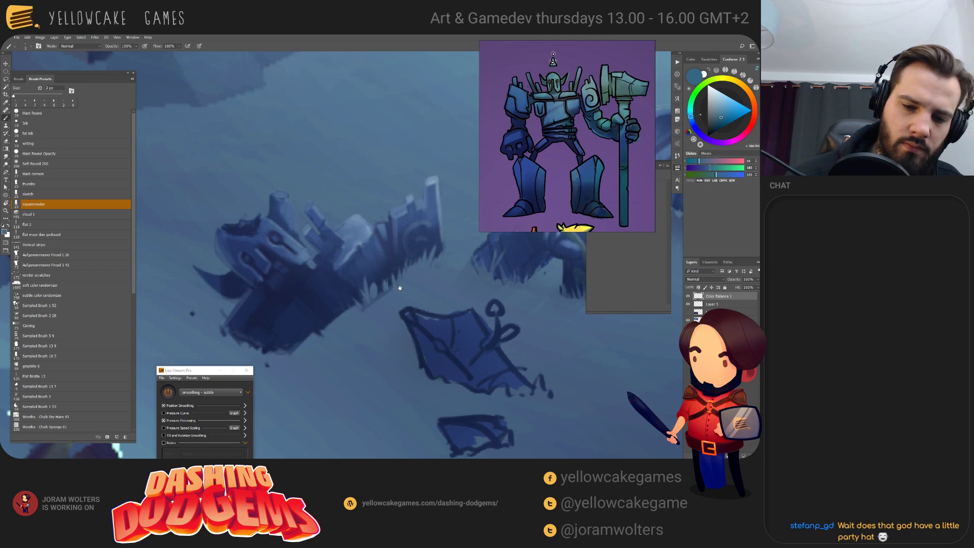
{"action": "left_click_drag", "start_coordinate": [403, 309], "coordinate": [399, 285]}
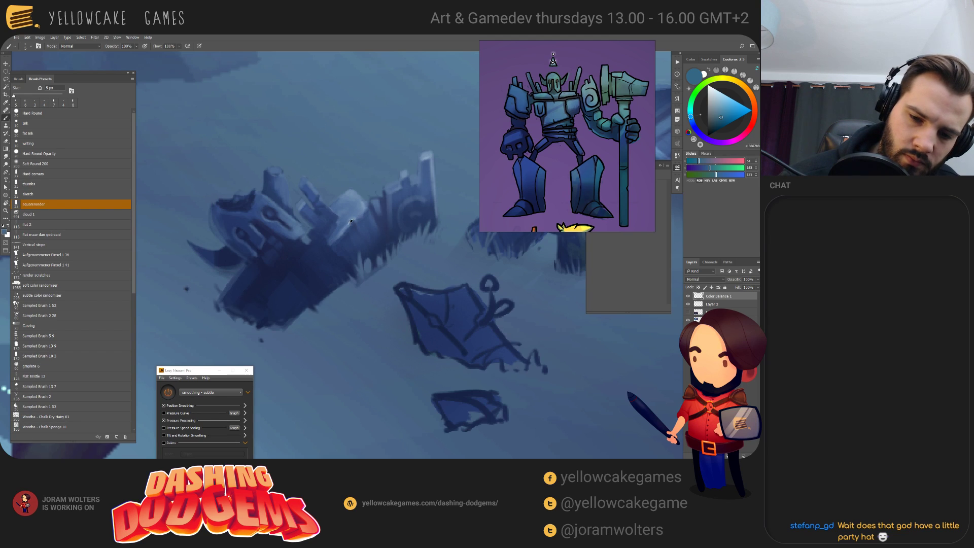
- Paint short dark navy strokes on the wreck's lower left
{"action": "left_click", "coordinate": [209, 251], "text": "alt"}
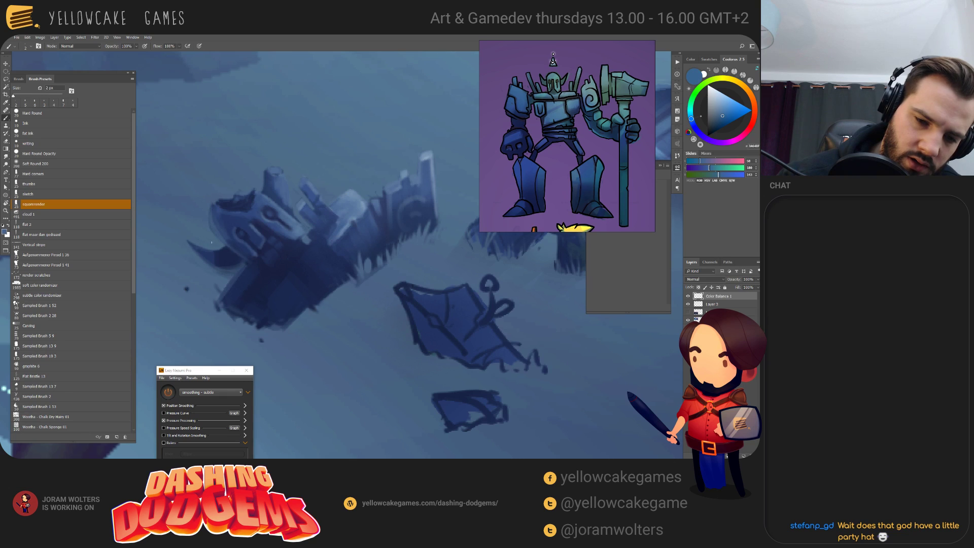
{"action": "key", "text": "bracketright"}
{"action": "key", "text": "bracketright"}
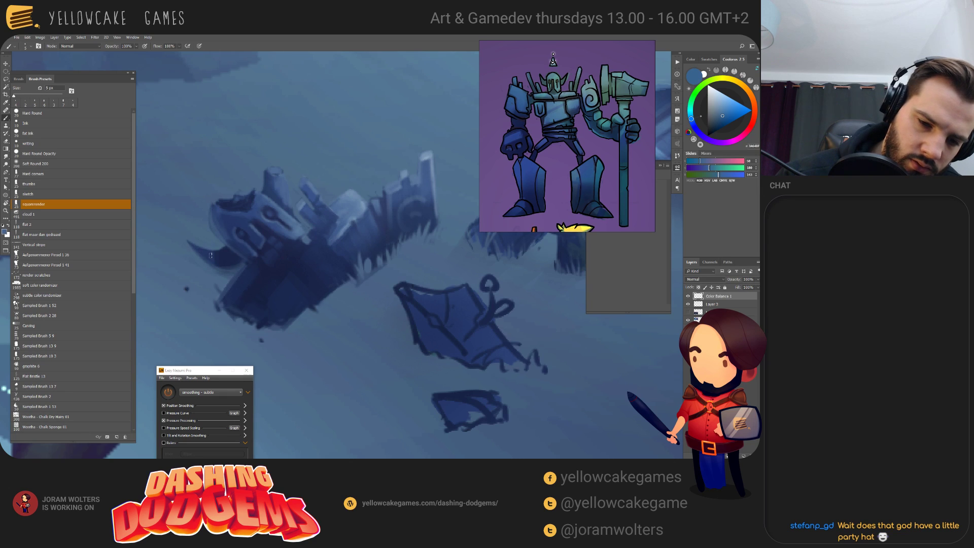
{"action": "key", "text": "bracketleft"}
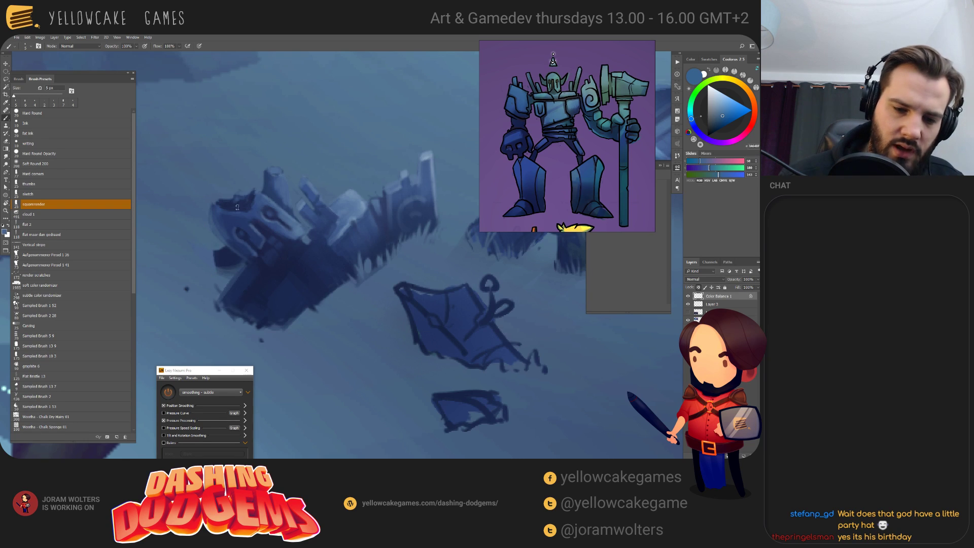
{"action": "left_click", "coordinate": [210, 251], "text": "alt"}
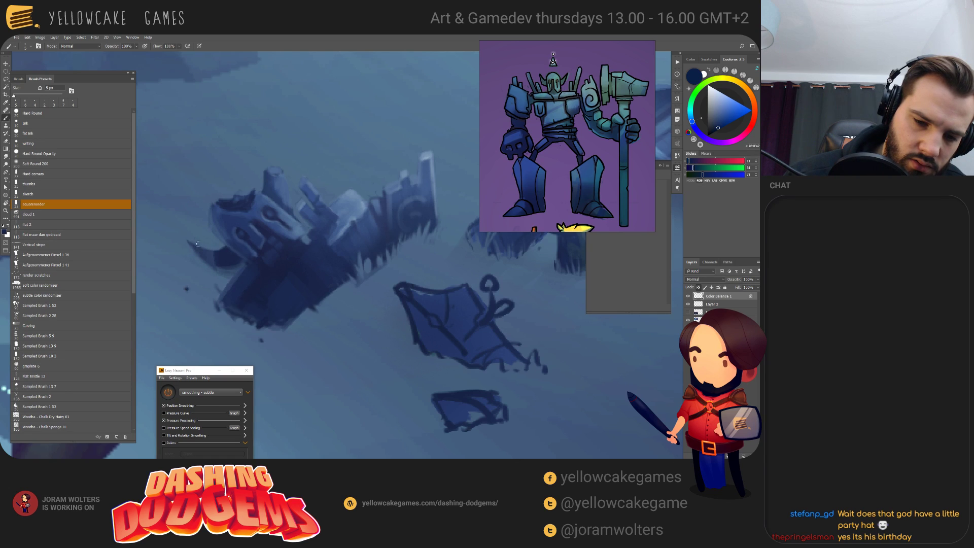
{"action": "left_click", "coordinate": [219, 260], "text": "alt"}
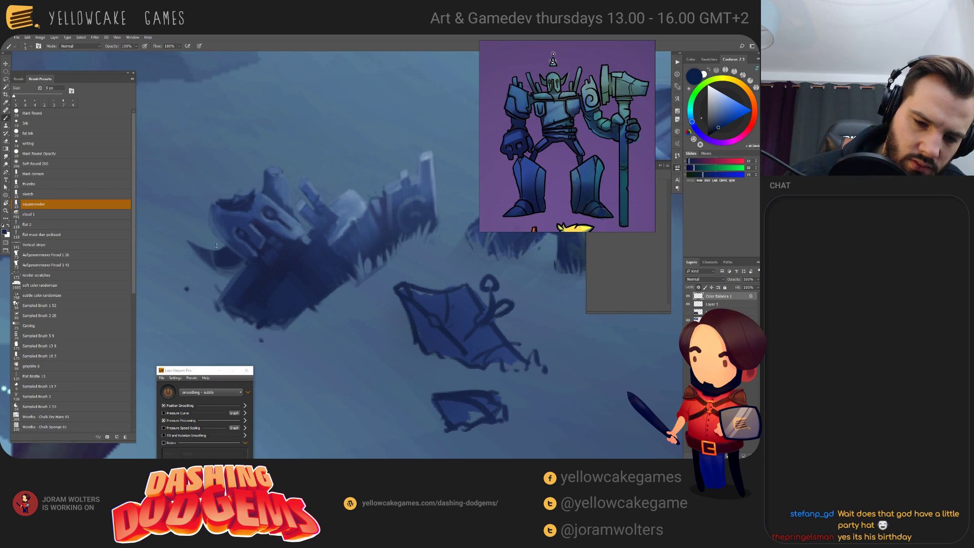
{"action": "mouse_move", "coordinate": [213, 254]}
{"action": "left_mouse_down"}
{"action": "mouse_move", "coordinate": [234, 274]}
{"action": "mouse_move", "coordinate": [220, 247]}
{"action": "mouse_move", "coordinate": [244, 271]}
{"action": "left_mouse_up"}
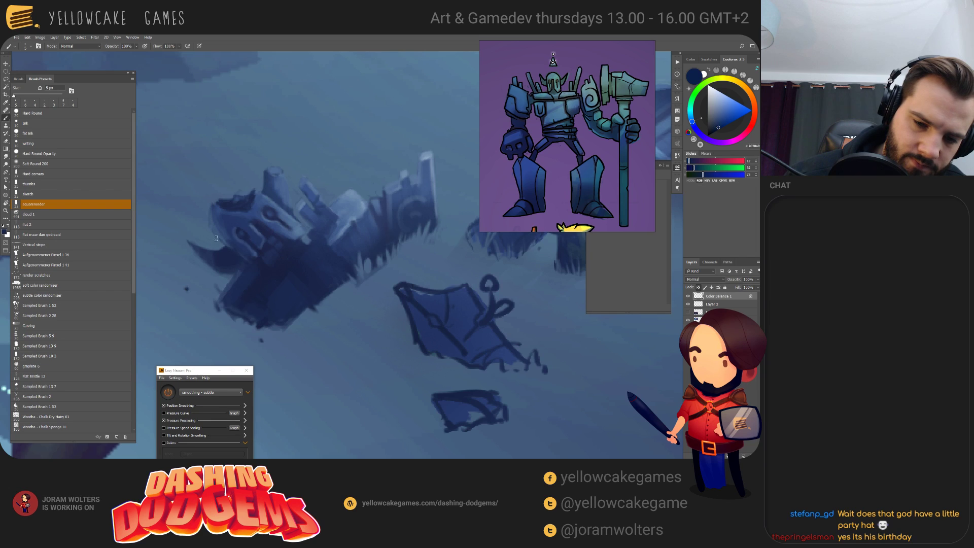
{"action": "left_click", "coordinate": [215, 248], "text": "alt"}
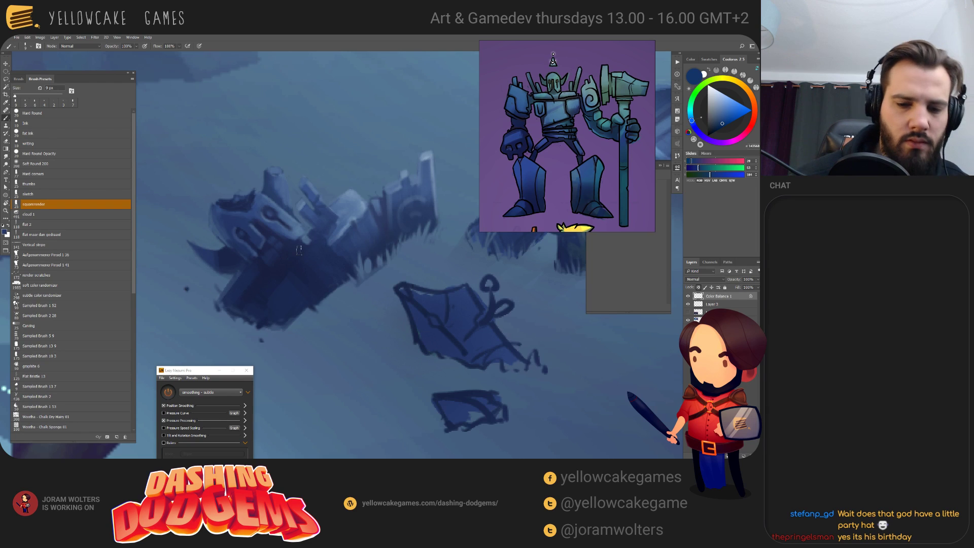
{"action": "left_click_drag", "start_coordinate": [298, 148], "coordinate": [281, 136]}
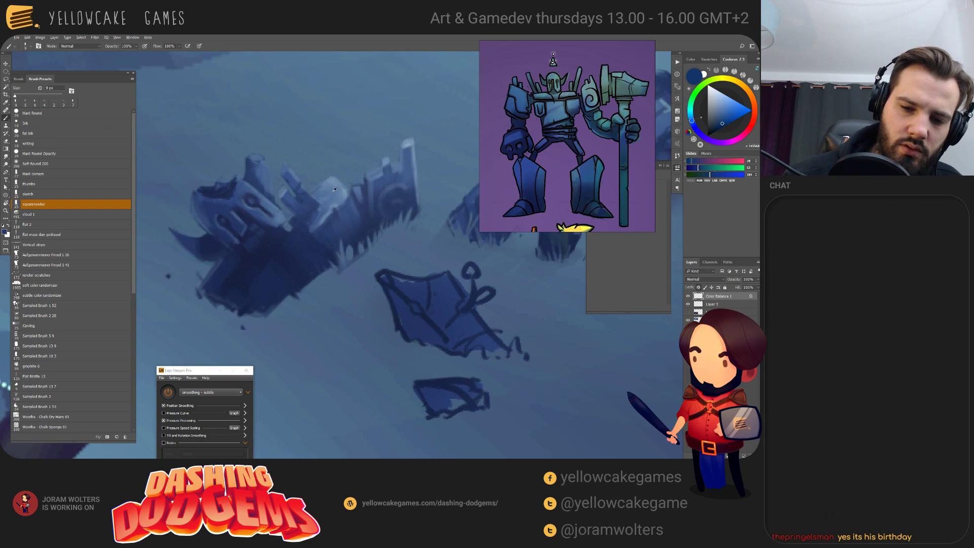
- Paint sampled mid blue strokes just left of the wreck and slightly enlarge the brush
{"action": "left_click", "coordinate": [203, 233], "text": "alt"}
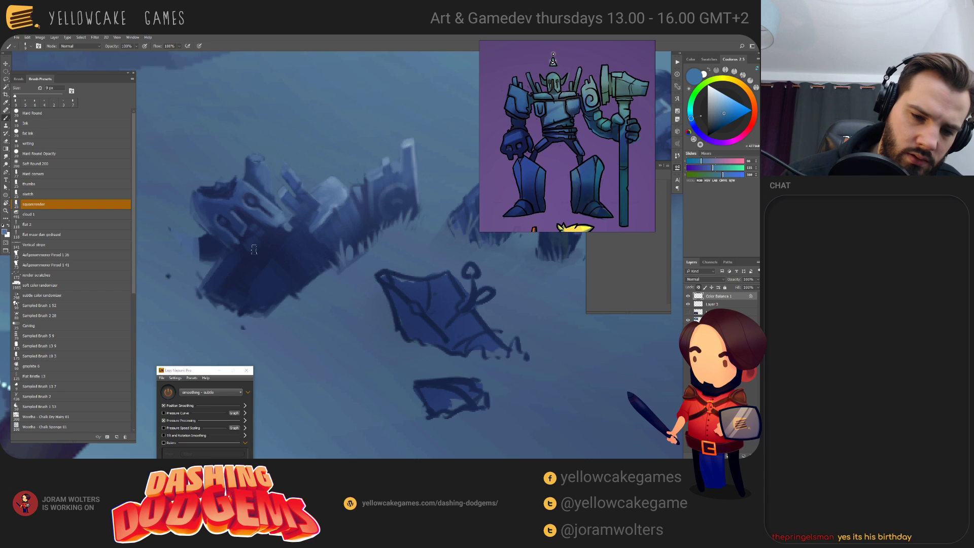
{"action": "mouse_move", "coordinate": [199, 256]}
{"action": "left_mouse_down"}
{"action": "mouse_move", "coordinate": [172, 231]}
{"action": "mouse_move", "coordinate": [182, 239]}
{"action": "left_mouse_up"}
{"action": "key", "text": "bracketright"}
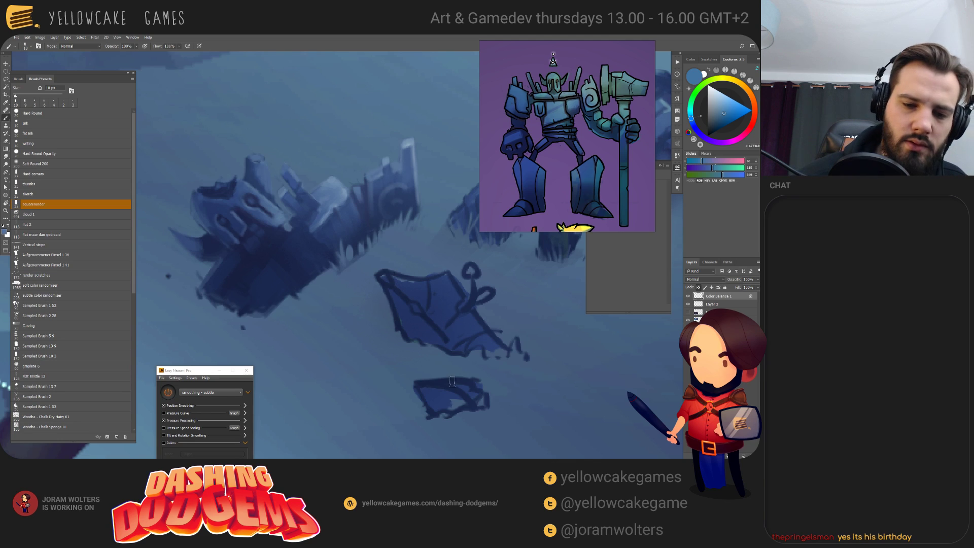
{"action": "scroll", "coordinate": [449, 380], "scroll_direction": "down", "scroll_amount": 4}
{"action": "scroll", "coordinate": [453, 310], "scroll_direction": "up", "scroll_amount": 1}
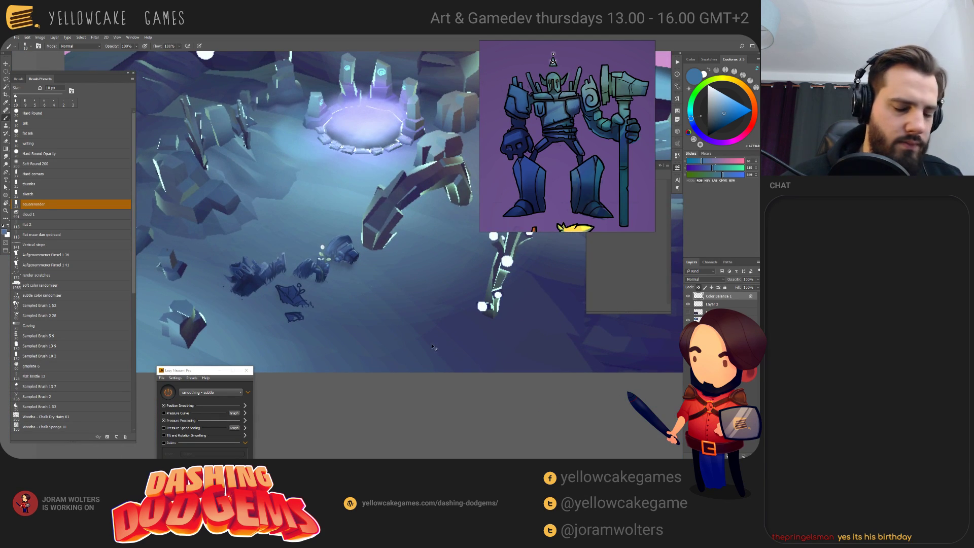
- Zoom in and paint a pointed dark stroke on the wreck's left edge with a smaller brush
{"action": "scroll", "coordinate": [433, 347], "scroll_direction": "up", "scroll_amount": 5}
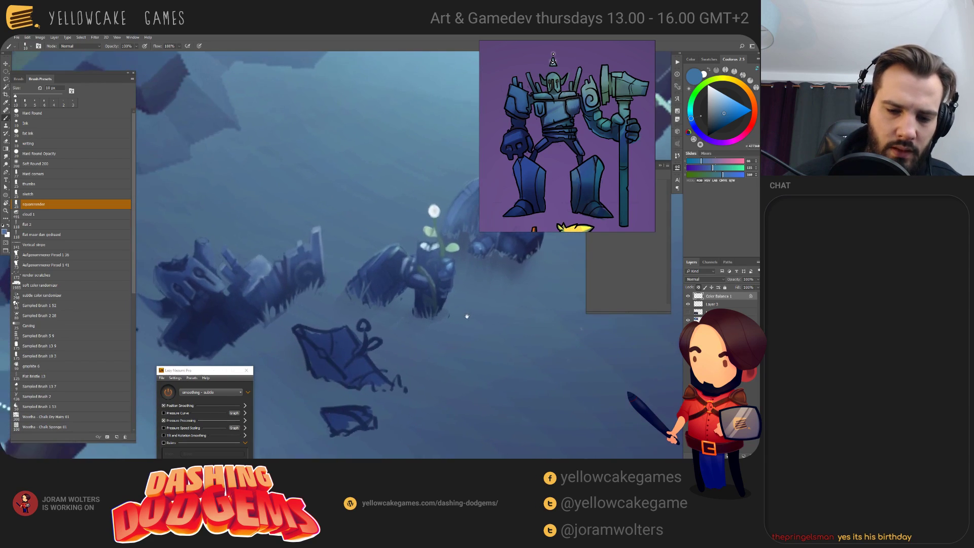
{"action": "left_click_drag", "start_coordinate": [467, 316], "coordinate": [546, 301]}
{"action": "key", "text": "bracketleft"}
{"action": "left_click", "coordinate": [347, 252], "text": "alt"}
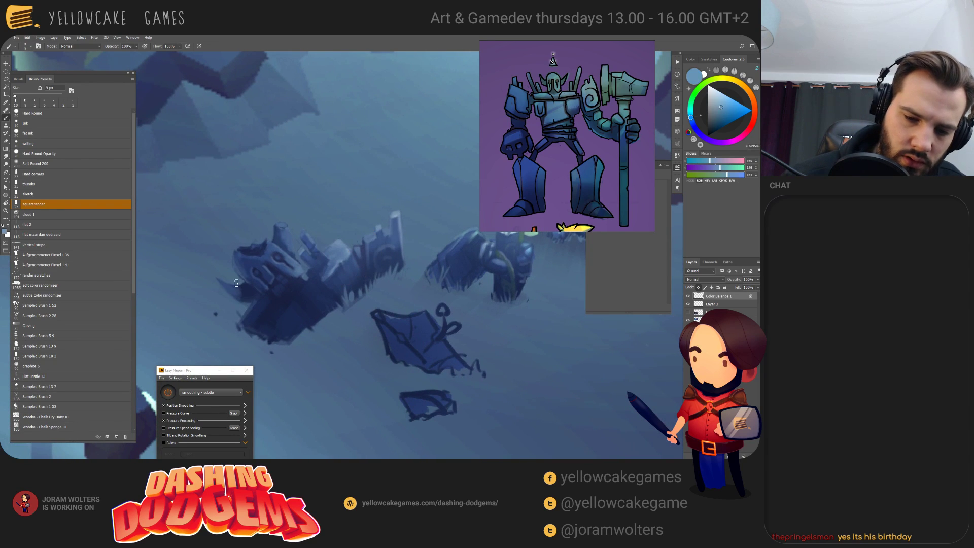
{"action": "key", "text": "bracketleft"}
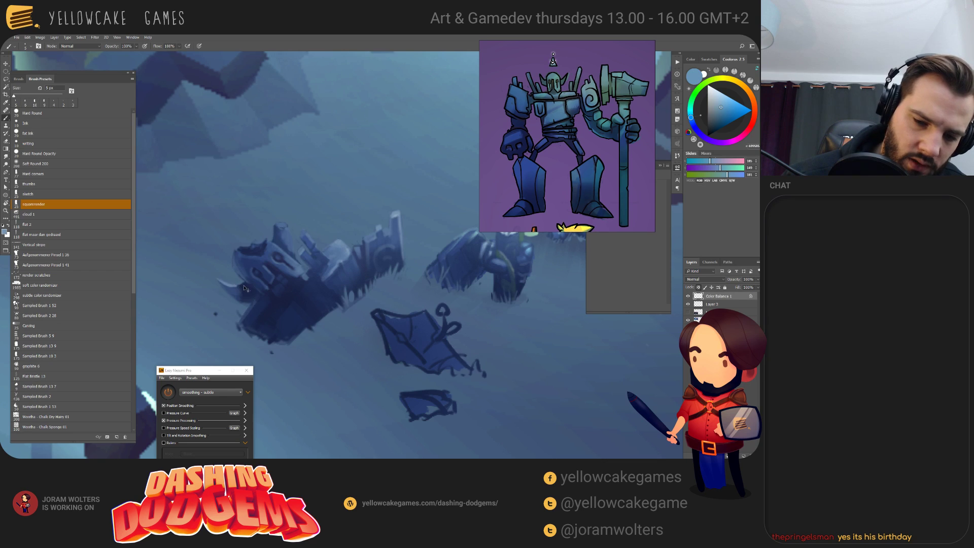
{"action": "left_click_drag", "start_coordinate": [217, 278], "coordinate": [234, 288]}
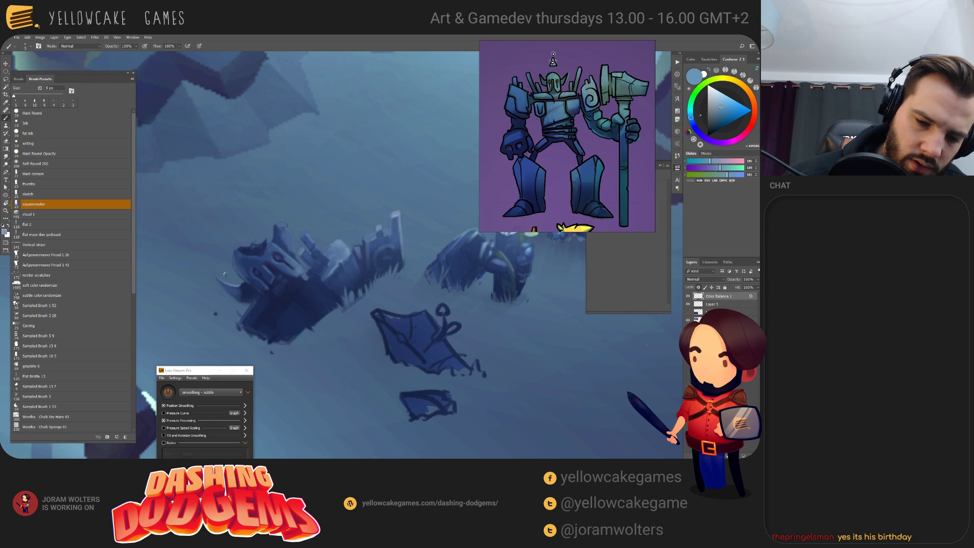
- Touch up the wreck's left edge in dark navy sampled from the rock
{"action": "left_click_drag", "start_coordinate": [400, 307], "coordinate": [371, 307]}
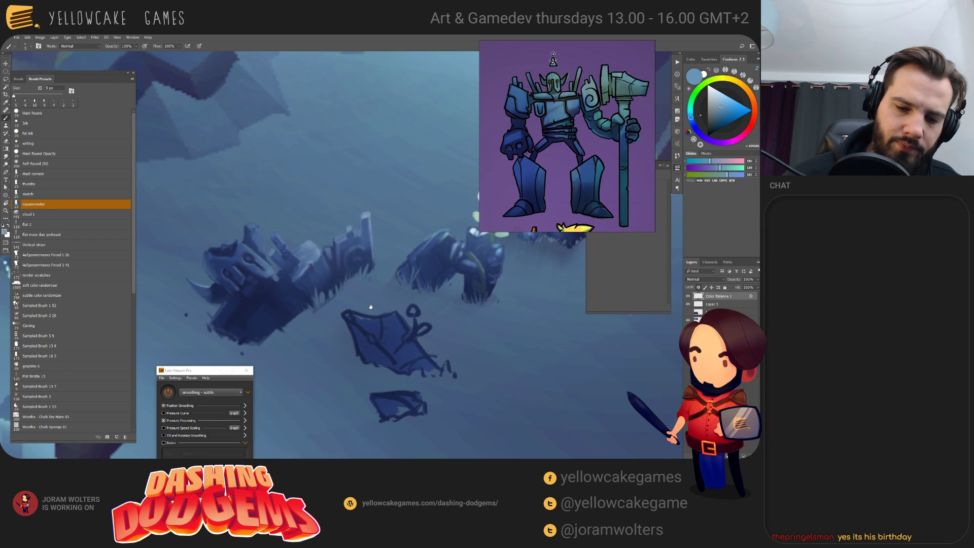
{"action": "left_click", "coordinate": [215, 293], "text": "alt"}
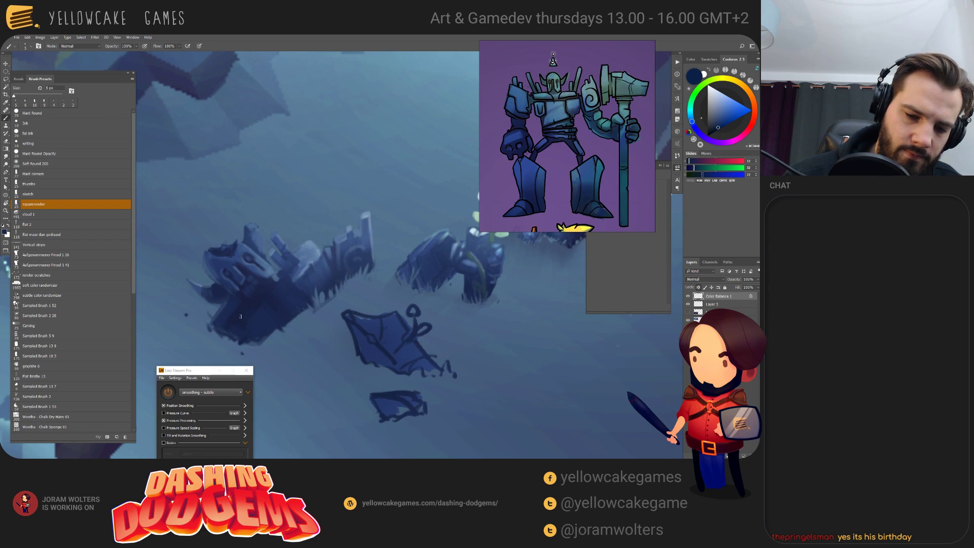
{"action": "left_click_drag", "start_coordinate": [211, 284], "coordinate": [206, 290]}
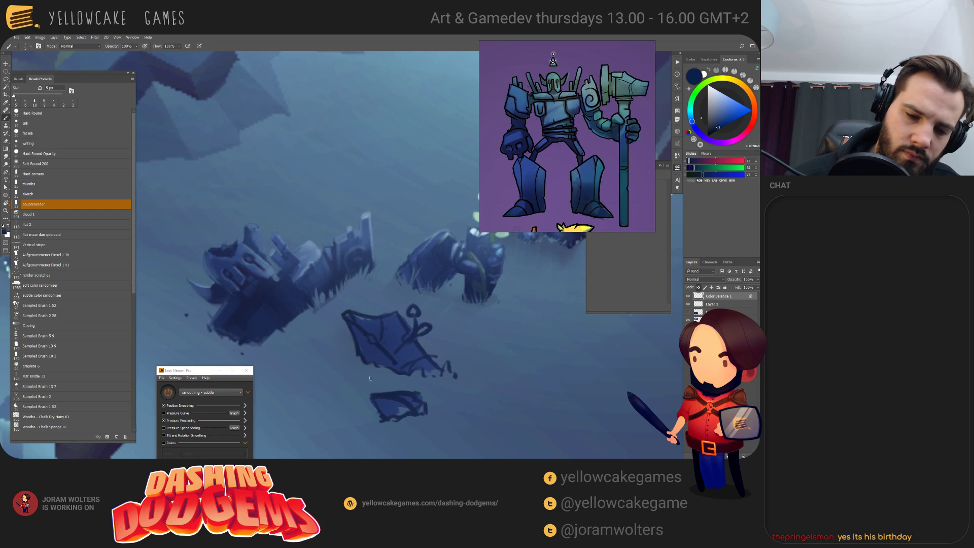
{"action": "left_click", "coordinate": [227, 311], "text": "alt"}
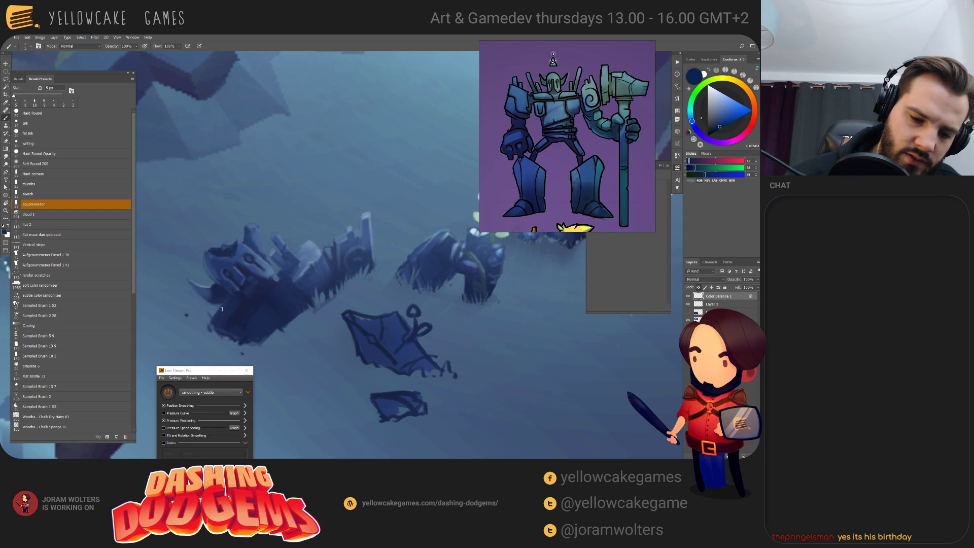
{"action": "left_click", "coordinate": [251, 306], "text": "alt"}
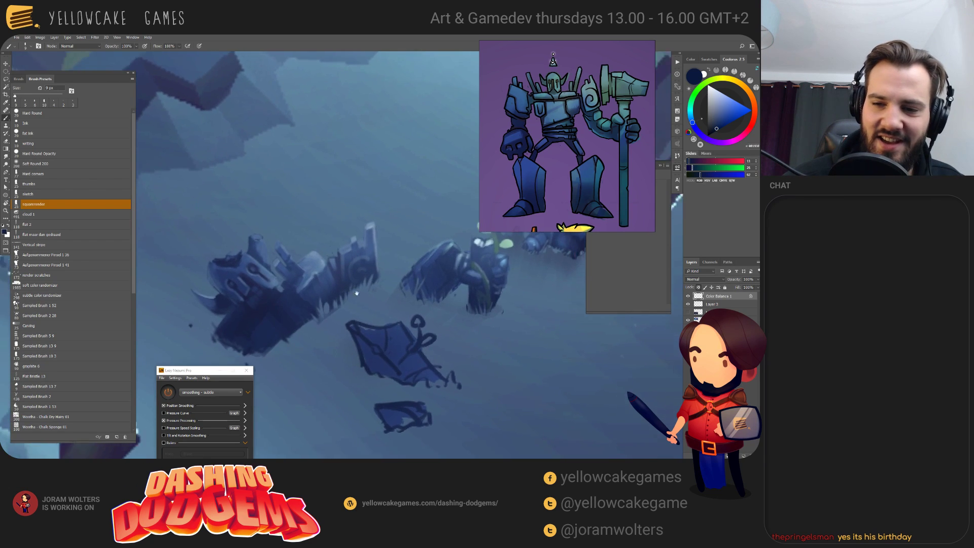
{"action": "left_click_drag", "start_coordinate": [325, 303], "coordinate": [376, 299]}
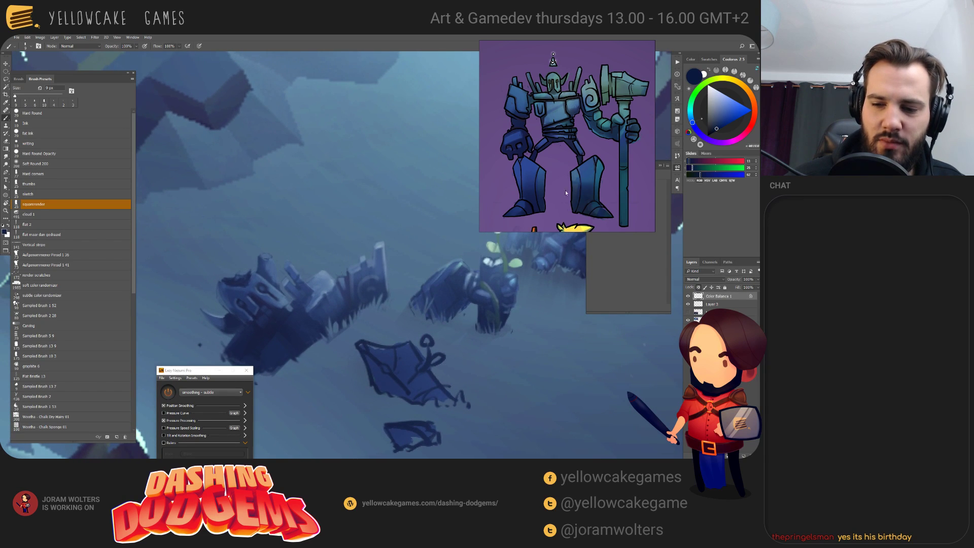
{"action": "scroll", "coordinate": [564, 185], "scroll_direction": "down", "scroll_amount": 5}
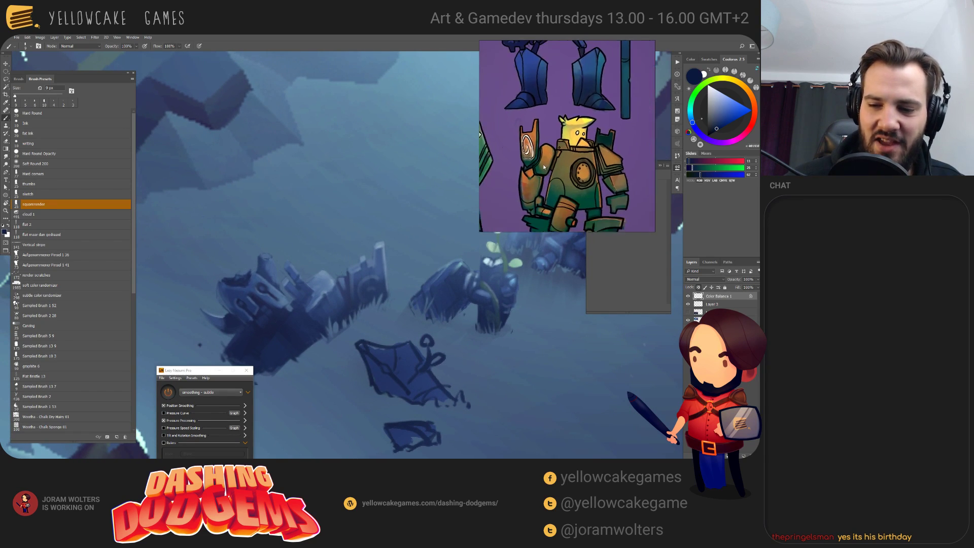
{"action": "scroll", "coordinate": [543, 164], "scroll_direction": "up", "scroll_amount": 5}
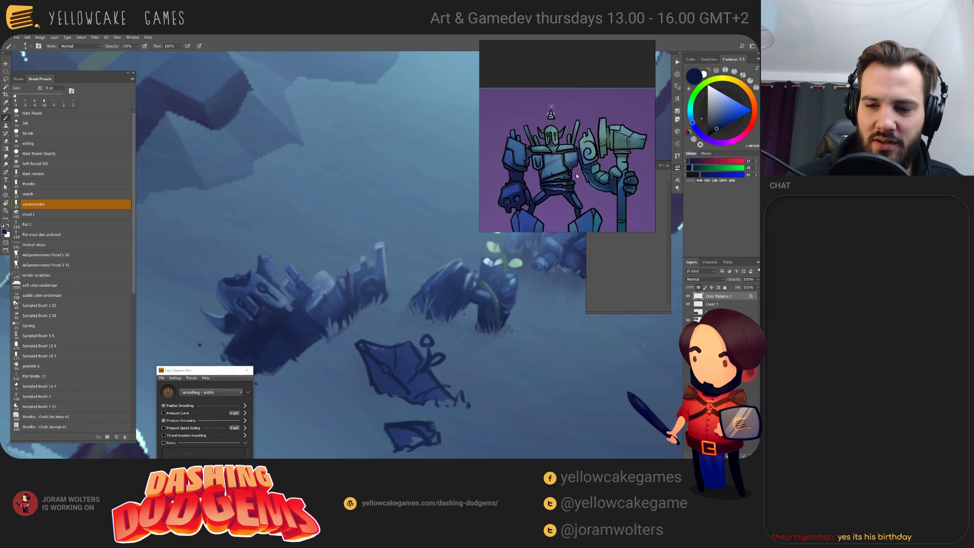
{"action": "scroll", "coordinate": [571, 182], "scroll_direction": "down", "scroll_amount": 1}
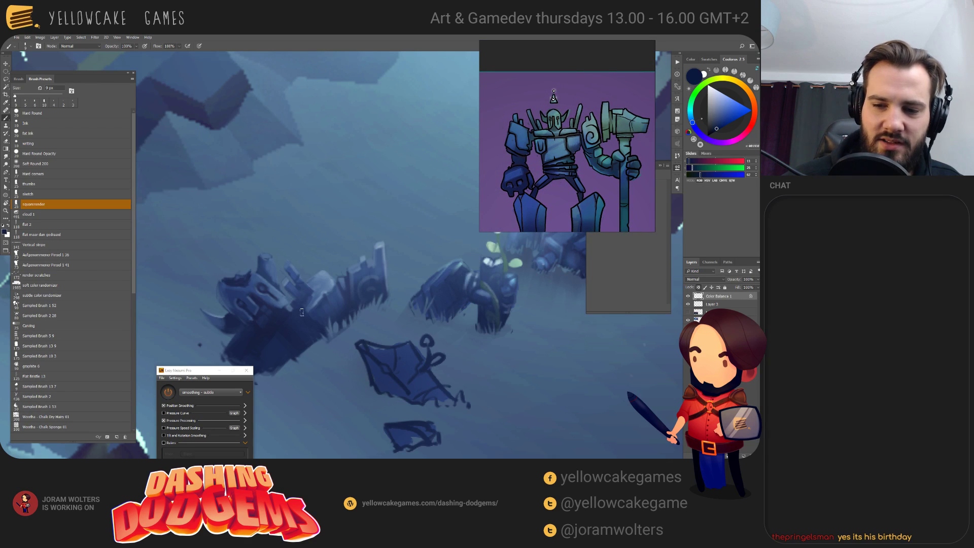
{"action": "left_click_drag", "start_coordinate": [239, 277], "coordinate": [269, 275]}
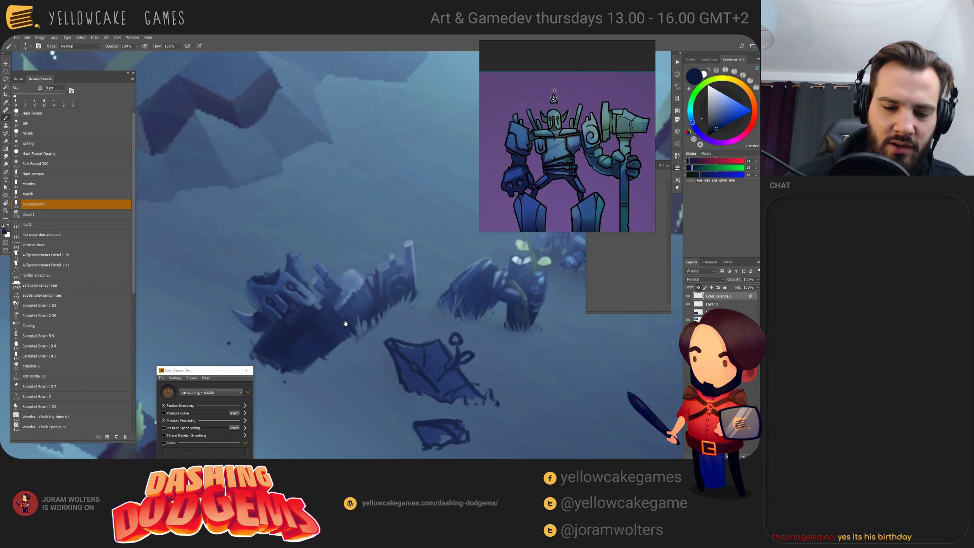
- Paint broad dark blue strokes below the wreck with a much larger brush
{"action": "left_click", "coordinate": [268, 276], "text": "alt"}
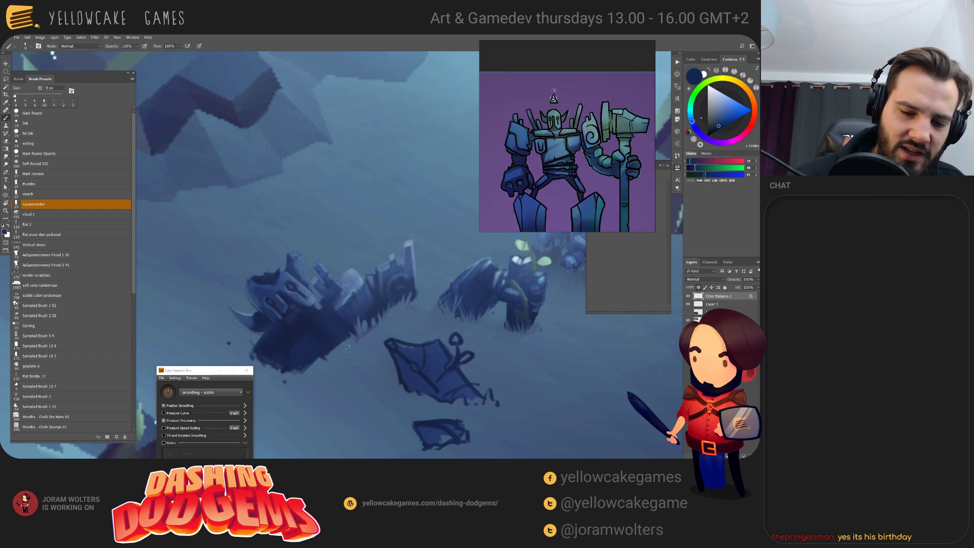
{"action": "left_click_drag", "start_coordinate": [425, 350], "coordinate": [421, 352]}
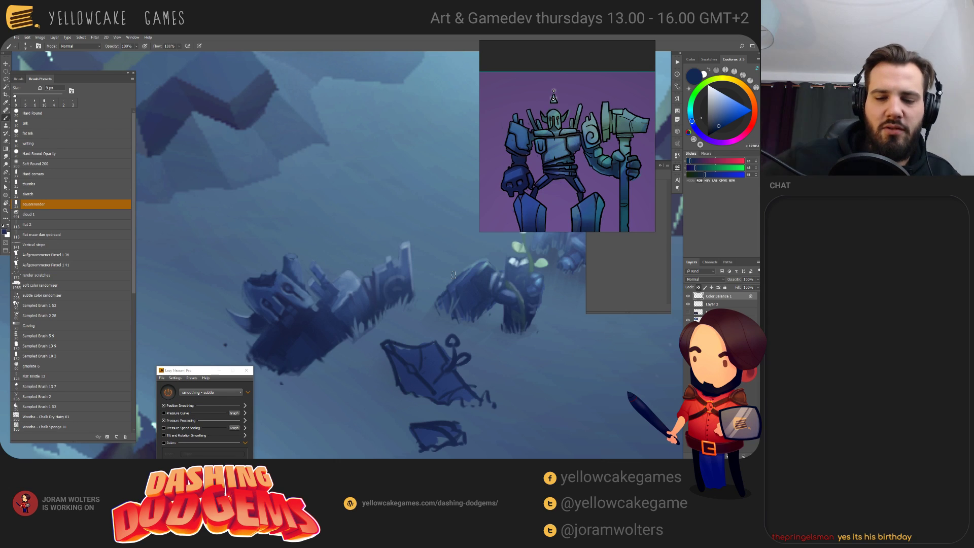
{"action": "left_click_drag", "start_coordinate": [416, 333], "coordinate": [418, 320]}
{"action": "key", "text": "bracketright"}
{"action": "key", "text": "bracketright"}
{"action": "key", "text": "bracketright"}
{"action": "left_click", "coordinate": [309, 317], "text": "alt"}
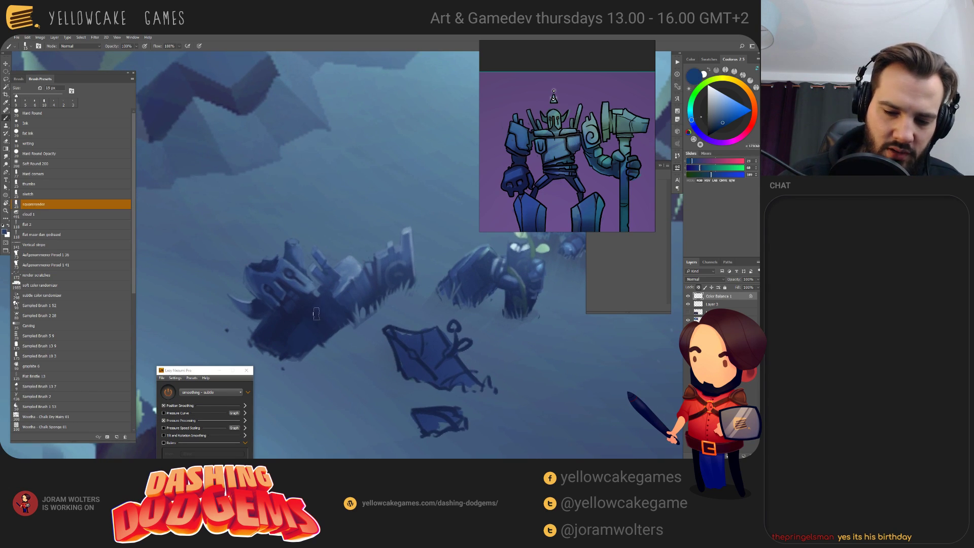
{"action": "mouse_move", "coordinate": [337, 305]}
{"action": "left_mouse_down"}
{"action": "mouse_move", "coordinate": [317, 328]}
{"action": "mouse_move", "coordinate": [335, 330]}
{"action": "mouse_move", "coordinate": [292, 355]}
{"action": "left_mouse_up"}
{"action": "key", "text": "bracketright"}
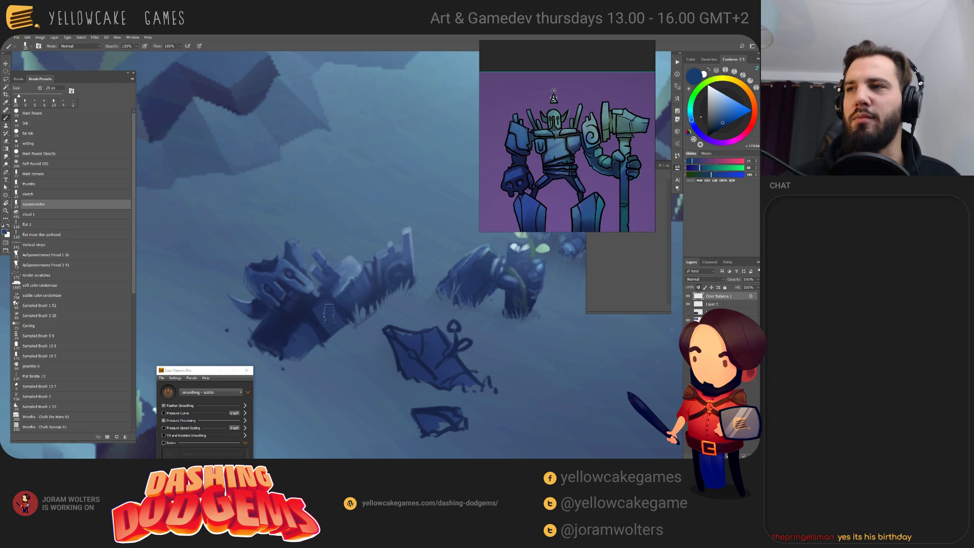
- Sample the wreck's dark shadow tones and shrink the brush to a very dark navy for detail
{"action": "key", "text": "bracketleft"}
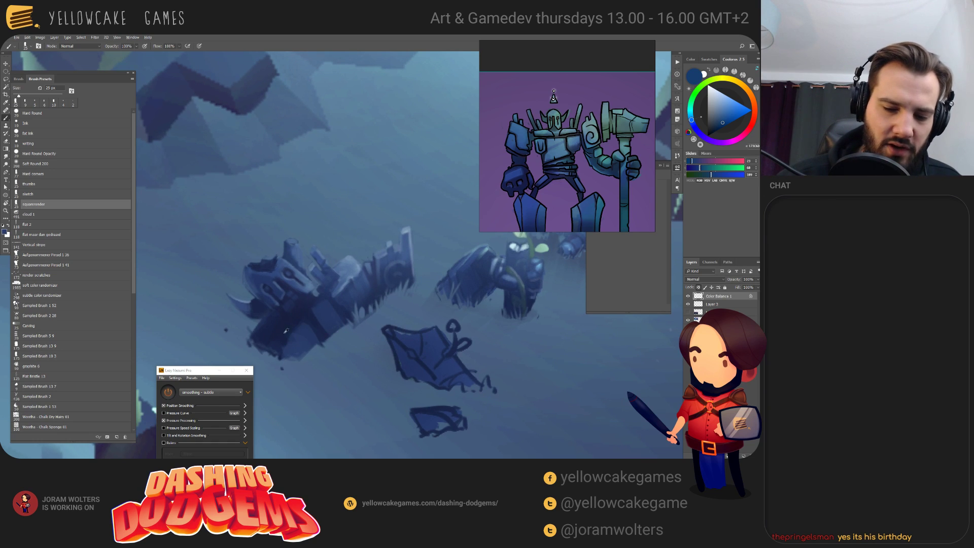
{"action": "left_click", "coordinate": [288, 331], "text": "alt"}
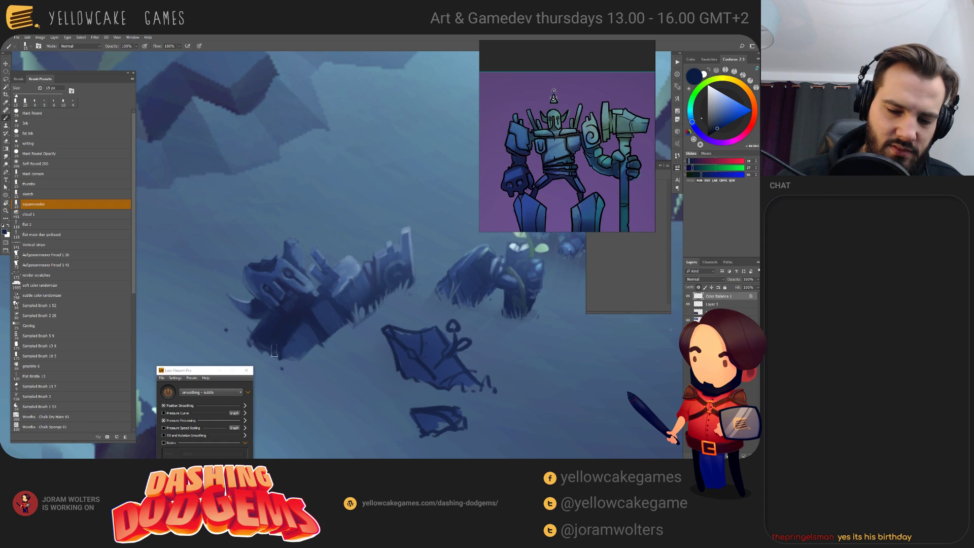
{"action": "key", "text": "bracketleft"}
{"action": "key", "text": "e"}
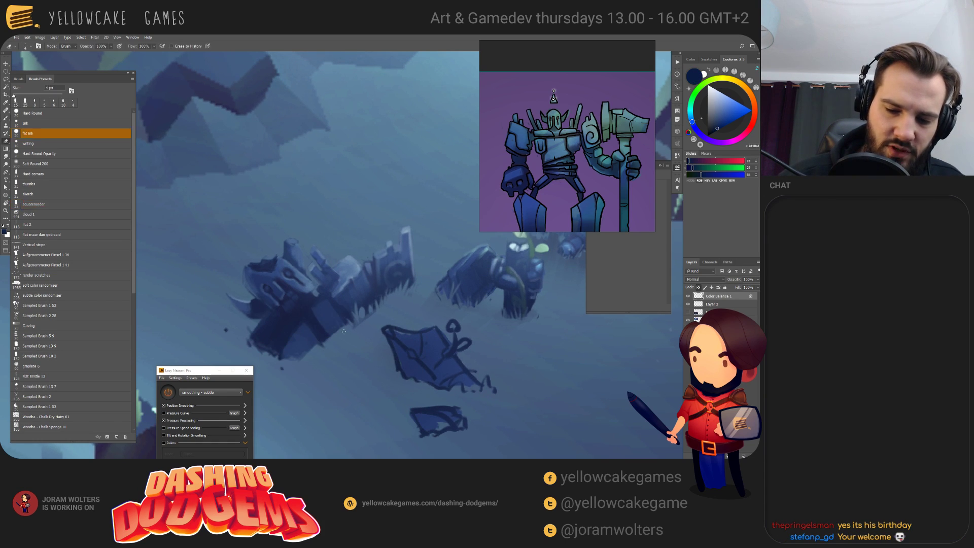
{"action": "key", "text": "b"}
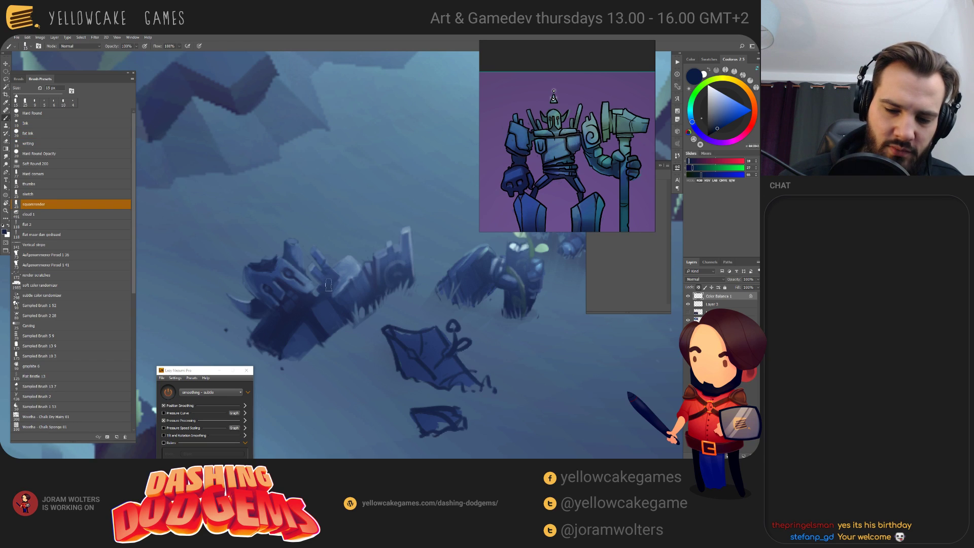
{"action": "left_click", "coordinate": [313, 300], "text": "alt"}
{"action": "key", "text": "bracketright"}
{"action": "key", "text": "bracketright"}
{"action": "key", "text": "bracketright"}
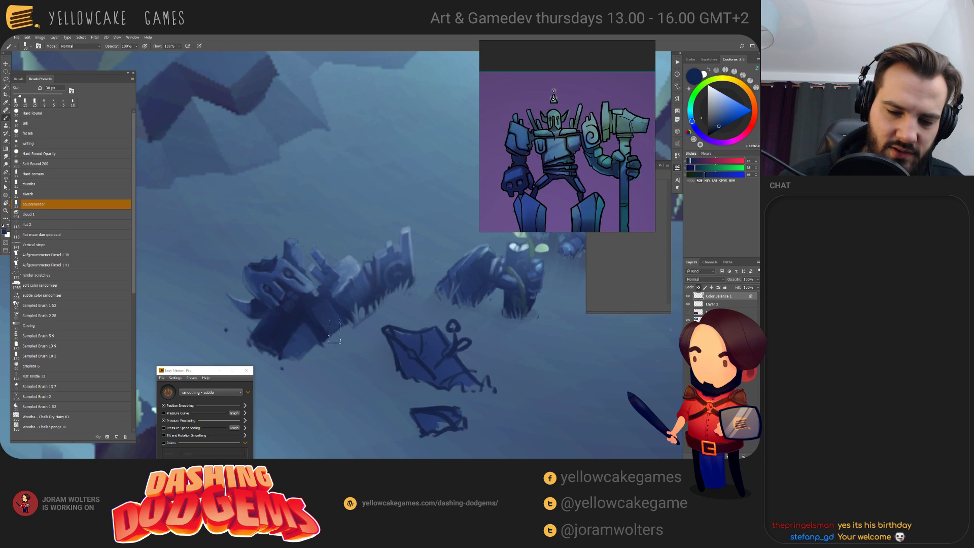
{"action": "key", "text": "bracketleft"}
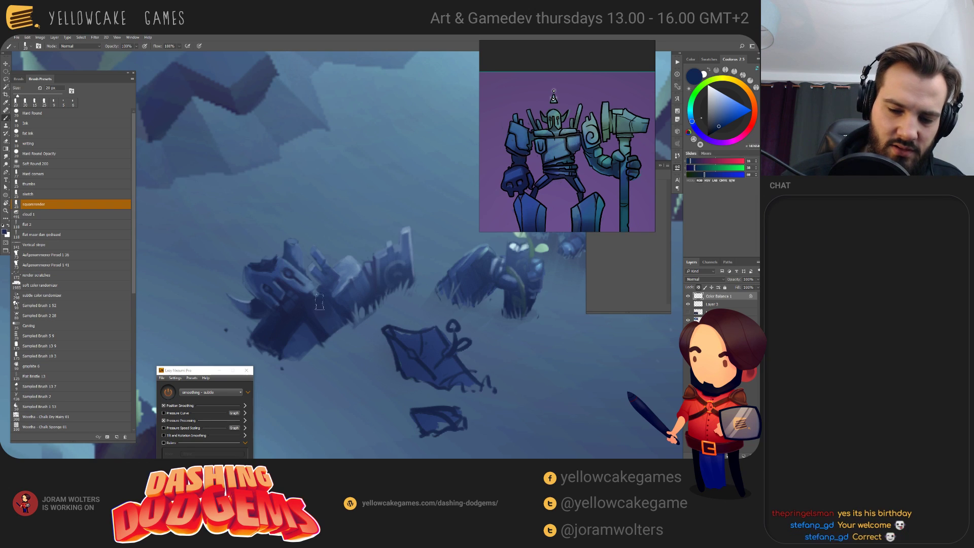
{"action": "key", "text": "bracketleft"}
{"action": "key", "text": "bracketleft"}
{"action": "key", "text": "bracketleft"}
{"action": "key", "text": "bracketleft"}
{"action": "left_click", "coordinate": [323, 323], "text": "alt"}
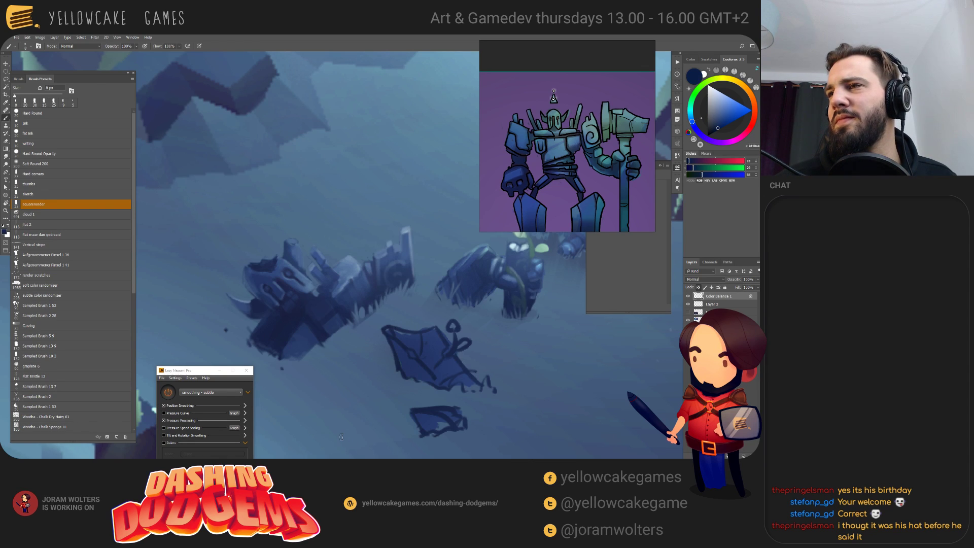
- Paint small dark navy marks into the broken ruin's shadow
{"action": "left_click_drag", "start_coordinate": [326, 338], "coordinate": [326, 327]}
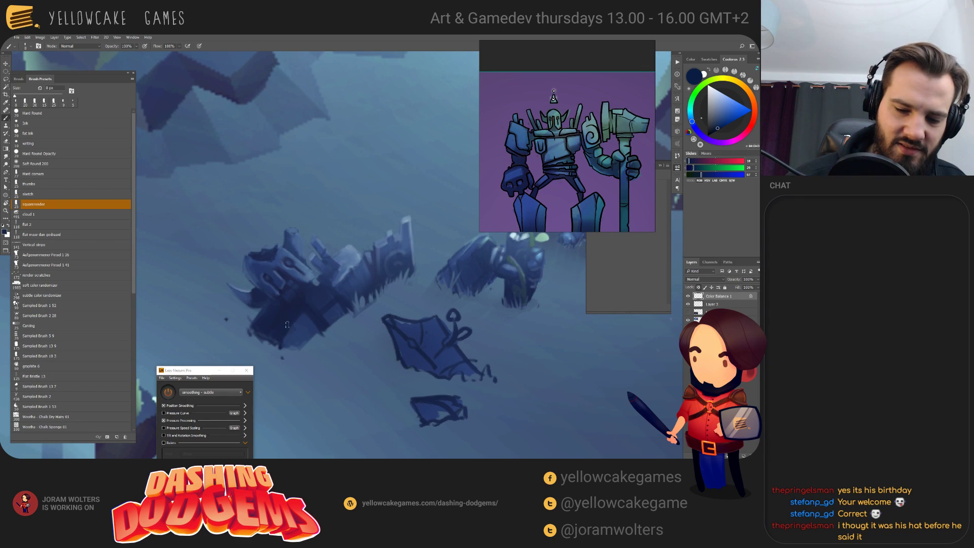
{"action": "left_click", "coordinate": [296, 341], "text": "alt"}
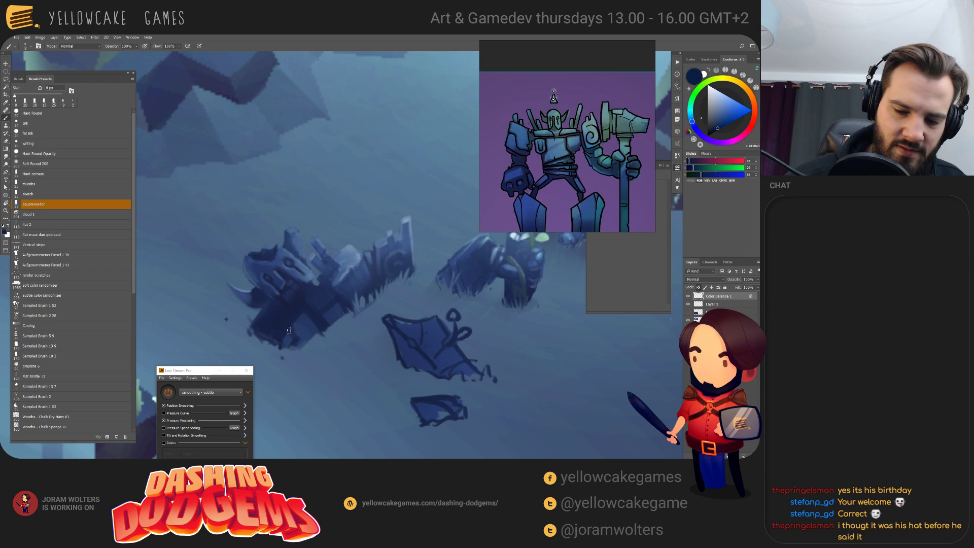
{"action": "left_click", "coordinate": [343, 278], "text": "alt"}
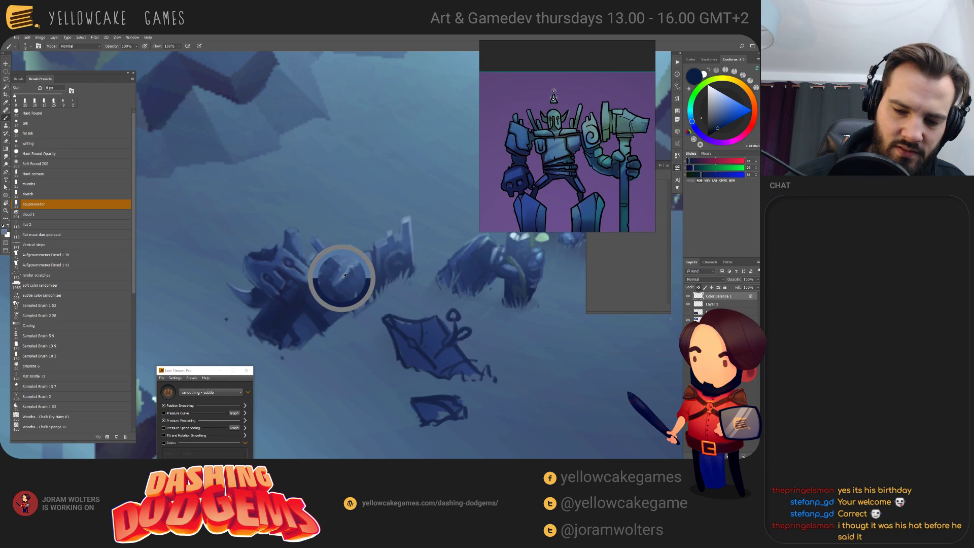
{"action": "mouse_move", "coordinate": [288, 333]}
{"action": "left_mouse_down"}
{"action": "mouse_move", "coordinate": [290, 344]}
{"action": "mouse_move", "coordinate": [301, 318]}
{"action": "left_mouse_up"}
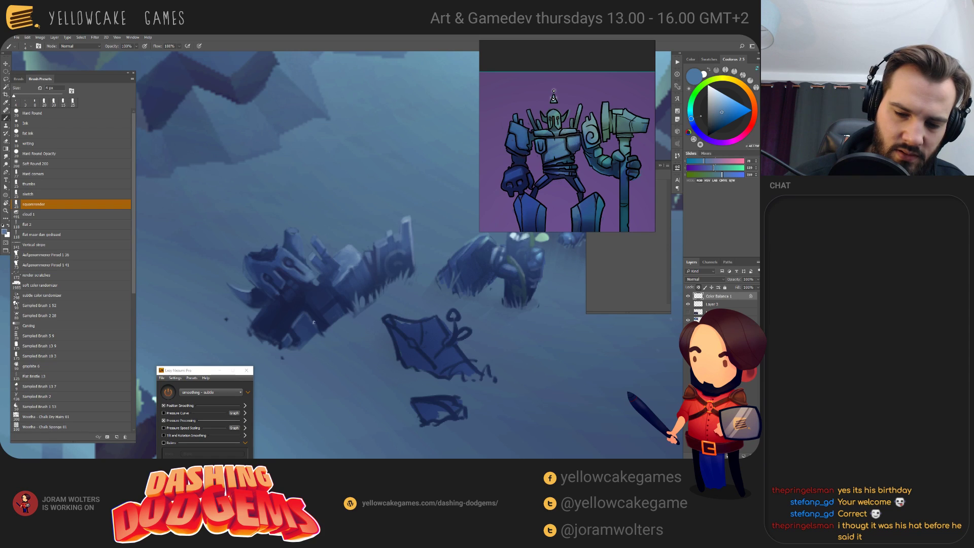
{"action": "left_click_drag", "start_coordinate": [335, 306], "coordinate": [327, 289]}
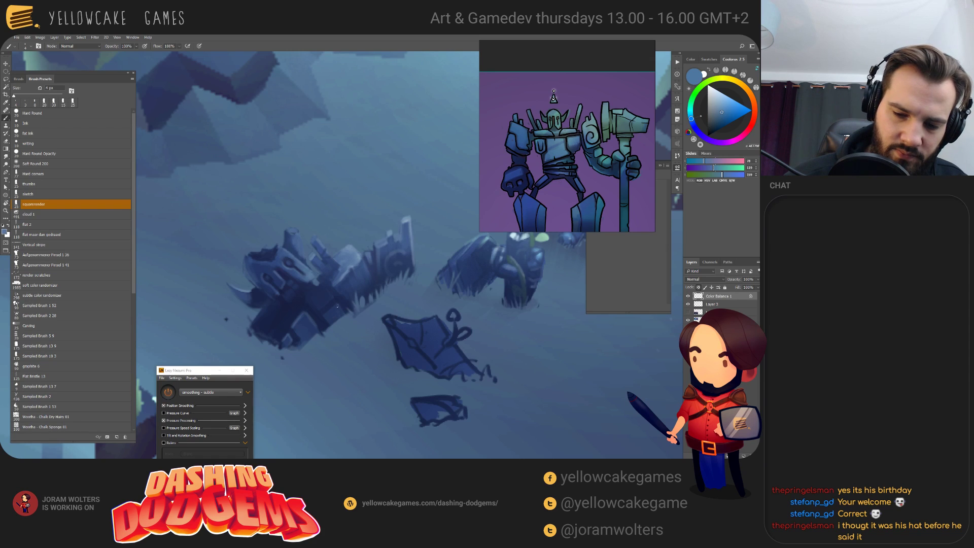
{"action": "left_click", "coordinate": [315, 316], "text": "alt"}
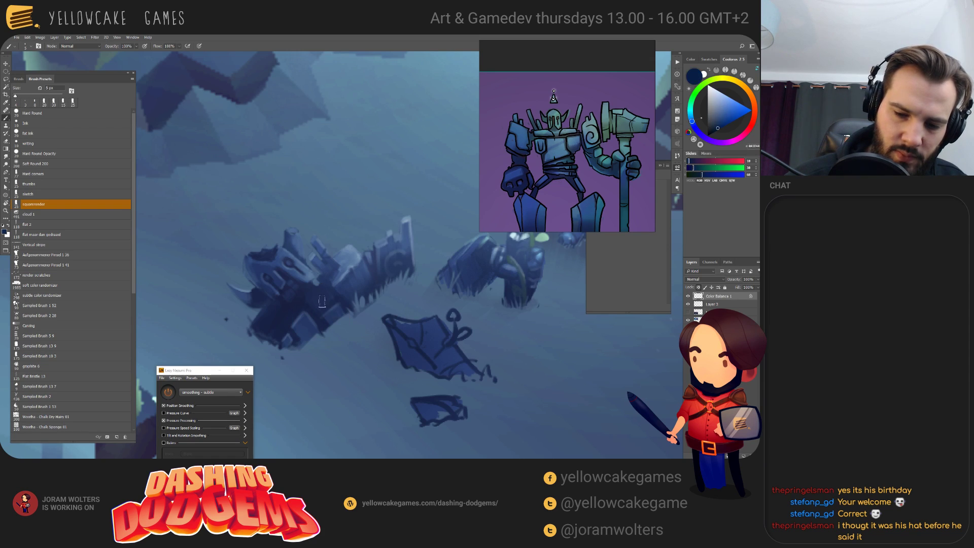
{"action": "key", "text": "bracketright"}
{"action": "key", "text": "bracketright"}
{"action": "key", "text": "bracketright"}
{"action": "key", "text": "bracketright"}
{"action": "key", "text": "bracketright"}
{"action": "key", "text": "bracketright"}
{"action": "key", "text": "bracketright"}
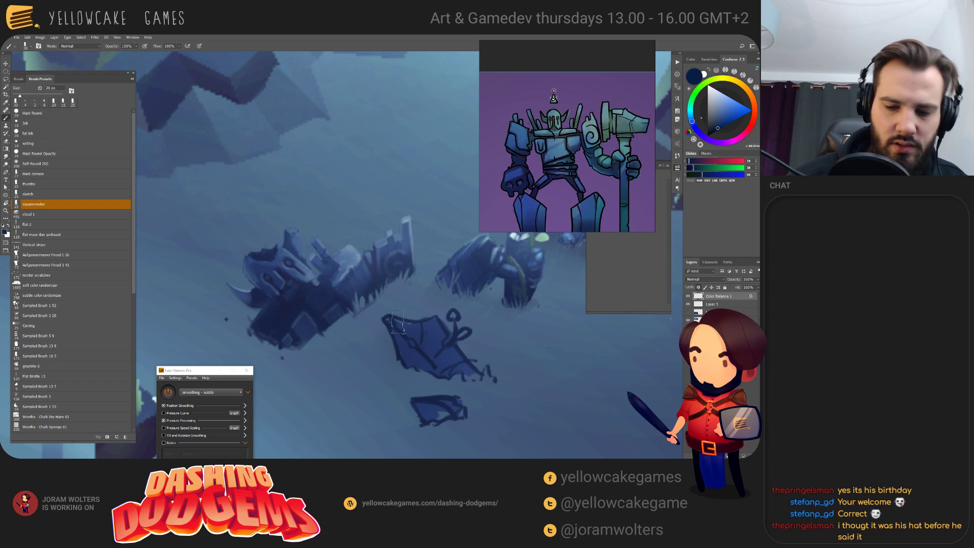
- Rotate the view slightly, sample a mid navy, and fine-tune the brush size
{"action": "left_click_drag", "start_coordinate": [398, 322], "coordinate": [414, 336]}
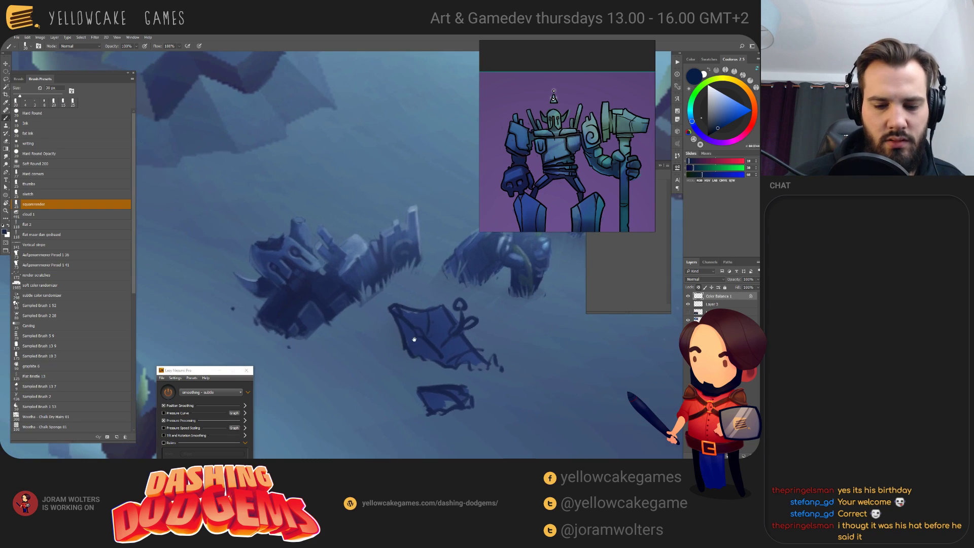
{"action": "left_click", "coordinate": [309, 313], "text": "alt"}
{"action": "key", "text": "bracketleft"}
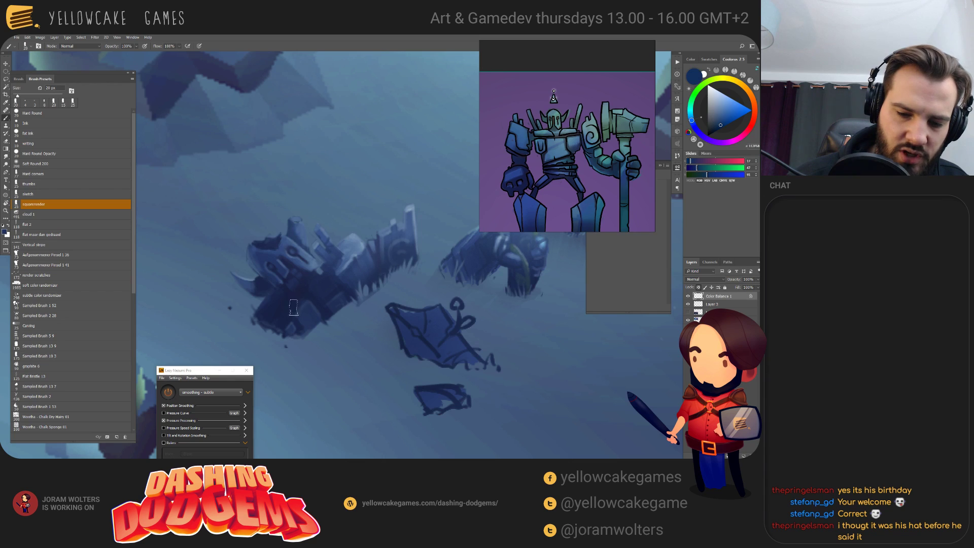
{"action": "key", "text": "bracketright"}
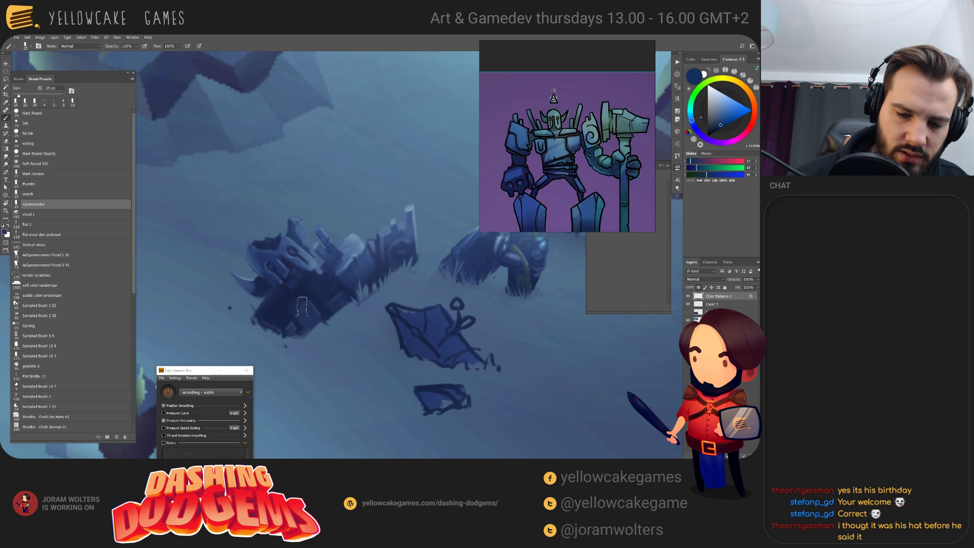
{"action": "key", "text": "bracketleft"}
{"action": "key", "text": "bracketleft"}
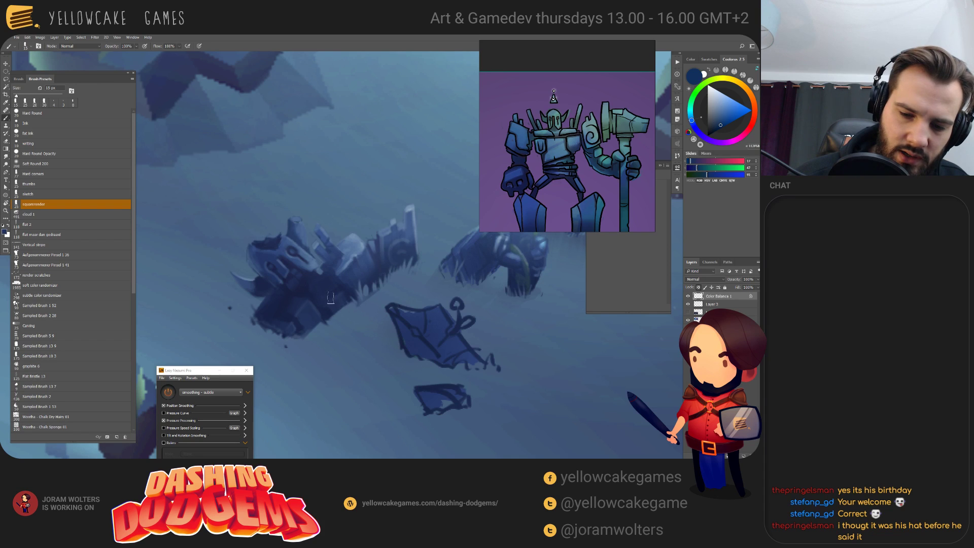
{"action": "left_click_drag", "start_coordinate": [357, 338], "coordinate": [337, 340]}
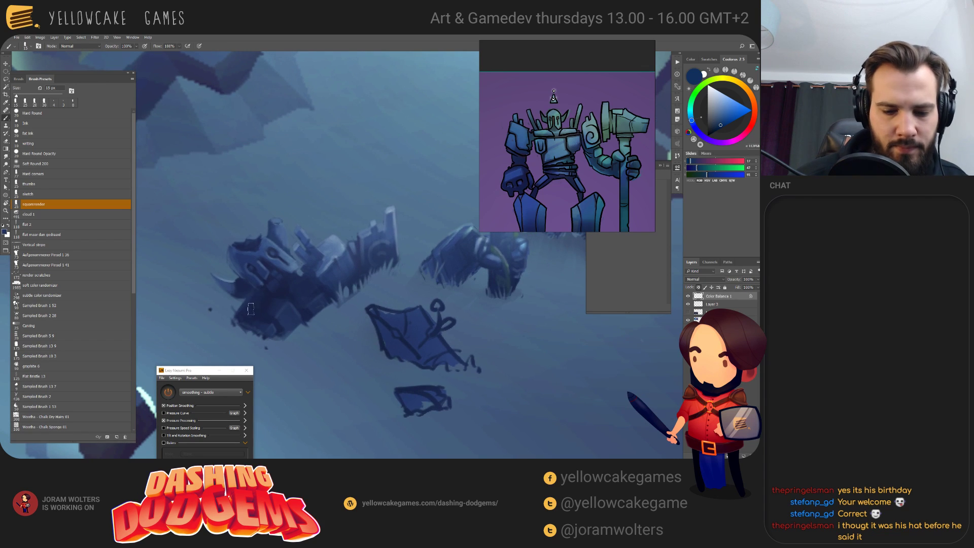
{"action": "key", "text": "e"}
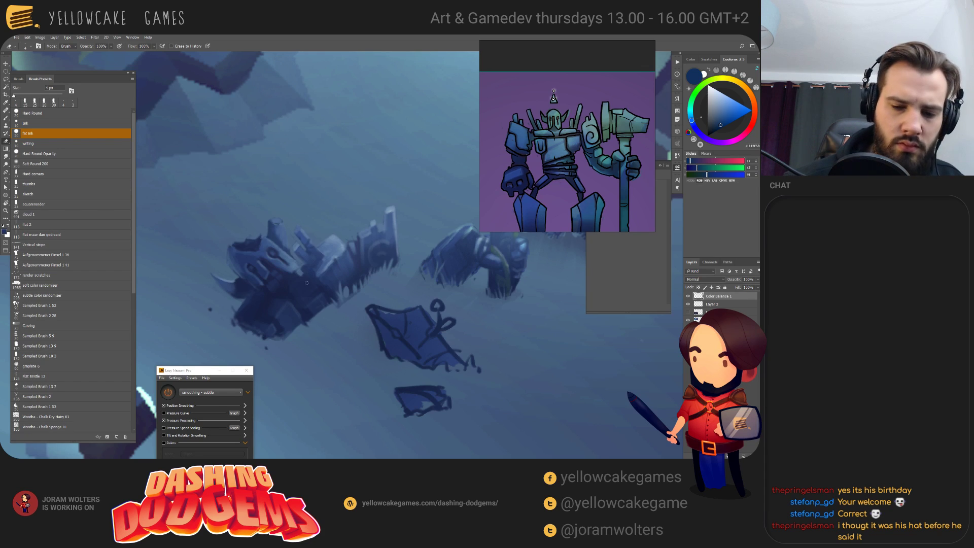
- Erase along the ruin's lower-left and lower edges so the lighter render shows through again
{"action": "left_click_drag", "start_coordinate": [235, 309], "coordinate": [245, 311]}
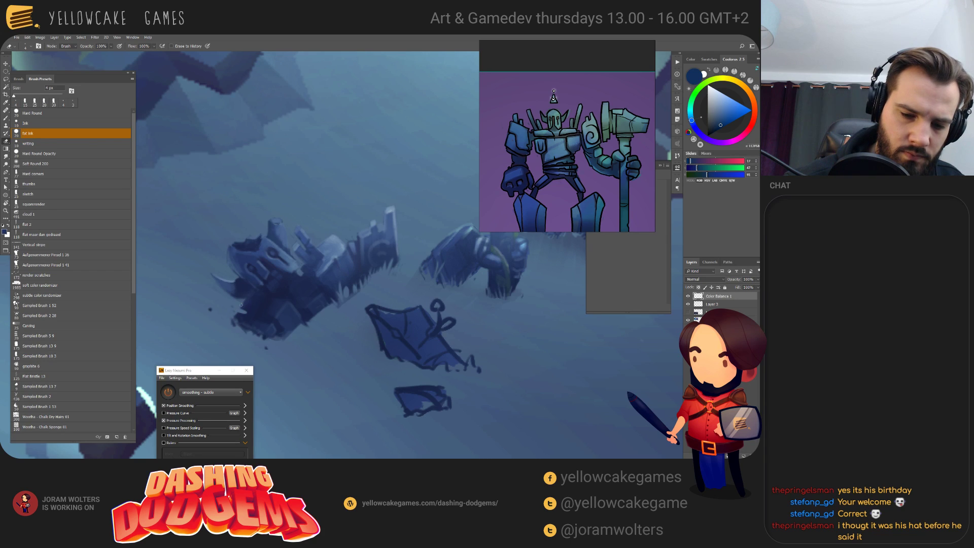
{"action": "scroll", "coordinate": [241, 305], "scroll_direction": "up", "scroll_amount": 1}
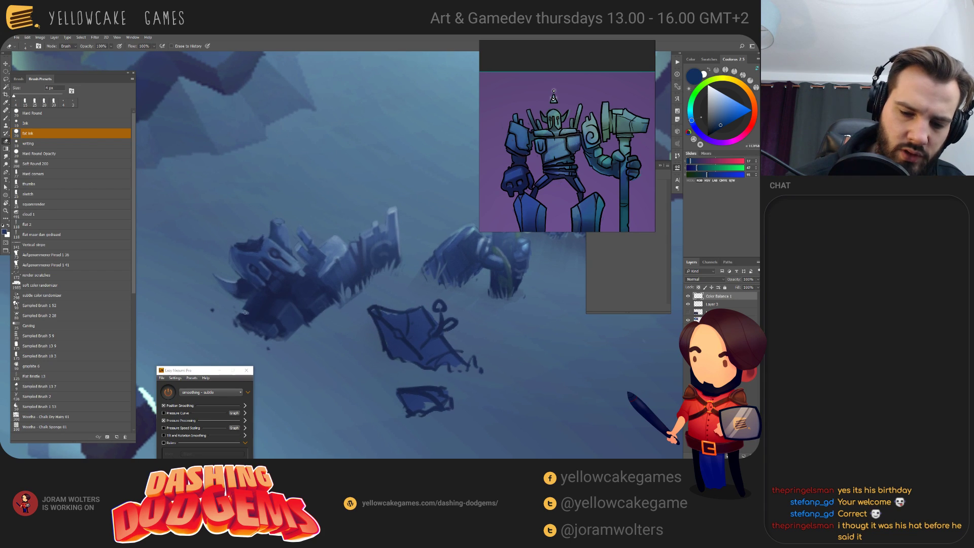
{"action": "left_click_drag", "start_coordinate": [282, 343], "coordinate": [284, 337]}
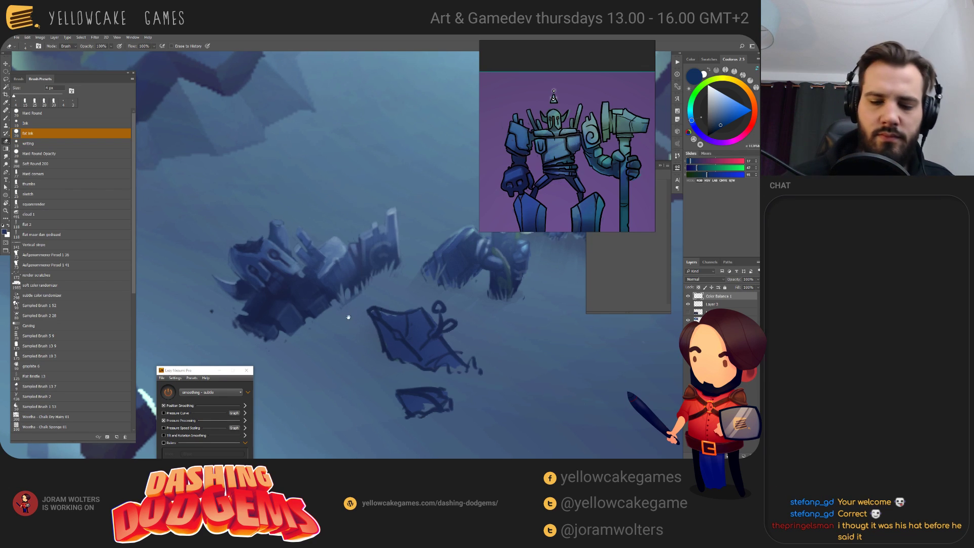
{"action": "key", "text": "bracketright"}
{"action": "key", "text": "bracketright"}
{"action": "key", "text": "bracketright"}
{"action": "key", "text": "bracketright"}
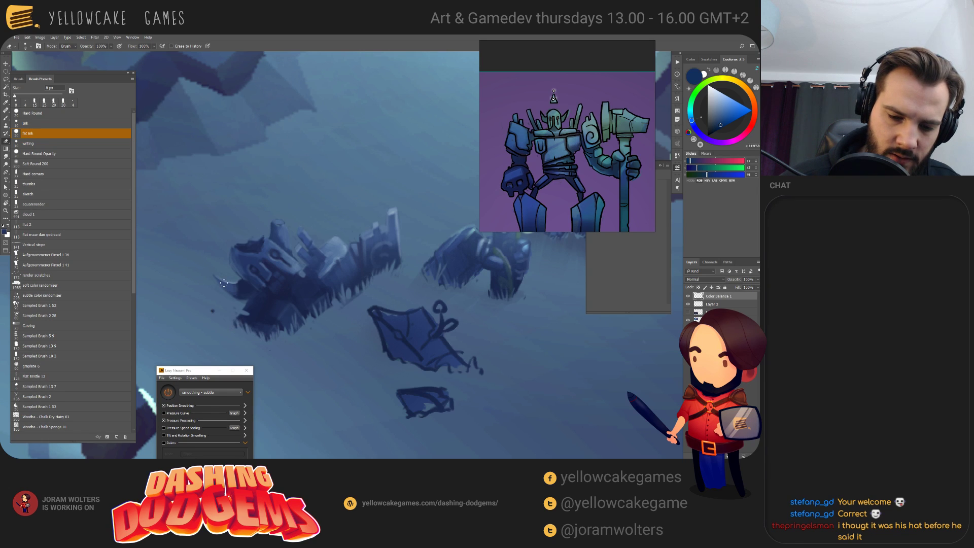
{"action": "scroll", "coordinate": [363, 355], "scroll_direction": "down", "scroll_amount": 5}
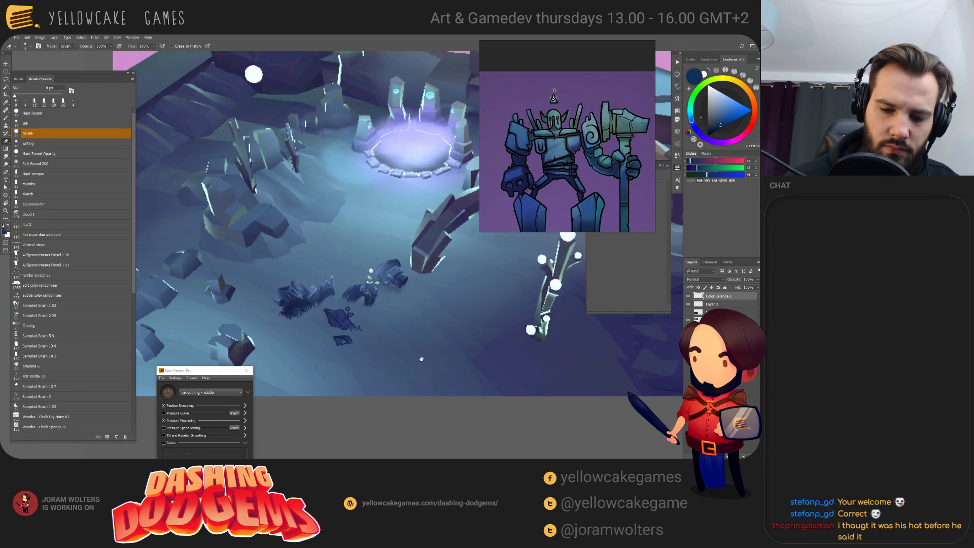
{"action": "left_click_drag", "start_coordinate": [445, 294], "coordinate": [440, 355]}
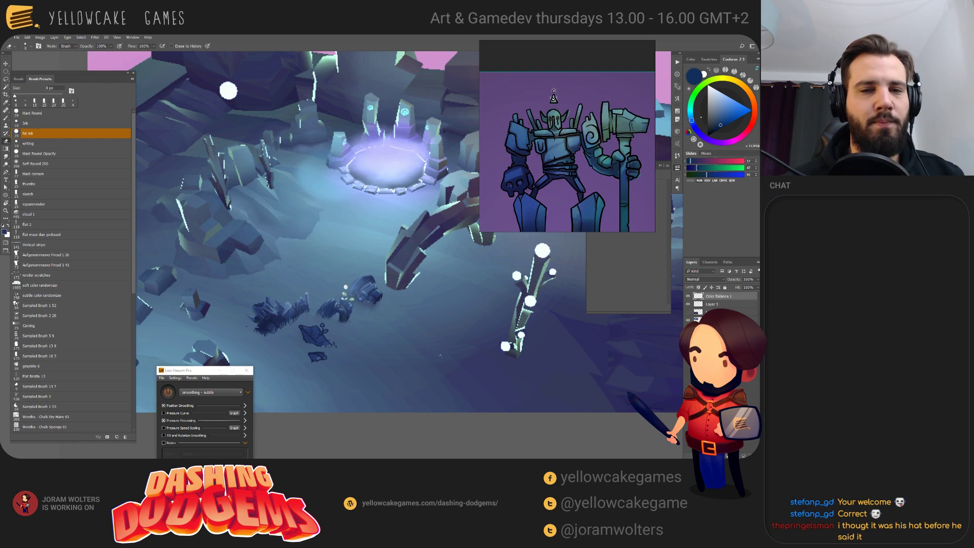
{"action": "key", "text": "ctrl+z"}
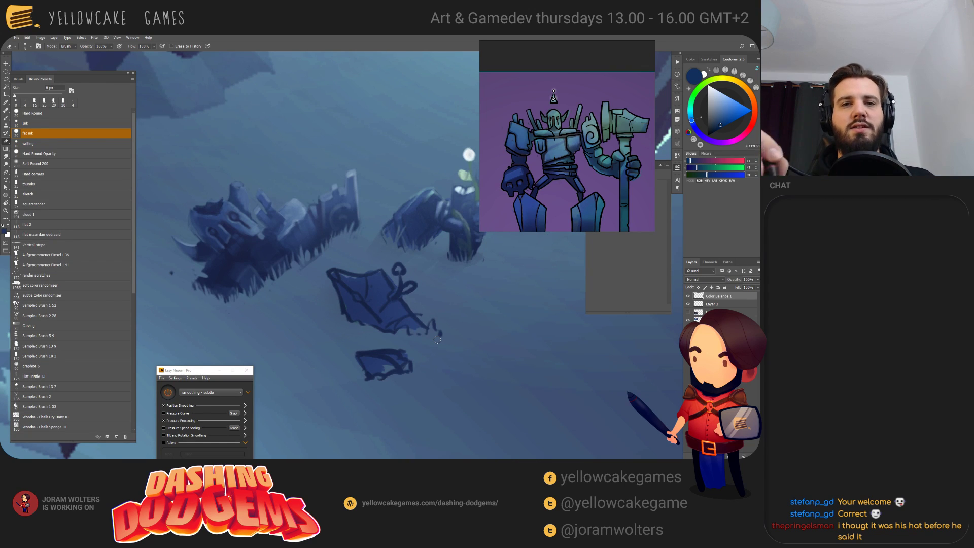
- Pan and zoom in on the ruins sketch to frame the foreground slab and rubble
{"action": "left_click_drag", "start_coordinate": [390, 284], "coordinate": [363, 299]}
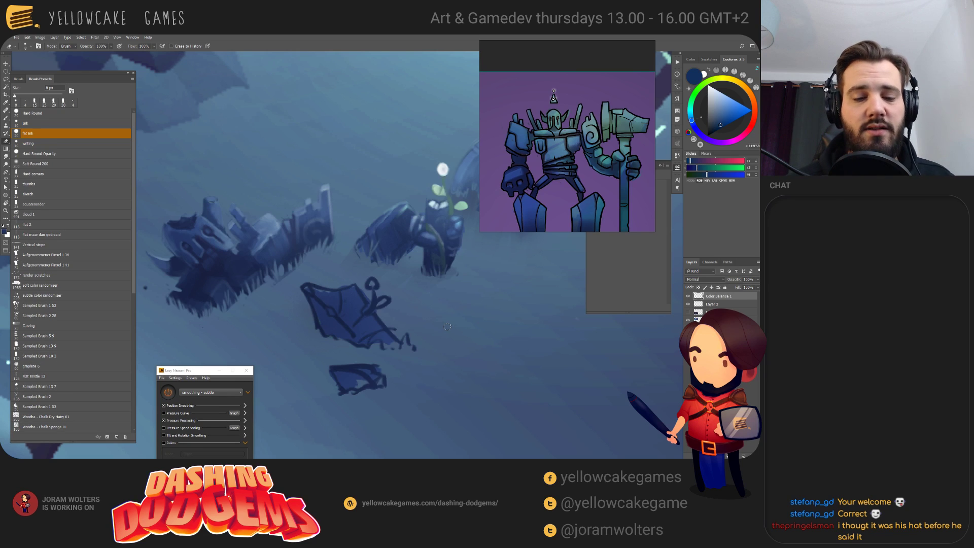
{"action": "mouse_move", "coordinate": [455, 332]}
{"action": "left_mouse_down"}
{"action": "mouse_move", "coordinate": [456, 348]}
{"action": "mouse_move", "coordinate": [462, 319]}
{"action": "mouse_move", "coordinate": [439, 324]}
{"action": "left_mouse_up"}
{"action": "key", "text": "ctrl+plus"}
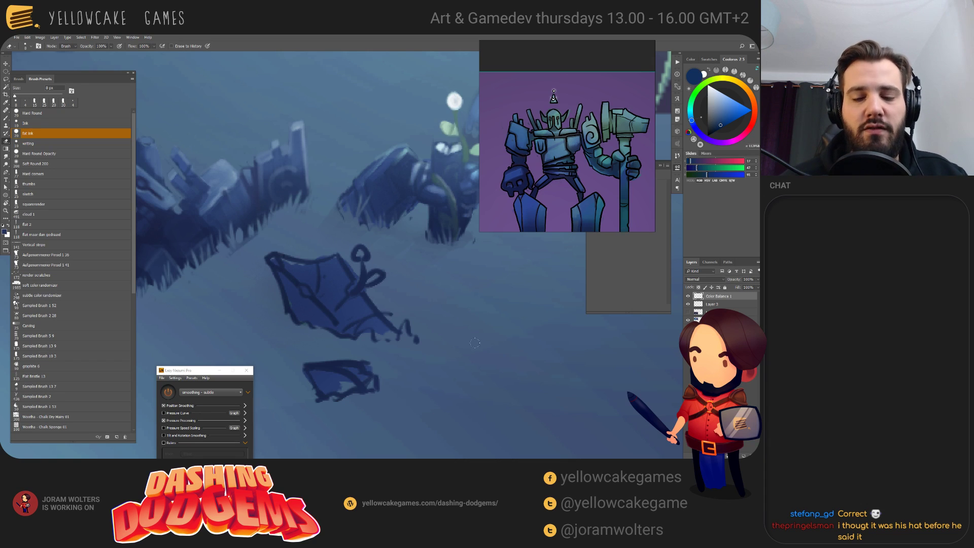
{"action": "left_click_drag", "start_coordinate": [453, 360], "coordinate": [452, 343]}
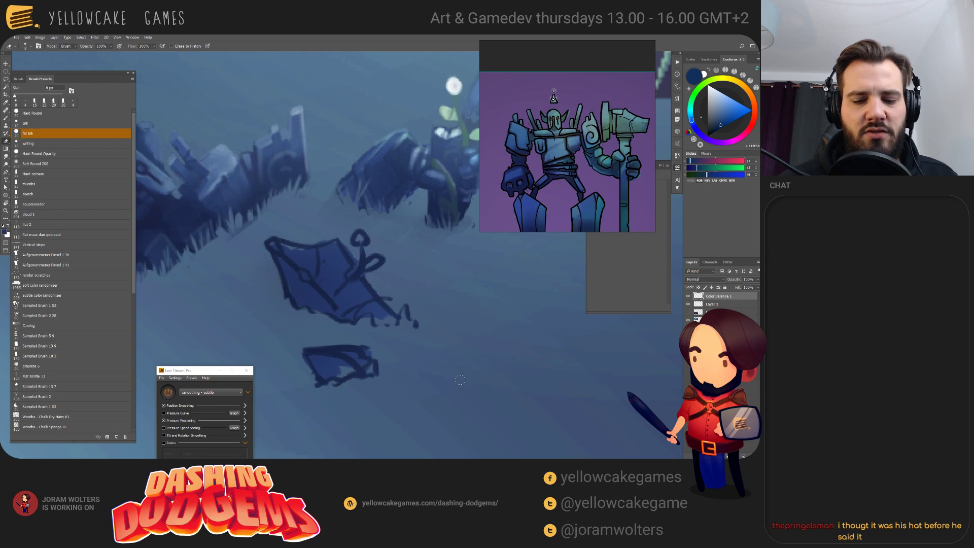
{"action": "mouse_move", "coordinate": [460, 380]}
{"action": "left_mouse_down"}
{"action": "mouse_move", "coordinate": [482, 375]}
{"action": "mouse_move", "coordinate": [477, 369]}
{"action": "left_mouse_up"}
{"action": "left_click_drag", "start_coordinate": [355, 325], "coordinate": [363, 306]}
- Sample blue and darker navy colours from the sketch with the brush at 8 px
{"action": "key", "text": "b"}
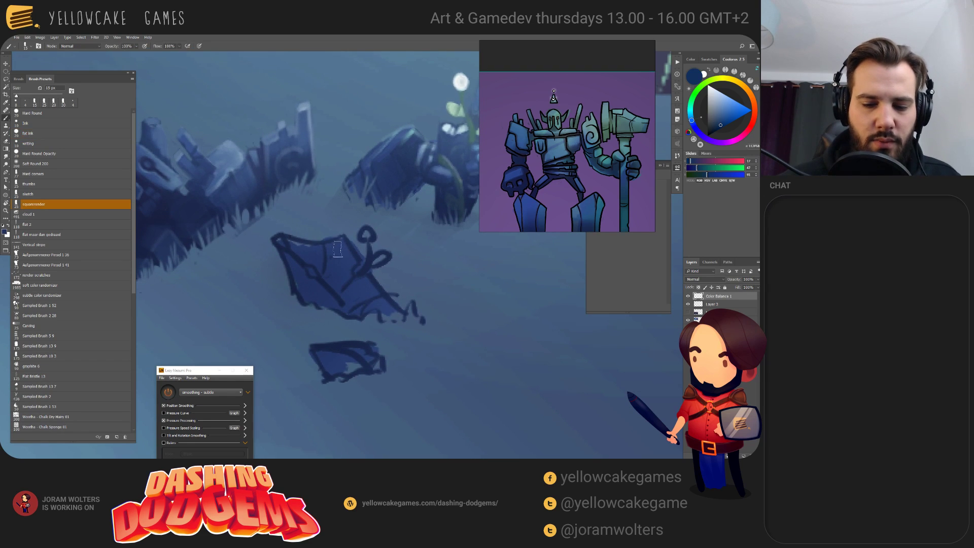
{"action": "left_click_drag", "start_coordinate": [337, 248], "coordinate": [286, 252]}
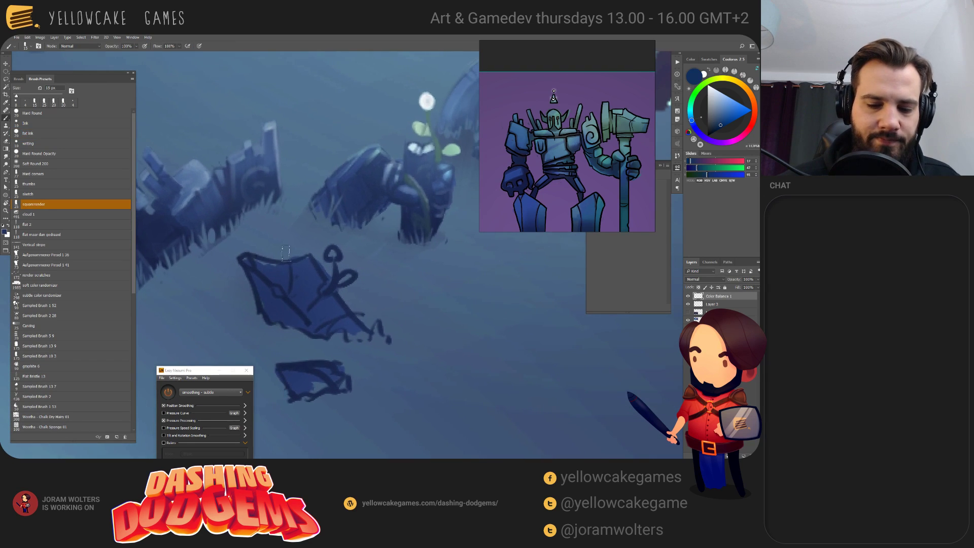
{"action": "left_click", "coordinate": [286, 269], "text": "alt"}
{"action": "key", "text": "bracketleft"}
{"action": "key", "text": "bracketleft"}
{"action": "key", "text": "bracketleft"}
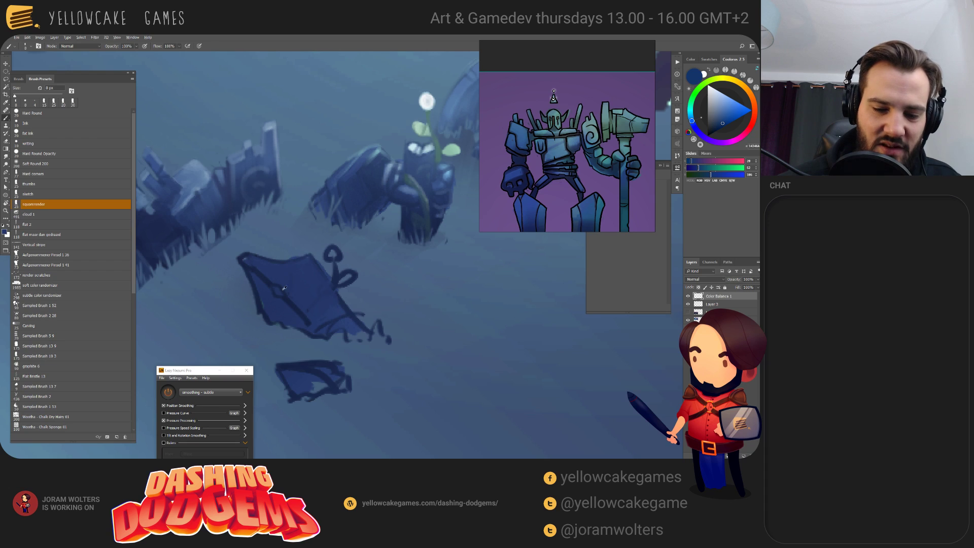
{"action": "left_click", "coordinate": [290, 286], "text": "alt"}
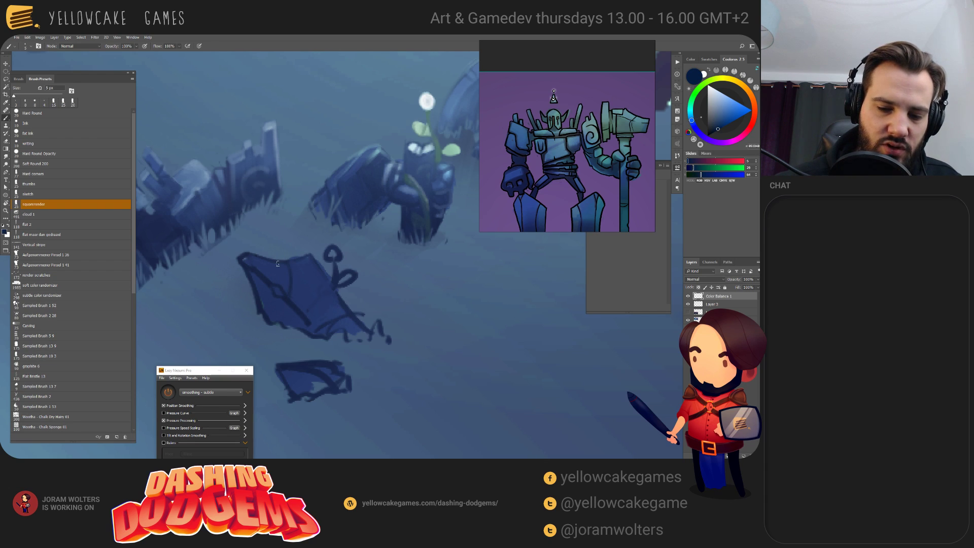
{"action": "key", "text": "e"}
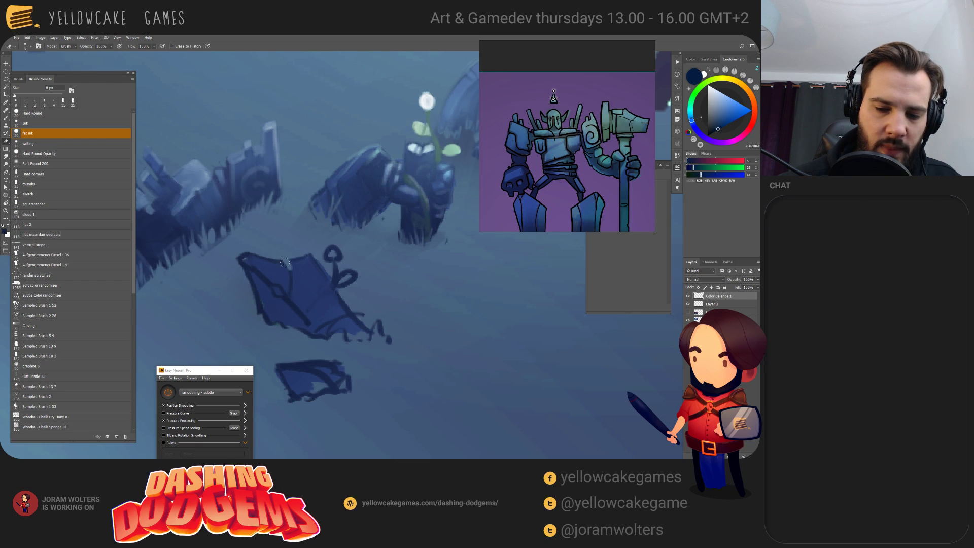
{"action": "key", "text": "b"}
{"action": "left_click", "coordinate": [289, 277], "text": "alt"}
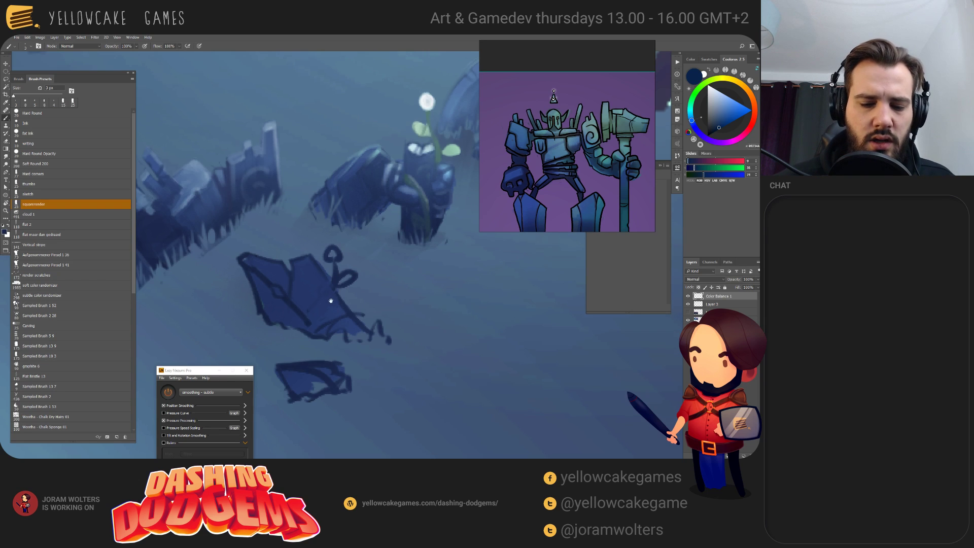
- Sample darker and lighter blues from the slab and shapes, enlarging the brush to 8 px
{"action": "left_click_drag", "start_coordinate": [331, 301], "coordinate": [339, 309]}
{"action": "left_click", "coordinate": [267, 269], "text": "alt"}
{"action": "key", "text": "bracketright"}
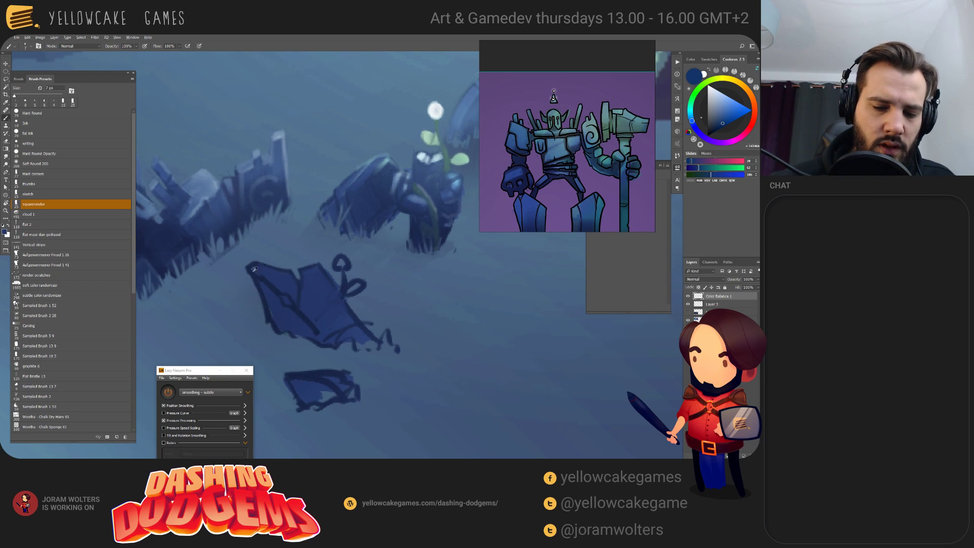
{"action": "left_click", "coordinate": [250, 271], "text": "alt"}
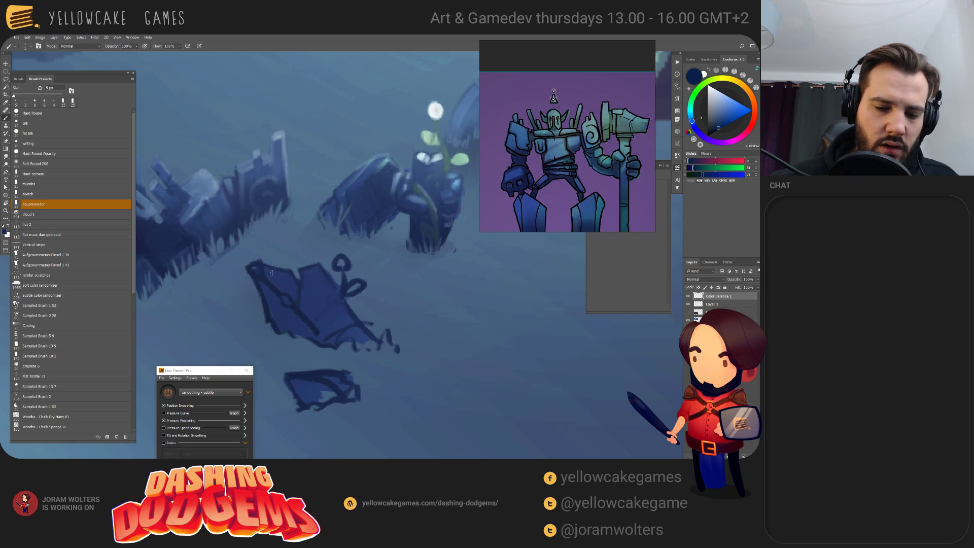
{"action": "left_click", "coordinate": [271, 272], "text": "alt"}
{"action": "key", "text": "bracketright"}
{"action": "key", "text": "bracketright"}
{"action": "key", "text": "bracketright"}
{"action": "left_click_drag", "start_coordinate": [396, 327], "coordinate": [406, 330]}
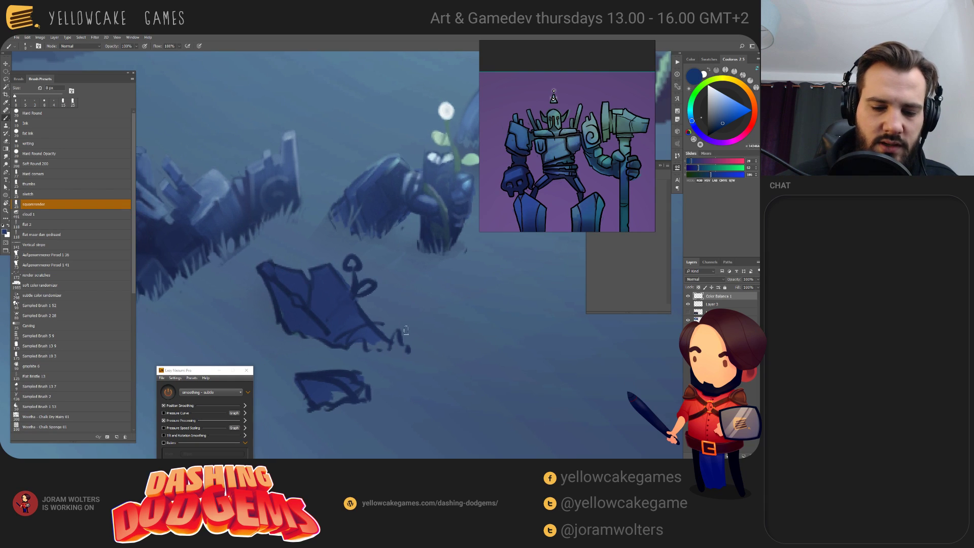
{"action": "left_click_drag", "start_coordinate": [339, 350], "coordinate": [372, 337]}
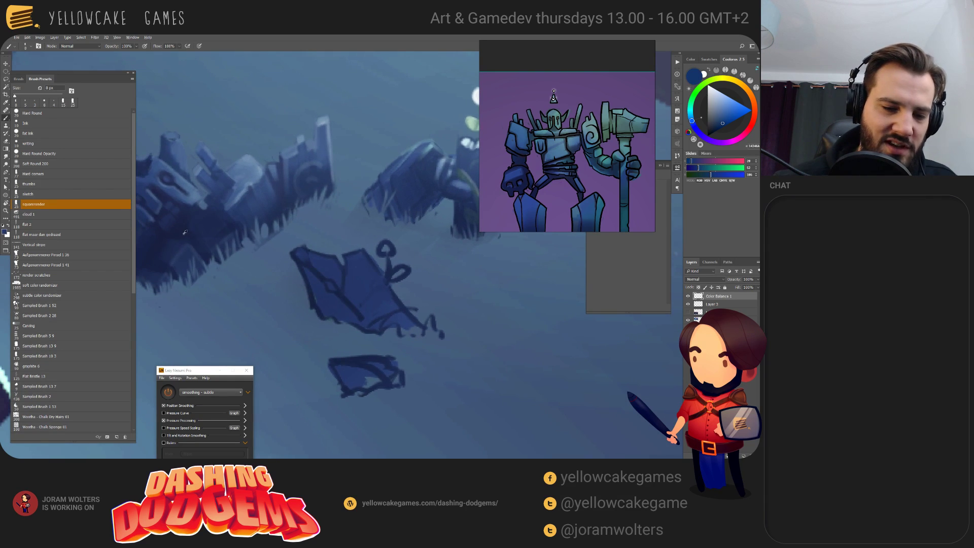
{"action": "left_click", "coordinate": [266, 272], "text": "alt"}
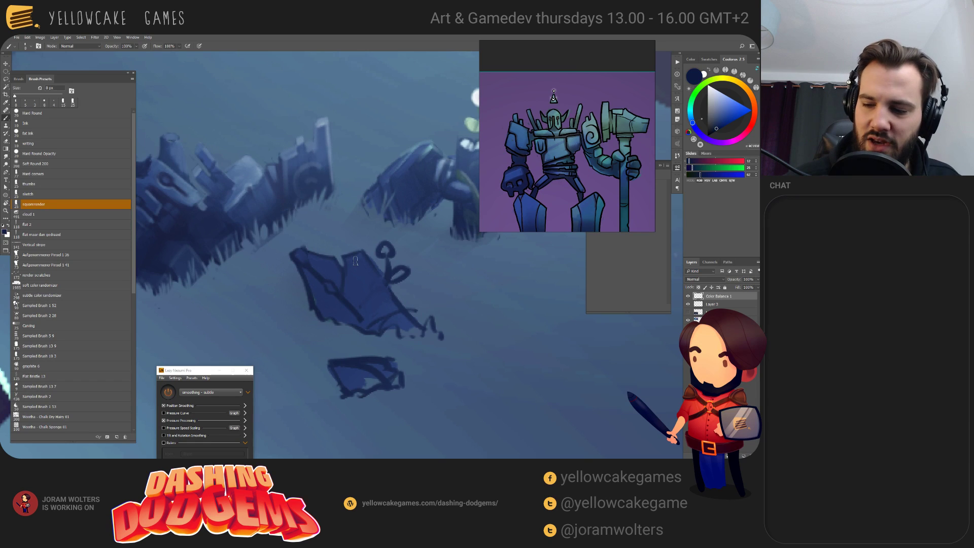
- Fill the selected kite slab, jagged shape and lower rubble piece with dark blue at 15 px
{"action": "left_click", "coordinate": [698, 301], "text": "ctrl"}
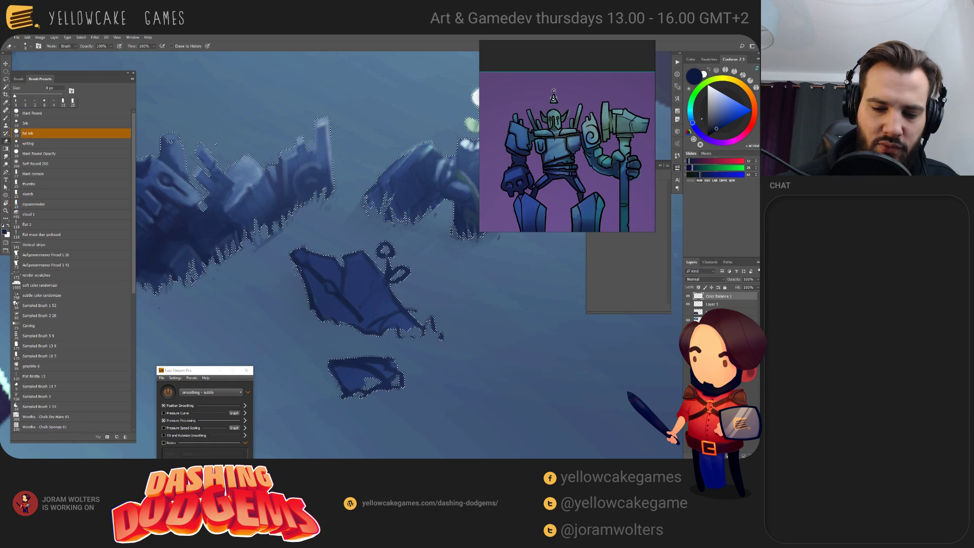
{"action": "key", "text": "bracketright"}
{"action": "left_click_drag", "start_coordinate": [303, 273], "coordinate": [361, 327]}
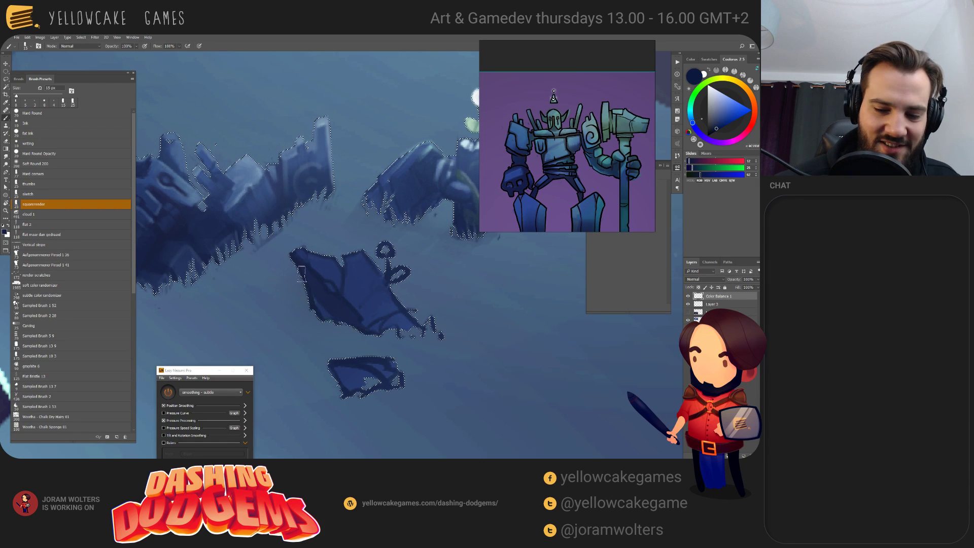
{"action": "mouse_move", "coordinate": [386, 152]}
{"action": "left_mouse_down"}
{"action": "mouse_move", "coordinate": [406, 175]}
{"action": "mouse_move", "coordinate": [404, 218]}
{"action": "left_mouse_up"}
{"action": "mouse_move", "coordinate": [355, 388]}
{"action": "left_mouse_down"}
{"action": "mouse_move", "coordinate": [370, 396]}
{"action": "mouse_move", "coordinate": [364, 384]}
{"action": "left_mouse_up"}
{"action": "key", "text": "ctrl+d"}
- Erase at 9 px to lighten the rubble piece's lower-left and right edges
{"action": "key", "text": "bracketleft"}
{"action": "key", "text": "bracketleft"}
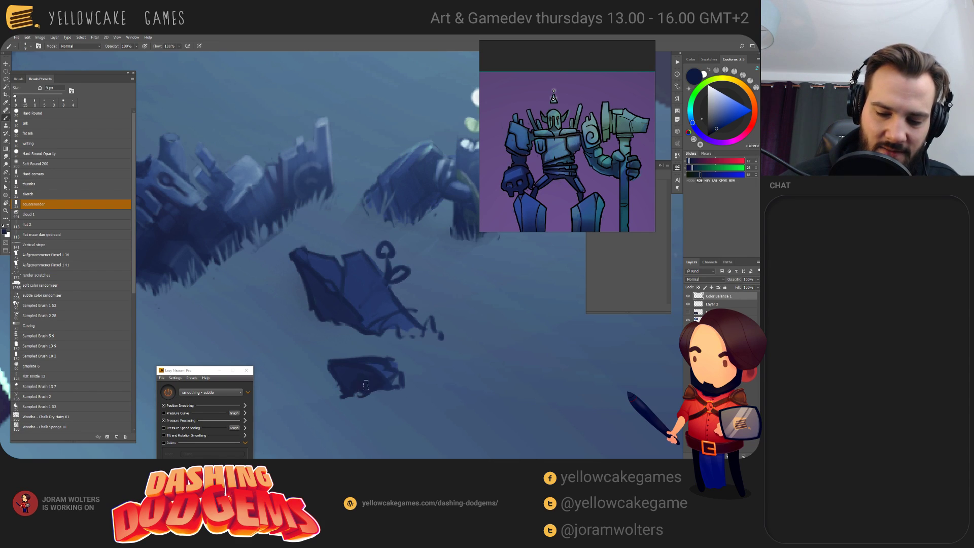
{"action": "key", "text": "e"}
{"action": "mouse_move", "coordinate": [348, 404]}
{"action": "left_mouse_down"}
{"action": "mouse_move", "coordinate": [324, 367]}
{"action": "mouse_move", "coordinate": [350, 395]}
{"action": "left_mouse_up"}
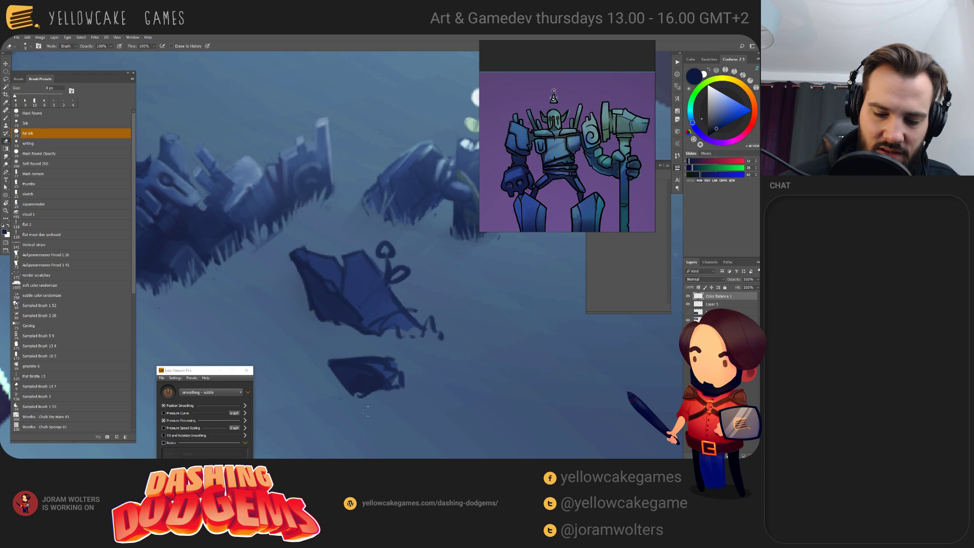
{"action": "mouse_move", "coordinate": [421, 380]}
{"action": "left_mouse_down"}
{"action": "mouse_move", "coordinate": [356, 404]}
{"action": "mouse_move", "coordinate": [409, 382]}
{"action": "left_mouse_up"}
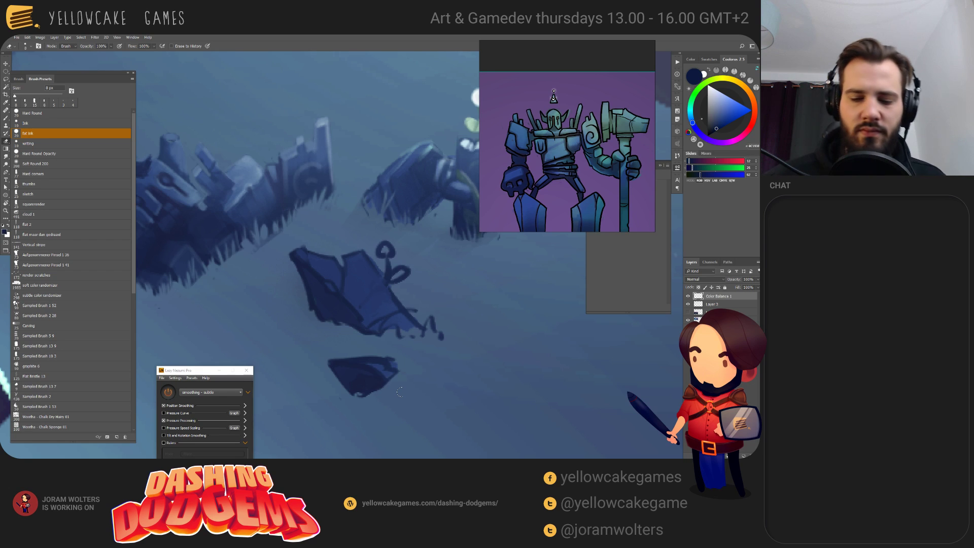
{"action": "mouse_move", "coordinate": [439, 354]}
{"action": "left_mouse_down"}
{"action": "mouse_move", "coordinate": [453, 357]}
{"action": "mouse_move", "coordinate": [447, 329]}
{"action": "mouse_move", "coordinate": [409, 336]}
{"action": "left_mouse_up"}
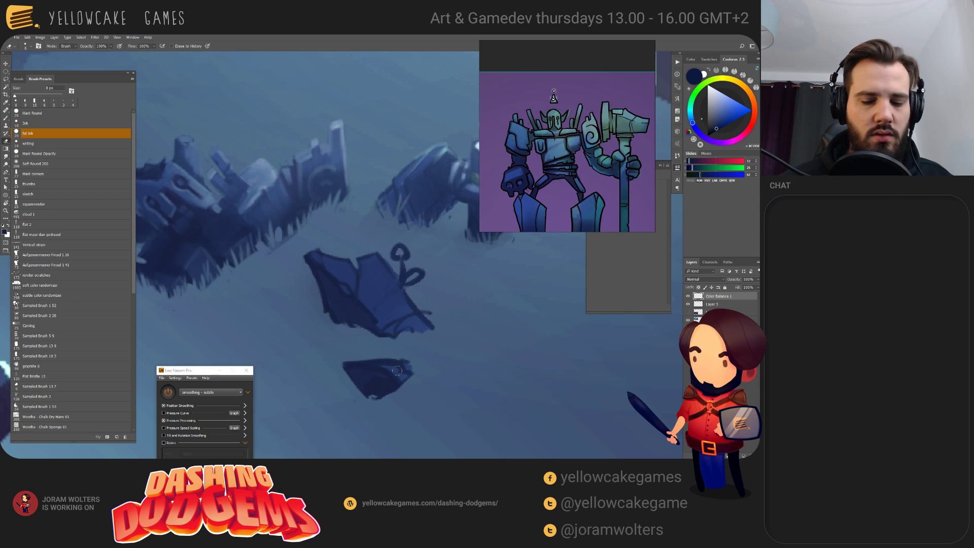
{"action": "mouse_move", "coordinate": [424, 352]}
{"action": "left_mouse_down"}
{"action": "mouse_move", "coordinate": [427, 363]}
{"action": "mouse_move", "coordinate": [409, 294]}
{"action": "mouse_move", "coordinate": [401, 340]}
{"action": "mouse_move", "coordinate": [386, 347]}
{"action": "left_mouse_up"}
- Hatch light vertical eraser lines along the slab's lower and lower-left edges
{"action": "mouse_move", "coordinate": [392, 309]}
{"action": "left_mouse_down"}
{"action": "mouse_move", "coordinate": [394, 266]}
{"action": "mouse_move", "coordinate": [386, 349]}
{"action": "mouse_move", "coordinate": [373, 321]}
{"action": "mouse_move", "coordinate": [377, 346]}
{"action": "mouse_move", "coordinate": [367, 346]}
{"action": "mouse_move", "coordinate": [346, 290]}
{"action": "mouse_move", "coordinate": [352, 329]}
{"action": "mouse_move", "coordinate": [341, 342]}
{"action": "mouse_move", "coordinate": [336, 304]}
{"action": "mouse_move", "coordinate": [431, 345]}
{"action": "left_mouse_up"}
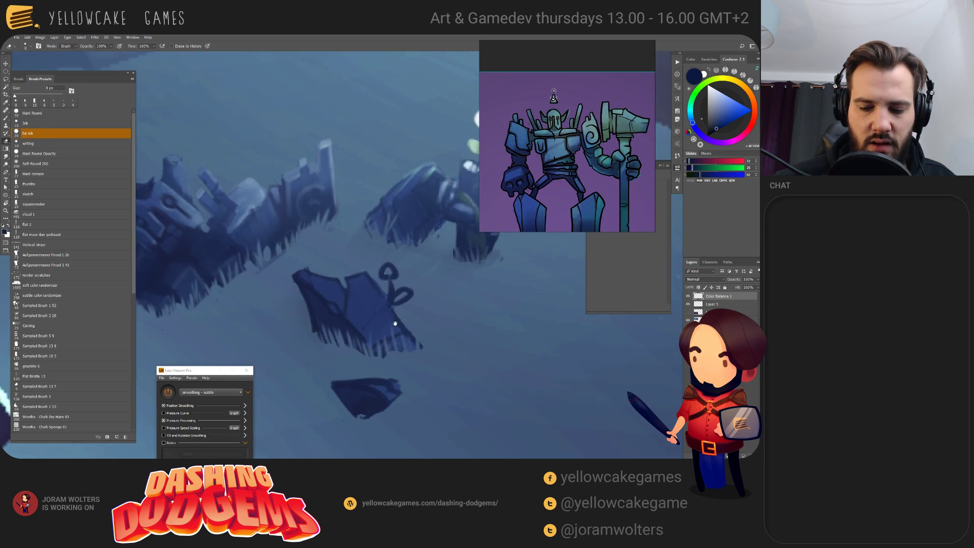
{"action": "mouse_move", "coordinate": [323, 332]}
{"action": "left_mouse_down"}
{"action": "mouse_move", "coordinate": [324, 342]}
{"action": "mouse_move", "coordinate": [367, 355]}
{"action": "left_mouse_up"}
{"action": "left_click_drag", "start_coordinate": [369, 343], "coordinate": [381, 357]}
{"action": "mouse_move", "coordinate": [385, 337]}
{"action": "left_mouse_down"}
{"action": "mouse_move", "coordinate": [387, 353]}
{"action": "mouse_move", "coordinate": [406, 350]}
{"action": "left_mouse_up"}
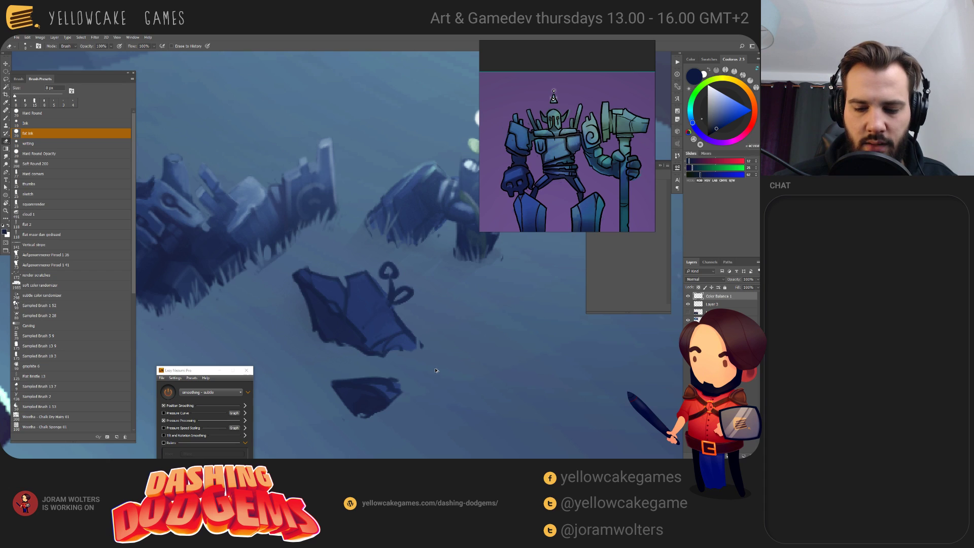
{"action": "key", "text": "b"}
{"action": "left_click", "coordinate": [396, 351], "text": "alt"}
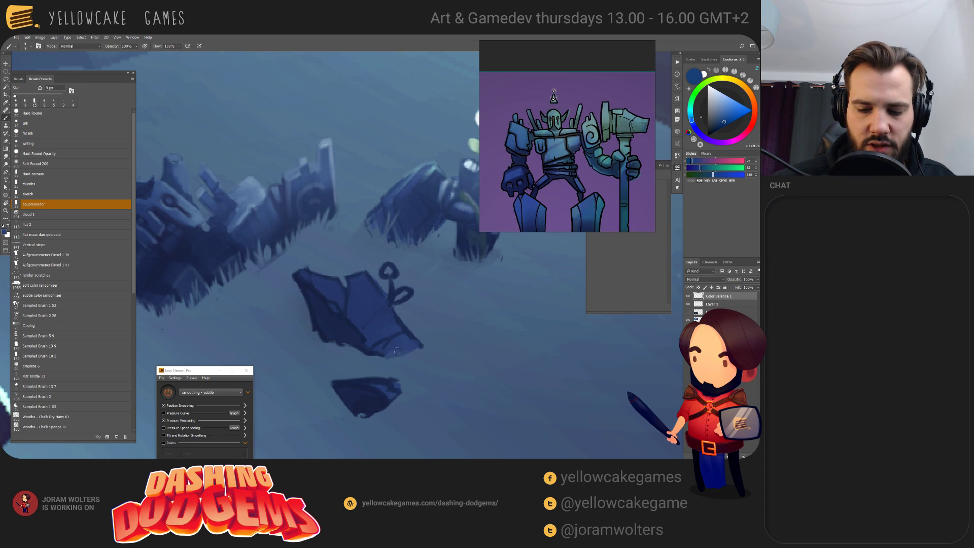
- Paint dark strokes along the slab's lower-right and left edges
{"action": "mouse_move", "coordinate": [397, 352]}
{"action": "left_mouse_down"}
{"action": "mouse_move", "coordinate": [430, 350]}
{"action": "mouse_move", "coordinate": [401, 360]}
{"action": "mouse_move", "coordinate": [422, 351]}
{"action": "left_mouse_up"}
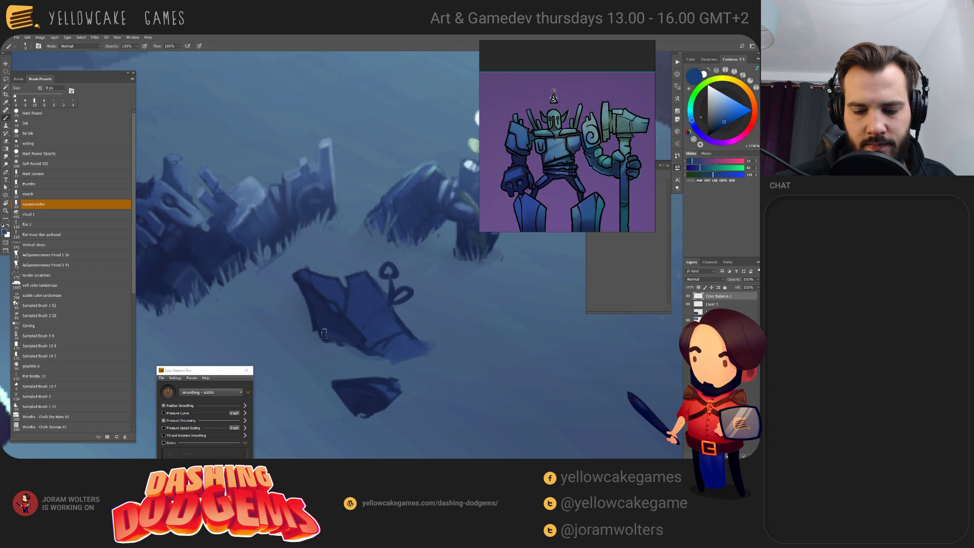
{"action": "mouse_move", "coordinate": [327, 343]}
{"action": "left_mouse_down"}
{"action": "mouse_move", "coordinate": [322, 331]}
{"action": "mouse_move", "coordinate": [364, 353]}
{"action": "left_mouse_up"}
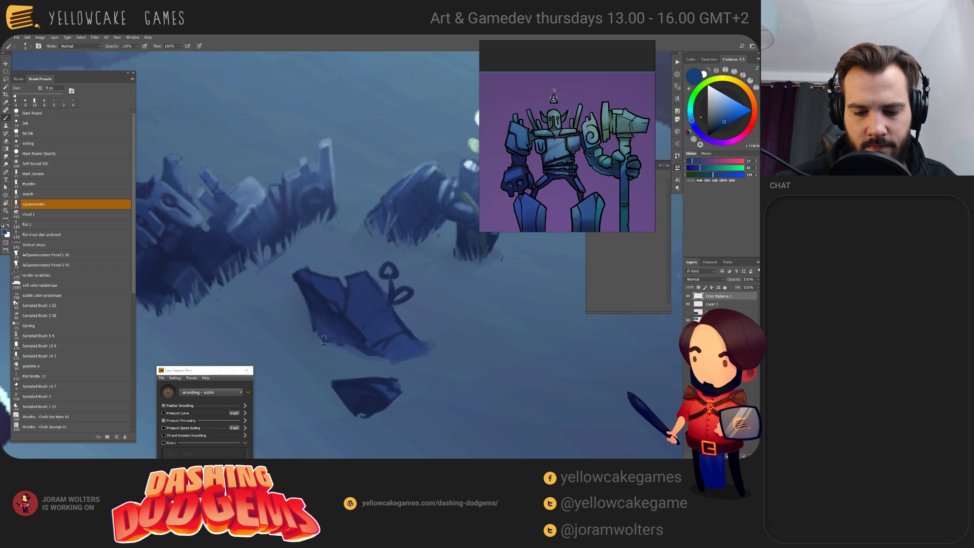
{"action": "key", "text": "e"}
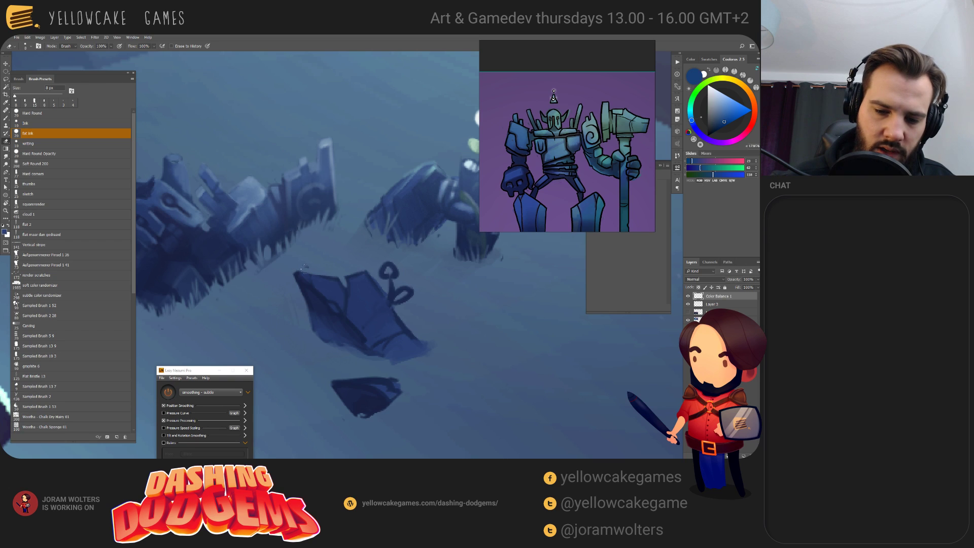
{"action": "key", "text": "b"}
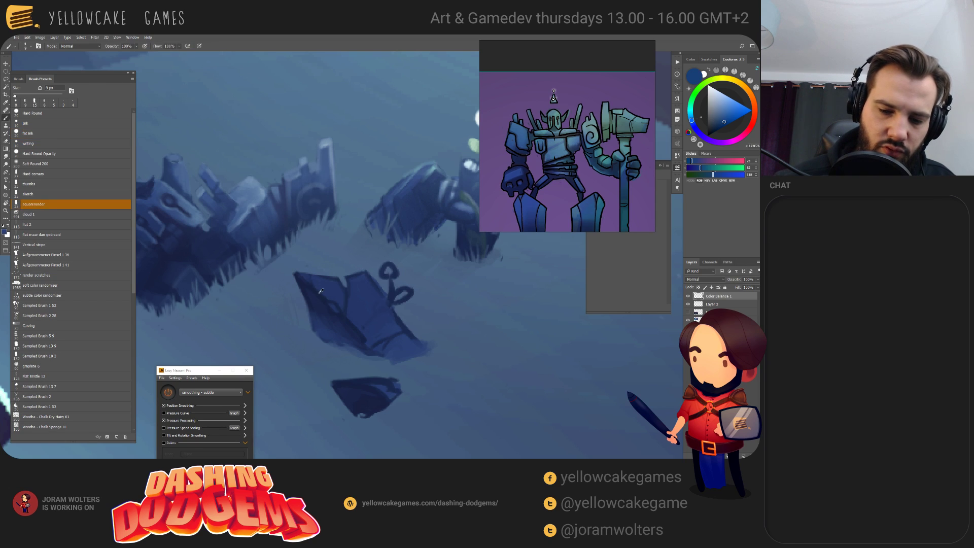
{"action": "left_click", "coordinate": [322, 292], "text": "alt"}
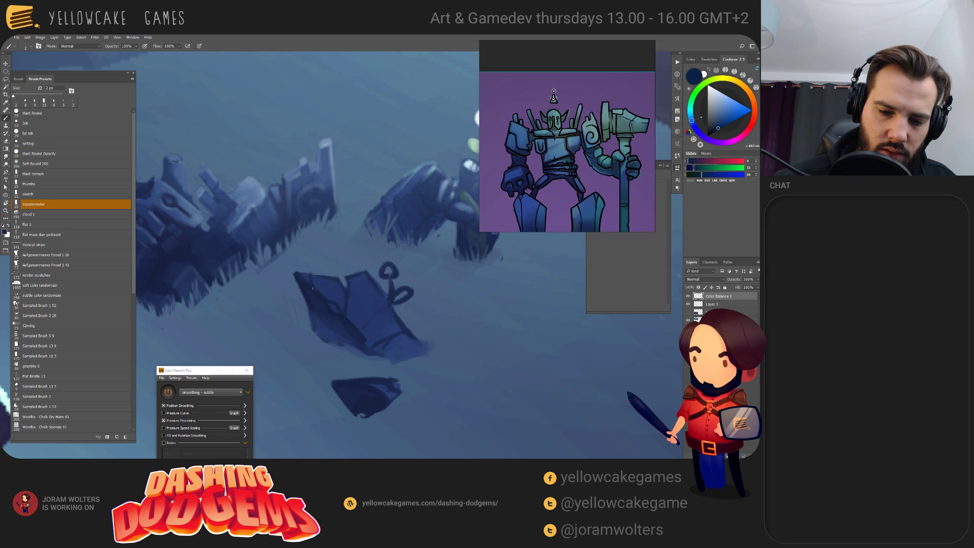
- Paint lighter blue (#4674A2) highlights across the slab's top face with a 9 px brush
{"action": "key", "text": "e"}
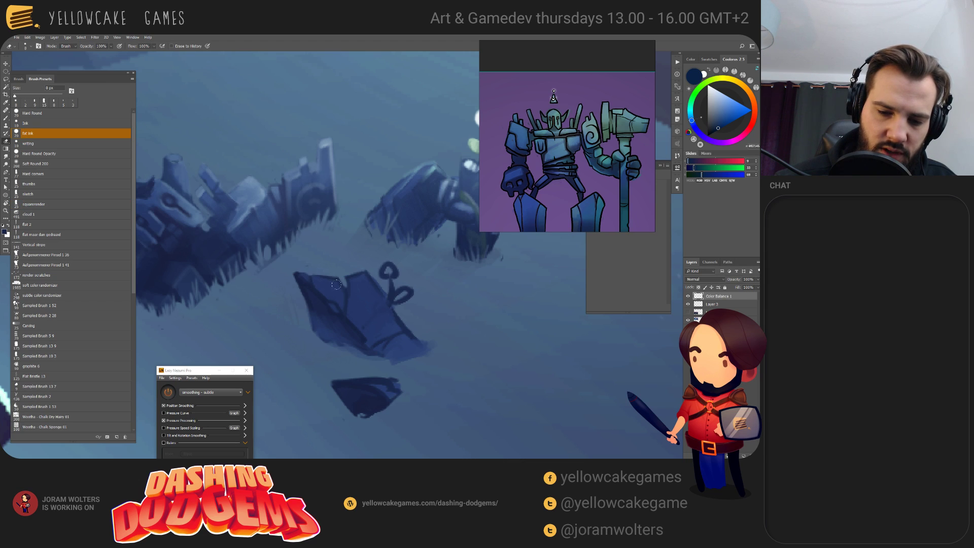
{"action": "key", "text": "bracketleft"}
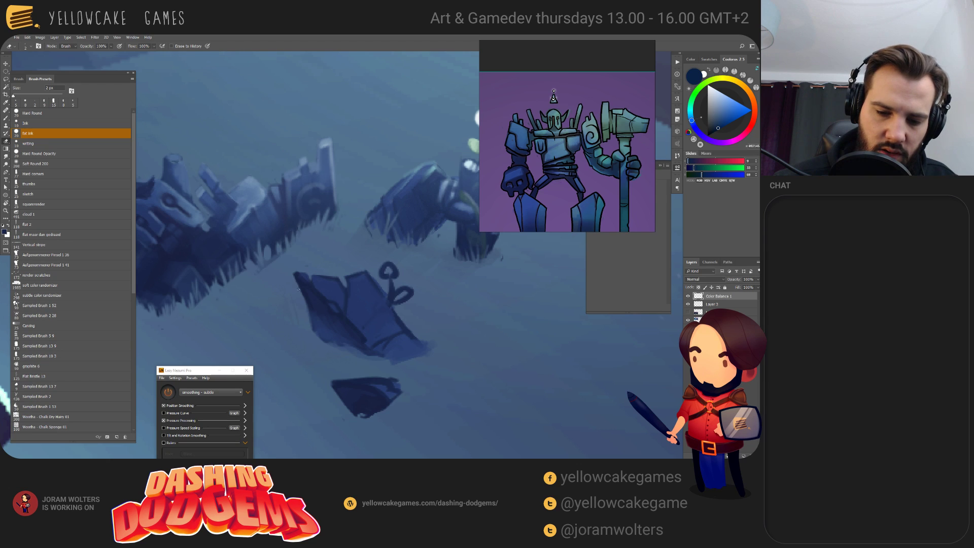
{"action": "key", "text": "bracketleft"}
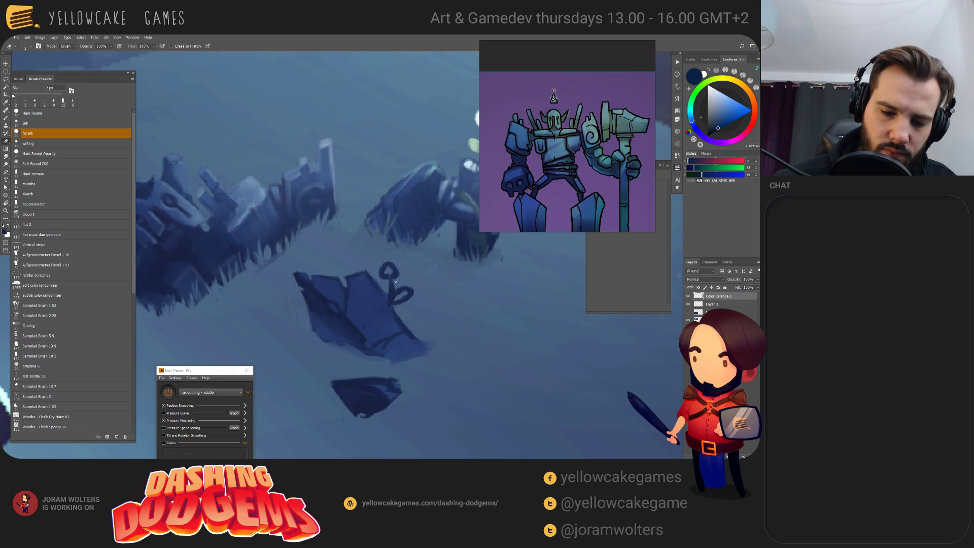
{"action": "scroll", "coordinate": [389, 274], "scroll_direction": "up", "scroll_amount": 2}
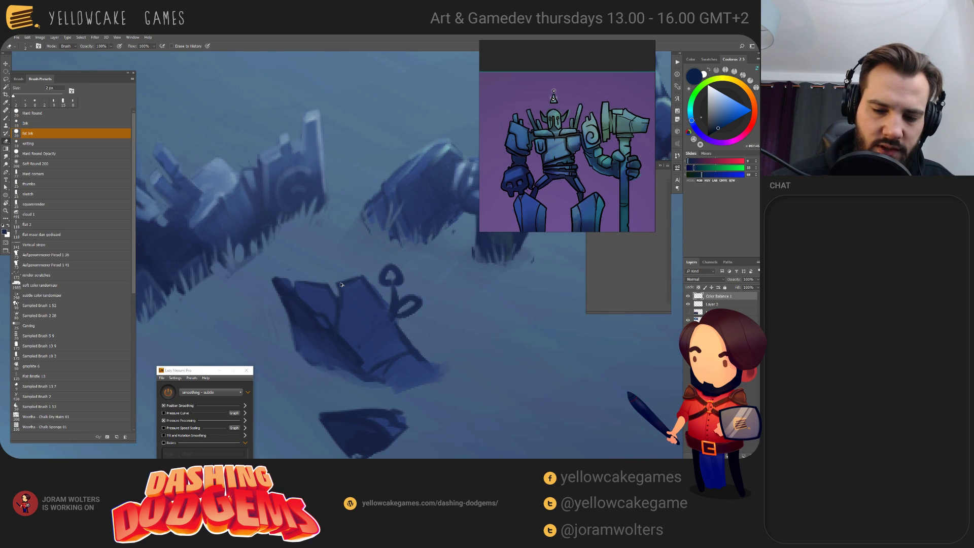
{"action": "left_click_drag", "start_coordinate": [331, 253], "coordinate": [326, 248]}
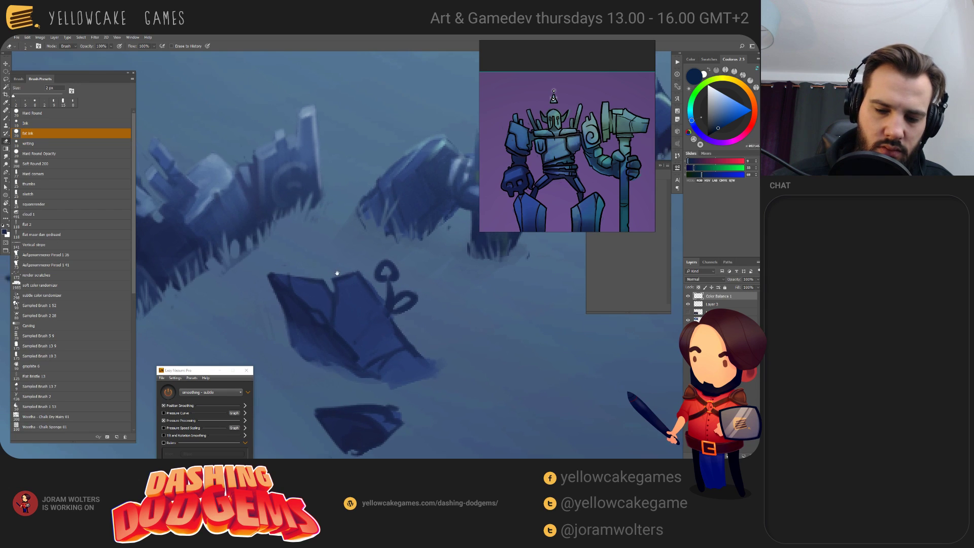
{"action": "key", "text": "b"}
{"action": "left_click", "coordinate": [305, 231], "text": "alt"}
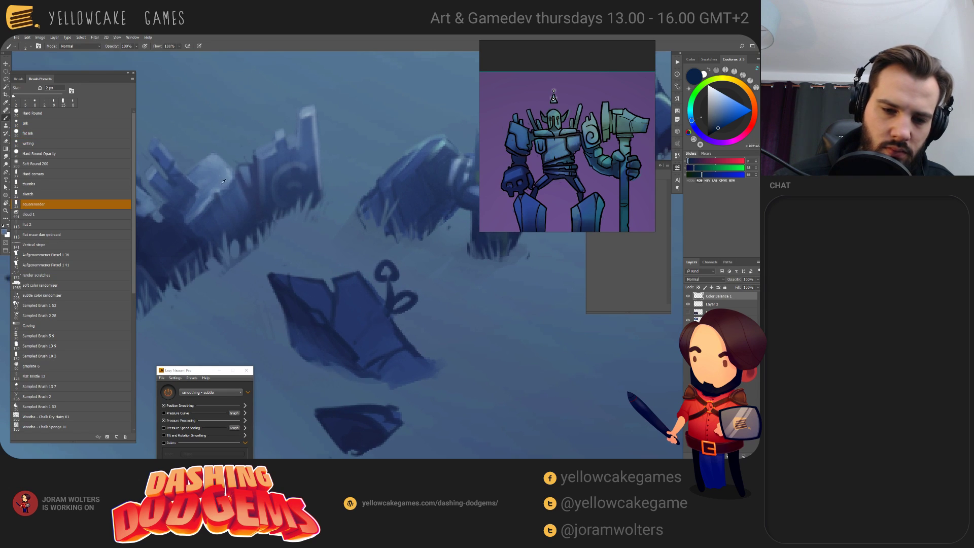
{"action": "key", "text": "bracketright"}
{"action": "key", "text": "bracketright"}
{"action": "key", "text": "bracketright"}
{"action": "key", "text": "bracketright"}
{"action": "key", "text": "bracketright"}
{"action": "key", "text": "bracketright"}
{"action": "key", "text": "bracketright"}
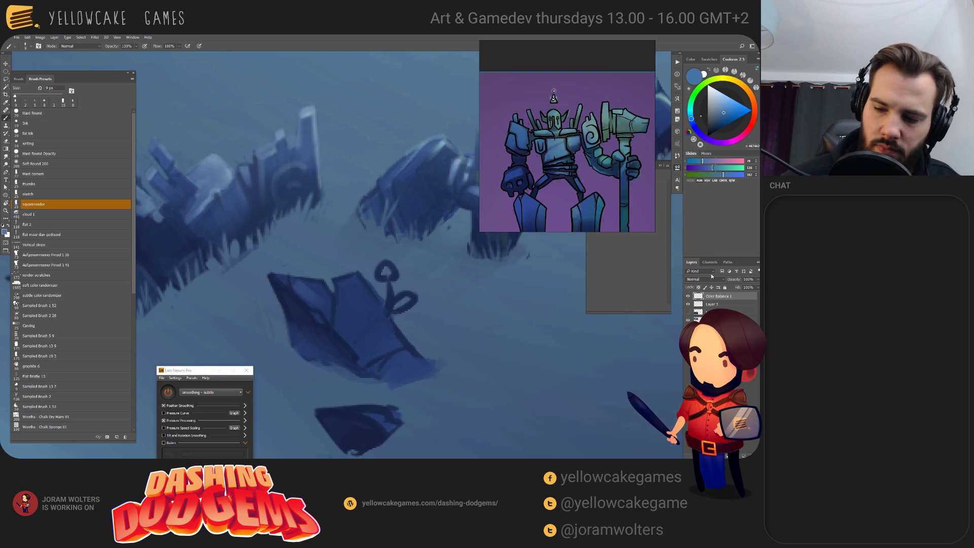
{"action": "mouse_move", "coordinate": [335, 301]}
{"action": "left_mouse_down"}
{"action": "mouse_move", "coordinate": [289, 276]}
{"action": "mouse_move", "coordinate": [327, 280]}
{"action": "left_mouse_up"}
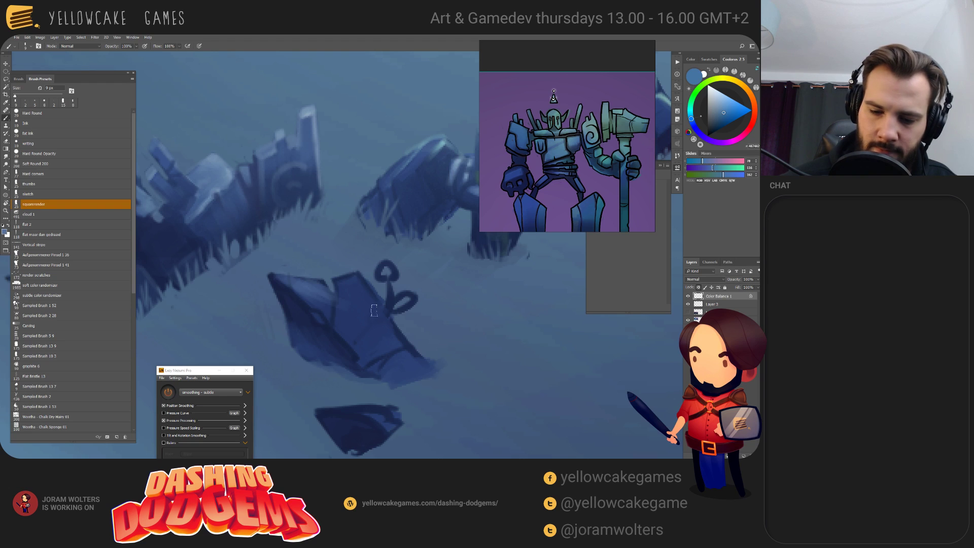
{"action": "left_click_drag", "start_coordinate": [296, 280], "coordinate": [363, 338]}
- Add more highlight strokes across the slab's top face at 10 px
{"action": "key", "text": "bracketright"}
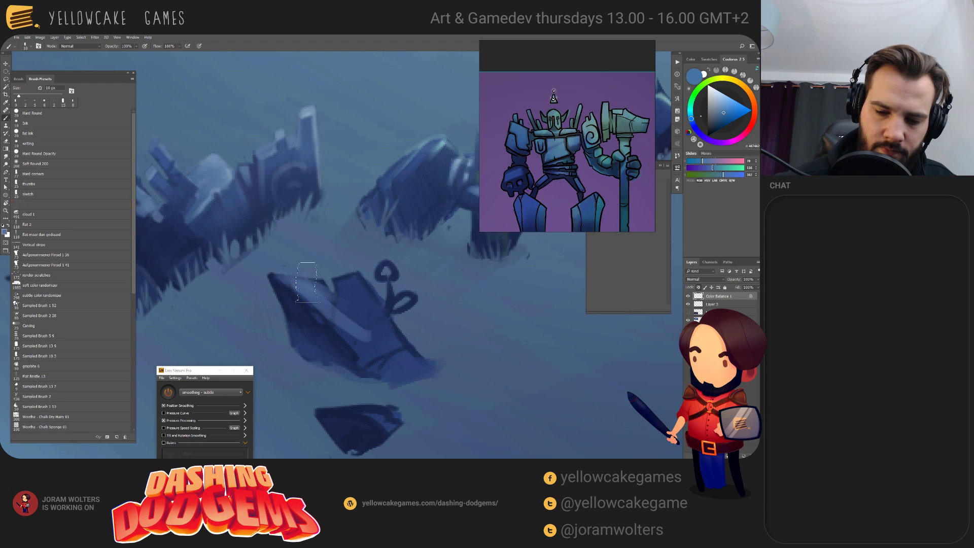
{"action": "left_click_drag", "start_coordinate": [304, 284], "coordinate": [390, 355]}
{"action": "key", "text": "bracketright"}
{"action": "key", "text": "bracketright"}
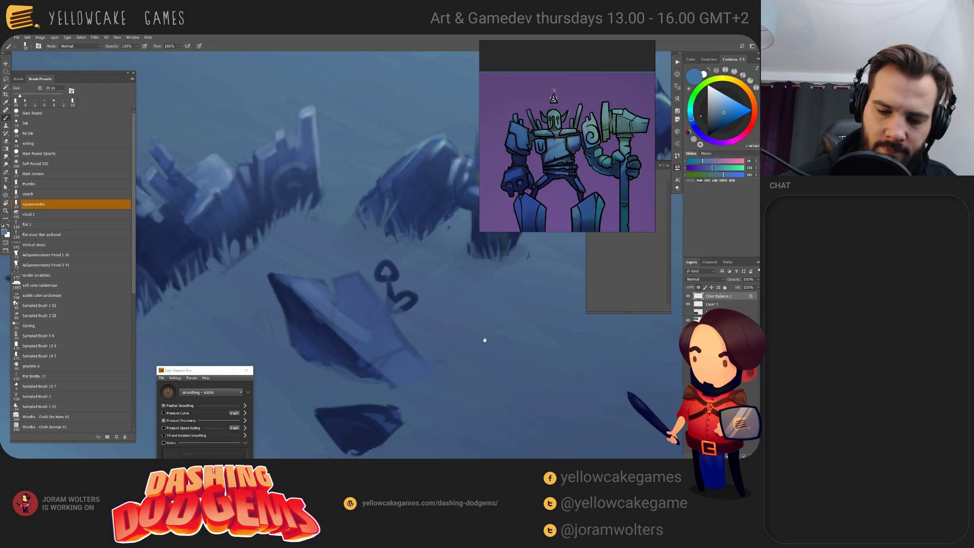
- Sample a darker blue and paint dark strokes reshaping the slab's lower face
{"action": "mouse_move", "coordinate": [474, 380]}
{"action": "left_mouse_down"}
{"action": "mouse_move", "coordinate": [377, 416]}
{"action": "mouse_move", "coordinate": [449, 378]}
{"action": "mouse_move", "coordinate": [376, 409]}
{"action": "mouse_move", "coordinate": [443, 379]}
{"action": "mouse_move", "coordinate": [478, 332]}
{"action": "left_mouse_up"}
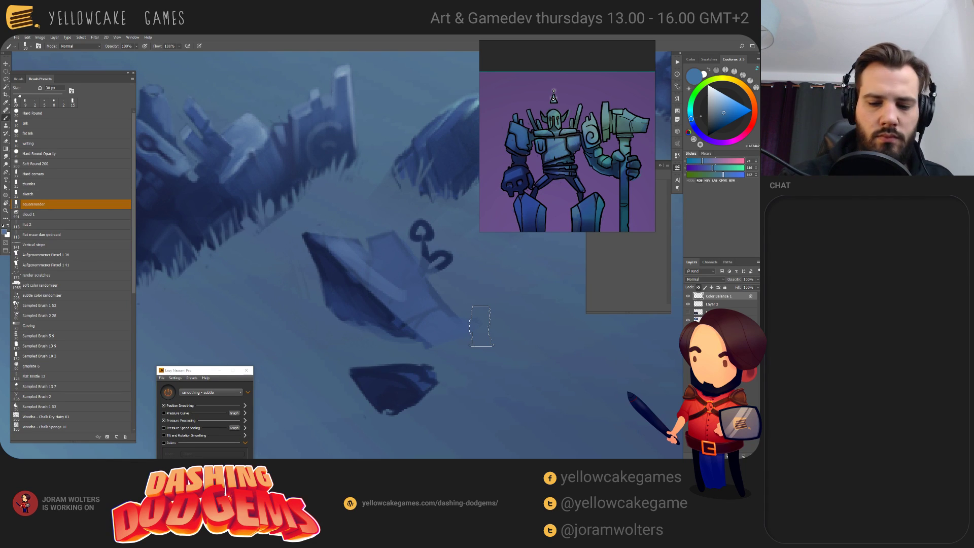
{"action": "left_click_drag", "start_coordinate": [457, 320], "coordinate": [391, 338]}
{"action": "key", "text": "a"}
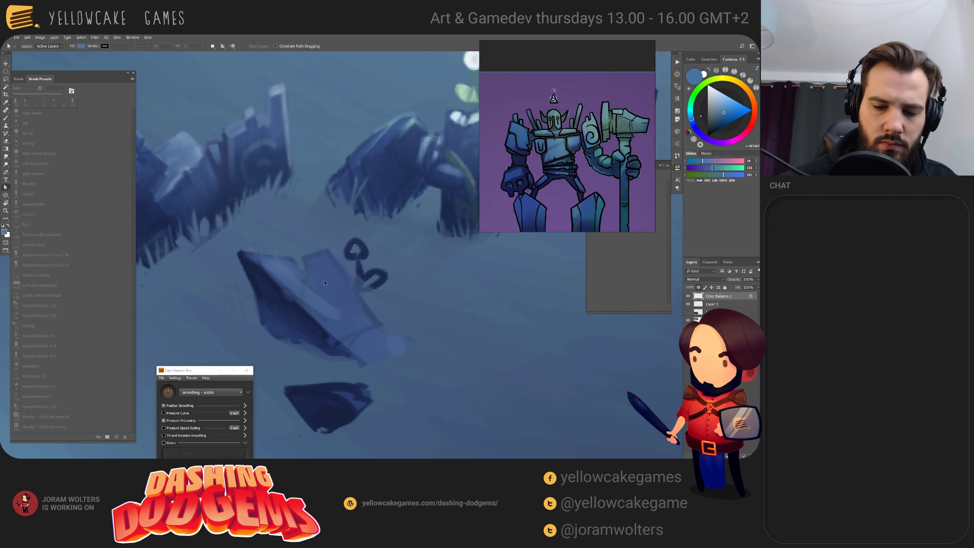
{"action": "key", "text": "b"}
{"action": "left_click", "coordinate": [358, 315], "text": "alt"}
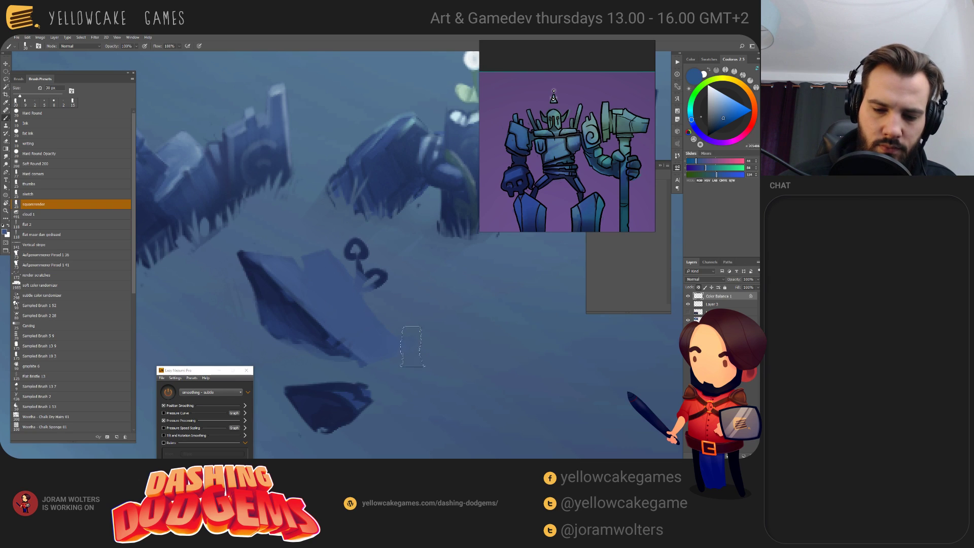
{"action": "left_click_drag", "start_coordinate": [413, 342], "coordinate": [397, 332]}
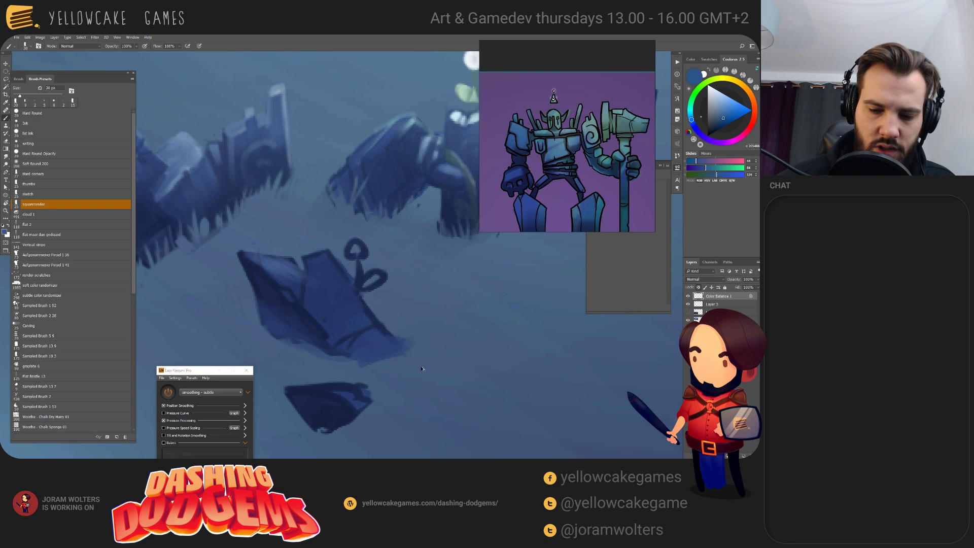
{"action": "left_click", "coordinate": [36, 164]}
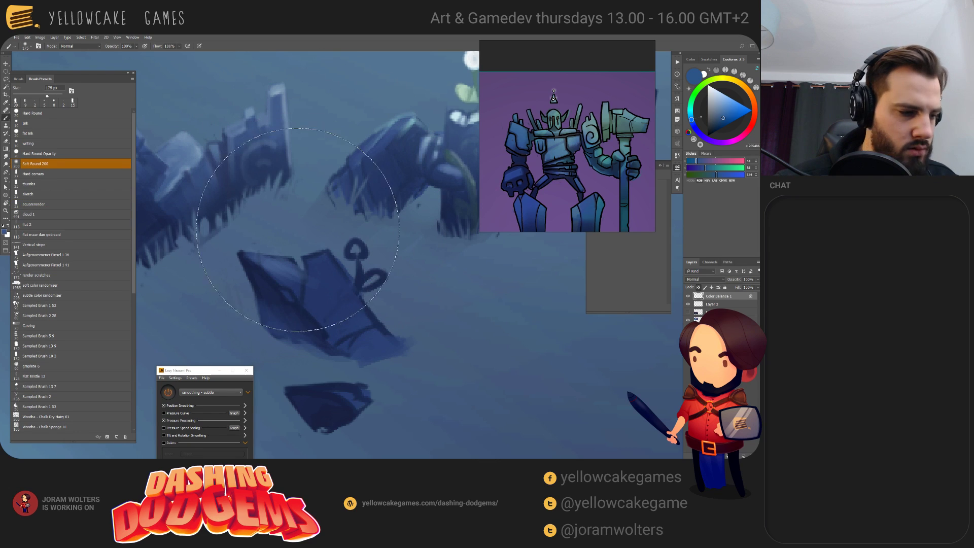
- Lasso the stone slab and softly paint over it with a 150–90 px Soft Round brush
{"action": "key", "text": "l"}
{"action": "mouse_move", "coordinate": [380, 276]}
{"action": "left_mouse_down"}
{"action": "mouse_move", "coordinate": [329, 226]}
{"action": "mouse_move", "coordinate": [245, 231]}
{"action": "mouse_move", "coordinate": [230, 363]}
{"action": "mouse_move", "coordinate": [300, 451]}
{"action": "mouse_move", "coordinate": [448, 435]}
{"action": "mouse_move", "coordinate": [465, 329]}
{"action": "left_mouse_up"}
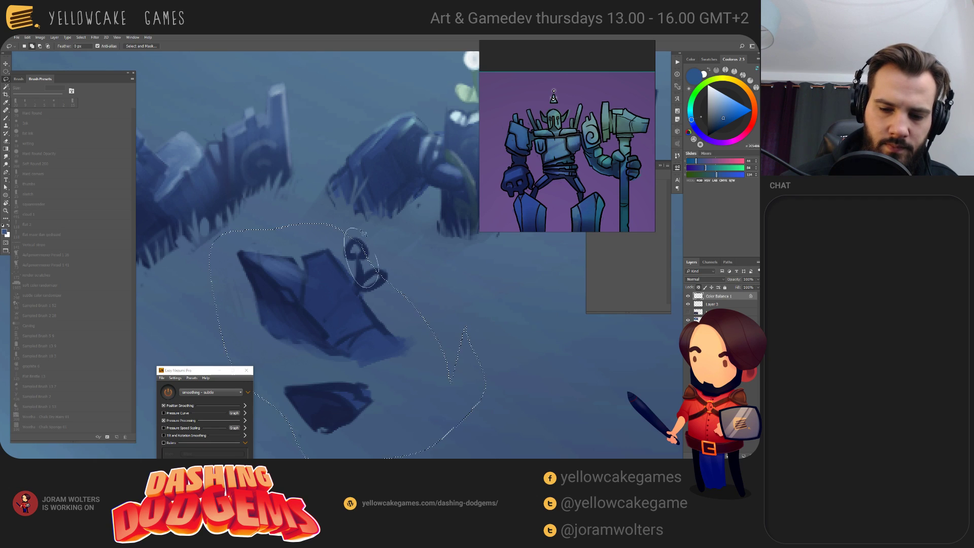
{"action": "key", "text": "b"}
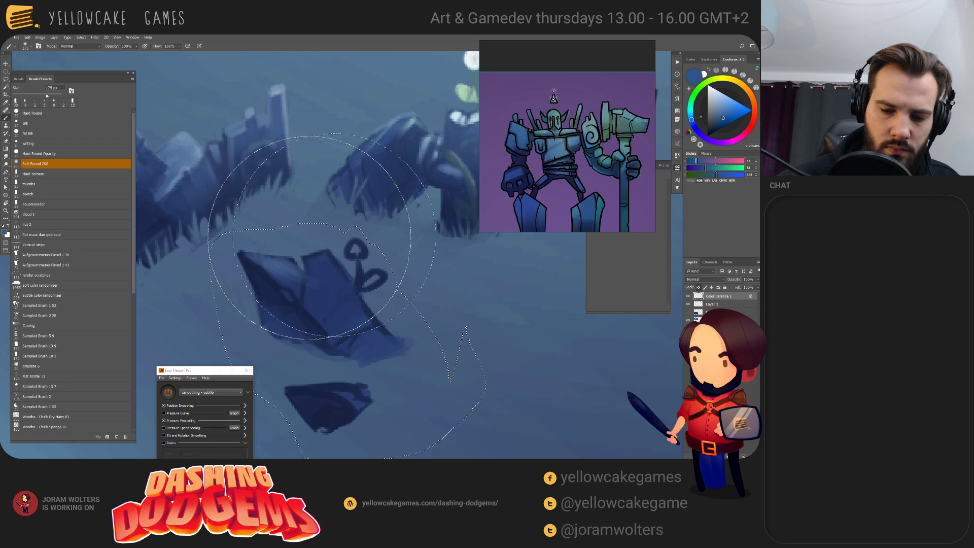
{"action": "key", "text": "bracketleft"}
{"action": "mouse_move", "coordinate": [331, 198]}
{"action": "left_mouse_down"}
{"action": "mouse_move", "coordinate": [325, 214]}
{"action": "mouse_move", "coordinate": [380, 264]}
{"action": "mouse_move", "coordinate": [355, 284]}
{"action": "left_mouse_up"}
{"action": "left_click", "coordinate": [364, 363], "text": "alt"}
{"action": "key", "text": "bracketleft"}
{"action": "key", "text": "bracketleft"}
{"action": "mouse_move", "coordinate": [364, 363]}
{"action": "left_mouse_down"}
{"action": "mouse_move", "coordinate": [402, 359]}
{"action": "mouse_move", "coordinate": [370, 348]}
{"action": "mouse_move", "coordinate": [391, 343]}
{"action": "mouse_move", "coordinate": [404, 359]}
{"action": "left_mouse_up"}
{"action": "key", "text": "bracketleft"}
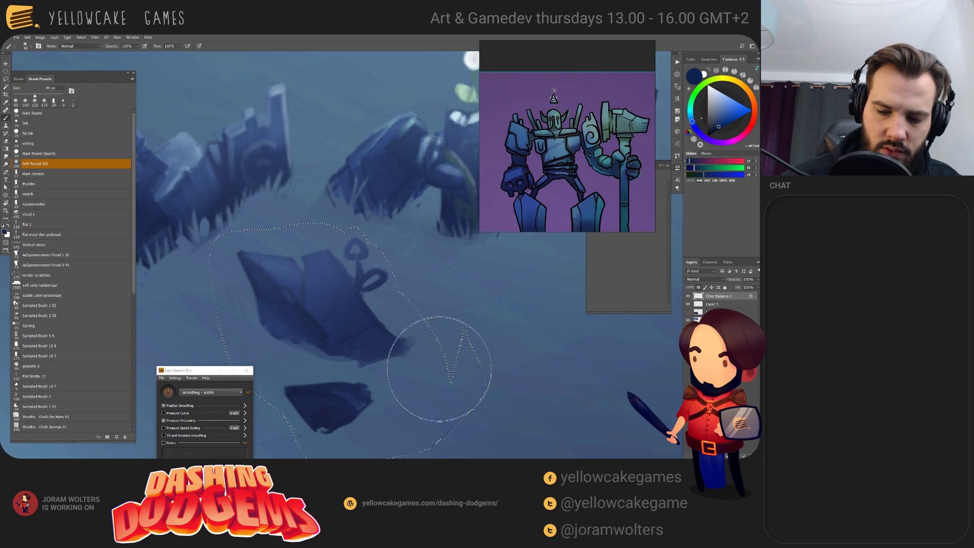
{"action": "key", "text": "bracketleft"}
{"action": "key", "text": "bracketleft"}
{"action": "key", "text": "bracketleft"}
{"action": "key", "text": "bracketleft"}
{"action": "key", "text": "bracketleft"}
{"action": "key", "text": "bracketleft"}
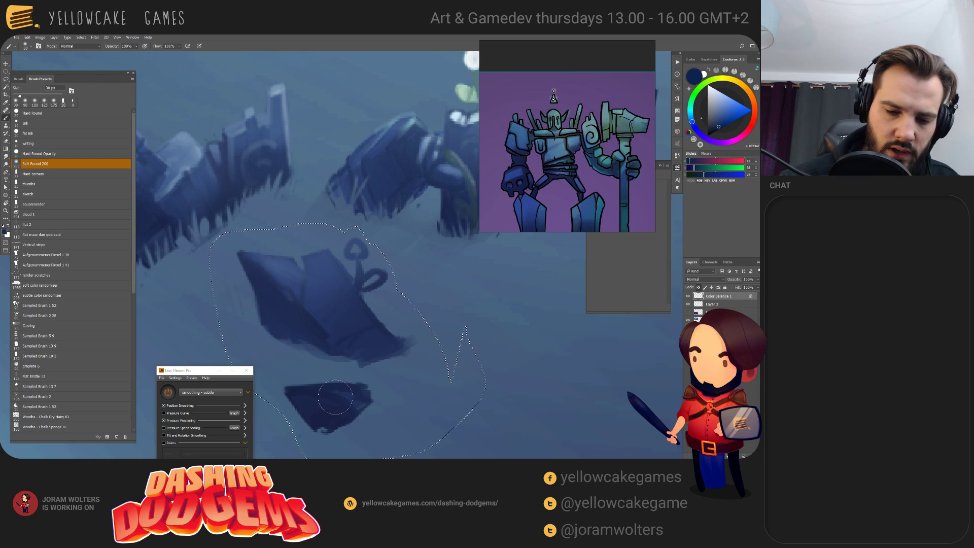
{"action": "left_click", "coordinate": [36, 204]}
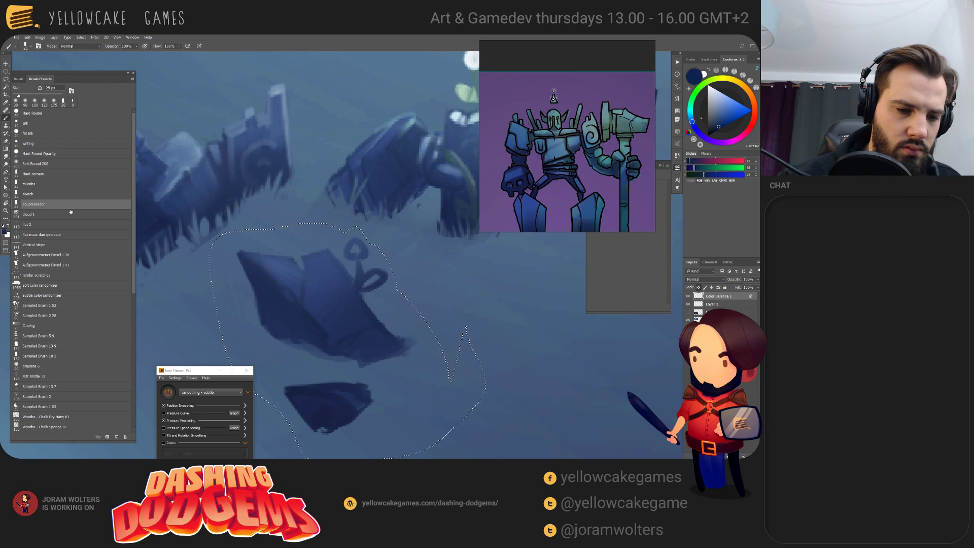
{"action": "key", "text": "ctrl+d"}
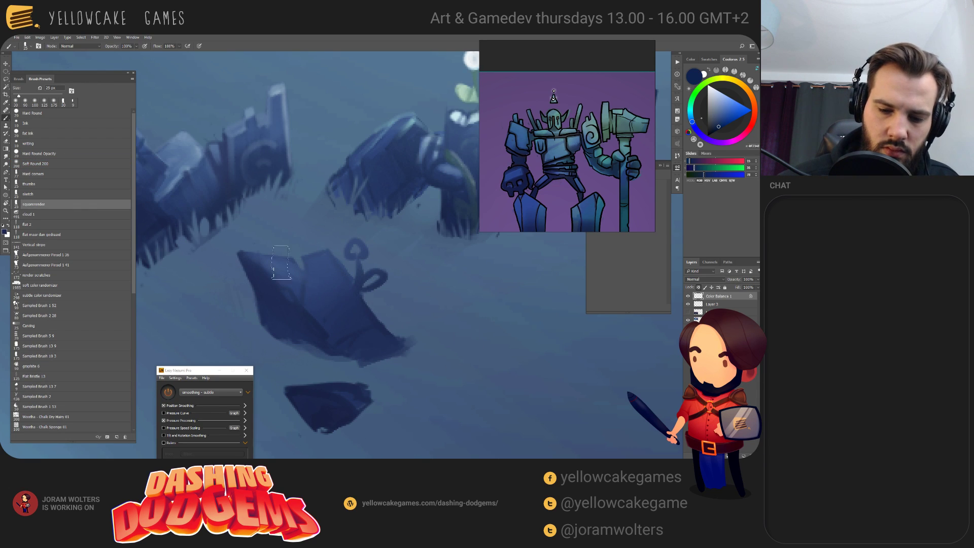
- Erase the slab's white edge highlight and the curly lines above it at 4 px
{"action": "key", "text": "e"}
{"action": "key", "text": "bracketright"}
{"action": "key", "text": "bracketright"}
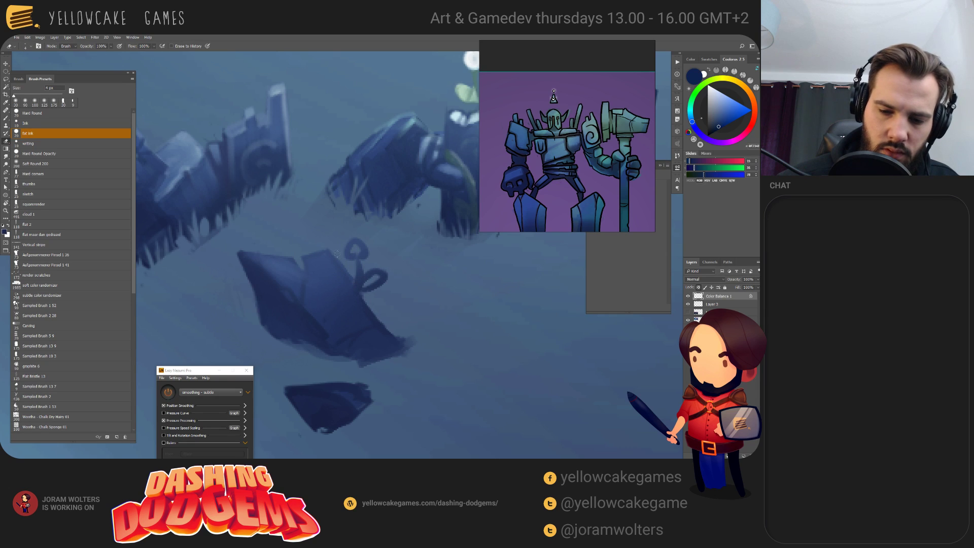
{"action": "left_click_drag", "start_coordinate": [342, 260], "coordinate": [414, 345]}
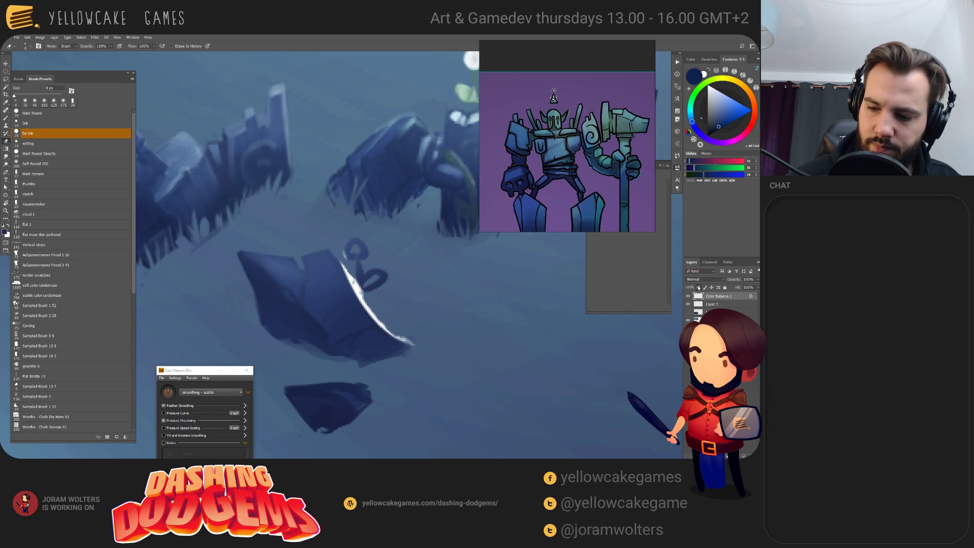
{"action": "mouse_move", "coordinate": [343, 261]}
{"action": "left_mouse_down"}
{"action": "mouse_move", "coordinate": [409, 352]}
{"action": "mouse_move", "coordinate": [338, 237]}
{"action": "mouse_move", "coordinate": [354, 269]}
{"action": "mouse_move", "coordinate": [344, 244]}
{"action": "mouse_move", "coordinate": [386, 289]}
{"action": "mouse_move", "coordinate": [357, 240]}
{"action": "left_mouse_up"}
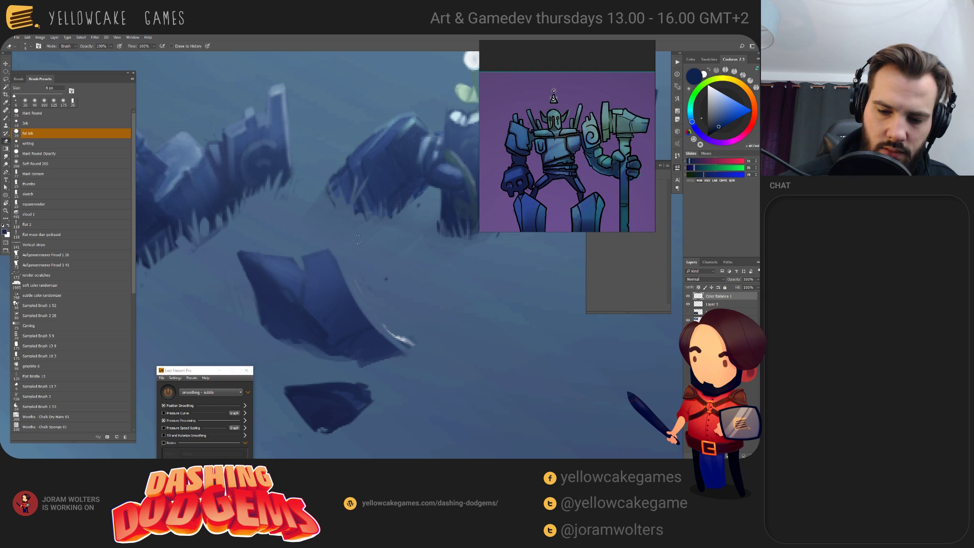
{"action": "left_click_drag", "start_coordinate": [382, 320], "coordinate": [370, 309]}
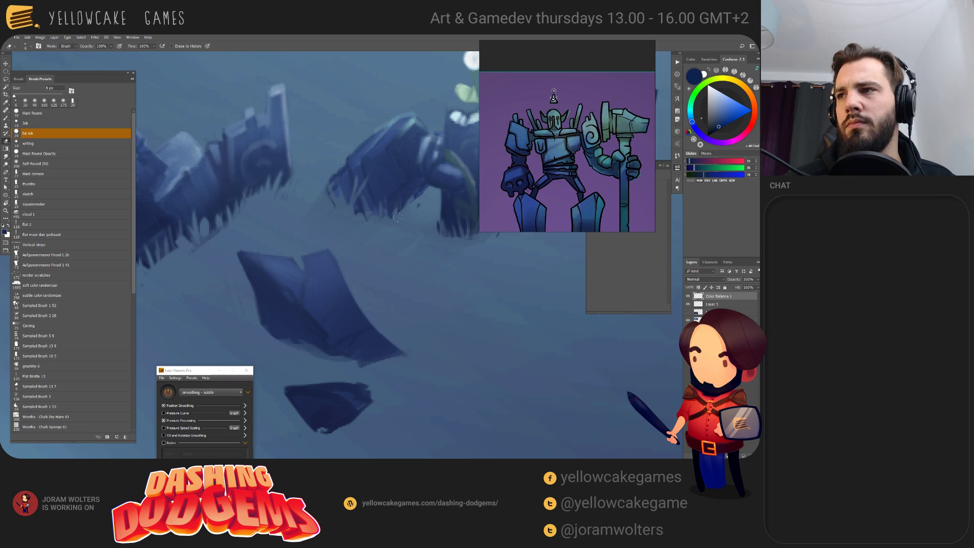
{"action": "left_click_drag", "start_coordinate": [378, 233], "coordinate": [391, 218]}
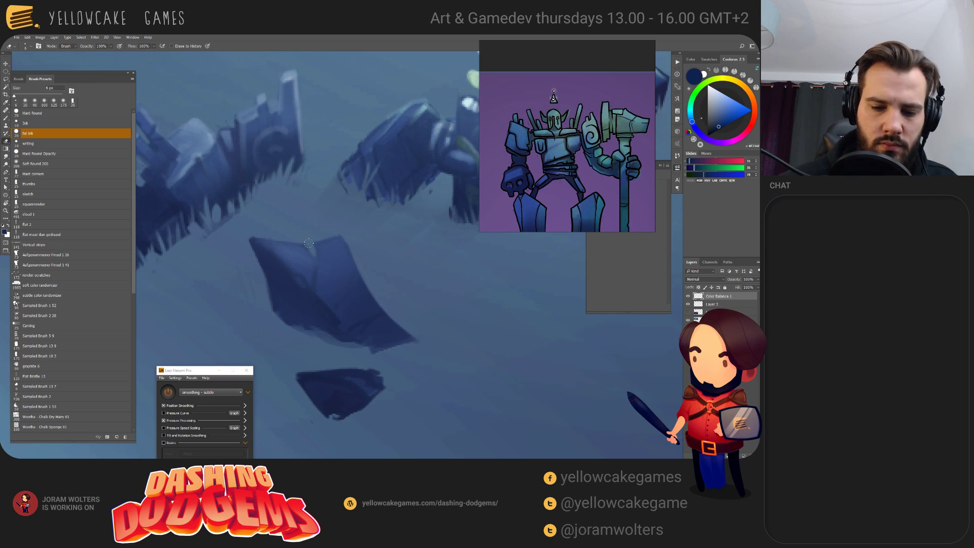
{"action": "key", "text": "b"}
{"action": "key", "text": "bracketleft"}
{"action": "key", "text": "bracketleft"}
{"action": "key", "text": "bracketleft"}
{"action": "key", "text": "bracketleft"}
{"action": "key", "text": "bracketleft"}
{"action": "key", "text": "bracketleft"}
{"action": "key", "text": "bracketleft"}
{"action": "key", "text": "bracketleft"}
{"action": "key", "text": "bracketleft"}
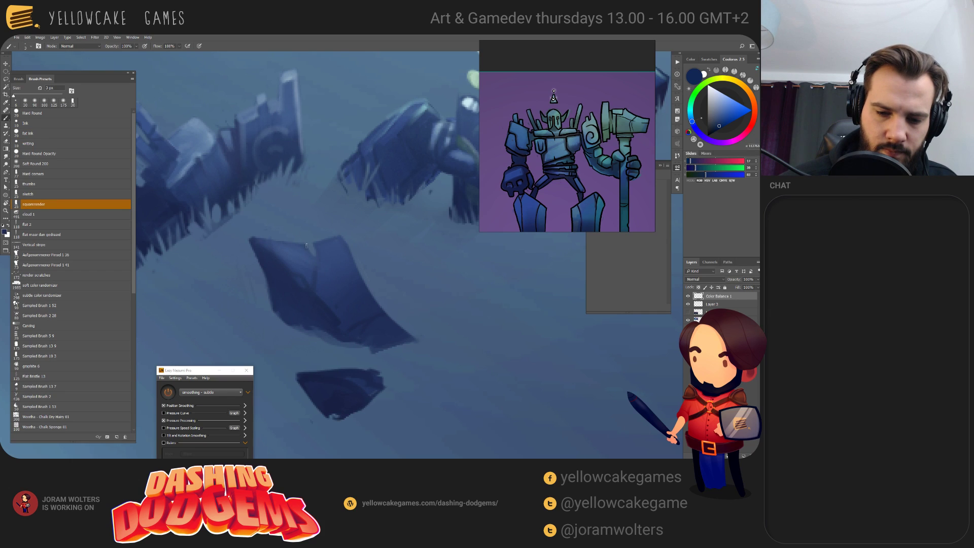
- Paint 3 px light cyan highlights down the shards' top and right edges, redoing one stroke
{"action": "left_click_drag", "start_coordinate": [304, 245], "coordinate": [315, 261]}
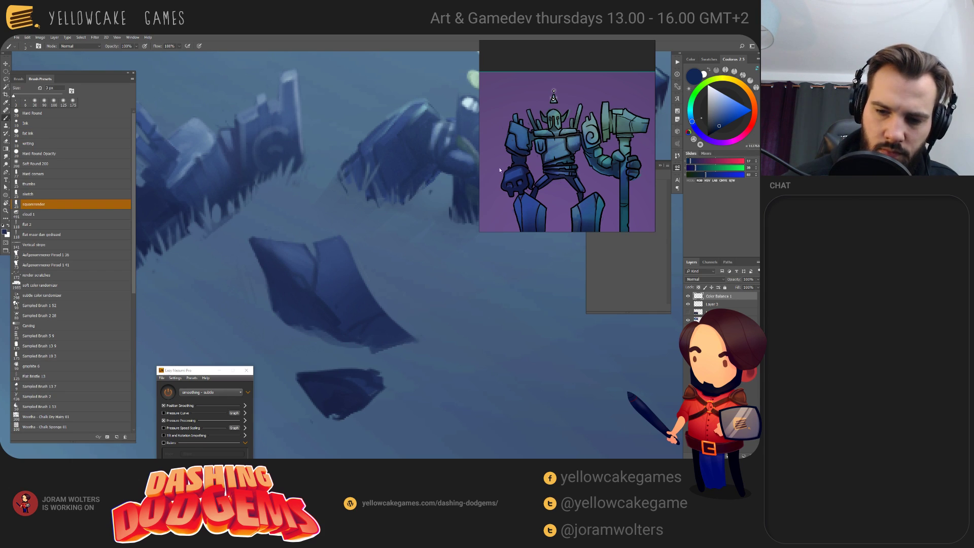
{"action": "mouse_move", "coordinate": [340, 254]}
{"action": "left_mouse_down"}
{"action": "mouse_move", "coordinate": [230, 323]}
{"action": "mouse_move", "coordinate": [232, 352]}
{"action": "left_mouse_up"}
{"action": "key", "text": "x"}
{"action": "left_click_drag", "start_coordinate": [300, 301], "coordinate": [303, 303]}
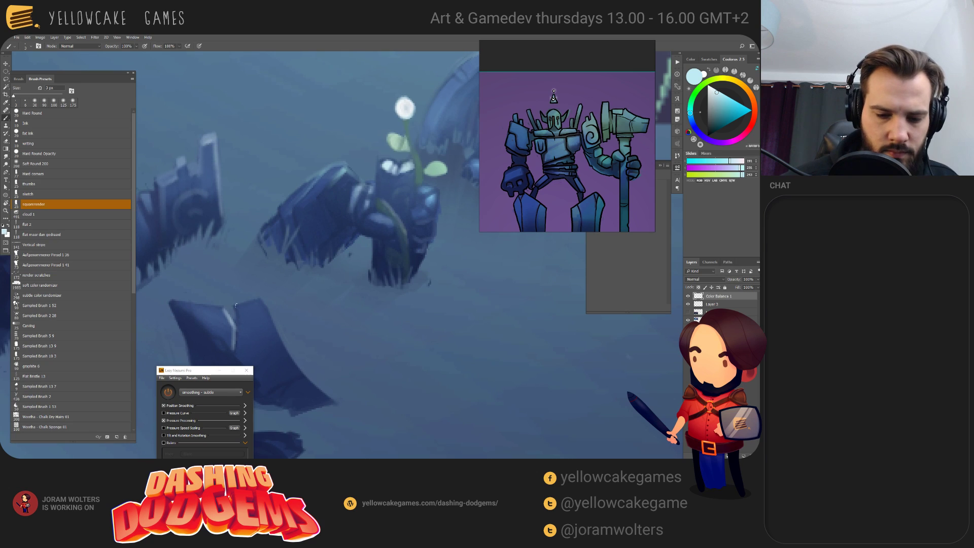
{"action": "mouse_move", "coordinate": [235, 307]}
{"action": "left_mouse_down"}
{"action": "mouse_move", "coordinate": [267, 297]}
{"action": "mouse_move", "coordinate": [282, 354]}
{"action": "left_mouse_up"}
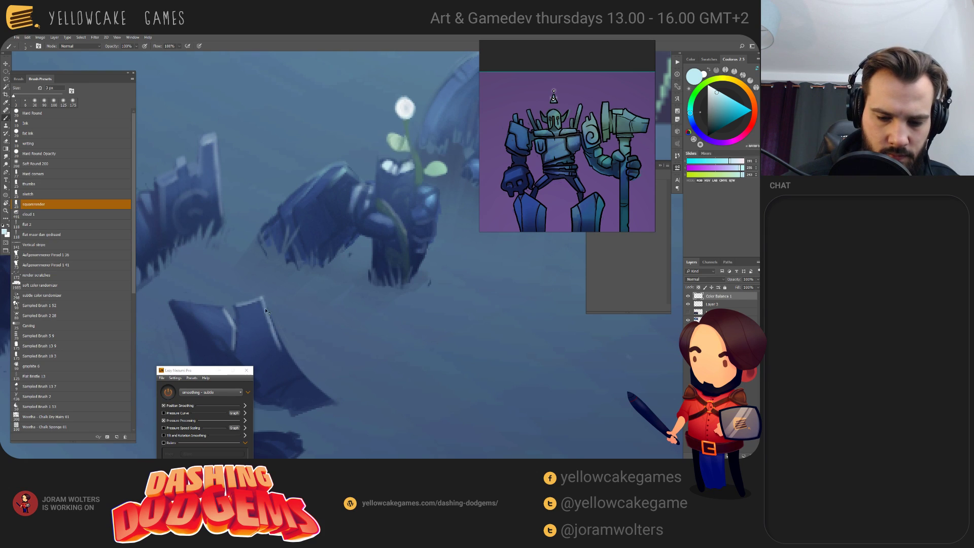
{"action": "key", "text": "ctrl+z"}
{"action": "mouse_move", "coordinate": [261, 297]}
{"action": "left_mouse_down"}
{"action": "mouse_move", "coordinate": [281, 347]}
{"action": "mouse_move", "coordinate": [271, 351]}
{"action": "mouse_move", "coordinate": [279, 341]}
{"action": "mouse_move", "coordinate": [328, 404]}
{"action": "left_mouse_up"}
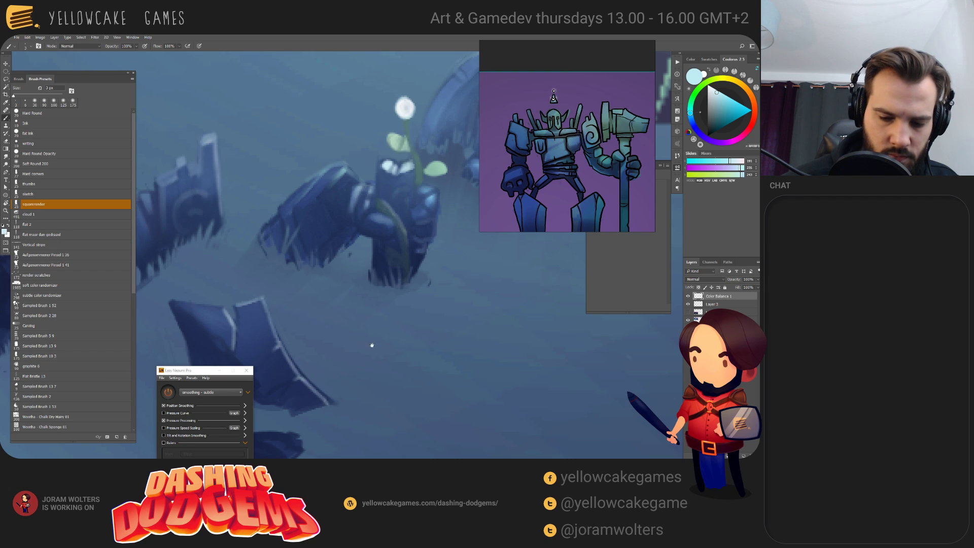
{"action": "left_click_drag", "start_coordinate": [379, 345], "coordinate": [441, 318]}
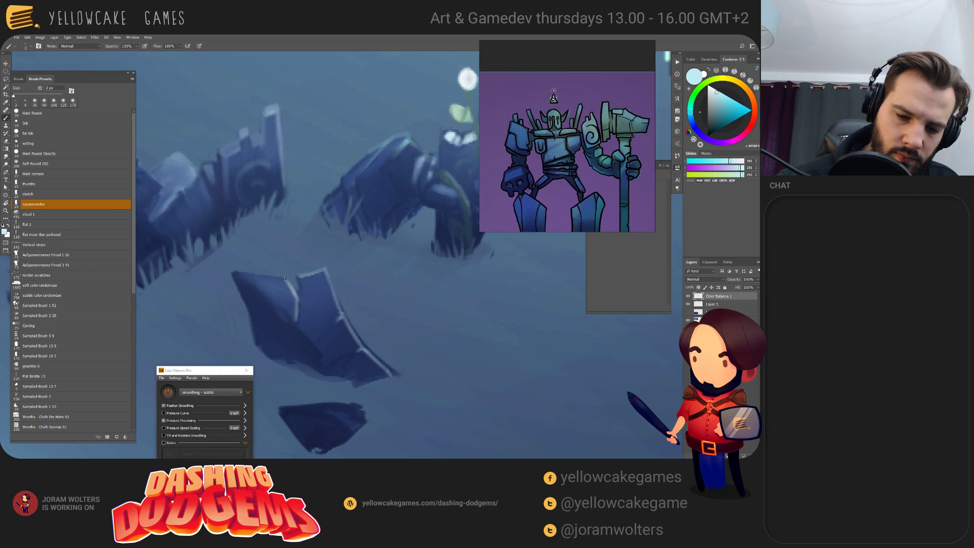
- Highlight the lower shard's top-left edge, then sample lighter blue and dark navy from the rock
{"action": "left_click_drag", "start_coordinate": [286, 278], "coordinate": [237, 274]}
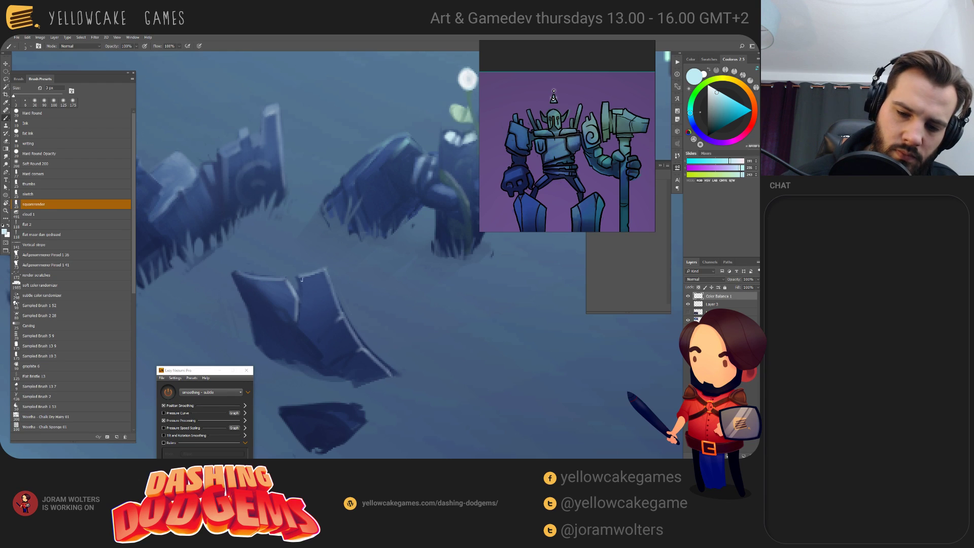
{"action": "left_click", "coordinate": [299, 282], "text": "alt"}
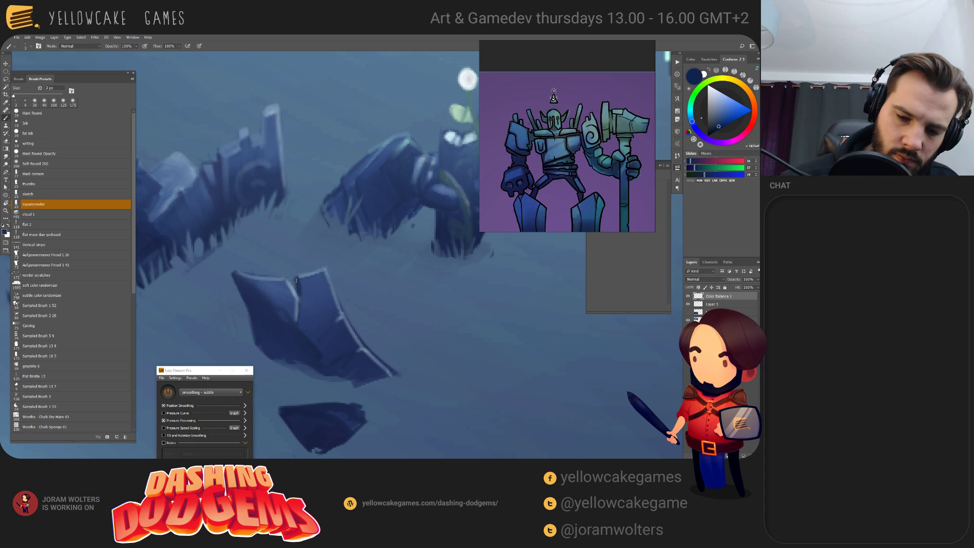
{"action": "key", "text": "e"}
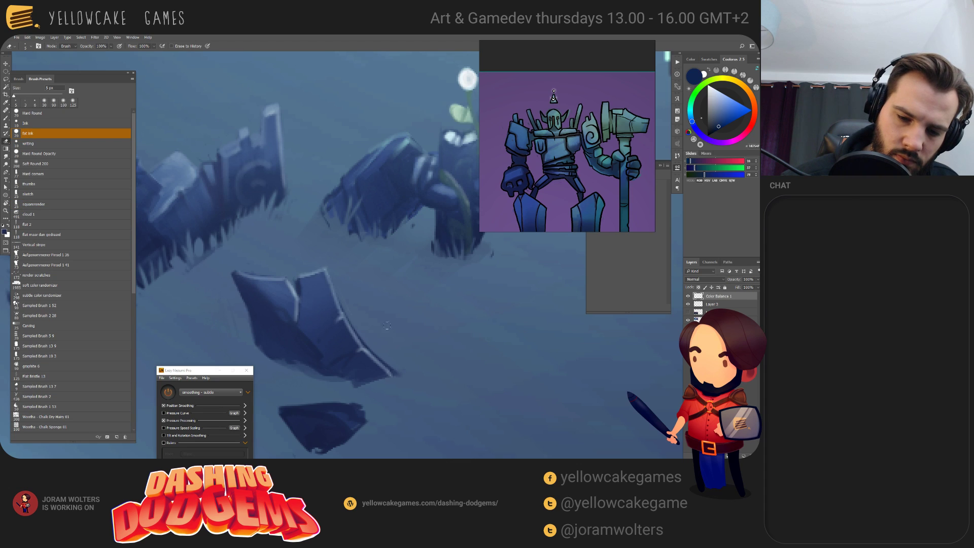
{"action": "key", "text": "b"}
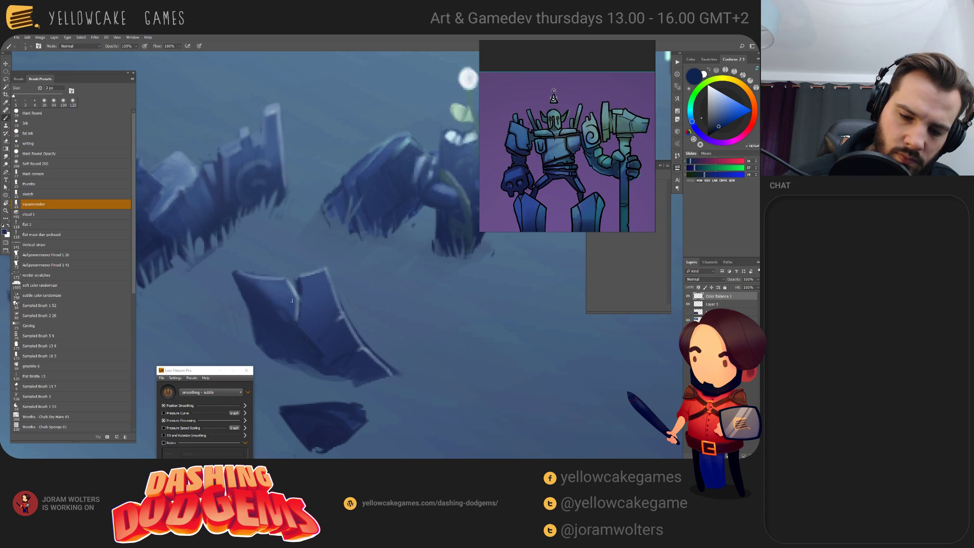
{"action": "left_click", "coordinate": [280, 312], "text": "alt"}
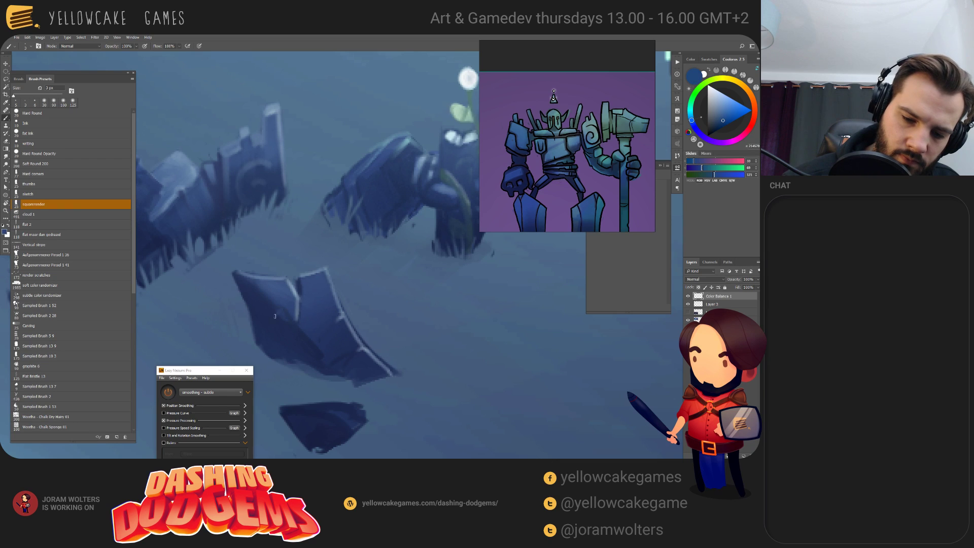
{"action": "left_click", "coordinate": [295, 334], "text": "alt"}
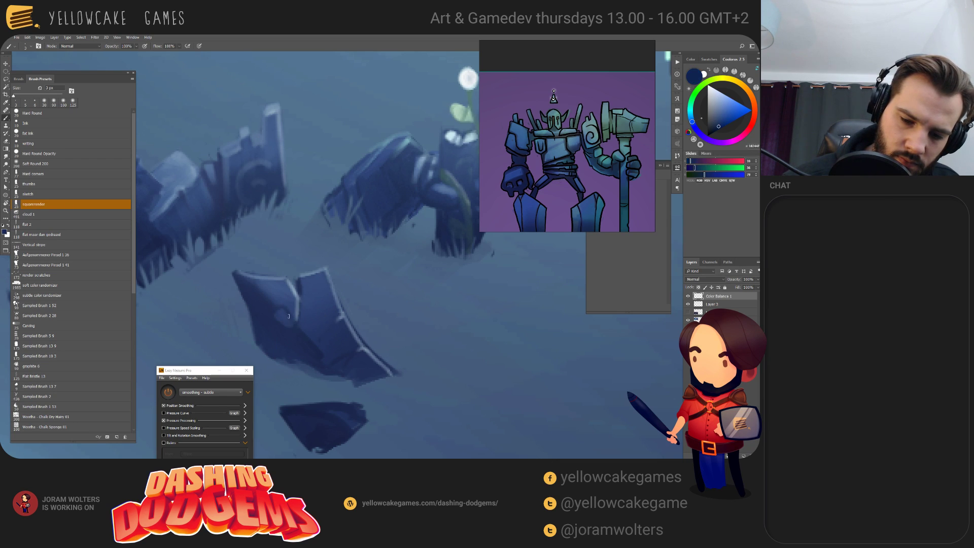
{"action": "key", "text": "bracketright"}
- Work the crease with lighter and darker rock blues, resizing the brush between 3 and 9 px
{"action": "left_click", "coordinate": [261, 293], "text": "alt"}
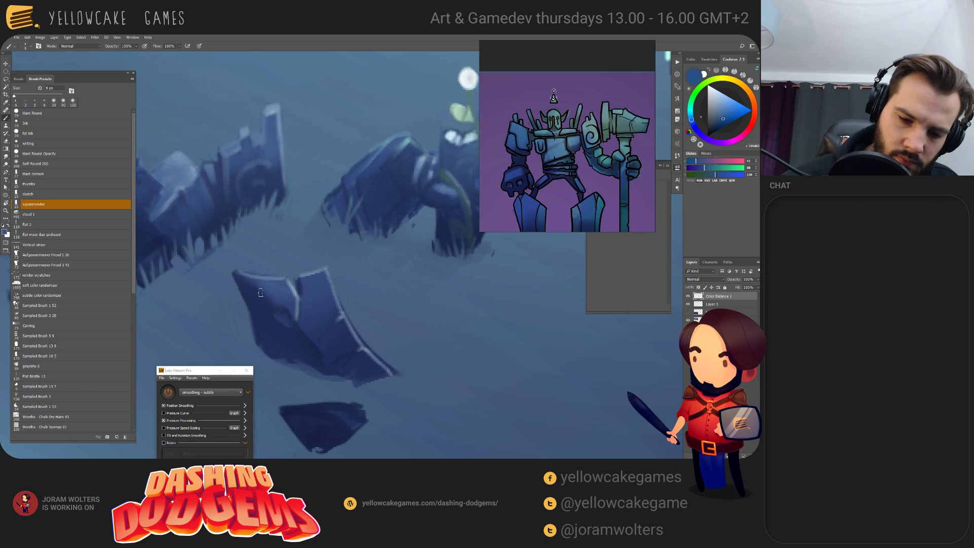
{"action": "key", "text": "bracketleft"}
{"action": "key", "text": "bracketleft"}
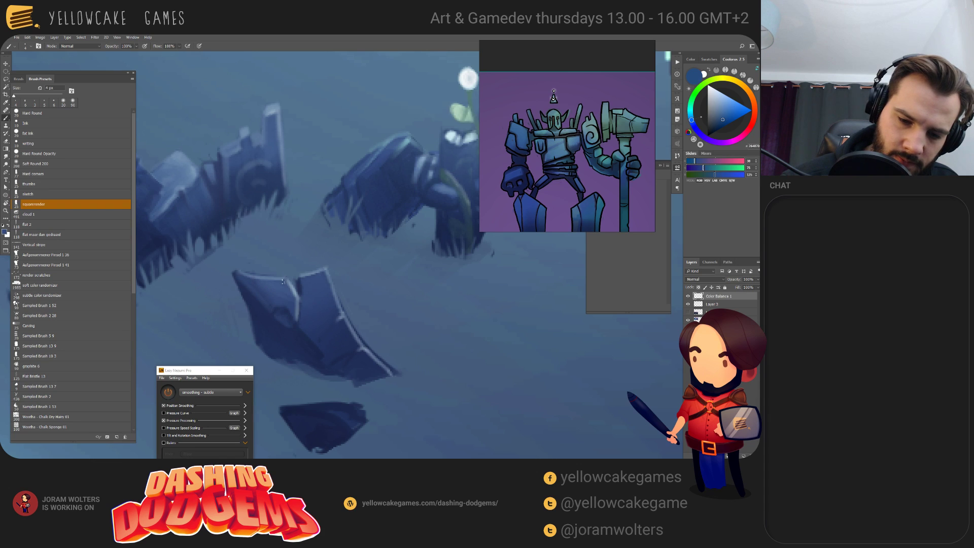
{"action": "key", "text": "bracketright"}
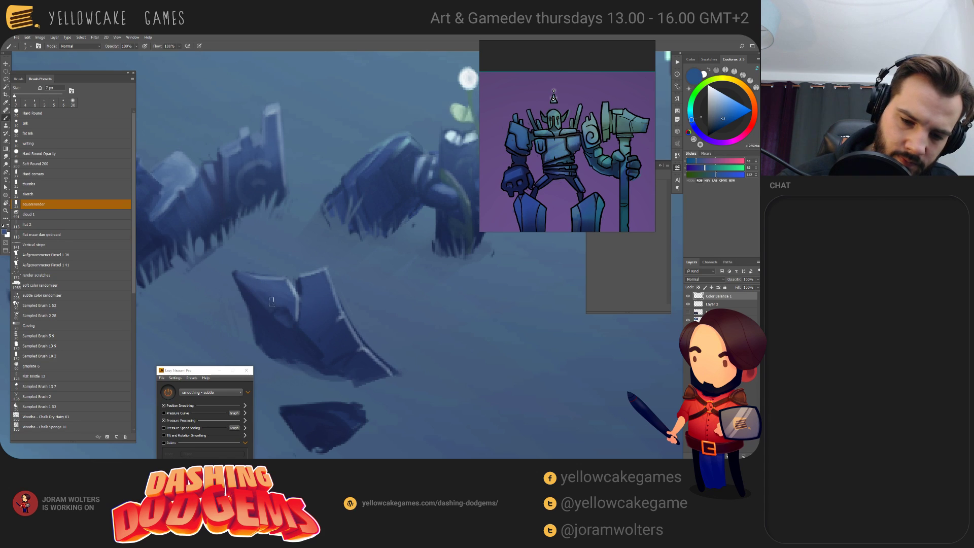
{"action": "left_click", "coordinate": [258, 275], "text": "alt"}
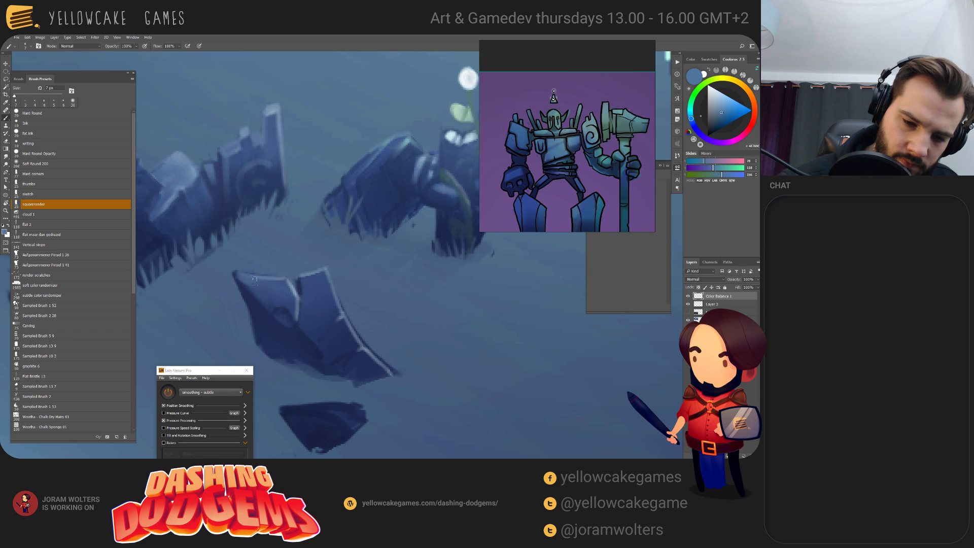
{"action": "key", "text": "bracketright"}
{"action": "key", "text": "bracketright"}
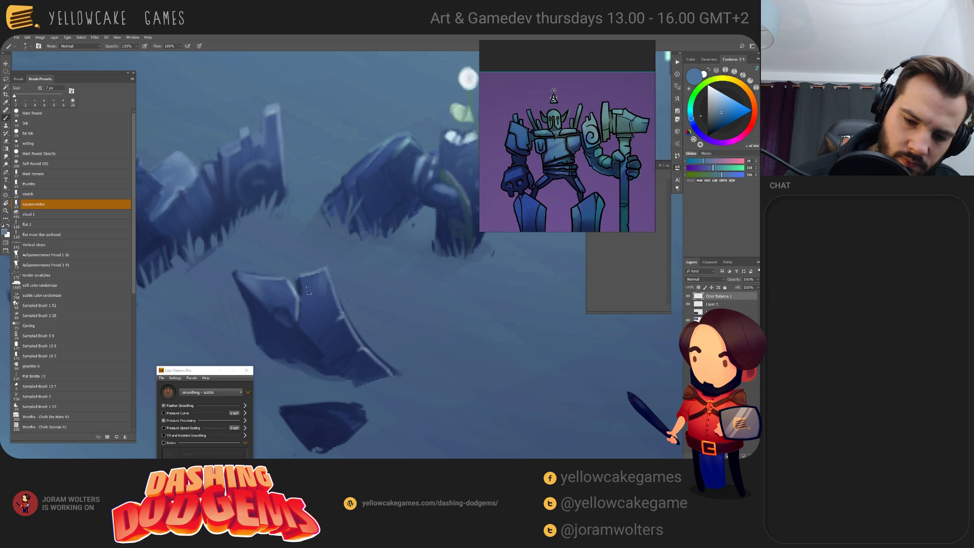
{"action": "left_click", "coordinate": [321, 281], "text": "alt"}
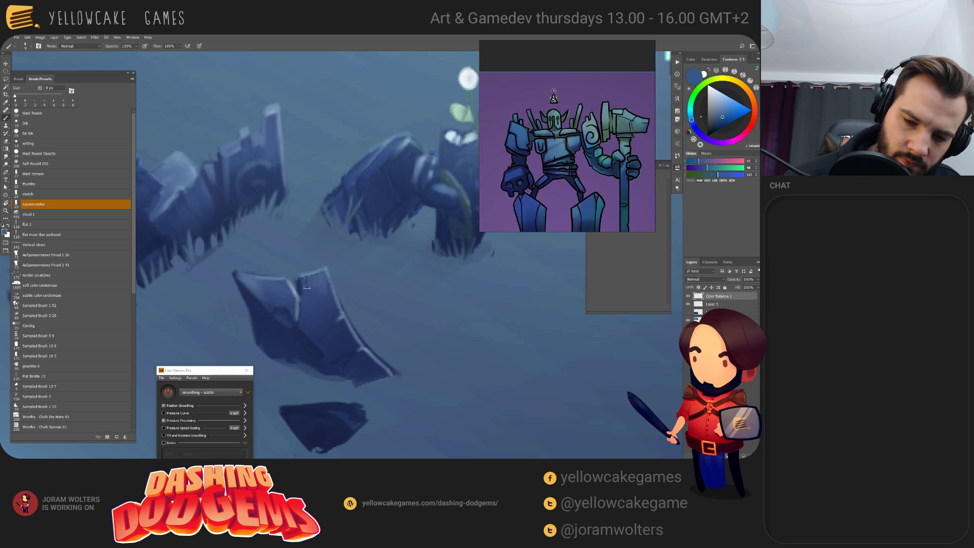
{"action": "key", "text": "bracketright"}
{"action": "key", "text": "bracketright"}
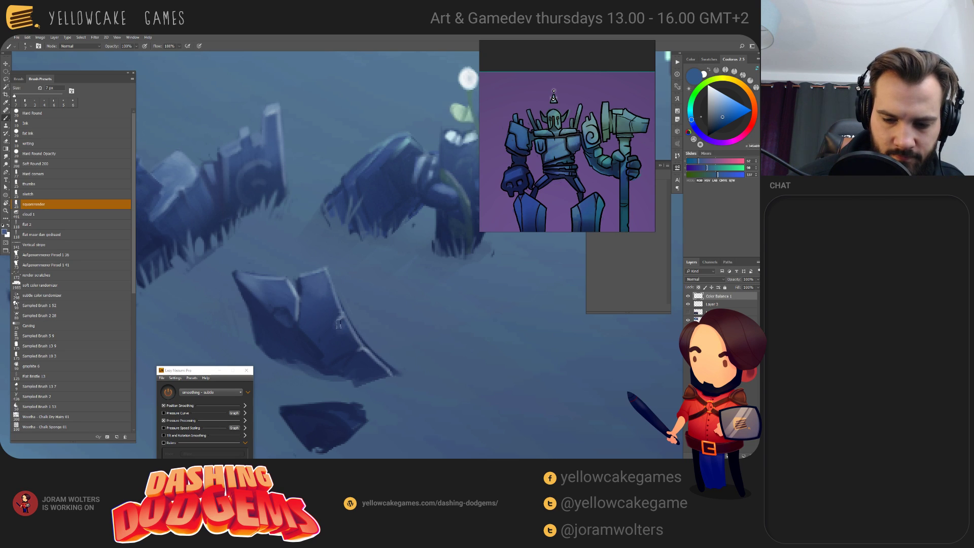
{"action": "key", "text": "bracketleft"}
{"action": "key", "text": "bracketleft"}
{"action": "key", "text": "bracketleft"}
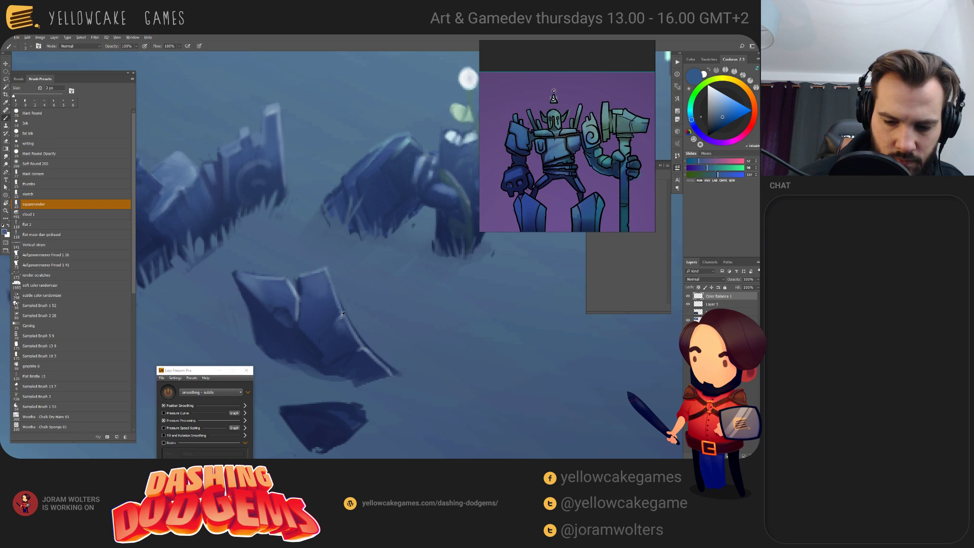
{"action": "left_click", "coordinate": [343, 319], "text": "alt"}
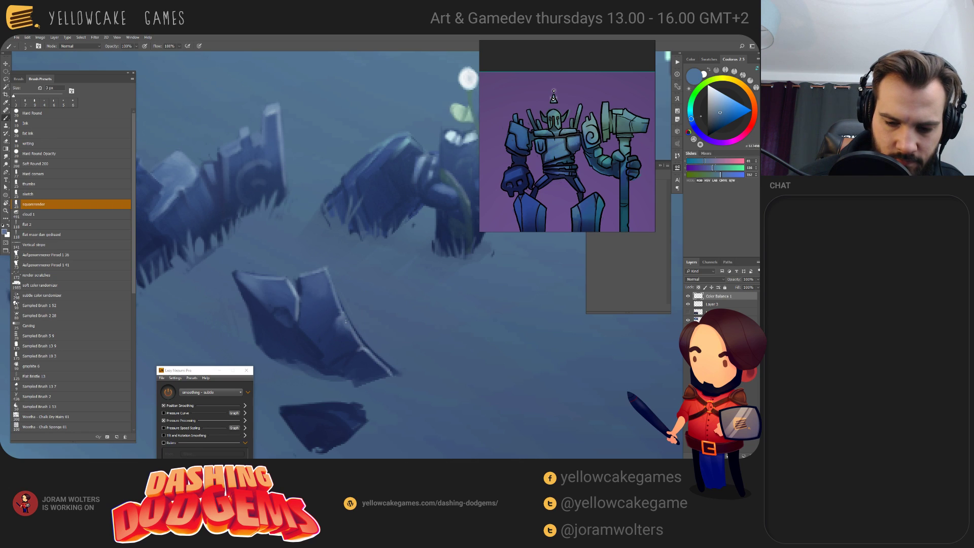
{"action": "left_click", "coordinate": [338, 330], "text": "alt"}
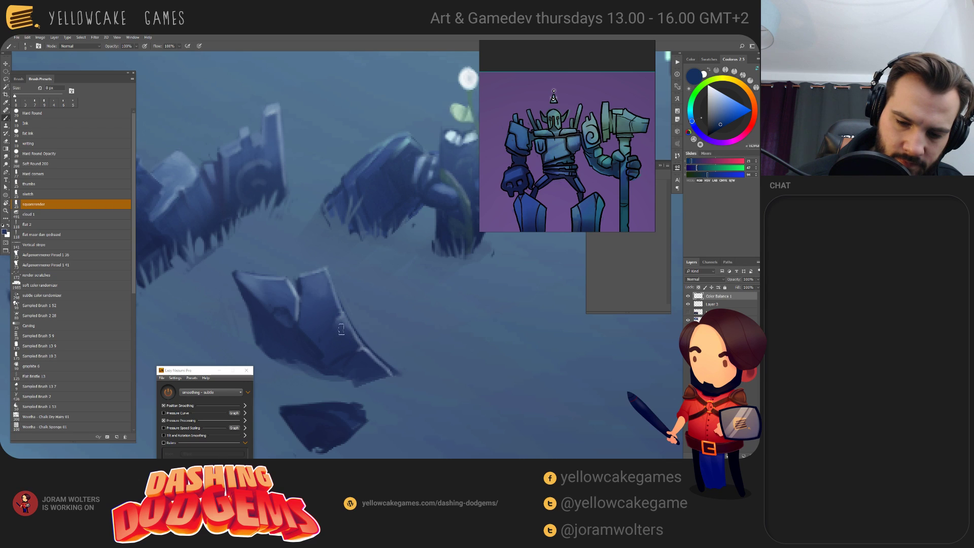
- Paint a thin 1 px lighter blue highlight along the rock slab's fold edge
{"action": "left_click_drag", "start_coordinate": [377, 286], "coordinate": [356, 271]}
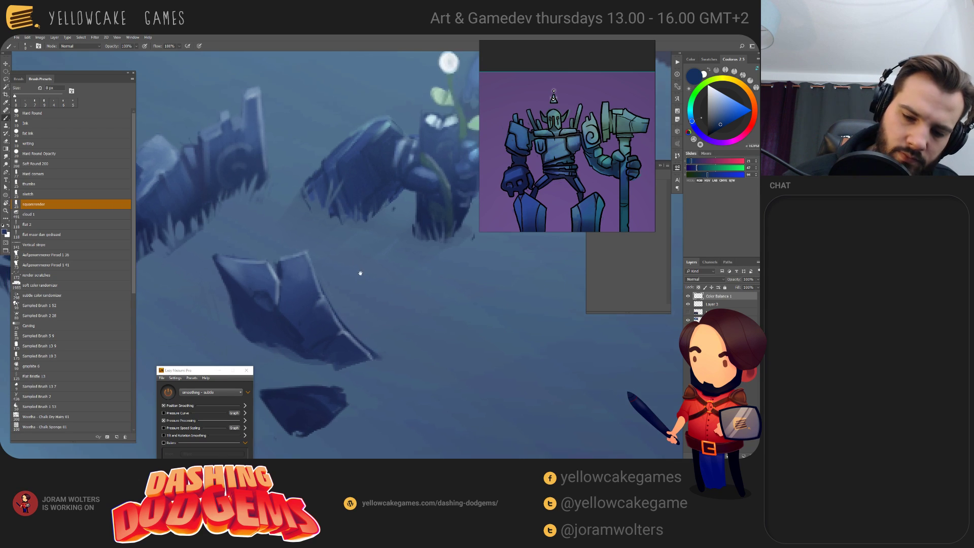
{"action": "left_click", "coordinate": [277, 300], "text": "alt"}
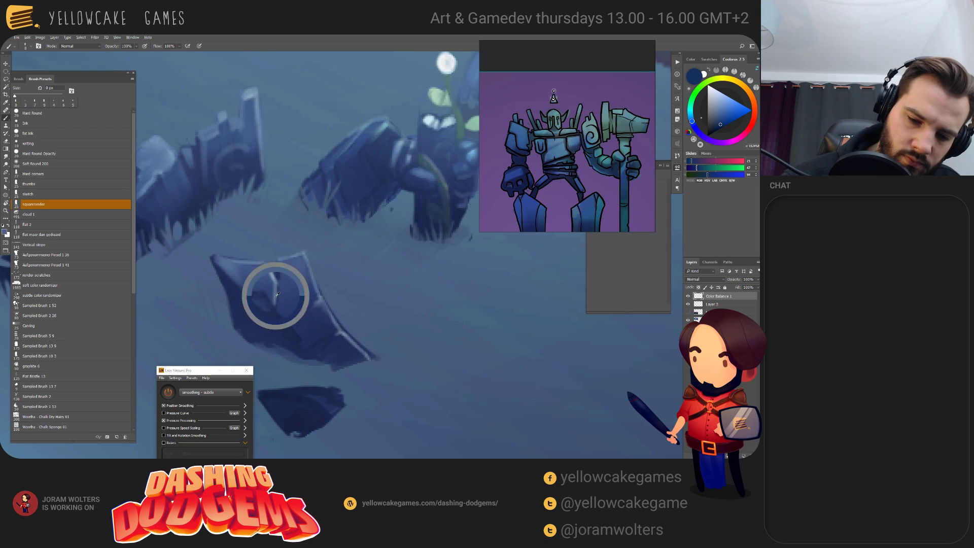
{"action": "left_click", "coordinate": [279, 314], "text": "alt"}
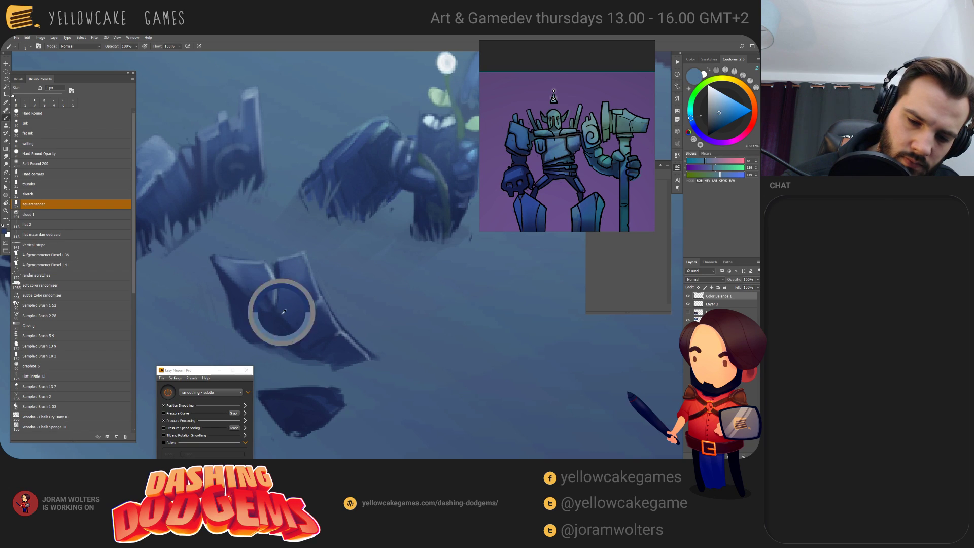
{"action": "key", "text": "bracketright"}
{"action": "key", "text": "bracketright"}
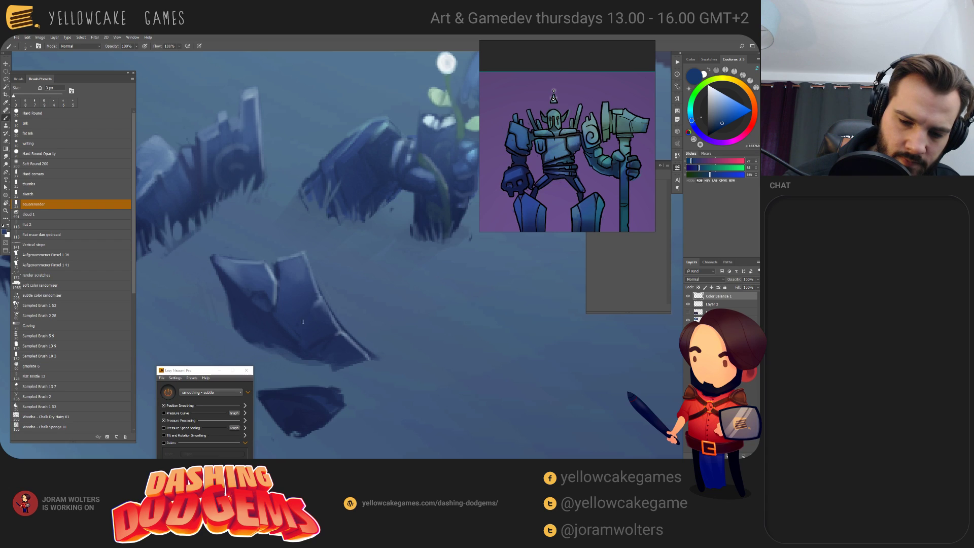
{"action": "left_click", "coordinate": [272, 312], "text": "alt"}
{"action": "key", "text": "bracketleft"}
{"action": "key", "text": "bracketleft"}
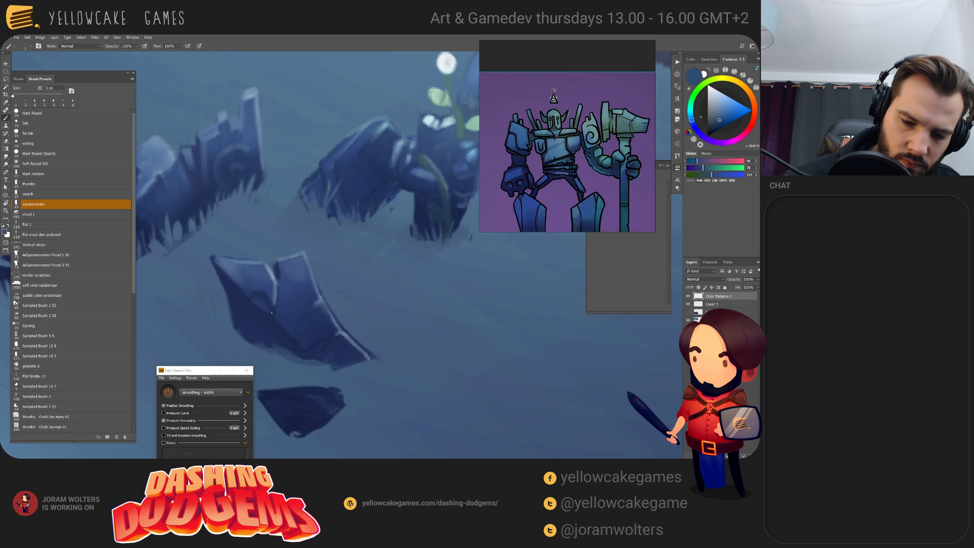
{"action": "left_click", "coordinate": [275, 314], "text": "alt"}
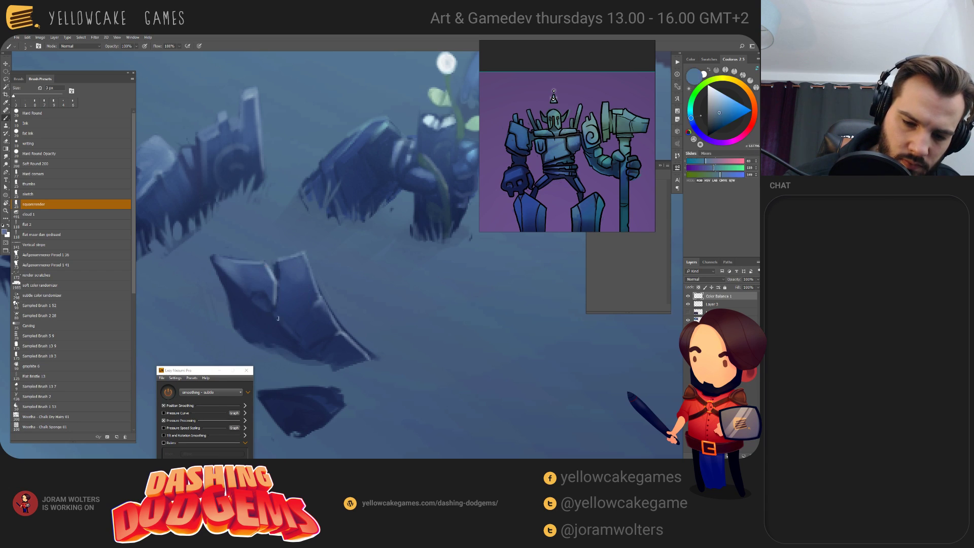
{"action": "left_click_drag", "start_coordinate": [278, 318], "coordinate": [277, 295]}
{"action": "left_click", "coordinate": [274, 308], "text": "alt"}
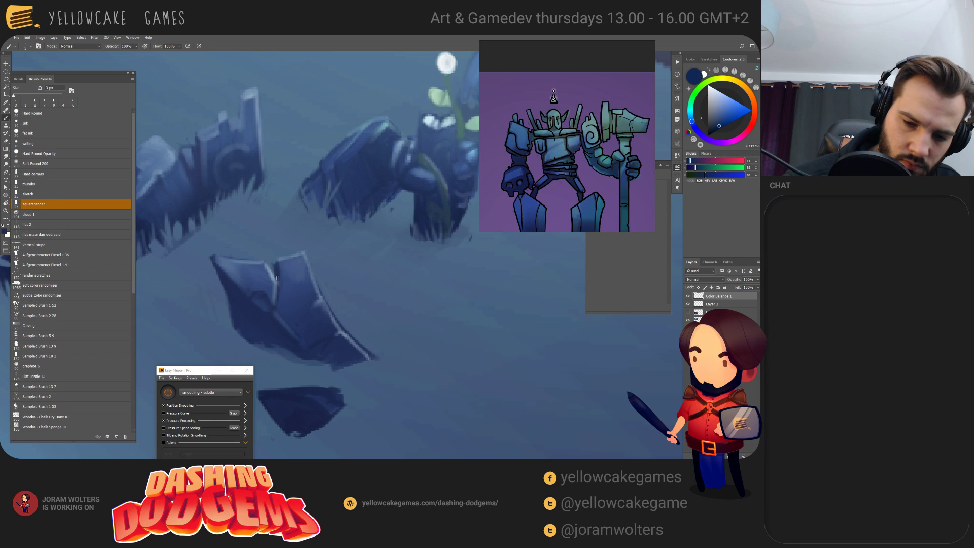
- Lasso the left part of the rock slab
{"action": "left_click_drag", "start_coordinate": [336, 273], "coordinate": [331, 250]}
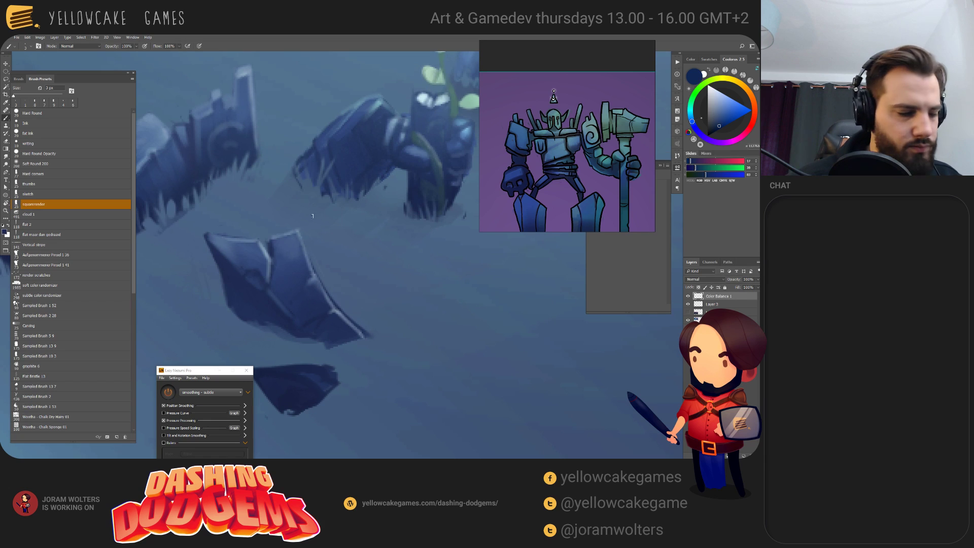
{"action": "key", "text": "l"}
{"action": "mouse_move", "coordinate": [260, 223]}
{"action": "left_mouse_down"}
{"action": "mouse_move", "coordinate": [274, 262]}
{"action": "mouse_move", "coordinate": [270, 294]}
{"action": "mouse_move", "coordinate": [240, 326]}
{"action": "mouse_move", "coordinate": [210, 308]}
{"action": "mouse_move", "coordinate": [190, 265]}
{"action": "mouse_move", "coordinate": [202, 229]}
{"action": "left_mouse_up"}
- Move the selected left rock piece down slightly and deselect it
{"action": "key", "text": "v"}
{"action": "left_click_drag", "start_coordinate": [255, 270], "coordinate": [256, 281]}
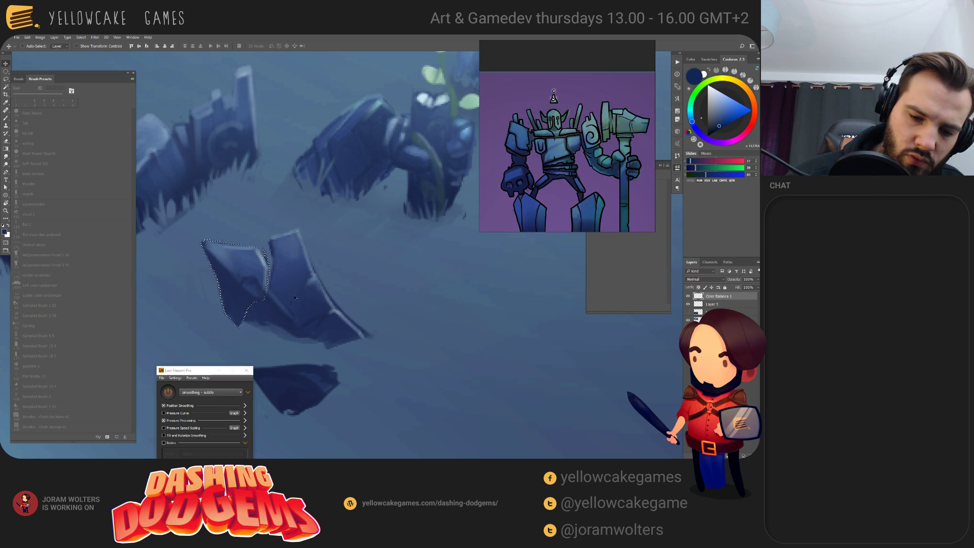
{"action": "key", "text": "ctrl+d"}
- Sample a darker blue and paint a 5 px stroke along the centre shard's fold
{"action": "key", "text": "b"}
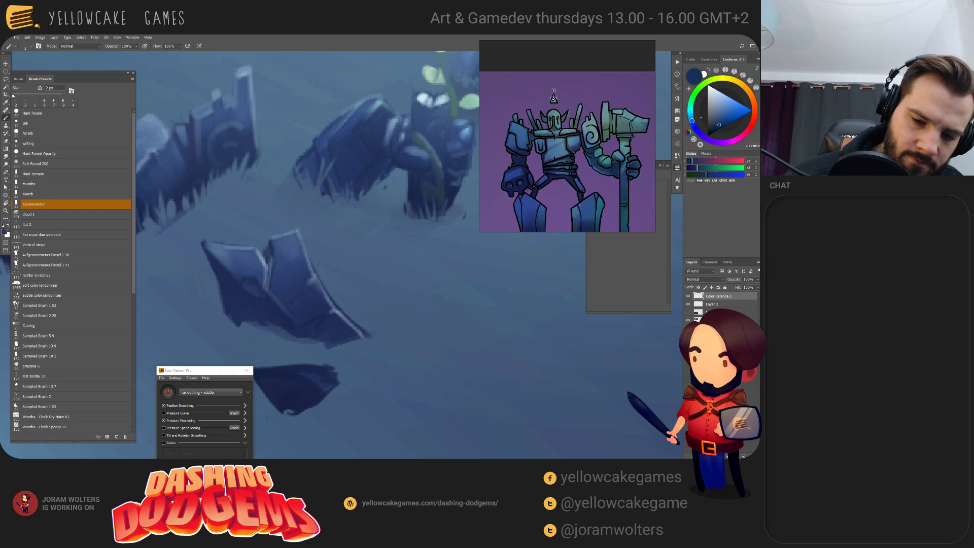
{"action": "key", "text": "bracketright"}
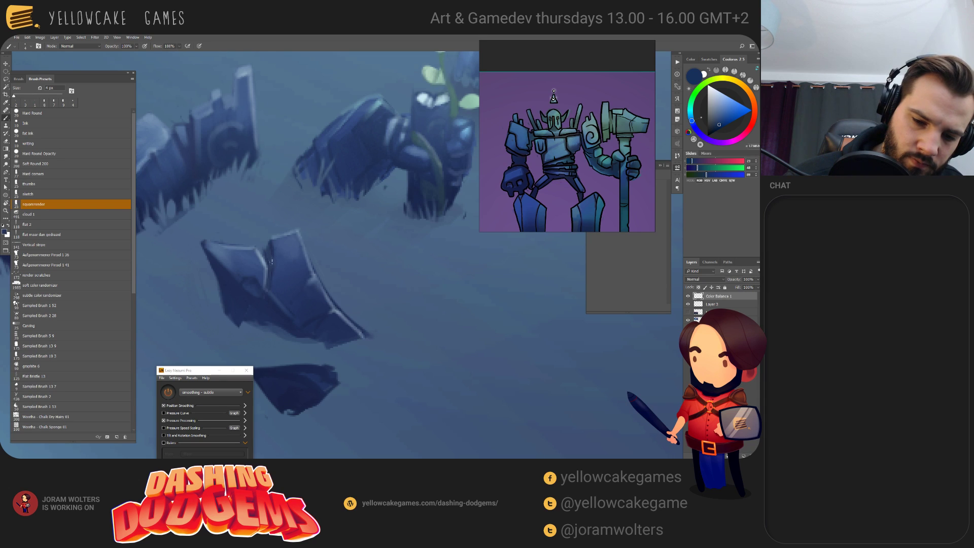
{"action": "key", "text": "e"}
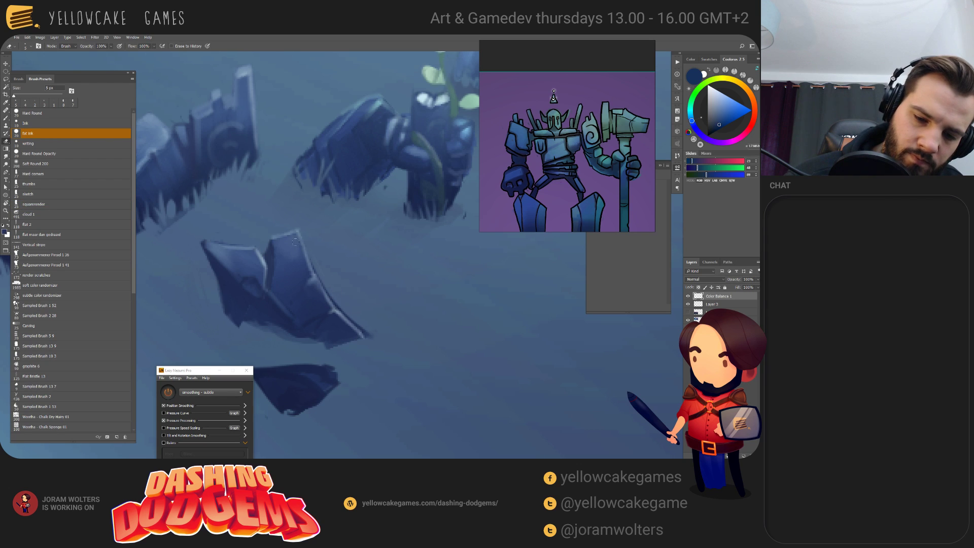
{"action": "key", "text": "b"}
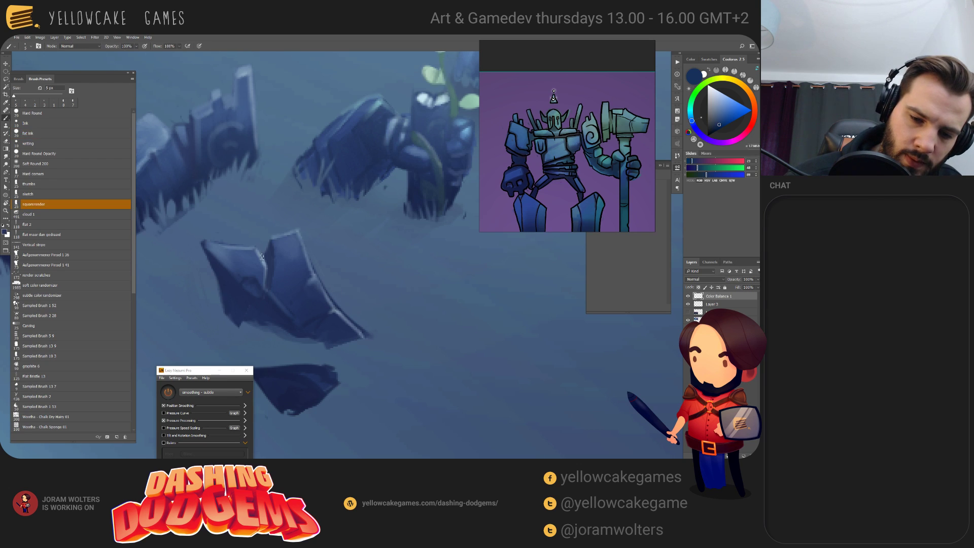
{"action": "left_click", "coordinate": [262, 257], "text": "alt"}
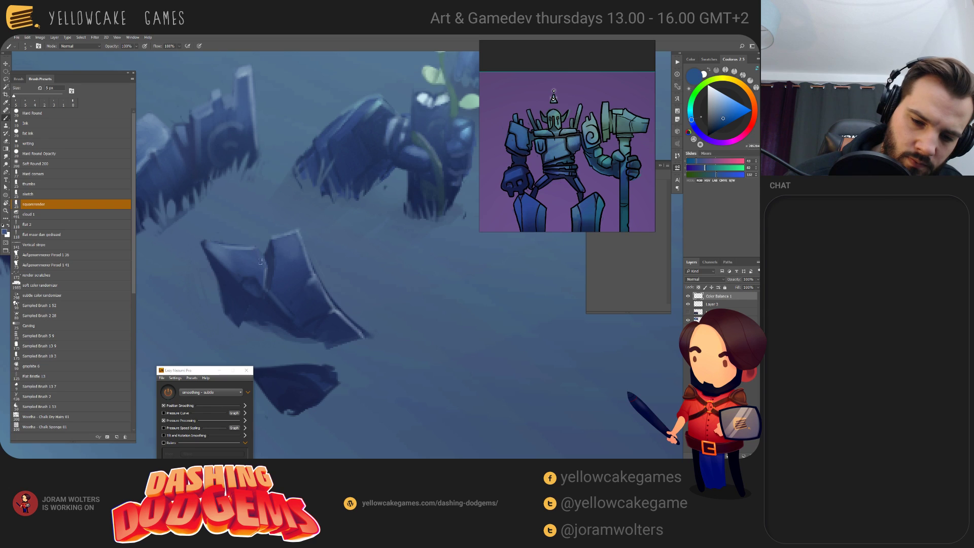
{"action": "left_click", "coordinate": [270, 253], "text": "alt"}
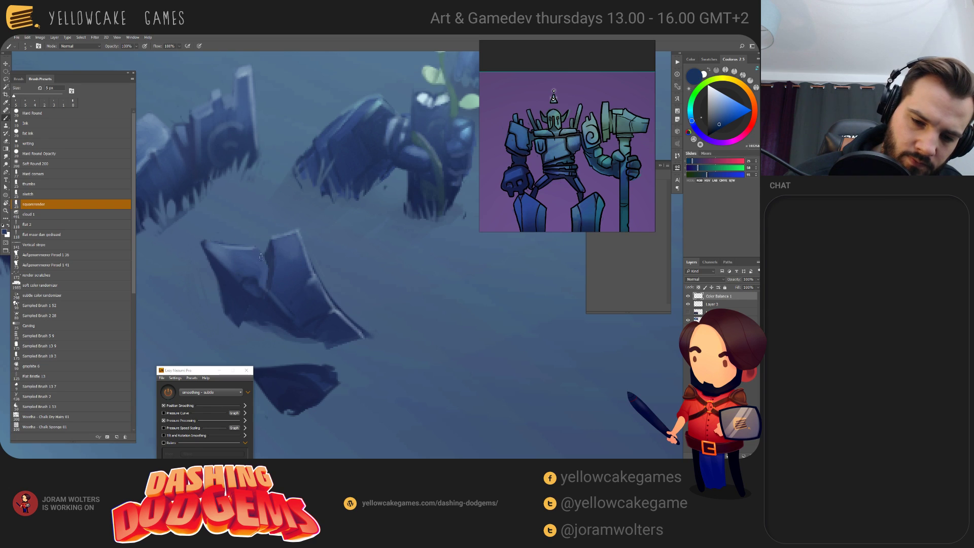
{"action": "key", "text": "bracketleft"}
{"action": "key", "text": "bracketleft"}
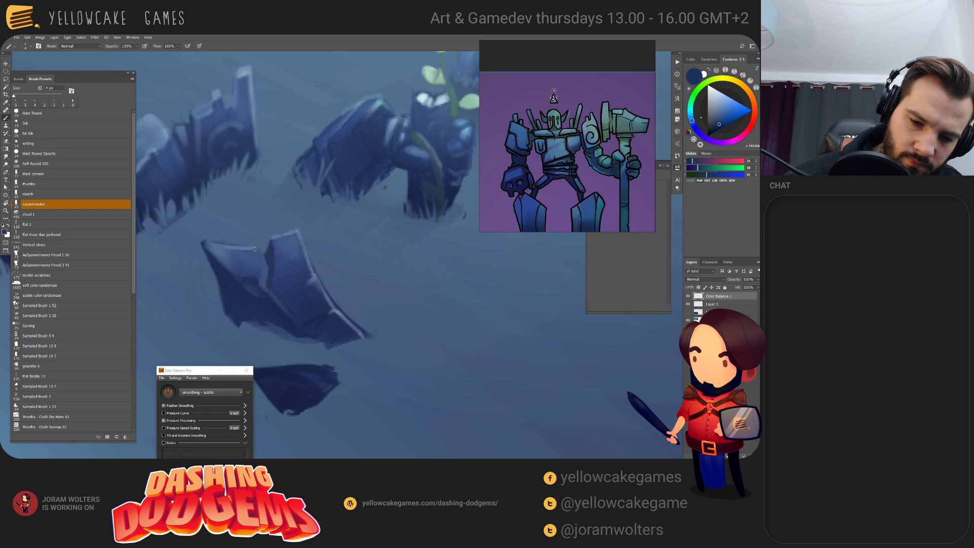
{"action": "key", "text": "bracketright"}
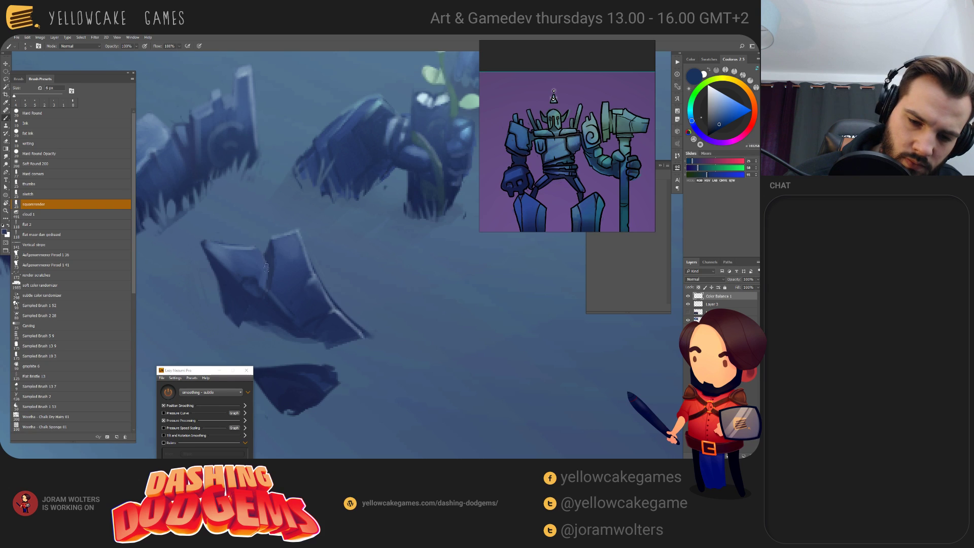
{"action": "left_click_drag", "start_coordinate": [261, 259], "coordinate": [268, 289]}
- Sample the rock blues 193258, 244573, 19335C and 213F6C with a 5 px brush
{"action": "left_click_drag", "start_coordinate": [344, 298], "coordinate": [361, 283]}
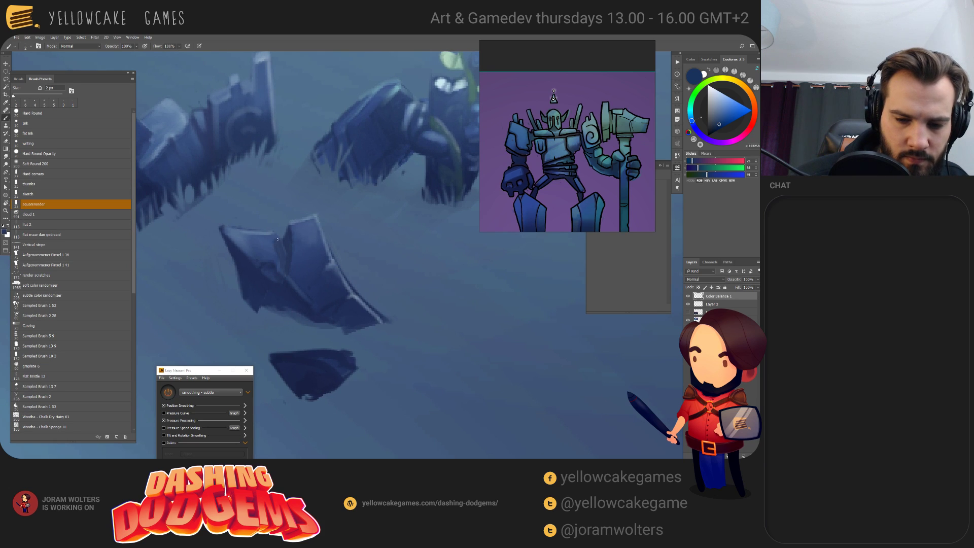
{"action": "left_click", "coordinate": [271, 242], "text": "alt"}
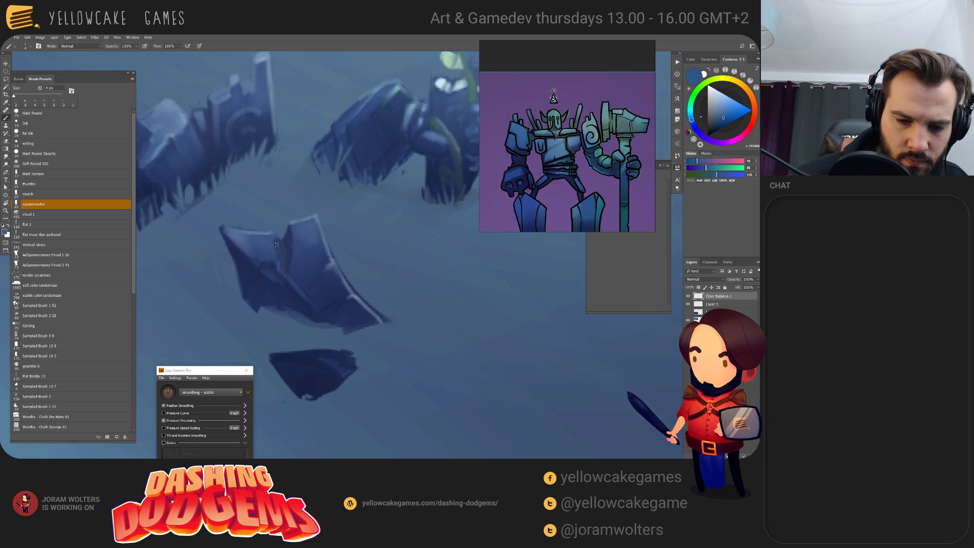
{"action": "key", "text": "bracketright"}
{"action": "key", "text": "bracketright"}
{"action": "key", "text": "bracketright"}
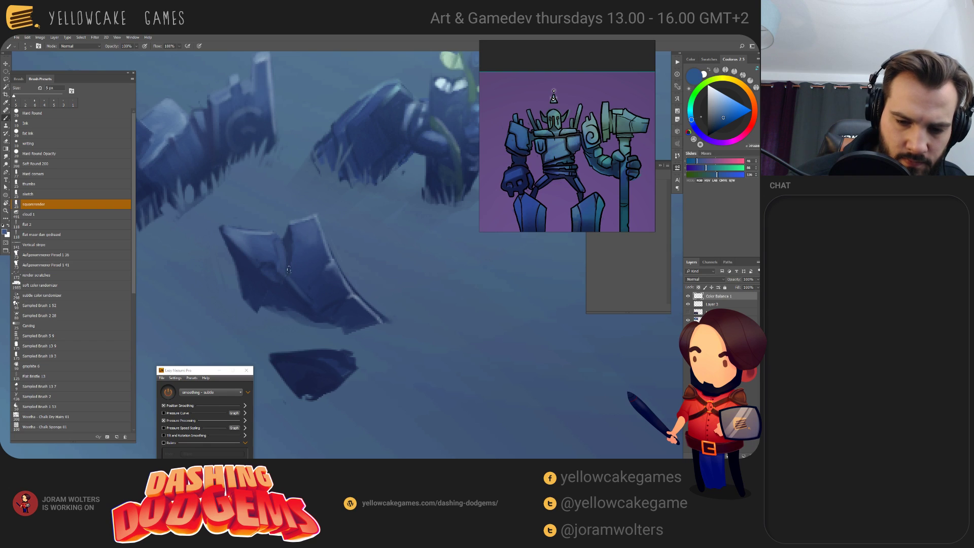
{"action": "left_click", "coordinate": [287, 238], "text": "alt"}
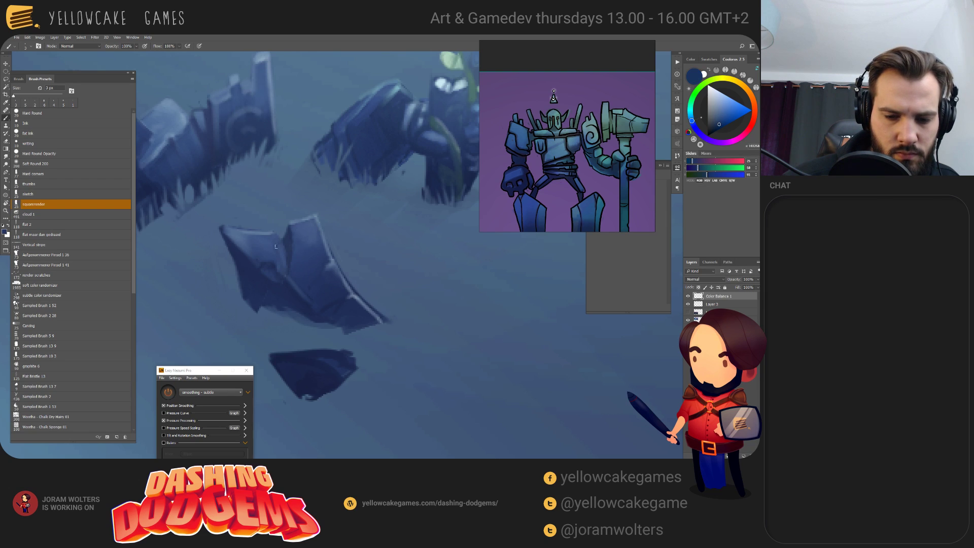
{"action": "left_click", "coordinate": [276, 247], "text": "alt"}
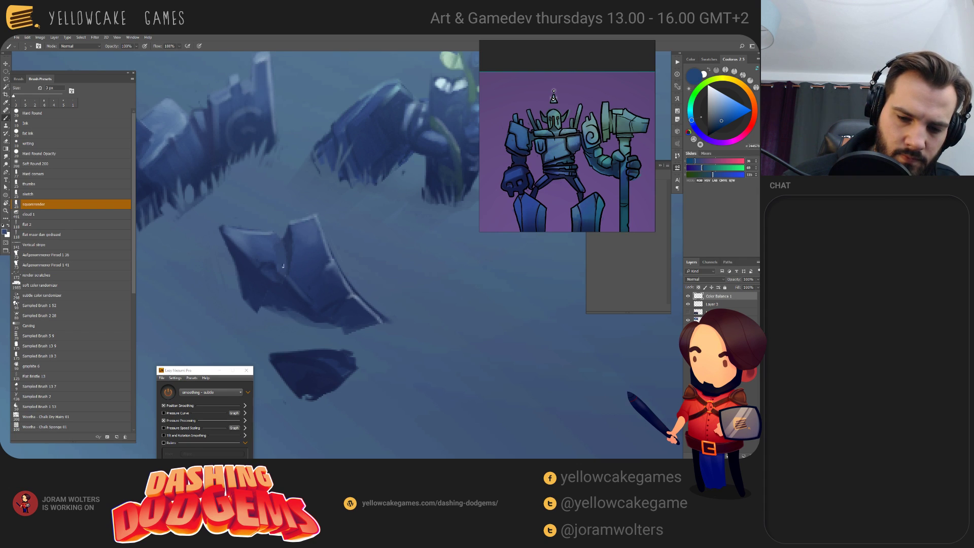
{"action": "left_click", "coordinate": [283, 249], "text": "alt"}
{"action": "left_click", "coordinate": [277, 246], "text": "alt"}
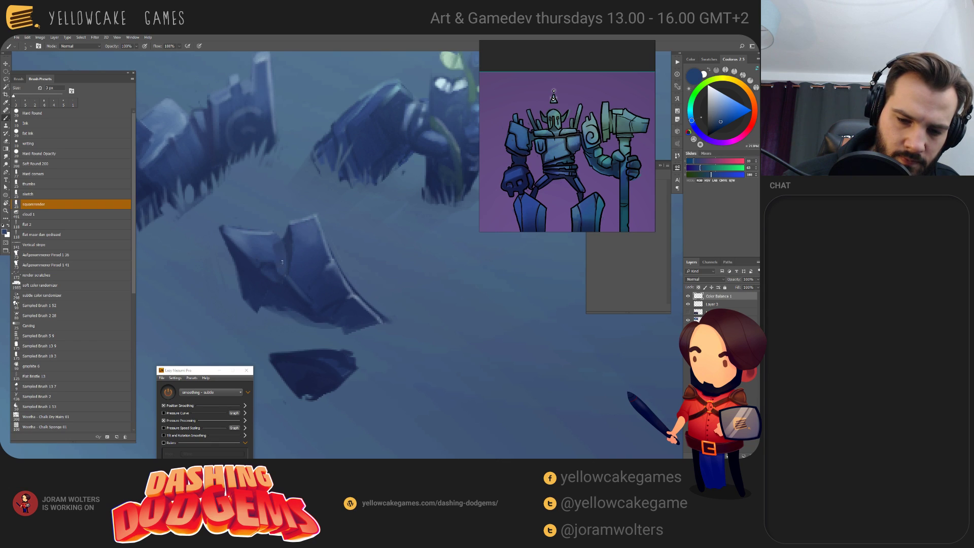
{"action": "left_click", "coordinate": [284, 243], "text": "alt"}
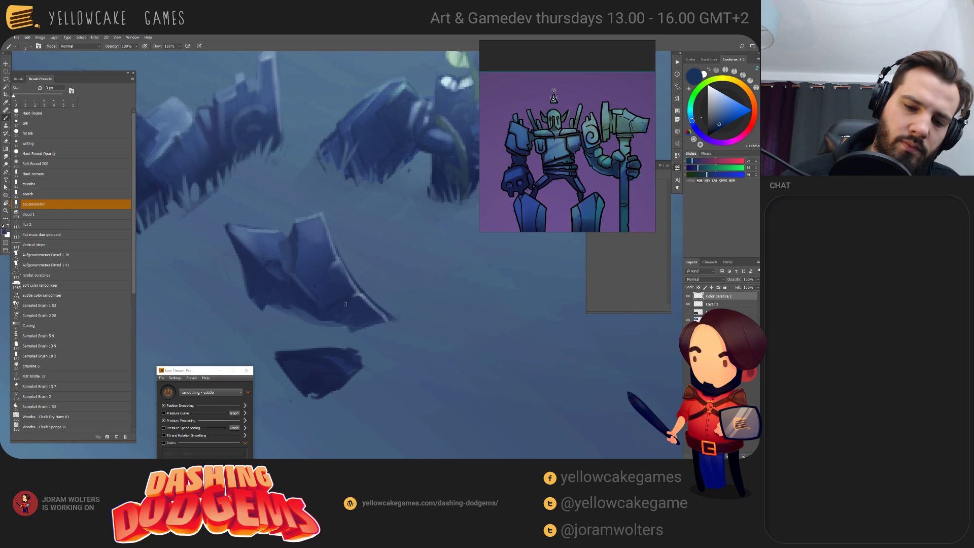
- Paint a lighter blue edge along the small rock's top with a slightly larger brush
{"action": "scroll", "coordinate": [348, 348], "scroll_direction": "down", "scroll_amount": 5}
{"action": "scroll", "coordinate": [390, 369], "scroll_direction": "down", "scroll_amount": 1}
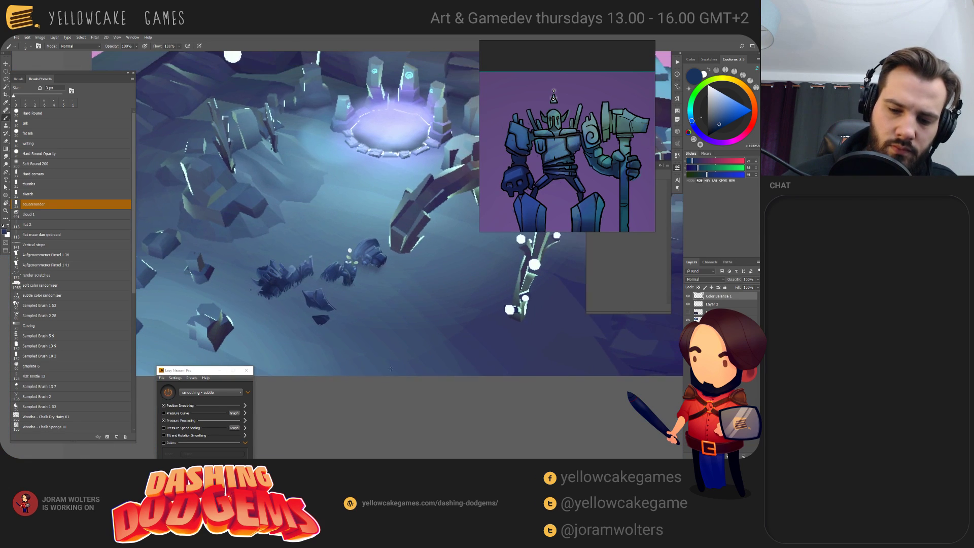
{"action": "scroll", "coordinate": [384, 357], "scroll_direction": "up", "scroll_amount": 4}
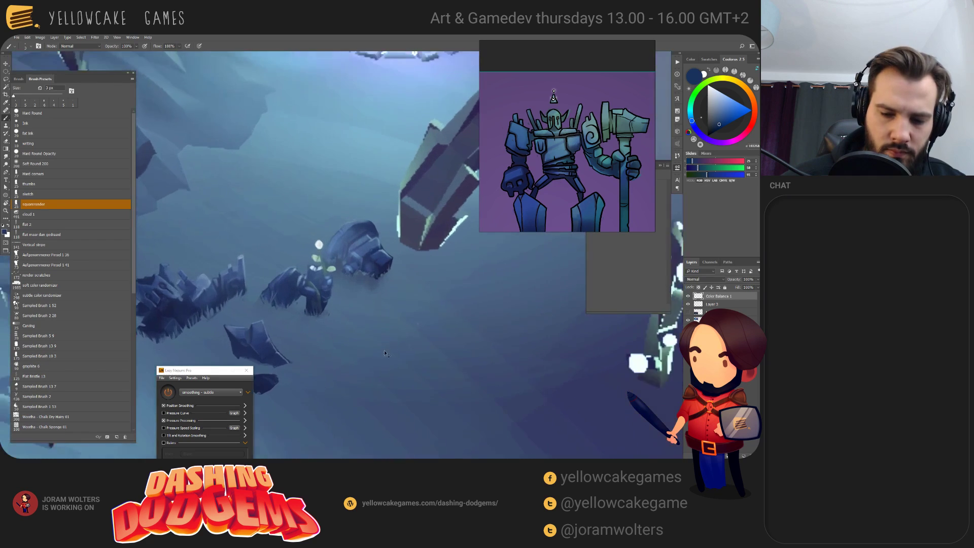
{"action": "left_click_drag", "start_coordinate": [358, 310], "coordinate": [368, 288]}
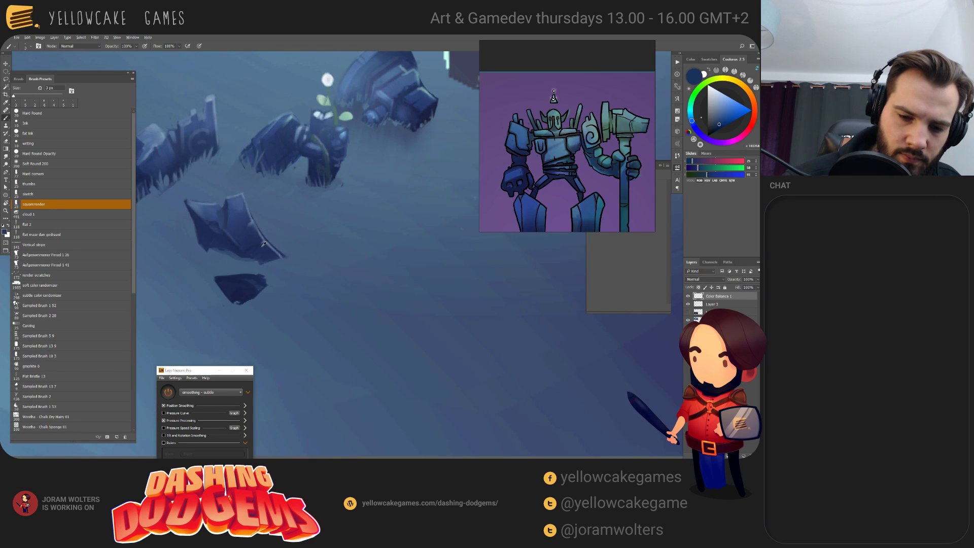
{"action": "left_click", "coordinate": [242, 204], "text": "alt"}
{"action": "key", "text": "bracketright"}
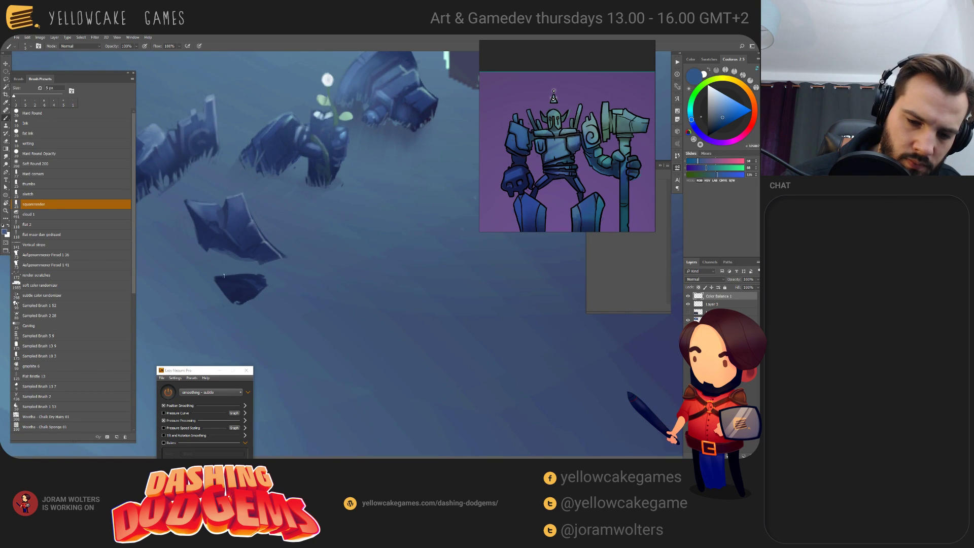
{"action": "left_click_drag", "start_coordinate": [223, 275], "coordinate": [262, 285]}
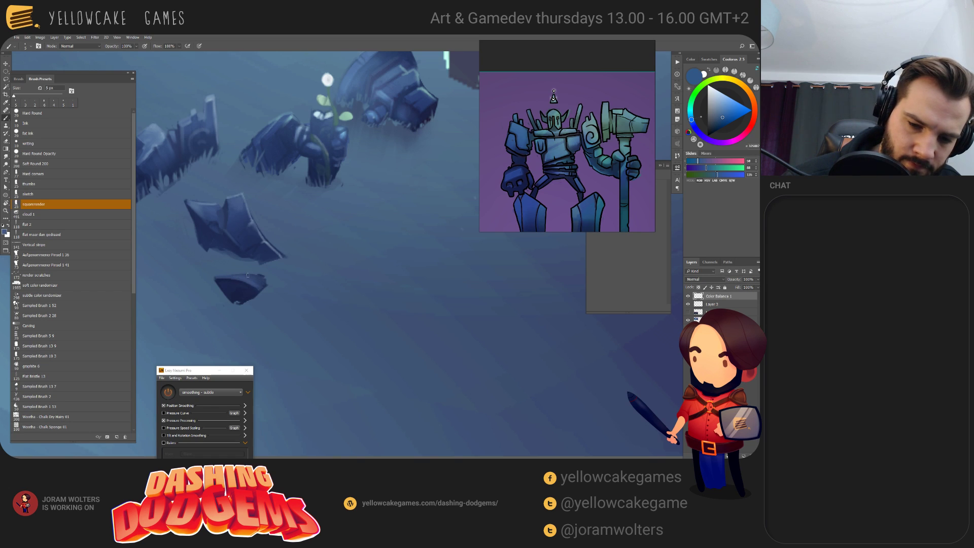
- Lasso and skew the small dark rock, then erase away its dark bottom edge
{"action": "key", "text": "e"}
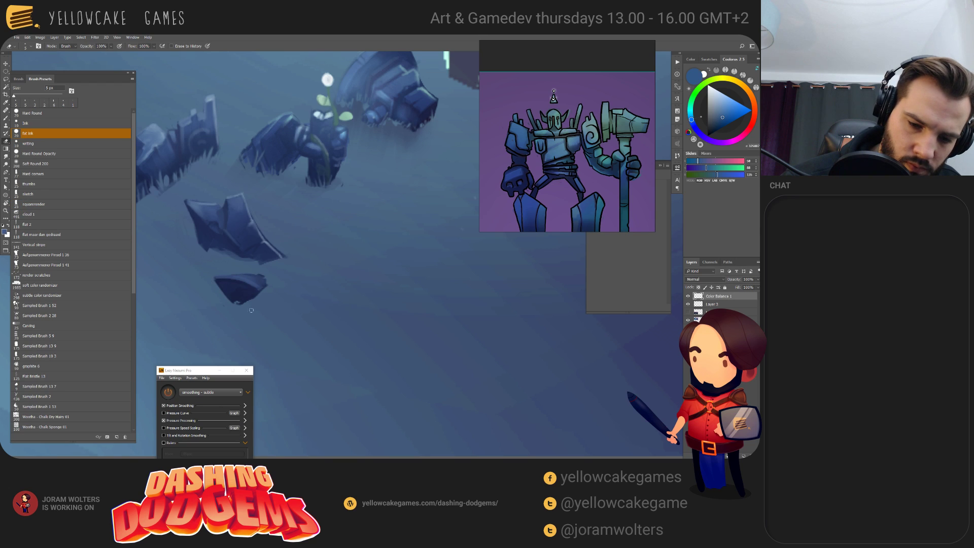
{"action": "key", "text": "l"}
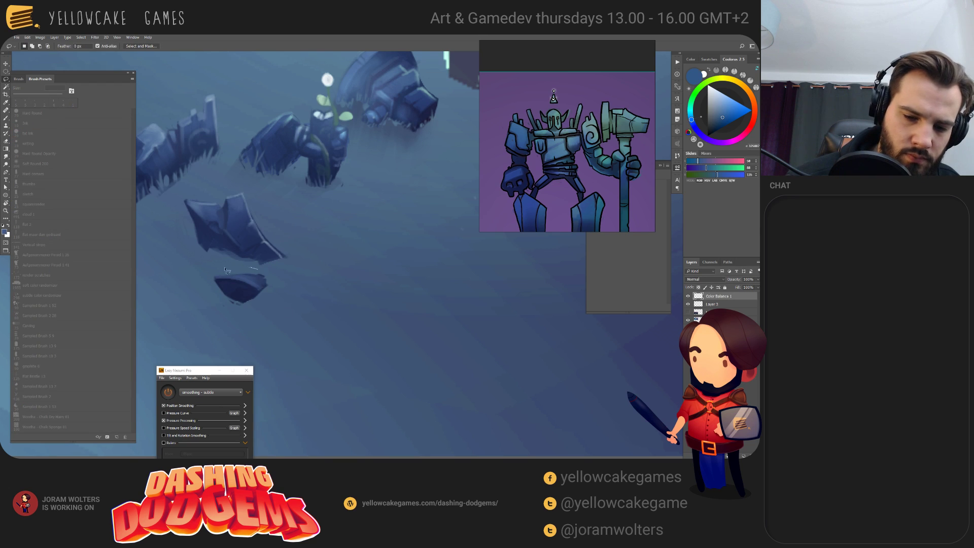
{"action": "mouse_move", "coordinate": [246, 266]}
{"action": "left_mouse_down"}
{"action": "mouse_move", "coordinate": [285, 294]}
{"action": "mouse_move", "coordinate": [261, 268]}
{"action": "left_mouse_up"}
{"action": "key", "text": "ctrl+t"}
{"action": "left_click_drag", "start_coordinate": [200, 301], "coordinate": [207, 322]}
{"action": "mouse_move", "coordinate": [286, 265]}
{"action": "left_mouse_down"}
{"action": "mouse_move", "coordinate": [283, 252]}
{"action": "mouse_move", "coordinate": [271, 261]}
{"action": "left_mouse_up"}
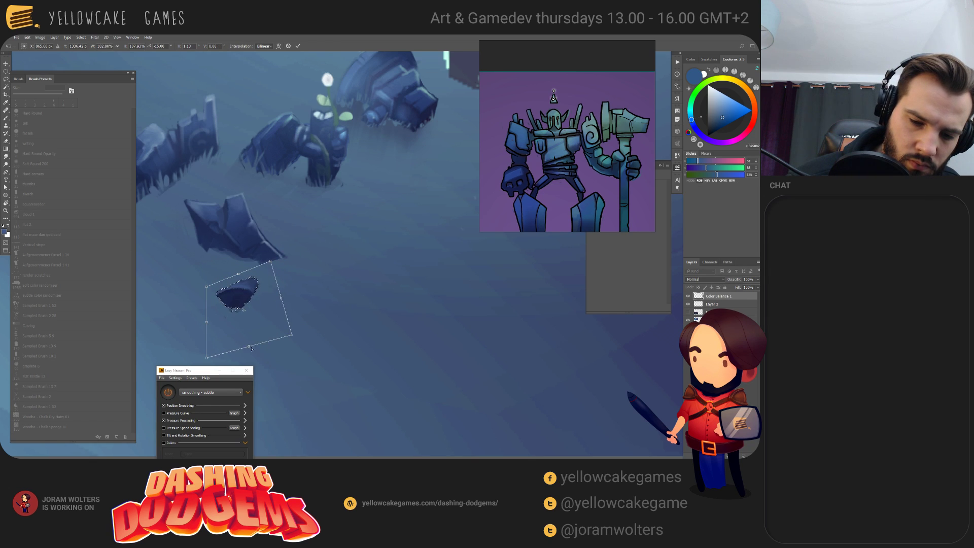
{"action": "left_click_drag", "start_coordinate": [246, 347], "coordinate": [268, 349]}
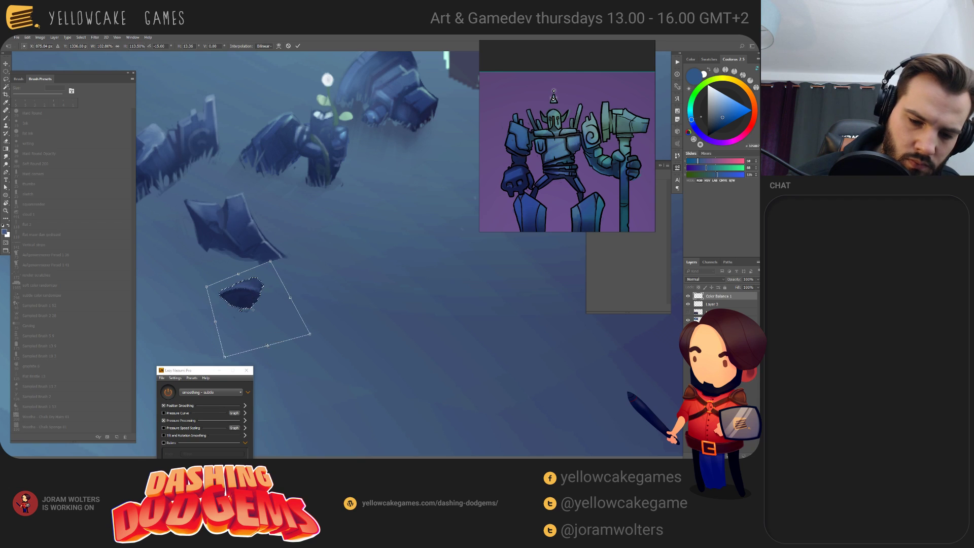
{"action": "key", "text": "Return"}
{"action": "key", "text": "ctrl+d"}
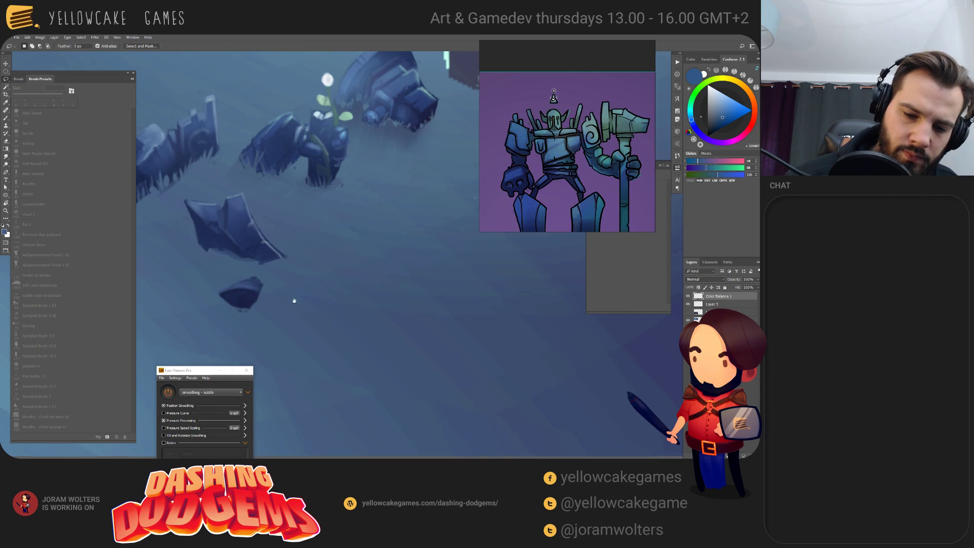
{"action": "key", "text": "e"}
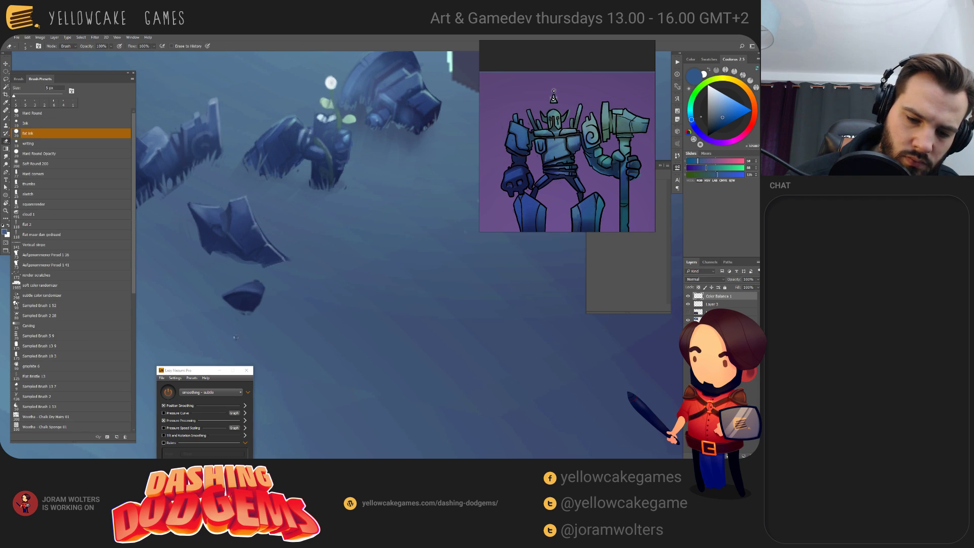
{"action": "left_click_drag", "start_coordinate": [256, 311], "coordinate": [223, 309]}
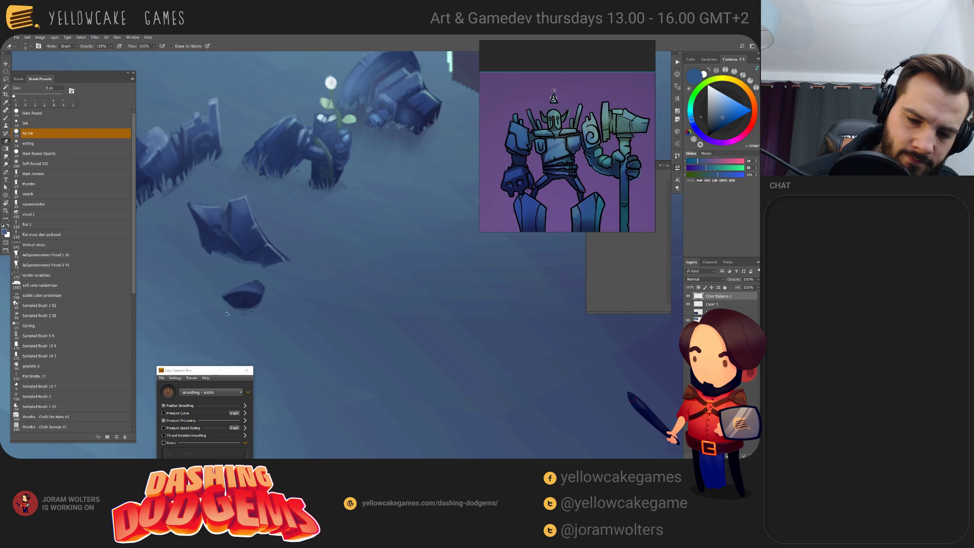
- Rotate the small rock counter-clockwise and trim its lower-right edge, eraser set to 8 px
{"action": "left_click_drag", "start_coordinate": [287, 315], "coordinate": [337, 320]}
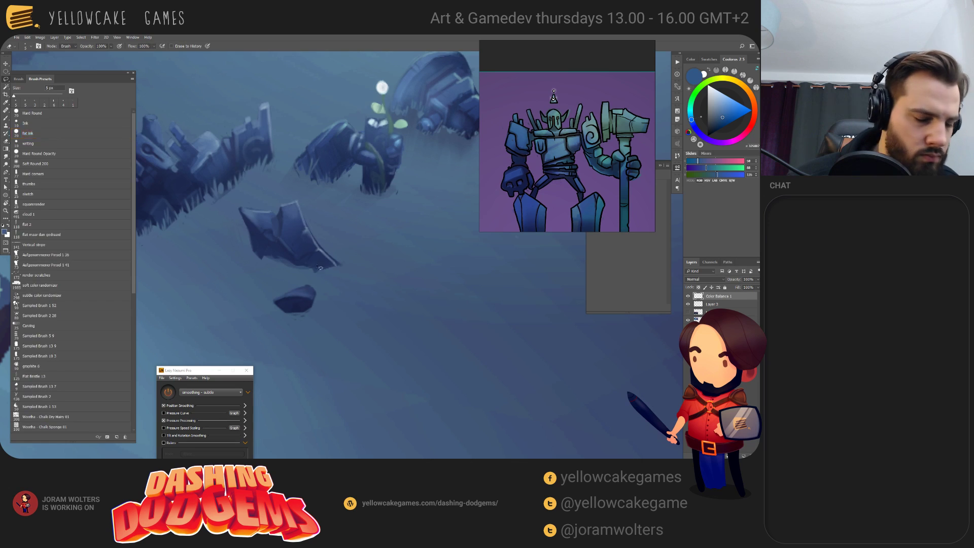
{"action": "key", "text": "l"}
{"action": "left_click_drag", "start_coordinate": [305, 274], "coordinate": [307, 273]}
{"action": "key", "text": "ctrl+t"}
{"action": "left_click_drag", "start_coordinate": [364, 354], "coordinate": [372, 338]}
{"action": "mouse_move", "coordinate": [315, 307]}
{"action": "left_mouse_down"}
{"action": "mouse_move", "coordinate": [328, 302]}
{"action": "mouse_move", "coordinate": [319, 309]}
{"action": "left_mouse_up"}
{"action": "key", "text": "Return"}
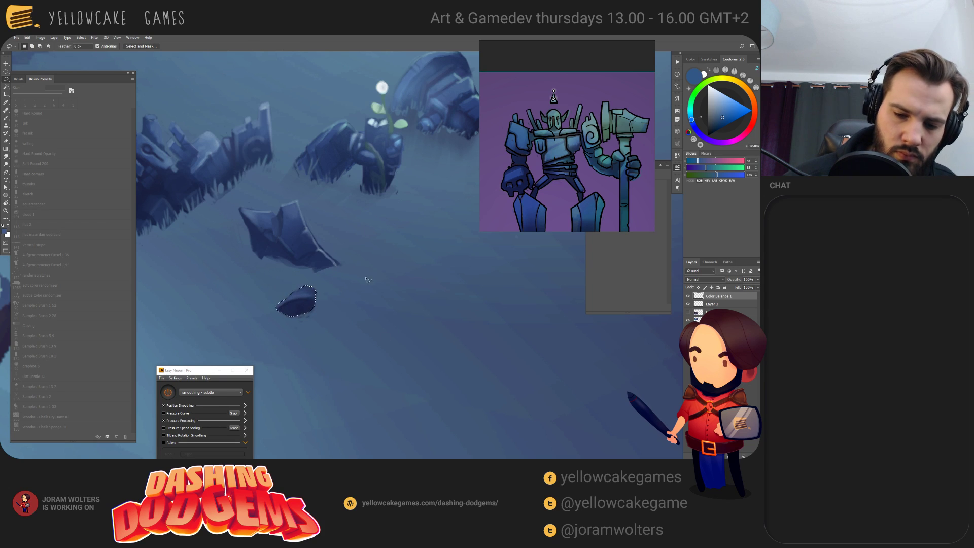
{"action": "key", "text": "ctrl+d"}
{"action": "key", "text": "e"}
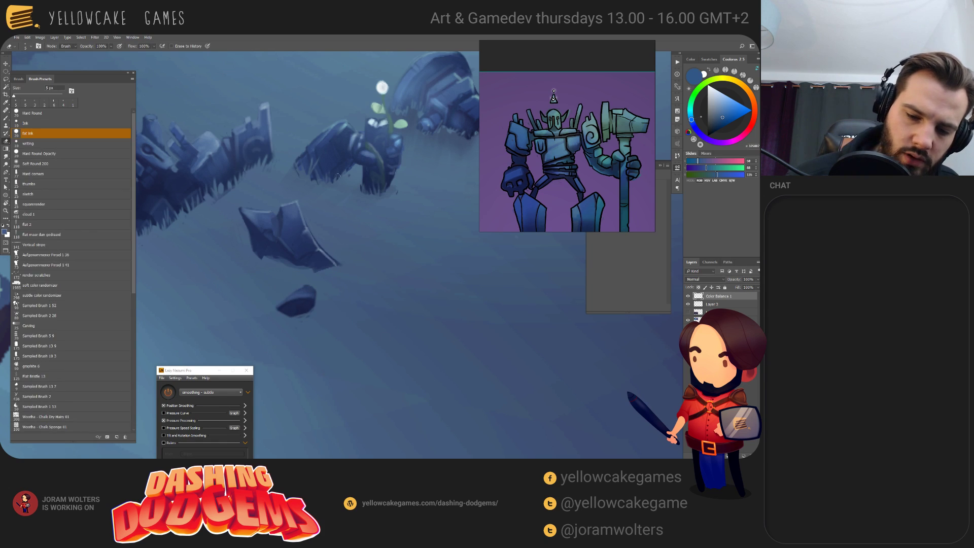
{"action": "mouse_move", "coordinate": [304, 223]}
{"action": "left_mouse_down"}
{"action": "mouse_move", "coordinate": [344, 273]}
{"action": "mouse_move", "coordinate": [342, 294]}
{"action": "left_mouse_up"}
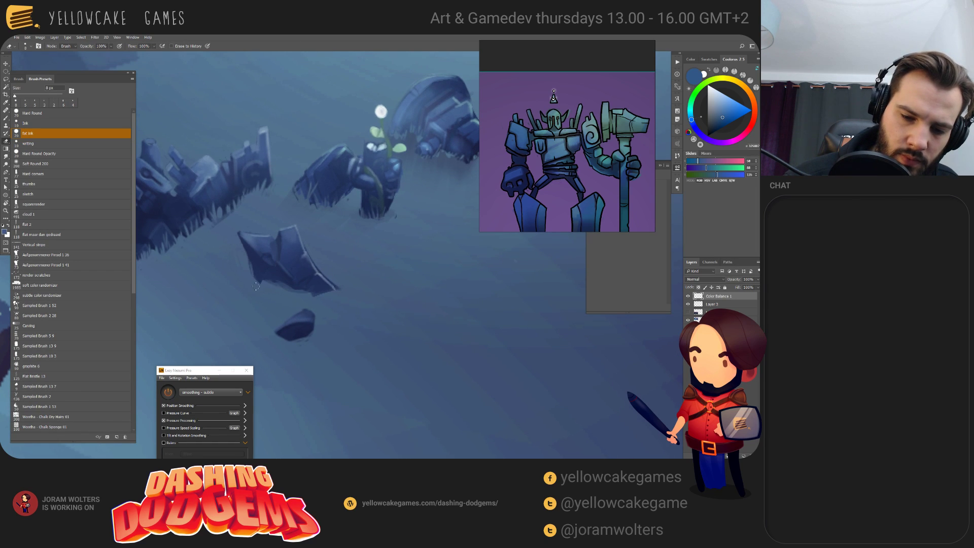
{"action": "key", "text": "bracketright"}
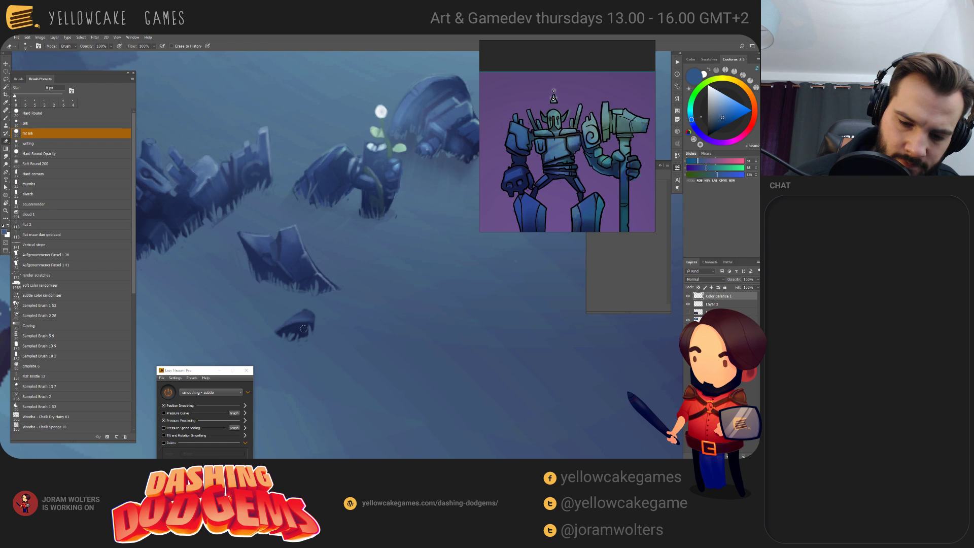
- Switch to the game scene window to reference the crystal arch area
{"action": "key", "text": "alt+Tab"}
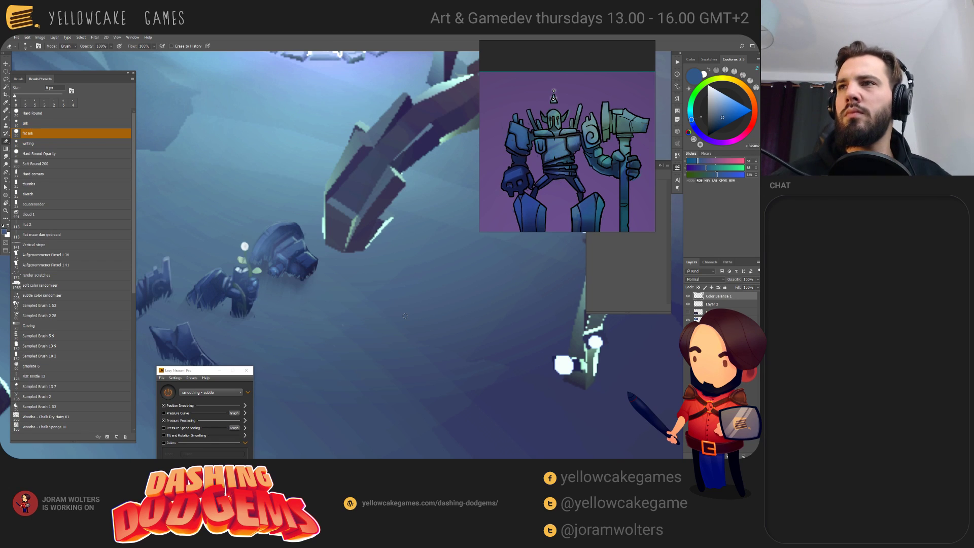
- Try moving the Layer 3 rock up and right, then return it near its original spot
{"action": "scroll", "coordinate": [472, 310], "scroll_direction": "down", "scroll_amount": 3}
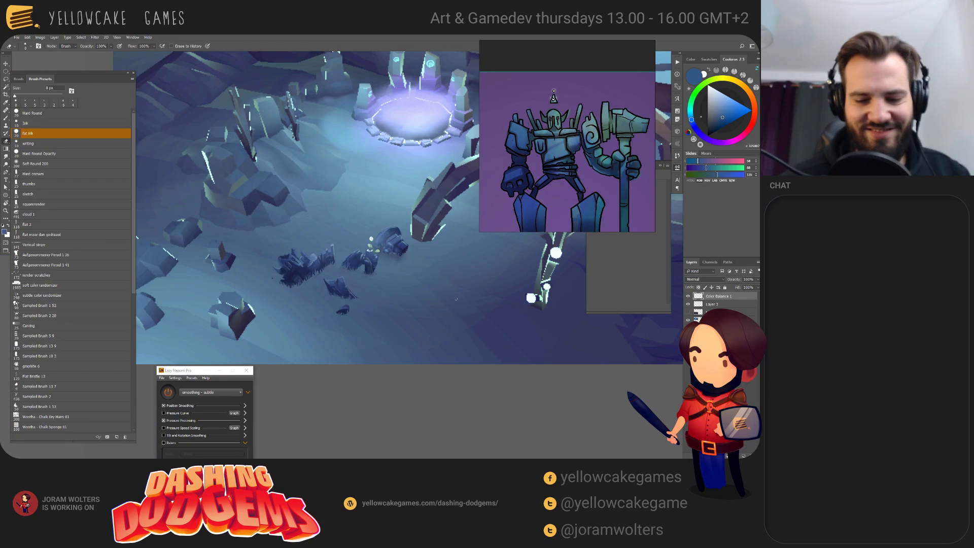
{"action": "scroll", "coordinate": [350, 282], "scroll_direction": "down", "scroll_amount": 1}
{"action": "left_click_drag", "start_coordinate": [350, 282], "coordinate": [362, 224]}
{"action": "key", "text": "ctrl+z"}
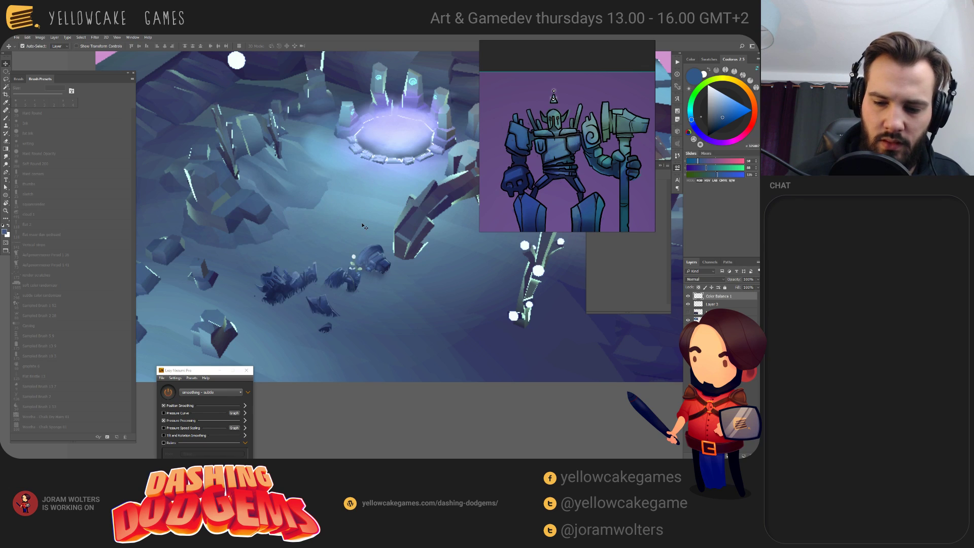
{"action": "left_click", "coordinate": [724, 304]}
{"action": "mouse_move", "coordinate": [380, 270]}
{"action": "left_mouse_down"}
{"action": "mouse_move", "coordinate": [384, 211]}
{"action": "mouse_move", "coordinate": [401, 191]}
{"action": "mouse_move", "coordinate": [367, 299]}
{"action": "mouse_move", "coordinate": [383, 268]}
{"action": "left_mouse_up"}
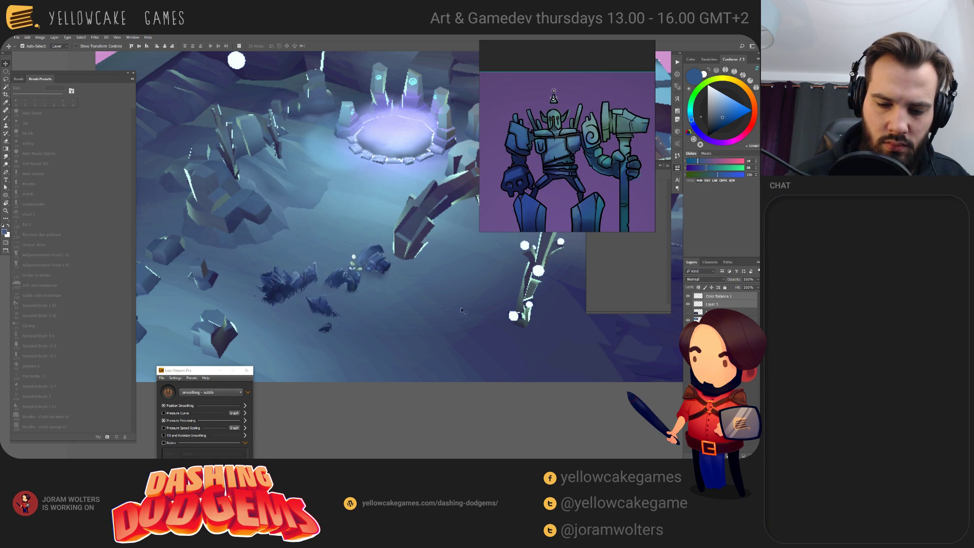
{"action": "mouse_move", "coordinate": [458, 325]}
{"action": "left_mouse_down"}
{"action": "mouse_move", "coordinate": [431, 338]}
{"action": "mouse_move", "coordinate": [435, 311]}
{"action": "mouse_move", "coordinate": [413, 321]}
{"action": "mouse_move", "coordinate": [472, 332]}
{"action": "left_mouse_up"}
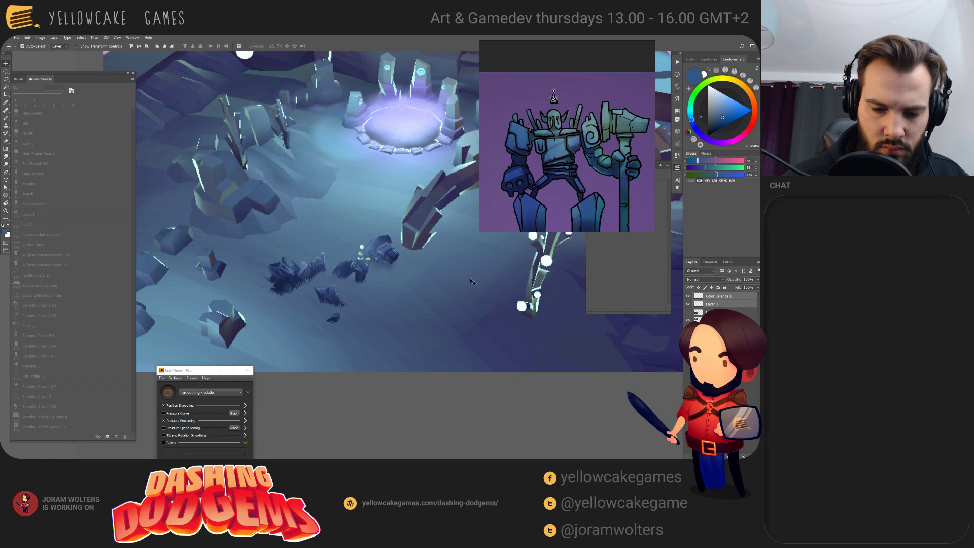
- On Layer 3, paint rock-sampled dark blue-grey at 35 px, erasing excess with a 9 px eraser
{"action": "left_click", "coordinate": [717, 305]}
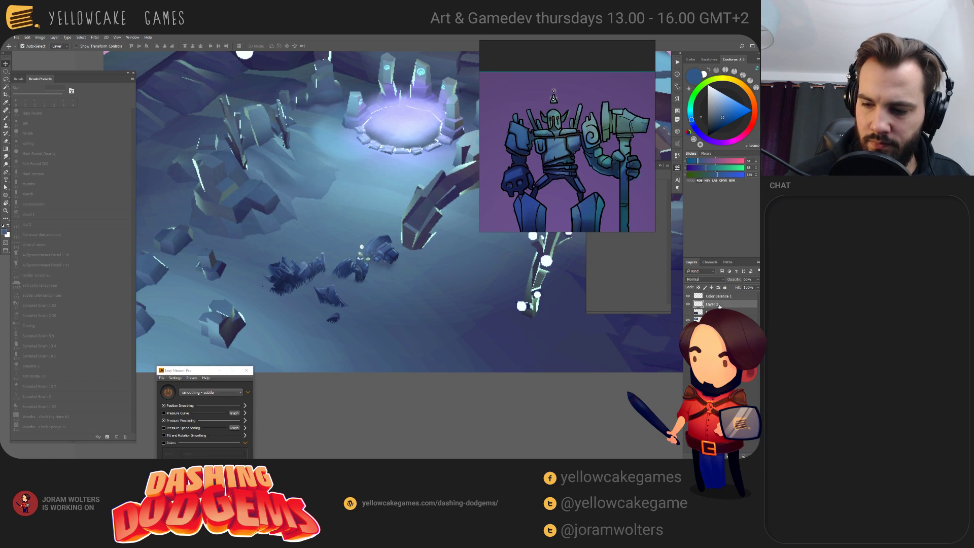
{"action": "key", "text": "b"}
{"action": "key", "text": "d"}
{"action": "key", "text": "bracketright"}
{"action": "key", "text": "bracketright"}
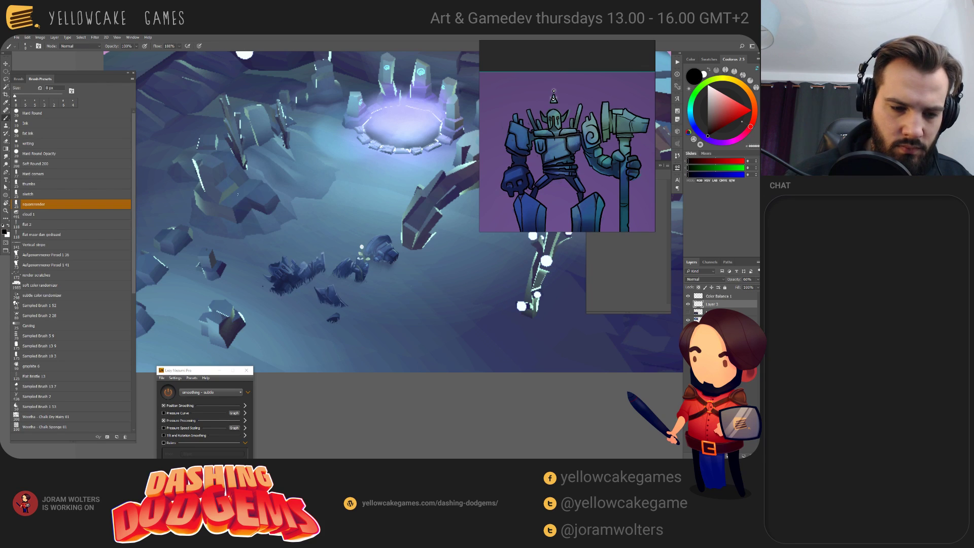
{"action": "key", "text": "bracketright"}
{"action": "key", "text": "bracketright"}
{"action": "left_click", "coordinate": [279, 288], "text": "alt"}
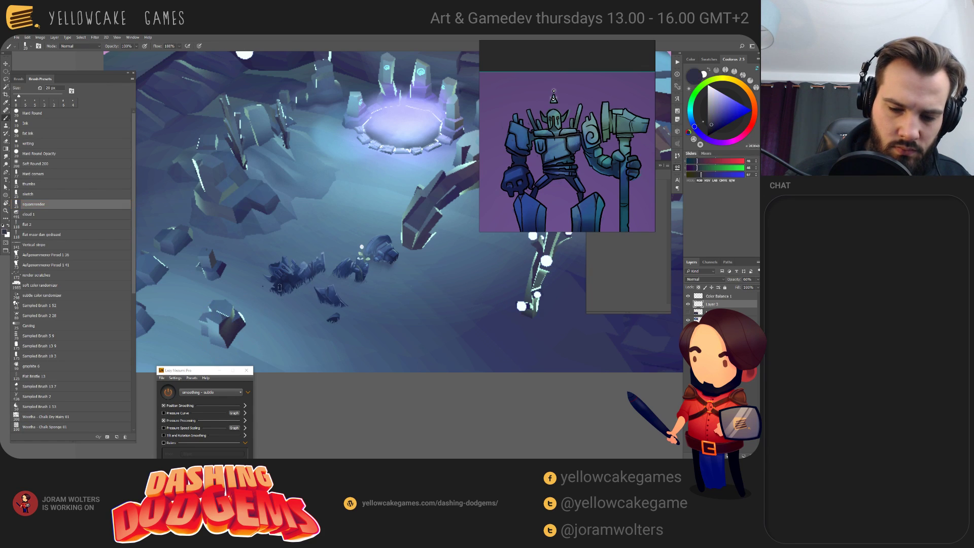
{"action": "key", "text": "bracketright"}
{"action": "key", "text": "bracketright"}
{"action": "key", "text": "bracketright"}
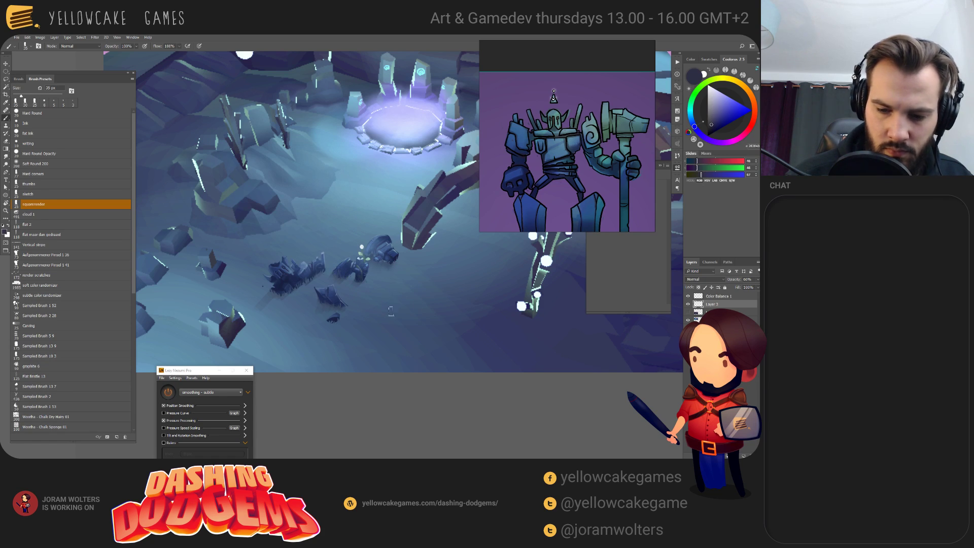
{"action": "key", "text": "e"}
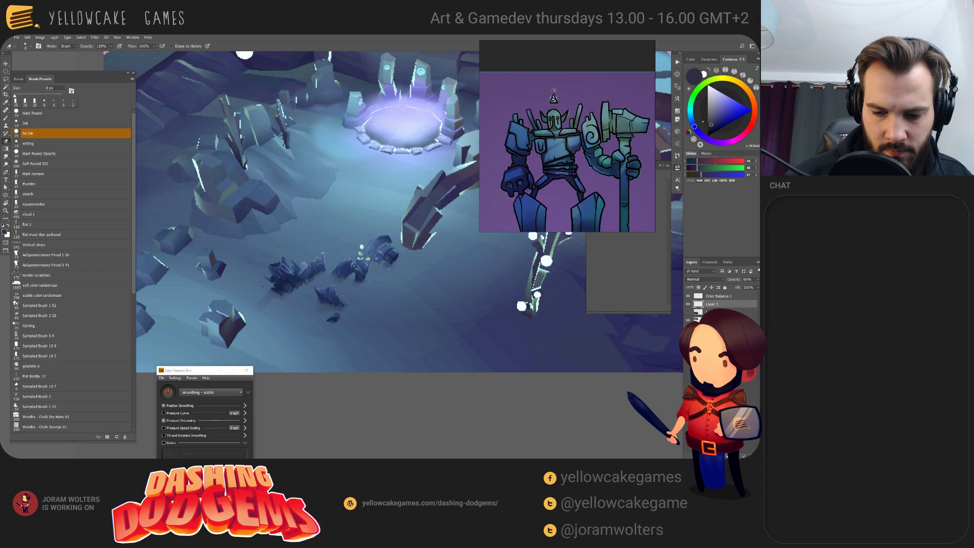
{"action": "key", "text": "bracketright"}
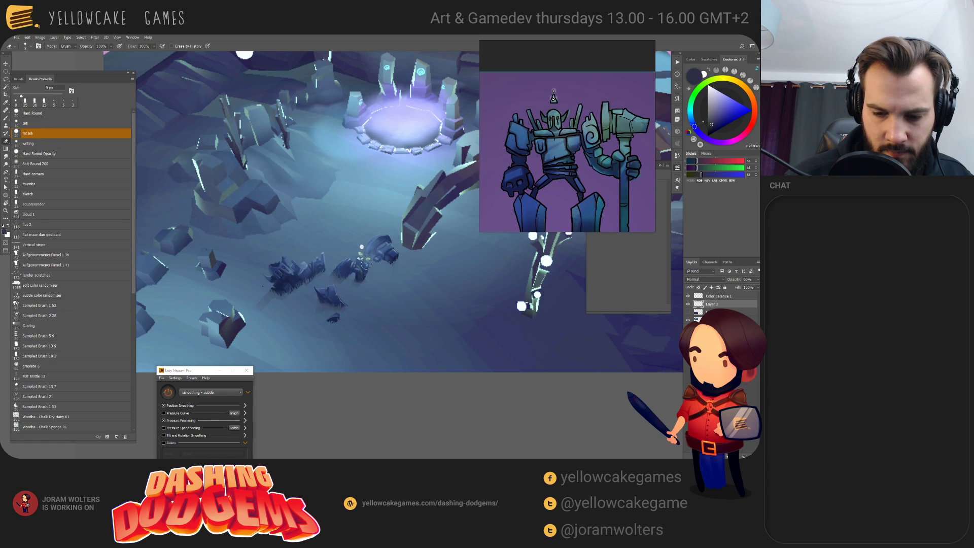
{"action": "key", "text": "b"}
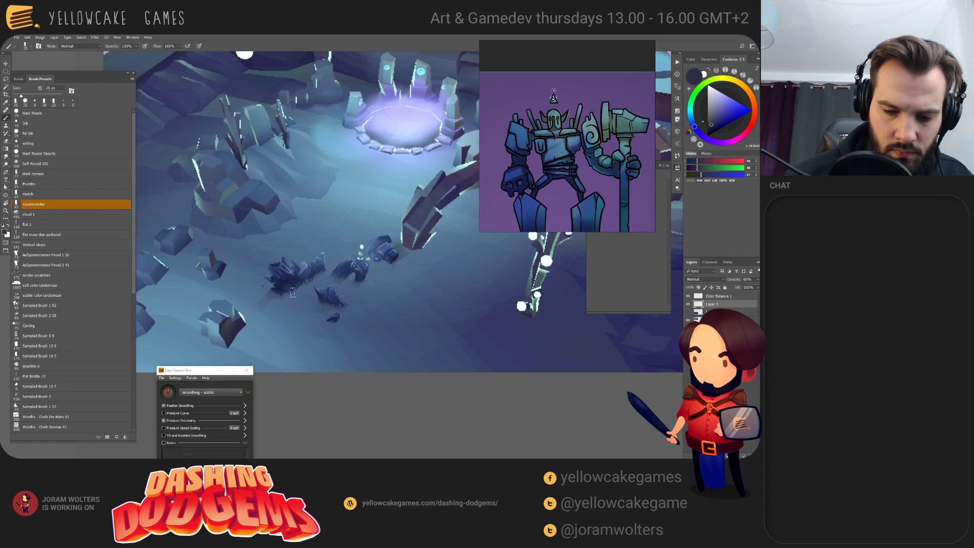
- Rotate the canvas view about 15° counter-clockwise
{"action": "key", "text": "e"}
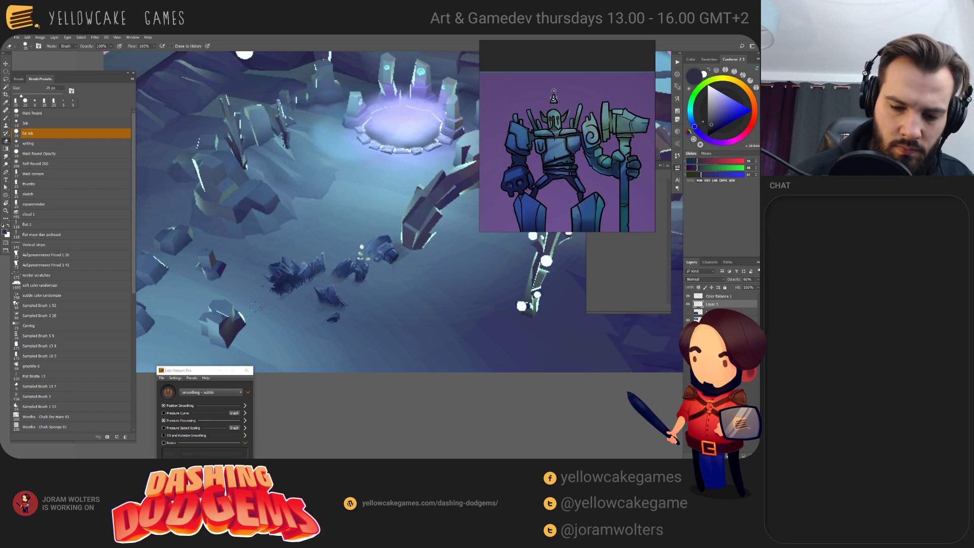
{"action": "key", "text": "r"}
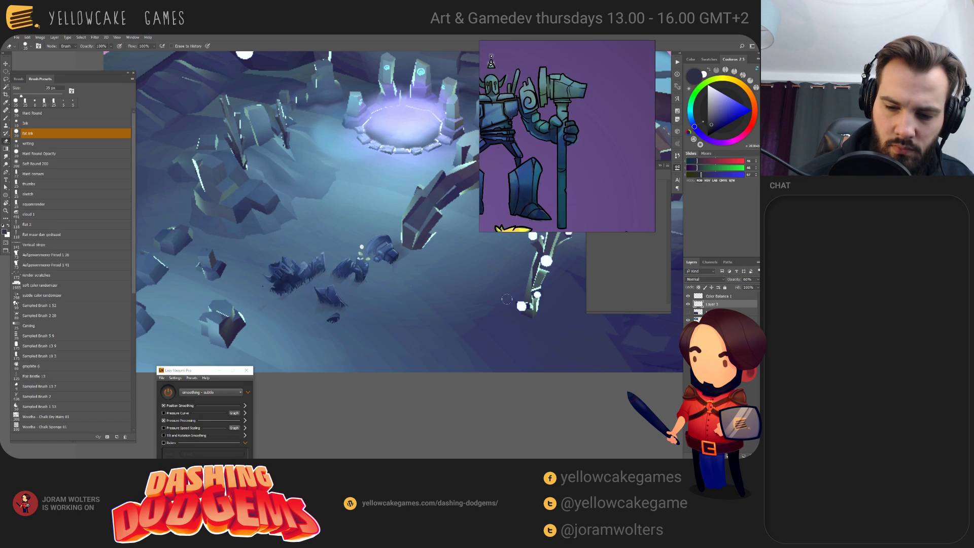
{"action": "left_click_drag", "start_coordinate": [505, 299], "coordinate": [465, 246]}
{"action": "left_click_drag", "start_coordinate": [493, 283], "coordinate": [464, 256]}
- Paint small dark marks onto the rock cluster, then bring up Hue/Saturation
{"action": "key", "text": "b"}
{"action": "key", "text": "e"}
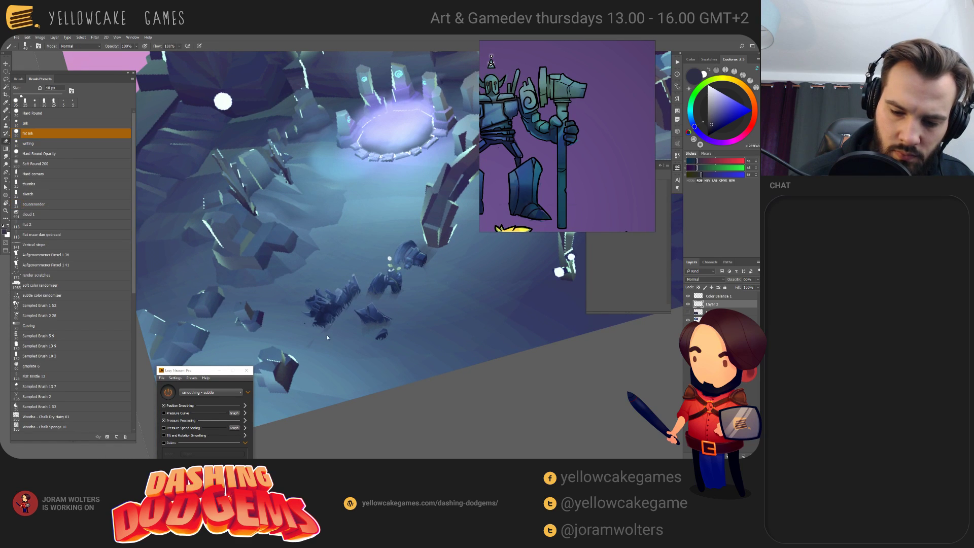
{"action": "key", "text": "b"}
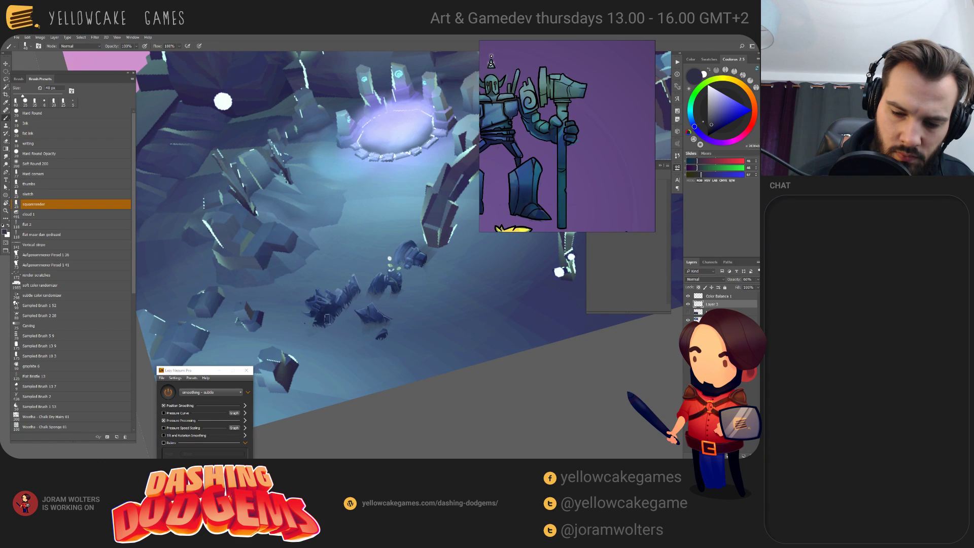
{"action": "left_click_drag", "start_coordinate": [331, 313], "coordinate": [305, 332]}
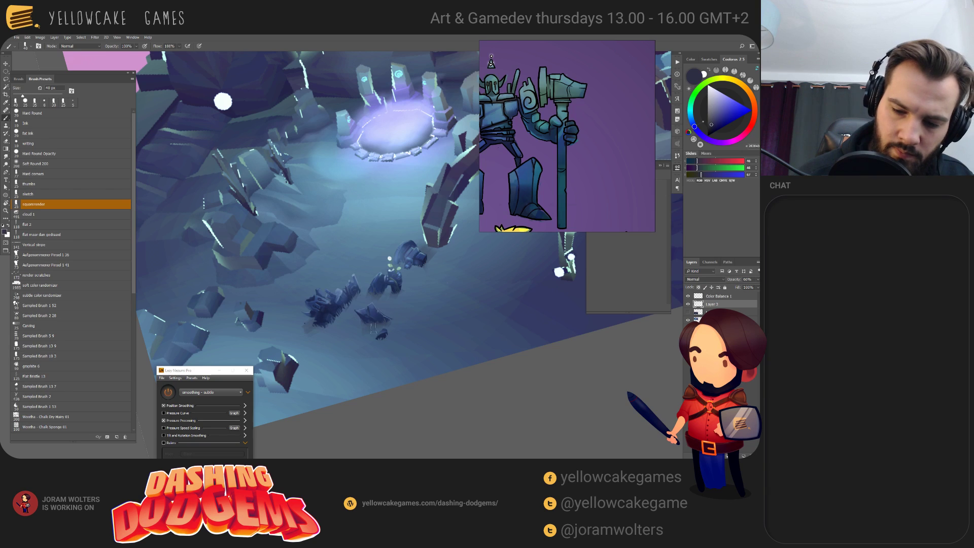
{"action": "key", "text": "e"}
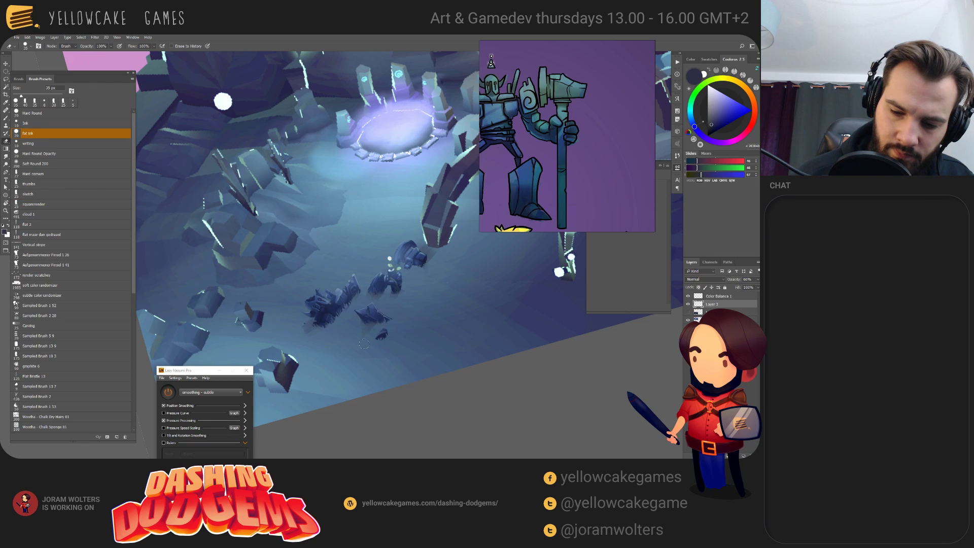
{"action": "key", "text": "a"}
{"action": "key", "text": "b"}
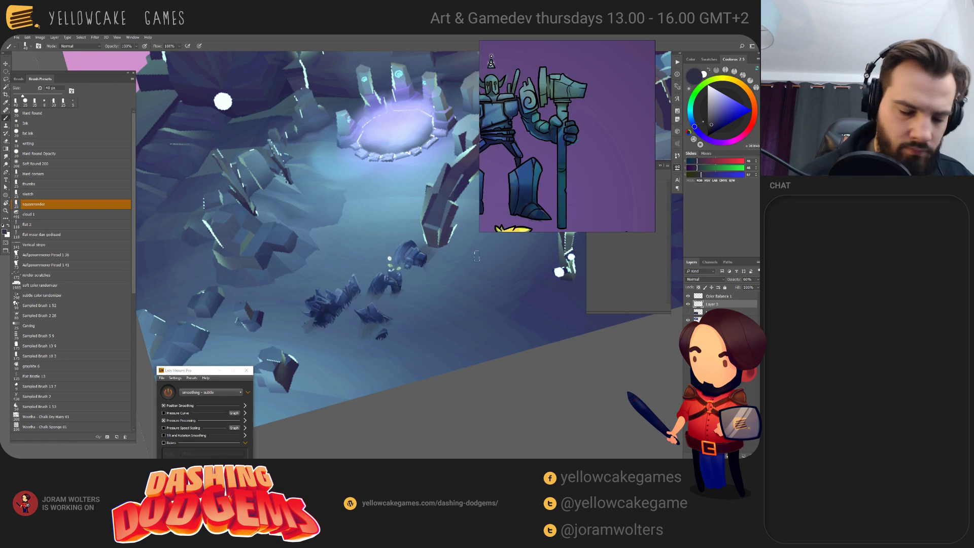
{"action": "key", "text": "ctrl+u"}
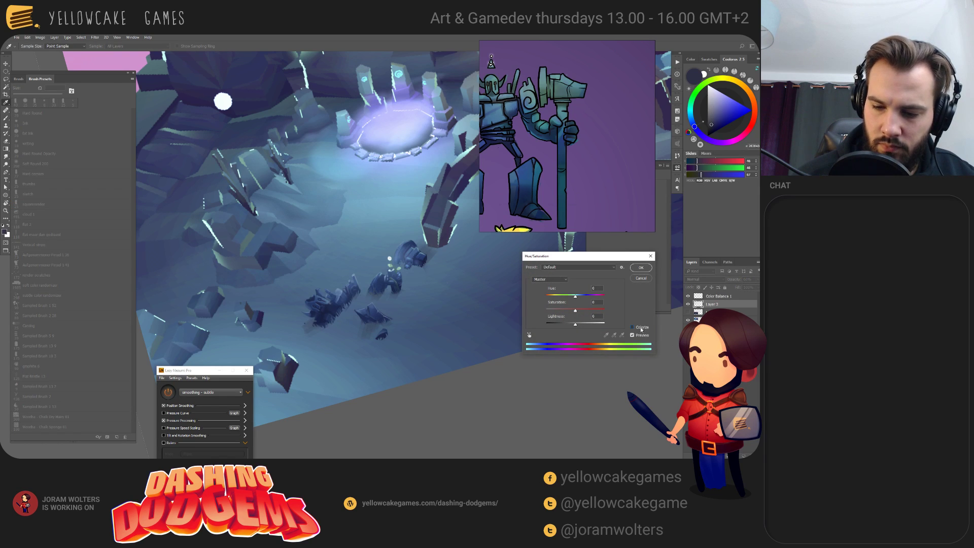
- Colorize the painted layer blue at hue 240 with saturation 66
{"action": "left_click", "coordinate": [640, 327]}
{"action": "left_click_drag", "start_coordinate": [561, 311], "coordinate": [580, 314]}
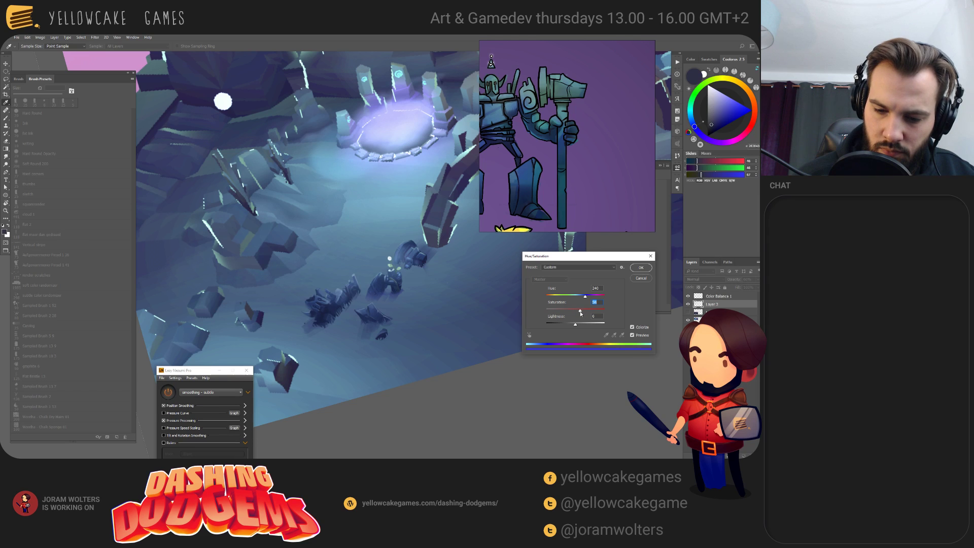
{"action": "left_click", "coordinate": [639, 267]}
{"action": "key", "text": "a"}
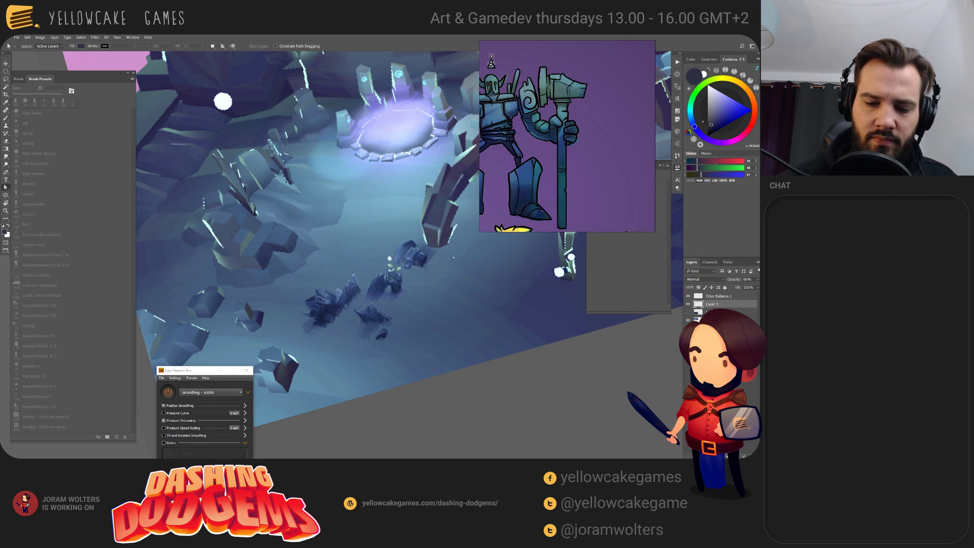
- Reset the canvas rotation to 0° and start Levels on Color Balance 1, white input 237
{"action": "left_click_drag", "start_coordinate": [453, 258], "coordinate": [517, 375]}
{"action": "key", "text": "r"}
{"action": "key", "text": "Escape"}
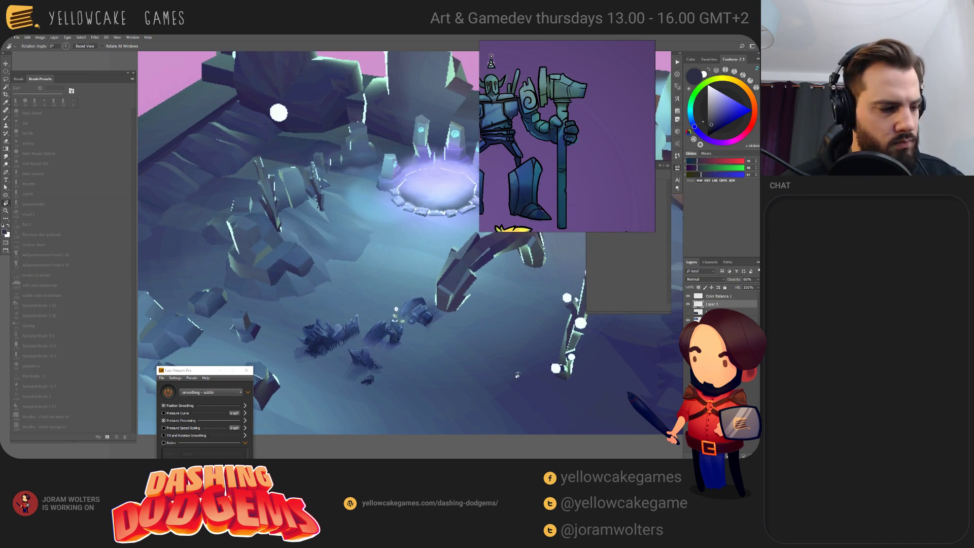
{"action": "left_click", "coordinate": [714, 295]}
{"action": "key", "text": "ctrl+l"}
{"action": "left_click_drag", "start_coordinate": [615, 307], "coordinate": [609, 311]}
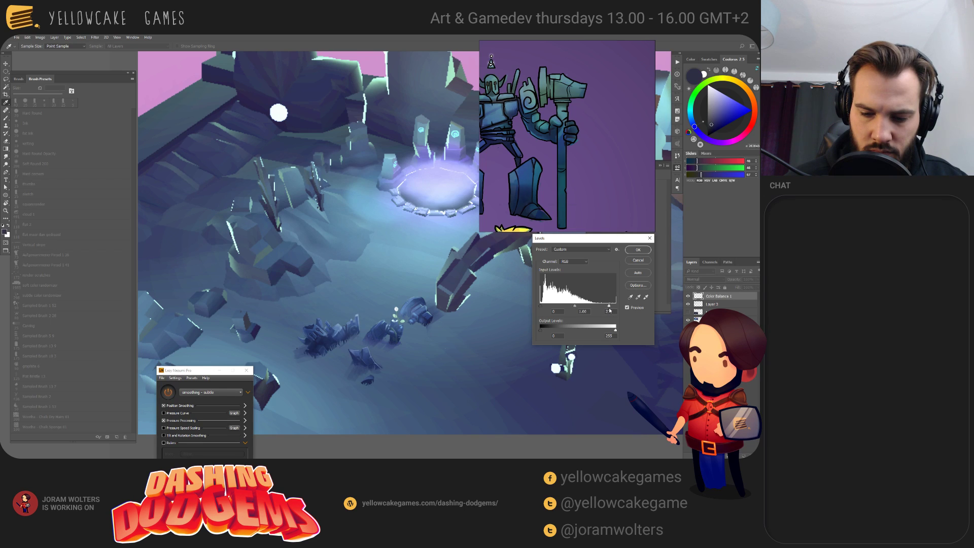
- Apply the Levels brightening and pan the view across the painting
{"action": "key", "text": "Return"}
{"action": "key", "text": "r"}
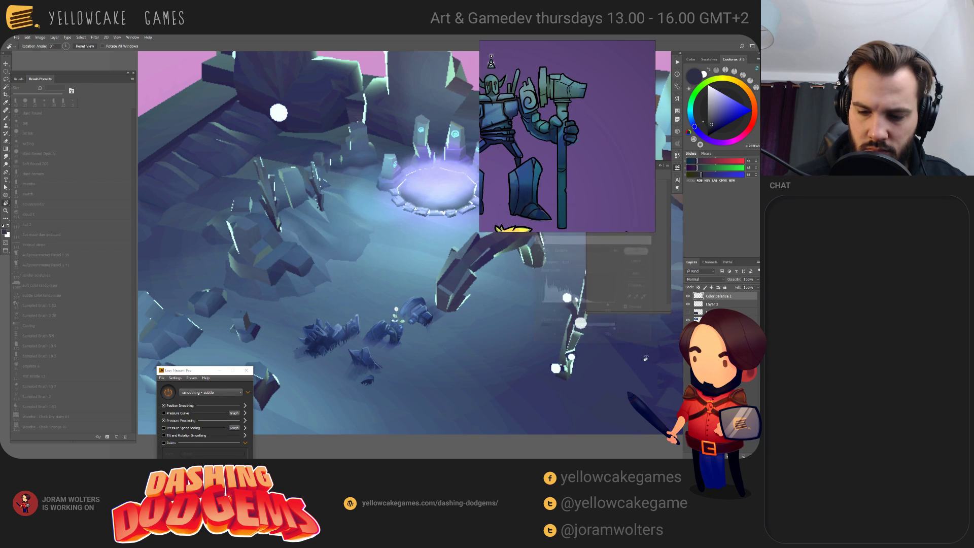
{"action": "left_click_drag", "start_coordinate": [540, 329], "coordinate": [518, 337]}
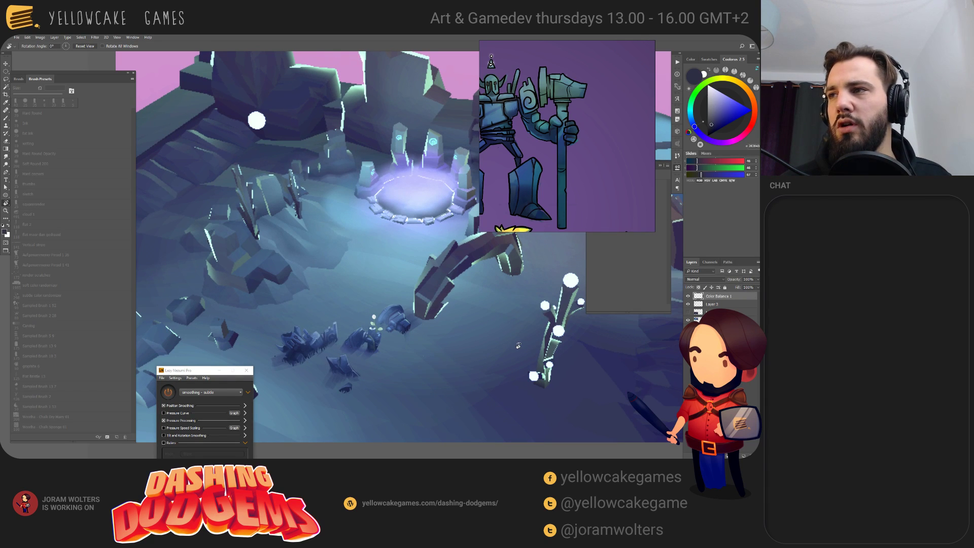
{"action": "scroll", "coordinate": [522, 320], "scroll_direction": "down", "scroll_amount": 2}
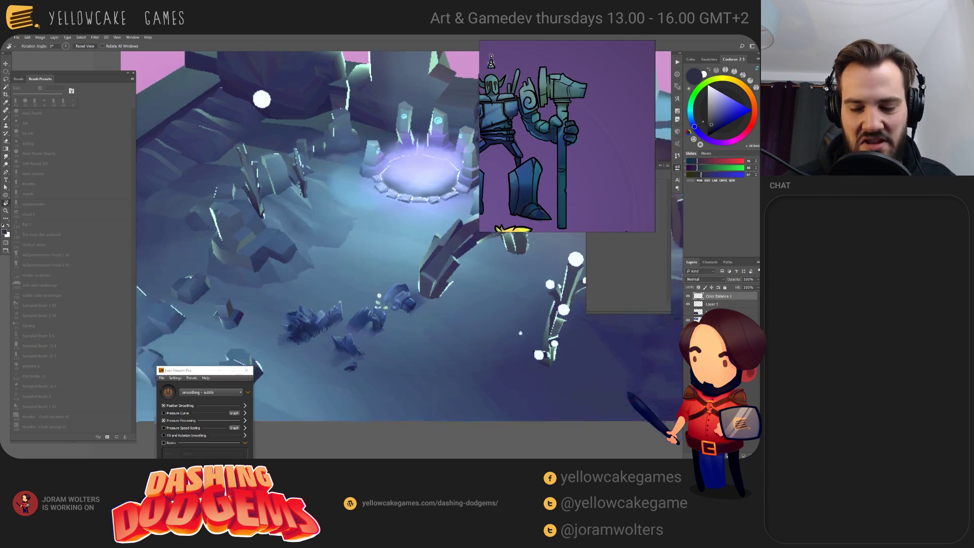
{"action": "left_click_drag", "start_coordinate": [511, 340], "coordinate": [518, 371]}
- Cancel the first Save As, zoom out and back in, and pan the painting right
{"action": "key", "text": "ctrl+shift+s"}
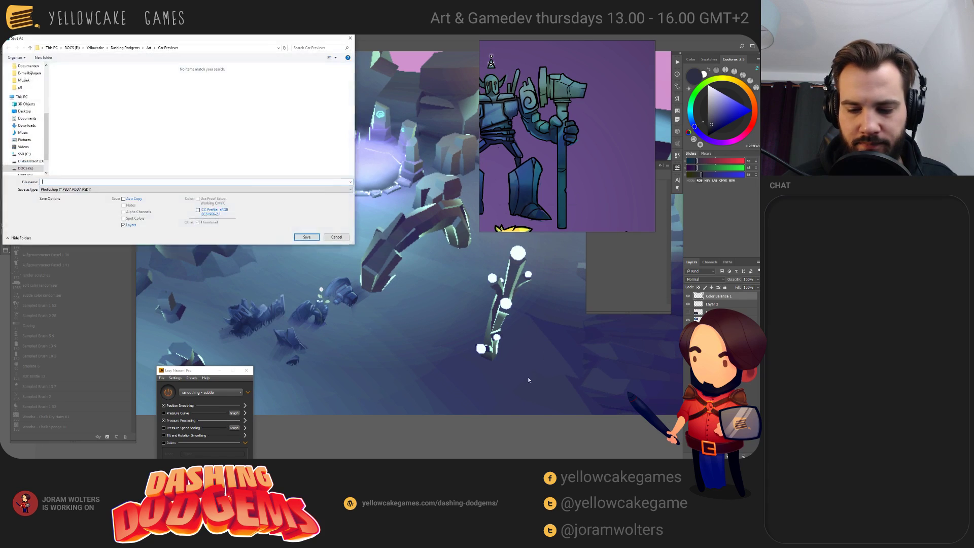
{"action": "key", "text": "Escape"}
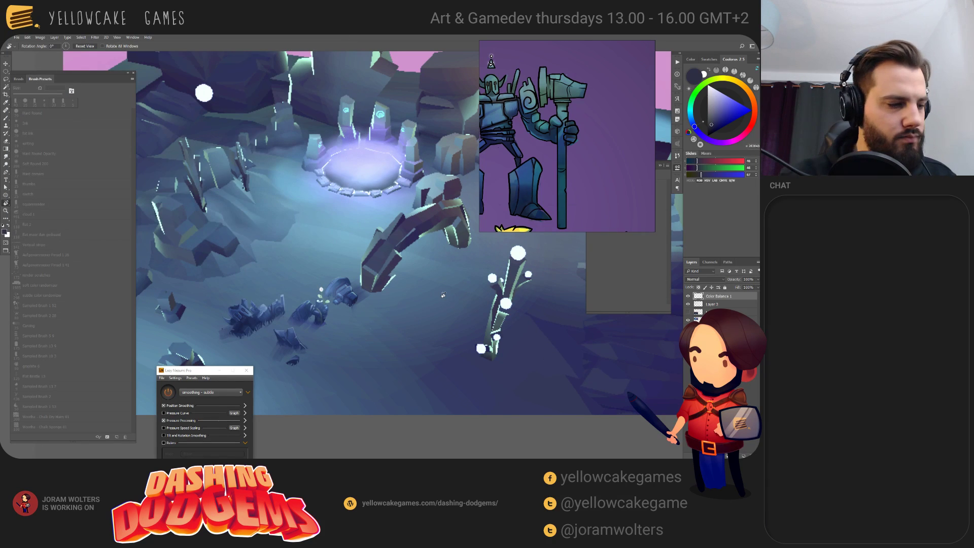
{"action": "key", "text": "ctrl+minus"}
{"action": "key", "text": "ctrl+minus"}
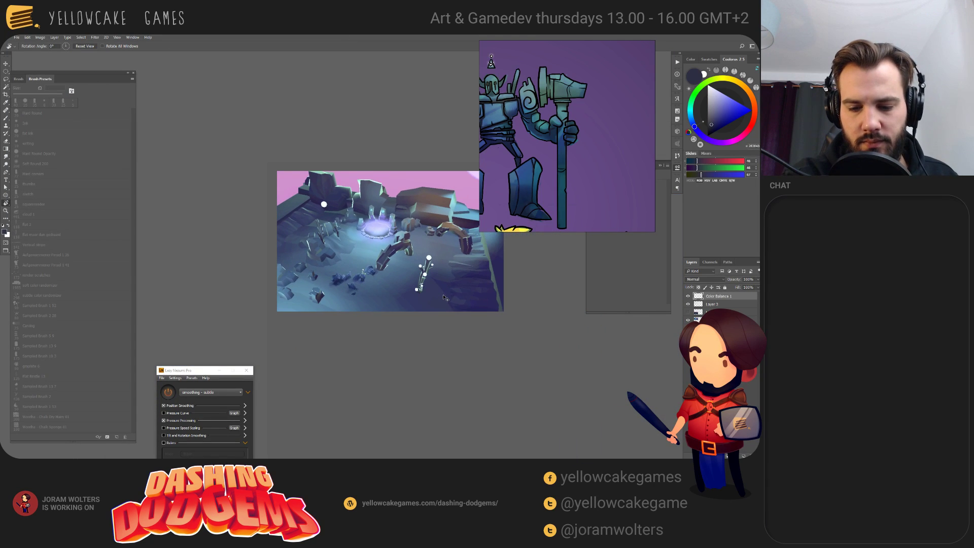
{"action": "key", "text": "ctrl+plus"}
{"action": "key", "text": "ctrl+plus"}
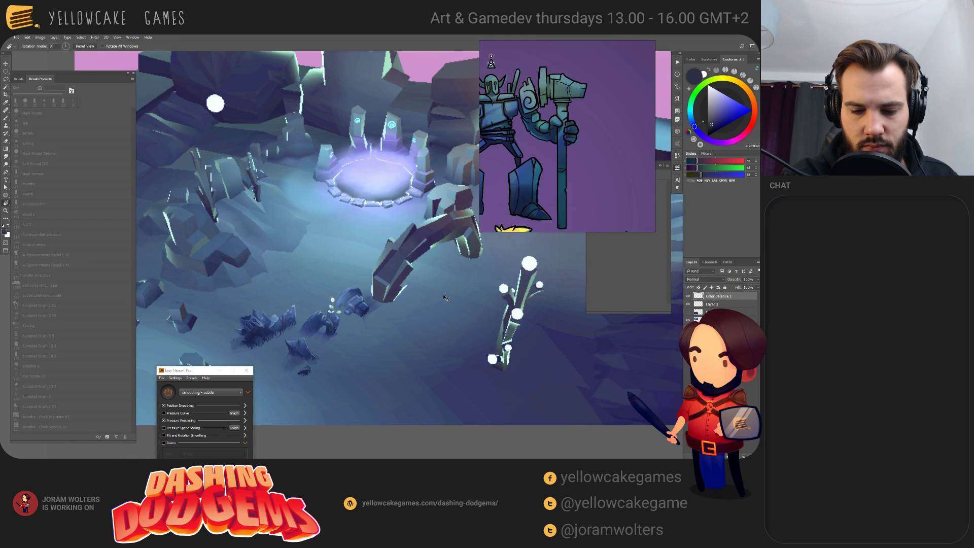
{"action": "left_click_drag", "start_coordinate": [443, 295], "coordinate": [505, 304]}
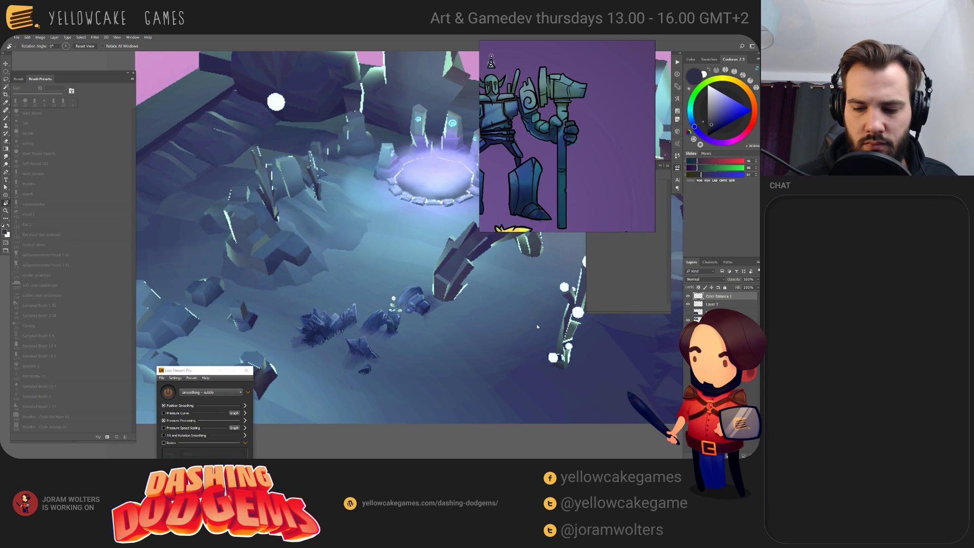
- Save the painting into the Art folder under the name undergroundgoc
{"action": "key", "text": "ctrl+shift+s"}
{"action": "left_click", "coordinate": [149, 48]}
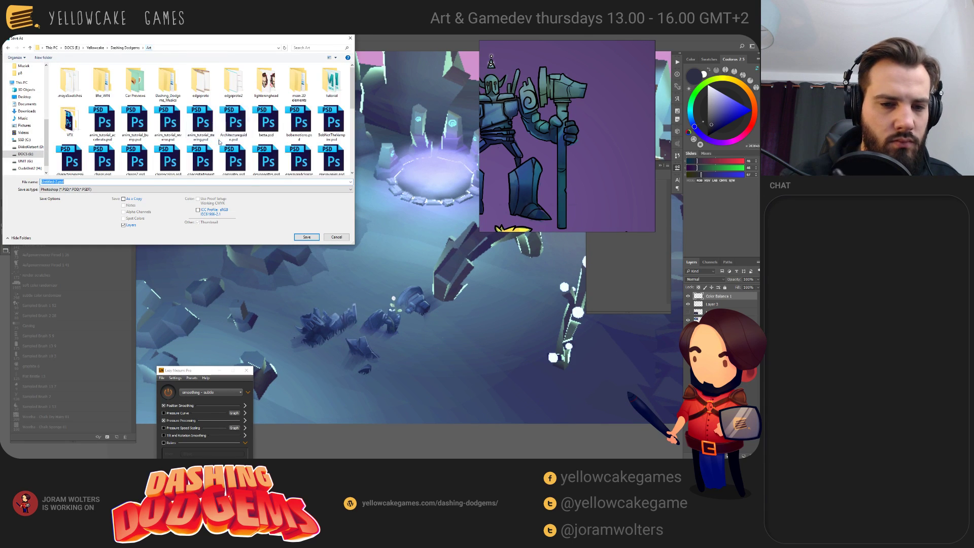
{"action": "type", "text": "und"}
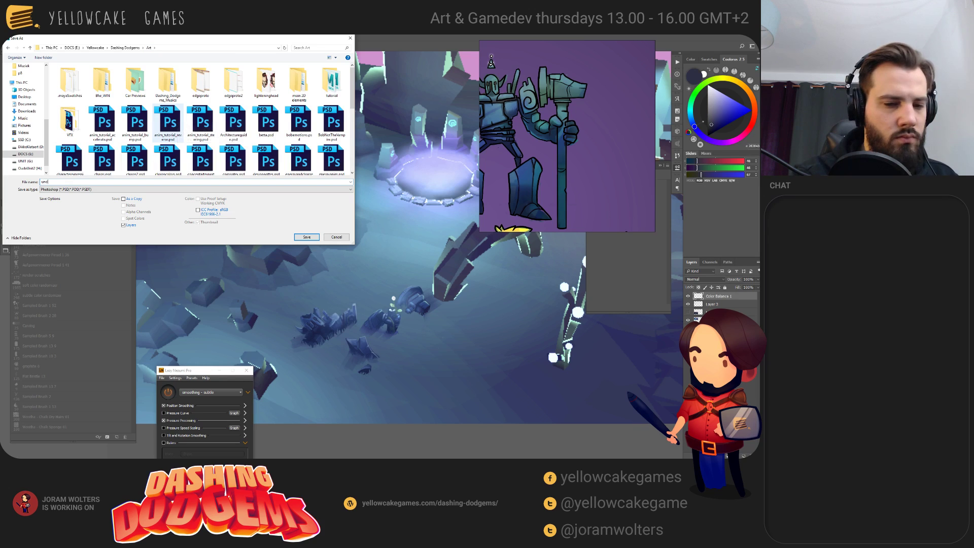
{"action": "type", "text": "ergroundgoc"}
{"action": "key", "text": "Return"}
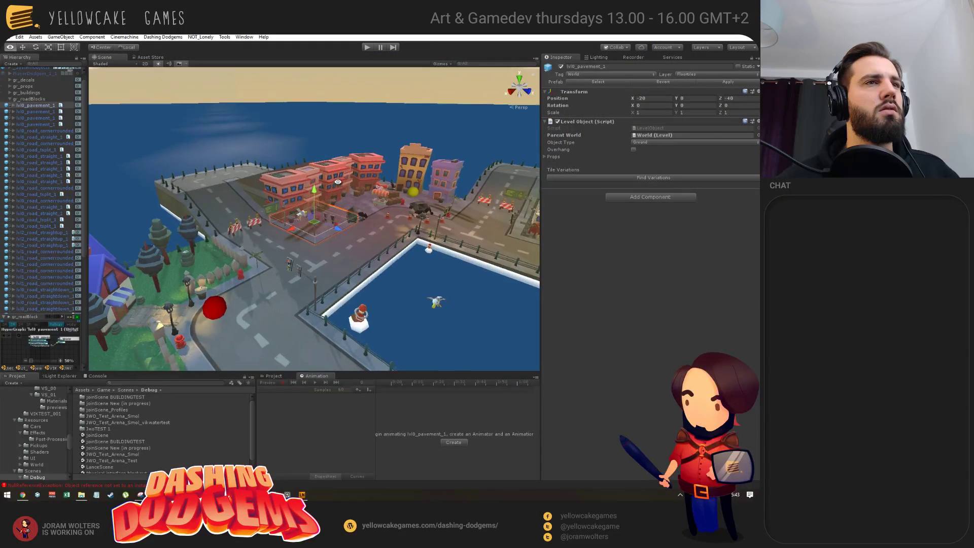
- Check Photoshop, then open joinScene New (in progress) and orbit down onto the stone platform
{"action": "scroll", "coordinate": [382, 259], "scroll_direction": "down", "scroll_amount": 10}
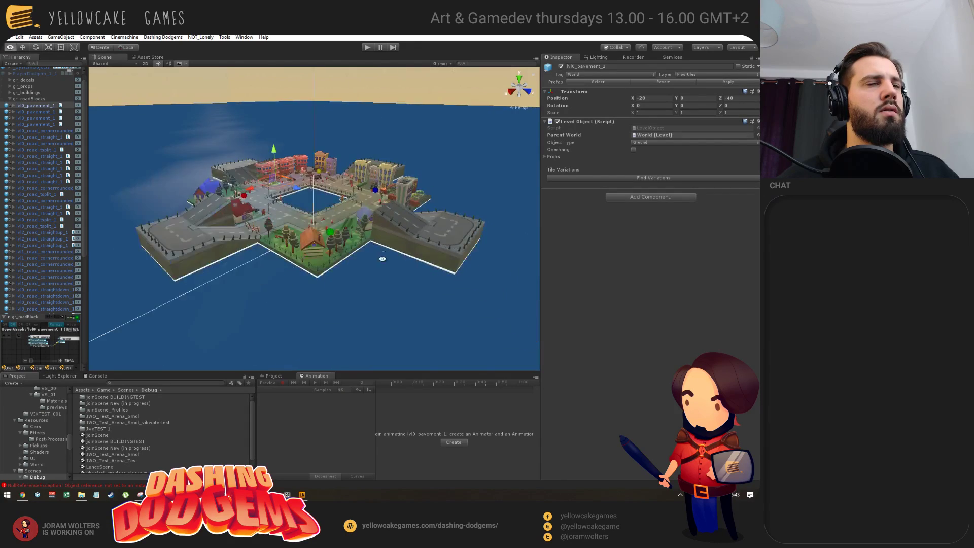
{"action": "left_click_drag", "start_coordinate": [382, 258], "coordinate": [423, 251]}
{"action": "key", "text": "alt+Tab"}
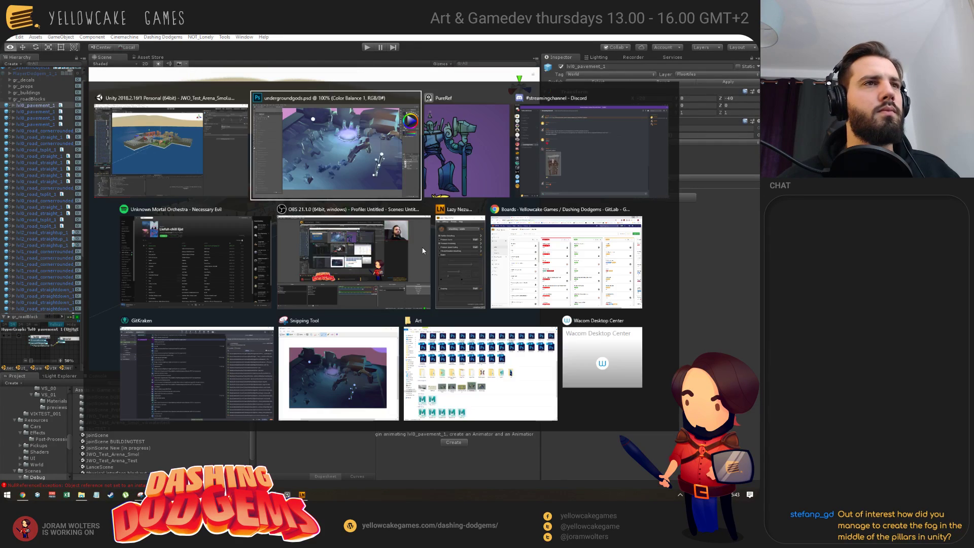
{"action": "left_click", "coordinate": [348, 153]}
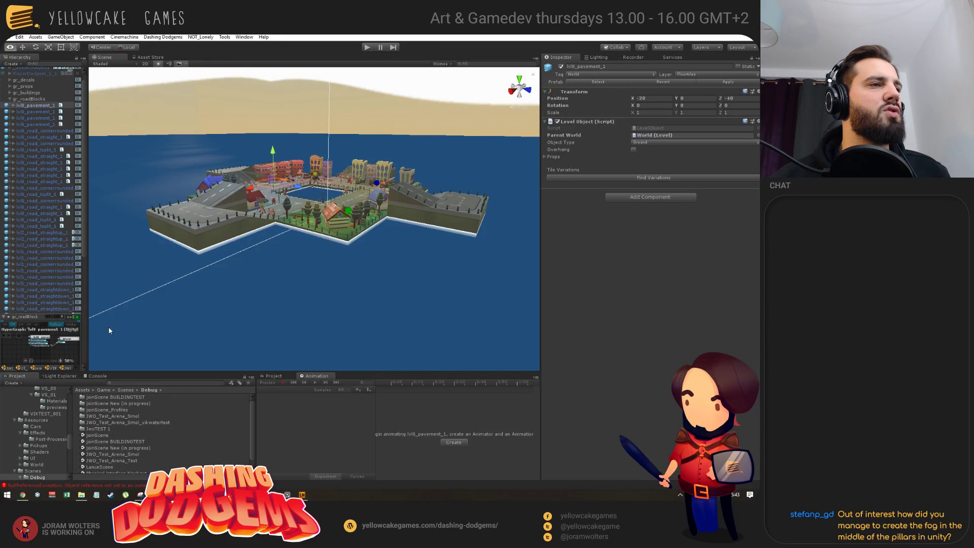
{"action": "double_click", "coordinate": [132, 450]}
{"action": "left_click_drag", "start_coordinate": [329, 232], "coordinate": [404, 288]}
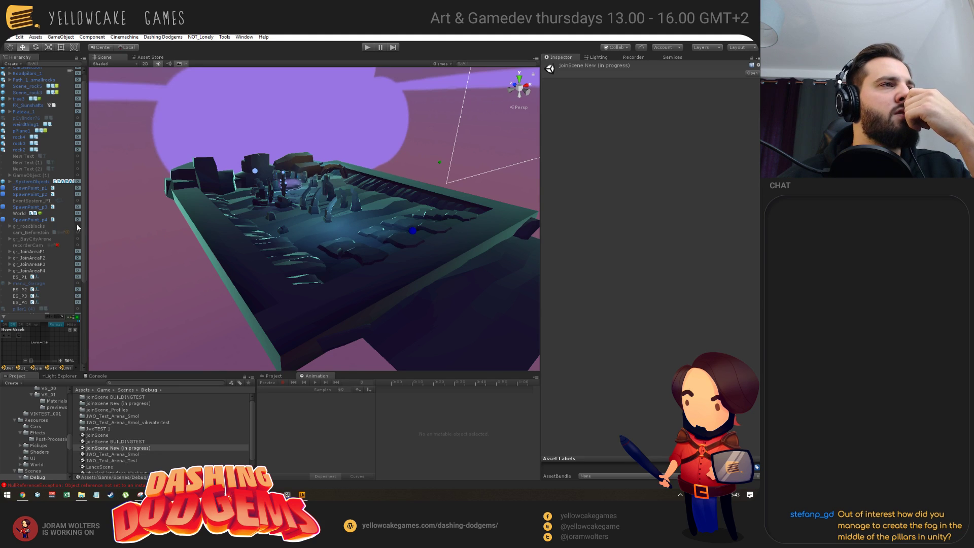
- Use Cinemachine > Create Virtual Camera to add CM vcam2 to the arena scene
{"action": "scroll", "coordinate": [85, 188], "scroll_direction": "up", "scroll_amount": 1}
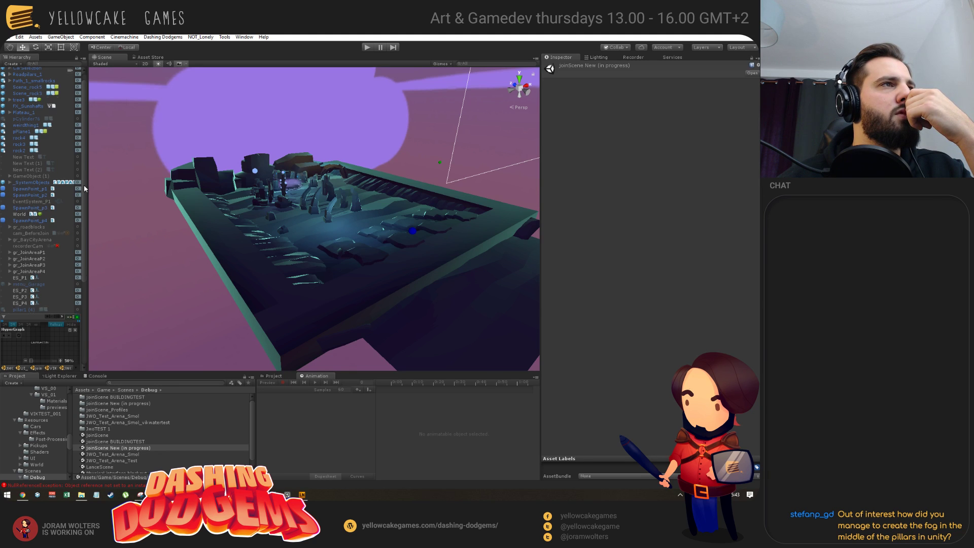
{"action": "scroll", "coordinate": [85, 181], "scroll_direction": "up", "scroll_amount": 1}
{"action": "scroll", "coordinate": [86, 173], "scroll_direction": "down", "scroll_amount": 7}
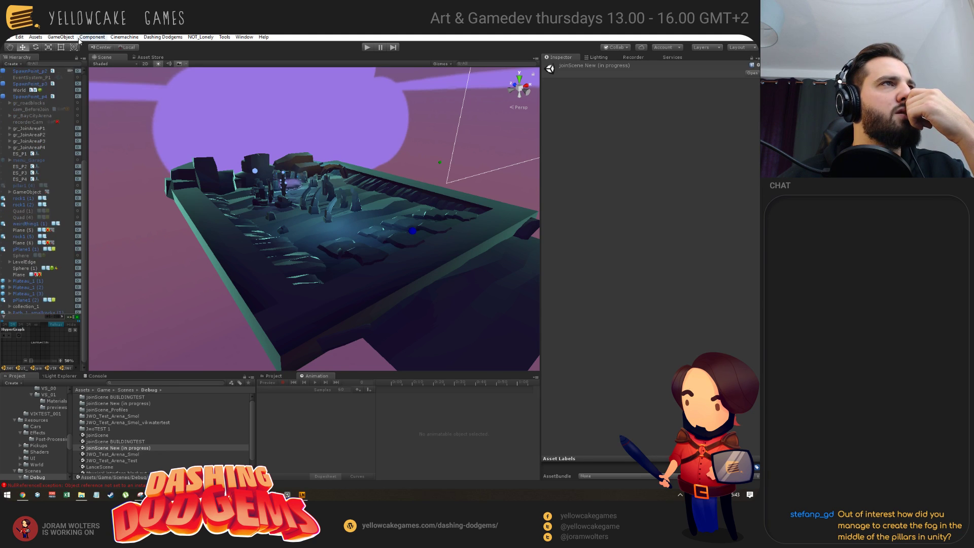
{"action": "left_click", "coordinate": [62, 37]}
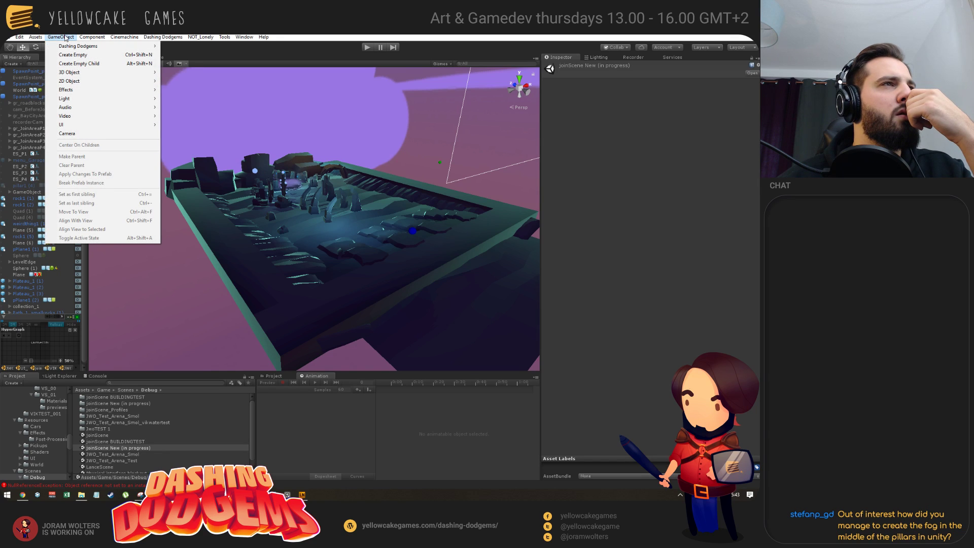
{"action": "left_click", "coordinate": [65, 38]}
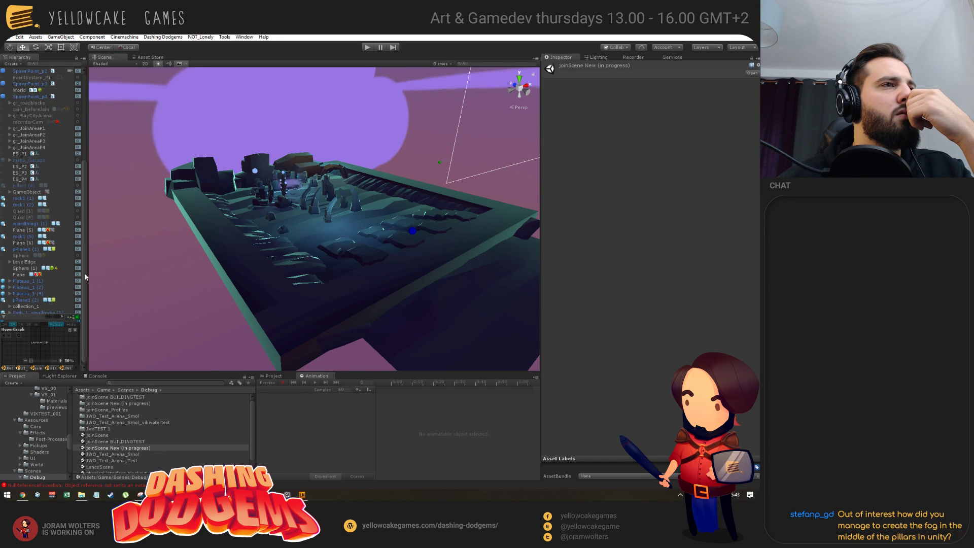
{"action": "scroll", "coordinate": [85, 277], "scroll_direction": "down", "scroll_amount": 1}
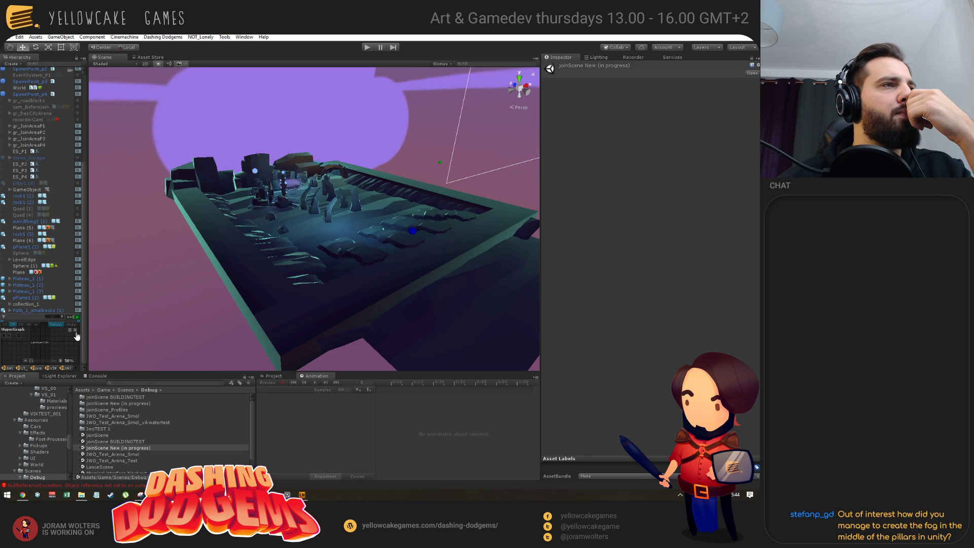
{"action": "scroll", "coordinate": [46, 203], "scroll_direction": "up", "scroll_amount": 7}
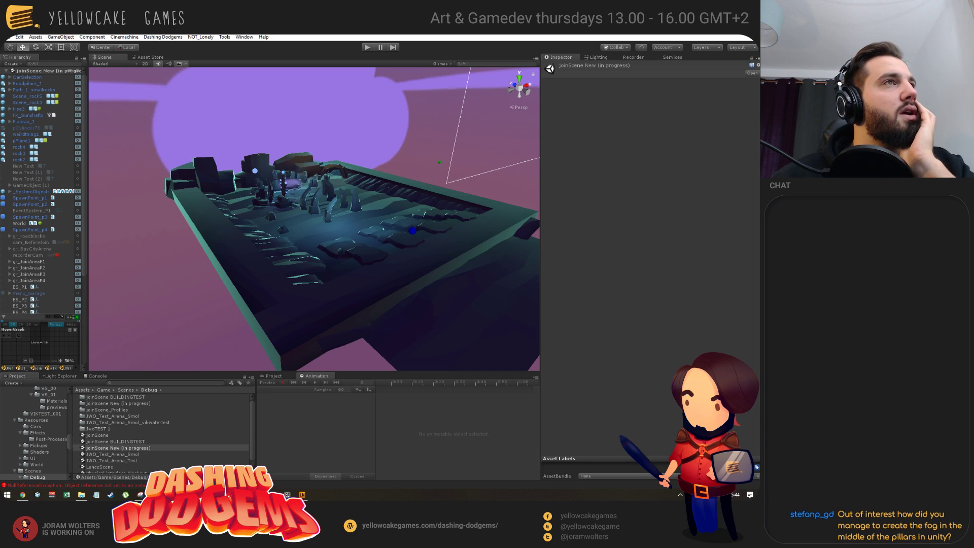
{"action": "left_click", "coordinate": [118, 37]}
{"action": "left_click", "coordinate": [145, 45]}
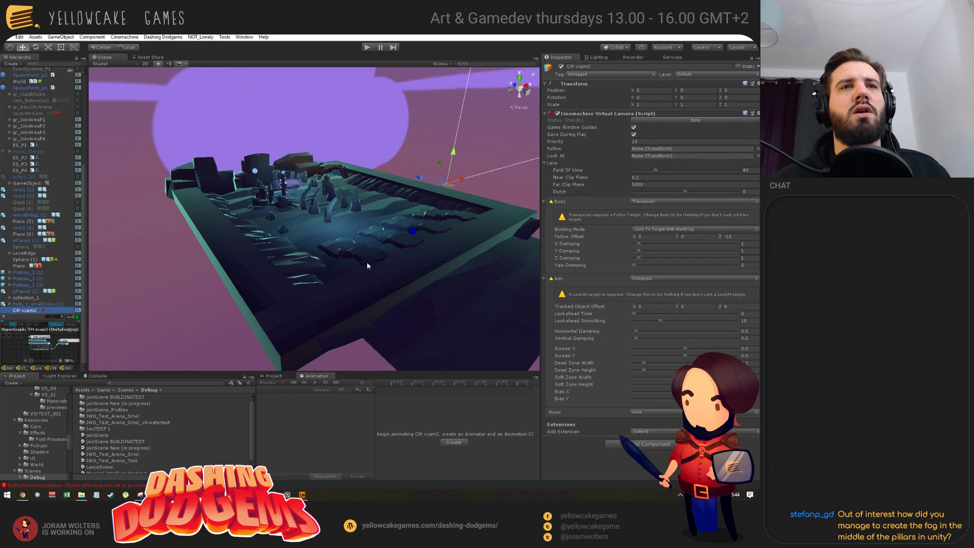
- Set the virtual camera's Body and Aim behaviours both to Do nothing
{"action": "left_click", "coordinate": [663, 202]}
{"action": "left_click", "coordinate": [659, 207]}
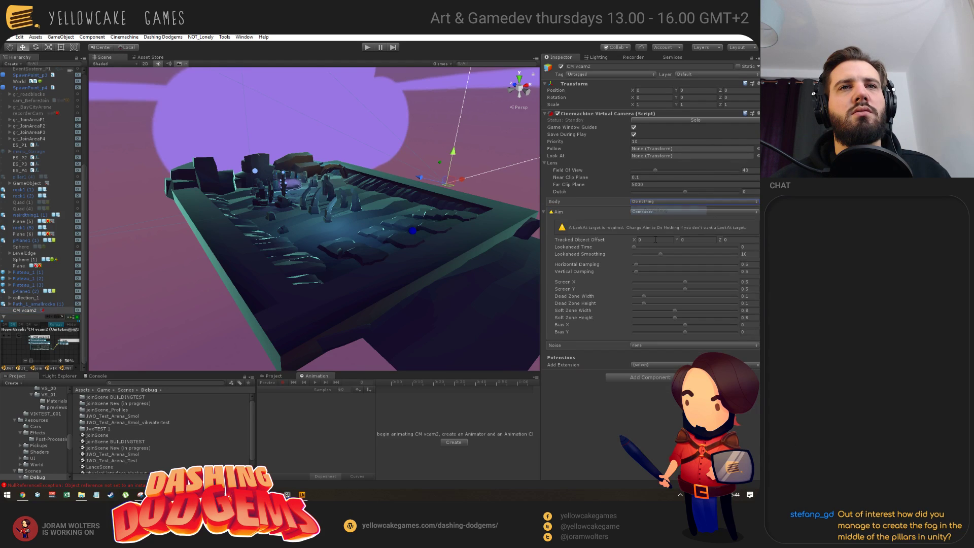
{"action": "left_click", "coordinate": [657, 212]}
{"action": "left_click", "coordinate": [659, 220]}
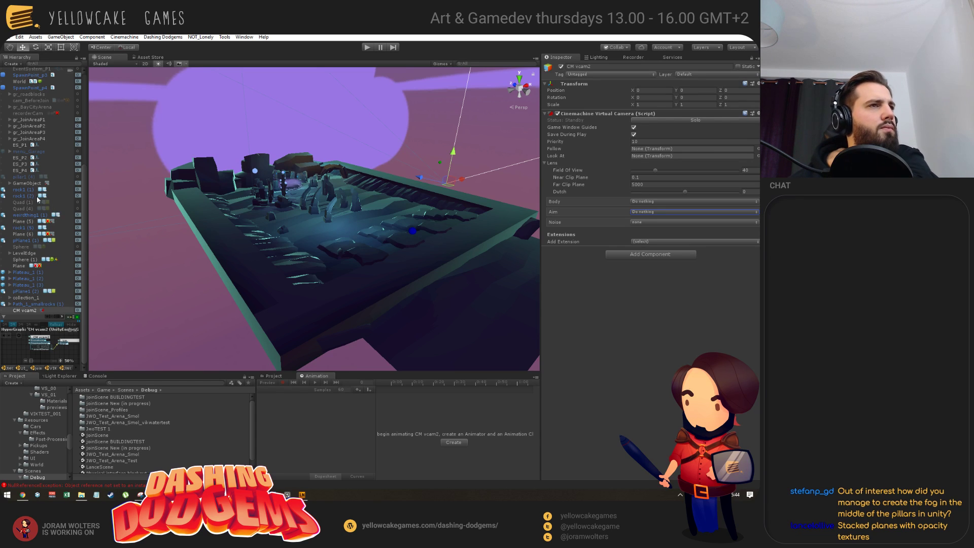
- Zoom and pull the Scene view far back to see the whole level
{"action": "scroll", "coordinate": [39, 200], "scroll_direction": "up", "scroll_amount": 3}
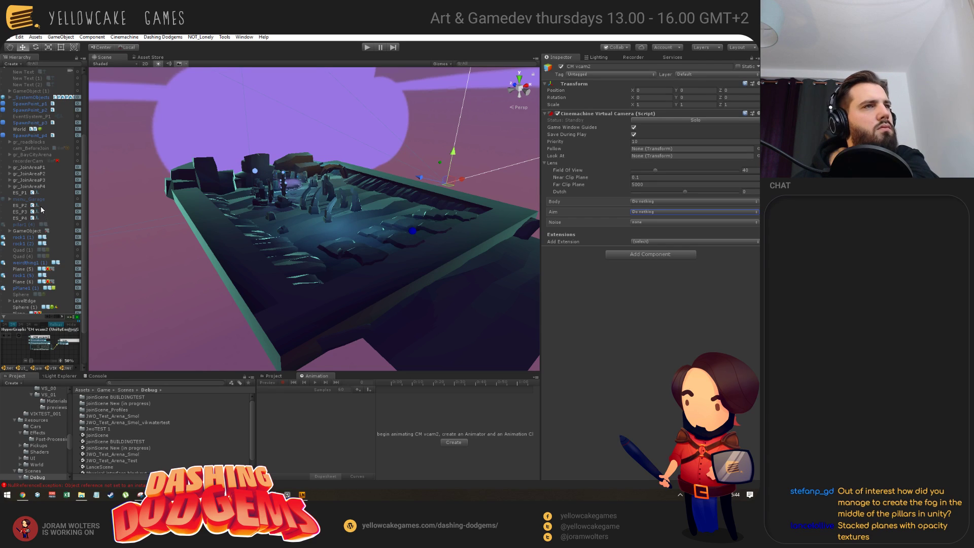
{"action": "scroll", "coordinate": [41, 219], "scroll_direction": "up", "scroll_amount": 6}
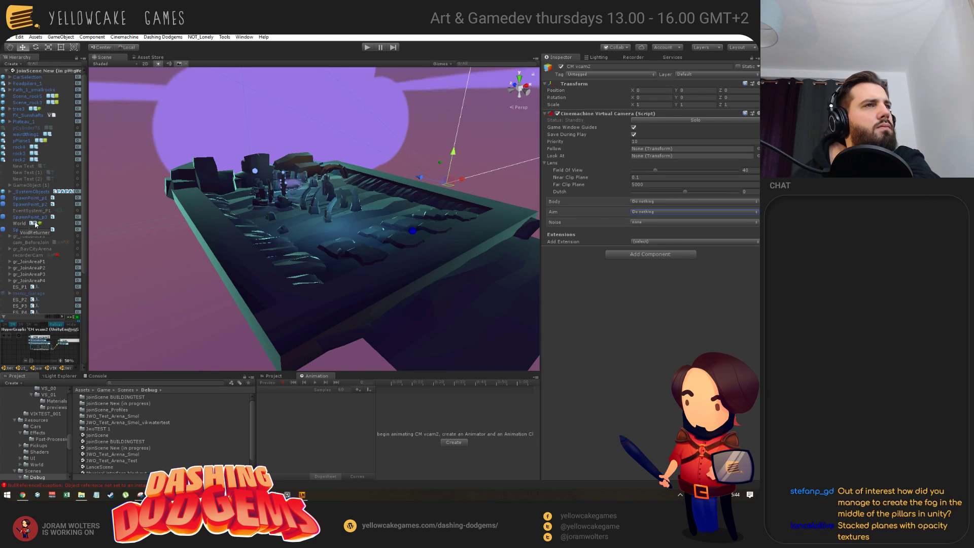
{"action": "scroll", "coordinate": [35, 225], "scroll_direction": "down", "scroll_amount": 7}
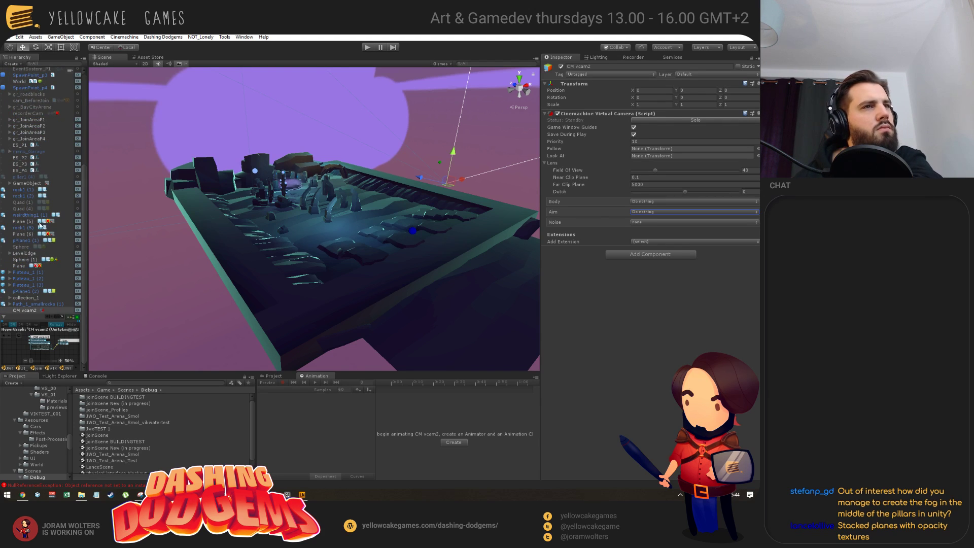
{"action": "scroll", "coordinate": [49, 162], "scroll_direction": "up", "scroll_amount": 7}
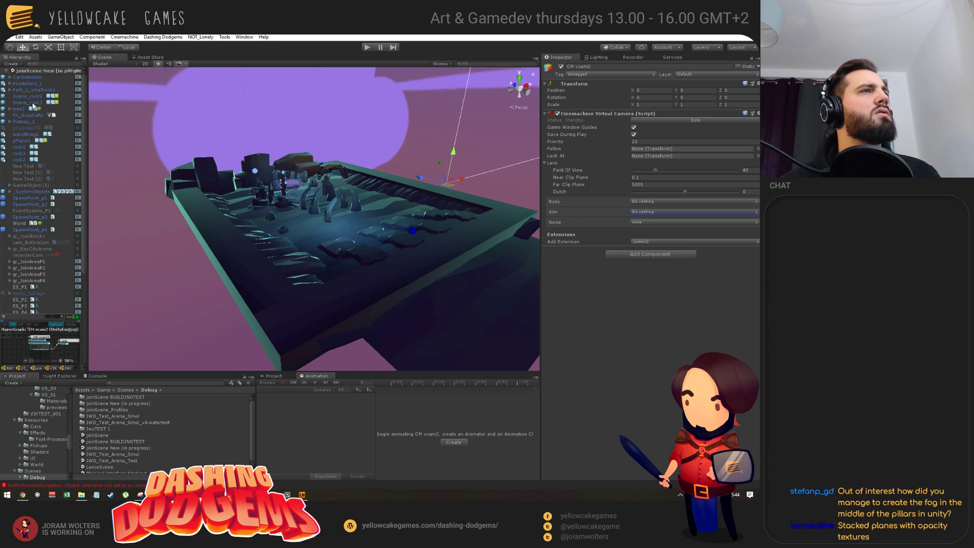
{"action": "left_click_drag", "start_coordinate": [305, 218], "coordinate": [183, 298]}
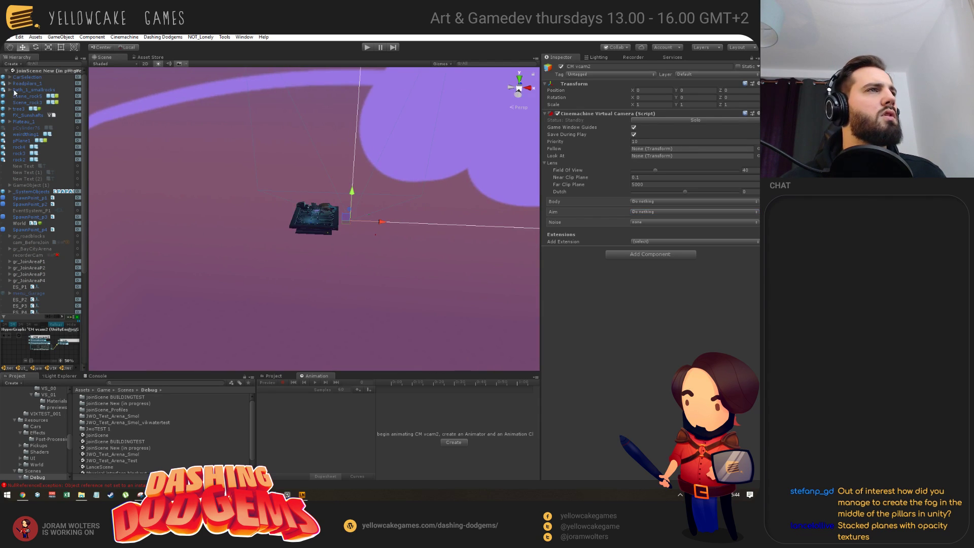
- Select and frame CM vcam2, tilting it down about 23 degrees
{"action": "left_click", "coordinate": [28, 115]}
{"action": "left_click_drag", "start_coordinate": [400, 230], "coordinate": [384, 345]}
{"action": "scroll", "coordinate": [43, 274], "scroll_direction": "down", "scroll_amount": 5}
{"action": "left_click", "coordinate": [31, 310]}
{"action": "key", "text": "f"}
{"action": "key", "text": "e"}
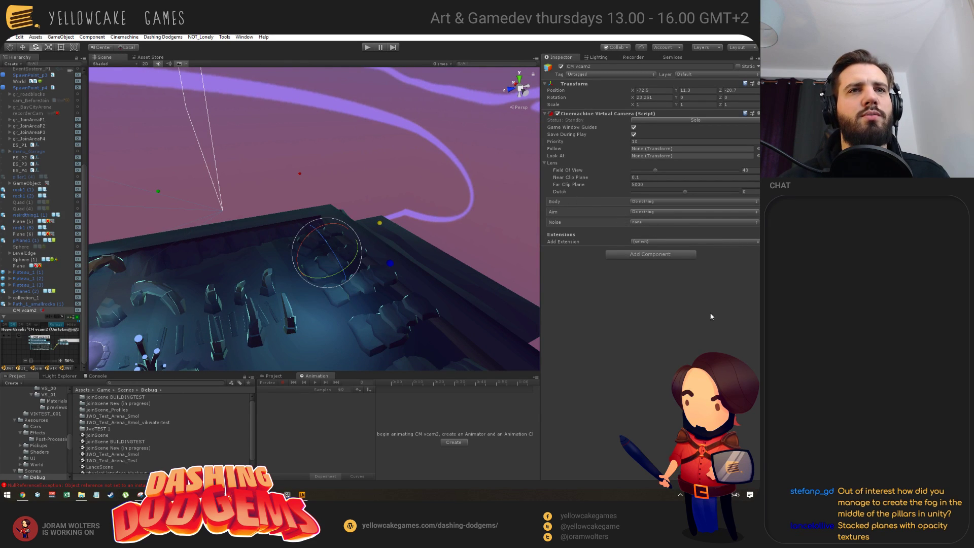
- Delete the CM vcam2 camera and switch to the Discord window
{"action": "left_click_drag", "start_coordinate": [490, 315], "coordinate": [343, 204]}
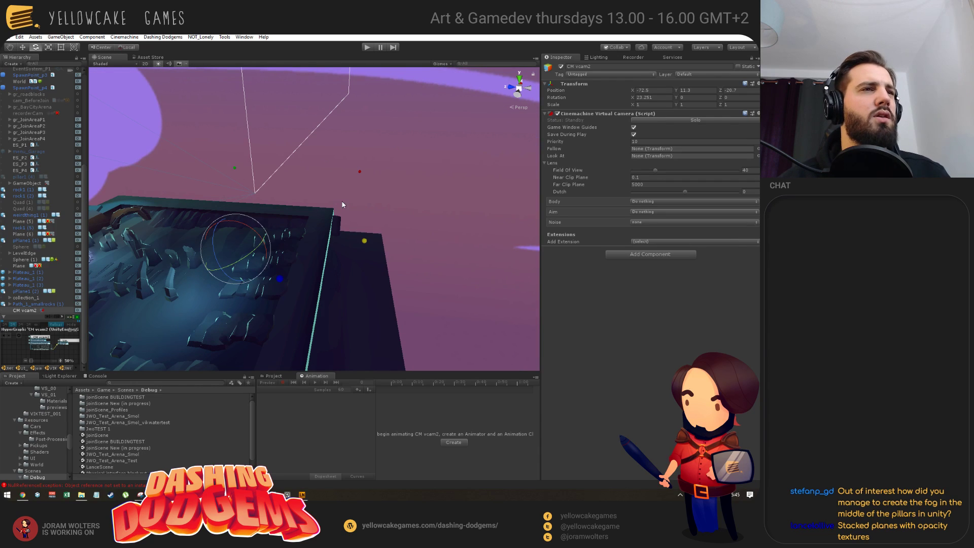
{"action": "key", "text": "Delete"}
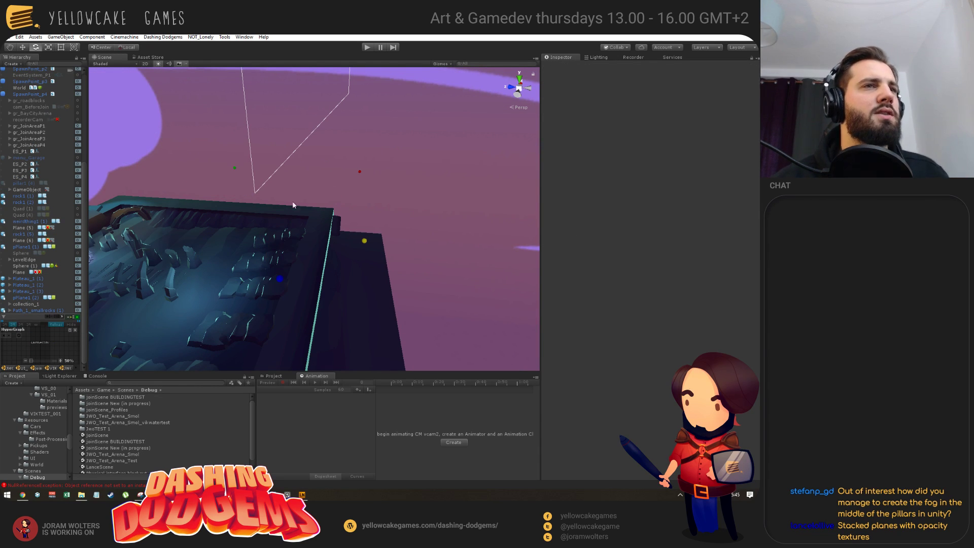
{"action": "left_click_drag", "start_coordinate": [358, 170], "coordinate": [262, 231]}
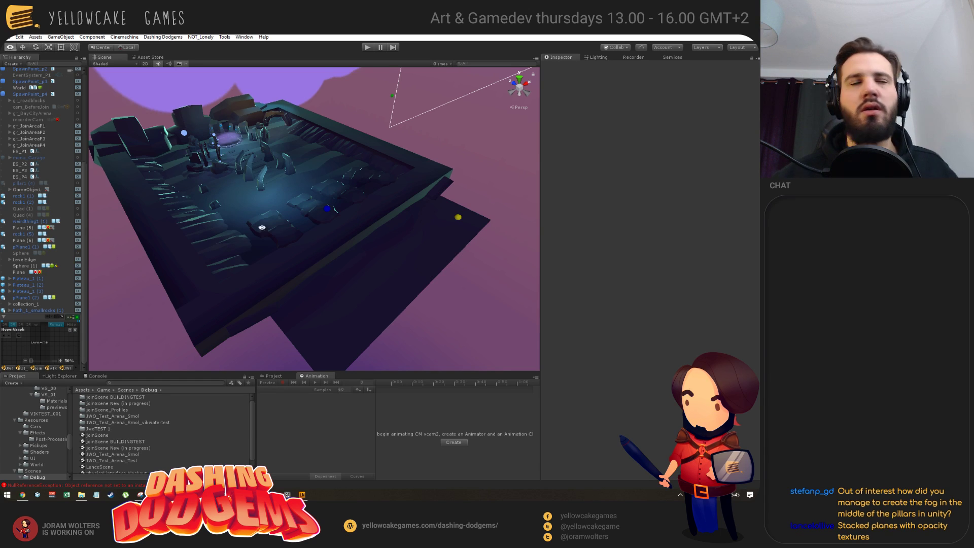
{"action": "key", "text": "alt+Tab"}
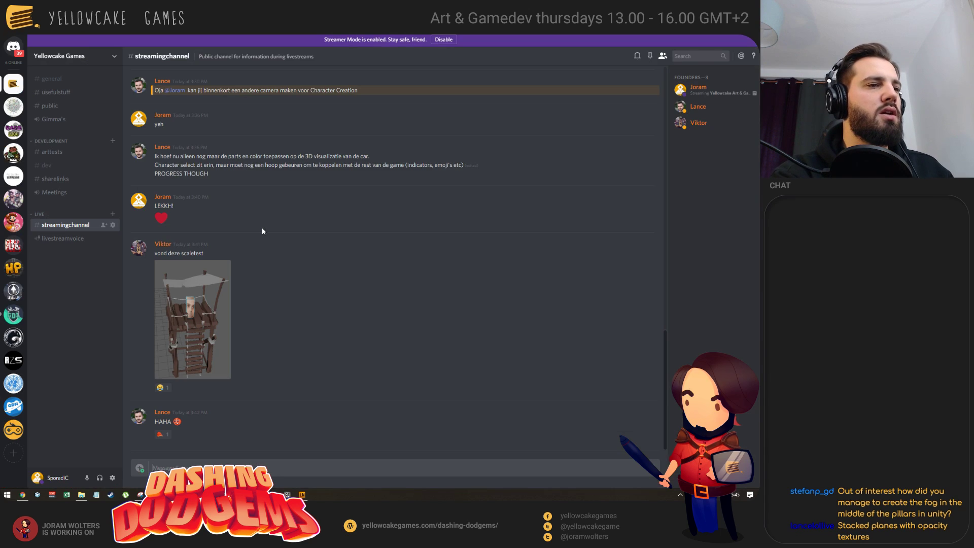
- Mention the teammate and send 'ik denk dat ik daar volgende week ff naar ga kijken'
{"action": "type", "text": "@lance"}
{"action": "key", "text": "Down"}
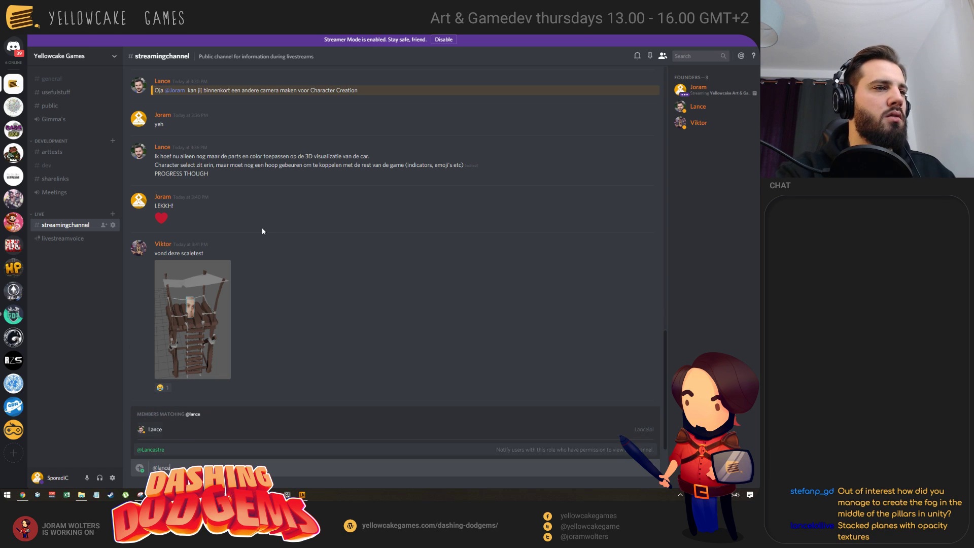
{"action": "key", "text": "Tab"}
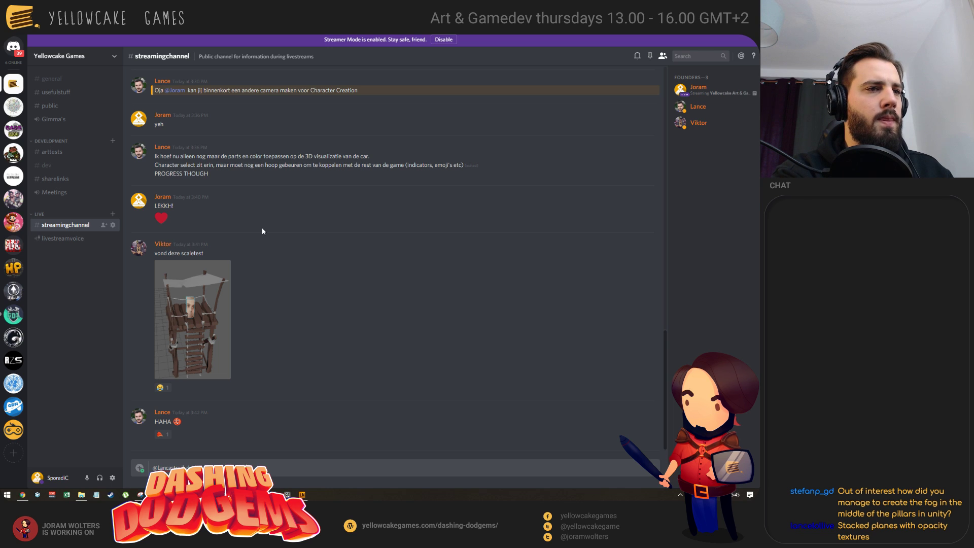
{"action": "type", "text": "ik denk dat ik daar volgende week ff naar ga kijken"}
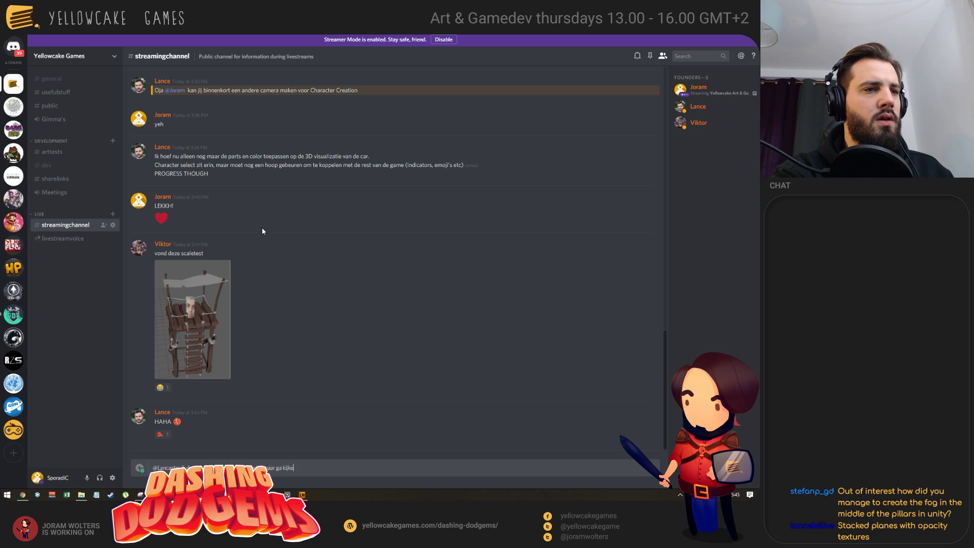
{"action": "key", "text": "Return"}
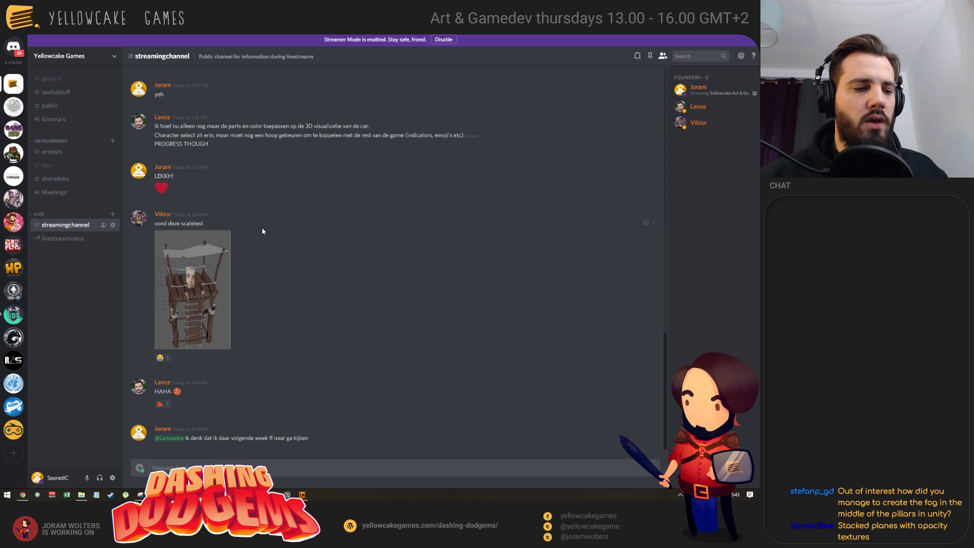
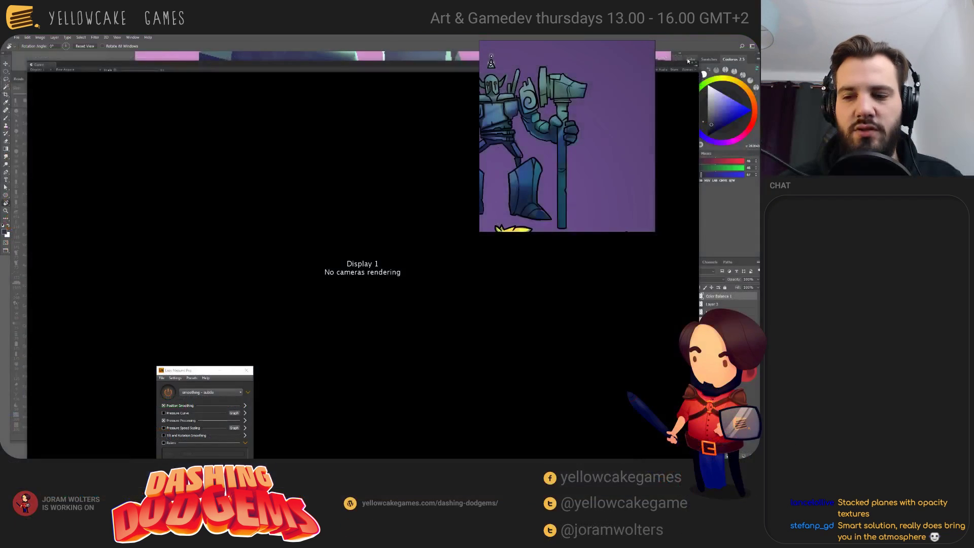
- Alt-drag a copy of the scene screenshot directly below the original, then switch to GitLab in Chrome
{"action": "left_click", "coordinate": [271, 54]}
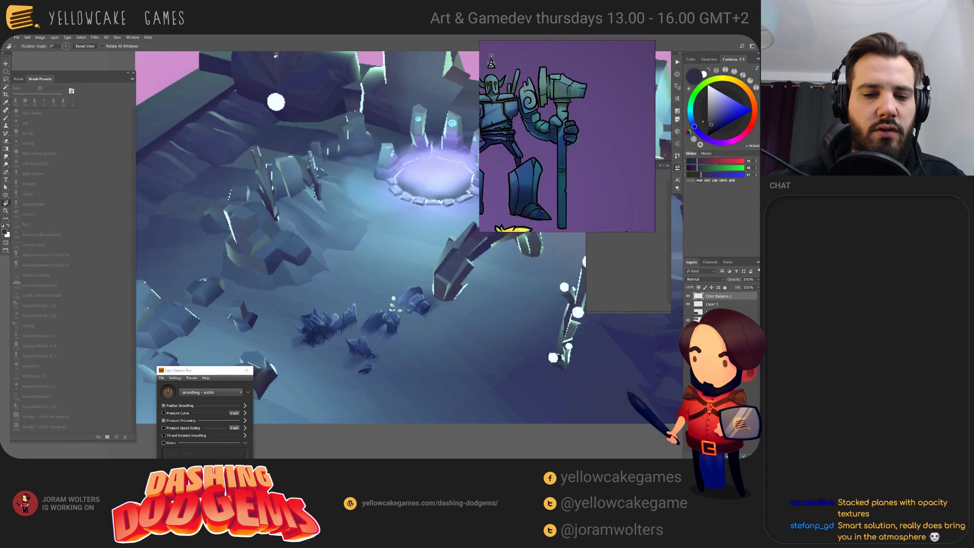
{"action": "scroll", "coordinate": [511, 371], "scroll_direction": "down", "scroll_amount": 5}
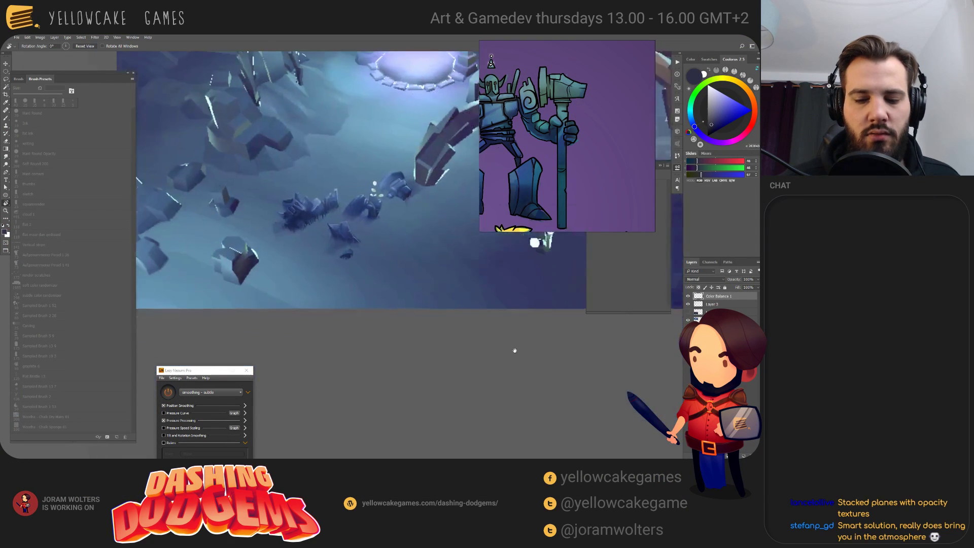
{"action": "scroll", "coordinate": [516, 324], "scroll_direction": "down", "scroll_amount": 5}
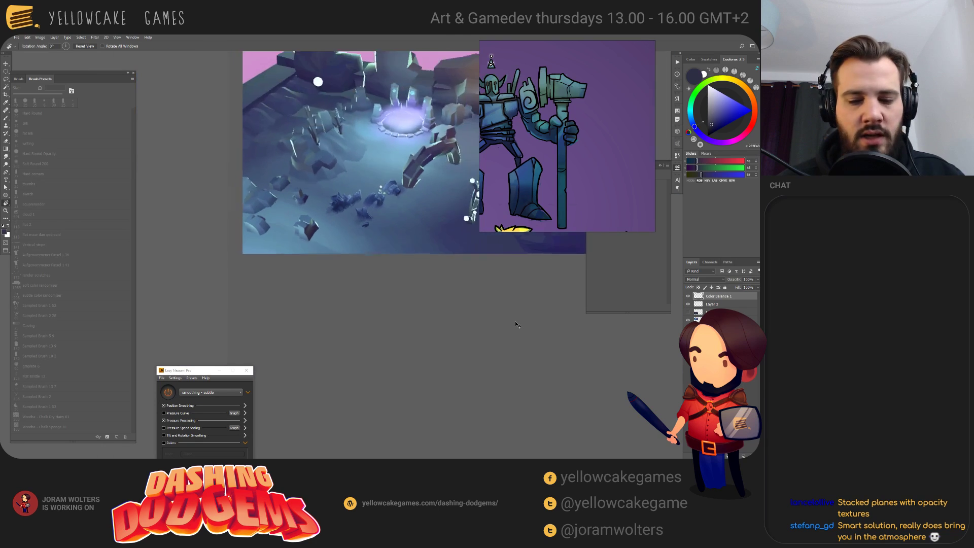
{"action": "scroll", "coordinate": [515, 332], "scroll_direction": "right", "scroll_amount": 5}
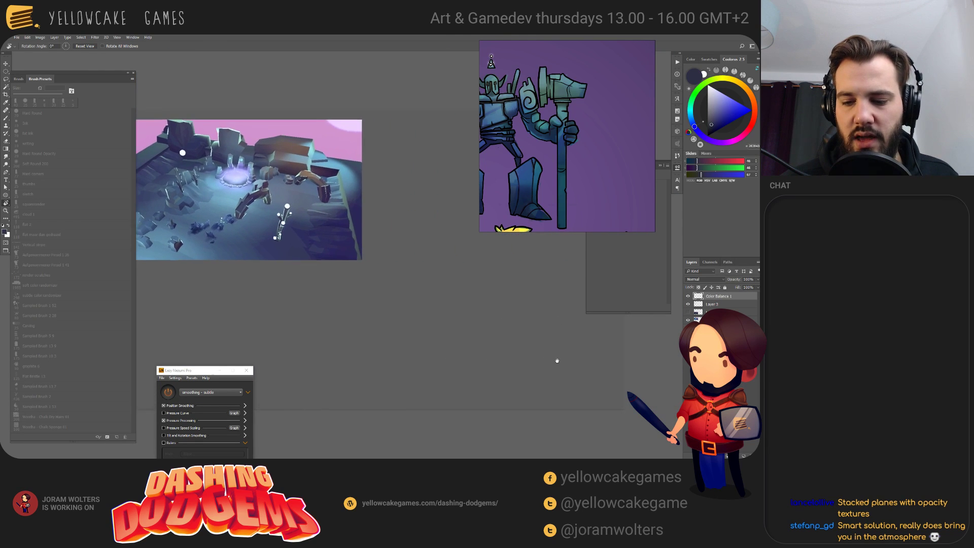
{"action": "scroll", "coordinate": [404, 305], "scroll_direction": "left", "scroll_amount": 5}
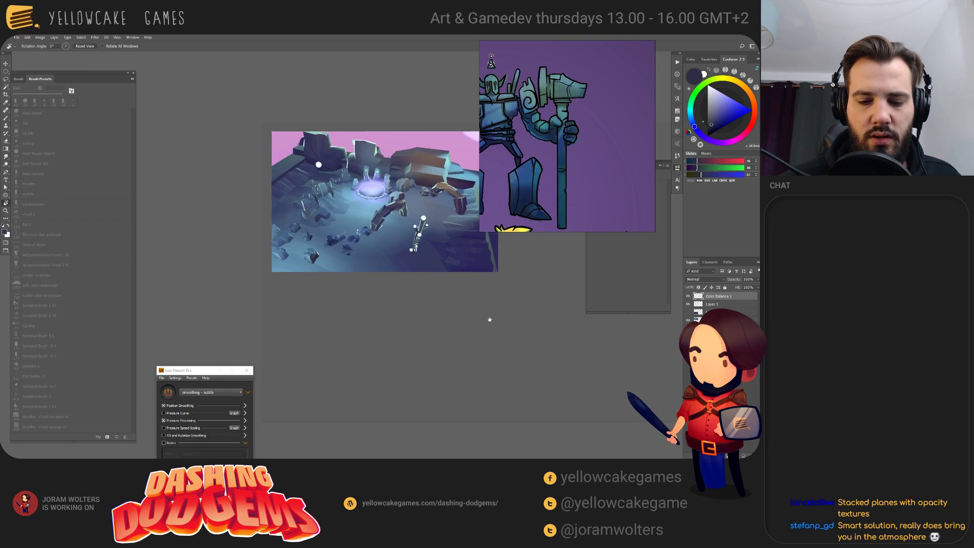
{"action": "key", "text": "v"}
{"action": "left_click_drag", "start_coordinate": [453, 249], "coordinate": [459, 390]}
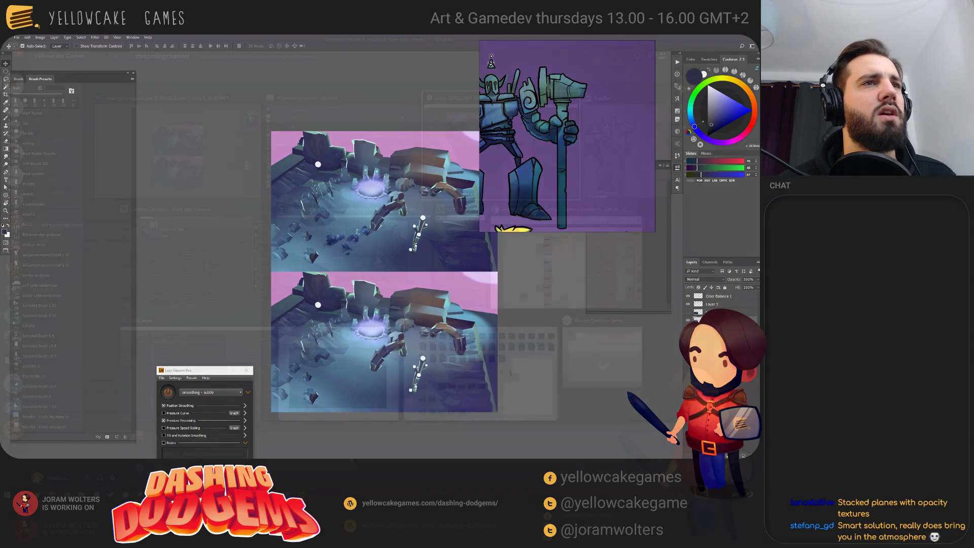
{"action": "key", "text": "alt+Tab"}
{"action": "left_click", "coordinate": [390, 225]}
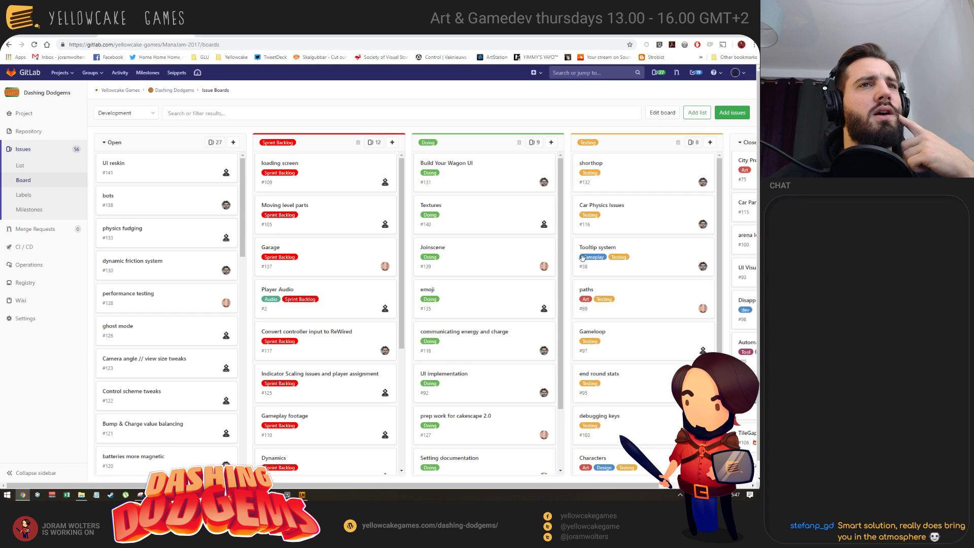
- Scroll through the Doing column issues on the Dashing Dodgems GitLab board
{"action": "scroll", "coordinate": [477, 203], "scroll_direction": "down", "scroll_amount": 2}
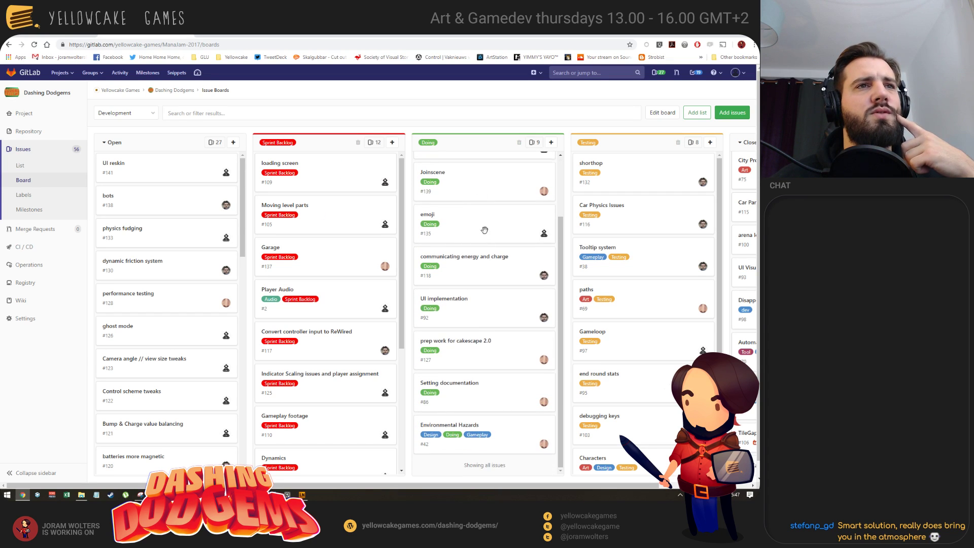
{"action": "scroll", "coordinate": [485, 230], "scroll_direction": "up", "scroll_amount": 2}
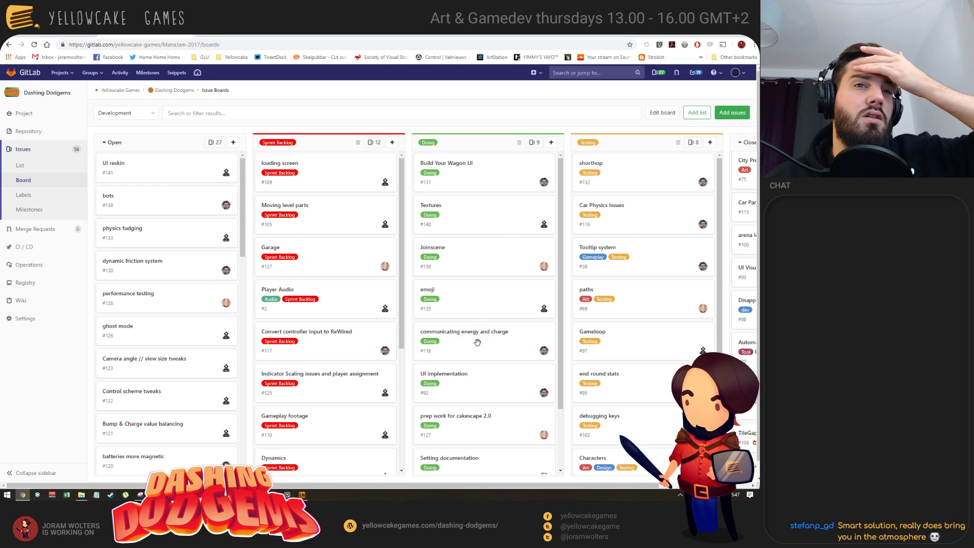
{"action": "scroll", "coordinate": [488, 312], "scroll_direction": "down", "scroll_amount": 3}
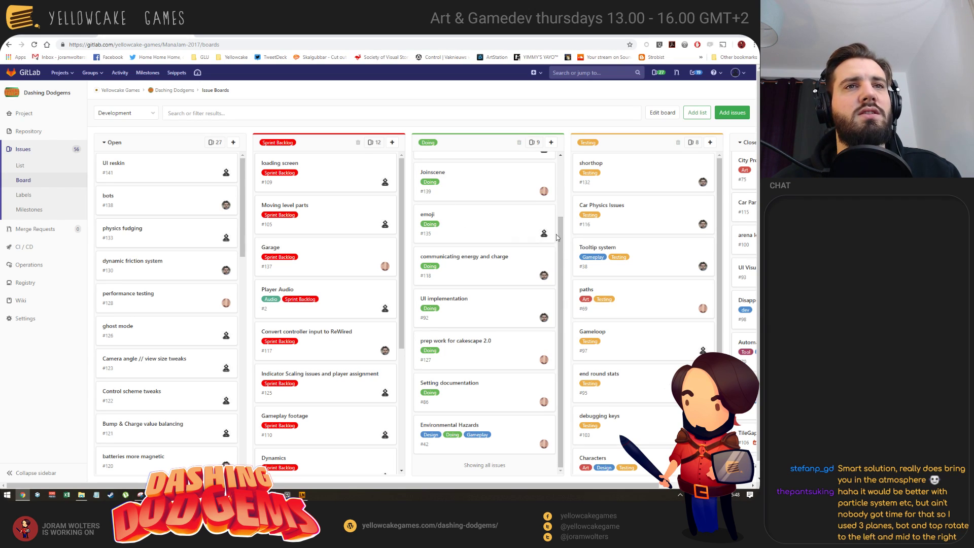
{"action": "scroll", "coordinate": [523, 236], "scroll_direction": "up", "scroll_amount": 2}
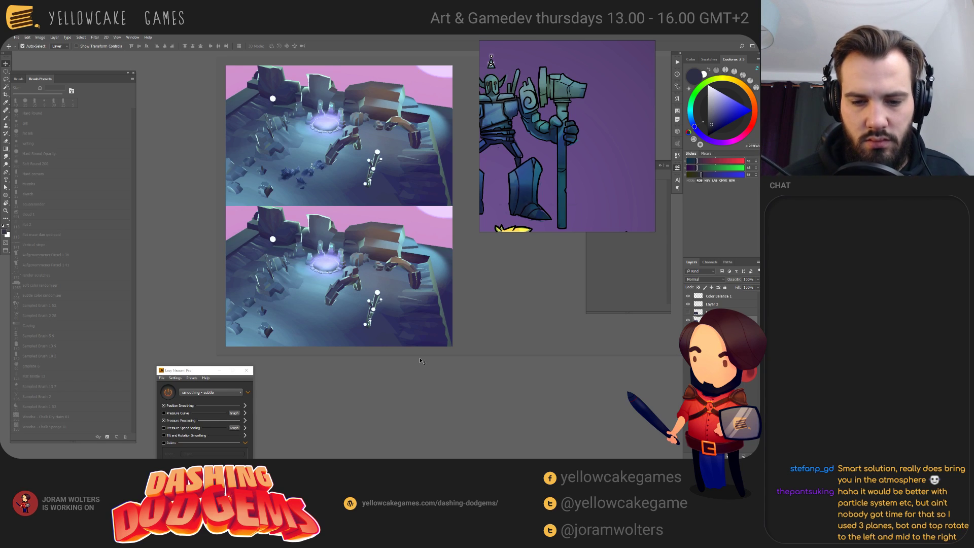
- Switch to the purple robot-and-alien lineup document and view it with panels hidden
{"action": "scroll", "coordinate": [374, 288], "scroll_direction": "down", "scroll_amount": 1}
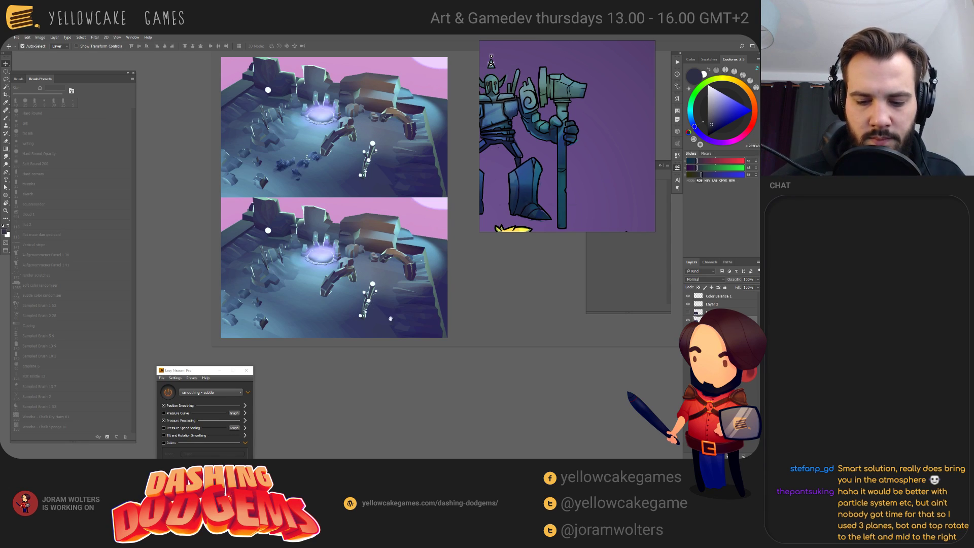
{"action": "left_click_drag", "start_coordinate": [379, 312], "coordinate": [362, 329]}
{"action": "left_click_drag", "start_coordinate": [562, 165], "coordinate": [577, 147]}
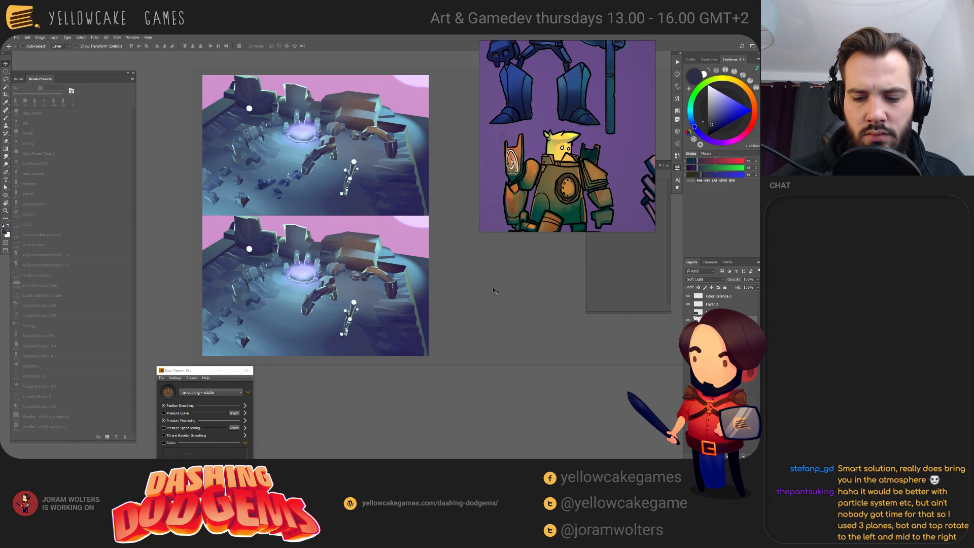
{"action": "key", "text": "ctrl+Tab"}
{"action": "left_click_drag", "start_coordinate": [494, 290], "coordinate": [287, 263]}
{"action": "key", "text": "f"}
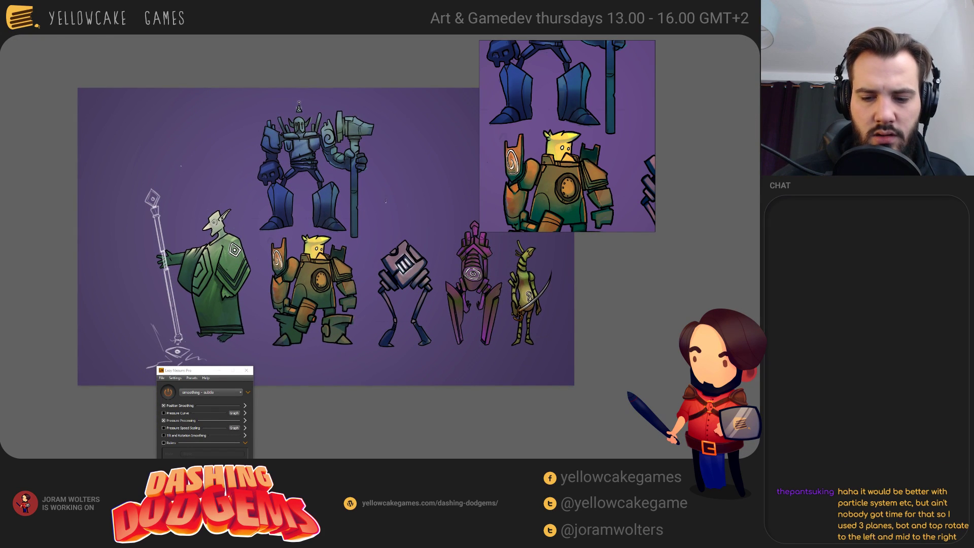
- Show the panels, pick the 10 px 'writing' brush and move Layer 32 up the stack
{"action": "key", "text": "Tab"}
{"action": "left_click_drag", "start_coordinate": [410, 318], "coordinate": [384, 330]}
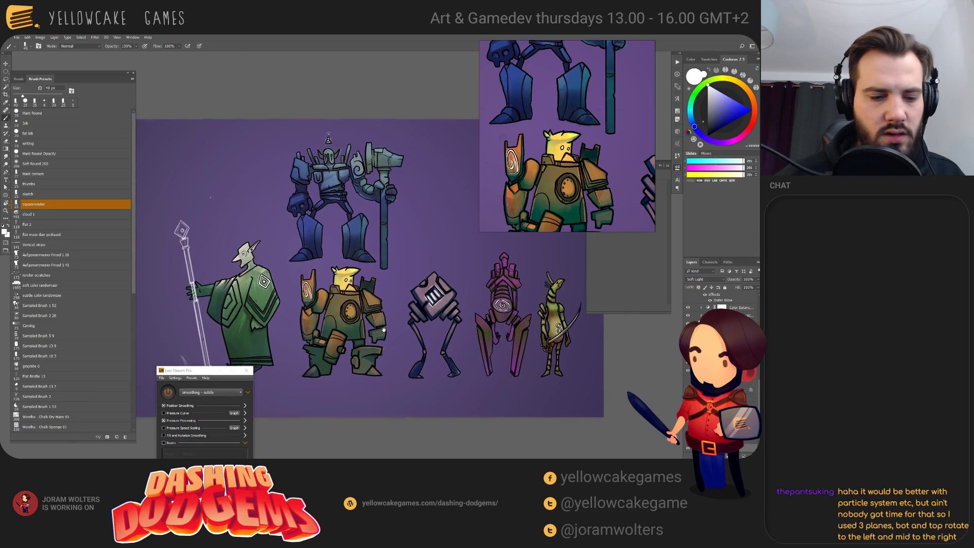
{"action": "key", "text": "comma"}
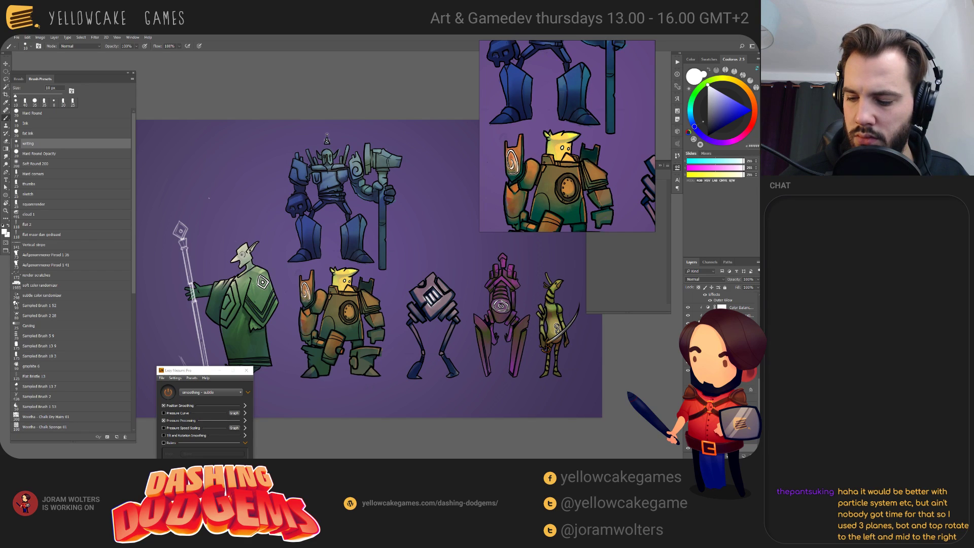
{"action": "mouse_move", "coordinate": [725, 307]}
{"action": "left_mouse_down"}
{"action": "mouse_move", "coordinate": [726, 220]}
{"action": "mouse_move", "coordinate": [722, 294]}
{"action": "left_mouse_up"}
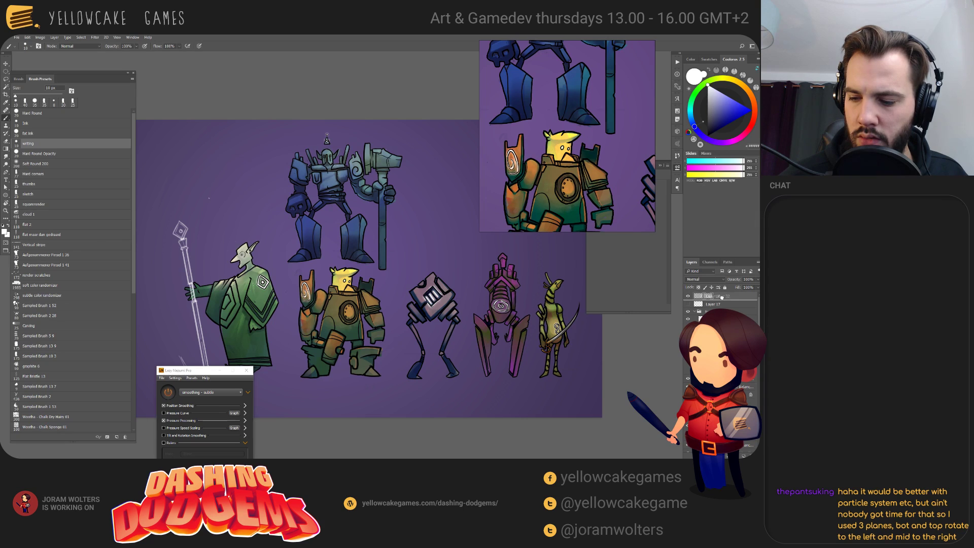
- Write white labels A to E beside the blue robot, mage, orange robot, box-head and pink character
{"action": "left_click_drag", "start_coordinate": [398, 238], "coordinate": [407, 240]}
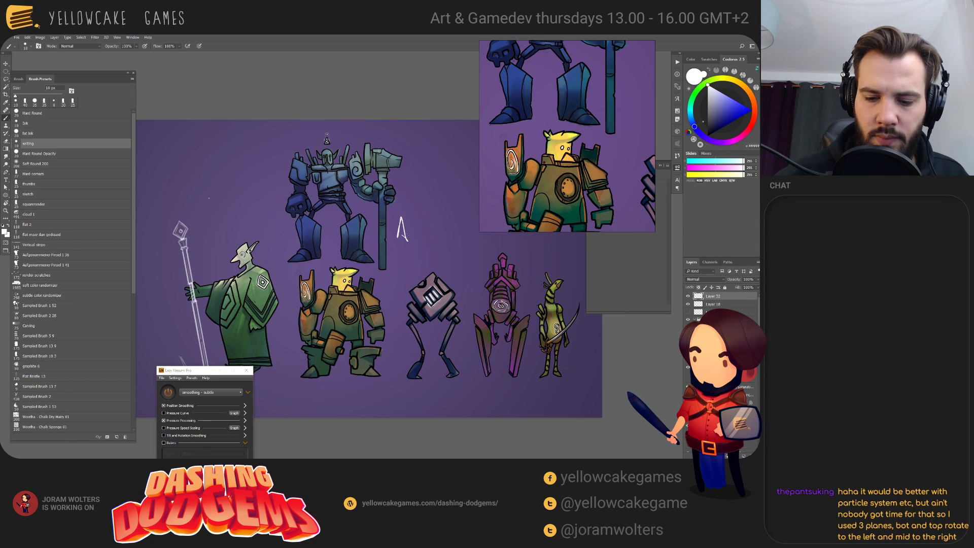
{"action": "left_click_drag", "start_coordinate": [369, 269], "coordinate": [381, 262]}
{"action": "left_click_drag", "start_coordinate": [222, 245], "coordinate": [229, 259]}
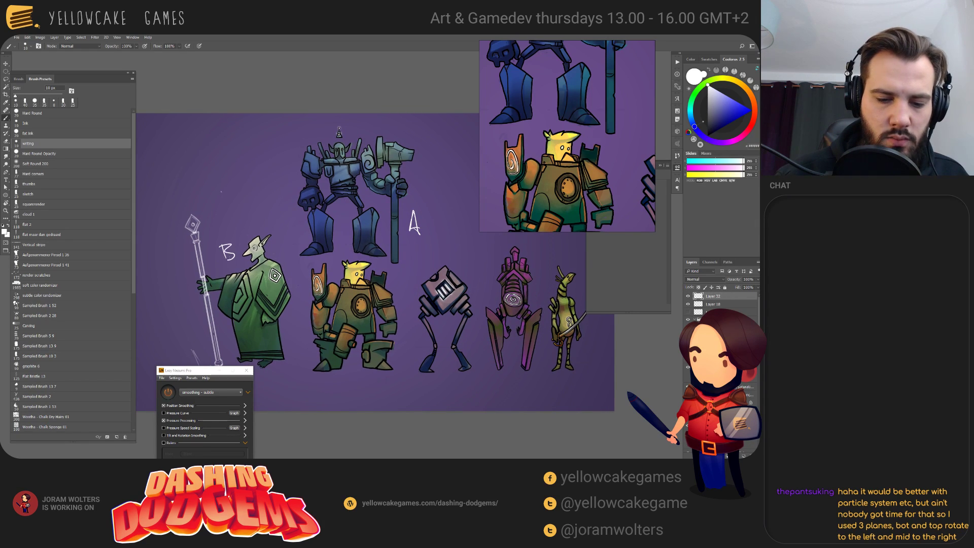
{"action": "mouse_move", "coordinate": [412, 269]}
{"action": "left_mouse_down"}
{"action": "mouse_move", "coordinate": [363, 264]}
{"action": "mouse_move", "coordinate": [373, 278]}
{"action": "left_mouse_up"}
{"action": "left_click_drag", "start_coordinate": [445, 310], "coordinate": [428, 313]}
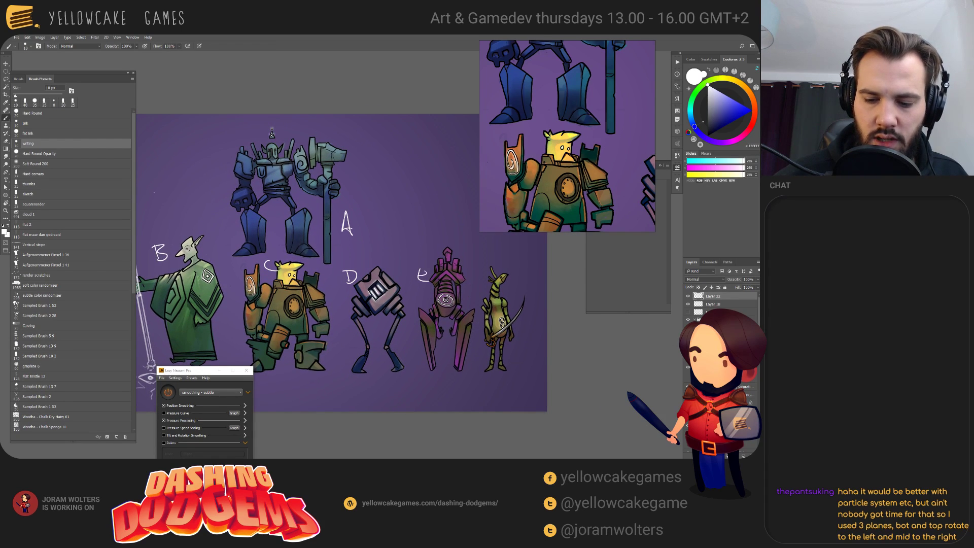
{"action": "left_click_drag", "start_coordinate": [418, 270], "coordinate": [434, 268]}
- Scribble out the green insect character and return to the scene screenshots document
{"action": "mouse_move", "coordinate": [506, 274]}
{"action": "left_mouse_down"}
{"action": "mouse_move", "coordinate": [476, 348]}
{"action": "mouse_move", "coordinate": [487, 376]}
{"action": "mouse_move", "coordinate": [504, 364]}
{"action": "left_mouse_up"}
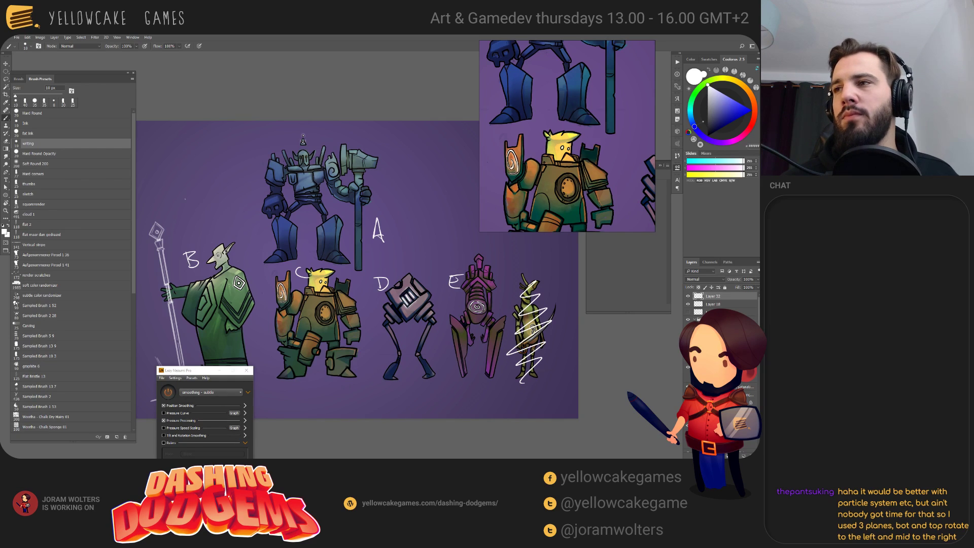
{"action": "left_click_drag", "start_coordinate": [444, 299], "coordinate": [423, 296]}
{"action": "key", "text": "ctrl+Tab"}
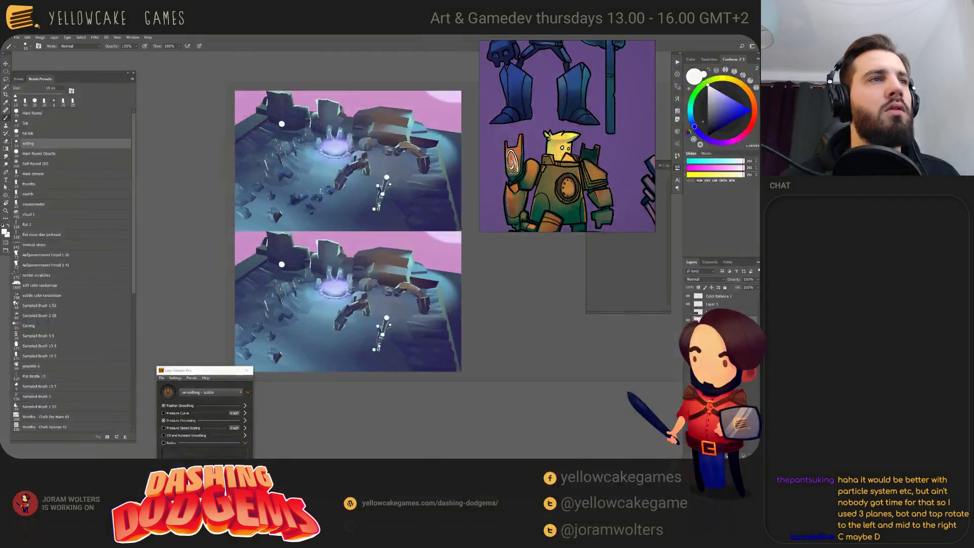
- Open The Mad Godthumbs.psd from the Dashing Dodgems Art folder into Photoshop
{"action": "key", "text": "alt+Tab"}
{"action": "left_click", "coordinate": [440, 378]}
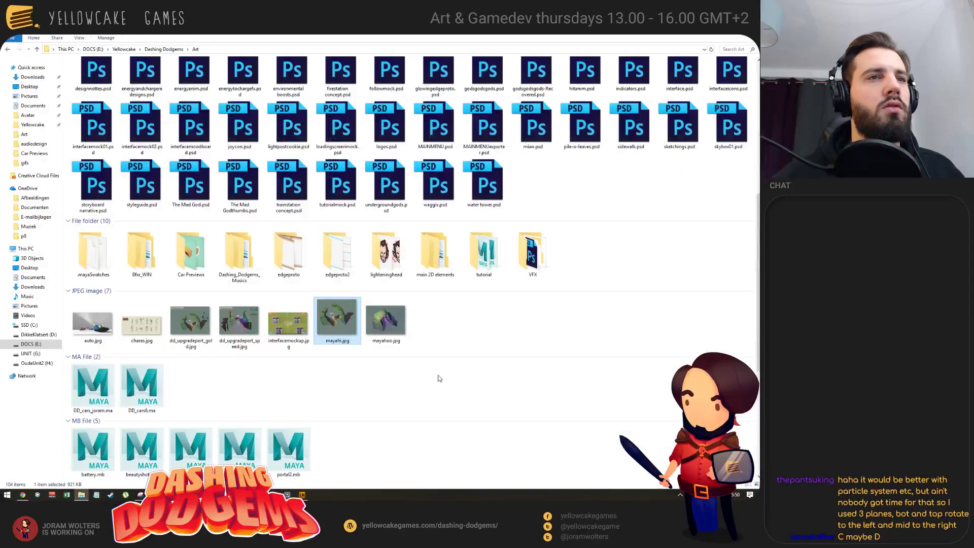
{"action": "left_click", "coordinate": [464, 325]}
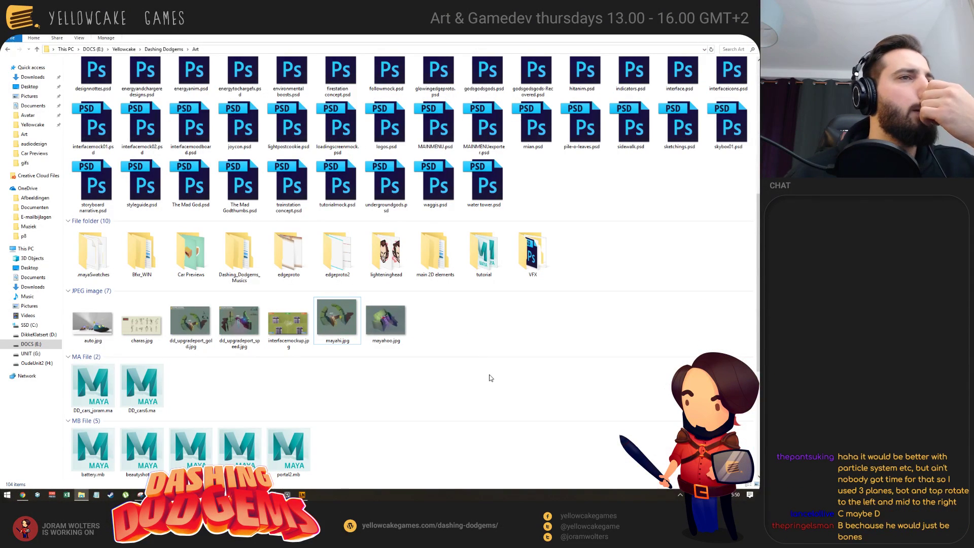
{"action": "left_click", "coordinate": [236, 325]}
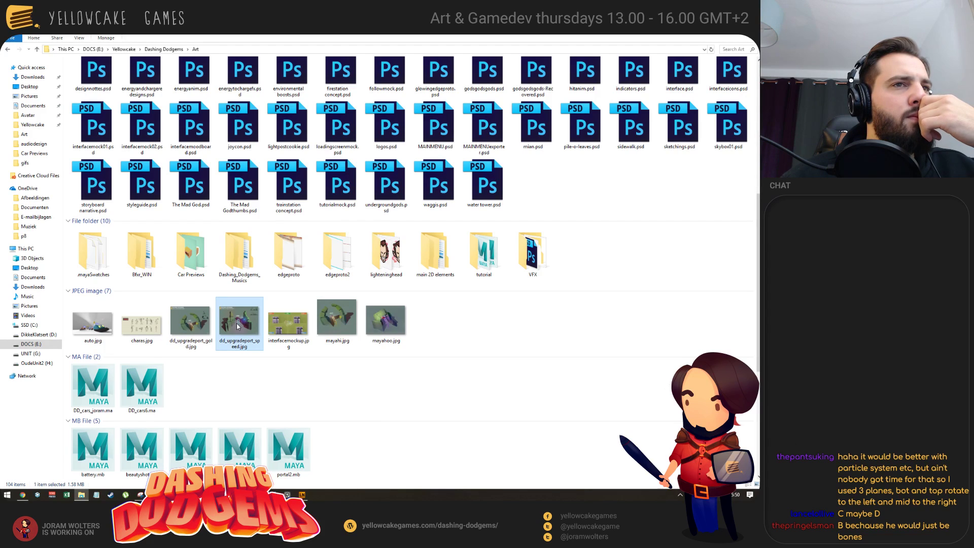
{"action": "left_click", "coordinate": [429, 326]}
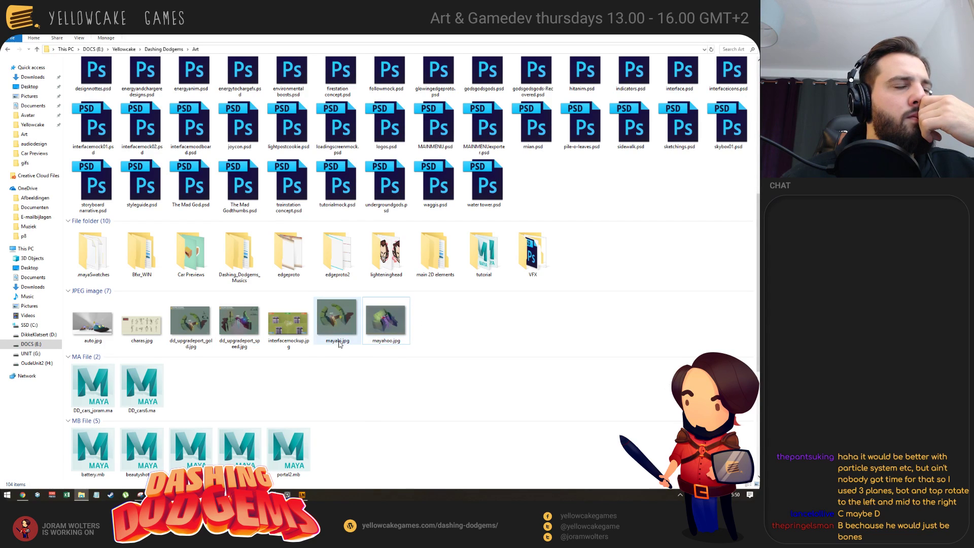
{"action": "mouse_move", "coordinate": [399, 327]}
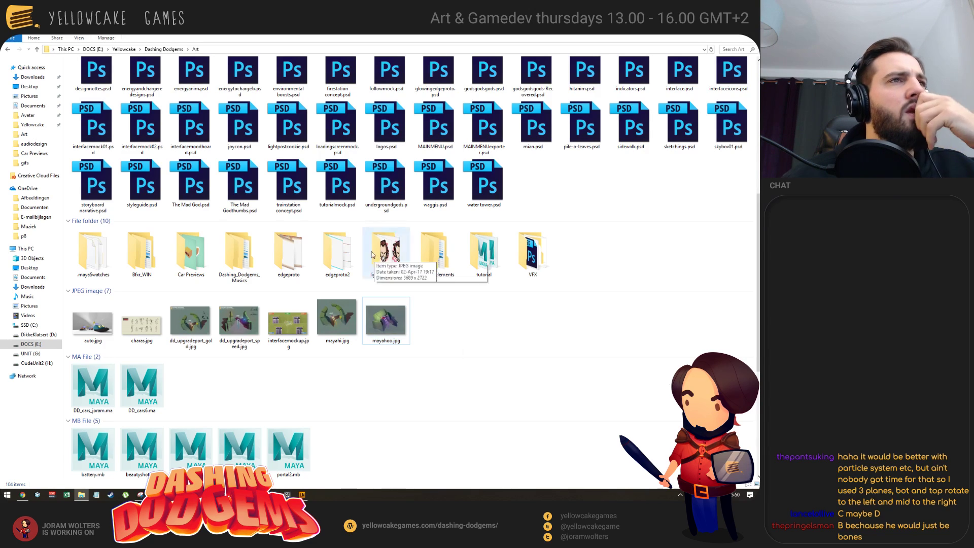
{"action": "left_click", "coordinate": [238, 186]}
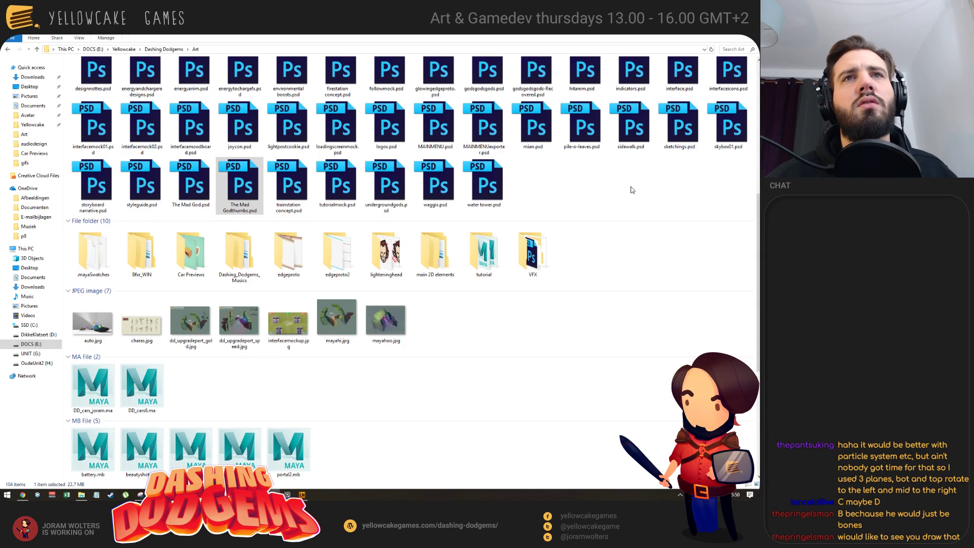
{"action": "left_click", "coordinate": [676, 135]}
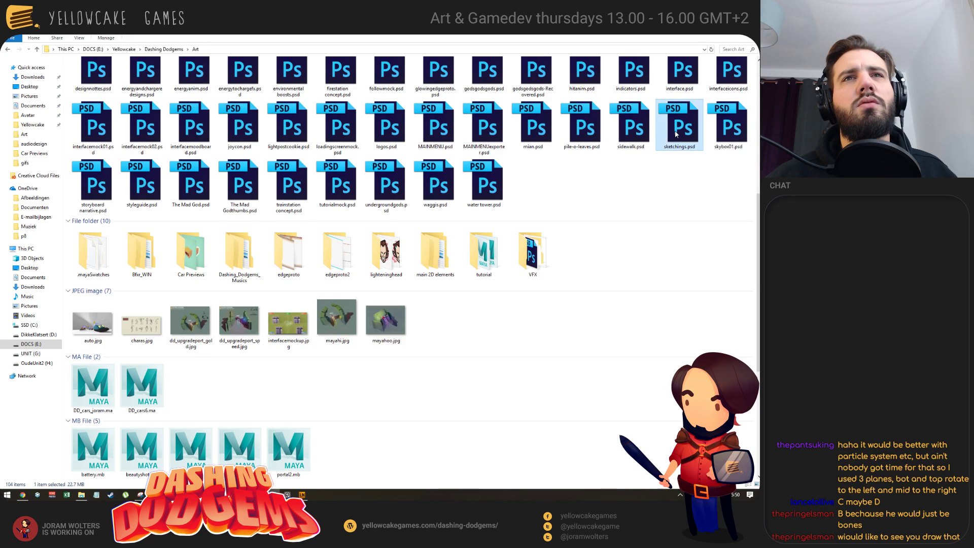
{"action": "double_click", "coordinate": [242, 182]}
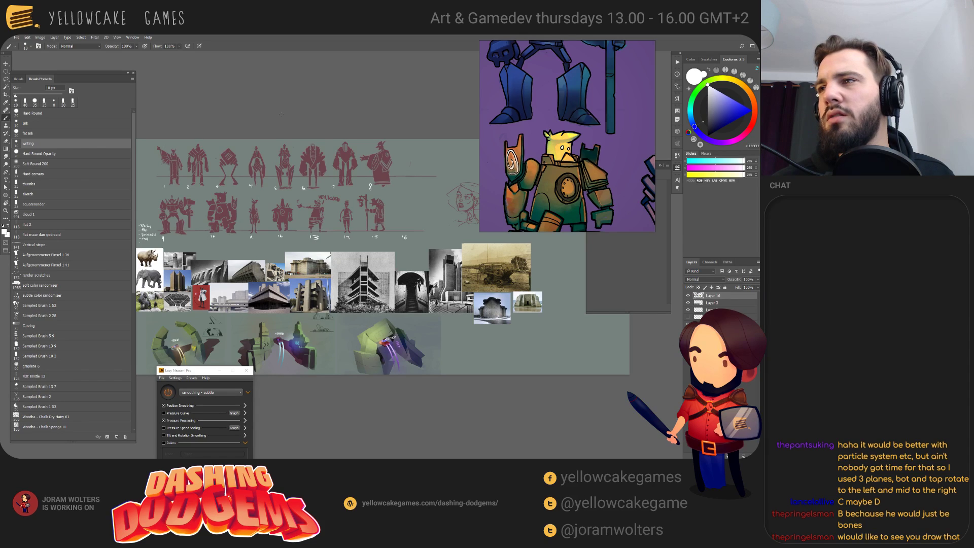
- Pan and zoom around the numbered silhouette thumbnails, sketch rows and green 3D renders
{"action": "left_click_drag", "start_coordinate": [316, 138], "coordinate": [355, 119]}
{"action": "mouse_move", "coordinate": [295, 161]}
{"action": "left_mouse_down"}
{"action": "mouse_move", "coordinate": [263, 159]}
{"action": "mouse_move", "coordinate": [276, 176]}
{"action": "mouse_move", "coordinate": [308, 170]}
{"action": "mouse_move", "coordinate": [303, 179]}
{"action": "left_mouse_up"}
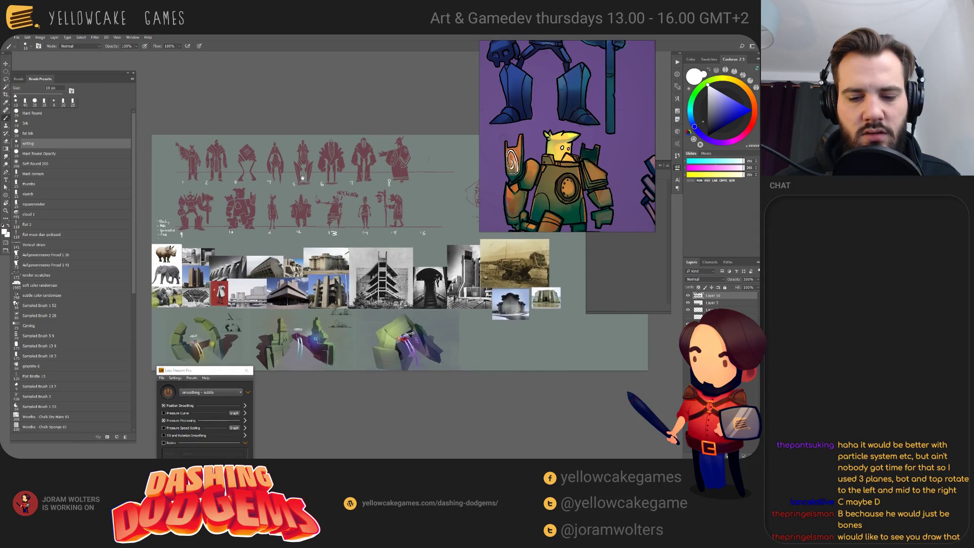
{"action": "scroll", "coordinate": [302, 178], "scroll_direction": "up", "scroll_amount": 5}
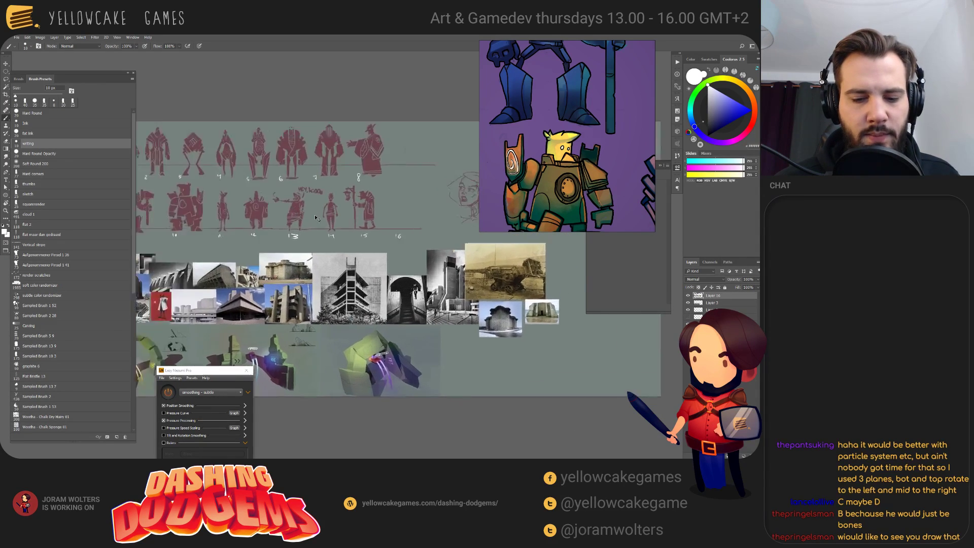
{"action": "left_click_drag", "start_coordinate": [296, 225], "coordinate": [258, 270]}
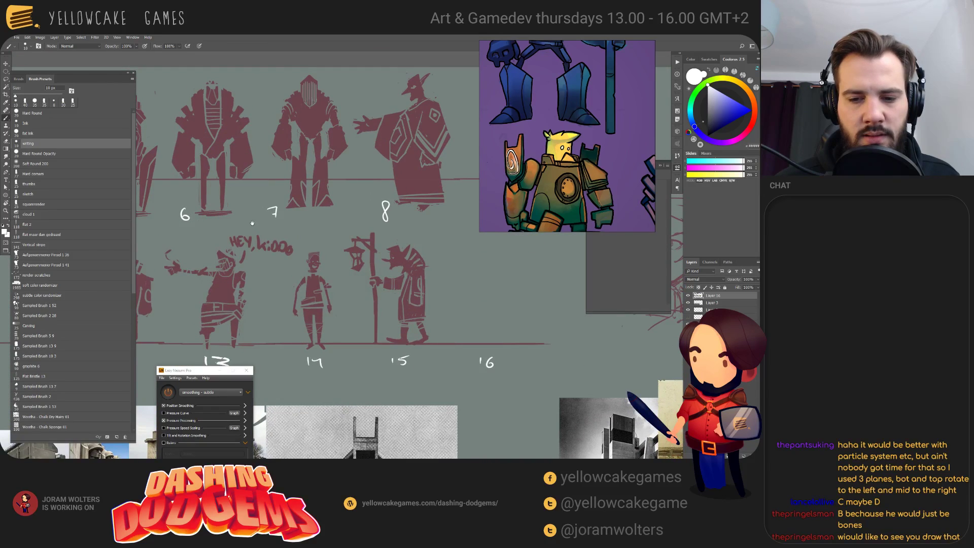
{"action": "scroll", "coordinate": [252, 224], "scroll_direction": "left", "scroll_amount": 3}
{"action": "scroll", "coordinate": [194, 227], "scroll_direction": "left", "scroll_amount": 10}
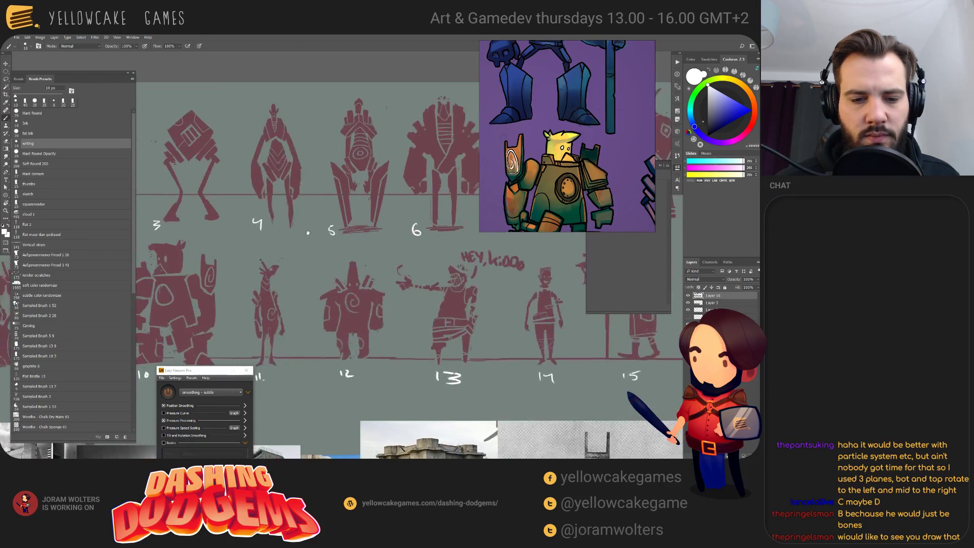
{"action": "scroll", "coordinate": [297, 234], "scroll_direction": "left", "scroll_amount": 6}
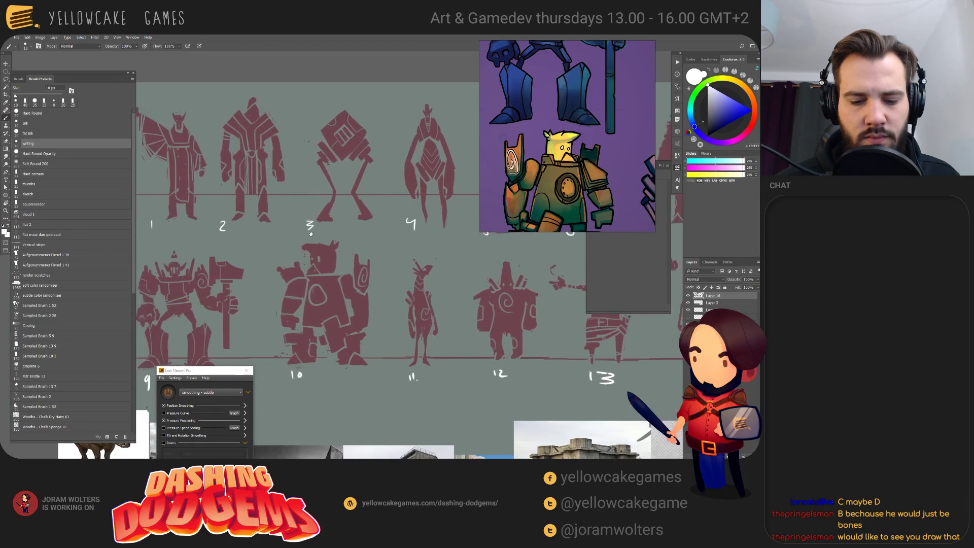
{"action": "scroll", "coordinate": [315, 203], "scroll_direction": "down", "scroll_amount": 3}
{"action": "left_click_drag", "start_coordinate": [330, 180], "coordinate": [300, 228]}
{"action": "scroll", "coordinate": [356, 321], "scroll_direction": "down", "scroll_amount": 5}
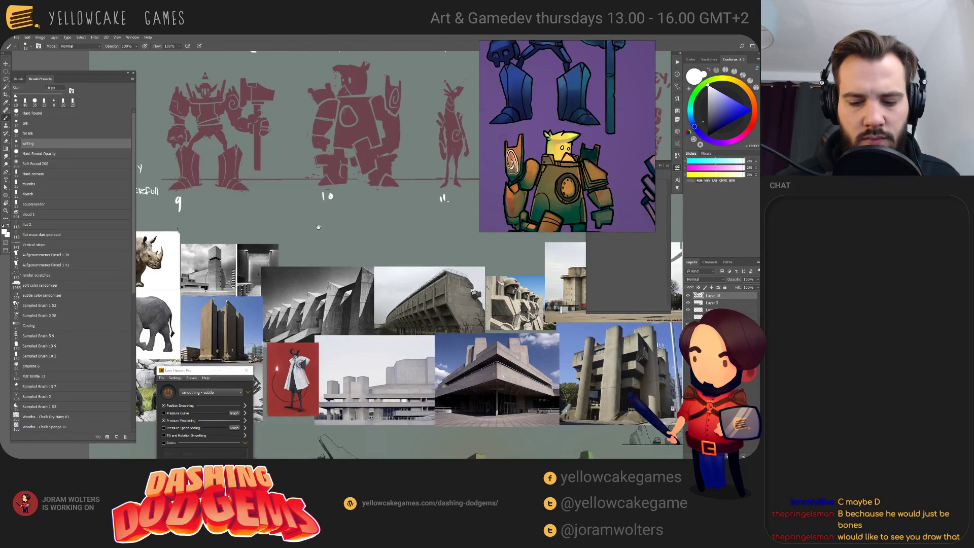
{"action": "scroll", "coordinate": [252, 231], "scroll_direction": "right", "scroll_amount": 15}
{"action": "left_click_drag", "start_coordinate": [351, 398], "coordinate": [435, 200]}
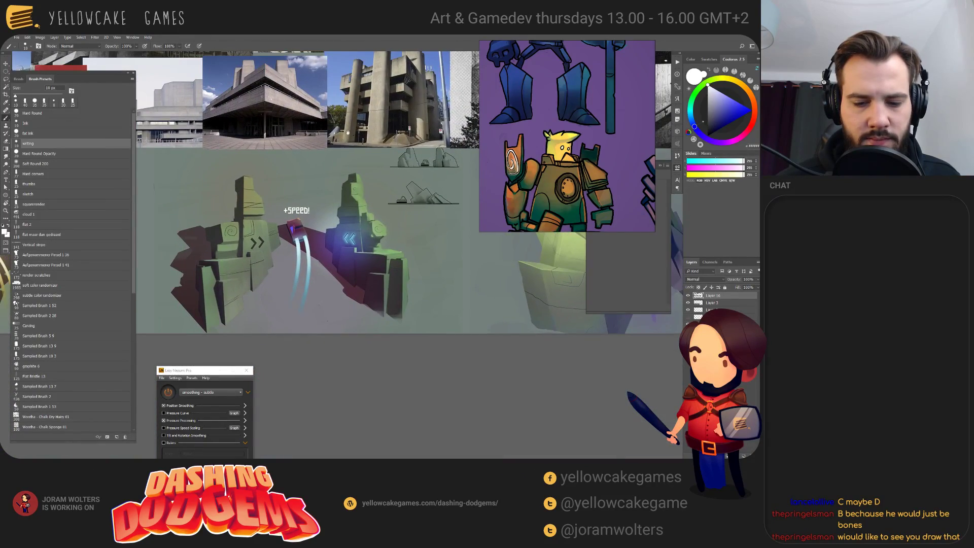
{"action": "scroll", "coordinate": [347, 133], "scroll_direction": "up", "scroll_amount": 6}
- Close The Mad Godthumbs.psd without saving, then close the yellow sketch sheet
{"action": "key", "text": "ctrl+w"}
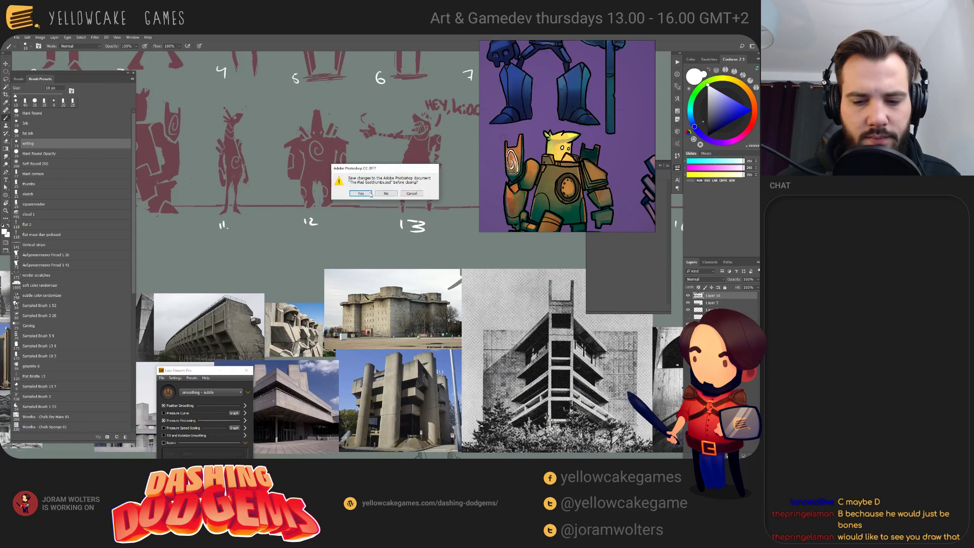
{"action": "left_click", "coordinate": [385, 194]}
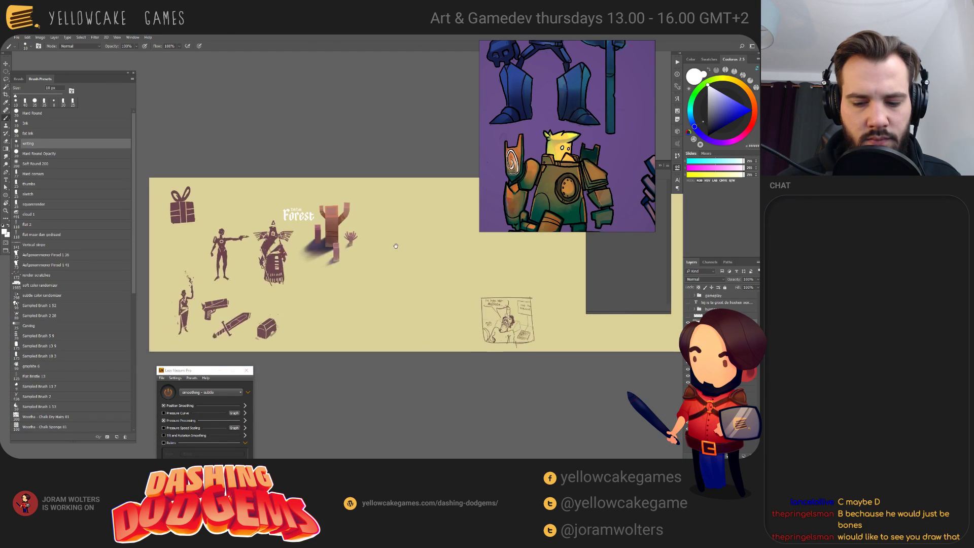
{"action": "left_click_drag", "start_coordinate": [396, 246], "coordinate": [412, 248]}
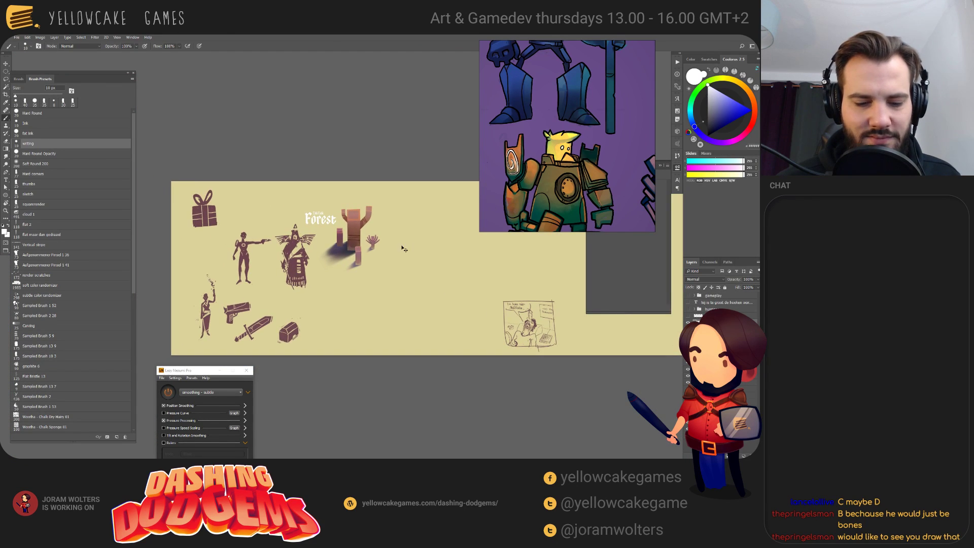
{"action": "key", "text": "ctrl+w"}
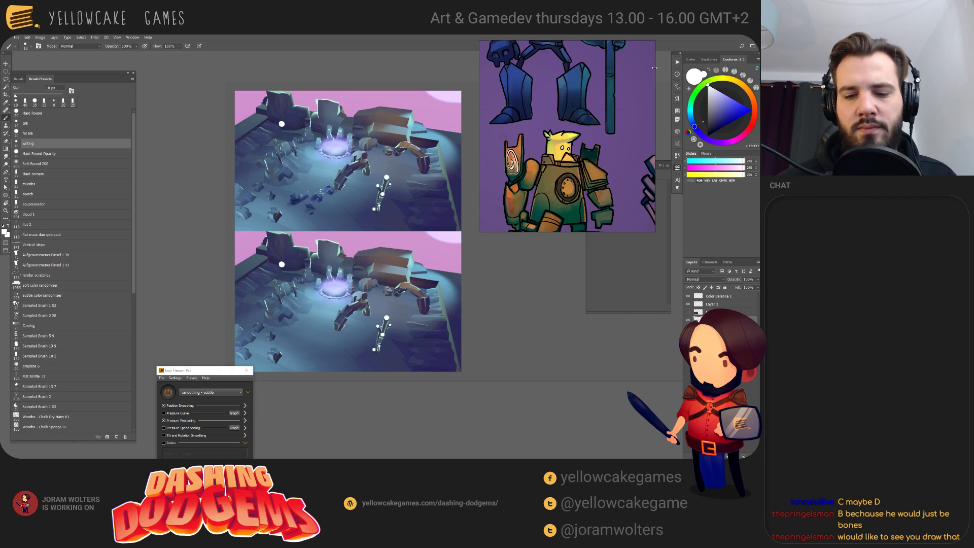
- Frame the green-robed elf reference, then zoom the lineup in on mage B's staff
{"action": "left_click_drag", "start_coordinate": [559, 154], "coordinate": [617, 146]}
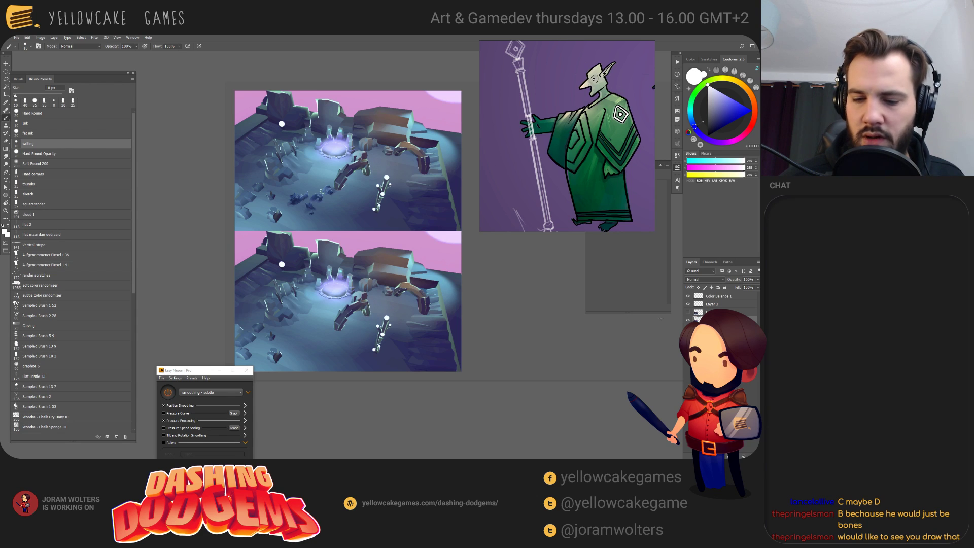
{"action": "key", "text": "ctrl+Tab"}
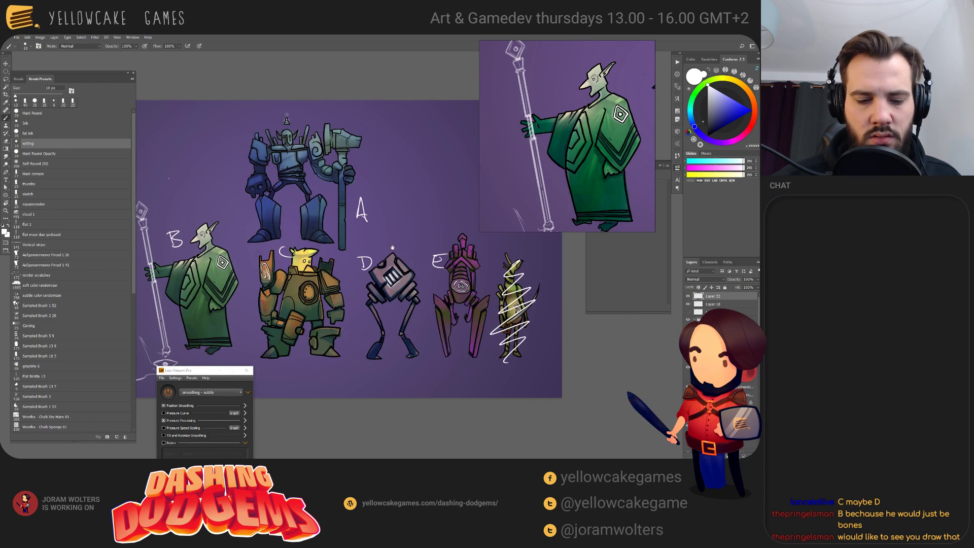
{"action": "left_click_drag", "start_coordinate": [392, 248], "coordinate": [505, 207]}
{"action": "scroll", "coordinate": [443, 273], "scroll_direction": "up", "scroll_amount": 3}
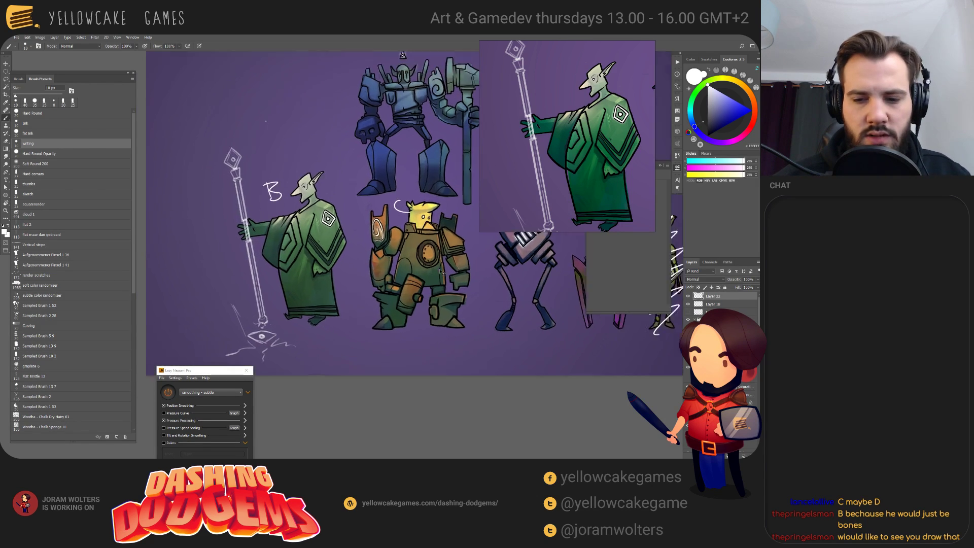
{"action": "scroll", "coordinate": [402, 269], "scroll_direction": "up", "scroll_amount": 2}
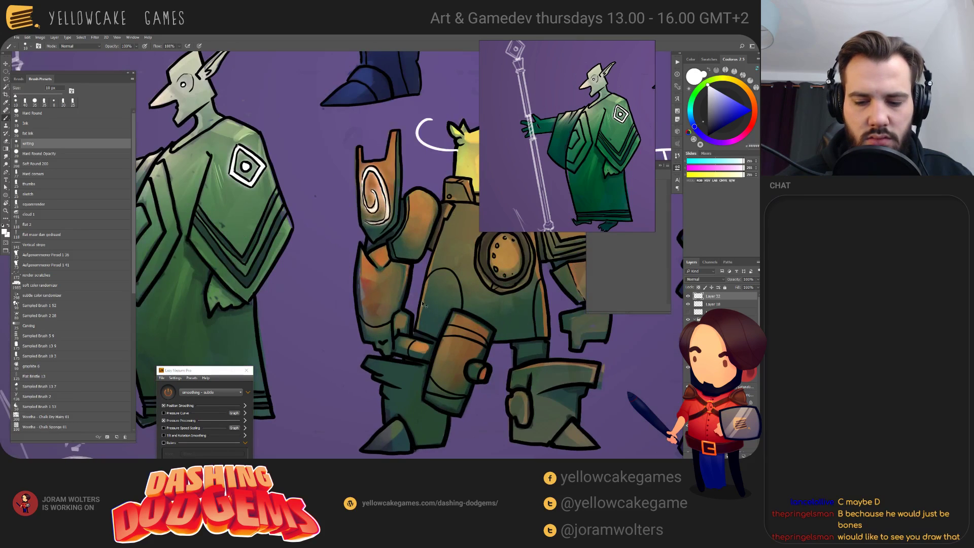
{"action": "left_click_drag", "start_coordinate": [392, 261], "coordinate": [579, 278]}
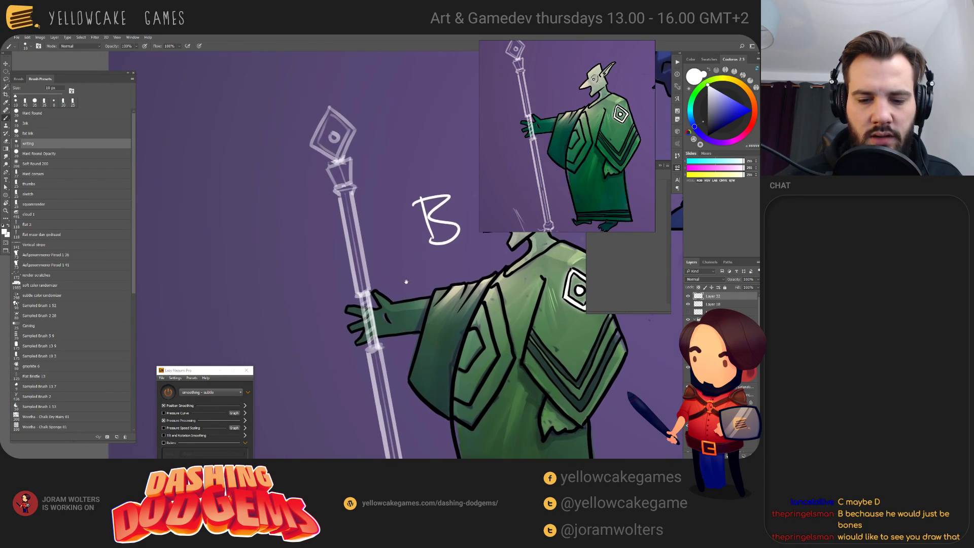
{"action": "key", "text": "v"}
{"action": "left_click_drag", "start_coordinate": [350, 208], "coordinate": [303, 201]}
{"action": "key", "text": "ctrl+z"}
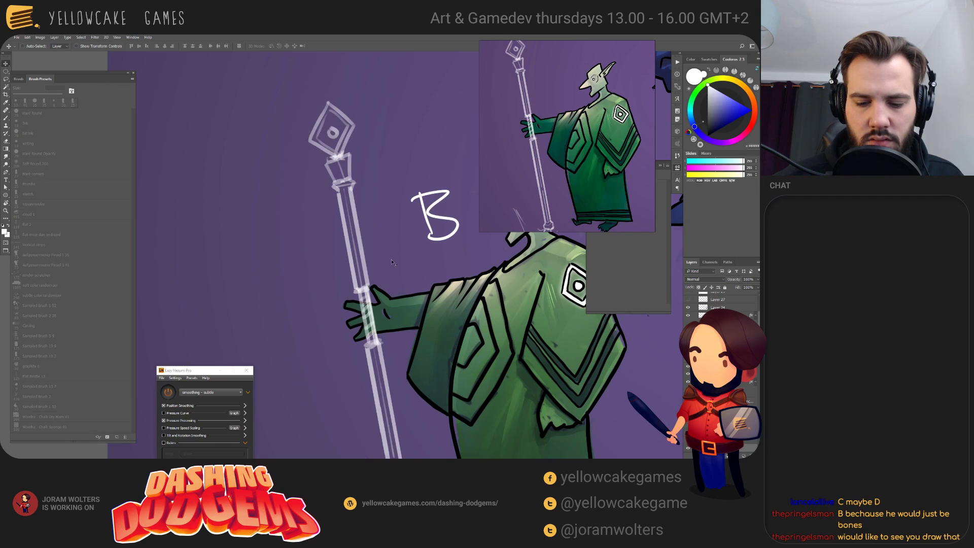
{"action": "left_click_drag", "start_coordinate": [413, 257], "coordinate": [395, 236]}
{"action": "key", "text": "ctrl+Tab"}
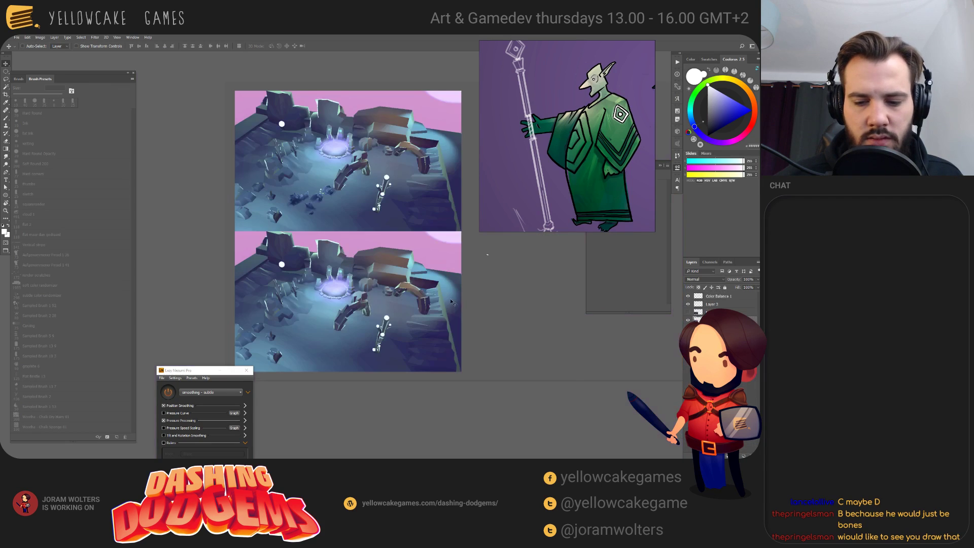
{"action": "key", "text": "ctrl+Tab"}
{"action": "key", "text": "ctrl+Tab"}
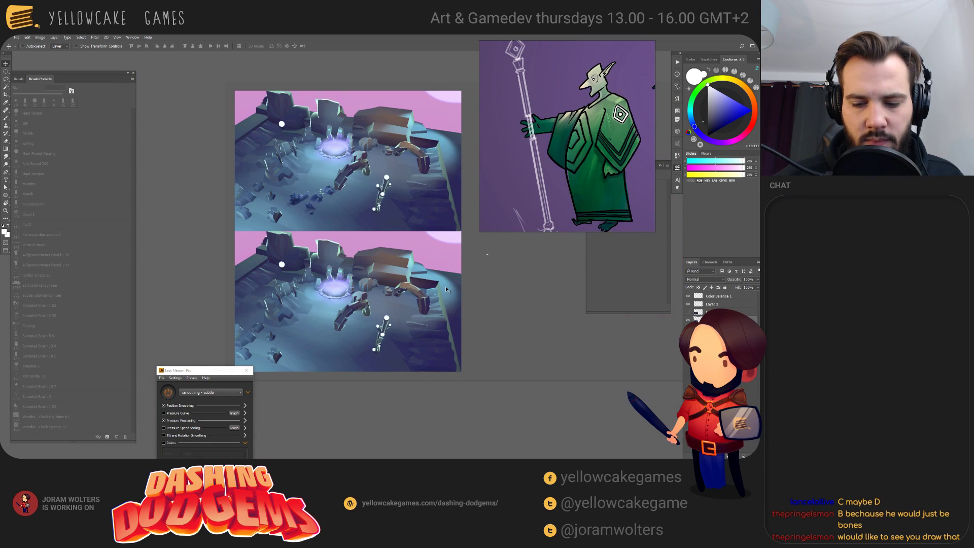
{"action": "key", "text": "ctrl+Tab"}
{"action": "left_click_drag", "start_coordinate": [553, 173], "coordinate": [521, 176]}
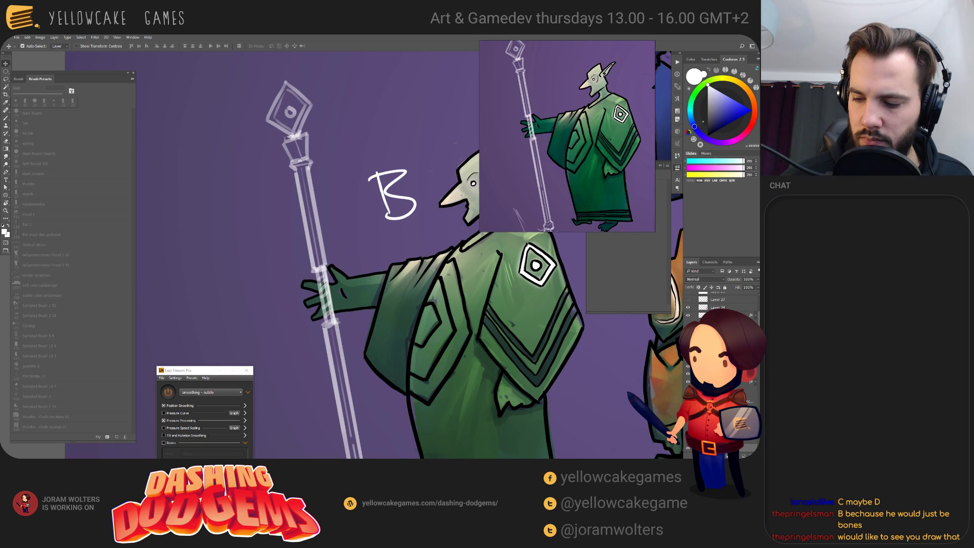
{"action": "scroll", "coordinate": [720, 301], "scroll_direction": "down", "scroll_amount": 5}
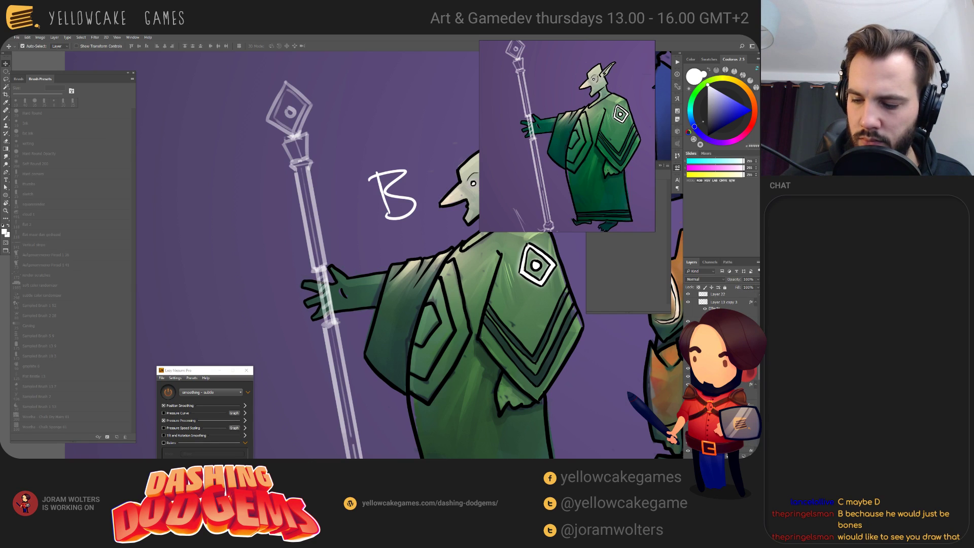
{"action": "key", "text": "ctrl+comma"}
{"action": "key", "text": "ctrl+comma"}
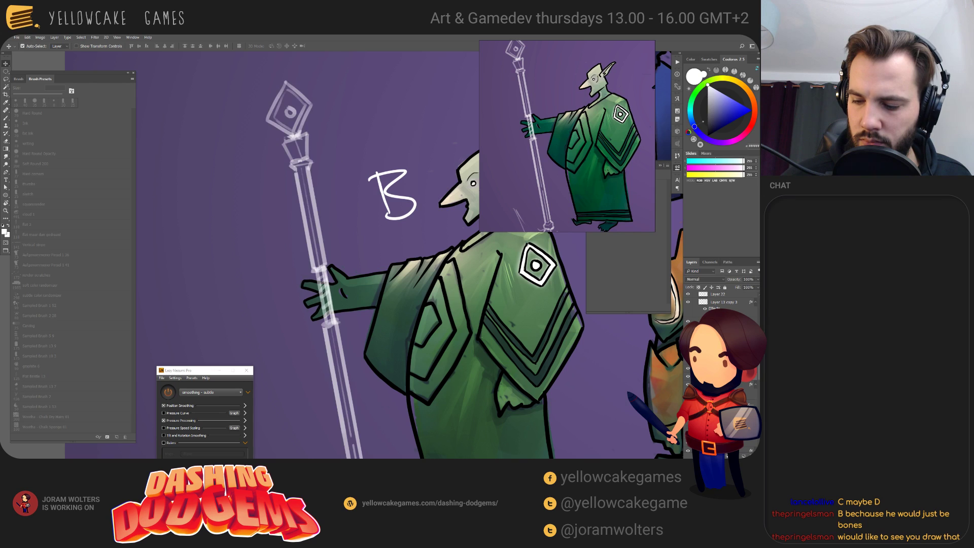
{"action": "key", "text": "ctrl+t"}
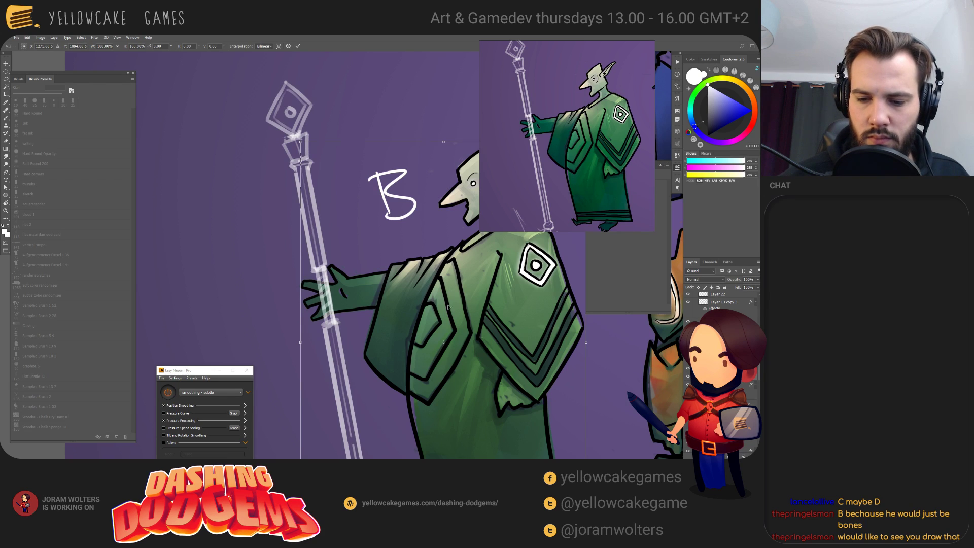
{"action": "key", "text": "Return"}
{"action": "key", "text": "ctrl+comma"}
{"action": "key", "text": "ctrl+comma"}
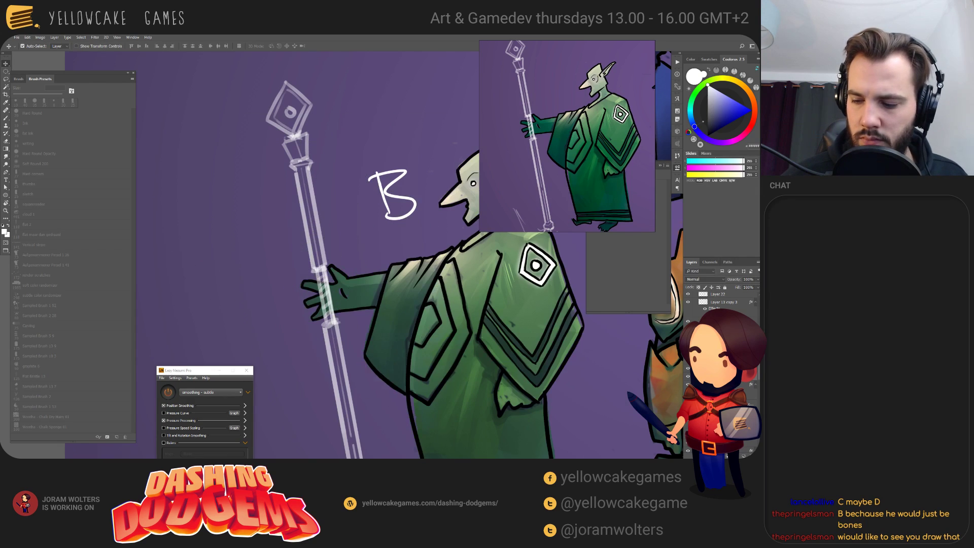
{"action": "key", "text": "ctrl"}
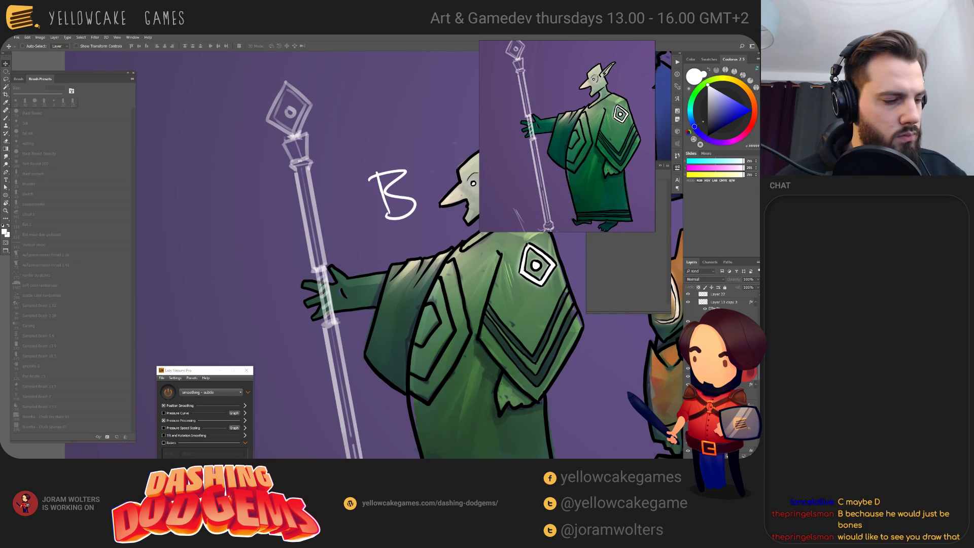
{"action": "mouse_move", "coordinate": [468, 253]}
{"action": "left_mouse_down"}
{"action": "mouse_move", "coordinate": [413, 258]}
{"action": "mouse_move", "coordinate": [360, 243]}
{"action": "mouse_move", "coordinate": [360, 253]}
{"action": "mouse_move", "coordinate": [418, 273]}
{"action": "mouse_move", "coordinate": [411, 213]}
{"action": "left_mouse_up"}
{"action": "key", "text": "b"}
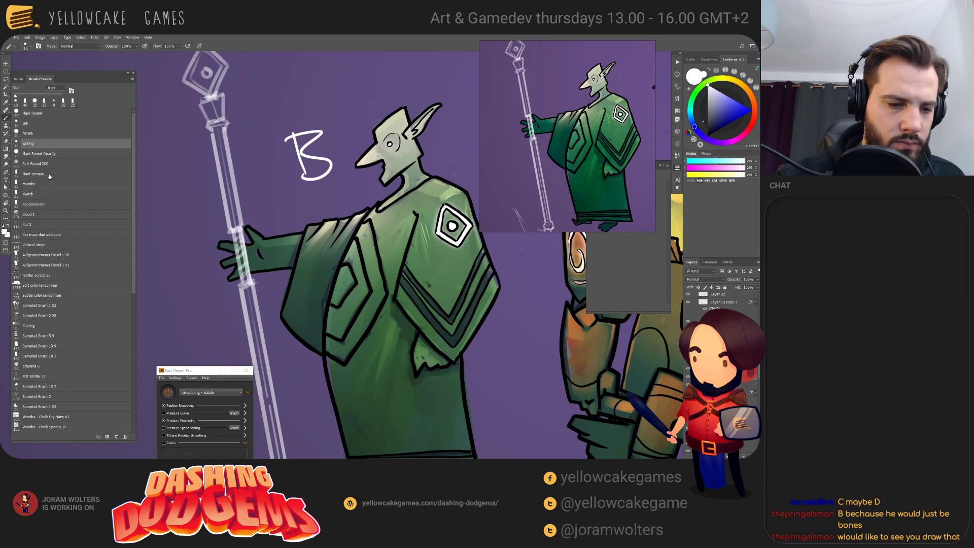
- Choose the squarerender brush and sample mage B's dark green robe colour
{"action": "left_click", "coordinate": [40, 201]}
{"action": "mouse_move", "coordinate": [377, 277]}
{"action": "left_mouse_down"}
{"action": "mouse_move", "coordinate": [316, 220]}
{"action": "mouse_move", "coordinate": [207, 208]}
{"action": "left_mouse_up"}
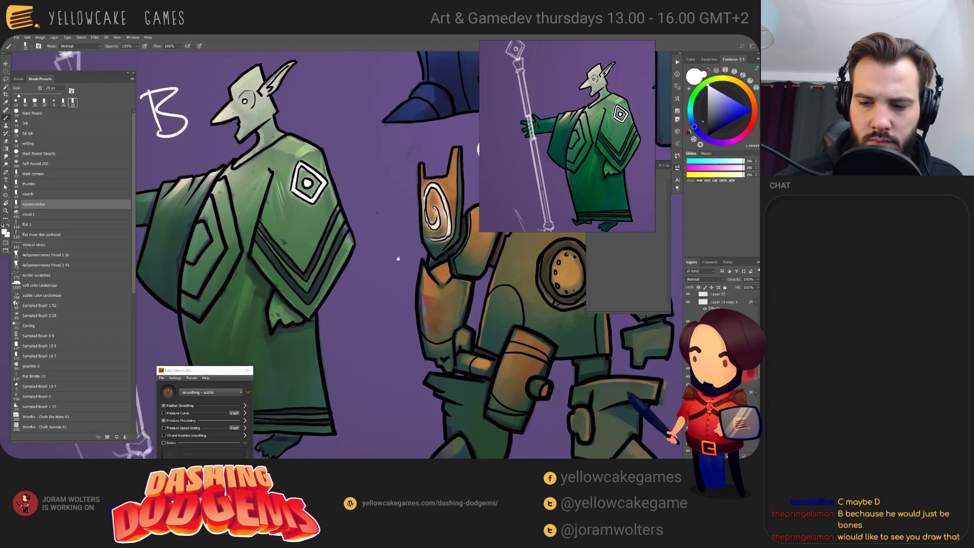
{"action": "left_click_drag", "start_coordinate": [595, 307], "coordinate": [390, 228]}
{"action": "left_click_drag", "start_coordinate": [213, 218], "coordinate": [409, 267]}
{"action": "left_click", "coordinate": [409, 267], "text": "alt"}
{"action": "mouse_move", "coordinate": [224, 53]}
{"action": "left_mouse_down"}
{"action": "mouse_move", "coordinate": [276, 235]}
{"action": "mouse_move", "coordinate": [296, 226]}
{"action": "mouse_move", "coordinate": [283, 238]}
{"action": "mouse_move", "coordinate": [289, 219]}
{"action": "mouse_move", "coordinate": [287, 245]}
{"action": "left_mouse_up"}
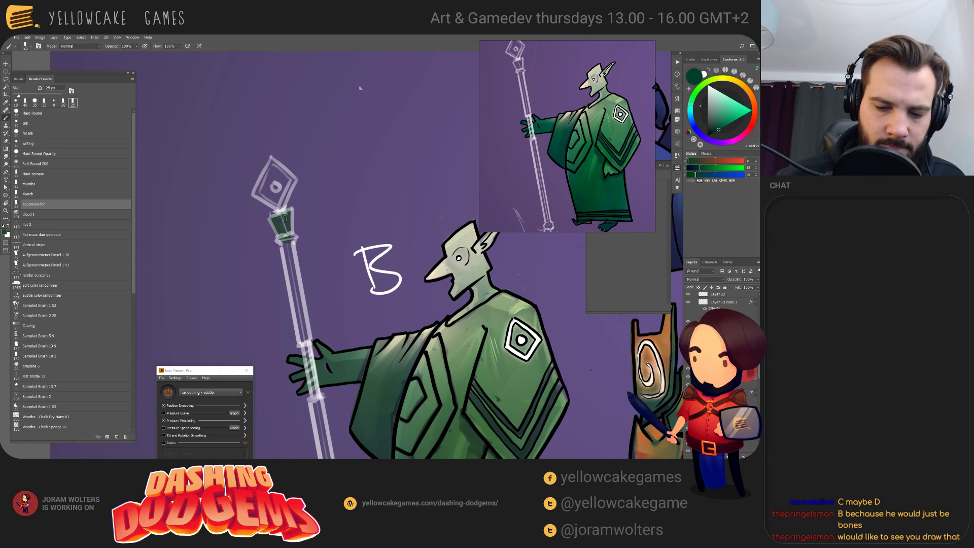
- Fade the staff sketch layer to 30% opacity and paint a dark green diamond head and collar
{"action": "key", "text": "v"}
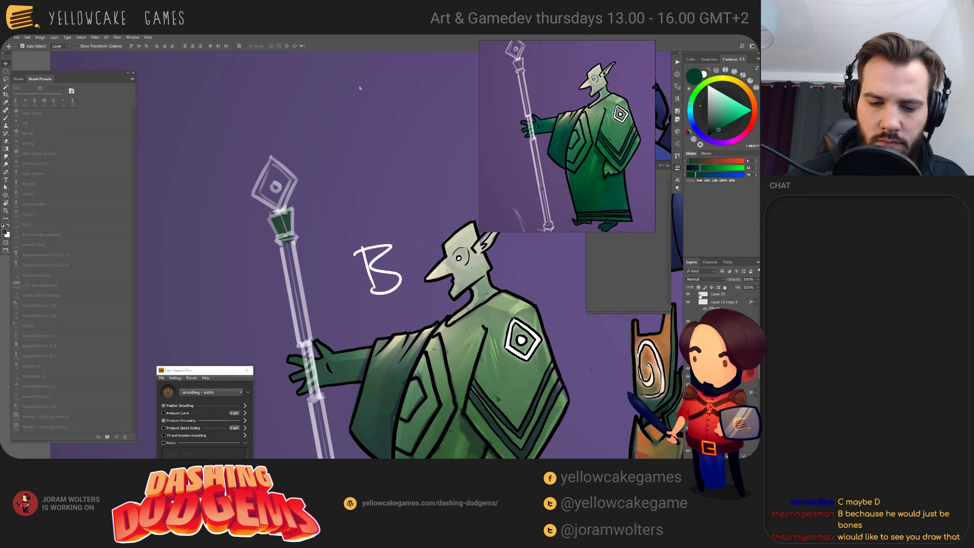
{"action": "key", "text": "3"}
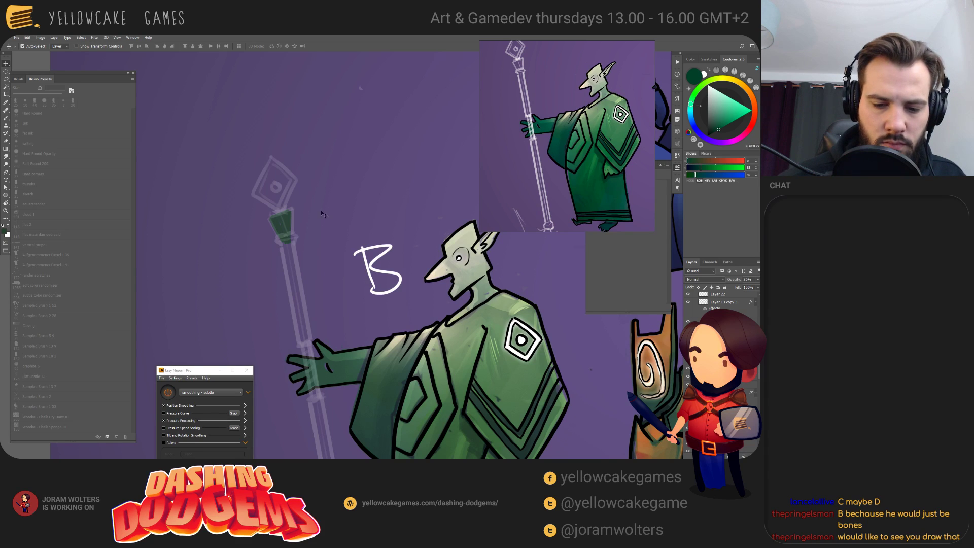
{"action": "key", "text": "b"}
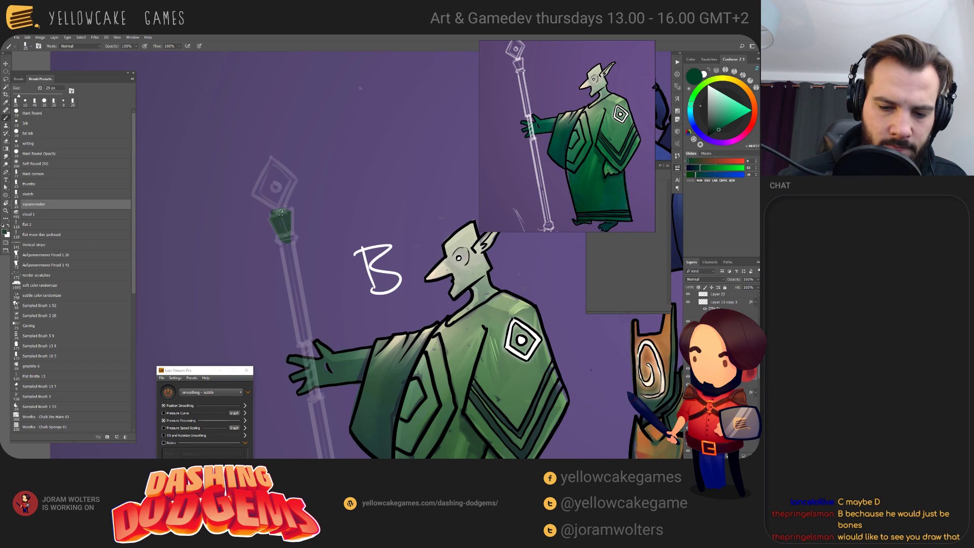
{"action": "mouse_move", "coordinate": [278, 205]}
{"action": "left_mouse_down"}
{"action": "mouse_move", "coordinate": [254, 196]}
{"action": "mouse_move", "coordinate": [281, 165]}
{"action": "mouse_move", "coordinate": [272, 160]}
{"action": "mouse_move", "coordinate": [293, 179]}
{"action": "mouse_move", "coordinate": [279, 212]}
{"action": "mouse_move", "coordinate": [289, 180]}
{"action": "mouse_move", "coordinate": [283, 199]}
{"action": "mouse_move", "coordinate": [270, 200]}
{"action": "mouse_move", "coordinate": [263, 185]}
{"action": "mouse_move", "coordinate": [261, 195]}
{"action": "mouse_move", "coordinate": [286, 174]}
{"action": "left_mouse_up"}
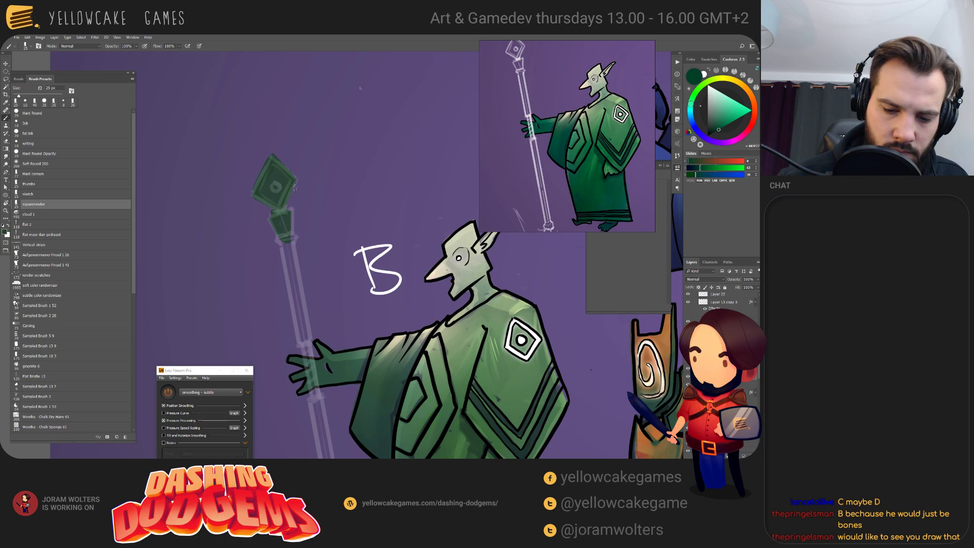
{"action": "left_click_drag", "start_coordinate": [309, 255], "coordinate": [304, 247]}
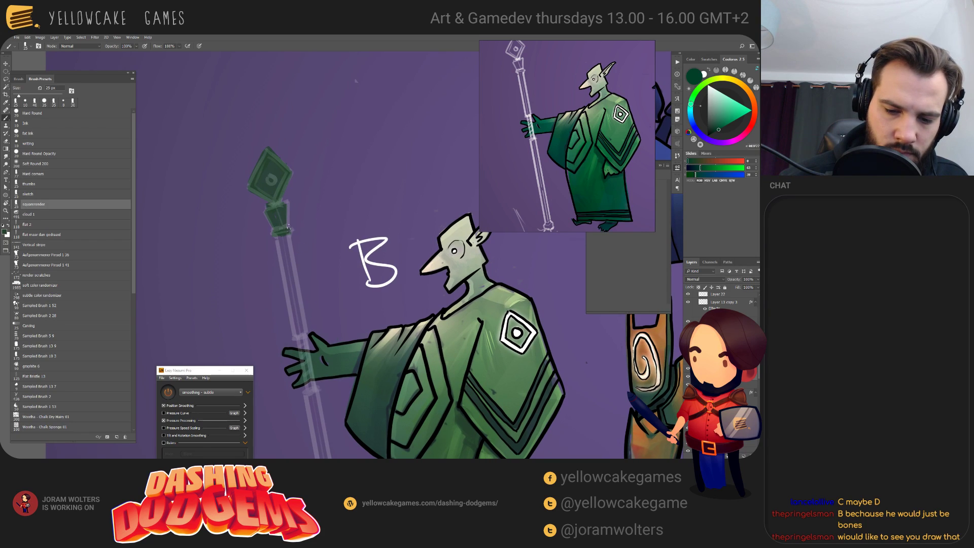
{"action": "mouse_move", "coordinate": [273, 232]}
{"action": "left_mouse_down"}
{"action": "mouse_move", "coordinate": [282, 237]}
{"action": "mouse_move", "coordinate": [244, 183]}
{"action": "mouse_move", "coordinate": [267, 140]}
{"action": "left_mouse_up"}
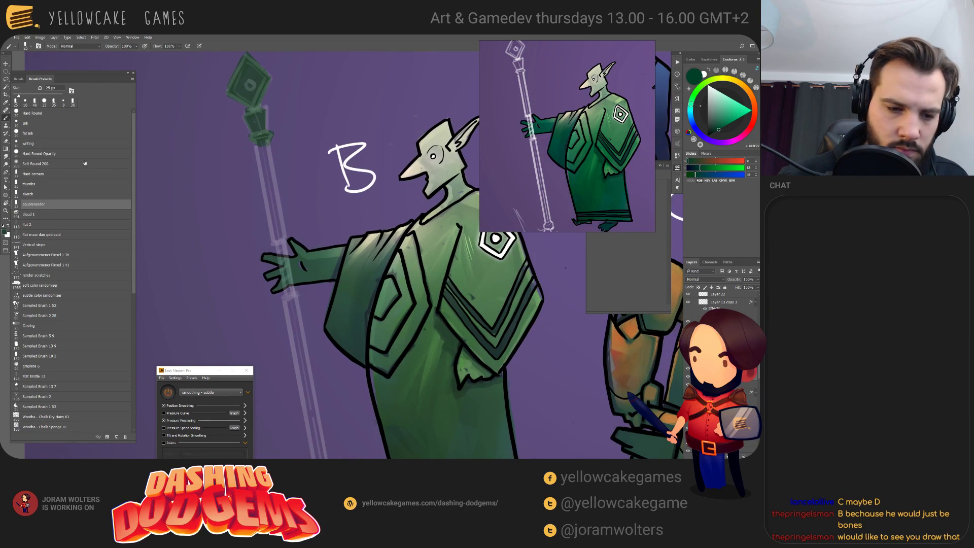
{"action": "left_click", "coordinate": [50, 183]}
- Enlarge the brush to 125 px and fill the staff shaft with green
{"action": "key", "text": "bracketright"}
{"action": "key", "text": "bracketright"}
{"action": "key", "text": "bracketright"}
{"action": "key", "text": "bracketright"}
{"action": "key", "text": "bracketright"}
{"action": "key", "text": "bracketright"}
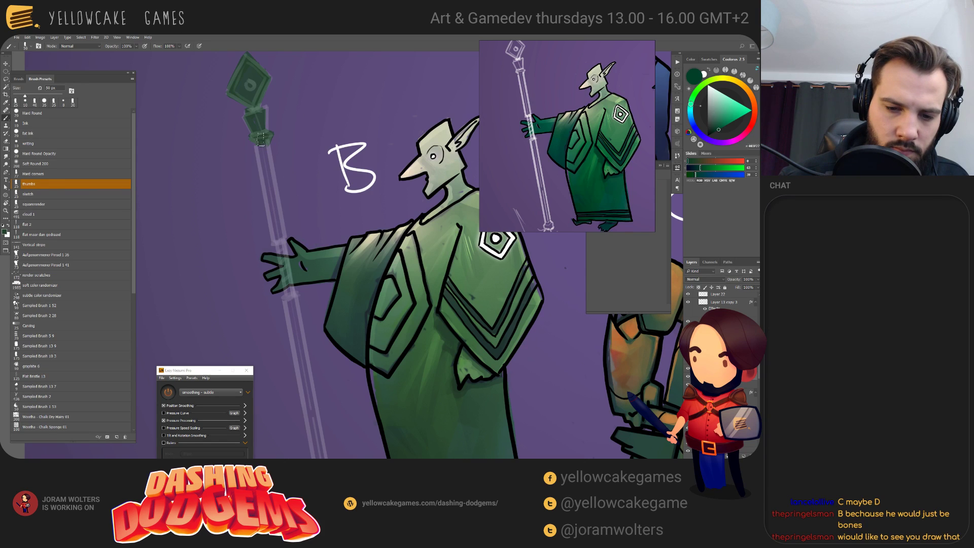
{"action": "scroll", "coordinate": [355, 300], "scroll_direction": "down", "scroll_amount": 5}
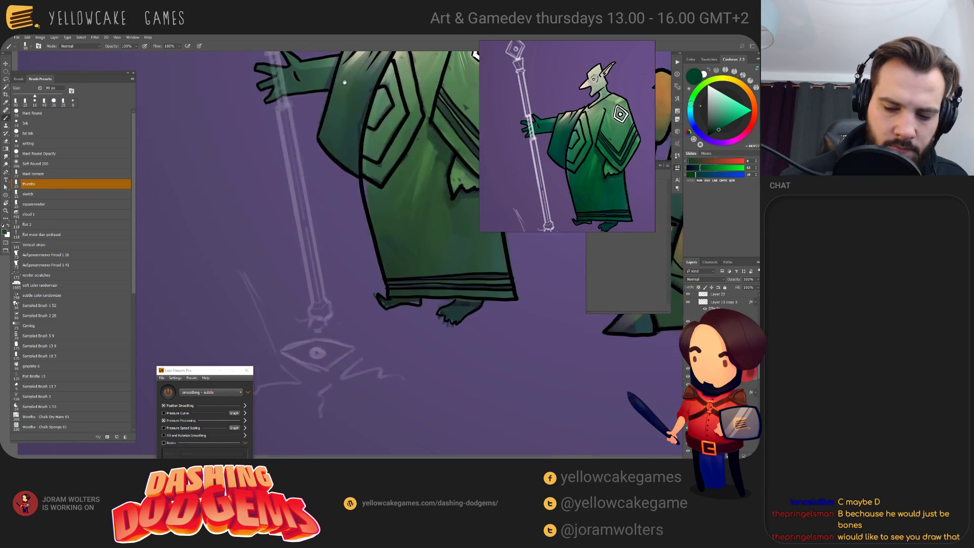
{"action": "scroll", "coordinate": [338, 235], "scroll_direction": "up", "scroll_amount": 5}
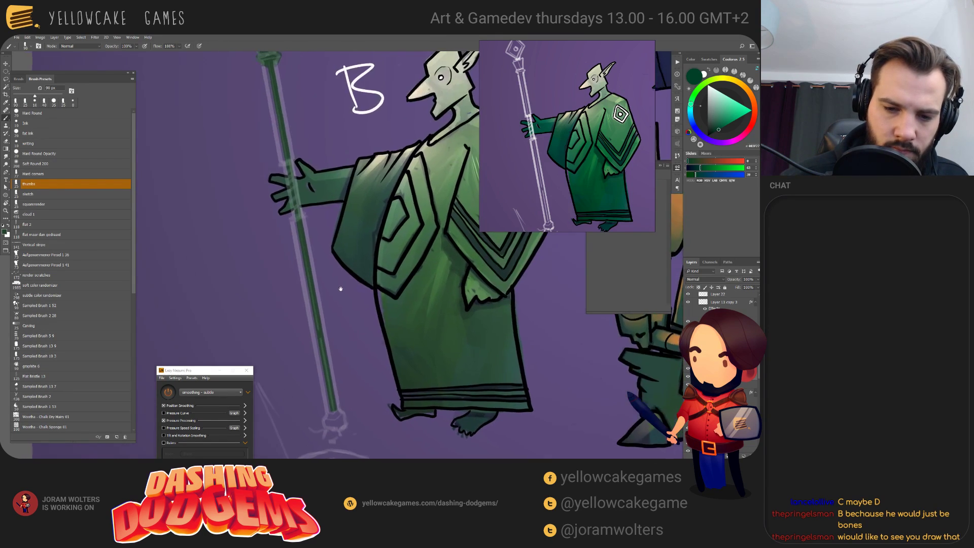
{"action": "key", "text": "bracketright"}
{"action": "key", "text": "bracketright"}
{"action": "scroll", "coordinate": [284, 112], "scroll_direction": "up", "scroll_amount": 1, "text": "alt"}
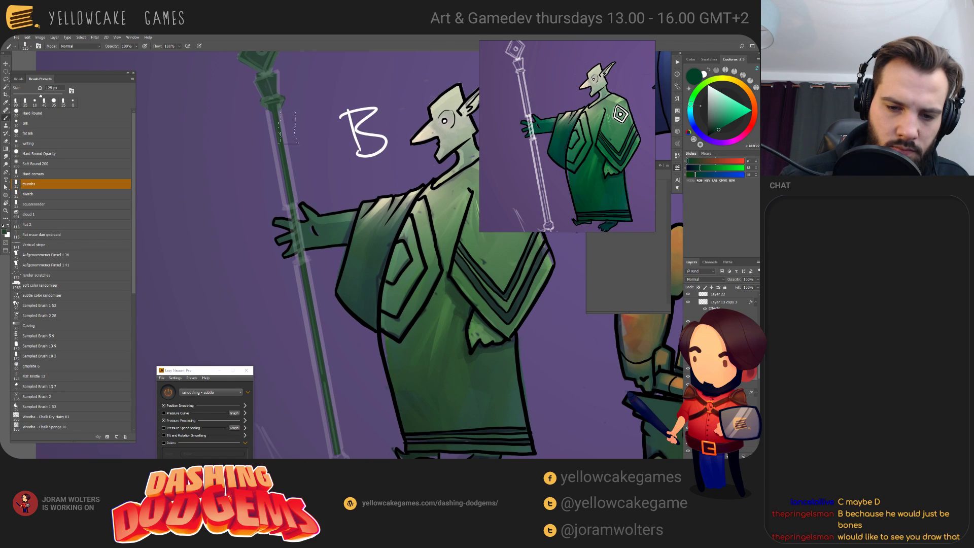
{"action": "scroll", "coordinate": [284, 203], "scroll_direction": "down", "scroll_amount": 3}
{"action": "left_click", "coordinate": [311, 370], "text": "shift"}
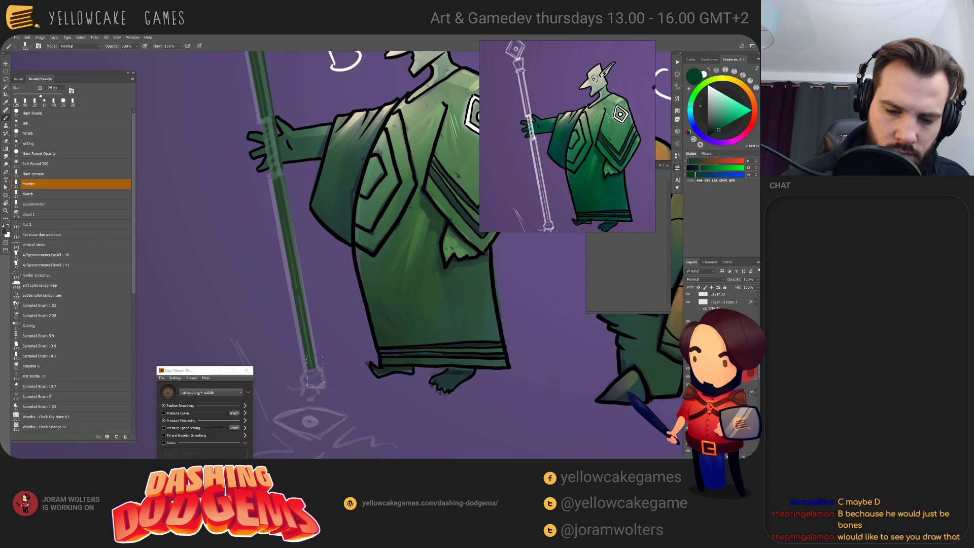
{"action": "scroll", "coordinate": [303, 187], "scroll_direction": "up", "scroll_amount": 4}
- Set the eraser to the 25 px thumbs brush, then darken the staff's bottom tip with a 45 px brush
{"action": "key", "text": "e"}
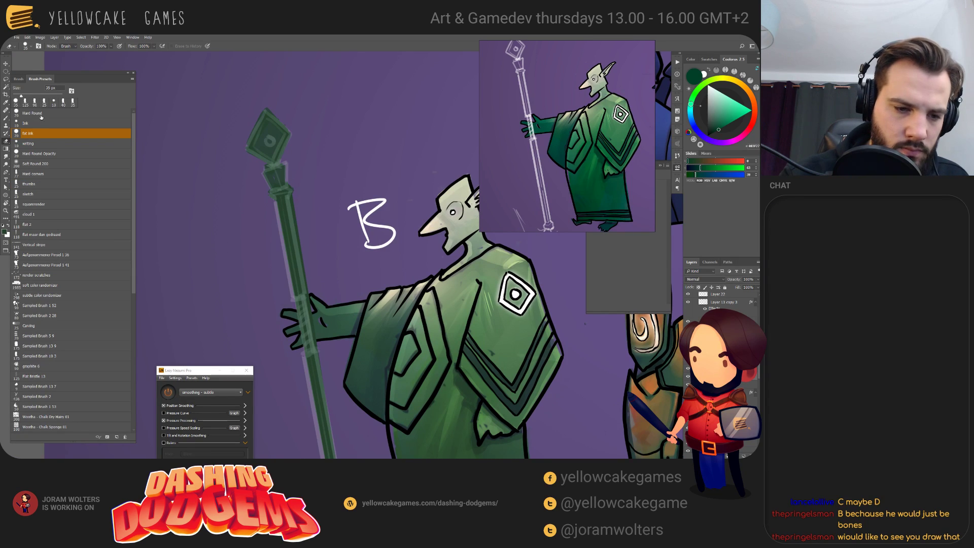
{"action": "left_click", "coordinate": [48, 184]}
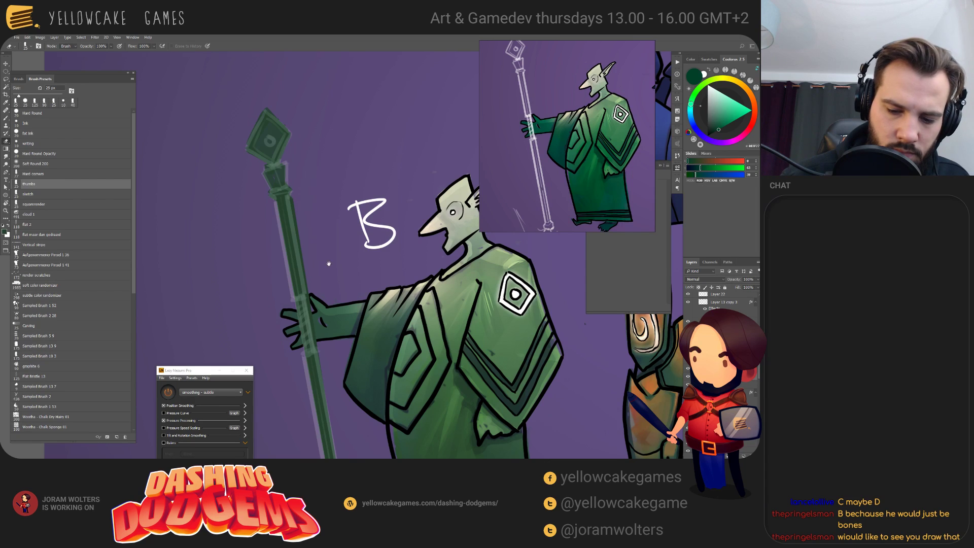
{"action": "scroll", "coordinate": [291, 194], "scroll_direction": "down", "scroll_amount": 3}
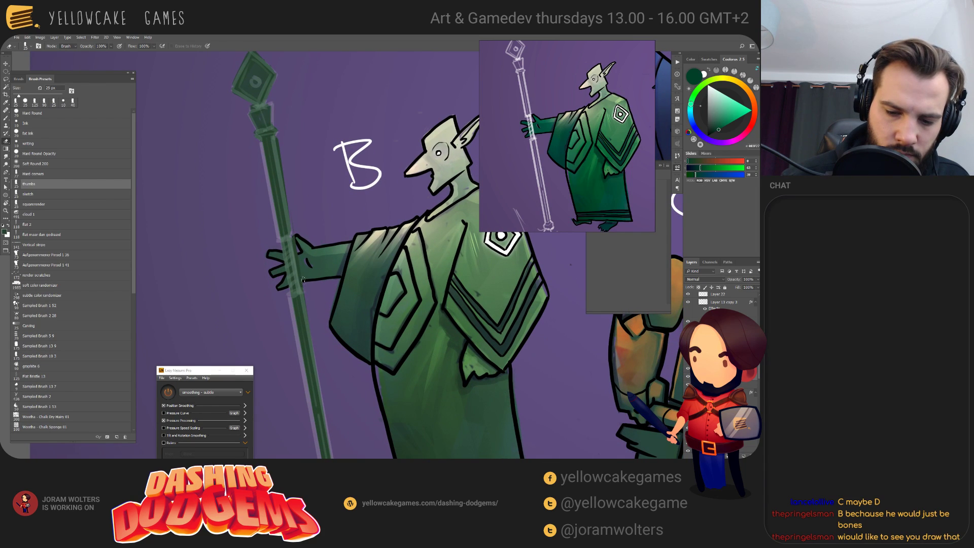
{"action": "scroll", "coordinate": [280, 176], "scroll_direction": "down", "scroll_amount": 1}
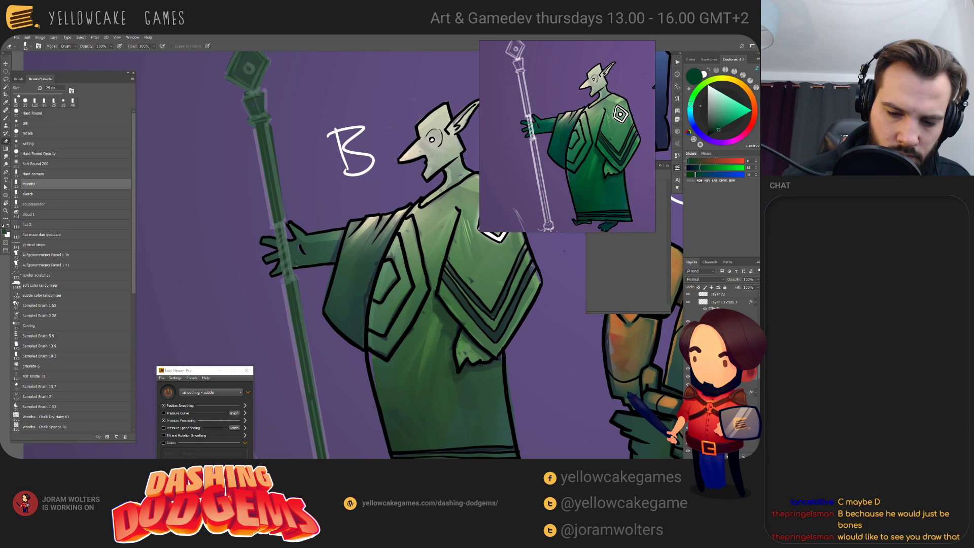
{"action": "scroll", "coordinate": [280, 120], "scroll_direction": "down", "scroll_amount": 3}
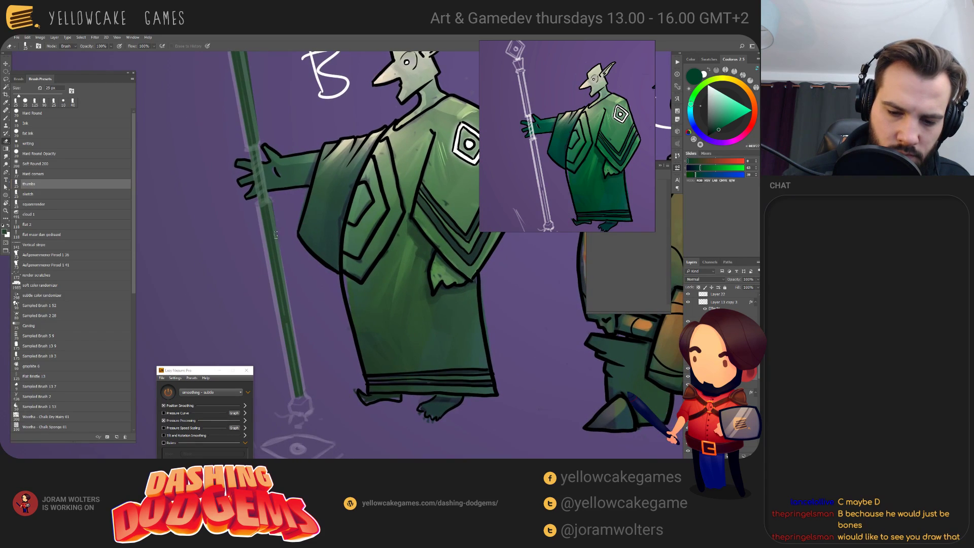
{"action": "key", "text": "b"}
{"action": "key", "text": "bracketleft"}
{"action": "key", "text": "bracketleft"}
{"action": "key", "text": "bracketleft"}
{"action": "key", "text": "bracketleft"}
{"action": "key", "text": "bracketleft"}
{"action": "key", "text": "bracketleft"}
{"action": "key", "text": "bracketleft"}
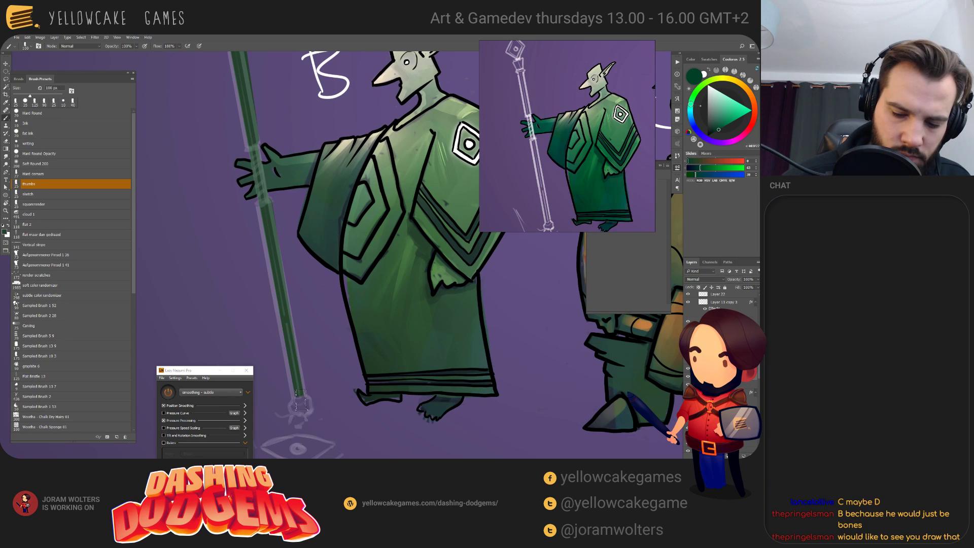
{"action": "mouse_move", "coordinate": [292, 405]}
{"action": "left_mouse_down"}
{"action": "mouse_move", "coordinate": [300, 412]}
{"action": "mouse_move", "coordinate": [306, 402]}
{"action": "left_mouse_up"}
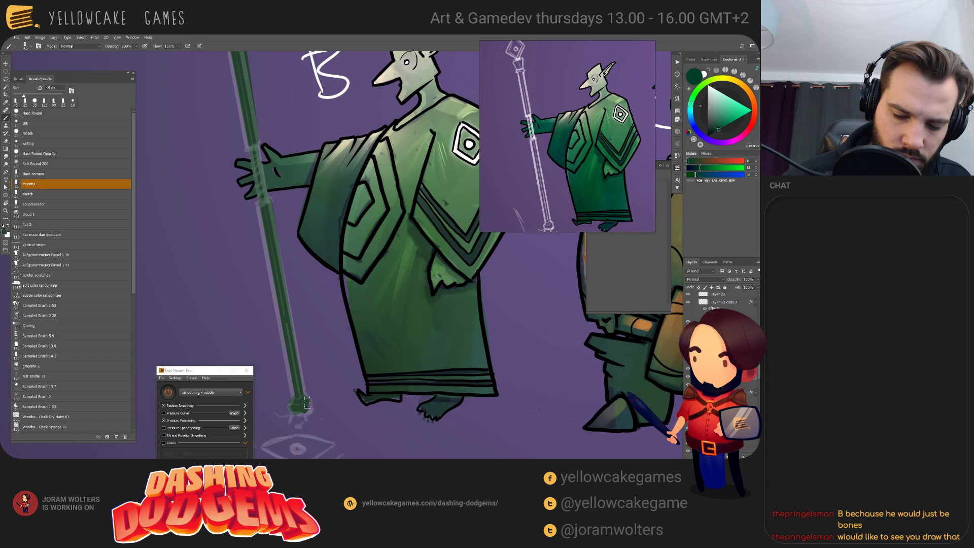
- Erase to raise the robe hem and staff tip, then paint a darker line down the staff
{"action": "key", "text": "e"}
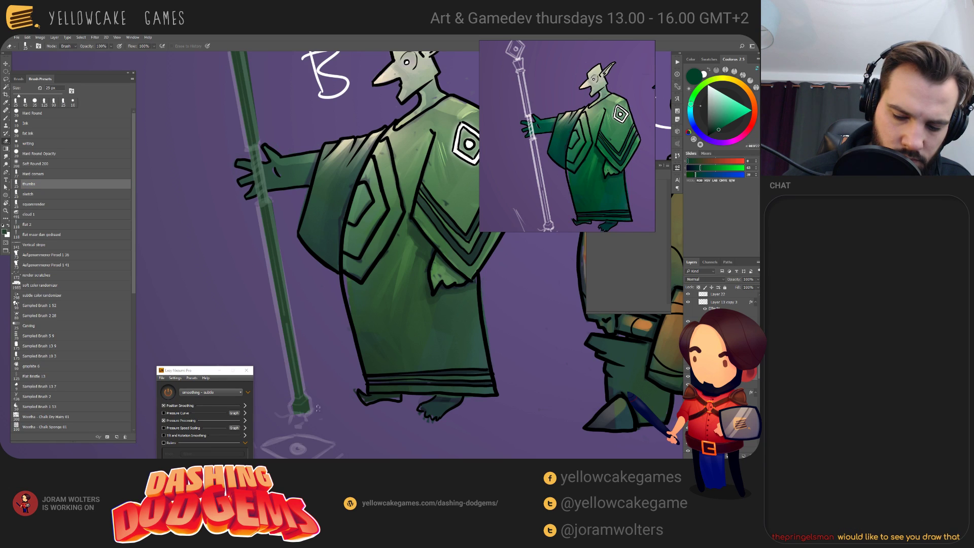
{"action": "left_click_drag", "start_coordinate": [331, 363], "coordinate": [328, 326]}
{"action": "key", "text": "b"}
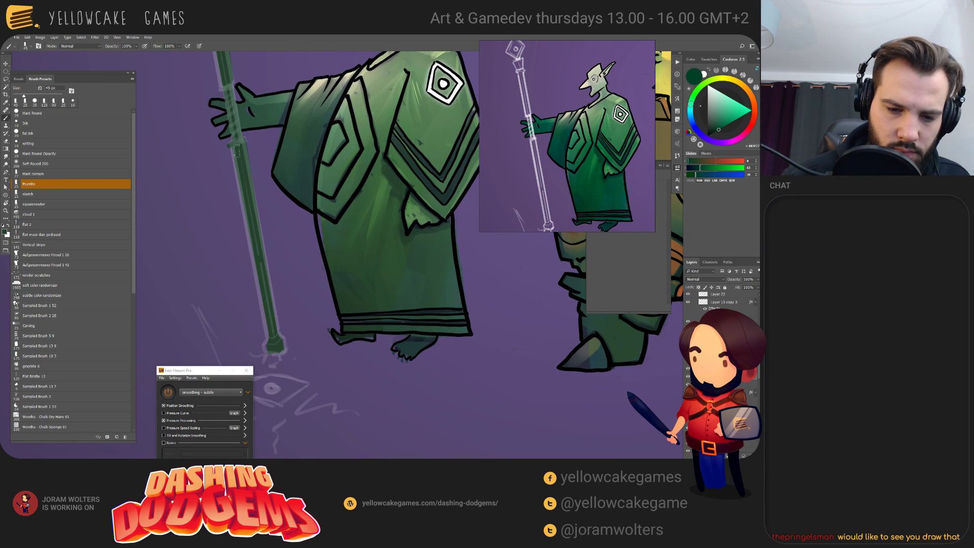
{"action": "left_click", "coordinate": [271, 345], "text": "shift"}
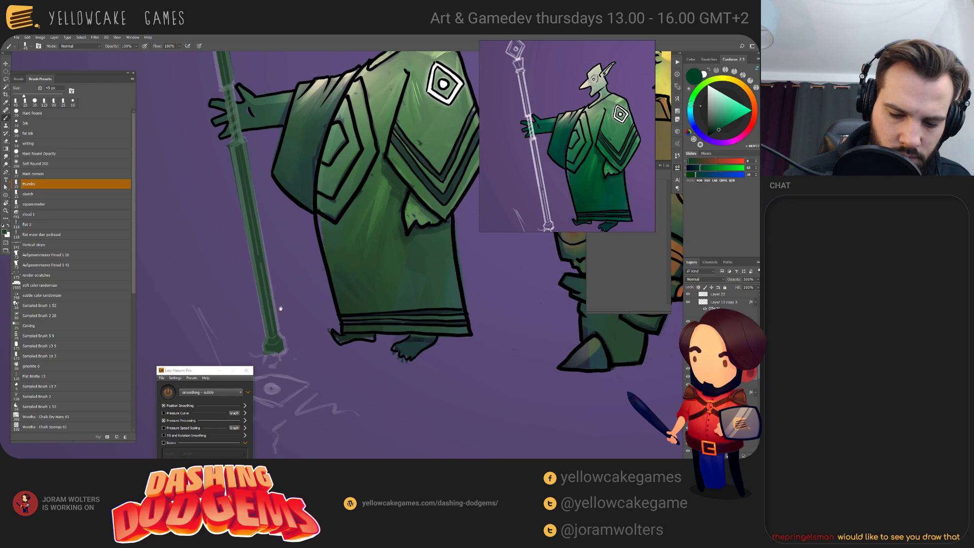
{"action": "left_click_drag", "start_coordinate": [257, 237], "coordinate": [288, 377]}
{"action": "left_click_drag", "start_coordinate": [244, 162], "coordinate": [240, 200]}
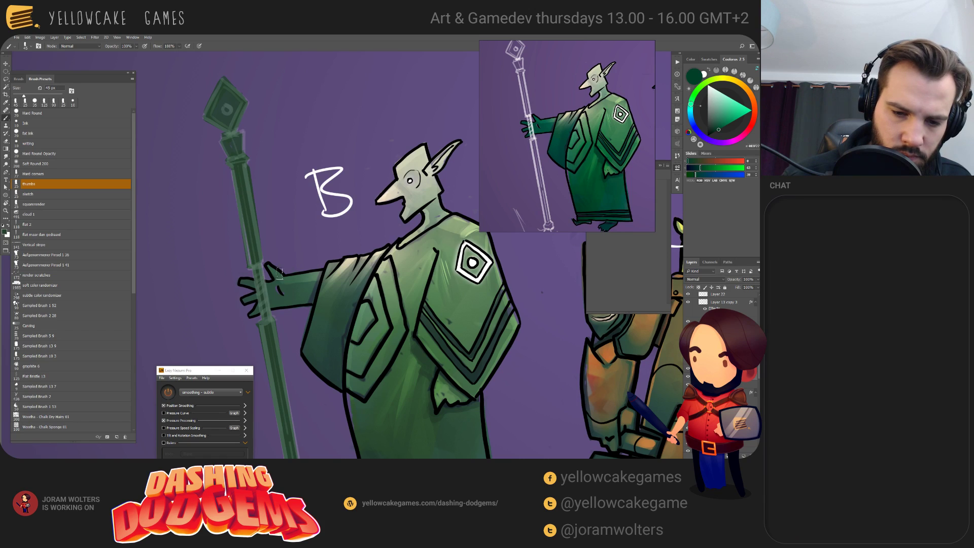
- Lighten a thin stretch of the staff and darken the collar below the diamond
{"action": "key", "text": "e"}
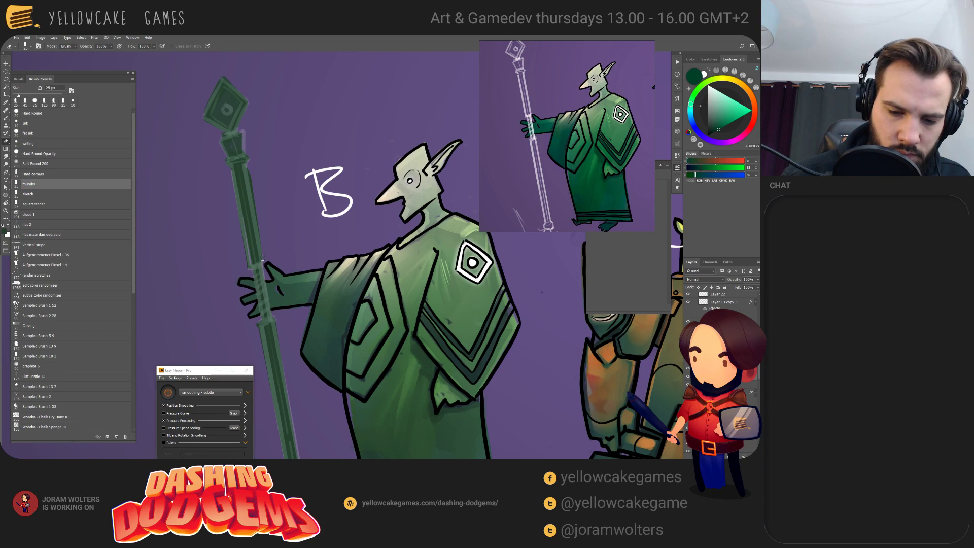
{"action": "left_click_drag", "start_coordinate": [253, 175], "coordinate": [264, 256]}
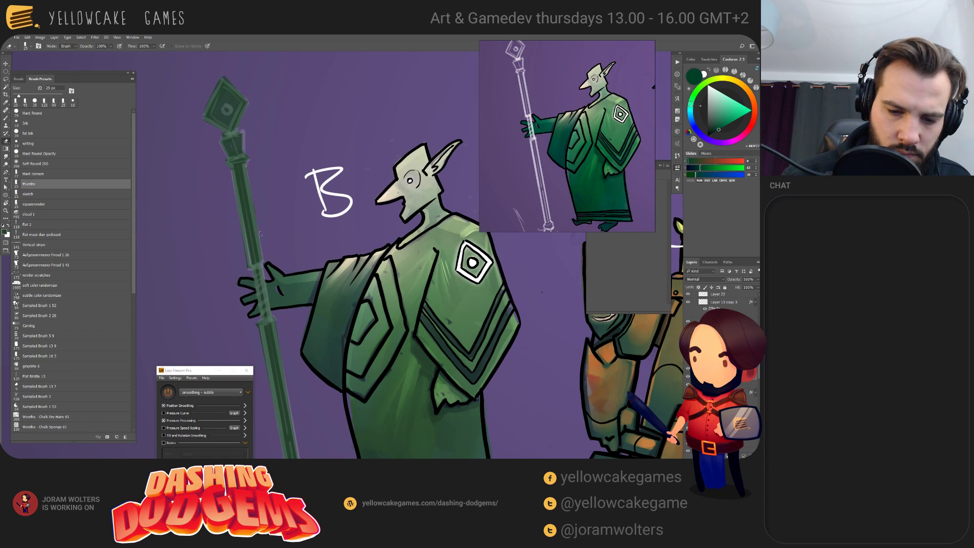
{"action": "scroll", "coordinate": [246, 183], "scroll_direction": "up", "scroll_amount": 3}
{"action": "key", "text": "b"}
{"action": "left_click_drag", "start_coordinate": [242, 182], "coordinate": [246, 217]}
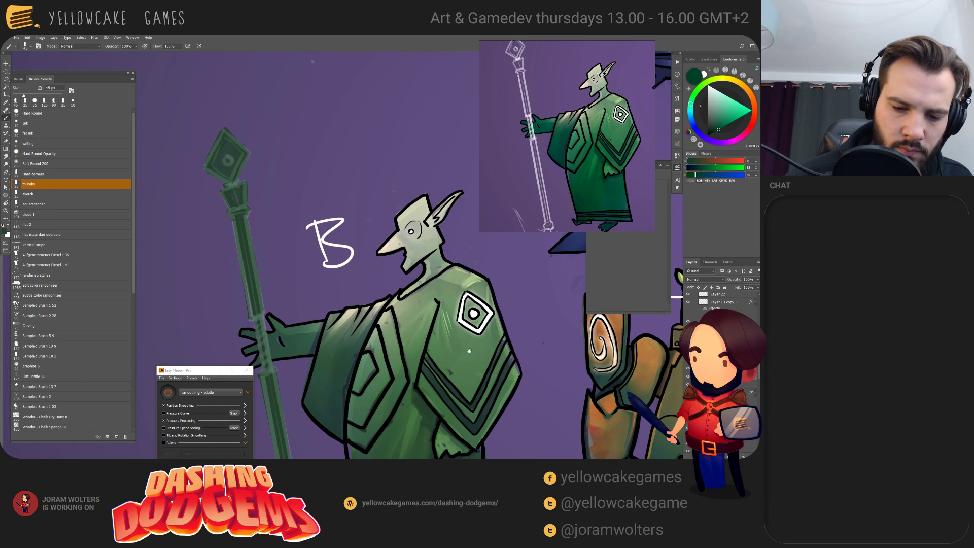
{"action": "scroll", "coordinate": [317, 245], "scroll_direction": "down", "scroll_amount": 10}
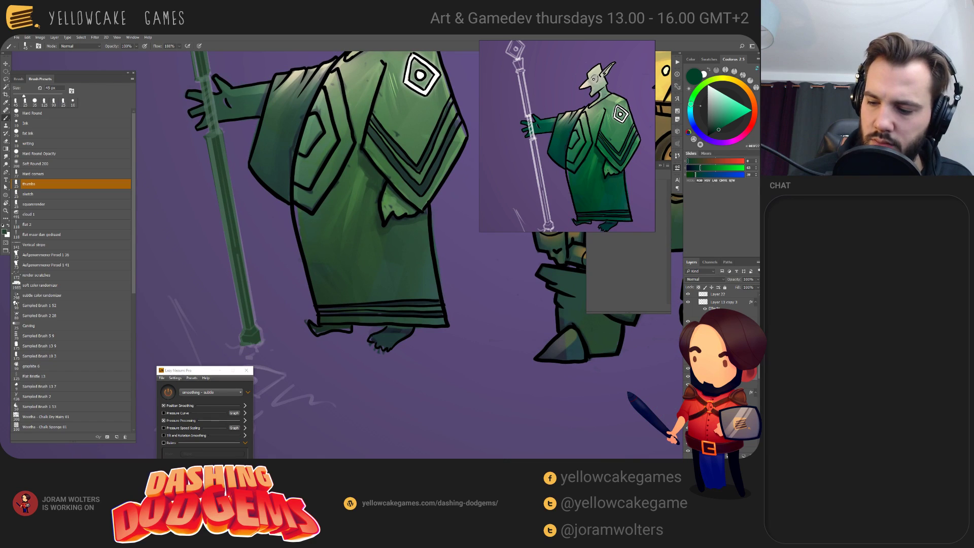
- Hide the white staff sketch layer and zoom in on the diamond head
{"action": "left_click", "coordinate": [689, 376]}
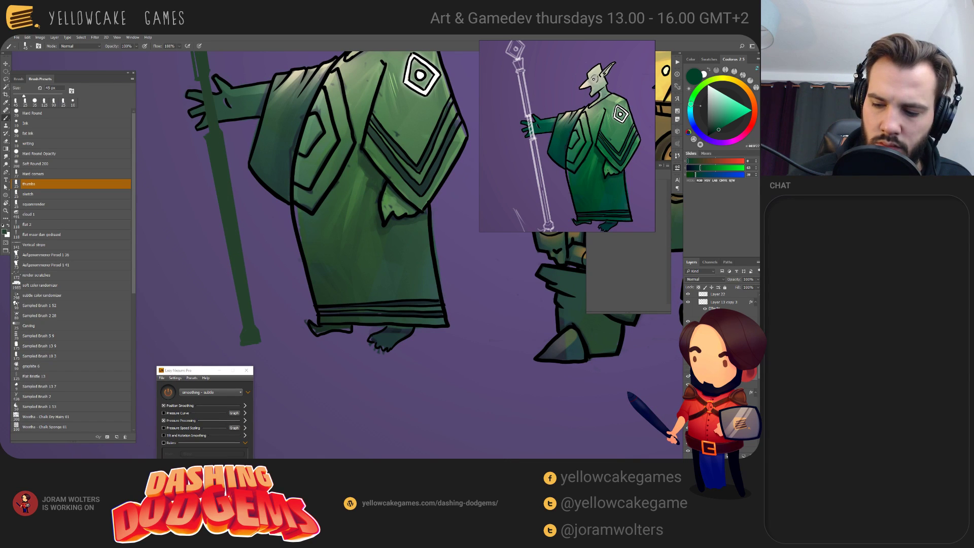
{"action": "left_click_drag", "start_coordinate": [331, 222], "coordinate": [365, 321]}
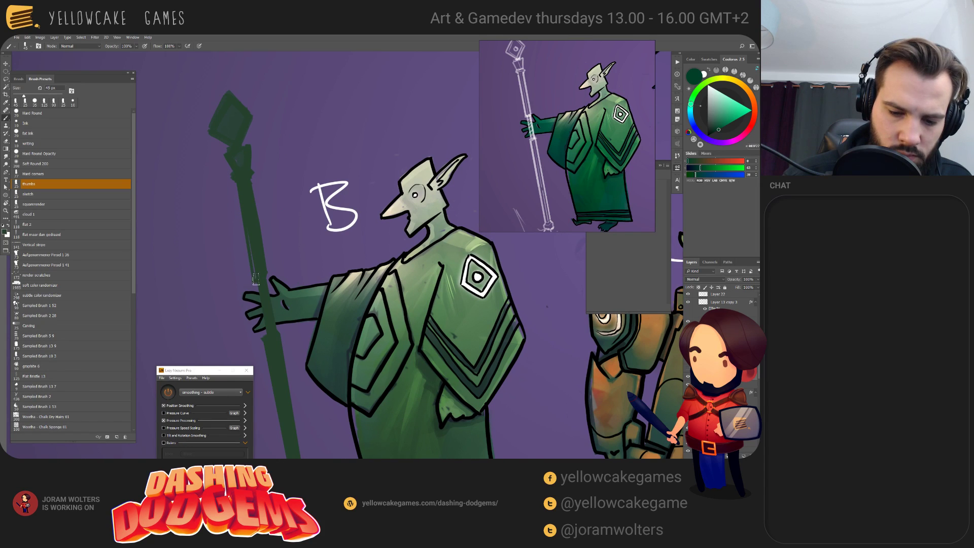
{"action": "mouse_move", "coordinate": [355, 313]}
{"action": "left_mouse_down"}
{"action": "mouse_move", "coordinate": [350, 243]}
{"action": "mouse_move", "coordinate": [374, 281]}
{"action": "mouse_move", "coordinate": [425, 452]}
{"action": "left_mouse_up"}
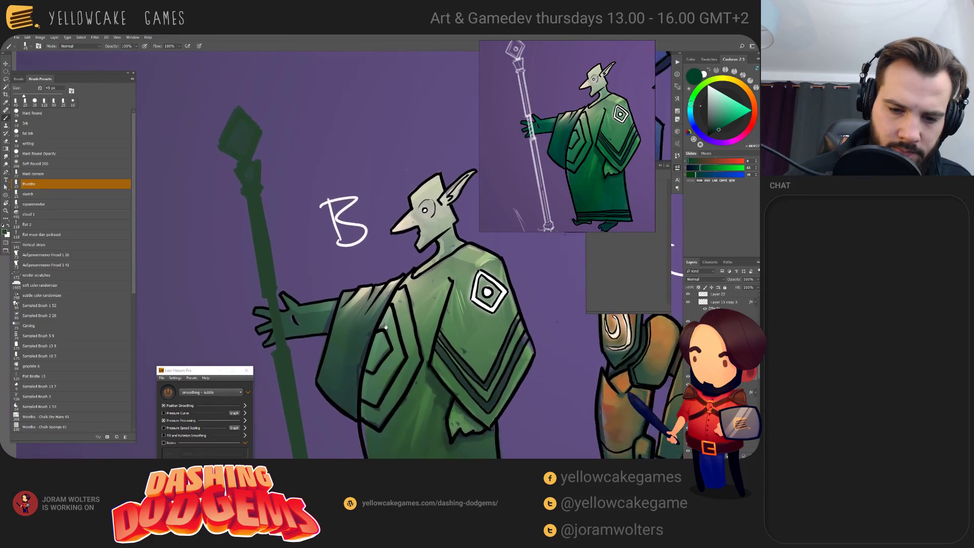
{"action": "left_click_drag", "start_coordinate": [234, 139], "coordinate": [245, 205]}
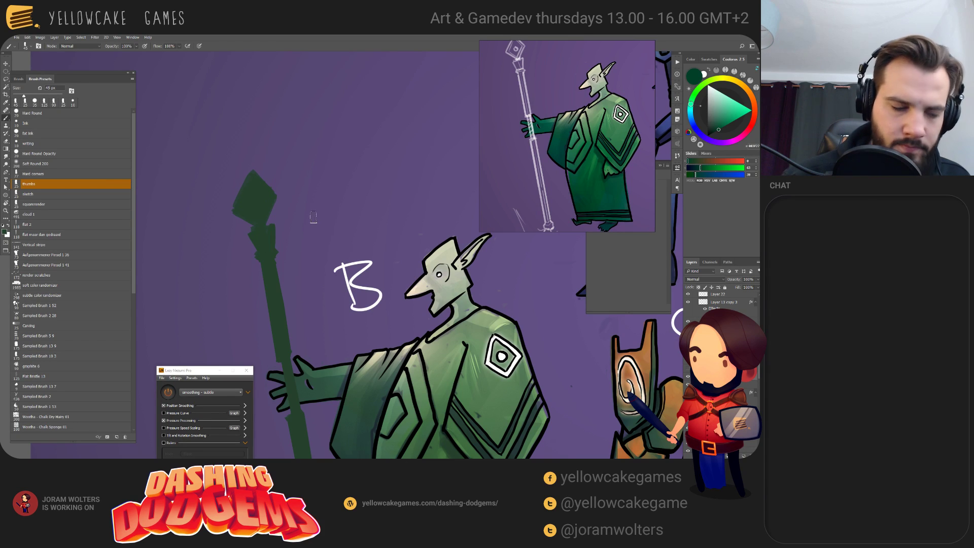
{"action": "scroll", "coordinate": [269, 245], "scroll_direction": "up", "scroll_amount": 3}
{"action": "left_click_drag", "start_coordinate": [331, 217], "coordinate": [519, 285]}
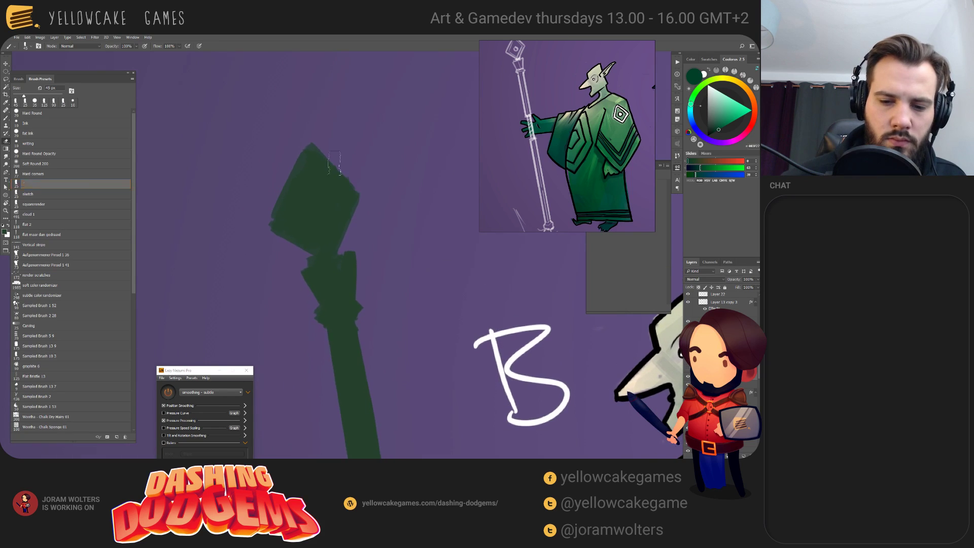
- Erase straight slivers off the diamond's left, upper-left and lower-left edges
{"action": "key", "text": "e"}
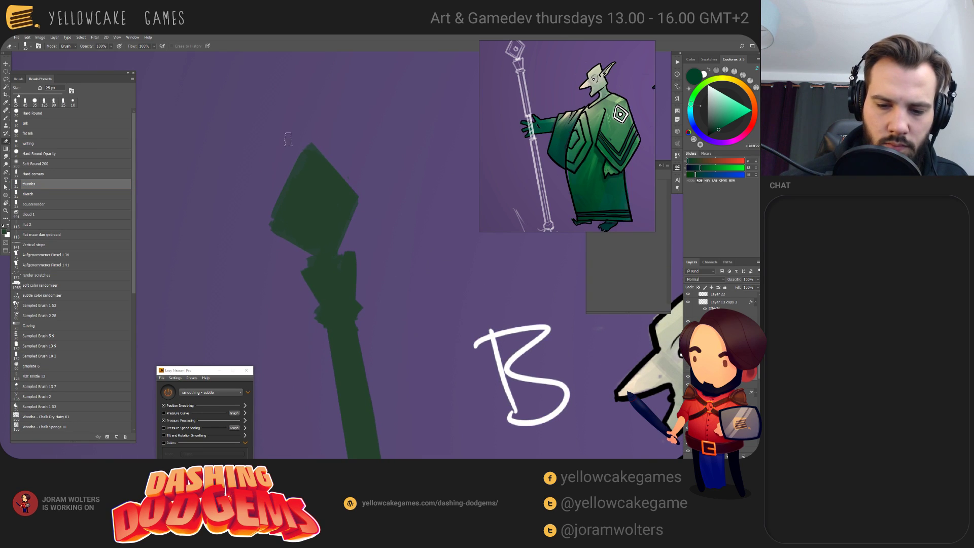
{"action": "left_click_drag", "start_coordinate": [310, 145], "coordinate": [267, 236]}
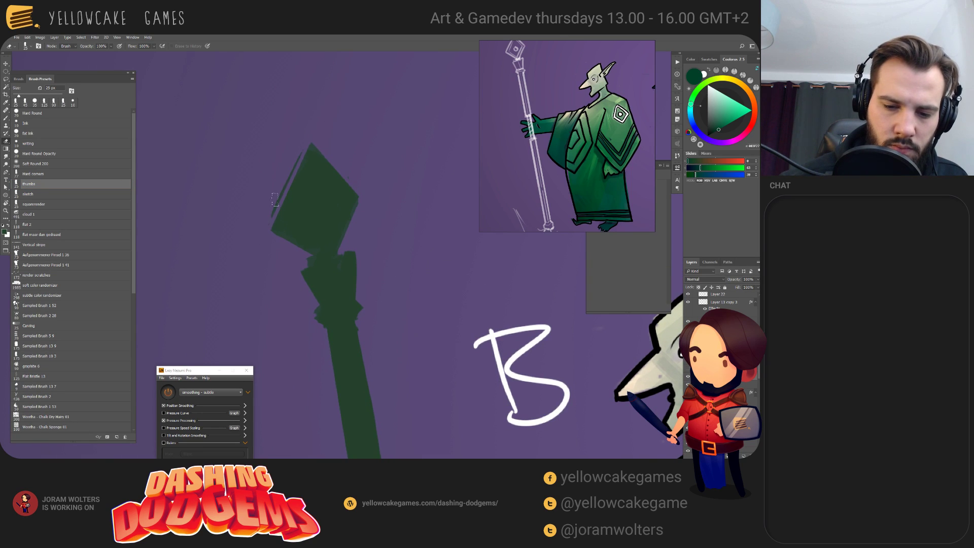
{"action": "left_click_drag", "start_coordinate": [274, 199], "coordinate": [306, 149]}
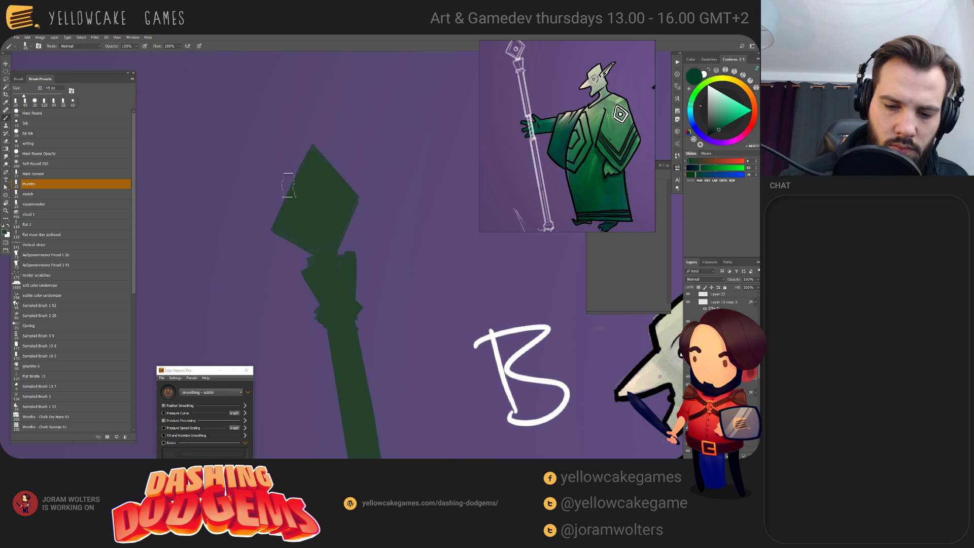
{"action": "mouse_move", "coordinate": [312, 253]}
{"action": "left_mouse_down"}
{"action": "mouse_move", "coordinate": [265, 199]}
{"action": "mouse_move", "coordinate": [312, 254]}
{"action": "left_mouse_up"}
{"action": "key", "text": "bracketleft"}
{"action": "key", "text": "b"}
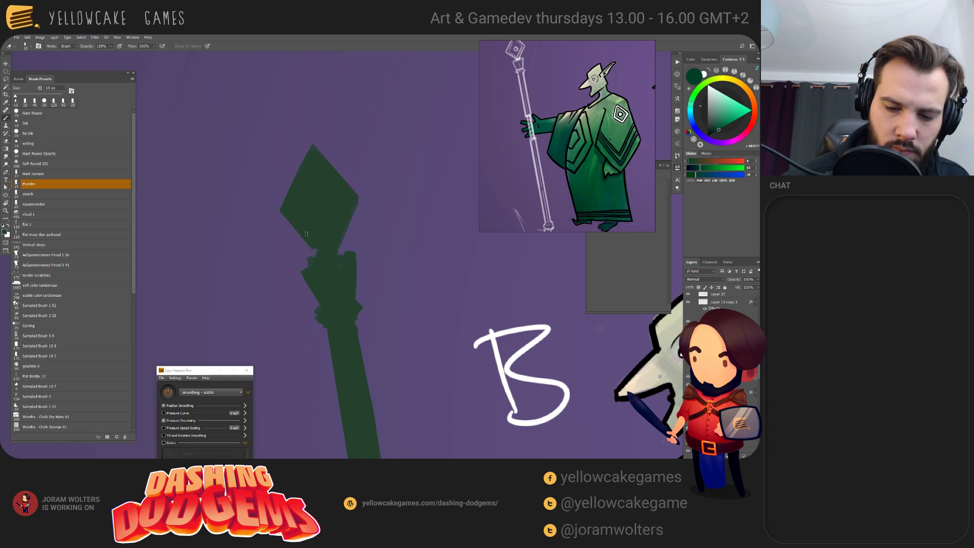
{"action": "key", "text": "bracketleft"}
{"action": "key", "text": "bracketleft"}
{"action": "key", "text": "bracketleft"}
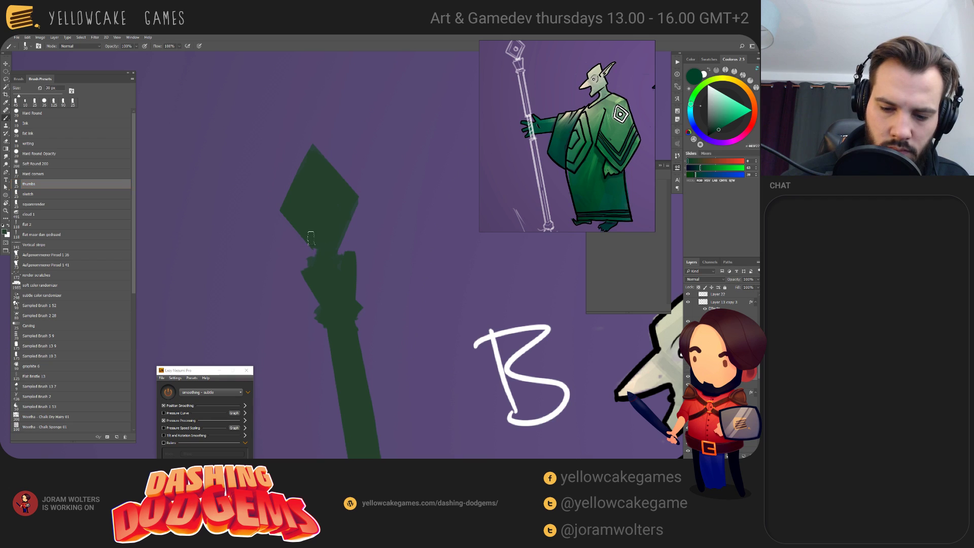
- With a 15 px brush, fill the pole's upper-left edge and widen its right side in dark green
{"action": "left_click_drag", "start_coordinate": [312, 254], "coordinate": [298, 278]}
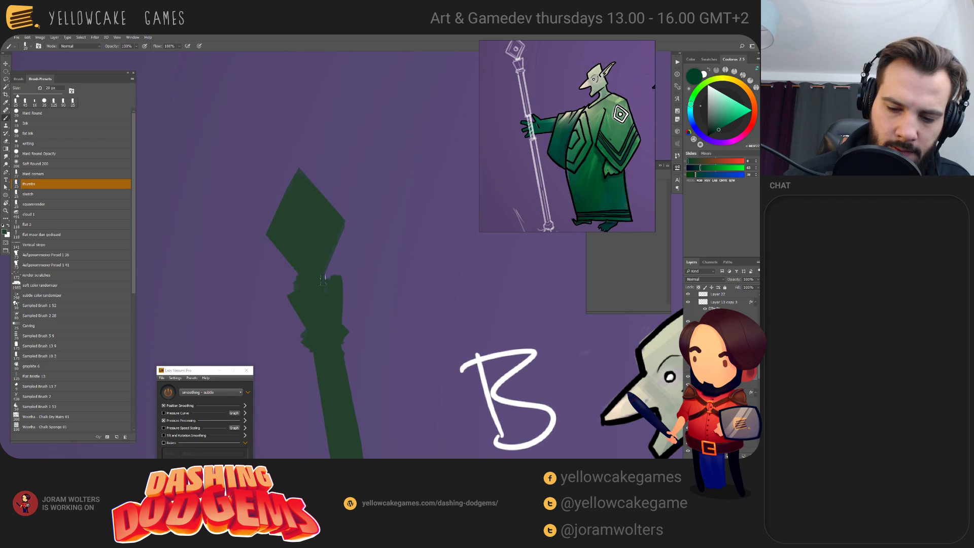
{"action": "key", "text": "bracketleft"}
{"action": "left_click_drag", "start_coordinate": [296, 283], "coordinate": [298, 278]}
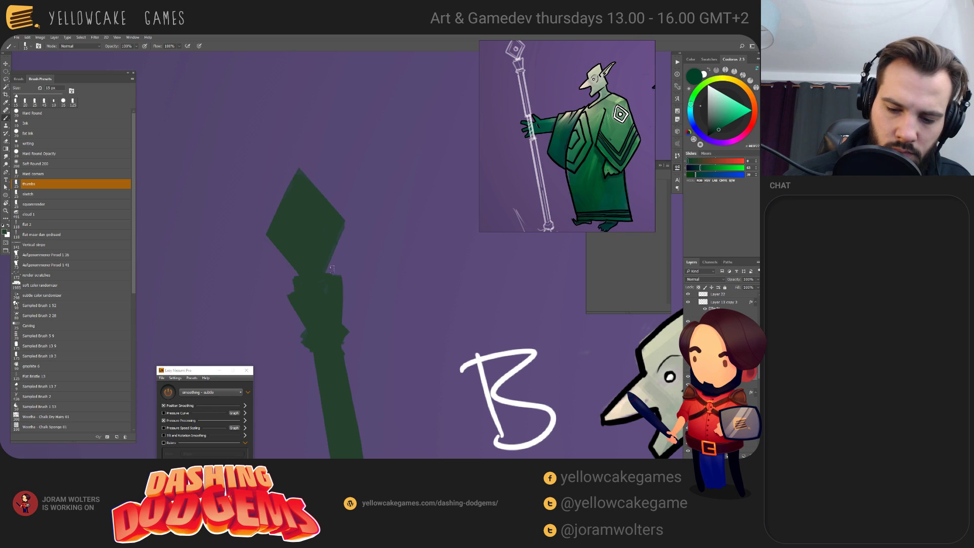
{"action": "key", "text": "e"}
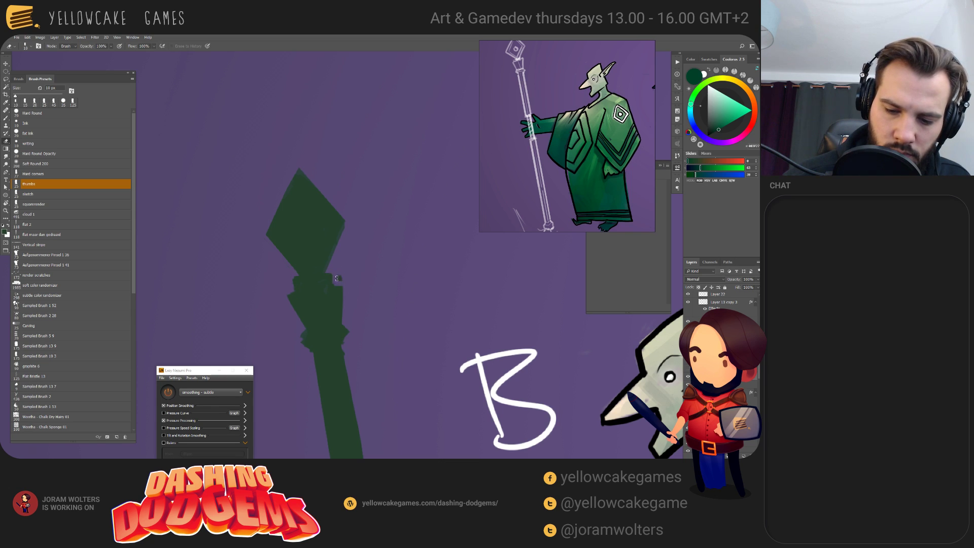
{"action": "left_click_drag", "start_coordinate": [395, 322], "coordinate": [376, 284]}
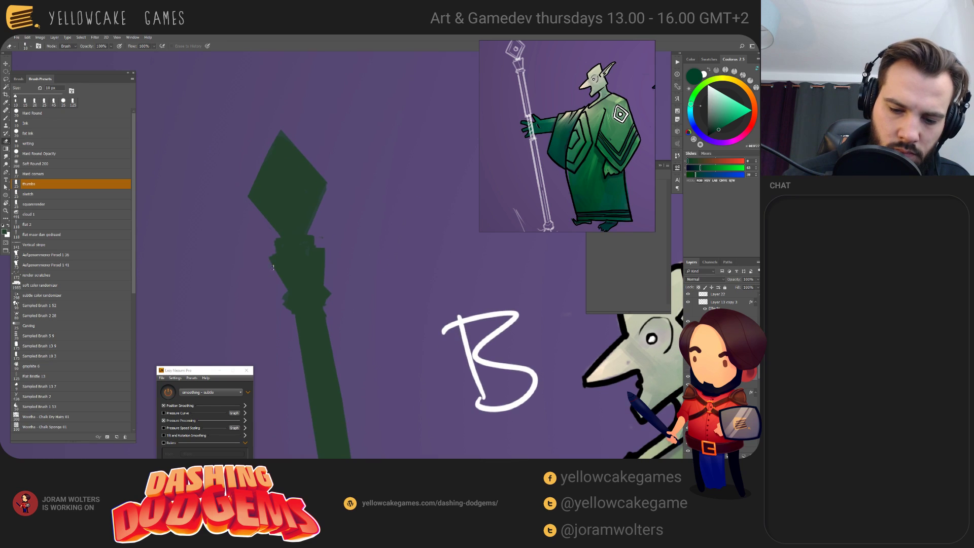
{"action": "key", "text": "b"}
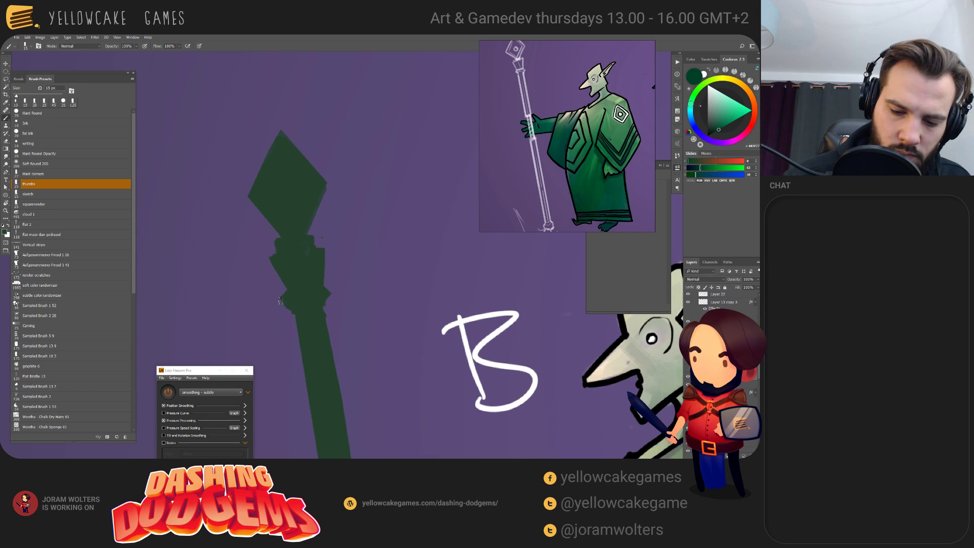
{"action": "left_click_drag", "start_coordinate": [326, 289], "coordinate": [322, 313]}
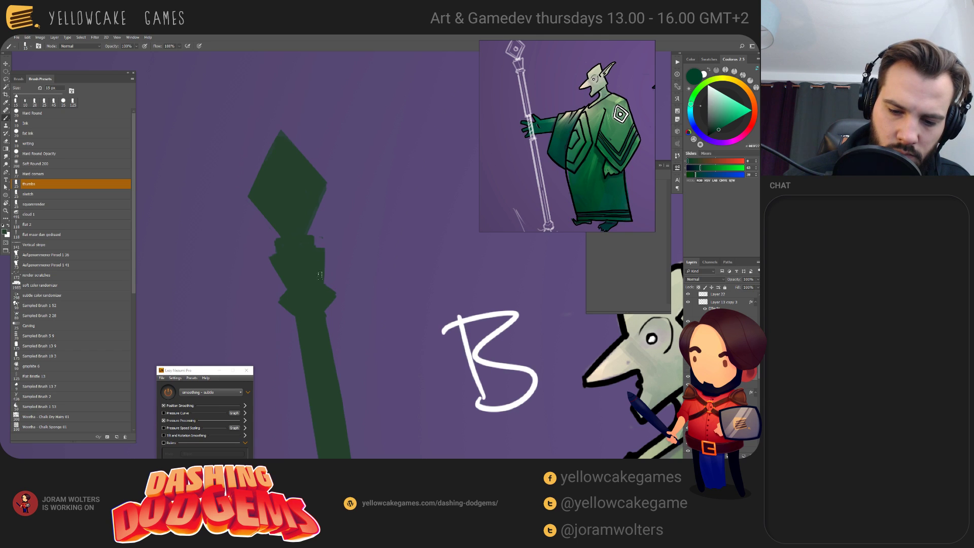
- Trim the staff's lower right edge with the eraser, undoing one stray sliver
{"action": "key", "text": "e"}
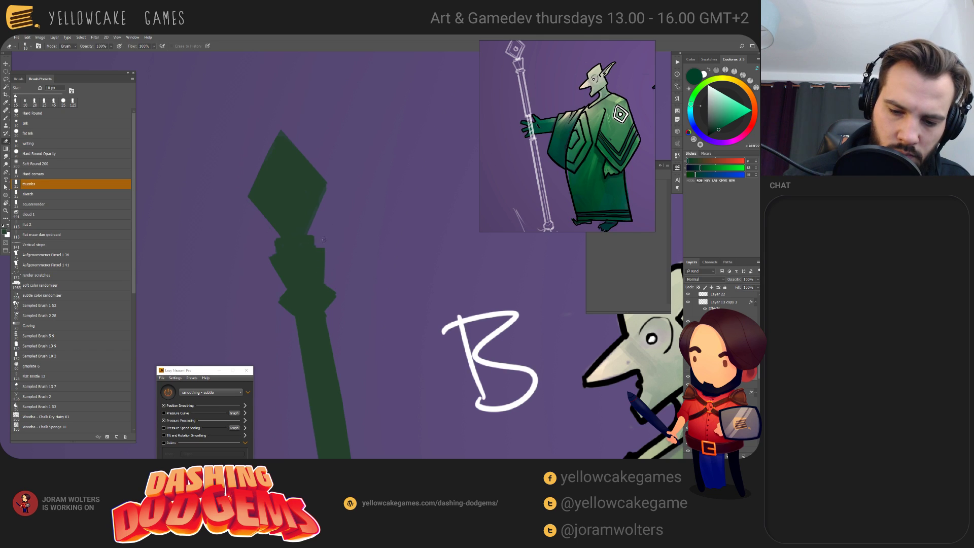
{"action": "left_click_drag", "start_coordinate": [350, 243], "coordinate": [351, 245]}
{"action": "key", "text": "b"}
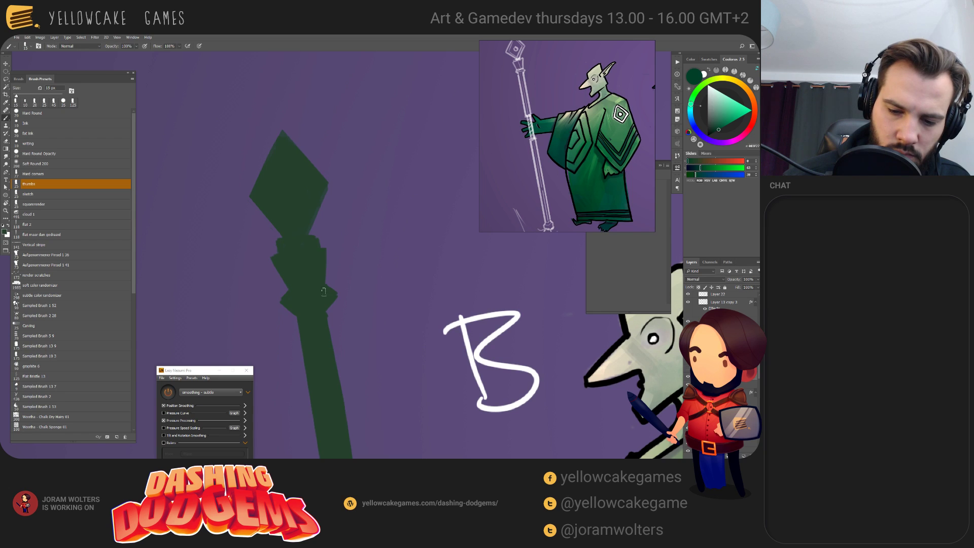
{"action": "key", "text": "e"}
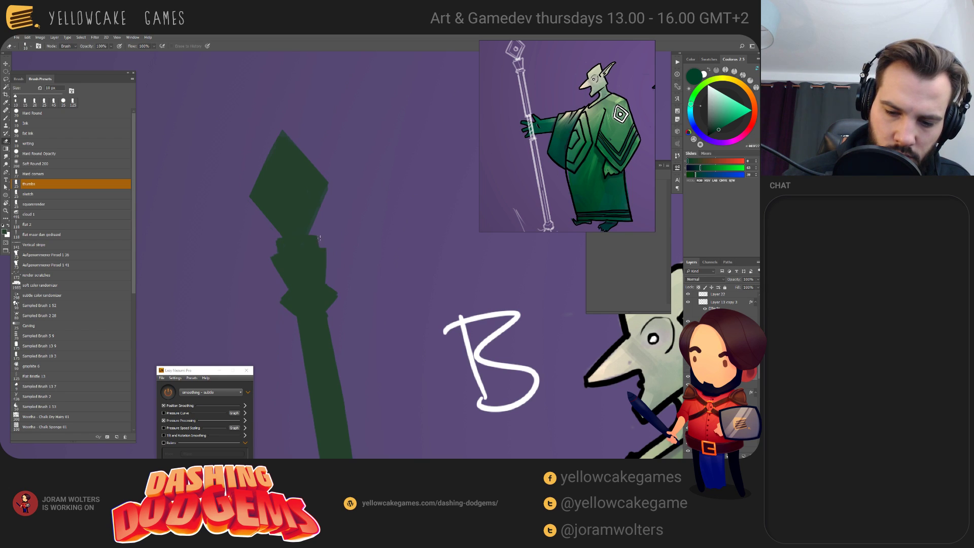
{"action": "left_click_drag", "start_coordinate": [326, 260], "coordinate": [319, 283]}
{"action": "key", "text": "ctrl+z"}
{"action": "key", "text": "ctrl+z"}
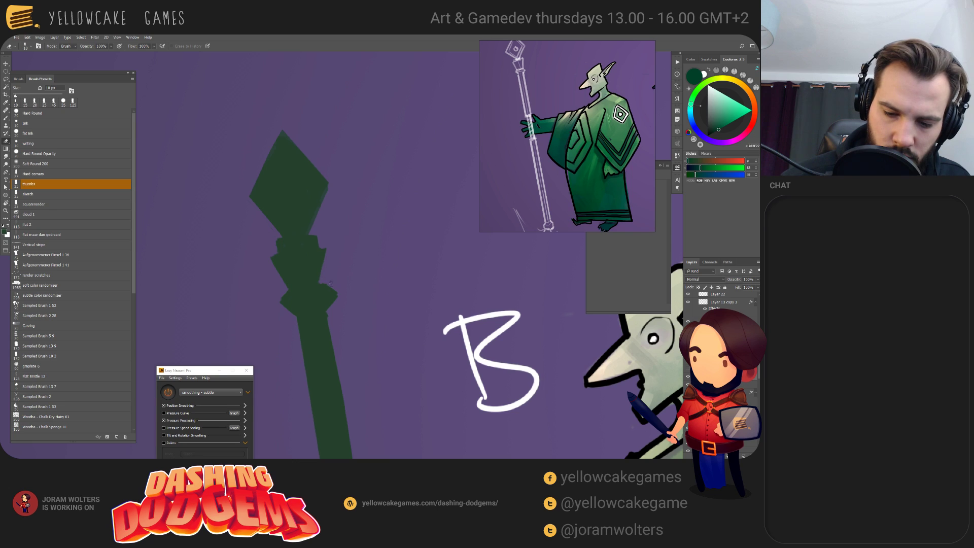
{"action": "mouse_move", "coordinate": [320, 282]}
{"action": "left_mouse_down"}
{"action": "mouse_move", "coordinate": [334, 307]}
{"action": "mouse_move", "coordinate": [336, 295]}
{"action": "left_mouse_up"}
- Try filling the notch on the staff's left edge with a 25 px brush, then undo the patches
{"action": "left_click_drag", "start_coordinate": [360, 274], "coordinate": [372, 238]}
{"action": "key", "text": "b"}
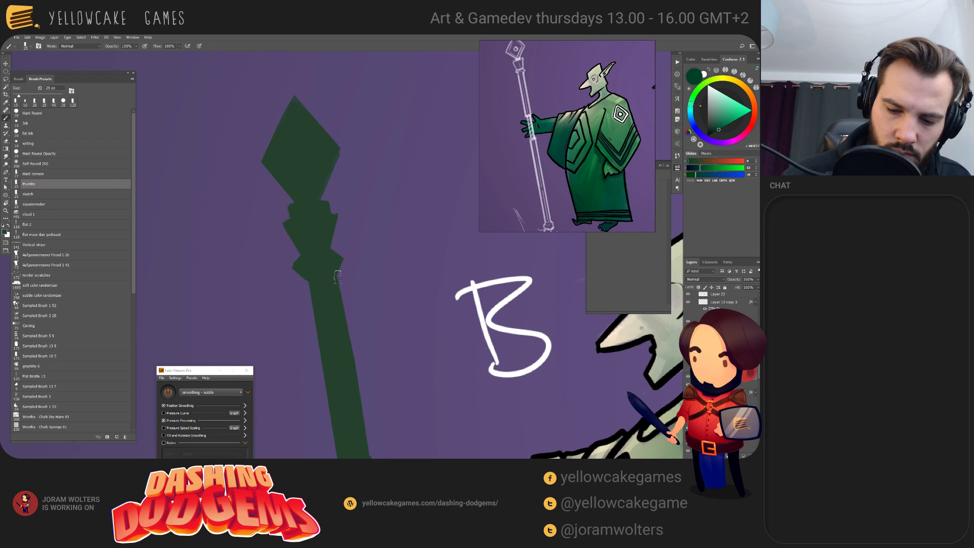
{"action": "key", "text": "bracketright"}
{"action": "key", "text": "bracketright"}
{"action": "left_click_drag", "start_coordinate": [313, 285], "coordinate": [308, 294]}
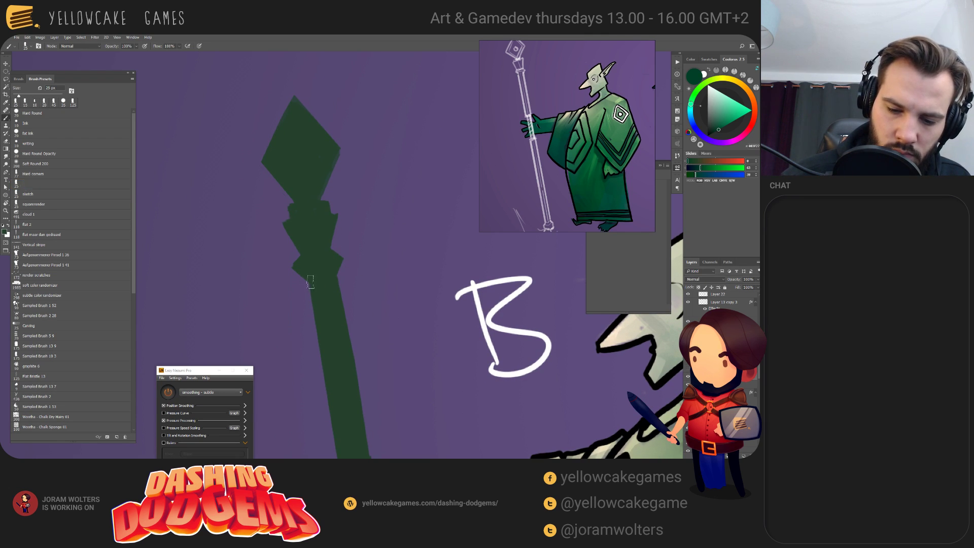
{"action": "key", "text": "bracketleft"}
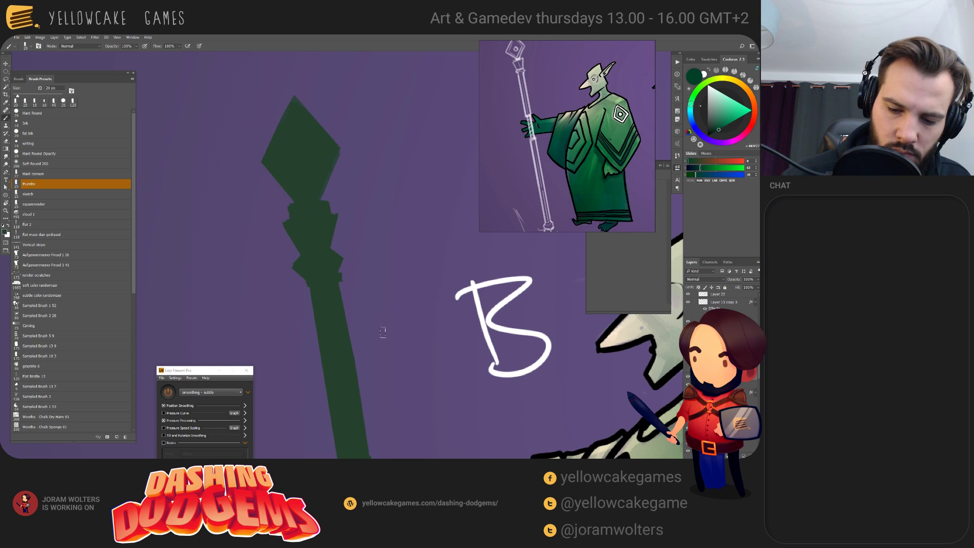
{"action": "key", "text": "bracketright"}
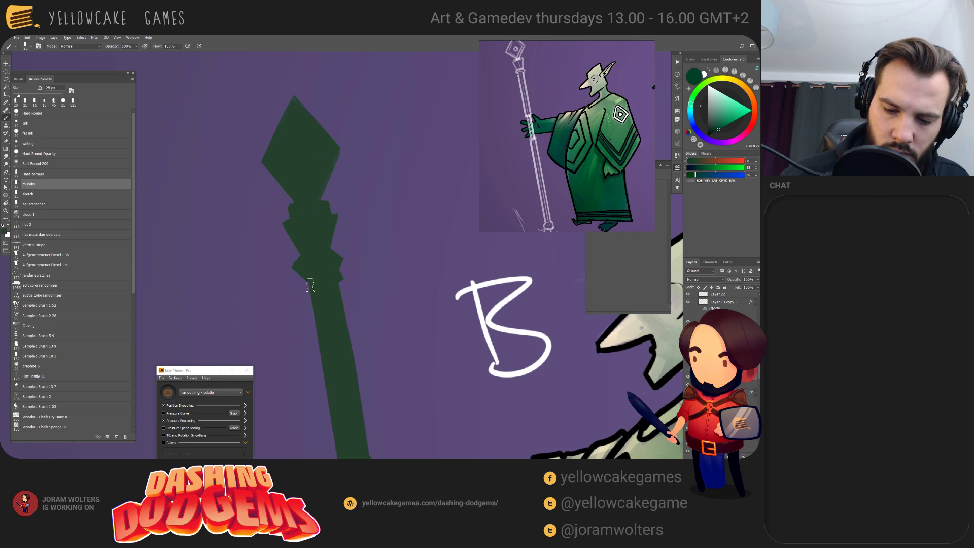
{"action": "left_click_drag", "start_coordinate": [307, 285], "coordinate": [306, 285]}
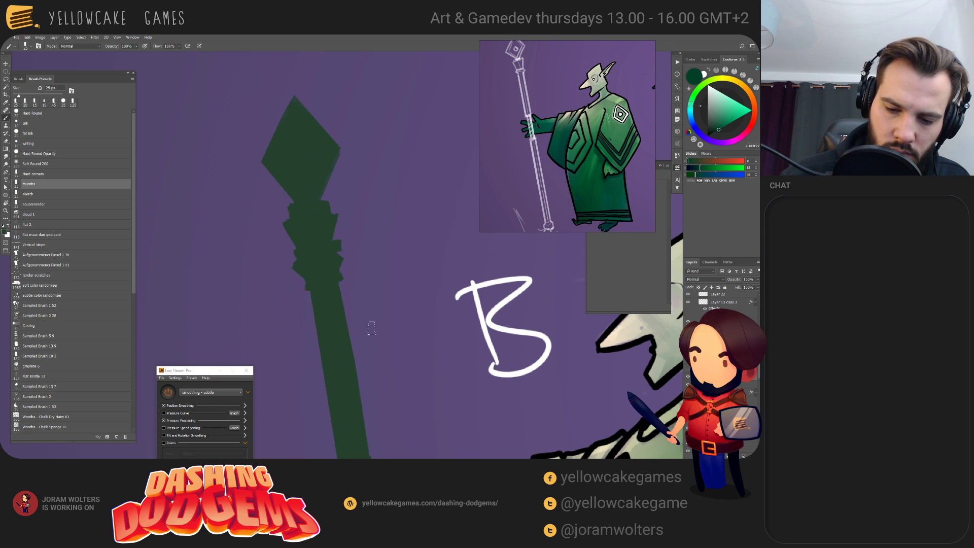
{"action": "key", "text": "ctrl+z"}
{"action": "key", "text": "ctrl+z"}
- Bring the staff tip back into view and switch to the Polygonal Lasso
{"action": "left_click_drag", "start_coordinate": [353, 251], "coordinate": [342, 263]}
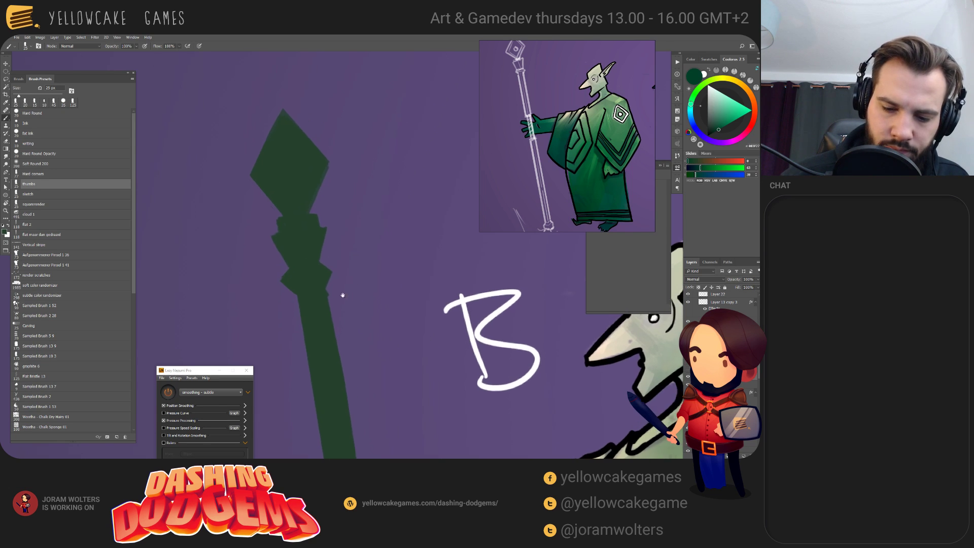
{"action": "key", "text": "e"}
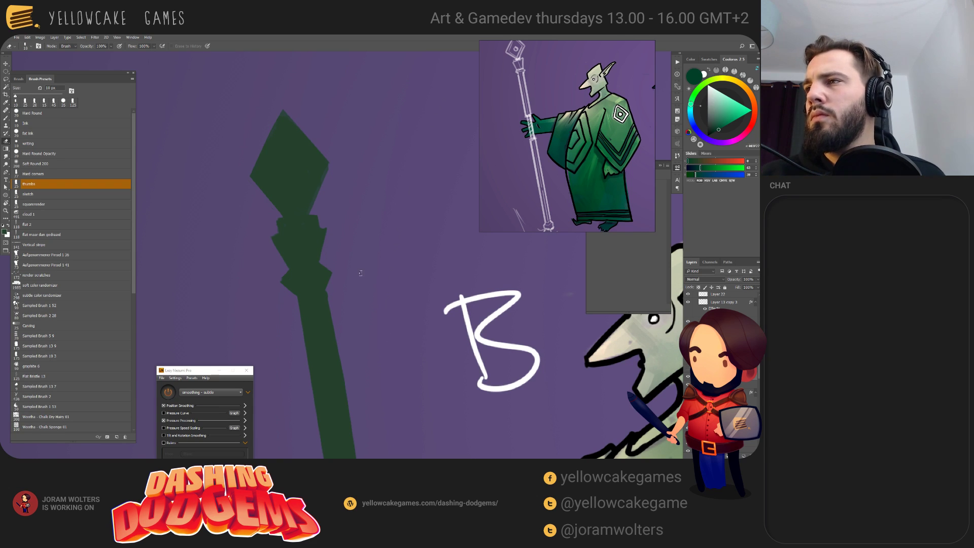
{"action": "mouse_move", "coordinate": [360, 256]}
{"action": "left_mouse_down"}
{"action": "mouse_move", "coordinate": [309, 326]}
{"action": "mouse_move", "coordinate": [326, 322]}
{"action": "left_mouse_up"}
{"action": "key", "text": "b"}
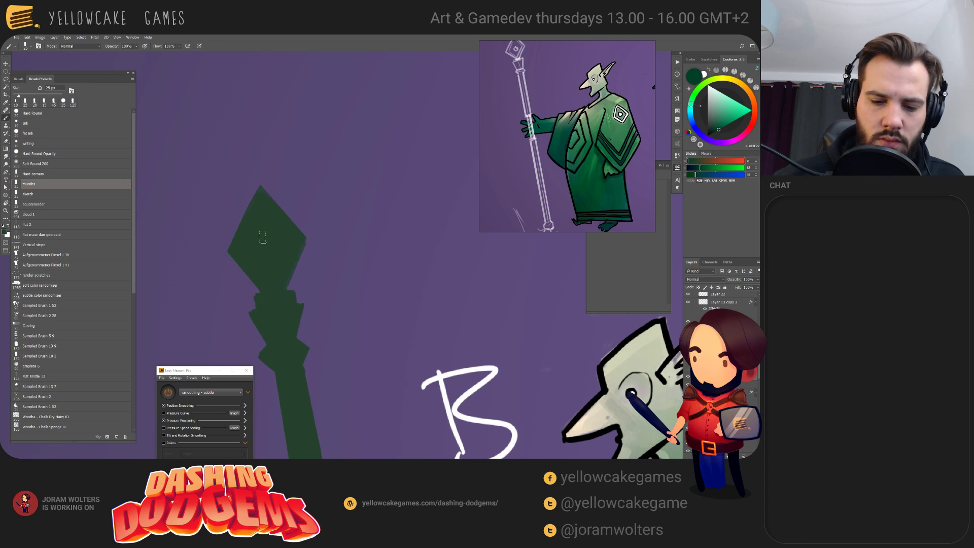
{"action": "left_click_drag", "start_coordinate": [263, 242], "coordinate": [261, 254]}
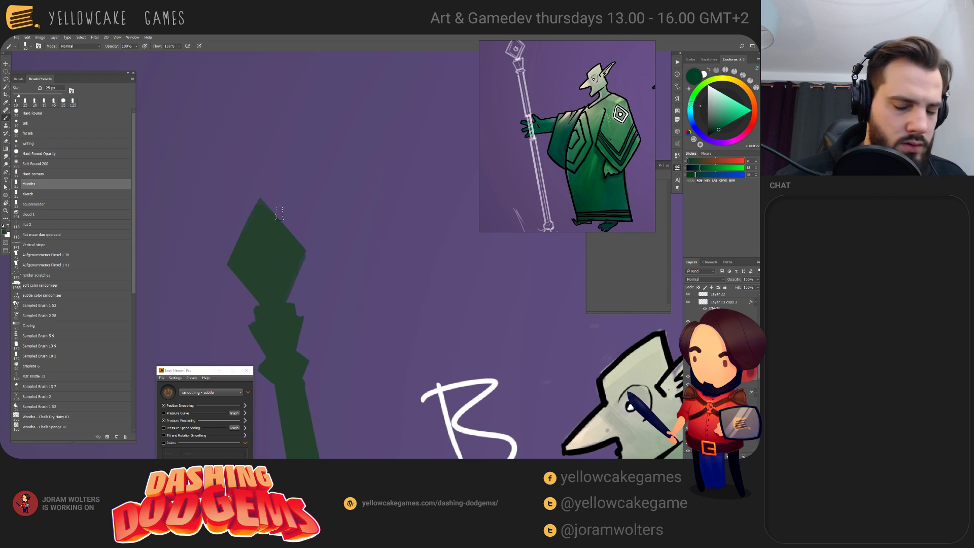
{"action": "key", "text": "l"}
{"action": "key", "text": "shift+l"}
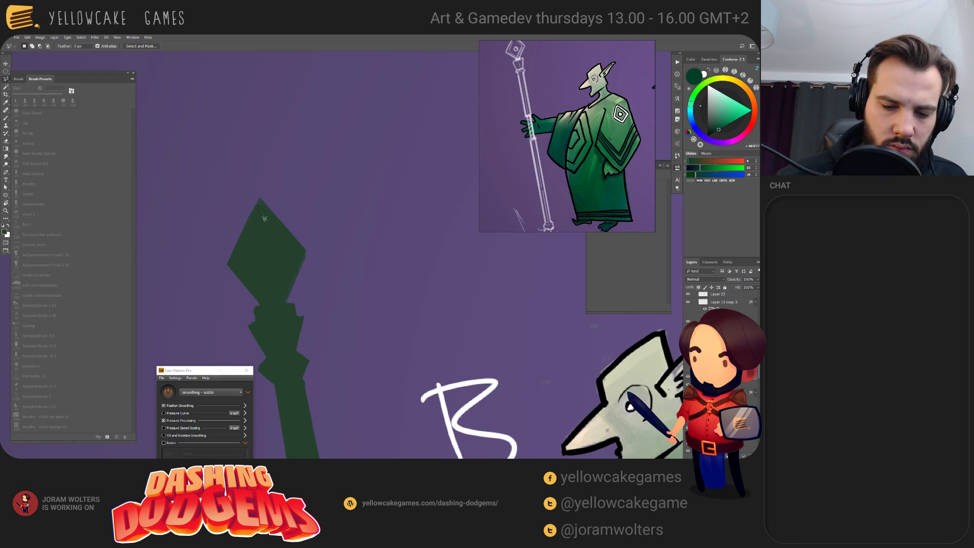
- Outline the gem's inner diamond facet with a polygonal selection
{"action": "left_click", "coordinate": [259, 218]}
{"action": "left_click", "coordinate": [239, 262]}
{"action": "left_click", "coordinate": [261, 293]}
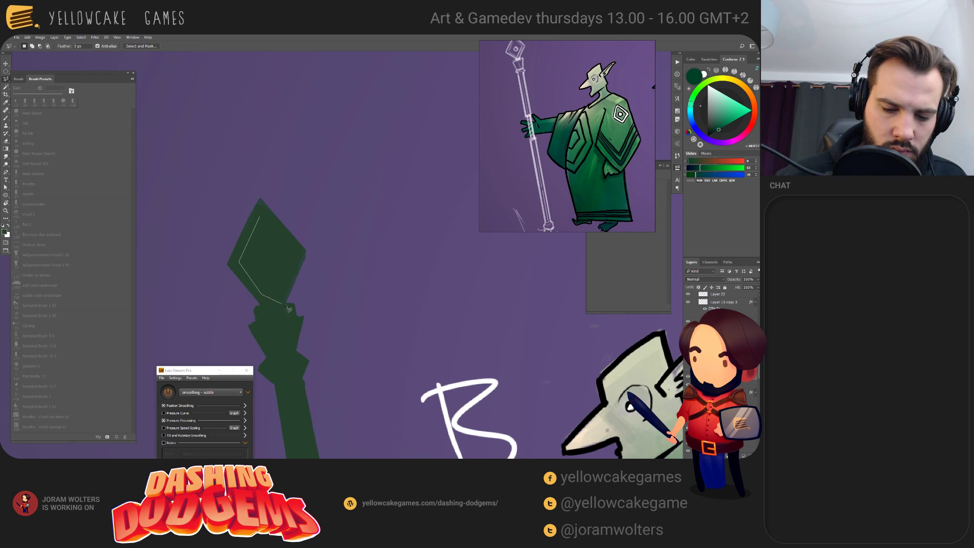
{"action": "left_click", "coordinate": [281, 291]}
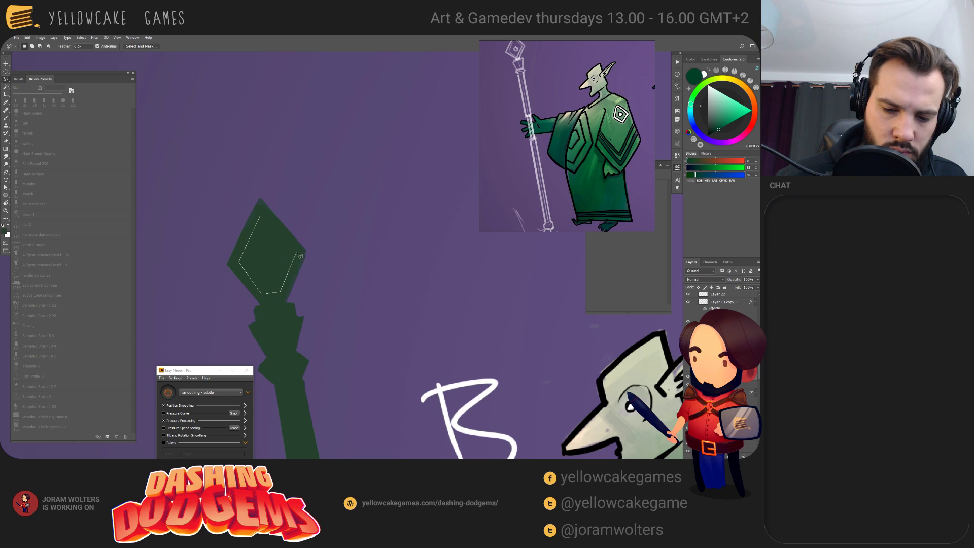
{"action": "left_click", "coordinate": [297, 252]}
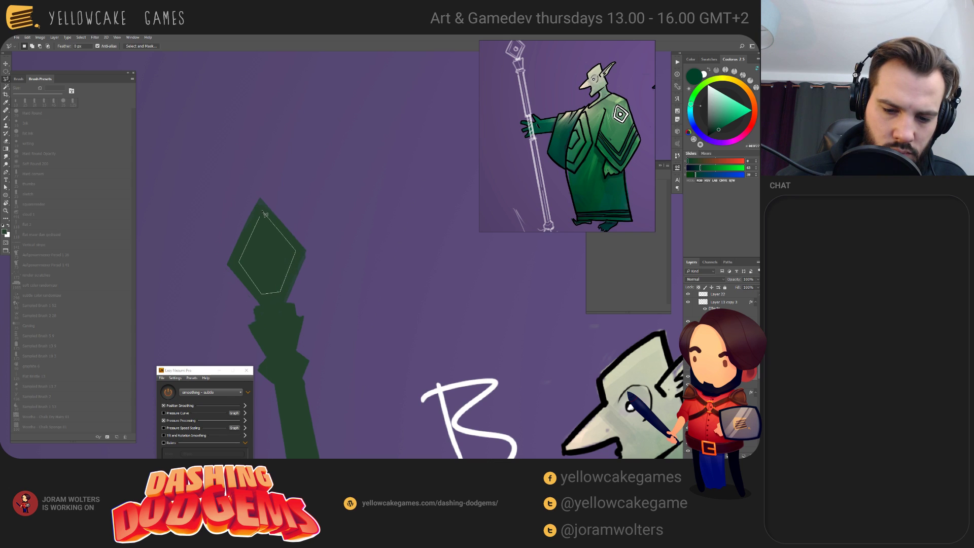
{"action": "left_click", "coordinate": [263, 213]}
- Paint a darker facet inside the selection, then enlarge the brush to 40 px
{"action": "key", "text": "b"}
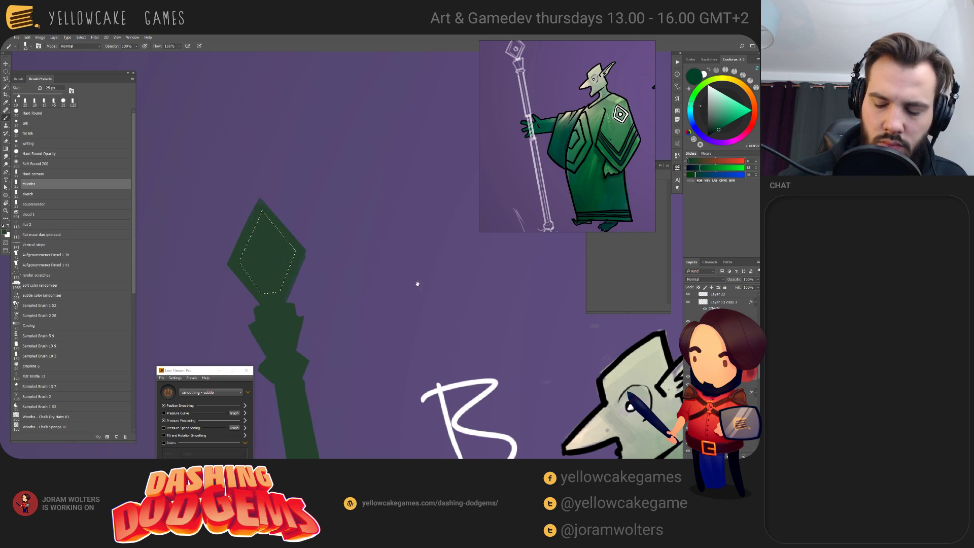
{"action": "left_click_drag", "start_coordinate": [415, 281], "coordinate": [325, 193]}
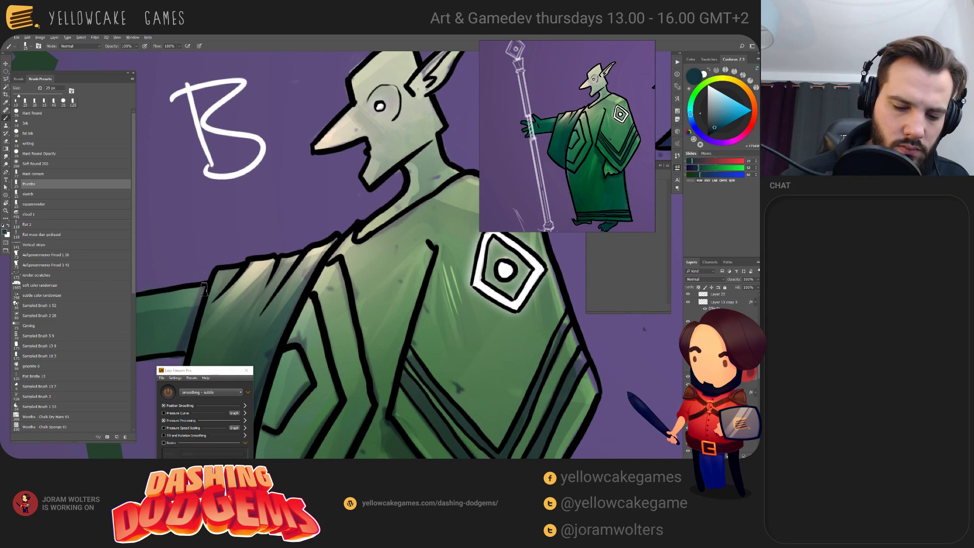
{"action": "left_click_drag", "start_coordinate": [205, 292], "coordinate": [365, 374]}
{"action": "mouse_move", "coordinate": [287, 249]}
{"action": "left_mouse_down"}
{"action": "mouse_move", "coordinate": [320, 267]}
{"action": "mouse_move", "coordinate": [307, 269]}
{"action": "left_mouse_up"}
{"action": "key", "text": "bracketright"}
{"action": "key", "text": "bracketright"}
{"action": "key", "text": "bracketright"}
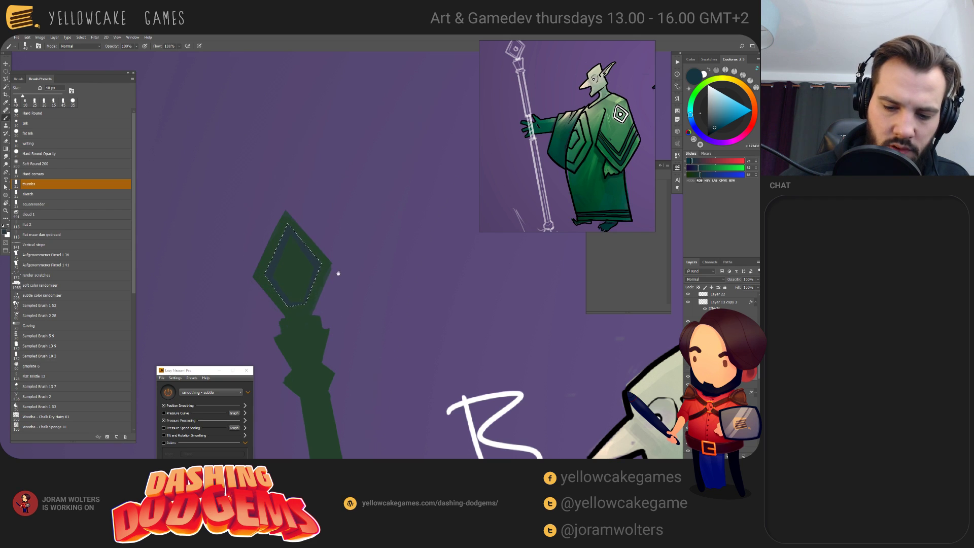
{"action": "left_click_drag", "start_coordinate": [337, 274], "coordinate": [326, 256]}
{"action": "scroll", "coordinate": [327, 257], "scroll_direction": "down", "scroll_amount": 3}
- Sample the gem's dark green and pick the squarerender brush at 40 px
{"action": "left_click_drag", "start_coordinate": [491, 481], "coordinate": [358, 241]}
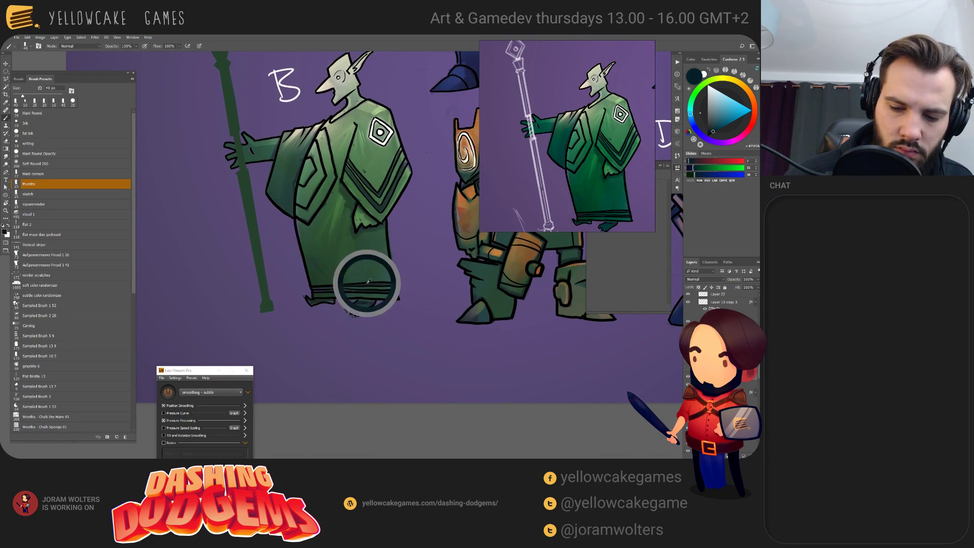
{"action": "left_click_drag", "start_coordinate": [365, 282], "coordinate": [335, 234]}
{"action": "scroll", "coordinate": [335, 233], "scroll_direction": "up", "scroll_amount": 2}
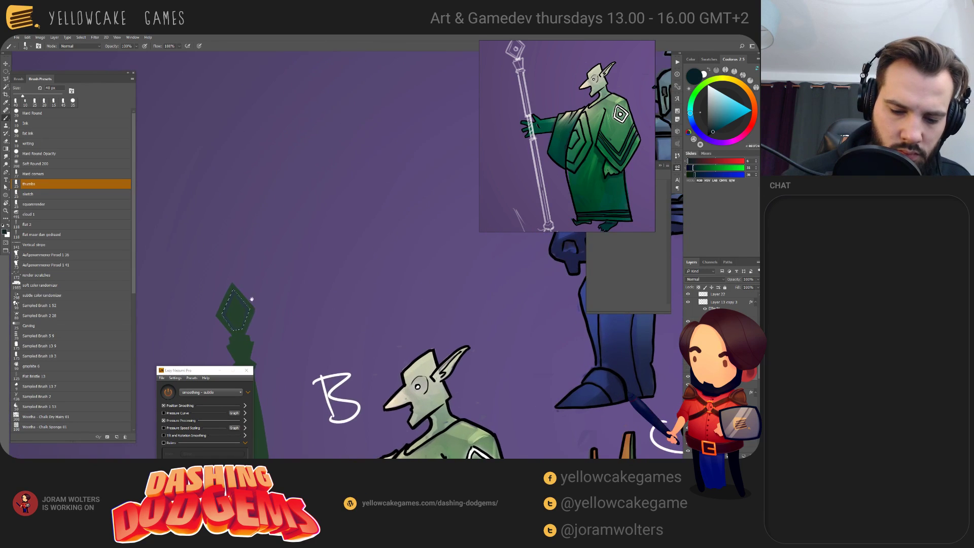
{"action": "left_click_drag", "start_coordinate": [274, 350], "coordinate": [285, 289]}
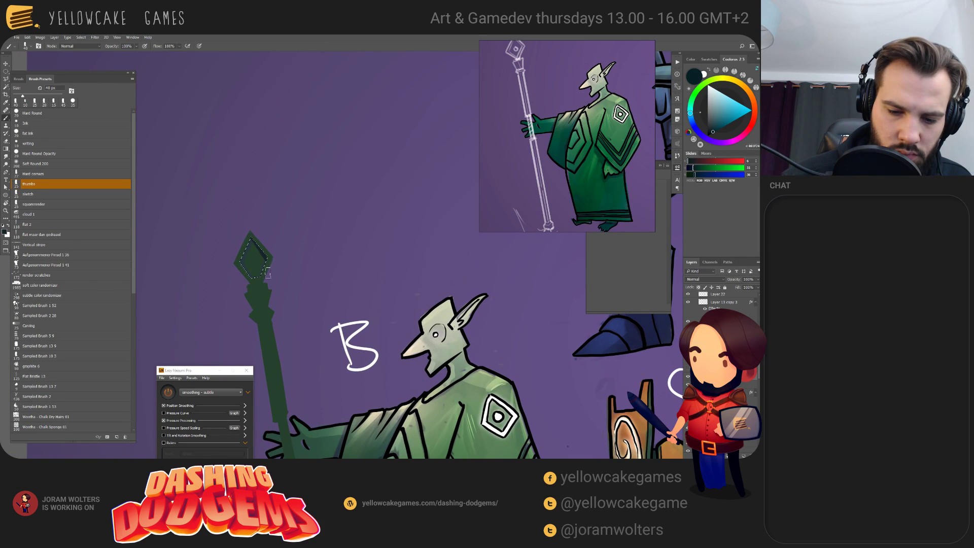
{"action": "left_click_drag", "start_coordinate": [376, 462], "coordinate": [361, 371]}
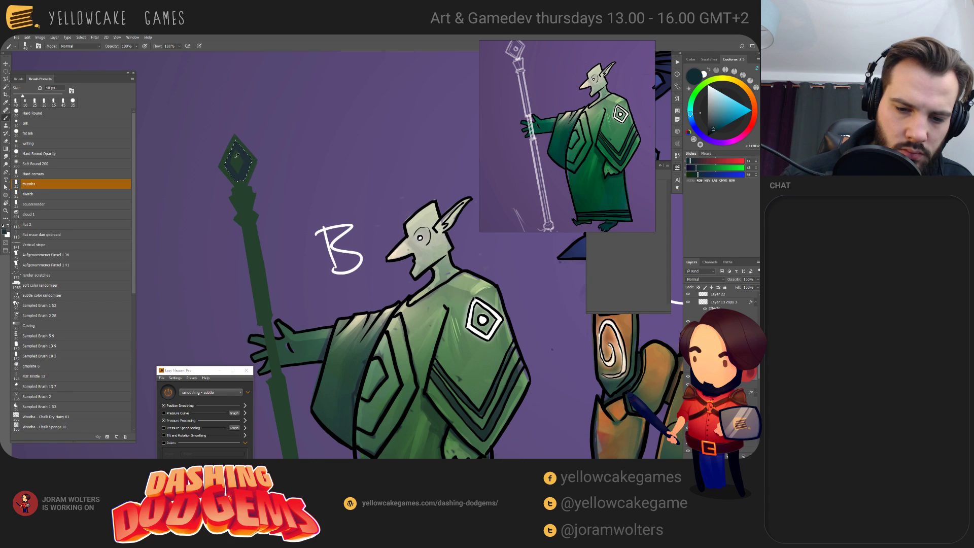
{"action": "left_click", "coordinate": [236, 162], "text": "alt"}
{"action": "left_click", "coordinate": [57, 204]}
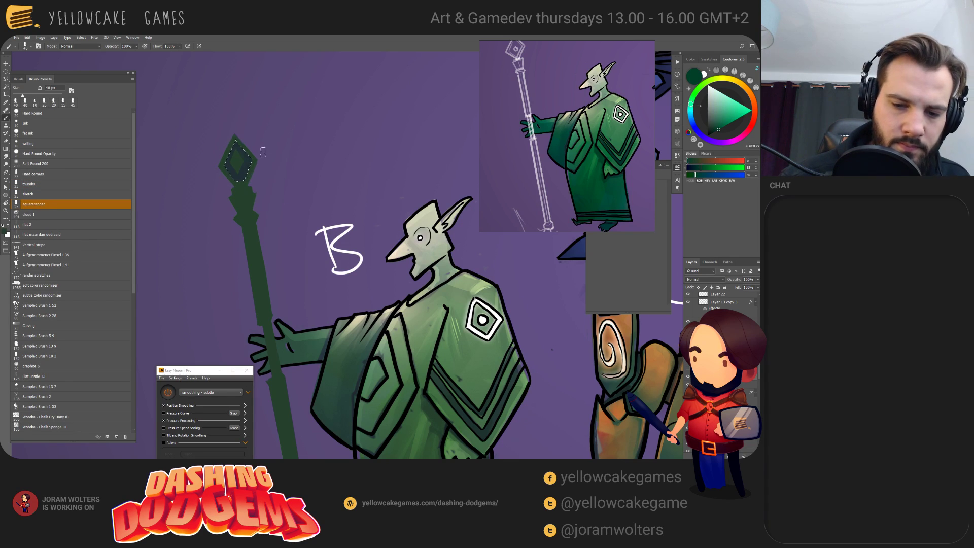
{"action": "key", "text": "bracketright"}
- Zoom out to check B against the full lineup, then zoom back in on B's staff
{"action": "key", "text": "ctrl+minus"}
{"action": "key", "text": "ctrl+minus"}
{"action": "key", "text": "ctrl+minus"}
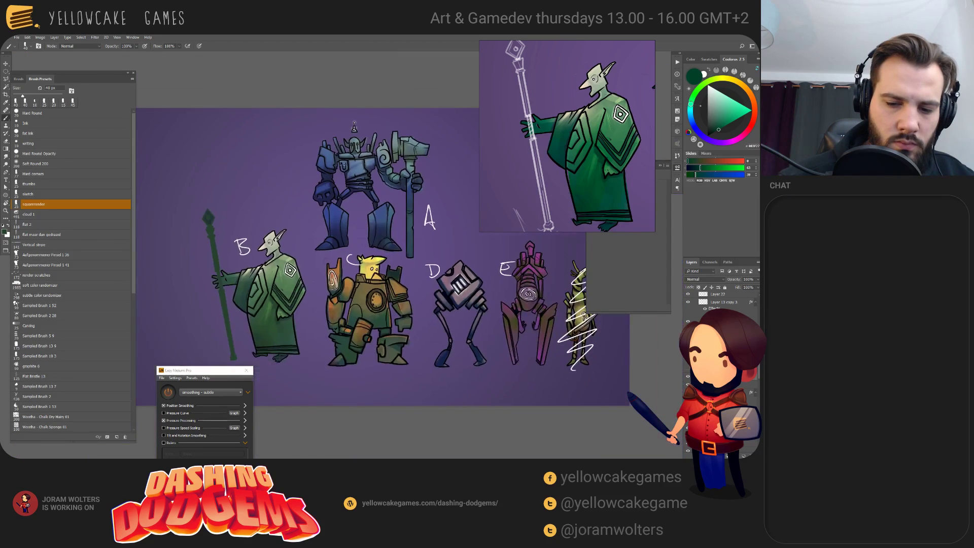
{"action": "key", "text": "ctrl+plus"}
{"action": "key", "text": "ctrl+plus"}
{"action": "key", "text": "ctrl+plus"}
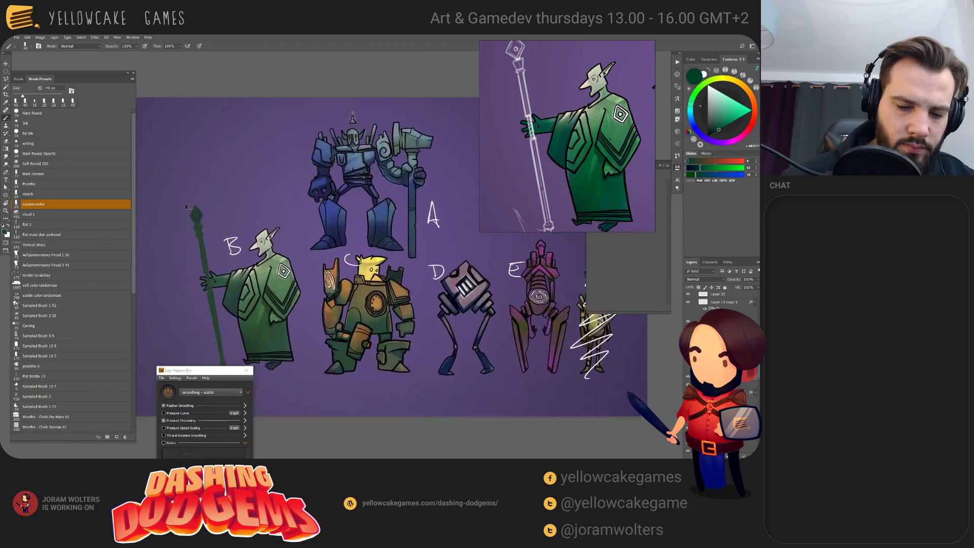
{"action": "left_click_drag", "start_coordinate": [184, 193], "coordinate": [277, 214]}
{"action": "key", "text": "ctrl+plus"}
{"action": "key", "text": "ctrl+plus"}
{"action": "key", "text": "ctrl+plus"}
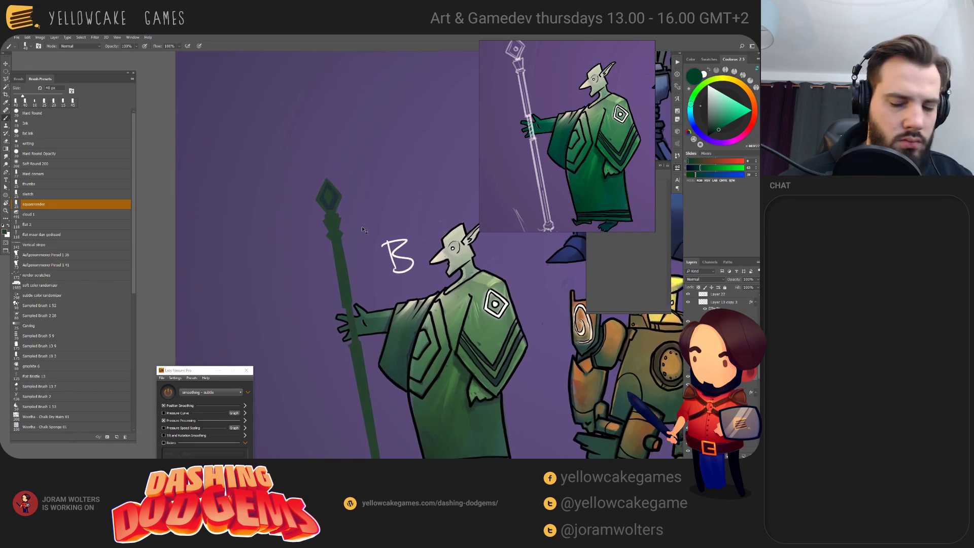
{"action": "left_click_drag", "start_coordinate": [348, 176], "coordinate": [362, 306]}
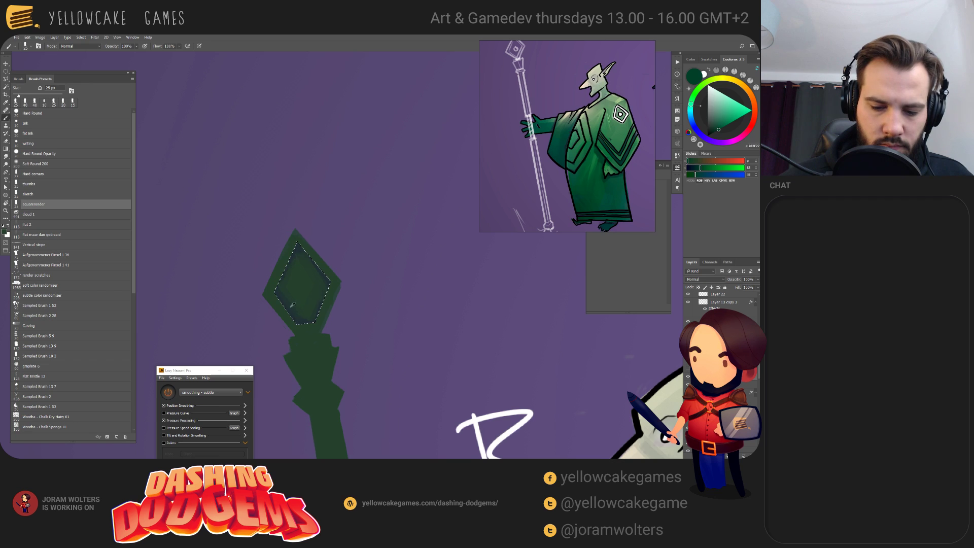
- Sample the dark blue-grey inside the diamond and paint a dark collar band below it
{"action": "left_click", "coordinate": [298, 327], "text": "alt"}
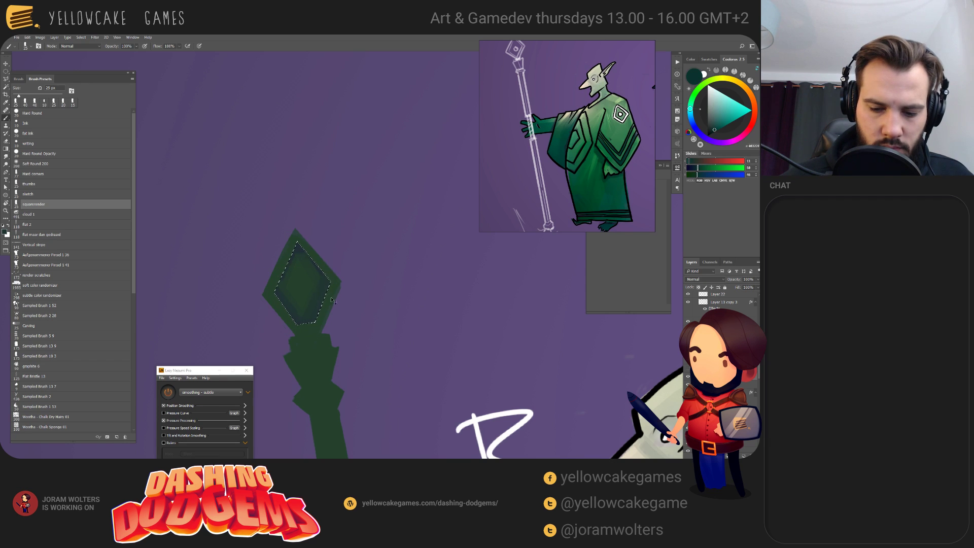
{"action": "left_click", "coordinate": [319, 280], "text": "alt"}
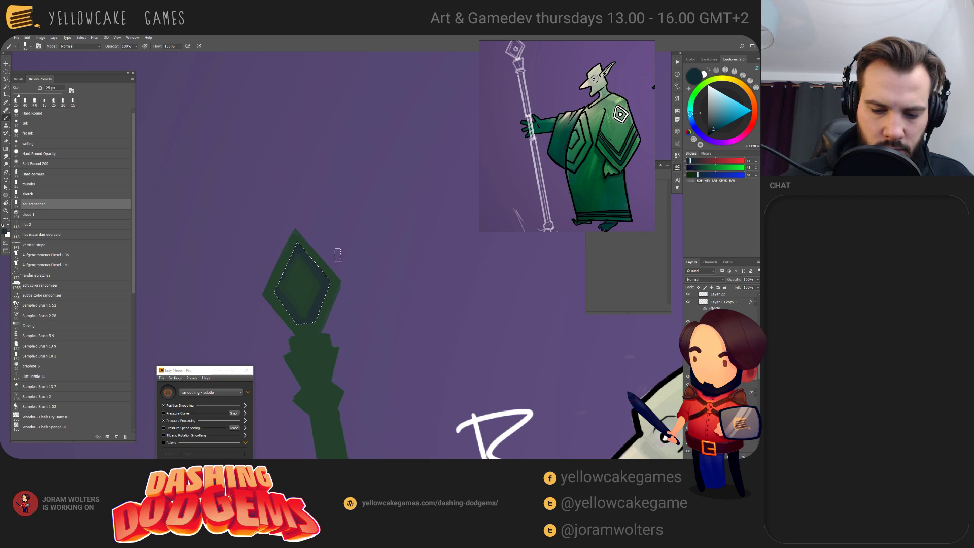
{"action": "left_click_drag", "start_coordinate": [338, 254], "coordinate": [322, 218]}
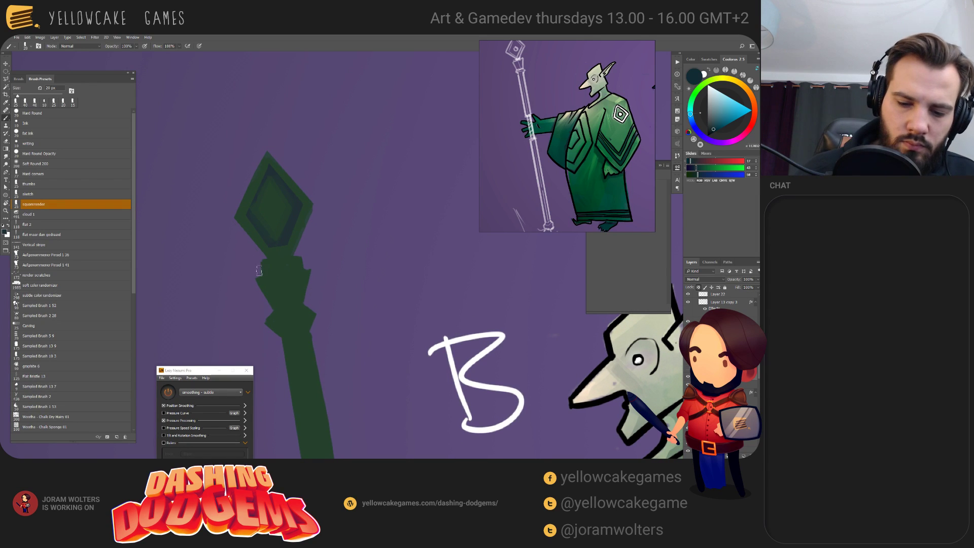
{"action": "left_click_drag", "start_coordinate": [280, 265], "coordinate": [257, 264]}
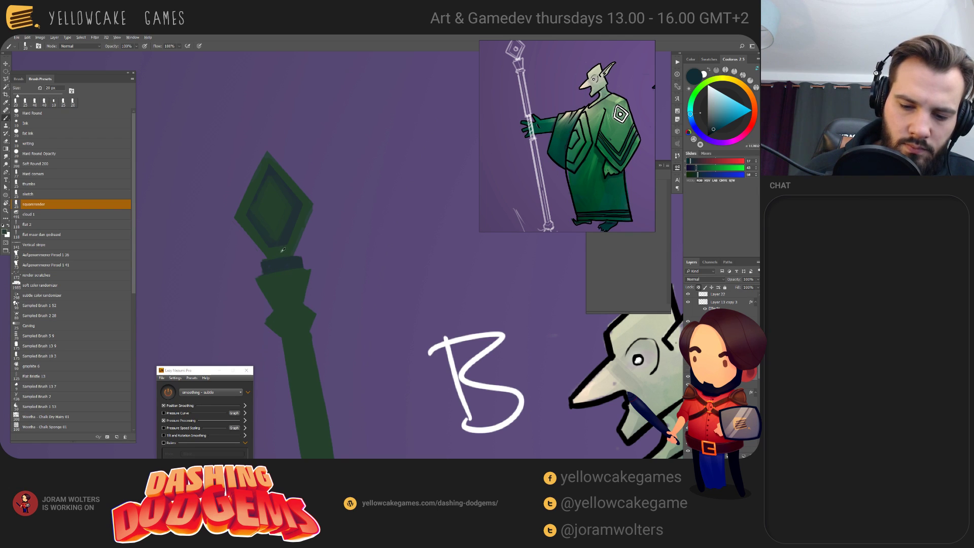
- Paint a lighter mid-green highlight band on the staff with a 10 px brush
{"action": "left_click", "coordinate": [259, 257], "text": "alt"}
{"action": "key", "text": "bracketleft"}
{"action": "key", "text": "x"}
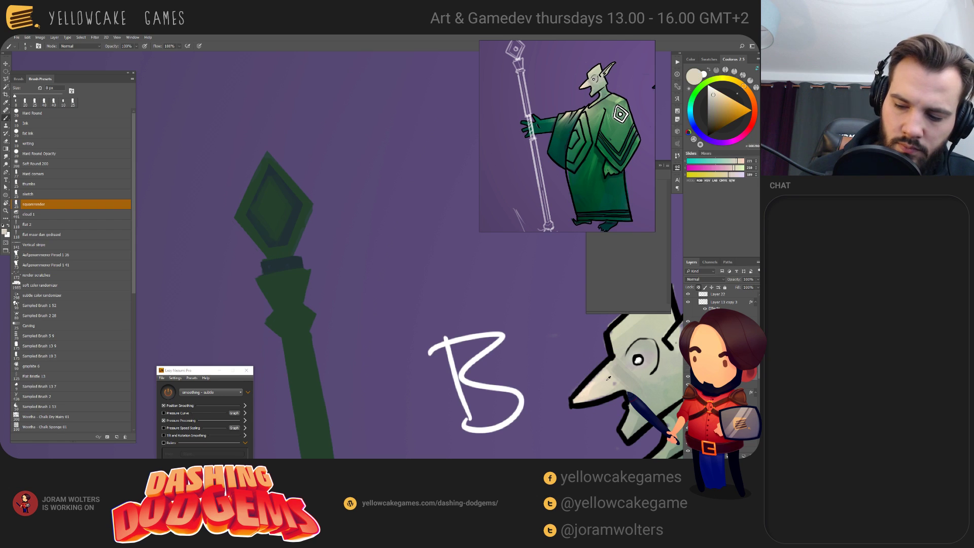
{"action": "left_click_drag", "start_coordinate": [521, 526], "coordinate": [414, 297]}
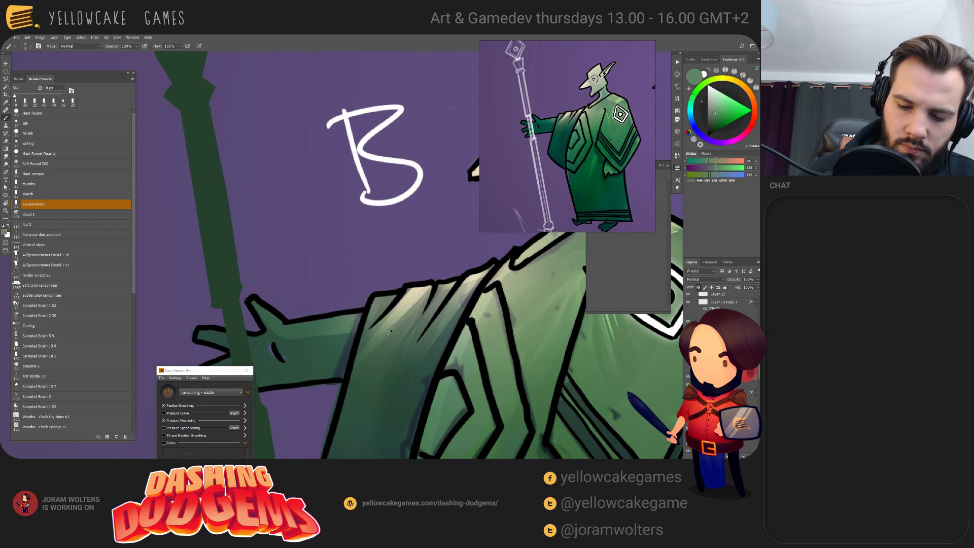
{"action": "left_click", "coordinate": [370, 347], "text": "alt"}
{"action": "scroll", "coordinate": [355, 340], "scroll_direction": "up", "scroll_amount": 5}
{"action": "left_click_drag", "start_coordinate": [348, 333], "coordinate": [483, 295]}
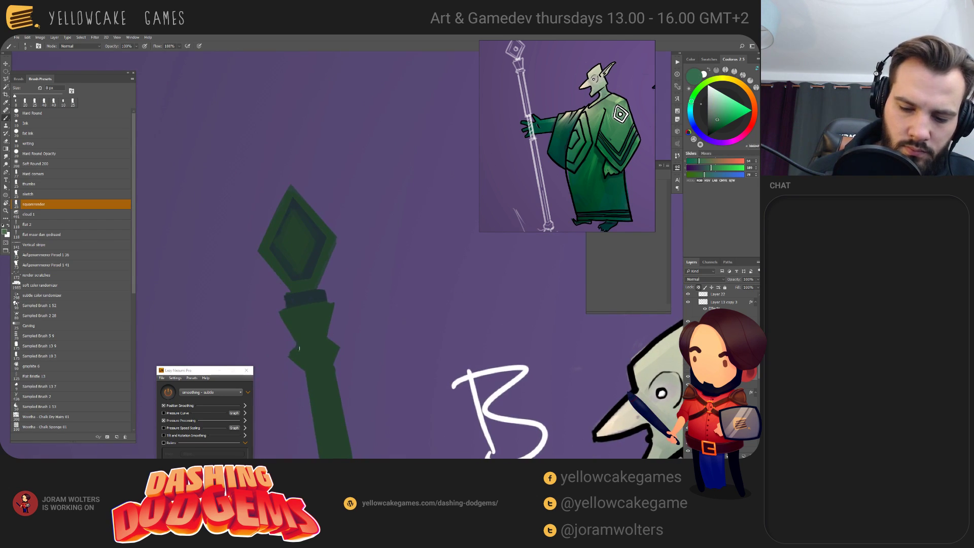
{"action": "mouse_move", "coordinate": [292, 350]}
{"action": "left_mouse_down"}
{"action": "mouse_move", "coordinate": [346, 333]}
{"action": "mouse_move", "coordinate": [279, 357]}
{"action": "mouse_move", "coordinate": [384, 338]}
{"action": "mouse_move", "coordinate": [311, 340]}
{"action": "mouse_move", "coordinate": [315, 328]}
{"action": "mouse_move", "coordinate": [284, 345]}
{"action": "left_mouse_up"}
- Darken the staff's lower band with blue-grey at 20 px, then reload dark green at 50 px
{"action": "left_click", "coordinate": [312, 338], "text": "alt"}
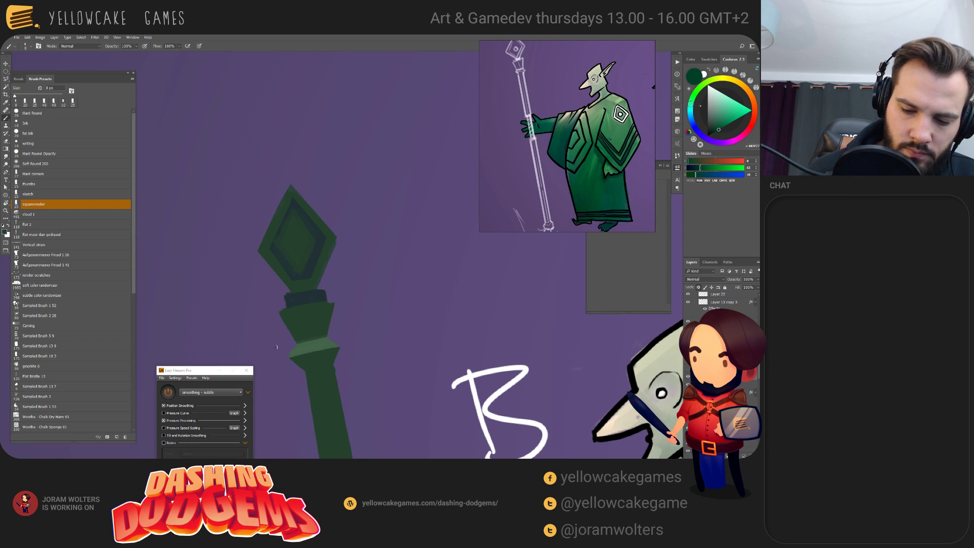
{"action": "left_click", "coordinate": [303, 300], "text": "alt"}
{"action": "key", "text": "bracketright"}
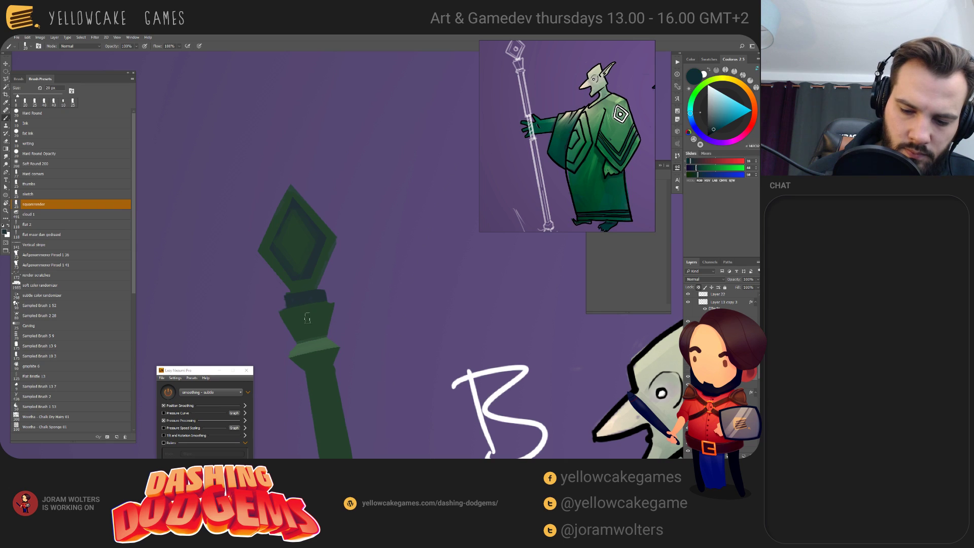
{"action": "mouse_move", "coordinate": [304, 313]}
{"action": "left_mouse_down"}
{"action": "mouse_move", "coordinate": [307, 336]}
{"action": "mouse_move", "coordinate": [298, 337]}
{"action": "left_mouse_up"}
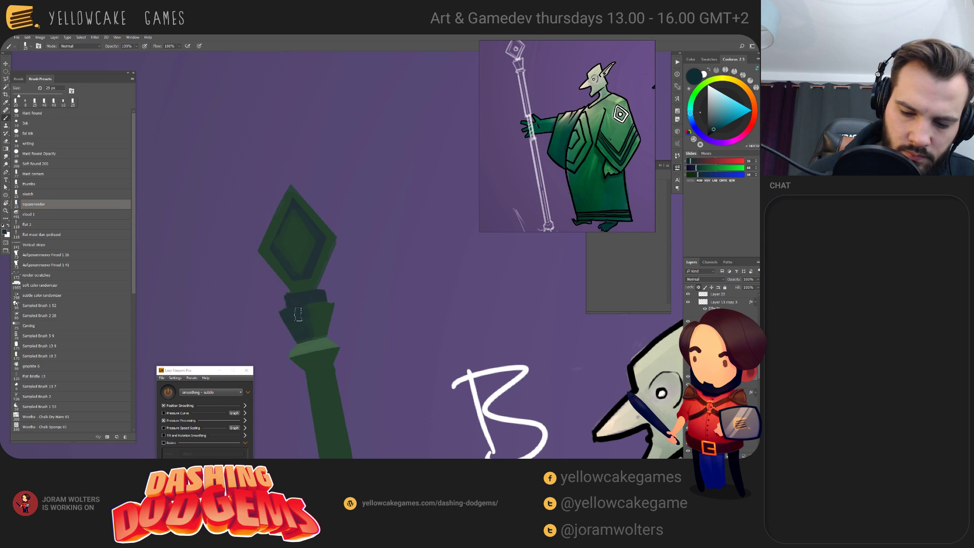
{"action": "key", "text": "bracketright"}
{"action": "left_click", "coordinate": [312, 322], "text": "alt"}
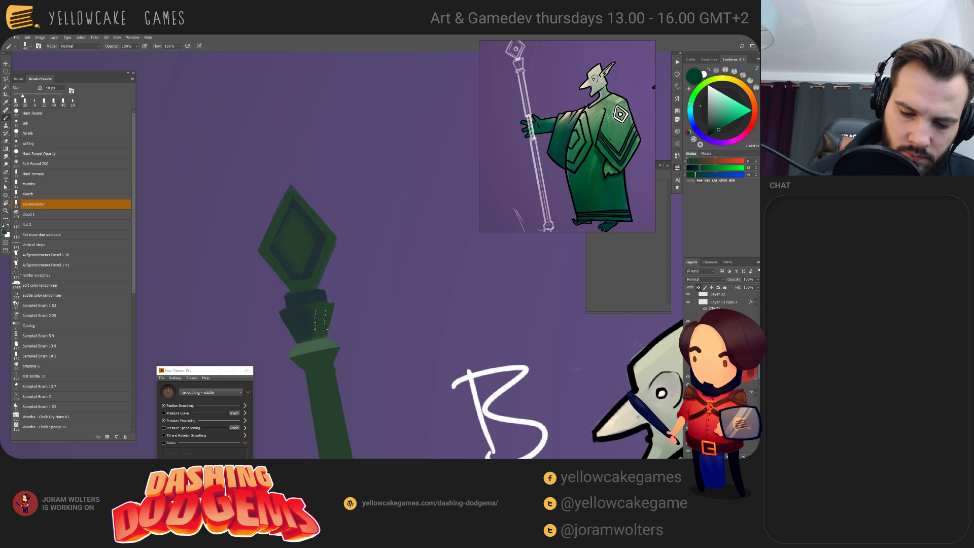
{"action": "key", "text": "bracketright"}
{"action": "key", "text": "bracketright"}
{"action": "key", "text": "bracketright"}
{"action": "key", "text": "bracketright"}
{"action": "key", "text": "bracketleft"}
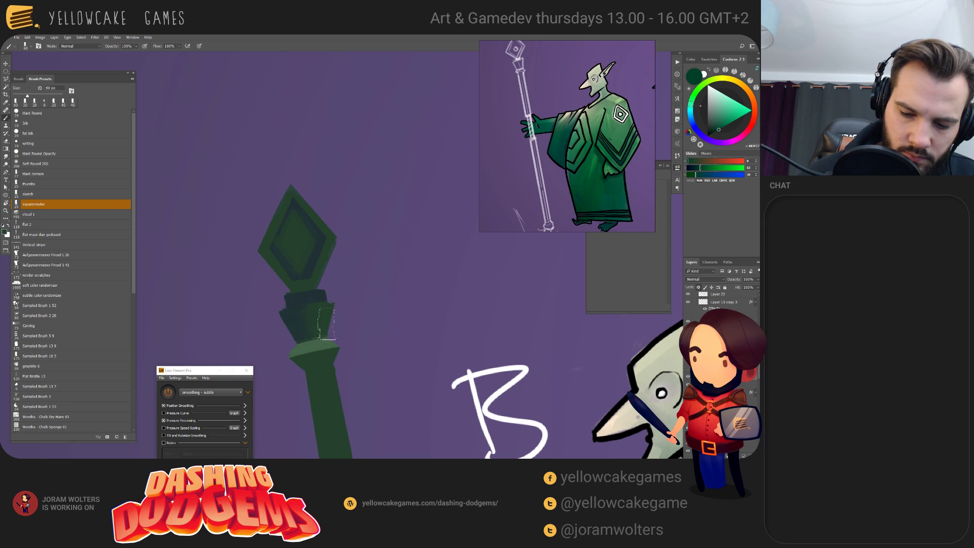
{"action": "left_click_drag", "start_coordinate": [372, 287], "coordinate": [387, 329]}
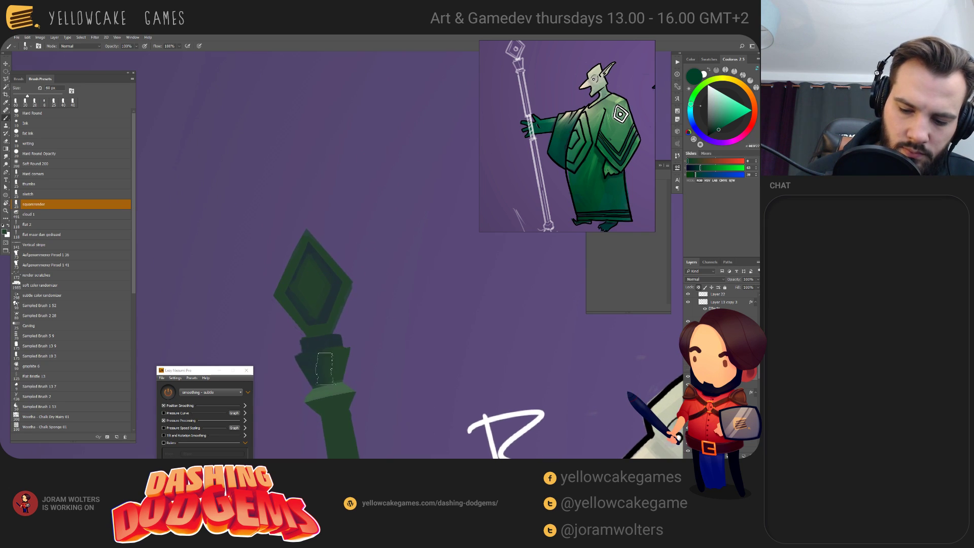
{"action": "key", "text": "bracketleft"}
- Highlight the diamond's top-right edge in lighter green with a 10 px brush
{"action": "left_click", "coordinate": [336, 401], "text": "alt"}
{"action": "key", "text": "bracketleft"}
{"action": "key", "text": "bracketleft"}
{"action": "key", "text": "bracketleft"}
{"action": "key", "text": "bracketleft"}
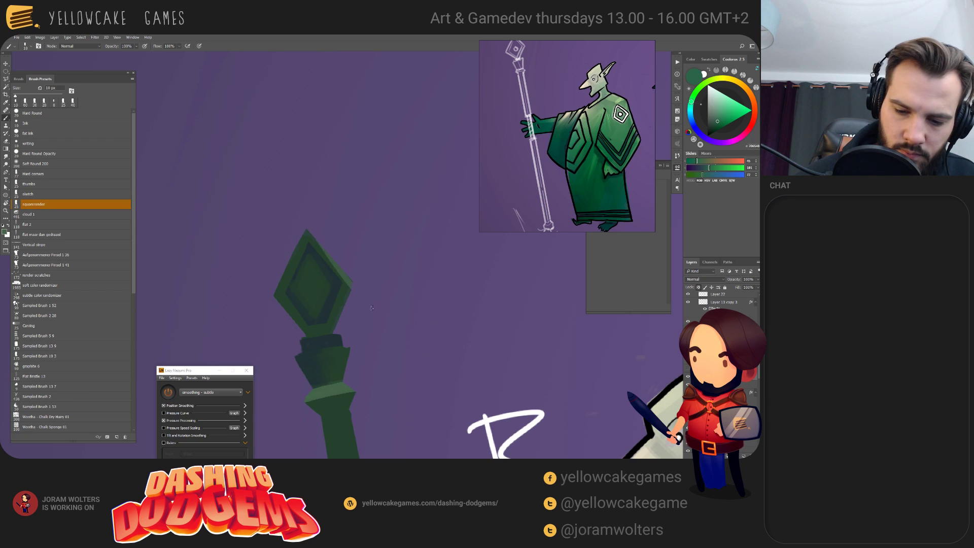
{"action": "left_click_drag", "start_coordinate": [313, 239], "coordinate": [357, 288]}
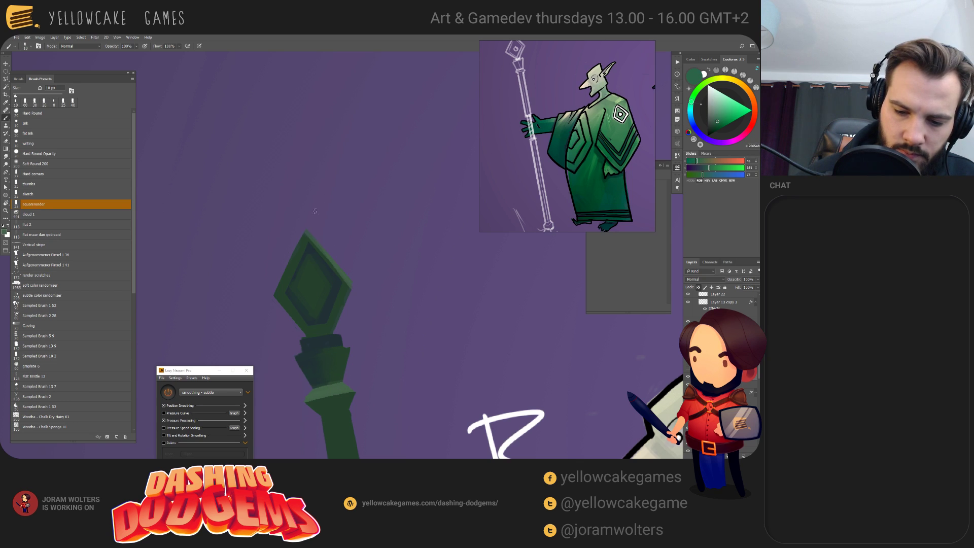
{"action": "key", "text": "bracketleft"}
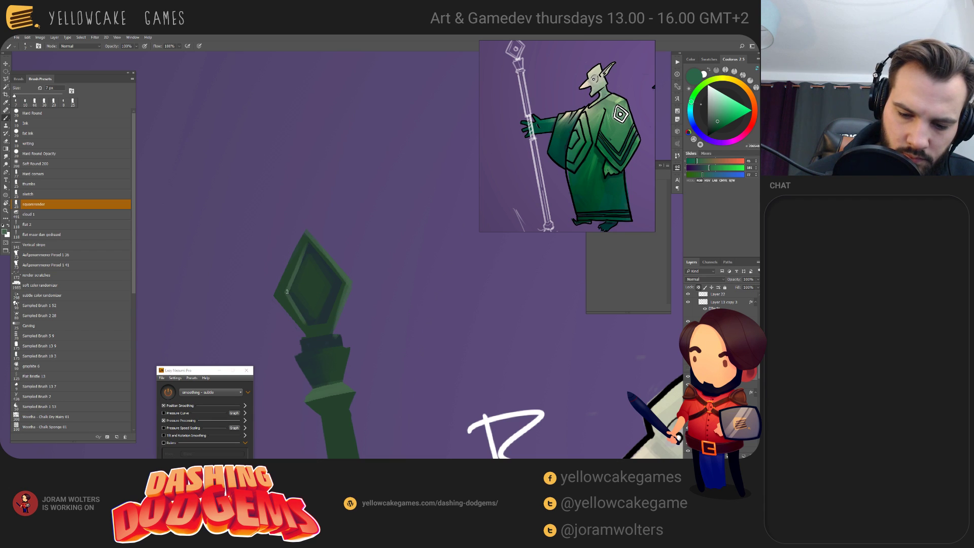
- Darken the inside of the diamond's left edge with a dark green from the staff
{"action": "key", "text": "bracketright"}
{"action": "left_click", "coordinate": [305, 325], "text": "alt"}
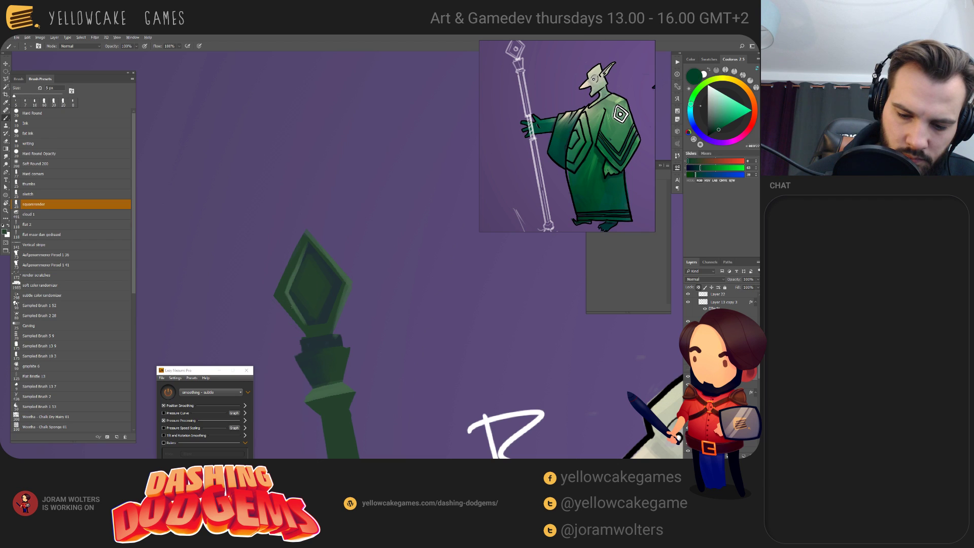
{"action": "left_click_drag", "start_coordinate": [284, 284], "coordinate": [303, 230]}
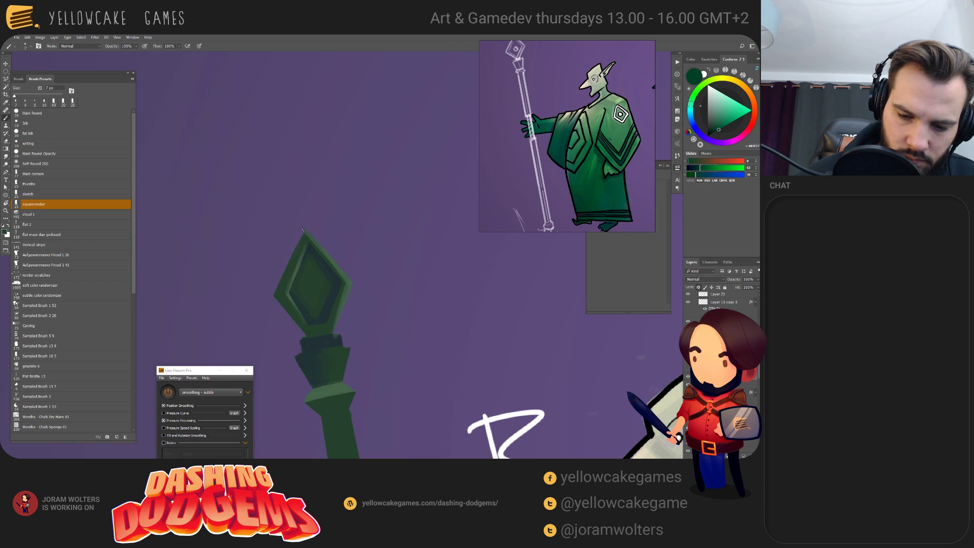
{"action": "key", "text": "ctrl+z"}
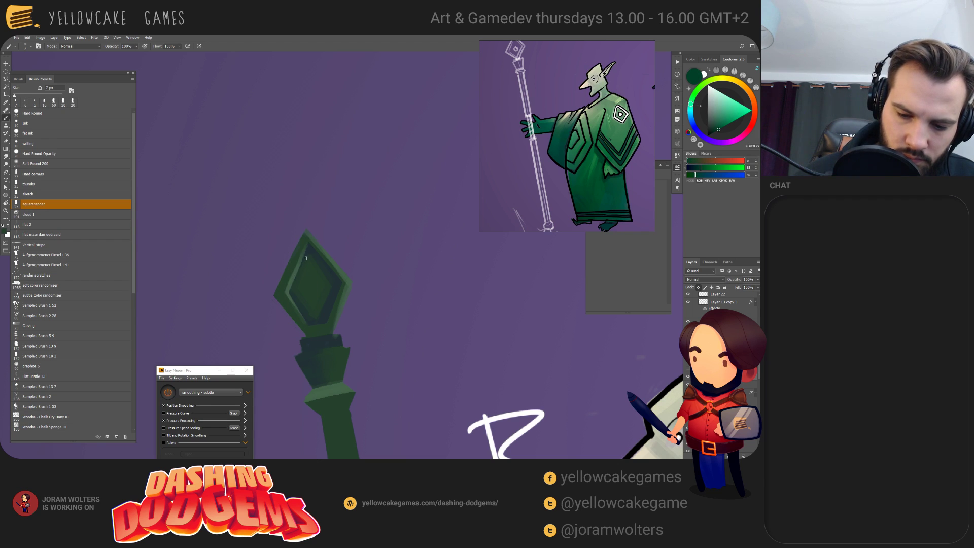
{"action": "key", "text": "bracketleft"}
{"action": "key", "text": "bracketleft"}
{"action": "left_click", "coordinate": [296, 294], "text": "alt"}
{"action": "left_click_drag", "start_coordinate": [294, 291], "coordinate": [303, 254]}
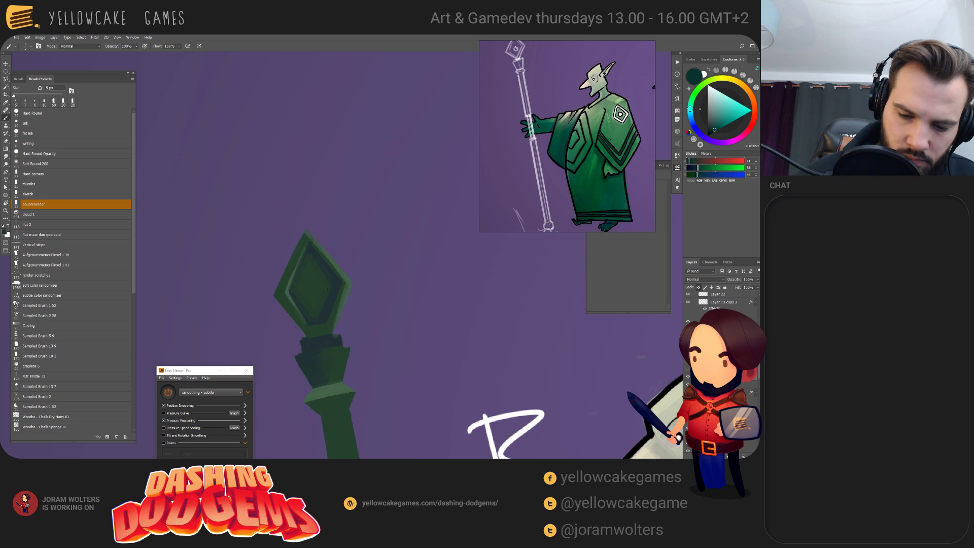
- Darken the diamond's upper-right edge, then add a lighter green highlight along it
{"action": "left_click", "coordinate": [306, 237], "text": "alt"}
{"action": "key", "text": "bracketright"}
{"action": "key", "text": "bracketright"}
{"action": "key", "text": "bracketright"}
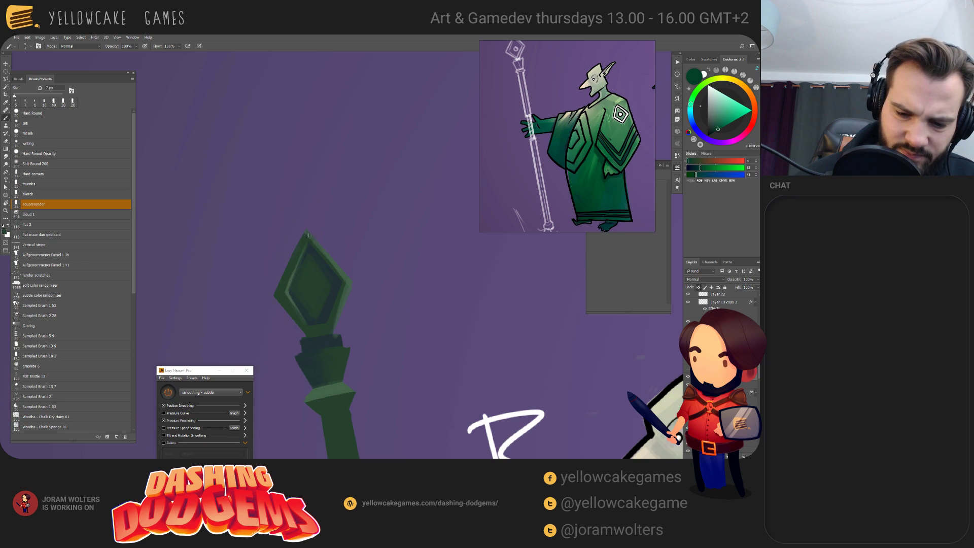
{"action": "mouse_move", "coordinate": [309, 235]}
{"action": "left_mouse_down"}
{"action": "mouse_move", "coordinate": [337, 272]}
{"action": "mouse_move", "coordinate": [330, 260]}
{"action": "mouse_move", "coordinate": [340, 303]}
{"action": "mouse_move", "coordinate": [332, 330]}
{"action": "left_mouse_up"}
{"action": "key", "text": "bracketleft"}
{"action": "left_click", "coordinate": [338, 304], "text": "alt"}
{"action": "key", "text": "bracketleft"}
{"action": "key", "text": "bracketleft"}
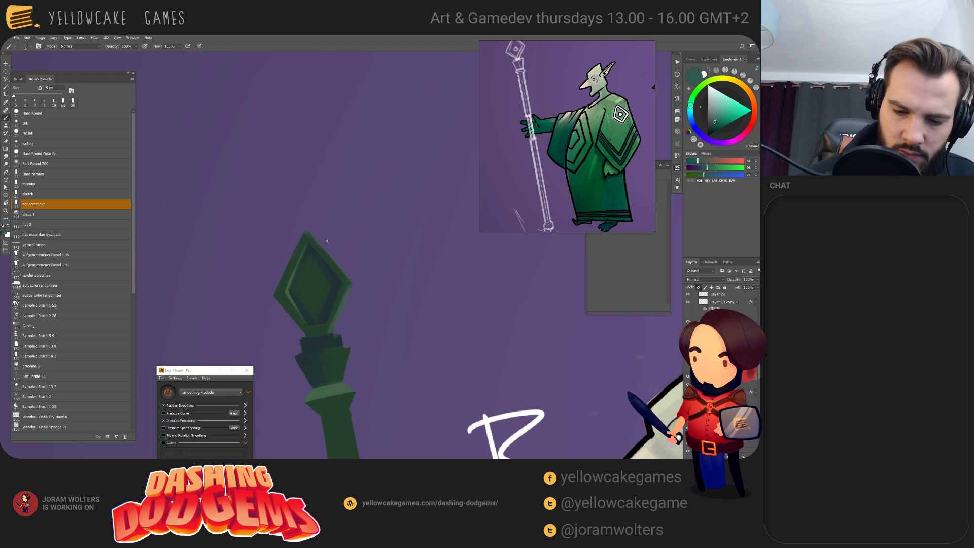
{"action": "left_click_drag", "start_coordinate": [328, 257], "coordinate": [351, 286]}
- Replace the last highlight with lighter strokes along the diamond's upper-left edge
{"action": "left_click_drag", "start_coordinate": [497, 370], "coordinate": [292, 89]}
{"action": "left_click_drag", "start_coordinate": [478, 274], "coordinate": [643, 425]}
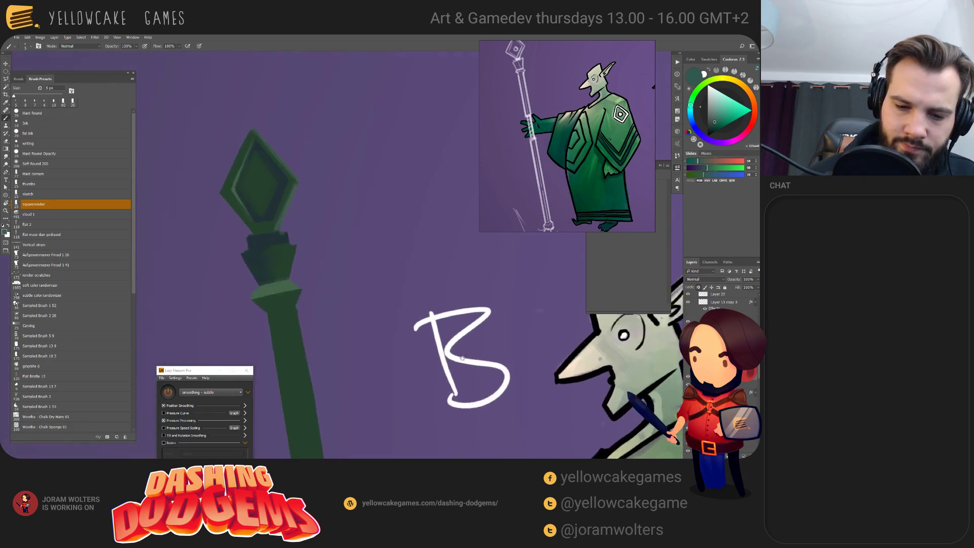
{"action": "mouse_move", "coordinate": [260, 141]}
{"action": "left_mouse_down"}
{"action": "mouse_move", "coordinate": [282, 205]}
{"action": "mouse_move", "coordinate": [288, 168]}
{"action": "mouse_move", "coordinate": [277, 194]}
{"action": "left_mouse_up"}
{"action": "left_click", "coordinate": [270, 223], "text": "alt"}
{"action": "key", "text": "ctrl+z"}
{"action": "left_click_drag", "start_coordinate": [282, 175], "coordinate": [252, 224]}
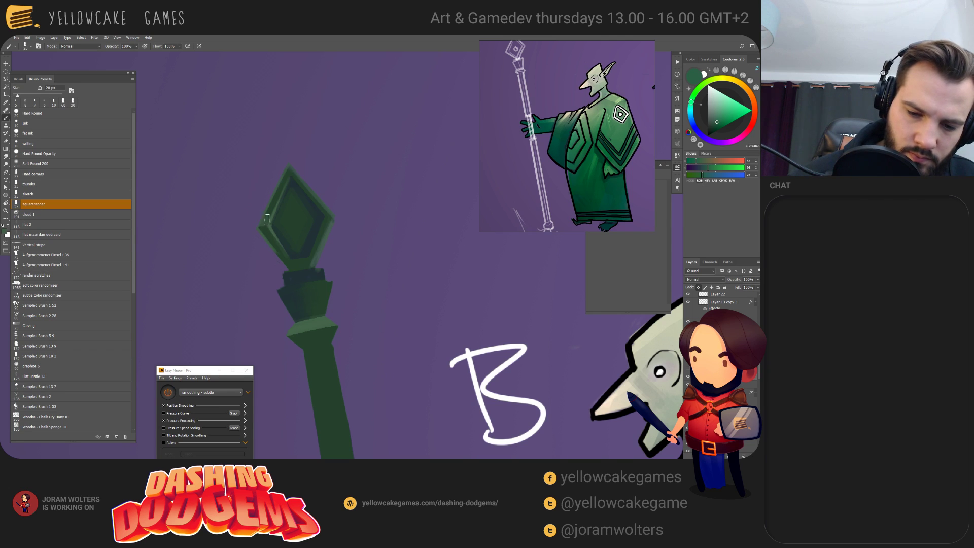
{"action": "left_click_drag", "start_coordinate": [262, 222], "coordinate": [290, 168]}
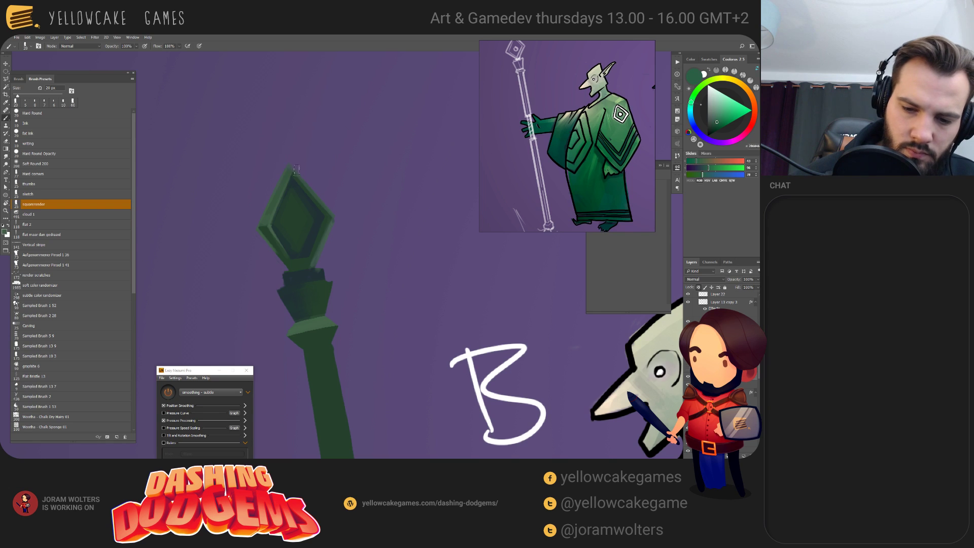
- Try a dark teal stroke on the diamond's lower-right edge, then undo it
{"action": "left_click", "coordinate": [316, 225], "text": "alt"}
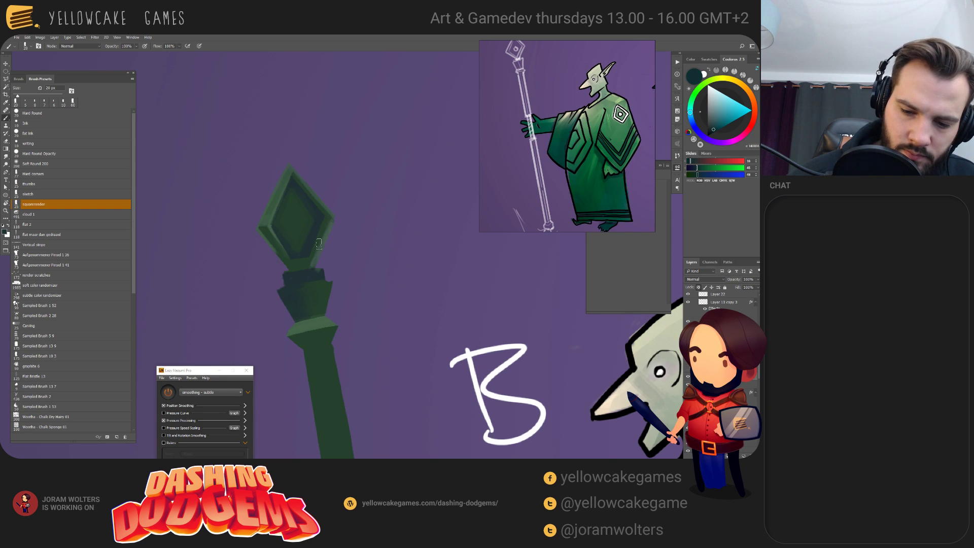
{"action": "mouse_move", "coordinate": [319, 244]}
{"action": "left_mouse_down"}
{"action": "mouse_move", "coordinate": [330, 264]}
{"action": "mouse_move", "coordinate": [340, 221]}
{"action": "left_mouse_up"}
{"action": "key", "text": "ctrl+z"}
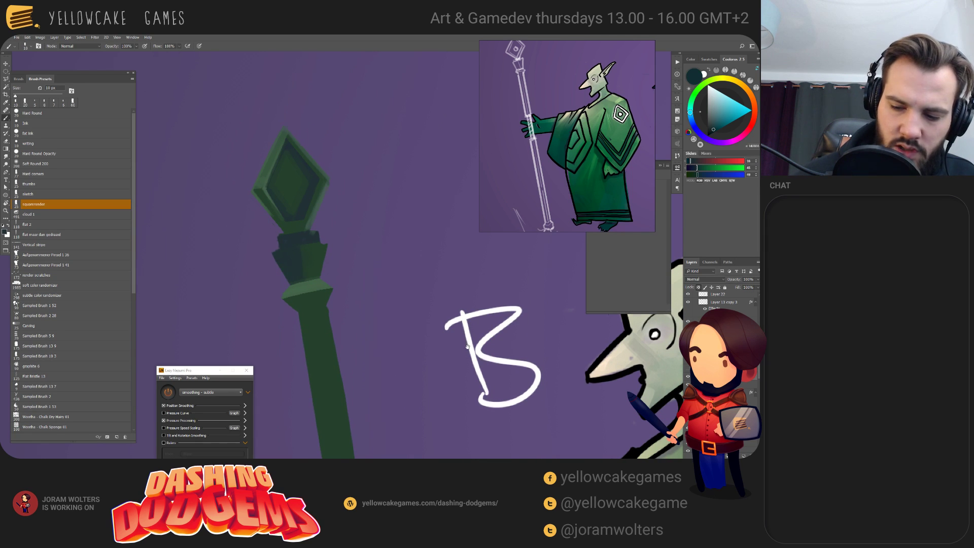
{"action": "left_click_drag", "start_coordinate": [467, 346], "coordinate": [379, 274]}
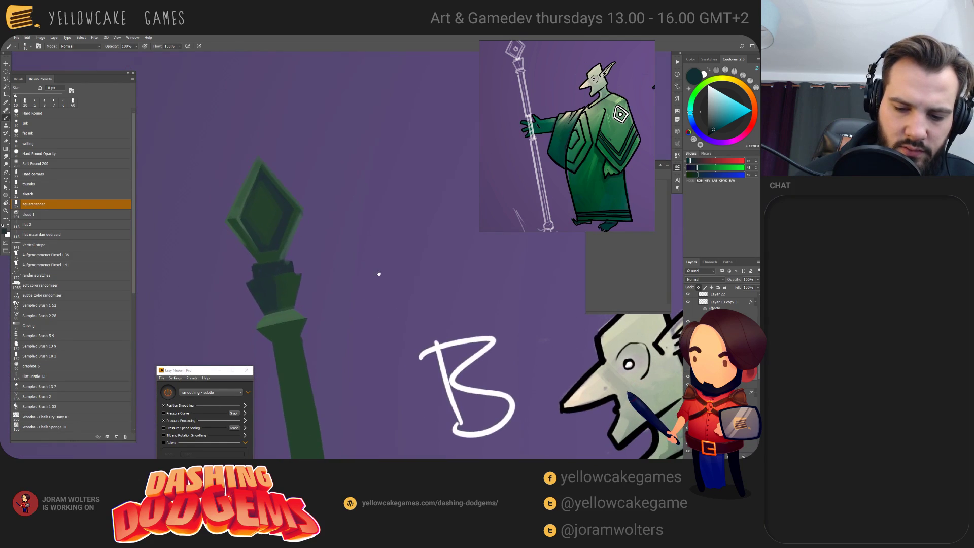
- Flip the staff horizontally and rotate it about -29° so the diamond leans upper left
{"action": "left_click_drag", "start_coordinate": [381, 315], "coordinate": [374, 303]}
{"action": "key", "text": "ctrl+t"}
{"action": "right_click", "coordinate": [266, 271]}
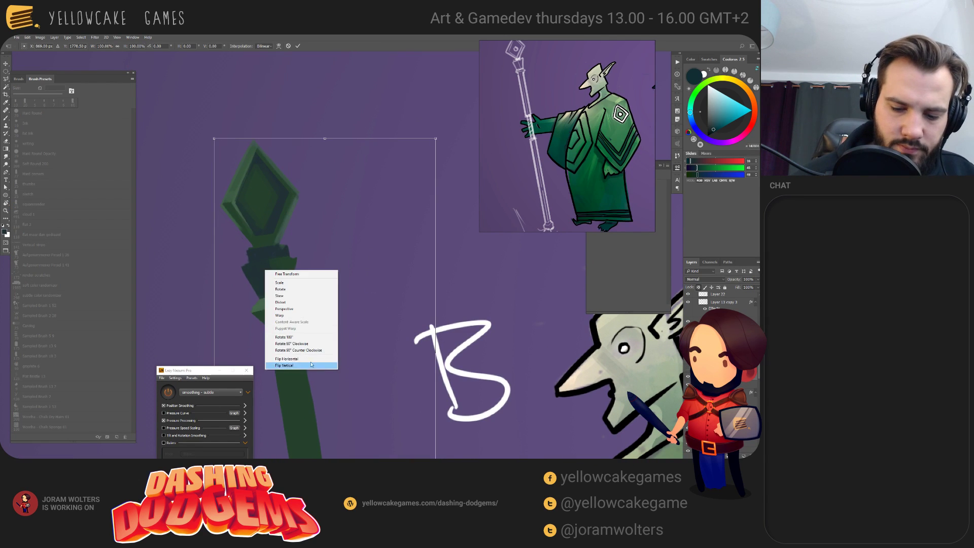
{"action": "left_click", "coordinate": [304, 358]}
{"action": "left_click_drag", "start_coordinate": [446, 315], "coordinate": [393, 456]}
{"action": "left_click_drag", "start_coordinate": [426, 143], "coordinate": [373, 135]}
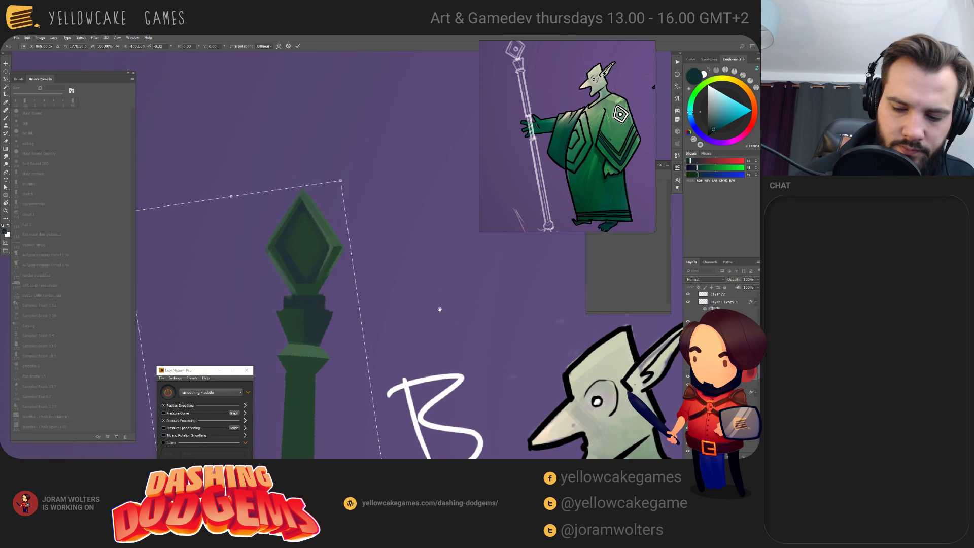
{"action": "scroll", "coordinate": [439, 322], "scroll_direction": "down", "scroll_amount": 5}
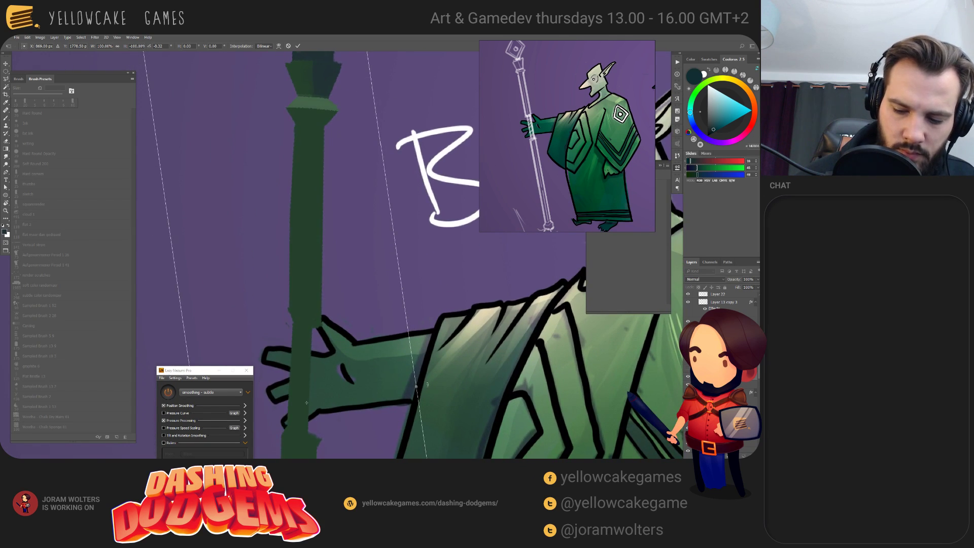
{"action": "left_click_drag", "start_coordinate": [427, 384], "coordinate": [388, 375]}
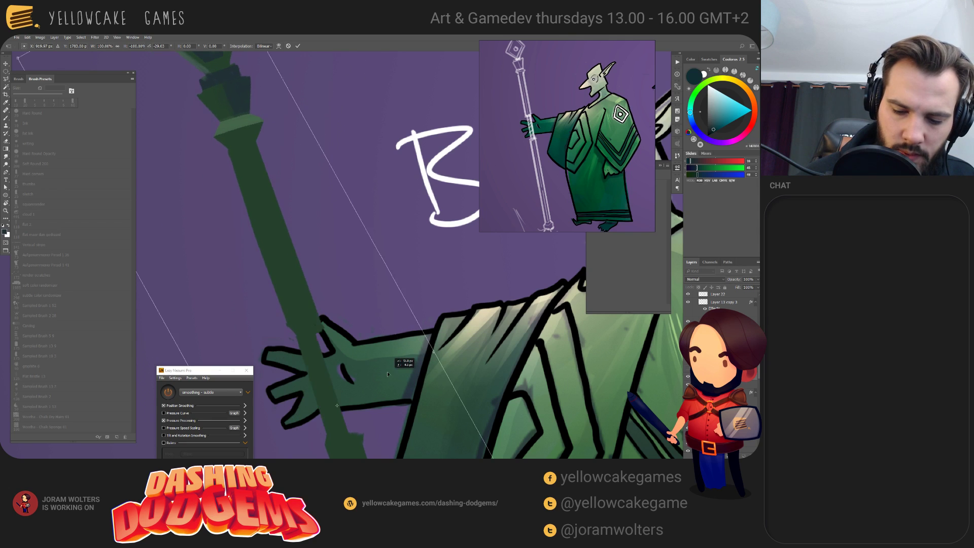
{"action": "key", "text": "Return"}
{"action": "mouse_move", "coordinate": [410, 316]}
{"action": "left_mouse_down"}
{"action": "mouse_move", "coordinate": [406, 366]}
{"action": "mouse_move", "coordinate": [450, 434]}
{"action": "left_mouse_up"}
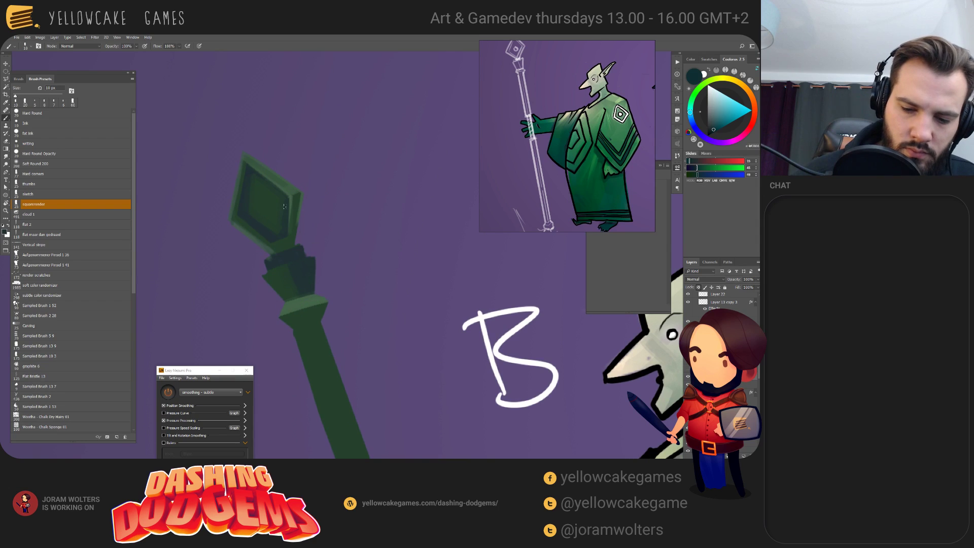
- Lighten the collar with mid green, then soften the diamond head with an enlarged Soft Round brush
{"action": "left_click", "coordinate": [295, 301], "text": "alt"}
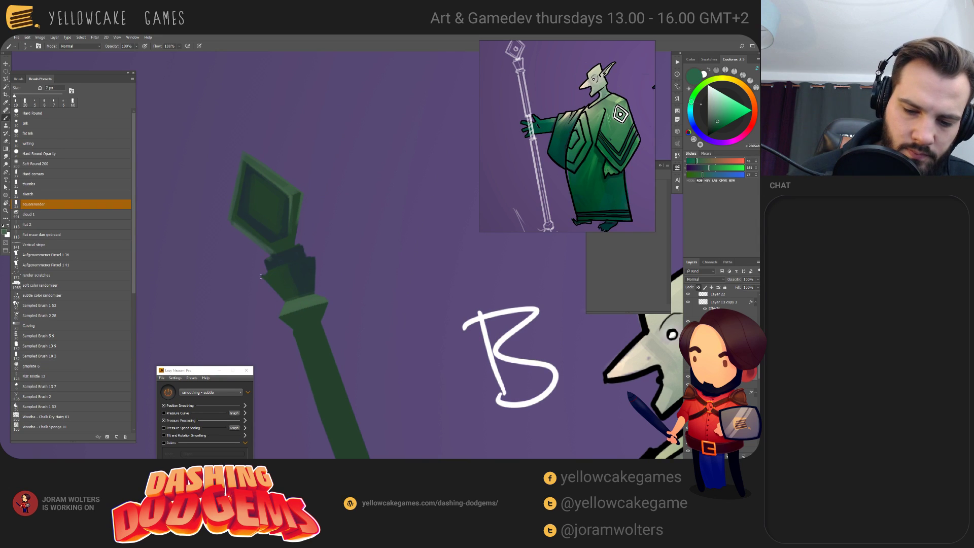
{"action": "mouse_move", "coordinate": [260, 277]}
{"action": "left_mouse_down"}
{"action": "mouse_move", "coordinate": [291, 265]}
{"action": "mouse_move", "coordinate": [299, 246]}
{"action": "left_mouse_up"}
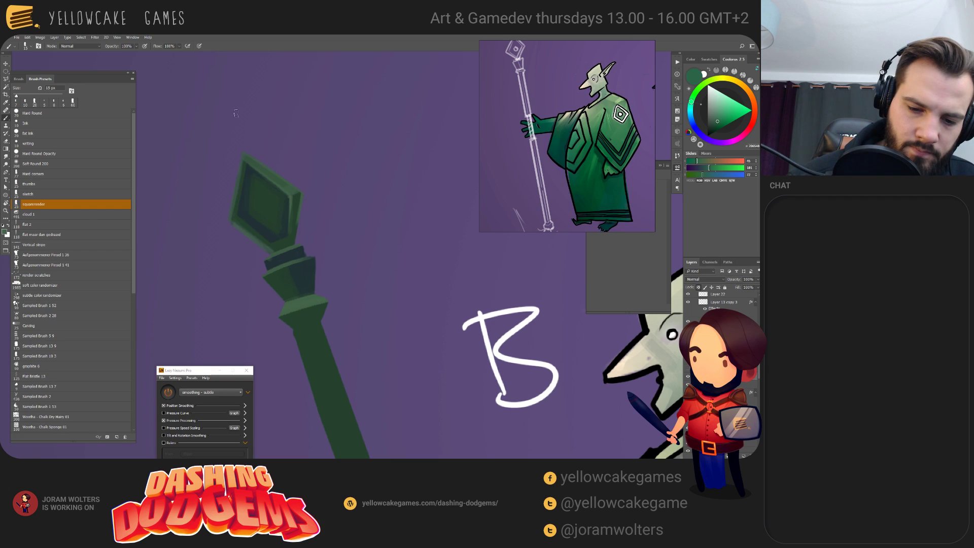
{"action": "left_click", "coordinate": [35, 164]}
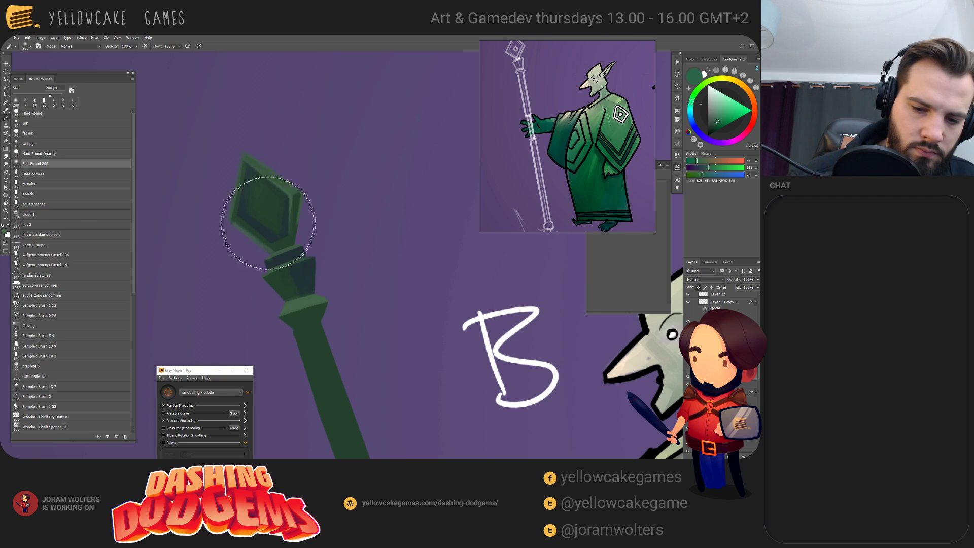
{"action": "key", "text": "bracketright"}
{"action": "key", "text": "bracketright"}
{"action": "left_click_drag", "start_coordinate": [244, 178], "coordinate": [222, 197]}
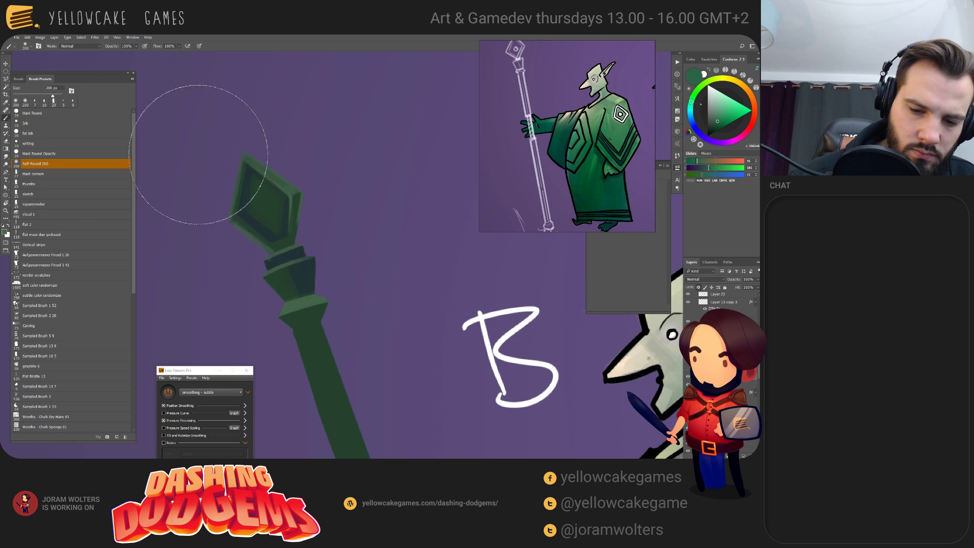
- Softly brush a light cream, sampled from the goblin's face, over the staff head
{"action": "left_click", "coordinate": [633, 348], "text": "alt"}
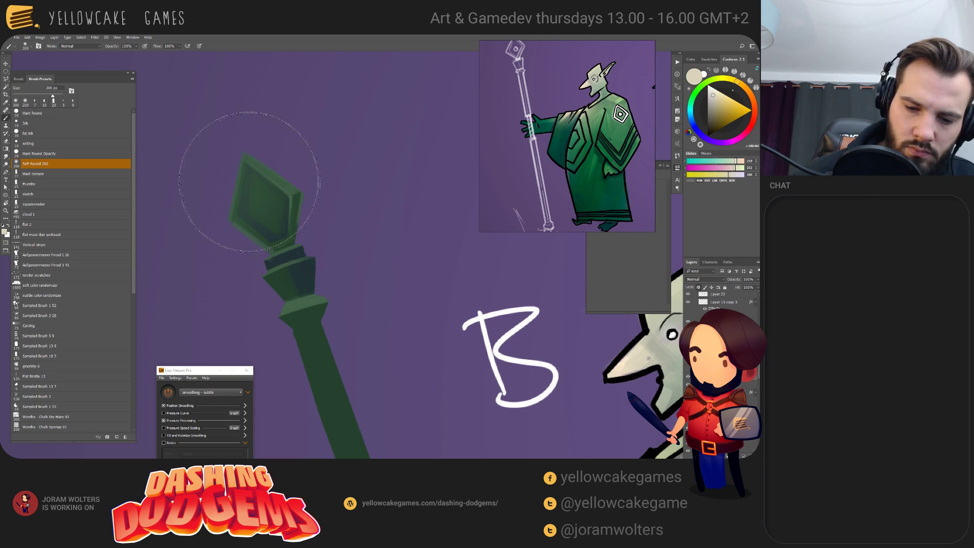
{"action": "mouse_move", "coordinate": [442, 407]}
{"action": "left_mouse_down"}
{"action": "mouse_move", "coordinate": [411, 356]}
{"action": "mouse_move", "coordinate": [324, 280]}
{"action": "mouse_move", "coordinate": [433, 337]}
{"action": "left_mouse_up"}
{"action": "left_click_drag", "start_coordinate": [206, 119], "coordinate": [271, 400]}
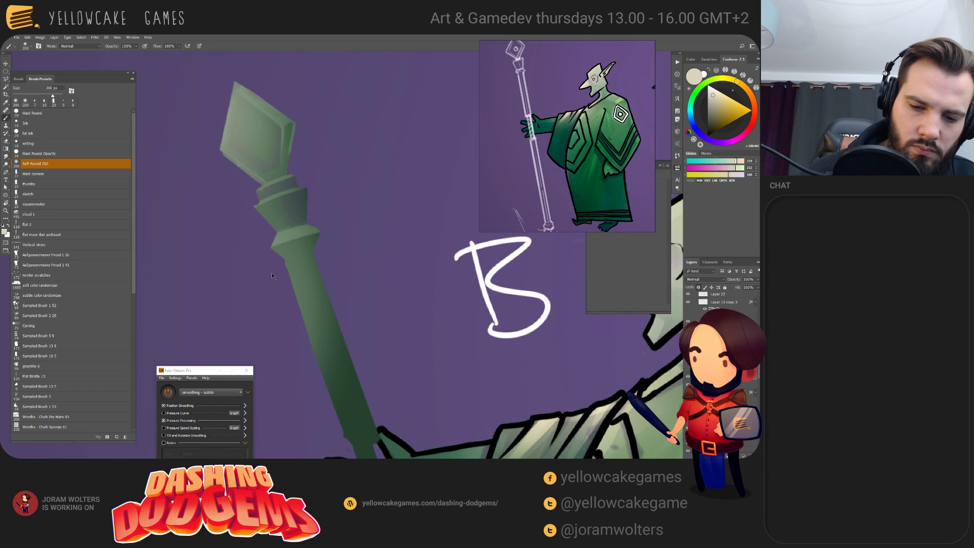
{"action": "key", "text": "ctrl+z"}
{"action": "left_click_drag", "start_coordinate": [169, 191], "coordinate": [262, 172]}
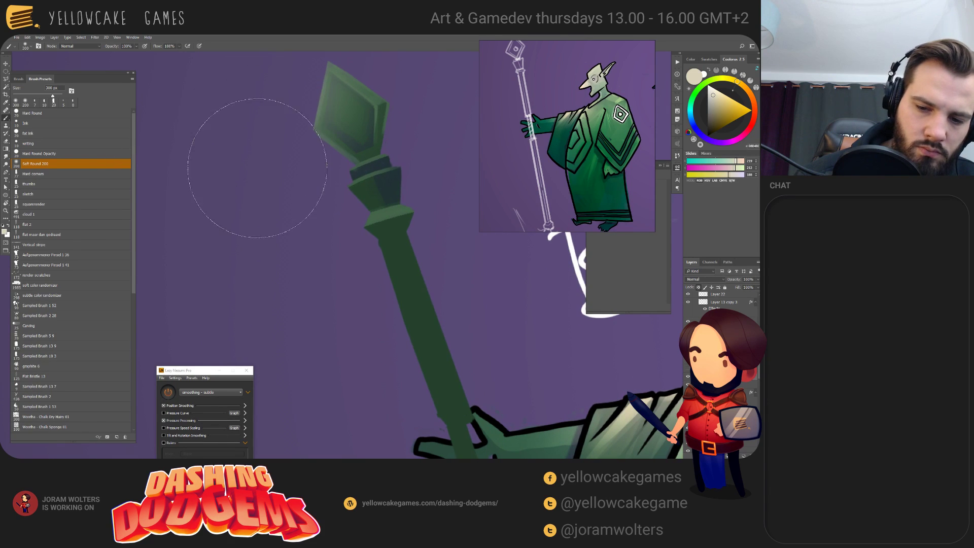
{"action": "left_click_drag", "start_coordinate": [334, 142], "coordinate": [280, 256]}
{"action": "mouse_move", "coordinate": [529, 220]}
{"action": "left_mouse_down"}
{"action": "mouse_move", "coordinate": [409, 285]}
{"action": "mouse_move", "coordinate": [410, 293]}
{"action": "mouse_move", "coordinate": [378, 279]}
{"action": "left_mouse_up"}
- Switch to the square rendering brush and shade the spearhead's left face with sampled greens
{"action": "left_click", "coordinate": [52, 175]}
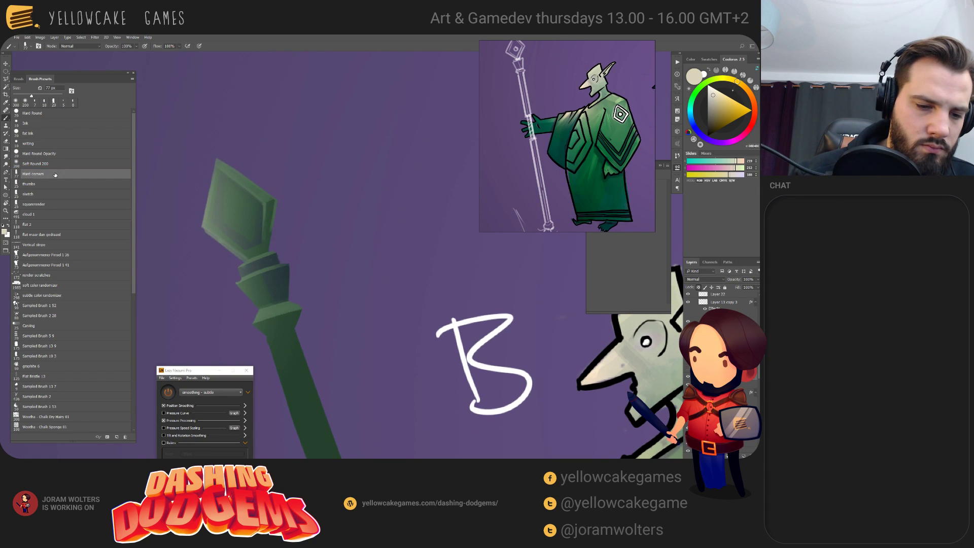
{"action": "left_click", "coordinate": [79, 205]}
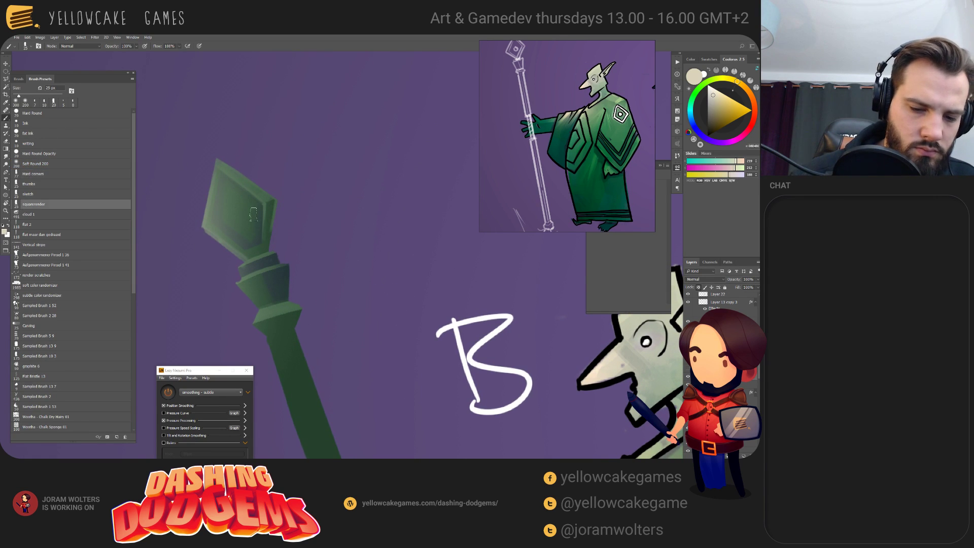
{"action": "left_click", "coordinate": [230, 198], "text": "alt"}
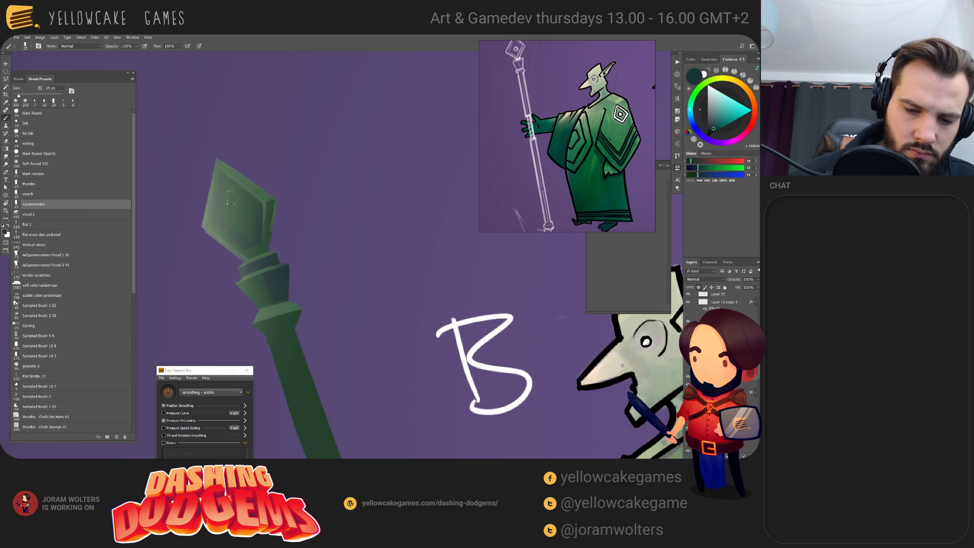
{"action": "key", "text": "bracketleft"}
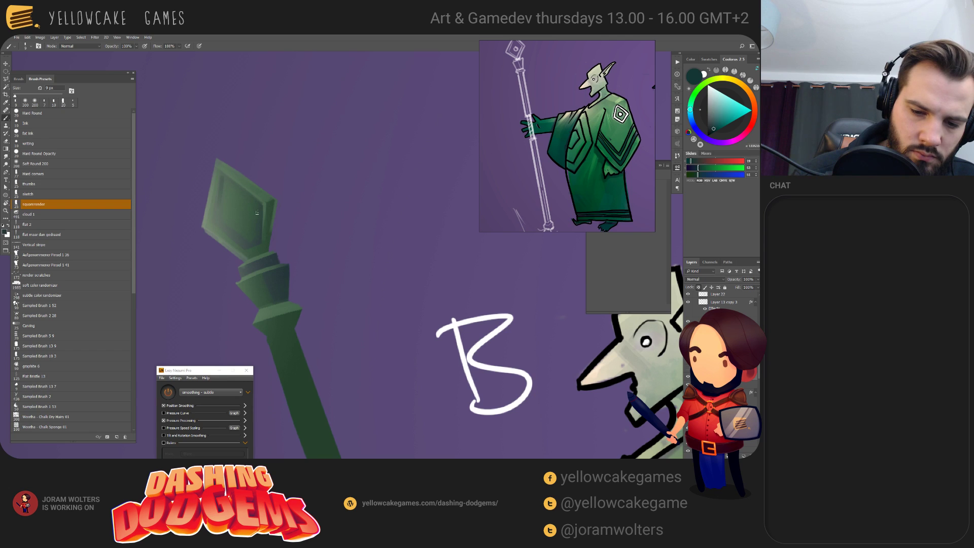
{"action": "left_click", "coordinate": [261, 216], "text": "alt"}
{"action": "mouse_move", "coordinate": [216, 215]}
{"action": "left_mouse_down"}
{"action": "mouse_move", "coordinate": [221, 194]}
{"action": "mouse_move", "coordinate": [213, 221]}
{"action": "mouse_move", "coordinate": [242, 241]}
{"action": "mouse_move", "coordinate": [220, 209]}
{"action": "mouse_move", "coordinate": [250, 247]}
{"action": "mouse_move", "coordinate": [218, 219]}
{"action": "mouse_move", "coordinate": [218, 175]}
{"action": "left_mouse_up"}
{"action": "key", "text": "ctrl+z"}
{"action": "key", "text": "bracketright"}
- Undo the dark strokes and paint a lighter green up the gem's left edge
{"action": "key", "text": "ctrl+z"}
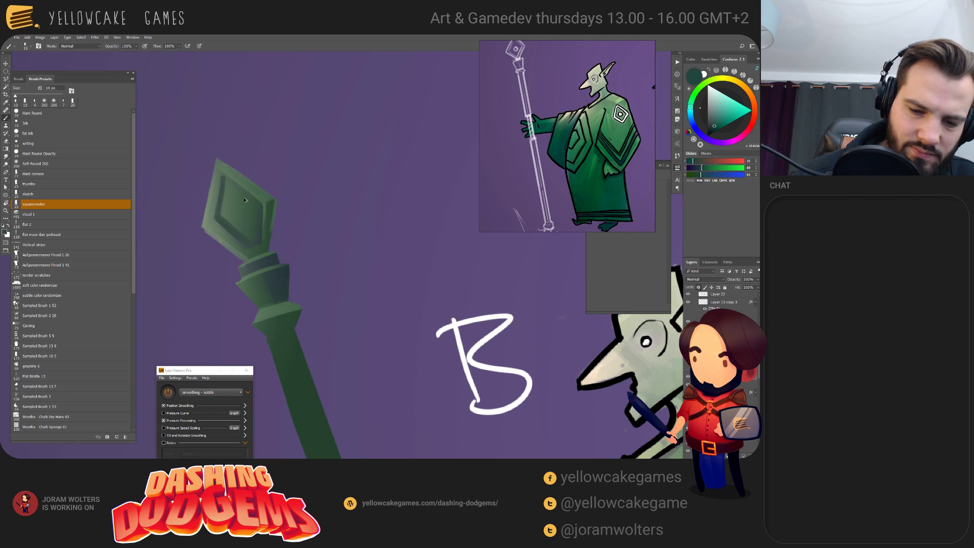
{"action": "key", "text": "ctrl+z"}
{"action": "left_click", "coordinate": [237, 183], "text": "alt"}
{"action": "left_click_drag", "start_coordinate": [220, 215], "coordinate": [222, 180]}
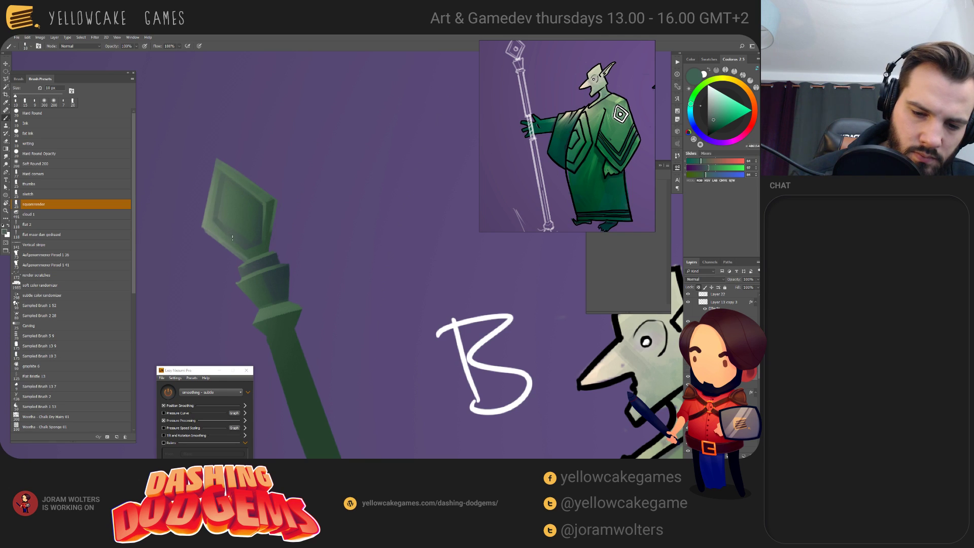
{"action": "left_click", "coordinate": [226, 208], "text": "alt"}
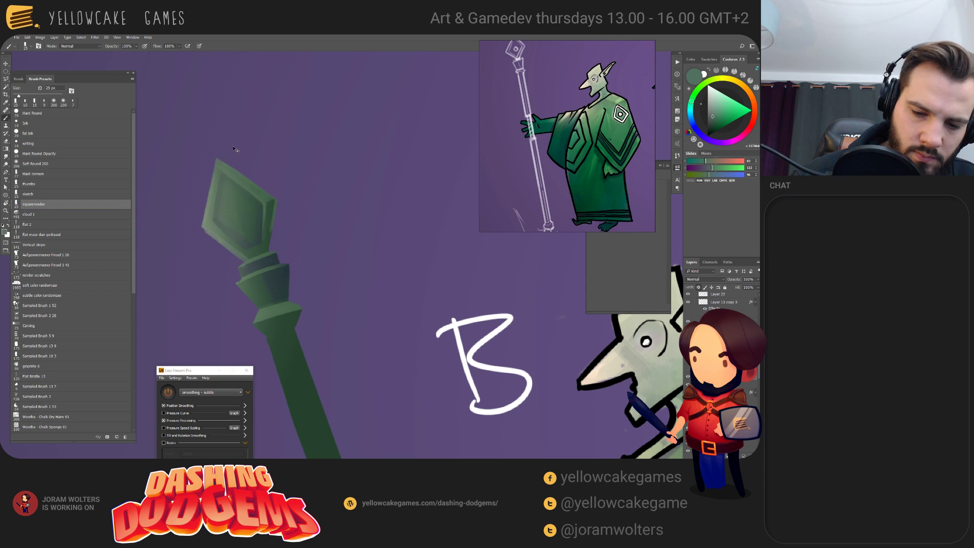
{"action": "scroll", "coordinate": [395, 266], "scroll_direction": "down", "scroll_amount": 2}
{"action": "left_click_drag", "start_coordinate": [461, 296], "coordinate": [378, 271]}
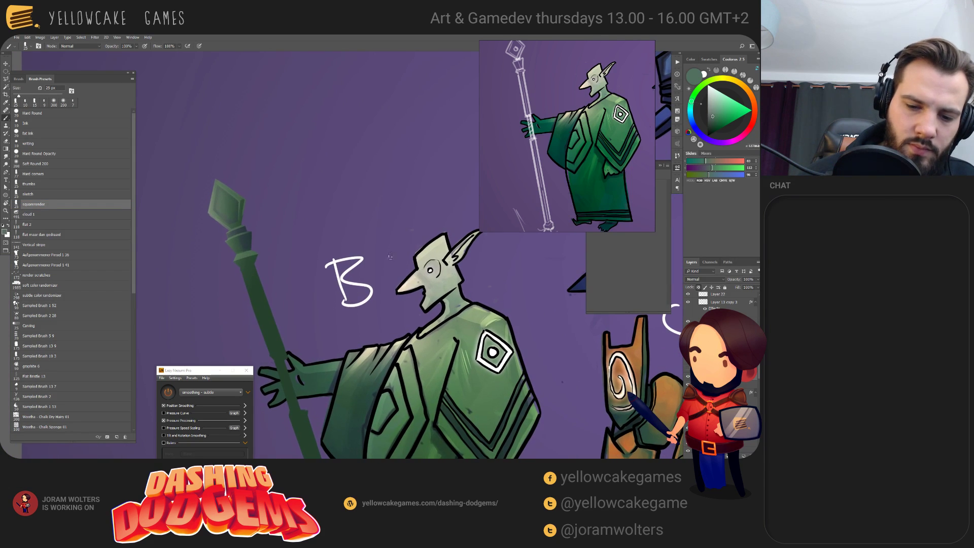
- Apply Levels with a lowered white input and midtones at 0.81
{"action": "key", "text": "ctrl+l"}
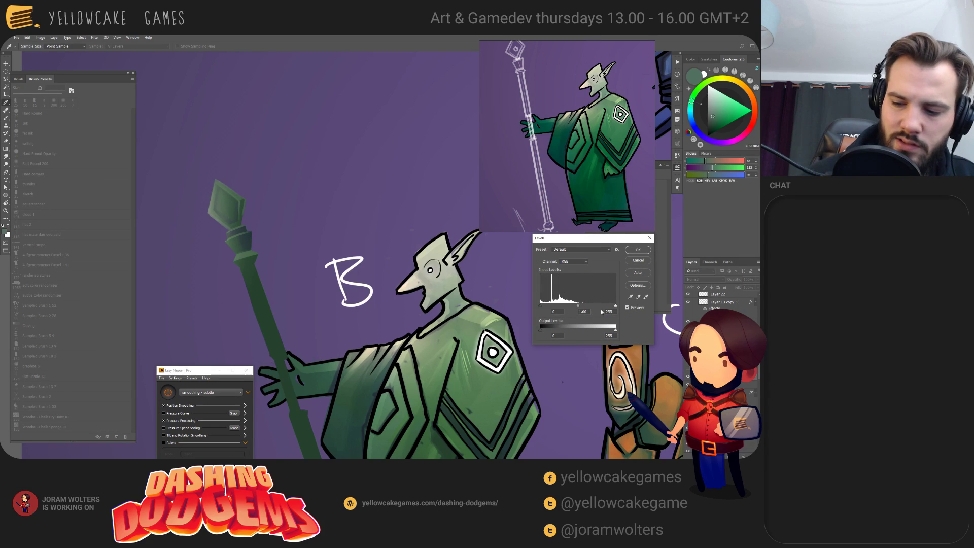
{"action": "left_click_drag", "start_coordinate": [615, 306], "coordinate": [571, 309]}
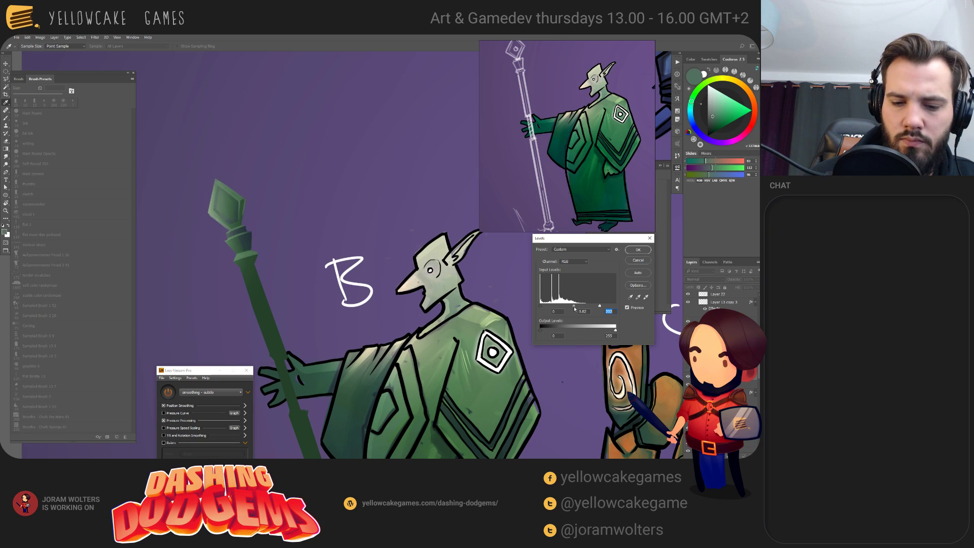
{"action": "left_click_drag", "start_coordinate": [575, 308], "coordinate": [575, 308]}
{"action": "left_click", "coordinate": [642, 254]}
- Paint a lighter green highlight across the staff's collar ring with an 8 px brush
{"action": "key", "text": "b"}
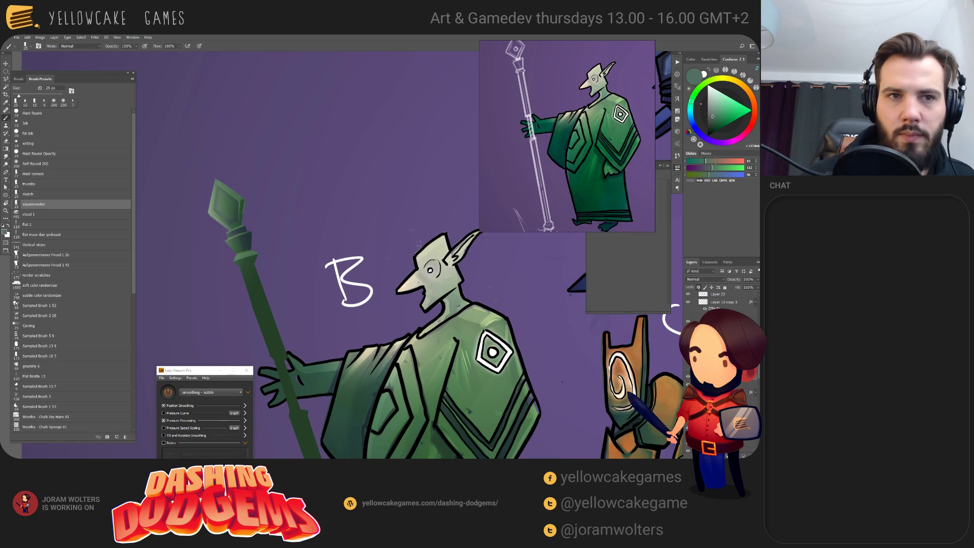
{"action": "left_click_drag", "start_coordinate": [386, 282], "coordinate": [369, 252]}
{"action": "scroll", "coordinate": [354, 269], "scroll_direction": "up", "scroll_amount": 5}
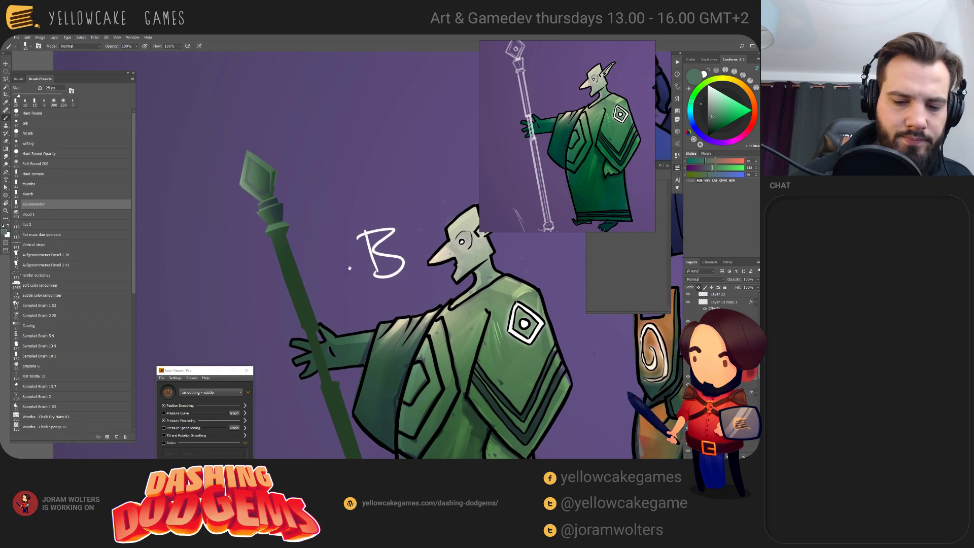
{"action": "left_click_drag", "start_coordinate": [354, 269], "coordinate": [422, 360]}
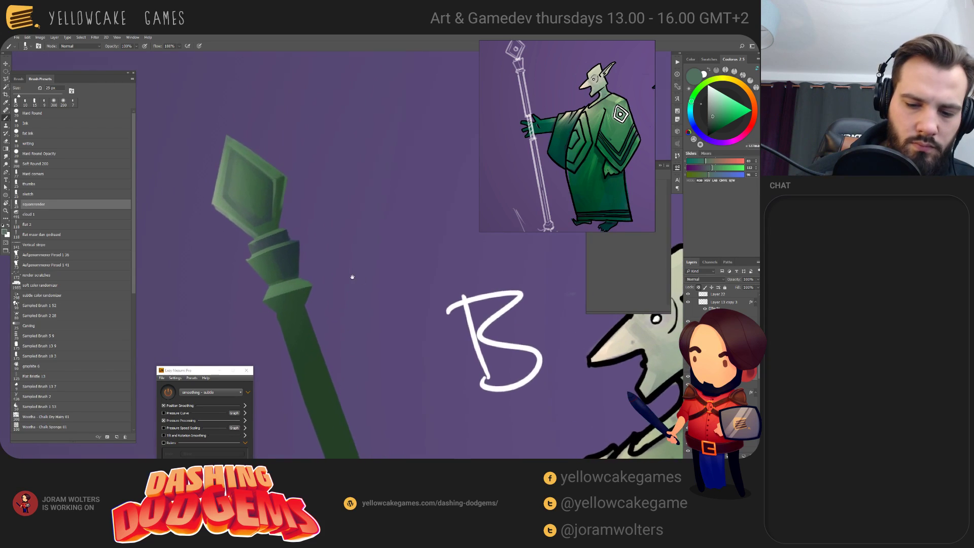
{"action": "left_click", "coordinate": [218, 198], "text": "alt"}
{"action": "key", "text": "bracketleft"}
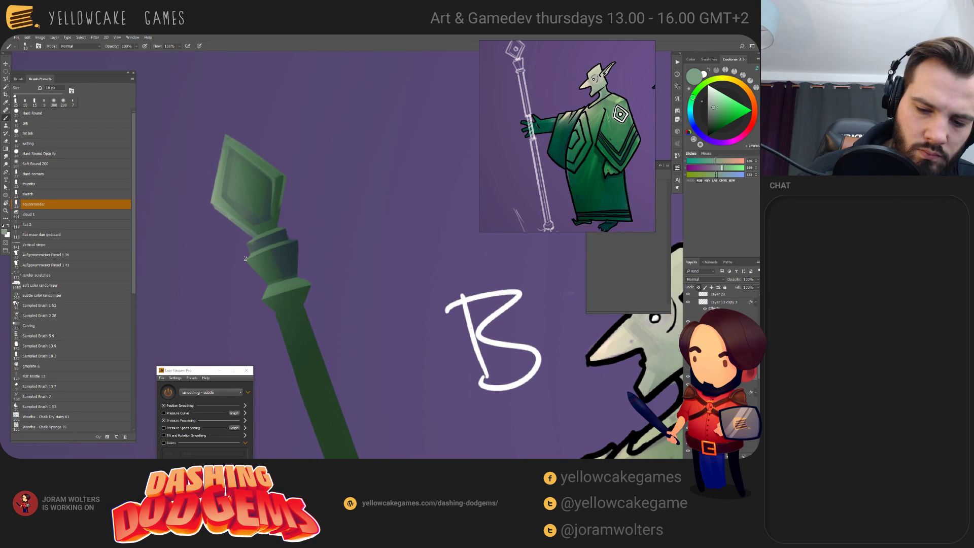
{"action": "key", "text": "bracketleft"}
{"action": "left_click_drag", "start_coordinate": [249, 256], "coordinate": [287, 241]}
{"action": "key", "text": "ctrl+z"}
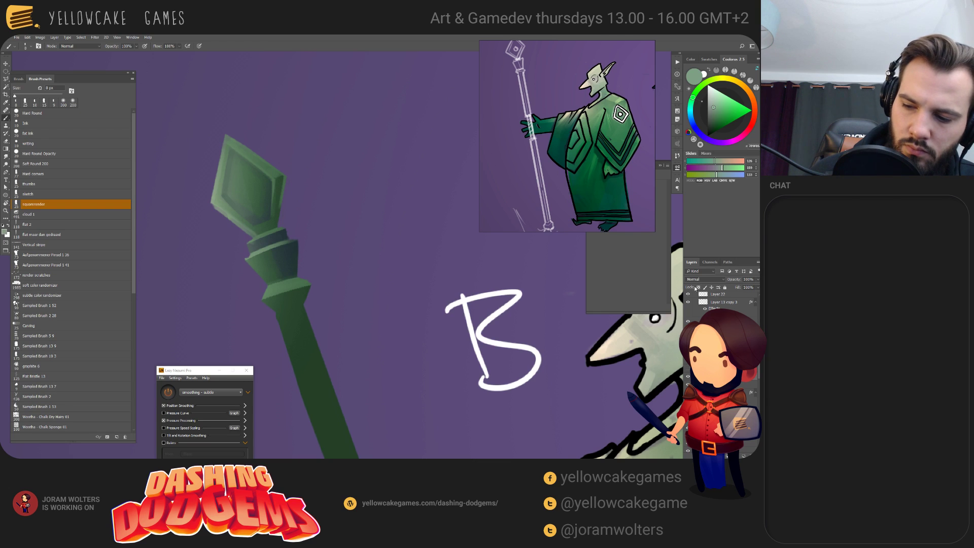
- Sample a mid green from the staff and shrink the brush to 7 px
{"action": "left_click_drag", "start_coordinate": [283, 252], "coordinate": [287, 254]}
{"action": "left_click", "coordinate": [256, 256], "text": "alt"}
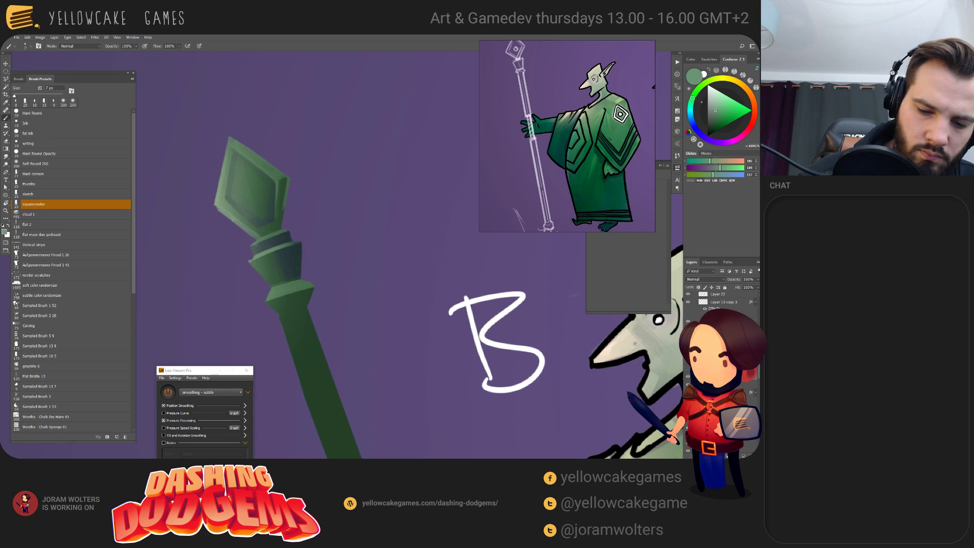
{"action": "key", "text": "bracketleft"}
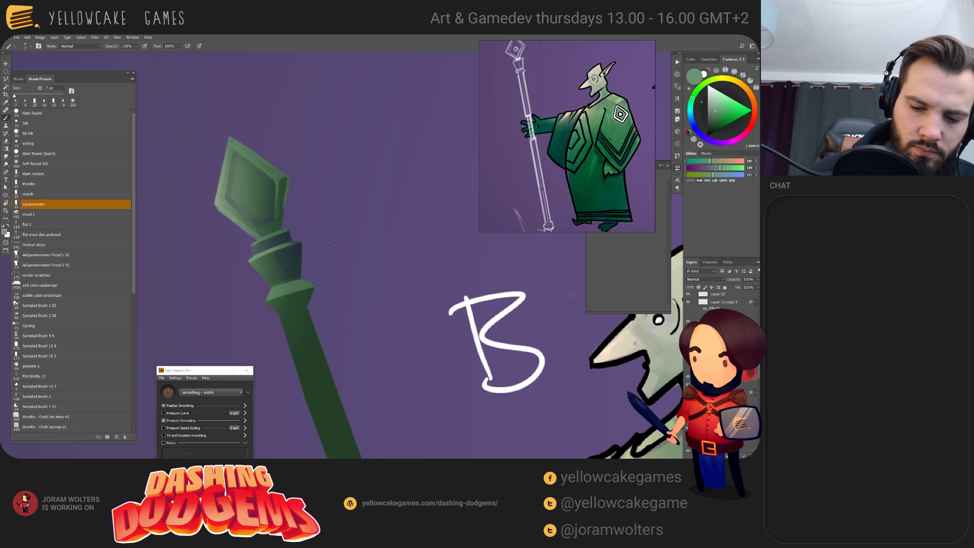
{"action": "mouse_move", "coordinate": [335, 246]}
{"action": "left_mouse_down"}
{"action": "mouse_move", "coordinate": [324, 251]}
{"action": "mouse_move", "coordinate": [286, 179]}
{"action": "left_mouse_up"}
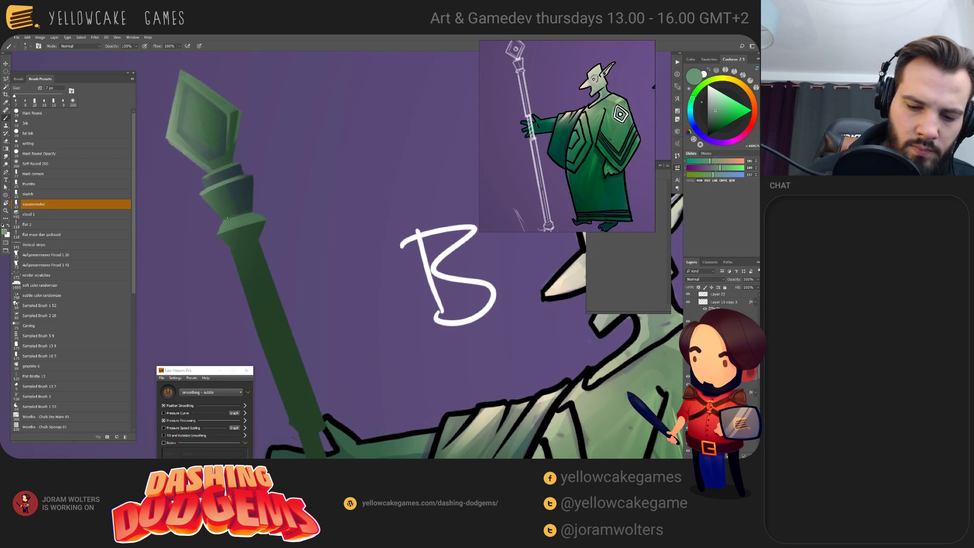
- Switch from the Lasso to the Magnetic Lasso tool
{"action": "key", "text": "l"}
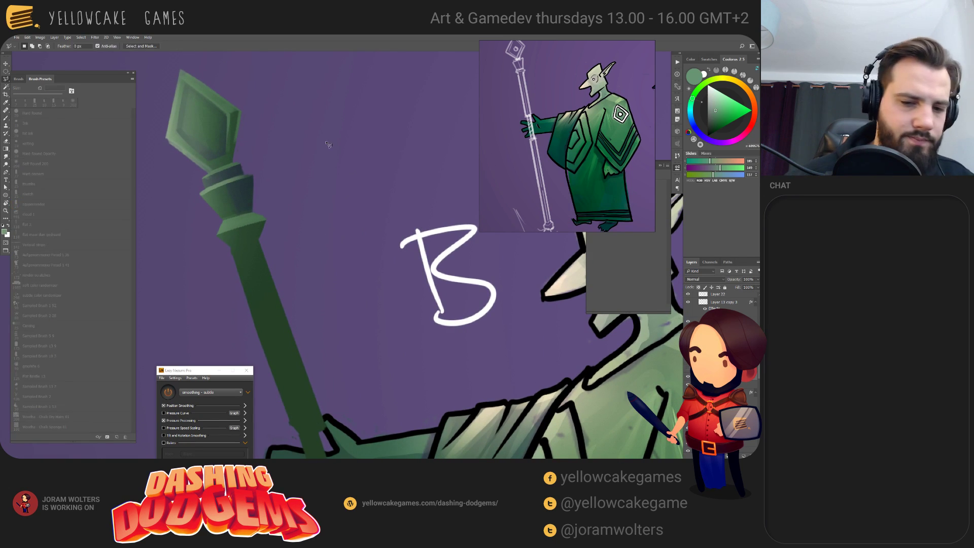
{"action": "left_click_drag", "start_coordinate": [240, 88], "coordinate": [207, 61]}
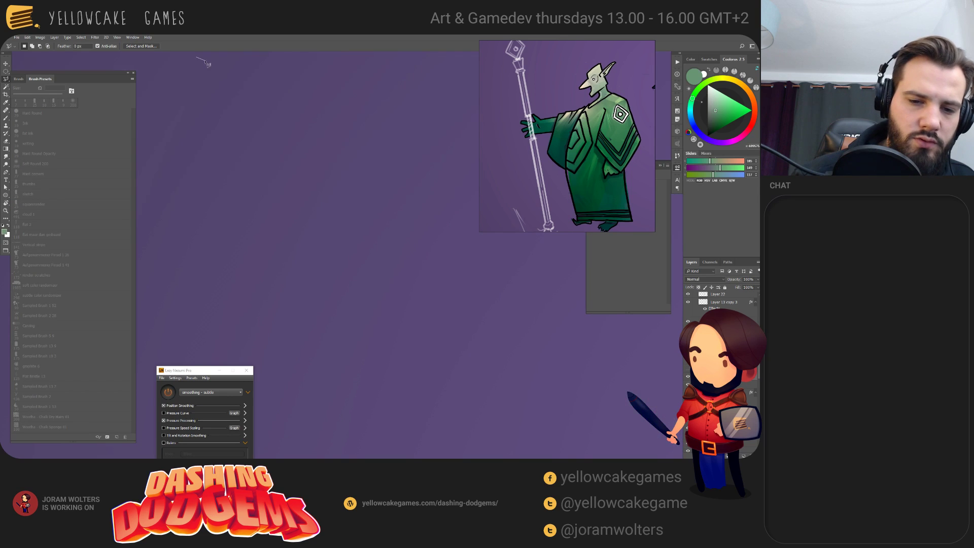
{"action": "left_click_drag", "start_coordinate": [180, 248], "coordinate": [435, 264]}
{"action": "key", "text": "shift+l"}
- Lasso-select the staff's gem head and collar and rotate them about 2.5 degrees
{"action": "left_click", "coordinate": [387, 148]}
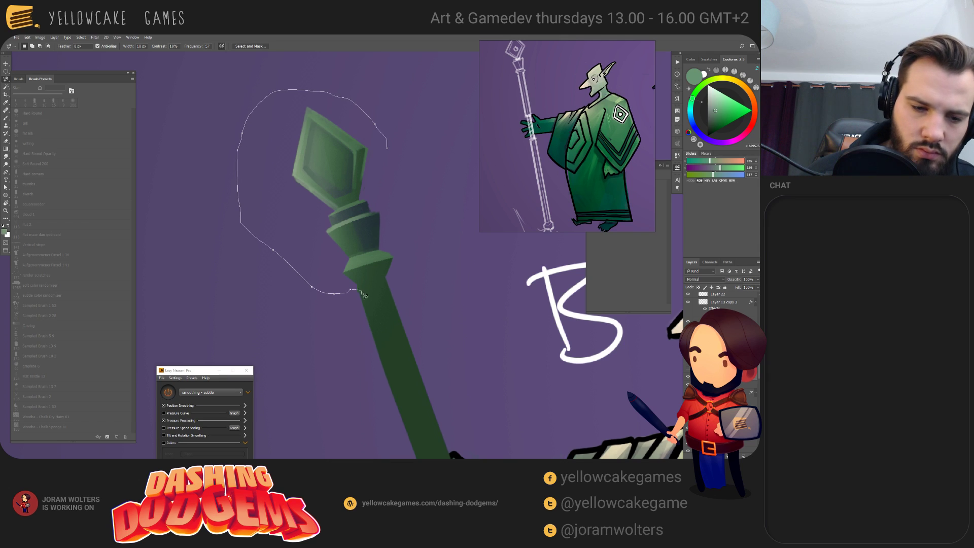
{"action": "key", "text": "Escape"}
{"action": "key", "text": "shift+l"}
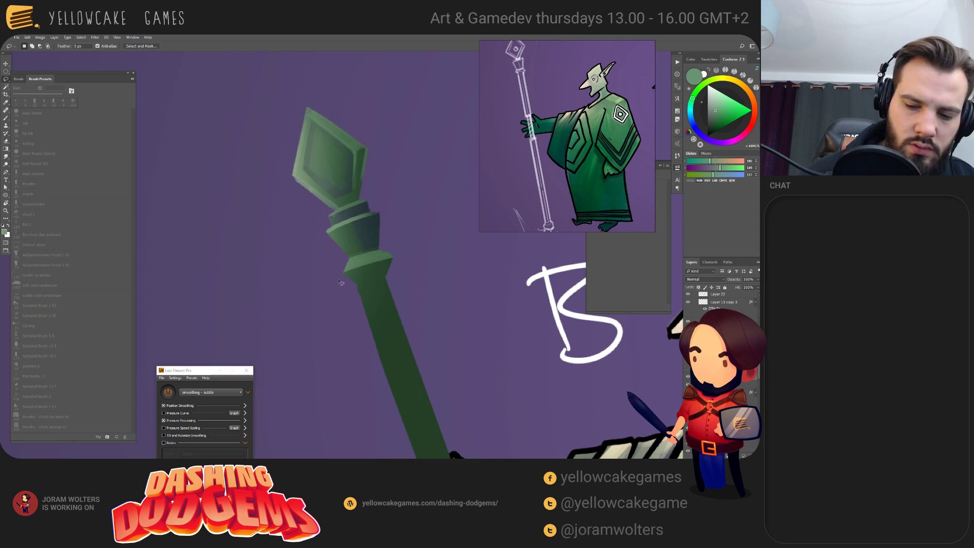
{"action": "mouse_move", "coordinate": [368, 286]}
{"action": "left_mouse_down"}
{"action": "mouse_move", "coordinate": [404, 274]}
{"action": "mouse_move", "coordinate": [426, 163]}
{"action": "mouse_move", "coordinate": [213, 223]}
{"action": "mouse_move", "coordinate": [356, 285]}
{"action": "left_mouse_up"}
{"action": "key", "text": "v"}
{"action": "left_click", "coordinate": [389, 238]}
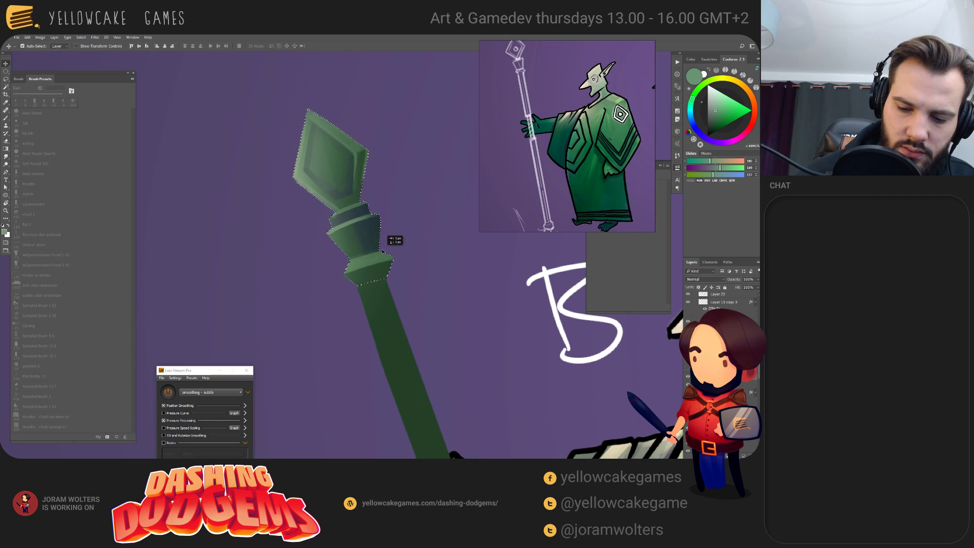
{"action": "key", "text": "ctrl+t"}
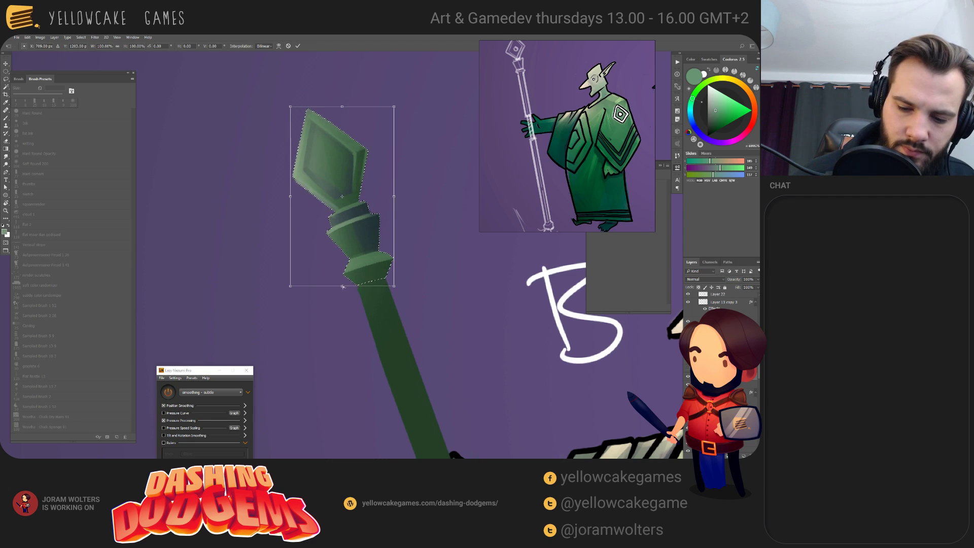
{"action": "left_click_drag", "start_coordinate": [355, 285], "coordinate": [386, 265]}
{"action": "key", "text": "Return"}
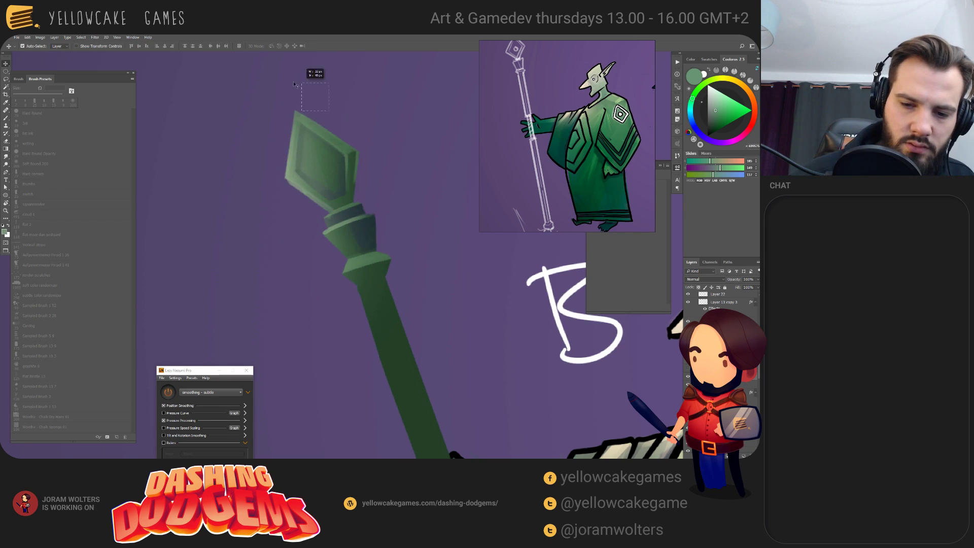
{"action": "mouse_move", "coordinate": [434, 190]}
{"action": "left_mouse_down"}
{"action": "mouse_move", "coordinate": [405, 226]}
{"action": "mouse_move", "coordinate": [398, 326]}
{"action": "mouse_move", "coordinate": [382, 337]}
{"action": "left_mouse_up"}
- Lasso a new selection around the staff head and collar
{"action": "key", "text": "l"}
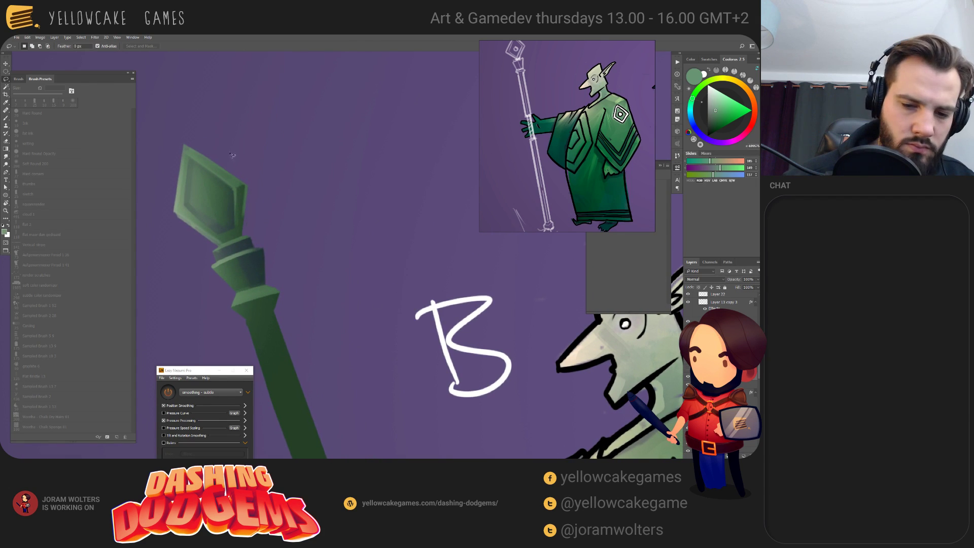
{"action": "mouse_move", "coordinate": [247, 155]}
{"action": "left_mouse_down"}
{"action": "mouse_move", "coordinate": [141, 166]}
{"action": "mouse_move", "coordinate": [191, 265]}
{"action": "mouse_move", "coordinate": [293, 228]}
{"action": "mouse_move", "coordinate": [269, 162]}
{"action": "left_mouse_up"}
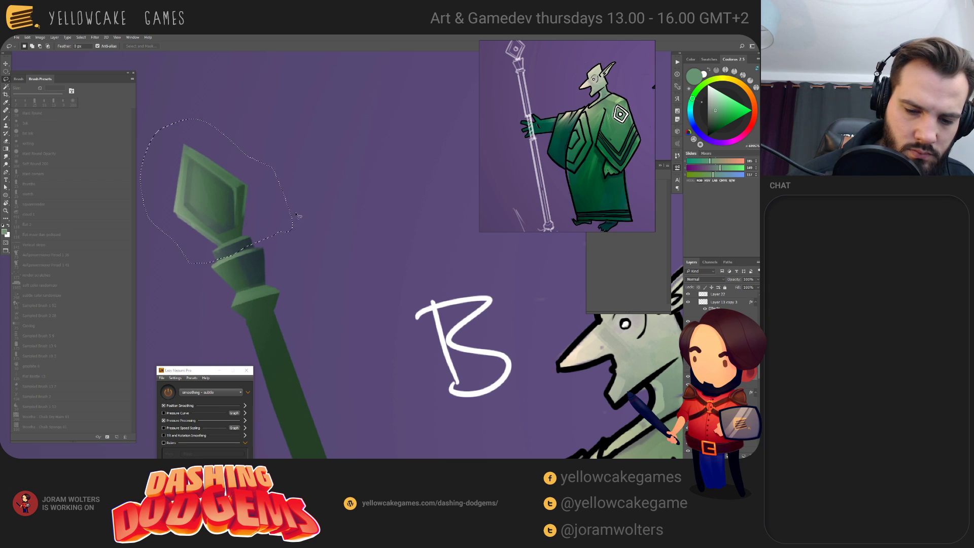
{"action": "left_click", "coordinate": [213, 266]}
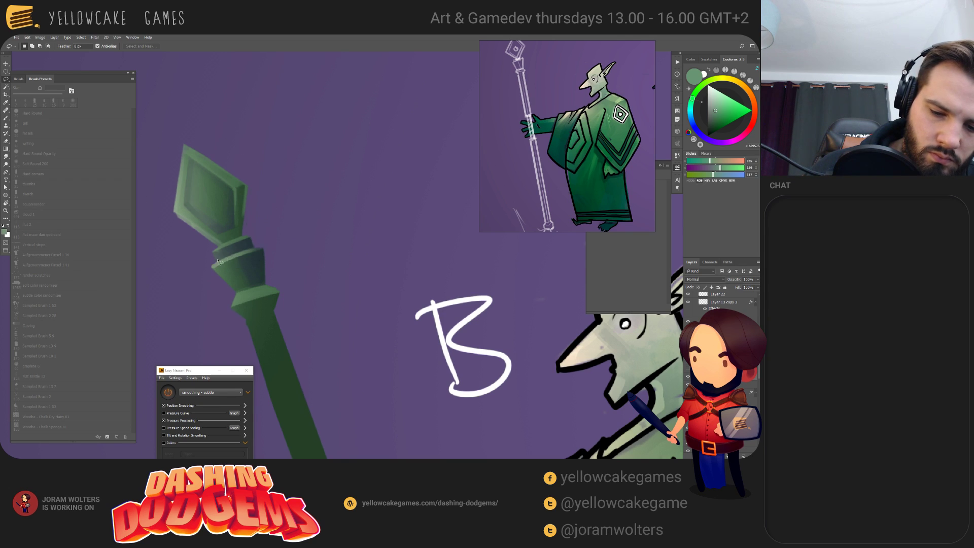
{"action": "left_click_drag", "start_coordinate": [218, 261], "coordinate": [292, 244]}
{"action": "mouse_move", "coordinate": [206, 268]}
{"action": "left_mouse_down"}
{"action": "mouse_move", "coordinate": [286, 247]}
{"action": "mouse_move", "coordinate": [137, 183]}
{"action": "mouse_move", "coordinate": [167, 256]}
{"action": "left_mouse_up"}
- Free Transform the selected staff head and apply its new size
{"action": "key", "text": "ctrl+t"}
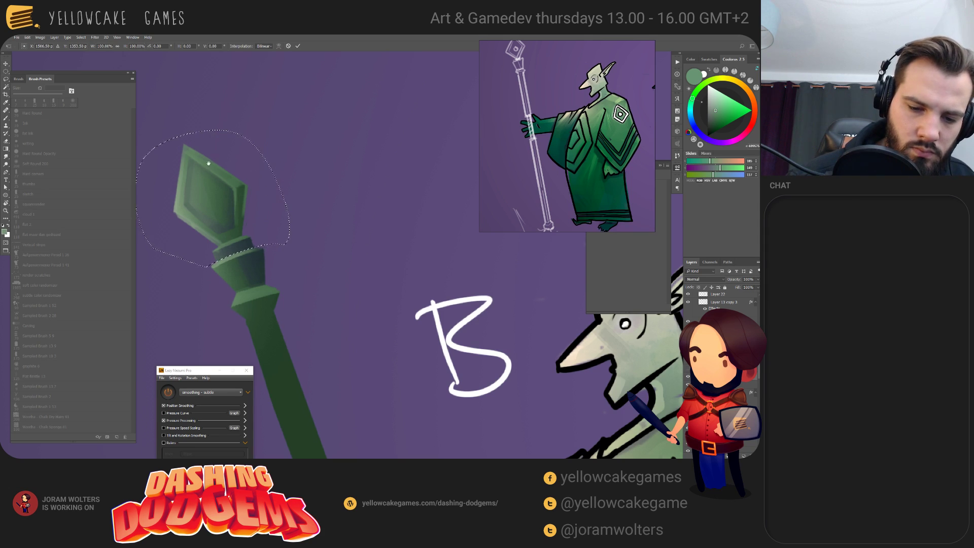
{"action": "left_click_drag", "start_coordinate": [216, 170], "coordinate": [275, 151]}
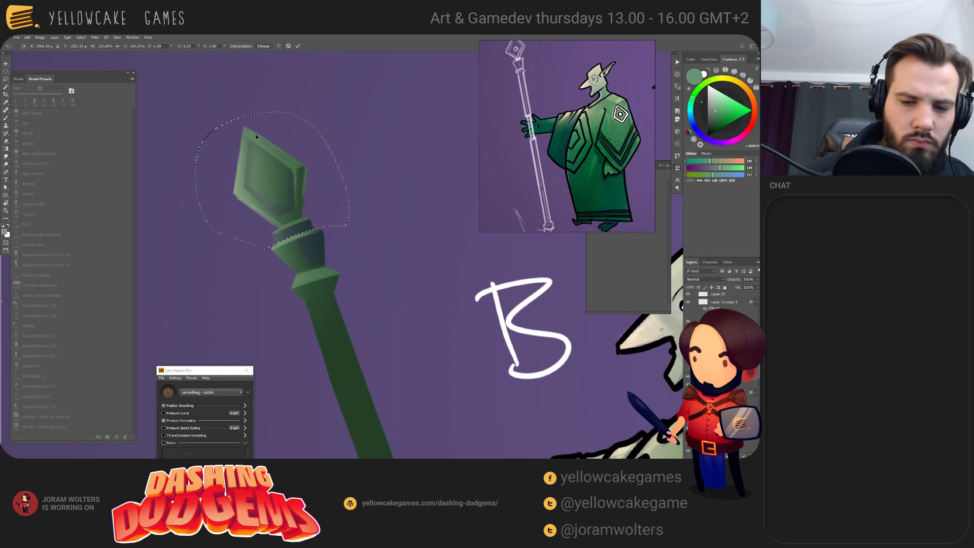
{"action": "left_click_drag", "start_coordinate": [370, 304], "coordinate": [375, 334]}
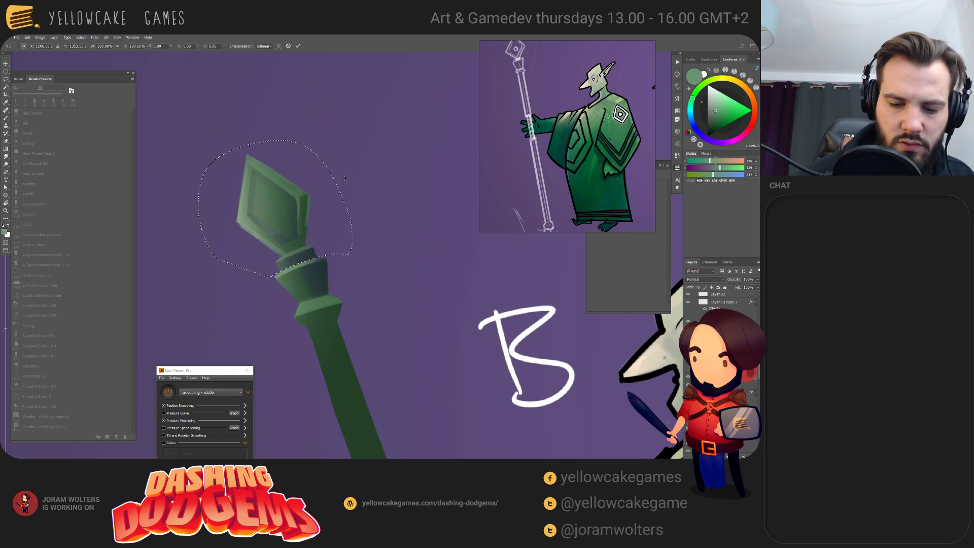
{"action": "mouse_move", "coordinate": [284, 214]}
{"action": "left_mouse_down"}
{"action": "mouse_move", "coordinate": [345, 188]}
{"action": "mouse_move", "coordinate": [342, 197]}
{"action": "left_mouse_up"}
{"action": "key", "text": "ctrl+z"}
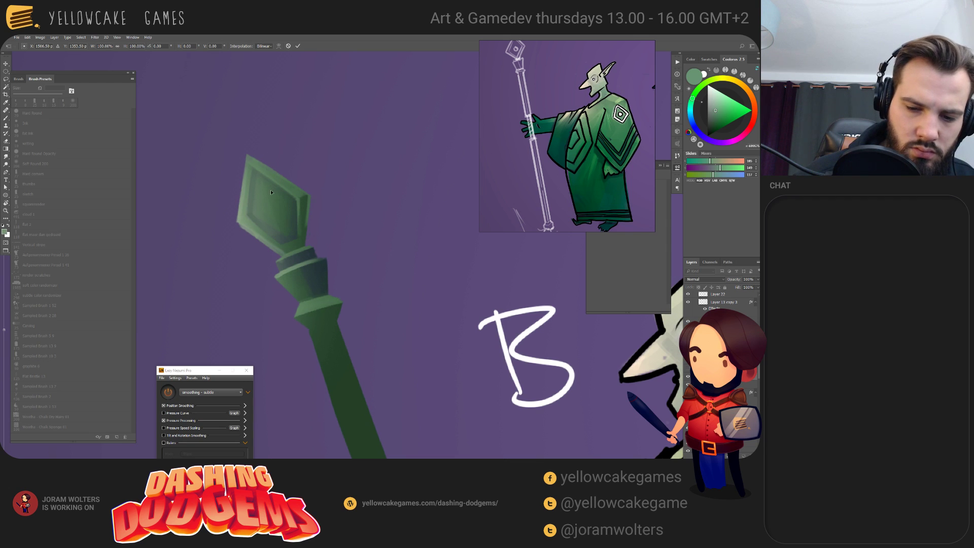
{"action": "left_click_drag", "start_coordinate": [274, 276], "coordinate": [350, 253]}
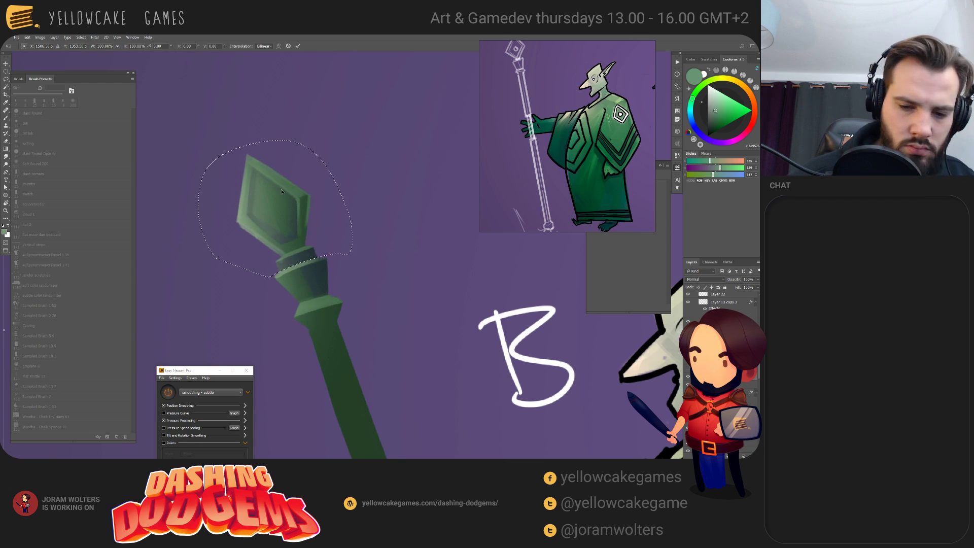
{"action": "key", "text": "ctrl+minus"}
{"action": "key", "text": "ctrl+minus"}
{"action": "key", "text": "ctrl+minus"}
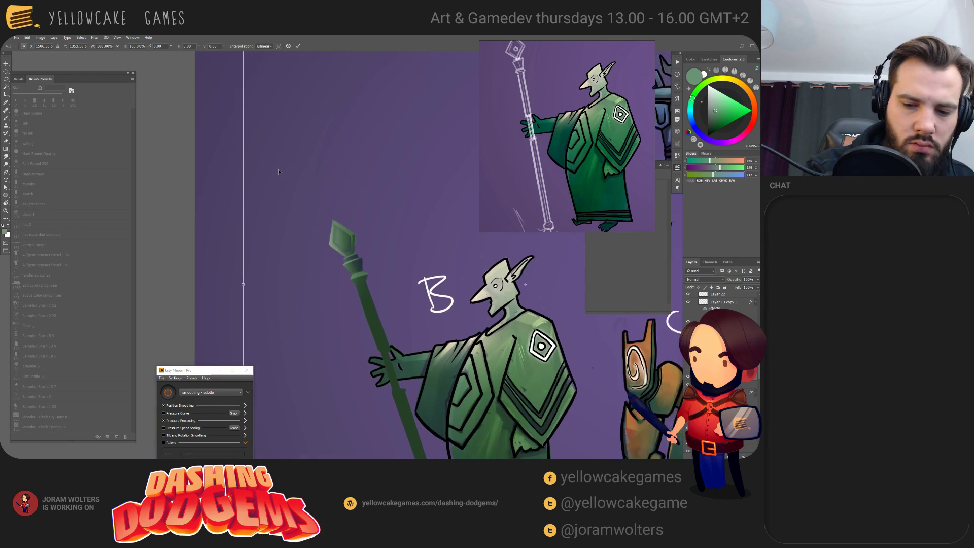
{"action": "key", "text": "Return"}
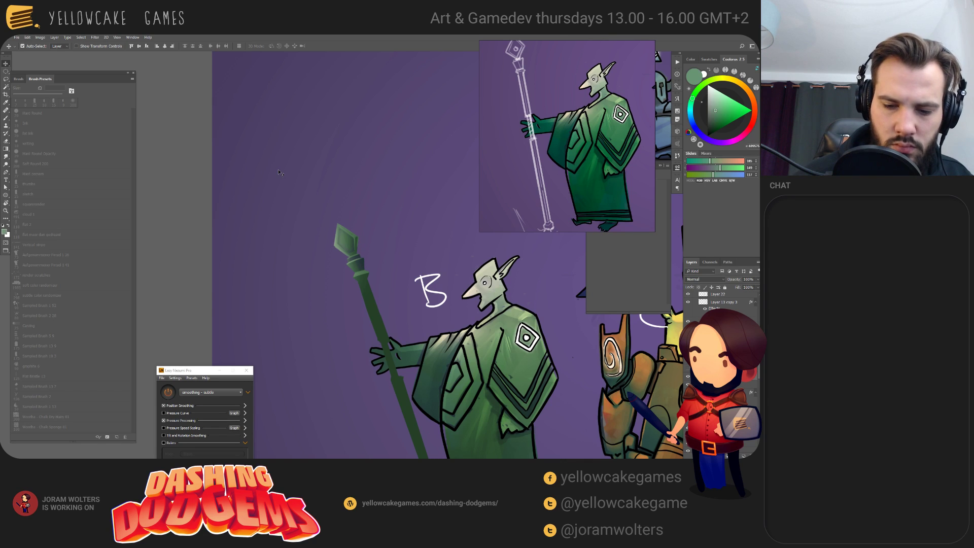
- Zoom in on the staff tip, briefly pick the Eraser, then return to the Move tool
{"action": "key", "text": "ctrl+plus"}
{"action": "key", "text": "ctrl+plus"}
{"action": "key", "text": "ctrl+plus"}
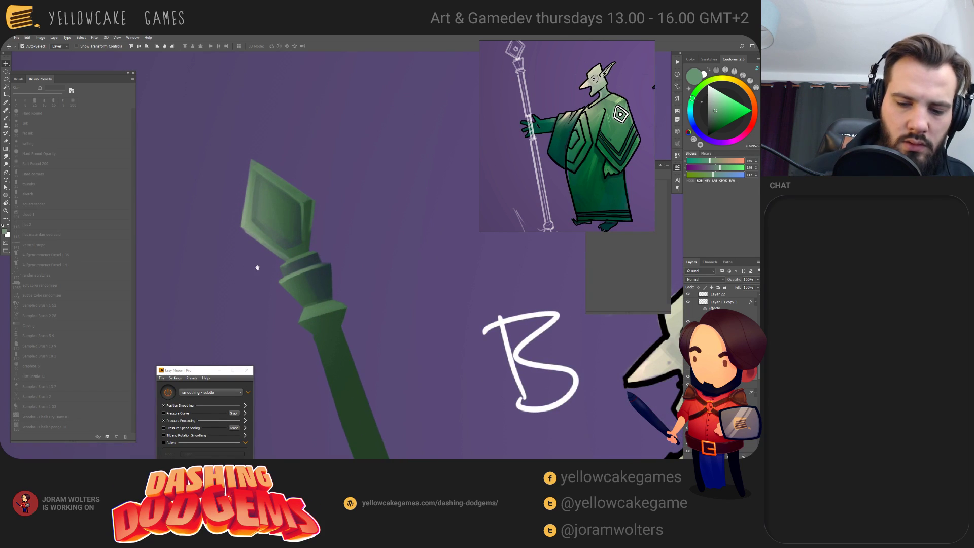
{"action": "left_click_drag", "start_coordinate": [258, 267], "coordinate": [352, 266]}
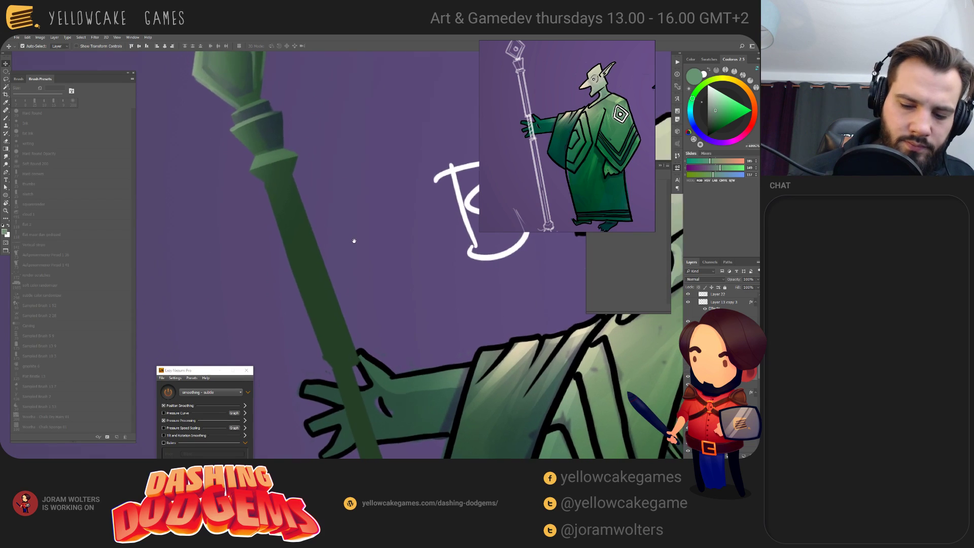
{"action": "key", "text": "e"}
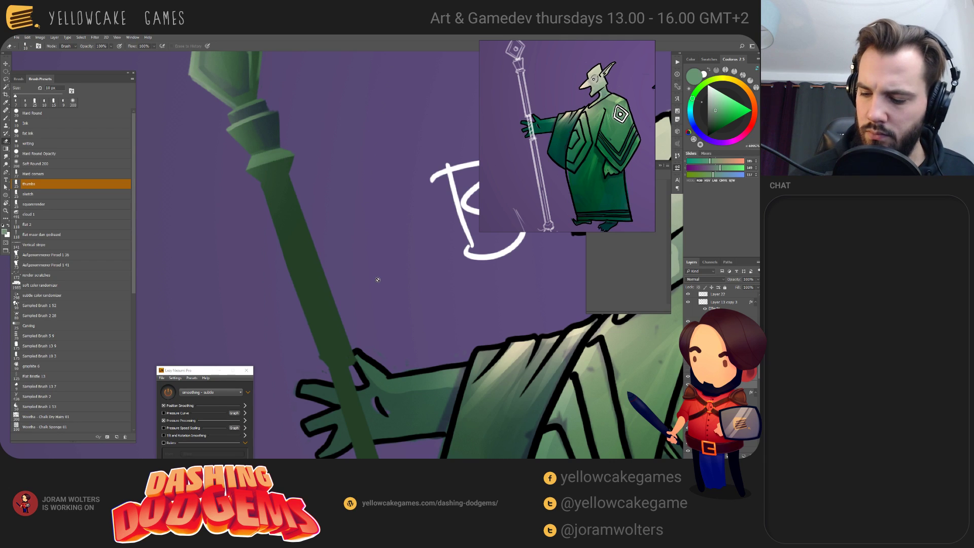
{"action": "left_click", "coordinate": [406, 395]}
{"action": "key", "text": "Return"}
{"action": "key", "text": "v"}
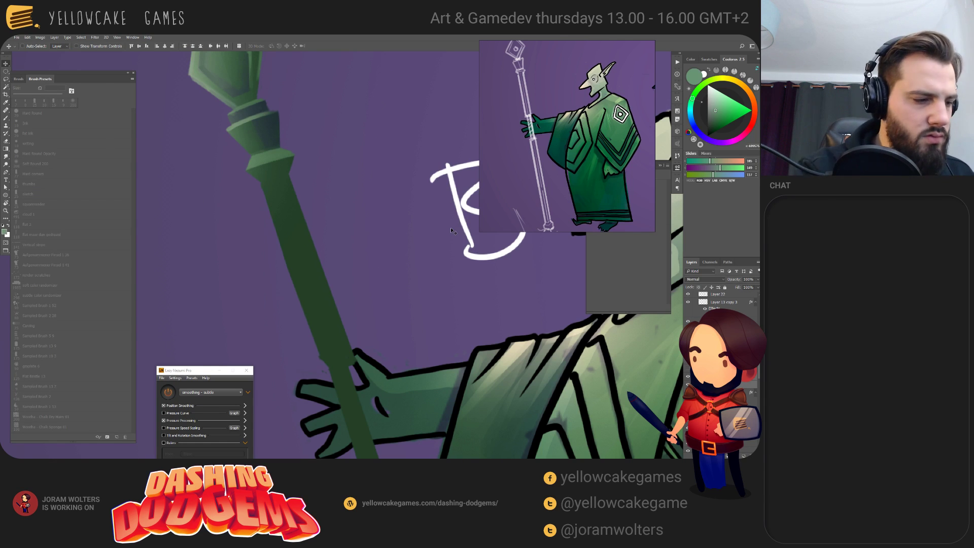
{"action": "scroll", "coordinate": [451, 231], "scroll_direction": "down", "scroll_amount": 6}
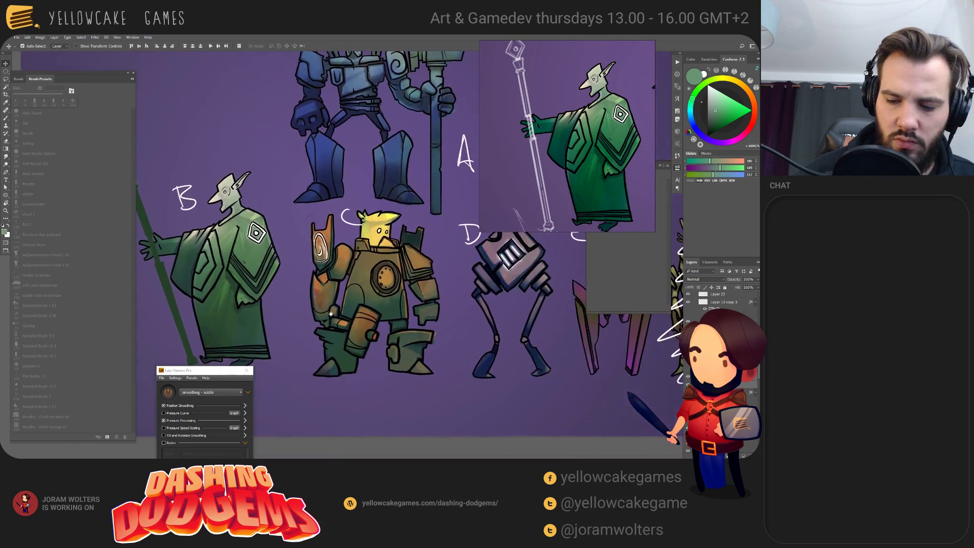
{"action": "left_click", "coordinate": [421, 360]}
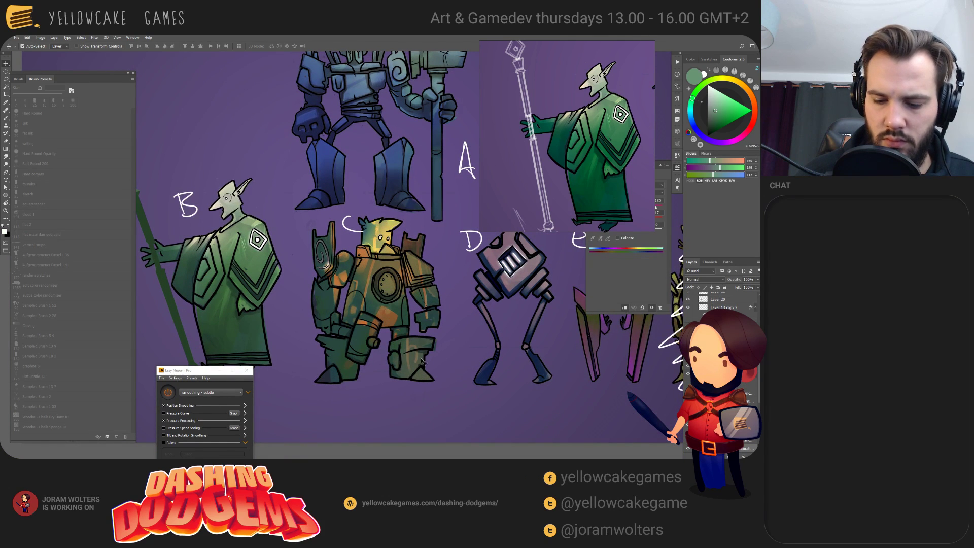
{"action": "scroll", "coordinate": [354, 337], "scroll_direction": "up", "scroll_amount": 5}
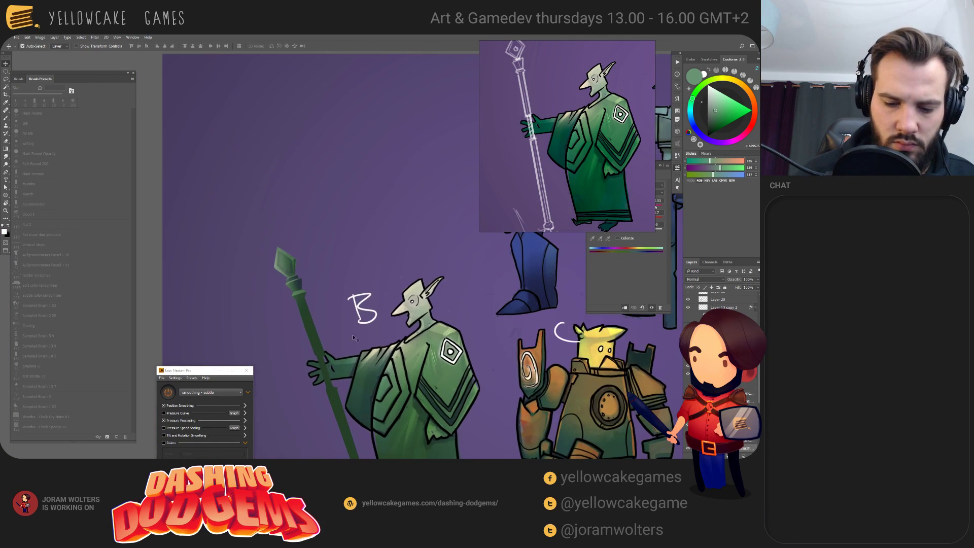
{"action": "scroll", "coordinate": [354, 337], "scroll_direction": "up", "scroll_amount": 3}
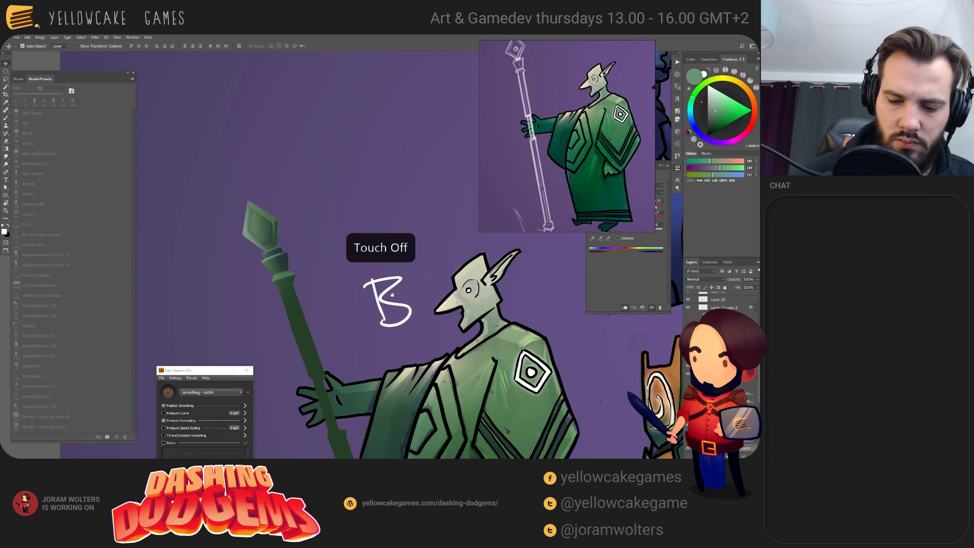
{"action": "left_click_drag", "start_coordinate": [392, 294], "coordinate": [398, 260]}
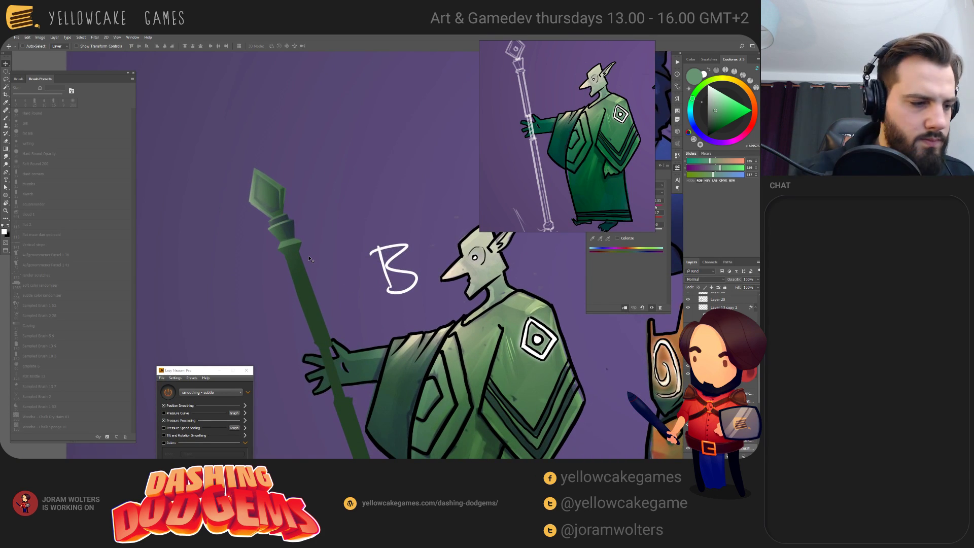
{"action": "scroll", "coordinate": [365, 264], "scroll_direction": "up", "scroll_amount": 3}
- Switch to the Brush tool, keeping the green paint colour, with the staff head in view
{"action": "key", "text": "b"}
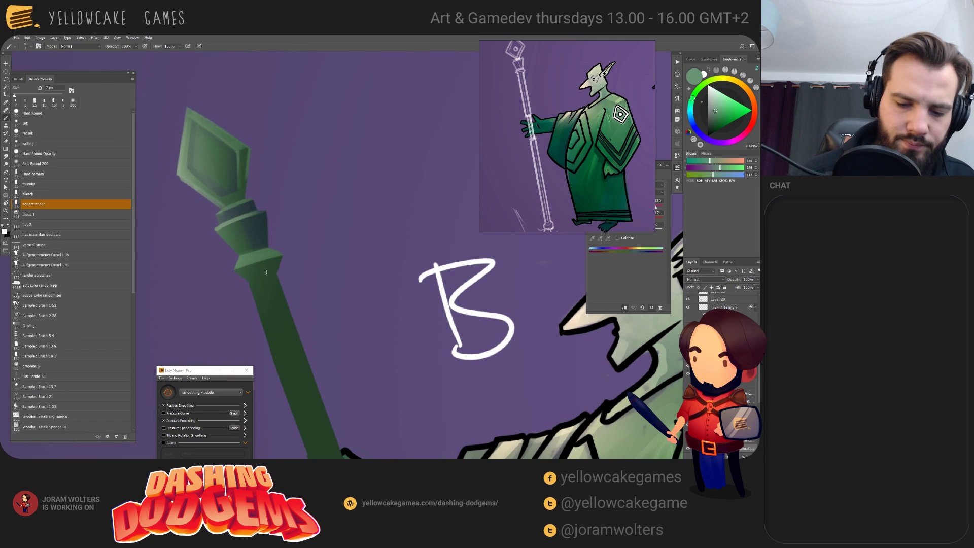
{"action": "key", "text": "x"}
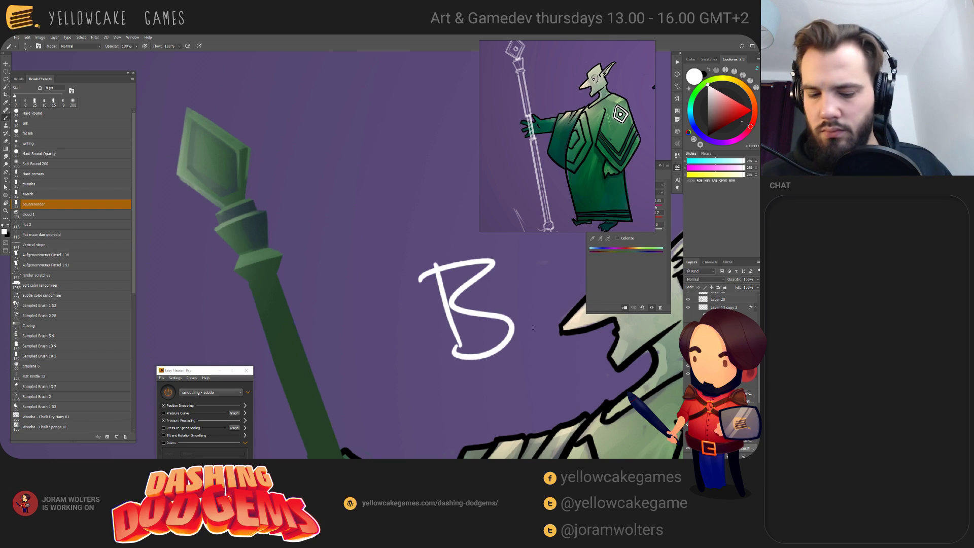
{"action": "key", "text": "v"}
{"action": "key", "text": "x"}
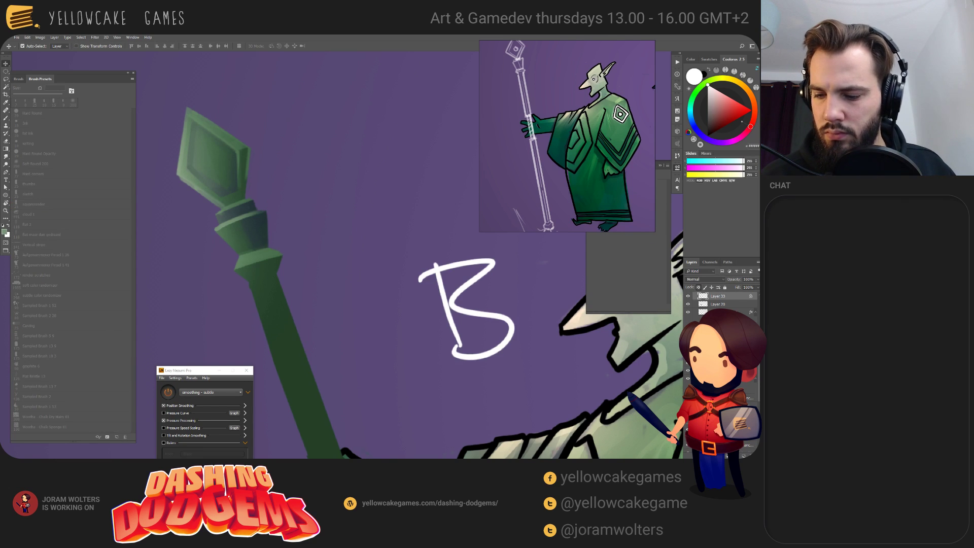
{"action": "left_click_drag", "start_coordinate": [304, 271], "coordinate": [359, 257]}
{"action": "key", "text": "b"}
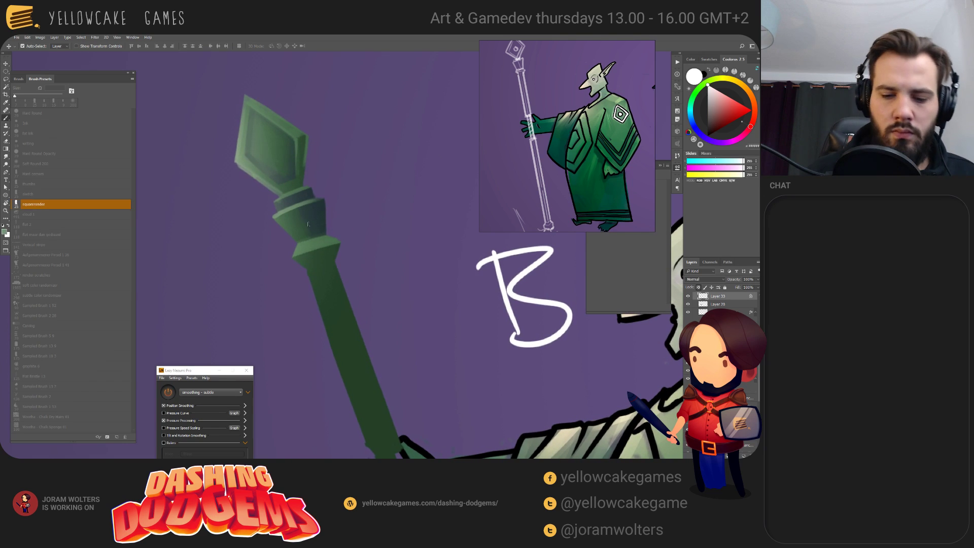
{"action": "key", "text": "b"}
- Darken the staff's lower collar with a sampled dark green at 30 px
{"action": "left_click", "coordinate": [339, 248], "text": "alt"}
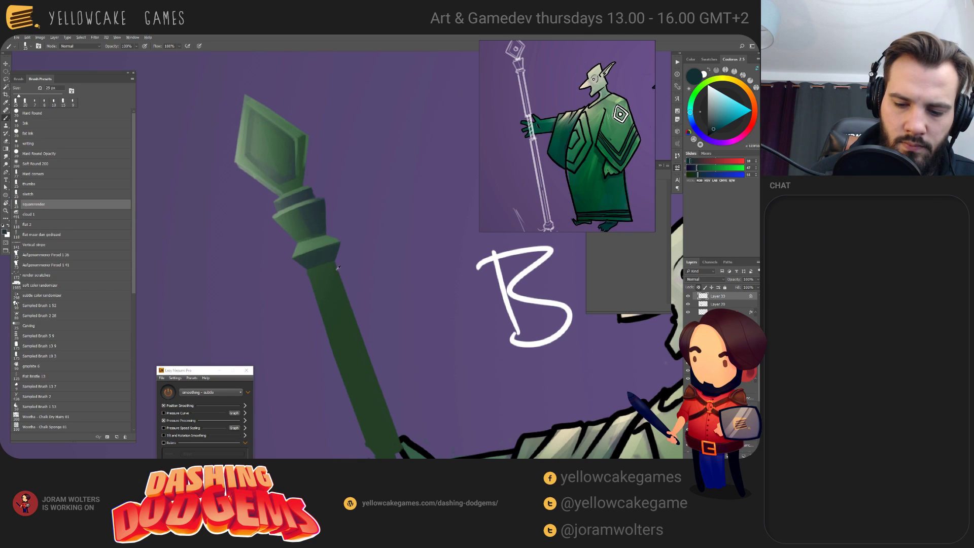
{"action": "left_click", "coordinate": [316, 257], "text": "alt"}
{"action": "key", "text": "bracketright"}
{"action": "left_click_drag", "start_coordinate": [296, 254], "coordinate": [330, 243]}
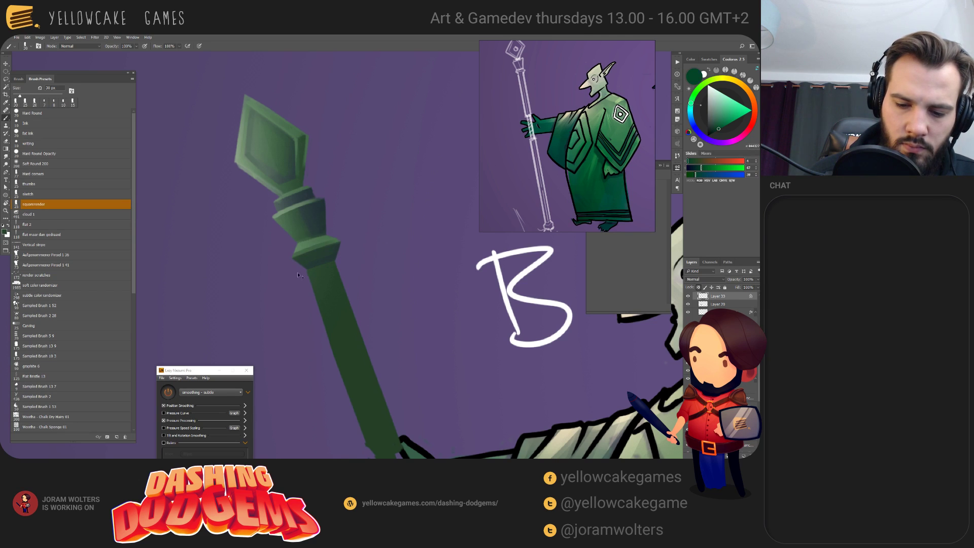
- Repaint the lower collar in mid green, then sample shadow and lighter greens at 20 px
{"action": "key", "text": "bracketright"}
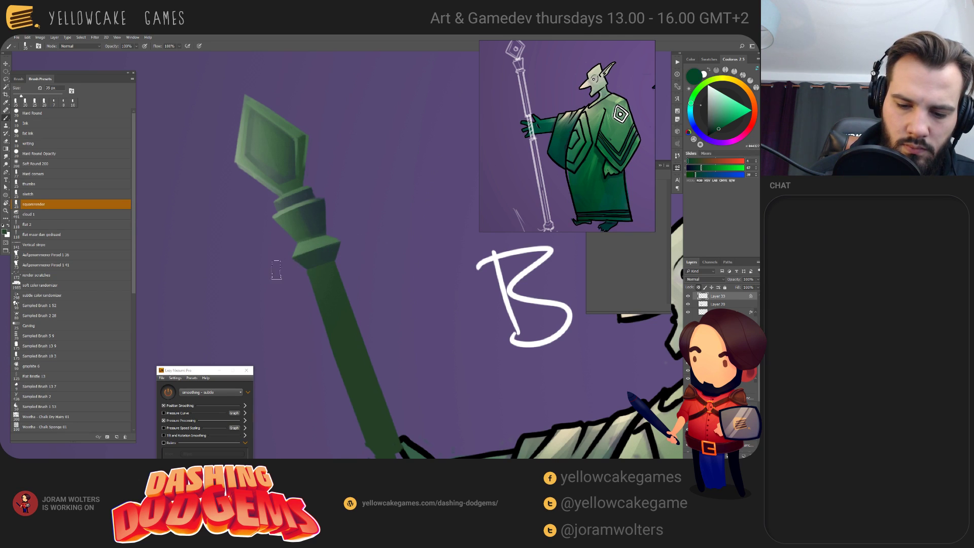
{"action": "left_click", "coordinate": [315, 275], "text": "alt"}
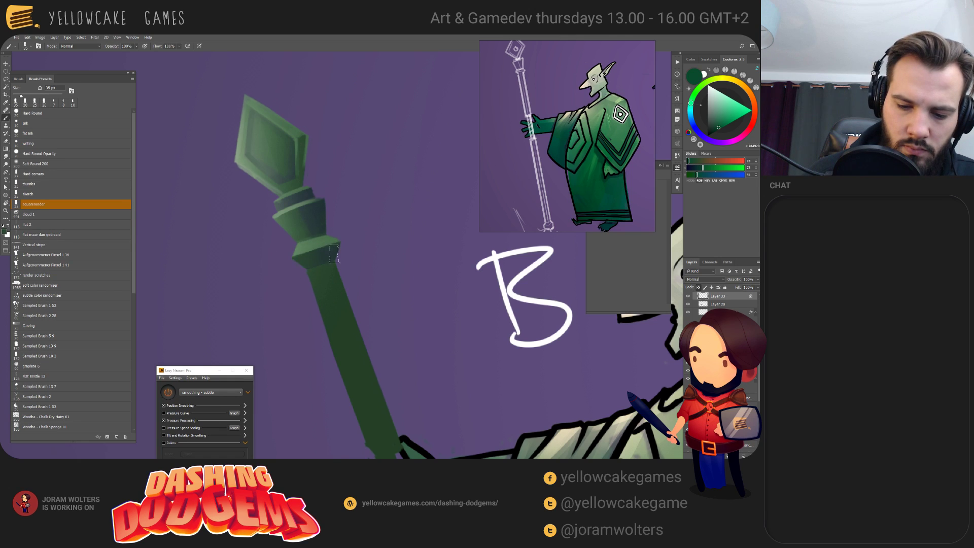
{"action": "left_click", "coordinate": [297, 269], "text": "alt"}
{"action": "left_click_drag", "start_coordinate": [295, 269], "coordinate": [317, 255]}
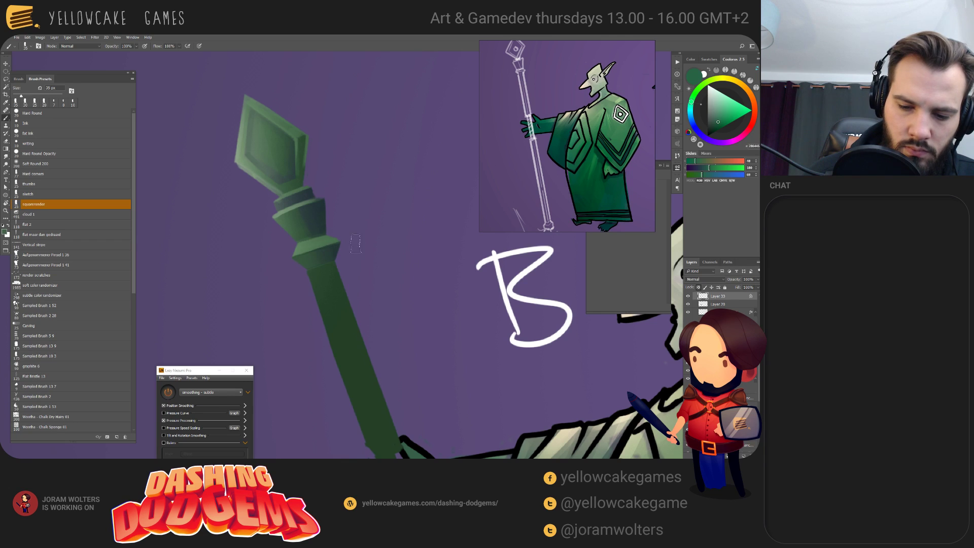
{"action": "left_click", "coordinate": [325, 247], "text": "alt"}
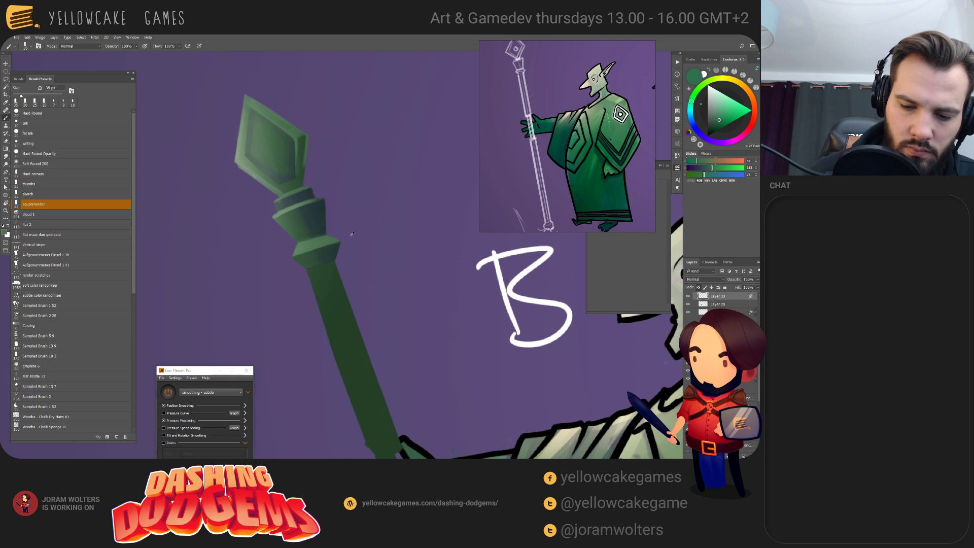
{"action": "key", "text": "bracketleft"}
{"action": "left_click", "coordinate": [323, 229], "text": "alt"}
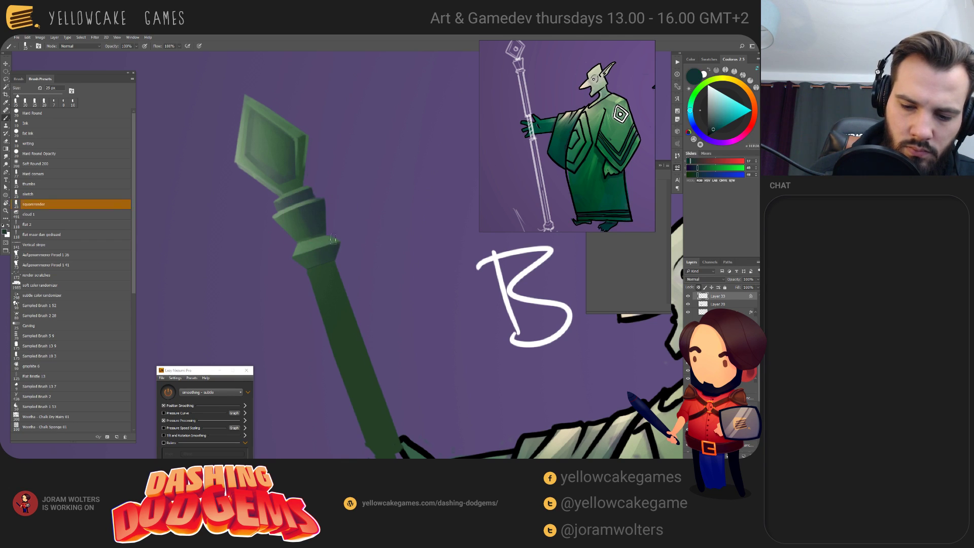
{"action": "key", "text": "bracketright"}
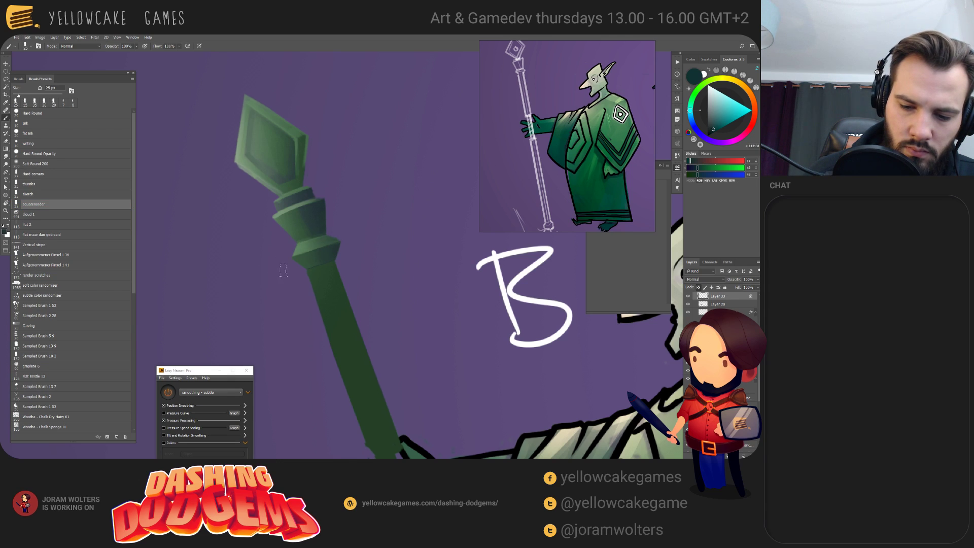
{"action": "key", "text": "bracketleft"}
{"action": "left_click", "coordinate": [285, 210], "text": "alt"}
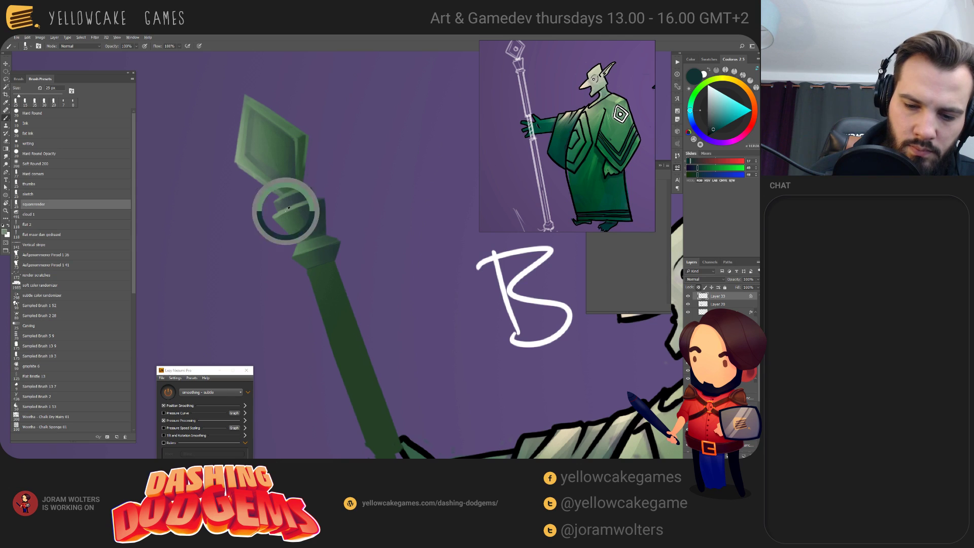
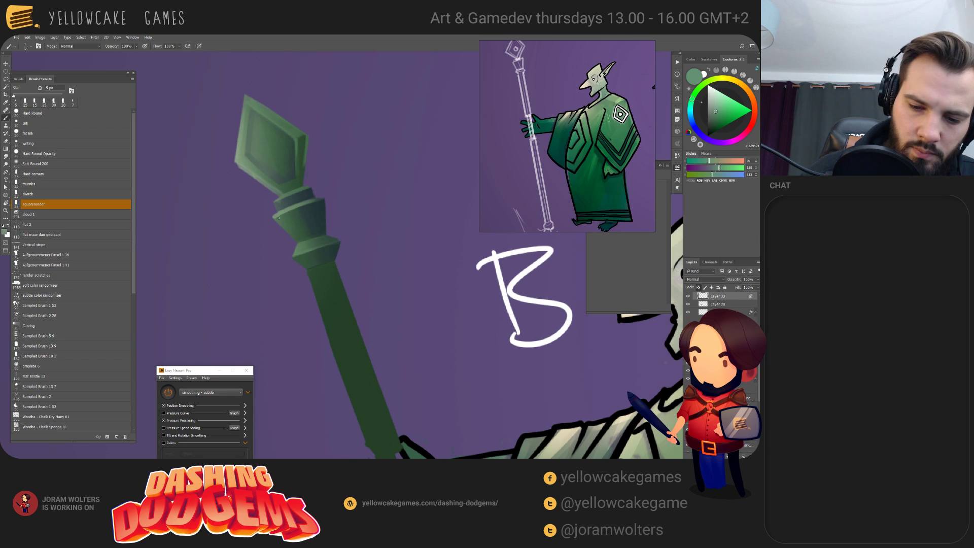
- Paint a lighter highlight across the staff collar, then sample its darker green and use a smaller eraser
{"action": "left_click_drag", "start_coordinate": [281, 217], "coordinate": [339, 194]}
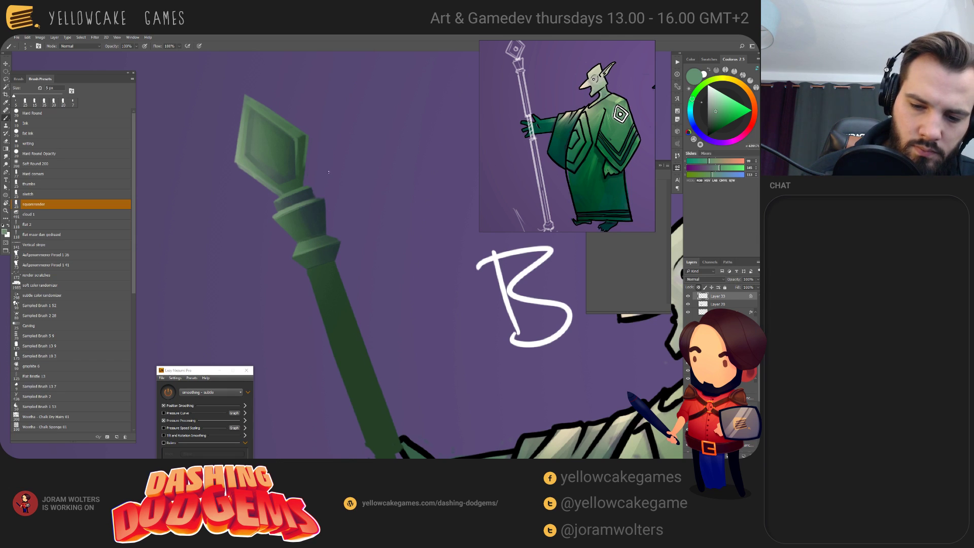
{"action": "left_click", "coordinate": [277, 217], "text": "alt"}
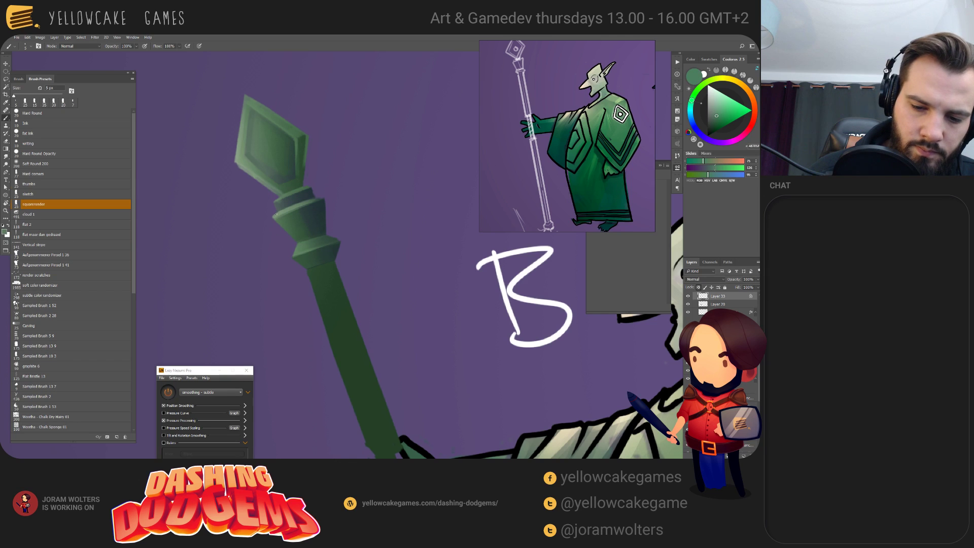
{"action": "key", "text": "e"}
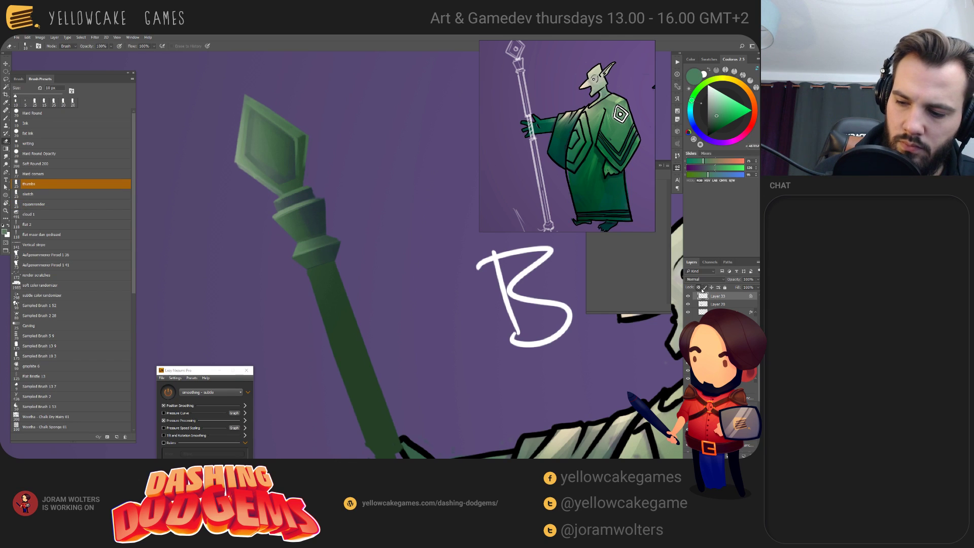
{"action": "key", "text": "bracketleft"}
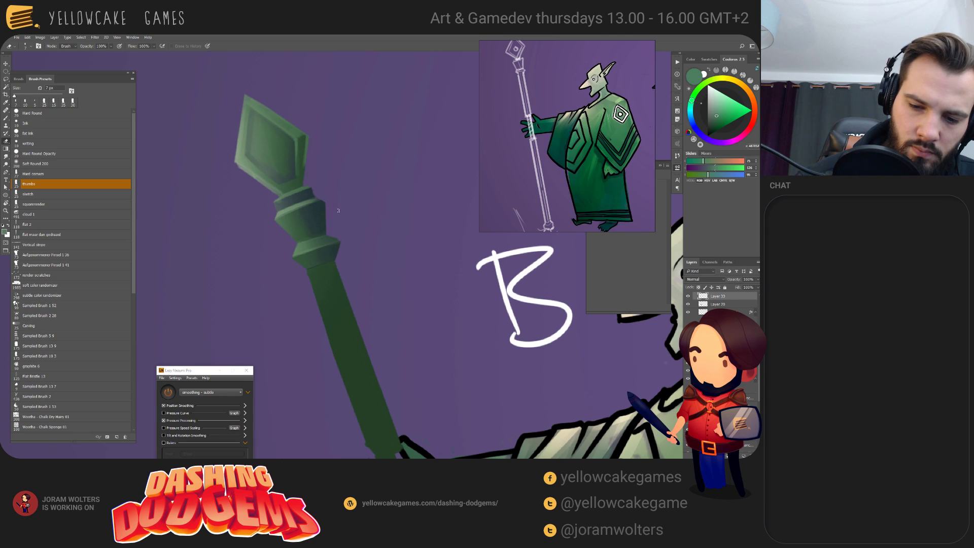
- Shade the spearhead's right edge with sampled darker green and dark teal at a 10 px brush
{"action": "key", "text": "b"}
{"action": "left_click", "coordinate": [303, 144], "text": "alt"}
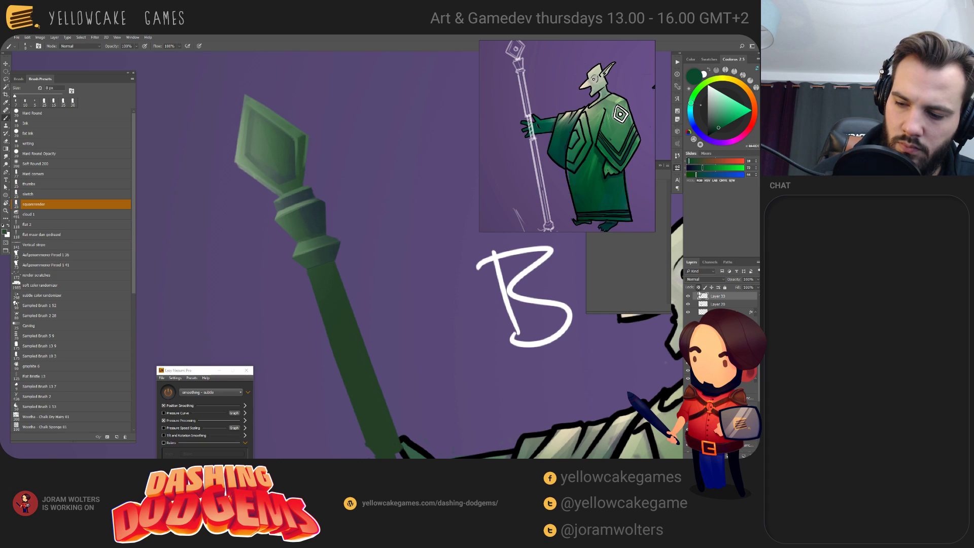
{"action": "left_click_drag", "start_coordinate": [306, 147], "coordinate": [306, 167]}
{"action": "key", "text": "bracketright"}
{"action": "key", "text": "bracketright"}
{"action": "key", "text": "bracketright"}
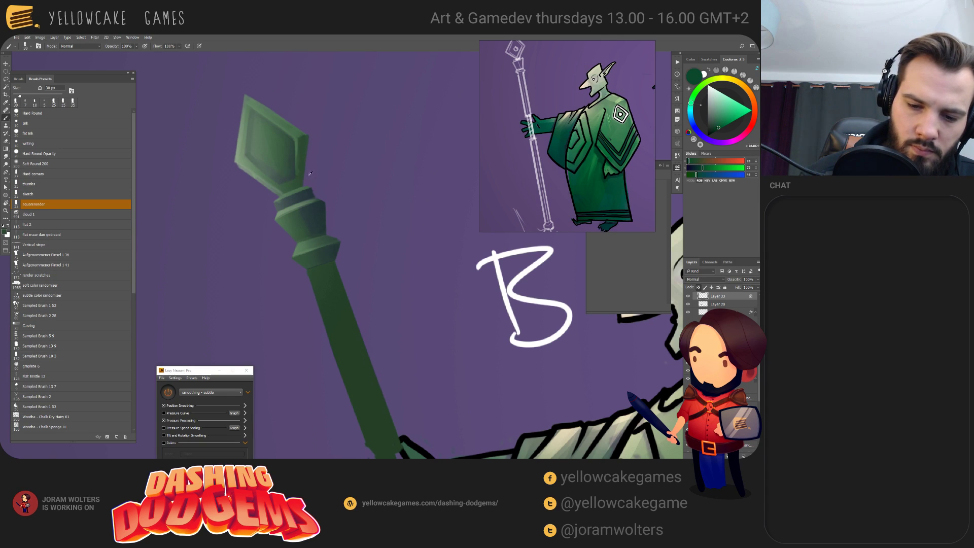
{"action": "left_click", "coordinate": [304, 176], "text": "alt"}
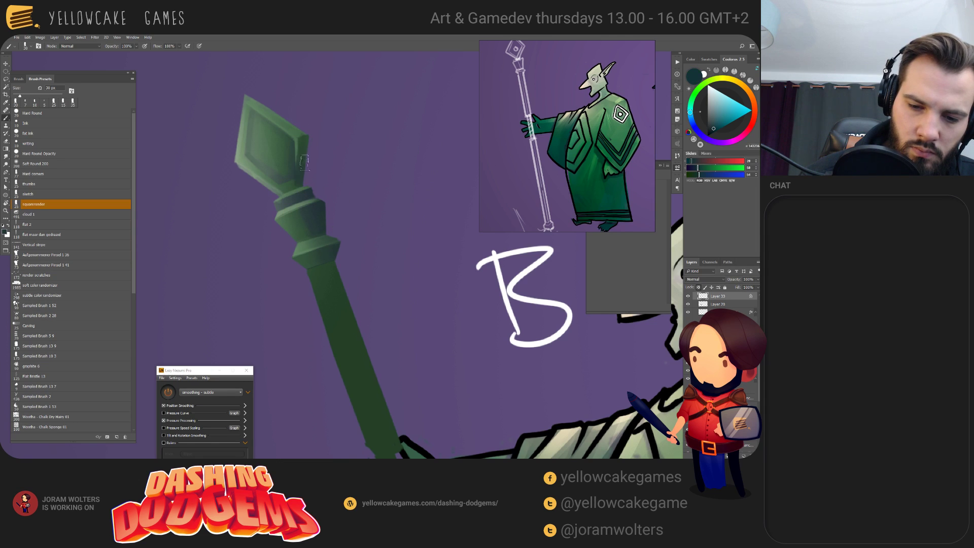
{"action": "key", "text": "bracketleft"}
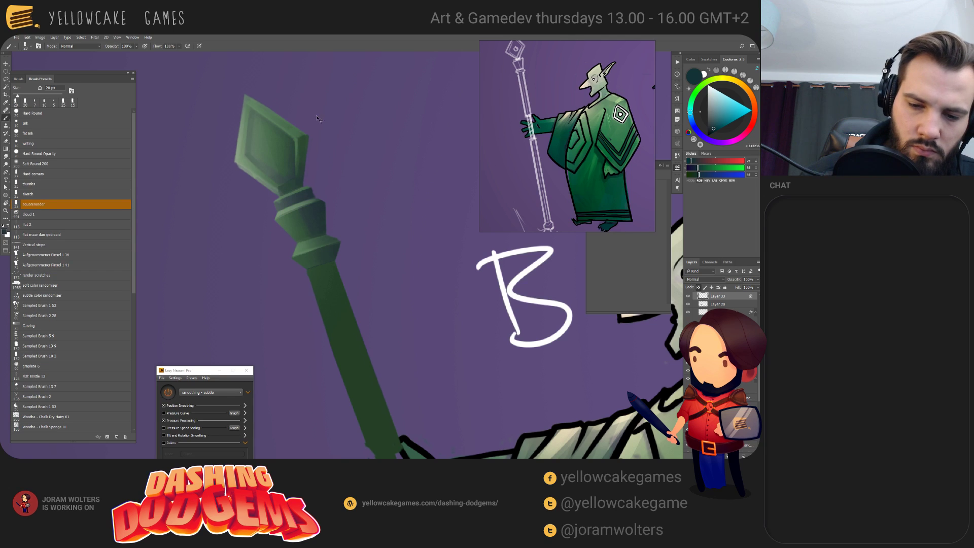
{"action": "key", "text": "bracketleft"}
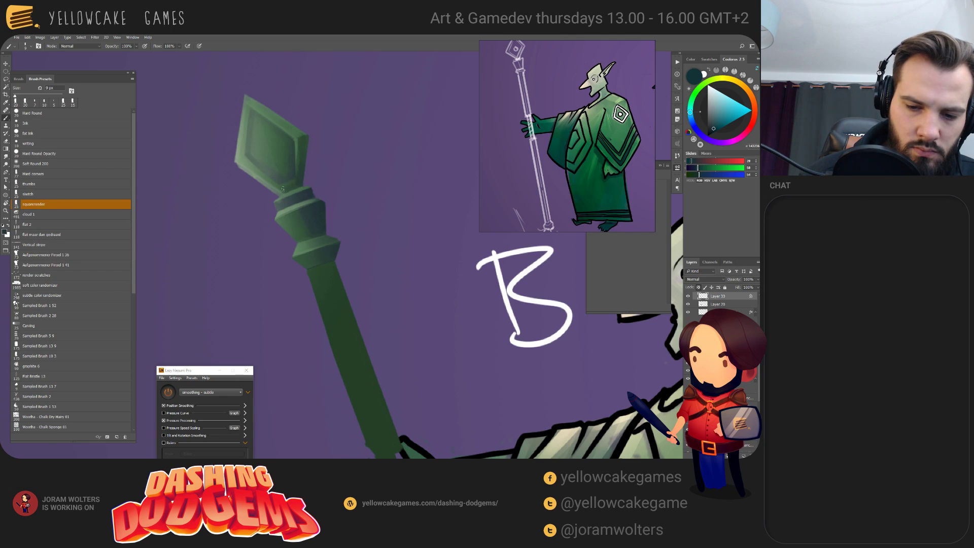
{"action": "left_click_drag", "start_coordinate": [283, 189], "coordinate": [296, 158]}
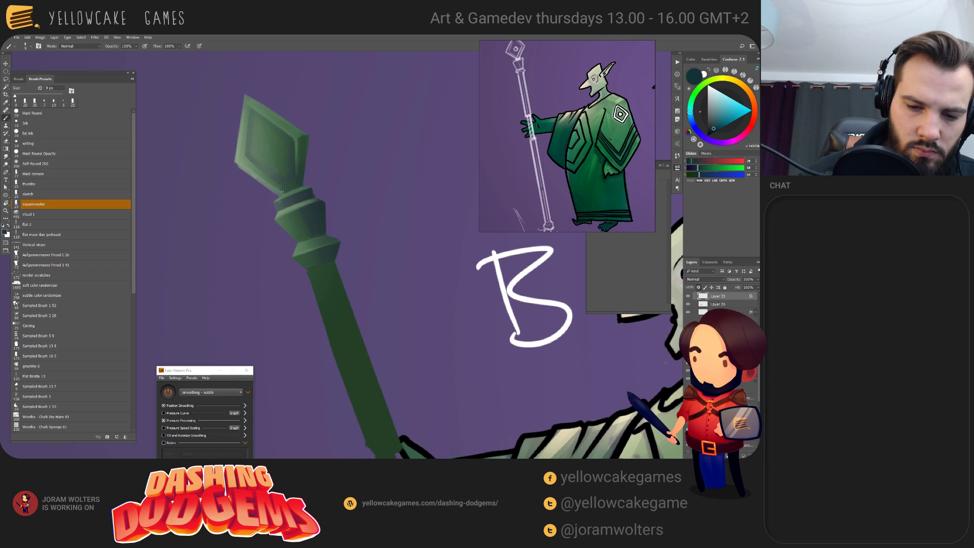
- Refine the spearhead edge with its sampled mid green, then pick lighter and shadow greens
{"action": "left_click", "coordinate": [292, 151], "text": "alt"}
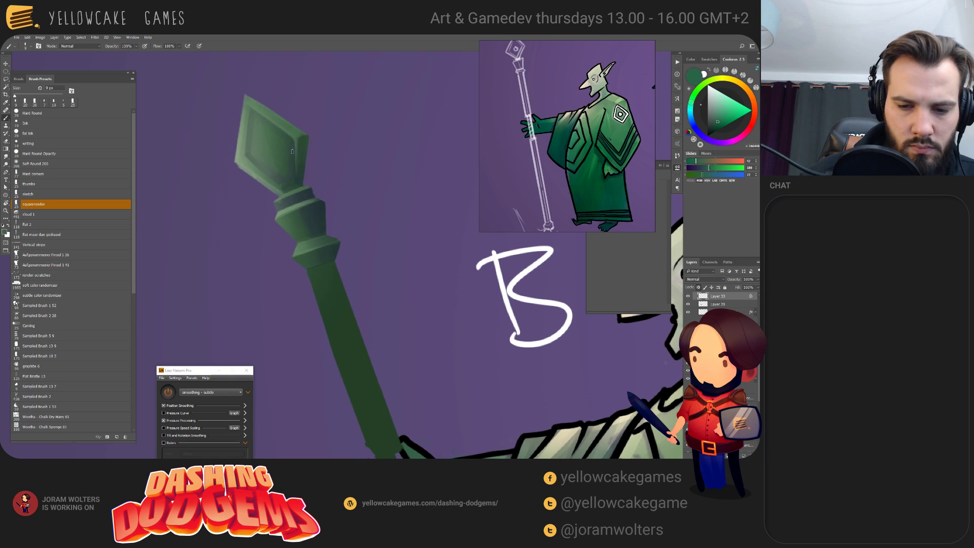
{"action": "mouse_move", "coordinate": [296, 144]}
{"action": "left_mouse_down"}
{"action": "mouse_move", "coordinate": [295, 157]}
{"action": "mouse_move", "coordinate": [295, 134]}
{"action": "left_mouse_up"}
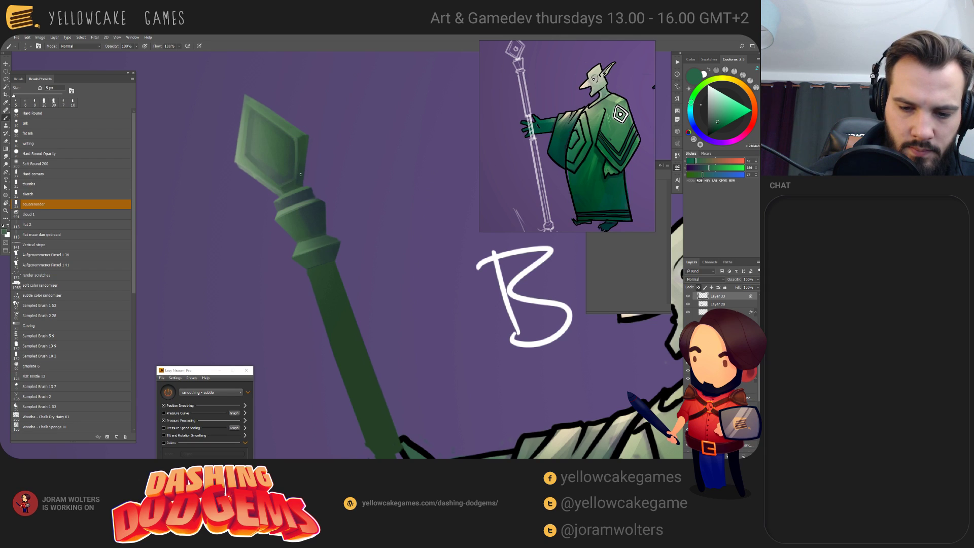
{"action": "left_click", "coordinate": [245, 163], "text": "alt"}
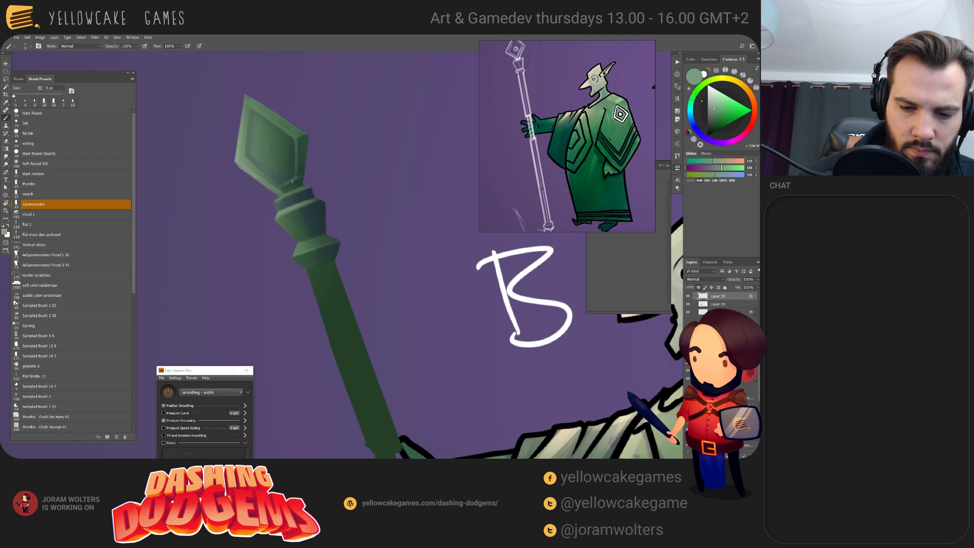
{"action": "left_click", "coordinate": [298, 175], "text": "alt"}
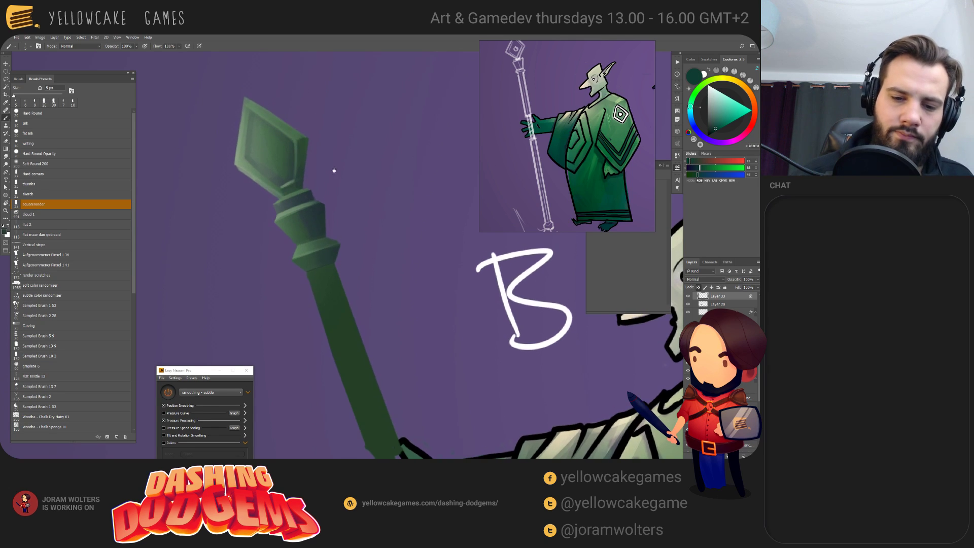
{"action": "left_click_drag", "start_coordinate": [333, 167], "coordinate": [320, 192]}
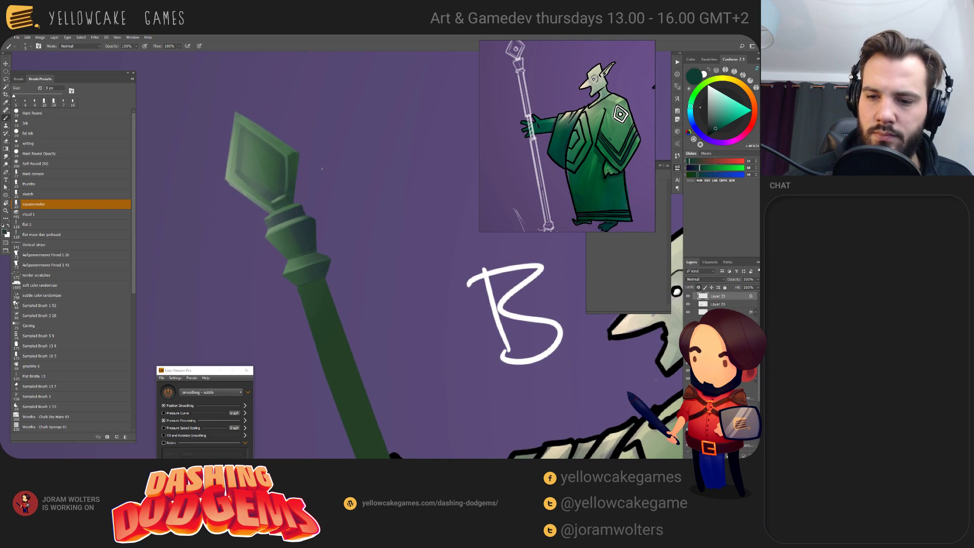
- Switch to white, paint a gem dot, and try a thinner white highlight down the spearhead's left edge
{"action": "key", "text": "x"}
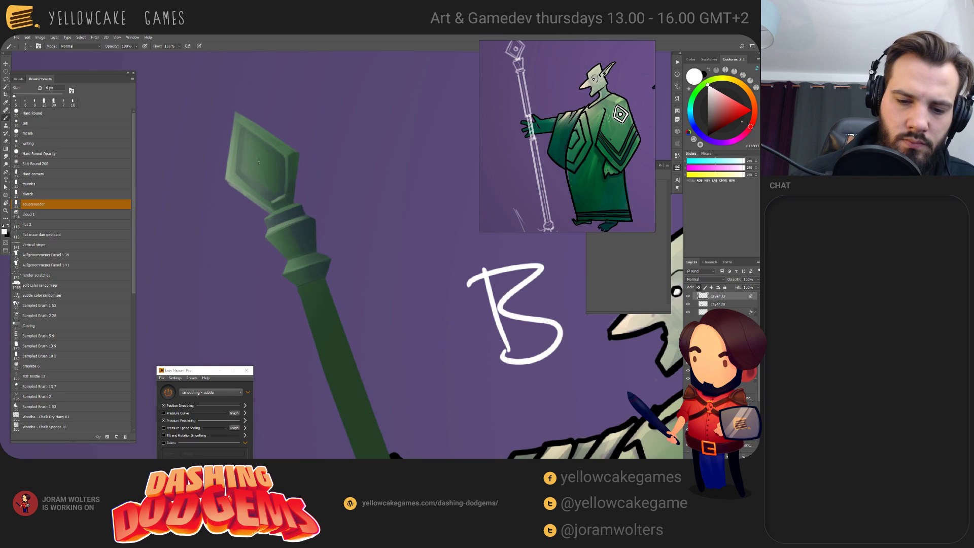
{"action": "mouse_move", "coordinate": [265, 162]}
{"action": "left_mouse_down"}
{"action": "mouse_move", "coordinate": [258, 171]}
{"action": "mouse_move", "coordinate": [269, 167]}
{"action": "left_mouse_up"}
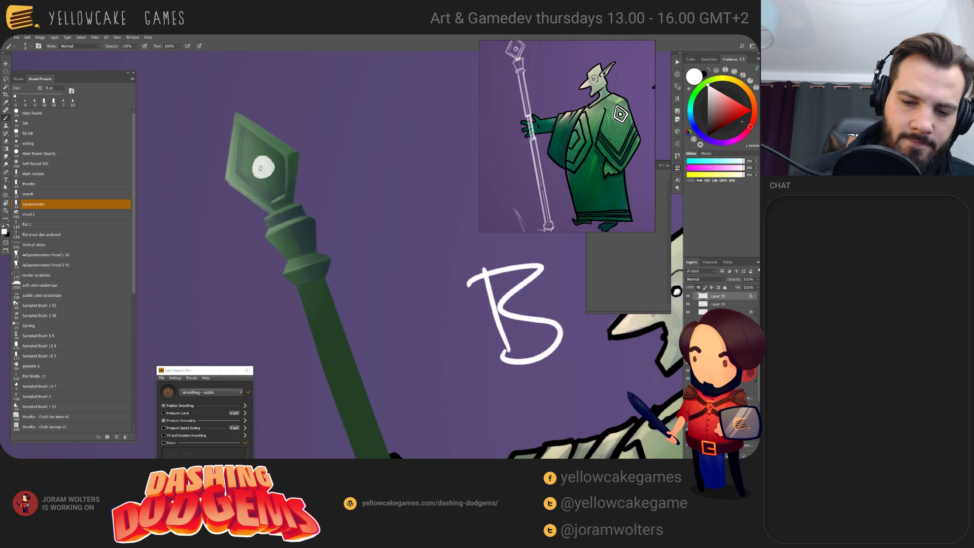
{"action": "left_click_drag", "start_coordinate": [497, 299], "coordinate": [552, 331]}
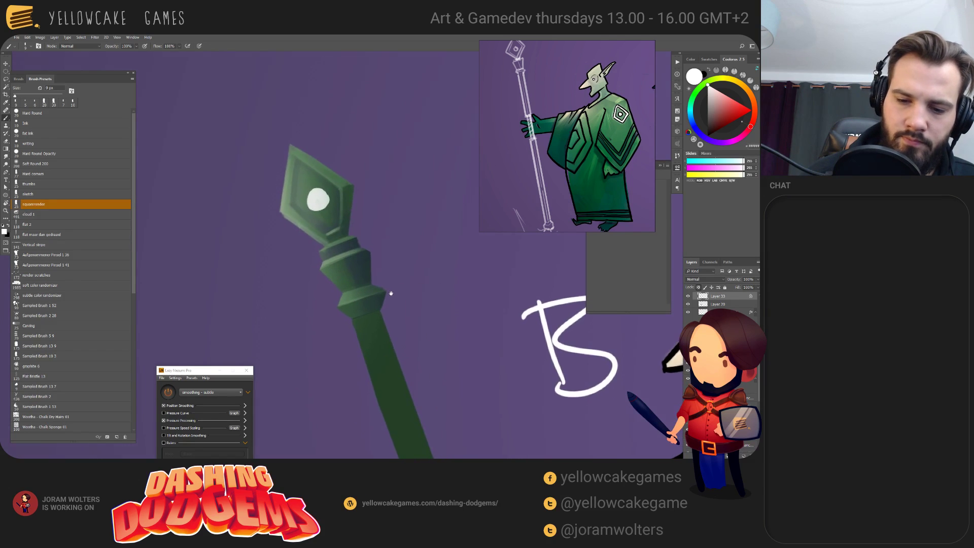
{"action": "left_click_drag", "start_coordinate": [293, 159], "coordinate": [288, 191]}
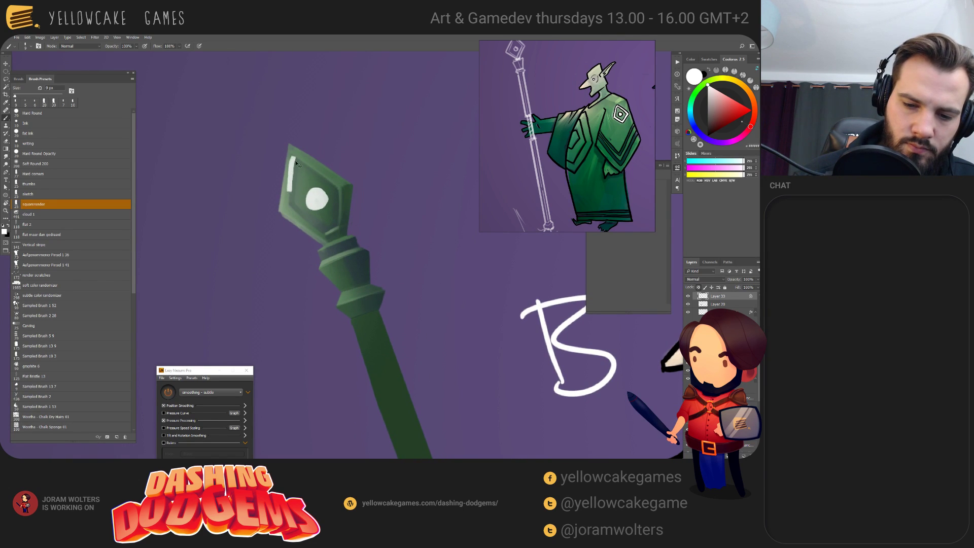
{"action": "key", "text": "ctrl+z"}
{"action": "key", "text": "bracketleft"}
{"action": "key", "text": "bracketleft"}
{"action": "left_click_drag", "start_coordinate": [294, 155], "coordinate": [288, 196]}
{"action": "key", "text": "ctrl+z"}
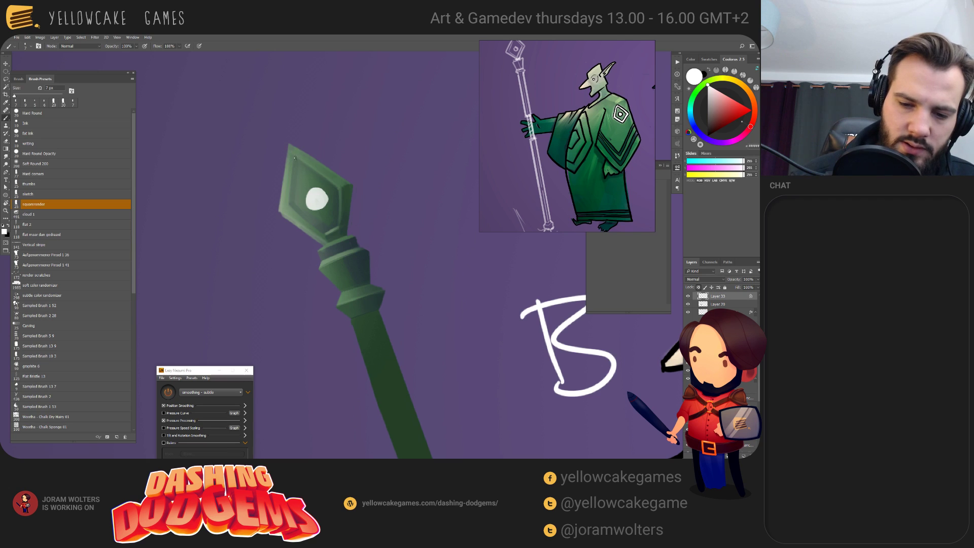
- Paint white highlights along the spearhead's lower-left, lower-right and upper-right edges, redoing the upper-right stroke
{"action": "mouse_move", "coordinate": [294, 155]}
{"action": "left_mouse_down"}
{"action": "mouse_move", "coordinate": [294, 212]}
{"action": "mouse_move", "coordinate": [289, 205]}
{"action": "mouse_move", "coordinate": [318, 232]}
{"action": "left_mouse_up"}
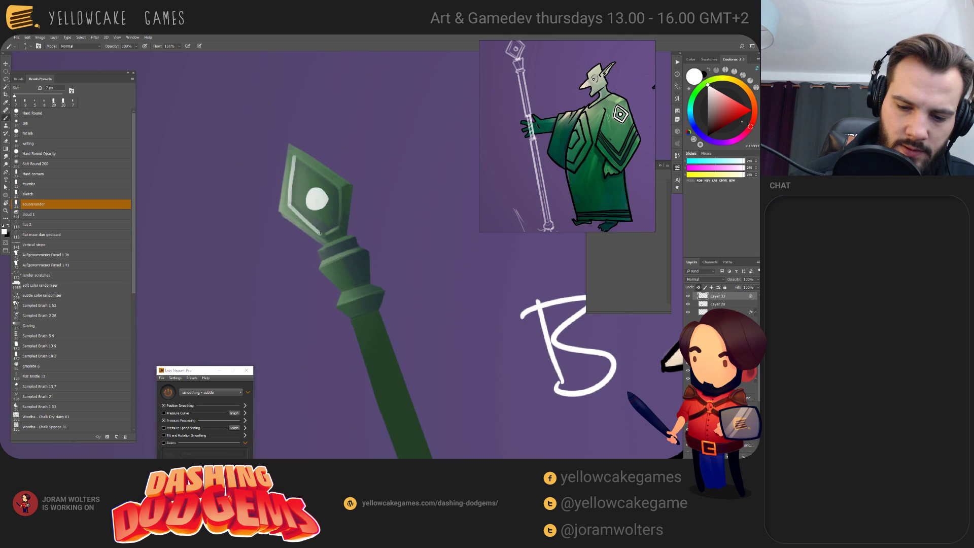
{"action": "key", "text": "ctrl+z"}
{"action": "left_click_drag", "start_coordinate": [288, 204], "coordinate": [327, 233]}
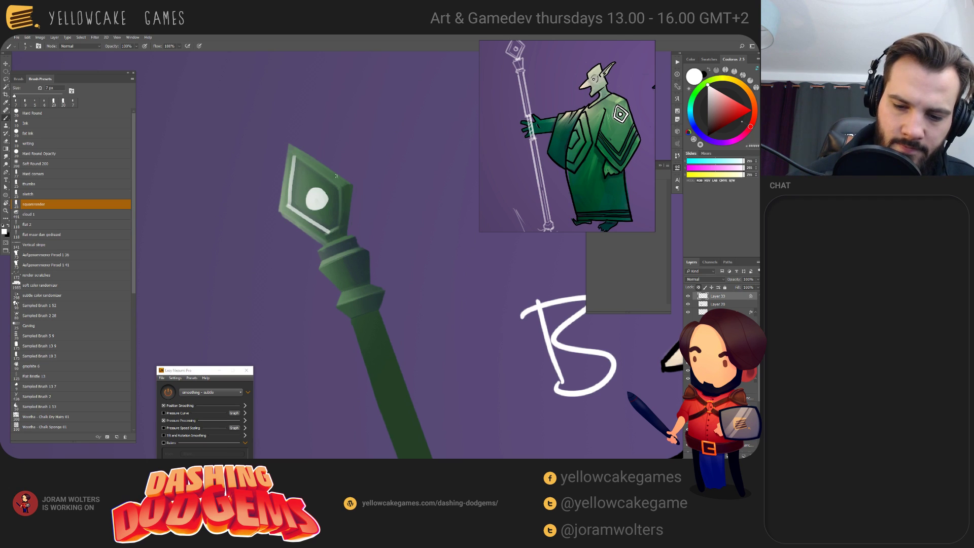
{"action": "left_click_drag", "start_coordinate": [338, 190], "coordinate": [329, 234]}
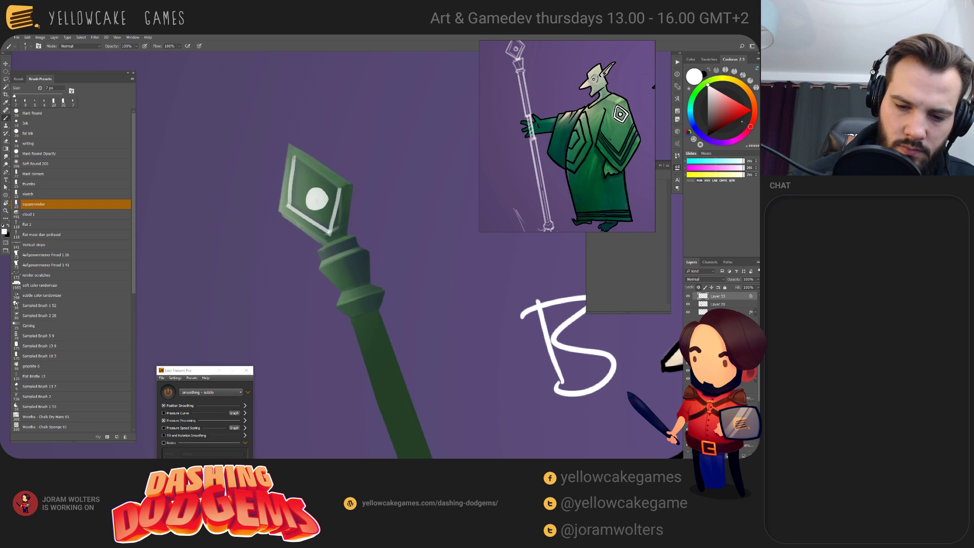
{"action": "left_click_drag", "start_coordinate": [296, 157], "coordinate": [339, 188]}
{"action": "key", "text": "ctrl+z"}
{"action": "left_click_drag", "start_coordinate": [296, 157], "coordinate": [339, 189]}
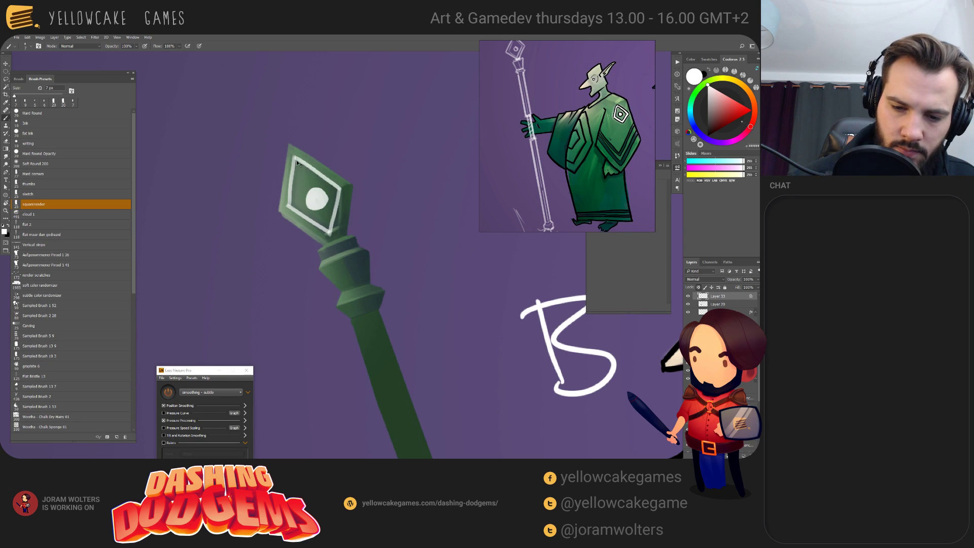
{"action": "key", "text": "ctrl+z"}
{"action": "left_click_drag", "start_coordinate": [295, 159], "coordinate": [339, 186]}
{"action": "key", "text": "ctrl+z"}
{"action": "left_click_drag", "start_coordinate": [296, 158], "coordinate": [338, 185]}
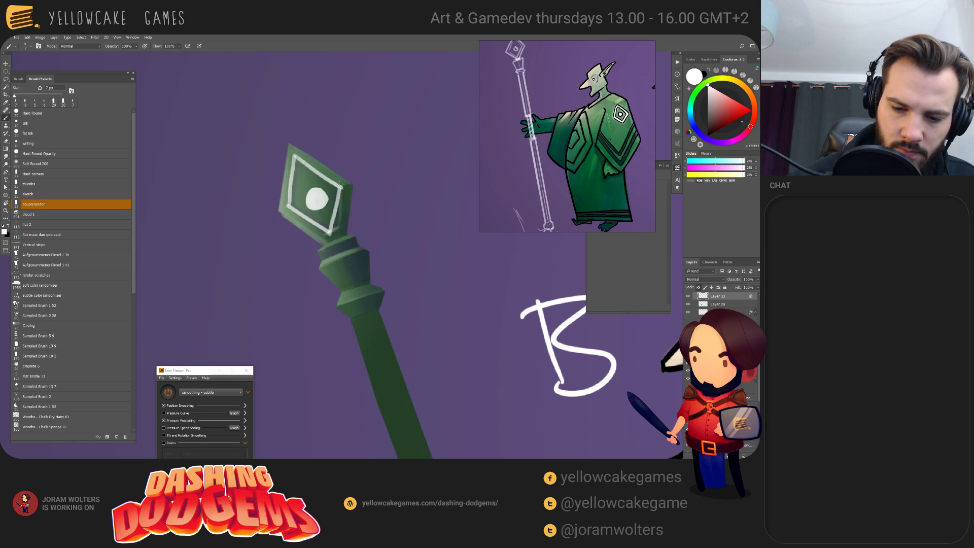
{"action": "left_click_drag", "start_coordinate": [499, 261], "coordinate": [475, 268]}
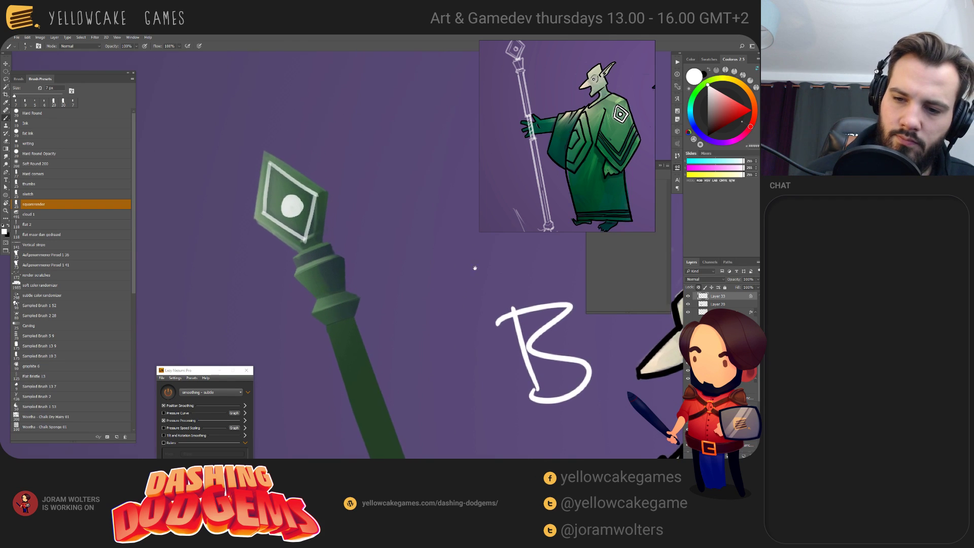
- Remove the edge strokes and, with a smaller Hard Round brush, draw a straight white diamond outline, trimming parts back
{"action": "key", "text": "ctrl+z"}
{"action": "key", "text": "ctrl+z"}
{"action": "key", "text": "ctrl+z"}
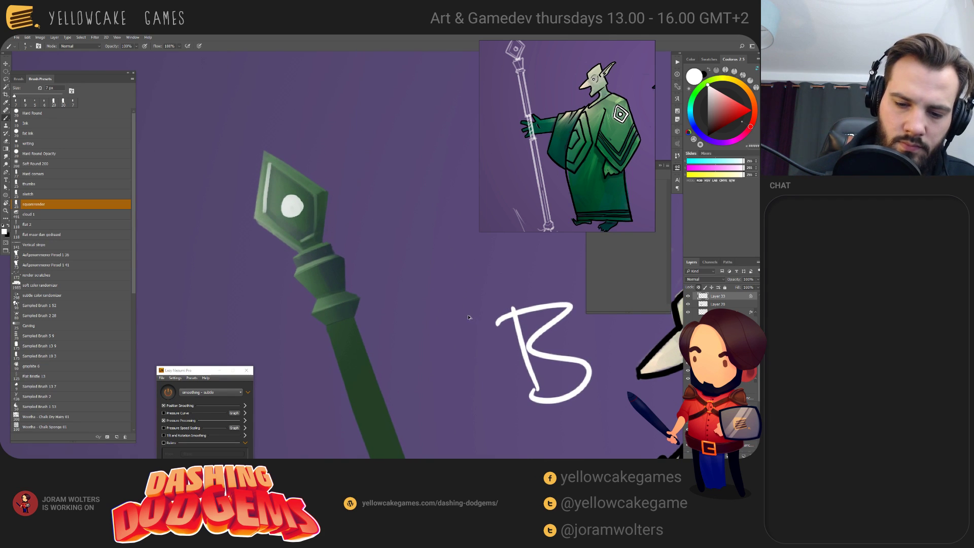
{"action": "key", "text": "shift+comma"}
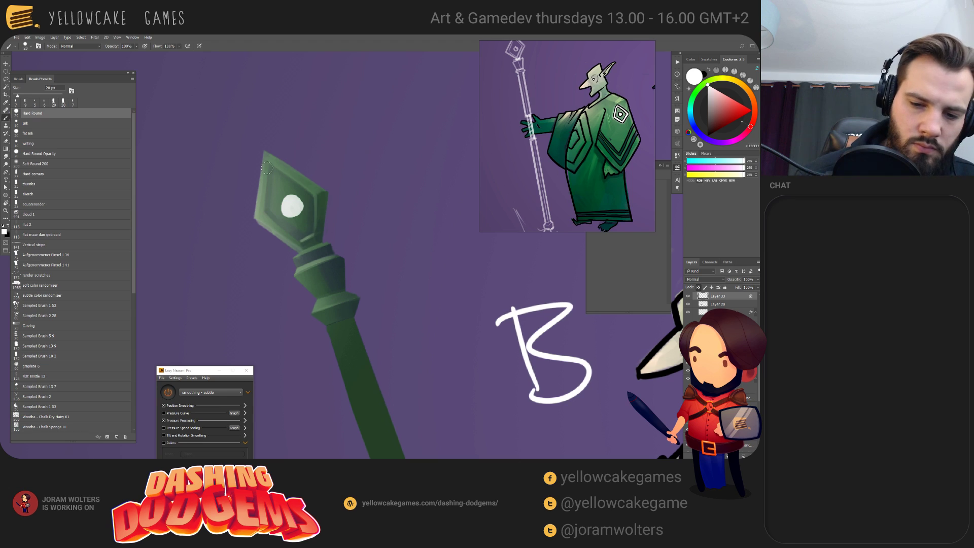
{"action": "key", "text": "bracketleft"}
{"action": "left_click_drag", "start_coordinate": [270, 165], "coordinate": [266, 213]}
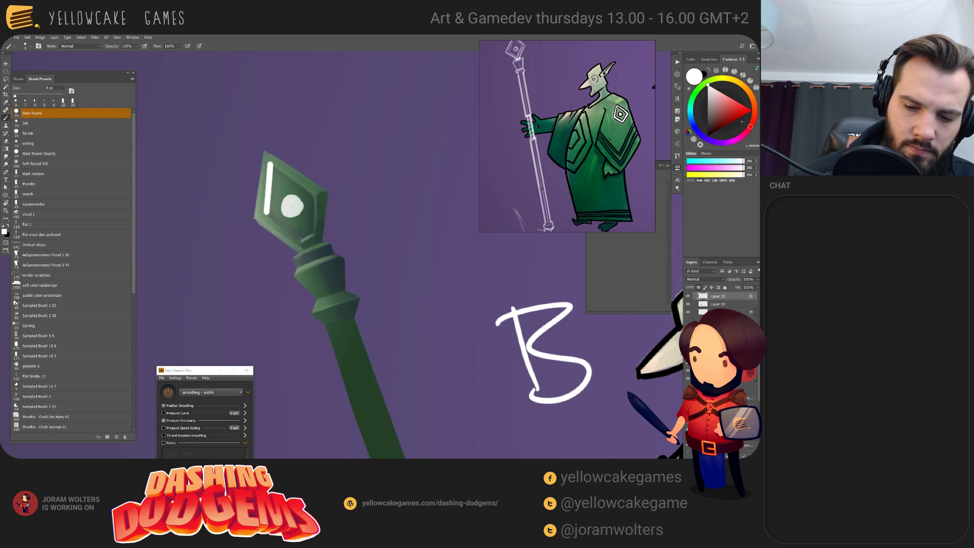
{"action": "left_click", "coordinate": [301, 240], "text": "shift"}
{"action": "key", "text": "ctrl+z"}
{"action": "key", "text": "ctrl+z"}
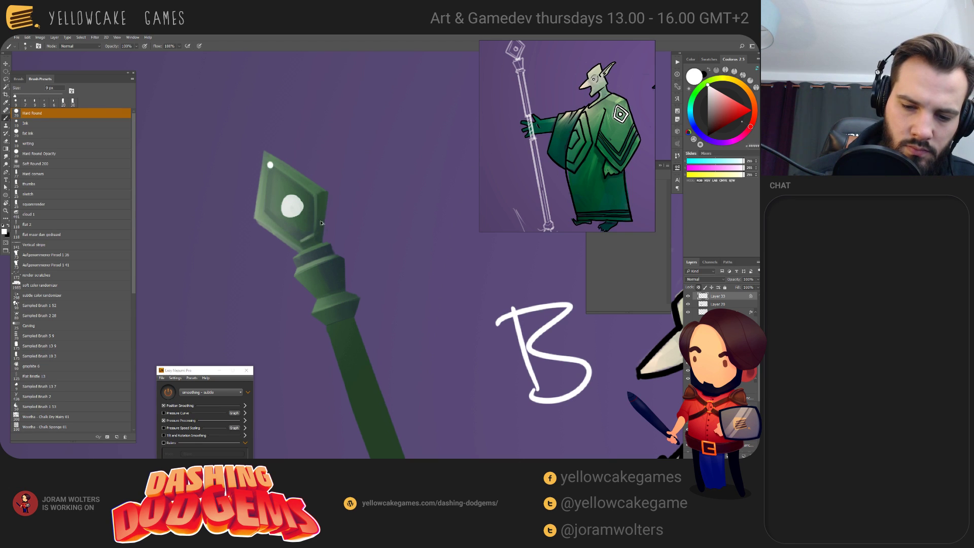
{"action": "left_click", "coordinate": [265, 211]}
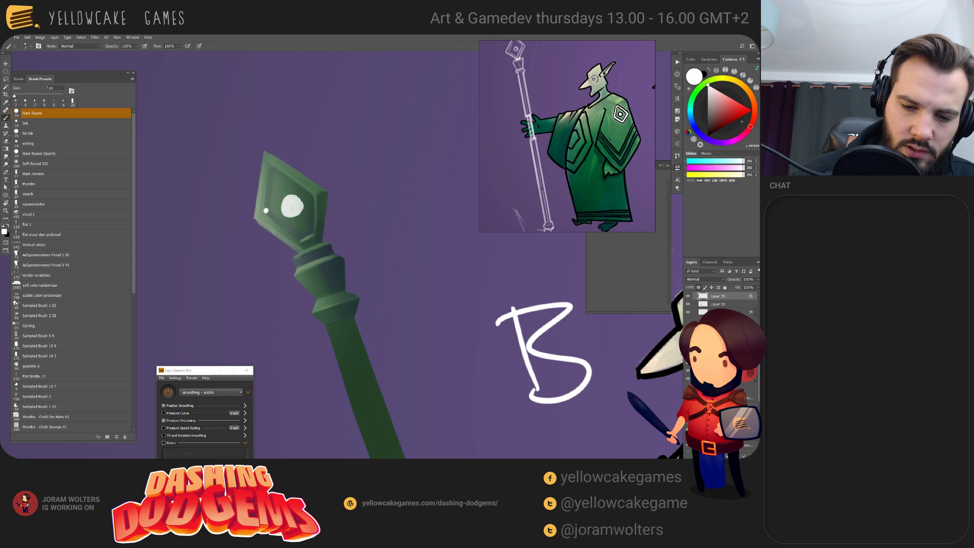
{"action": "left_click", "coordinate": [270, 165], "text": "shift"}
{"action": "left_click", "coordinate": [314, 195], "text": "shift"}
{"action": "left_click", "coordinate": [308, 237], "text": "shift"}
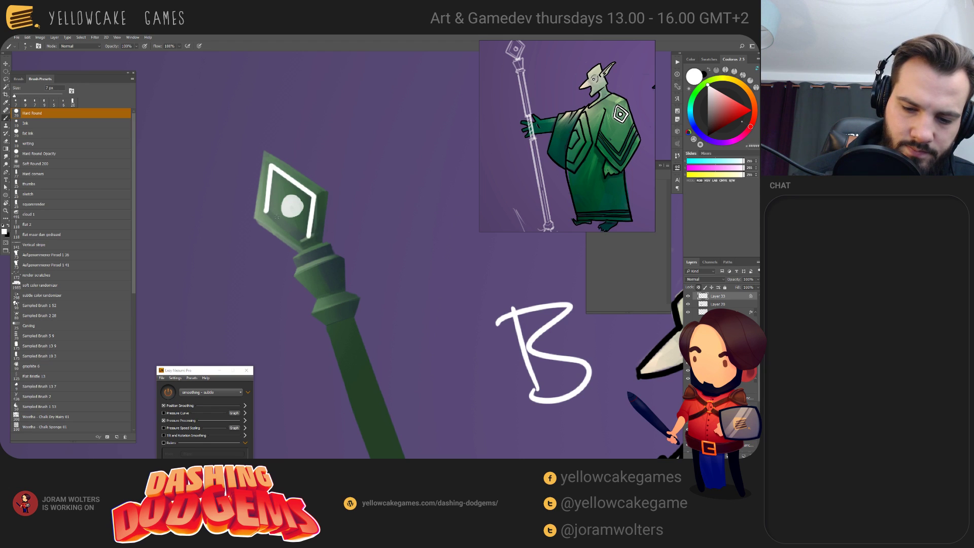
{"action": "left_click", "coordinate": [265, 211], "text": "shift"}
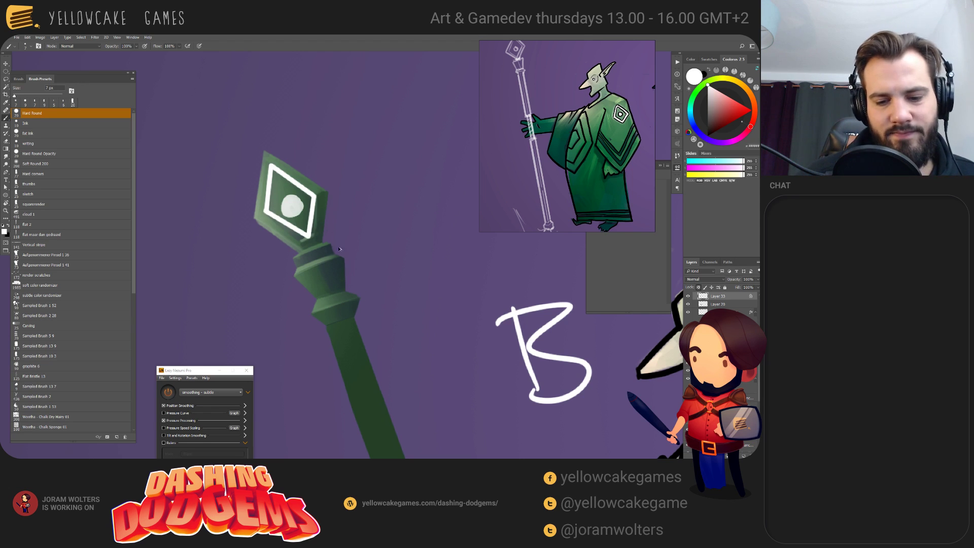
{"action": "key", "text": "ctrl+z"}
{"action": "key", "text": "ctrl+z"}
{"action": "key", "text": "ctrl+z"}
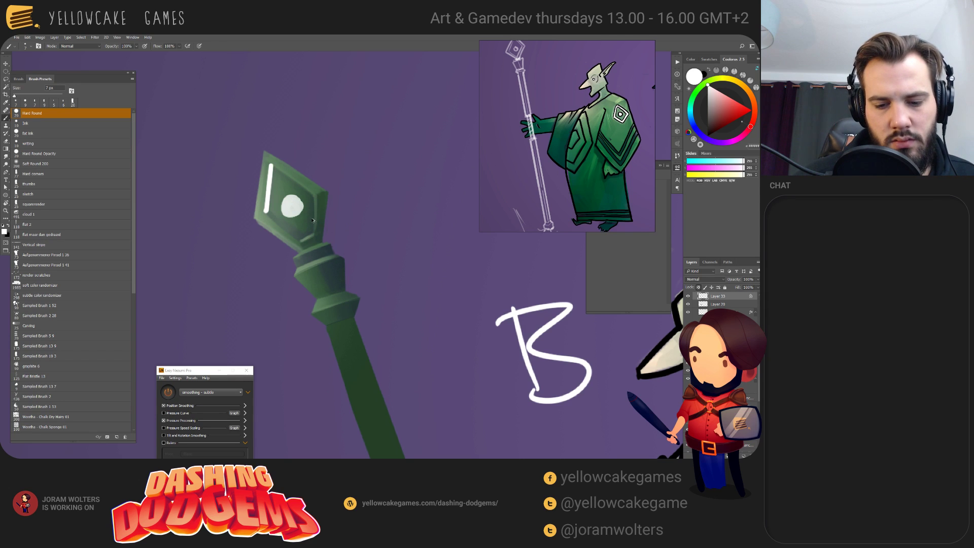
{"action": "key", "text": "ctrl+z"}
{"action": "key", "text": "ctrl+z"}
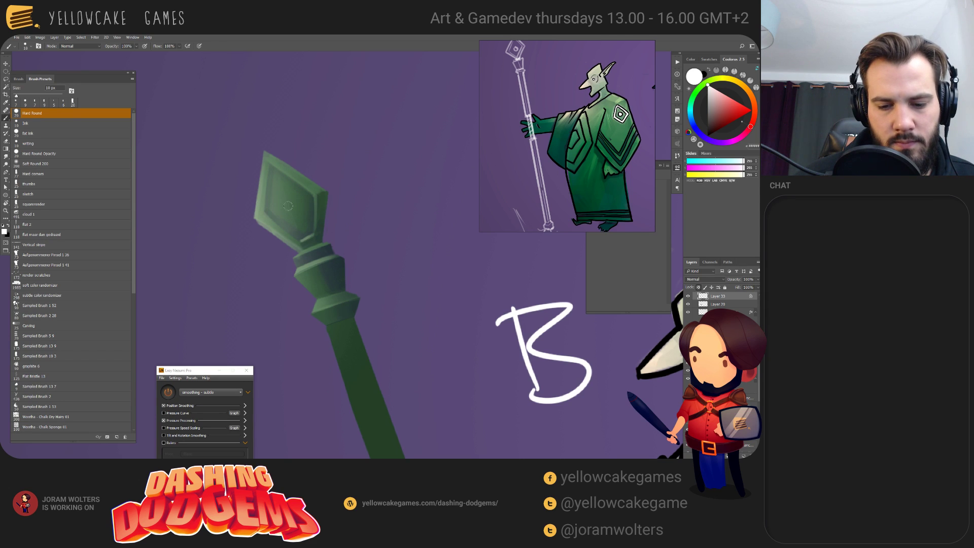
- Paint a small white centre dot and a finer white inner diamond outline around it
{"action": "left_click", "coordinate": [288, 205]}
{"action": "key", "text": "bracketleft"}
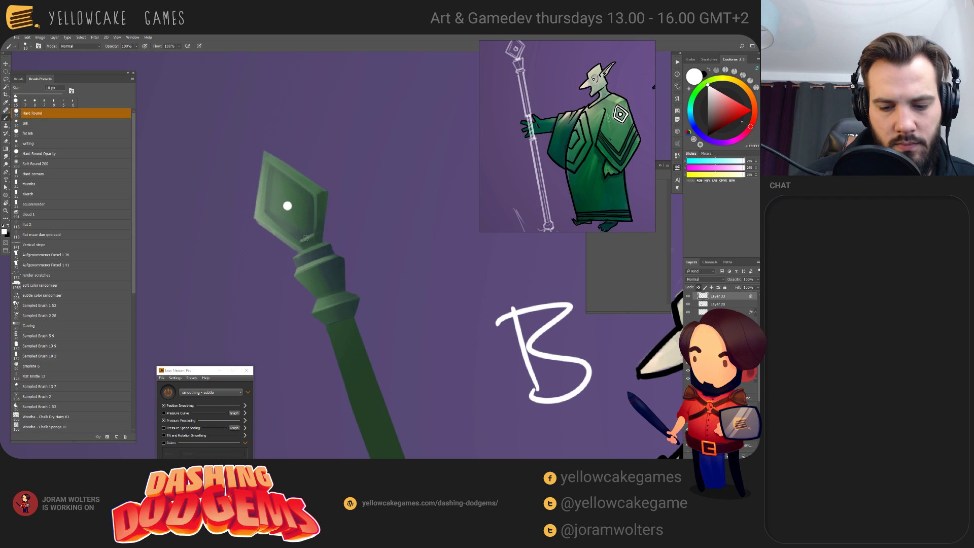
{"action": "left_click_drag", "start_coordinate": [305, 236], "coordinate": [313, 195]}
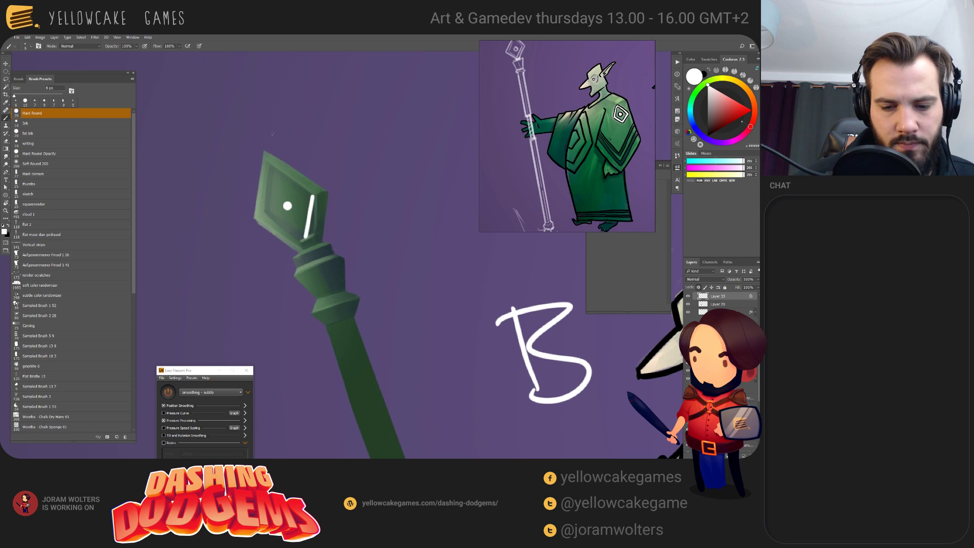
{"action": "left_click", "coordinate": [268, 163], "text": "shift"}
{"action": "left_click", "coordinate": [266, 213], "text": "shift"}
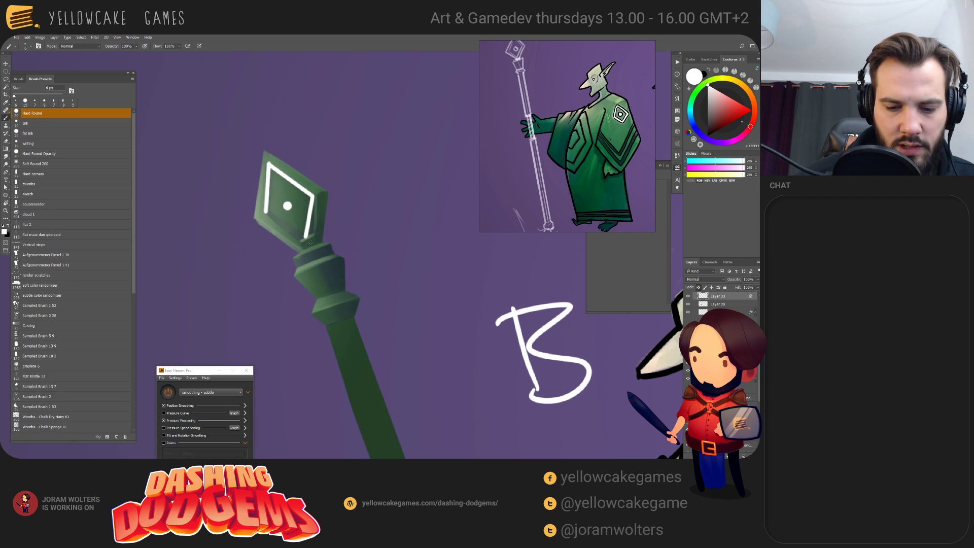
{"action": "left_click", "coordinate": [305, 237], "text": "shift"}
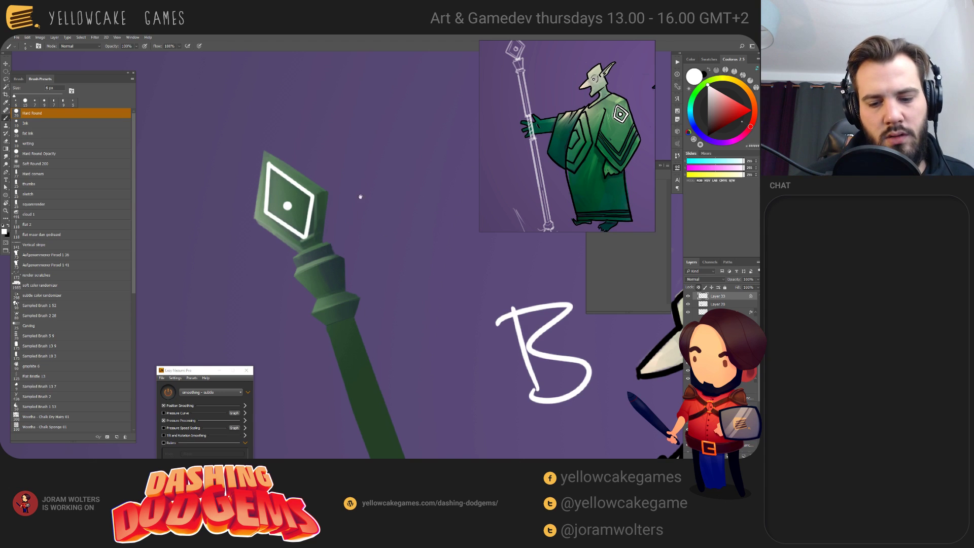
- Try a white highlight across the staff collar, then undo it
{"action": "left_click_drag", "start_coordinate": [360, 196], "coordinate": [346, 138]}
{"action": "left_click_drag", "start_coordinate": [282, 212], "coordinate": [326, 197]}
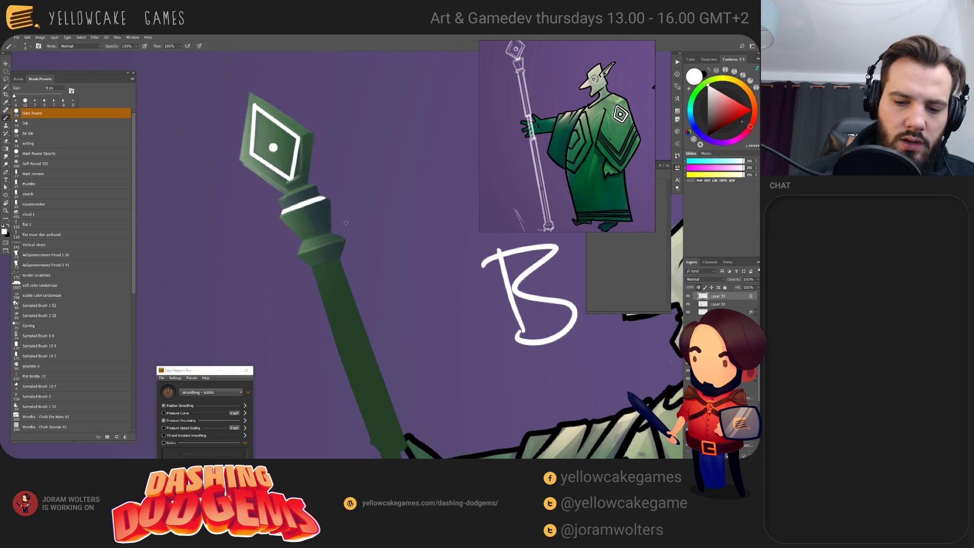
{"action": "key", "text": "ctrl+z"}
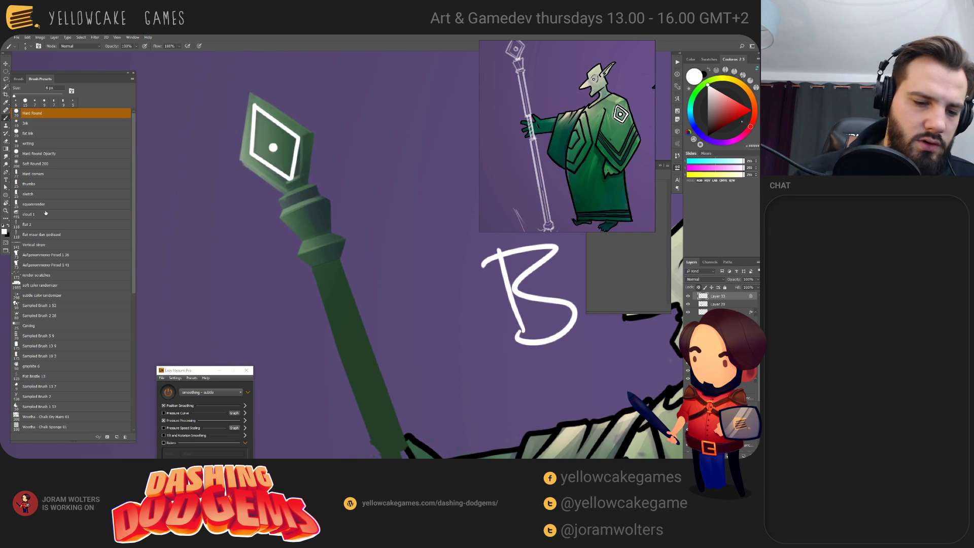
- Select the squarerender brush preset and sample dark teal, staff greens, and a very dark green at 6 px
{"action": "left_click", "coordinate": [45, 204]}
{"action": "mouse_move", "coordinate": [414, 434]}
{"action": "left_mouse_down"}
{"action": "mouse_move", "coordinate": [344, 347]}
{"action": "mouse_move", "coordinate": [301, 331]}
{"action": "left_mouse_up"}
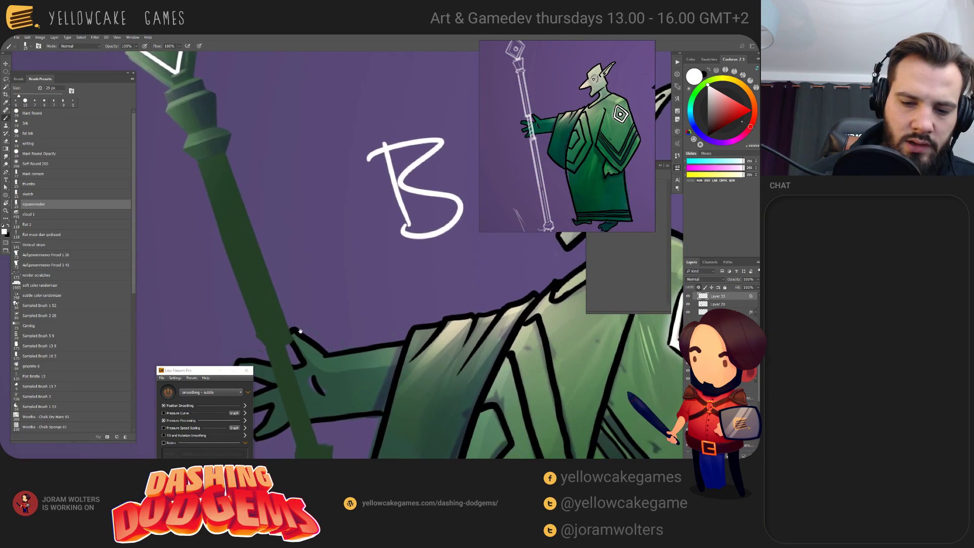
{"action": "left_click", "coordinate": [210, 122], "text": "alt"}
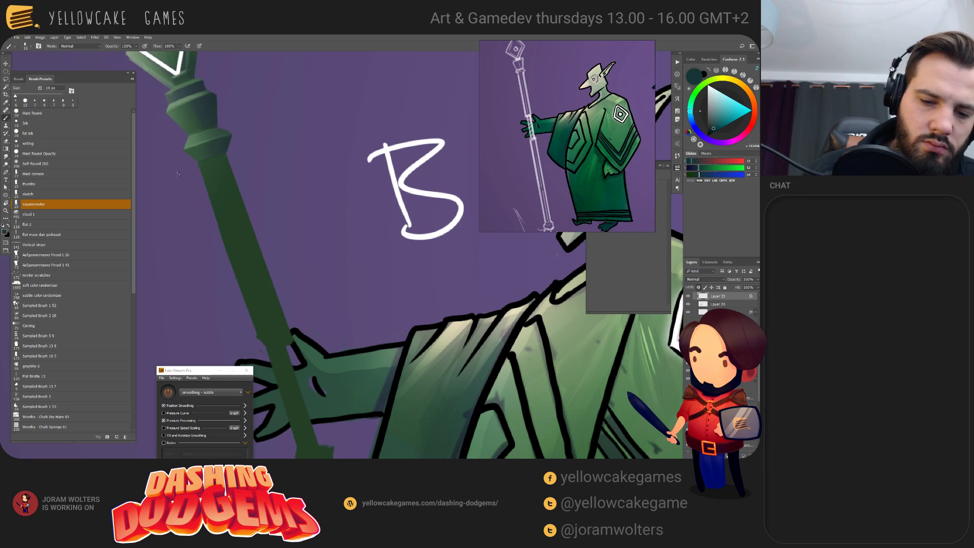
{"action": "key", "text": "bracketleft"}
{"action": "key", "text": "bracketleft"}
{"action": "key", "text": "bracketleft"}
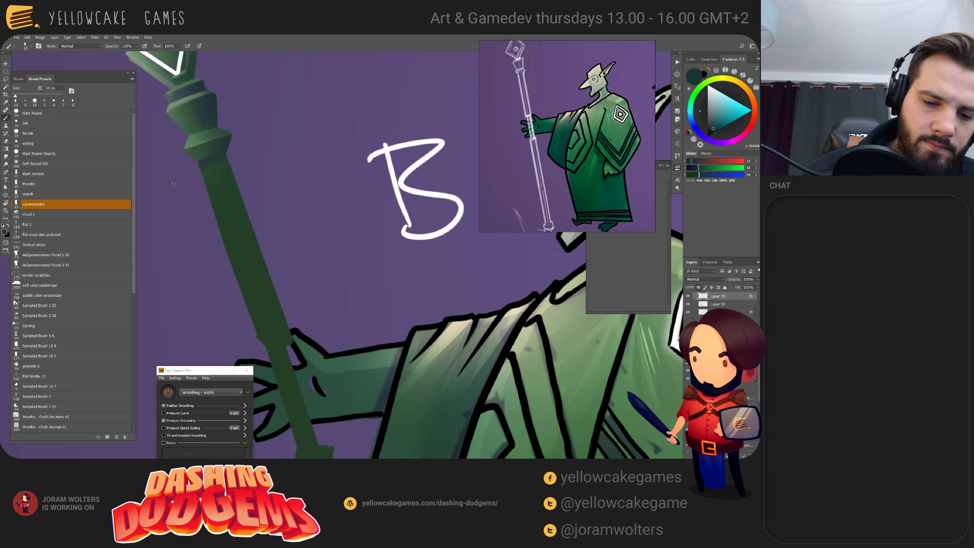
{"action": "key", "text": "bracketright"}
{"action": "key", "text": "bracketright"}
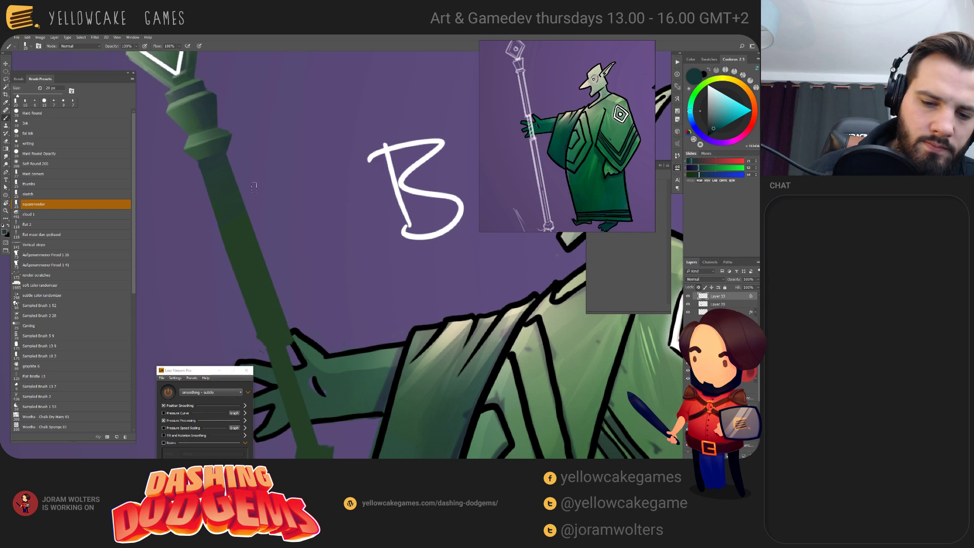
{"action": "left_click", "coordinate": [201, 169], "text": "alt"}
{"action": "key", "text": "bracketleft"}
{"action": "key", "text": "bracketleft"}
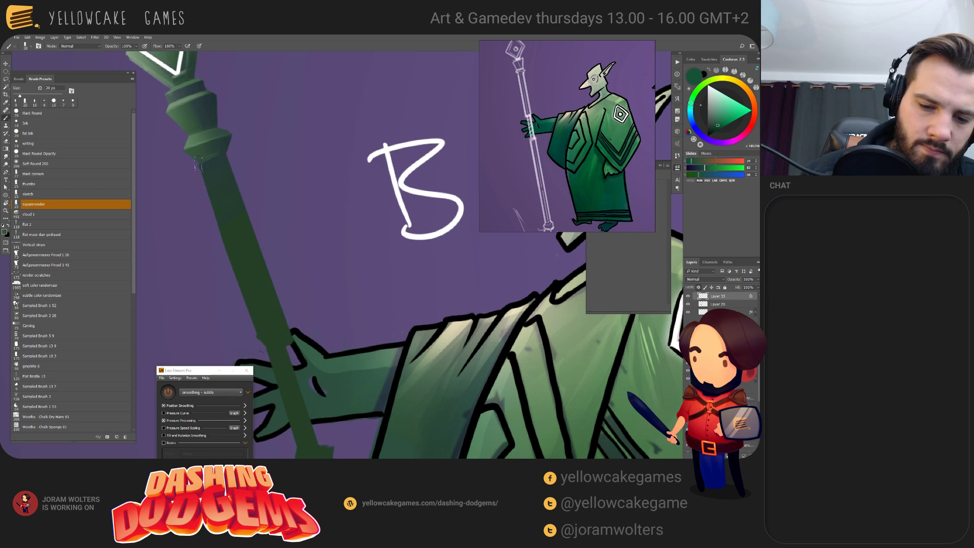
{"action": "key", "text": "bracketright"}
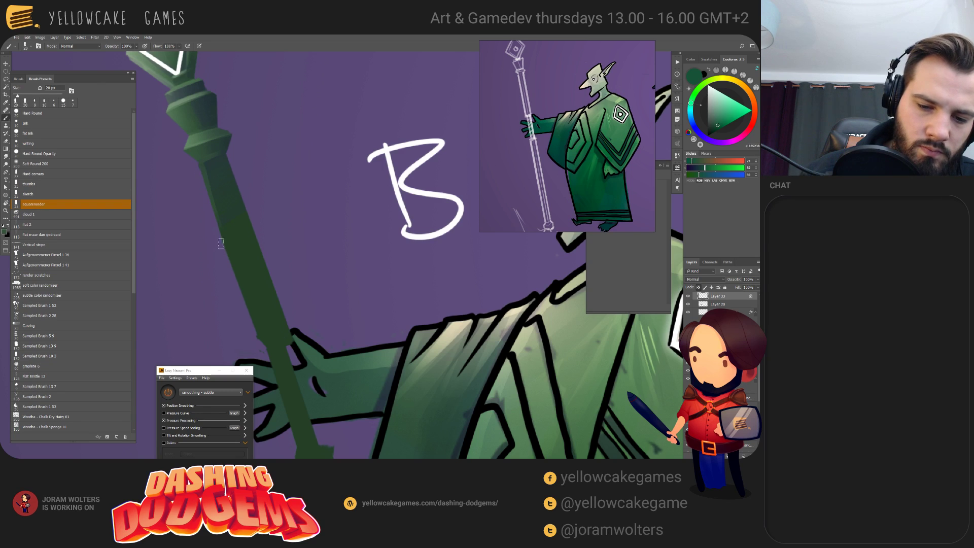
{"action": "left_click", "coordinate": [195, 144], "text": "alt"}
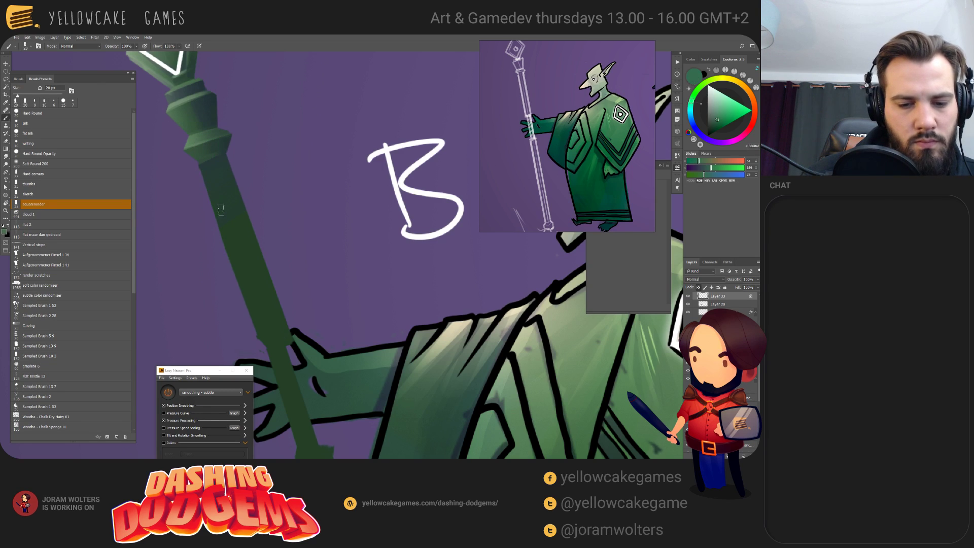
{"action": "key", "text": "bracketleft"}
{"action": "key", "text": "bracketleft"}
{"action": "key", "text": "bracketleft"}
{"action": "key", "text": "bracketleft"}
{"action": "key", "text": "bracketleft"}
{"action": "key", "text": "bracketleft"}
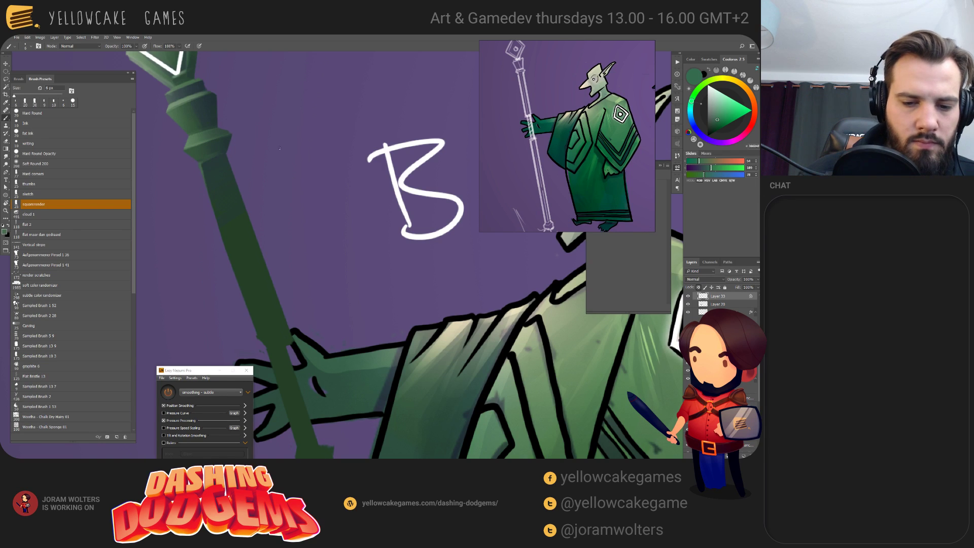
{"action": "scroll", "coordinate": [265, 173], "scroll_direction": "down", "scroll_amount": 5}
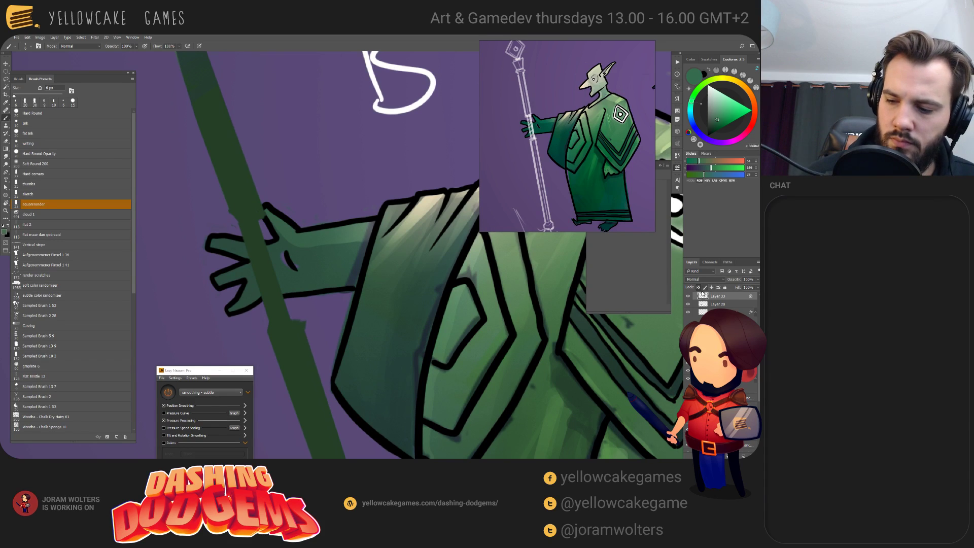
{"action": "left_click", "coordinate": [239, 221], "text": "alt"}
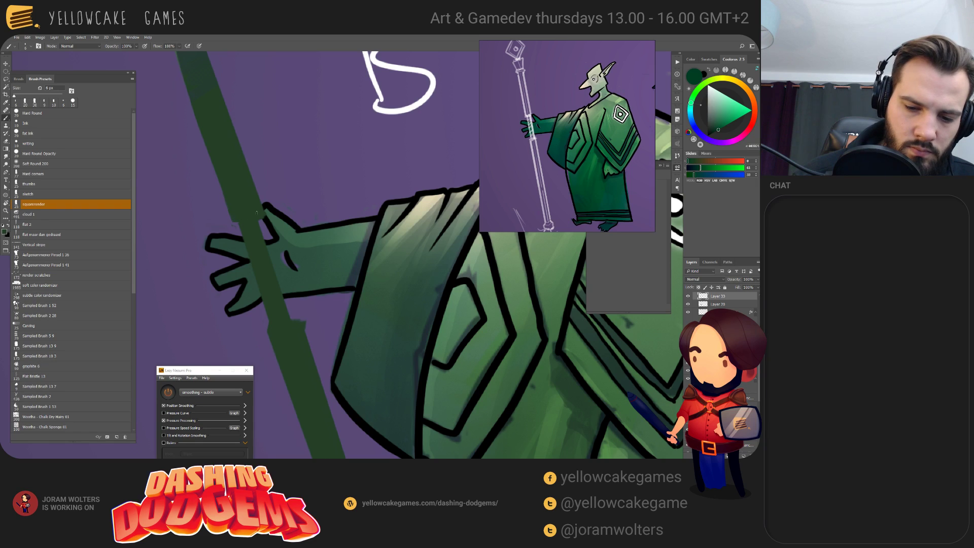
- Toggle between Eraser and Brush near the staff, enlarging the brush to 8 px
{"action": "key", "text": "e"}
{"action": "left_click", "coordinate": [259, 219]}
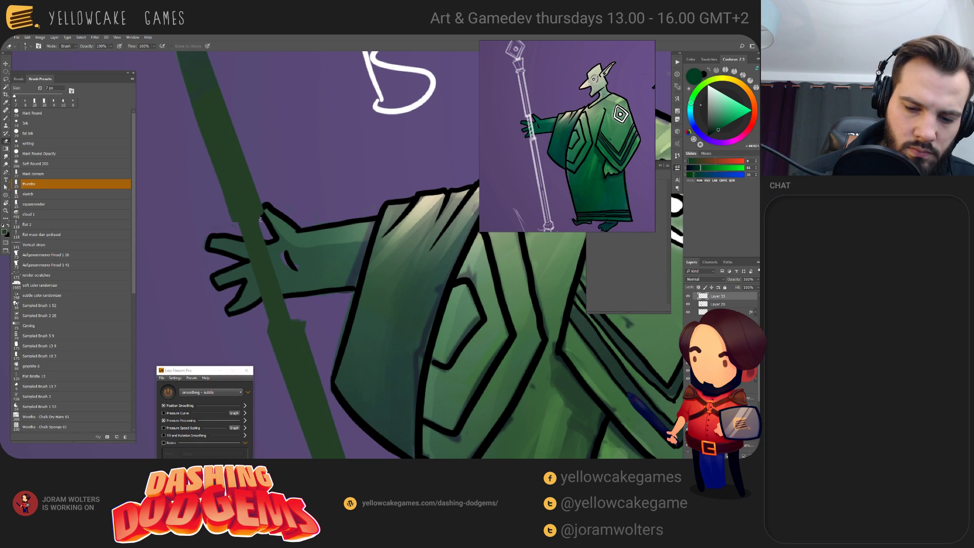
{"action": "scroll", "coordinate": [268, 208], "scroll_direction": "down", "scroll_amount": 1}
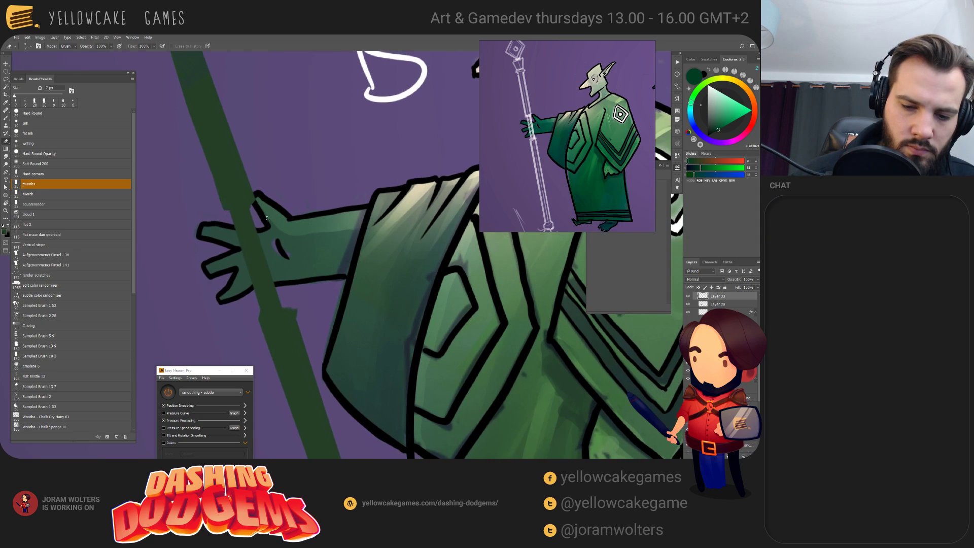
{"action": "key", "text": "b"}
{"action": "scroll", "coordinate": [279, 259], "scroll_direction": "up", "scroll_amount": 6}
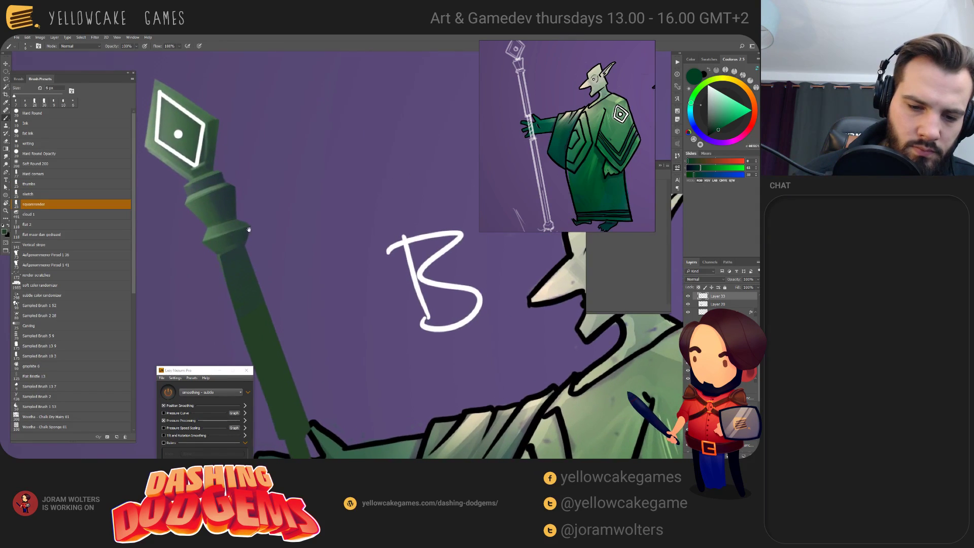
{"action": "scroll", "coordinate": [279, 259], "scroll_direction": "down", "scroll_amount": 8}
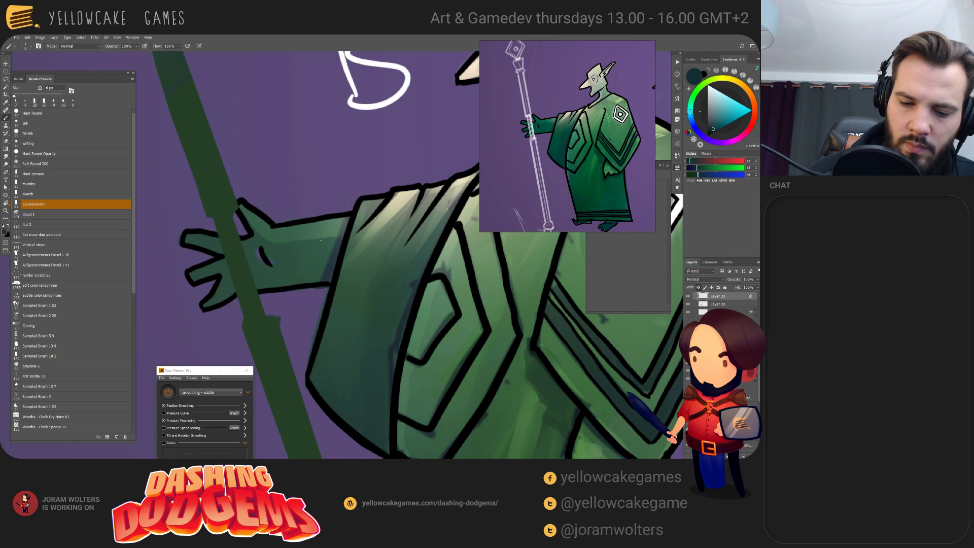
{"action": "key", "text": "bracketright"}
{"action": "key", "text": "bracketright"}
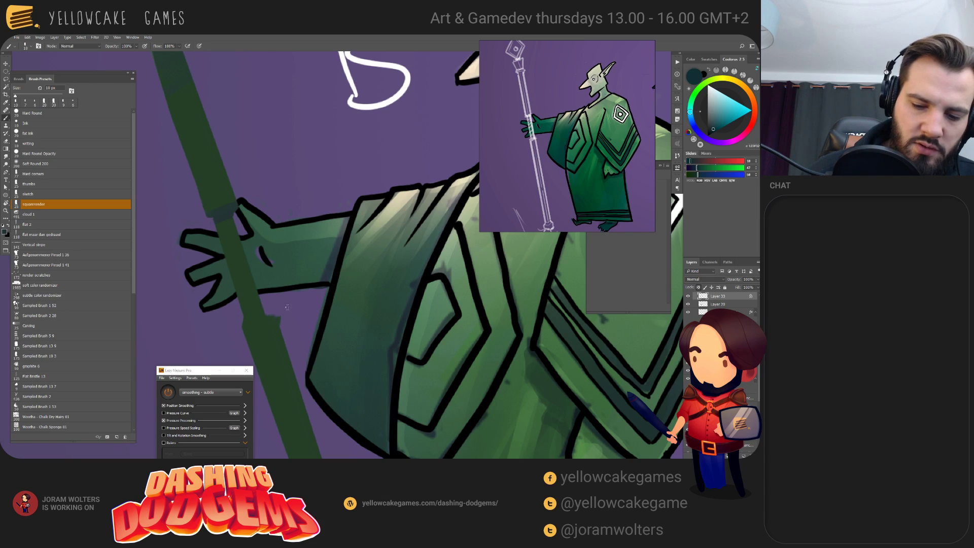
- Turn off transparency locking on Layer 33, sample the staff's dark green, and end on the Eraser
{"action": "left_click", "coordinate": [698, 287]}
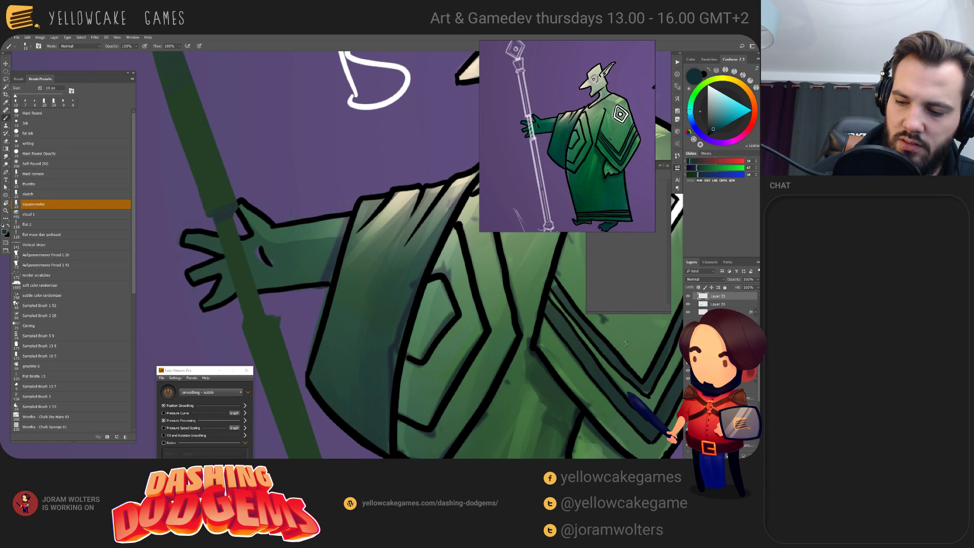
{"action": "key", "text": "e"}
{"action": "left_click", "coordinate": [260, 313], "text": "alt"}
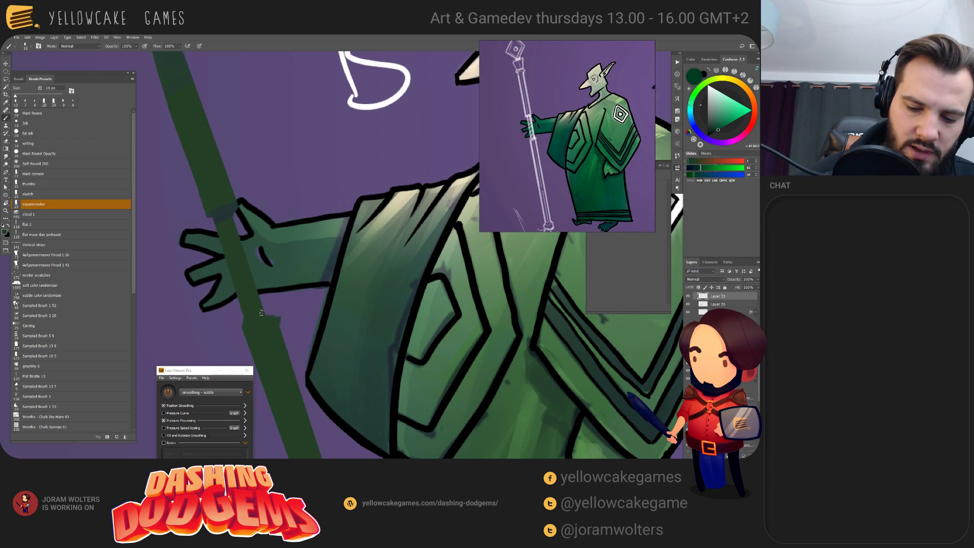
{"action": "key", "text": "e"}
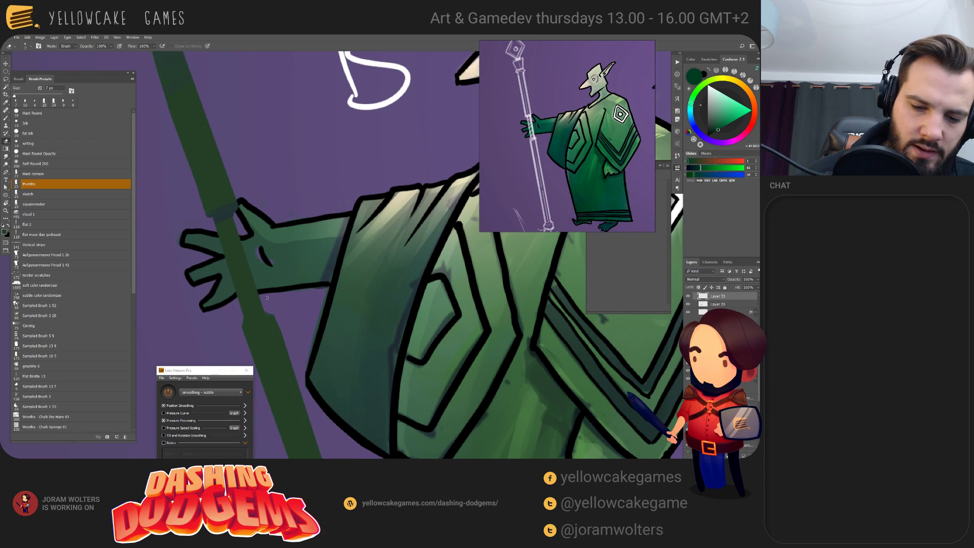
{"action": "mouse_move", "coordinate": [241, 195]}
{"action": "left_mouse_down"}
{"action": "mouse_move", "coordinate": [259, 254]}
{"action": "mouse_move", "coordinate": [285, 243]}
{"action": "mouse_move", "coordinate": [276, 300]}
{"action": "mouse_move", "coordinate": [260, 219]}
{"action": "mouse_move", "coordinate": [218, 229]}
{"action": "mouse_move", "coordinate": [208, 184]}
{"action": "mouse_move", "coordinate": [295, 284]}
{"action": "left_mouse_up"}
{"action": "key", "text": "b"}
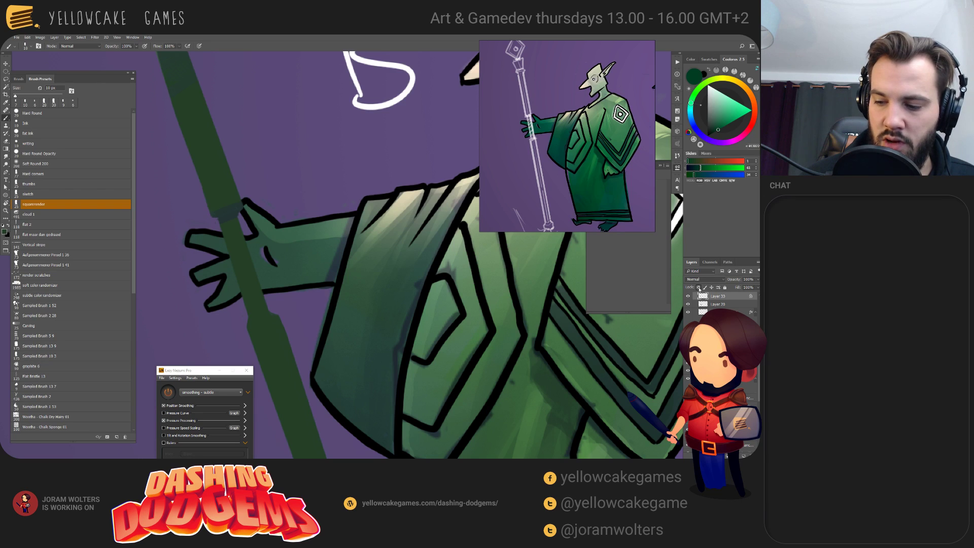
{"action": "key", "text": "e"}
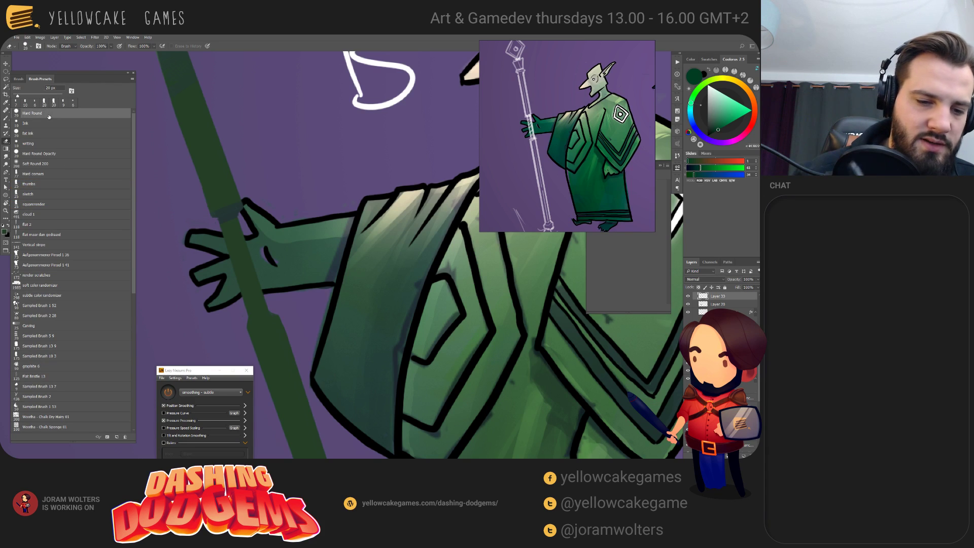
- Erase the staff's dark edge with a 6 px eraser, then repaint a dark teal edge with an 8 px Hard Round brush
{"action": "key", "text": "bracketleft"}
{"action": "key", "text": "bracketleft"}
{"action": "key", "text": "bracketleft"}
{"action": "key", "text": "bracketleft"}
{"action": "key", "text": "bracketleft"}
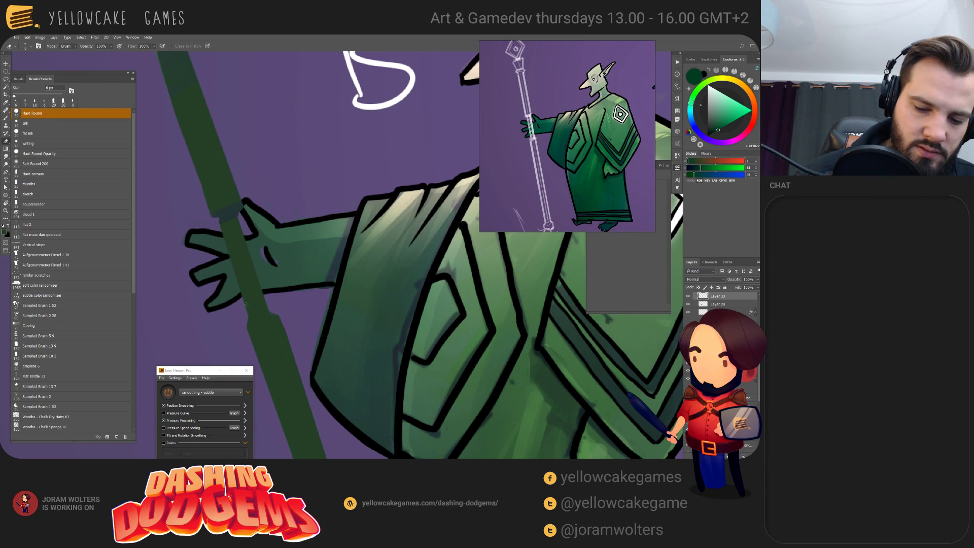
{"action": "left_click_drag", "start_coordinate": [249, 315], "coordinate": [231, 260]}
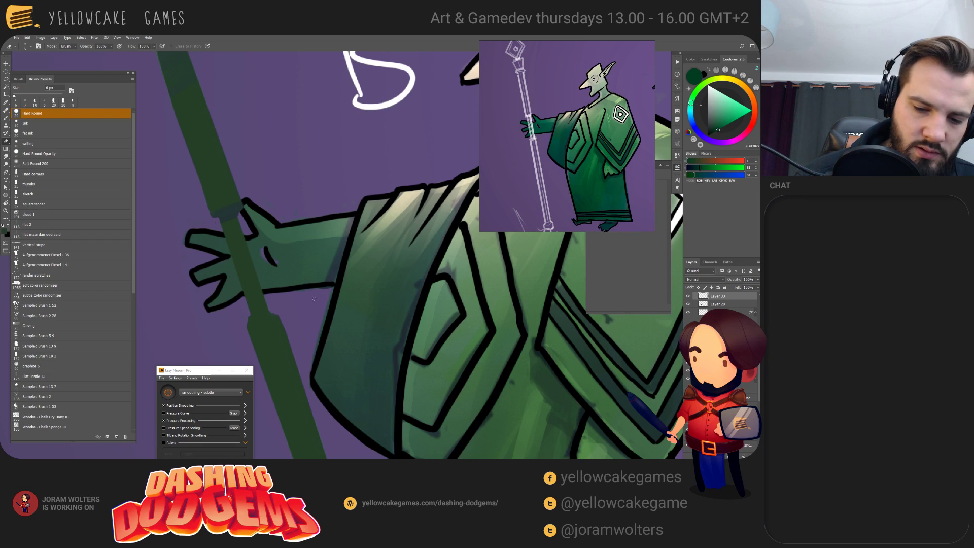
{"action": "key", "text": "b"}
{"action": "left_click", "coordinate": [236, 214], "text": "alt"}
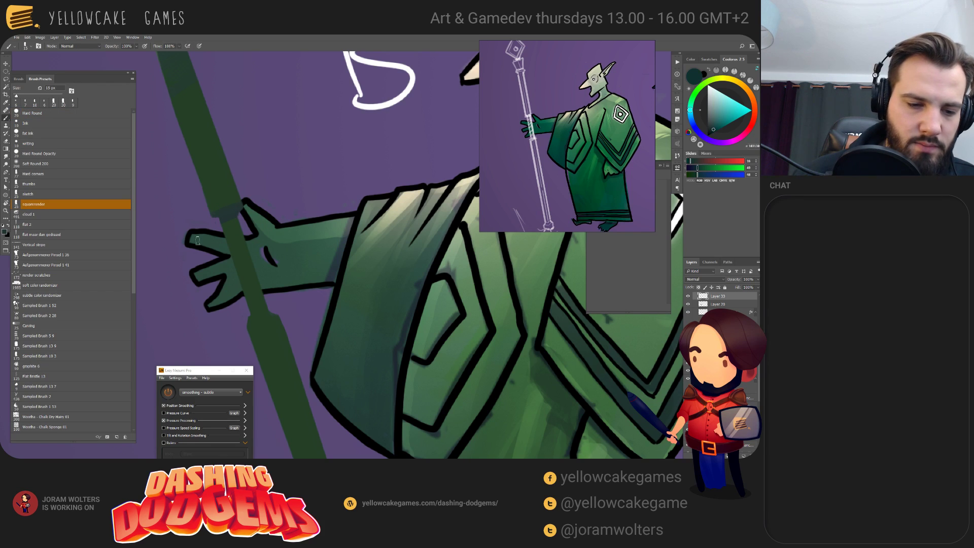
{"action": "key", "text": "shift+comma"}
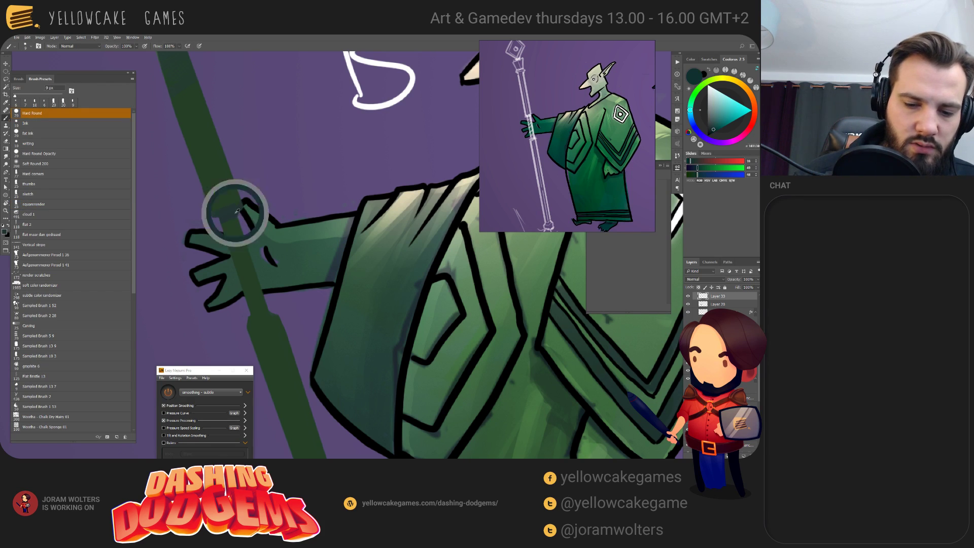
{"action": "key", "text": "bracketleft"}
{"action": "left_click_drag", "start_coordinate": [238, 214], "coordinate": [274, 316]}
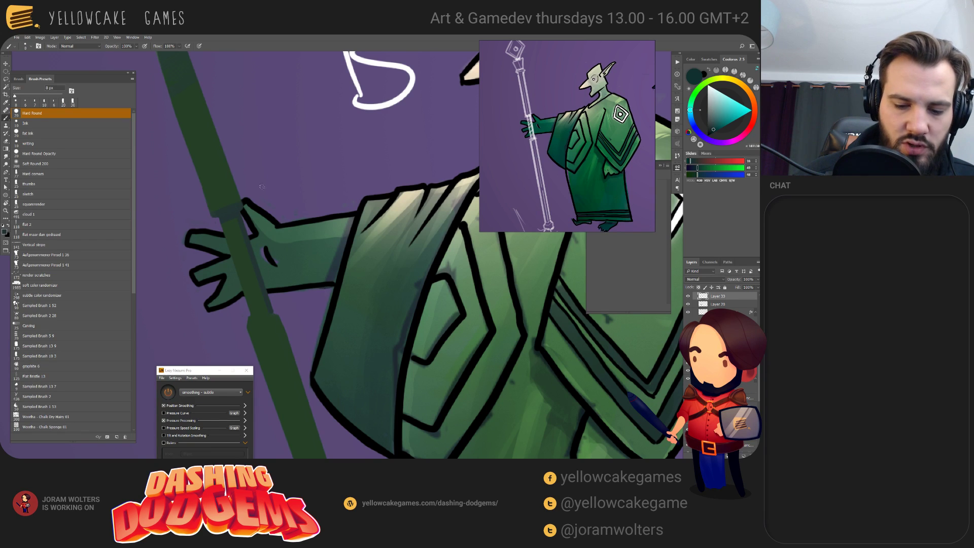
{"action": "mouse_move", "coordinate": [262, 187]}
{"action": "left_mouse_down"}
{"action": "mouse_move", "coordinate": [245, 162]}
{"action": "mouse_move", "coordinate": [232, 201]}
{"action": "mouse_move", "coordinate": [268, 343]}
{"action": "left_mouse_up"}
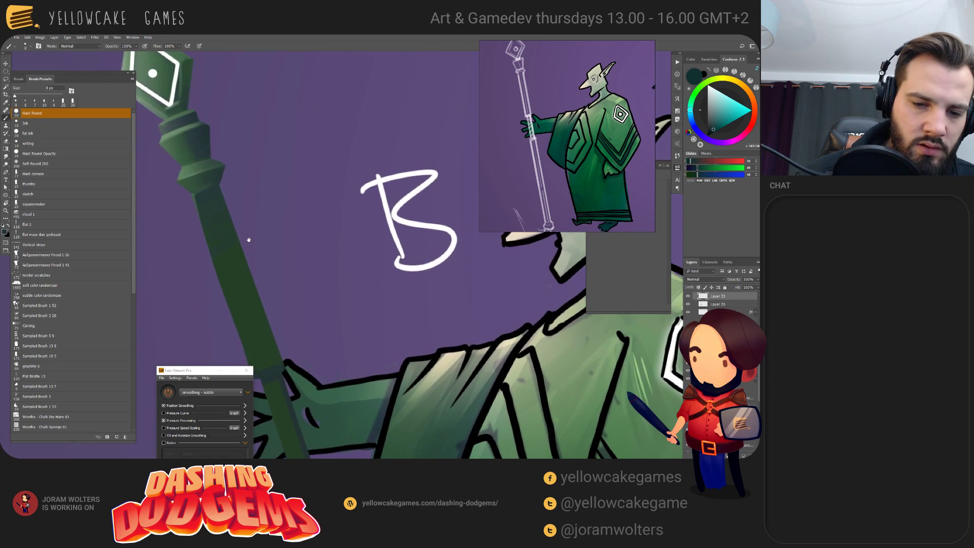
- Try small light-green highlights on the staff with the squarerender brush, then undo them
{"action": "left_click", "coordinate": [187, 174], "text": "alt"}
{"action": "scroll", "coordinate": [300, 289], "scroll_direction": "down", "scroll_amount": 5}
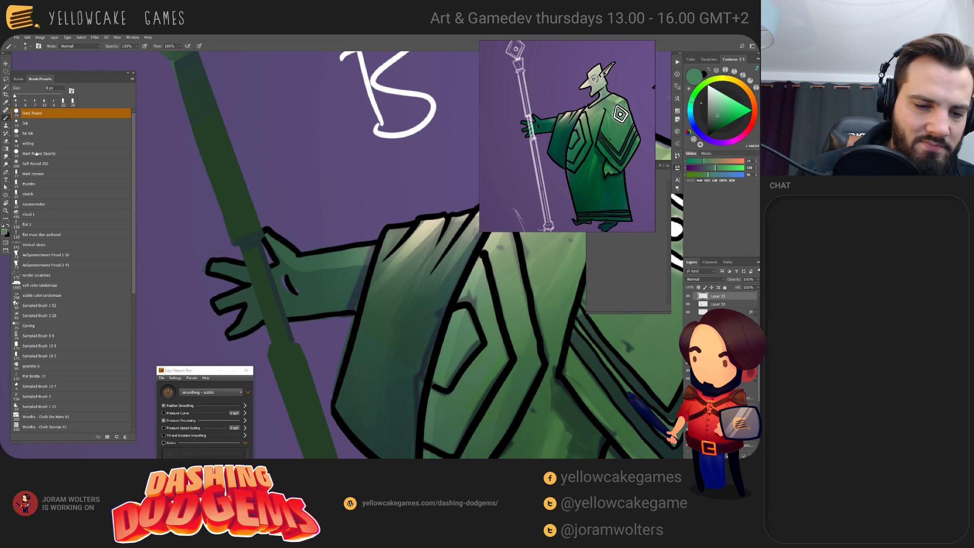
{"action": "left_click", "coordinate": [58, 205]}
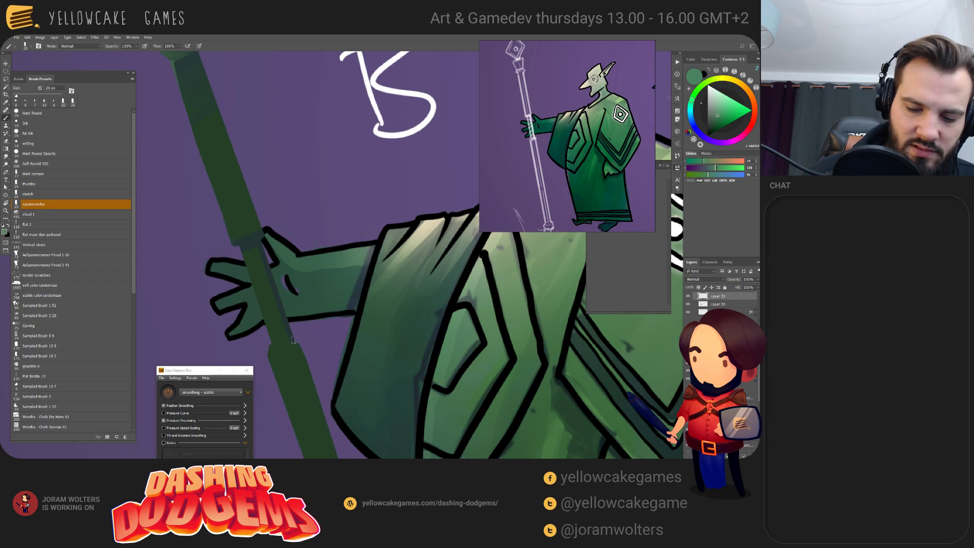
{"action": "left_click_drag", "start_coordinate": [296, 340], "coordinate": [300, 348]}
{"action": "key", "text": "bracketleft"}
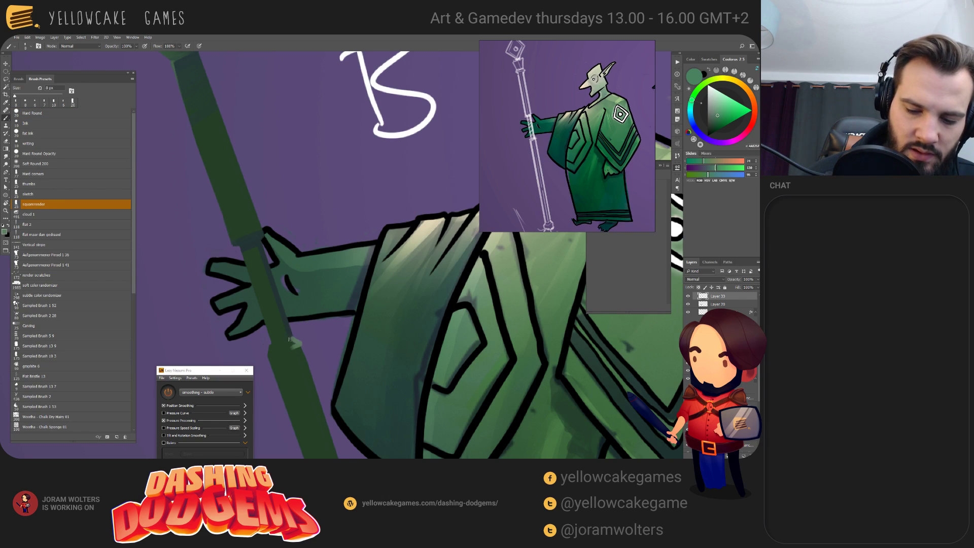
{"action": "key", "text": "ctrl+z"}
- Sample dark and mid greens from the staff and test a short dark-green stroke, undoing it
{"action": "left_click", "coordinate": [267, 167], "text": "alt"}
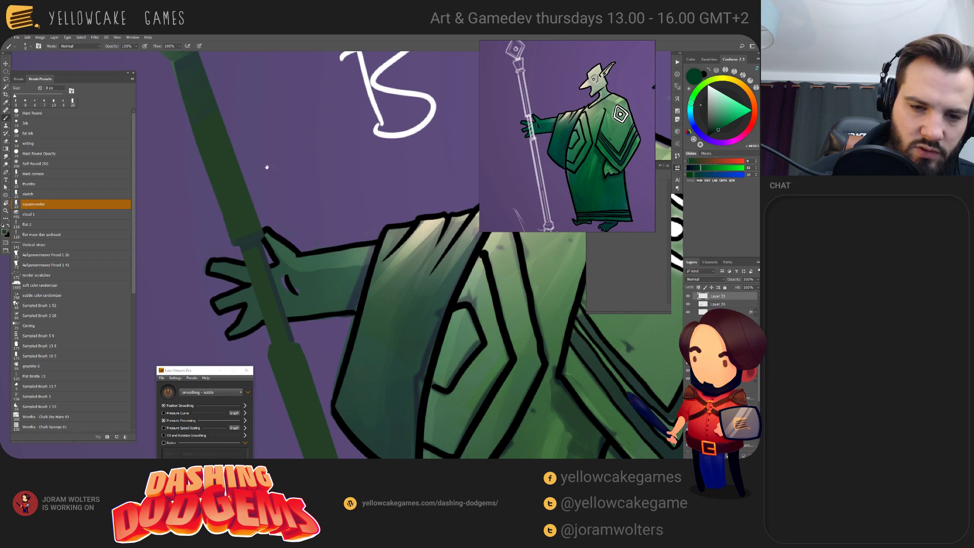
{"action": "left_click_drag", "start_coordinate": [266, 167], "coordinate": [294, 244]}
{"action": "left_click", "coordinate": [310, 309], "text": "alt"}
{"action": "left_click_drag", "start_coordinate": [312, 314], "coordinate": [315, 294]}
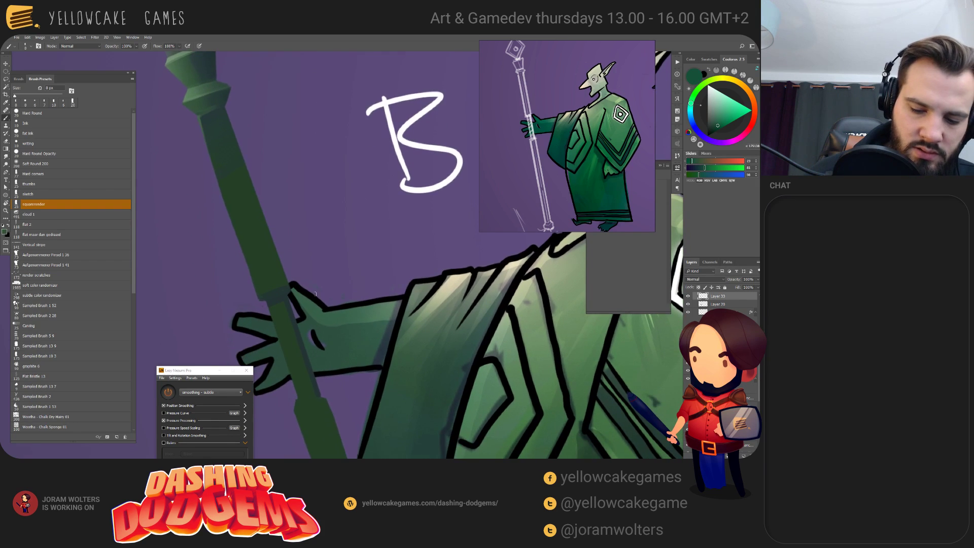
{"action": "left_click_drag", "start_coordinate": [317, 392], "coordinate": [325, 397]}
{"action": "key", "text": "ctrl+z"}
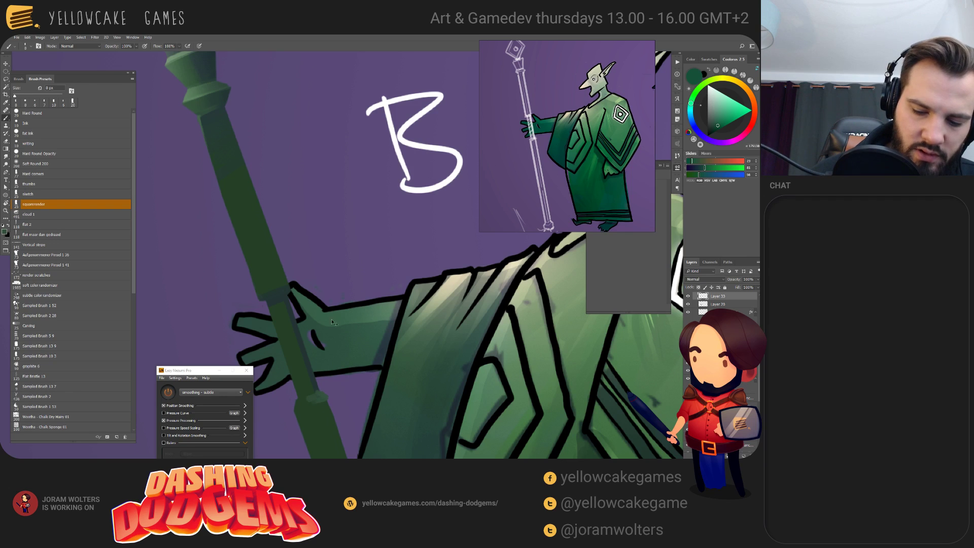
{"action": "left_click_drag", "start_coordinate": [332, 322], "coordinate": [282, 280]}
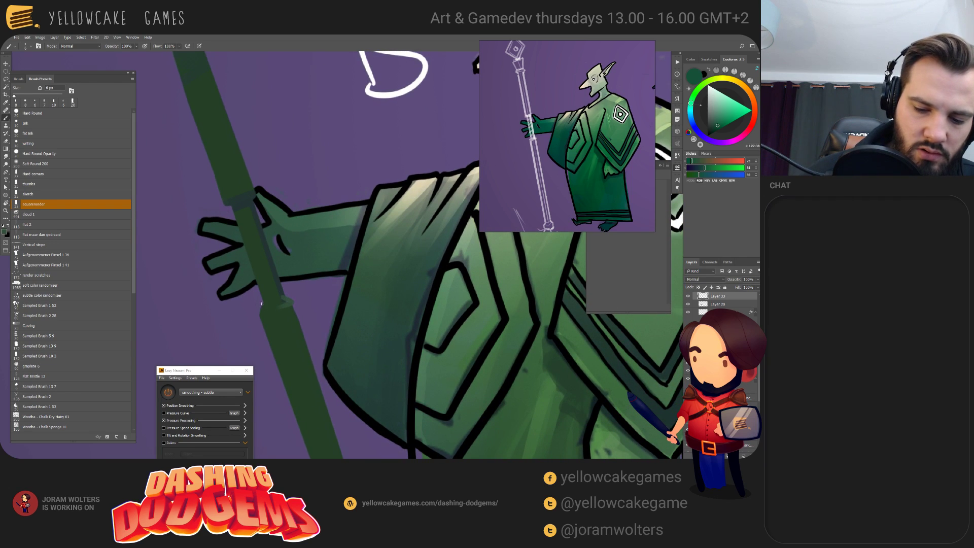
- Paint a dark teal line along the staff's edge at 7 px, then switch to the Eraser
{"action": "key", "text": "bracketright"}
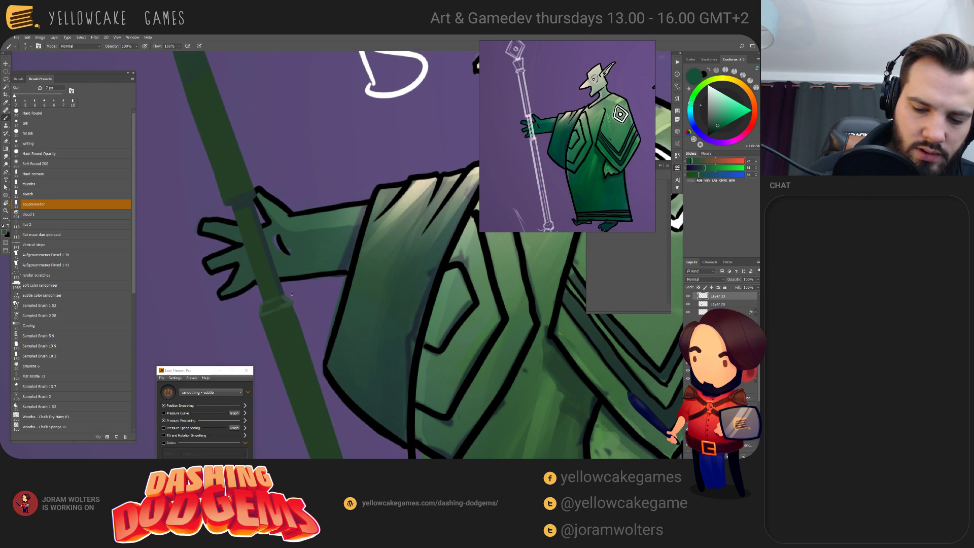
{"action": "key", "text": "bracketright"}
{"action": "left_click", "coordinate": [276, 302], "text": "alt"}
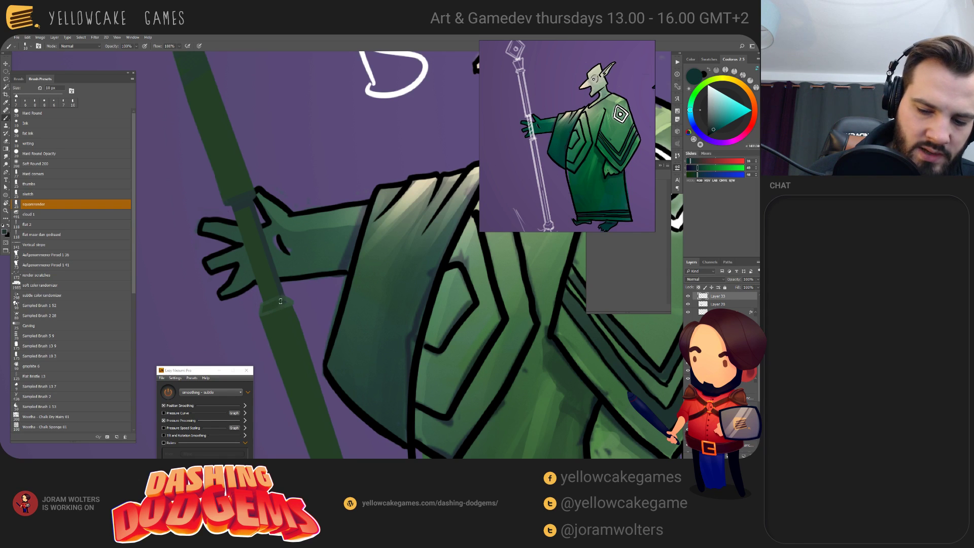
{"action": "key", "text": "bracketleft"}
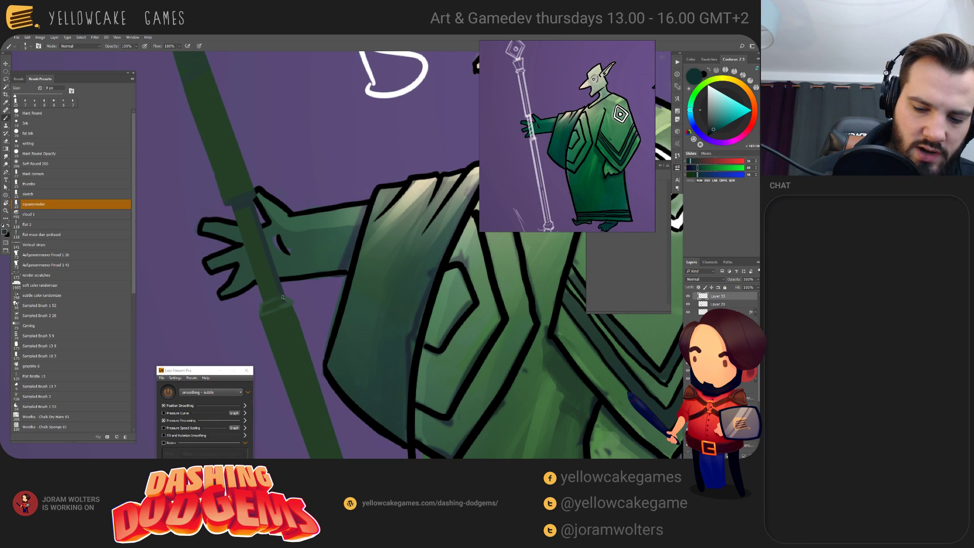
{"action": "key", "text": "bracketright"}
{"action": "key", "text": "bracketright"}
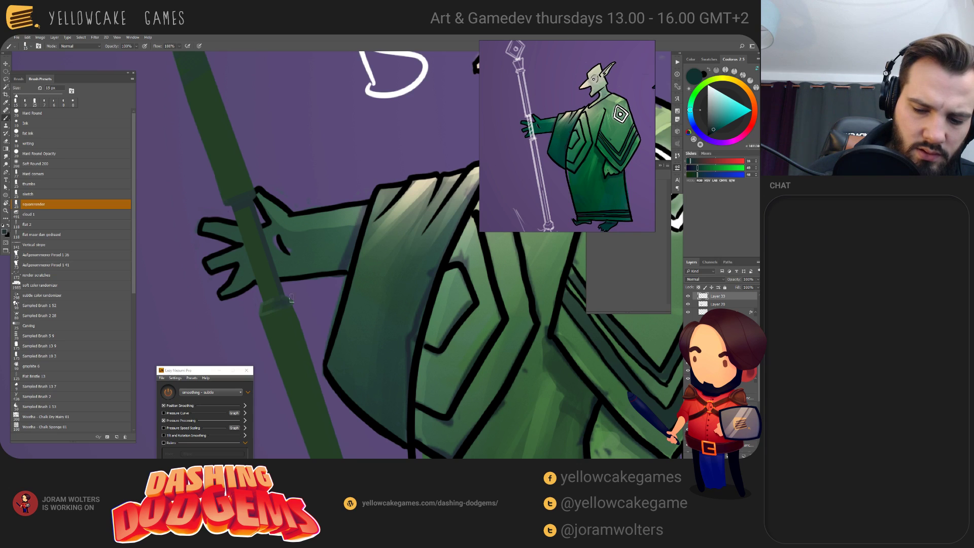
{"action": "key", "text": "bracketleft"}
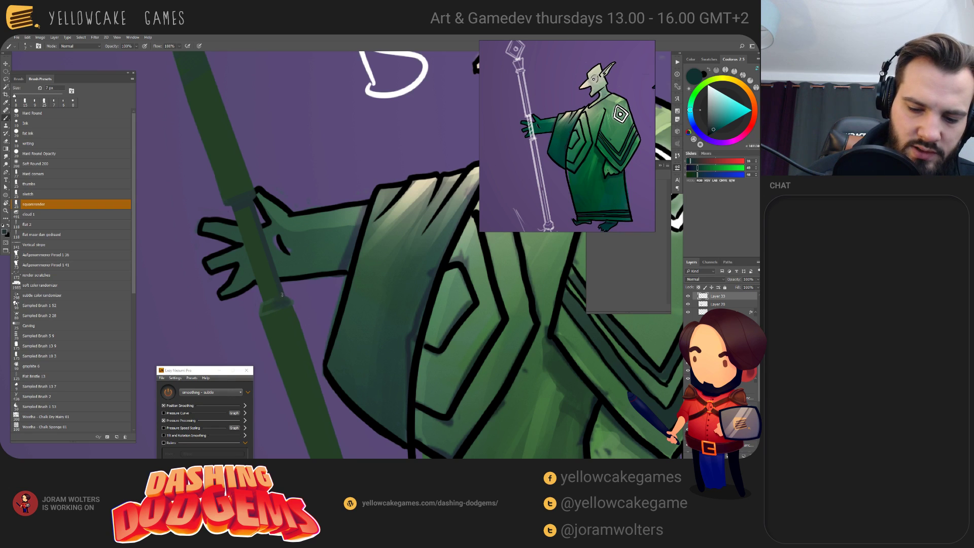
{"action": "left_click_drag", "start_coordinate": [292, 302], "coordinate": [305, 335]}
{"action": "key", "text": "e"}
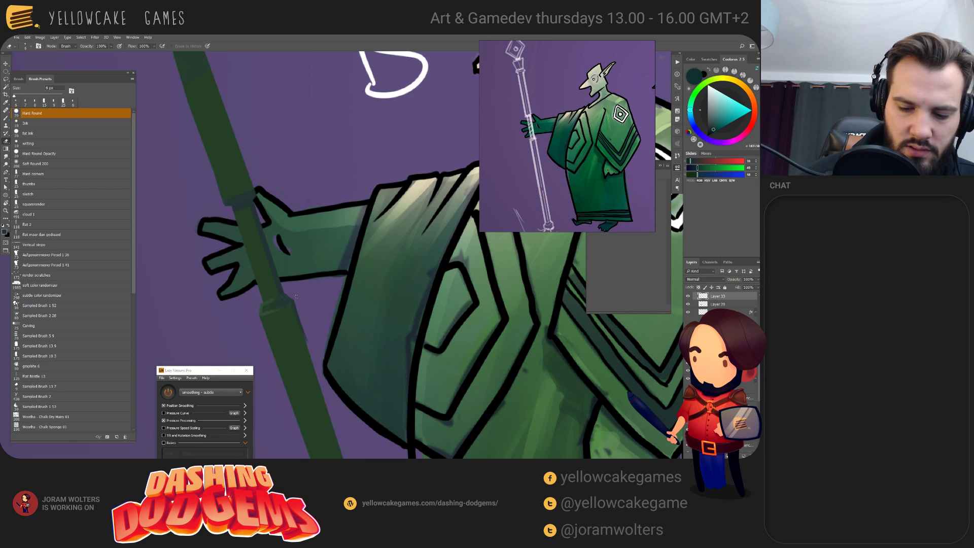
{"action": "left_click_drag", "start_coordinate": [308, 227], "coordinate": [290, 197]}
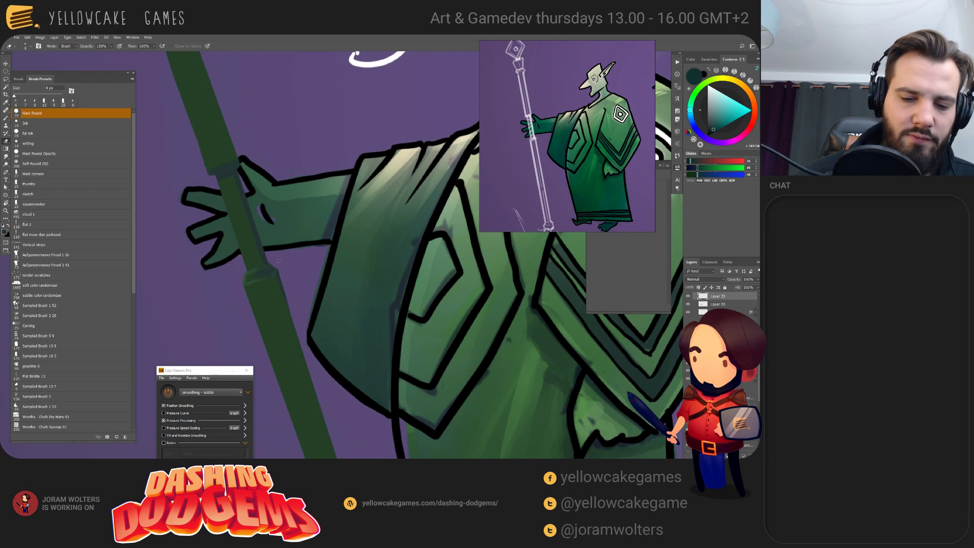
- Sample a darker green and paint a 20 px dark band at the staff joint
{"action": "key", "text": "b"}
{"action": "left_click", "coordinate": [248, 278], "text": "alt"}
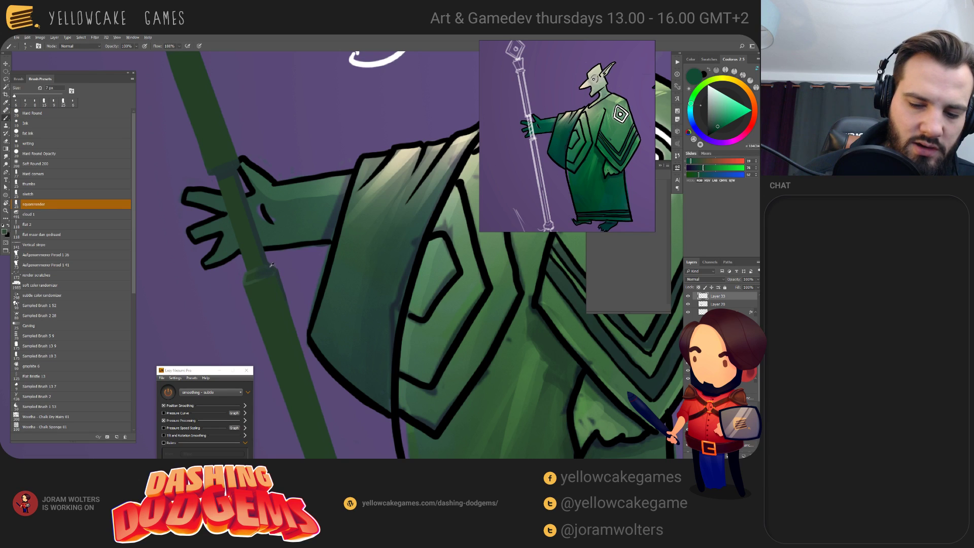
{"action": "left_click", "coordinate": [271, 266], "text": "alt"}
{"action": "key", "text": "bracketright"}
{"action": "key", "text": "bracketright"}
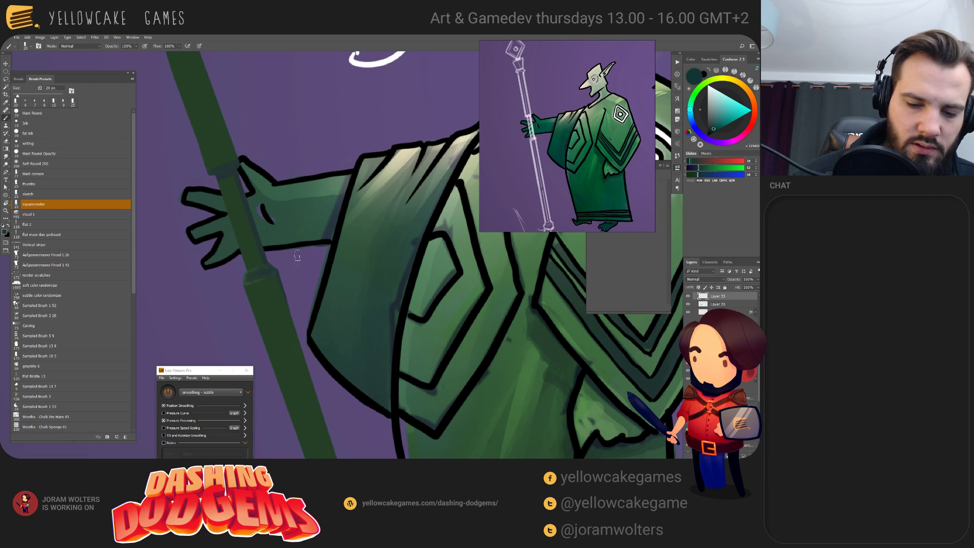
{"action": "left_click_drag", "start_coordinate": [232, 176], "coordinate": [234, 192]}
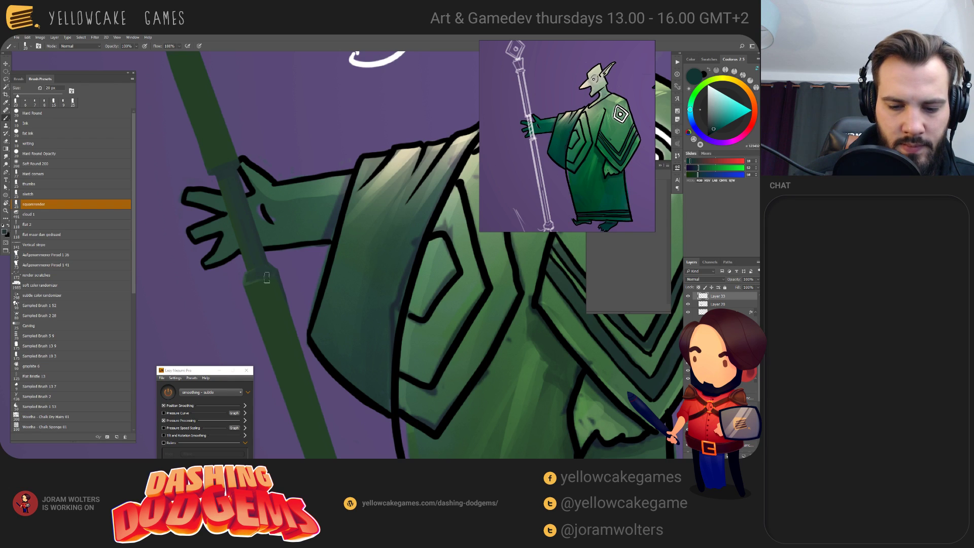
{"action": "left_click_drag", "start_coordinate": [262, 180], "coordinate": [300, 234]}
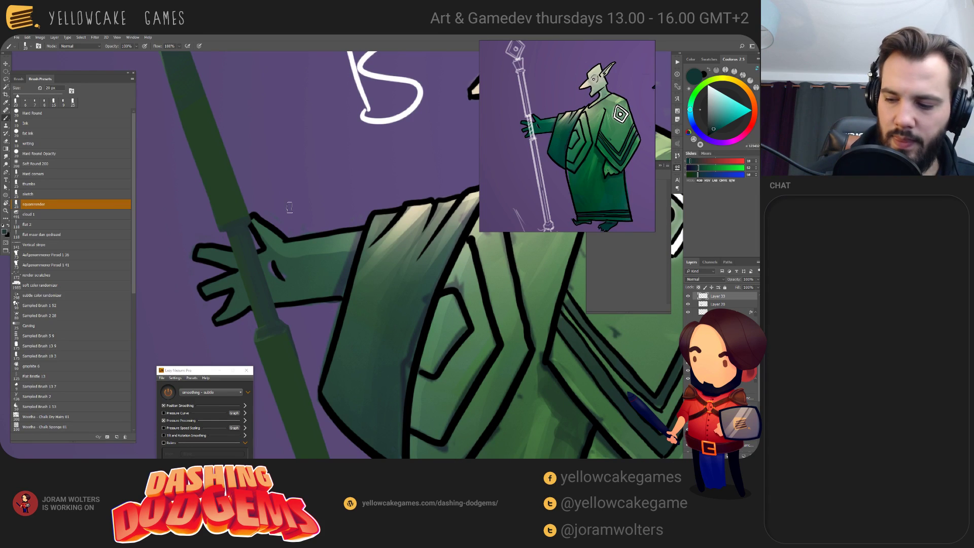
- Paint a light grey-green band across the staff near the hand with a 10 px brush
{"action": "mouse_move", "coordinate": [249, 229]}
{"action": "left_mouse_down"}
{"action": "mouse_move", "coordinate": [254, 244]}
{"action": "mouse_move", "coordinate": [228, 308]}
{"action": "mouse_move", "coordinate": [282, 407]}
{"action": "mouse_move", "coordinate": [266, 380]}
{"action": "left_mouse_up"}
{"action": "scroll", "coordinate": [281, 231], "scroll_direction": "down", "scroll_amount": 5}
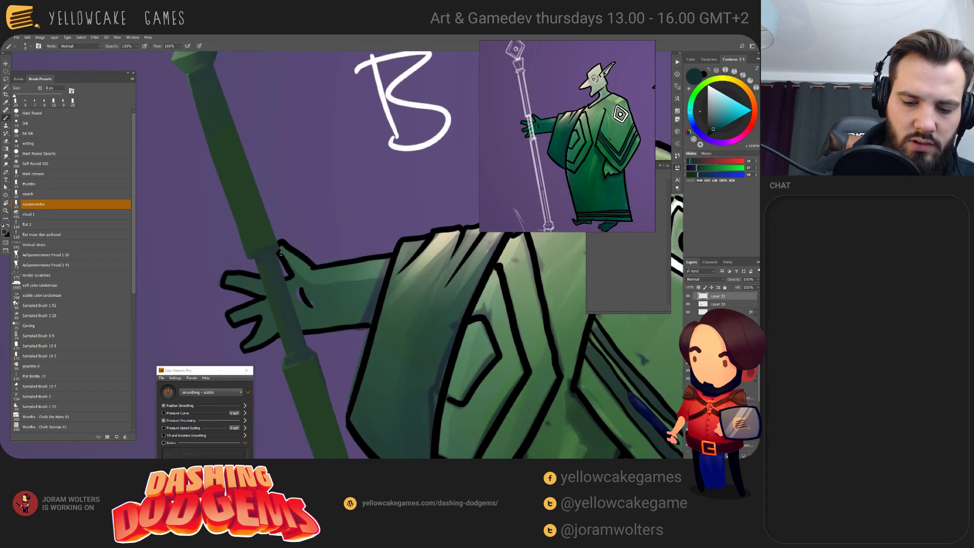
{"action": "key", "text": "bracketleft"}
{"action": "key", "text": "bracketleft"}
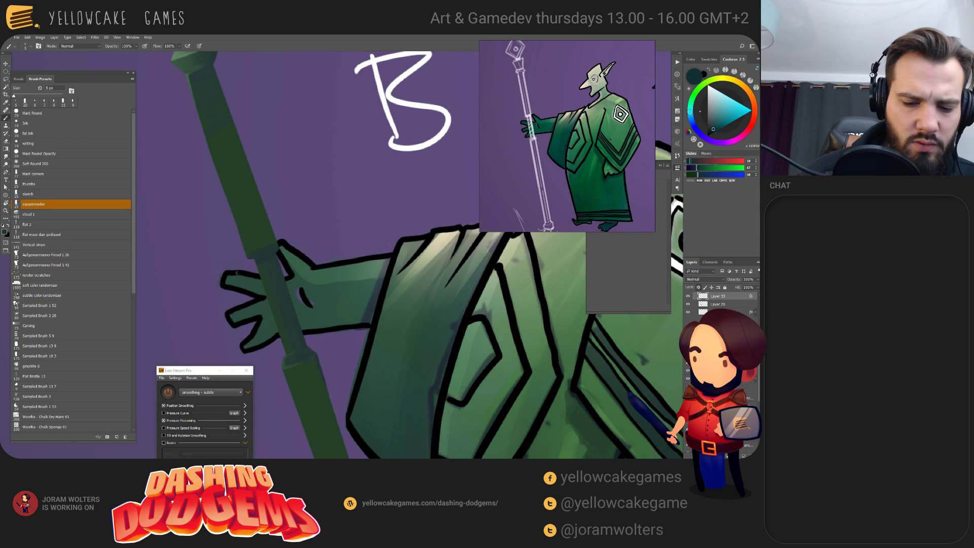
{"action": "left_click_drag", "start_coordinate": [357, 272], "coordinate": [327, 244]}
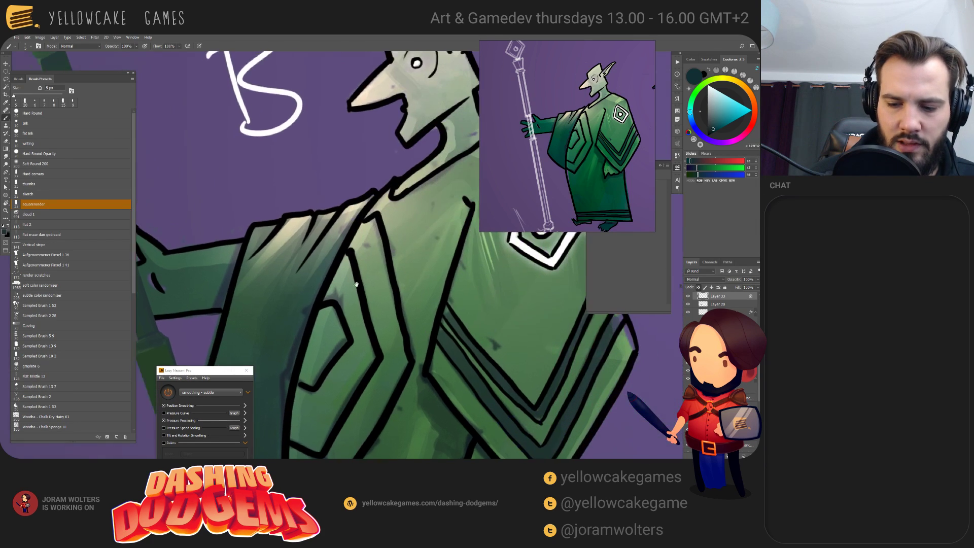
{"action": "left_click", "coordinate": [405, 261], "text": "alt"}
{"action": "left_click_drag", "start_coordinate": [426, 259], "coordinate": [383, 262]}
{"action": "key", "text": "bracketright"}
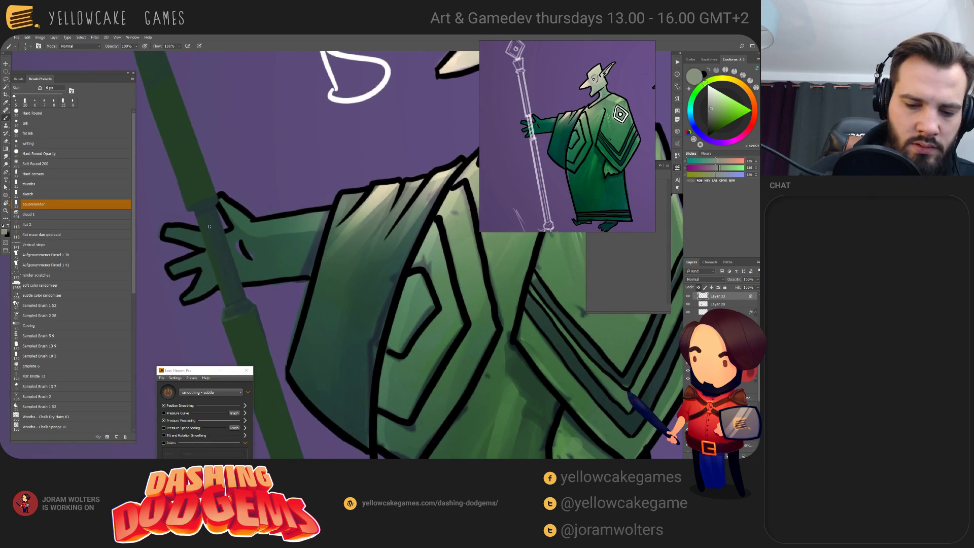
{"action": "key", "text": "bracketright"}
{"action": "key", "text": "bracketright"}
{"action": "key", "text": "bracketright"}
{"action": "key", "text": "bracketright"}
{"action": "left_click_drag", "start_coordinate": [214, 240], "coordinate": [200, 213]}
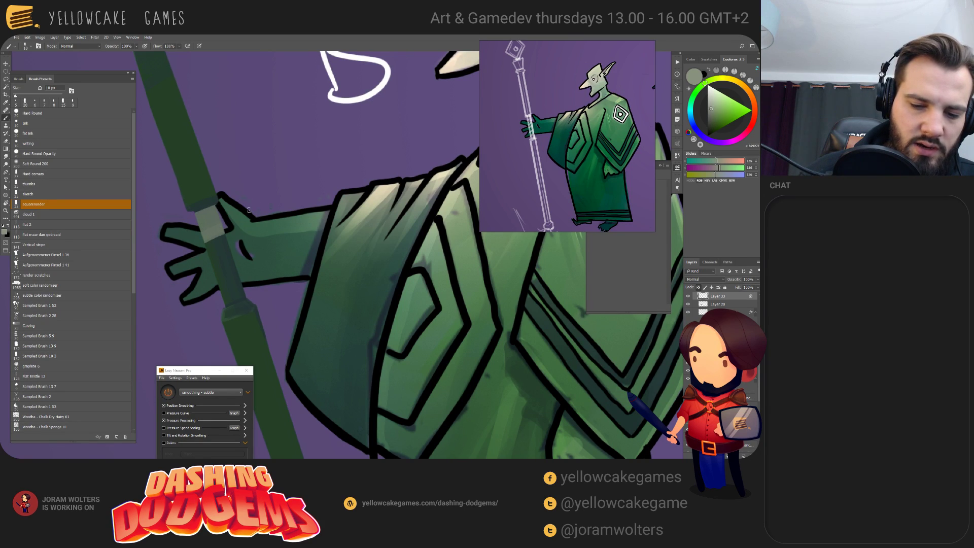
{"action": "mouse_move", "coordinate": [224, 251]}
{"action": "left_mouse_down"}
{"action": "mouse_move", "coordinate": [205, 236]}
{"action": "mouse_move", "coordinate": [224, 287]}
{"action": "mouse_move", "coordinate": [204, 219]}
{"action": "left_mouse_up"}
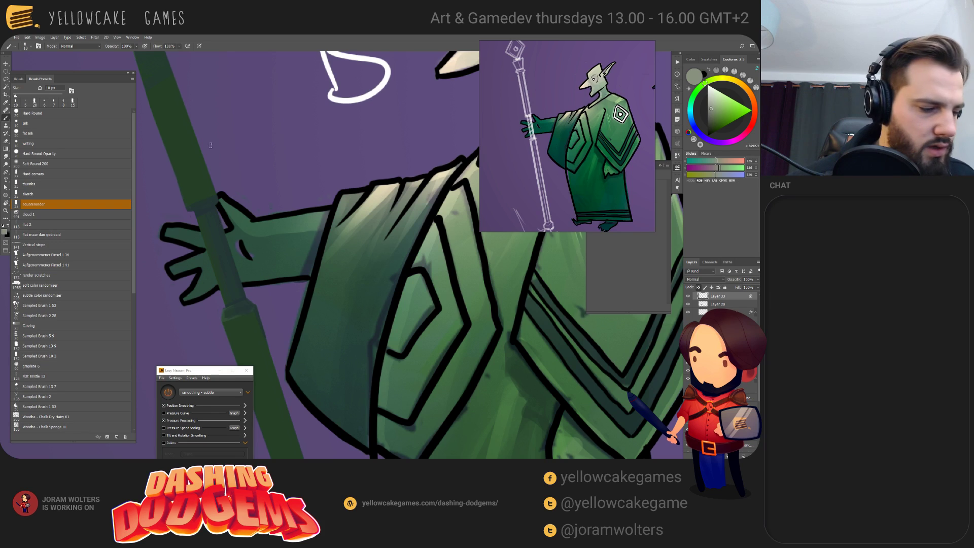
- Lasso the hand and staff, then paint lighter green bands over the grip
{"action": "key", "text": "l"}
{"action": "mouse_move", "coordinate": [191, 212]}
{"action": "left_mouse_down"}
{"action": "mouse_move", "coordinate": [219, 202]}
{"action": "mouse_move", "coordinate": [258, 261]}
{"action": "mouse_move", "coordinate": [248, 305]}
{"action": "mouse_move", "coordinate": [178, 268]}
{"action": "mouse_move", "coordinate": [171, 252]}
{"action": "mouse_move", "coordinate": [192, 210]}
{"action": "left_mouse_up"}
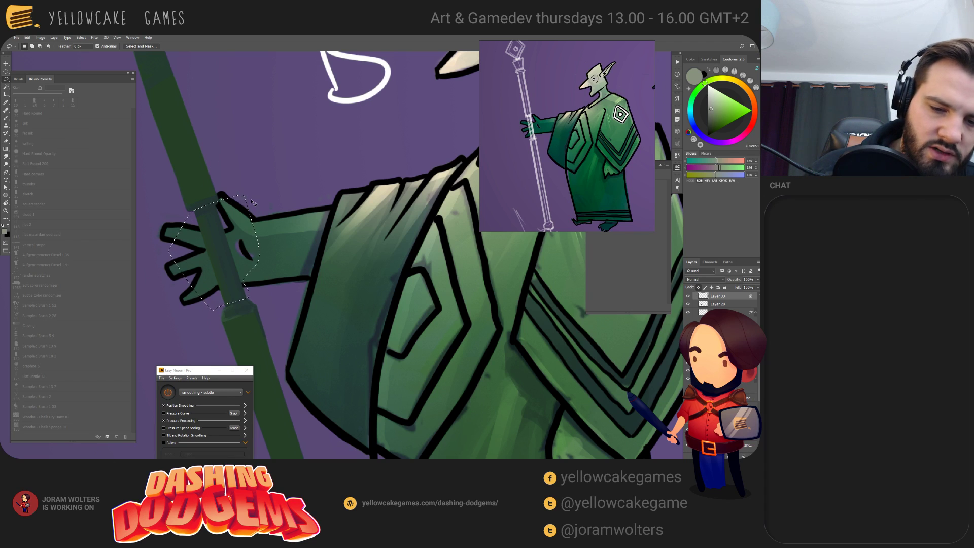
{"action": "key", "text": "ctrl+d"}
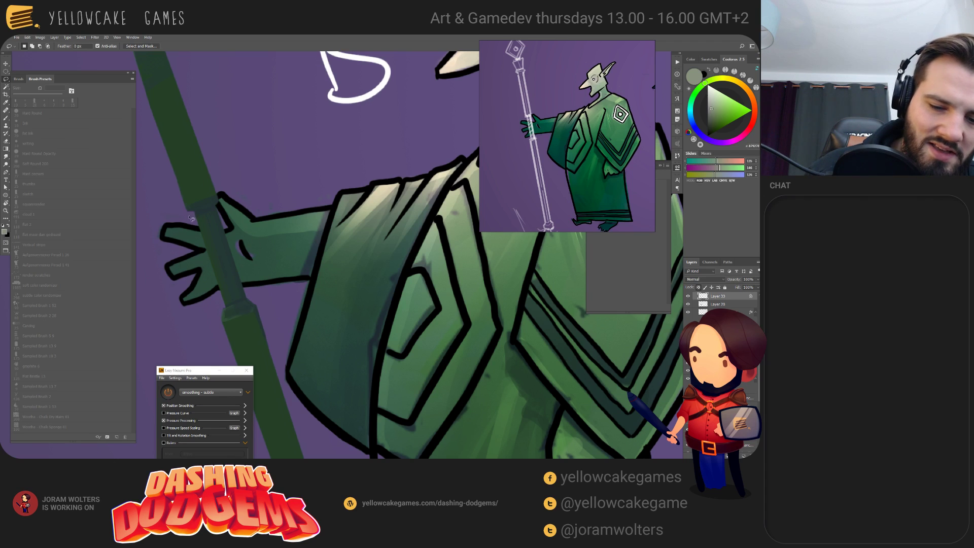
{"action": "mouse_move", "coordinate": [189, 215]}
{"action": "left_mouse_down"}
{"action": "mouse_move", "coordinate": [248, 197]}
{"action": "mouse_move", "coordinate": [263, 274]}
{"action": "mouse_move", "coordinate": [250, 299]}
{"action": "mouse_move", "coordinate": [215, 316]}
{"action": "mouse_move", "coordinate": [172, 272]}
{"action": "left_mouse_up"}
{"action": "key", "text": "b"}
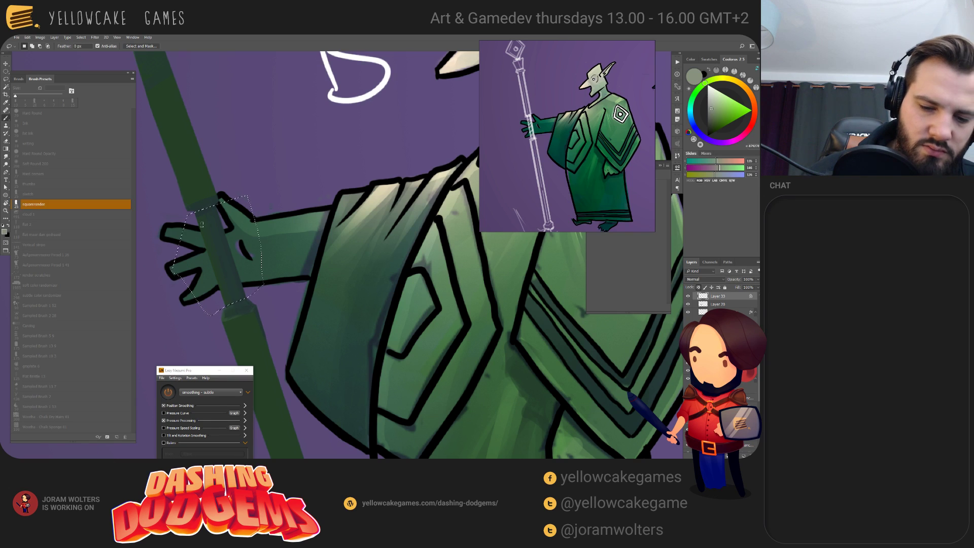
{"action": "mouse_move", "coordinate": [199, 213]}
{"action": "left_mouse_down"}
{"action": "mouse_move", "coordinate": [209, 227]}
{"action": "mouse_move", "coordinate": [217, 221]}
{"action": "mouse_move", "coordinate": [203, 226]}
{"action": "mouse_move", "coordinate": [223, 265]}
{"action": "left_mouse_up"}
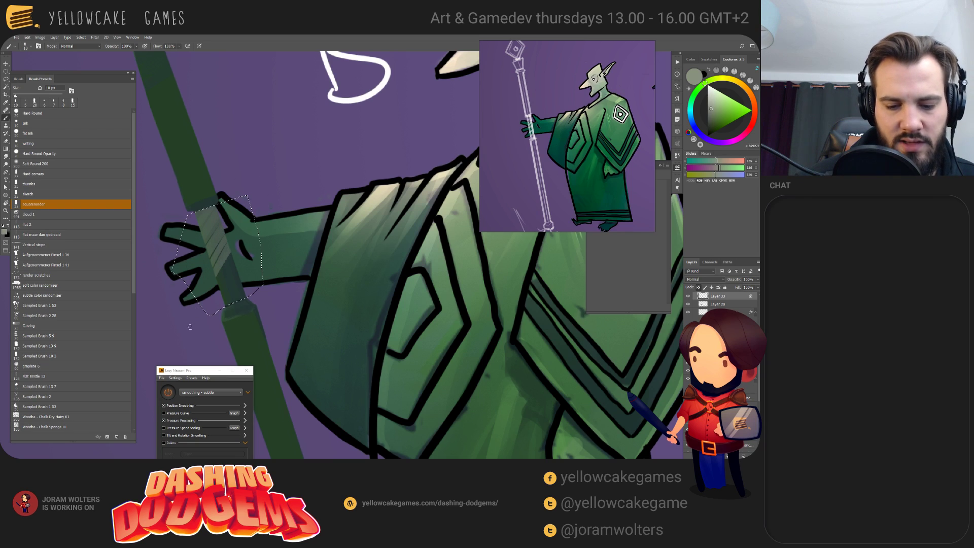
{"action": "left_click_drag", "start_coordinate": [222, 299], "coordinate": [239, 267]}
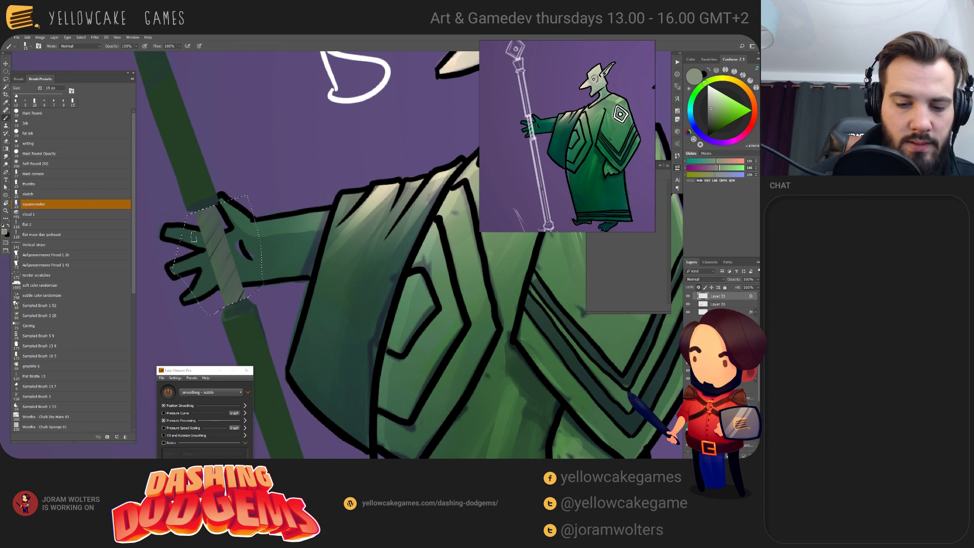
- Pick a darker green and then a dark teal for shading, with a 20 px brush
{"action": "key", "text": "bracketright"}
{"action": "key", "text": "bracketright"}
{"action": "key", "text": "bracketright"}
{"action": "key", "text": "bracketright"}
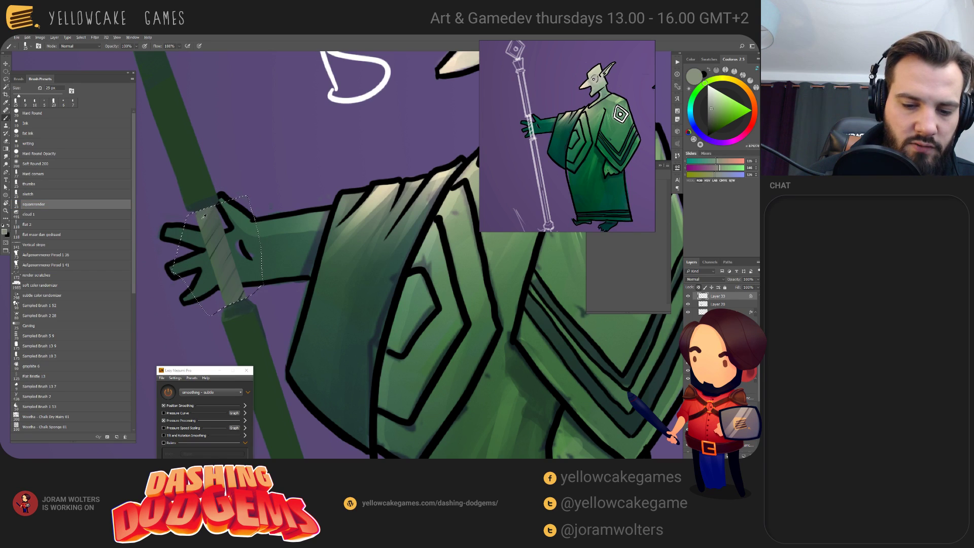
{"action": "left_click", "coordinate": [199, 248], "text": "alt"}
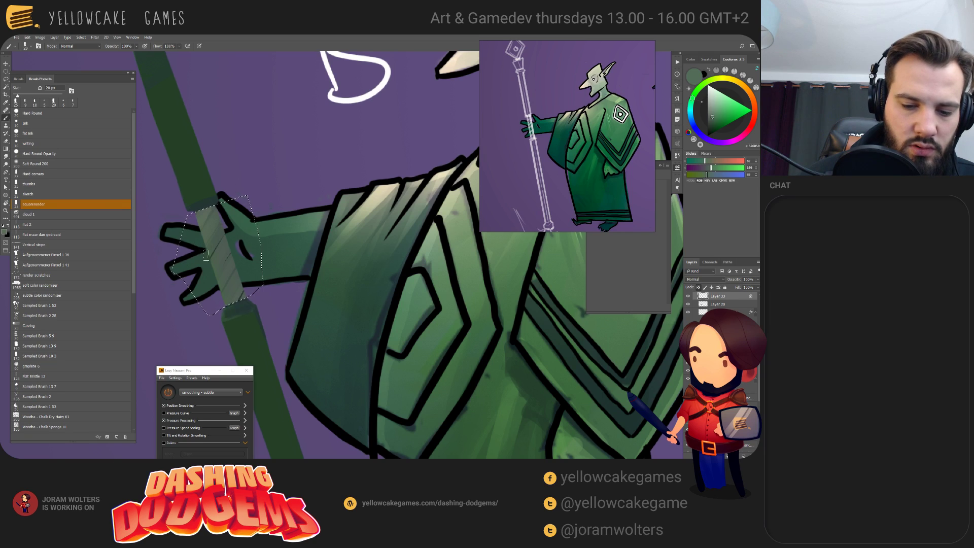
{"action": "key", "text": "bracketleft"}
{"action": "key", "text": "bracketright"}
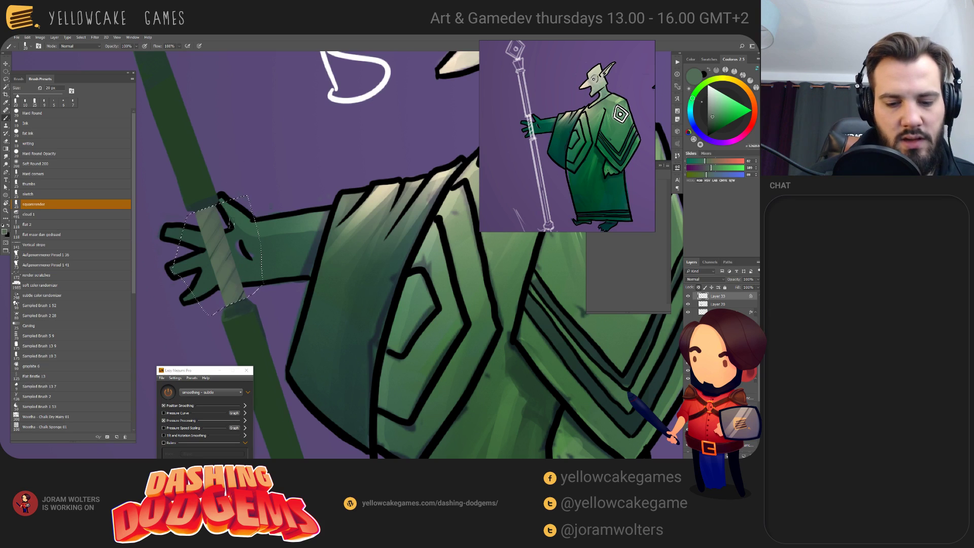
{"action": "left_click", "coordinate": [242, 299], "text": "alt"}
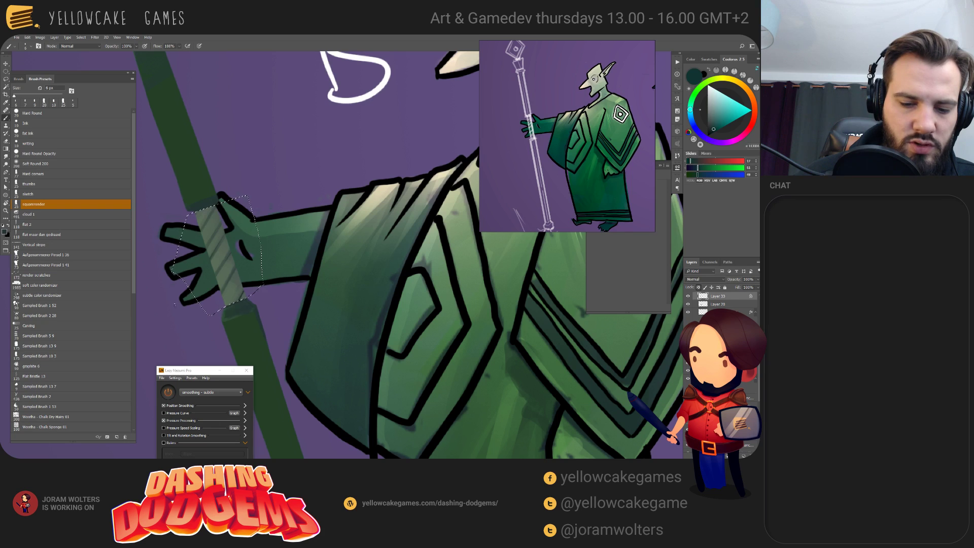
{"action": "left_click_drag", "start_coordinate": [260, 219], "coordinate": [279, 287]}
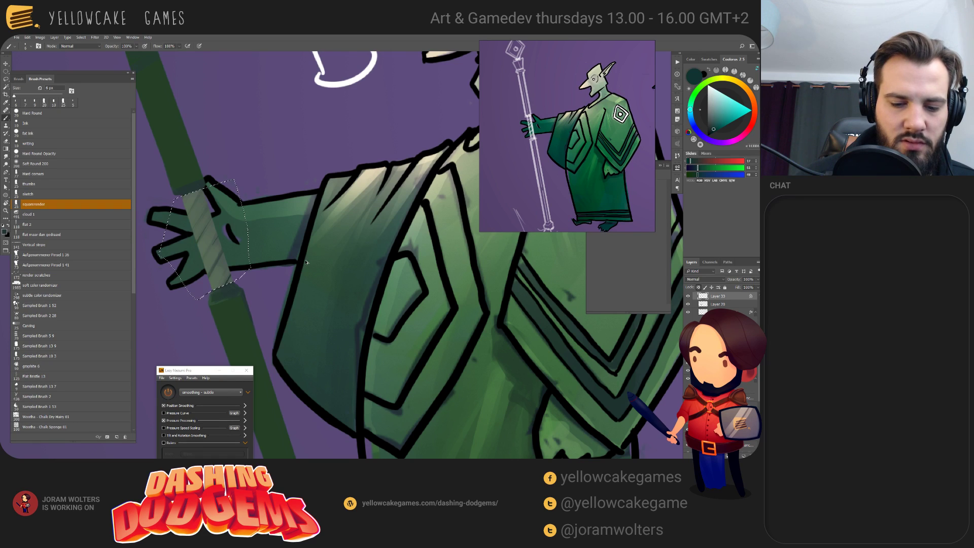
{"action": "mouse_move", "coordinate": [293, 240]}
{"action": "left_mouse_down"}
{"action": "mouse_move", "coordinate": [271, 276]}
{"action": "mouse_move", "coordinate": [258, 277]}
{"action": "mouse_move", "coordinate": [235, 207]}
{"action": "left_mouse_up"}
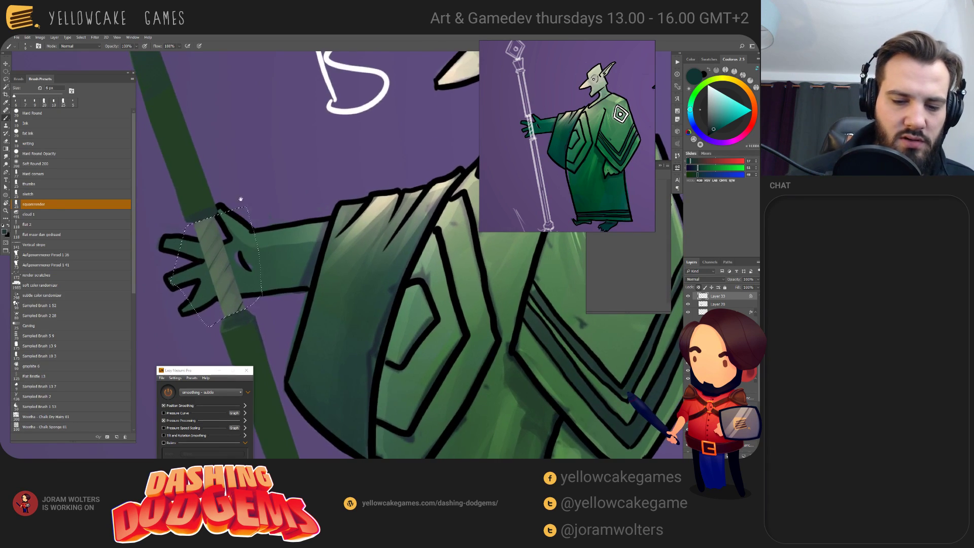
{"action": "scroll", "coordinate": [269, 251], "scroll_direction": "up", "scroll_amount": 2}
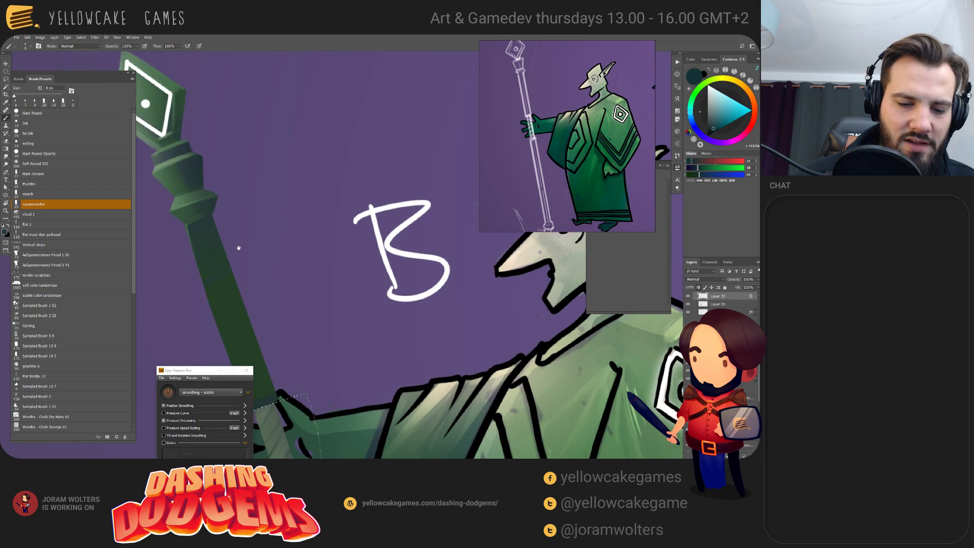
- Add faint hatching marks across the grip wrap with a 20 px brush
{"action": "left_click_drag", "start_coordinate": [244, 260], "coordinate": [238, 242]}
{"action": "mouse_move", "coordinate": [279, 395]}
{"action": "left_mouse_down"}
{"action": "mouse_move", "coordinate": [239, 261]}
{"action": "mouse_move", "coordinate": [241, 269]}
{"action": "left_mouse_up"}
{"action": "key", "text": "bracketright"}
{"action": "key", "text": "bracketright"}
{"action": "key", "text": "bracketright"}
{"action": "key", "text": "bracketright"}
{"action": "key", "text": "bracketright"}
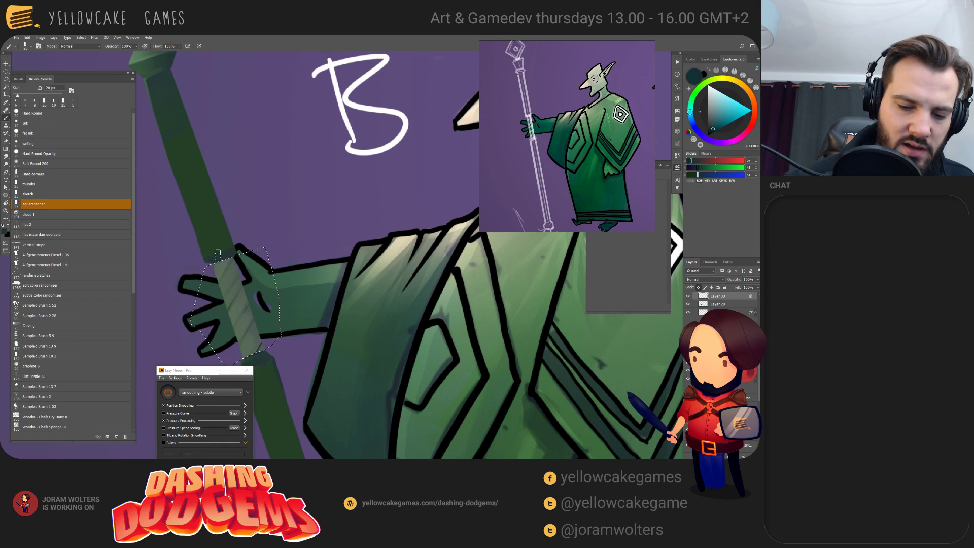
{"action": "key", "text": "bracketright"}
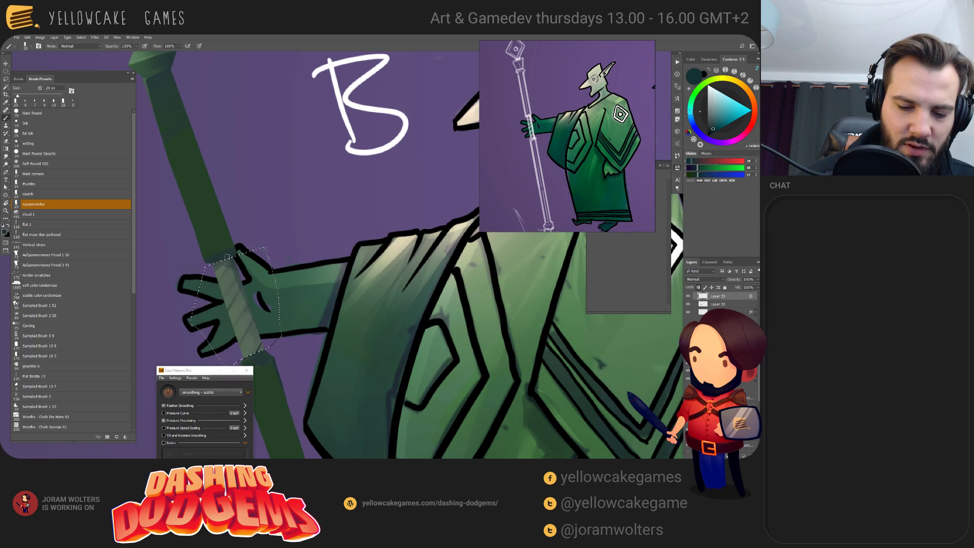
{"action": "scroll", "coordinate": [259, 217], "scroll_direction": "down", "scroll_amount": 3}
{"action": "scroll", "coordinate": [259, 217], "scroll_direction": "down", "scroll_amount": 1}
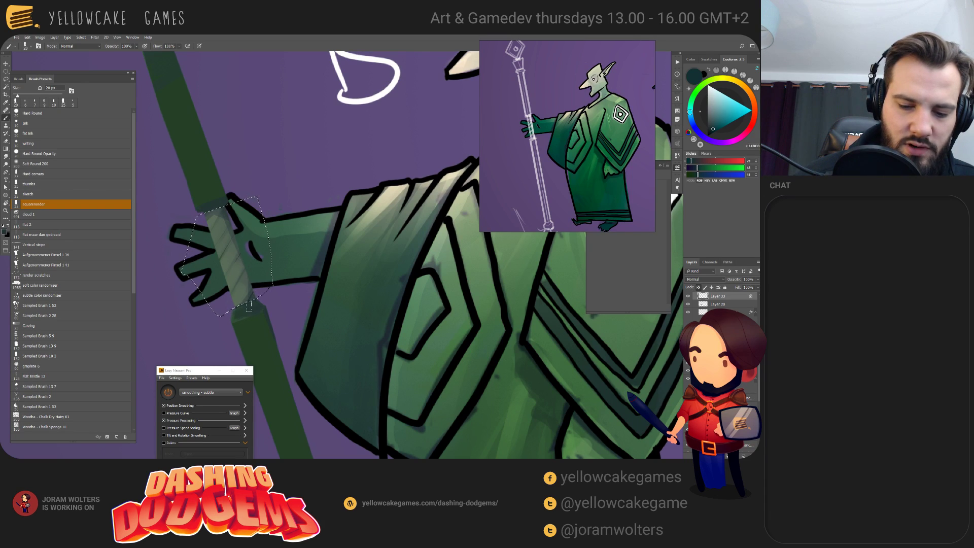
{"action": "left_click_drag", "start_coordinate": [249, 307], "coordinate": [260, 290]}
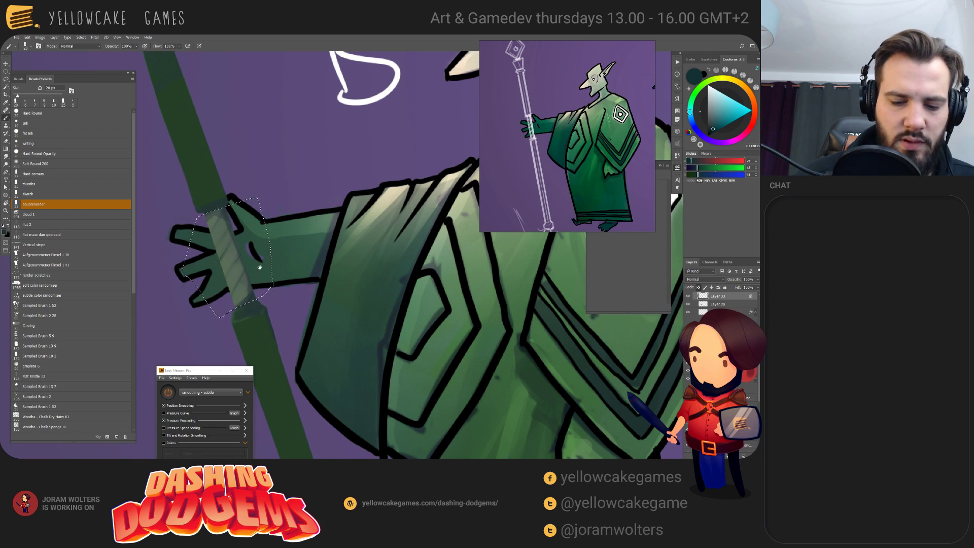
{"action": "mouse_move", "coordinate": [256, 297]}
{"action": "left_mouse_down"}
{"action": "mouse_move", "coordinate": [270, 292]}
{"action": "mouse_move", "coordinate": [274, 334]}
{"action": "mouse_move", "coordinate": [375, 439]}
{"action": "mouse_move", "coordinate": [282, 257]}
{"action": "mouse_move", "coordinate": [268, 170]}
{"action": "left_mouse_up"}
- Hatch with light and darker greens, brush down to 9 px, then zoom out to the whole goblin
{"action": "left_click", "coordinate": [345, 413], "text": "alt"}
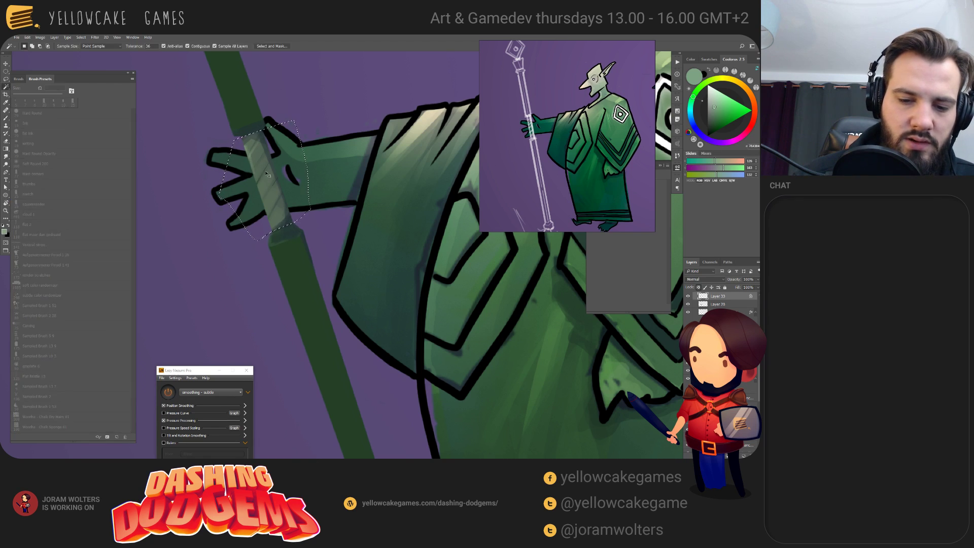
{"action": "left_click_drag", "start_coordinate": [263, 153], "coordinate": [267, 168]}
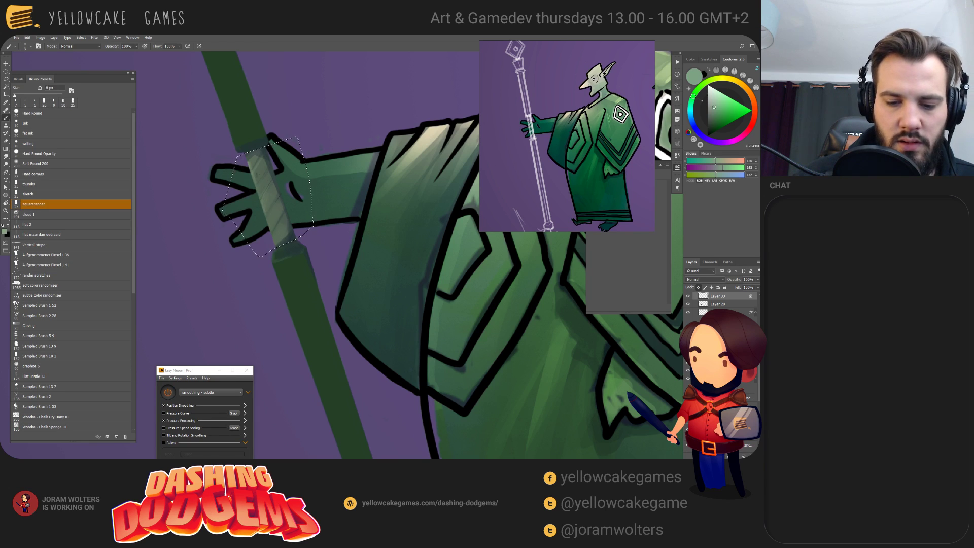
{"action": "key", "text": "bracketright"}
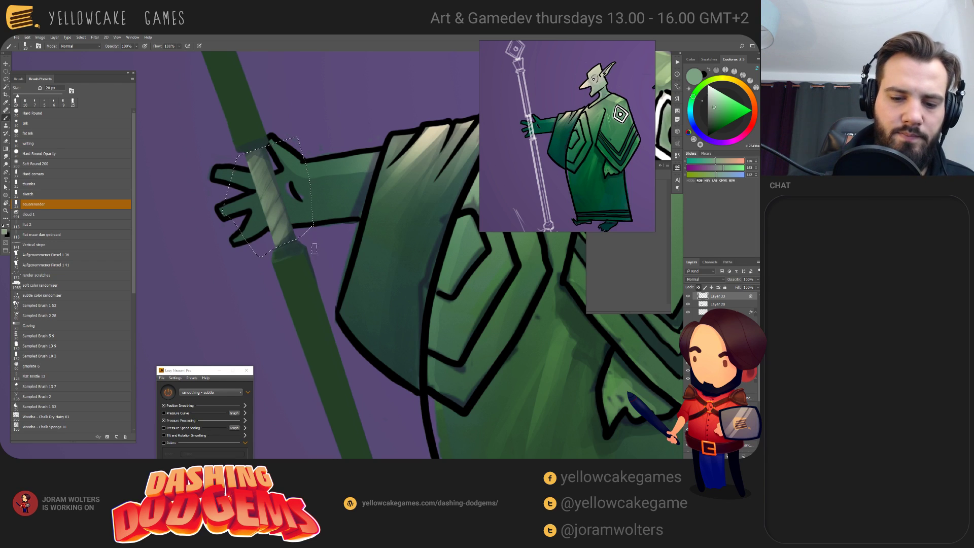
{"action": "left_click", "coordinate": [297, 196], "text": "alt"}
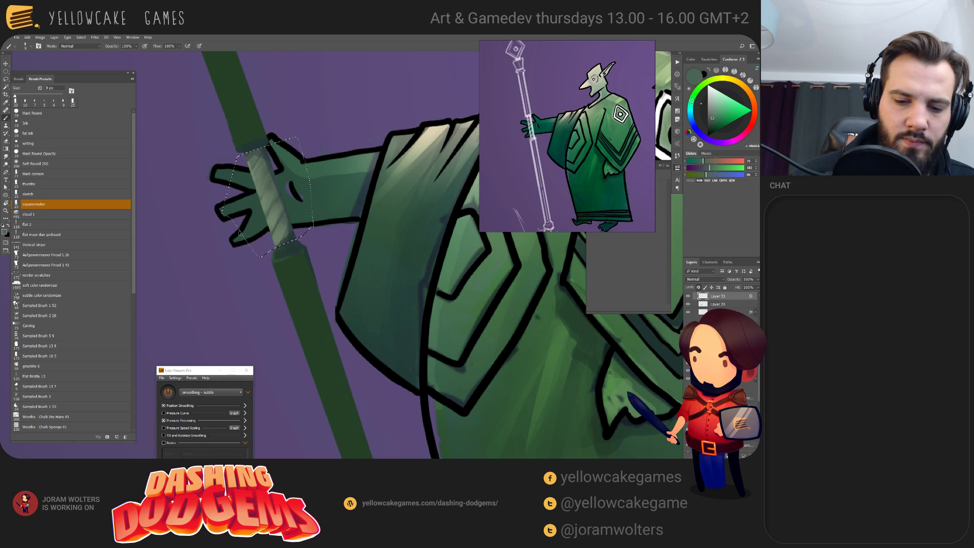
{"action": "key", "text": "bracketleft"}
{"action": "key", "text": "bracketleft"}
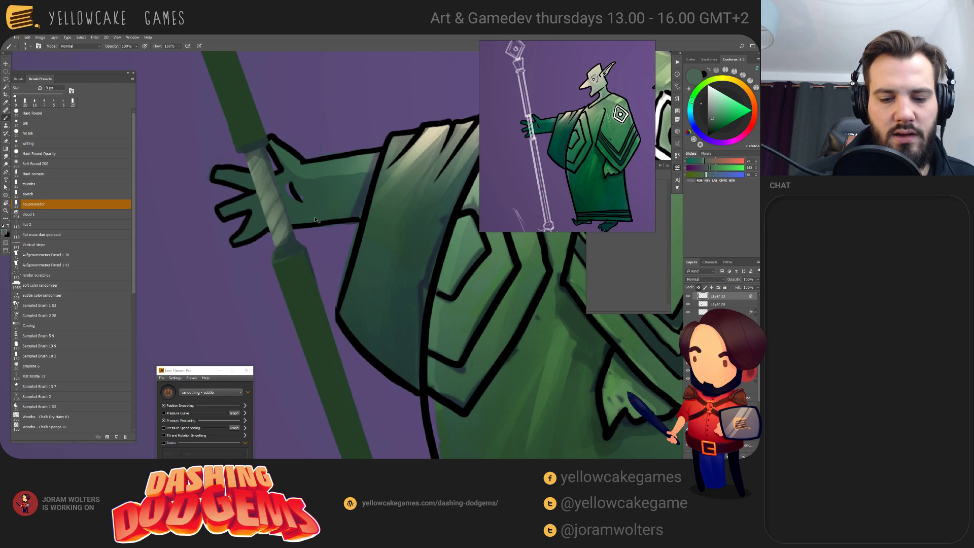
{"action": "key", "text": "ctrl+minus"}
{"action": "left_click_drag", "start_coordinate": [423, 295], "coordinate": [417, 338]}
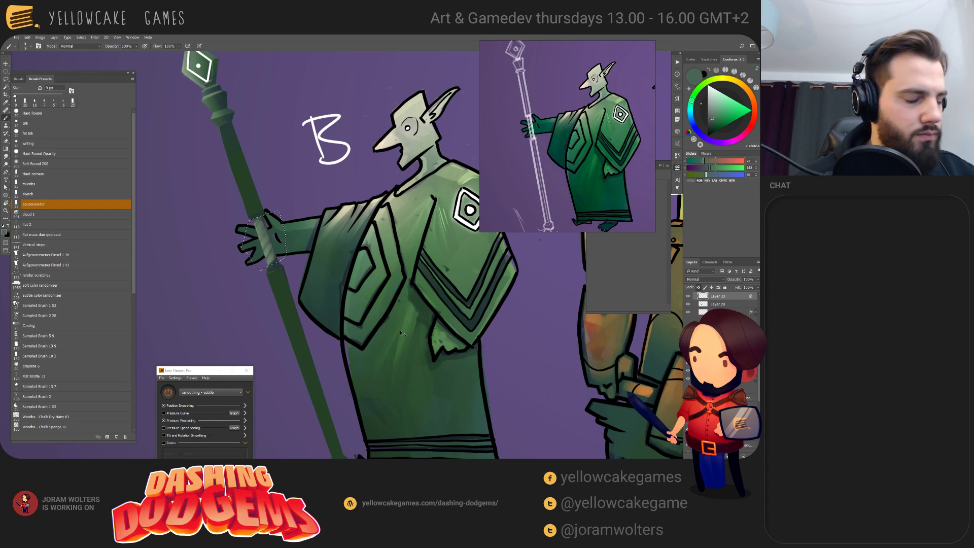
- Shift the selected grip wrap's hue from green to tan with Hue/Saturation, then deselect
{"action": "key", "text": "ctrl+u"}
{"action": "left_click_drag", "start_coordinate": [583, 257], "coordinate": [383, 120]}
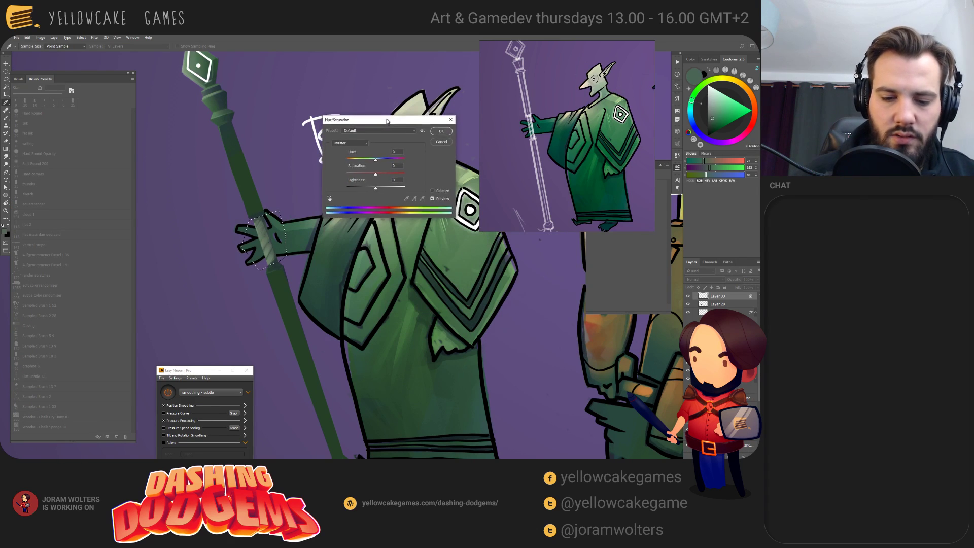
{"action": "mouse_move", "coordinate": [375, 160]}
{"action": "left_mouse_down"}
{"action": "mouse_move", "coordinate": [394, 162]}
{"action": "mouse_move", "coordinate": [358, 163]}
{"action": "mouse_move", "coordinate": [389, 178]}
{"action": "mouse_move", "coordinate": [380, 177]}
{"action": "left_mouse_up"}
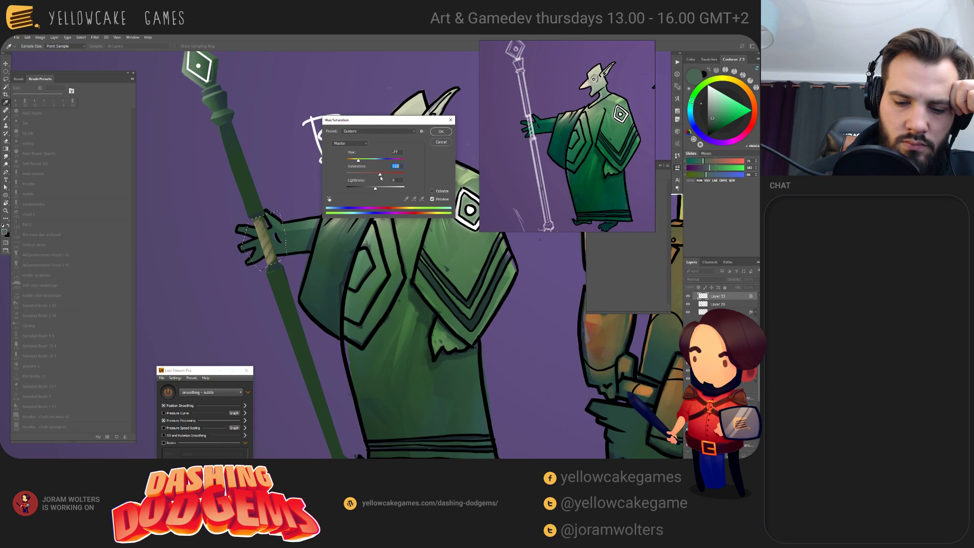
{"action": "left_click", "coordinate": [441, 142]}
{"action": "key", "text": "b"}
{"action": "key", "text": "ctrl+d"}
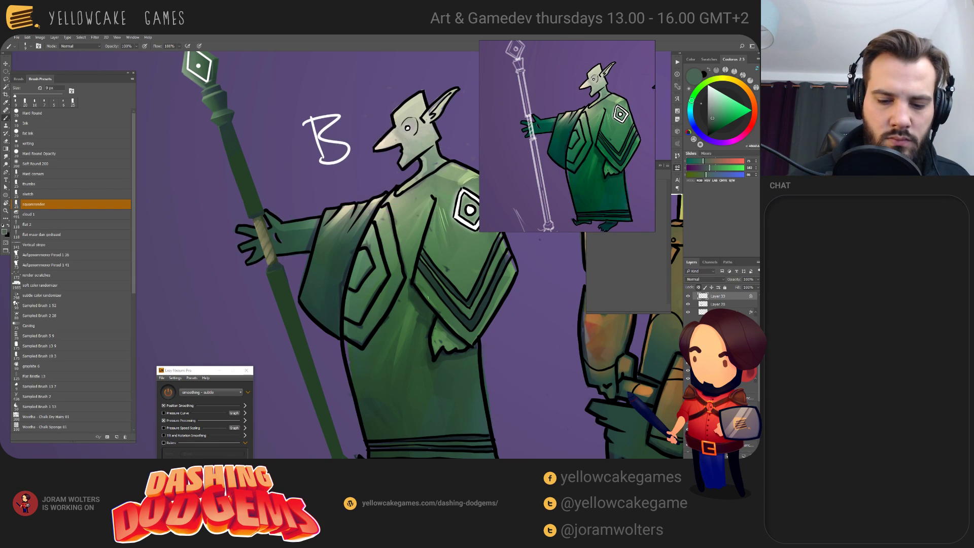
{"action": "mouse_move", "coordinate": [428, 297]}
{"action": "left_mouse_down"}
{"action": "mouse_move", "coordinate": [383, 315]}
{"action": "mouse_move", "coordinate": [423, 335]}
{"action": "left_mouse_up"}
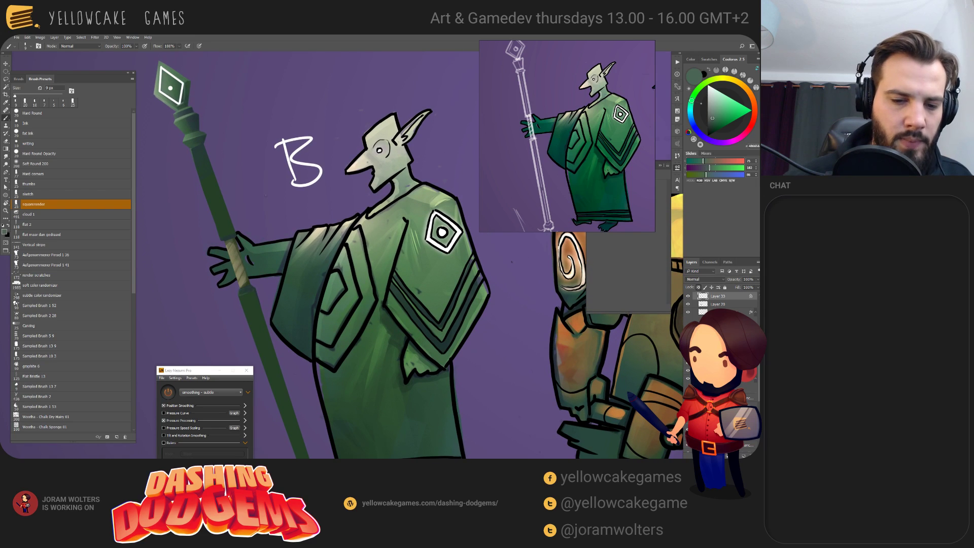
- Try a lighter straight stroke along the lower staff, then undo it
{"action": "key", "text": "e"}
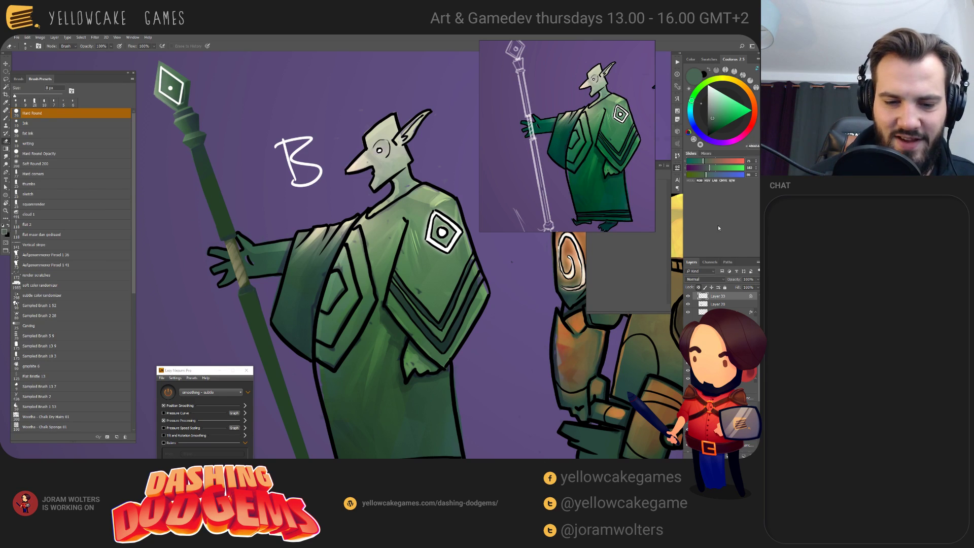
{"action": "left_click", "coordinate": [700, 297], "text": "ctrl"}
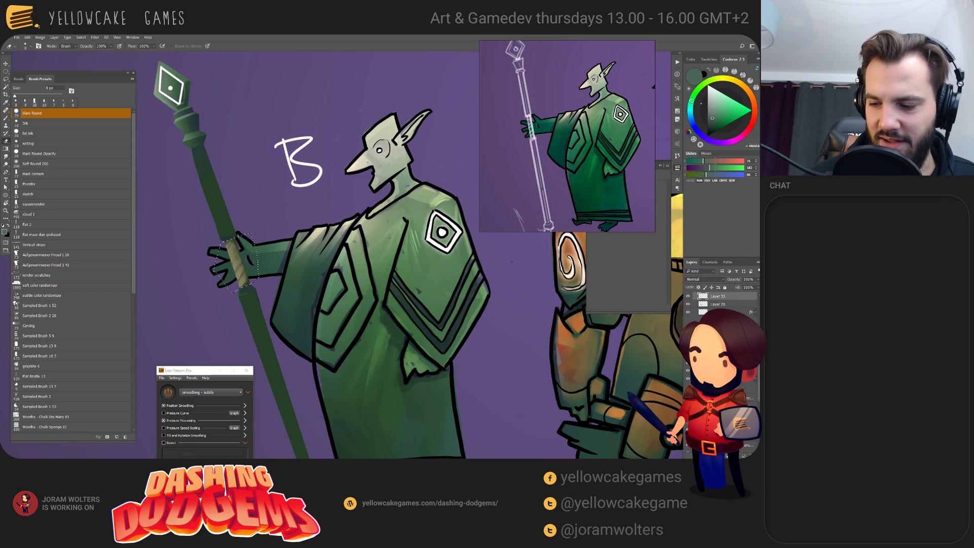
{"action": "left_click_drag", "start_coordinate": [462, 312], "coordinate": [470, 329]}
{"action": "key", "text": "ctrl+d"}
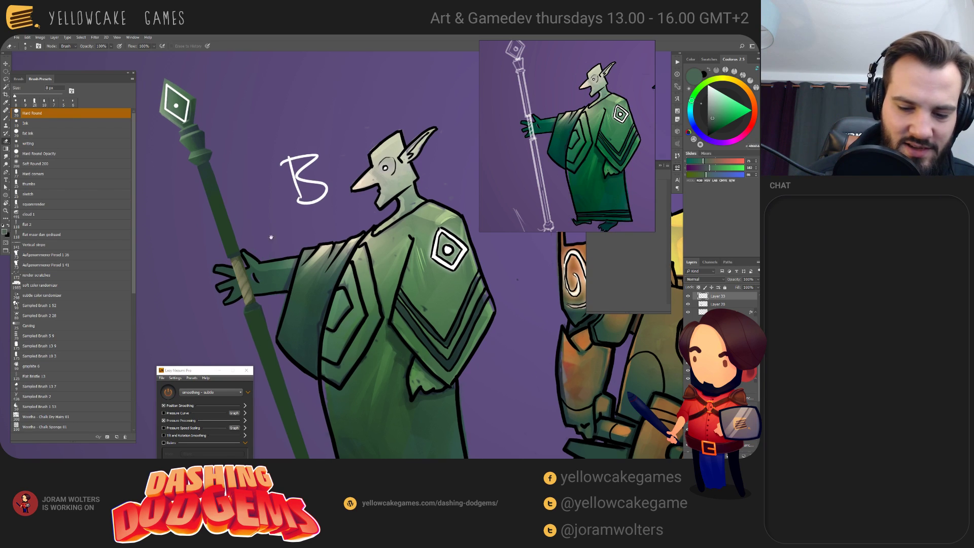
{"action": "left_click_drag", "start_coordinate": [243, 300], "coordinate": [206, 178]}
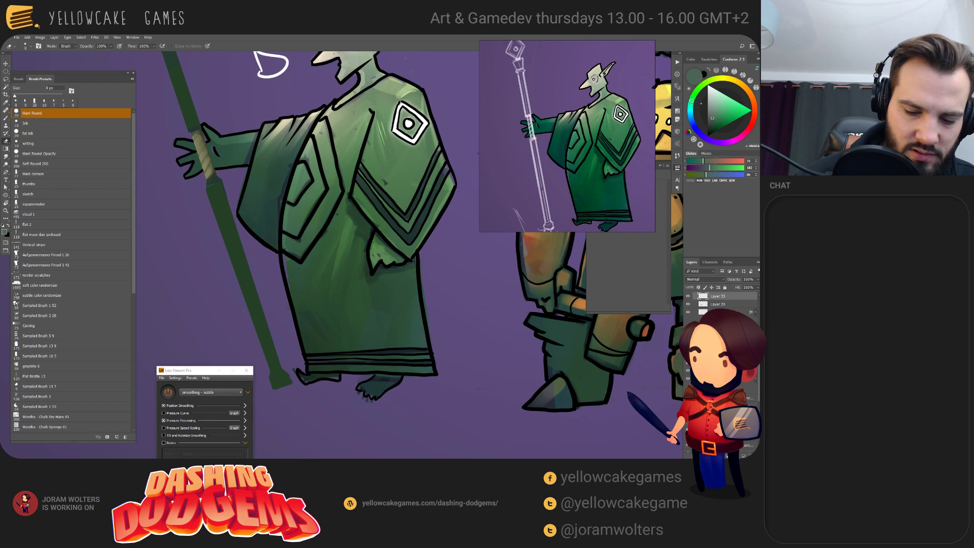
{"action": "left_click", "coordinate": [271, 370], "text": "shift"}
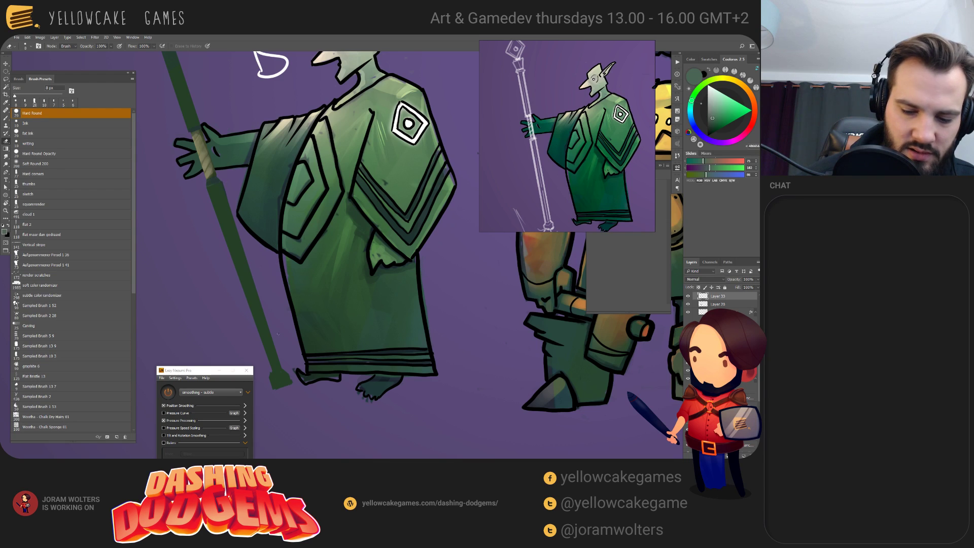
{"action": "left_click", "coordinate": [282, 371], "text": "shift"}
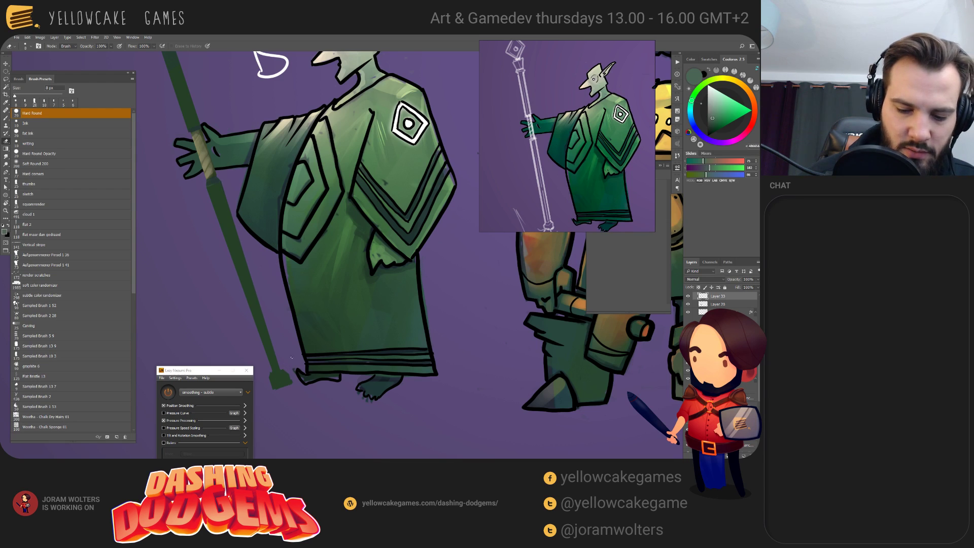
{"action": "key", "text": "ctrl+z"}
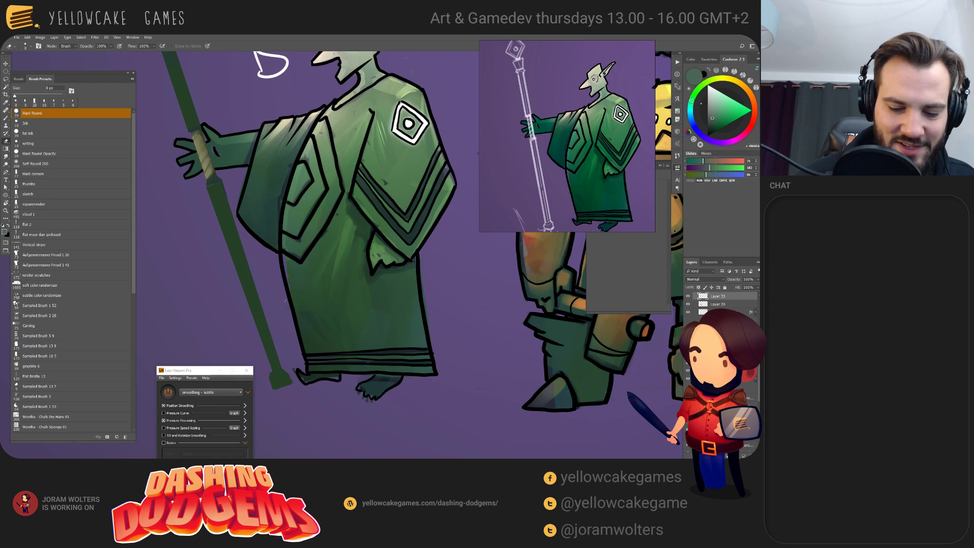
{"action": "left_click_drag", "start_coordinate": [231, 161], "coordinate": [299, 323]}
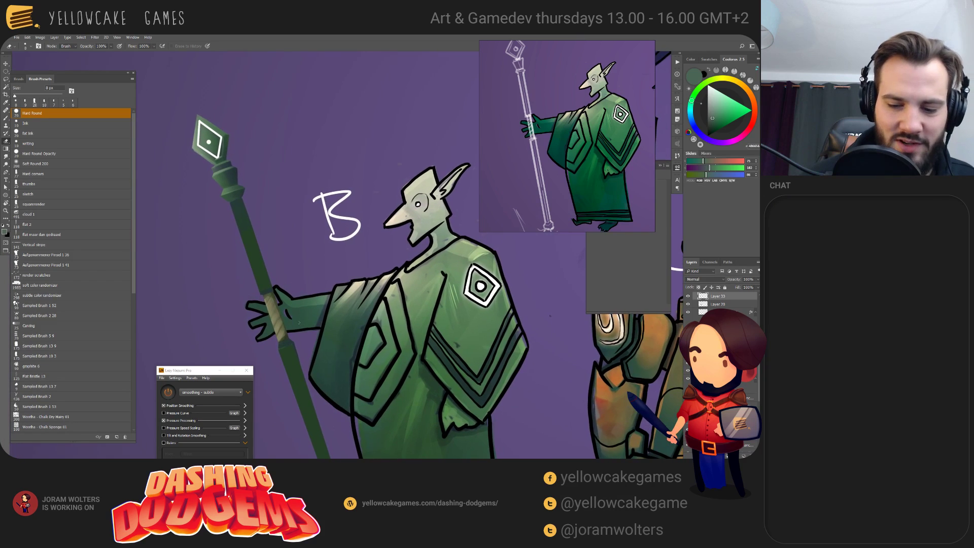
- Choose the Soft Round 200 brush, lock transparent pixels on Layer 33, and sample the staff's green
{"action": "key", "text": "b"}
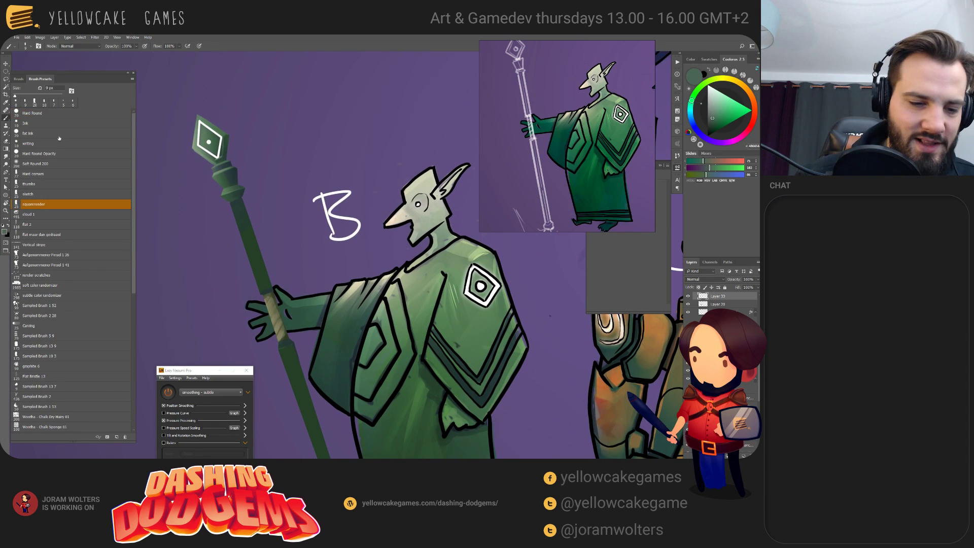
{"action": "left_click", "coordinate": [38, 163]}
{"action": "left_click", "coordinate": [227, 201], "text": "alt"}
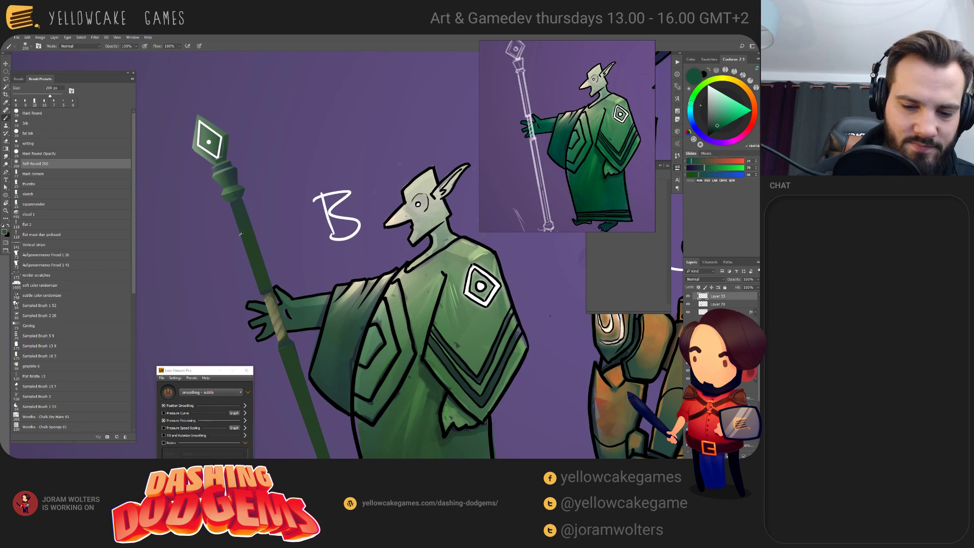
{"action": "left_click", "coordinate": [698, 287]}
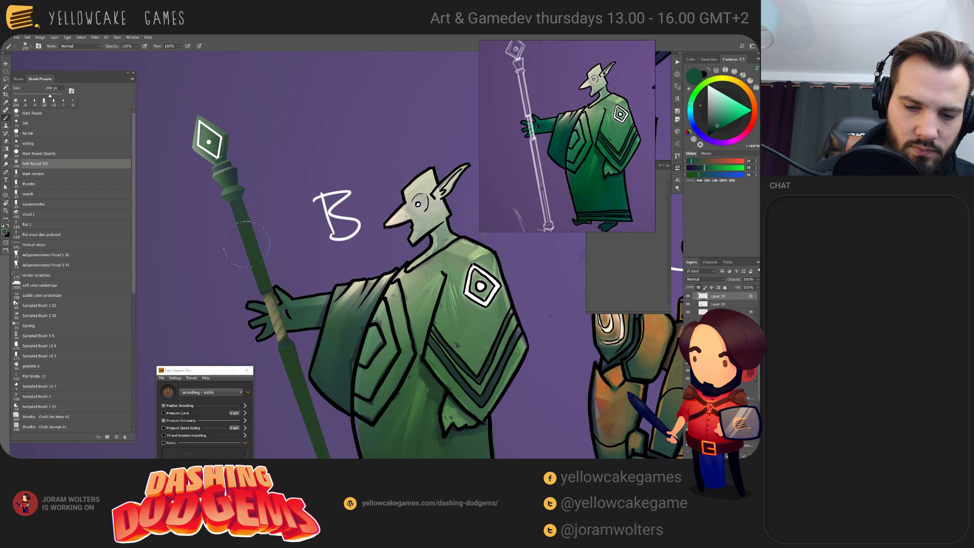
{"action": "left_click", "coordinate": [226, 191], "text": "alt"}
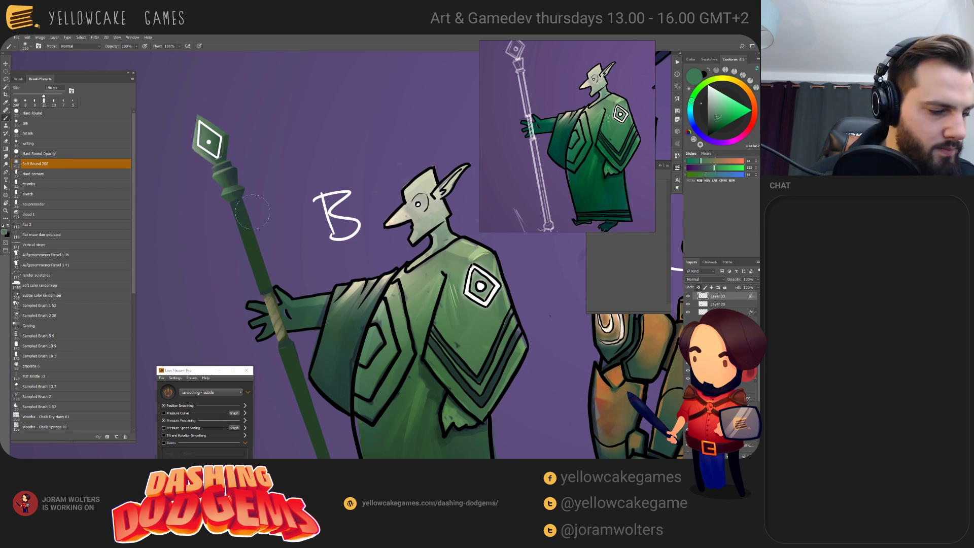
- Lasso around the staff top and sample a darker green from the staff
{"action": "key", "text": "l"}
{"action": "mouse_move", "coordinate": [228, 208]}
{"action": "left_mouse_down"}
{"action": "mouse_move", "coordinate": [285, 187]}
{"action": "mouse_move", "coordinate": [287, 284]}
{"action": "left_mouse_up"}
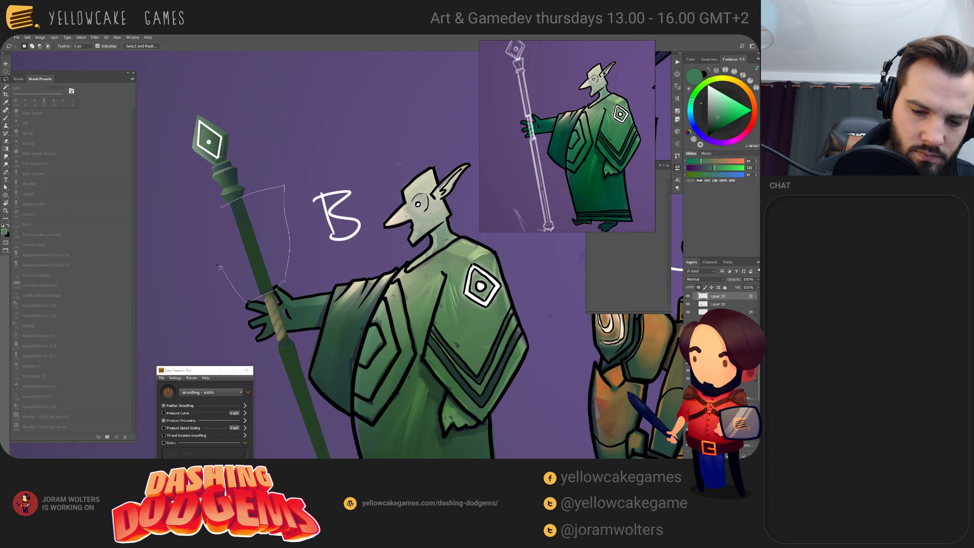
{"action": "left_click_drag", "start_coordinate": [219, 266], "coordinate": [218, 213]}
{"action": "key", "text": "b"}
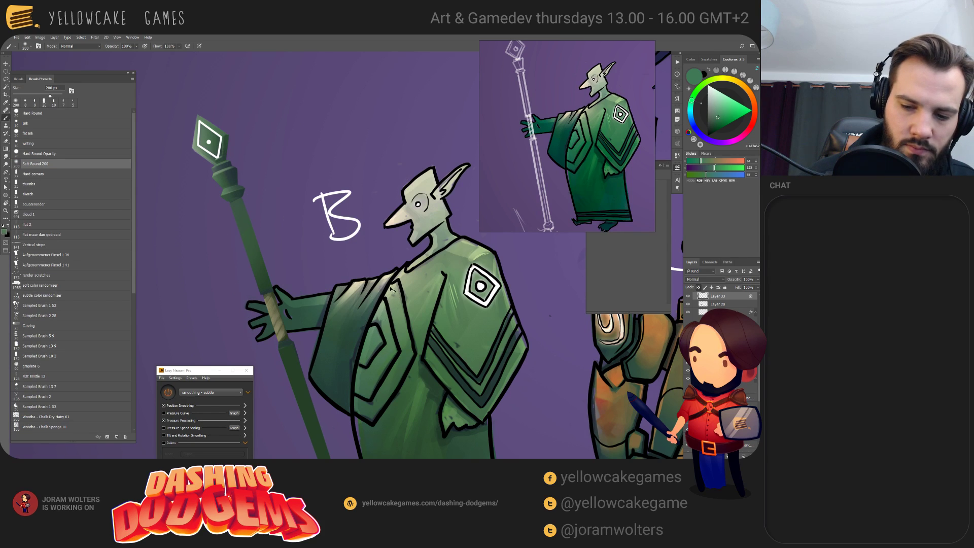
{"action": "left_click", "coordinate": [272, 279], "text": "alt"}
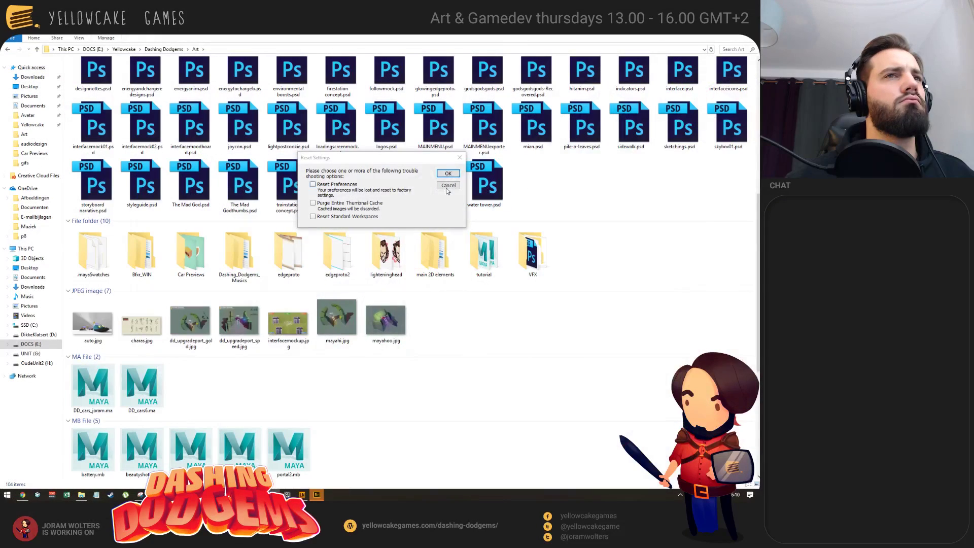
- Cancel the Reset Settings prompt and return to the goblin painting in Photoshop
{"action": "left_click", "coordinate": [448, 185]}
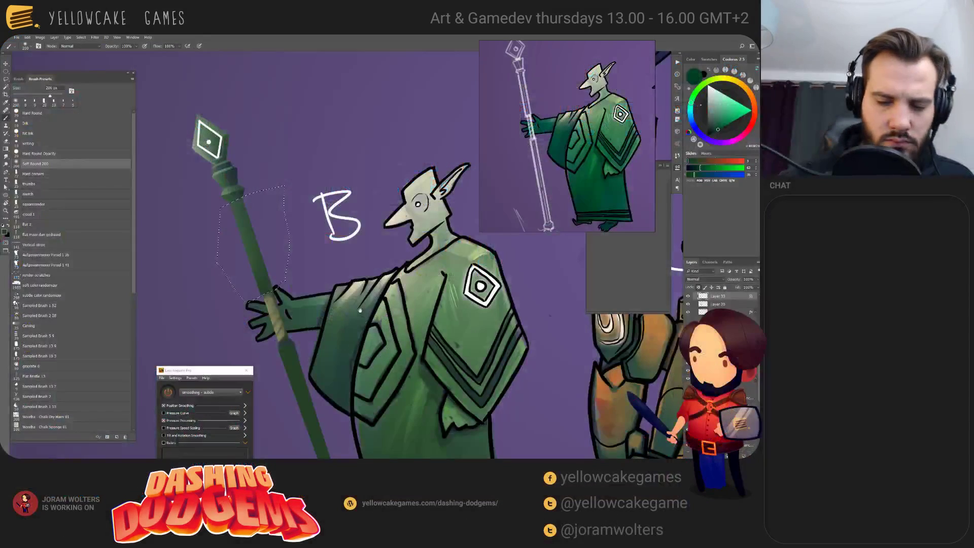
{"action": "left_click_drag", "start_coordinate": [360, 310], "coordinate": [382, 301]}
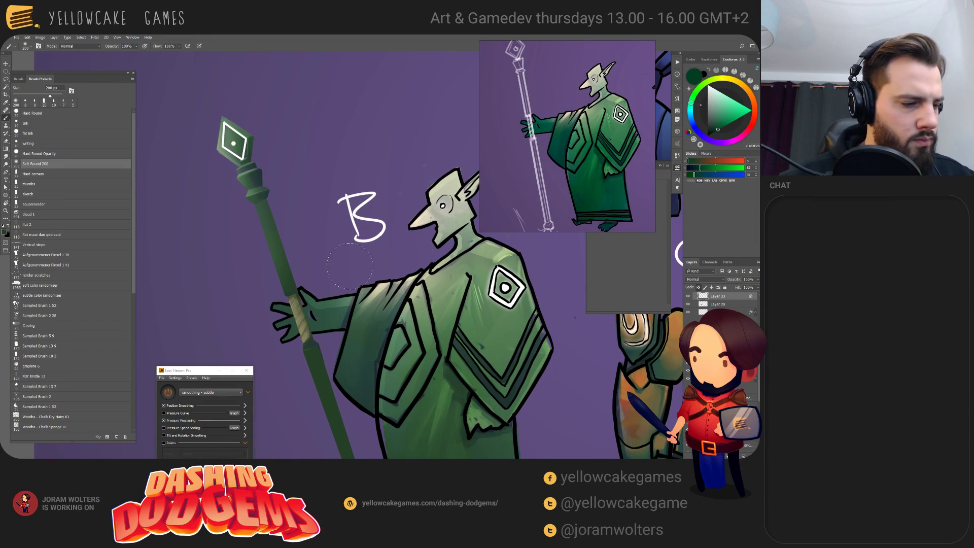
- Zoom in on the staff top, select around the shaft, and pick a 25 px hard square brush
{"action": "key", "text": "ctrl+plus"}
{"action": "key", "text": "ctrl+plus"}
{"action": "left_click_drag", "start_coordinate": [336, 264], "coordinate": [482, 310]}
{"action": "left_click_drag", "start_coordinate": [370, 282], "coordinate": [370, 254]}
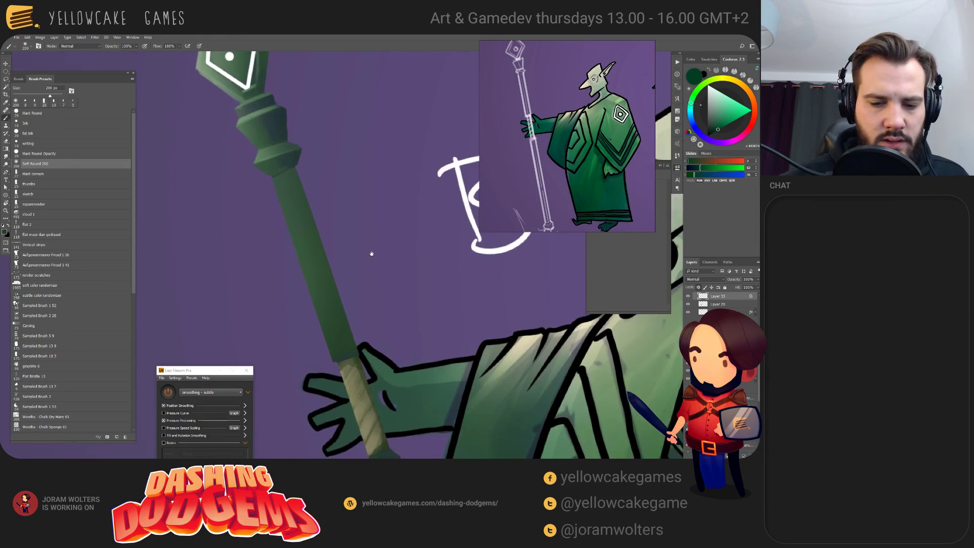
{"action": "left_click_drag", "start_coordinate": [361, 216], "coordinate": [357, 239]}
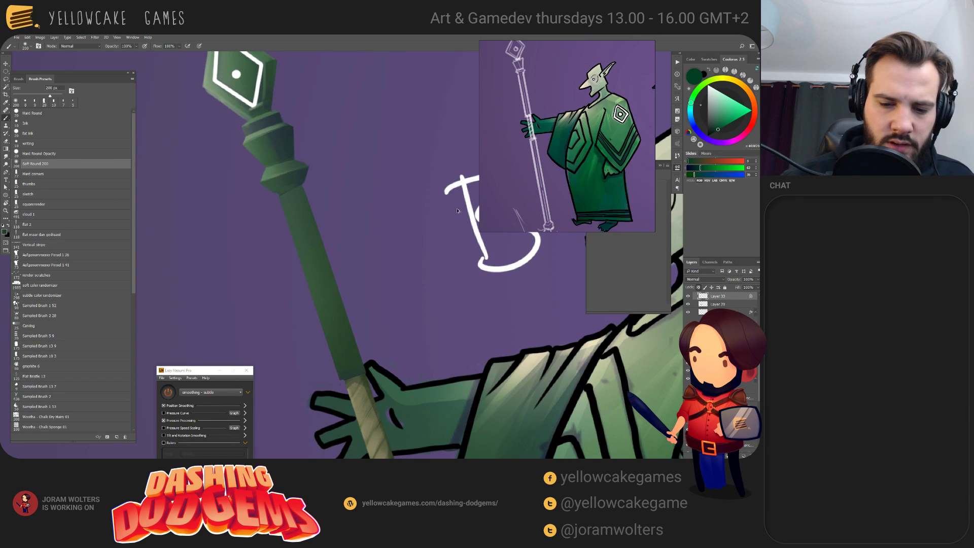
{"action": "key", "text": "ctrl+shift+d"}
{"action": "left_click", "coordinate": [272, 171], "text": "alt"}
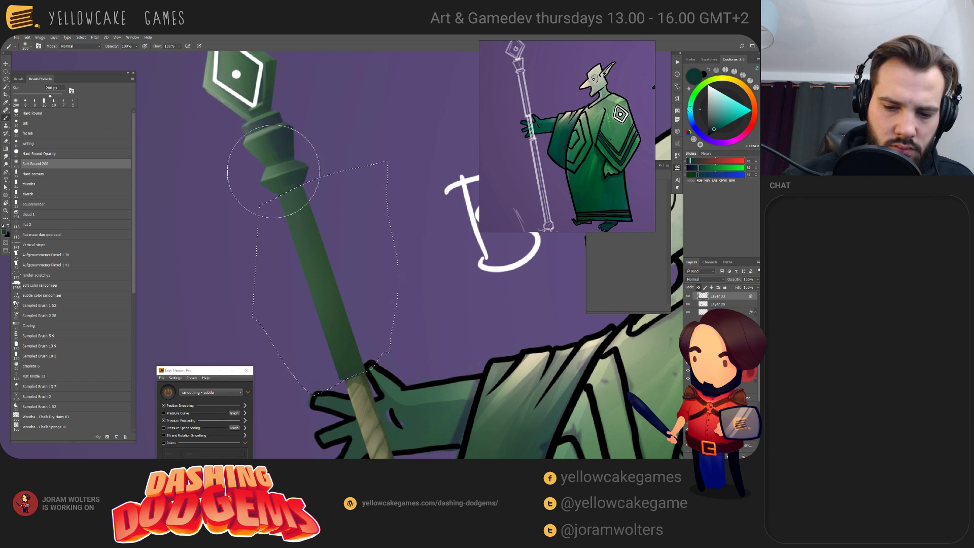
{"action": "key", "text": "bracketleft"}
{"action": "key", "text": "bracketleft"}
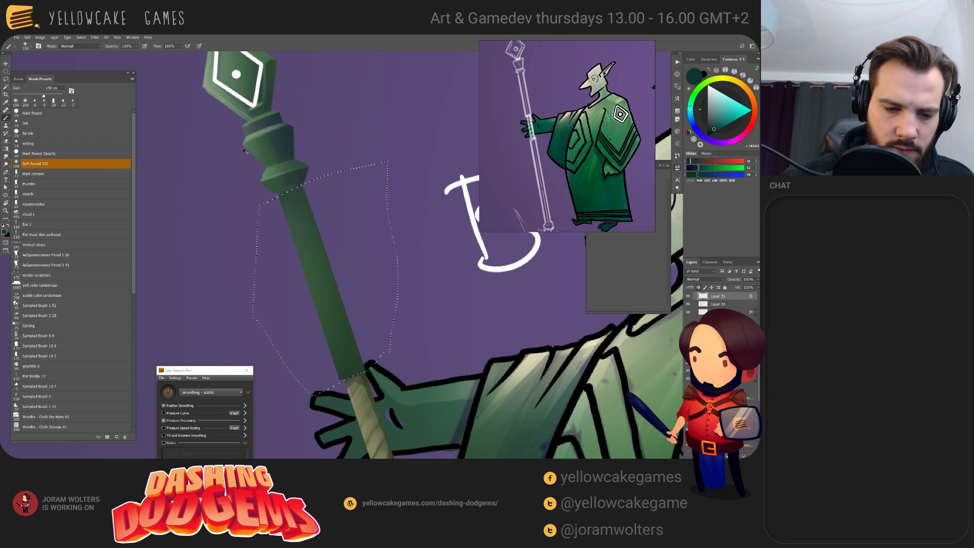
{"action": "left_click", "coordinate": [56, 173]}
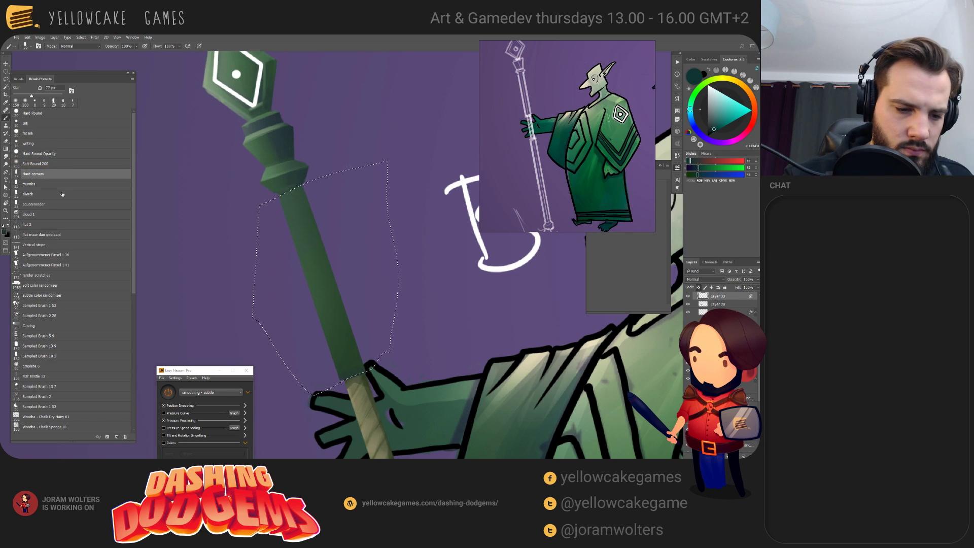
{"action": "left_click_drag", "start_coordinate": [265, 163], "coordinate": [260, 205]}
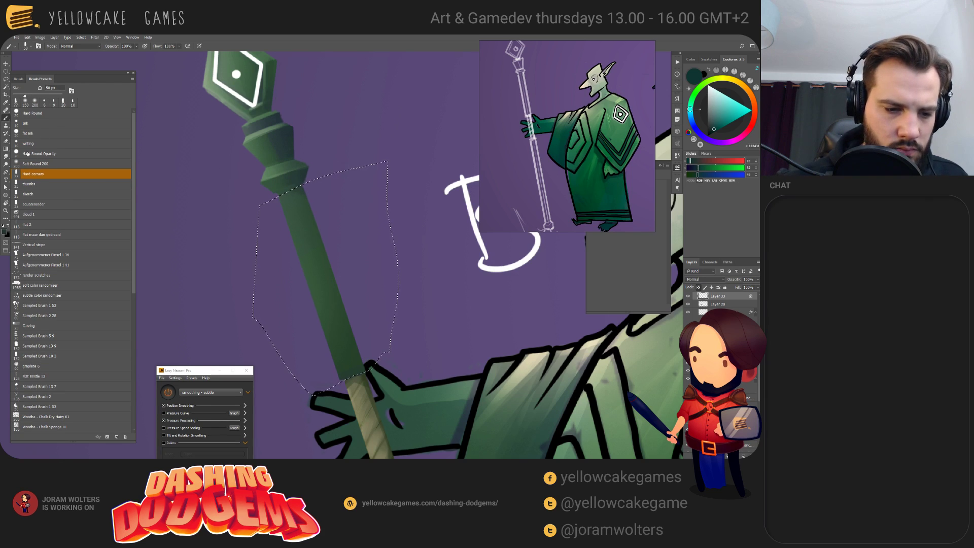
{"action": "left_click", "coordinate": [57, 206]}
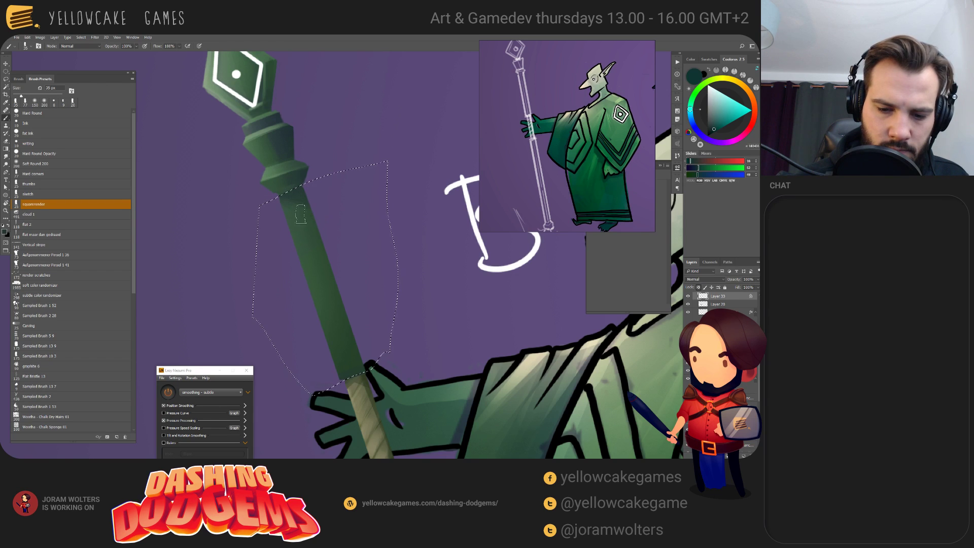
- Erase the dark line along the staff's left edge, then look over the lineup
{"action": "scroll", "coordinate": [423, 292], "scroll_direction": "down", "scroll_amount": 3}
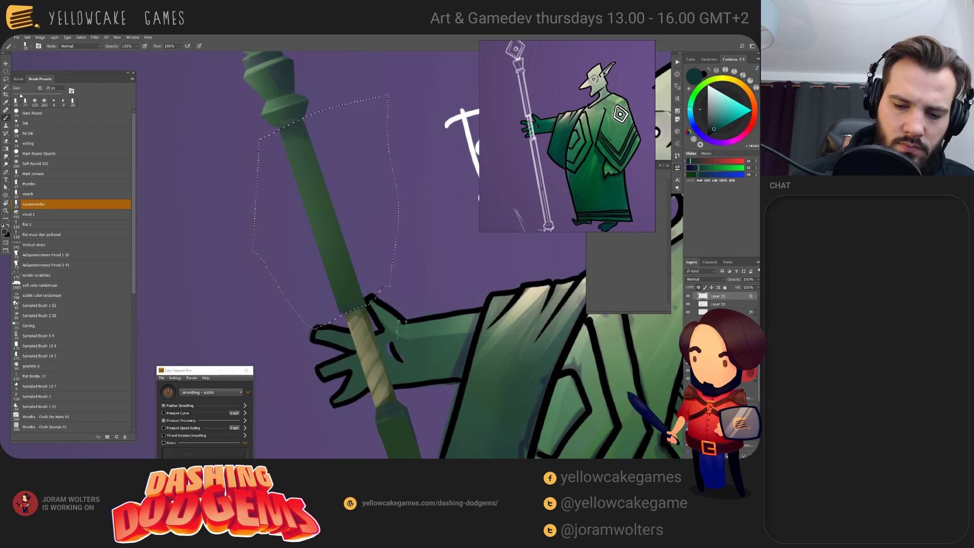
{"action": "mouse_move", "coordinate": [401, 240]}
{"action": "left_mouse_down"}
{"action": "mouse_move", "coordinate": [398, 335]}
{"action": "mouse_move", "coordinate": [396, 305]}
{"action": "left_mouse_up"}
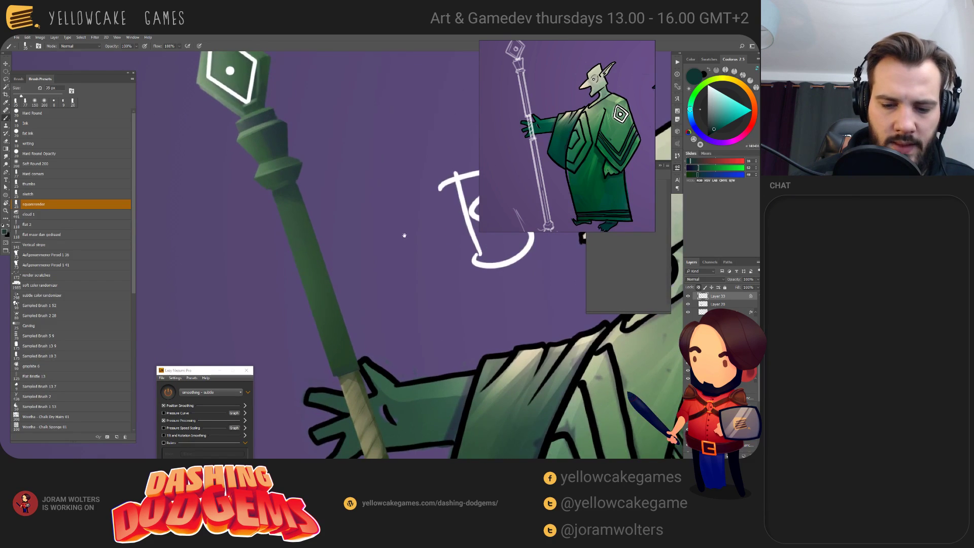
{"action": "key", "text": "e"}
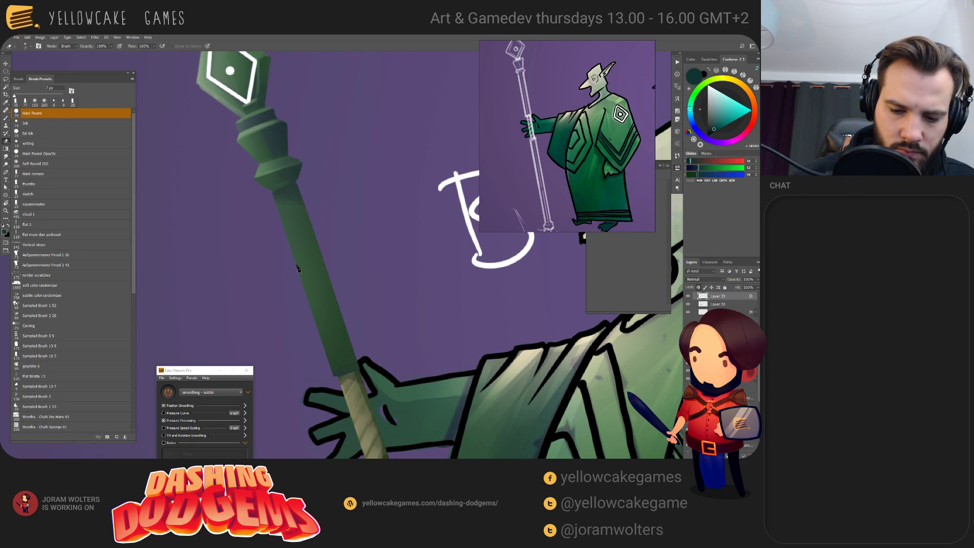
{"action": "left_click_drag", "start_coordinate": [298, 265], "coordinate": [304, 293]}
{"action": "scroll", "coordinate": [469, 308], "scroll_direction": "down", "scroll_amount": 3}
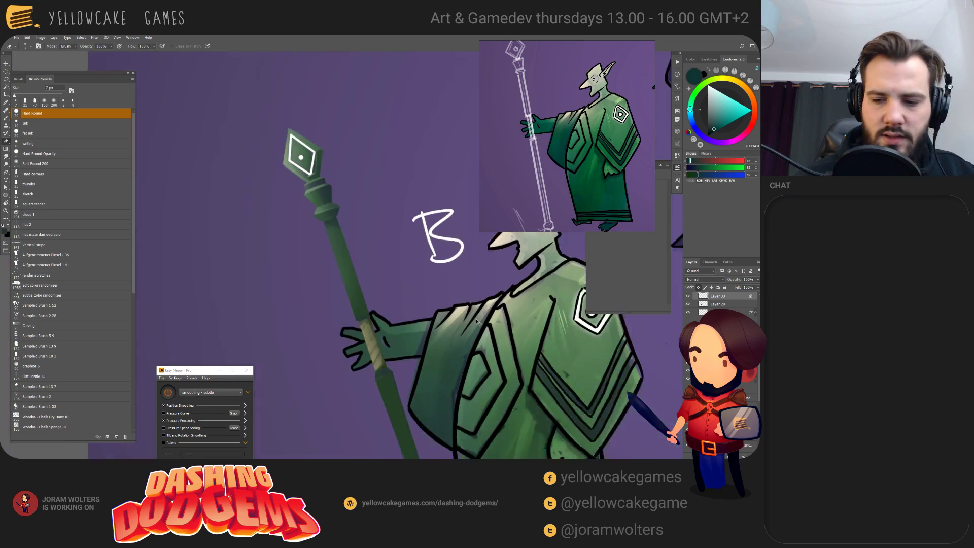
{"action": "scroll", "coordinate": [537, 327], "scroll_direction": "up", "scroll_amount": 2}
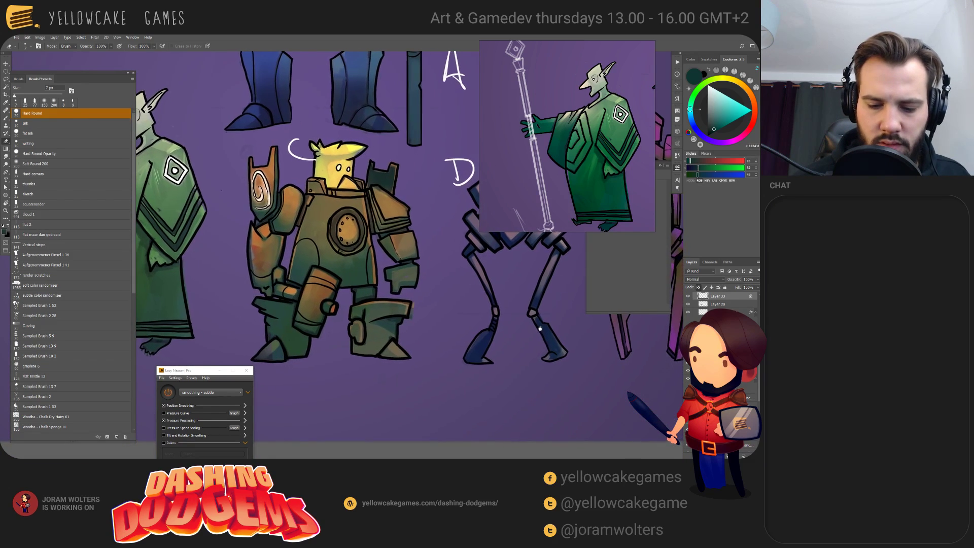
{"action": "left_click_drag", "start_coordinate": [533, 172], "coordinate": [450, 231]}
{"action": "scroll", "coordinate": [514, 331], "scroll_direction": "up", "scroll_amount": 3}
{"action": "scroll", "coordinate": [450, 231], "scroll_direction": "down", "scroll_amount": 10}
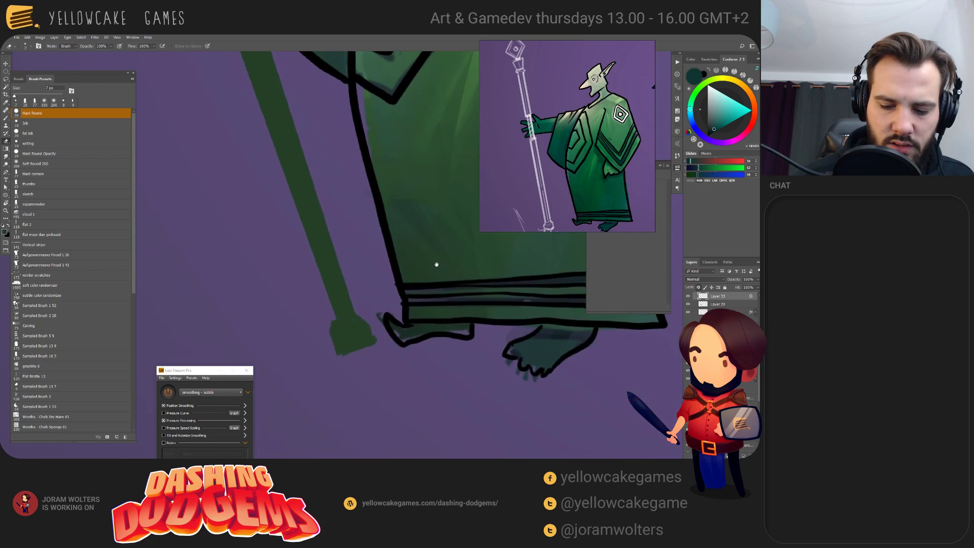
{"action": "scroll", "coordinate": [461, 266], "scroll_direction": "up", "scroll_amount": 15}
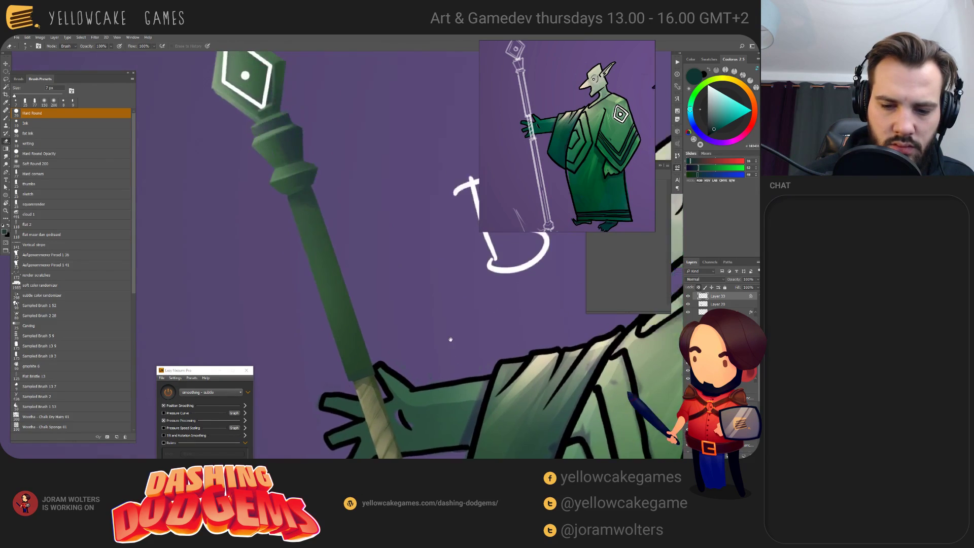
- Set up the sketch brush in black on a new layer for the outlines
{"action": "key", "text": "b"}
{"action": "left_click", "coordinate": [28, 194]}
{"action": "key", "text": "d"}
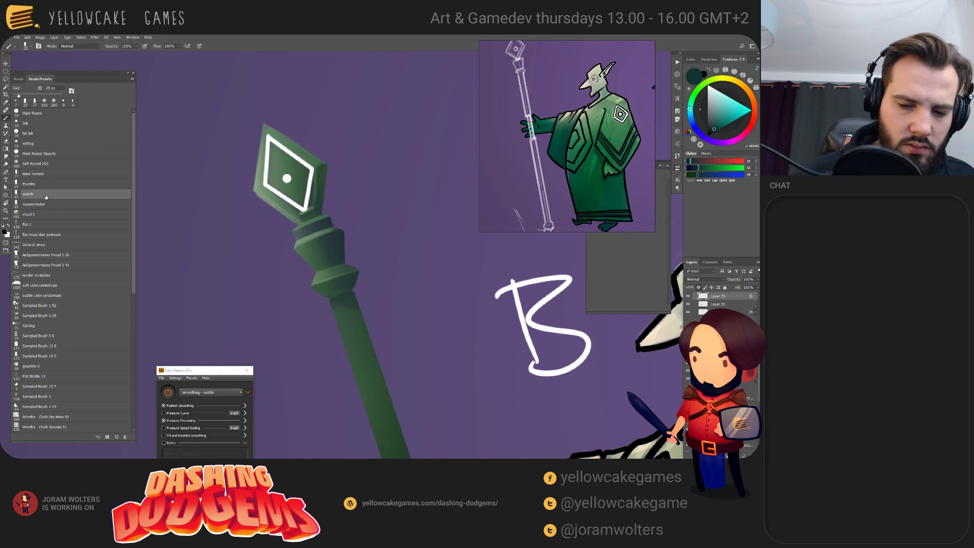
{"action": "key", "text": "ctrl+shift+alt+n"}
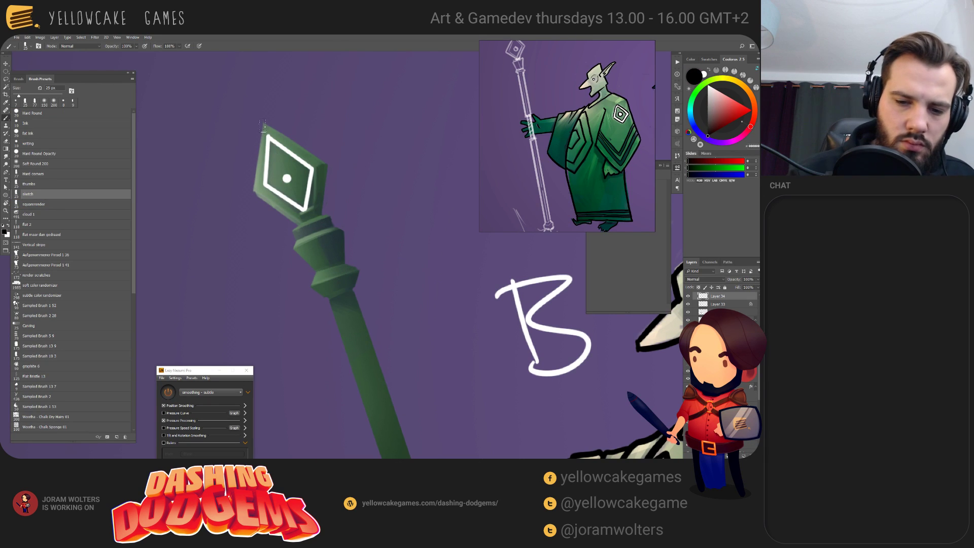
- Outline the gem's left and lower-left edges in black, redrawing the stroke several times
{"action": "left_click_drag", "start_coordinate": [262, 122], "coordinate": [251, 205]}
{"action": "key", "text": "ctrl+z"}
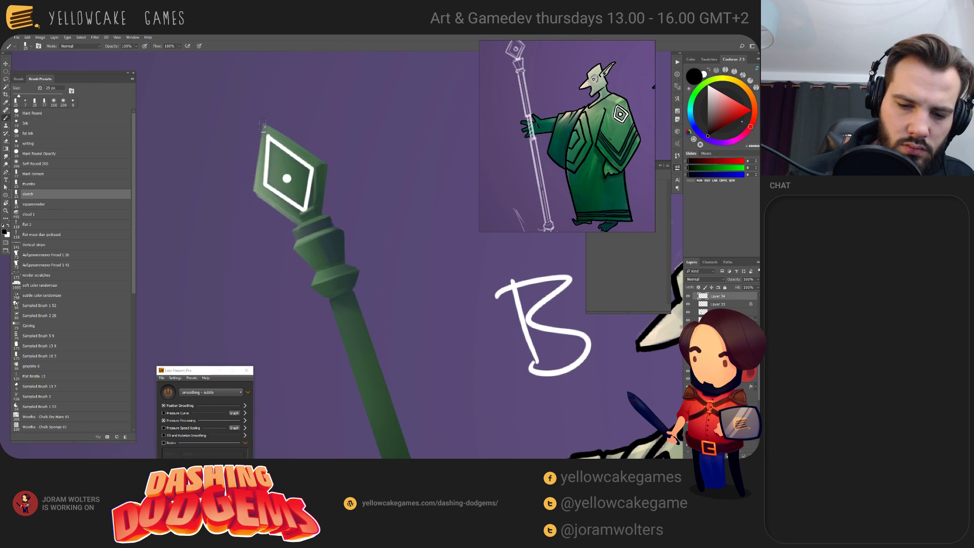
{"action": "left_click_drag", "start_coordinate": [263, 124], "coordinate": [249, 200]}
{"action": "key", "text": "ctrl+z"}
{"action": "left_click_drag", "start_coordinate": [264, 118], "coordinate": [252, 198]}
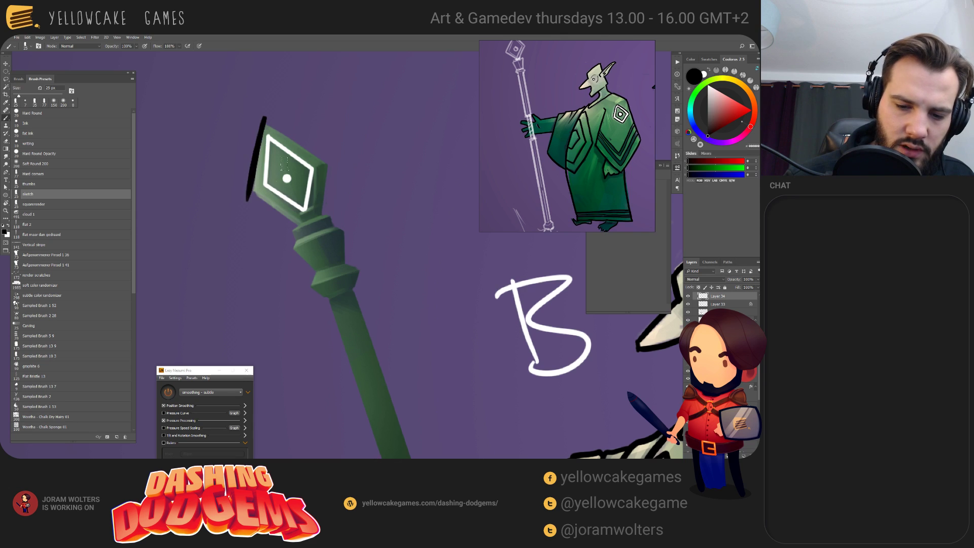
{"action": "key", "text": "ctrl+z"}
{"action": "left_click_drag", "start_coordinate": [262, 123], "coordinate": [250, 203]}
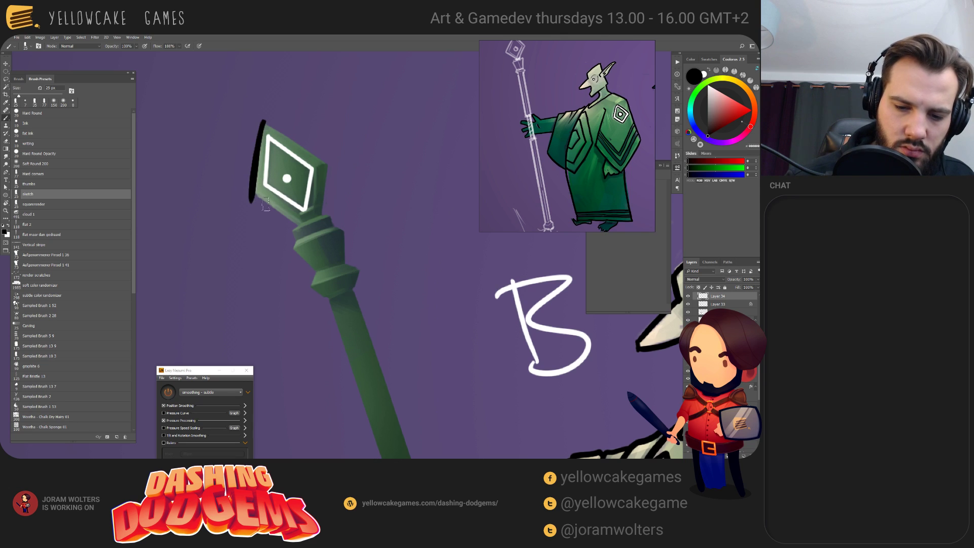
{"action": "key", "text": "ctrl+z"}
{"action": "left_click_drag", "start_coordinate": [263, 118], "coordinate": [251, 198]}
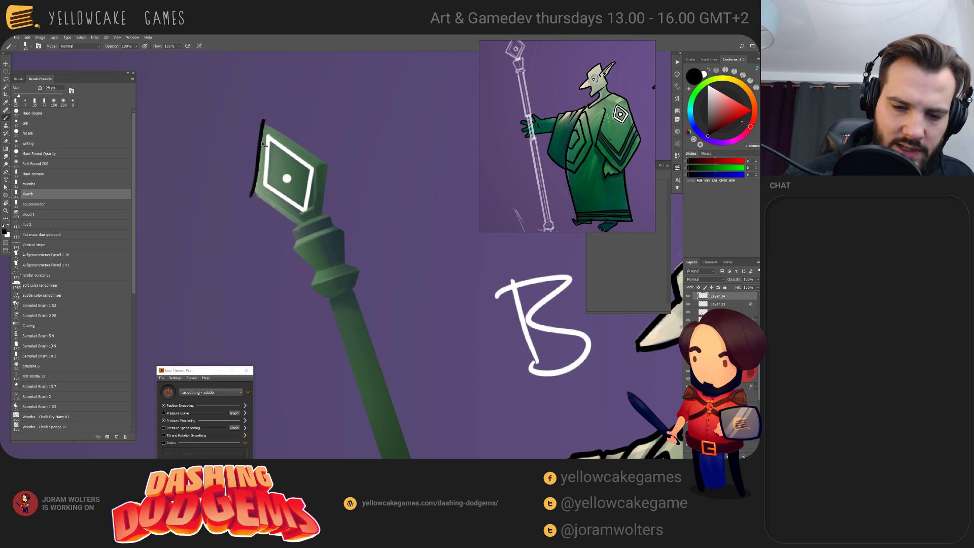
{"action": "key", "text": "ctrl+z"}
{"action": "left_click_drag", "start_coordinate": [262, 123], "coordinate": [251, 199]}
{"action": "key", "text": "ctrl+z"}
{"action": "mouse_move", "coordinate": [263, 121]}
{"action": "left_mouse_down"}
{"action": "mouse_move", "coordinate": [253, 195]}
{"action": "mouse_move", "coordinate": [299, 229]}
{"action": "left_mouse_up"}
{"action": "key", "text": "ctrl+z"}
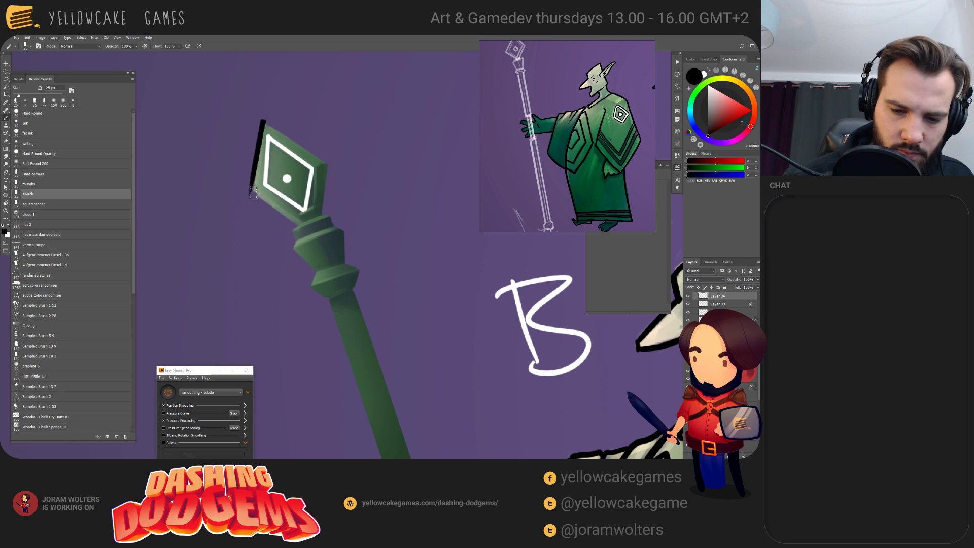
{"action": "left_click_drag", "start_coordinate": [250, 187], "coordinate": [294, 220]}
- Outline from the gem's lower corner down the staff, darken the collar, and ink the diamond's top and right edges
{"action": "key", "text": "e"}
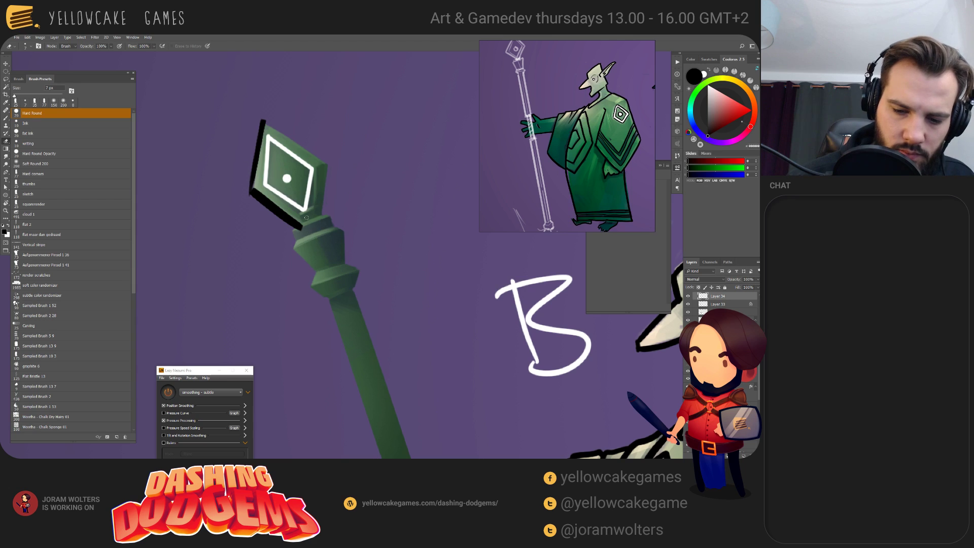
{"action": "key", "text": "b"}
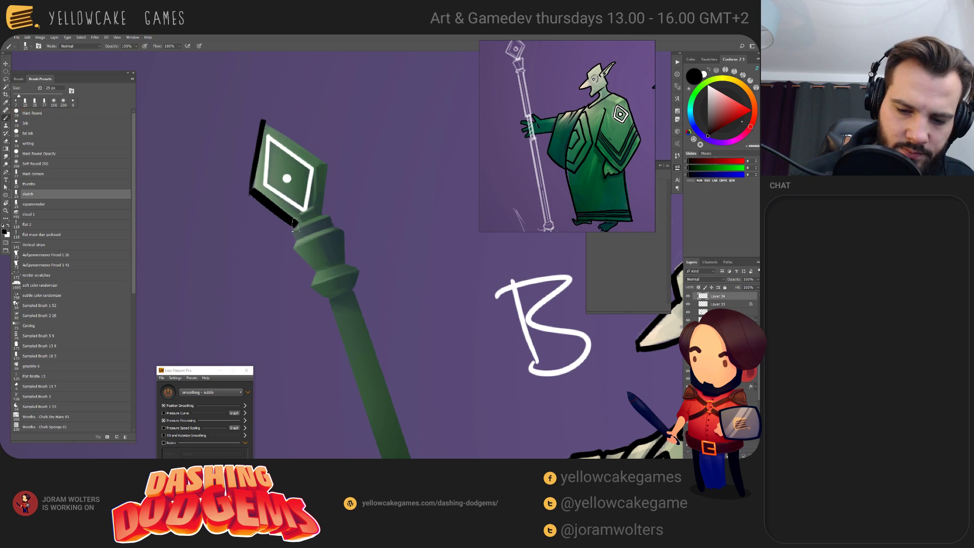
{"action": "mouse_move", "coordinate": [294, 223]}
{"action": "left_mouse_down"}
{"action": "mouse_move", "coordinate": [310, 282]}
{"action": "mouse_move", "coordinate": [296, 242]}
{"action": "mouse_move", "coordinate": [321, 277]}
{"action": "left_mouse_up"}
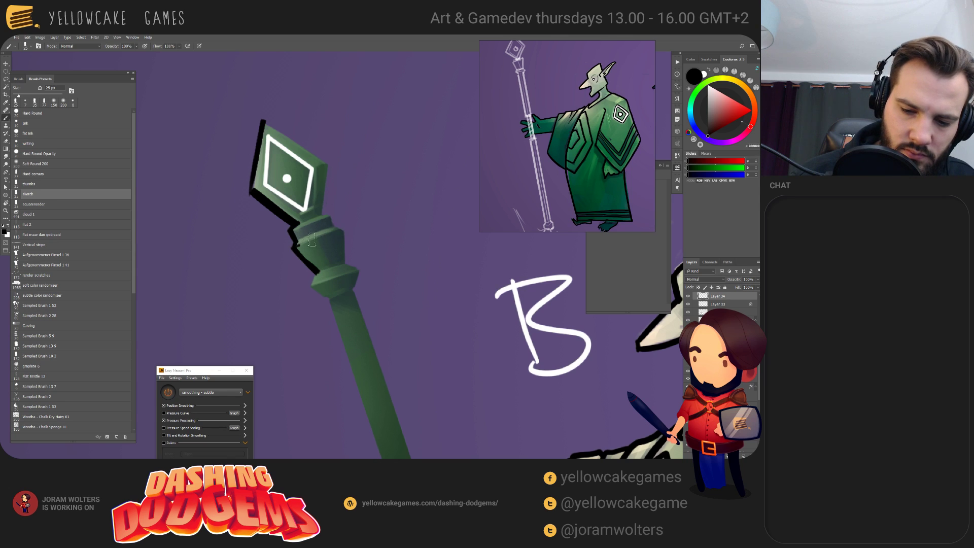
{"action": "left_click_drag", "start_coordinate": [310, 240], "coordinate": [343, 234]}
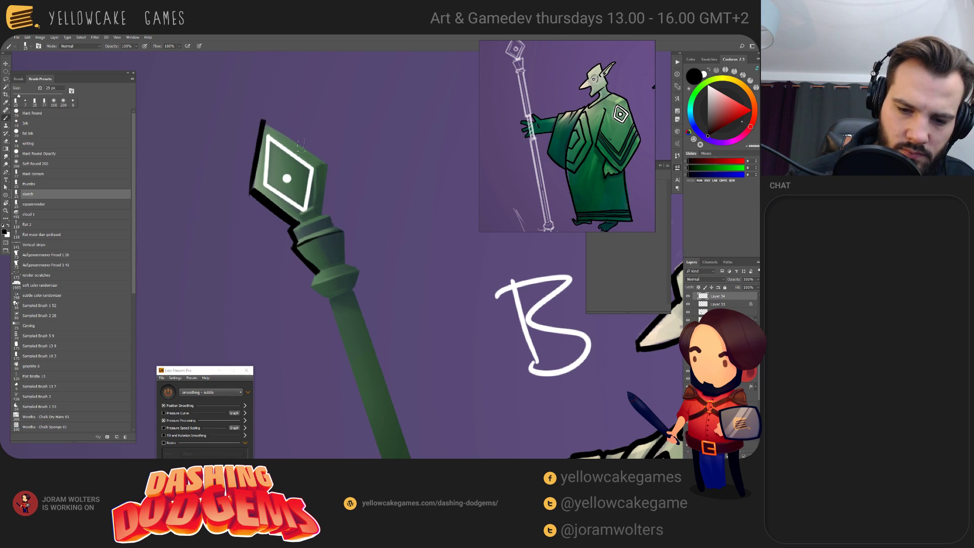
{"action": "left_click_drag", "start_coordinate": [261, 120], "coordinate": [325, 160]}
{"action": "key", "text": "ctrl+z"}
{"action": "mouse_move", "coordinate": [262, 120]}
{"action": "left_mouse_down"}
{"action": "mouse_move", "coordinate": [329, 164]}
{"action": "mouse_move", "coordinate": [327, 216]}
{"action": "left_mouse_up"}
{"action": "key", "text": "ctrl+z"}
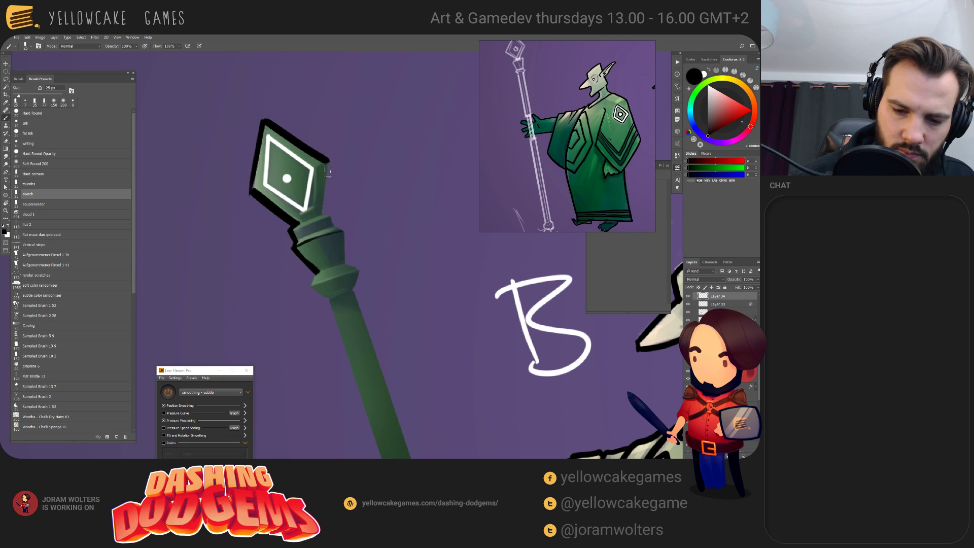
{"action": "left_click_drag", "start_coordinate": [328, 161], "coordinate": [326, 215]}
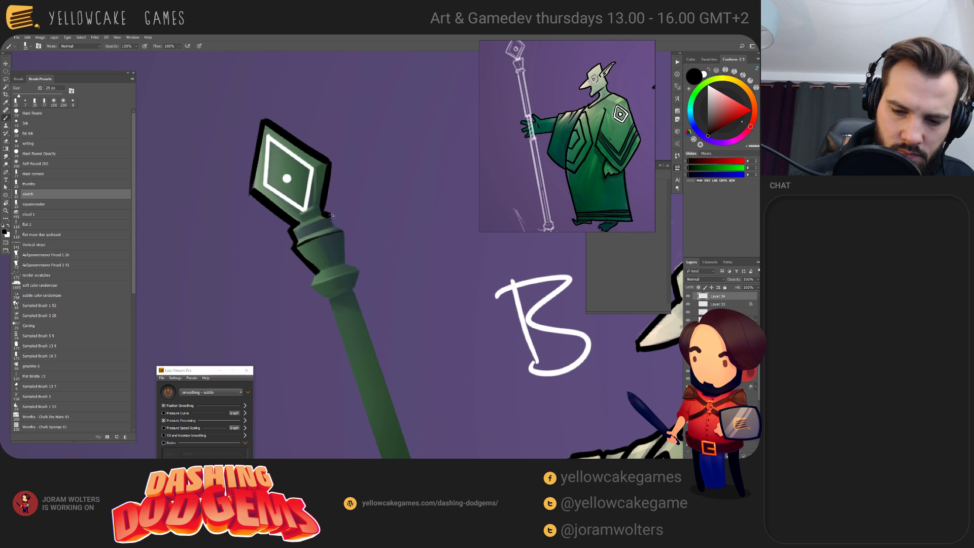
- Outline the staff's right edge below the collar and line the collar in black
{"action": "scroll", "coordinate": [304, 253], "scroll_direction": "right", "scroll_amount": 5}
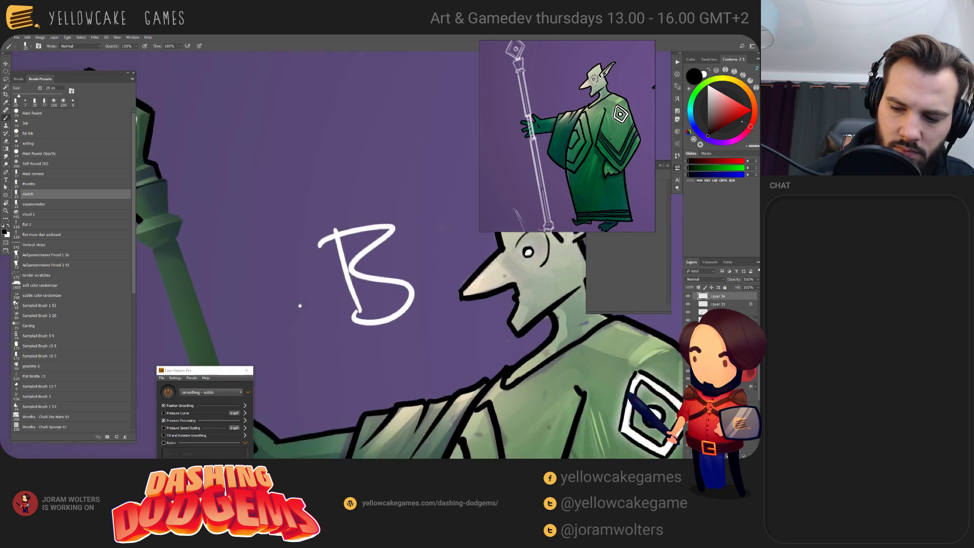
{"action": "scroll", "coordinate": [314, 297], "scroll_direction": "up", "scroll_amount": 3}
{"action": "scroll", "coordinate": [314, 296], "scroll_direction": "left", "scroll_amount": 8}
{"action": "scroll", "coordinate": [314, 297], "scroll_direction": "up", "scroll_amount": 3}
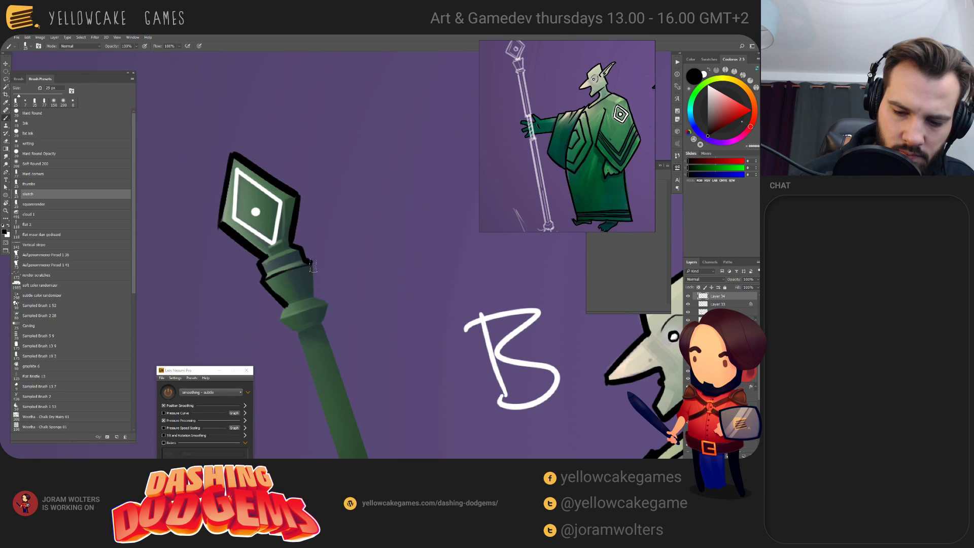
{"action": "mouse_move", "coordinate": [311, 263]}
{"action": "left_mouse_down"}
{"action": "mouse_move", "coordinate": [320, 323]}
{"action": "mouse_move", "coordinate": [312, 296]}
{"action": "mouse_move", "coordinate": [333, 310]}
{"action": "mouse_move", "coordinate": [322, 330]}
{"action": "left_mouse_up"}
{"action": "mouse_move", "coordinate": [263, 278]}
{"action": "left_mouse_down"}
{"action": "mouse_move", "coordinate": [287, 306]}
{"action": "mouse_move", "coordinate": [283, 324]}
{"action": "mouse_move", "coordinate": [301, 338]}
{"action": "left_mouse_up"}
{"action": "left_click_drag", "start_coordinate": [373, 344], "coordinate": [269, 190]}
{"action": "left_click_drag", "start_coordinate": [239, 138], "coordinate": [312, 338]}
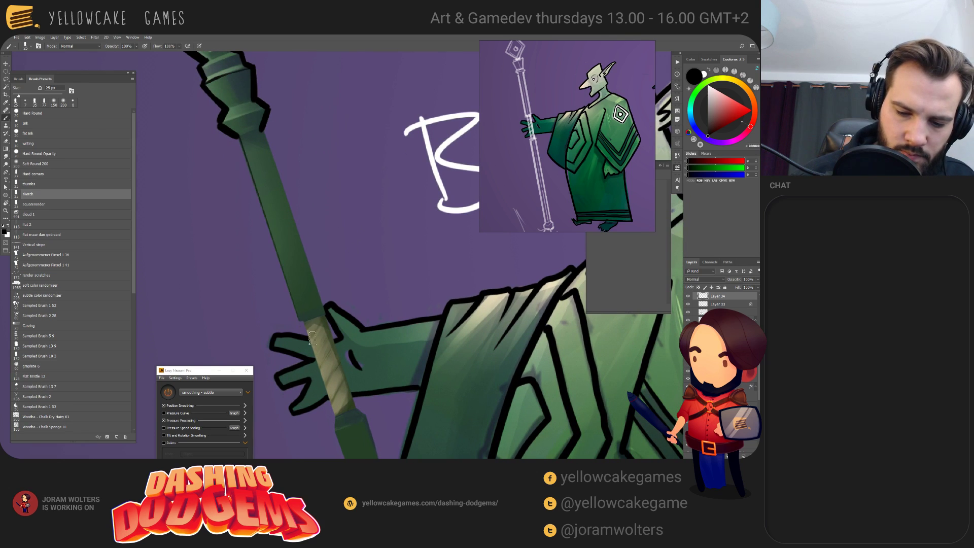
{"action": "key", "text": "ctrl+z"}
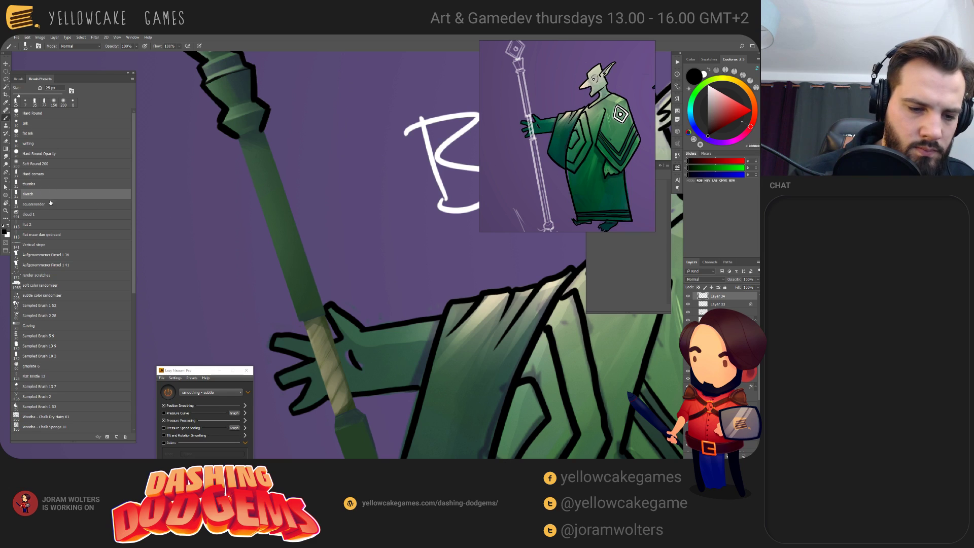
- With the thumbs brush at 40 px, outline the staff's left and right edges top to bottom
{"action": "left_click", "coordinate": [51, 183]}
{"action": "mouse_move", "coordinate": [237, 137]}
{"action": "left_mouse_down"}
{"action": "mouse_move", "coordinate": [288, 305]}
{"action": "mouse_move", "coordinate": [304, 322]}
{"action": "left_mouse_up"}
{"action": "key", "text": "ctrl+z"}
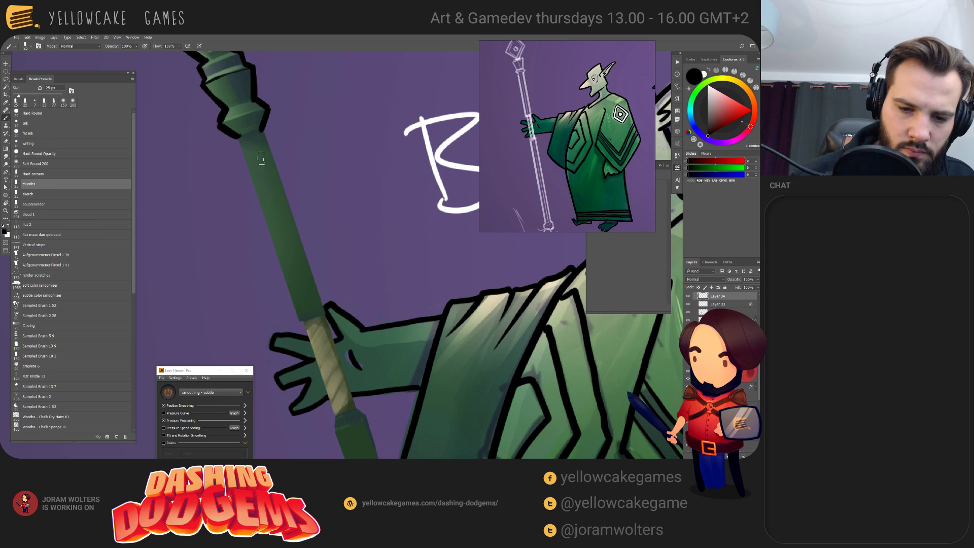
{"action": "key", "text": "bracketright"}
{"action": "key", "text": "bracketright"}
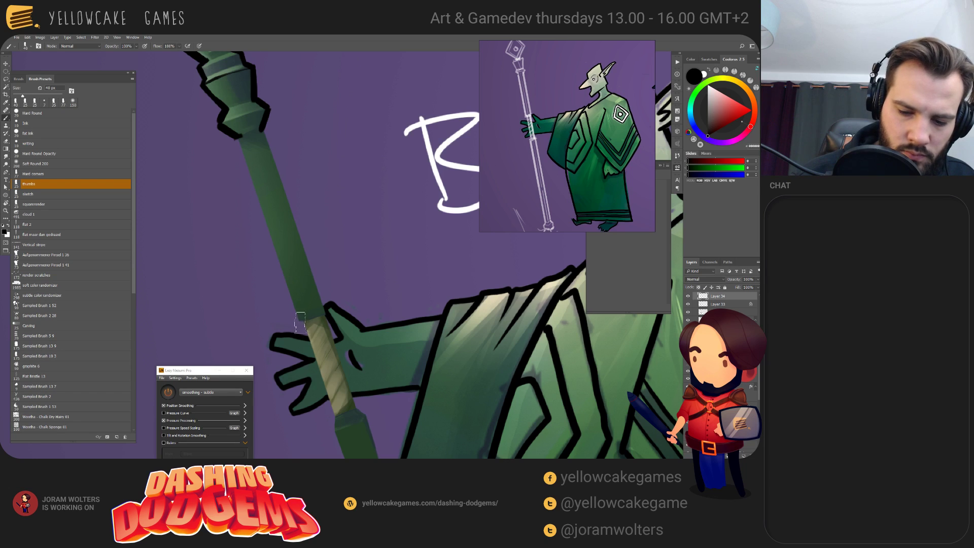
{"action": "key", "text": "ctrl+shift+z"}
{"action": "mouse_move", "coordinate": [262, 127]}
{"action": "left_mouse_down"}
{"action": "mouse_move", "coordinate": [288, 173]}
{"action": "mouse_move", "coordinate": [325, 312]}
{"action": "left_mouse_up"}
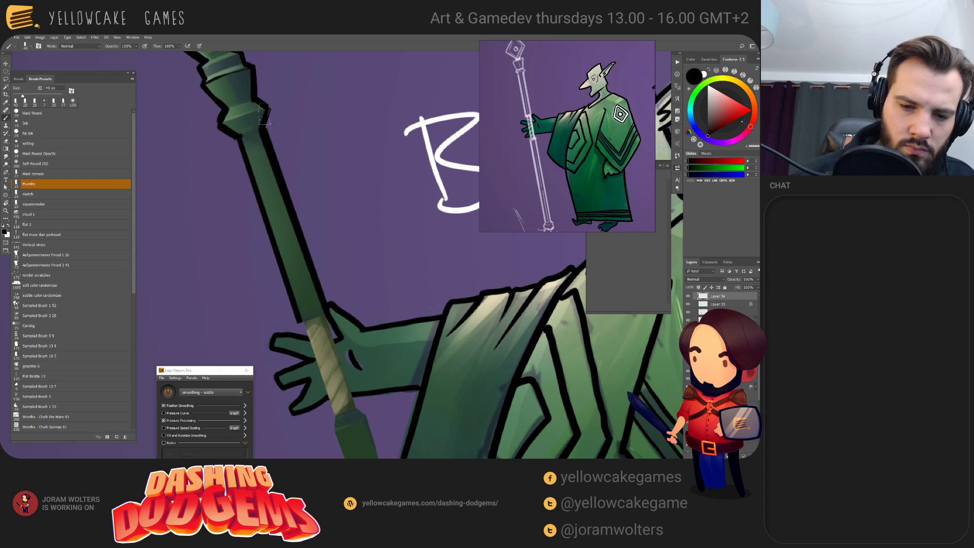
- Paint a short dark band across the staff with the sketch brush, redrawing it once
{"action": "left_click", "coordinate": [46, 194]}
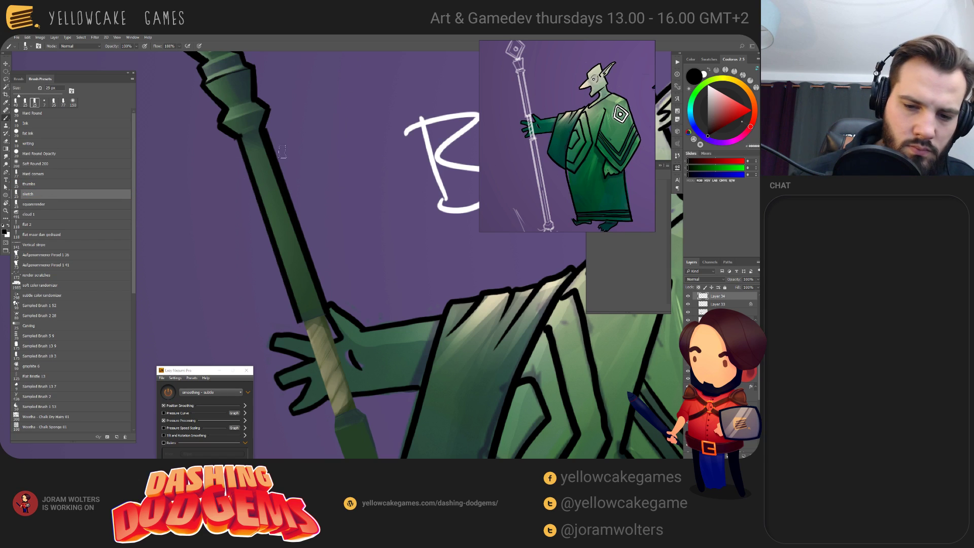
{"action": "mouse_move", "coordinate": [256, 195]}
{"action": "left_mouse_down"}
{"action": "mouse_move", "coordinate": [288, 198]}
{"action": "mouse_move", "coordinate": [270, 221]}
{"action": "left_mouse_up"}
{"action": "key", "text": "ctrl+z"}
{"action": "key", "text": "ctrl+z"}
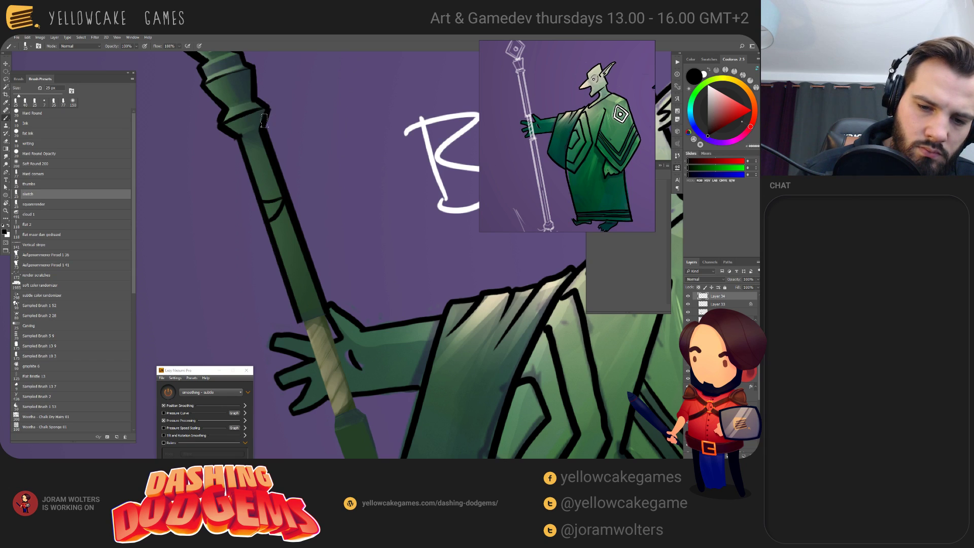
{"action": "key", "text": "e"}
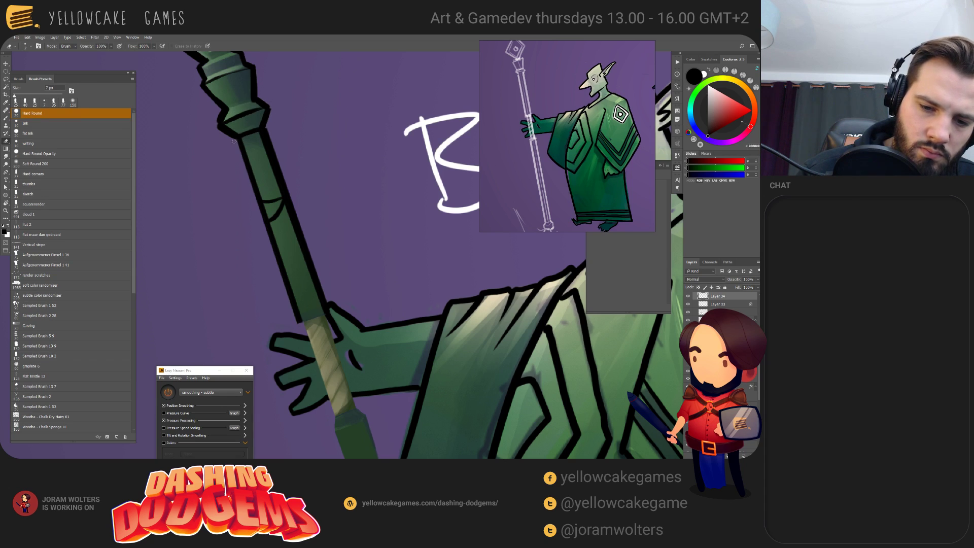
{"action": "mouse_move", "coordinate": [303, 90]}
{"action": "left_mouse_down"}
{"action": "mouse_move", "coordinate": [334, 200]}
{"action": "mouse_move", "coordinate": [358, 236]}
{"action": "left_mouse_up"}
{"action": "key", "text": "b"}
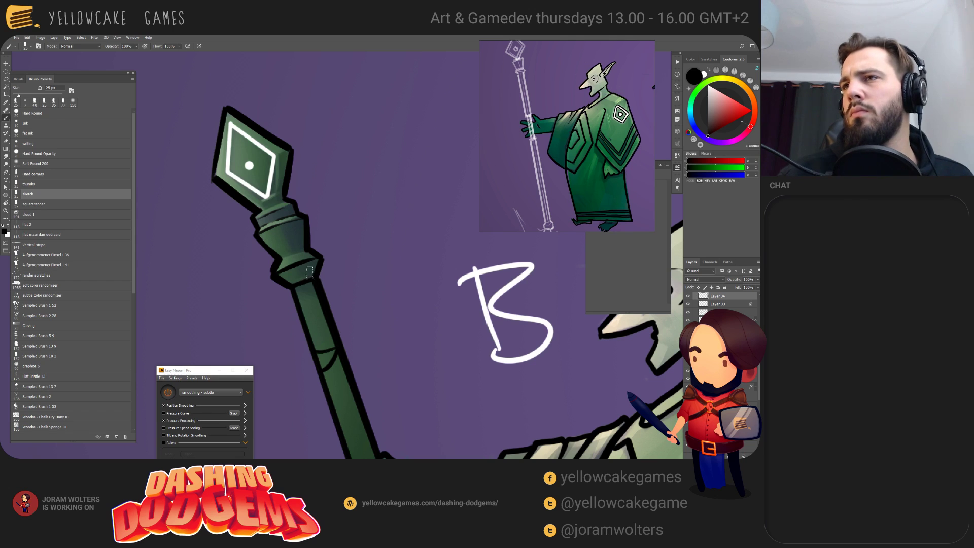
- Repaint the inner diamond's lower-left, right and left edges in white, toning the left line green-grey
{"action": "left_click_drag", "start_coordinate": [292, 183], "coordinate": [318, 228]}
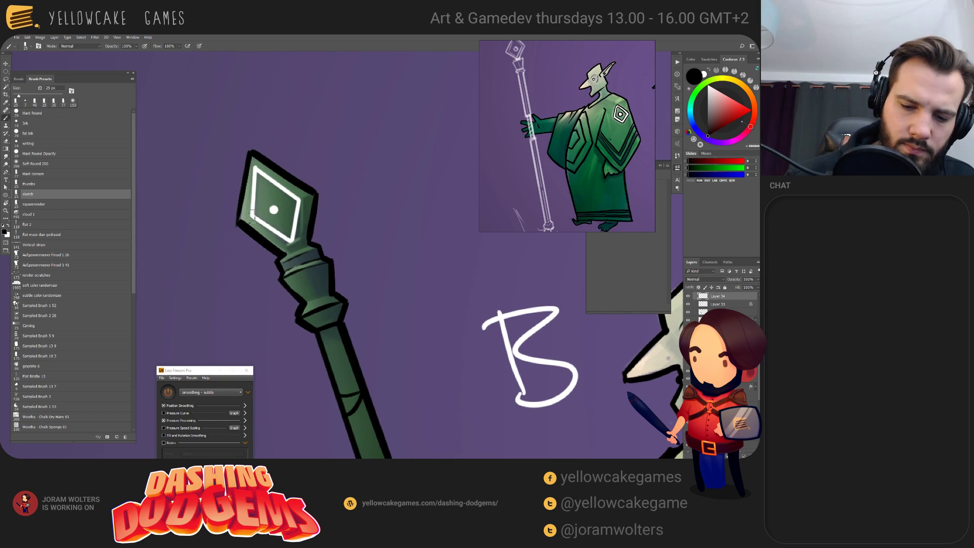
{"action": "left_click_drag", "start_coordinate": [249, 212], "coordinate": [287, 241]}
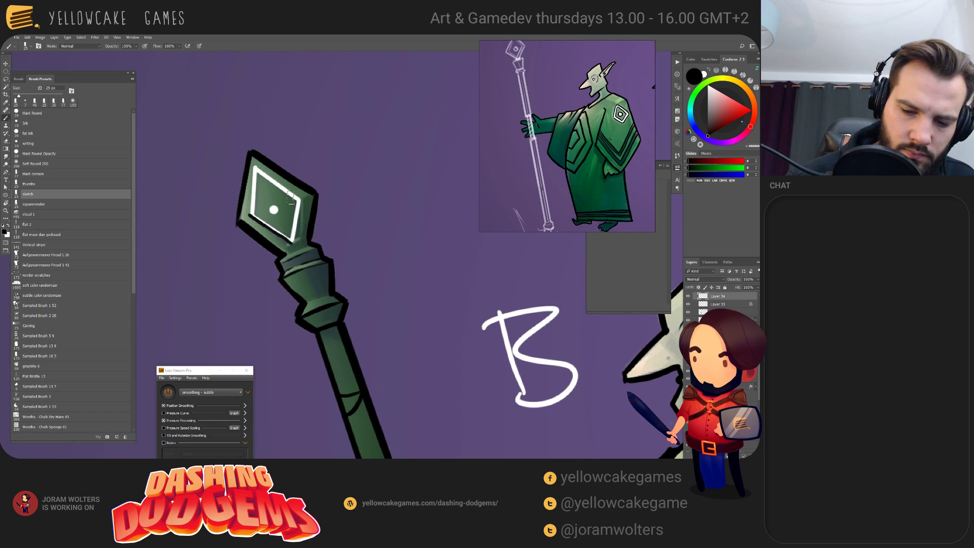
{"action": "left_click_drag", "start_coordinate": [300, 203], "coordinate": [293, 243]}
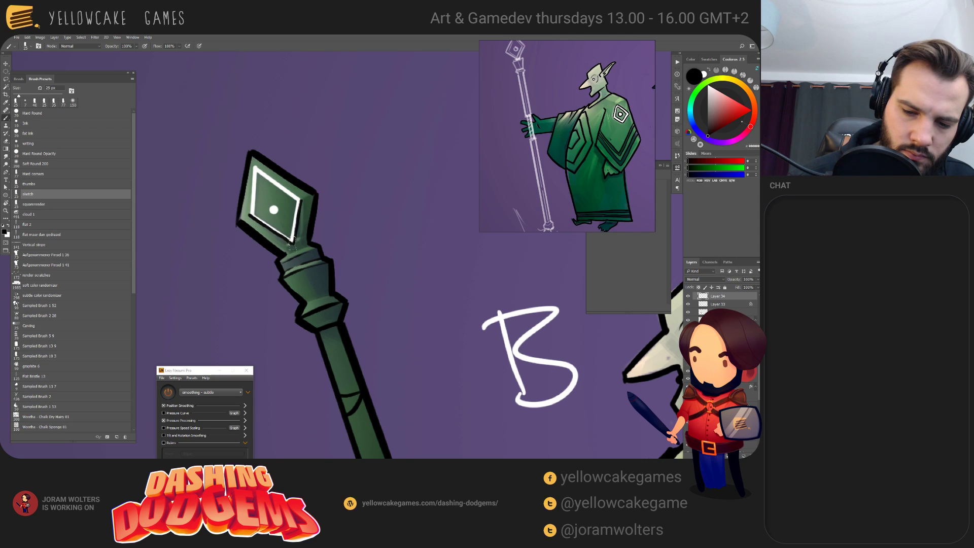
{"action": "left_click_drag", "start_coordinate": [254, 166], "coordinate": [249, 216]}
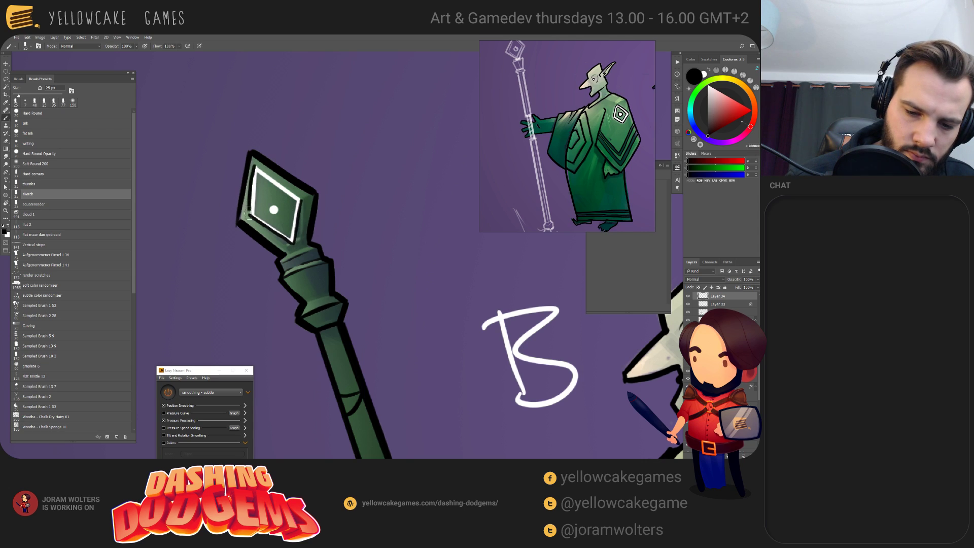
{"action": "left_click_drag", "start_coordinate": [252, 164], "coordinate": [248, 219]}
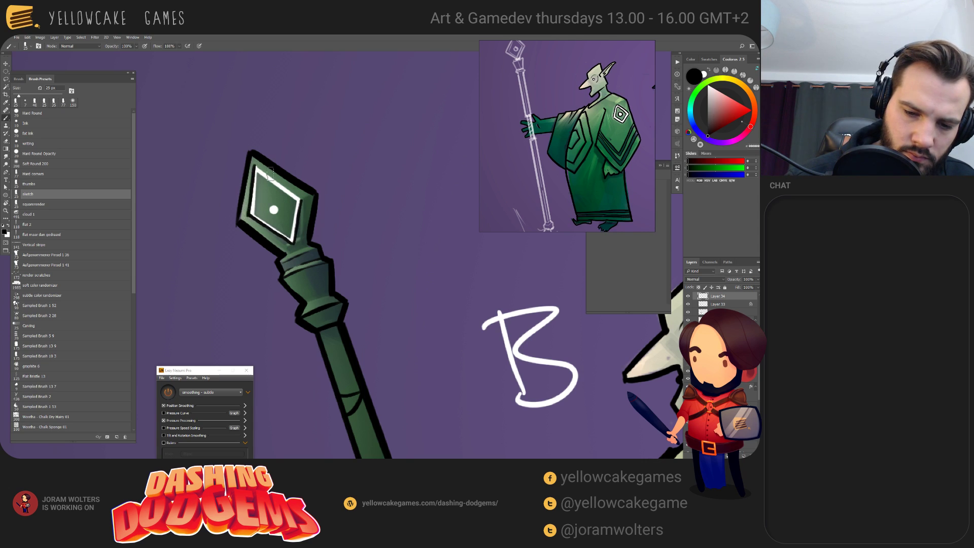
- Darken the gem diamond's top-right and inner right edges
{"action": "mouse_move", "coordinate": [254, 160]}
{"action": "left_mouse_down"}
{"action": "mouse_move", "coordinate": [302, 201]}
{"action": "mouse_move", "coordinate": [314, 191]}
{"action": "mouse_move", "coordinate": [297, 172]}
{"action": "mouse_move", "coordinate": [253, 201]}
{"action": "mouse_move", "coordinate": [279, 216]}
{"action": "mouse_move", "coordinate": [273, 201]}
{"action": "mouse_move", "coordinate": [275, 219]}
{"action": "mouse_move", "coordinate": [257, 193]}
{"action": "mouse_move", "coordinate": [257, 173]}
{"action": "mouse_move", "coordinate": [296, 204]}
{"action": "mouse_move", "coordinate": [264, 234]}
{"action": "mouse_move", "coordinate": [251, 214]}
{"action": "mouse_move", "coordinate": [294, 246]}
{"action": "left_mouse_up"}
{"action": "left_click_drag", "start_coordinate": [293, 206], "coordinate": [290, 247]}
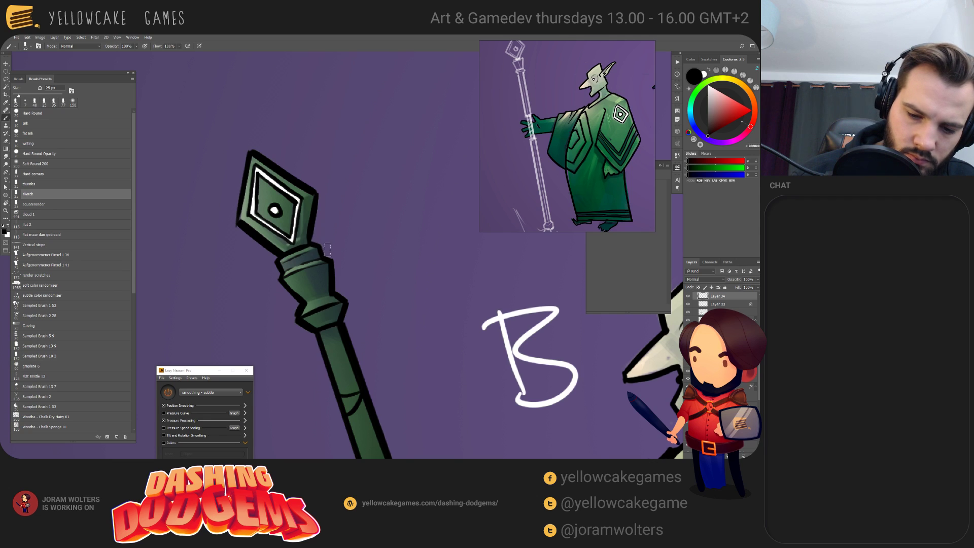
{"action": "left_click_drag", "start_coordinate": [392, 243], "coordinate": [326, 91]}
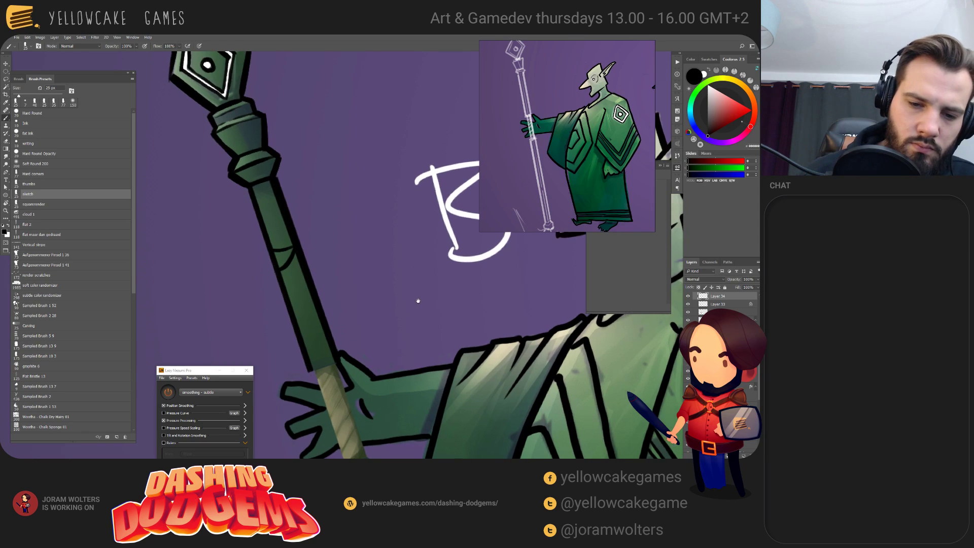
- Ink where the hand meets the staff and along the staff's left and right edges below it
{"action": "left_click_drag", "start_coordinate": [419, 300], "coordinate": [382, 178]}
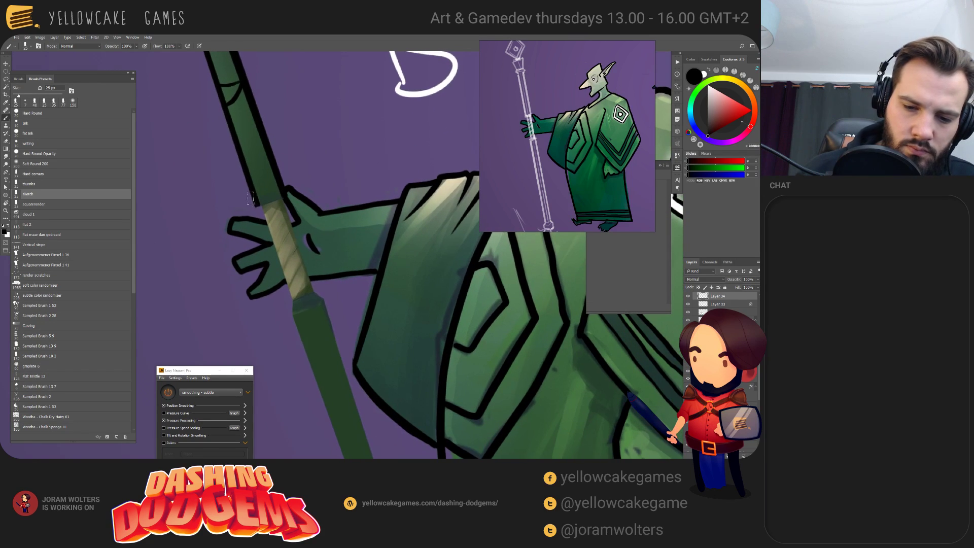
{"action": "mouse_move", "coordinate": [276, 201]}
{"action": "left_mouse_down"}
{"action": "mouse_move", "coordinate": [268, 219]}
{"action": "mouse_move", "coordinate": [263, 206]}
{"action": "mouse_move", "coordinate": [278, 252]}
{"action": "left_mouse_up"}
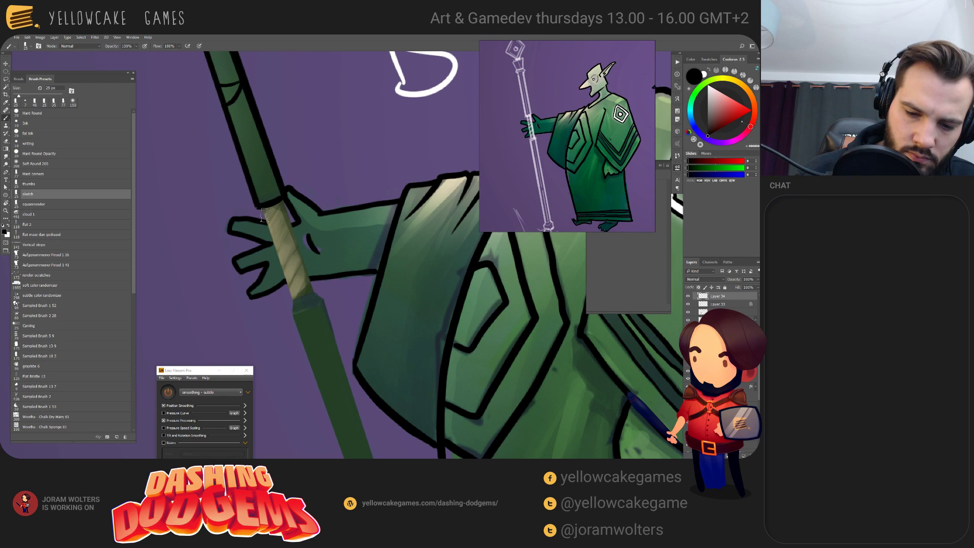
{"action": "left_click_drag", "start_coordinate": [264, 215], "coordinate": [293, 303]}
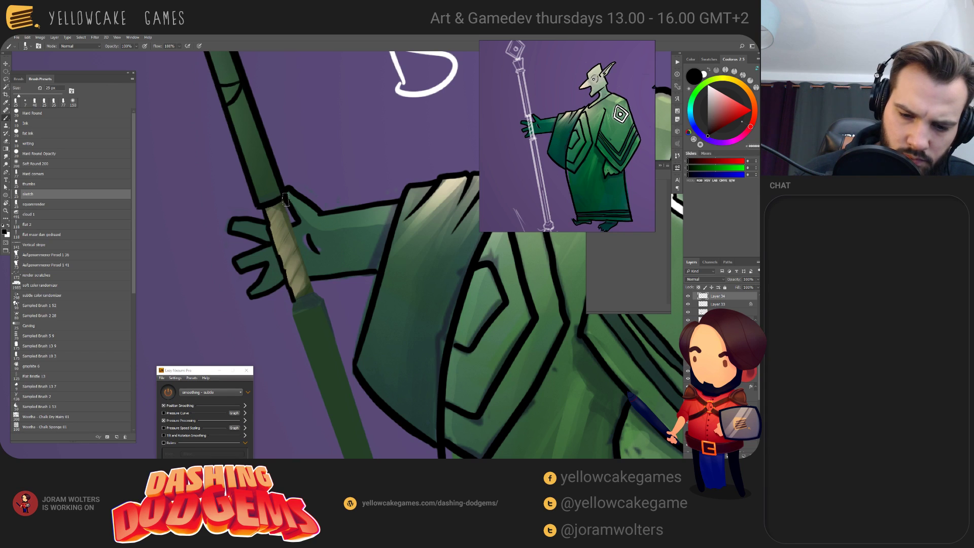
{"action": "left_click_drag", "start_coordinate": [286, 213], "coordinate": [312, 296]}
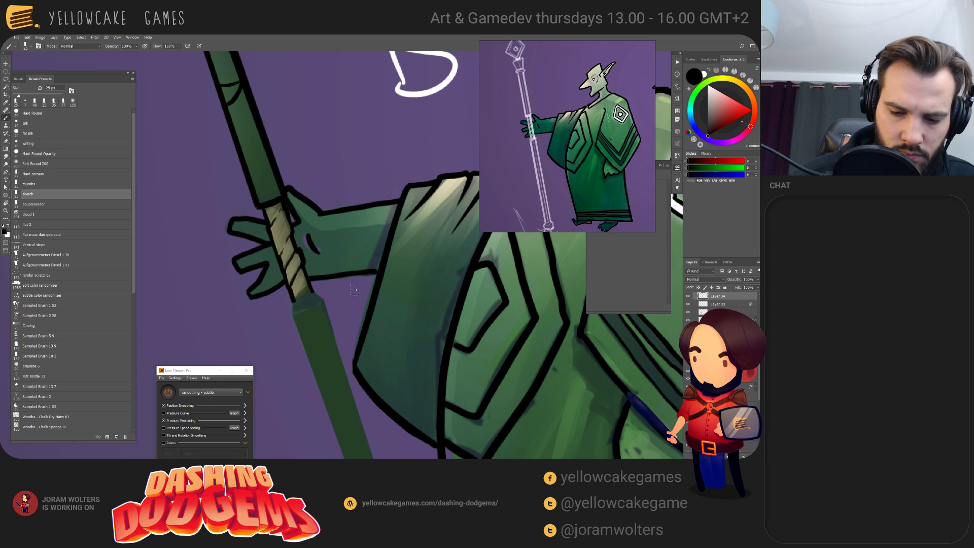
{"action": "mouse_move", "coordinate": [290, 287]}
{"action": "left_mouse_down"}
{"action": "mouse_move", "coordinate": [315, 218]}
{"action": "mouse_move", "coordinate": [305, 200]}
{"action": "left_mouse_up"}
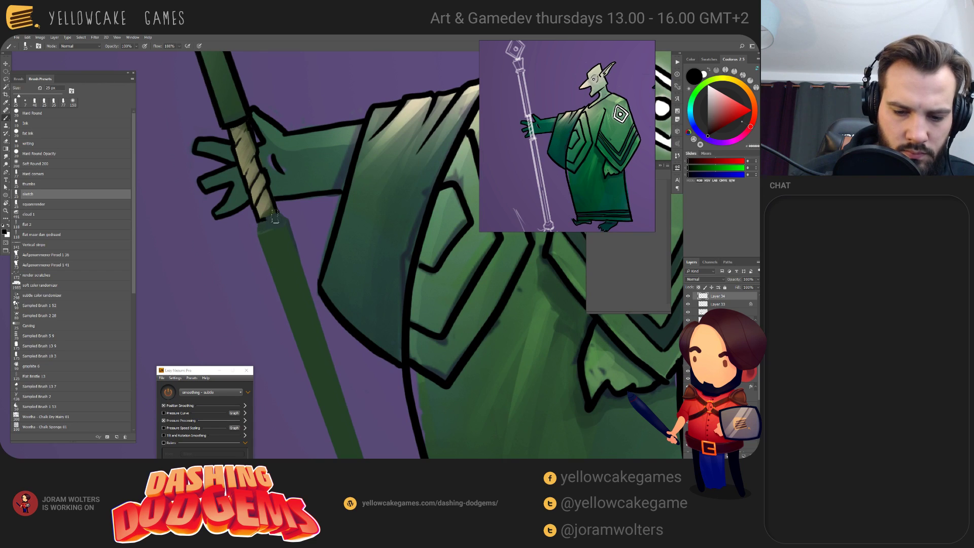
{"action": "mouse_move", "coordinate": [258, 235]}
{"action": "left_mouse_down"}
{"action": "mouse_move", "coordinate": [286, 228]}
{"action": "mouse_move", "coordinate": [275, 211]}
{"action": "mouse_move", "coordinate": [290, 229]}
{"action": "left_mouse_up"}
{"action": "left_click_drag", "start_coordinate": [401, 244], "coordinate": [372, 195]}
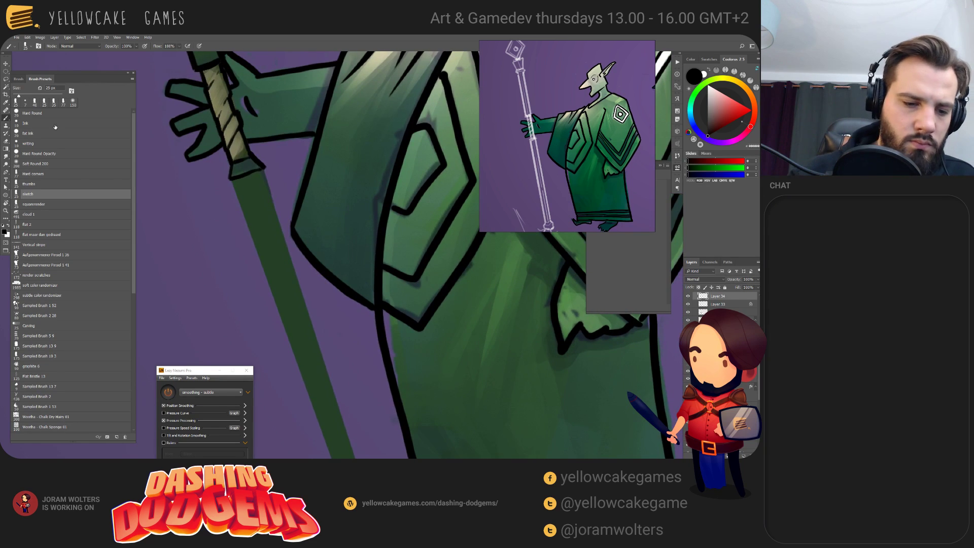
- Try a diagonal stroke with the larger thumbs brush, then undo it
{"action": "left_click", "coordinate": [36, 183]}
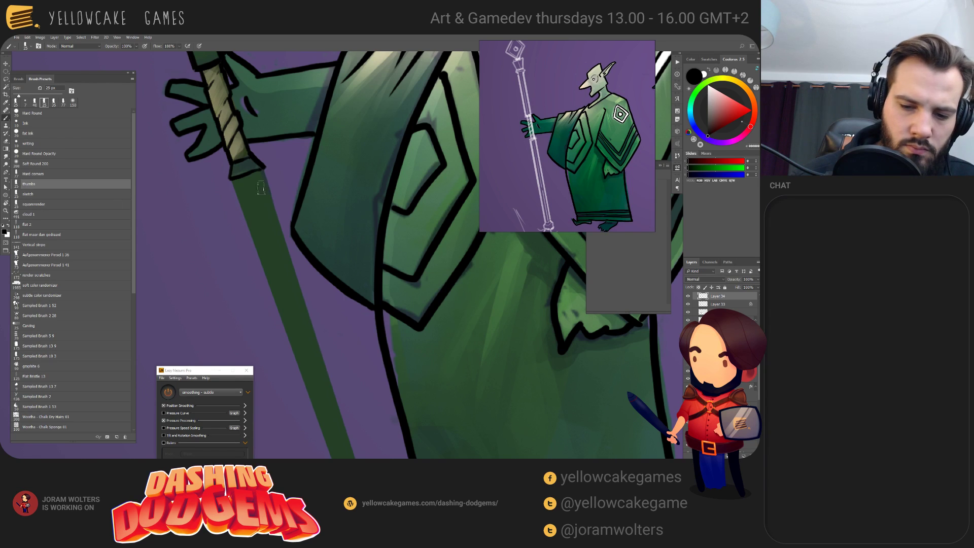
{"action": "left_click_drag", "start_coordinate": [197, 209], "coordinate": [263, 264]}
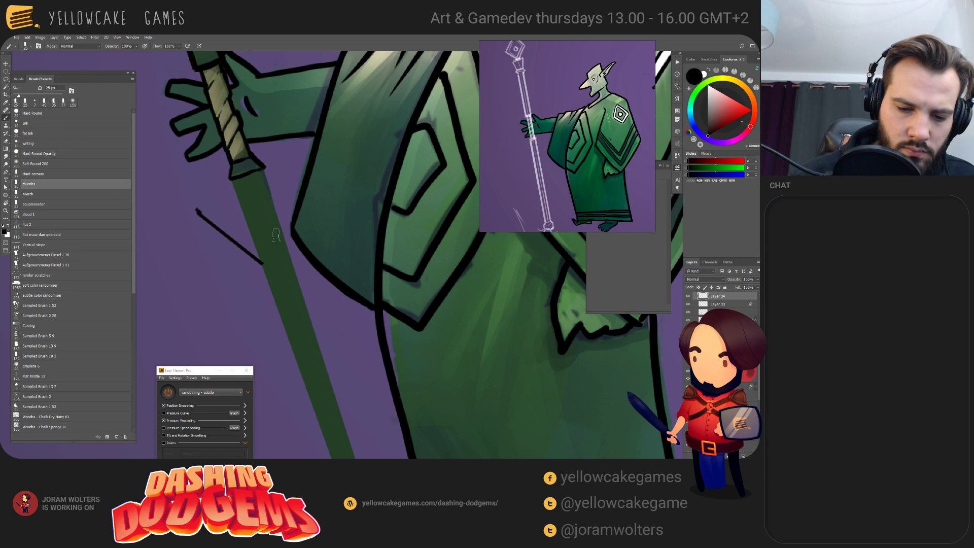
{"action": "key", "text": "ctrl+z"}
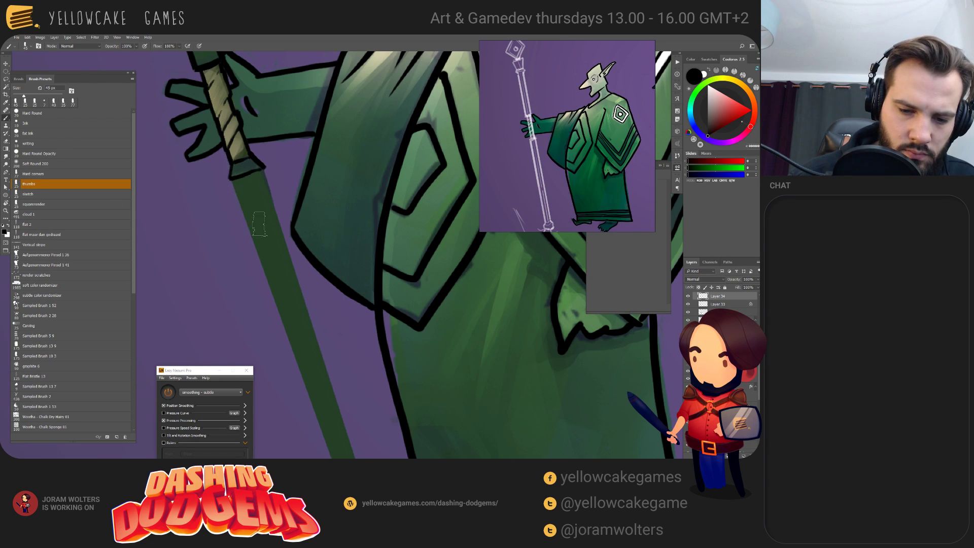
{"action": "scroll", "coordinate": [238, 213], "scroll_direction": "down", "scroll_amount": 10}
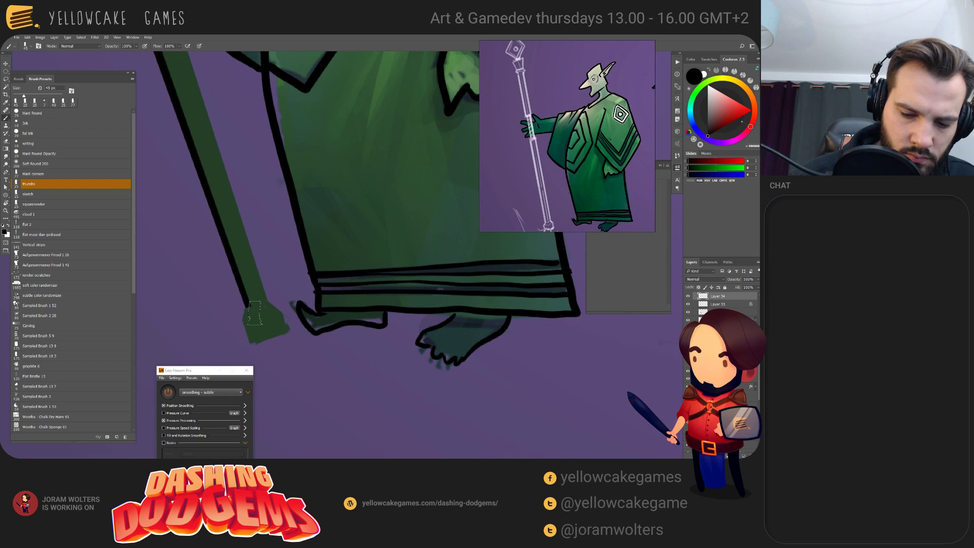
{"action": "scroll", "coordinate": [294, 311], "scroll_direction": "up", "scroll_amount": 5}
{"action": "scroll", "coordinate": [294, 311], "scroll_direction": "up", "scroll_amount": 2}
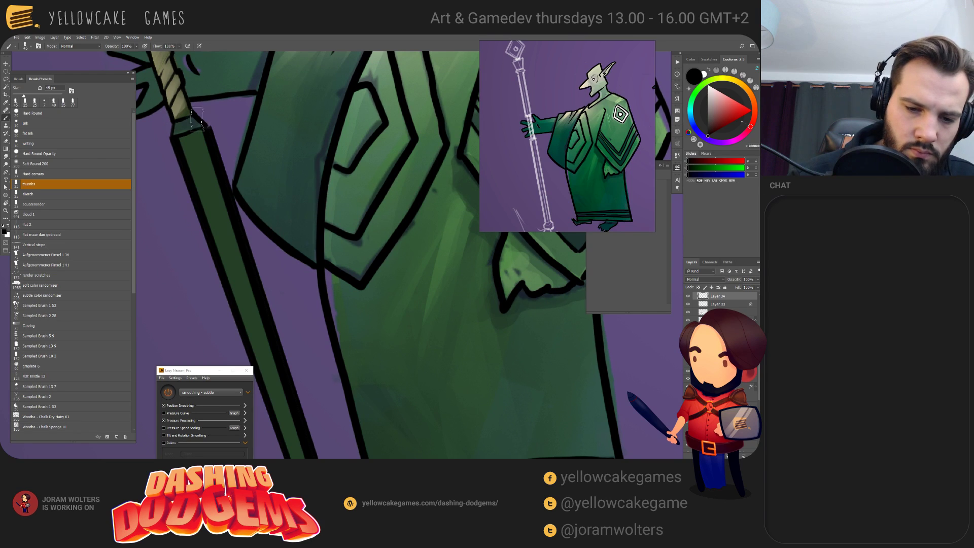
{"action": "scroll", "coordinate": [289, 189], "scroll_direction": "down", "scroll_amount": 8}
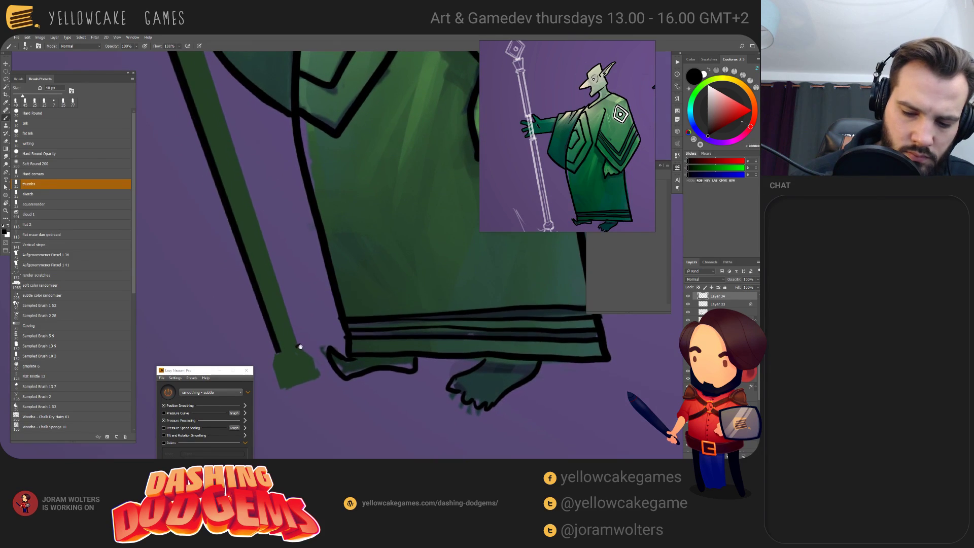
{"action": "scroll", "coordinate": [345, 349], "scroll_direction": "up", "scroll_amount": 8}
- With the 25 px sketch brush back, ink the staff's left edge, undoing a stray band stroke
{"action": "mouse_move", "coordinate": [345, 349]}
{"action": "left_mouse_down"}
{"action": "mouse_move", "coordinate": [398, 319]}
{"action": "mouse_move", "coordinate": [374, 288]}
{"action": "mouse_move", "coordinate": [329, 305]}
{"action": "left_mouse_up"}
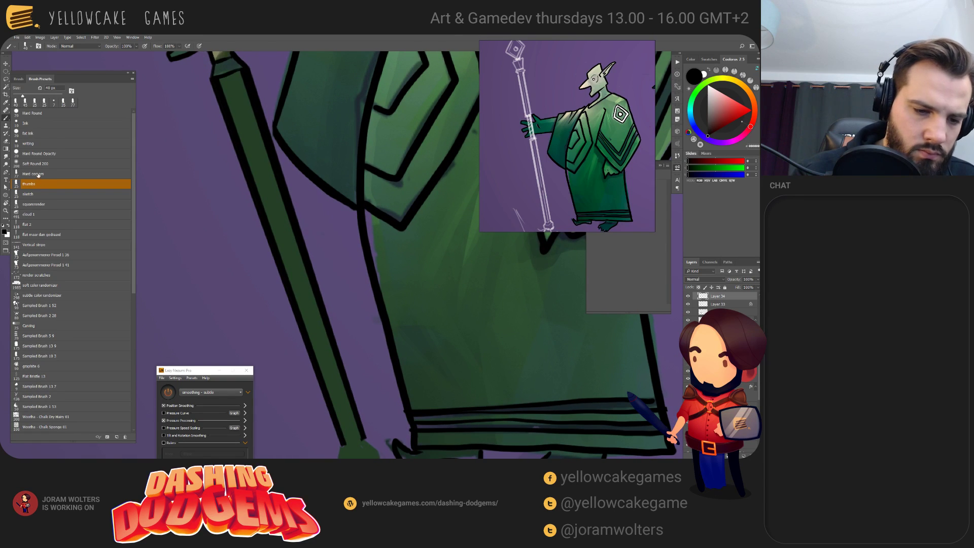
{"action": "left_click", "coordinate": [45, 195]}
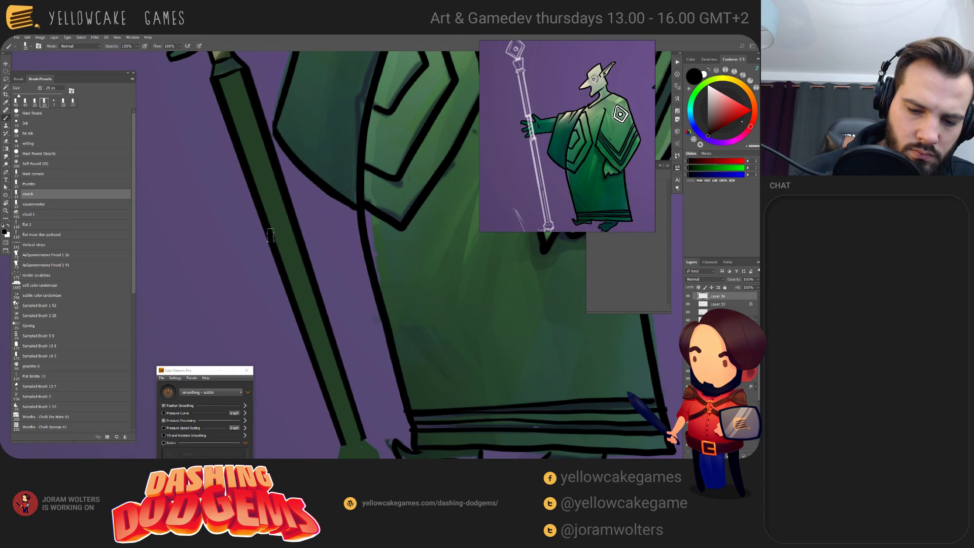
{"action": "mouse_move", "coordinate": [274, 235]}
{"action": "left_mouse_down"}
{"action": "mouse_move", "coordinate": [299, 233]}
{"action": "mouse_move", "coordinate": [279, 267]}
{"action": "mouse_move", "coordinate": [299, 229]}
{"action": "left_mouse_up"}
{"action": "key", "text": "ctrl+z"}
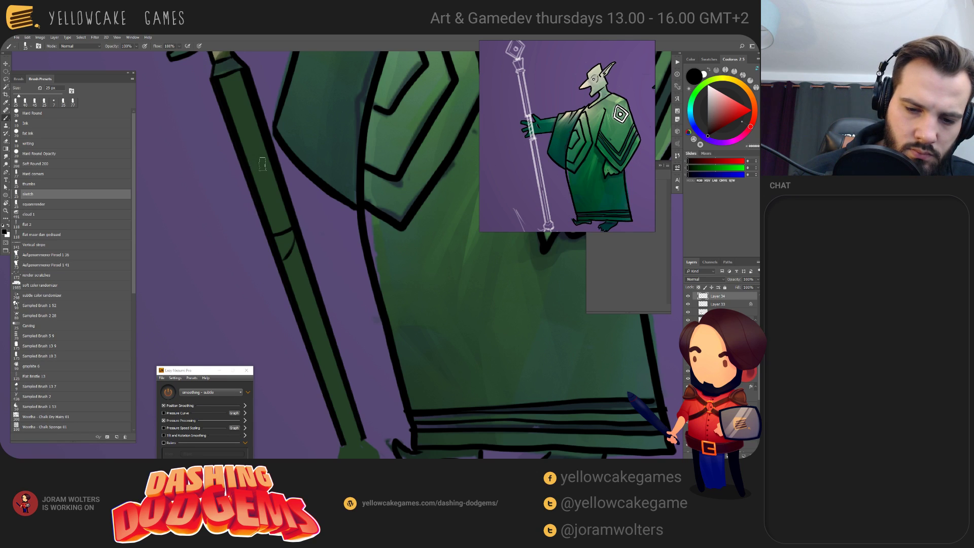
{"action": "left_click_drag", "start_coordinate": [247, 154], "coordinate": [257, 195]}
{"action": "scroll", "coordinate": [341, 229], "scroll_direction": "up", "scroll_amount": 10}
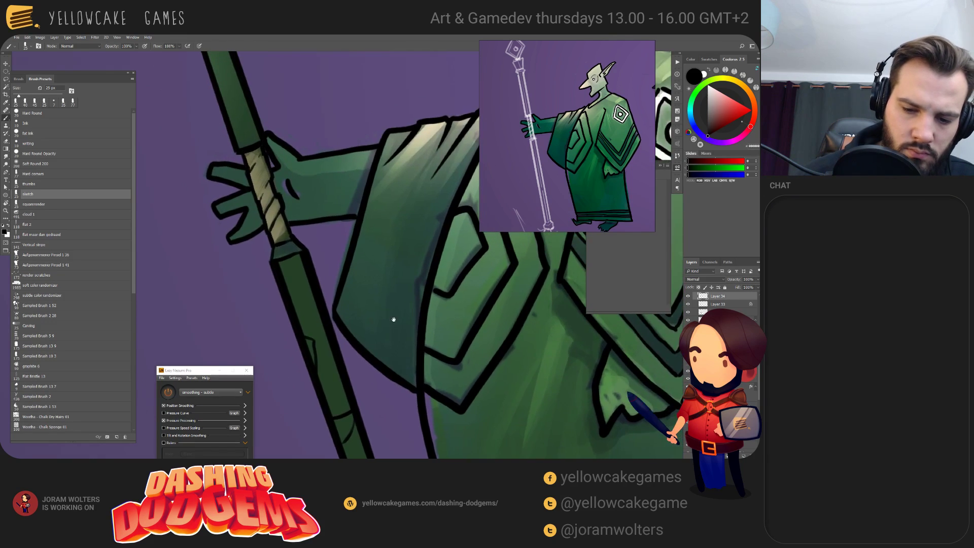
- Ink the staff's right and left outlines with the sketch brush
{"action": "key", "text": "e"}
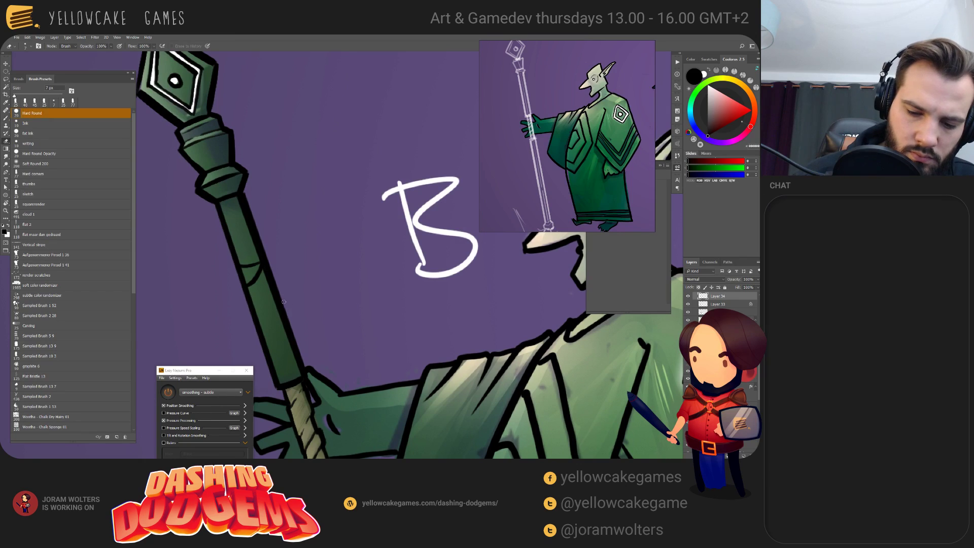
{"action": "key", "text": "b"}
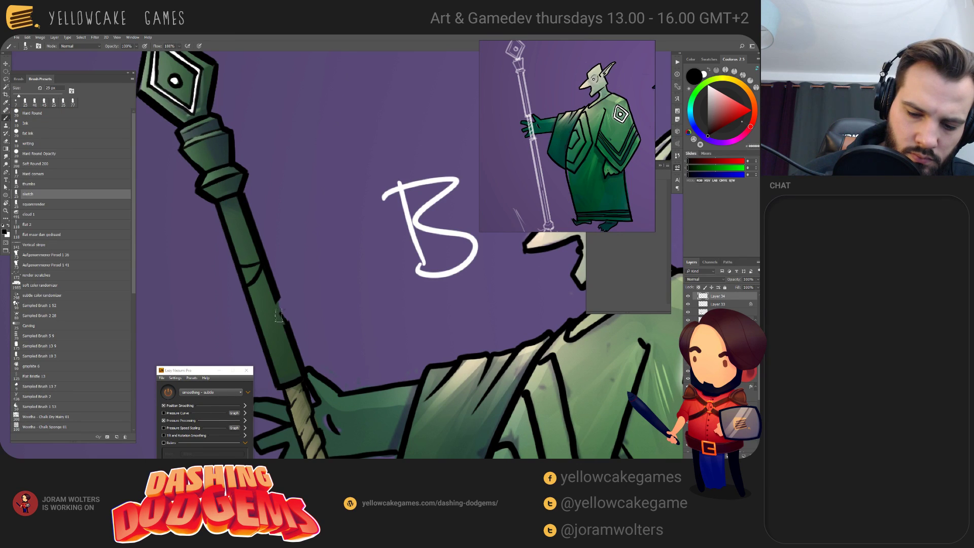
{"action": "mouse_move", "coordinate": [277, 305]}
{"action": "left_mouse_down"}
{"action": "mouse_move", "coordinate": [287, 330]}
{"action": "mouse_move", "coordinate": [278, 296]}
{"action": "mouse_move", "coordinate": [291, 332]}
{"action": "mouse_move", "coordinate": [348, 321]}
{"action": "left_mouse_up"}
{"action": "key", "text": "e"}
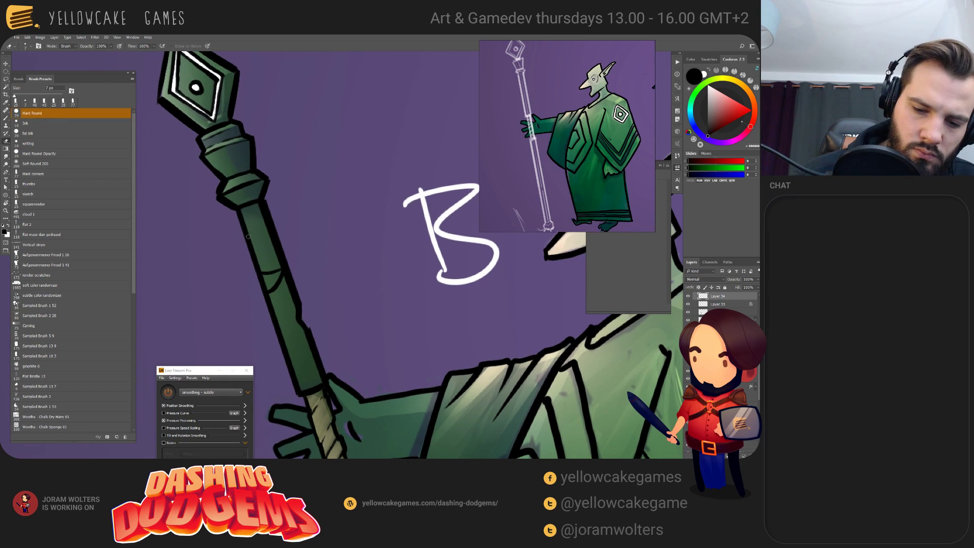
{"action": "key", "text": "b"}
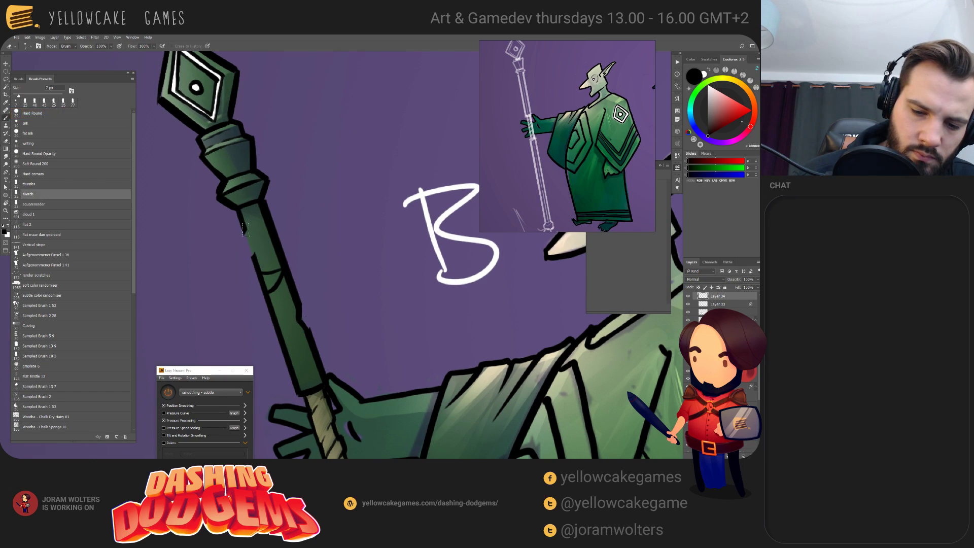
{"action": "mouse_move", "coordinate": [246, 228]}
{"action": "left_mouse_down"}
{"action": "mouse_move", "coordinate": [254, 259]}
{"action": "mouse_move", "coordinate": [244, 228]}
{"action": "left_mouse_up"}
{"action": "left_click_drag", "start_coordinate": [382, 330], "coordinate": [369, 278]}
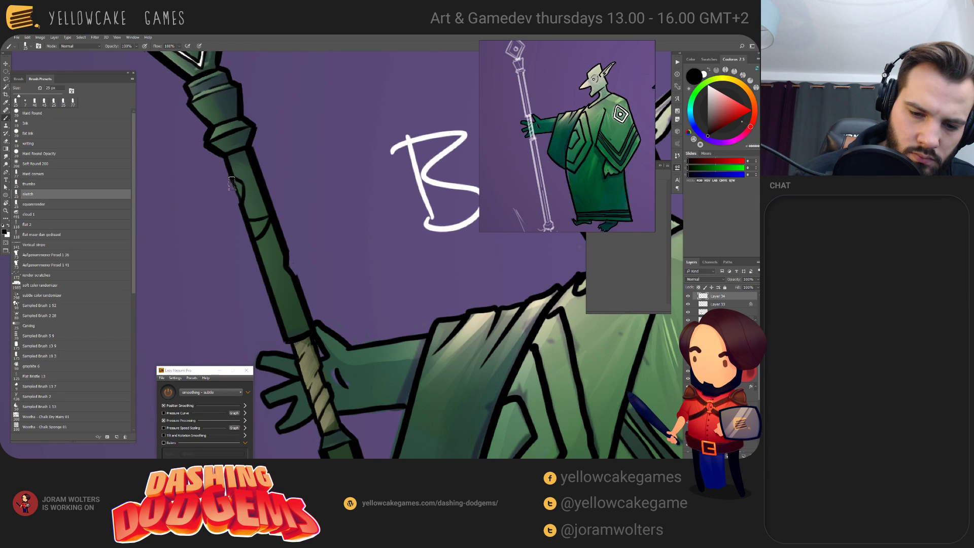
- Continue the staff's ink lines down its lower length to the left edge of its foot
{"action": "mouse_move", "coordinate": [404, 392]}
{"action": "left_mouse_down"}
{"action": "mouse_move", "coordinate": [398, 276]}
{"action": "mouse_move", "coordinate": [378, 211]}
{"action": "left_mouse_up"}
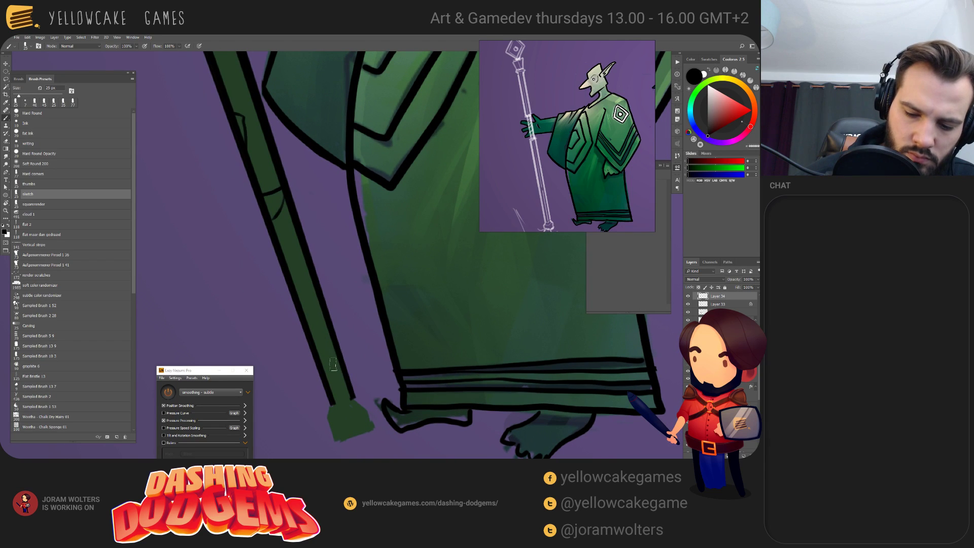
{"action": "left_click_drag", "start_coordinate": [314, 311], "coordinate": [350, 404]}
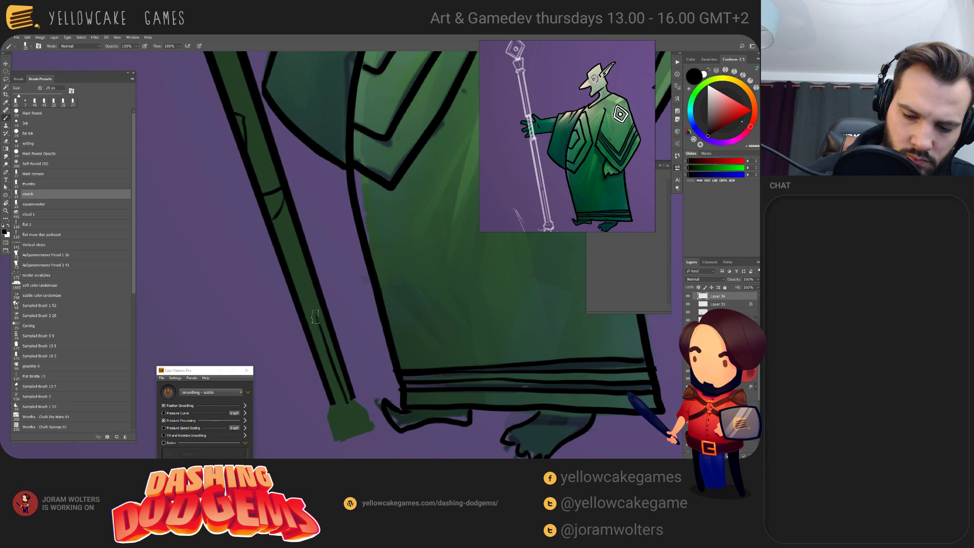
{"action": "scroll", "coordinate": [368, 363], "scroll_direction": "up", "scroll_amount": 10}
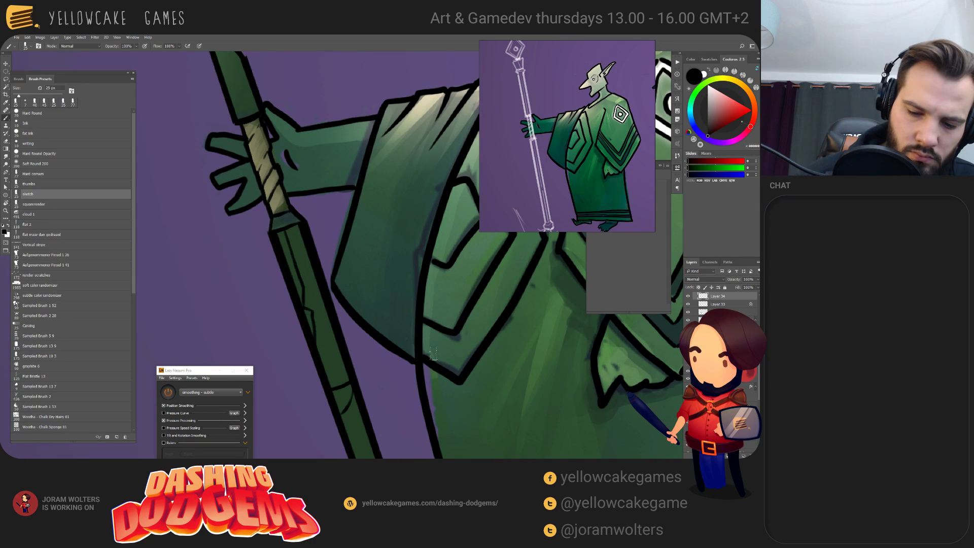
{"action": "left_click_drag", "start_coordinate": [282, 226], "coordinate": [299, 312]}
{"action": "left_click_drag", "start_coordinate": [415, 338], "coordinate": [359, 276]}
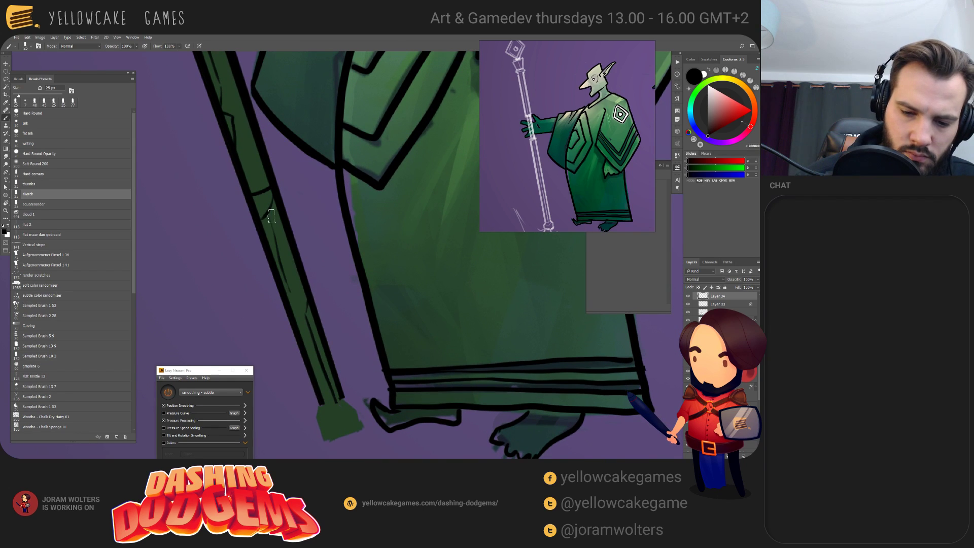
{"action": "left_click_drag", "start_coordinate": [296, 200], "coordinate": [334, 459]}
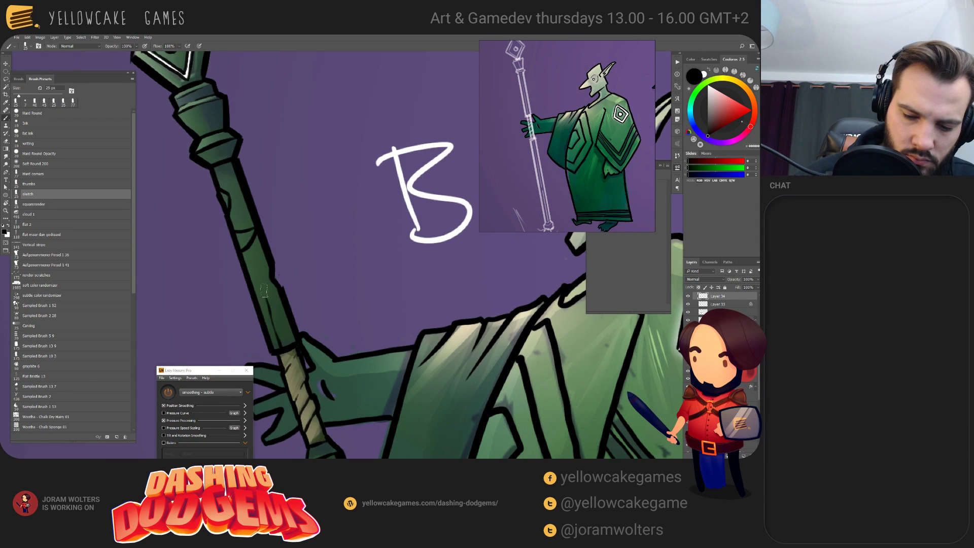
{"action": "mouse_move", "coordinate": [385, 316]}
{"action": "left_mouse_down"}
{"action": "mouse_move", "coordinate": [381, 305]}
{"action": "mouse_move", "coordinate": [376, 315]}
{"action": "mouse_move", "coordinate": [374, 251]}
{"action": "left_mouse_up"}
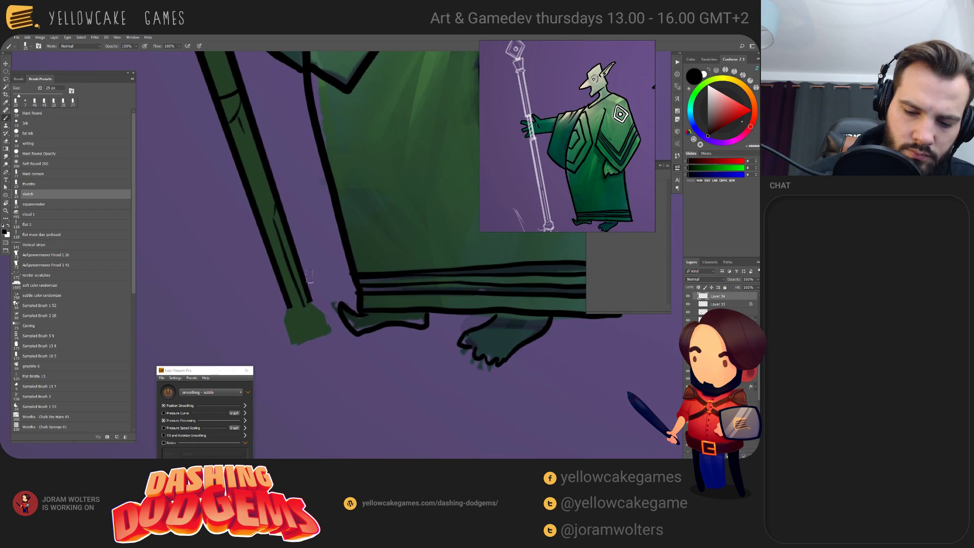
{"action": "mouse_move", "coordinate": [288, 304]}
{"action": "left_mouse_down"}
{"action": "mouse_move", "coordinate": [291, 347]}
{"action": "mouse_move", "coordinate": [307, 339]}
{"action": "mouse_move", "coordinate": [293, 348]}
{"action": "mouse_move", "coordinate": [329, 334]}
{"action": "mouse_move", "coordinate": [319, 299]}
{"action": "mouse_move", "coordinate": [331, 330]}
{"action": "mouse_move", "coordinate": [312, 300]}
{"action": "mouse_move", "coordinate": [326, 313]}
{"action": "mouse_move", "coordinate": [310, 334]}
{"action": "mouse_move", "coordinate": [299, 312]}
{"action": "mouse_move", "coordinate": [284, 321]}
{"action": "mouse_move", "coordinate": [321, 306]}
{"action": "left_mouse_up"}
- Erase the messy outline at the staff's bottom end, then zoom out to the full lineup
{"action": "key", "text": "ctrl+z"}
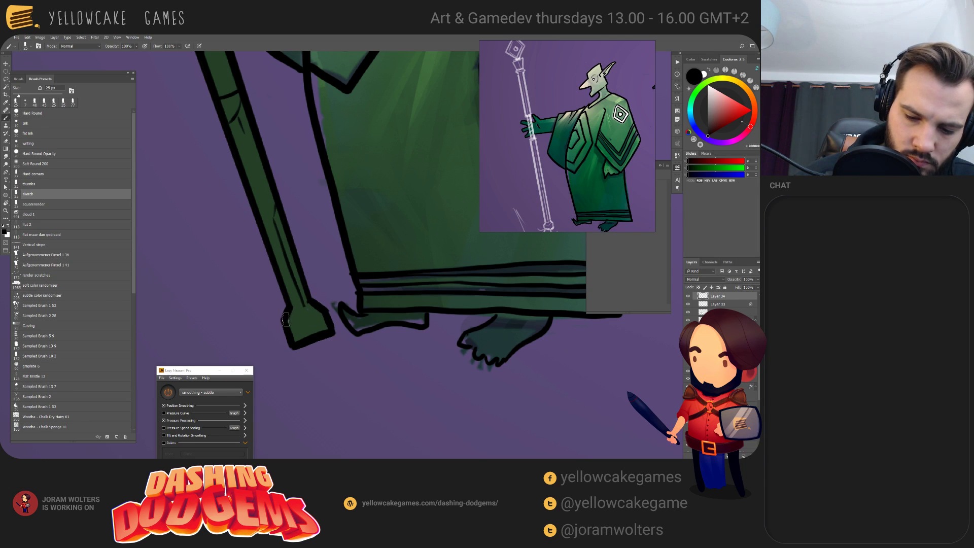
{"action": "key", "text": "e"}
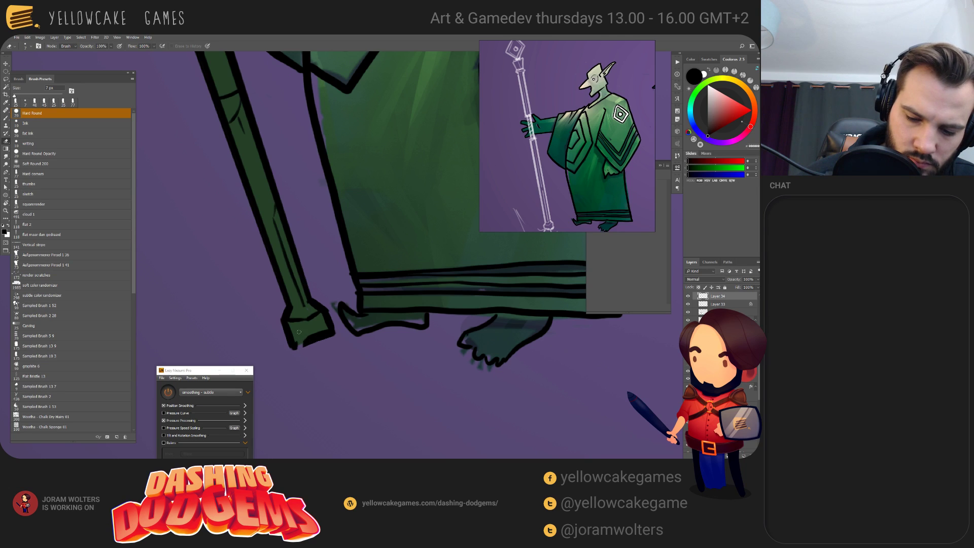
{"action": "left_click_drag", "start_coordinate": [296, 345], "coordinate": [313, 331]}
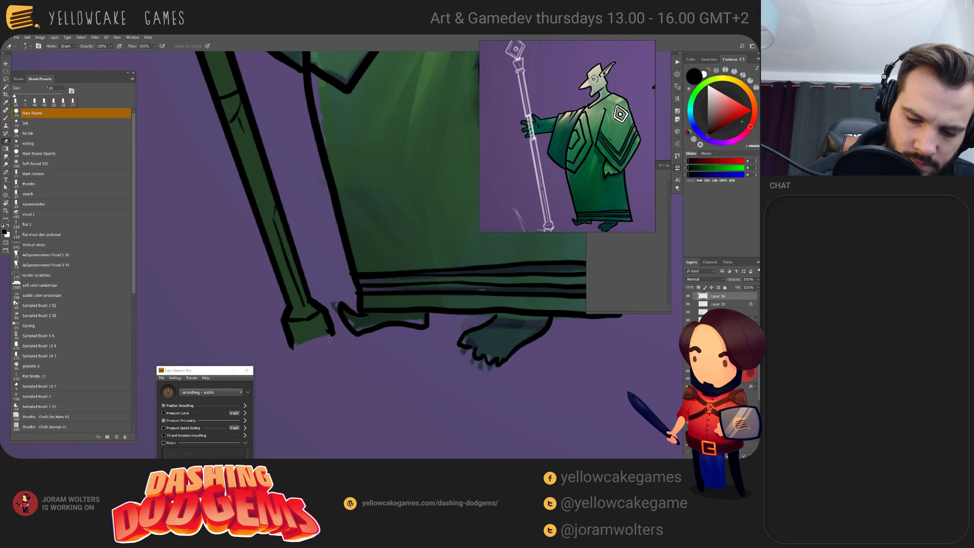
{"action": "key", "text": "b"}
{"action": "mouse_move", "coordinate": [314, 343]}
{"action": "left_mouse_down"}
{"action": "mouse_move", "coordinate": [295, 347]}
{"action": "mouse_move", "coordinate": [335, 327]}
{"action": "left_mouse_up"}
{"action": "key", "text": "ctrl+z"}
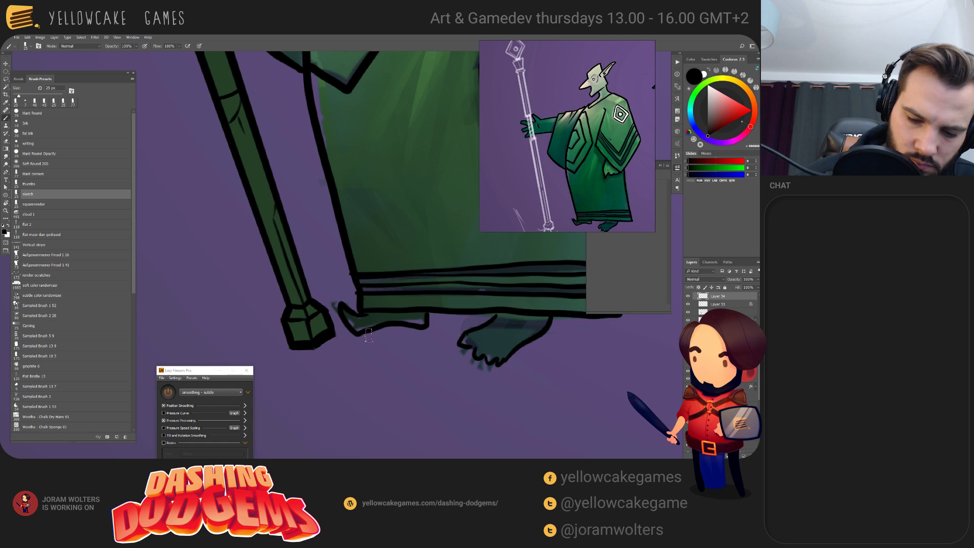
{"action": "left_click_drag", "start_coordinate": [304, 310], "coordinate": [341, 323]}
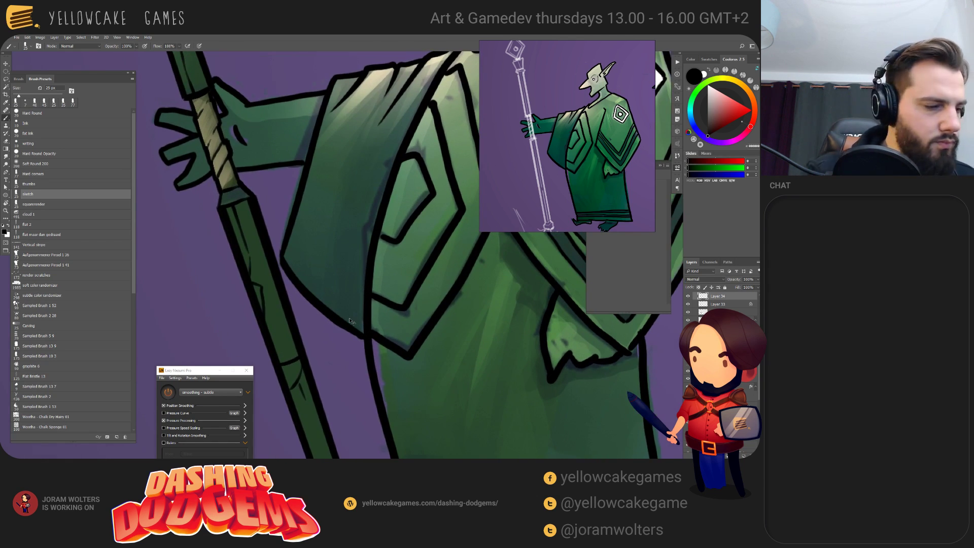
{"action": "key", "text": "ctrl+minus"}
{"action": "key", "text": "ctrl+minus"}
{"action": "key", "text": "ctrl+minus"}
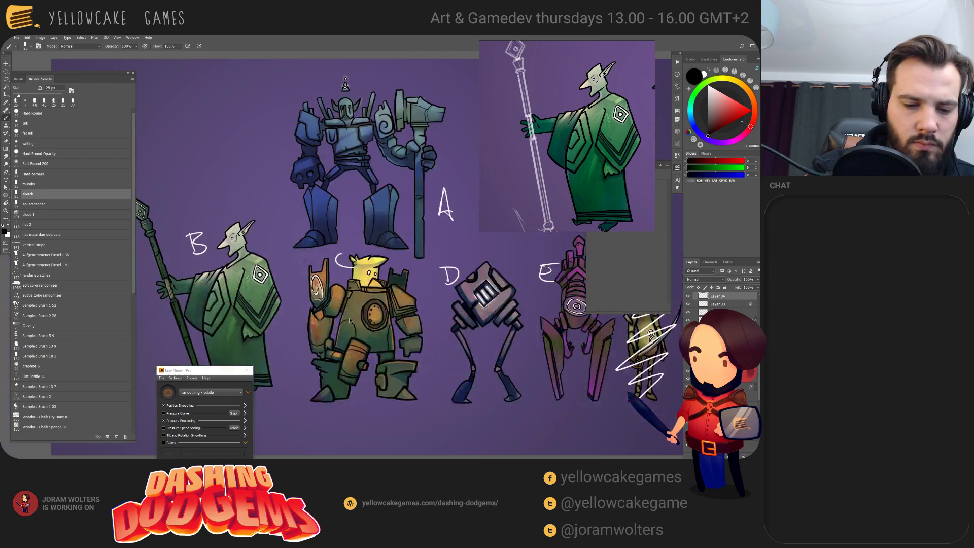
- Choose the Soft Round 200 brush and set its blend mode to Soft Light
{"action": "key", "text": "ctrl+plus"}
{"action": "scroll", "coordinate": [417, 245], "scroll_direction": "down", "scroll_amount": 2}
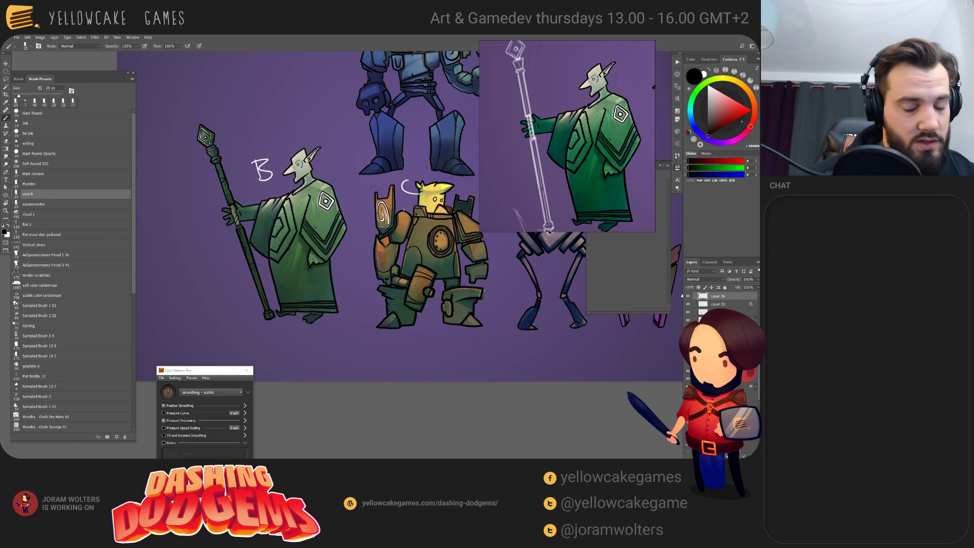
{"action": "left_click", "coordinate": [53, 165]}
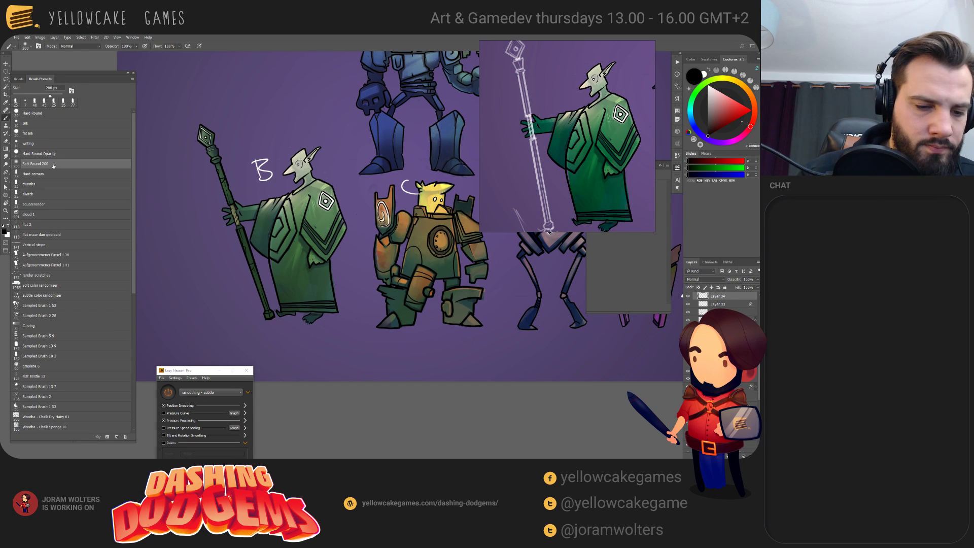
{"action": "left_click", "coordinate": [79, 46]}
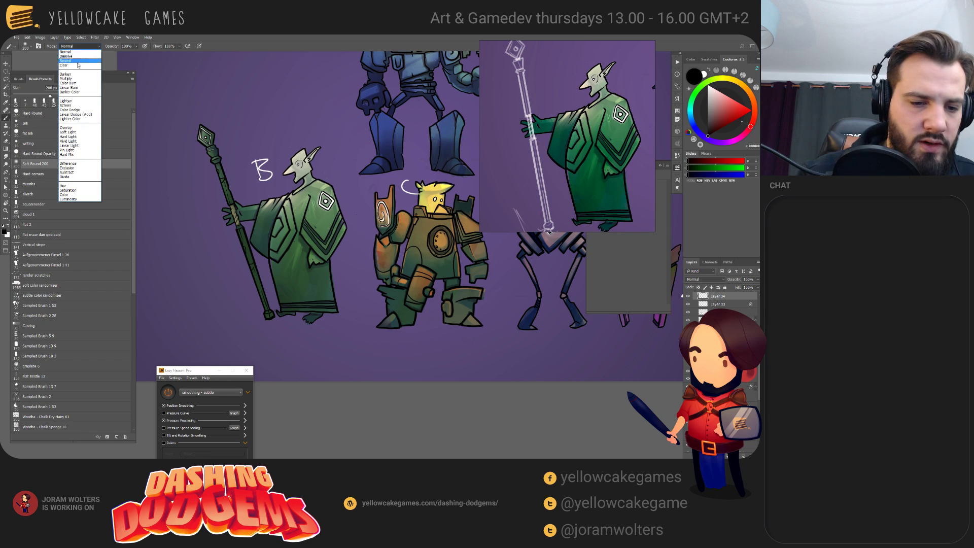
{"action": "left_click", "coordinate": [83, 134]}
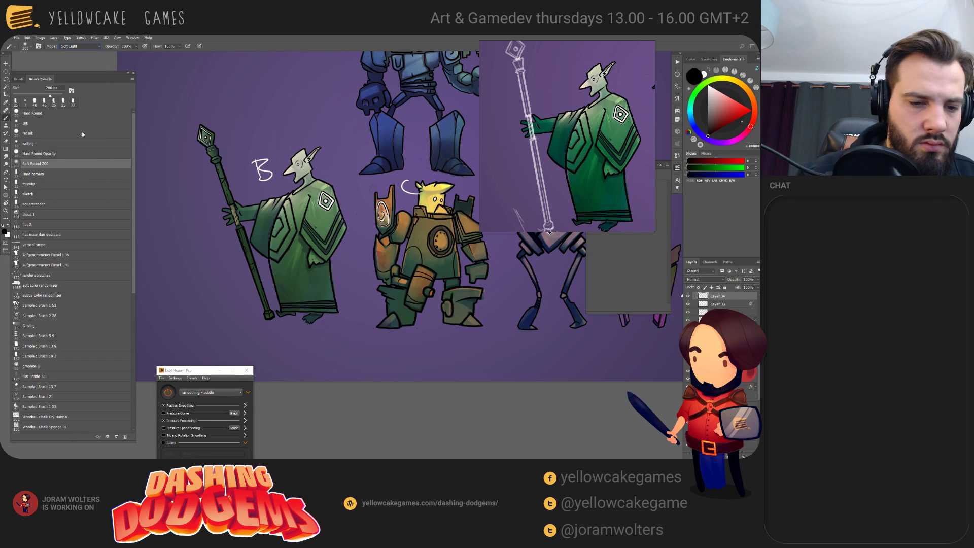
- Compare Layers 34 and 33 by toggling visibility, then make Layer 33 active
{"action": "left_click", "coordinate": [688, 296]}
{"action": "left_click", "coordinate": [688, 296]}
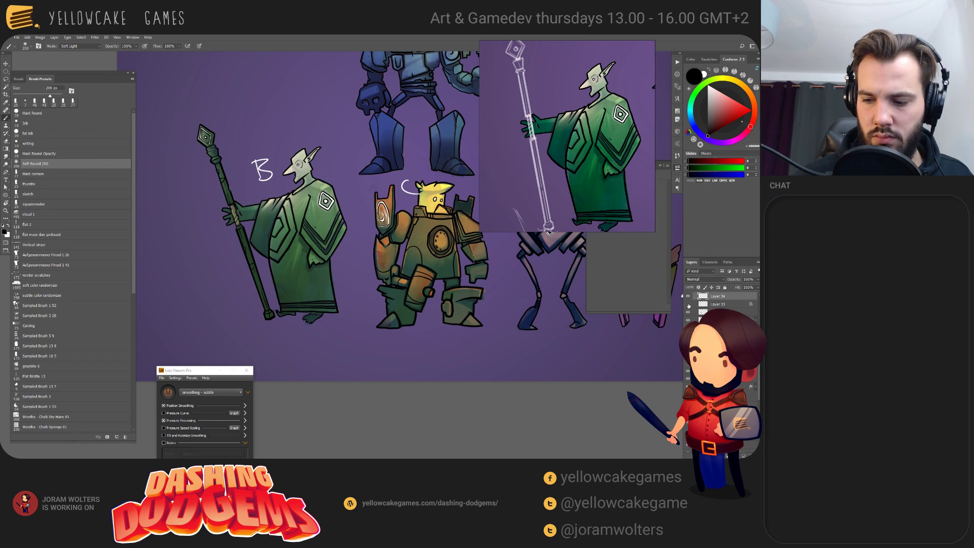
{"action": "left_click", "coordinate": [688, 304]}
{"action": "left_click", "coordinate": [689, 304]}
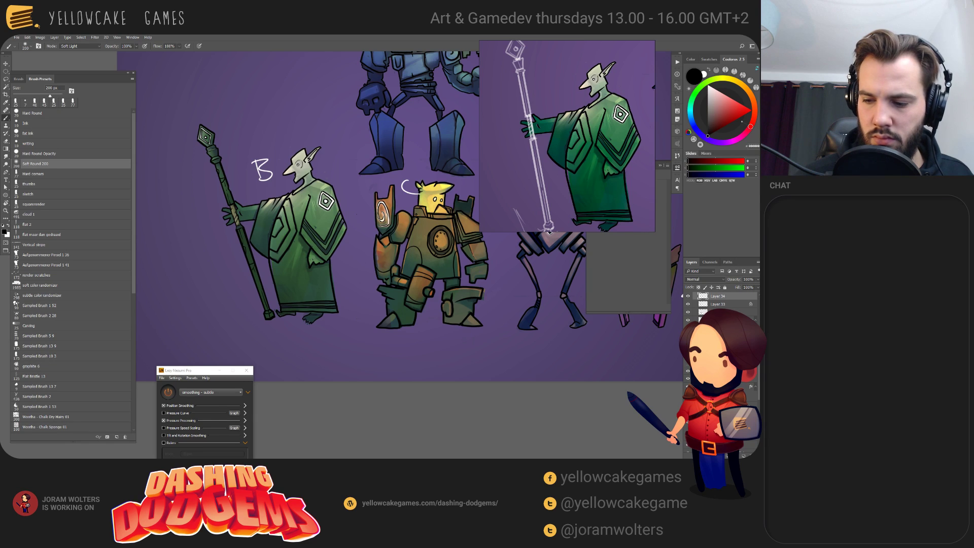
{"action": "left_click", "coordinate": [703, 304]}
- Darken goblin B's lower robe with dark teal using a 1000 px brush
{"action": "key", "text": "bracketright"}
{"action": "key", "text": "bracketright"}
{"action": "key", "text": "bracketright"}
{"action": "key", "text": "bracketright"}
{"action": "key", "text": "bracketright"}
{"action": "key", "text": "bracketright"}
{"action": "key", "text": "bracketright"}
{"action": "key", "text": "bracketright"}
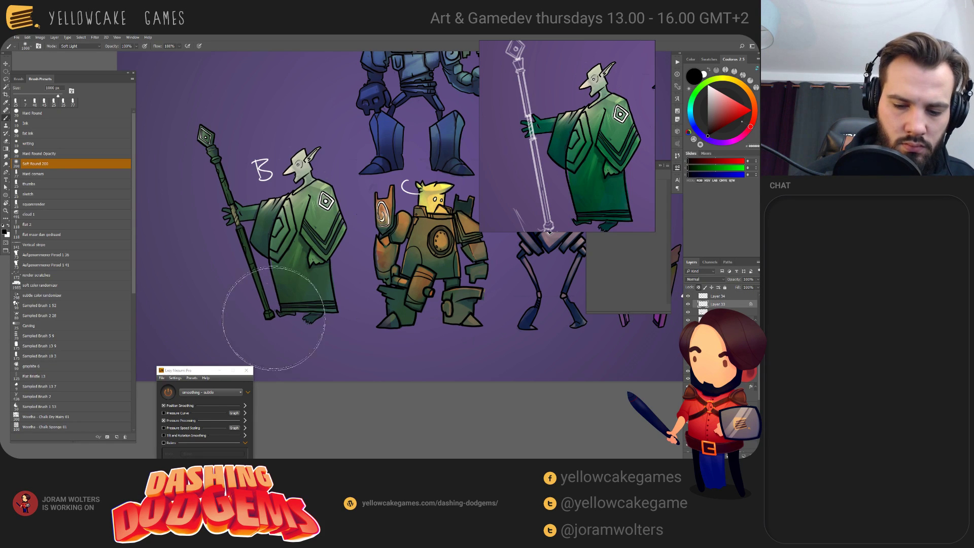
{"action": "left_click", "coordinate": [269, 304], "text": "alt"}
{"action": "mouse_move", "coordinate": [269, 304]}
{"action": "left_mouse_down"}
{"action": "mouse_move", "coordinate": [330, 337]}
{"action": "mouse_move", "coordinate": [326, 315]}
{"action": "left_mouse_up"}
{"action": "left_click_drag", "start_coordinate": [287, 190], "coordinate": [301, 218]}
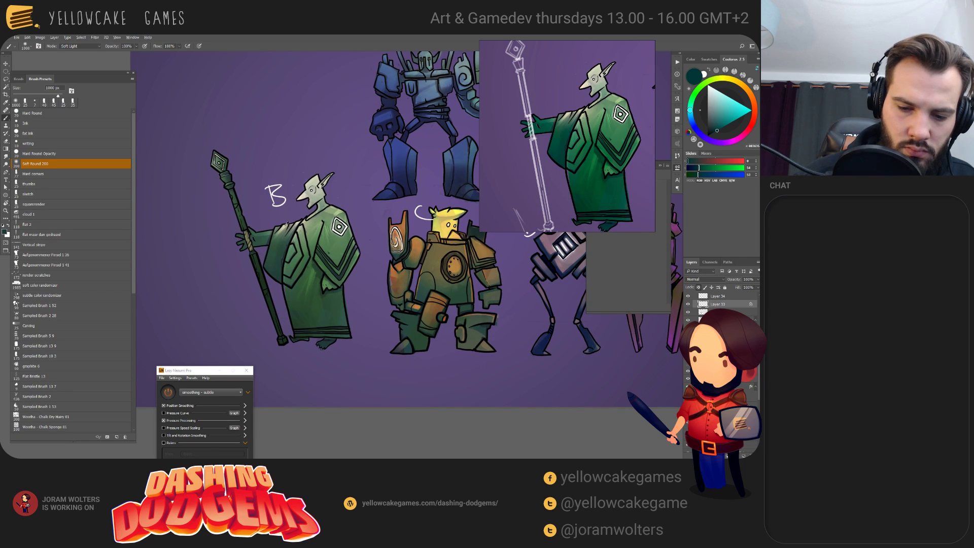
- Brighten the top of the staff with white using a 700 px brush
{"action": "key", "text": "x"}
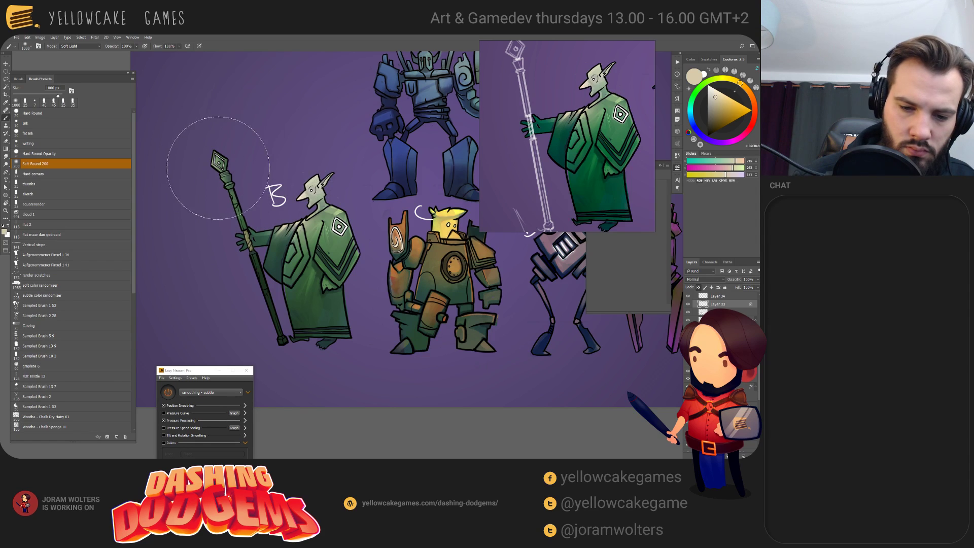
{"action": "key", "text": "d"}
{"action": "key", "text": "x"}
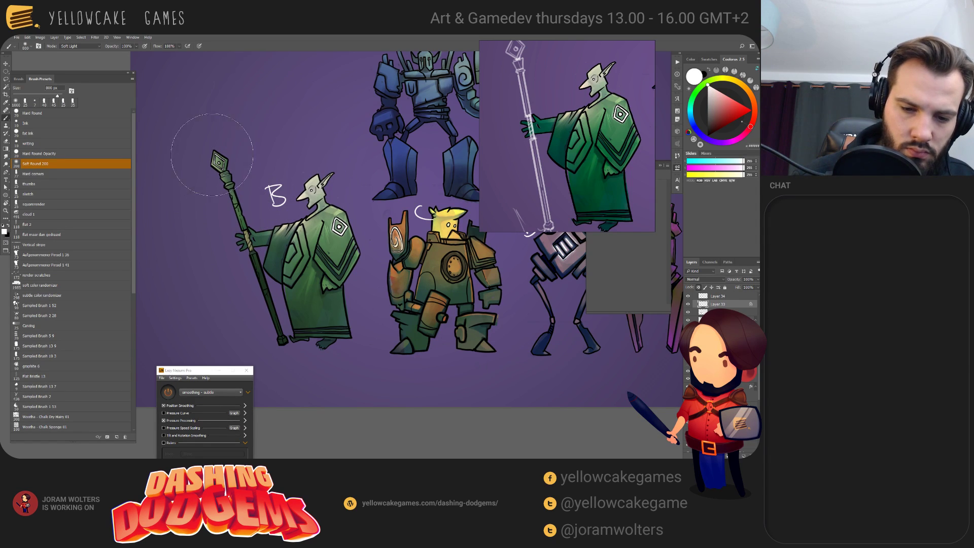
{"action": "key", "text": "bracketleft"}
{"action": "key", "text": "bracketleft"}
{"action": "key", "text": "bracketleft"}
{"action": "key", "text": "bracketleft"}
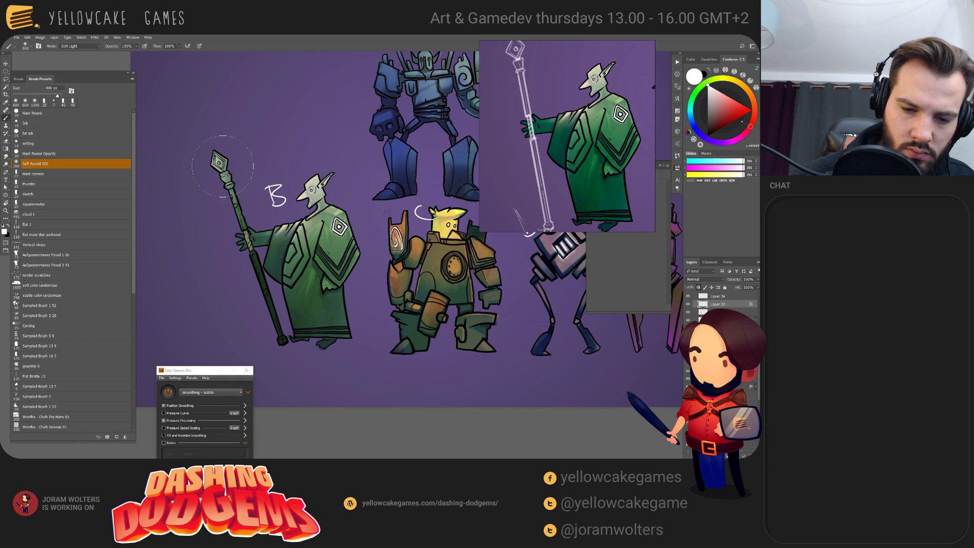
{"action": "left_click_drag", "start_coordinate": [223, 166], "coordinate": [232, 178]}
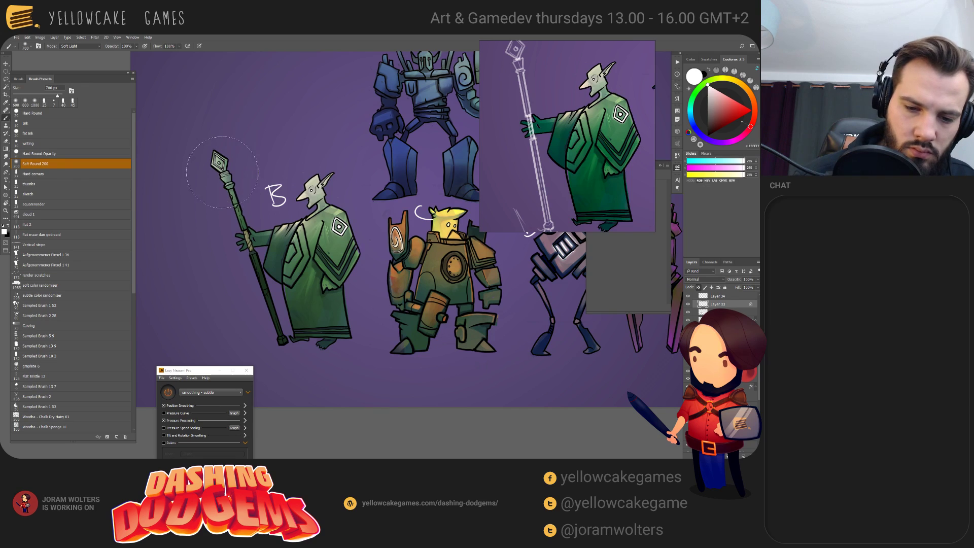
{"action": "key", "text": "bracketright"}
{"action": "key", "text": "ctrl+z"}
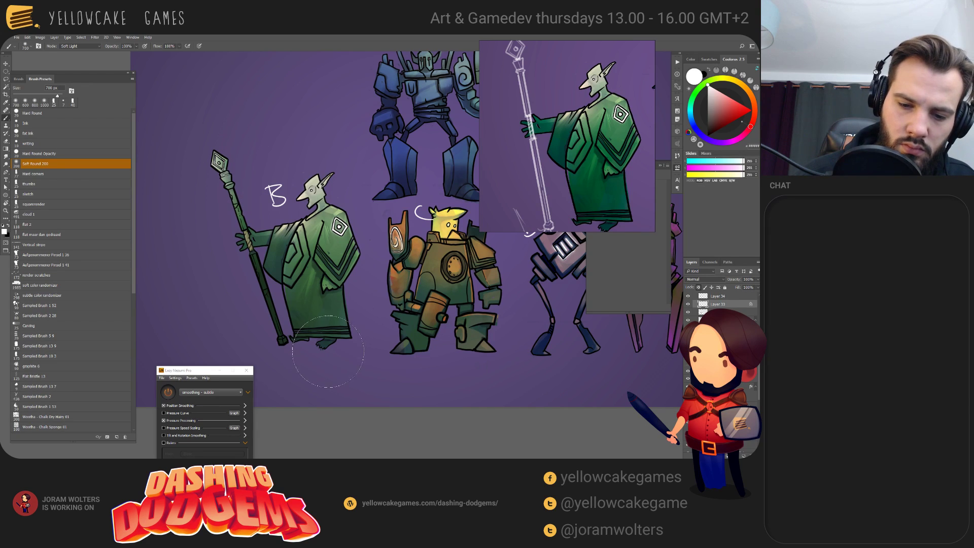
{"action": "left_click", "coordinate": [253, 175]}
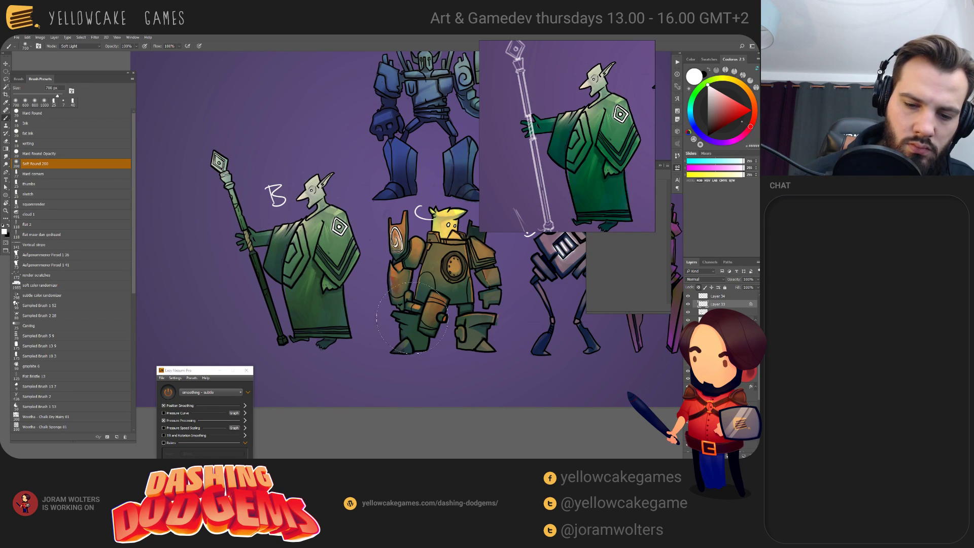
- Sample the grey-beige from the goblin's head
{"action": "left_click_drag", "start_coordinate": [409, 287], "coordinate": [404, 273]}
{"action": "left_click", "coordinate": [311, 165], "text": "alt"}
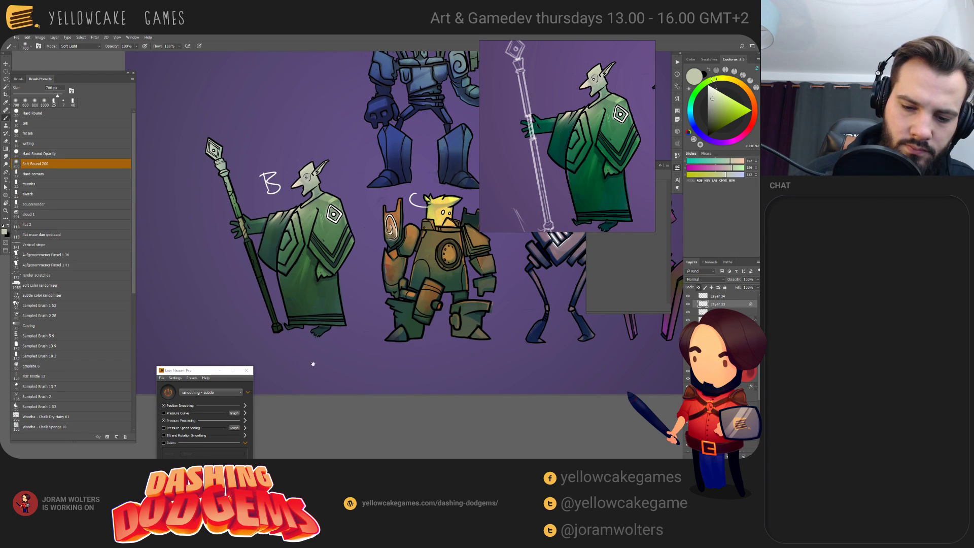
{"action": "left_click_drag", "start_coordinate": [313, 363], "coordinate": [309, 354]}
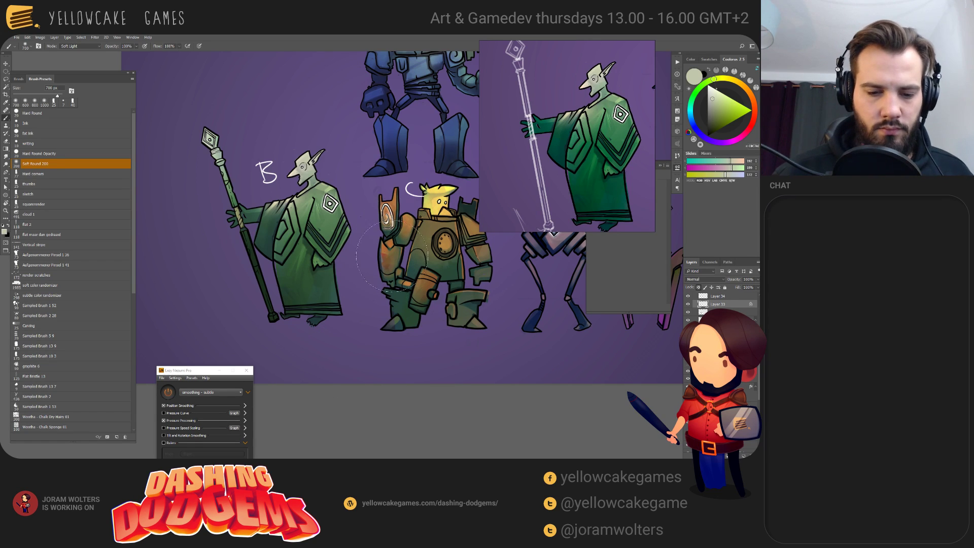
{"action": "mouse_move", "coordinate": [406, 288]}
{"action": "left_mouse_down"}
{"action": "mouse_move", "coordinate": [378, 280]}
{"action": "mouse_move", "coordinate": [390, 300]}
{"action": "mouse_move", "coordinate": [367, 289]}
{"action": "mouse_move", "coordinate": [415, 294]}
{"action": "mouse_move", "coordinate": [377, 271]}
{"action": "mouse_move", "coordinate": [406, 272]}
{"action": "left_mouse_up"}
- Draw an elliptical selection around goblin B and paste the crop into the reference view
{"action": "key", "text": "m"}
{"action": "left_click_drag", "start_coordinate": [193, 117], "coordinate": [439, 376]}
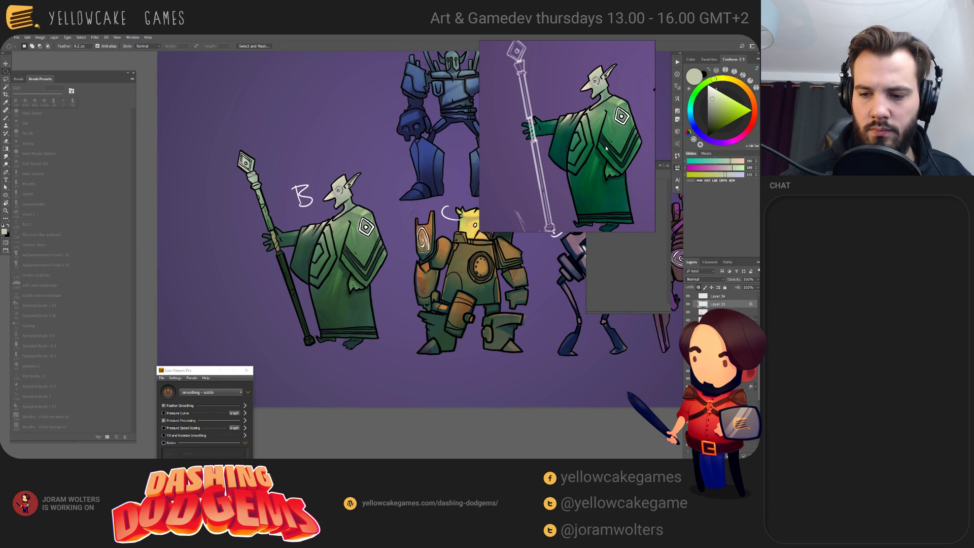
{"action": "key", "text": "ctrl+v"}
{"action": "left_click_drag", "start_coordinate": [612, 191], "coordinate": [581, 138]}
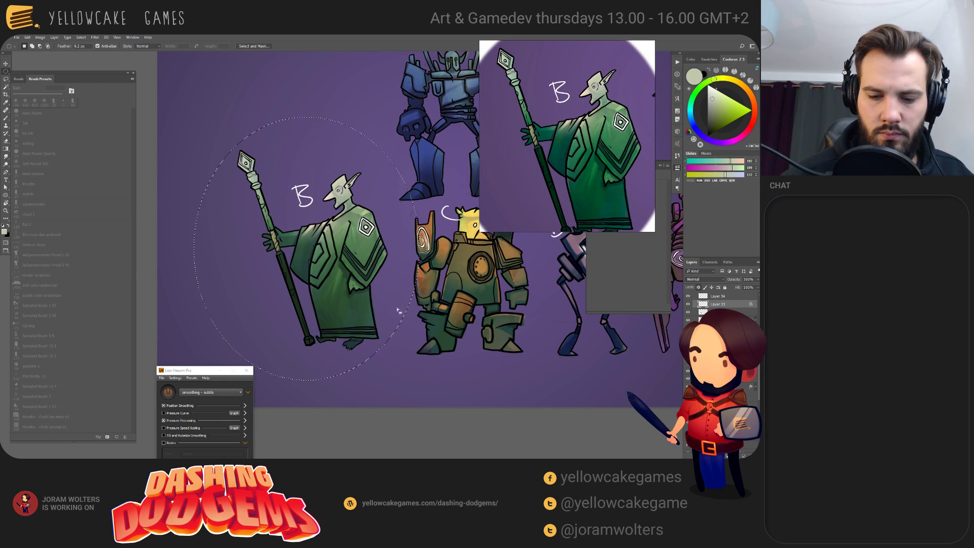
- Switch to the 3D scene renders document, framing the lower scene and moving Lazy Nezumi aside
{"action": "key", "text": "ctrl+Tab"}
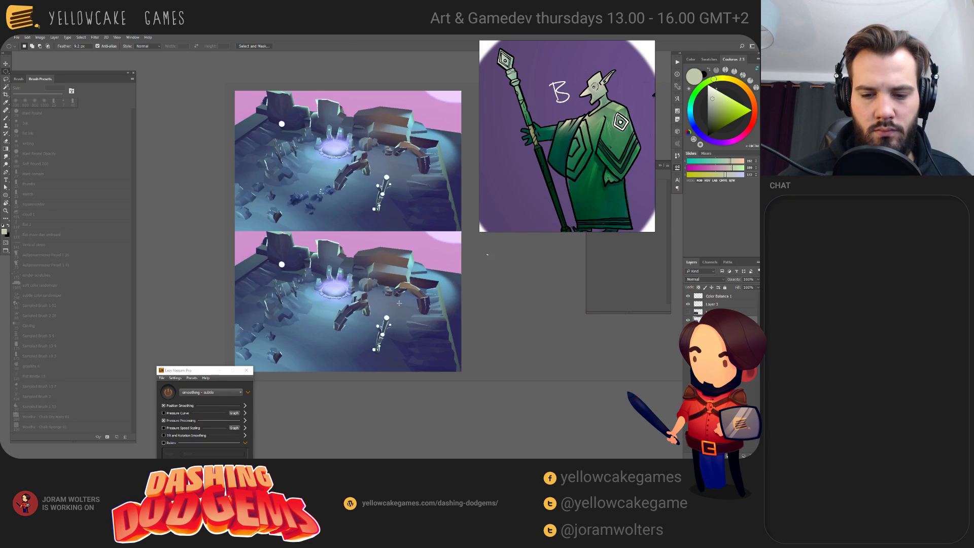
{"action": "left_click_drag", "start_coordinate": [404, 294], "coordinate": [367, 264]}
{"action": "left_click_drag", "start_coordinate": [371, 308], "coordinate": [426, 313]}
{"action": "scroll", "coordinate": [396, 296], "scroll_direction": "up", "scroll_amount": 5}
{"action": "left_click_drag", "start_coordinate": [199, 373], "coordinate": [65, 351]}
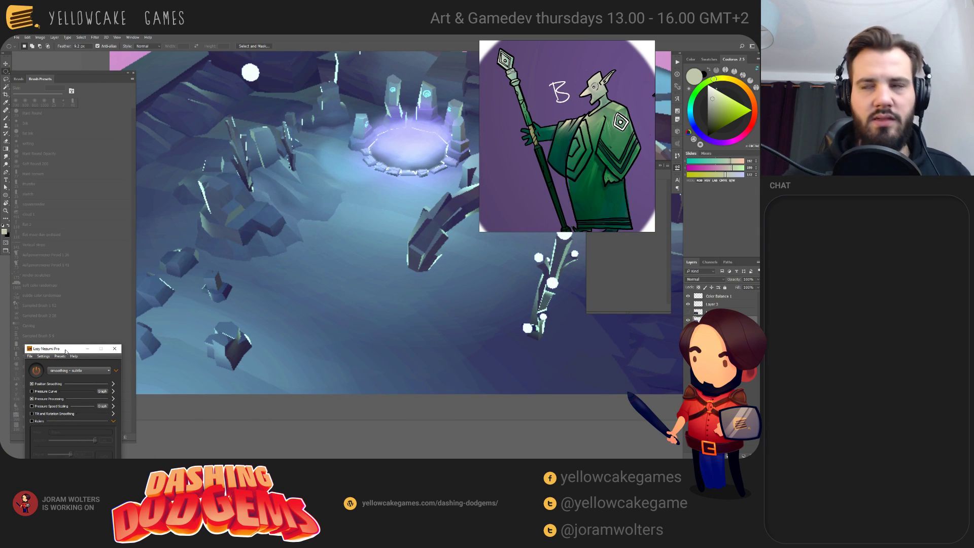
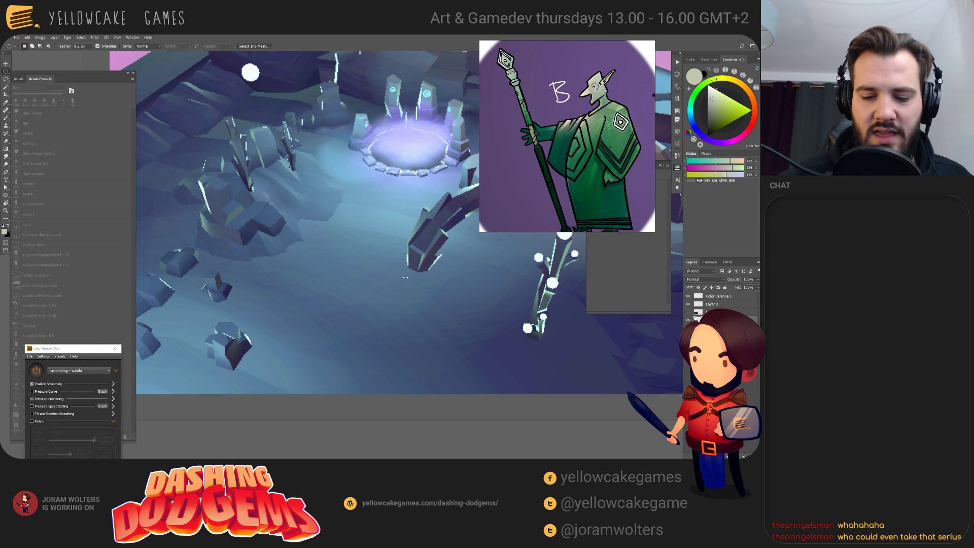
- Select the squarerender brush preset at 25 px
{"action": "mouse_move", "coordinate": [392, 316]}
{"action": "left_mouse_down"}
{"action": "mouse_move", "coordinate": [417, 332]}
{"action": "mouse_move", "coordinate": [415, 318]}
{"action": "mouse_move", "coordinate": [397, 316]}
{"action": "left_mouse_up"}
{"action": "key", "text": "b"}
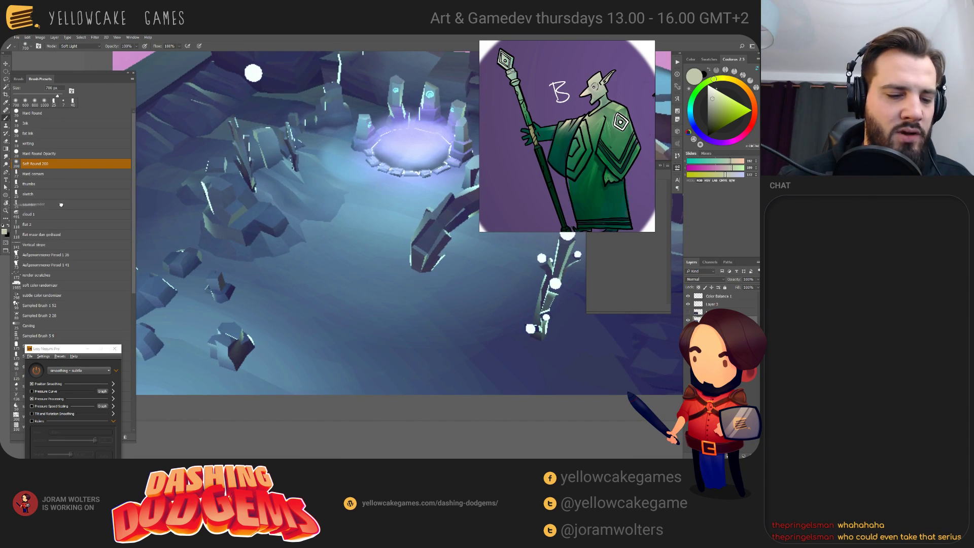
{"action": "left_click", "coordinate": [33, 203]}
- Zoom in and pan the view to an open patch of ground
{"action": "left_click_drag", "start_coordinate": [363, 259], "coordinate": [421, 323]}
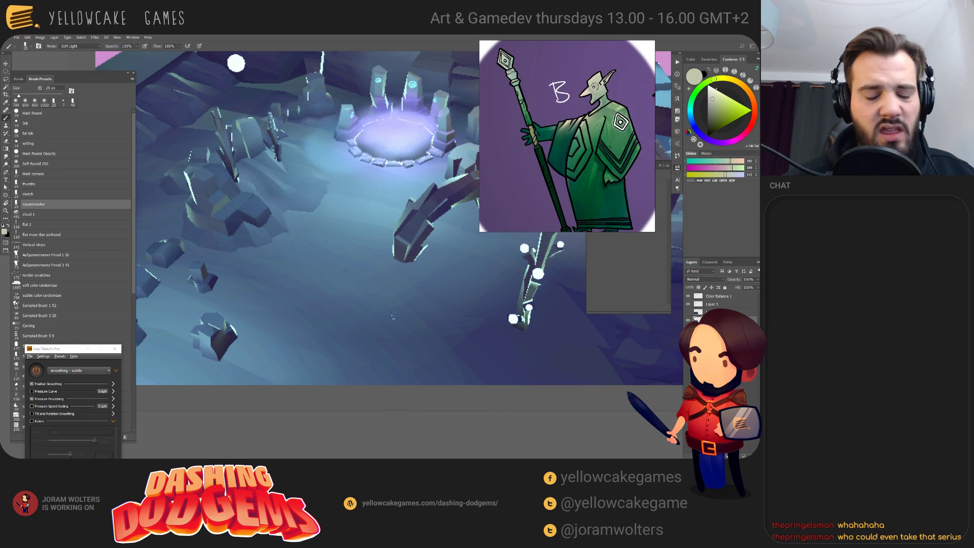
{"action": "scroll", "coordinate": [396, 317], "scroll_direction": "up", "scroll_amount": 3}
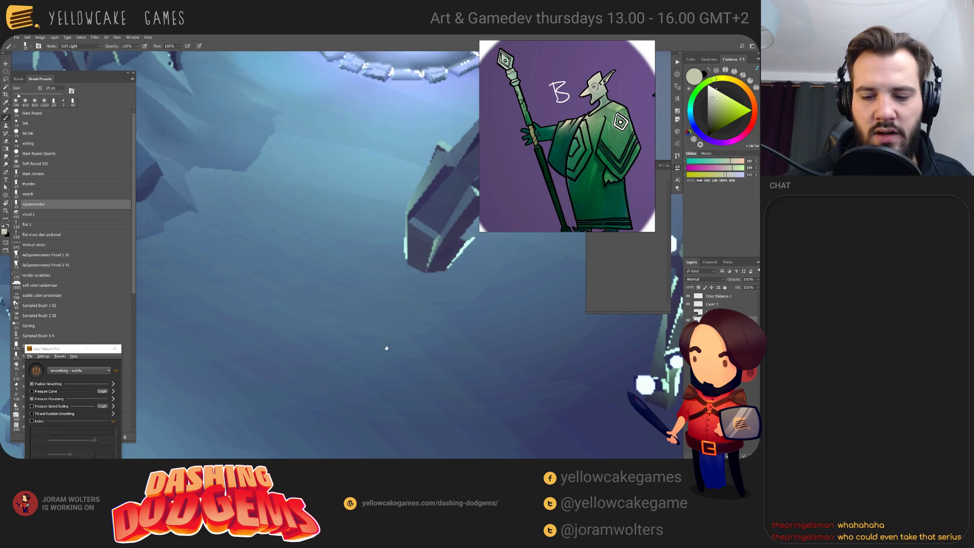
{"action": "mouse_move", "coordinate": [387, 348]}
{"action": "left_mouse_down"}
{"action": "mouse_move", "coordinate": [412, 337]}
{"action": "mouse_move", "coordinate": [441, 350]}
{"action": "left_mouse_up"}
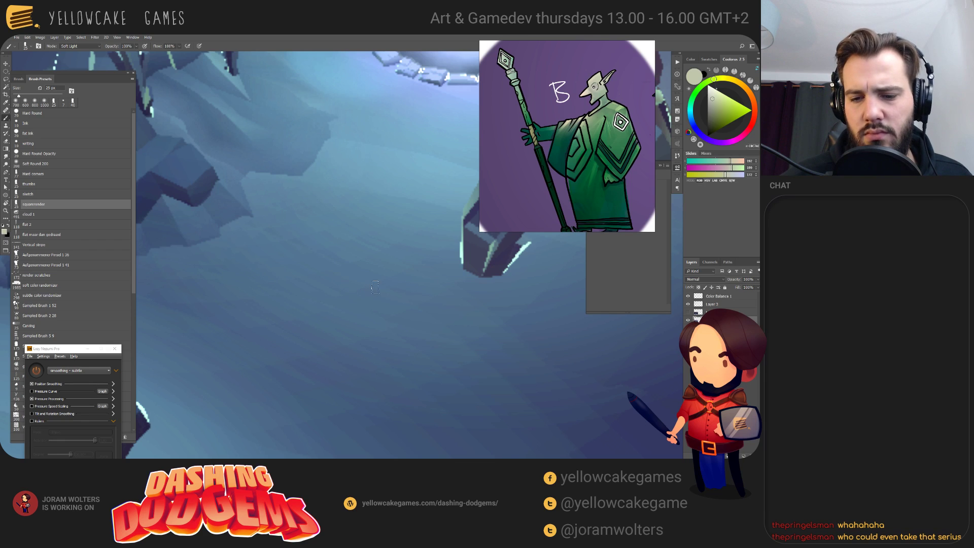
{"action": "mouse_move", "coordinate": [373, 288]}
{"action": "left_mouse_down"}
{"action": "mouse_move", "coordinate": [370, 322]}
{"action": "mouse_move", "coordinate": [341, 330]}
{"action": "mouse_move", "coordinate": [379, 317]}
{"action": "mouse_move", "coordinate": [359, 328]}
{"action": "mouse_move", "coordinate": [368, 314]}
{"action": "mouse_move", "coordinate": [341, 298]}
{"action": "mouse_move", "coordinate": [350, 321]}
{"action": "mouse_move", "coordinate": [331, 327]}
{"action": "mouse_move", "coordinate": [351, 321]}
{"action": "left_mouse_up"}
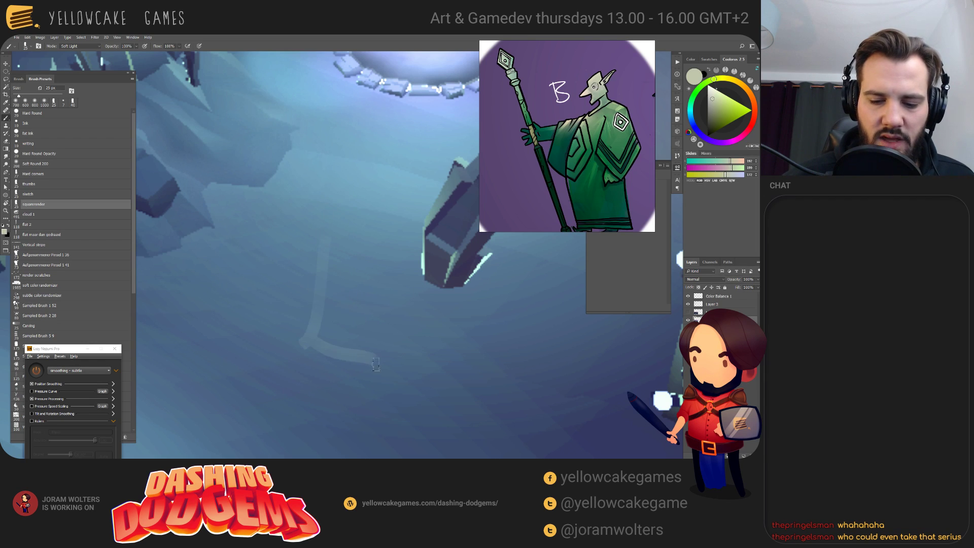
- Reset colours to black, choose the sketch brush preset, and move to the crystal rock area
{"action": "key", "text": "d"}
{"action": "left_click", "coordinate": [39, 187]}
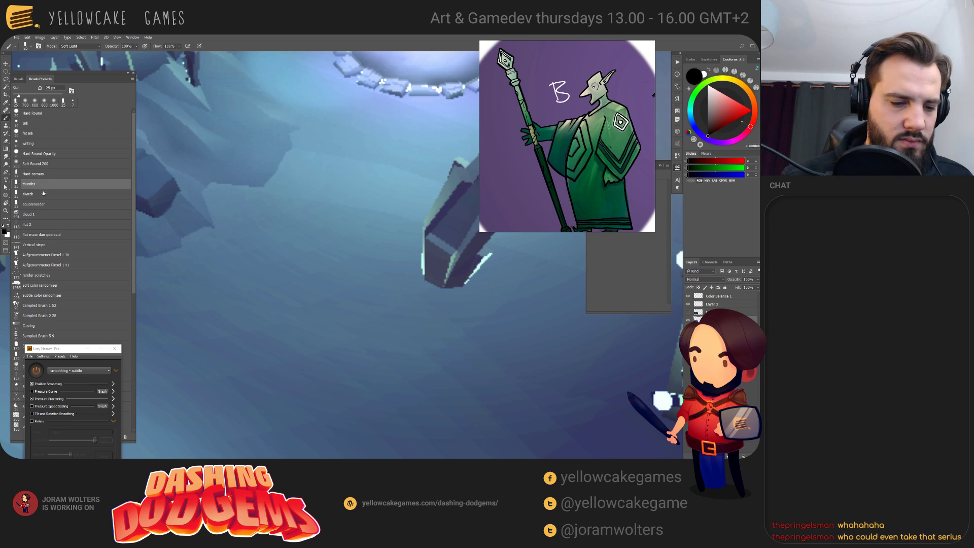
{"action": "left_click", "coordinate": [44, 194]}
{"action": "left_click_drag", "start_coordinate": [363, 305], "coordinate": [336, 215]}
{"action": "mouse_move", "coordinate": [311, 281]}
{"action": "left_mouse_down"}
{"action": "mouse_move", "coordinate": [322, 355]}
{"action": "mouse_move", "coordinate": [348, 348]}
{"action": "mouse_move", "coordinate": [343, 314]}
{"action": "mouse_move", "coordinate": [366, 402]}
{"action": "left_mouse_up"}
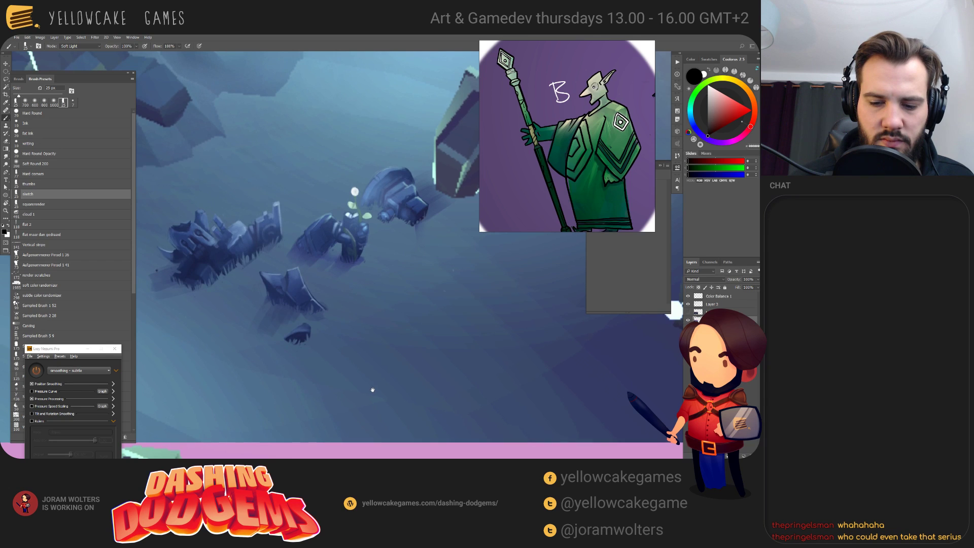
{"action": "left_click_drag", "start_coordinate": [376, 386], "coordinate": [333, 280]}
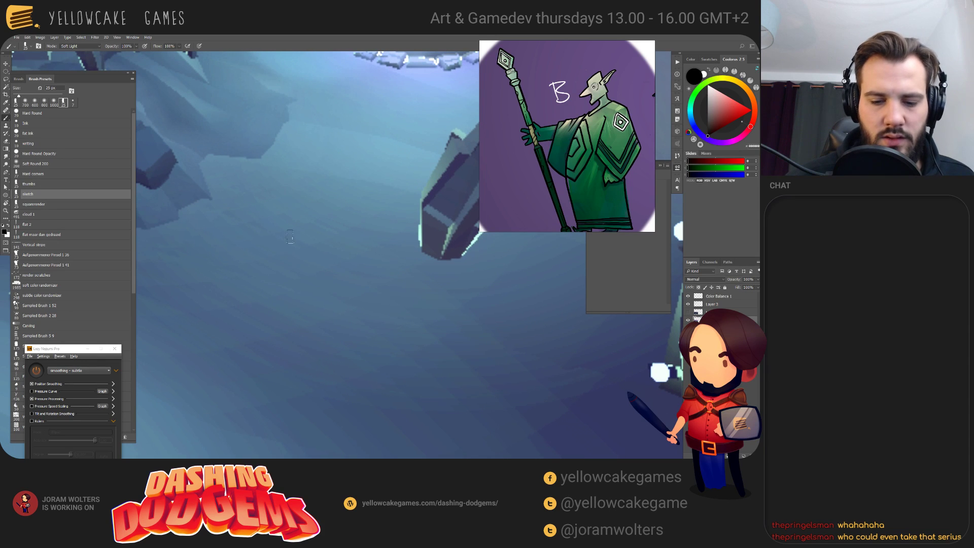
- Change the sketch brush's blending mode from Soft Light to Normal
{"action": "left_click_drag", "start_coordinate": [311, 158], "coordinate": [311, 153]}
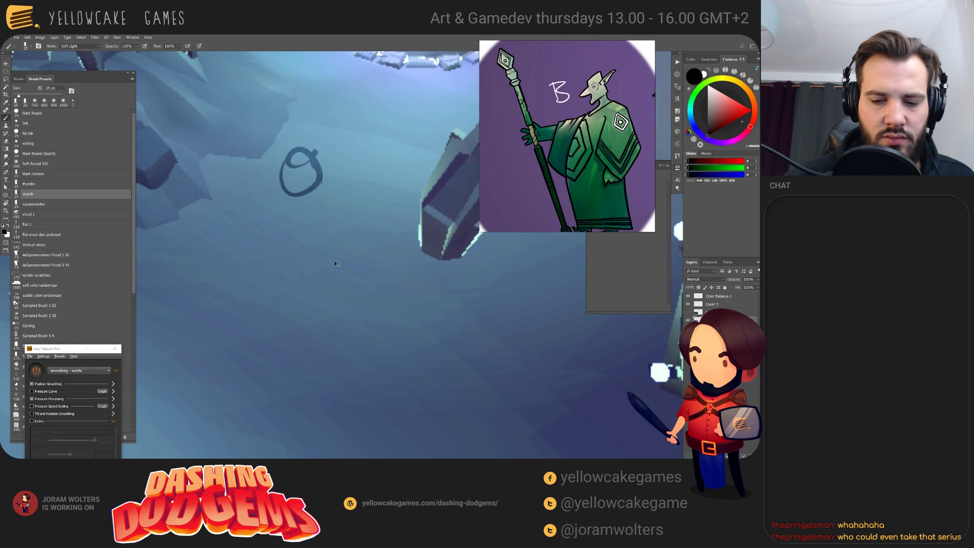
{"action": "key", "text": "ctrl+z"}
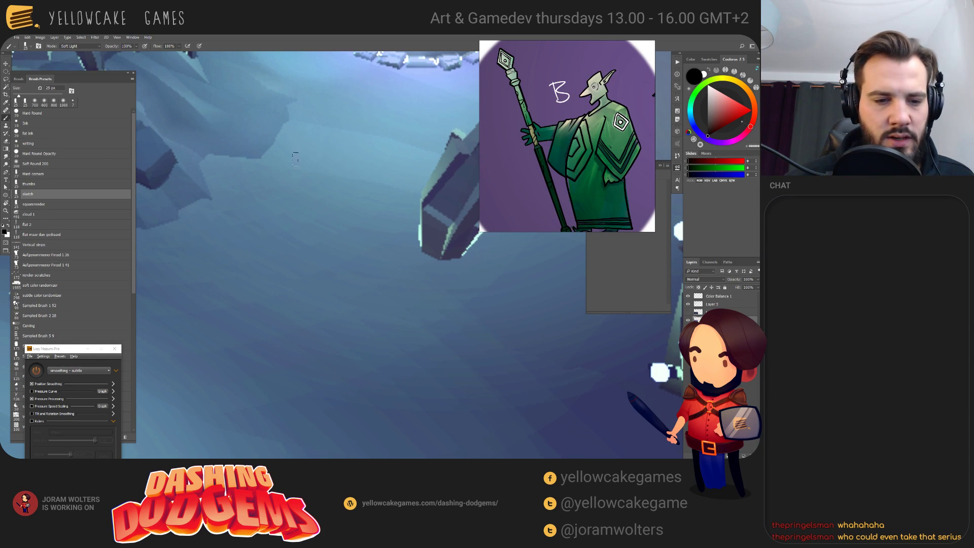
{"action": "left_click", "coordinate": [78, 46]}
{"action": "left_click", "coordinate": [81, 53]}
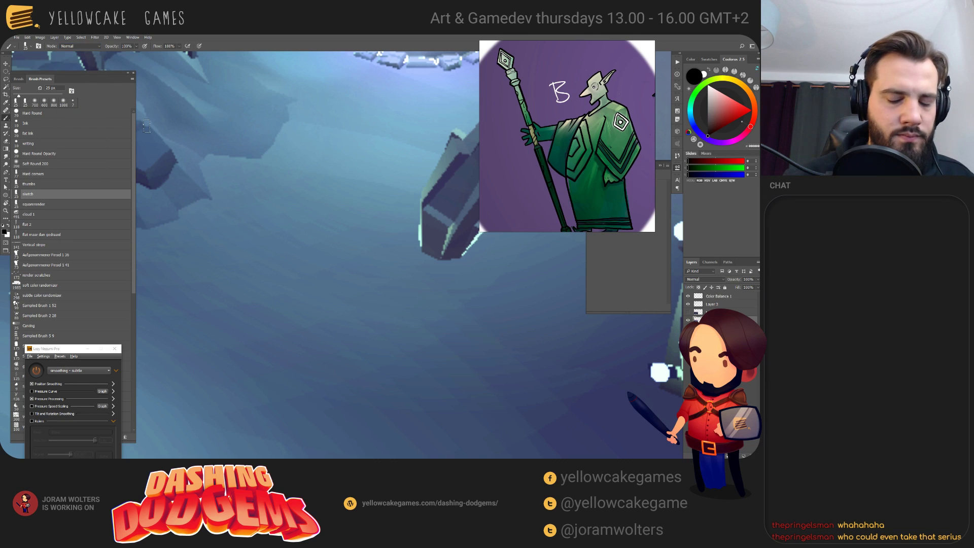
- Rough out a trial figure with head circle, blob and robed body, then erase it
{"action": "left_click_drag", "start_coordinate": [355, 335], "coordinate": [355, 333]}
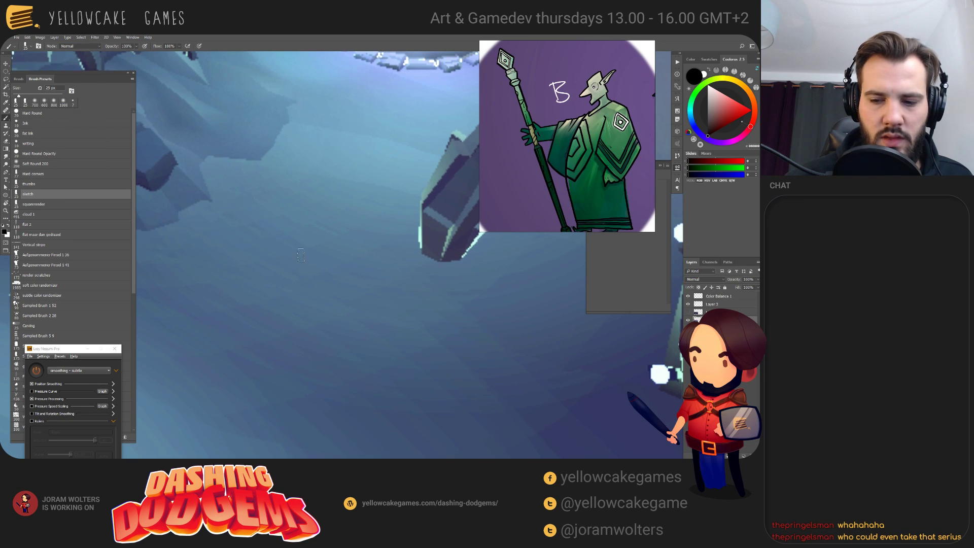
{"action": "mouse_move", "coordinate": [315, 226]}
{"action": "left_mouse_down"}
{"action": "mouse_move", "coordinate": [320, 255]}
{"action": "mouse_move", "coordinate": [305, 223]}
{"action": "mouse_move", "coordinate": [274, 278]}
{"action": "mouse_move", "coordinate": [320, 250]}
{"action": "mouse_move", "coordinate": [334, 277]}
{"action": "left_mouse_up"}
{"action": "scroll", "coordinate": [324, 269], "scroll_direction": "down", "scroll_amount": 2}
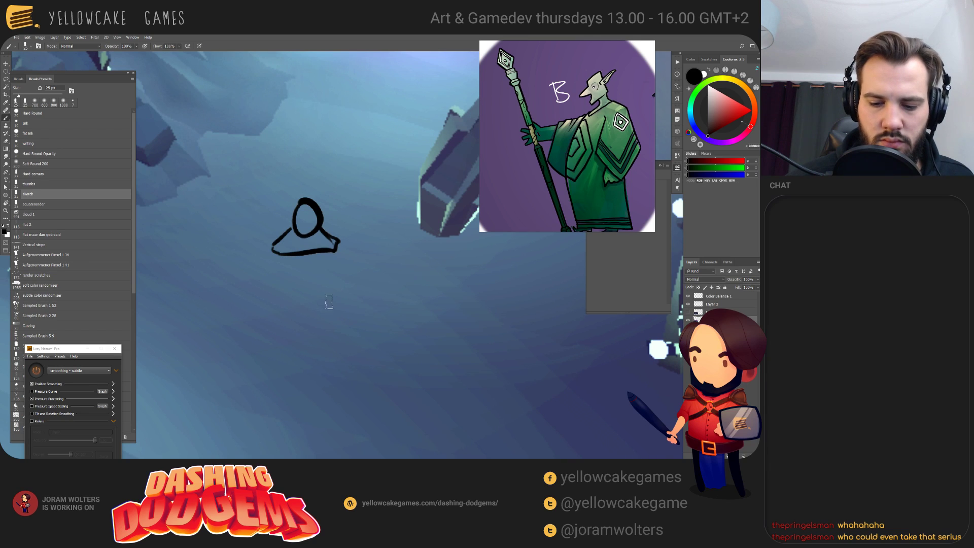
{"action": "mouse_move", "coordinate": [332, 300]}
{"action": "left_mouse_down"}
{"action": "mouse_move", "coordinate": [338, 315]}
{"action": "mouse_move", "coordinate": [345, 300]}
{"action": "left_mouse_up"}
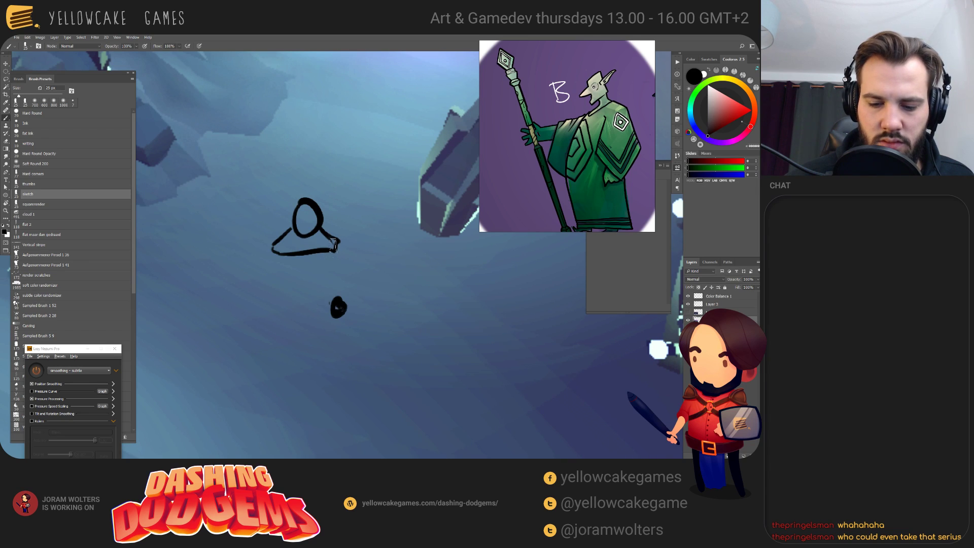
{"action": "left_click_drag", "start_coordinate": [328, 248], "coordinate": [347, 314]}
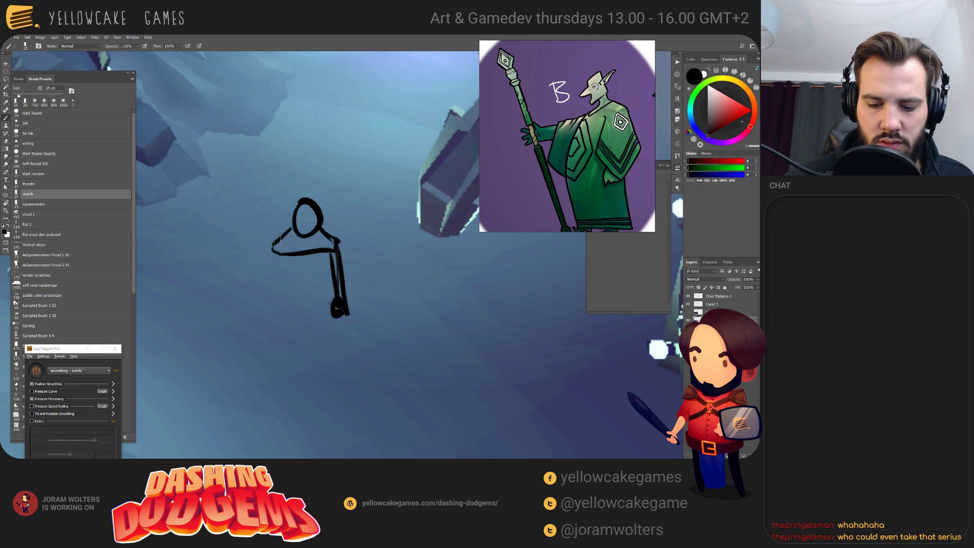
{"action": "mouse_move", "coordinate": [279, 239]}
{"action": "left_mouse_down"}
{"action": "mouse_move", "coordinate": [305, 349]}
{"action": "mouse_move", "coordinate": [304, 290]}
{"action": "mouse_move", "coordinate": [334, 244]}
{"action": "mouse_move", "coordinate": [340, 302]}
{"action": "mouse_move", "coordinate": [329, 355]}
{"action": "mouse_move", "coordinate": [271, 311]}
{"action": "mouse_move", "coordinate": [278, 246]}
{"action": "mouse_move", "coordinate": [284, 354]}
{"action": "mouse_move", "coordinate": [324, 358]}
{"action": "left_mouse_up"}
{"action": "mouse_move", "coordinate": [321, 236]}
{"action": "left_mouse_down"}
{"action": "mouse_move", "coordinate": [340, 312]}
{"action": "mouse_move", "coordinate": [323, 359]}
{"action": "left_mouse_up"}
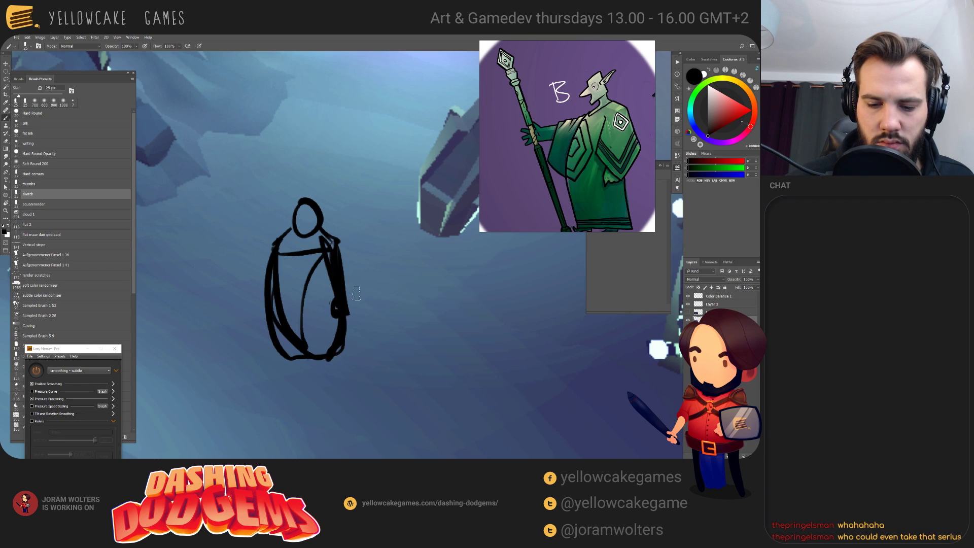
{"action": "key", "text": "e"}
{"action": "mouse_move", "coordinate": [332, 188]}
{"action": "left_mouse_down"}
{"action": "mouse_move", "coordinate": [324, 245]}
{"action": "mouse_move", "coordinate": [289, 198]}
{"action": "mouse_move", "coordinate": [279, 367]}
{"action": "mouse_move", "coordinate": [285, 354]}
{"action": "left_mouse_up"}
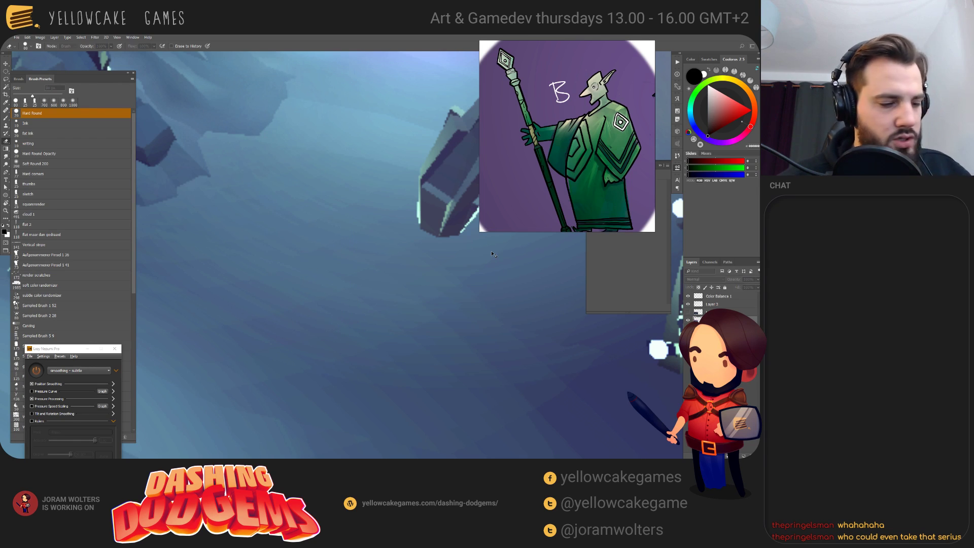
- On a new empty layer, sketch the head ellipse and an angled shoulder line
{"action": "key", "text": "ctrl+shift+alt+n"}
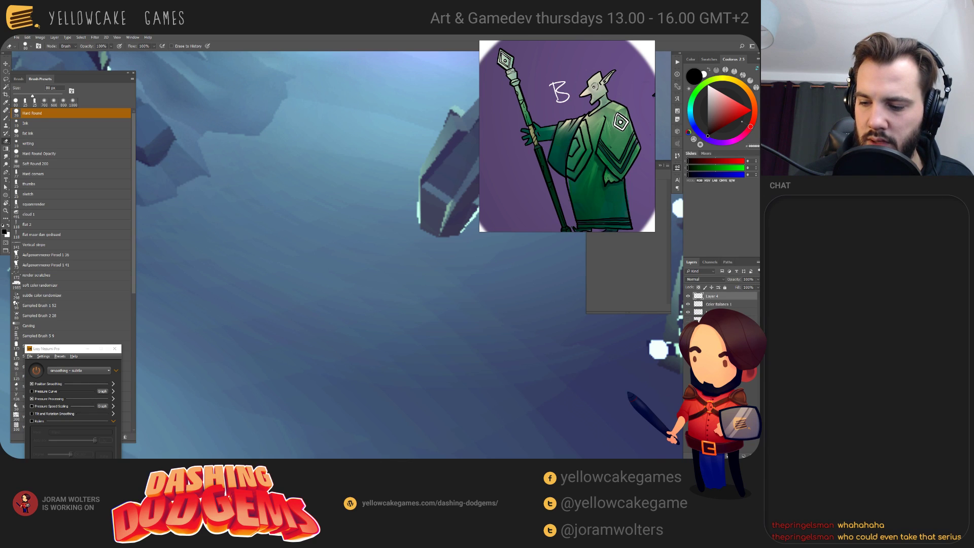
{"action": "key", "text": "b"}
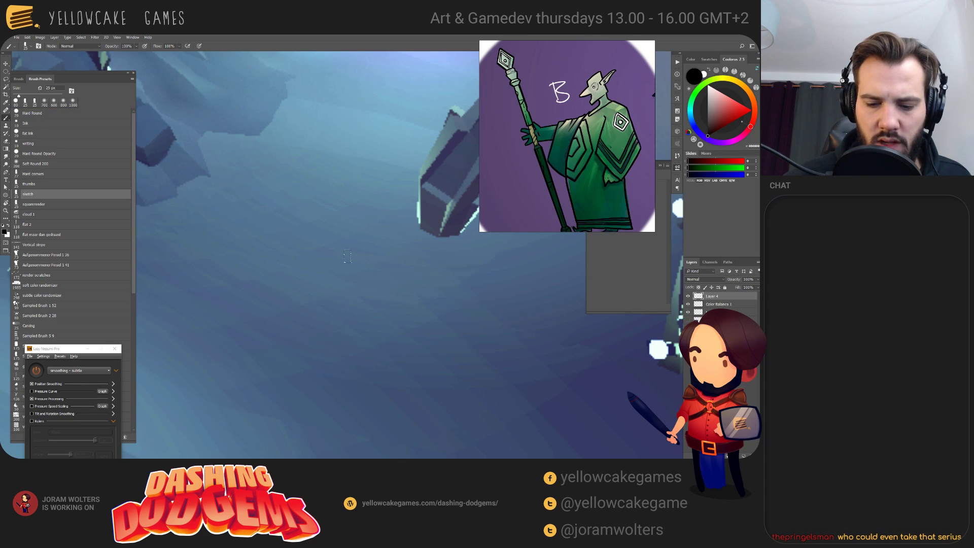
{"action": "left_click_drag", "start_coordinate": [318, 237], "coordinate": [355, 280]}
{"action": "key", "text": "ctrl+z"}
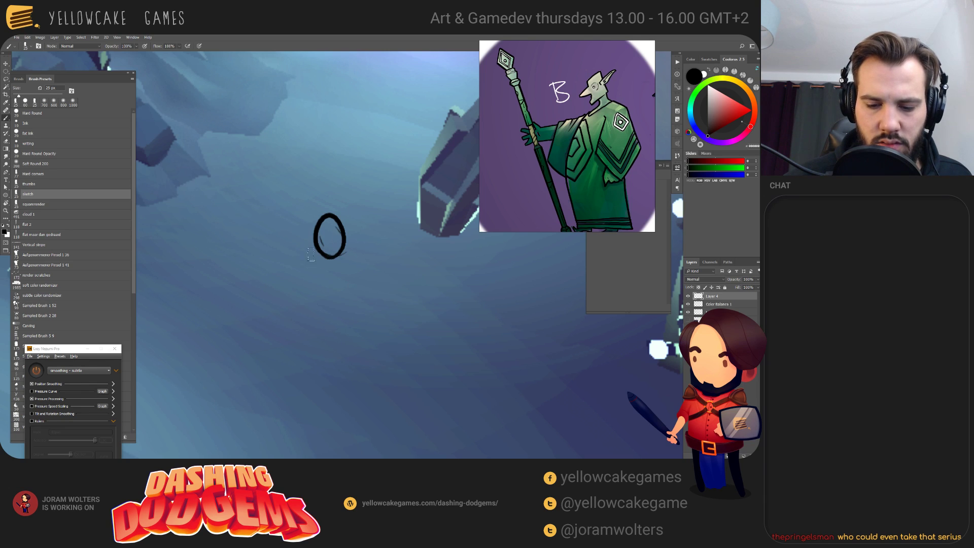
{"action": "mouse_move", "coordinate": [315, 243]}
{"action": "left_mouse_down"}
{"action": "mouse_move", "coordinate": [296, 252]}
{"action": "mouse_move", "coordinate": [351, 286]}
{"action": "mouse_move", "coordinate": [344, 253]}
{"action": "mouse_move", "coordinate": [360, 285]}
{"action": "mouse_move", "coordinate": [303, 246]}
{"action": "mouse_move", "coordinate": [321, 269]}
{"action": "mouse_move", "coordinate": [284, 393]}
{"action": "mouse_move", "coordinate": [350, 278]}
{"action": "mouse_move", "coordinate": [332, 368]}
{"action": "mouse_move", "coordinate": [284, 388]}
{"action": "mouse_move", "coordinate": [293, 250]}
{"action": "mouse_move", "coordinate": [276, 329]}
{"action": "mouse_move", "coordinate": [310, 393]}
{"action": "mouse_move", "coordinate": [359, 341]}
{"action": "mouse_move", "coordinate": [355, 302]}
{"action": "left_mouse_up"}
- Draw the body's leg and side lines, with the left side curving around the bottom
{"action": "key", "text": "e"}
{"action": "key", "text": "b"}
{"action": "left_click_drag", "start_coordinate": [325, 271], "coordinate": [313, 392]}
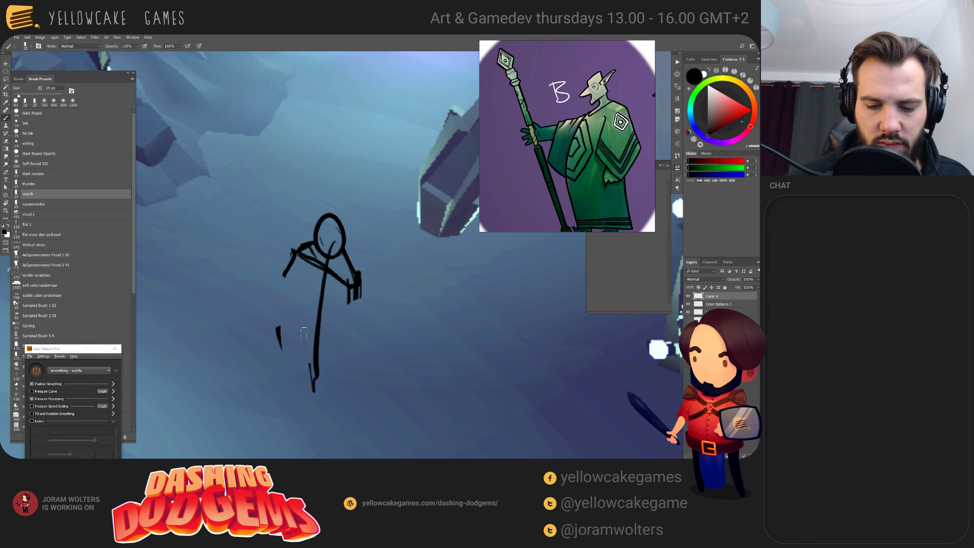
{"action": "left_click_drag", "start_coordinate": [305, 334], "coordinate": [311, 364]}
{"action": "left_click_drag", "start_coordinate": [297, 329], "coordinate": [279, 350]}
{"action": "mouse_move", "coordinate": [280, 345]}
{"action": "left_mouse_down"}
{"action": "mouse_move", "coordinate": [288, 256]}
{"action": "mouse_move", "coordinate": [250, 337]}
{"action": "left_mouse_up"}
{"action": "key", "text": "ctrl+z"}
{"action": "mouse_move", "coordinate": [298, 243]}
{"action": "left_mouse_down"}
{"action": "mouse_move", "coordinate": [277, 284]}
{"action": "mouse_move", "coordinate": [321, 390]}
{"action": "mouse_move", "coordinate": [266, 355]}
{"action": "mouse_move", "coordinate": [314, 376]}
{"action": "left_mouse_up"}
{"action": "mouse_move", "coordinate": [355, 274]}
{"action": "left_mouse_down"}
{"action": "mouse_move", "coordinate": [325, 386]}
{"action": "mouse_move", "coordinate": [312, 382]}
{"action": "left_mouse_up"}
- Add the arm reaching left, the curved left outline, a second shoulder line and the staff
{"action": "left_click_drag", "start_coordinate": [382, 326], "coordinate": [380, 305]}
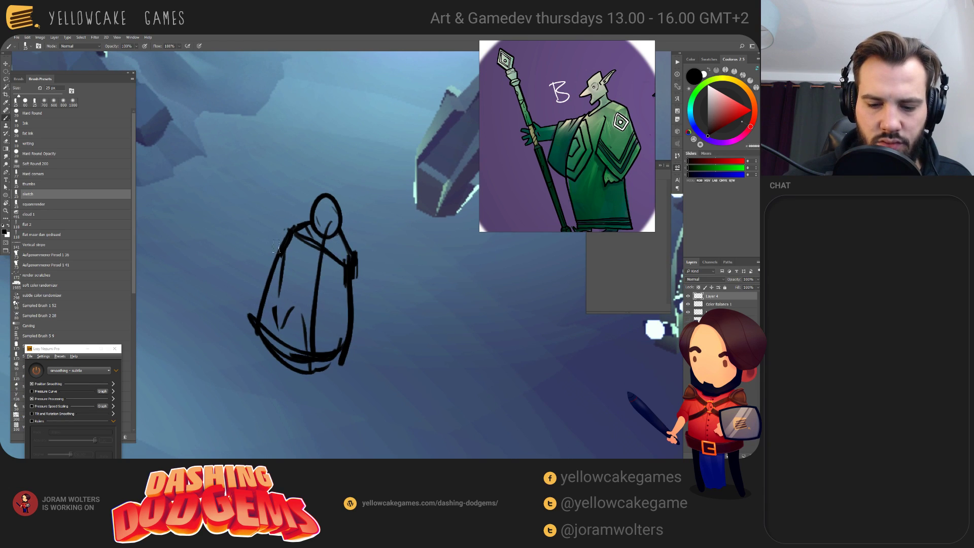
{"action": "left_click_drag", "start_coordinate": [293, 228], "coordinate": [231, 271]}
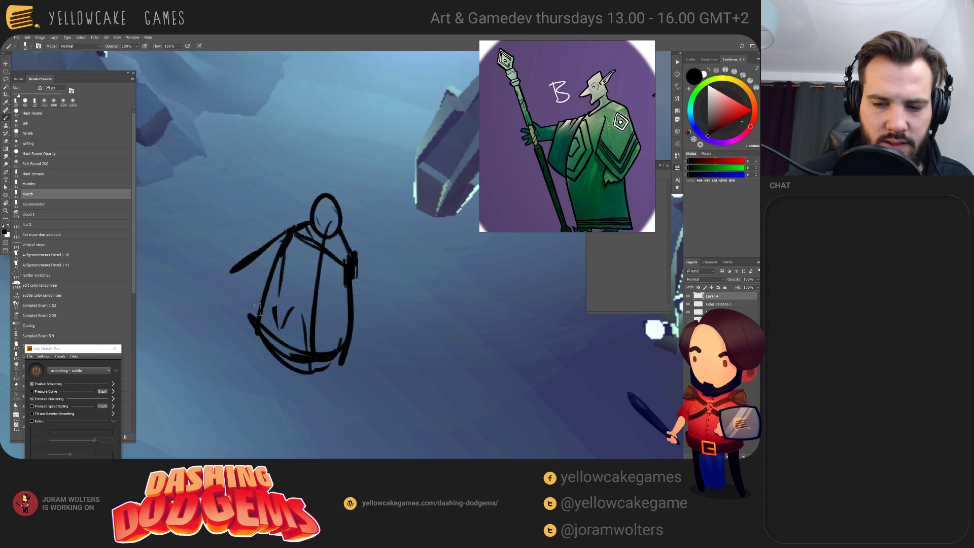
{"action": "mouse_move", "coordinate": [248, 232]}
{"action": "left_mouse_down"}
{"action": "mouse_move", "coordinate": [266, 314]}
{"action": "mouse_move", "coordinate": [251, 292]}
{"action": "left_mouse_up"}
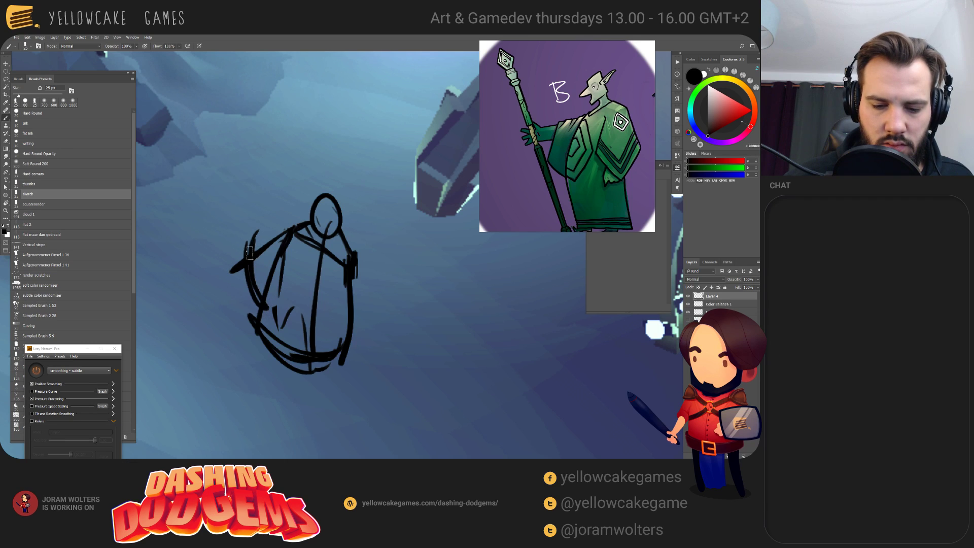
{"action": "mouse_move", "coordinate": [303, 219]}
{"action": "left_mouse_down"}
{"action": "mouse_move", "coordinate": [223, 271]}
{"action": "mouse_move", "coordinate": [244, 277]}
{"action": "mouse_move", "coordinate": [234, 287]}
{"action": "left_mouse_up"}
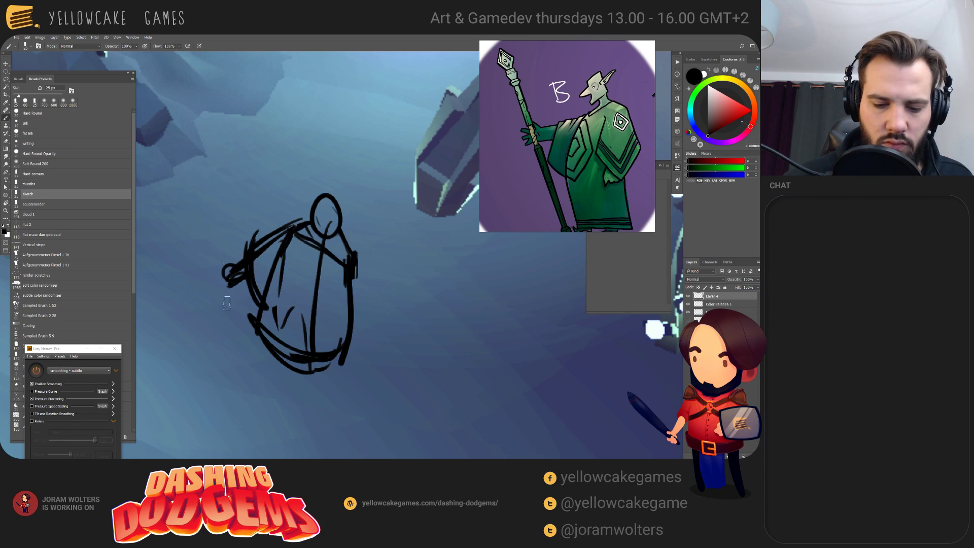
{"action": "left_click_drag", "start_coordinate": [218, 204], "coordinate": [221, 236]}
{"action": "left_click_drag", "start_coordinate": [217, 184], "coordinate": [244, 318]}
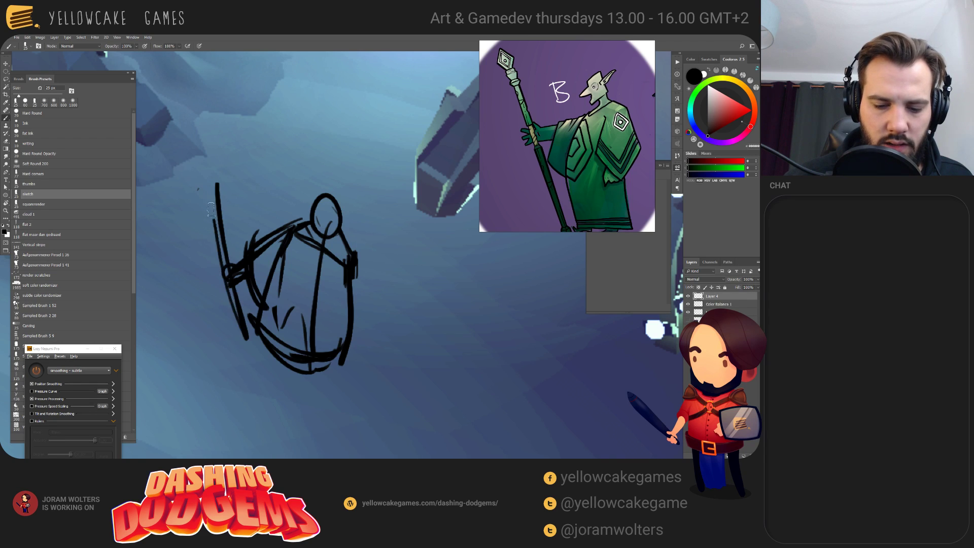
{"action": "left_click_drag", "start_coordinate": [211, 208], "coordinate": [246, 362]}
- Switch to a softer 20 px eraser tip and lighten parts of the body lines
{"action": "key", "text": "e"}
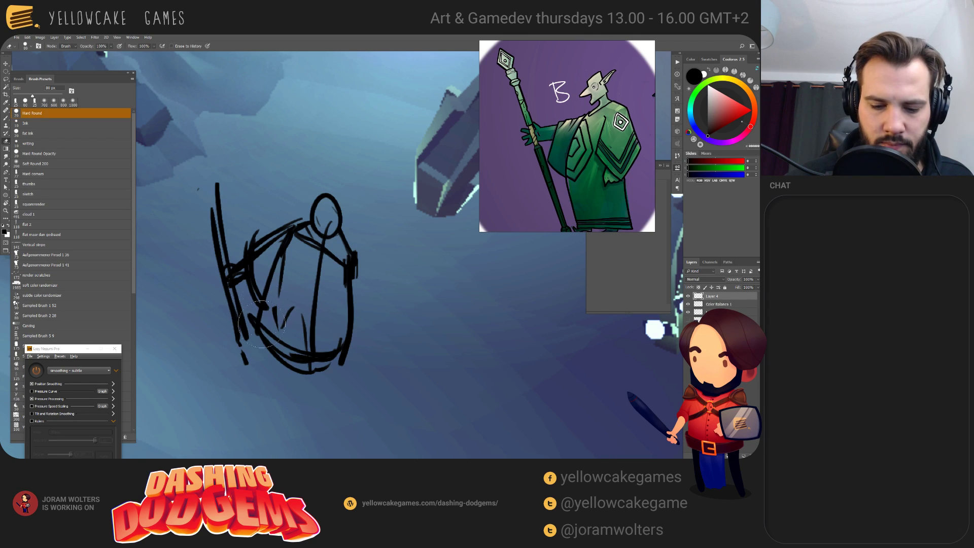
{"action": "left_click", "coordinate": [35, 101]}
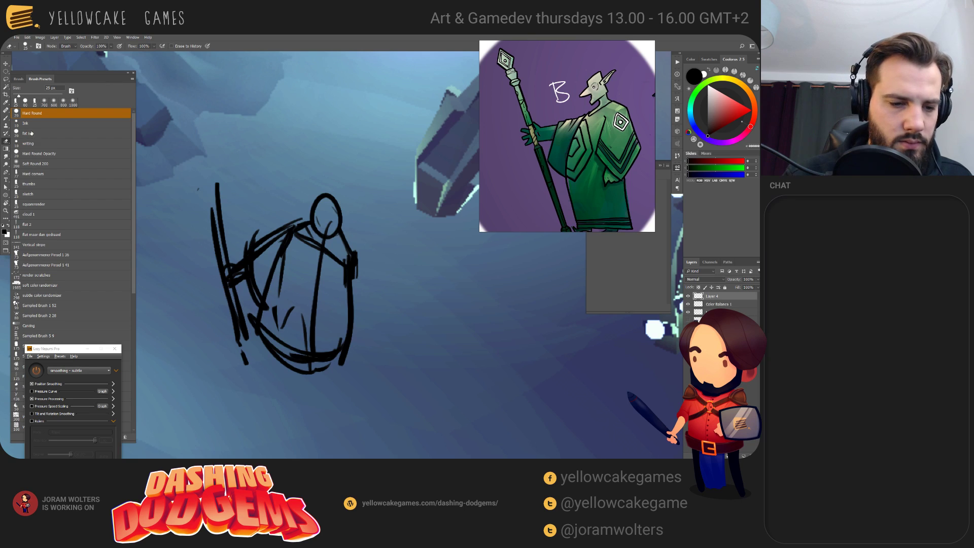
{"action": "left_click", "coordinate": [39, 153]}
{"action": "left_click_drag", "start_coordinate": [290, 230], "coordinate": [267, 349]}
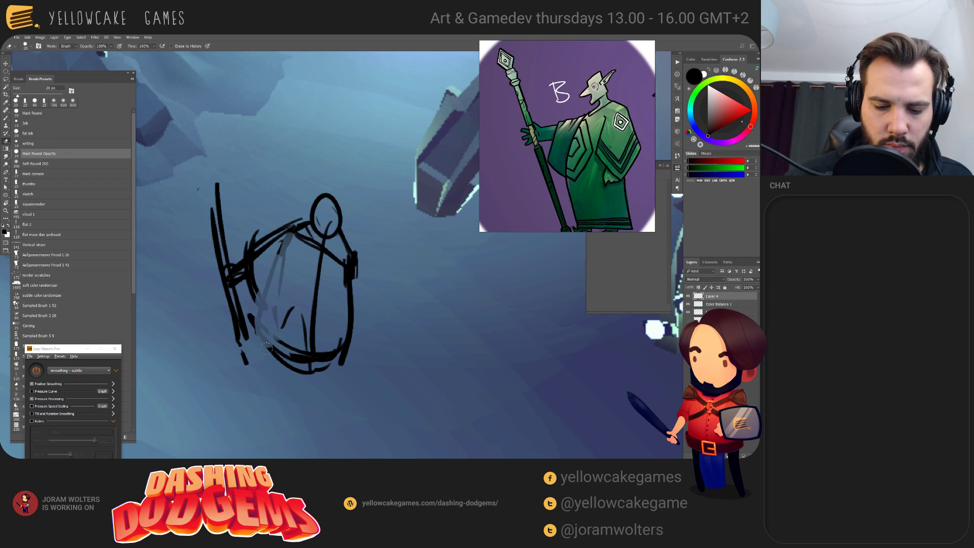
- Draw black strokes along the body's left side and sketch a base beneath it
{"action": "key", "text": "b"}
{"action": "mouse_move", "coordinate": [287, 233]}
{"action": "left_mouse_down"}
{"action": "mouse_move", "coordinate": [266, 336]}
{"action": "mouse_move", "coordinate": [273, 371]}
{"action": "left_mouse_up"}
{"action": "mouse_move", "coordinate": [269, 302]}
{"action": "left_mouse_down"}
{"action": "mouse_move", "coordinate": [265, 359]}
{"action": "mouse_move", "coordinate": [296, 397]}
{"action": "left_mouse_up"}
{"action": "mouse_move", "coordinate": [246, 361]}
{"action": "left_mouse_down"}
{"action": "mouse_move", "coordinate": [304, 392]}
{"action": "mouse_move", "coordinate": [261, 391]}
{"action": "mouse_move", "coordinate": [267, 370]}
{"action": "mouse_move", "coordinate": [278, 390]}
{"action": "left_mouse_up"}
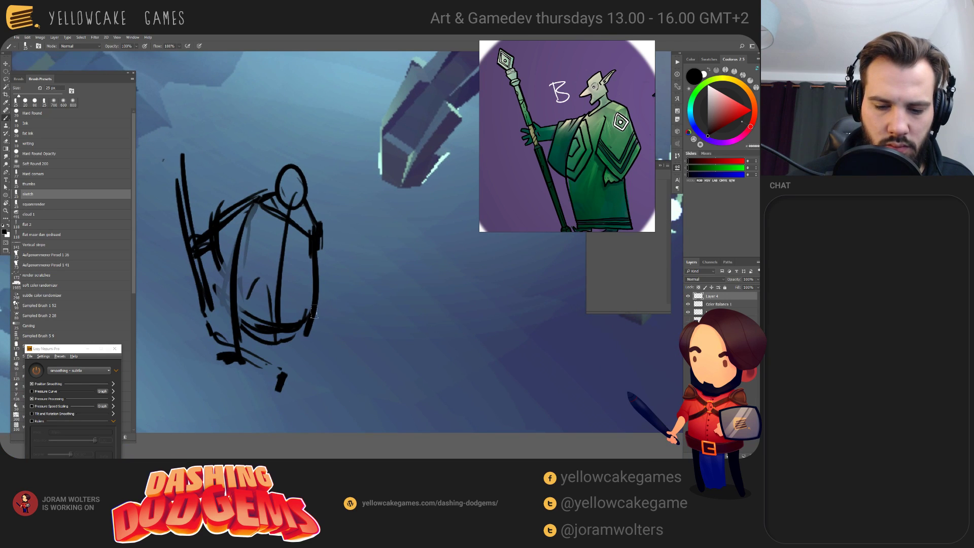
- Lighten the right-hand outline and erase stray lines inside the body
{"action": "key", "text": "e"}
{"action": "mouse_move", "coordinate": [308, 247]}
{"action": "left_mouse_down"}
{"action": "mouse_move", "coordinate": [302, 268]}
{"action": "mouse_move", "coordinate": [308, 308]}
{"action": "mouse_move", "coordinate": [316, 275]}
{"action": "left_mouse_up"}
{"action": "left_click_drag", "start_coordinate": [294, 329], "coordinate": [279, 239]}
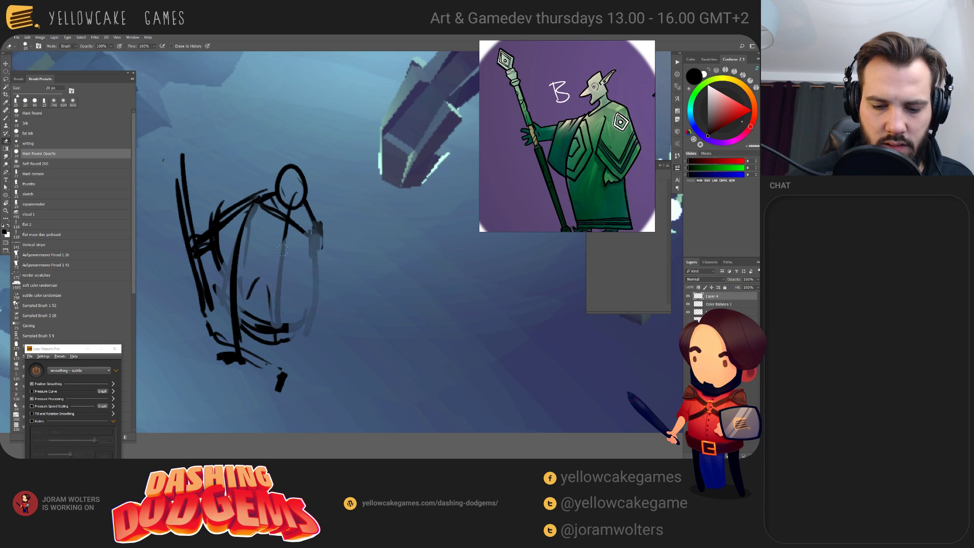
{"action": "mouse_move", "coordinate": [271, 345]}
{"action": "left_mouse_down"}
{"action": "mouse_move", "coordinate": [284, 231]}
{"action": "mouse_move", "coordinate": [318, 231]}
{"action": "mouse_move", "coordinate": [329, 310]}
{"action": "mouse_move", "coordinate": [305, 332]}
{"action": "mouse_move", "coordinate": [282, 300]}
{"action": "left_mouse_up"}
- Sketch robe fold lines, a bottom edge and hatching through the lower body
{"action": "key", "text": "b"}
{"action": "mouse_move", "coordinate": [300, 227]}
{"action": "left_mouse_down"}
{"action": "mouse_move", "coordinate": [280, 295]}
{"action": "mouse_move", "coordinate": [289, 259]}
{"action": "left_mouse_up"}
{"action": "mouse_move", "coordinate": [300, 322]}
{"action": "left_mouse_down"}
{"action": "mouse_move", "coordinate": [281, 388]}
{"action": "mouse_move", "coordinate": [289, 378]}
{"action": "left_mouse_up"}
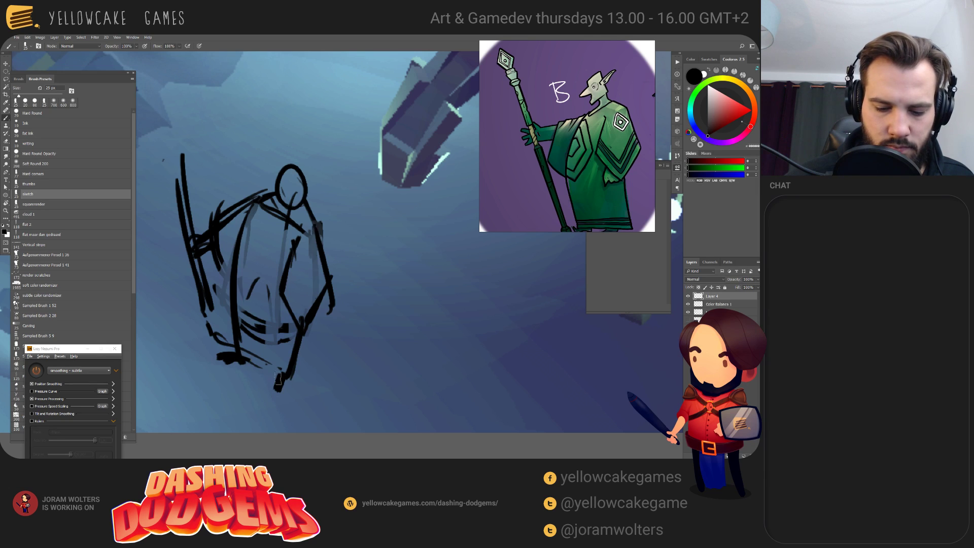
{"action": "left_click_drag", "start_coordinate": [243, 356], "coordinate": [289, 382]}
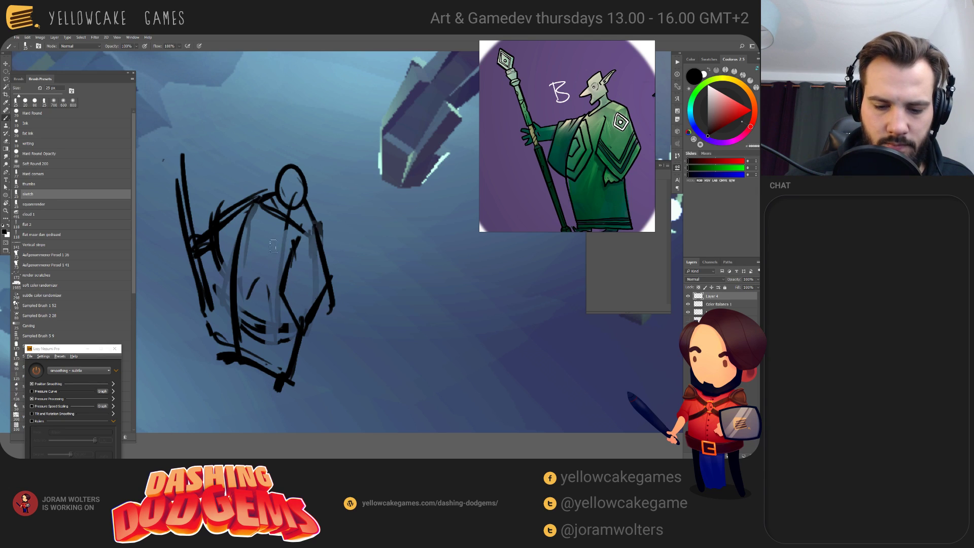
{"action": "mouse_move", "coordinate": [269, 246]}
{"action": "left_mouse_down"}
{"action": "mouse_move", "coordinate": [226, 296]}
{"action": "mouse_move", "coordinate": [286, 355]}
{"action": "mouse_move", "coordinate": [298, 328]}
{"action": "mouse_move", "coordinate": [274, 356]}
{"action": "left_mouse_up"}
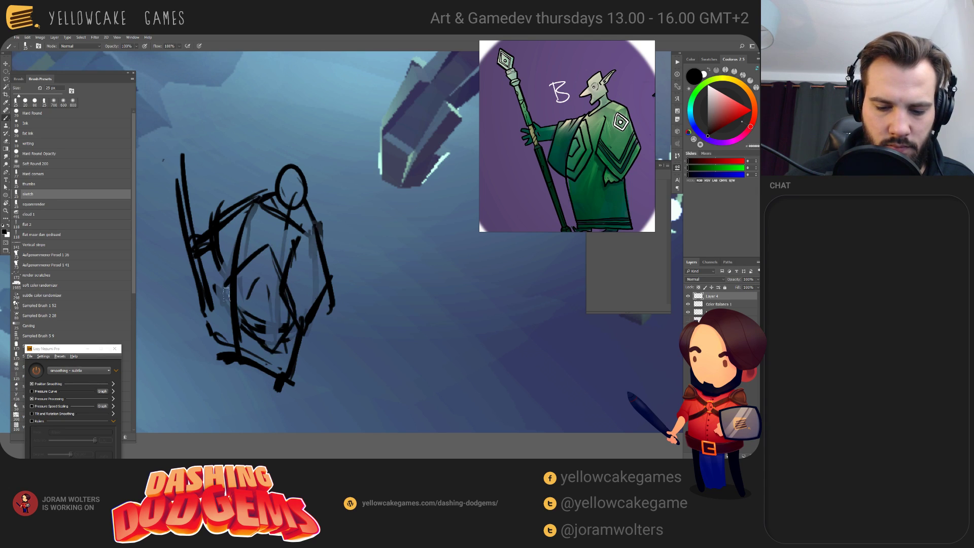
{"action": "left_click_drag", "start_coordinate": [235, 315], "coordinate": [283, 356]}
{"action": "mouse_move", "coordinate": [265, 255]}
{"action": "left_mouse_down"}
{"action": "mouse_move", "coordinate": [232, 298]}
{"action": "mouse_move", "coordinate": [267, 266]}
{"action": "mouse_move", "coordinate": [284, 318]}
{"action": "mouse_move", "coordinate": [259, 331]}
{"action": "mouse_move", "coordinate": [261, 276]}
{"action": "mouse_move", "coordinate": [255, 309]}
{"action": "mouse_move", "coordinate": [259, 289]}
{"action": "mouse_move", "coordinate": [270, 301]}
{"action": "mouse_move", "coordinate": [248, 330]}
{"action": "left_mouse_up"}
{"action": "left_click_drag", "start_coordinate": [276, 285], "coordinate": [254, 328]}
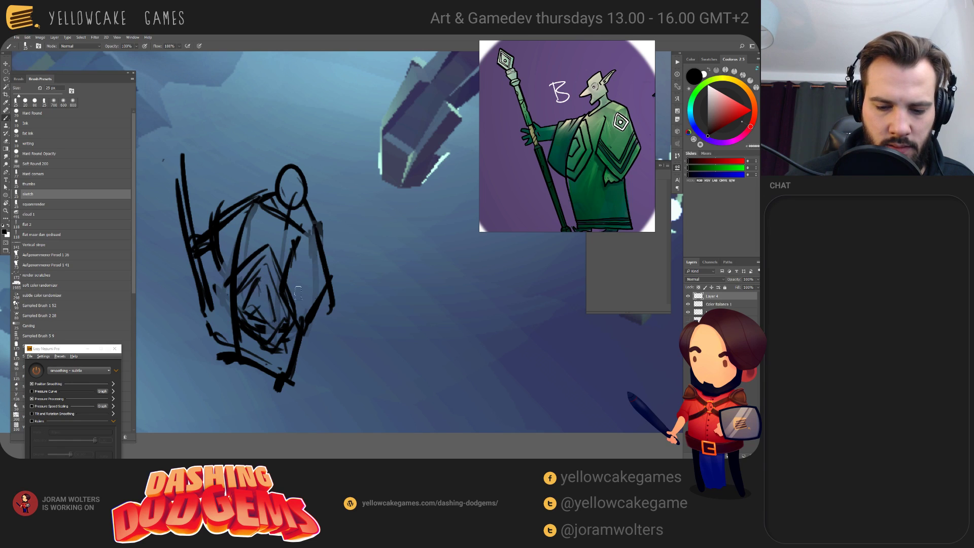
- Add strokes on the right and middle of the body, then lighten the head circle
{"action": "left_click_drag", "start_coordinate": [282, 268], "coordinate": [312, 309]}
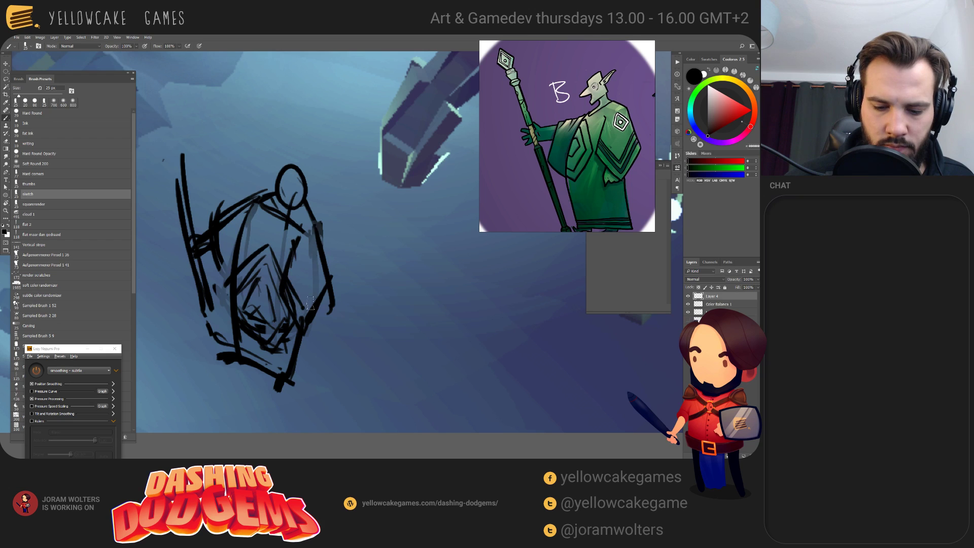
{"action": "left_click_drag", "start_coordinate": [334, 277], "coordinate": [304, 309]}
{"action": "mouse_move", "coordinate": [293, 266]}
{"action": "left_mouse_down"}
{"action": "mouse_move", "coordinate": [304, 299]}
{"action": "mouse_move", "coordinate": [351, 306]}
{"action": "mouse_move", "coordinate": [346, 344]}
{"action": "left_mouse_up"}
{"action": "key", "text": "e"}
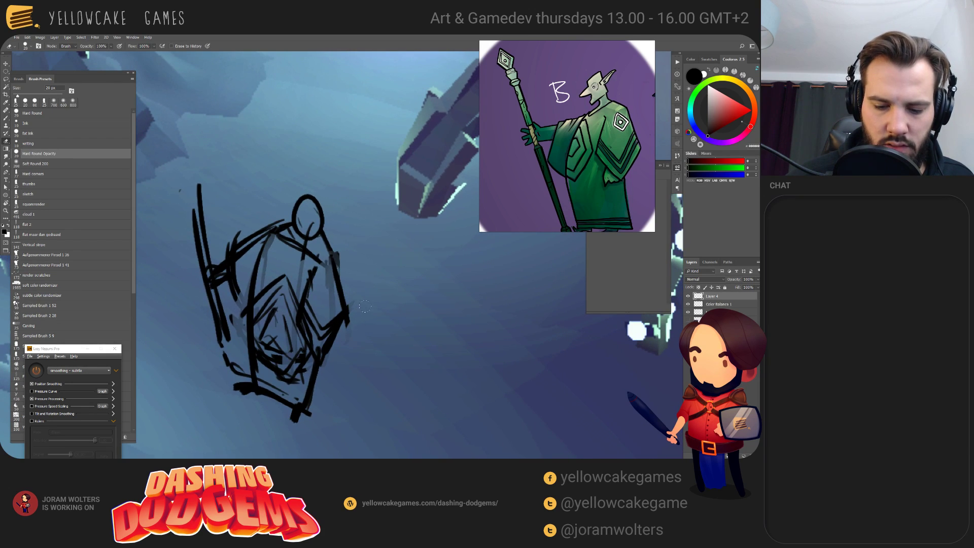
{"action": "key", "text": "b"}
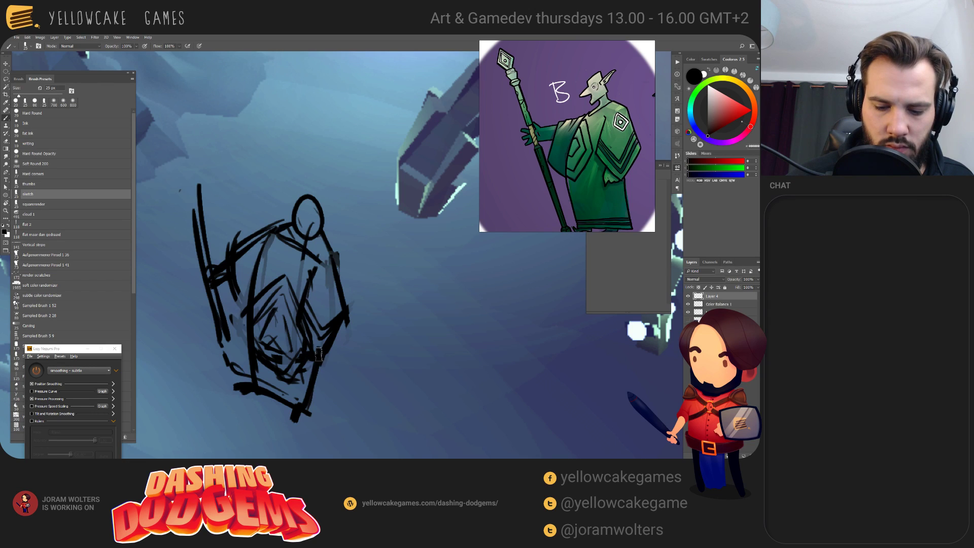
{"action": "key", "text": "e"}
{"action": "mouse_move", "coordinate": [312, 201]}
{"action": "left_mouse_down"}
{"action": "mouse_move", "coordinate": [317, 223]}
{"action": "mouse_move", "coordinate": [305, 203]}
{"action": "mouse_move", "coordinate": [294, 236]}
{"action": "left_mouse_up"}
- Free-transform the sketch by dragging its corners into a lean, then erase strokes at the body's top
{"action": "key", "text": "ctrl+t"}
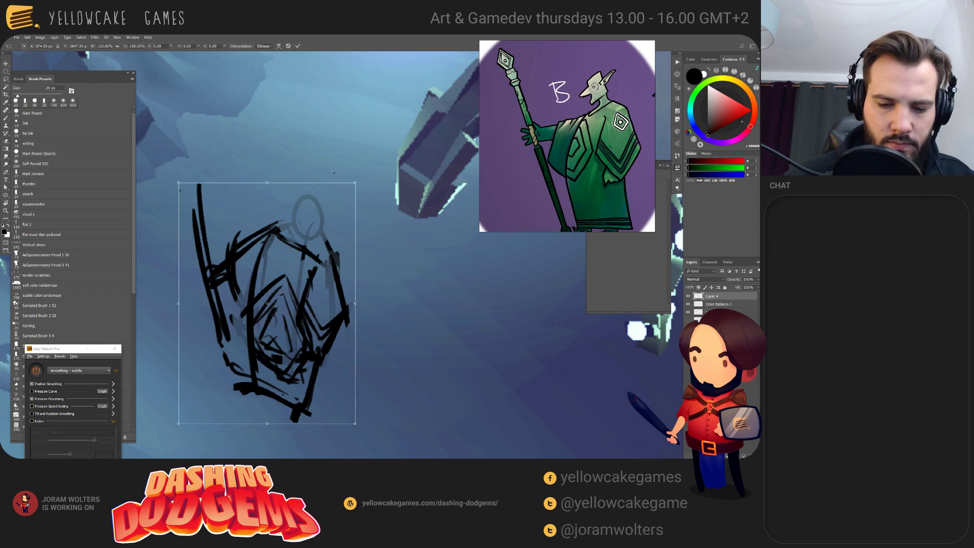
{"action": "left_click_drag", "start_coordinate": [267, 184], "coordinate": [249, 182]}
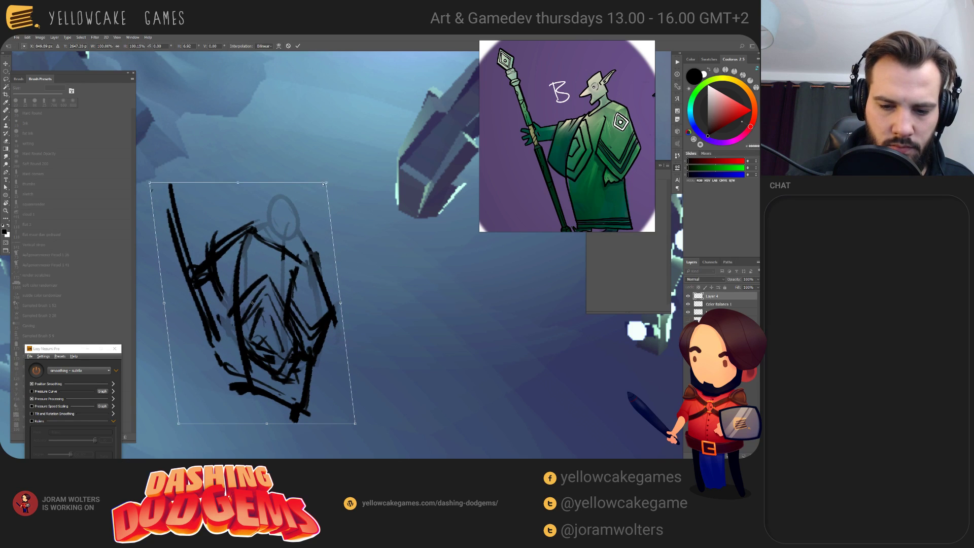
{"action": "left_click_drag", "start_coordinate": [335, 180], "coordinate": [341, 179]}
{"action": "left_click_drag", "start_coordinate": [151, 182], "coordinate": [137, 176]}
{"action": "left_click_drag", "start_coordinate": [179, 423], "coordinate": [191, 422]}
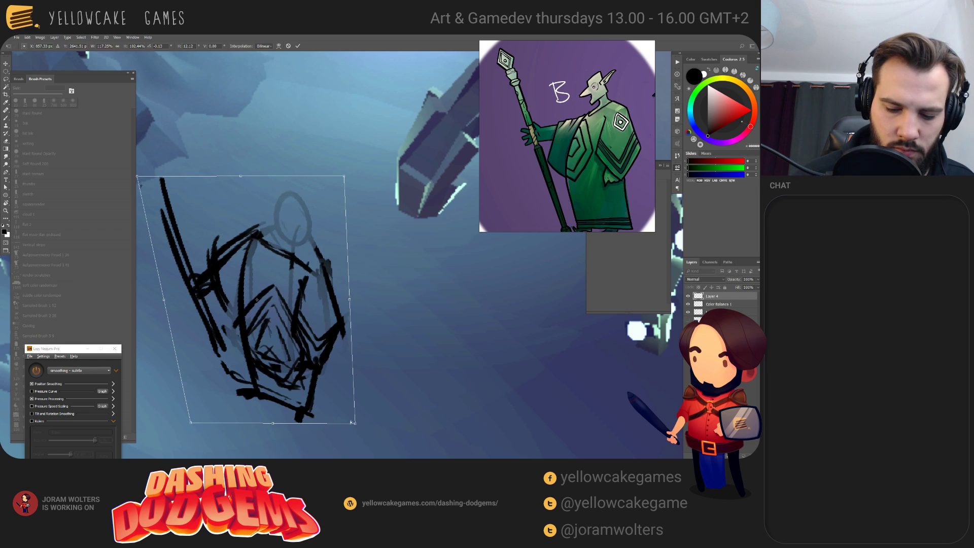
{"action": "mouse_move", "coordinate": [351, 422]}
{"action": "left_mouse_down"}
{"action": "mouse_move", "coordinate": [349, 403]}
{"action": "mouse_move", "coordinate": [345, 414]}
{"action": "left_mouse_up"}
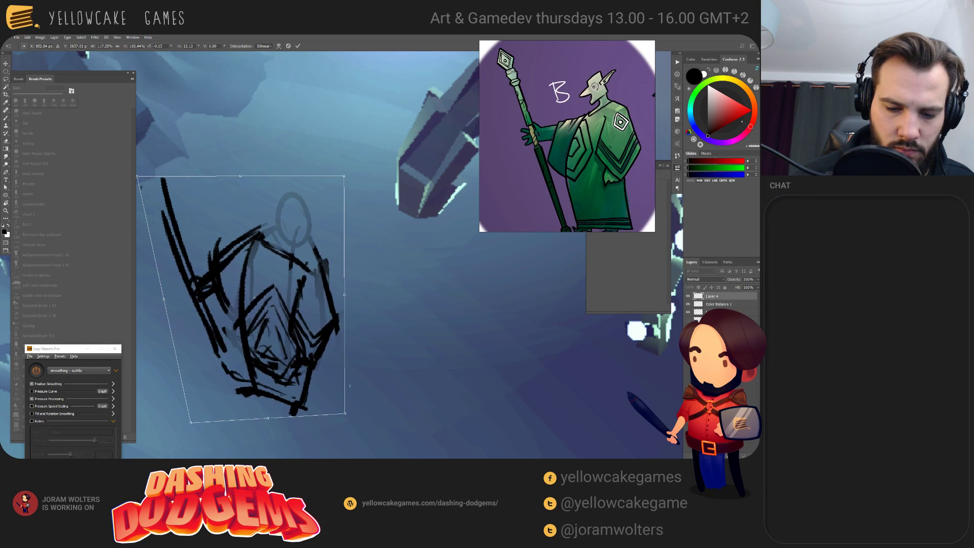
{"action": "key", "text": "e"}
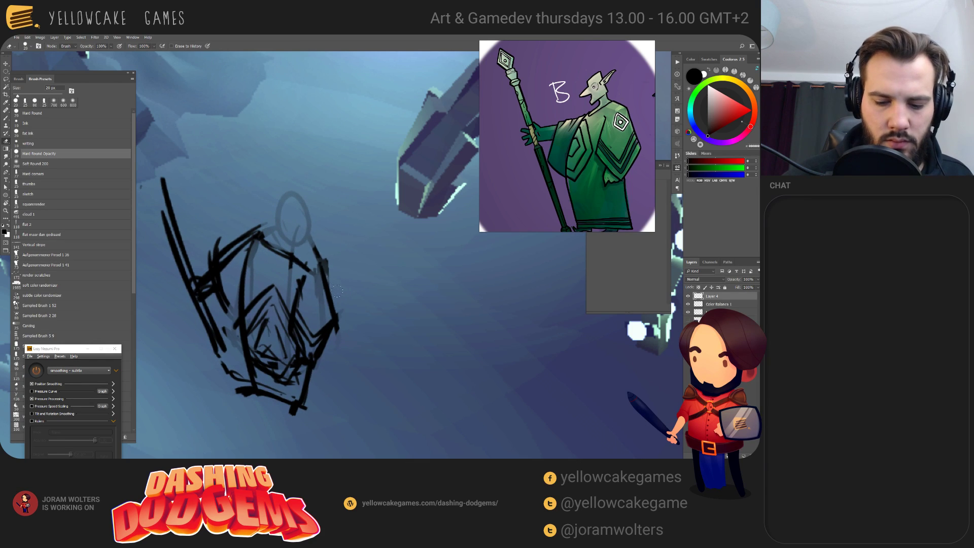
{"action": "mouse_move", "coordinate": [271, 239]}
{"action": "left_mouse_down"}
{"action": "mouse_move", "coordinate": [253, 235]}
{"action": "mouse_move", "coordinate": [282, 250]}
{"action": "mouse_move", "coordinate": [251, 234]}
{"action": "mouse_move", "coordinate": [213, 274]}
{"action": "mouse_move", "coordinate": [223, 242]}
{"action": "mouse_move", "coordinate": [211, 298]}
{"action": "mouse_move", "coordinate": [239, 331]}
{"action": "left_mouse_up"}
- Redraw the body's upper-left, right and top edges and add a diamond-shaped head
{"action": "key", "text": "b"}
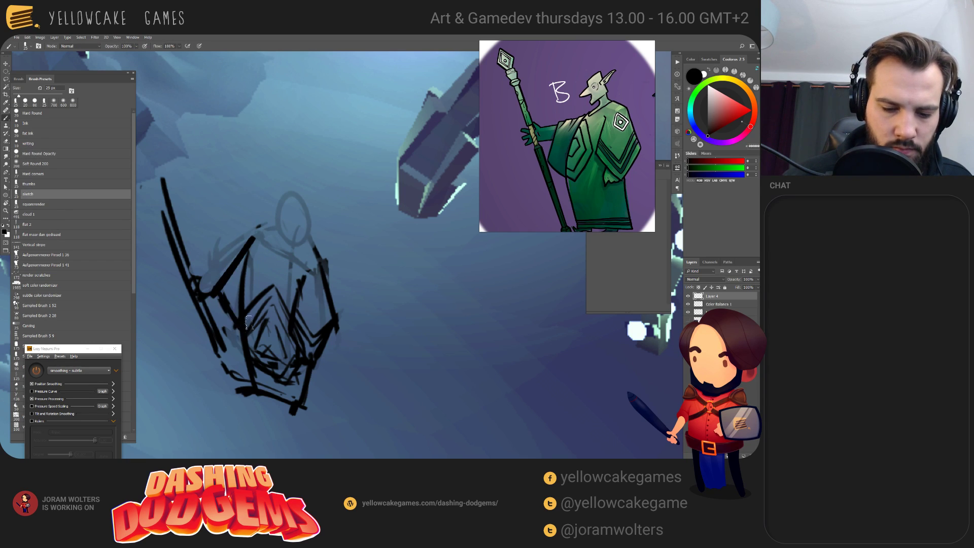
{"action": "mouse_move", "coordinate": [248, 238]}
{"action": "left_mouse_down"}
{"action": "mouse_move", "coordinate": [198, 287]}
{"action": "mouse_move", "coordinate": [236, 325]}
{"action": "left_mouse_up"}
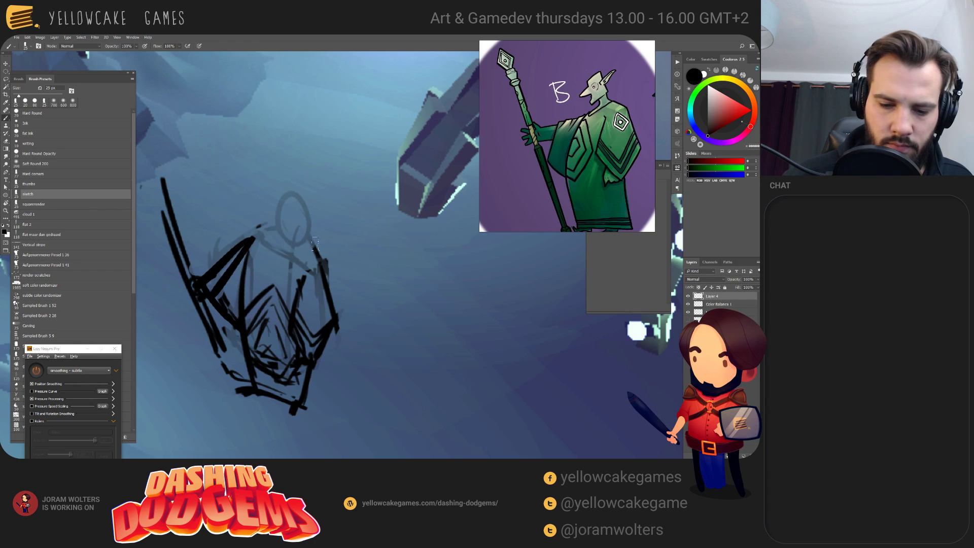
{"action": "mouse_move", "coordinate": [299, 262]}
{"action": "left_mouse_down"}
{"action": "mouse_move", "coordinate": [320, 272]}
{"action": "mouse_move", "coordinate": [306, 248]}
{"action": "mouse_move", "coordinate": [252, 234]}
{"action": "mouse_move", "coordinate": [292, 252]}
{"action": "left_mouse_up"}
{"action": "key", "text": "e"}
{"action": "key", "text": "b"}
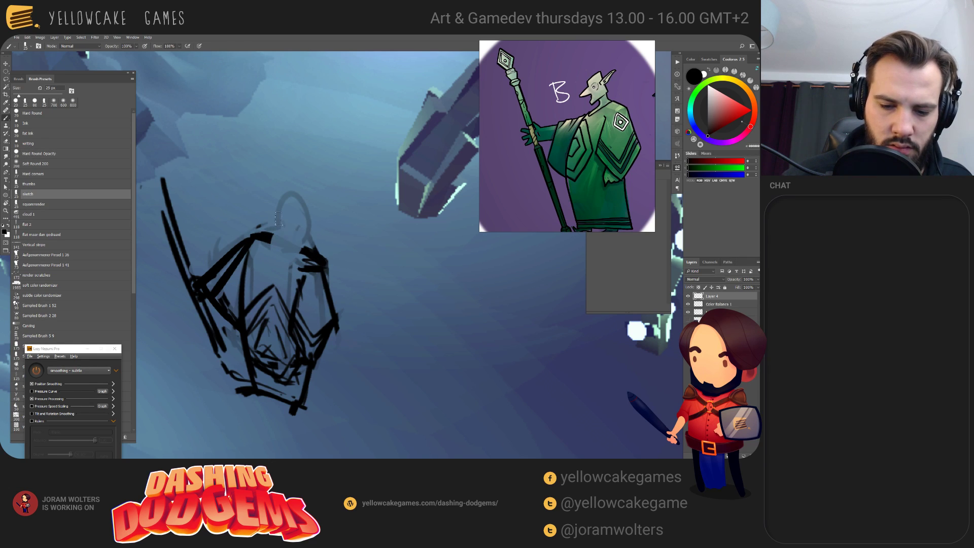
{"action": "mouse_move", "coordinate": [282, 212]}
{"action": "left_mouse_down"}
{"action": "mouse_move", "coordinate": [273, 232]}
{"action": "mouse_move", "coordinate": [295, 234]}
{"action": "mouse_move", "coordinate": [272, 235]}
{"action": "mouse_move", "coordinate": [287, 238]}
{"action": "mouse_move", "coordinate": [279, 268]}
{"action": "mouse_move", "coordinate": [265, 263]}
{"action": "mouse_move", "coordinate": [323, 217]}
{"action": "mouse_move", "coordinate": [300, 219]}
{"action": "mouse_move", "coordinate": [293, 255]}
{"action": "left_mouse_up"}
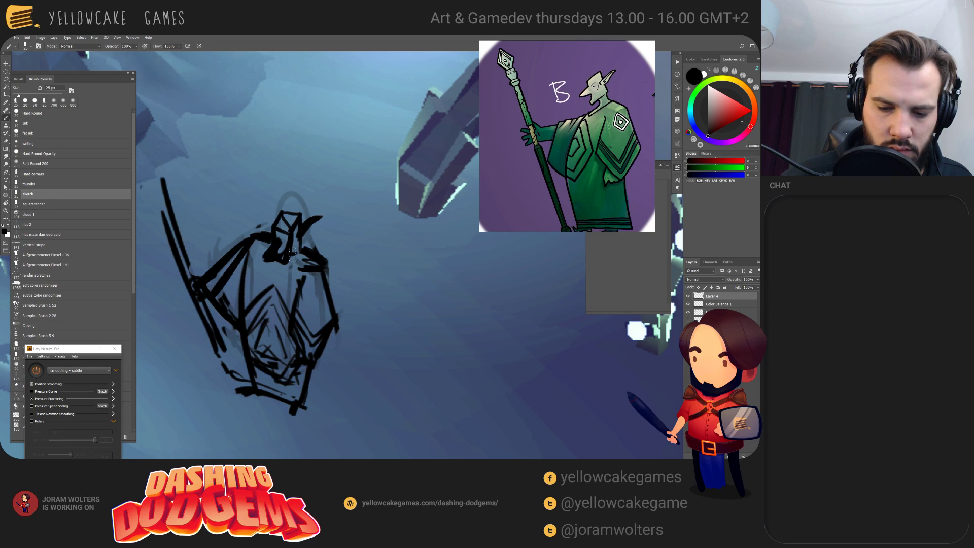
{"action": "scroll", "coordinate": [315, 196], "scroll_direction": "down", "scroll_amount": 2}
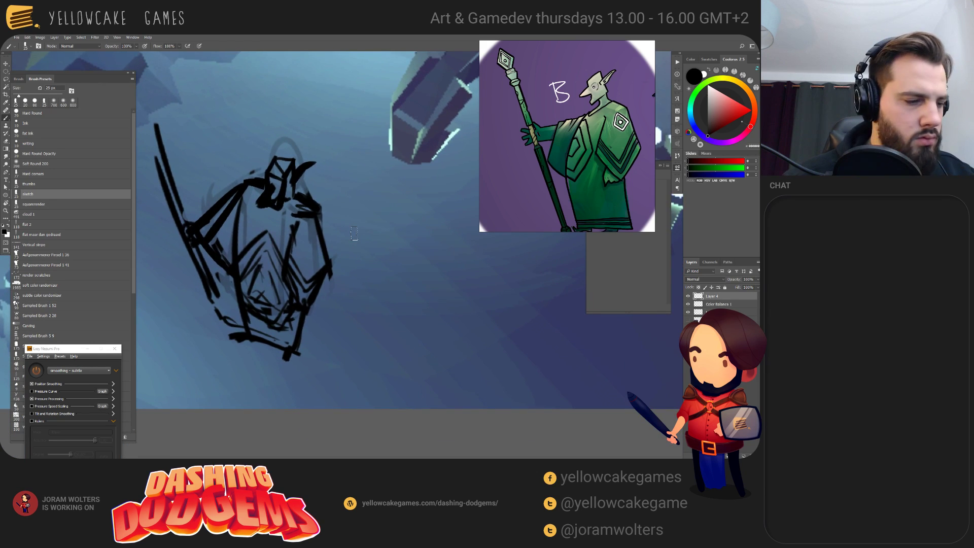
{"action": "scroll", "coordinate": [439, 221], "scroll_direction": "down", "scroll_amount": 3}
{"action": "scroll", "coordinate": [429, 229], "scroll_direction": "down", "scroll_amount": 2}
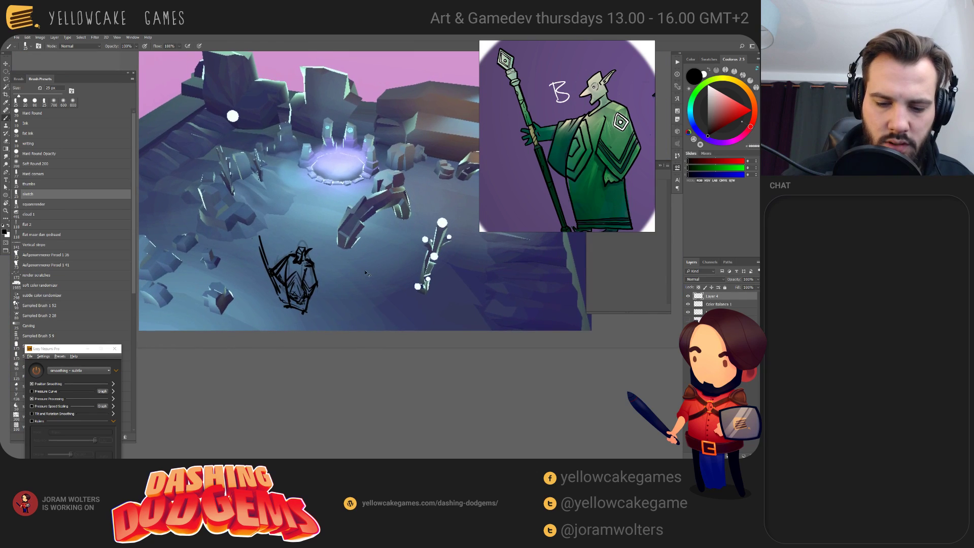
- Apply a Perspective transform widening the sketch, move it higher, and commit
{"action": "key", "text": "ctrl+t"}
{"action": "right_click", "coordinate": [295, 258]}
{"action": "left_click", "coordinate": [324, 301]}
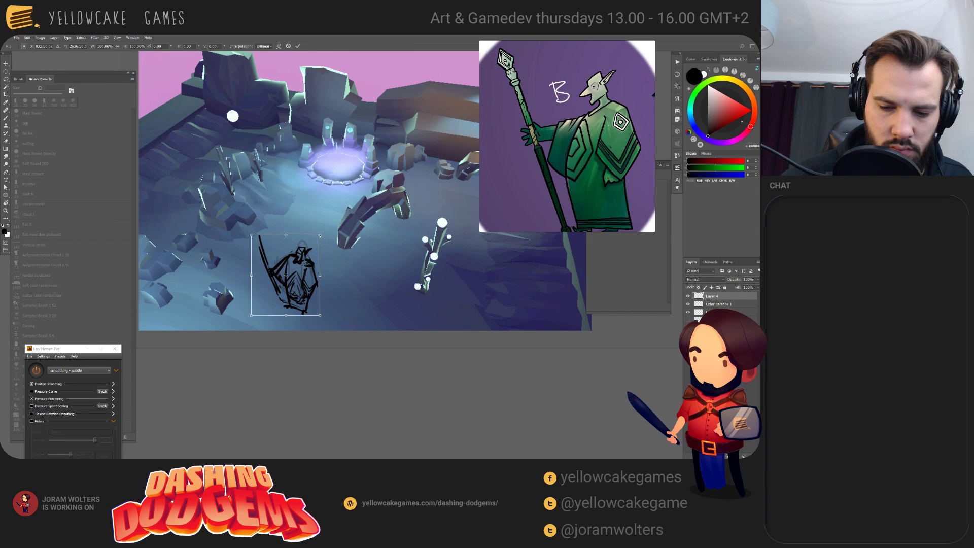
{"action": "left_click_drag", "start_coordinate": [320, 235], "coordinate": [330, 235]}
{"action": "left_click_drag", "start_coordinate": [319, 315], "coordinate": [320, 314]}
{"action": "mouse_move", "coordinate": [303, 281]}
{"action": "left_mouse_down"}
{"action": "mouse_move", "coordinate": [386, 130]}
{"action": "mouse_move", "coordinate": [318, 249]}
{"action": "left_mouse_up"}
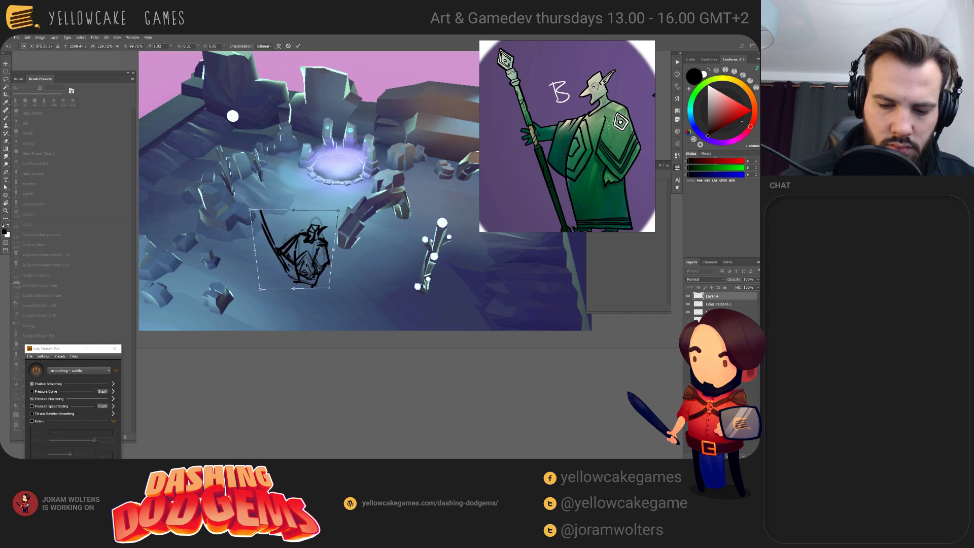
{"action": "key", "text": "Return"}
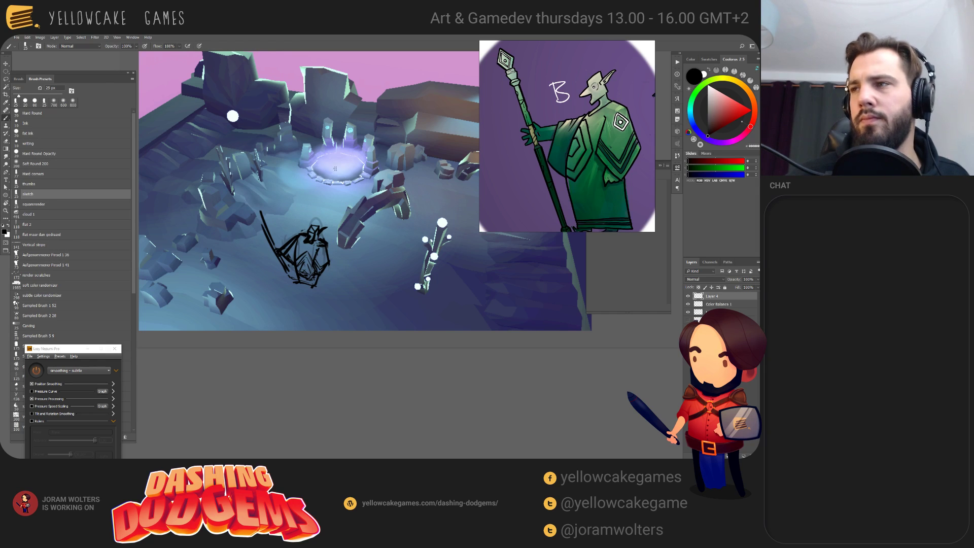
- Try long staff lines over the figure, then undo them
{"action": "left_click_drag", "start_coordinate": [282, 188], "coordinate": [294, 291]}
{"action": "left_click_drag", "start_coordinate": [307, 186], "coordinate": [298, 238]}
{"action": "left_click_drag", "start_coordinate": [321, 165], "coordinate": [317, 282]}
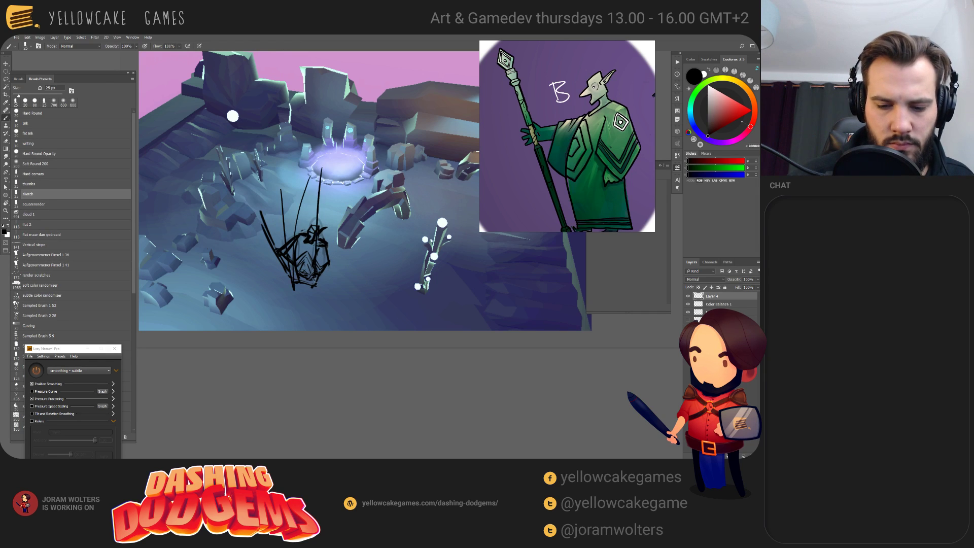
{"action": "left_click_drag", "start_coordinate": [349, 180], "coordinate": [318, 298]}
{"action": "key", "text": "ctrl+alt+z"}
{"action": "key", "text": "ctrl+alt+z"}
{"action": "key", "text": "ctrl+alt+z"}
{"action": "key", "text": "ctrl+alt+z"}
{"action": "key", "text": "ctrl+alt+z"}
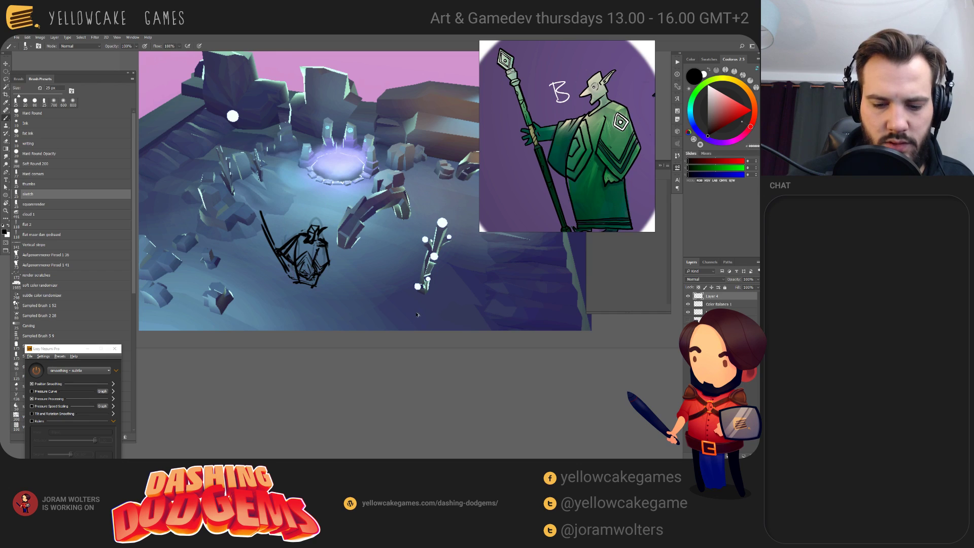
- Add short strokes to the figure's head and right side, undoing the stroke across the middle
{"action": "key", "text": "e"}
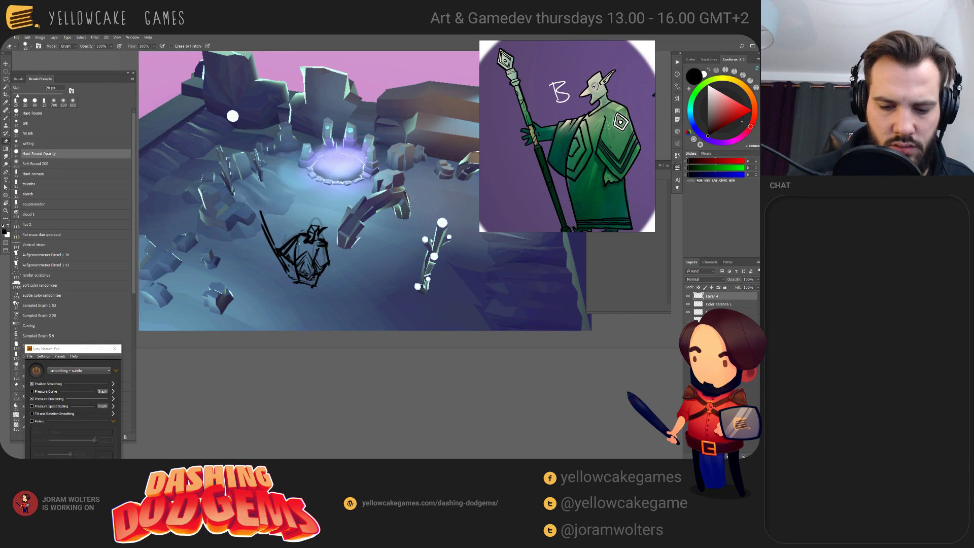
{"action": "key", "text": "b"}
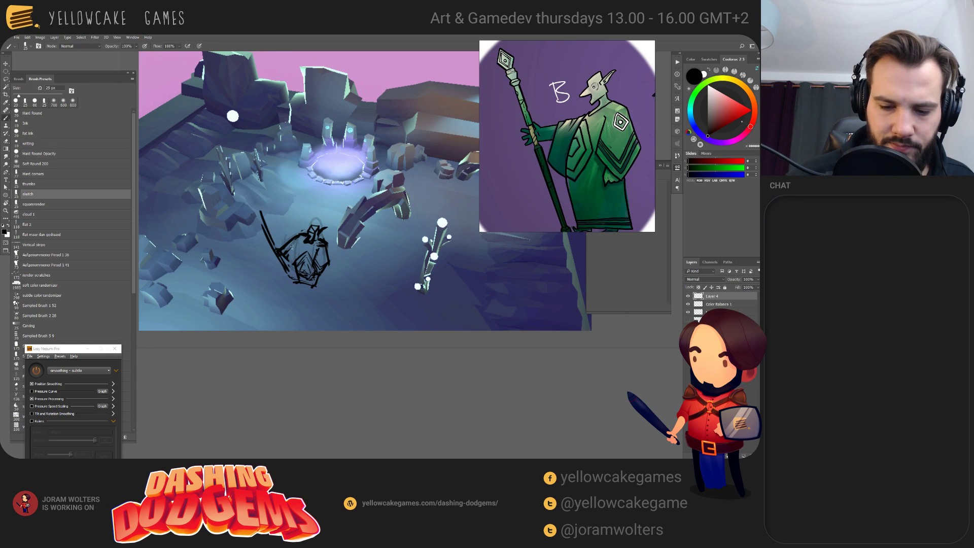
{"action": "mouse_move", "coordinate": [284, 262]}
{"action": "left_mouse_down"}
{"action": "mouse_move", "coordinate": [300, 240]}
{"action": "mouse_move", "coordinate": [284, 257]}
{"action": "left_mouse_up"}
{"action": "left_click_drag", "start_coordinate": [288, 249], "coordinate": [297, 230]}
{"action": "key", "text": "ctrl+z"}
{"action": "left_click_drag", "start_coordinate": [297, 259], "coordinate": [297, 238]}
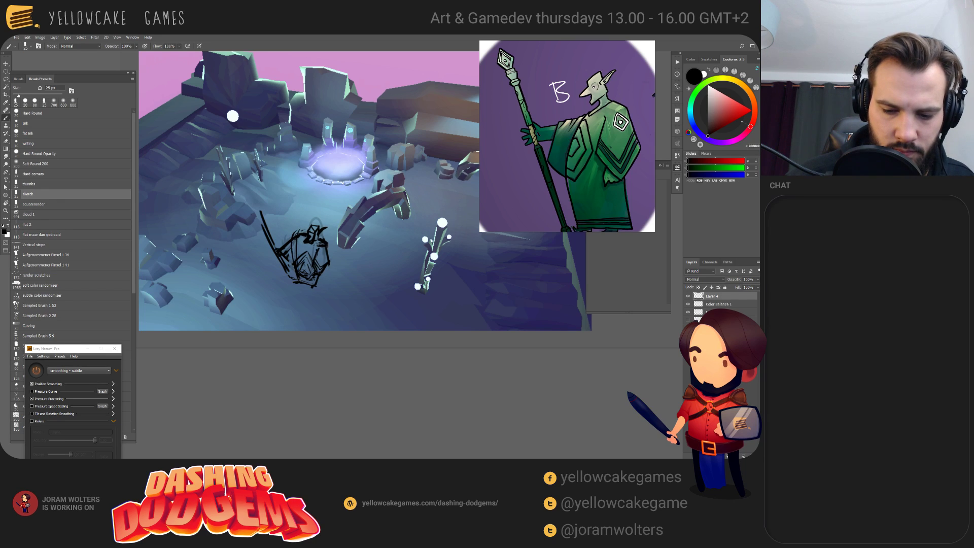
{"action": "left_click_drag", "start_coordinate": [319, 276], "coordinate": [324, 231]}
{"action": "left_click_drag", "start_coordinate": [323, 262], "coordinate": [323, 241]}
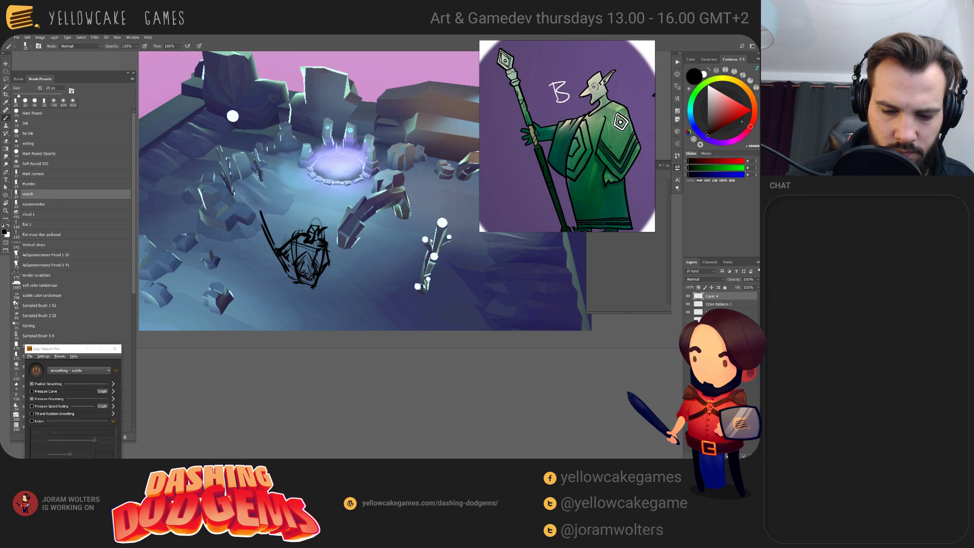
{"action": "key", "text": "ctrl+z"}
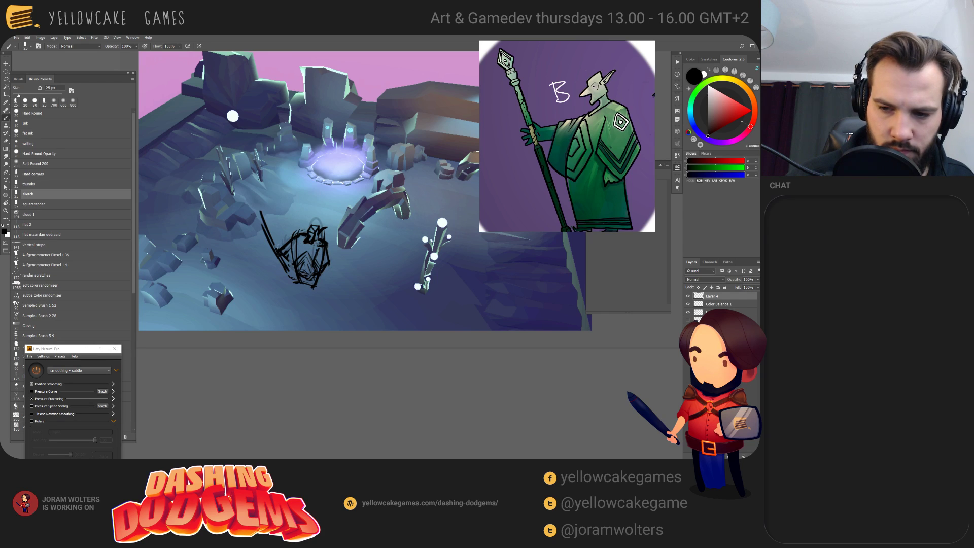
- Erase interior lines and most of the figure's long left strokes
{"action": "key", "text": "e"}
{"action": "mouse_move", "coordinate": [300, 274]}
{"action": "left_mouse_down"}
{"action": "mouse_move", "coordinate": [300, 251]}
{"action": "mouse_move", "coordinate": [314, 248]}
{"action": "mouse_move", "coordinate": [312, 259]}
{"action": "mouse_move", "coordinate": [296, 260]}
{"action": "mouse_move", "coordinate": [308, 274]}
{"action": "mouse_move", "coordinate": [316, 265]}
{"action": "mouse_move", "coordinate": [294, 259]}
{"action": "mouse_move", "coordinate": [313, 276]}
{"action": "left_mouse_up"}
{"action": "key", "text": "b"}
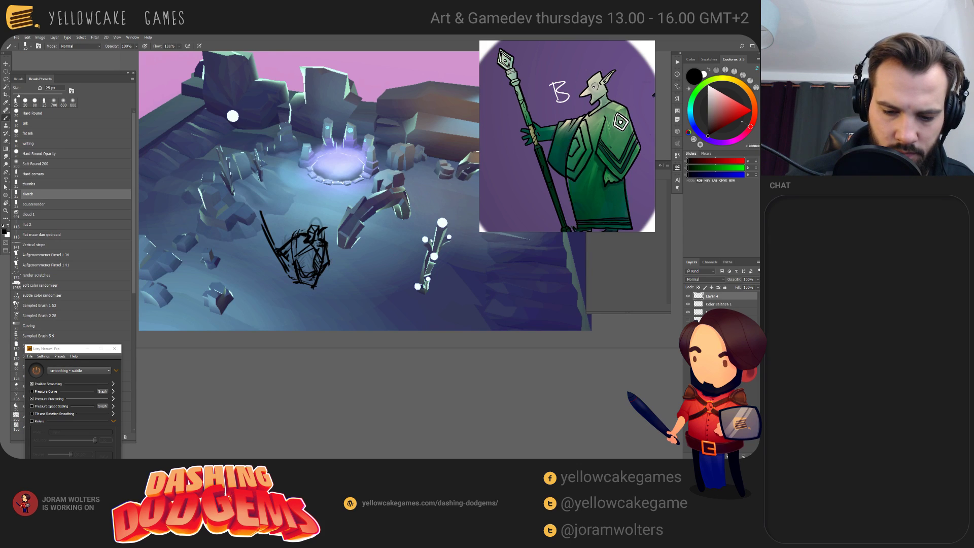
{"action": "left_click_drag", "start_coordinate": [296, 232], "coordinate": [284, 257]}
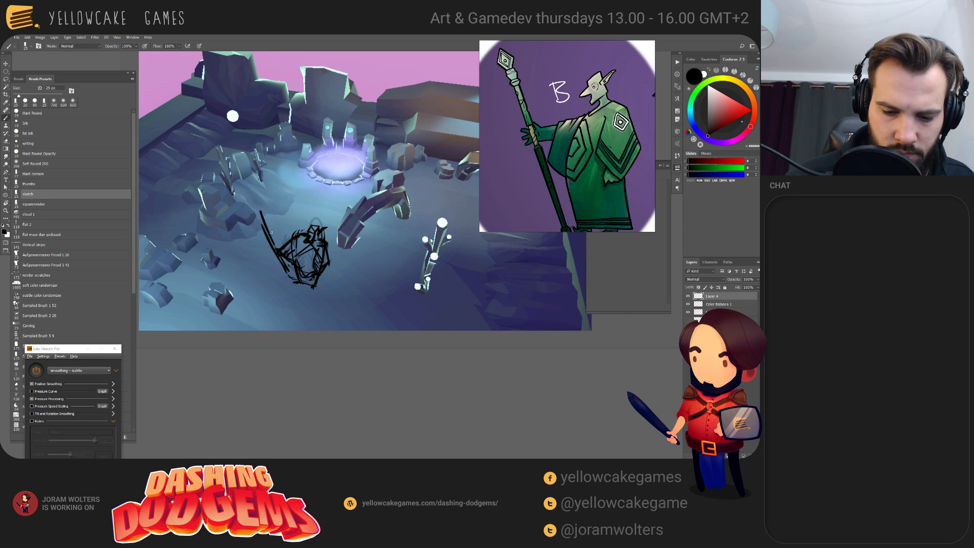
{"action": "key", "text": "e"}
{"action": "left_click_drag", "start_coordinate": [261, 213], "coordinate": [272, 245]}
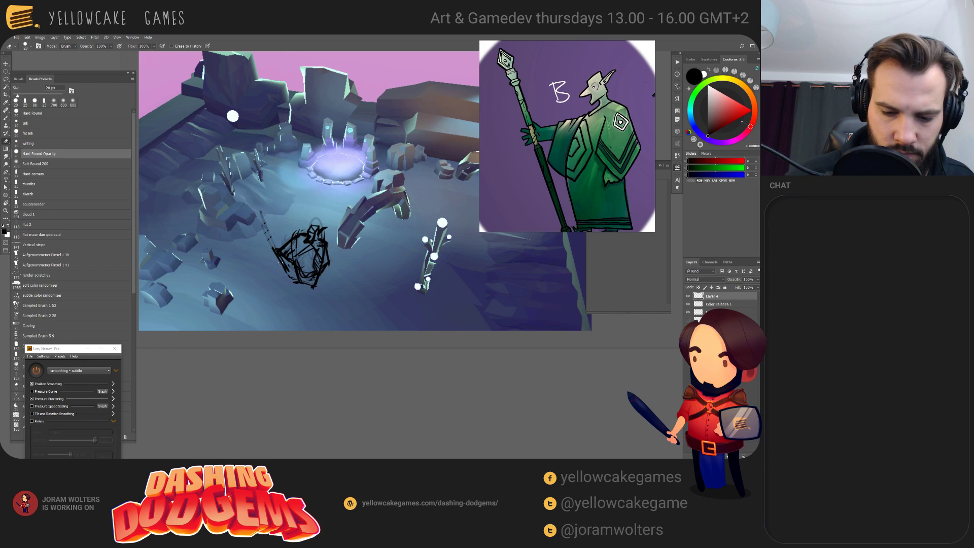
{"action": "key", "text": "b"}
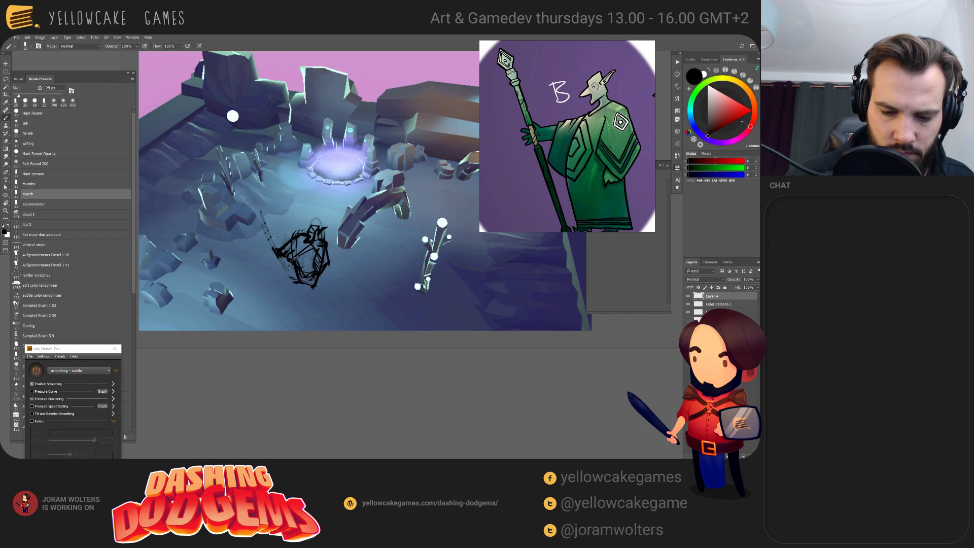
{"action": "key", "text": "e"}
{"action": "mouse_move", "coordinate": [293, 230]}
{"action": "left_mouse_down"}
{"action": "mouse_move", "coordinate": [281, 268]}
{"action": "mouse_move", "coordinate": [272, 256]}
{"action": "left_mouse_up"}
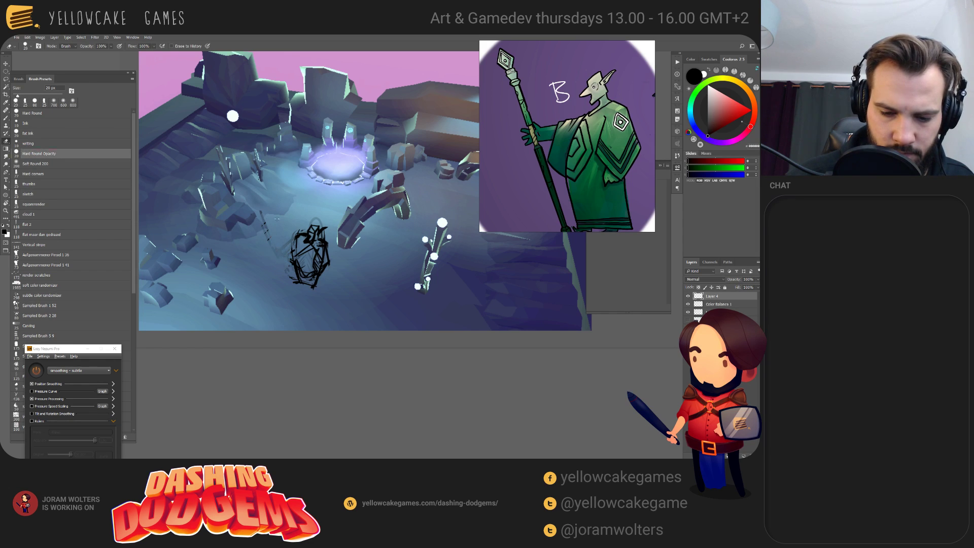
{"action": "mouse_move", "coordinate": [265, 212]}
{"action": "left_mouse_down"}
{"action": "mouse_move", "coordinate": [268, 238]}
{"action": "mouse_move", "coordinate": [289, 266]}
{"action": "left_mouse_up"}
{"action": "key", "text": "b"}
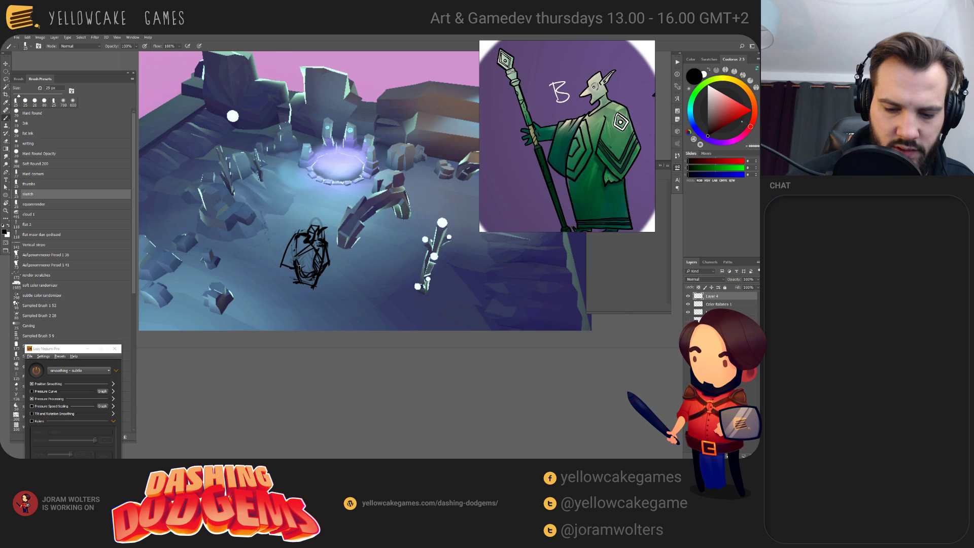
- Draw two diagonal strokes on the figure's left side
{"action": "key", "text": "e"}
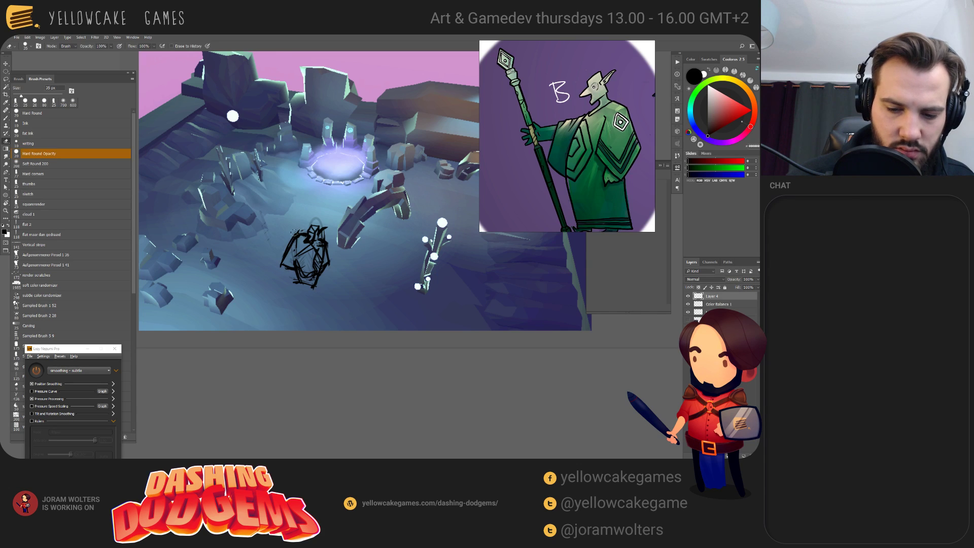
{"action": "key", "text": "b"}
{"action": "key", "text": "e"}
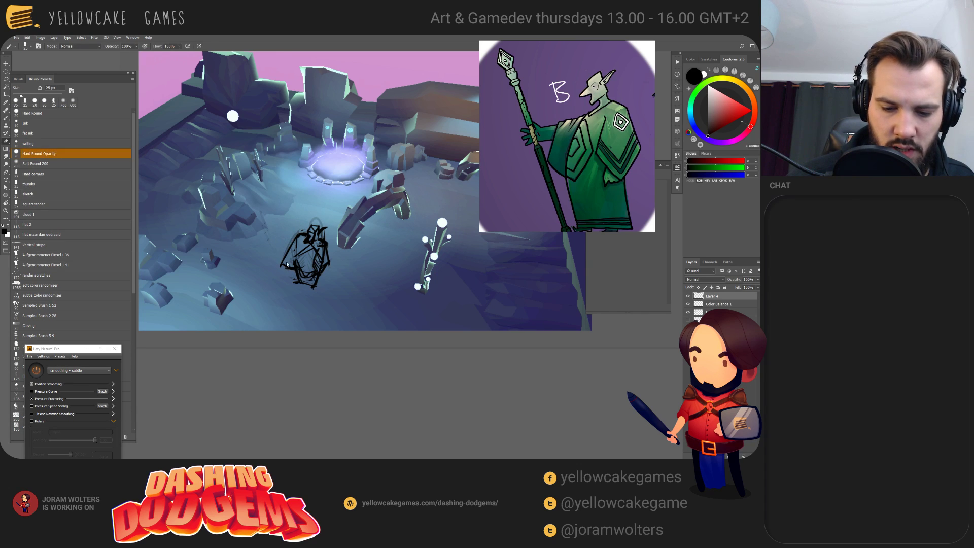
{"action": "key", "text": "b"}
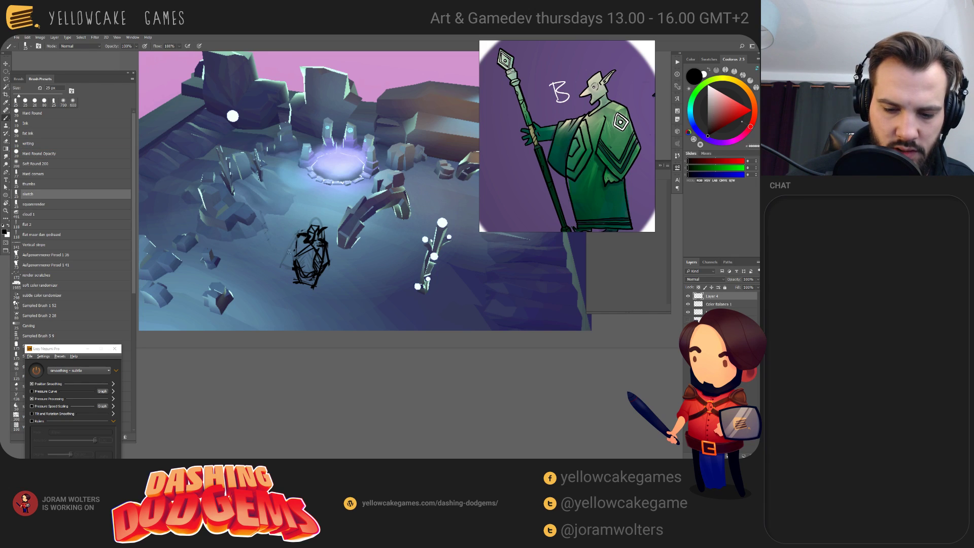
{"action": "left_click_drag", "start_coordinate": [300, 242], "coordinate": [282, 264]}
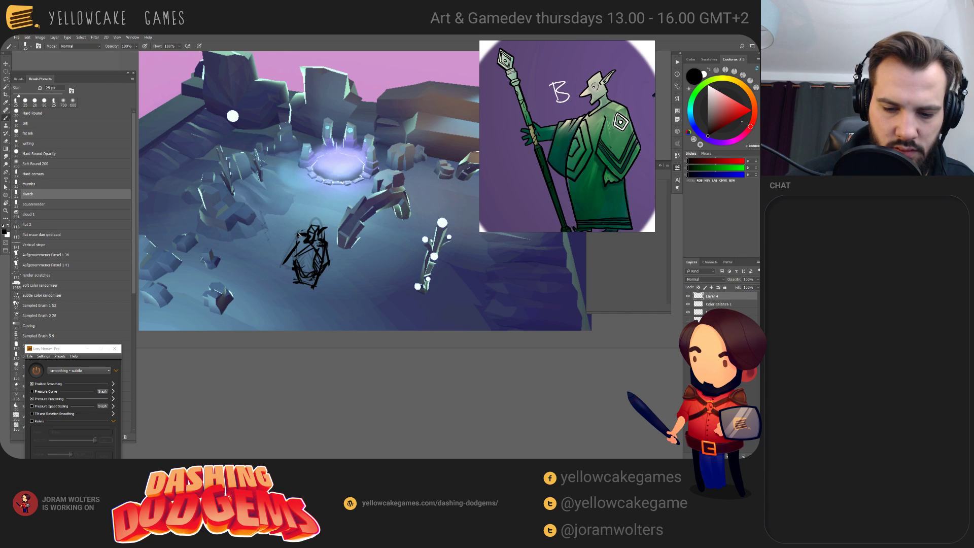
{"action": "left_click_drag", "start_coordinate": [299, 235], "coordinate": [277, 258]}
{"action": "key", "text": "comma"}
{"action": "key", "text": "comma"}
{"action": "key", "text": "comma"}
{"action": "key", "text": "comma"}
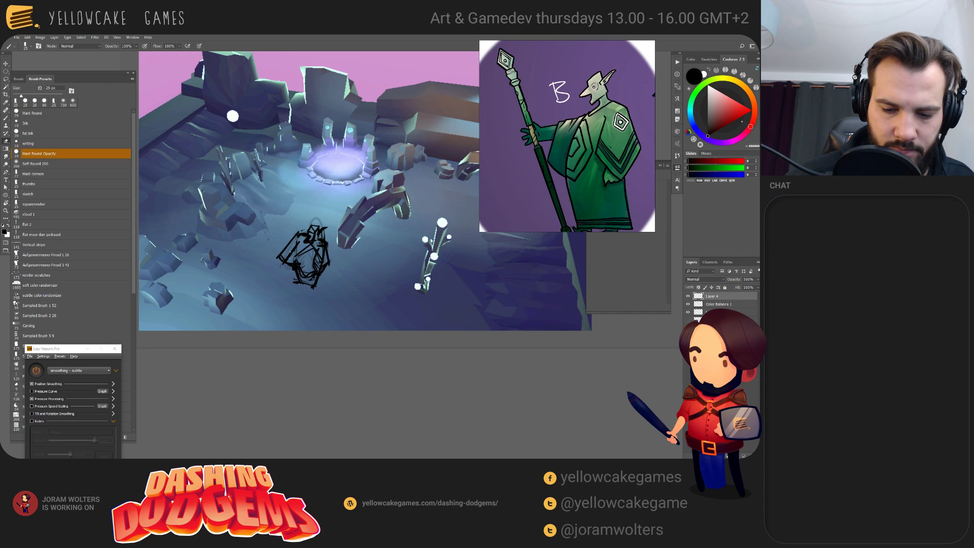
{"action": "key", "text": "period"}
{"action": "key", "text": "period"}
{"action": "key", "text": "period"}
{"action": "key", "text": "period"}
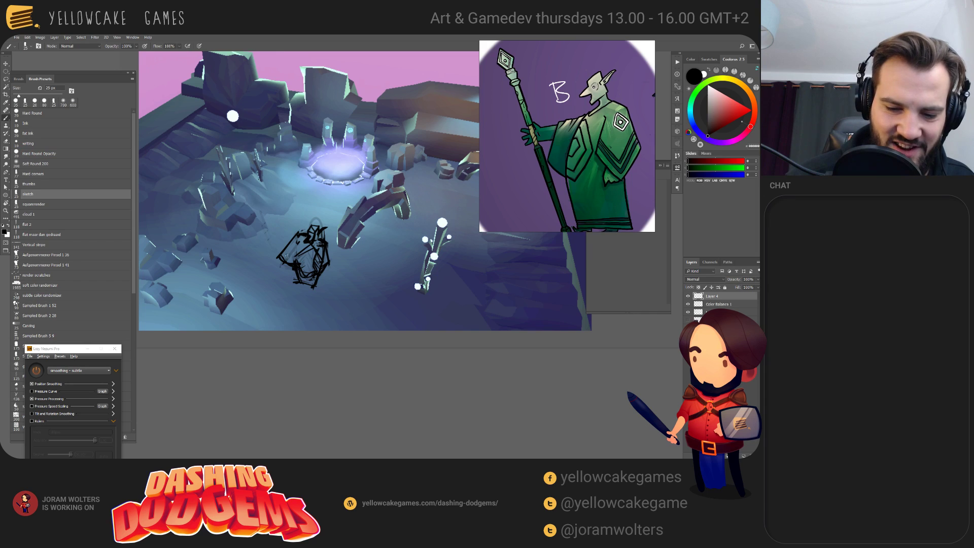
- Draw the long diagonal staff line on the figure's left, redrawing it after one undo
{"action": "mouse_move", "coordinate": [280, 256]}
{"action": "left_mouse_down"}
{"action": "mouse_move", "coordinate": [274, 266]}
{"action": "mouse_move", "coordinate": [284, 263]}
{"action": "mouse_move", "coordinate": [292, 280]}
{"action": "left_mouse_up"}
{"action": "left_click_drag", "start_coordinate": [247, 231], "coordinate": [293, 283]}
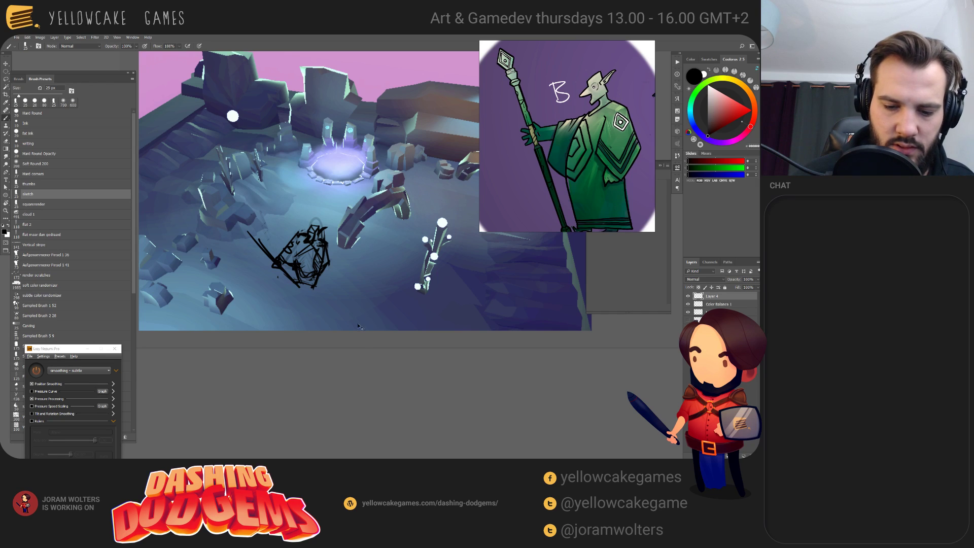
{"action": "key", "text": "ctrl+z"}
{"action": "key", "text": "ctrl+z"}
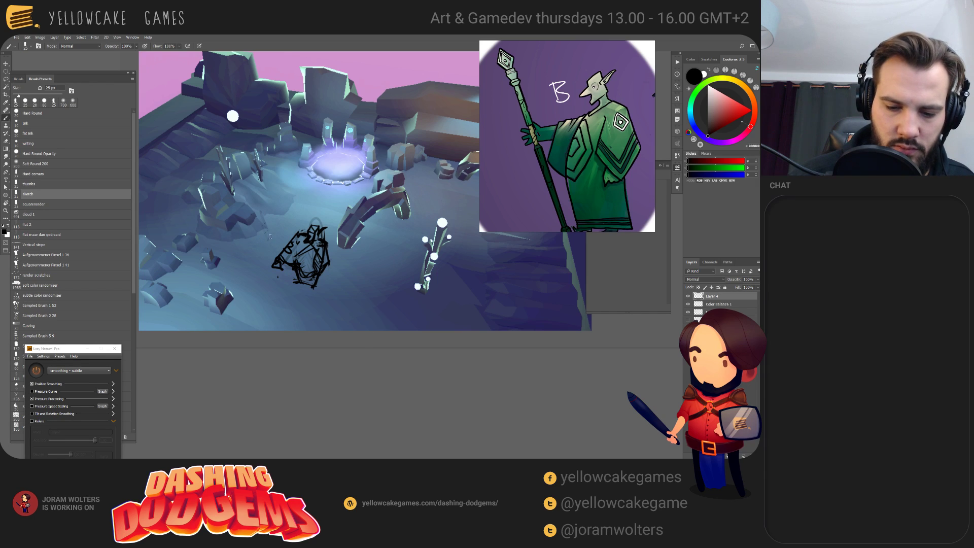
{"action": "left_click_drag", "start_coordinate": [270, 236], "coordinate": [294, 286]}
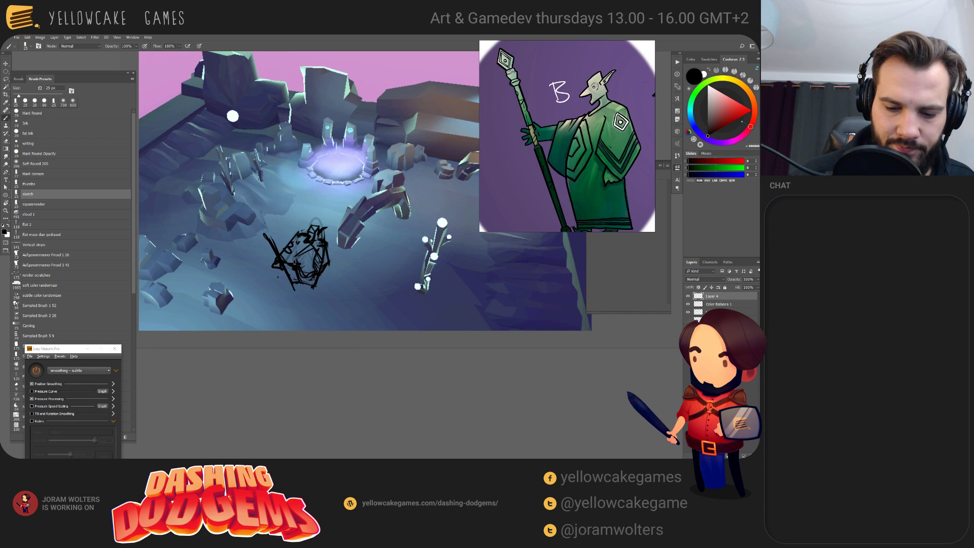
{"action": "mouse_move", "coordinate": [300, 236]}
{"action": "left_mouse_down"}
{"action": "mouse_move", "coordinate": [296, 281]}
{"action": "mouse_move", "coordinate": [297, 267]}
{"action": "mouse_move", "coordinate": [315, 291]}
{"action": "mouse_move", "coordinate": [322, 237]}
{"action": "left_mouse_up"}
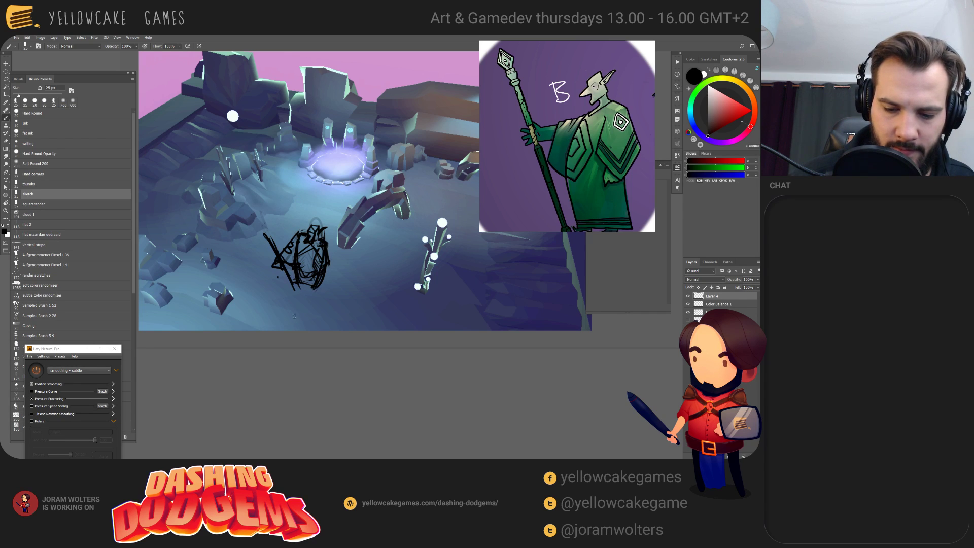
- Rework the figure's middle by erasing and redrawing the strokes up its center
{"action": "key", "text": "e"}
{"action": "left_click_drag", "start_coordinate": [302, 277], "coordinate": [297, 242]}
{"action": "key", "text": "b"}
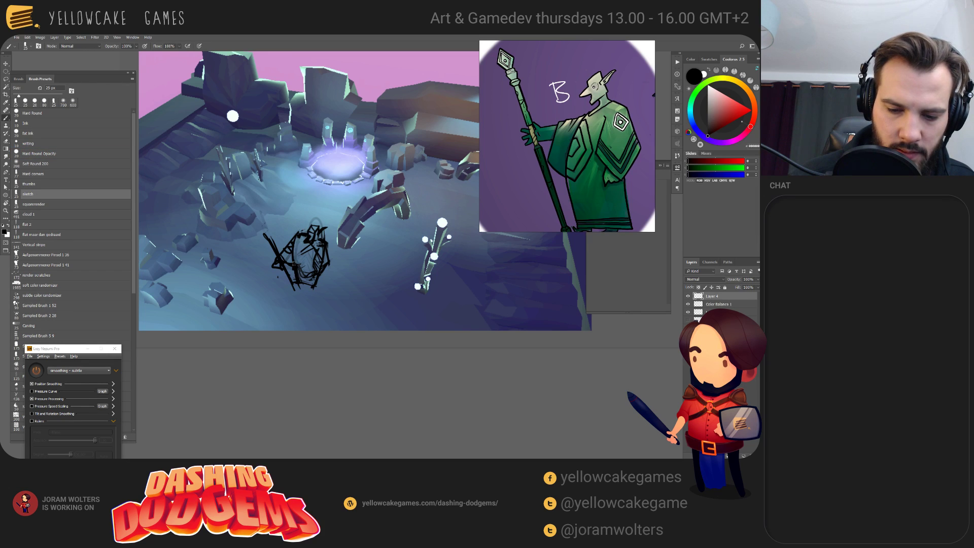
{"action": "left_click_drag", "start_coordinate": [303, 282], "coordinate": [297, 232]}
{"action": "key", "text": "e"}
{"action": "left_click_drag", "start_coordinate": [317, 270], "coordinate": [327, 241]}
{"action": "key", "text": "b"}
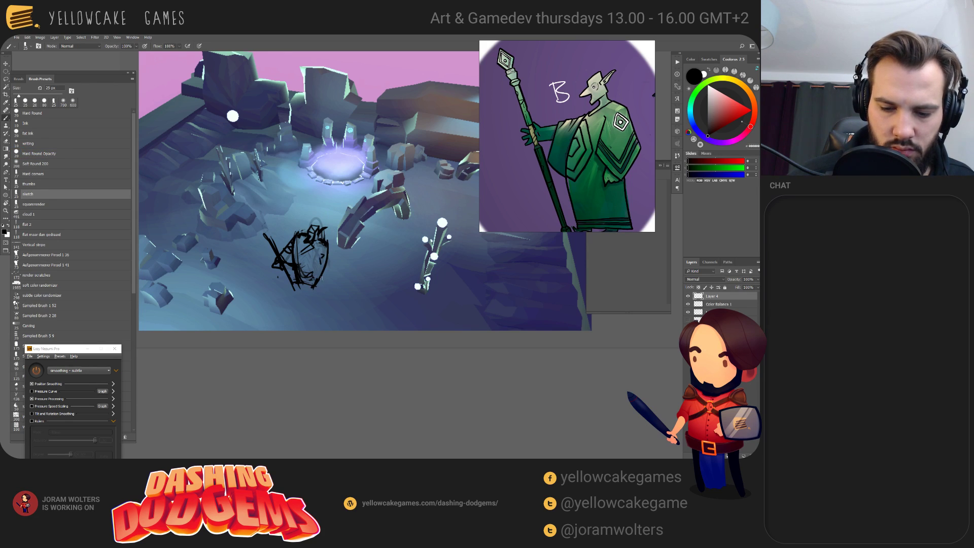
- Add a few short strokes at the figure's lower right
{"action": "left_click_drag", "start_coordinate": [320, 279], "coordinate": [323, 269]}
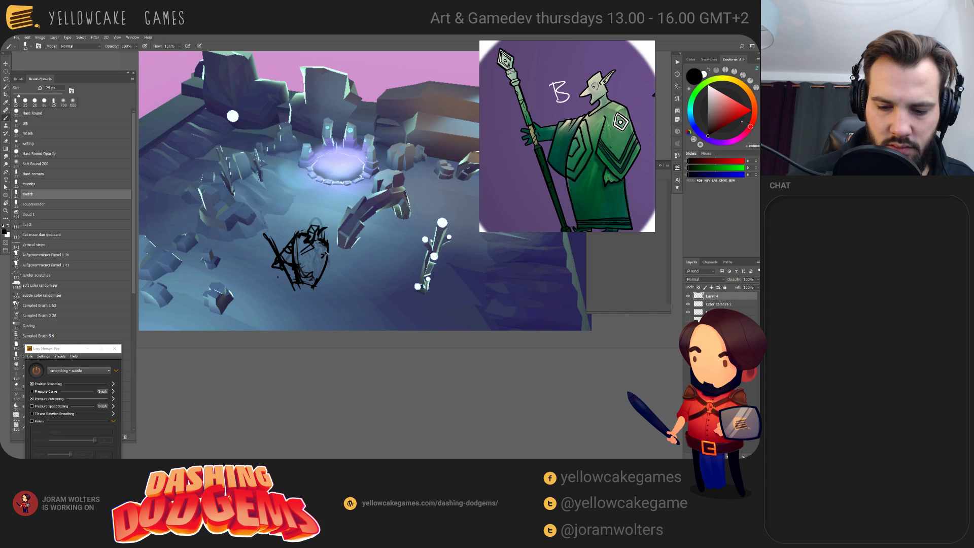
{"action": "left_click_drag", "start_coordinate": [314, 281], "coordinate": [330, 270]}
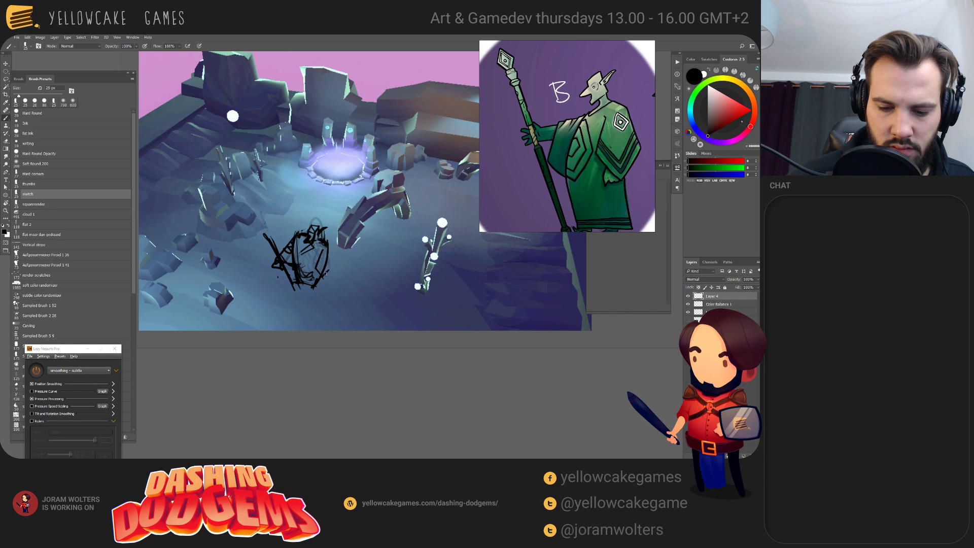
{"action": "key", "text": "e"}
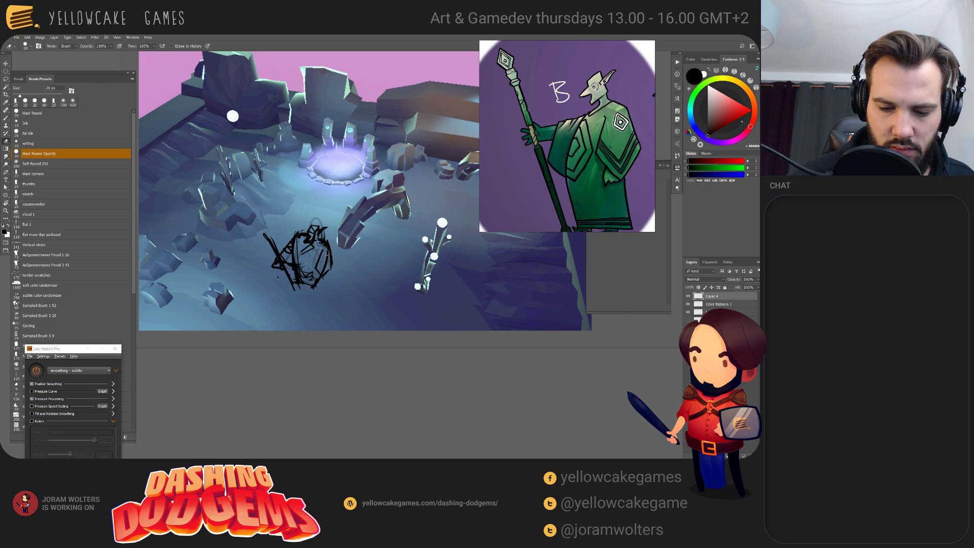
{"action": "key", "text": "b"}
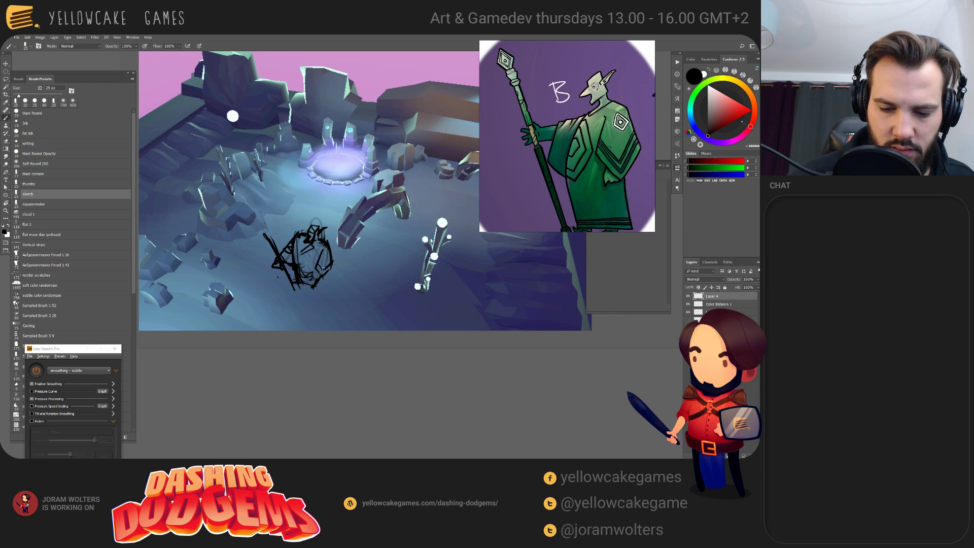
{"action": "left_click_drag", "start_coordinate": [383, 326], "coordinate": [315, 208]}
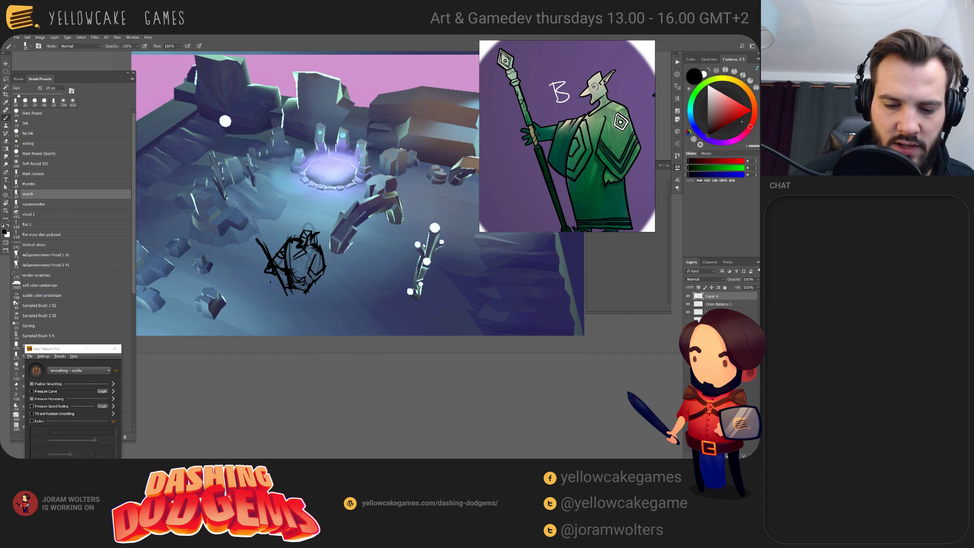
- Warp the sketch with Free Transform, bulging its right side outward
{"action": "key", "text": "ctrl+t"}
{"action": "right_click", "coordinate": [290, 251]}
{"action": "left_click", "coordinate": [304, 291]}
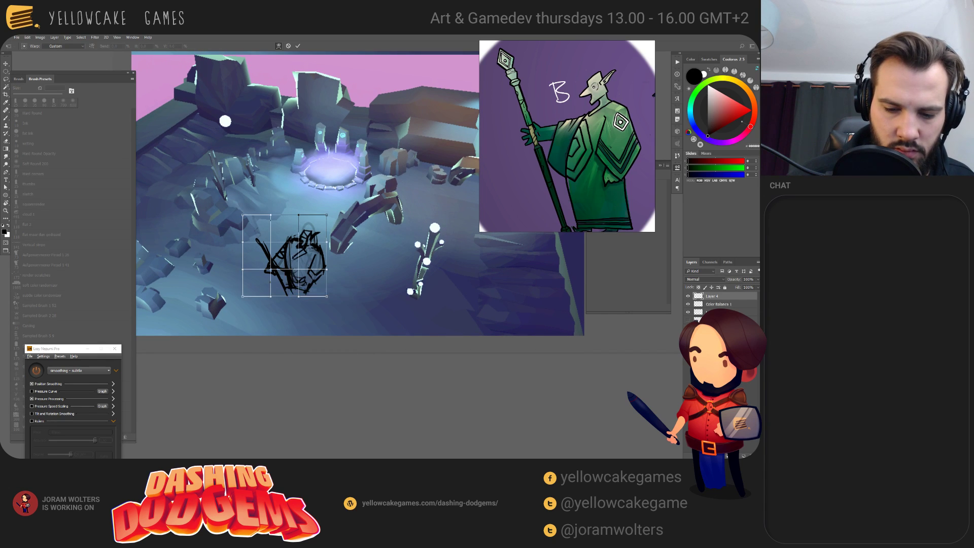
{"action": "mouse_move", "coordinate": [304, 253]}
{"action": "left_mouse_down"}
{"action": "mouse_move", "coordinate": [325, 259]}
{"action": "mouse_move", "coordinate": [303, 275]}
{"action": "mouse_move", "coordinate": [310, 299]}
{"action": "left_mouse_up"}
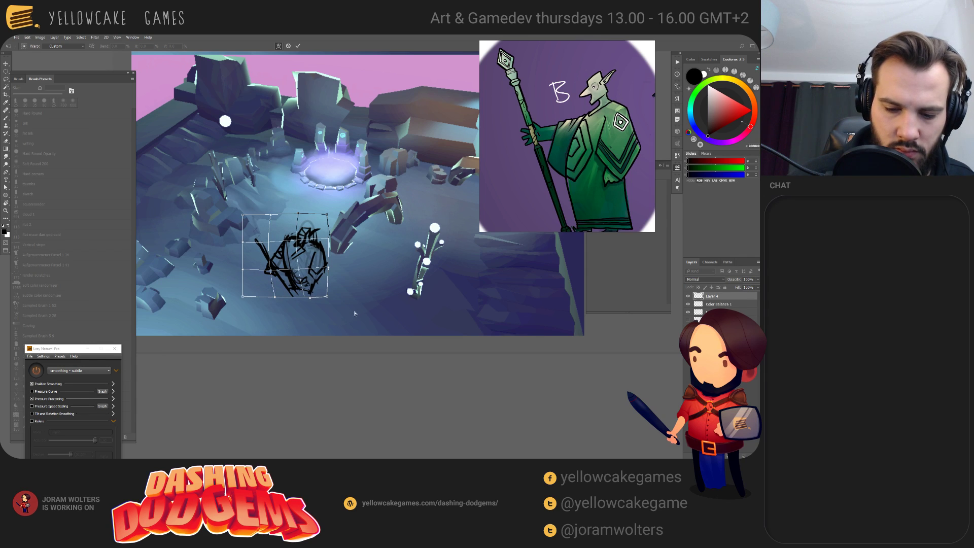
{"action": "key", "text": "Return"}
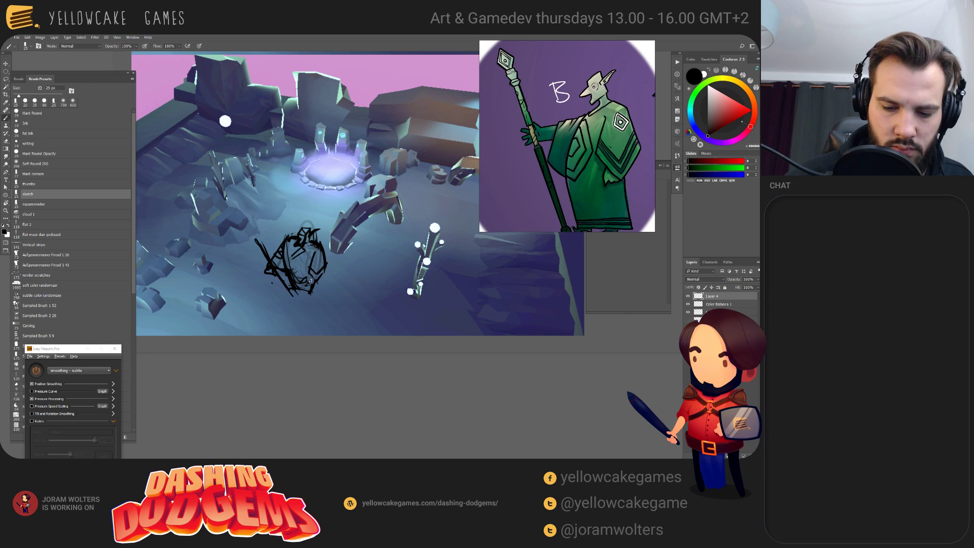
- Draw a fresh diagonal staff stroke at the figure's left with the sketch brush
{"action": "left_click_drag", "start_coordinate": [356, 349], "coordinate": [349, 354]}
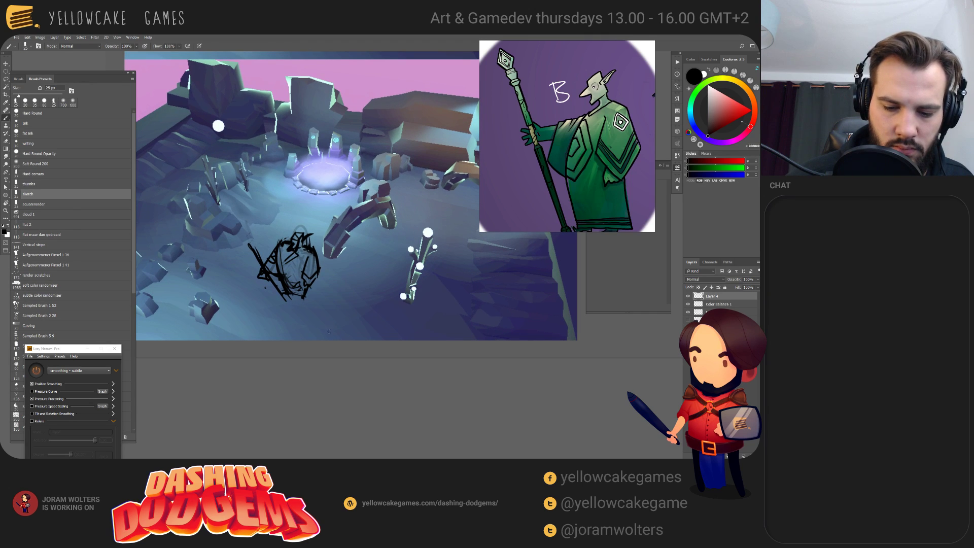
{"action": "key", "text": "e"}
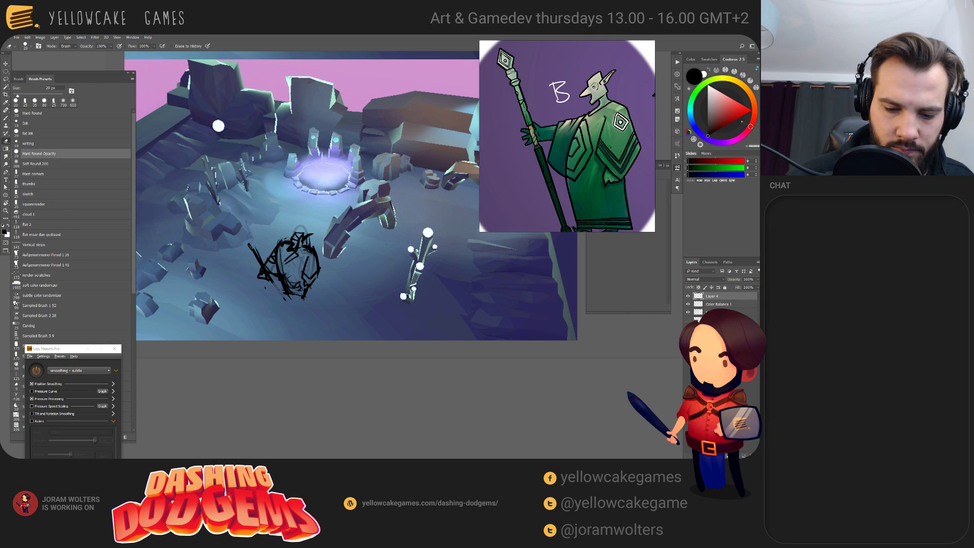
{"action": "key", "text": "b"}
{"action": "mouse_move", "coordinate": [244, 235]}
{"action": "left_mouse_down"}
{"action": "mouse_move", "coordinate": [271, 283]}
{"action": "mouse_move", "coordinate": [261, 263]}
{"action": "left_mouse_up"}
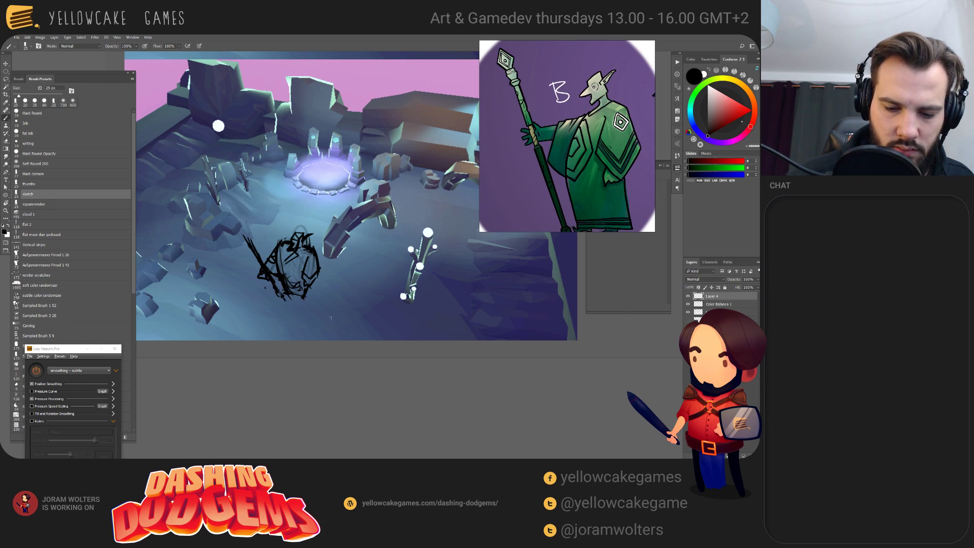
- Lighten and retouch the strokes inside the scribbled circle, alternating eraser and brush
{"action": "key", "text": "e"}
{"action": "mouse_move", "coordinate": [288, 247]}
{"action": "left_mouse_down"}
{"action": "mouse_move", "coordinate": [302, 231]}
{"action": "mouse_move", "coordinate": [290, 253]}
{"action": "mouse_move", "coordinate": [304, 235]}
{"action": "mouse_move", "coordinate": [298, 255]}
{"action": "left_mouse_up"}
{"action": "key", "text": "b"}
{"action": "key", "text": "e"}
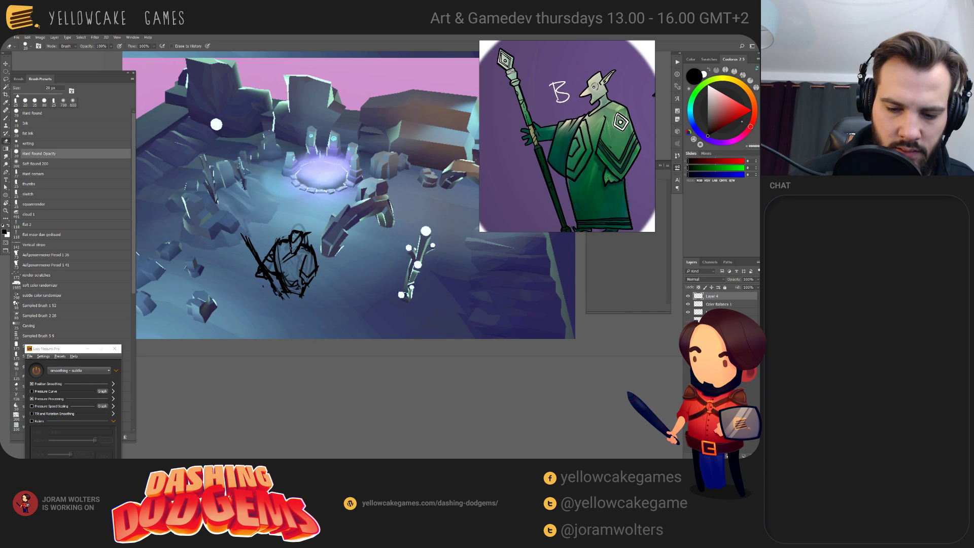
{"action": "key", "text": "b"}
{"action": "mouse_move", "coordinate": [290, 259]}
{"action": "left_mouse_down"}
{"action": "mouse_move", "coordinate": [290, 245]}
{"action": "mouse_move", "coordinate": [298, 255]}
{"action": "mouse_move", "coordinate": [308, 231]}
{"action": "mouse_move", "coordinate": [252, 258]}
{"action": "mouse_move", "coordinate": [299, 266]}
{"action": "mouse_move", "coordinate": [288, 261]}
{"action": "left_mouse_up"}
{"action": "key", "text": "e"}
{"action": "key", "text": "b"}
{"action": "key", "text": "e"}
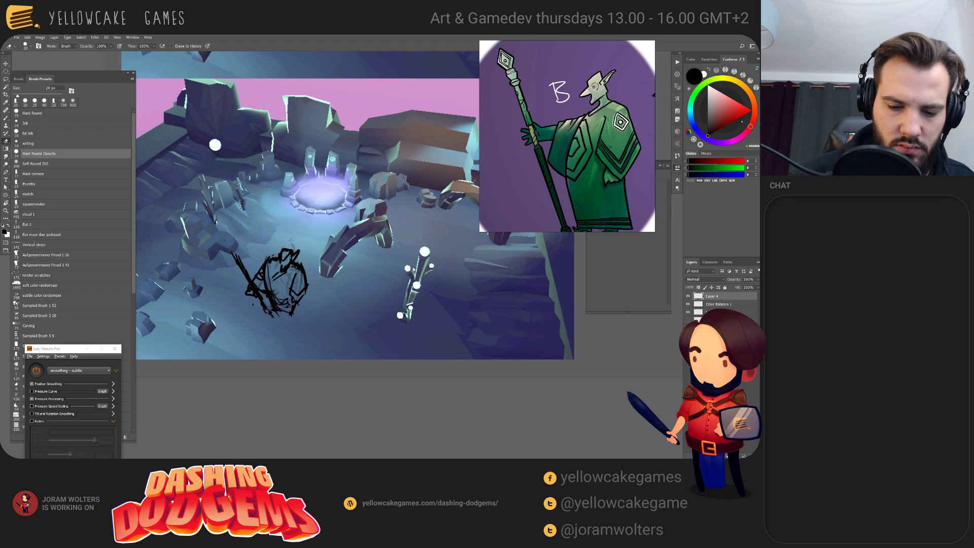
{"action": "key", "text": "b"}
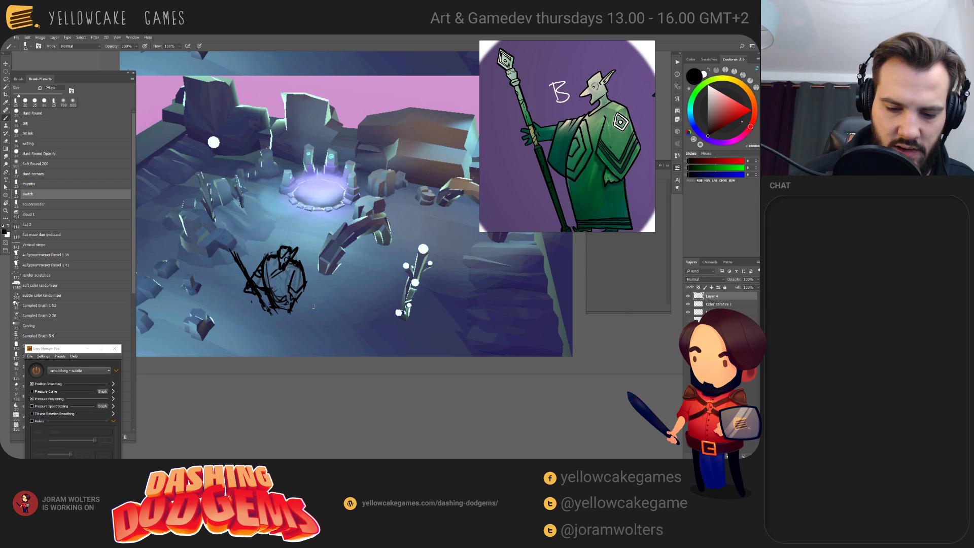
- Rub back the figure's dark lines, redraw them, and add small marks on its right side
{"action": "left_click_drag", "start_coordinate": [287, 204], "coordinate": [300, 255]}
{"action": "key", "text": "e"}
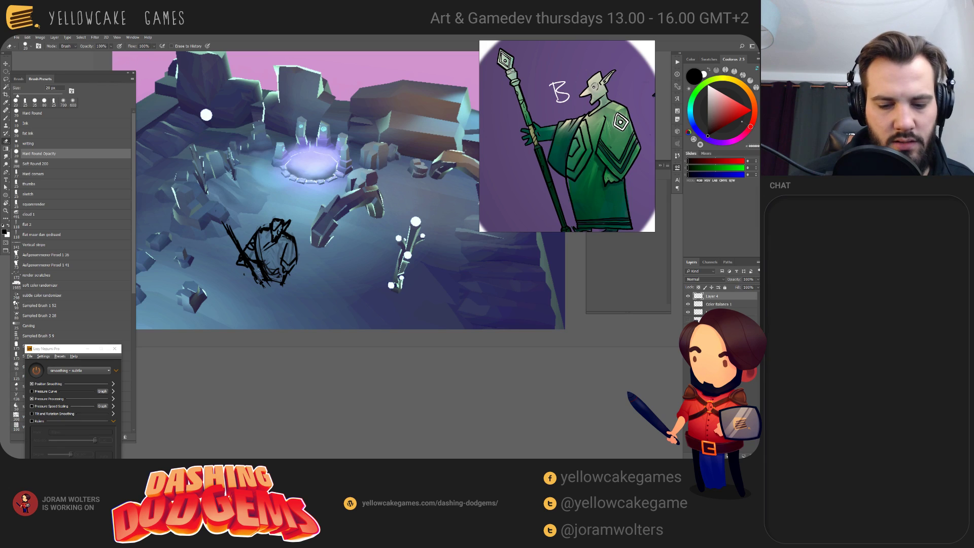
{"action": "mouse_move", "coordinate": [267, 268]}
{"action": "left_mouse_down"}
{"action": "mouse_move", "coordinate": [263, 254]}
{"action": "mouse_move", "coordinate": [260, 273]}
{"action": "mouse_move", "coordinate": [277, 278]}
{"action": "mouse_move", "coordinate": [272, 266]}
{"action": "left_mouse_up"}
{"action": "key", "text": "b"}
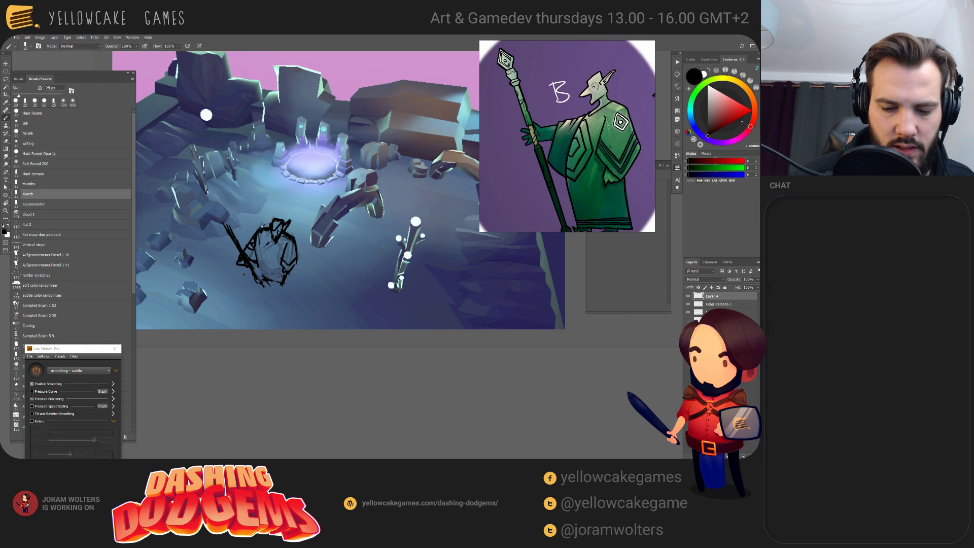
{"action": "mouse_move", "coordinate": [261, 232]}
{"action": "left_mouse_down"}
{"action": "mouse_move", "coordinate": [259, 278]}
{"action": "mouse_move", "coordinate": [267, 255]}
{"action": "mouse_move", "coordinate": [286, 272]}
{"action": "mouse_move", "coordinate": [278, 254]}
{"action": "mouse_move", "coordinate": [278, 272]}
{"action": "left_mouse_up"}
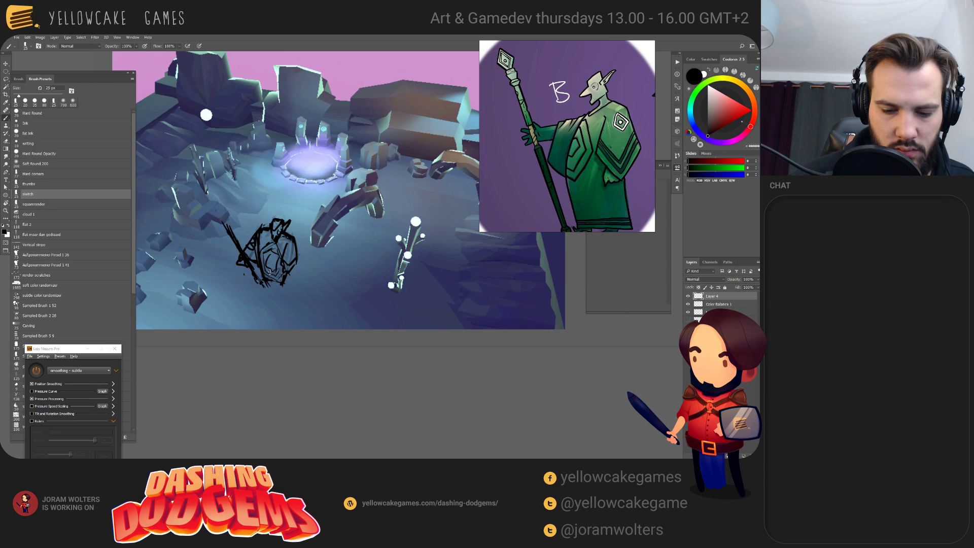
{"action": "mouse_move", "coordinate": [306, 212]}
{"action": "left_mouse_down"}
{"action": "mouse_move", "coordinate": [319, 235]}
{"action": "mouse_move", "coordinate": [297, 241]}
{"action": "left_mouse_up"}
{"action": "left_click_drag", "start_coordinate": [292, 243], "coordinate": [300, 228]}
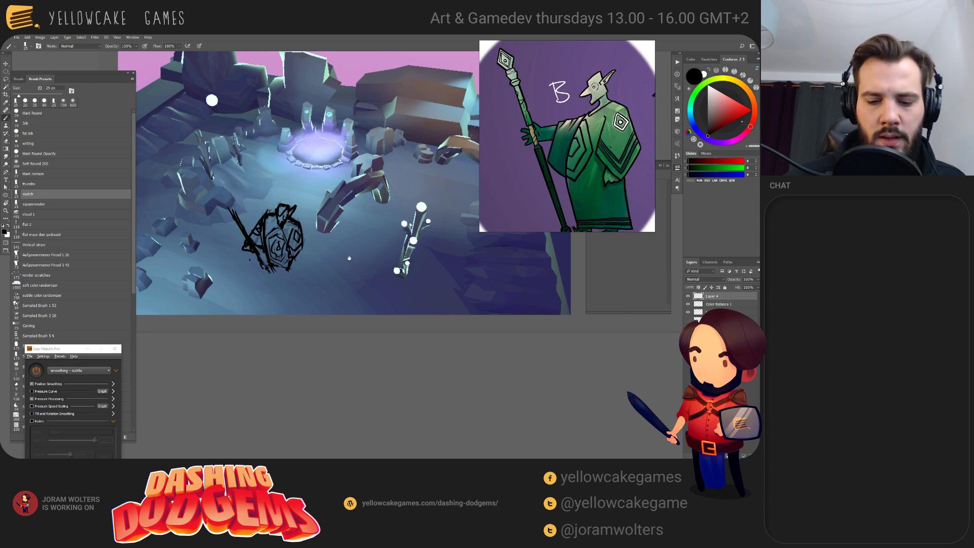
- Draw a long staff line angling down-left from the figure, redoing it at a steeper angle
{"action": "left_click_drag", "start_coordinate": [349, 258], "coordinate": [392, 291]}
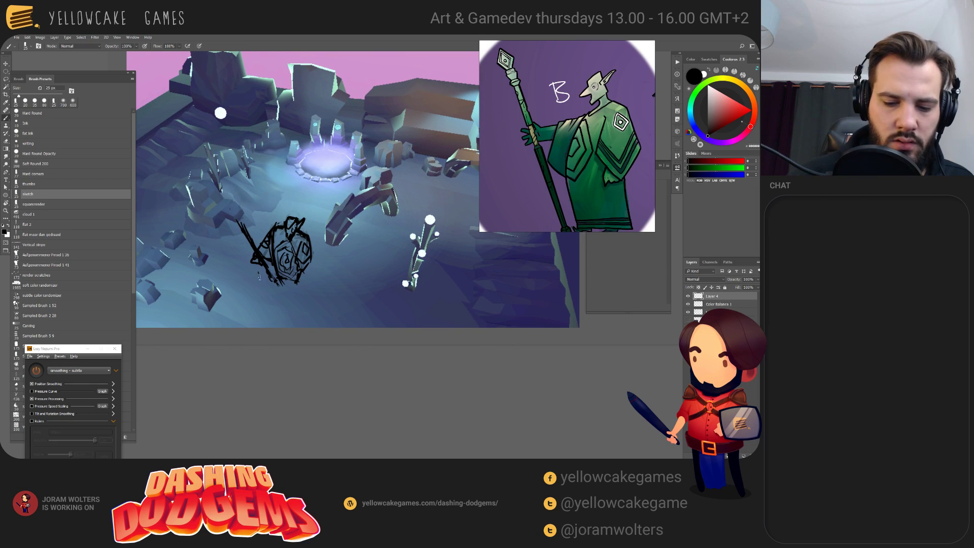
{"action": "left_click_drag", "start_coordinate": [271, 278], "coordinate": [218, 303]}
{"action": "key", "text": "ctrl+z"}
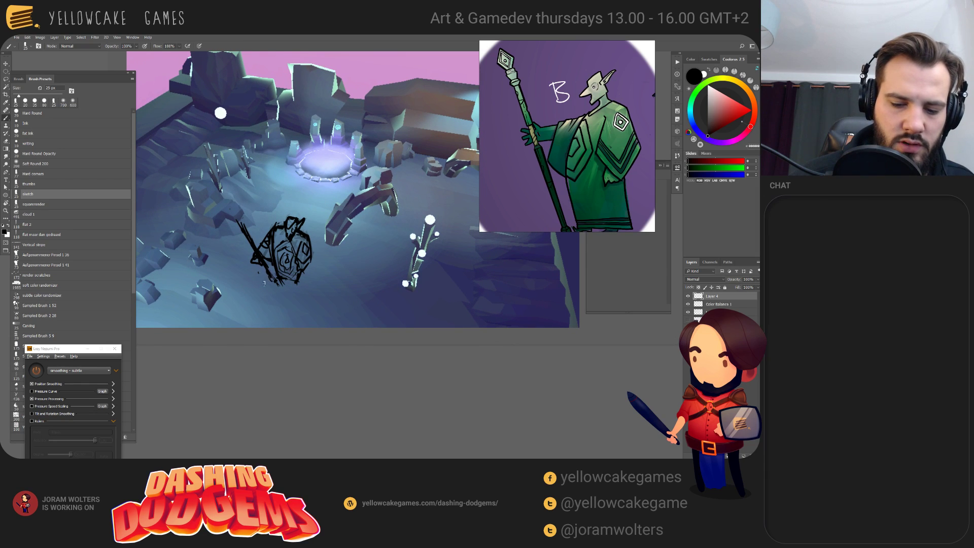
{"action": "left_click_drag", "start_coordinate": [273, 278], "coordinate": [209, 319]}
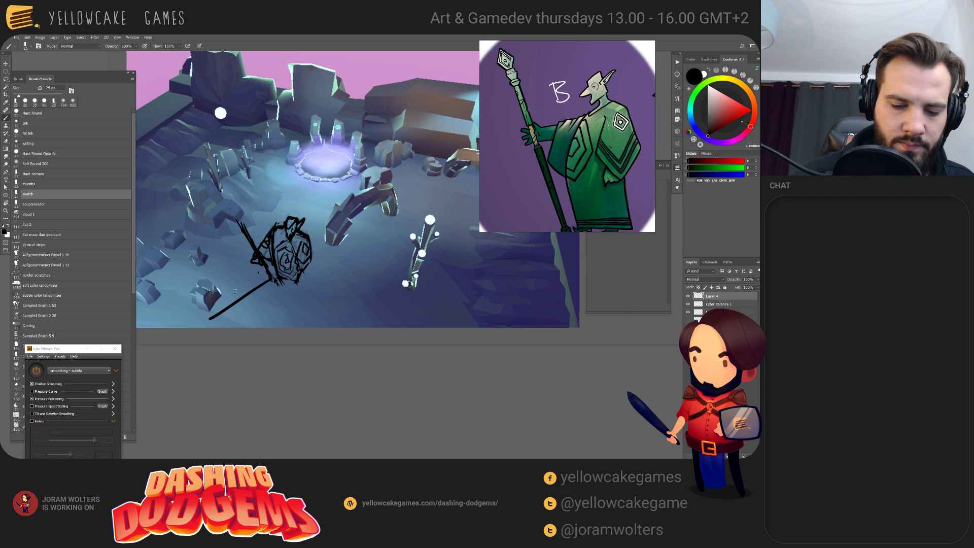
- Sketch a hand at the staff's end and a small arch shape below the figure
{"action": "mouse_move", "coordinate": [233, 297]}
{"action": "left_mouse_down"}
{"action": "mouse_move", "coordinate": [248, 295]}
{"action": "mouse_move", "coordinate": [231, 294]}
{"action": "mouse_move", "coordinate": [228, 284]}
{"action": "left_mouse_up"}
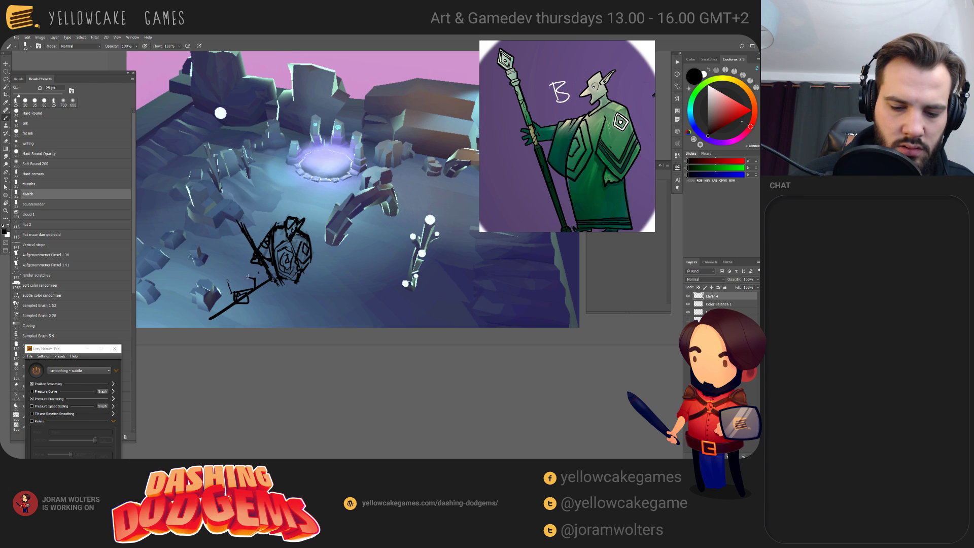
{"action": "left_click_drag", "start_coordinate": [248, 277], "coordinate": [226, 280]}
{"action": "left_click_drag", "start_coordinate": [331, 287], "coordinate": [332, 277]}
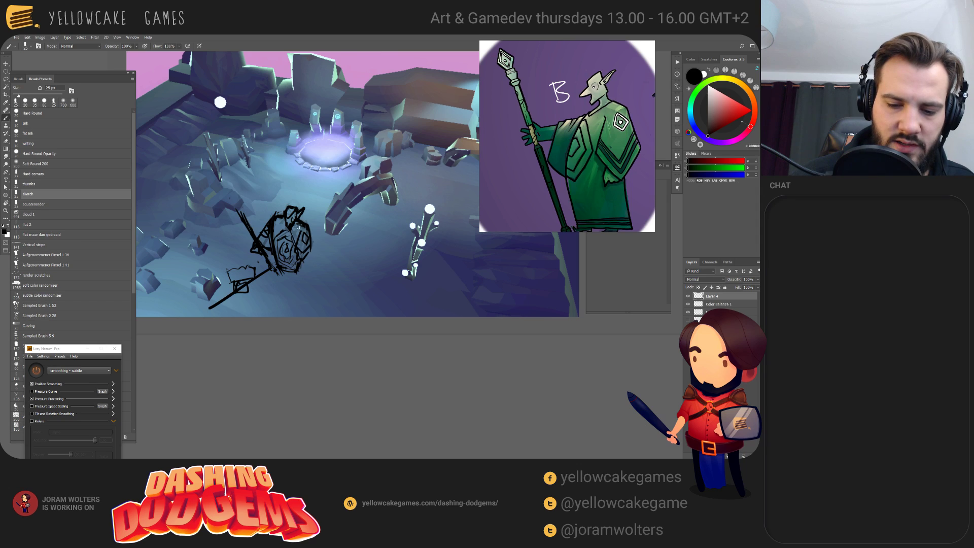
{"action": "scroll", "coordinate": [313, 274], "scroll_direction": "right", "scroll_amount": 2}
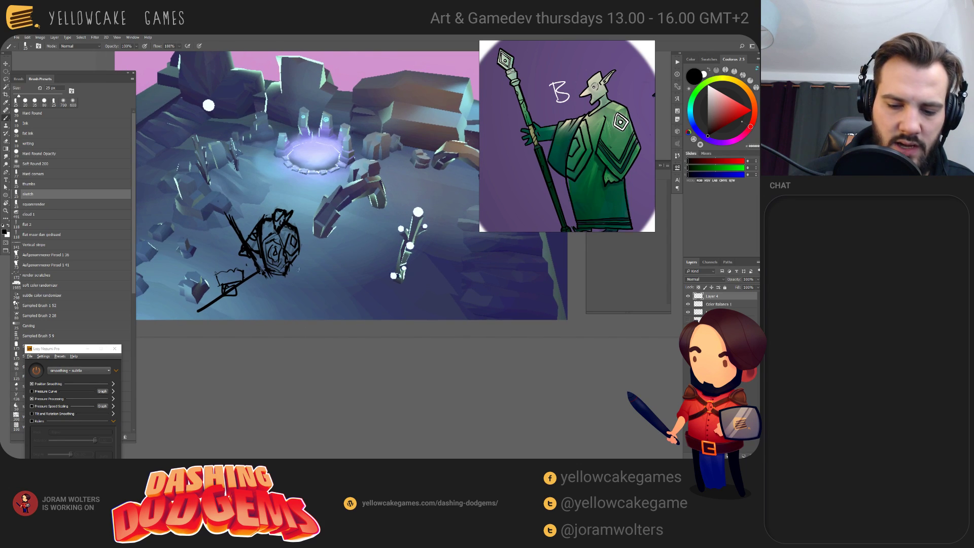
{"action": "mouse_move", "coordinate": [267, 292]}
{"action": "left_mouse_down"}
{"action": "mouse_move", "coordinate": [280, 295]}
{"action": "mouse_move", "coordinate": [262, 302]}
{"action": "mouse_move", "coordinate": [274, 308]}
{"action": "mouse_move", "coordinate": [279, 293]}
{"action": "mouse_move", "coordinate": [290, 298]}
{"action": "left_mouse_up"}
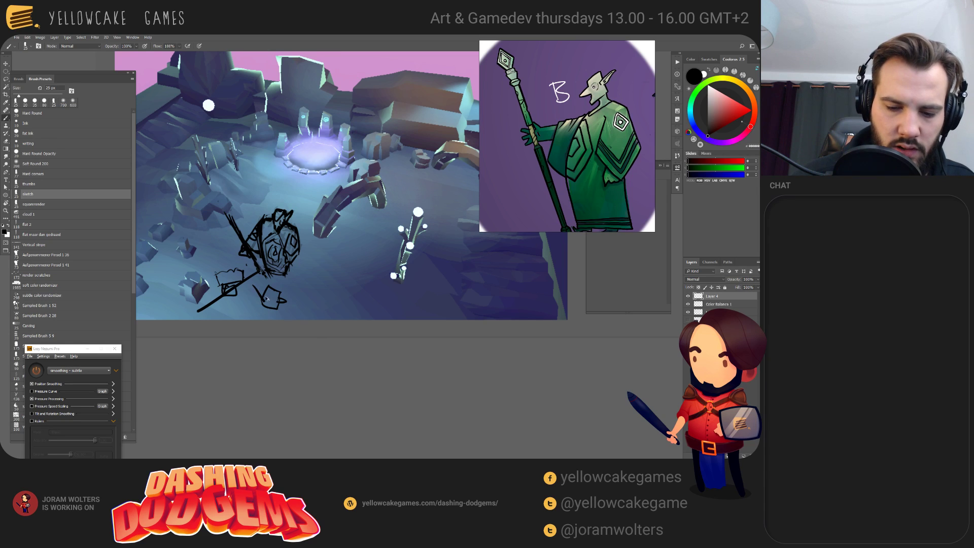
{"action": "mouse_move", "coordinate": [263, 298]}
{"action": "left_mouse_down"}
{"action": "mouse_move", "coordinate": [251, 305]}
{"action": "mouse_move", "coordinate": [321, 318]}
{"action": "left_mouse_up"}
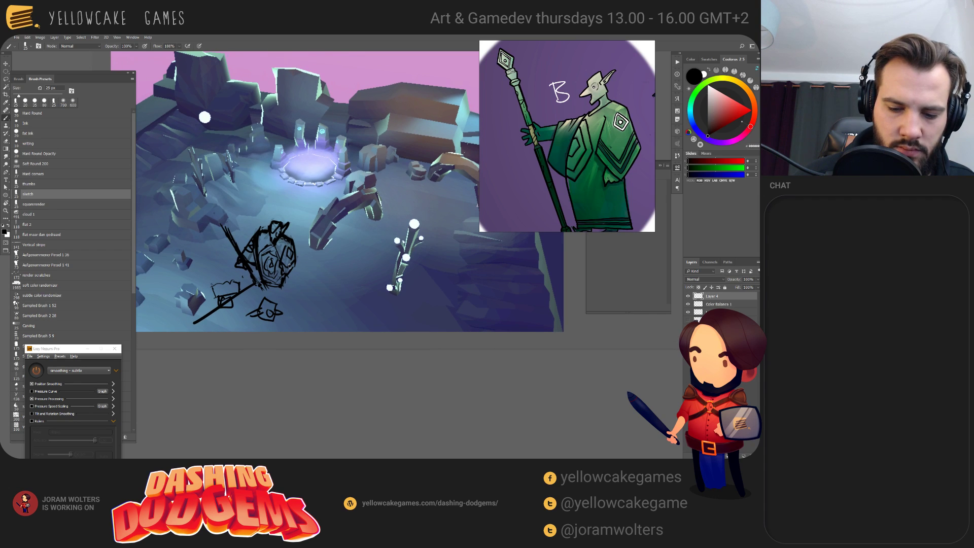
- Erase the scribbles left of the figure, enlarging the eraser to 50 px
{"action": "key", "text": "e"}
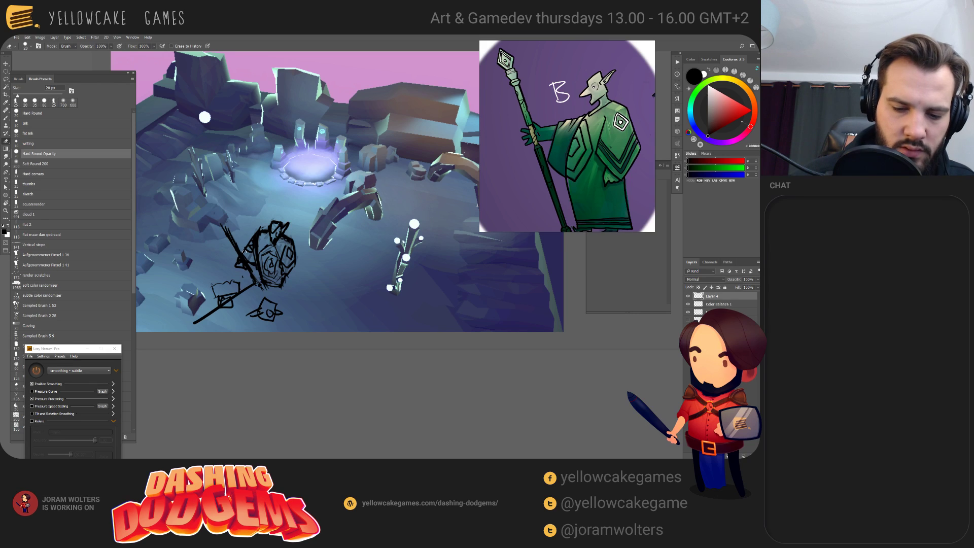
{"action": "mouse_move", "coordinate": [253, 269]}
{"action": "left_mouse_down"}
{"action": "mouse_move", "coordinate": [246, 251]}
{"action": "mouse_move", "coordinate": [244, 269]}
{"action": "mouse_move", "coordinate": [225, 229]}
{"action": "mouse_move", "coordinate": [256, 284]}
{"action": "left_mouse_up"}
{"action": "key", "text": "]"}
{"action": "key", "text": "]"}
{"action": "key", "text": "]"}
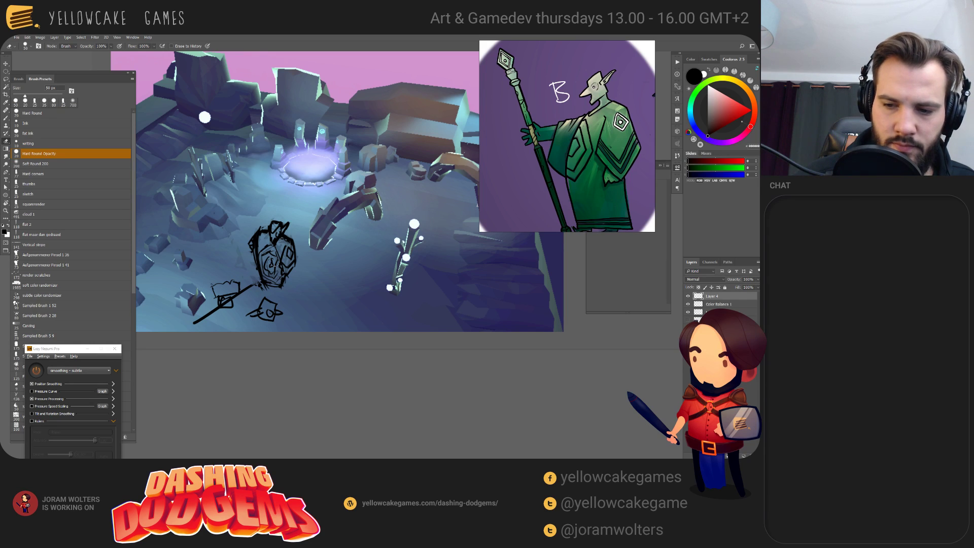
{"action": "mouse_move", "coordinate": [226, 232]}
{"action": "left_mouse_down"}
{"action": "mouse_move", "coordinate": [255, 283]}
{"action": "mouse_move", "coordinate": [223, 230]}
{"action": "left_mouse_up"}
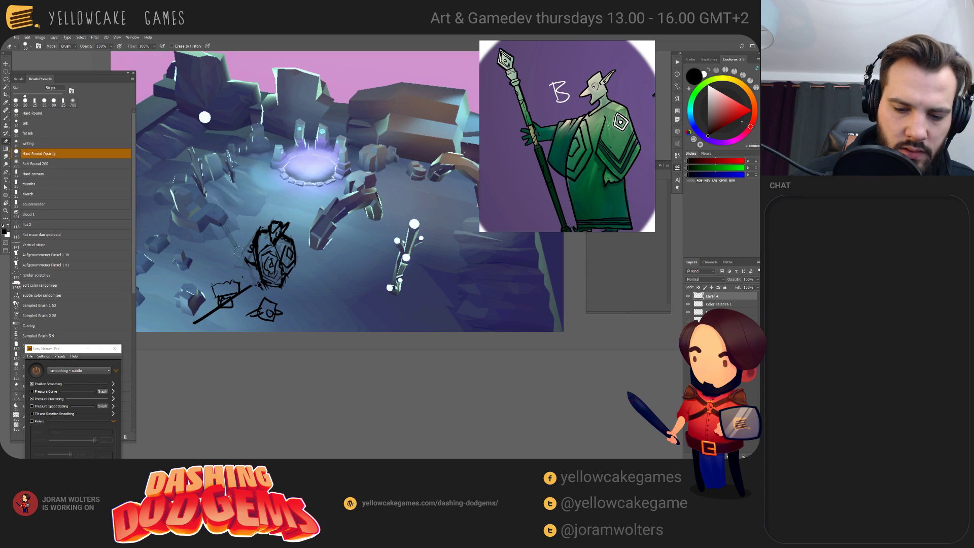
{"action": "key", "text": "b"}
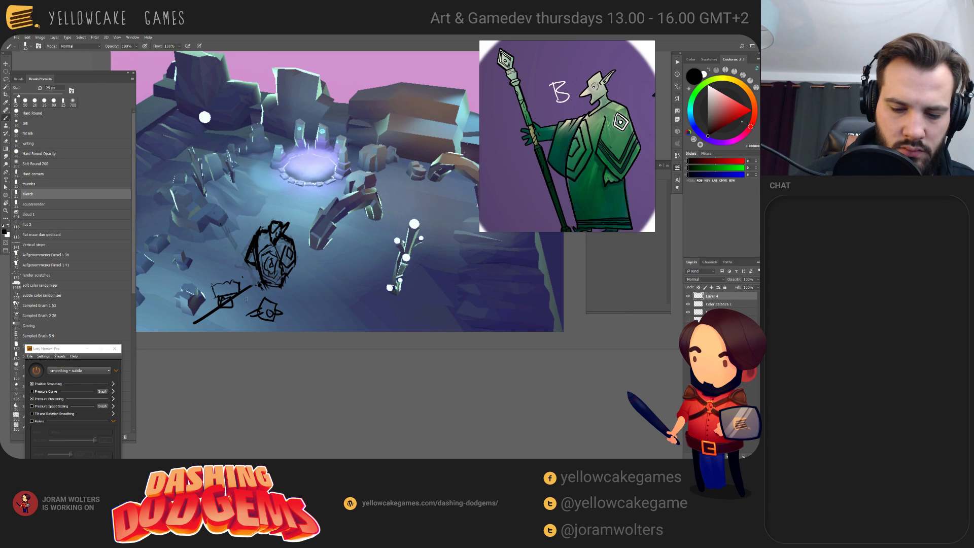
- Erase small stray strokes near the staff and along the head's left edge
{"action": "key", "text": "e"}
{"action": "mouse_move", "coordinate": [236, 283]}
{"action": "left_mouse_down"}
{"action": "mouse_move", "coordinate": [212, 287]}
{"action": "mouse_move", "coordinate": [223, 299]}
{"action": "left_mouse_up"}
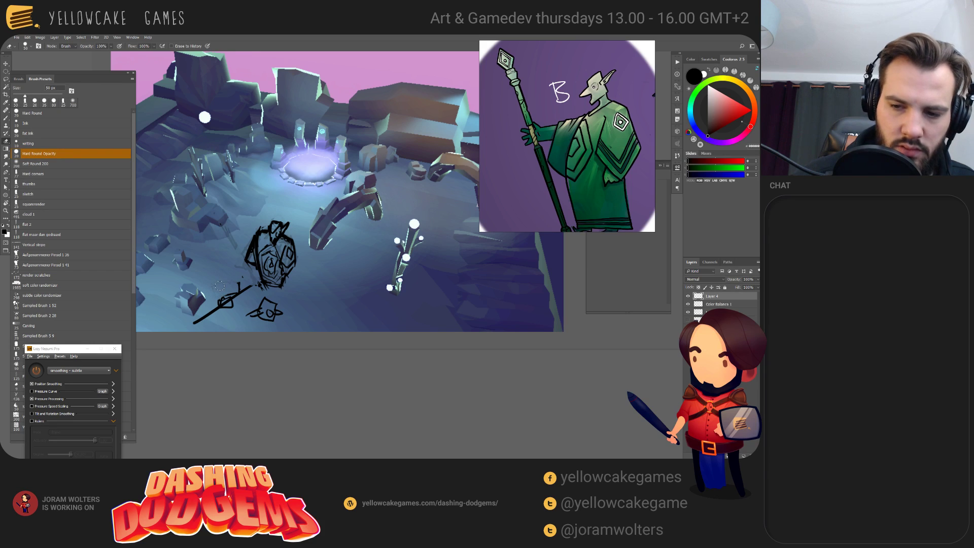
{"action": "key", "text": "b"}
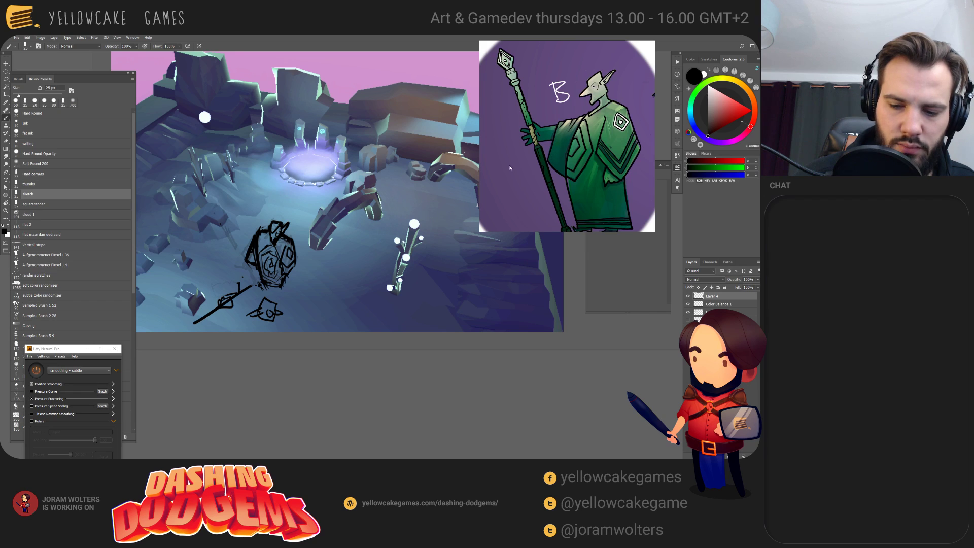
{"action": "key", "text": "e"}
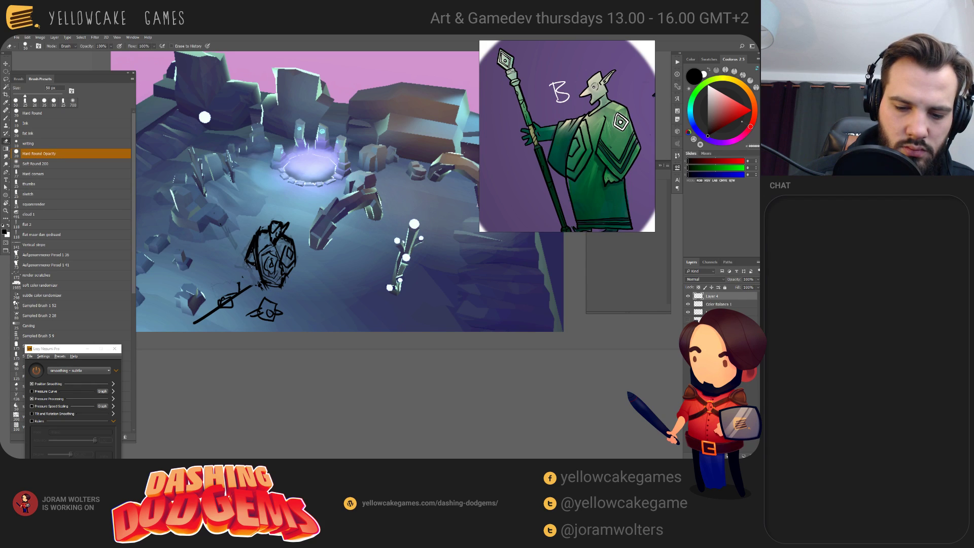
{"action": "left_click_drag", "start_coordinate": [254, 236], "coordinate": [247, 257]}
{"action": "key", "text": "b"}
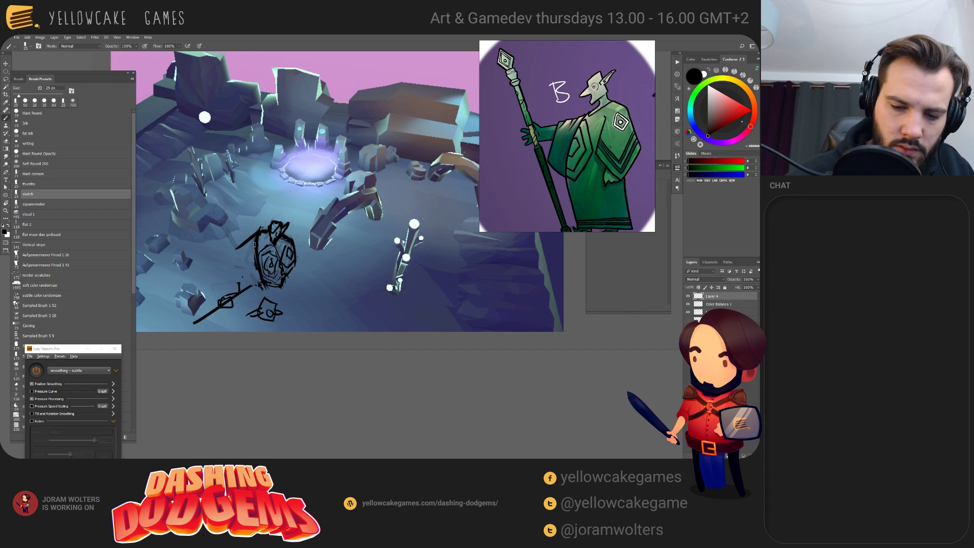
{"action": "left_click_drag", "start_coordinate": [262, 148], "coordinate": [344, 153]}
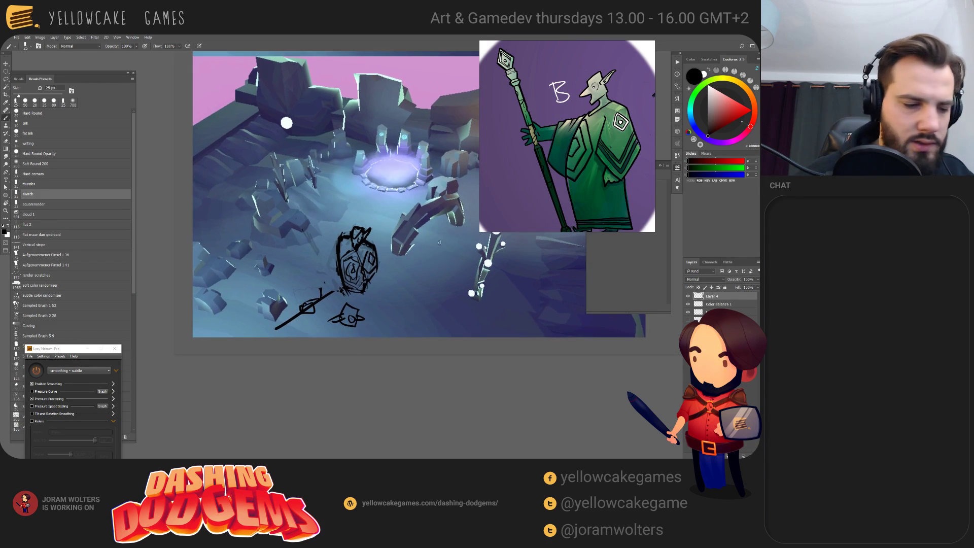
{"action": "mouse_move", "coordinate": [443, 250]}
{"action": "left_mouse_down"}
{"action": "mouse_move", "coordinate": [312, 278]}
{"action": "mouse_move", "coordinate": [368, 269]}
{"action": "mouse_move", "coordinate": [382, 277]}
{"action": "left_mouse_up"}
- Draw seven converging diagonal perspective lines across the lower scene's floor
{"action": "scroll", "coordinate": [381, 277], "scroll_direction": "down", "scroll_amount": 2}
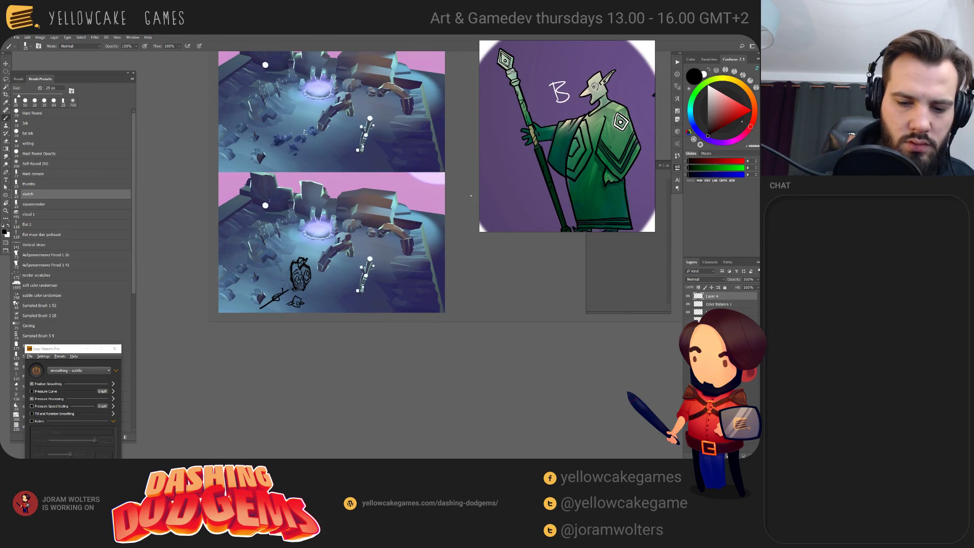
{"action": "left_click_drag", "start_coordinate": [254, 199], "coordinate": [209, 231]}
{"action": "left_click_drag", "start_coordinate": [311, 206], "coordinate": [209, 311]}
{"action": "left_click_drag", "start_coordinate": [371, 213], "coordinate": [311, 321]}
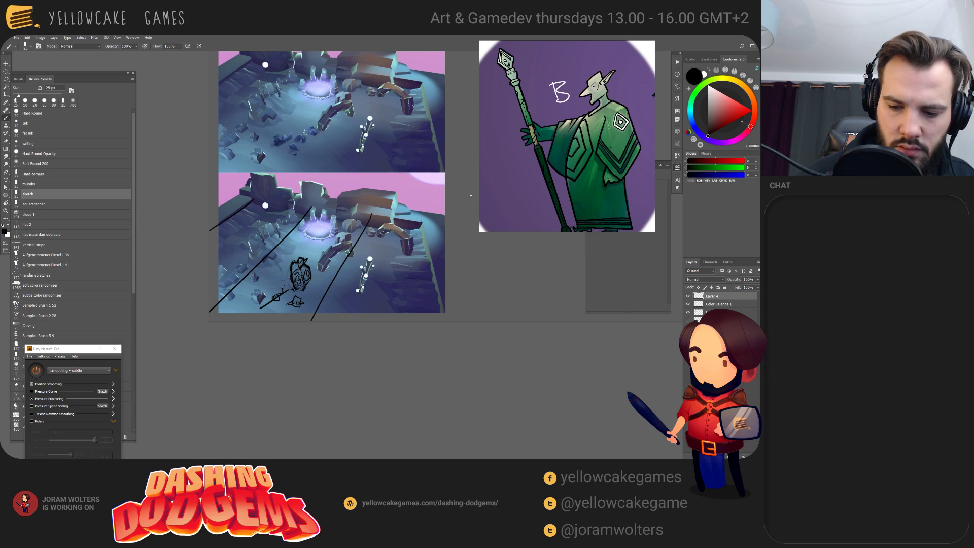
{"action": "left_click_drag", "start_coordinate": [421, 221], "coordinate": [432, 320]}
{"action": "left_click_drag", "start_coordinate": [397, 219], "coordinate": [369, 320]}
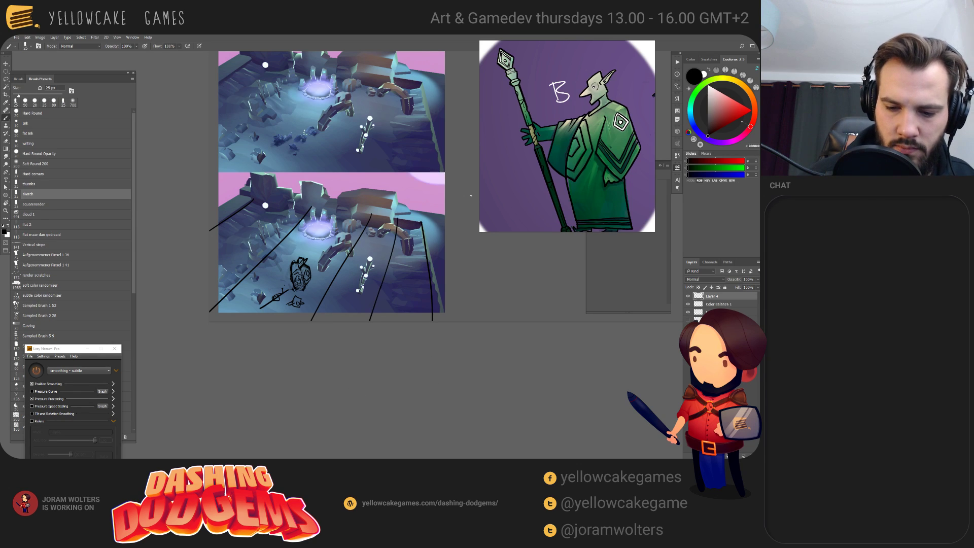
{"action": "left_click_drag", "start_coordinate": [336, 213], "coordinate": [245, 321]}
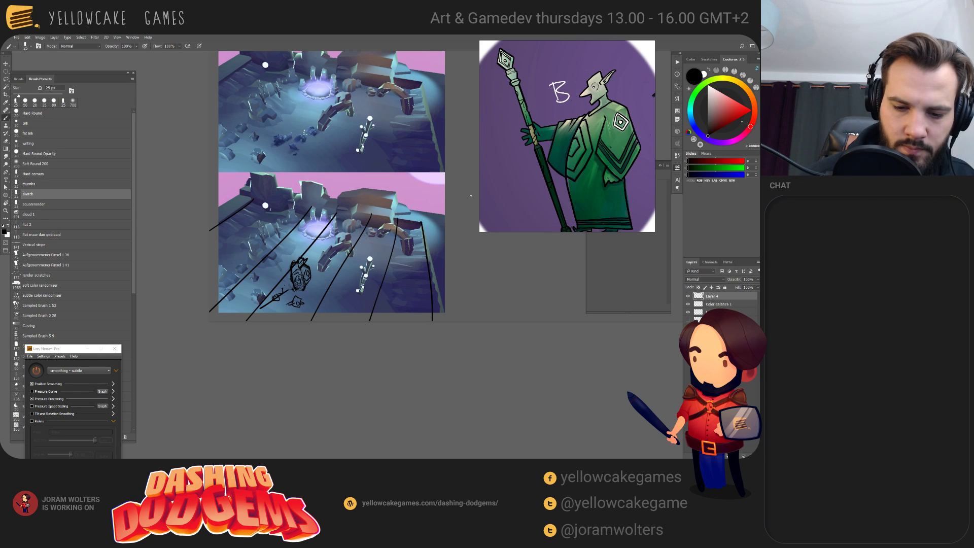
{"action": "left_click_drag", "start_coordinate": [280, 202], "coordinate": [208, 268]}
- Add a long cross line along the floor's back and, with the view tilted, another across the floor
{"action": "left_click_drag", "start_coordinate": [248, 196], "coordinate": [352, 213]}
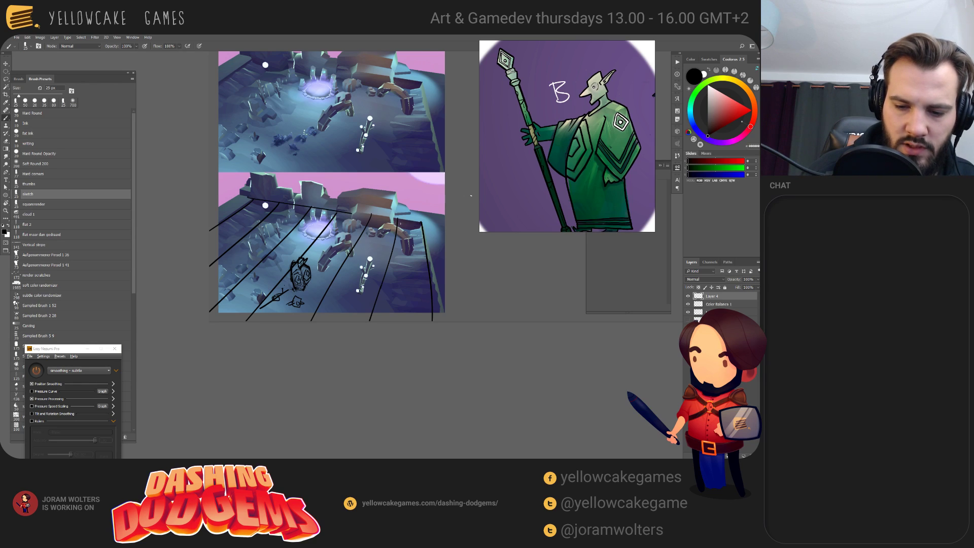
{"action": "key", "text": "ctrl+z"}
{"action": "left_click_drag", "start_coordinate": [249, 199], "coordinate": [433, 223]}
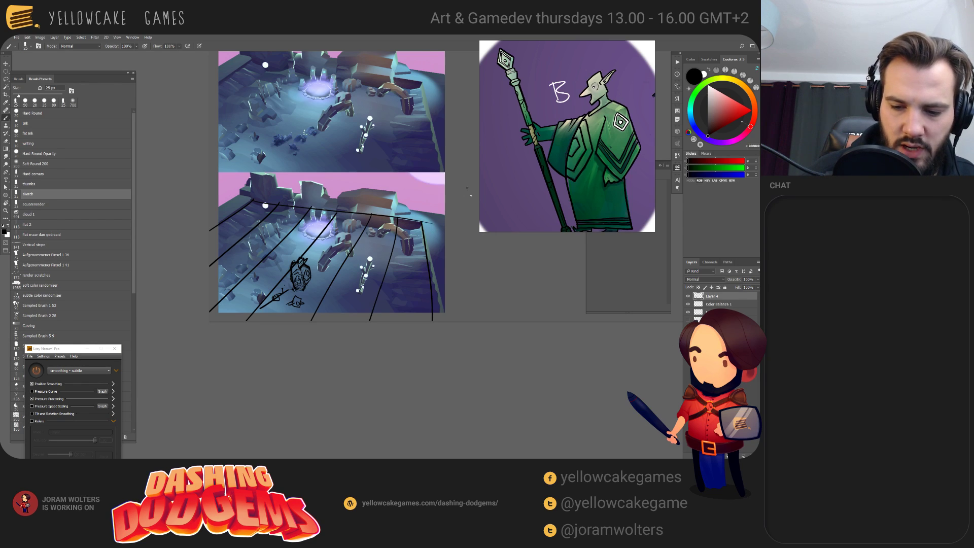
{"action": "key", "text": "r"}
{"action": "mouse_move", "coordinate": [471, 195]}
{"action": "left_mouse_down"}
{"action": "mouse_move", "coordinate": [350, 219]}
{"action": "mouse_move", "coordinate": [404, 187]}
{"action": "mouse_move", "coordinate": [407, 166]}
{"action": "left_mouse_up"}
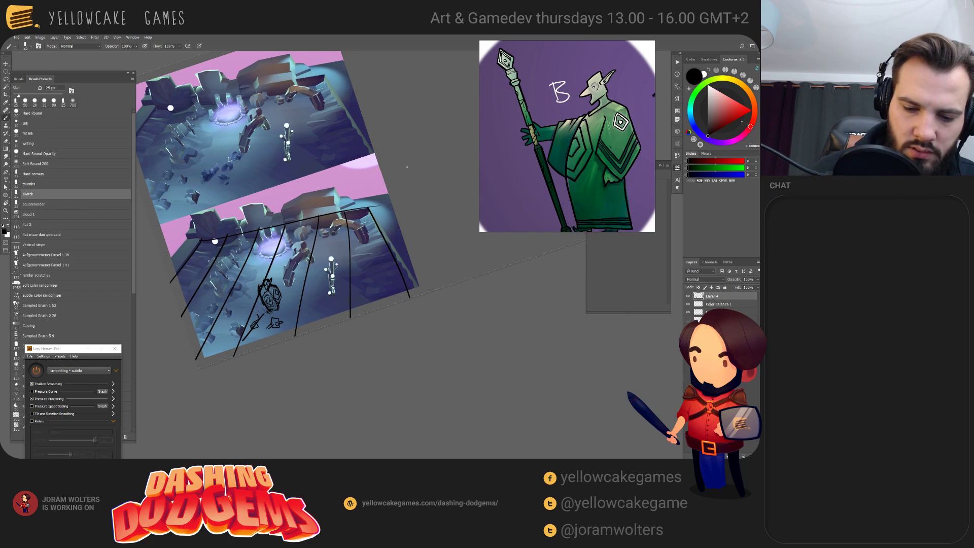
{"action": "left_click_drag", "start_coordinate": [184, 265], "coordinate": [386, 240]}
{"action": "key", "text": "ctrl+z"}
{"action": "key", "text": "ctrl+shift+z"}
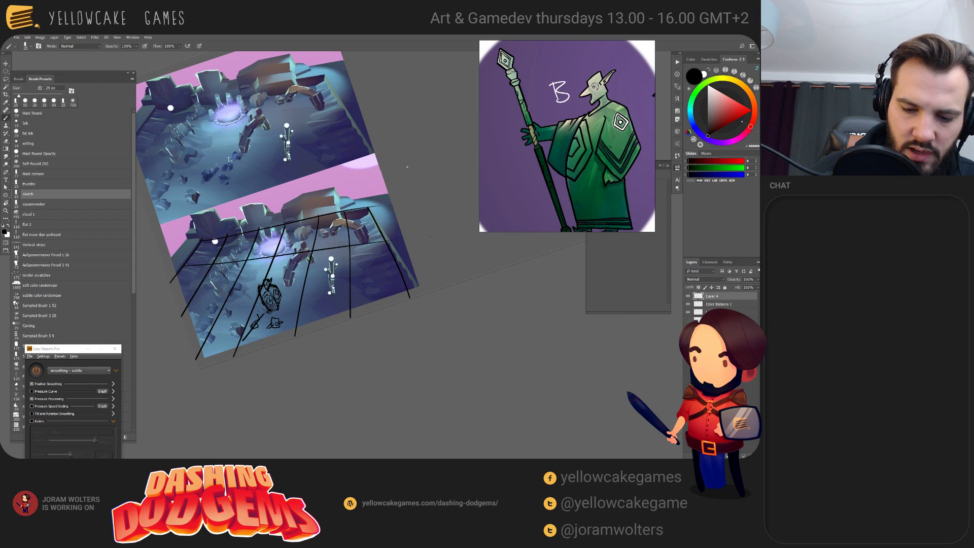
{"action": "key", "text": "ctrl+z"}
{"action": "left_click_drag", "start_coordinate": [183, 268], "coordinate": [387, 232]}
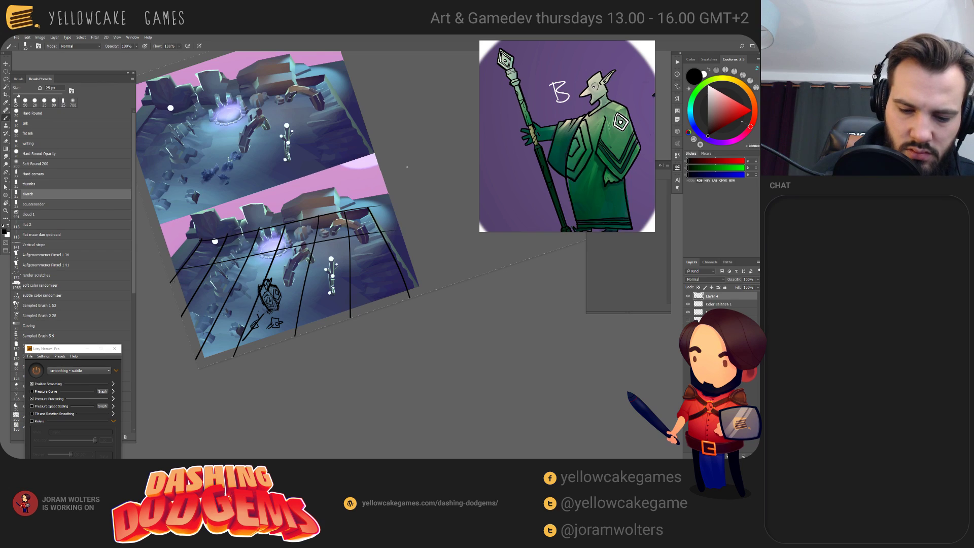
- Add two more cross lines nearer the floor's front and level the view rotation back to 0°
{"action": "left_click_drag", "start_coordinate": [161, 309], "coordinate": [463, 263]}
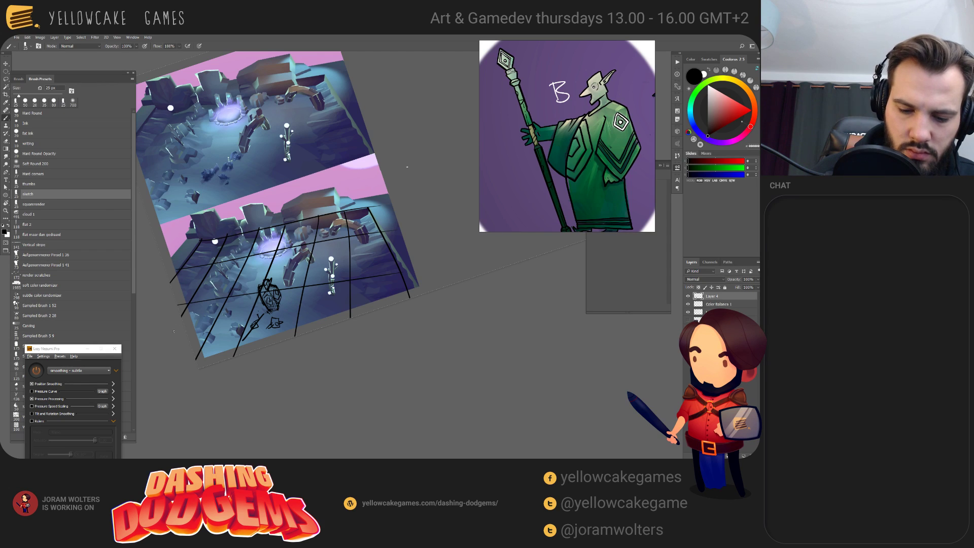
{"action": "left_click_drag", "start_coordinate": [173, 331], "coordinate": [350, 320]}
{"action": "key", "text": "ctrl+z"}
{"action": "left_click_drag", "start_coordinate": [181, 339], "coordinate": [474, 311]}
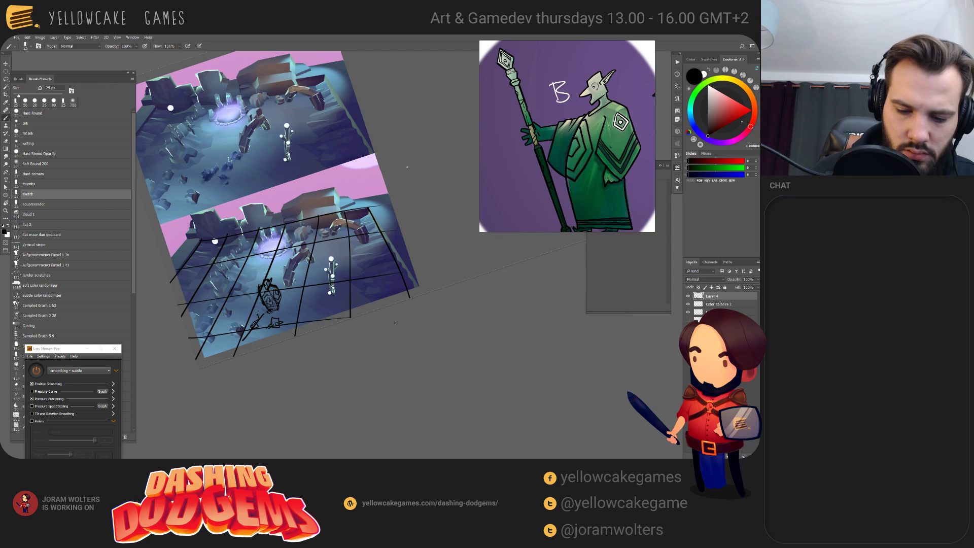
{"action": "key", "text": "r"}
{"action": "left_click_drag", "start_coordinate": [407, 167], "coordinate": [354, 269]}
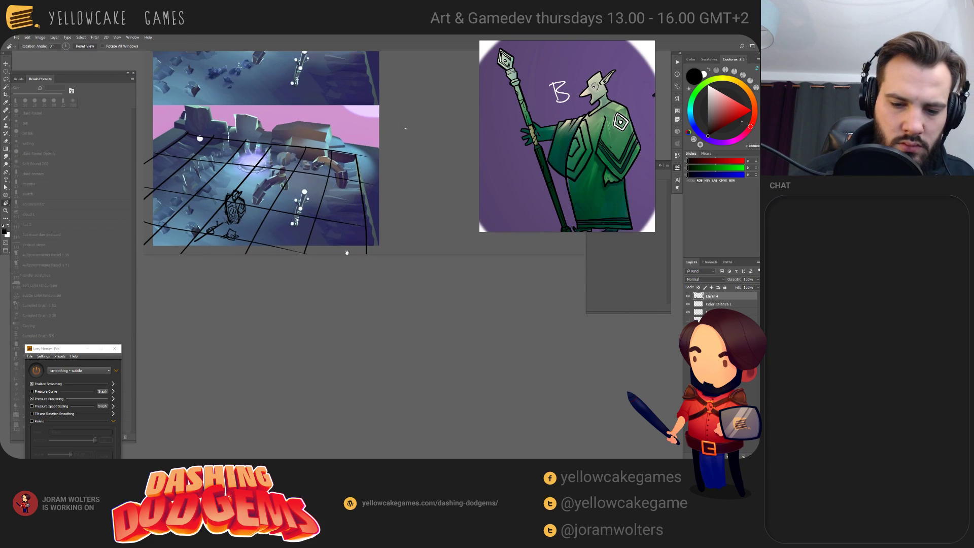
- Try a diagonal stroke left of the figure several times, finally undoing it
{"action": "key", "text": "b"}
{"action": "scroll", "coordinate": [247, 295], "scroll_direction": "up", "scroll_amount": 5}
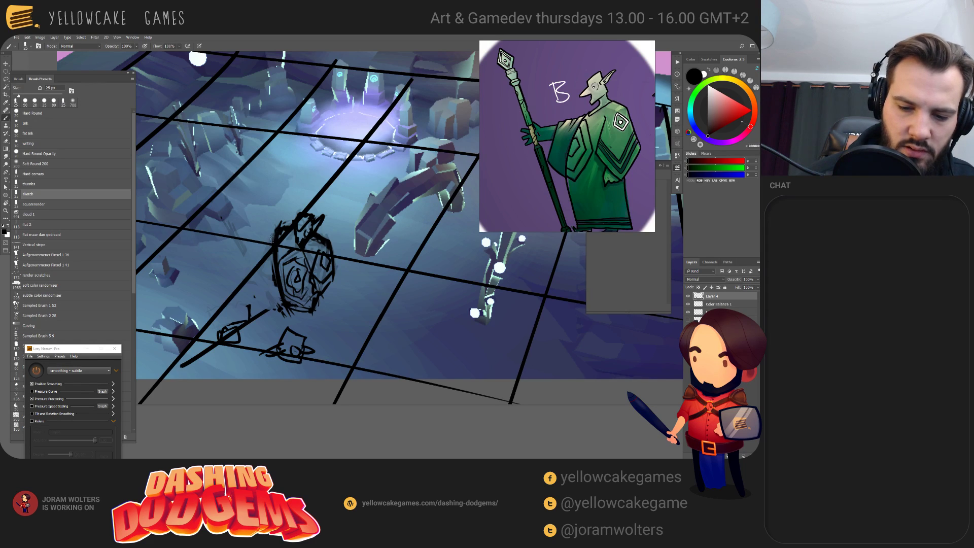
{"action": "left_click_drag", "start_coordinate": [277, 229], "coordinate": [240, 271]}
{"action": "key", "text": "ctrl+z"}
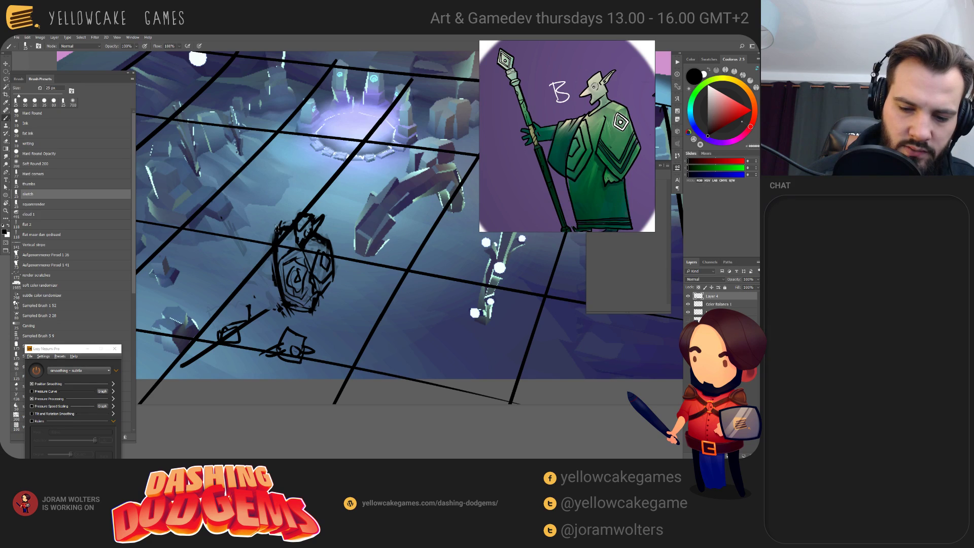
{"action": "left_click_drag", "start_coordinate": [278, 227], "coordinate": [249, 264]}
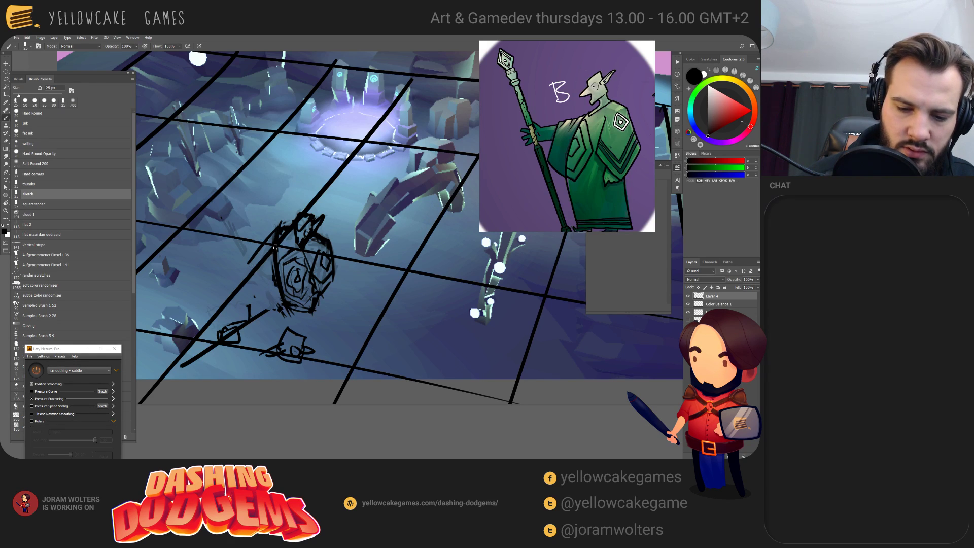
{"action": "key", "text": "ctrl+z"}
{"action": "mouse_move", "coordinate": [277, 225]}
{"action": "left_mouse_down"}
{"action": "mouse_move", "coordinate": [259, 263]}
{"action": "mouse_move", "coordinate": [254, 255]}
{"action": "mouse_move", "coordinate": [263, 284]}
{"action": "mouse_move", "coordinate": [261, 247]}
{"action": "mouse_move", "coordinate": [262, 285]}
{"action": "left_mouse_up"}
{"action": "key", "text": "ctrl+z"}
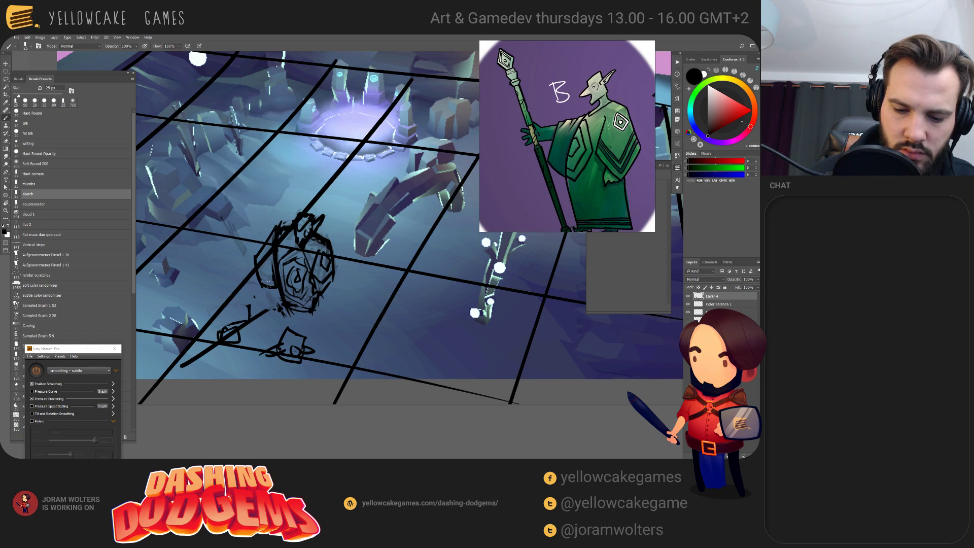
- Sketch the figure's left edge and feet, and shrink the eraser to 20 px
{"action": "key", "text": "e"}
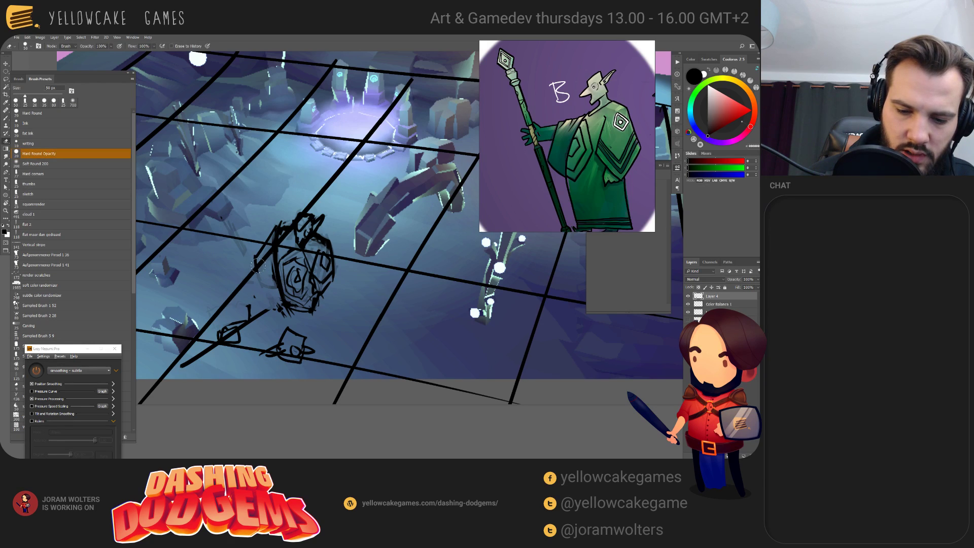
{"action": "key", "text": "b"}
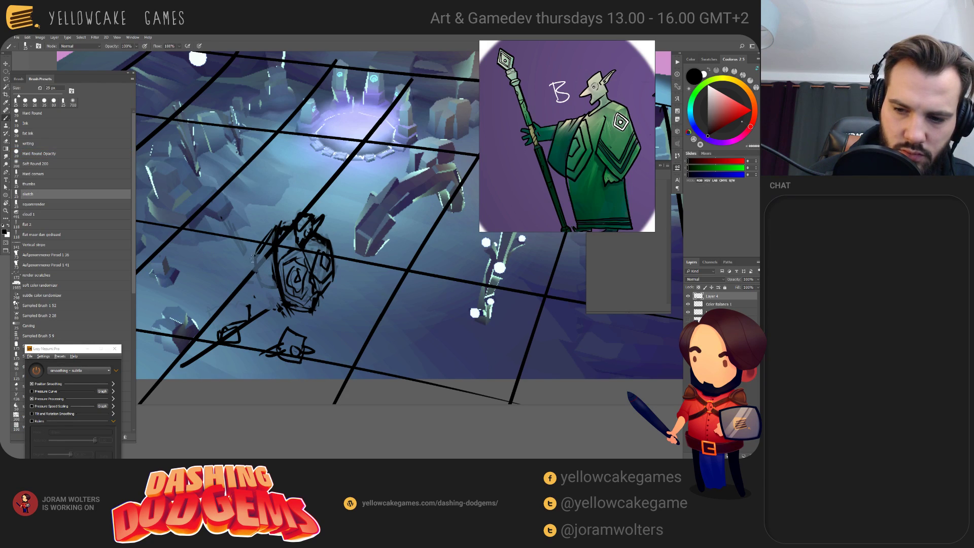
{"action": "mouse_move", "coordinate": [255, 253]}
{"action": "left_mouse_down"}
{"action": "mouse_move", "coordinate": [260, 279]}
{"action": "mouse_move", "coordinate": [255, 271]}
{"action": "mouse_move", "coordinate": [272, 274]}
{"action": "left_mouse_up"}
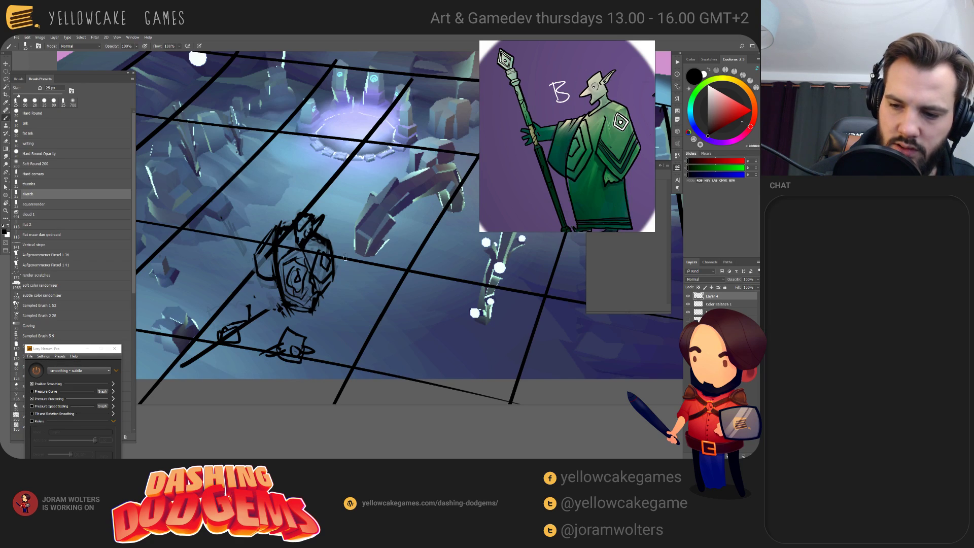
{"action": "scroll", "coordinate": [301, 284], "scroll_direction": "down", "scroll_amount": 1}
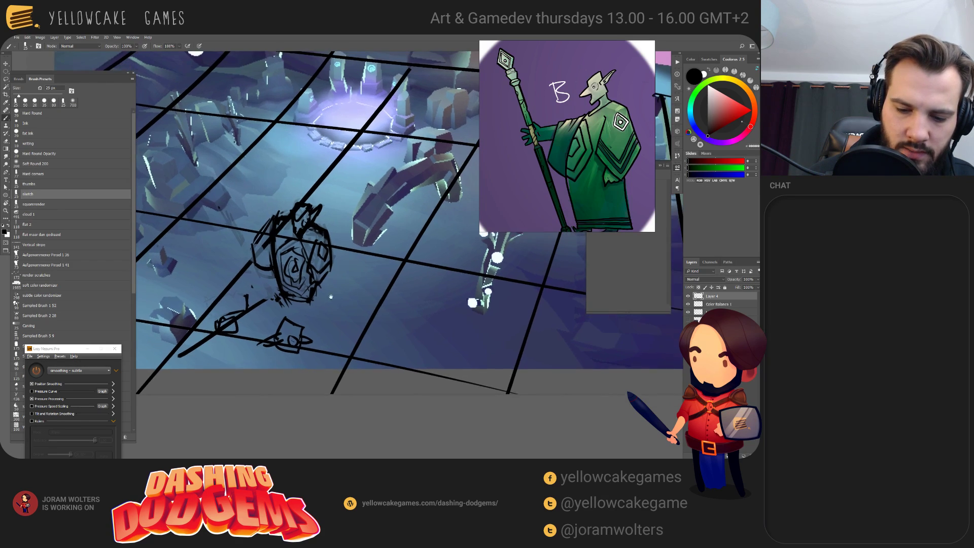
{"action": "mouse_move", "coordinate": [285, 304]}
{"action": "left_mouse_down"}
{"action": "mouse_move", "coordinate": [319, 304]}
{"action": "mouse_move", "coordinate": [307, 301]}
{"action": "mouse_move", "coordinate": [395, 290]}
{"action": "mouse_move", "coordinate": [282, 309]}
{"action": "left_mouse_up"}
{"action": "scroll", "coordinate": [369, 211], "scroll_direction": "up", "scroll_amount": 1}
{"action": "key", "text": "e"}
{"action": "key", "text": "bracketleft"}
{"action": "key", "text": "bracketleft"}
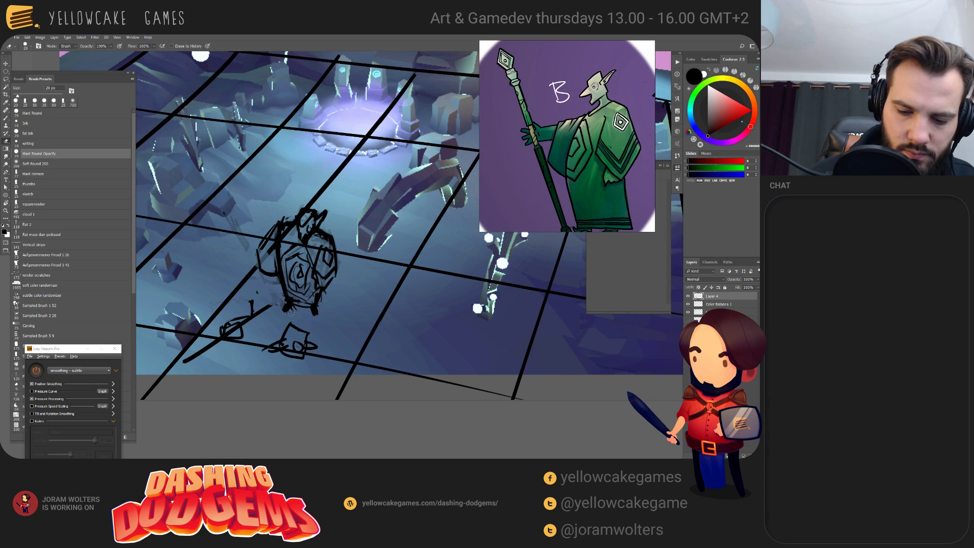
{"action": "scroll", "coordinate": [324, 284], "scroll_direction": "left", "scroll_amount": 1}
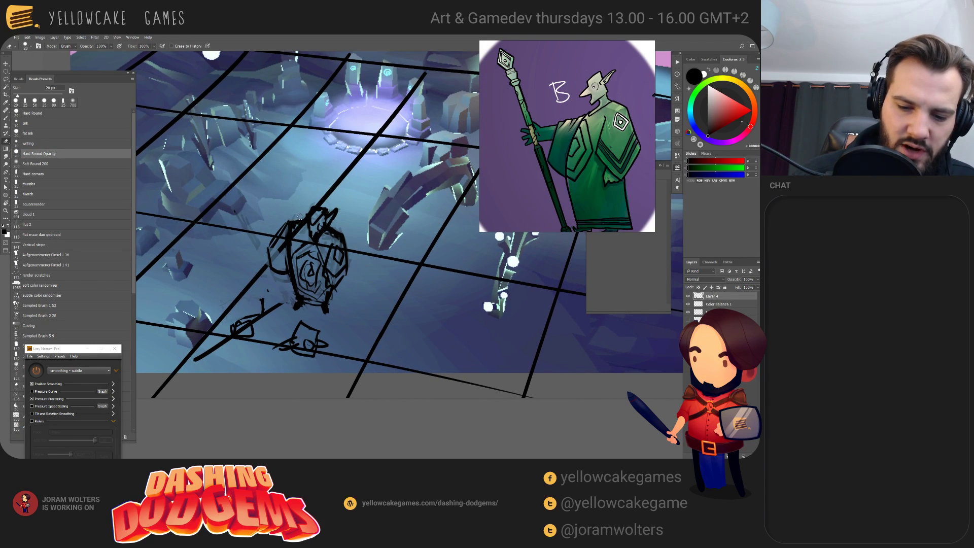
{"action": "key", "text": "b"}
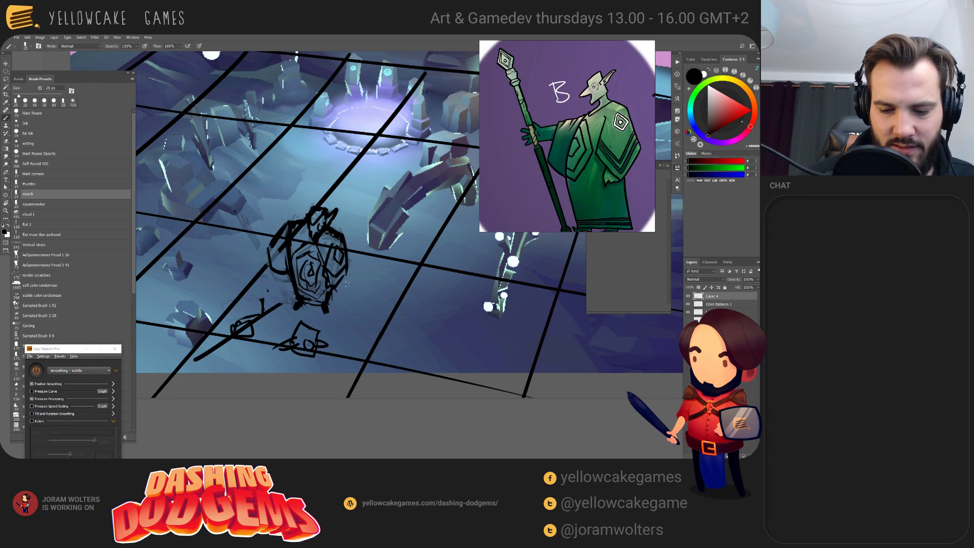
- Add strokes along the shield's right edge and erase stray lines at the figure's upper left
{"action": "mouse_move", "coordinate": [348, 269]}
{"action": "left_mouse_down"}
{"action": "mouse_move", "coordinate": [342, 243]}
{"action": "mouse_move", "coordinate": [346, 280]}
{"action": "left_mouse_up"}
{"action": "scroll", "coordinate": [350, 337], "scroll_direction": "up", "scroll_amount": 1}
{"action": "key", "text": "e"}
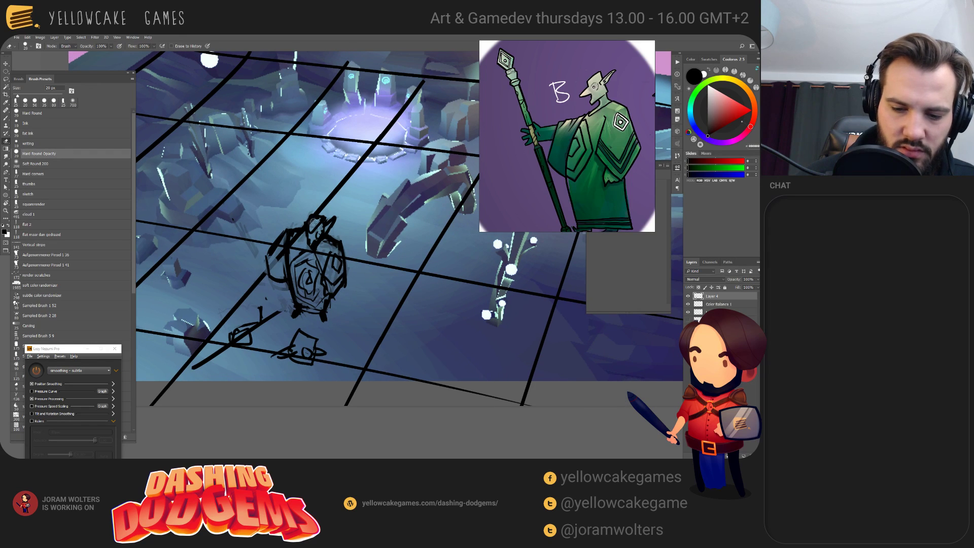
{"action": "scroll", "coordinate": [356, 280], "scroll_direction": "down", "scroll_amount": 1}
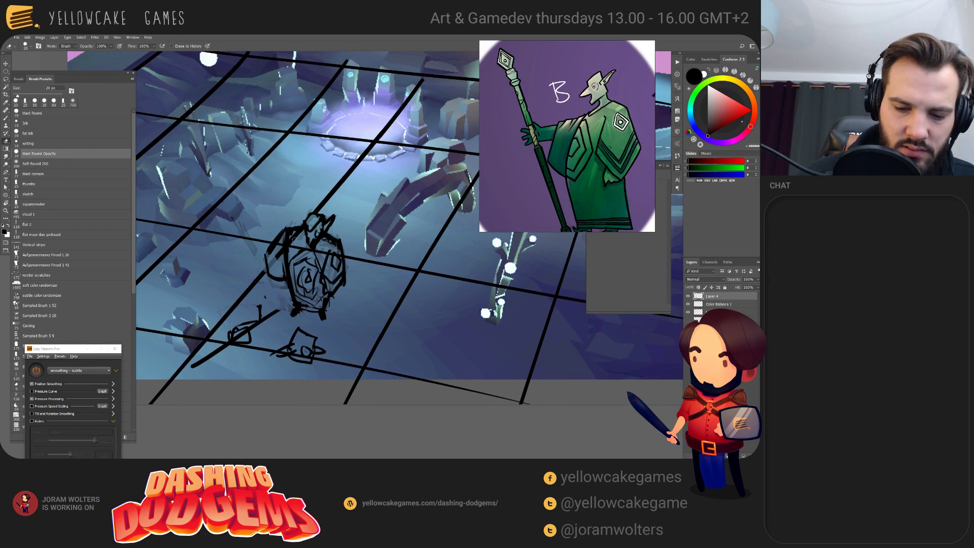
{"action": "mouse_move", "coordinate": [288, 242]}
{"action": "left_mouse_down"}
{"action": "mouse_move", "coordinate": [301, 229]}
{"action": "mouse_move", "coordinate": [297, 249]}
{"action": "mouse_move", "coordinate": [307, 248]}
{"action": "left_mouse_up"}
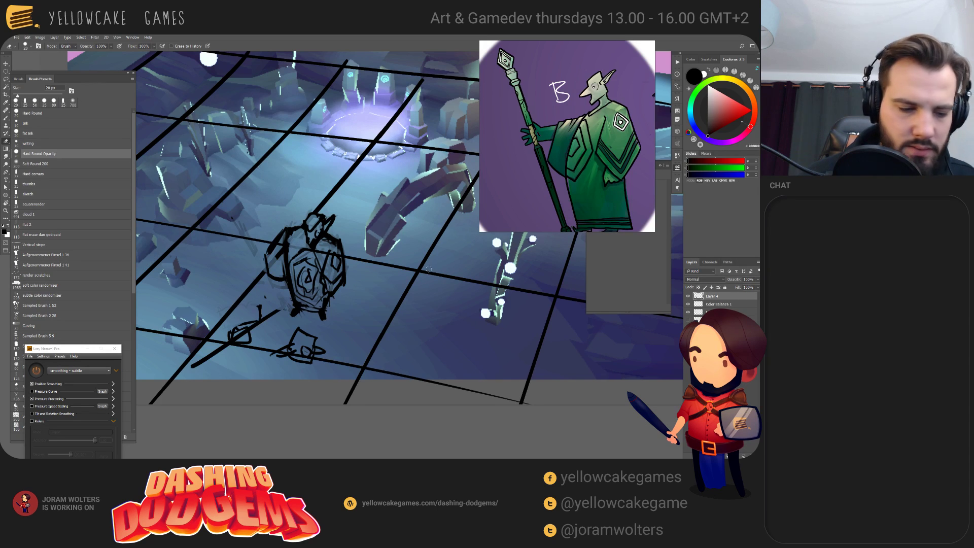
{"action": "scroll", "coordinate": [430, 272], "scroll_direction": "down", "scroll_amount": 4}
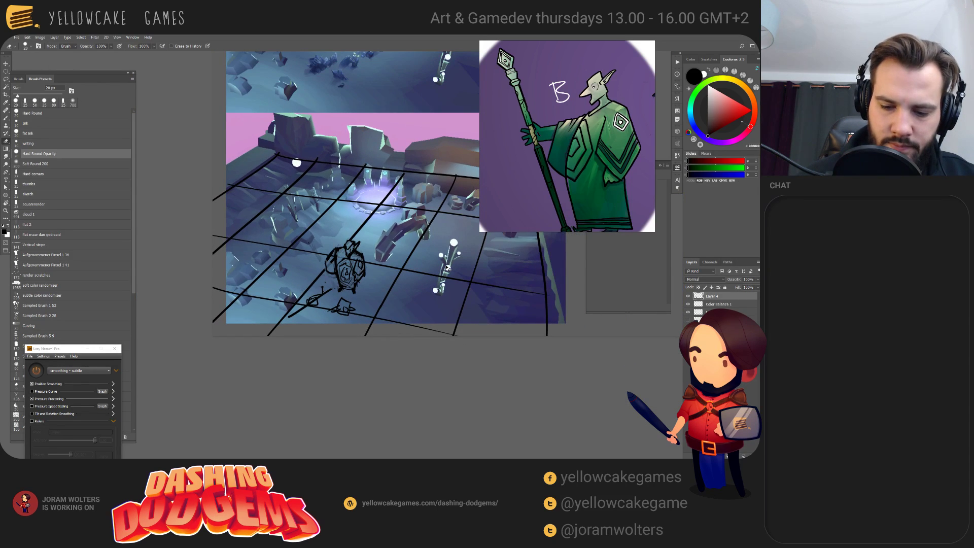
{"action": "scroll", "coordinate": [446, 268], "scroll_direction": "up", "scroll_amount": 4}
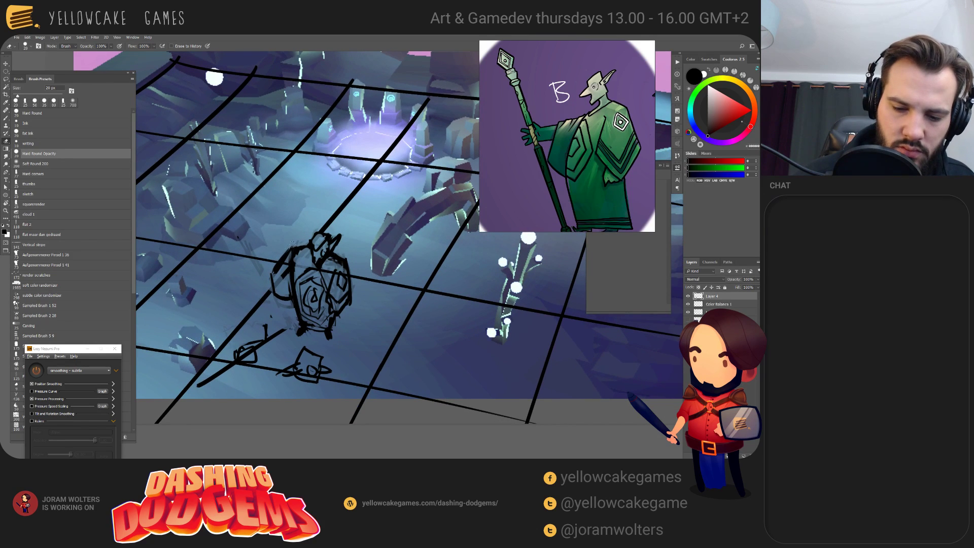
{"action": "mouse_move", "coordinate": [292, 245]}
{"action": "left_mouse_down"}
{"action": "mouse_move", "coordinate": [279, 269]}
{"action": "mouse_move", "coordinate": [287, 300]}
{"action": "mouse_move", "coordinate": [267, 294]}
{"action": "left_mouse_up"}
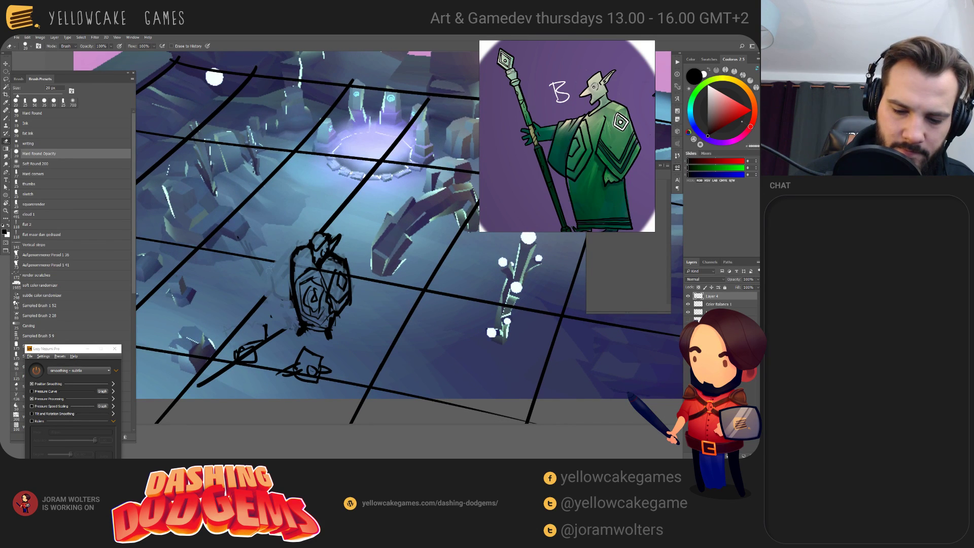
{"action": "key", "text": "b"}
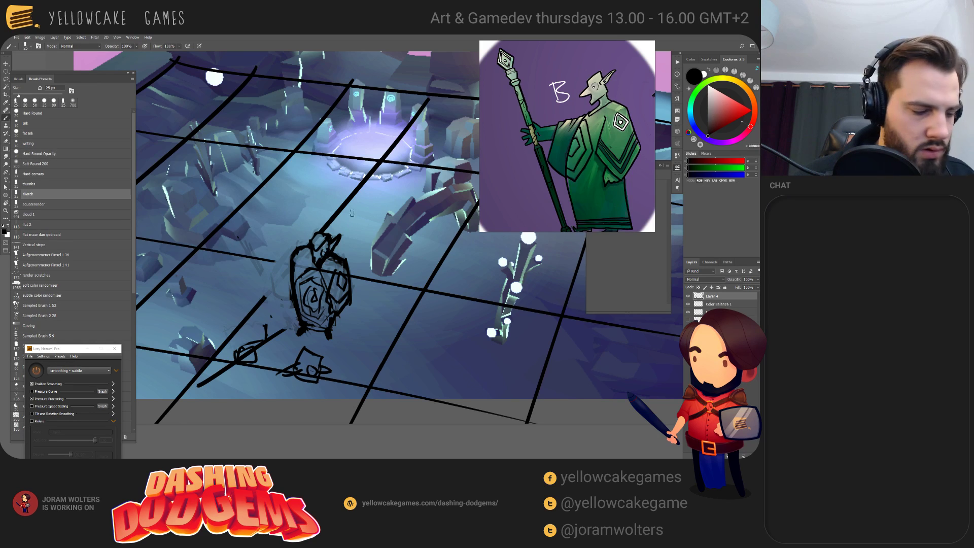
- Raise the figure's sketched head slightly with the Move tool
{"action": "key", "text": "v"}
{"action": "left_click_drag", "start_coordinate": [331, 240], "coordinate": [334, 227]}
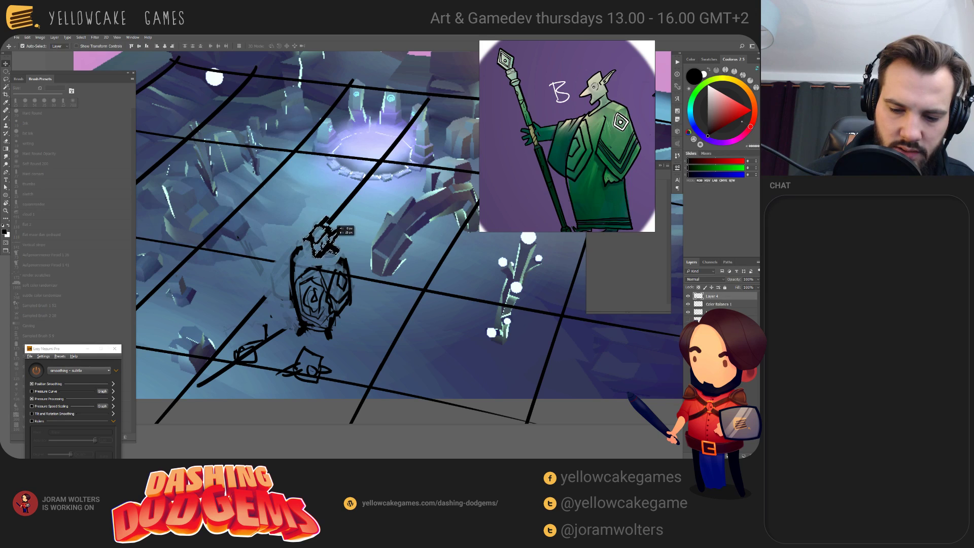
{"action": "key", "text": "e"}
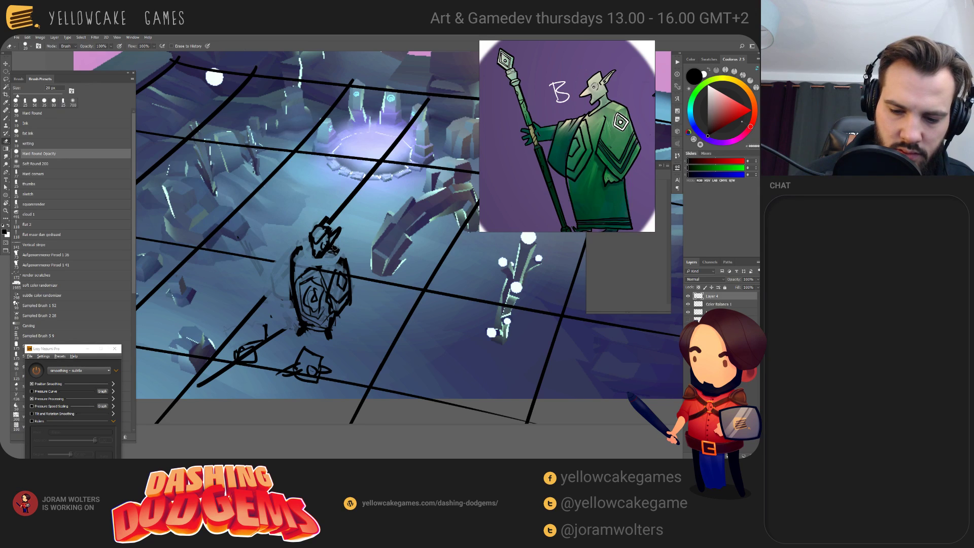
{"action": "key", "text": "a"}
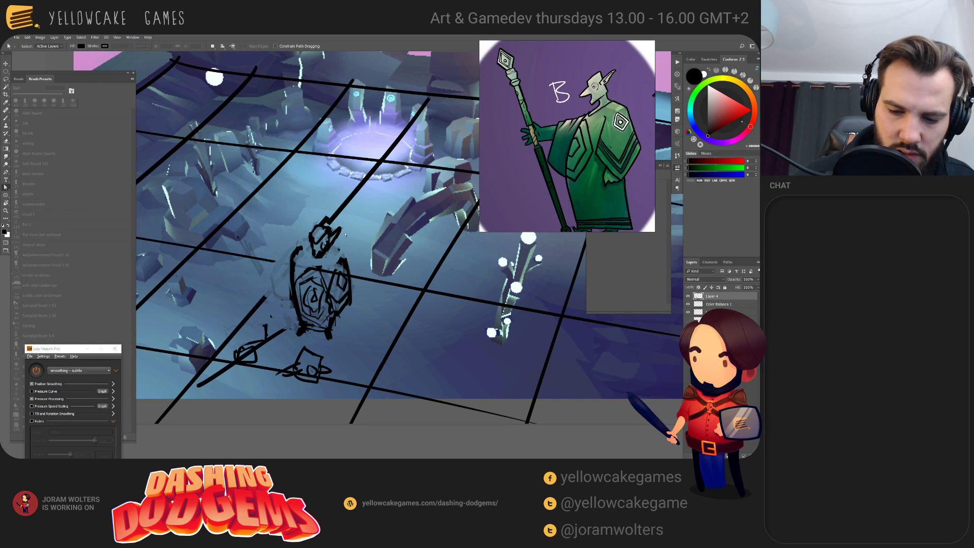
{"action": "key", "text": "b"}
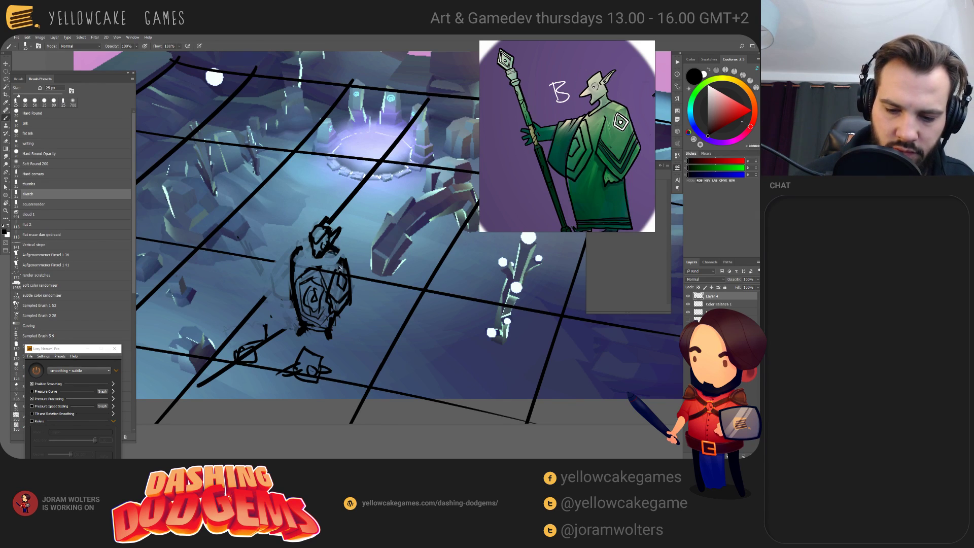
- Redraw the head's strokes, then lasso the head and reposition it
{"action": "mouse_move", "coordinate": [324, 239]}
{"action": "left_mouse_down"}
{"action": "mouse_move", "coordinate": [337, 269]}
{"action": "mouse_move", "coordinate": [347, 234]}
{"action": "mouse_move", "coordinate": [348, 277]}
{"action": "left_mouse_up"}
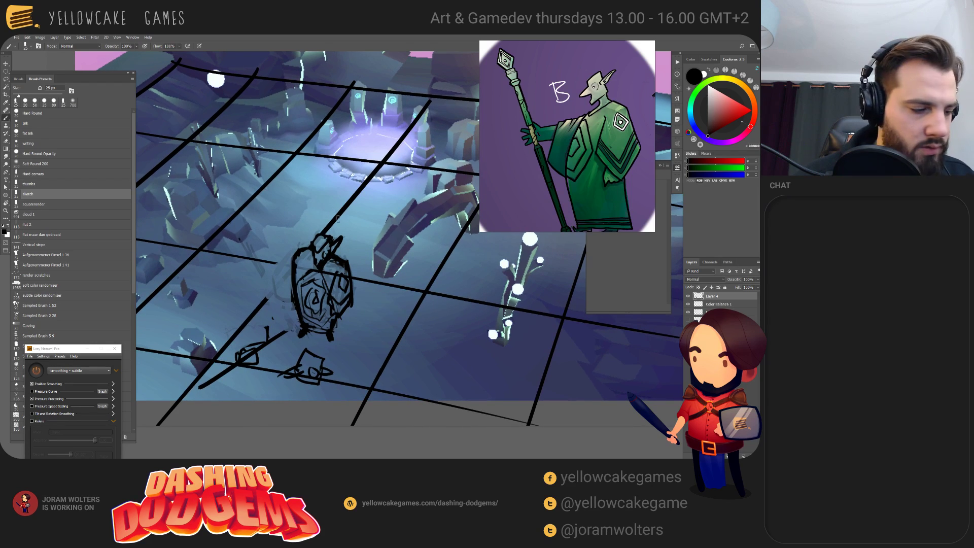
{"action": "key", "text": "l"}
{"action": "mouse_move", "coordinate": [334, 234]}
{"action": "left_mouse_down"}
{"action": "mouse_move", "coordinate": [314, 236]}
{"action": "mouse_move", "coordinate": [317, 275]}
{"action": "mouse_move", "coordinate": [332, 268]}
{"action": "mouse_move", "coordinate": [341, 234]}
{"action": "left_mouse_up"}
{"action": "key", "text": "v"}
{"action": "key", "text": "ctrl+d"}
{"action": "key", "text": "b"}
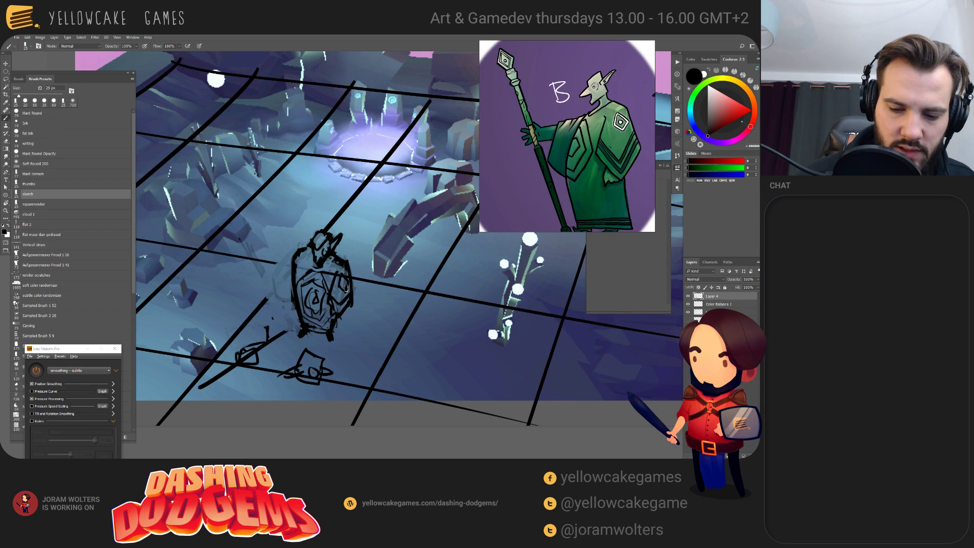
- Touch up the shield's left edge, adding a short stroke and an oval outline along it
{"action": "key", "text": "e"}
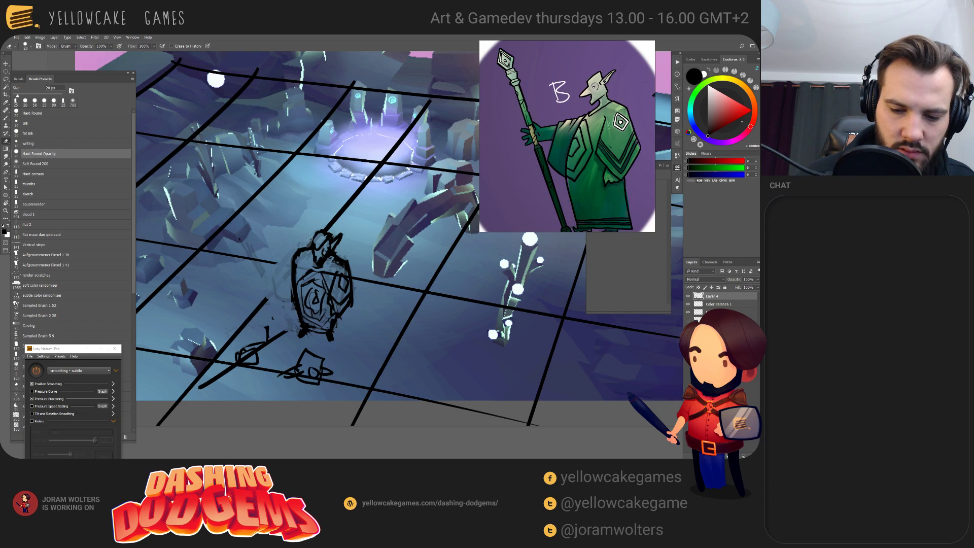
{"action": "left_click_drag", "start_coordinate": [307, 241], "coordinate": [316, 232]}
{"action": "key", "text": "b"}
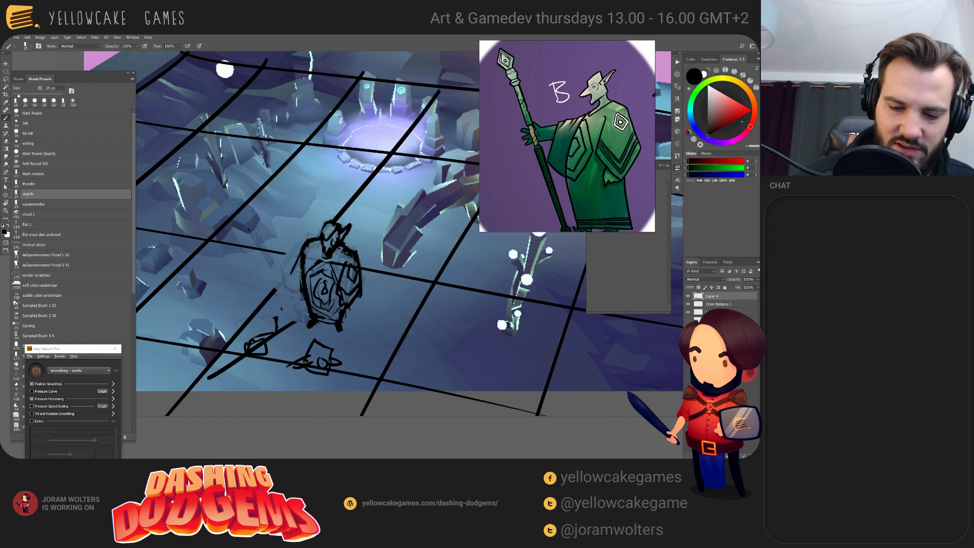
{"action": "key", "text": "e"}
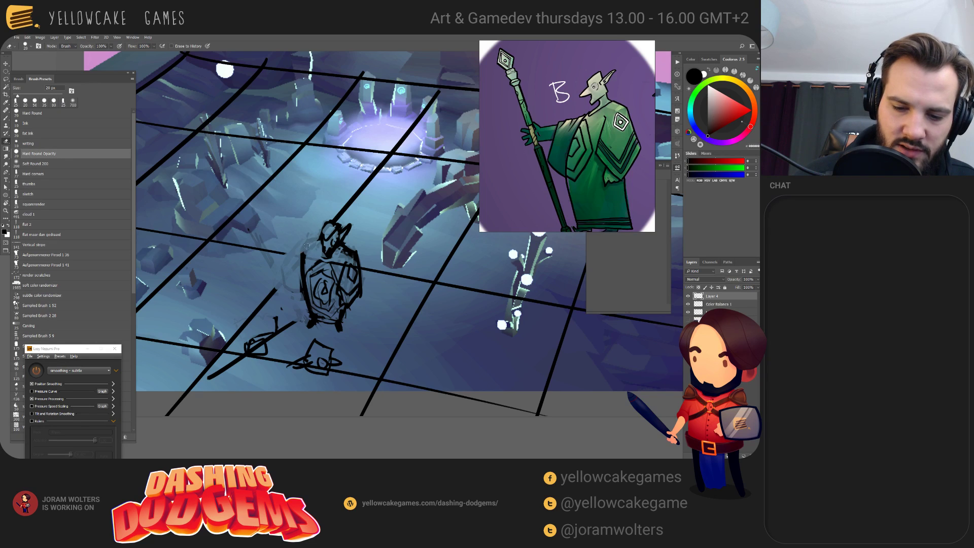
{"action": "key", "text": "b"}
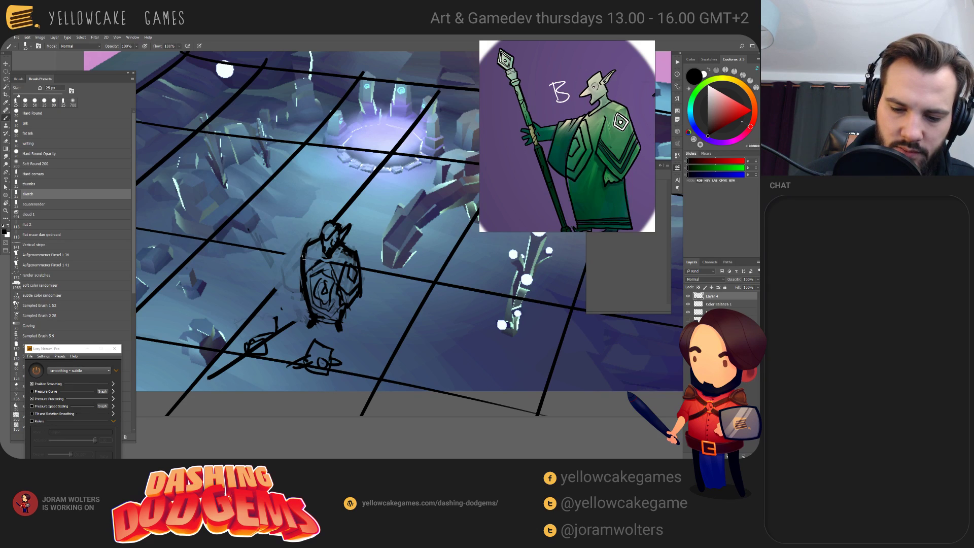
{"action": "mouse_move", "coordinate": [300, 251]}
{"action": "left_mouse_down"}
{"action": "mouse_move", "coordinate": [292, 301]}
{"action": "mouse_move", "coordinate": [288, 274]}
{"action": "mouse_move", "coordinate": [297, 304]}
{"action": "left_mouse_up"}
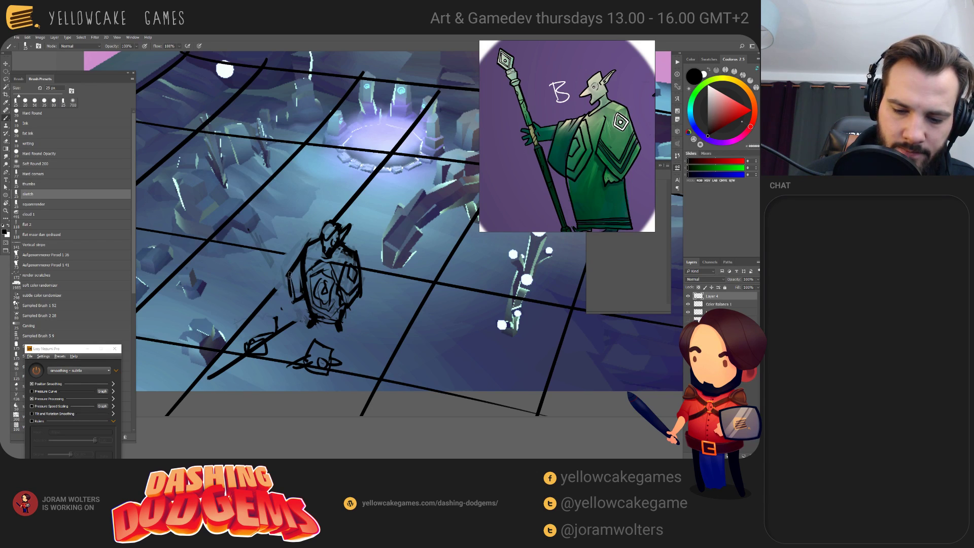
{"action": "mouse_move", "coordinate": [290, 274]}
{"action": "left_mouse_down"}
{"action": "mouse_move", "coordinate": [288, 298]}
{"action": "mouse_move", "coordinate": [290, 272]}
{"action": "left_mouse_up"}
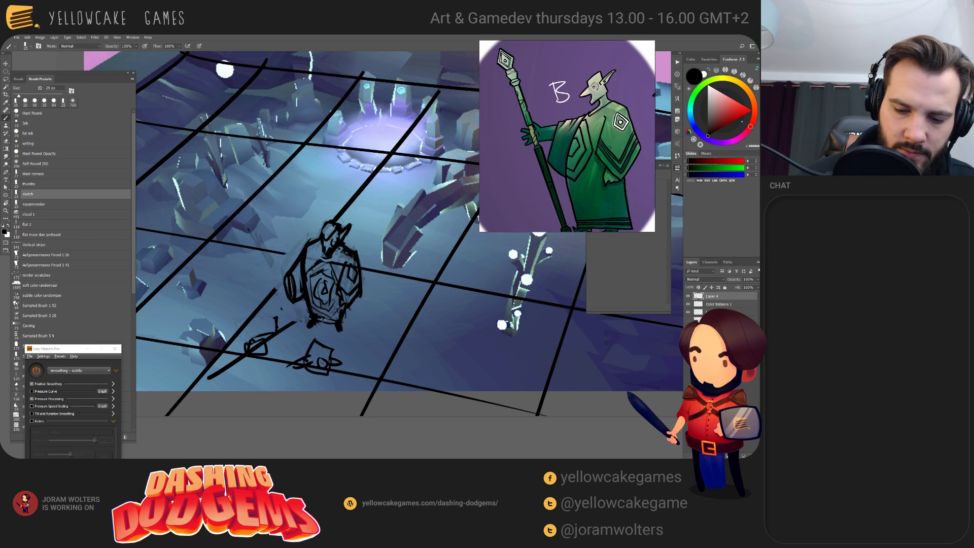
{"action": "key", "text": "e"}
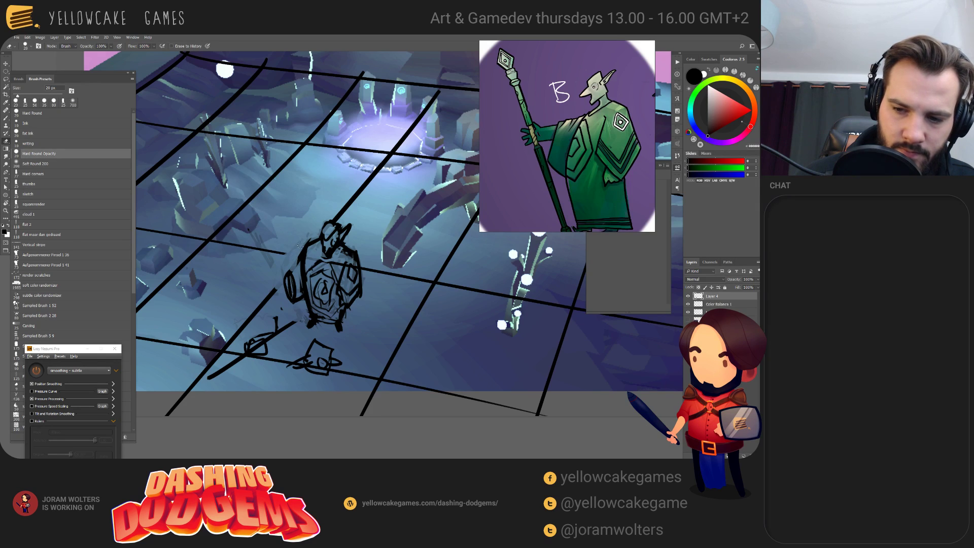
{"action": "key", "text": "b"}
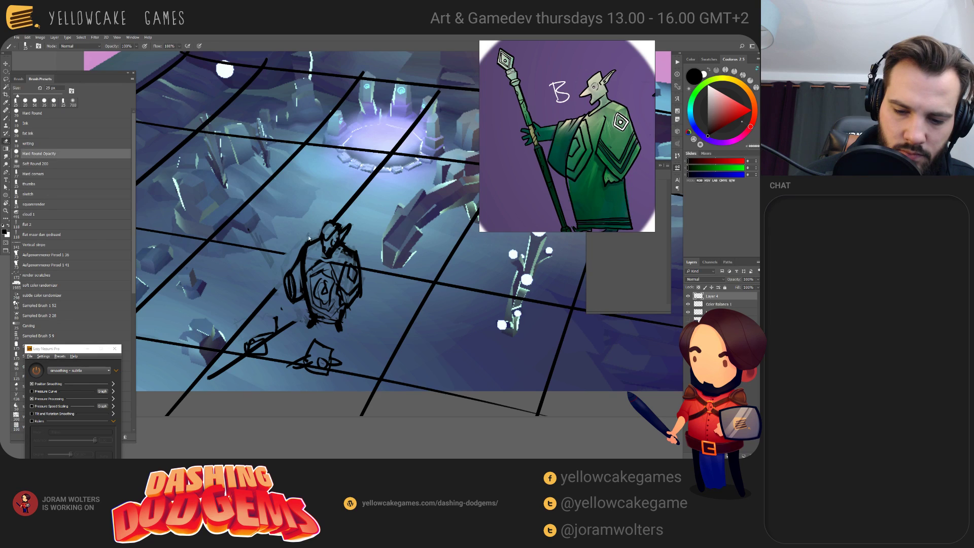
{"action": "key", "text": "e"}
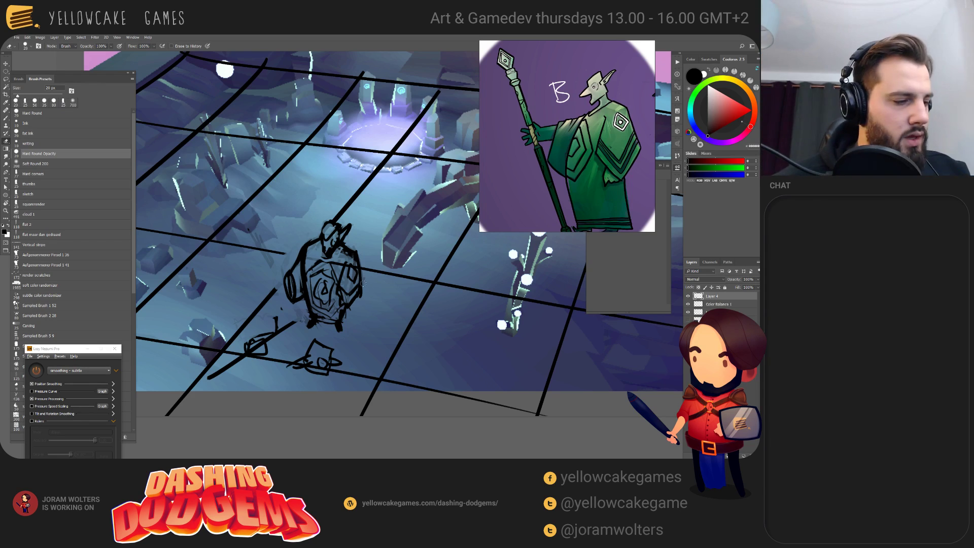
- Lasso the figure sketch, invert the selection, and delete the grid lines outside it
{"action": "key", "text": "l"}
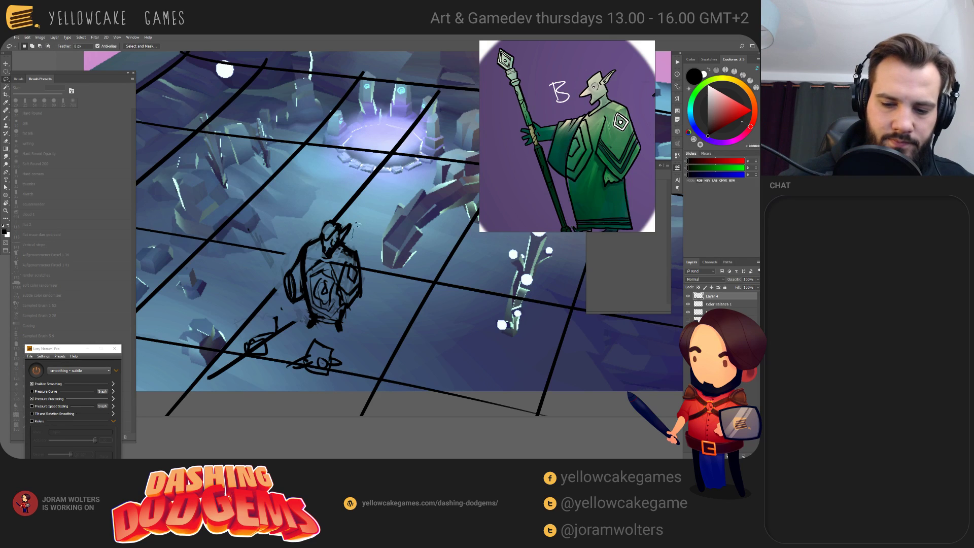
{"action": "mouse_move", "coordinate": [356, 223]}
{"action": "left_mouse_down"}
{"action": "mouse_move", "coordinate": [292, 237]}
{"action": "mouse_move", "coordinate": [282, 278]}
{"action": "mouse_move", "coordinate": [295, 311]}
{"action": "mouse_move", "coordinate": [262, 319]}
{"action": "mouse_move", "coordinate": [238, 359]}
{"action": "mouse_move", "coordinate": [205, 380]}
{"action": "mouse_move", "coordinate": [222, 393]}
{"action": "mouse_move", "coordinate": [318, 391]}
{"action": "mouse_move", "coordinate": [341, 380]}
{"action": "mouse_move", "coordinate": [330, 373]}
{"action": "mouse_move", "coordinate": [362, 367]}
{"action": "mouse_move", "coordinate": [363, 288]}
{"action": "left_mouse_up"}
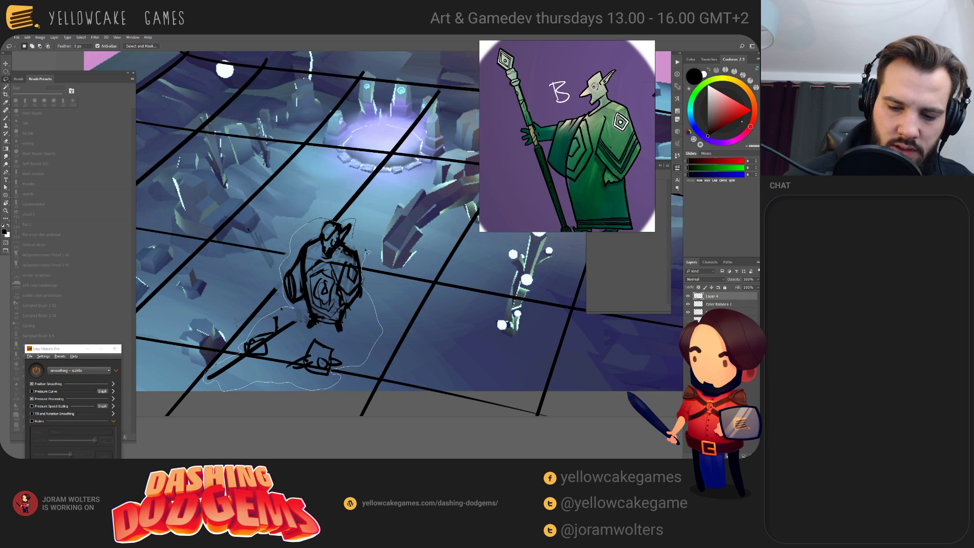
{"action": "left_click_drag", "start_coordinate": [366, 252], "coordinate": [368, 253]}
{"action": "key", "text": "ctrl+shift+i"}
{"action": "key", "text": "Delete"}
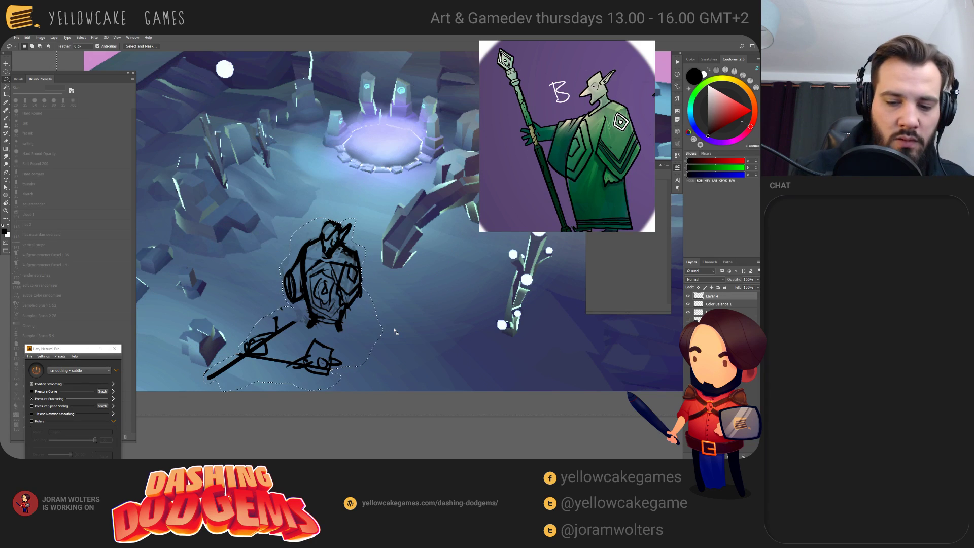
{"action": "key", "text": "ctrl+d"}
- Zoom out until the whole game screenshot is visible
{"action": "left_click_drag", "start_coordinate": [512, 322], "coordinate": [476, 339]}
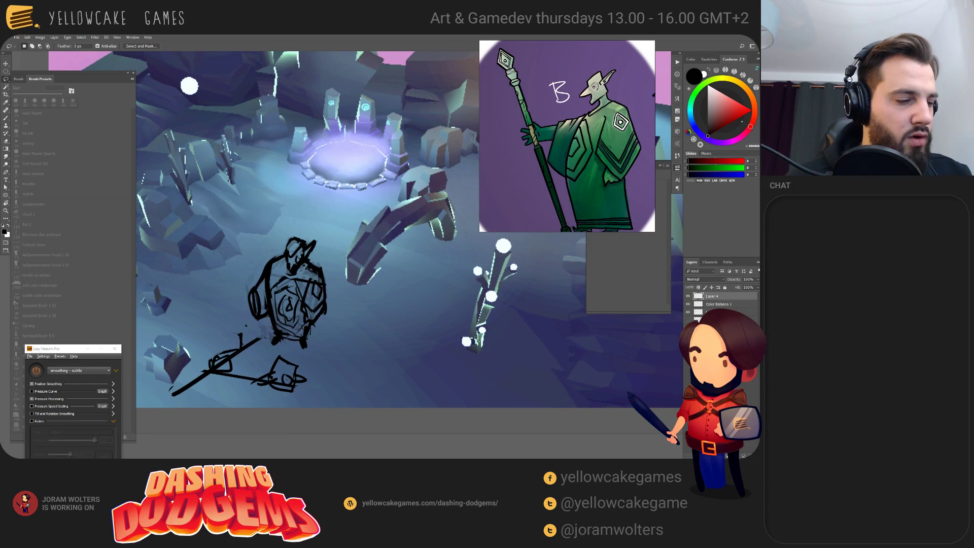
{"action": "key", "text": "ctrl+minus"}
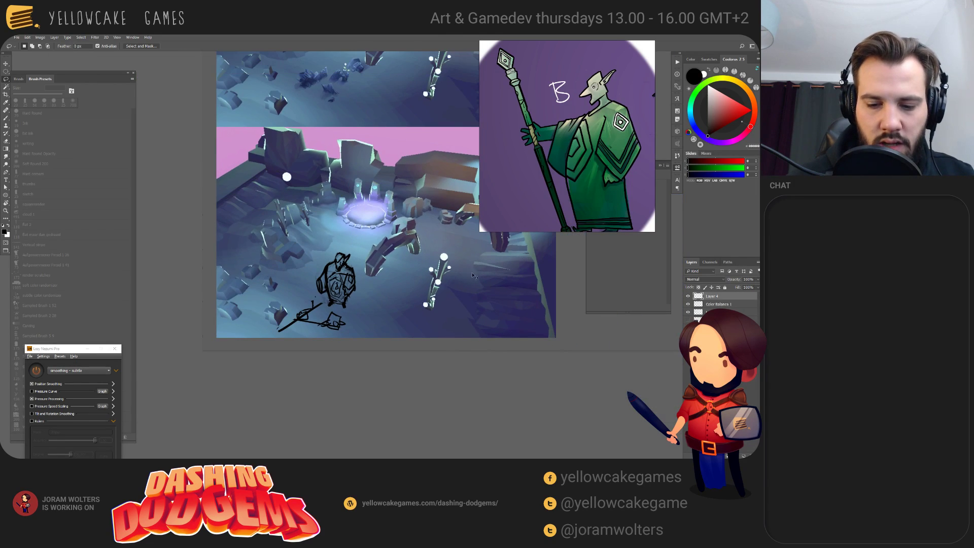
{"action": "key", "text": "ctrl+plus"}
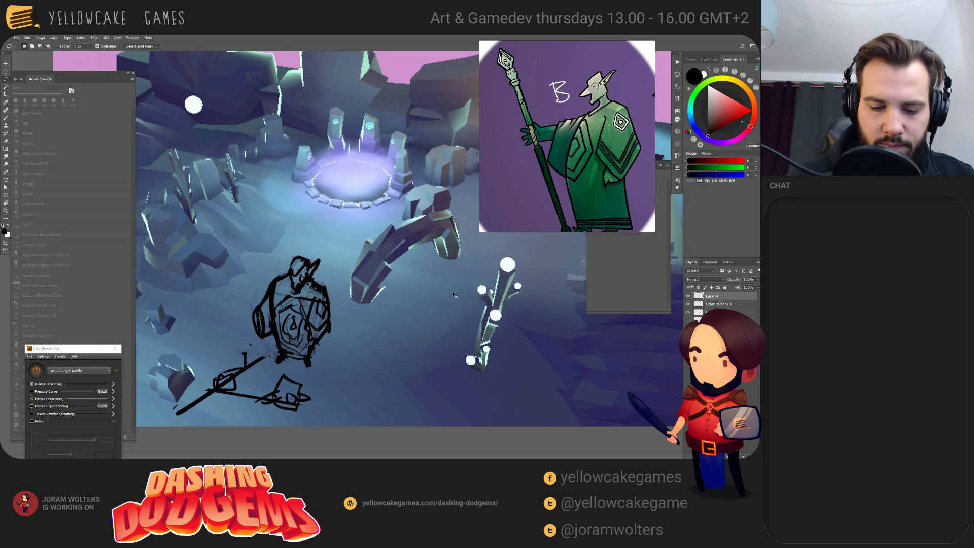
{"action": "scroll", "coordinate": [421, 228], "scroll_direction": "up", "scroll_amount": 1}
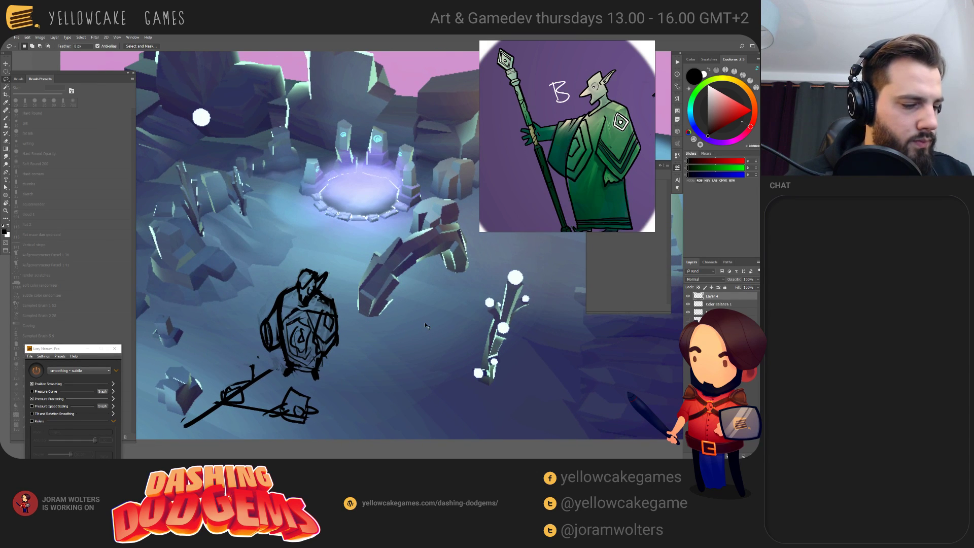
{"action": "key", "text": "ctrl+minus"}
{"action": "key", "text": "ctrl+minus"}
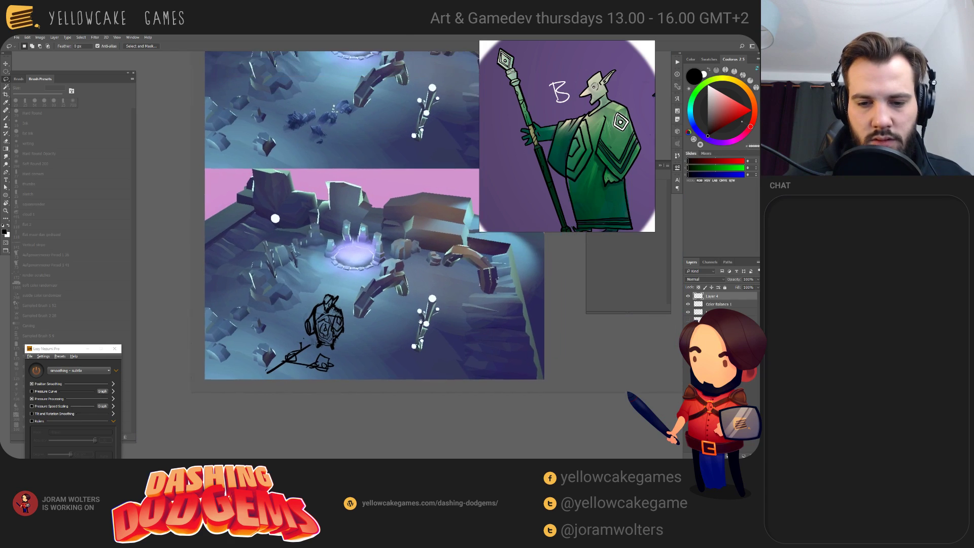
- Drag the sketch layer around the renders, settling it below the glowing portal, left of the plant
{"action": "key", "text": "v"}
{"action": "mouse_move", "coordinate": [323, 341]}
{"action": "left_mouse_down"}
{"action": "mouse_move", "coordinate": [344, 181]}
{"action": "mouse_move", "coordinate": [351, 194]}
{"action": "left_mouse_up"}
{"action": "key", "text": "ctrl+z"}
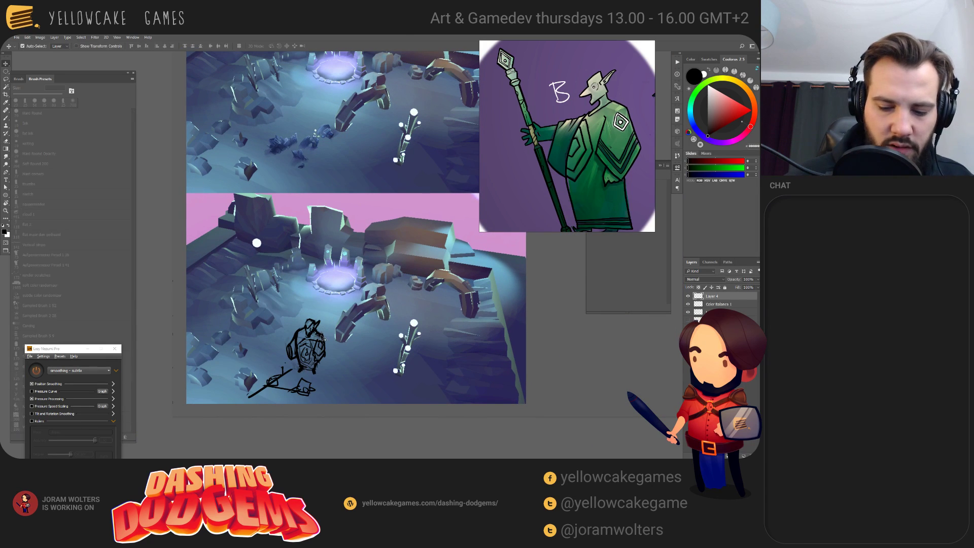
{"action": "mouse_move", "coordinate": [324, 339]}
{"action": "left_mouse_down"}
{"action": "mouse_move", "coordinate": [362, 296]}
{"action": "mouse_move", "coordinate": [362, 269]}
{"action": "left_mouse_up"}
{"action": "key", "text": "e"}
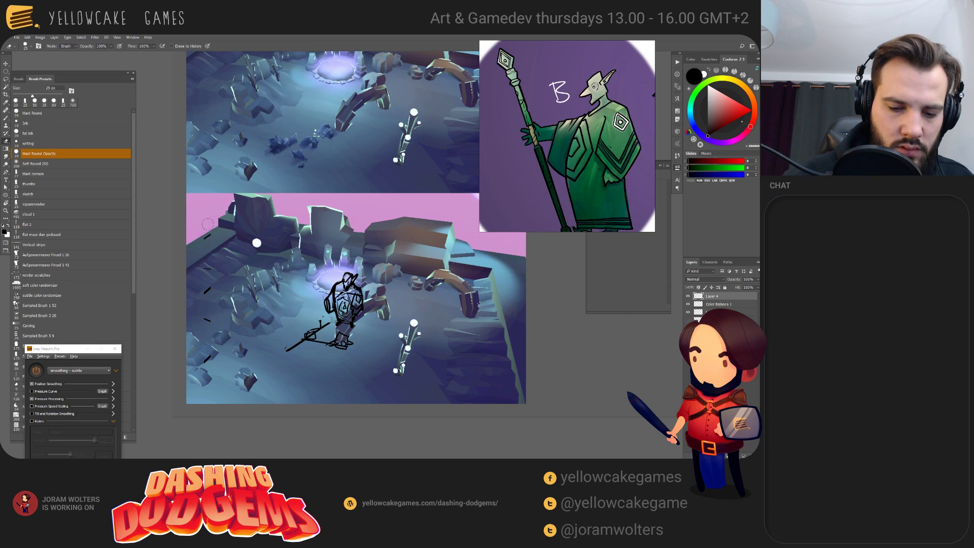
{"action": "key", "text": "v"}
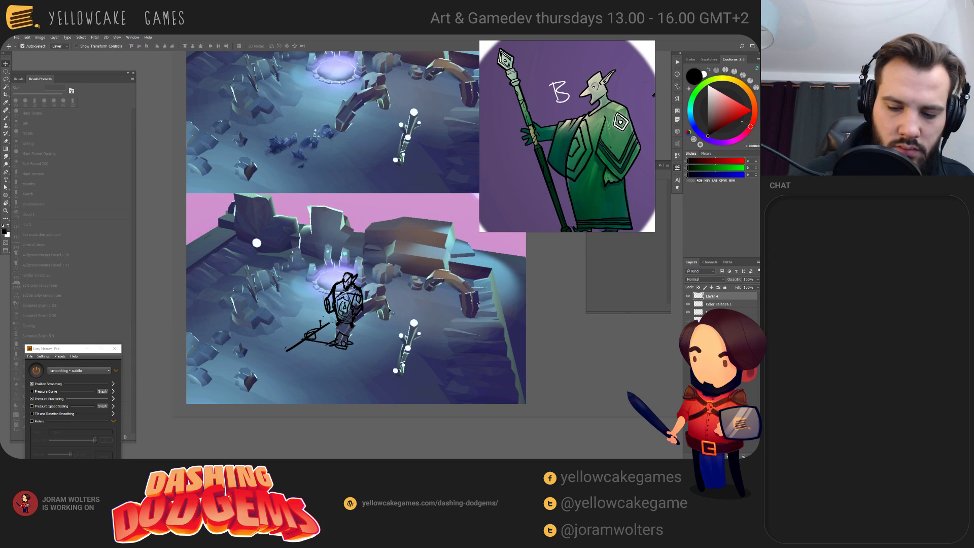
{"action": "mouse_move", "coordinate": [362, 310]}
{"action": "left_mouse_down"}
{"action": "mouse_move", "coordinate": [356, 173]}
{"action": "mouse_move", "coordinate": [379, 148]}
{"action": "left_mouse_up"}
{"action": "scroll", "coordinate": [507, 323], "scroll_direction": "up", "scroll_amount": 4}
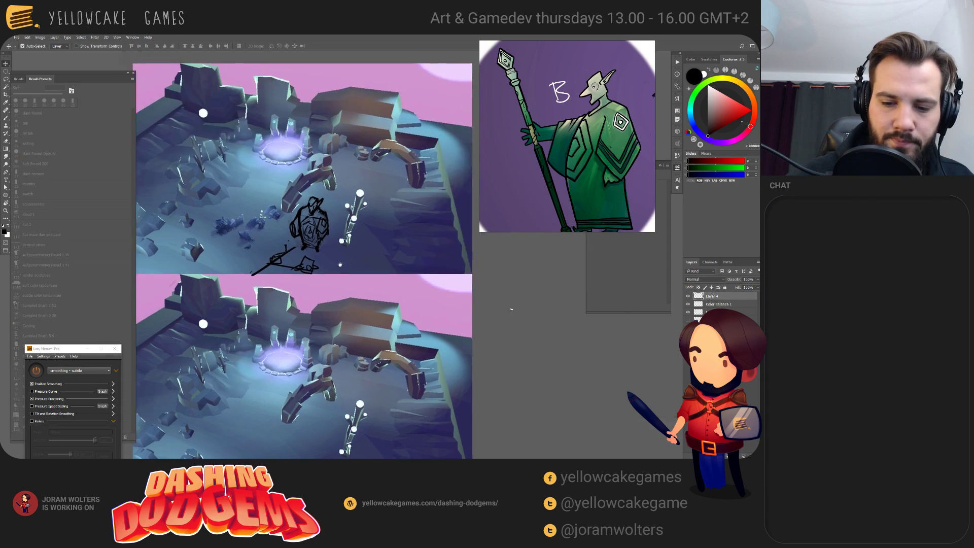
{"action": "mouse_move", "coordinate": [315, 254]}
{"action": "left_mouse_down"}
{"action": "mouse_move", "coordinate": [240, 224]}
{"action": "mouse_move", "coordinate": [254, 203]}
{"action": "mouse_move", "coordinate": [278, 446]}
{"action": "left_mouse_up"}
{"action": "scroll", "coordinate": [362, 253], "scroll_direction": "down", "scroll_amount": 5}
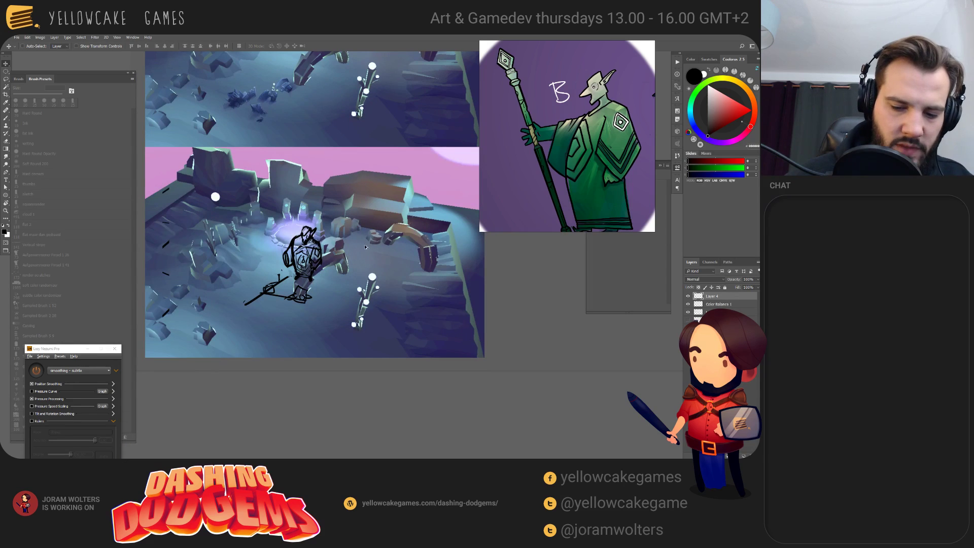
{"action": "scroll", "coordinate": [362, 253], "scroll_direction": "down", "scroll_amount": 1}
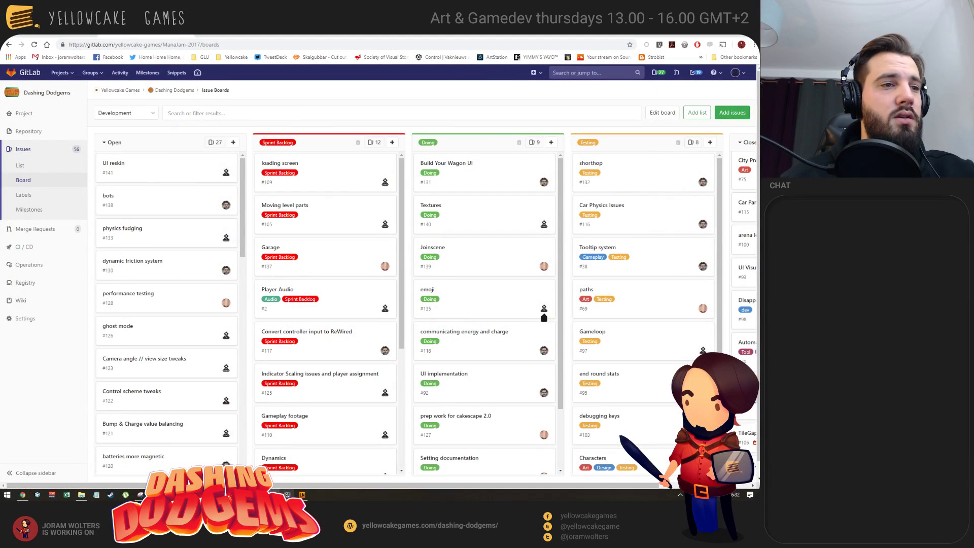
- Switch from the Chrome GitLab issue board to the OBS window
{"action": "key", "text": "alt+Tab"}
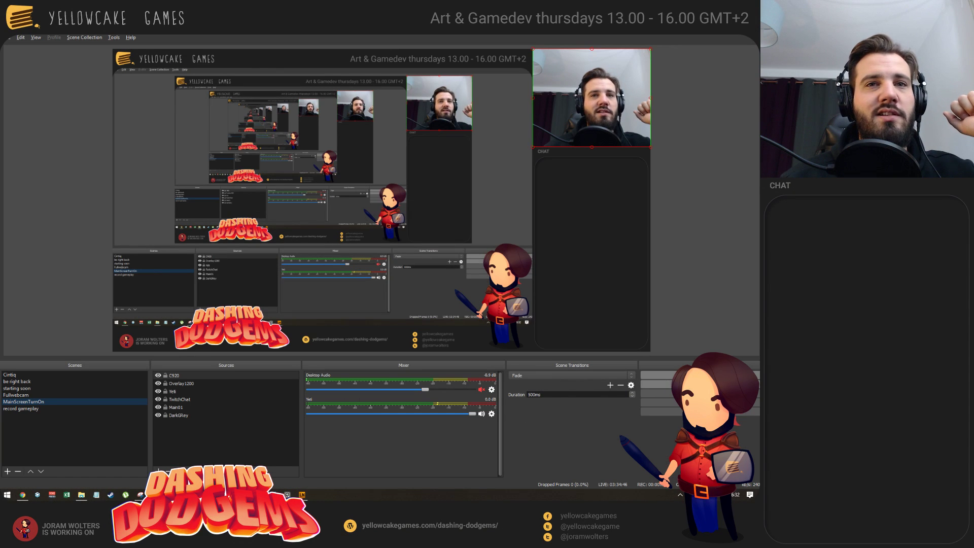